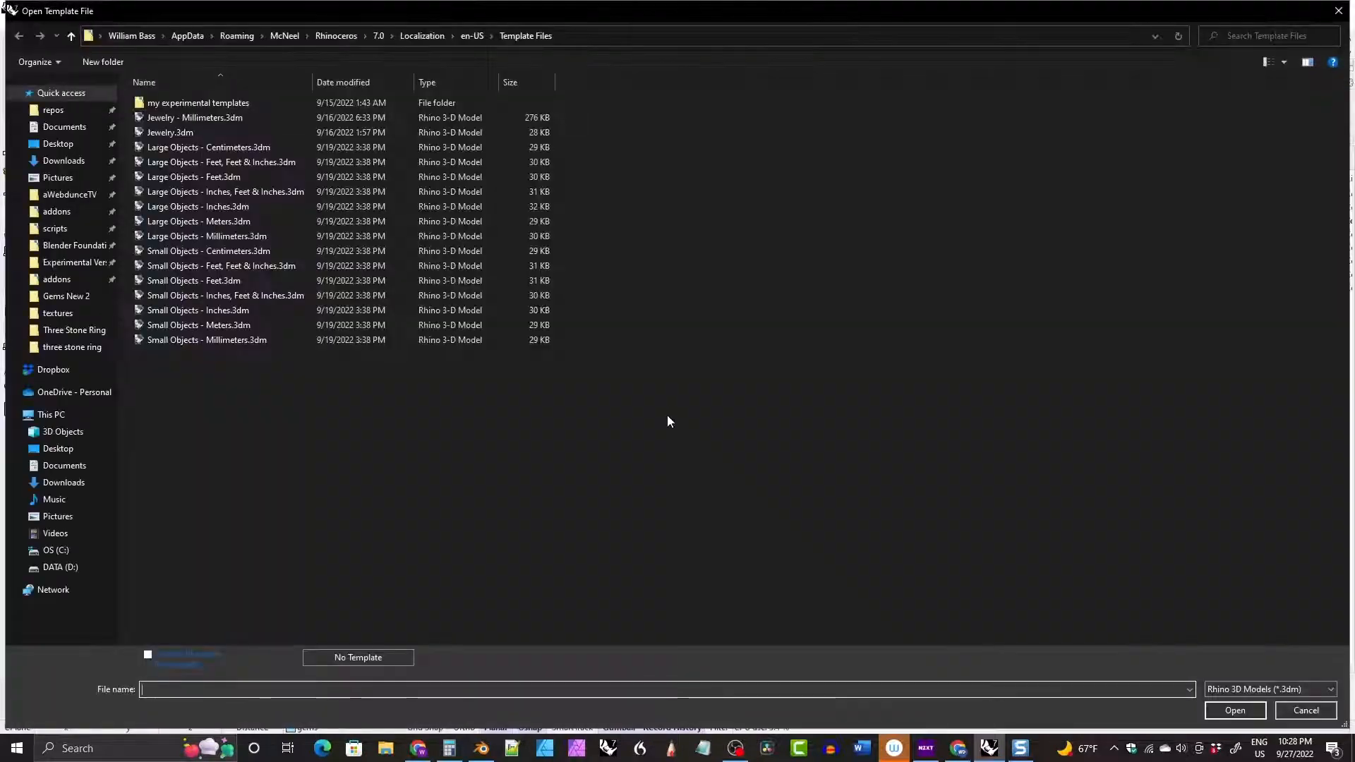
# Start a new model from the template Small Objects - Millimeters.3dm.
pyautogui.click(237, 341)
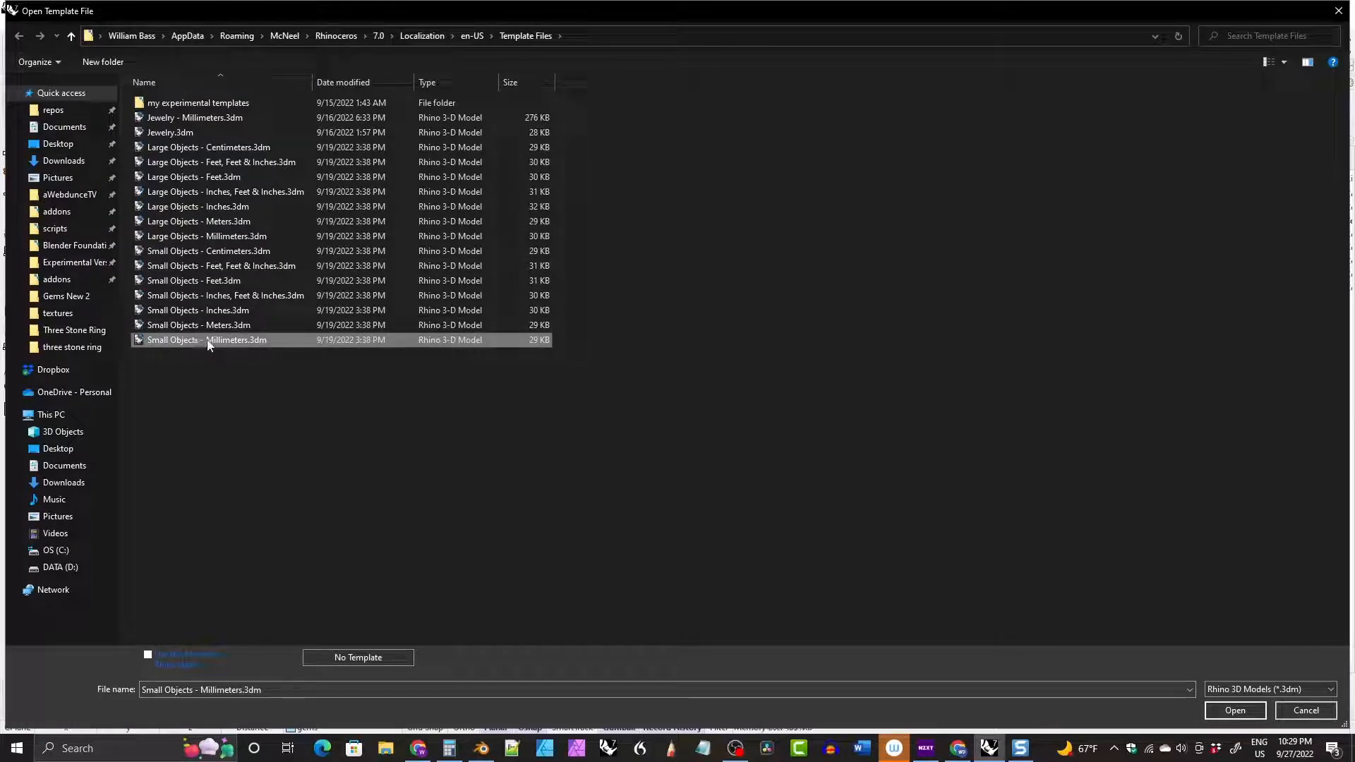
pyautogui.click(1235, 710)
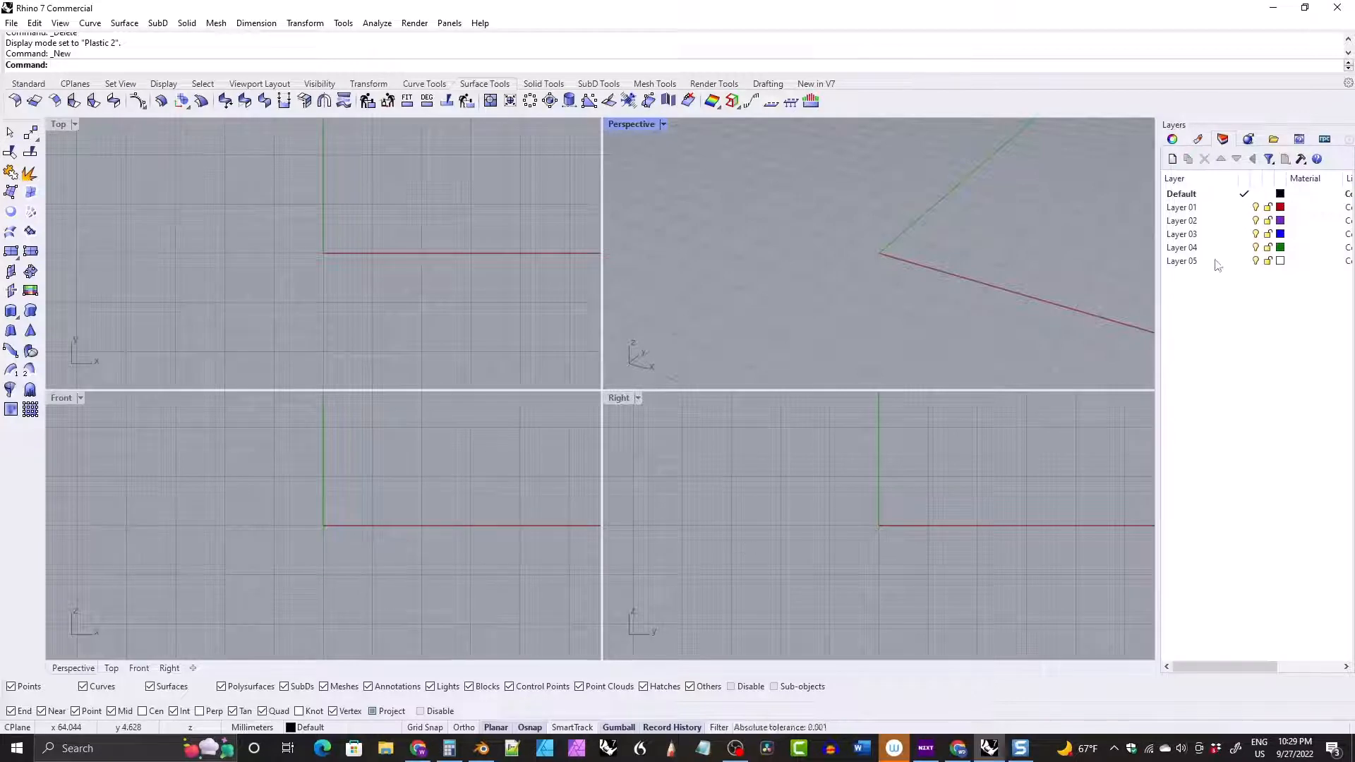
# Rename Layer 01 as "cutters" and Layer 03 as "curves".
pyautogui.click(1211, 213)
pyautogui.click(1210, 213)
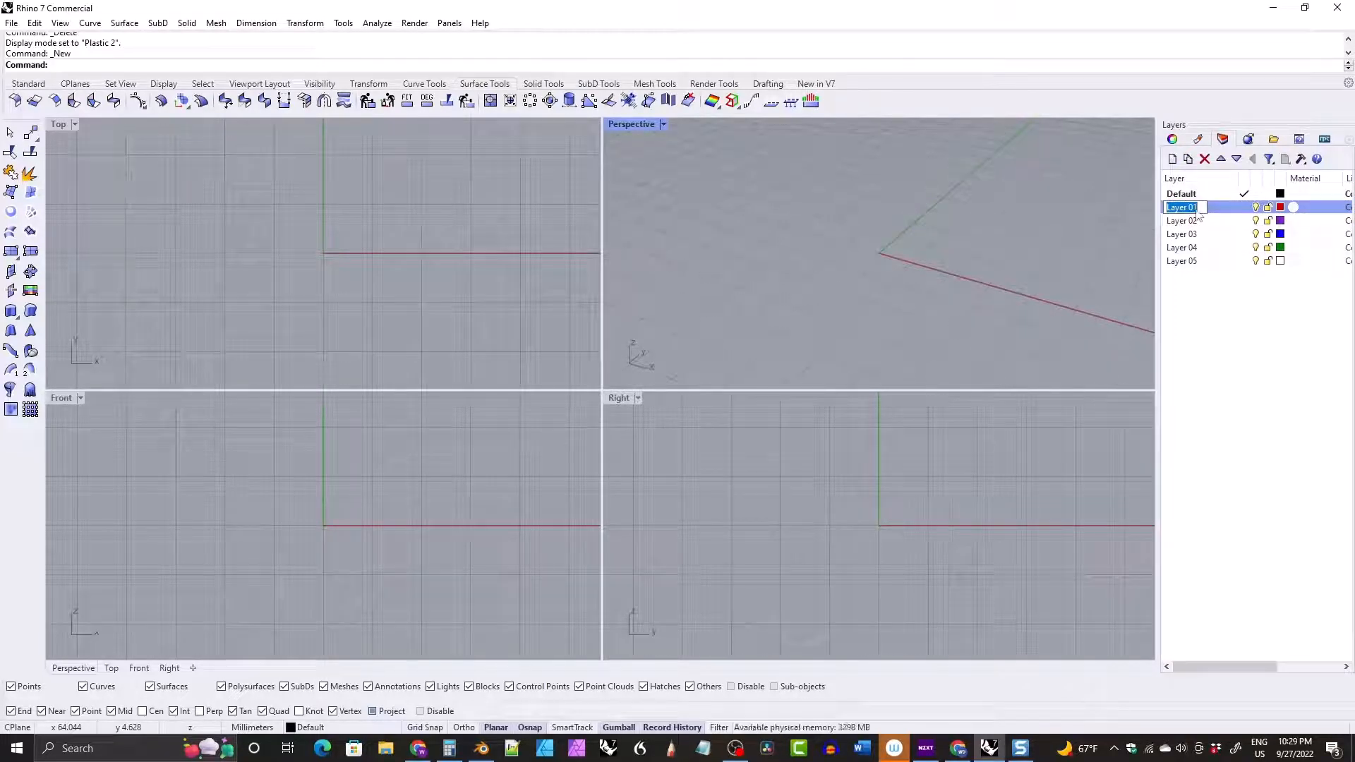
pyautogui.write('cutters')
pyautogui.press('Return')
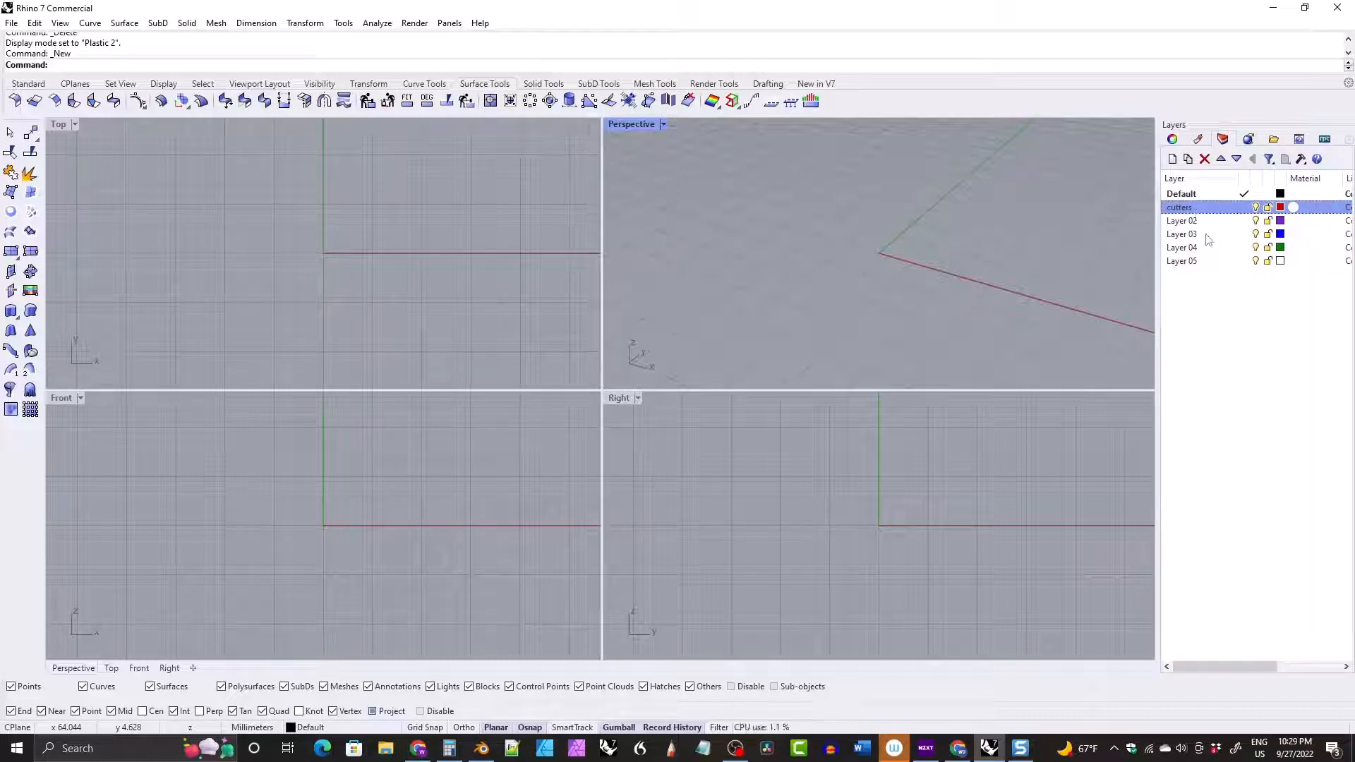
pyautogui.click(1208, 241)
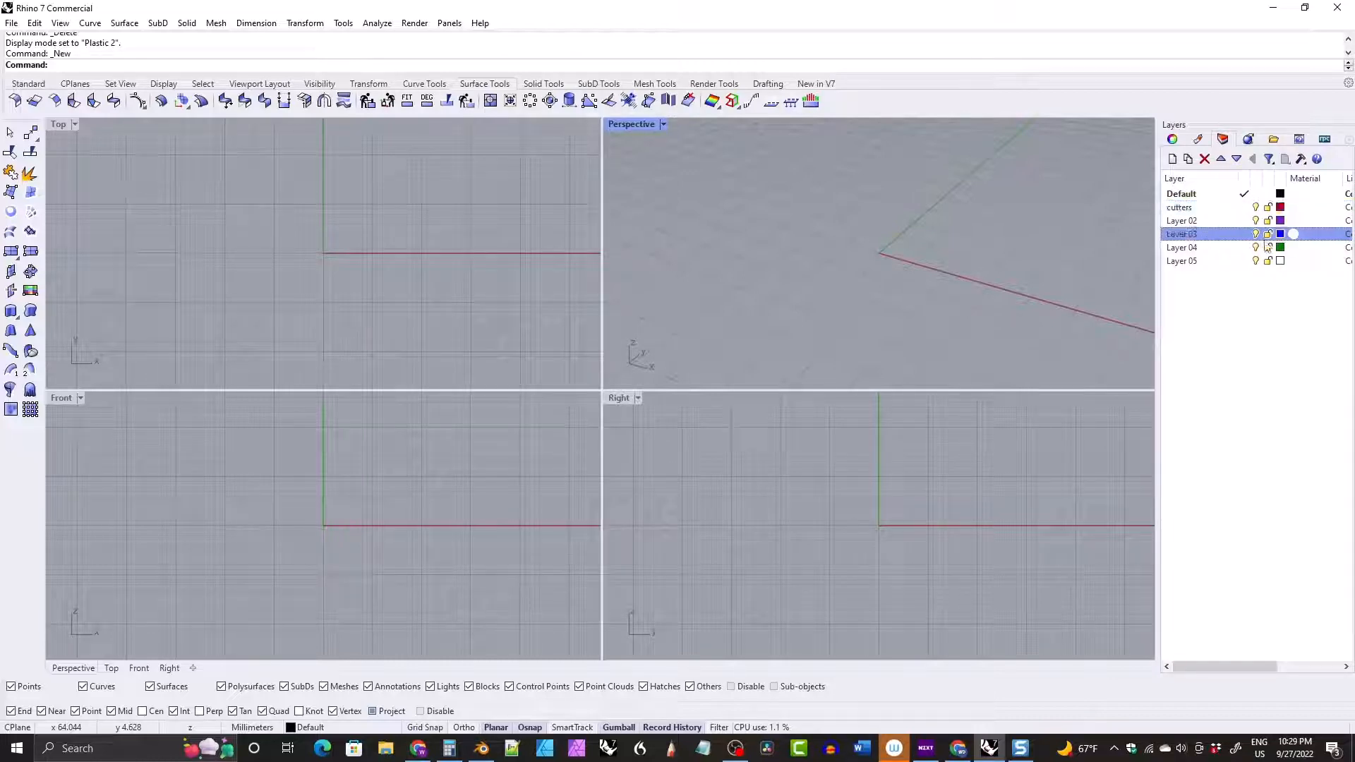
pyautogui.click(1183, 238)
pyautogui.write('curv')
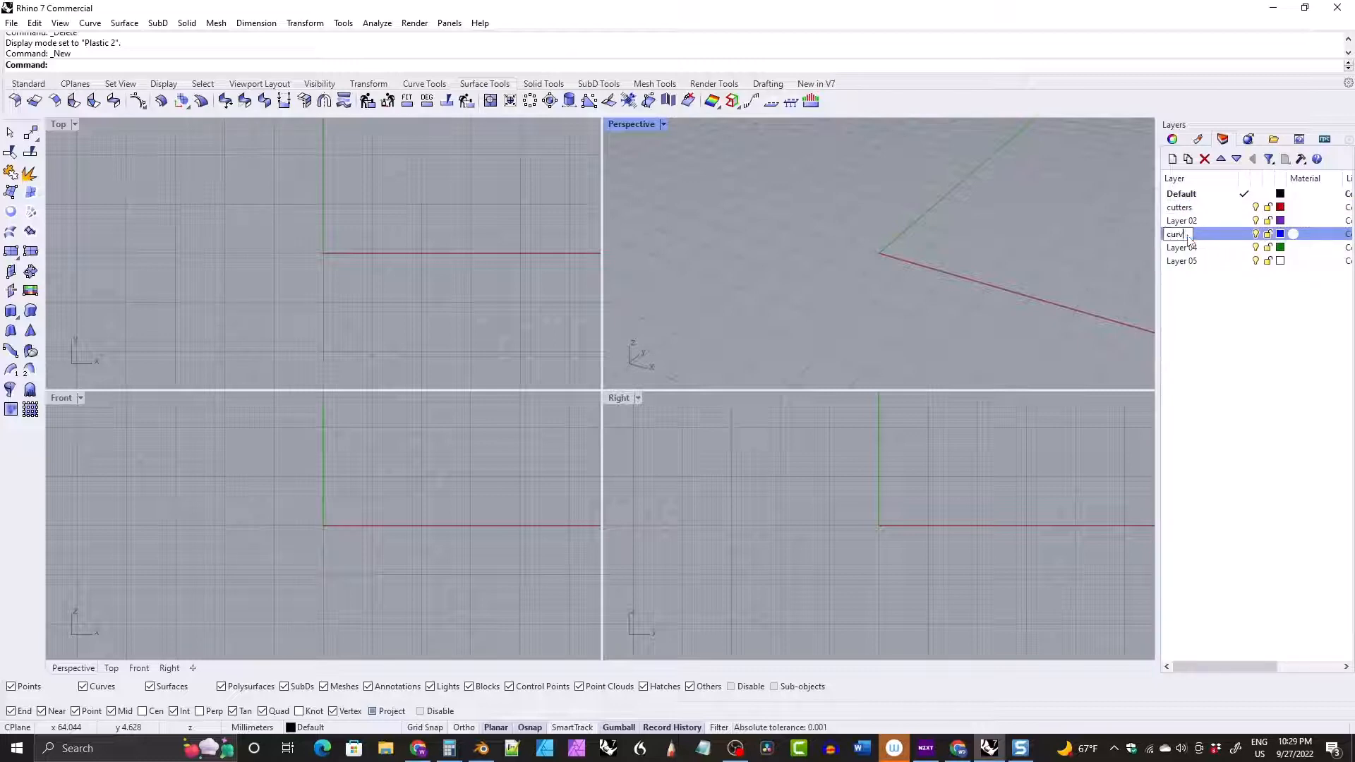
pyautogui.write('es')
pyautogui.press('Return')
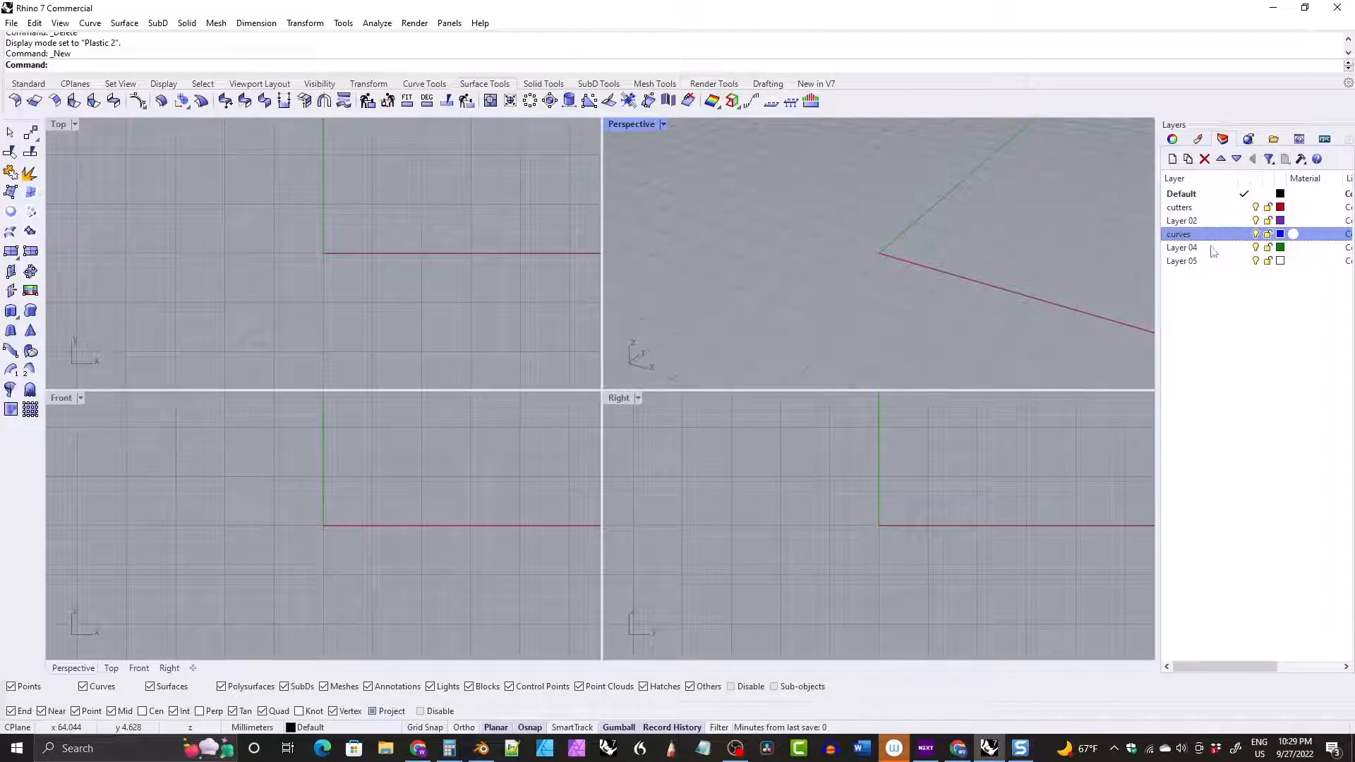
# Rename Layer 04 as "gems".
pyautogui.click(1211, 247)
pyautogui.click(1211, 248)
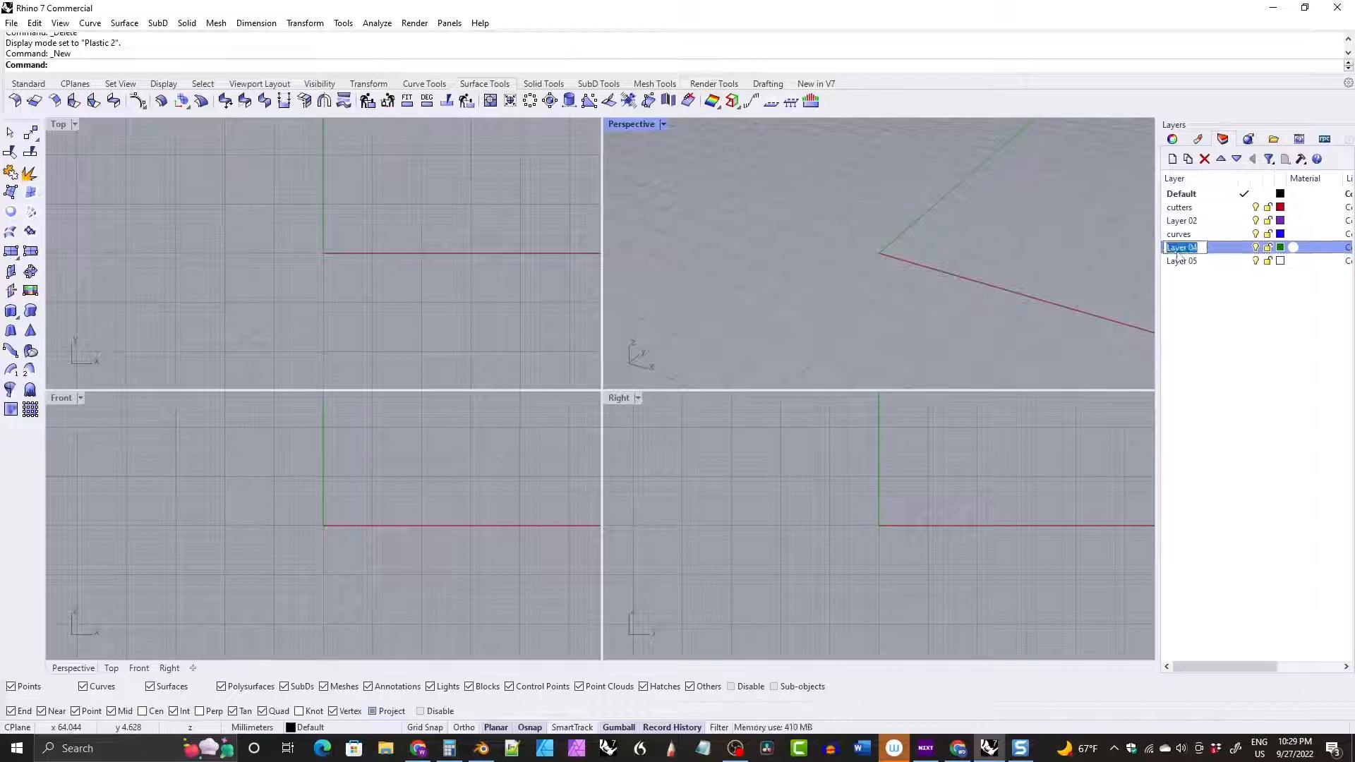
pyautogui.write('gems')
pyautogui.press('Return')
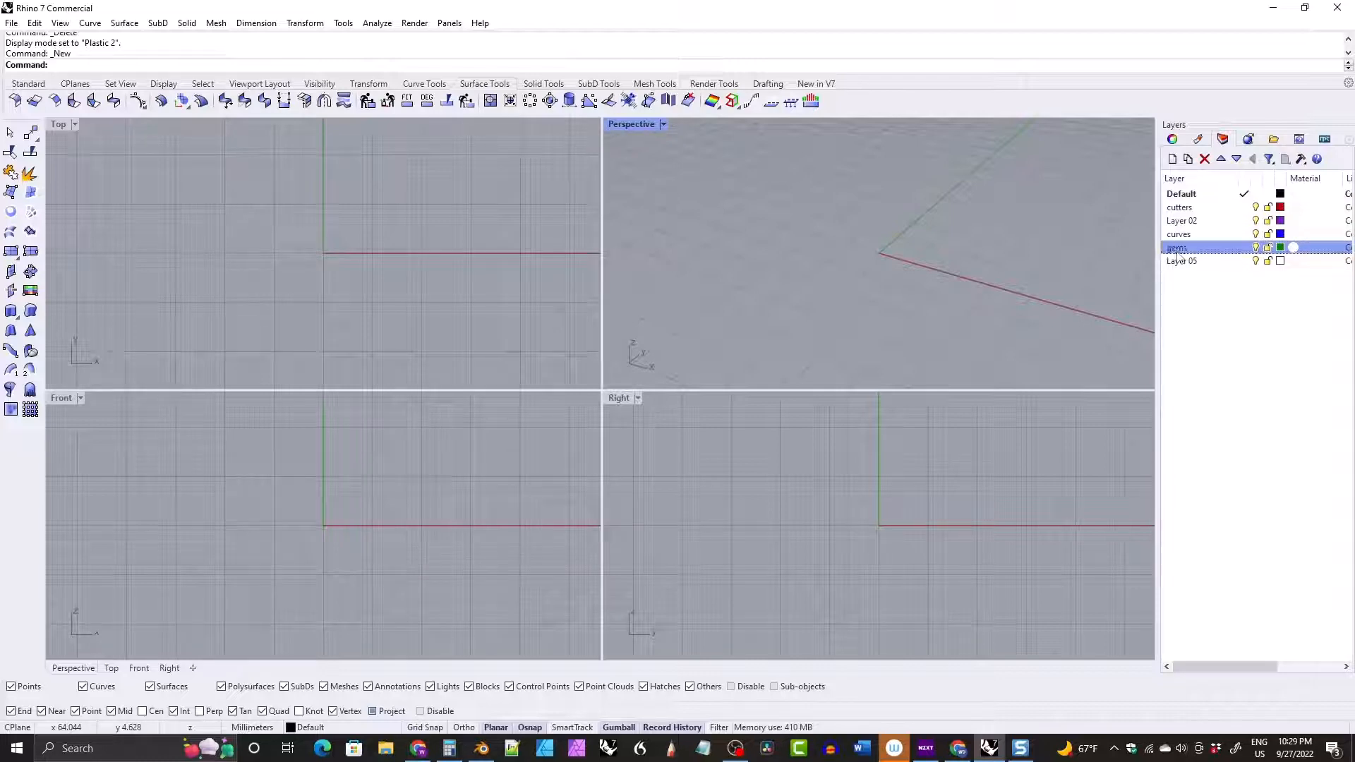
# Delete the two unused layers, Layer 02 and Layer 05.
pyautogui.click(1208, 221)
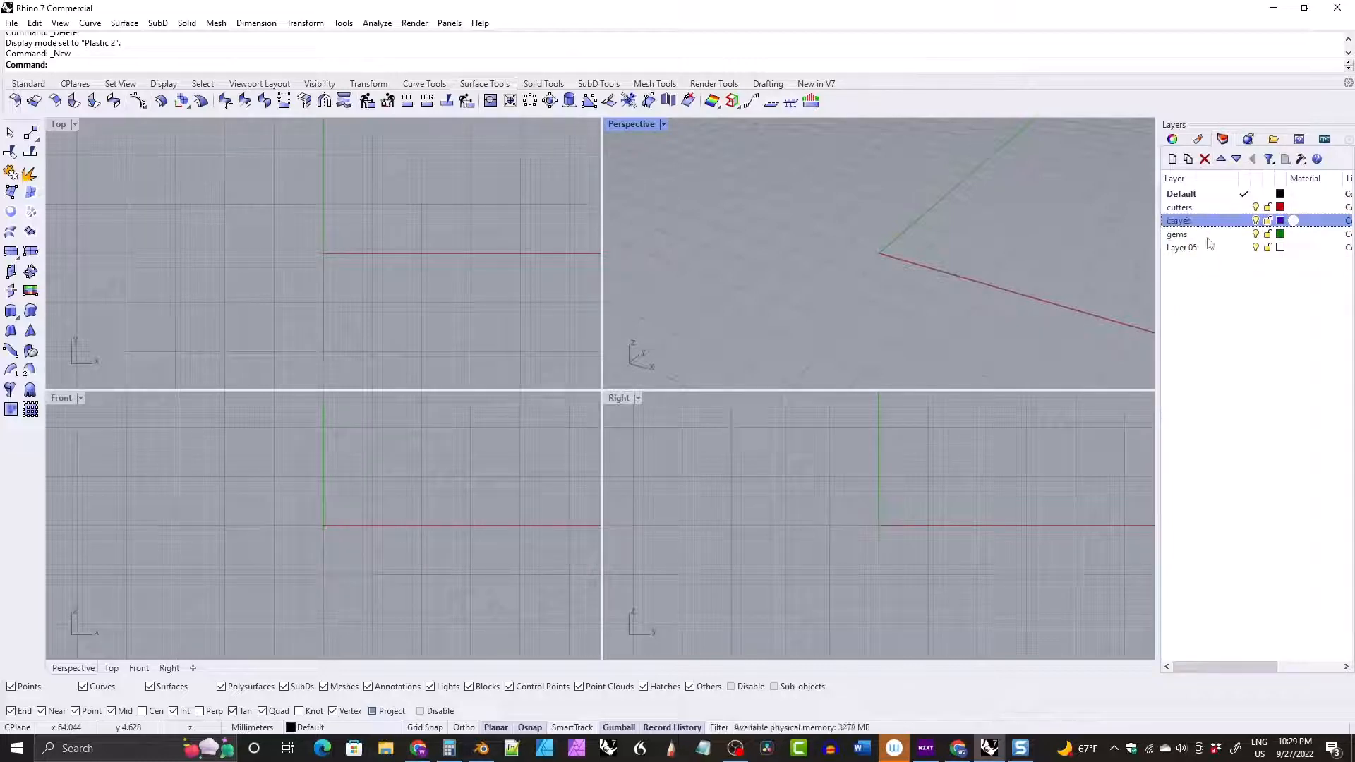
pyautogui.keyDown('ctrl'); pyautogui.click(1209, 261); pyautogui.keyUp('ctrl')
pyautogui.click(1204, 159)
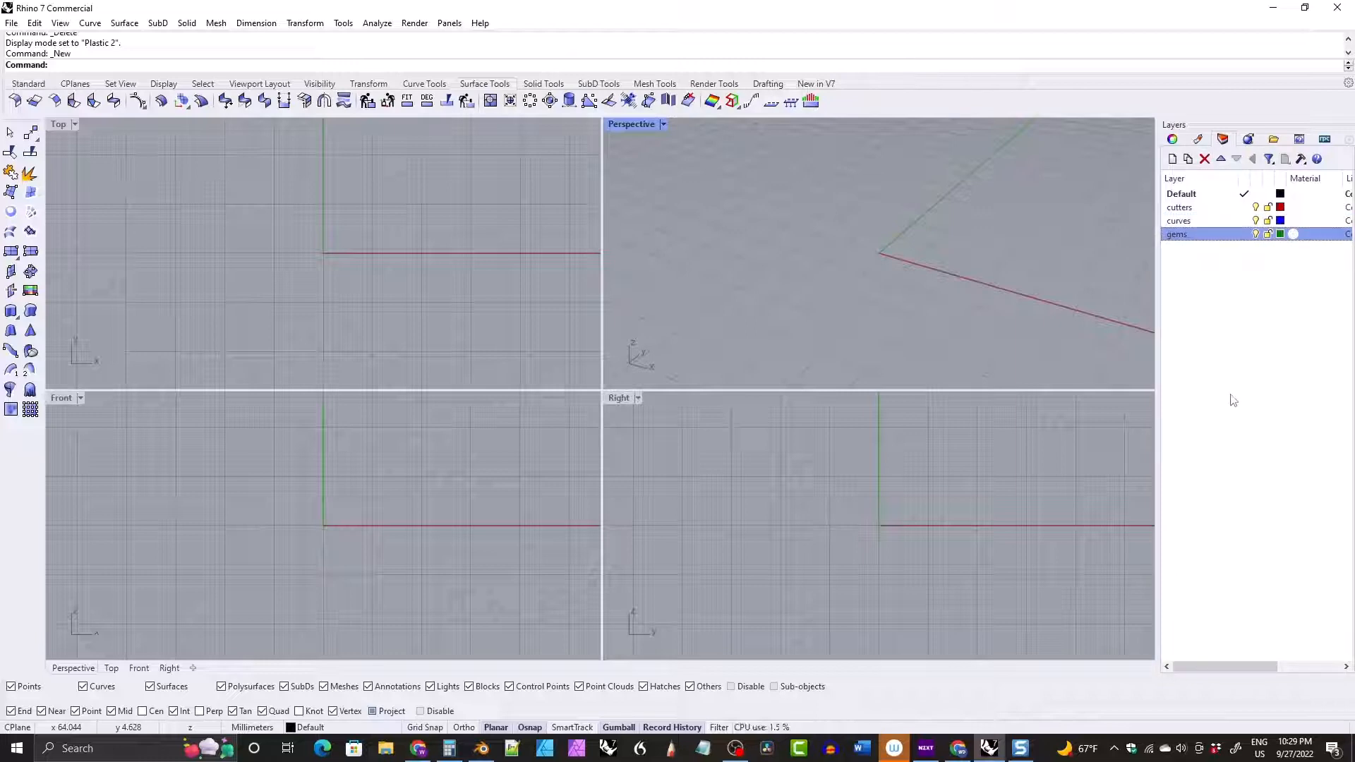
# Change the gems layer's colour to the light blue swatch (hue 200, saturation 40, value 100).
pyautogui.click(1280, 236)
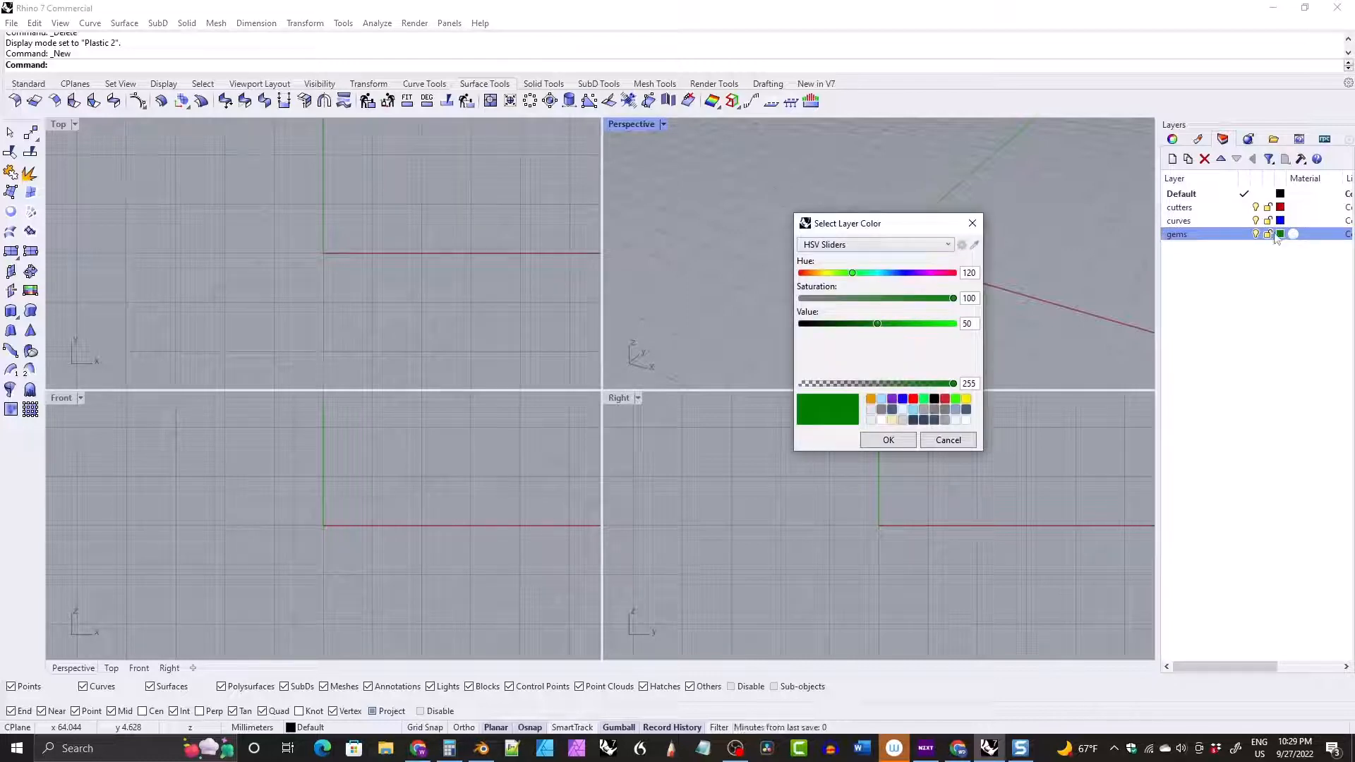
pyautogui.click(906, 248)
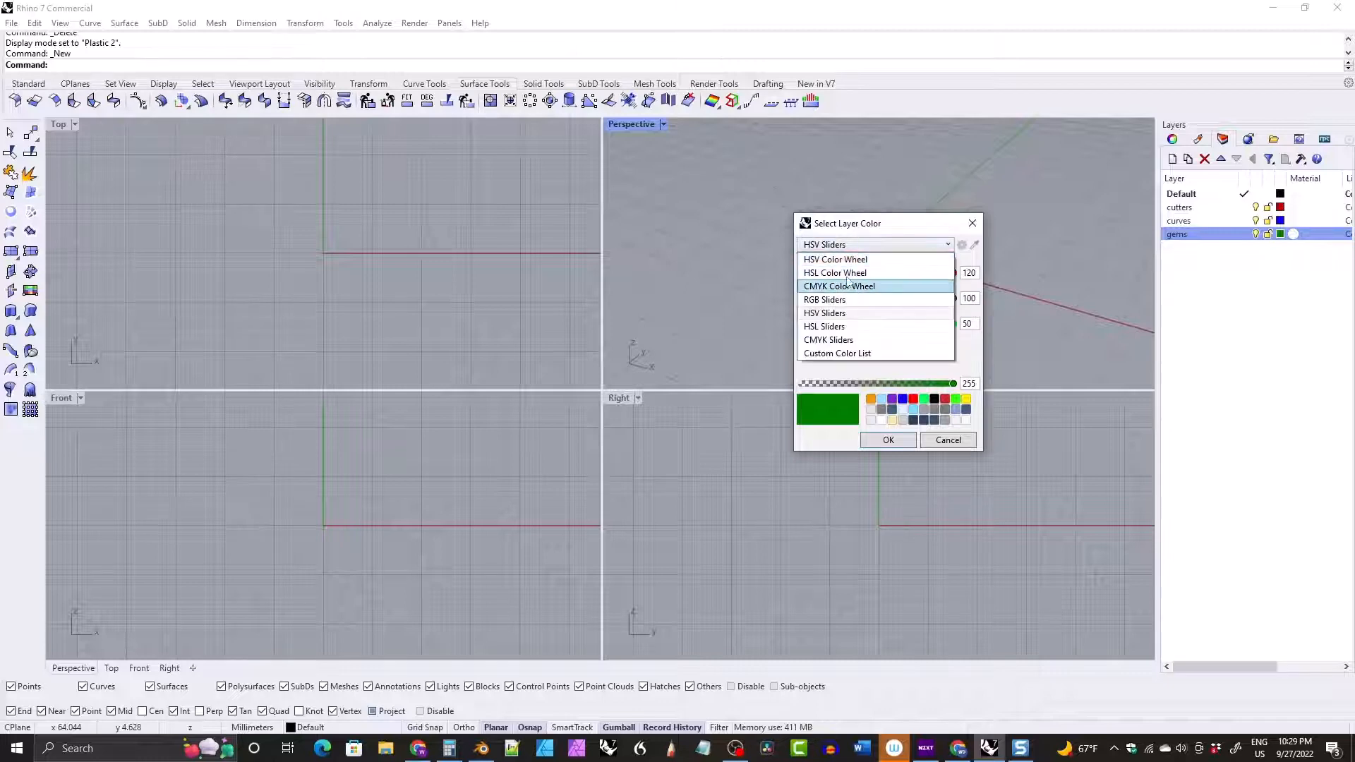
pyautogui.click(857, 312)
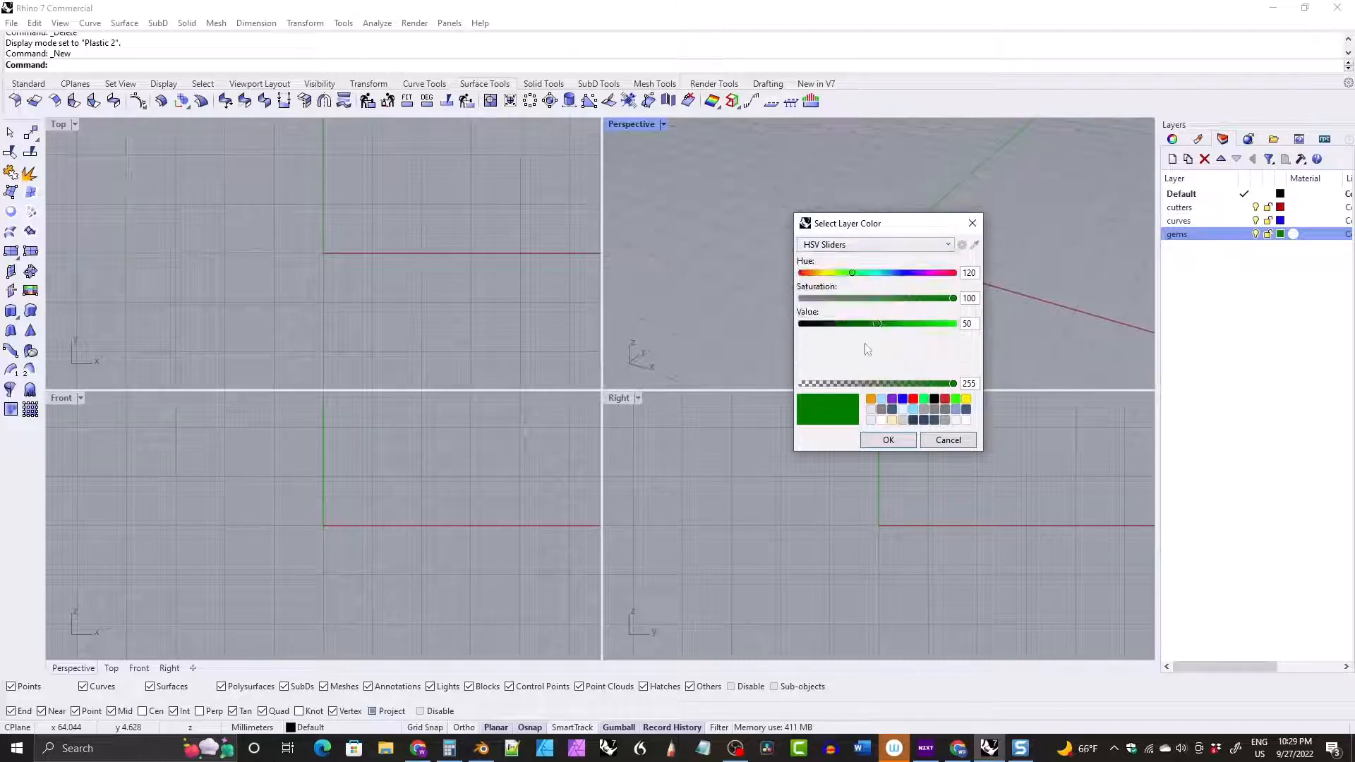
pyautogui.click(881, 399)
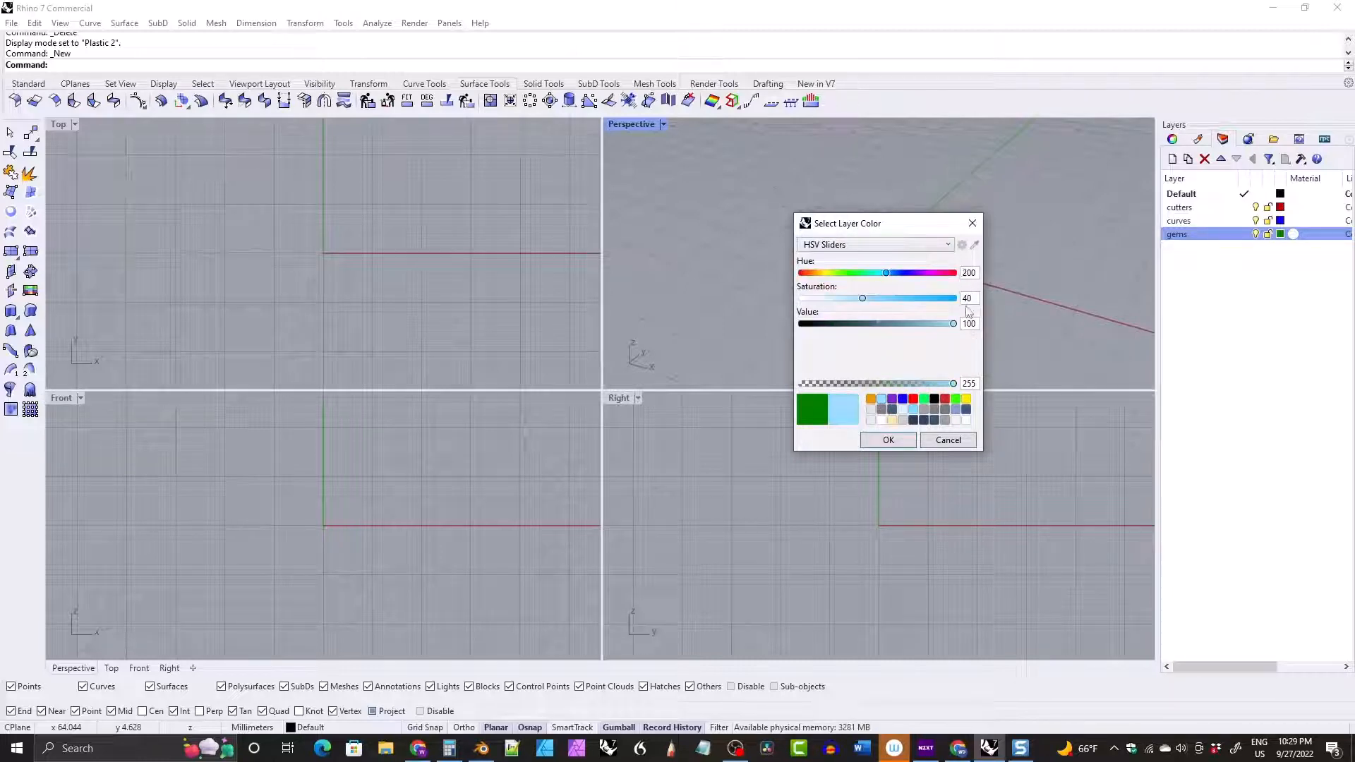
pyautogui.click(888, 440)
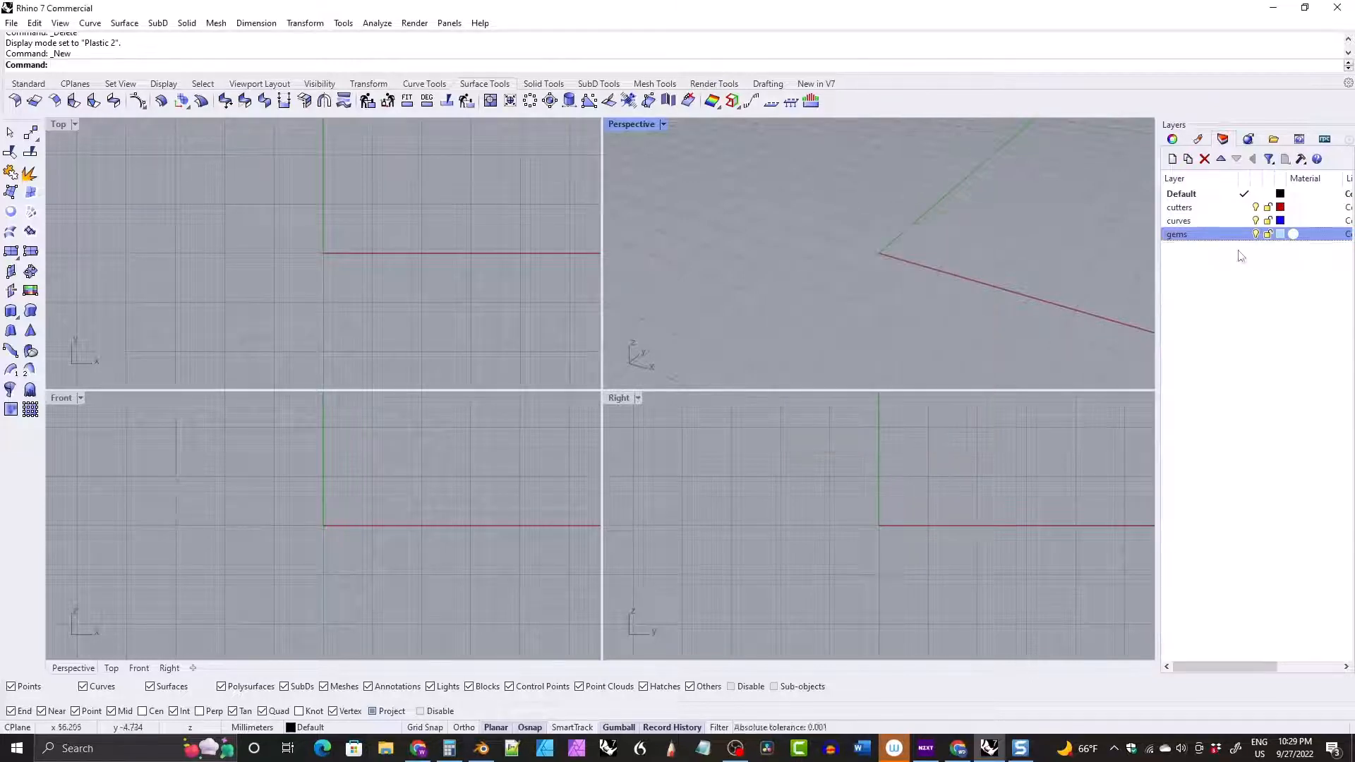
# Change the cutters layer's colour to orange (hue 40, saturation 100, value 90) and reorder it below the gems layer.
pyautogui.click(1278, 211)
pyautogui.click(1279, 208)
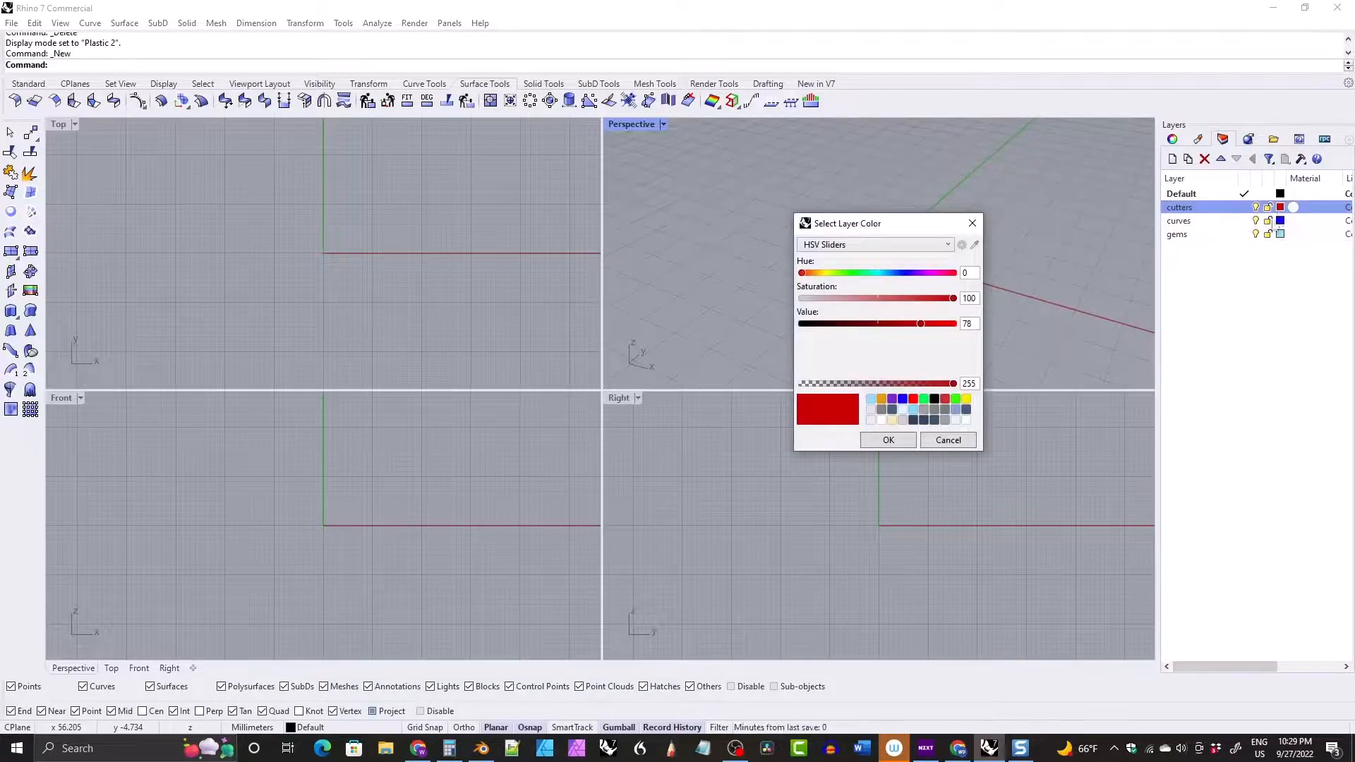
pyautogui.click(882, 400)
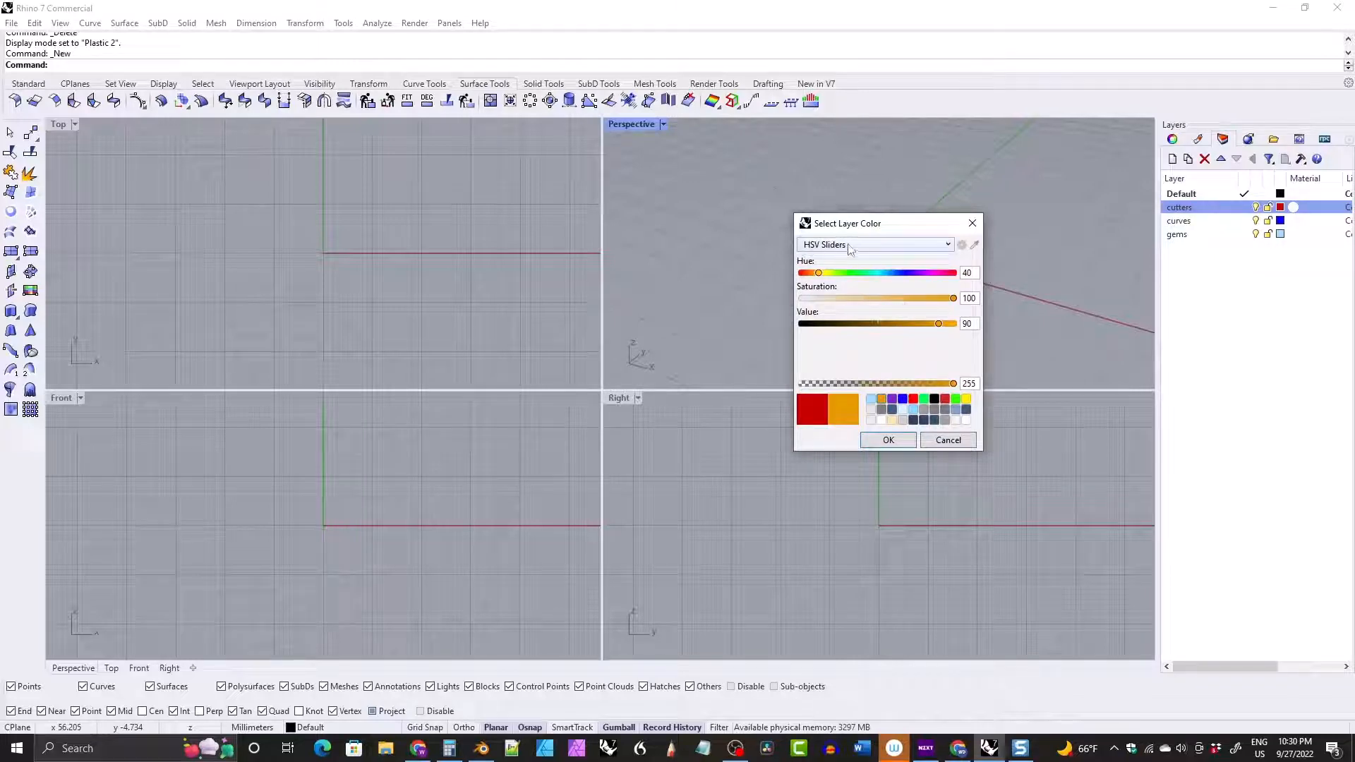
pyautogui.click(888, 440)
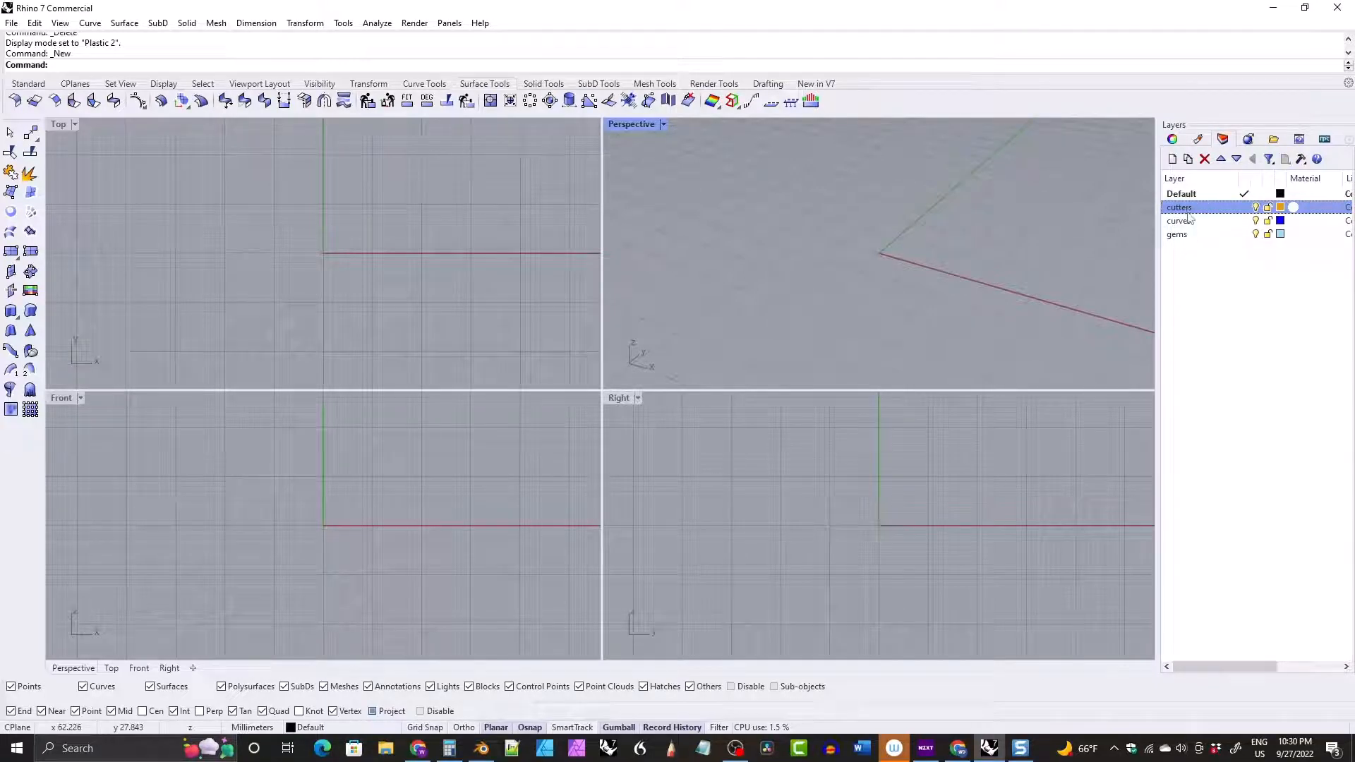
pyautogui.click(1236, 159)
pyautogui.click(1236, 160)
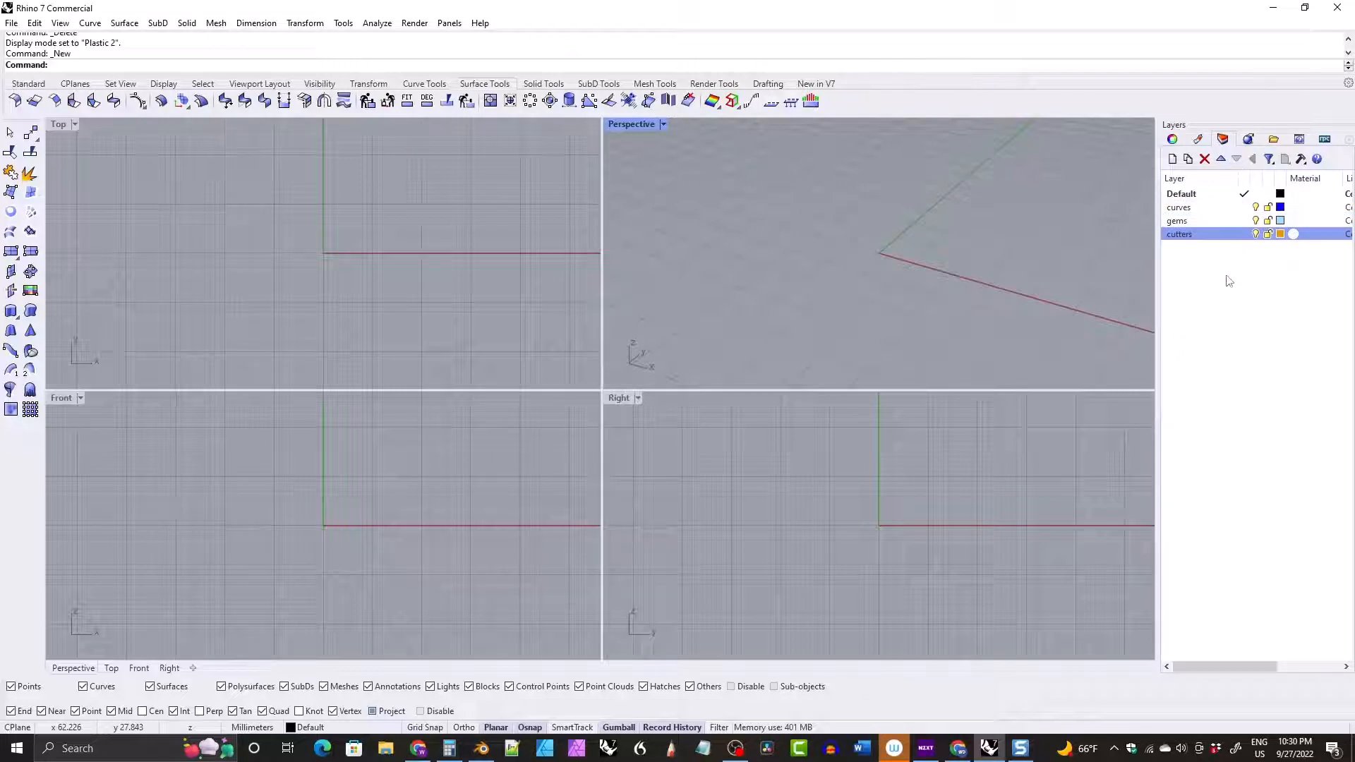
# Make curves the current layer and draw a freehand four-corner surface around the origin in the Front view.
pyautogui.doubleClick(1219, 209)
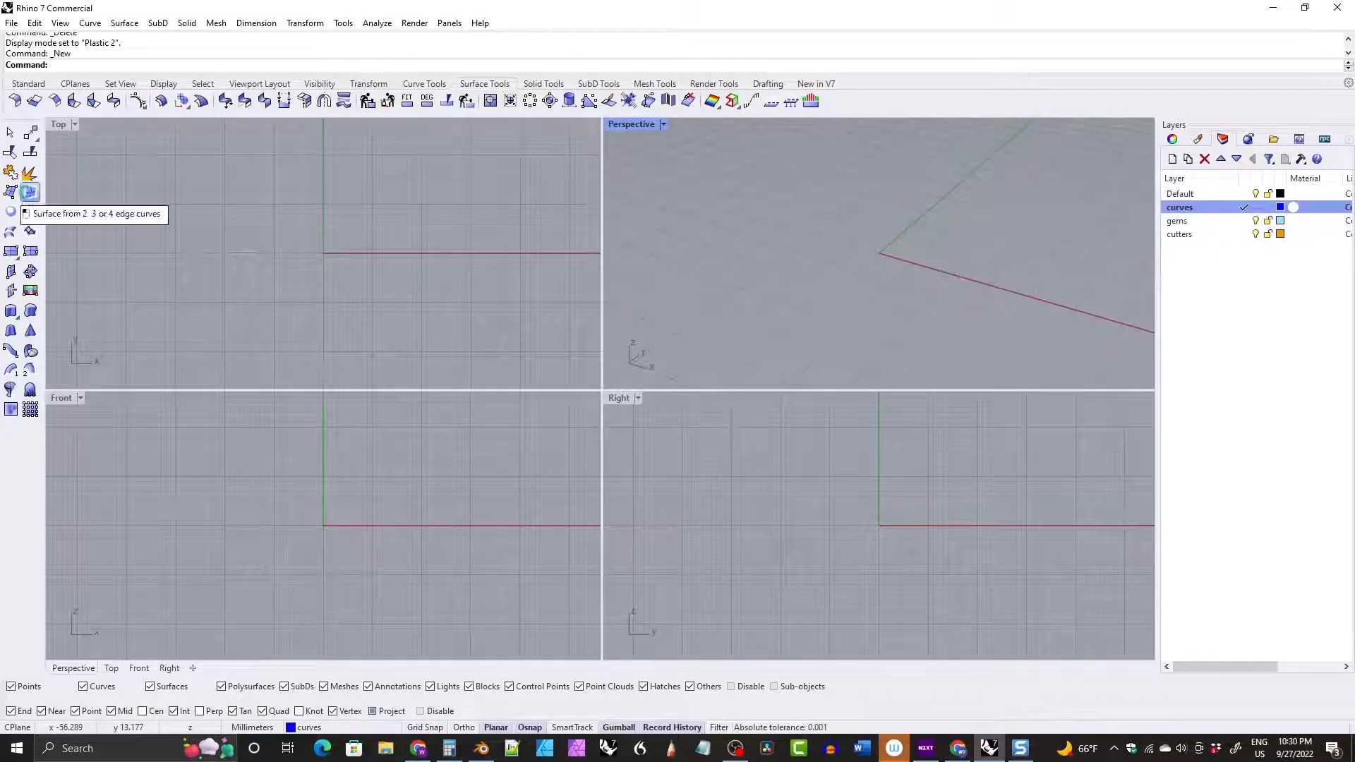
pyautogui.click(29, 192)
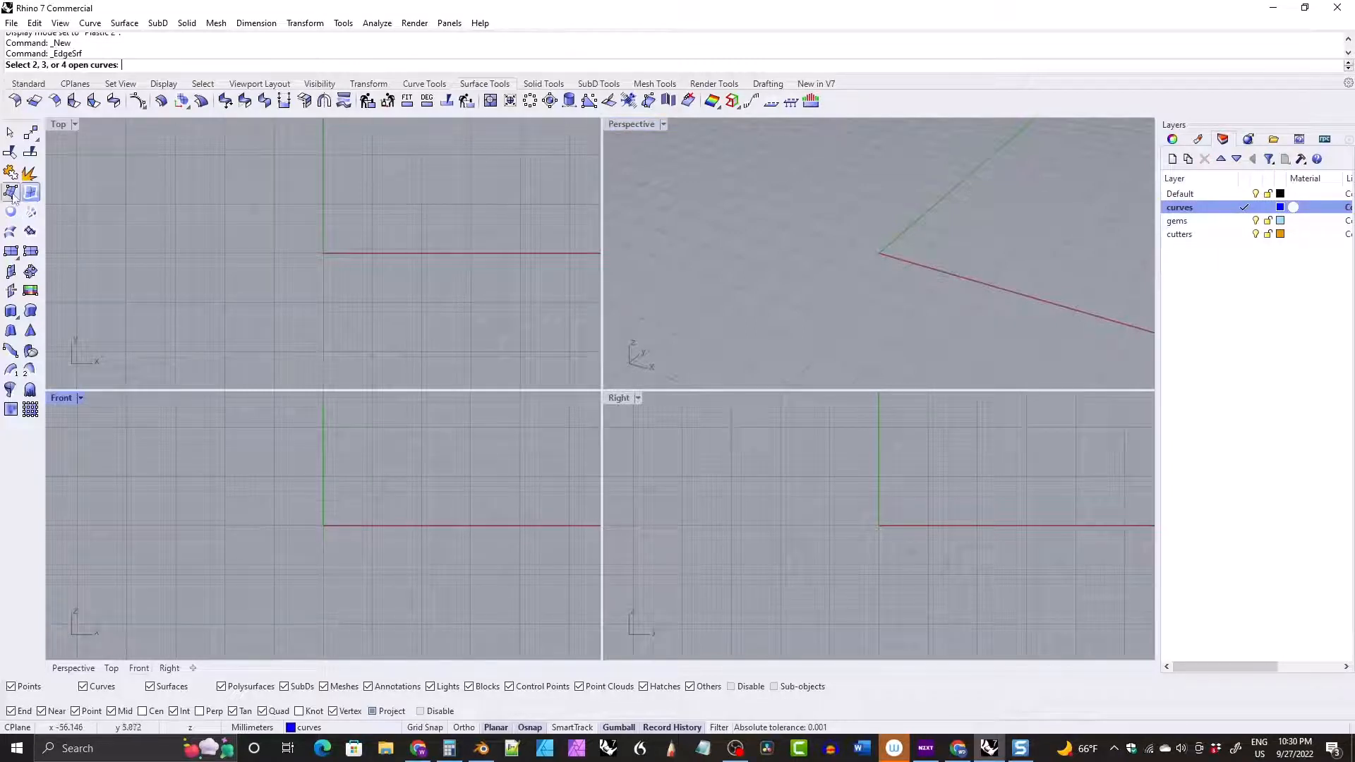
pyautogui.click(12, 195)
pyautogui.click(280, 464)
pyautogui.click(391, 561)
pyautogui.click(308, 606)
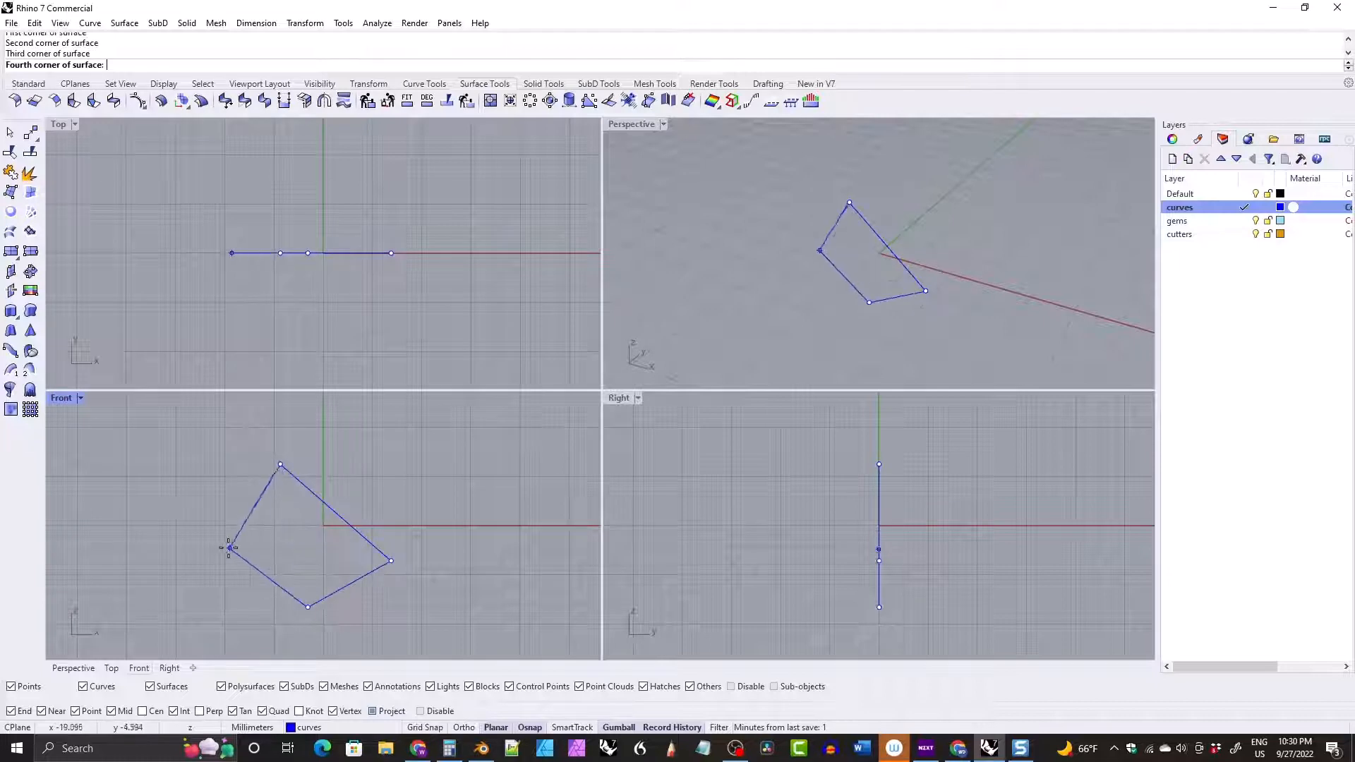
pyautogui.click(229, 547)
# Delete the four-corner test surface.
pyautogui.moveTo(889, 278); pyautogui.dragTo(863, 248, button='right')
pyautogui.click(862, 247)
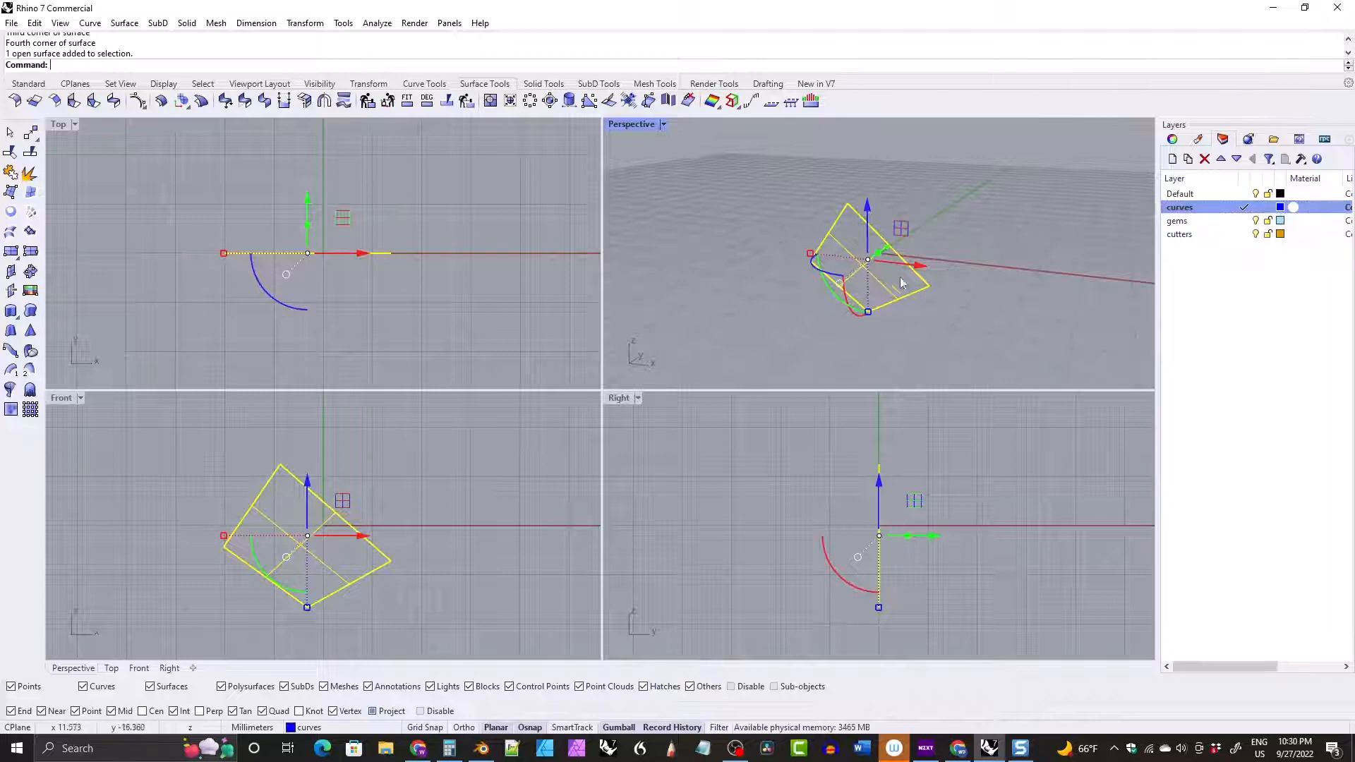
pyautogui.press('Delete')
# Make Default the current layer and draw a 16.51 mm diameter circle centred on the origin in the maximized Front view.
pyautogui.doubleClick(1219, 195)
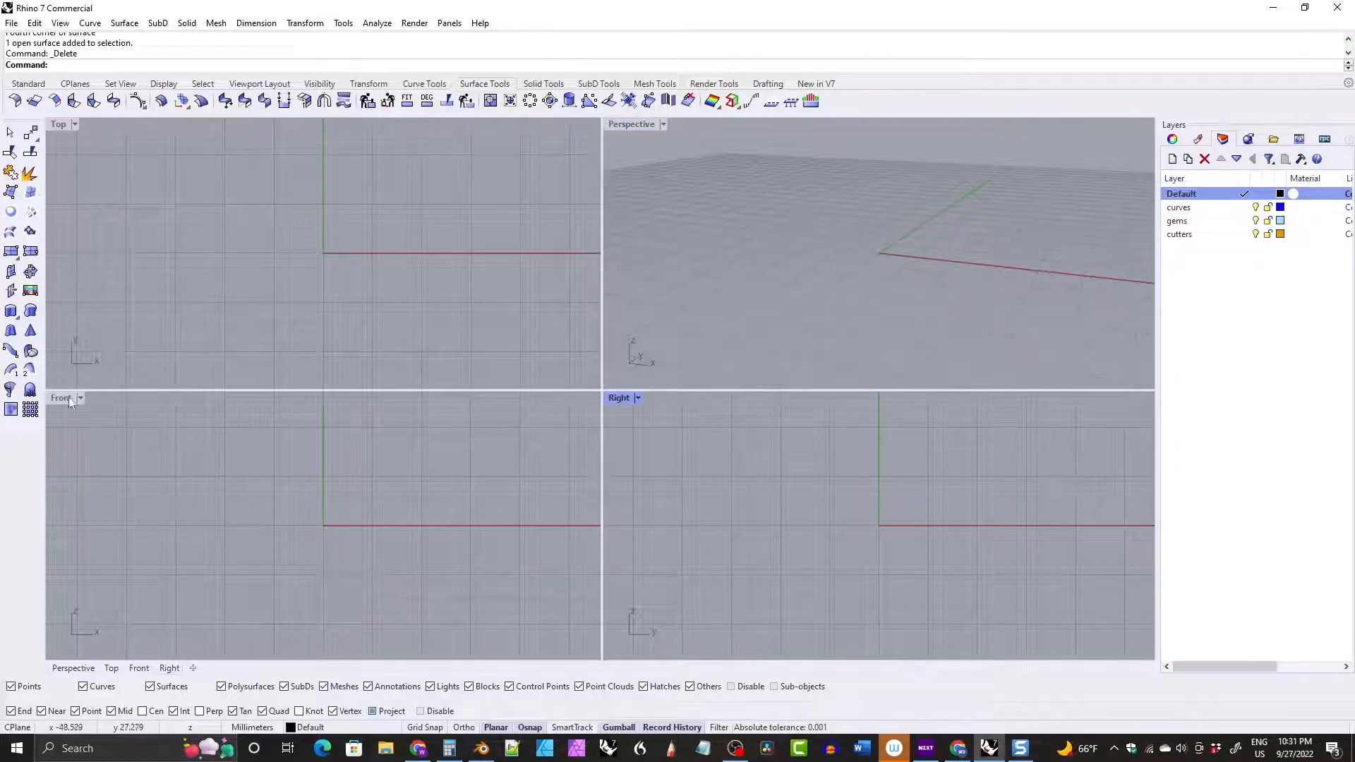
pyautogui.doubleClick(63, 398)
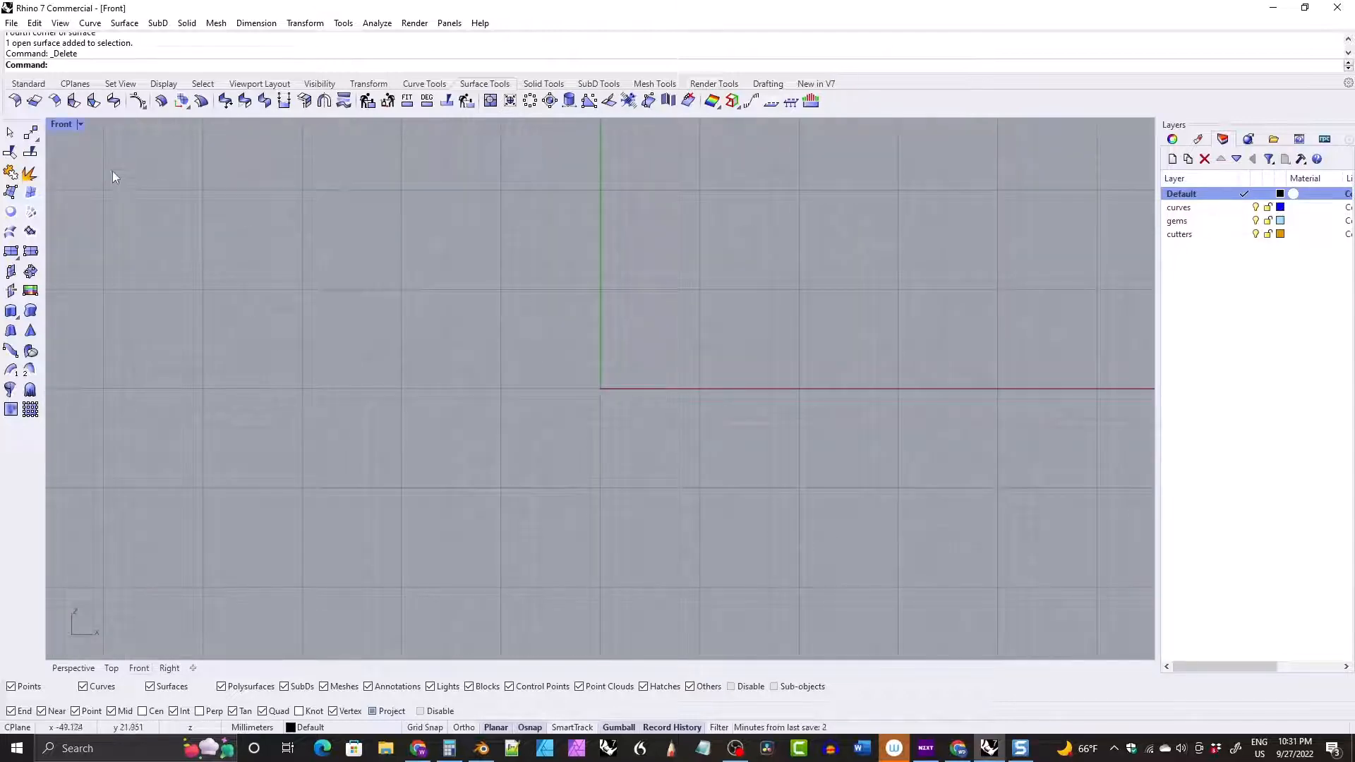
pyautogui.moveTo(550, 286); pyautogui.dragTo(560, 298, button='right')
pyautogui.click(425, 85)
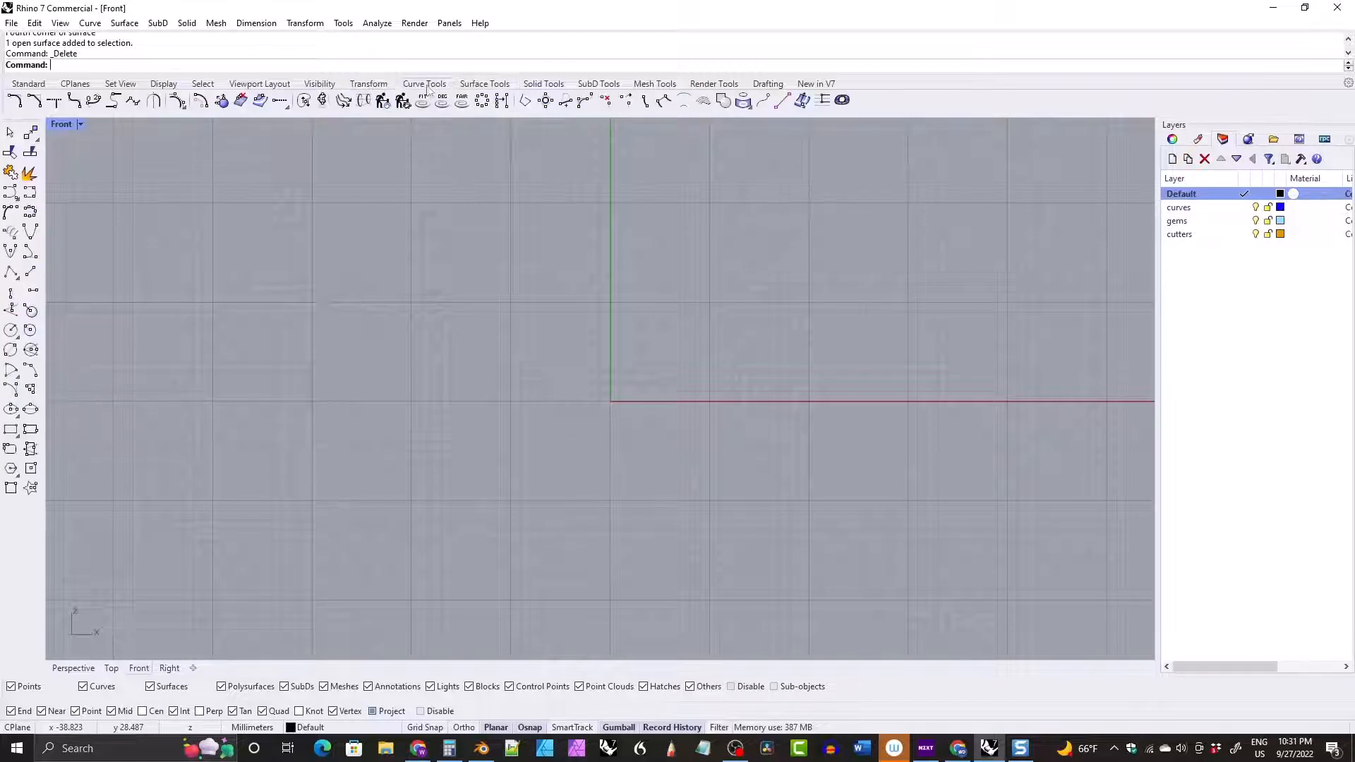
pyautogui.click(11, 329)
pyautogui.write('0')
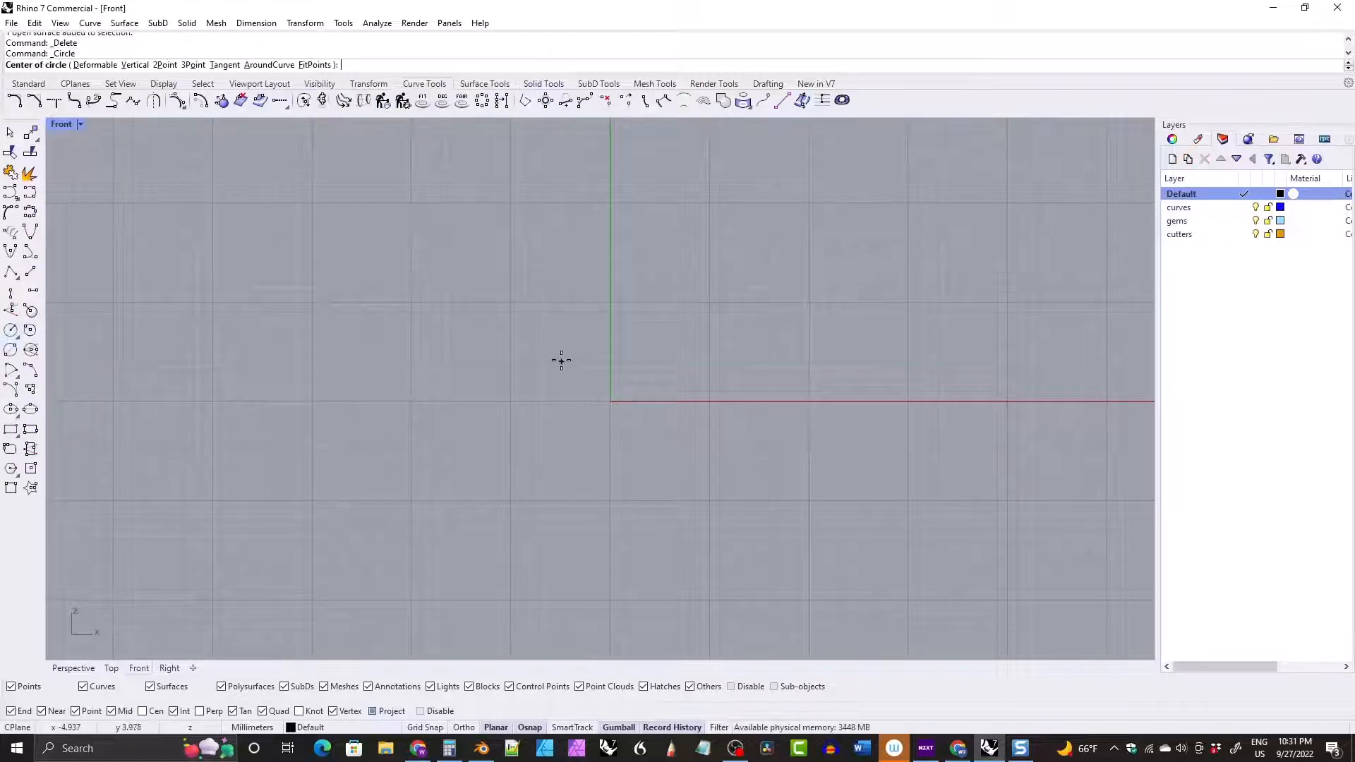
pyautogui.press('Return')
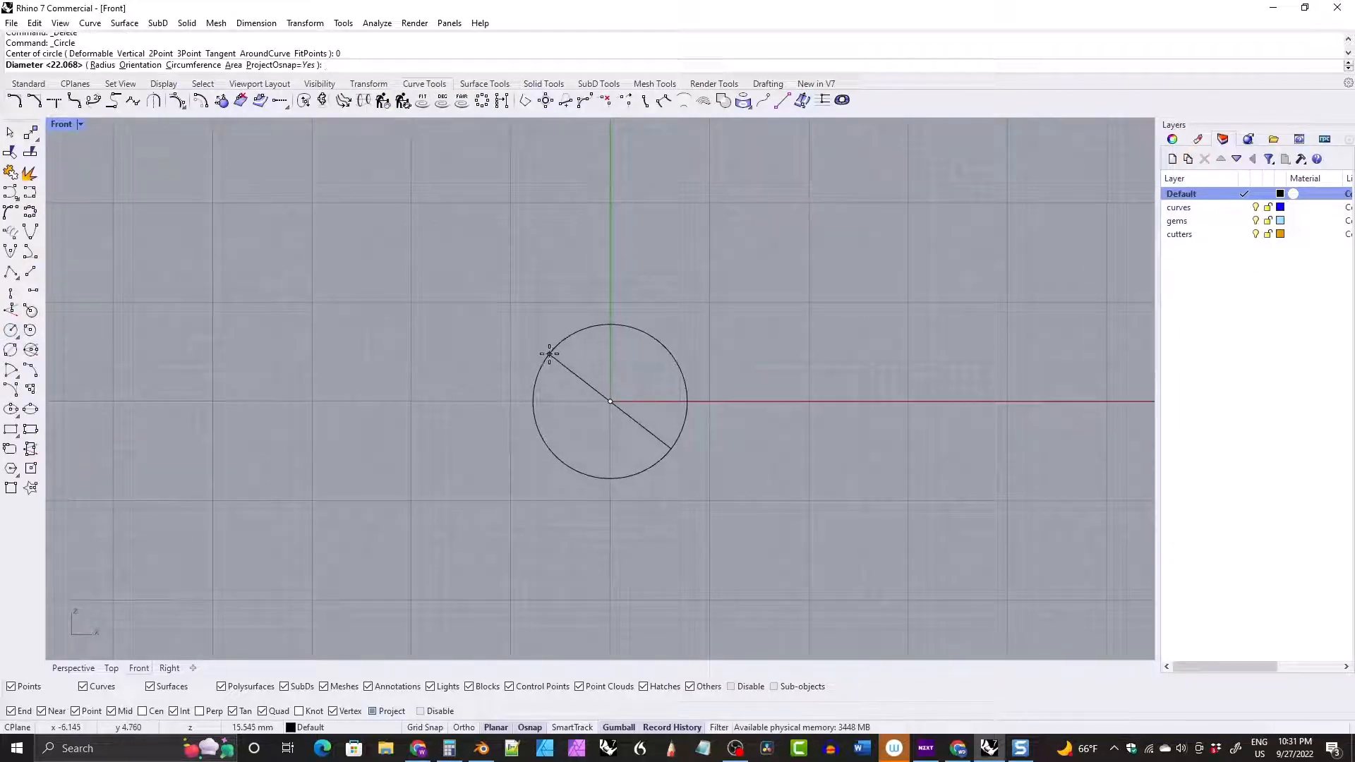
pyautogui.write('18')
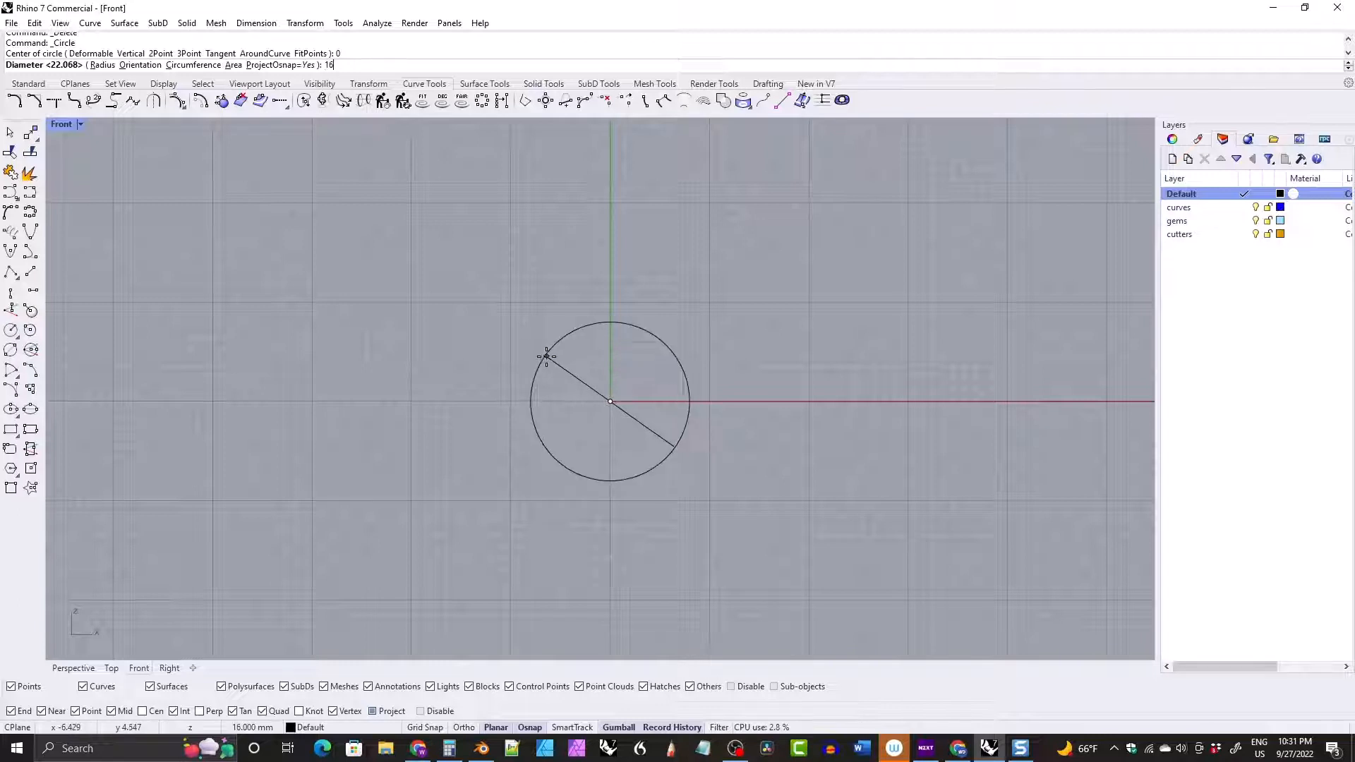
pyautogui.write('.51')
pyautogui.press('Return')
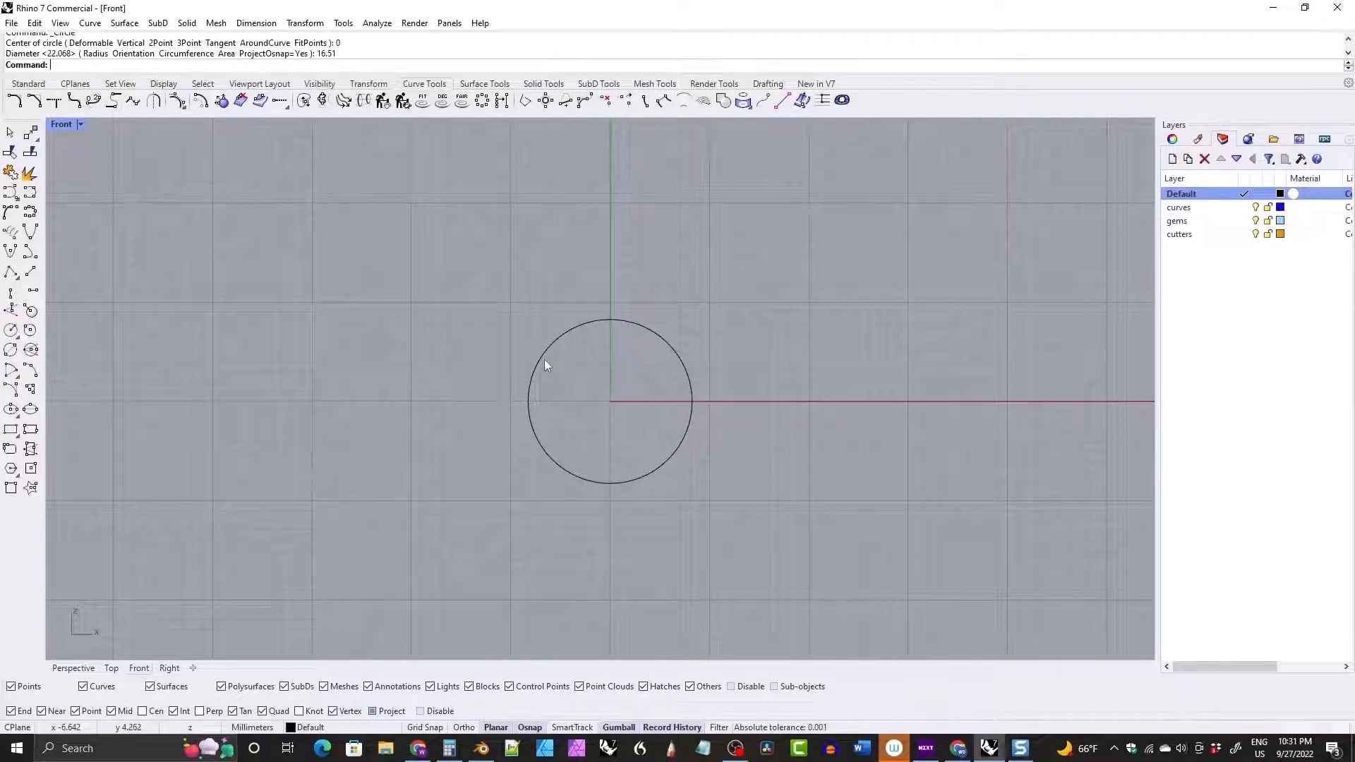
# Adjust the circle's seam point to the bottom quadrant of the circle.
pyautogui.click(543, 361)
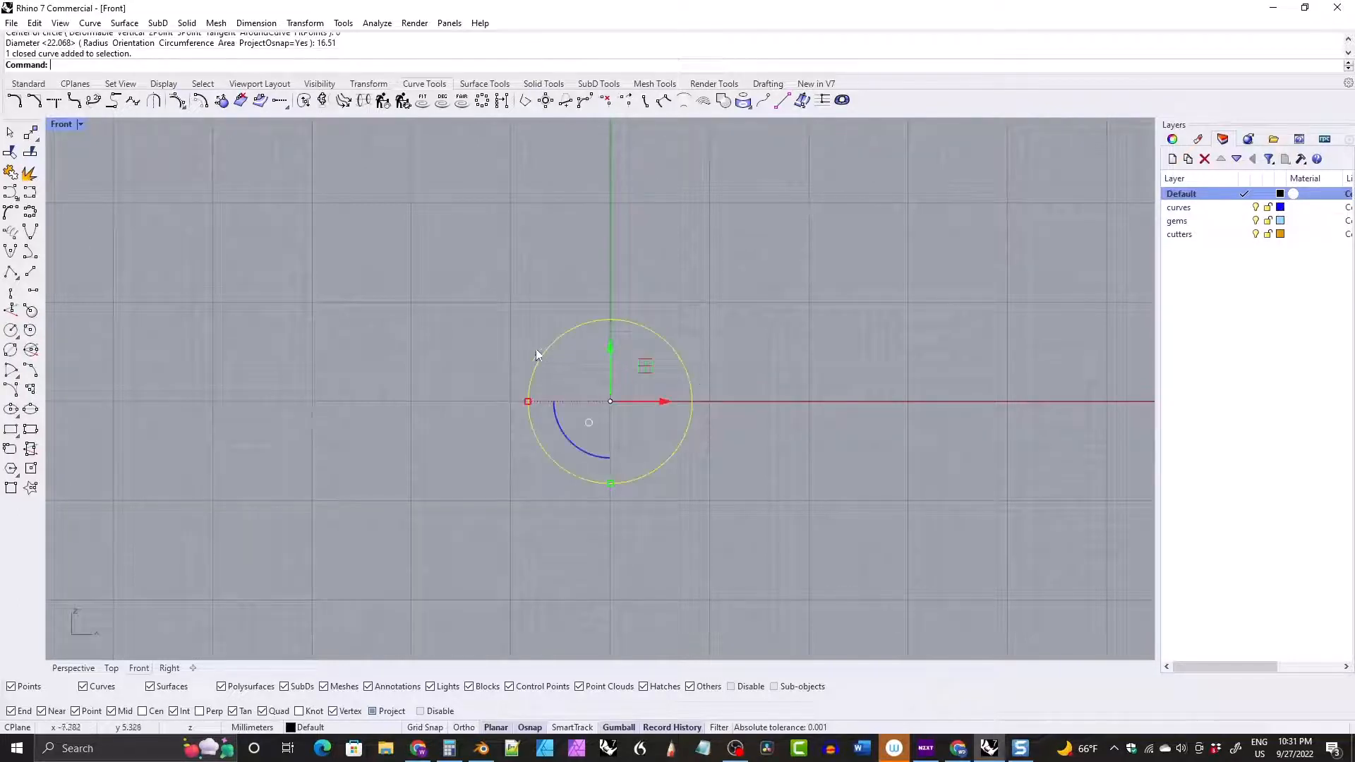
pyautogui.click(303, 99)
pyautogui.moveTo(692, 414); pyautogui.dragTo(610, 483)
pyautogui.press('Return')
# Place point objects on the left and bottom quadrants of the 16.51 mm circle.
pyautogui.scroll(4, 596, 428)
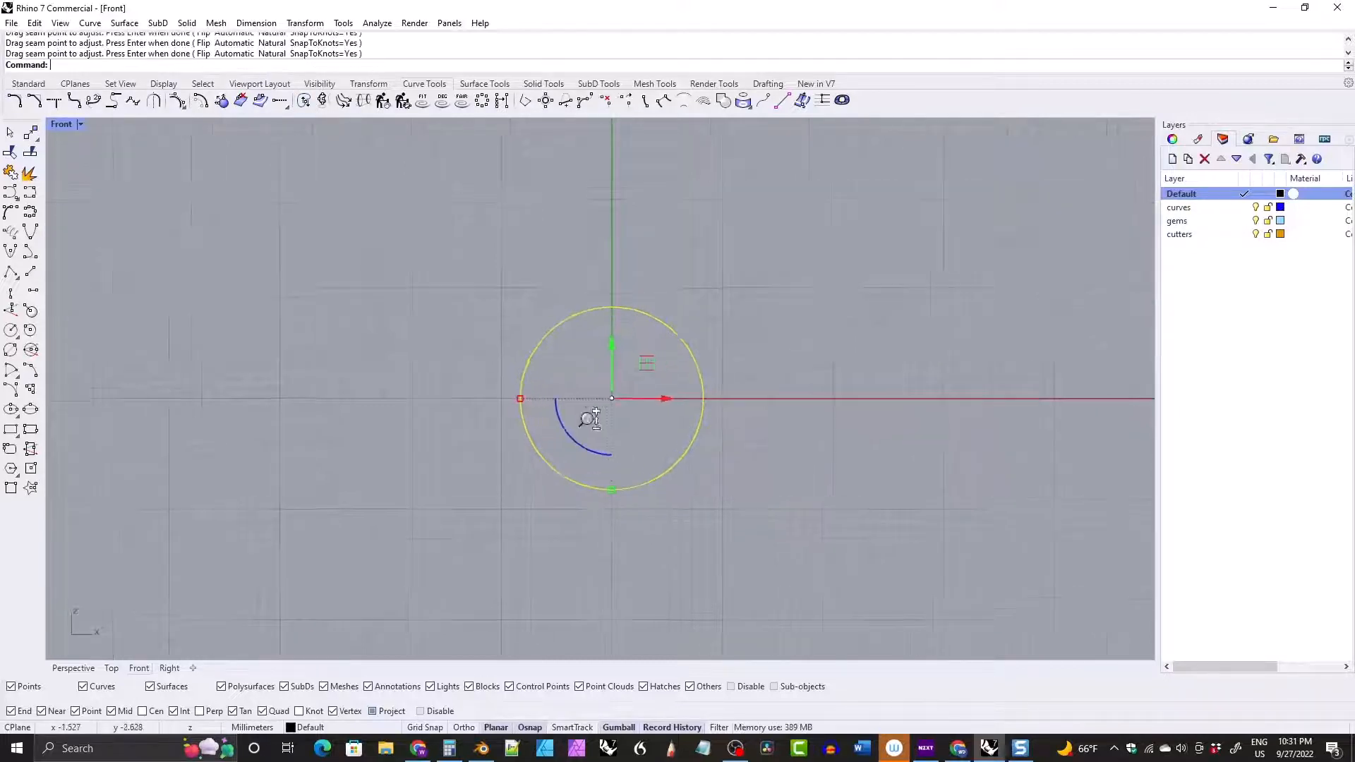
pyautogui.click(39, 85)
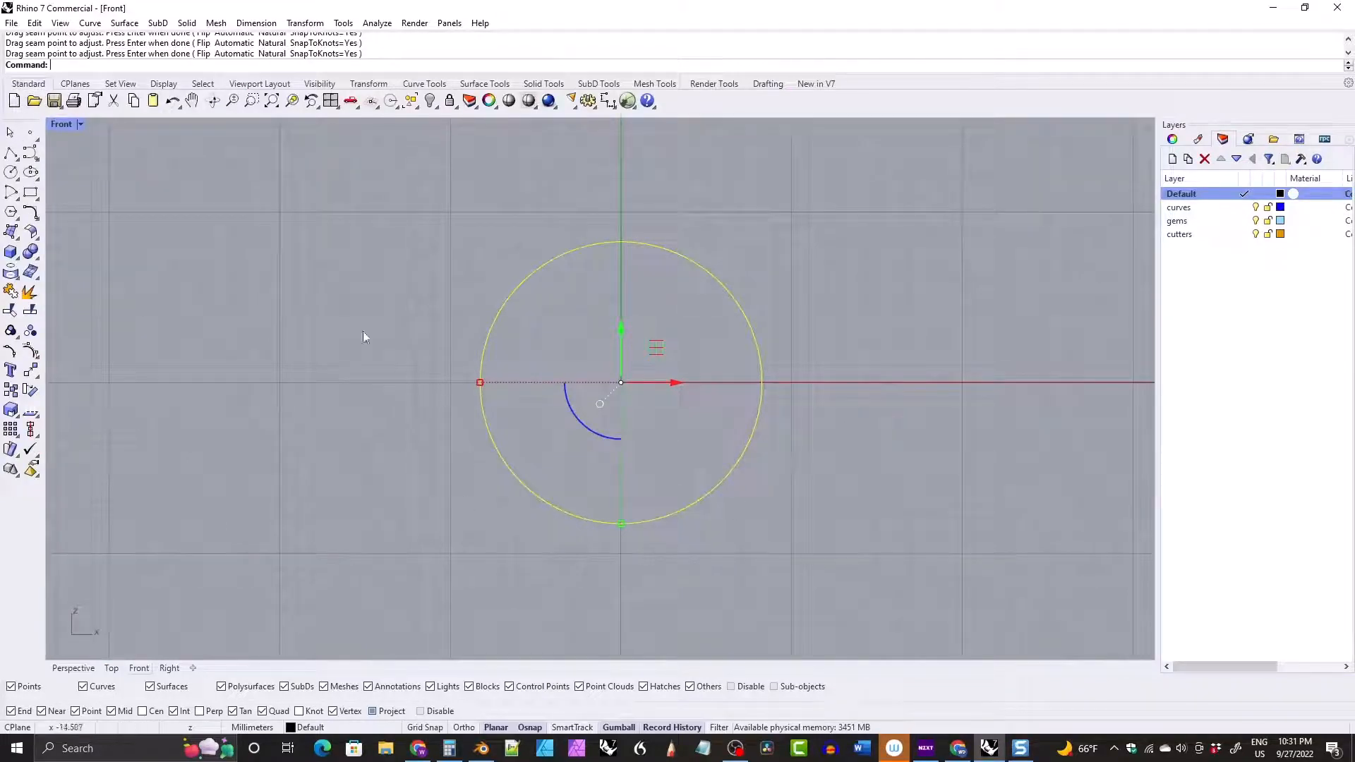
pyautogui.click(29, 132)
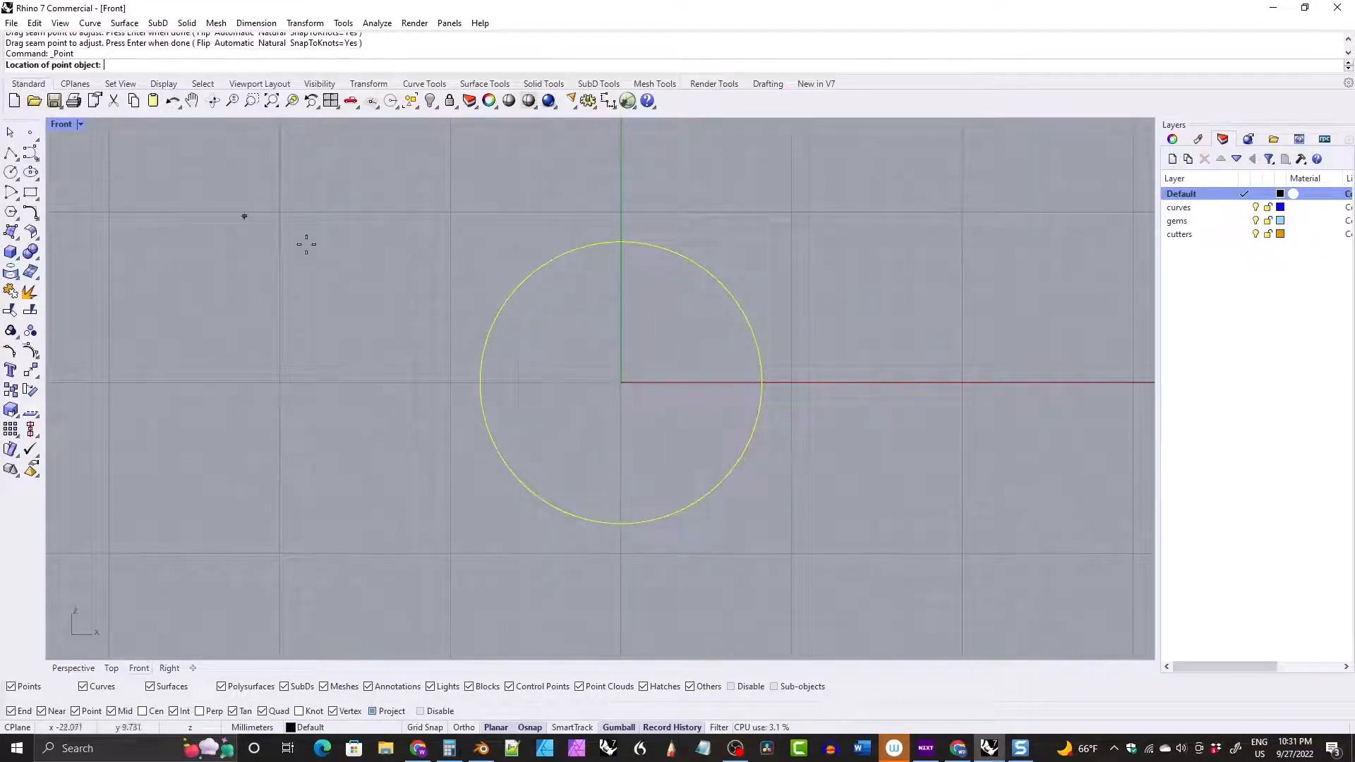
pyautogui.click(480, 383)
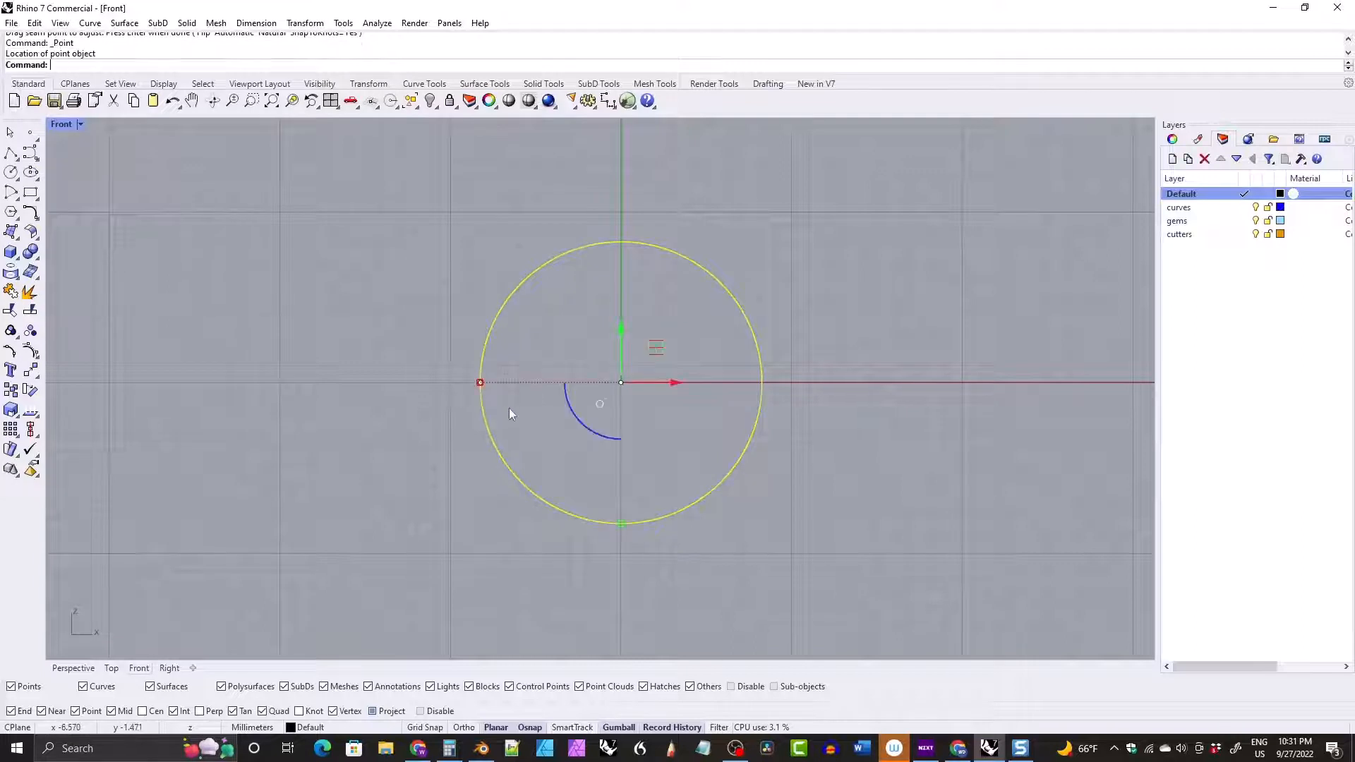
pyautogui.press('Return')
pyautogui.click(621, 523)
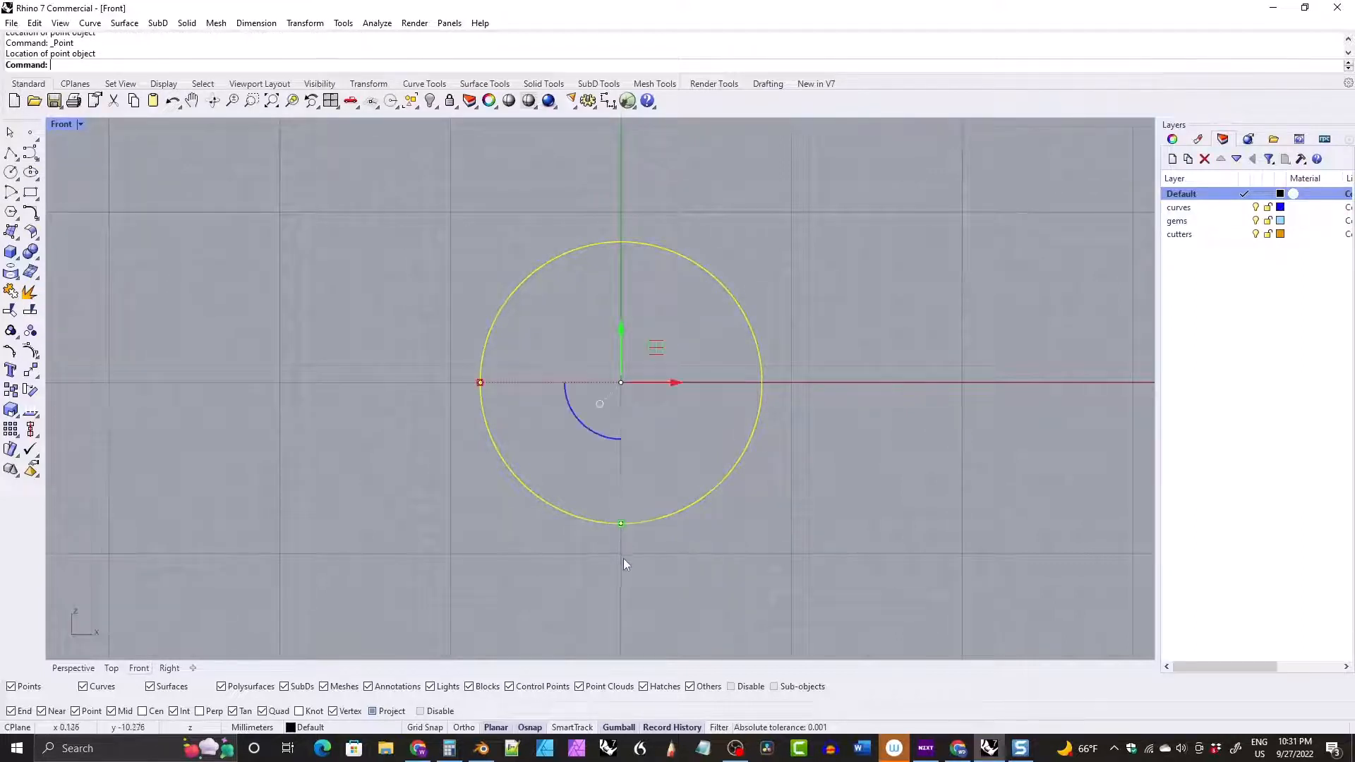
# Move the left quadrant point outward from the circle by -1.9 mm along the horizontal axis.
pyautogui.click(479, 382)
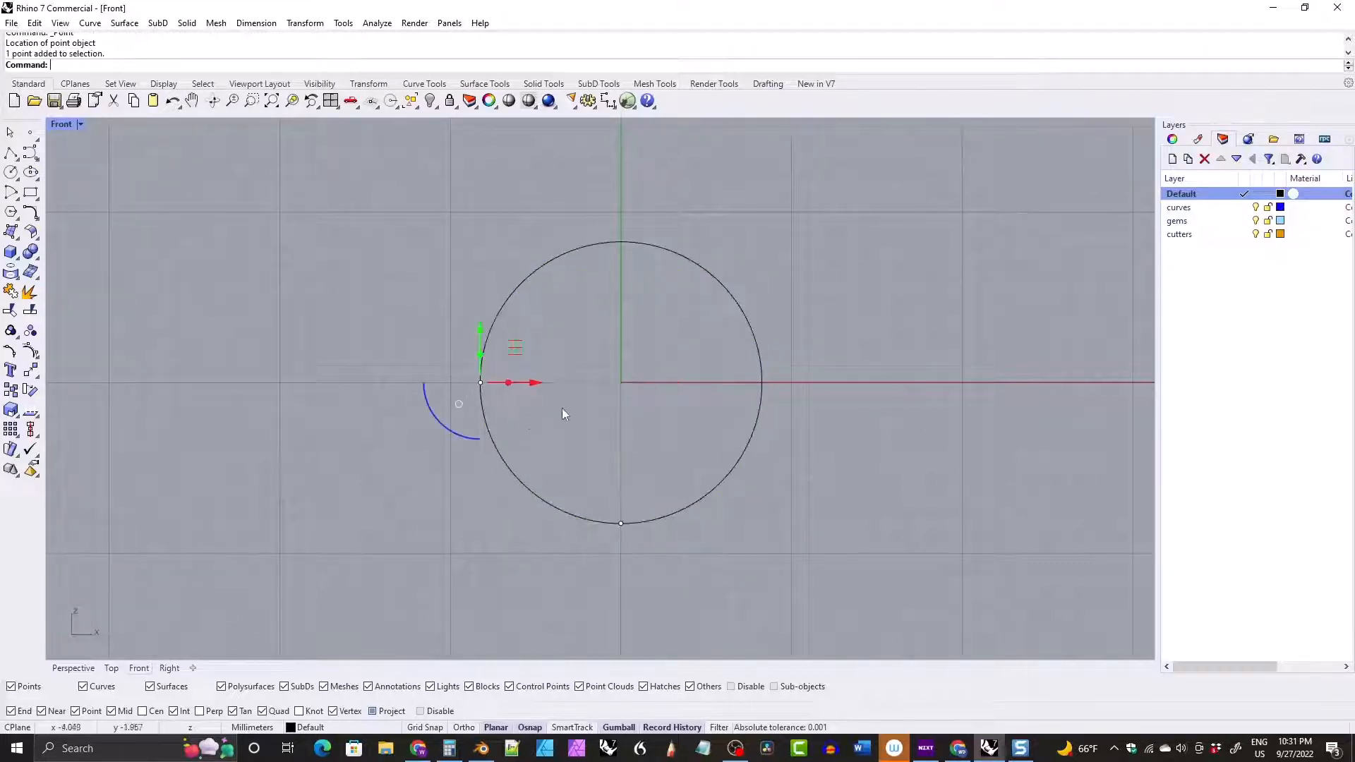
pyautogui.click(532, 383)
pyautogui.write('-1.9')
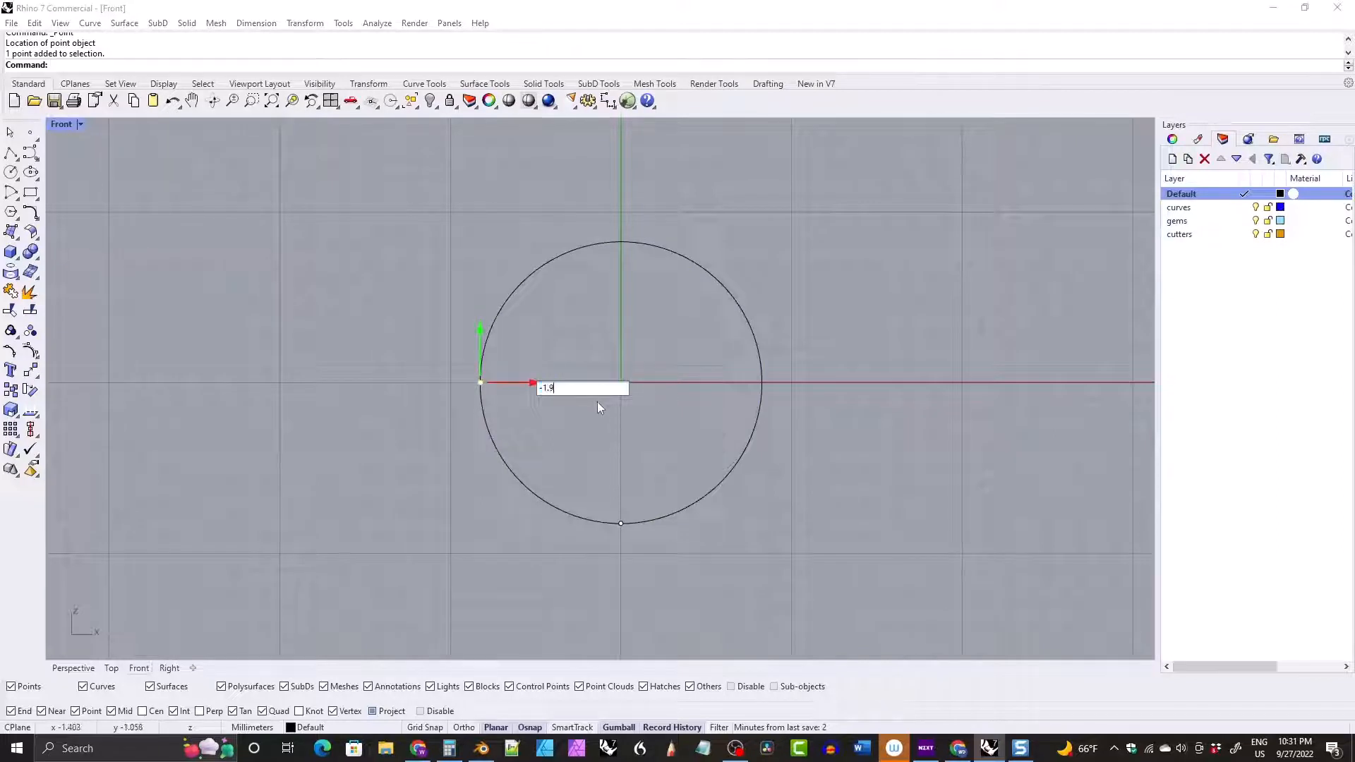
pyautogui.press('Return')
# Move the bottom quadrant point outward by -1.7 mm along the vertical axis and deselect it.
pyautogui.click(621, 523)
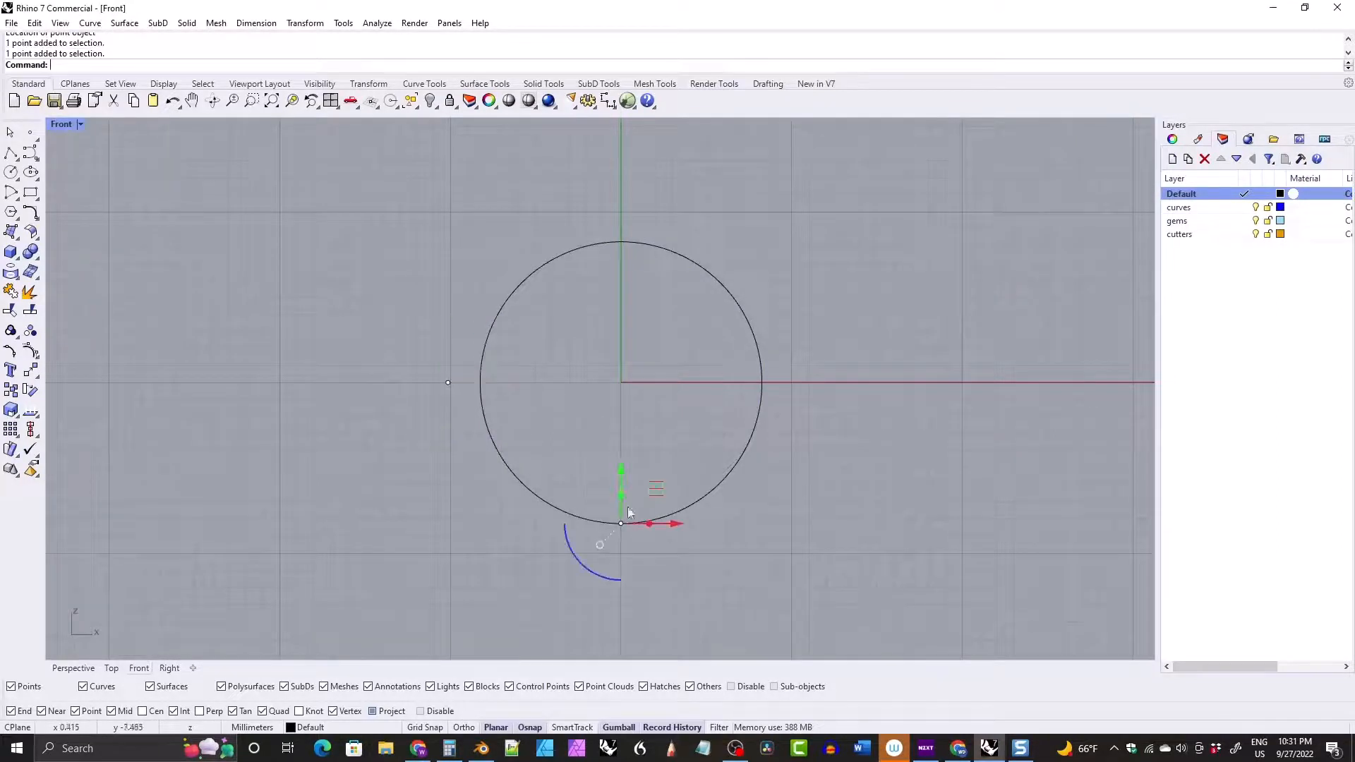
pyautogui.click(621, 471)
pyautogui.write('-')
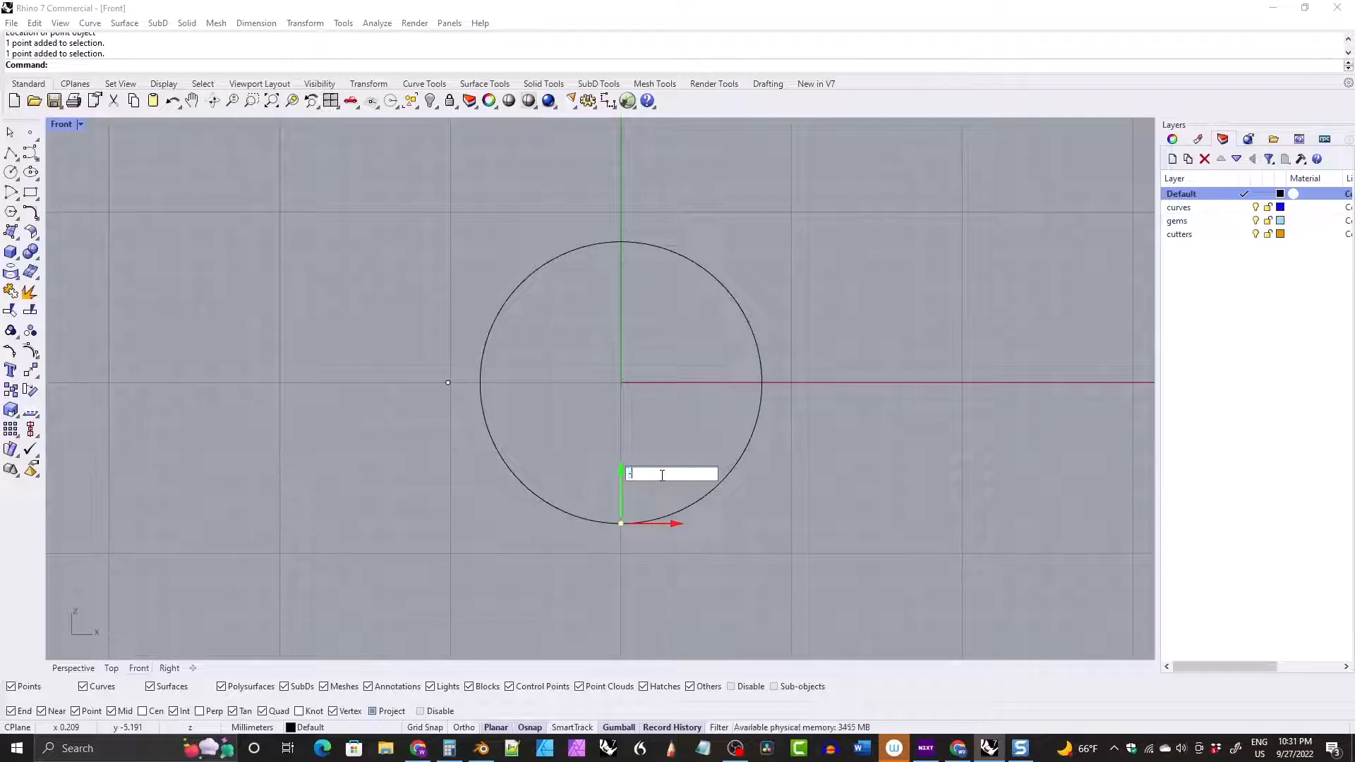
pyautogui.write('1.7')
pyautogui.press('Return')
pyautogui.press('Escape')
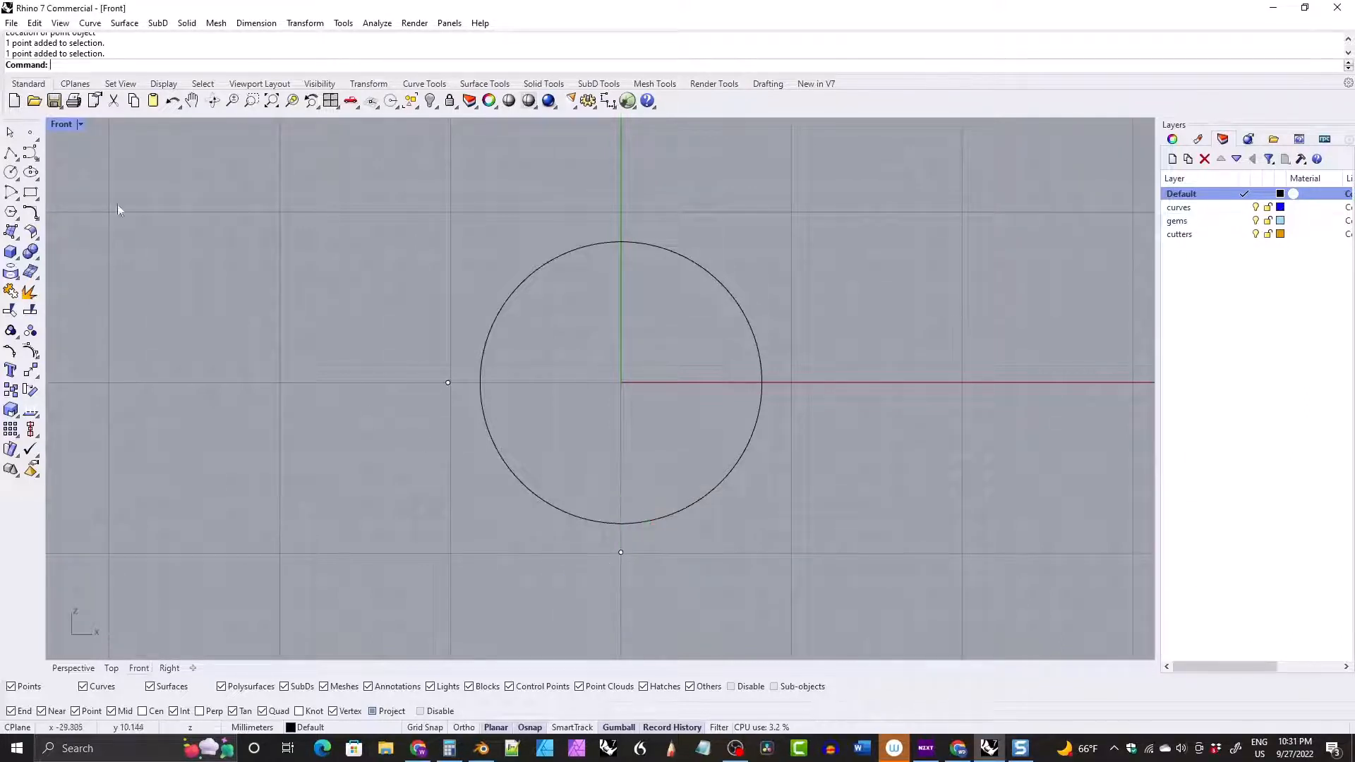
# Draw an ellipse centred on the origin with its axes ending at the offset left and bottom points.
pyautogui.click(29, 172)
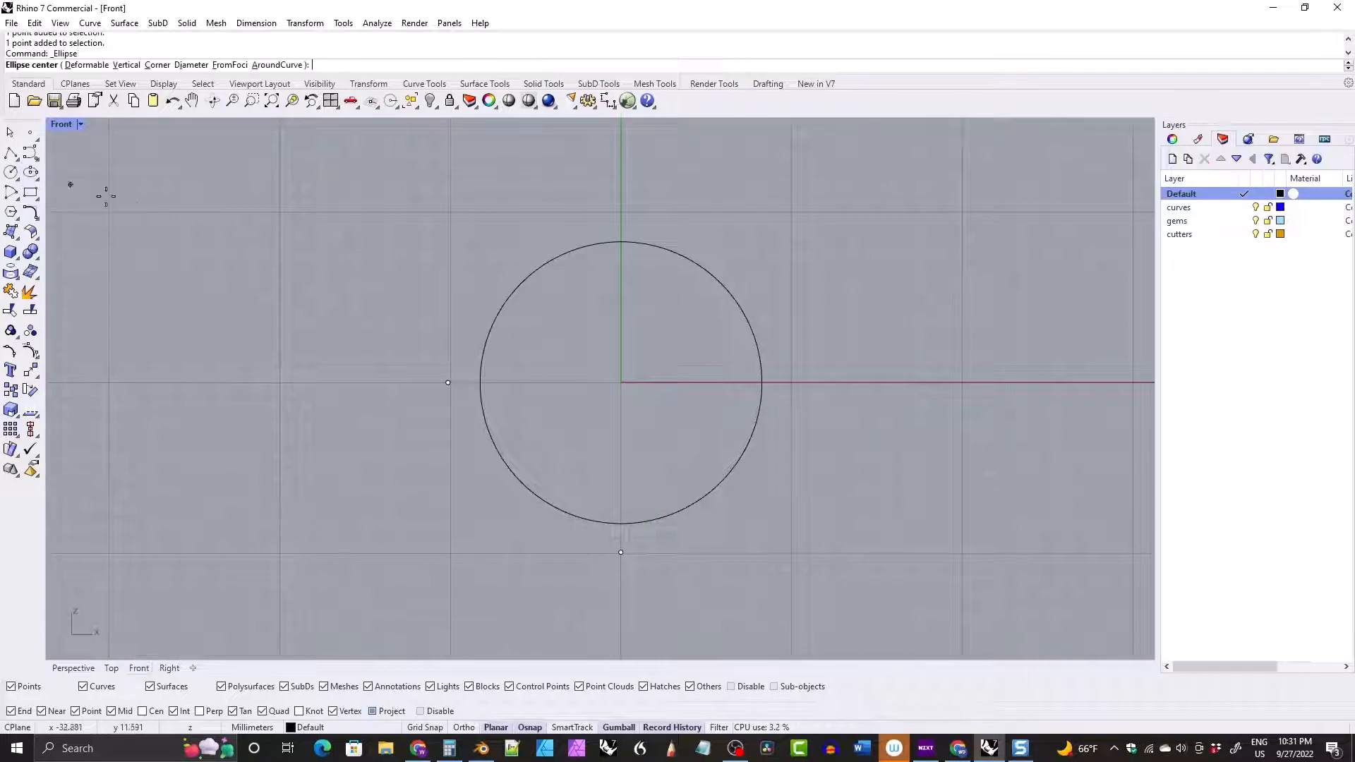
pyautogui.click(630, 403)
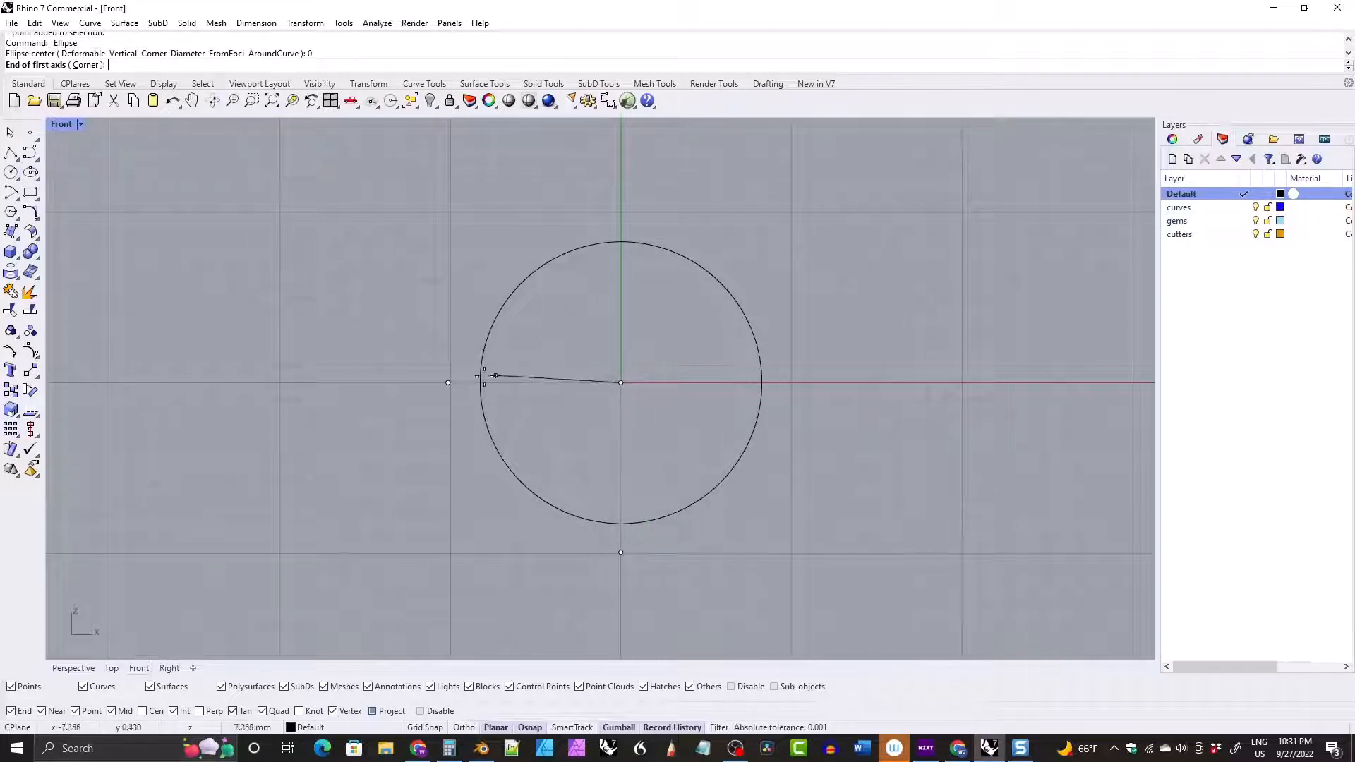
pyautogui.click(447, 382)
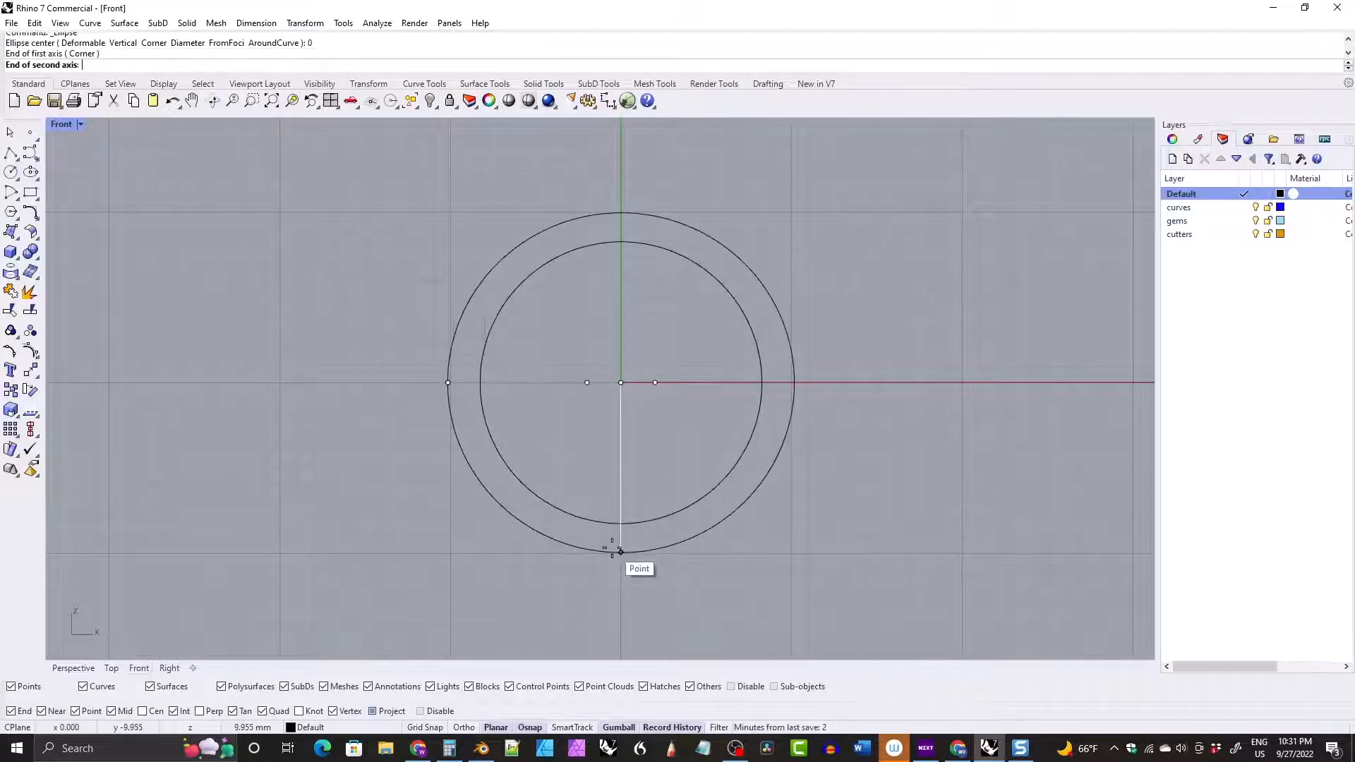
pyautogui.click(614, 551)
# Mirror a copy of the left point across the vertical axis through the origin.
pyautogui.click(447, 383)
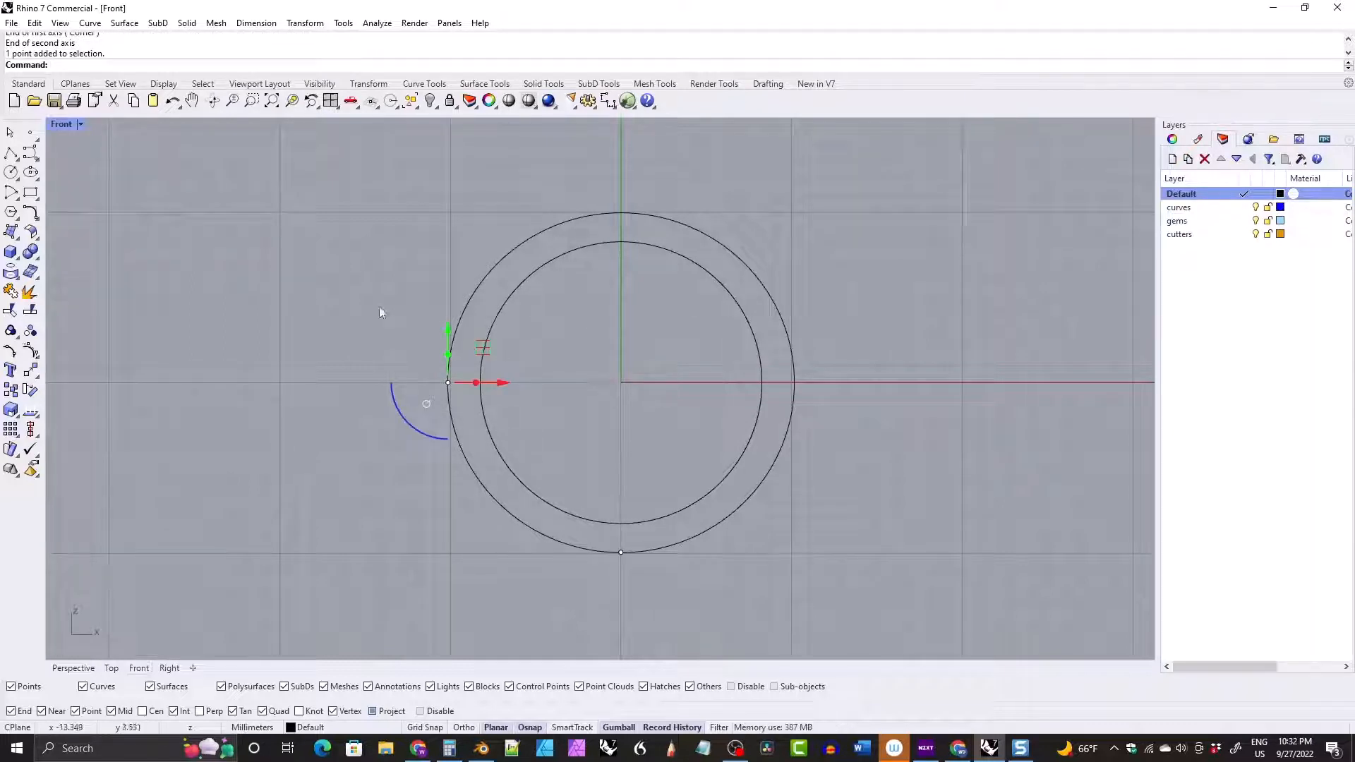
pyautogui.click(368, 83)
pyautogui.click(134, 101)
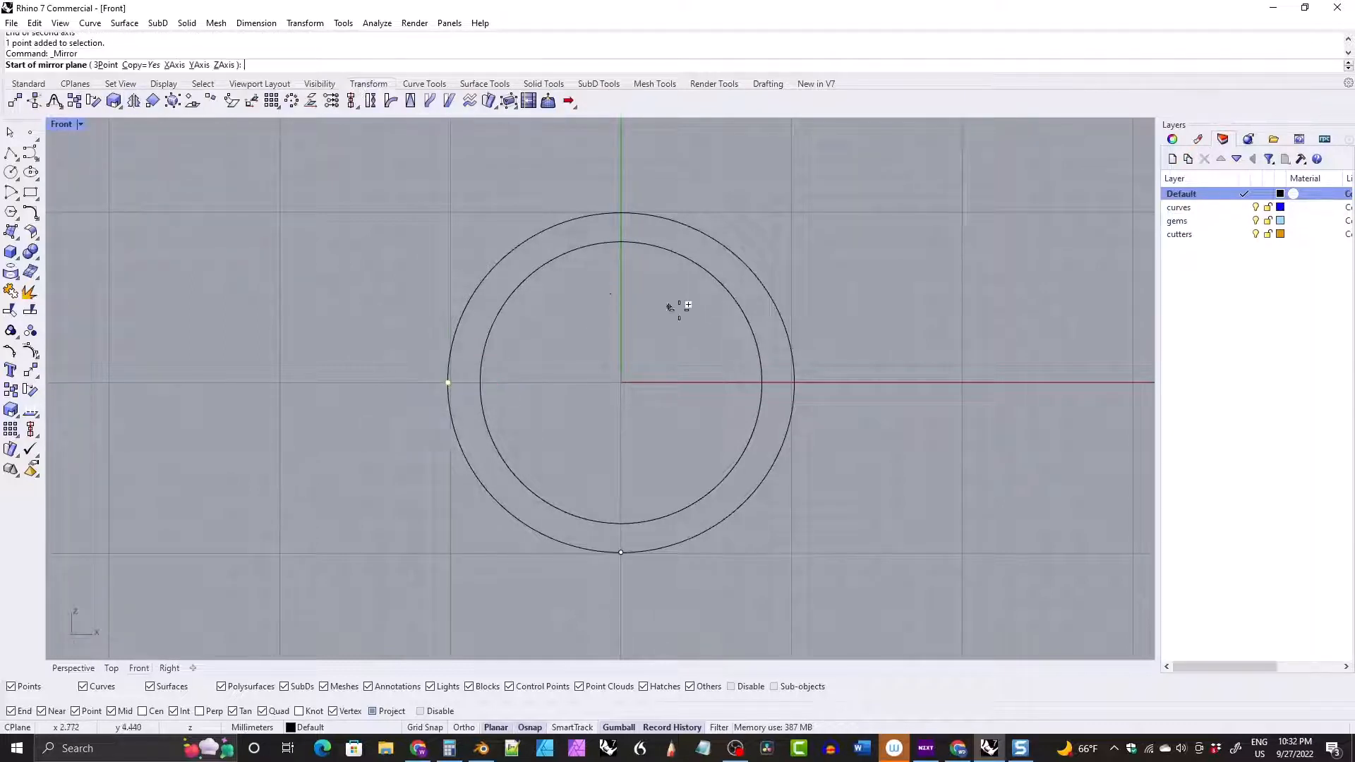
pyautogui.write('0')
pyautogui.press('Return')
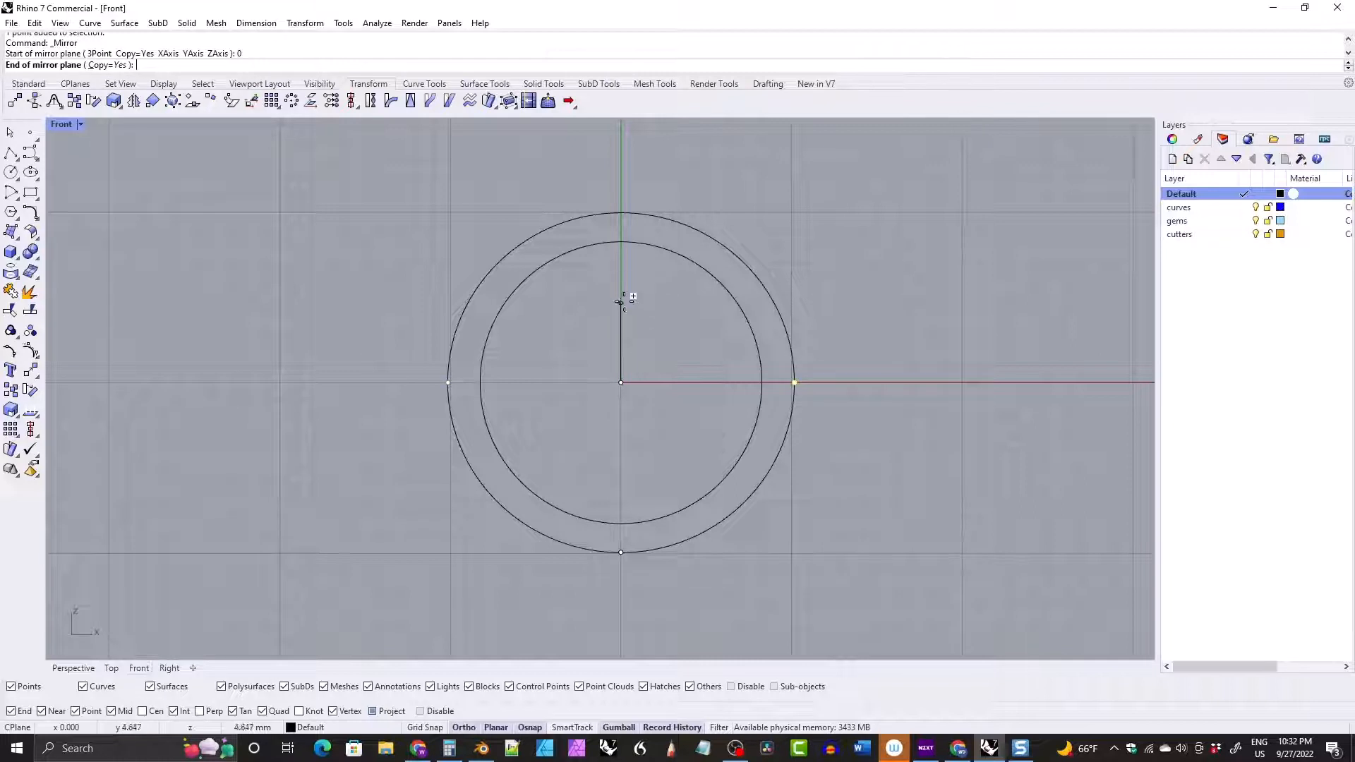
pyautogui.click(622, 272)
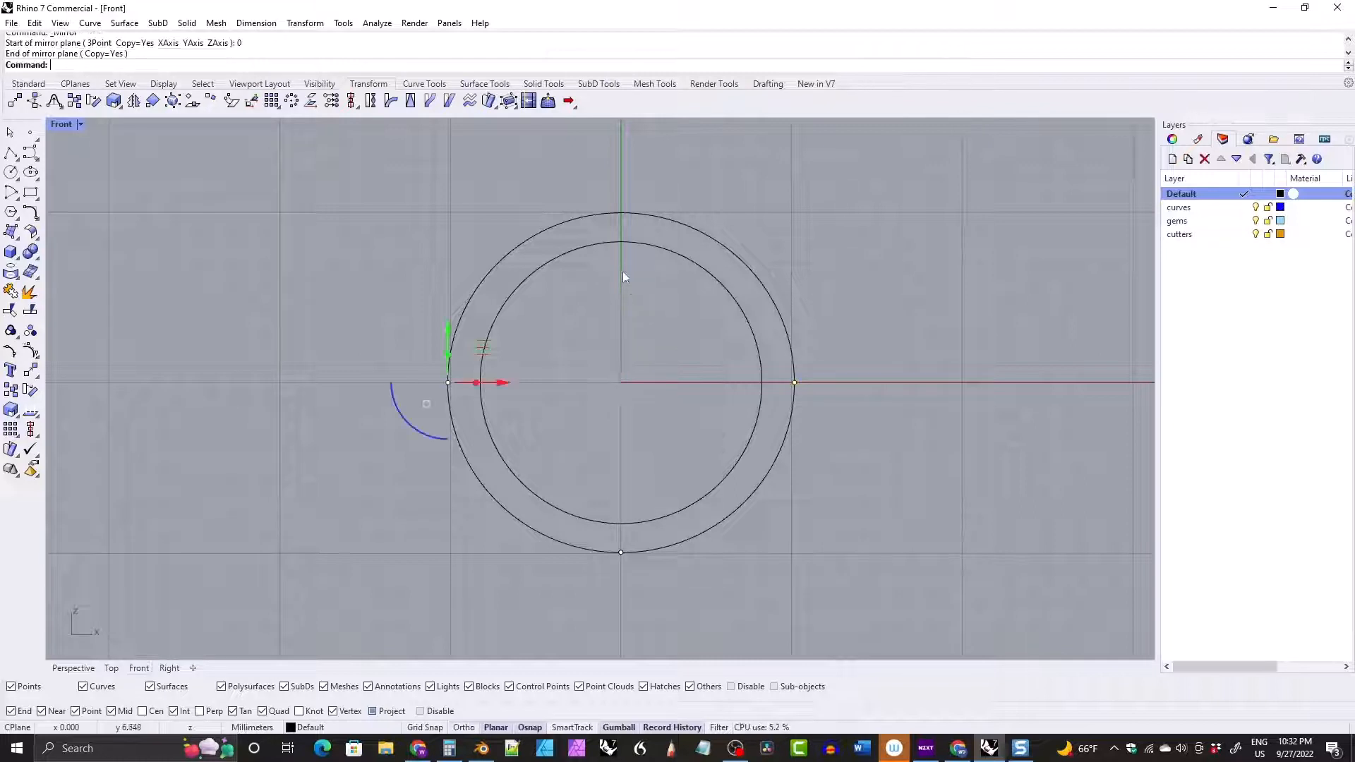
# Split the outer ellipse at the left and right points and delete its upper half.
pyautogui.click(509, 251)
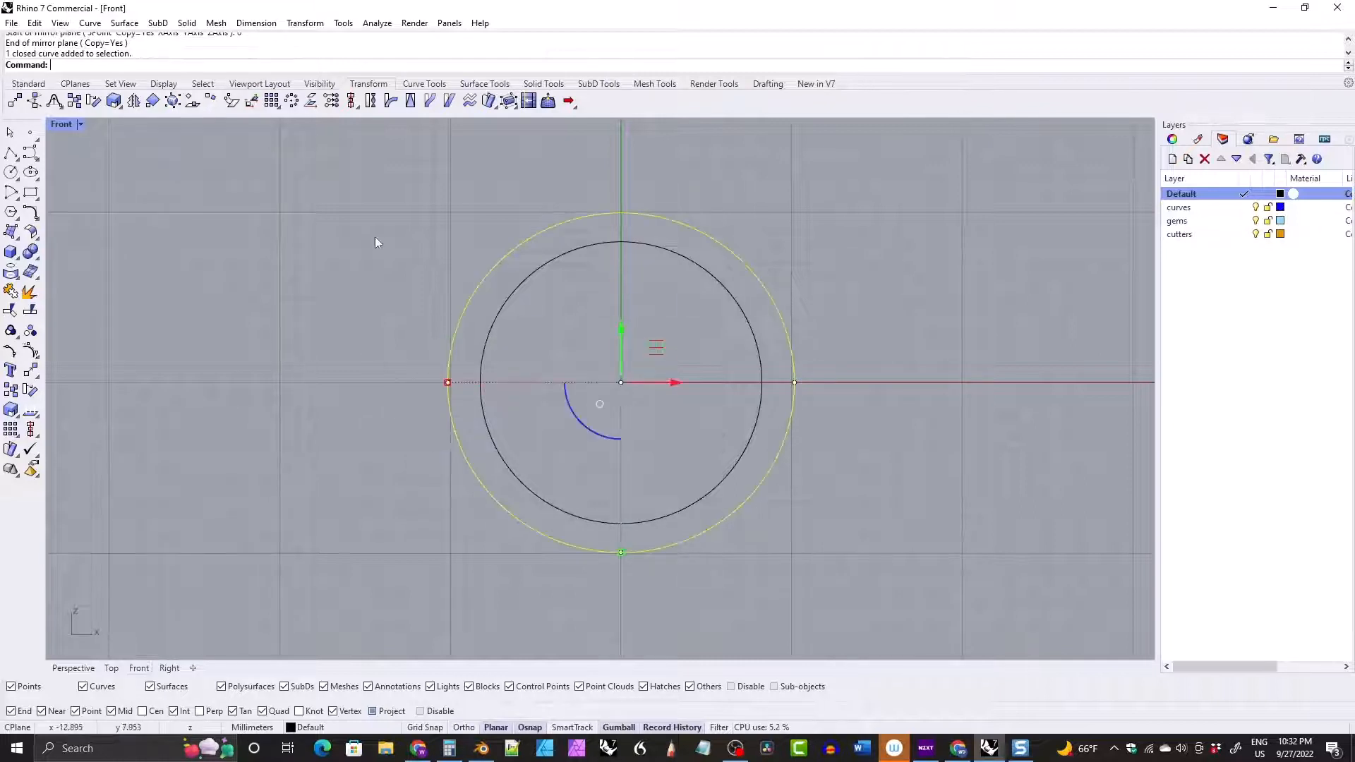
pyautogui.click(30, 291)
pyautogui.click(417, 381)
pyautogui.press('Return')
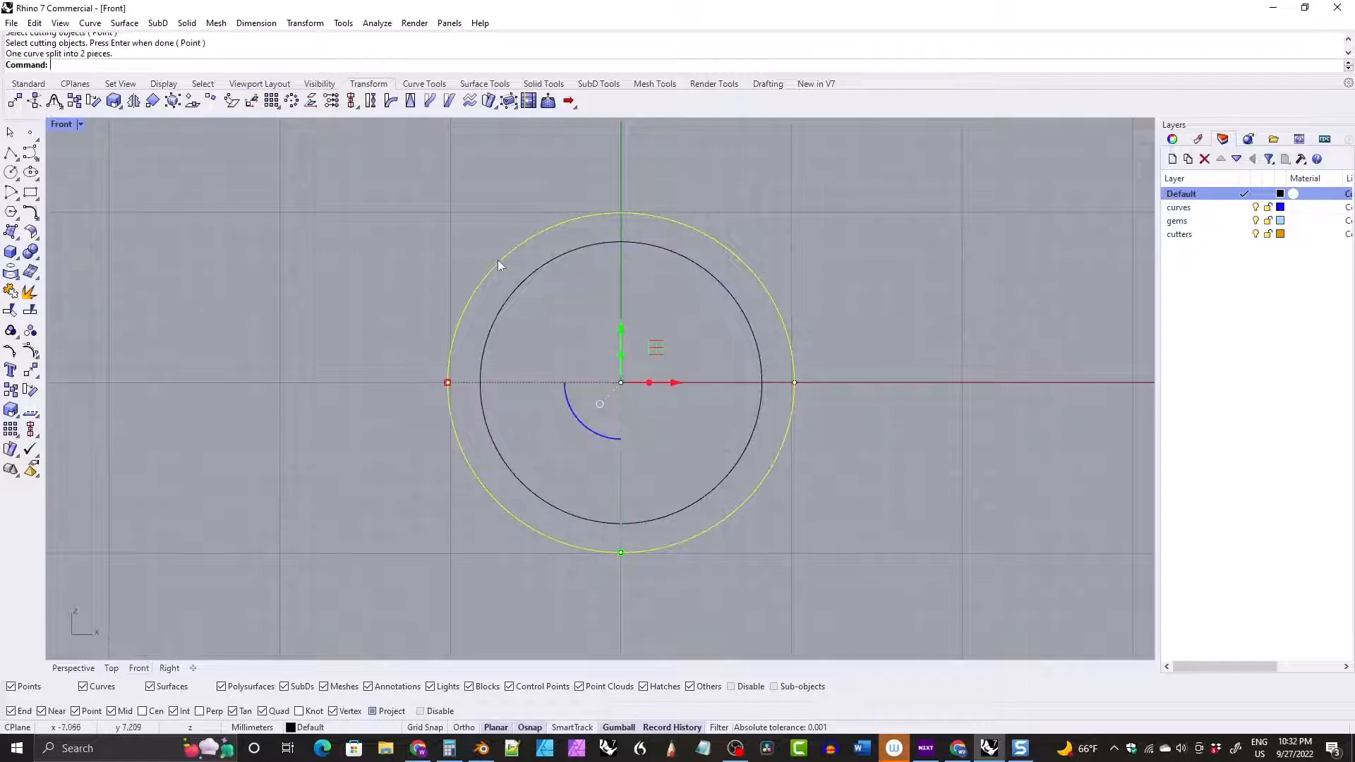
pyautogui.click(495, 263)
pyautogui.press('Delete')
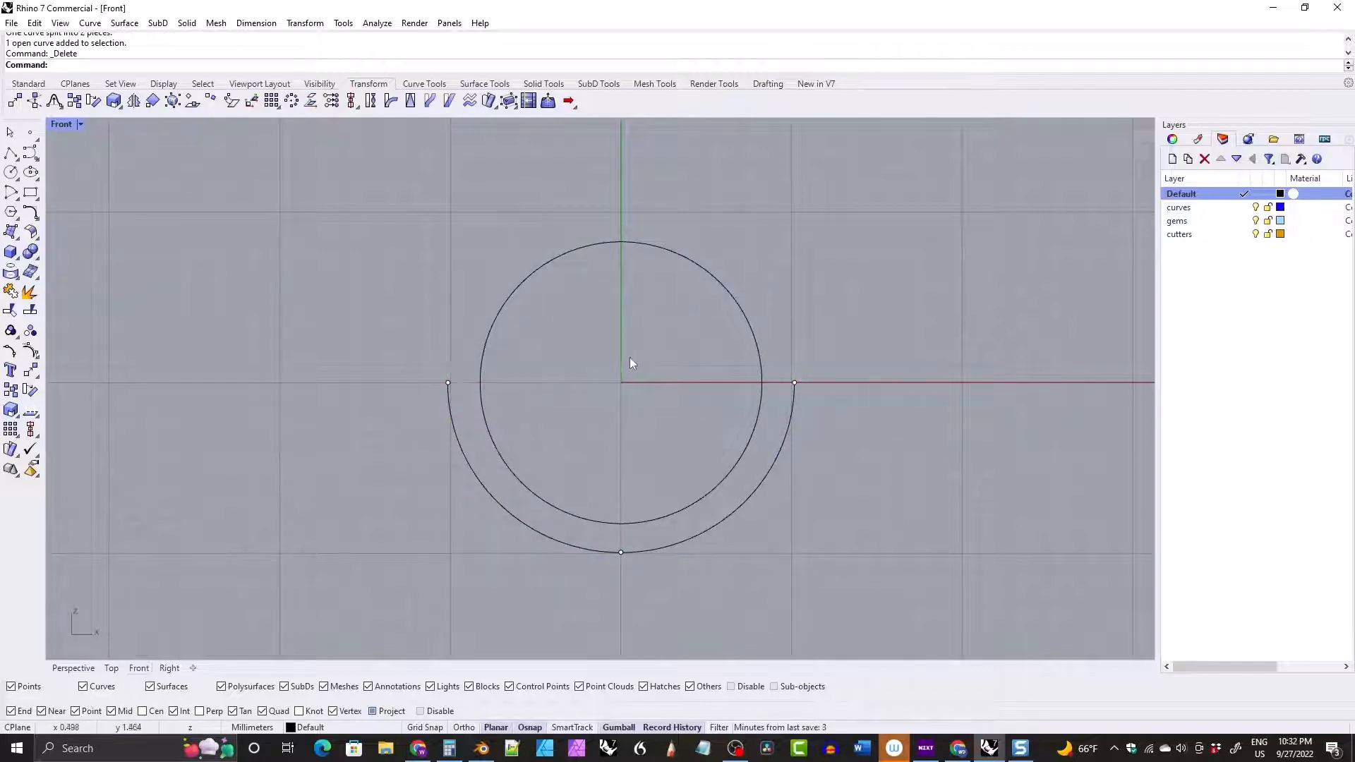
# Import round_brilliant.3dm from the realistic folder of the gems library into the model.
pyautogui.moveTo(629, 357); pyautogui.dragTo(643, 357, button='right')
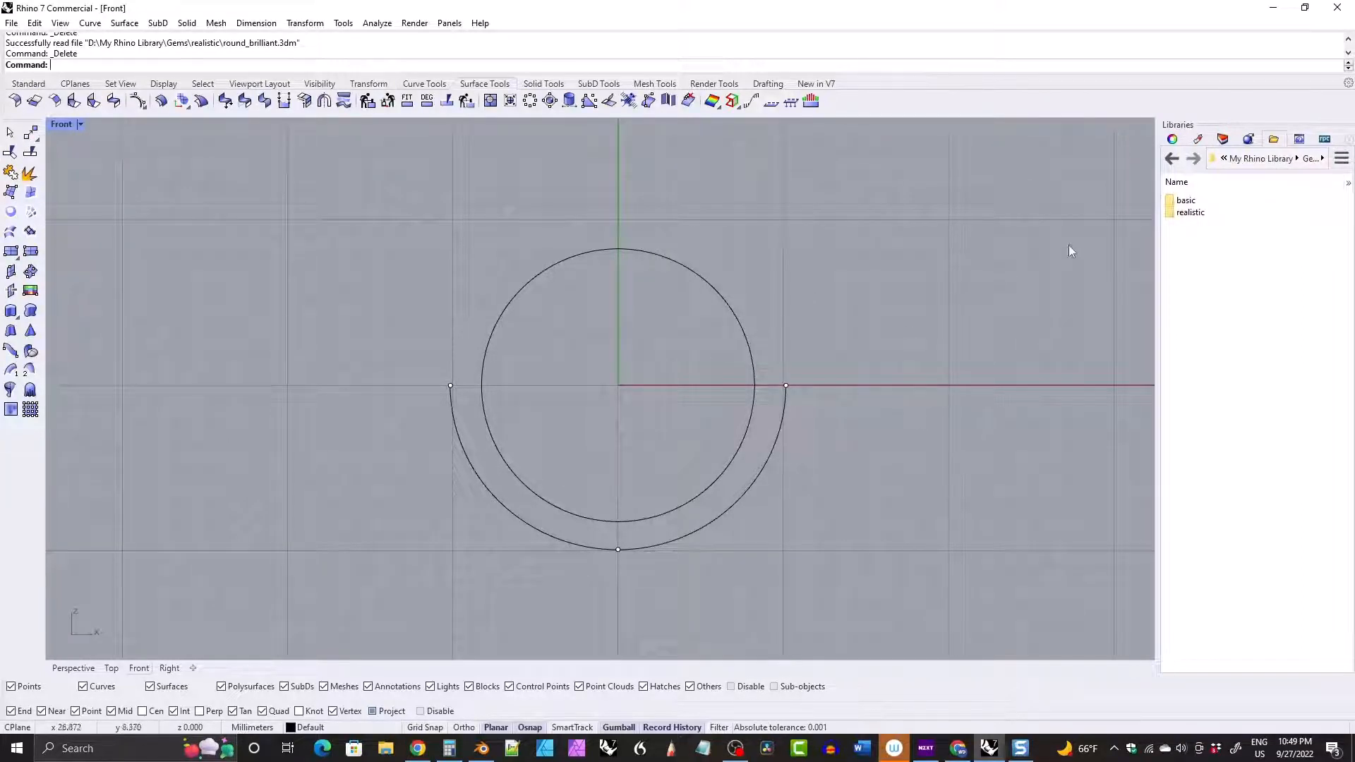
pyautogui.doubleClick(1189, 212)
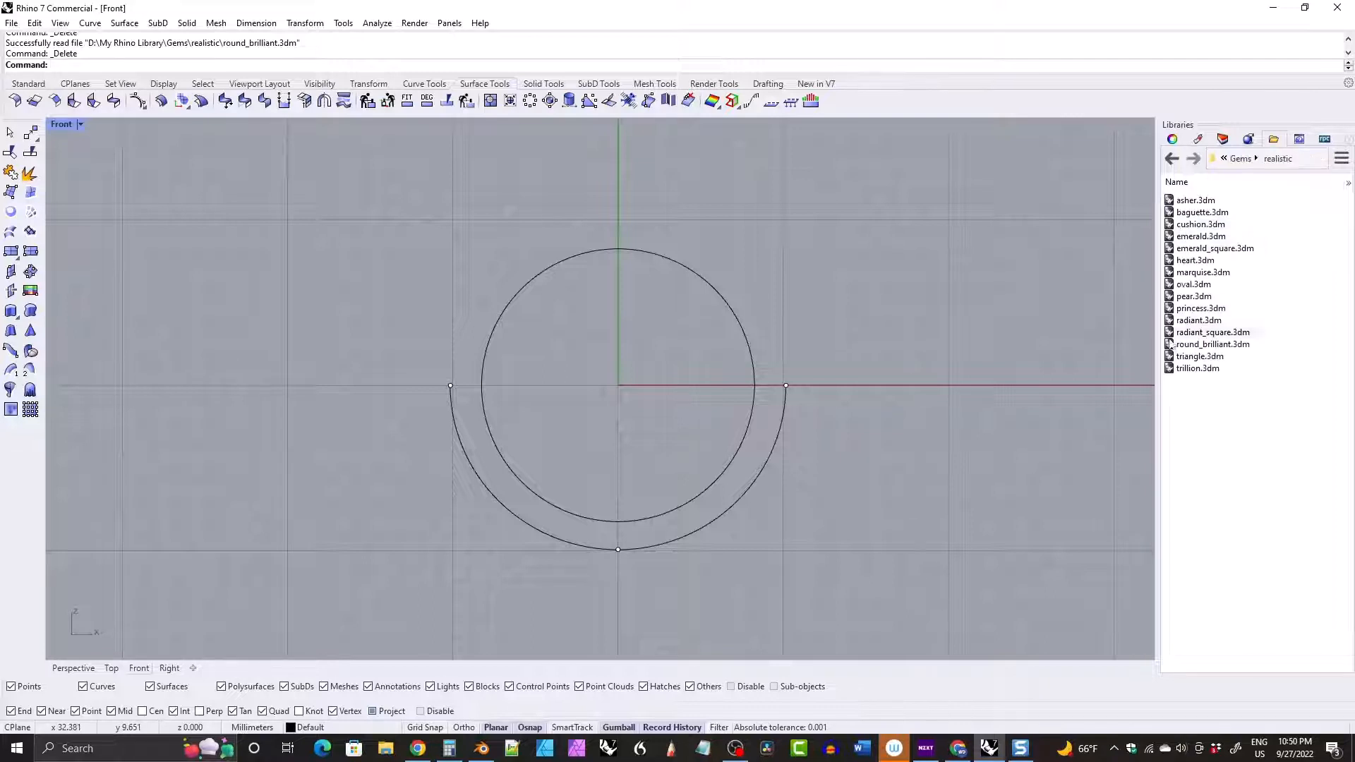
pyautogui.moveTo(1171, 344); pyautogui.dragTo(941, 333)
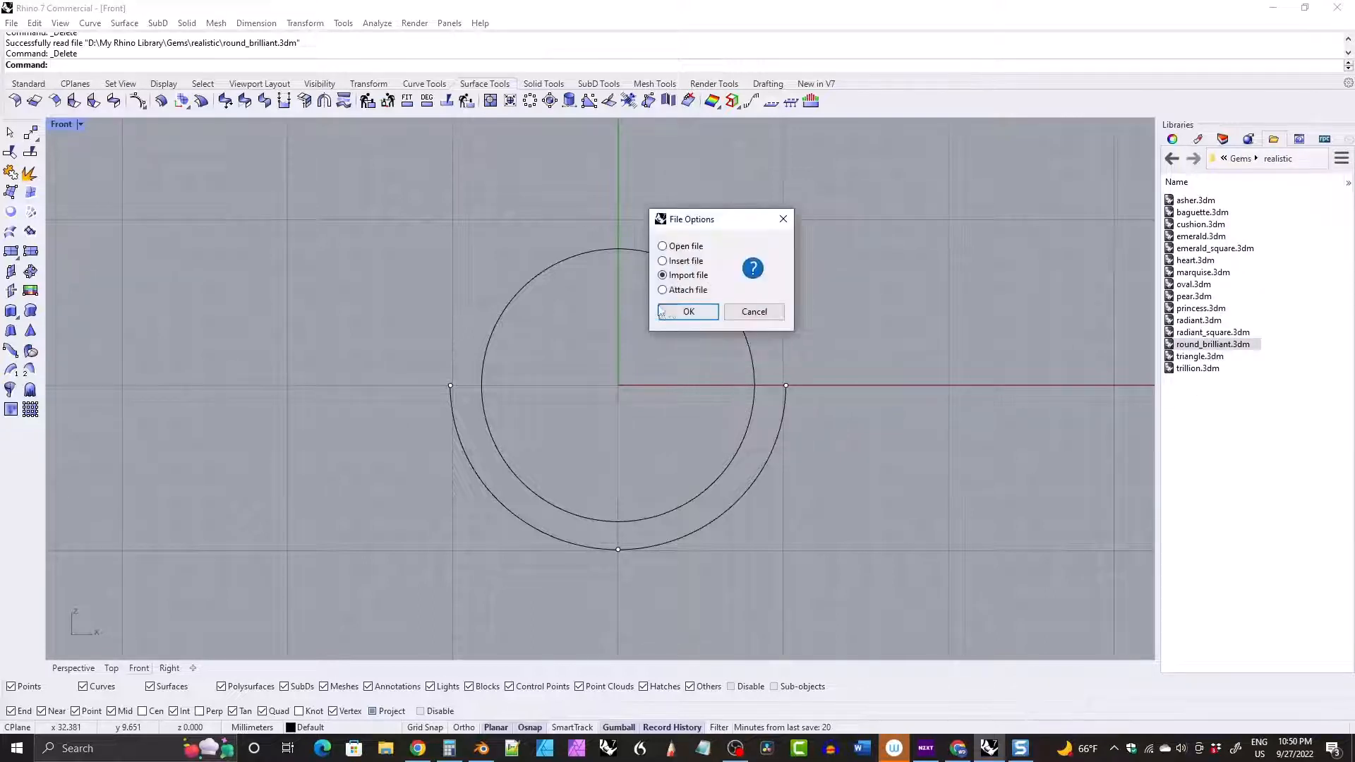
pyautogui.click(673, 311)
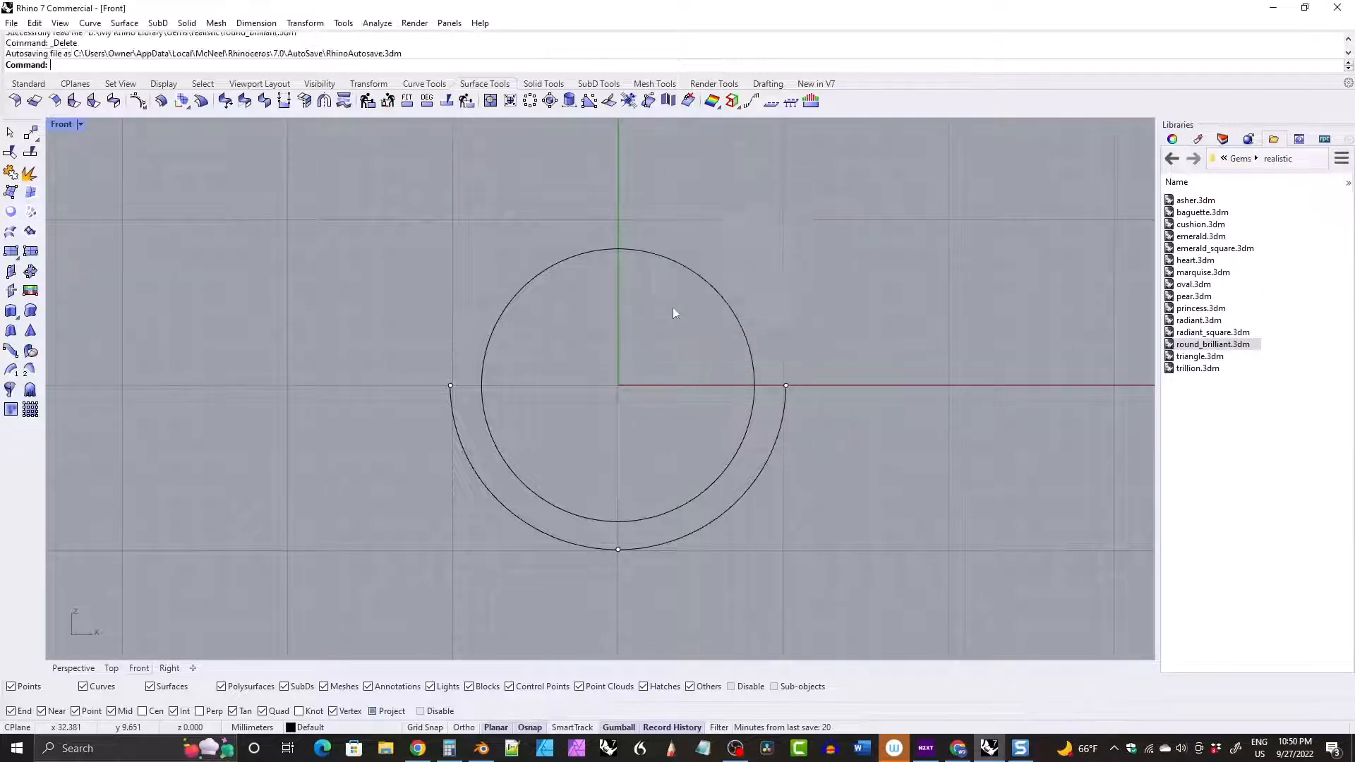
# Import round.3dm from the basic gems folder and move it horizontally to the left of the faceted brilliant.
pyautogui.click(1171, 158)
pyautogui.doubleClick(1178, 201)
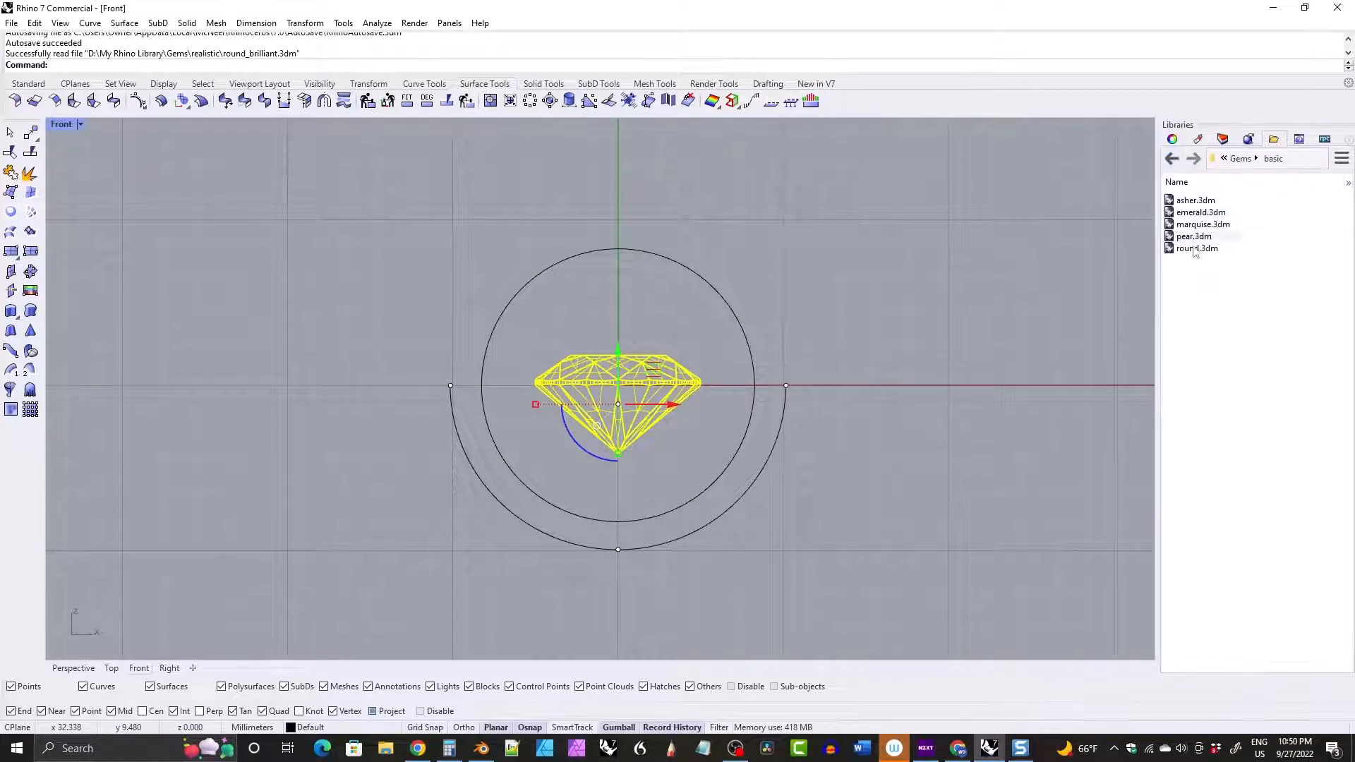
pyautogui.moveTo(1197, 248); pyautogui.dragTo(679, 343)
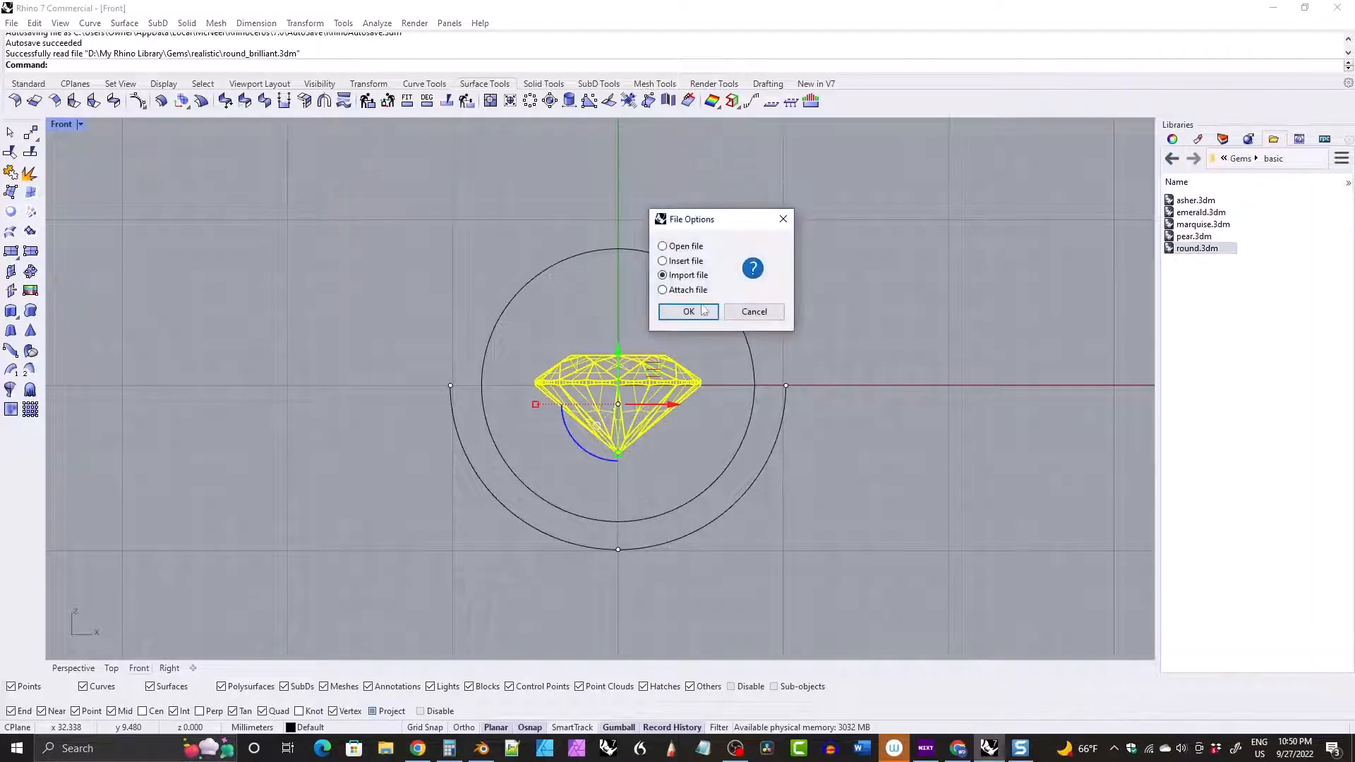
pyautogui.click(688, 311)
pyautogui.moveTo(667, 411); pyautogui.dragTo(406, 407)
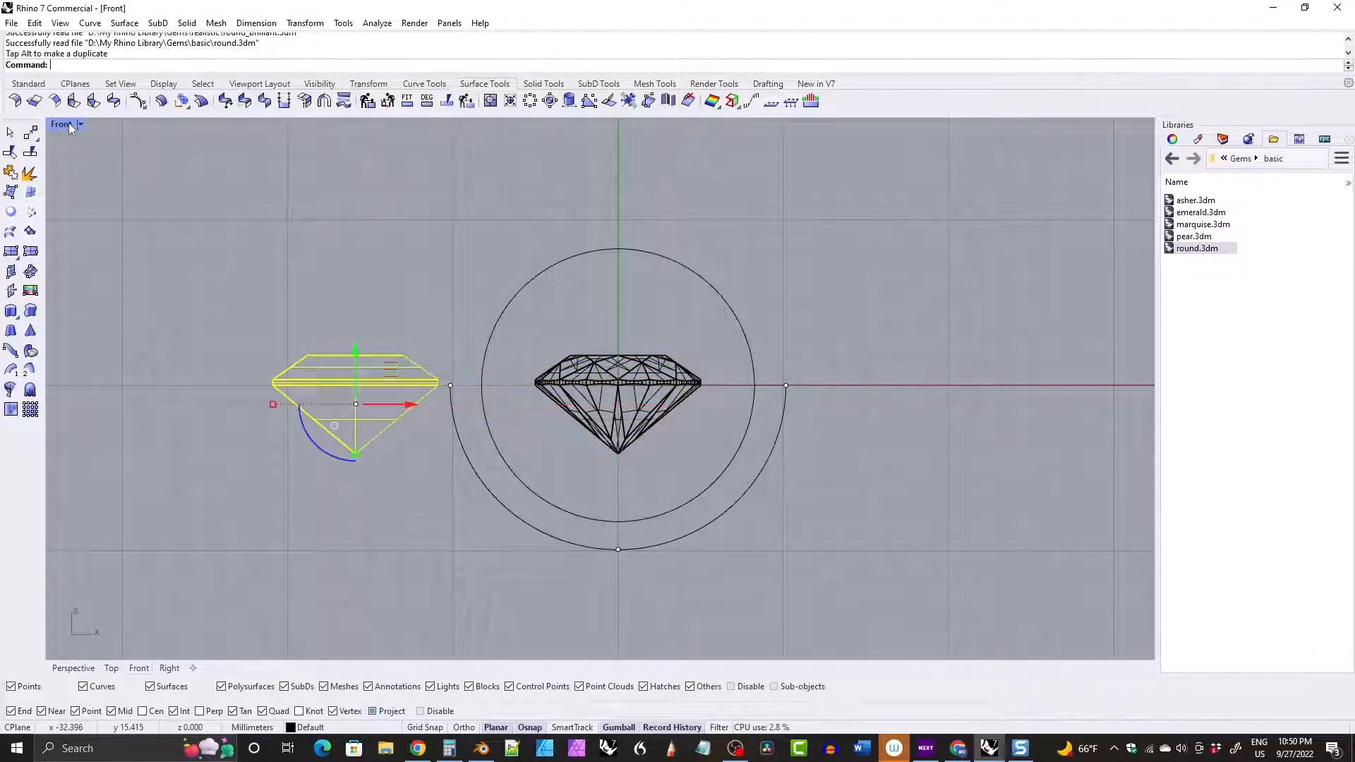
# Maximize the Perspective view and compare the basic round gem with the realistic faceted brilliant from several angles.
pyautogui.doubleClick(69, 123)
pyautogui.doubleClick(649, 127)
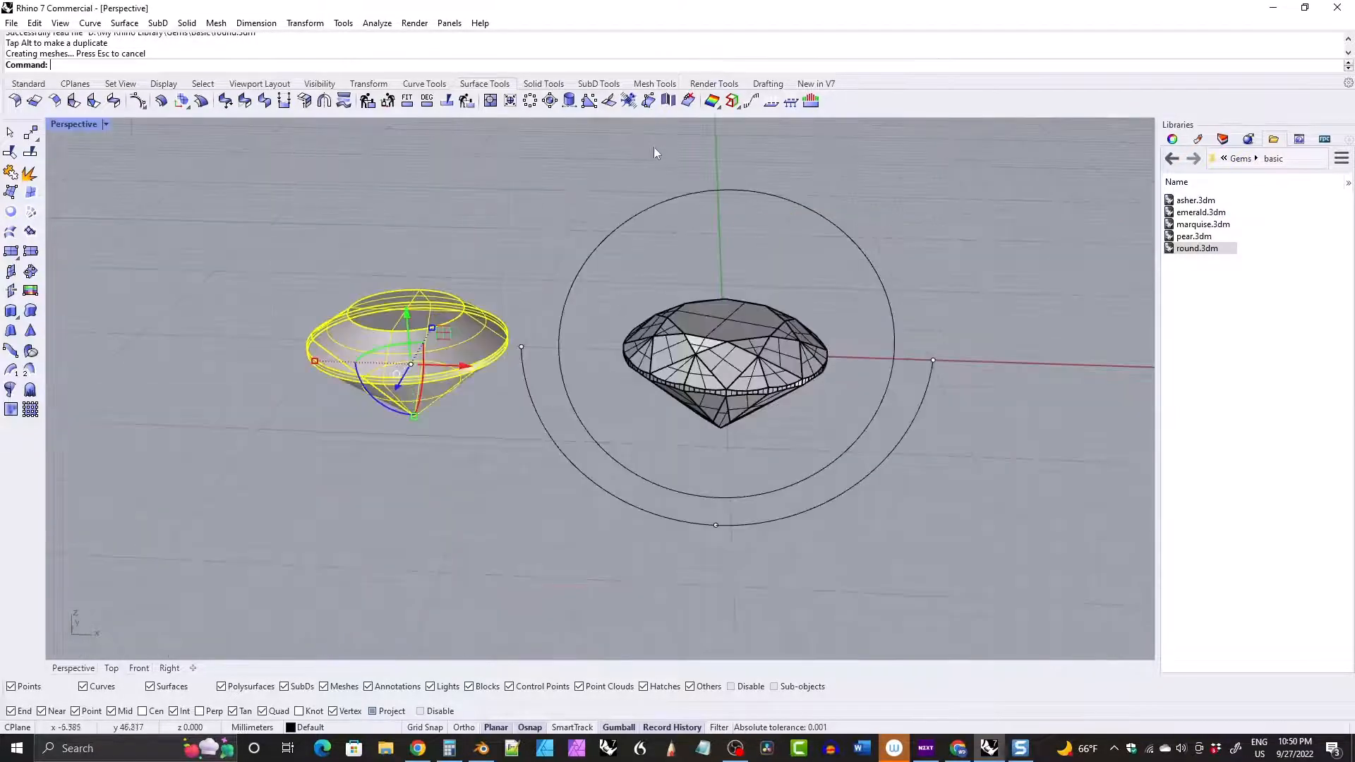
pyautogui.click(423, 243)
pyautogui.moveTo(477, 256); pyautogui.dragTo(463, 293, button='right')
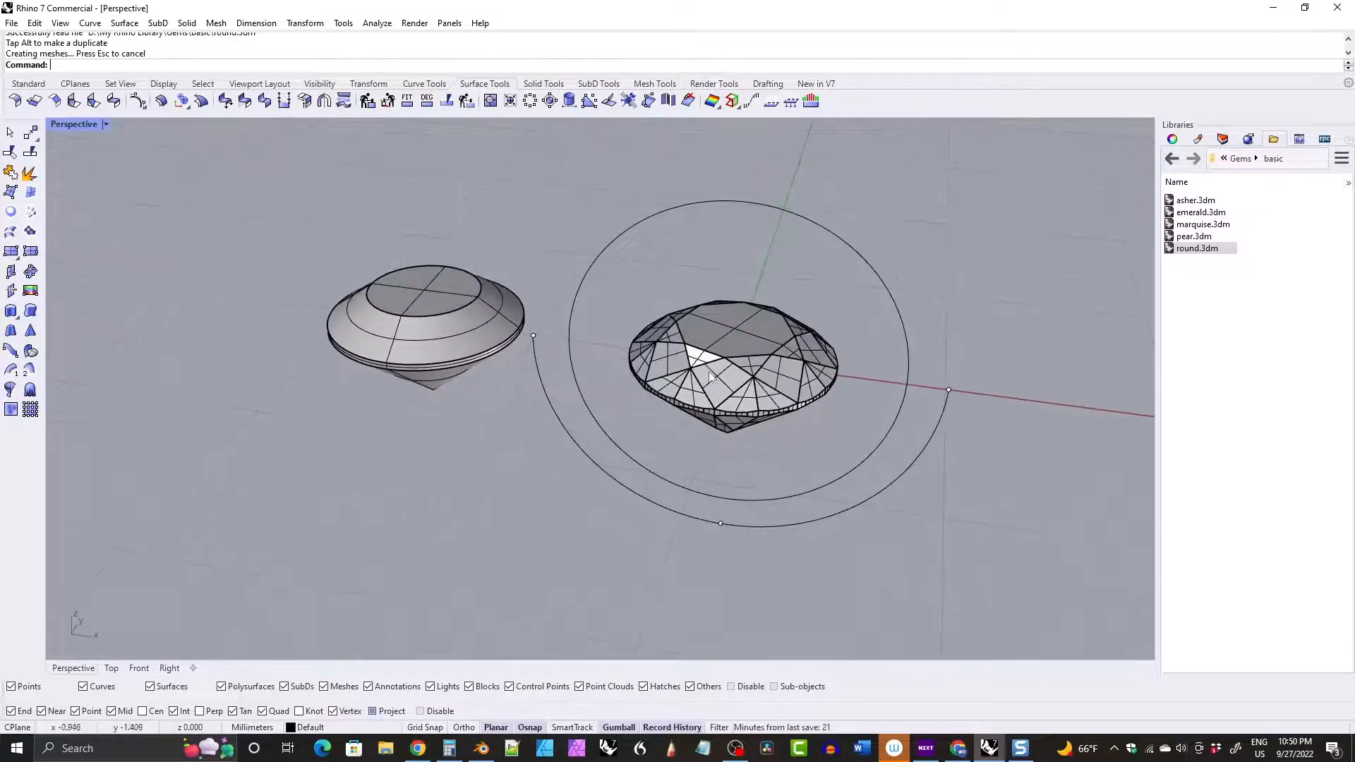
pyautogui.moveTo(714, 333); pyautogui.dragTo(752, 316, button='right')
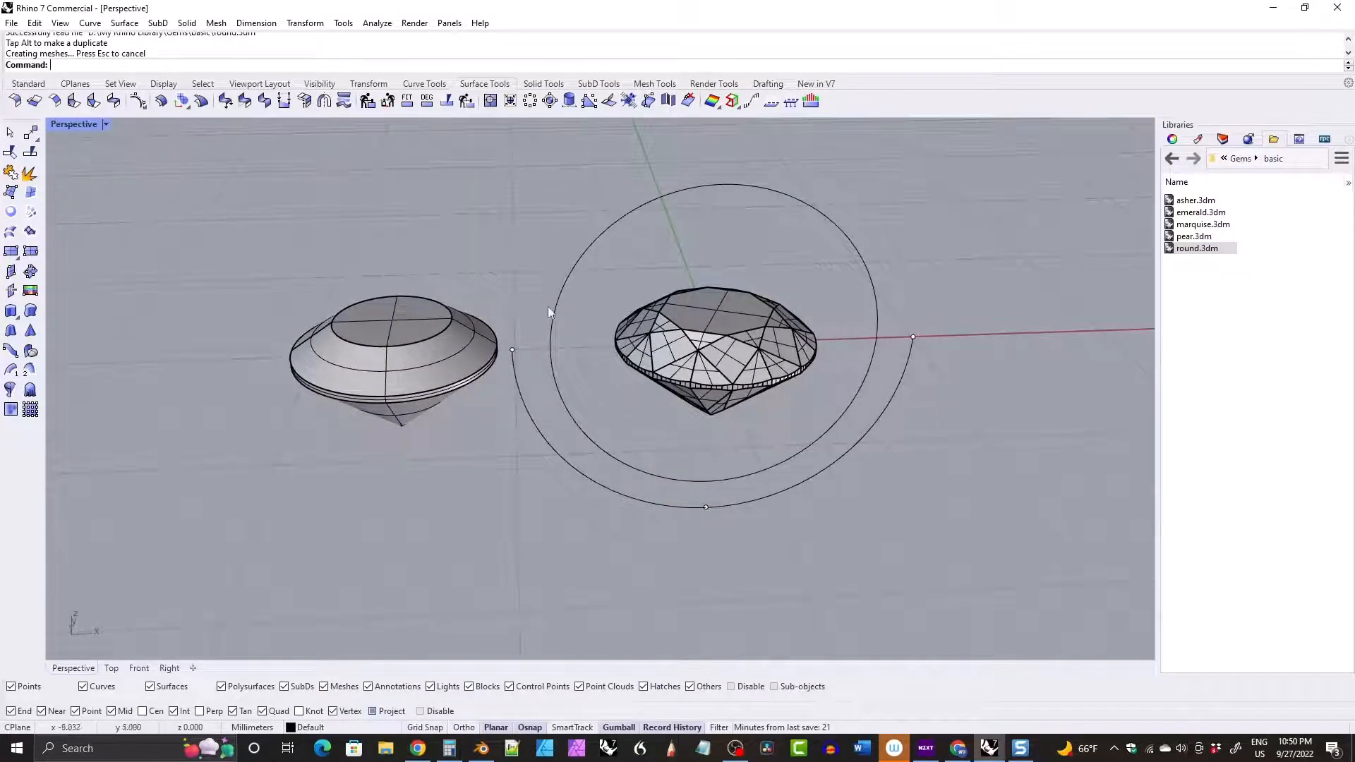
pyautogui.moveTo(548, 306); pyautogui.dragTo(713, 308, button='right')
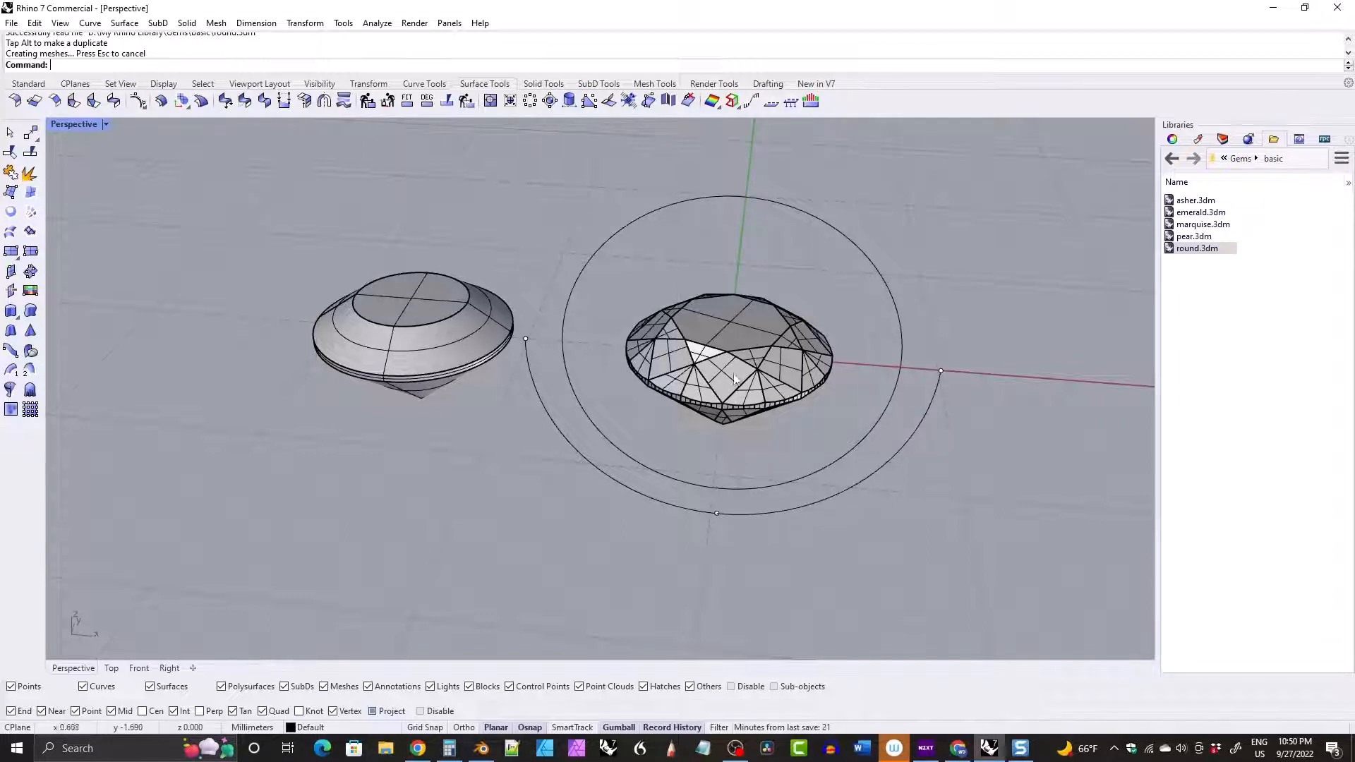
pyautogui.moveTo(379, 363); pyautogui.dragTo(413, 336, button='right')
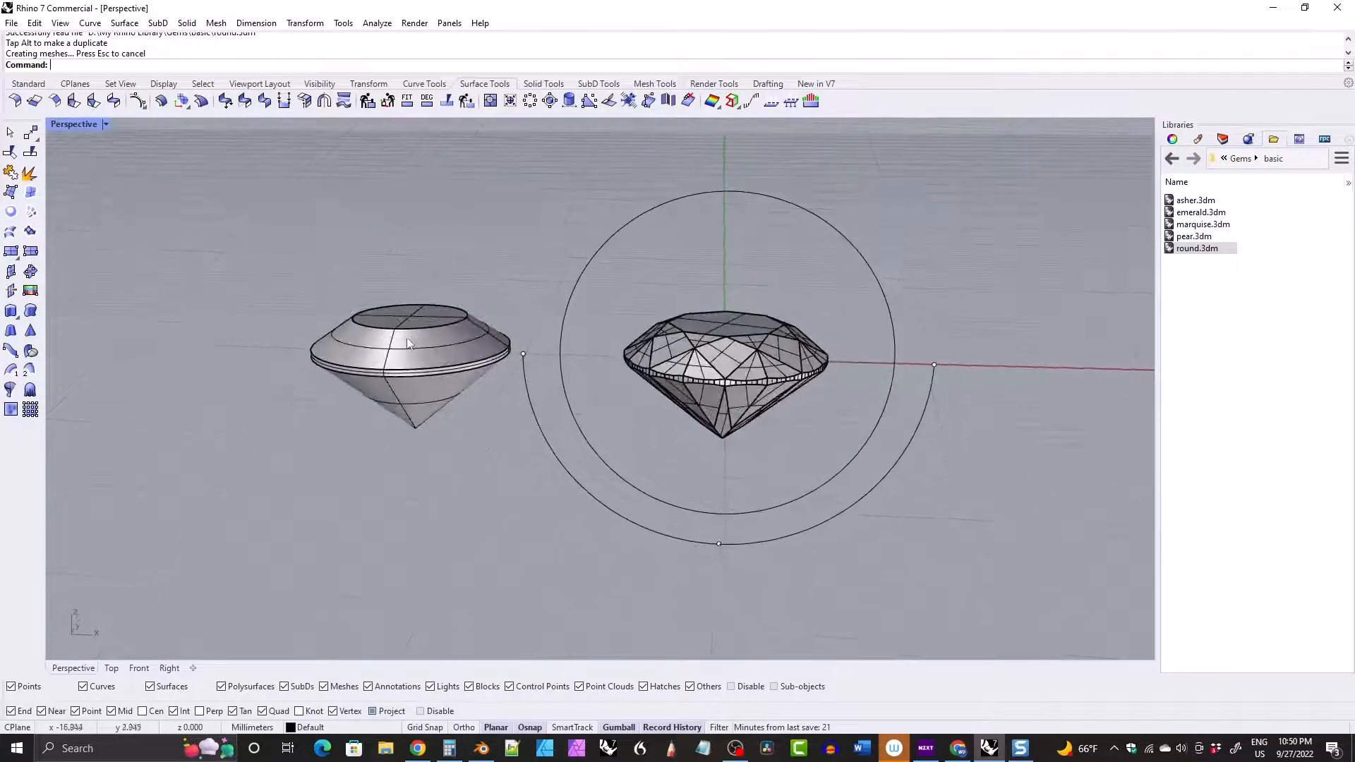
pyautogui.click(407, 343)
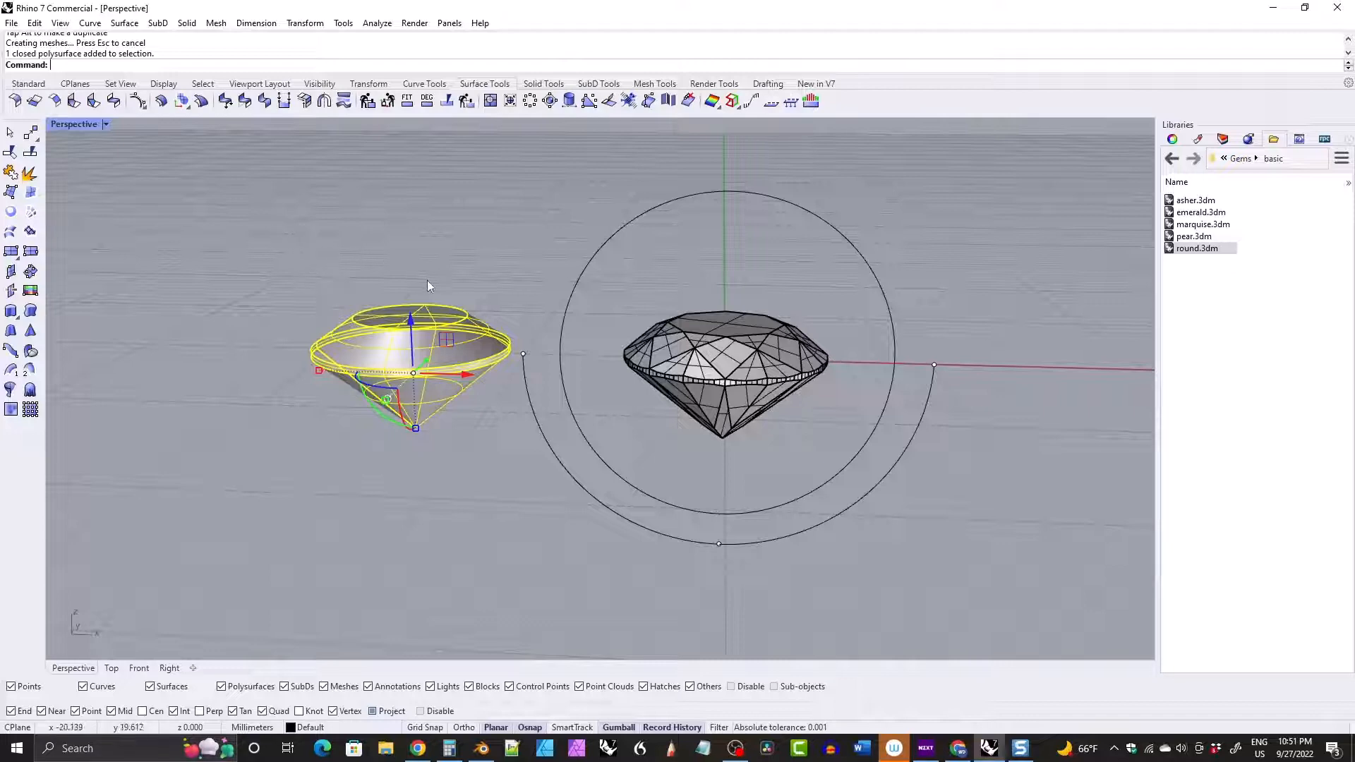
pyautogui.moveTo(686, 337); pyautogui.dragTo(497, 386, button='right')
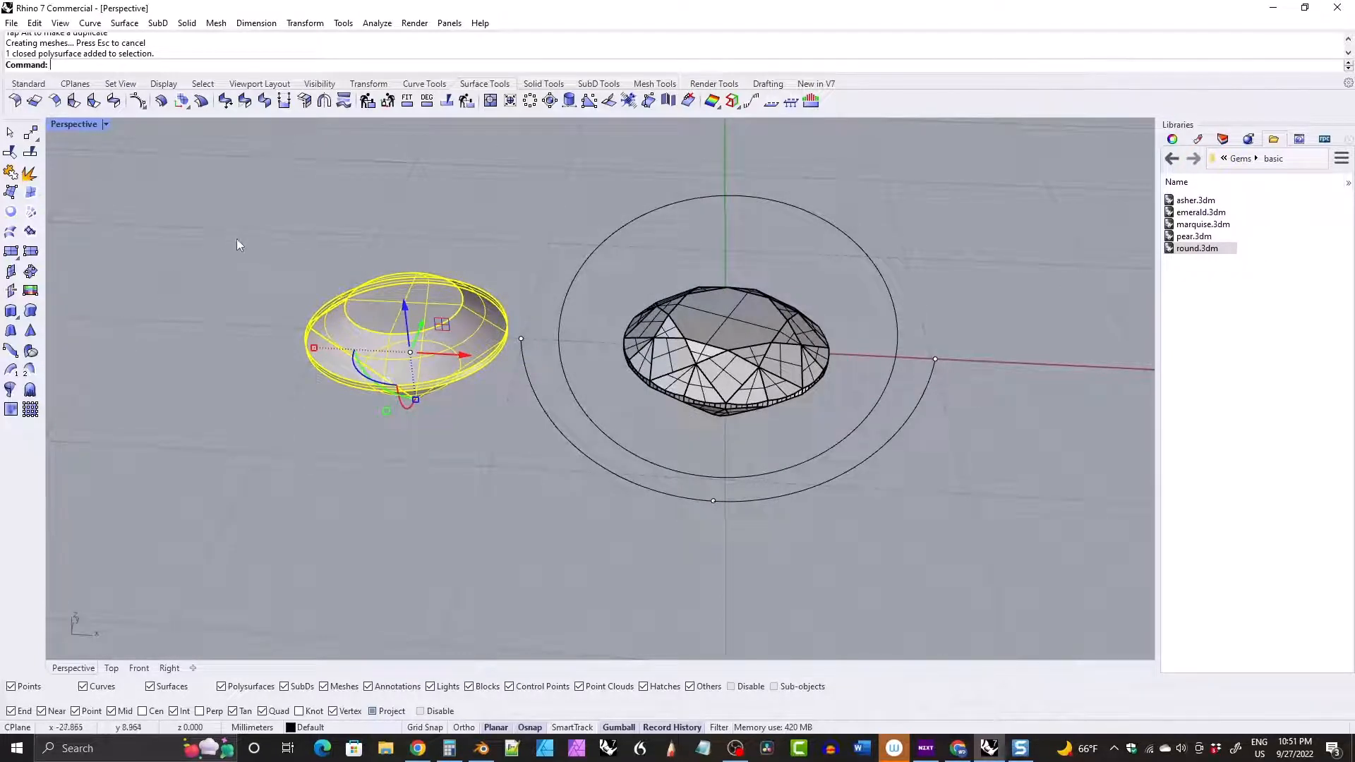
# Delete the basic round gem beside the faceted brilliant.
pyautogui.click(11, 22)
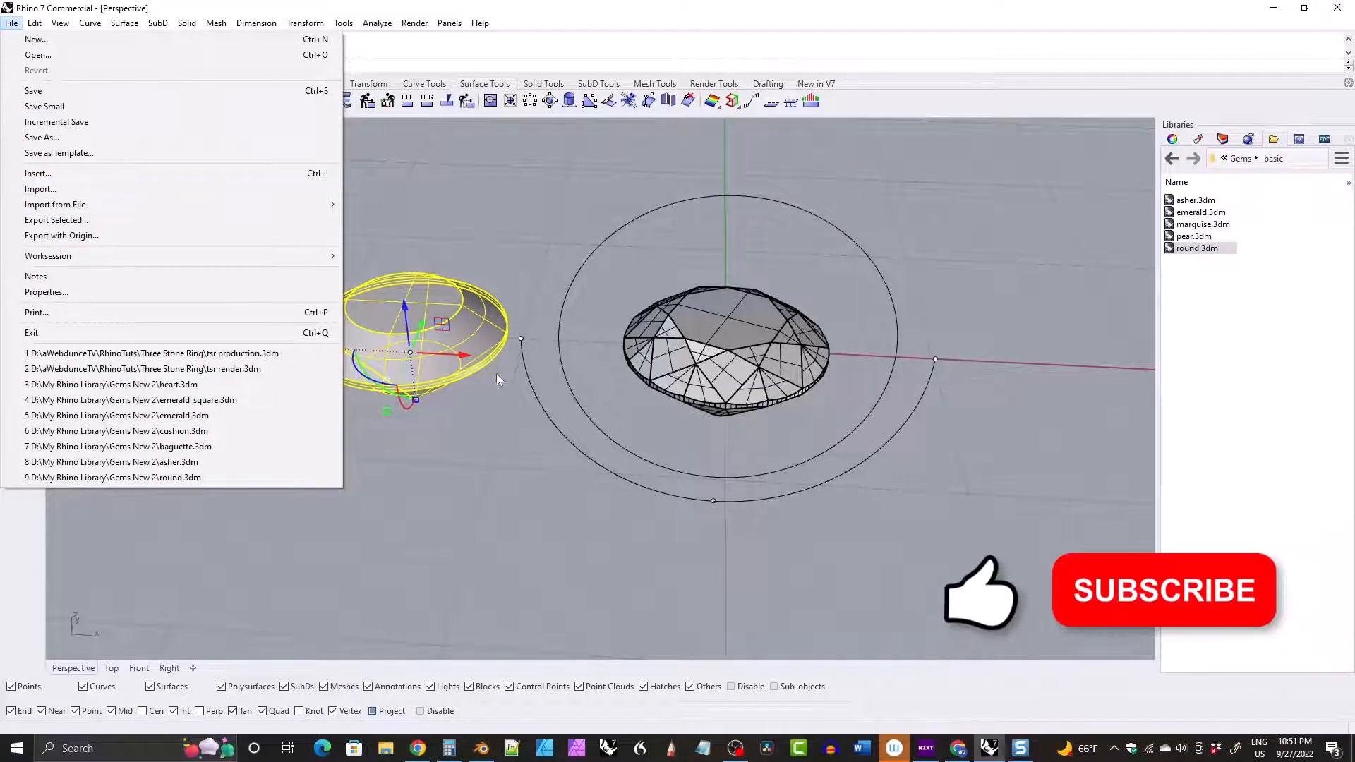
pyautogui.click(474, 432)
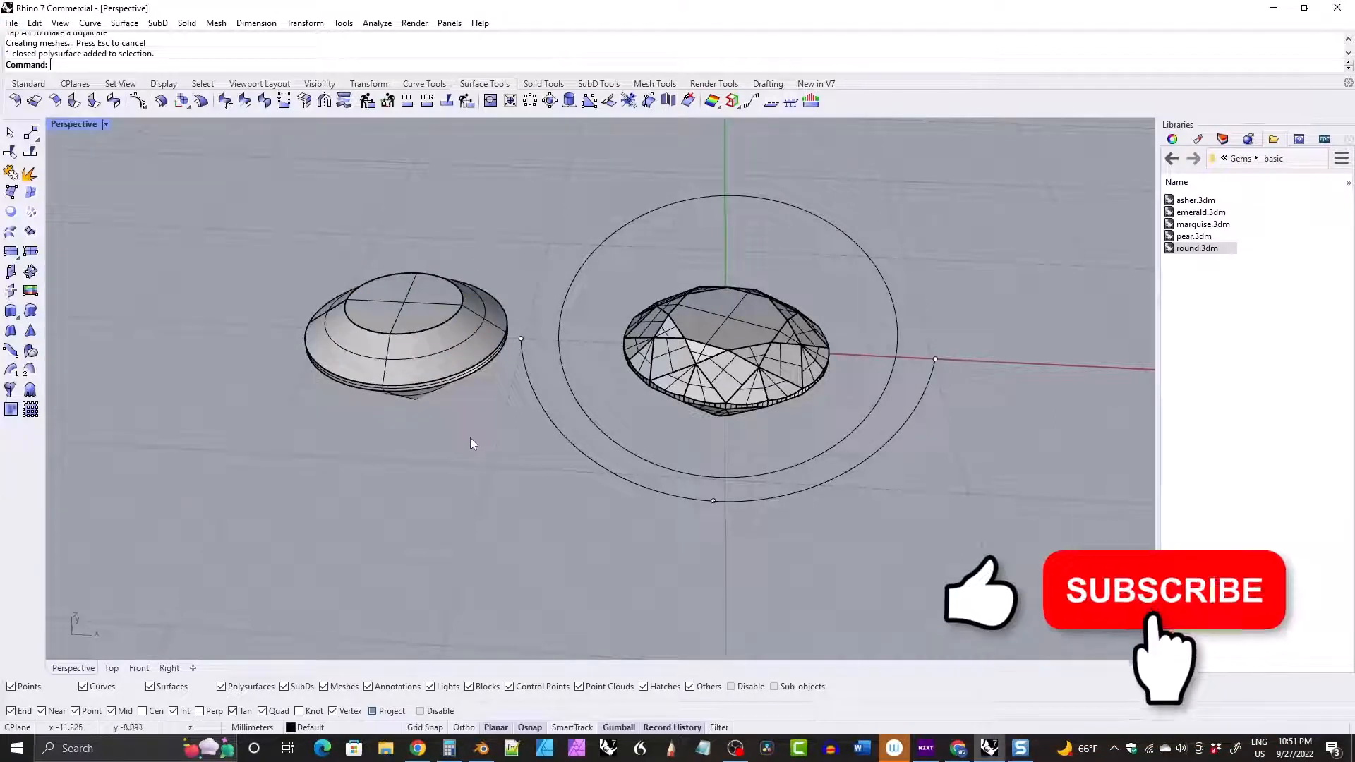
pyautogui.click(426, 341)
pyautogui.press('Delete')
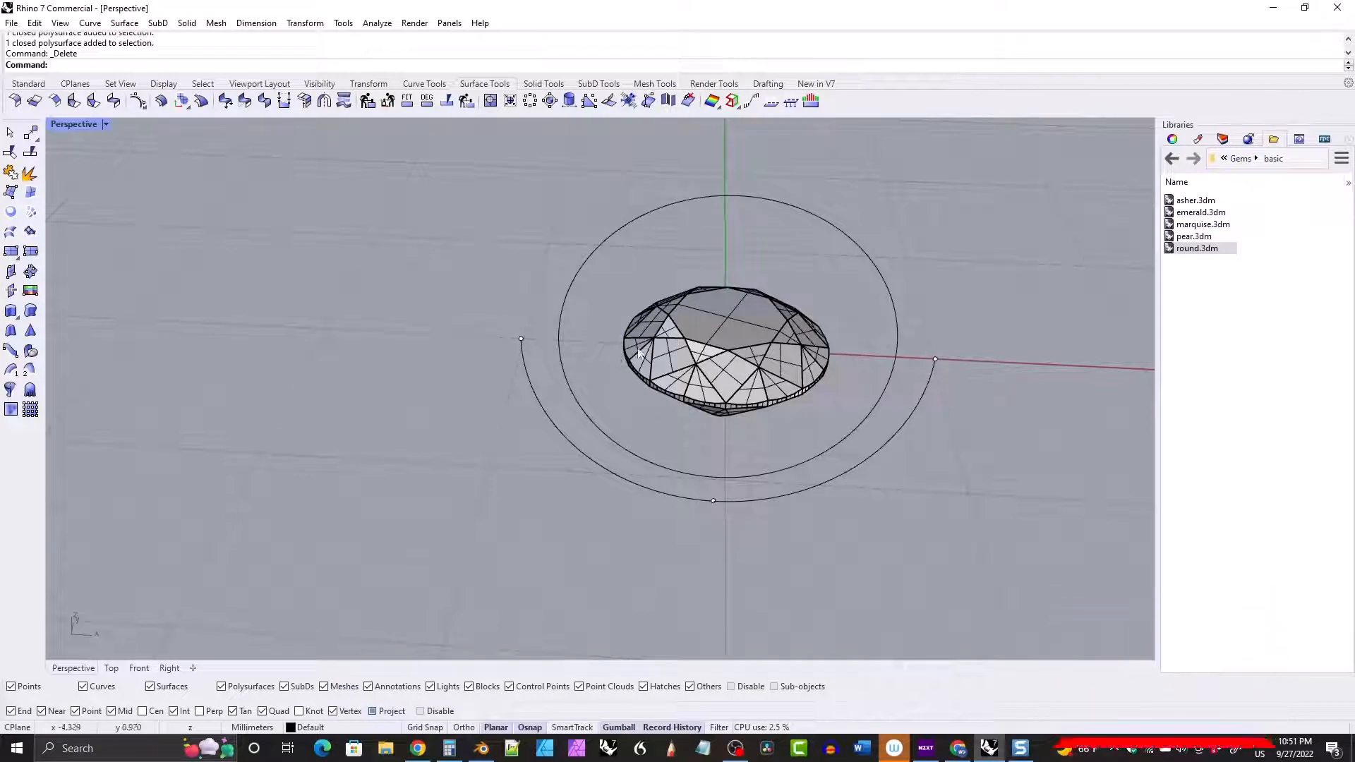
# Trace half of the brilliant's profile in the Front view with a polyline from the left table edge through both girdle points to the culet.
pyautogui.doubleClick(79, 124)
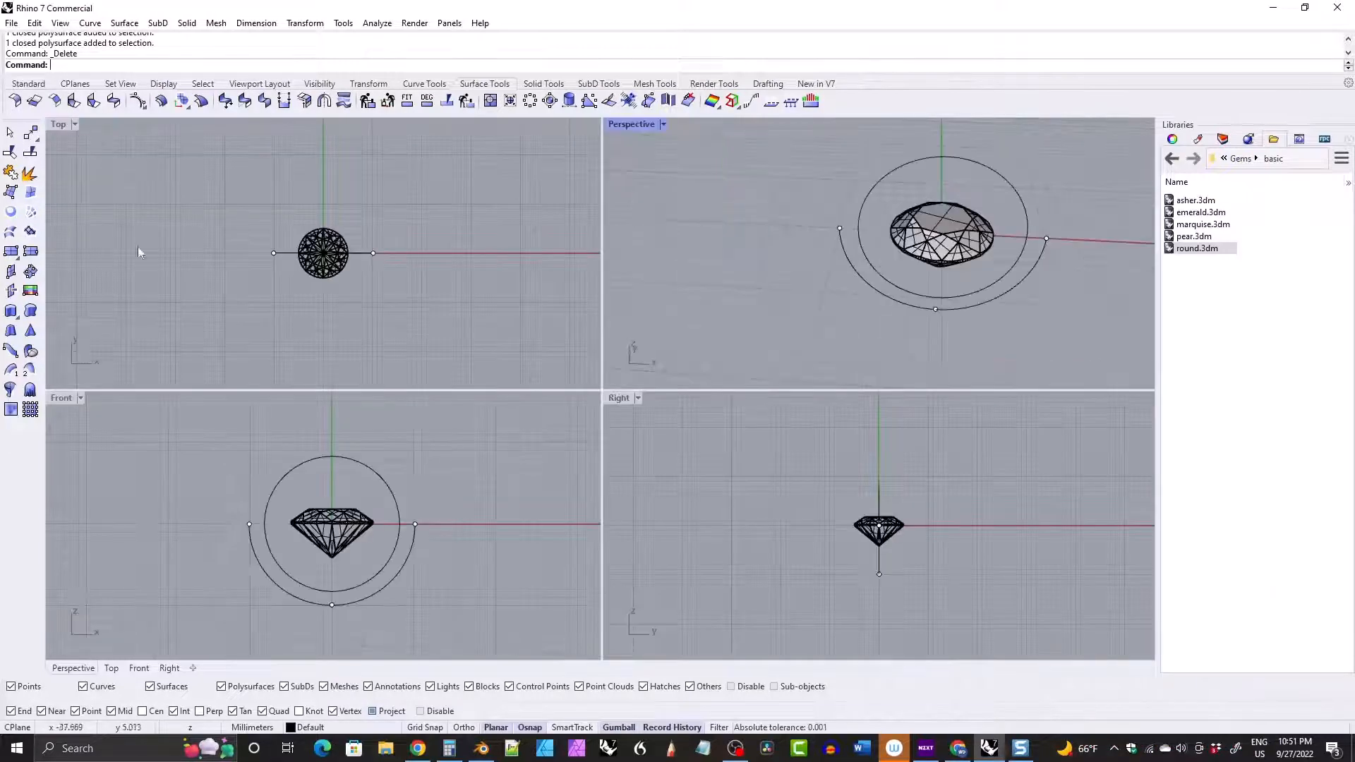
pyautogui.doubleClick(63, 399)
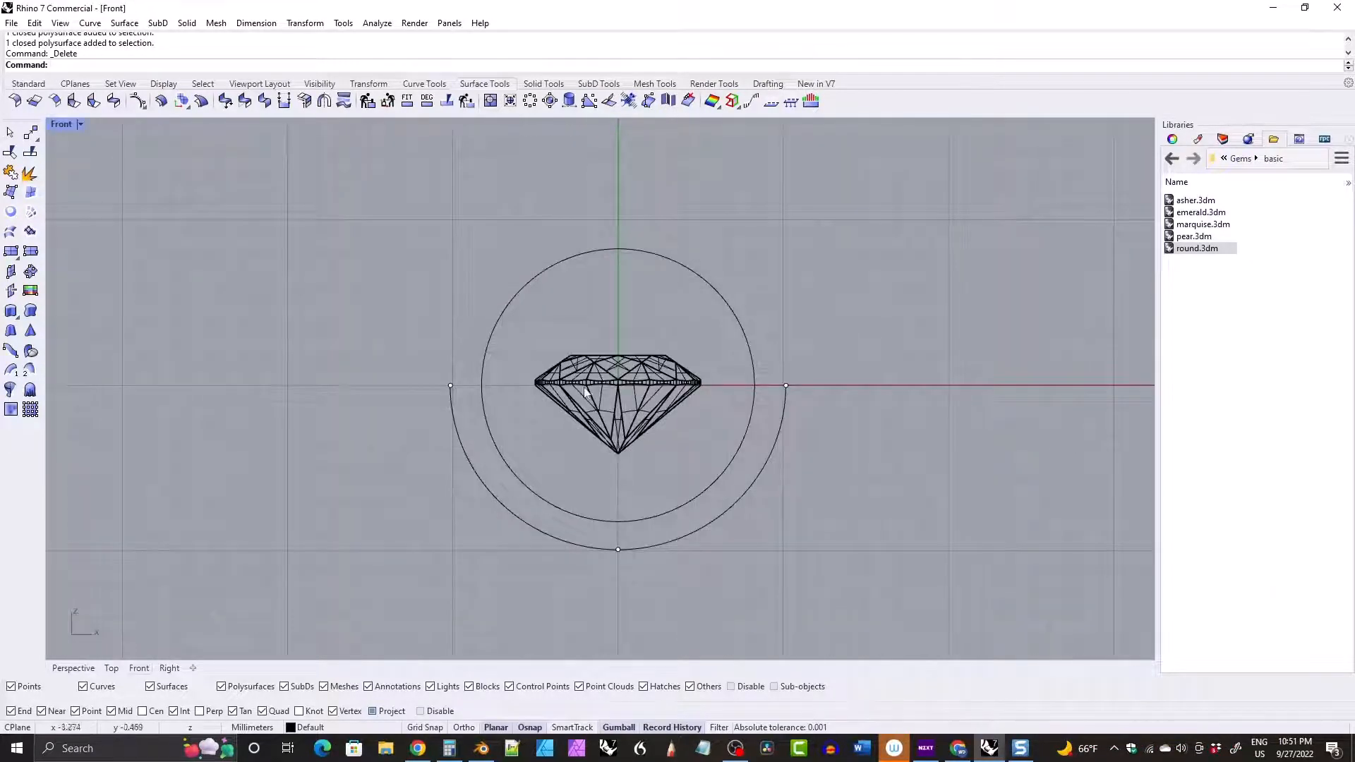
pyautogui.scroll(3, 632, 408)
pyautogui.scroll(2, 633, 408)
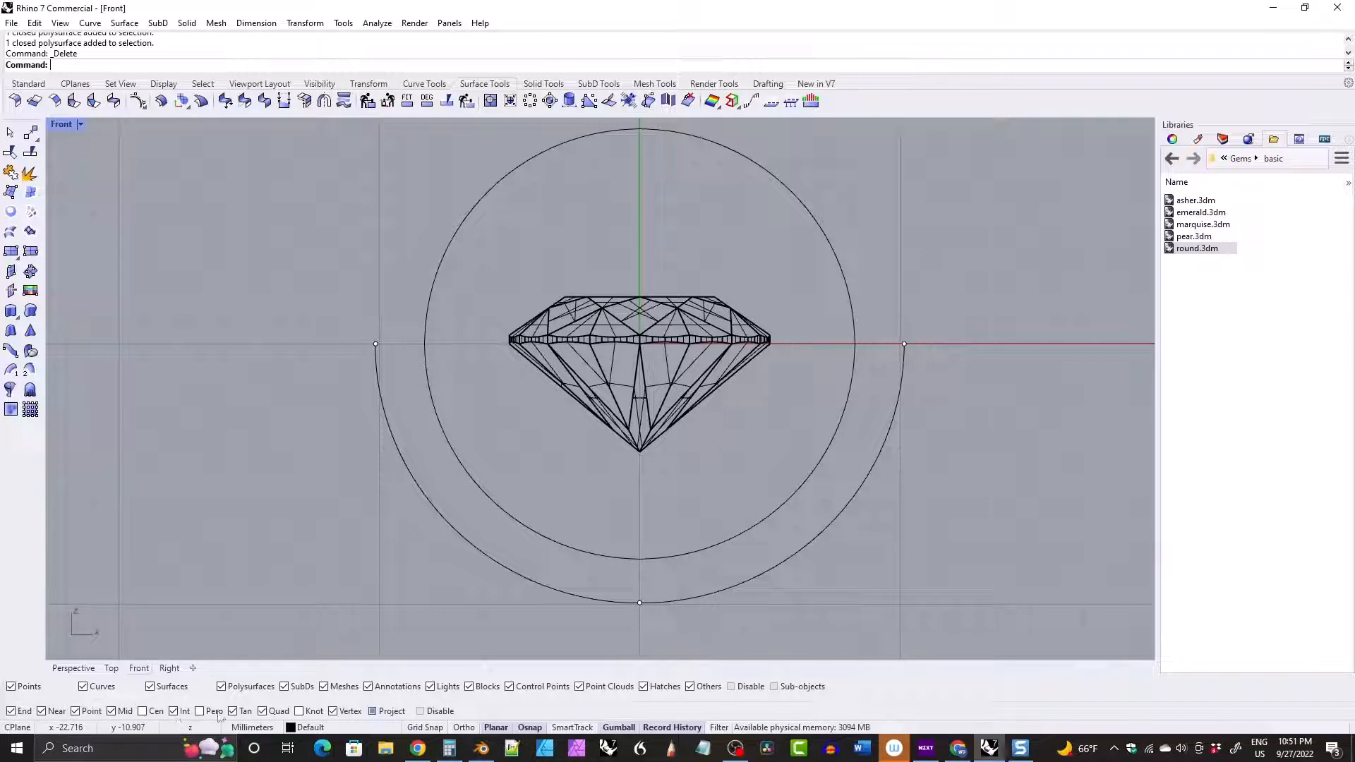
pyautogui.click(424, 84)
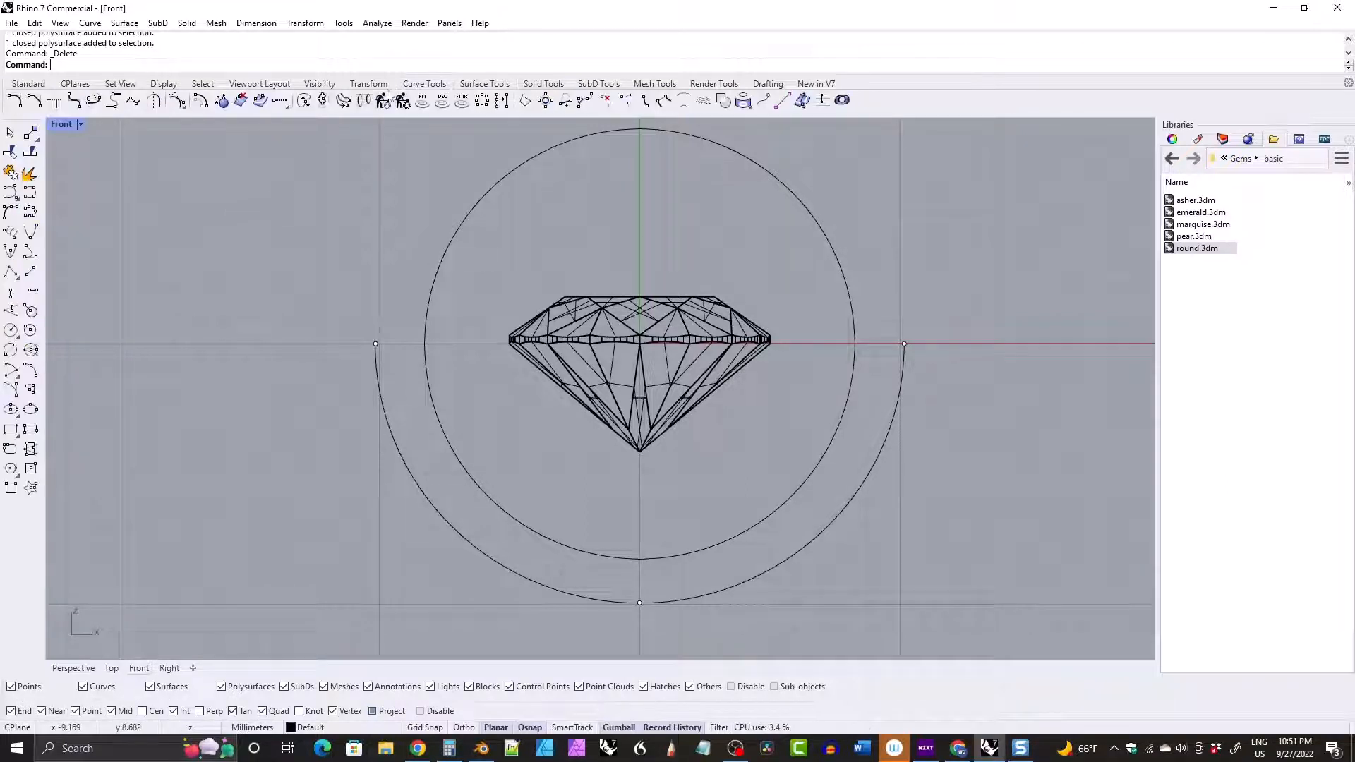
pyautogui.click(9, 274)
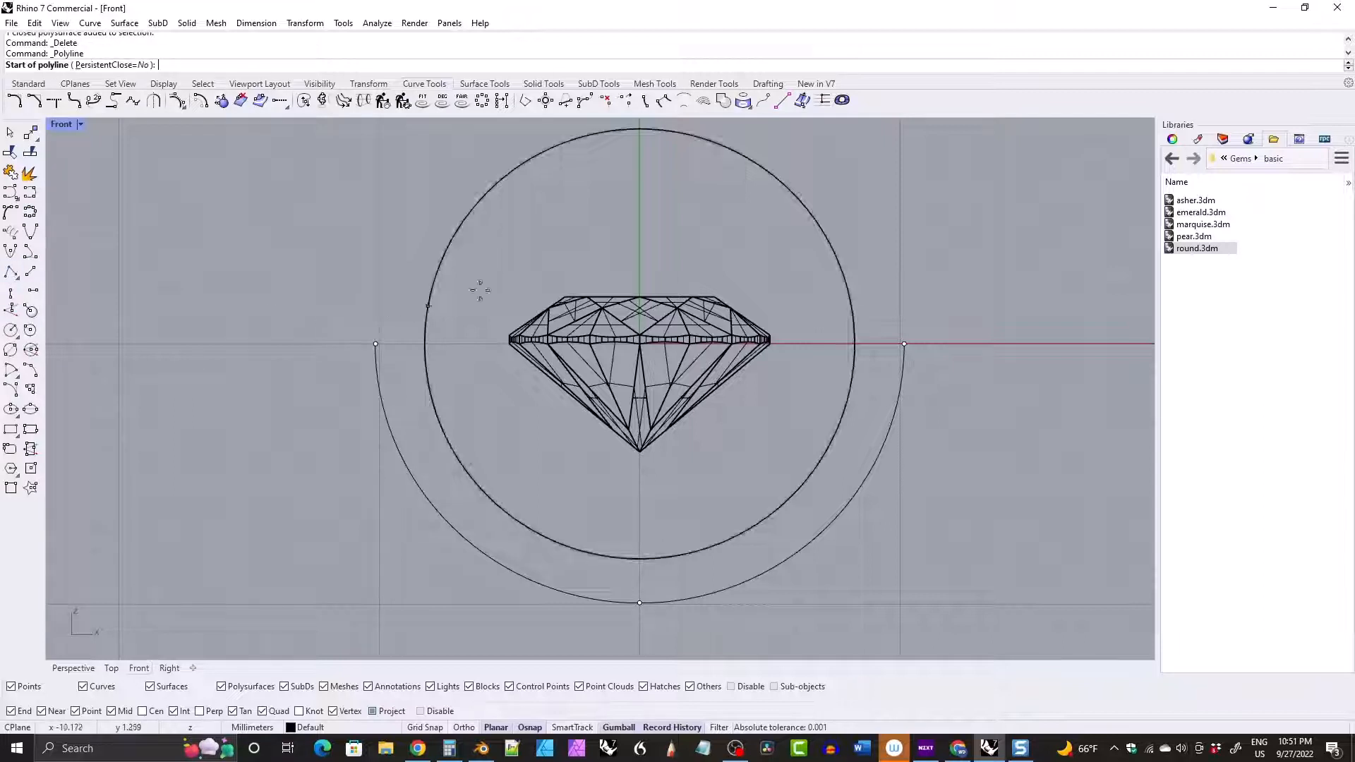
pyautogui.click(565, 296)
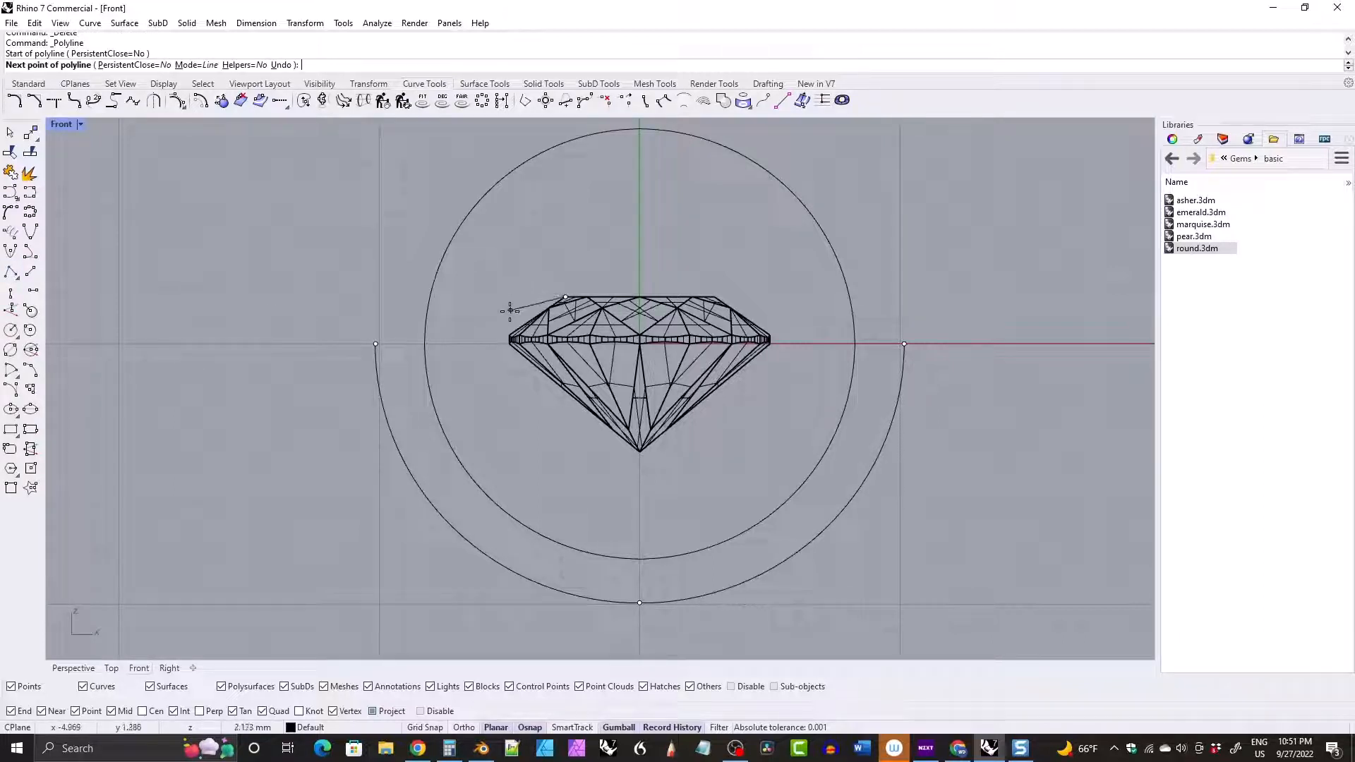
pyautogui.click(509, 335)
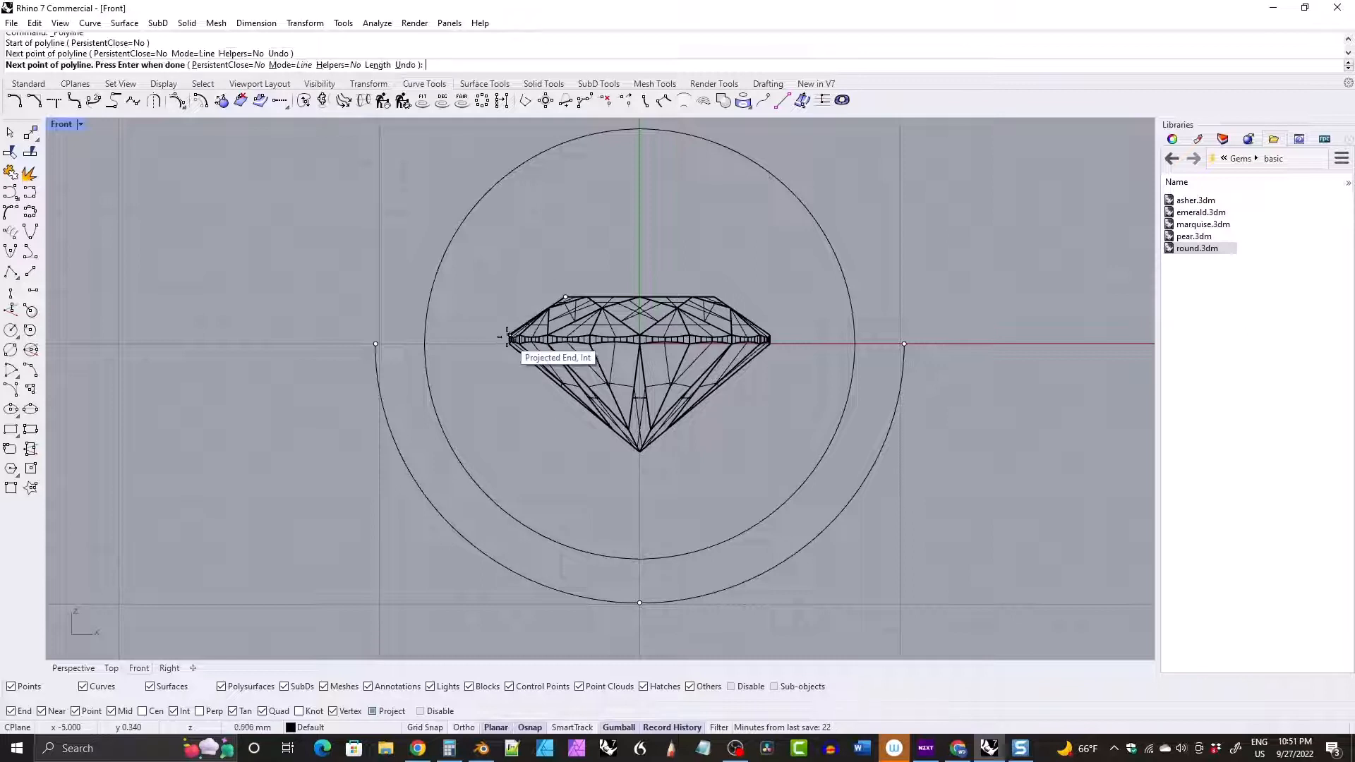
pyautogui.click(509, 343)
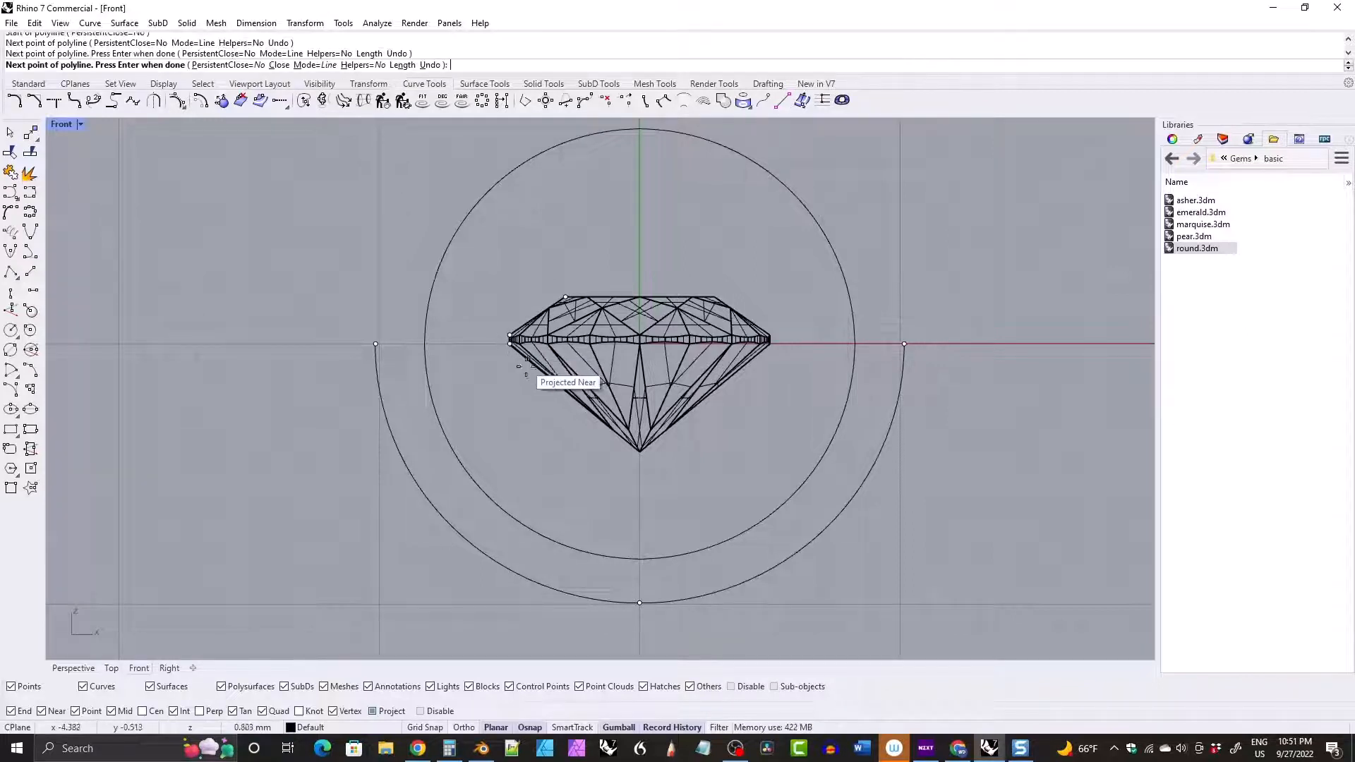
pyautogui.click(639, 452)
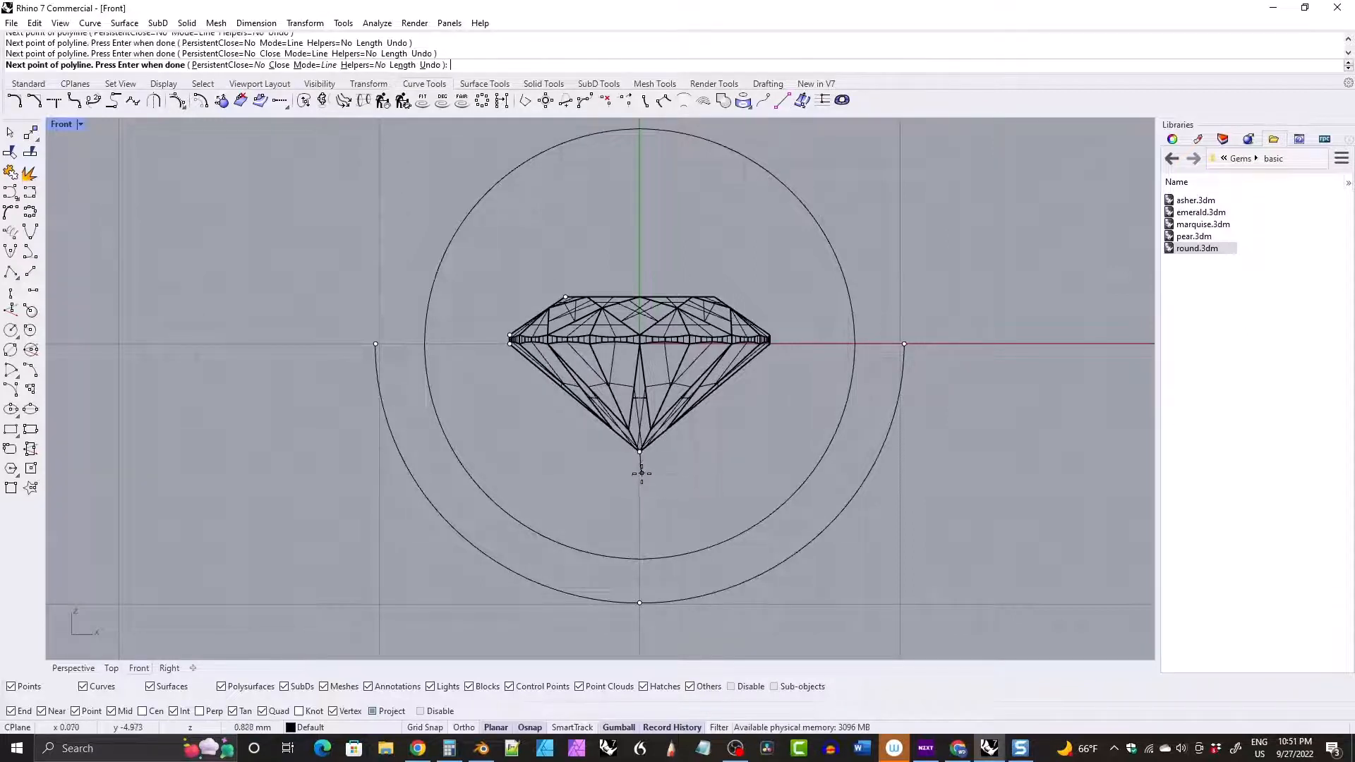
pyautogui.press('Return')
# Hide the faceted brilliant so only its traced profile and the ring curves are displayed.
pyautogui.click(614, 384)
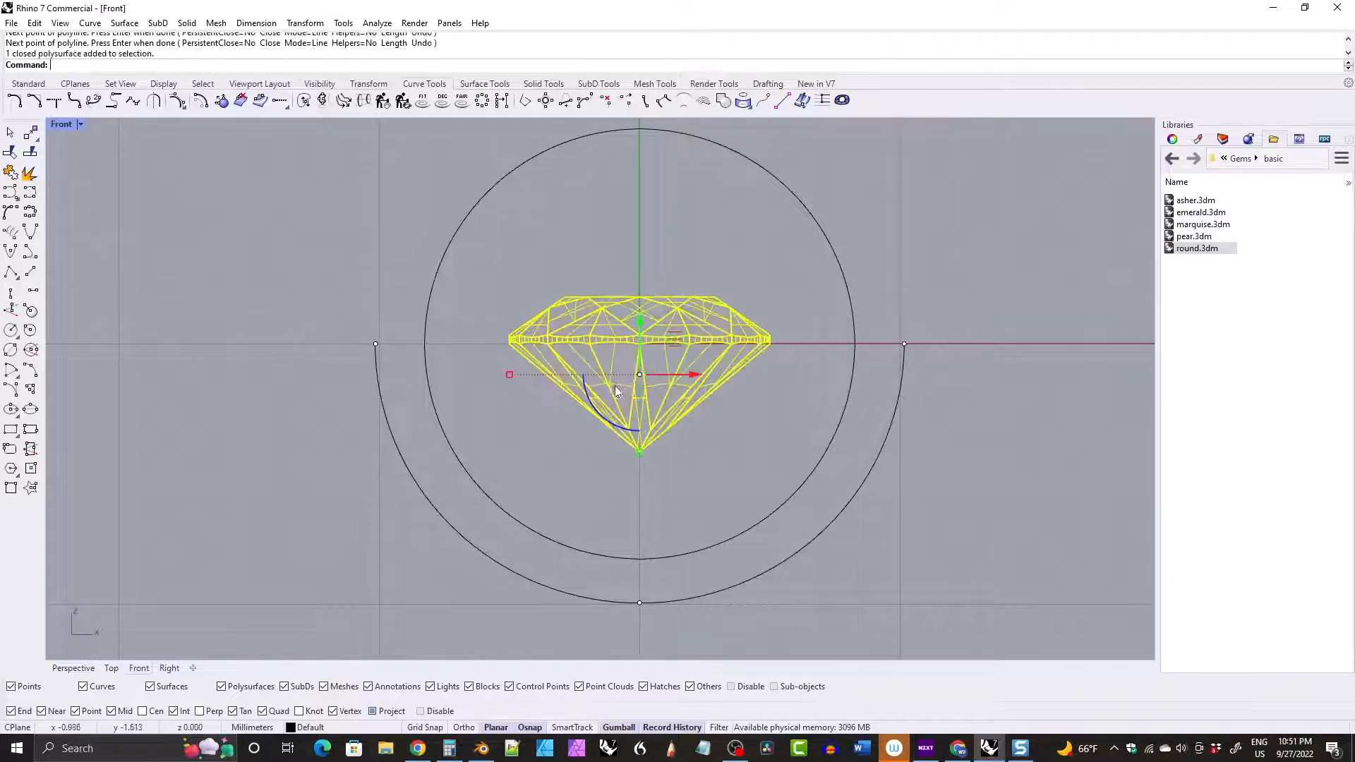
pyautogui.write('Hide')
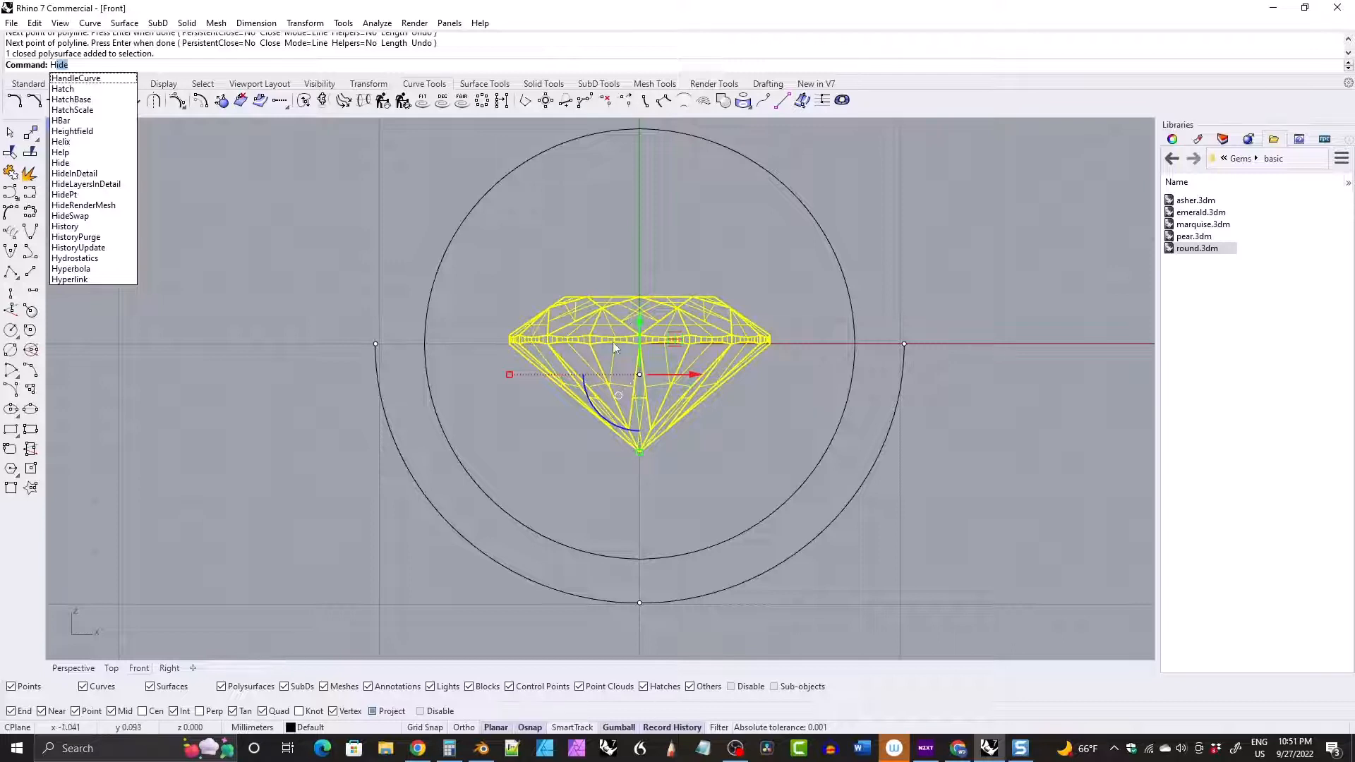
pyautogui.press('Return')
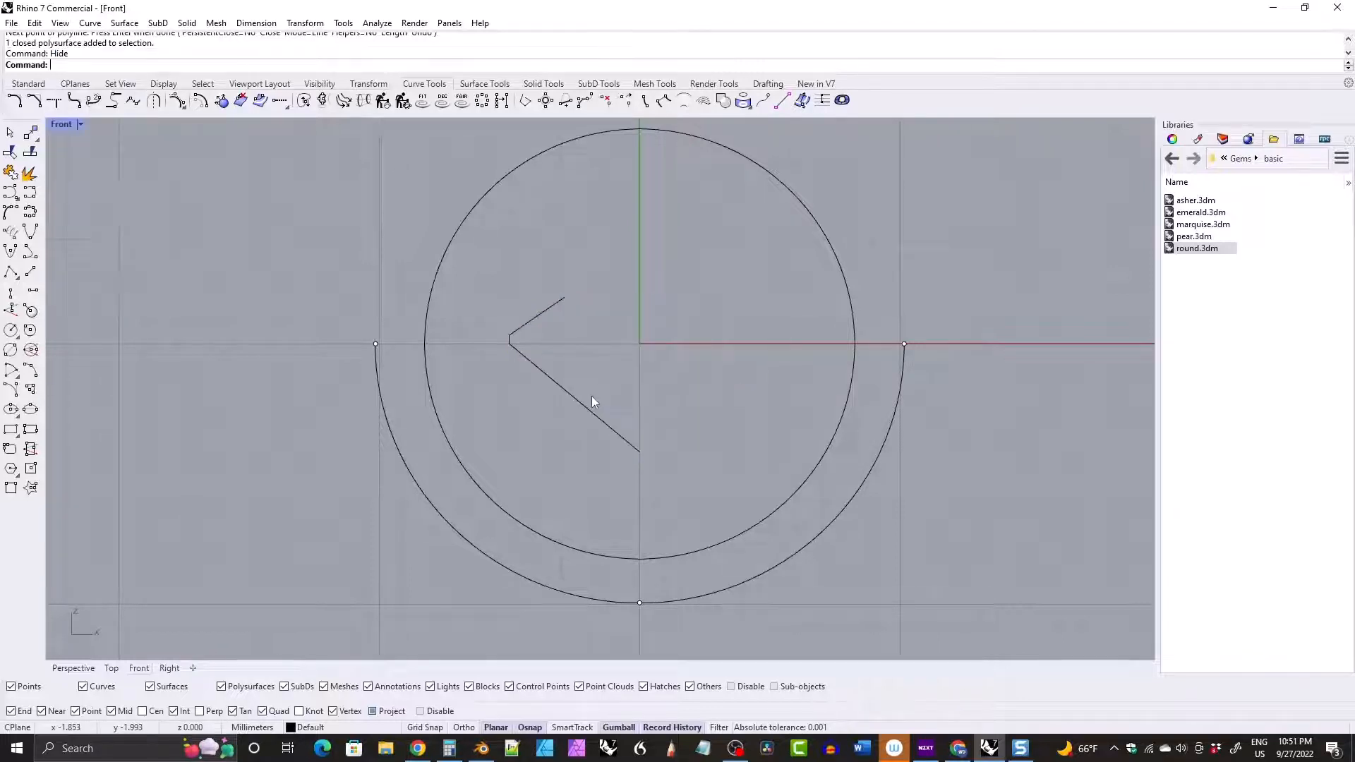
# Revolve the gem profile polyline a full 360 degrees about the vertical axis through the origin in the Front view.
pyautogui.click(542, 374)
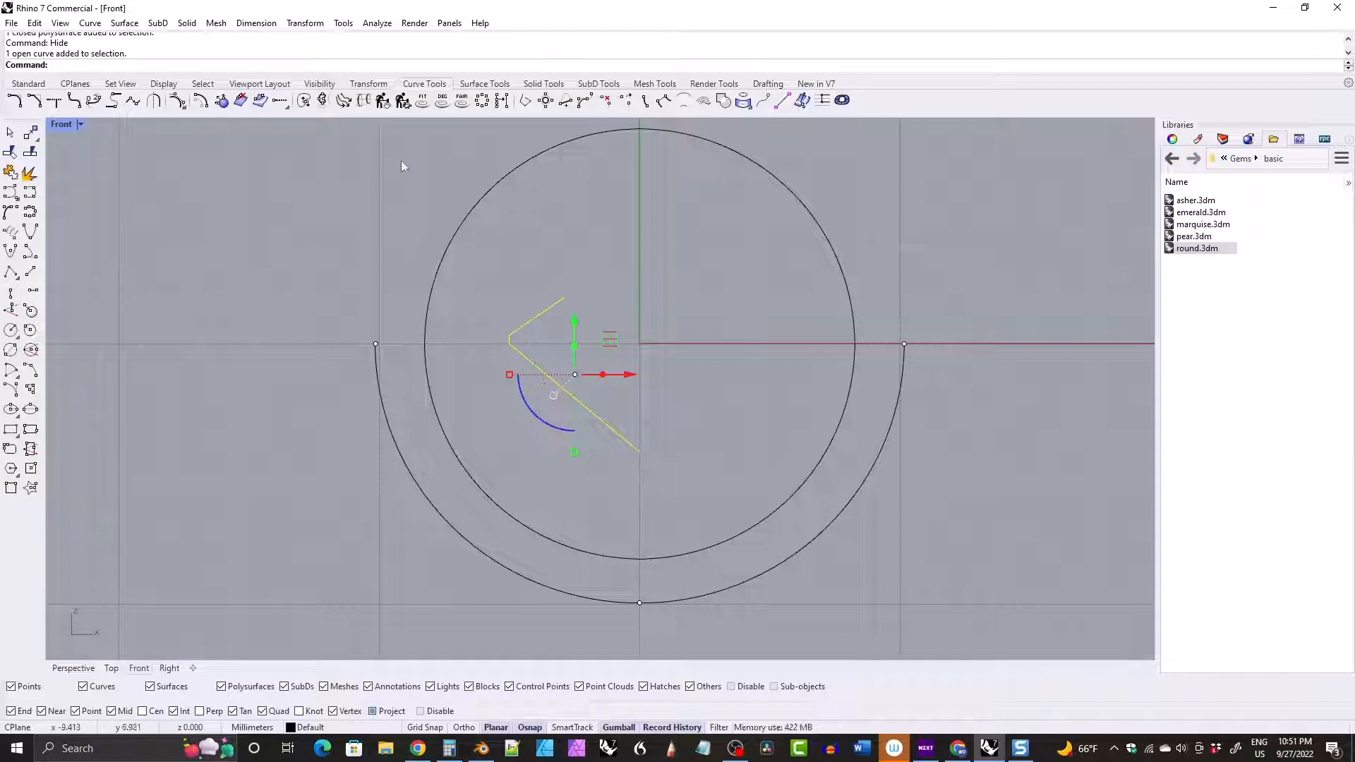
pyautogui.click(484, 83)
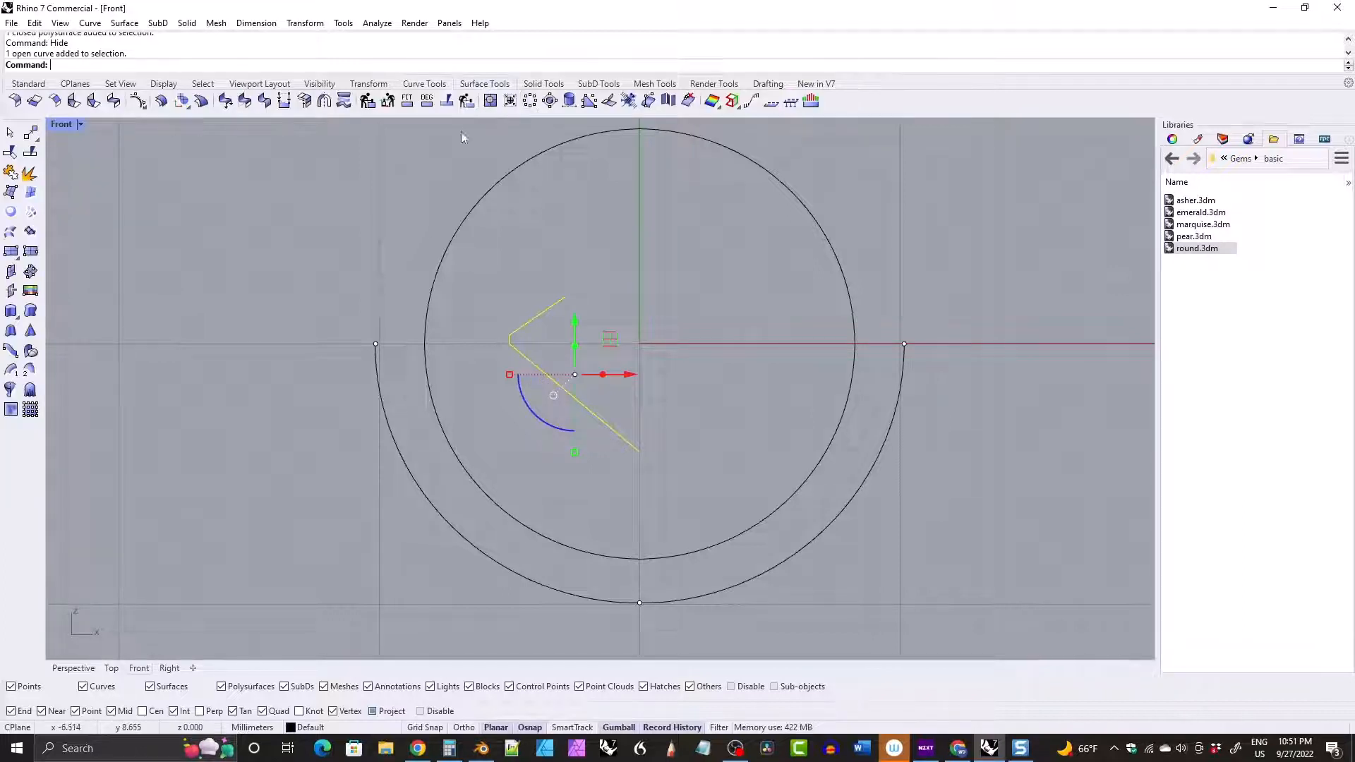
pyautogui.click(11, 389)
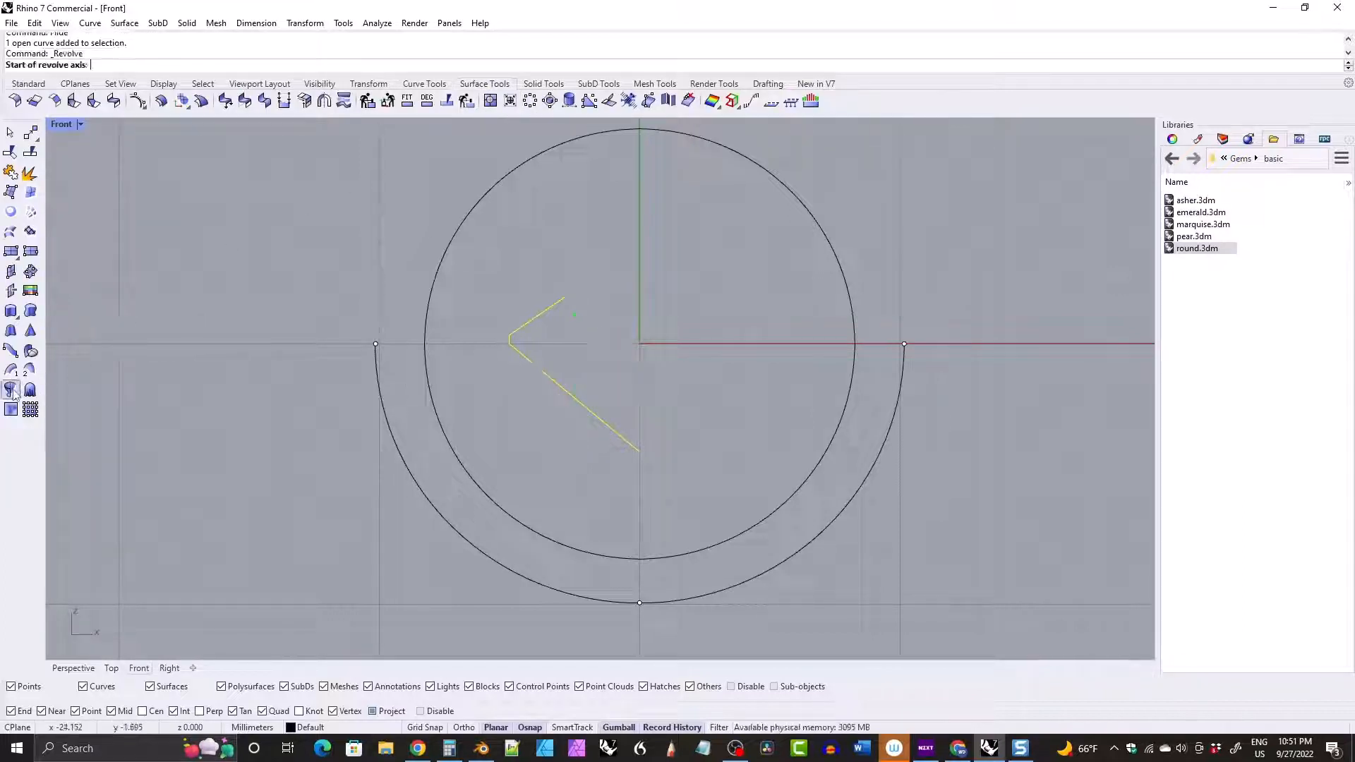
pyautogui.write('0')
pyautogui.press('Return')
pyautogui.click(638, 193)
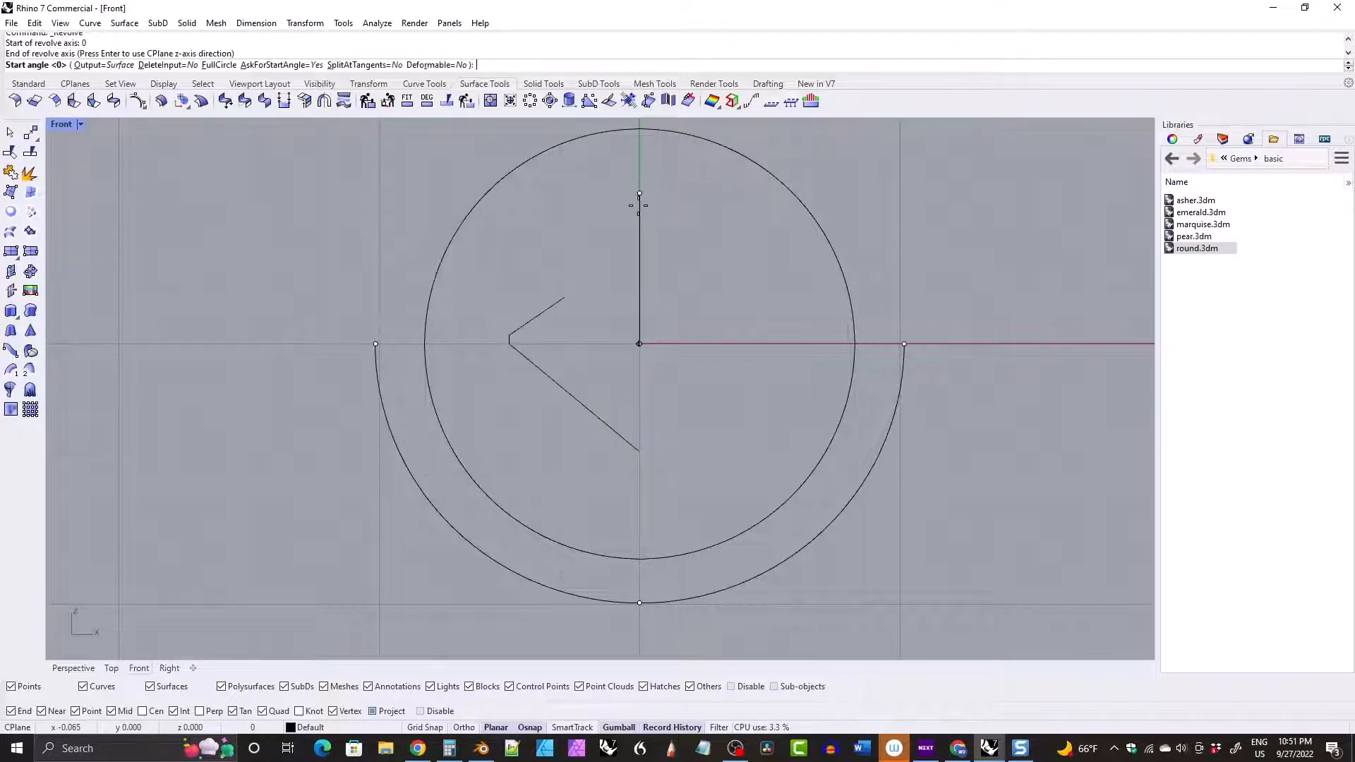
pyautogui.press('Return')
pyautogui.press('Return')
pyautogui.click(554, 263)
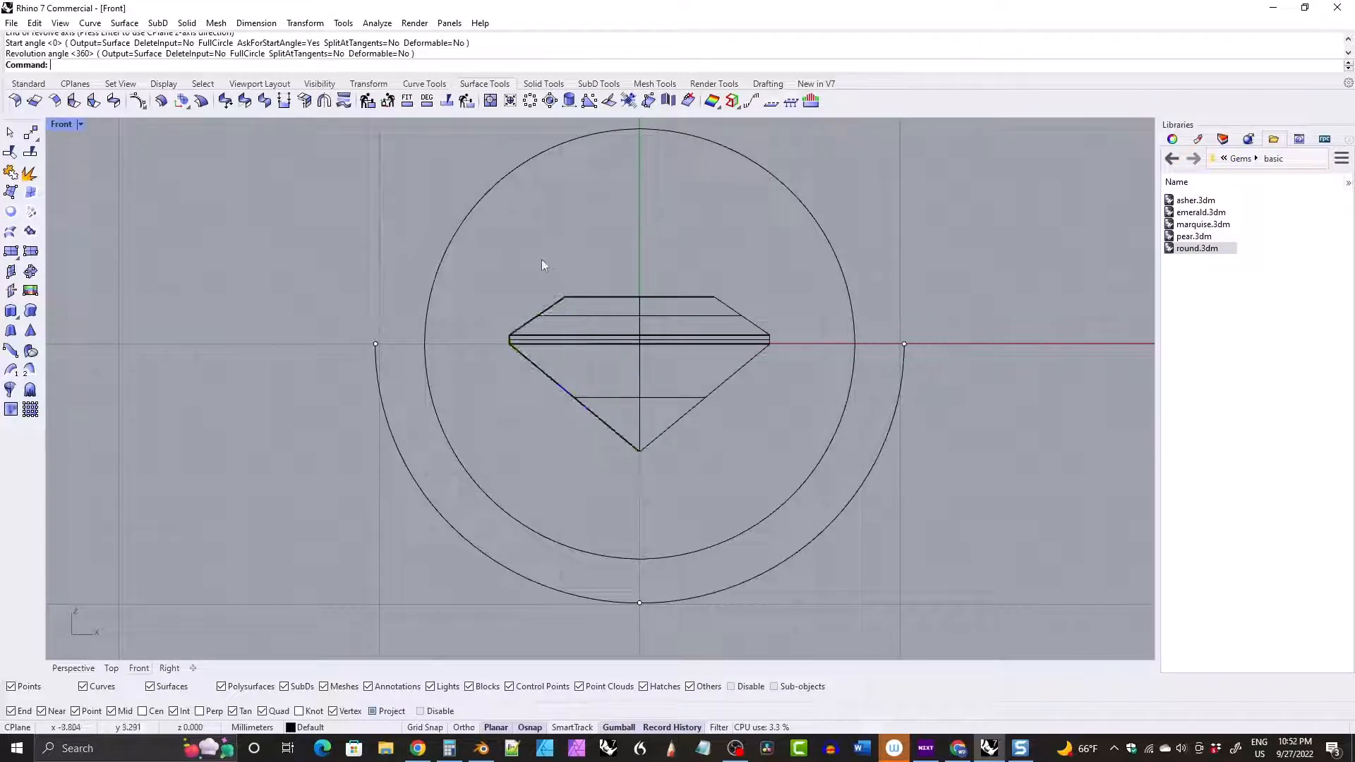
# Cap the open top of the revolved gem and inspect the solid from the side in the Perspective view.
pyautogui.click(593, 347)
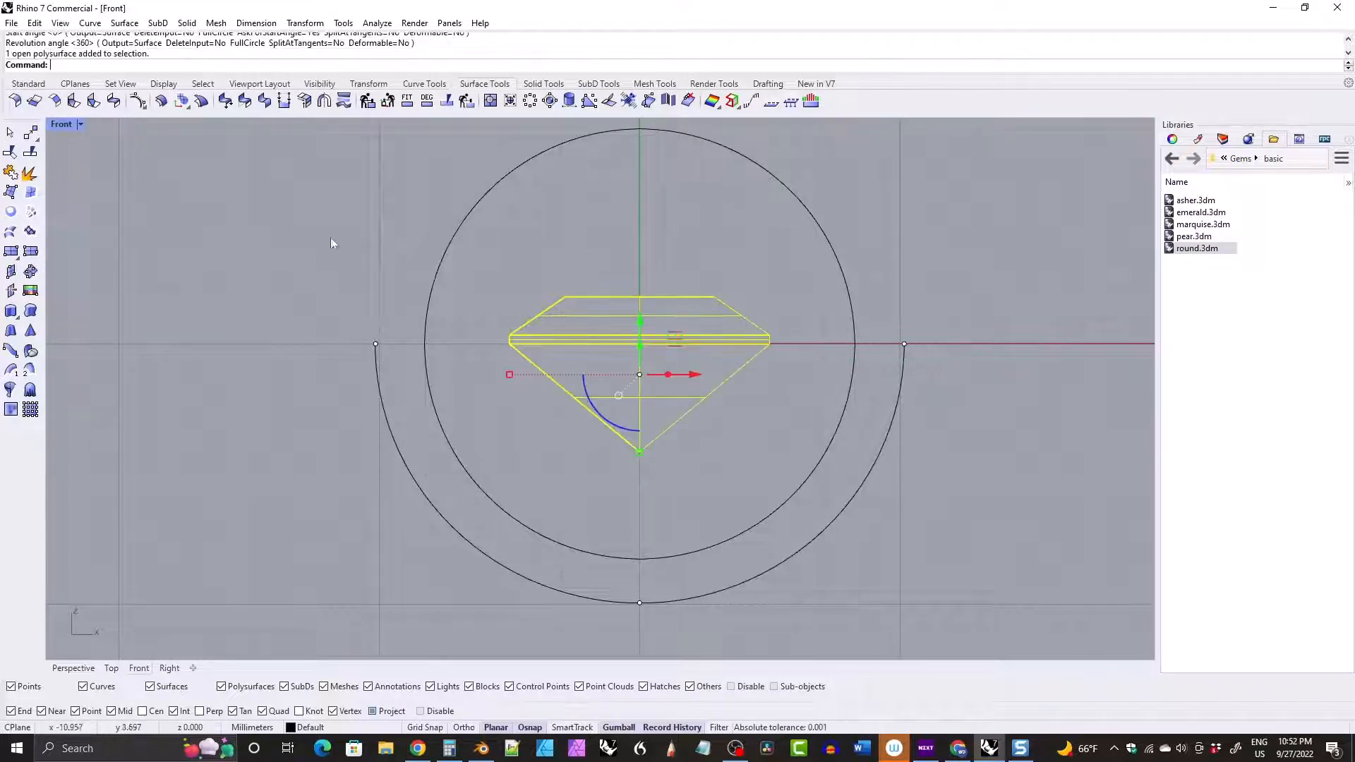
pyautogui.doubleClick(58, 124)
pyautogui.doubleClick(635, 126)
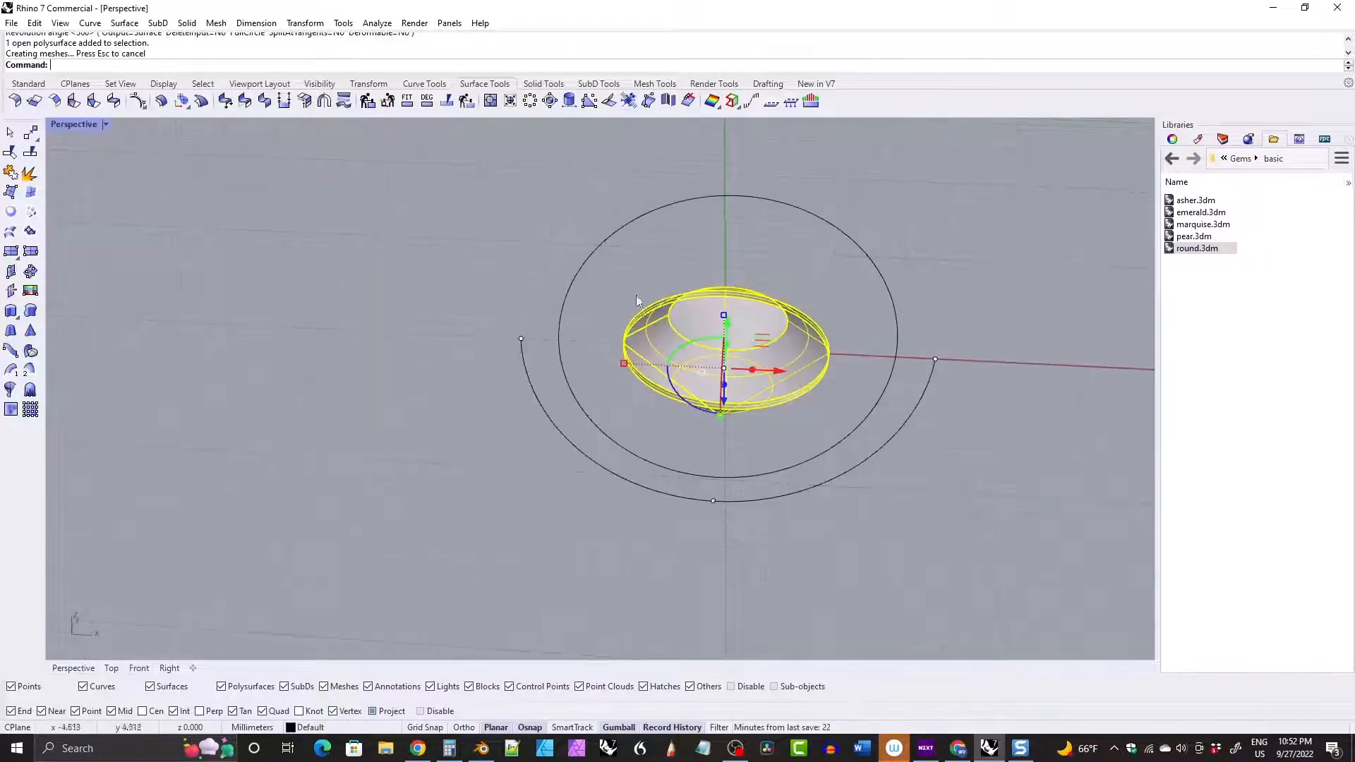
pyautogui.moveTo(637, 296); pyautogui.dragTo(610, 290, button='right')
pyautogui.keyDown('shift'); pyautogui.moveTo(706, 344); pyautogui.dragTo(666, 347, button='right'); pyautogui.keyUp('shift')
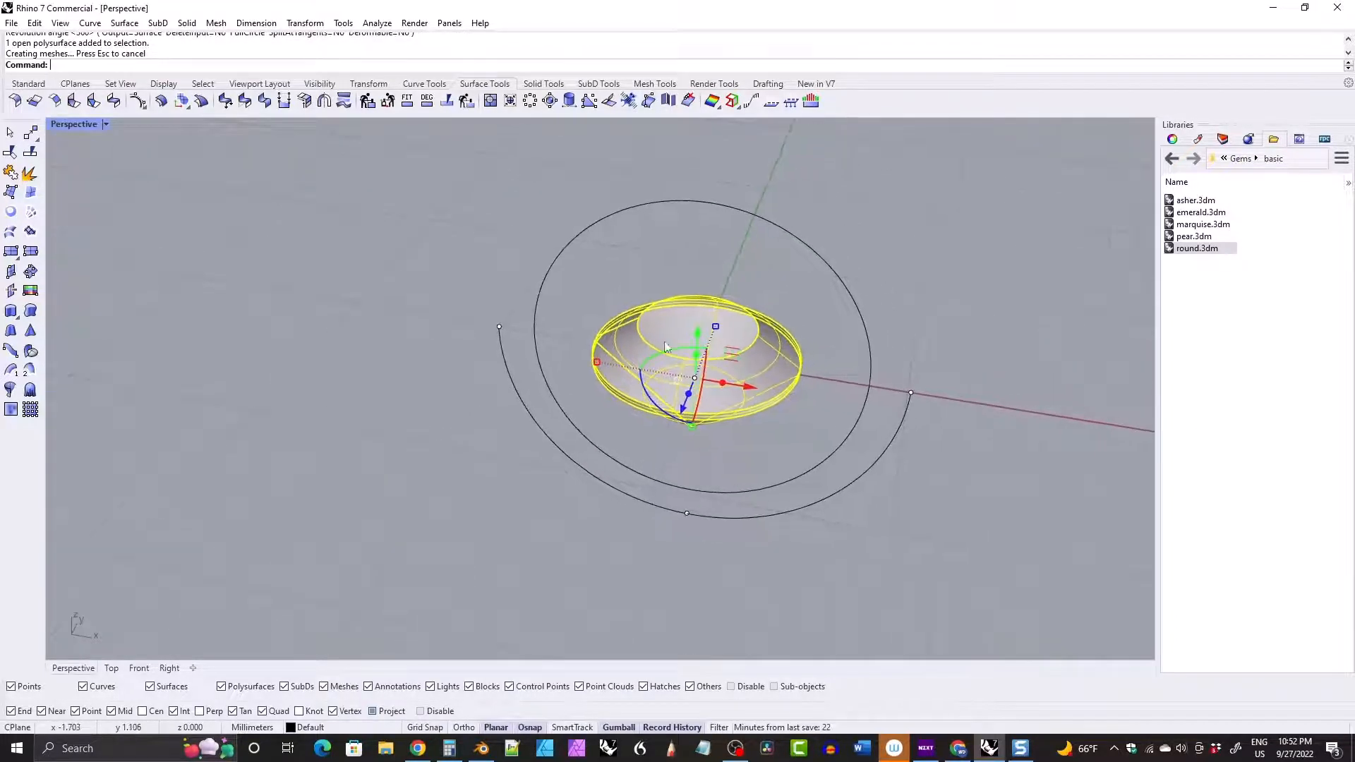
pyautogui.click(543, 83)
pyautogui.click(142, 103)
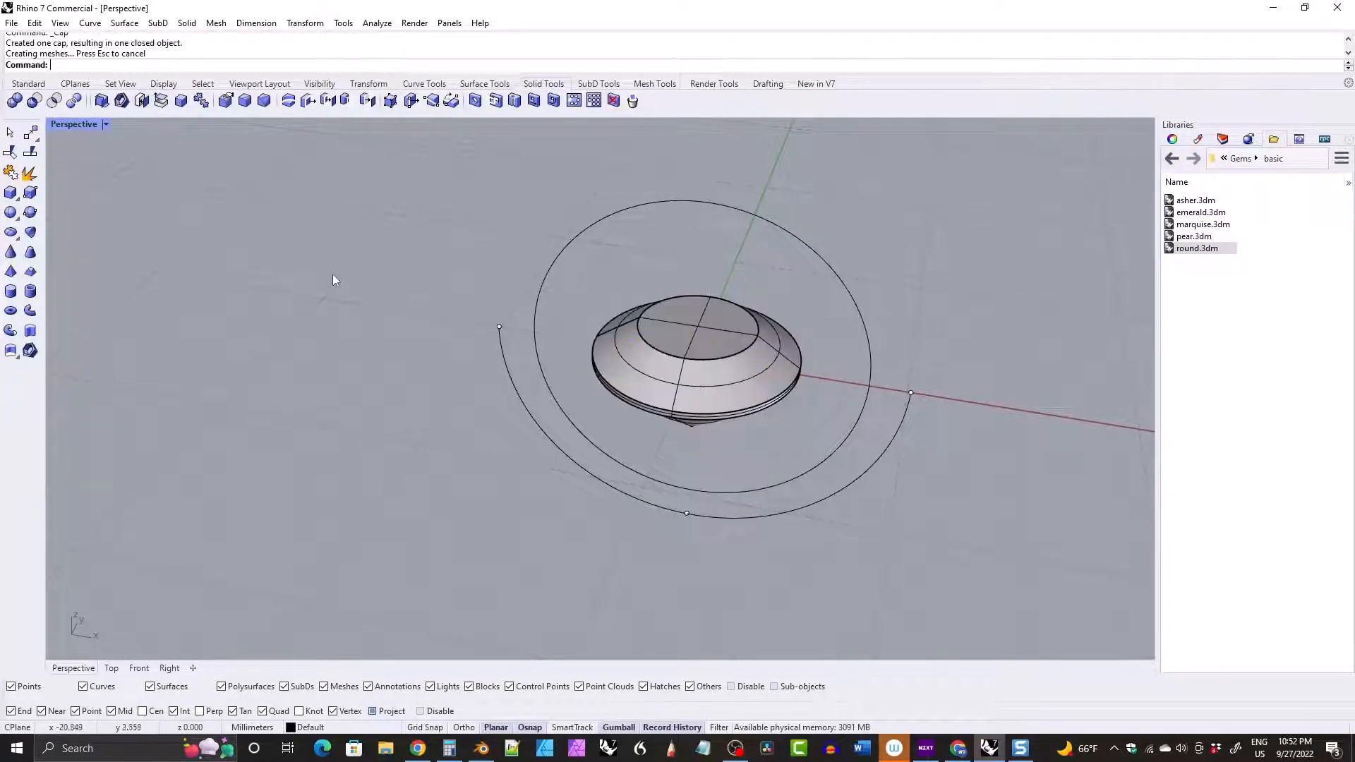
pyautogui.moveTo(332, 274); pyautogui.dragTo(602, 361, button='right')
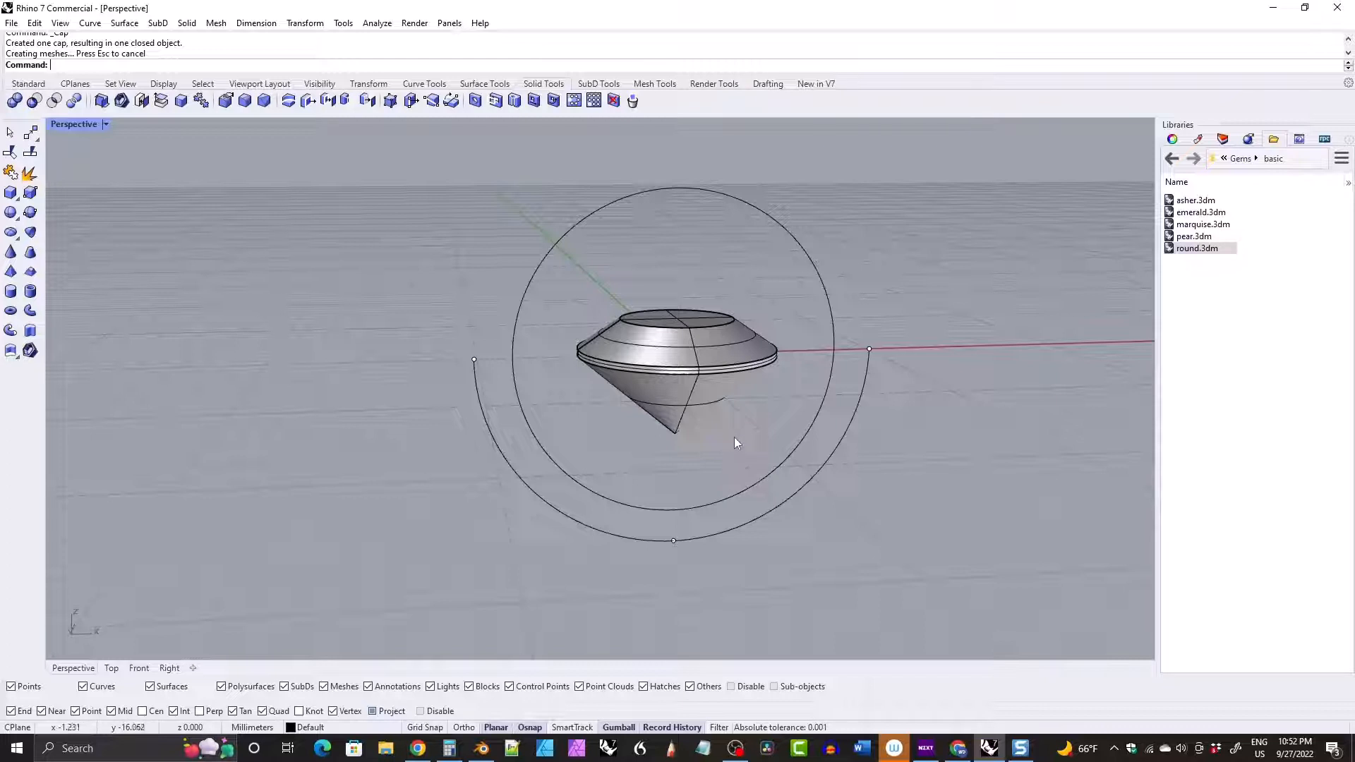
pyautogui.click(663, 387)
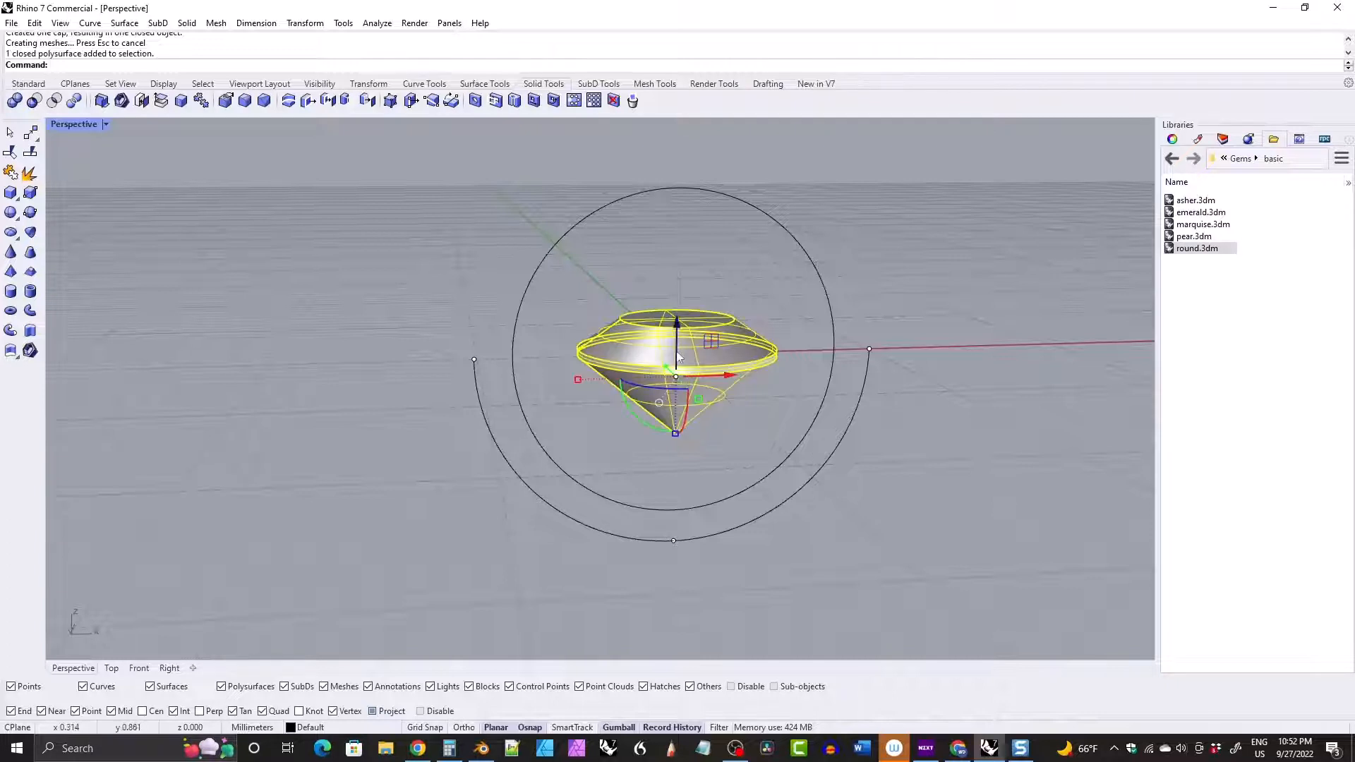
# Undo the cap and the revolve of the gem profile, working in the maximized Front view.
pyautogui.doubleClick(75, 125)
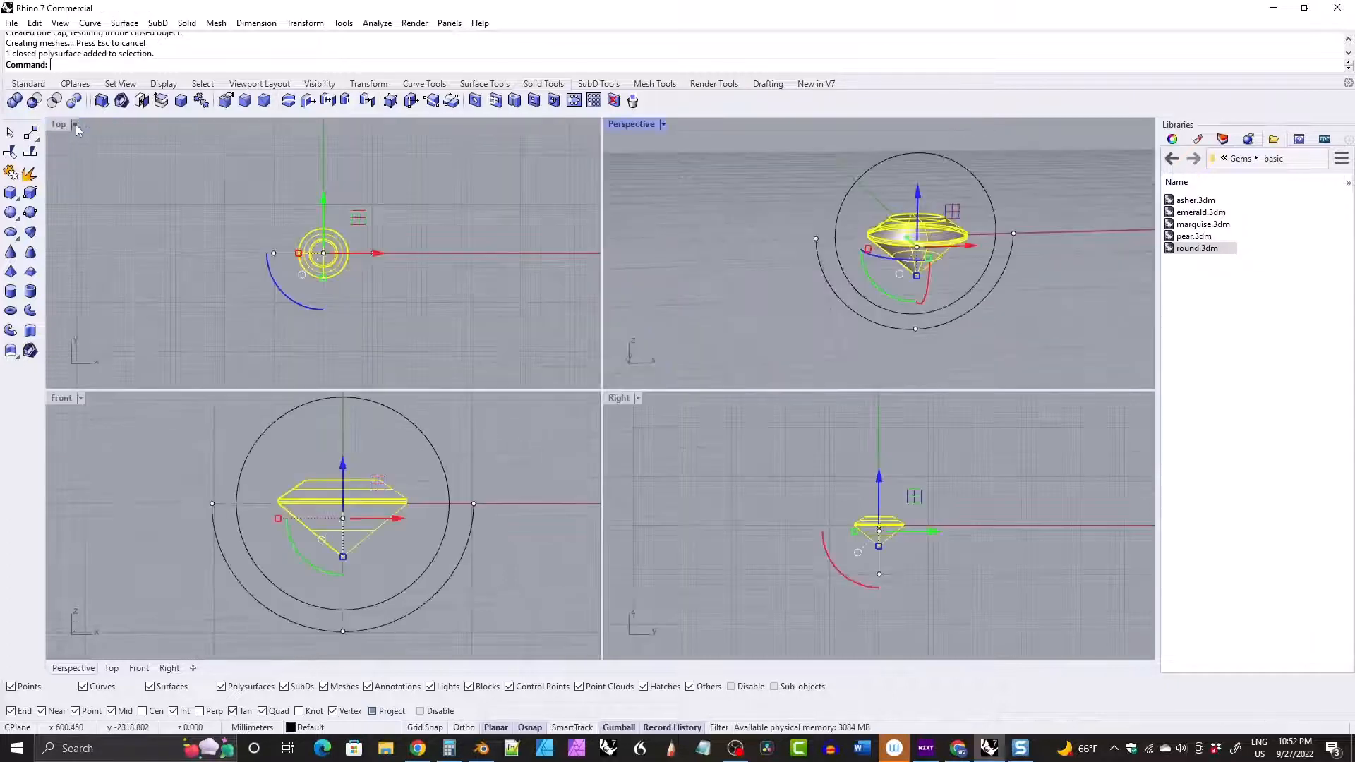
pyautogui.doubleClick(62, 399)
pyautogui.hotkey('ctrl', 'z')
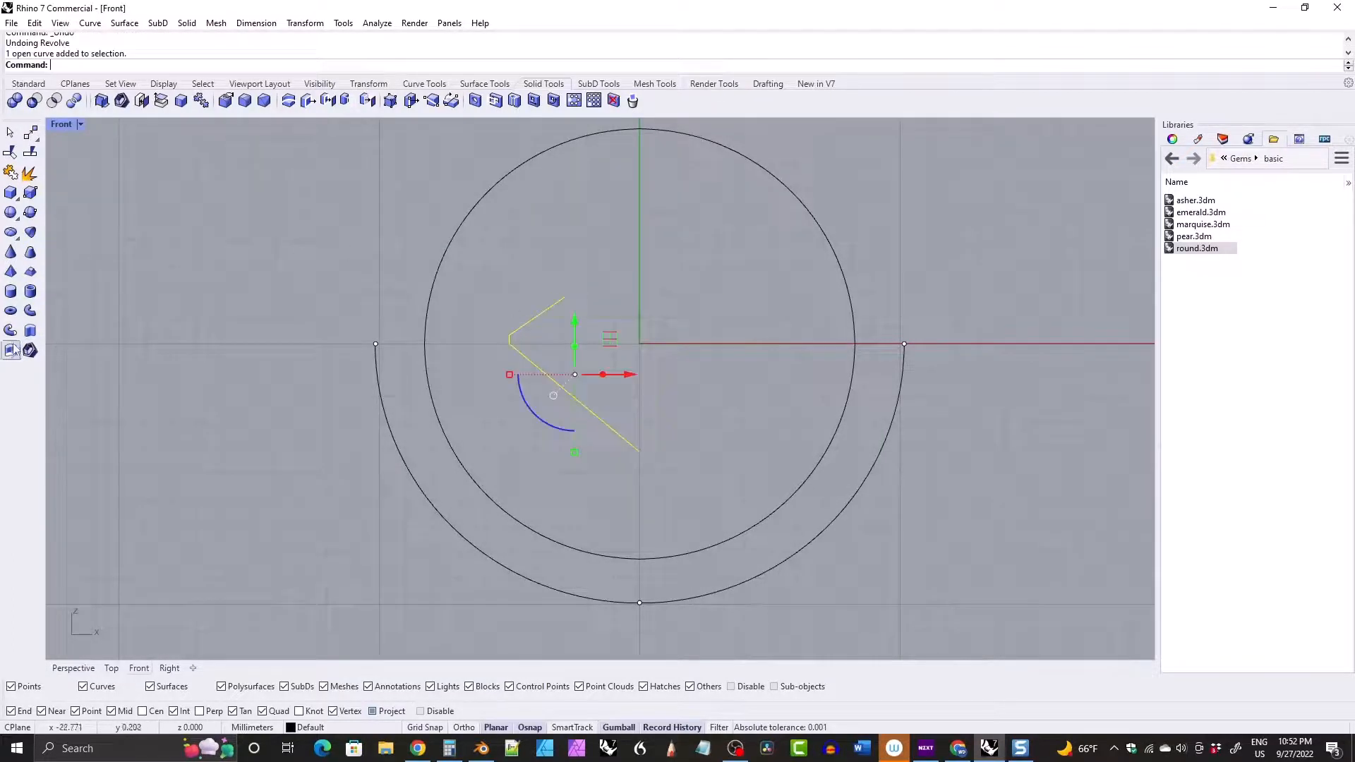
pyautogui.click(484, 84)
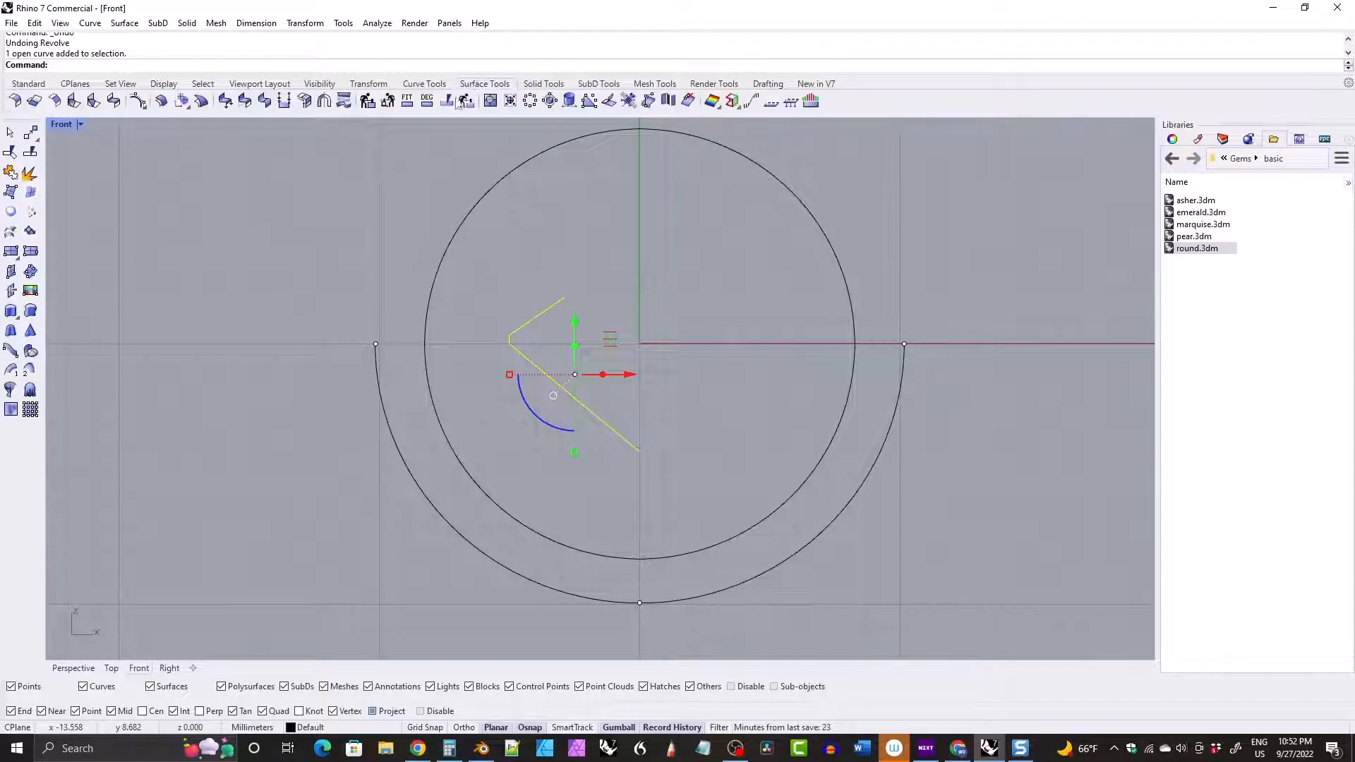
pyautogui.click(11, 389)
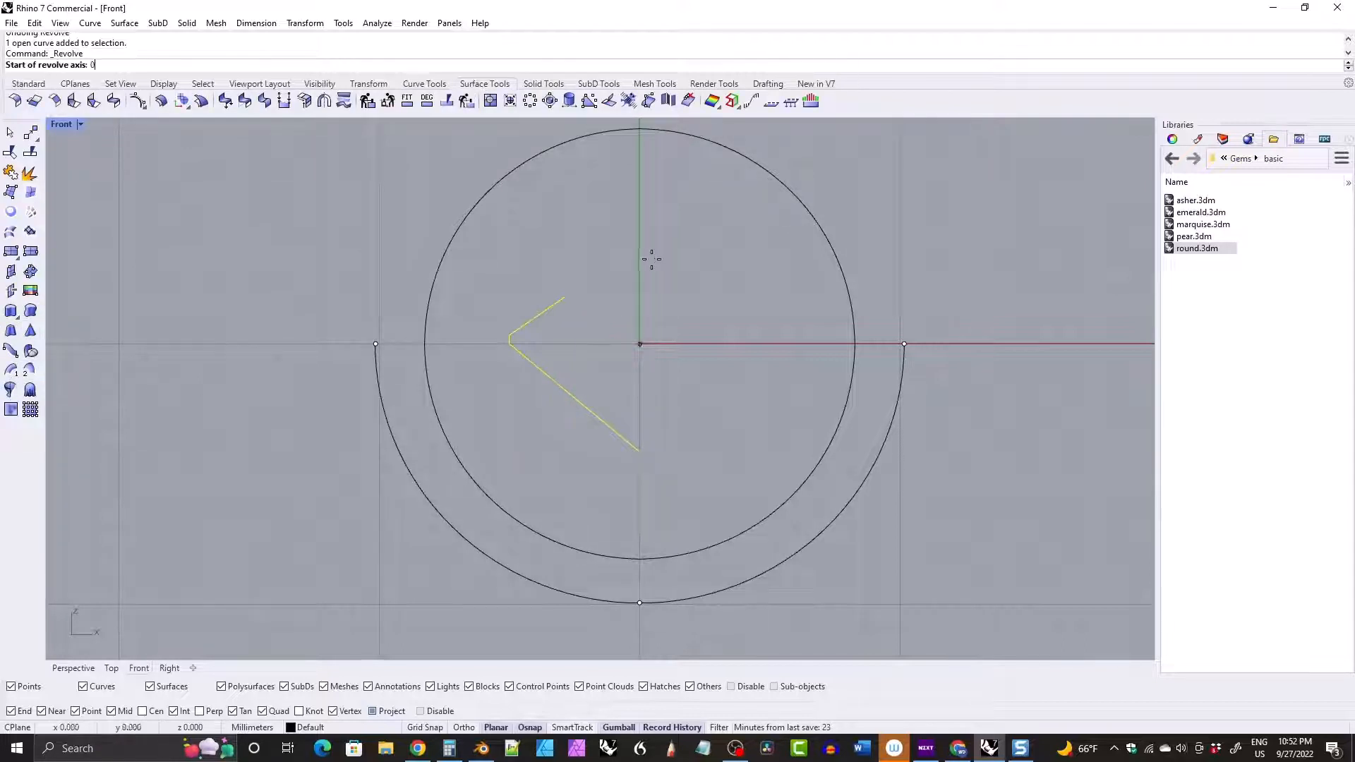
pyautogui.write('0')
pyautogui.press('Return')
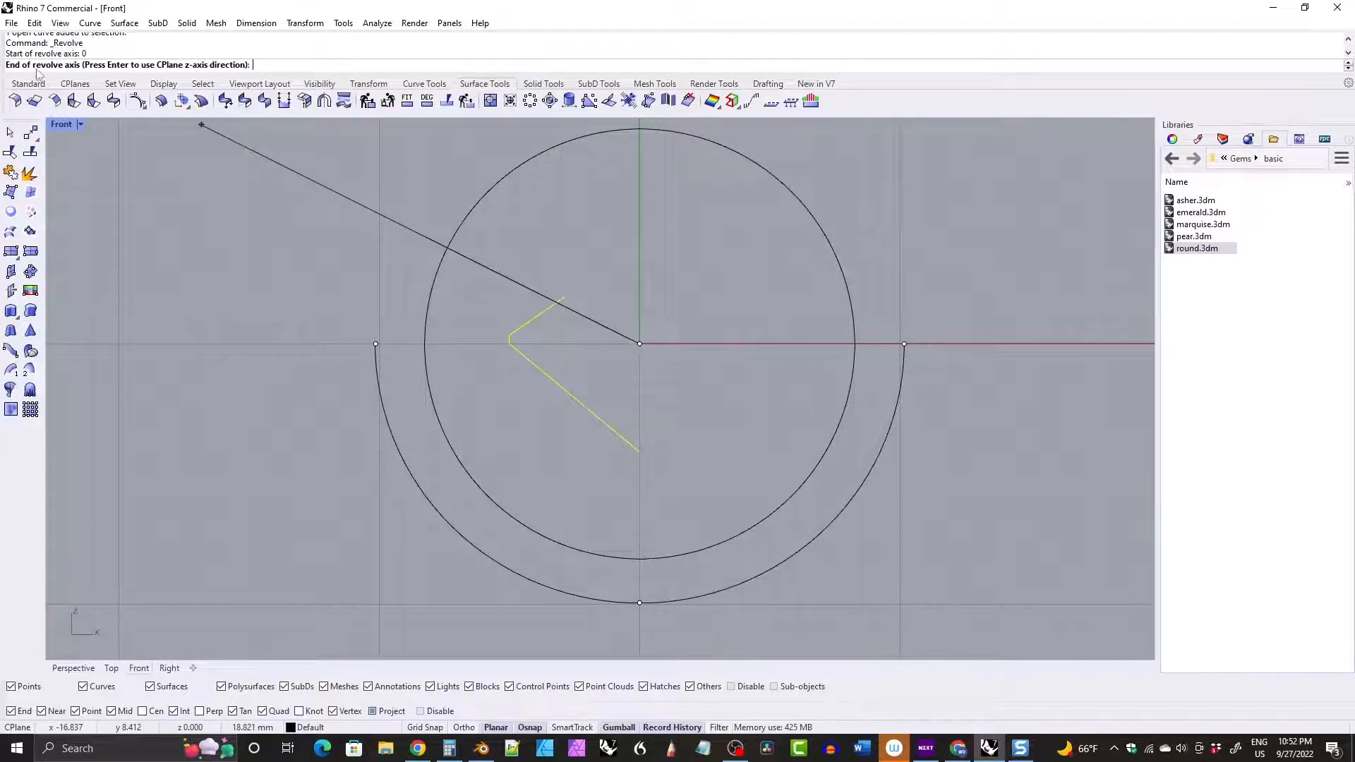
pyautogui.press('Escape')
pyautogui.press('Escape')
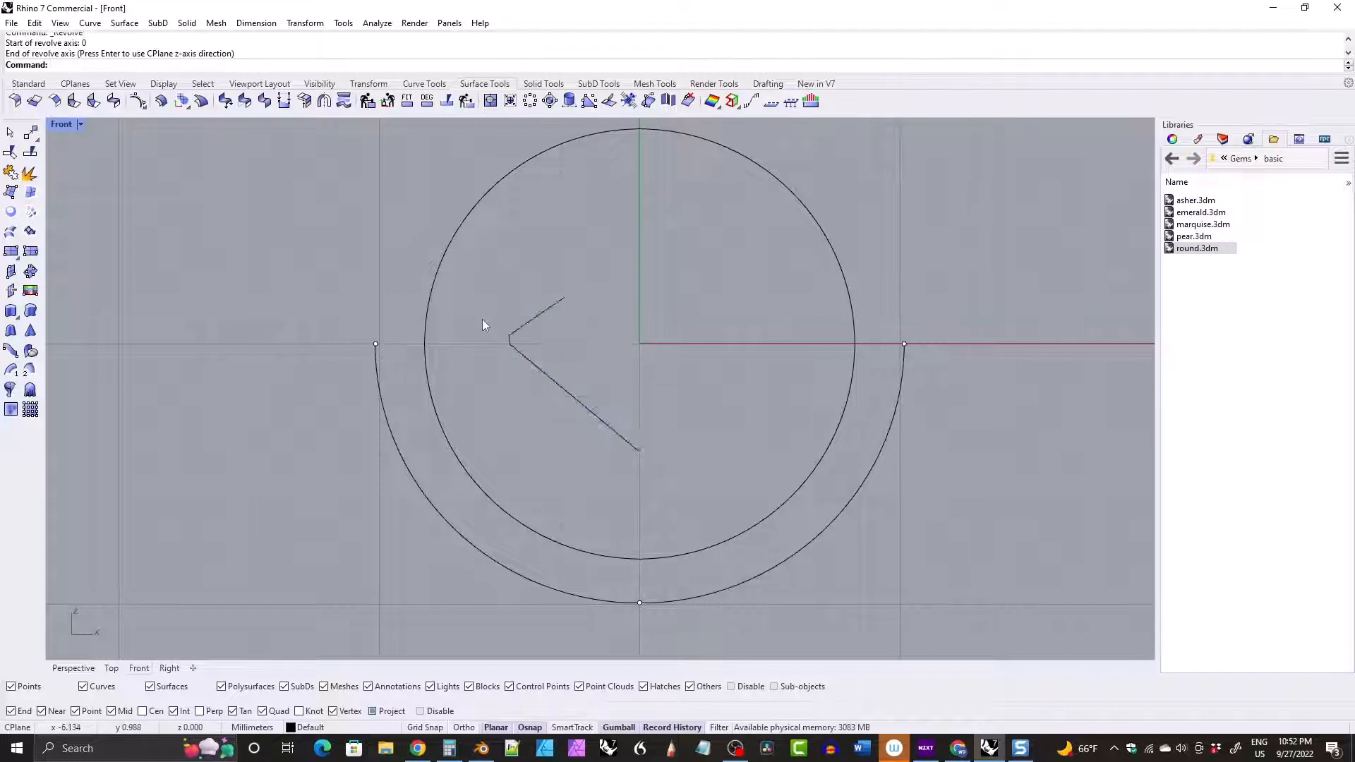
# Revolve the traced gem profile from a 0 start angle through 360 degrees about the vertical axis starting at the origin.
pyautogui.click(10, 389)
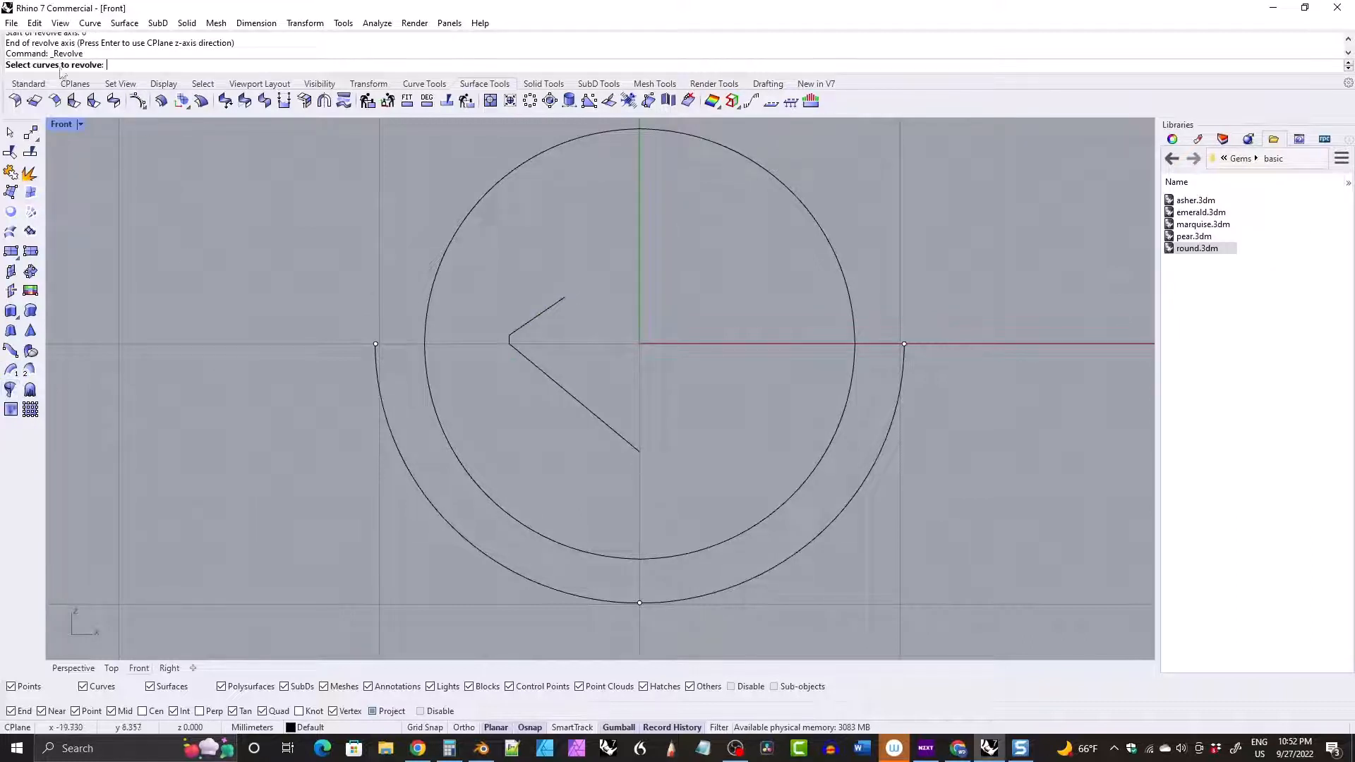
pyautogui.click(531, 325)
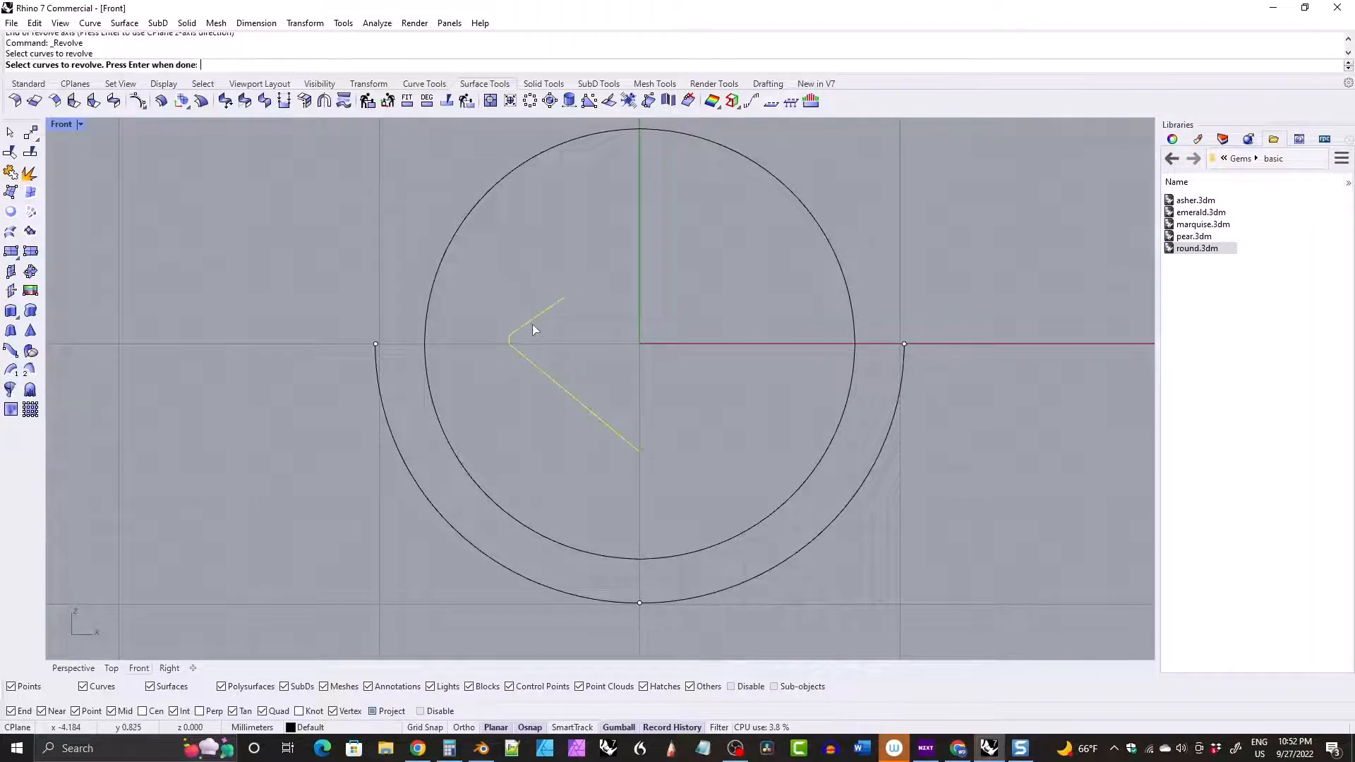
pyautogui.press('Return')
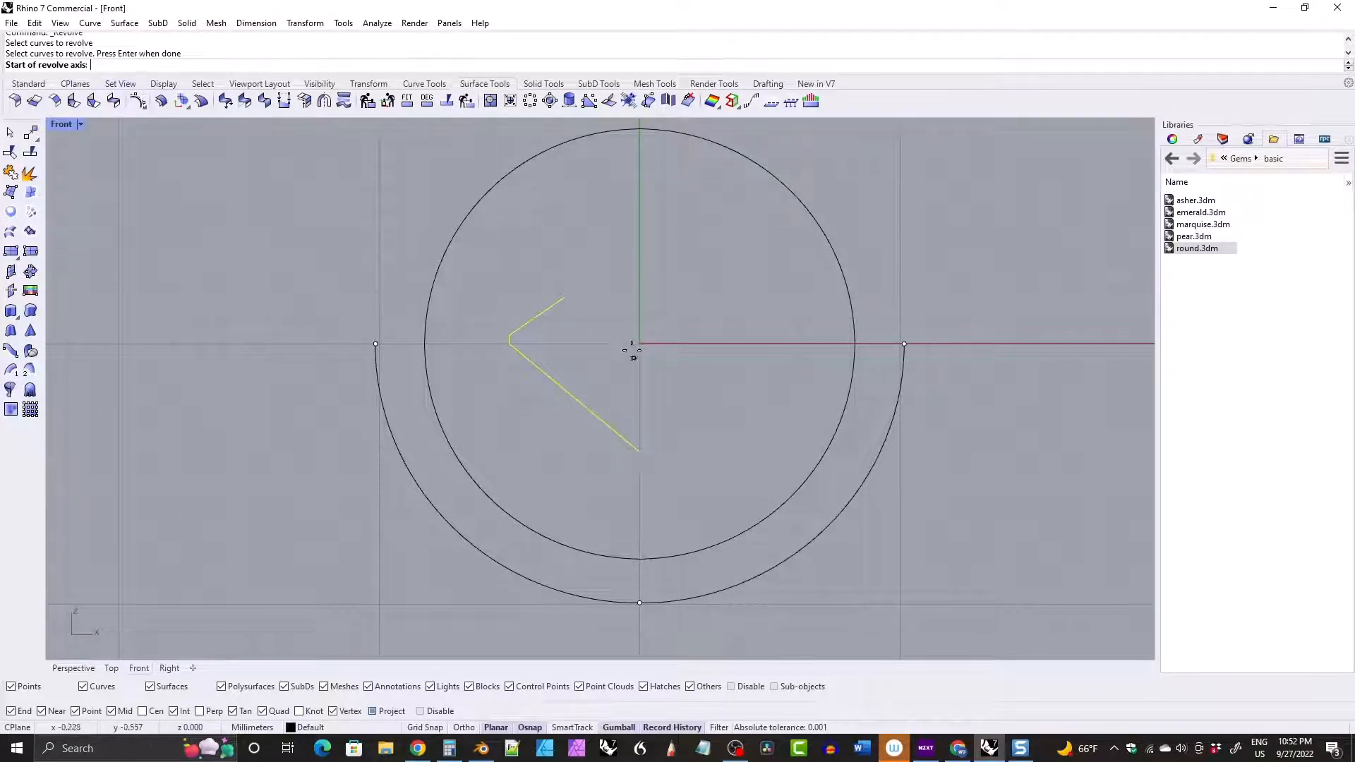
pyautogui.write('0')
pyautogui.press('Return')
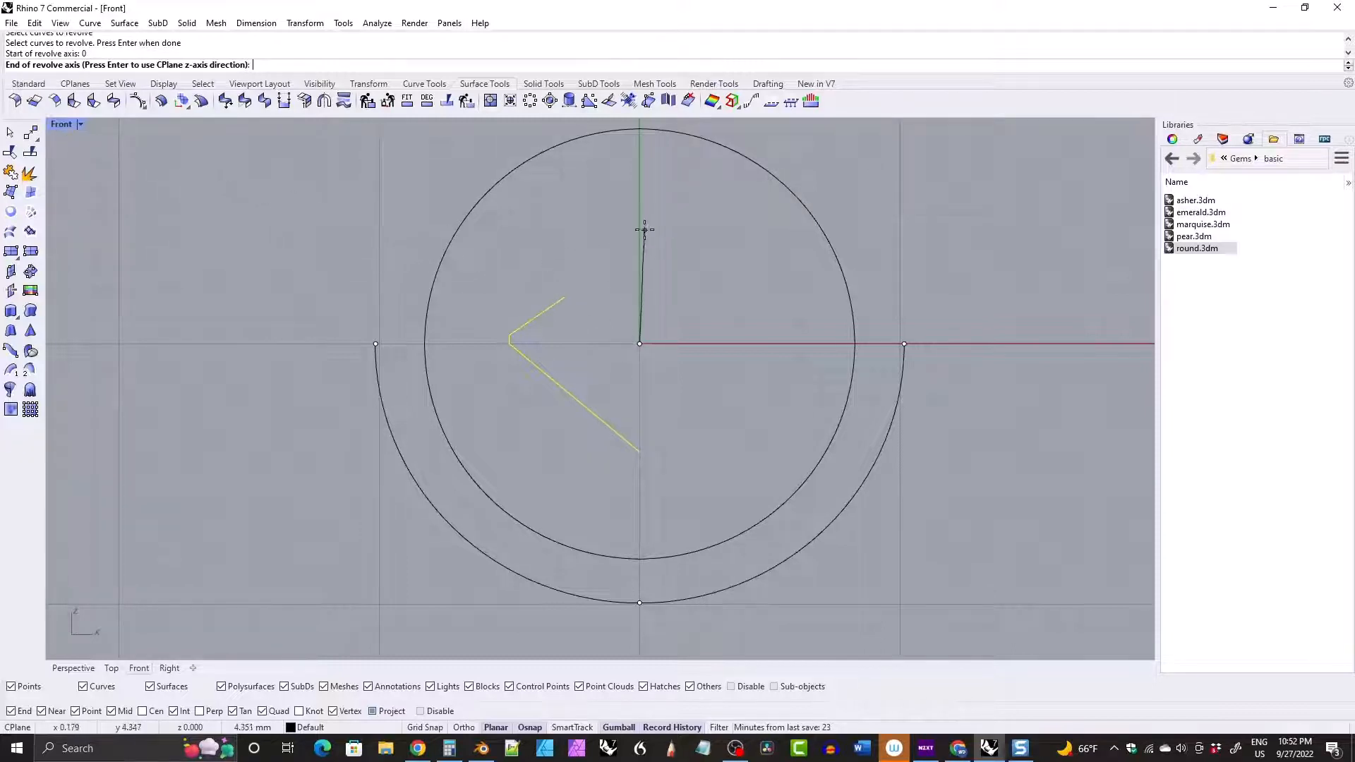
pyautogui.press('shift')
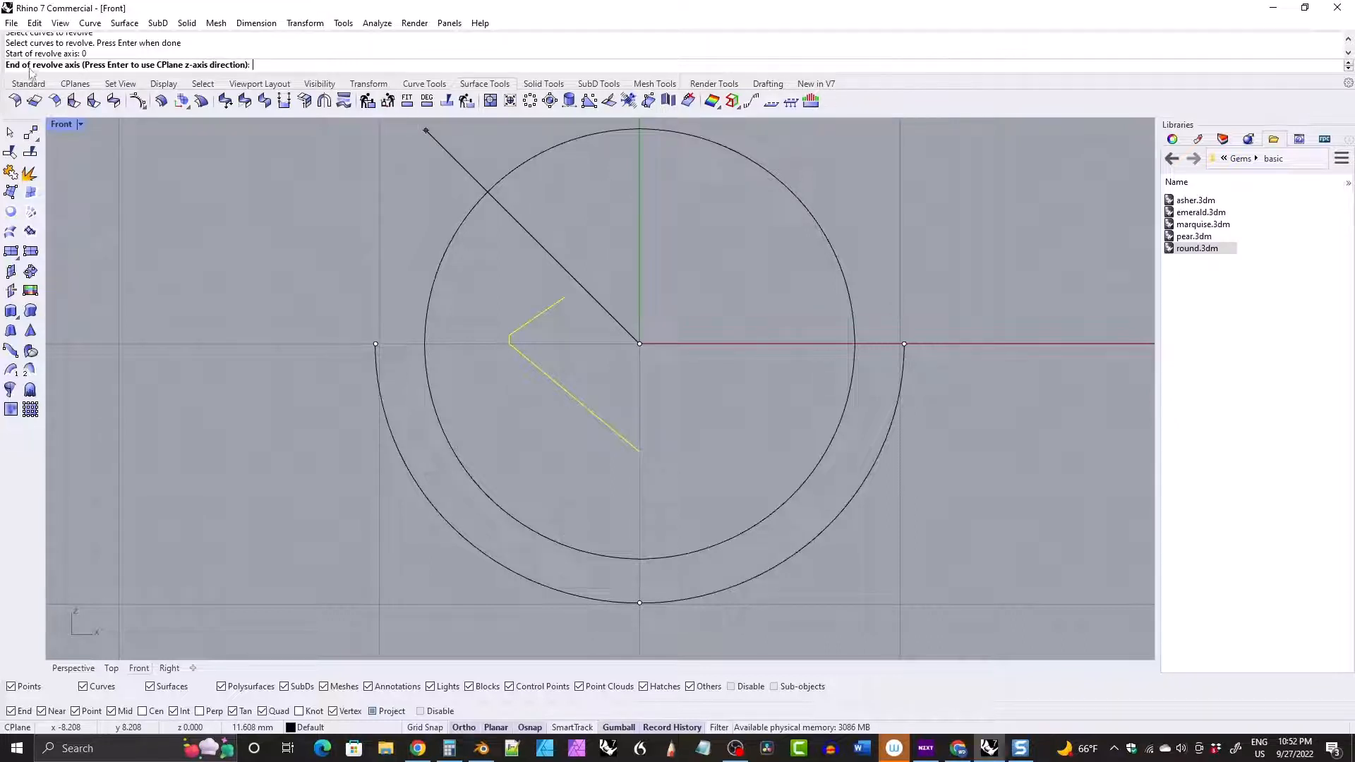
pyautogui.click(630, 235)
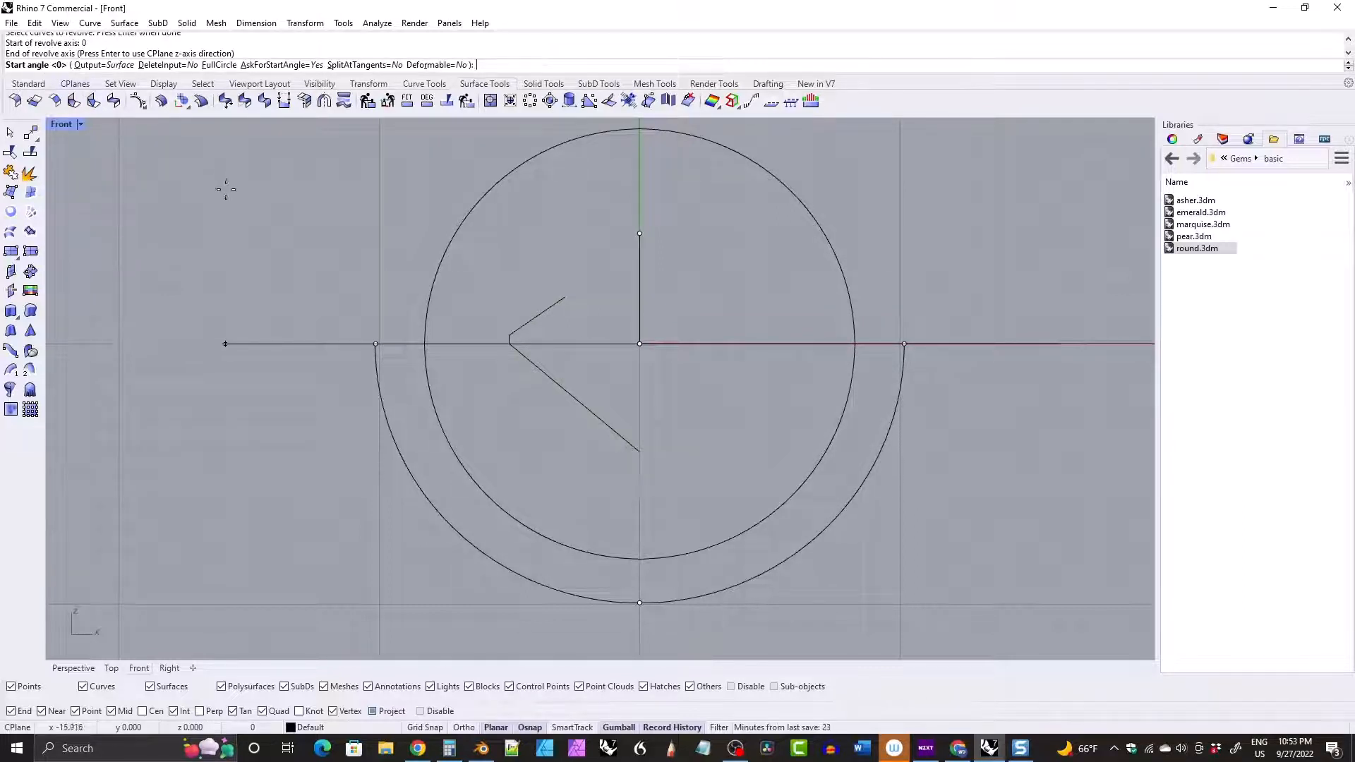
pyautogui.press('Return')
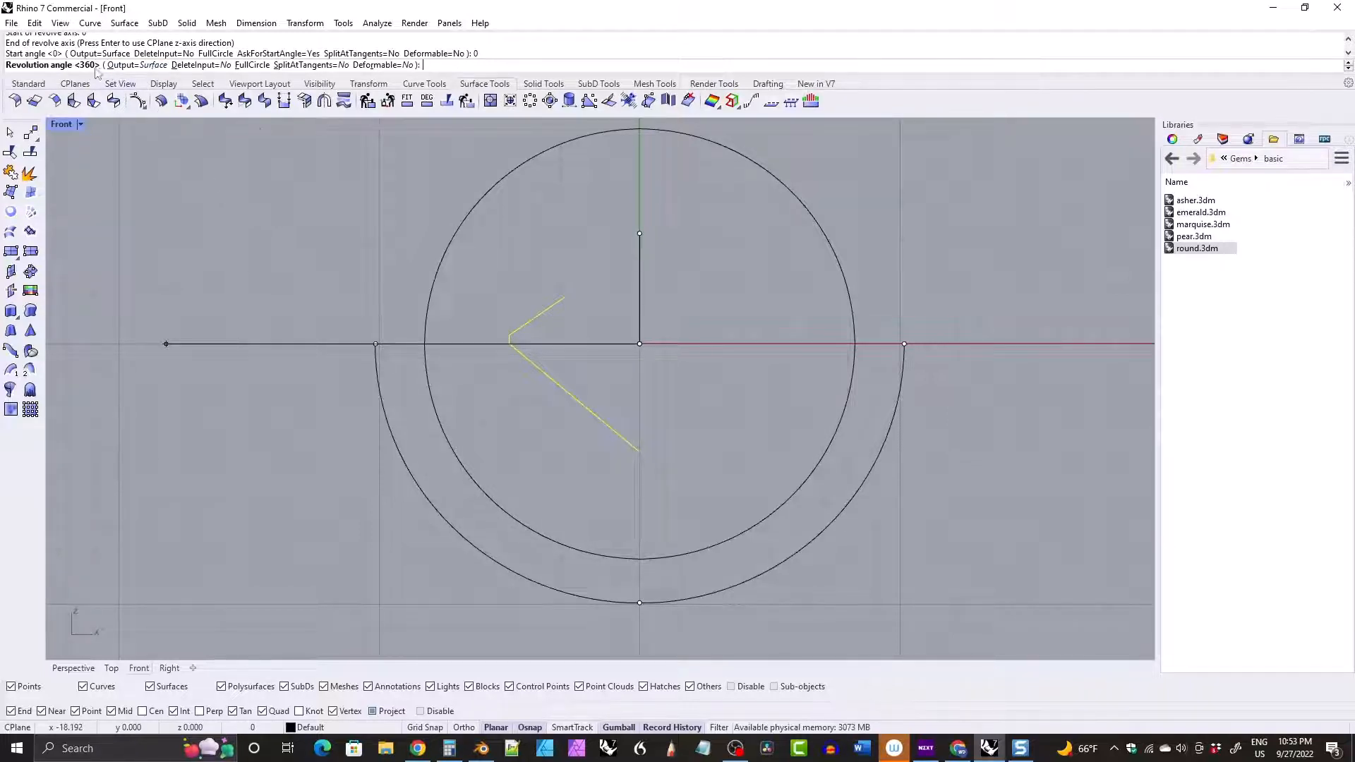
pyautogui.write('360')
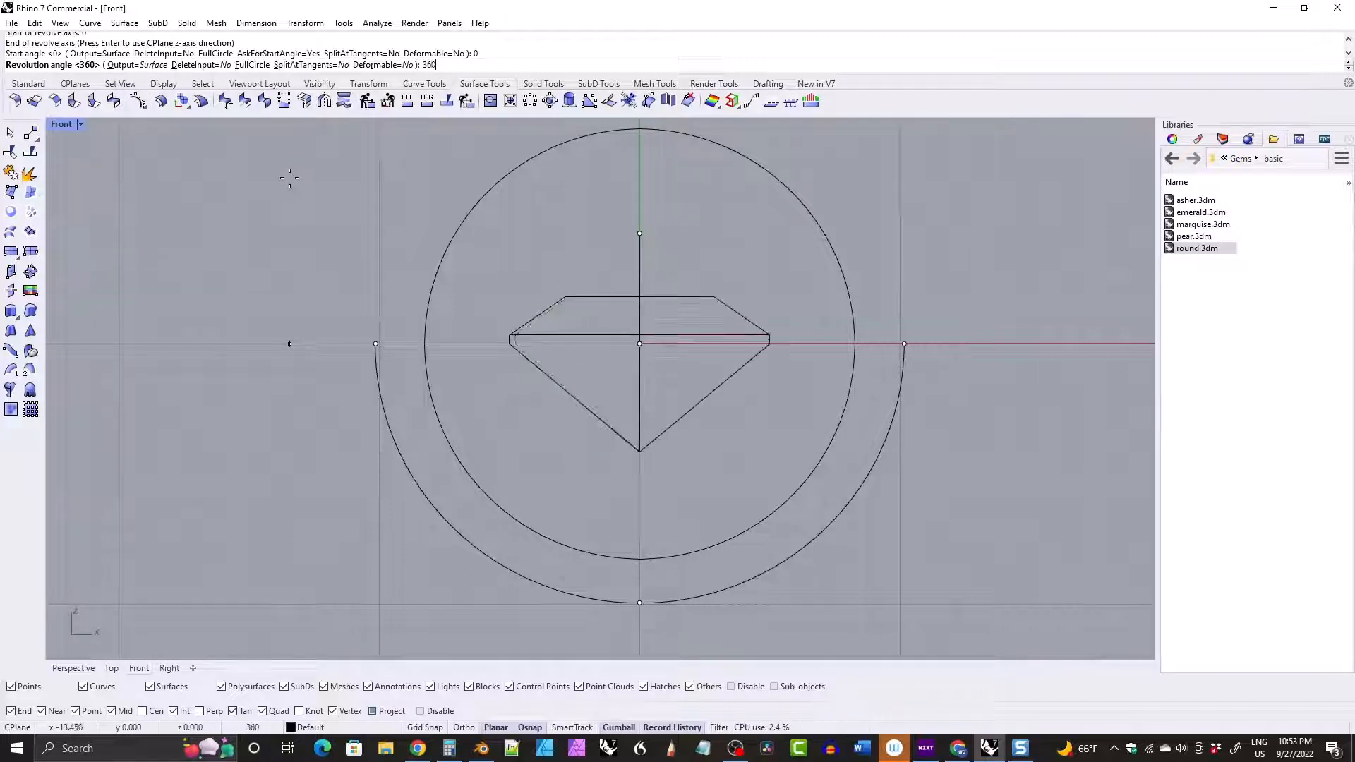
pyautogui.press('Return')
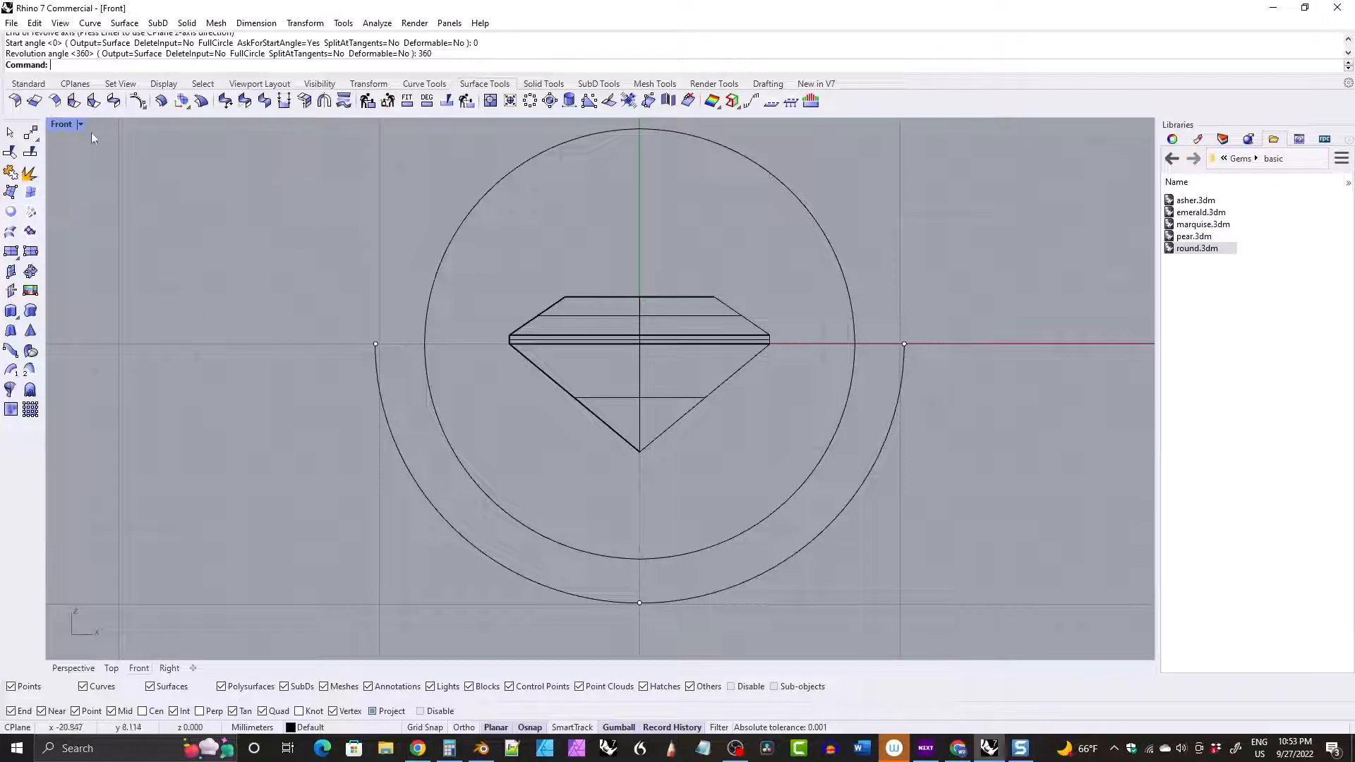
# Return to the four-view layout and cap the open top of the revolved gem.
pyautogui.doubleClick(62, 124)
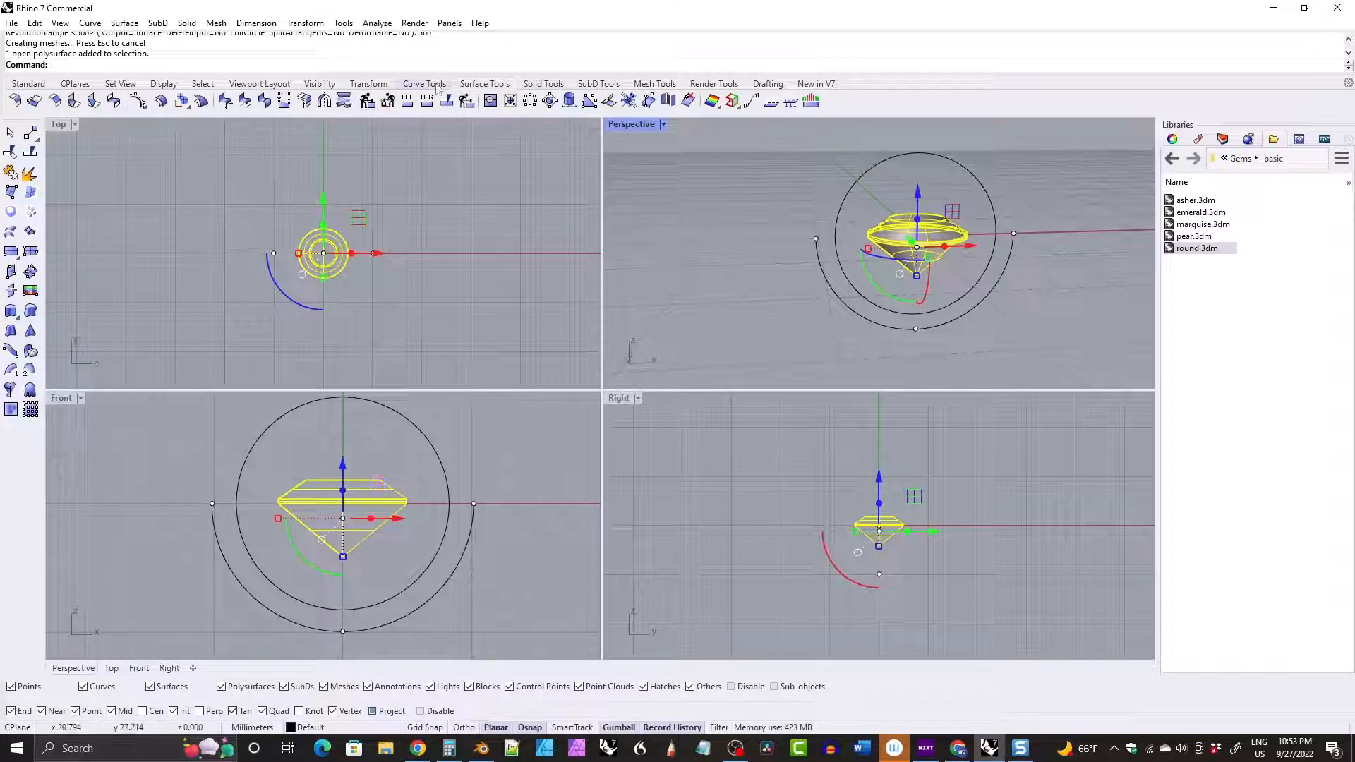
pyautogui.click(550, 86)
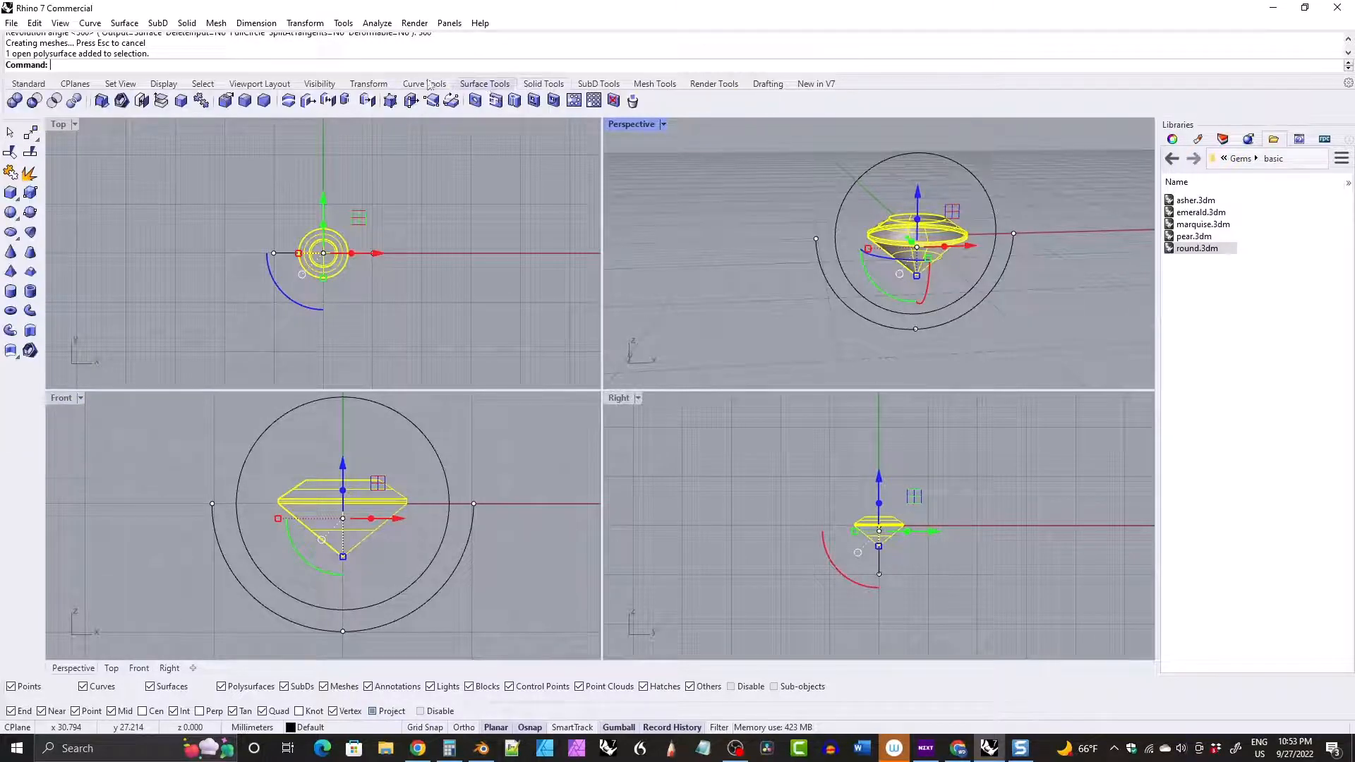
pyautogui.click(141, 101)
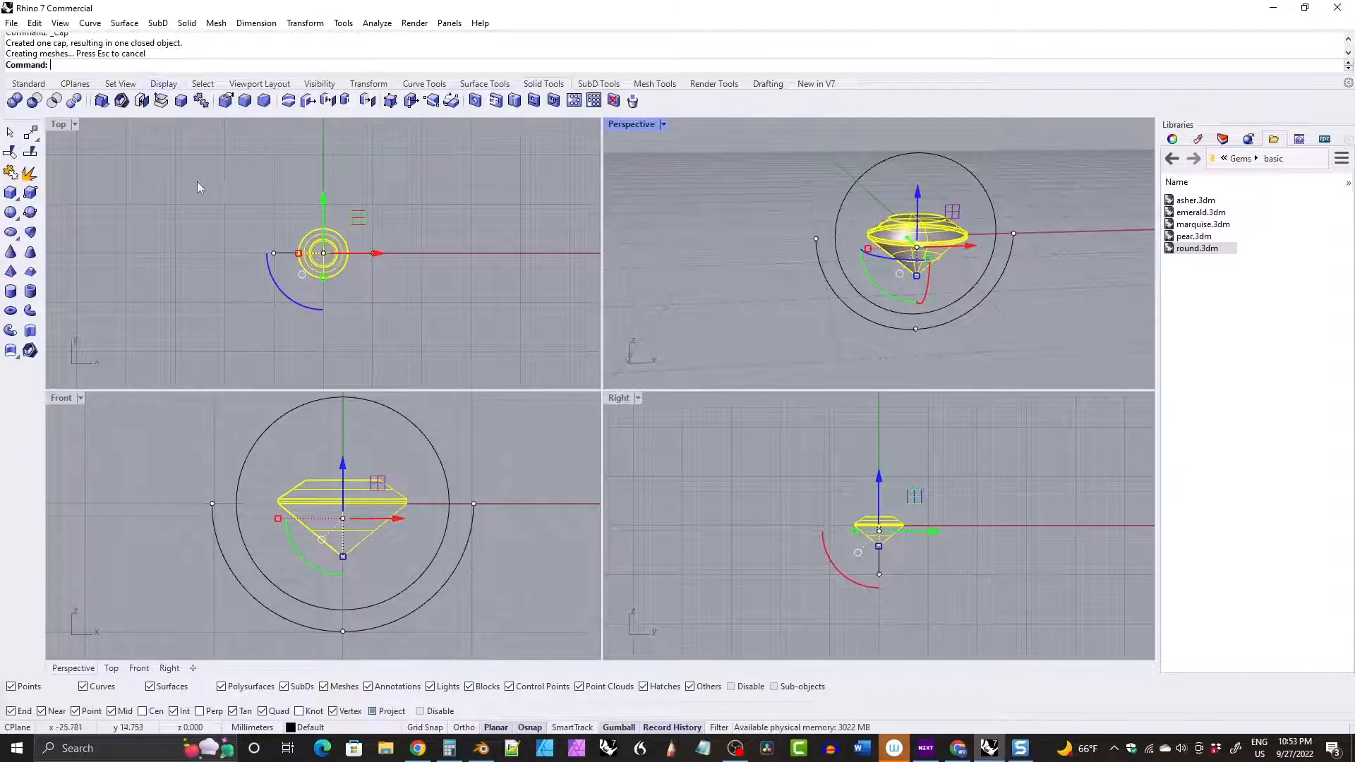
# Maximize the Front view and show the hidden faceted brilliant again.
pyautogui.click(61, 399)
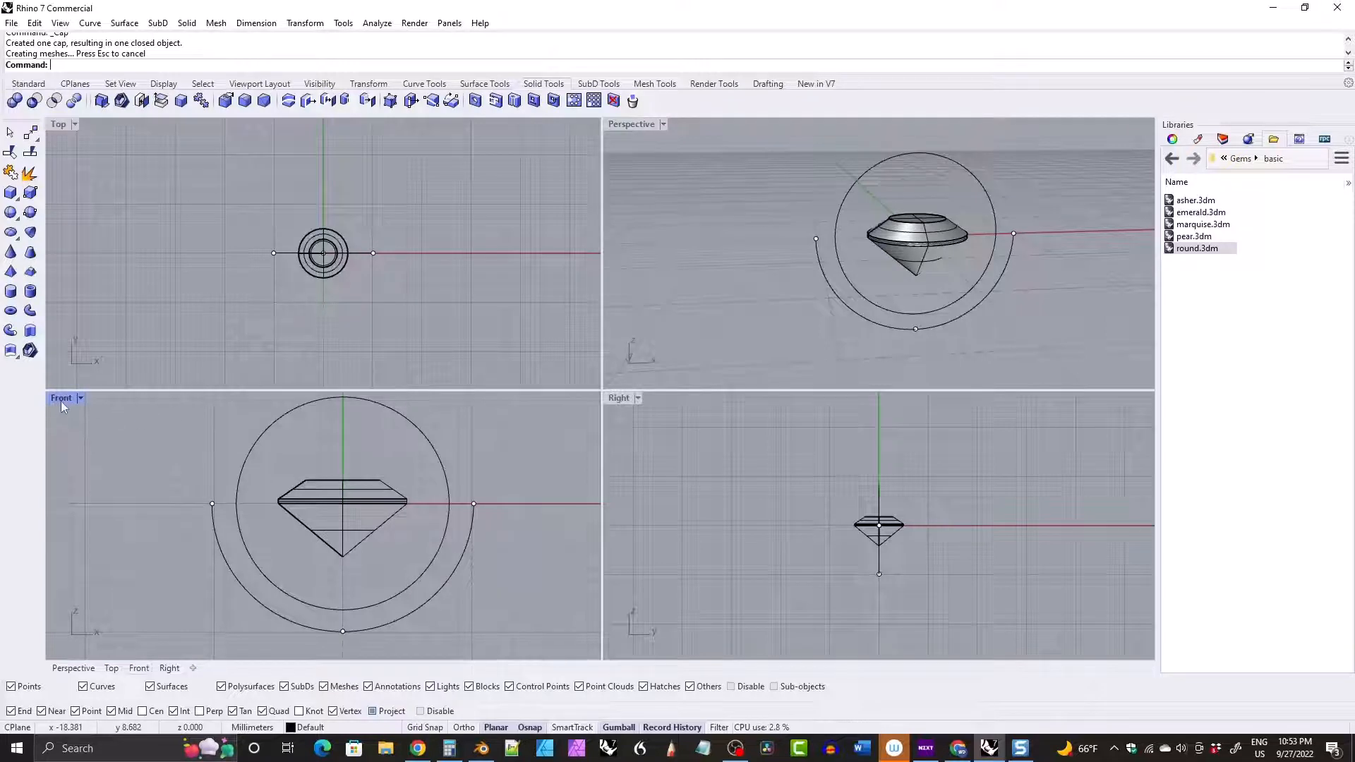
pyautogui.doubleClick(61, 399)
pyautogui.moveTo(676, 336); pyautogui.dragTo(699, 378, button='right')
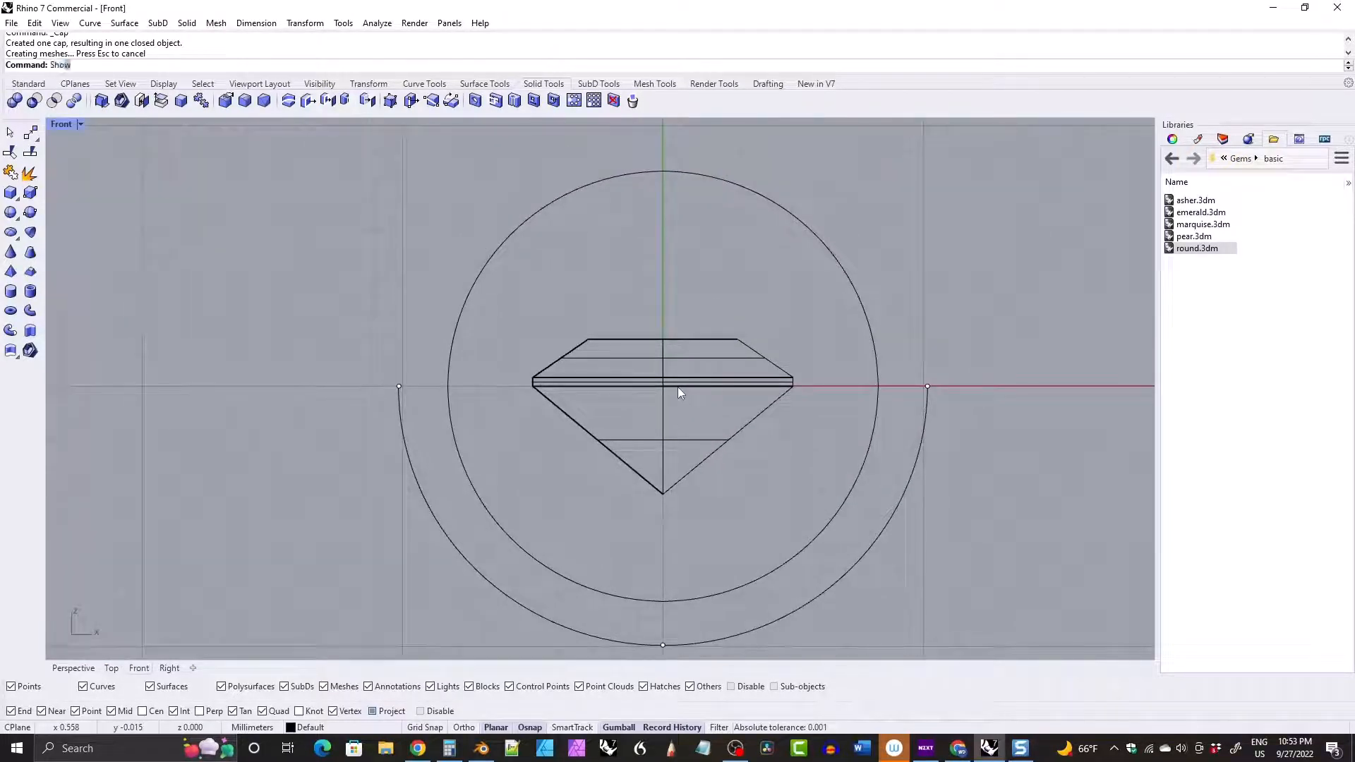
pyautogui.press('Return')
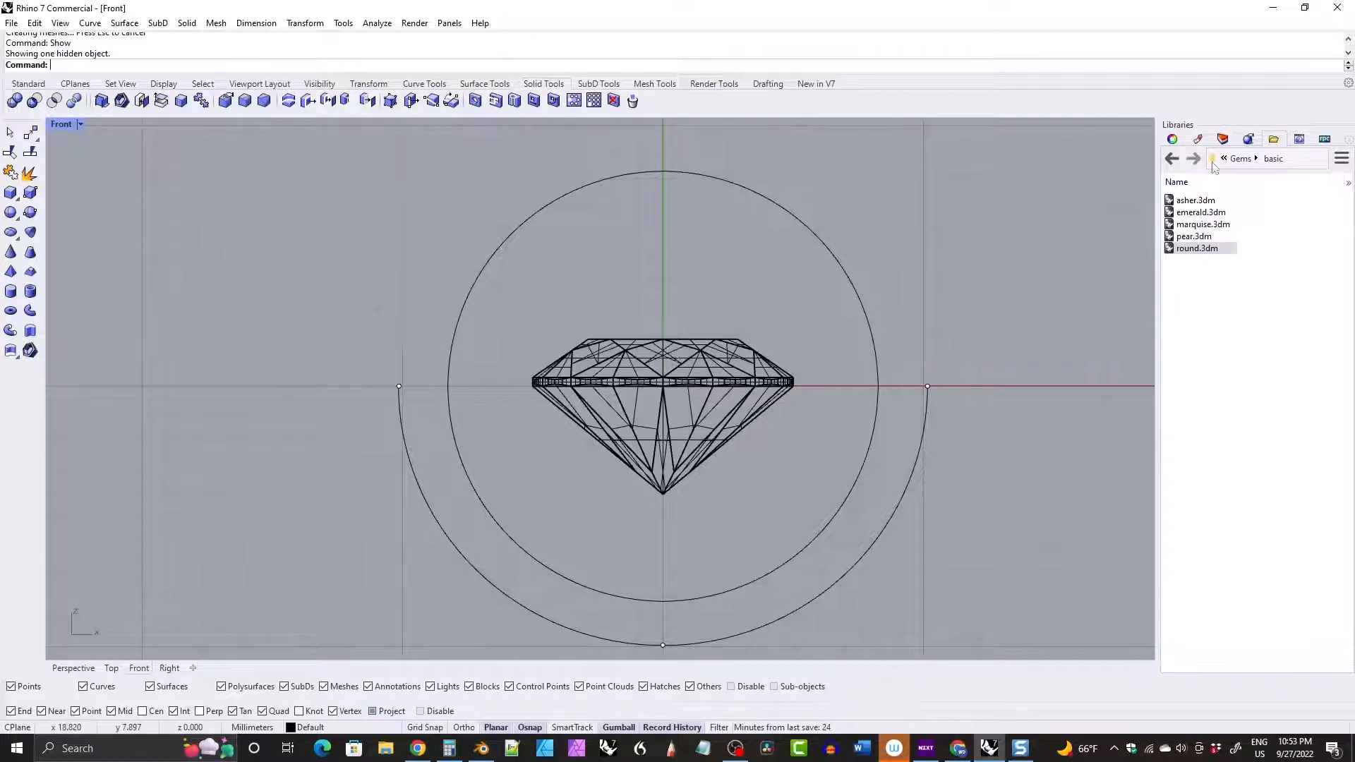
# Move the faceted brilliant to the gems layer and deselect it.
pyautogui.click(1223, 139)
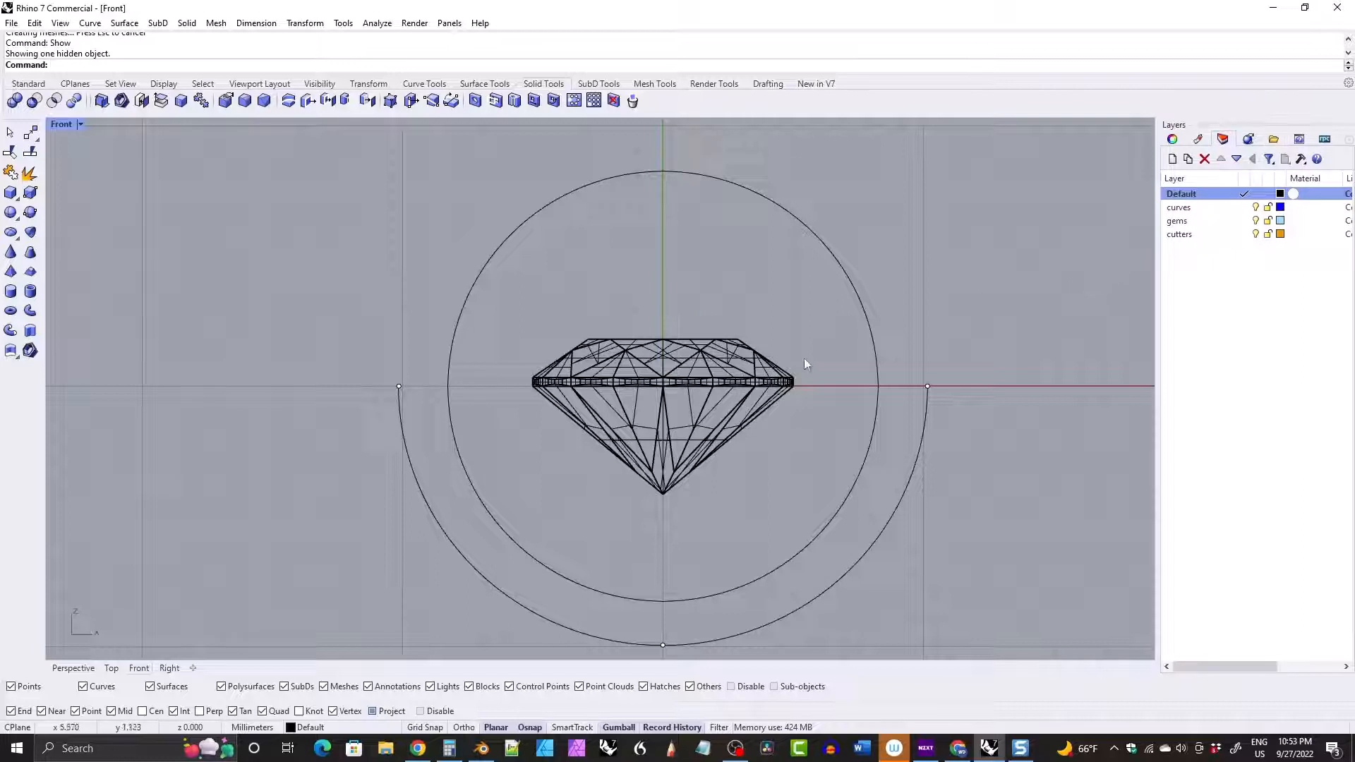
pyautogui.click(676, 358)
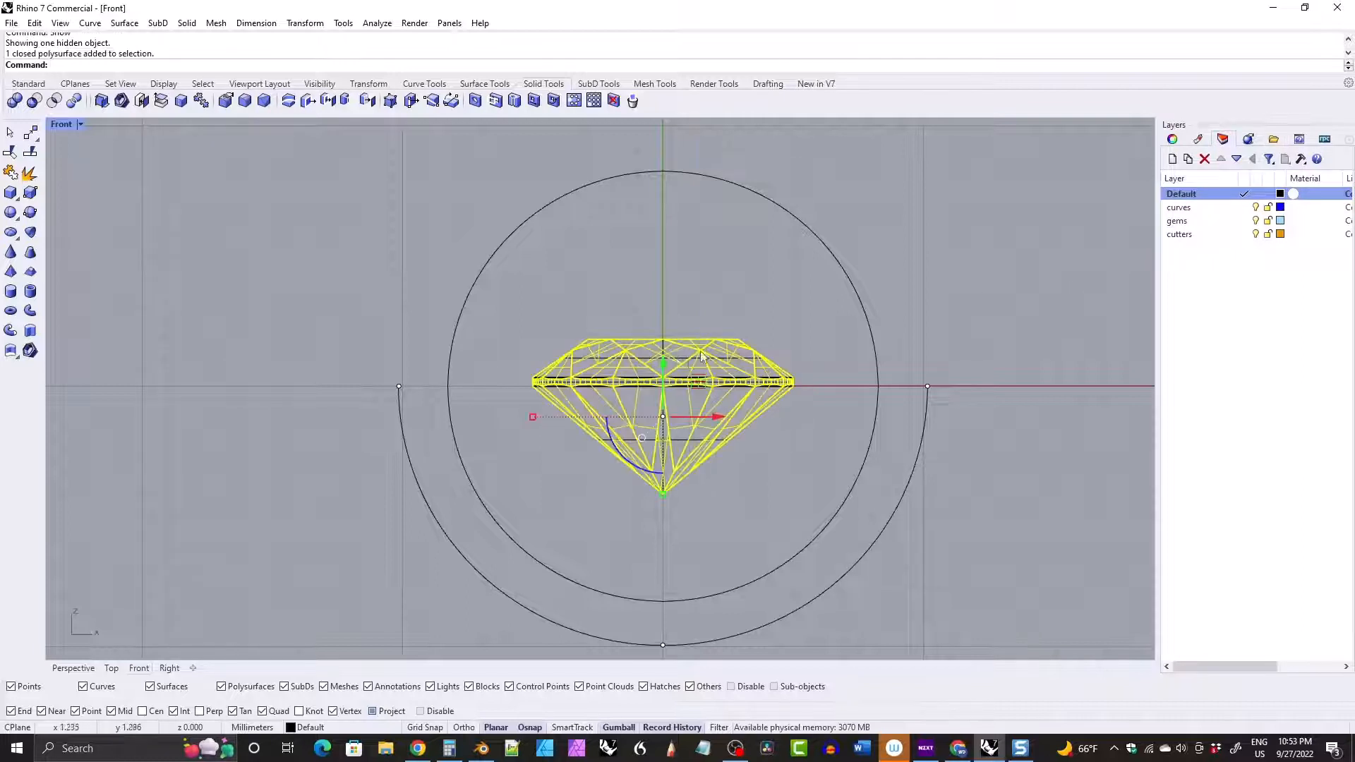
pyautogui.rightClick(1188, 222)
pyautogui.click(1235, 470)
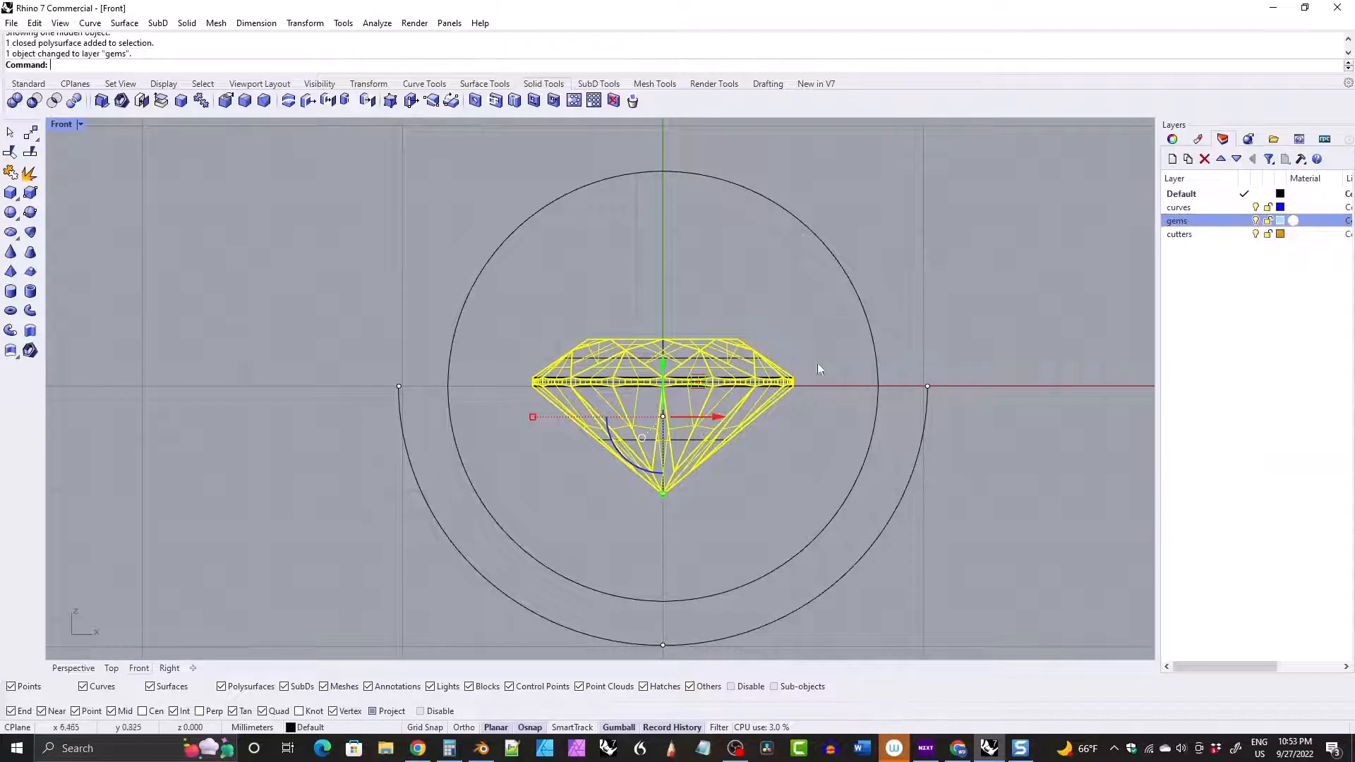
pyautogui.click(594, 278)
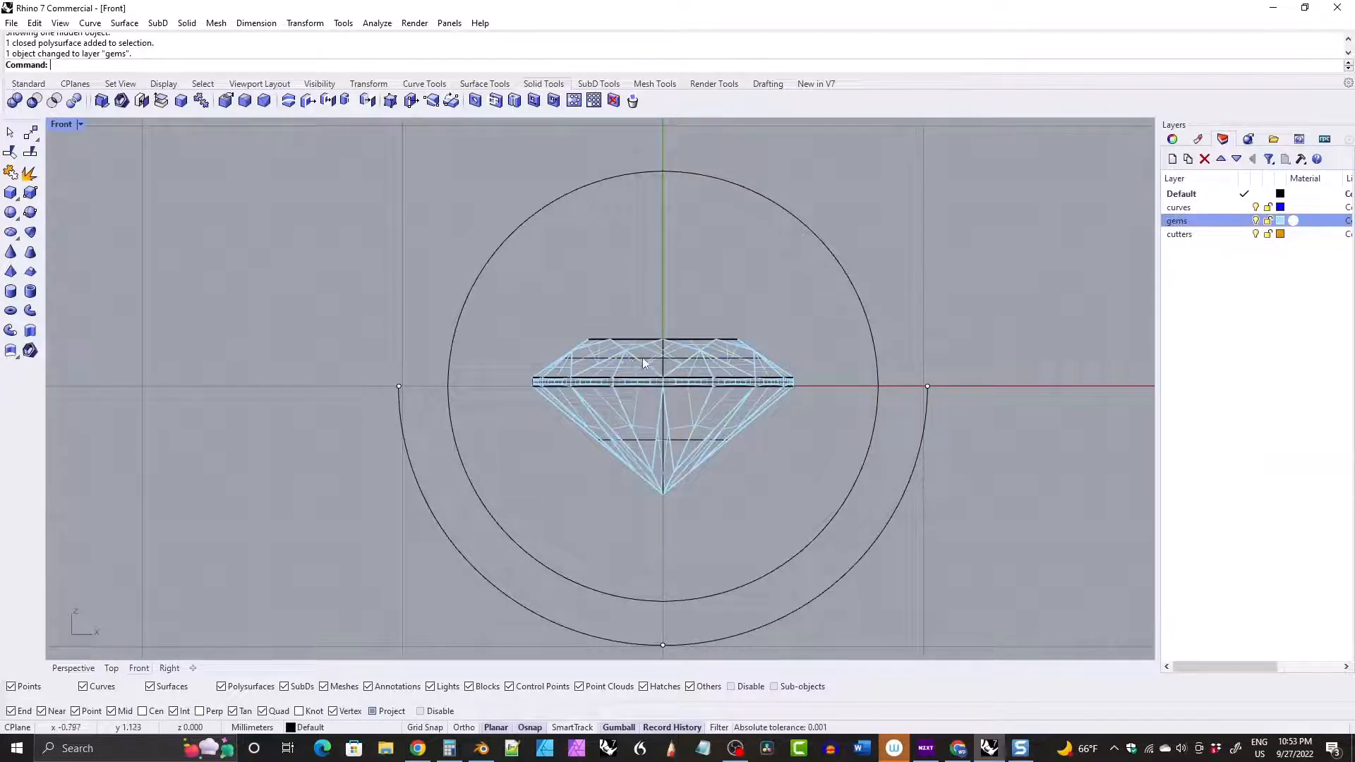
# Move the simplified revolved gem to the cutters layer and deselect it.
pyautogui.click(638, 358)
pyautogui.rightClick(1183, 237)
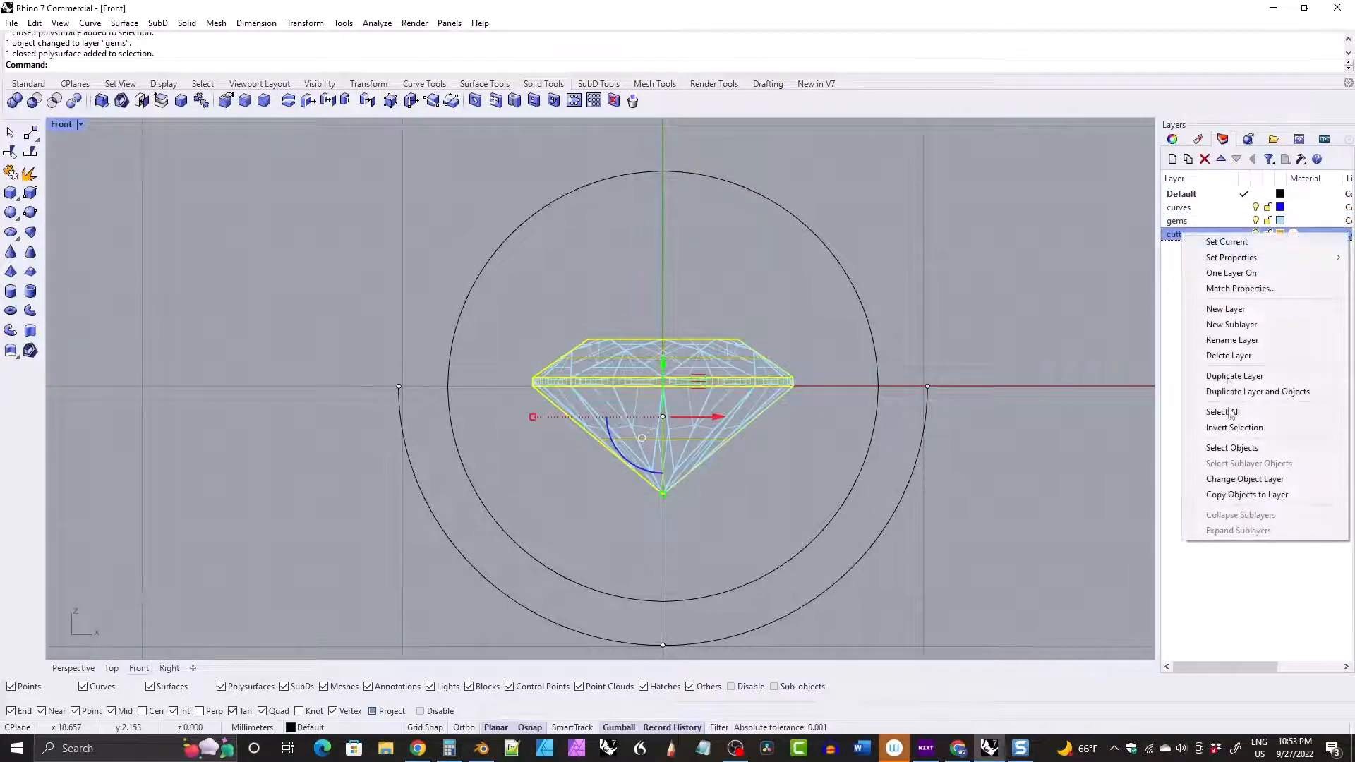
pyautogui.click(1245, 479)
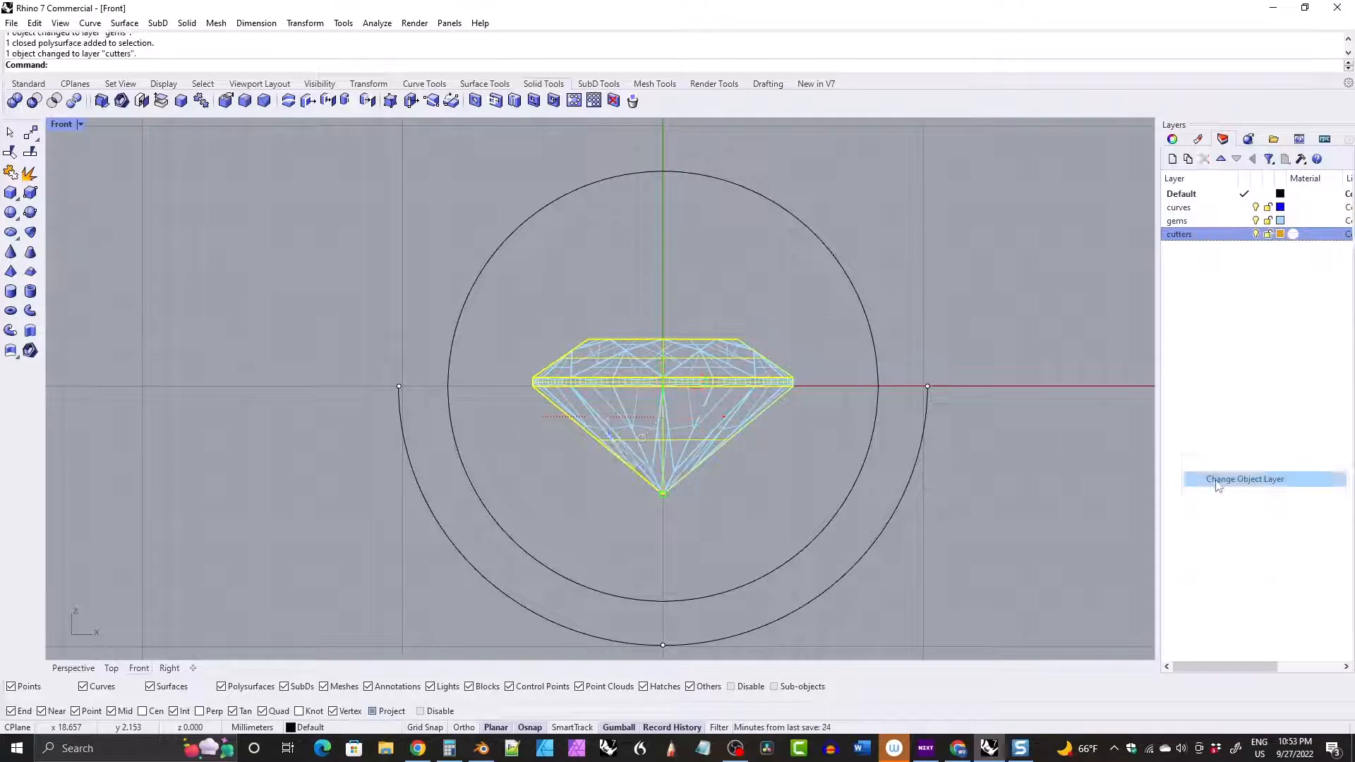
pyautogui.rightClick(1191, 237)
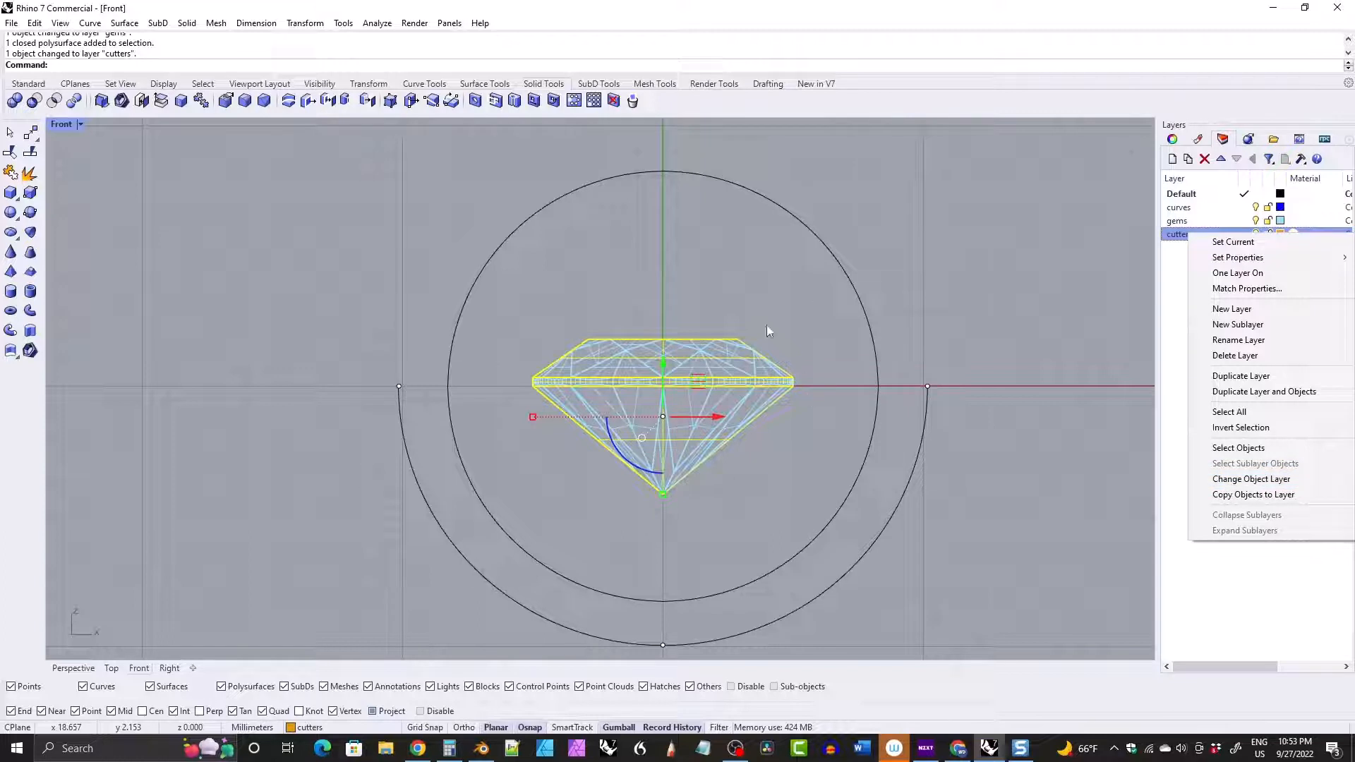
pyautogui.click(625, 290)
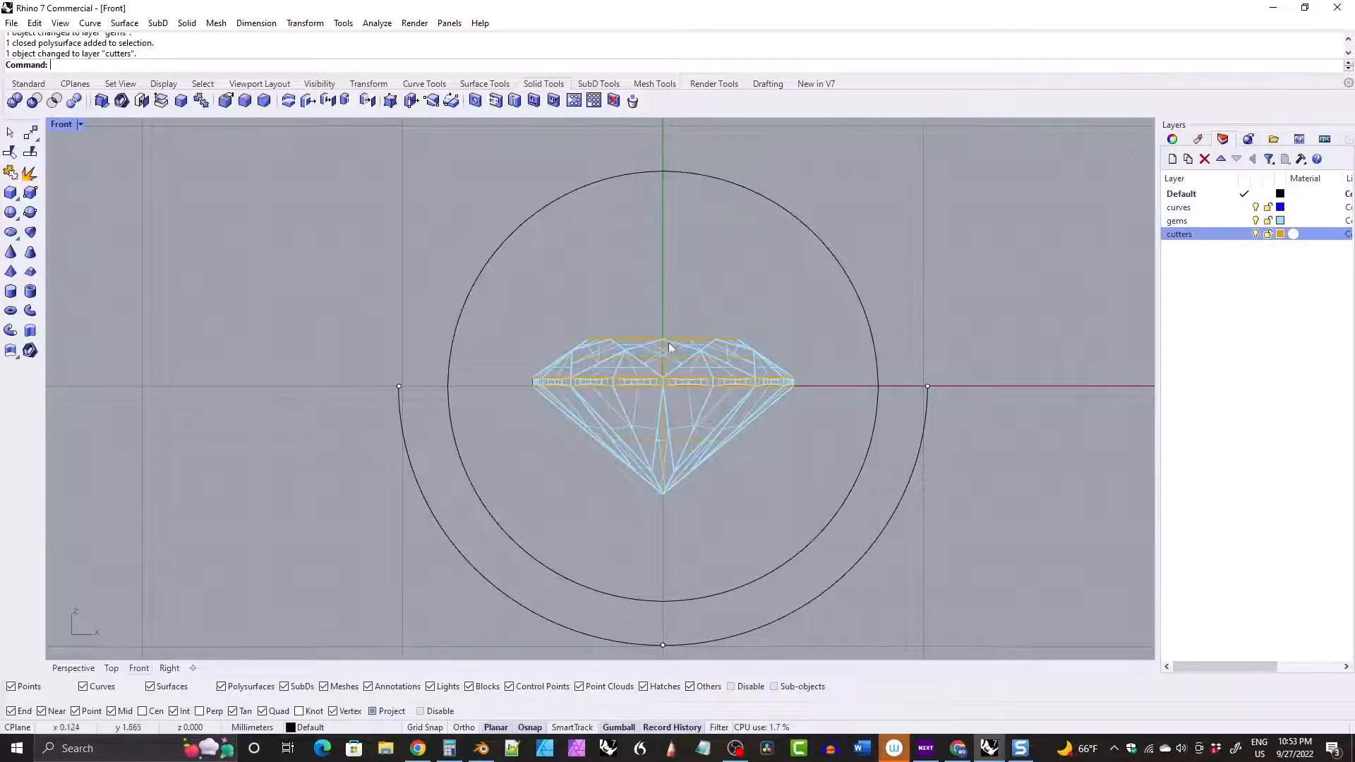
pyautogui.moveTo(614, 310); pyautogui.dragTo(583, 307, button='right')
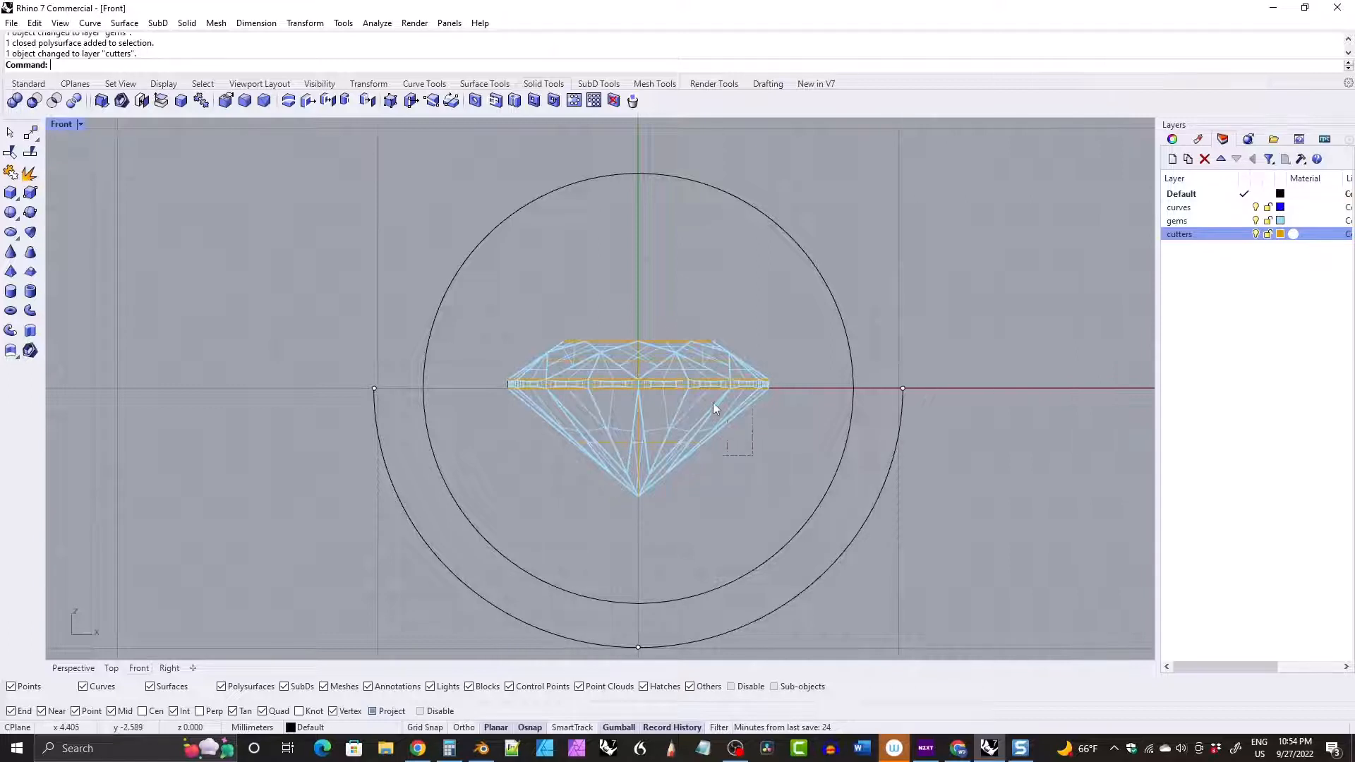
pyautogui.moveTo(712, 408); pyautogui.dragTo(665, 327)
pyautogui.moveTo(477, 311); pyautogui.dragTo(791, 515)
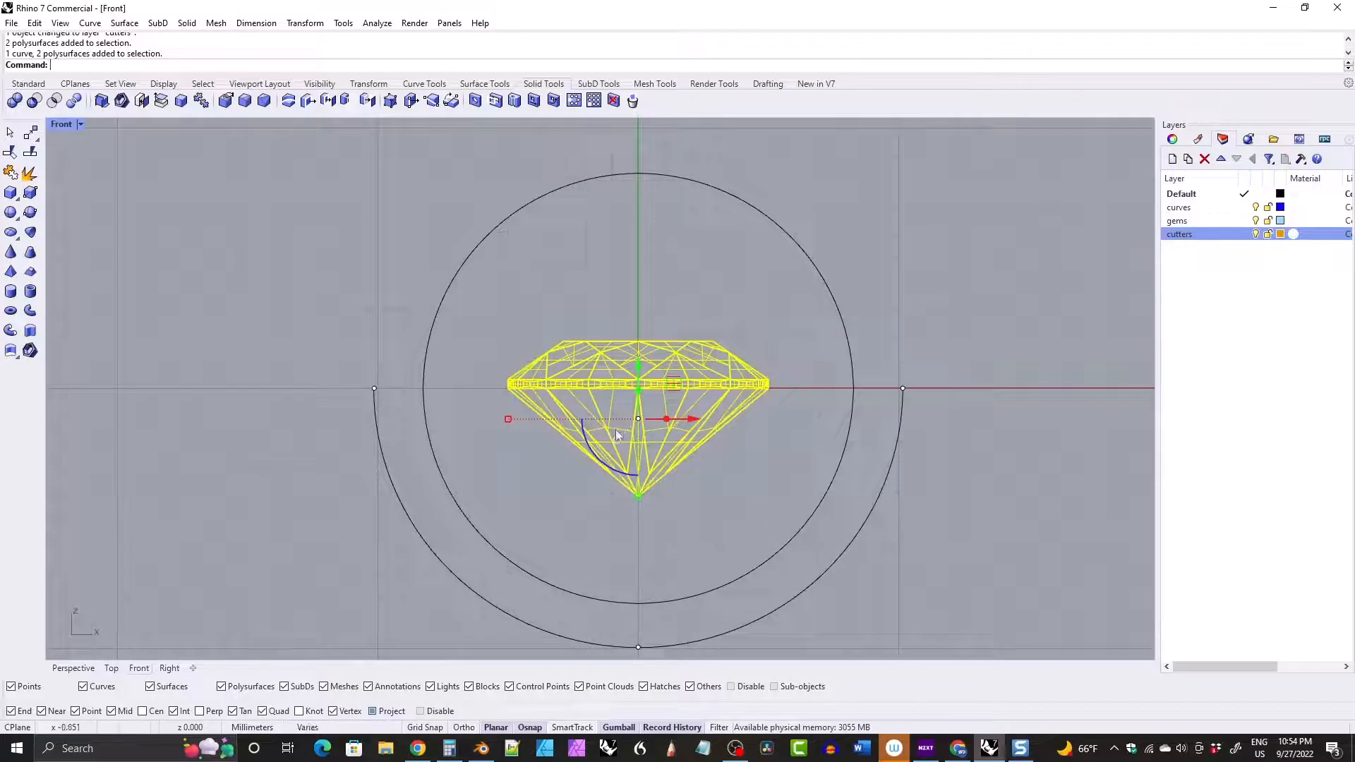
pyautogui.click(507, 421)
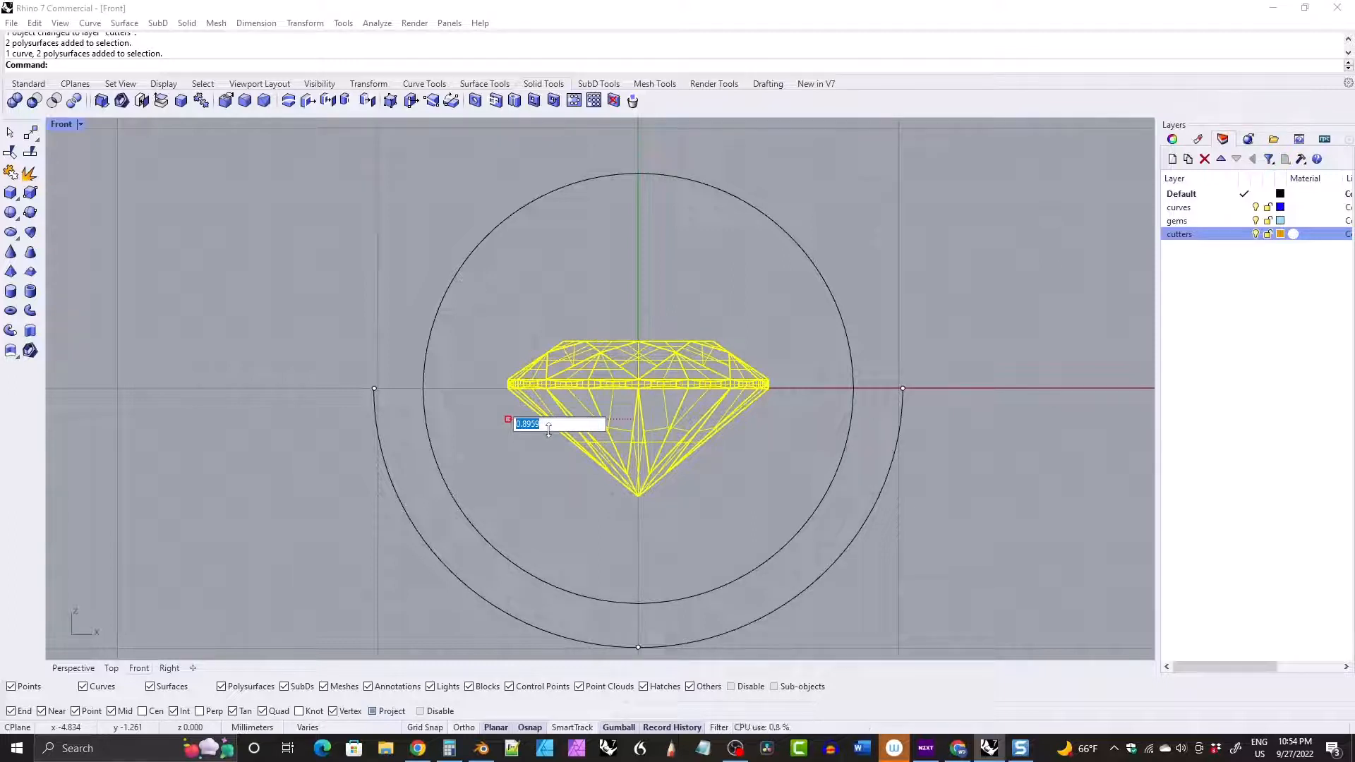
pyautogui.write('5/10')
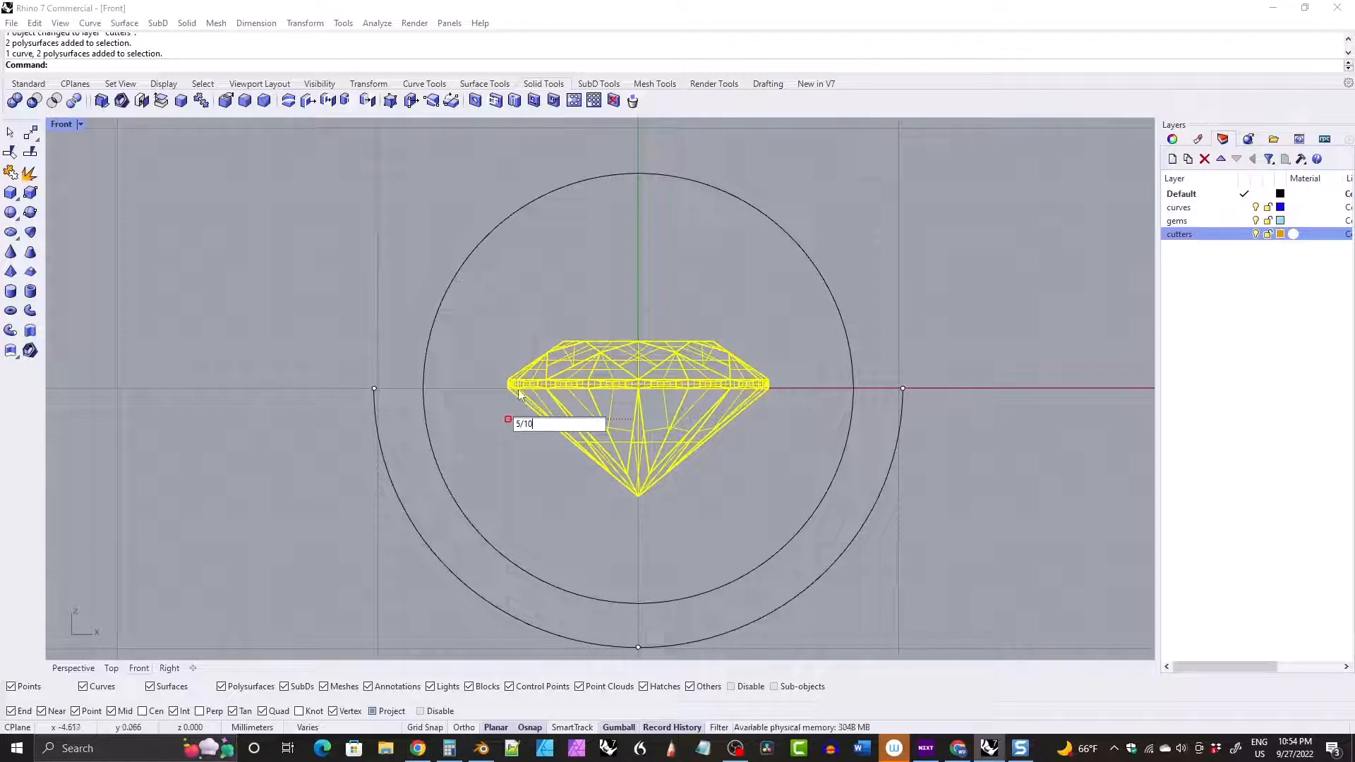
pyautogui.press('BackSpace')
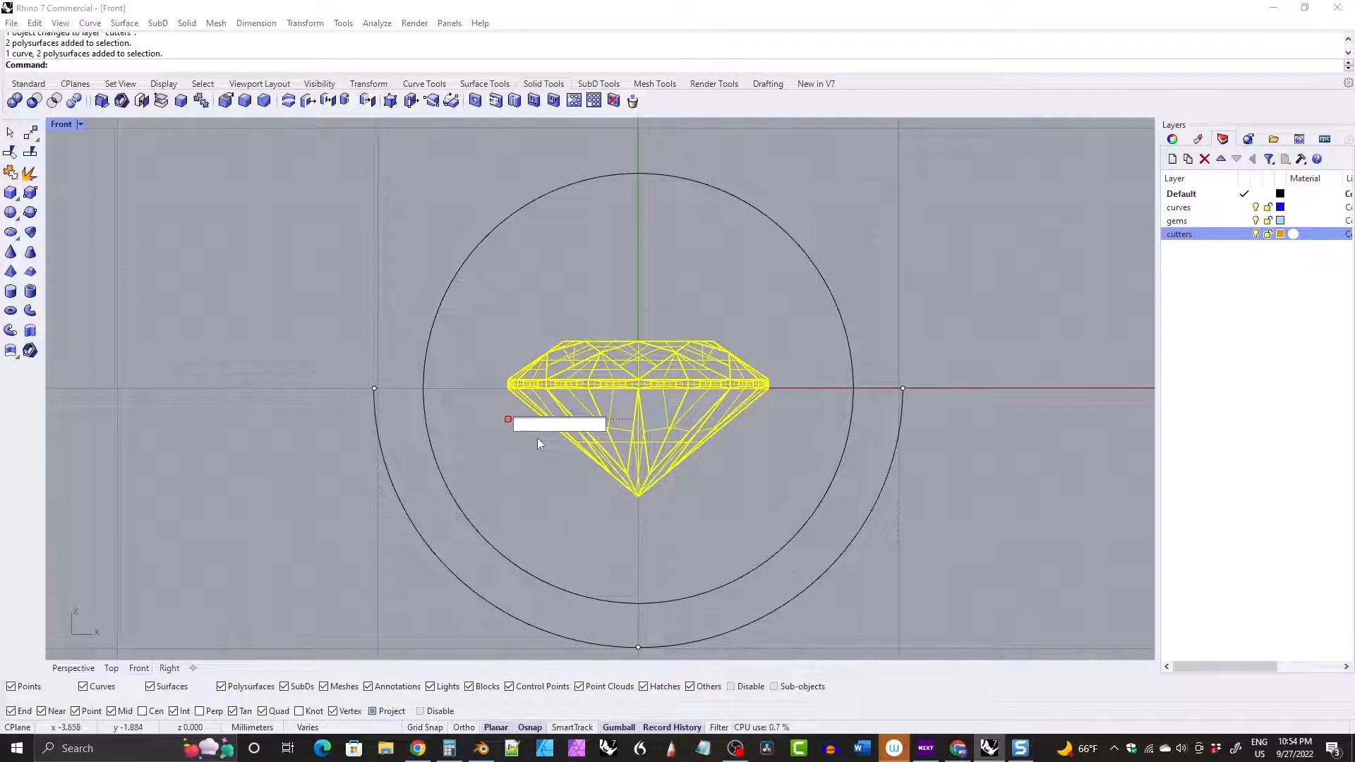
pyautogui.click(536, 438)
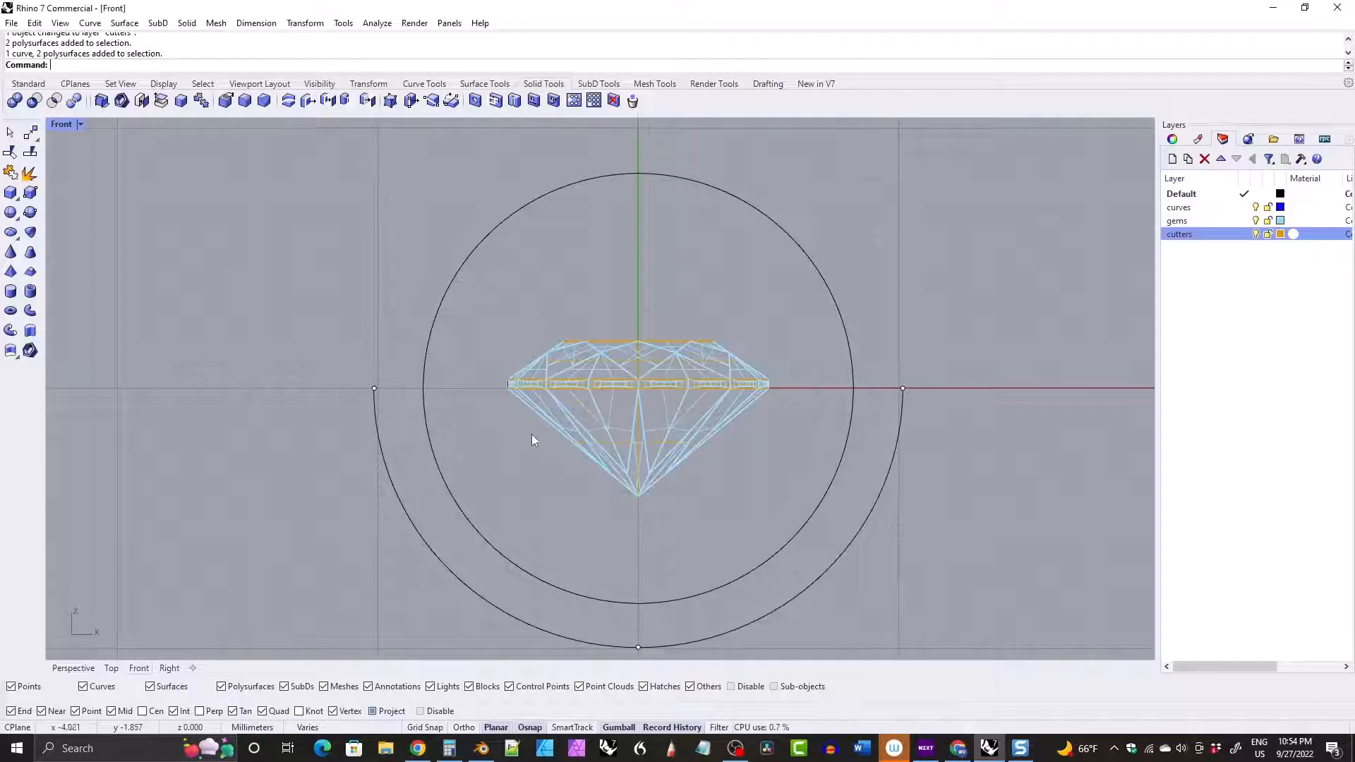
# Measure the gem's width across the girdle with a temporary horizontal dimension above it, and delete that dimension.
pyautogui.click(770, 86)
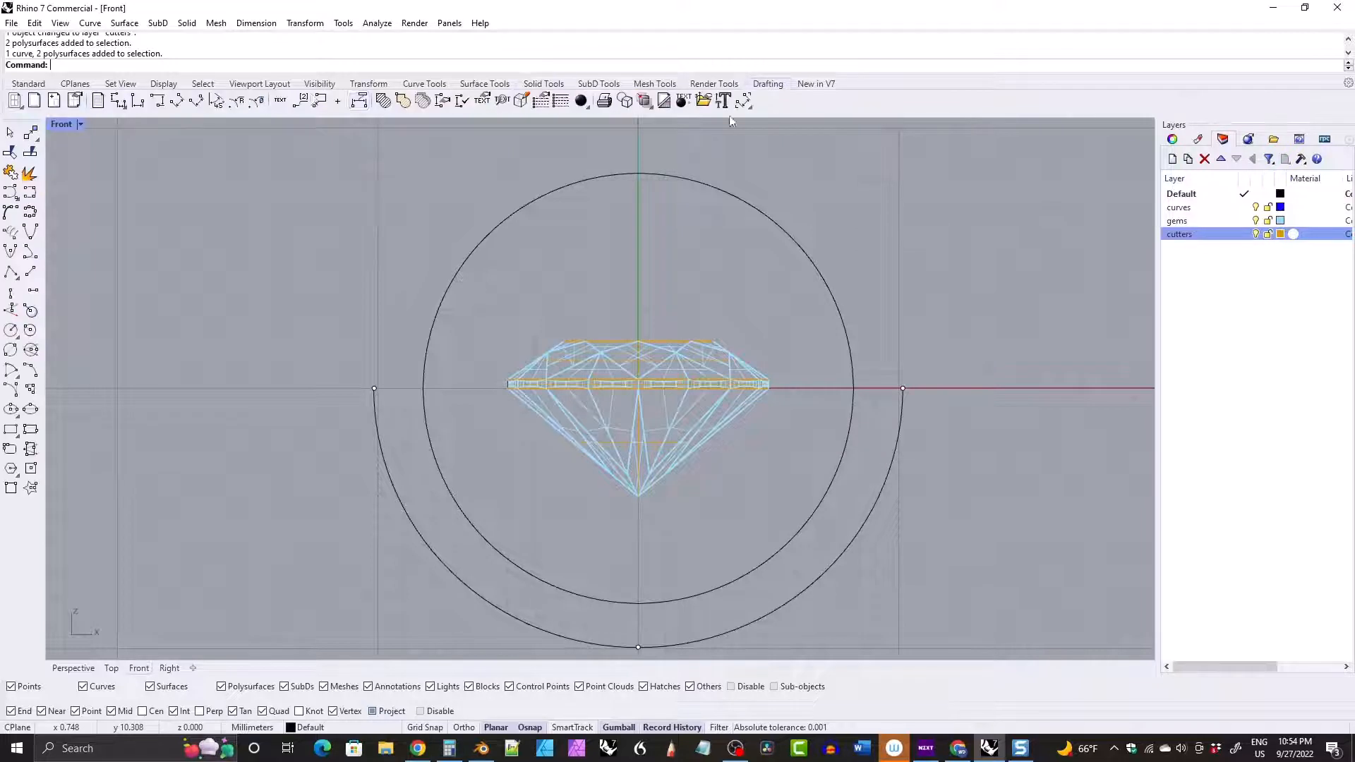
pyautogui.click(138, 104)
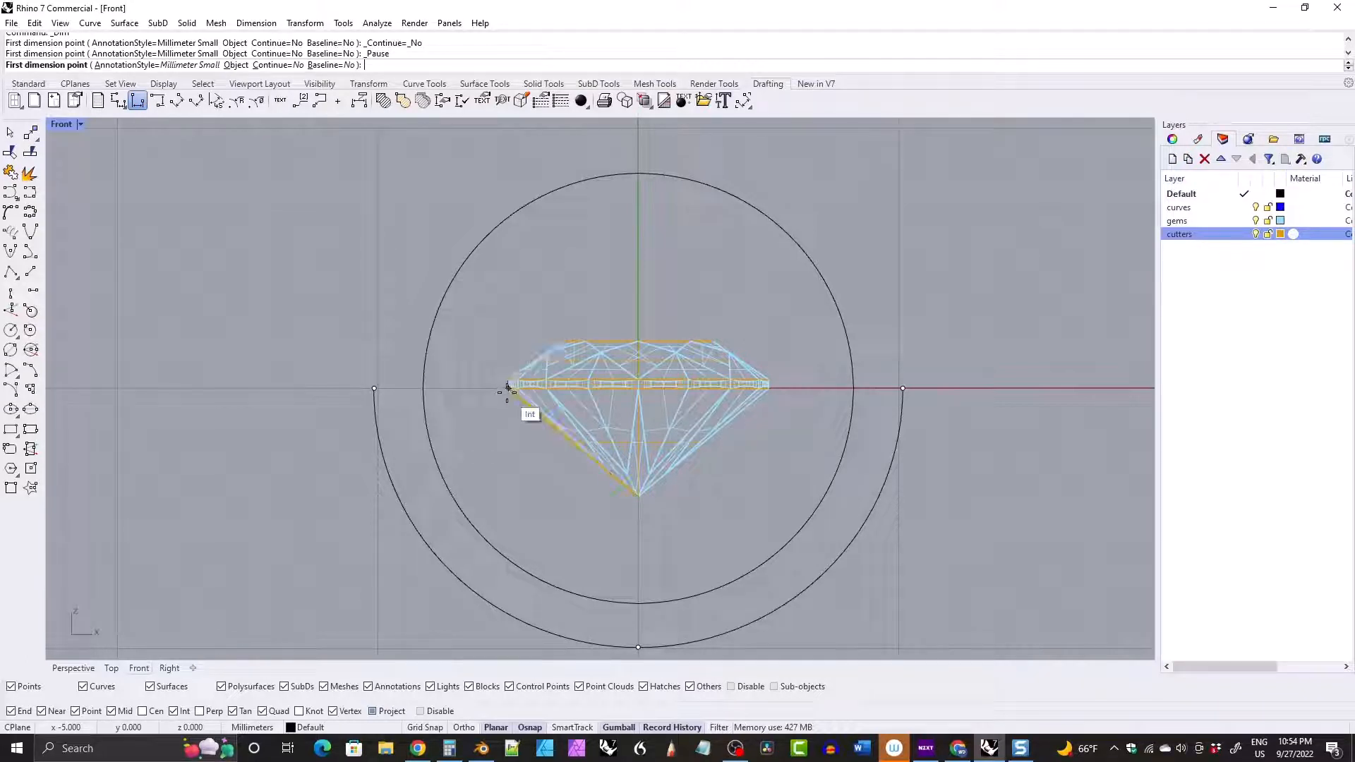
pyautogui.click(508, 387)
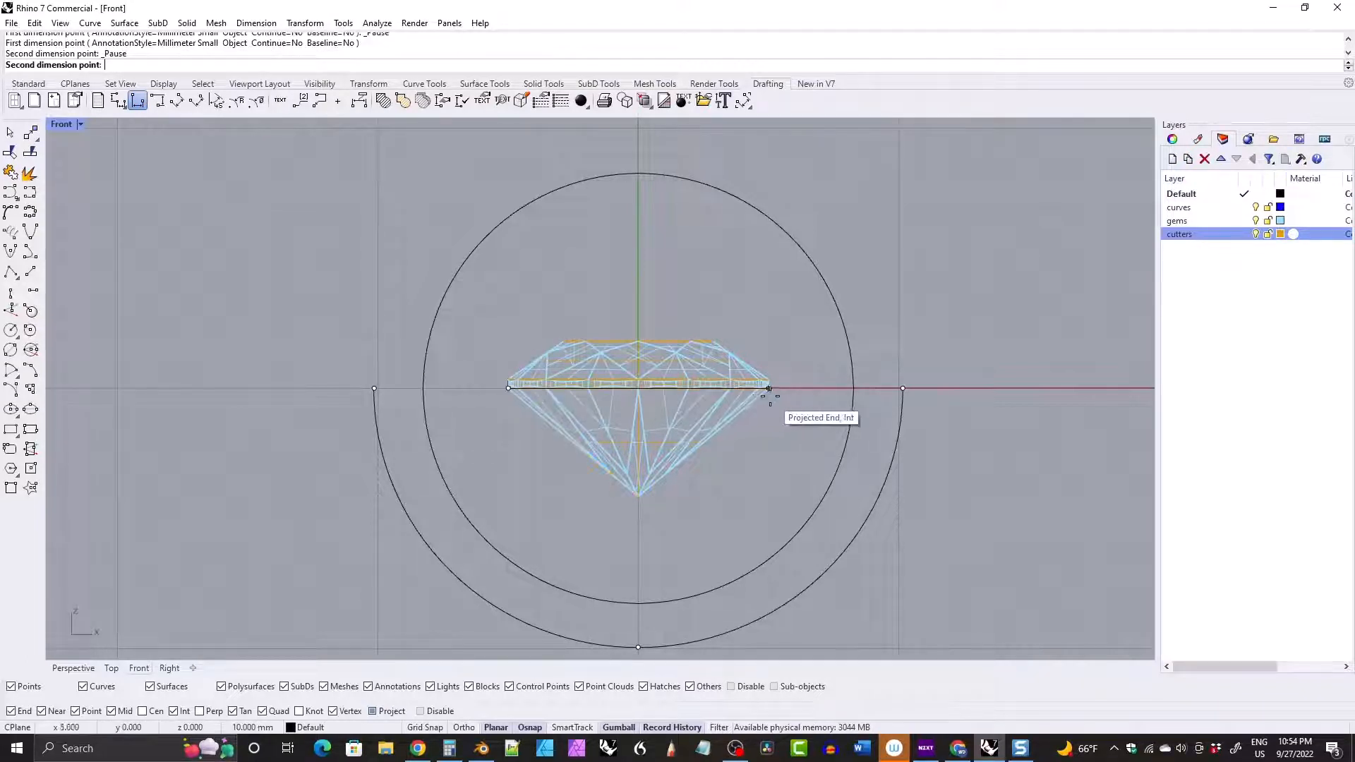
pyautogui.click(768, 387)
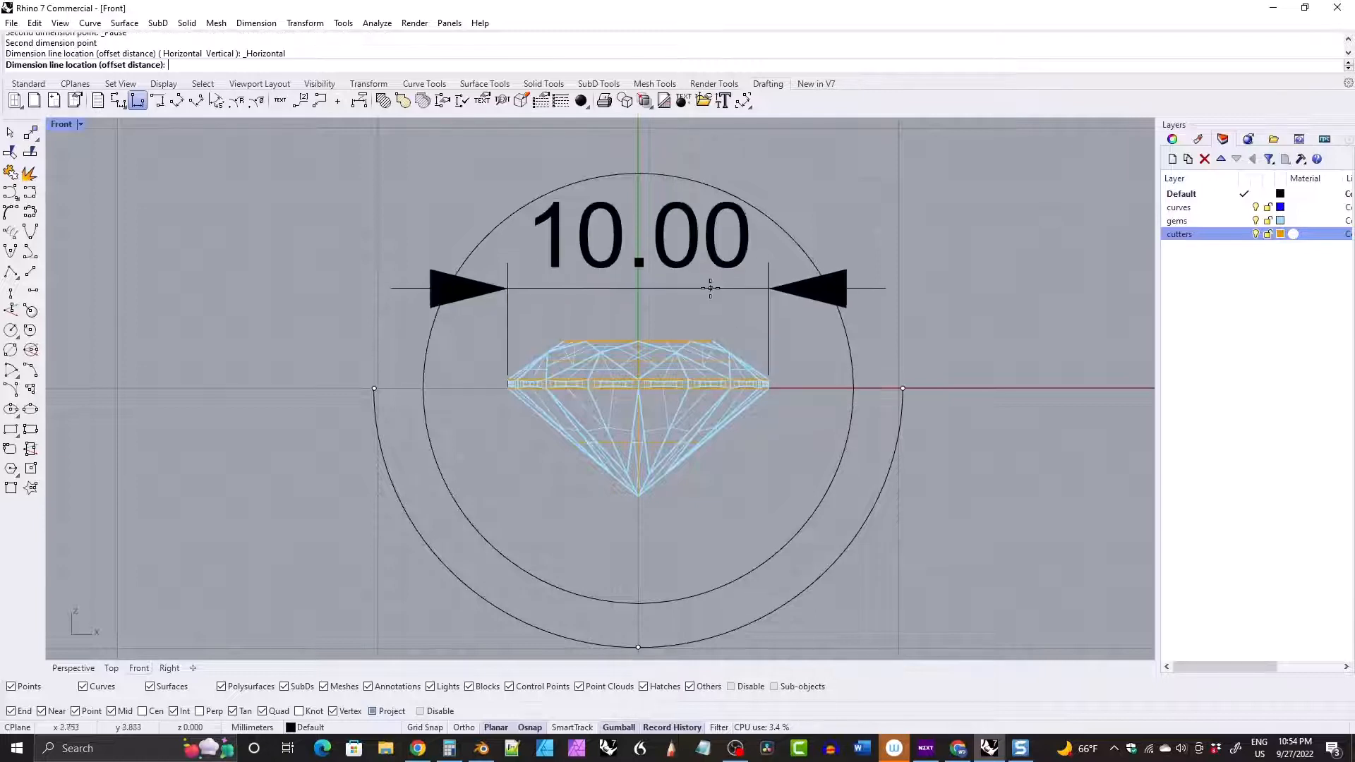
pyautogui.click(704, 302)
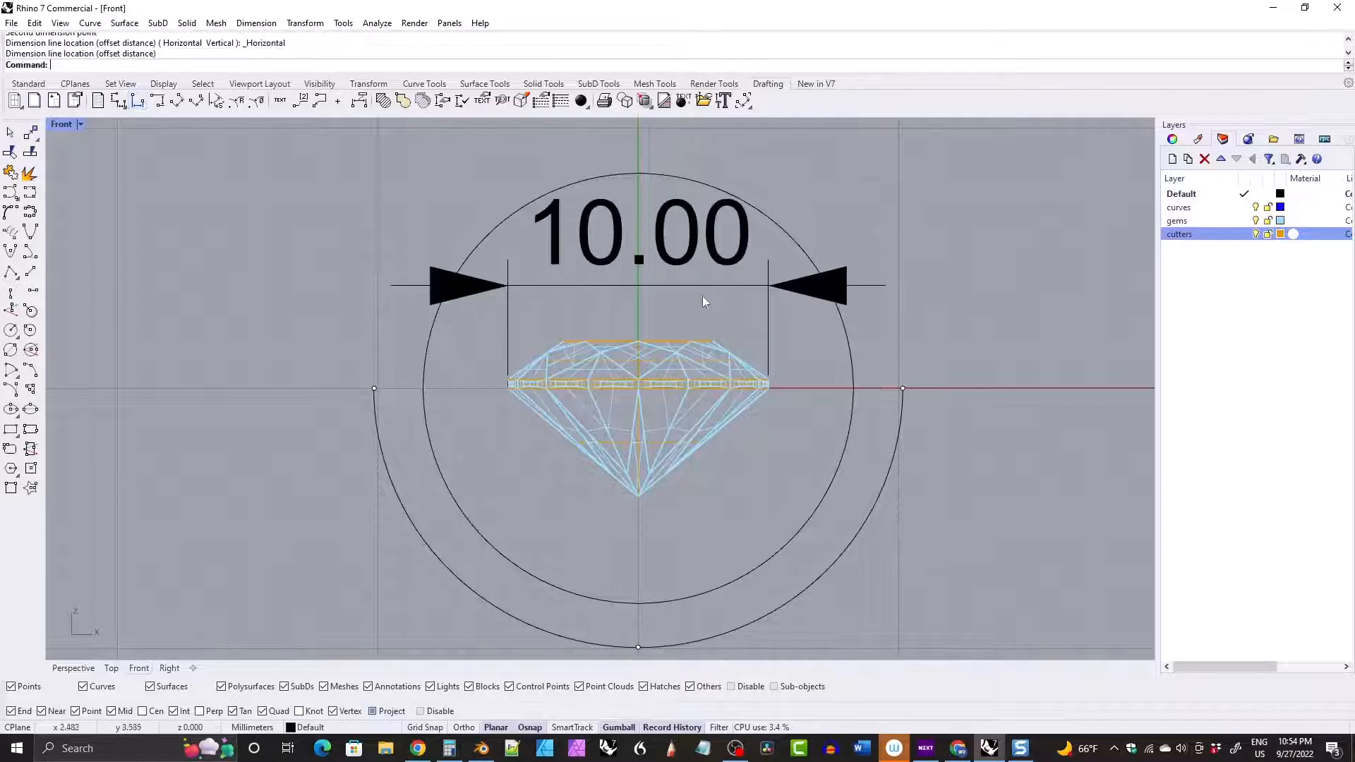
pyautogui.click(590, 286)
pyautogui.press('Delete')
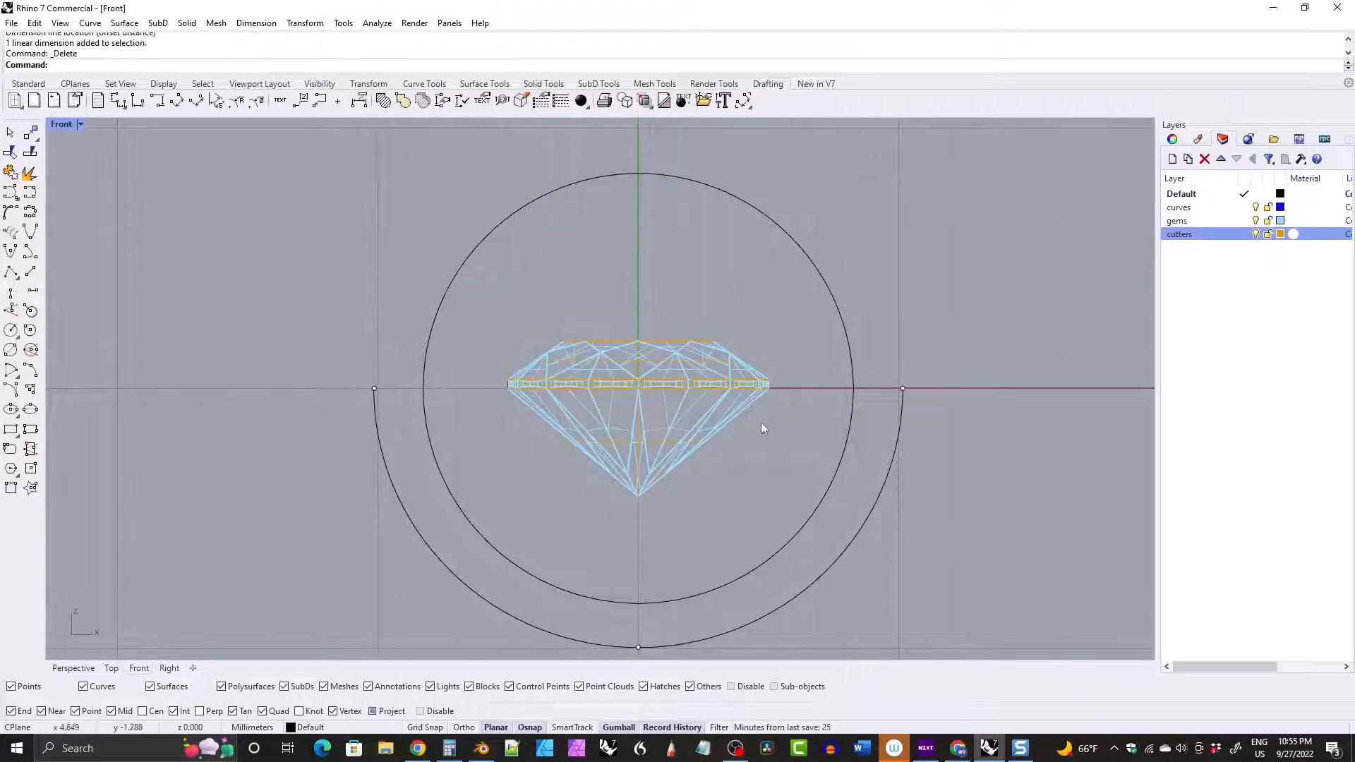
# Scale the faceted brilliant and its simplified cutter together uniformly by 5/10 in all directions.
pyautogui.moveTo(680, 324); pyautogui.dragTo(675, 322)
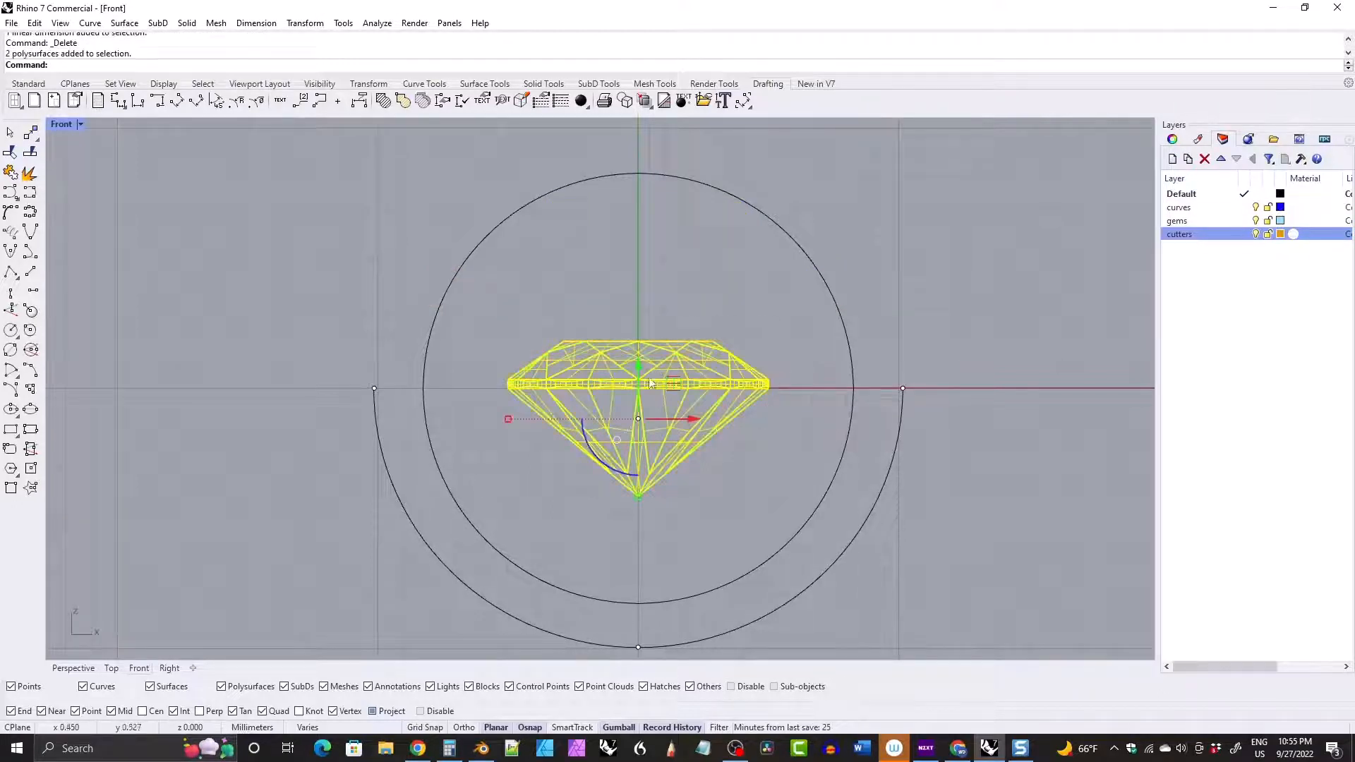
pyautogui.click(508, 420)
pyautogui.write('5/')
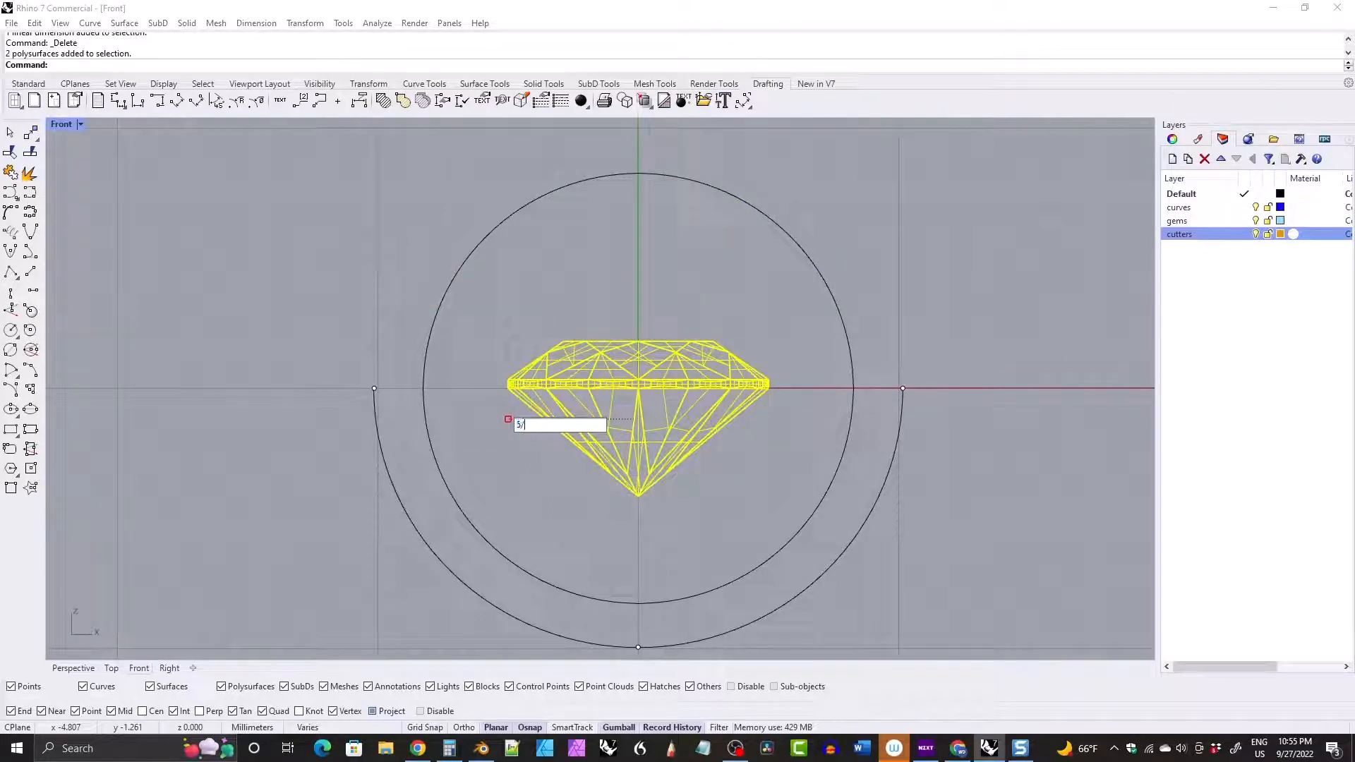
pyautogui.write('10')
pyautogui.press('Return')
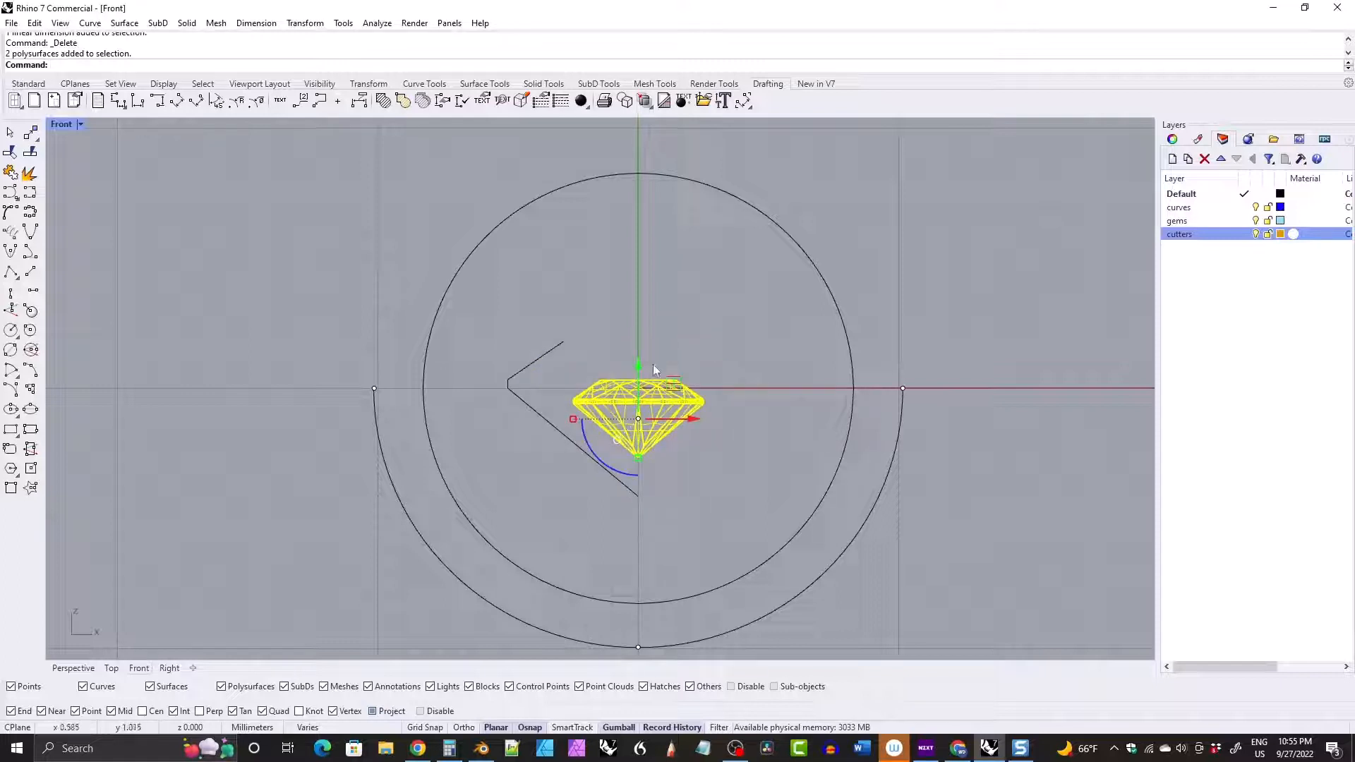
# Deselect the gems and delete the leftover full-size half-profile curve beside them.
pyautogui.press('Escape')
pyautogui.click(513, 380)
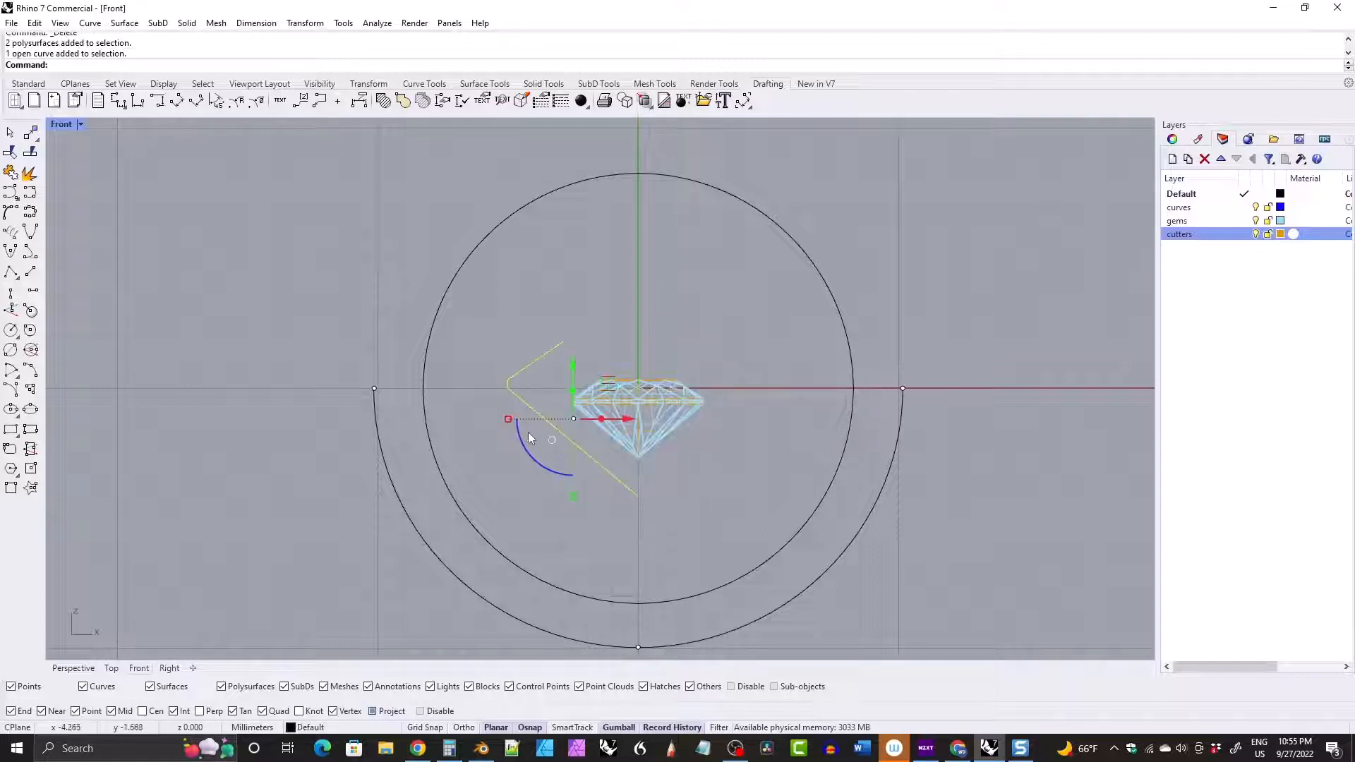
pyautogui.press('Delete')
# Move both gems vertically so the centre of their table sits on the top quadrant of the base circle.
pyautogui.moveTo(551, 352); pyautogui.dragTo(749, 501)
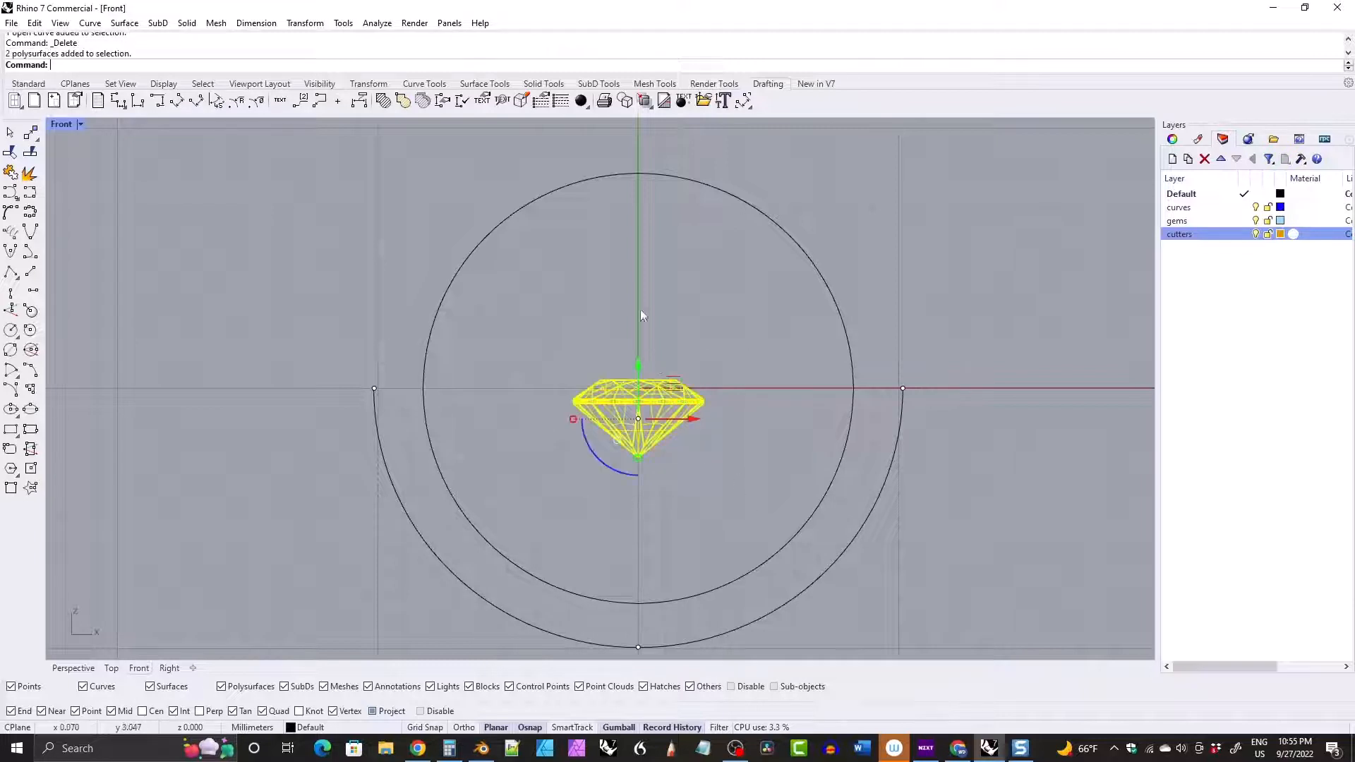
pyautogui.moveTo(652, 279); pyautogui.dragTo(664, 363, button='right')
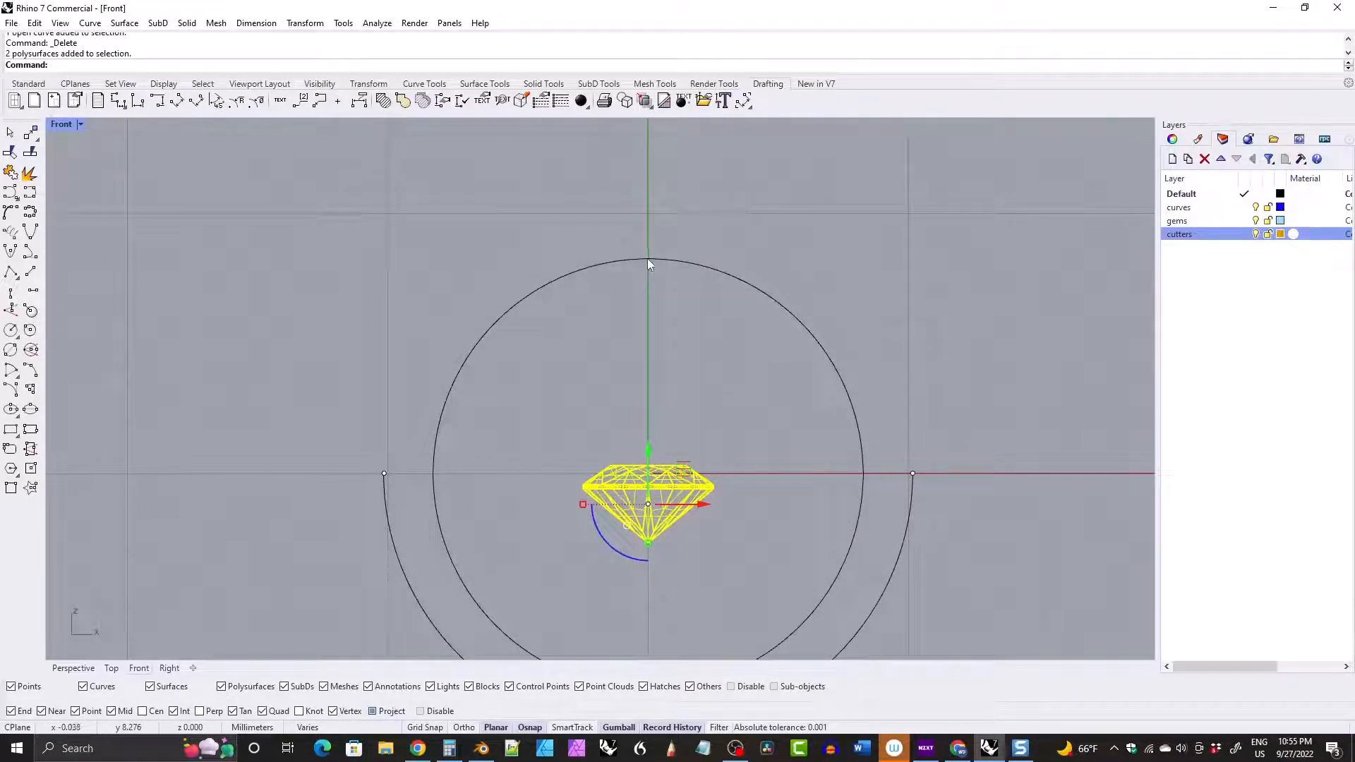
pyautogui.moveTo(650, 453); pyautogui.dragTo(651, 318)
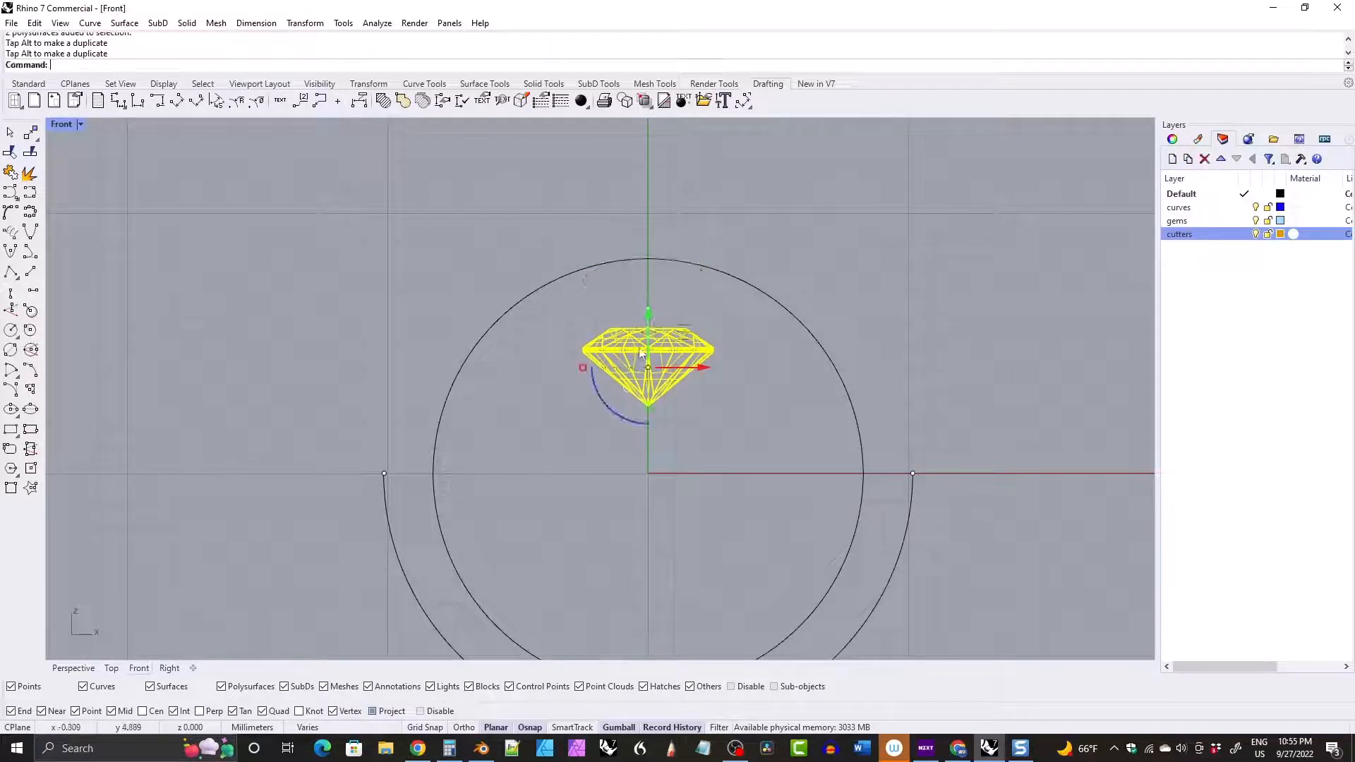
pyautogui.click(361, 85)
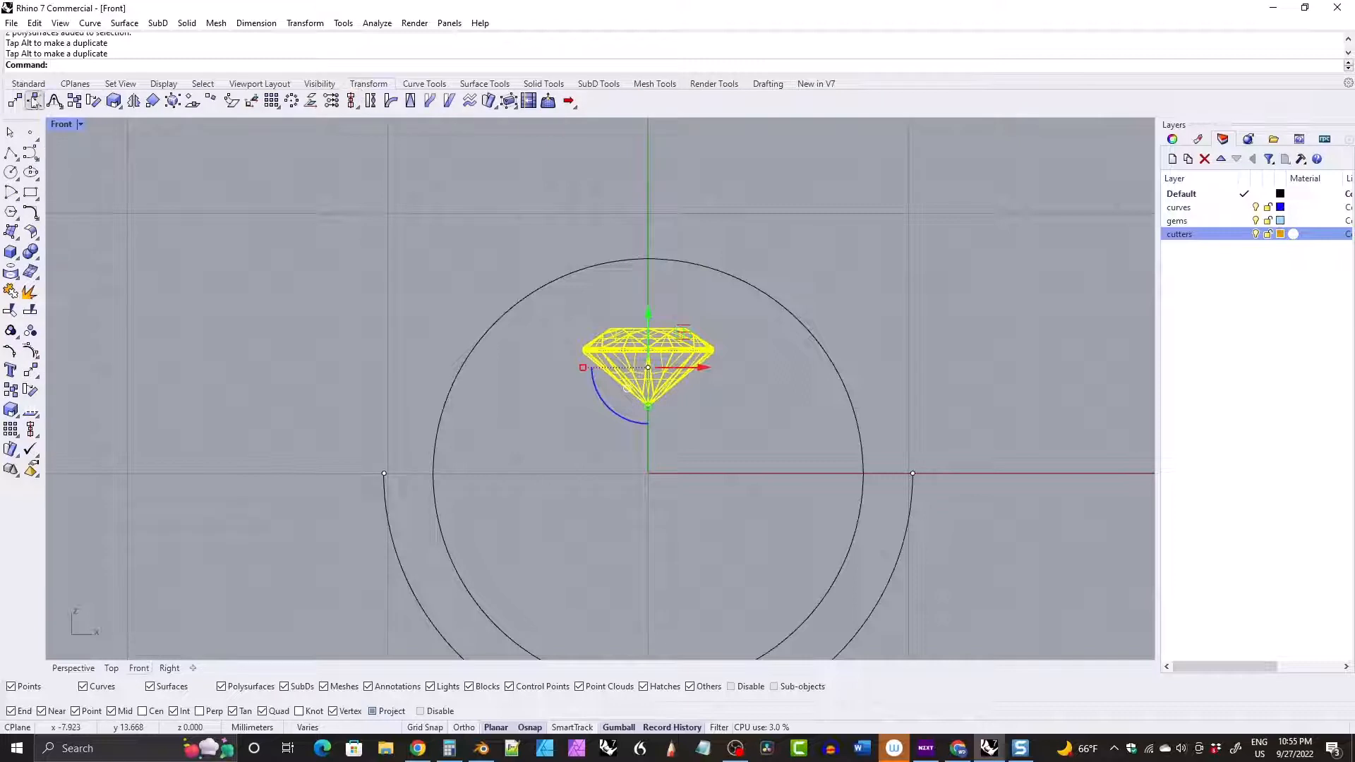
pyautogui.click(14, 103)
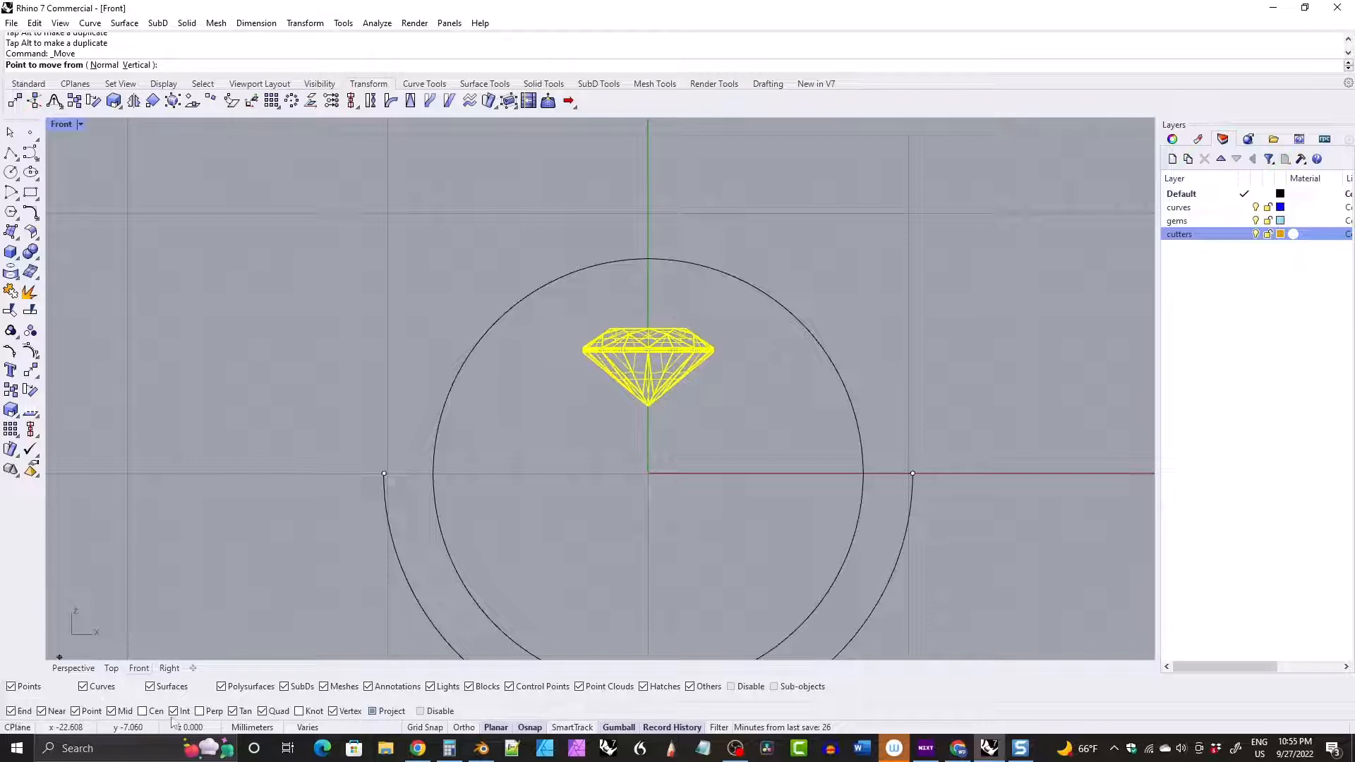
pyautogui.click(648, 329)
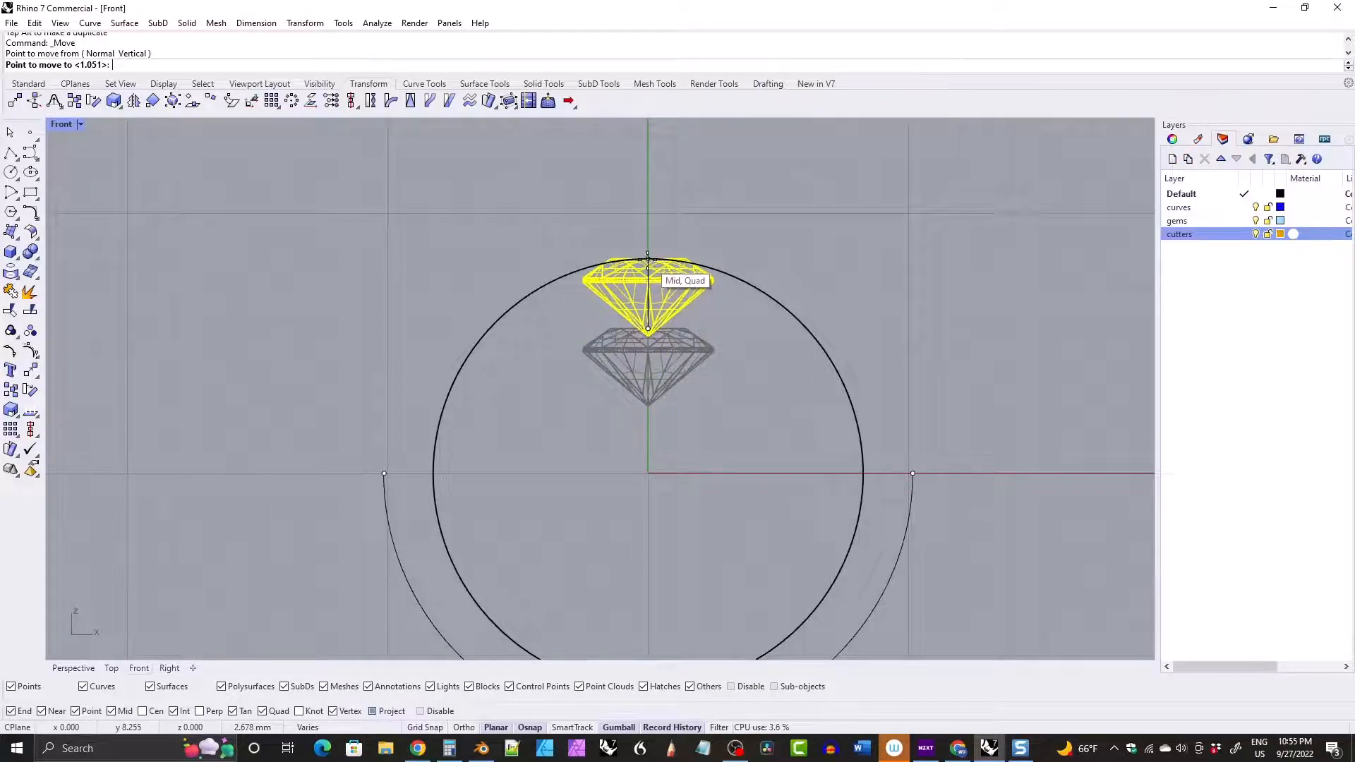
pyautogui.click(647, 260)
# Raise both gems 5 mm straight up above the base circle and deselect them.
pyautogui.moveTo(578, 229); pyautogui.dragTo(578, 299, button='right')
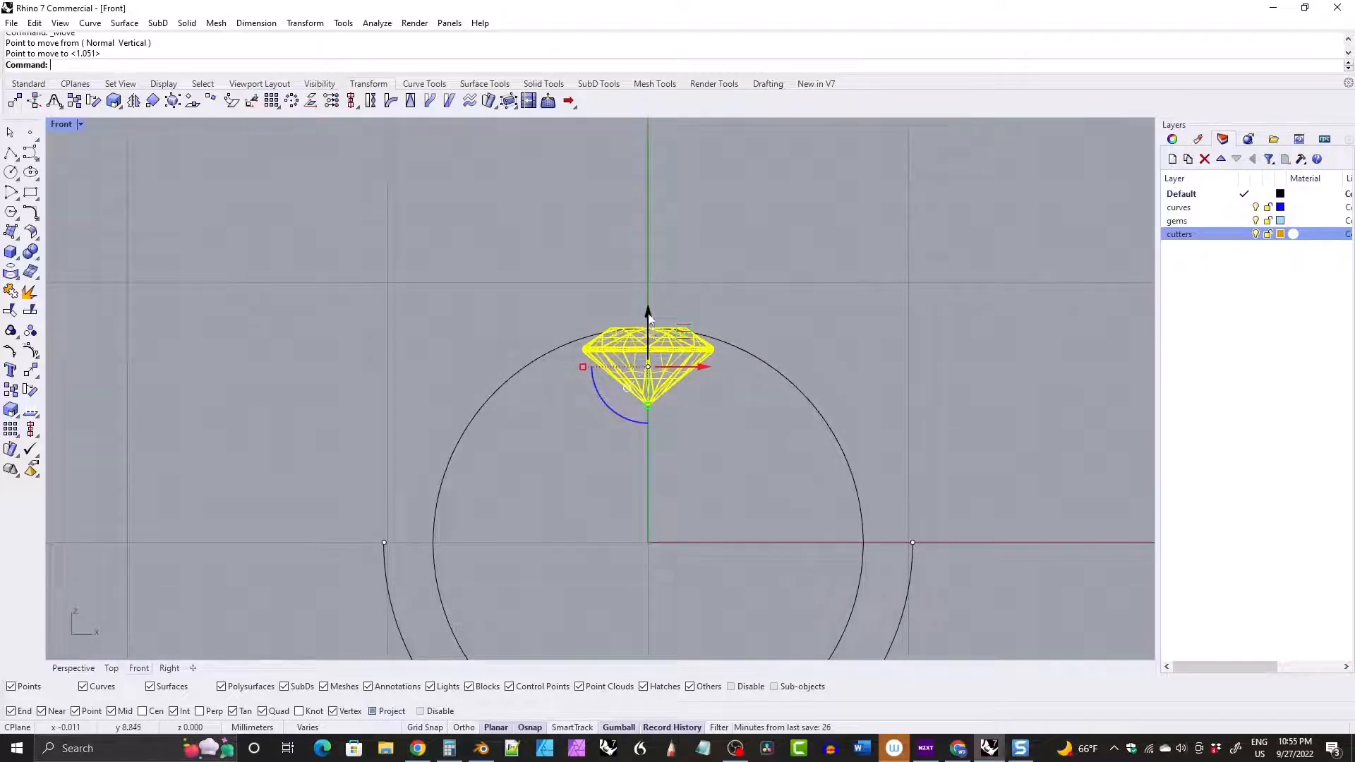
pyautogui.click(648, 314)
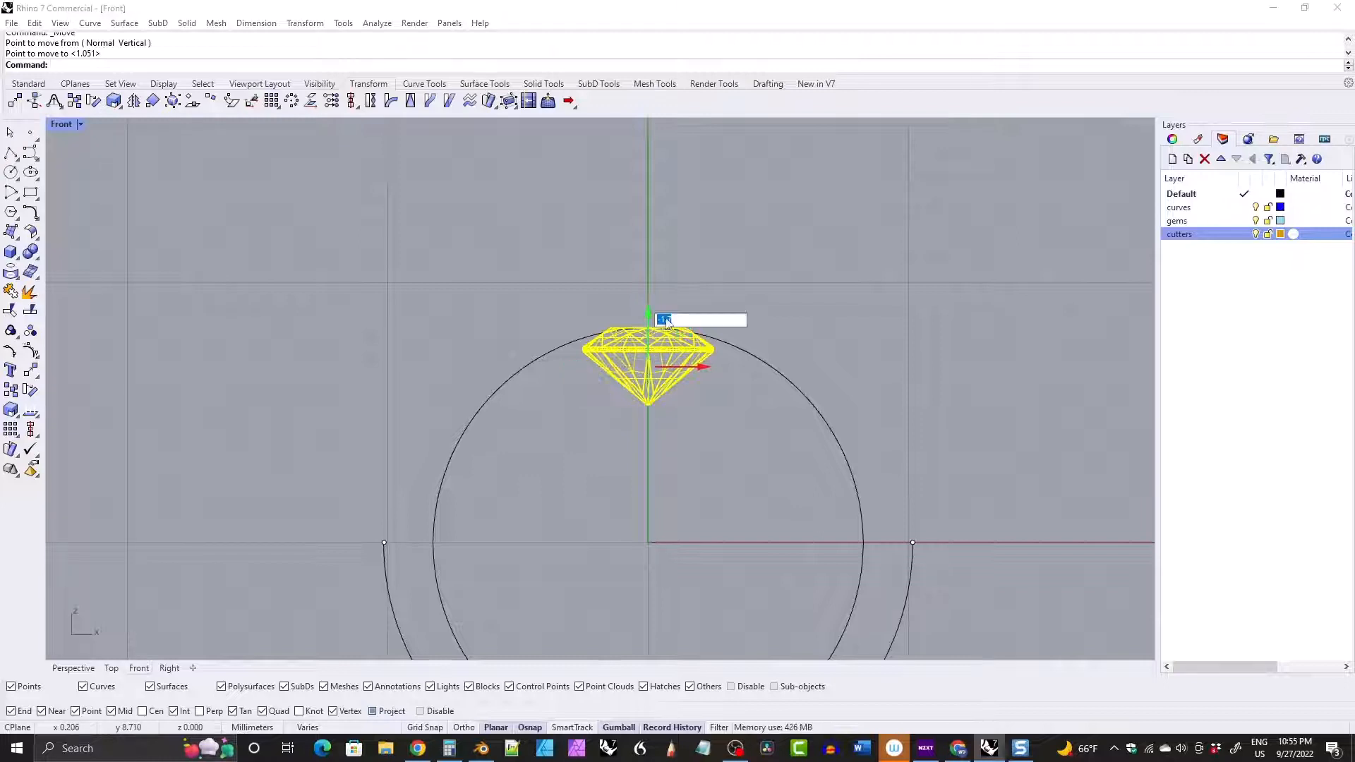
pyautogui.write('5')
pyautogui.press('Return')
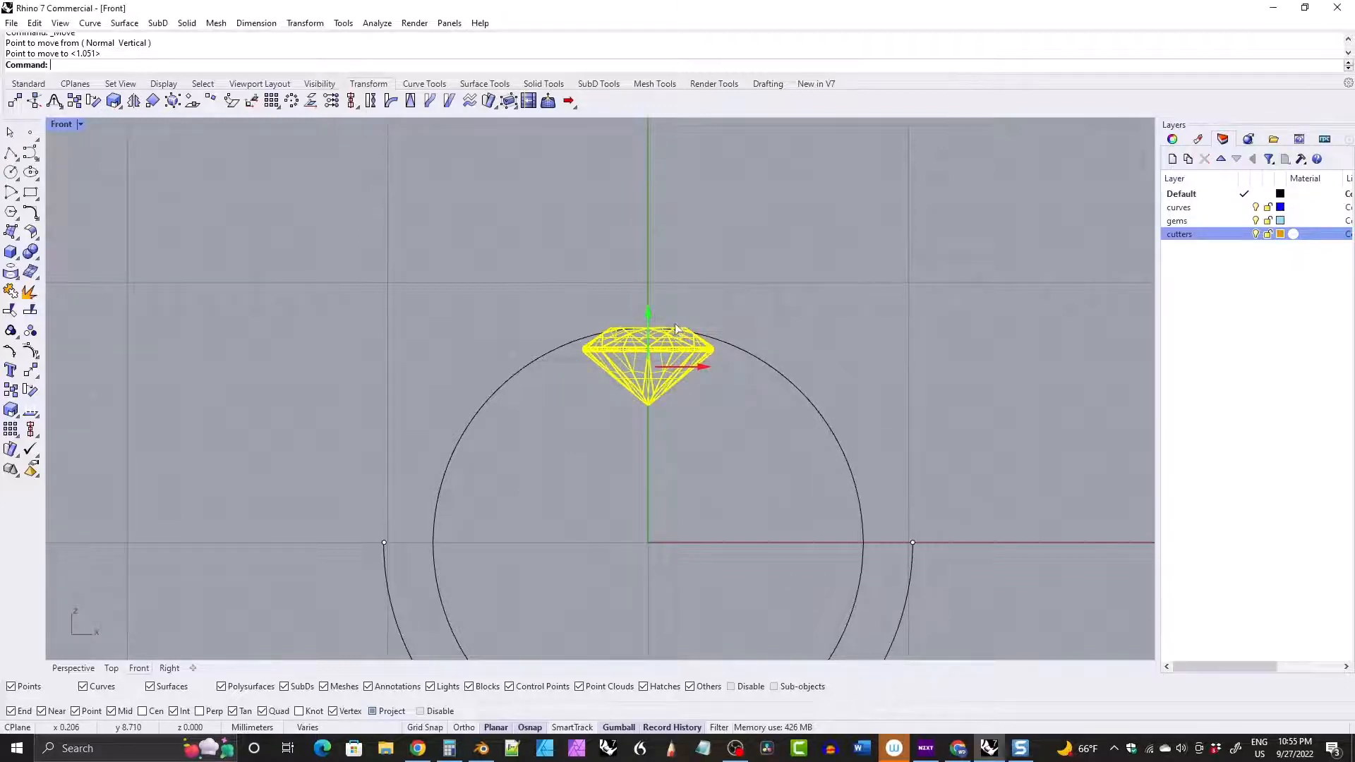
pyautogui.scroll(-3, 655, 237)
pyautogui.moveTo(659, 261); pyautogui.dragTo(622, 266, button='right')
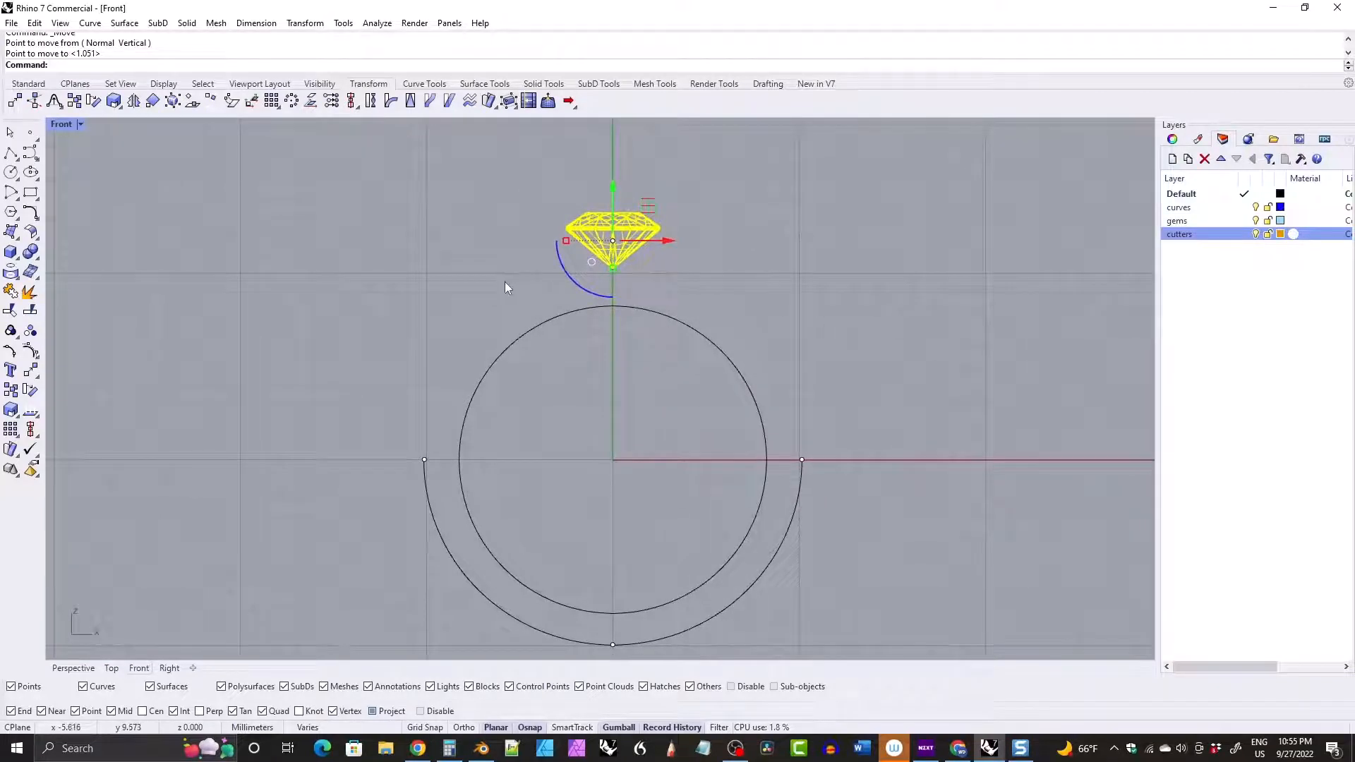
pyautogui.click(505, 281)
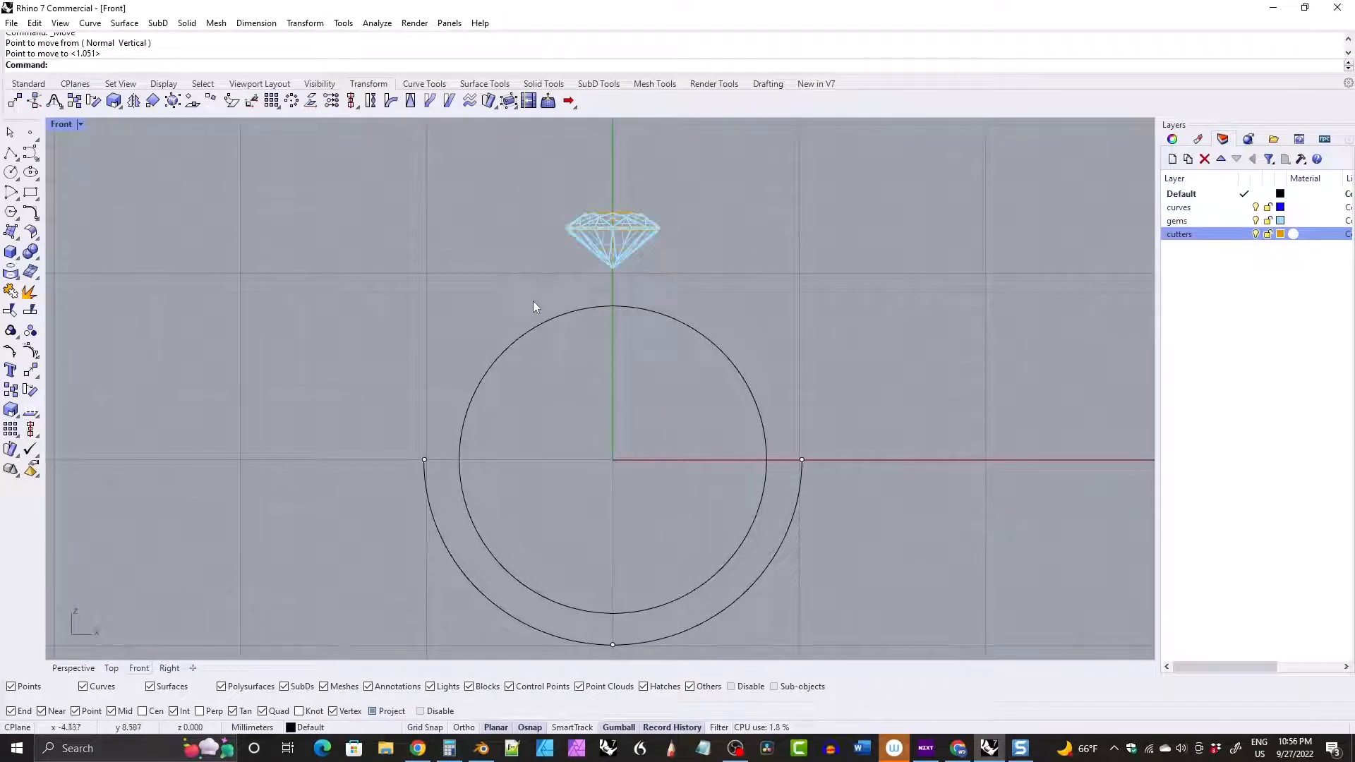
pyautogui.scroll(3, 590, 297)
pyautogui.scroll(2, 589, 298)
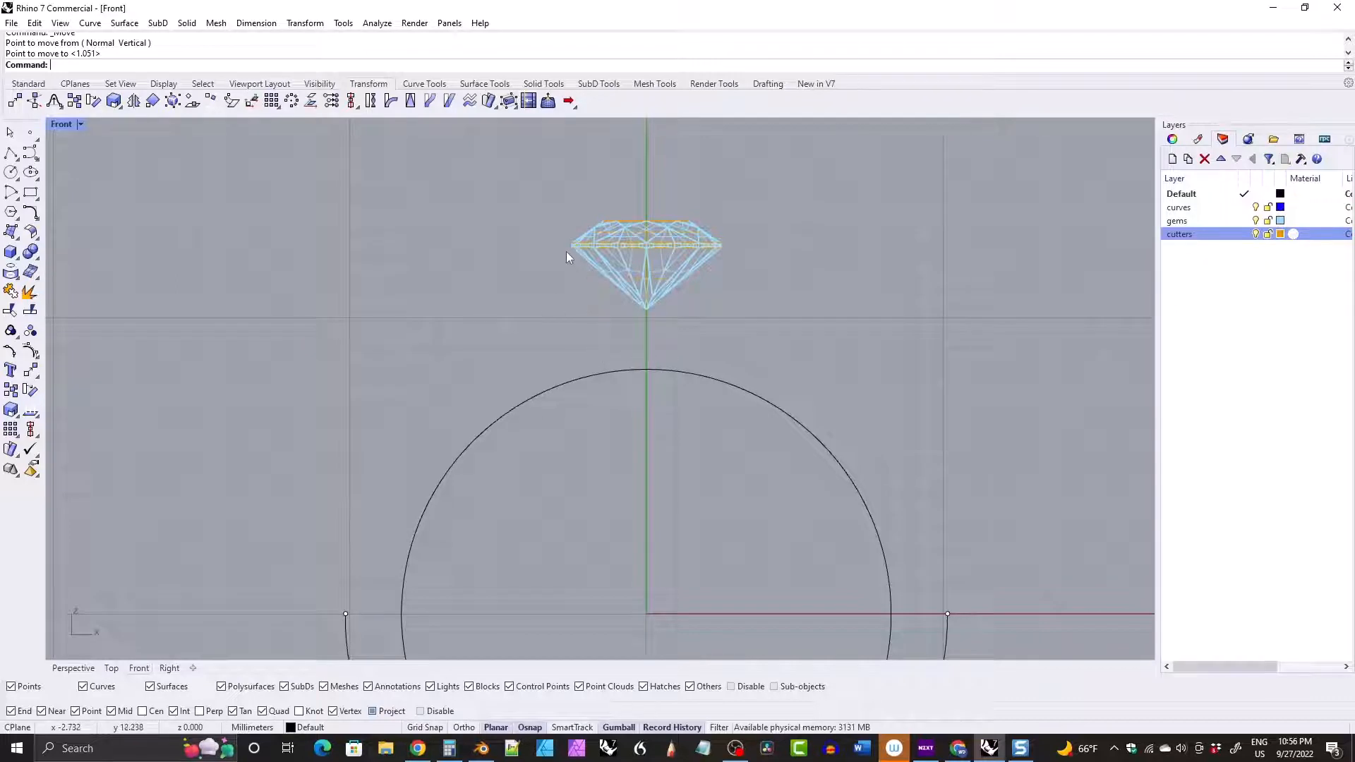
pyautogui.press('l')
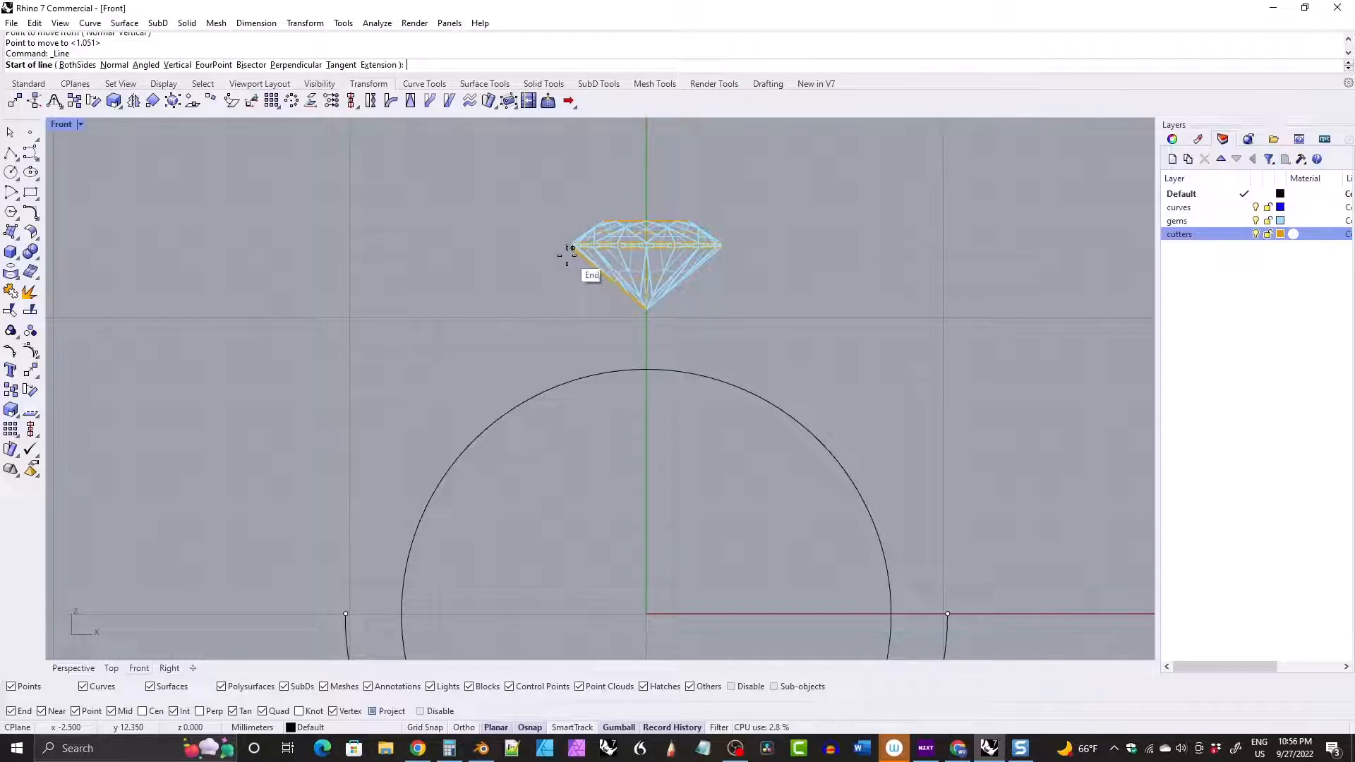
pyautogui.press('Escape')
pyautogui.click(399, 85)
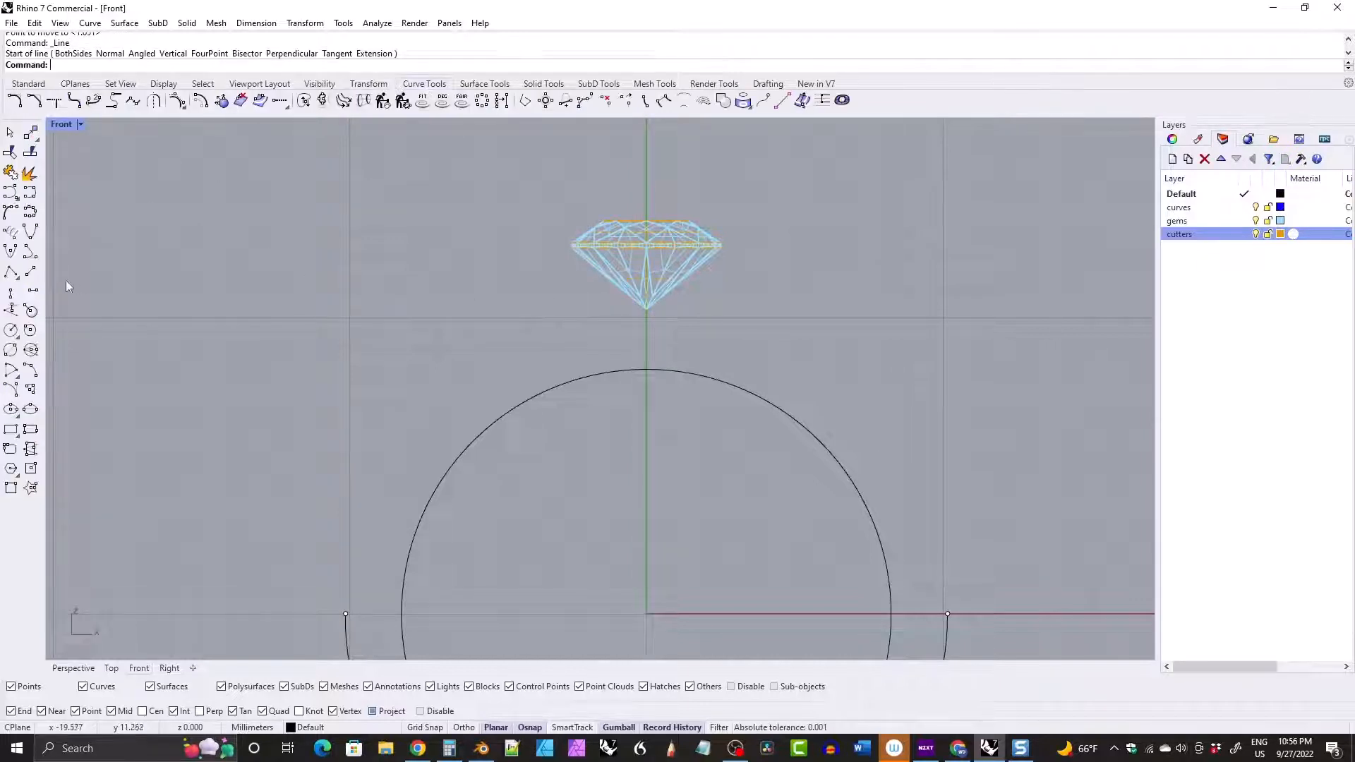
pyautogui.click(30, 271)
pyautogui.click(572, 246)
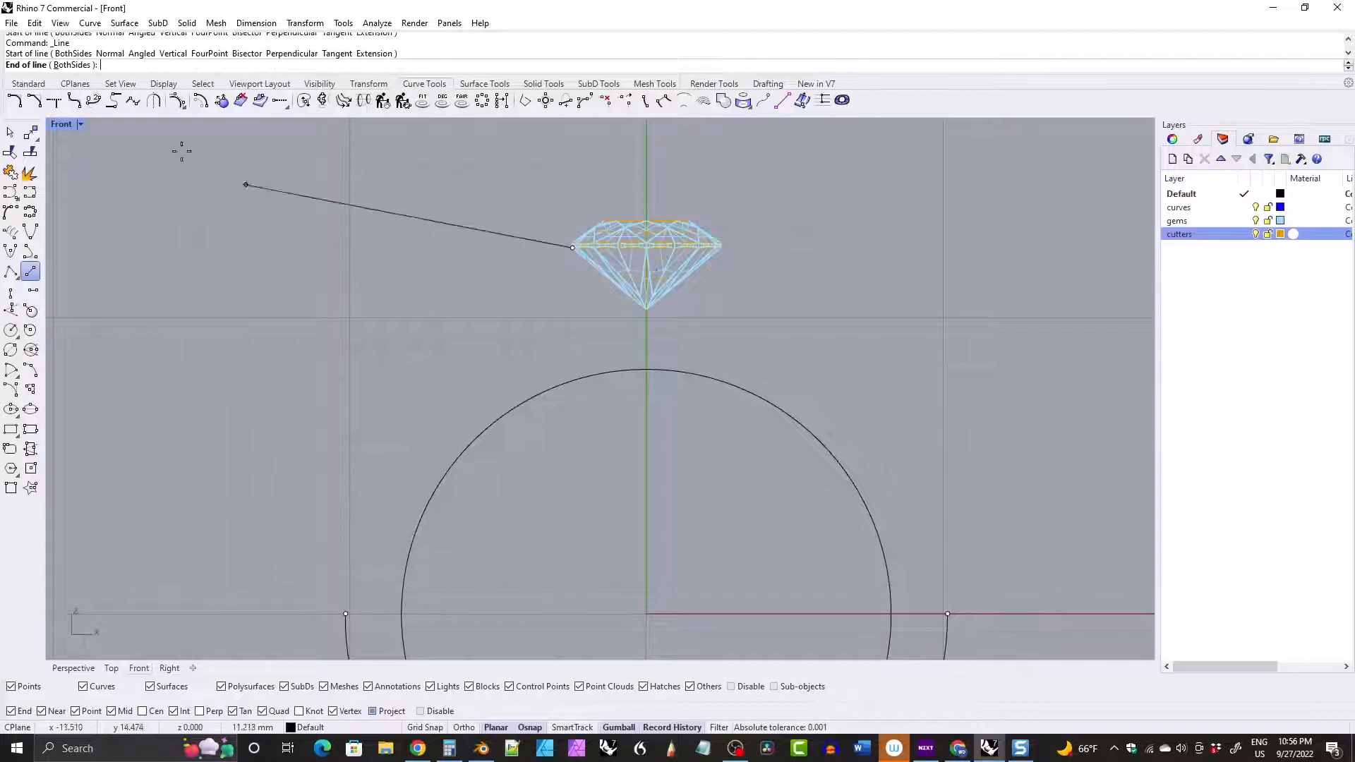
pyautogui.click(73, 65)
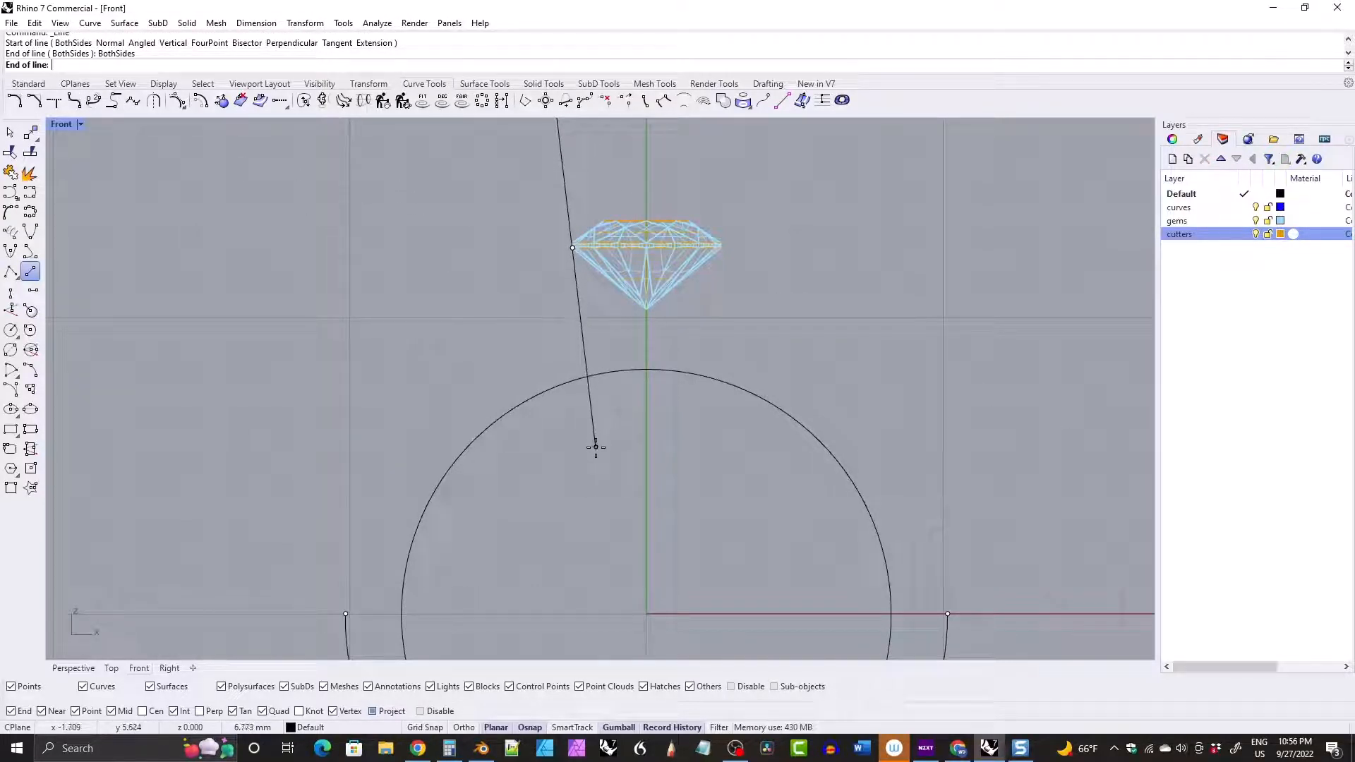
pyautogui.press('Escape')
# Draw a slanted line from the origin through the gem's left girdle edge, ending slightly above the crown.
pyautogui.moveTo(658, 414); pyautogui.dragTo(682, 416, button='right')
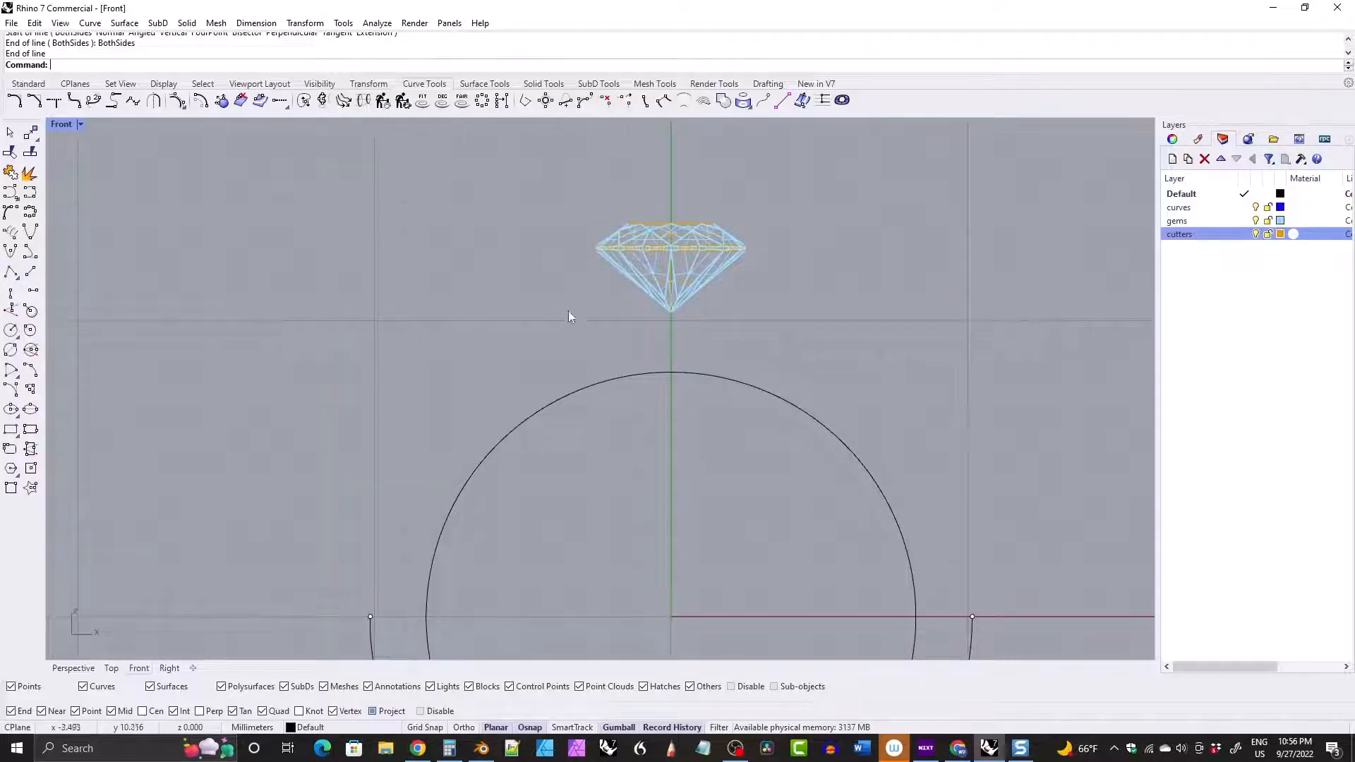
pyautogui.click(30, 273)
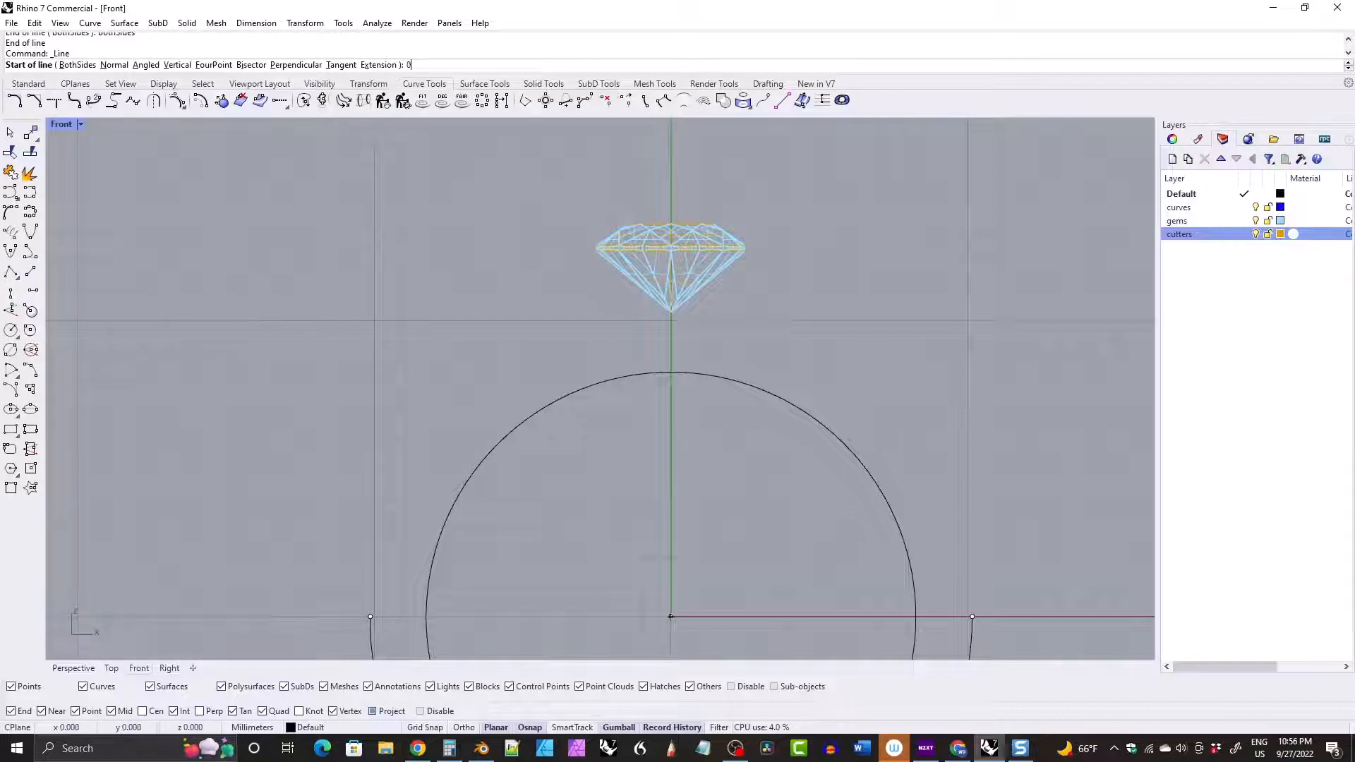
pyautogui.press('Return')
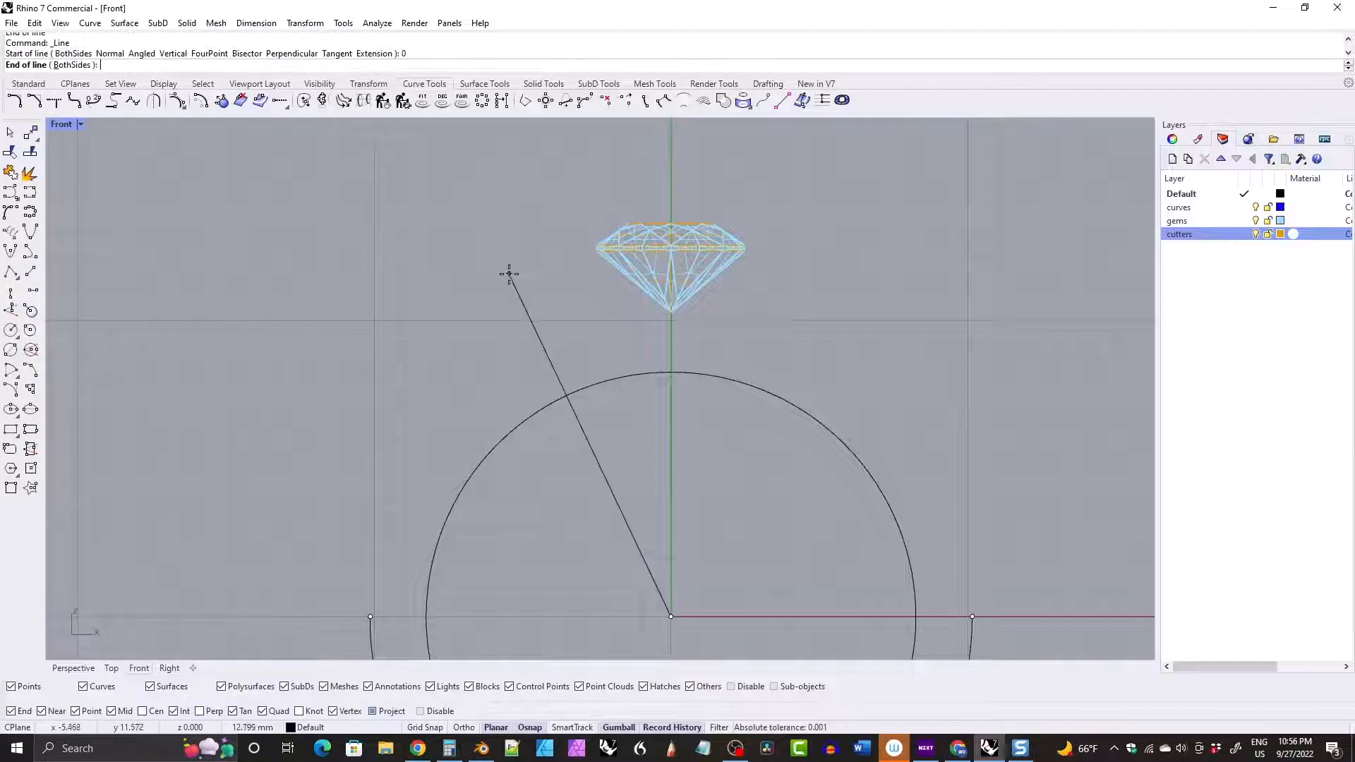
pyautogui.click(597, 252)
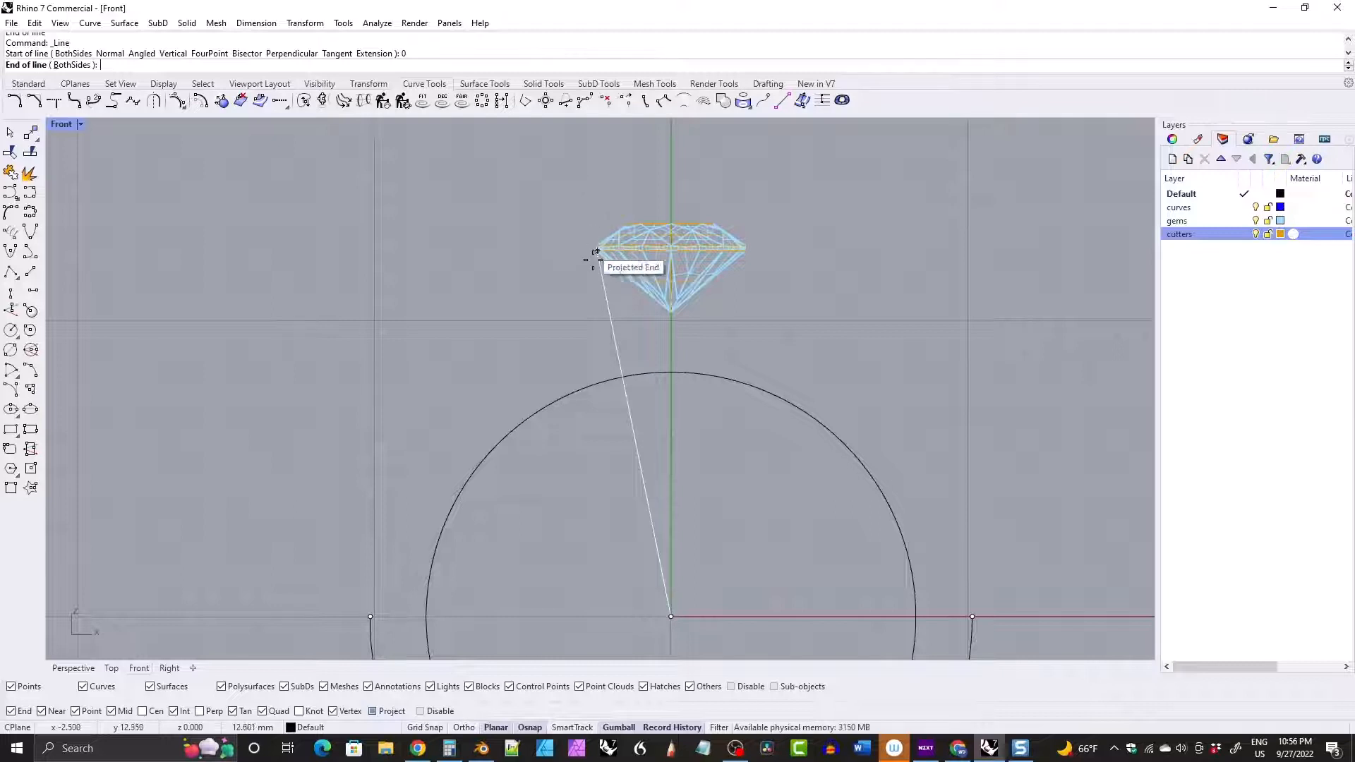
pyautogui.click(587, 206)
# Offset the slanted line 0.15 mm outward, away from the gem, and delete the original line.
pyautogui.click(603, 282)
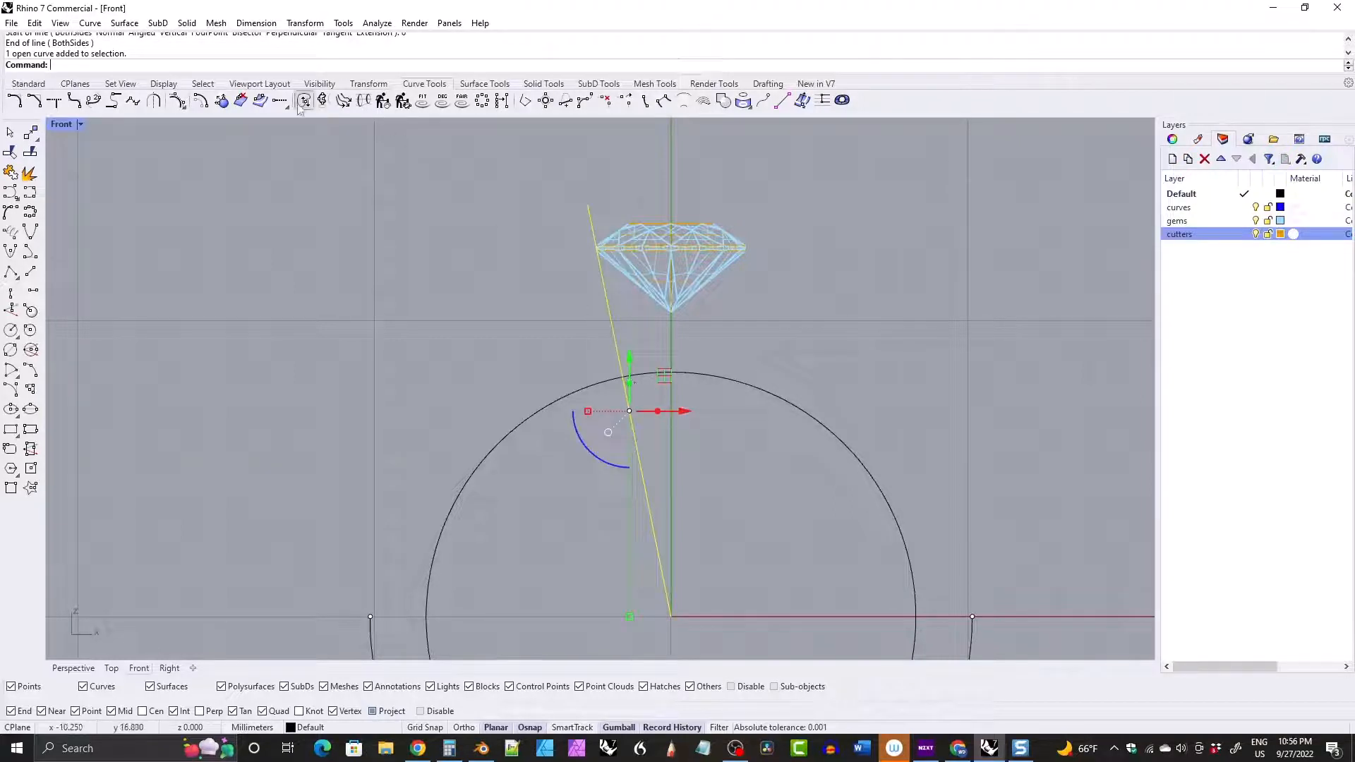
pyautogui.click(201, 100)
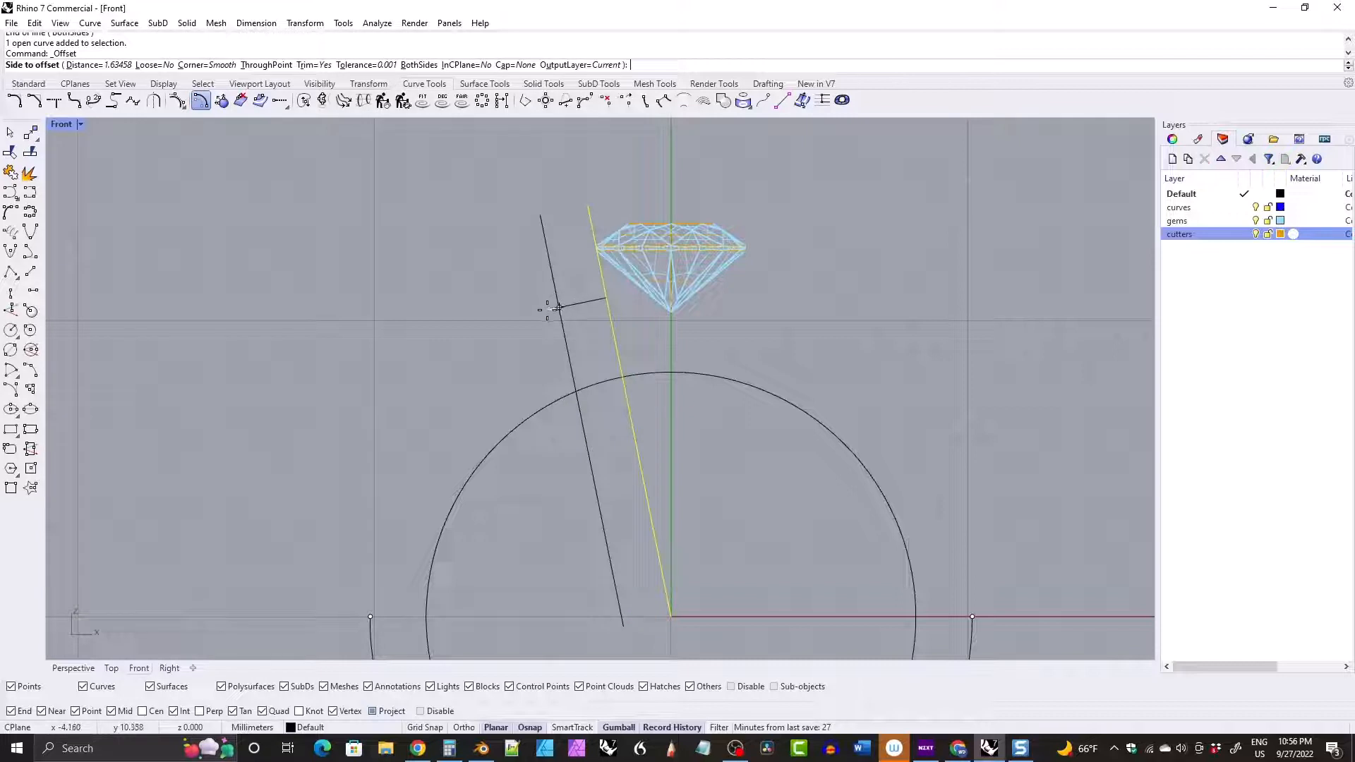
pyautogui.write('0.15')
pyautogui.press('Return')
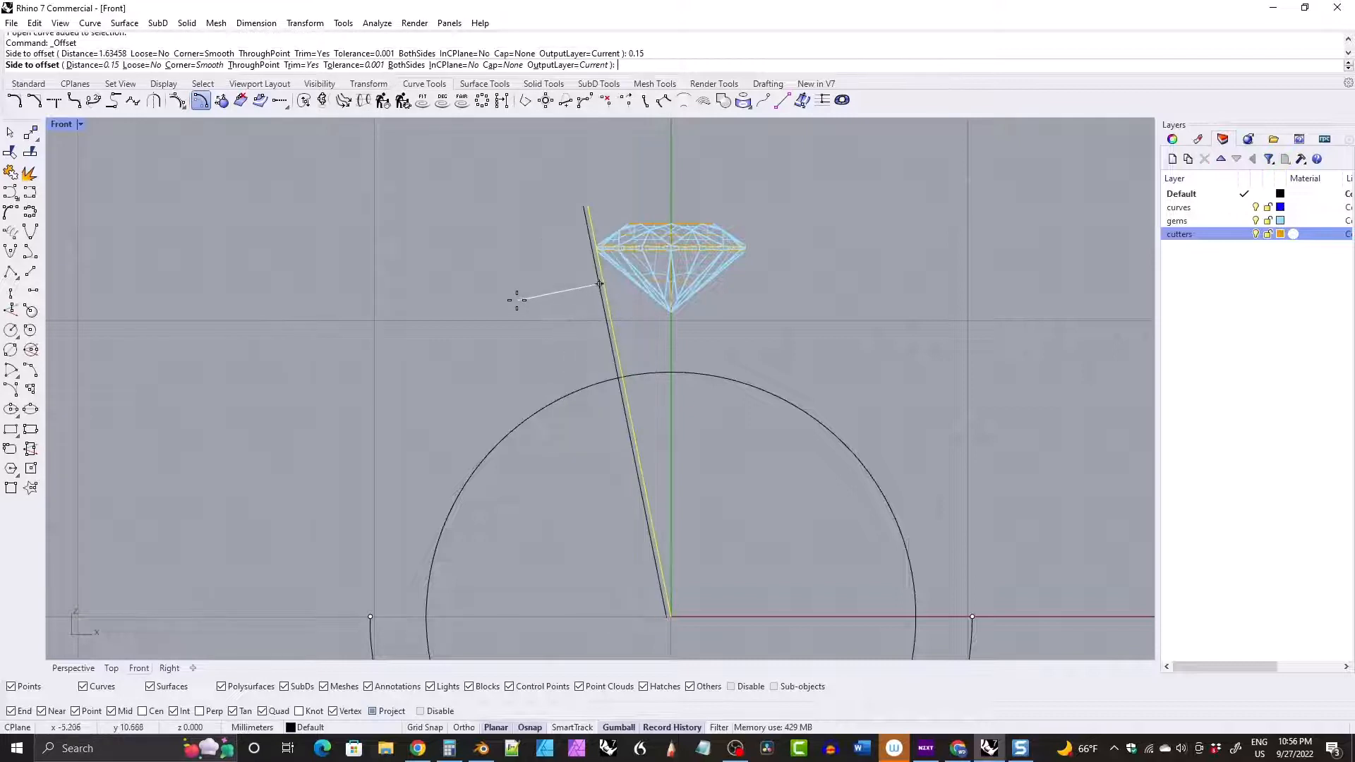
pyautogui.click(512, 315)
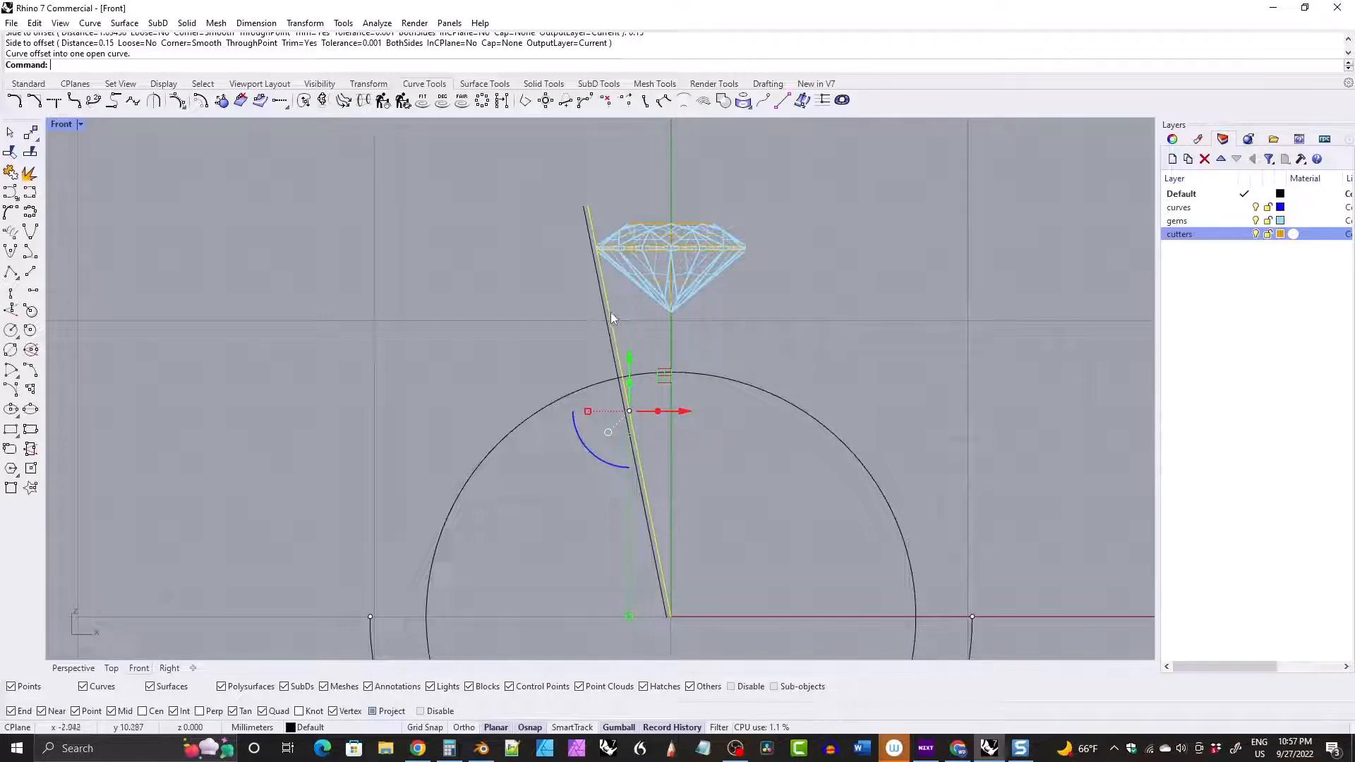
pyautogui.press('Delete')
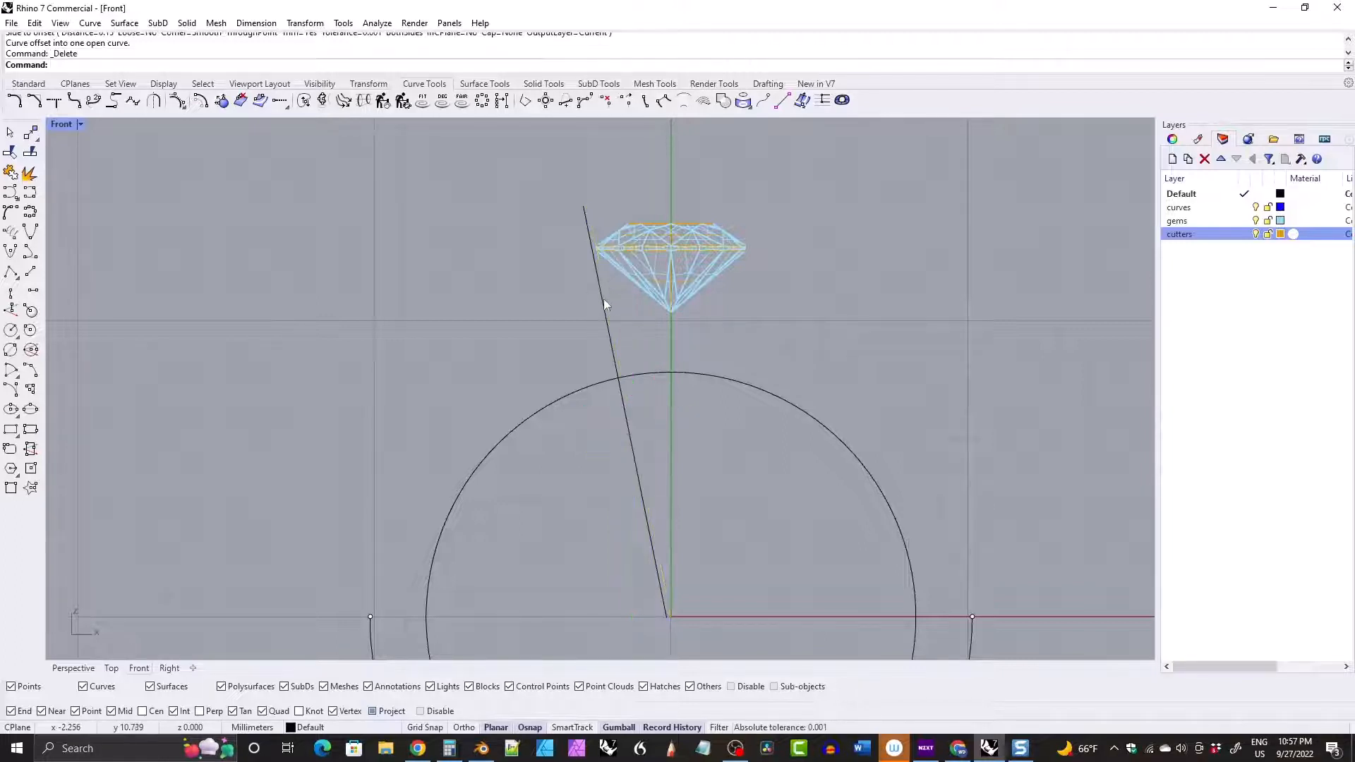
# Draw a horizontal both-sides line centred on the origin, about 6.11 mm to each side, and raise it to just below the base circle's top.
pyautogui.moveTo(534, 376); pyautogui.dragTo(522, 359, button='right')
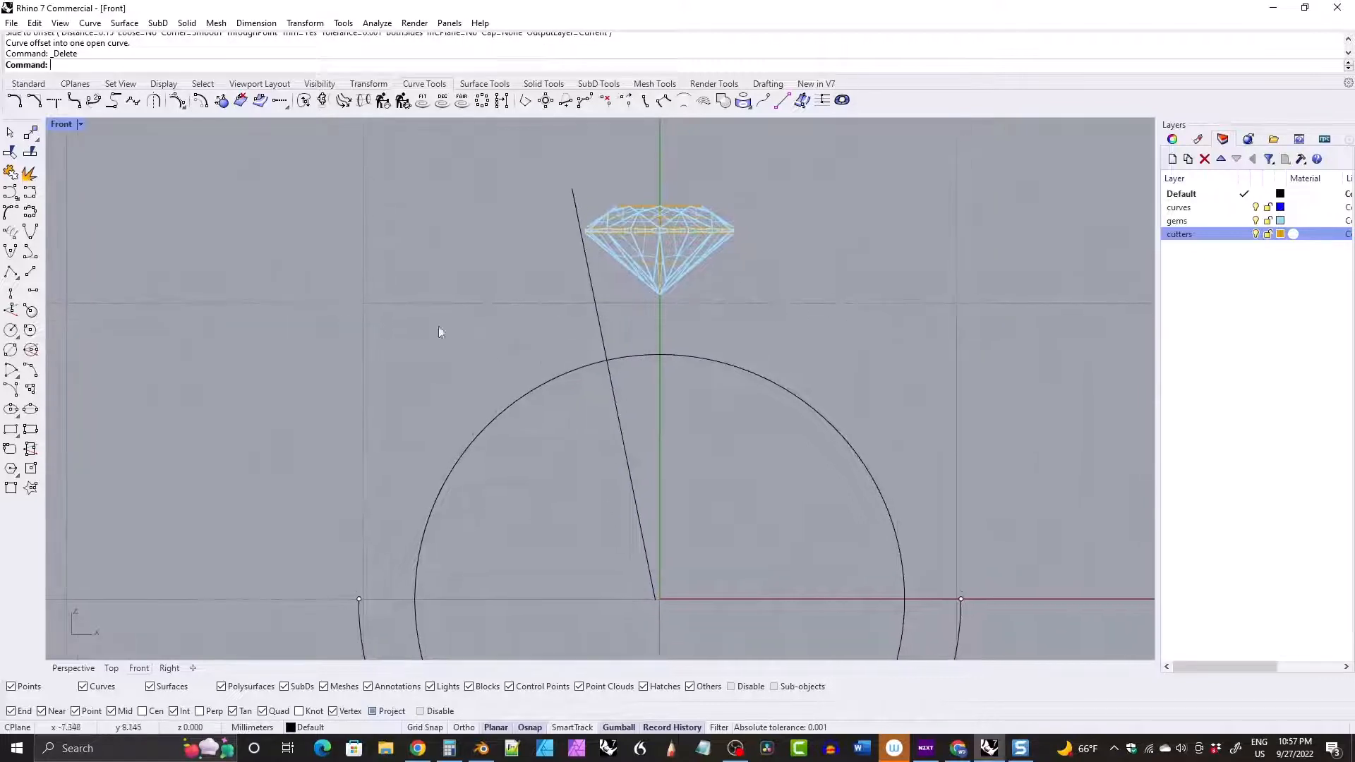
pyautogui.click(31, 271)
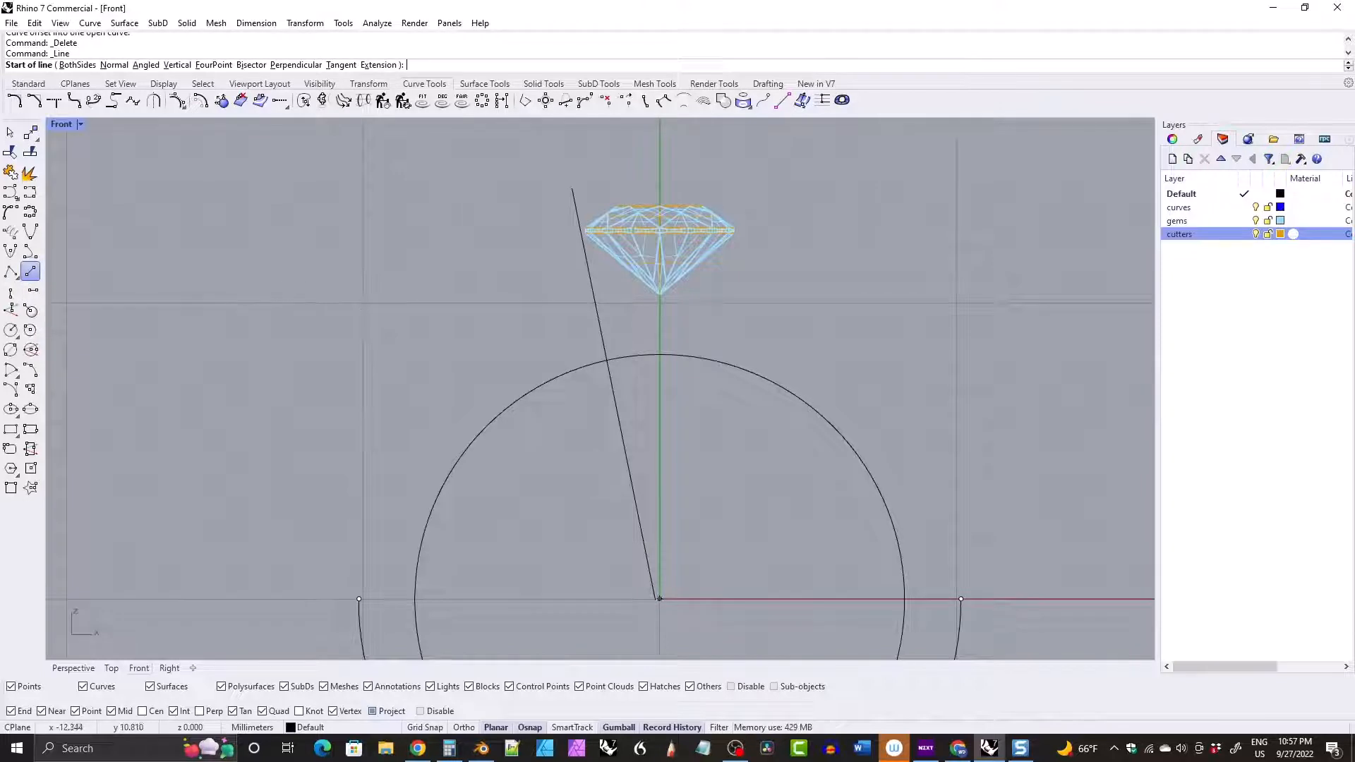
pyautogui.write('0')
pyautogui.press('Return')
pyautogui.click(72, 64)
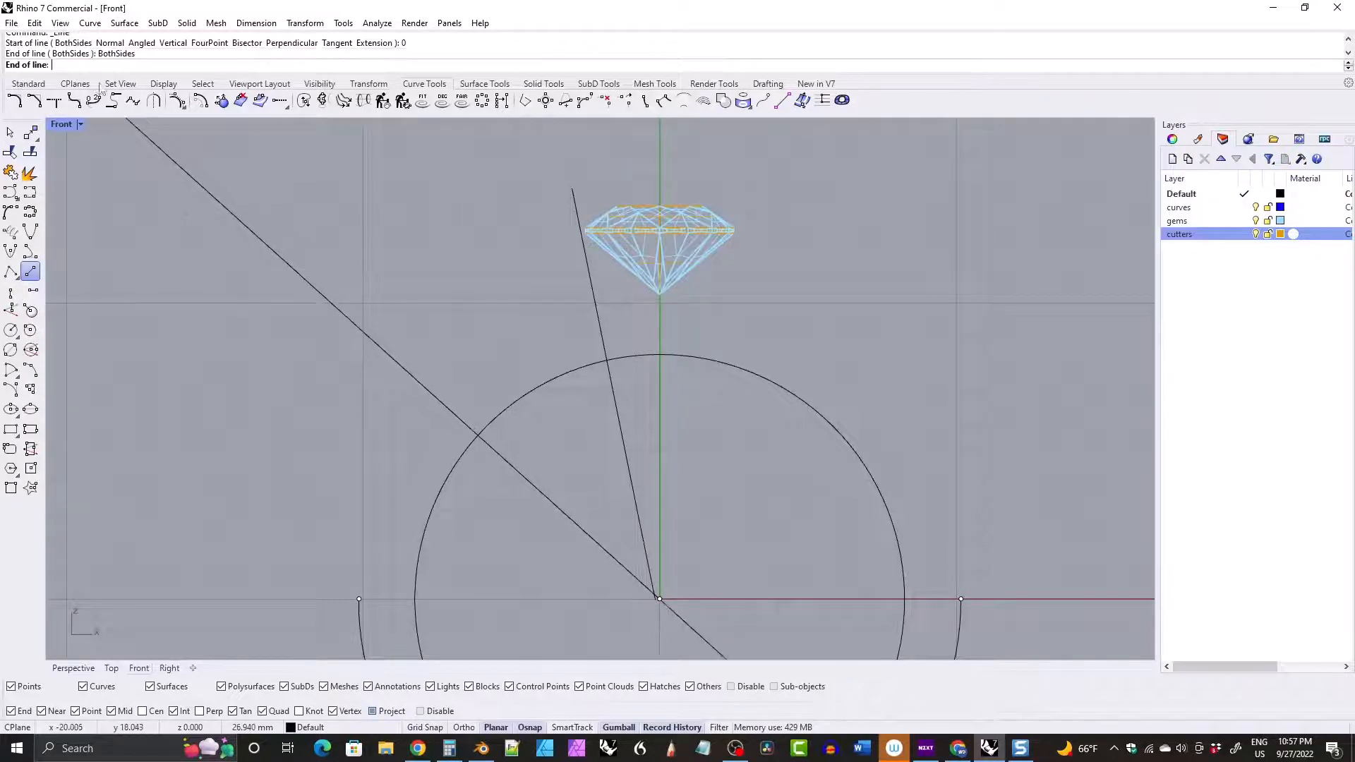
pyautogui.press('shift')
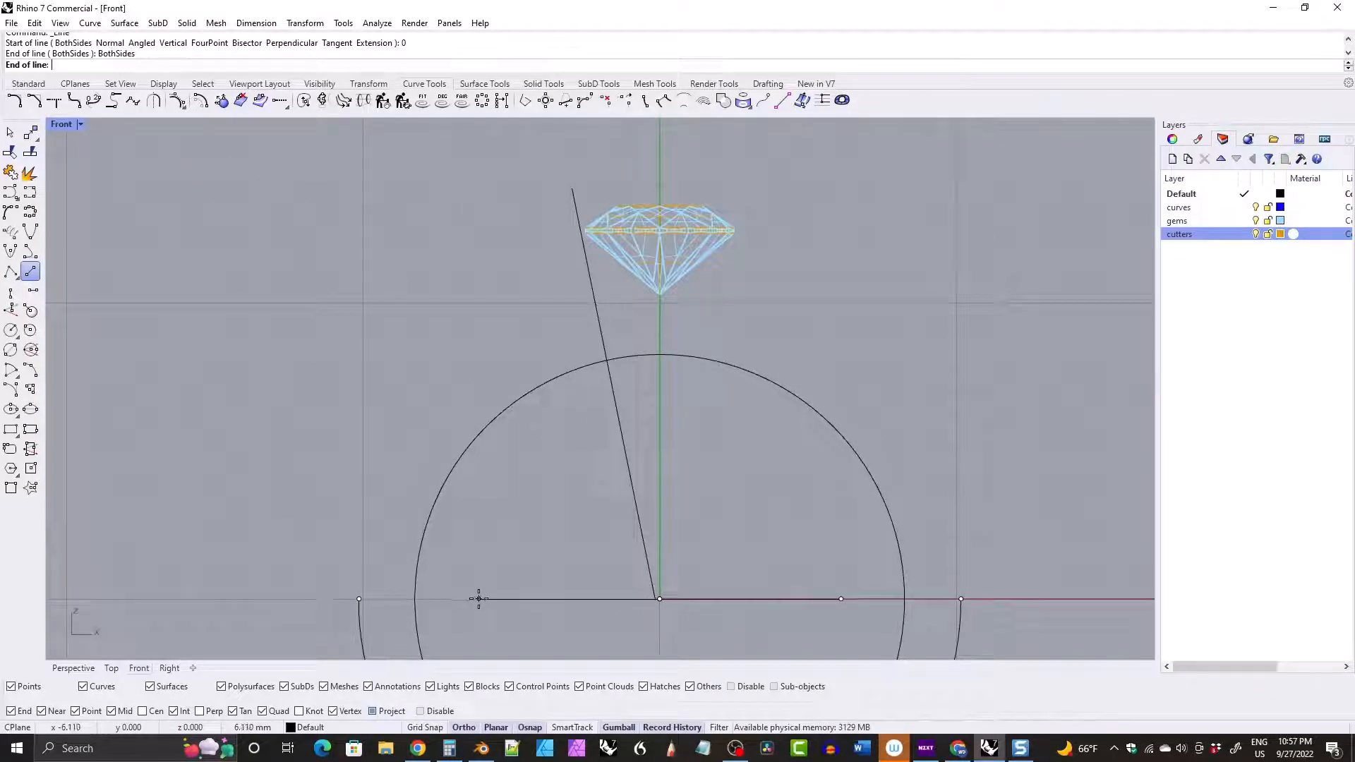
pyautogui.click(479, 598)
pyautogui.click(611, 599)
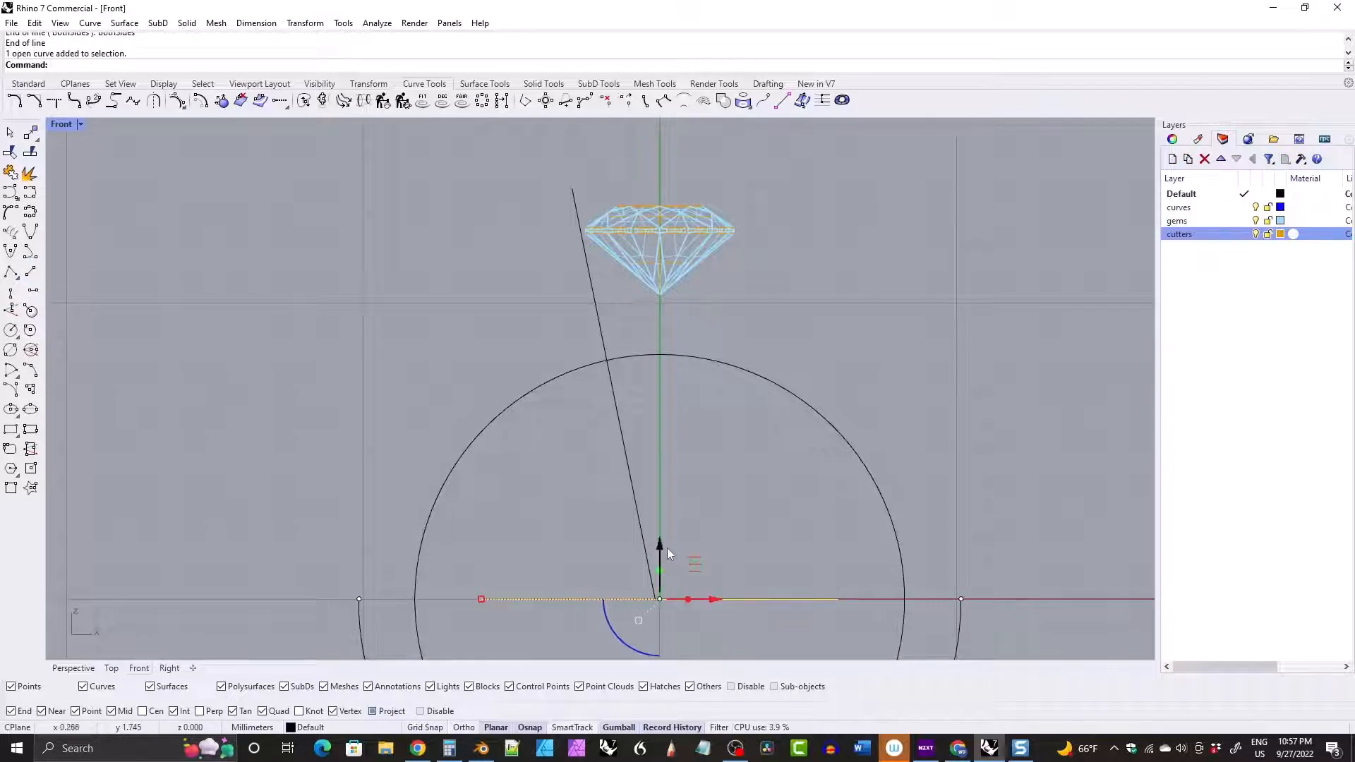
pyautogui.moveTo(667, 549); pyautogui.dragTo(657, 349)
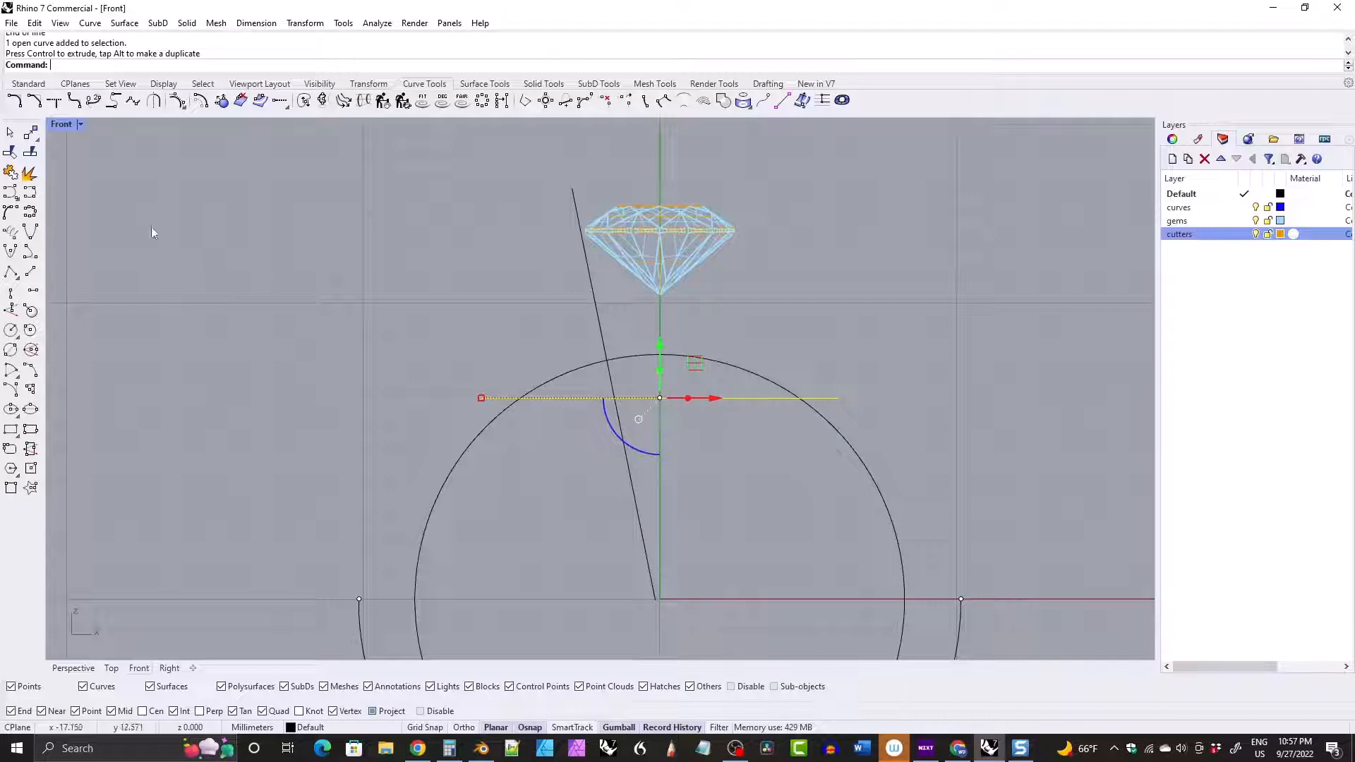
# Trim the slanted line's lower part below the horizontal line and select the remaining upper segment.
pyautogui.click(10, 152)
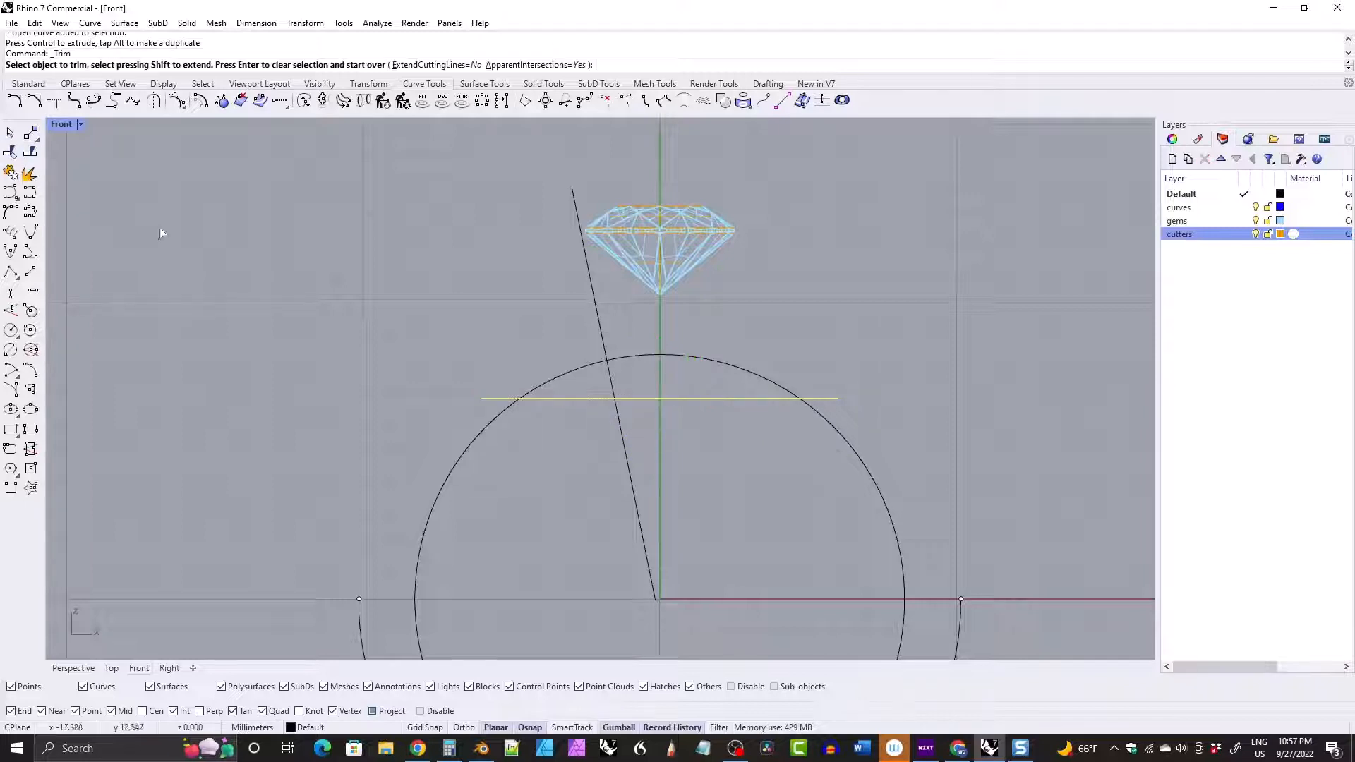
pyautogui.click(628, 480)
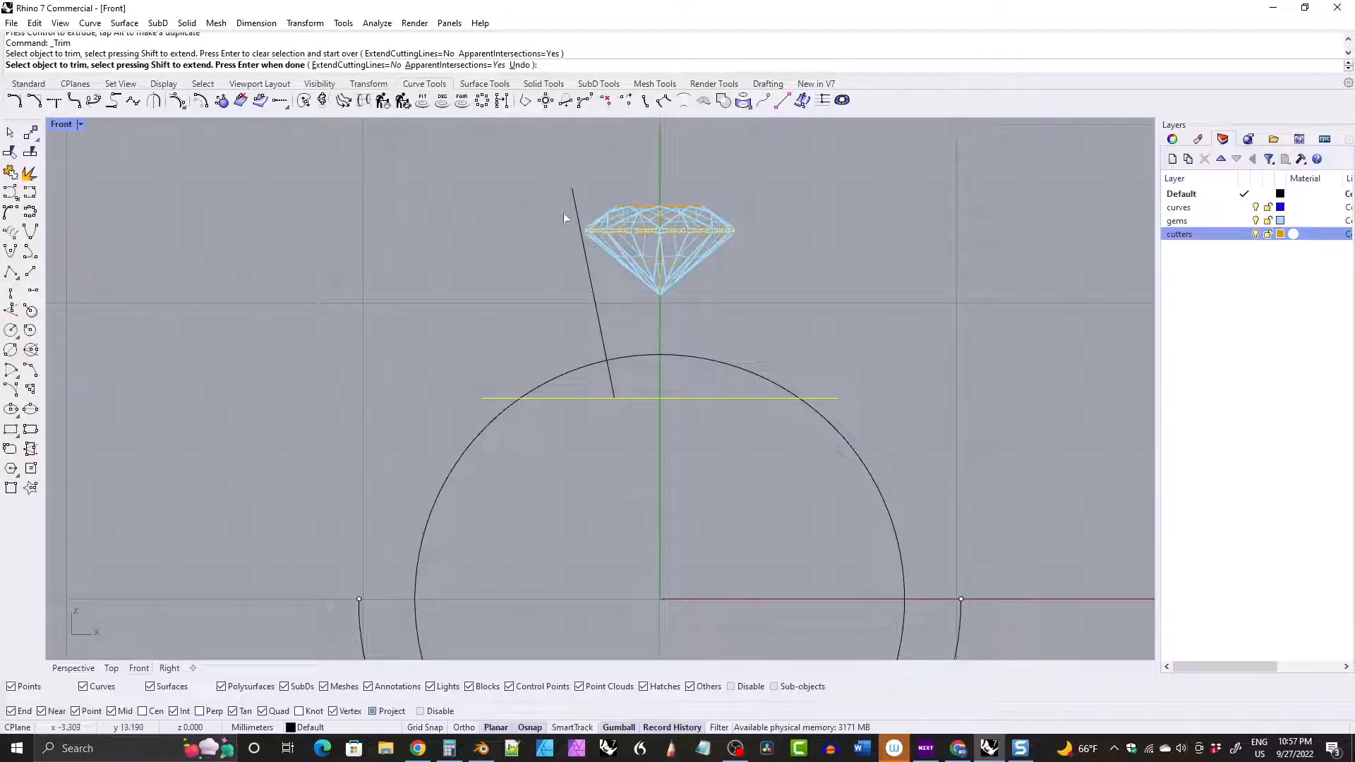
pyautogui.press('Return')
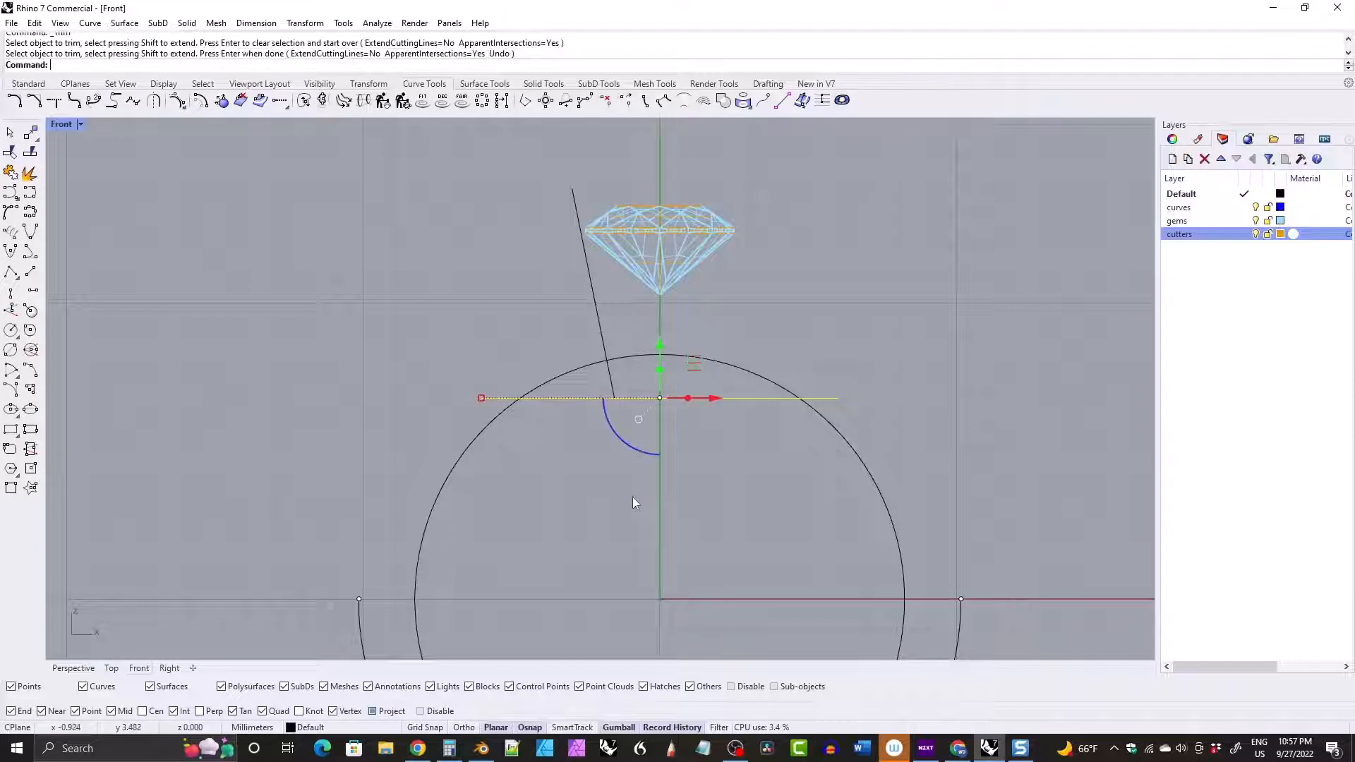
pyautogui.press('Escape')
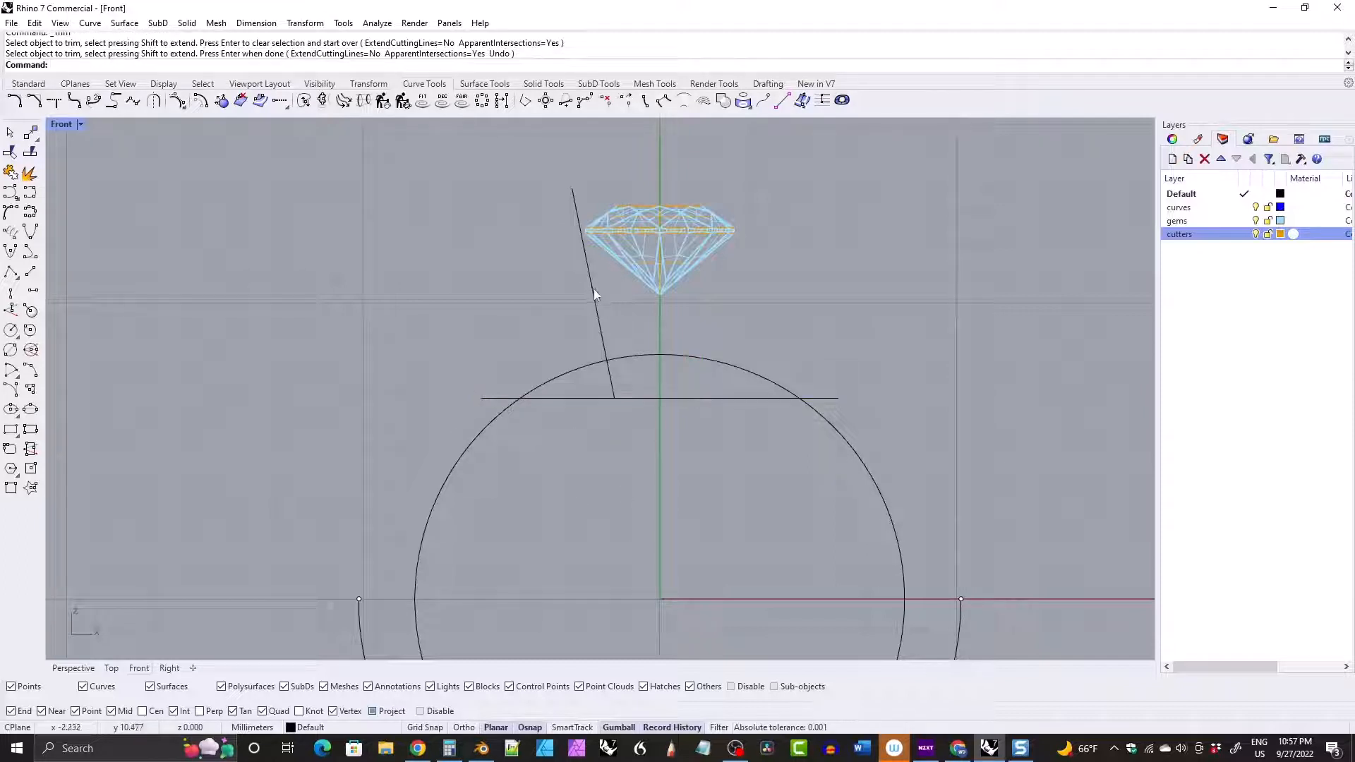
pyautogui.click(592, 294)
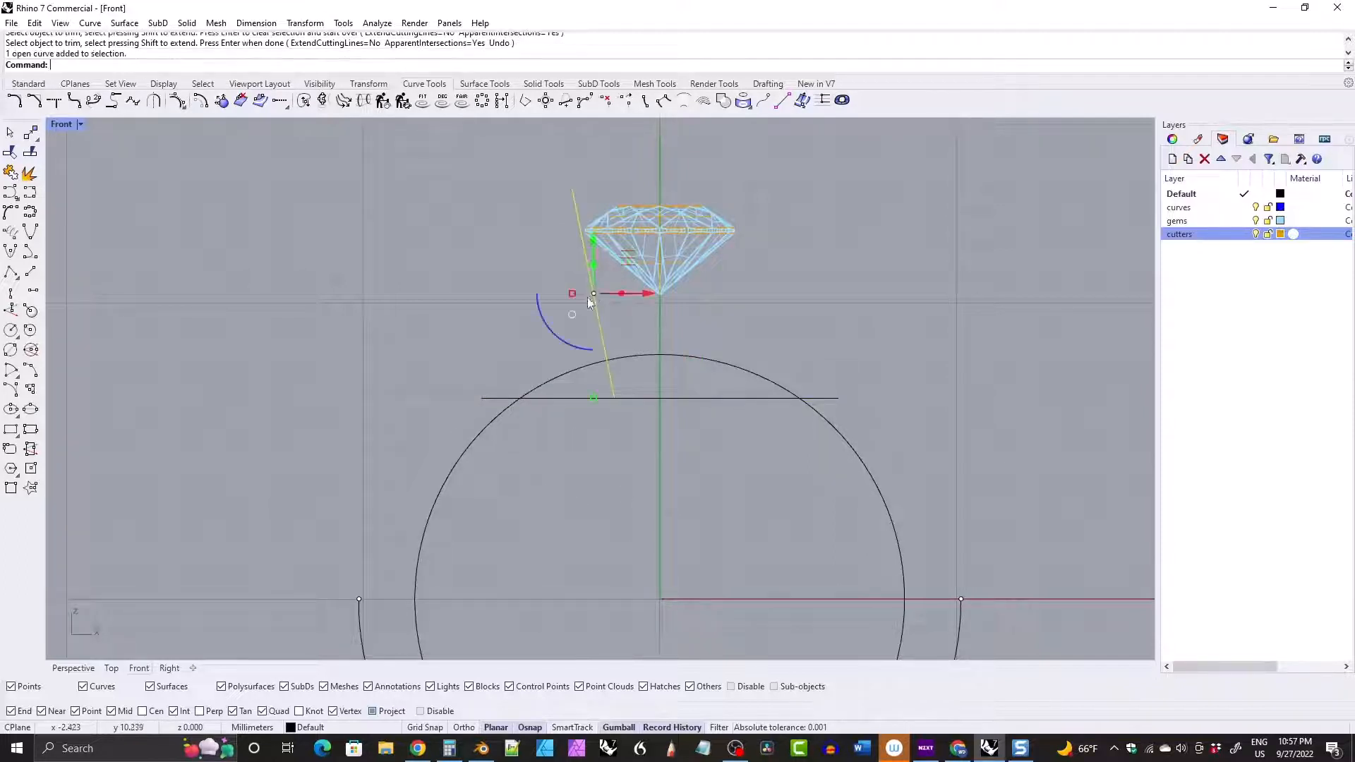
pyautogui.moveTo(641, 287); pyautogui.dragTo(610, 317, button='right')
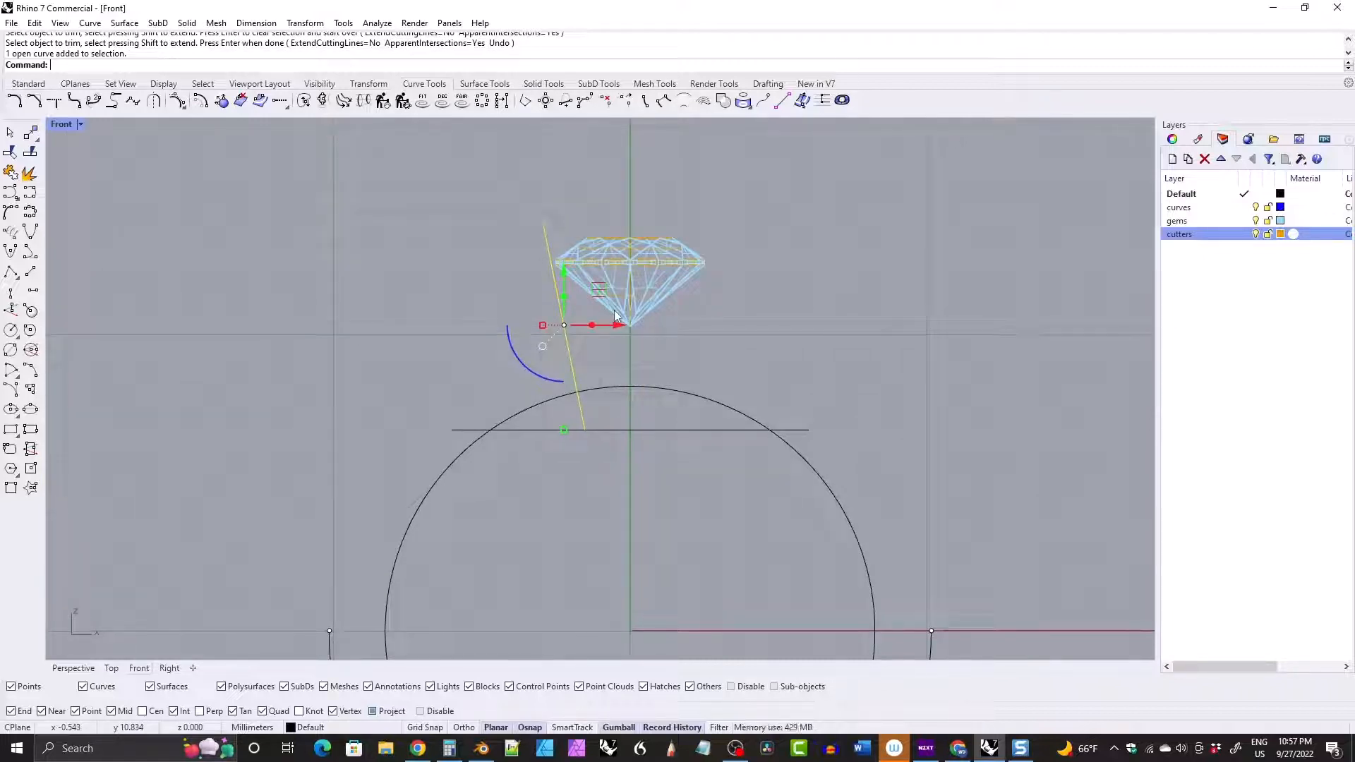
pyautogui.click(482, 86)
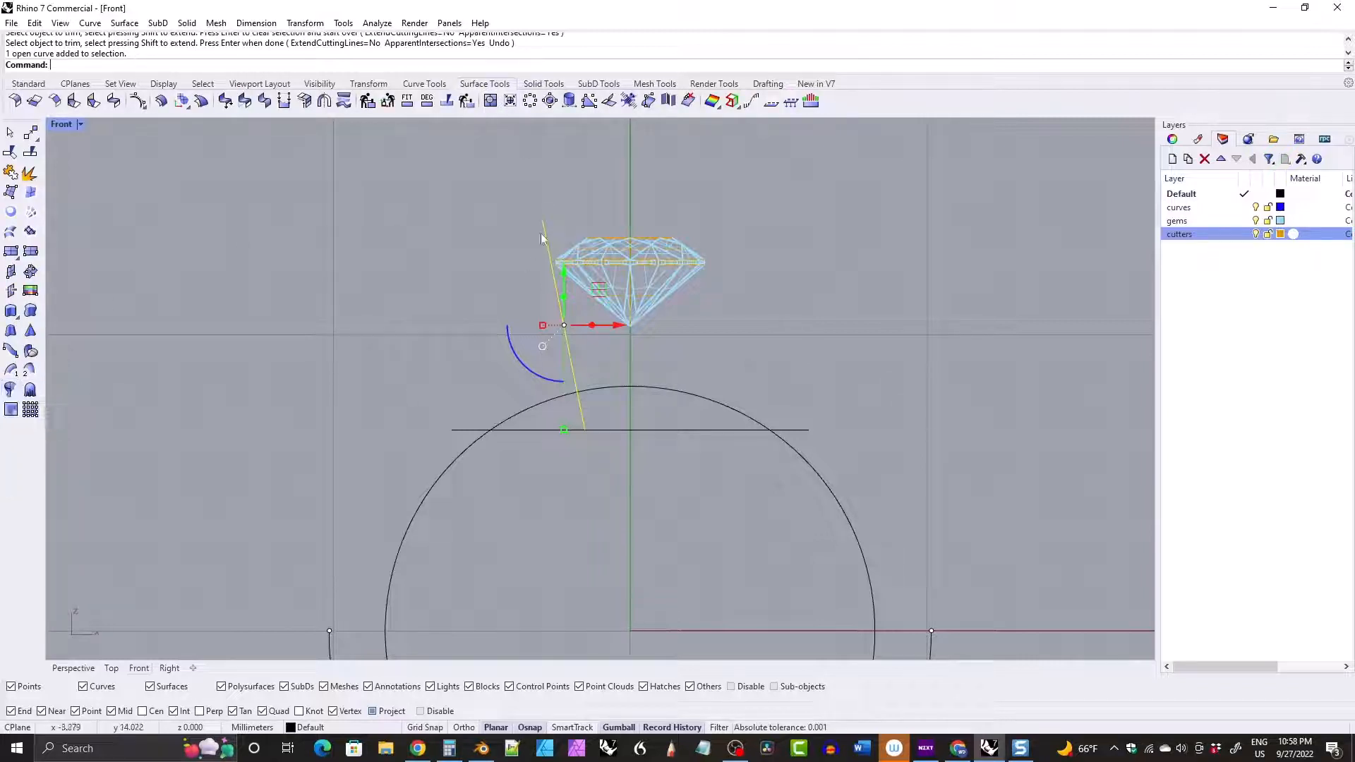
pyautogui.click(11, 389)
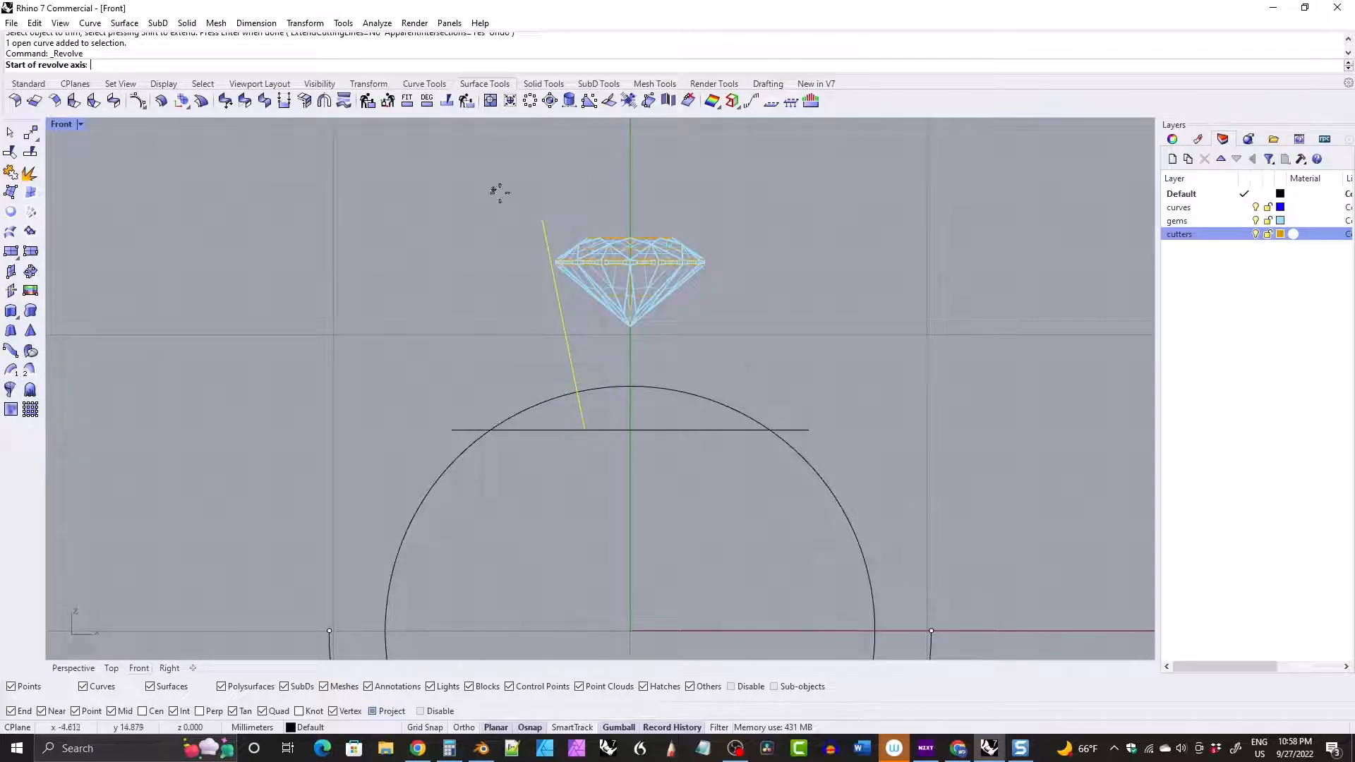
pyautogui.write('0')
pyautogui.press('Return')
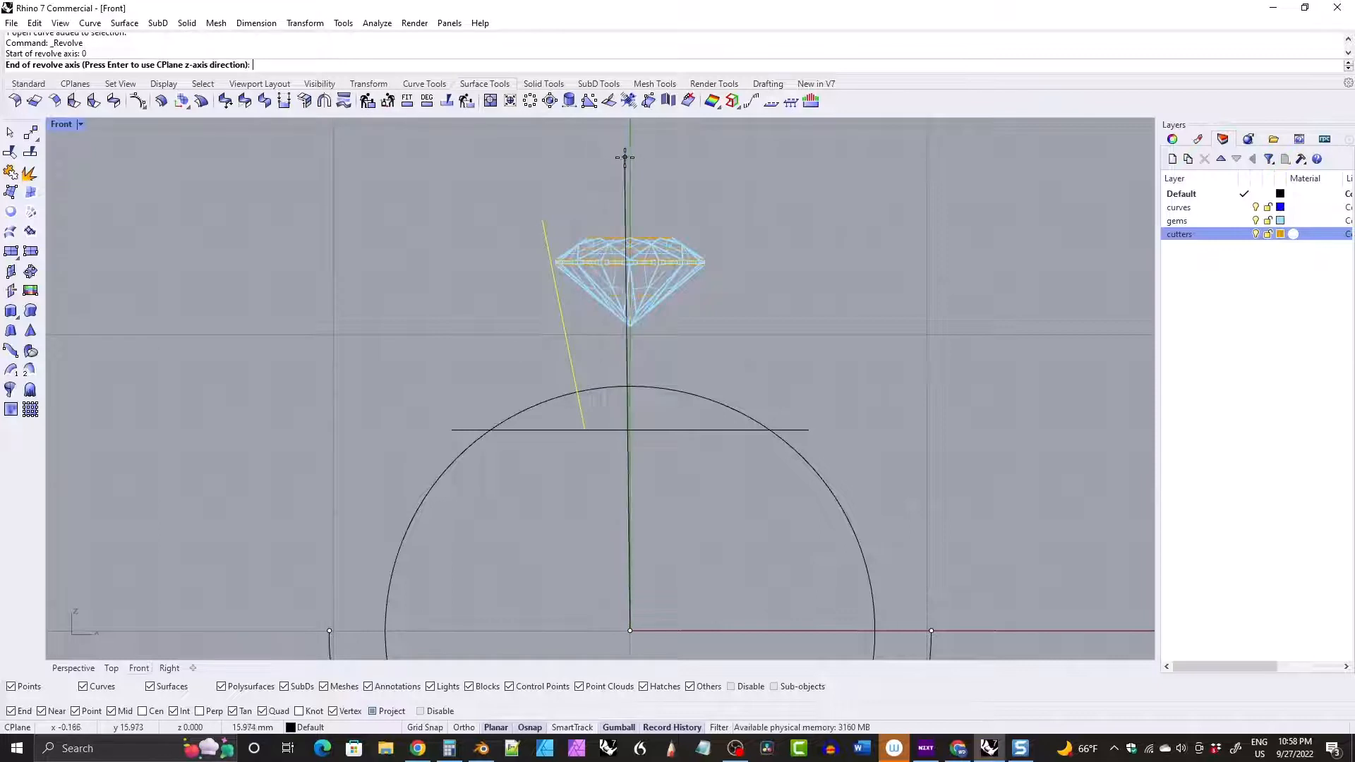
pyautogui.press('Escape')
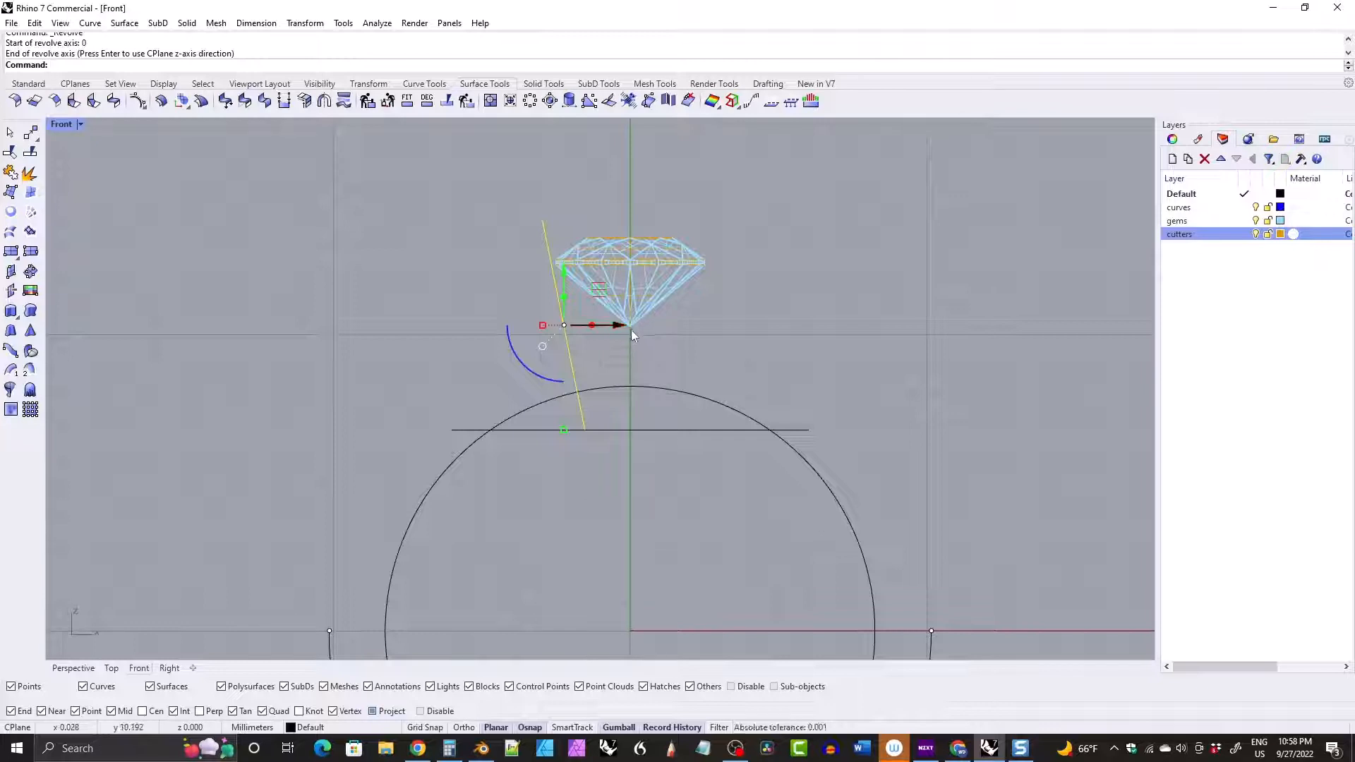
# Revolve the slanted line 360 degrees from a start angle of 0 around the vertical axis through the origin.
pyautogui.rightClick(641, 534)
pyautogui.write('0')
pyautogui.press('Return')
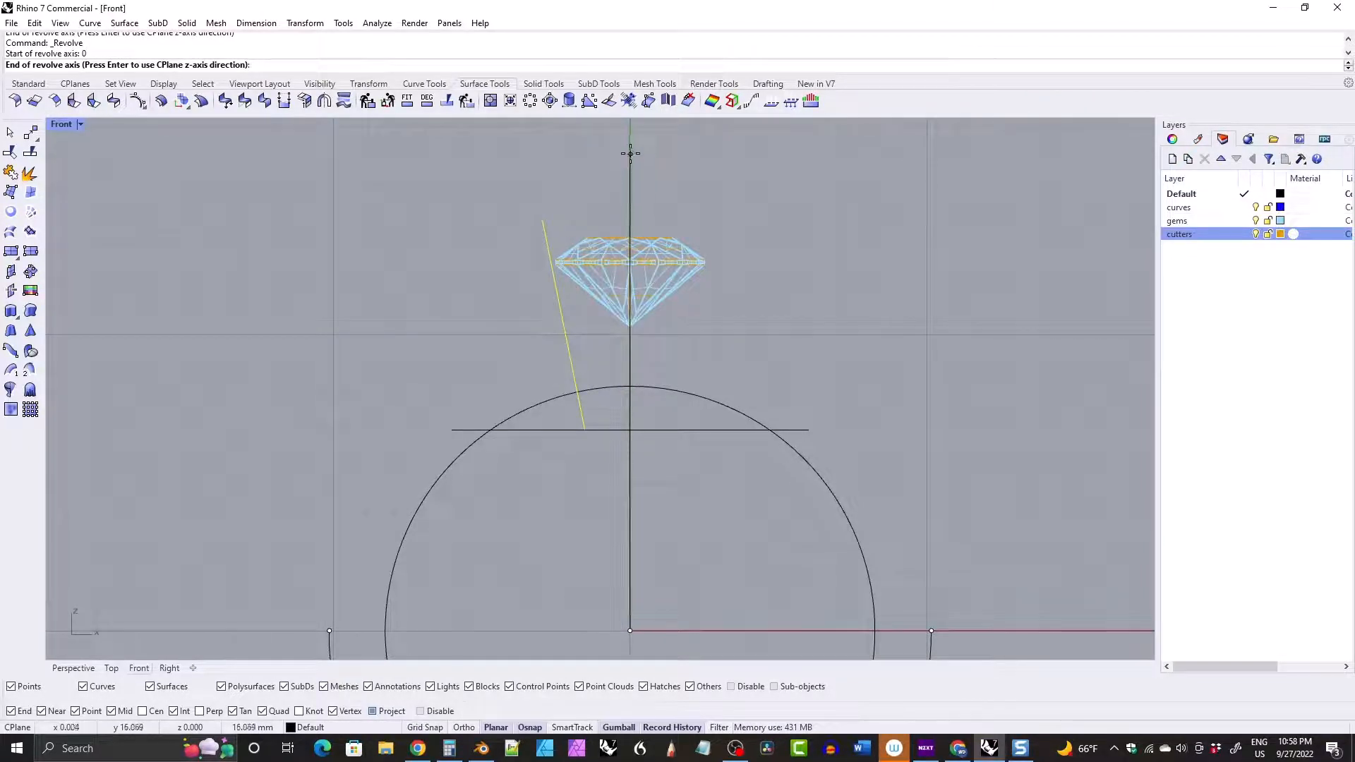
pyautogui.press('F8')
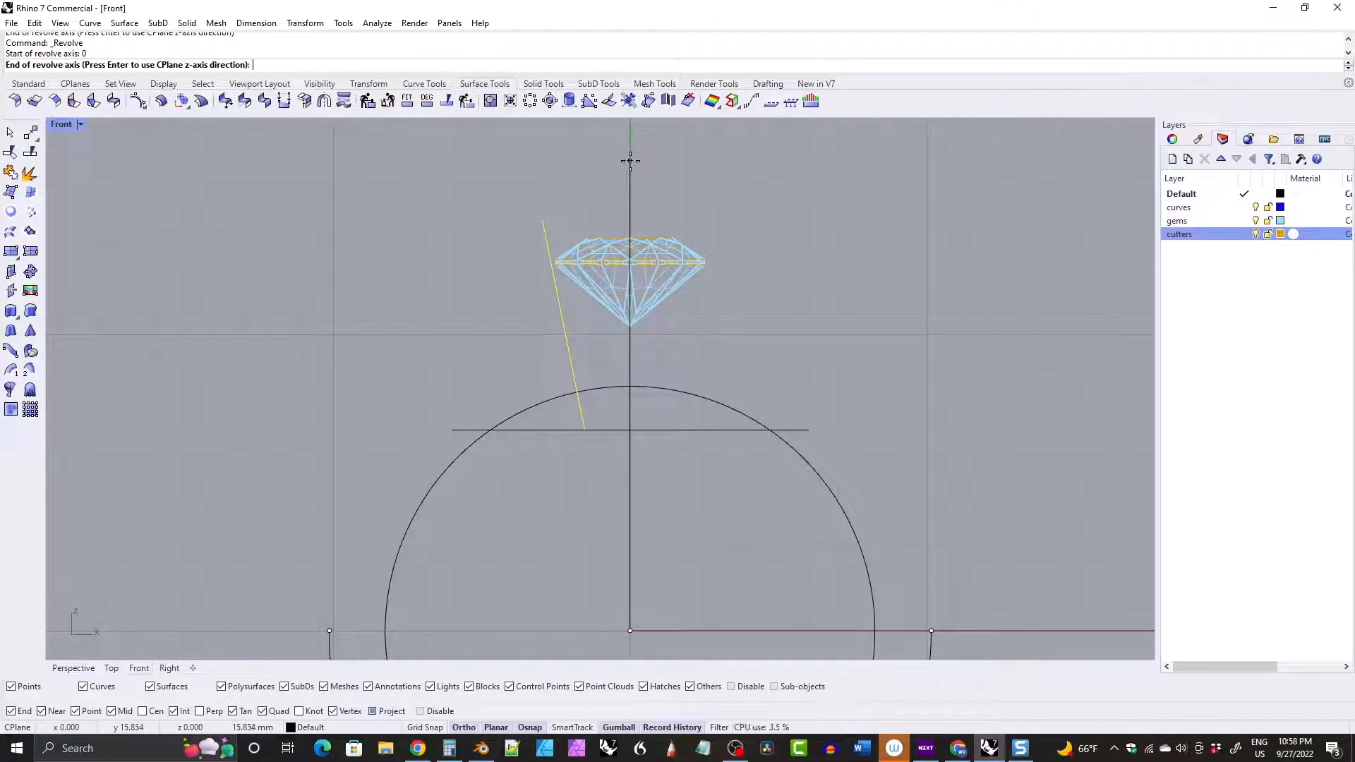
pyautogui.click(630, 162)
pyautogui.press('F8')
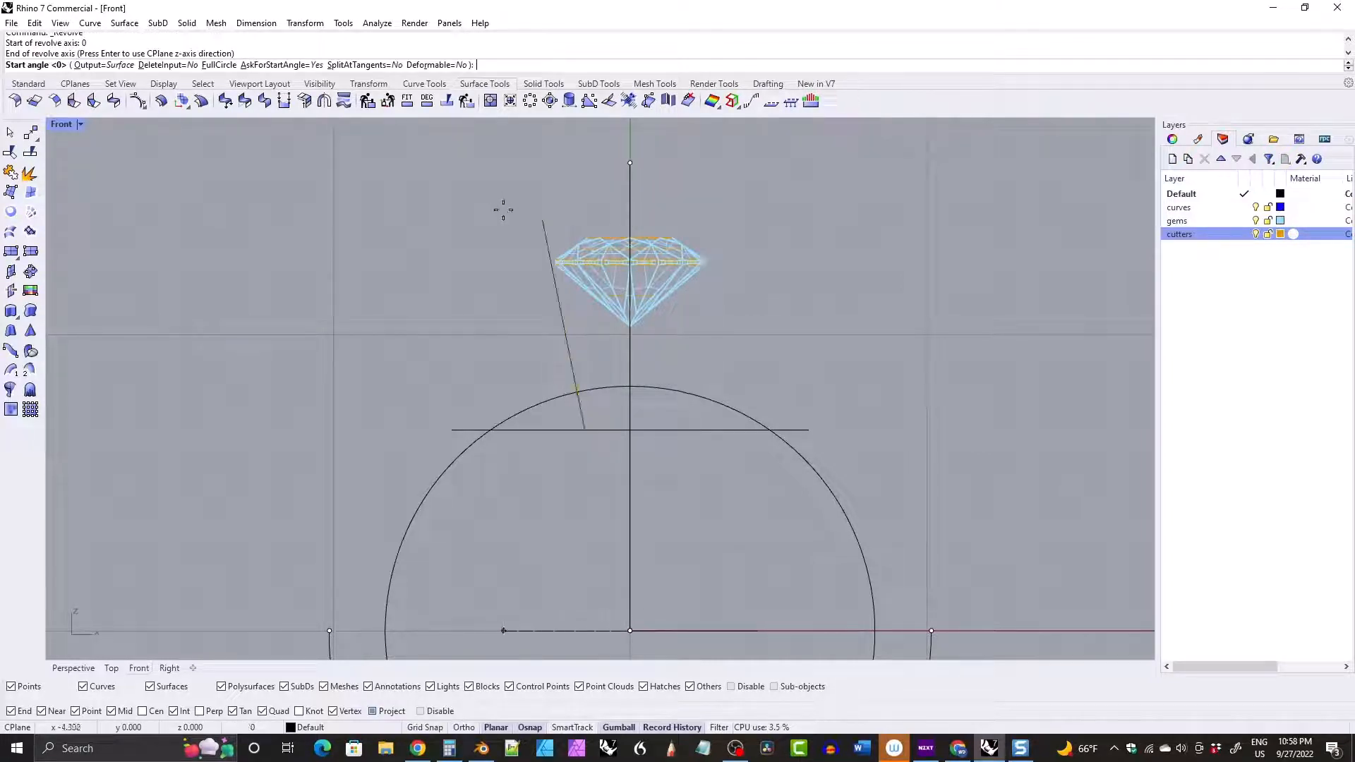
pyautogui.press('Return')
pyautogui.press('Return')
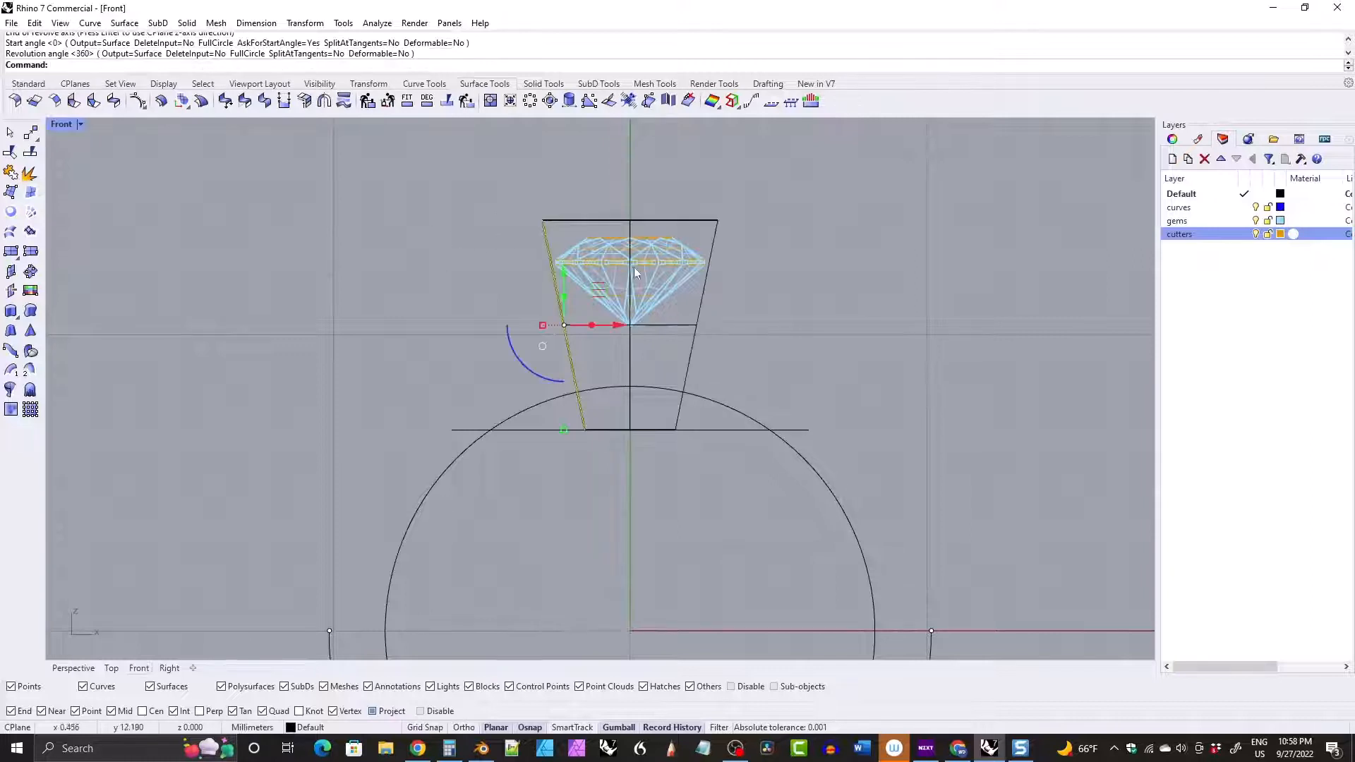
pyautogui.doubleClick(61, 125)
pyautogui.moveTo(810, 169); pyautogui.dragTo(891, 225, button='right')
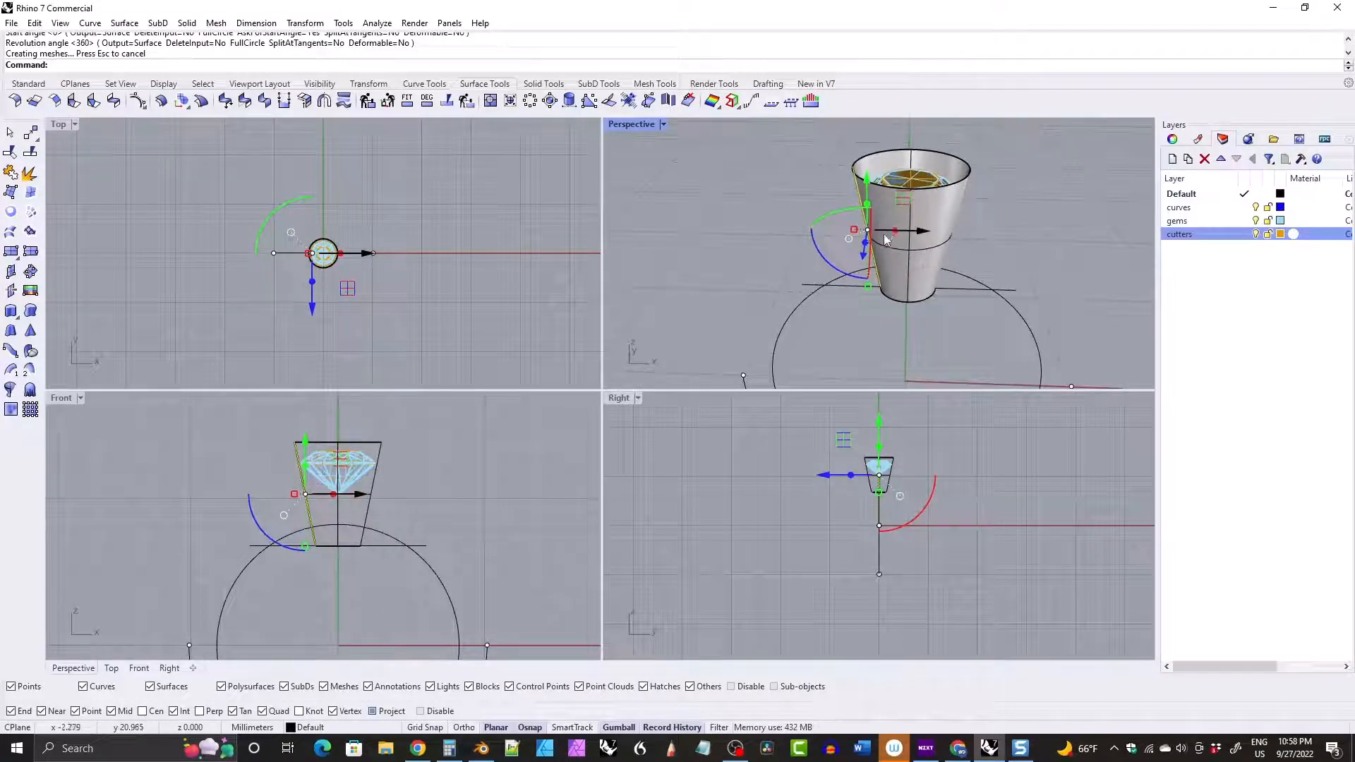
# Offset the revolved surface 1 mm inward as a solid with sharp corners, deleting the input surface.
pyautogui.doubleClick(60, 398)
pyautogui.moveTo(639, 285); pyautogui.dragTo(622, 299, button='right')
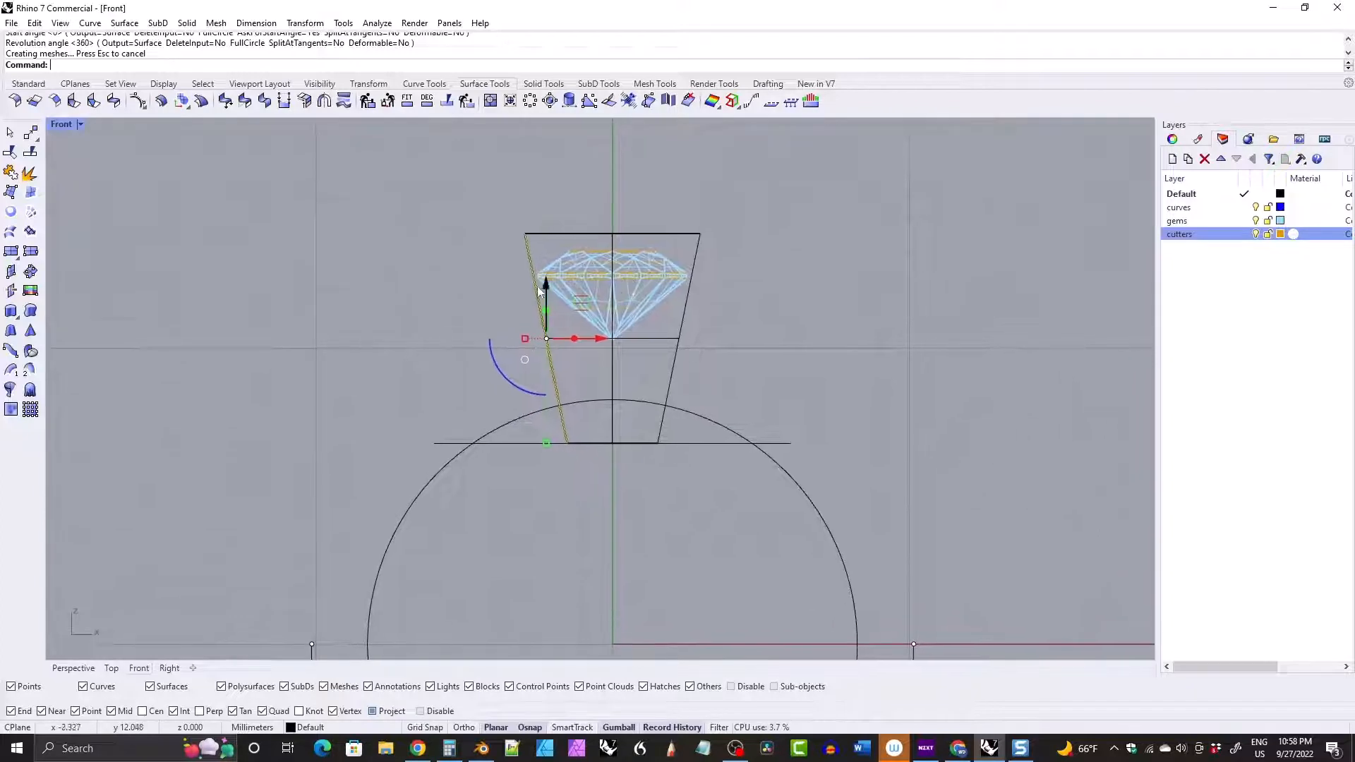
pyautogui.click(654, 339)
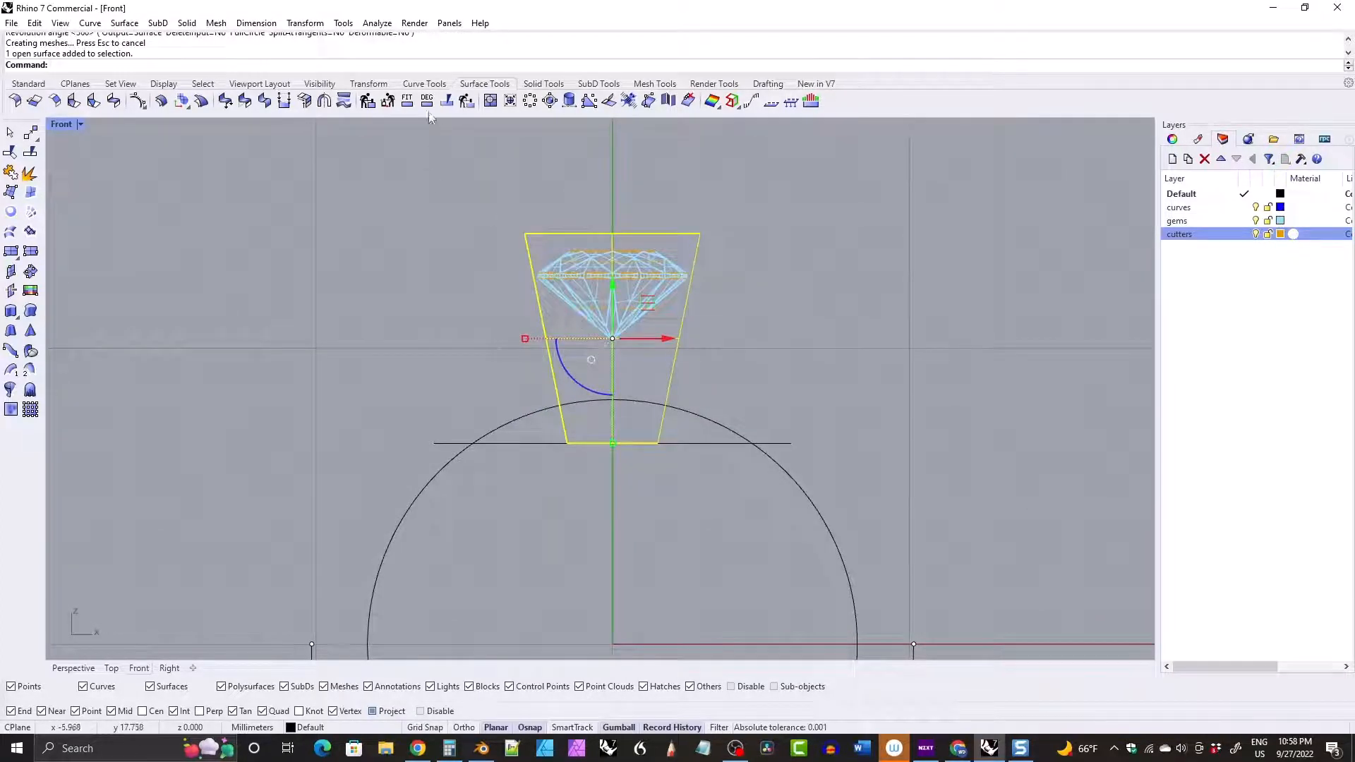
pyautogui.click(161, 103)
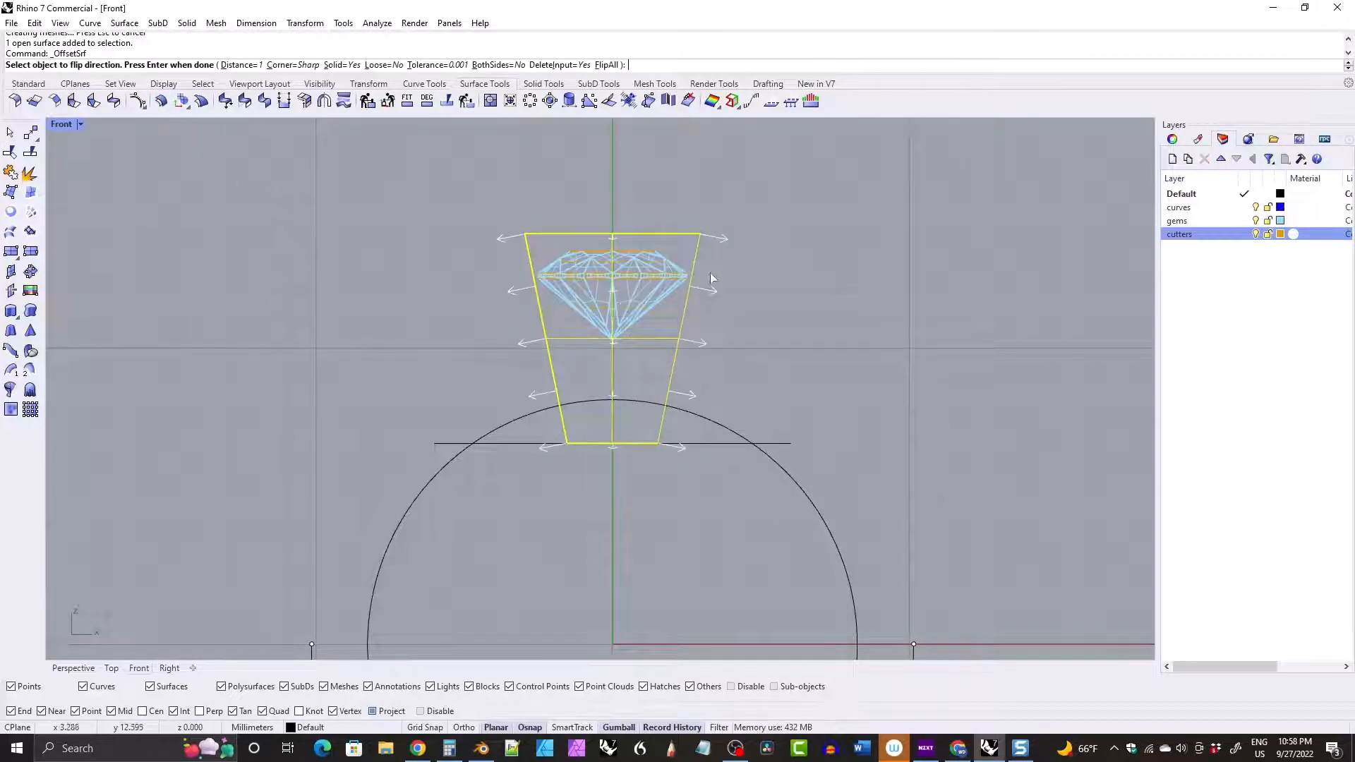
pyautogui.click(662, 339)
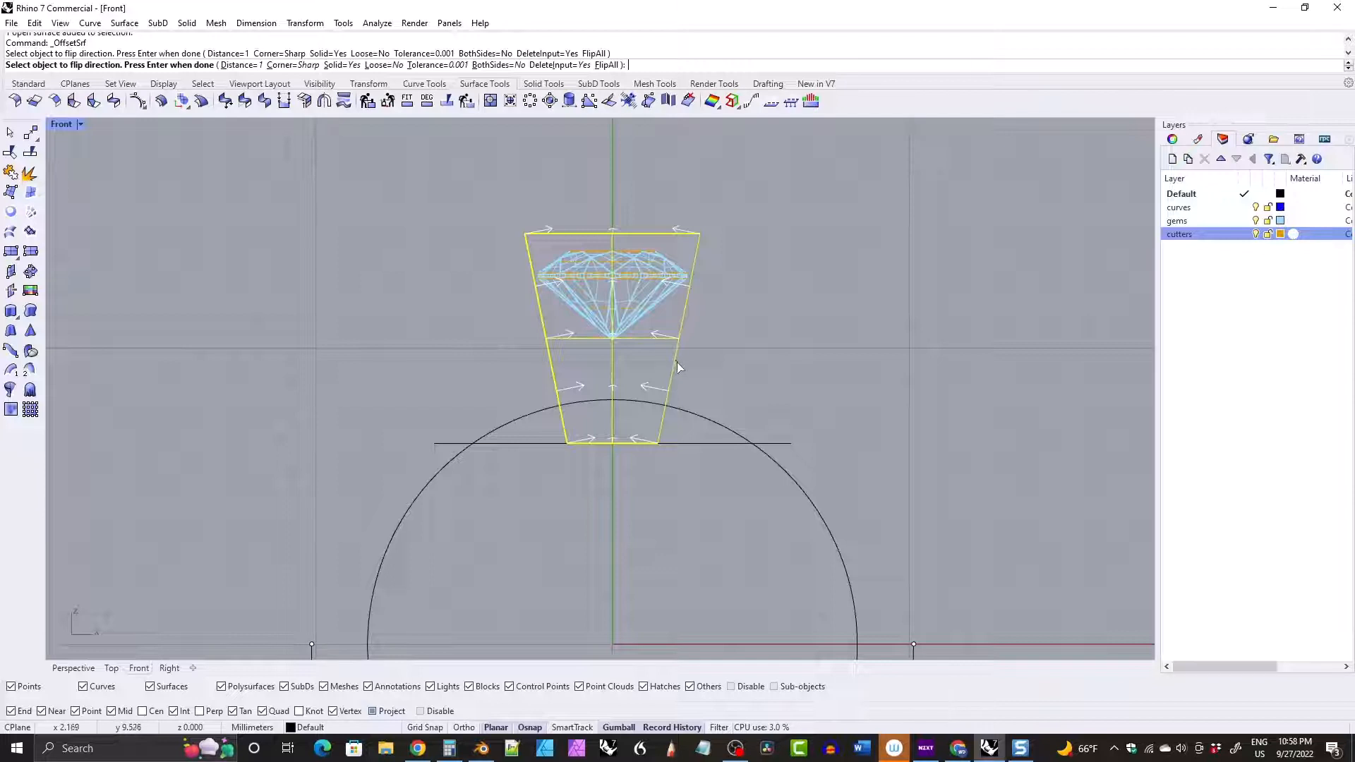
pyautogui.click(608, 65)
pyautogui.click(607, 65)
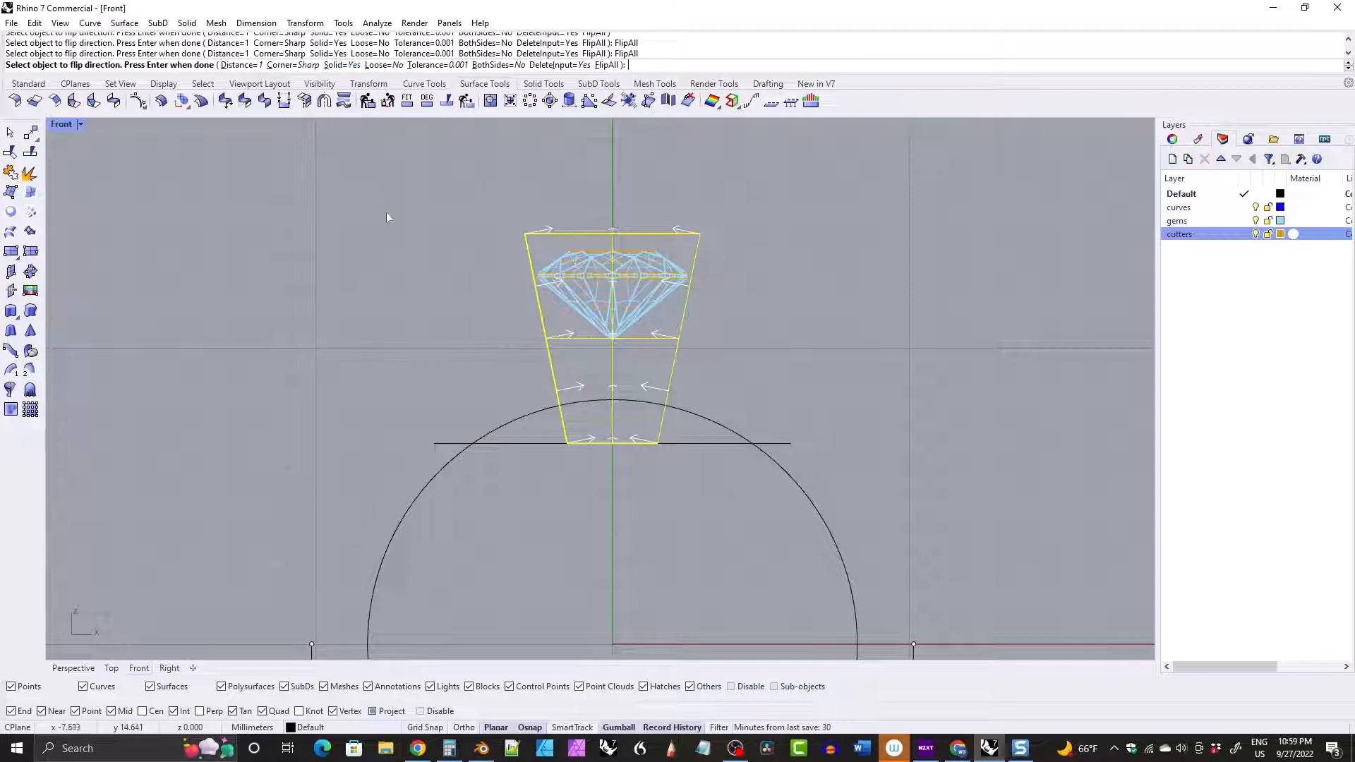
pyautogui.press('Return')
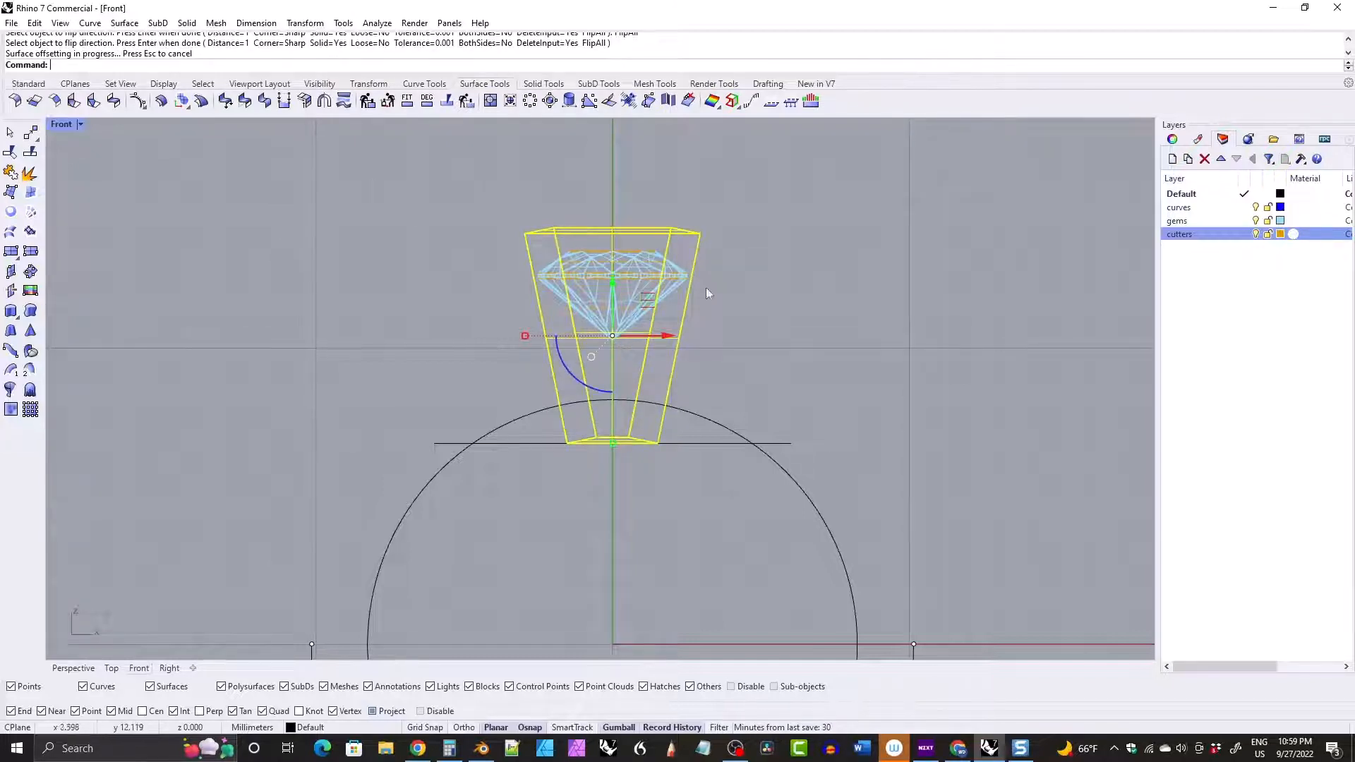
# Copy the horizontal line up to the underside of the gem's girdle and lower the copy 0.2 mm.
pyautogui.click(527, 444)
pyautogui.moveTo(613, 399); pyautogui.dragTo(701, 242)
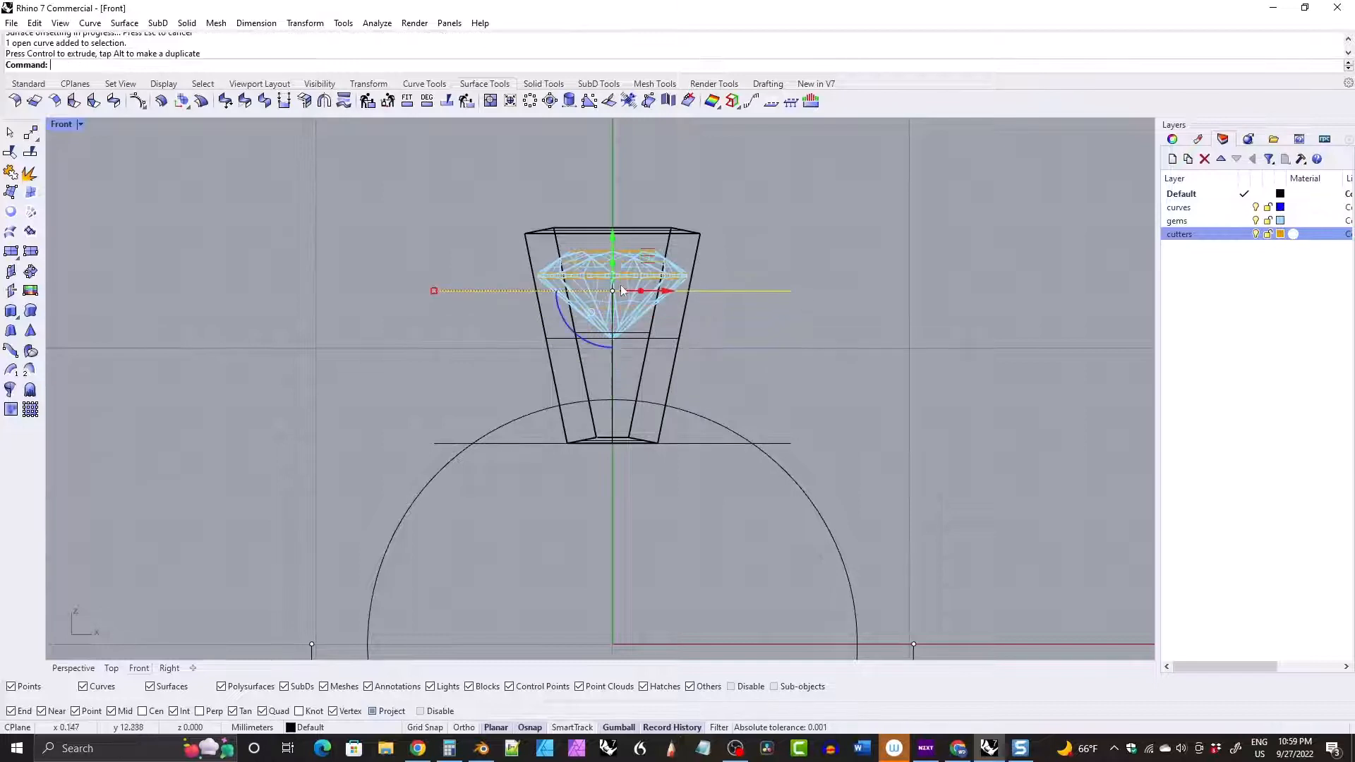
pyautogui.scroll(4, 603, 306)
pyautogui.moveTo(625, 278); pyautogui.dragTo(623, 246)
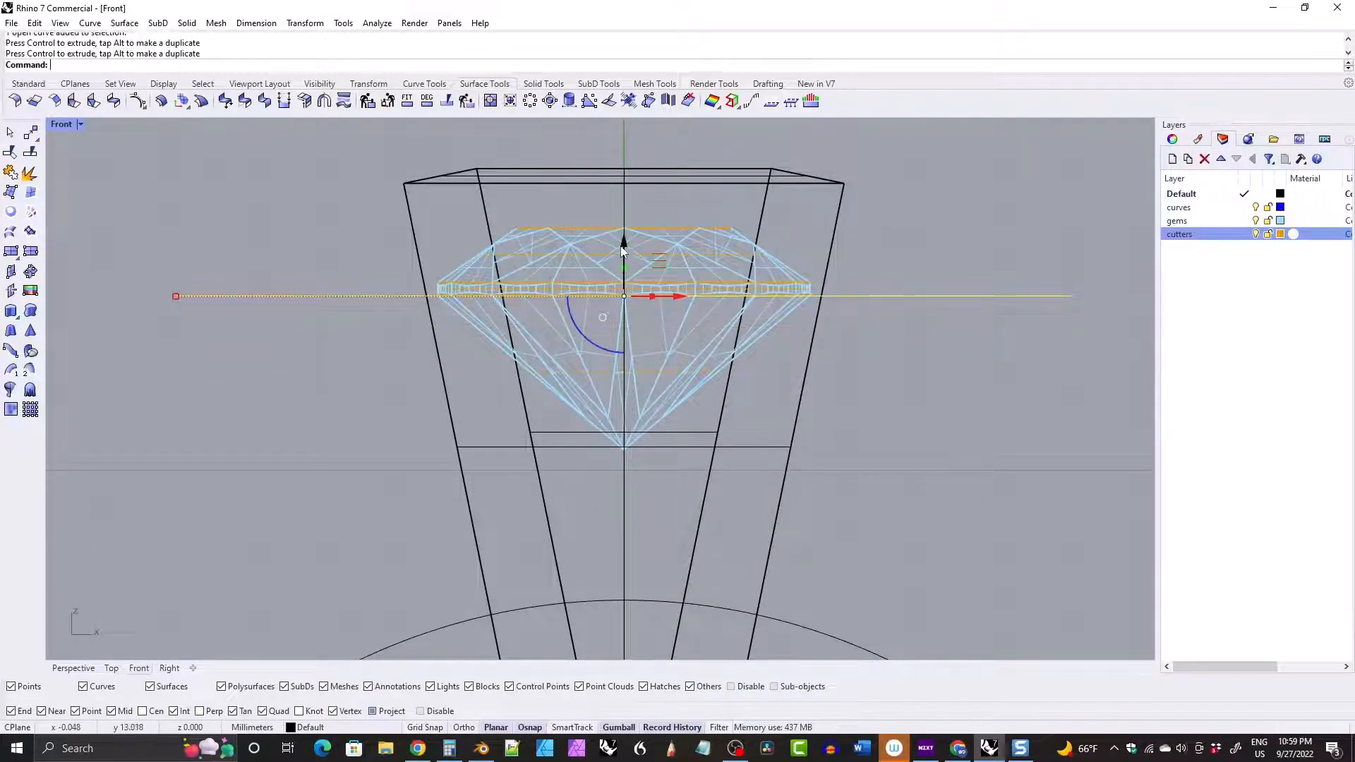
pyautogui.click(624, 244)
pyautogui.write('-')
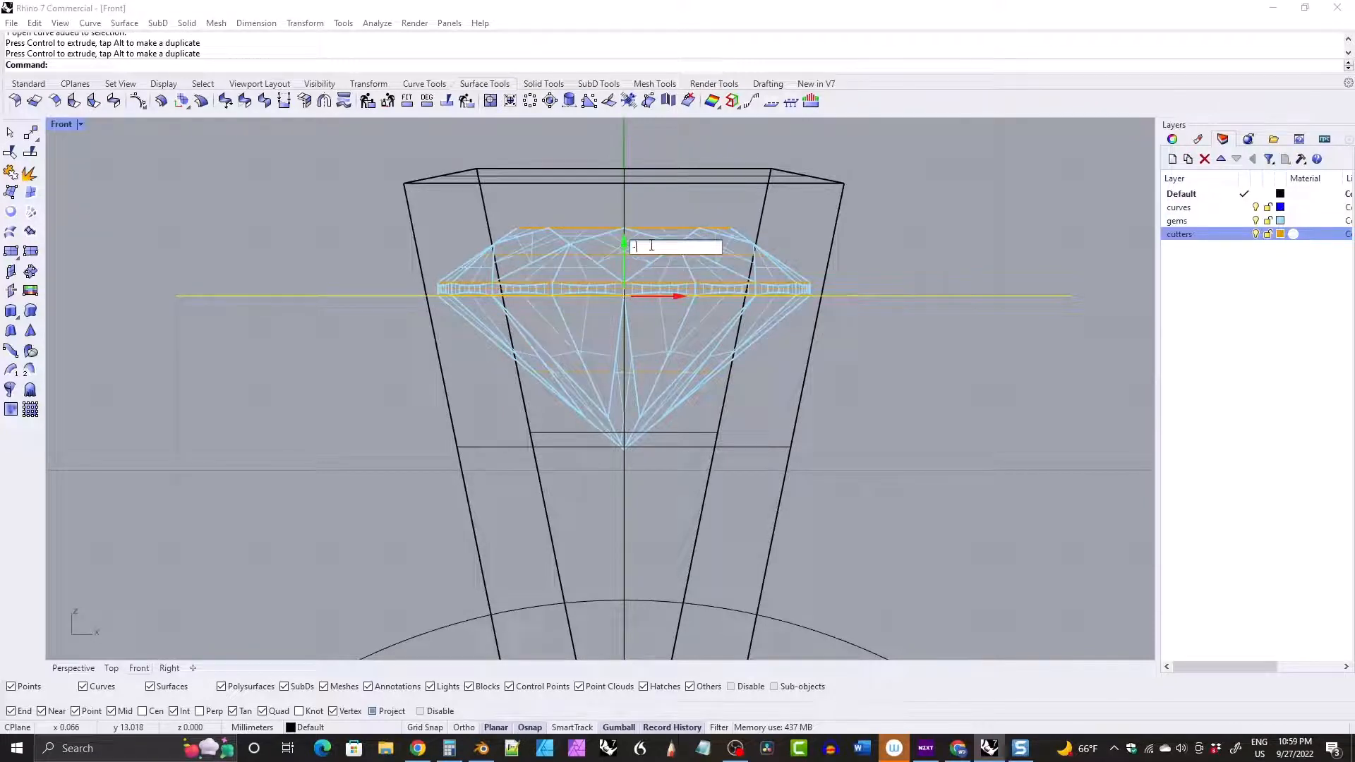
pyautogui.write('0.2')
pyautogui.press('Return')
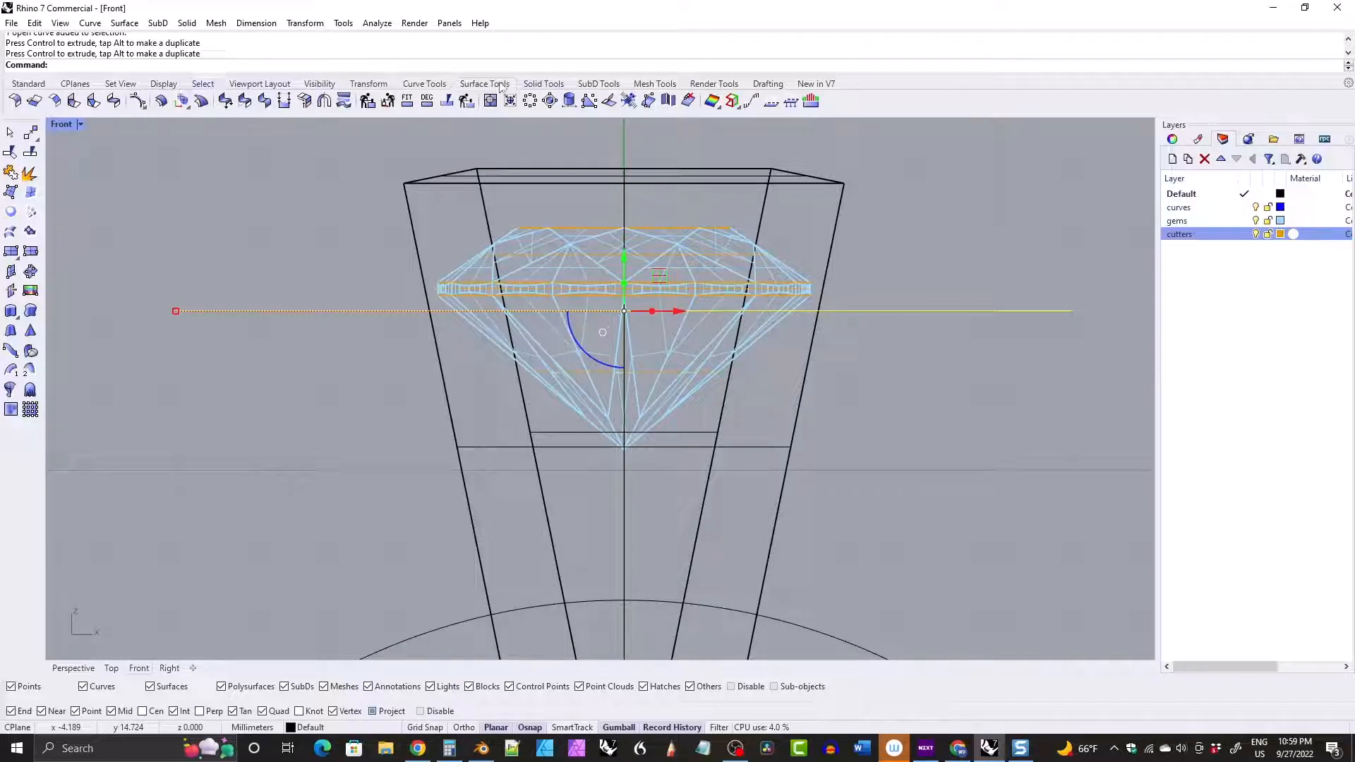
# Offset the horizontal line below the girdle 1.4 mm downward.
pyautogui.click(424, 84)
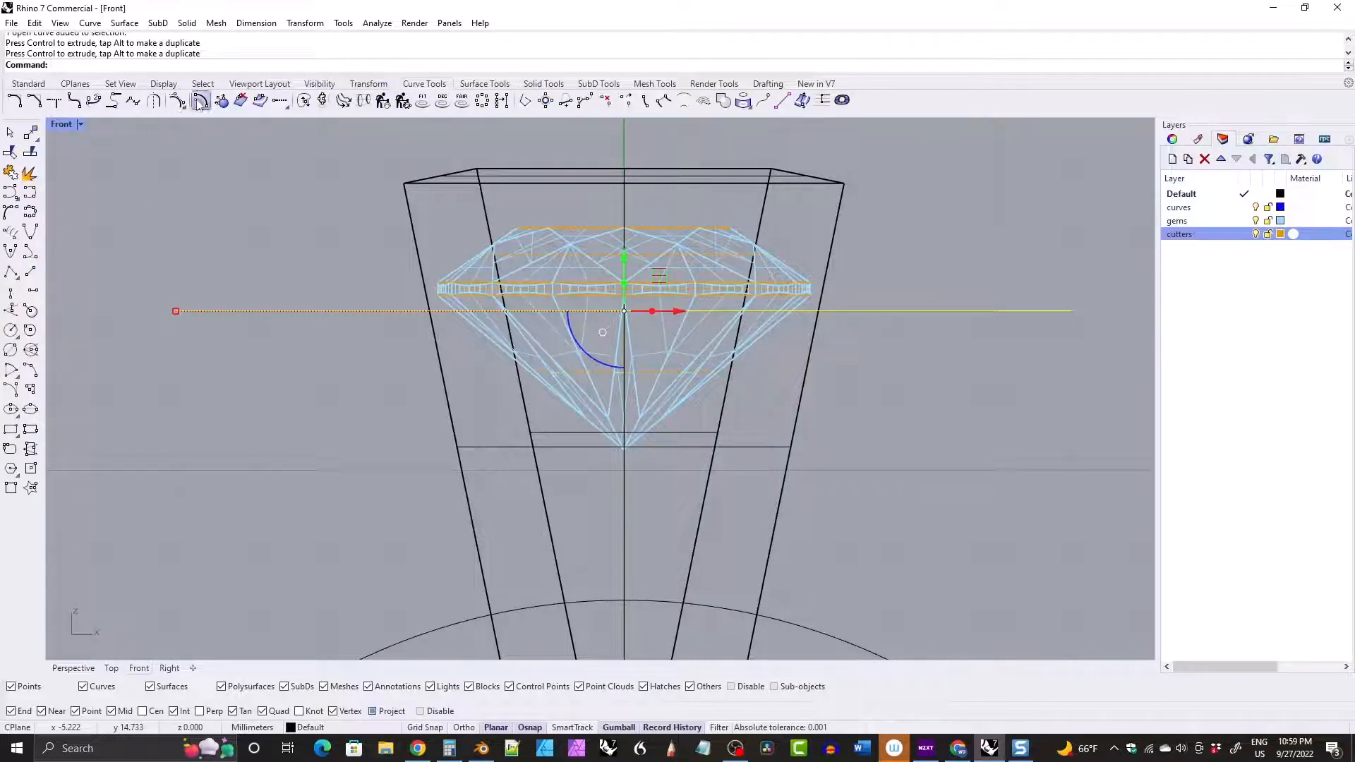
pyautogui.click(200, 102)
pyautogui.write('1.')
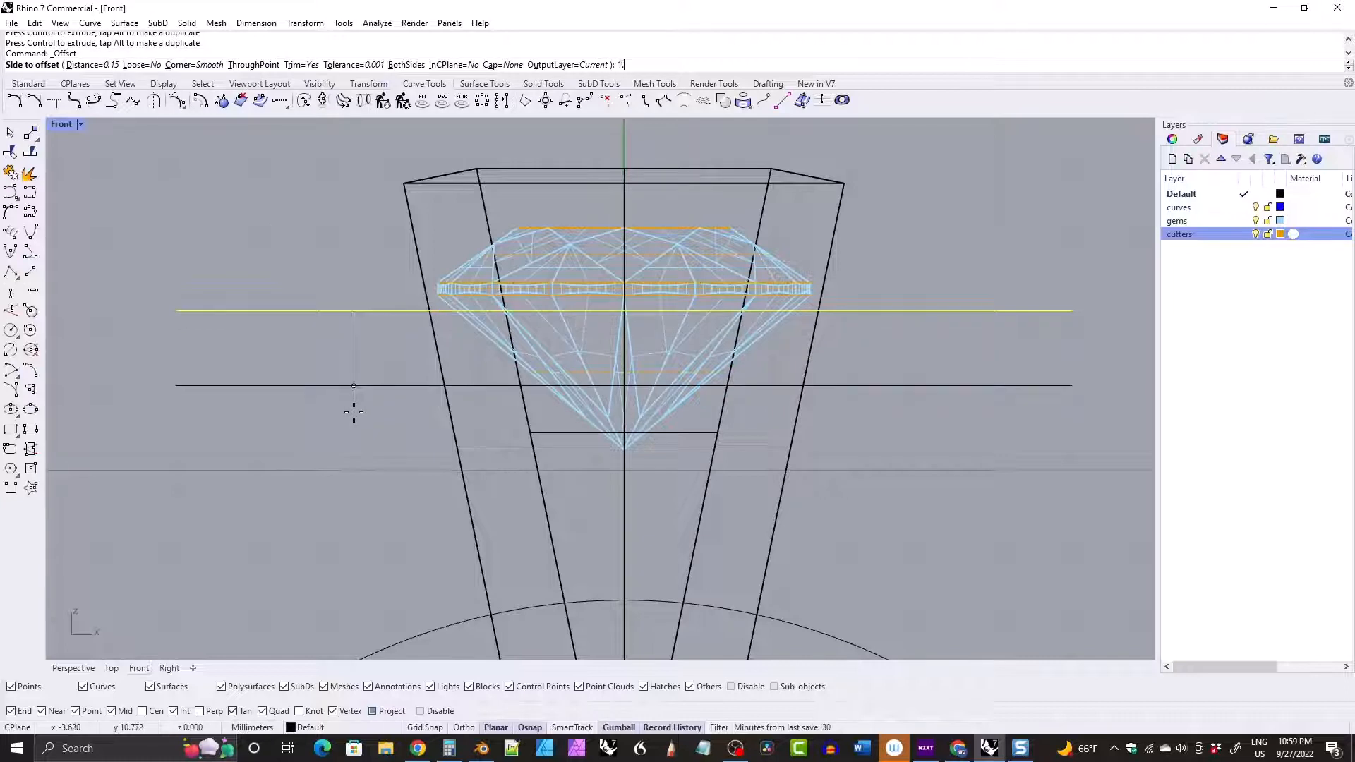
pyautogui.write('4')
pyautogui.press('Return')
pyautogui.click(357, 412)
pyautogui.scroll(-3, 438, 381)
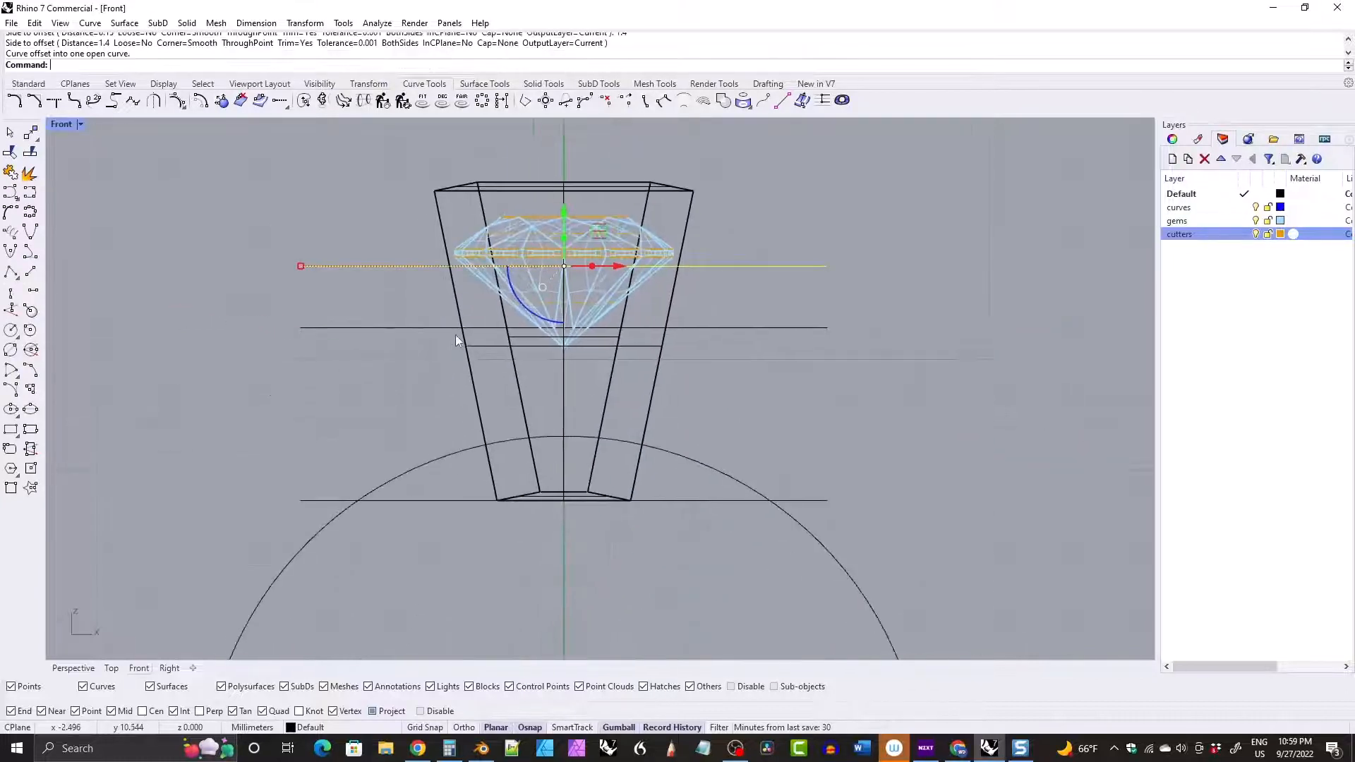
# Offset the base circle 1 mm outward.
pyautogui.click(445, 460)
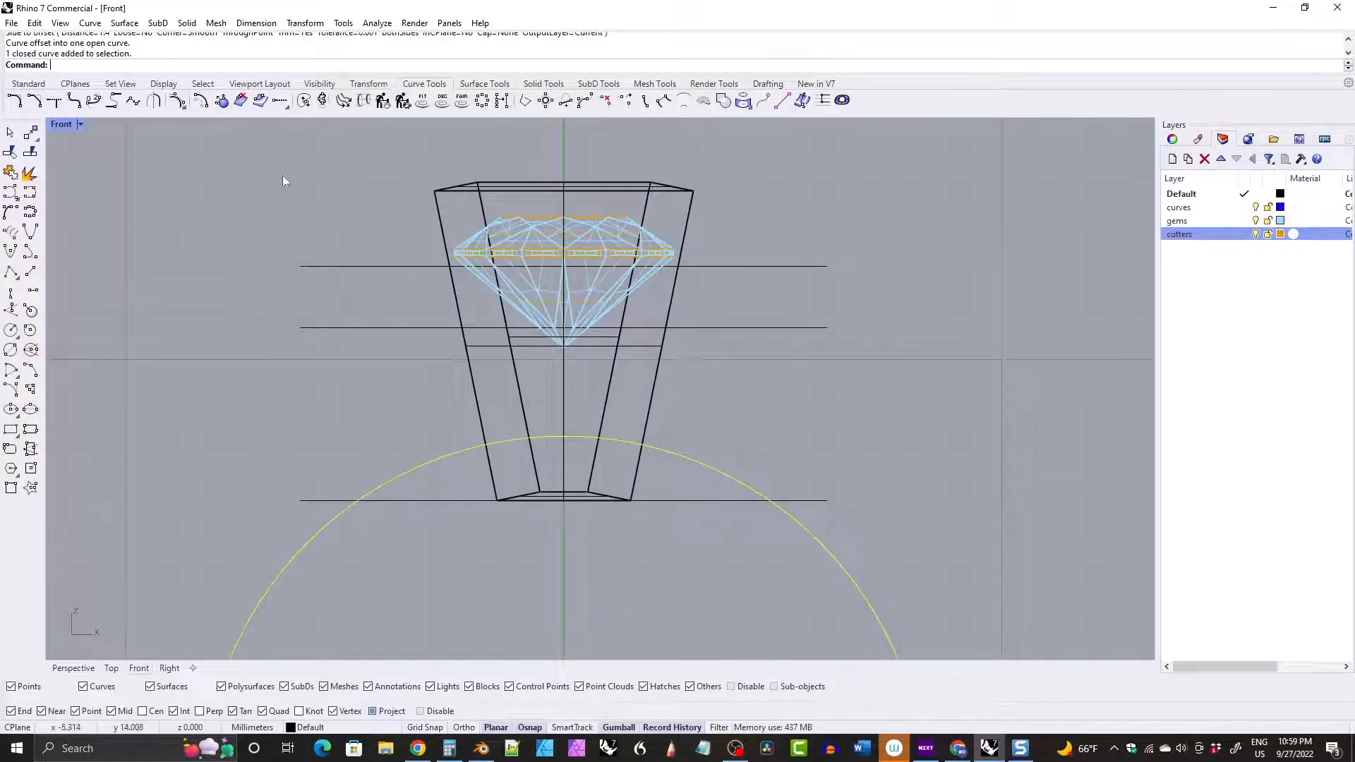
pyautogui.click(199, 102)
pyautogui.write('1')
pyautogui.press('Return')
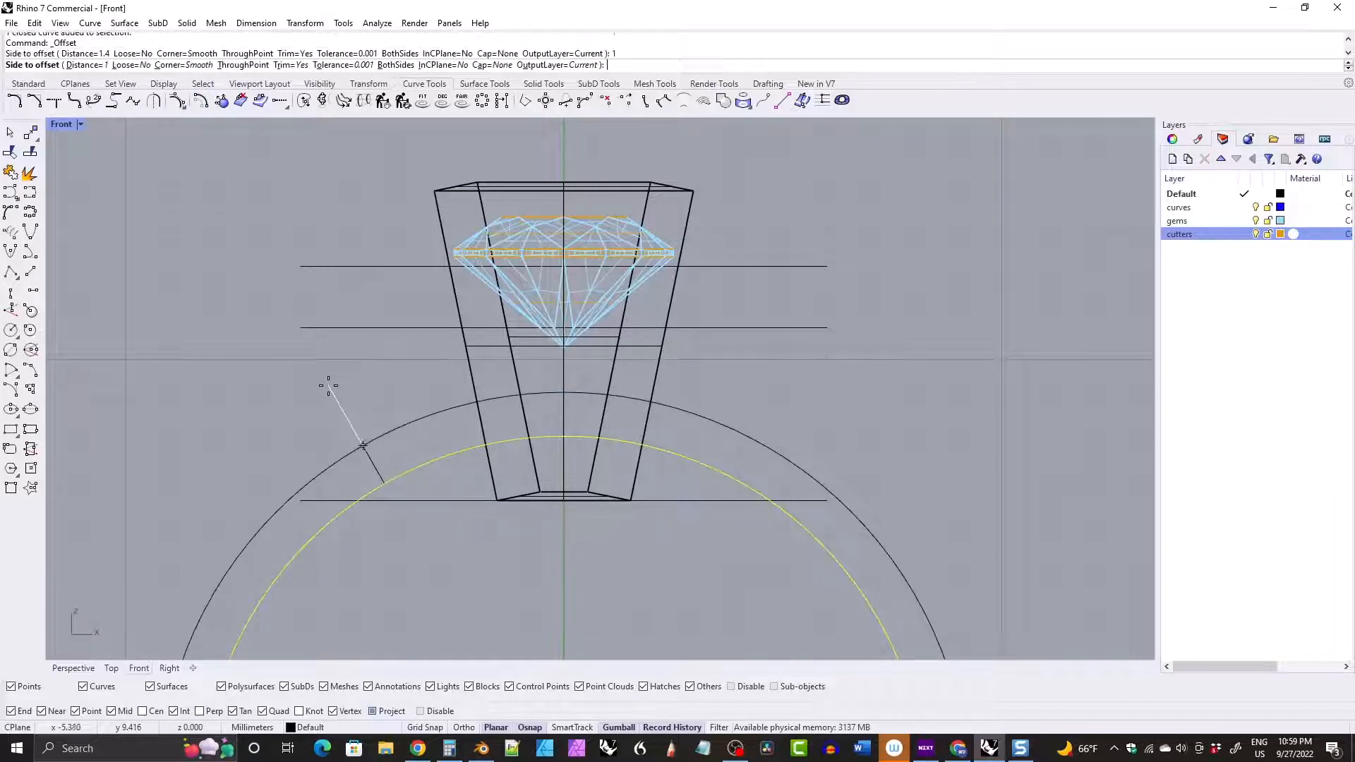
pyautogui.click(328, 387)
pyautogui.moveTo(395, 346); pyautogui.dragTo(404, 305, button='right')
pyautogui.click(411, 289)
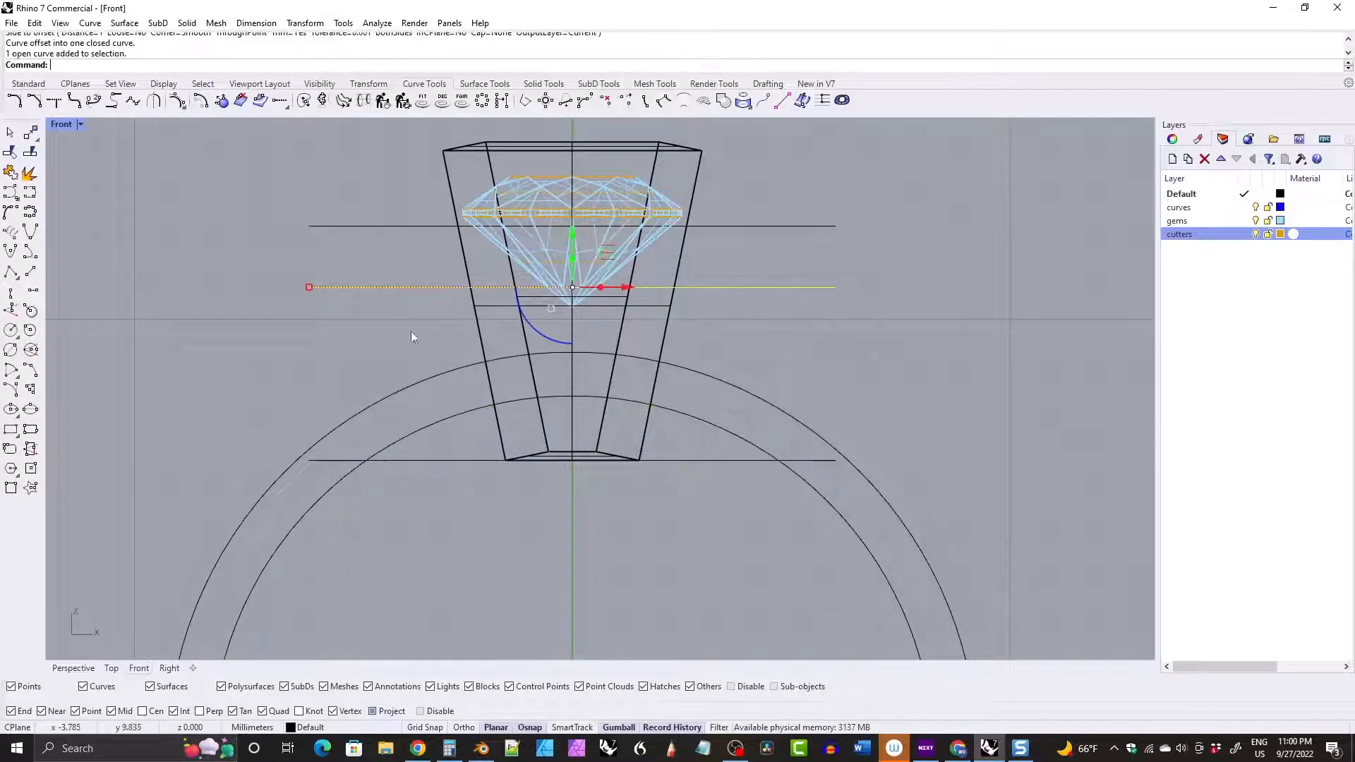
pyautogui.keyDown('shift'); pyautogui.click(432, 378); pyautogui.keyUp('shift')
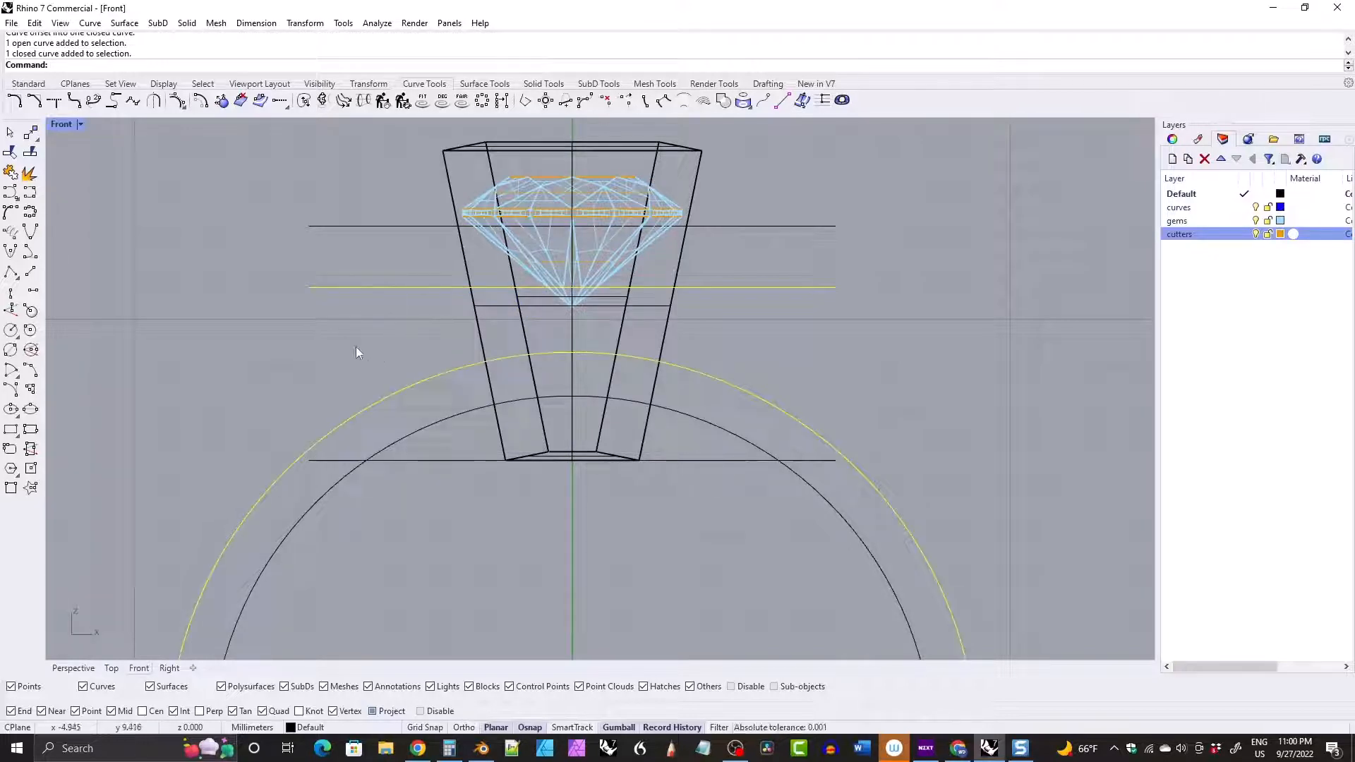
pyautogui.press('Escape')
# Draw a slanted line left of the head, crossing the lower horizontal guide and the outer offset circle.
pyautogui.click(30, 273)
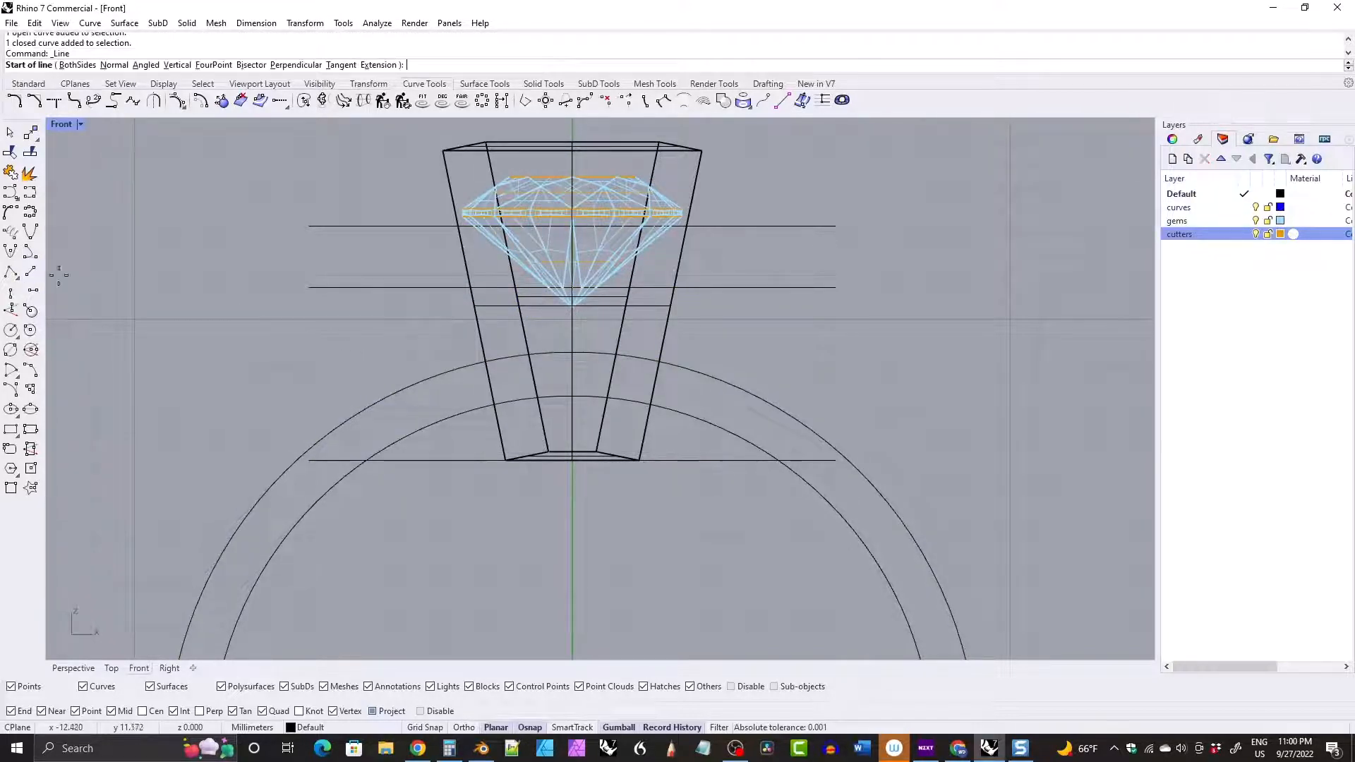
pyautogui.click(394, 258)
pyautogui.click(429, 399)
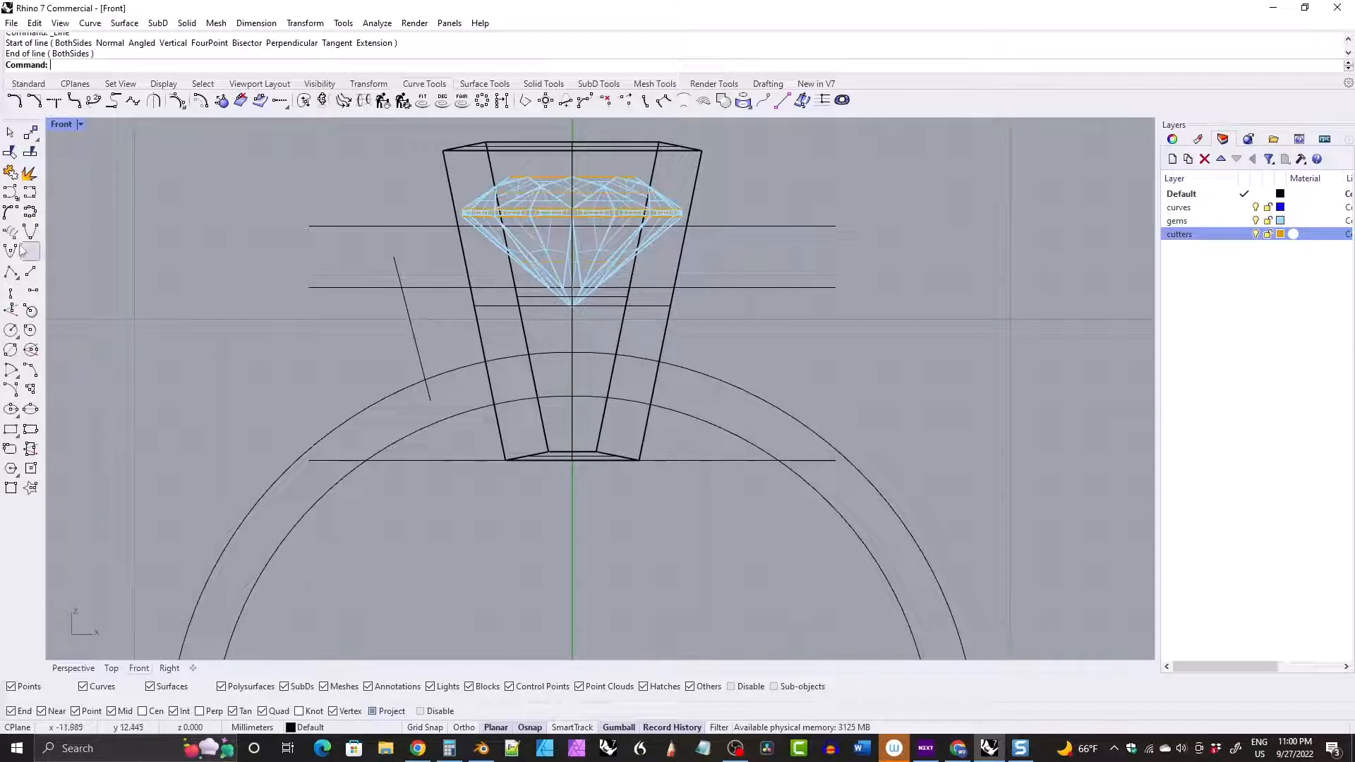
pyautogui.click(30, 271)
pyautogui.click(767, 260)
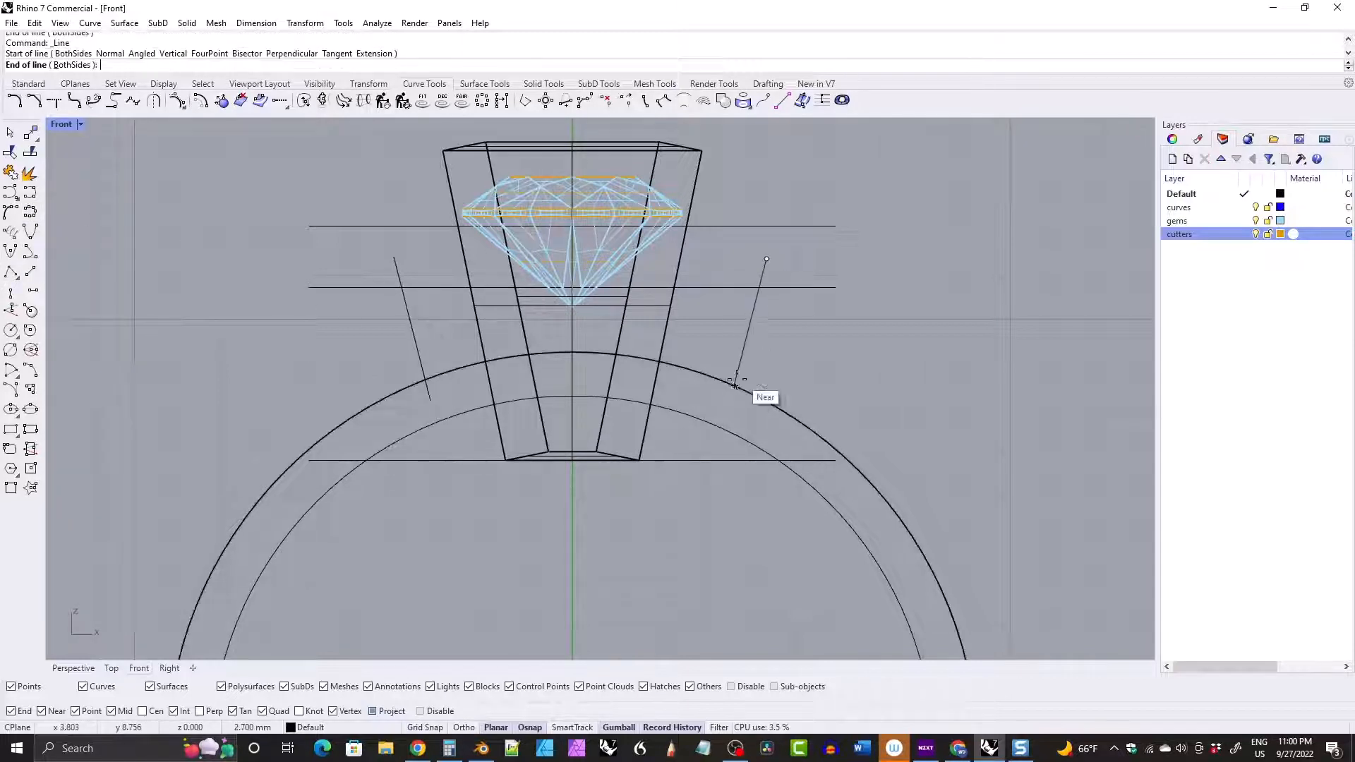
pyautogui.click(730, 406)
pyautogui.click(738, 370)
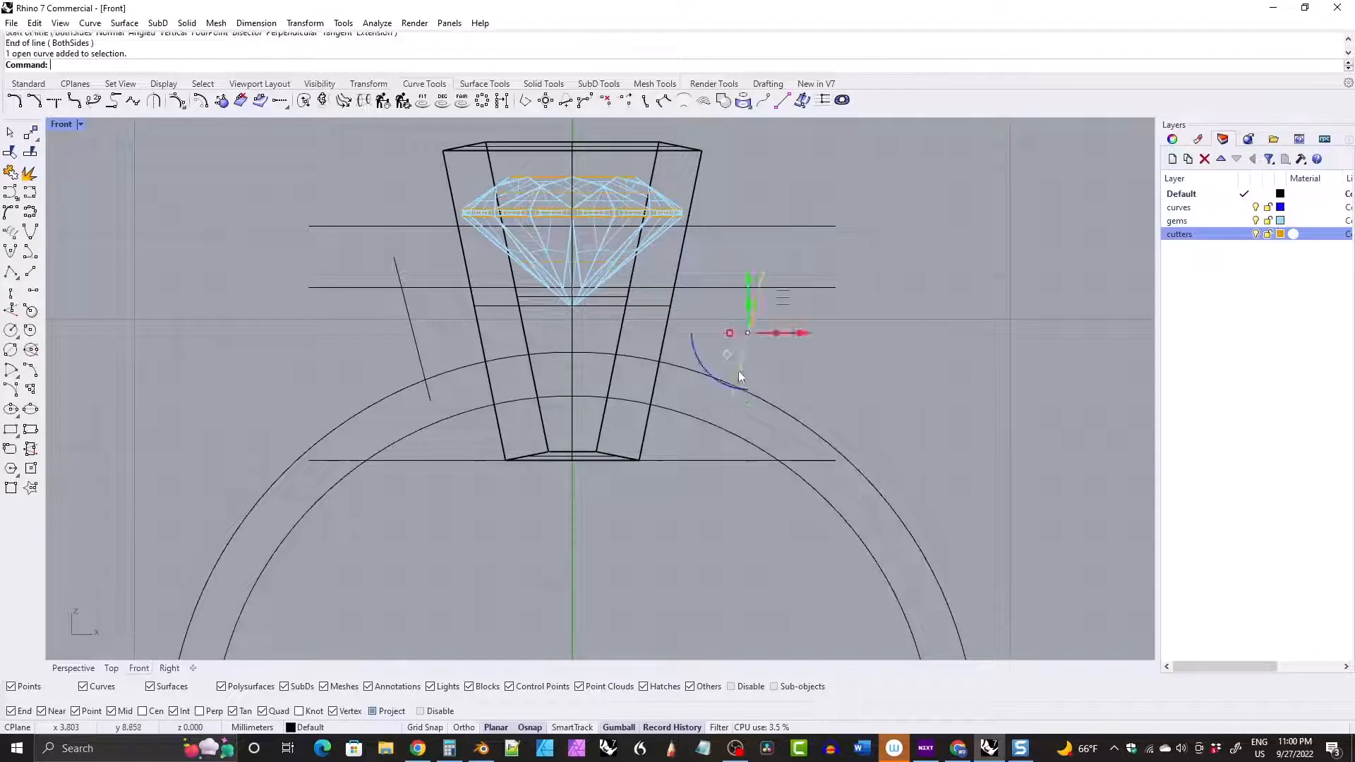
pyautogui.press('Delete')
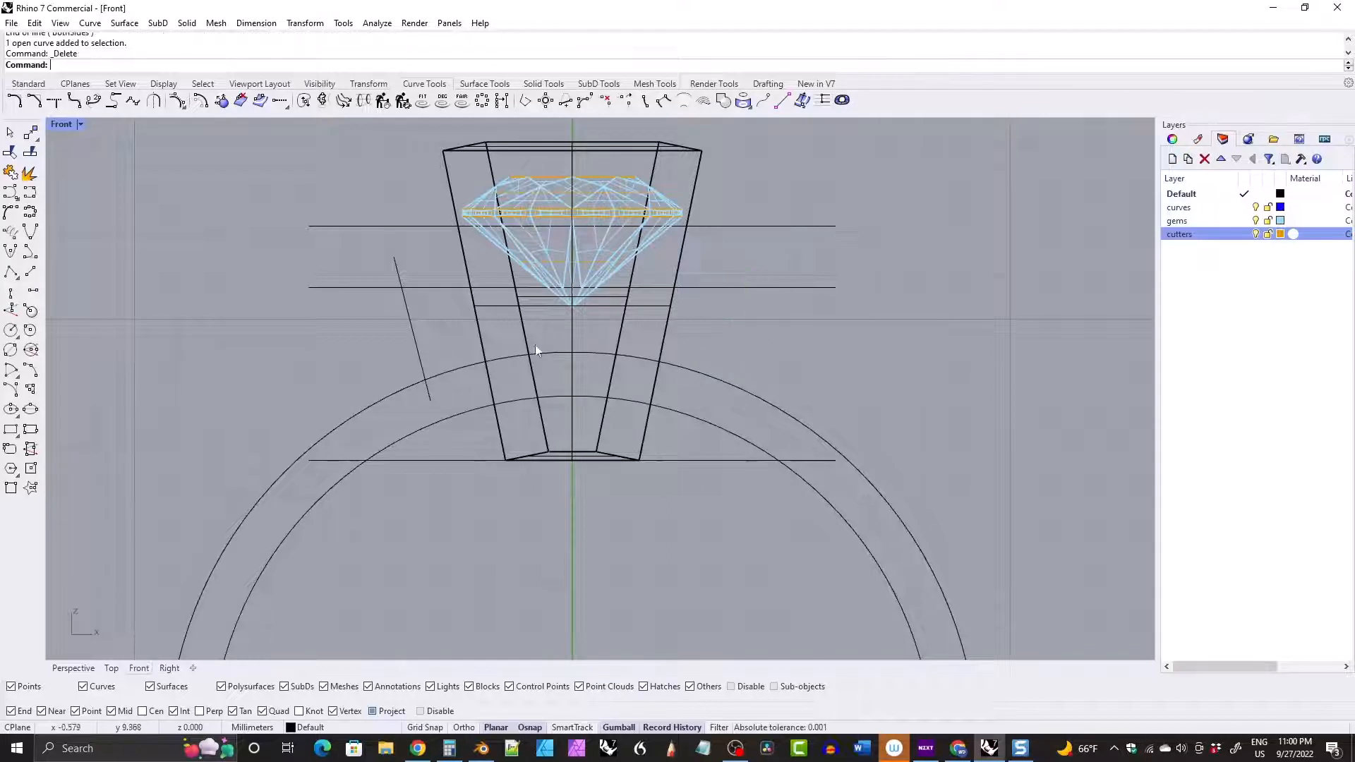
pyautogui.click(418, 354)
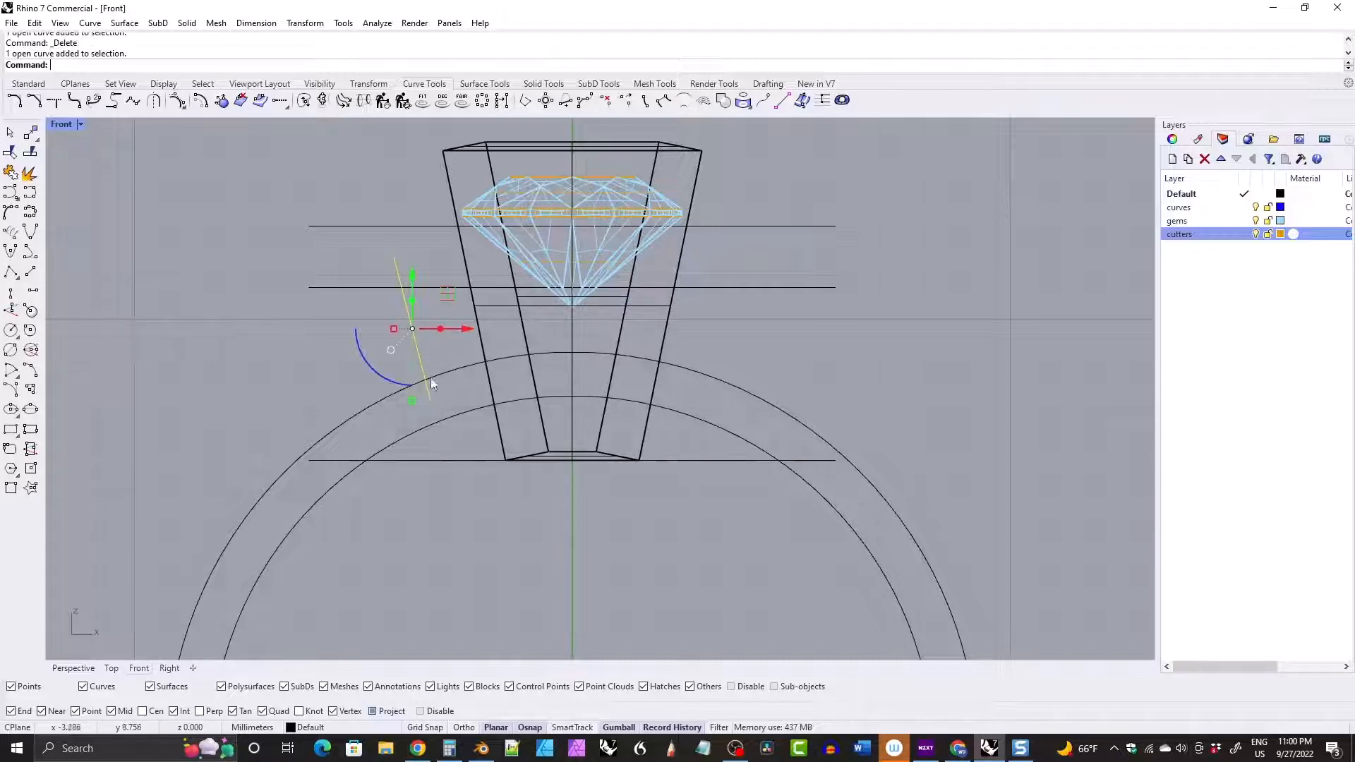
pyautogui.press('m')
pyautogui.keyDown('shift'); pyautogui.click(577, 484); pyautogui.keyUp('shift')
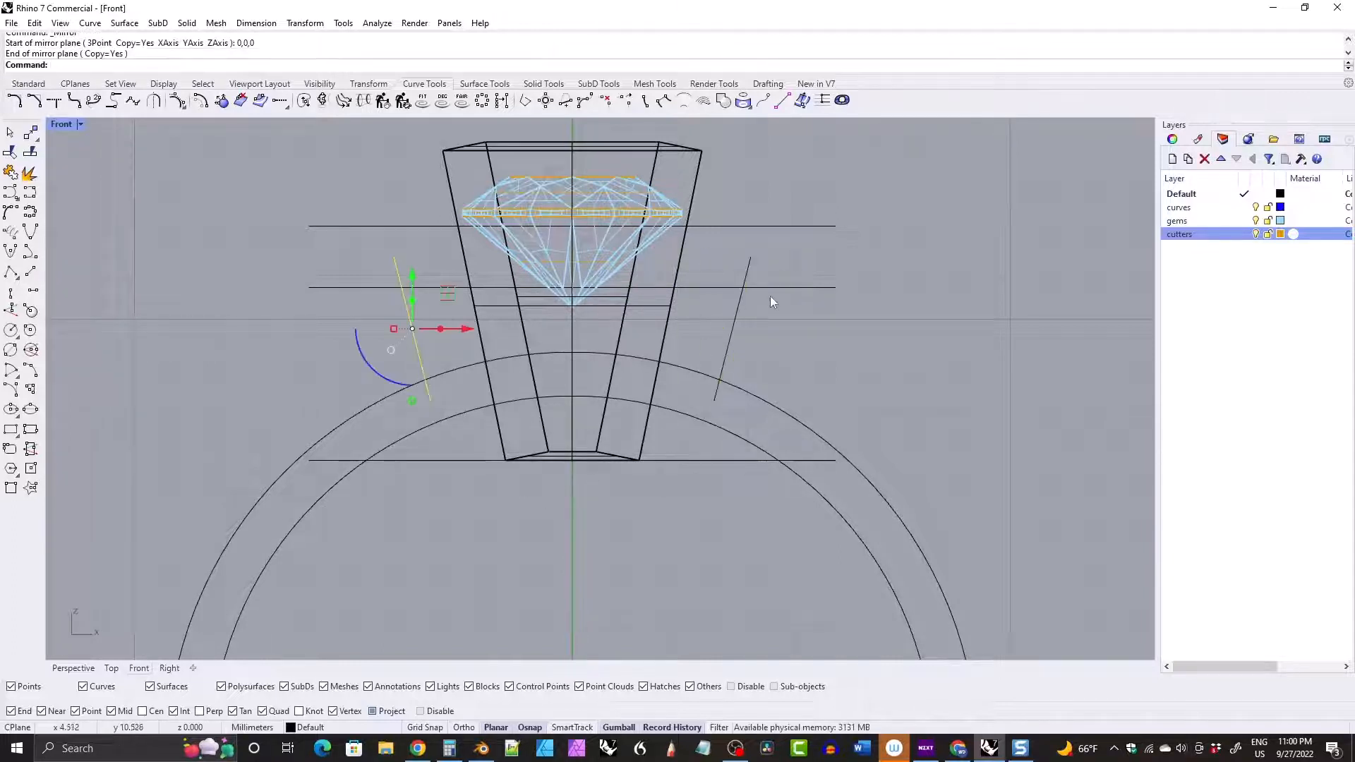
pyautogui.keyDown('shift'); pyautogui.click(733, 324); pyautogui.keyUp('shift')
pyautogui.keyDown('shift'); pyautogui.click(706, 374); pyautogui.keyUp('shift')
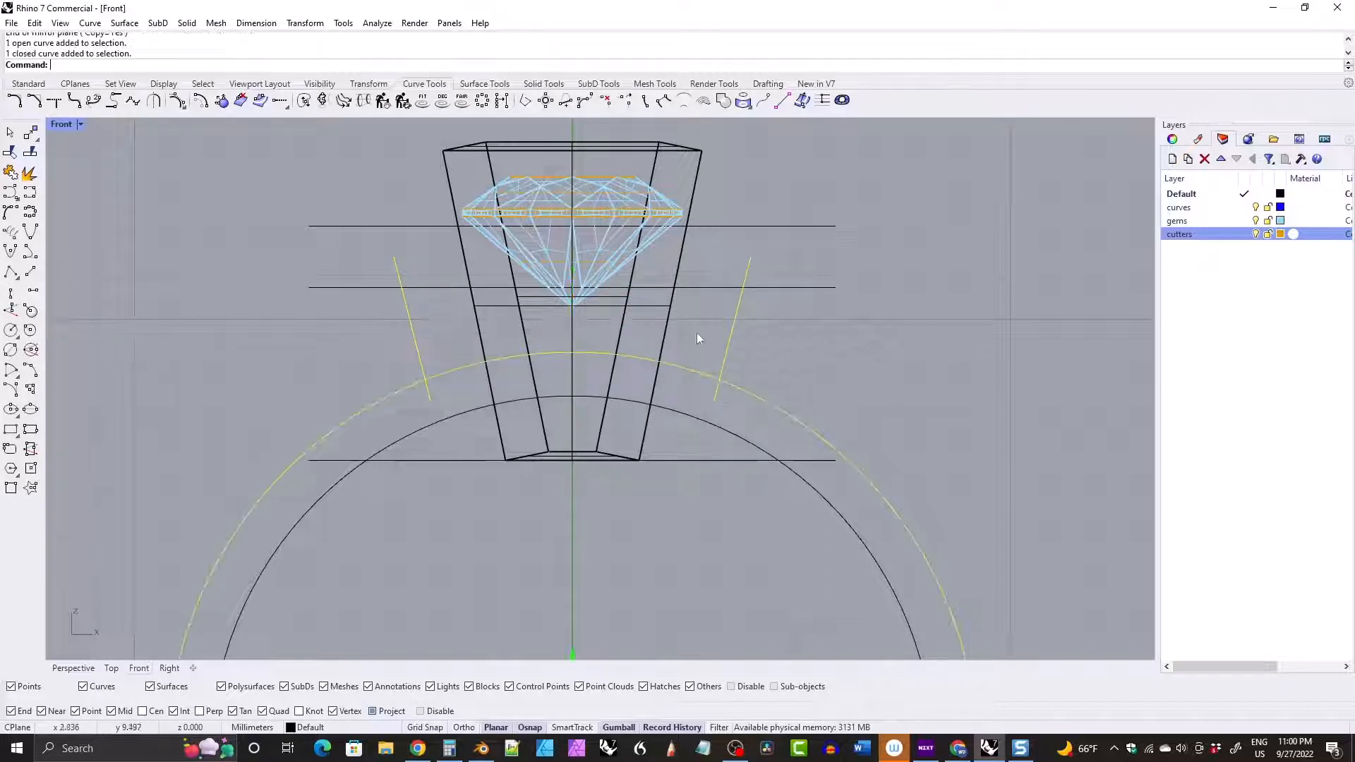
pyautogui.keyDown('shift'); pyautogui.click(708, 287); pyautogui.keyUp('shift')
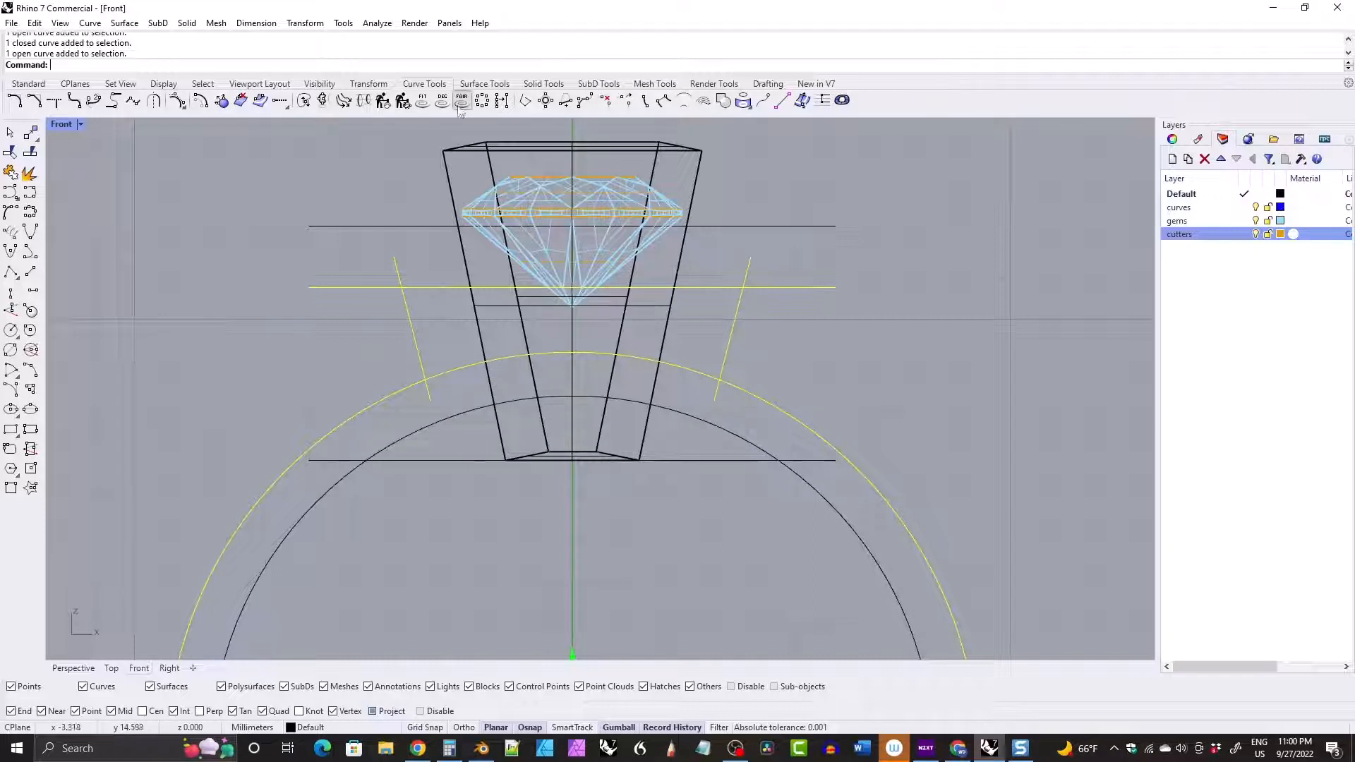
pyautogui.press('Escape')
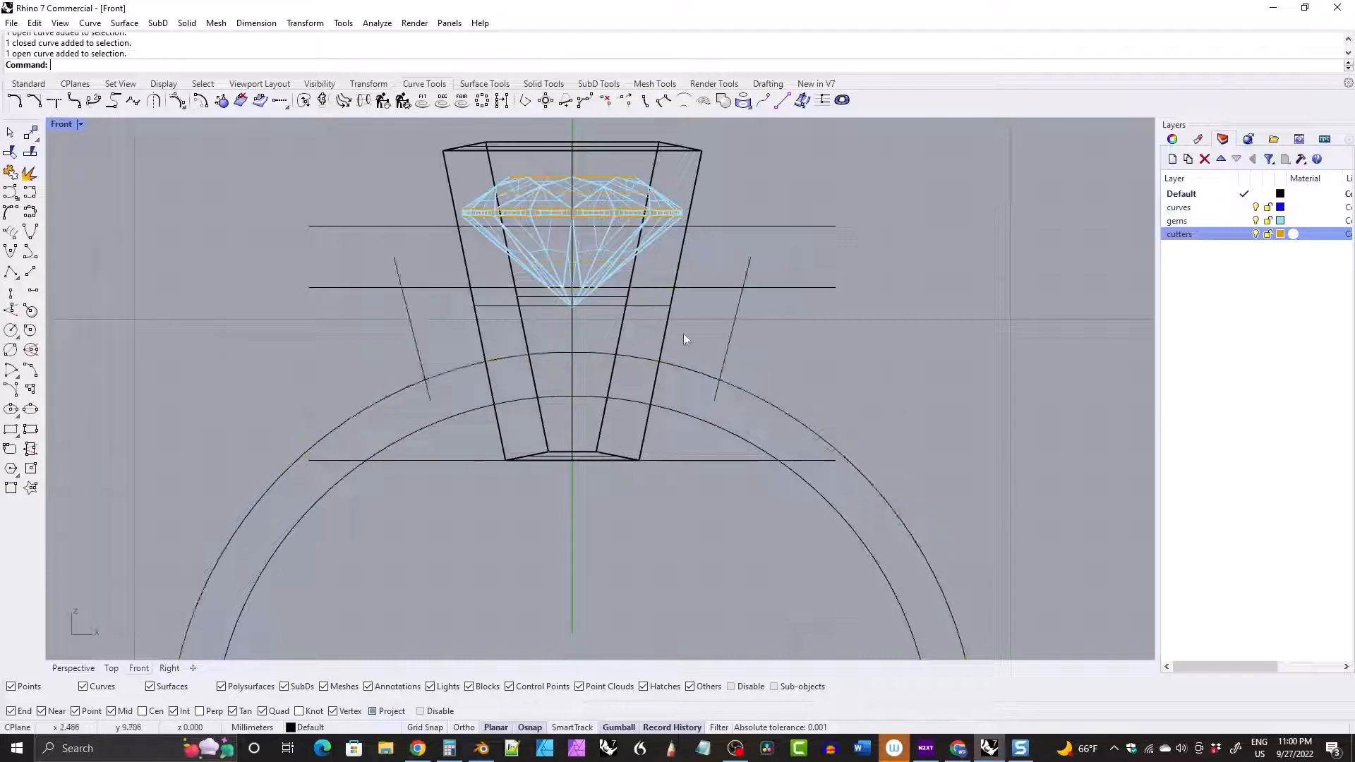
pyautogui.click(726, 354)
pyautogui.press('Delete')
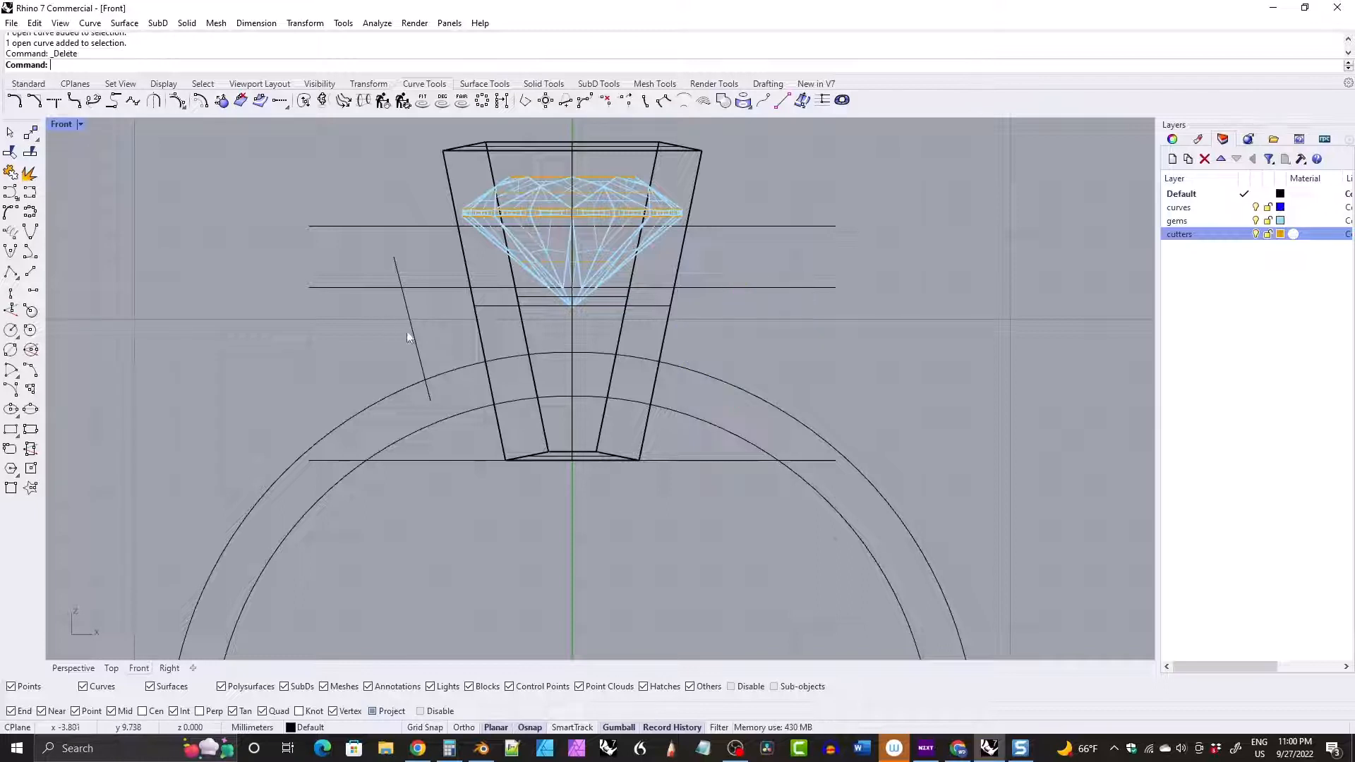
# Mirror the slanted line across the vertical axis through the origin, keeping the original.
pyautogui.click(412, 337)
pyautogui.click(369, 83)
pyautogui.click(134, 101)
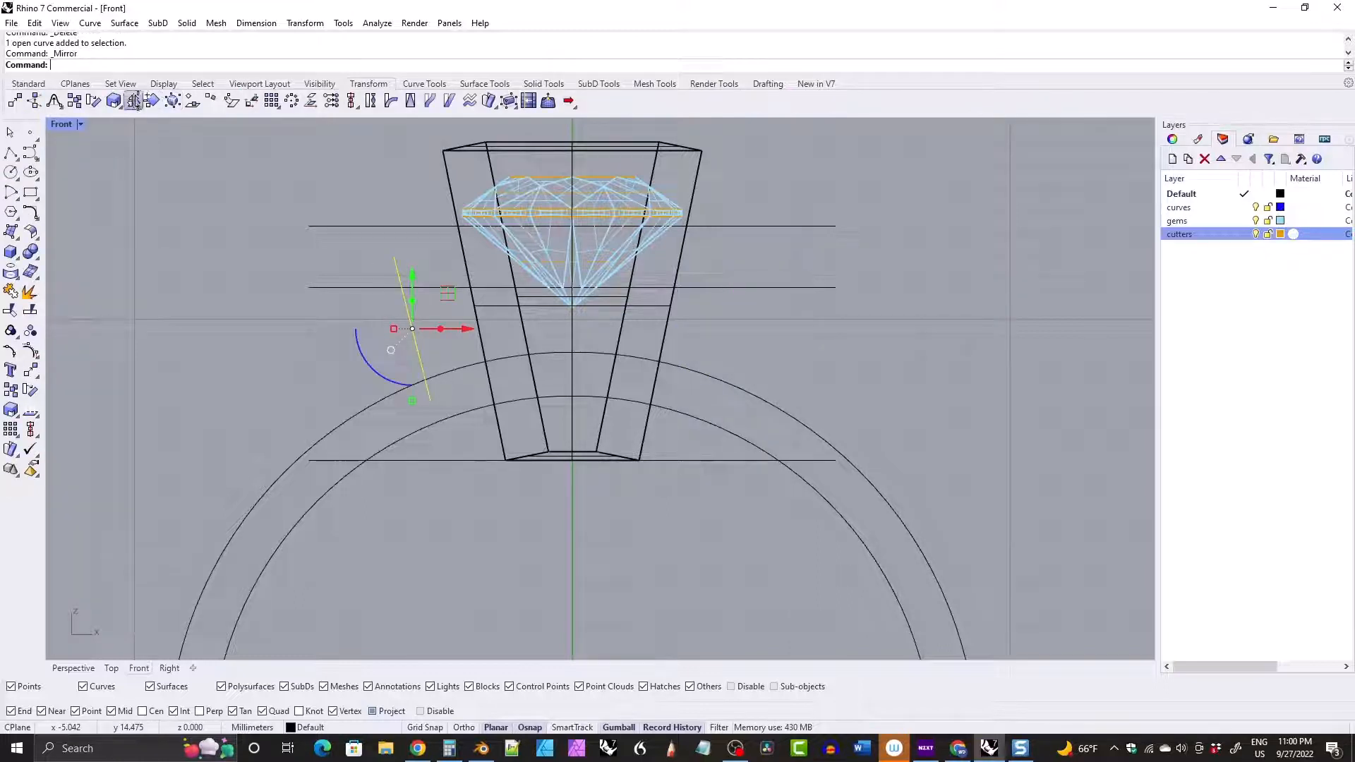
pyautogui.click(568, 535)
pyautogui.click(573, 522)
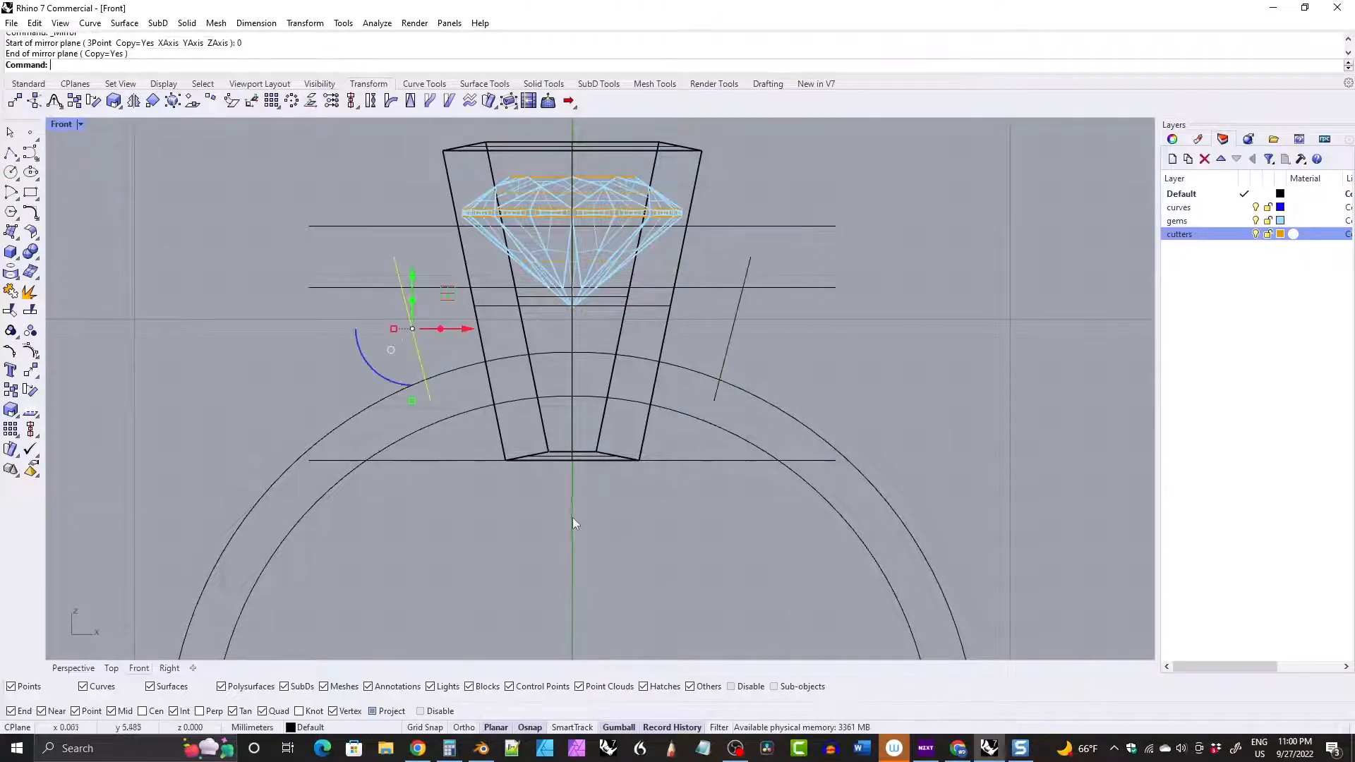
# Use Curve Boolean to keep the region between the slanted lines, lower horizontal guide and outer circle, deleting all input curves.
pyautogui.keyDown('shift'); pyautogui.click(731, 345); pyautogui.keyUp('shift')
pyautogui.keyDown('shift'); pyautogui.click(704, 370); pyautogui.keyUp('shift')
pyautogui.keyDown('shift'); pyautogui.click(702, 287); pyautogui.keyUp('shift')
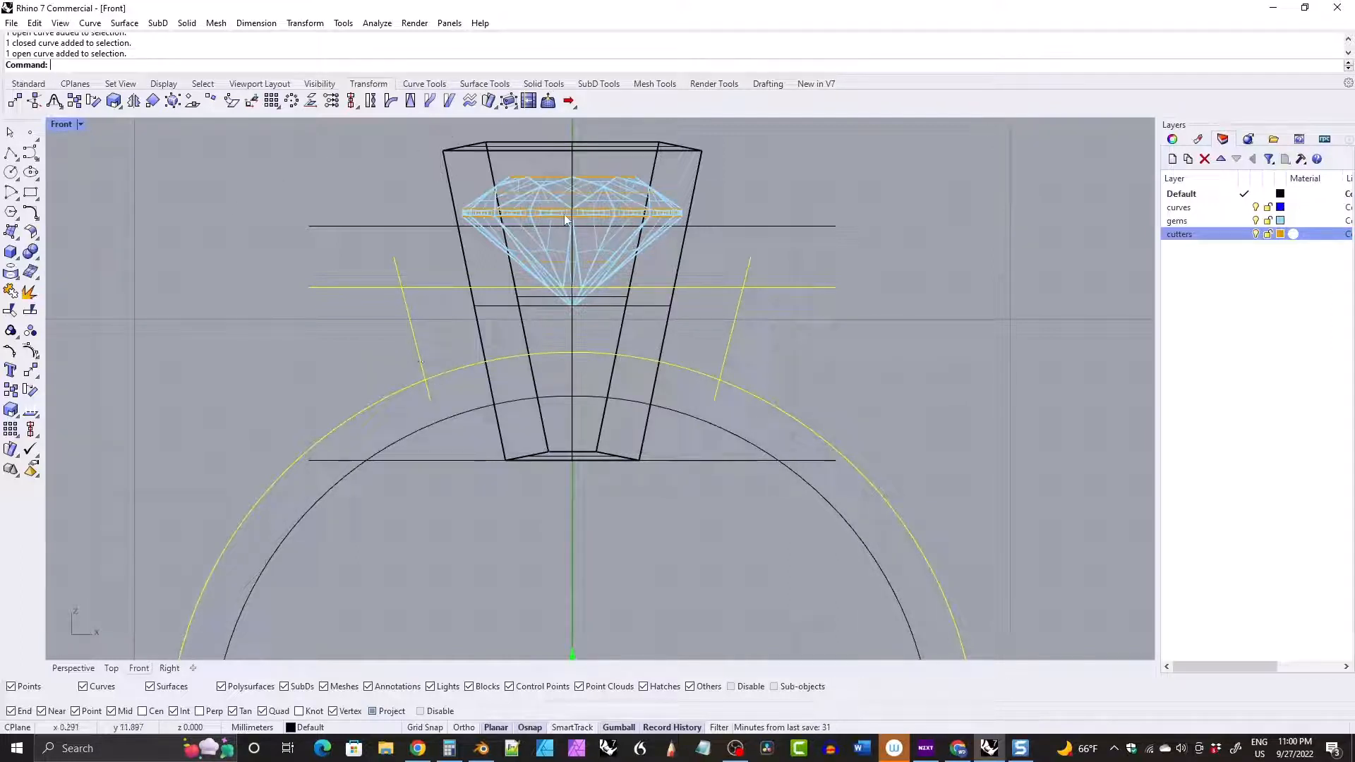
pyautogui.click(424, 83)
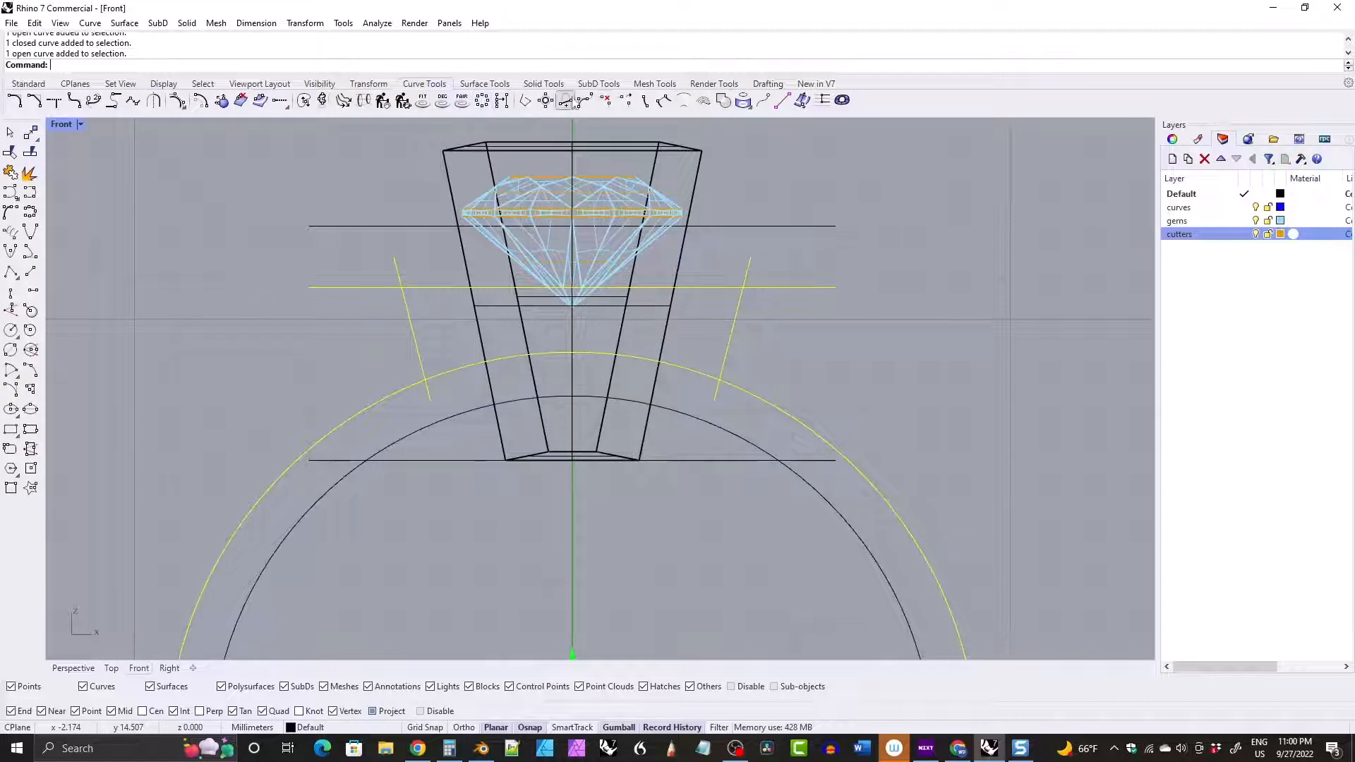
pyautogui.click(722, 101)
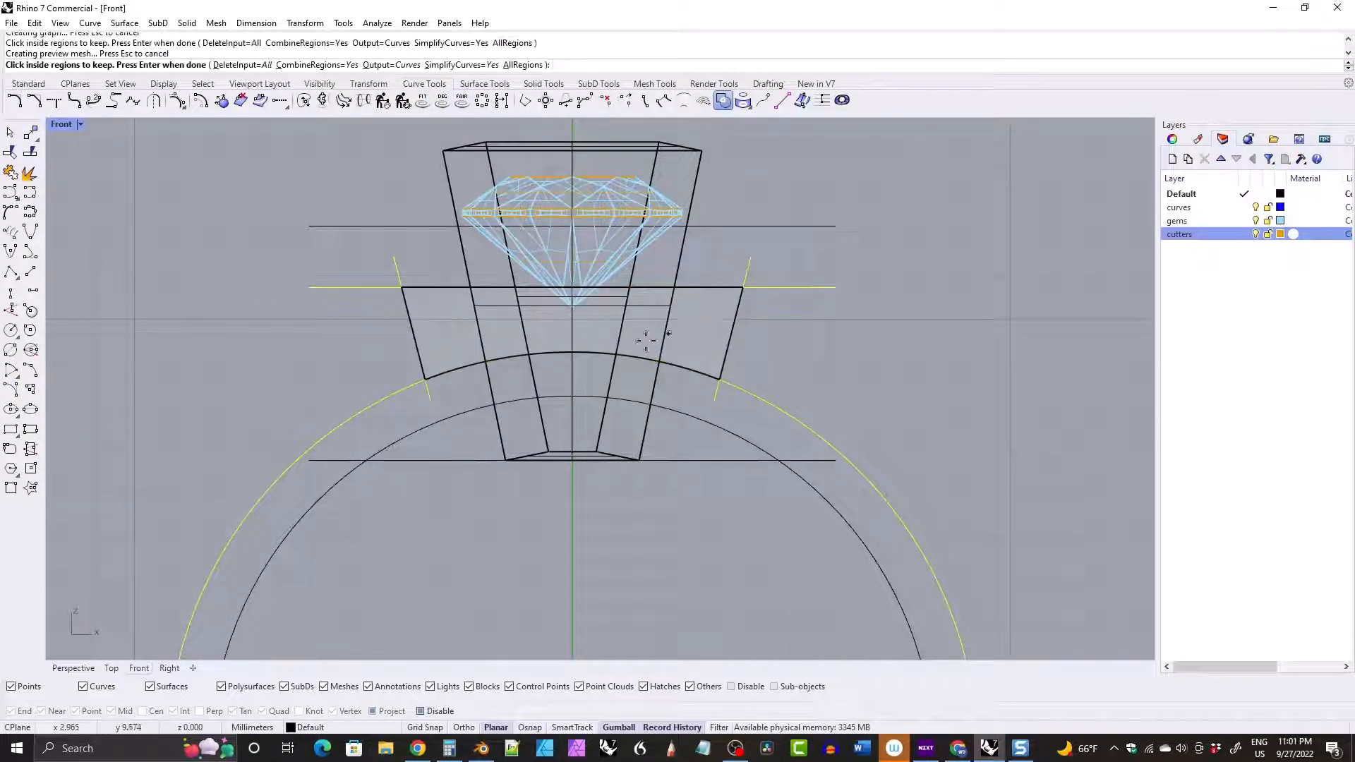
pyautogui.click(688, 326)
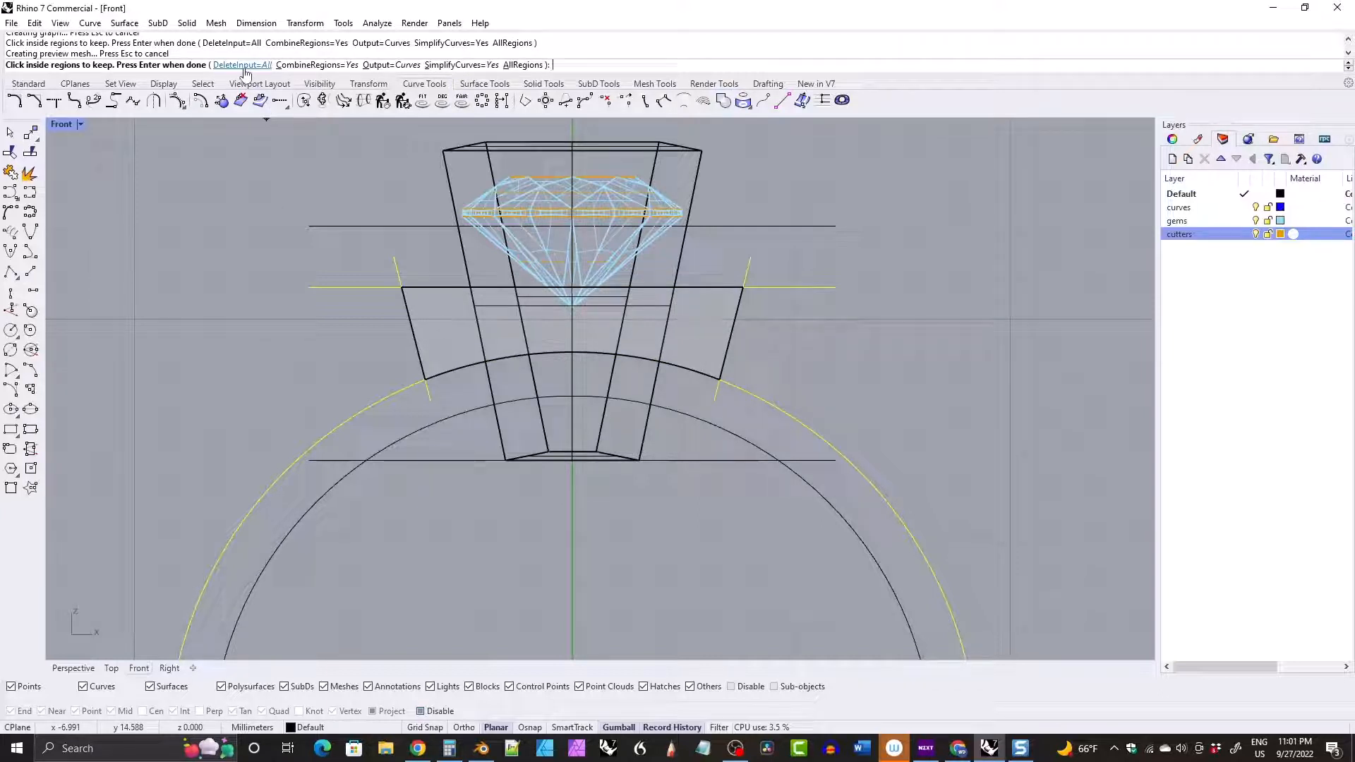
pyautogui.press('Return')
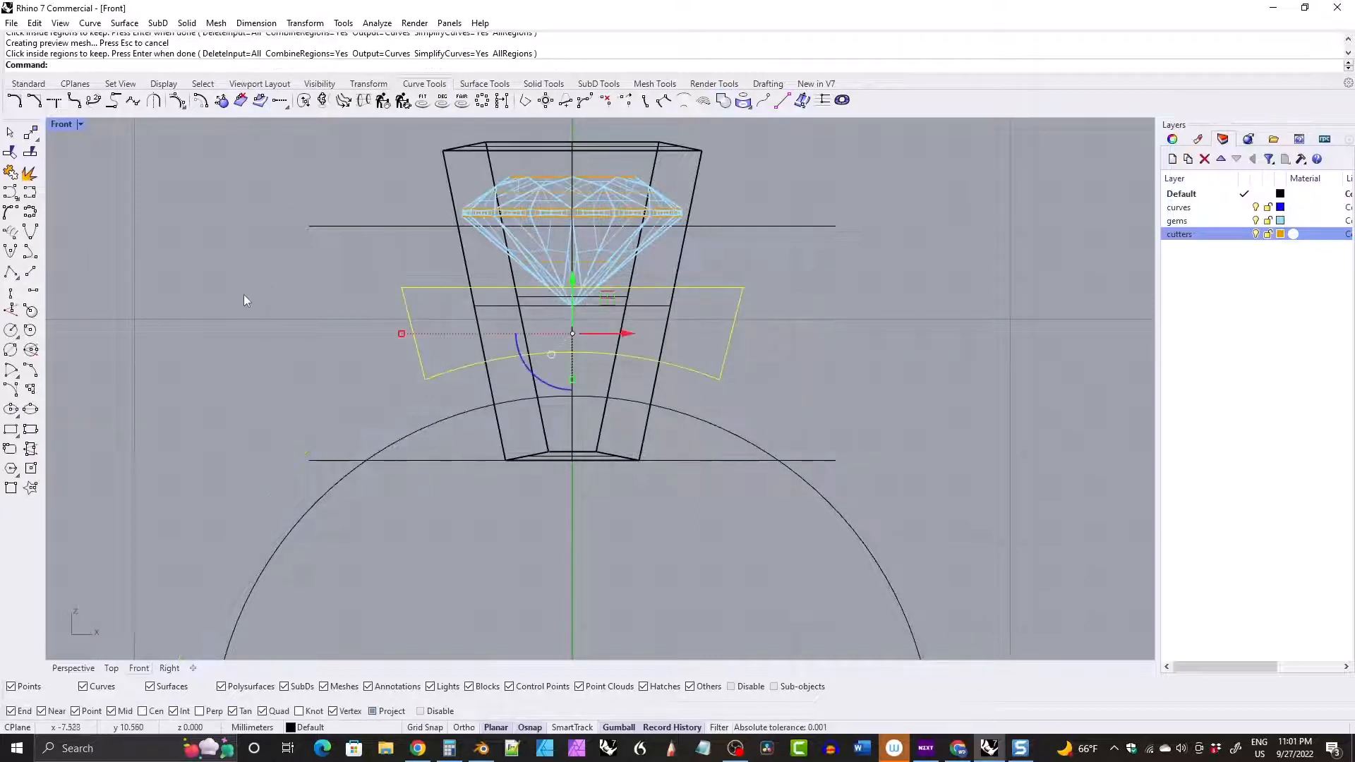
# Wire-cut the tapered head completely through with the horizontal line below the girdle, removing the part above it.
pyautogui.moveTo(256, 272); pyautogui.dragTo(297, 294, button='right')
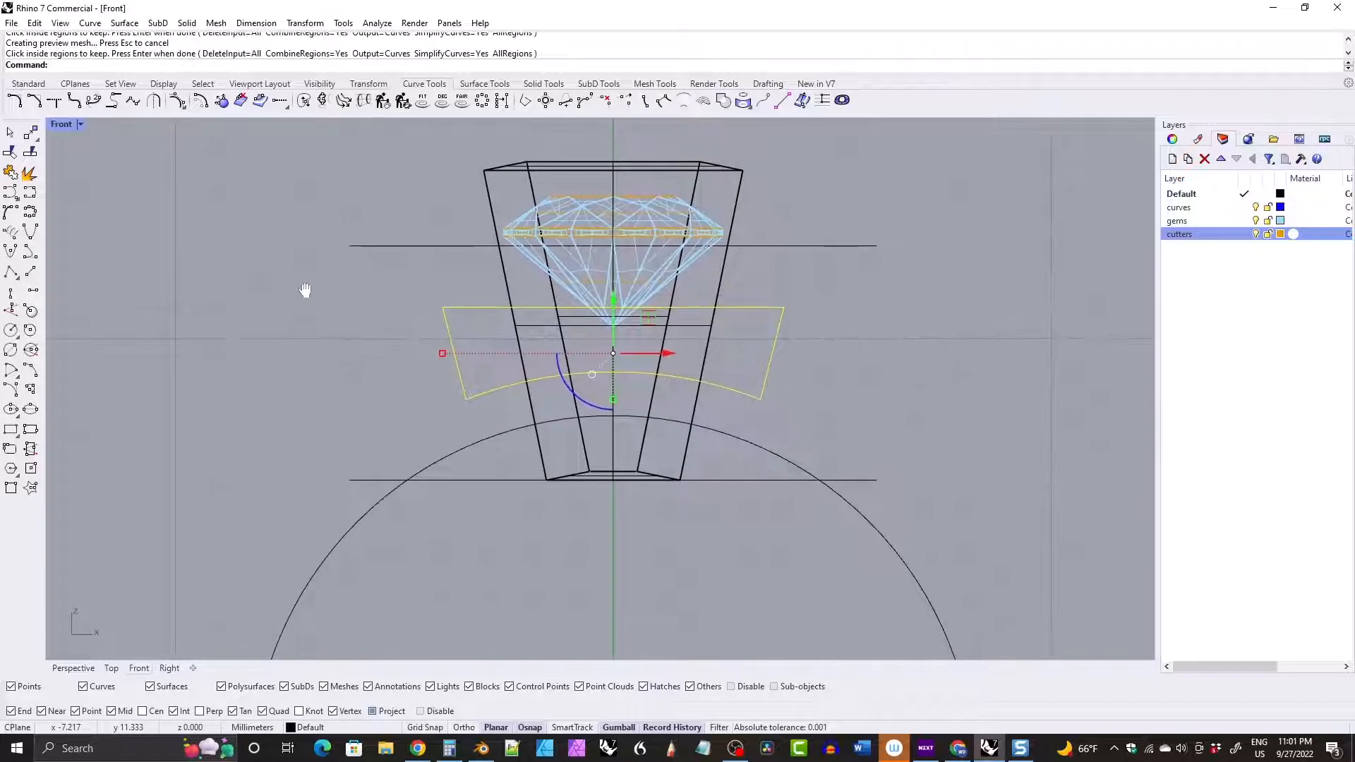
pyautogui.click(586, 452)
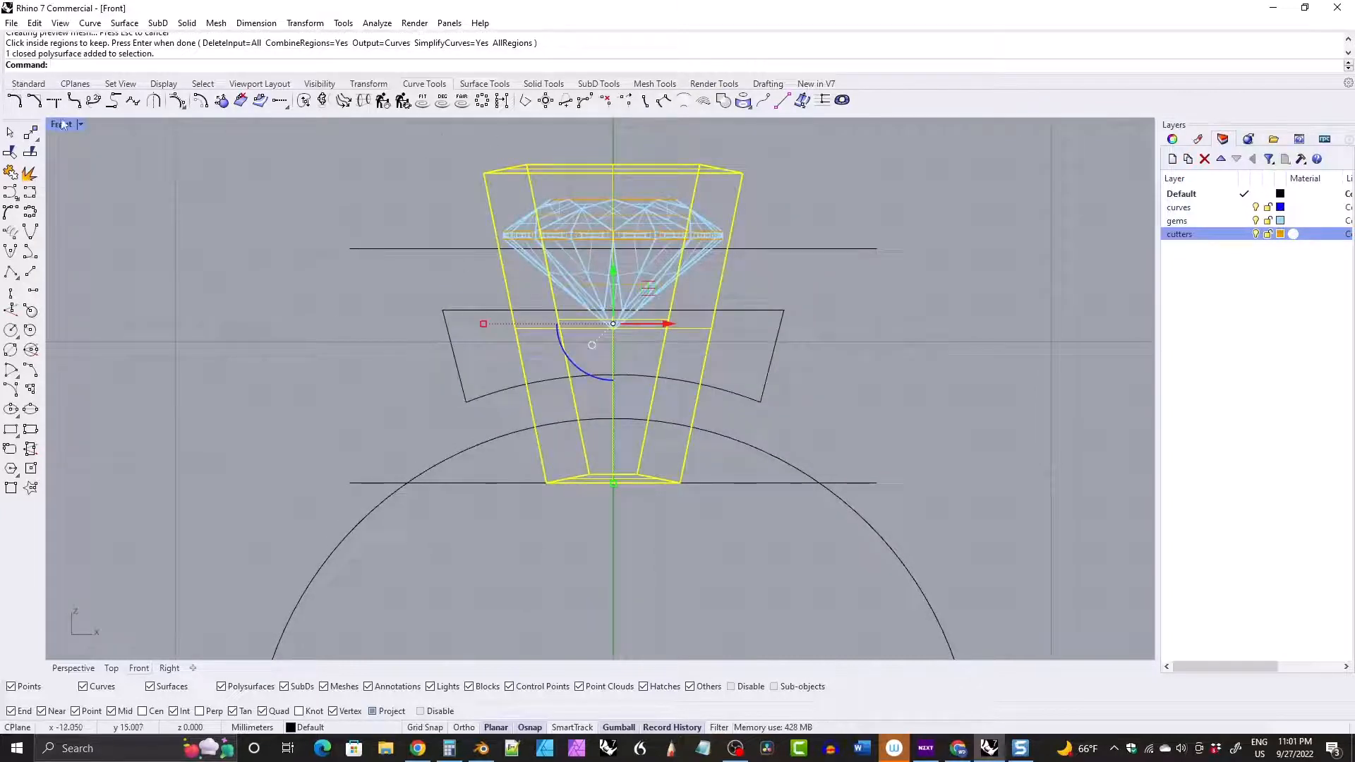
pyautogui.click(543, 84)
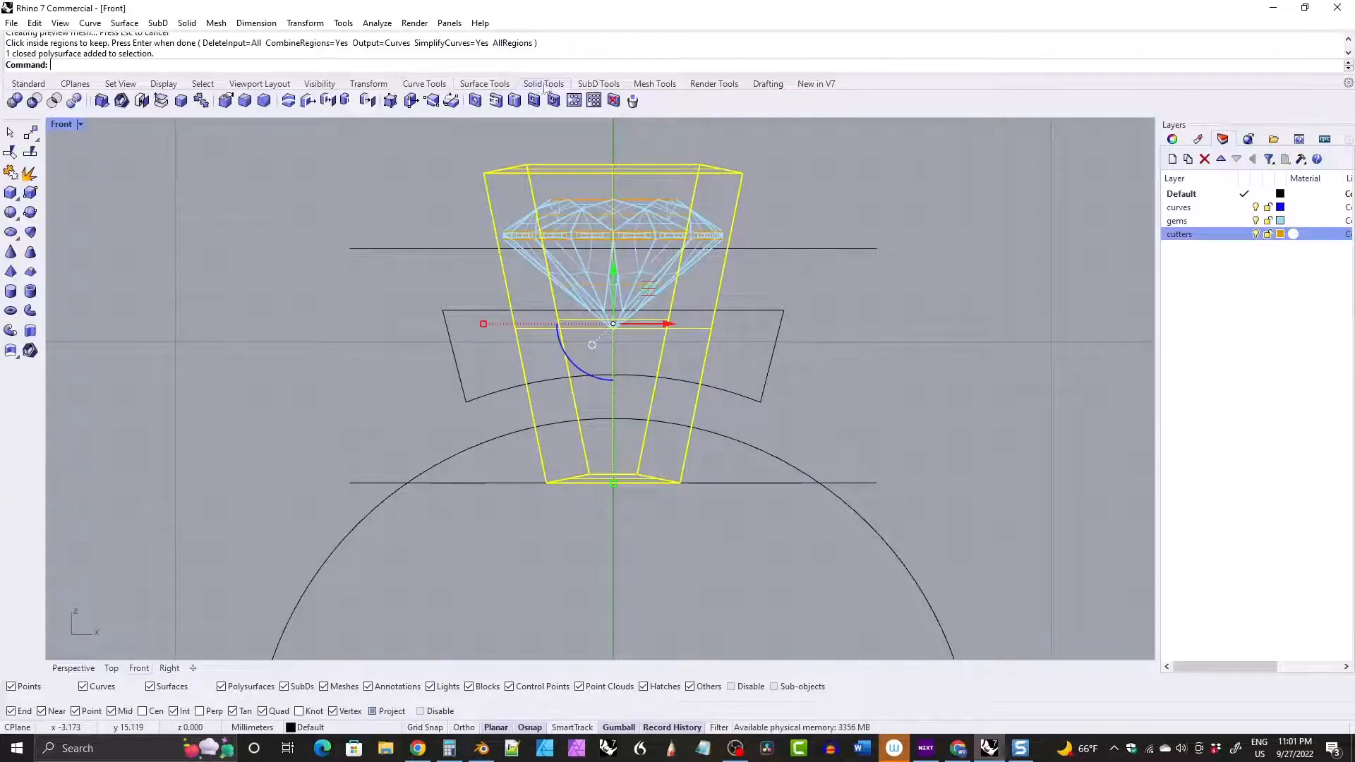
pyautogui.click(289, 102)
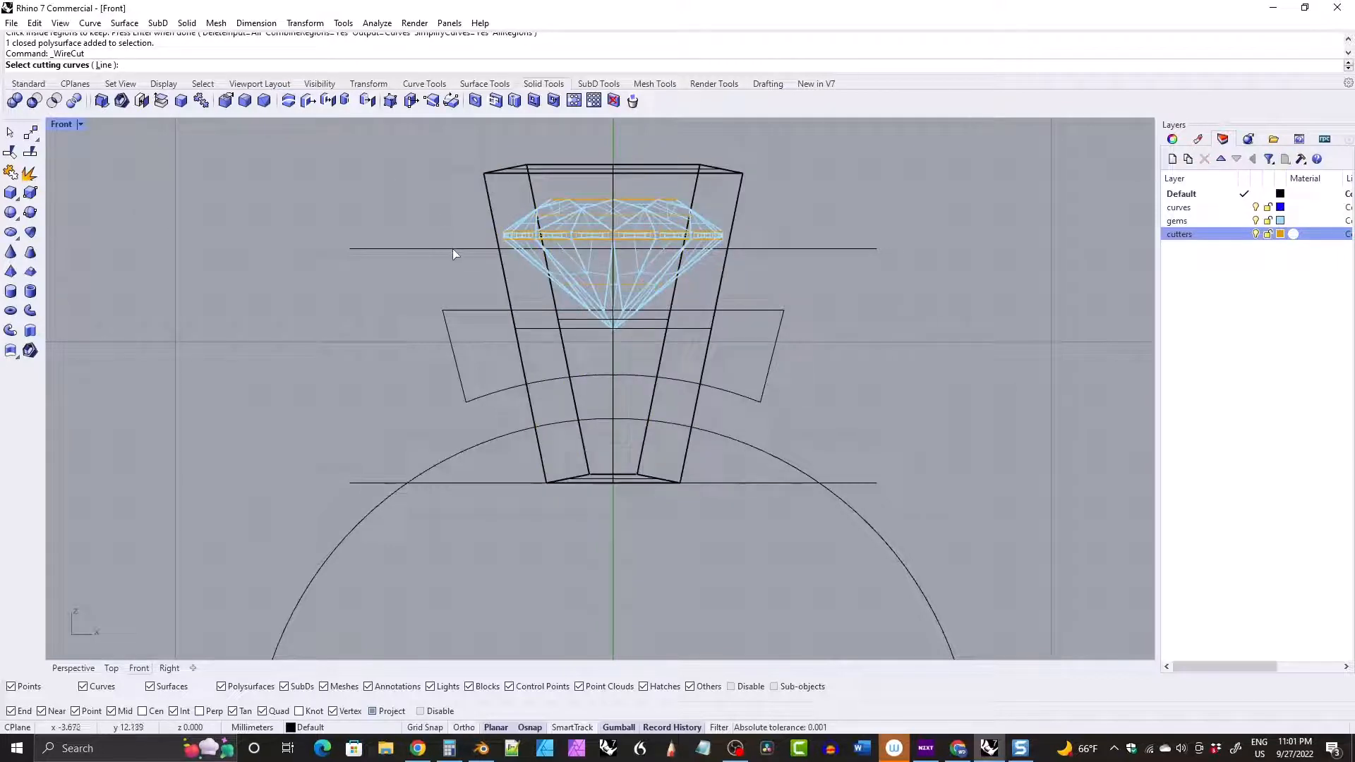
pyautogui.click(453, 249)
pyautogui.press('Return')
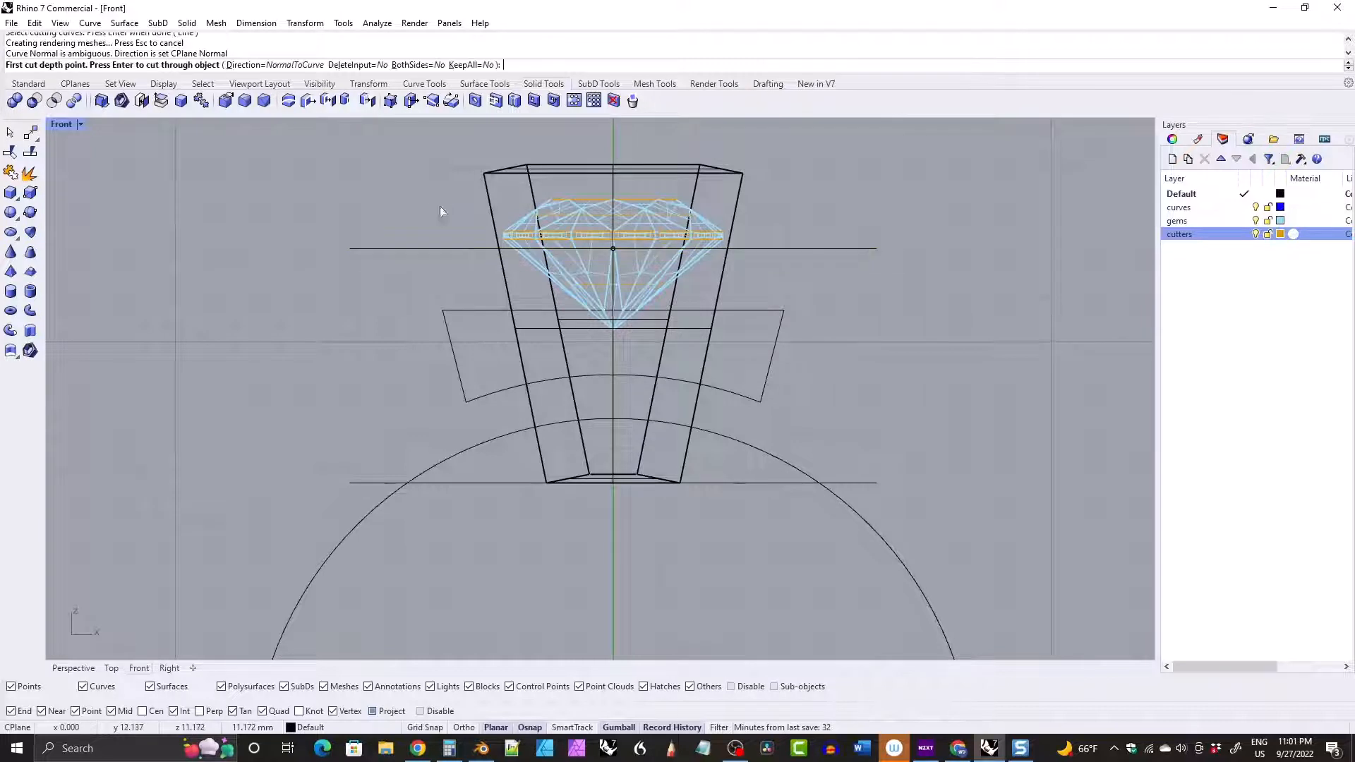
pyautogui.press('Return')
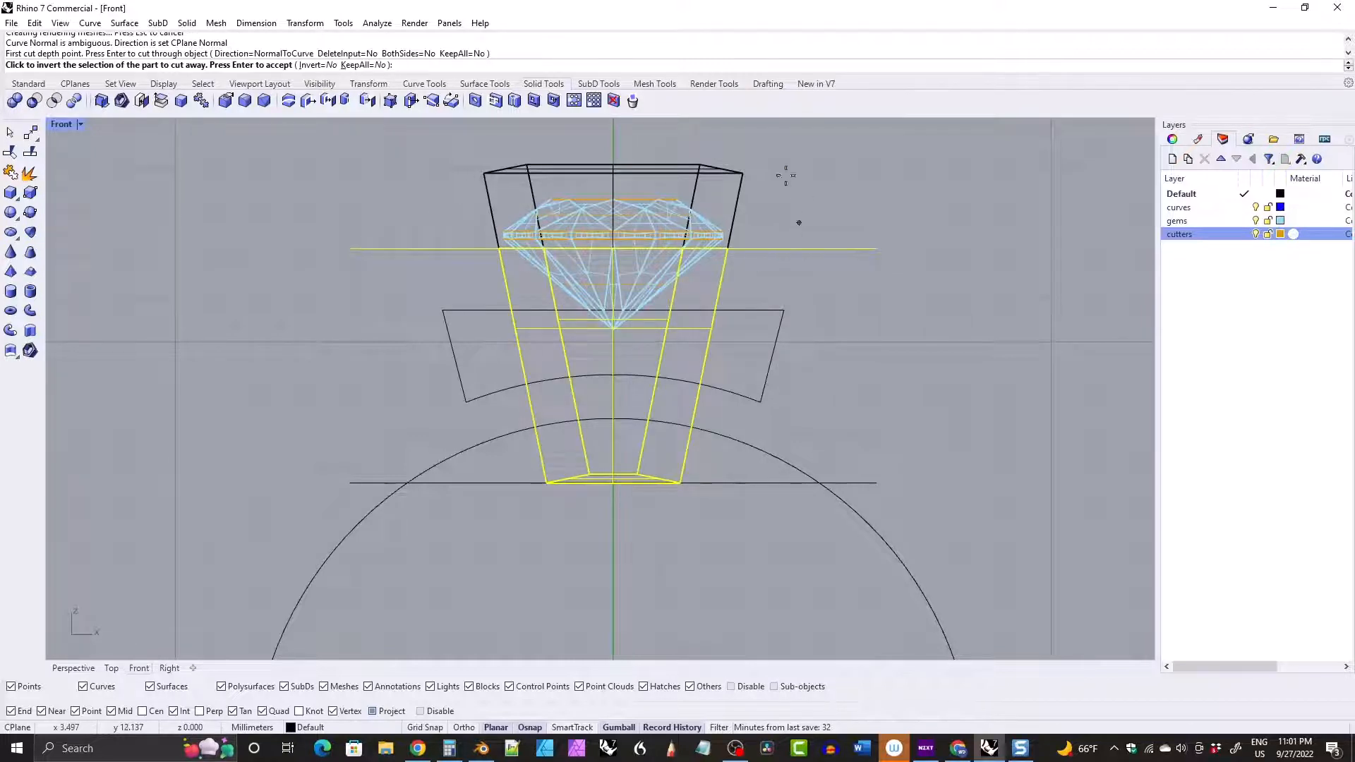
pyautogui.click(419, 217)
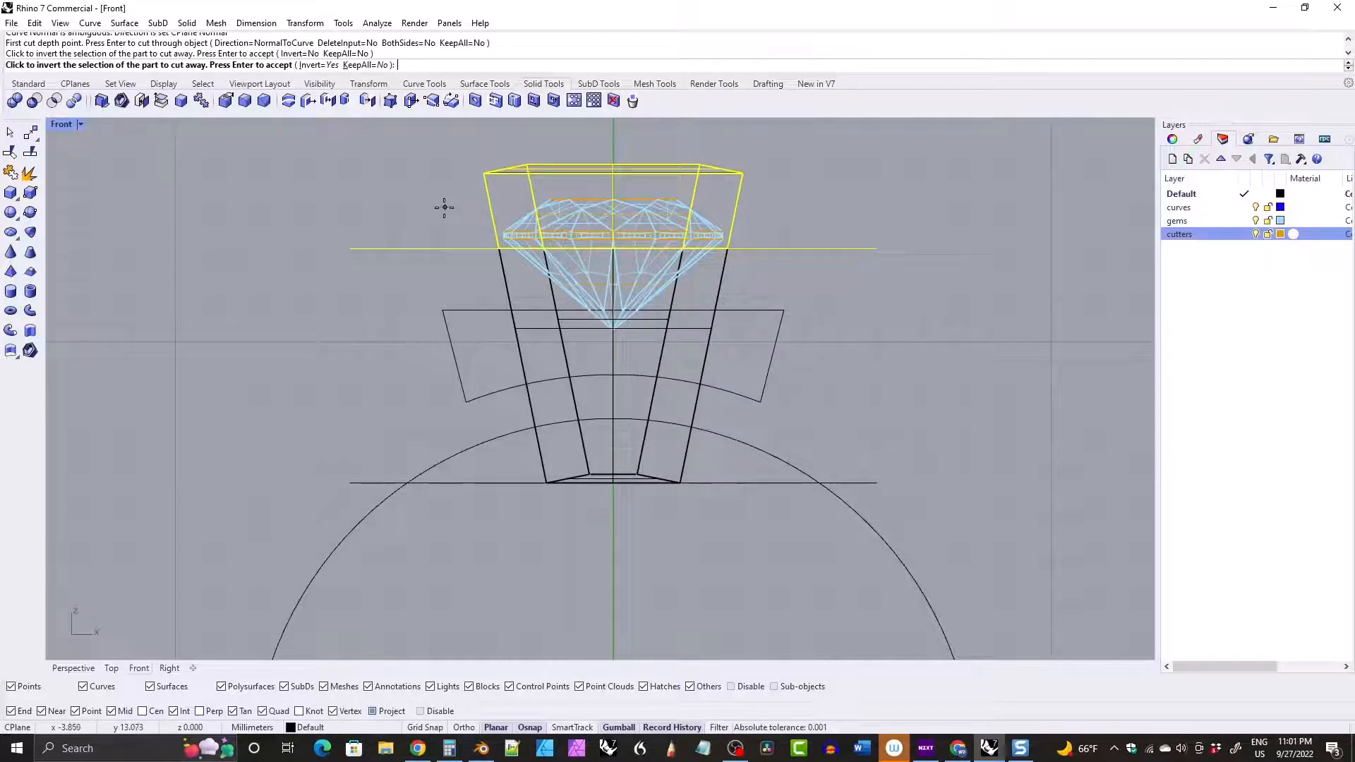
pyautogui.press('Return')
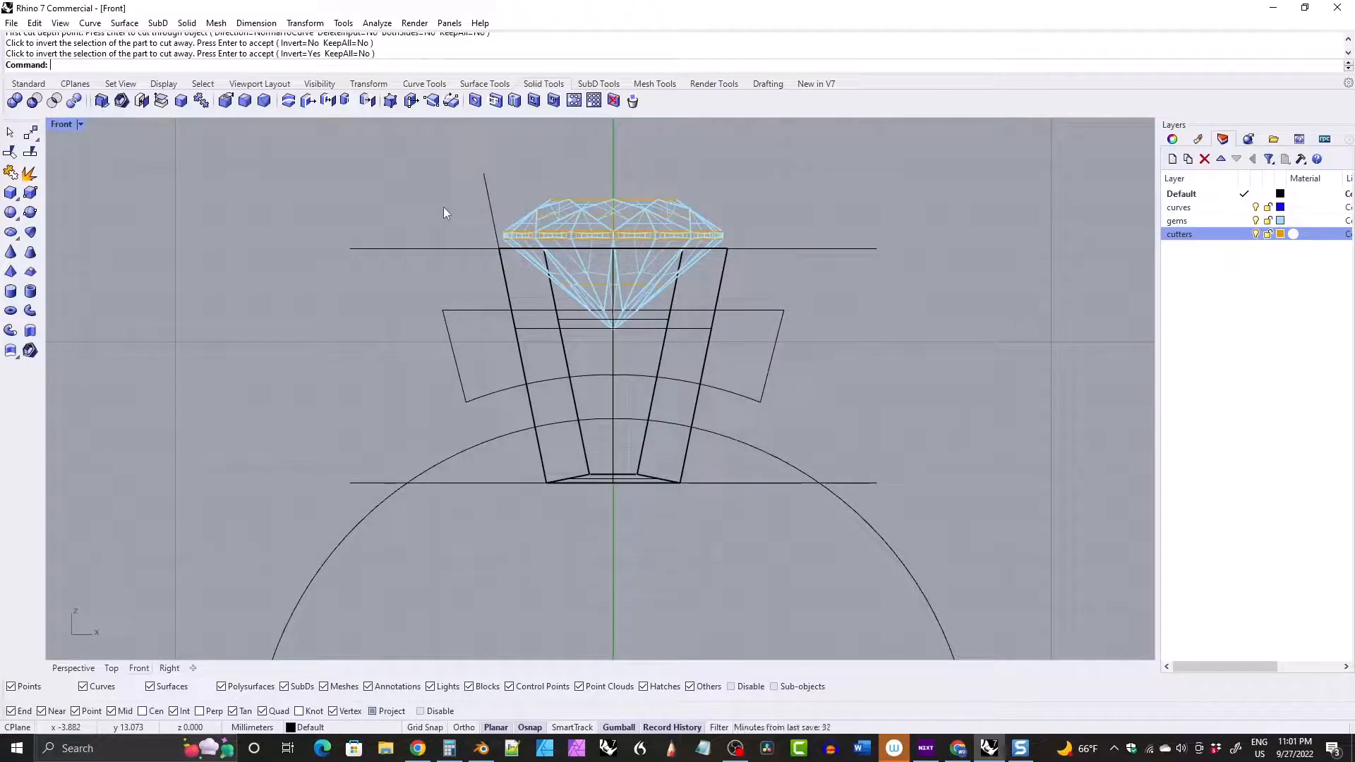
# Wire-cut the head completely through with the closed curved-bottom profile, removing the middle section inside it.
pyautogui.click(554, 297)
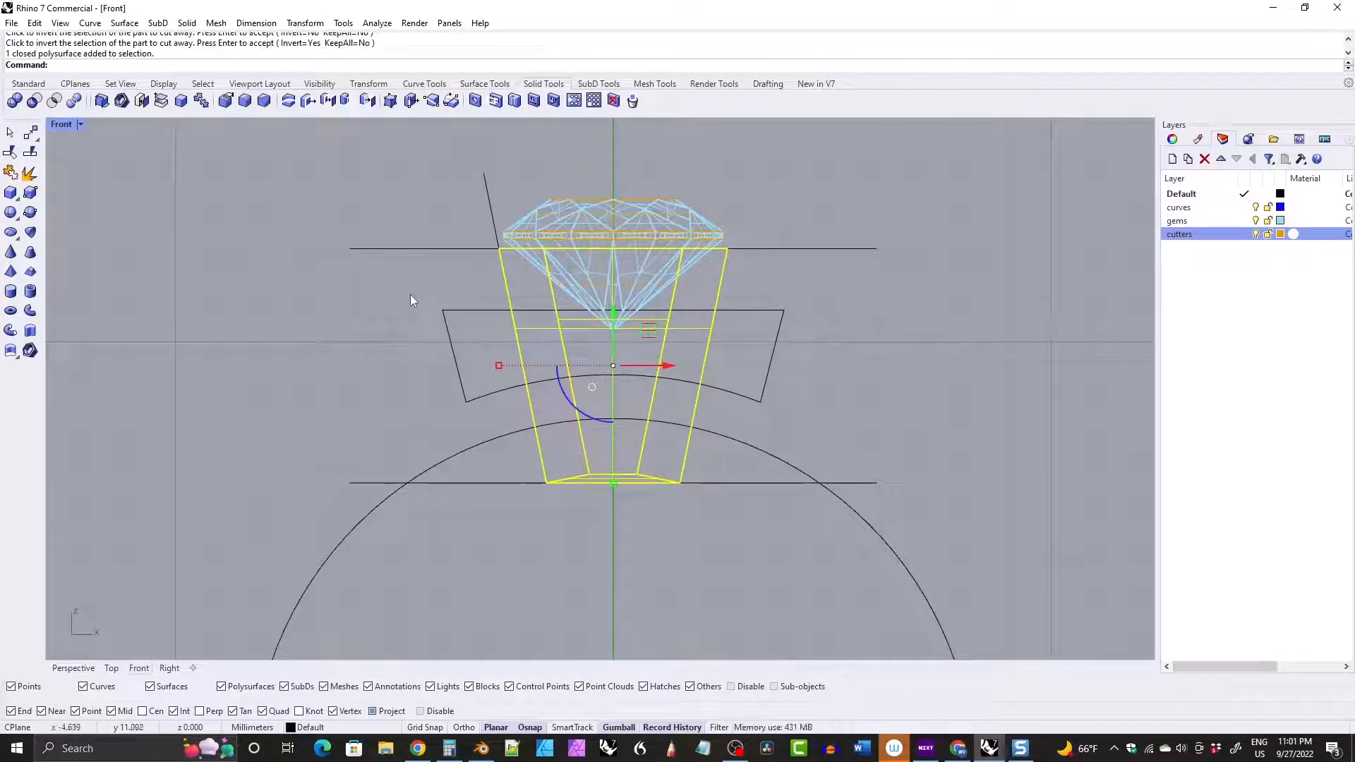
pyautogui.press('Return')
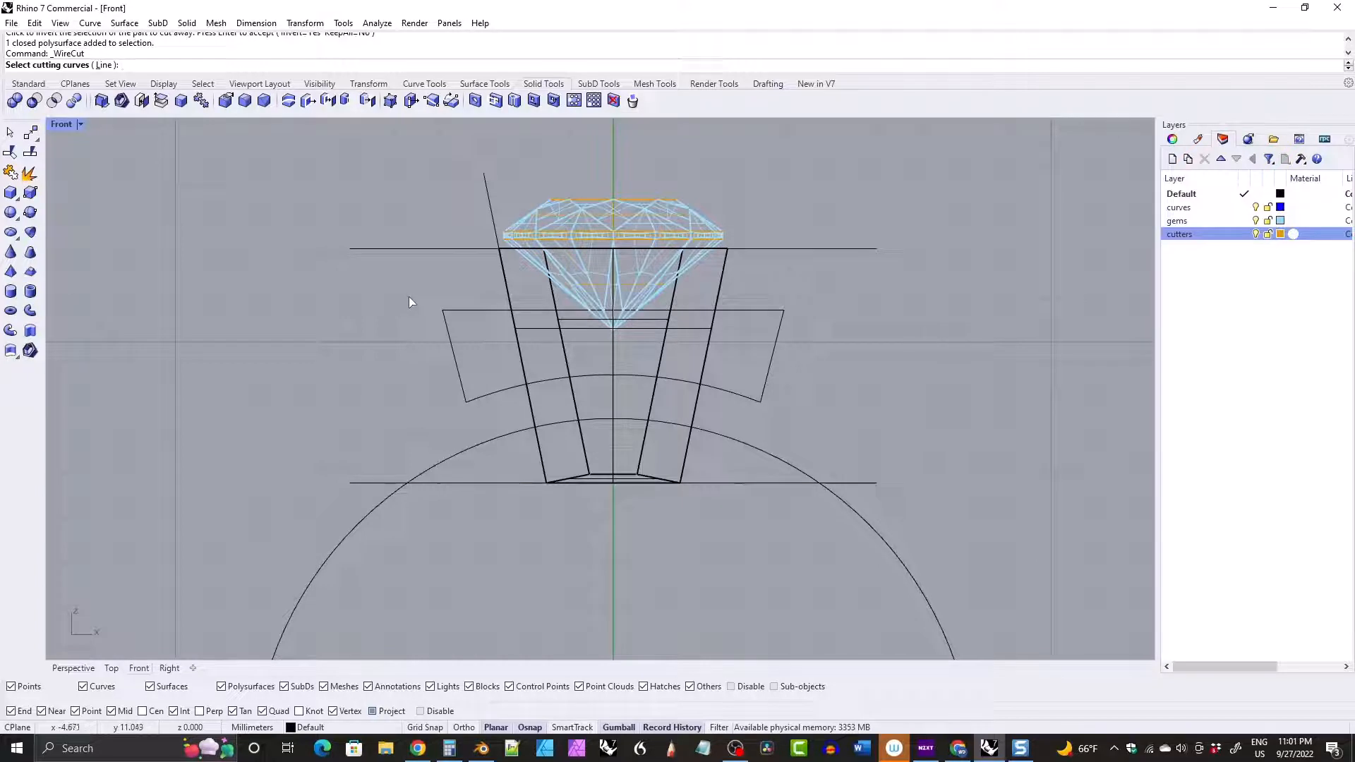
pyautogui.click(478, 314)
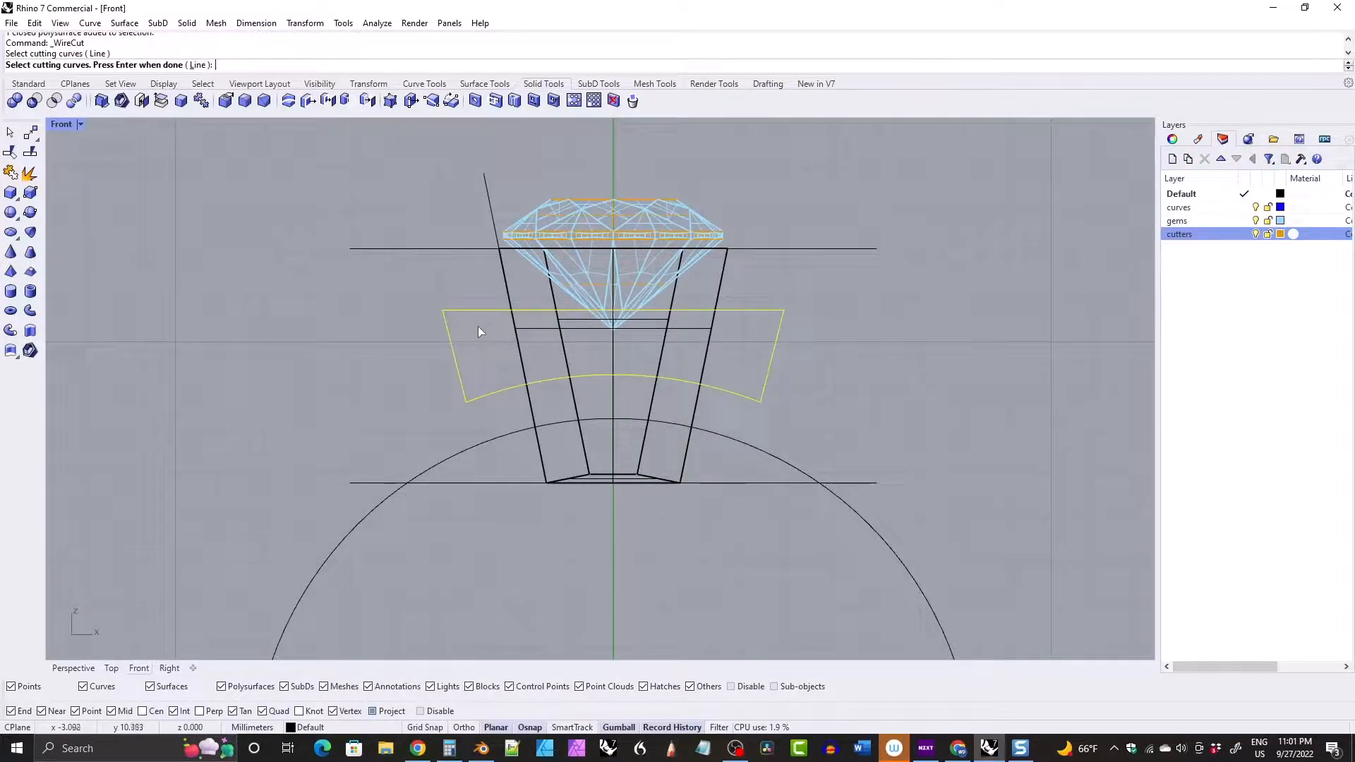
pyautogui.press('Return')
pyautogui.press('Return')
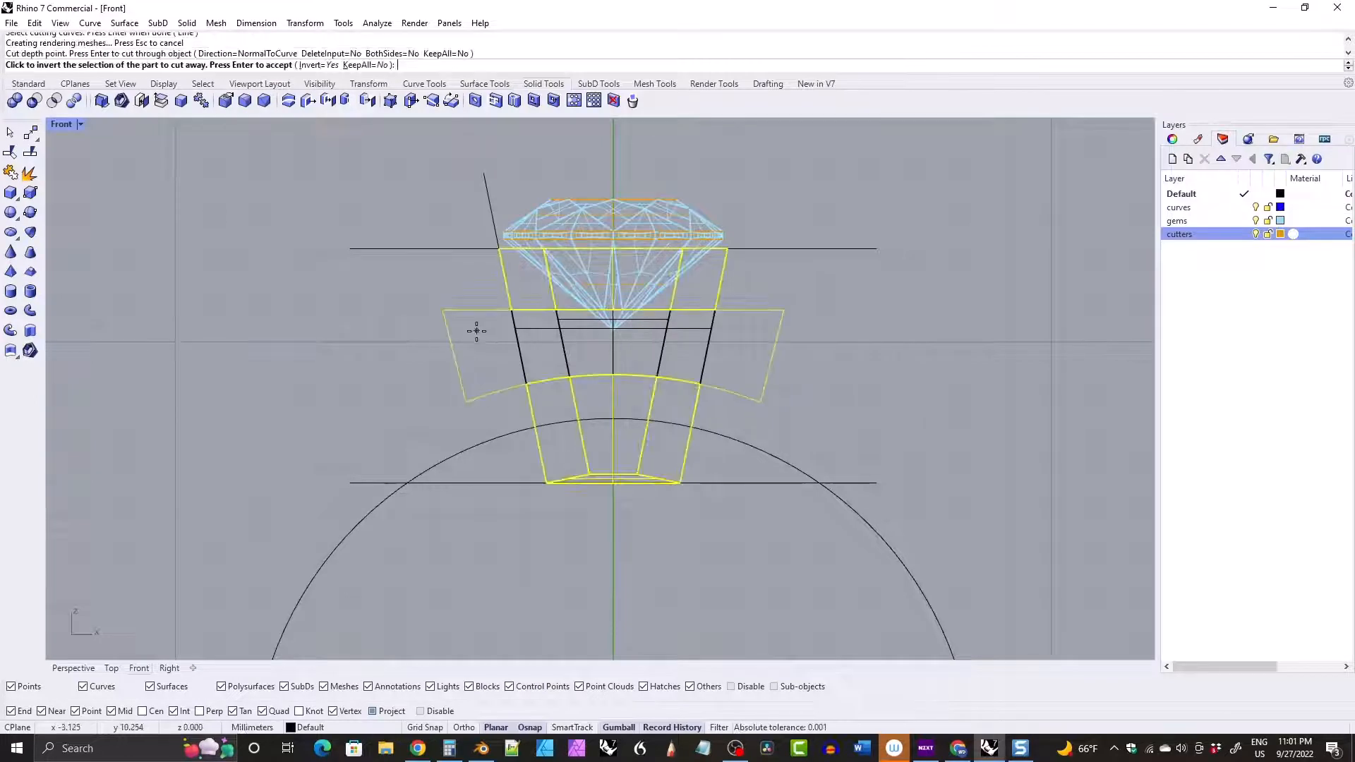
pyautogui.click(501, 356)
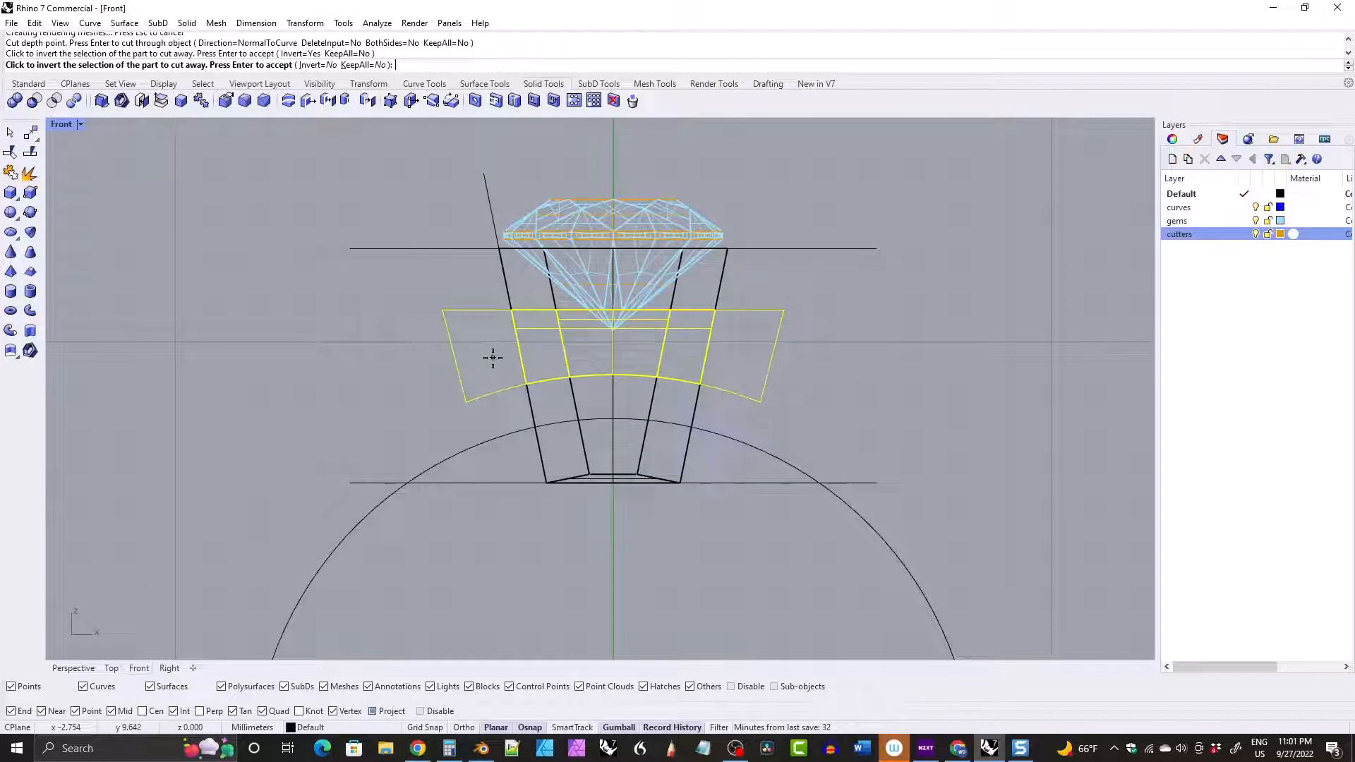
pyautogui.press('Return')
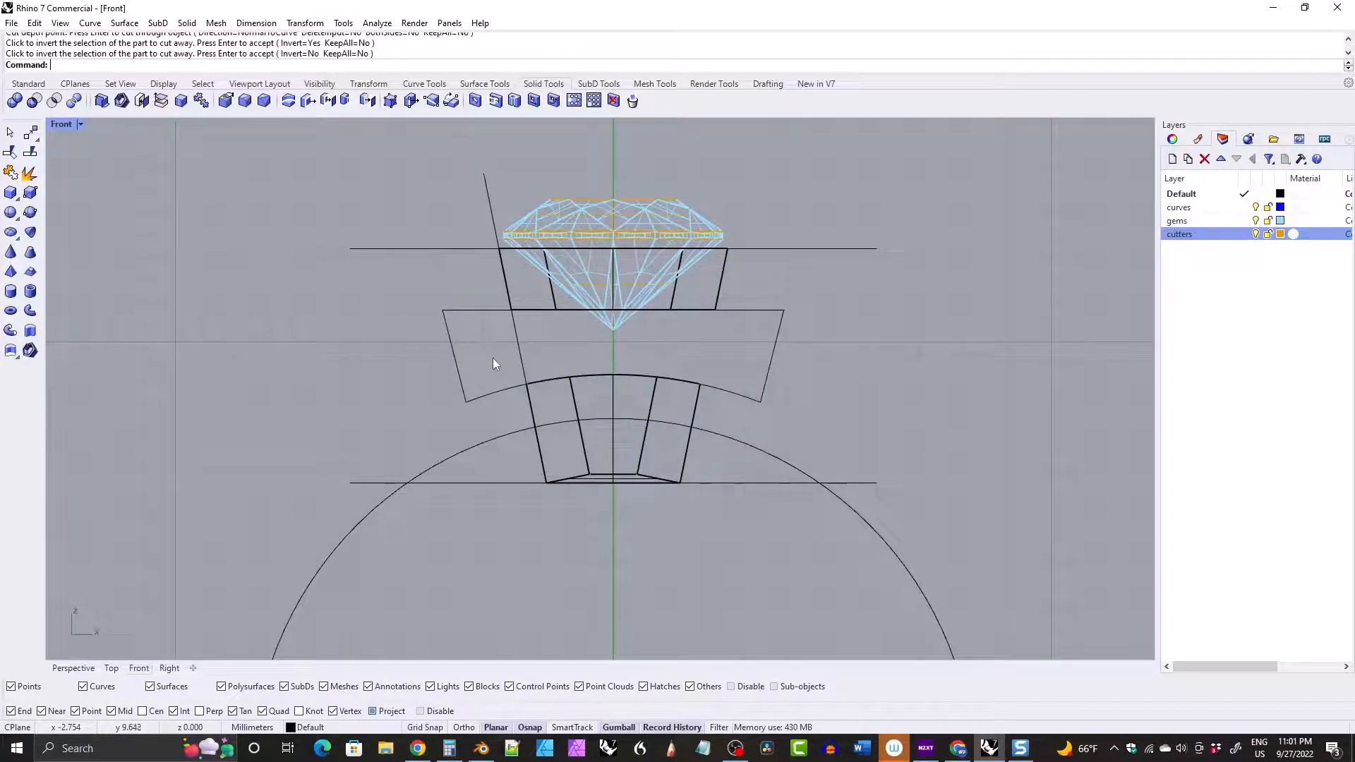
# Wire-cut the lower head section completely through with the ring's outer circle, removing the part inside the circle.
pyautogui.click(578, 410)
pyautogui.press('Return')
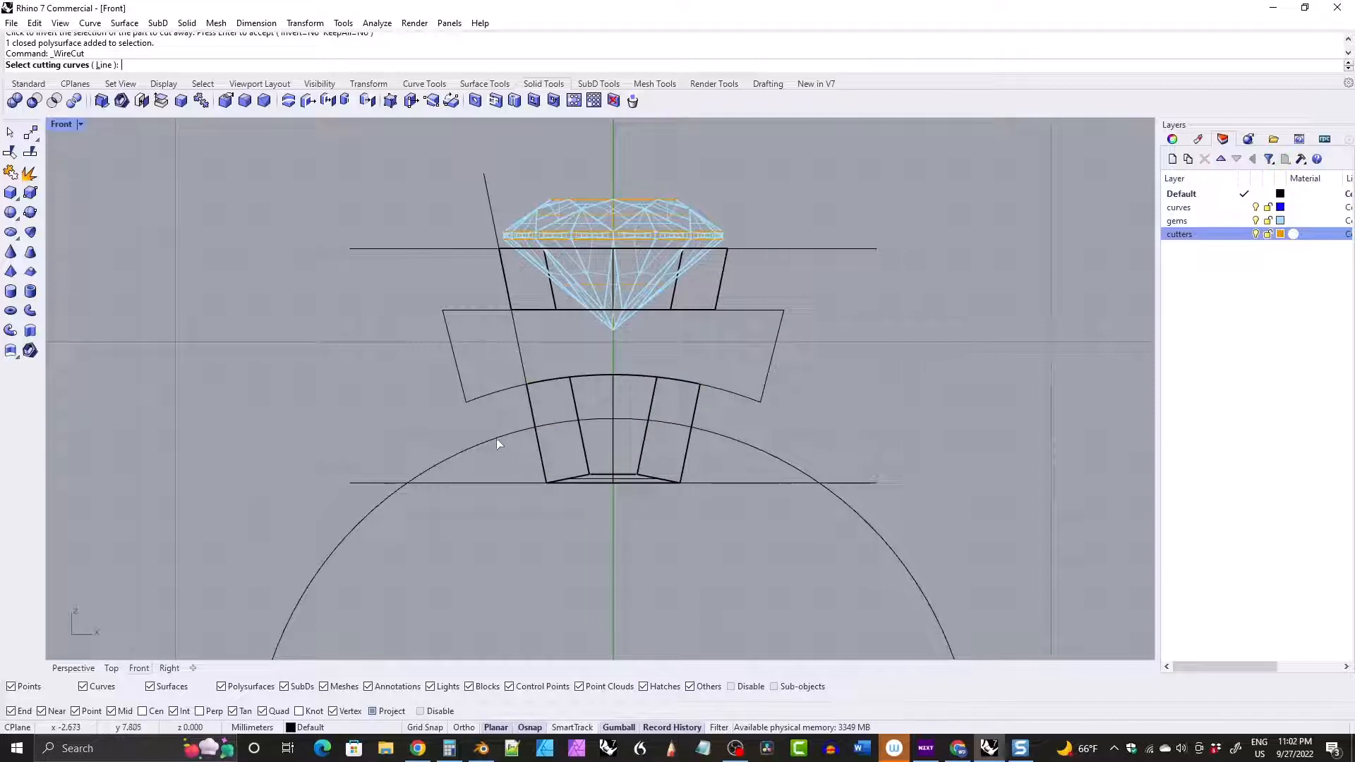
pyautogui.click(497, 444)
pyautogui.press('Return')
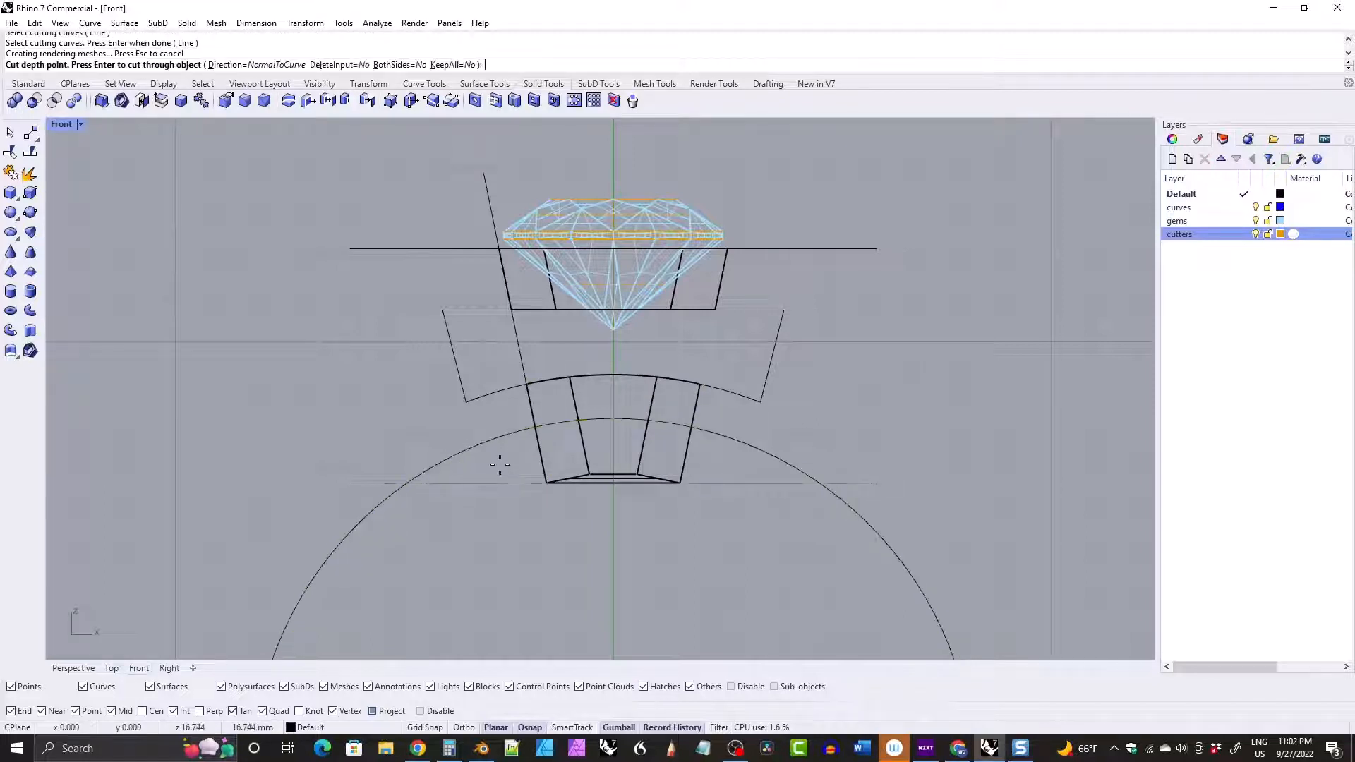
pyautogui.press('Return')
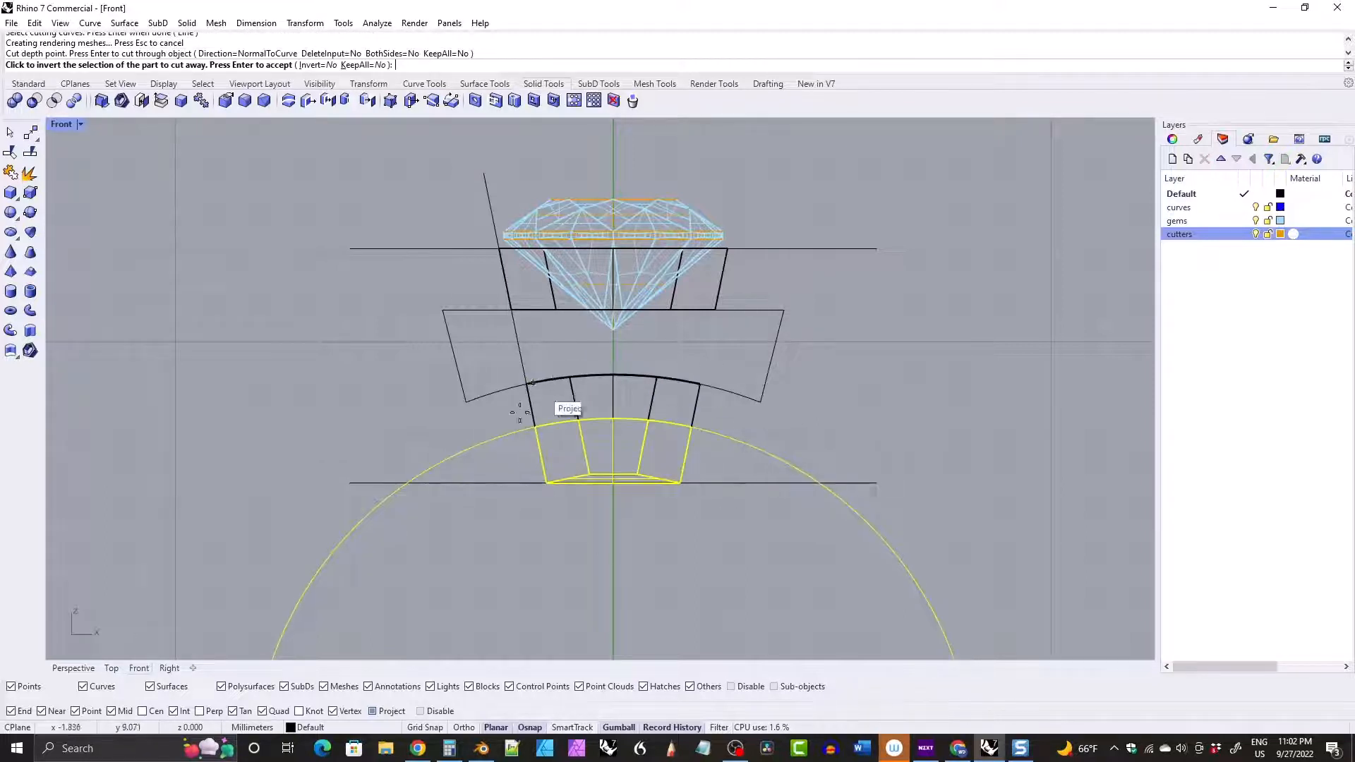
pyautogui.click(369, 377)
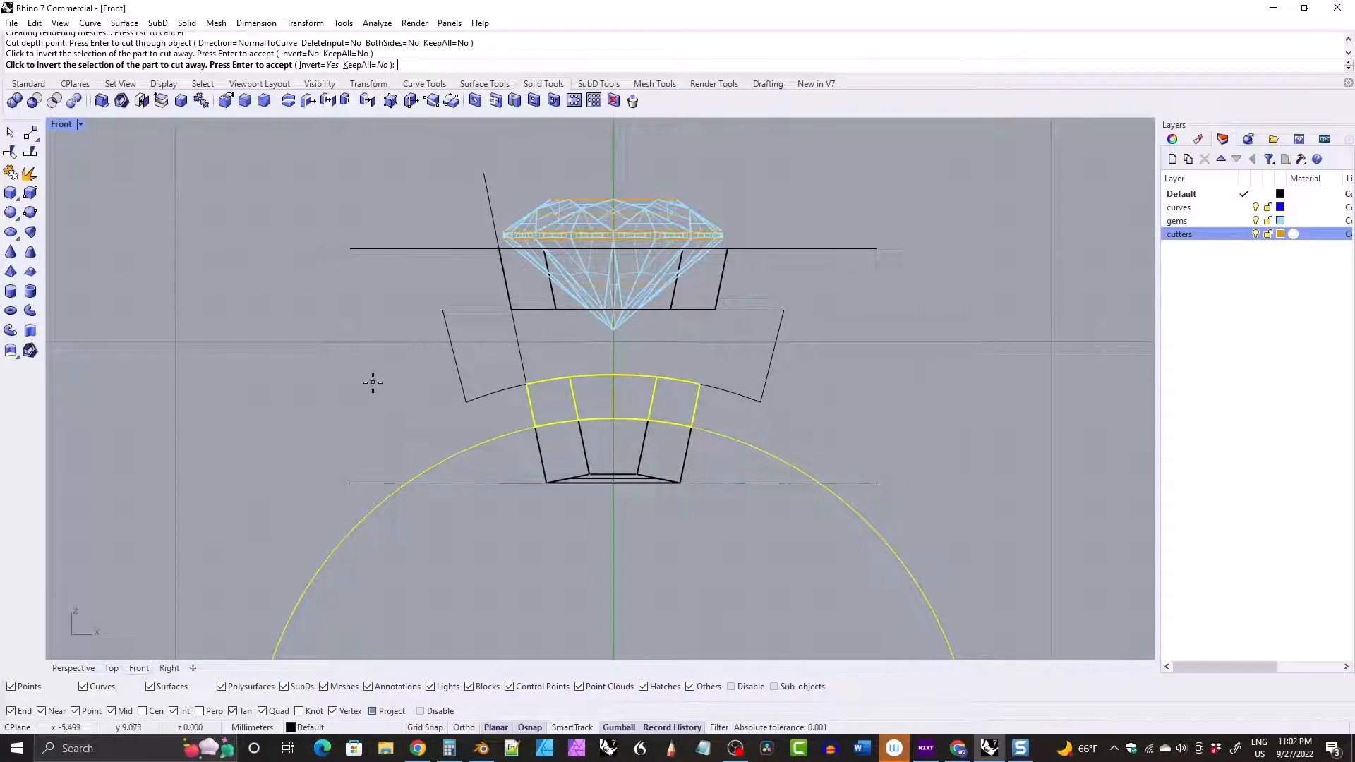
pyautogui.click(371, 379)
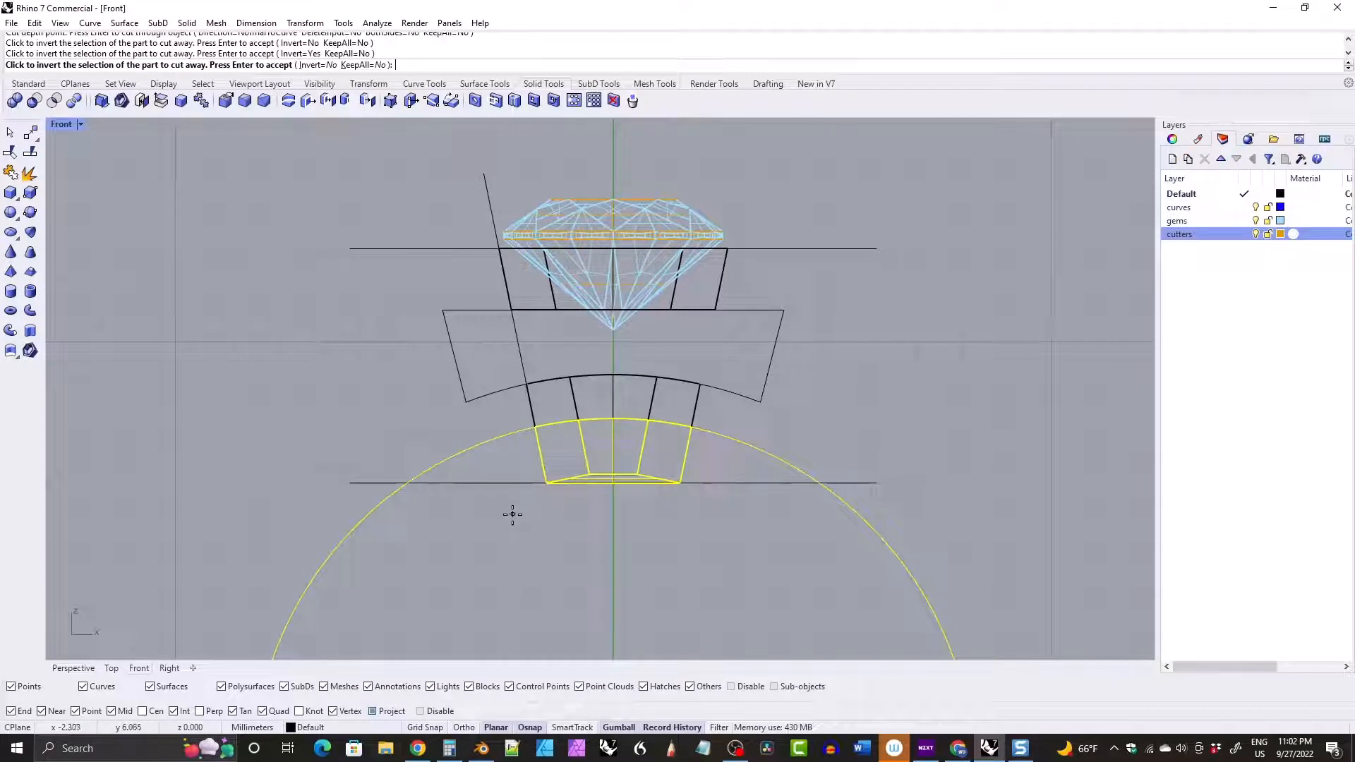
pyautogui.press('Return')
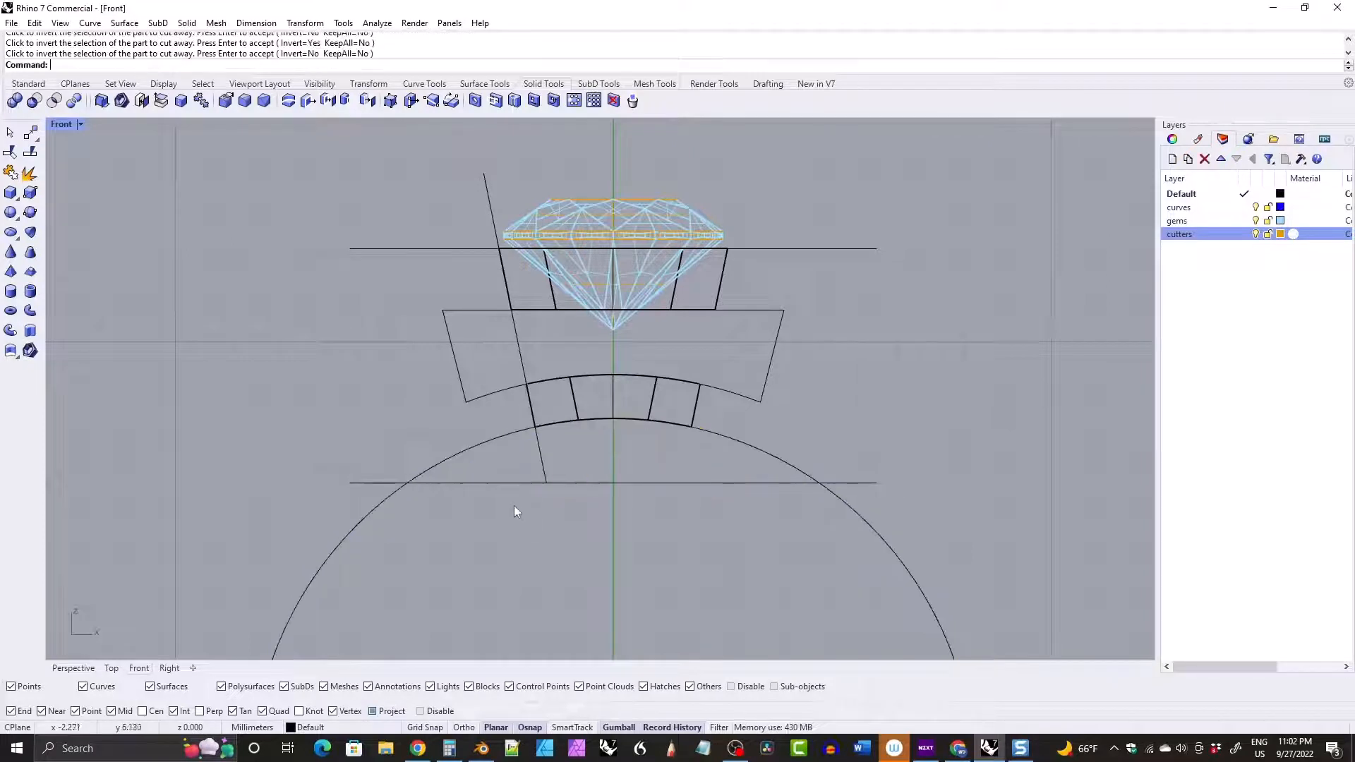
# Delete the slanted line, the closed curved-bottom cutting profile and the horizontal line below the girdle.
pyautogui.click(523, 368)
pyautogui.keyDown('shift'); pyautogui.click(489, 395); pyautogui.keyUp('shift')
pyautogui.keyDown('shift'); pyautogui.click(420, 250); pyautogui.keyUp('shift')
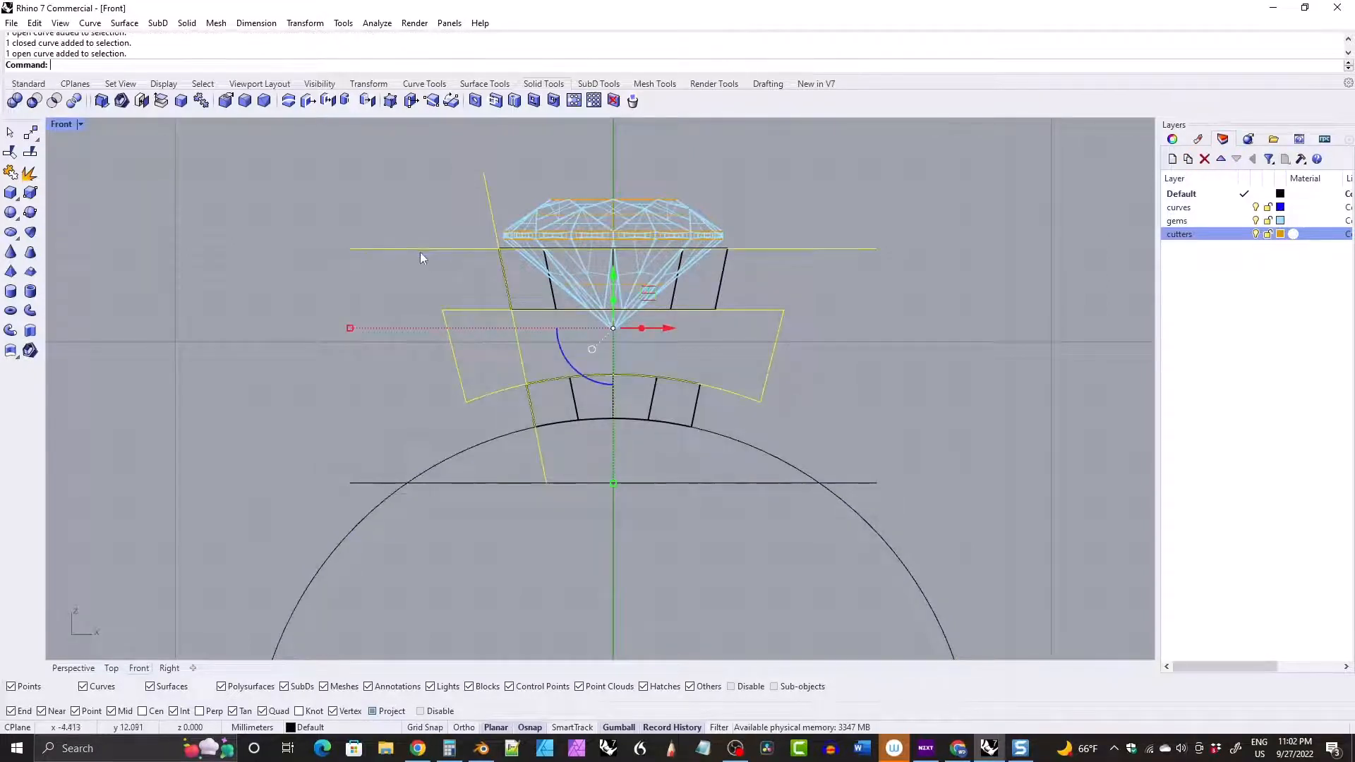
pyautogui.press('Delete')
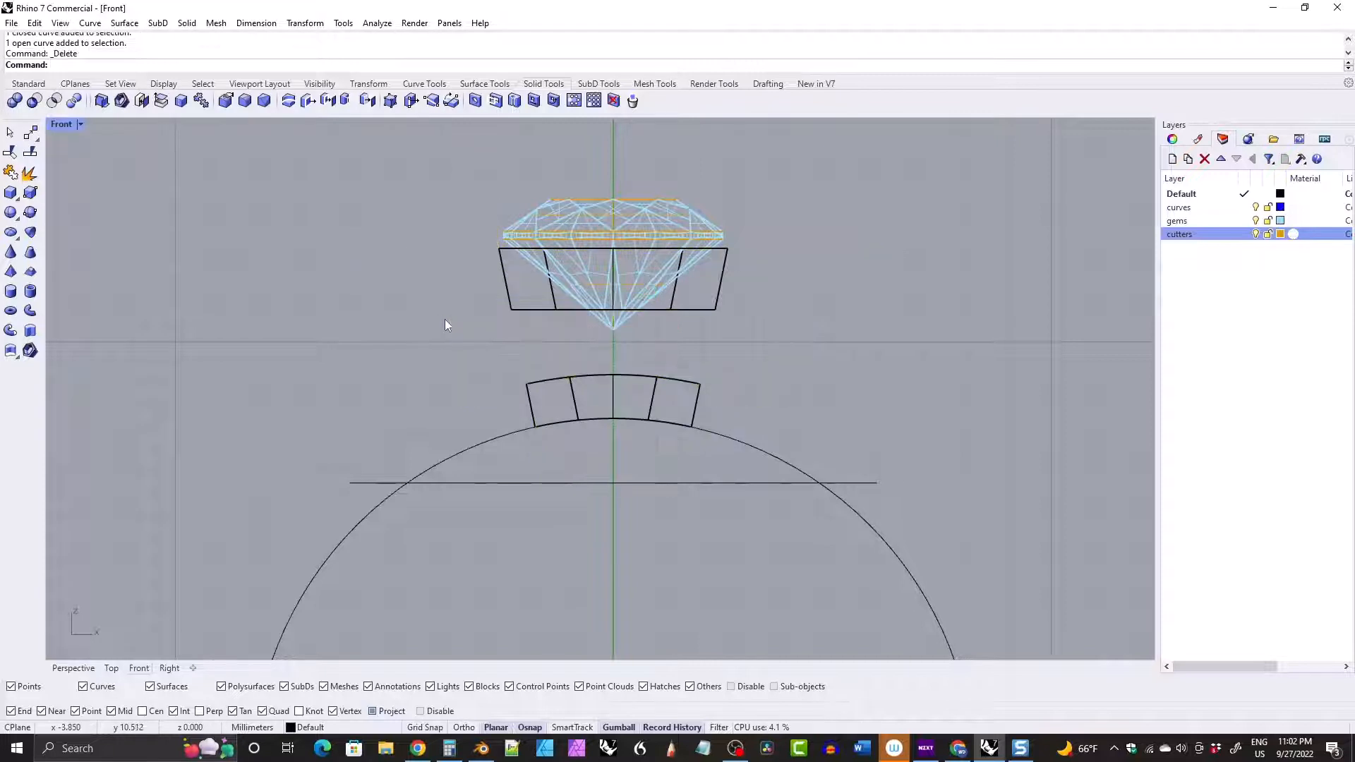
# Hide the cutters and gems layers and show the two head rails in the Perspective view.
pyautogui.click(1255, 234)
pyautogui.click(1255, 220)
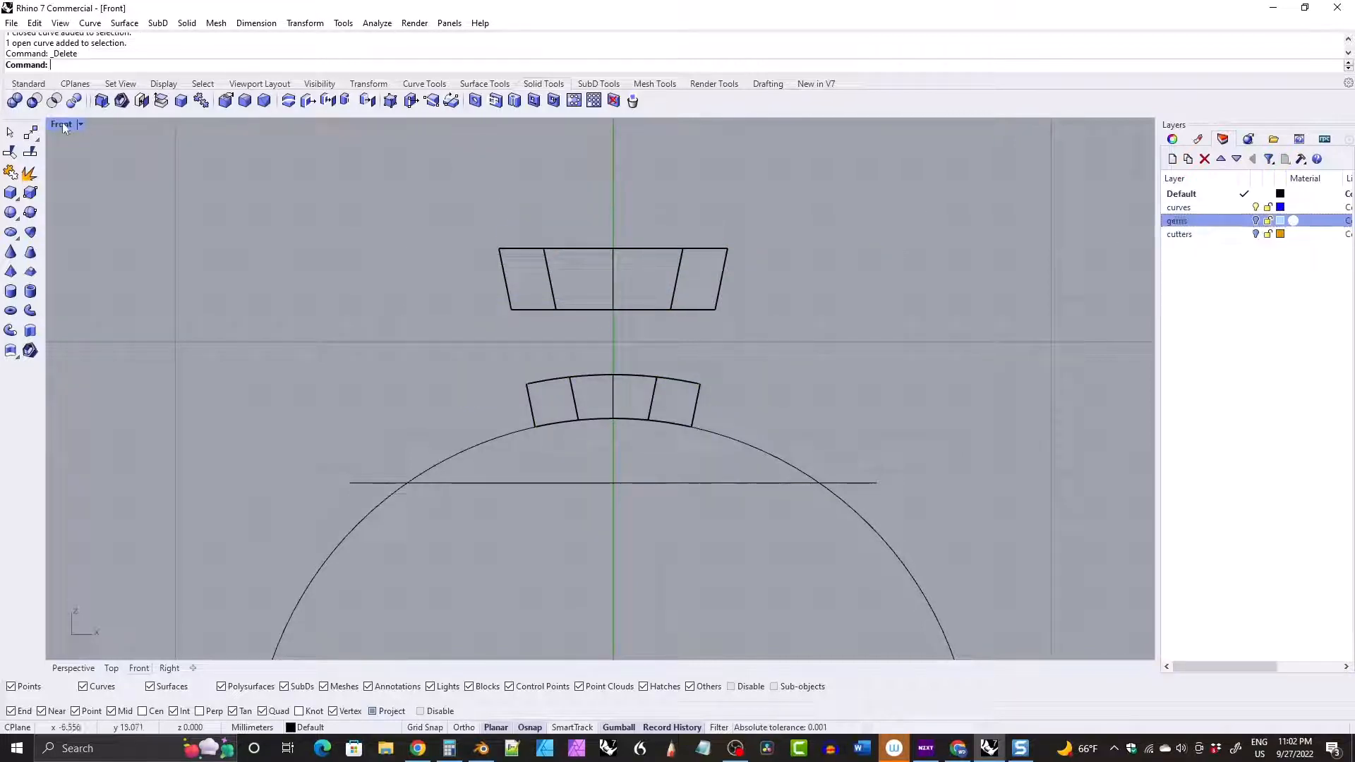
pyautogui.doubleClick(61, 124)
pyautogui.doubleClick(644, 125)
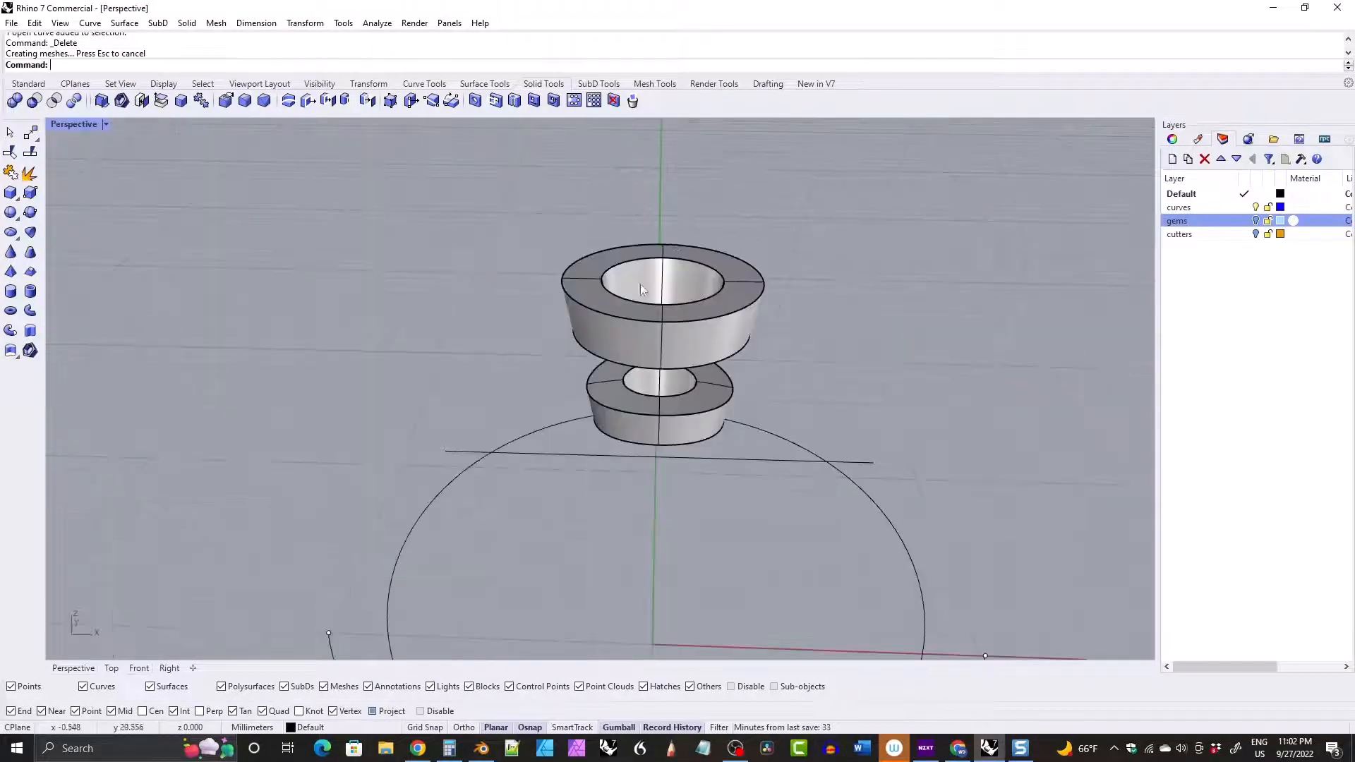
pyautogui.moveTo(641, 284); pyautogui.dragTo(583, 333, button='right')
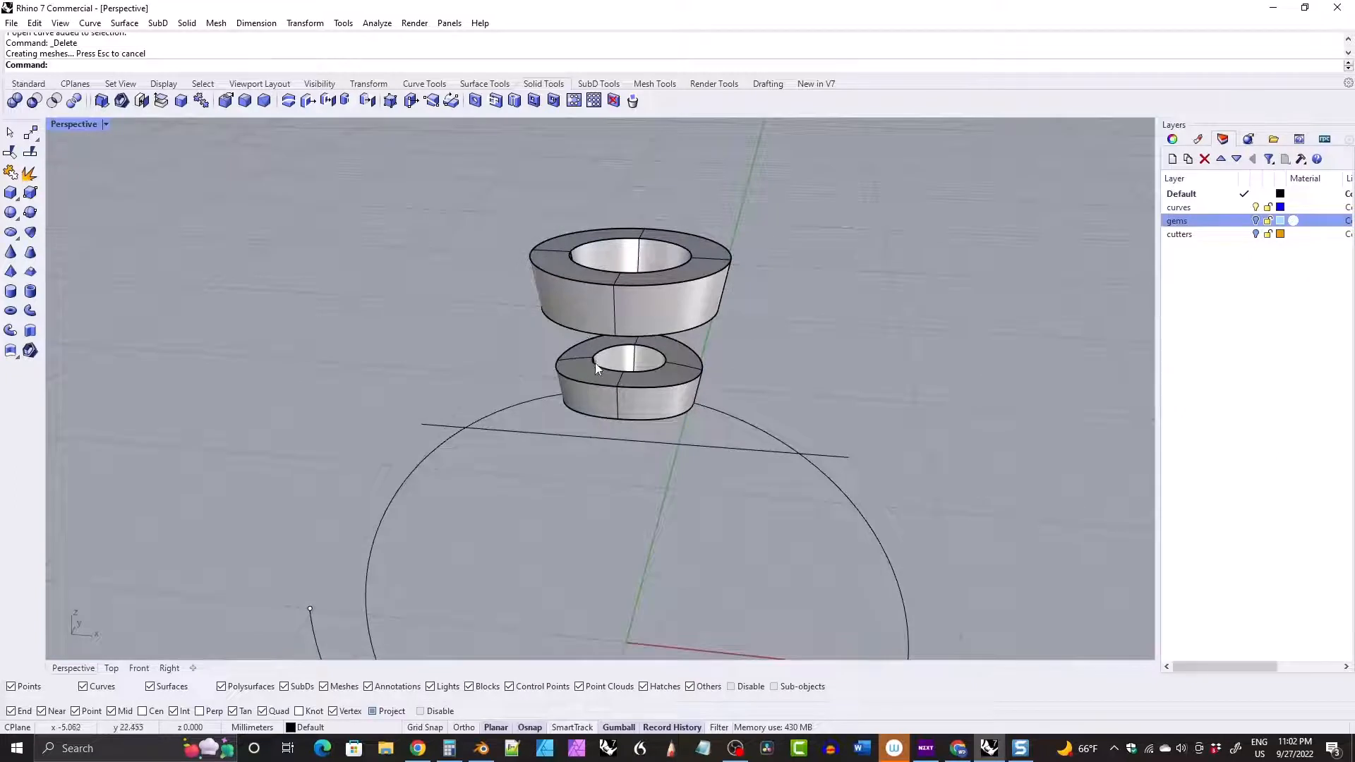
# Fillet all edges of both the upper and lower rails with a 0.2 mm radius.
pyautogui.click(245, 101)
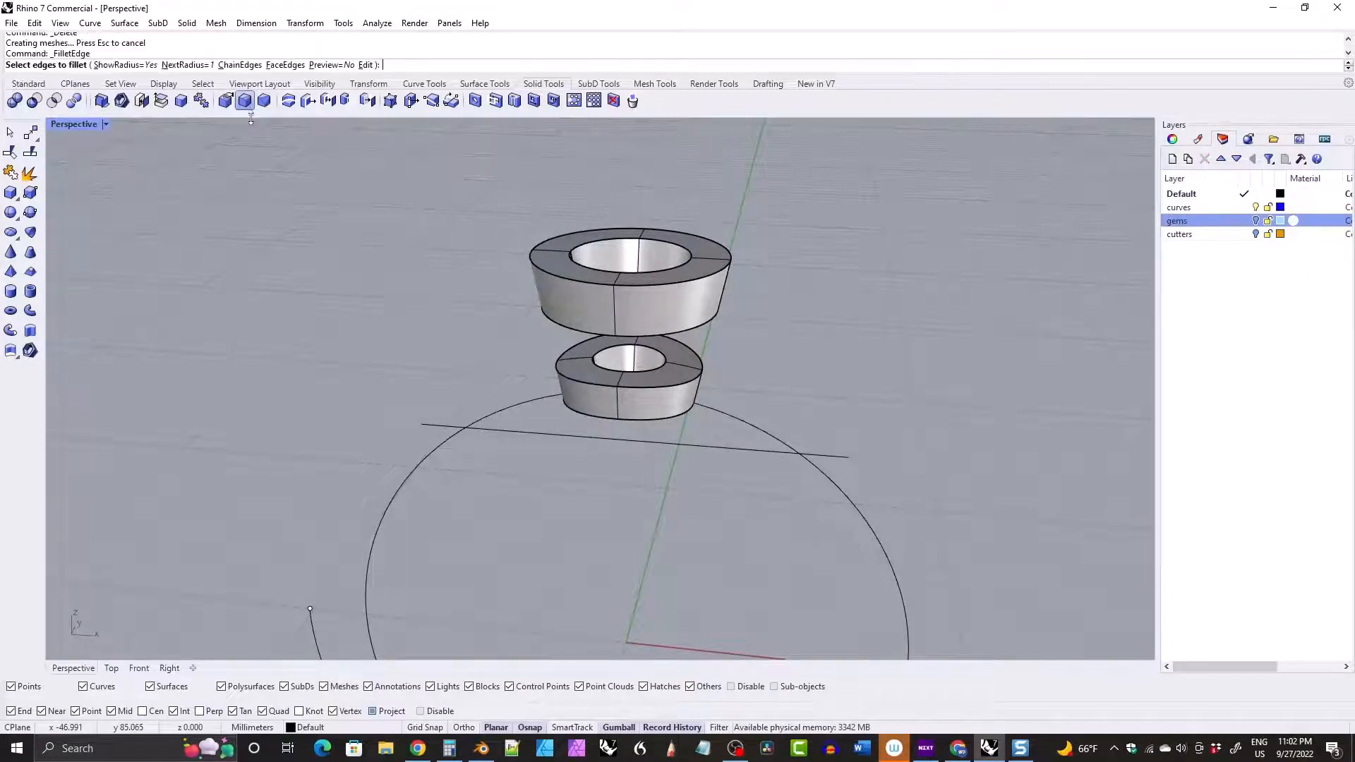
pyautogui.click(178, 65)
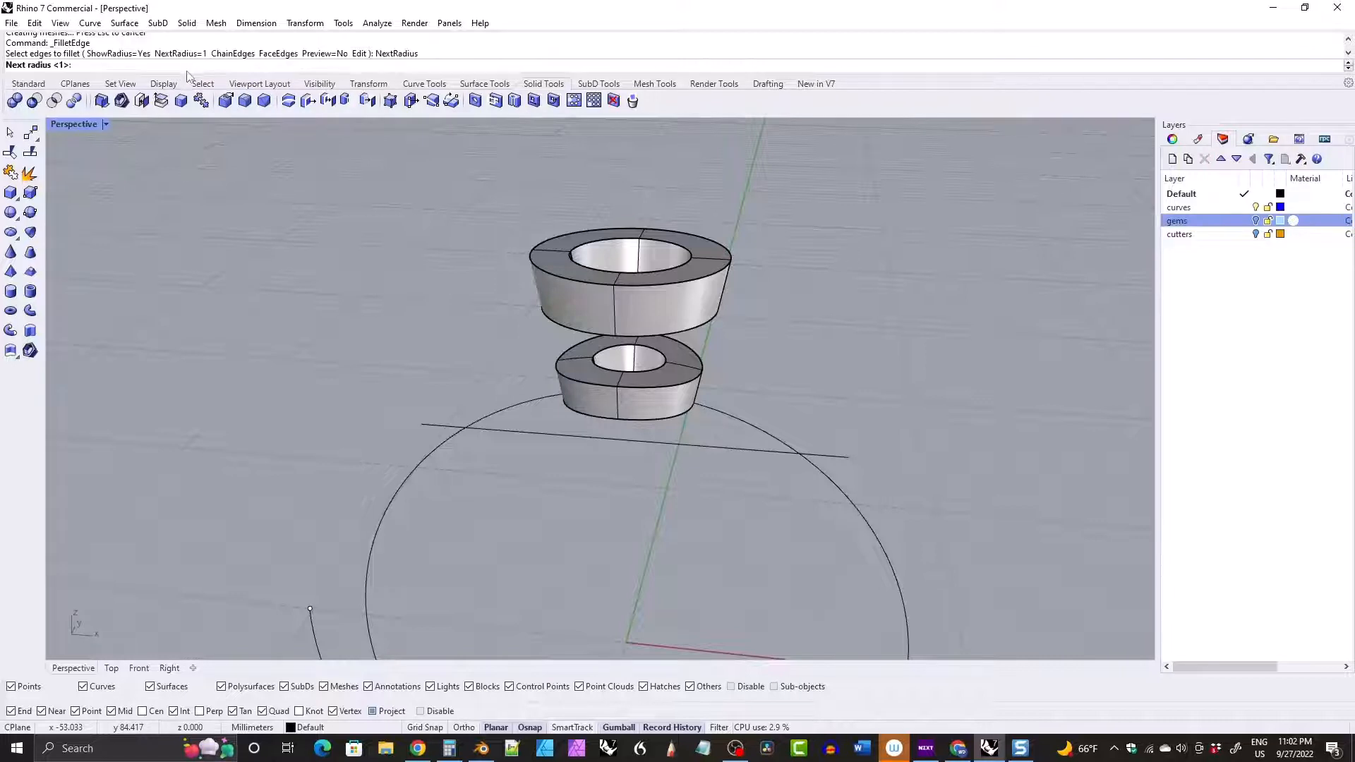
pyautogui.write('0.2')
pyautogui.press('Return')
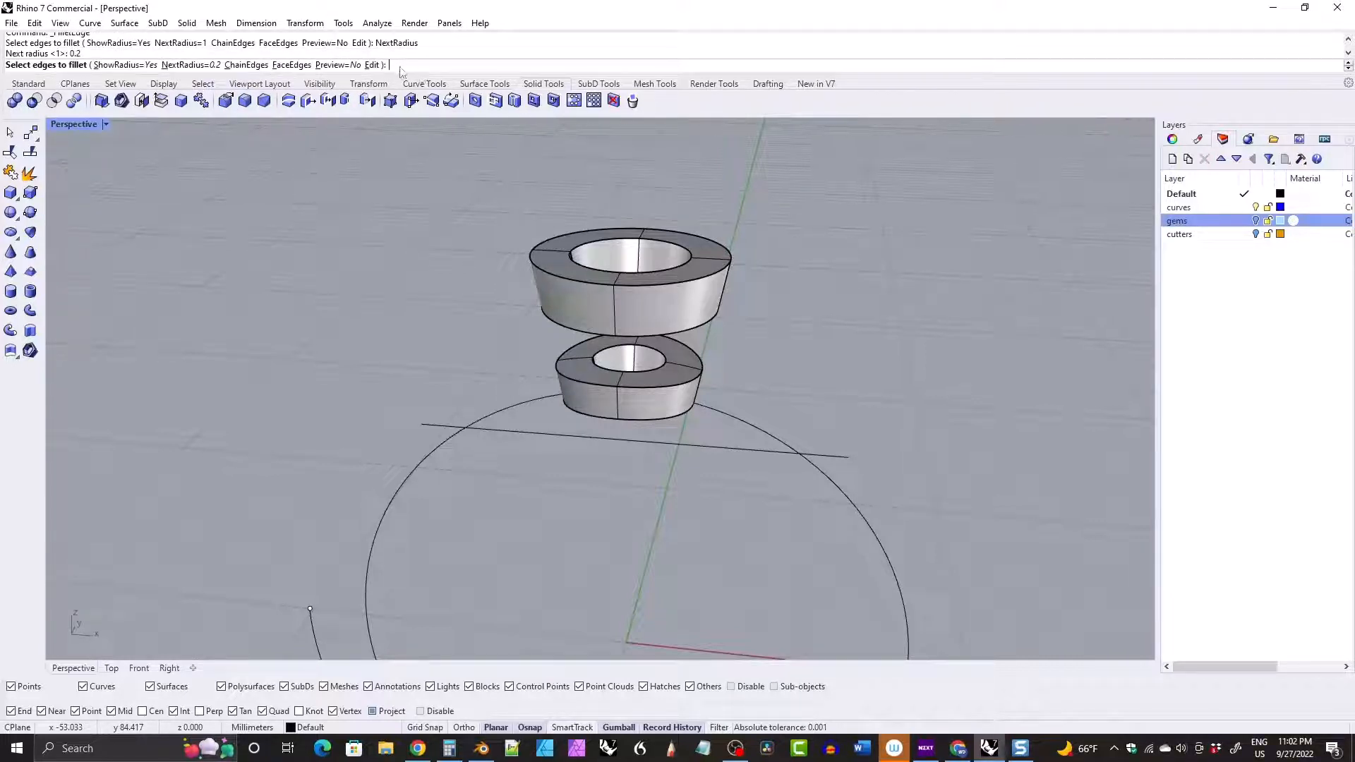
pyautogui.write('0.3')
pyautogui.press('Return')
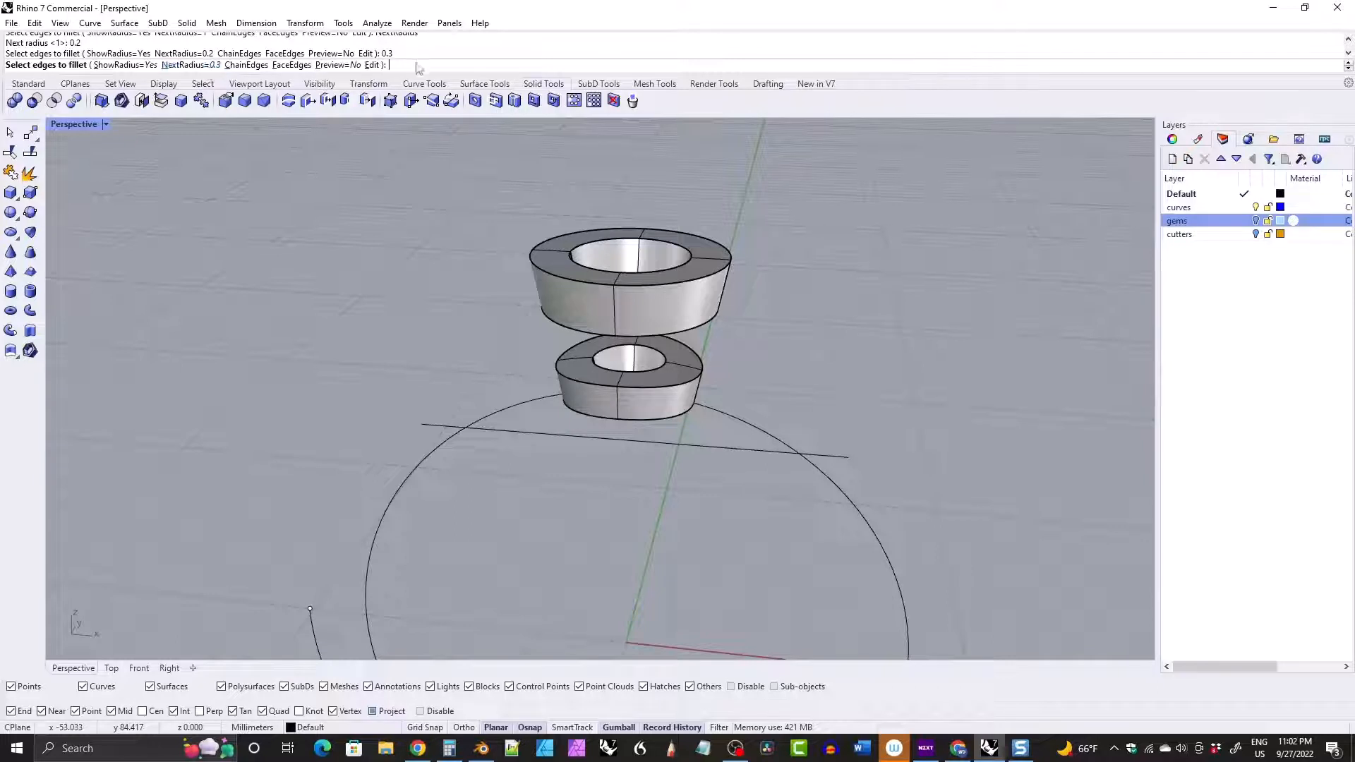
pyautogui.write('0.2')
pyautogui.press('Return')
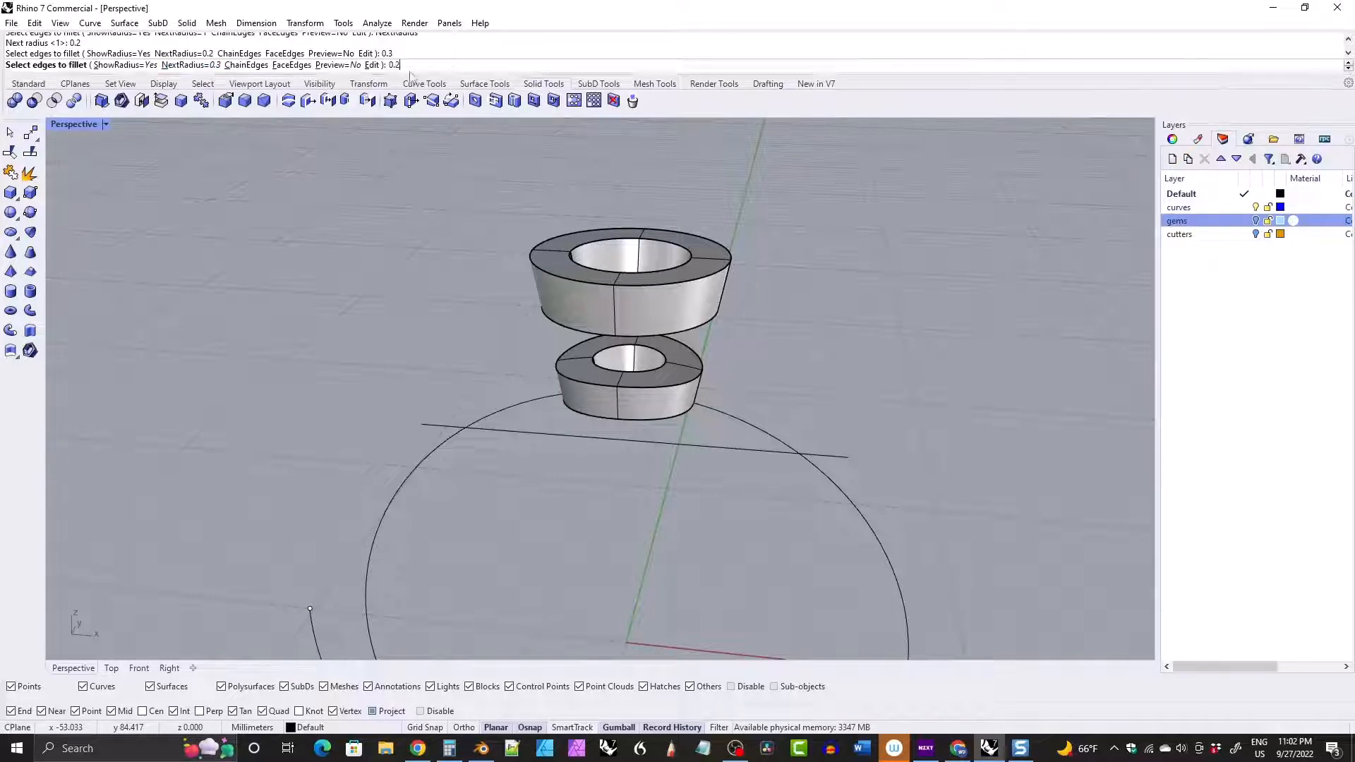
pyautogui.moveTo(482, 190); pyautogui.dragTo(773, 428)
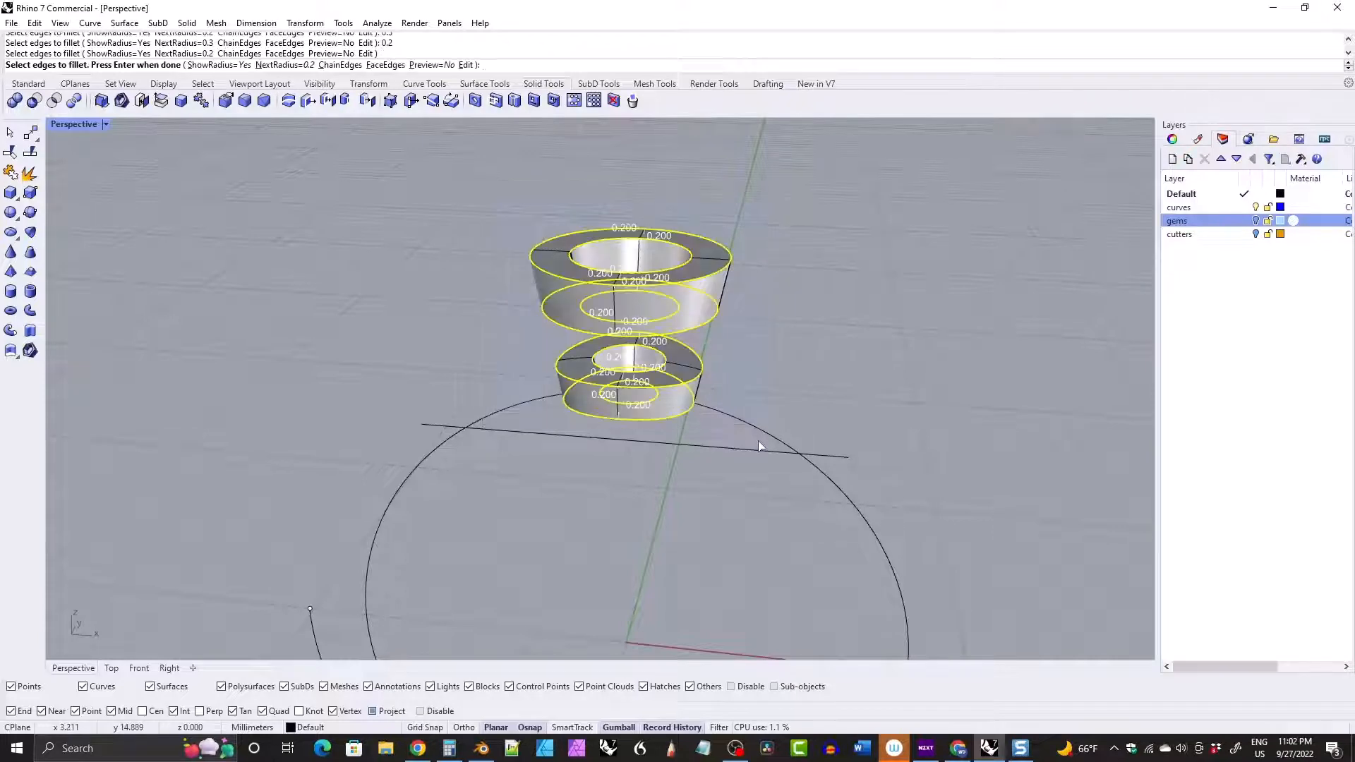
pyautogui.press('Return')
pyautogui.press('Return')
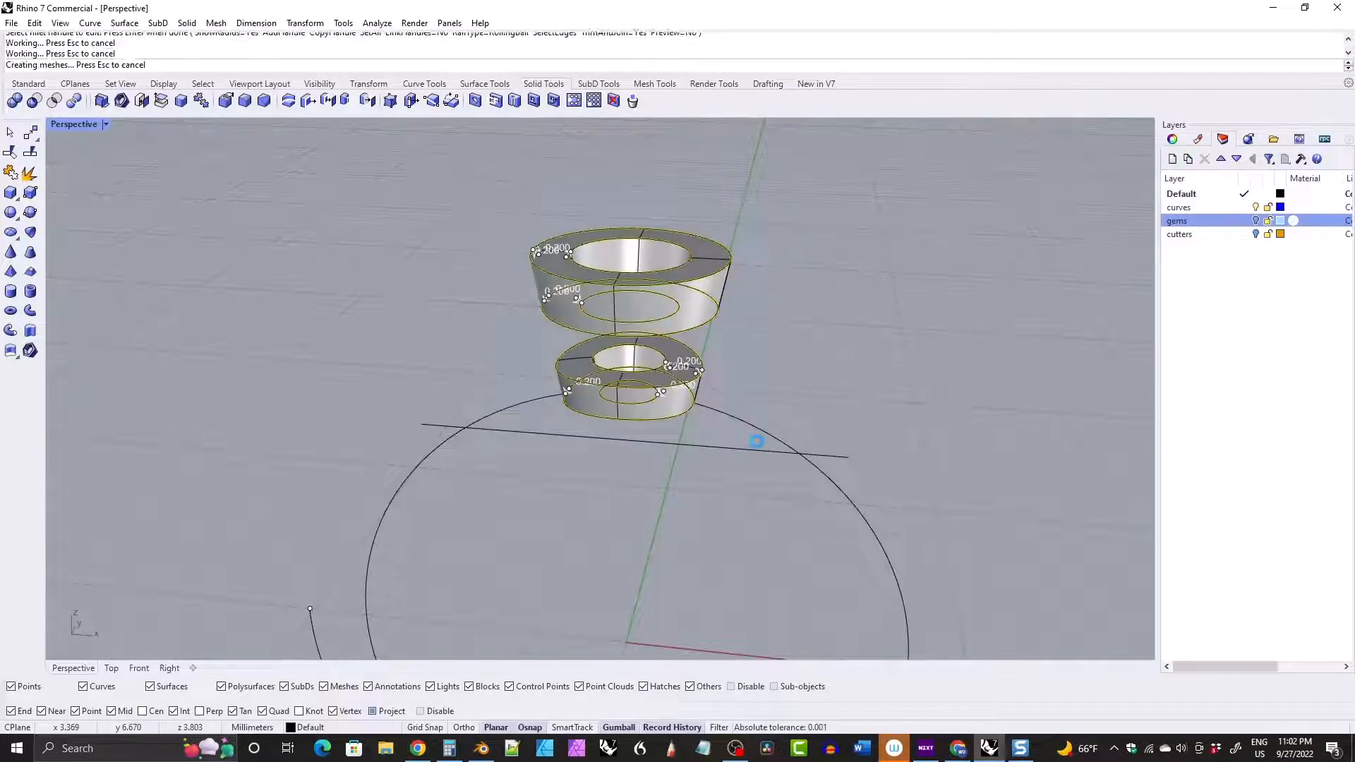
pyautogui.moveTo(565, 356); pyautogui.dragTo(811, 318, button='right')
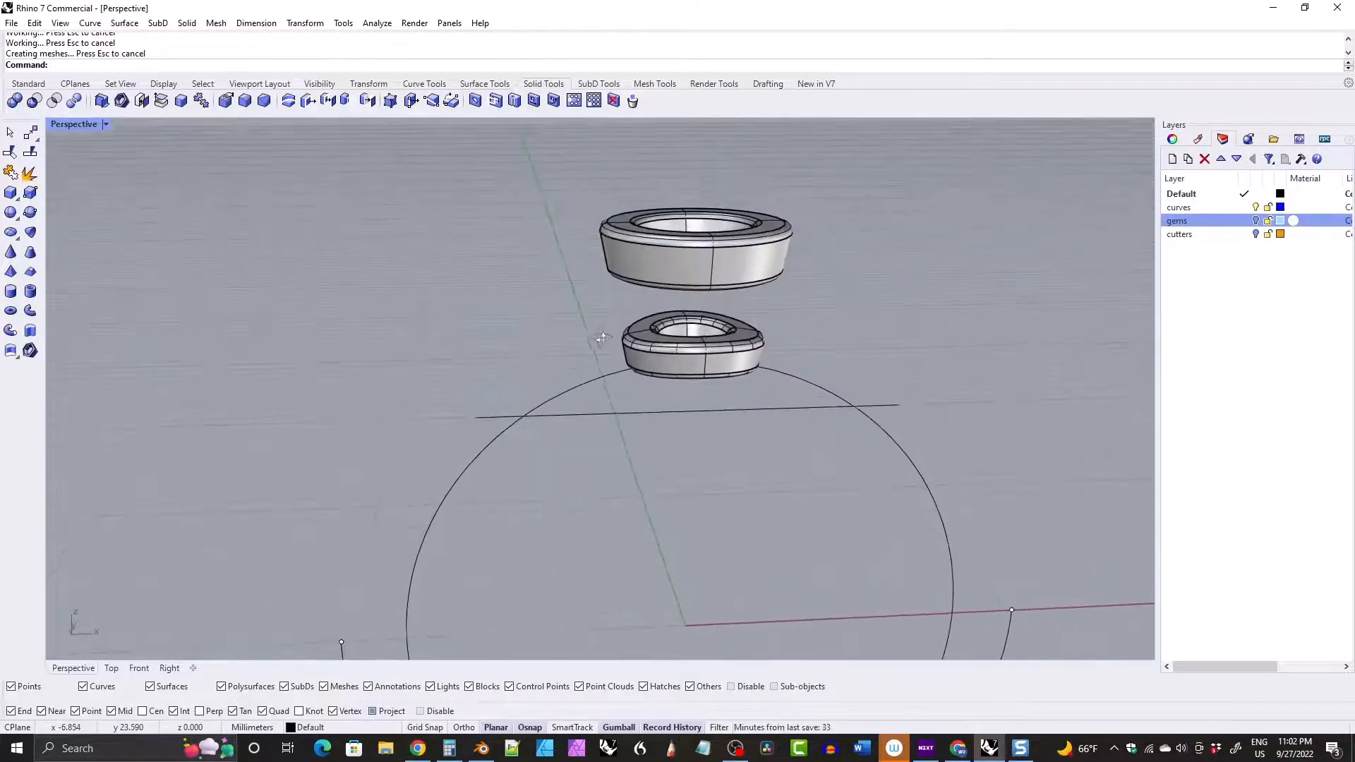
# Show the gems and cutters layers again and maximize the Front view.
pyautogui.click(1255, 220)
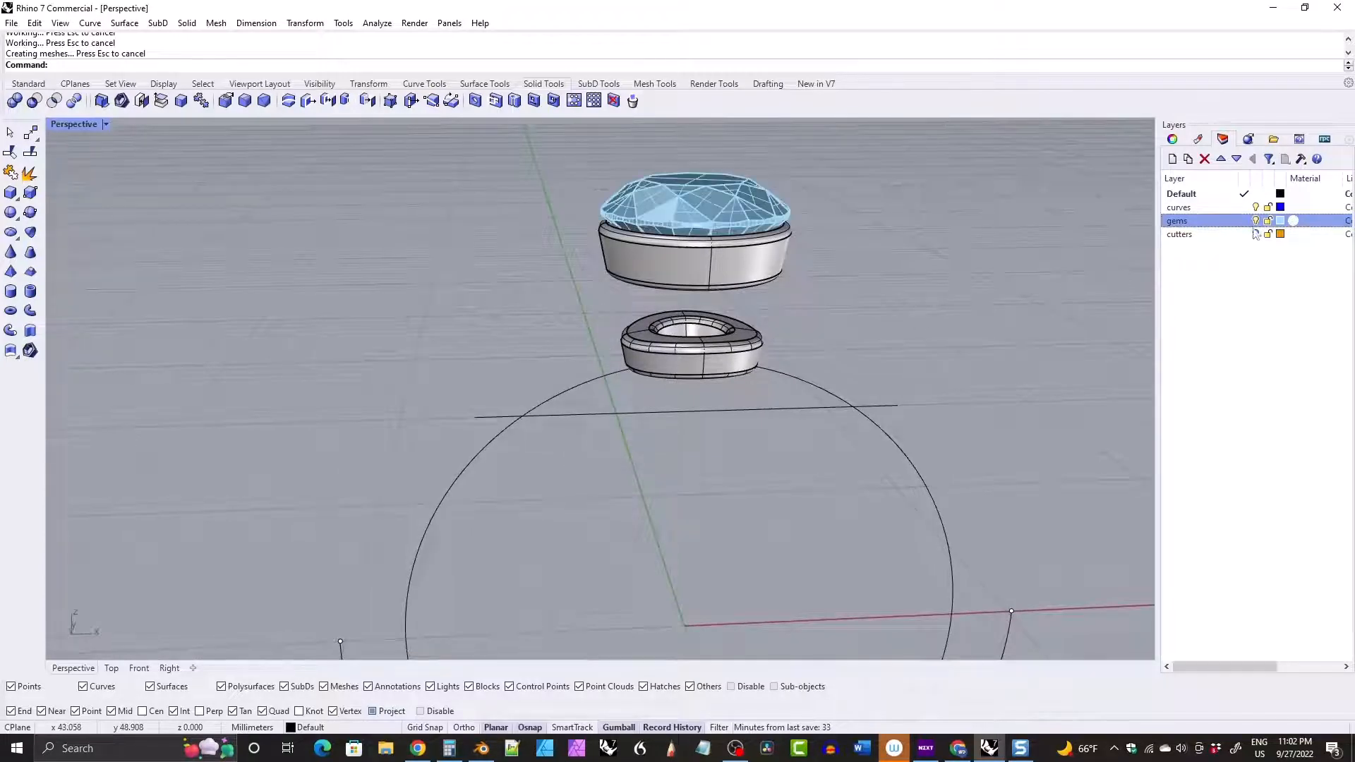
pyautogui.click(1255, 233)
pyautogui.moveTo(484, 256); pyautogui.dragTo(470, 256, button='right')
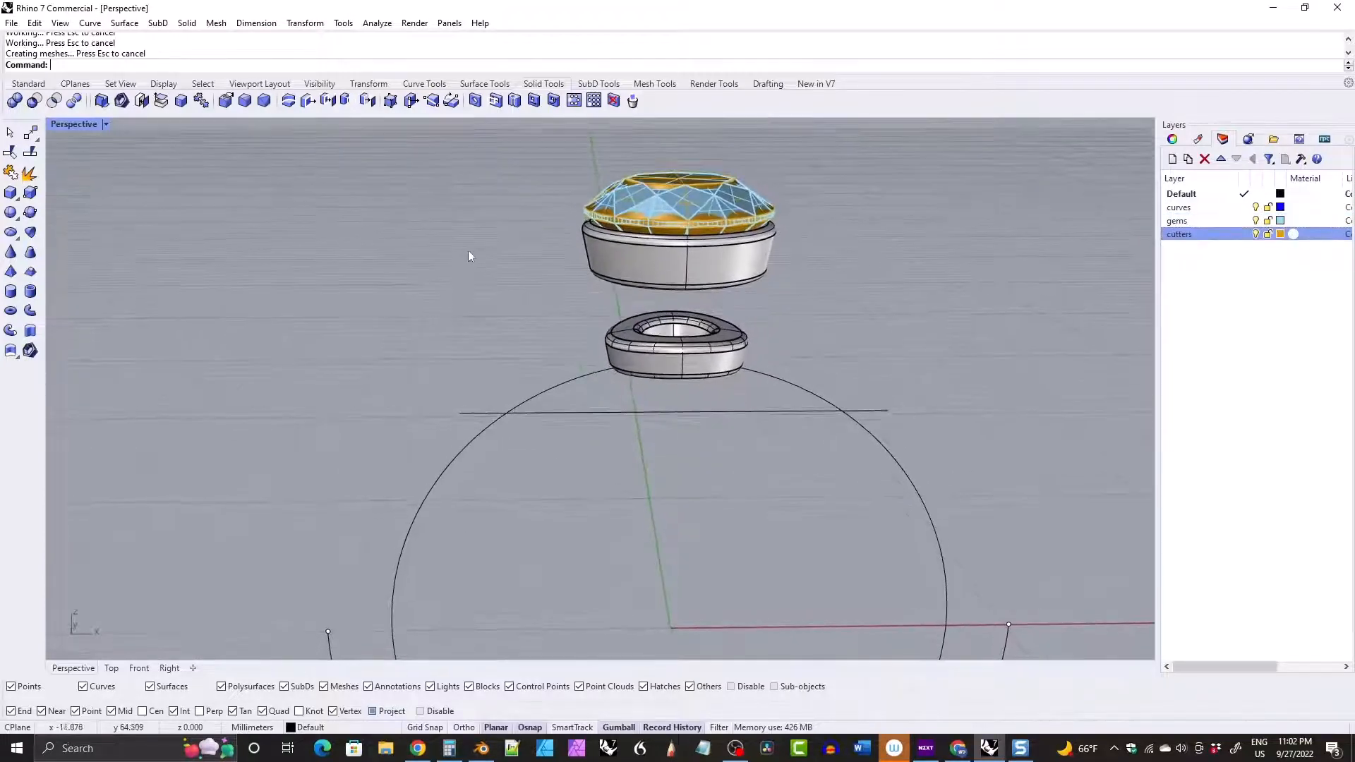
pyautogui.doubleClick(76, 124)
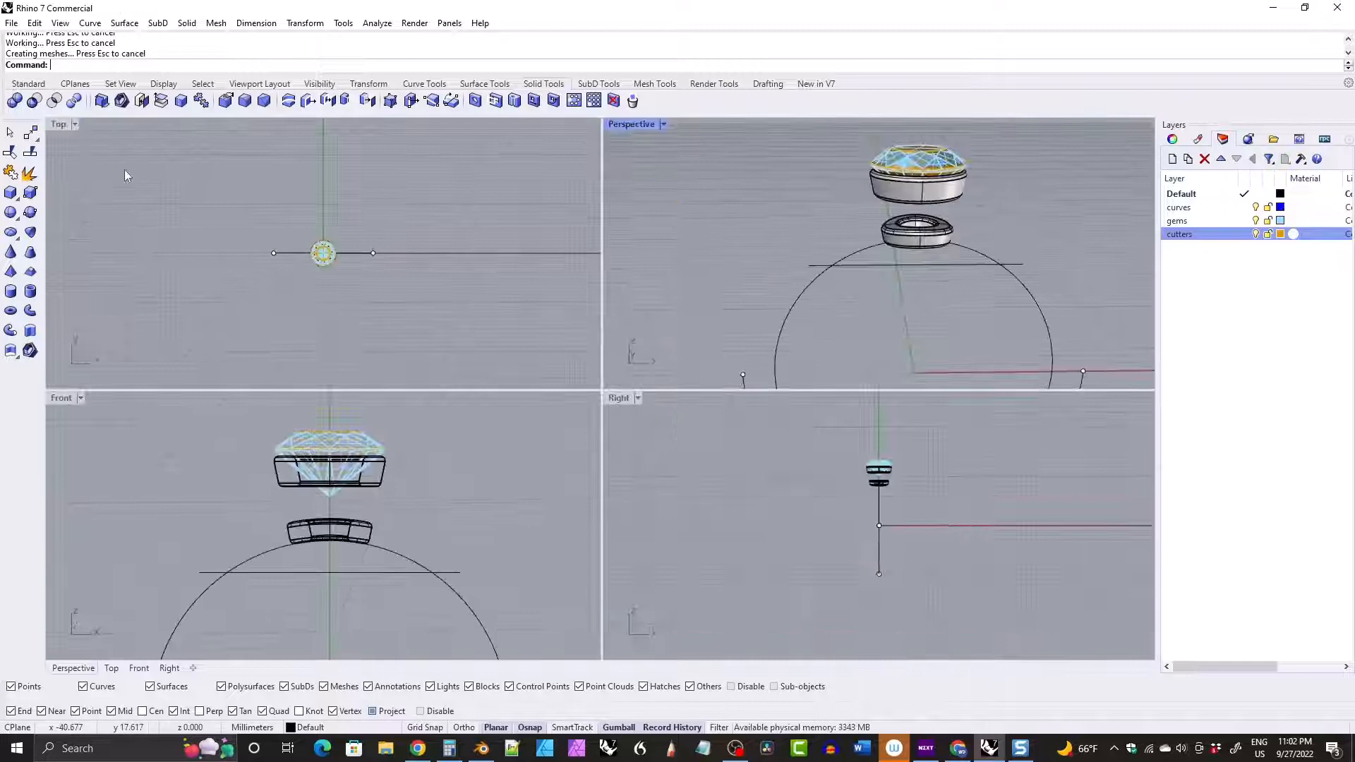
pyautogui.doubleClick(61, 398)
pyautogui.moveTo(619, 311); pyautogui.dragTo(708, 336, button='right')
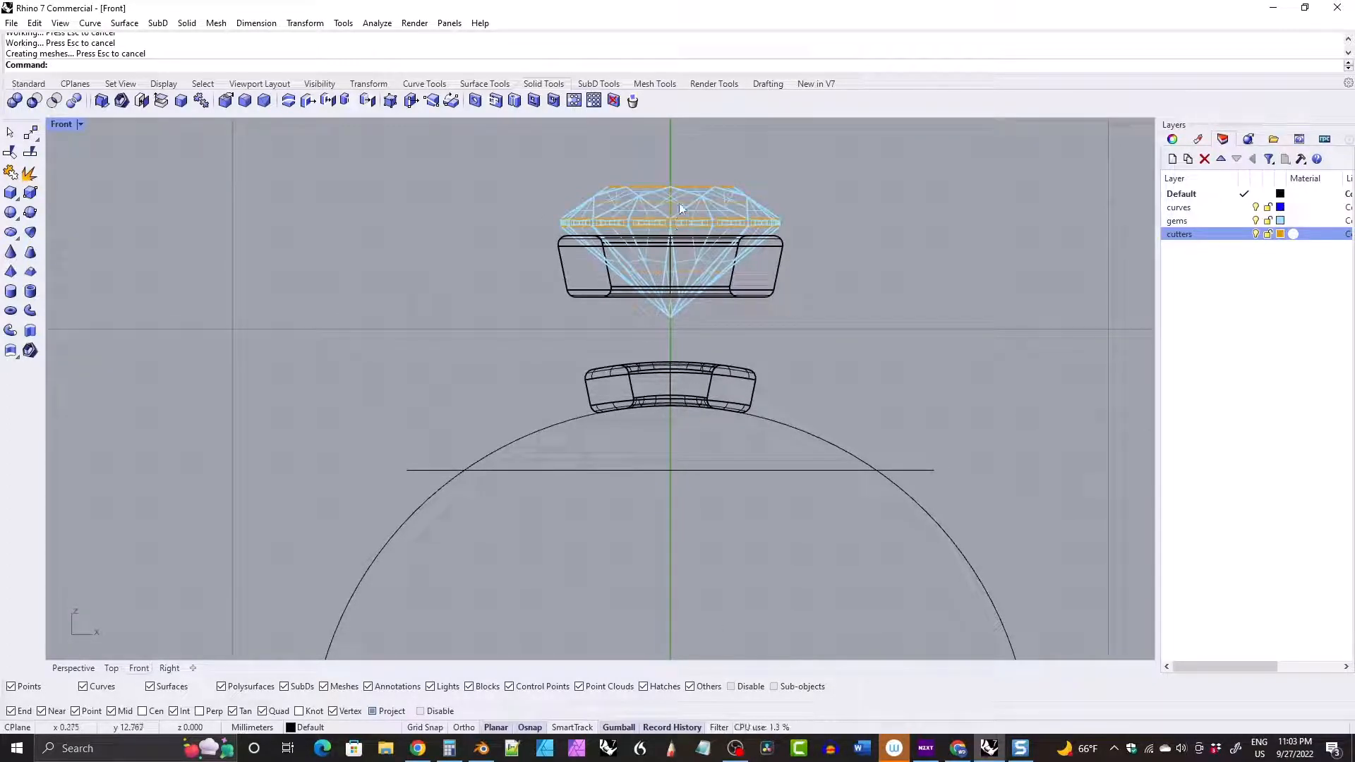
# Duplicate the gem together with its cutter straight down to below the lower rail, inside the outer circle.
pyautogui.click(639, 203)
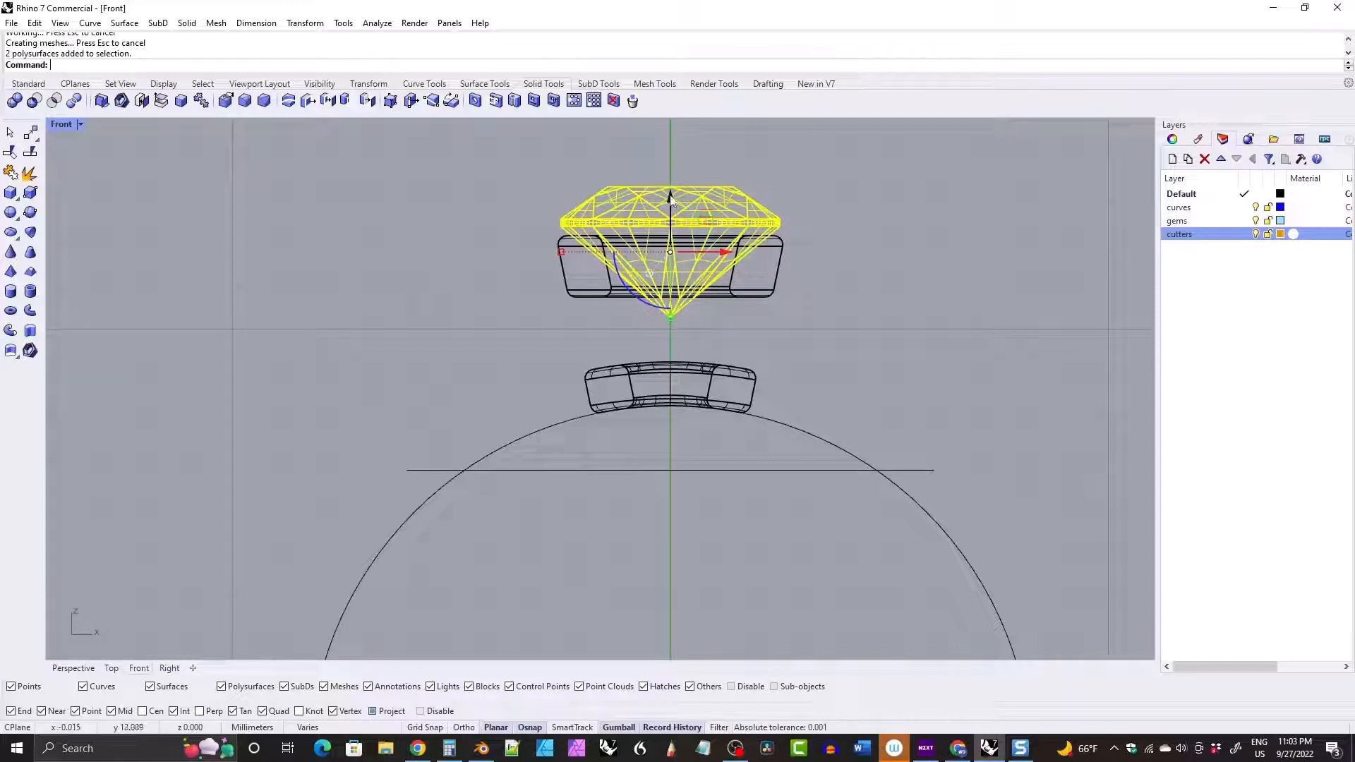
pyautogui.moveTo(670, 201); pyautogui.dragTo(687, 508)
pyautogui.moveTo(688, 508); pyautogui.dragTo(656, 379, button='right')
pyautogui.moveTo(656, 400); pyautogui.dragTo(656, 431)
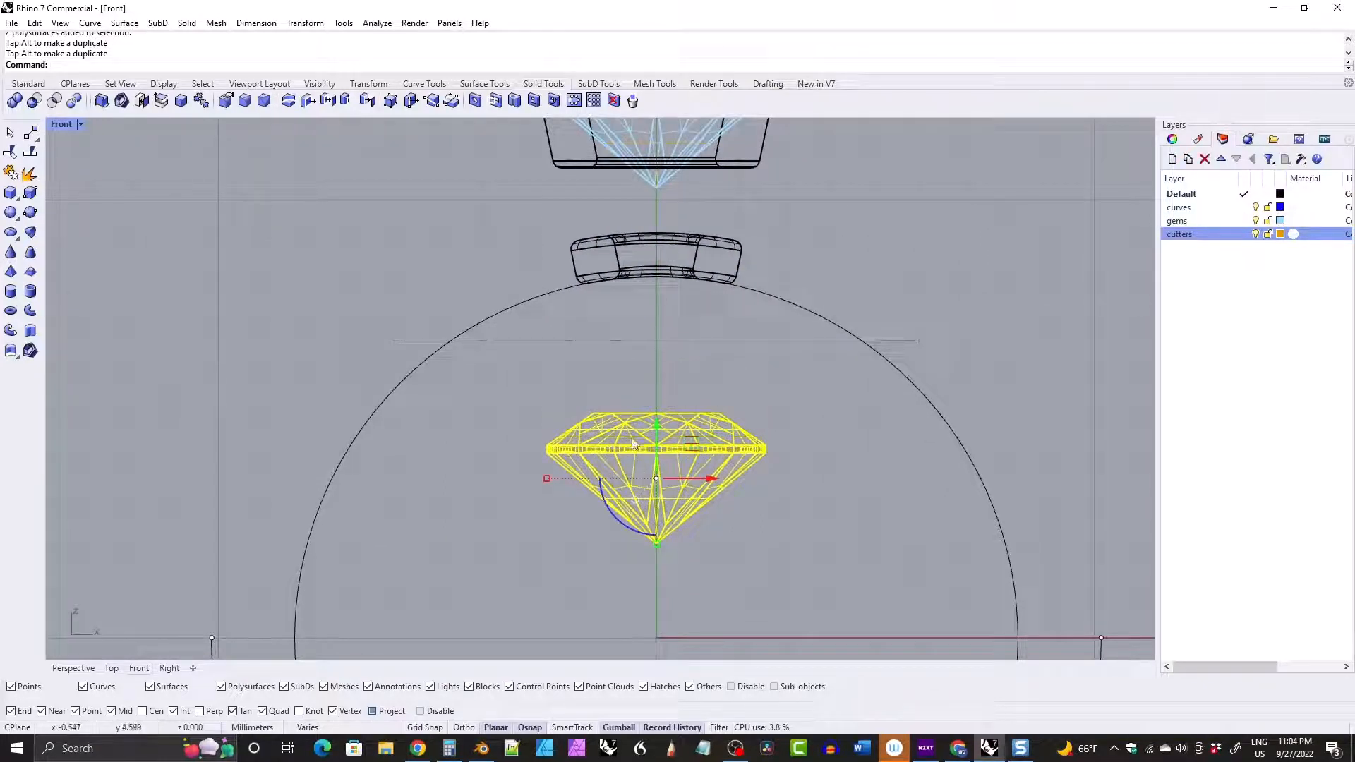
# Scale the duplicated gem and cutter uniformly by 4/5.
pyautogui.click(547, 479)
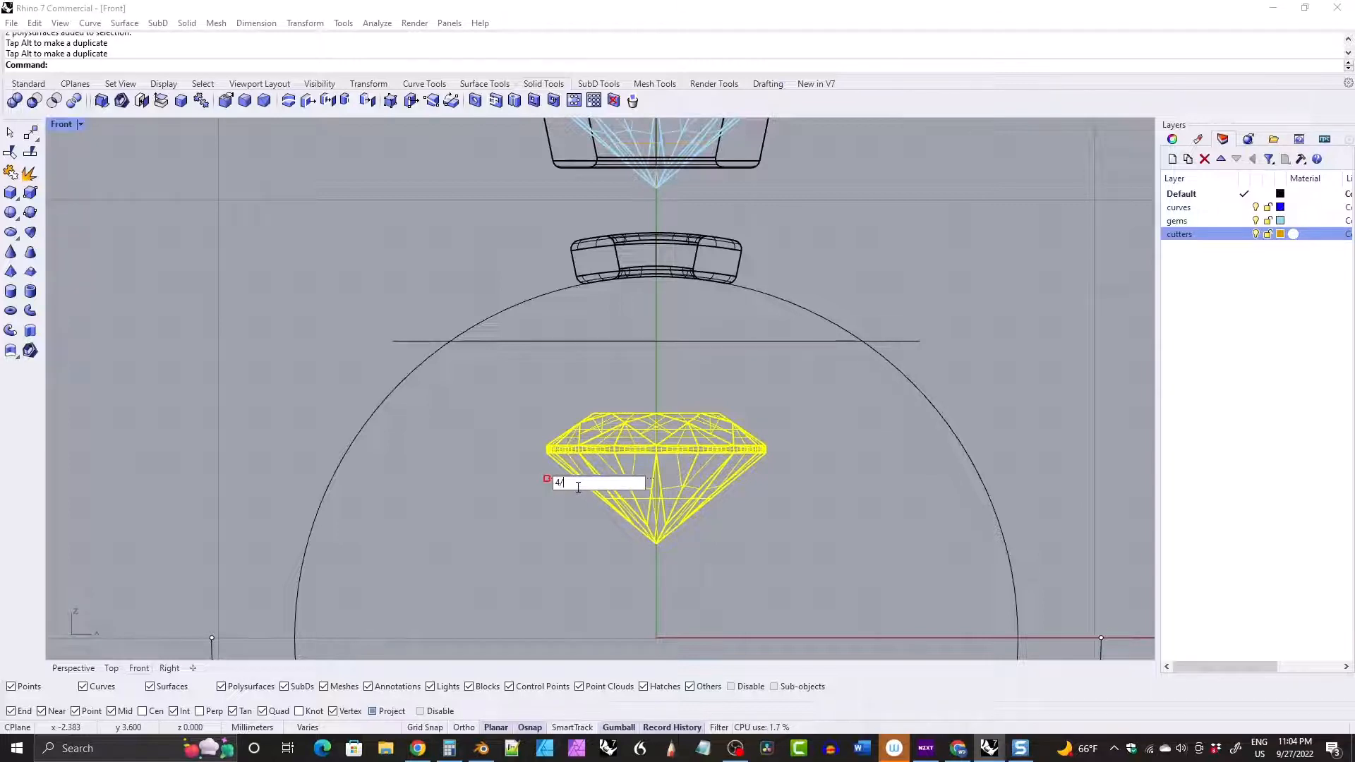
pyautogui.write('5')
pyautogui.press('Return')
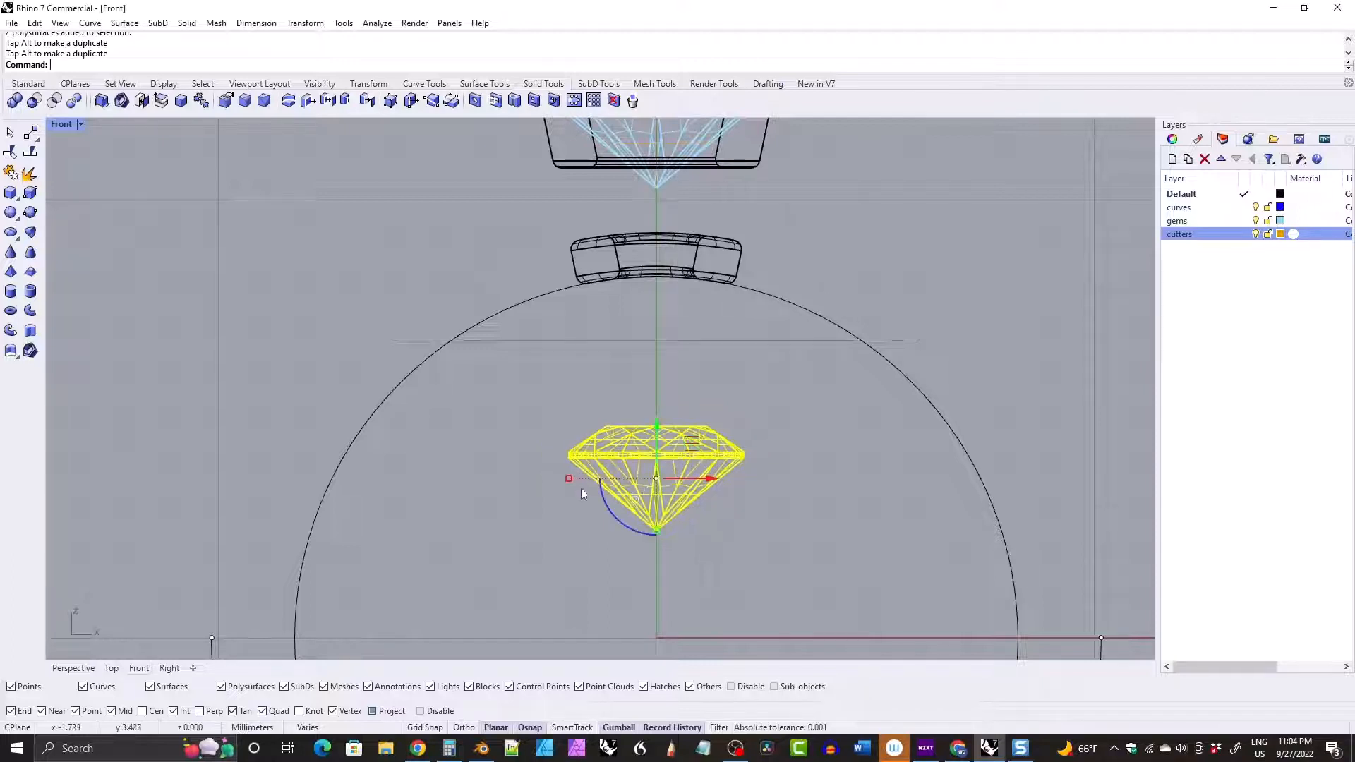
# Try to move the scaled gem and cutter vertically up to the top of the outer circle.
pyautogui.moveTo(635, 327); pyautogui.dragTo(653, 429, button='right')
pyautogui.moveTo(673, 529); pyautogui.dragTo(726, 380)
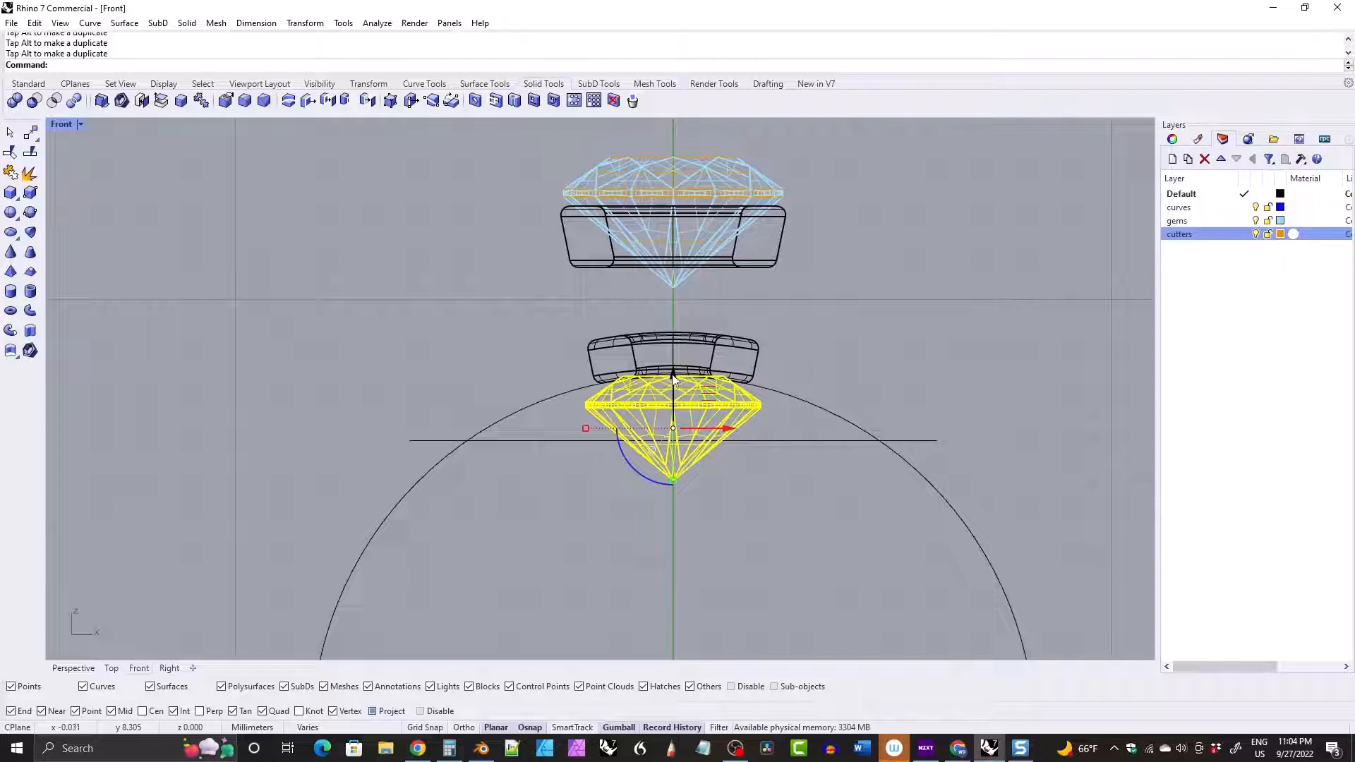
pyautogui.hotkey('ctrl', 'z')
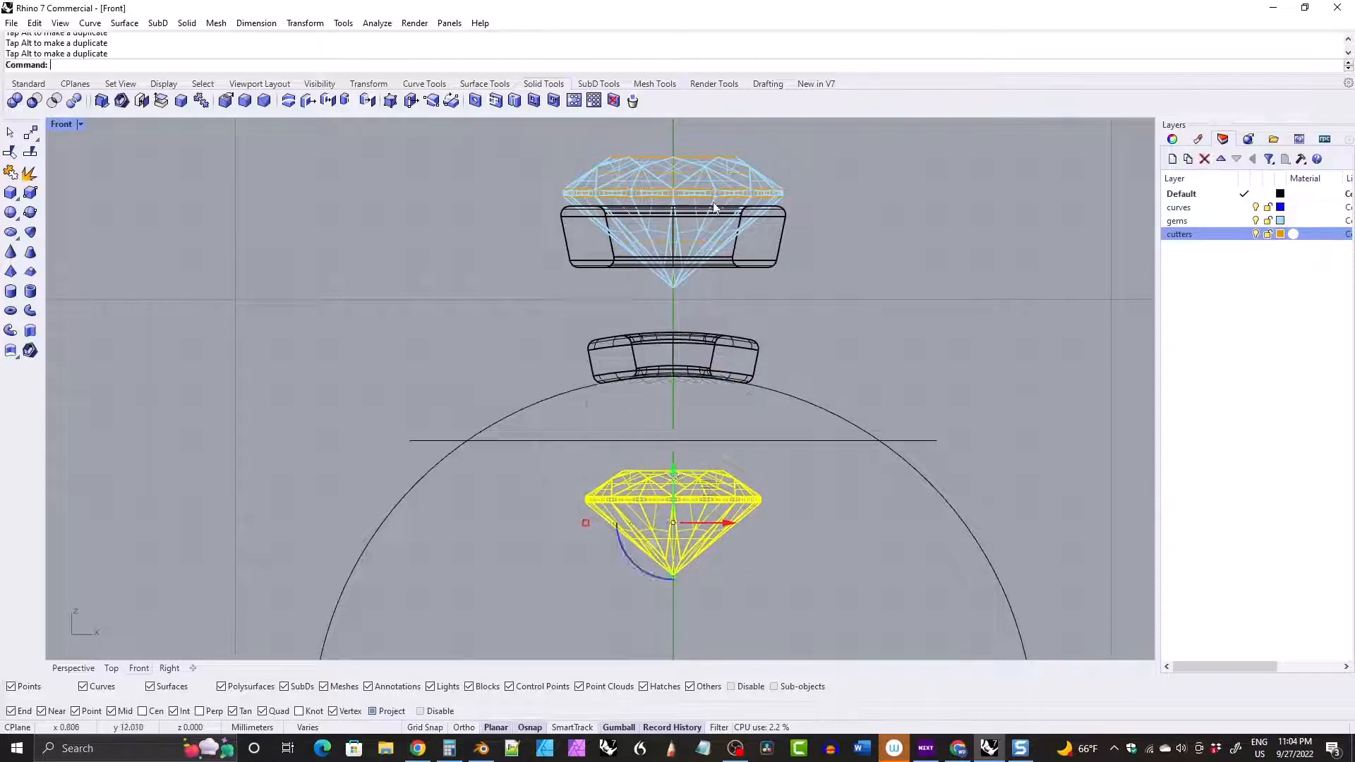
# Hide the original gem, its cutter and both head rails.
pyautogui.click(779, 174)
pyautogui.moveTo(707, 281); pyautogui.dragTo(692, 369)
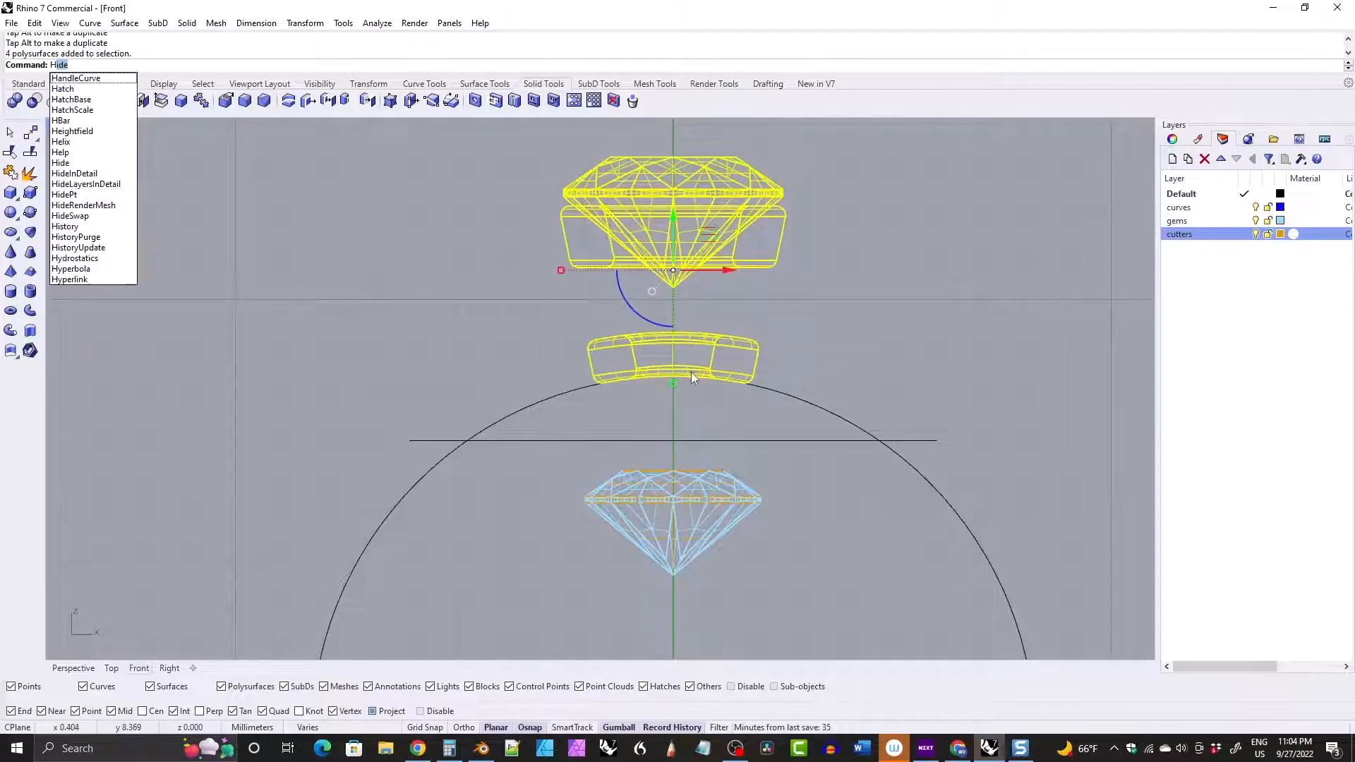
pyautogui.press('Return')
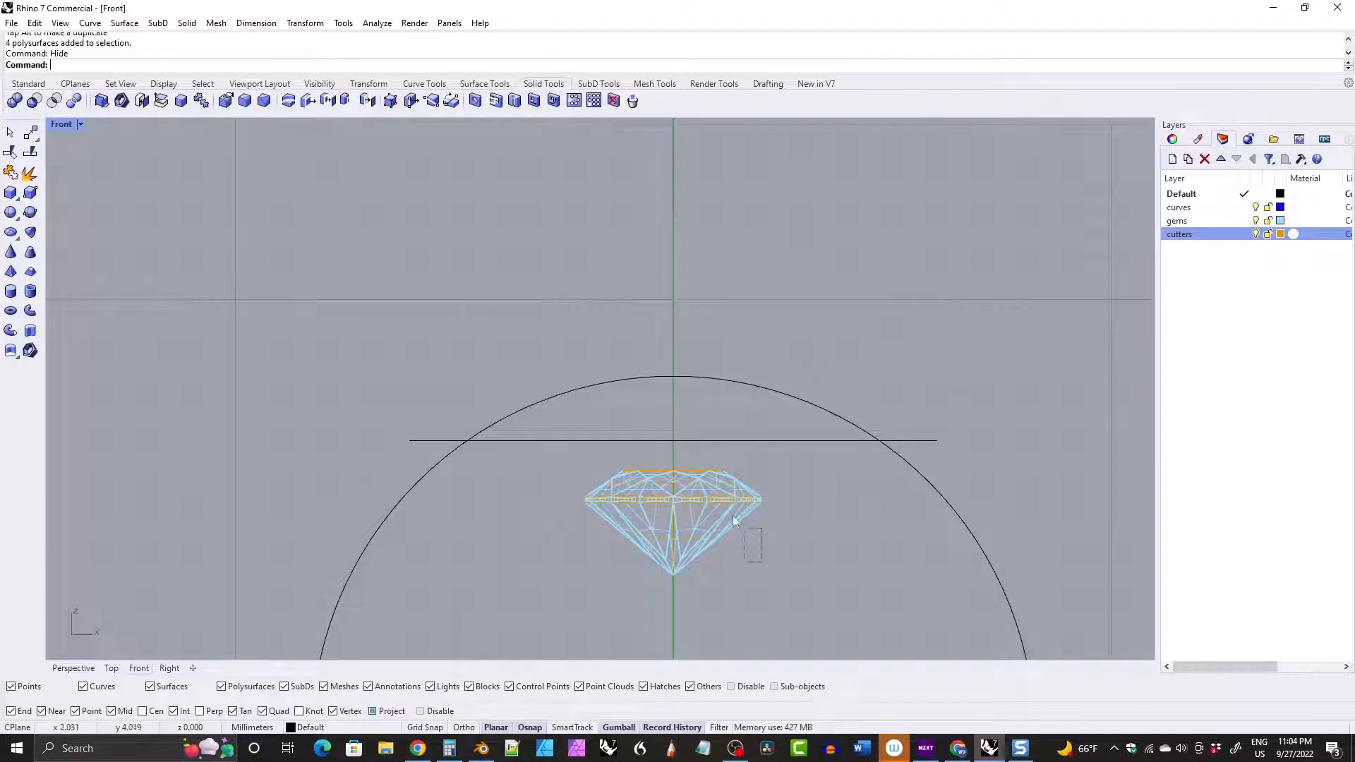
# Move the scaled gem and cutter from the table's centre to the outer circle's top point and raise them by 4.96 mm.
pyautogui.click(742, 527)
pyautogui.click(30, 133)
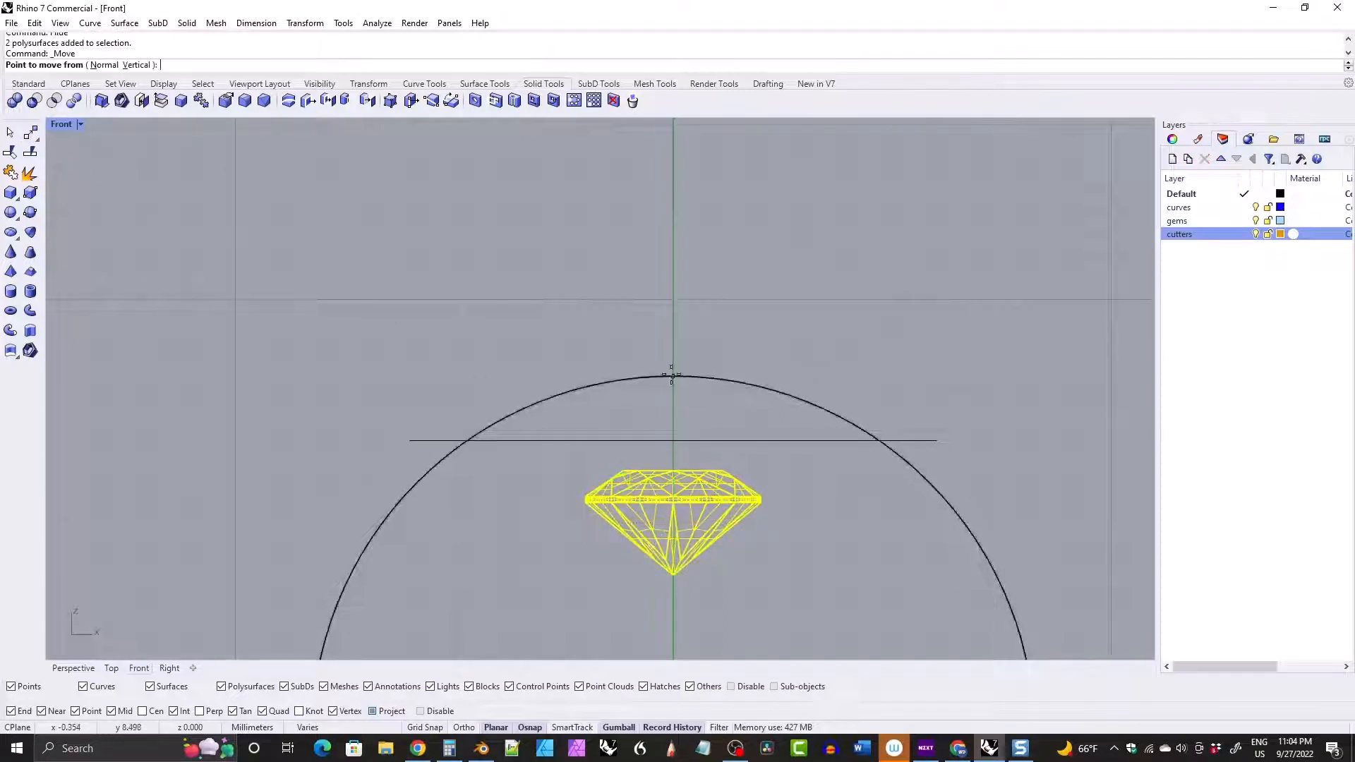
pyautogui.click(673, 470)
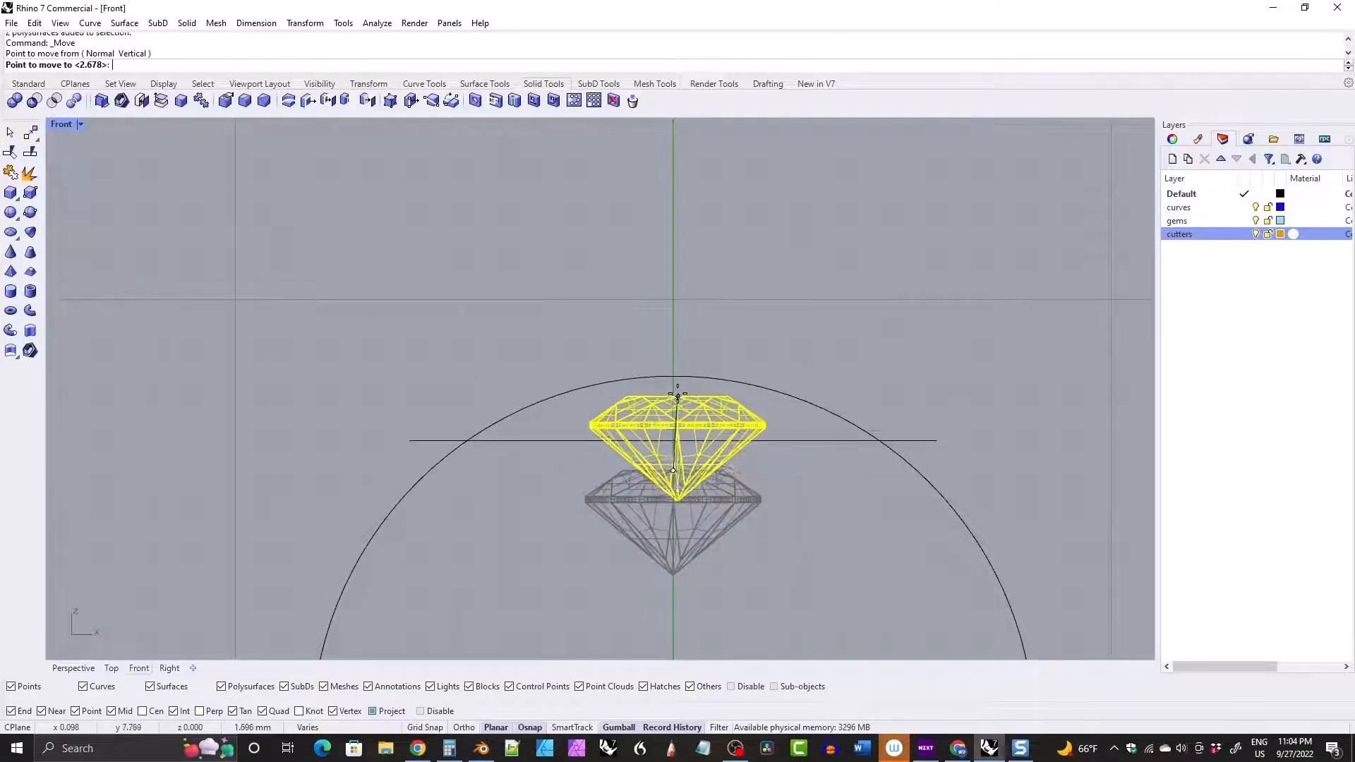
pyautogui.click(673, 376)
pyautogui.click(673, 376)
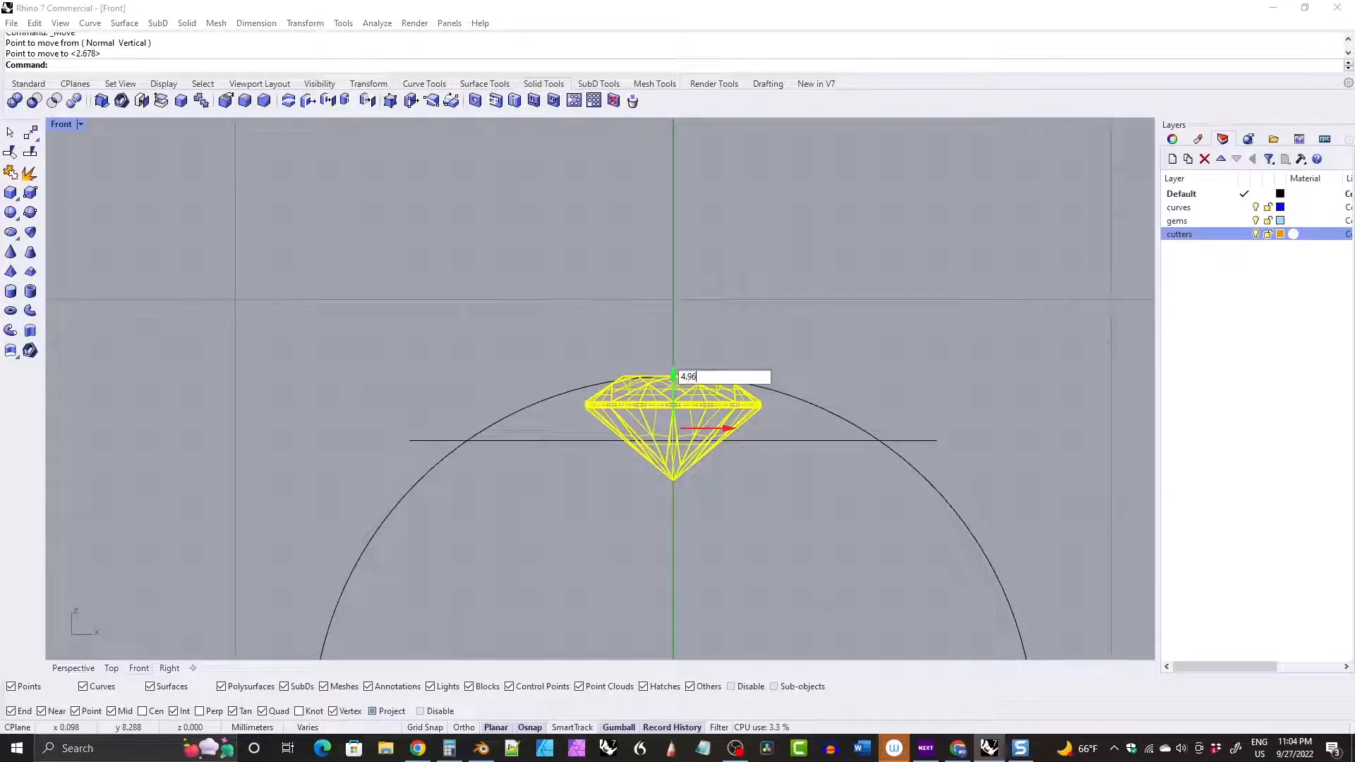
pyautogui.press('Return')
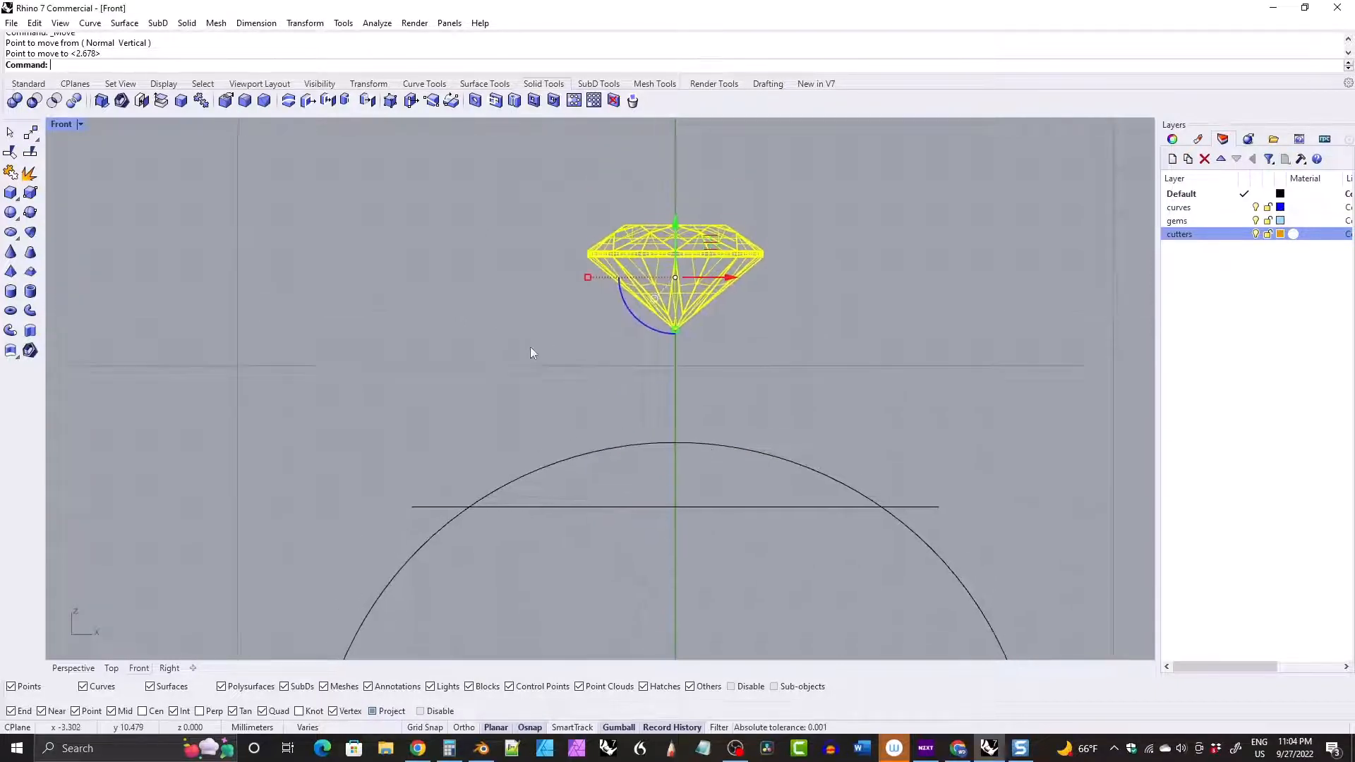
# Show the hidden gem, cutter and rails, and try lowering the scaled gem and cutter to the outer circle's top.
pyautogui.press('BackSpace')
pyautogui.press('BackSpace')
pyautogui.write('Show')
pyautogui.press('Return')
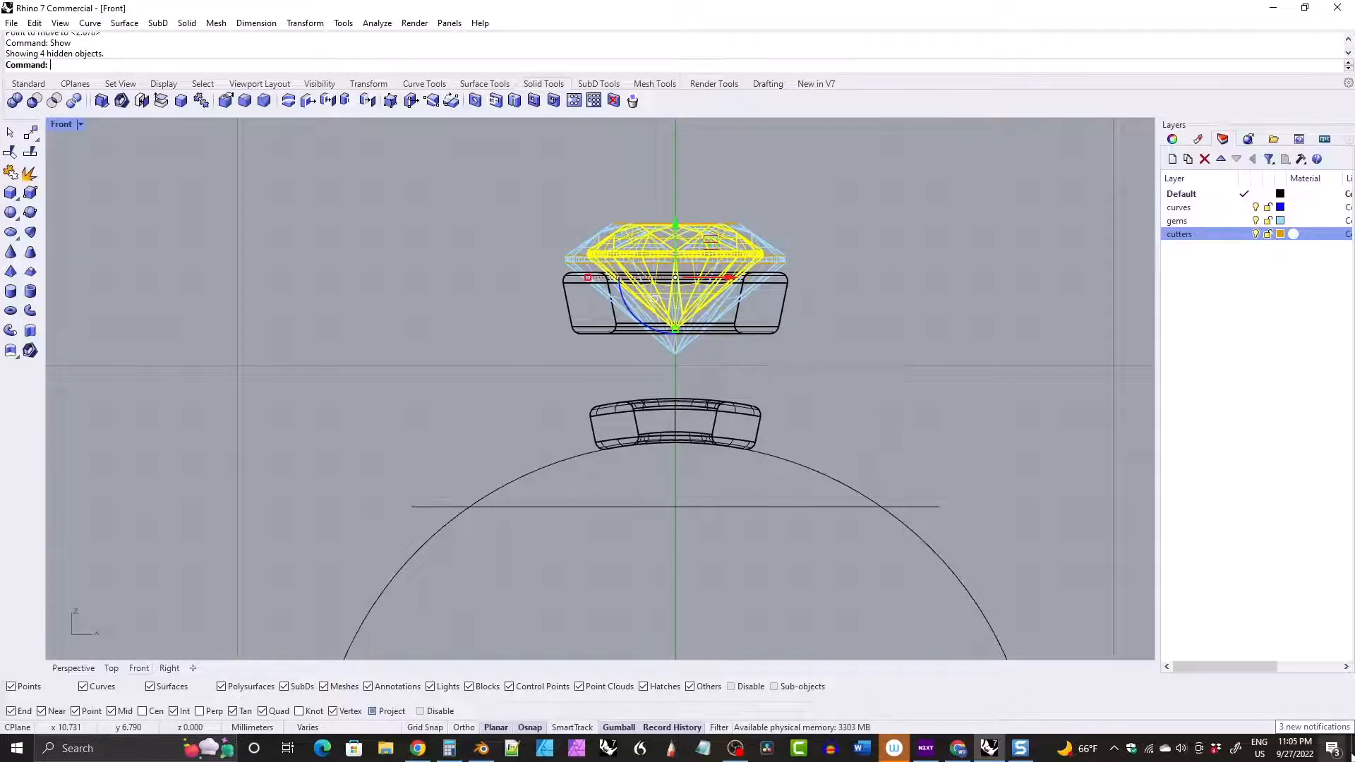
pyautogui.moveTo(688, 227); pyautogui.dragTo(673, 447)
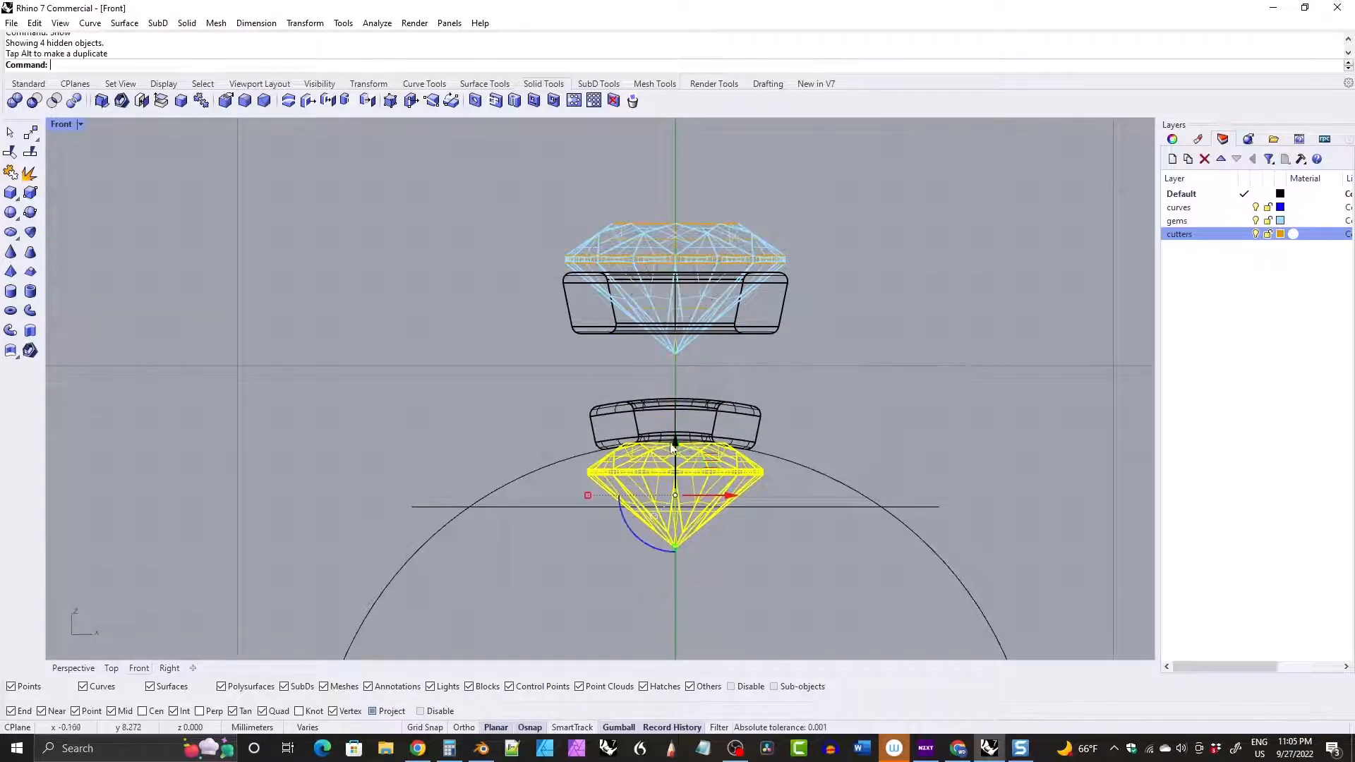
pyautogui.hotkey('ctrl', 'z')
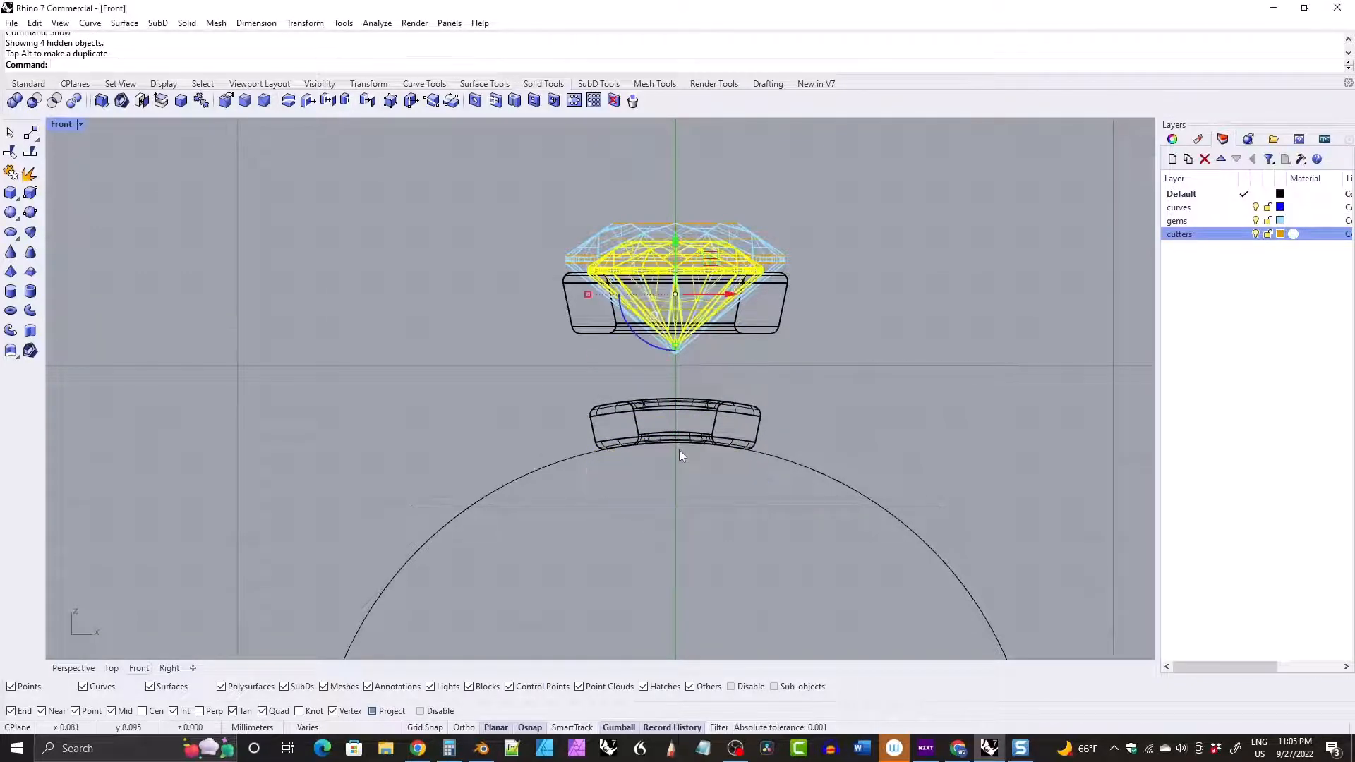
# Lower the scaled gem and cutter clear of the original head, and hide the original gem, cutter and both rails.
pyautogui.moveTo(675, 240); pyautogui.dragTo(674, 538)
pyautogui.moveTo(513, 156); pyautogui.dragTo(786, 464)
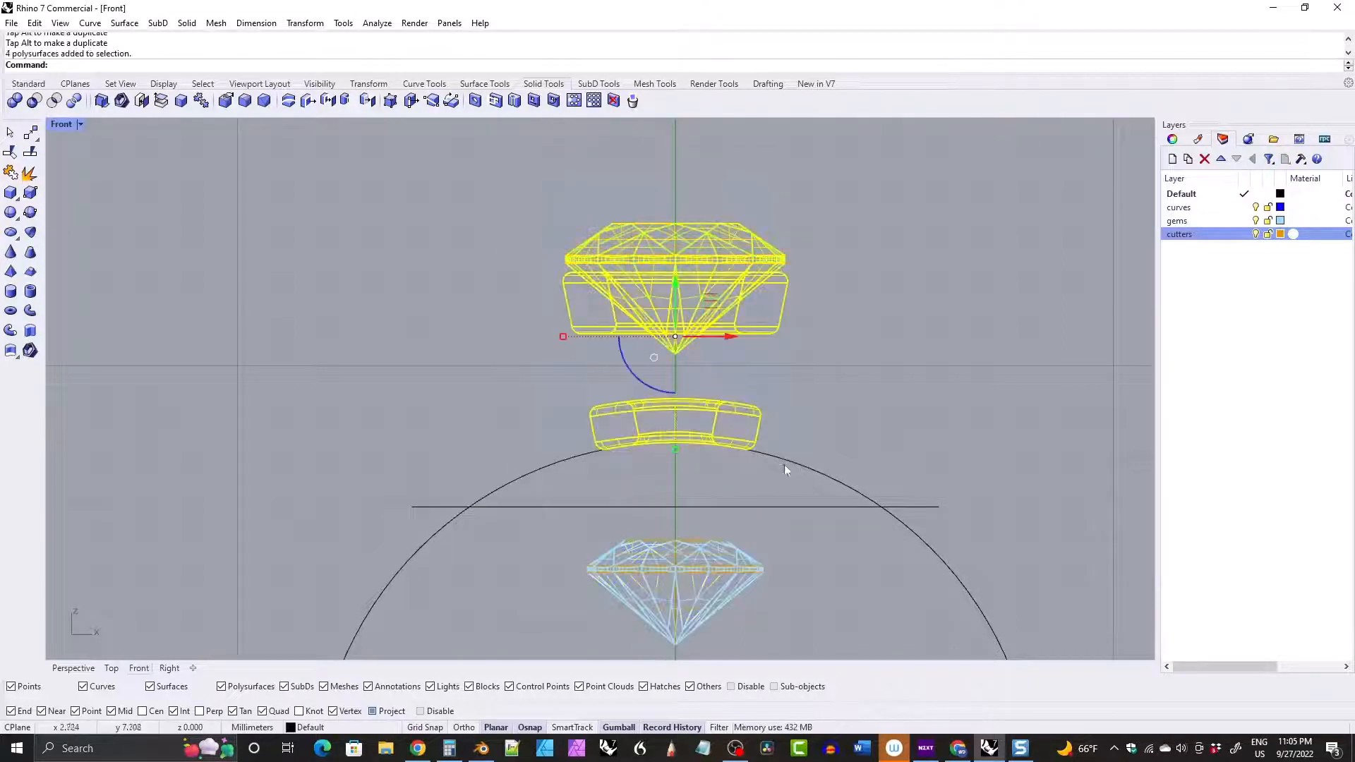
pyautogui.press('Return')
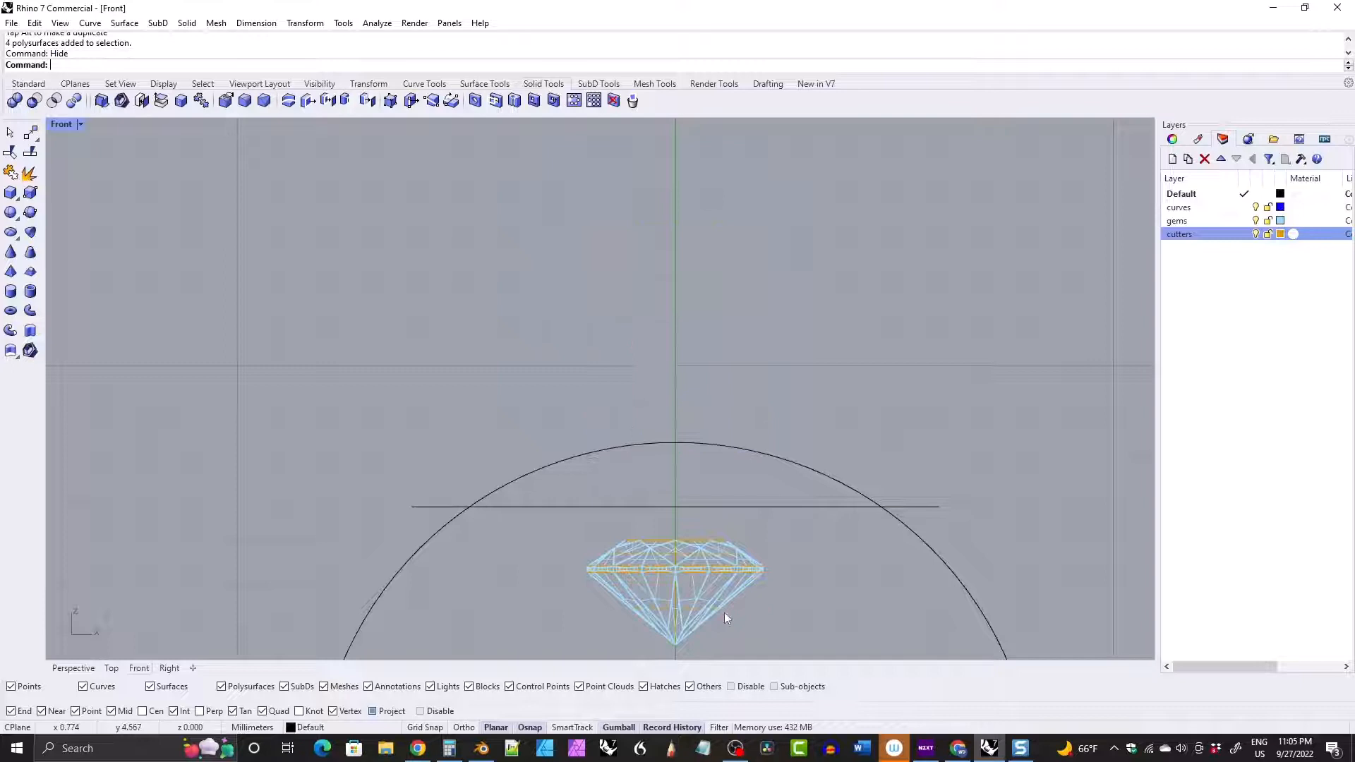
# Move the scaled gem and cutter from the table's centre to the outer circle's top point and raise them 4.6 mm.
pyautogui.click(720, 573)
pyautogui.click(30, 133)
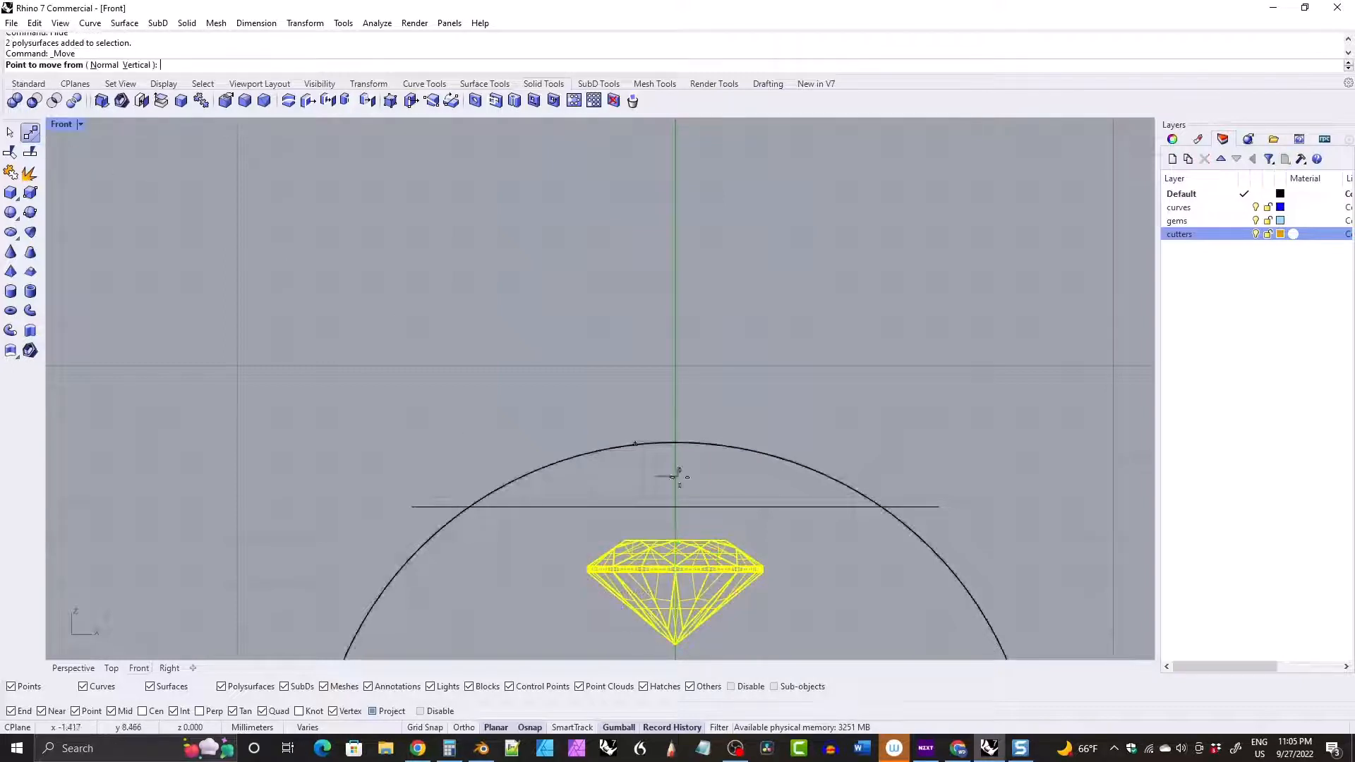
pyautogui.click(674, 540)
pyautogui.click(675, 443)
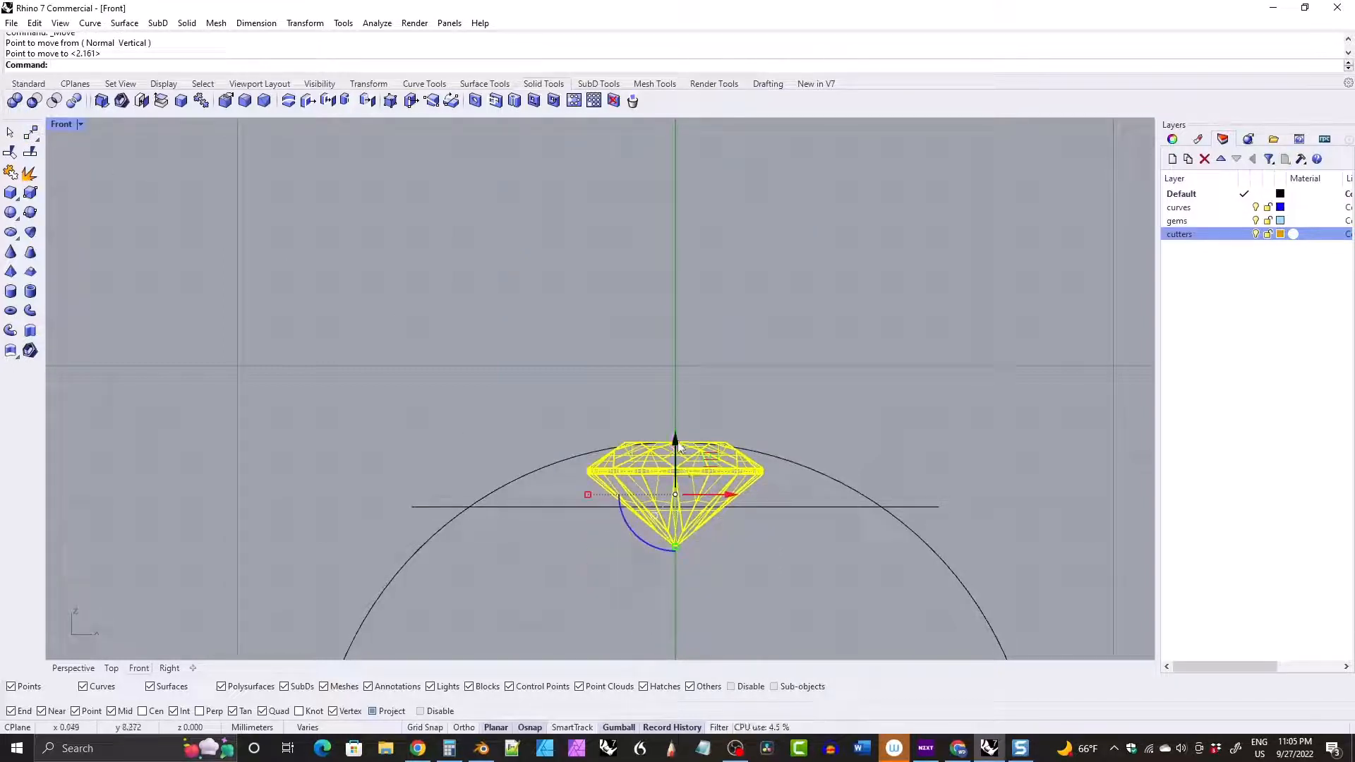
pyautogui.click(678, 447)
pyautogui.write('4.6')
pyautogui.press('Return')
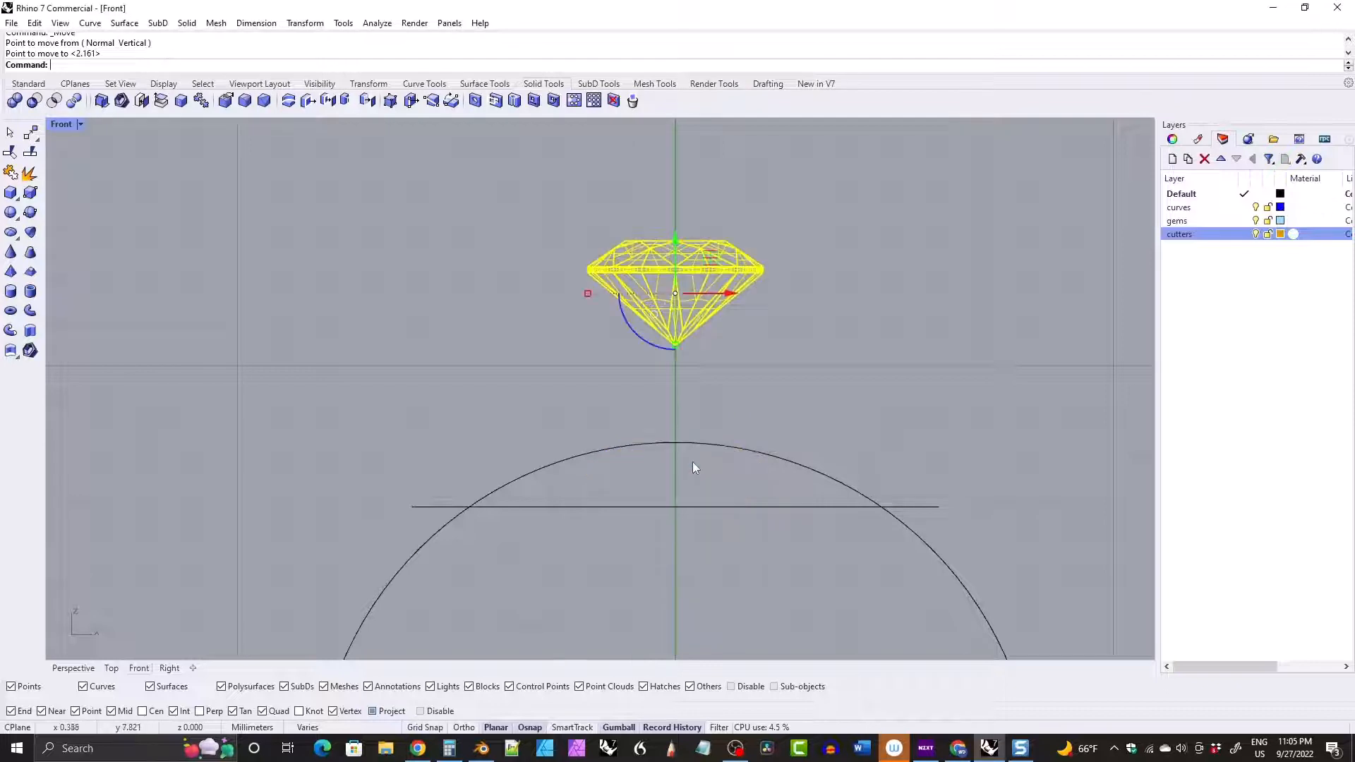
pyautogui.press('Escape')
# Draw a slanted line down past the gem's left girdle edge and trim off its end below the horizontal line.
pyautogui.scroll(-3, 561, 328)
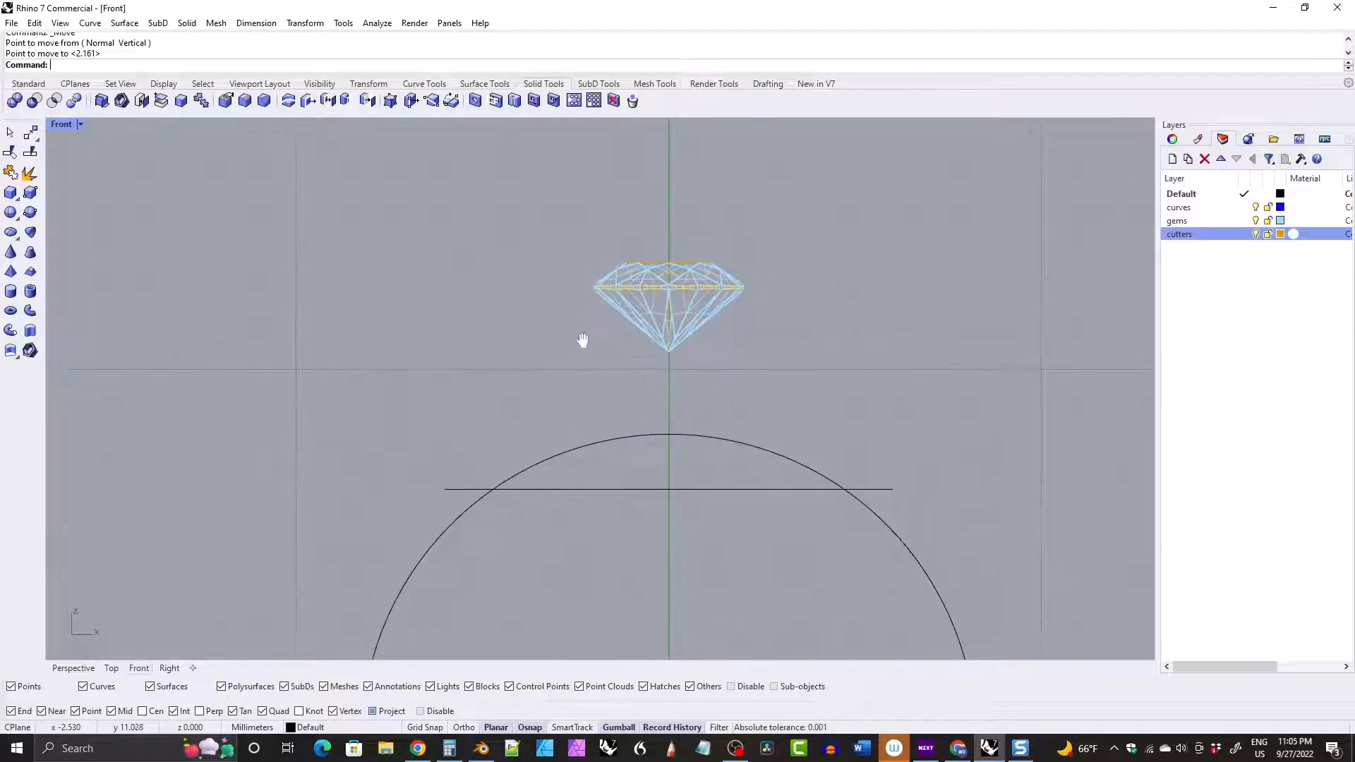
pyautogui.moveTo(639, 361); pyautogui.dragTo(630, 351, button='right')
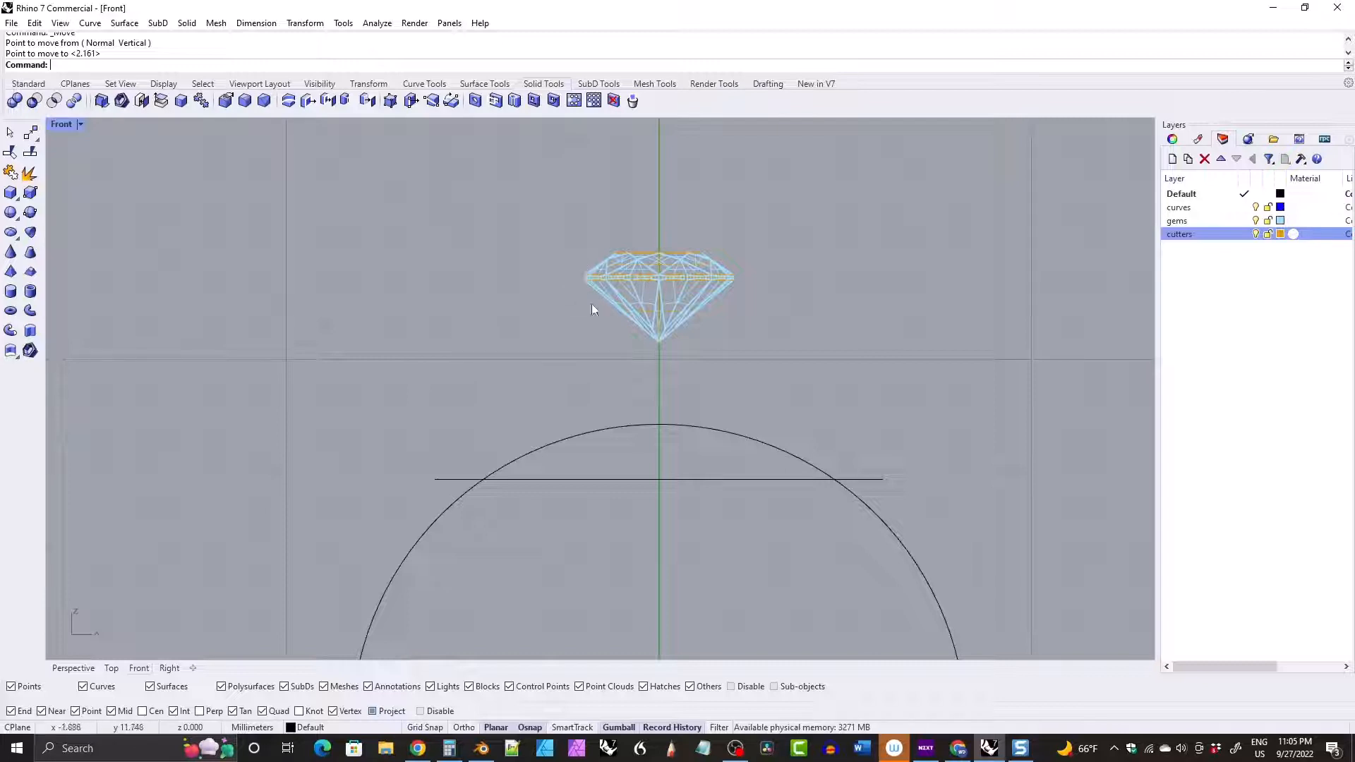
pyautogui.moveTo(592, 343); pyautogui.dragTo(591, 354, button='right')
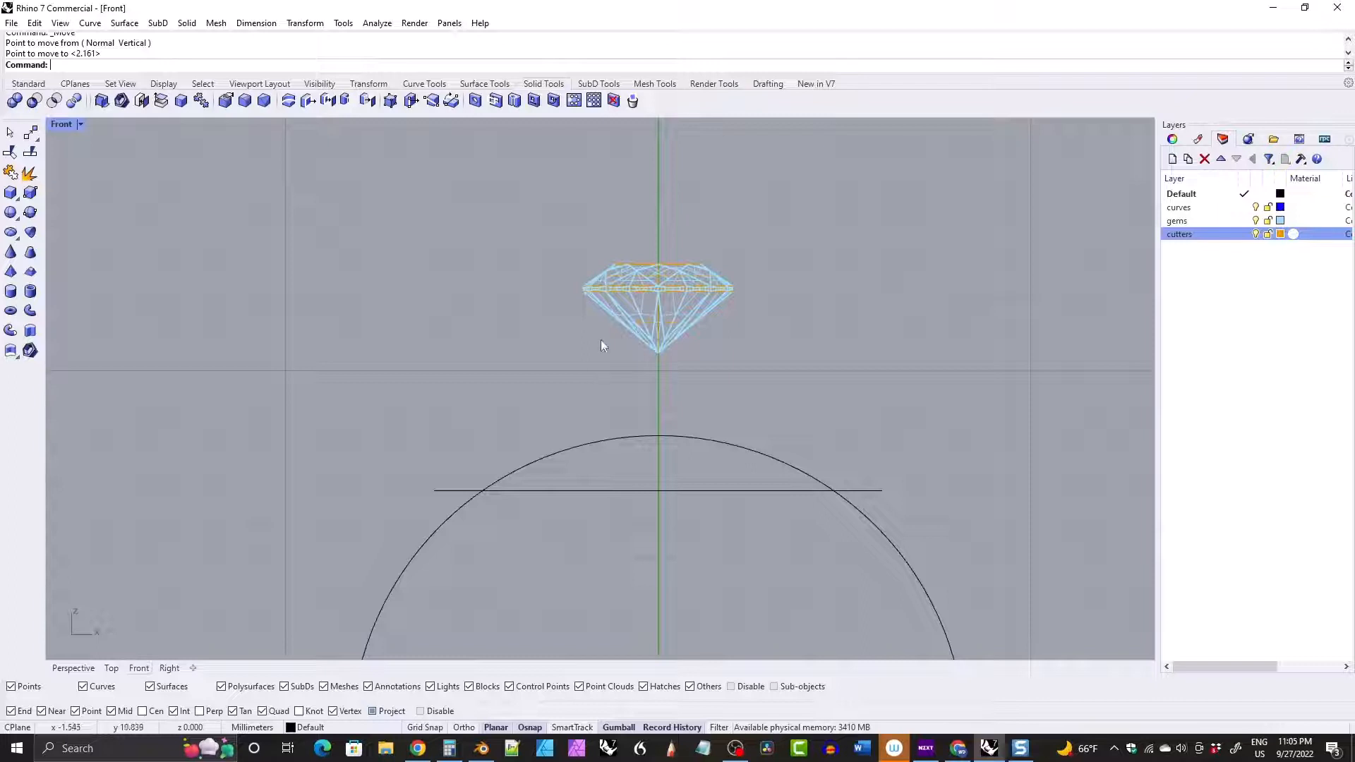
pyautogui.scroll(2, 603, 347)
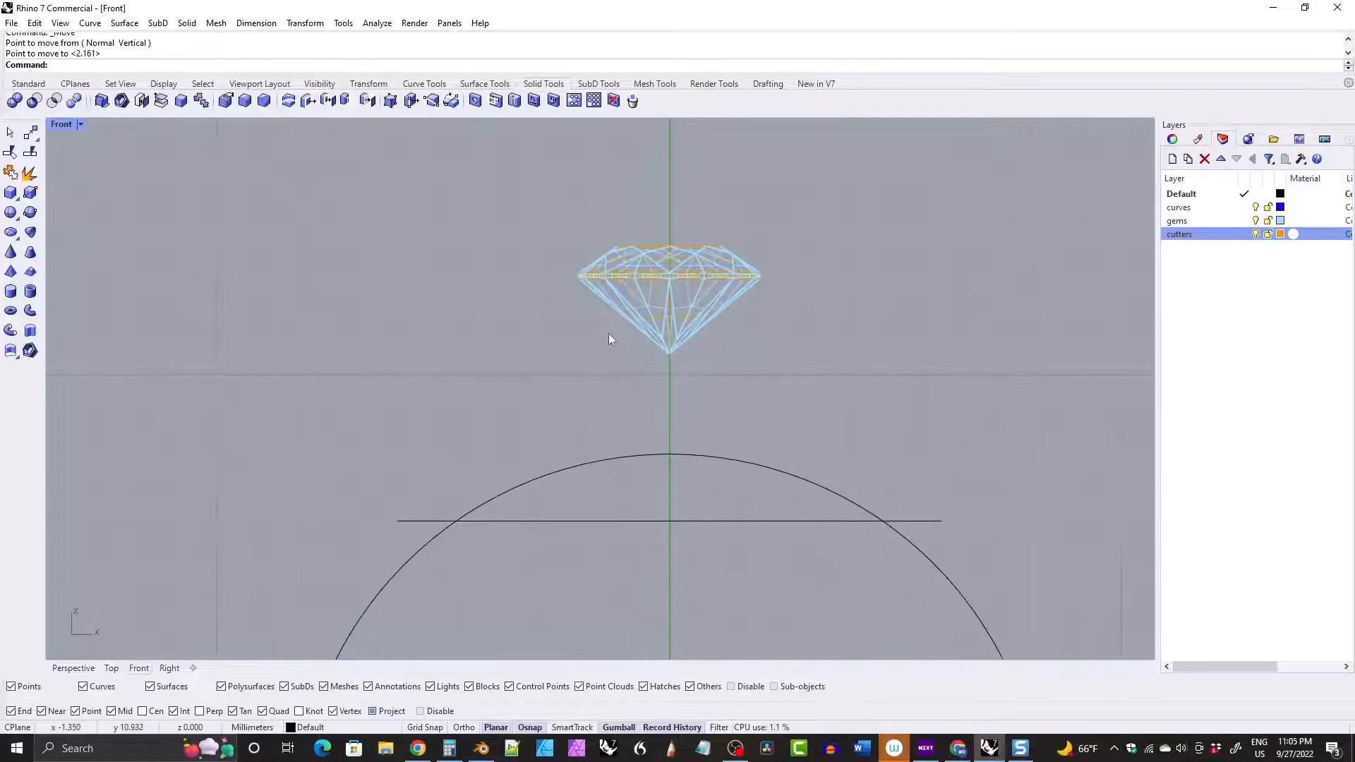
pyautogui.press('l')
pyautogui.press('Tab')
pyautogui.click(571, 230)
pyautogui.click(547, 520)
pyautogui.hotkey('ctrl', 't')
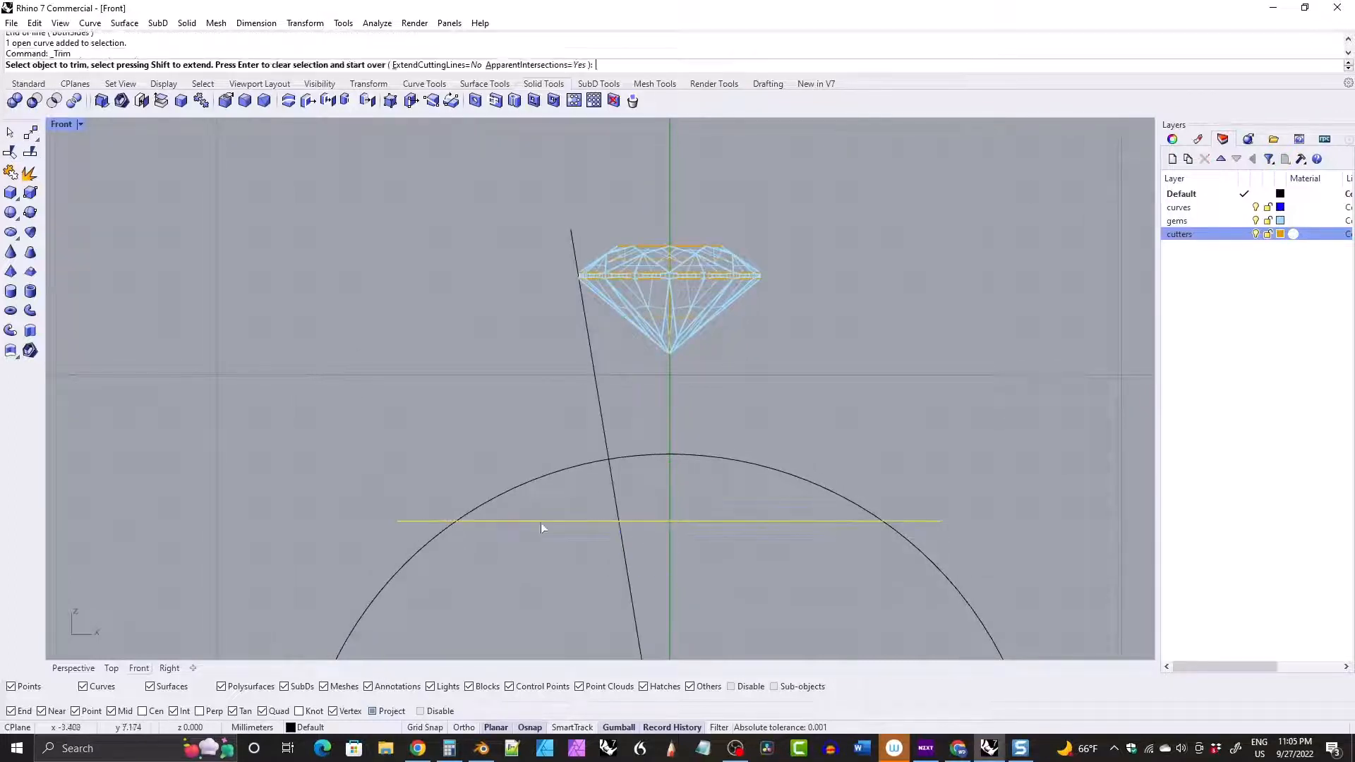
pyautogui.click(624, 558)
pyautogui.press('Return')
# Offset the slanted line 0.15 mm outward from the gem and delete the original line.
pyautogui.click(604, 449)
pyautogui.click(423, 83)
pyautogui.click(177, 101)
pyautogui.write('.15')
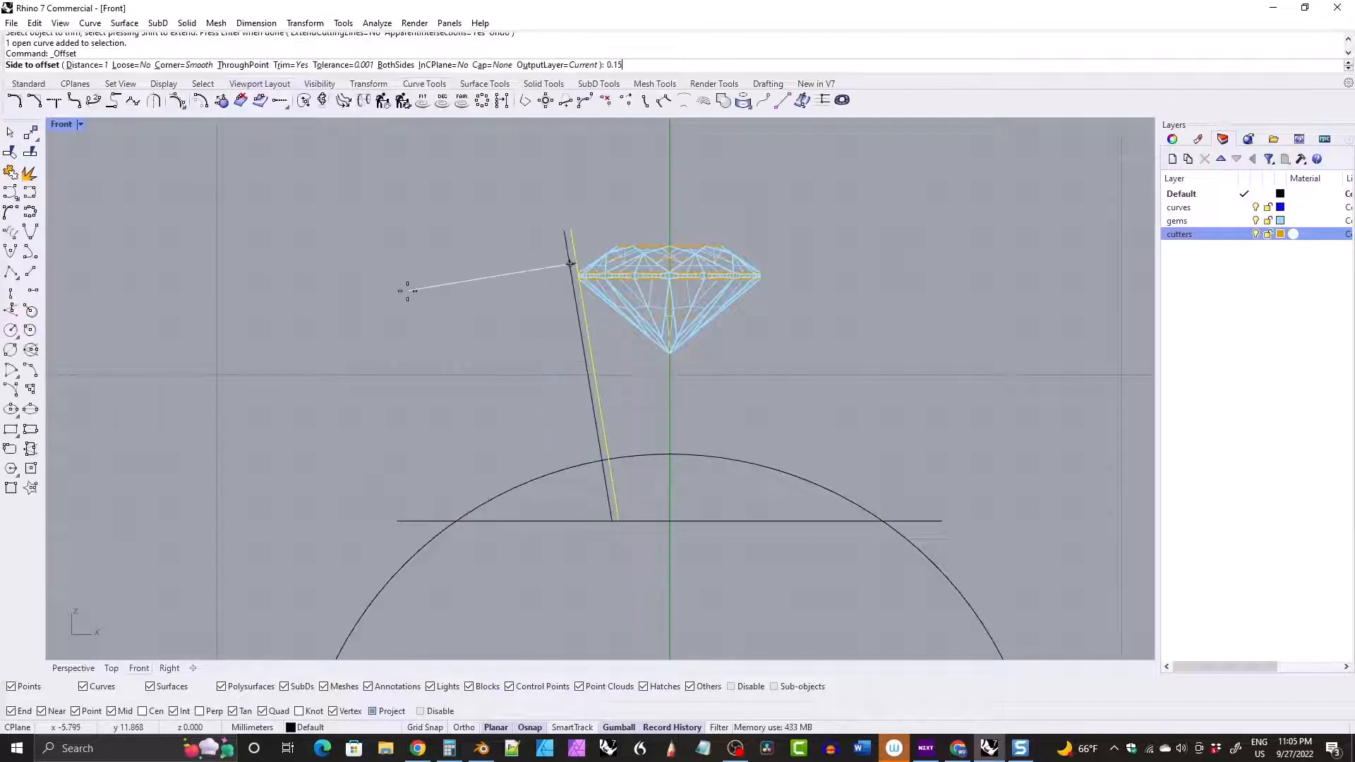
pyautogui.press('Return')
pyautogui.click(412, 316)
pyautogui.press('Delete')
# Revolve the offset line a full 360° around the vertical axis through the origin.
pyautogui.click(588, 370)
pyautogui.click(494, 83)
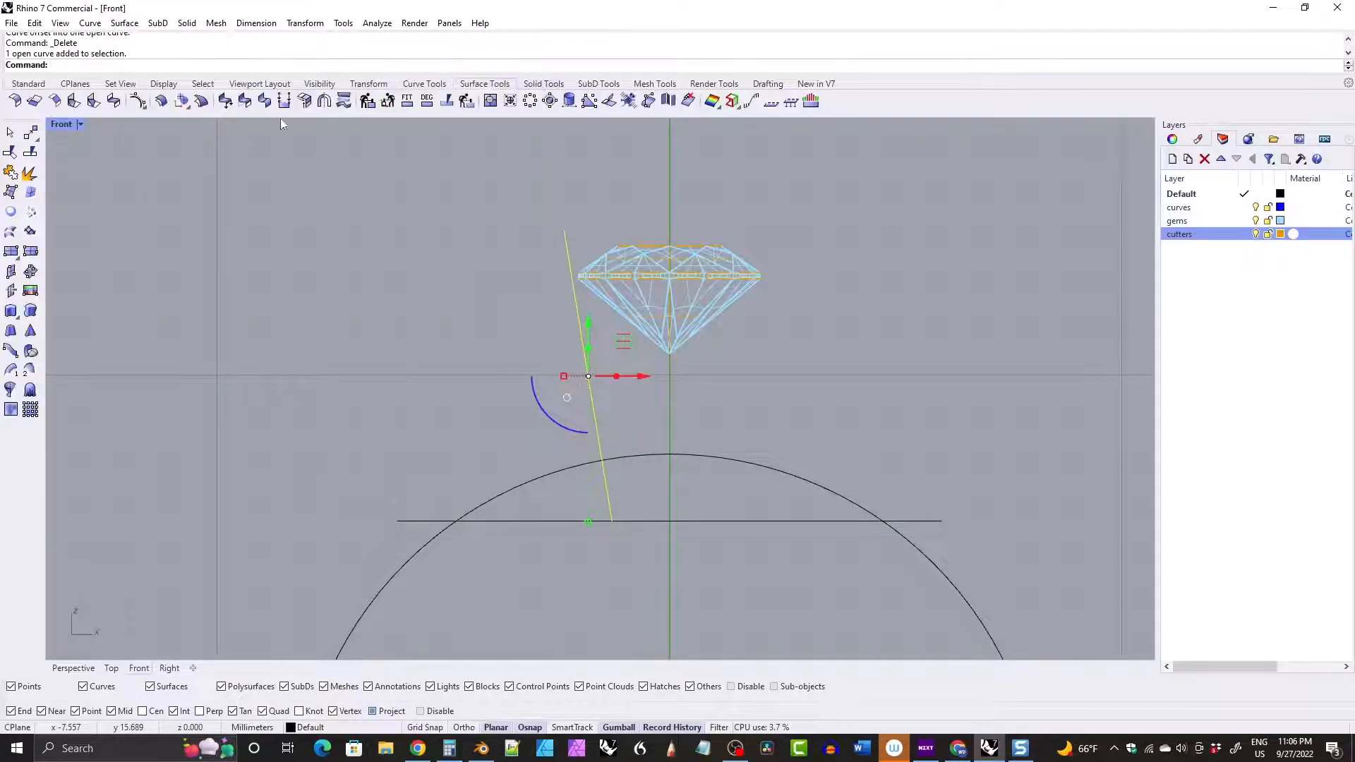
pyautogui.click(10, 389)
pyautogui.write('0')
pyautogui.press('Return')
pyautogui.click(669, 169)
pyautogui.press('Return')
pyautogui.press('Return')
# Offset the revolved surface 1 mm inward as a solid.
pyautogui.click(696, 376)
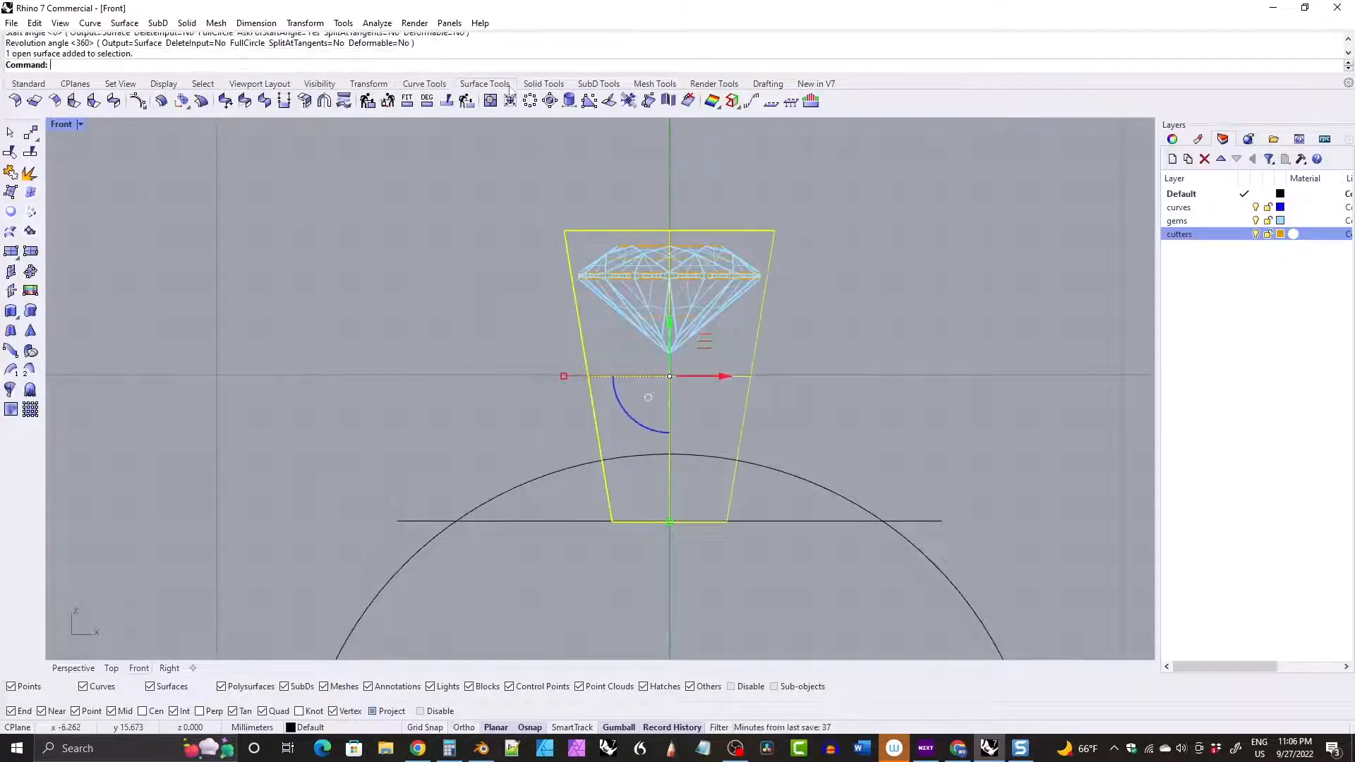
pyautogui.click(177, 100)
pyautogui.press('Return')
# Duplicate the horizontal line up to the gem's girdle and lower the copy 0.2 mm.
pyautogui.click(705, 520)
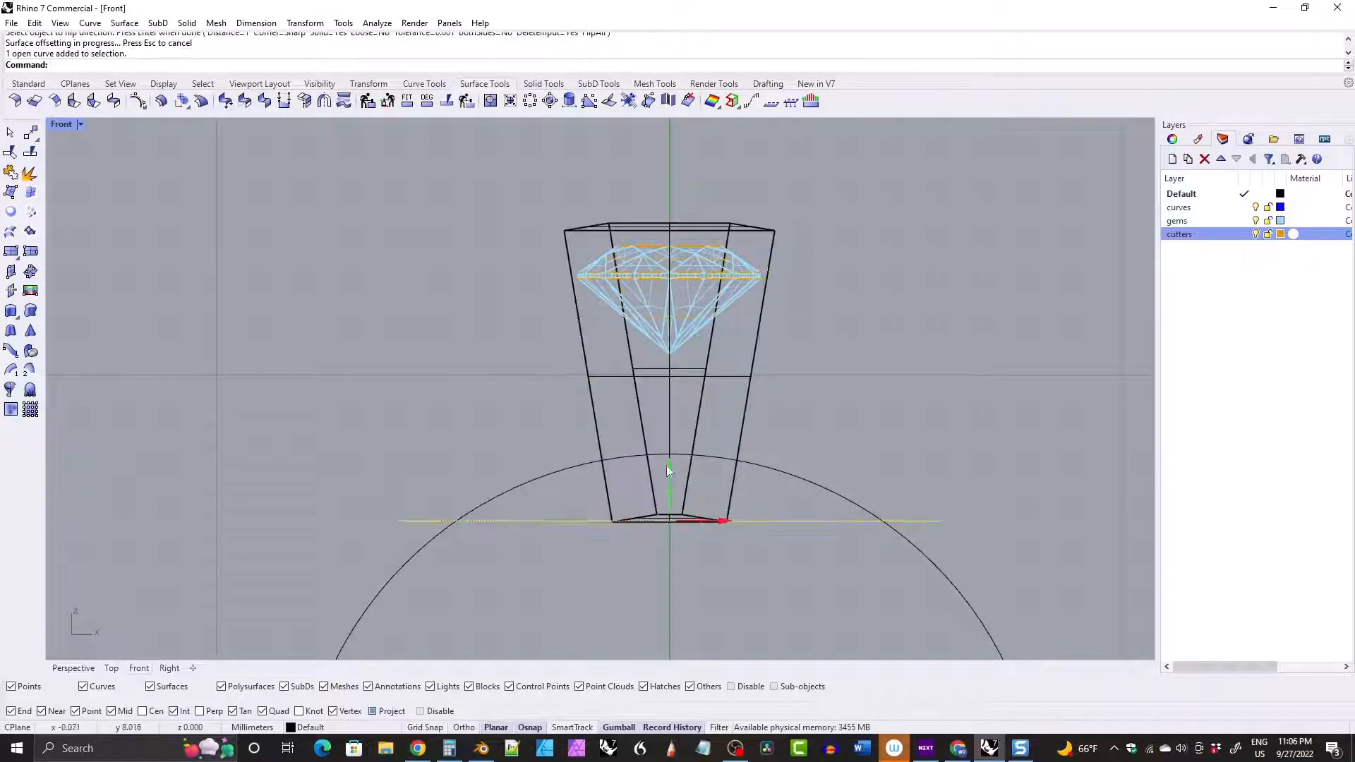
pyautogui.moveTo(695, 467); pyautogui.dragTo(693, 228)
pyautogui.click(670, 227)
pyautogui.write('-.2')
pyautogui.press('Return')
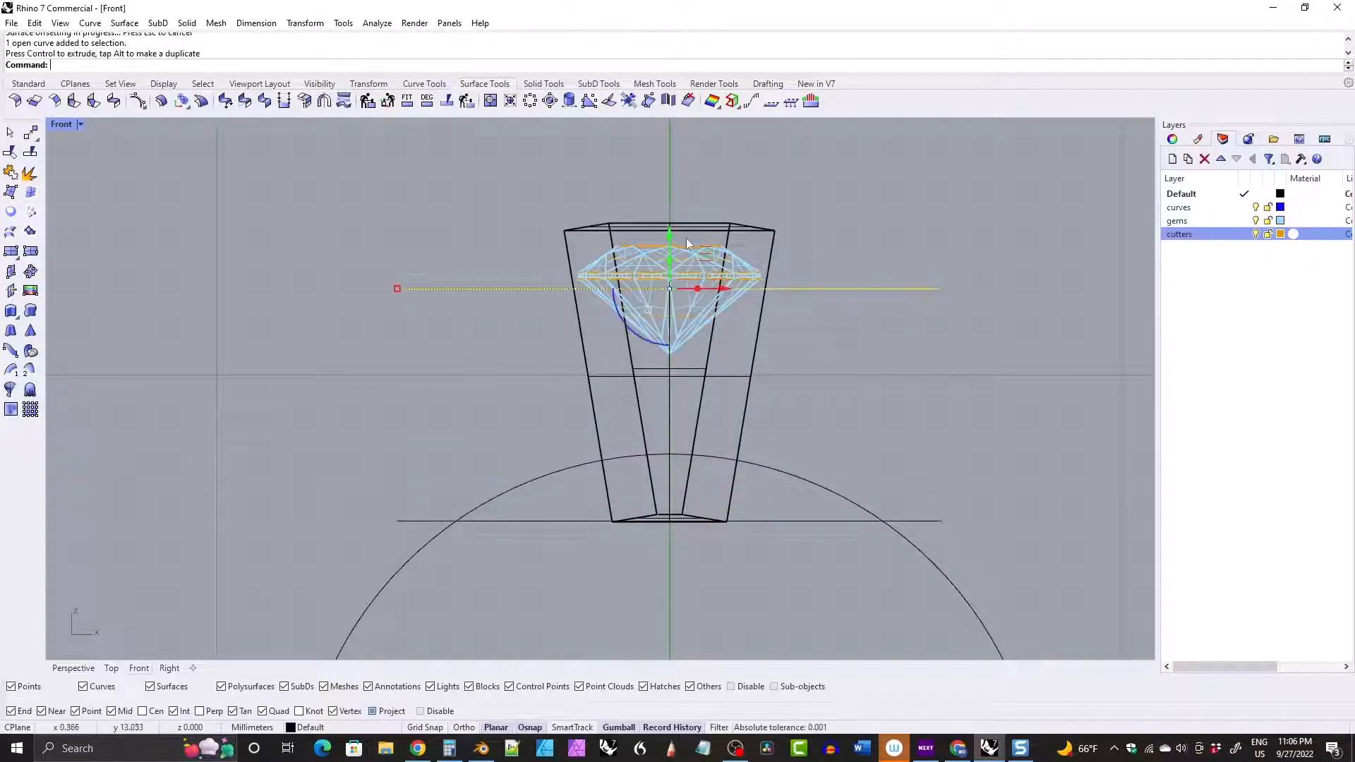
# Offset the upper horizontal line 1.4 mm downward.
pyautogui.click(424, 83)
pyautogui.click(201, 101)
pyautogui.write('1.4')
pyautogui.click(446, 404)
# Offset the ring's outer circle 1 mm outward.
pyautogui.click(543, 477)
pyautogui.rightClick(543, 481)
pyautogui.write('1')
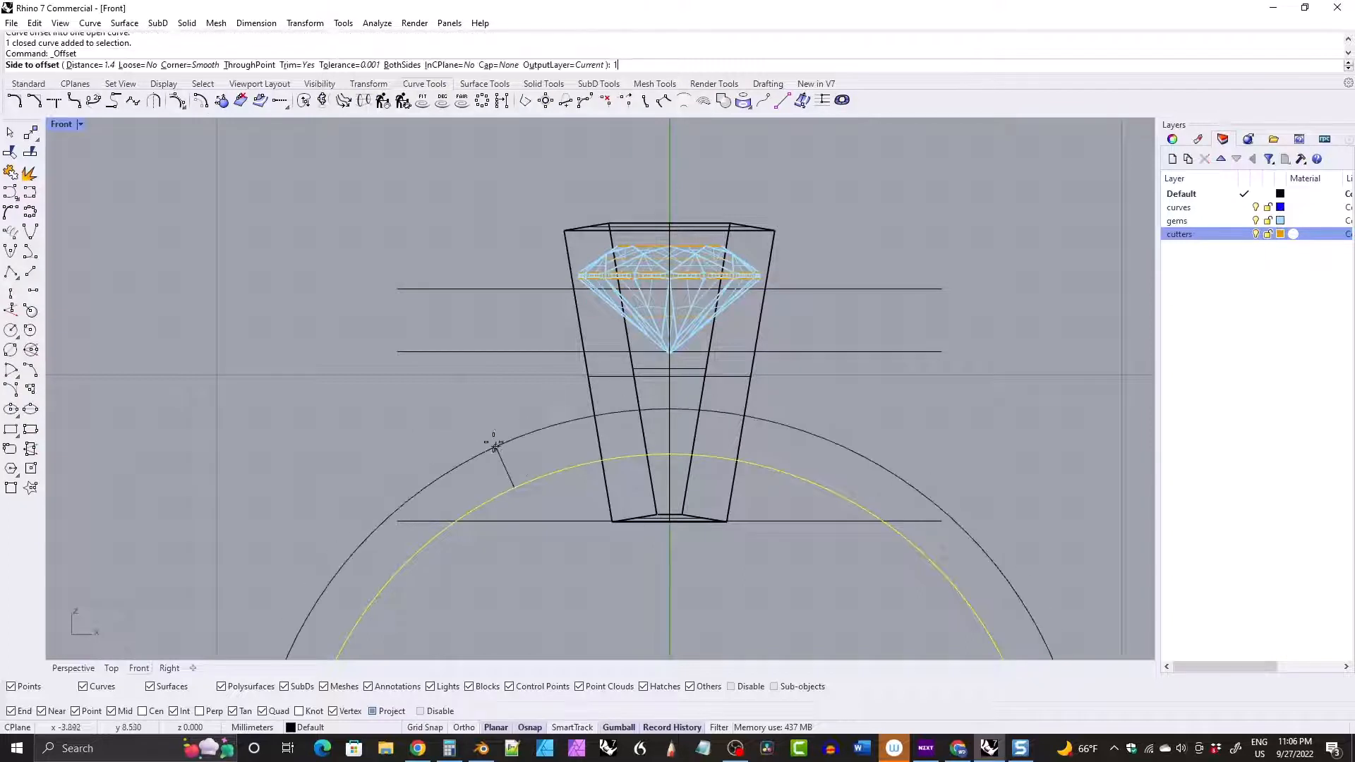
pyautogui.press('Return')
pyautogui.click(493, 445)
# Draw a slanted line on each side of the tapered solid, crossing the 1.4 mm offset line and the enlarged circle.
pyautogui.click(30, 271)
pyautogui.click(508, 325)
pyautogui.click(534, 460)
pyautogui.rightClick(565, 438)
pyautogui.click(820, 326)
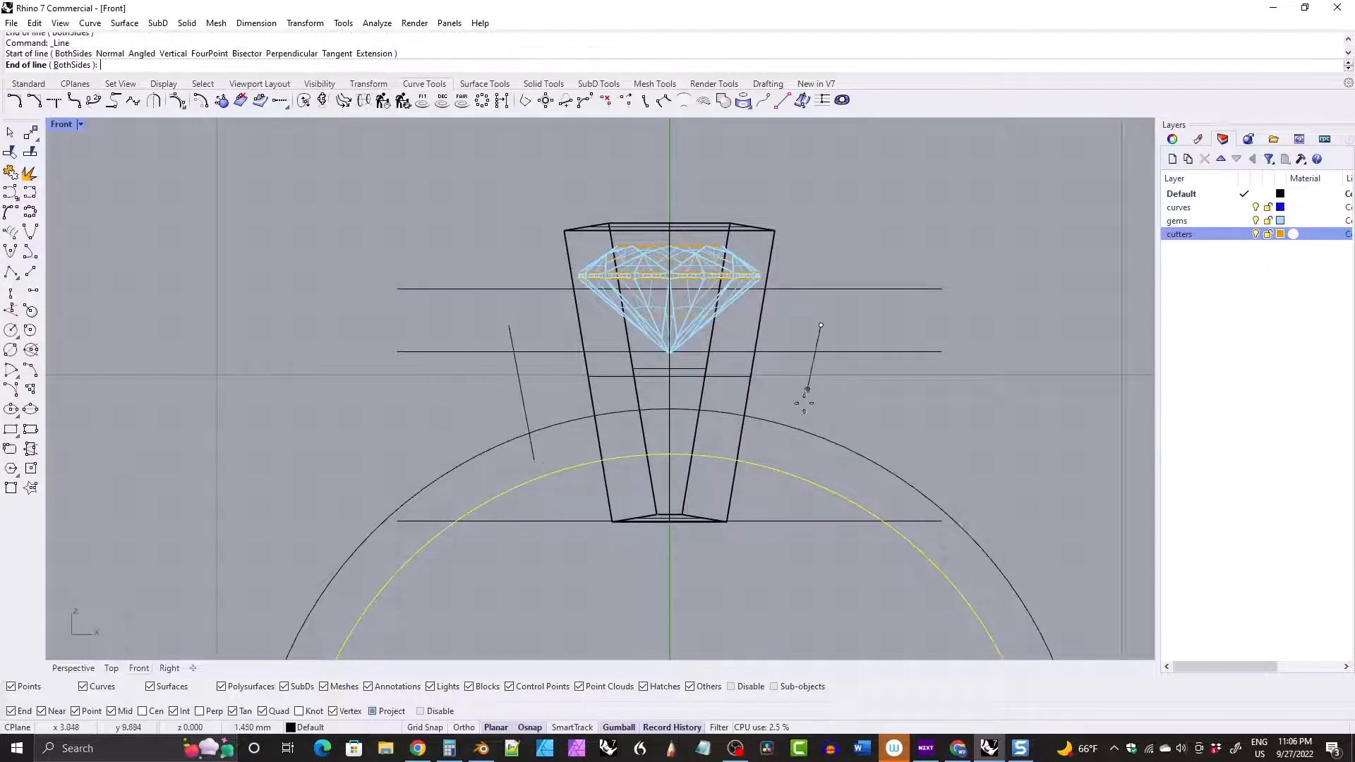
pyautogui.click(796, 450)
# Combine the two slanted lines, the lower offset line and the enlarged circle into one closed region with Curve Boolean, deleting the inputs.
pyautogui.click(805, 404)
pyautogui.keyDown('shift'); pyautogui.click(776, 423); pyautogui.keyUp('shift')
pyautogui.keyDown('shift'); pyautogui.click(550, 351); pyautogui.keyUp('shift')
pyautogui.keyDown('shift'); pyautogui.click(520, 383); pyautogui.keyUp('shift')
pyautogui.click(723, 100)
pyautogui.click(586, 384)
pyautogui.rightClick(570, 424)
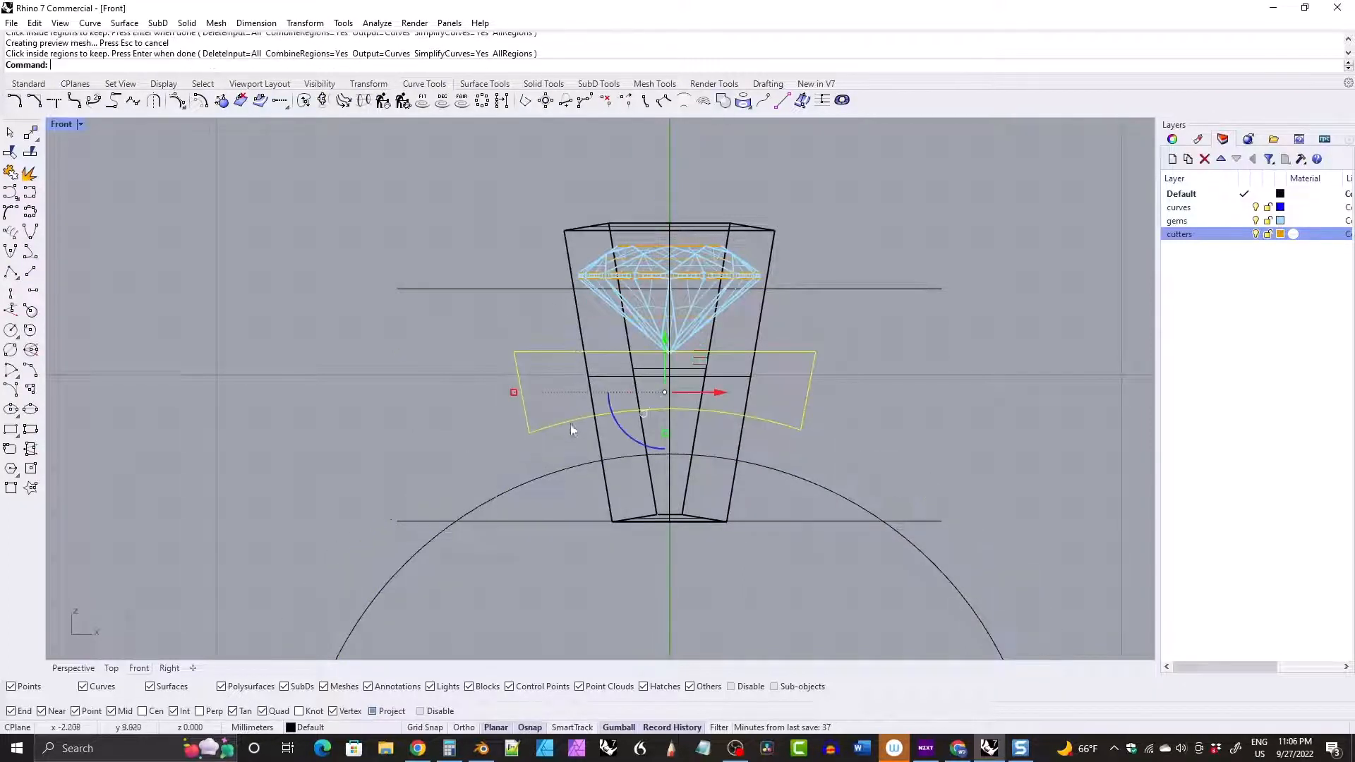
# Wire-cut the tapered solid with the line below the girdle, removing the part above it.
pyautogui.moveTo(646, 453); pyautogui.dragTo(628, 450, button='right')
pyautogui.click(629, 450)
pyautogui.click(543, 83)
pyautogui.click(288, 100)
pyautogui.click(495, 287)
pyautogui.rightClick(496, 234)
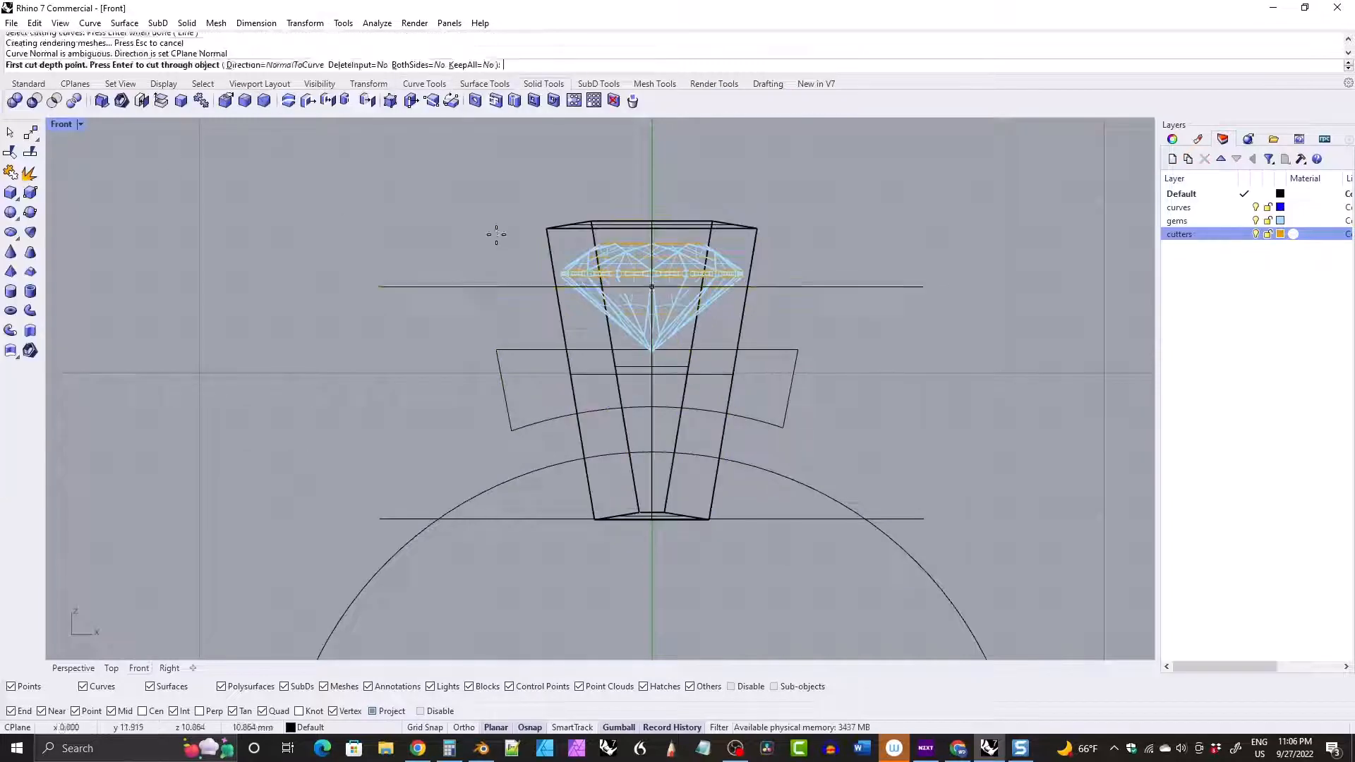
pyautogui.press('Return')
pyautogui.press('Return')
# Wire-cut the tapered solid with the closed region curve, removing the middle section to leave two separate rails.
pyautogui.click(570, 371)
pyautogui.rightClick(564, 367)
pyautogui.click(543, 350)
pyautogui.rightClick(543, 377)
pyautogui.click(573, 374)
pyautogui.press('Return')
pyautogui.press('Return')
pyautogui.press('Return')
pyautogui.press('Return')
# Wire-cut the lower rail with the ring's outer circle, removing the part inside the circle.
pyautogui.click(568, 461)
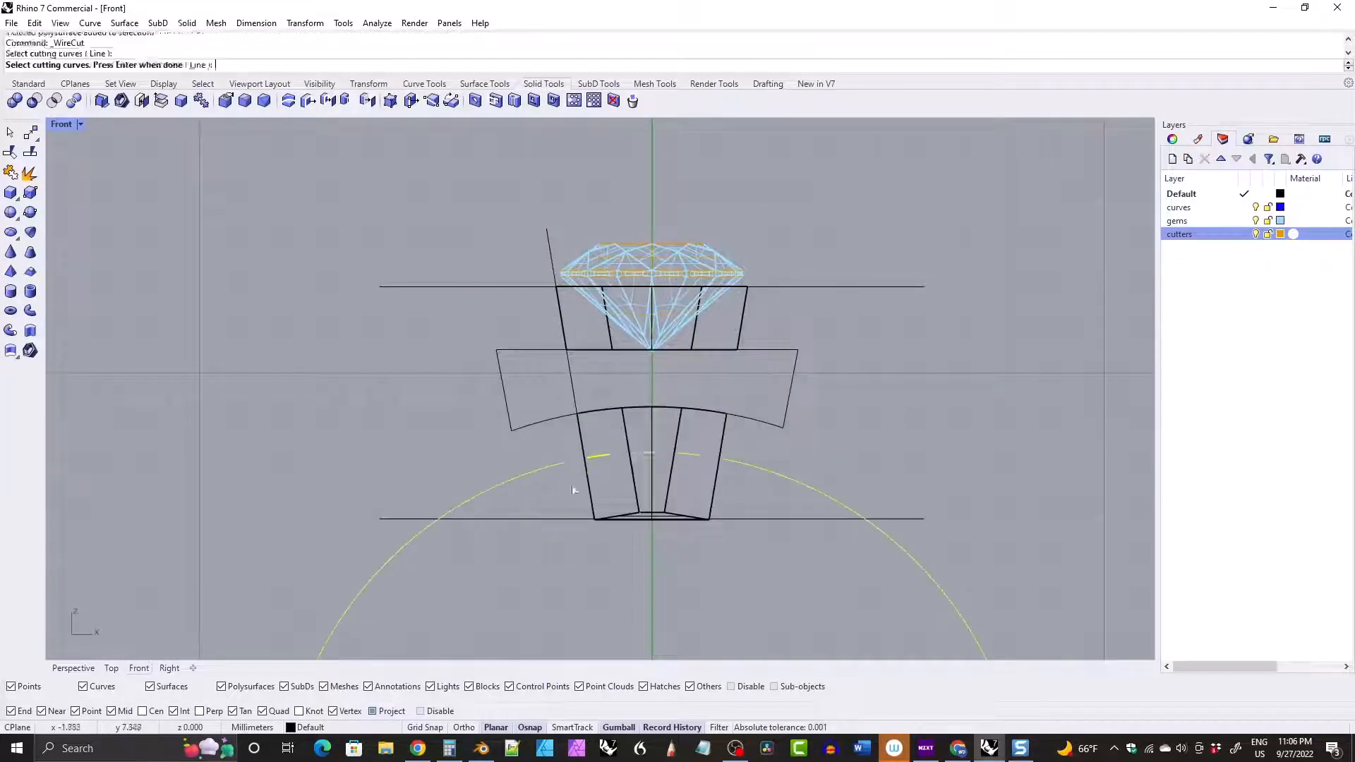
pyautogui.rightClick(571, 487)
pyautogui.click(589, 494)
pyautogui.press('Return')
pyautogui.press('Return')
pyautogui.press('Return')
# Delete the slanted profile line, the closed region curve and the line below the girdle.
pyautogui.click(588, 487)
pyautogui.keyDown('shift'); pyautogui.click(530, 425); pyautogui.keyUp('shift')
pyautogui.keyDown('shift'); pyautogui.click(515, 286); pyautogui.keyUp('shift')
pyautogui.press('Delete')
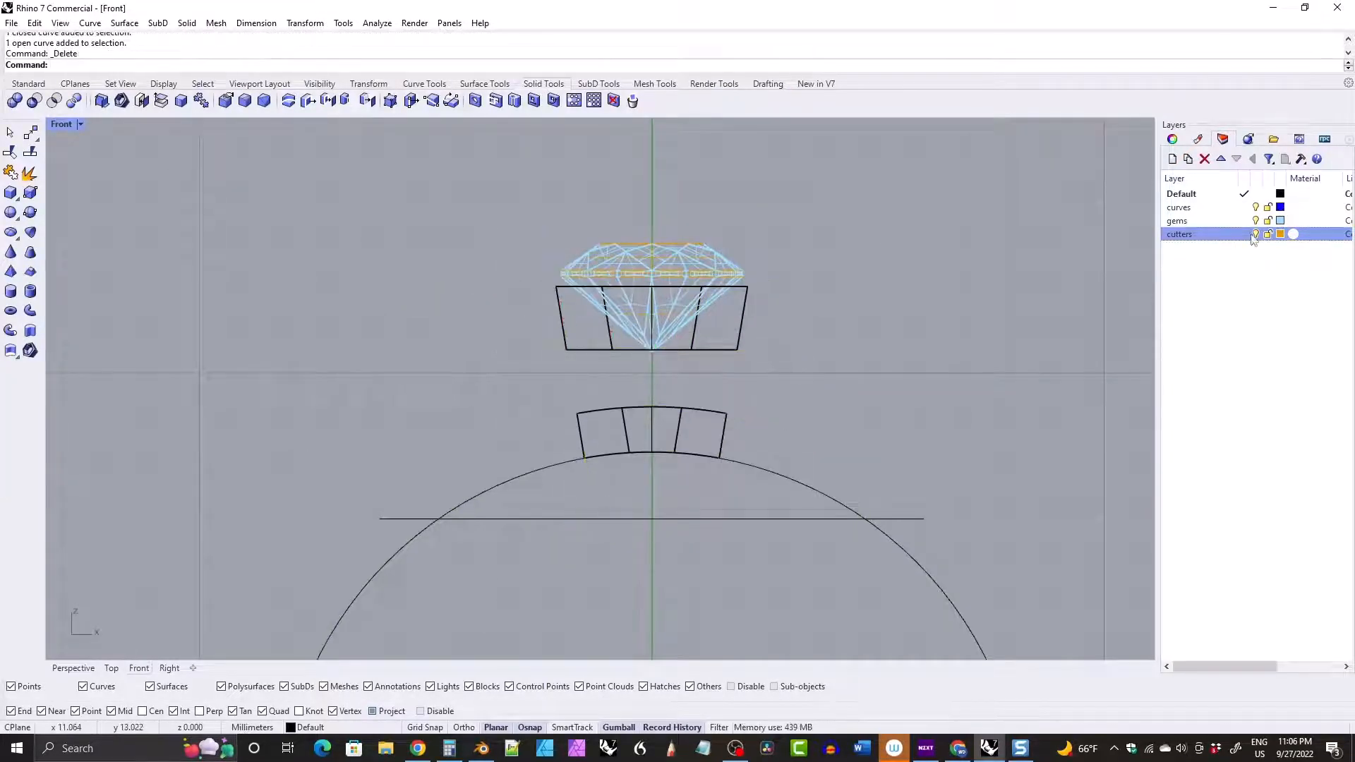
# Hide the cutters and gems layers and fillet the edges of both new head rails.
pyautogui.click(1255, 233)
pyautogui.click(1255, 220)
pyautogui.doubleClick(61, 124)
pyautogui.moveTo(738, 185); pyautogui.dragTo(898, 260, button='right')
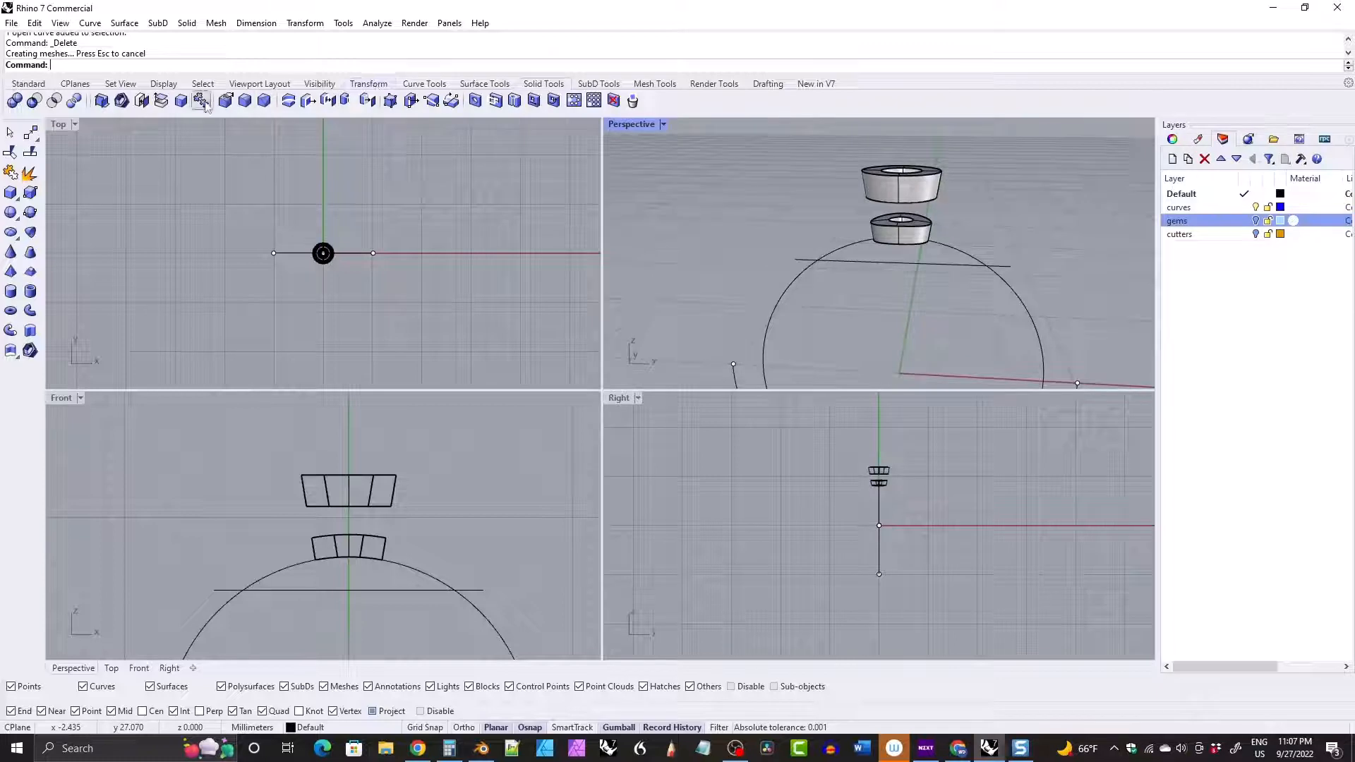
pyautogui.click(226, 100)
pyautogui.moveTo(268, 452); pyautogui.dragTo(409, 583)
pyautogui.press('Return')
pyautogui.press('Return')
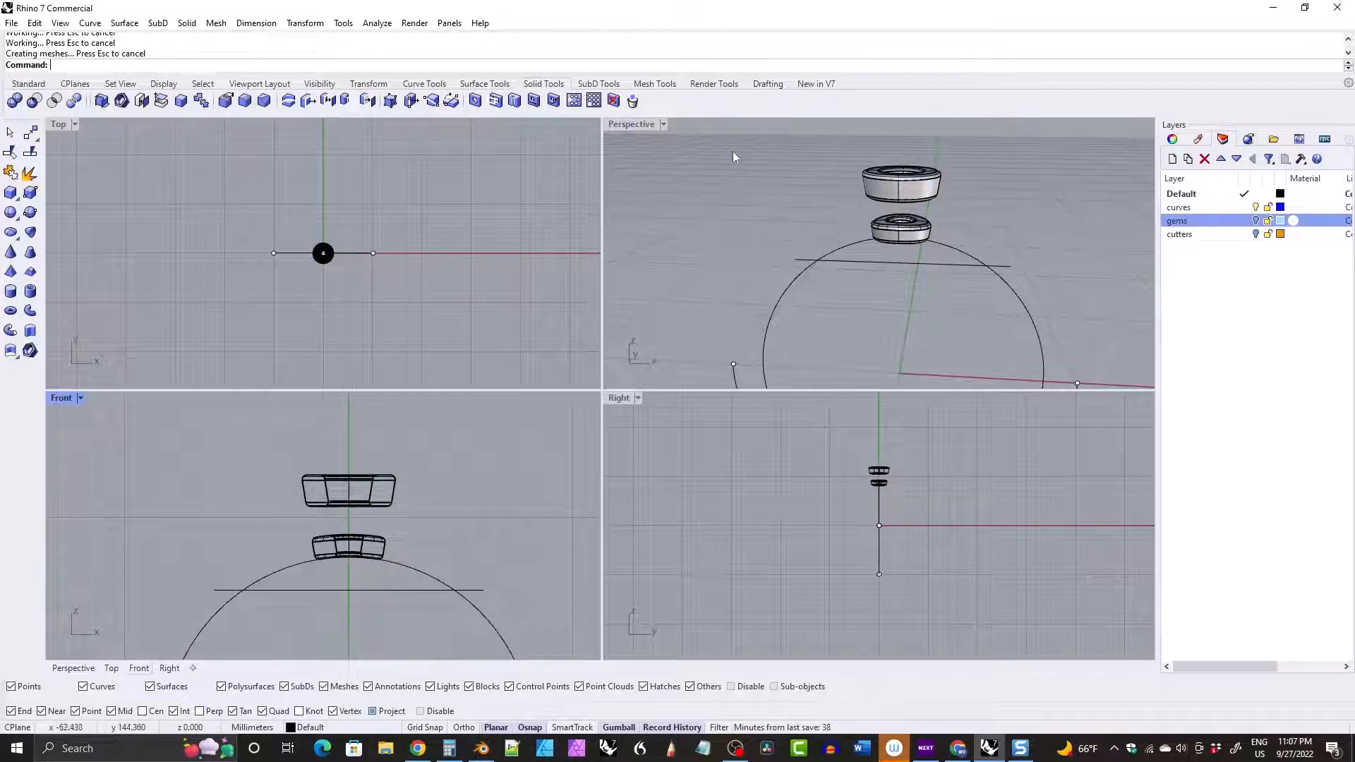
# Check the filleted rails in perspective and turn the gems and cutters layers back on.
pyautogui.moveTo(849, 178); pyautogui.dragTo(853, 218, button='right')
pyautogui.scroll(5, 854, 218)
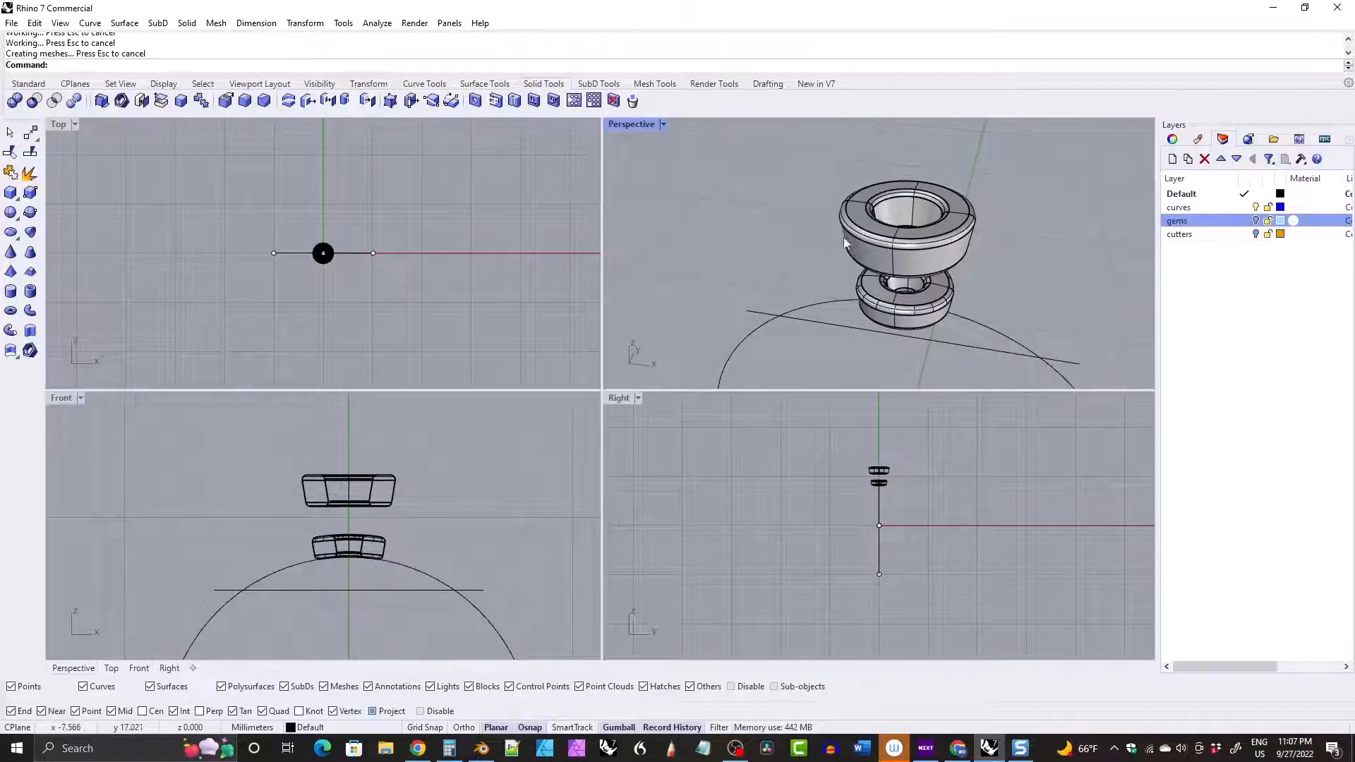
pyautogui.moveTo(898, 244); pyautogui.dragTo(915, 205, button='right')
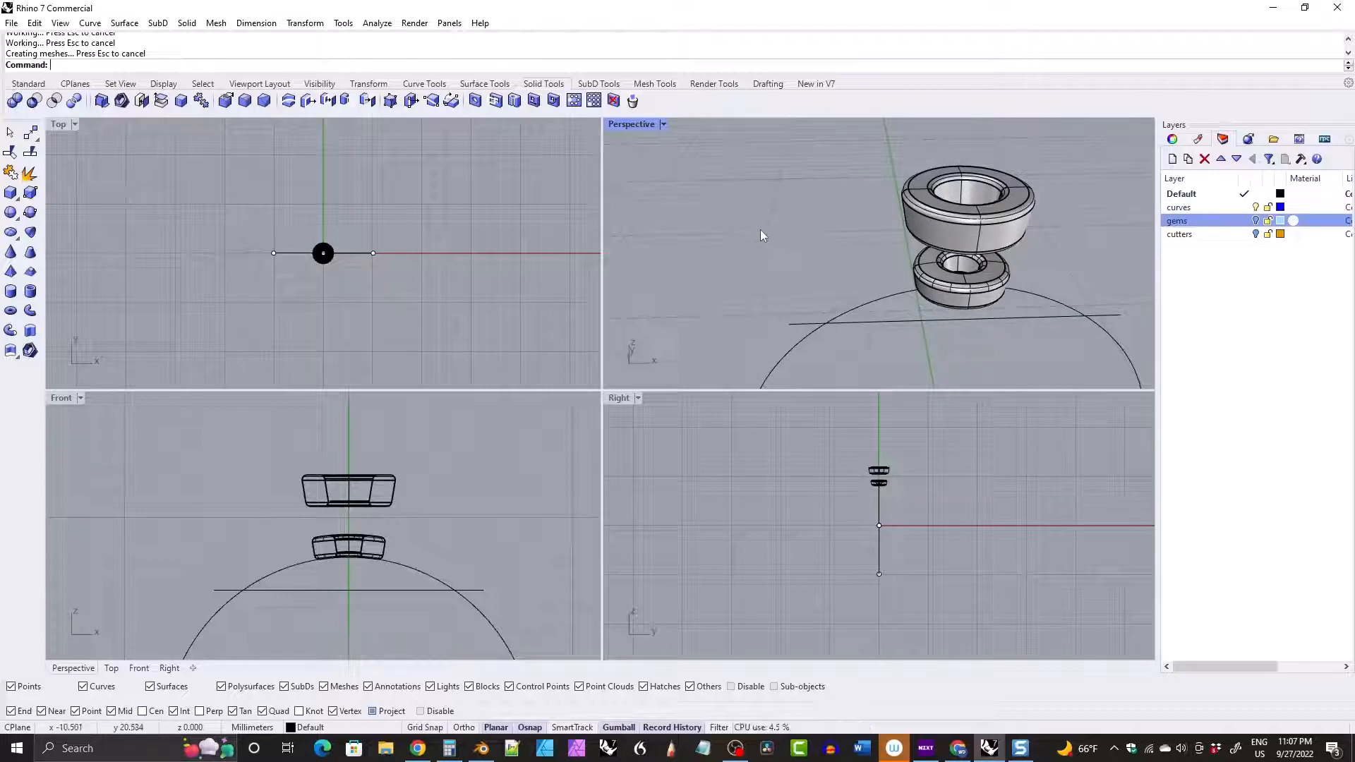
pyautogui.click(1255, 220)
pyautogui.click(1255, 234)
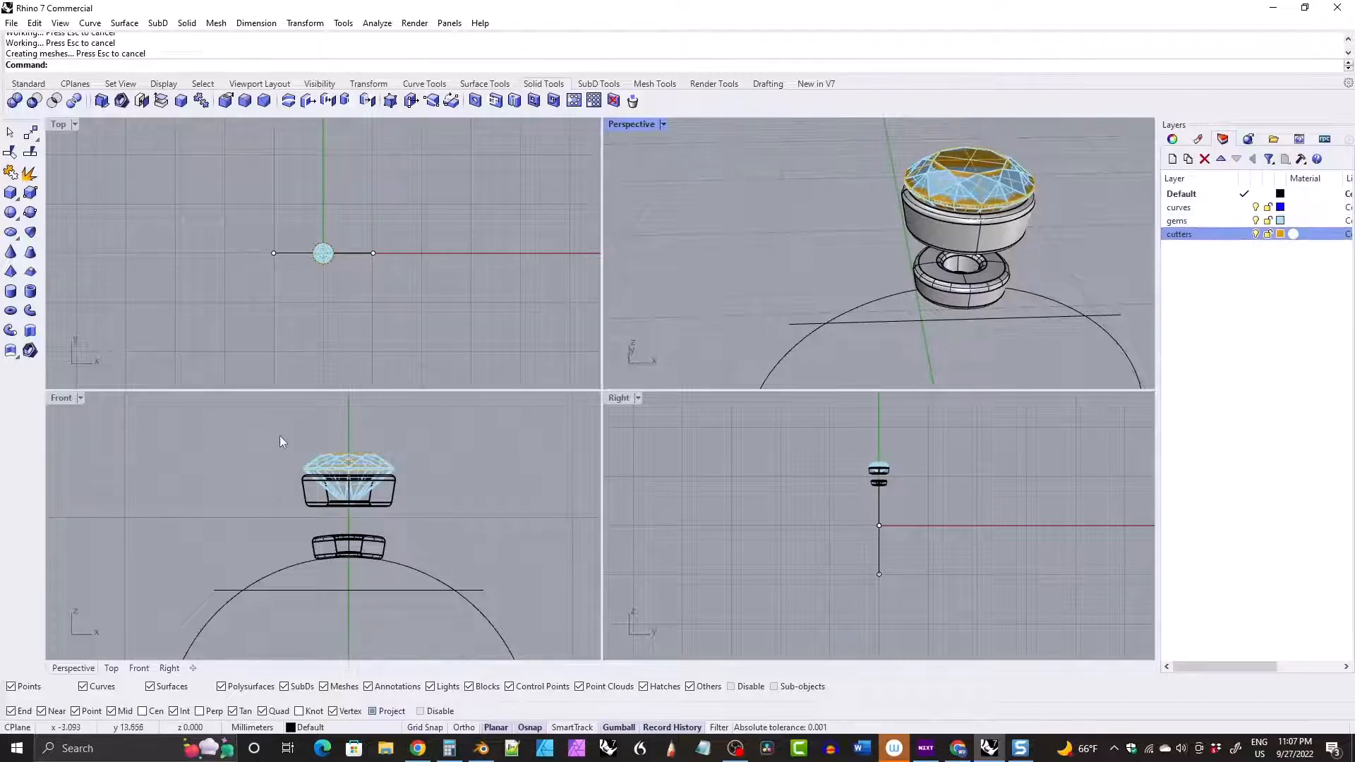
# Rotate the small gem, cutter and both rails about the origin, from the vertical axis to the ring's left shoulder.
pyautogui.moveTo(274, 432); pyautogui.dragTo(407, 570)
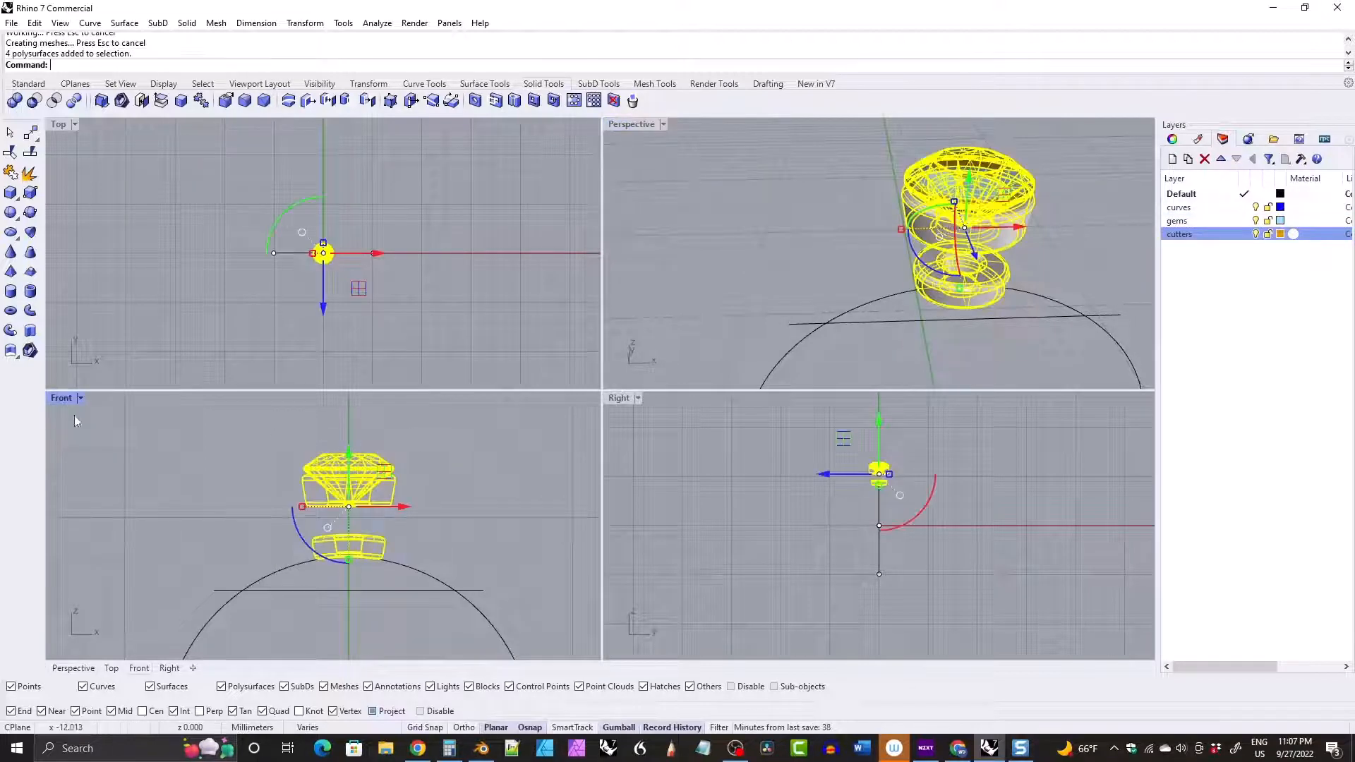
pyautogui.doubleClick(62, 398)
pyautogui.scroll(-2, 519, 264)
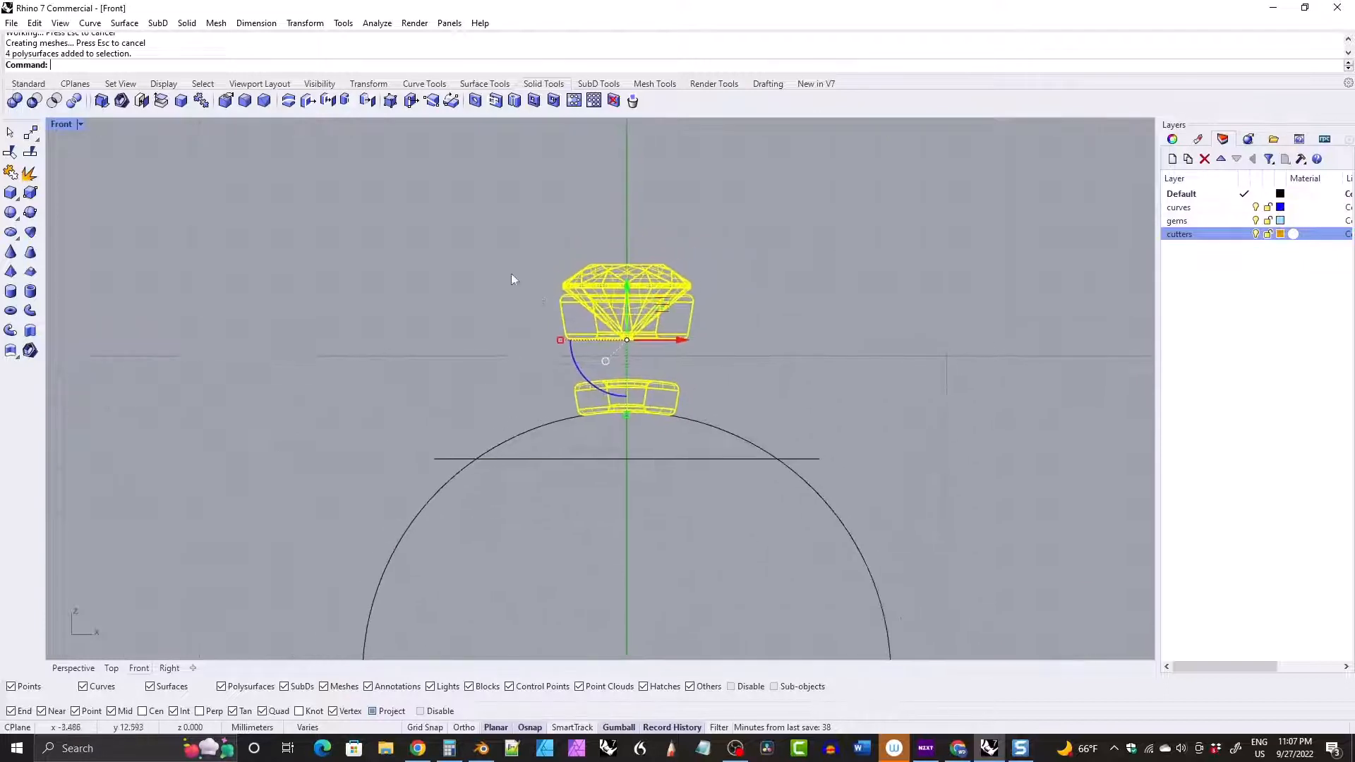
pyautogui.click(367, 83)
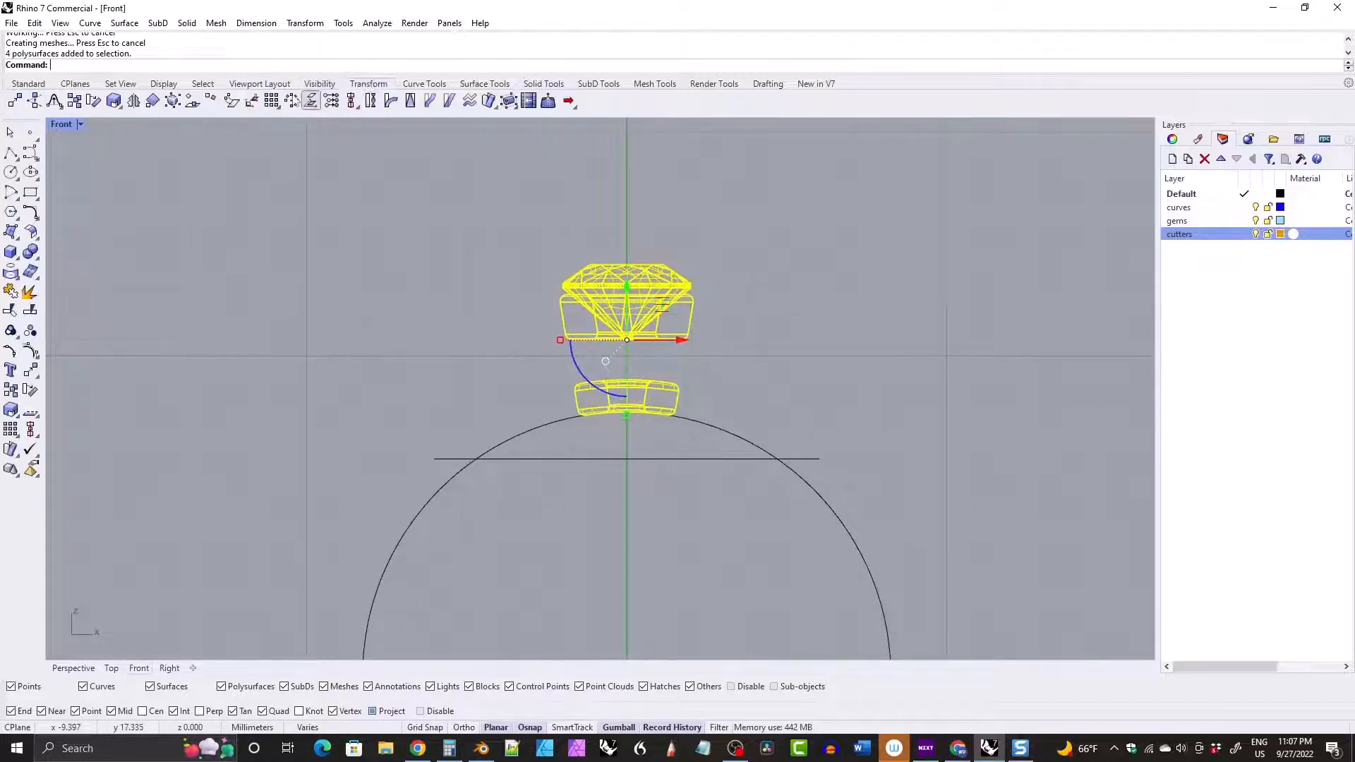
pyautogui.click(94, 104)
pyautogui.write('0')
pyautogui.press('Return')
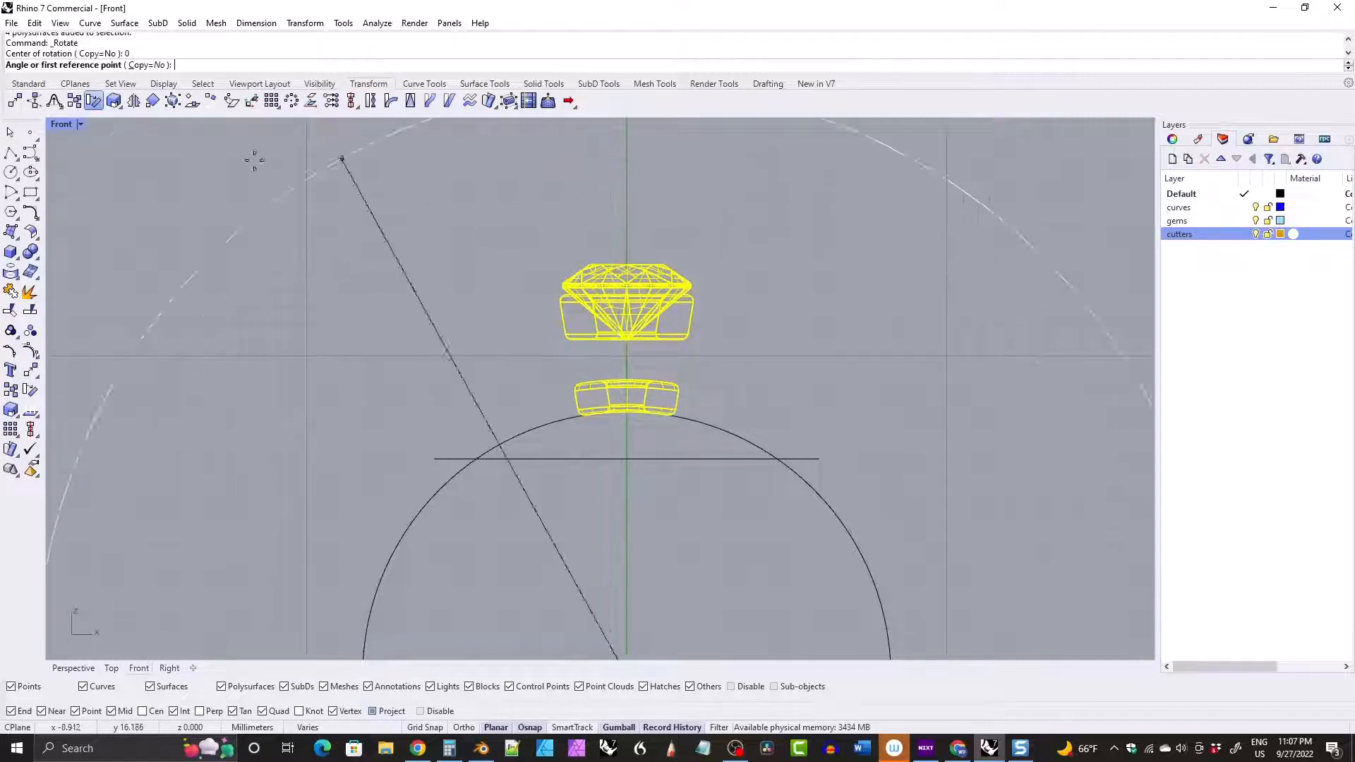
pyautogui.click(627, 163)
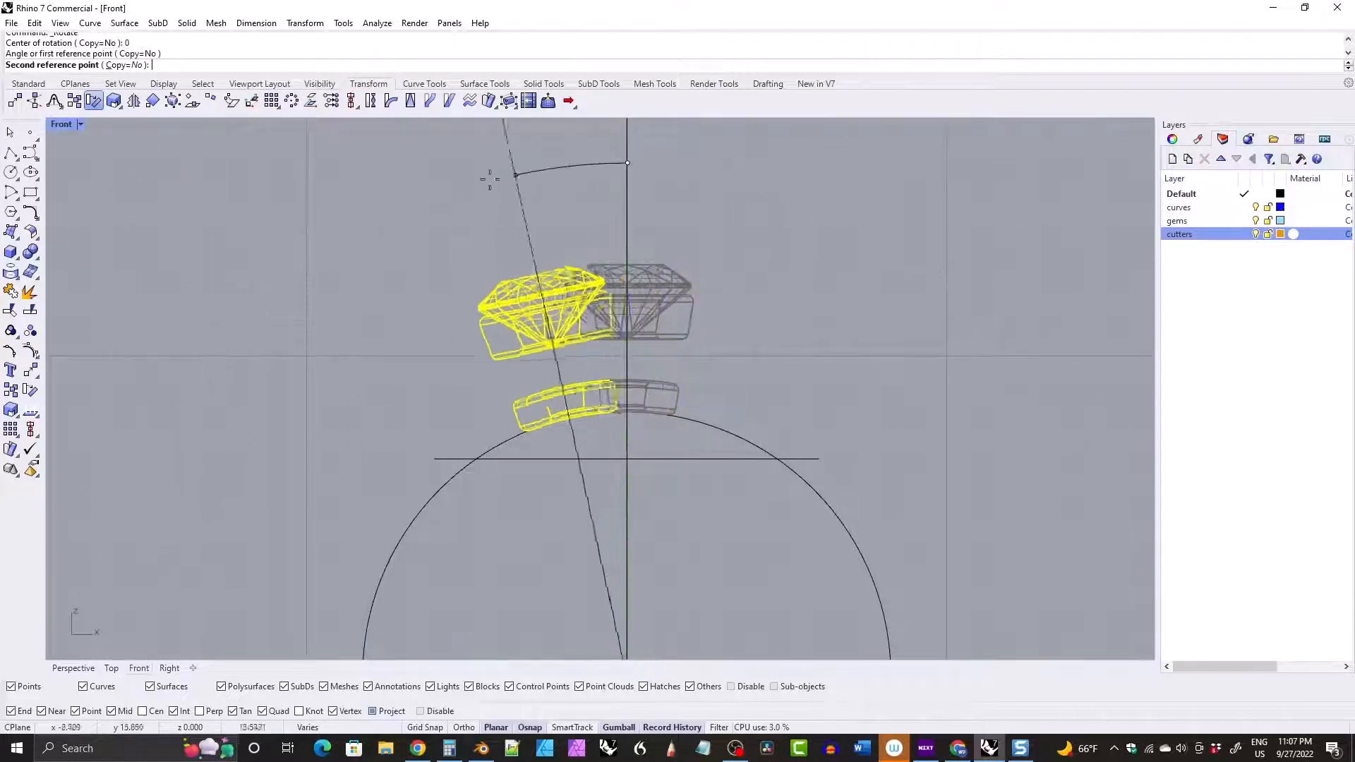
pyautogui.click(372, 234)
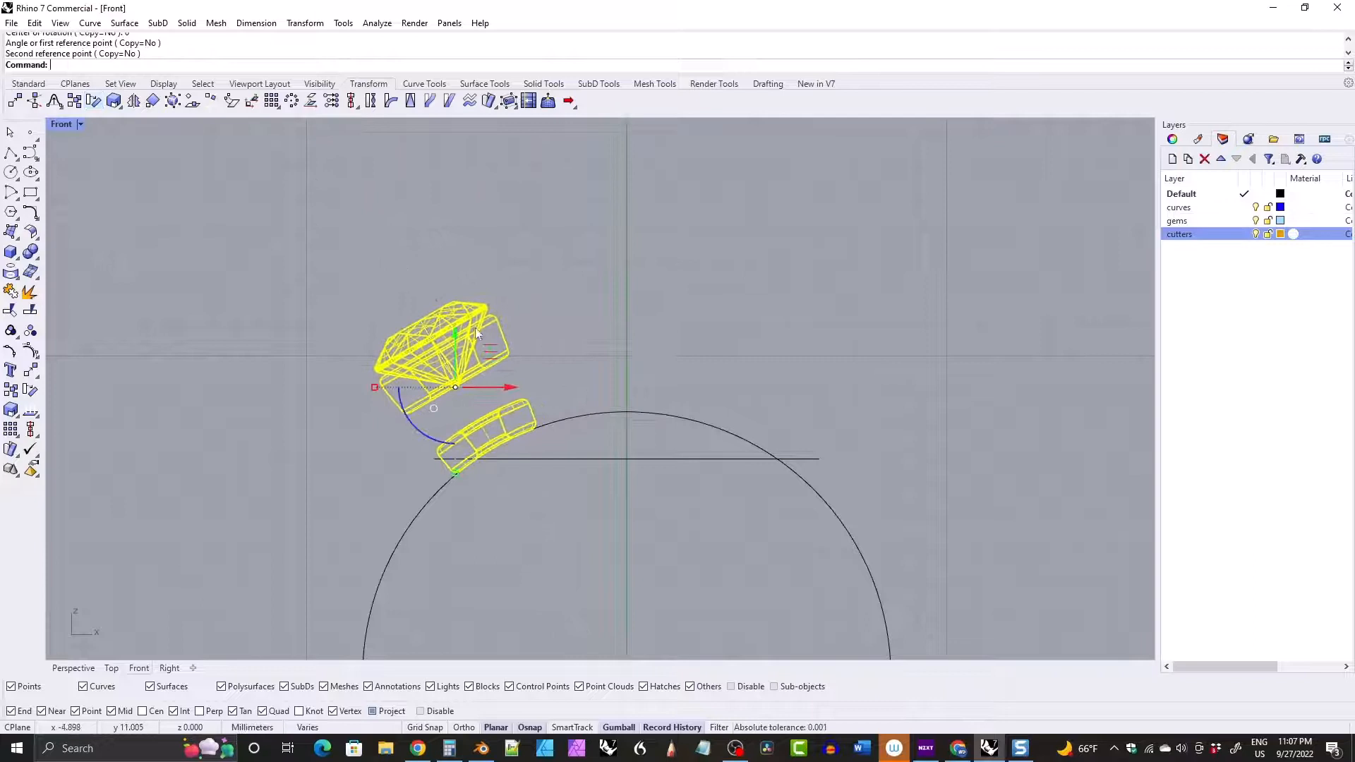
# Delete the horizontal line across the top of the finger circle and show the hidden centre head, gem and cutter.
pyautogui.click(574, 458)
pyautogui.press('Delete')
pyautogui.hotkey('ctrl', 'alt', 'h')
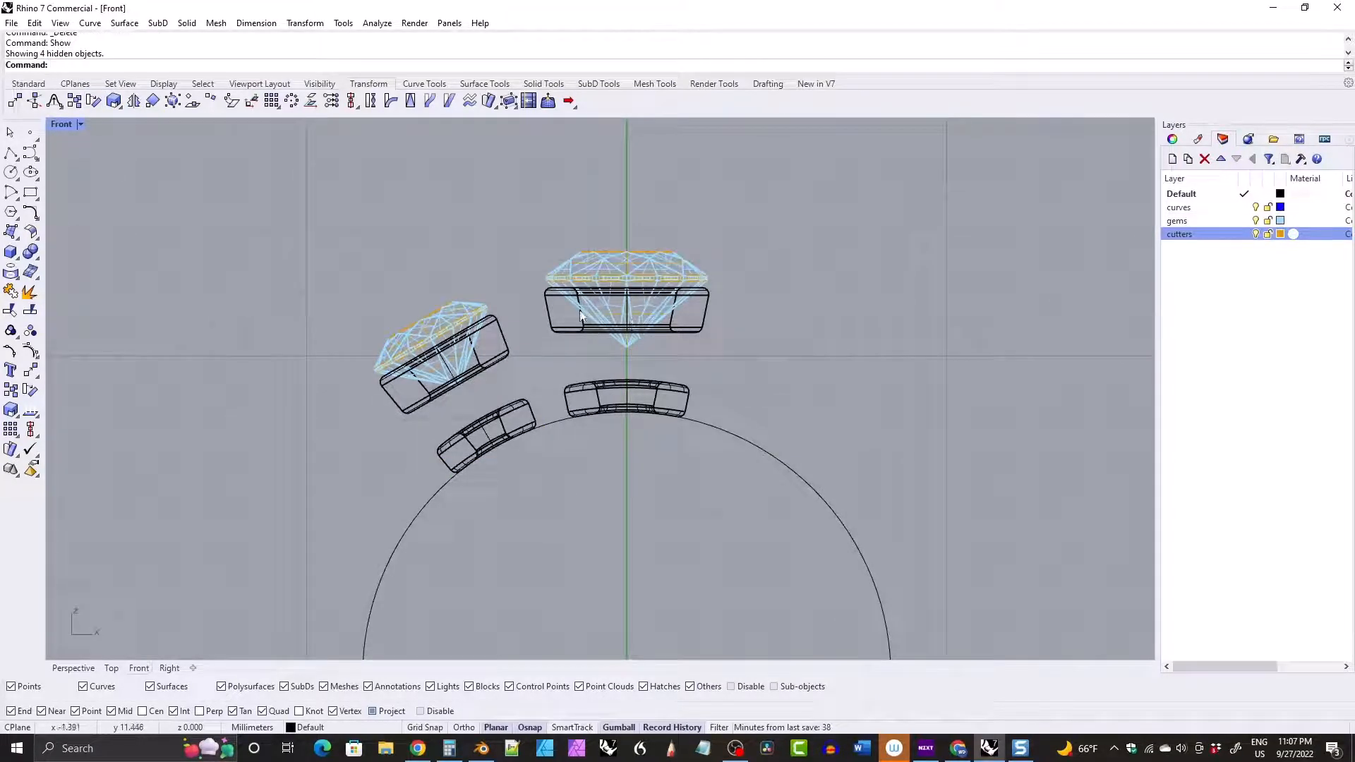
pyautogui.scroll(3, 542, 303)
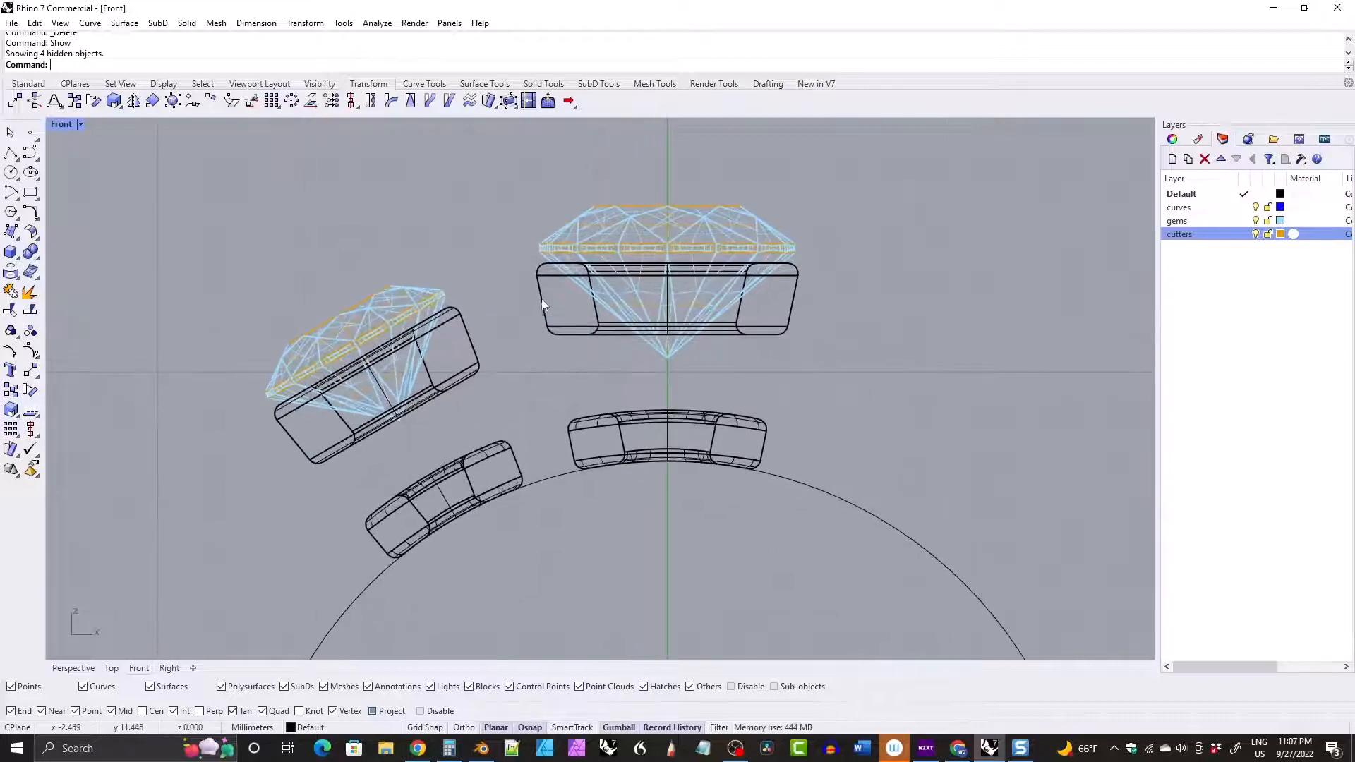
pyautogui.write('l')
pyautogui.press('Return')
pyautogui.click(512, 180)
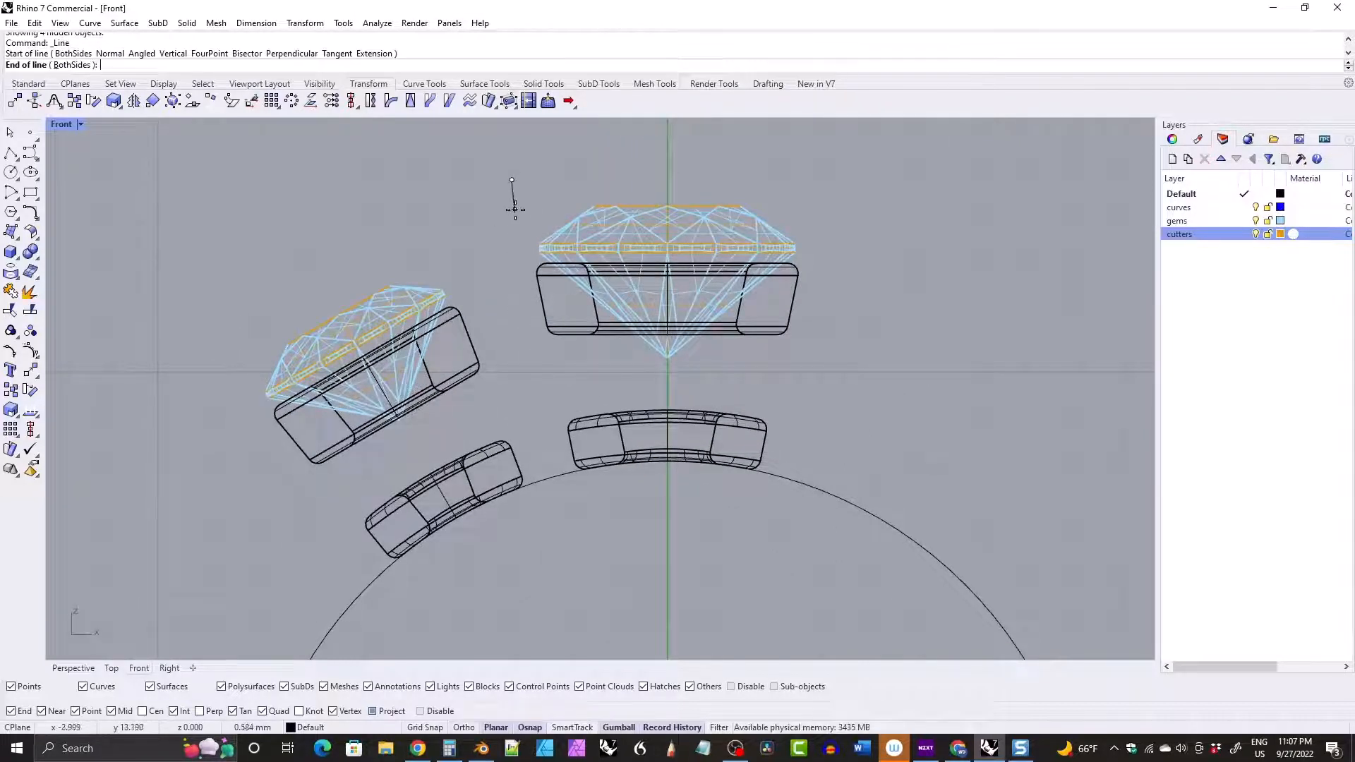
pyautogui.press('Escape')
# Draw a vertical guide line beside the centre gem and move it against the gem's left girdle edge.
pyautogui.click(424, 84)
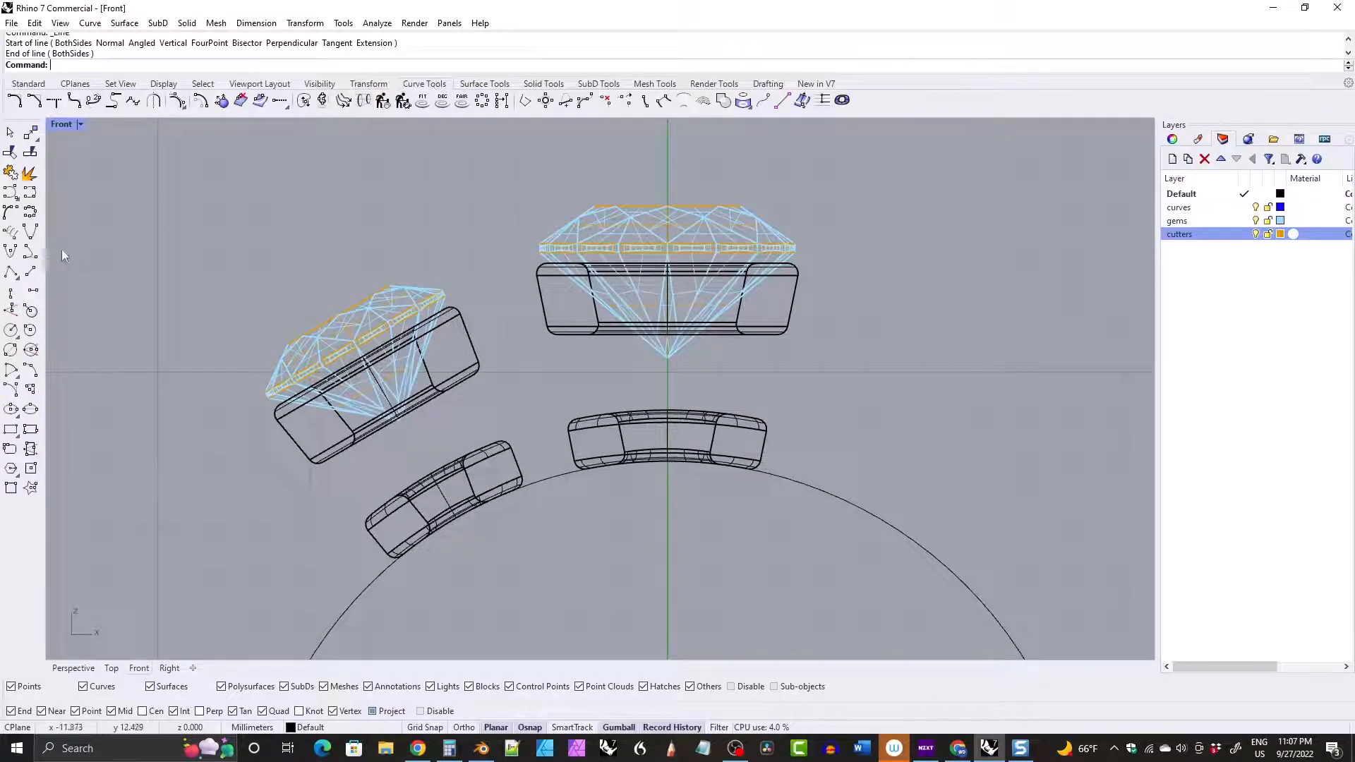
pyautogui.click(28, 272)
pyautogui.click(512, 189)
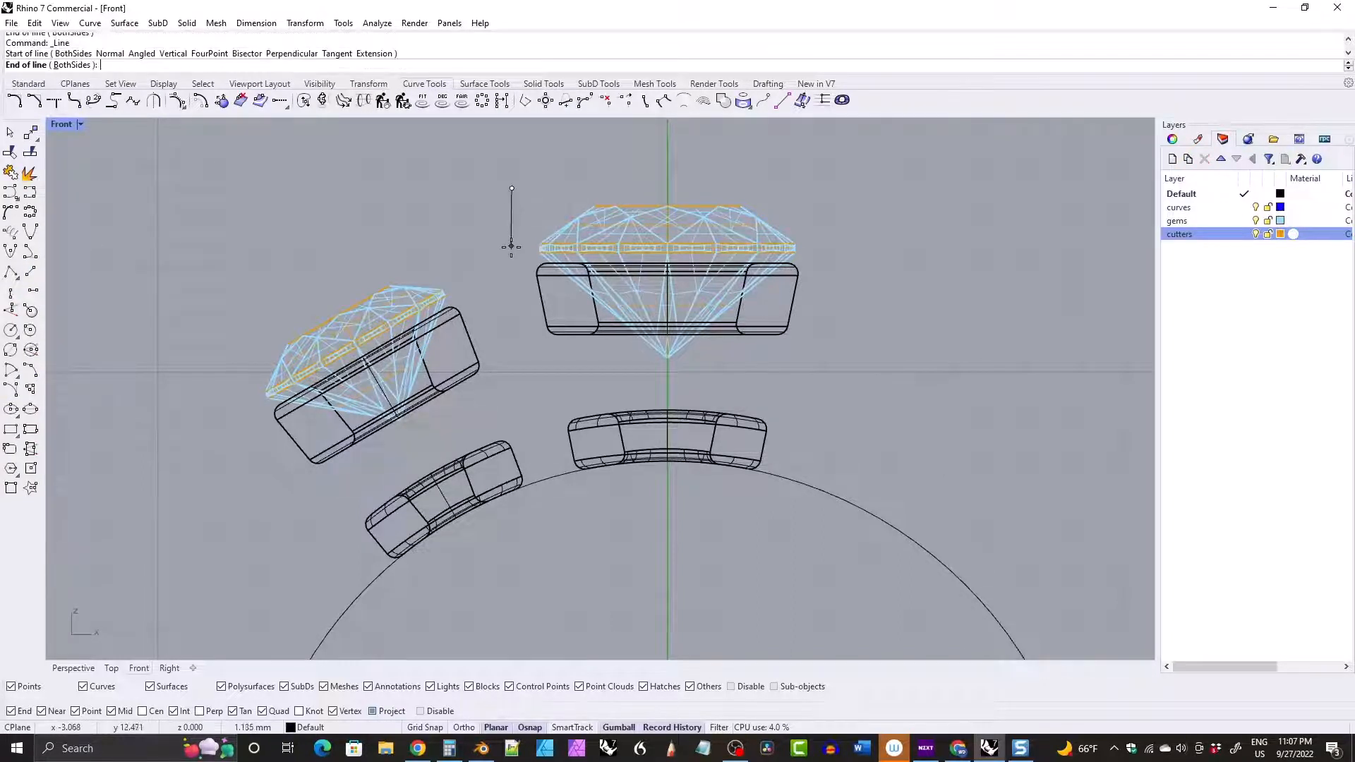
pyautogui.press('shift')
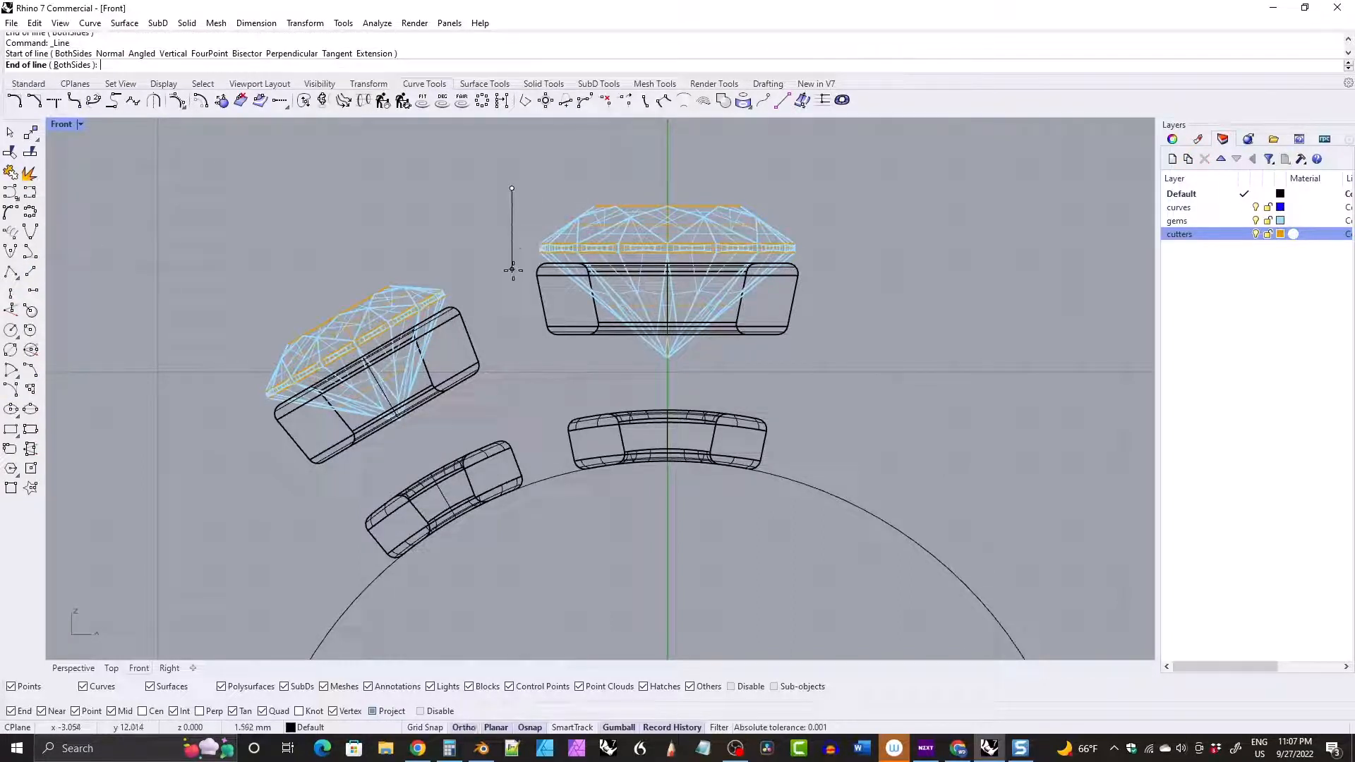
pyautogui.keyDown('shift'); pyautogui.click(511, 342); pyautogui.keyUp('shift')
pyautogui.click(512, 320)
pyautogui.moveTo(566, 266); pyautogui.dragTo(596, 269)
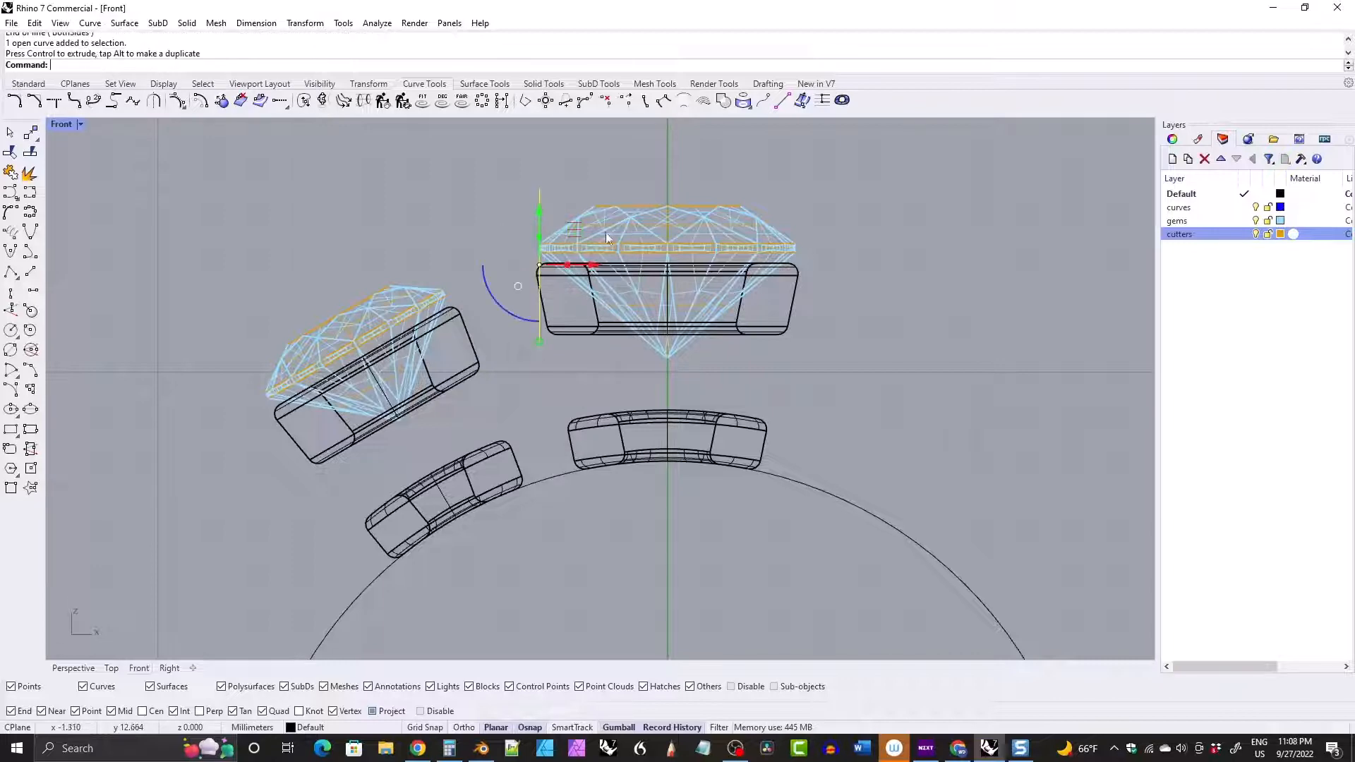
# Offset the vertical guide line 0.1 mm outward from the centre gem, toward the side head.
pyautogui.scroll(5, 547, 267)
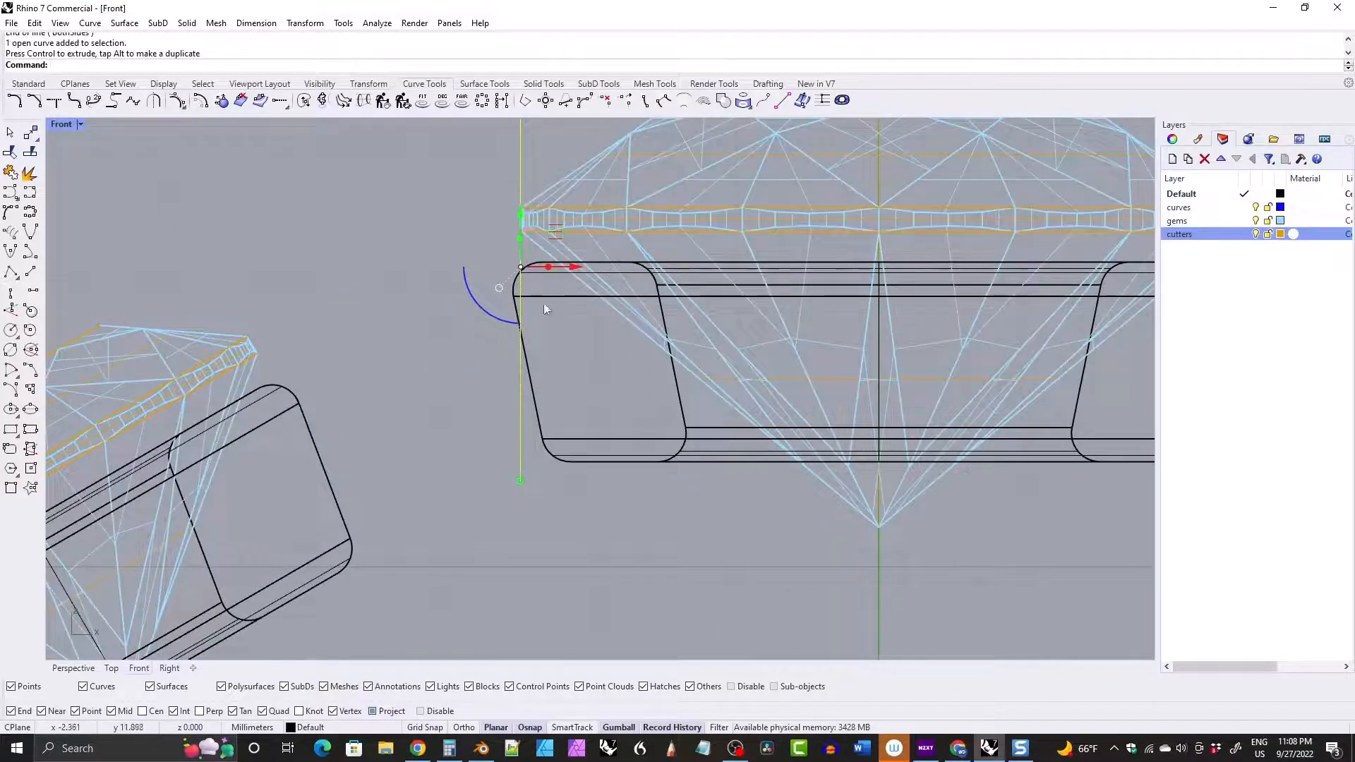
pyautogui.click(200, 99)
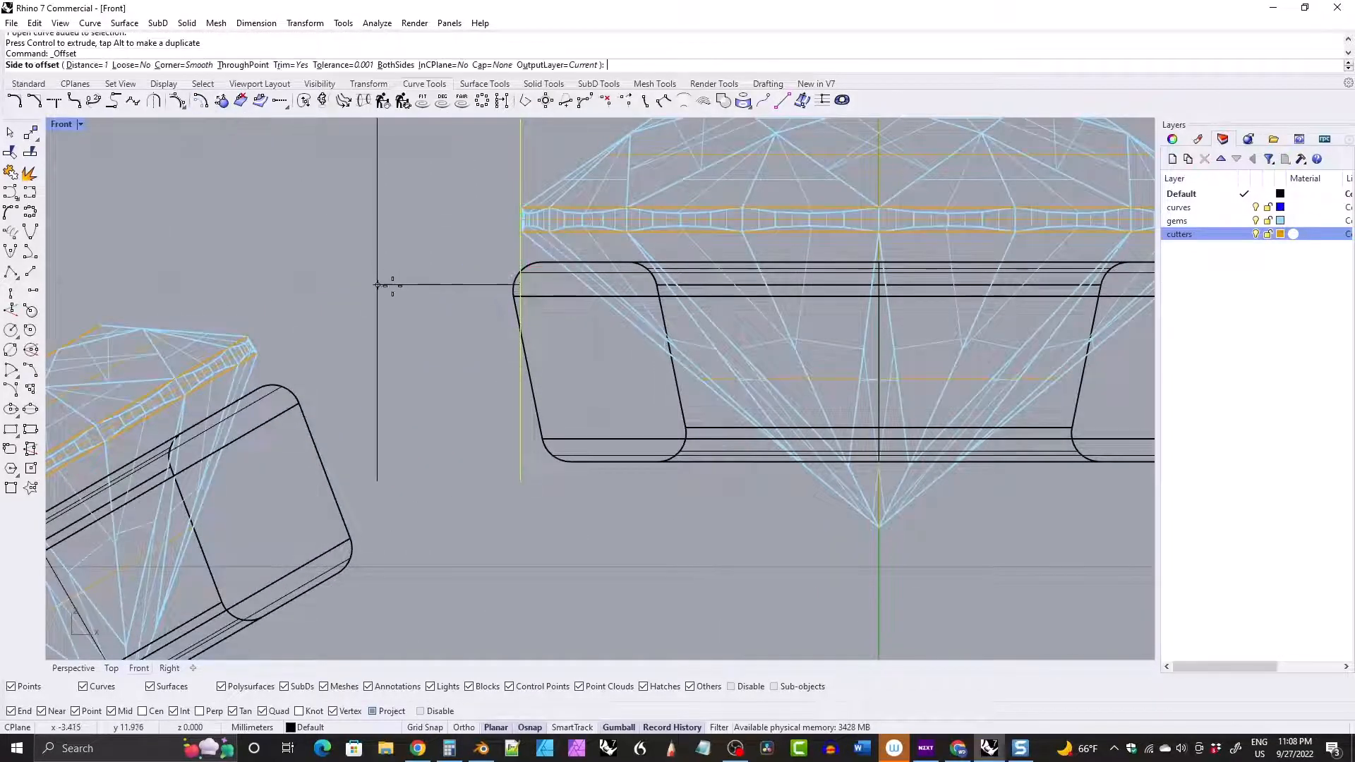
pyautogui.write('0.1')
pyautogui.press('Return')
pyautogui.click(430, 254)
# Rotate the side head's gem, cutter and both rails about the origin until the gem's girdle edge meets the offset guide line.
pyautogui.scroll(-1, 435, 233)
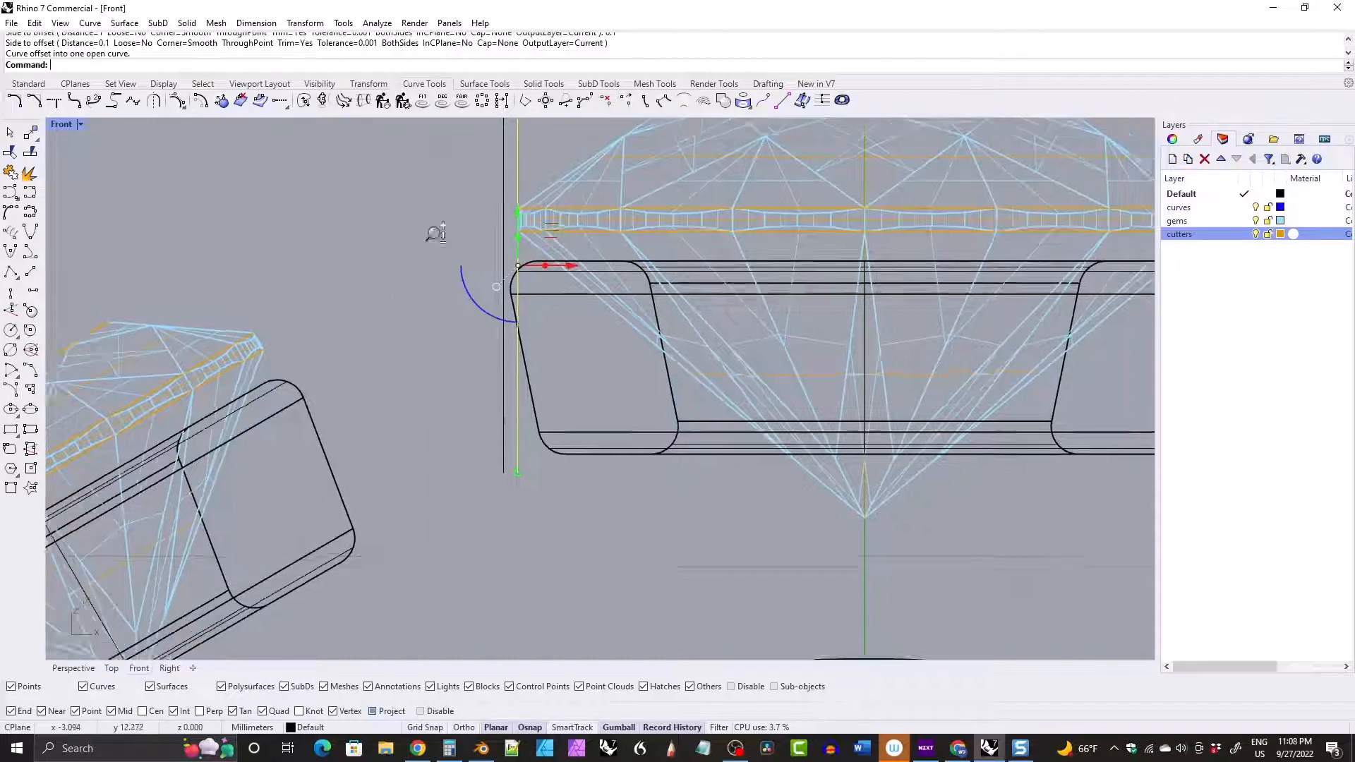
pyautogui.scroll(-5, 435, 232)
pyautogui.moveTo(279, 170); pyautogui.dragTo(546, 471)
pyautogui.moveTo(525, 336); pyautogui.dragTo(523, 376, button='right')
pyautogui.keyDown('shift'); pyautogui.click(499, 408); pyautogui.keyUp('shift')
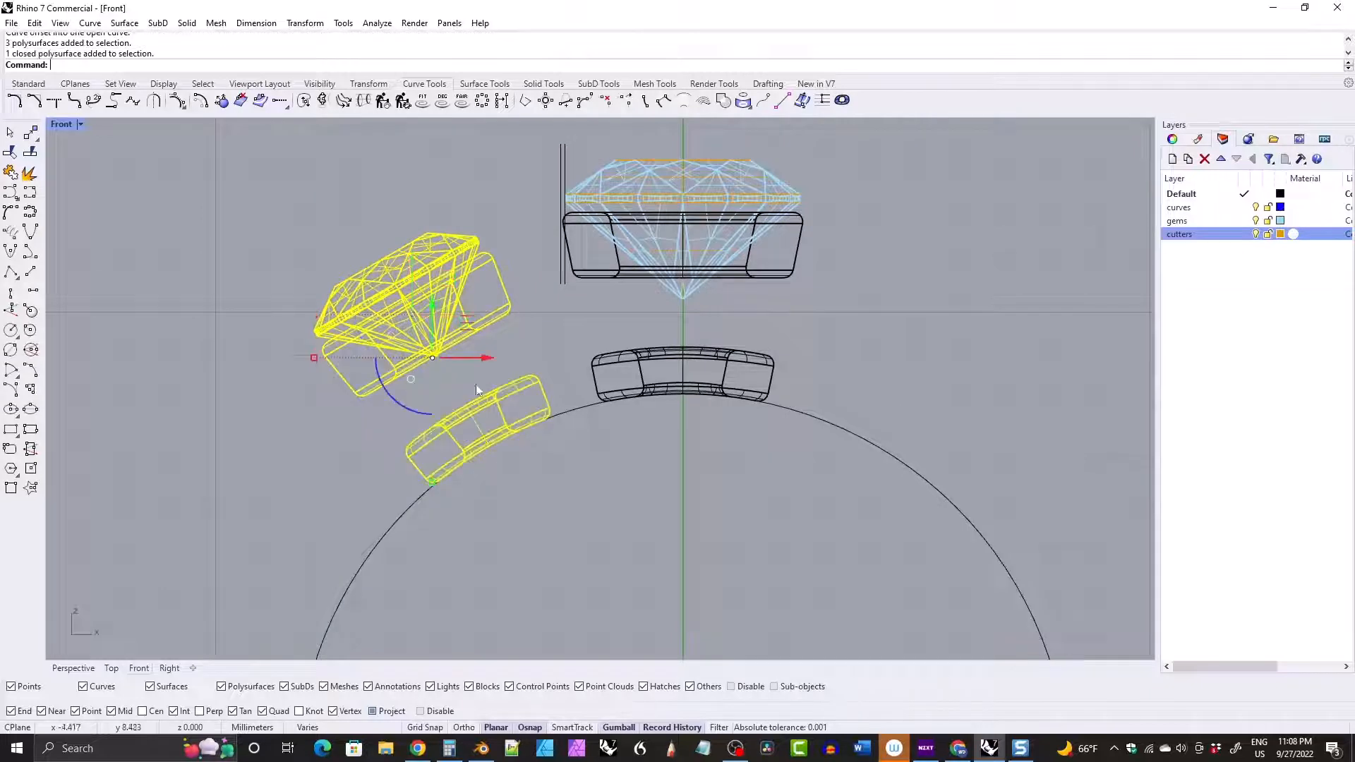
pyautogui.click(364, 86)
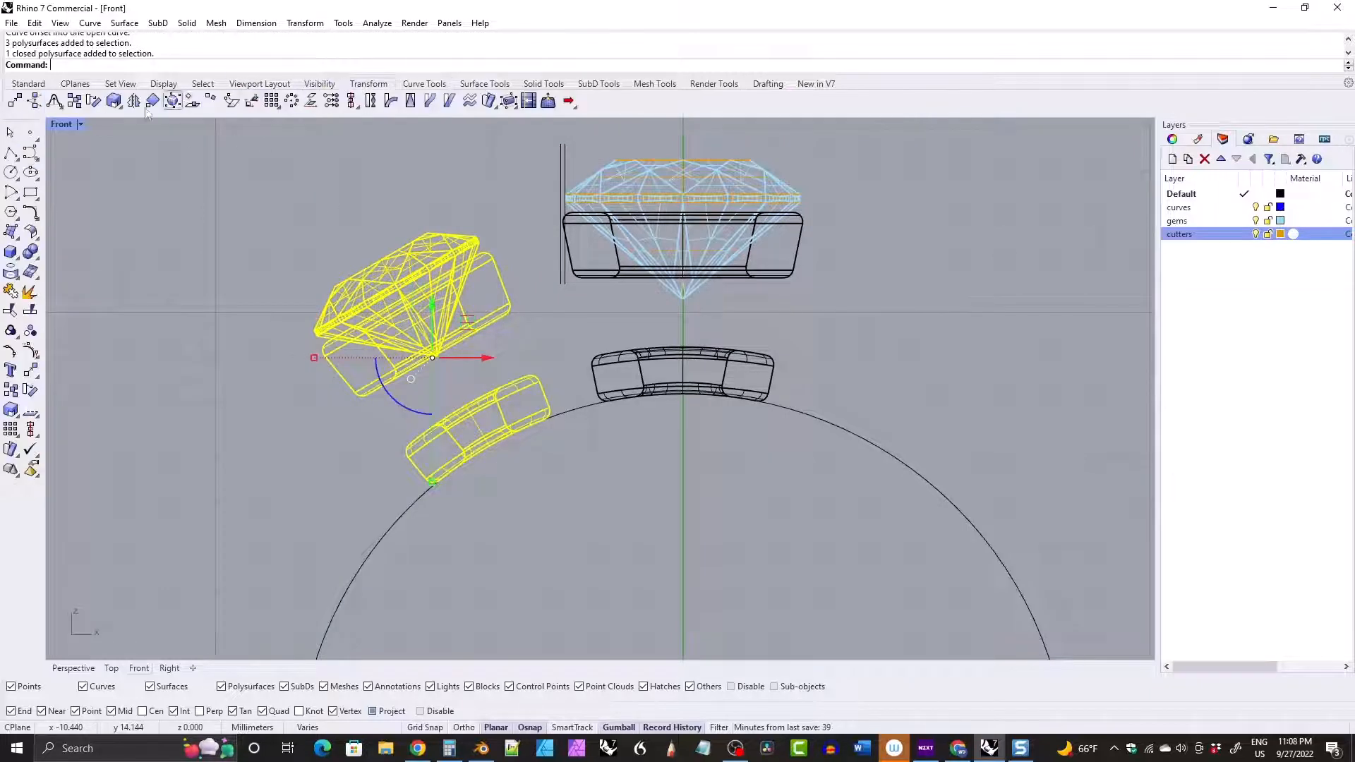
pyautogui.click(92, 102)
pyautogui.scroll(8, 535, 231)
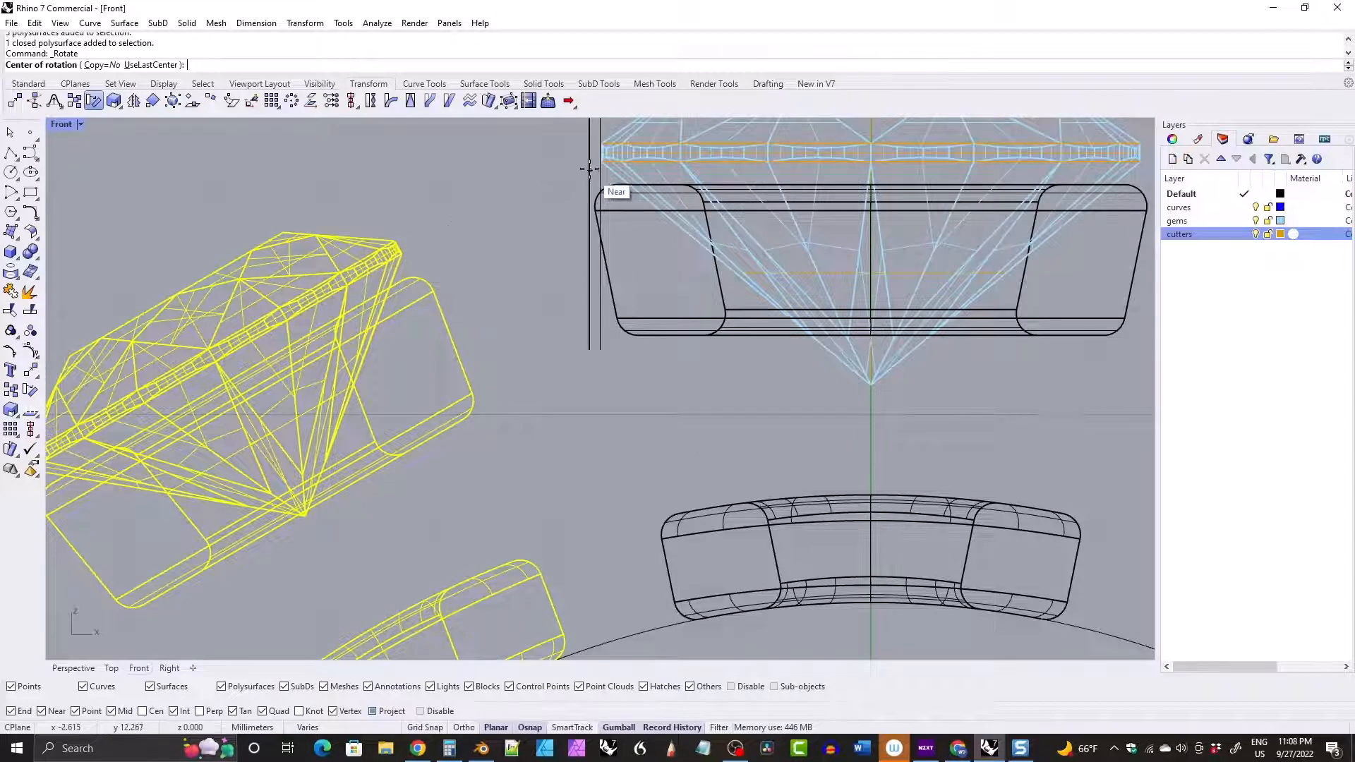
pyautogui.write('0')
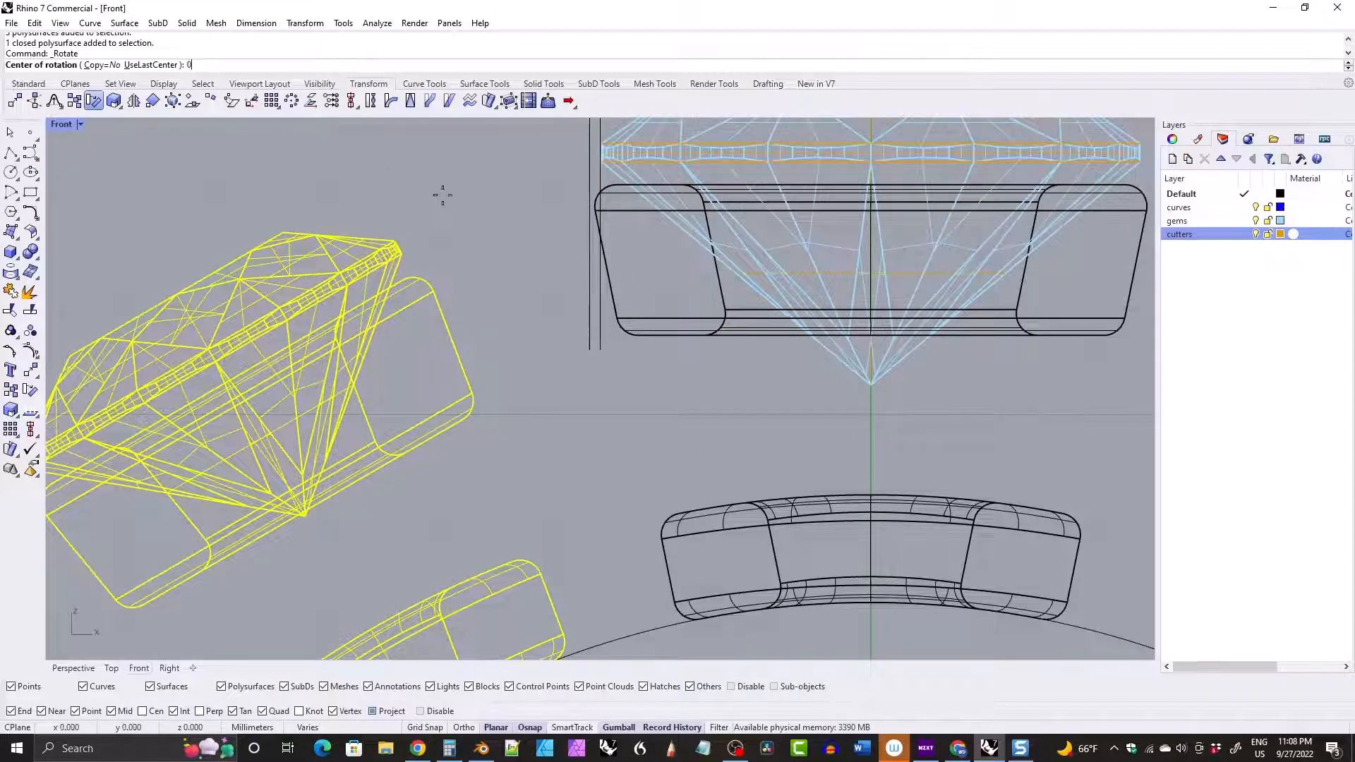
pyautogui.press('Return')
pyautogui.scroll(-8, 474, 201)
pyautogui.moveTo(559, 449); pyautogui.dragTo(613, 488, button='right')
pyautogui.scroll(8, 563, 259)
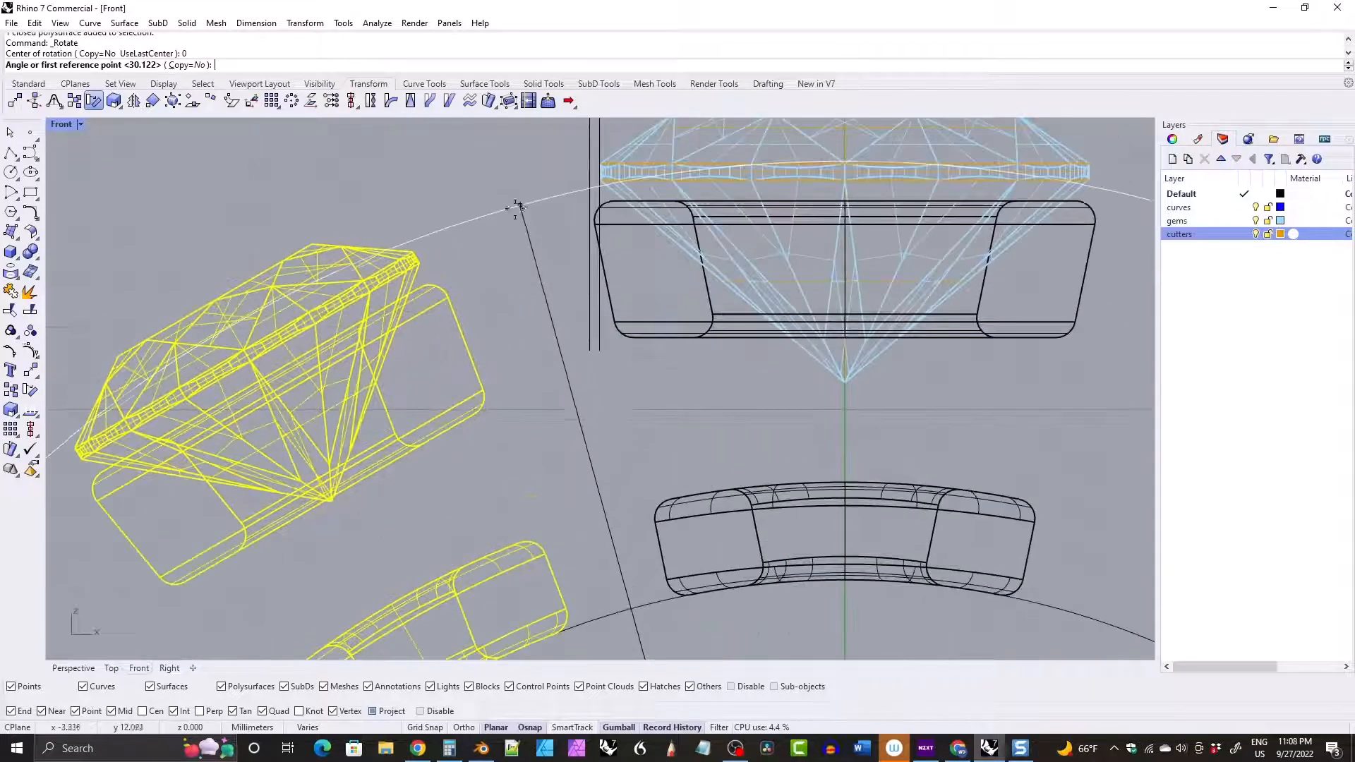
pyautogui.click(419, 263)
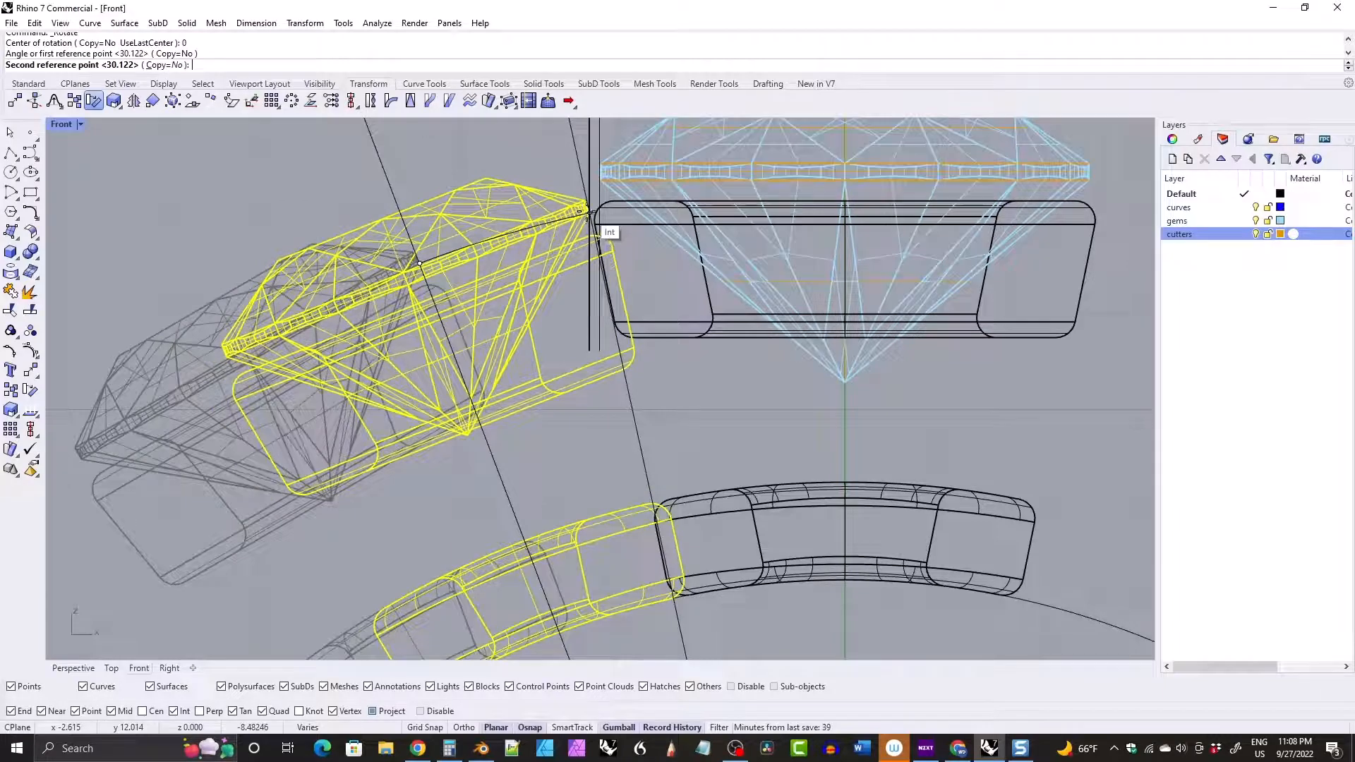
pyautogui.click(587, 215)
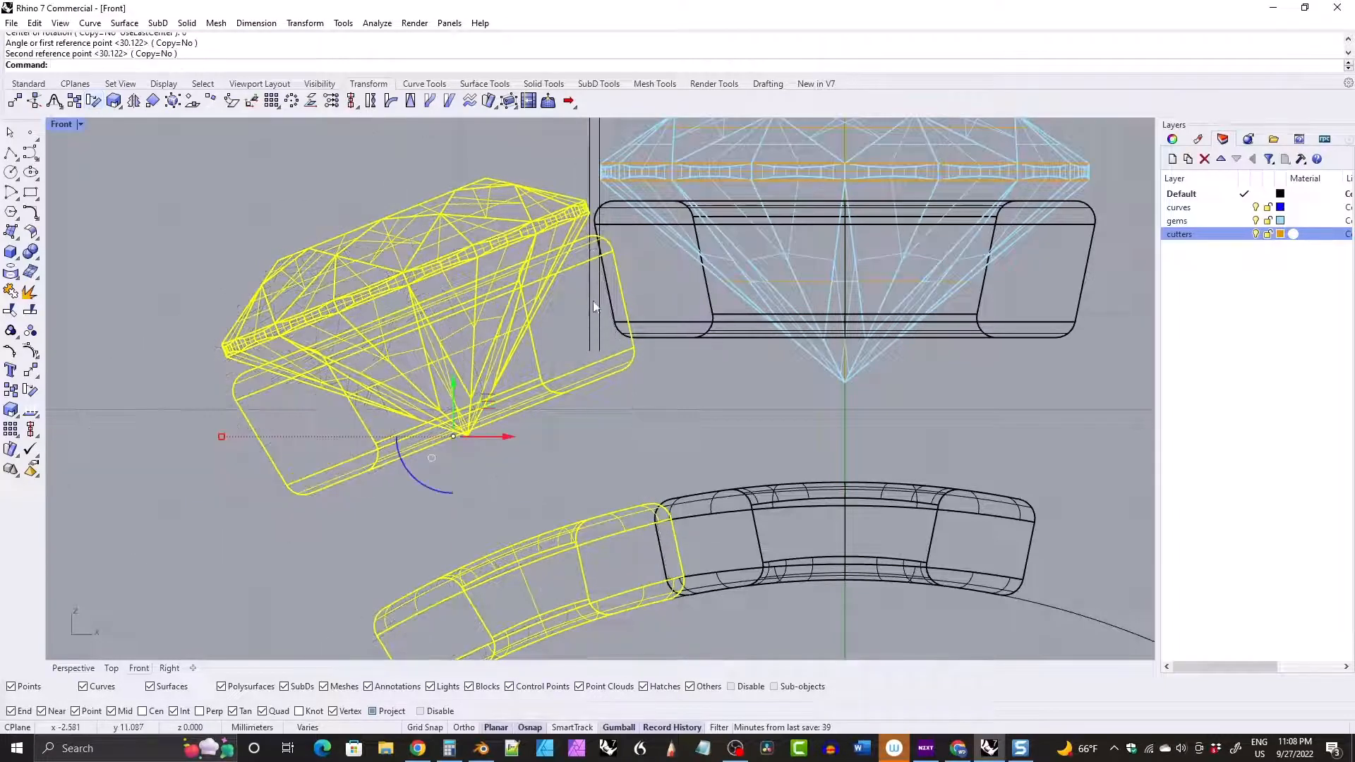
# Delete both vertical guide lines between the side gem and the centre gem.
pyautogui.click(590, 161)
pyautogui.keyDown('shift'); pyautogui.click(599, 192); pyautogui.keyUp('shift')
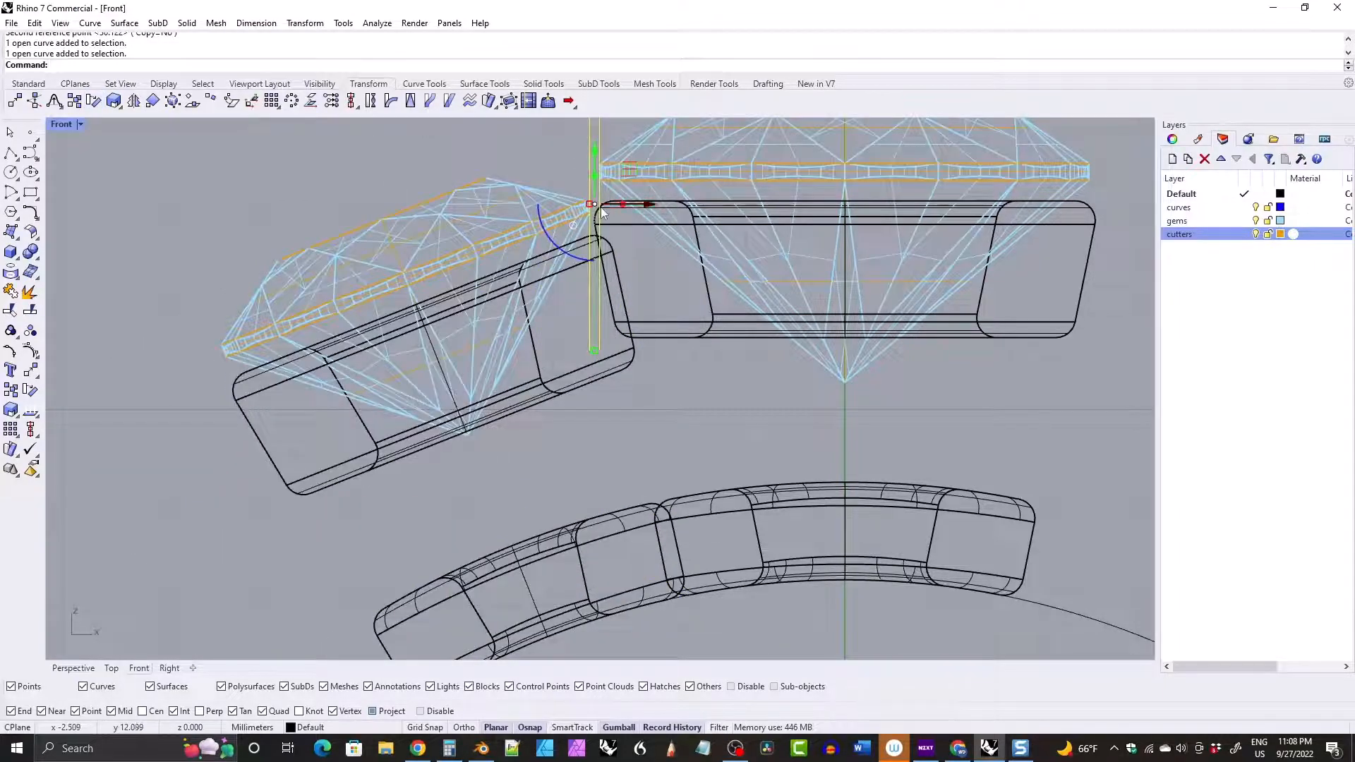
pyautogui.press('Delete')
# Draw a slanted guide line from the origin up between the side head and the centre head.
pyautogui.moveTo(609, 214); pyautogui.dragTo(564, 219, button='right')
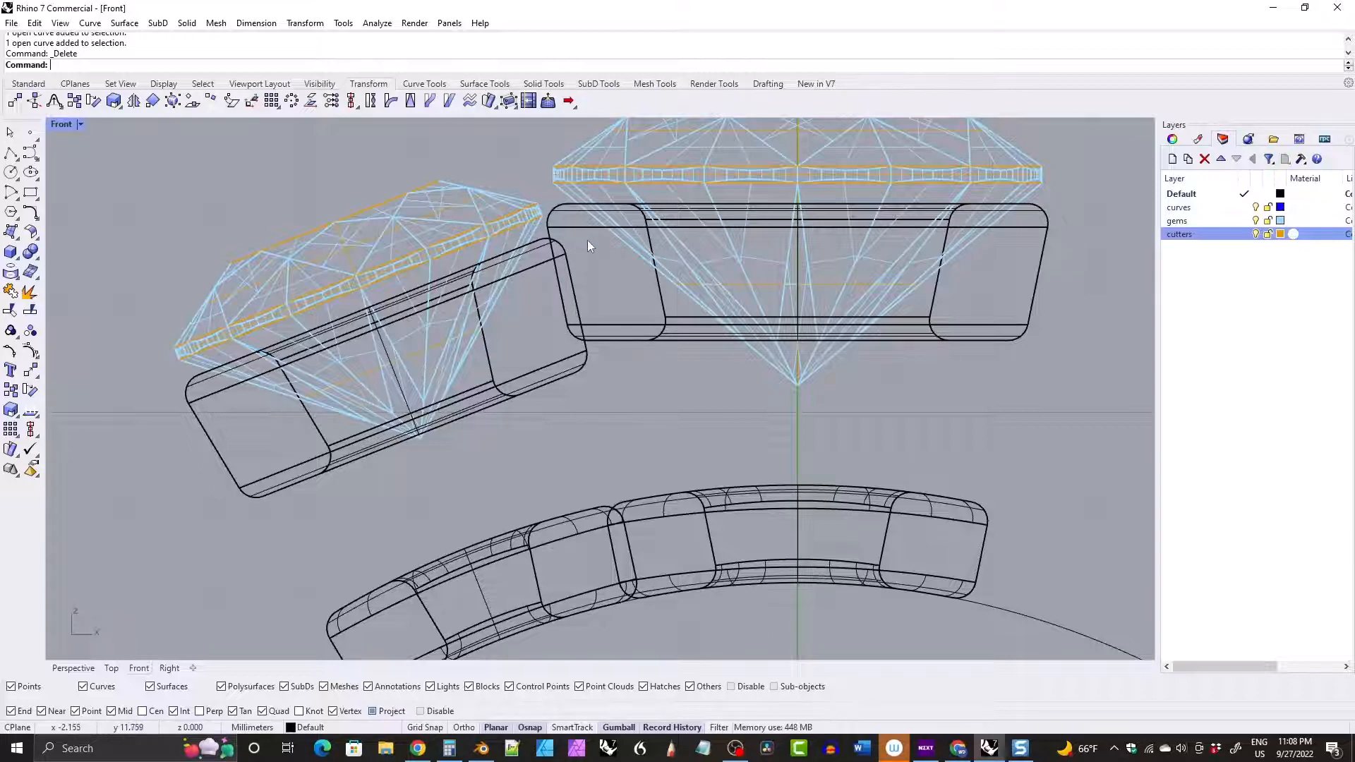
pyautogui.moveTo(587, 240); pyautogui.dragTo(594, 273, button='right')
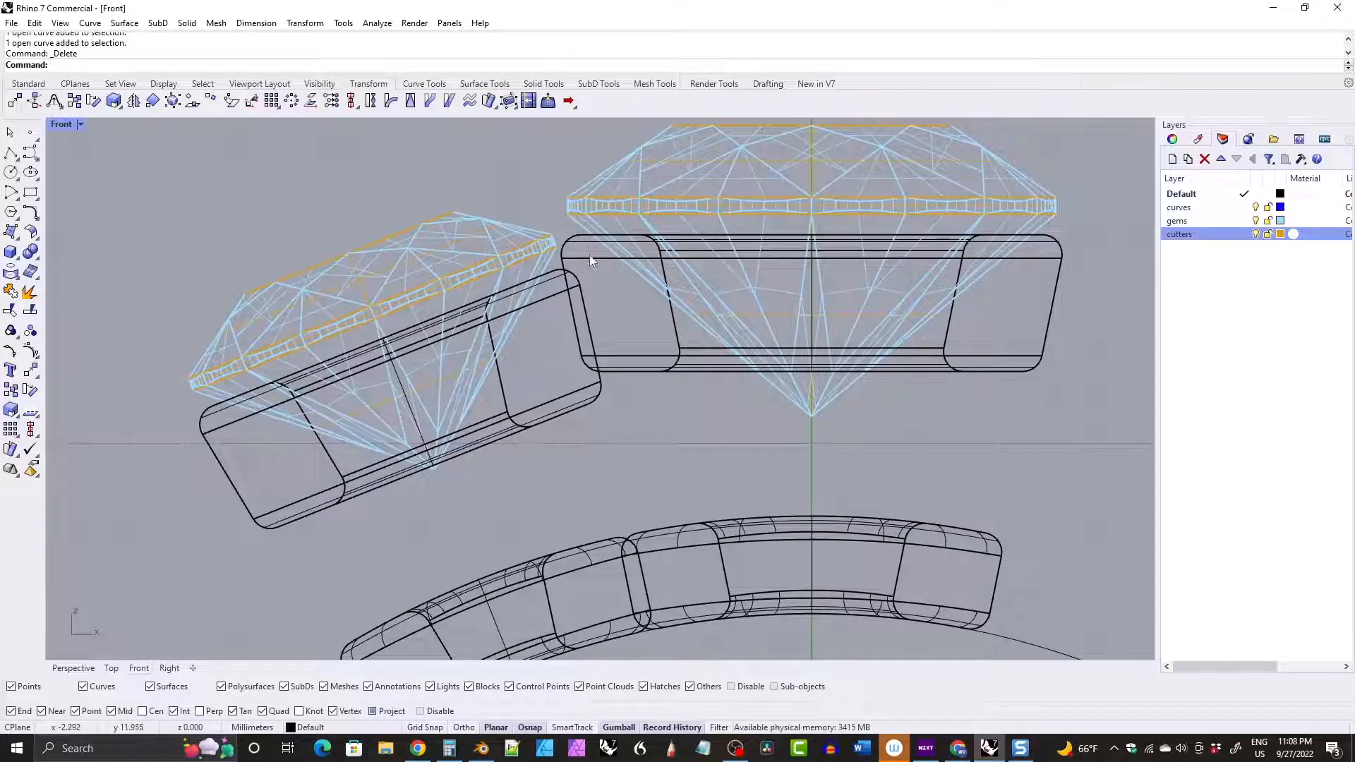
pyautogui.rightClick(570, 239)
pyautogui.write('0')
pyautogui.press('Return')
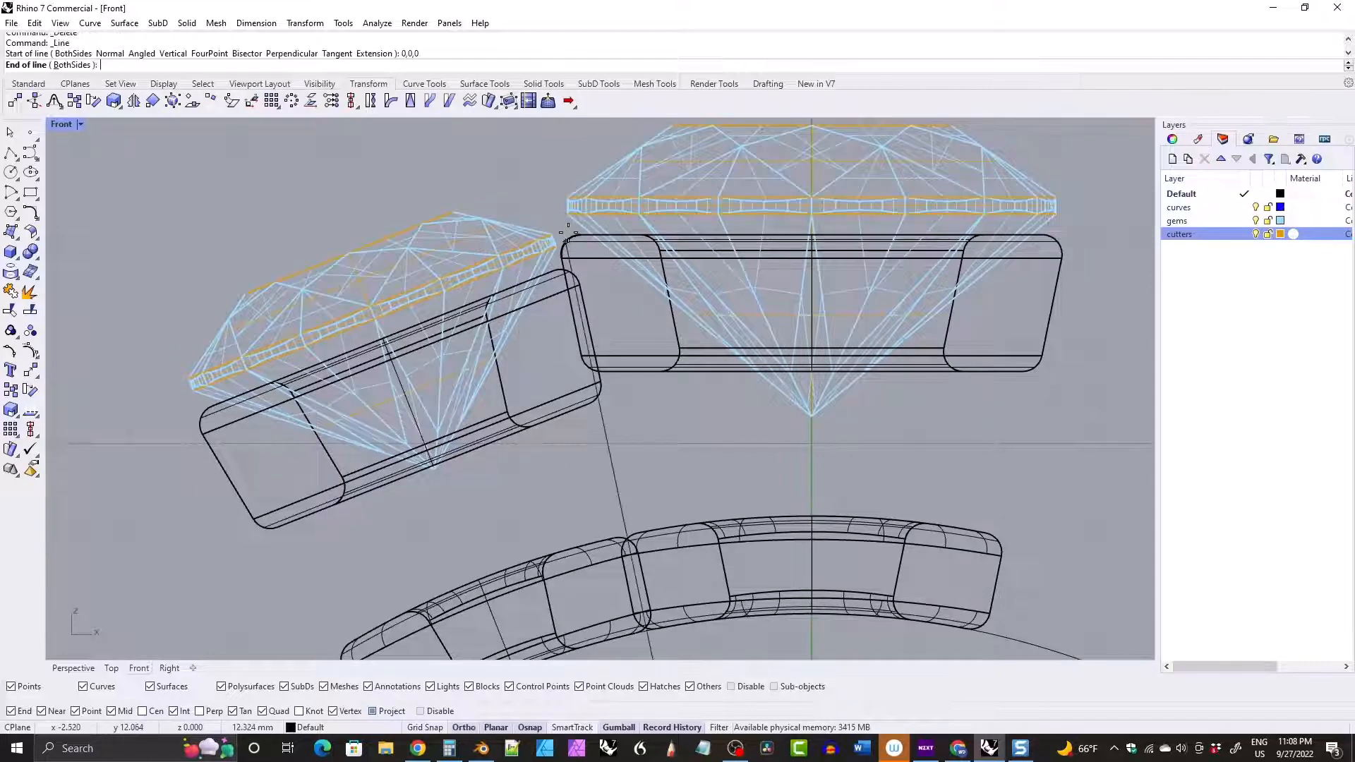
pyautogui.click(553, 141)
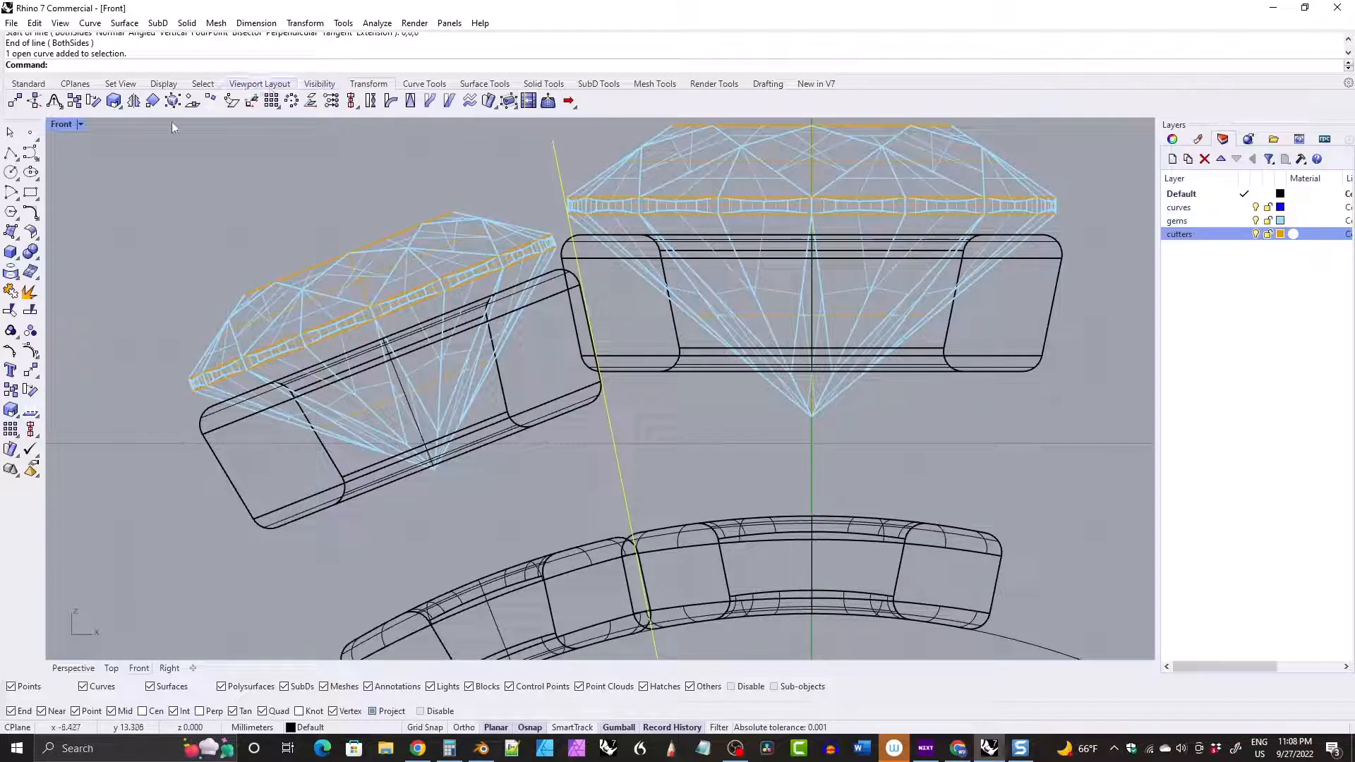
# Offset the slanted line 0.1 mm toward the side head, compare it with the upper rails' overlap and delete the offset.
pyautogui.click(401, 86)
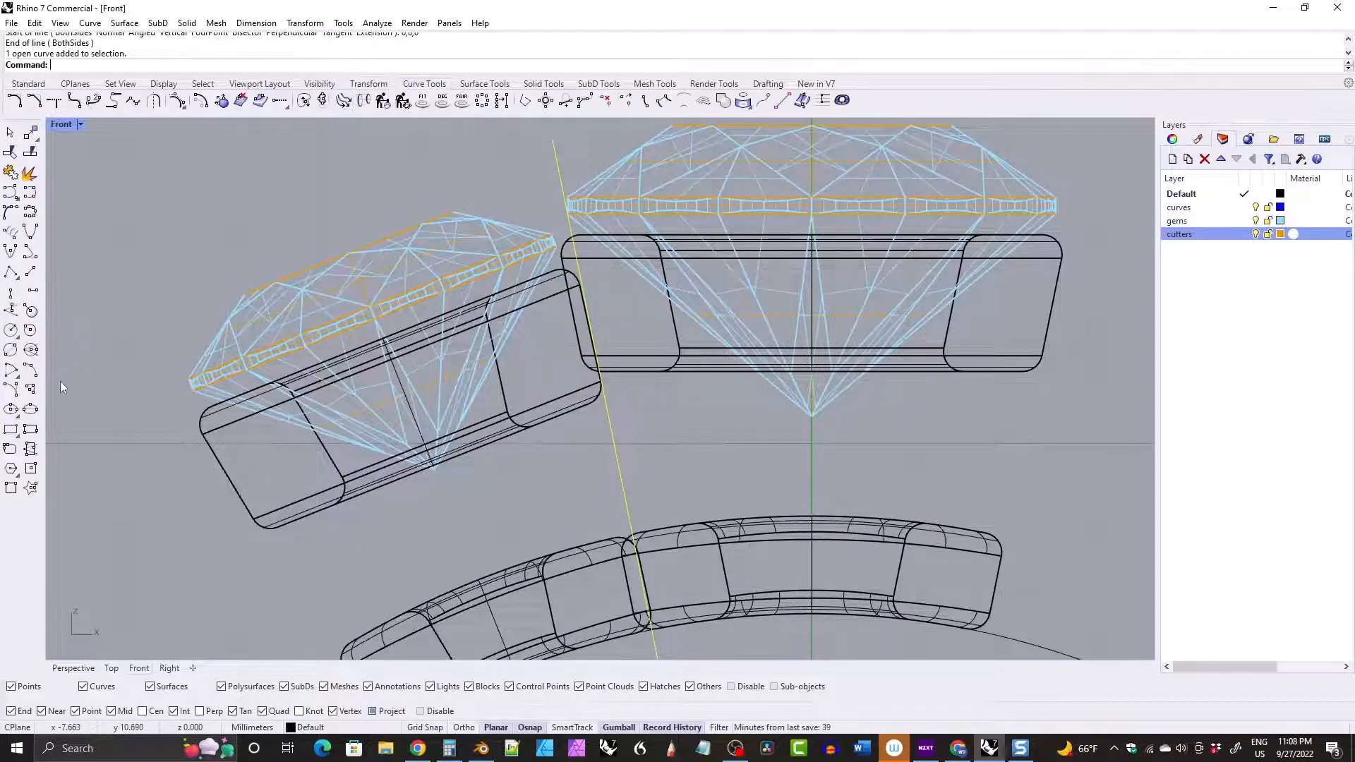
pyautogui.click(201, 100)
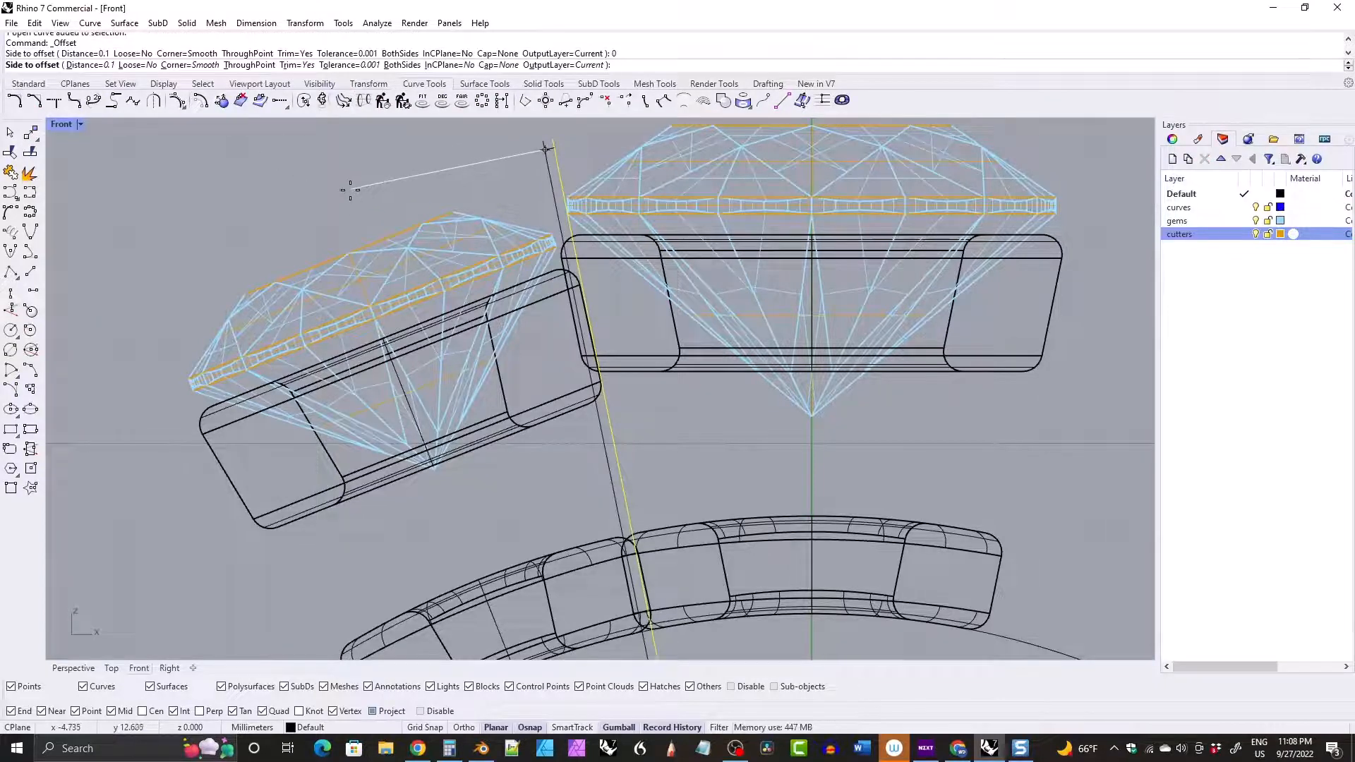
pyautogui.click(335, 188)
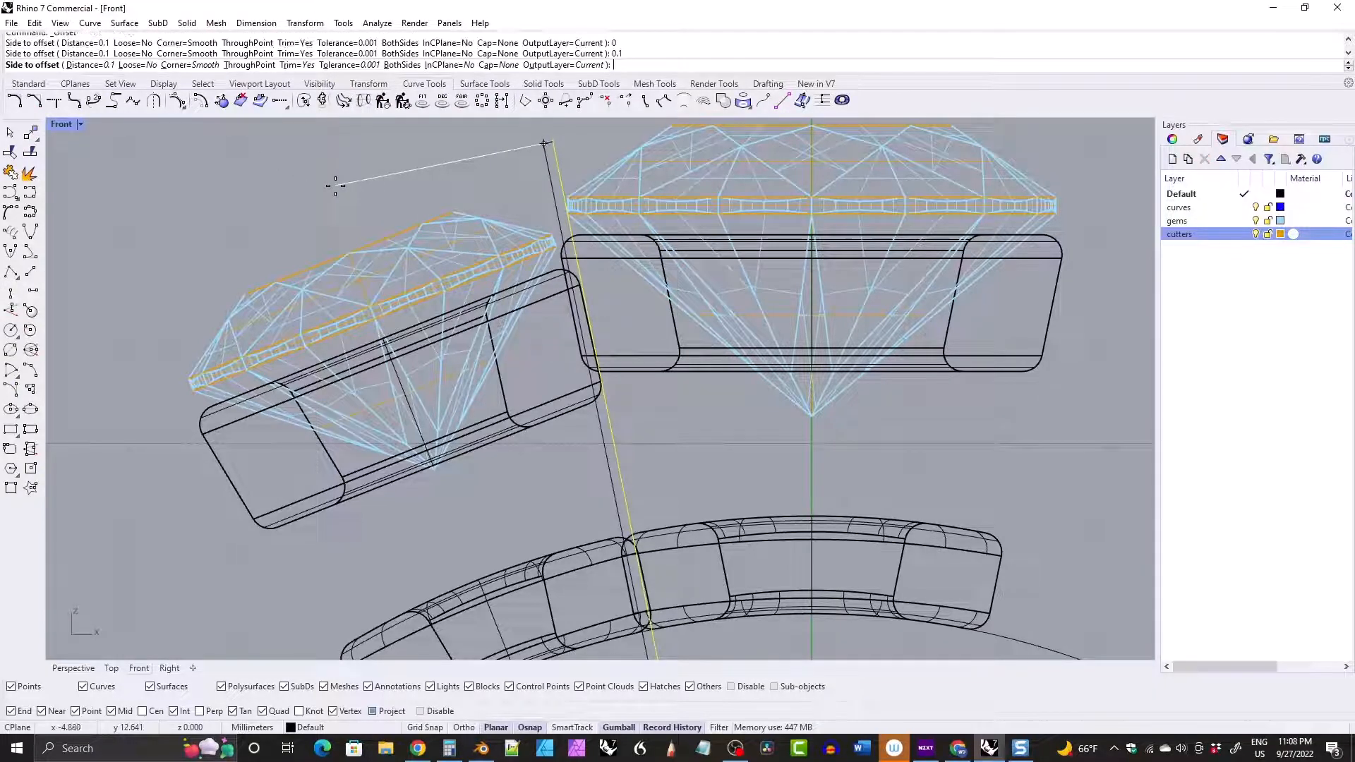
pyautogui.click(566, 272)
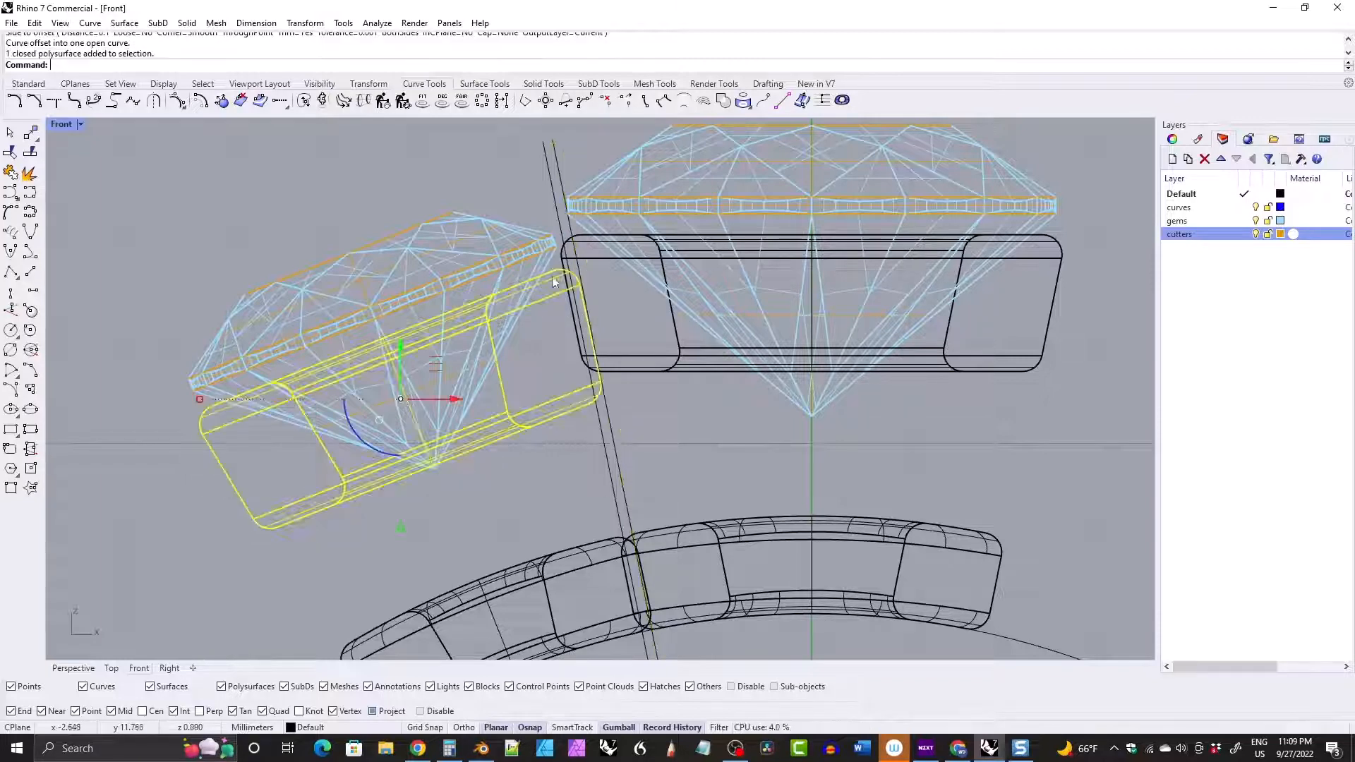
pyautogui.keyDown('shift'); pyautogui.click(590, 266); pyautogui.keyUp('shift')
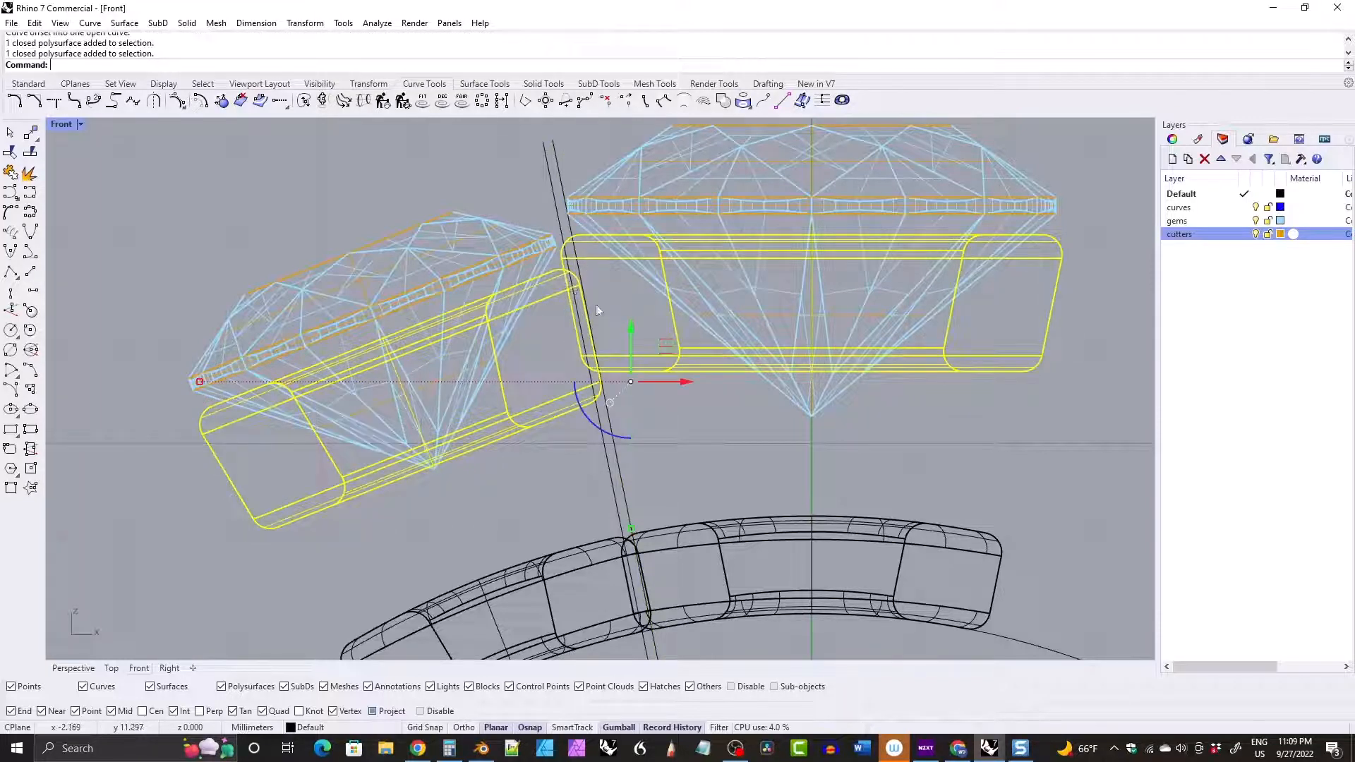
pyautogui.click(559, 222)
pyautogui.press('Delete')
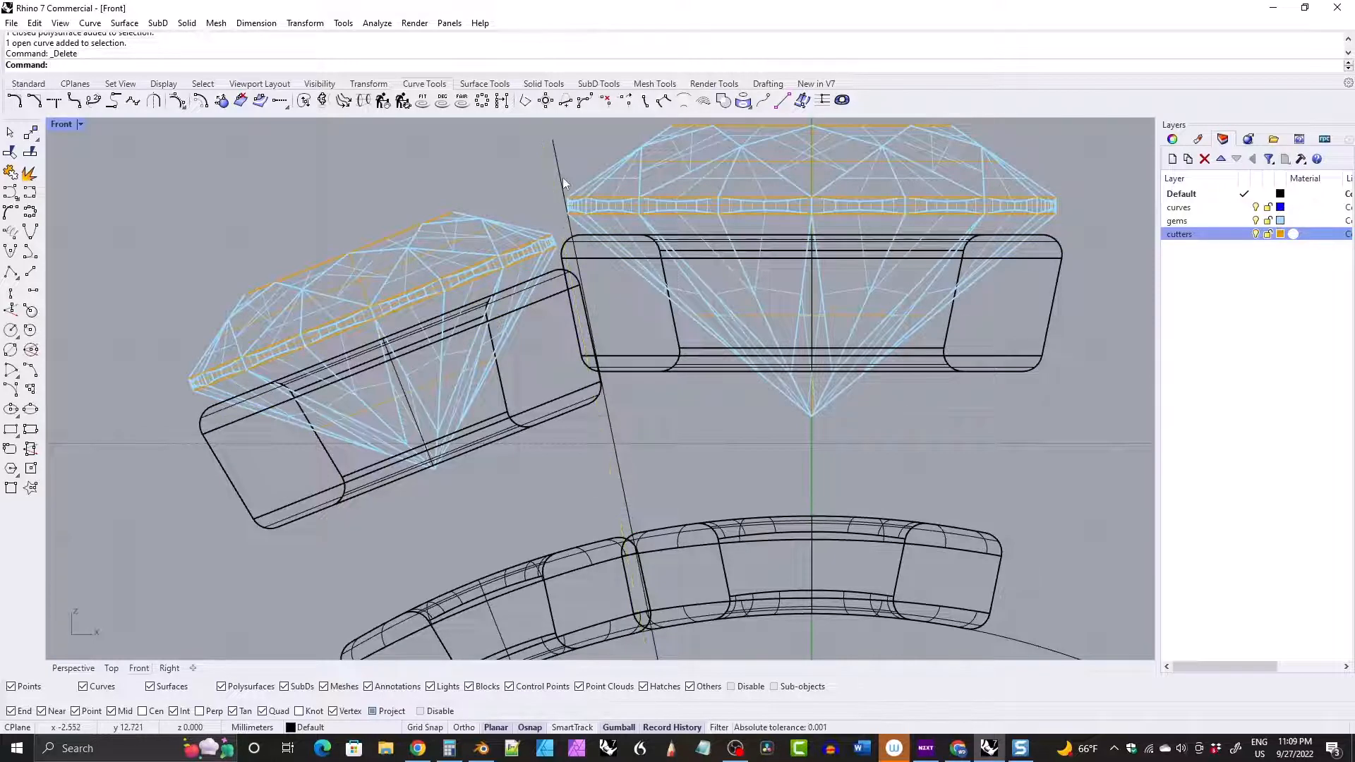
# Offset the slanted line 0.15 mm toward the side head, then delete both slanted lines.
pyautogui.click(562, 176)
pyautogui.rightClick(524, 175)
pyautogui.write('0.15')
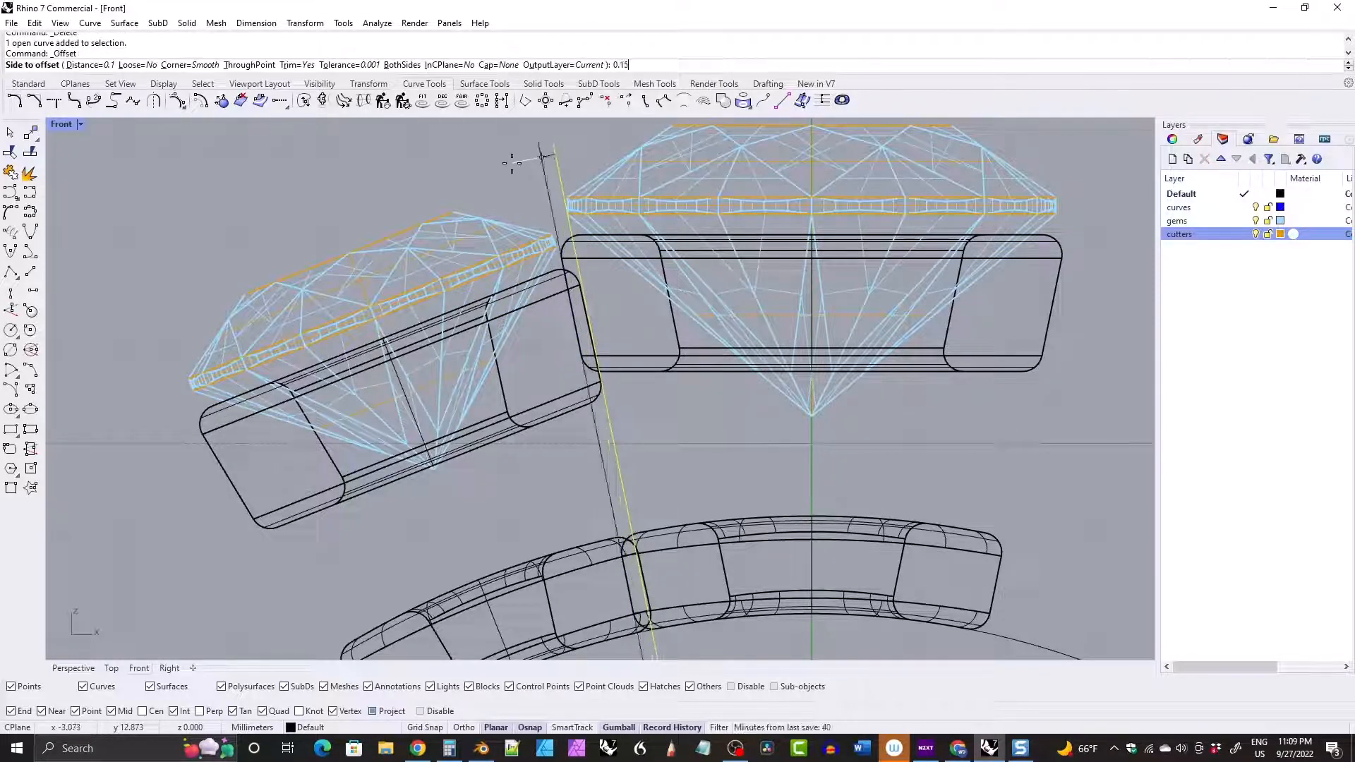
pyautogui.press('Return')
pyautogui.click(501, 161)
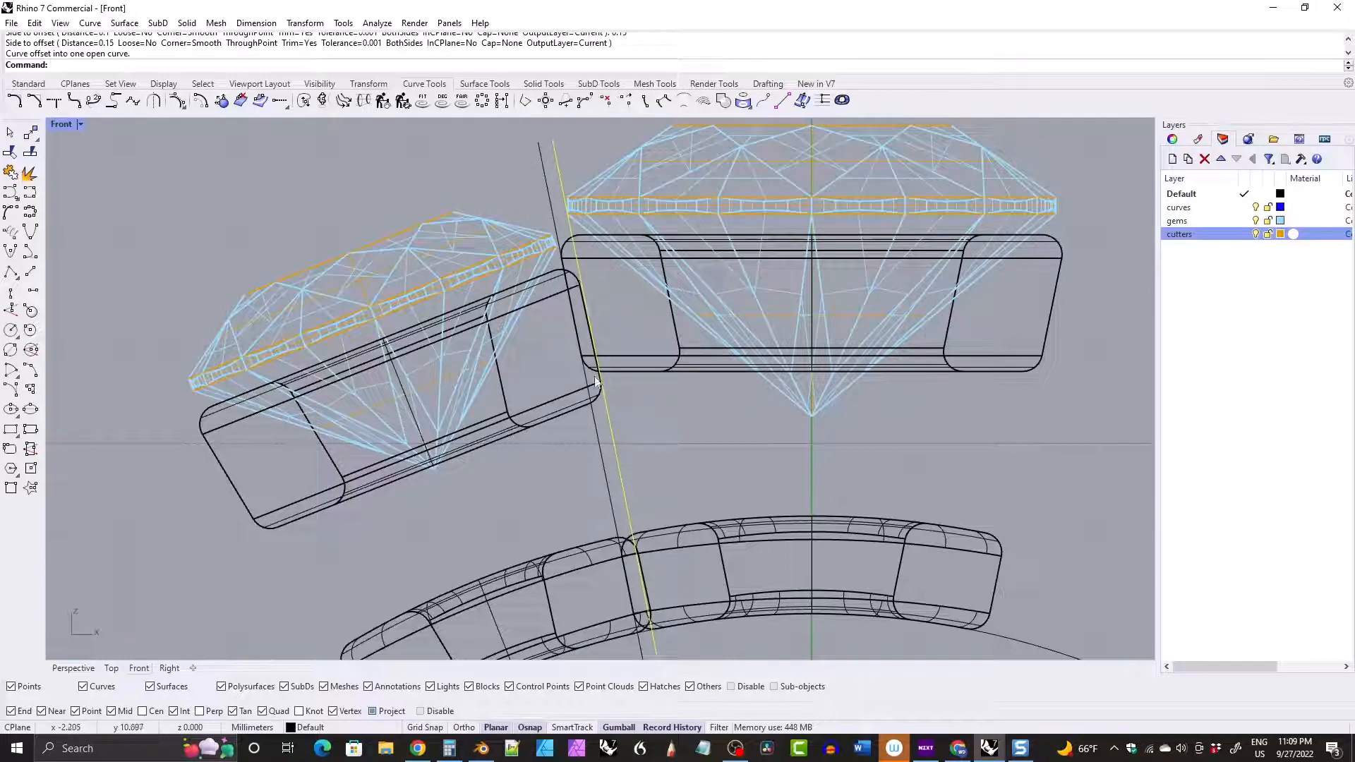
pyautogui.click(542, 164)
pyautogui.click(560, 183)
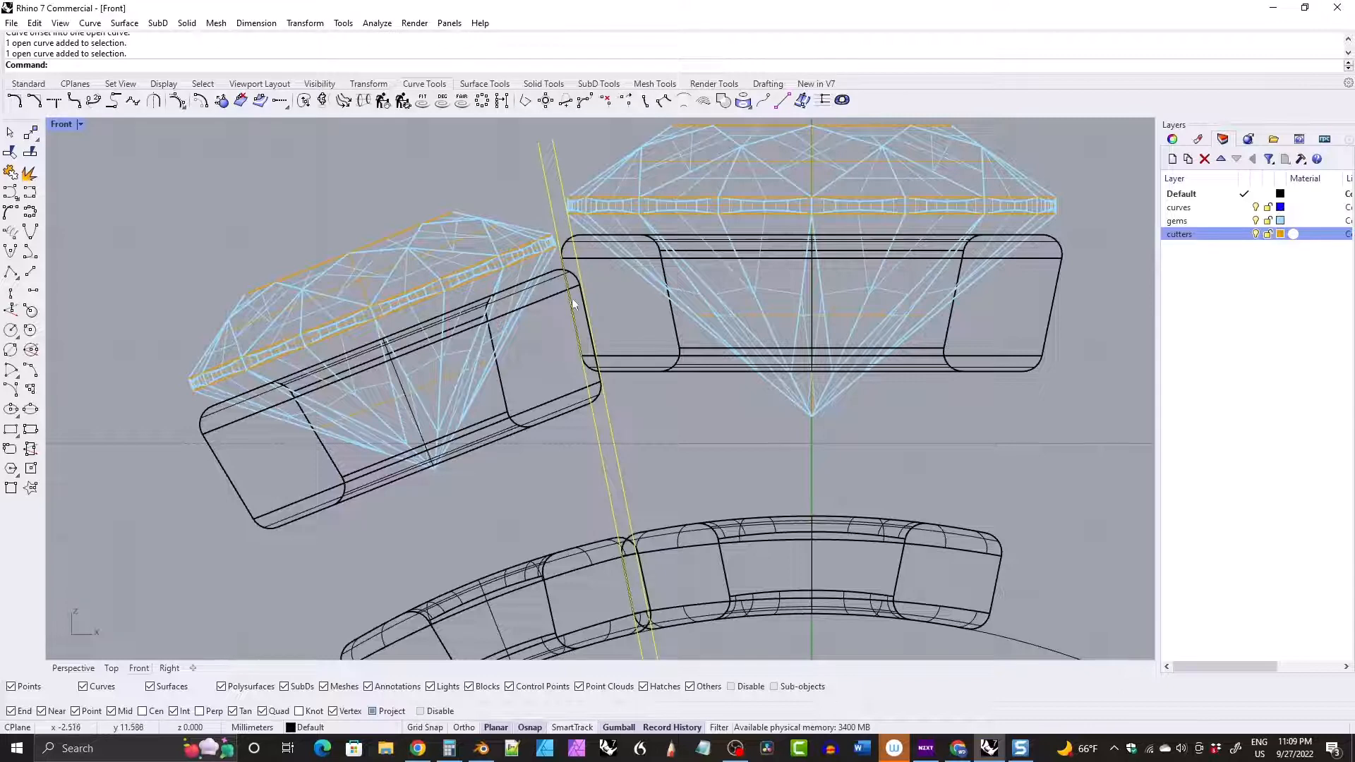
pyautogui.press('Delete')
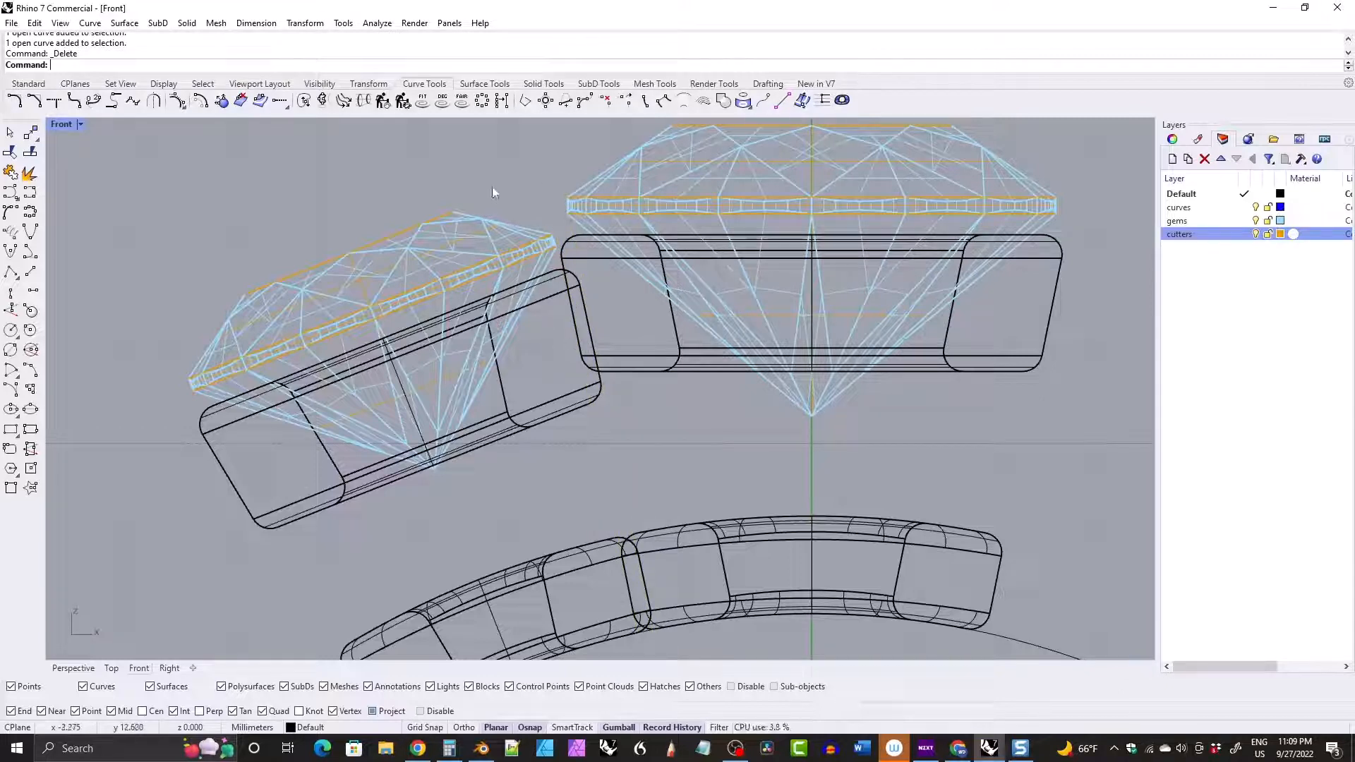
# Select the complete side head in the front view: gem, cutter, upper rail and lower rail.
pyautogui.moveTo(430, 339); pyautogui.dragTo(410, 380)
pyautogui.scroll(-3, 473, 338)
pyautogui.keyDown('shift'); pyautogui.click(529, 482); pyautogui.keyUp('shift')
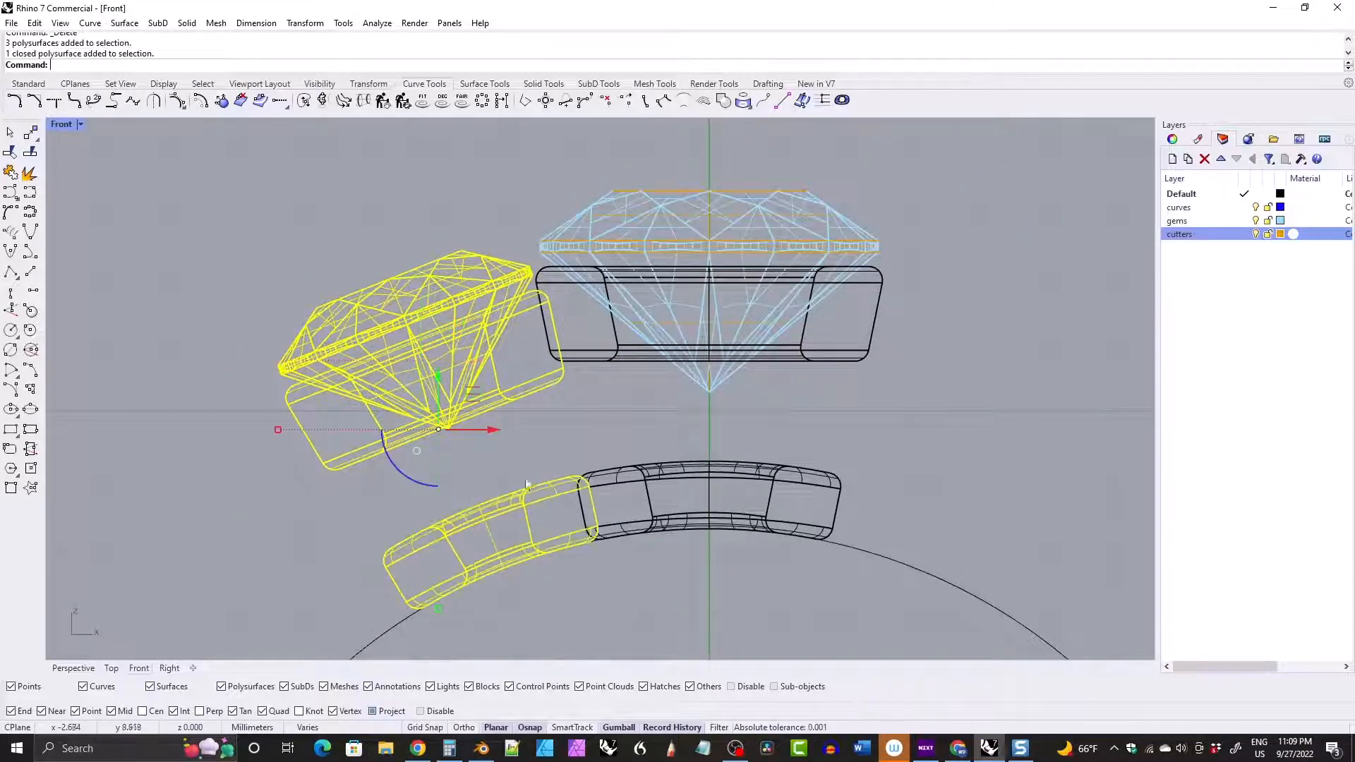
pyautogui.scroll(-5, 539, 387)
pyautogui.moveTo(539, 386); pyautogui.dragTo(509, 388, button='right')
pyautogui.rightClick(602, 198)
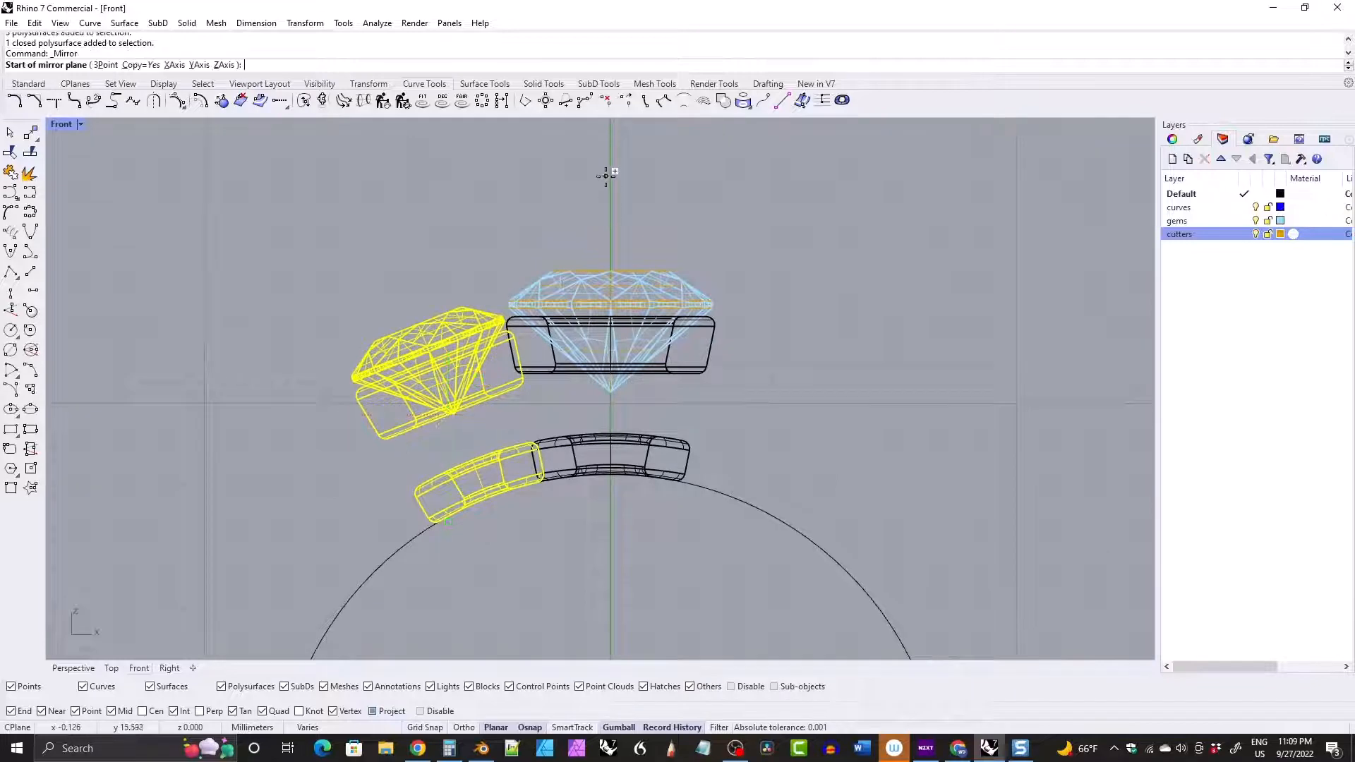
pyautogui.write('0,0,0')
pyautogui.press('Return')
pyautogui.press('Escape')
# Mirror a copy of the selected side head across the vertical axis through the origin and view the result in perspective.
pyautogui.click(369, 83)
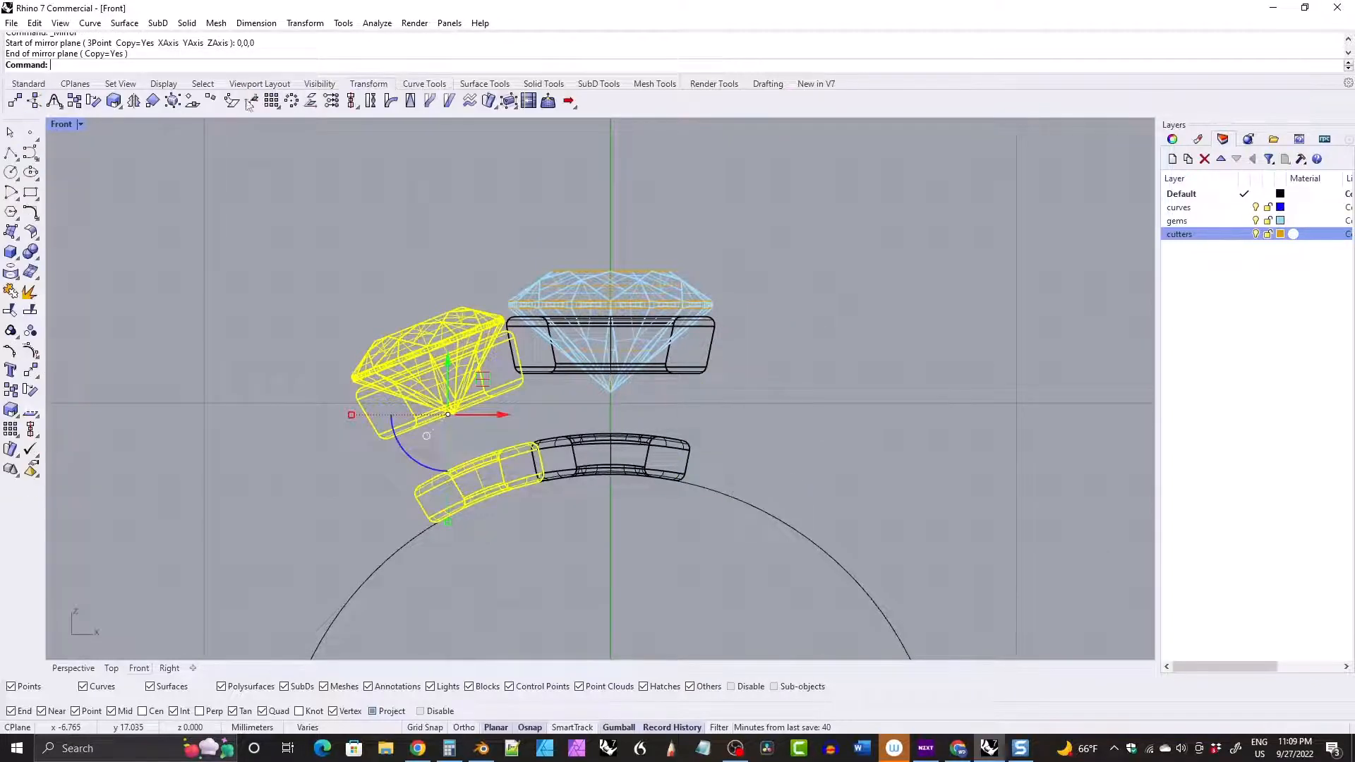
pyautogui.click(133, 100)
pyautogui.write('0')
pyautogui.press('Return')
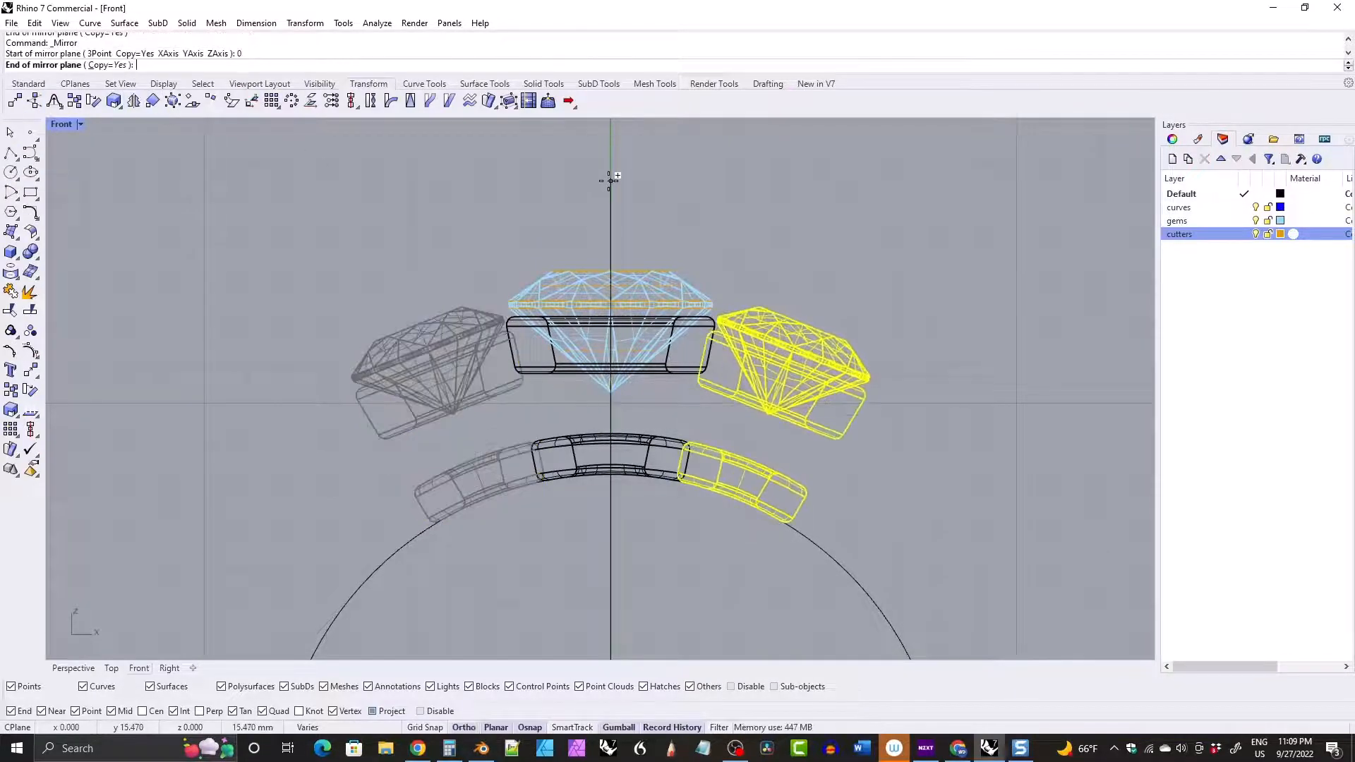
pyautogui.click(610, 180)
pyautogui.press('Escape')
pyautogui.doubleClick(58, 125)
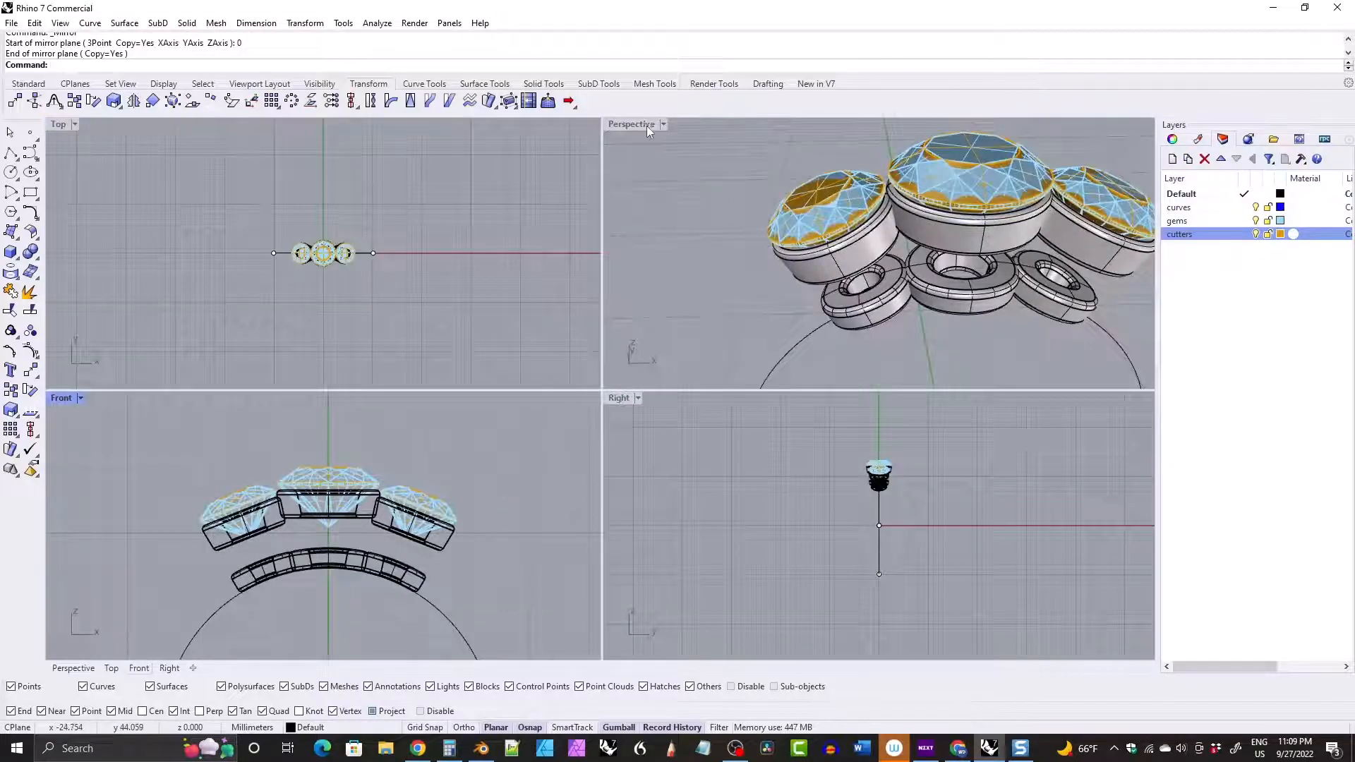
pyautogui.doubleClick(637, 126)
pyautogui.scroll(-12, 647, 236)
pyautogui.moveTo(662, 269); pyautogui.dragTo(632, 323, button='right')
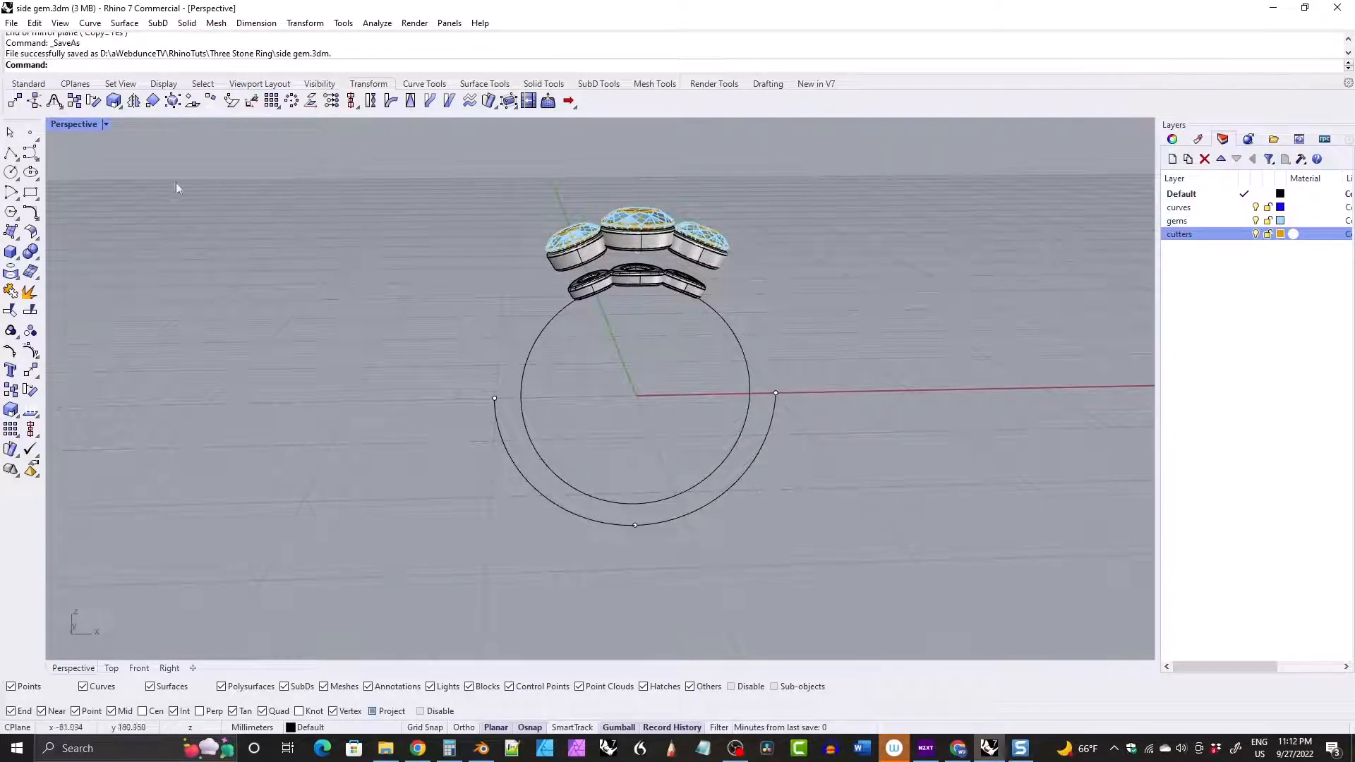
# In the front view, place a point just outside the left side head, about 7 mm left of and 10 mm above the origin.
pyautogui.doubleClick(70, 125)
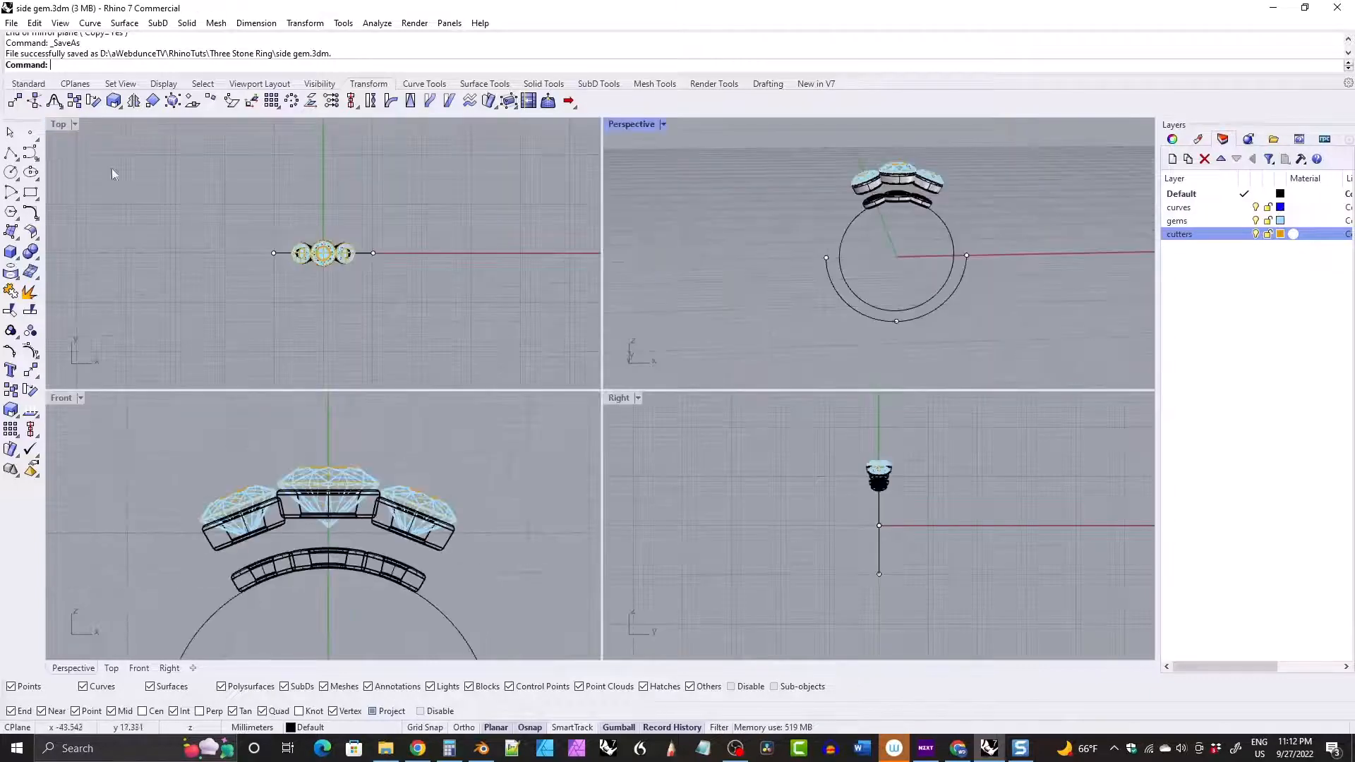
pyautogui.doubleClick(61, 397)
pyautogui.scroll(-5, 345, 345)
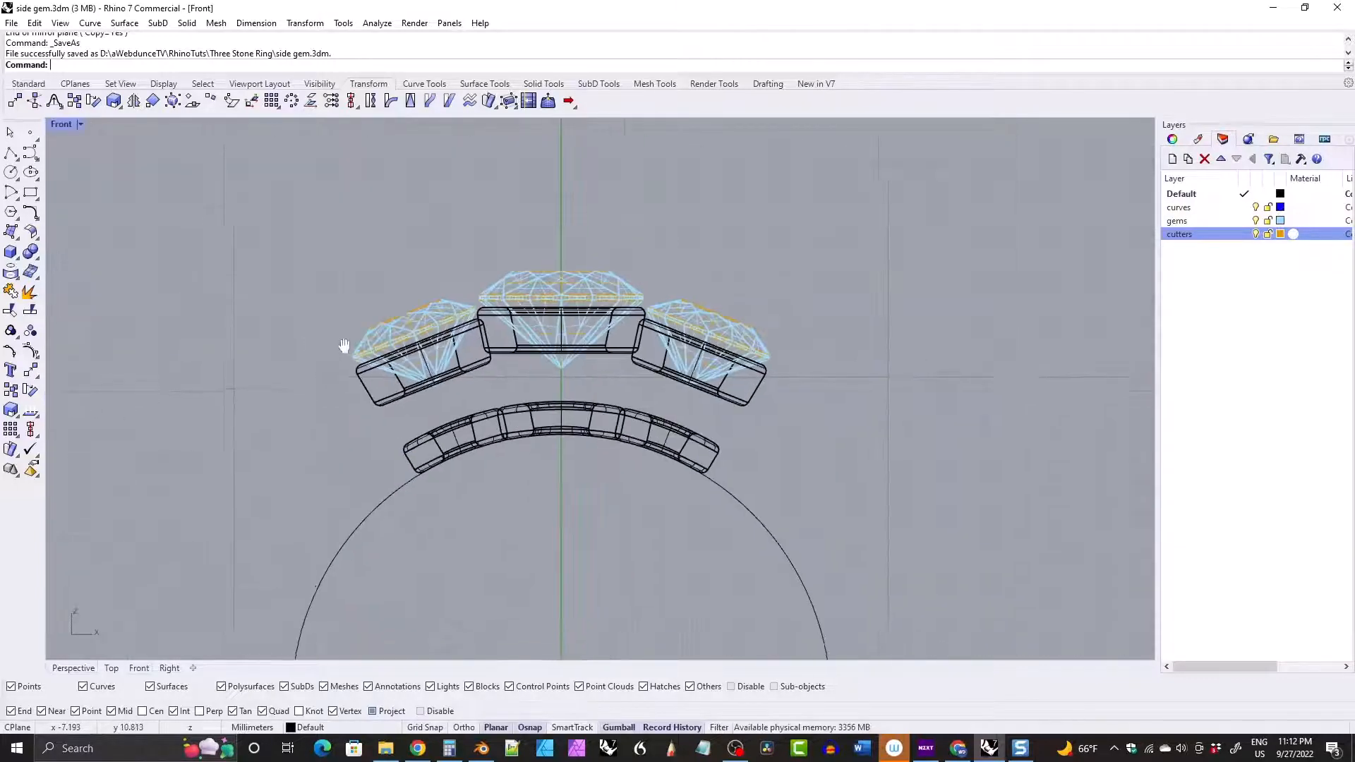
pyautogui.scroll(-2, 398, 287)
pyautogui.click(30, 132)
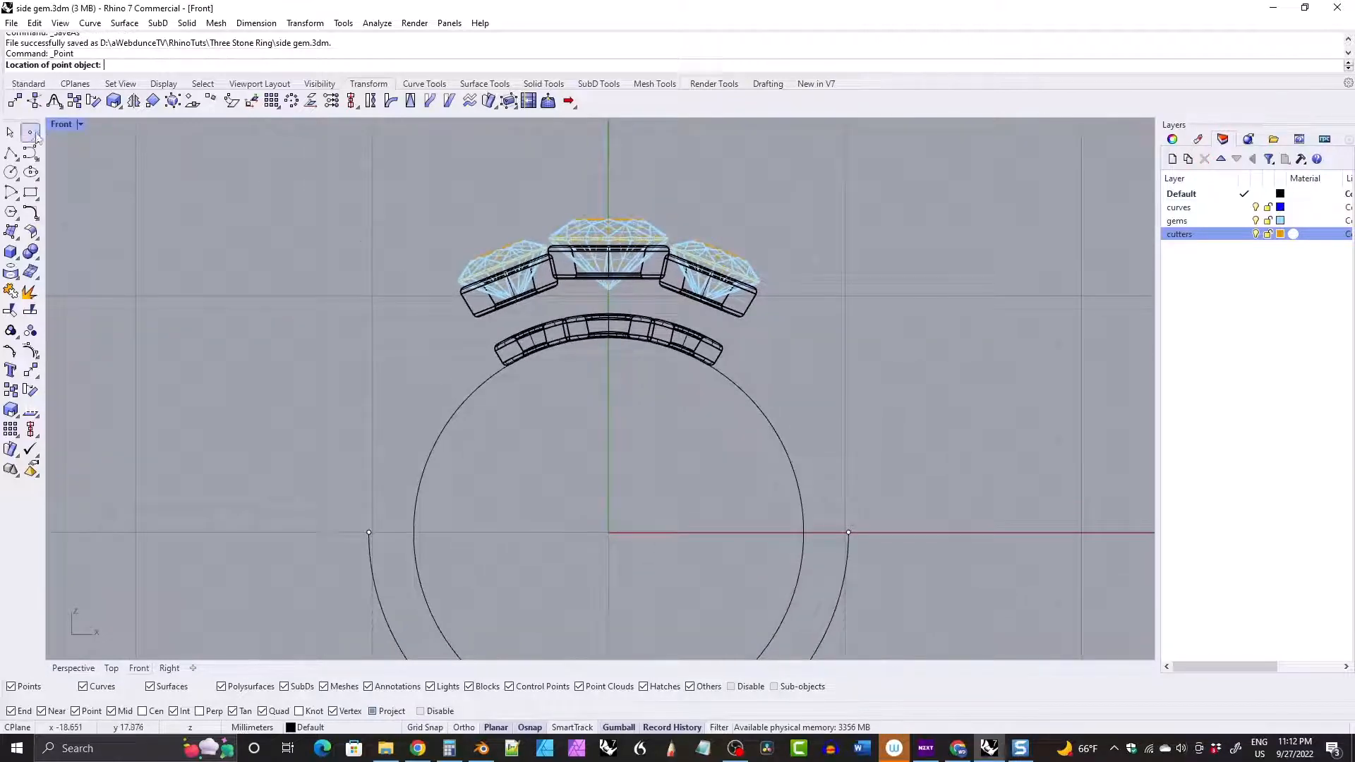
pyautogui.click(443, 298)
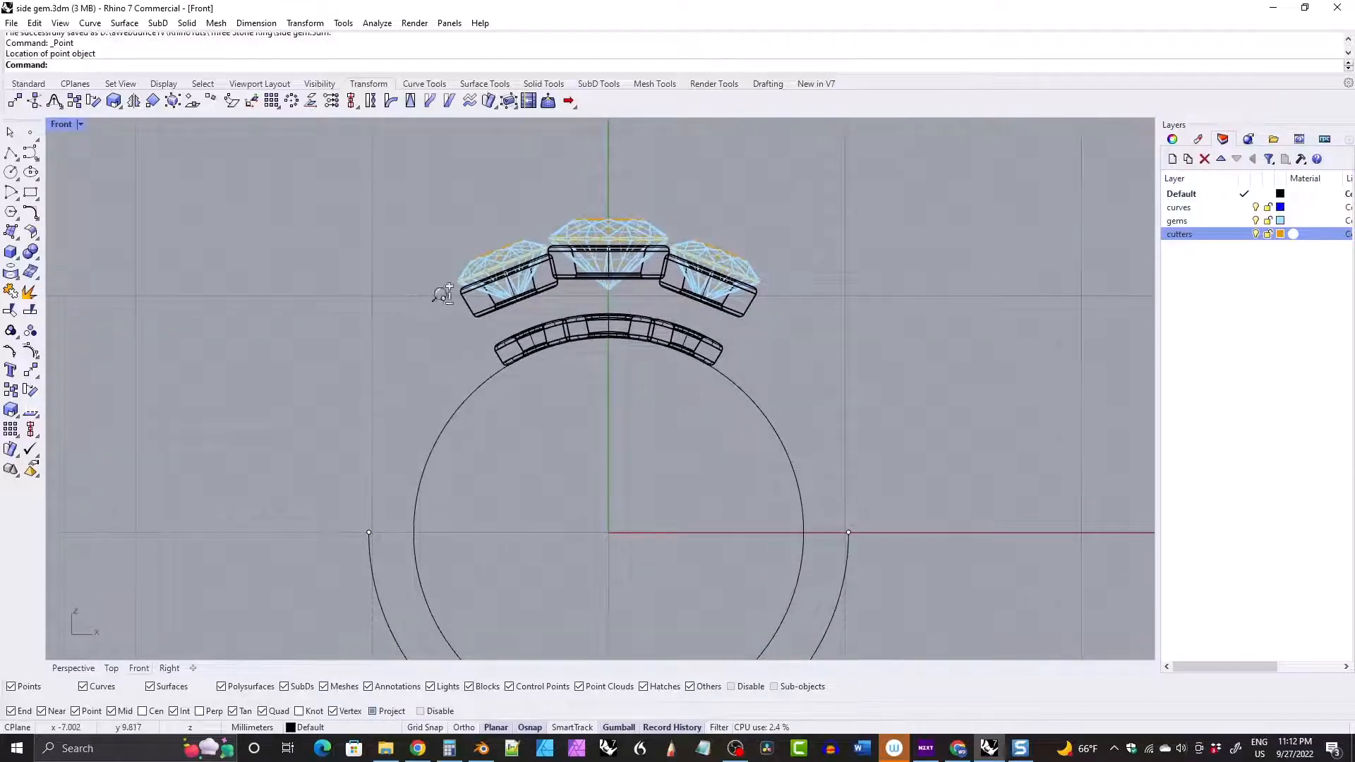
# Create a blend curve from the left end of the shank's half ellipse up to the new point, with Tangency continuity at the ellipse.
pyautogui.scroll(5, 443, 295)
pyautogui.scroll(-3, 510, 219)
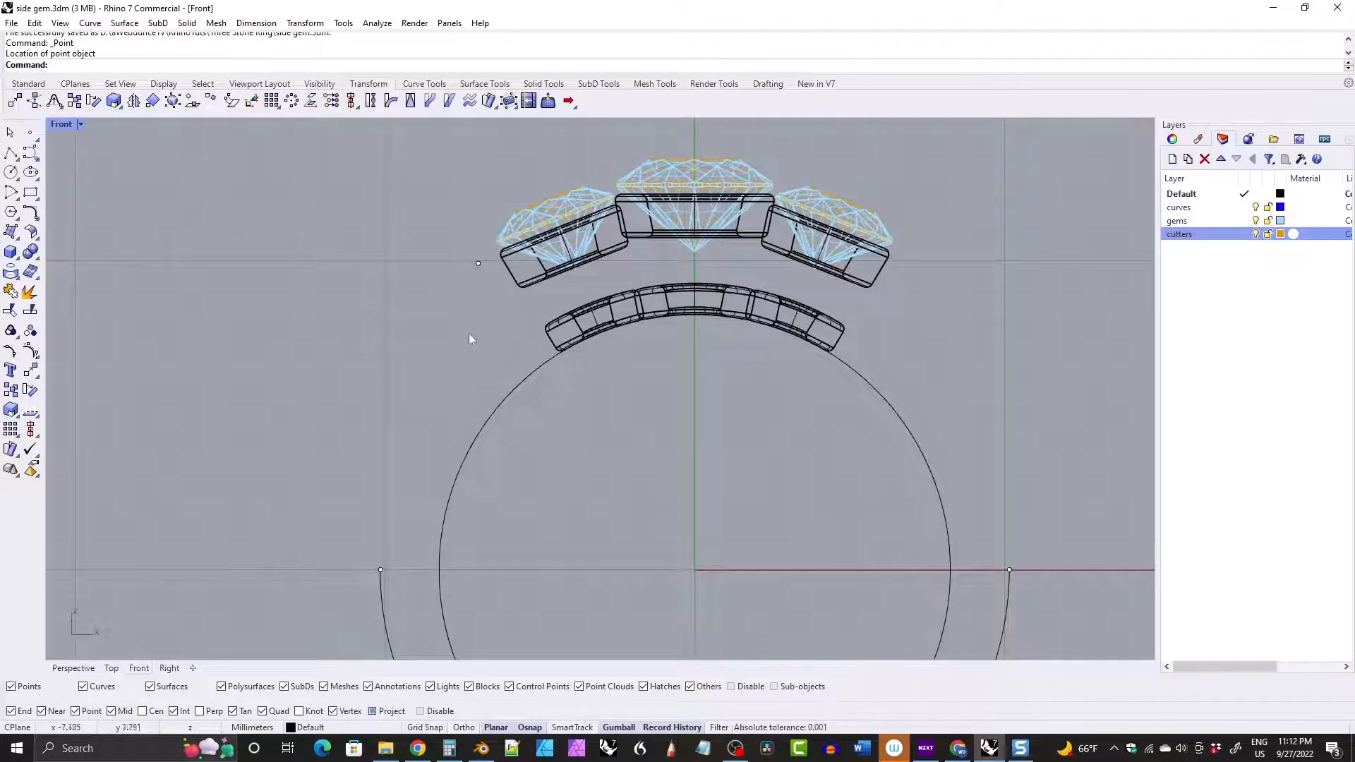
pyautogui.scroll(-2, 483, 326)
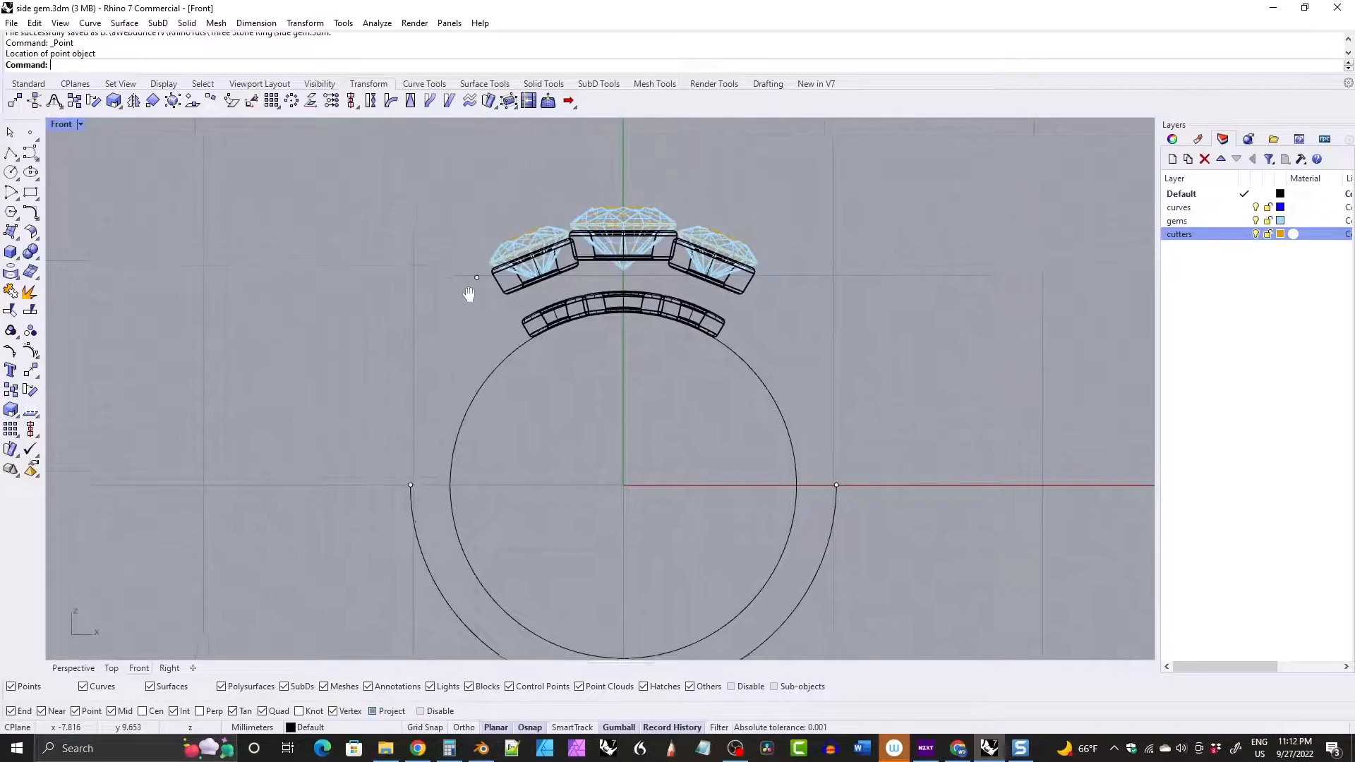
pyautogui.click(424, 83)
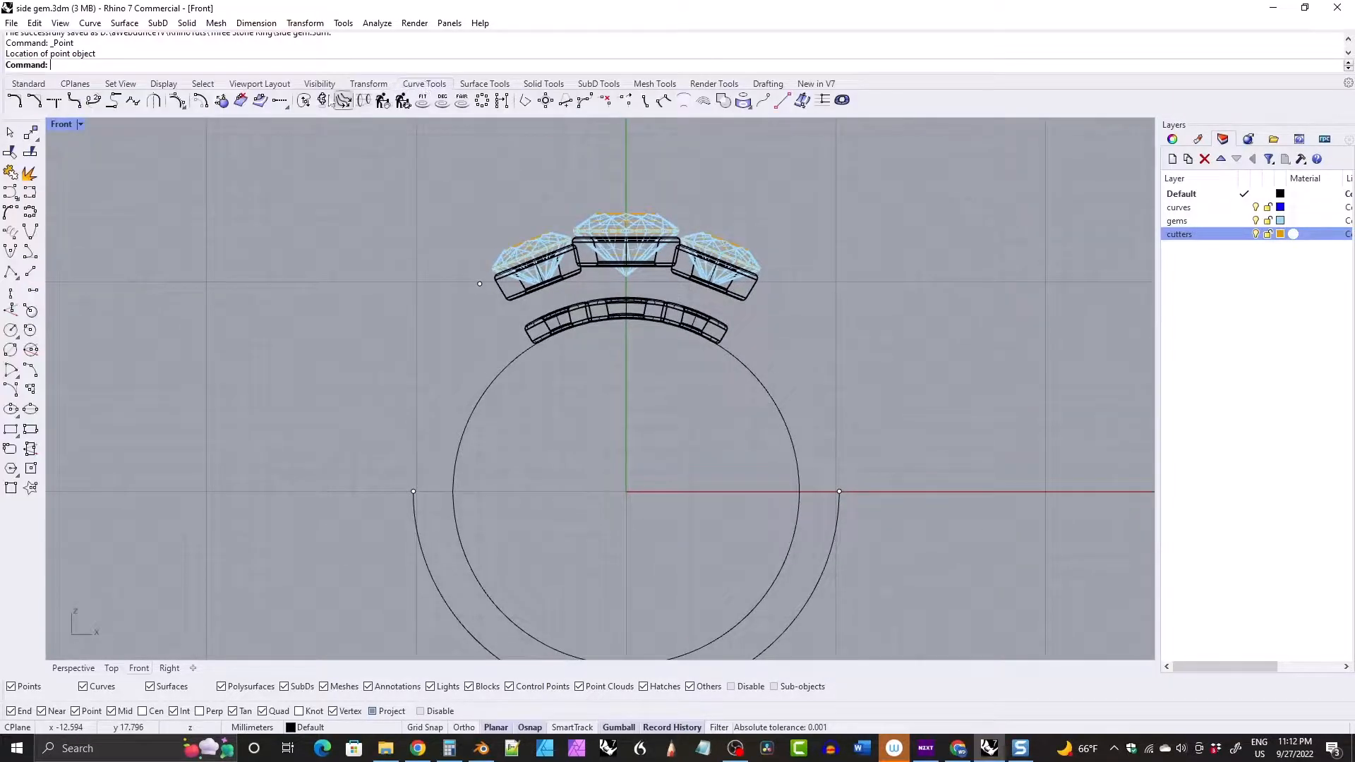
pyautogui.click(94, 103)
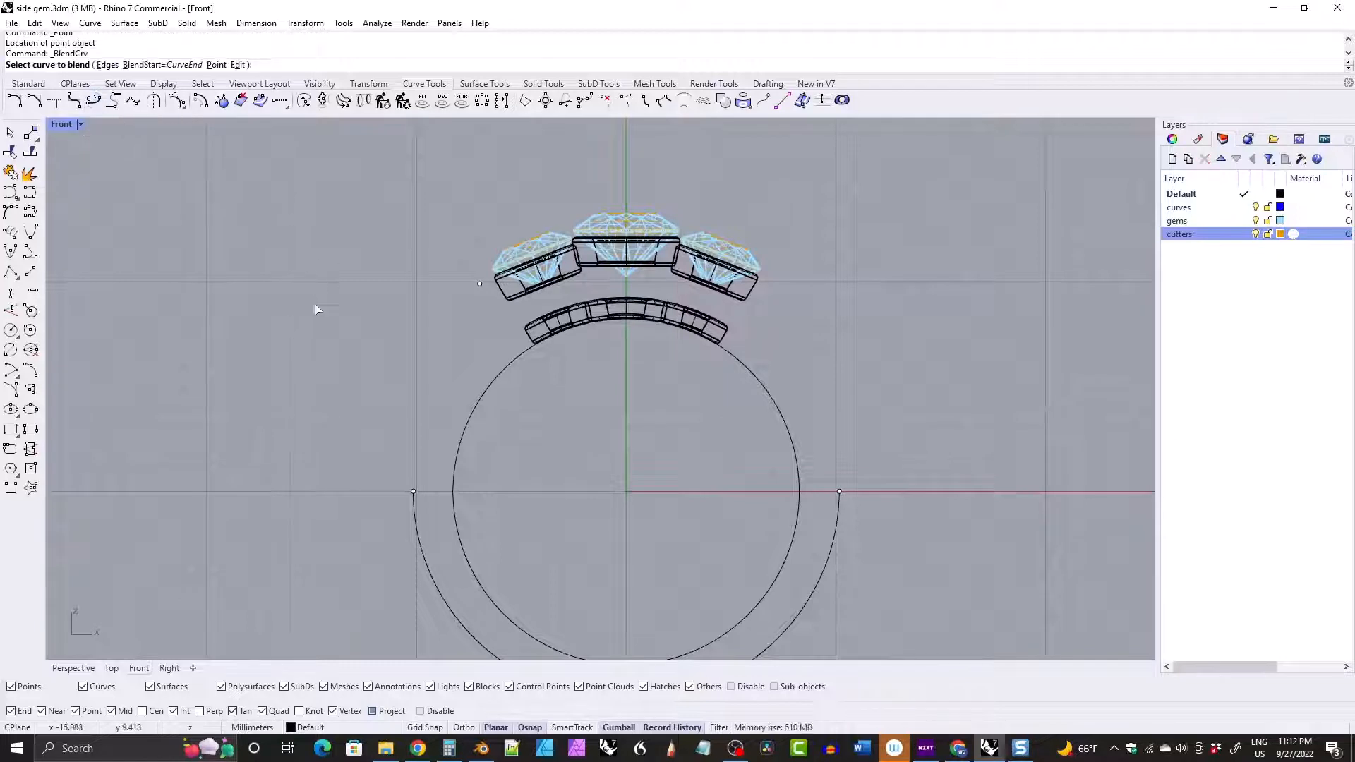
pyautogui.click(414, 506)
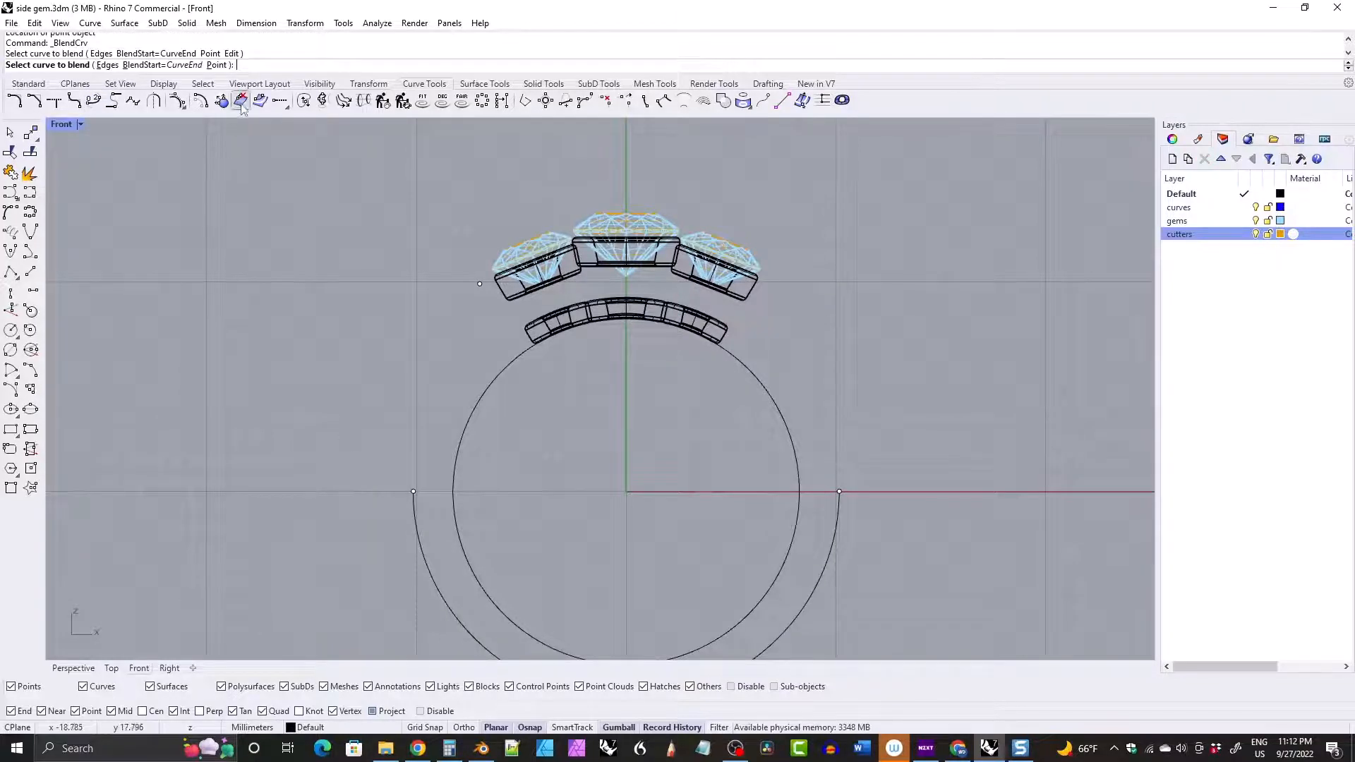
pyautogui.click(215, 66)
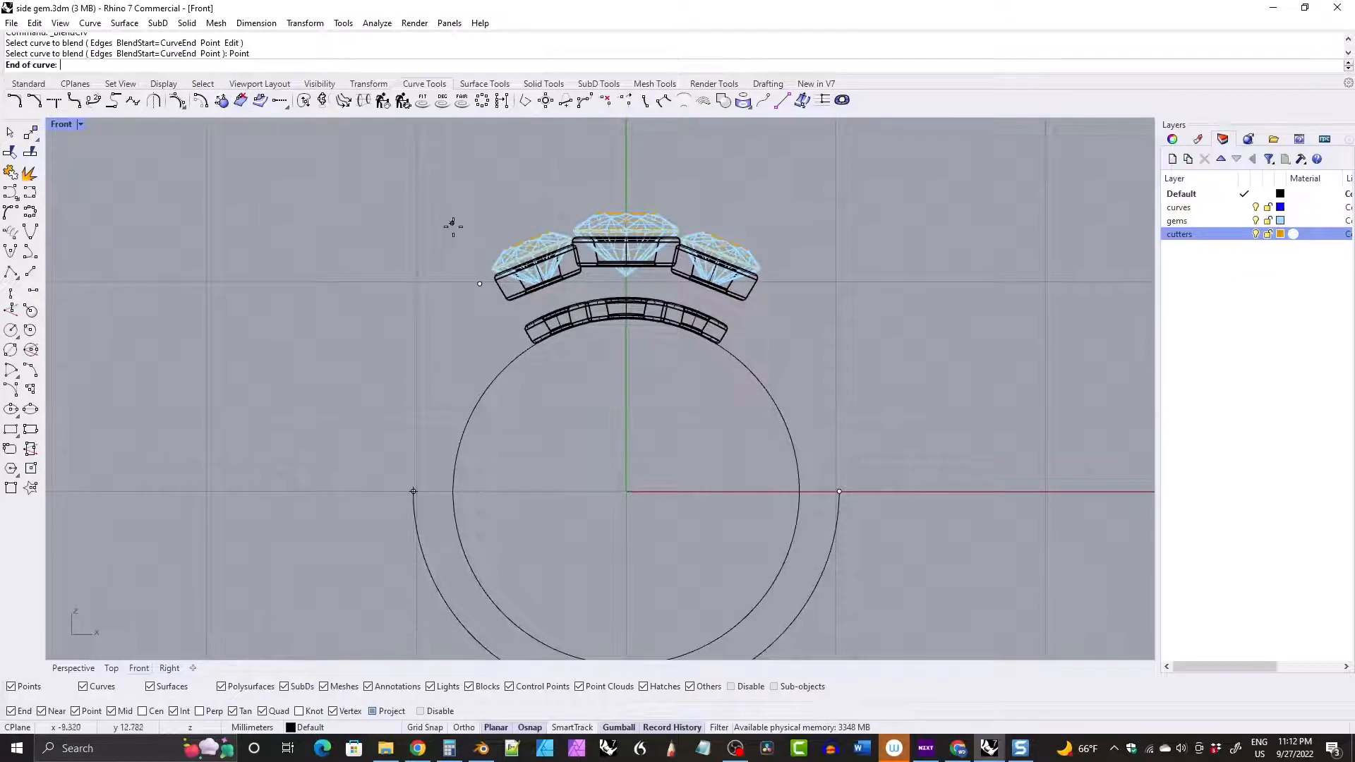
pyautogui.click(478, 283)
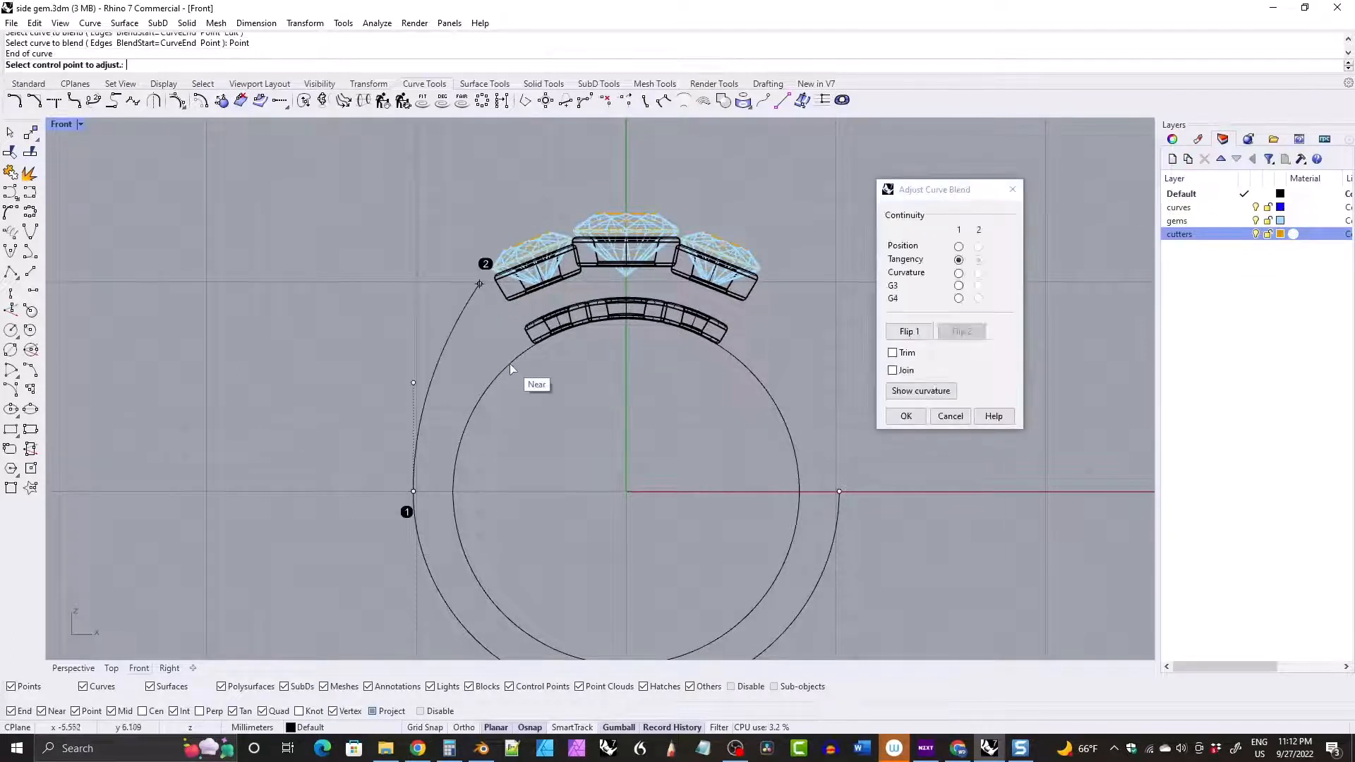
pyautogui.click(958, 246)
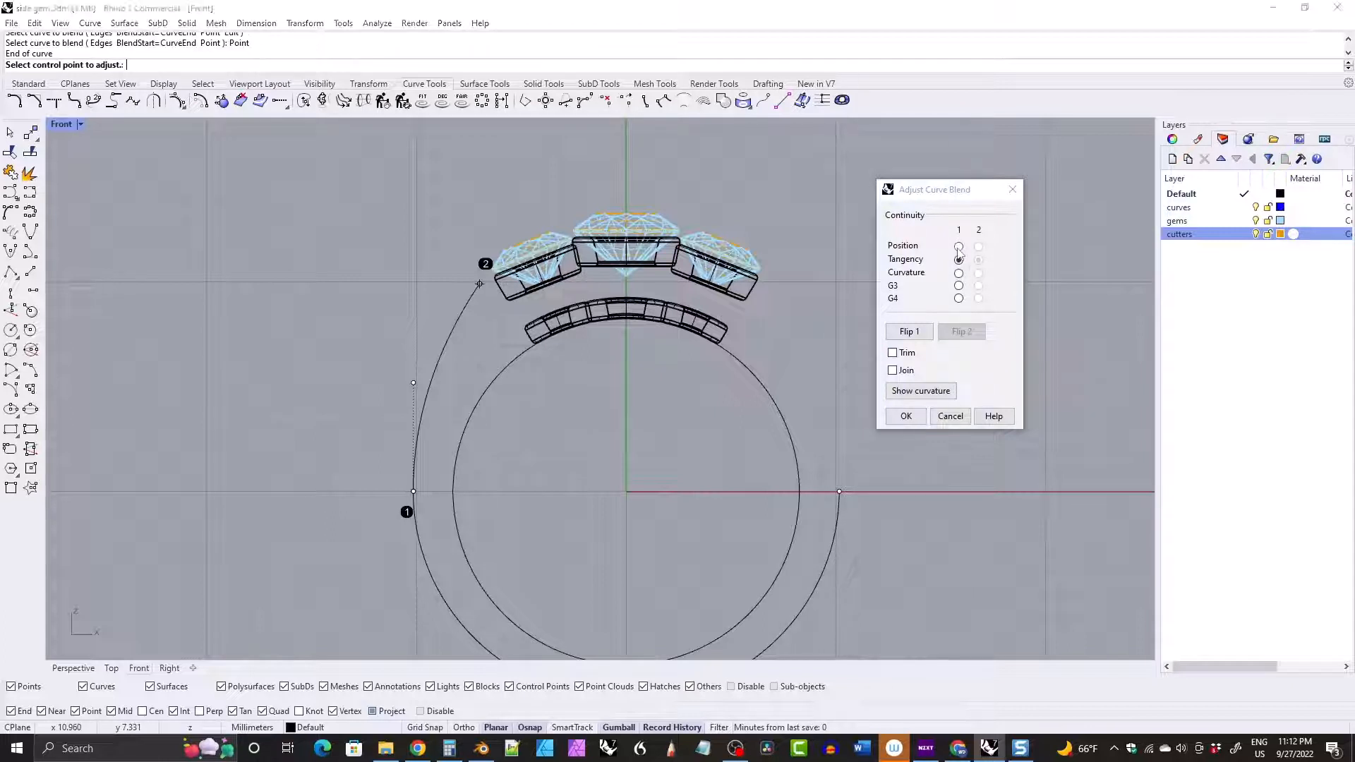
pyautogui.click(958, 273)
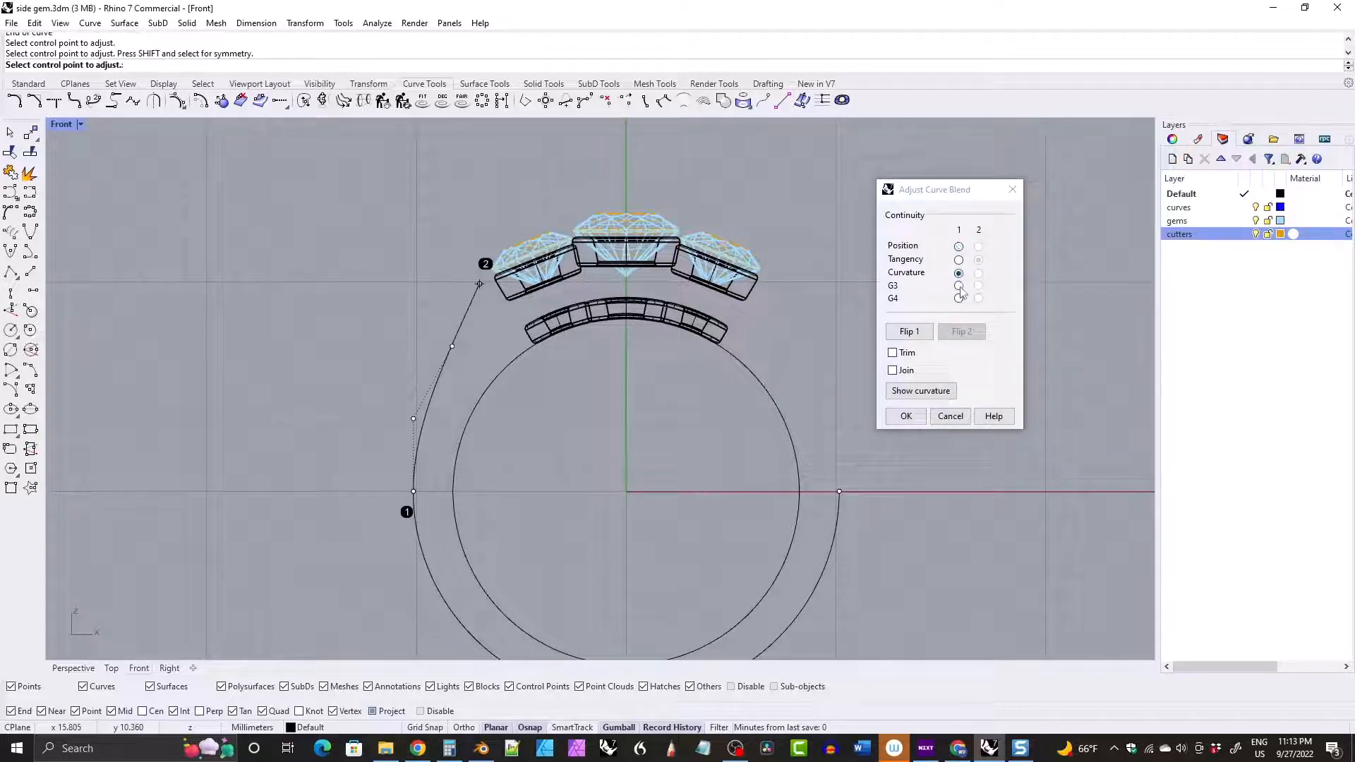
pyautogui.click(958, 259)
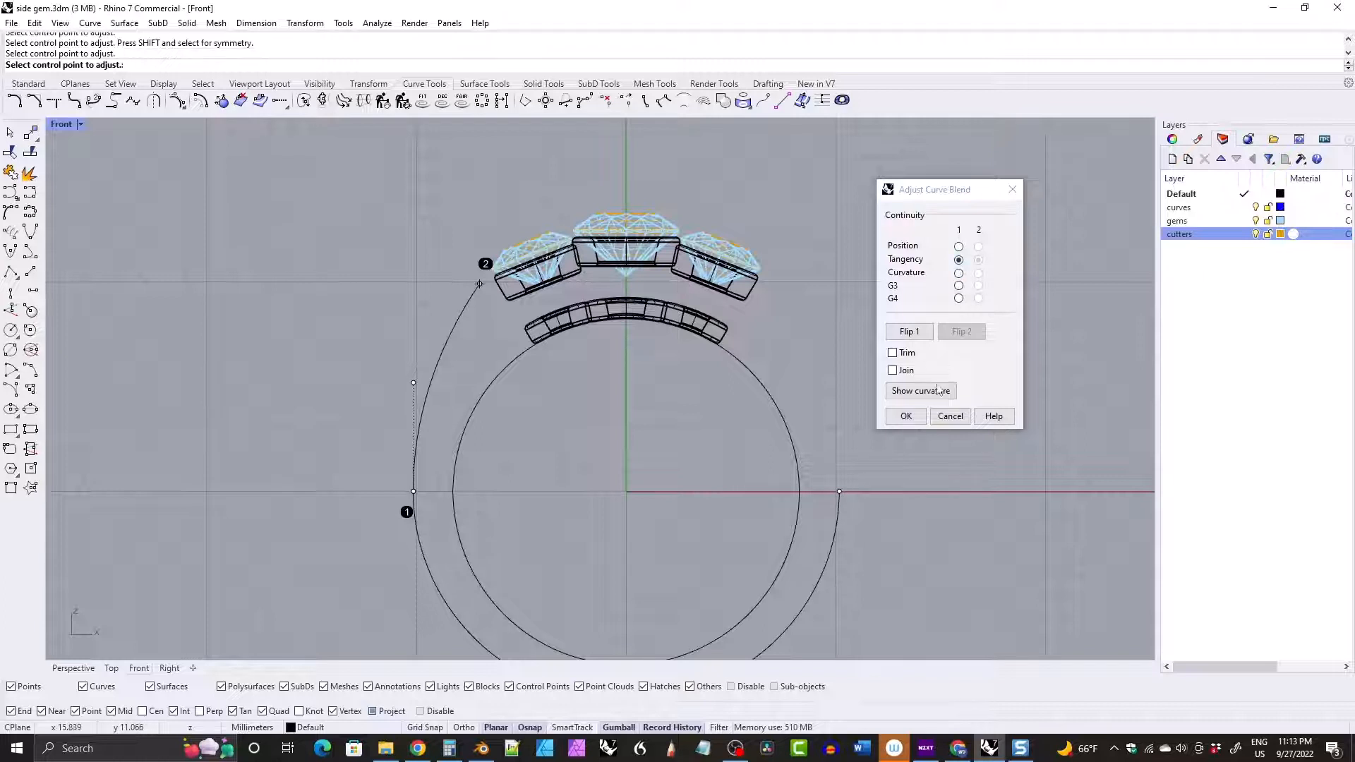
pyautogui.click(905, 417)
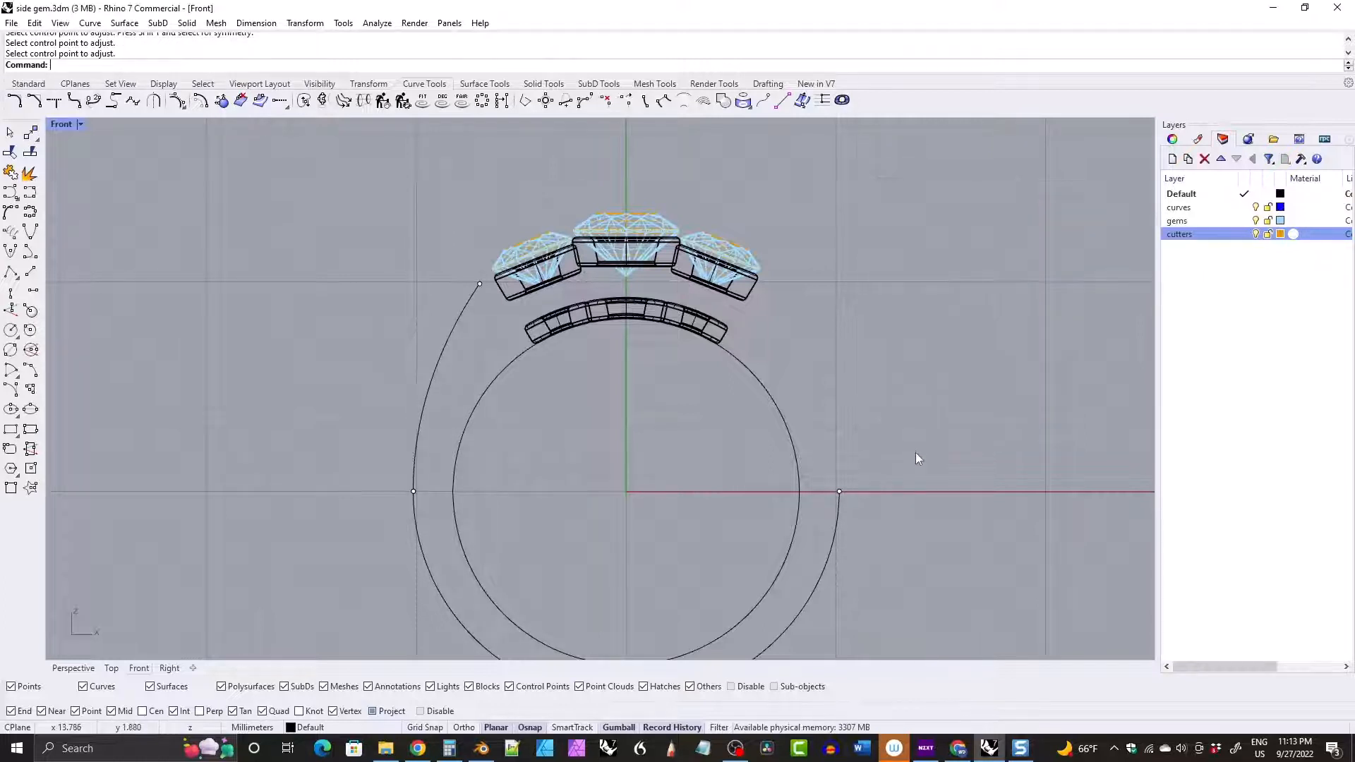
# Offset the new shoulder curve 1.4 mm inward toward the finger circle.
pyautogui.click(448, 343)
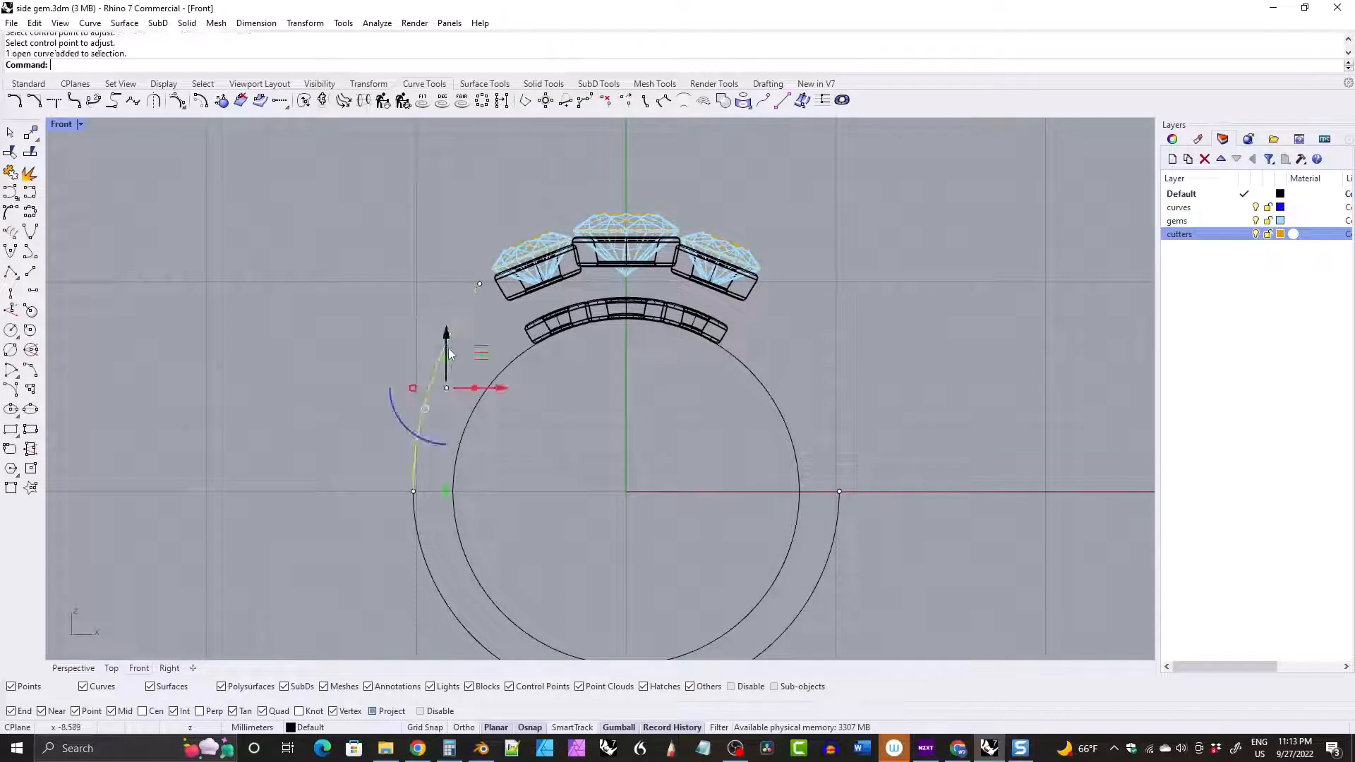
pyautogui.click(200, 100)
pyautogui.write('1.4')
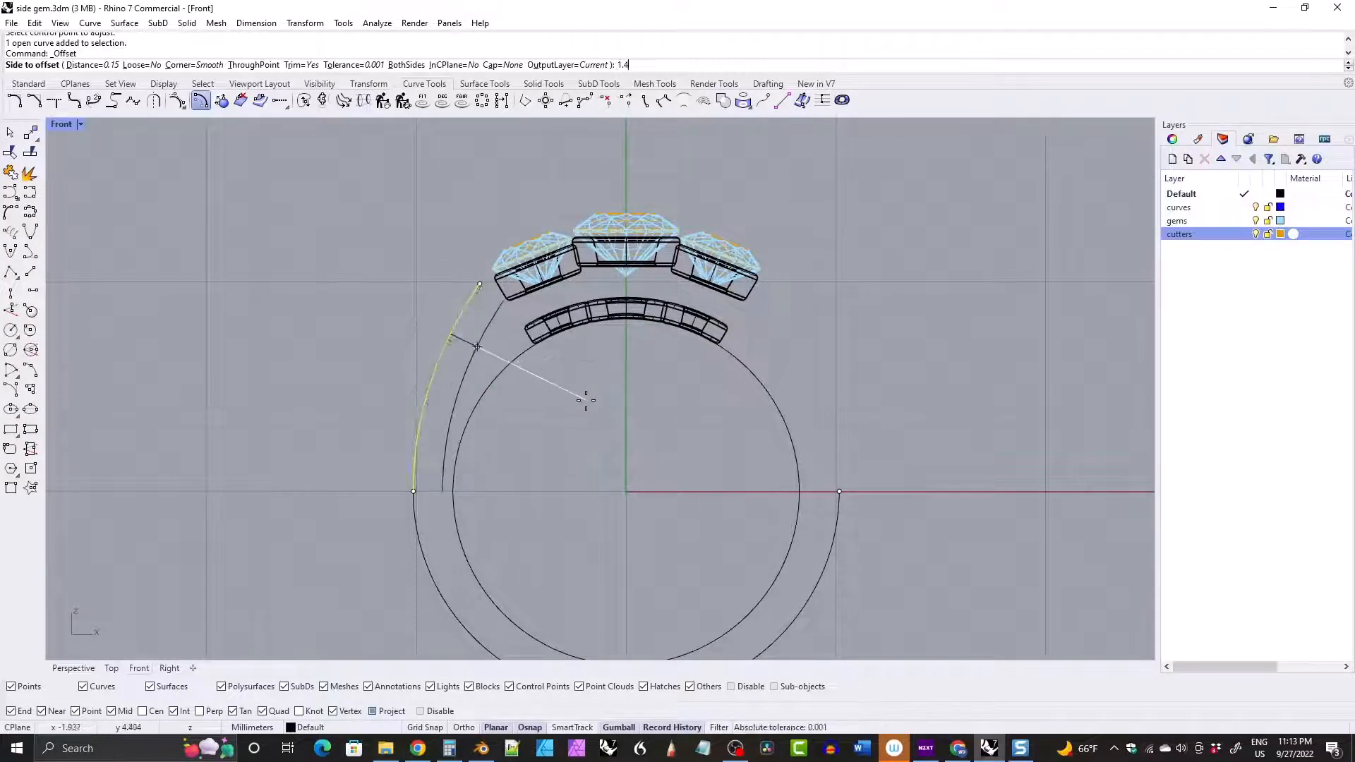
pyautogui.press('Return')
pyautogui.click(586, 429)
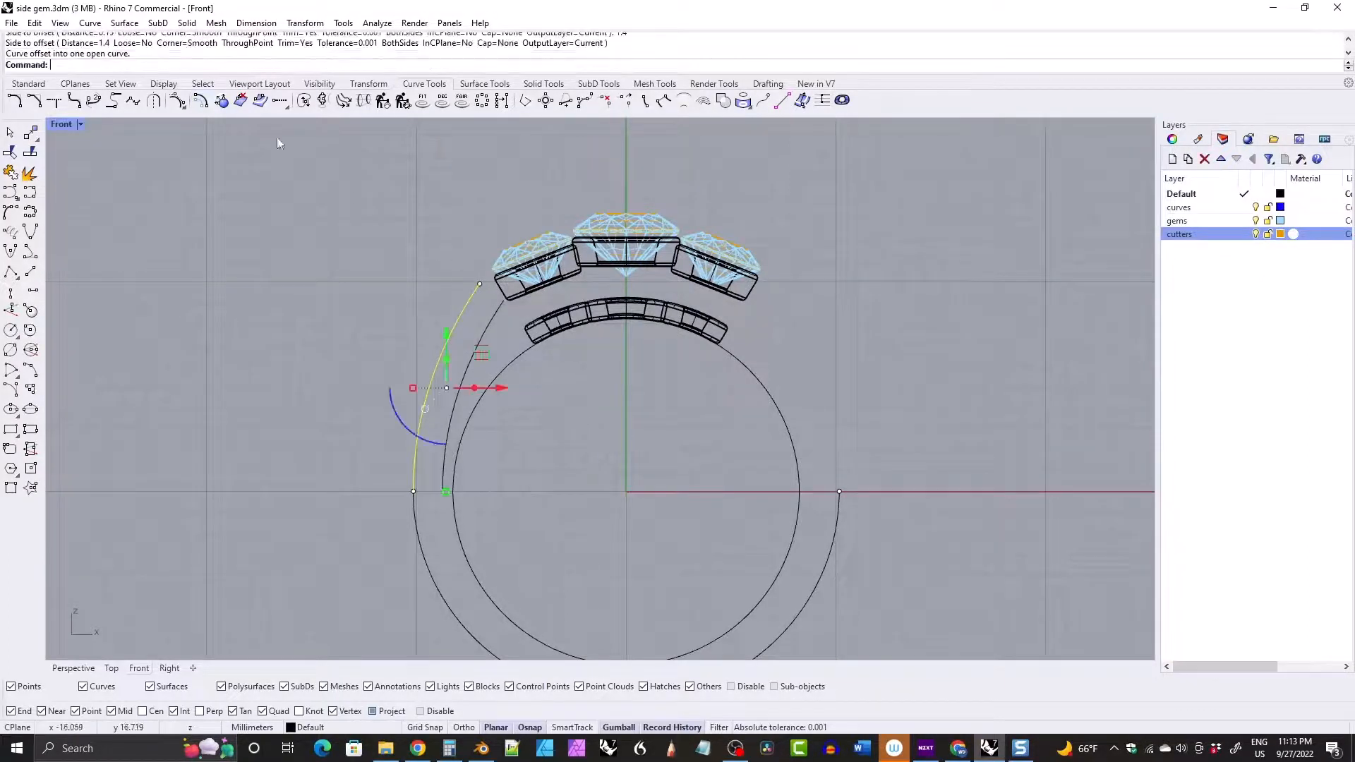
# Start a blend between the upper ends of the shoulder curve and its offset, with Position continuity at both ends.
pyautogui.click(93, 100)
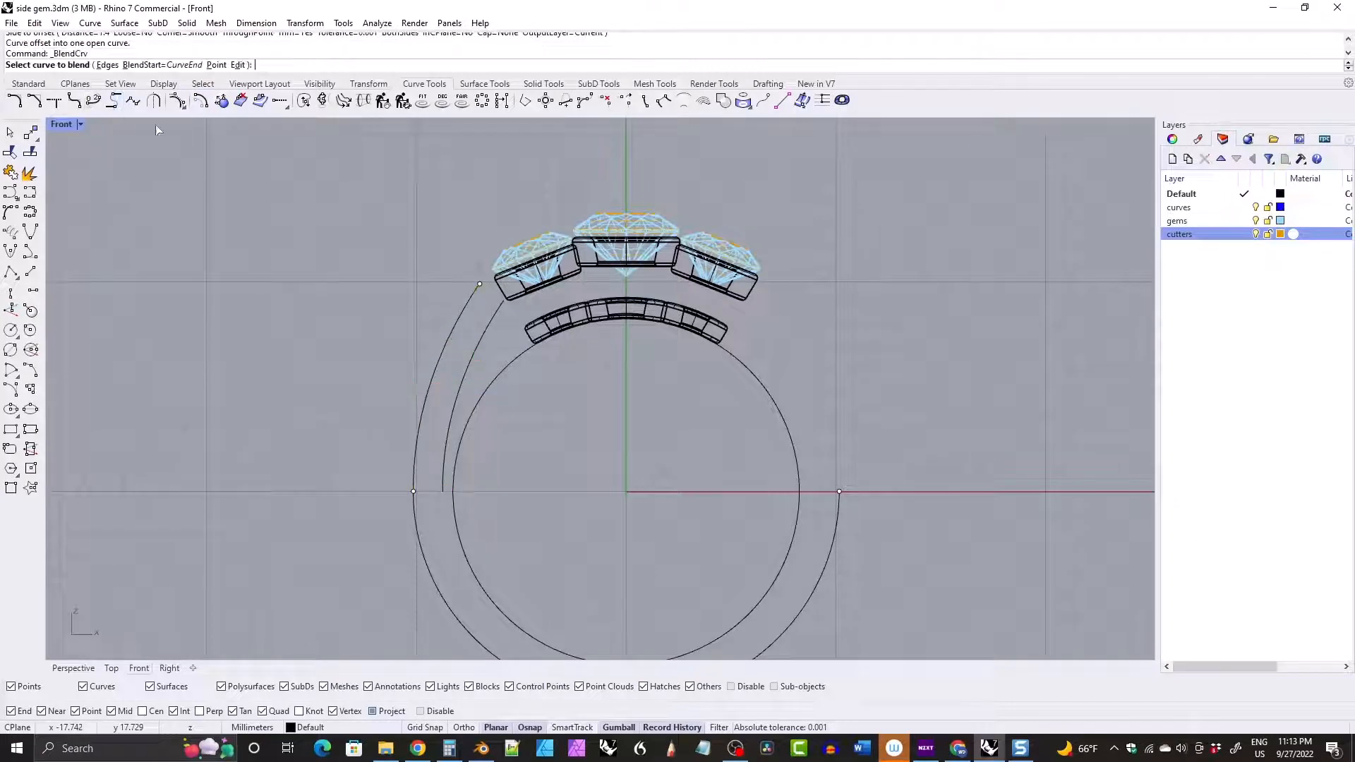
pyautogui.click(477, 293)
pyautogui.click(502, 309)
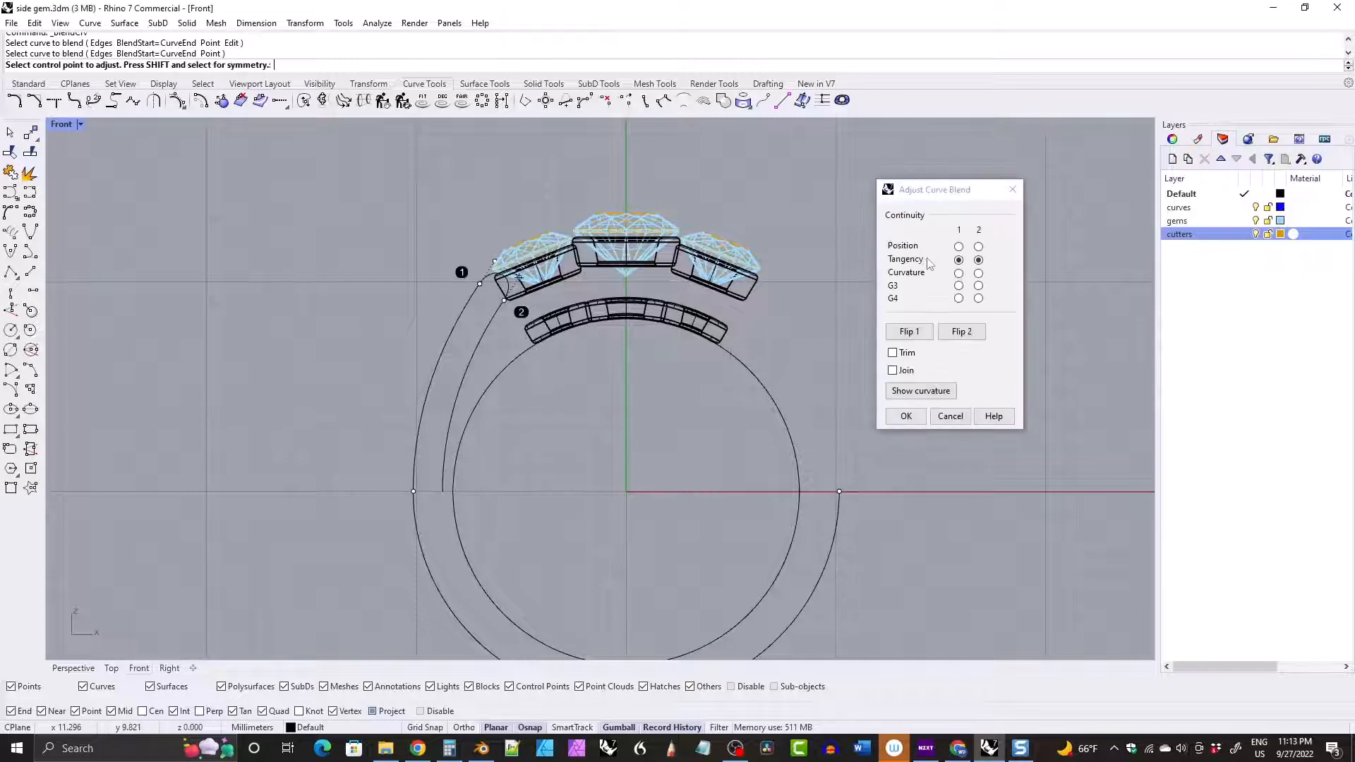
pyautogui.click(978, 259)
pyautogui.click(978, 258)
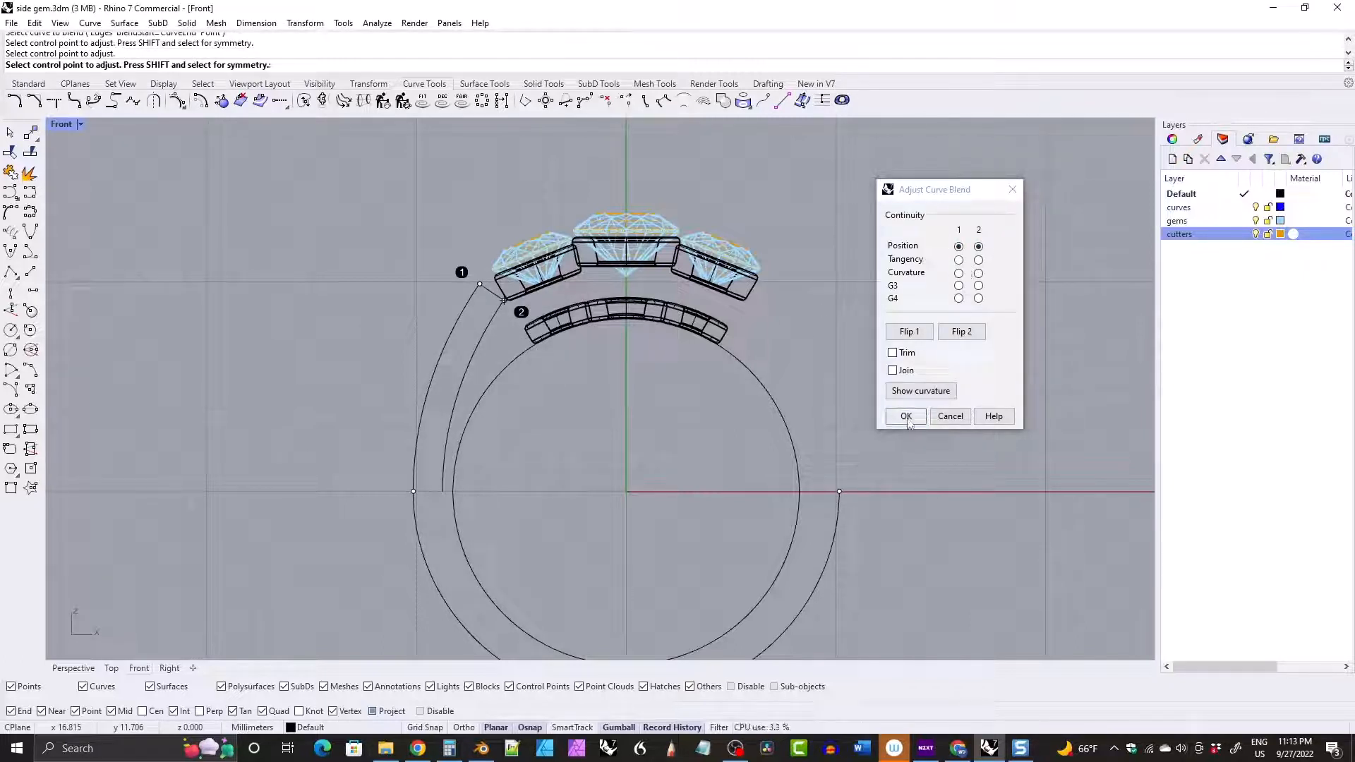
pyautogui.scroll(5, 479, 269)
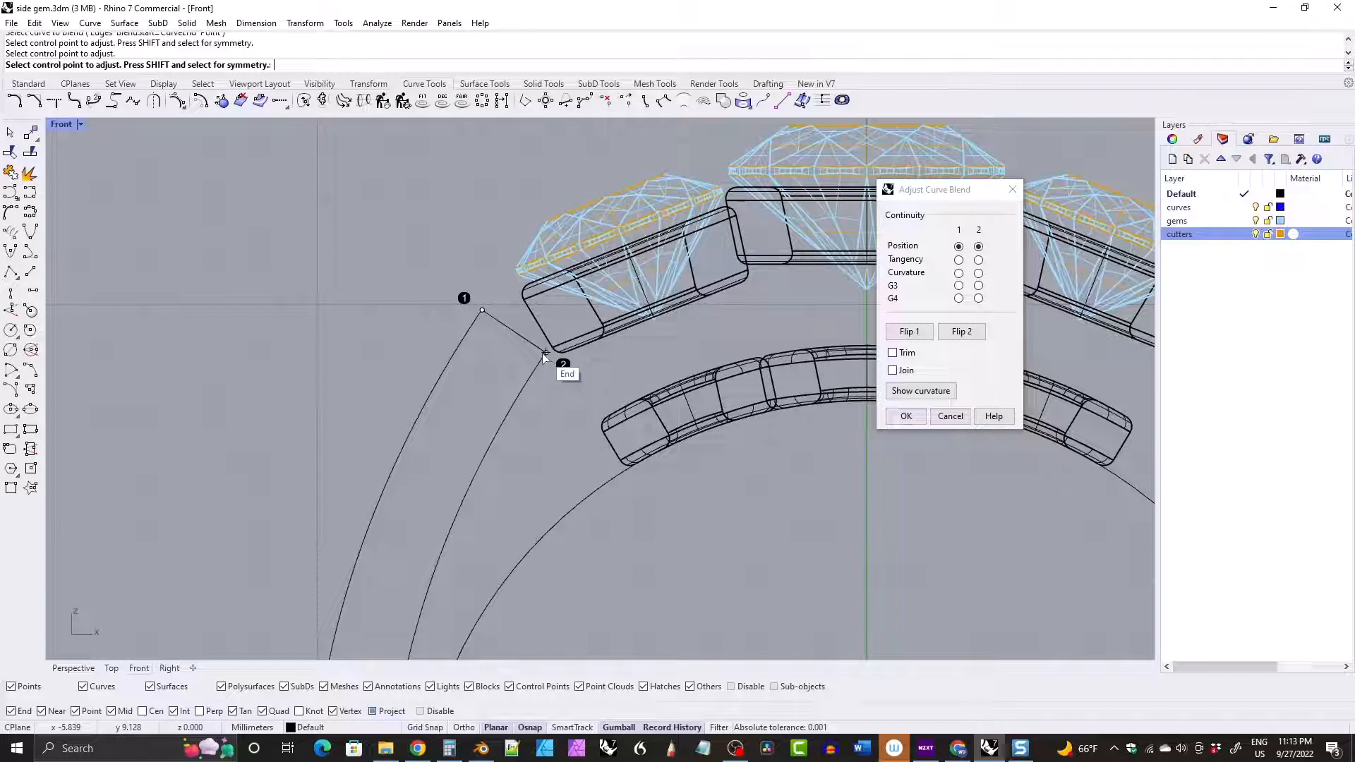
# Try Tangency, Curvature, G3 and G4 continuity in turn on both ends of the blend.
pyautogui.click(958, 259)
pyautogui.click(978, 259)
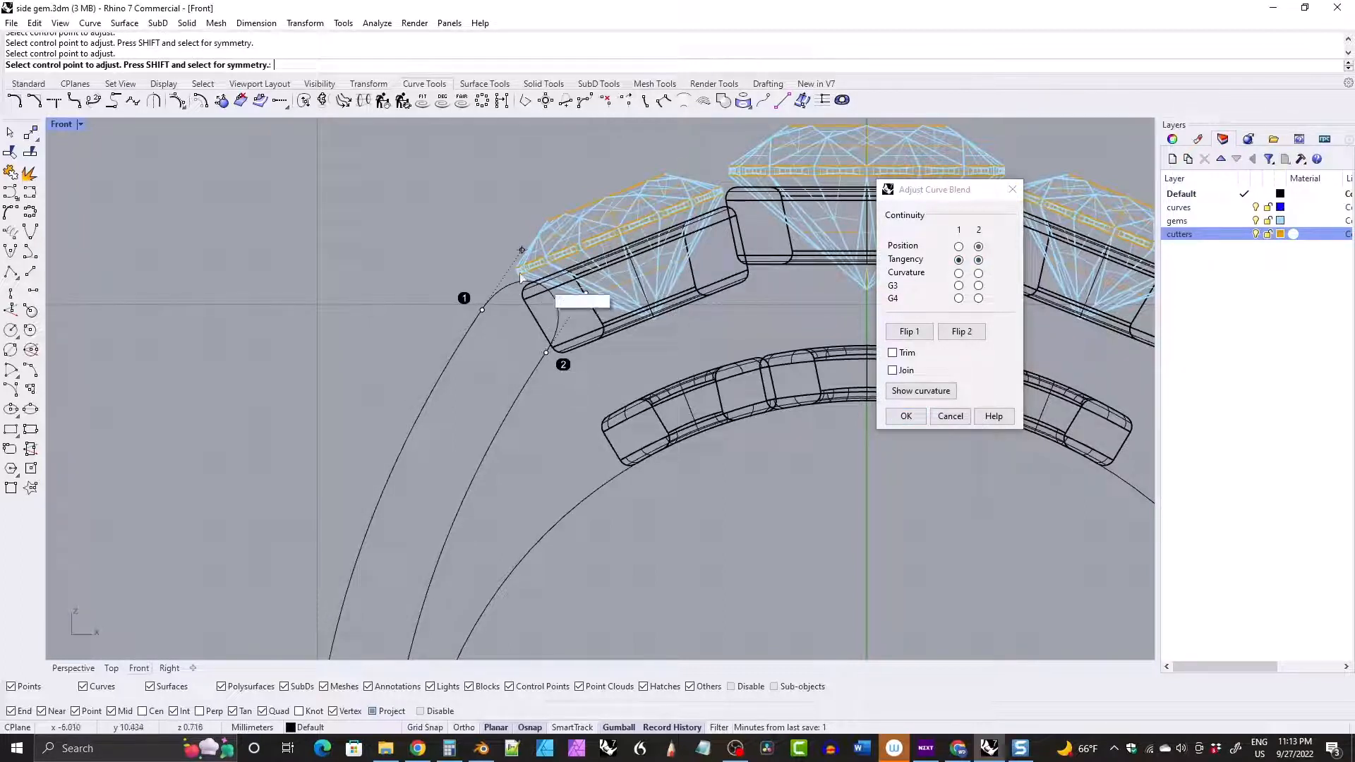
pyautogui.click(958, 273)
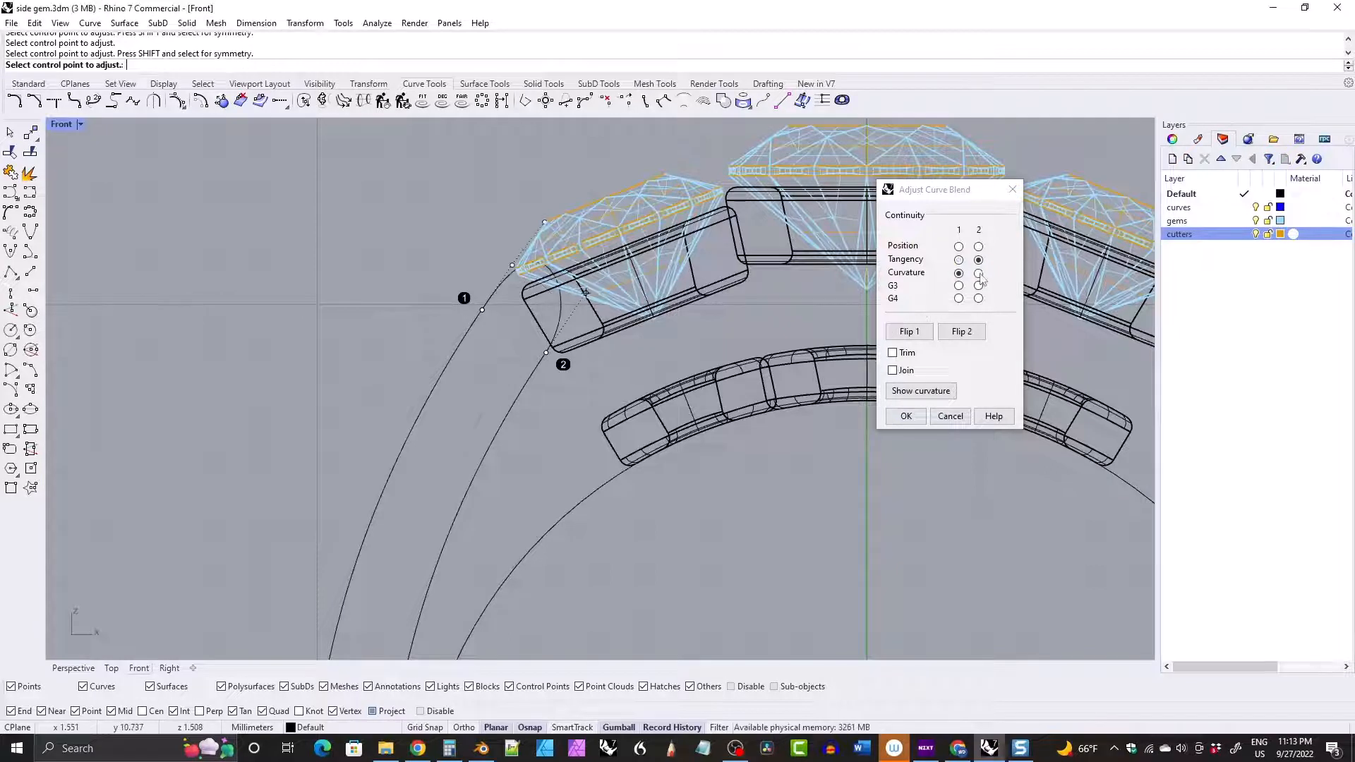
pyautogui.click(977, 273)
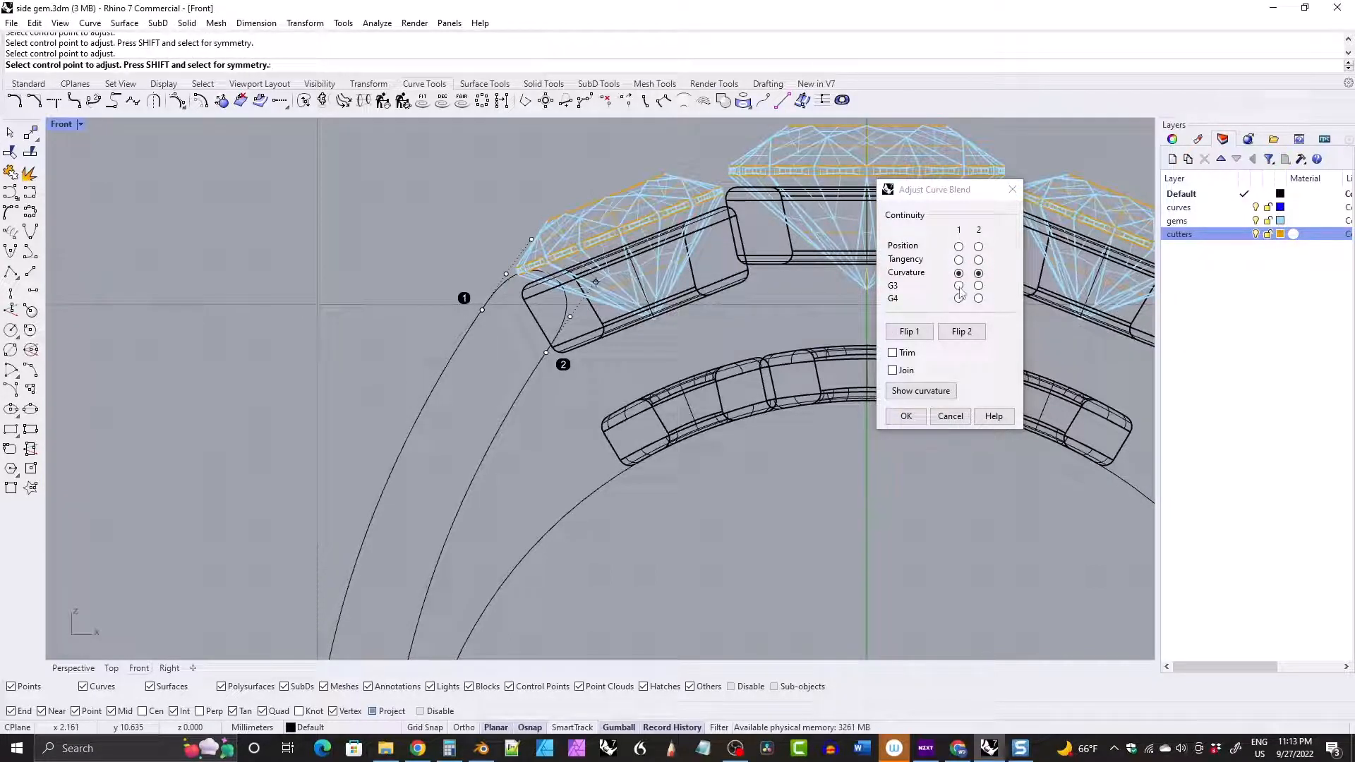
pyautogui.click(958, 286)
pyautogui.click(978, 286)
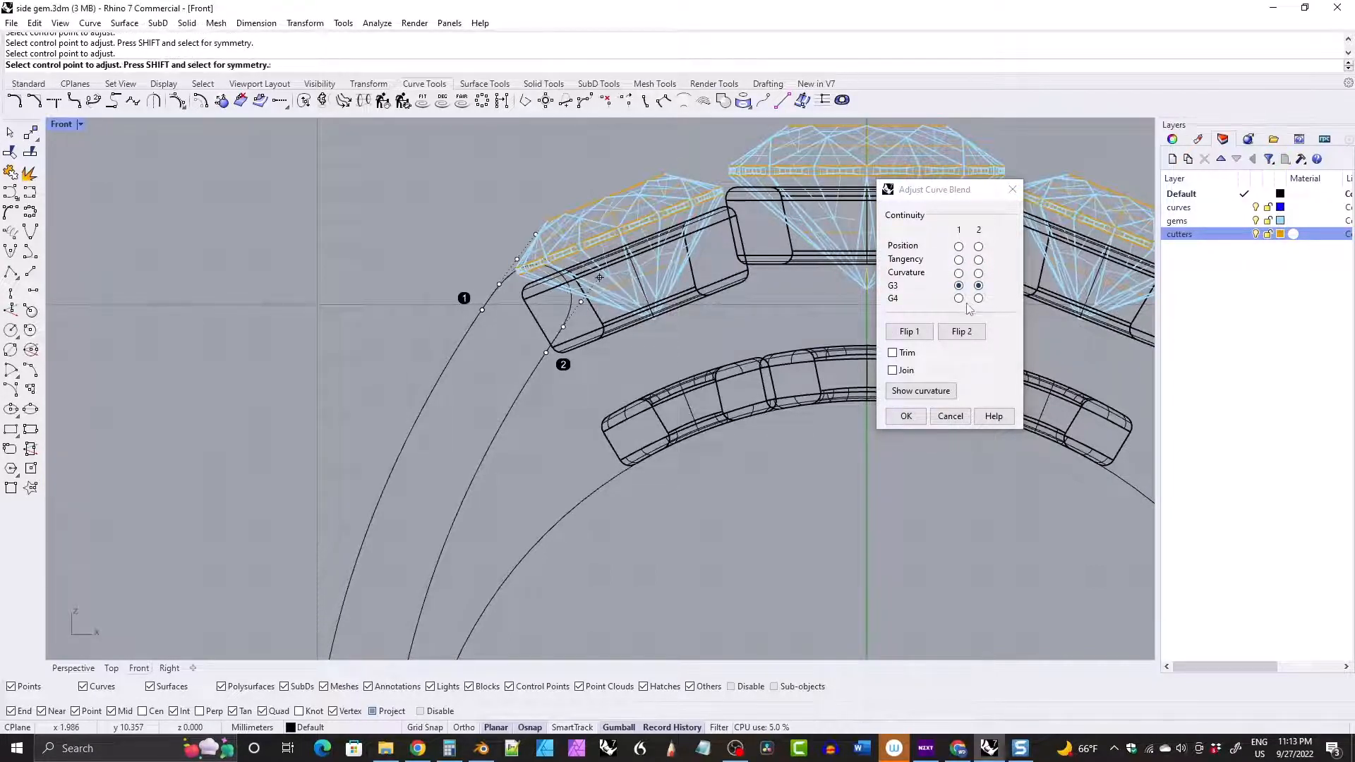
pyautogui.click(958, 298)
pyautogui.click(977, 298)
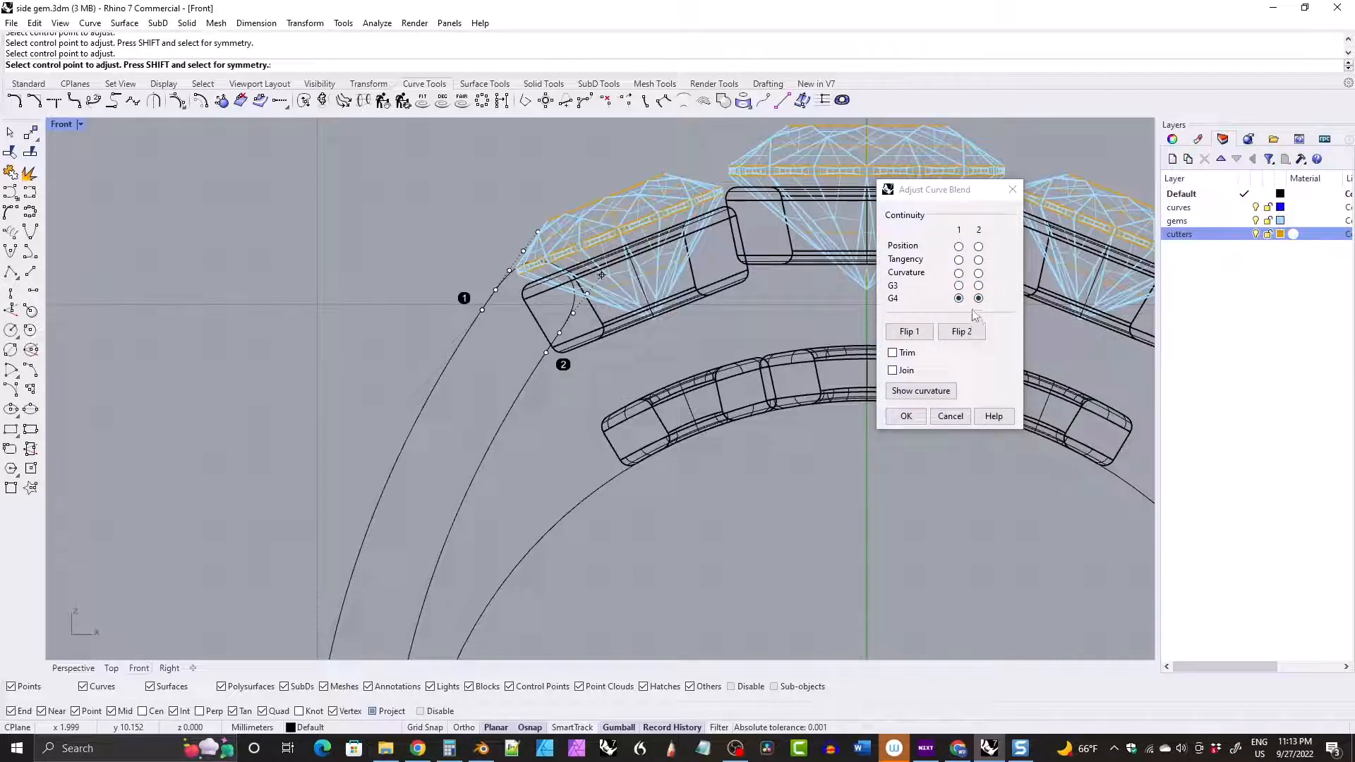
# Try Tangency again on the blend, return both ends to Position continuity and accept the straight closing line between the shoulder curves.
pyautogui.click(958, 259)
pyautogui.click(977, 260)
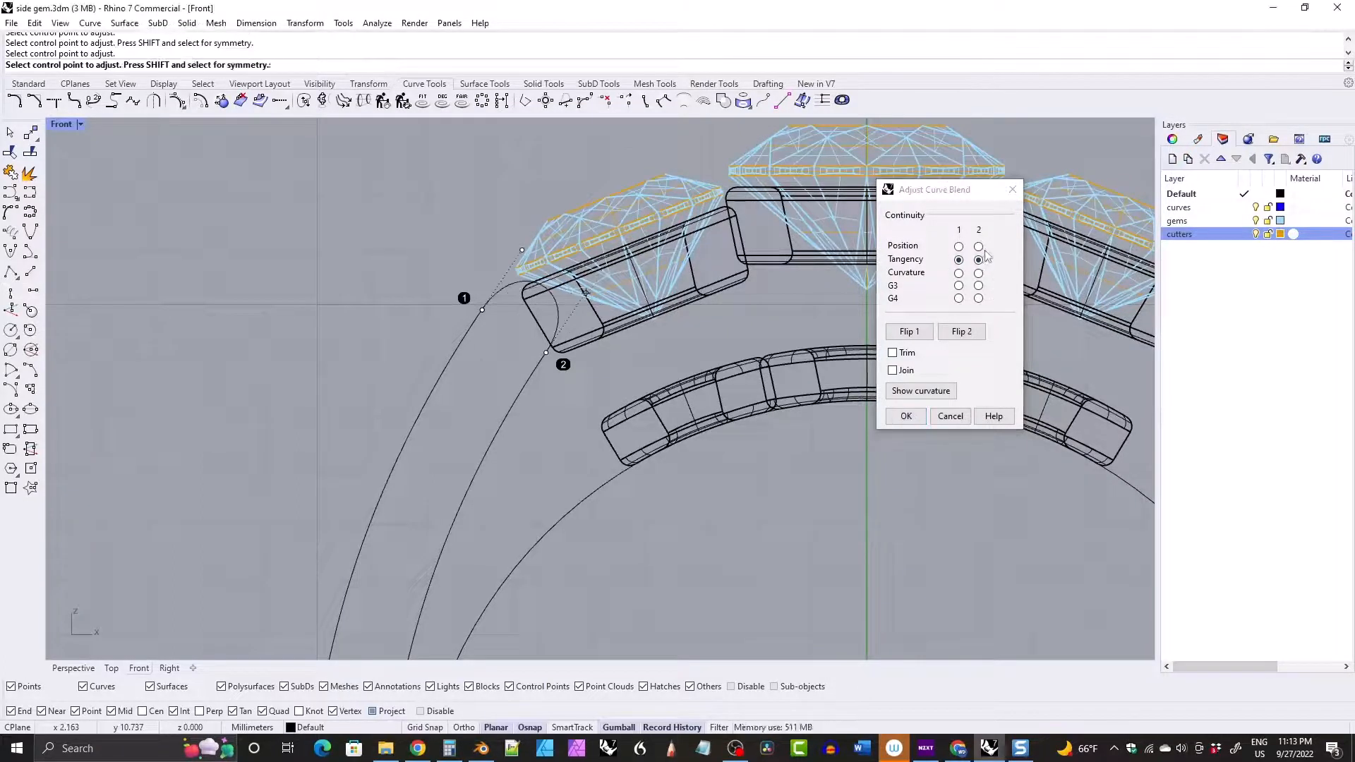
pyautogui.click(978, 247)
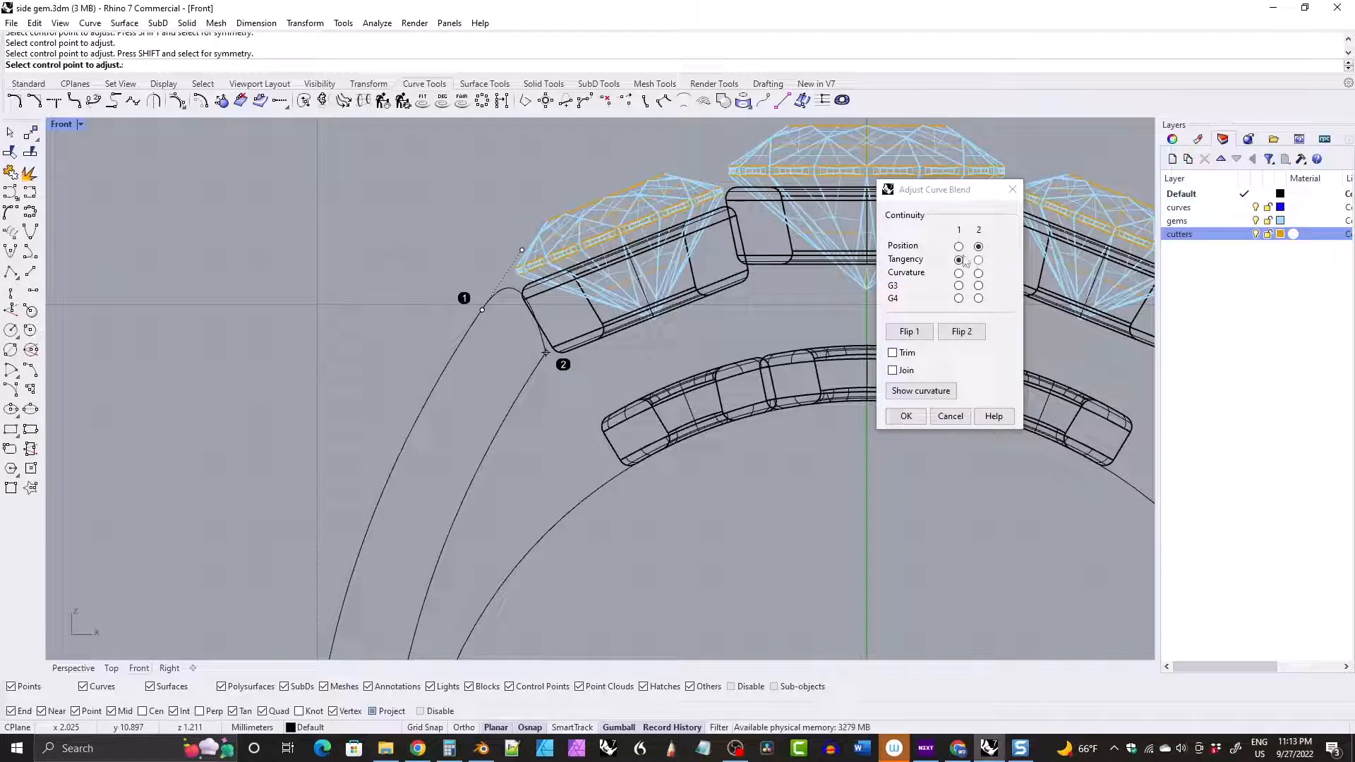
pyautogui.click(959, 247)
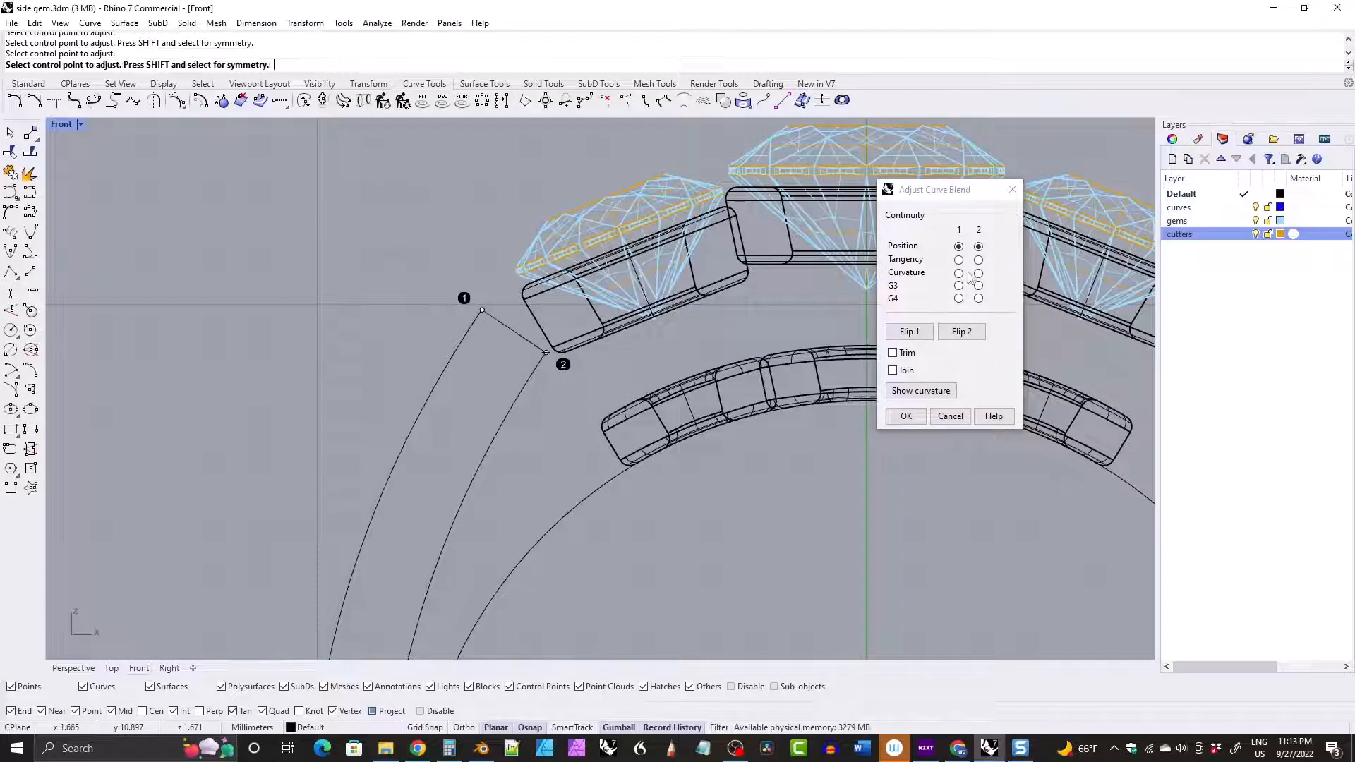
pyautogui.click(906, 417)
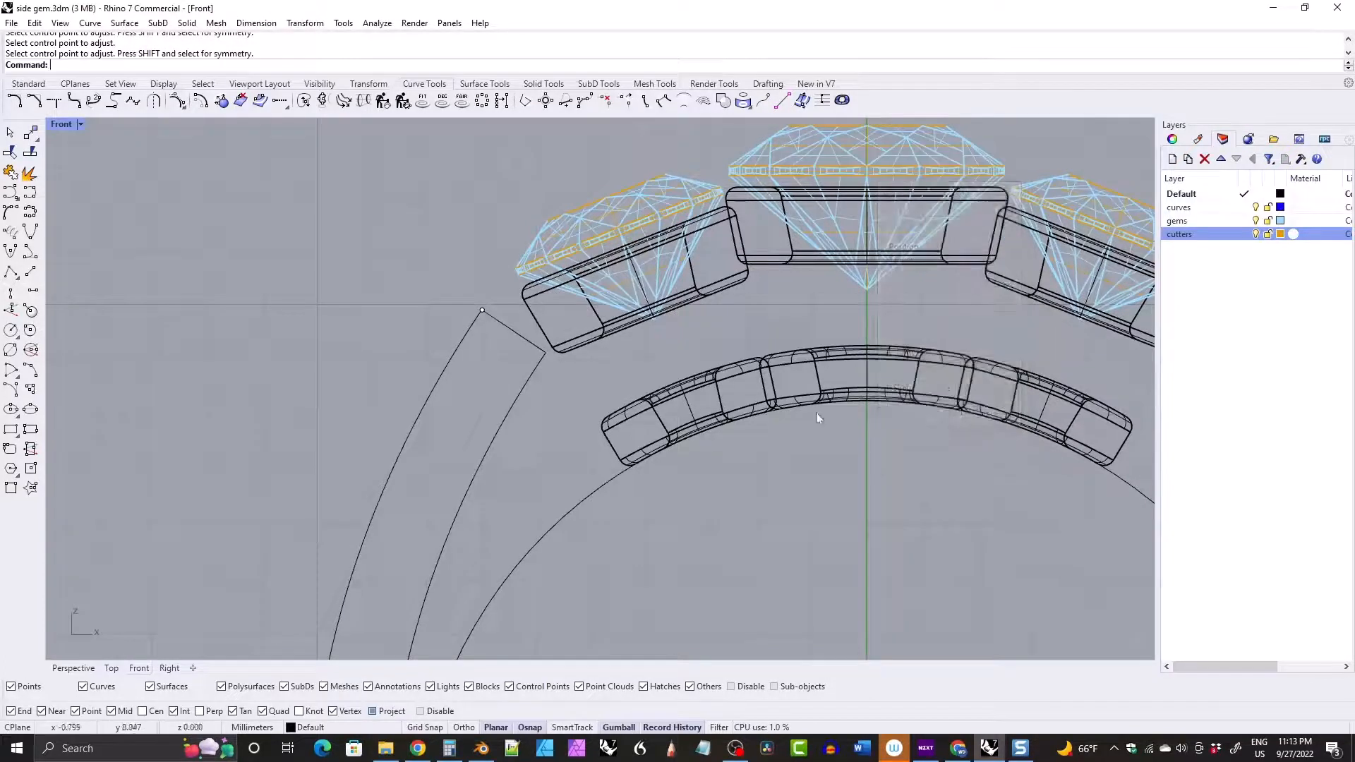
# Offset the finger circle 0.9 mm outward.
pyautogui.click(577, 509)
pyautogui.moveTo(653, 442); pyautogui.dragTo(546, 382, button='right')
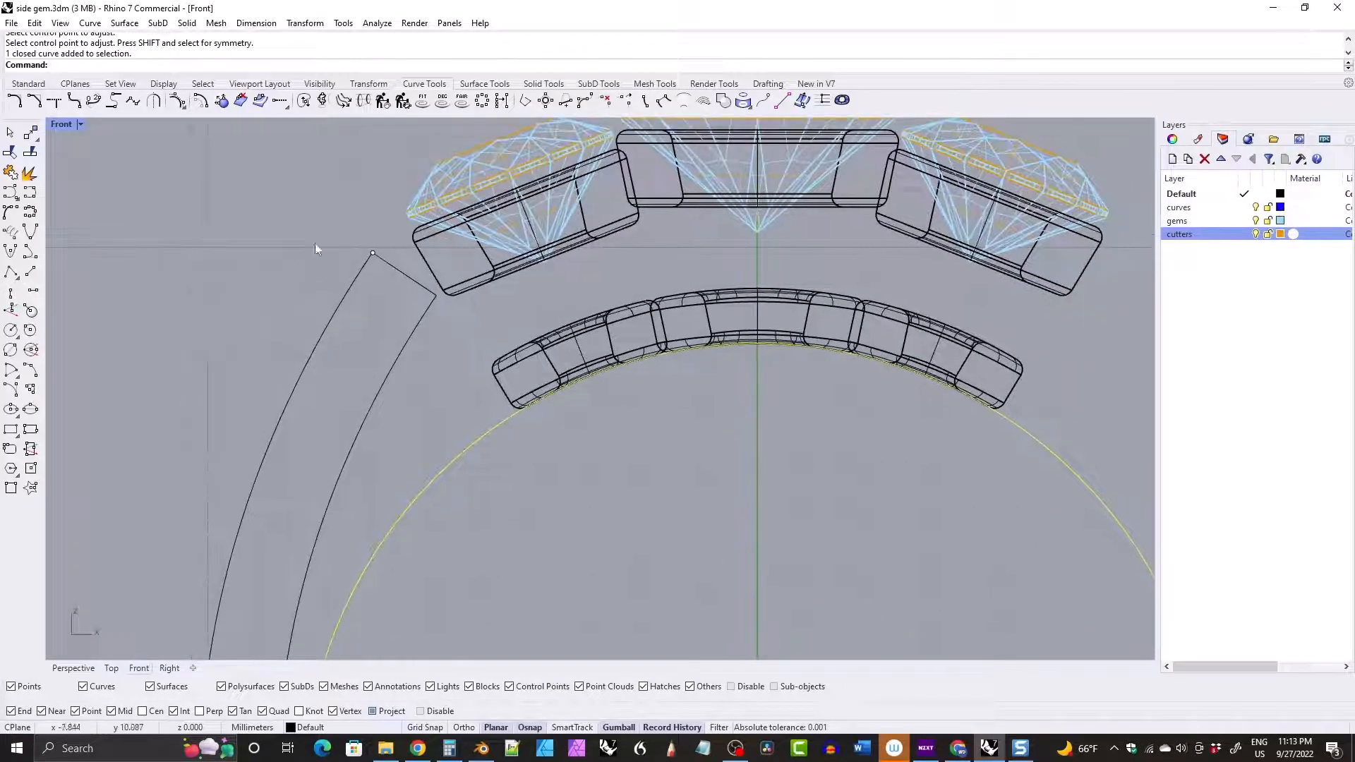
pyautogui.click(178, 101)
pyautogui.write('0.')
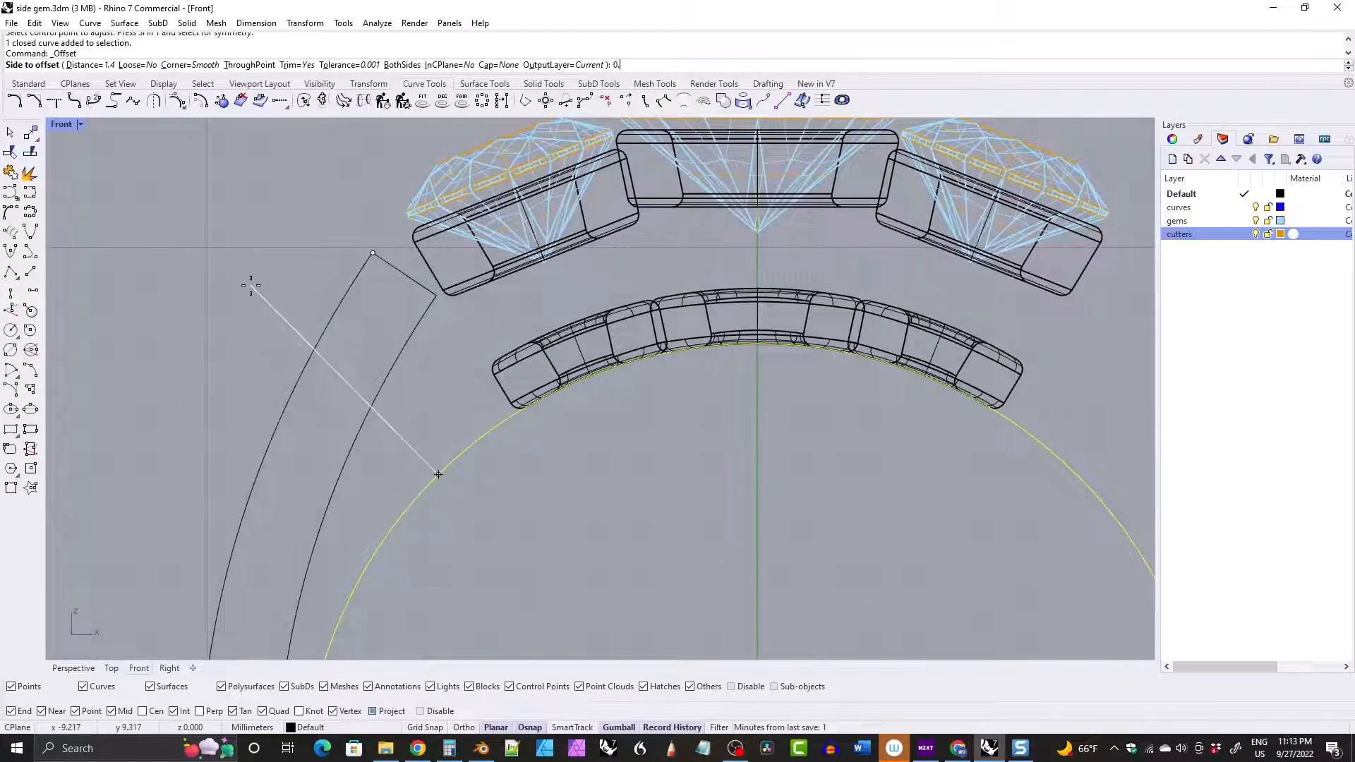
pyautogui.write('9')
pyautogui.press('Return')
pyautogui.click(243, 287)
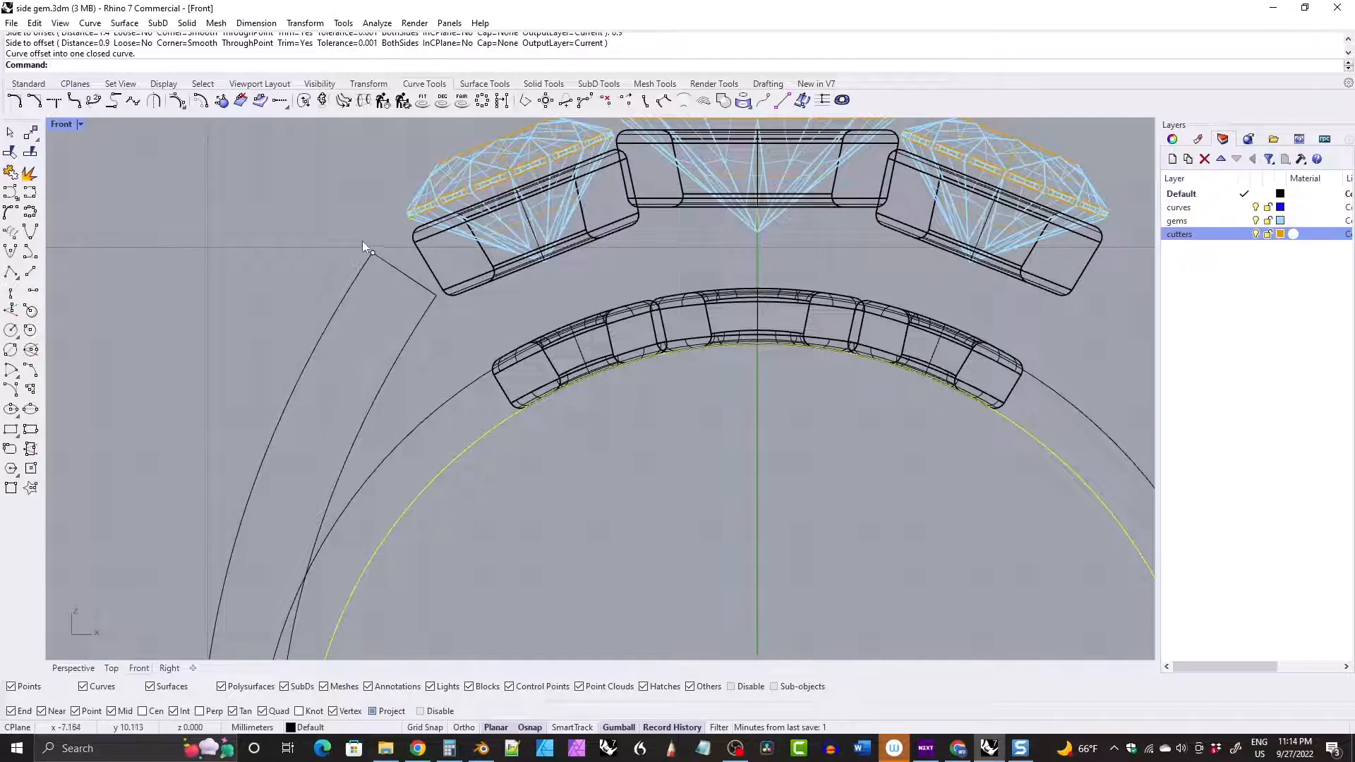
# Move the point at the shoulder's upper end outward, away from the left side head, so the history-linked shoulder curves reshape.
pyautogui.moveTo(362, 239); pyautogui.dragTo(395, 272)
pyautogui.scroll(-5, 440, 214)
pyautogui.moveTo(436, 211); pyautogui.dragTo(469, 259, button='right')
pyautogui.moveTo(462, 248); pyautogui.dragTo(352, 281)
pyautogui.scroll(-3, 402, 275)
pyautogui.scroll(8, 441, 223)
# Mirror the left shoulder curve, its offset and the closing line across the vertical axis through the origin, keeping the originals.
pyautogui.click(364, 311)
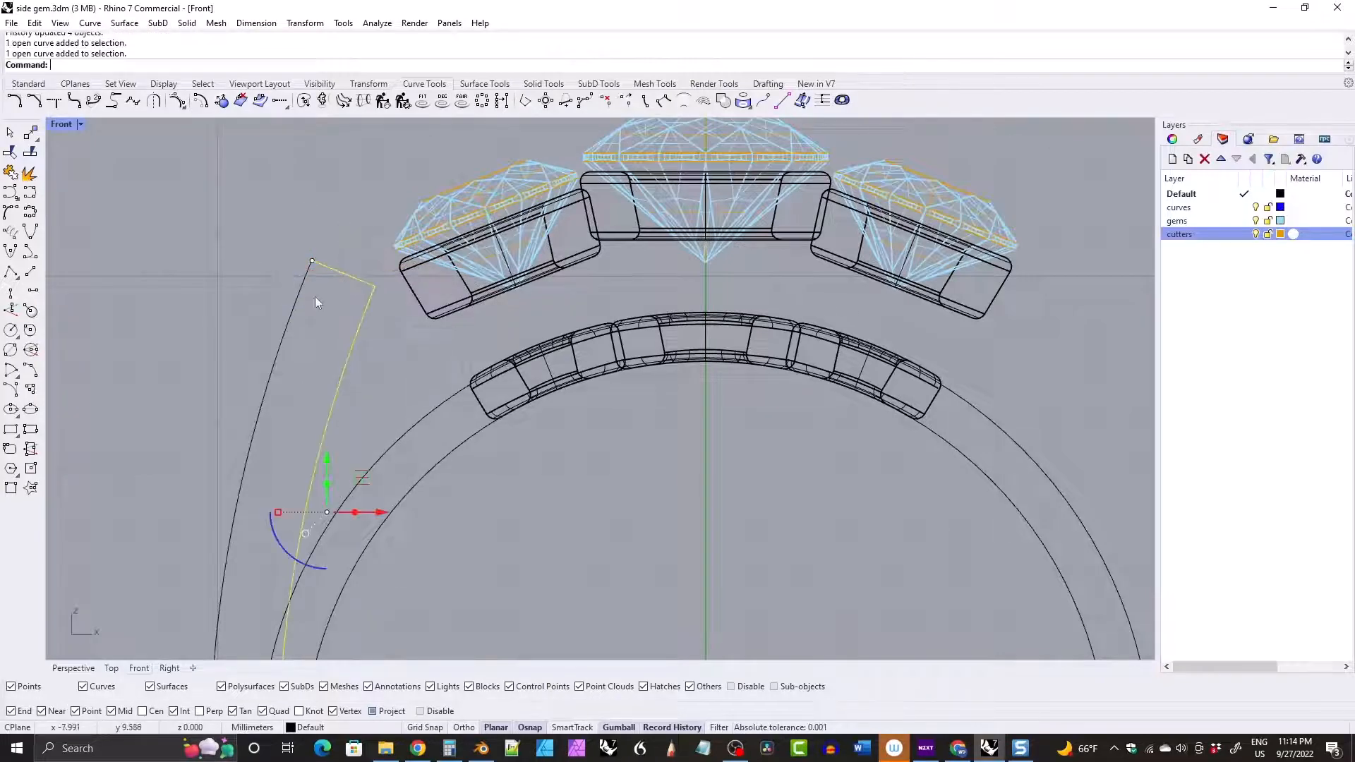
pyautogui.click(309, 296)
pyautogui.scroll(-5, 344, 295)
pyautogui.moveTo(412, 309); pyautogui.dragTo(477, 331, button='right')
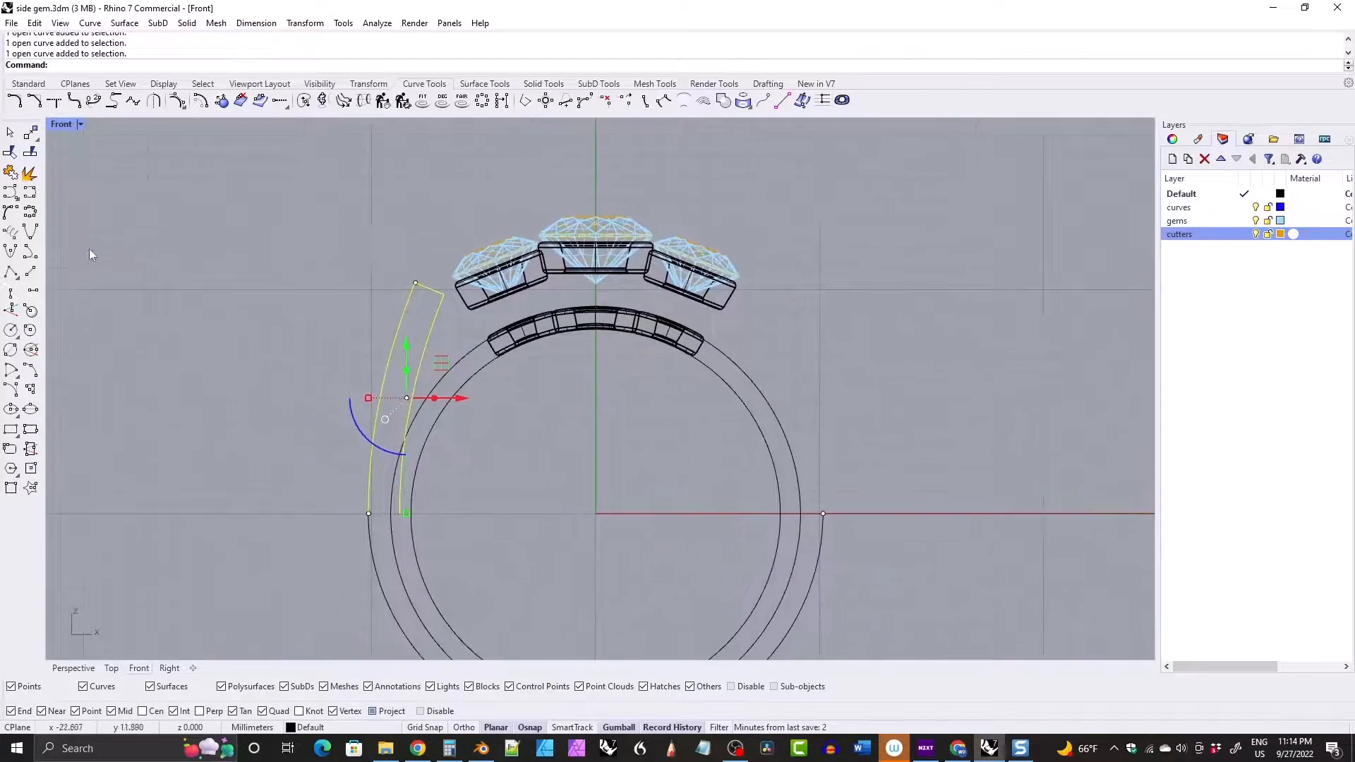
pyautogui.click(368, 84)
pyautogui.click(134, 101)
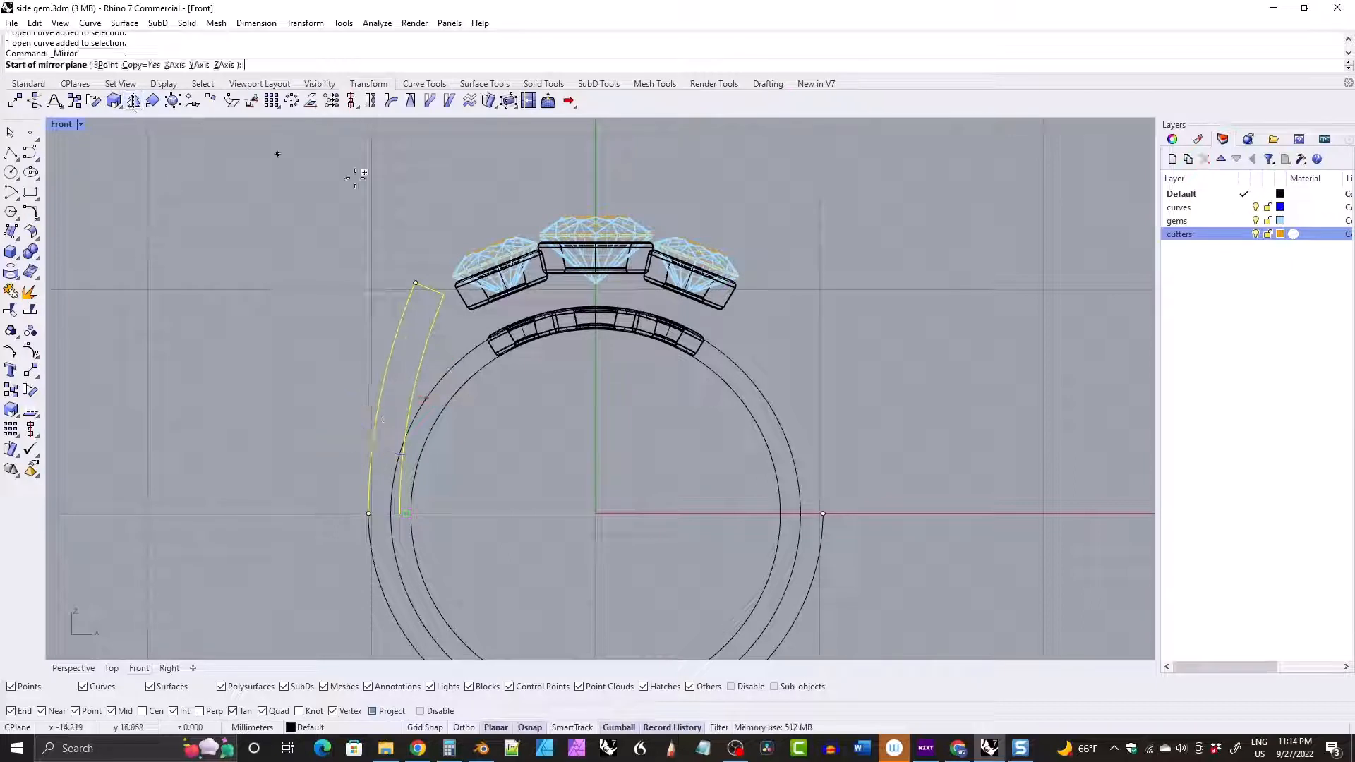
pyautogui.write('0')
pyautogui.press('Return')
pyautogui.press('F8')
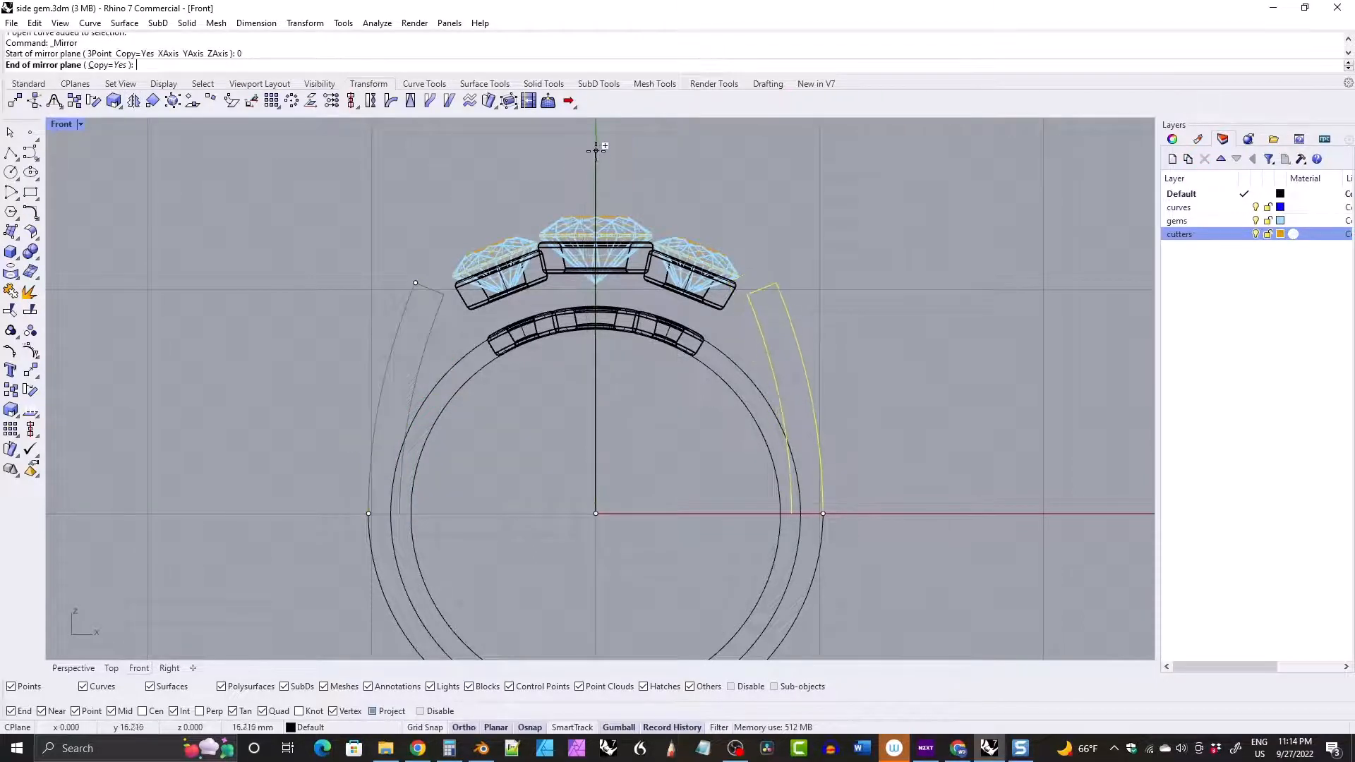
pyautogui.click(596, 159)
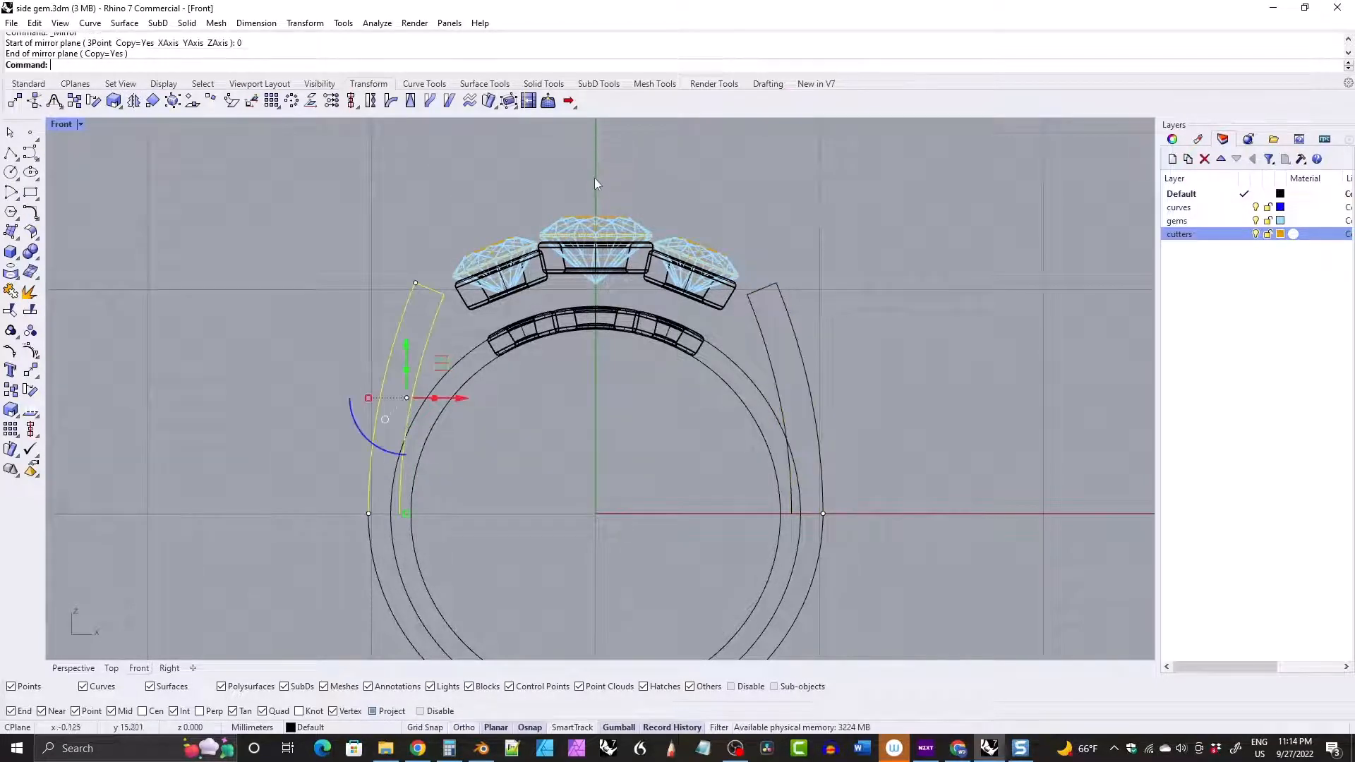
pyautogui.moveTo(554, 308); pyautogui.dragTo(582, 294, button='right')
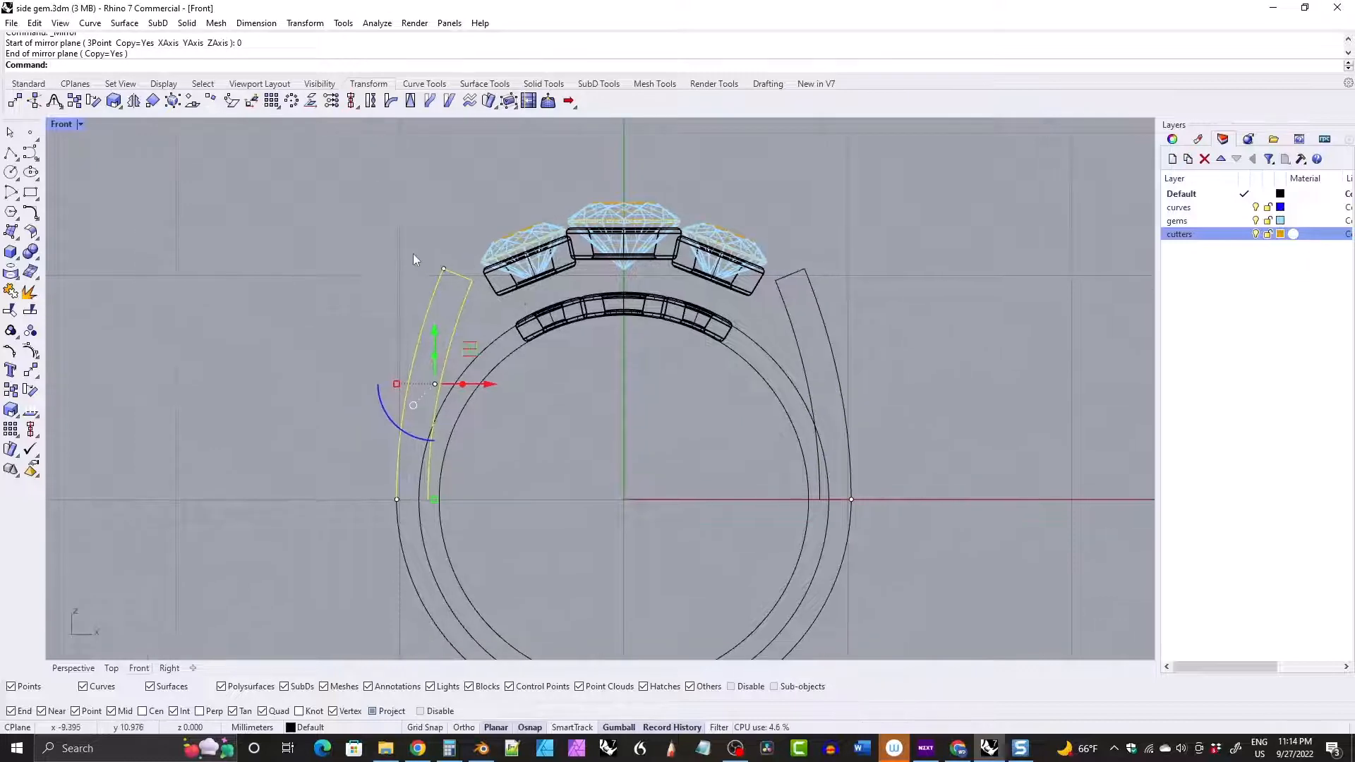
# Move the upper end of the tapered left shoulder curves into the left side-stone bezel.
pyautogui.click(443, 268)
pyautogui.moveTo(490, 235); pyautogui.dragTo(496, 267)
pyautogui.scroll(8, 499, 254)
pyautogui.scroll(8, 473, 275)
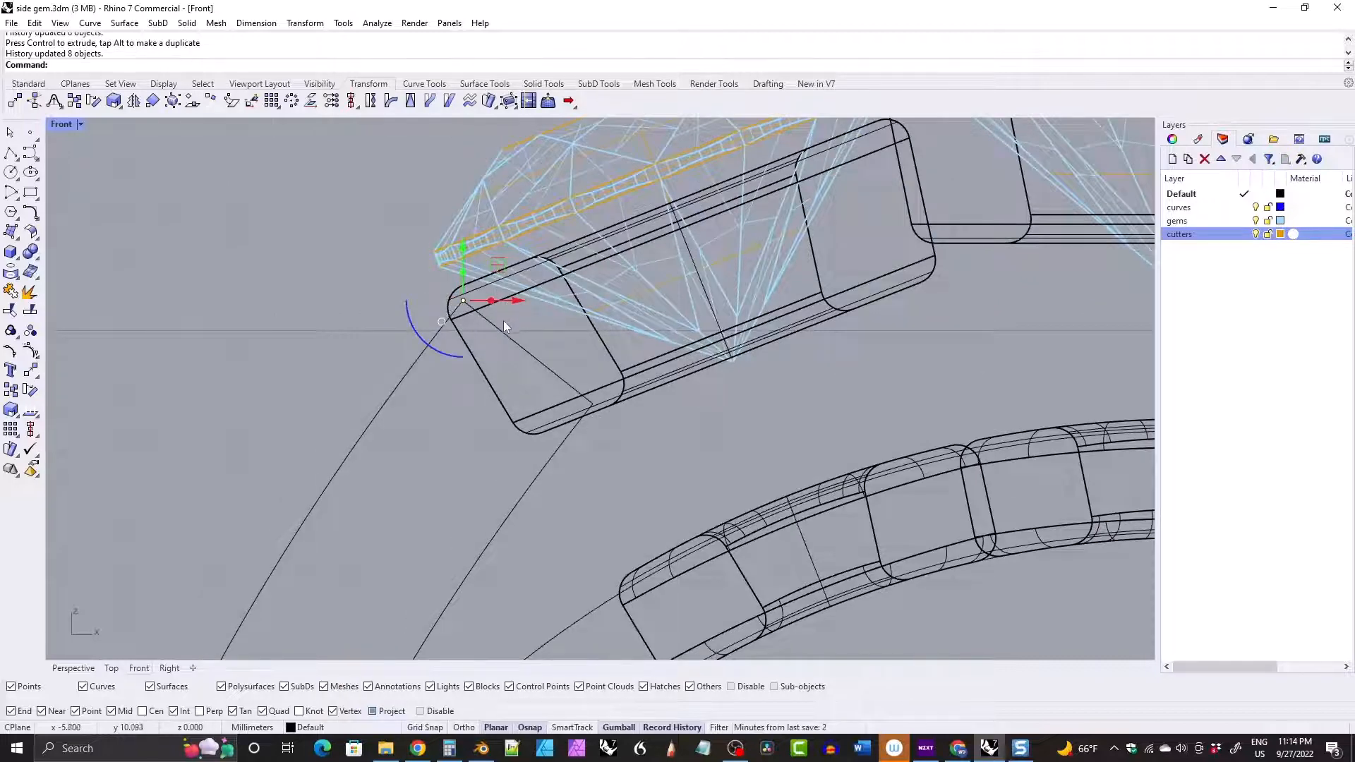
pyautogui.scroll(-4, 492, 301)
pyautogui.moveTo(513, 308); pyautogui.dragTo(464, 209, button='right')
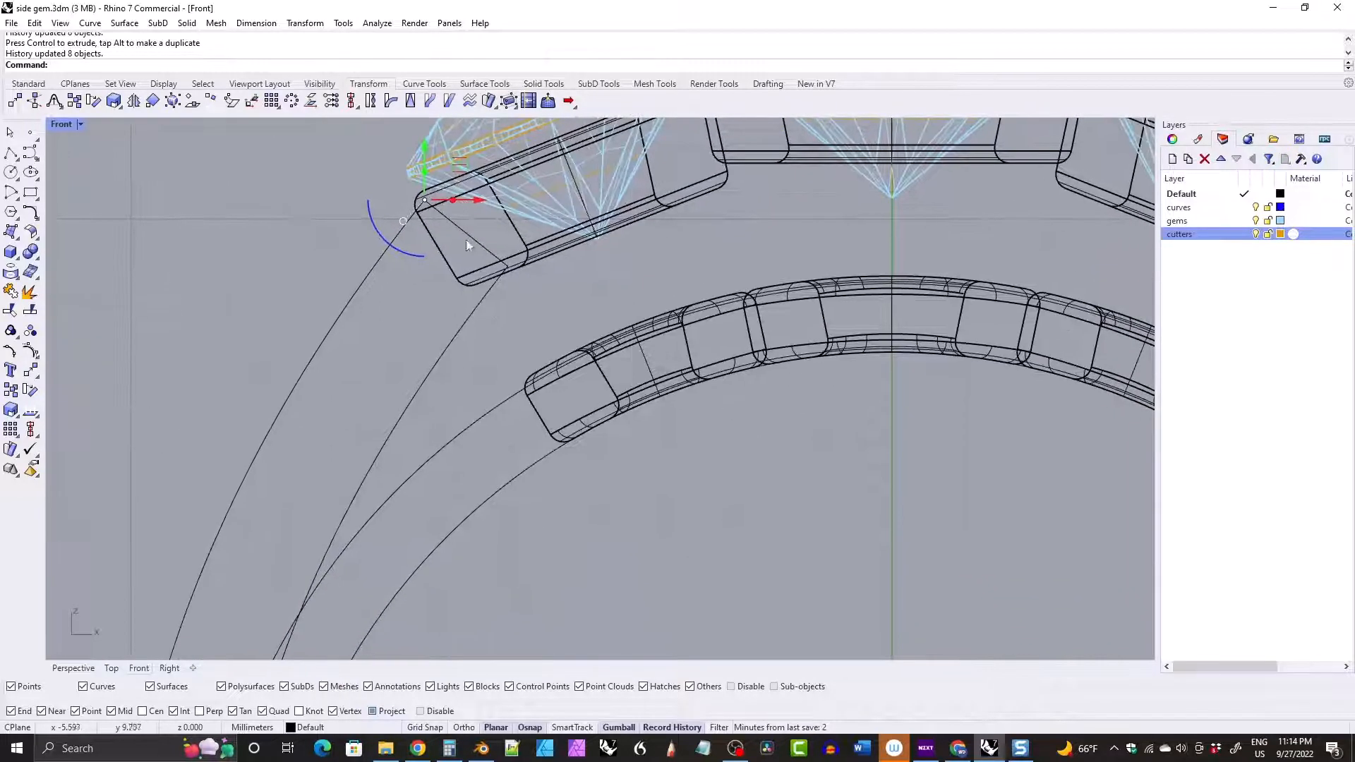
pyautogui.scroll(-5, 543, 255)
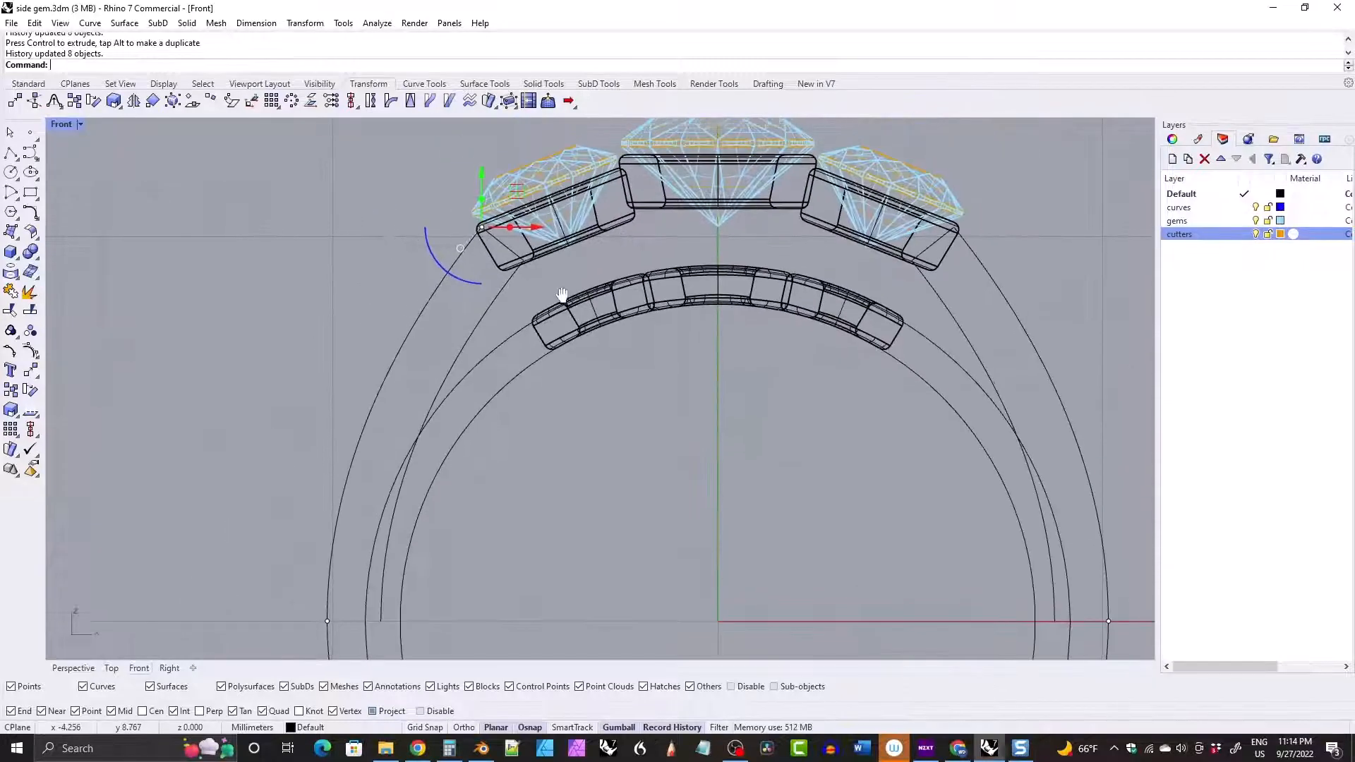
pyautogui.scroll(-2, 565, 349)
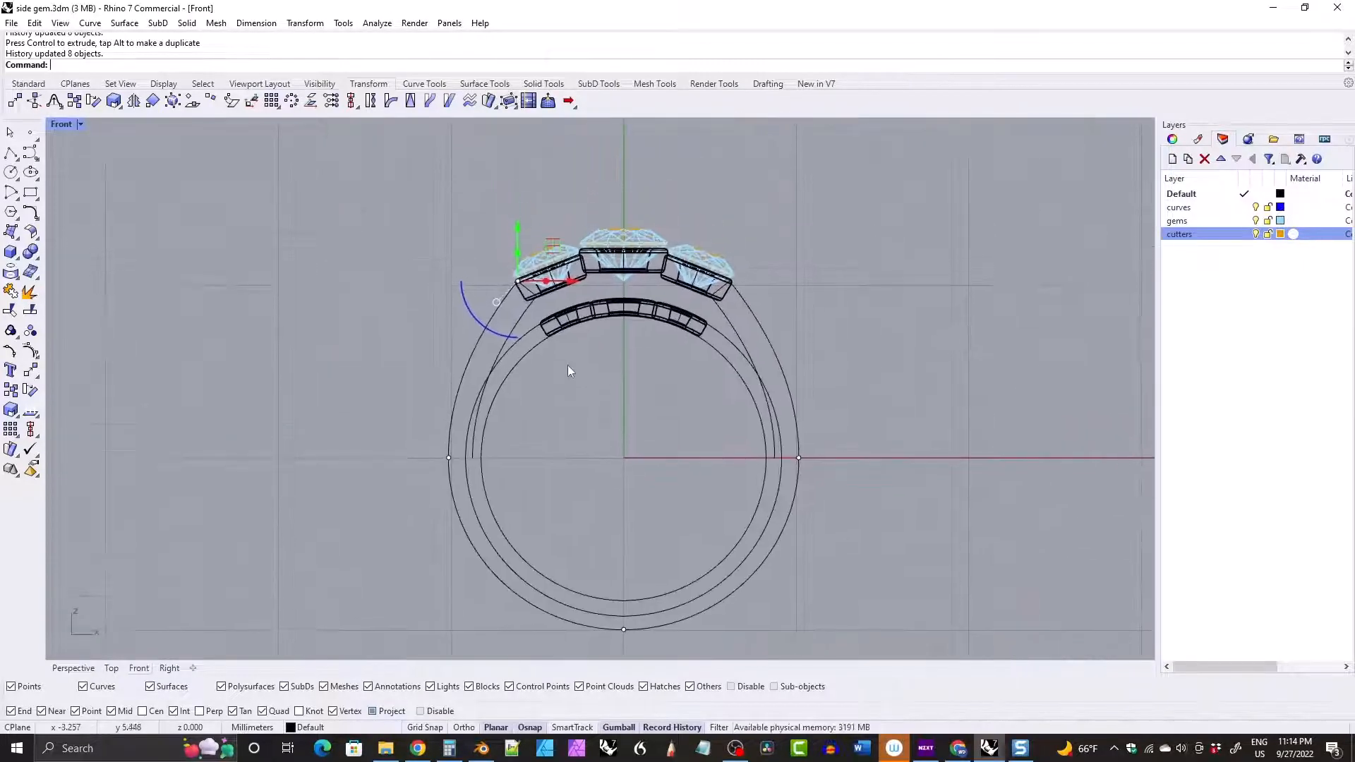
pyautogui.scroll(3, 557, 342)
pyautogui.click(333, 276)
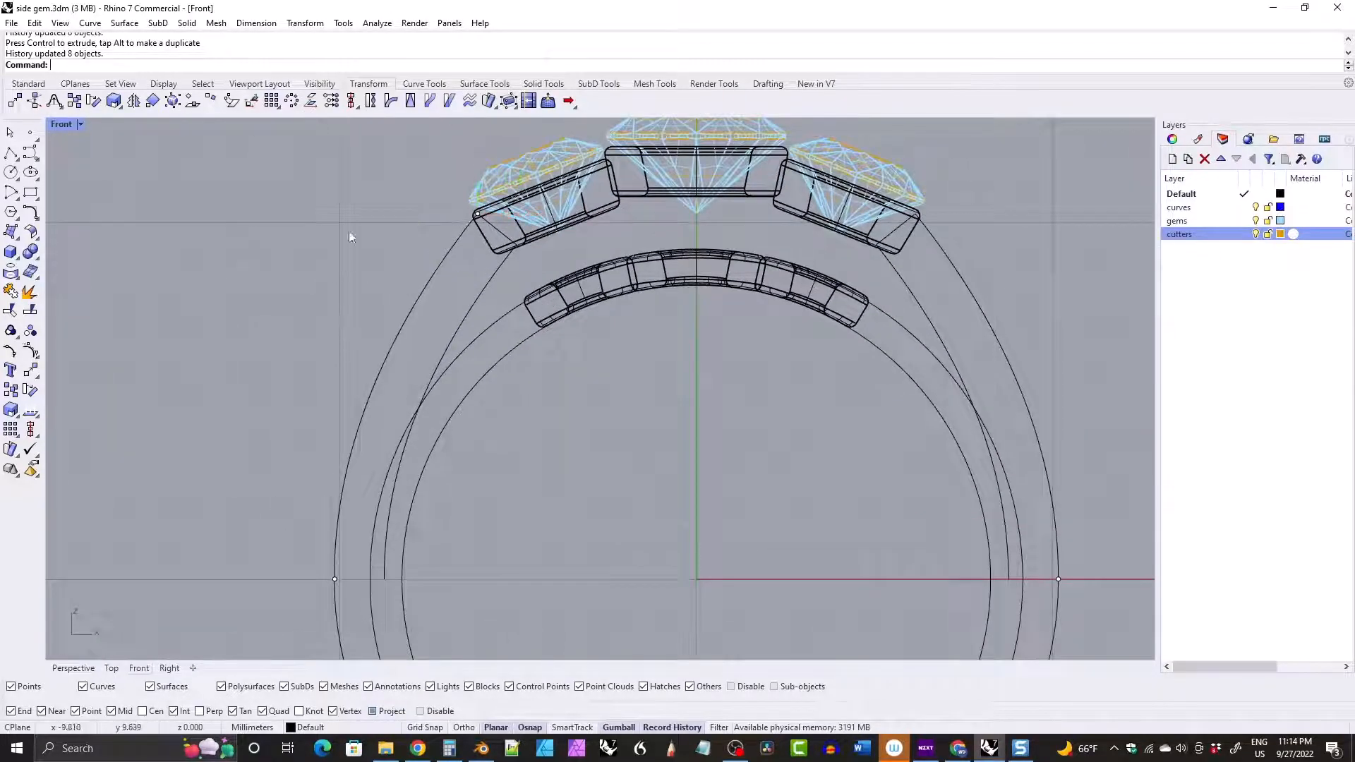
# Draw a slanted line about 2.9 mm long across the leftmost ring of the lower gallery and adjust its position.
pyautogui.click(424, 83)
pyautogui.click(30, 271)
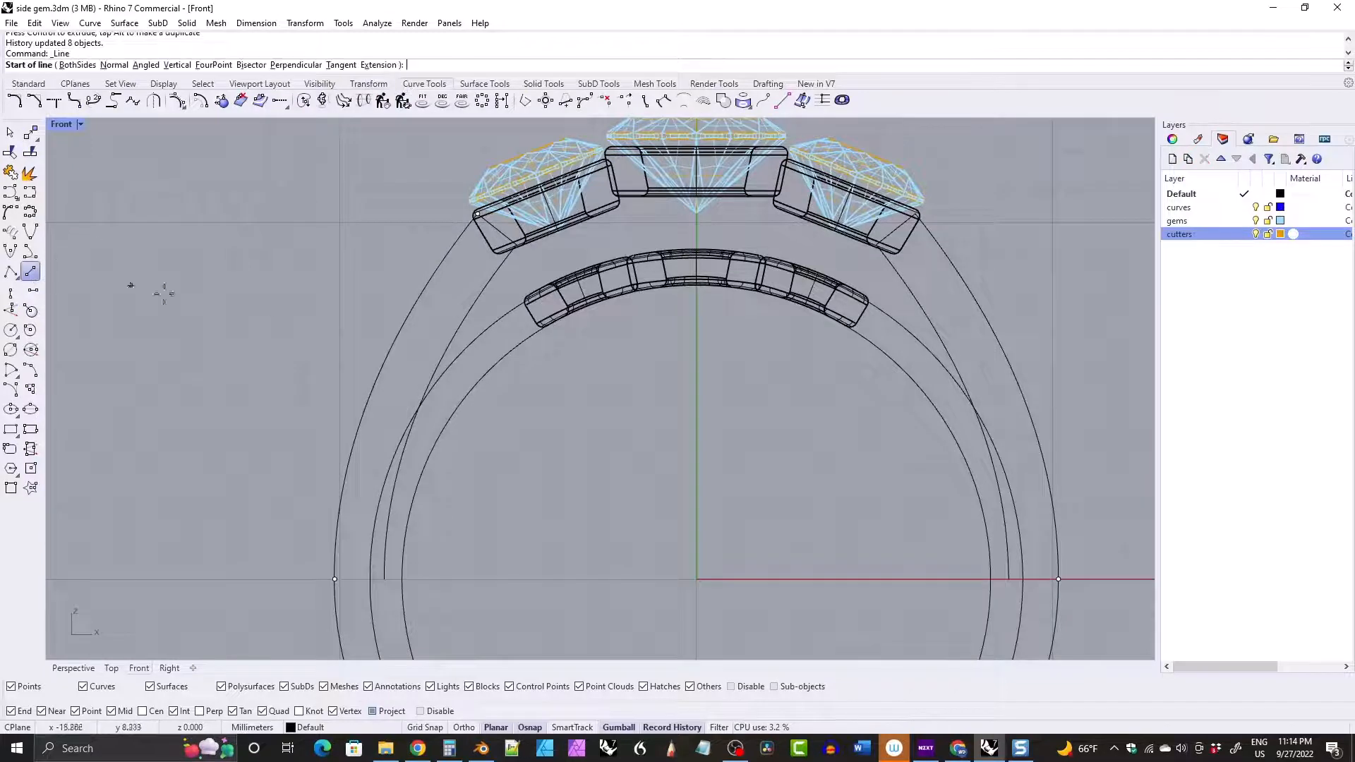
pyautogui.click(529, 268)
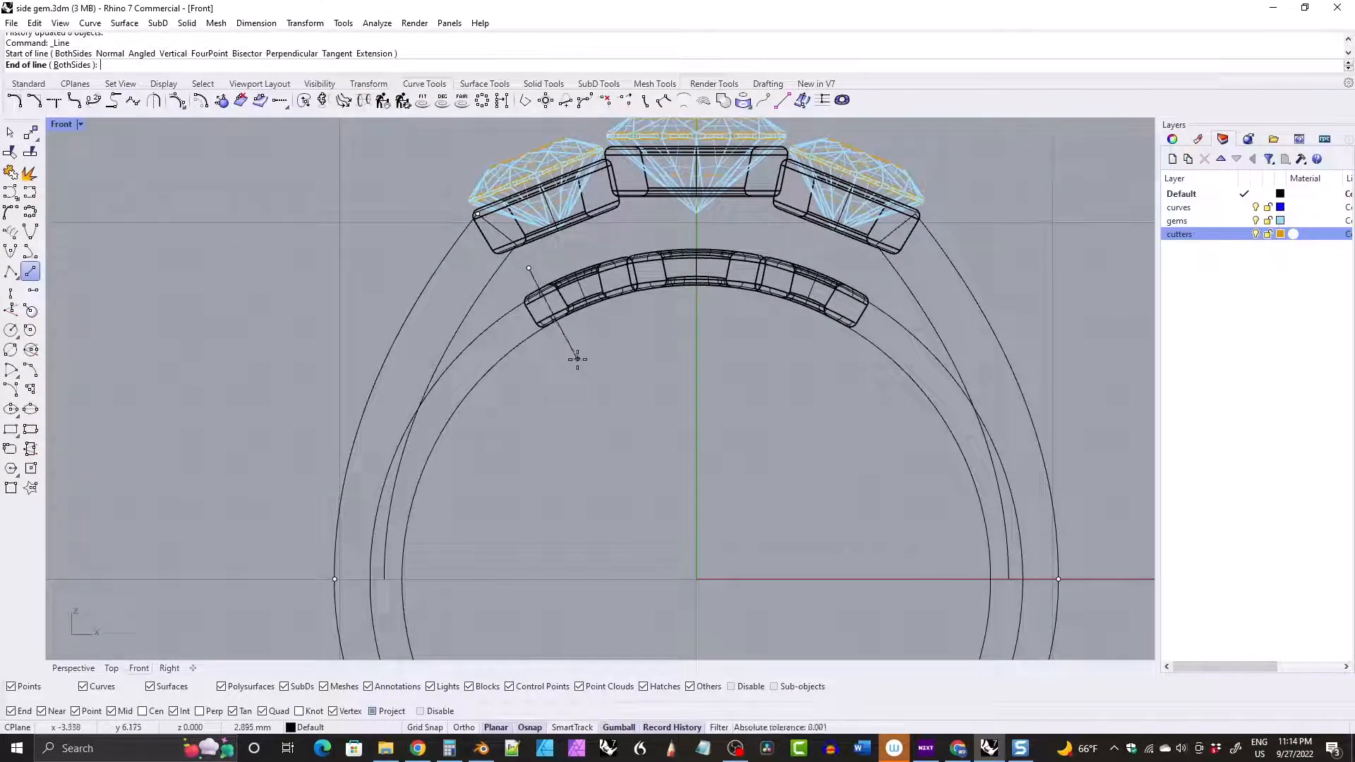
pyautogui.click(578, 361)
pyautogui.scroll(3, 545, 306)
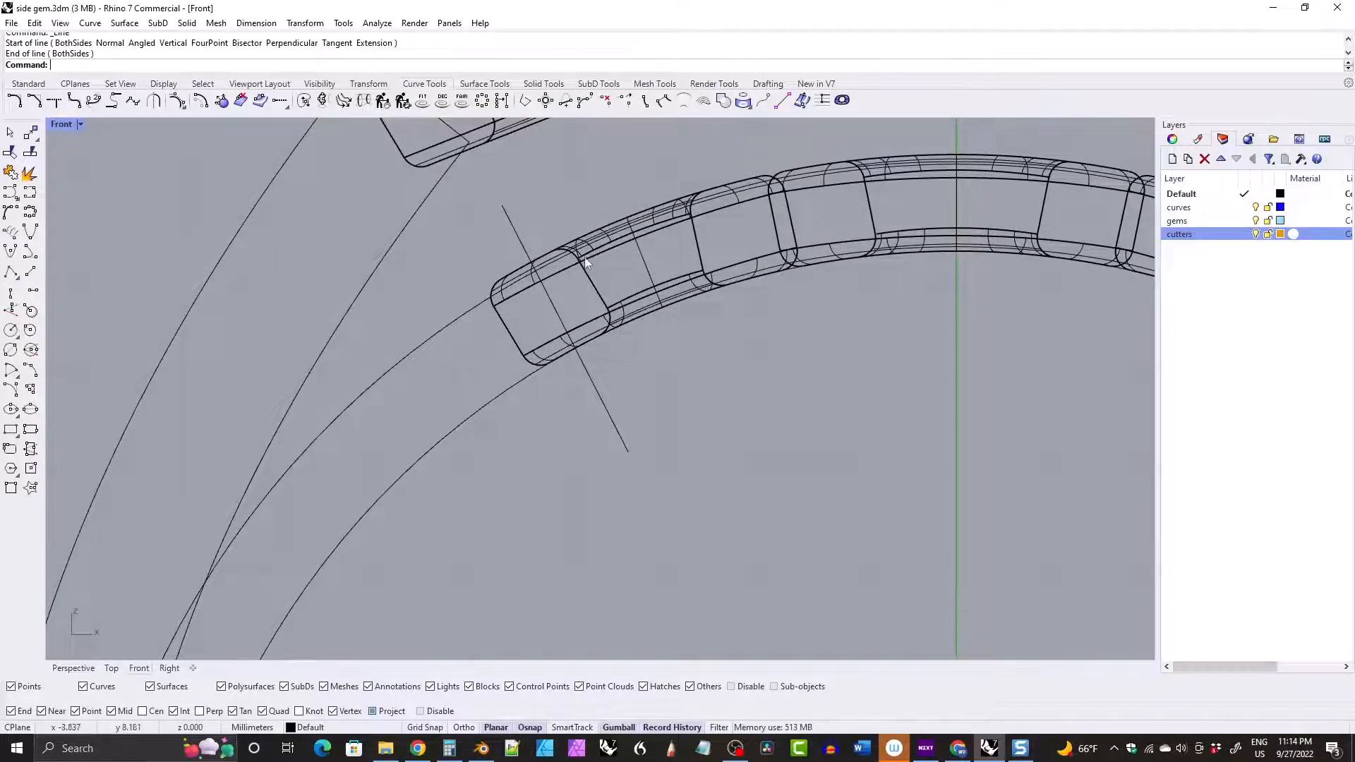
pyautogui.click(553, 305)
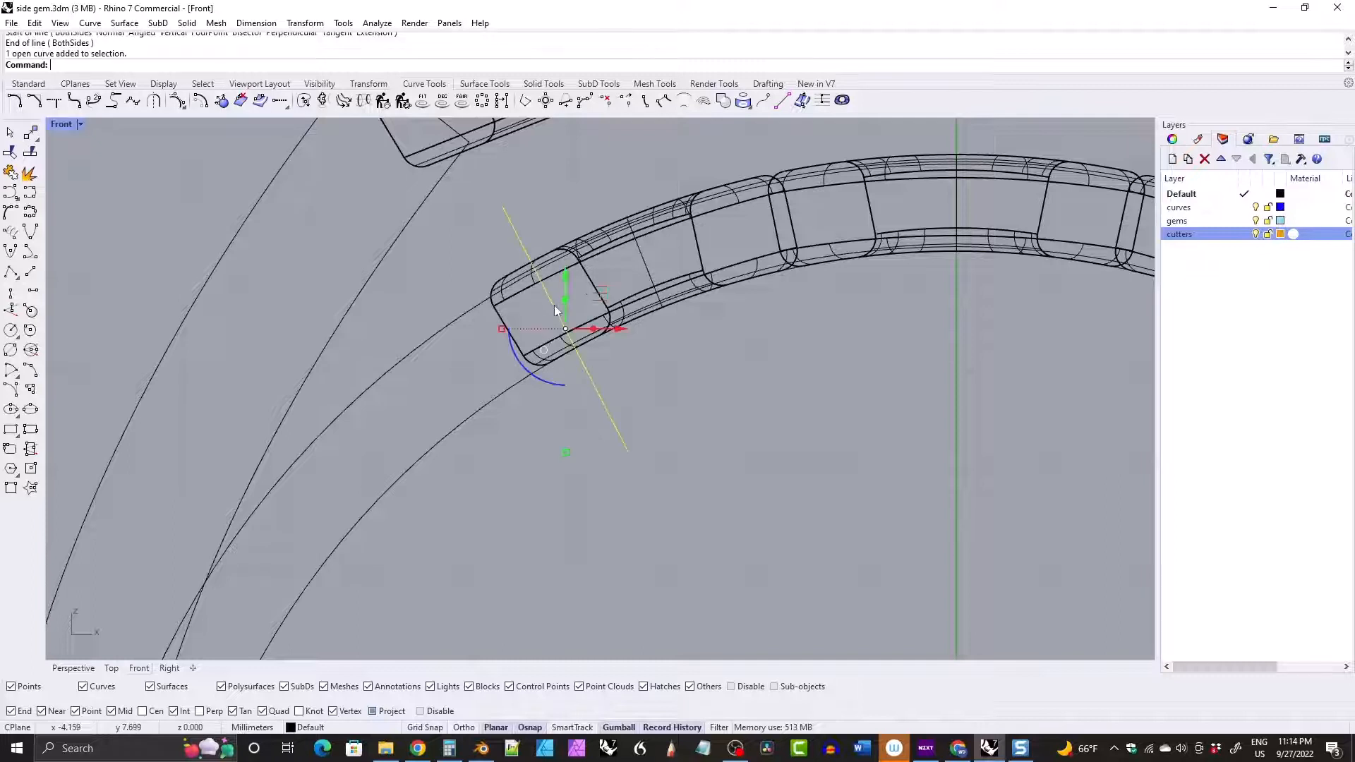
pyautogui.moveTo(596, 297); pyautogui.dragTo(609, 295)
pyautogui.scroll(-5, 608, 295)
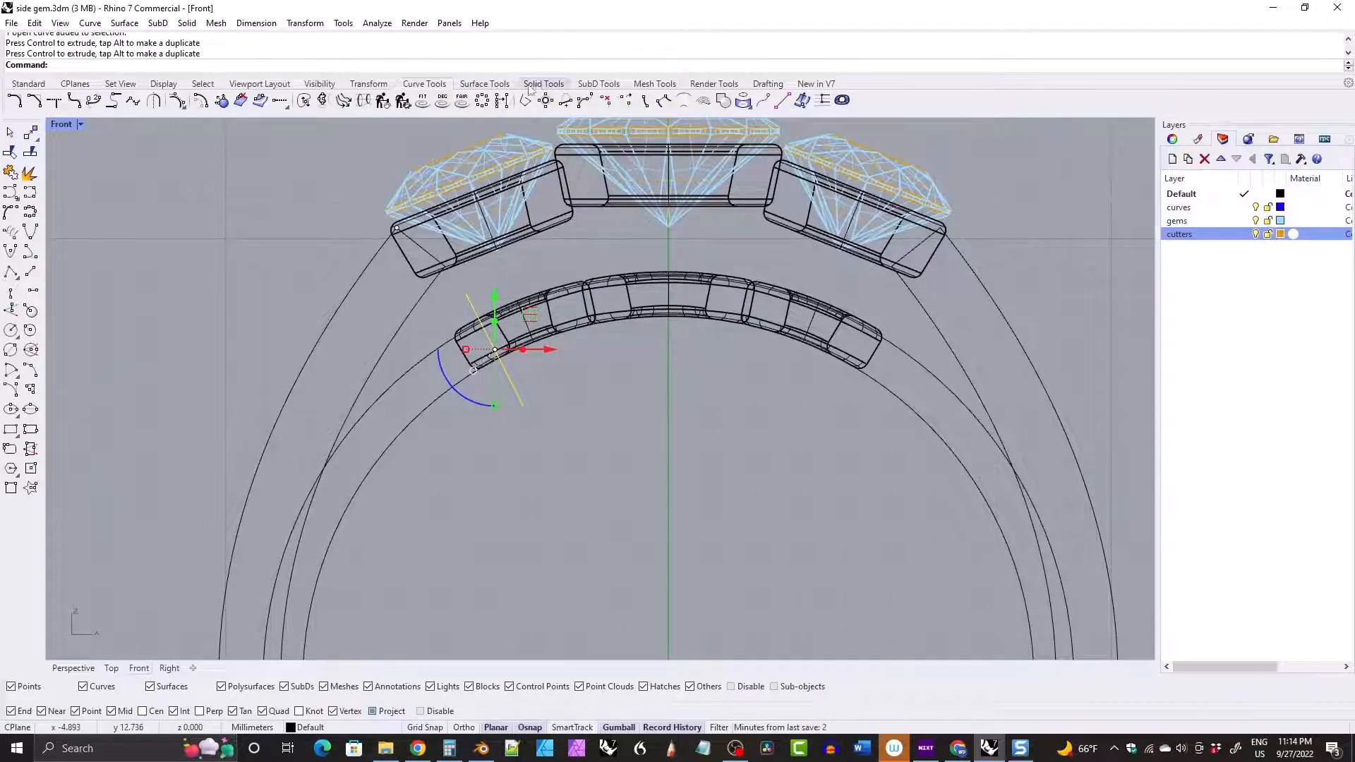
# Mirror the slanted cutting line across the vertical axis through the origin (0) to the right side of the gallery.
pyautogui.click(368, 84)
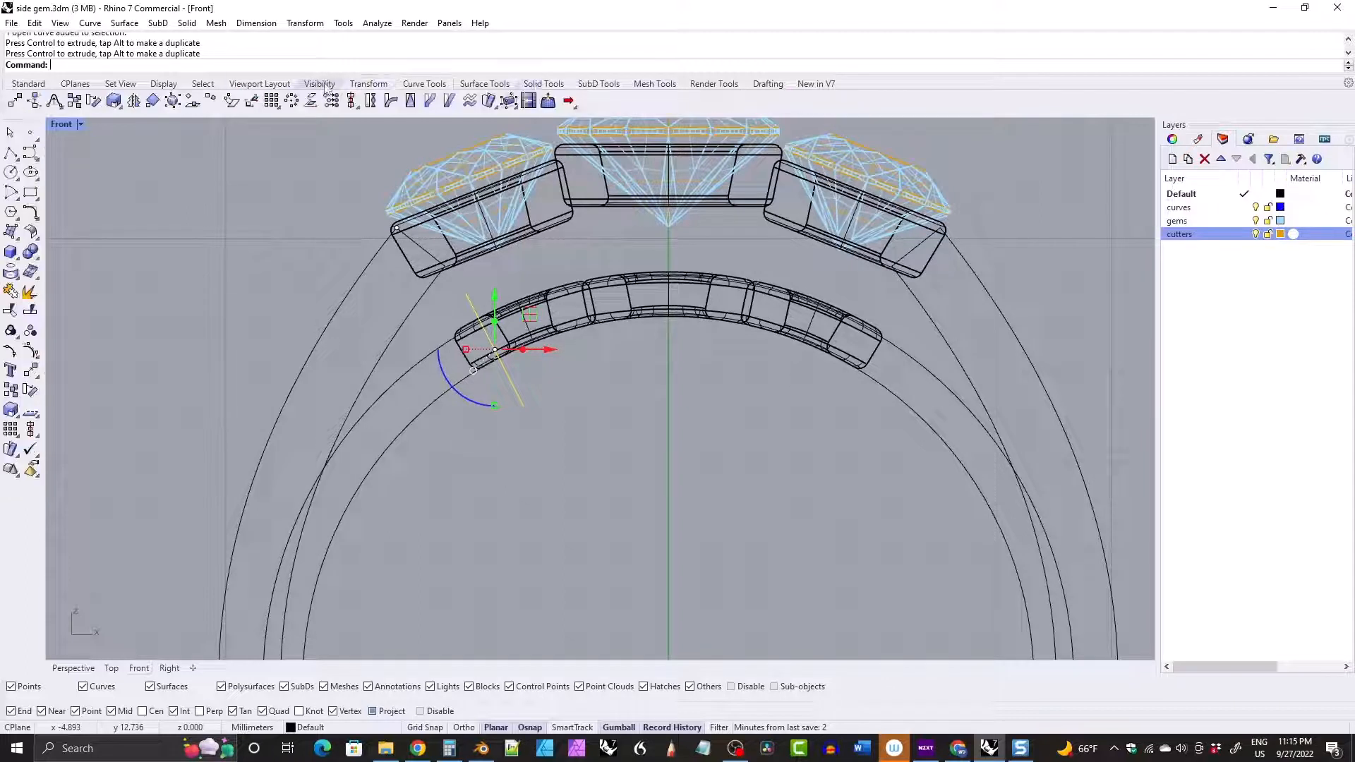
pyautogui.click(134, 101)
pyautogui.write('0')
pyautogui.press('Return')
pyautogui.click(669, 374)
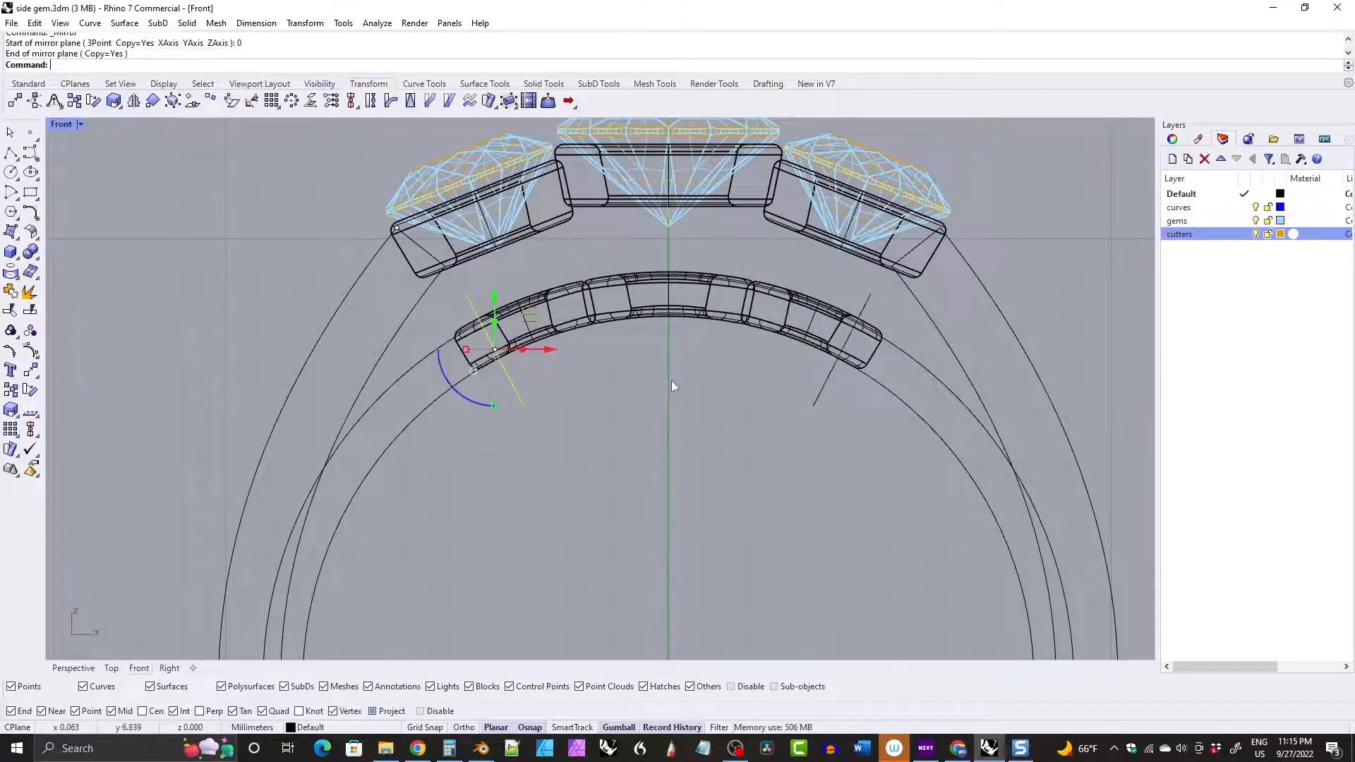
# Run Curve Boolean on all shank, shoulder and cutting curves, keeping the combined band and shoulder regions and deleting all input curves.
pyautogui.click(417, 246)
pyautogui.keyDown('shift'); pyautogui.click(381, 256); pyautogui.keyUp('shift')
pyautogui.keyDown('shift'); pyautogui.click(420, 290); pyautogui.keyUp('shift')
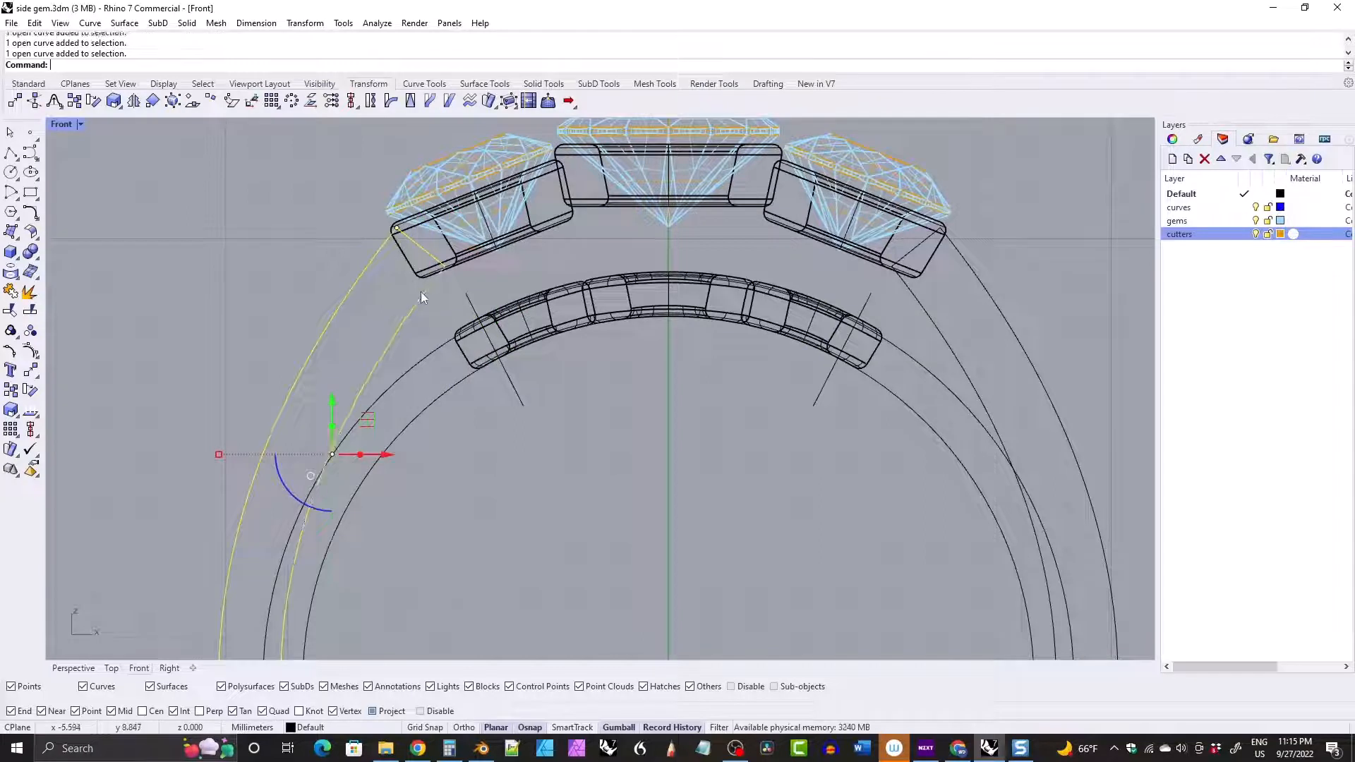
pyautogui.keyDown('shift'); pyautogui.click(429, 358); pyautogui.keyUp('shift')
pyautogui.keyDown('shift'); pyautogui.click(448, 387); pyautogui.keyUp('shift')
pyautogui.keyDown('shift'); pyautogui.click(512, 388); pyautogui.keyUp('shift')
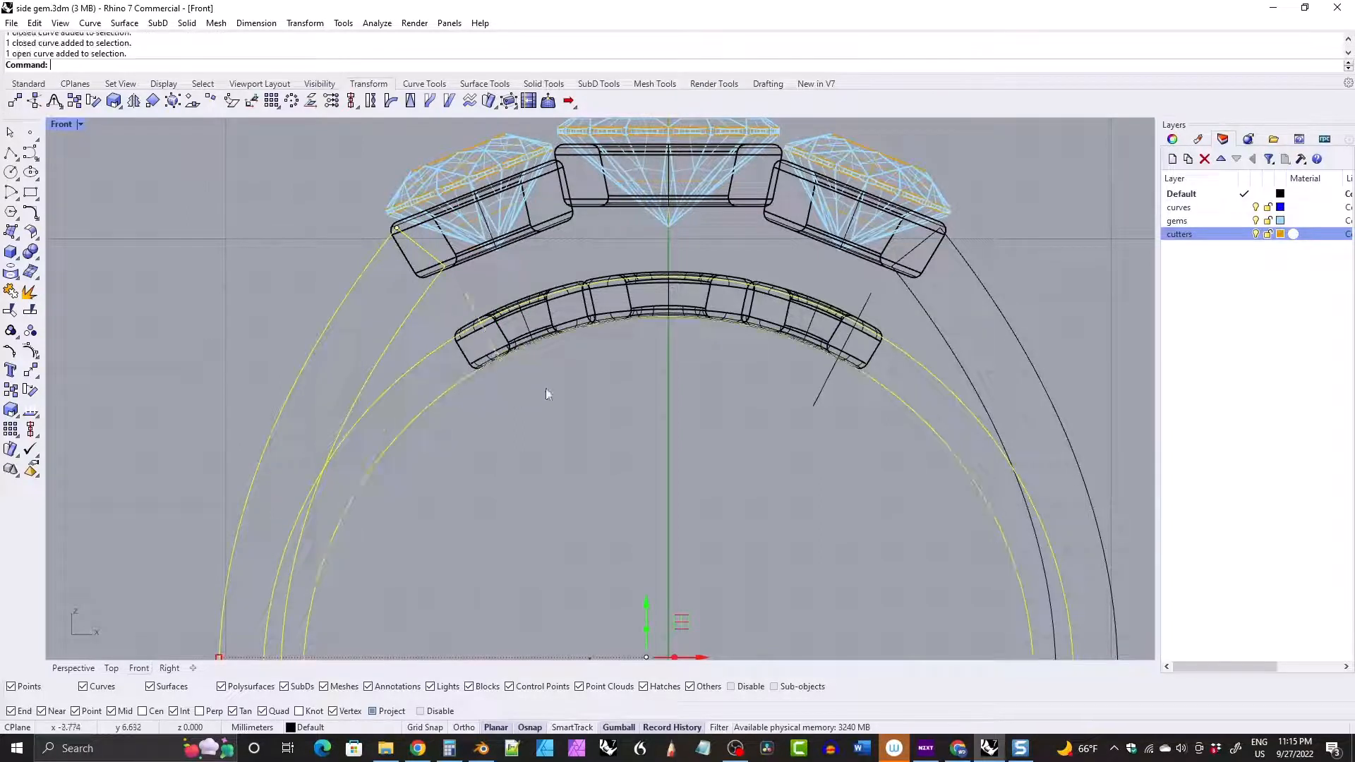
pyautogui.keyDown('shift'); pyautogui.click(831, 382); pyautogui.keyUp('shift')
pyautogui.keyDown('shift'); pyautogui.click(928, 311); pyautogui.keyUp('shift')
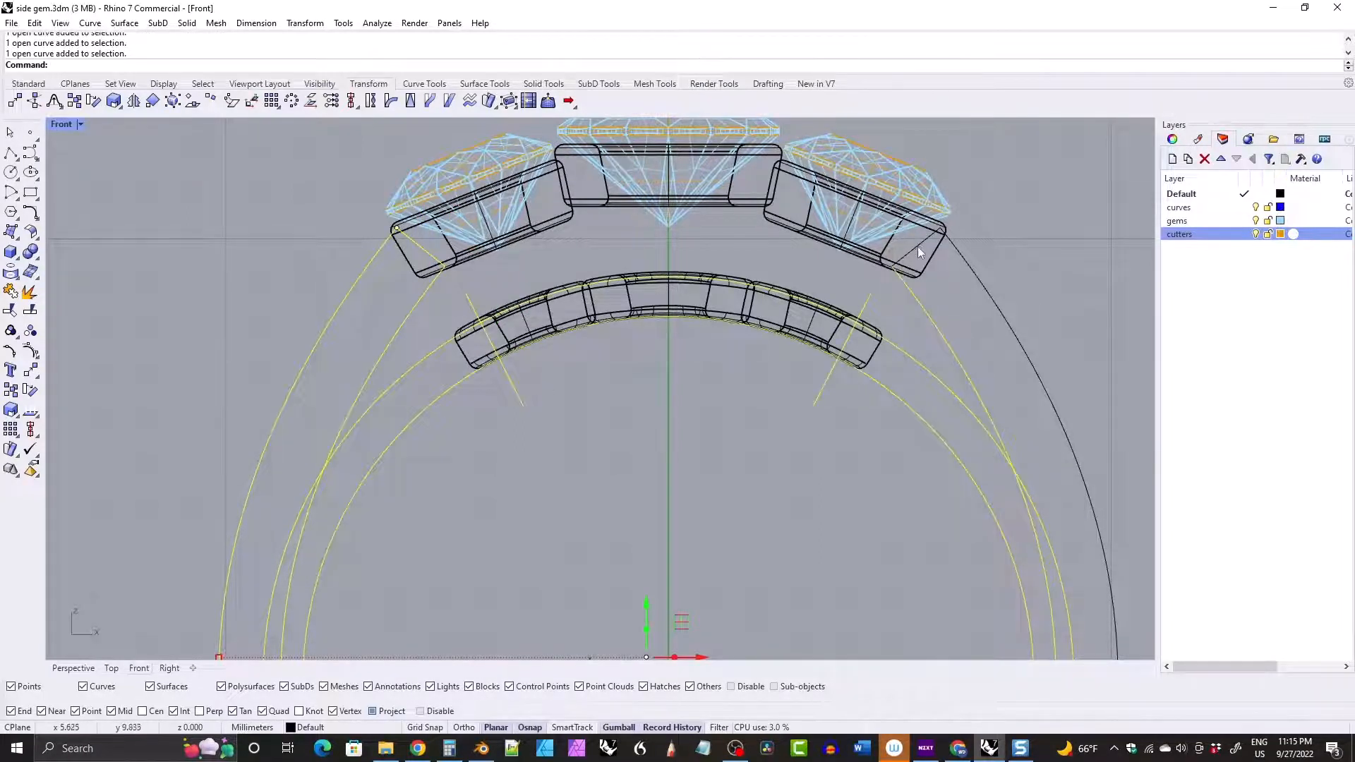
pyautogui.scroll(-5, 965, 267)
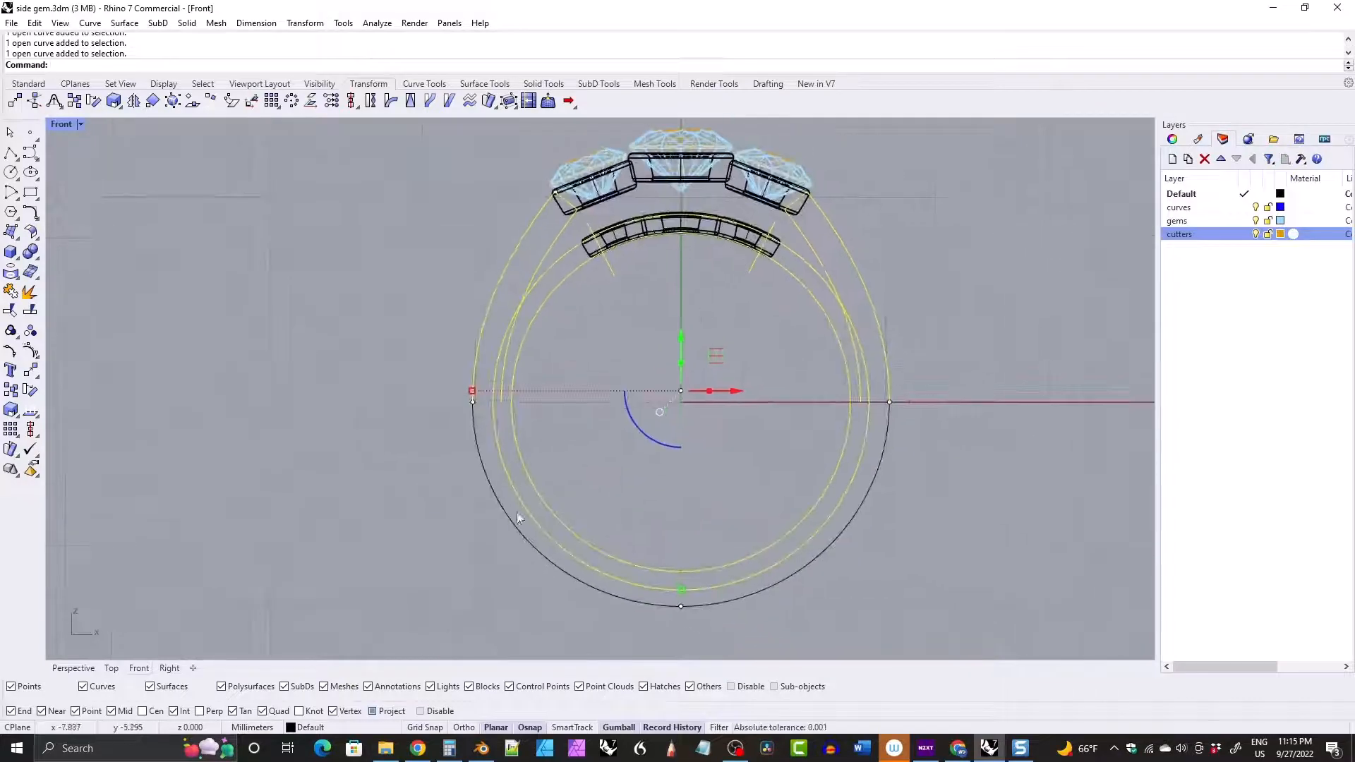
pyautogui.keyDown('shift'); pyautogui.click(515, 528); pyautogui.keyUp('shift')
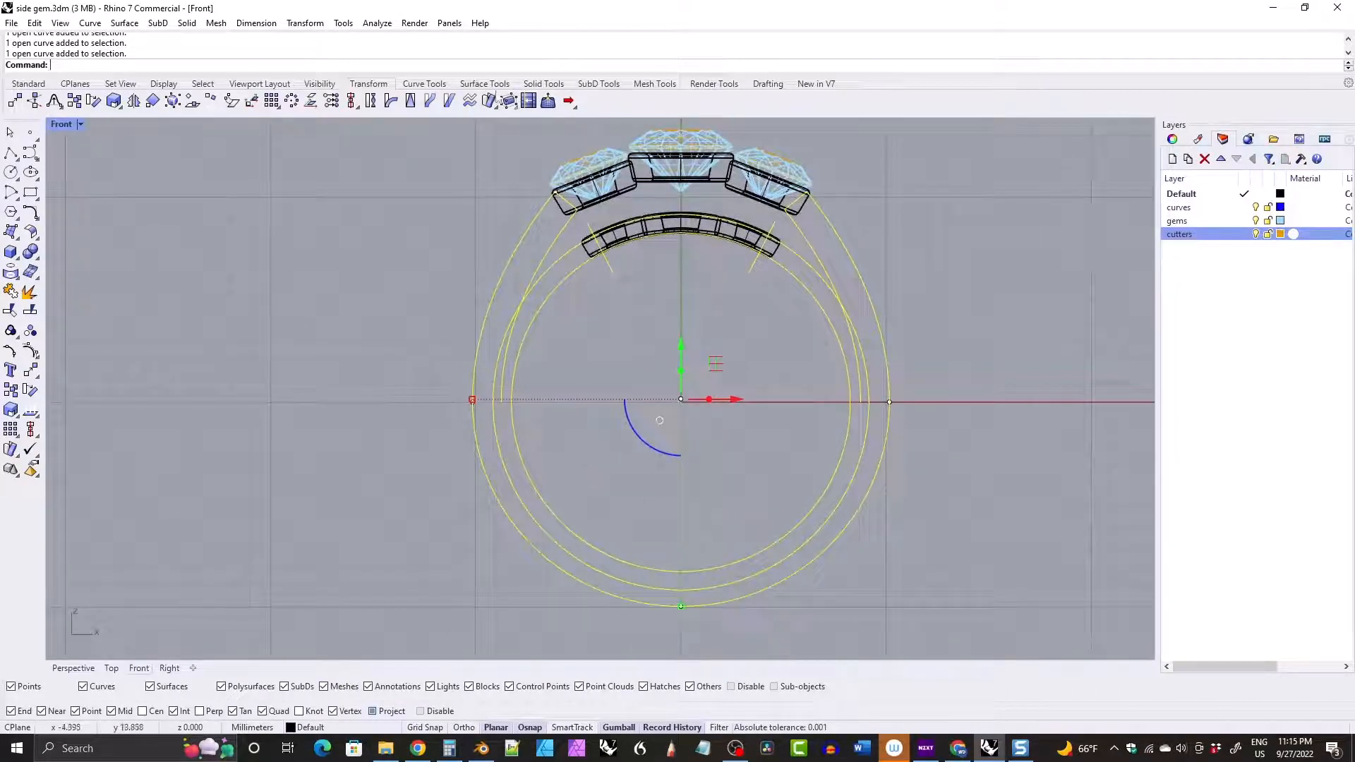
pyautogui.click(419, 88)
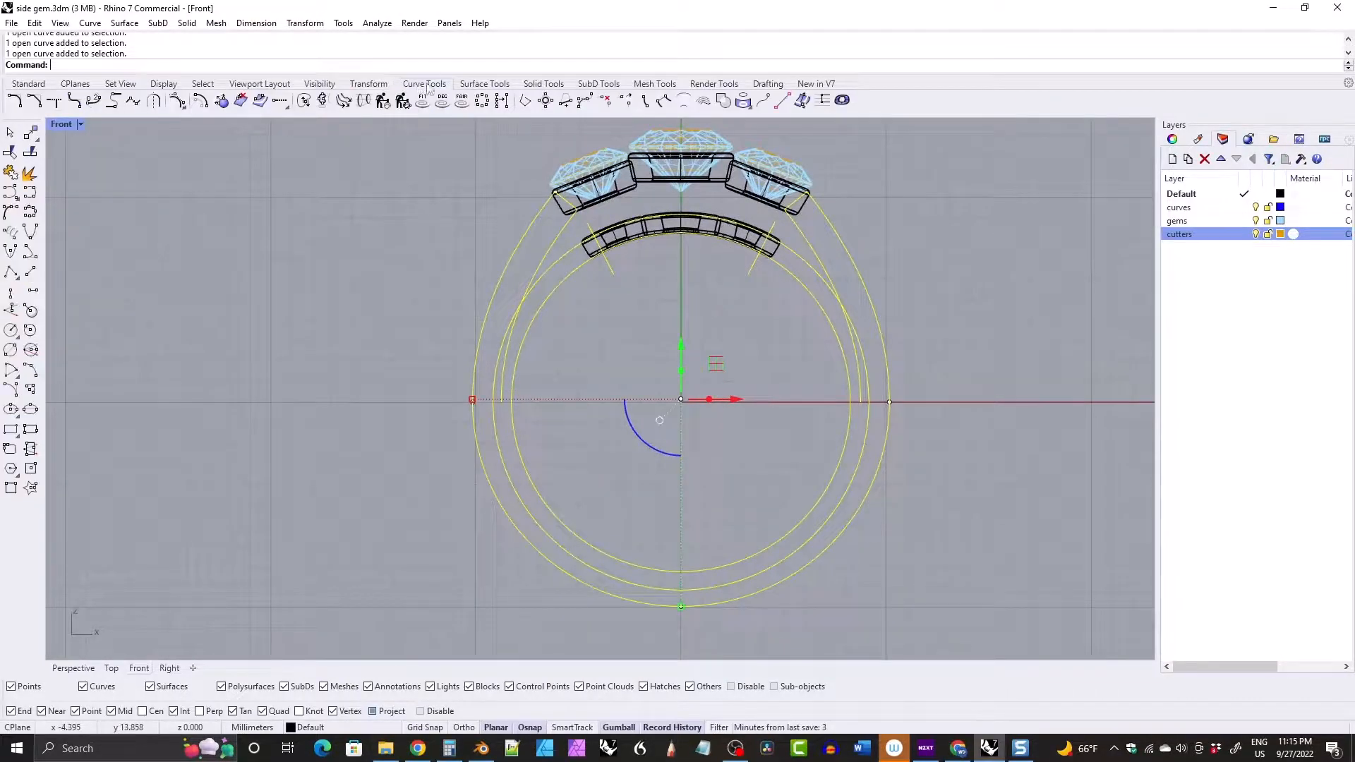
pyautogui.click(724, 101)
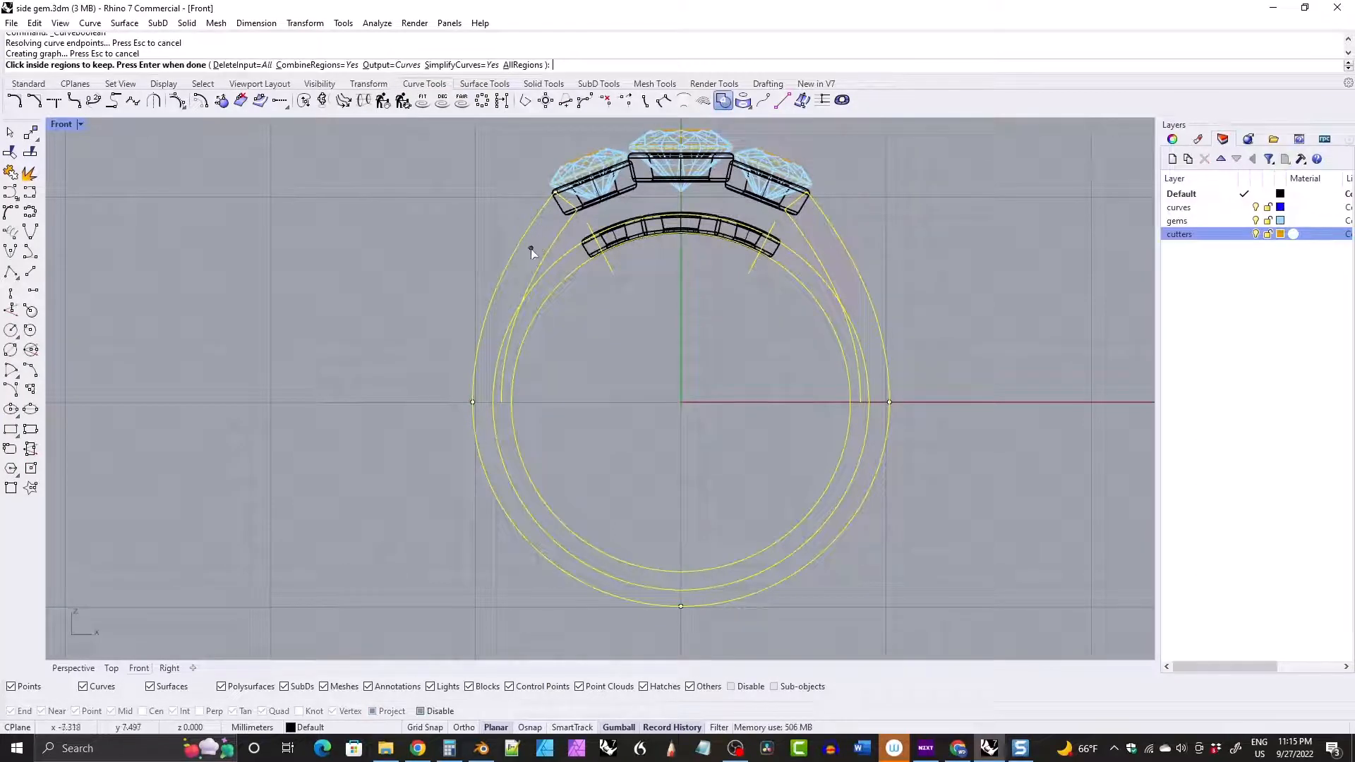
pyautogui.click(549, 295)
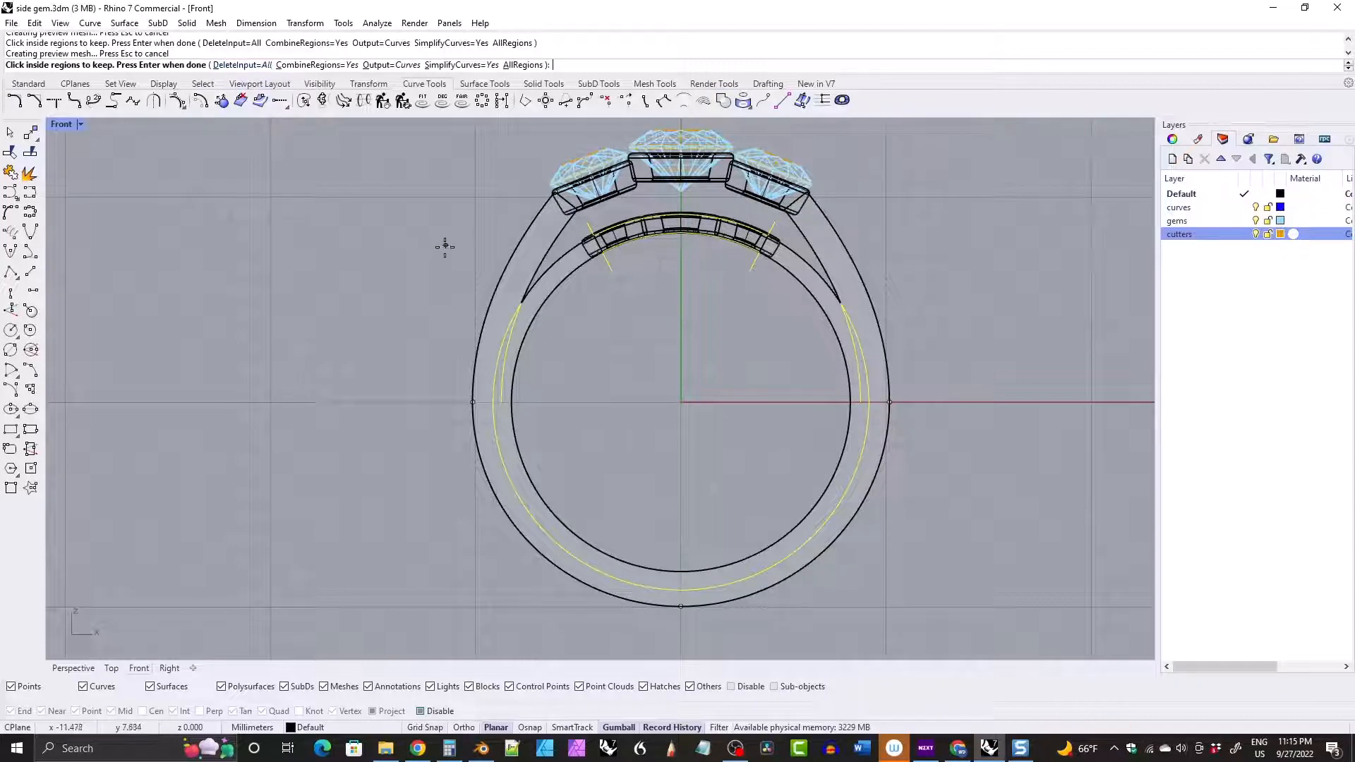
pyautogui.press('Return')
# Extrude the combined ring outline as a solid by 1.1 mm to both sides.
pyautogui.scroll(4, 642, 303)
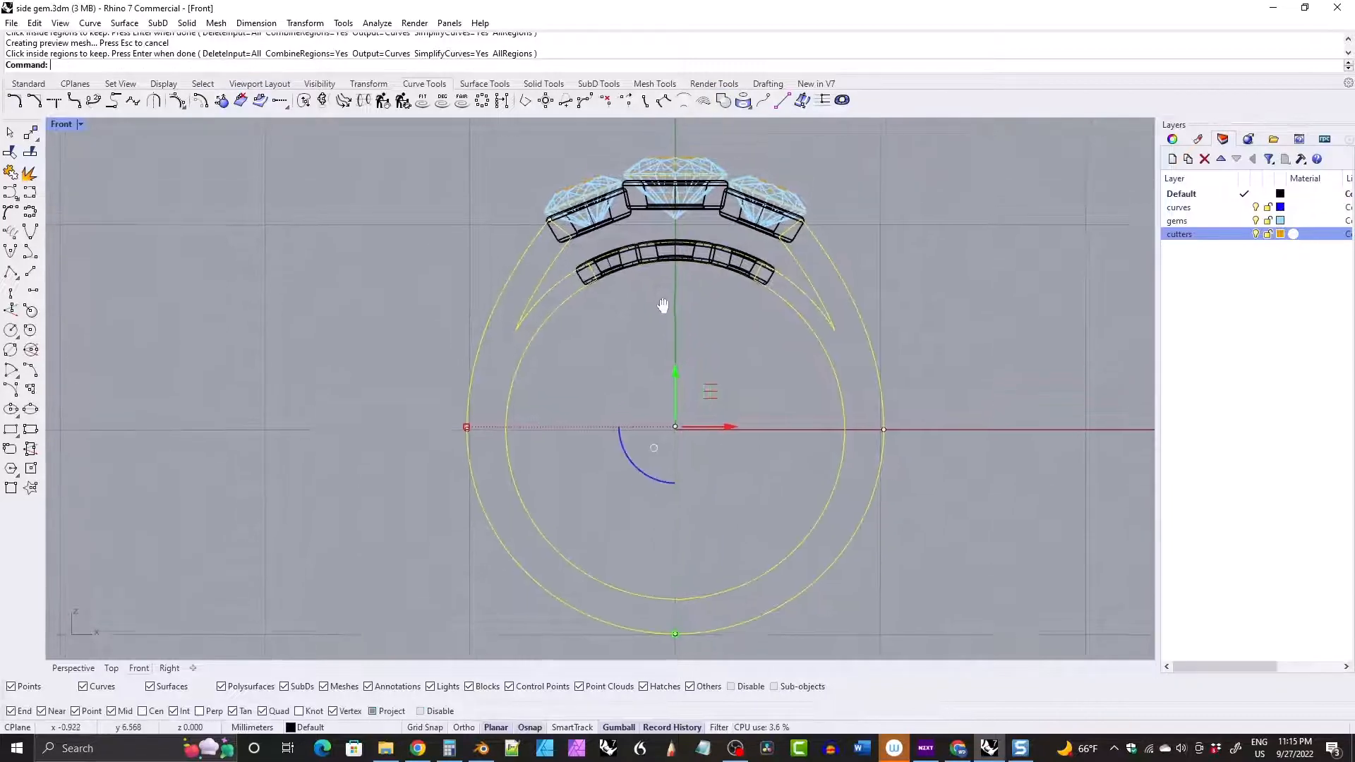
pyautogui.scroll(-3, 522, 272)
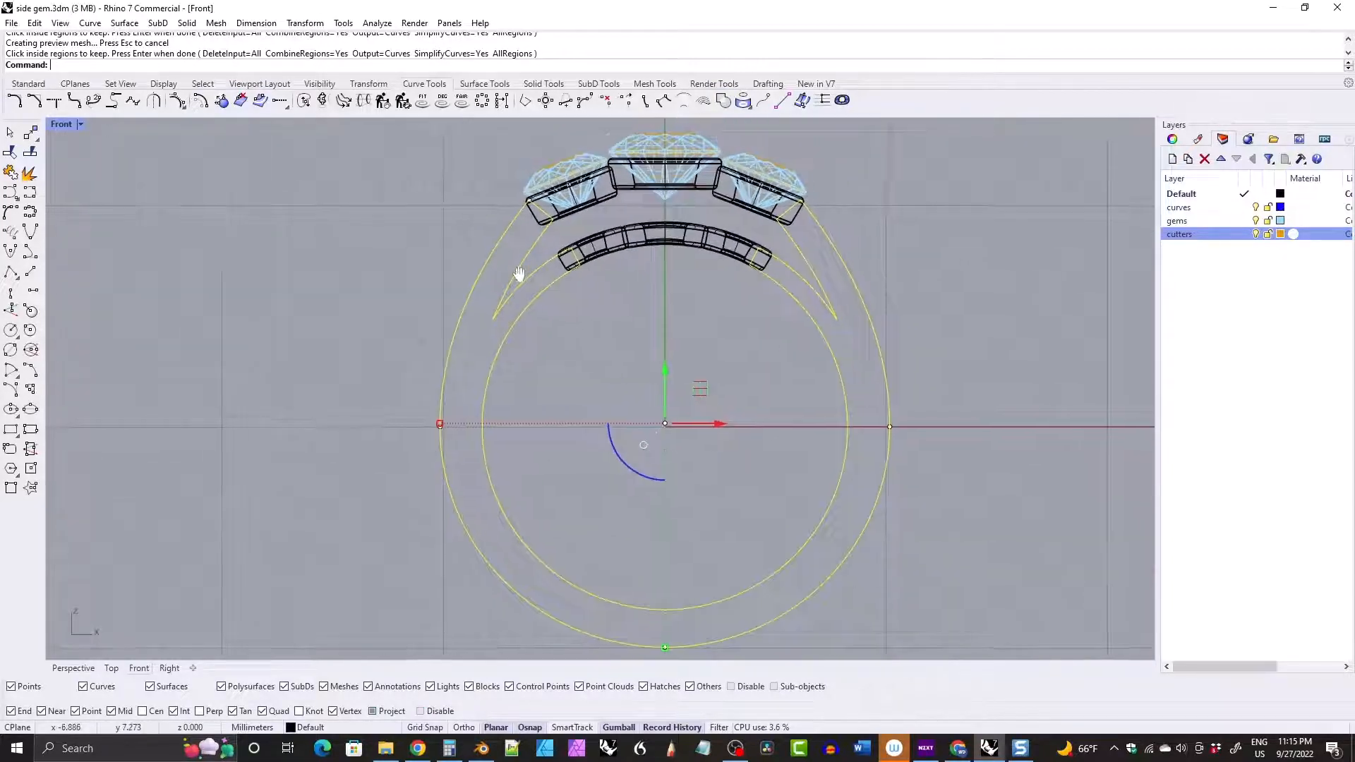
pyautogui.doubleClick(60, 125)
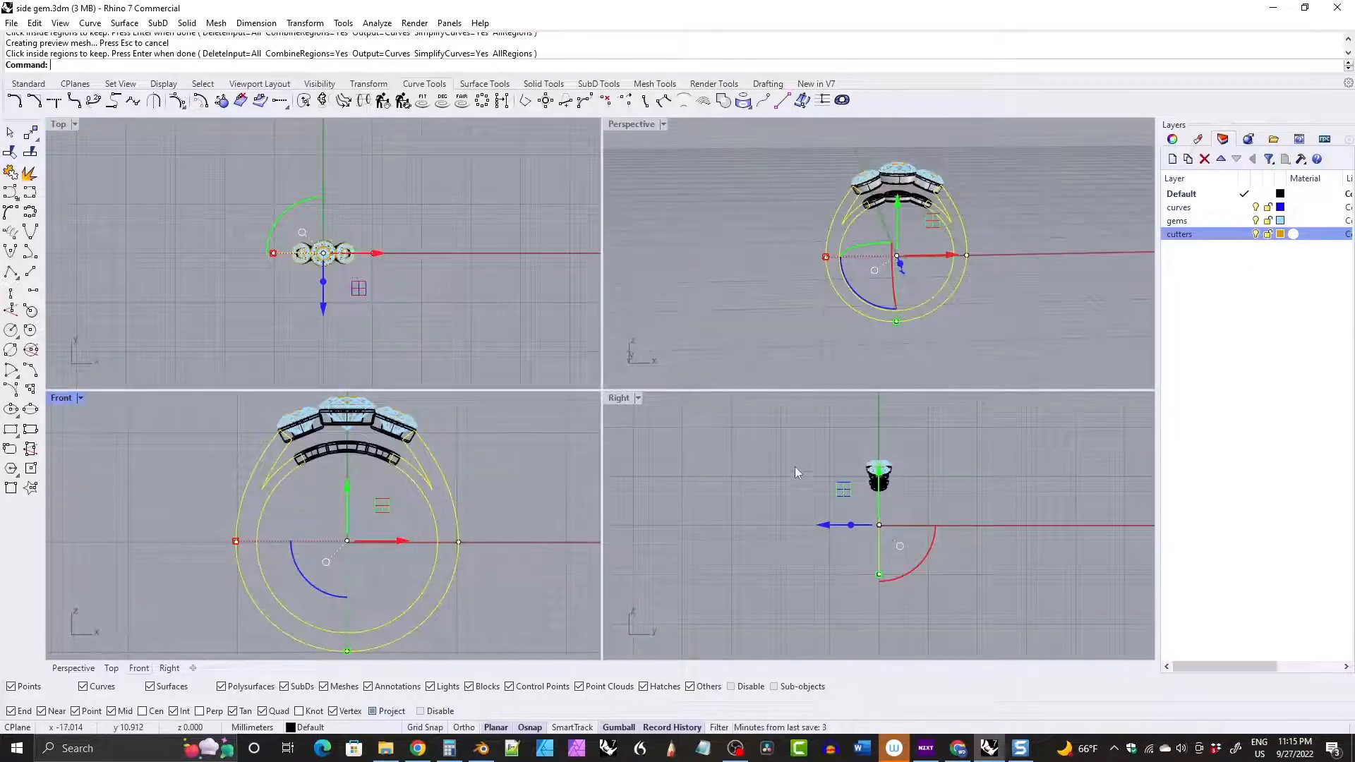
pyautogui.scroll(4, 804, 459)
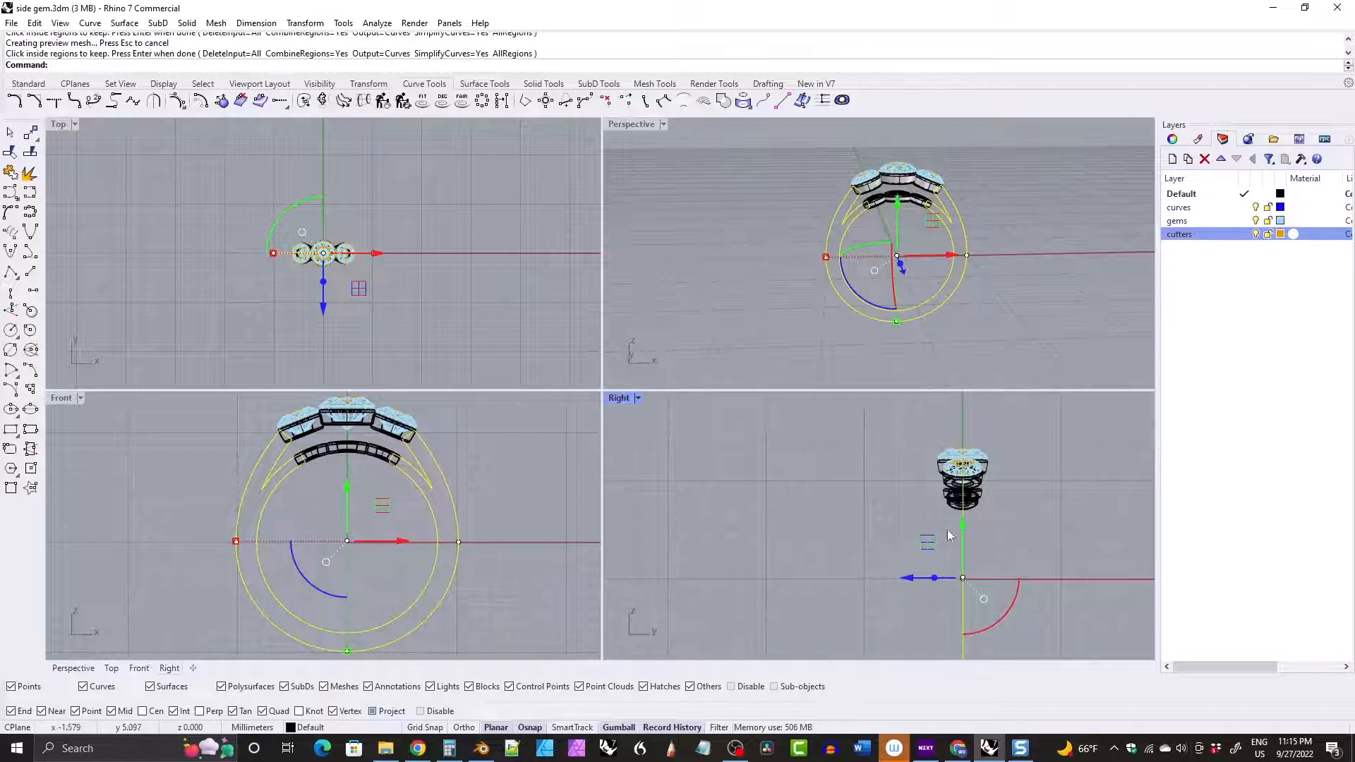
pyautogui.click(543, 84)
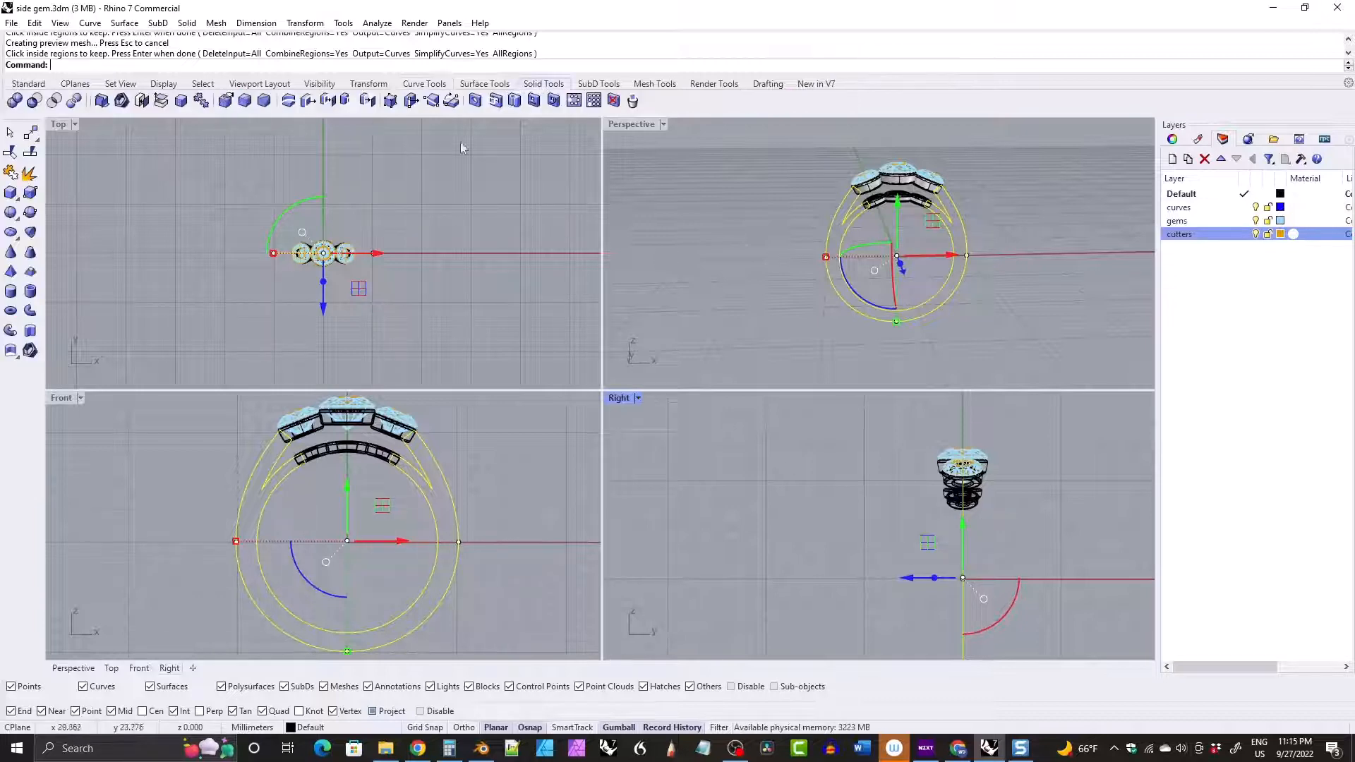
pyautogui.click(29, 330)
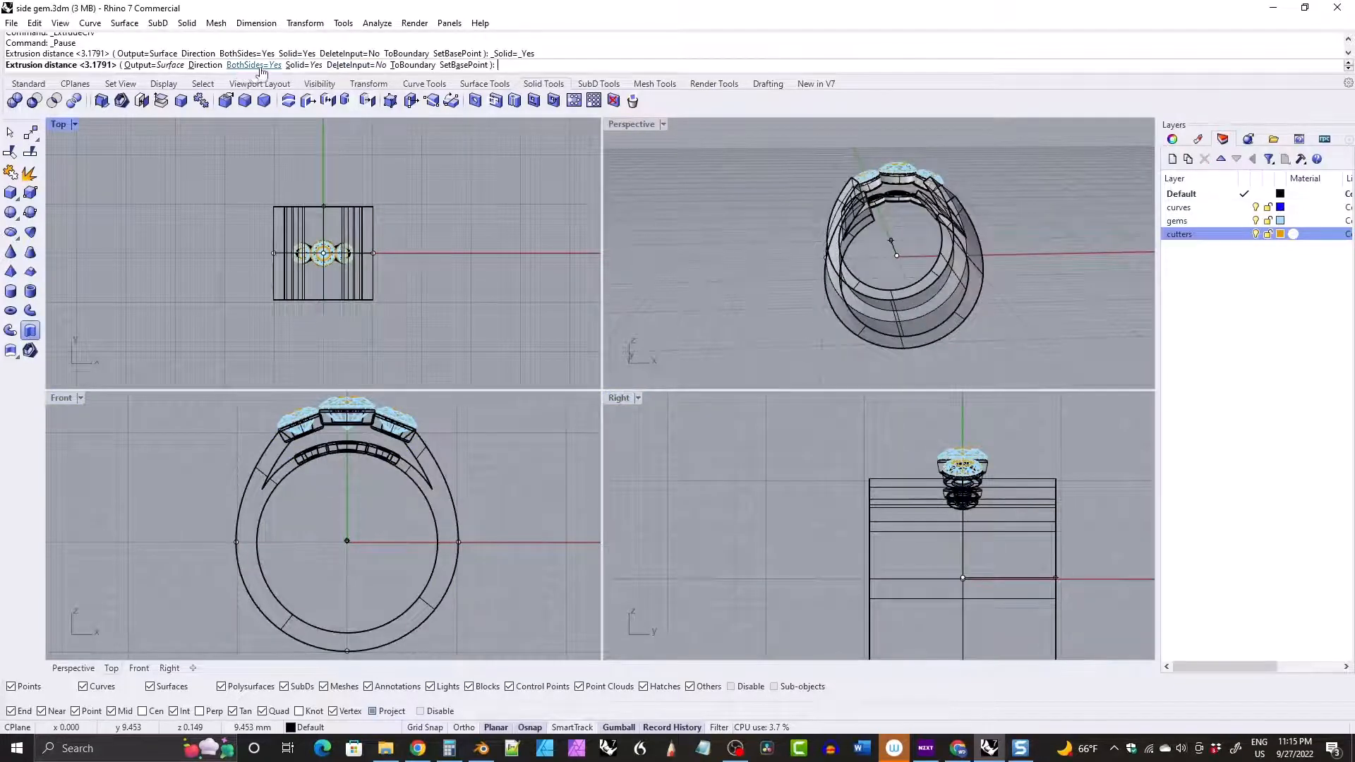
pyautogui.write('1.1')
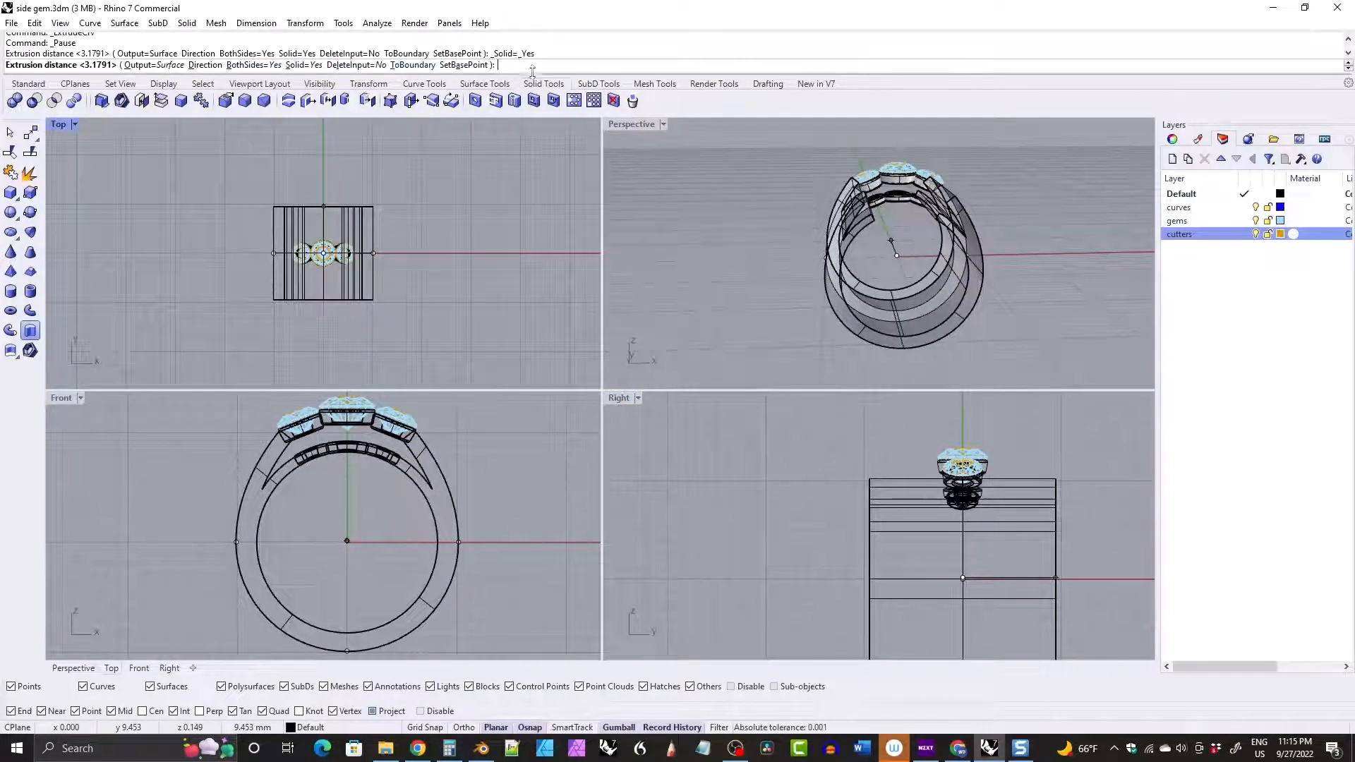
pyautogui.press('Return')
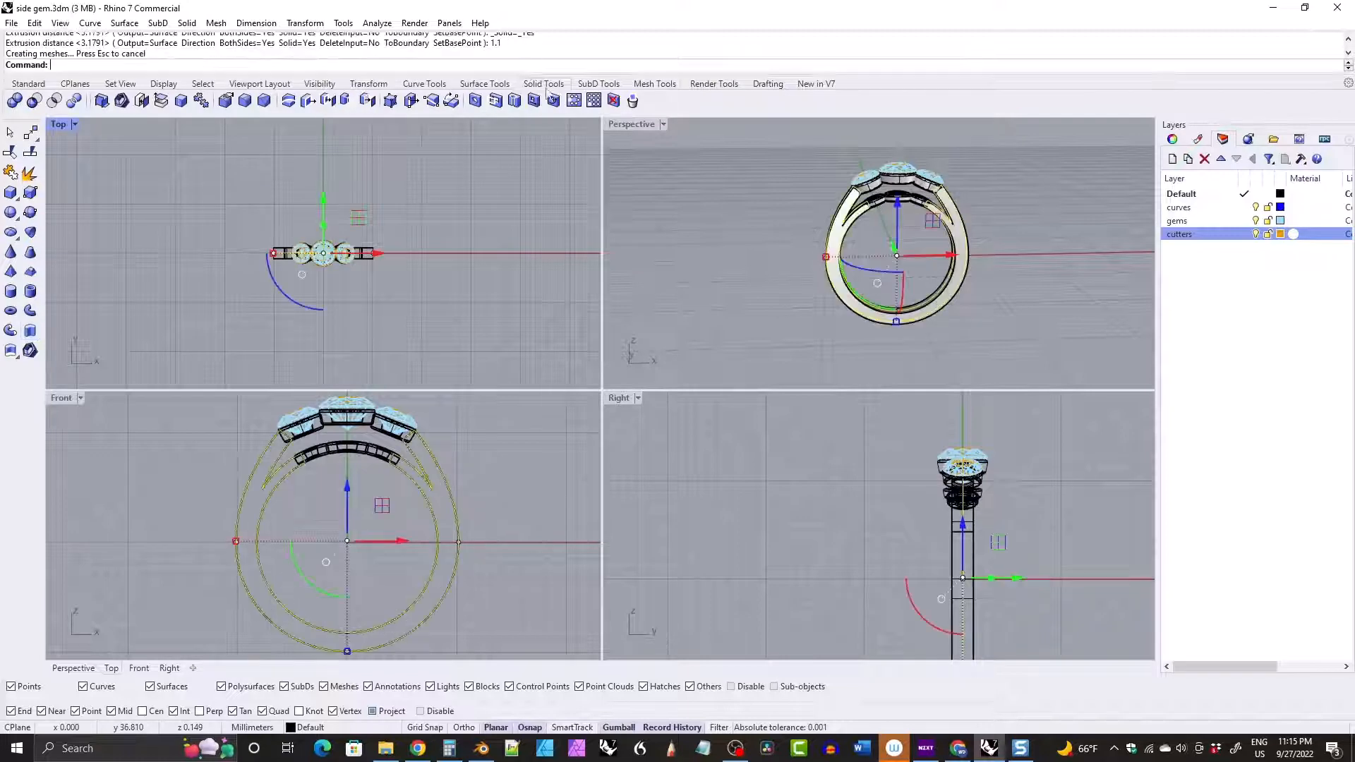
# Deselect the extruded shank and examine the ring in a maximized Perspective view.
pyautogui.click(901, 234)
pyautogui.moveTo(901, 234)
pyautogui.mouseDown(button='right')
pyautogui.moveTo(875, 237)
pyautogui.moveTo(902, 244)
pyautogui.mouseUp(button='right')
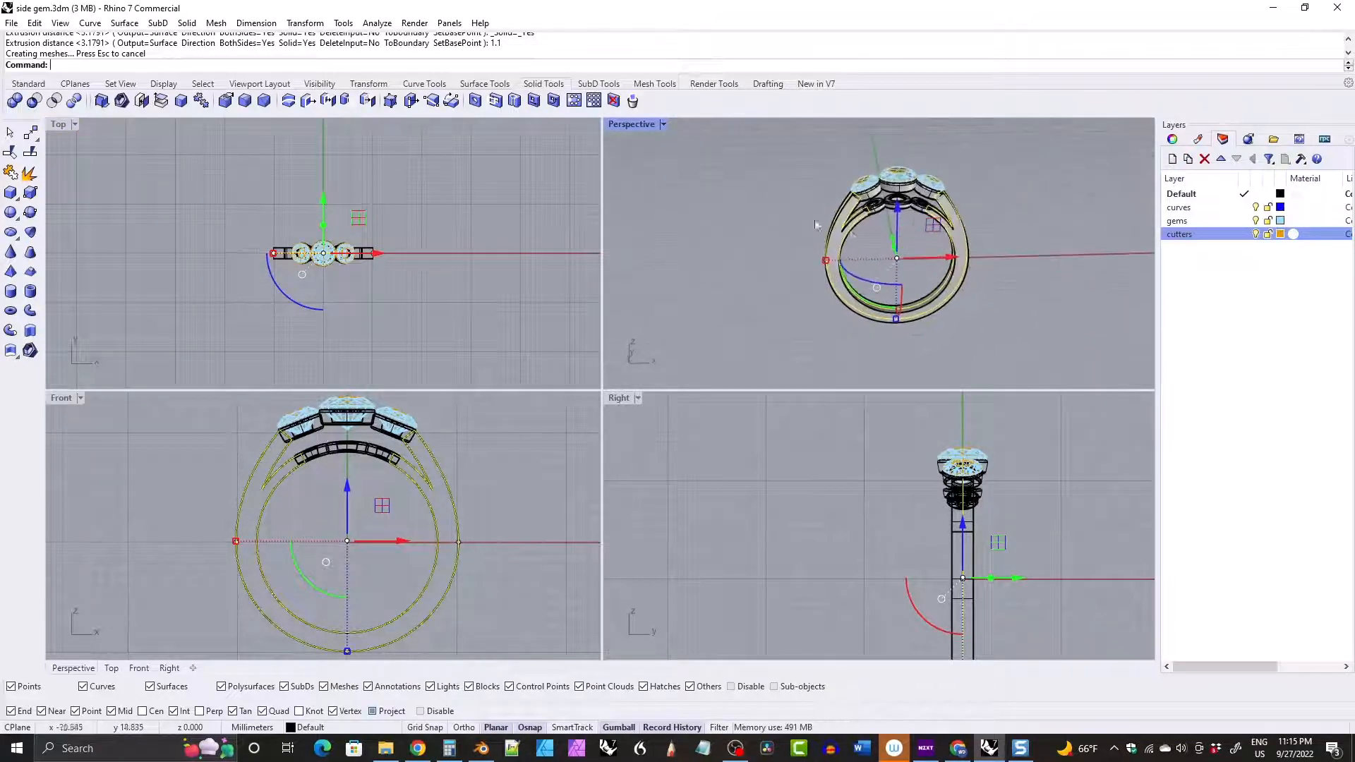
pyautogui.press('Escape')
pyautogui.doubleClick(636, 124)
pyautogui.moveTo(524, 309); pyautogui.dragTo(608, 331, button='right')
pyautogui.scroll(5, 599, 290)
pyautogui.scroll(-3, 492, 263)
pyautogui.scroll(-3, 586, 314)
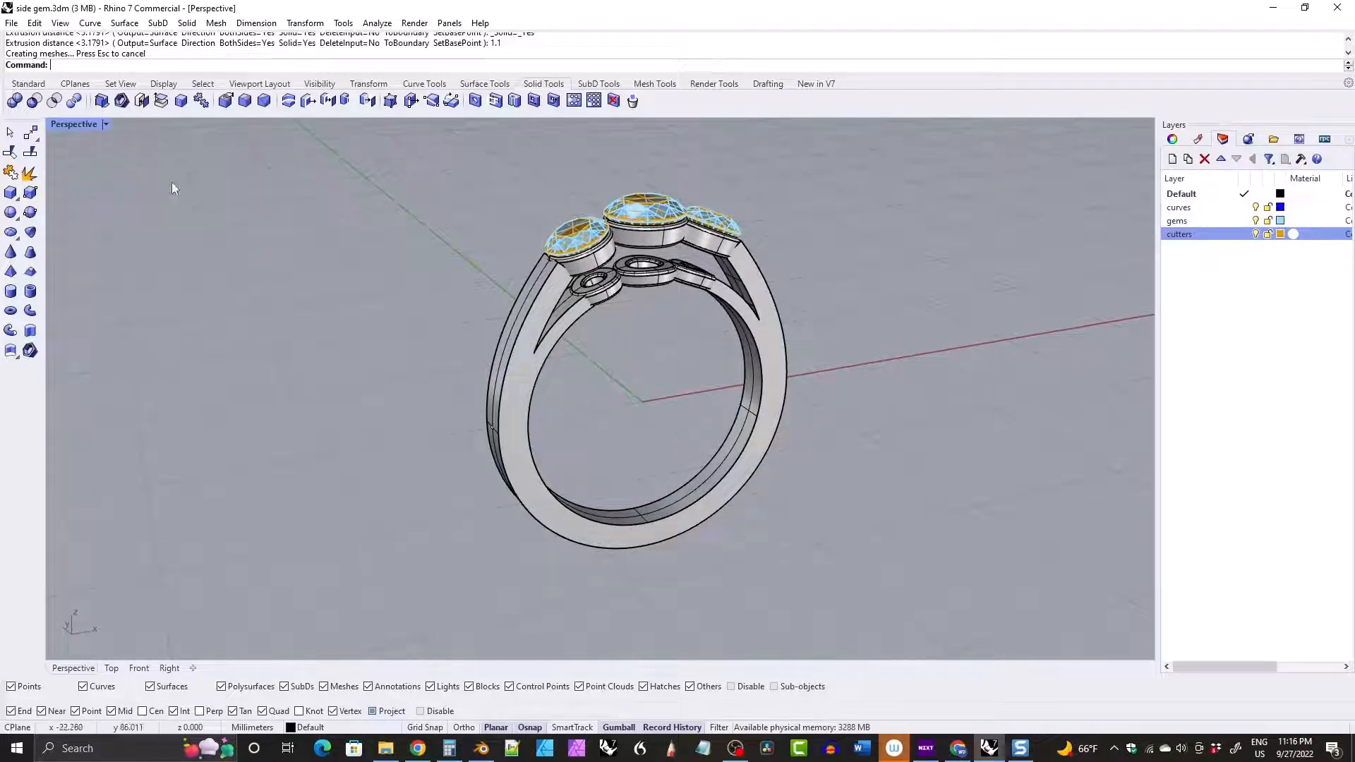
# Fillet the two sharp inner edges where the shoulders split from the band with a 0.1 mm radius, working in a maximized Front view.
pyautogui.doubleClick(75, 124)
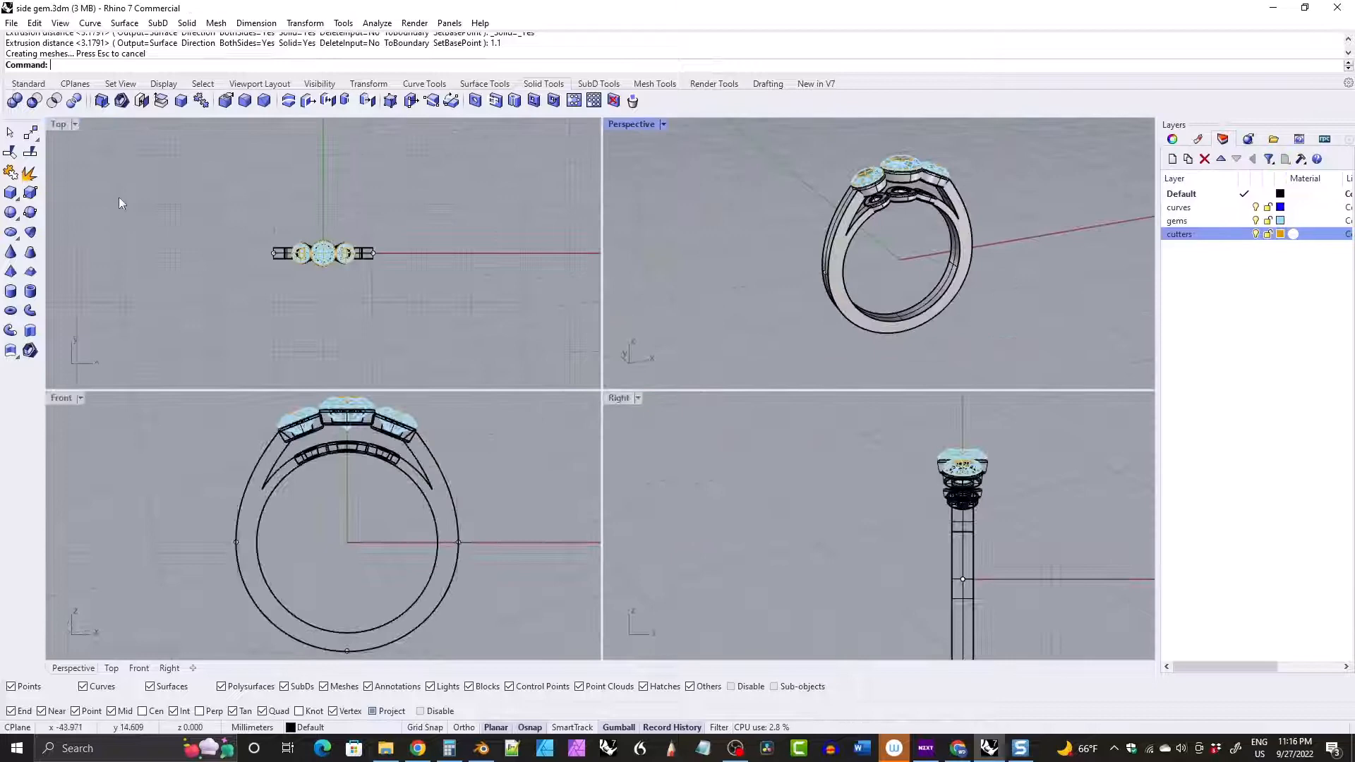
pyautogui.doubleClick(61, 398)
pyautogui.scroll(5, 448, 336)
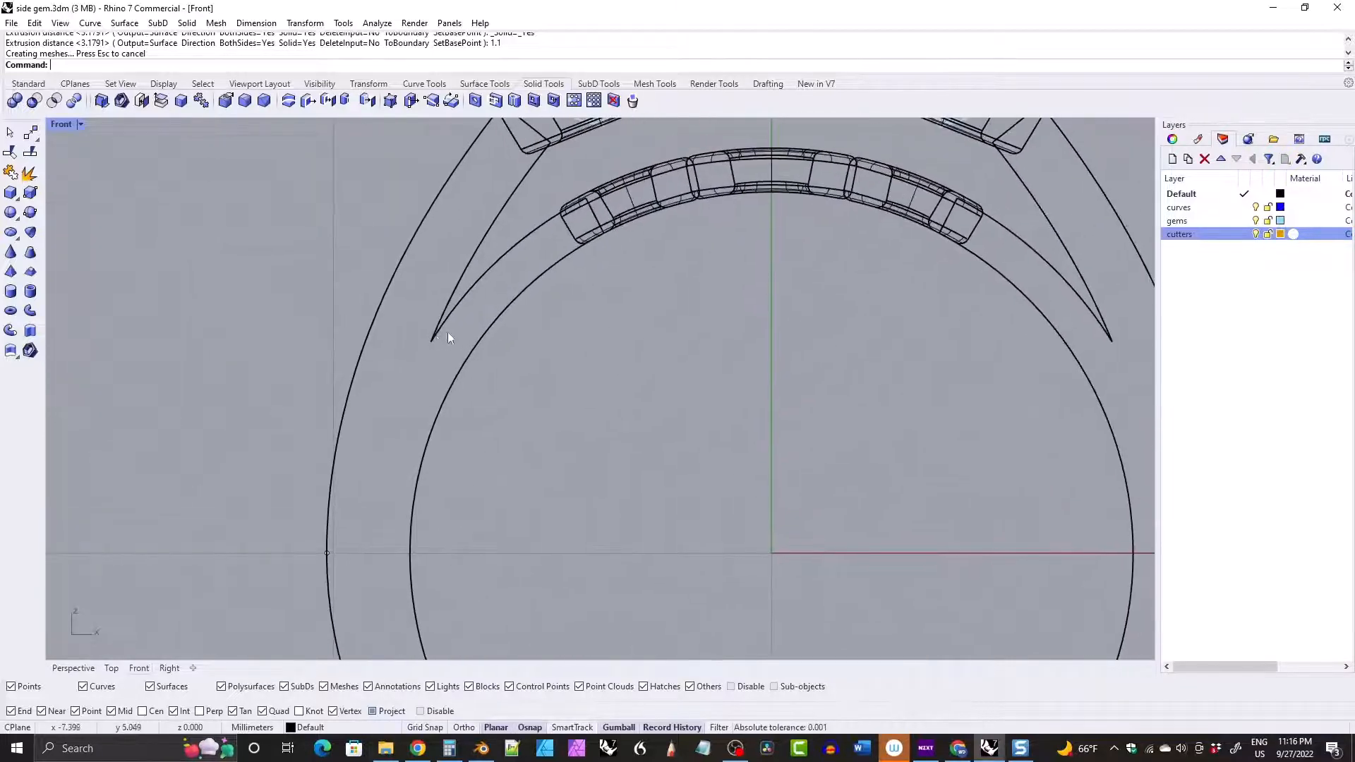
pyautogui.moveTo(447, 331); pyautogui.dragTo(397, 362, button='right')
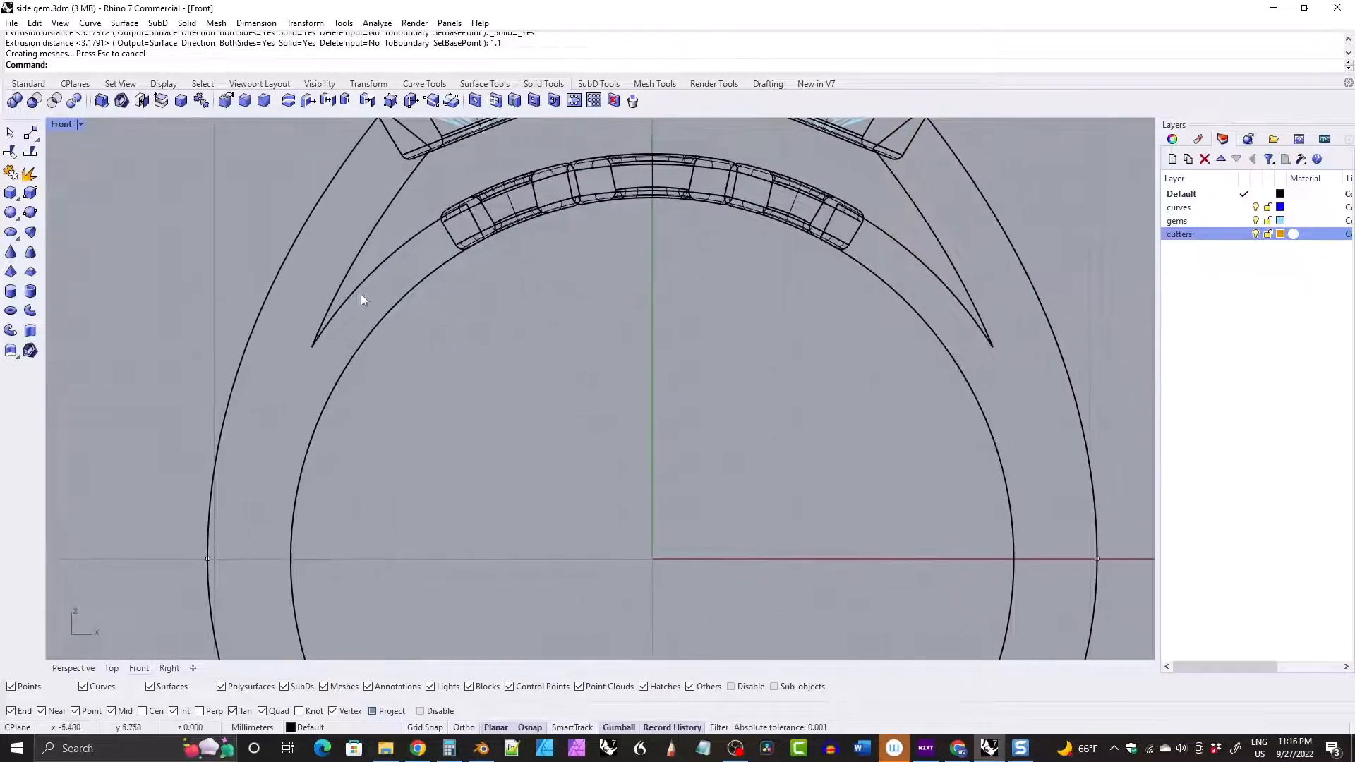
pyautogui.click(244, 101)
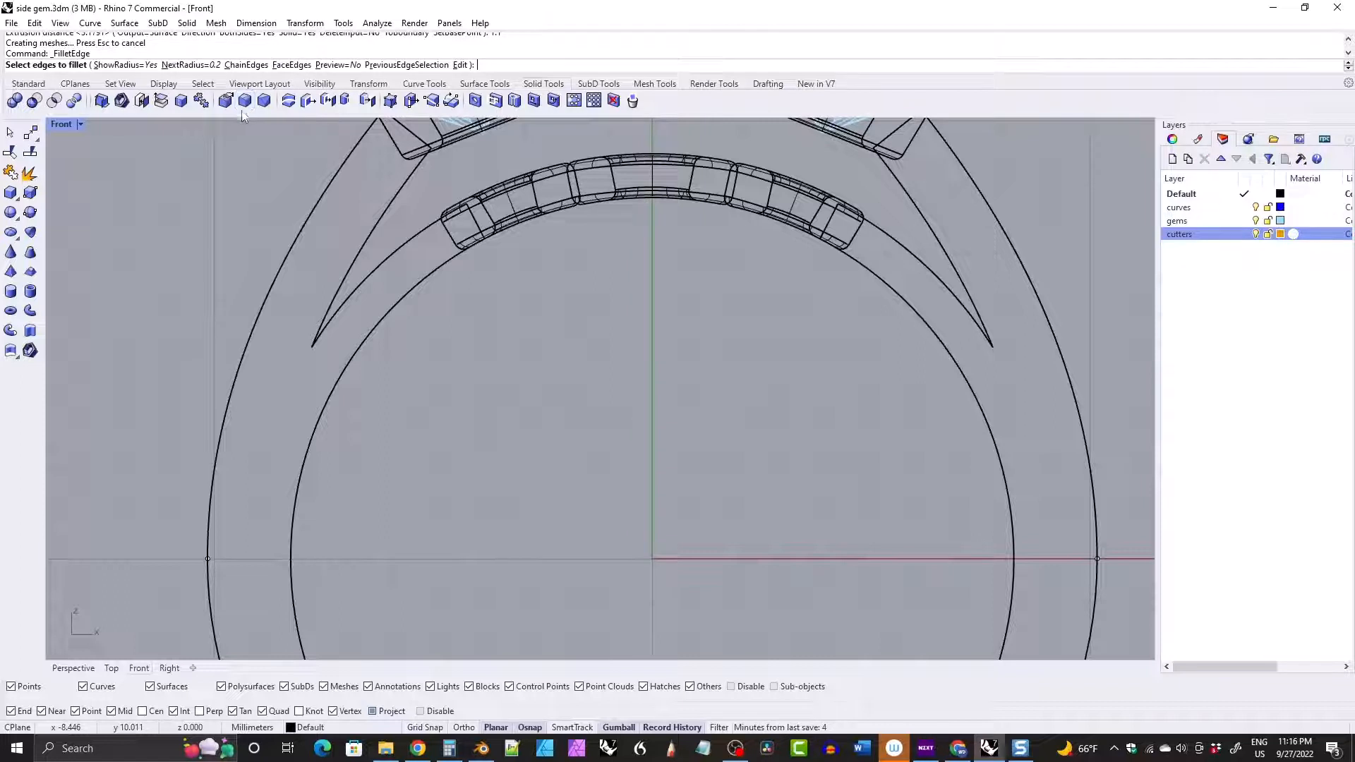
pyautogui.click(189, 65)
pyautogui.write('0.1')
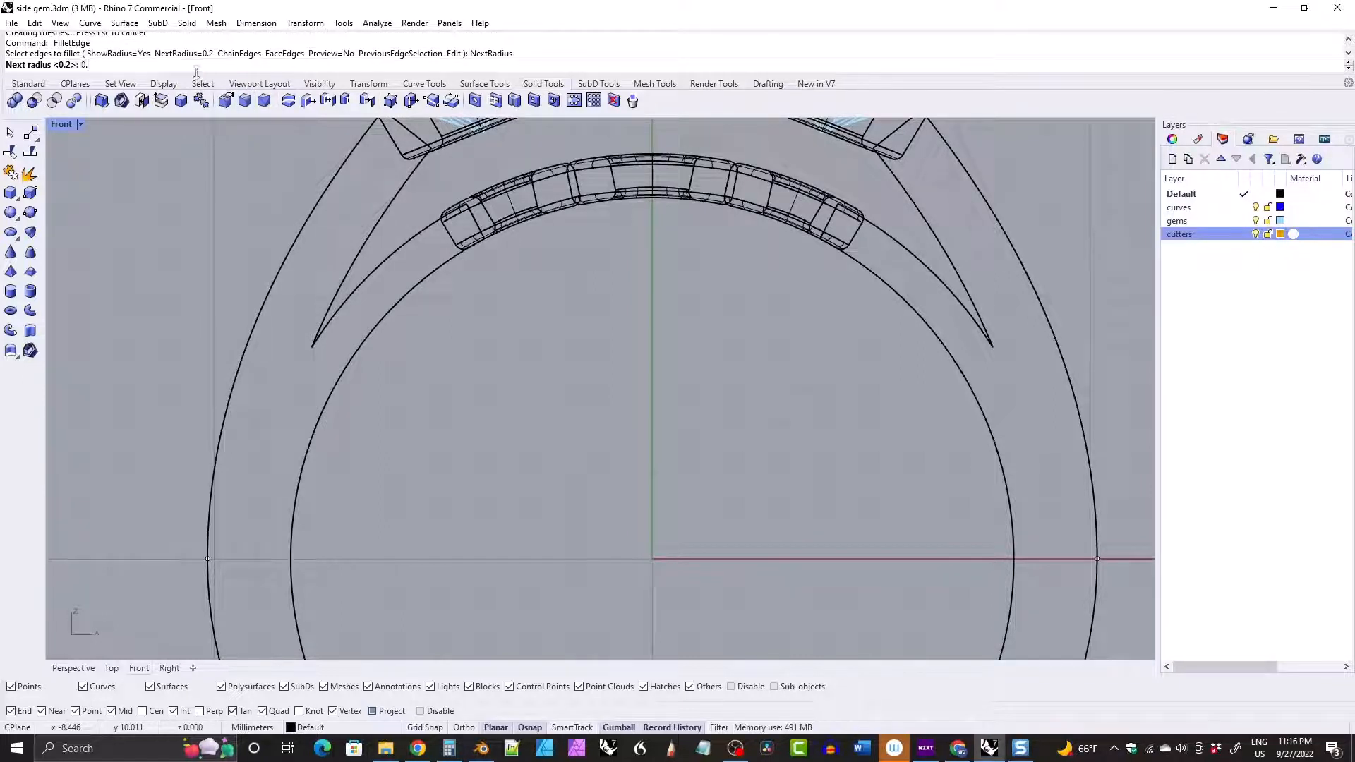
pyautogui.press('Return')
pyautogui.click(315, 345)
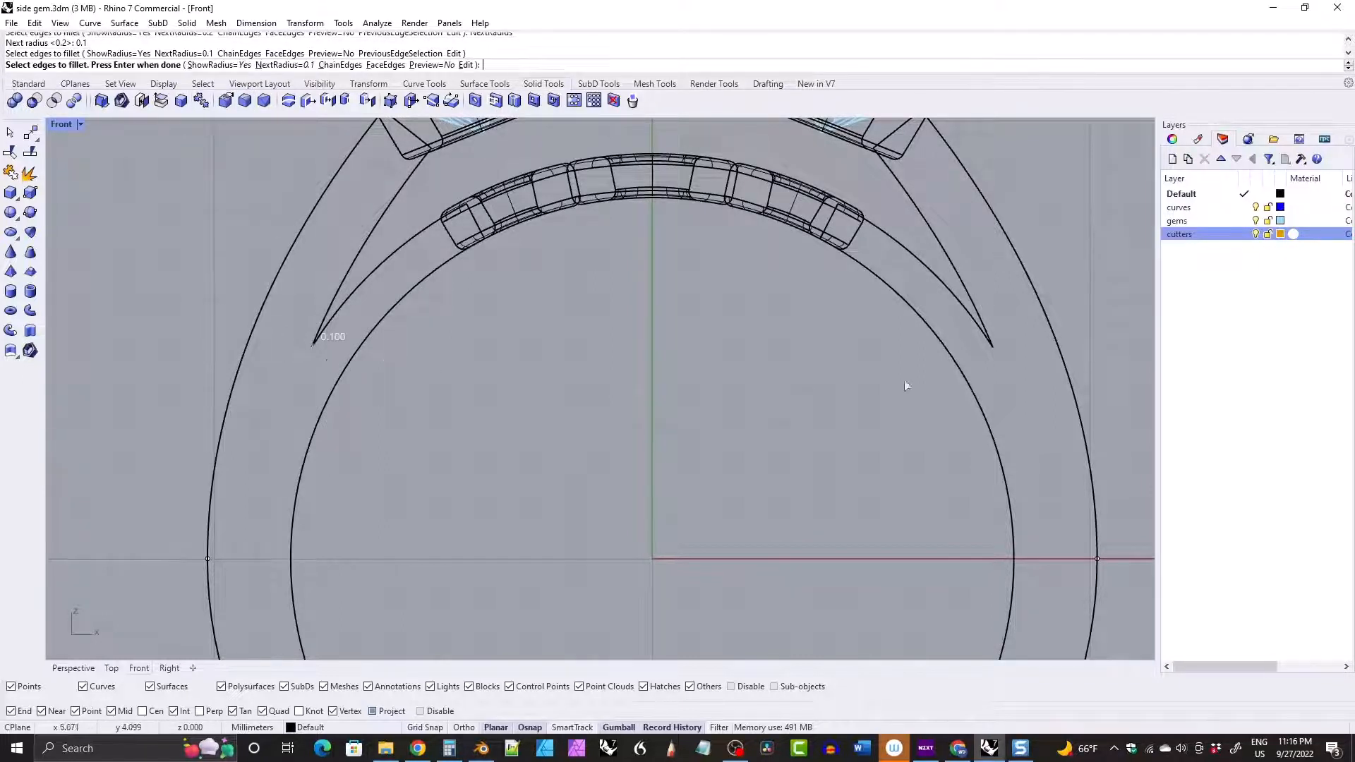
pyautogui.moveTo(958, 330); pyautogui.dragTo(999, 361)
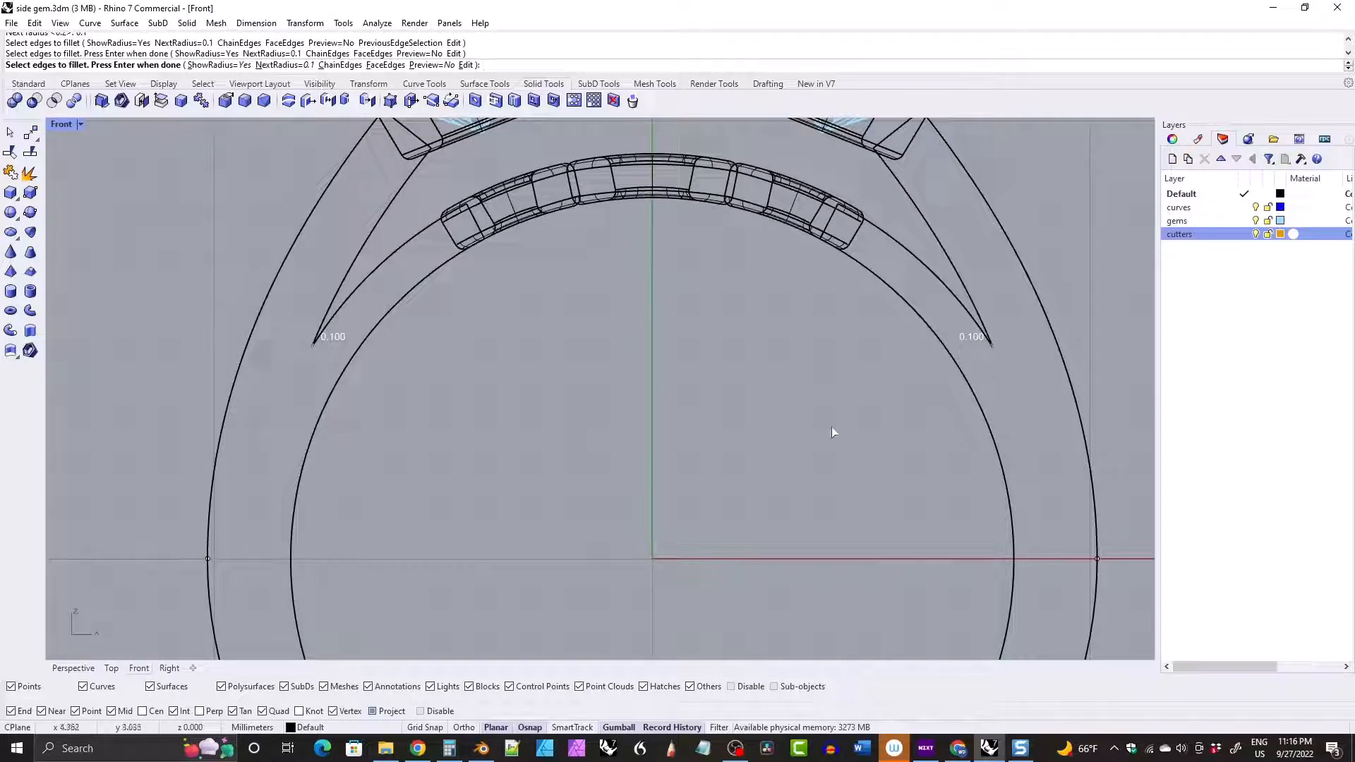
pyautogui.press('Return')
pyautogui.press('Return')
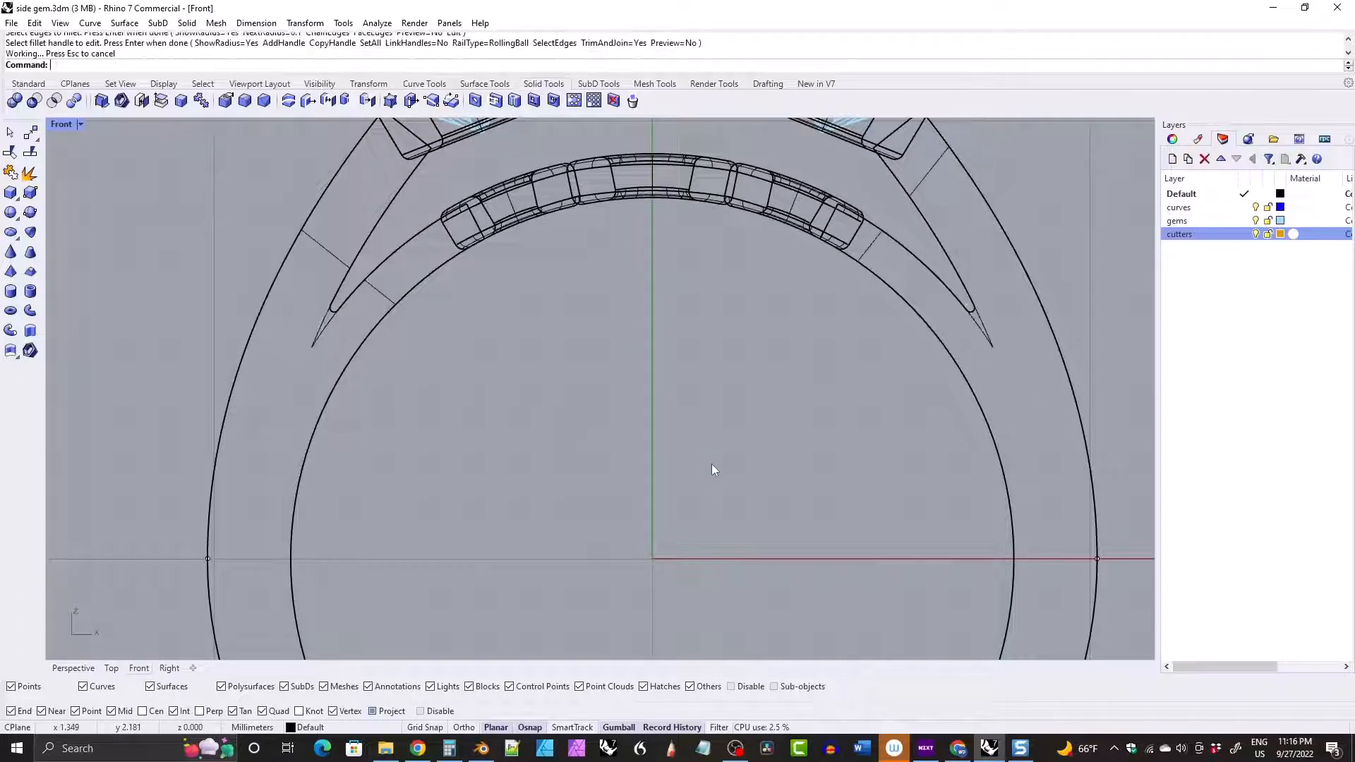
# Isolate the shank polysurface in a maximized Perspective view.
pyautogui.scroll(-4, 611, 315)
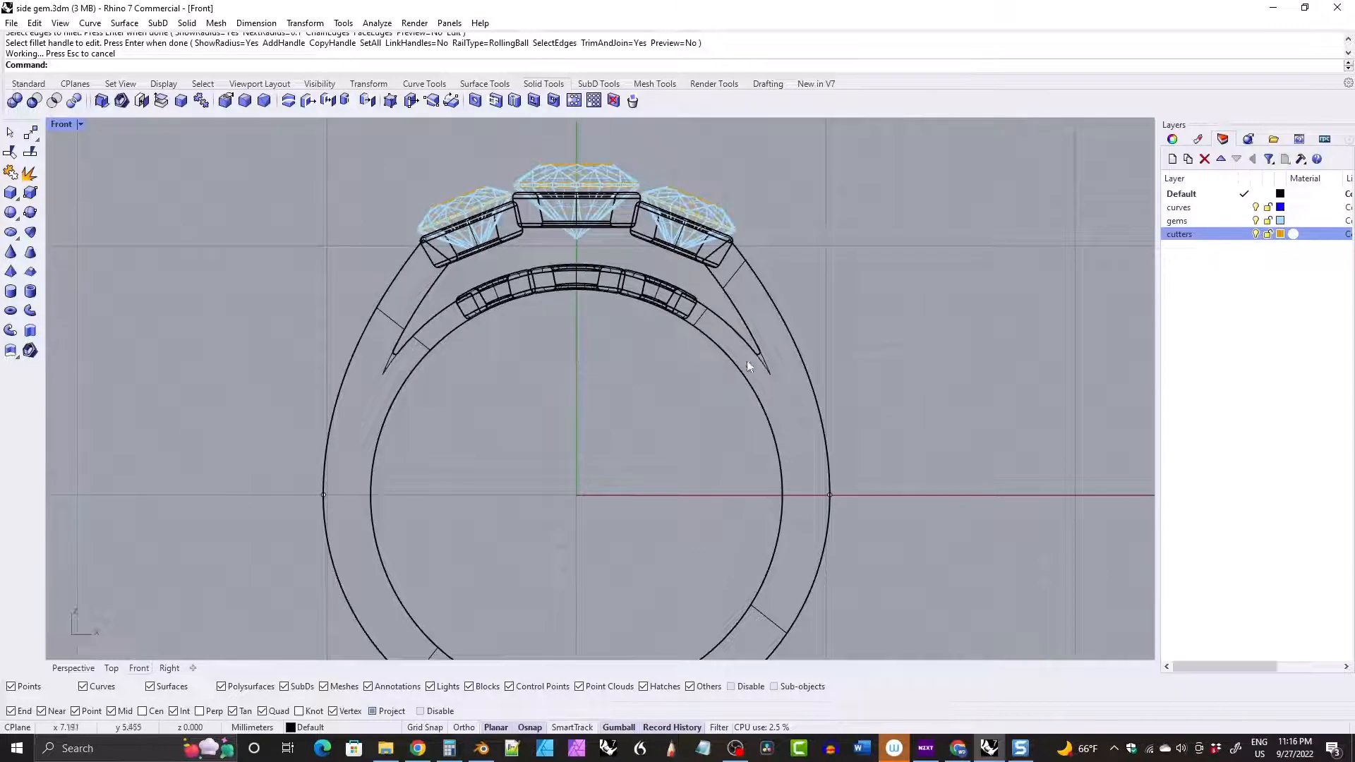
pyautogui.doubleClick(63, 127)
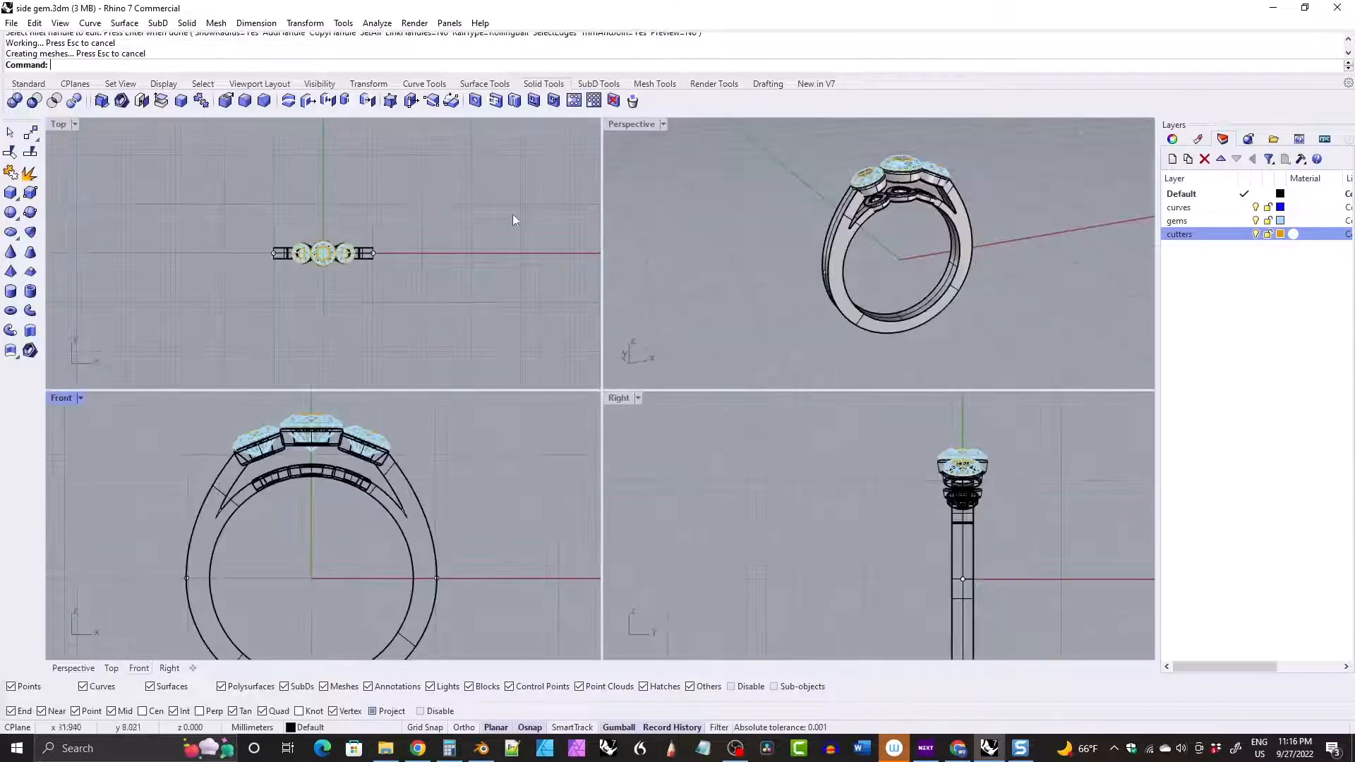
pyautogui.doubleClick(632, 124)
pyautogui.click(502, 303)
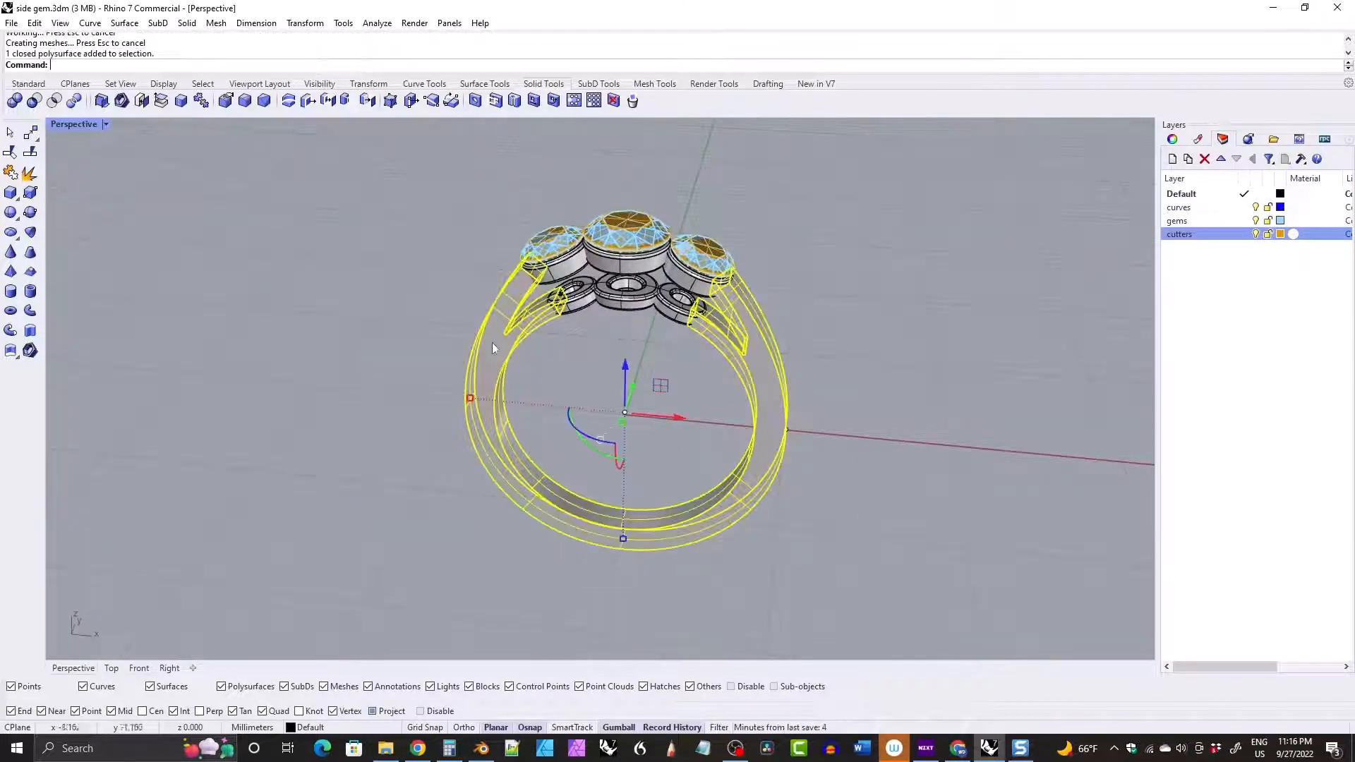
pyautogui.click(319, 84)
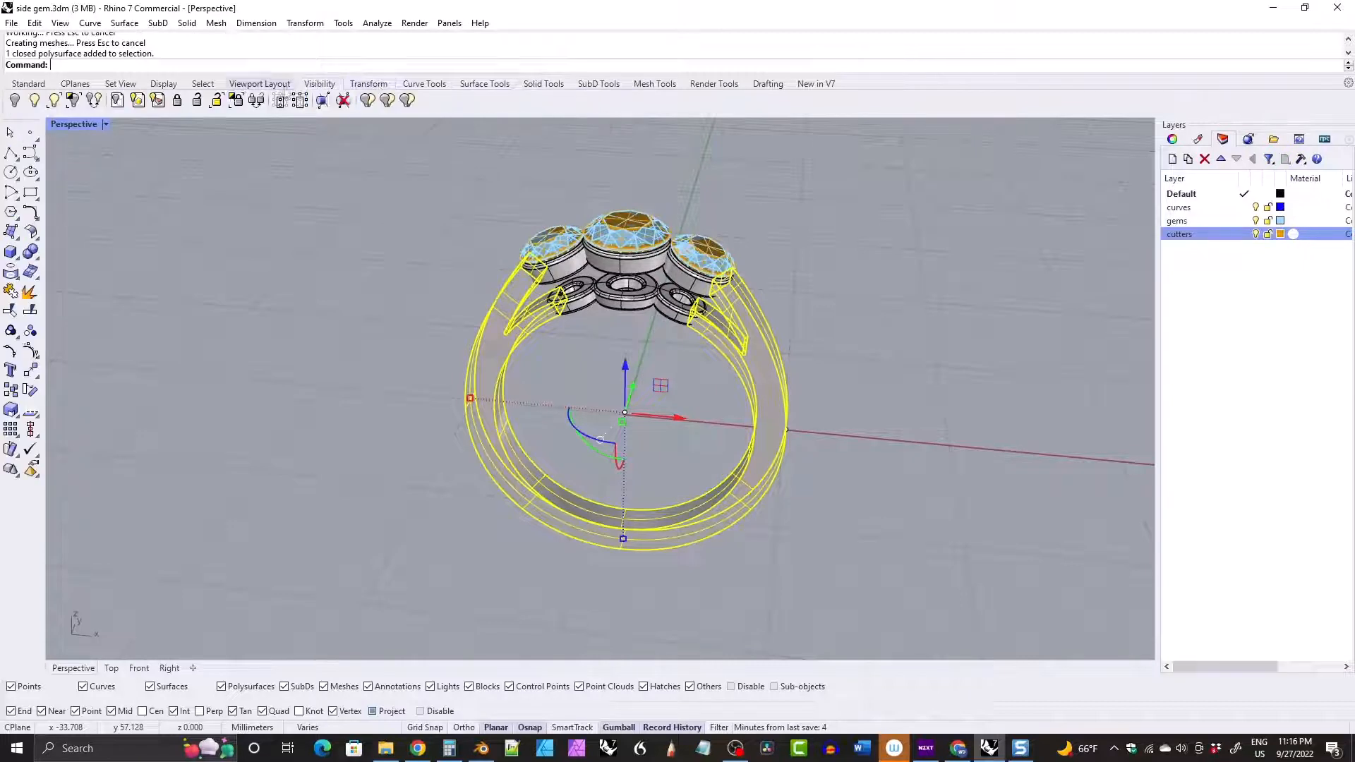
pyautogui.click(74, 99)
pyautogui.moveTo(457, 251); pyautogui.dragTo(299, 175, button='right')
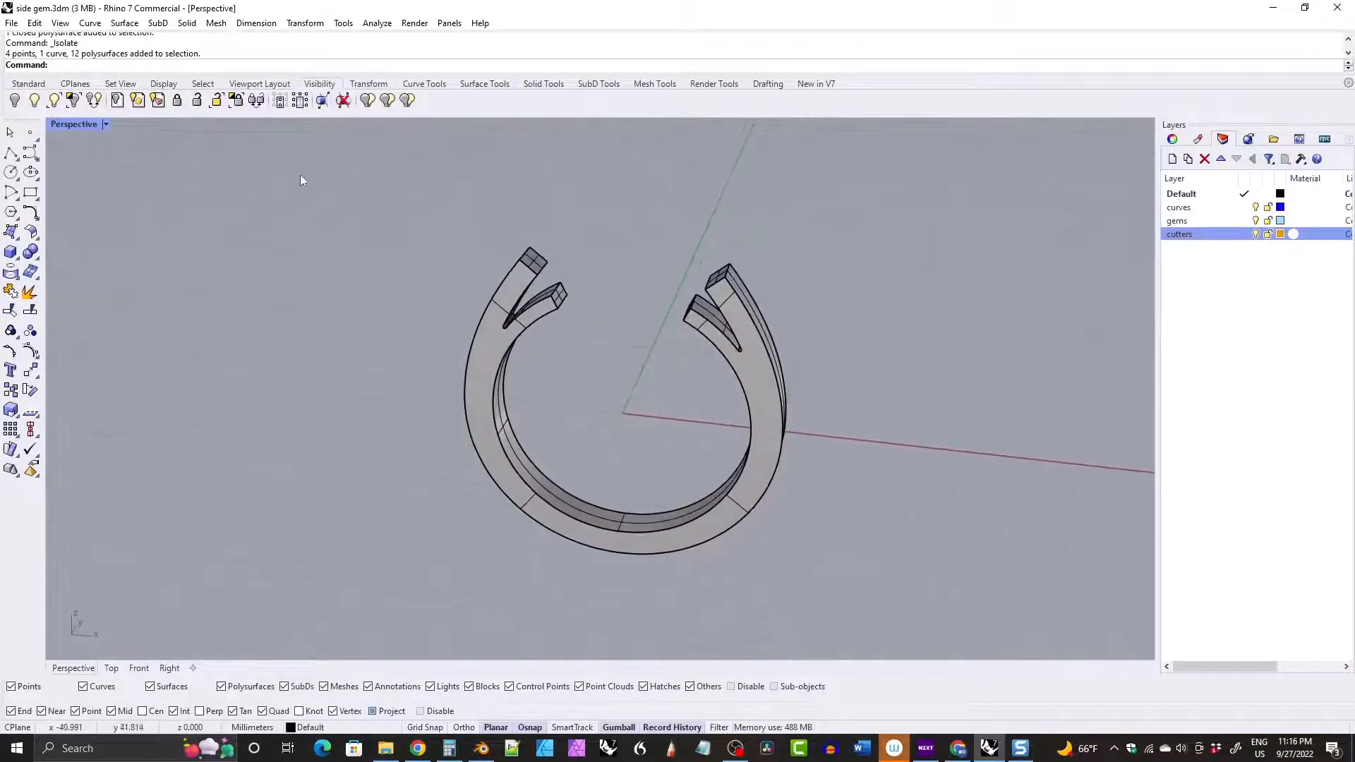
# Fillet both inner rim edges of the band's finger hole with a 0.2 mm radius.
pyautogui.click(542, 84)
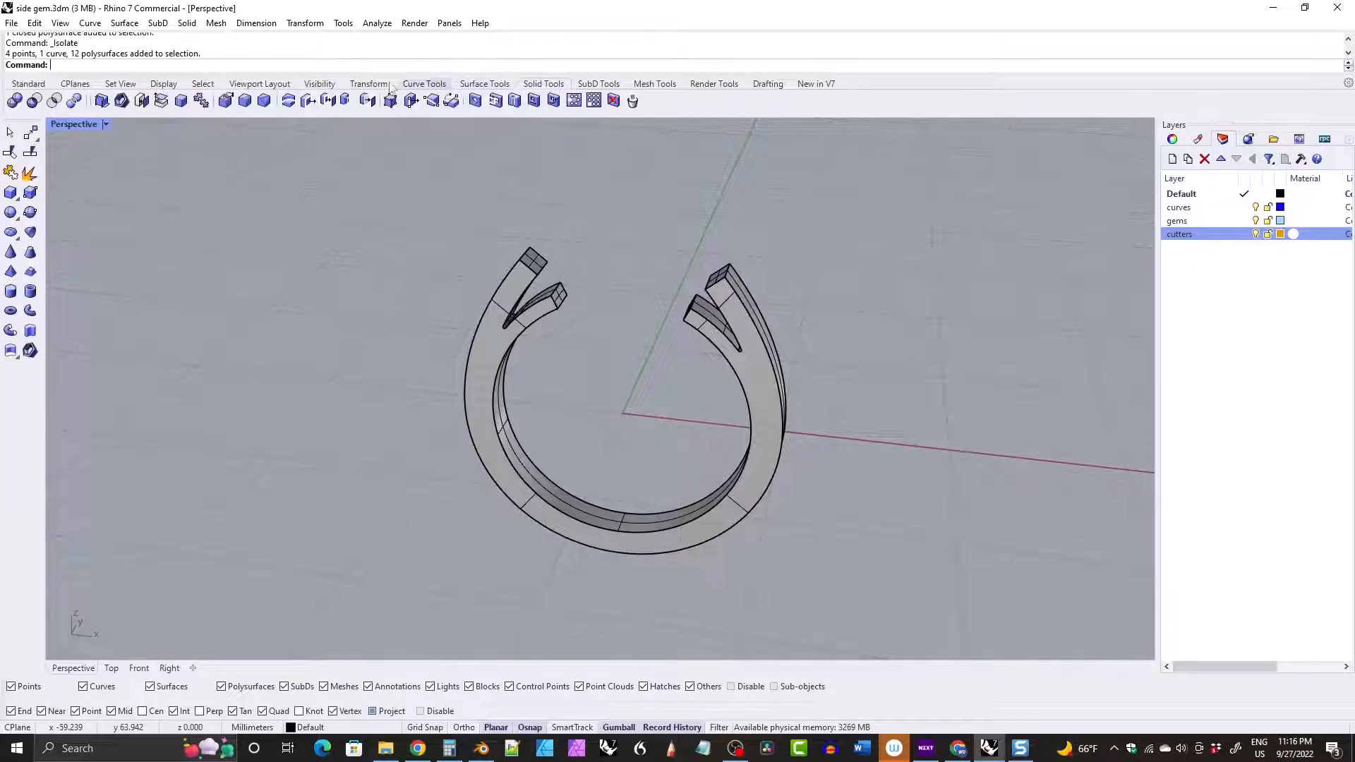
pyautogui.click(244, 102)
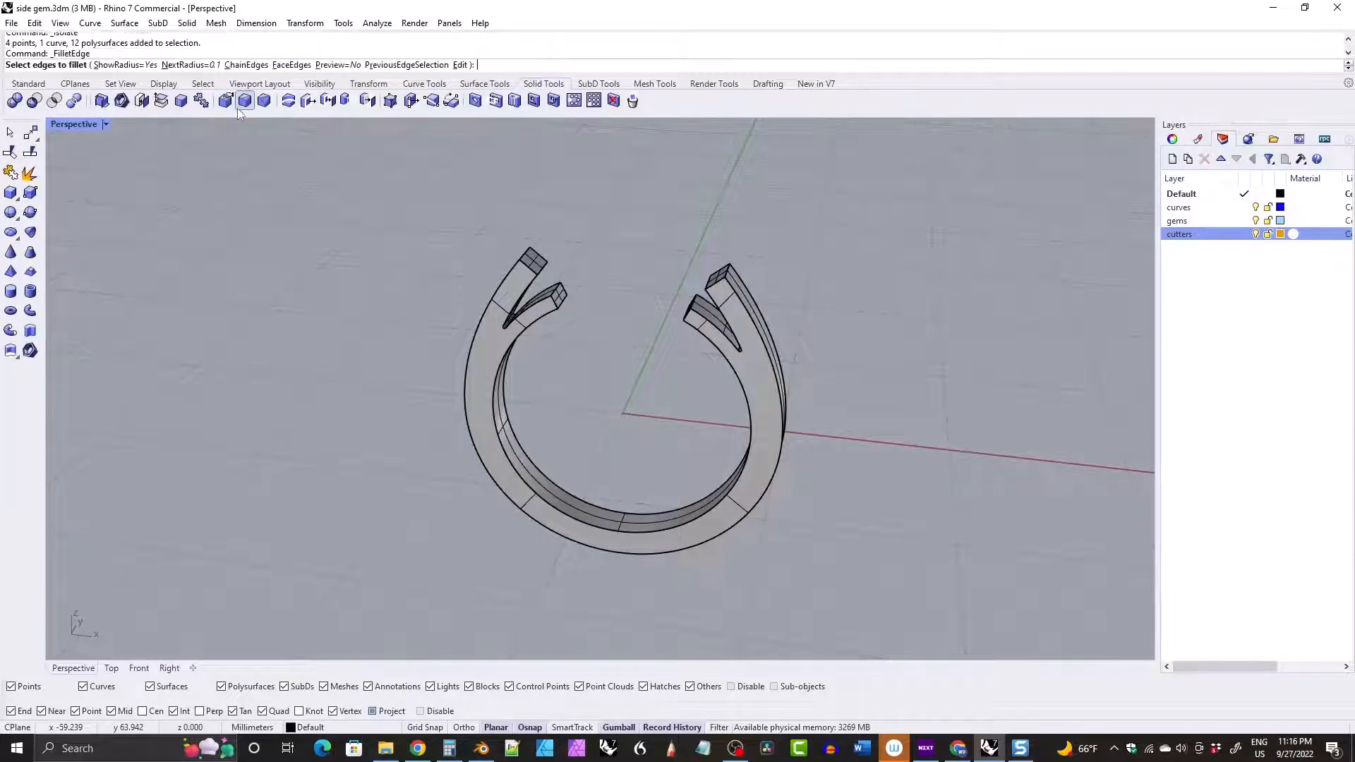
pyautogui.click(184, 65)
pyautogui.write('0.2')
pyautogui.press('Return')
pyautogui.moveTo(302, 205); pyautogui.dragTo(544, 332, button='right')
pyautogui.click(507, 442)
pyautogui.click(529, 440)
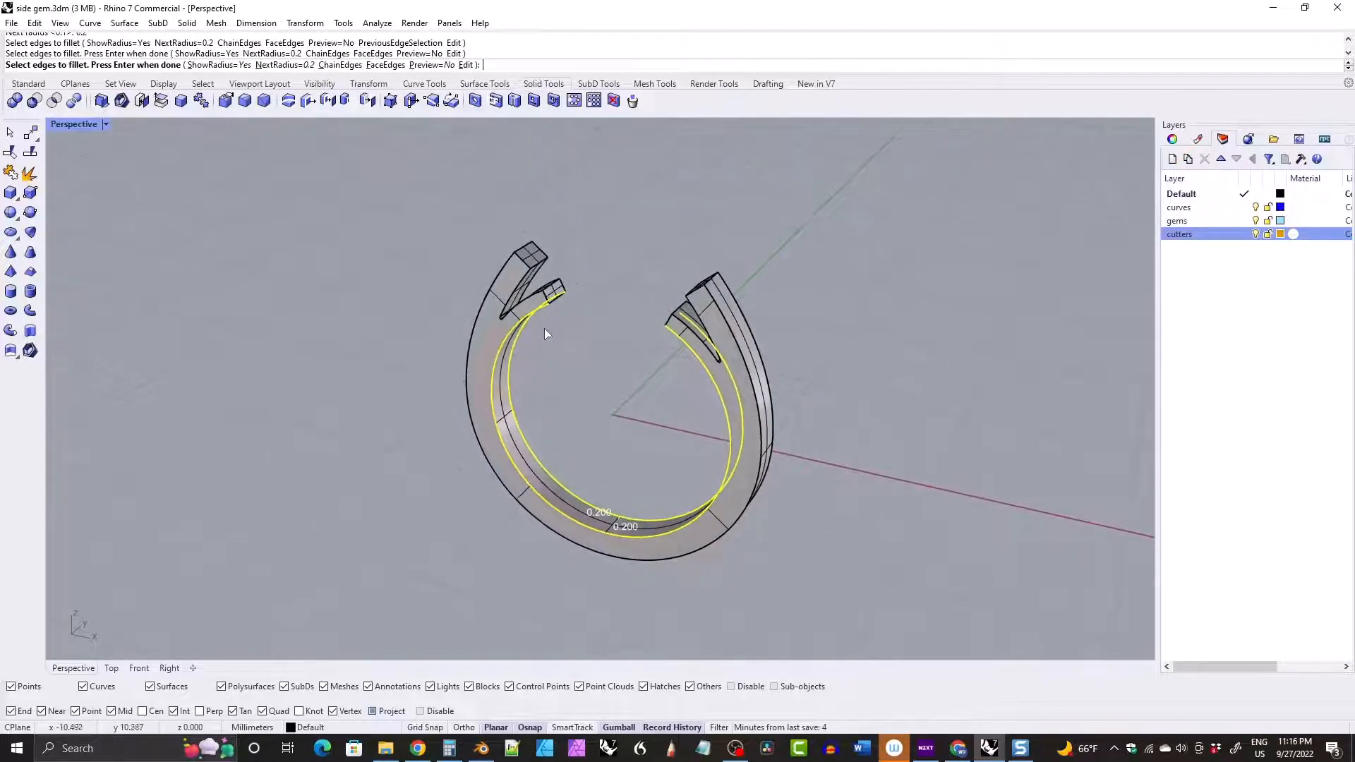
pyautogui.press('Return')
pyautogui.press('Return')
# Start a 0.2 mm edge fillet and select the front and rear edges around the left shoulder split, using a tangent edge chain for the rear.
pyautogui.scroll(2, 519, 336)
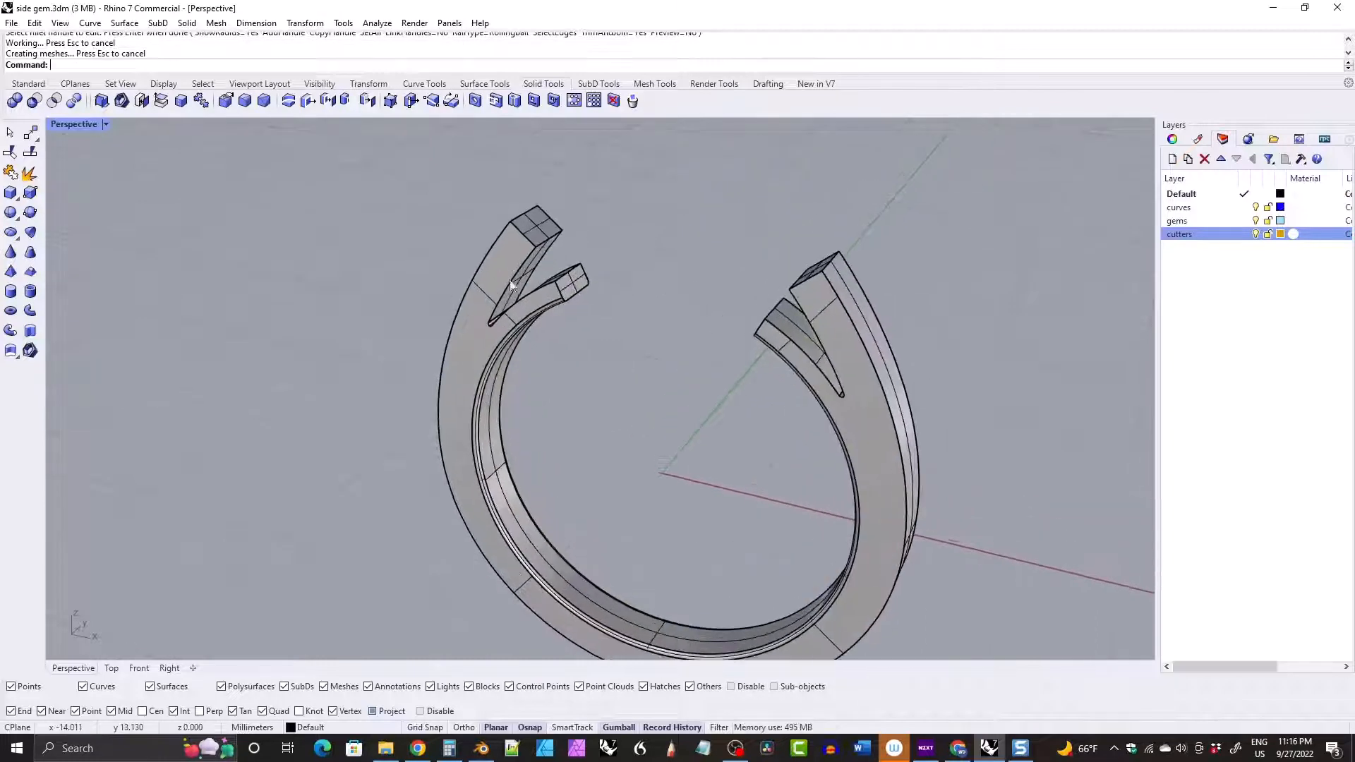
pyautogui.moveTo(544, 281); pyautogui.dragTo(535, 303, button='right')
pyautogui.press('Return')
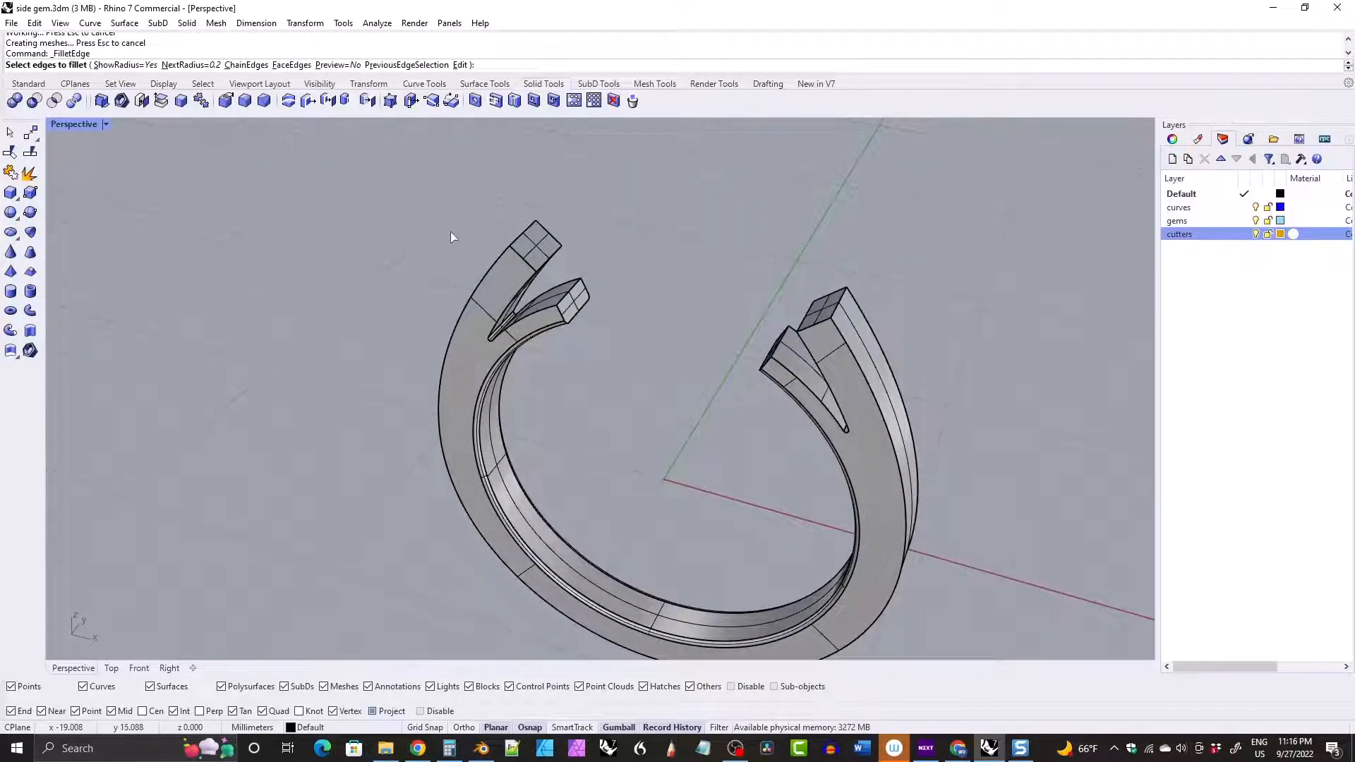
pyautogui.moveTo(362, 213); pyautogui.dragTo(457, 231, button='right')
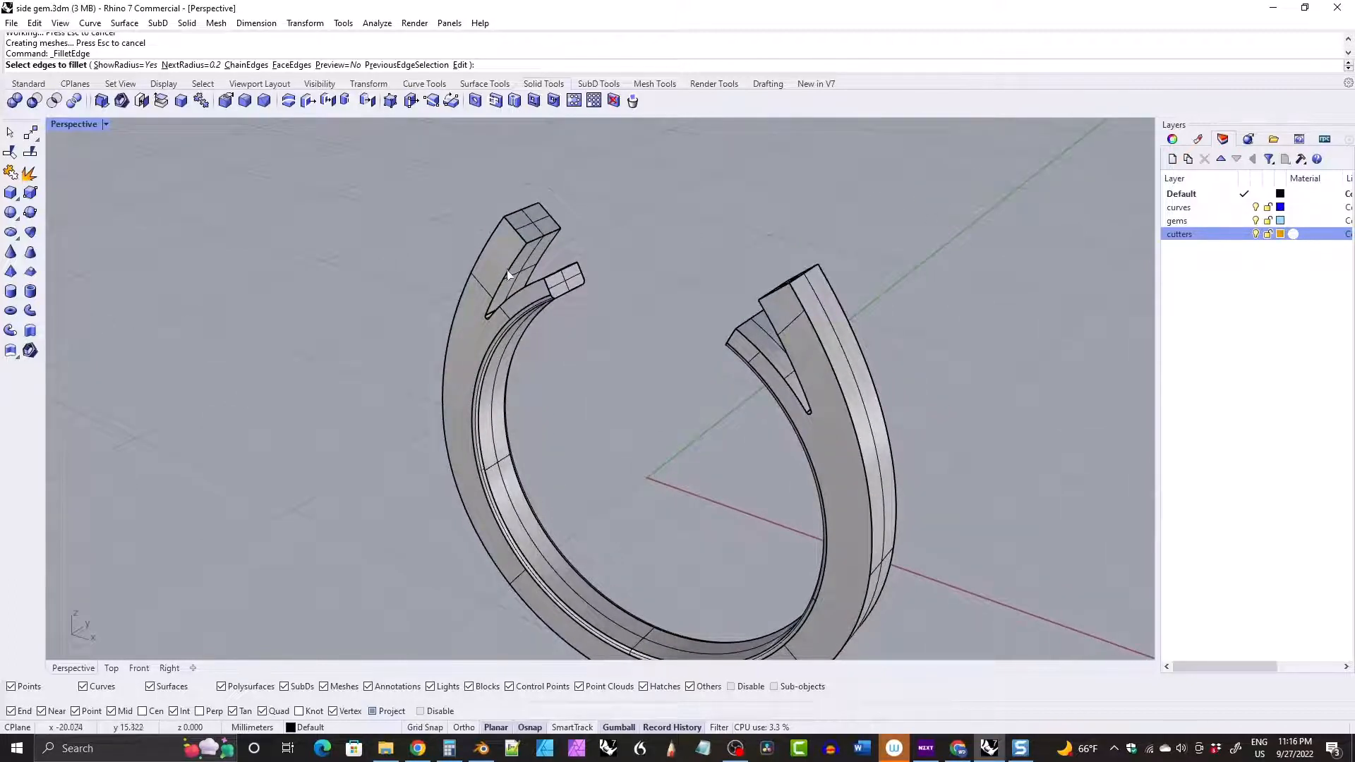
pyautogui.click(495, 305)
pyautogui.click(487, 321)
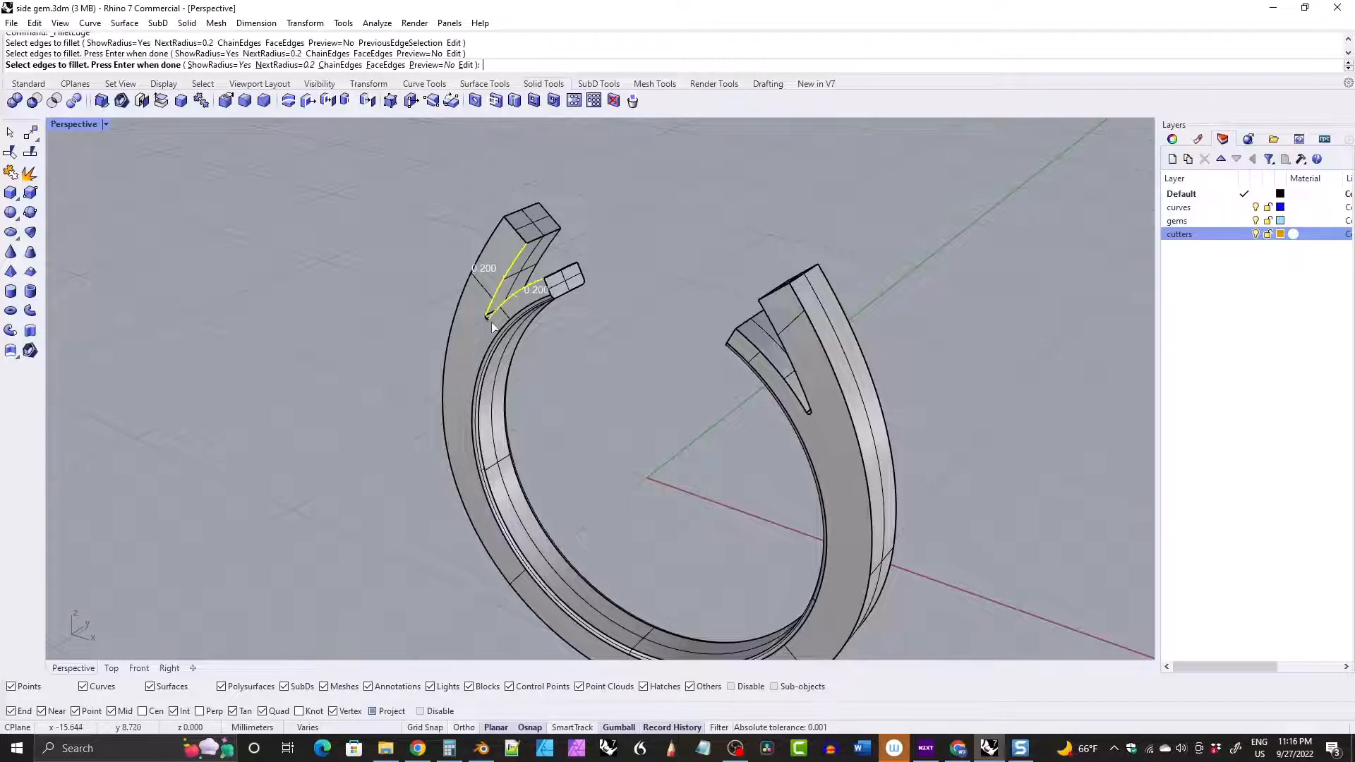
pyautogui.click(481, 328)
pyautogui.moveTo(481, 328); pyautogui.dragTo(464, 297, button='right')
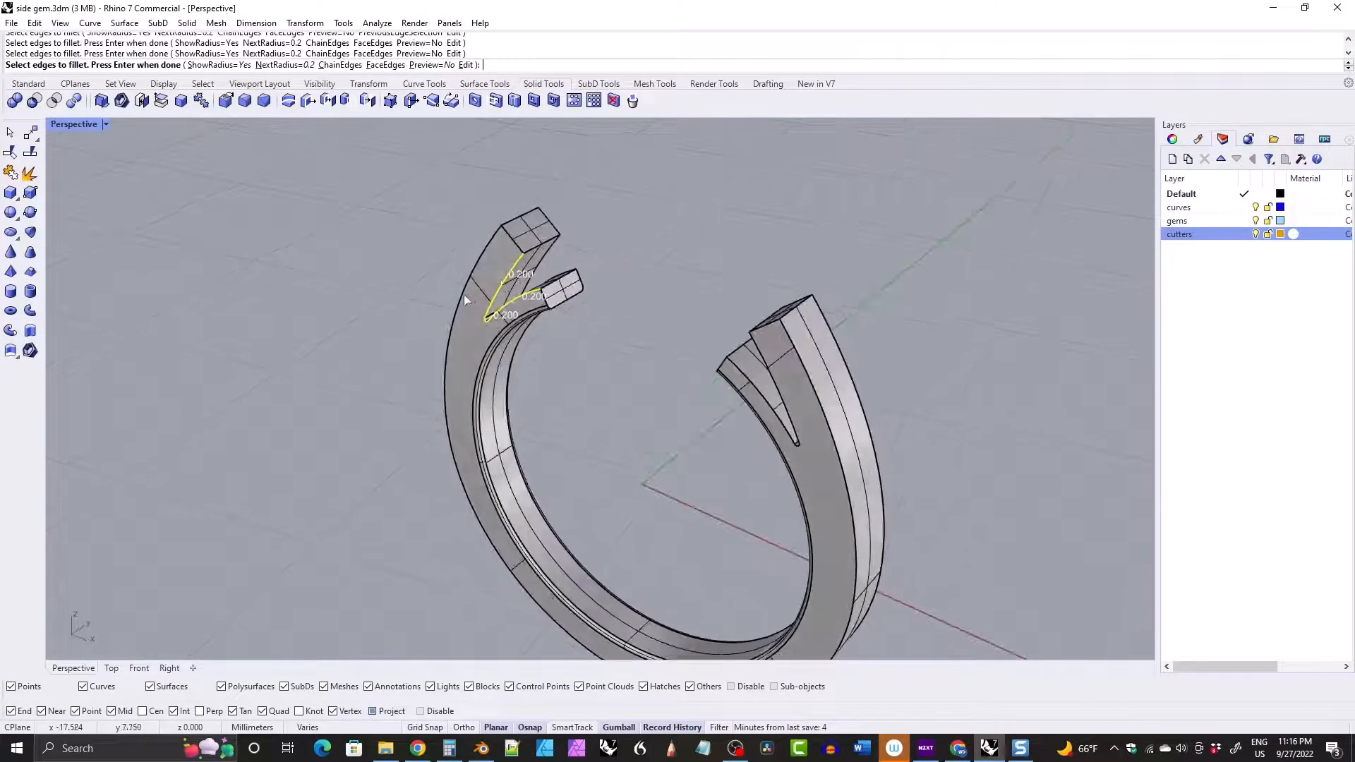
pyautogui.click(336, 65)
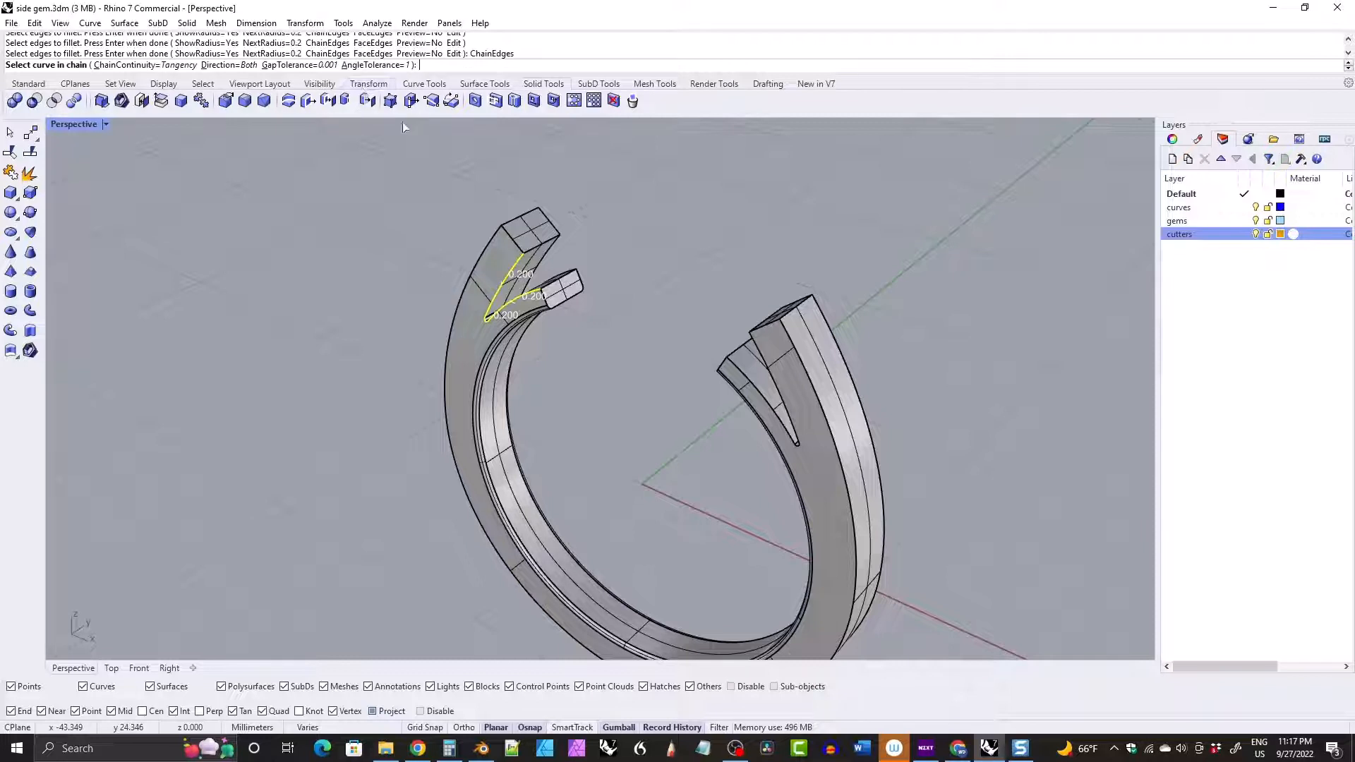
pyautogui.click(550, 255)
pyautogui.moveTo(553, 250); pyautogui.dragTo(522, 293, button='right')
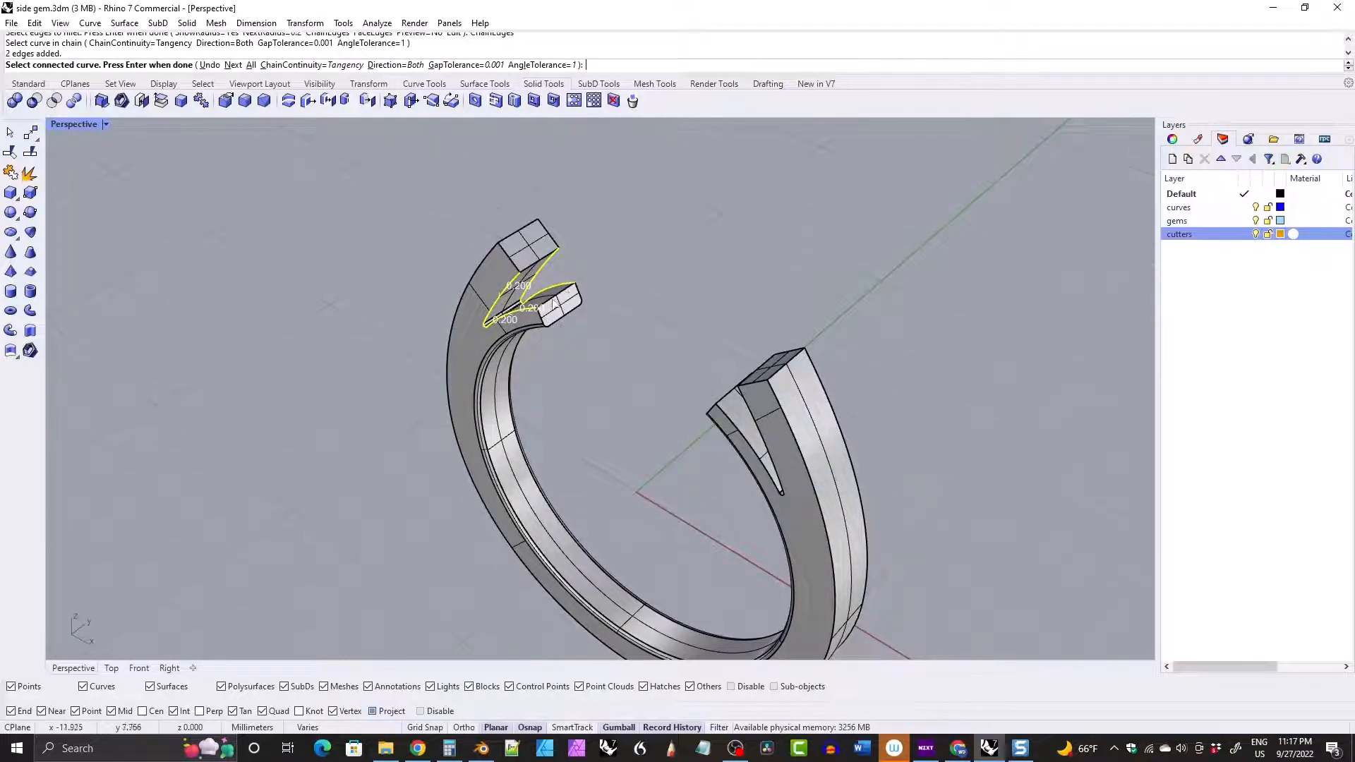
pyautogui.rightClick(574, 336)
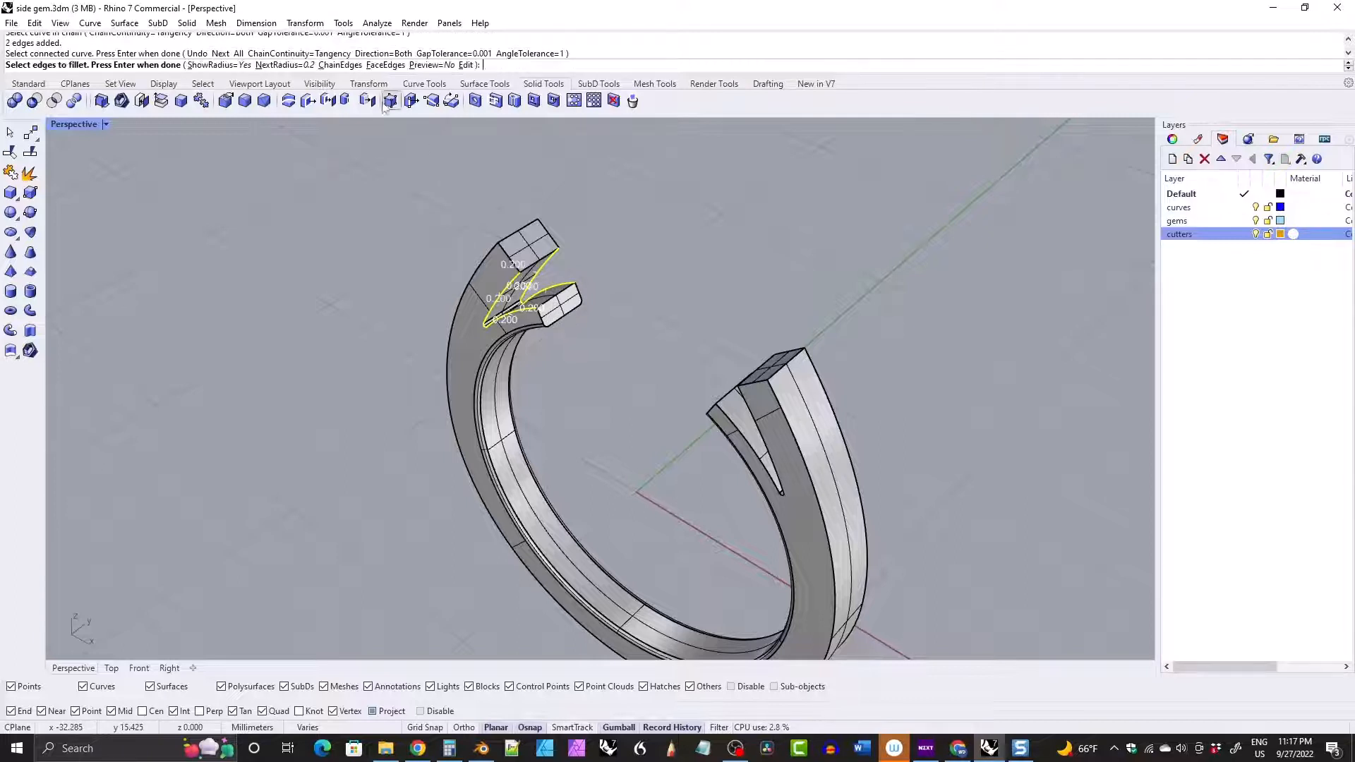
# Add the front and rear edge chains of the right shoulder split and apply the 0.2 mm fillet to all selected edges.
pyautogui.click(346, 66)
pyautogui.click(726, 426)
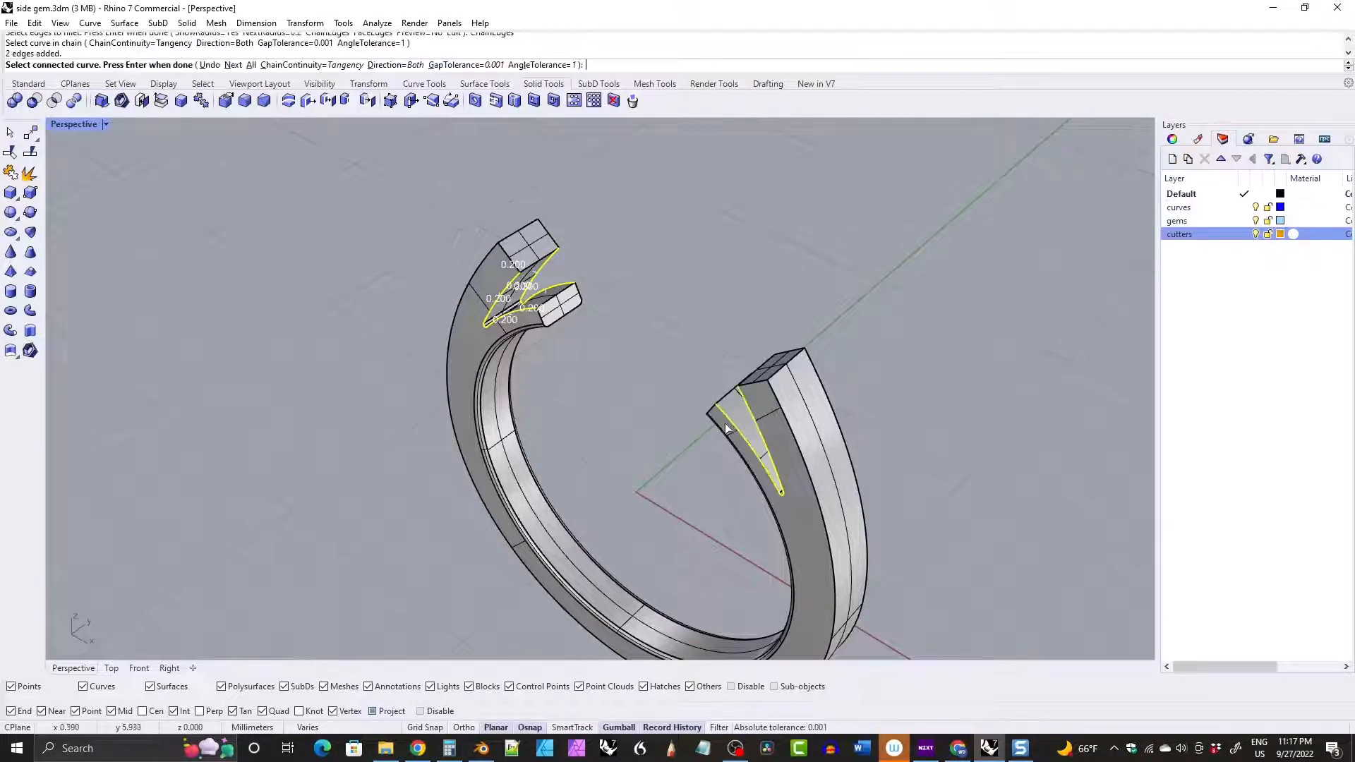
pyautogui.press('Return')
pyautogui.click(346, 67)
pyautogui.moveTo(570, 327); pyautogui.dragTo(827, 287, button='right')
pyautogui.click(820, 293)
pyautogui.moveTo(663, 291); pyautogui.dragTo(652, 324, button='right')
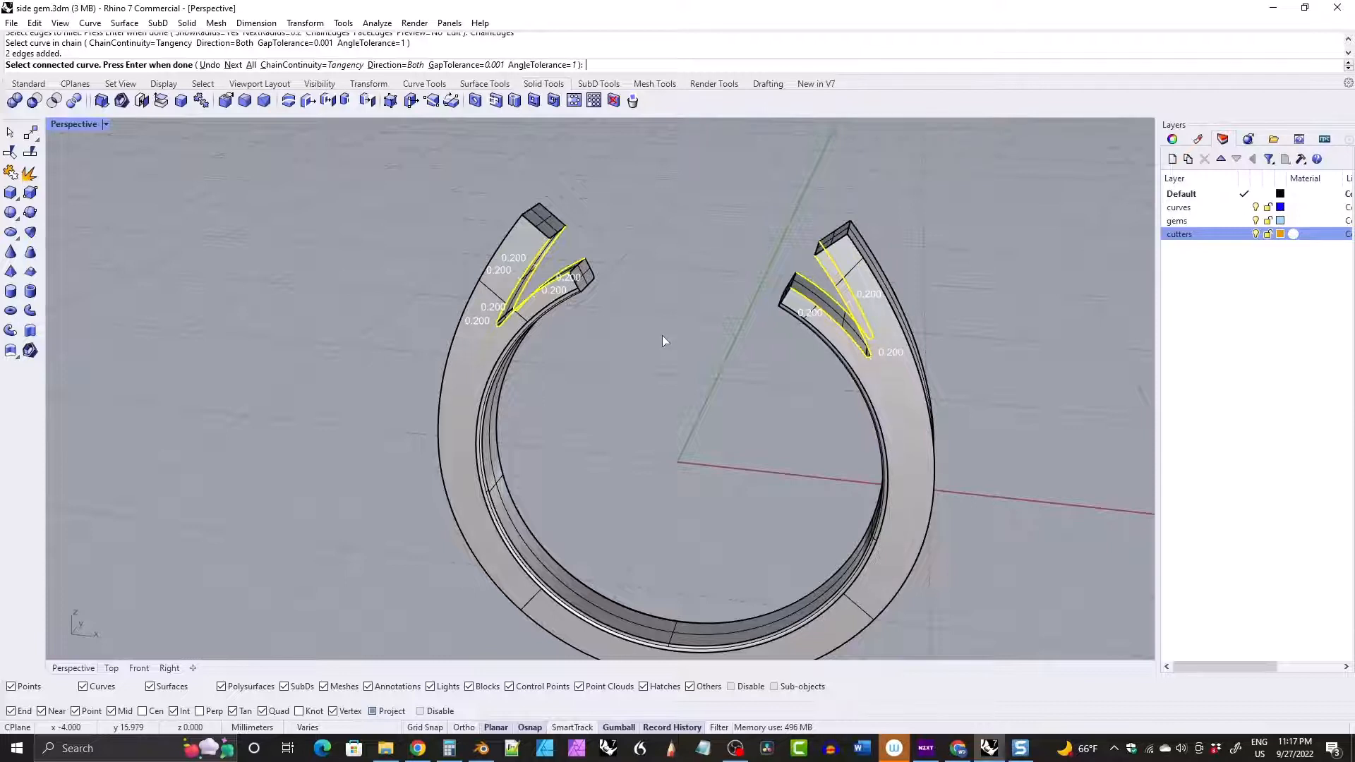
pyautogui.press('Return')
pyautogui.press('Return')
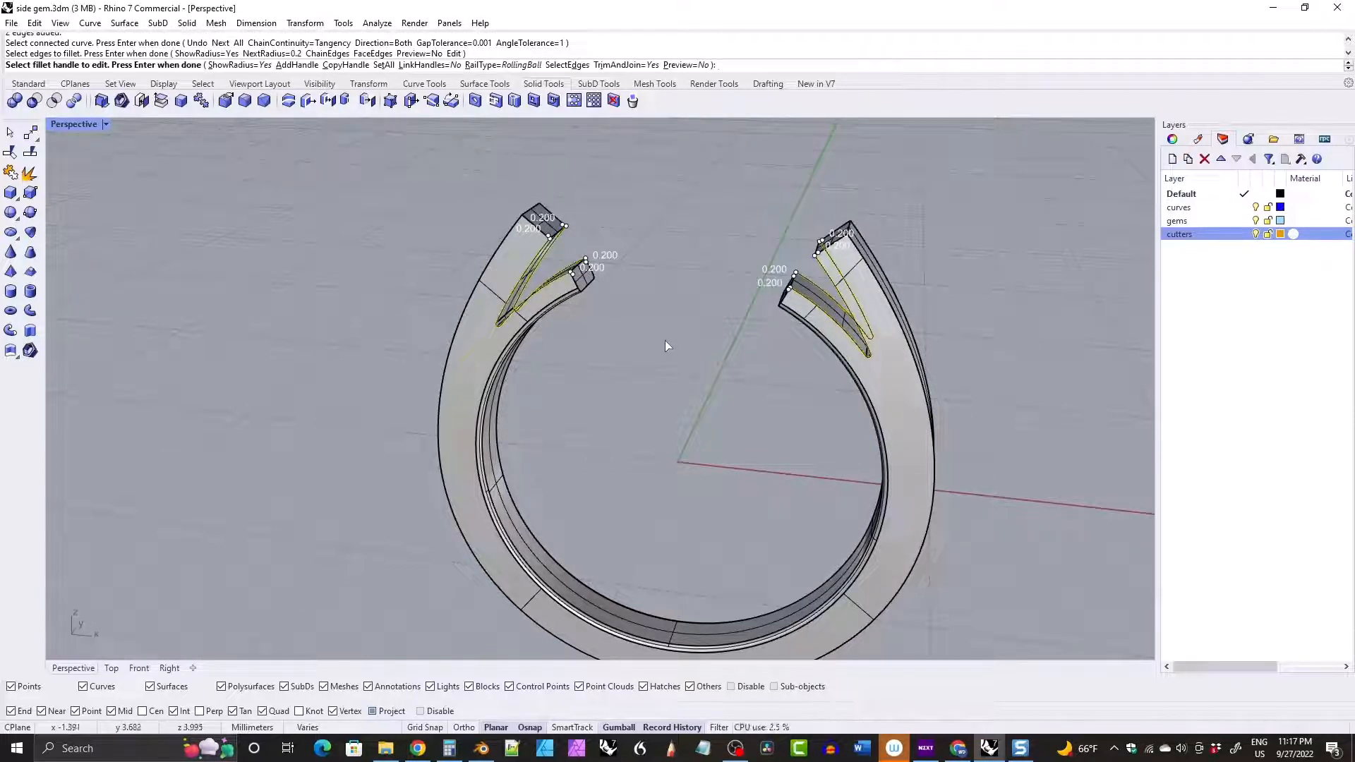
pyautogui.press('Return')
# Fillet the two long outer edges of the shank with a 0.5 mm radius.
pyautogui.moveTo(667, 257); pyautogui.dragTo(592, 275, button='right')
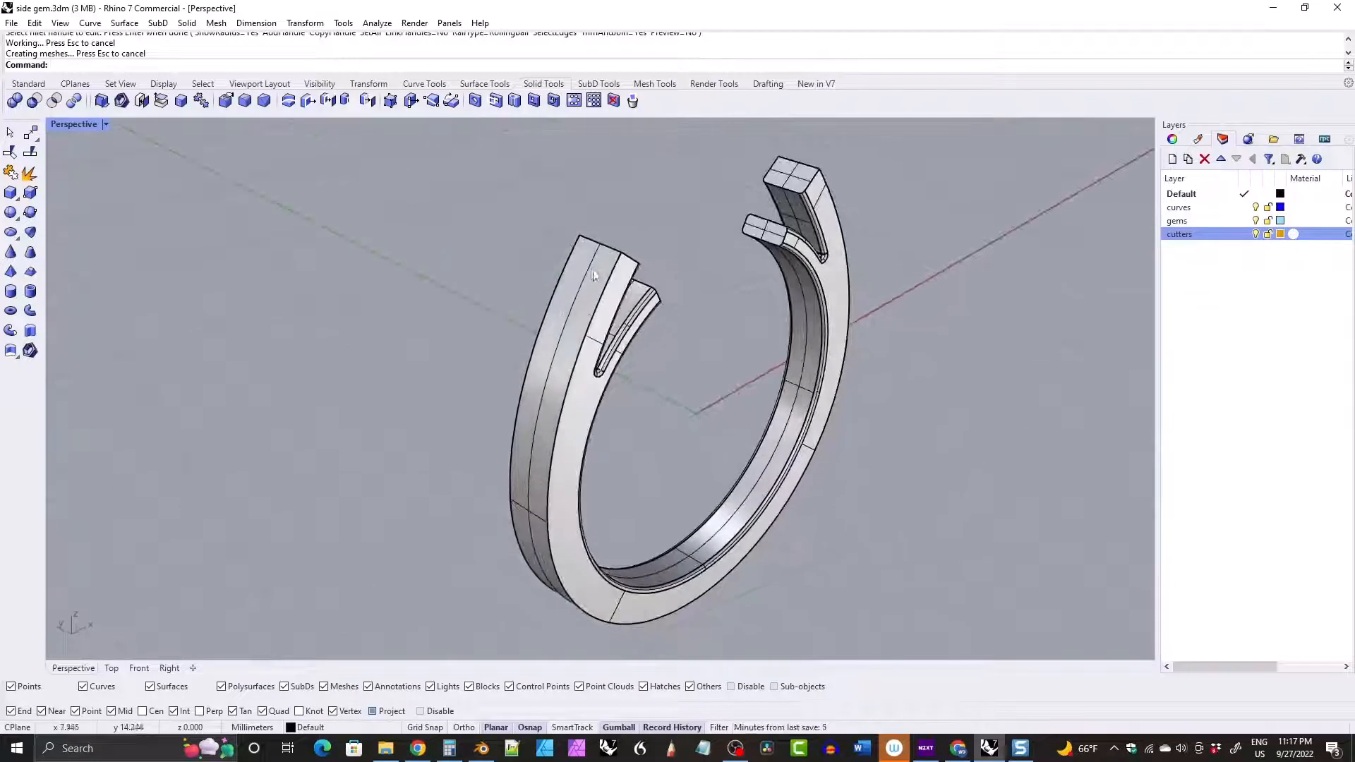
pyautogui.click(245, 100)
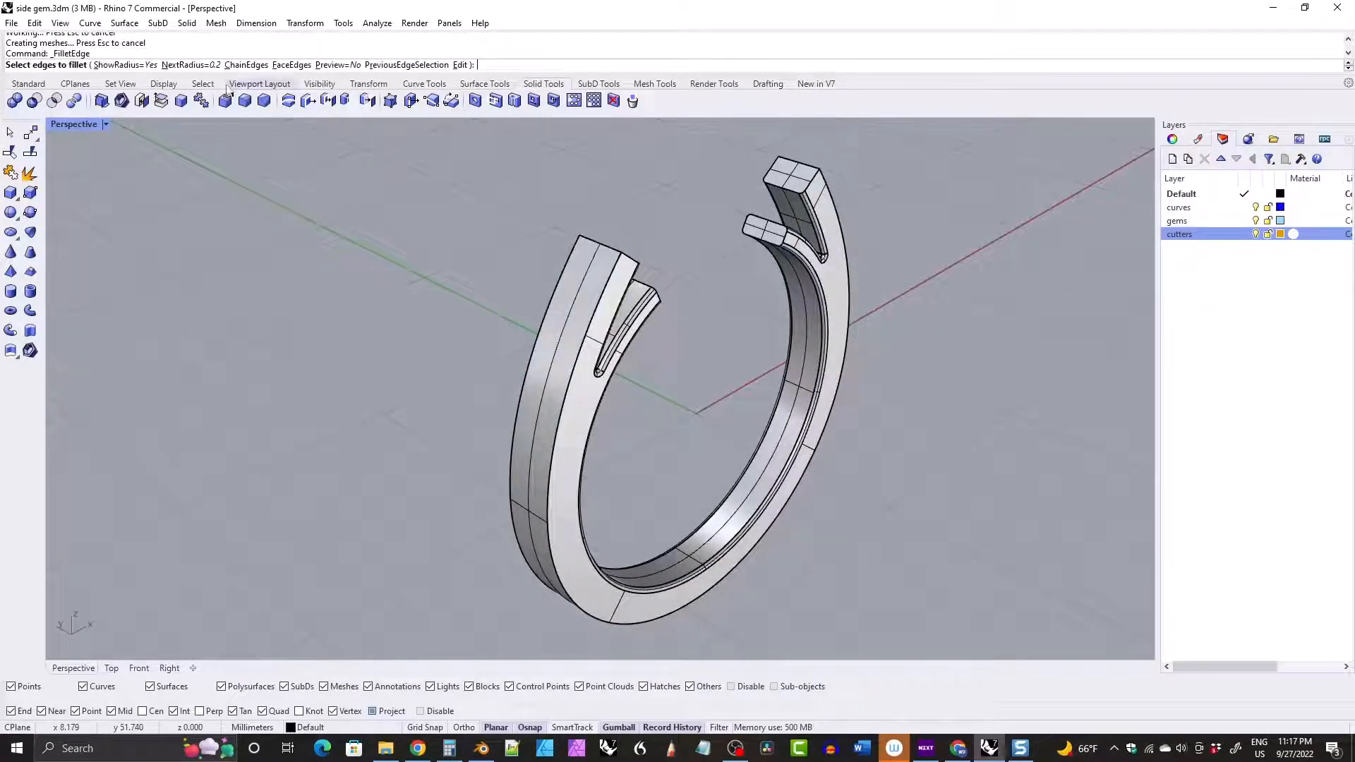
pyautogui.write('0.5')
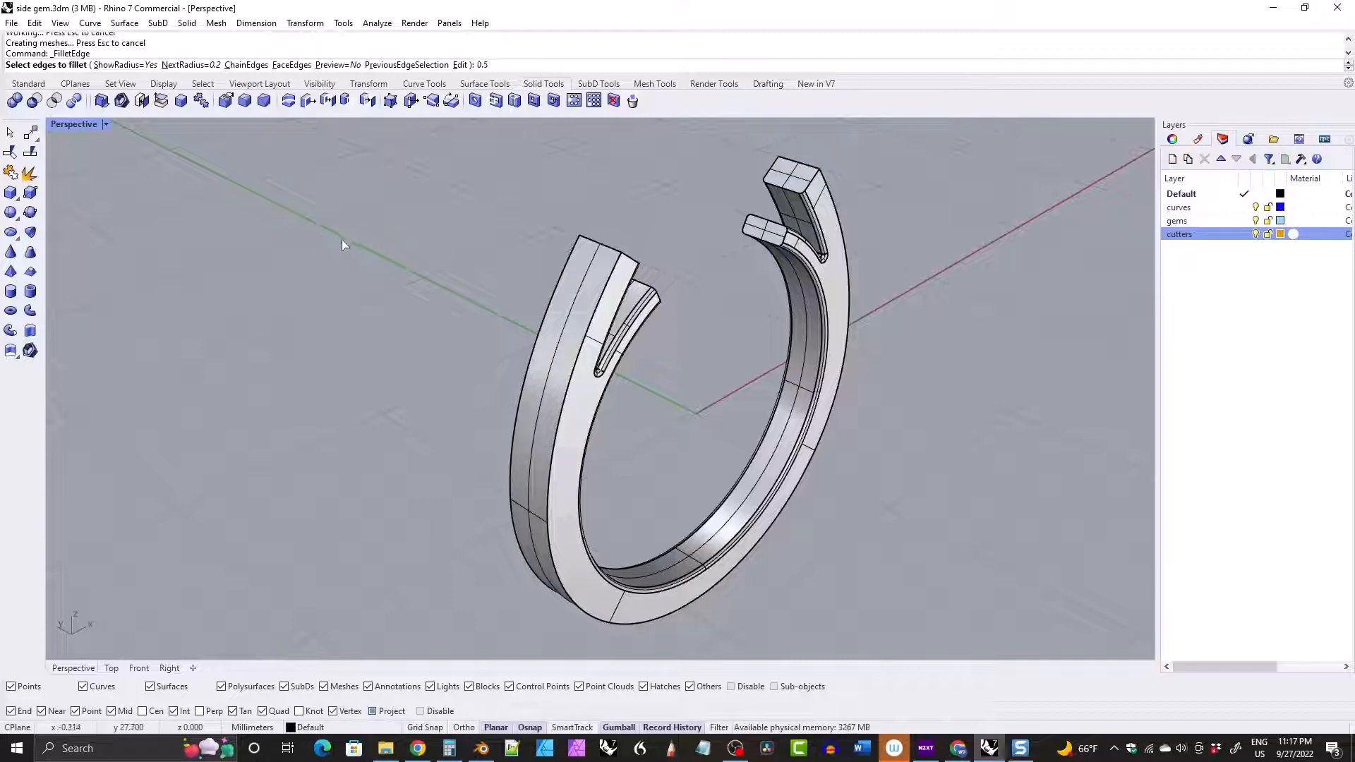
pyautogui.press('Return')
pyautogui.click(570, 388)
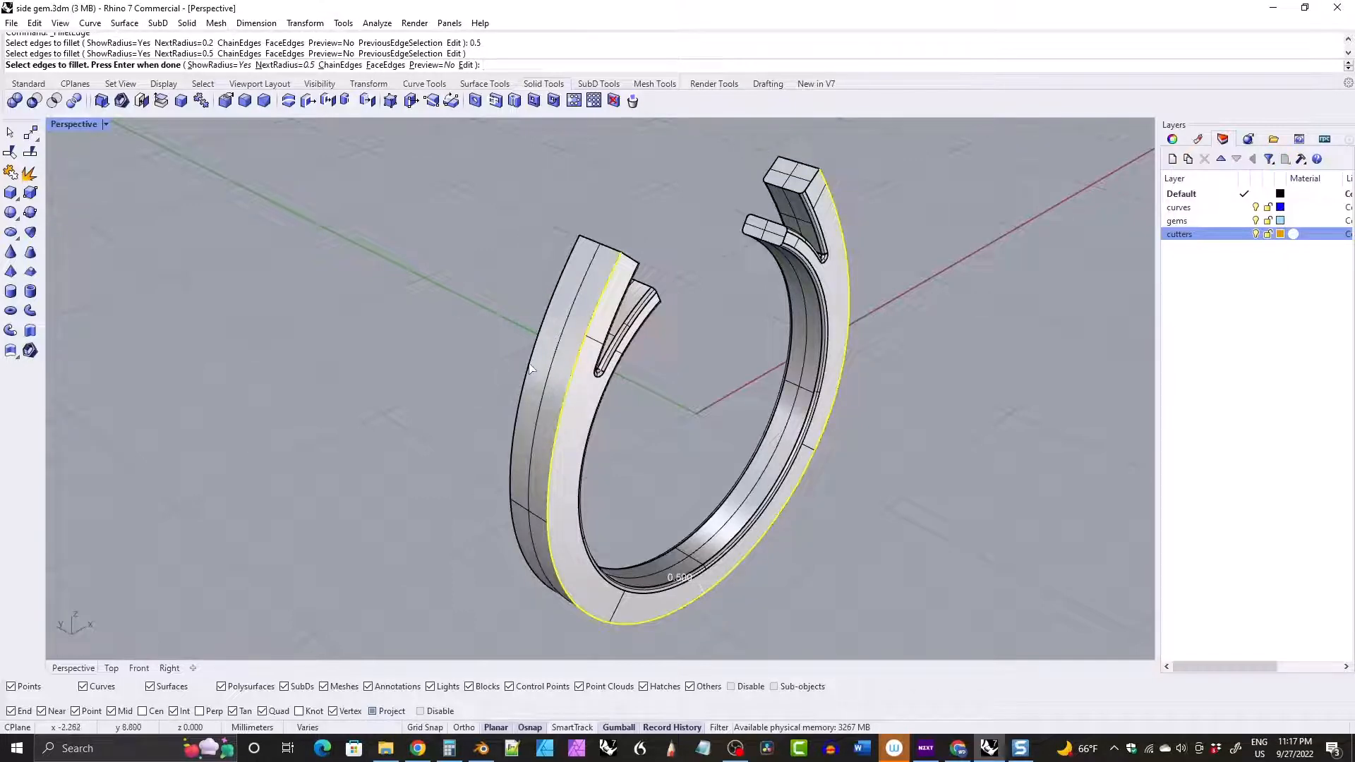
pyautogui.click(528, 365)
pyautogui.moveTo(659, 318); pyautogui.dragTo(537, 282, button='right')
pyautogui.press('Return')
pyautogui.press('Return')
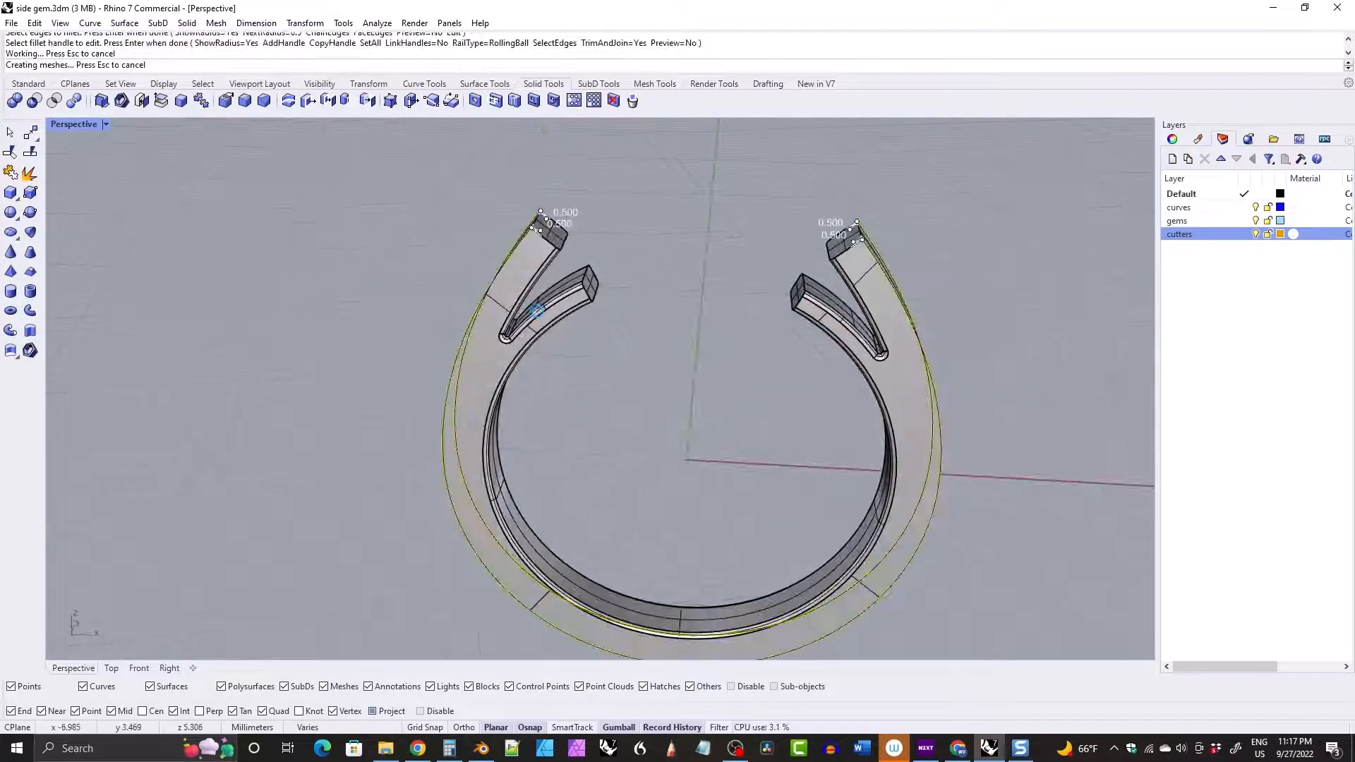
# Show all hidden objects again and inspect the complete ring from several angles.
pyautogui.moveTo(629, 297); pyautogui.dragTo(522, 308, button='right')
pyautogui.write('show')
pyautogui.press('Return')
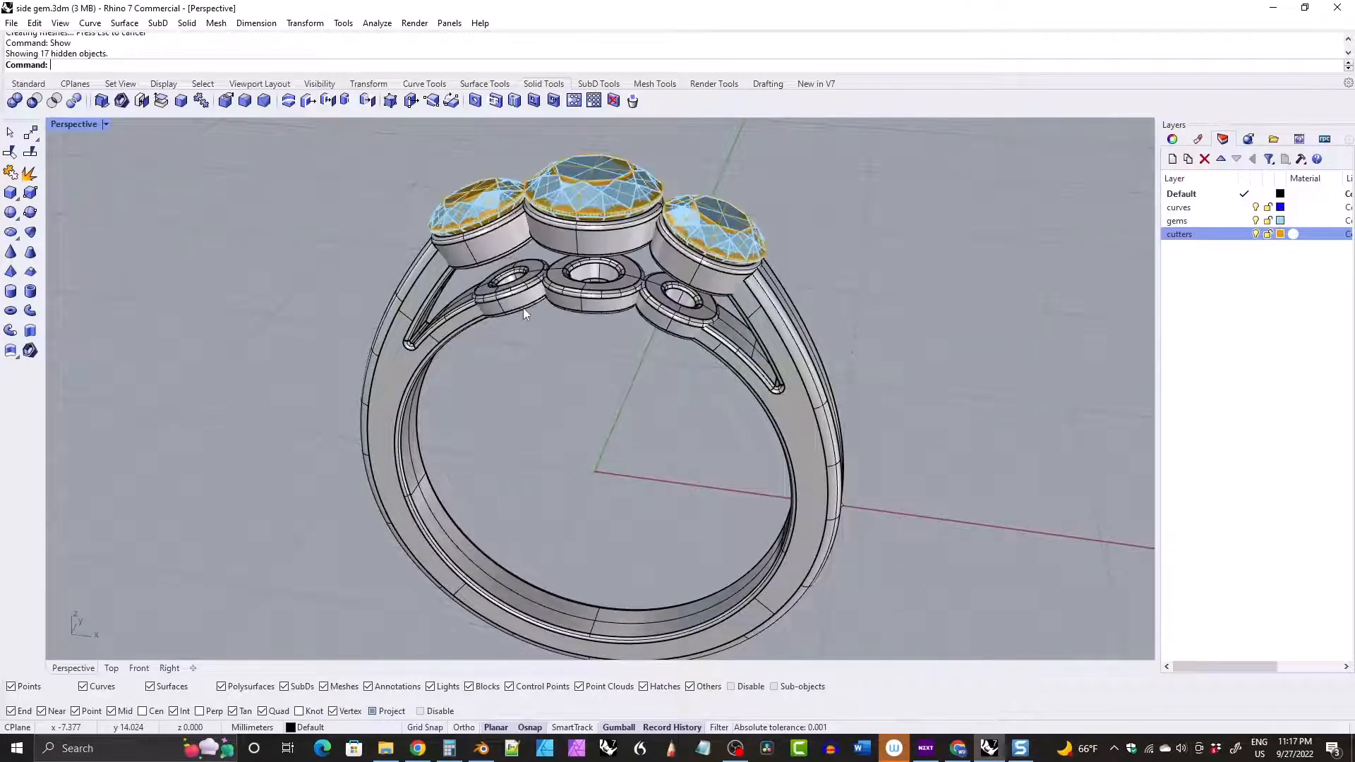
pyautogui.moveTo(640, 287); pyautogui.dragTo(688, 302, button='right')
pyautogui.moveTo(684, 281); pyautogui.dragTo(611, 321, button='right')
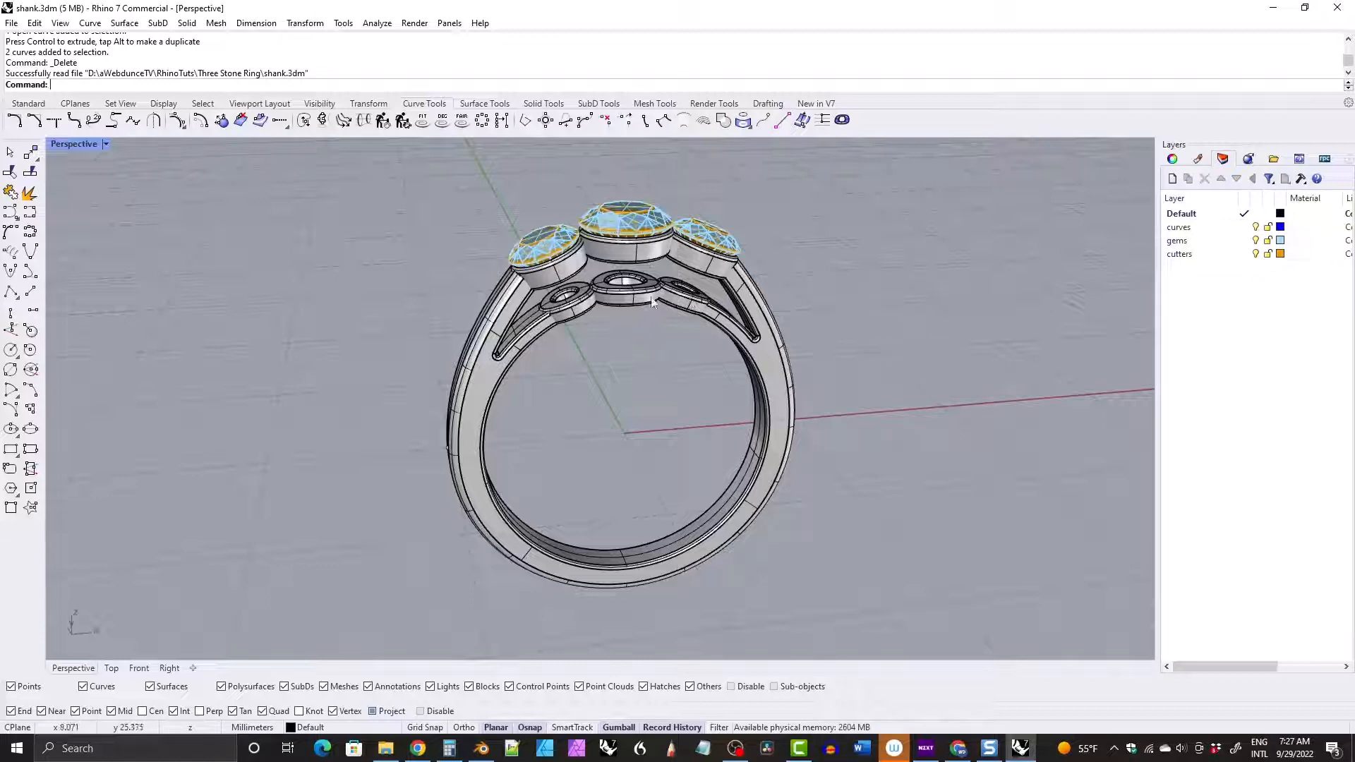
pyautogui.moveTo(588, 310); pyautogui.dragTo(630, 318, button='right')
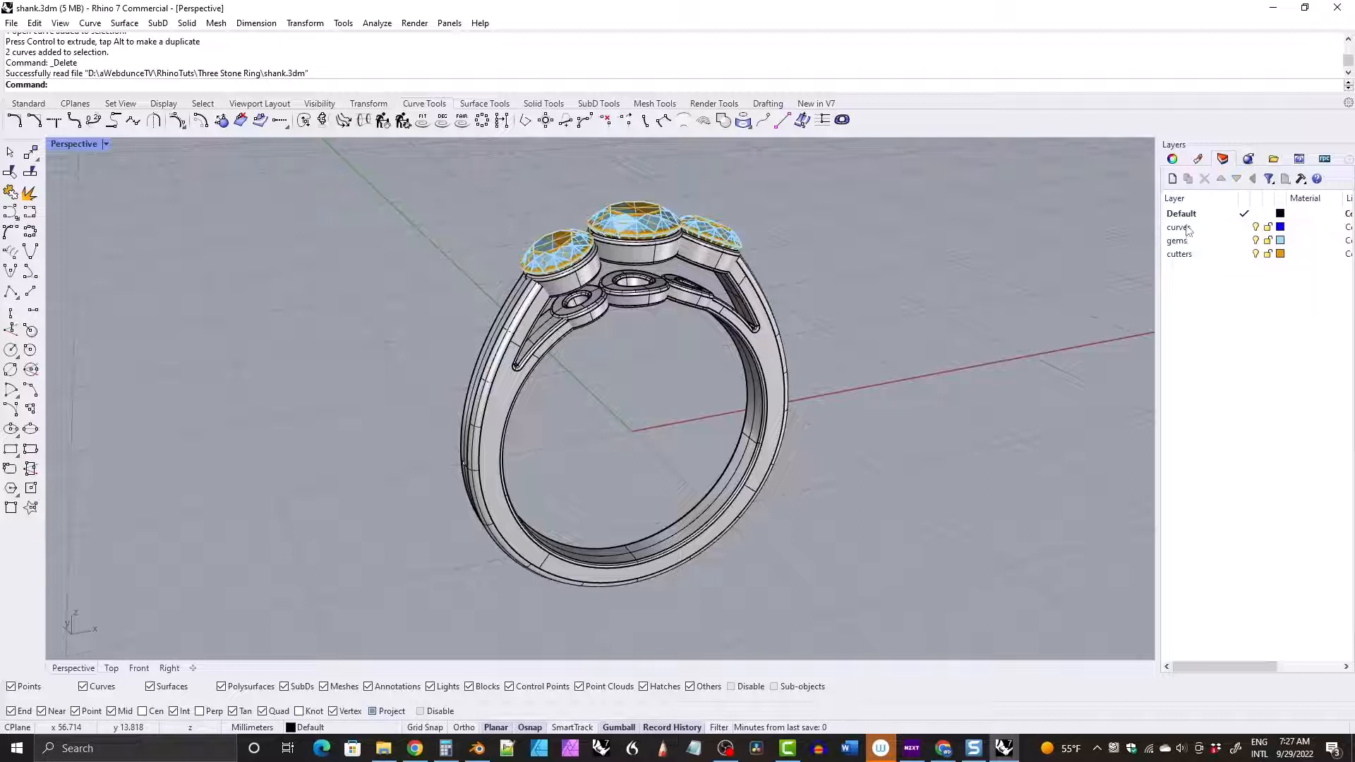
# Hide the complete ring, including its gems, cutters and curves, to leave an empty workspace.
pyautogui.moveTo(714, 343); pyautogui.dragTo(692, 353, button='right')
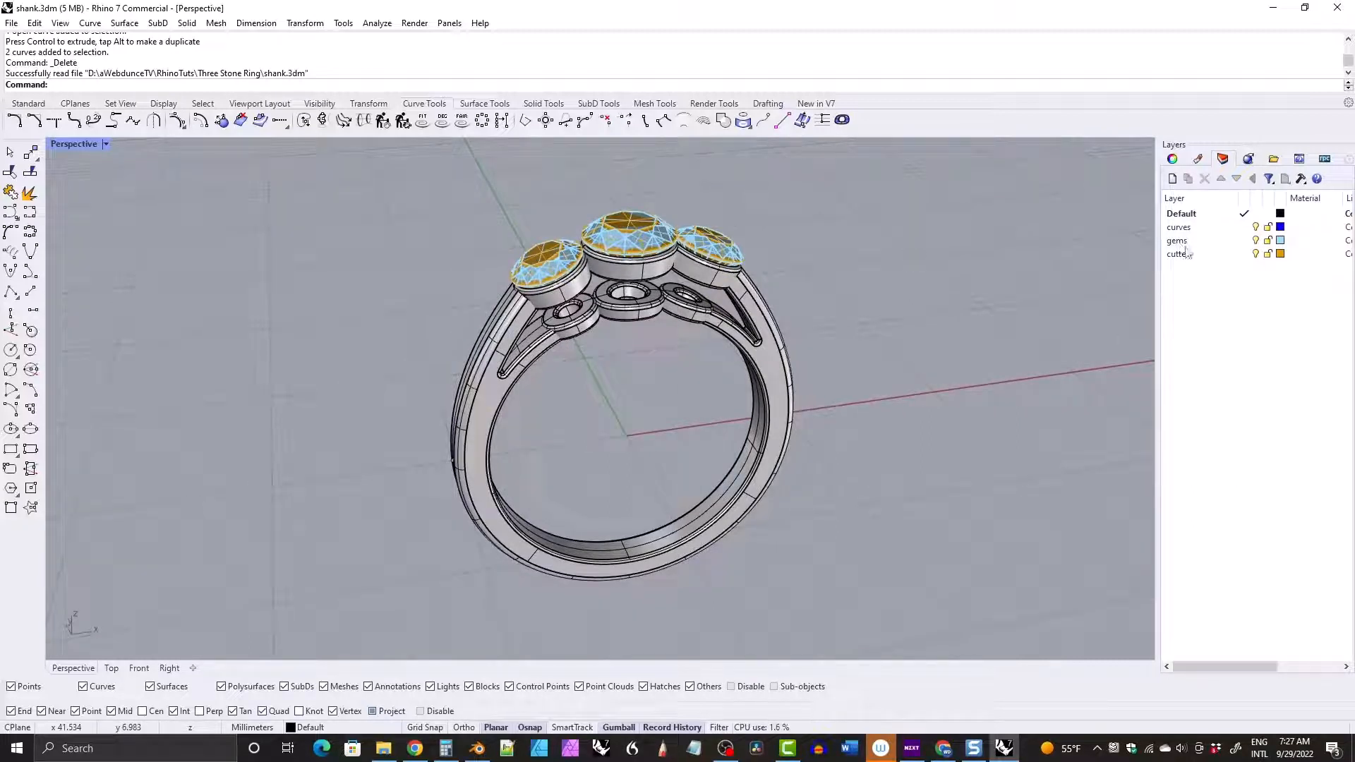
pyautogui.moveTo(662, 384)
pyautogui.mouseDown(button='right')
pyautogui.moveTo(683, 349)
pyautogui.moveTo(680, 386)
pyautogui.mouseUp(button='right')
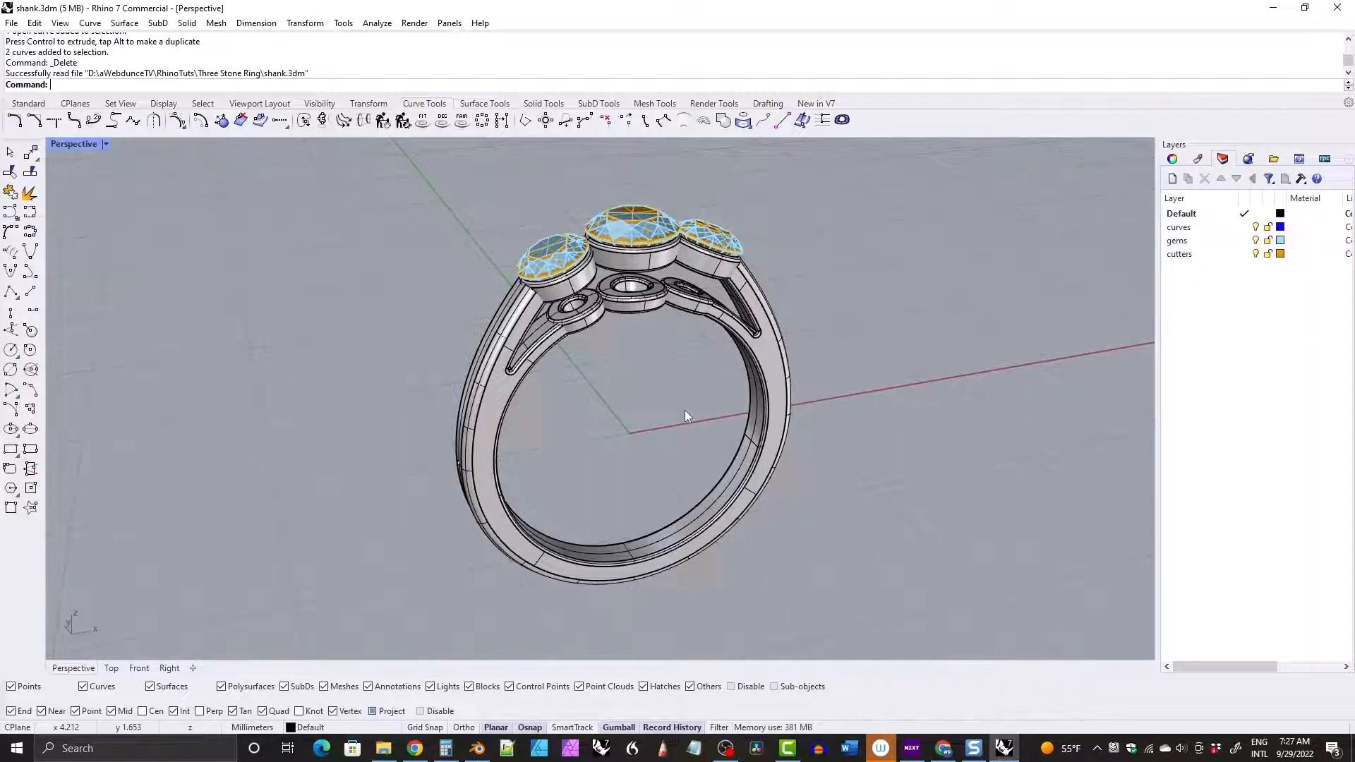
pyautogui.moveTo(566, 383); pyautogui.dragTo(540, 420, button='right')
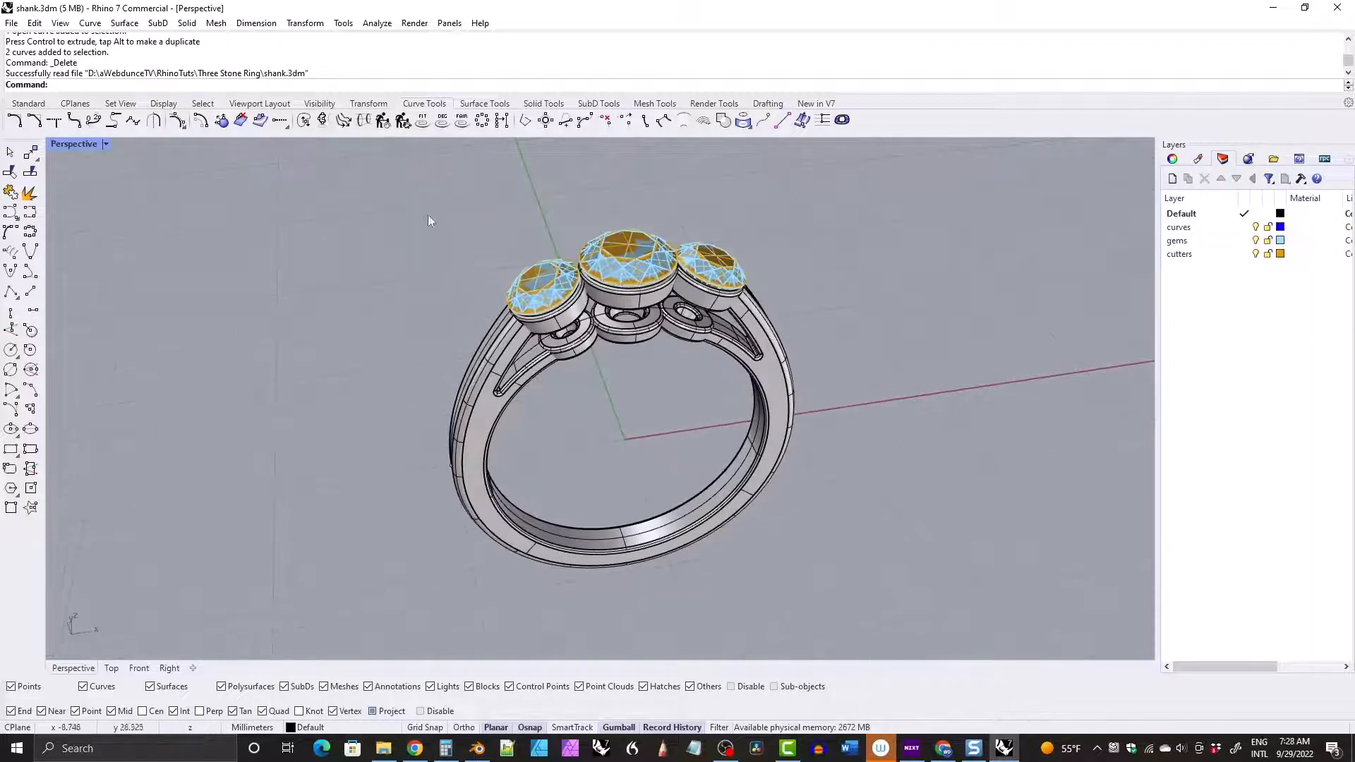
pyautogui.moveTo(413, 194); pyautogui.dragTo(838, 599)
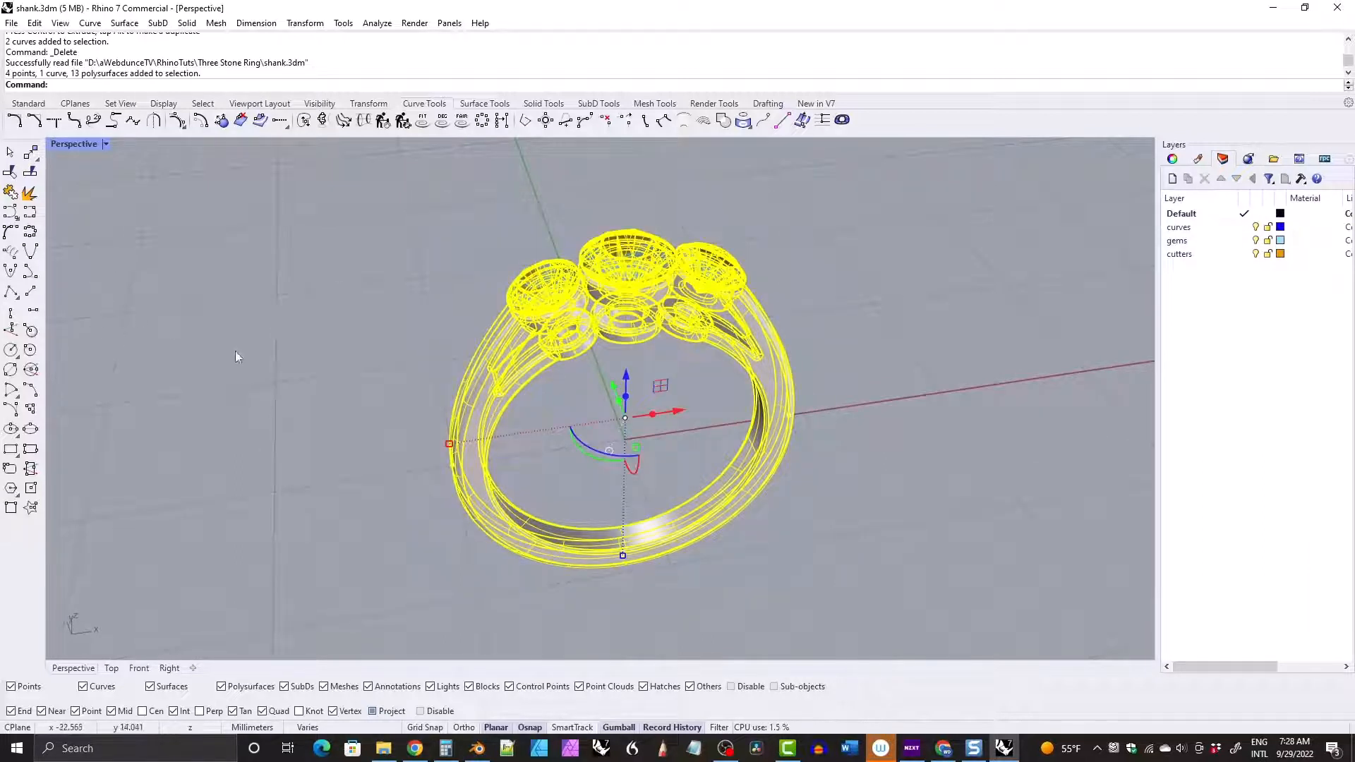
pyautogui.hotkey('ctrl', 'h')
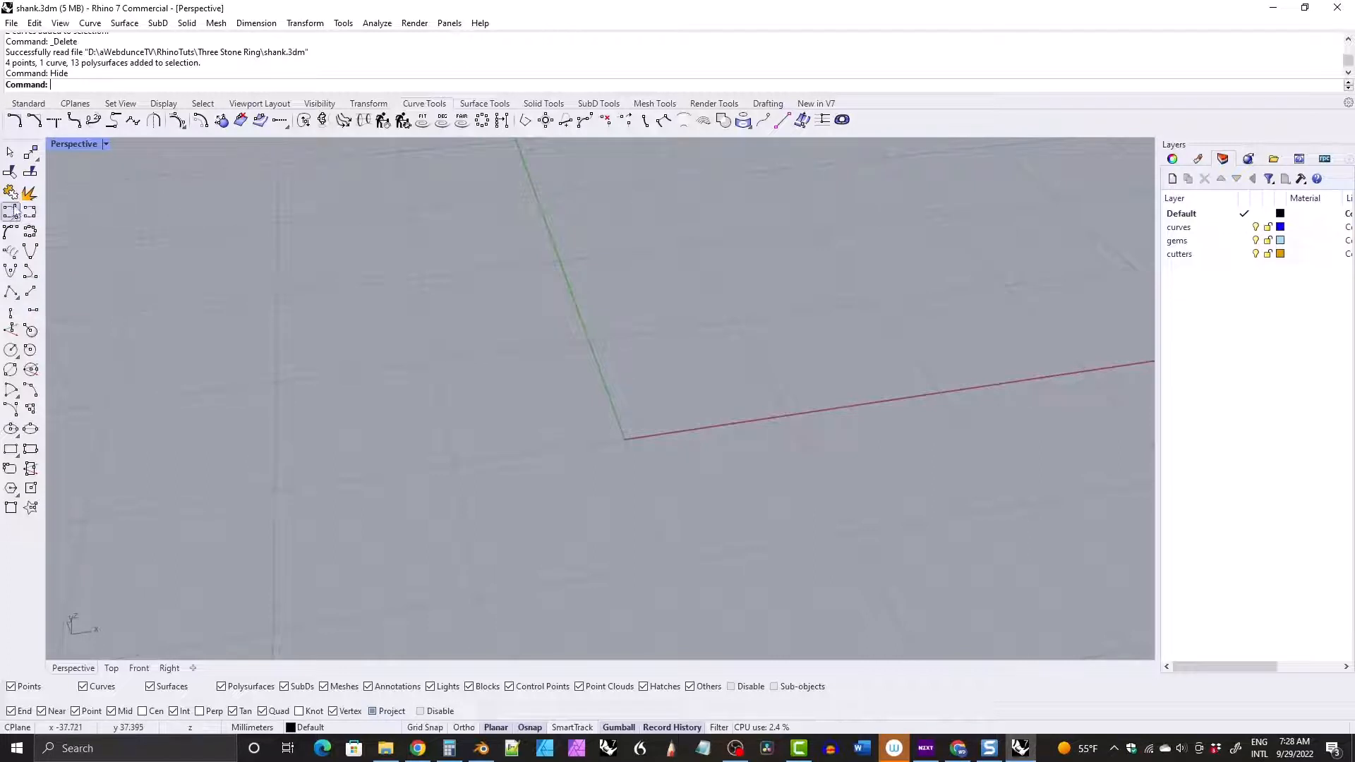
# Draw an open wavy control-point curve with six alternating points near the origin, roughly following the x axis.
pyautogui.click(11, 212)
pyautogui.click(589, 458)
pyautogui.click(598, 430)
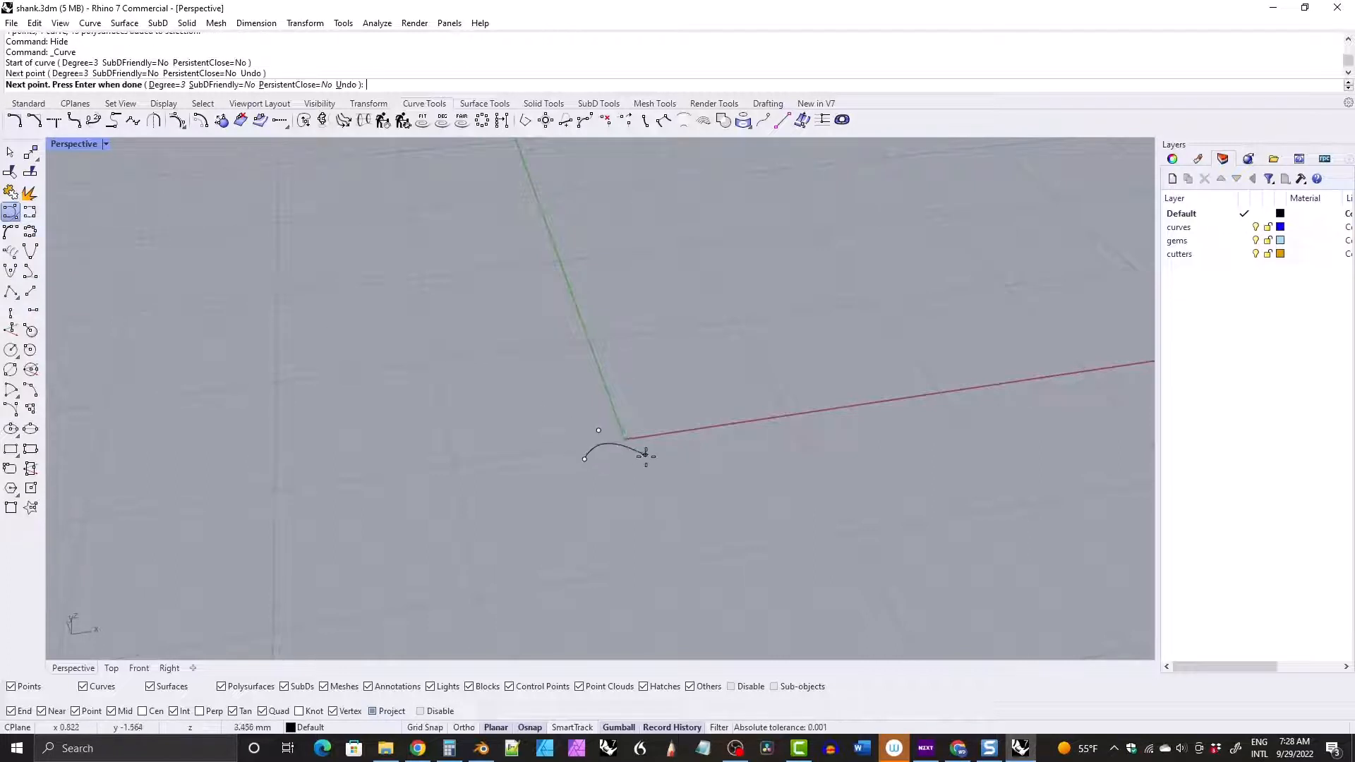
pyautogui.click(646, 457)
pyautogui.click(658, 423)
pyautogui.click(702, 454)
pyautogui.click(714, 427)
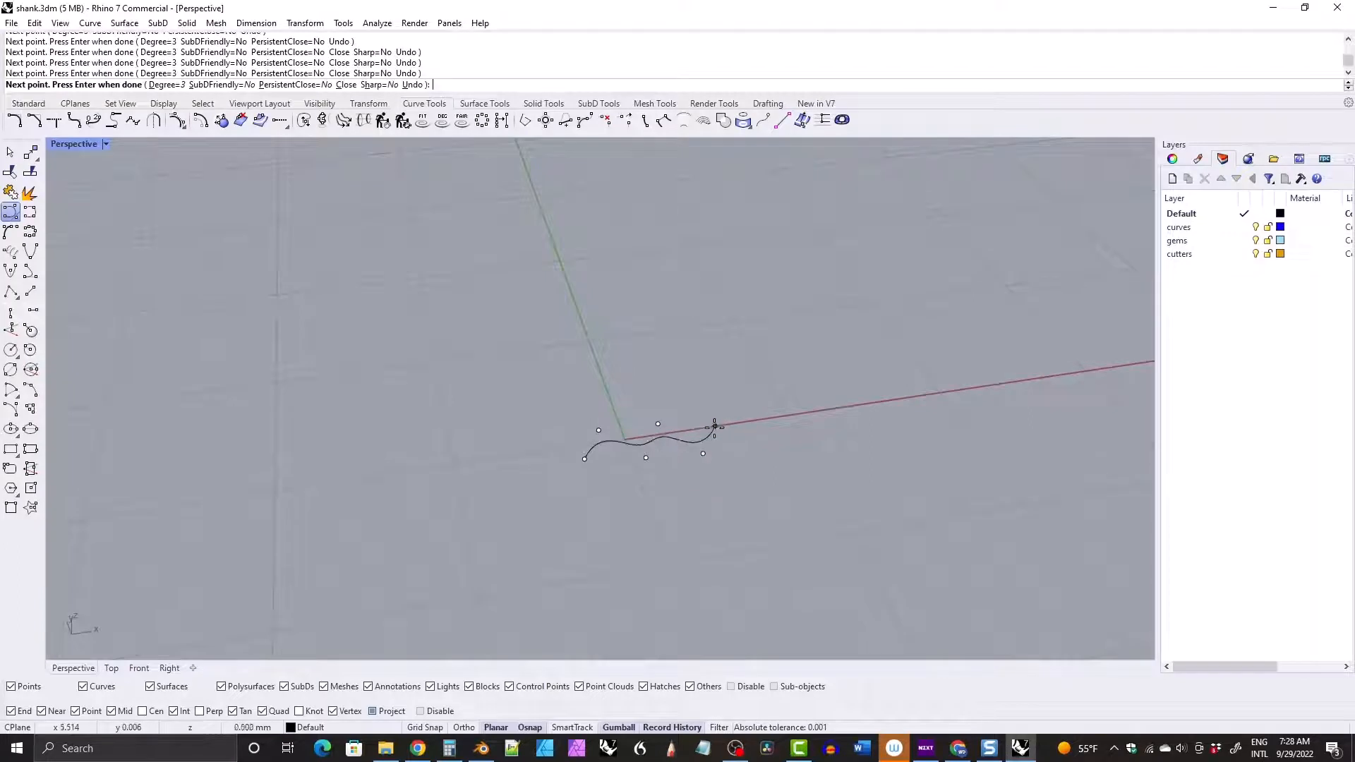
pyautogui.press('Return')
# Reposition the wavy curve beside the x axis, a short distance from the origin on the ground plane.
pyautogui.moveTo(640, 459); pyautogui.dragTo(662, 426, button='right')
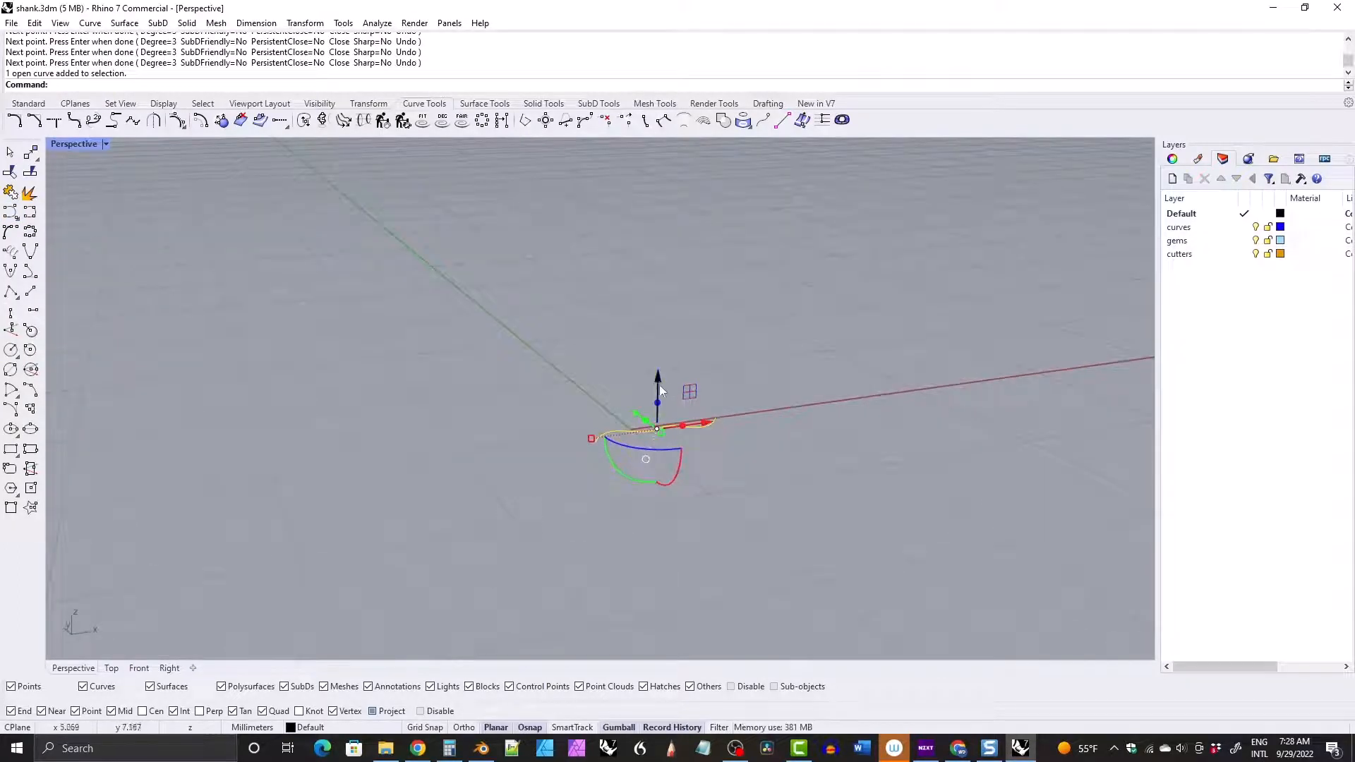
pyautogui.moveTo(661, 426); pyautogui.dragTo(620, 375)
pyautogui.moveTo(591, 324); pyautogui.dragTo(680, 387, button='right')
pyautogui.moveTo(680, 388); pyautogui.dragTo(698, 382)
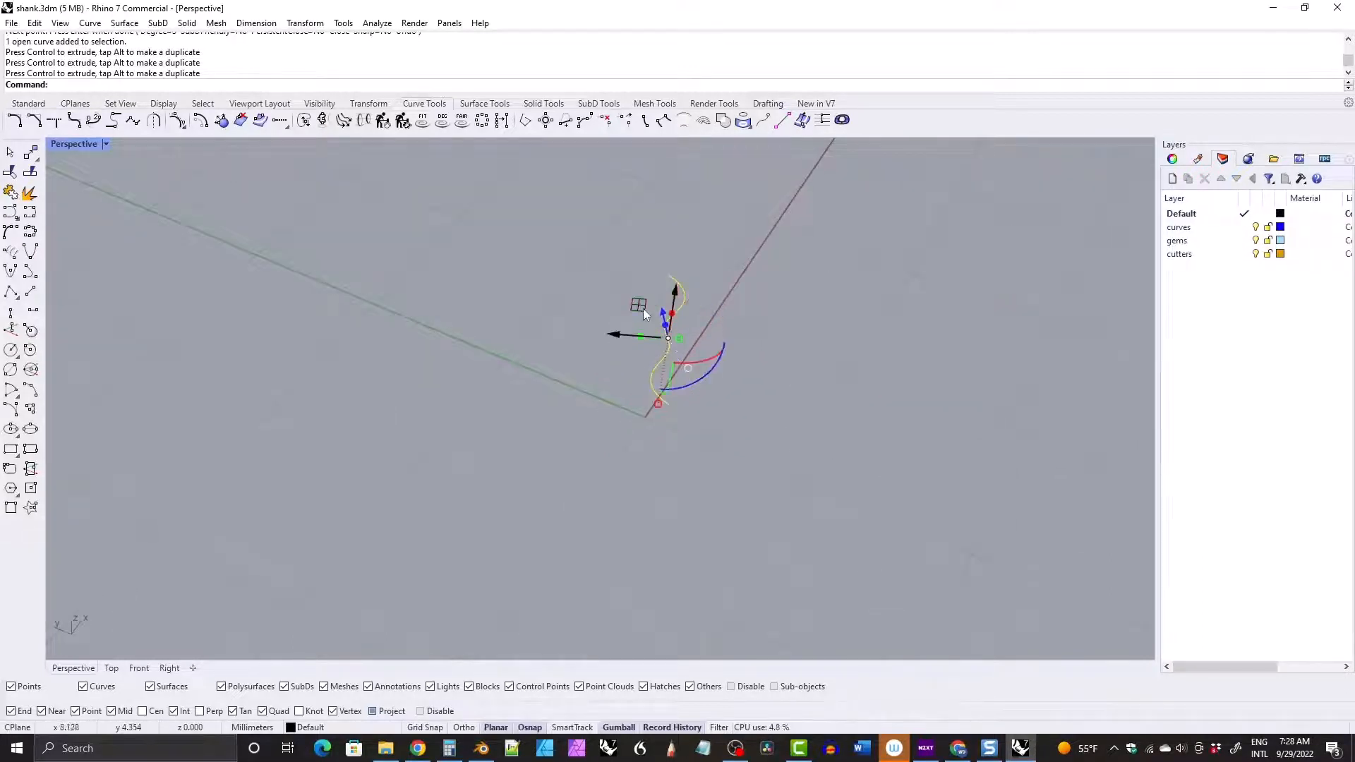
pyautogui.moveTo(642, 308); pyautogui.dragTo(683, 320)
pyautogui.moveTo(609, 354); pyautogui.dragTo(544, 348, button='right')
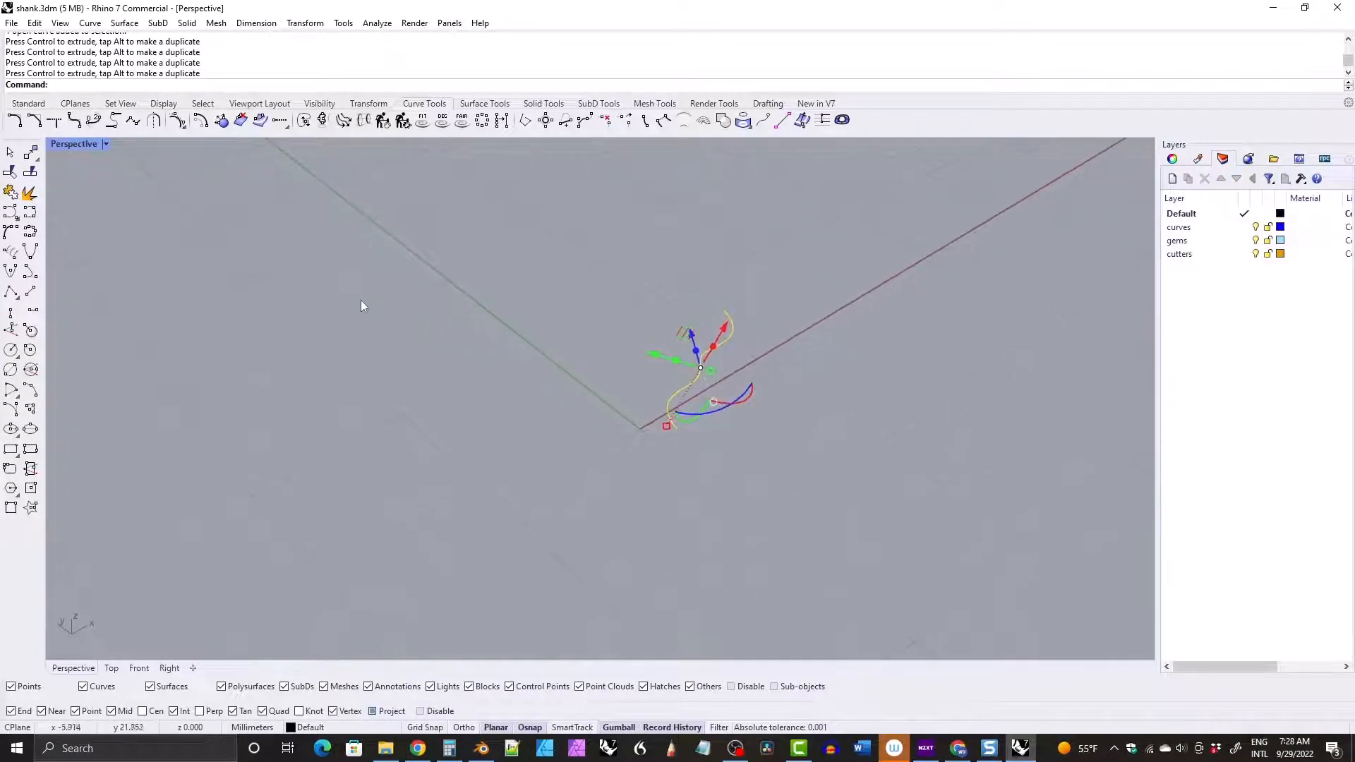
pyautogui.moveTo(361, 300); pyautogui.dragTo(482, 331, button='right')
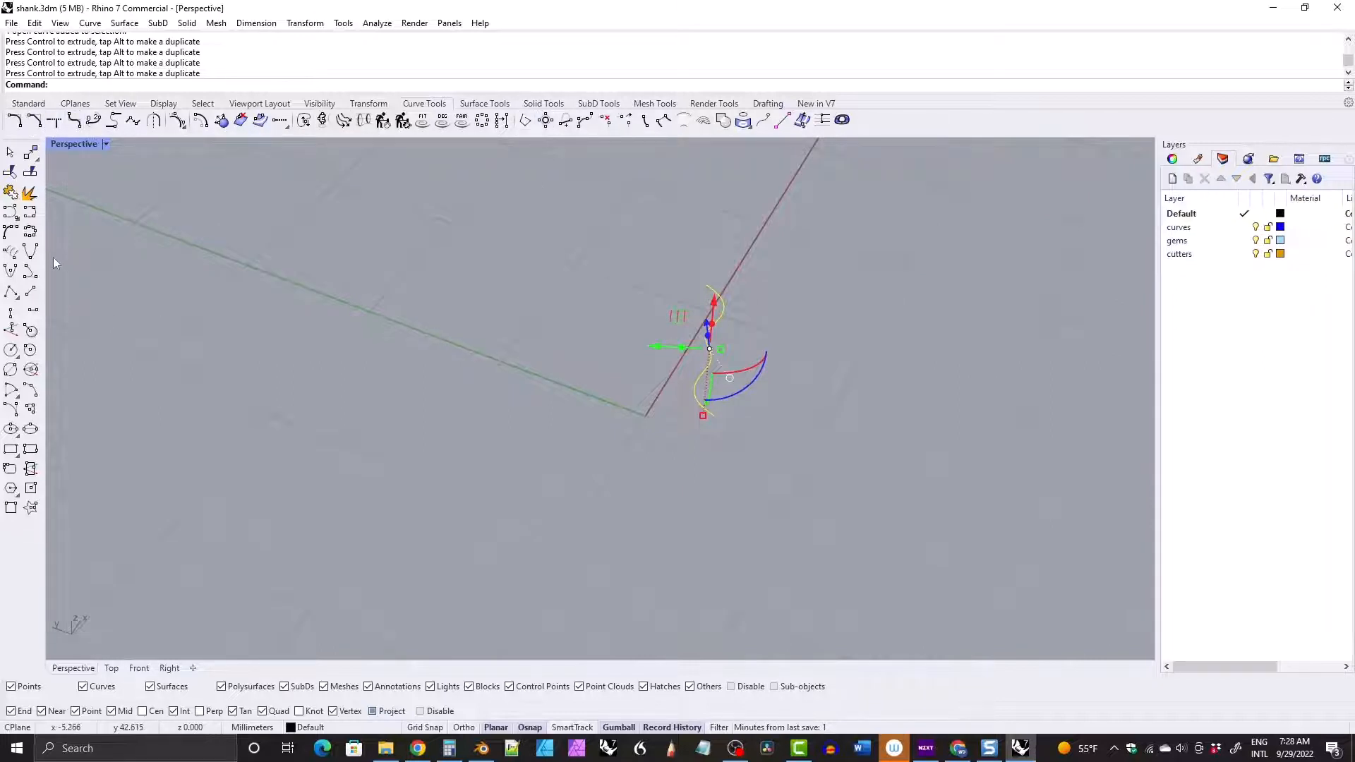
# Draw a straight line about 6 mm long from the origin along the x axis and move it along the y axis.
pyautogui.click(31, 292)
pyautogui.write('0')
pyautogui.press('Return')
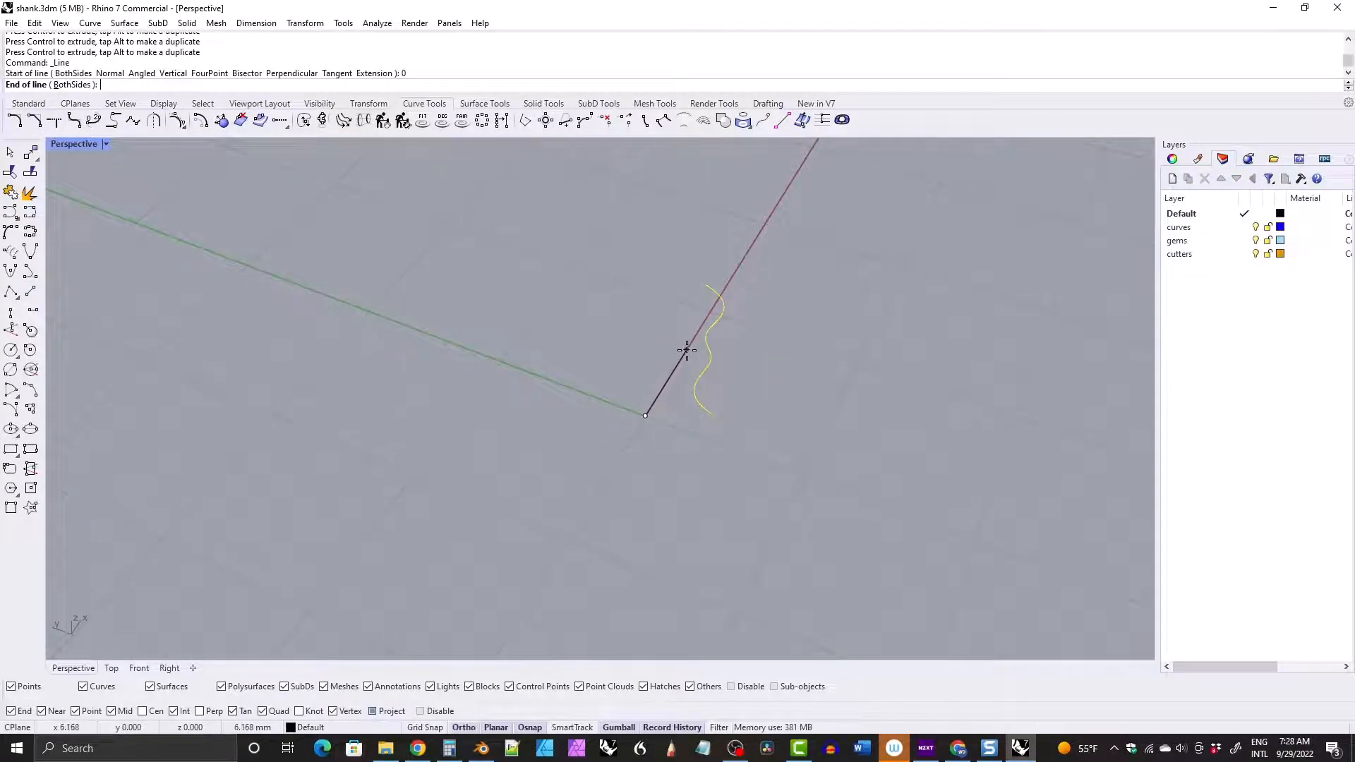
pyautogui.click(682, 353)
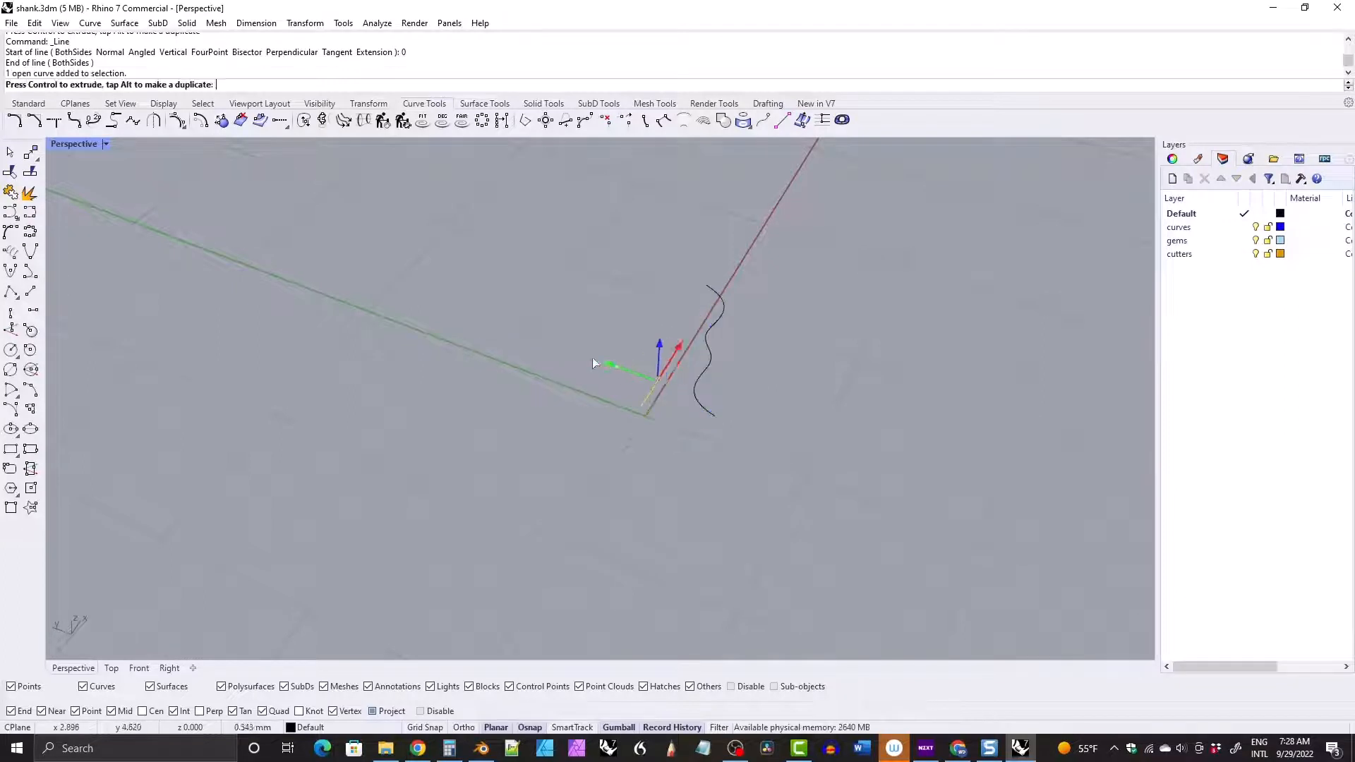
pyautogui.moveTo(592, 363); pyautogui.dragTo(547, 343)
pyautogui.moveTo(631, 385); pyautogui.dragTo(602, 367, button='right')
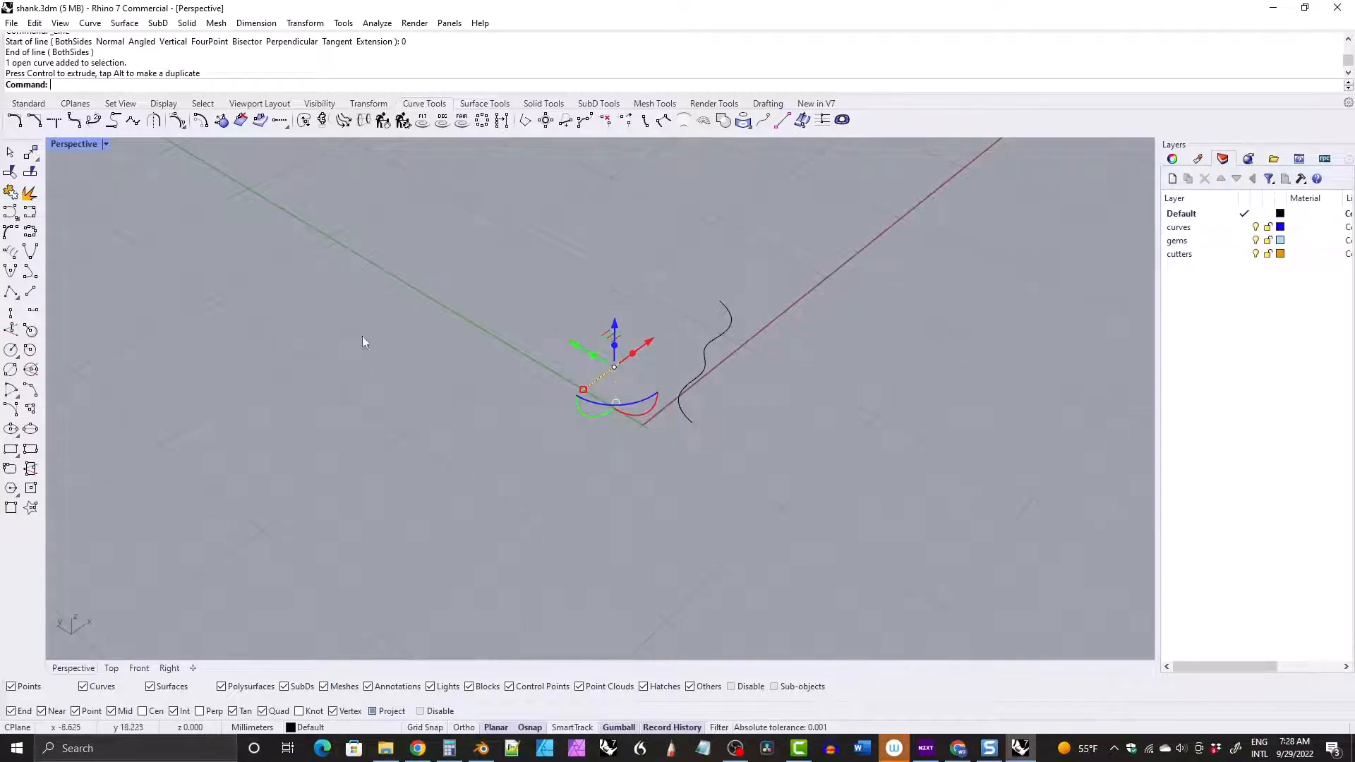
pyautogui.moveTo(528, 347); pyautogui.dragTo(537, 335, button='right')
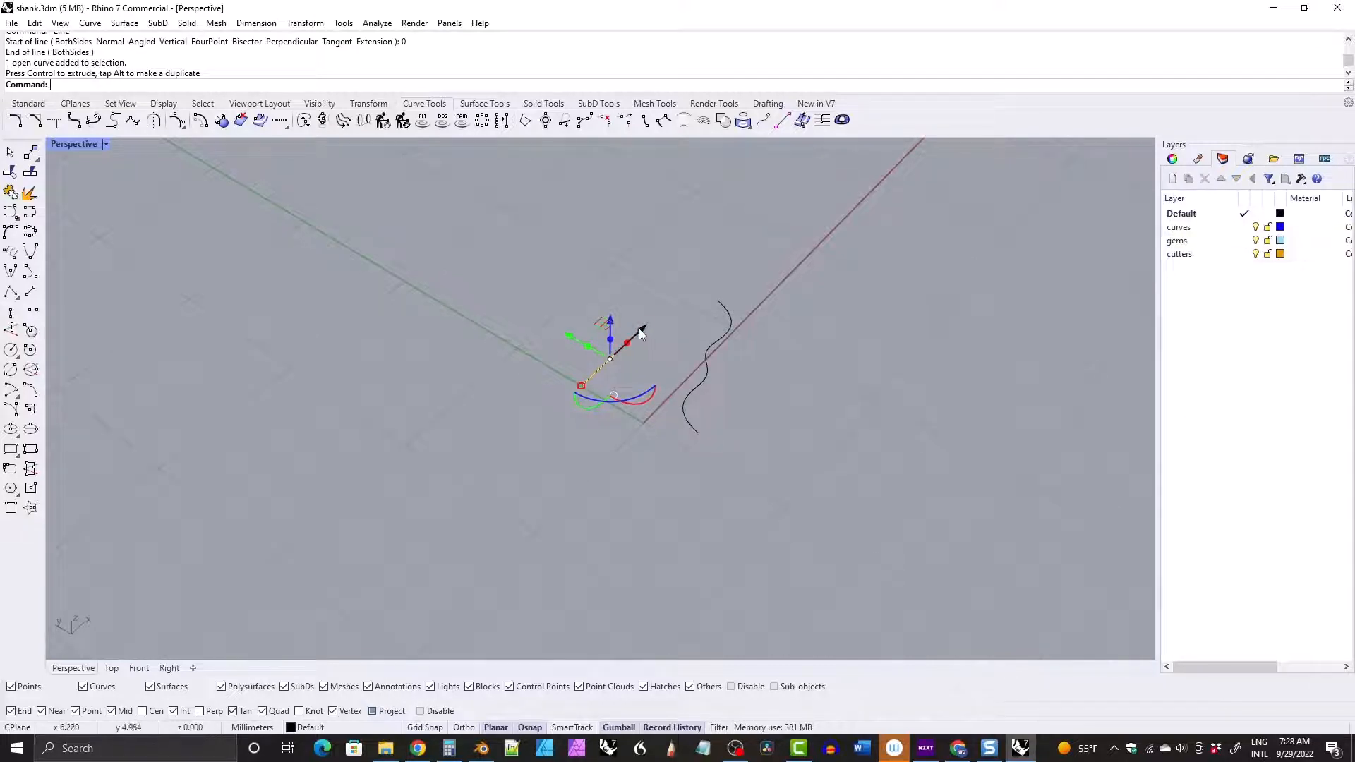
# Try shifting the straight line along the x axis, and undo that move.
pyautogui.moveTo(641, 328); pyautogui.dragTo(697, 277)
pyautogui.click(579, 290)
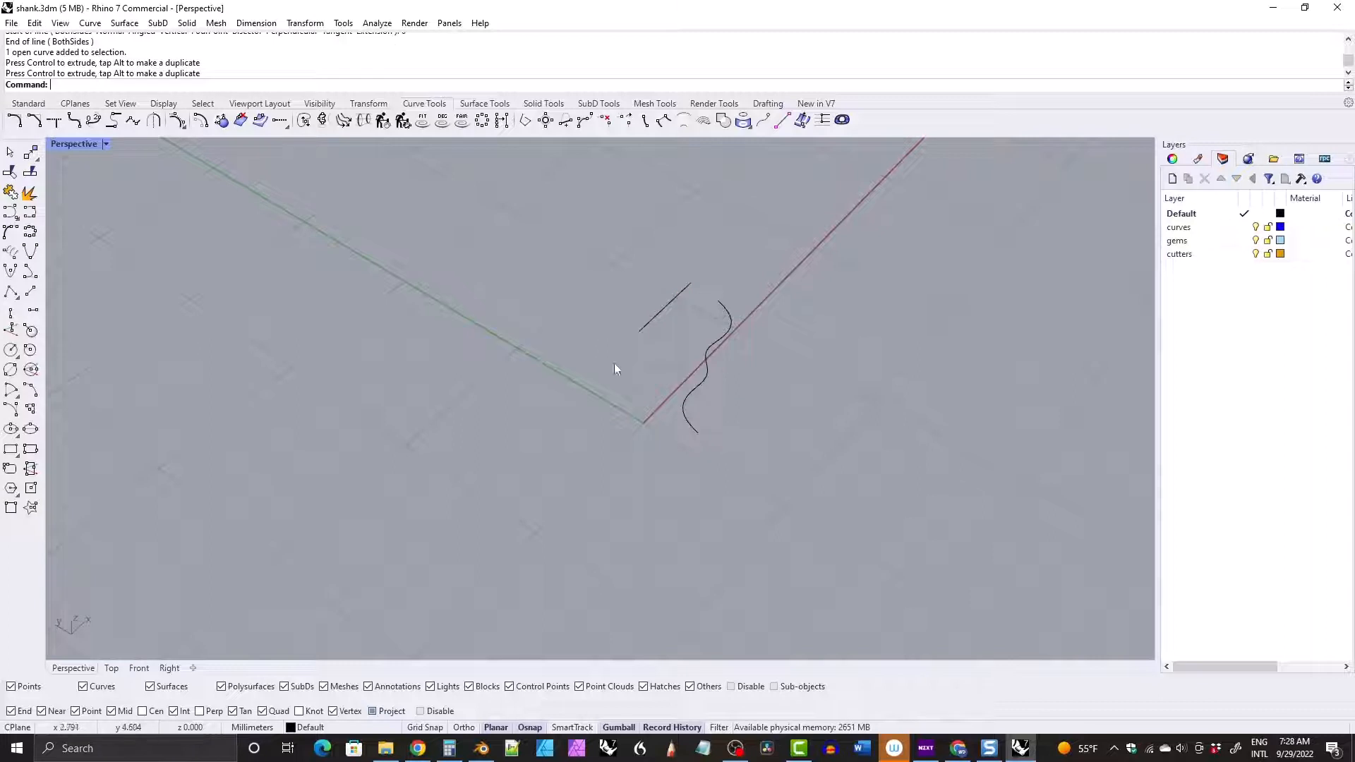
pyautogui.click(668, 306)
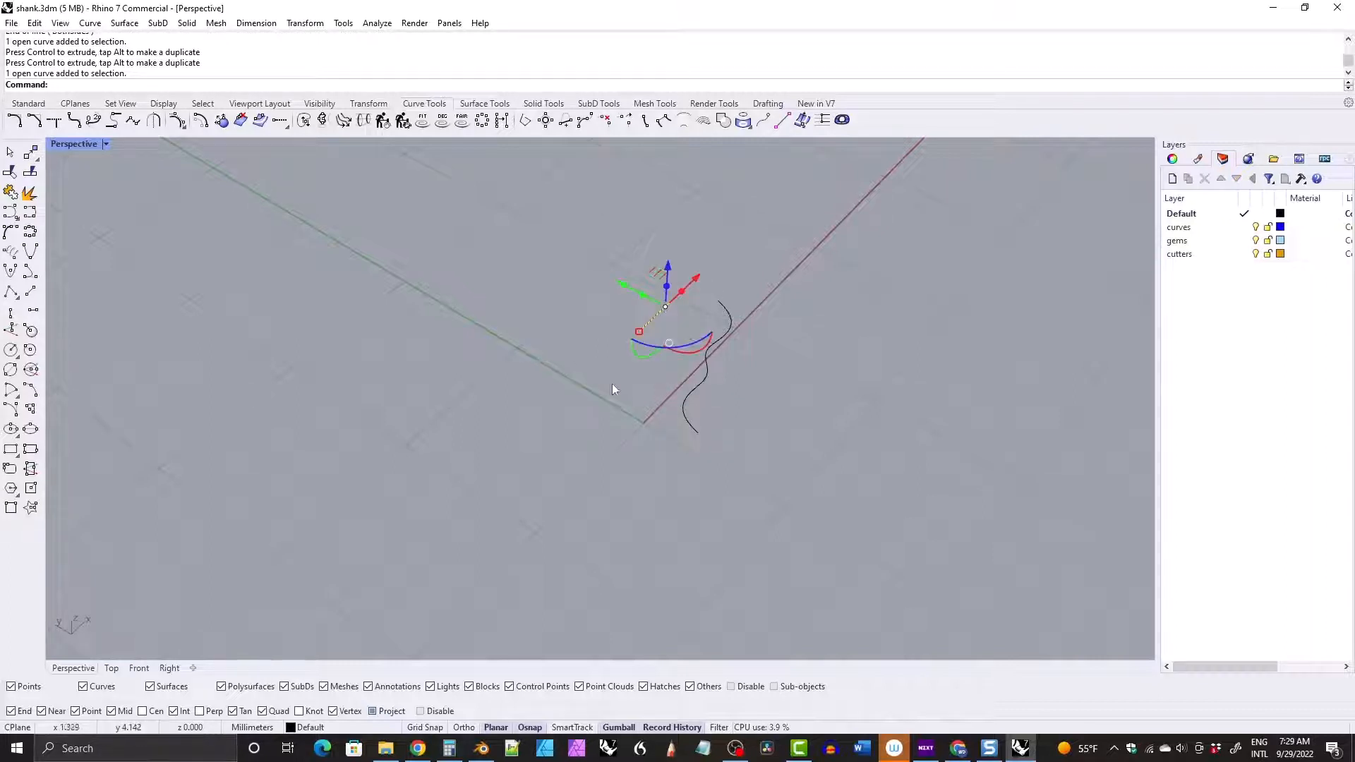
pyautogui.hotkey('ctrl', 'z')
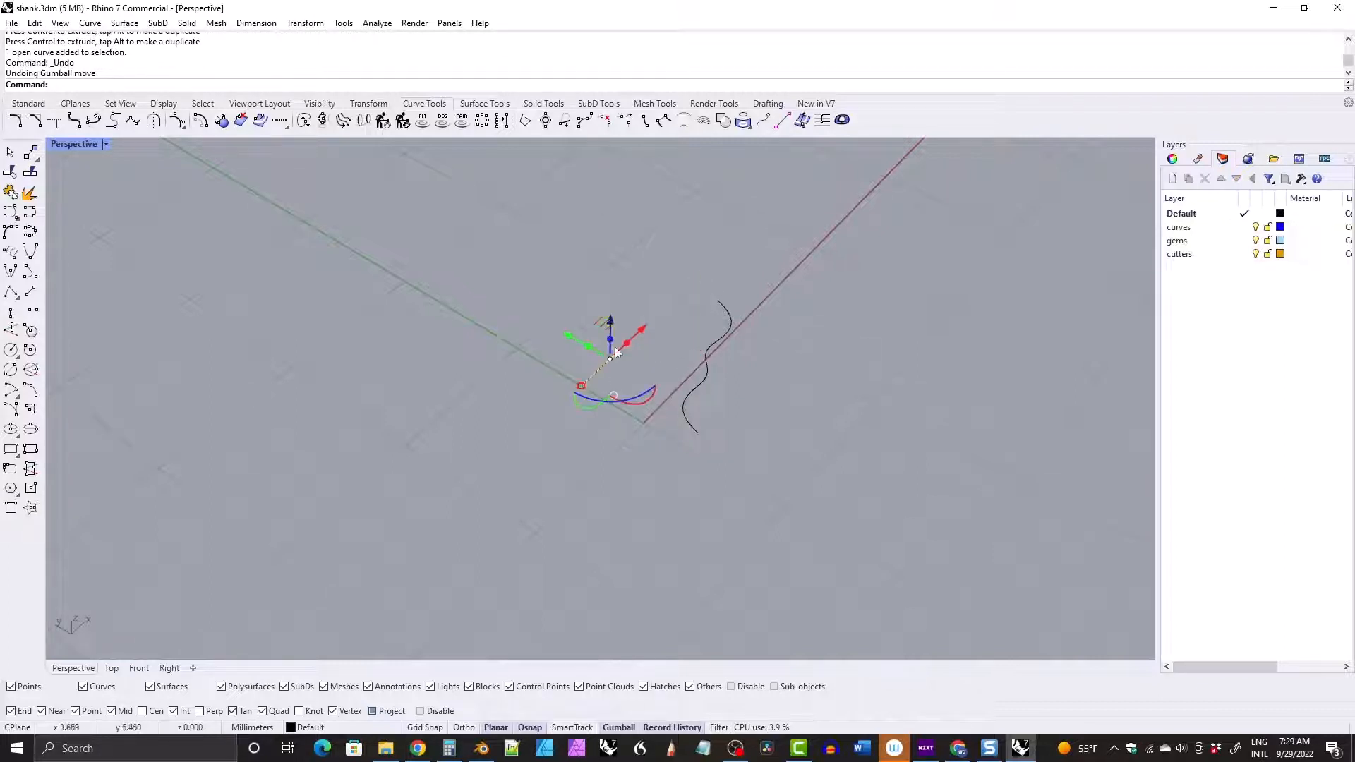
# Move the straight line farther along the y axis and place a parallel duplicate of it beyond the original.
pyautogui.moveTo(568, 332); pyautogui.dragTo(540, 322)
pyautogui.click(486, 359)
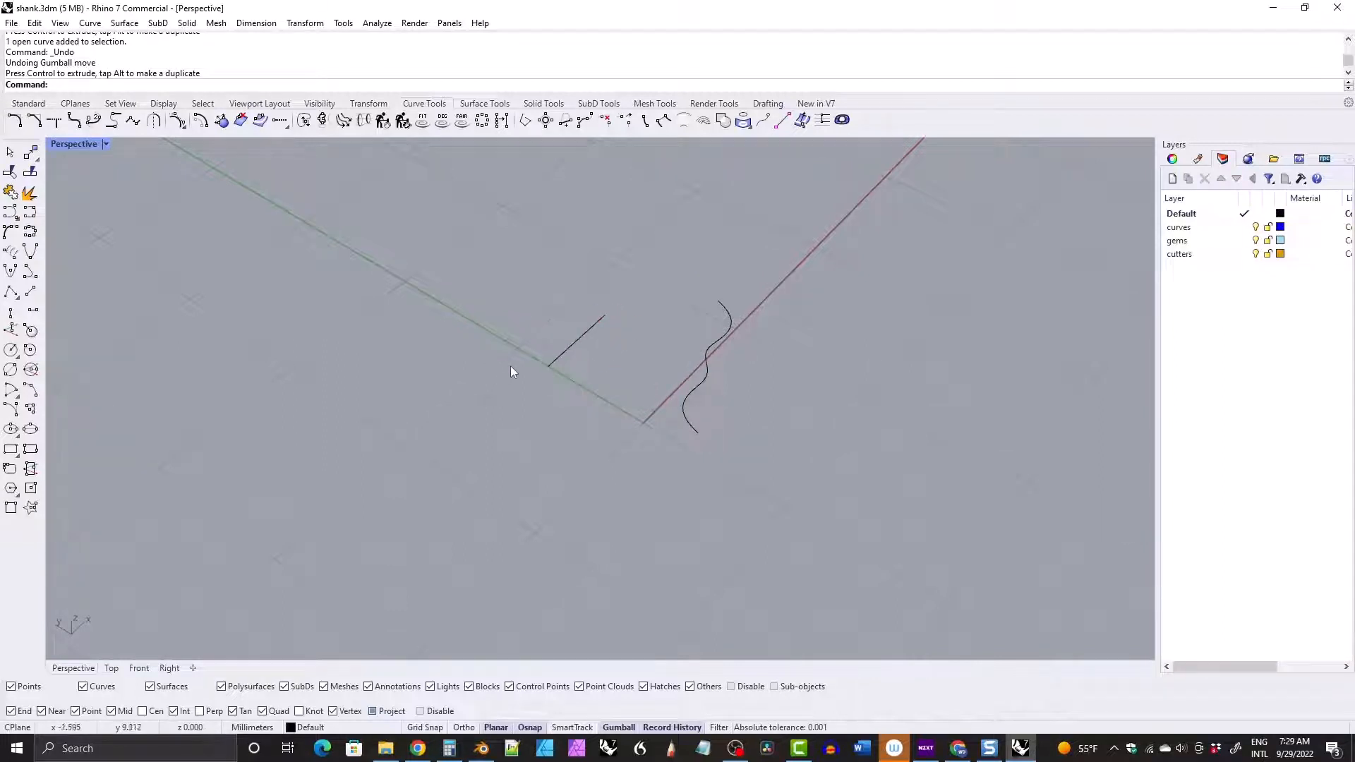
pyautogui.moveTo(655, 374)
pyautogui.mouseDown(button='right')
pyautogui.moveTo(664, 360)
pyautogui.moveTo(681, 370)
pyautogui.moveTo(642, 385)
pyautogui.mouseUp(button='right')
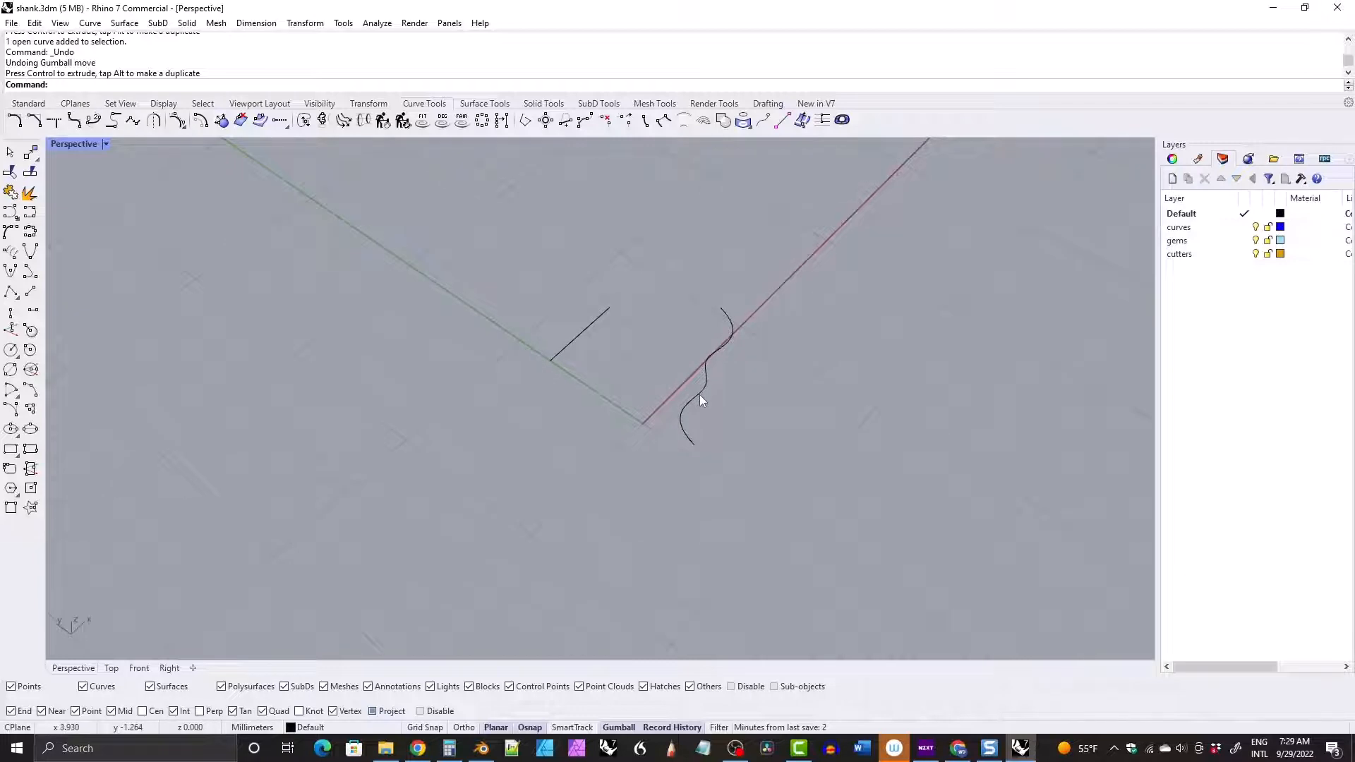
pyautogui.click(562, 349)
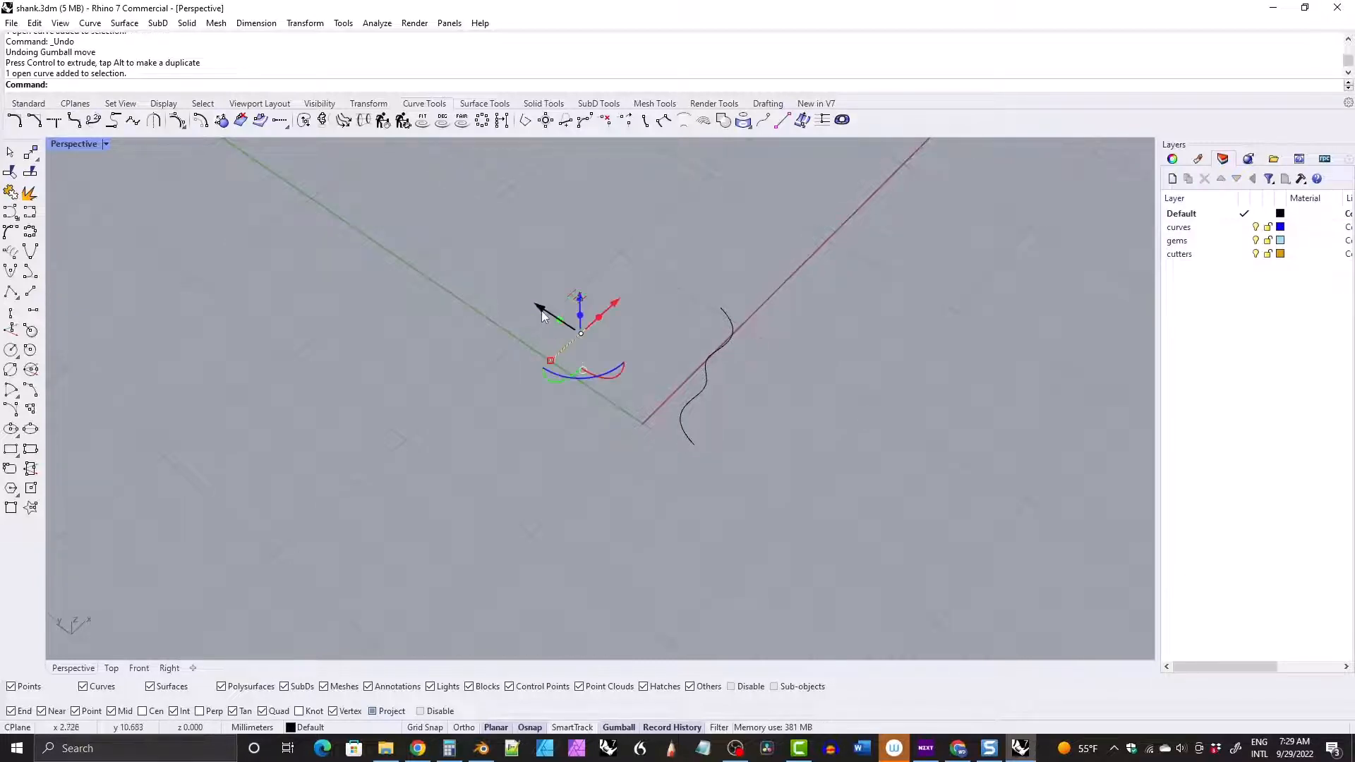
pyautogui.moveTo(518, 296); pyautogui.dragTo(510, 285)
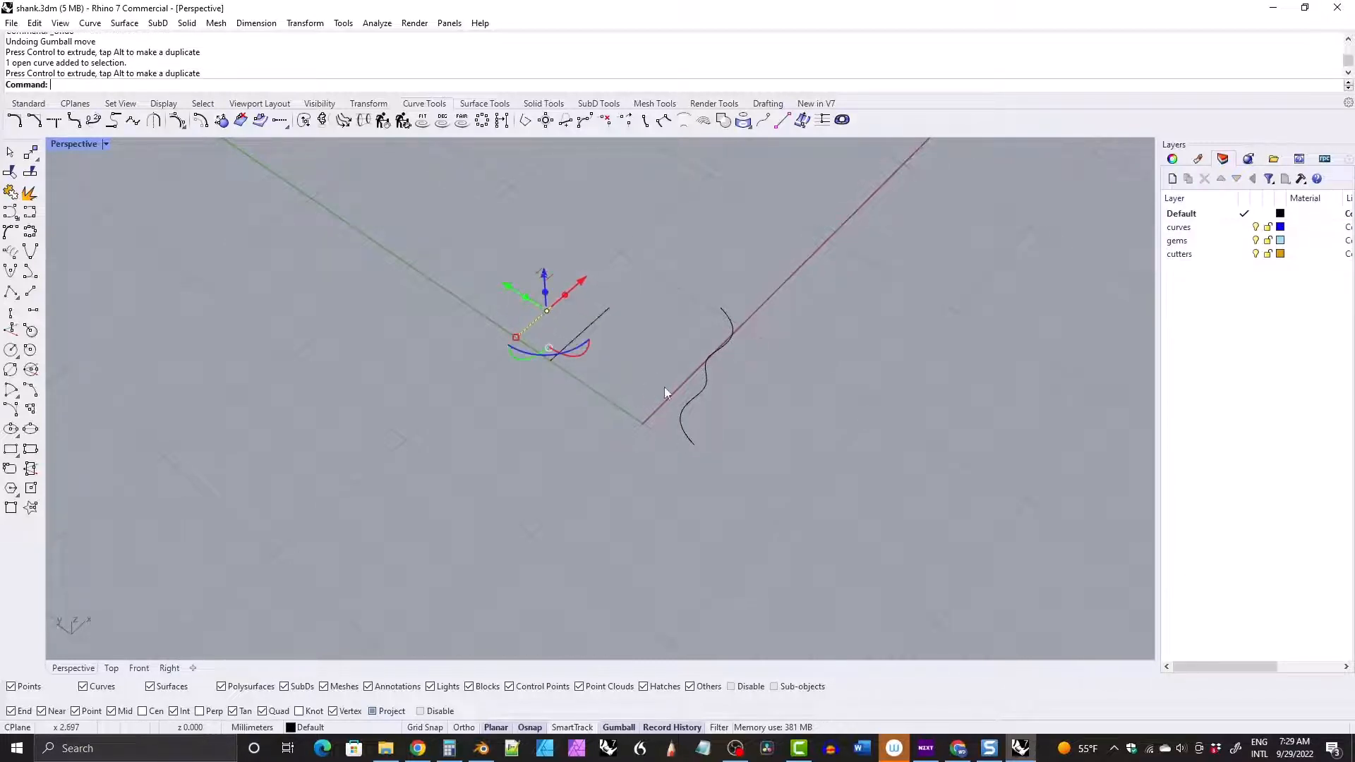
# Measure the length of the wavy curve.
pyautogui.click(705, 392)
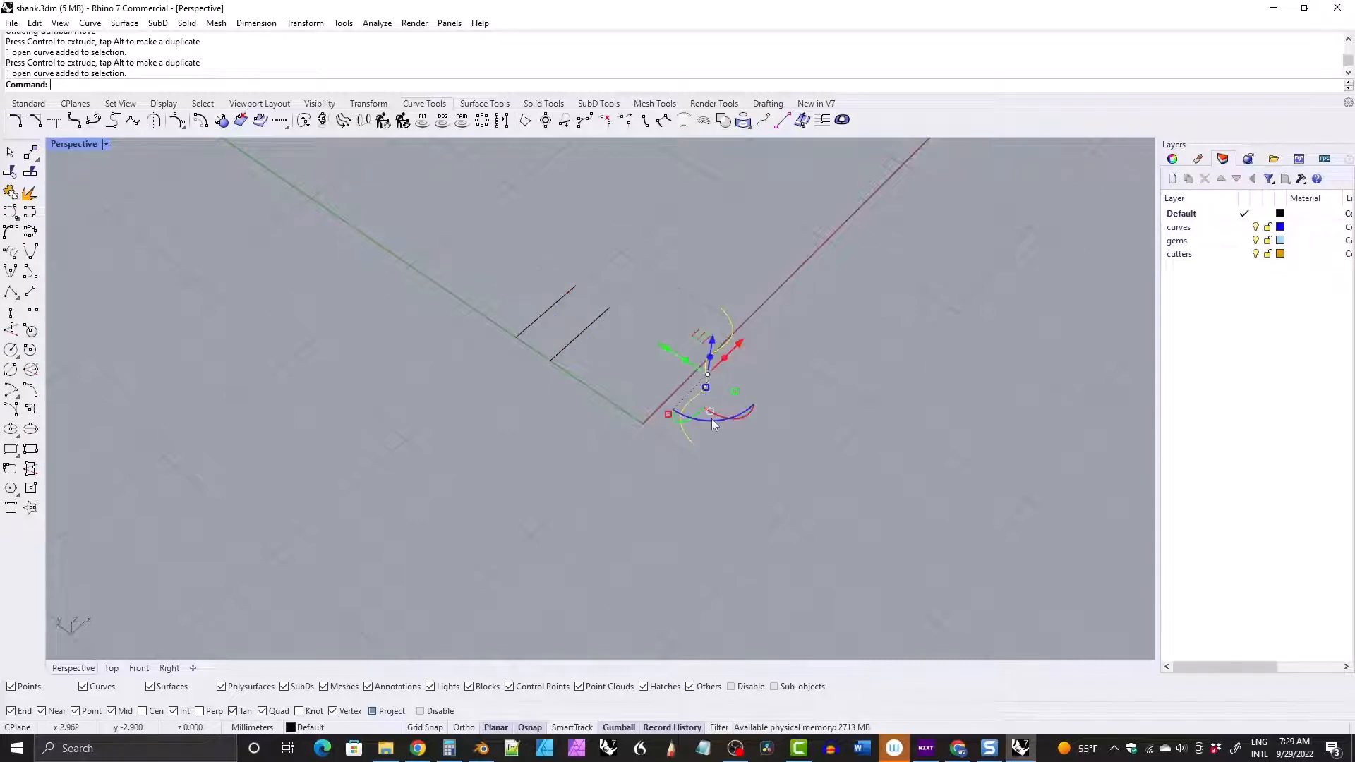
pyautogui.write('Length')
pyautogui.press('Return')
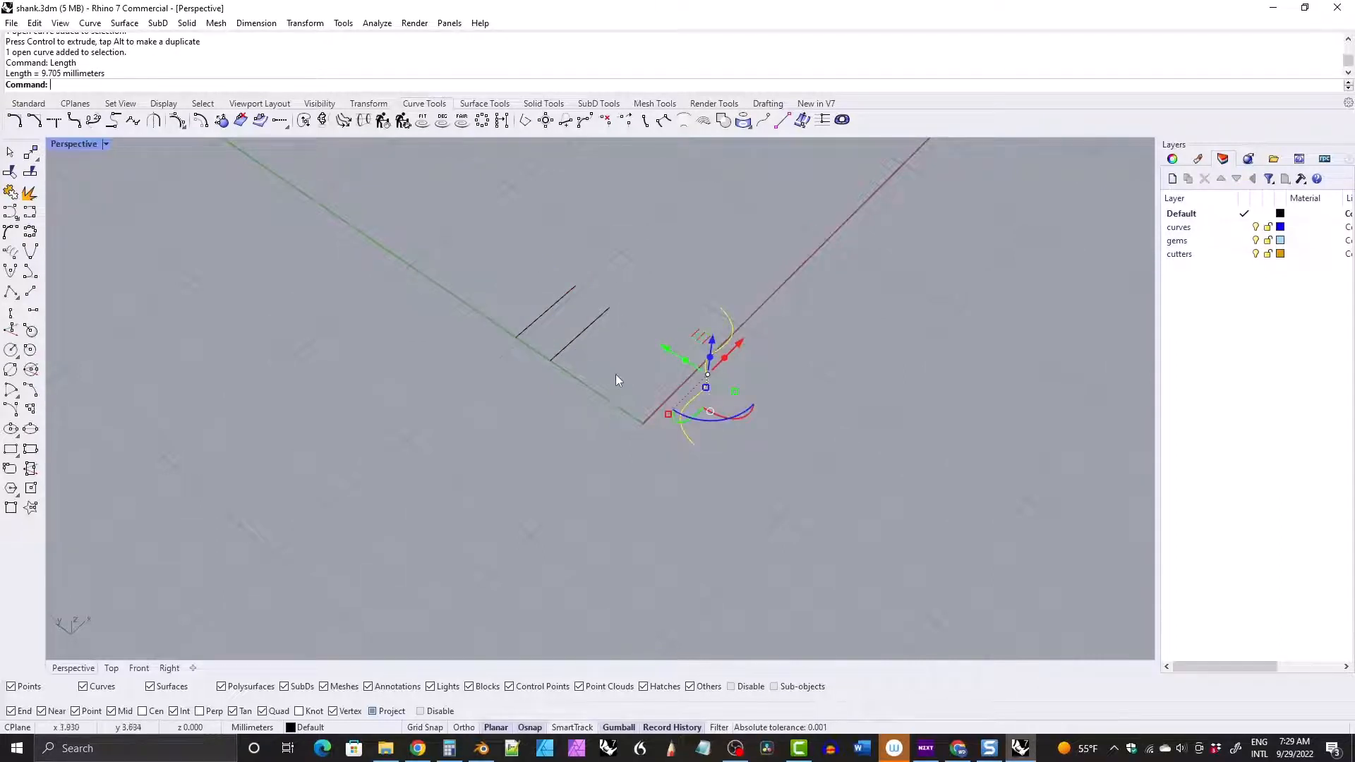
# Draw a 9.705 mm line from the origin along the x axis and move it along y beyond the two shorter lines.
pyautogui.click(33, 289)
pyautogui.write('0')
pyautogui.press('Return')
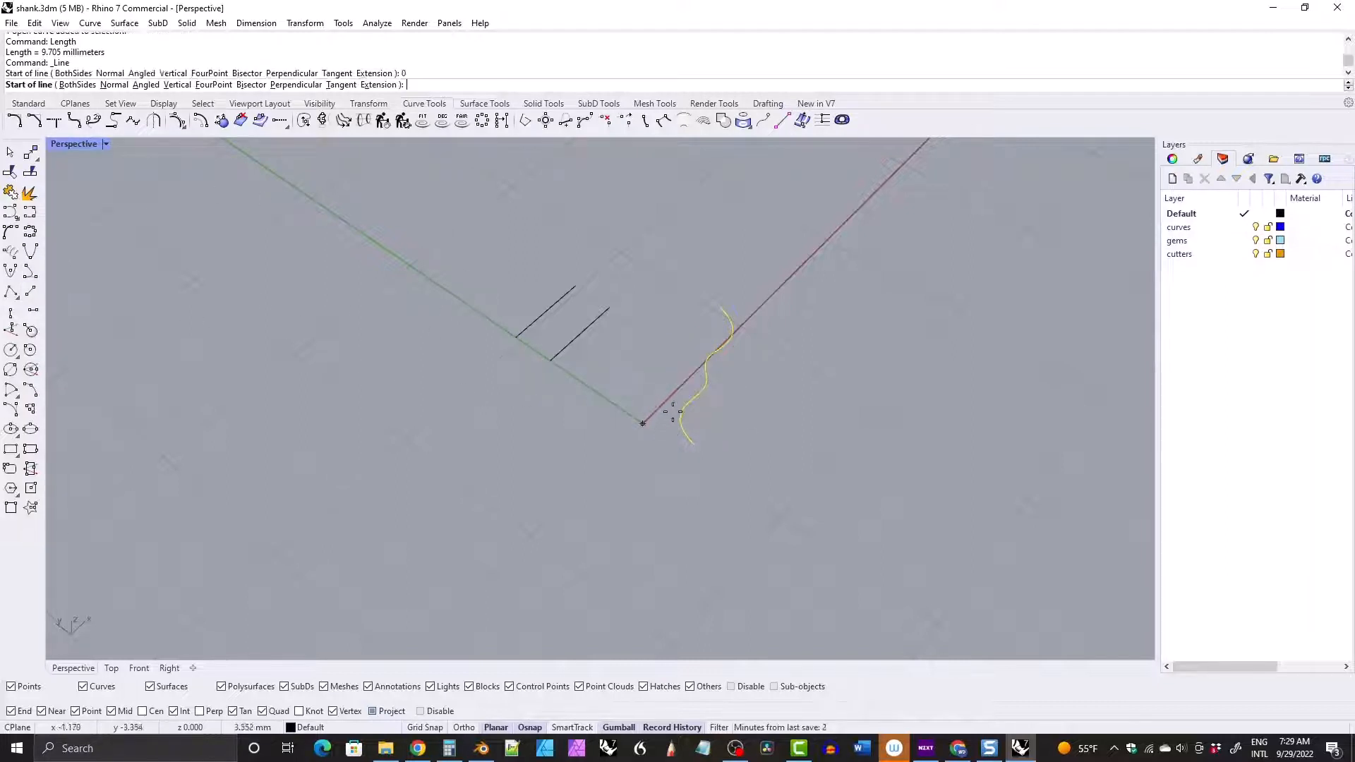
pyautogui.write('9.7')
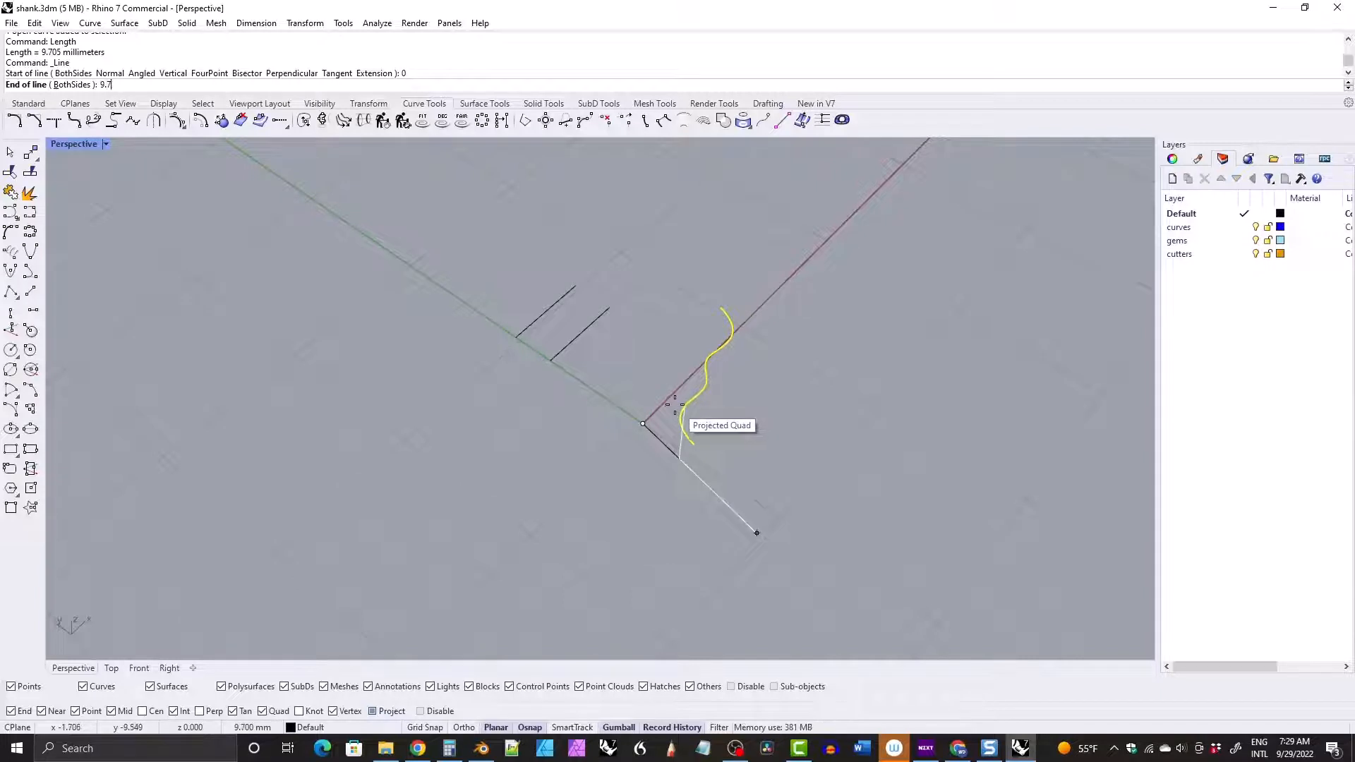
pyautogui.write('05')
pyautogui.press('Return')
pyautogui.click(771, 319)
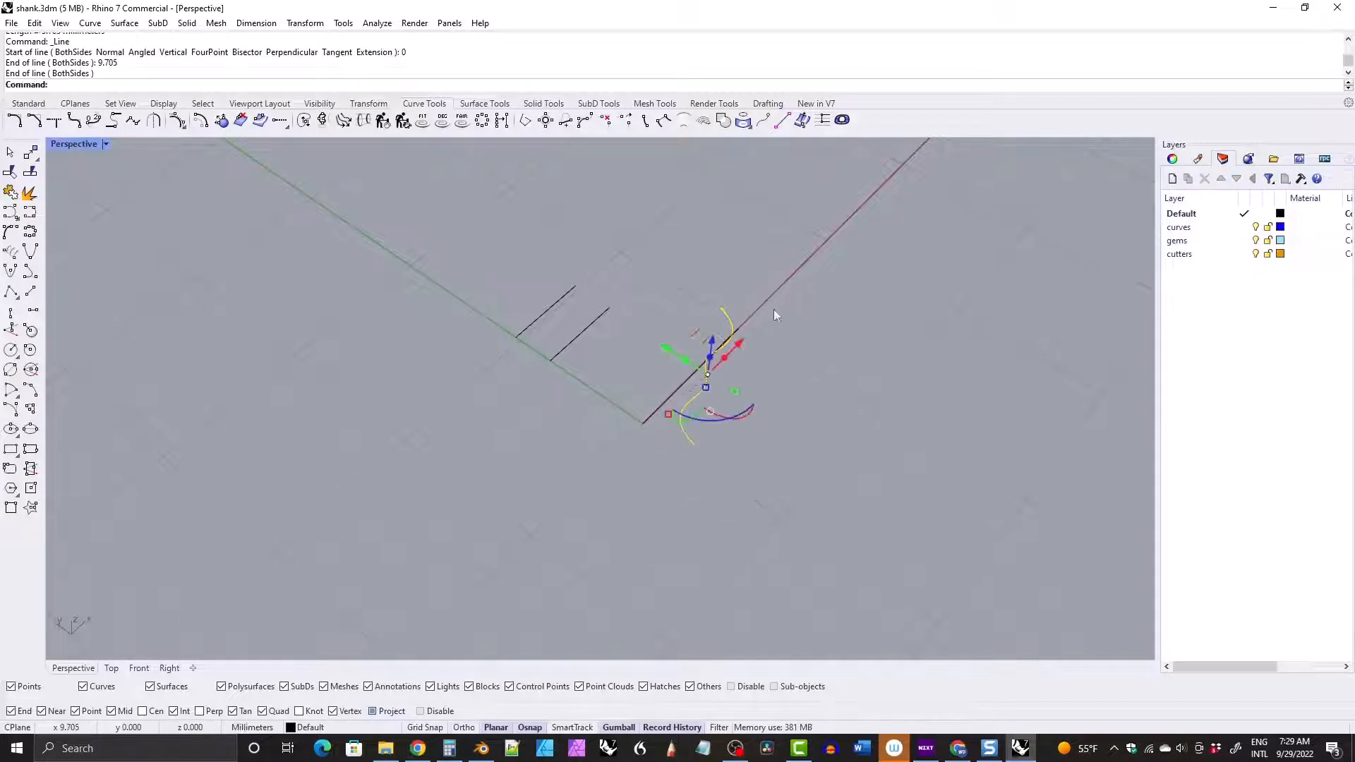
pyautogui.click(661, 407)
pyautogui.moveTo(659, 357); pyautogui.dragTo(512, 289)
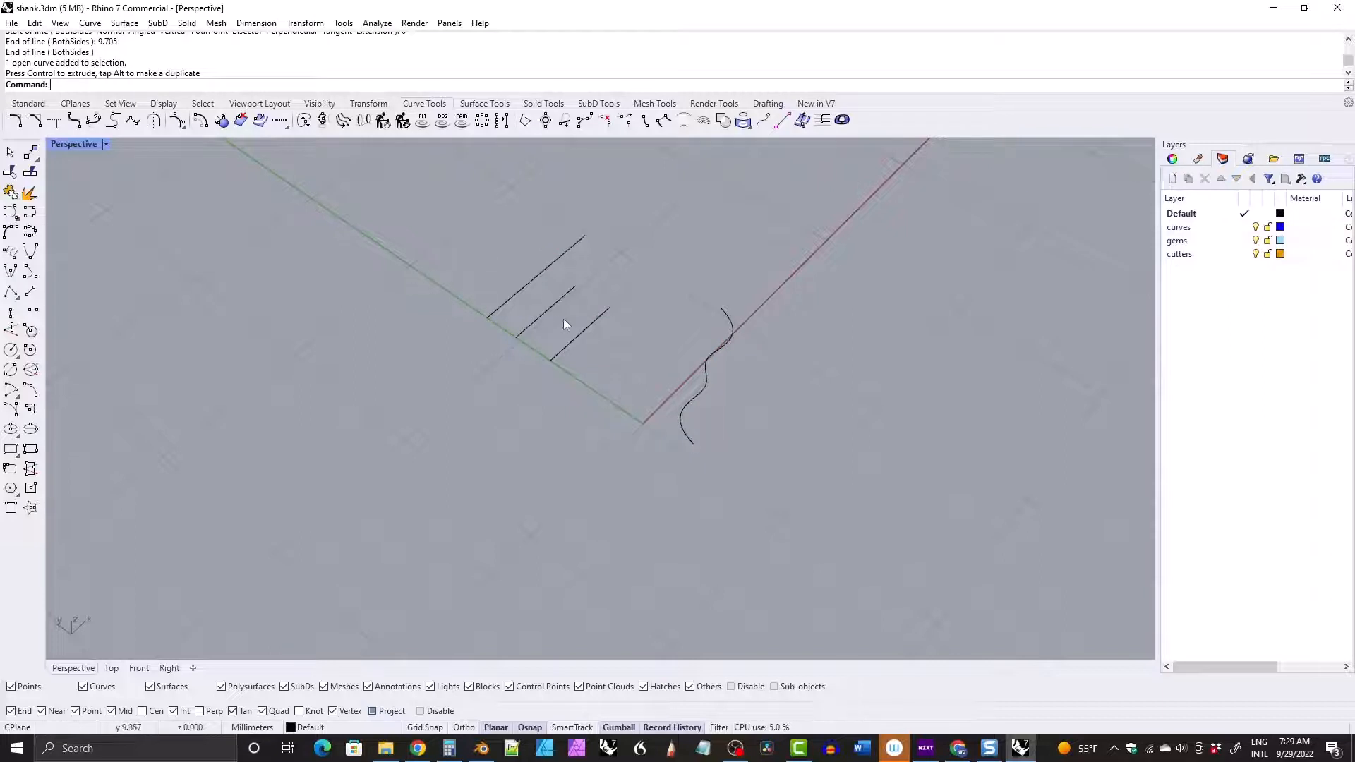
# Create a small sphere centred on the longest line's end at the y axis and shift it slightly along the line.
pyautogui.moveTo(718, 357)
pyautogui.mouseDown(button='right')
pyautogui.moveTo(692, 327)
pyautogui.moveTo(702, 341)
pyautogui.mouseUp(button='right')
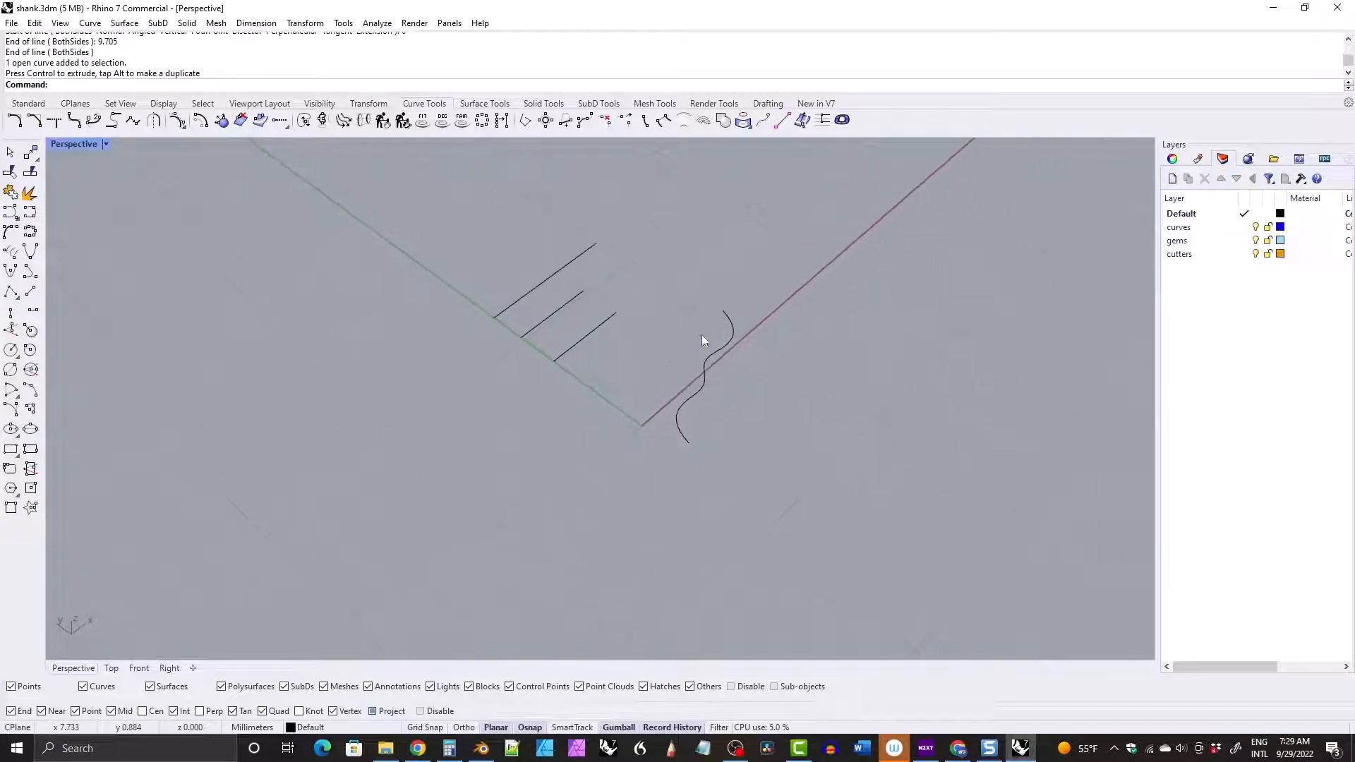
pyautogui.click(544, 103)
pyautogui.click(10, 233)
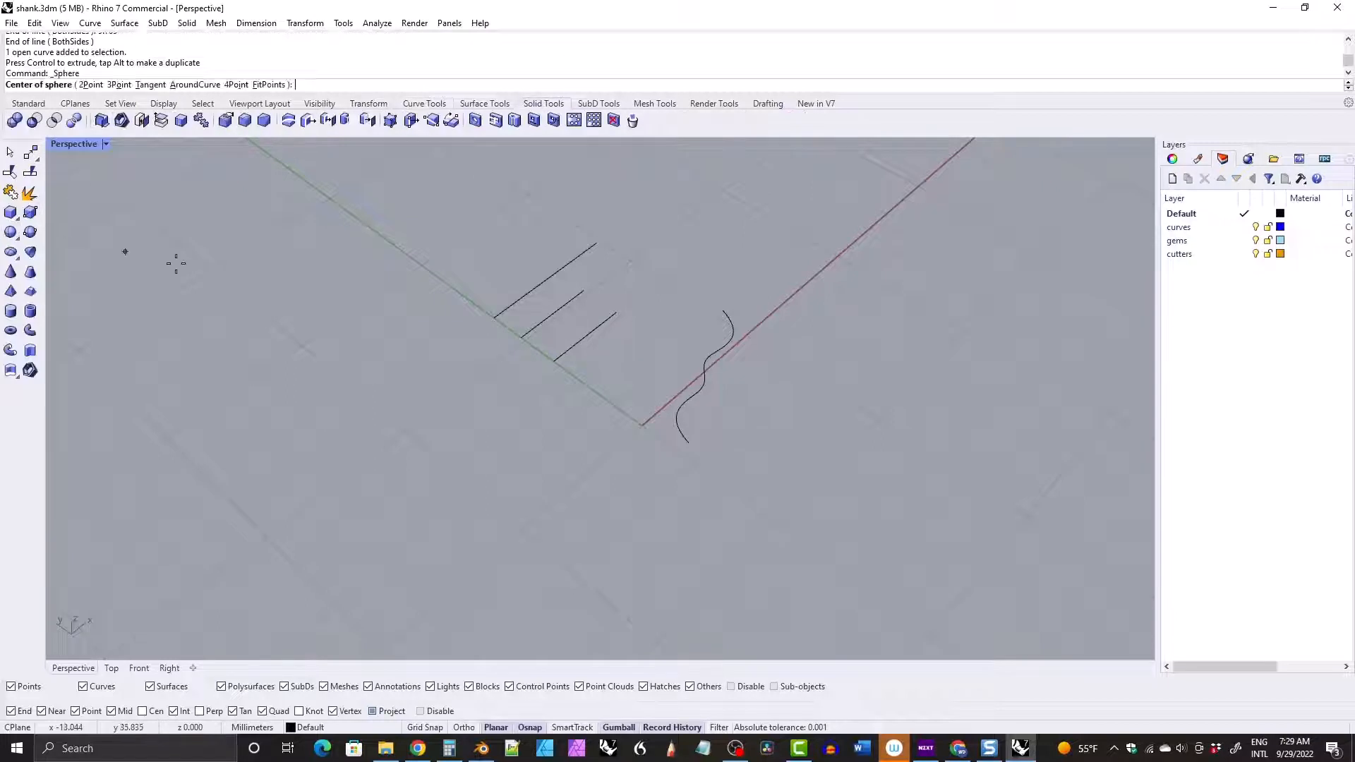
pyautogui.click(492, 319)
pyautogui.click(485, 323)
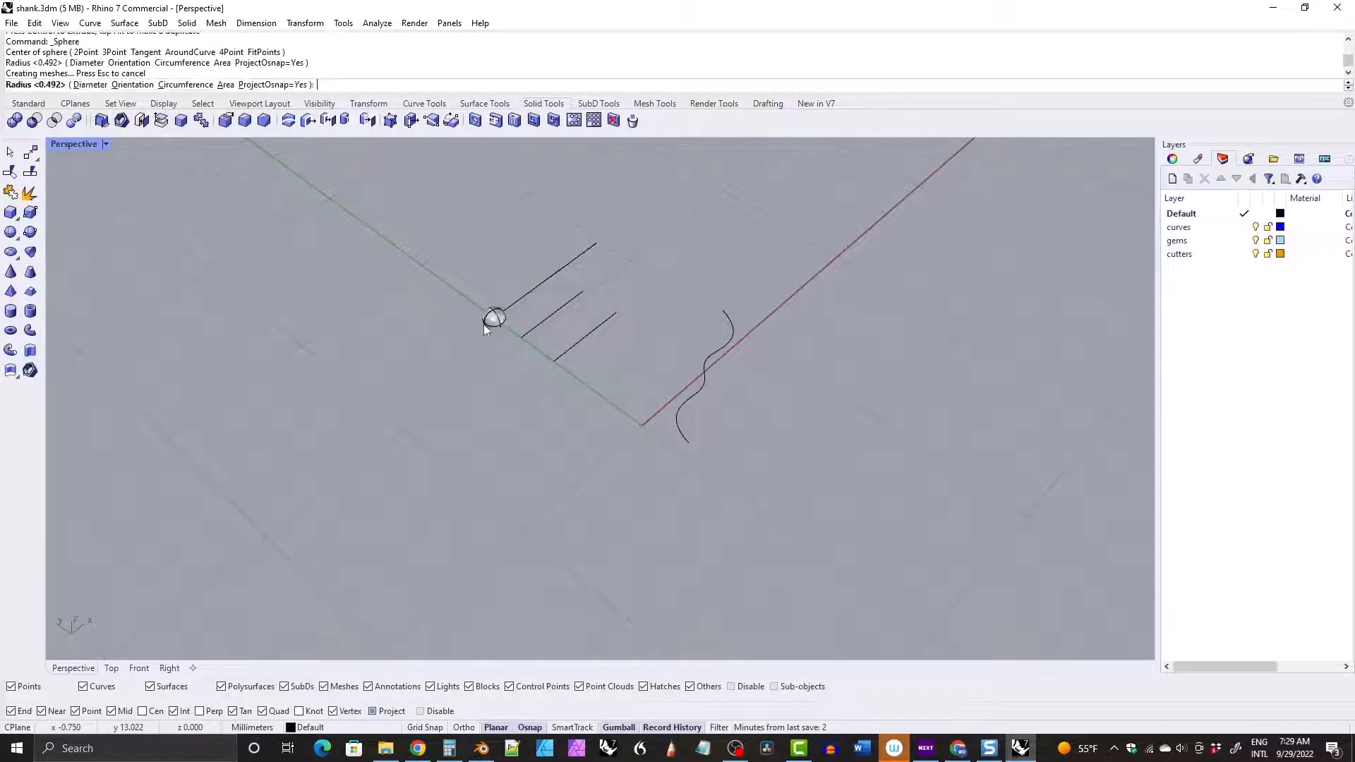
pyautogui.click(499, 325)
pyautogui.moveTo(531, 294); pyautogui.dragTo(553, 276)
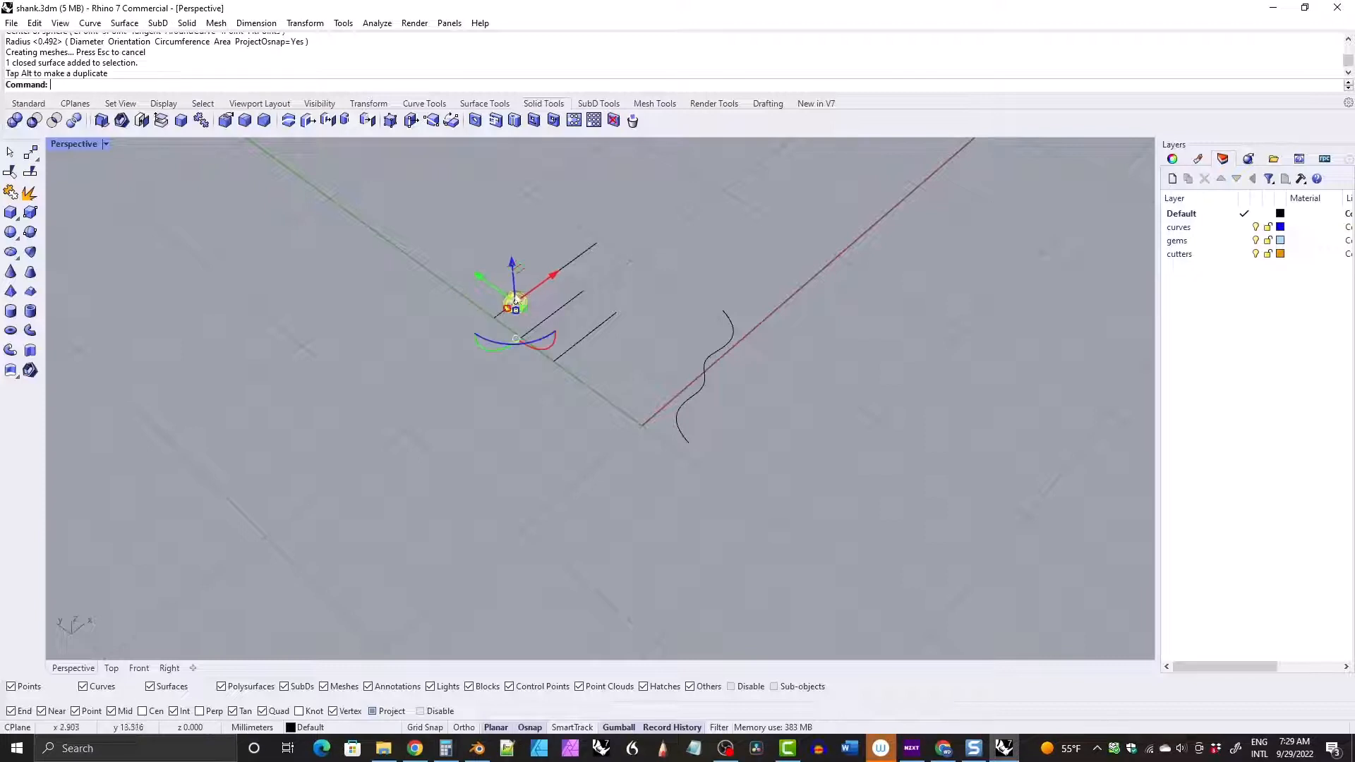
# Copy the sphere from the longest line's y-axis end to the matching ends of the two shorter lines.
pyautogui.click(480, 327)
pyautogui.click(515, 301)
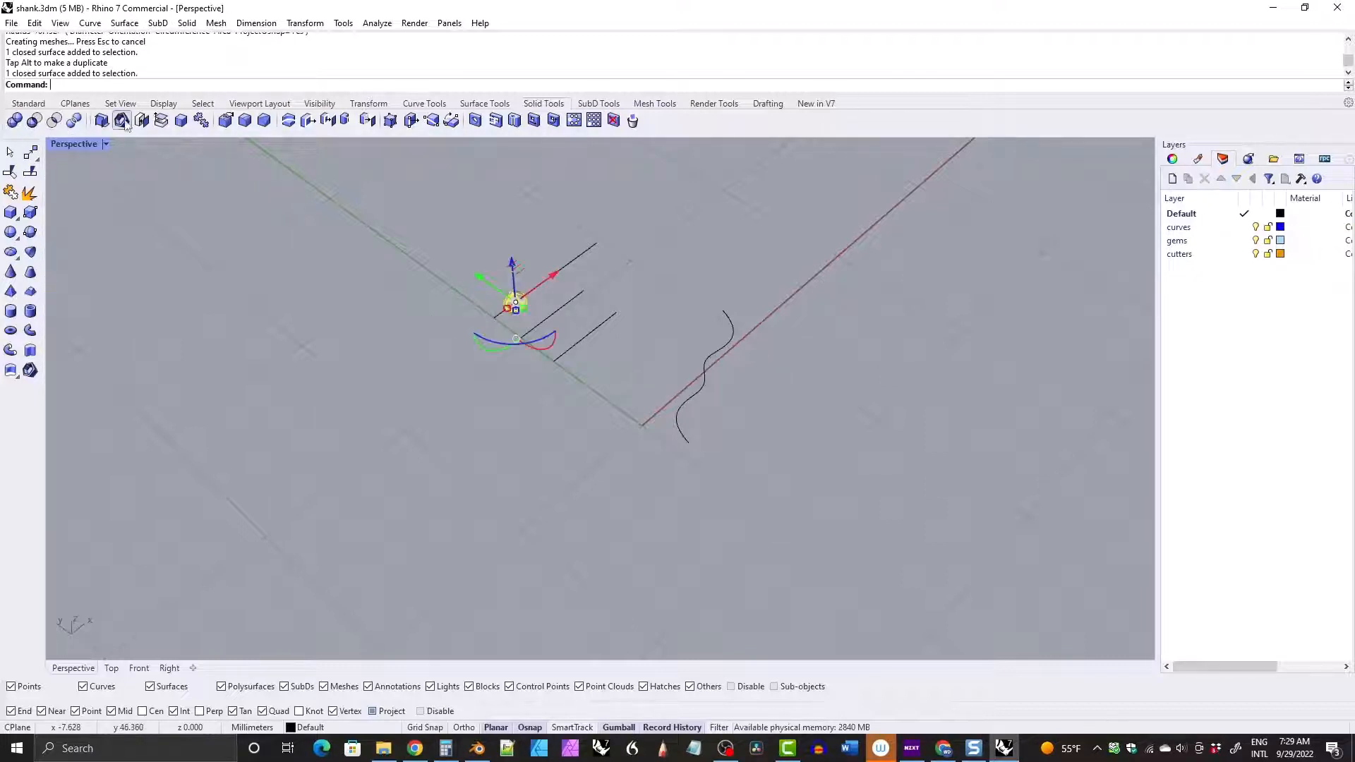
pyautogui.click(368, 104)
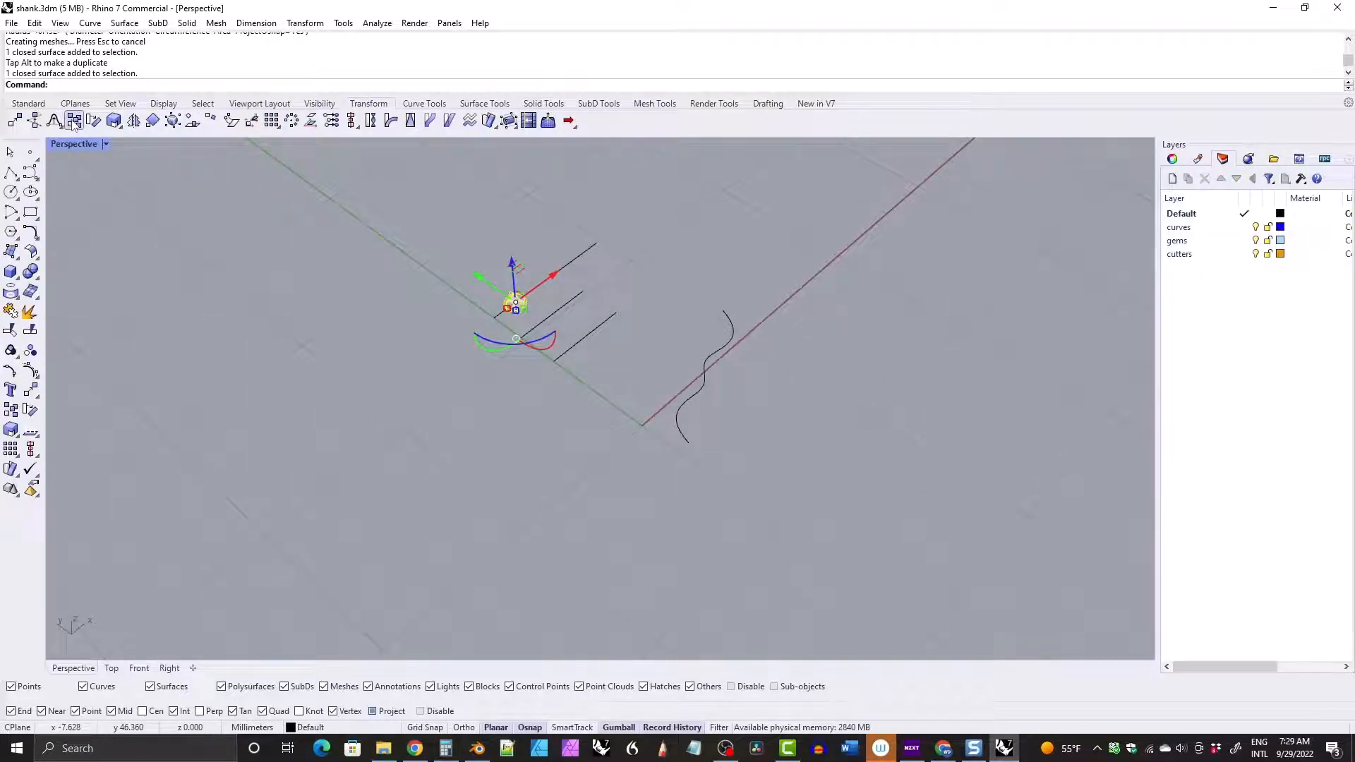
pyautogui.hotkey('ctrl', 'shift', 'c')
pyautogui.click(494, 318)
pyautogui.click(520, 338)
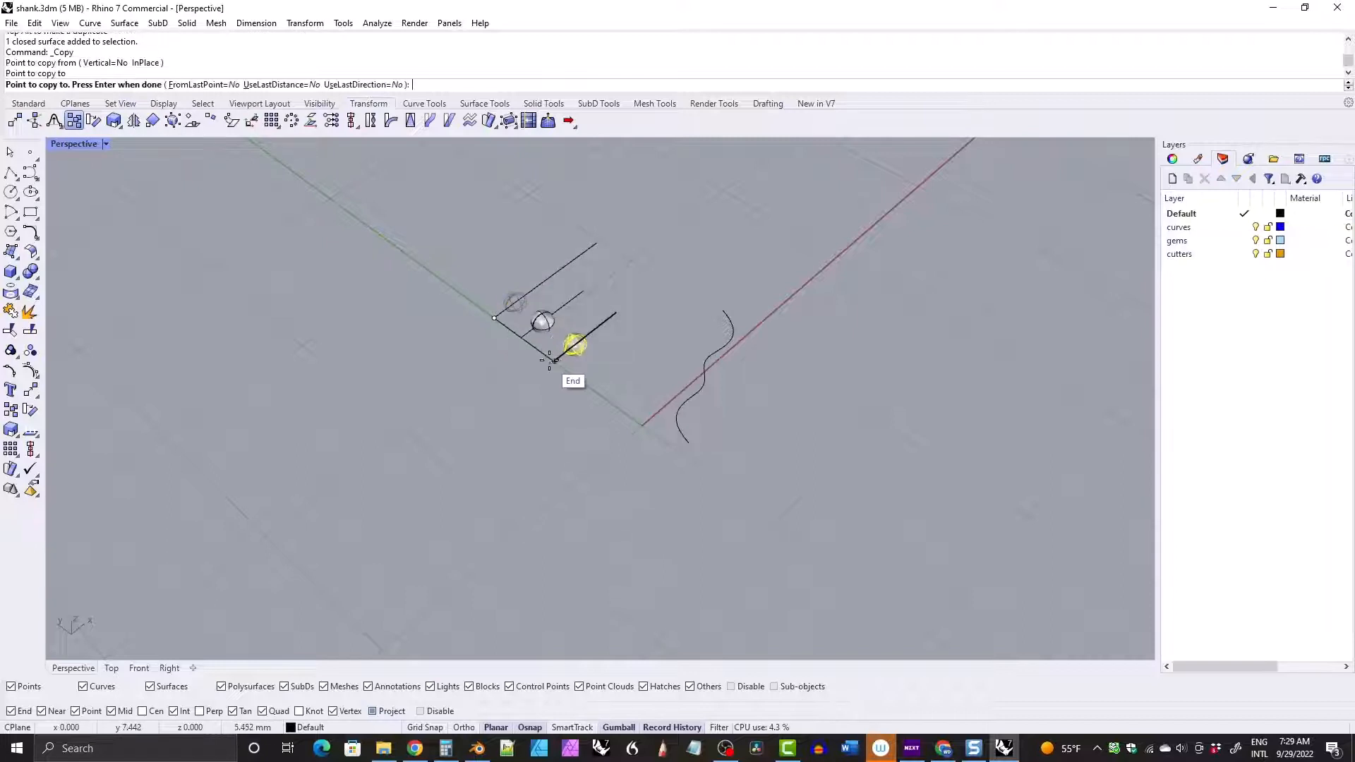
pyautogui.click(553, 363)
pyautogui.press('Return')
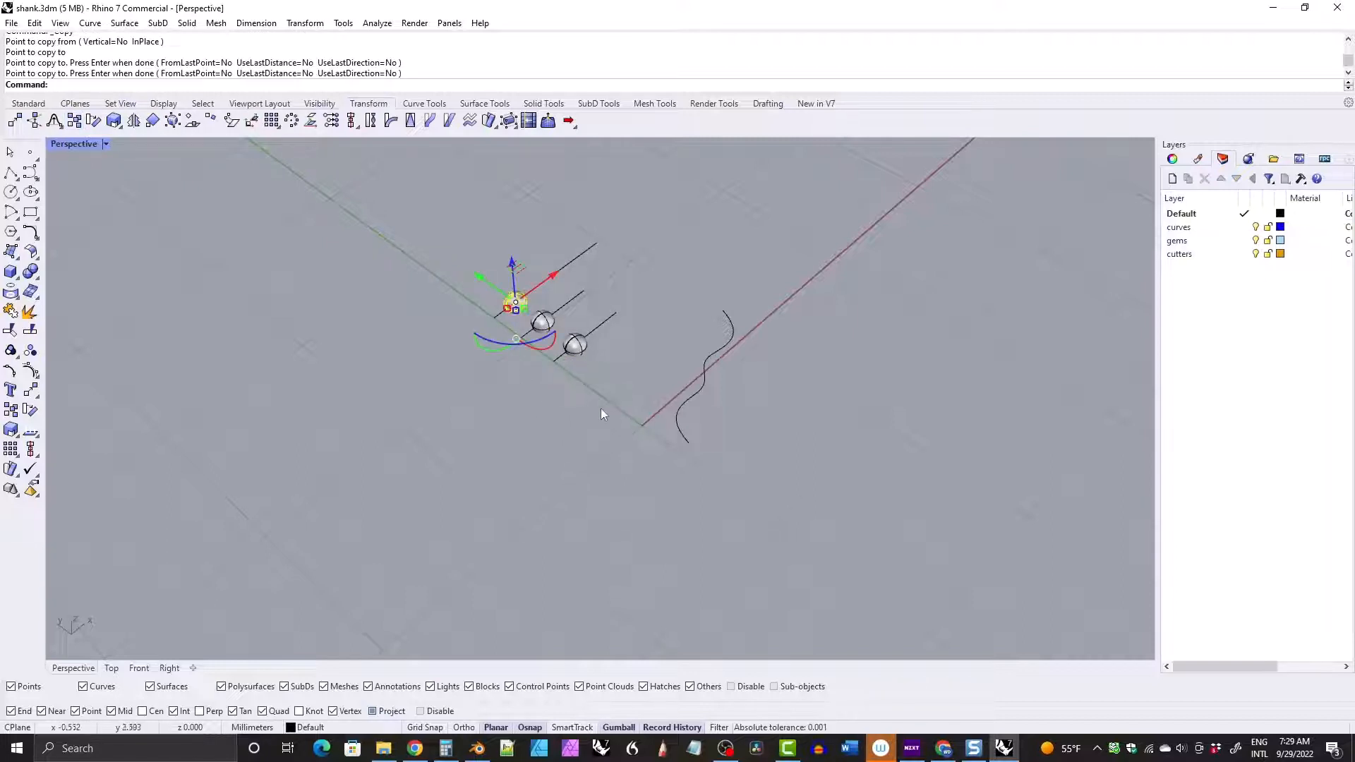
# Flow a copy of the sphere on the line nearest the origin along the wavy curve with Copy=Yes and Rigid=No.
pyautogui.keyDown('shift'); pyautogui.moveTo(598, 366); pyautogui.dragTo(612, 401, button='right'); pyautogui.keyUp('shift')
pyautogui.scroll(4, 602, 357)
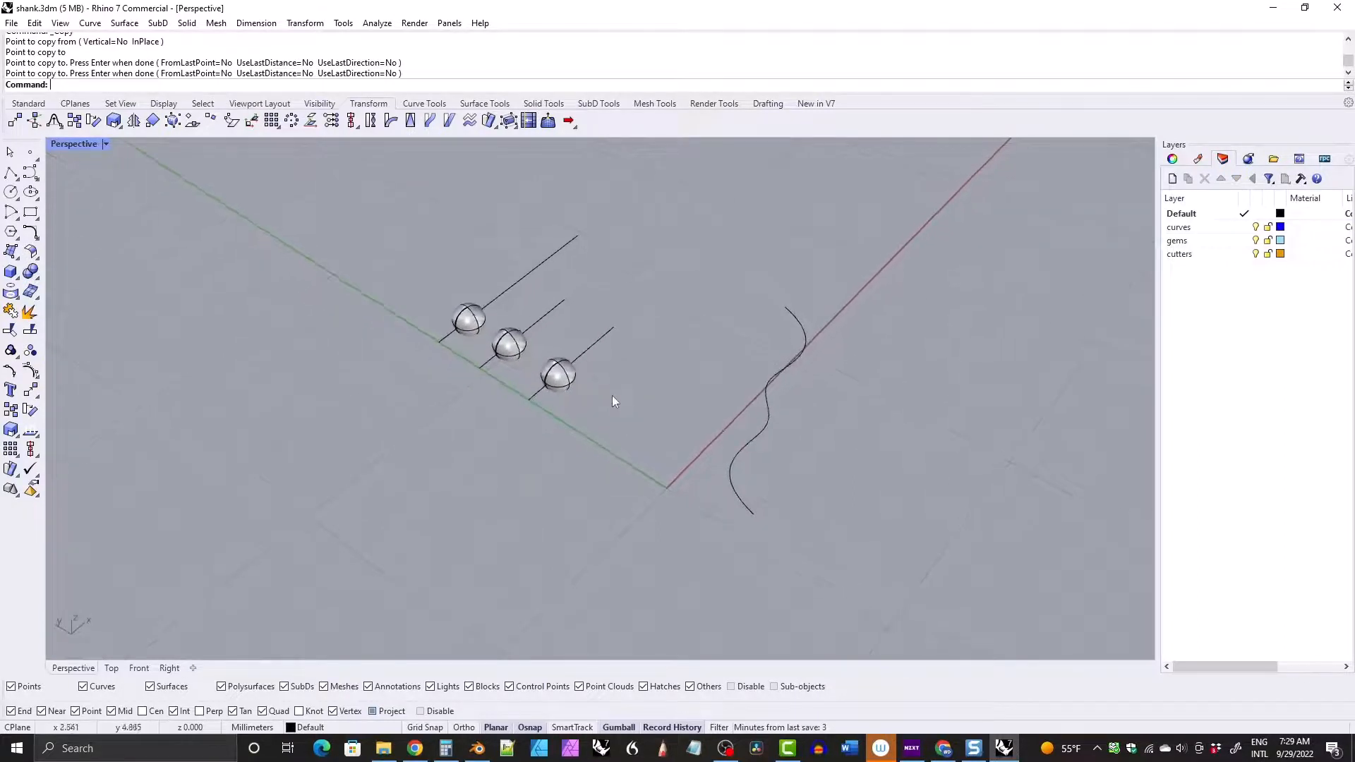
pyautogui.click(562, 384)
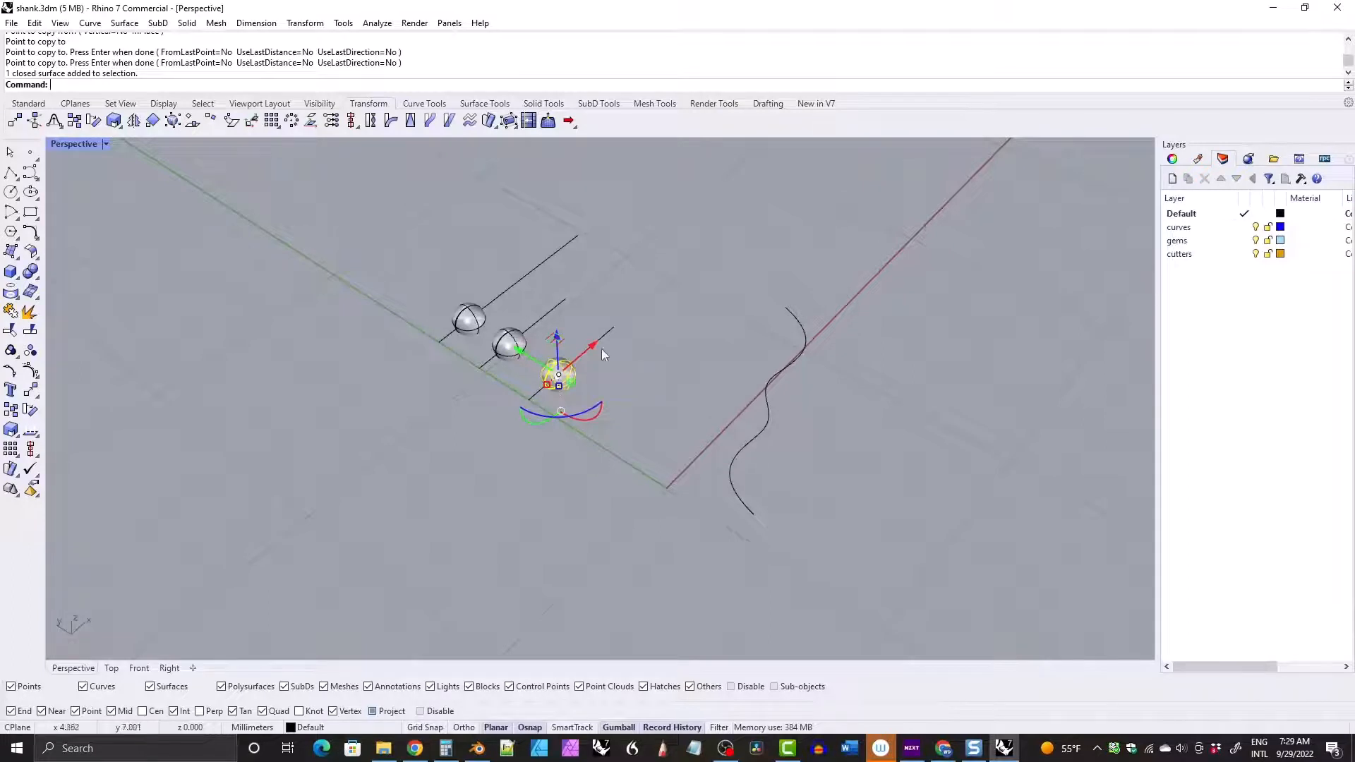
pyautogui.click(431, 122)
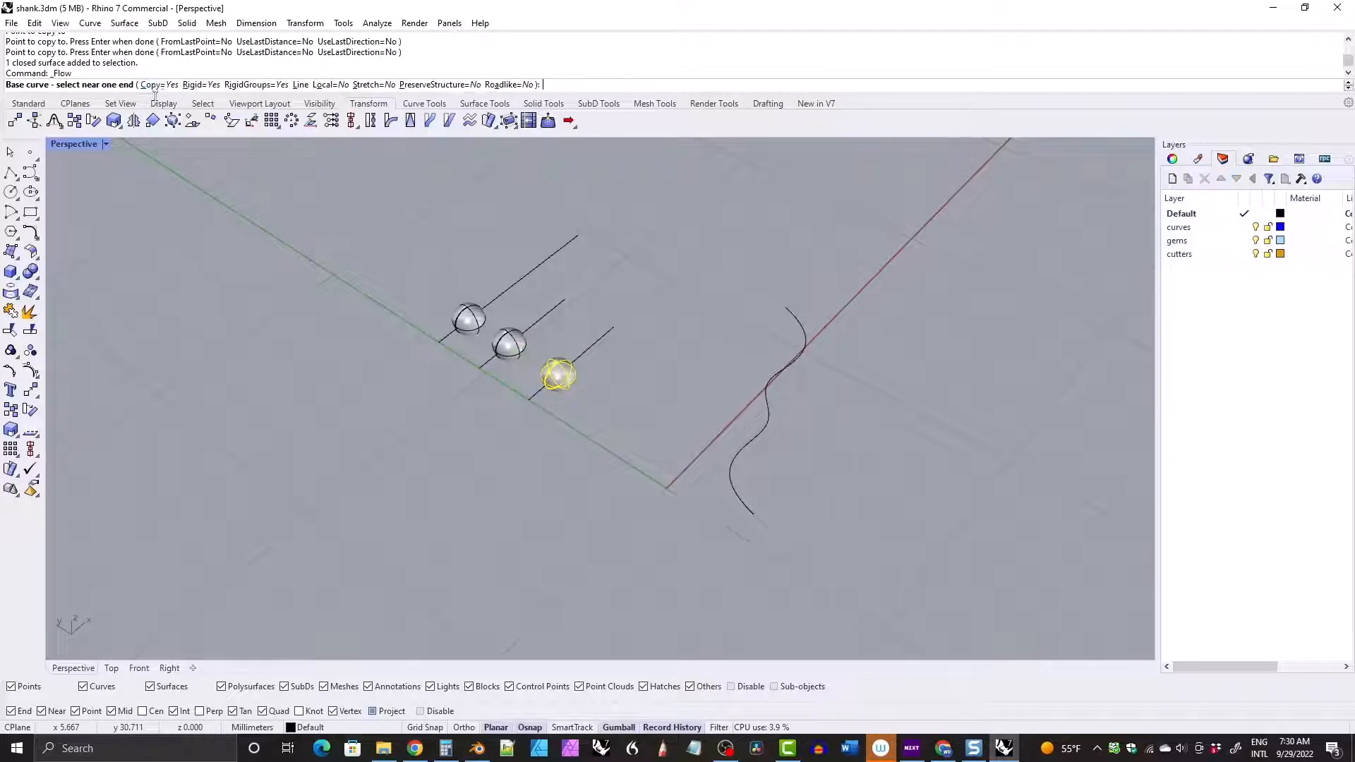
pyautogui.click(200, 86)
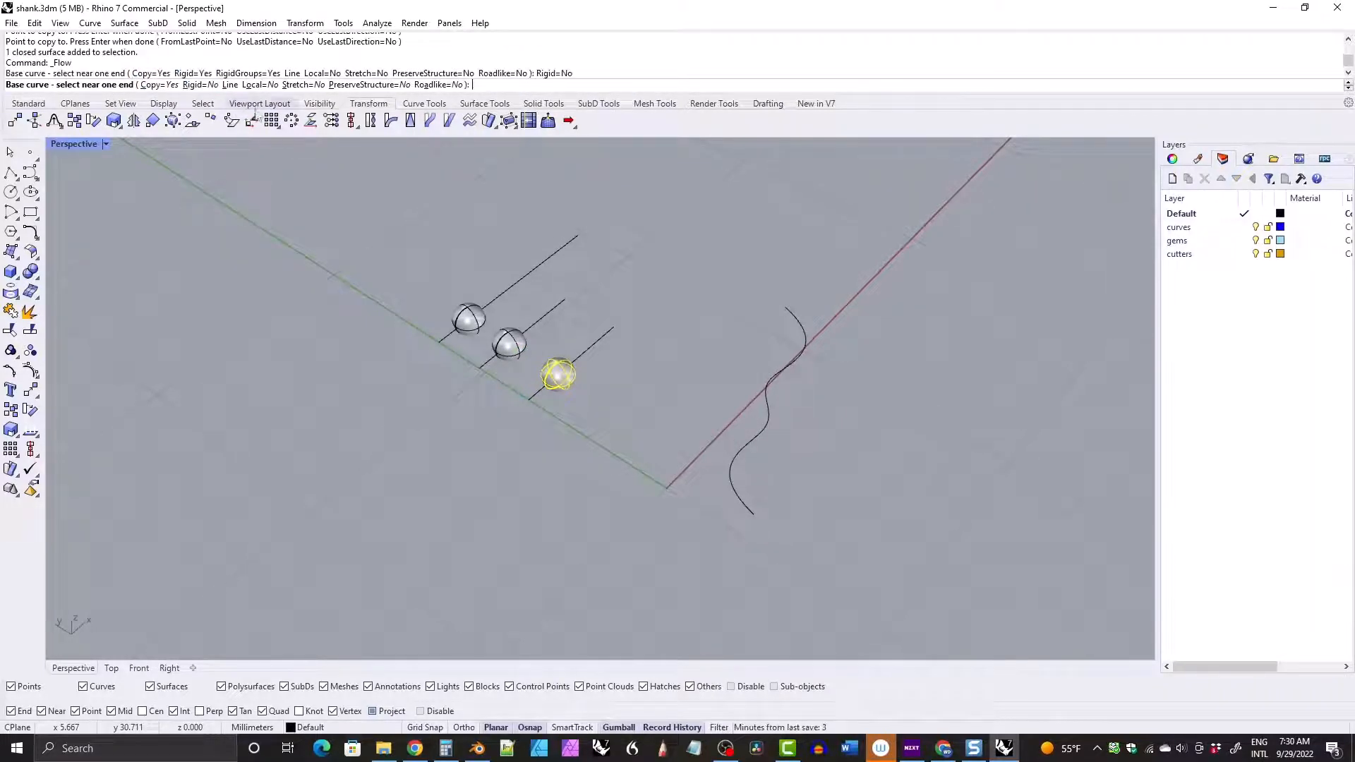
pyautogui.click(534, 400)
pyautogui.click(742, 519)
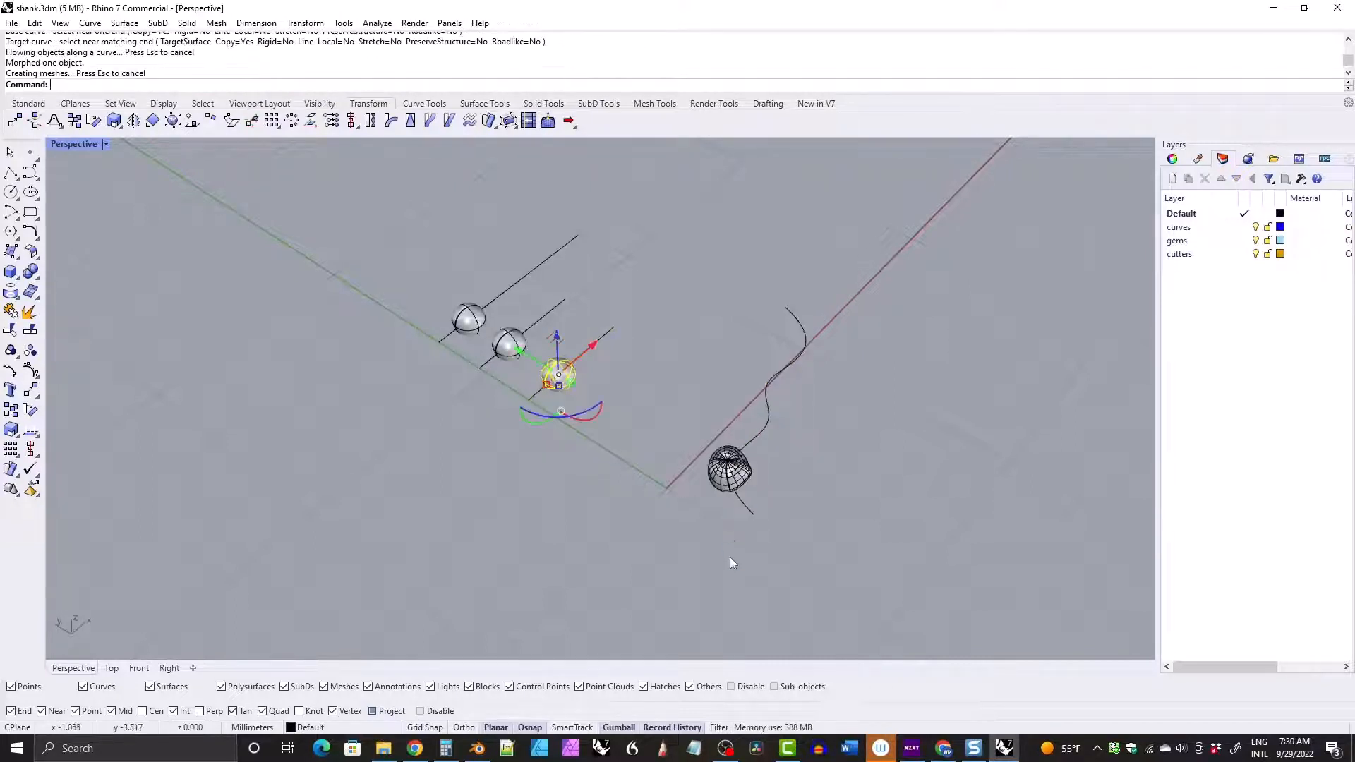
# Slide the source sphere along the x axis to the far end of its line, moving the flowed copy along the wavy curve.
pyautogui.moveTo(713, 401); pyautogui.dragTo(734, 469, button='right')
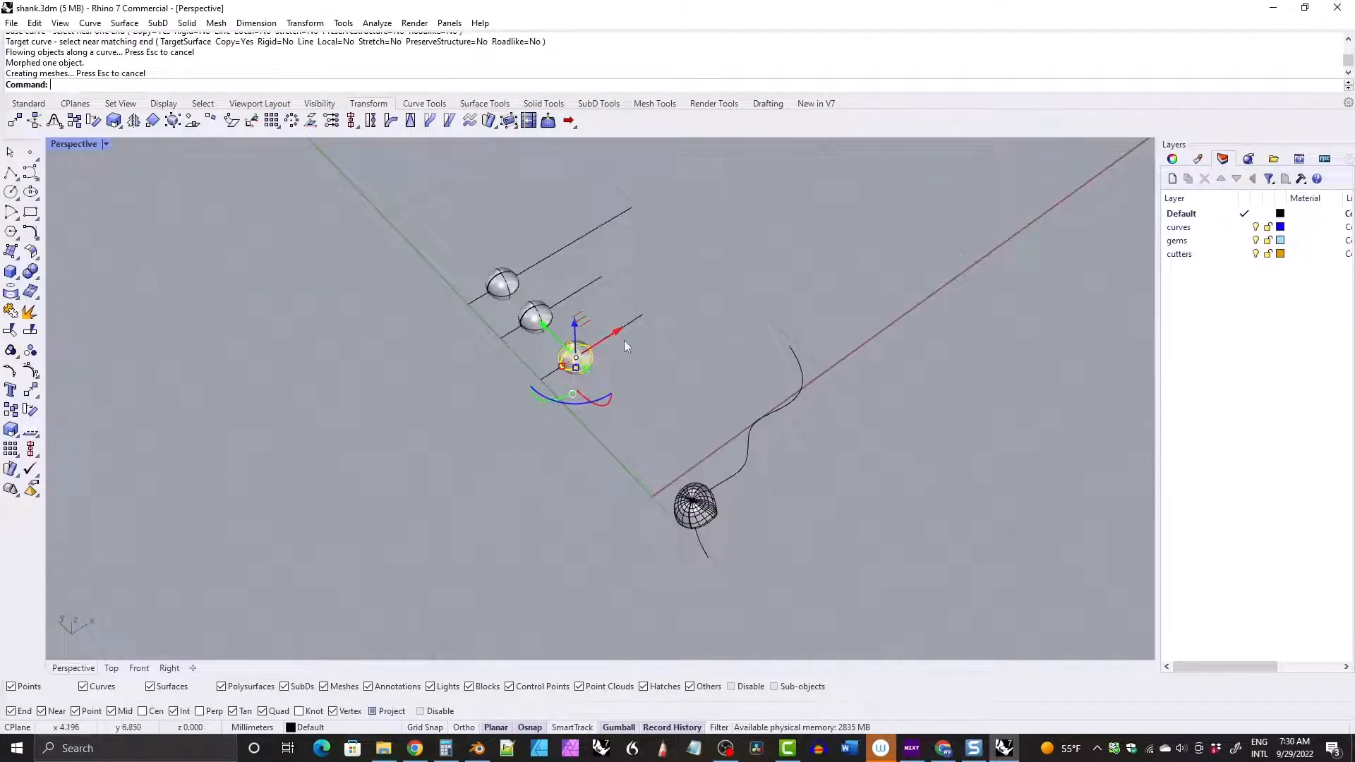
pyautogui.moveTo(616, 333); pyautogui.dragTo(687, 320)
pyautogui.moveTo(689, 401); pyautogui.dragTo(713, 416, button='right')
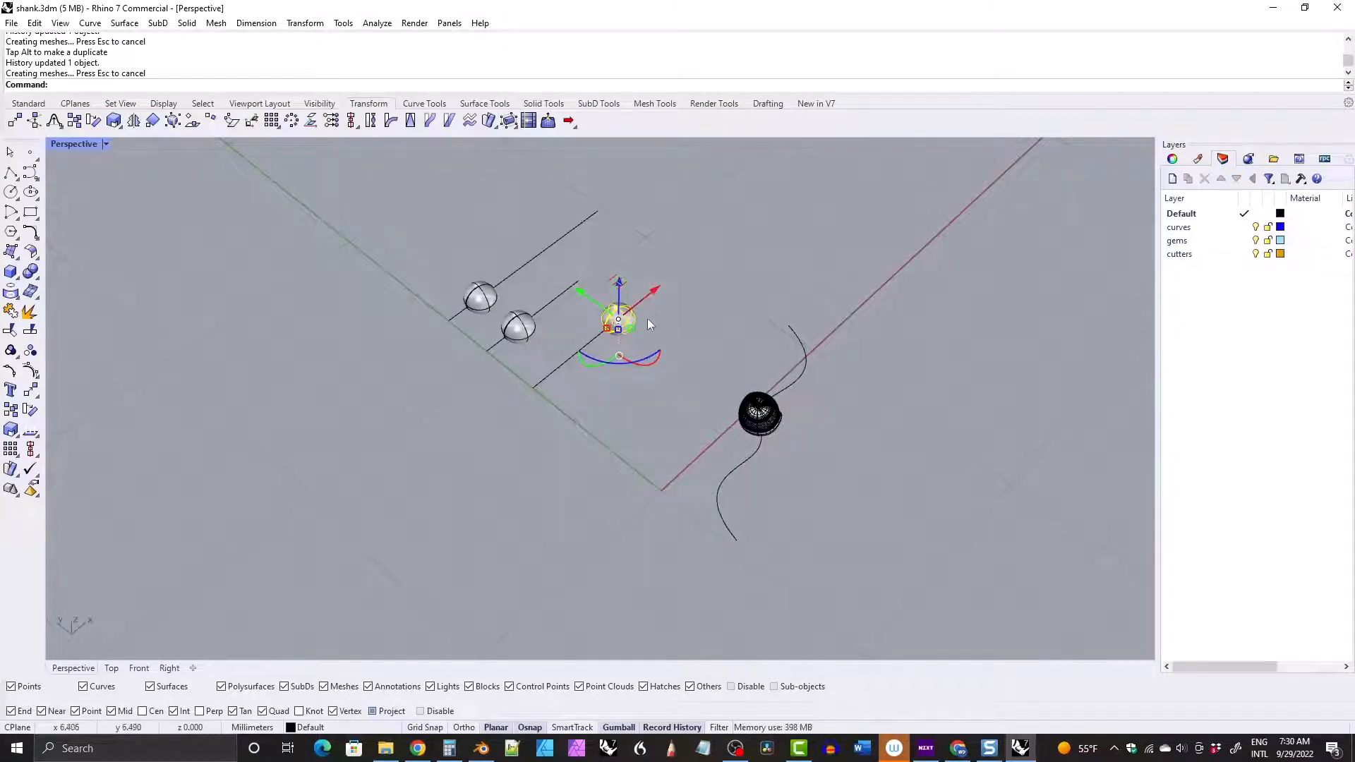
pyautogui.moveTo(646, 318); pyautogui.dragTo(691, 395, button='right')
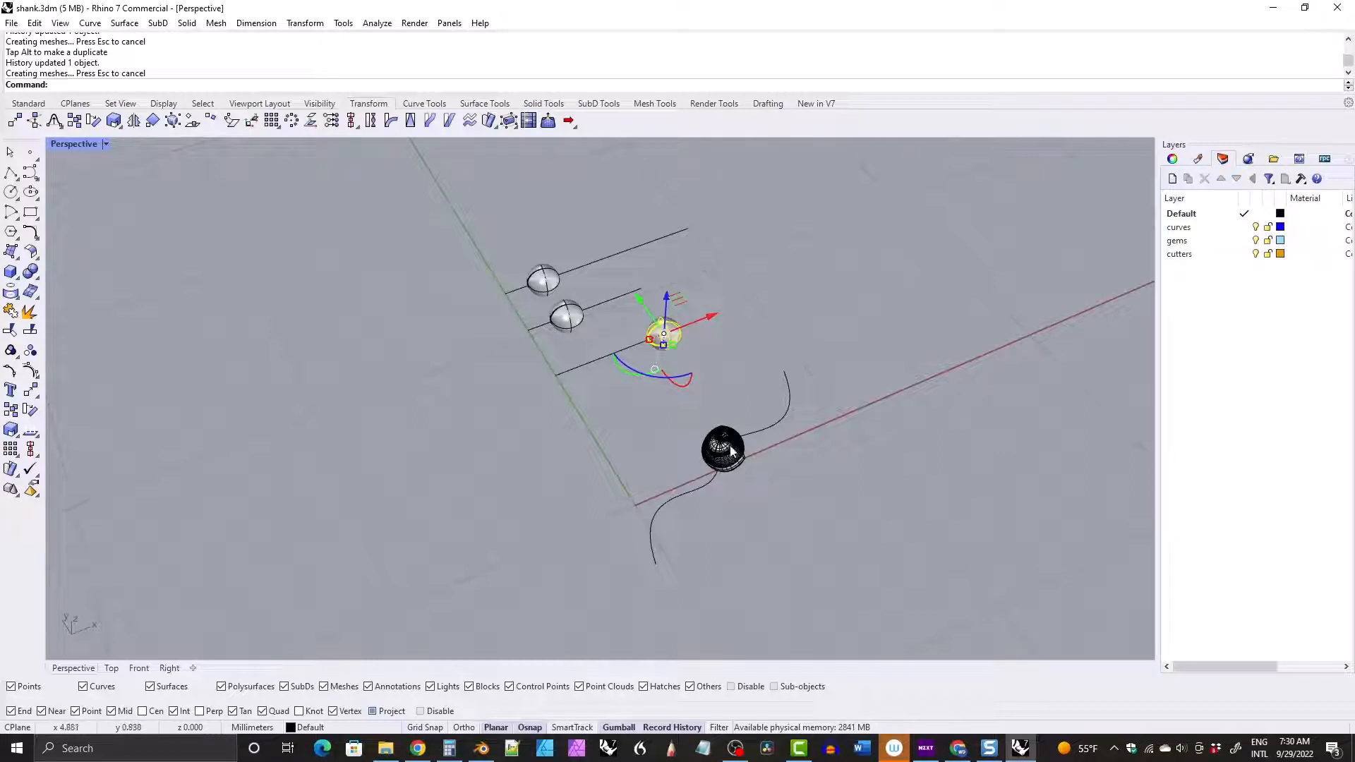
pyautogui.moveTo(700, 449); pyautogui.dragTo(536, 381, button='right')
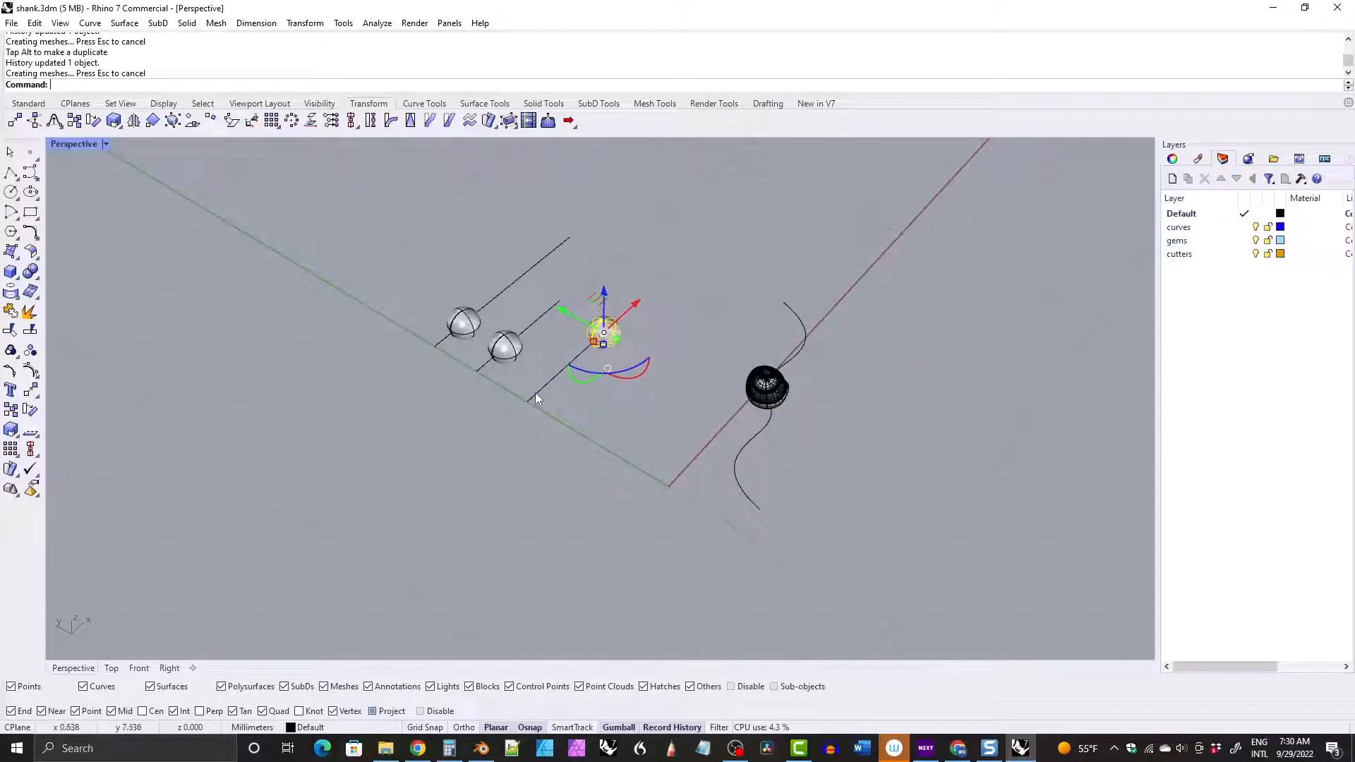
pyautogui.click(535, 395)
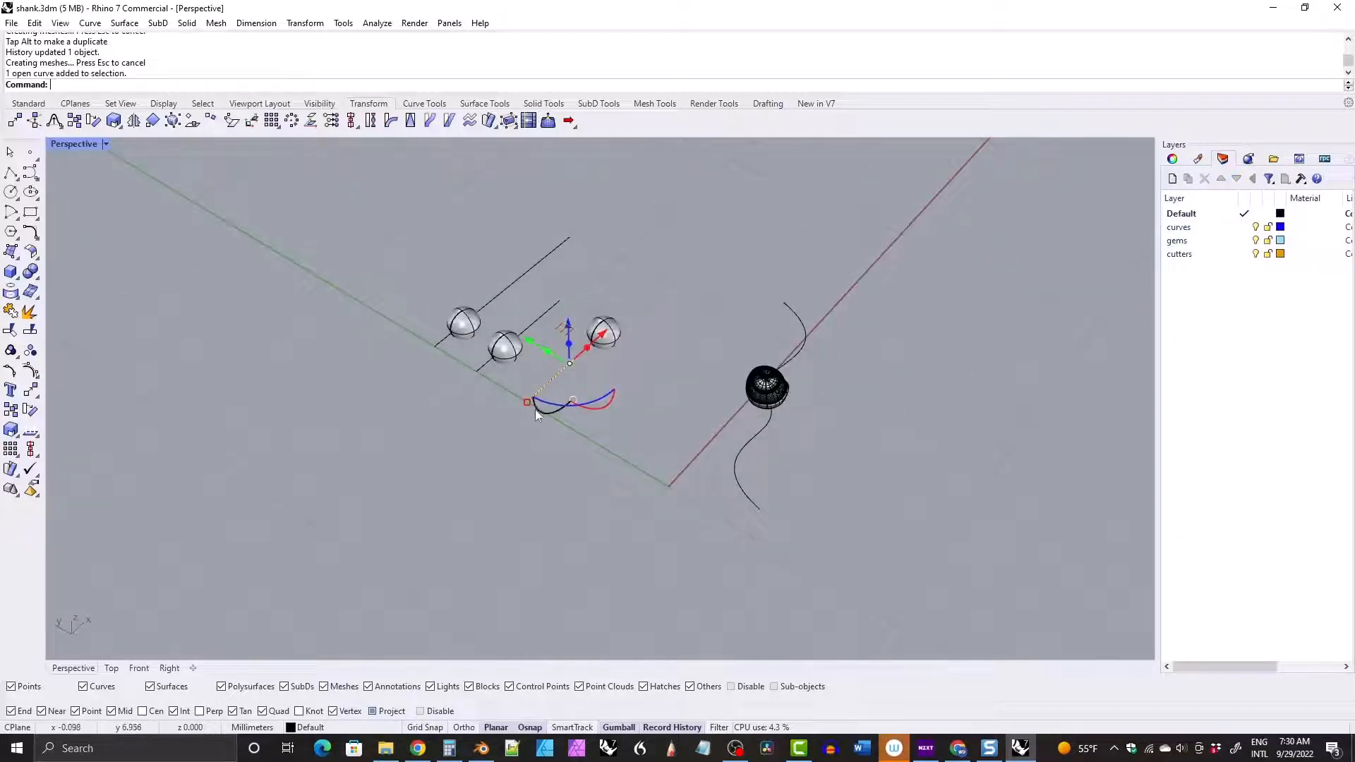
pyautogui.click(748, 497)
pyautogui.click(610, 326)
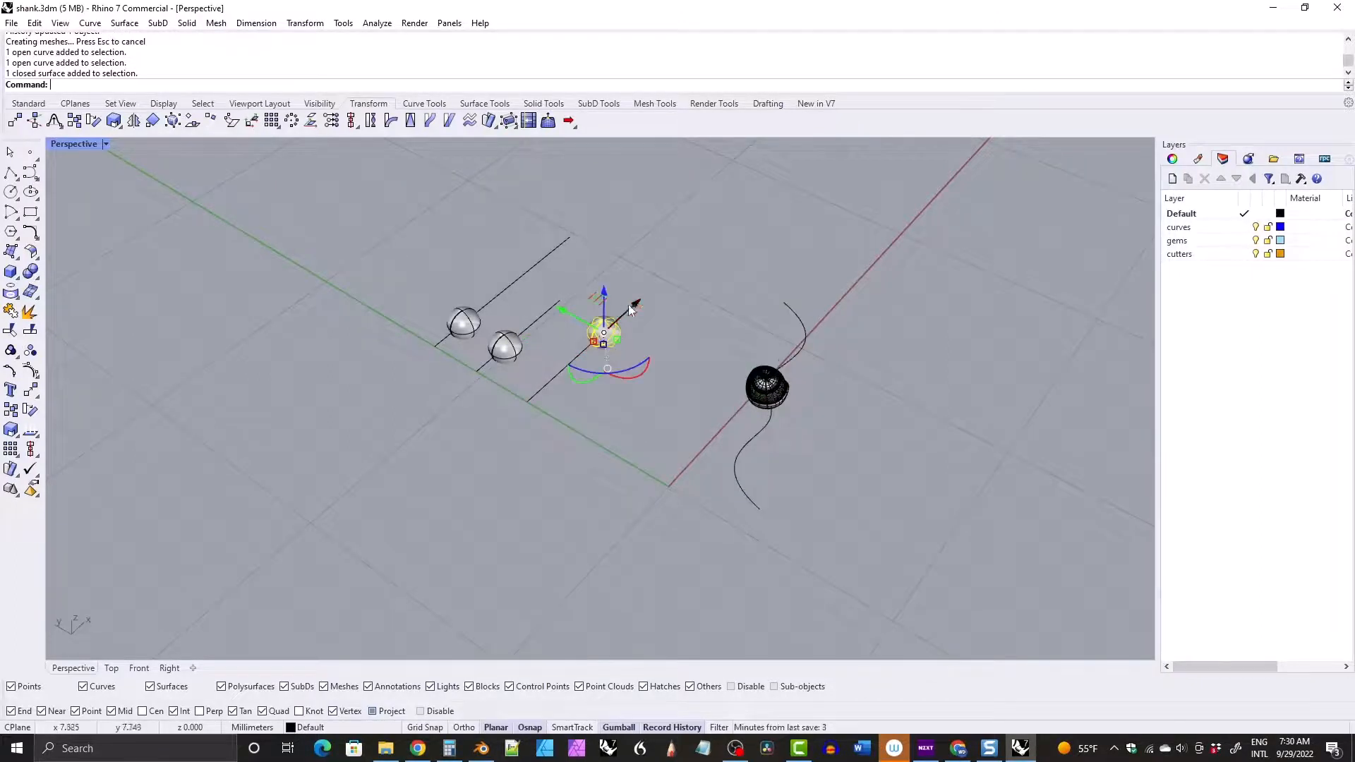
pyautogui.moveTo(630, 310)
pyautogui.mouseDown()
pyautogui.moveTo(592, 381)
pyautogui.moveTo(564, 363)
pyautogui.moveTo(632, 316)
pyautogui.moveTo(645, 330)
pyautogui.mouseUp()
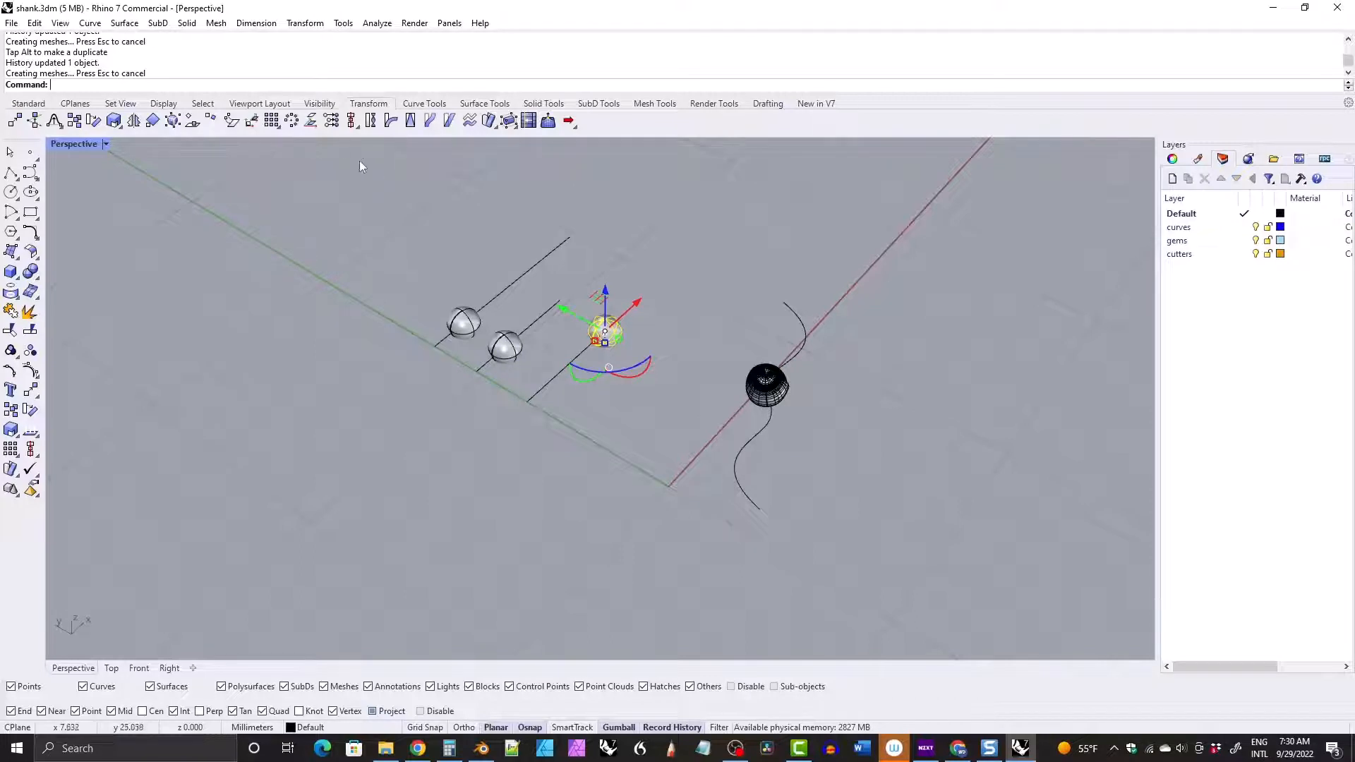
# Delete the flowed sphere and flow a copy of the longest line's sphere along the wavy curve with Rigid=No.
pyautogui.click(410, 121)
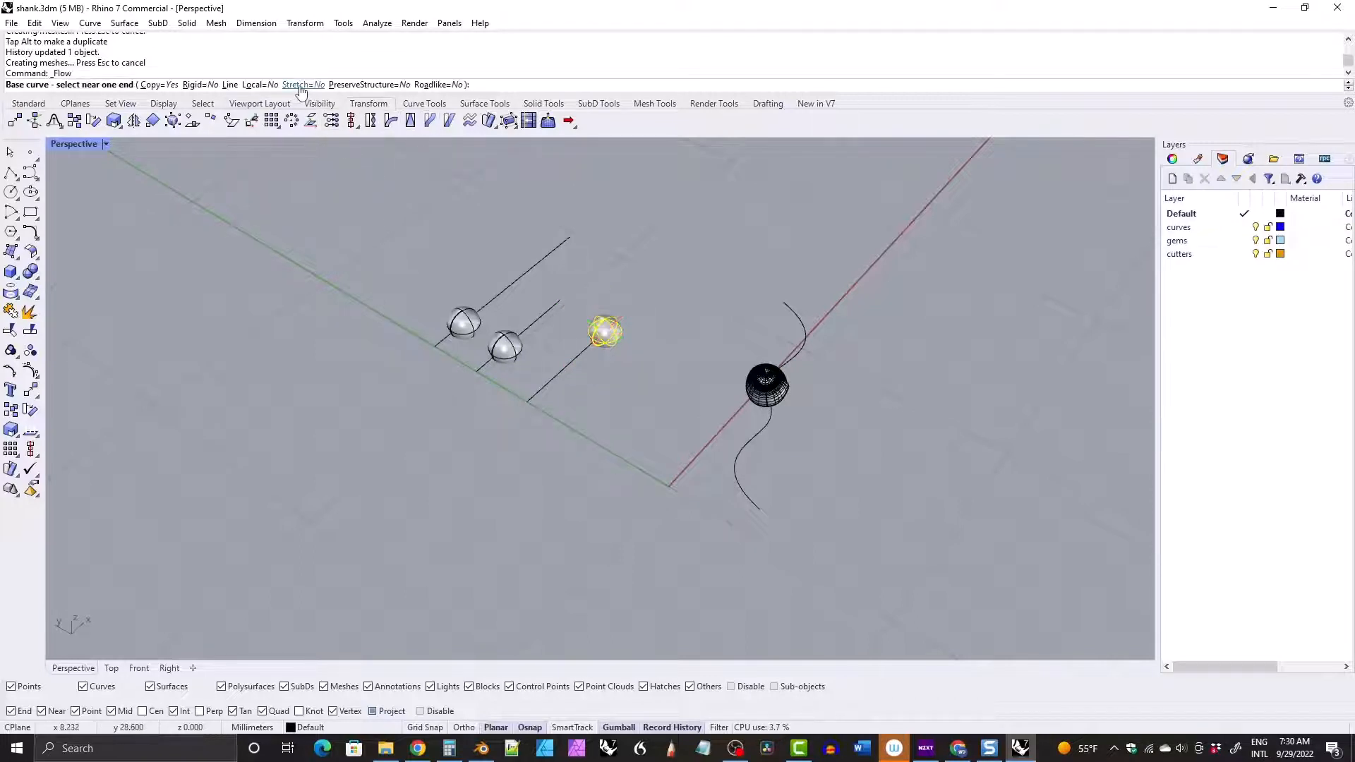
pyautogui.press('Escape')
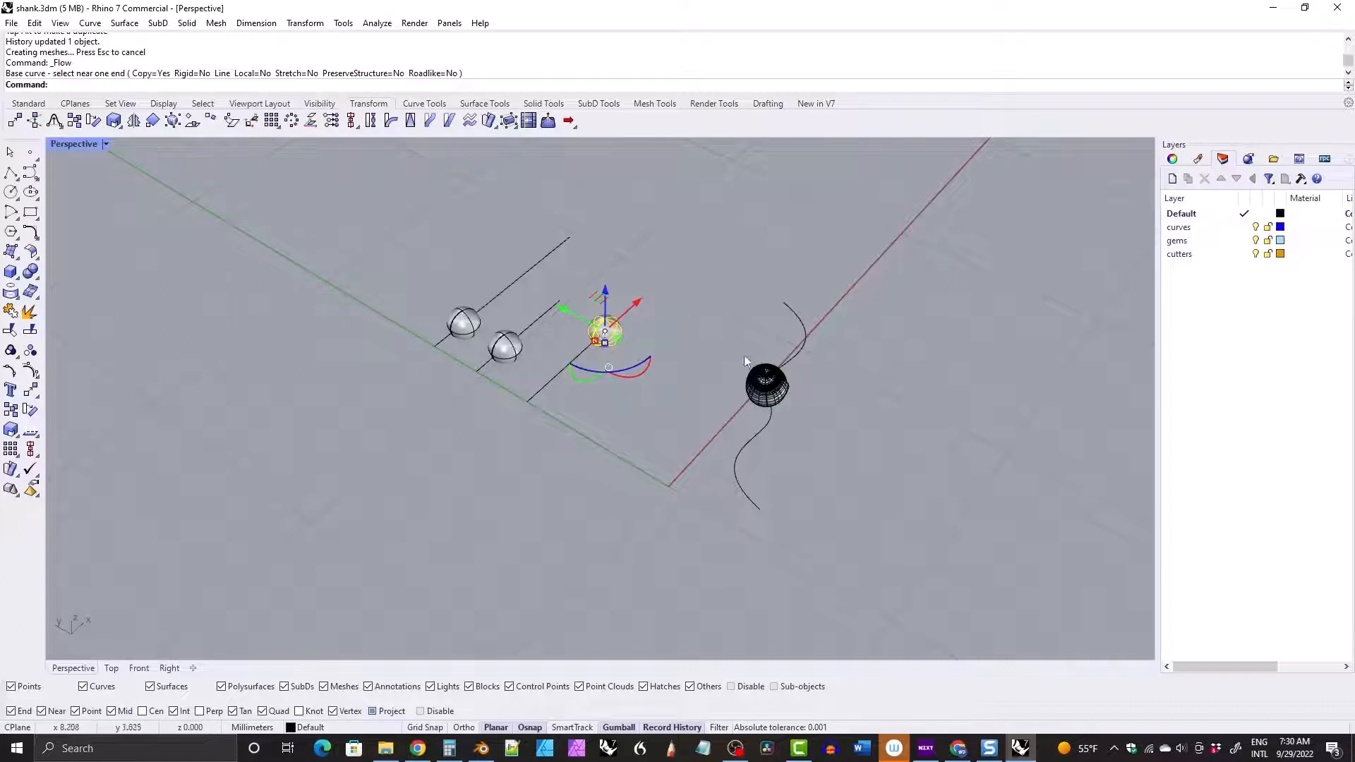
pyautogui.click(762, 399)
pyautogui.press('Delete')
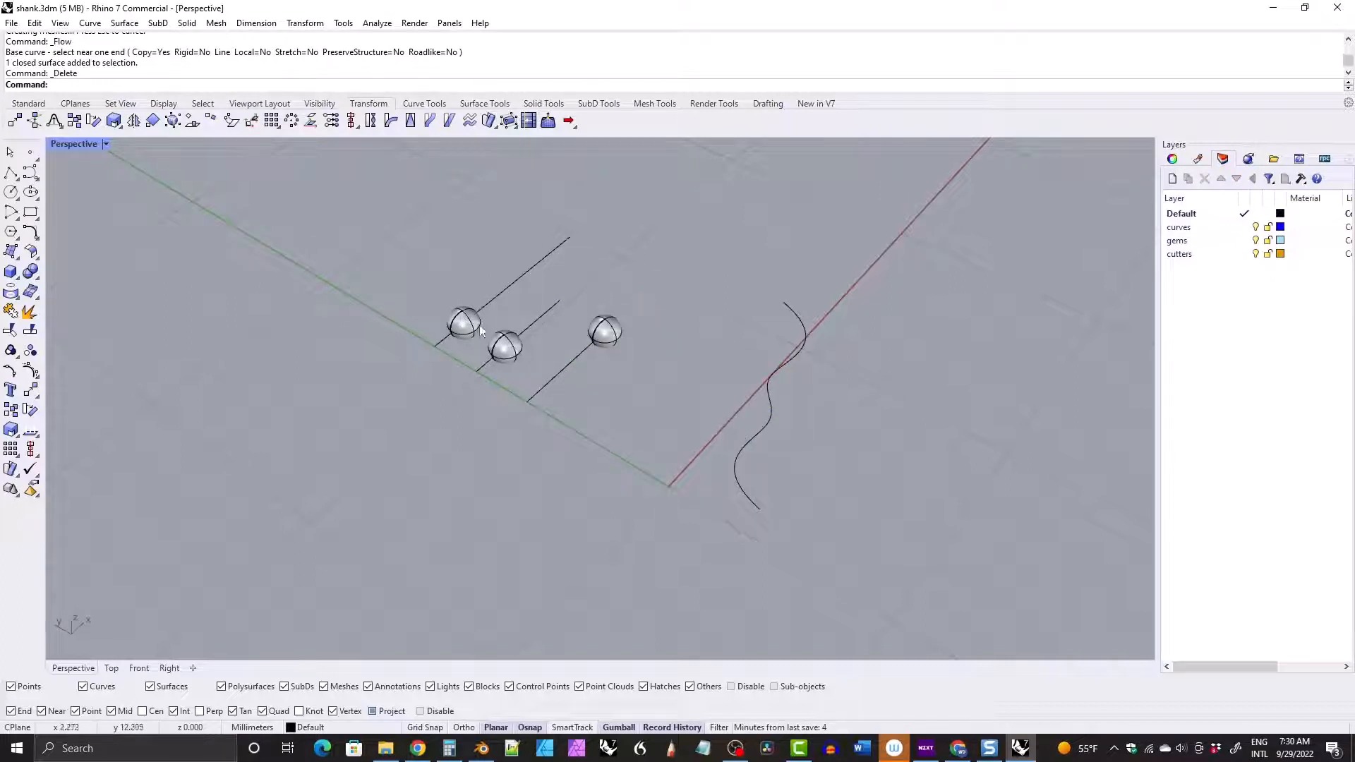
pyautogui.click(462, 327)
pyautogui.click(429, 121)
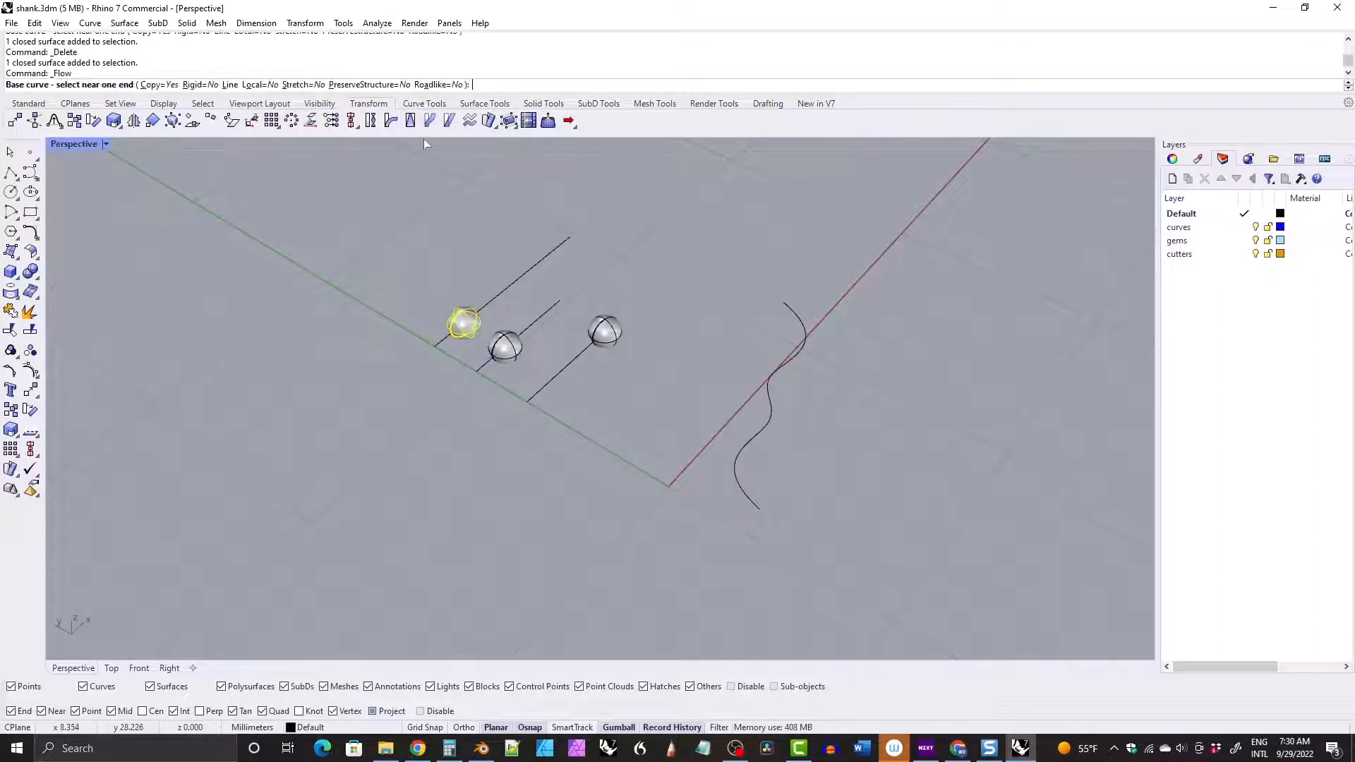
pyautogui.click(437, 337)
pyautogui.click(748, 501)
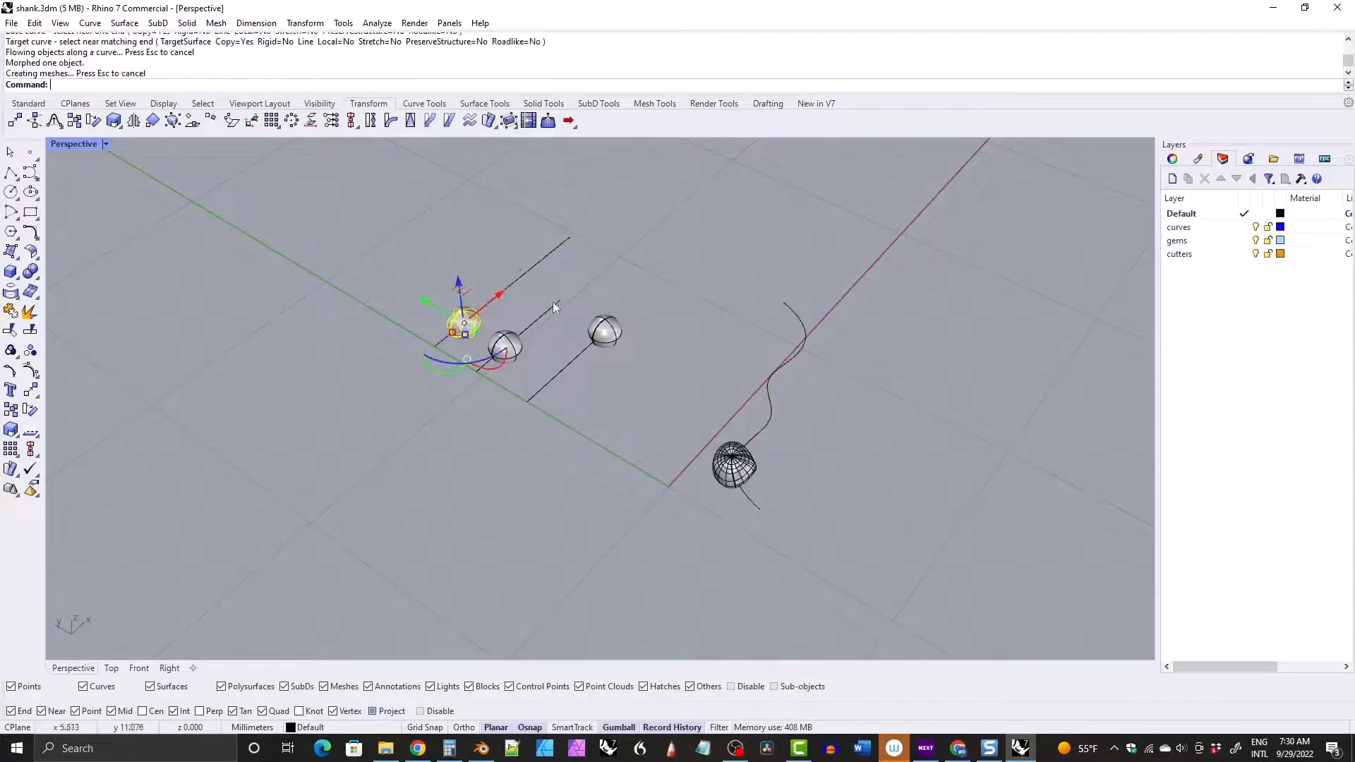
# Slide the longest line's sphere to the line's far end and back to its start at the y axis.
pyautogui.moveTo(501, 292); pyautogui.dragTo(531, 277, button='right')
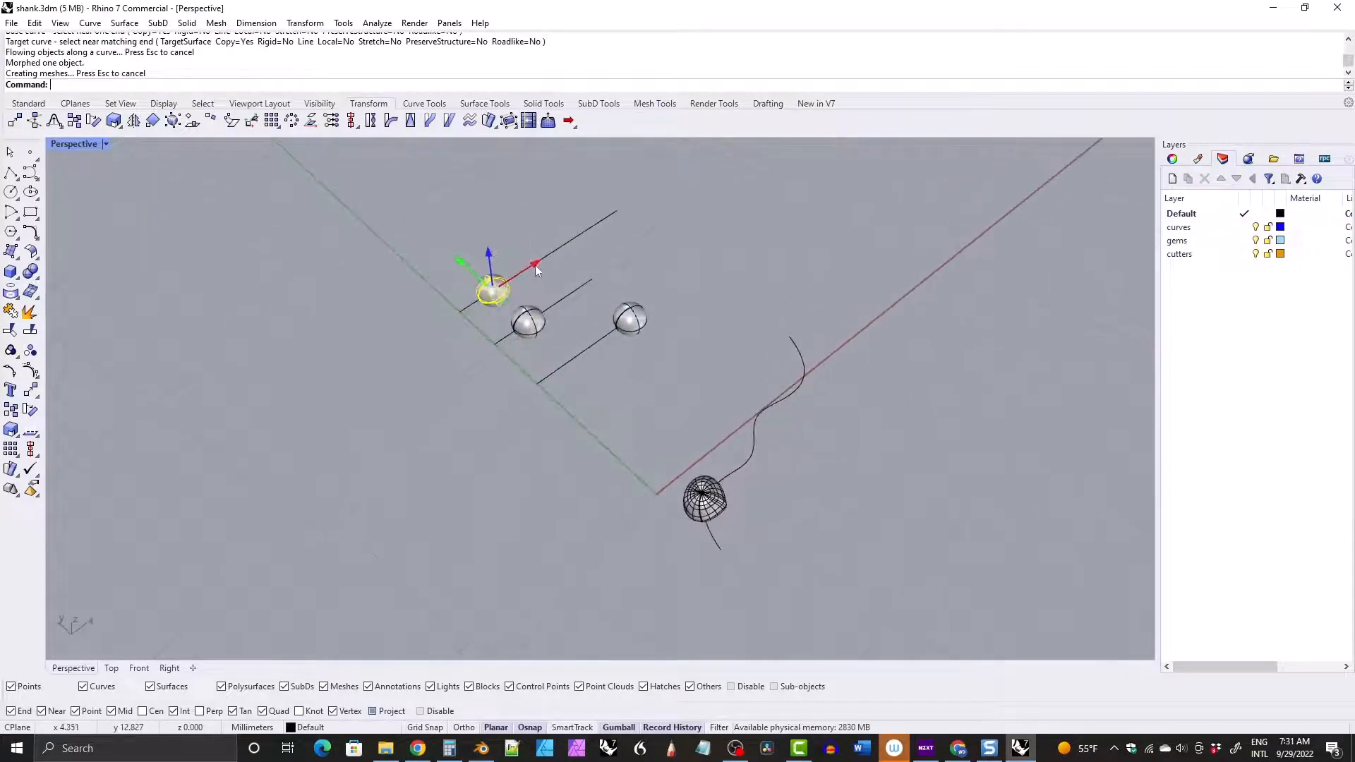
pyautogui.moveTo(534, 265); pyautogui.dragTo(650, 202)
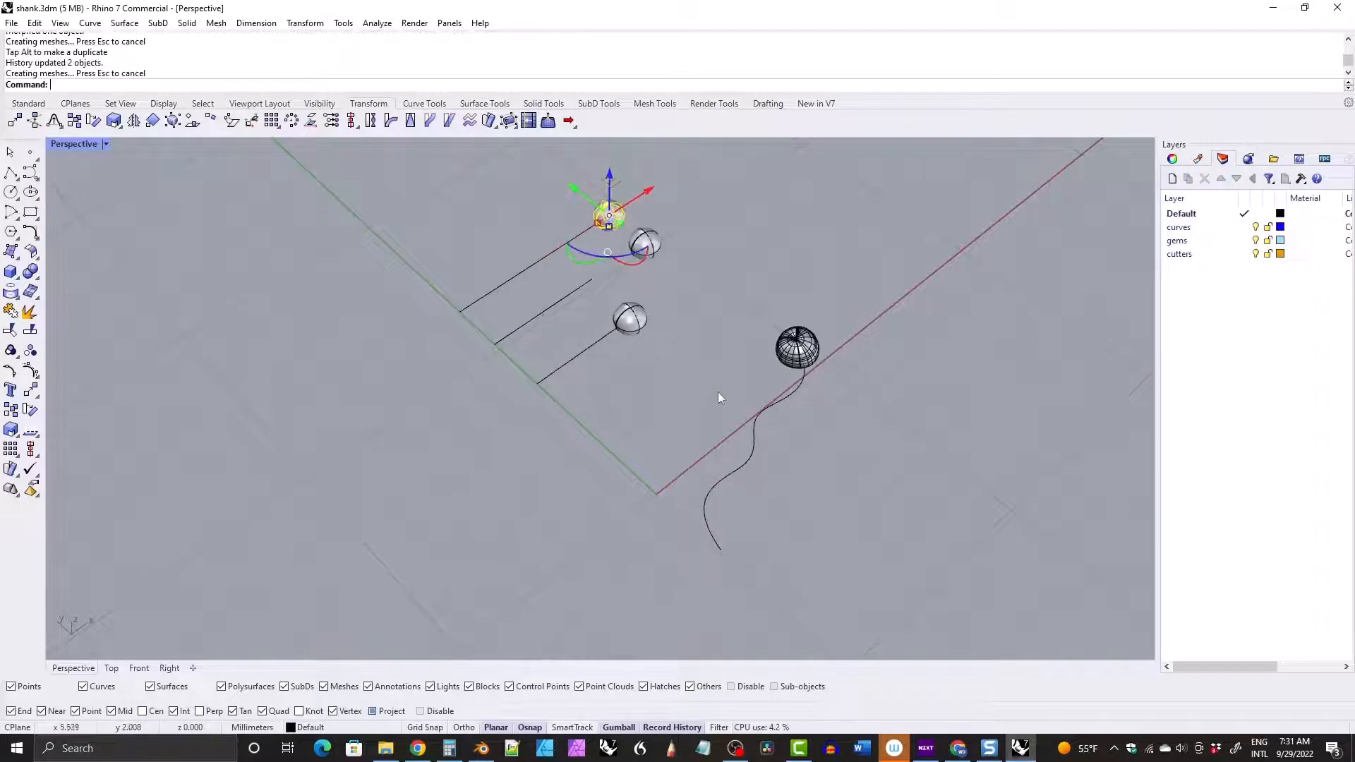
pyautogui.moveTo(769, 374); pyautogui.dragTo(798, 343, button='right')
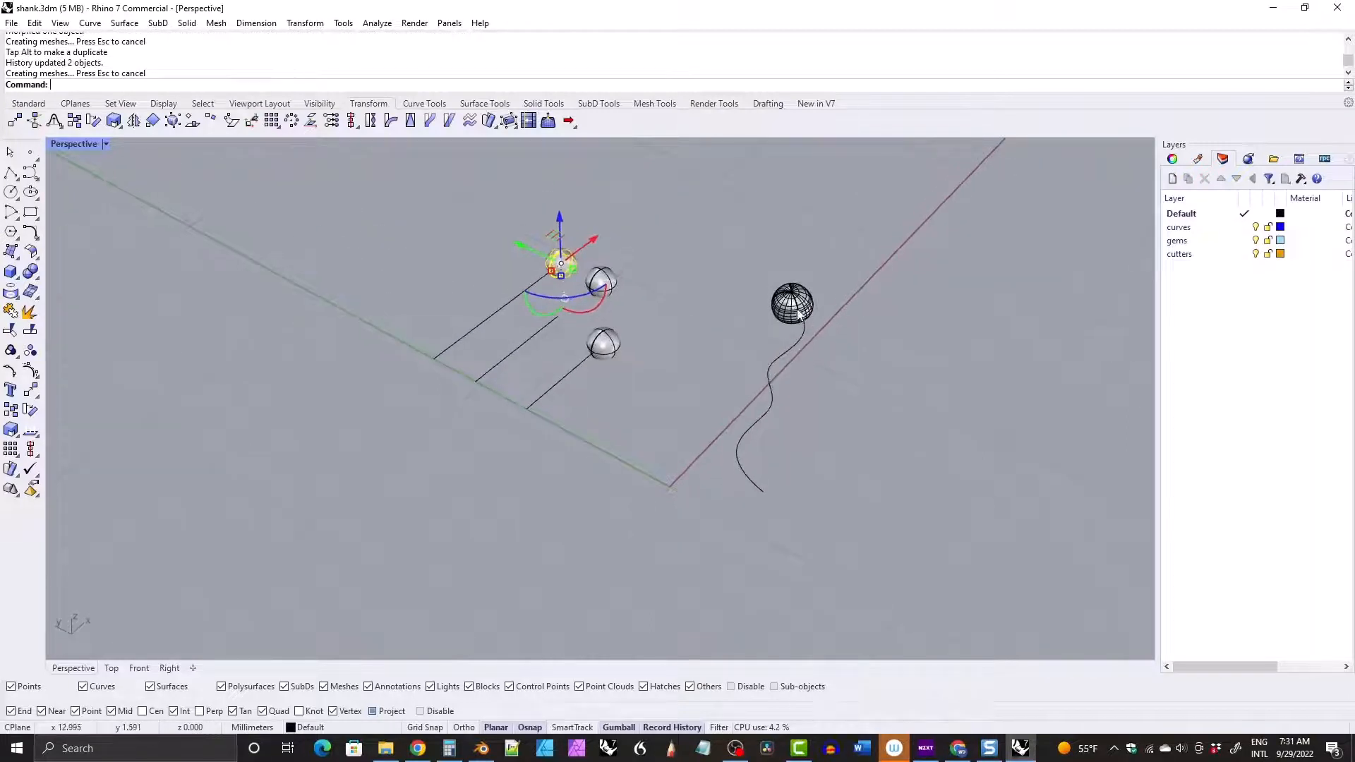
pyautogui.moveTo(577, 254); pyautogui.dragTo(469, 306)
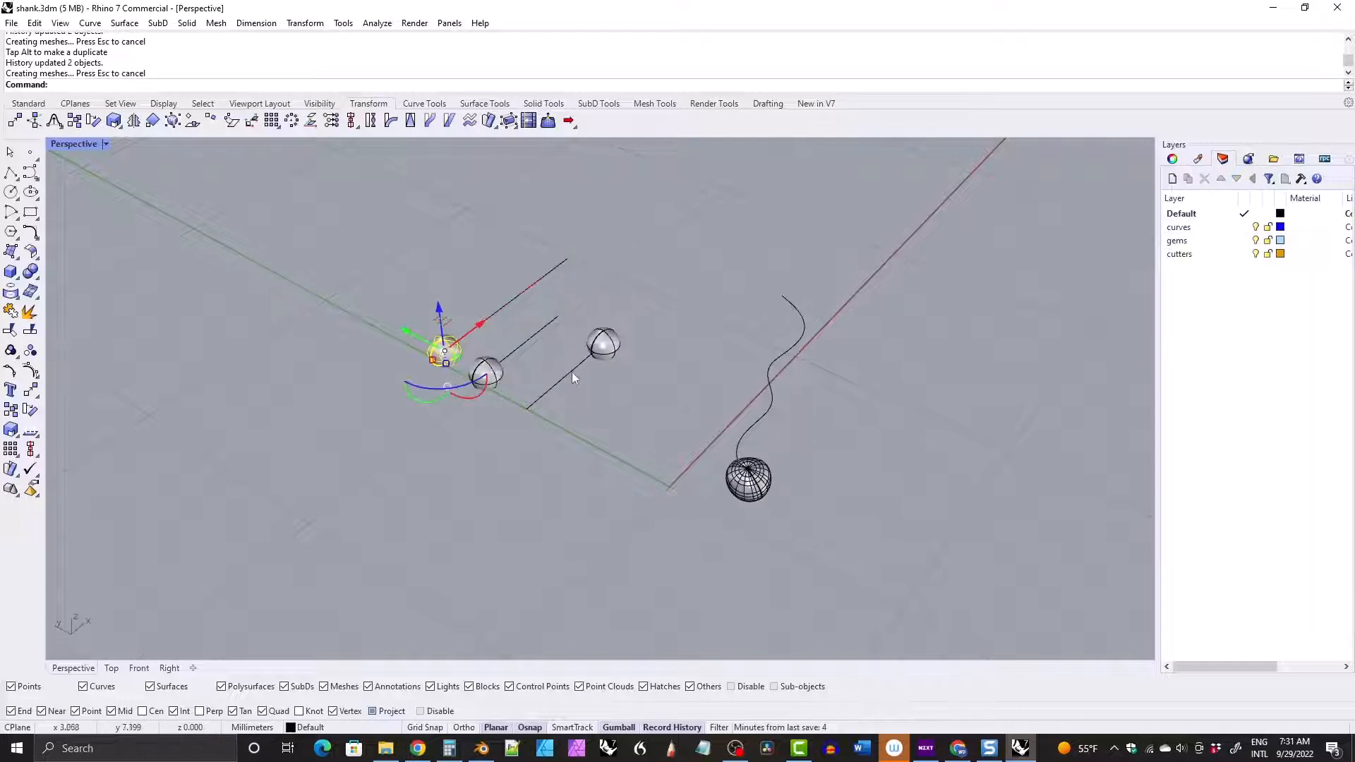
# Move the middle line's sphere from the y axis a short way along its line.
pyautogui.click(498, 377)
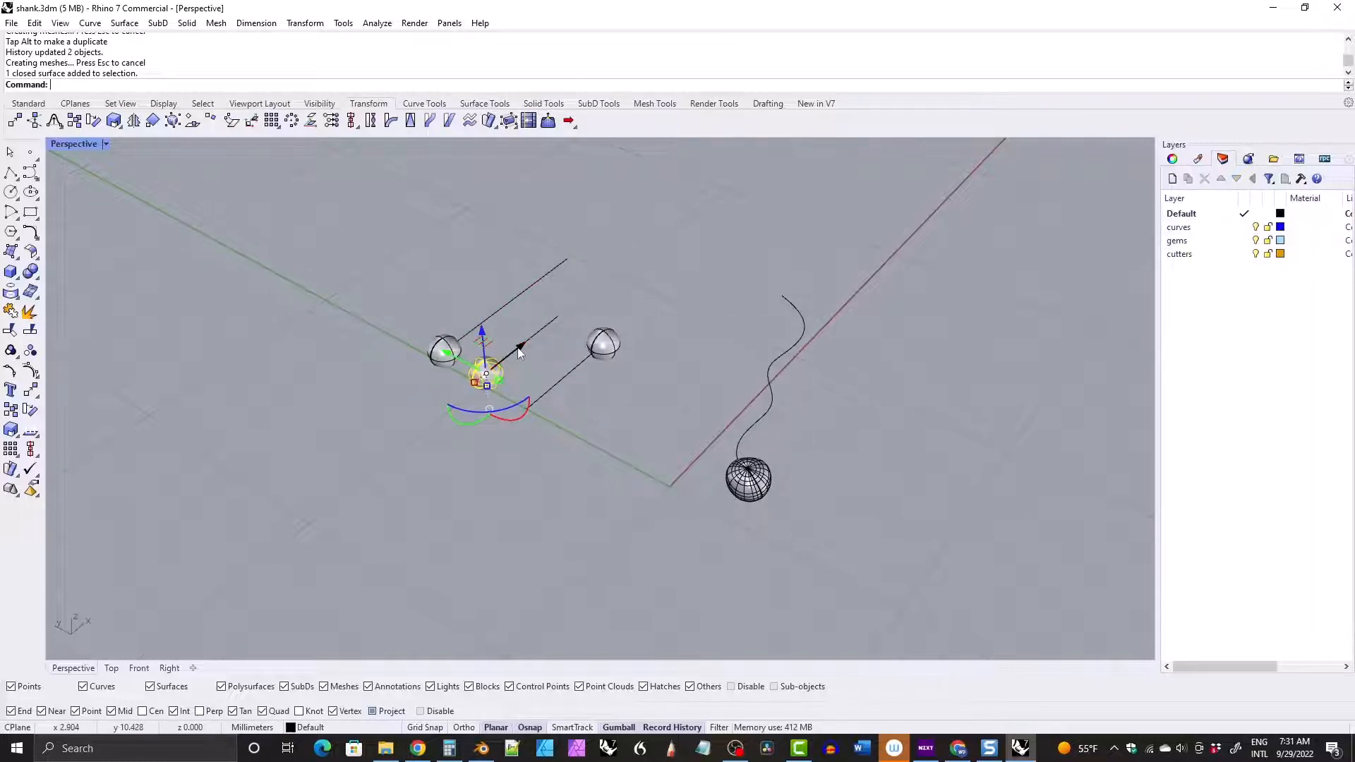
pyautogui.moveTo(520, 351); pyautogui.dragTo(536, 345)
pyautogui.moveTo(526, 314); pyautogui.dragTo(534, 355, button='right')
pyautogui.moveTo(541, 286); pyautogui.dragTo(548, 281)
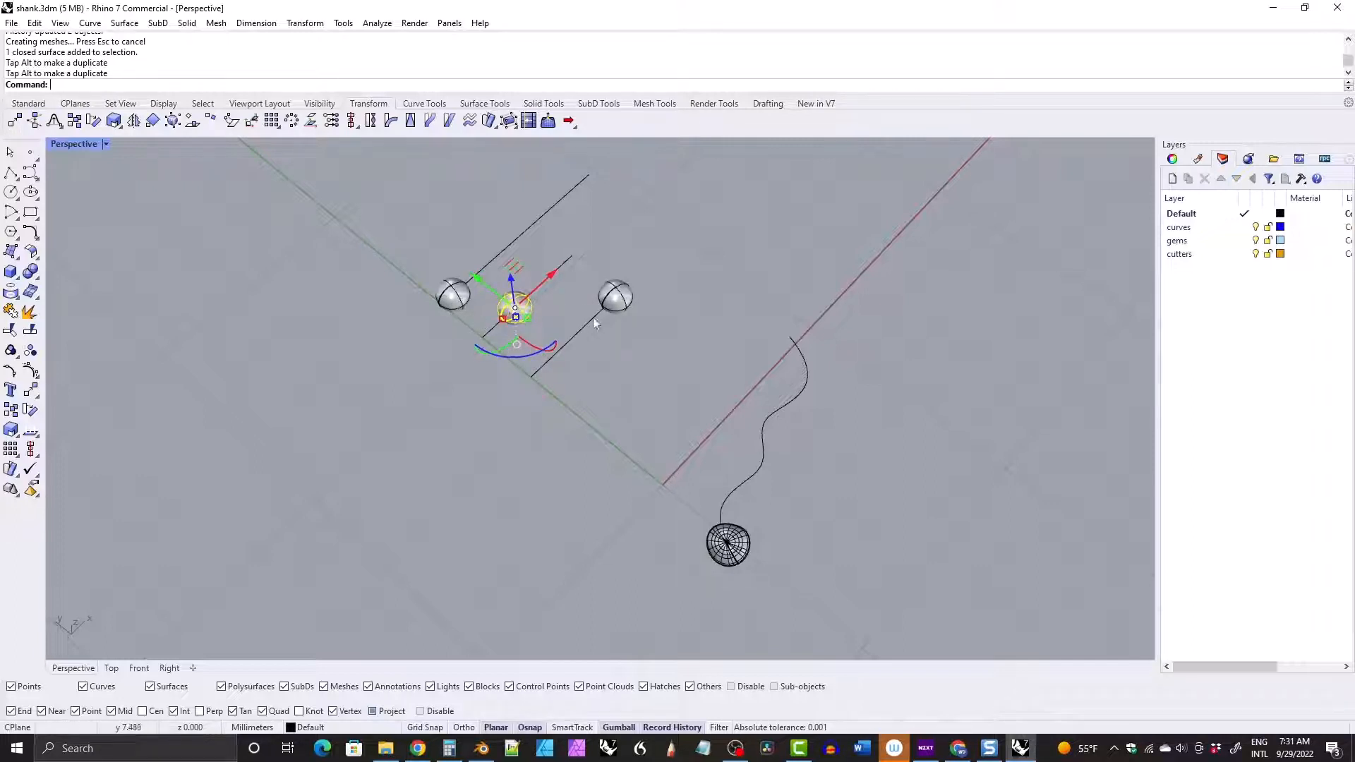
# Delete the deformed sphere and flow a copy of the sphere on the line nearest the origin along the wavy curve with Rigid=Yes.
pyautogui.click(714, 548)
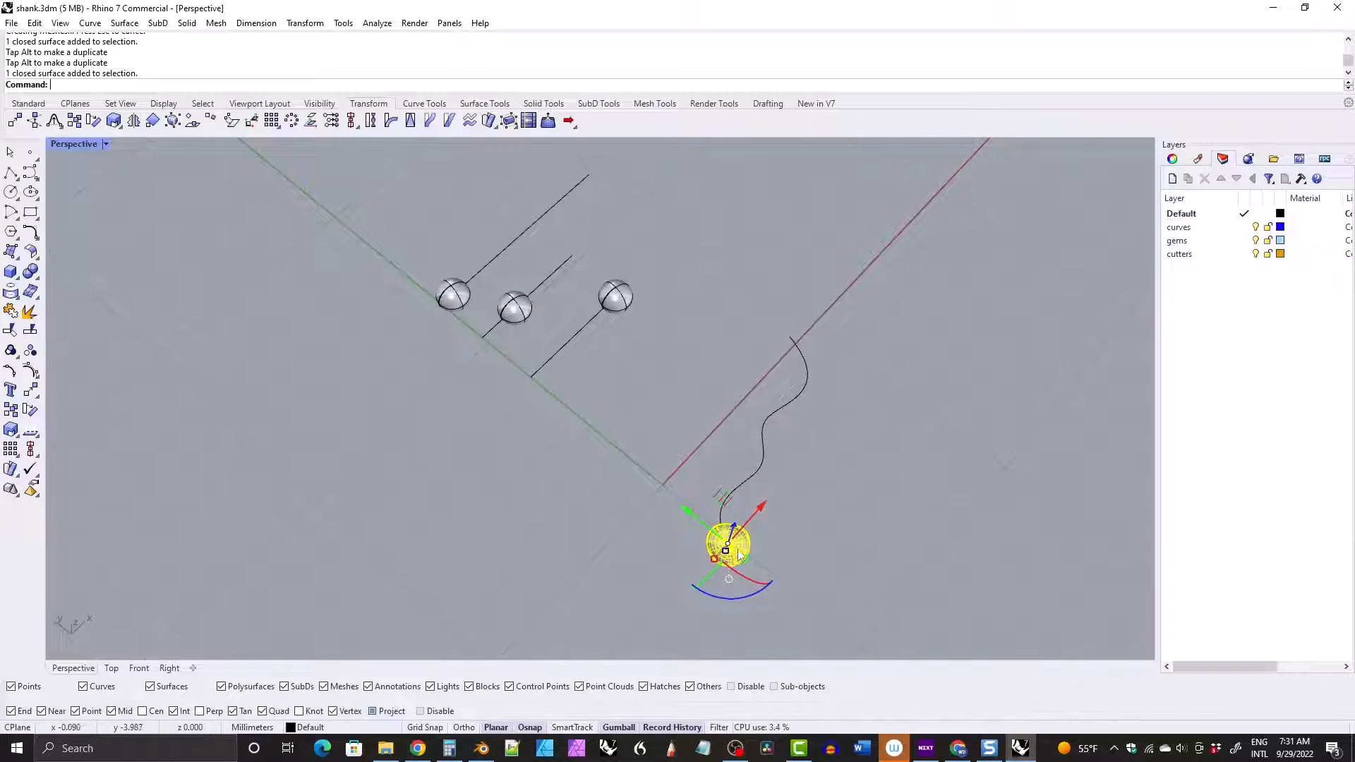
pyautogui.press('Delete')
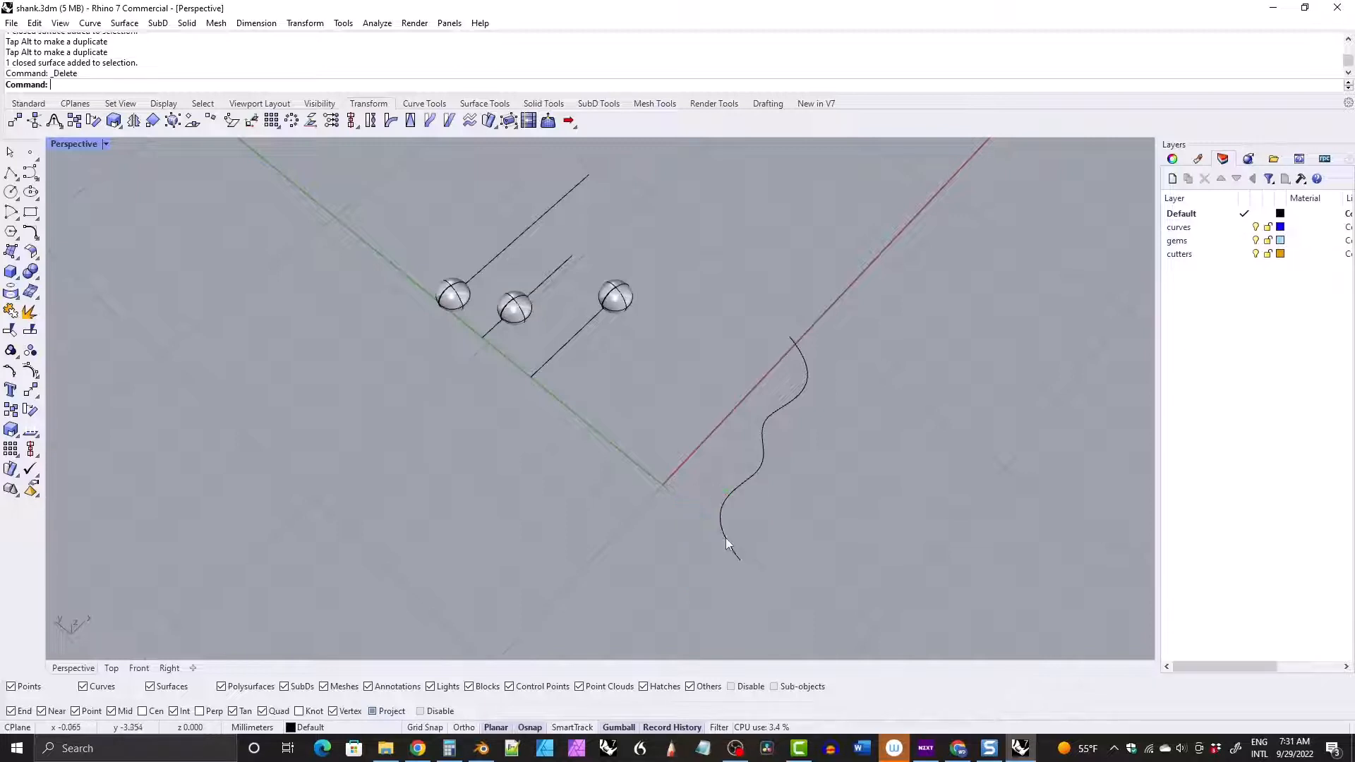
pyautogui.click(617, 302)
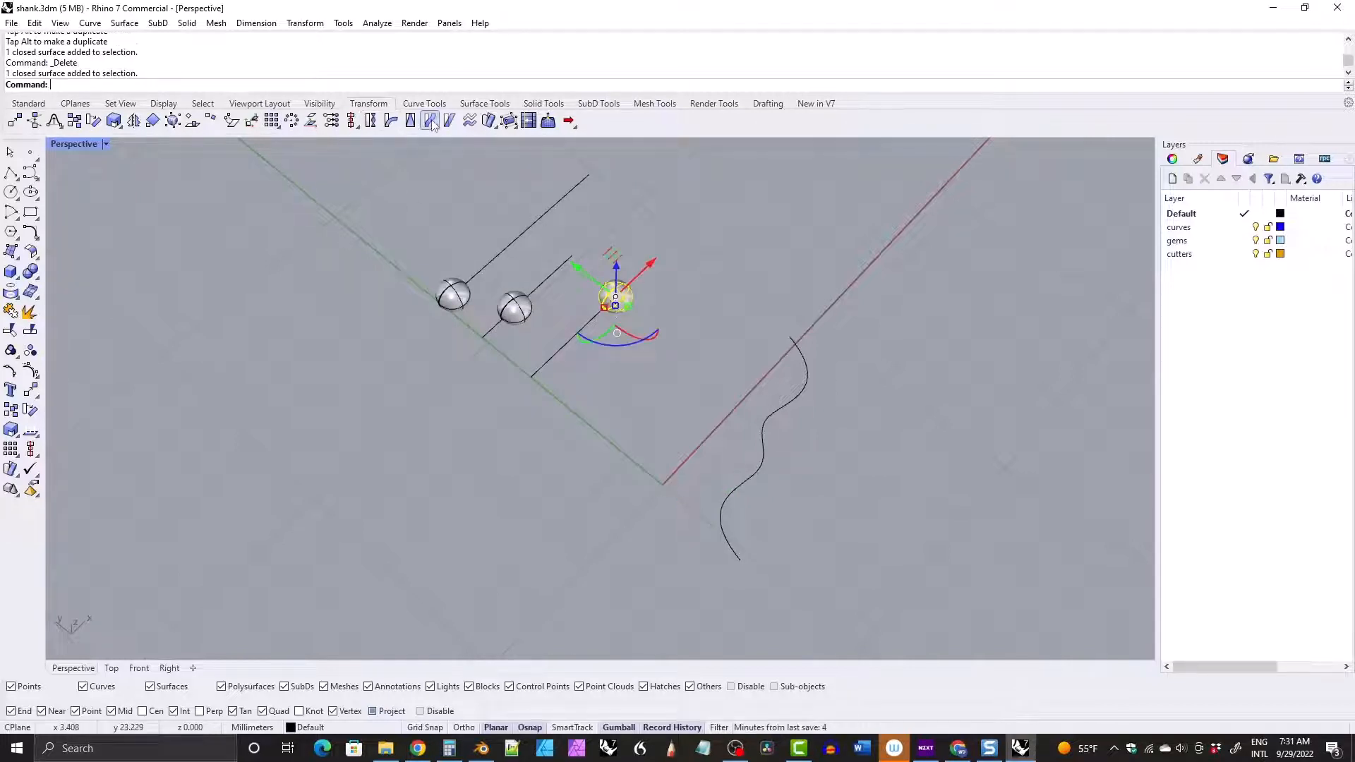
pyautogui.click(372, 121)
pyautogui.click(201, 84)
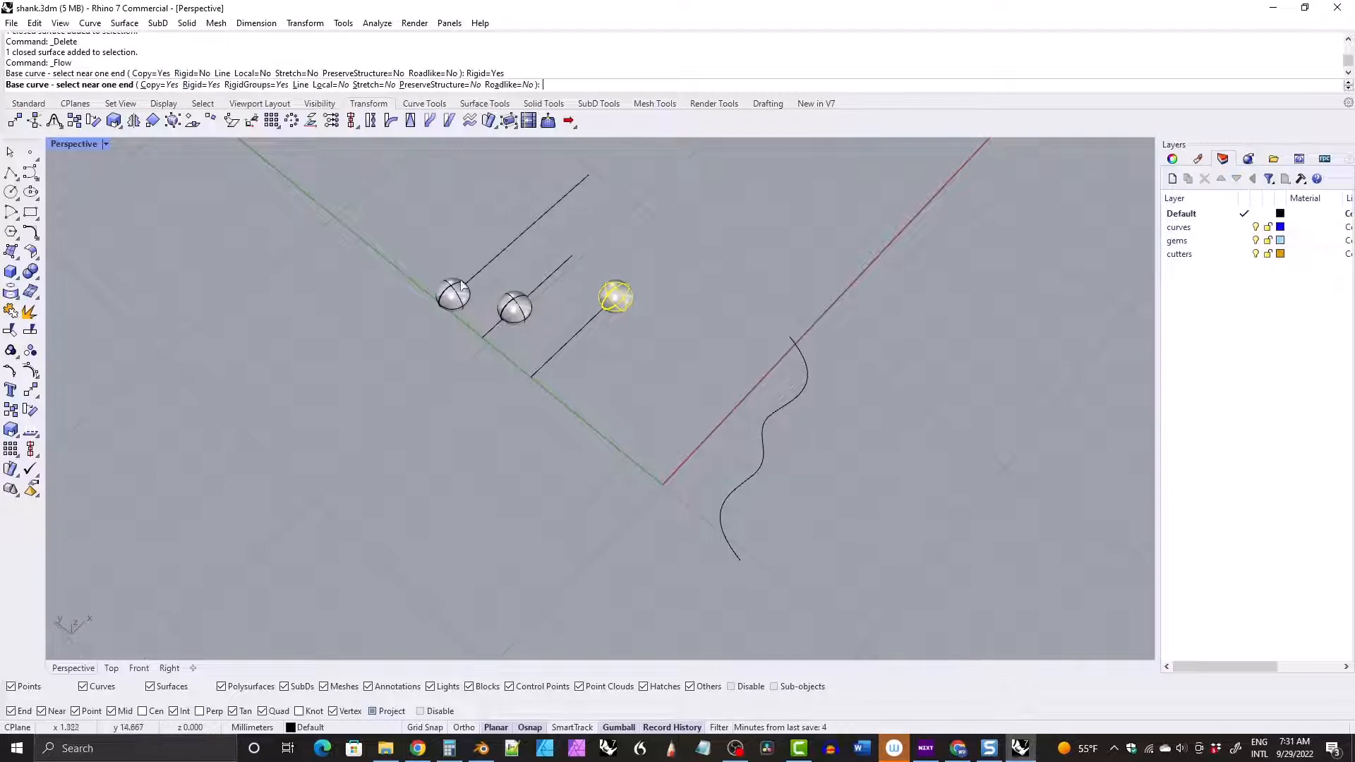
pyautogui.click(536, 371)
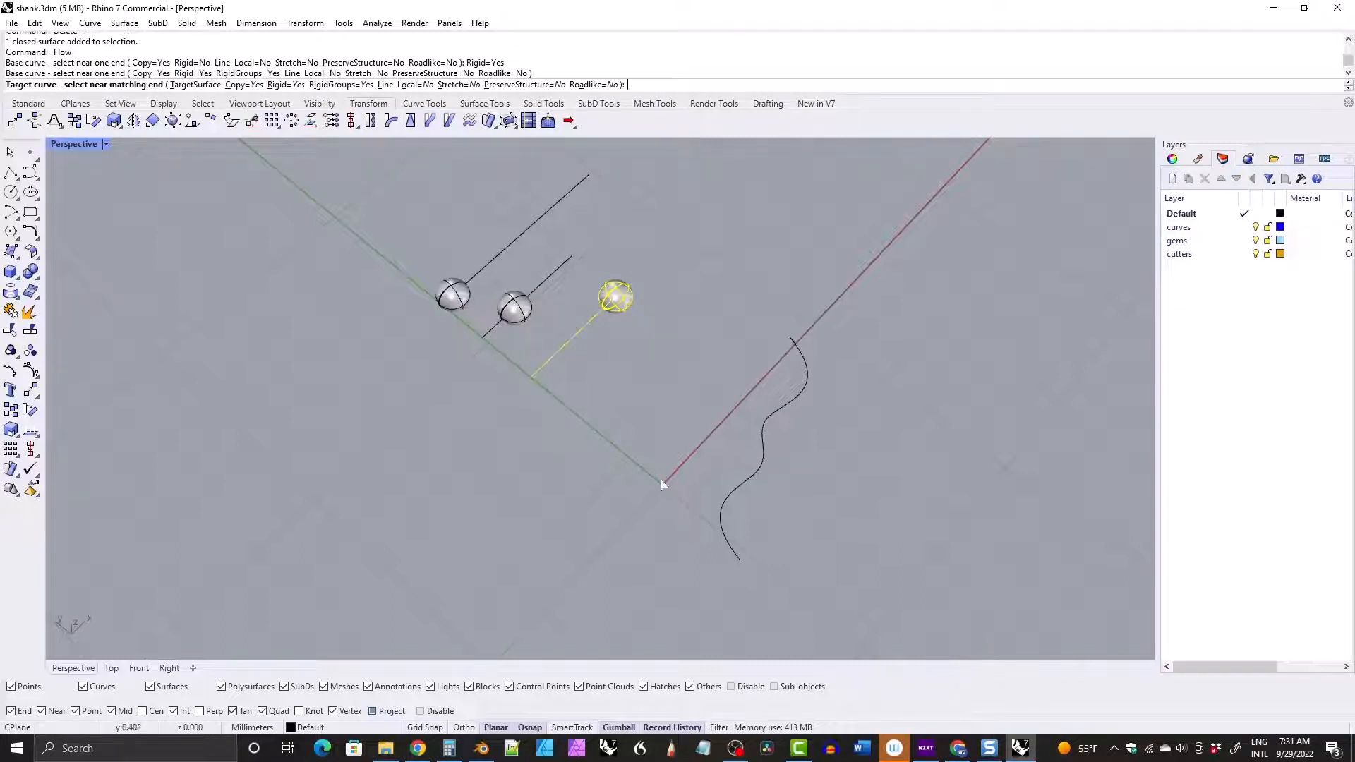
pyautogui.click(725, 556)
# Slide the rigid flow's source sphere back to its line's start and out to the far end again.
pyautogui.moveTo(666, 358); pyautogui.dragTo(653, 384, button='right')
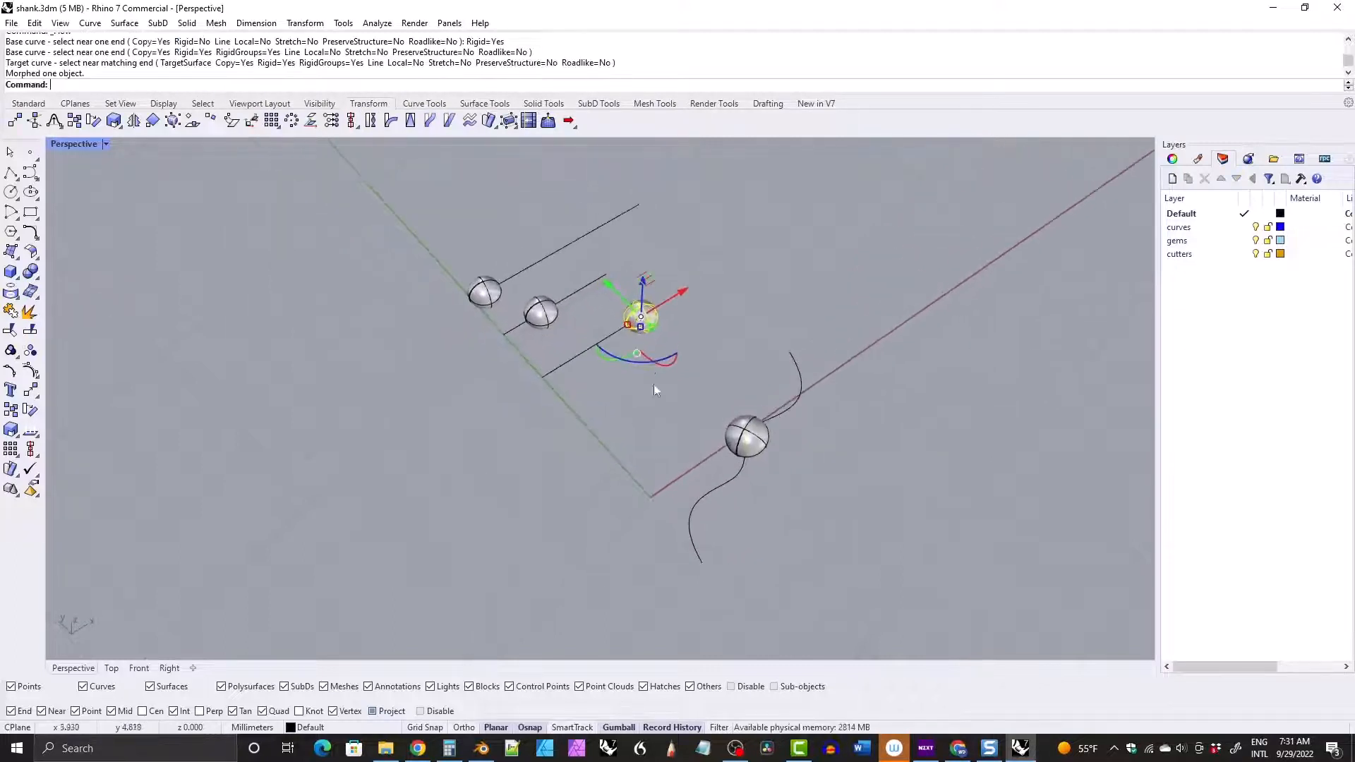
pyautogui.moveTo(679, 298)
pyautogui.mouseDown()
pyautogui.moveTo(586, 348)
pyautogui.moveTo(679, 316)
pyautogui.mouseUp()
pyautogui.click(587, 347)
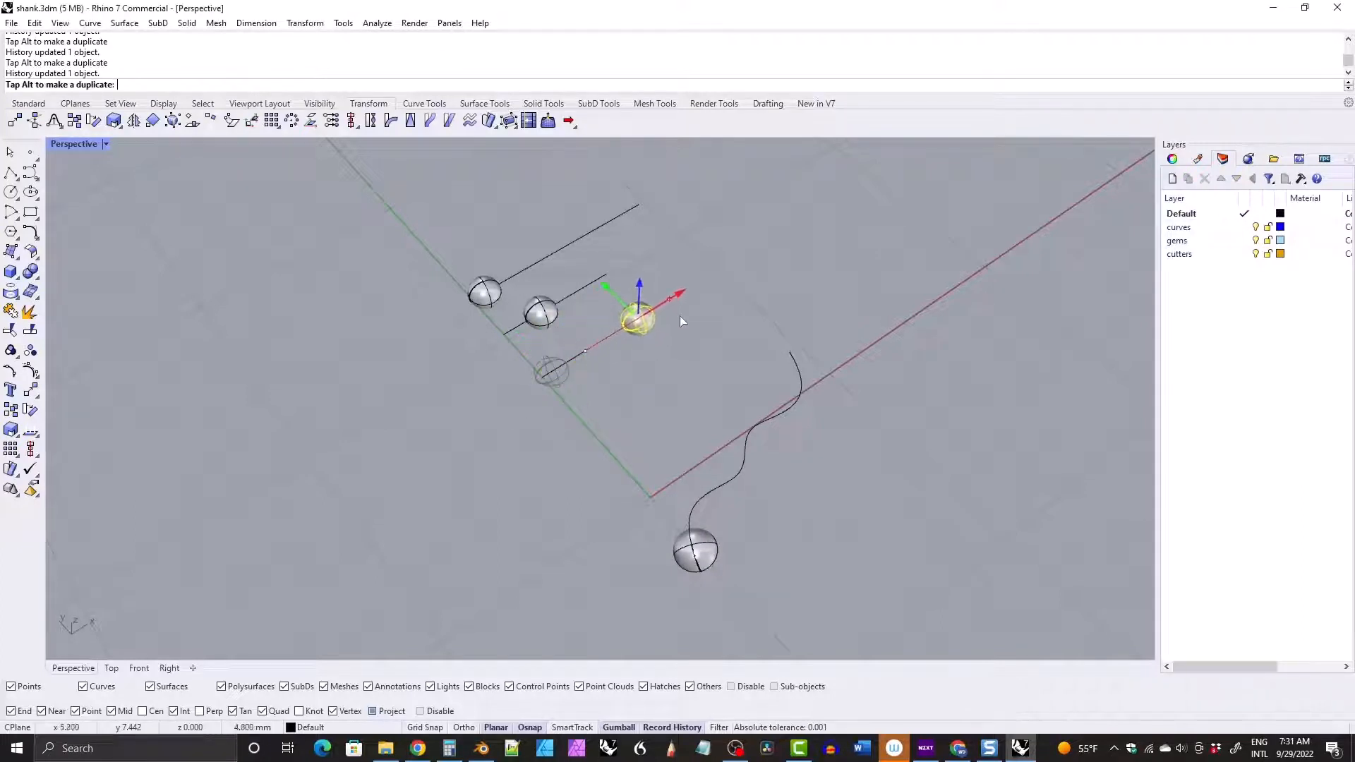
pyautogui.moveTo(676, 353); pyautogui.dragTo(508, 308, button='right')
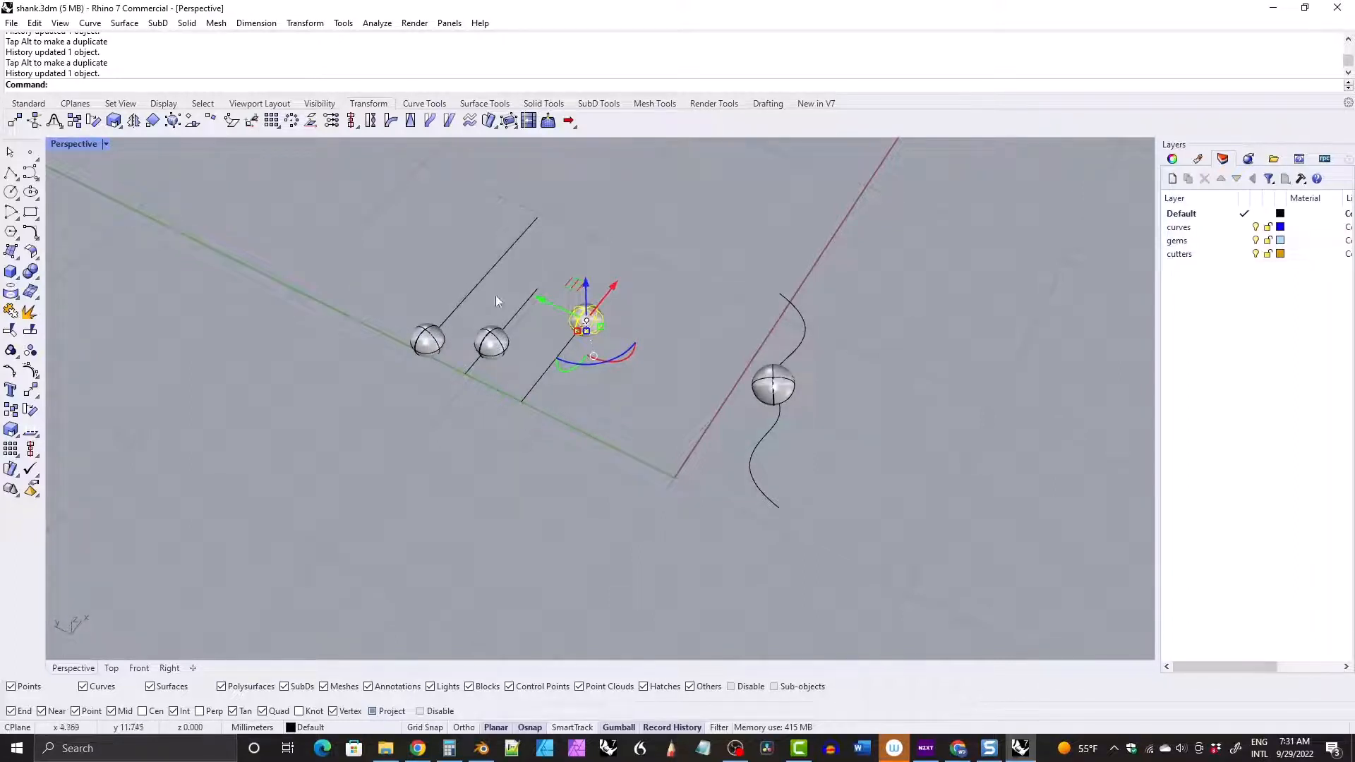
# Delete the flowed sphere and flow a copy of the source sphere along the wavy curve with Rigid=Yes and Stretch=Yes.
pyautogui.moveTo(644, 308); pyautogui.dragTo(669, 386, button='right')
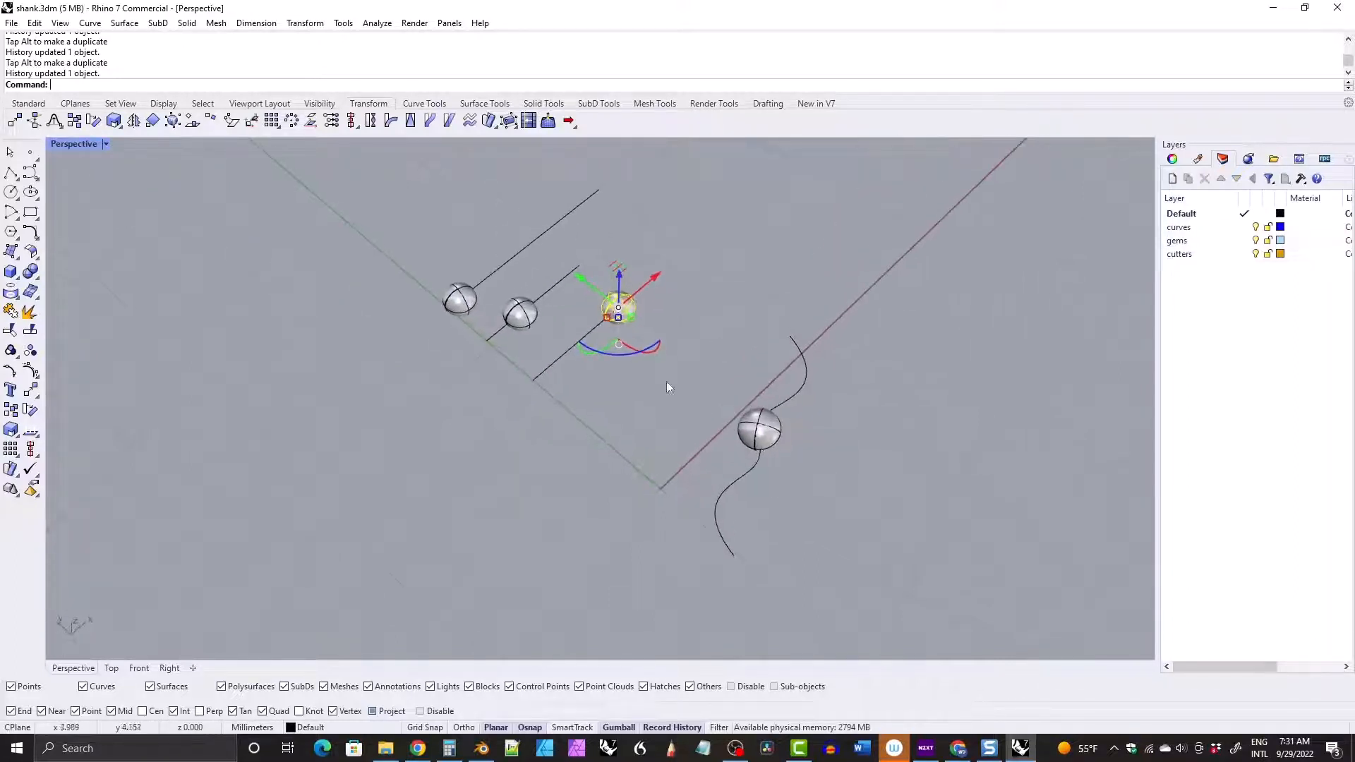
pyautogui.click(760, 430)
pyautogui.press('Delete')
pyautogui.click(618, 308)
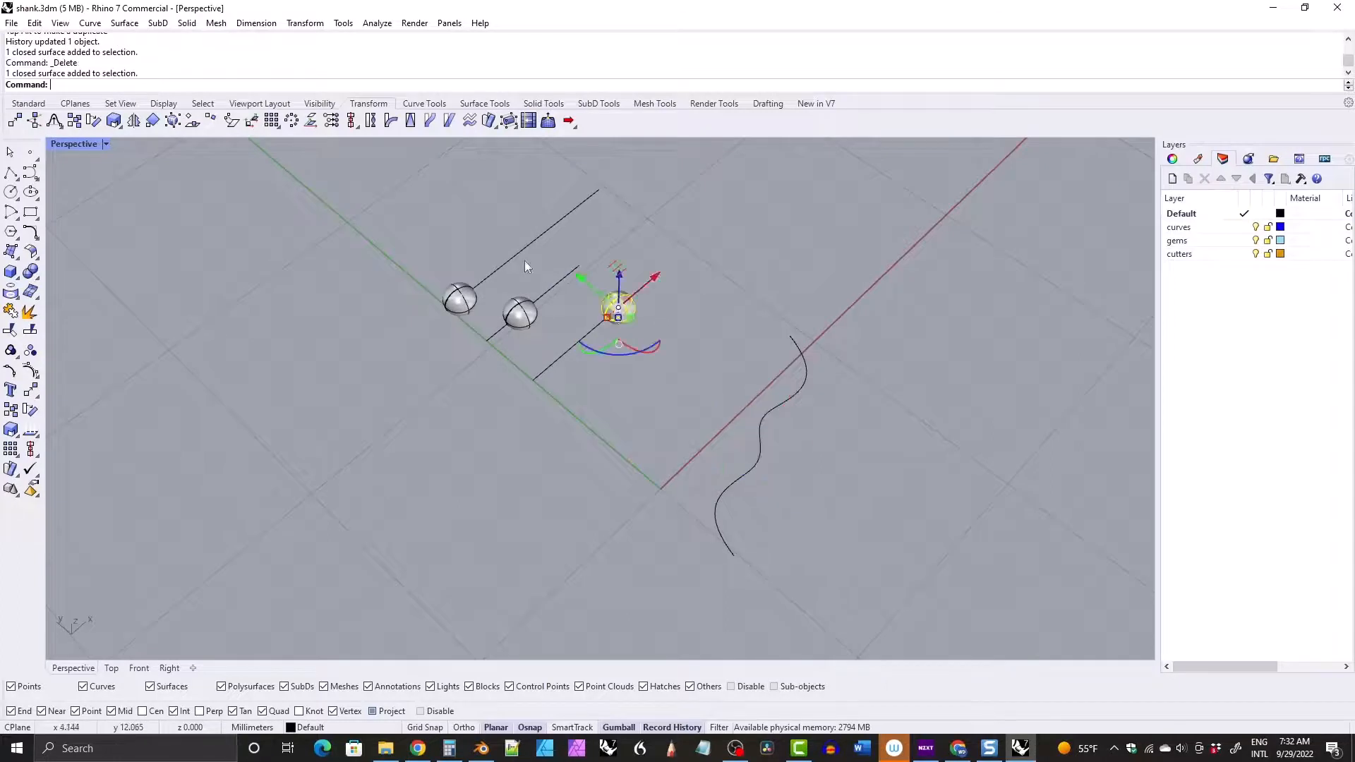
pyautogui.click(430, 122)
pyautogui.click(546, 371)
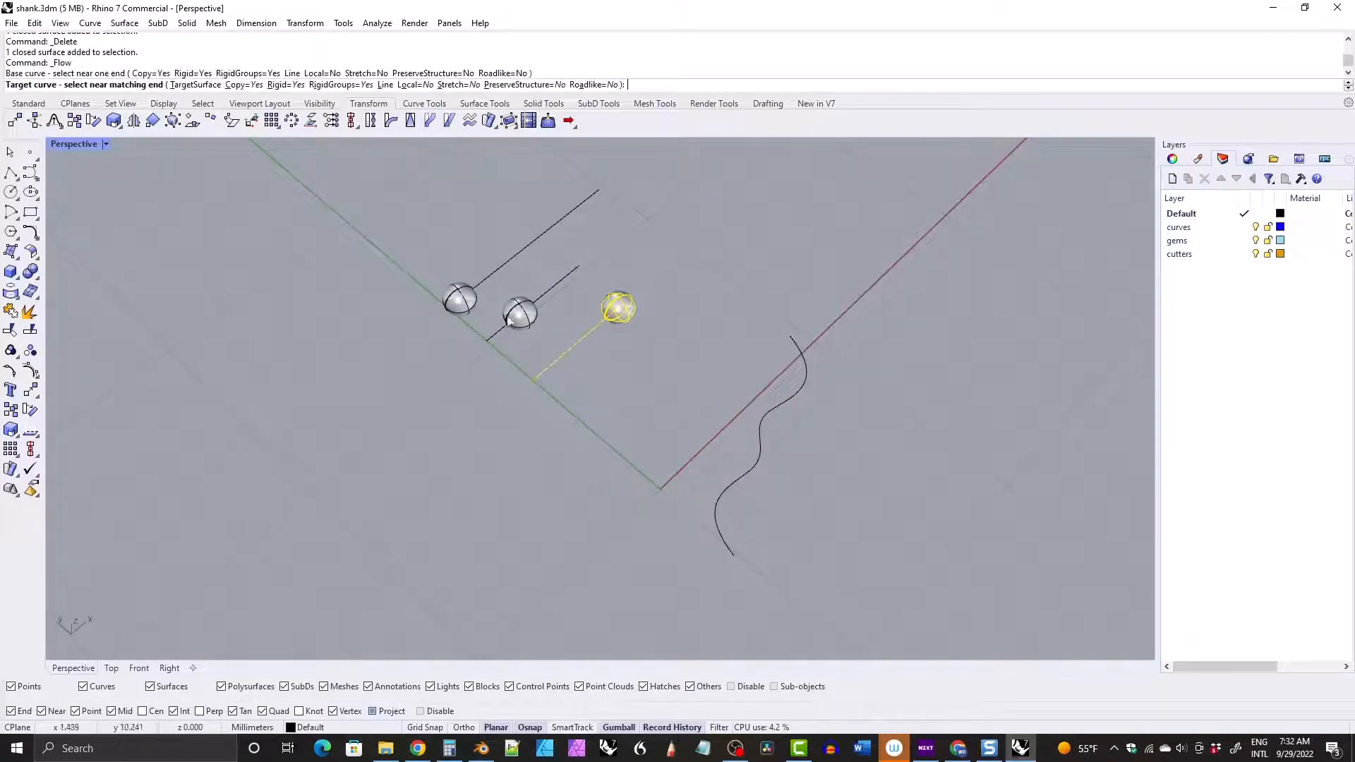
pyautogui.click(452, 85)
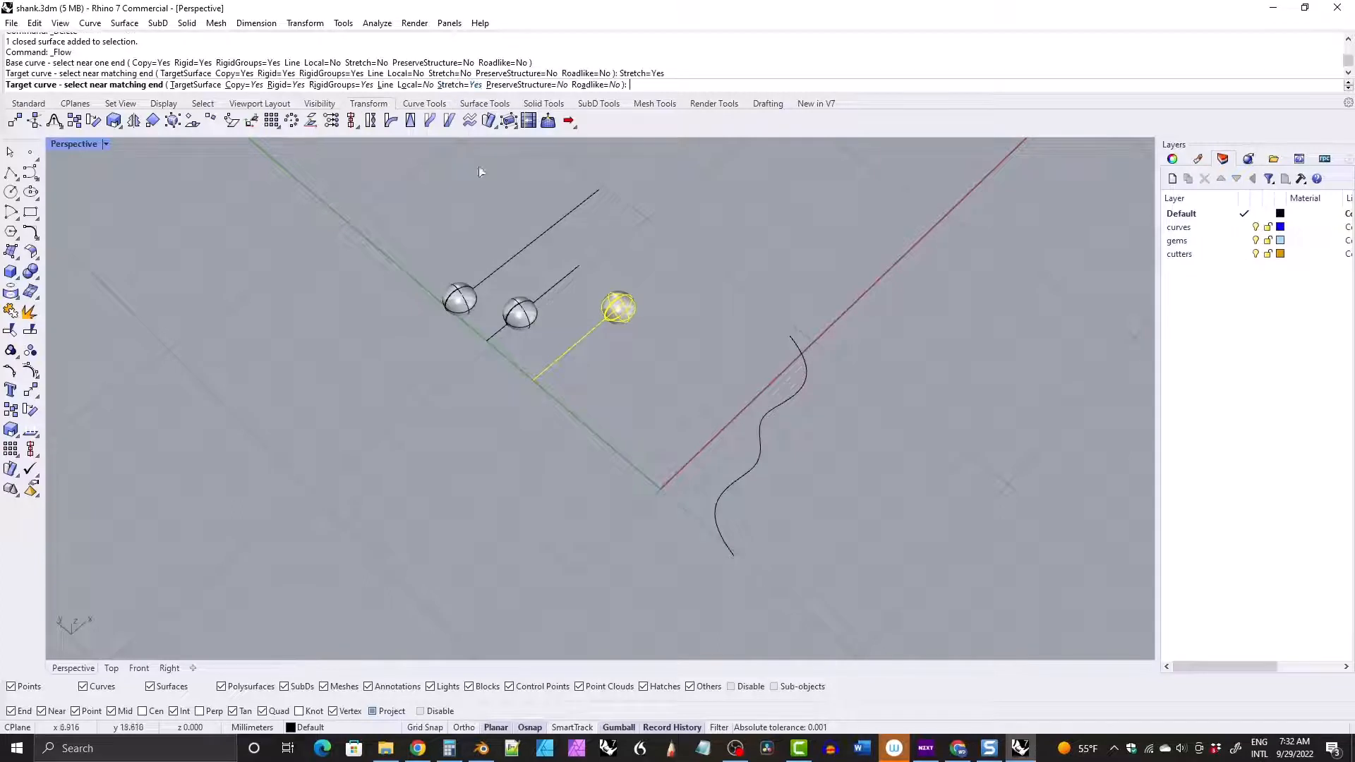
pyautogui.click(726, 549)
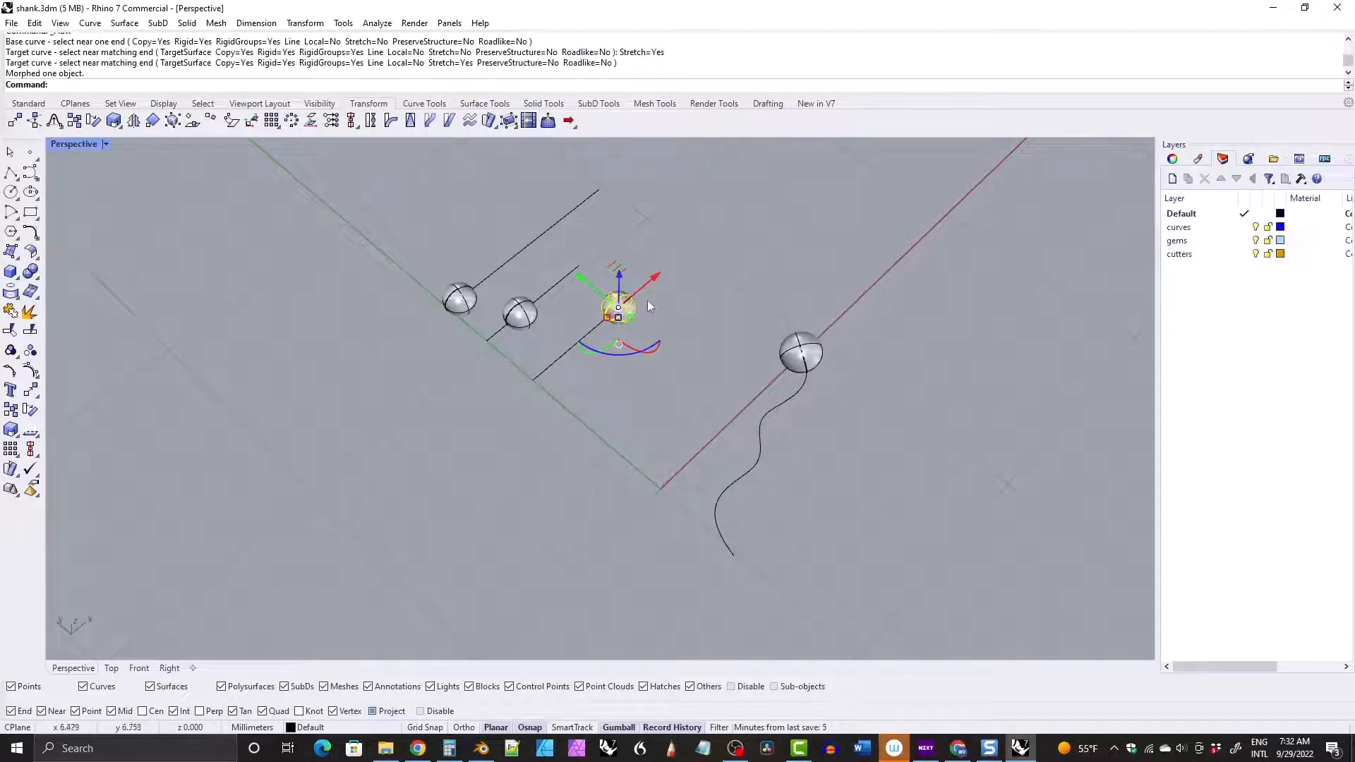
# Slide the source sphere nearest the origin back to its line's start at the y axis.
pyautogui.moveTo(630, 293); pyautogui.dragTo(572, 368)
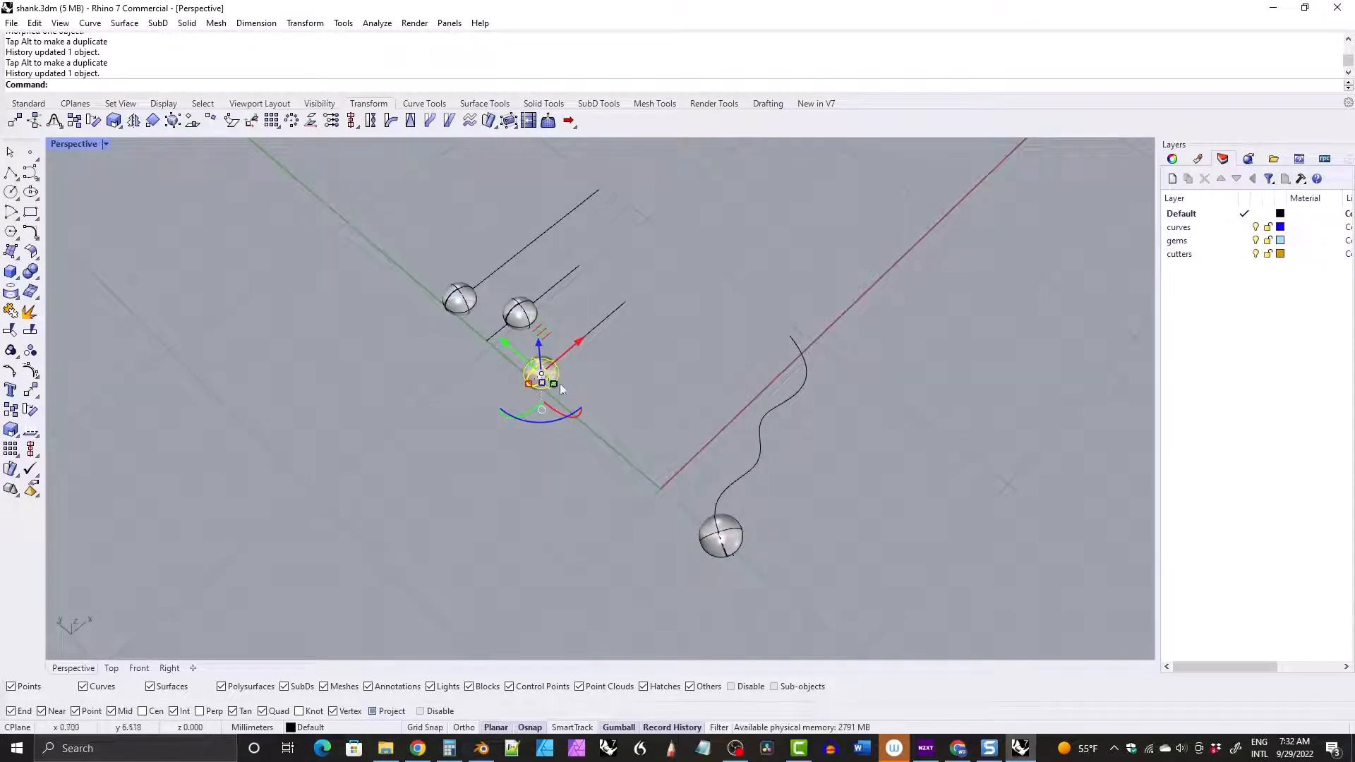
pyautogui.click(410, 120)
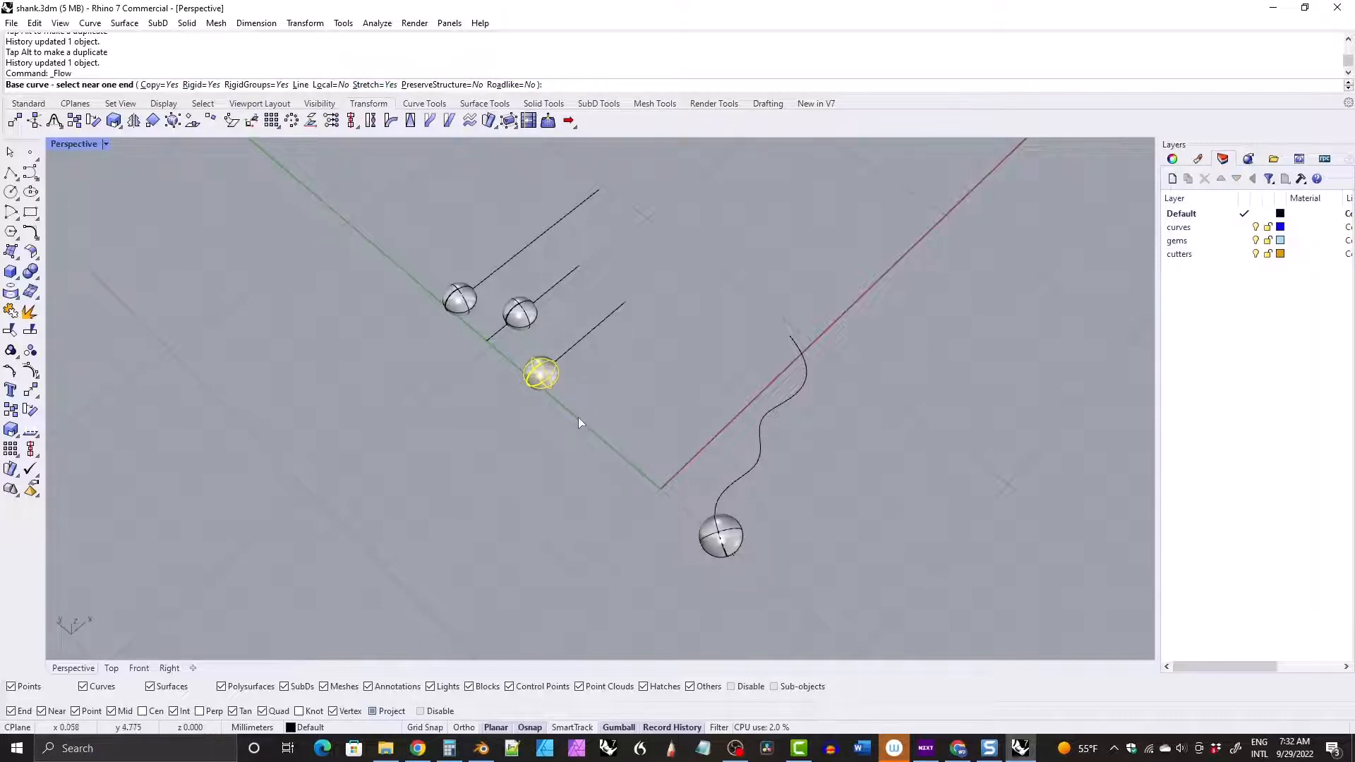
pyautogui.press('Escape')
pyautogui.press('Escape')
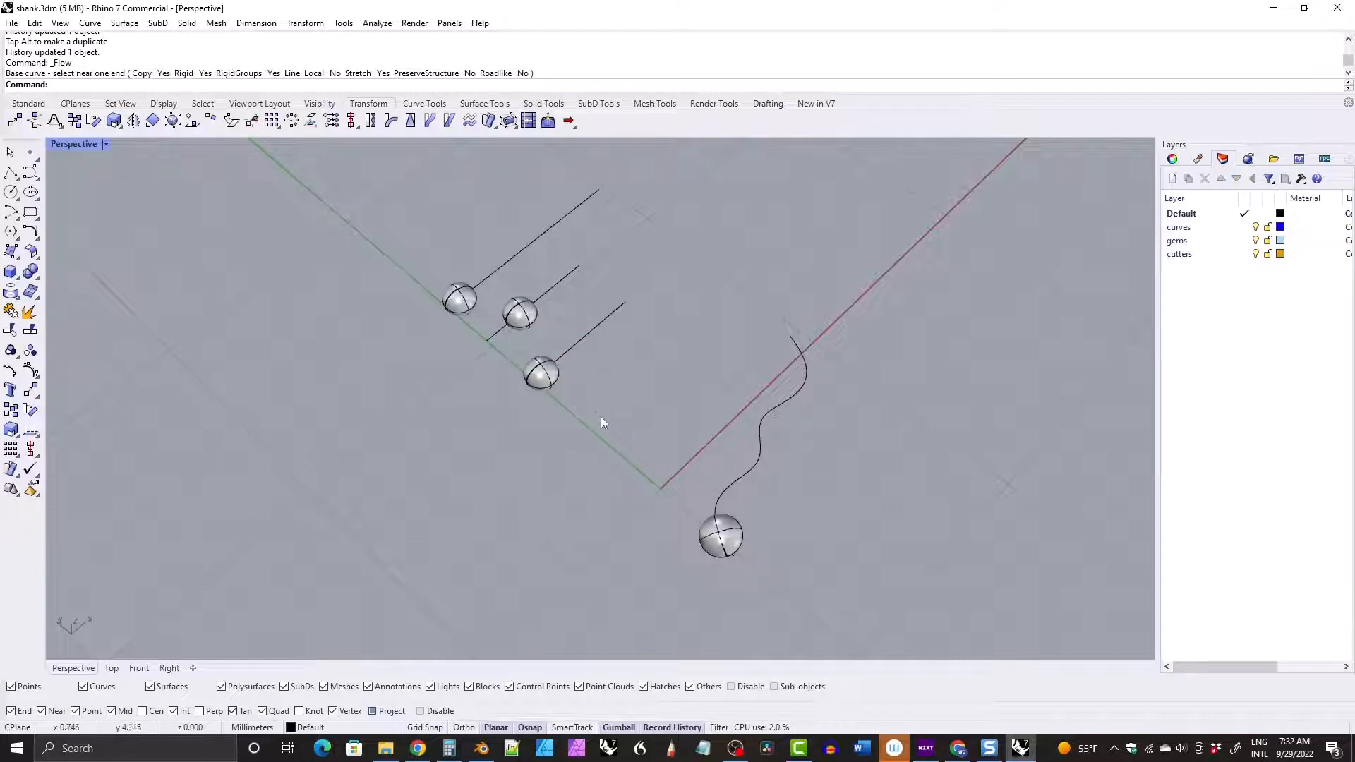
# Delete the two base lines farthest from the origin with their spheres, keeping the nearest line and its sphere.
pyautogui.moveTo(614, 441); pyautogui.dragTo(519, 298)
pyautogui.moveTo(519, 297); pyautogui.dragTo(532, 320, button='right')
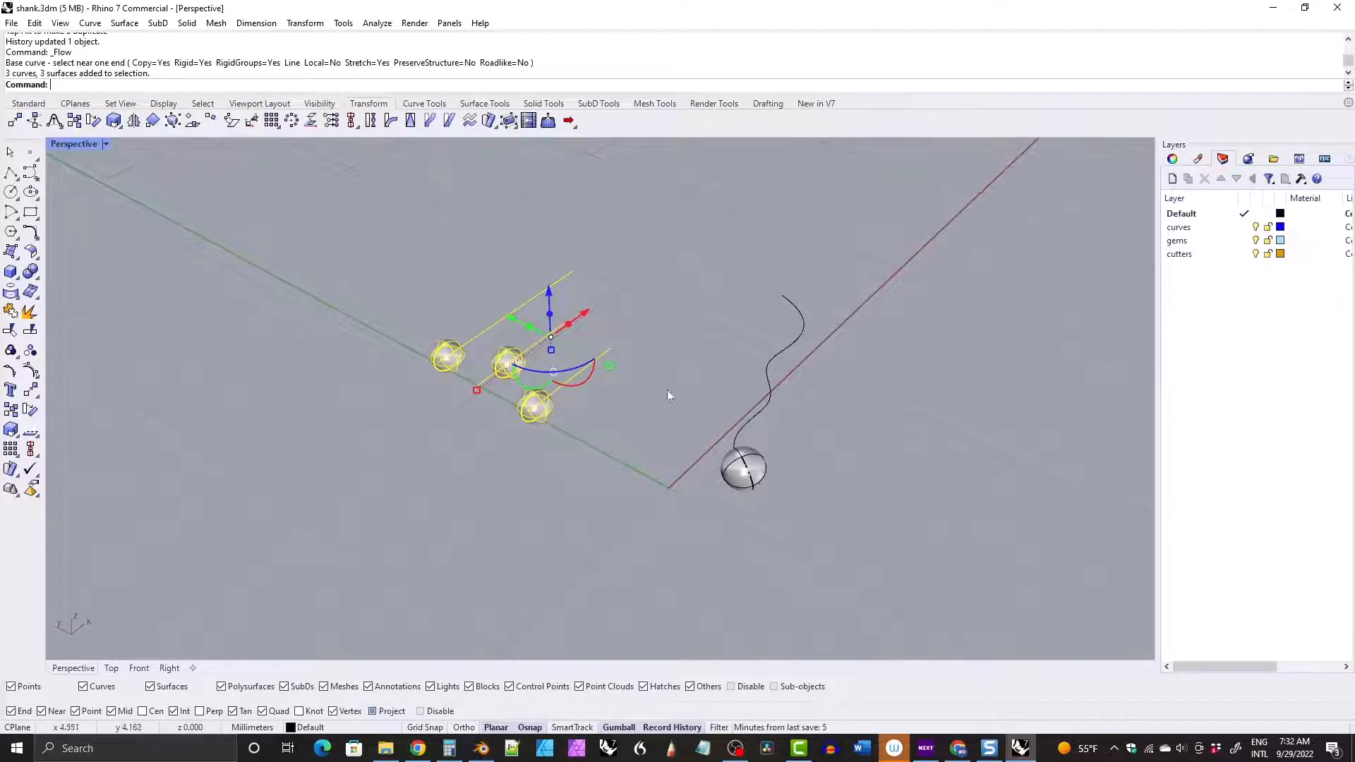
pyautogui.press('Delete')
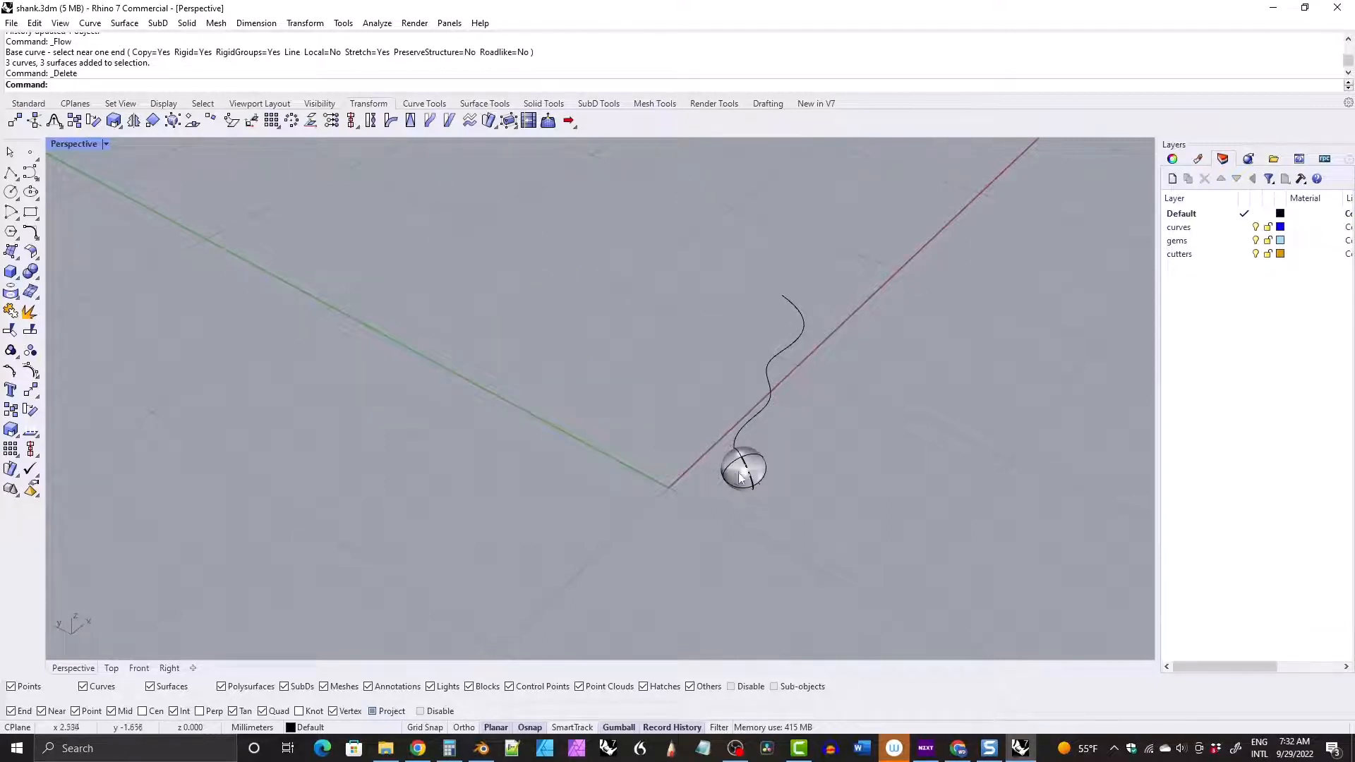
pyautogui.hotkey('ctrl', 'z')
pyautogui.keyDown('ctrl'); pyautogui.click(535, 409); pyautogui.keyUp('ctrl')
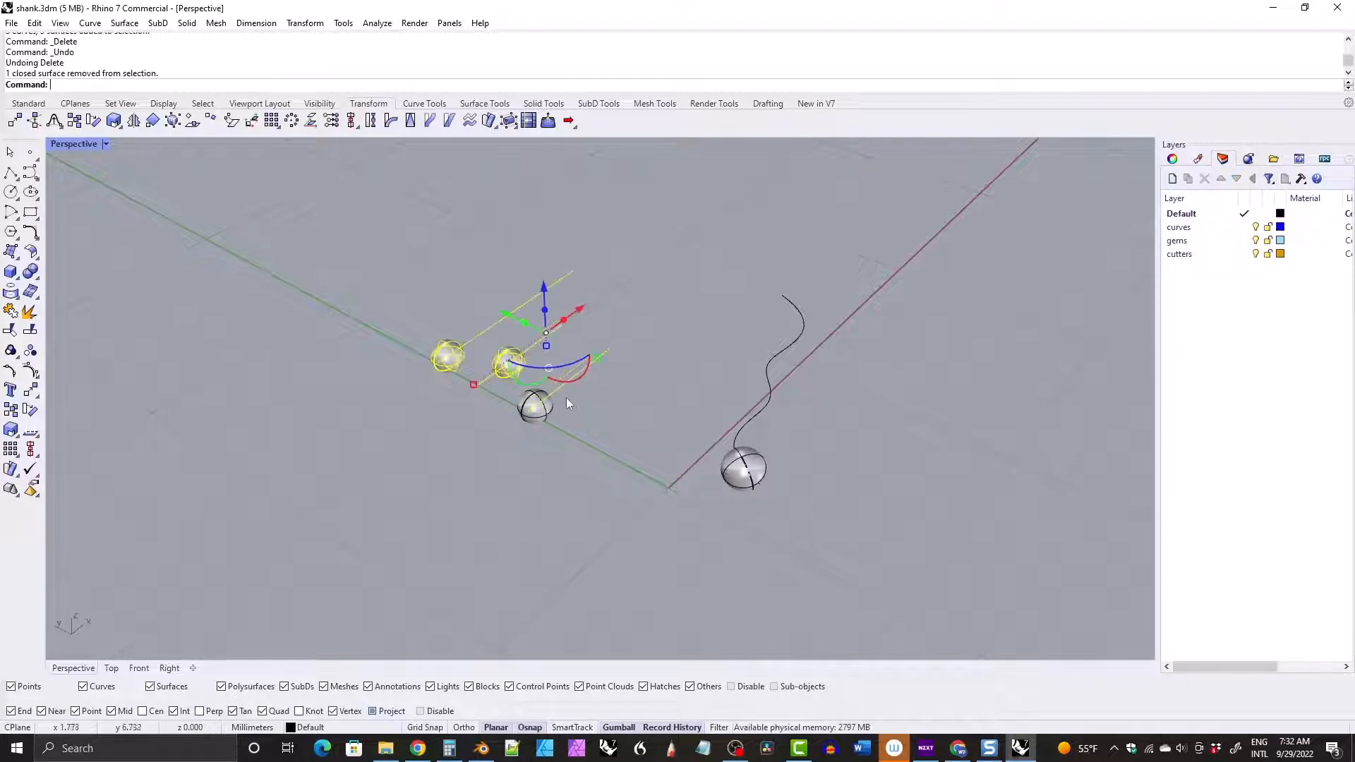
pyautogui.keyDown('ctrl'); pyautogui.click(608, 349); pyautogui.keyUp('ctrl')
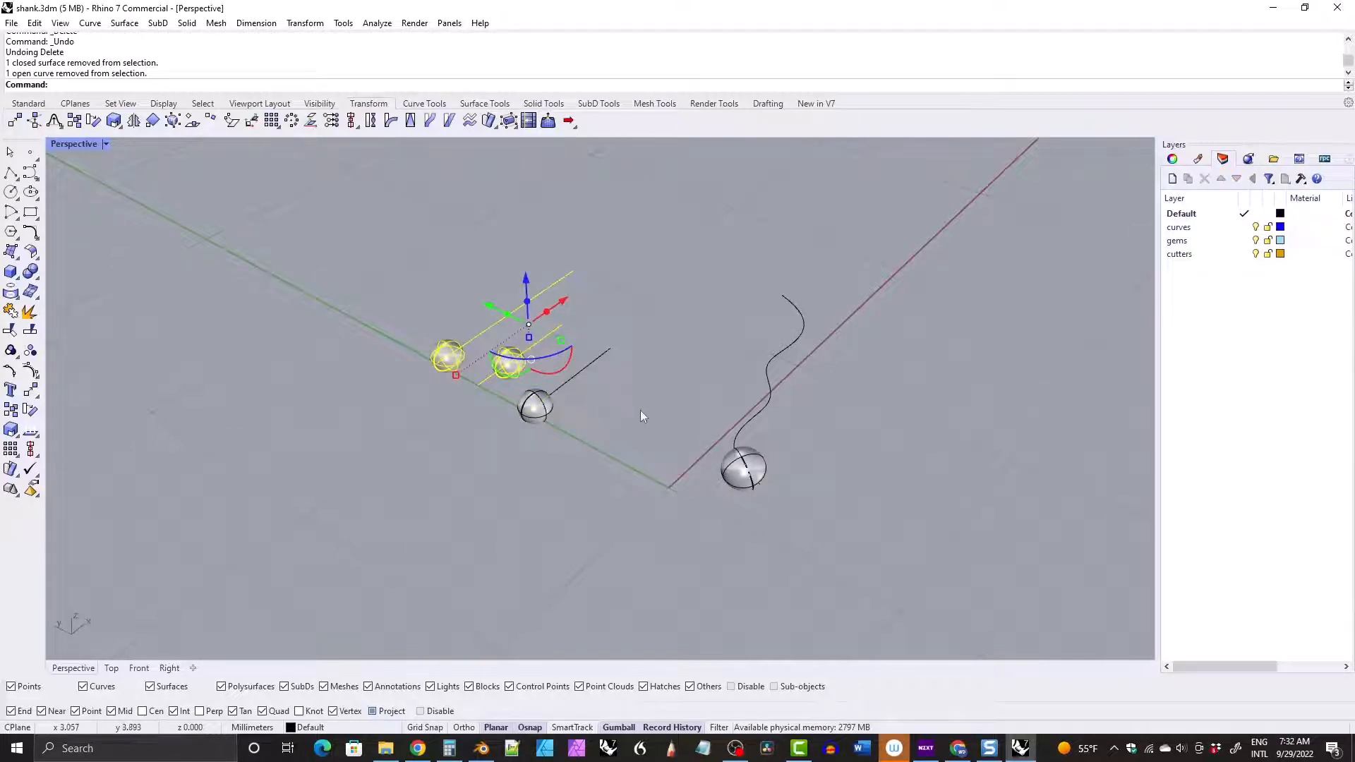
pyautogui.press('Delete')
# Delete the flowed sphere on the wavy curve and the source sphere on the remaining line.
pyautogui.click(730, 472)
pyautogui.press('Delete')
pyautogui.click(535, 408)
pyautogui.press('Delete')
pyautogui.scroll(2, 635, 369)
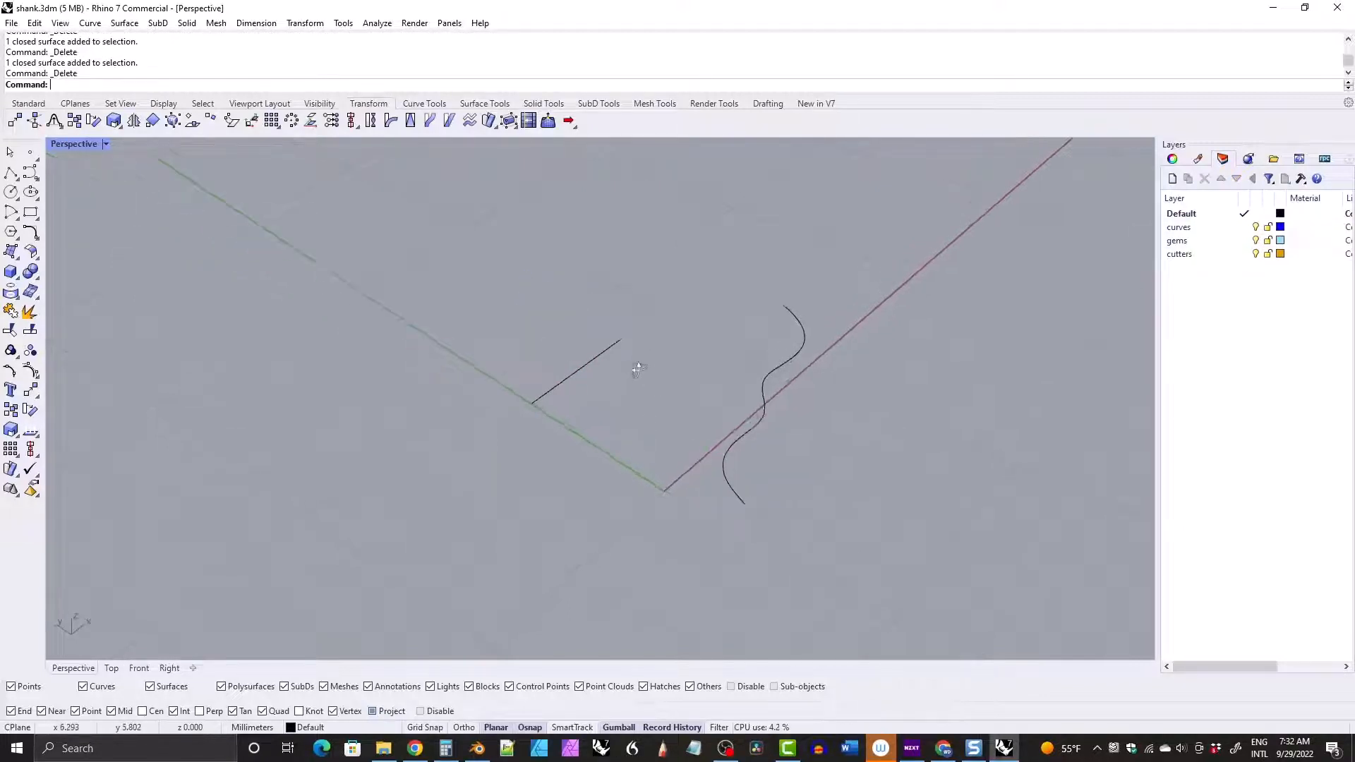
# Place a point at the straight line's start on the y axis and flow a copy along the wavy curve with Stretch=Yes.
pyautogui.click(30, 151)
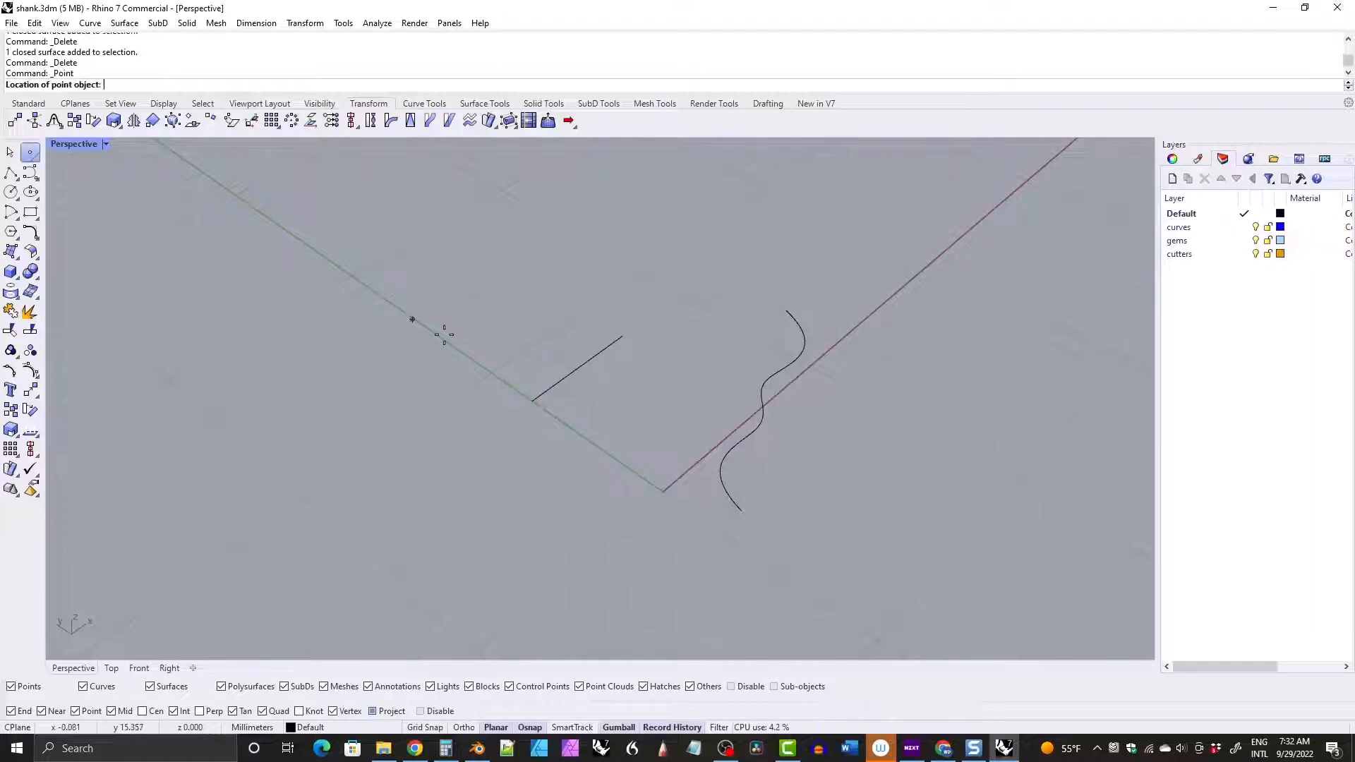
pyautogui.click(533, 401)
pyautogui.click(532, 401)
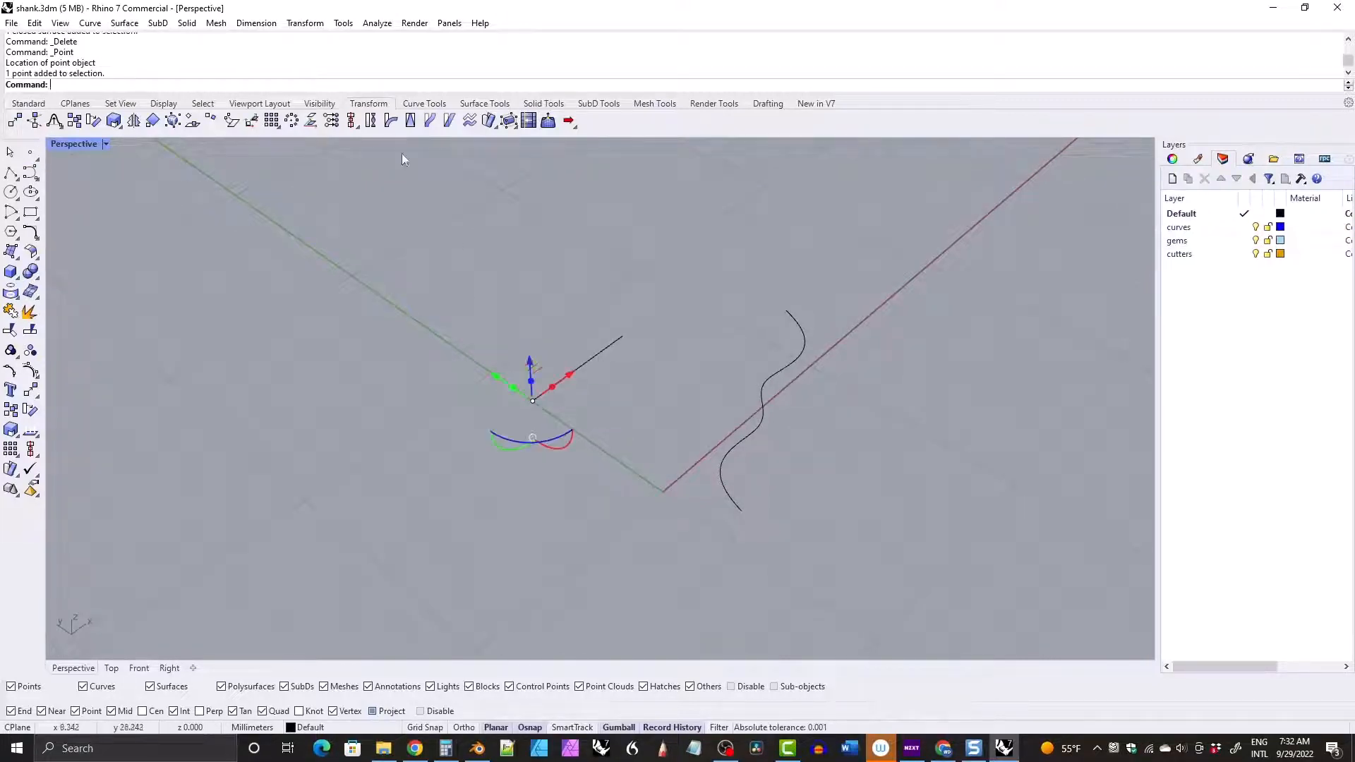
pyautogui.click(430, 122)
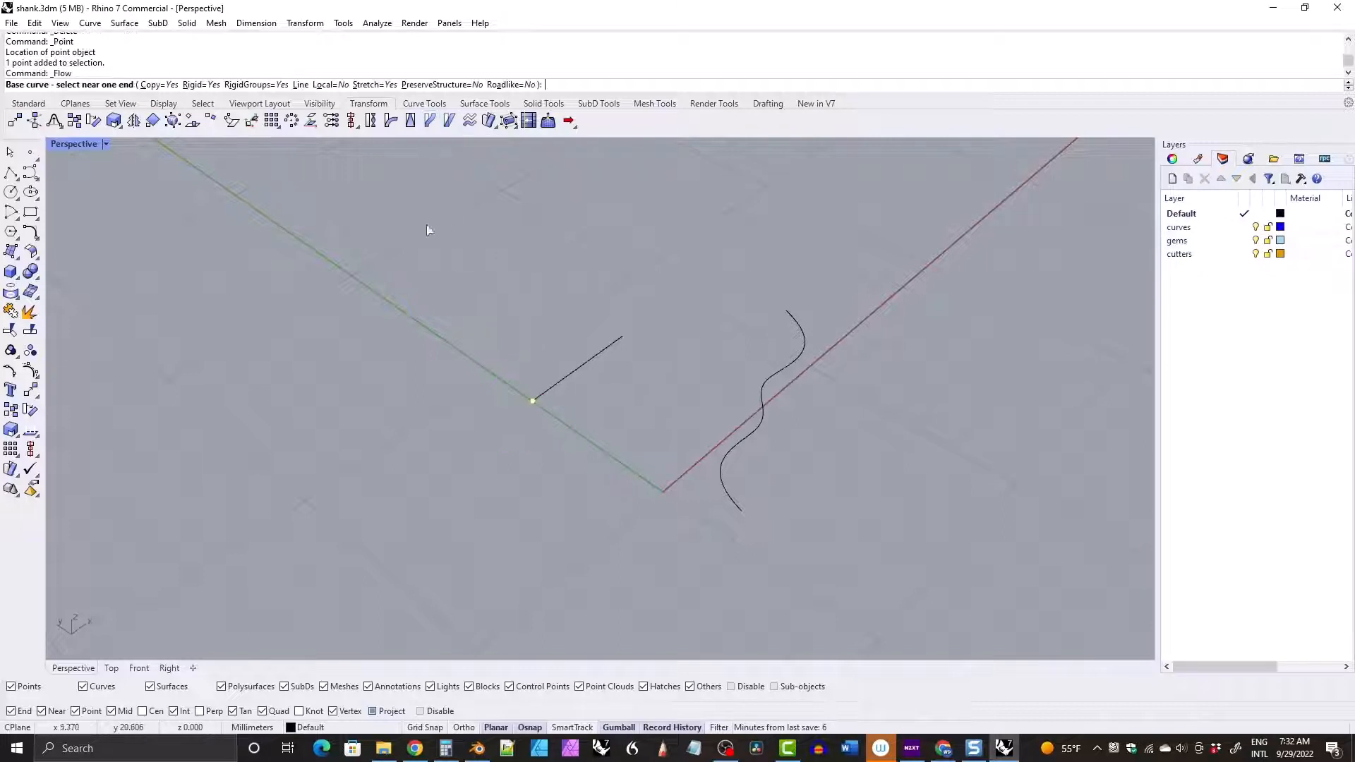
pyautogui.click(548, 391)
pyautogui.click(731, 501)
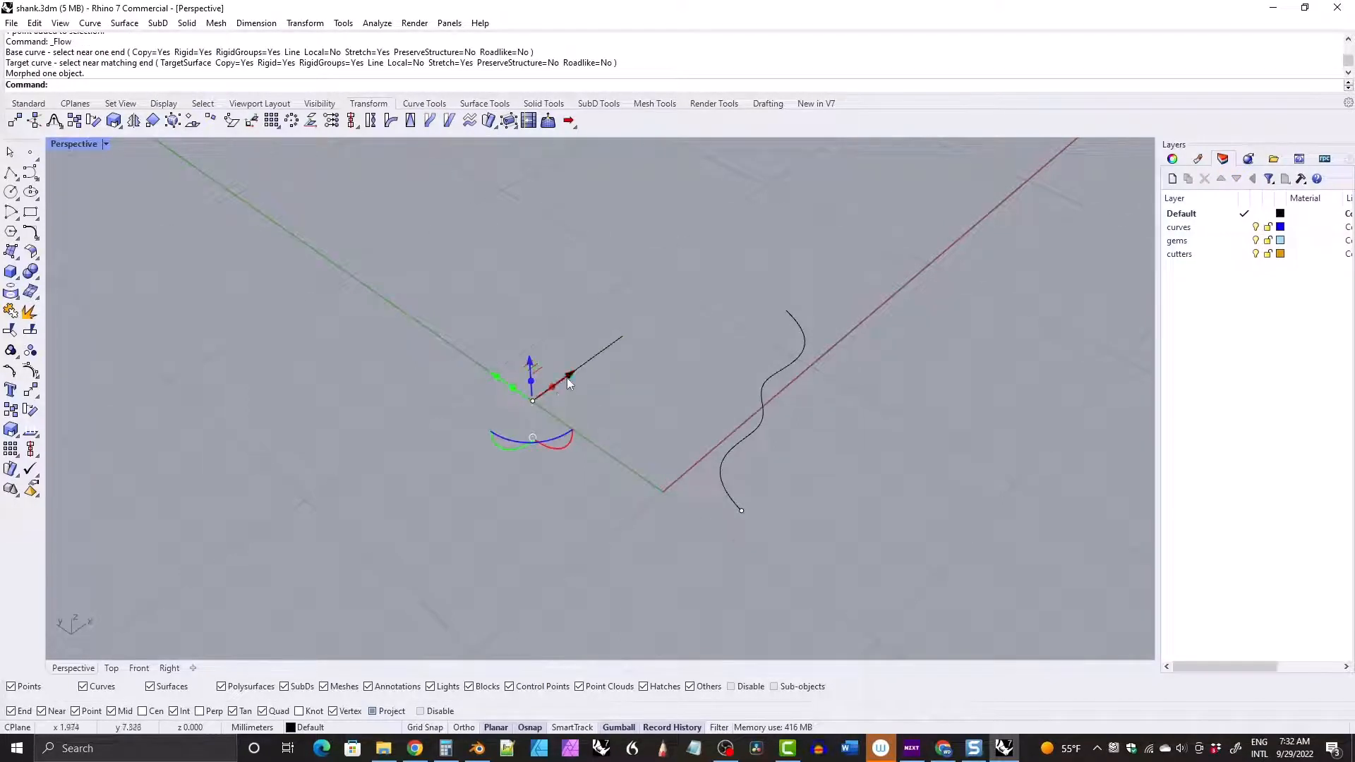
# Slide the source point to about the middle of its straight line with the flowed copy following, and delete the source point.
pyautogui.moveTo(569, 381); pyautogui.dragTo(616, 375)
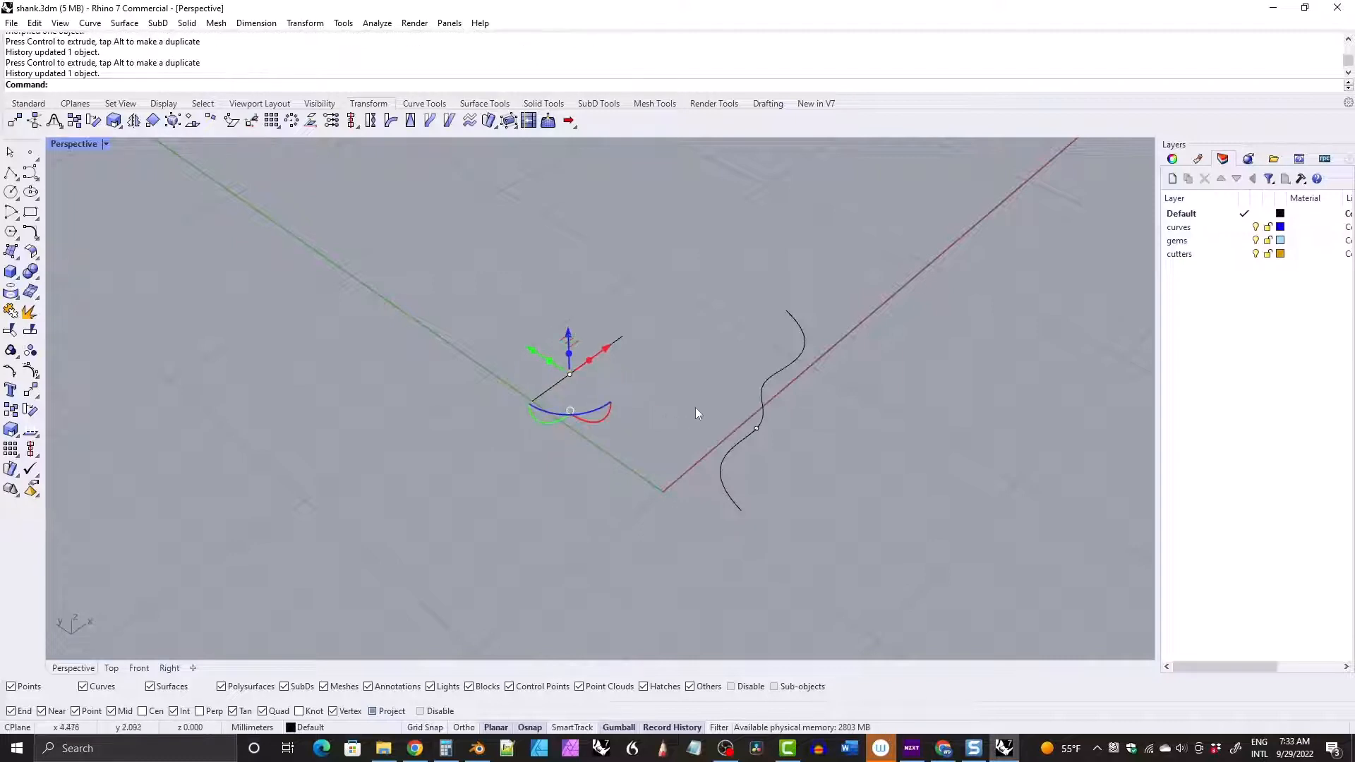
pyautogui.moveTo(695, 408); pyautogui.dragTo(771, 438, button='right')
pyautogui.press('Delete')
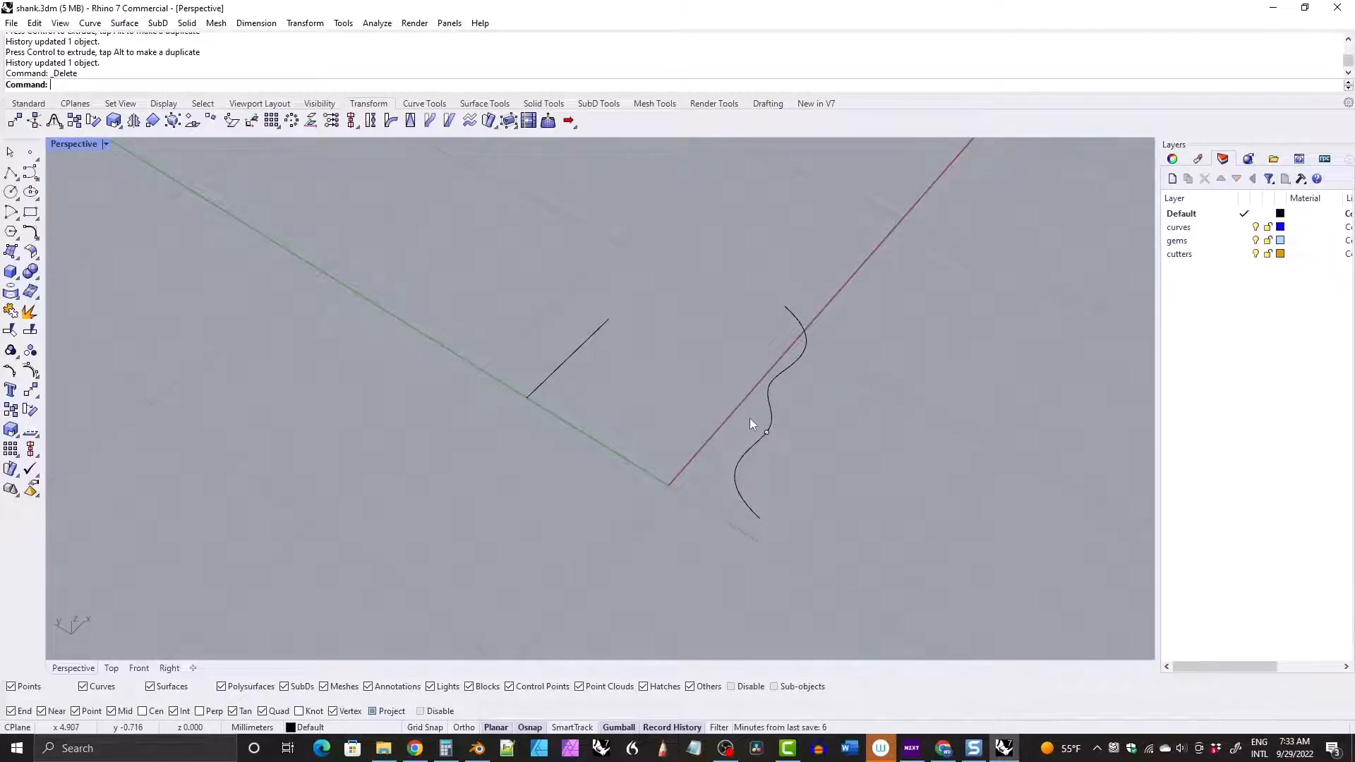
# Flow a copy of the point on the wavy curve back onto the straight line, using the wavy curve as base and Stretch=Yes.
pyautogui.click(766, 432)
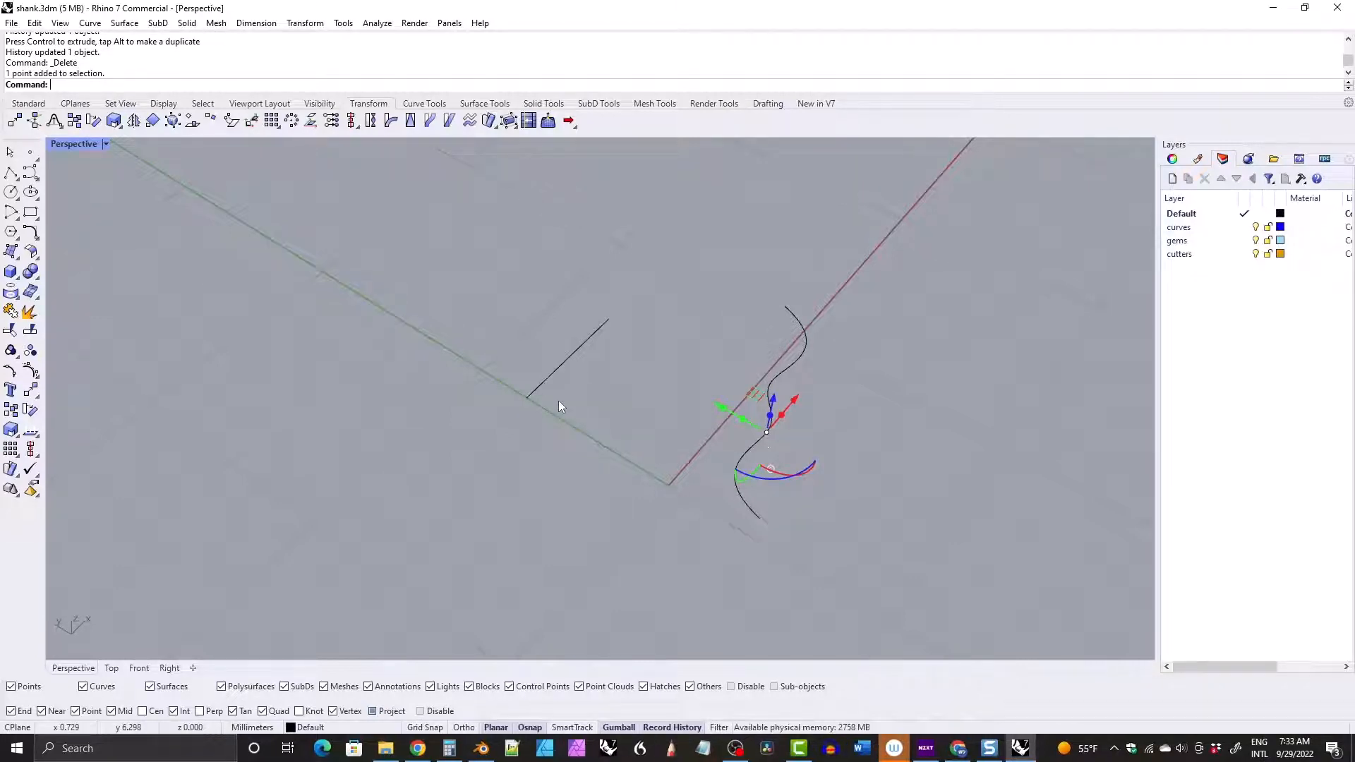
pyautogui.click(429, 121)
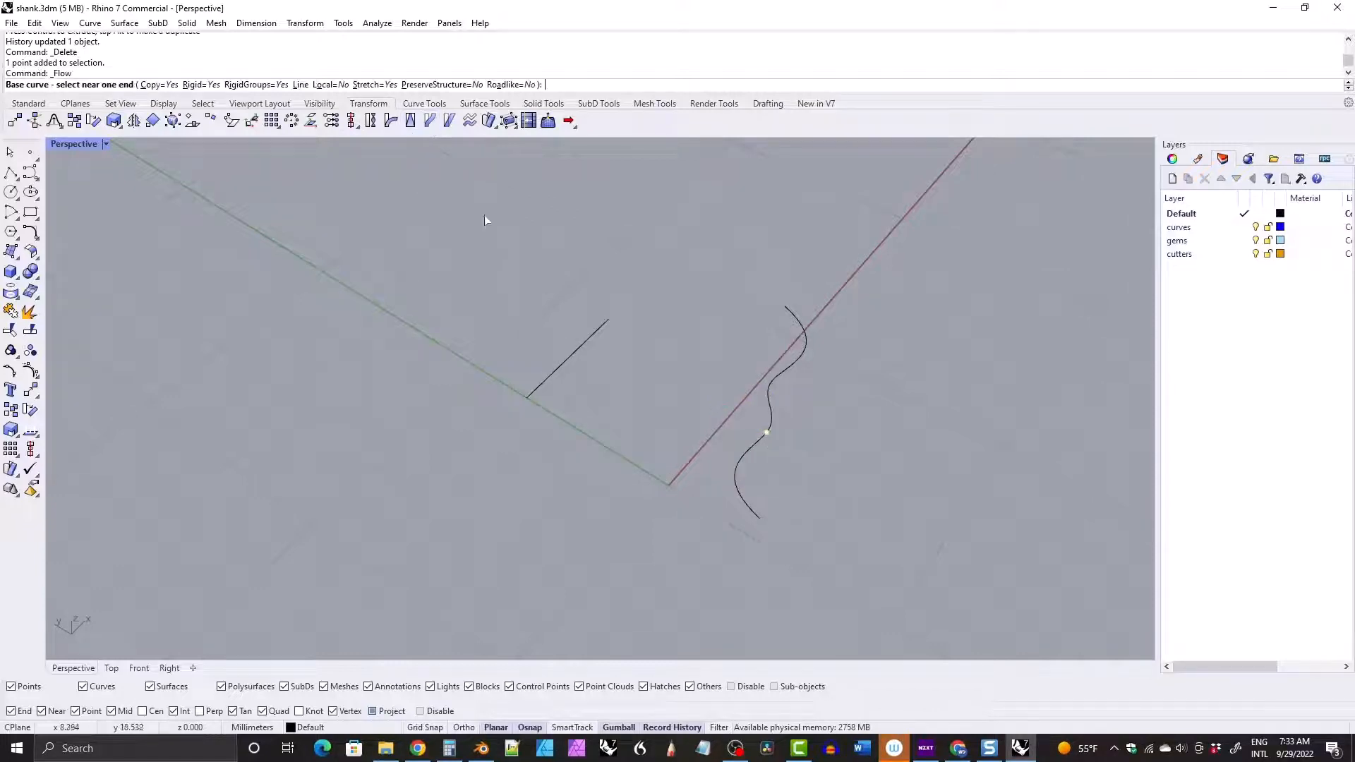
pyautogui.click(751, 521)
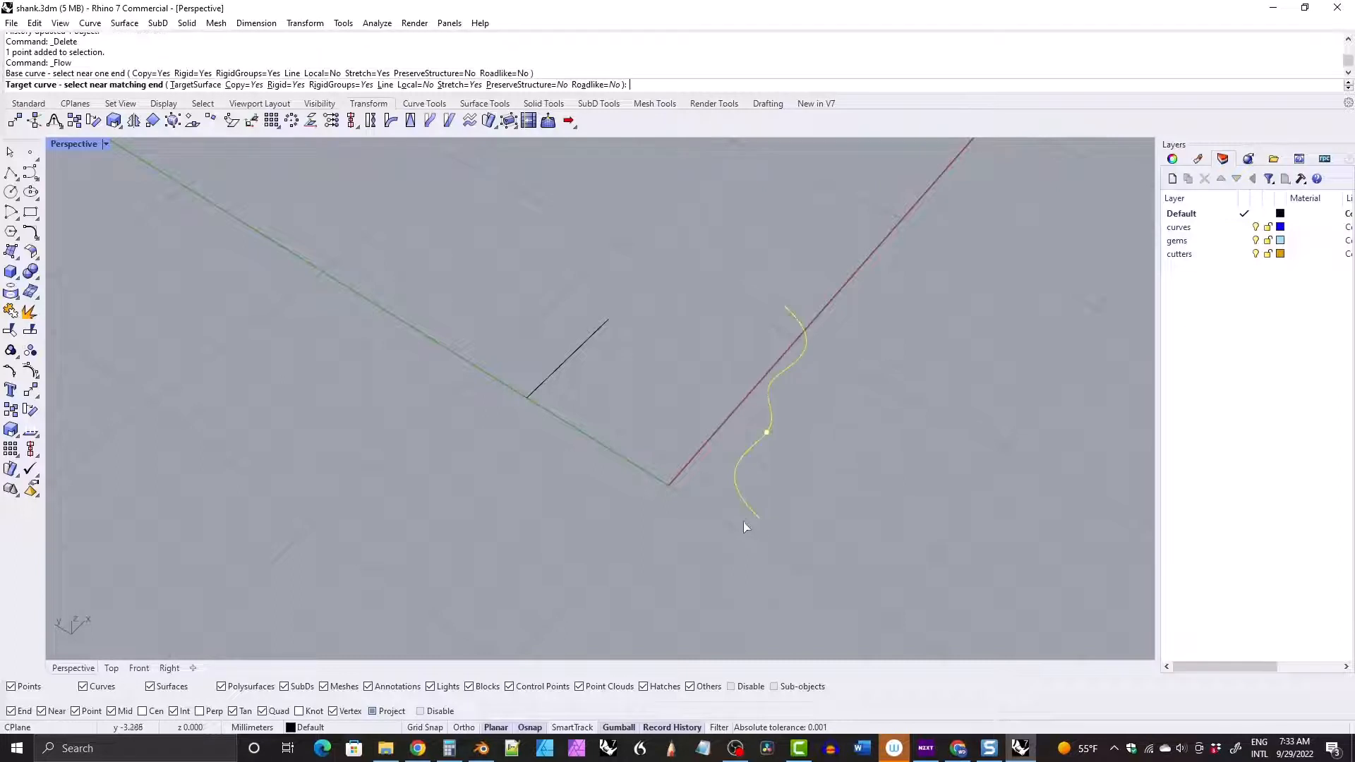
pyautogui.click(532, 392)
pyautogui.moveTo(547, 440); pyautogui.dragTo(352, 301, button='right')
pyautogui.moveTo(545, 386); pyautogui.dragTo(590, 384, button='right')
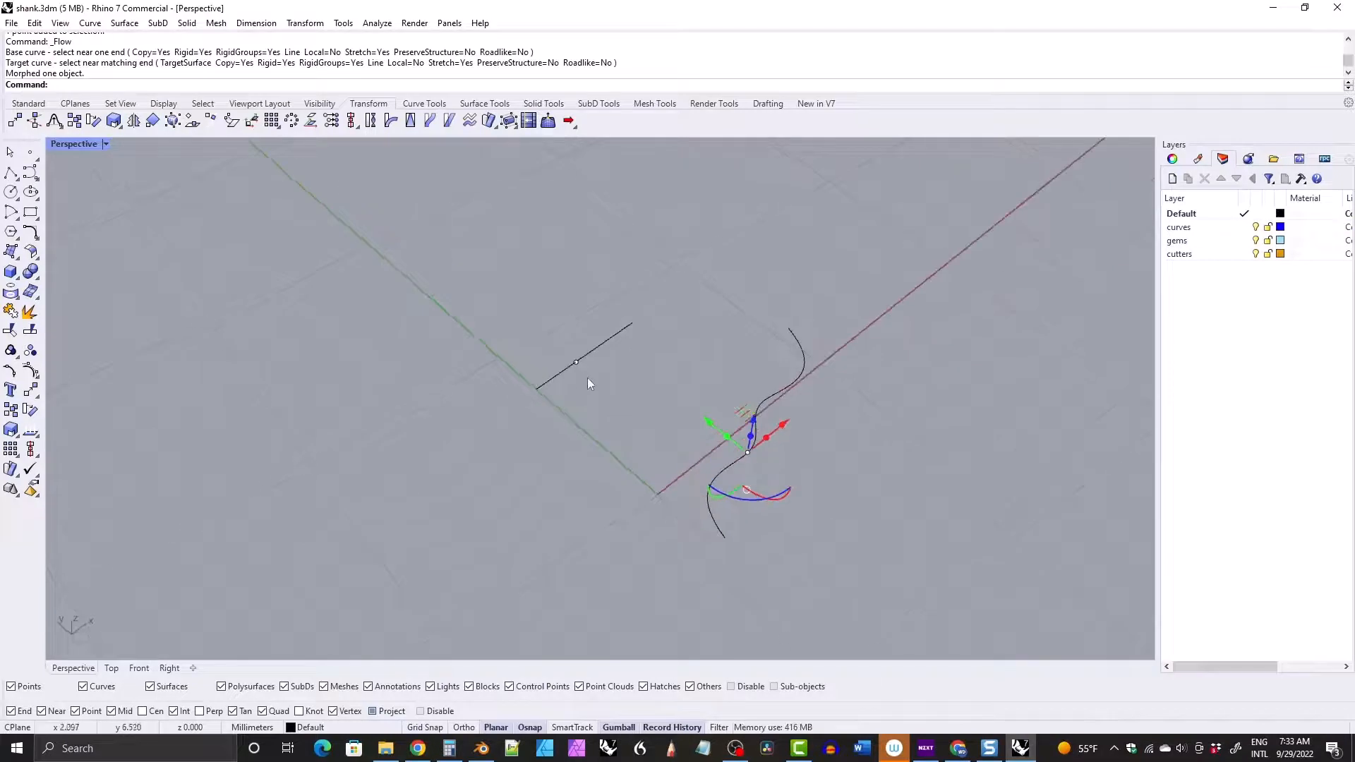
# Delete both points, the straight line and the wavy curve to clear the test geometry.
pyautogui.click(698, 448)
pyautogui.click(721, 439)
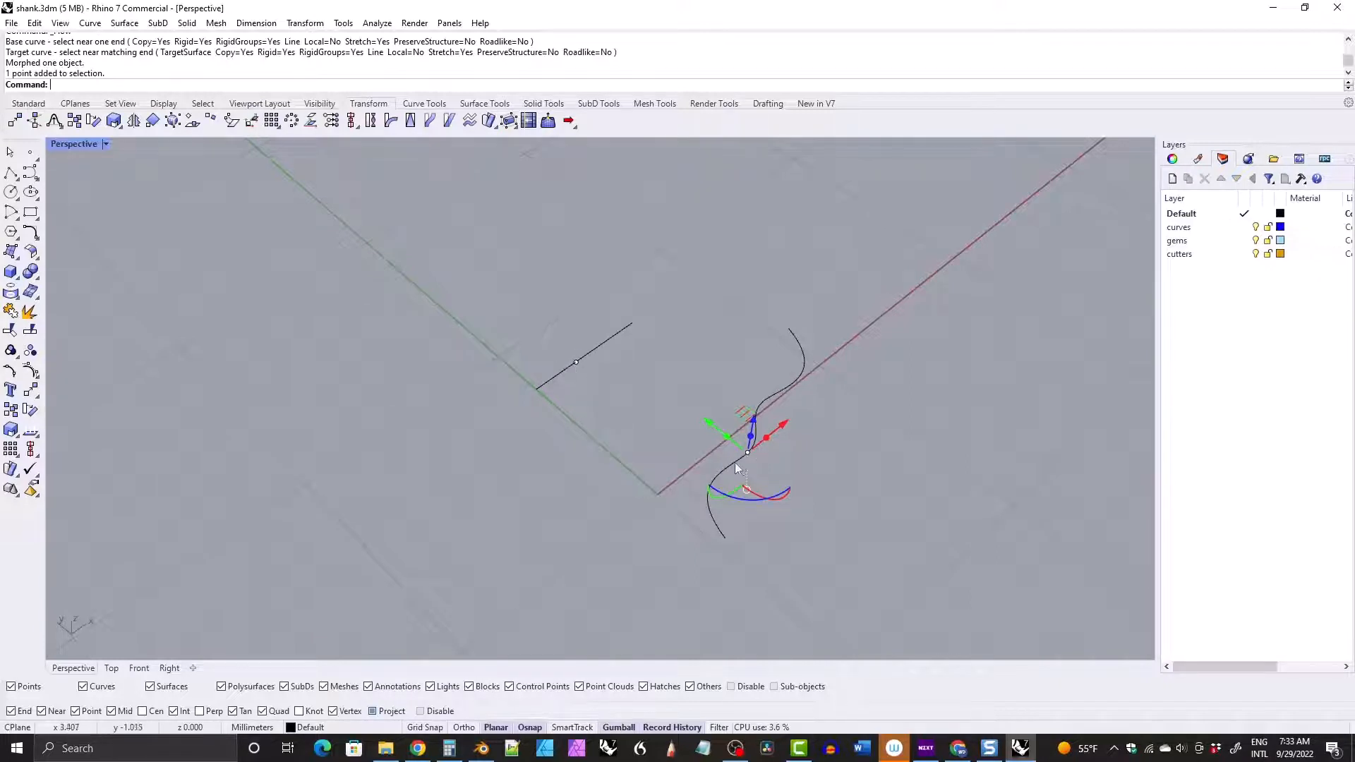
pyautogui.moveTo(699, 431); pyautogui.dragTo(764, 416, button='right')
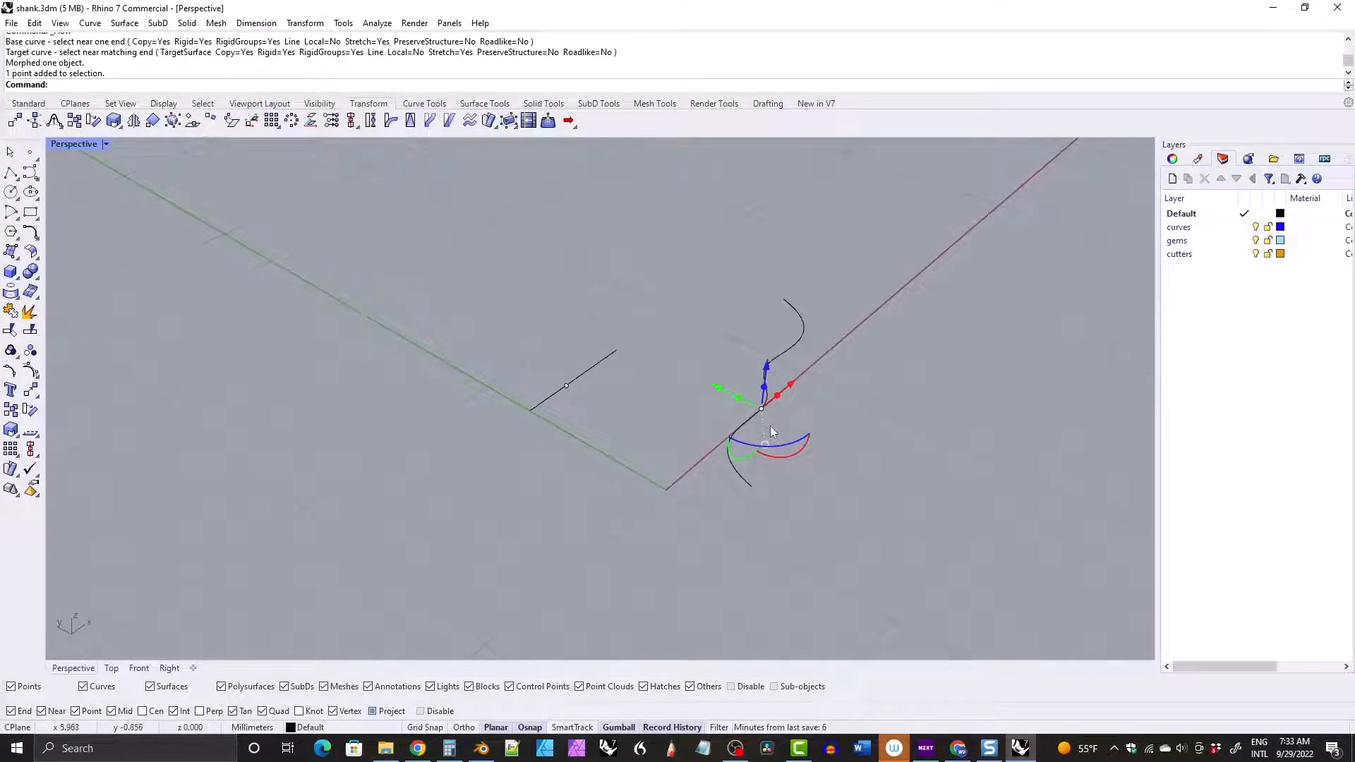
pyautogui.press('Delete')
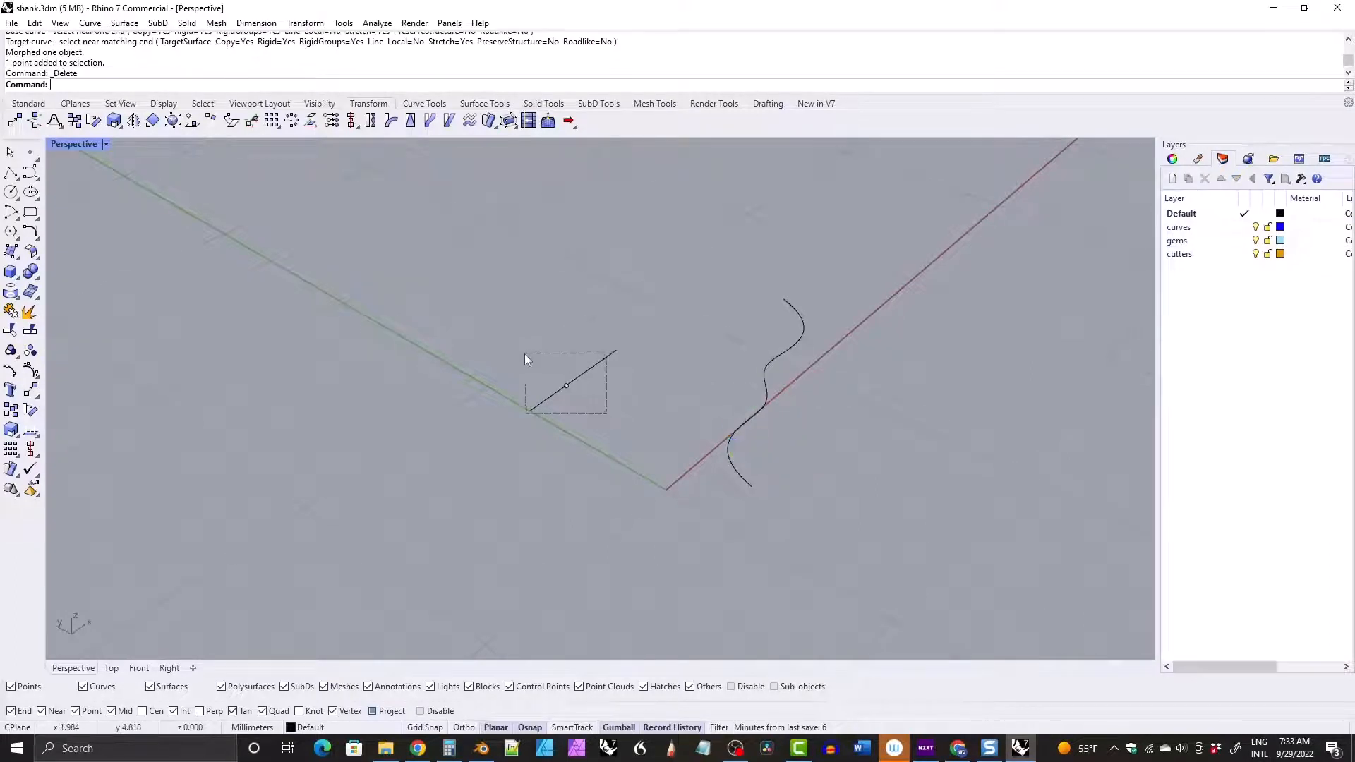
pyautogui.moveTo(524, 353); pyautogui.dragTo(524, 353)
pyautogui.press('Delete')
pyautogui.moveTo(834, 451); pyautogui.dragTo(717, 345)
pyautogui.press('Delete')
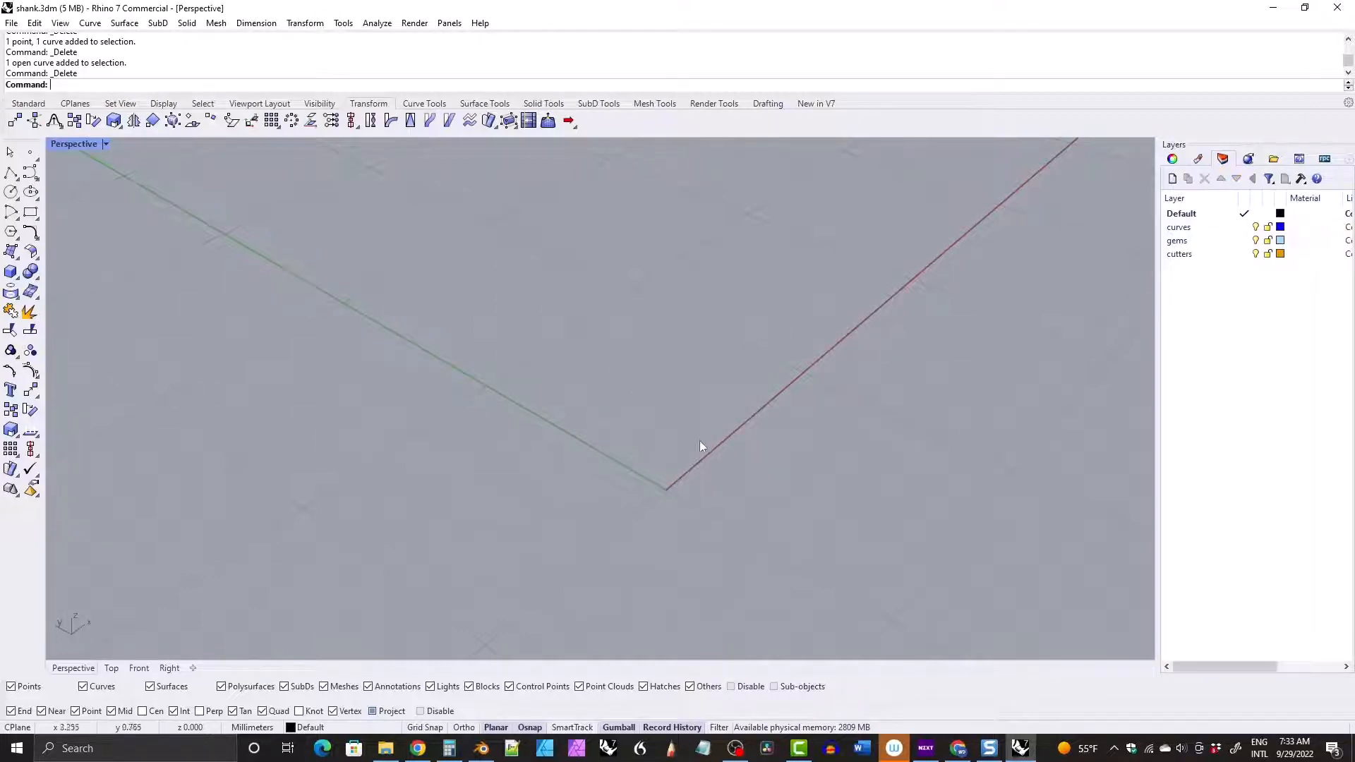
# Show all hidden objects to bring back the ring model.
pyautogui.write('Show')
pyautogui.press('Return')
pyautogui.moveTo(659, 330); pyautogui.dragTo(599, 365, button='right')
pyautogui.scroll(-2, 600, 333)
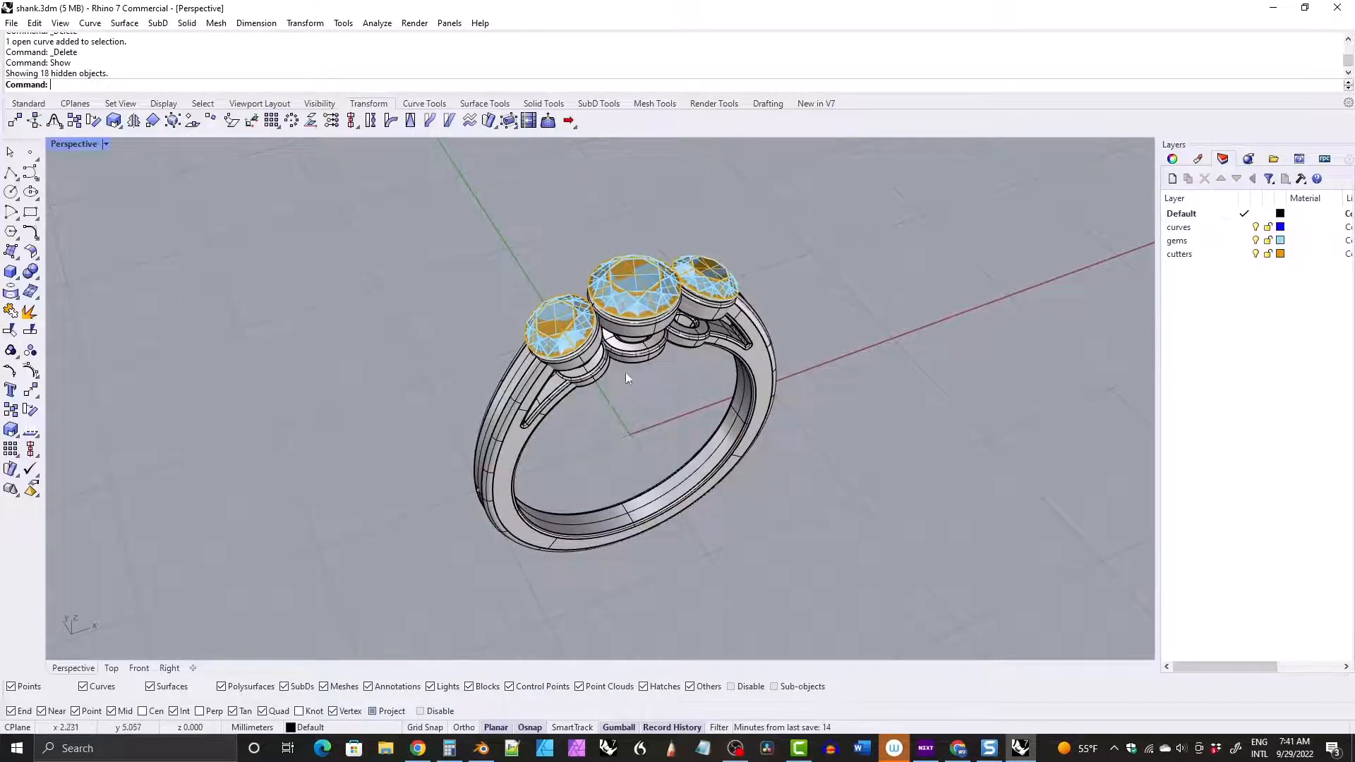
# Examine the ring's shank, bezels and three gems from the front, above and an angled side view.
pyautogui.moveTo(611, 362); pyautogui.dragTo(564, 329, button='right')
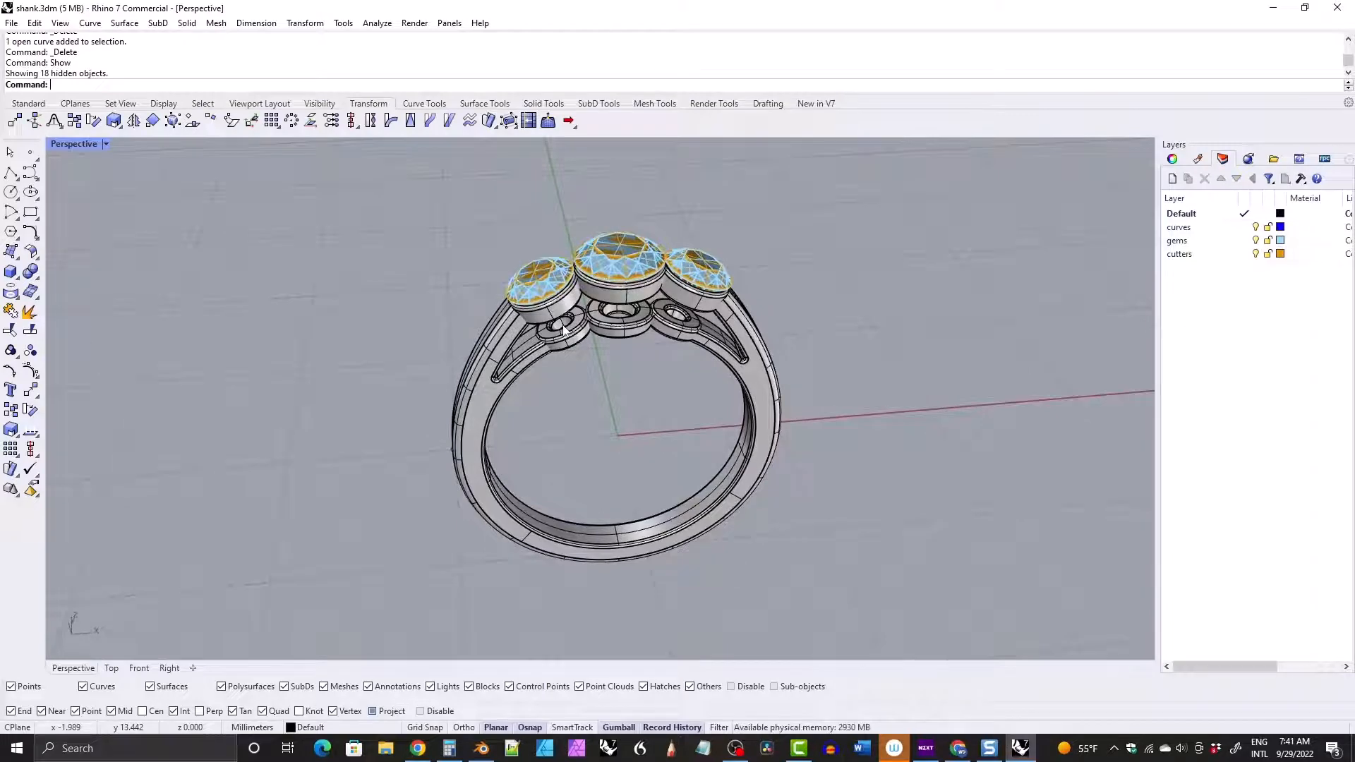
pyautogui.moveTo(584, 309); pyautogui.dragTo(611, 374, button='right')
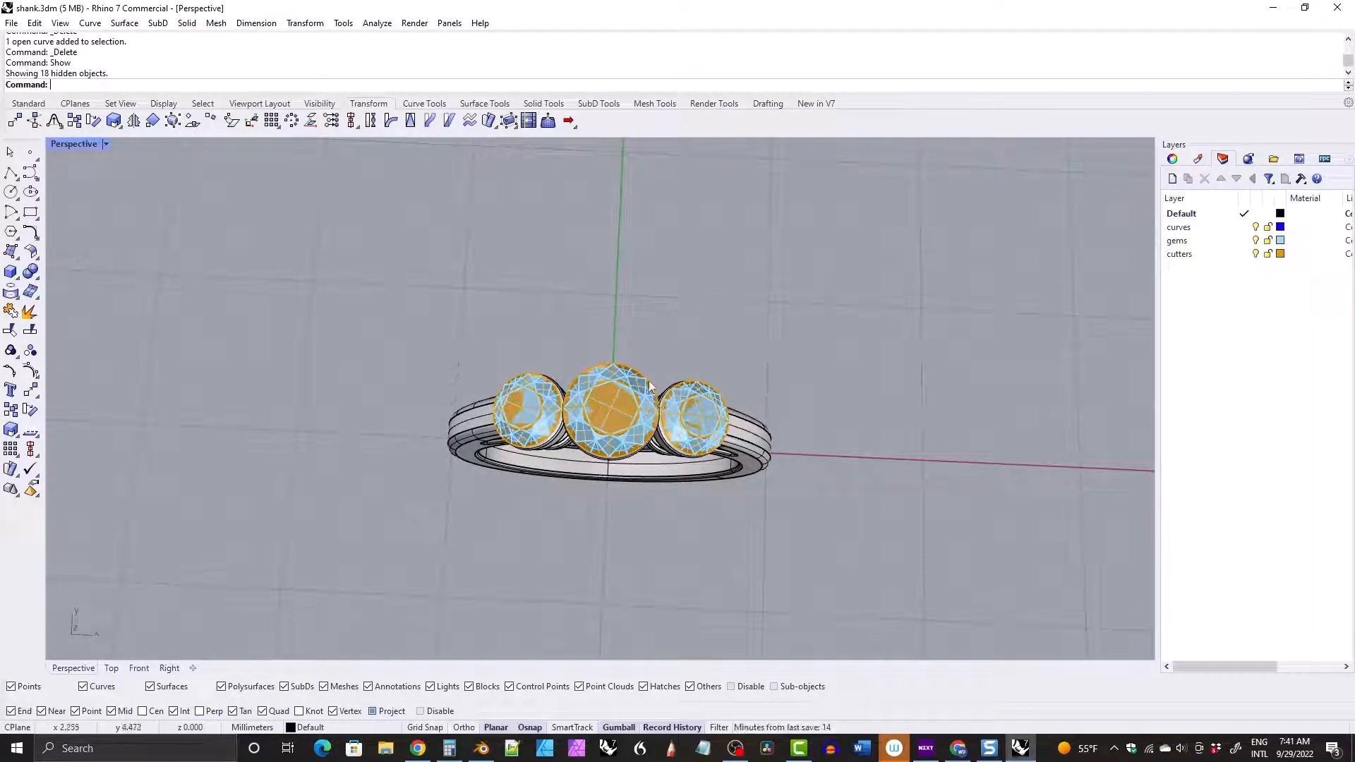
pyautogui.moveTo(633, 374); pyautogui.dragTo(697, 356, button='right')
pyautogui.moveTo(578, 386); pyautogui.dragTo(633, 336, button='right')
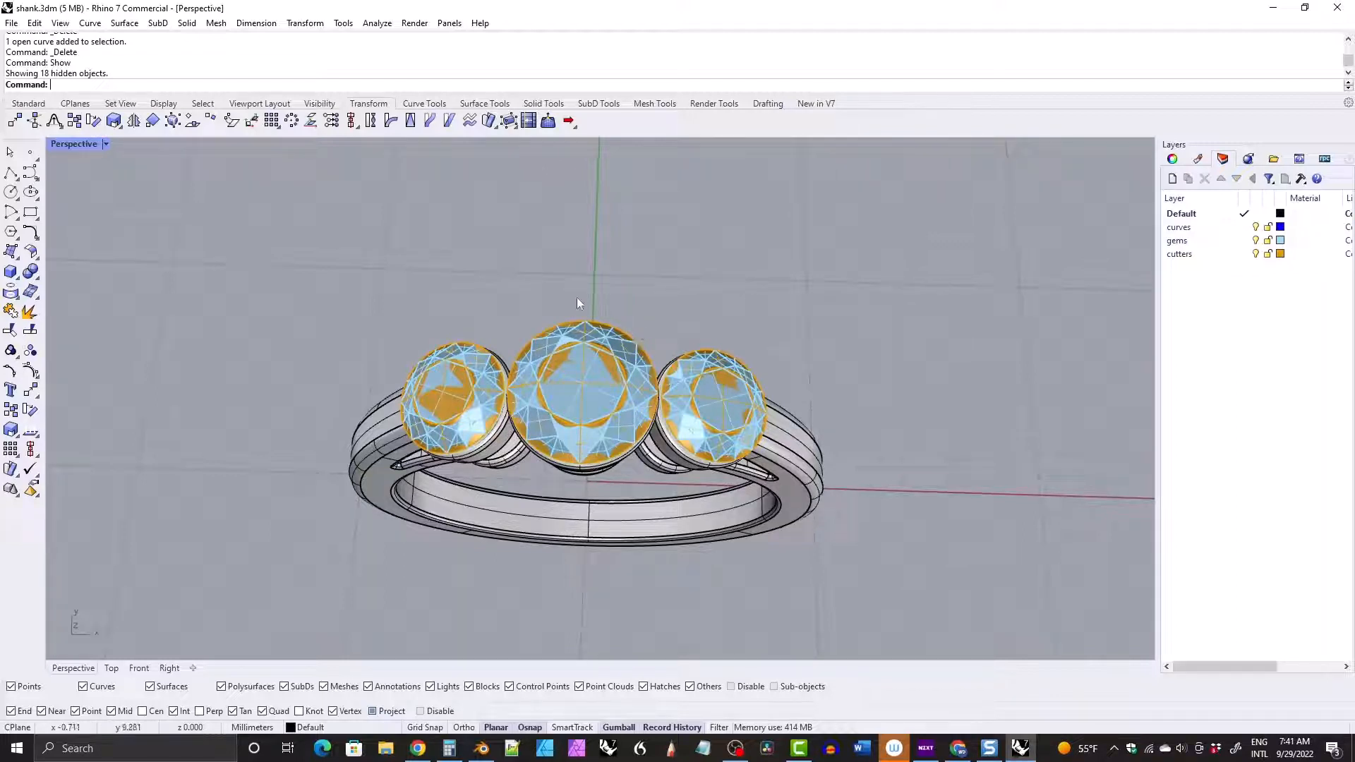
pyautogui.moveTo(558, 388); pyautogui.dragTo(562, 371, button='right')
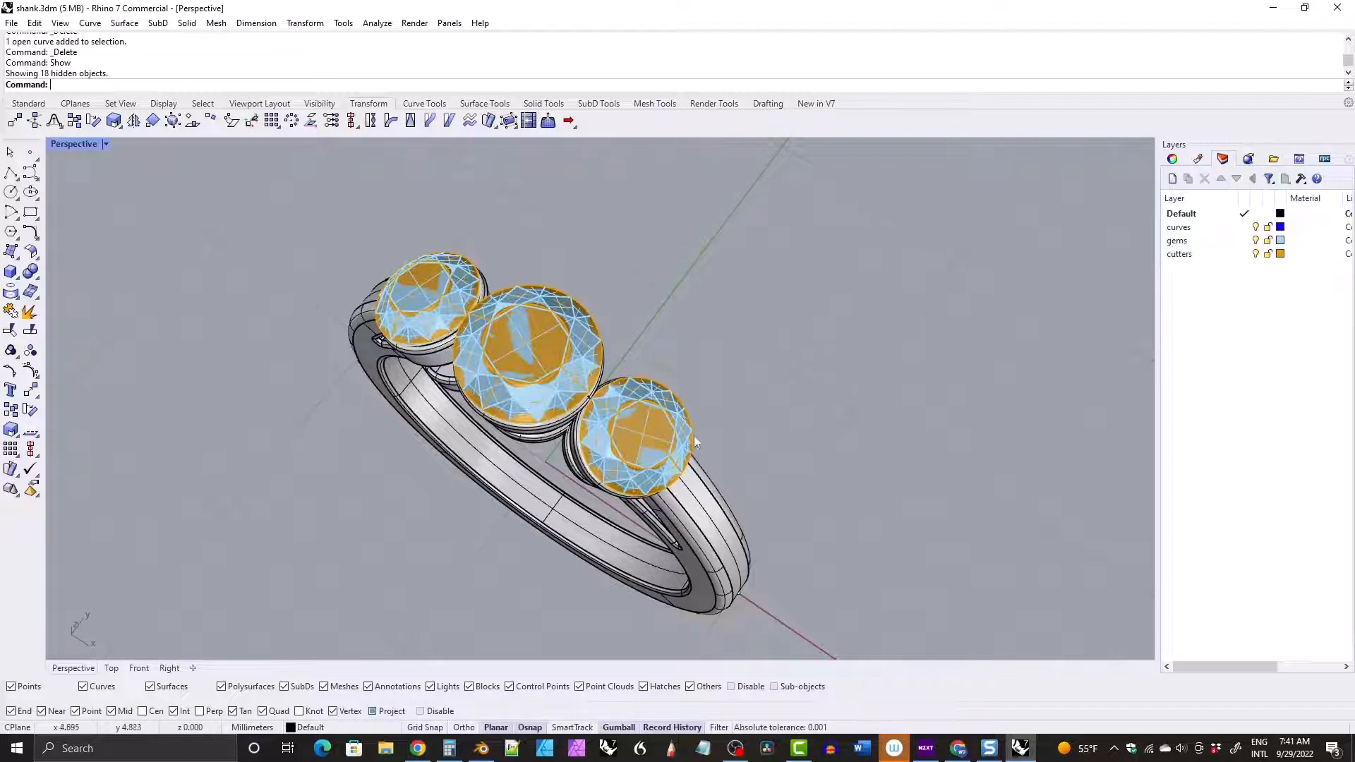
pyautogui.moveTo(688, 434); pyautogui.dragTo(655, 405, button='right')
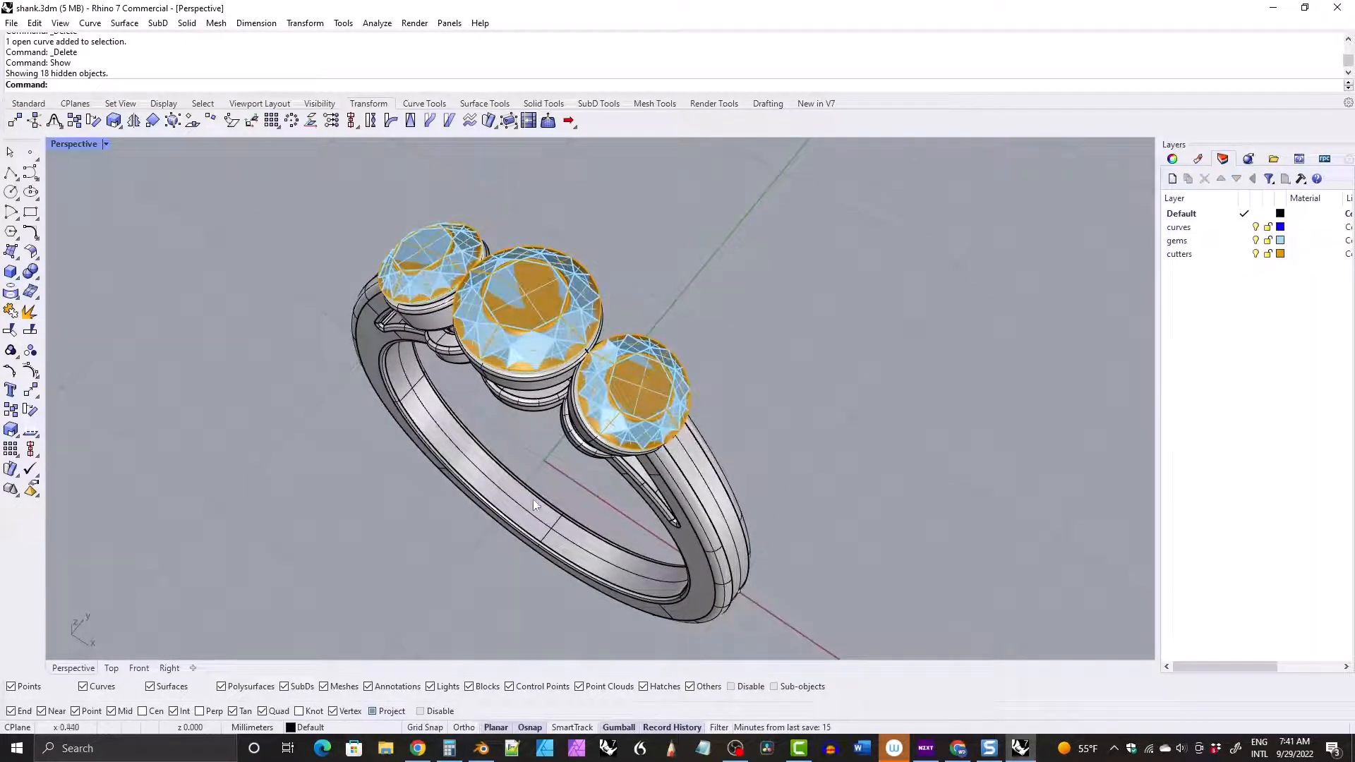
pyautogui.moveTo(539, 472); pyautogui.dragTo(603, 322, button='right')
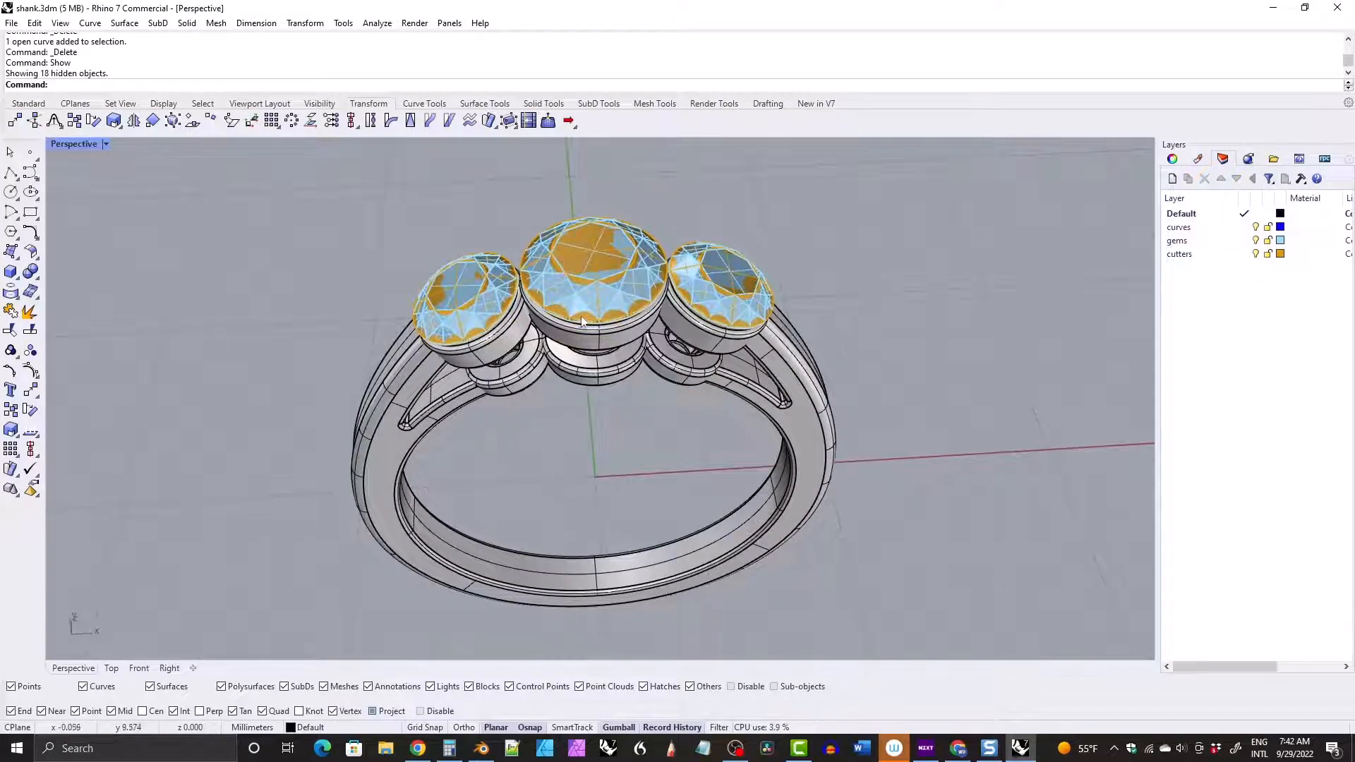
pyautogui.moveTo(580, 321); pyautogui.dragTo(577, 354, button='right')
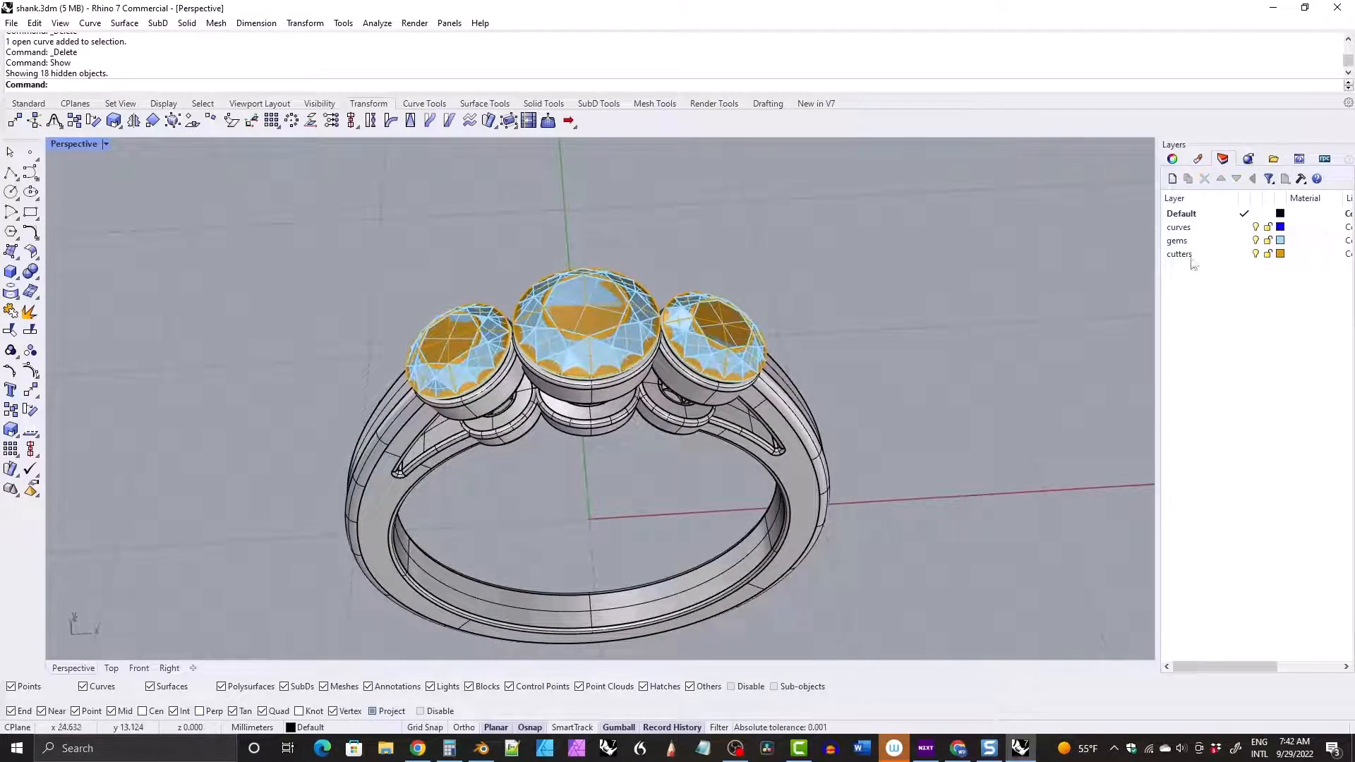
# Hide the gems layer so that only the cutters remain above the bezels.
pyautogui.click(1255, 241)
pyautogui.moveTo(599, 354); pyautogui.dragTo(472, 226, button='right')
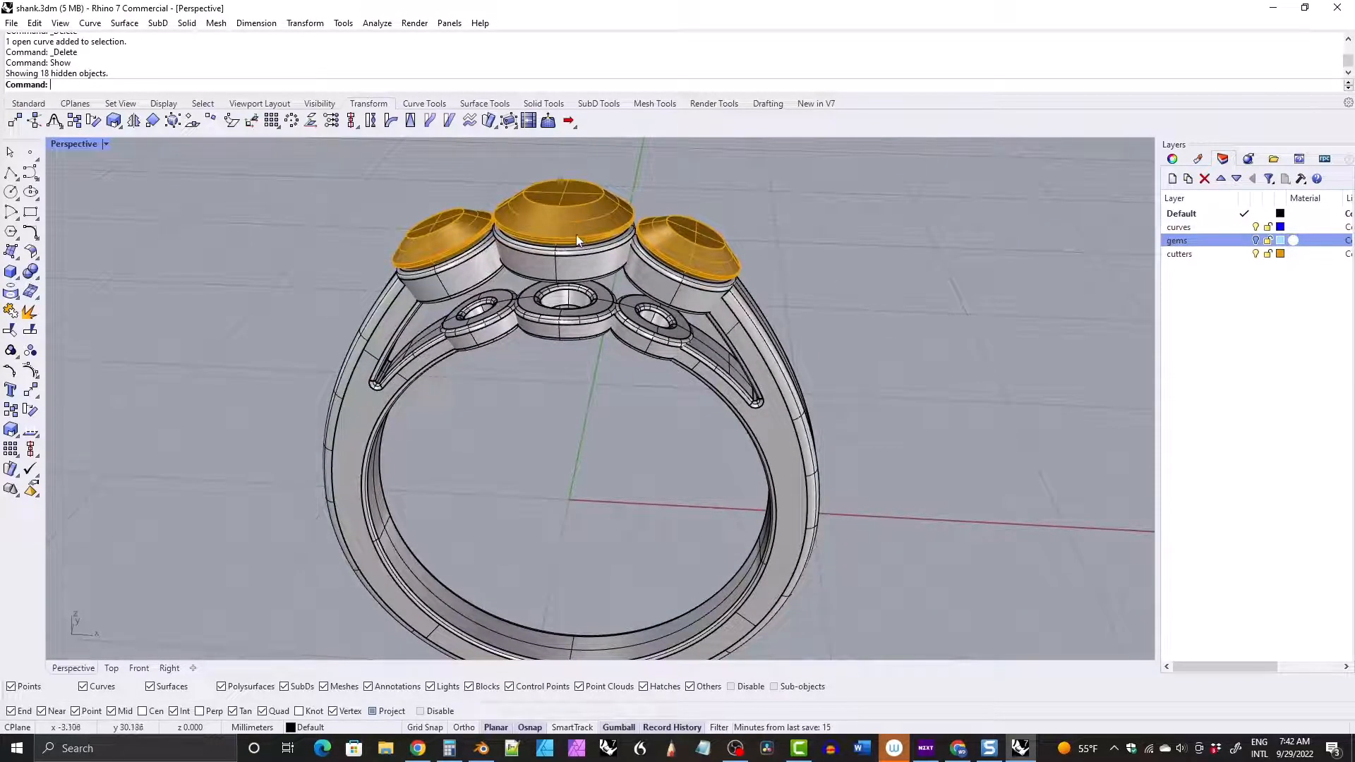
pyautogui.moveTo(577, 239); pyautogui.dragTo(603, 261, button='right')
# Duplicate the lower girdle edges of the centre cutter and the adjacent right-hand cutter on the current layer.
pyautogui.click(424, 104)
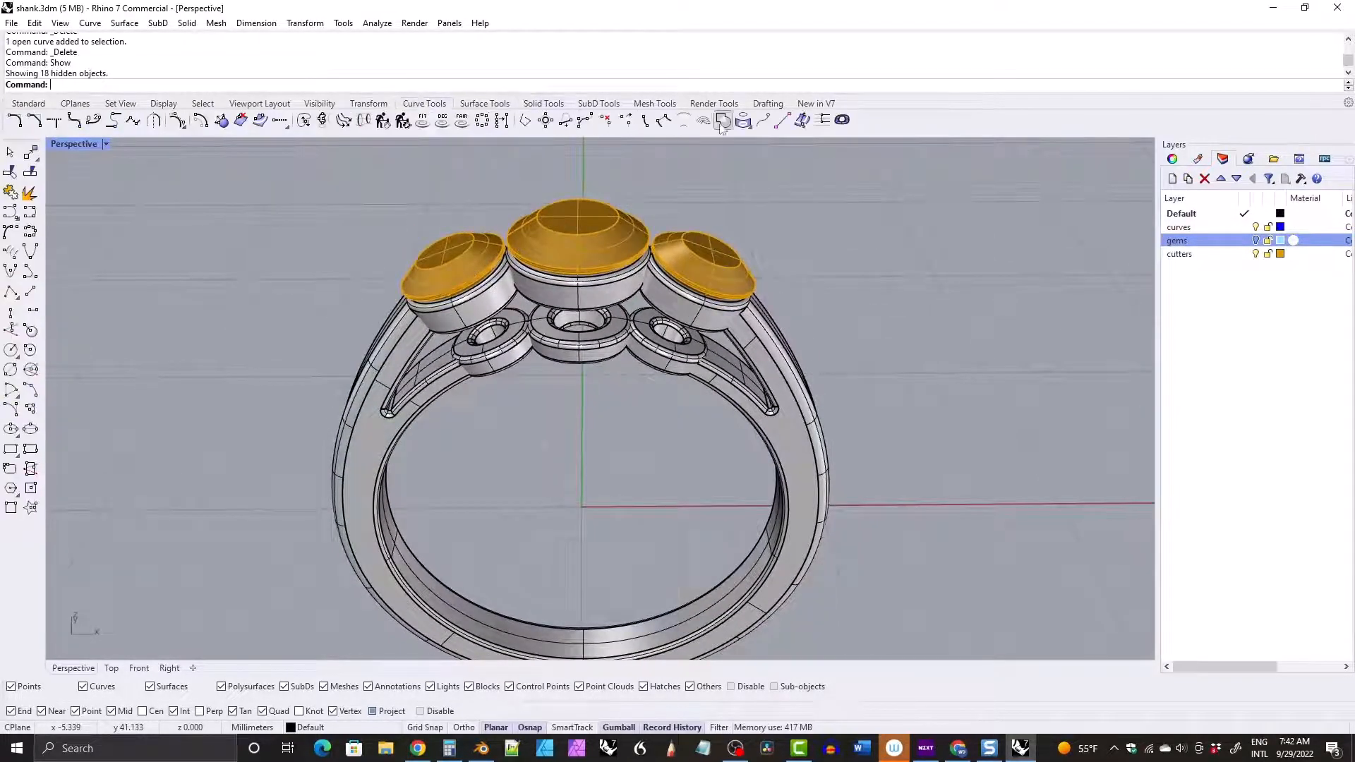
pyautogui.click(745, 122)
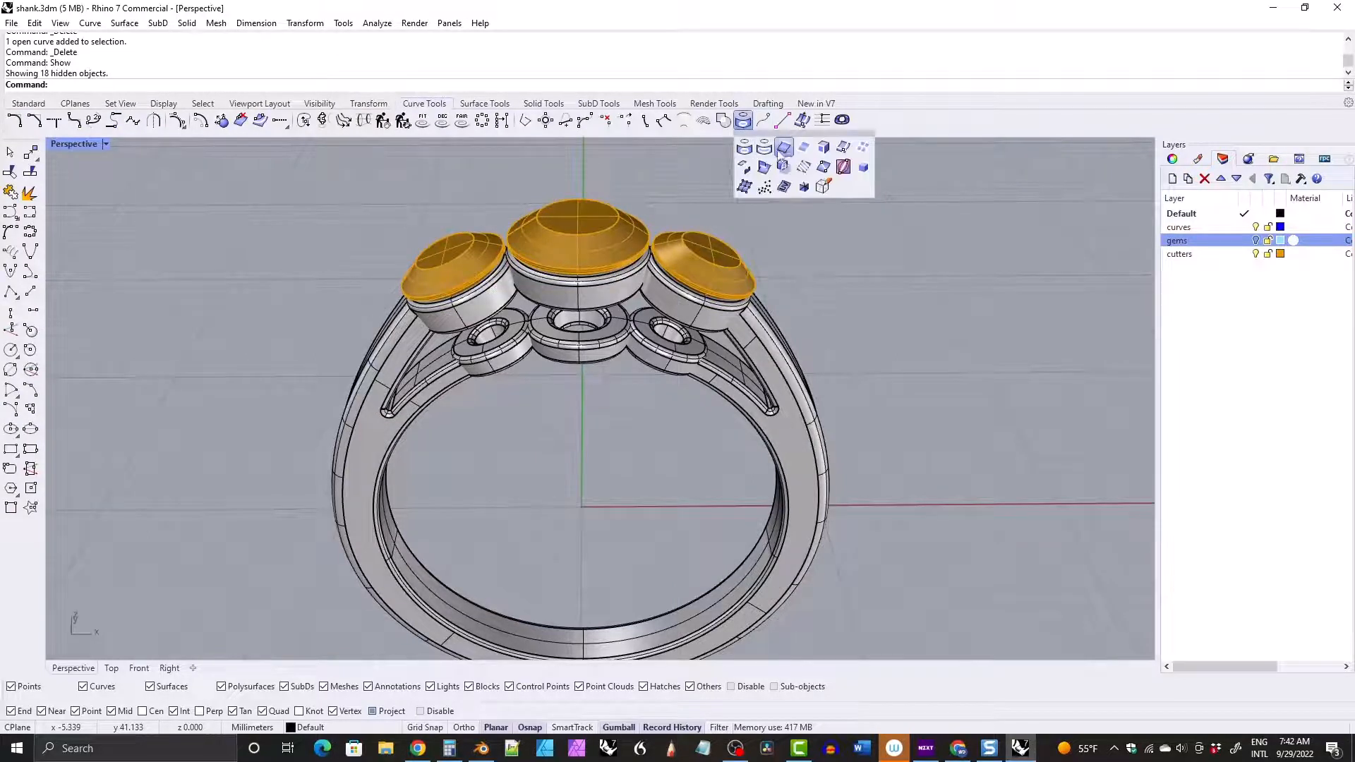
pyautogui.click(784, 148)
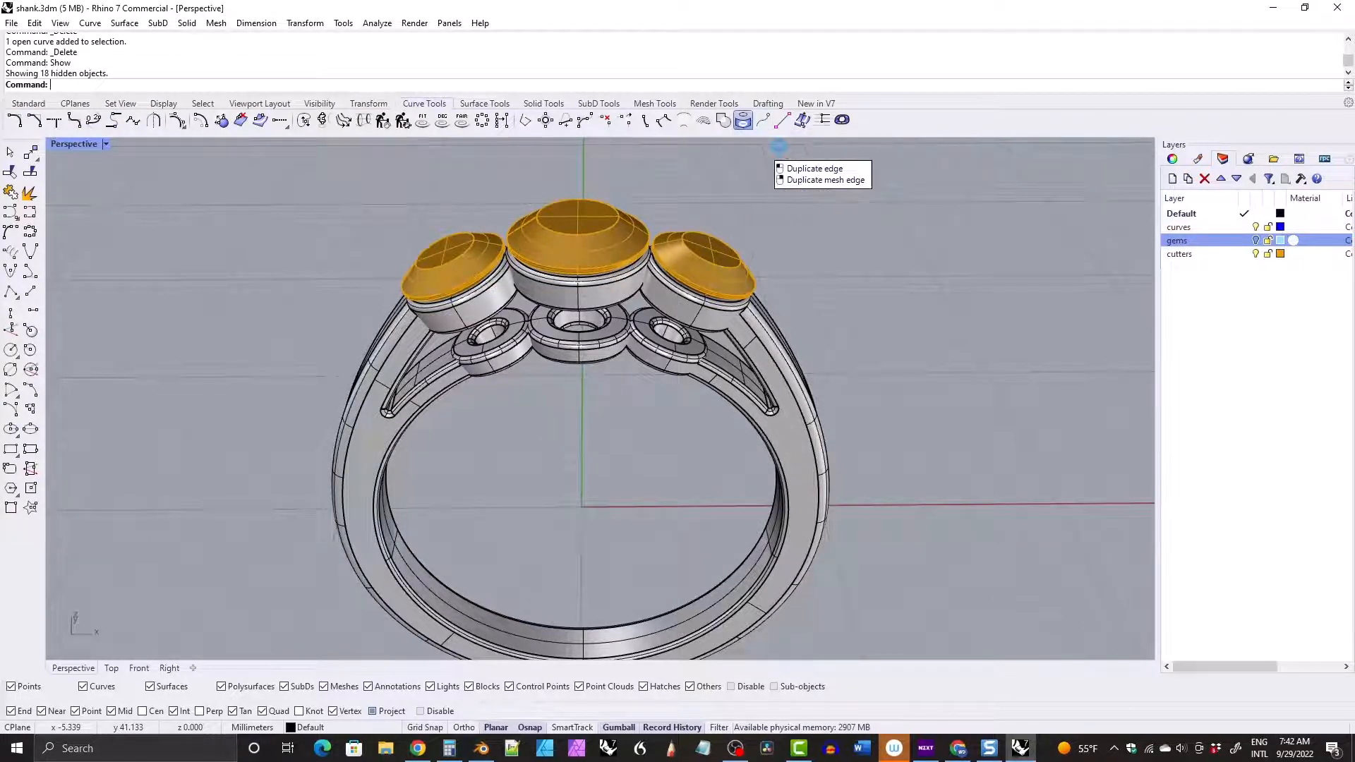
pyautogui.scroll(5, 574, 243)
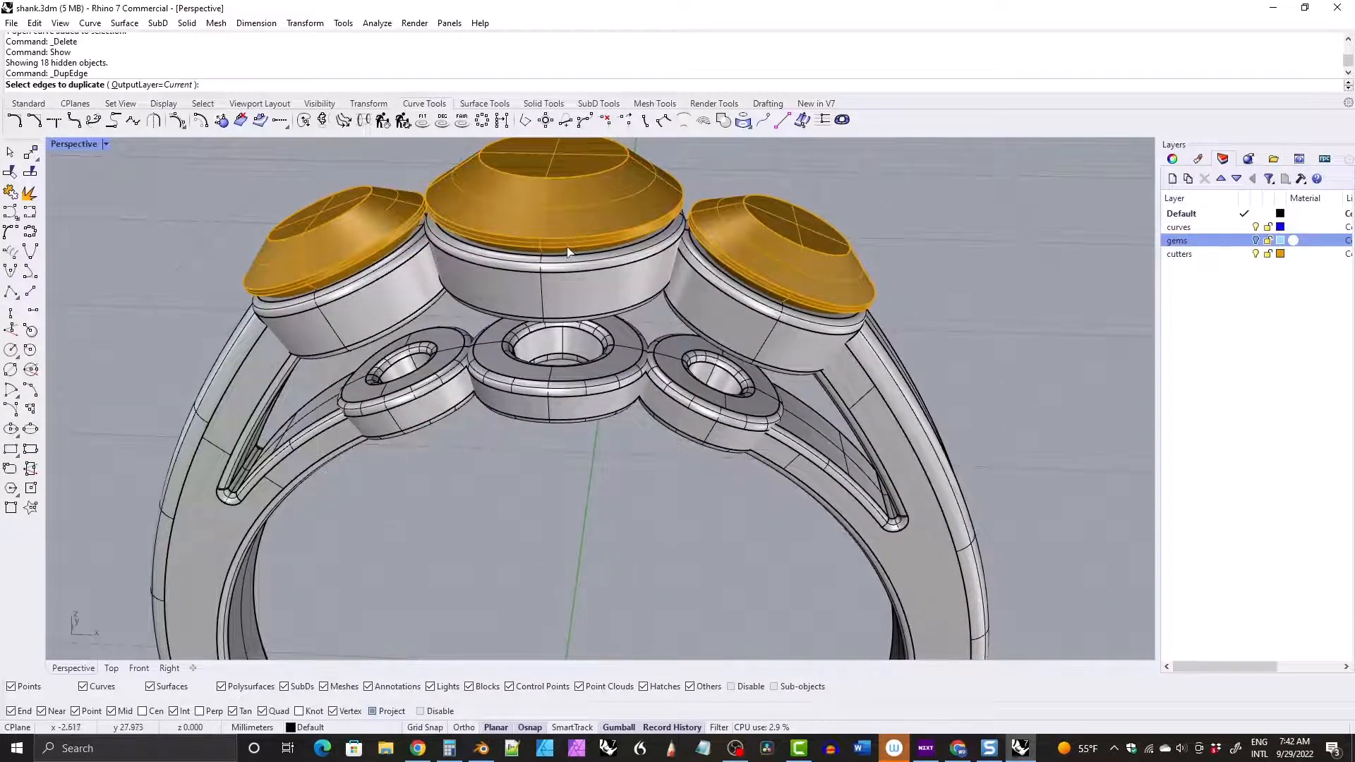
pyautogui.click(569, 252)
pyautogui.click(737, 277)
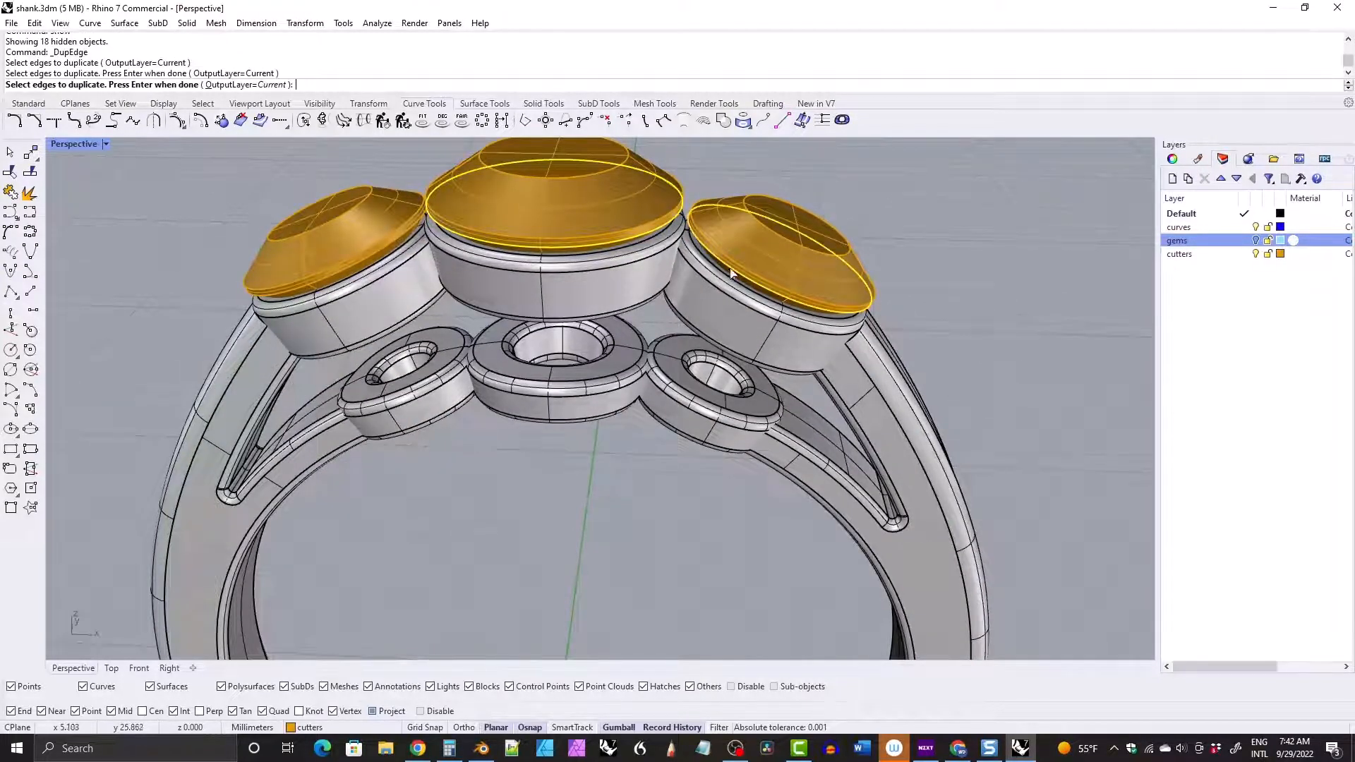
pyautogui.moveTo(730, 271); pyautogui.dragTo(531, 311, button='right')
pyautogui.press('Return')
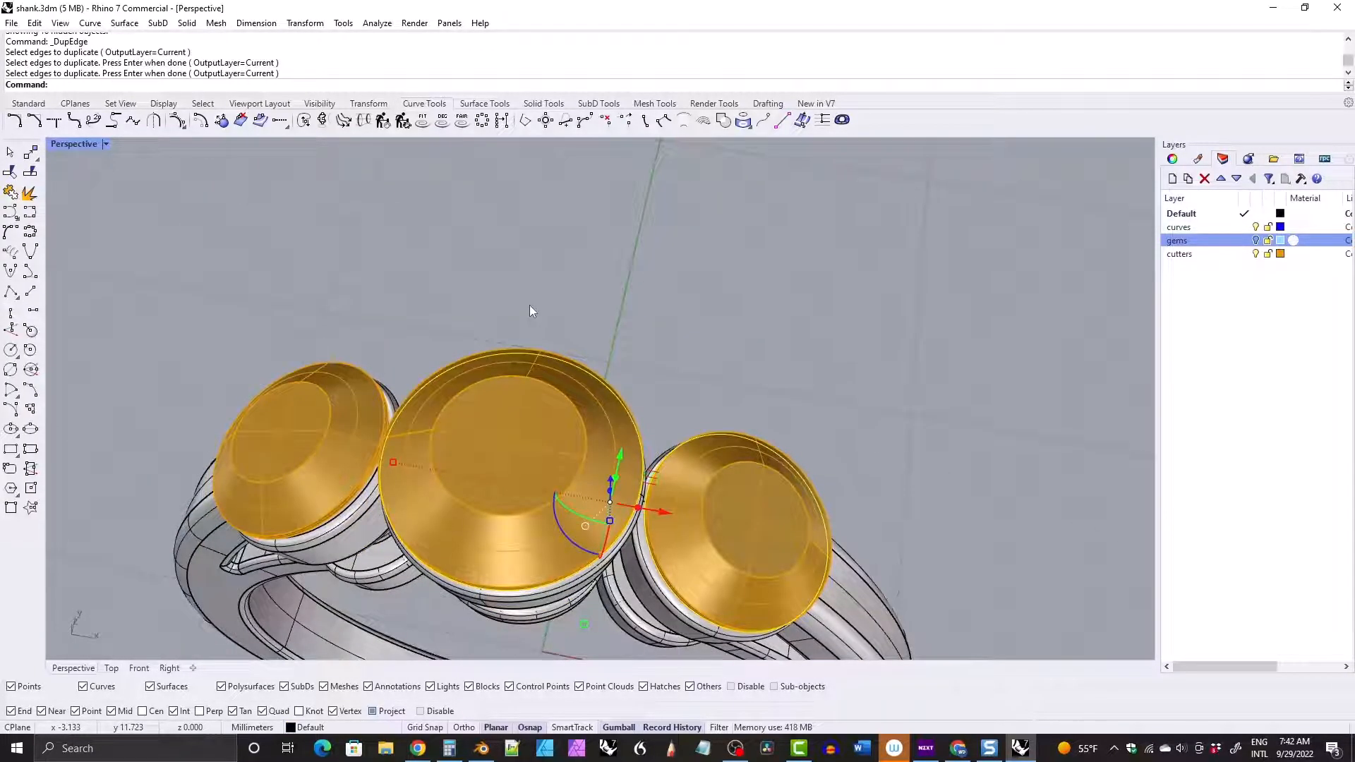
# Delete the two duplicated cutter edge curves.
pyautogui.moveTo(696, 447); pyautogui.dragTo(701, 399, button='right')
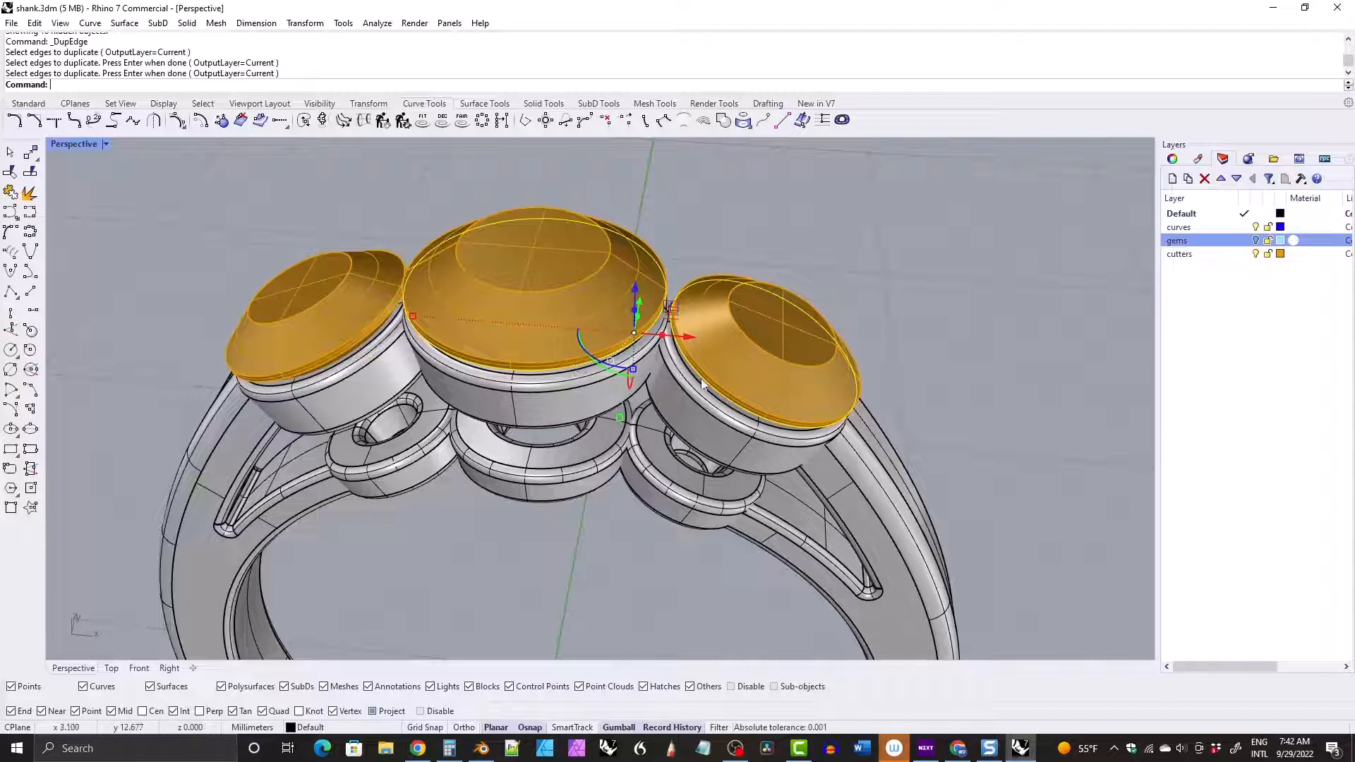
pyautogui.moveTo(694, 367); pyautogui.dragTo(614, 259, button='right')
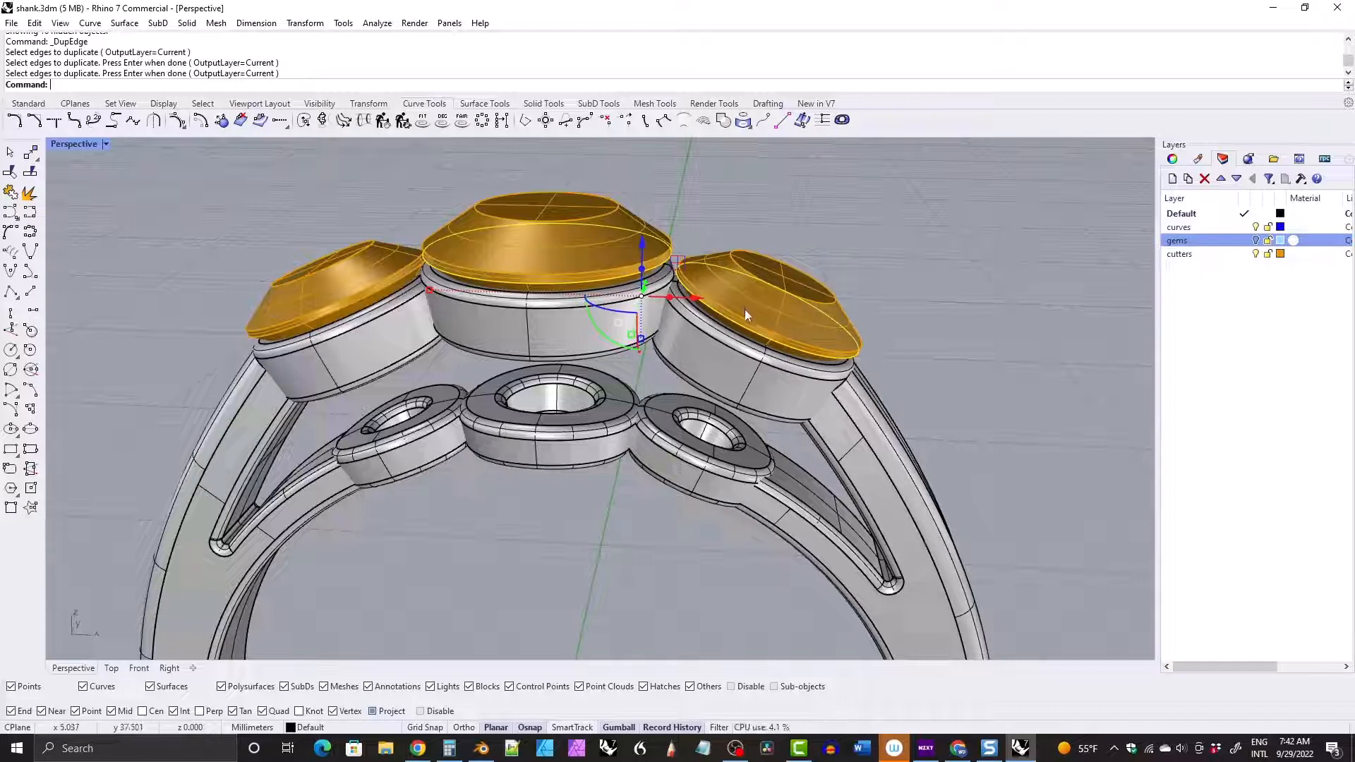
pyautogui.press('Delete')
# Show the gems layer again and hide the cutters layer.
pyautogui.click(1255, 241)
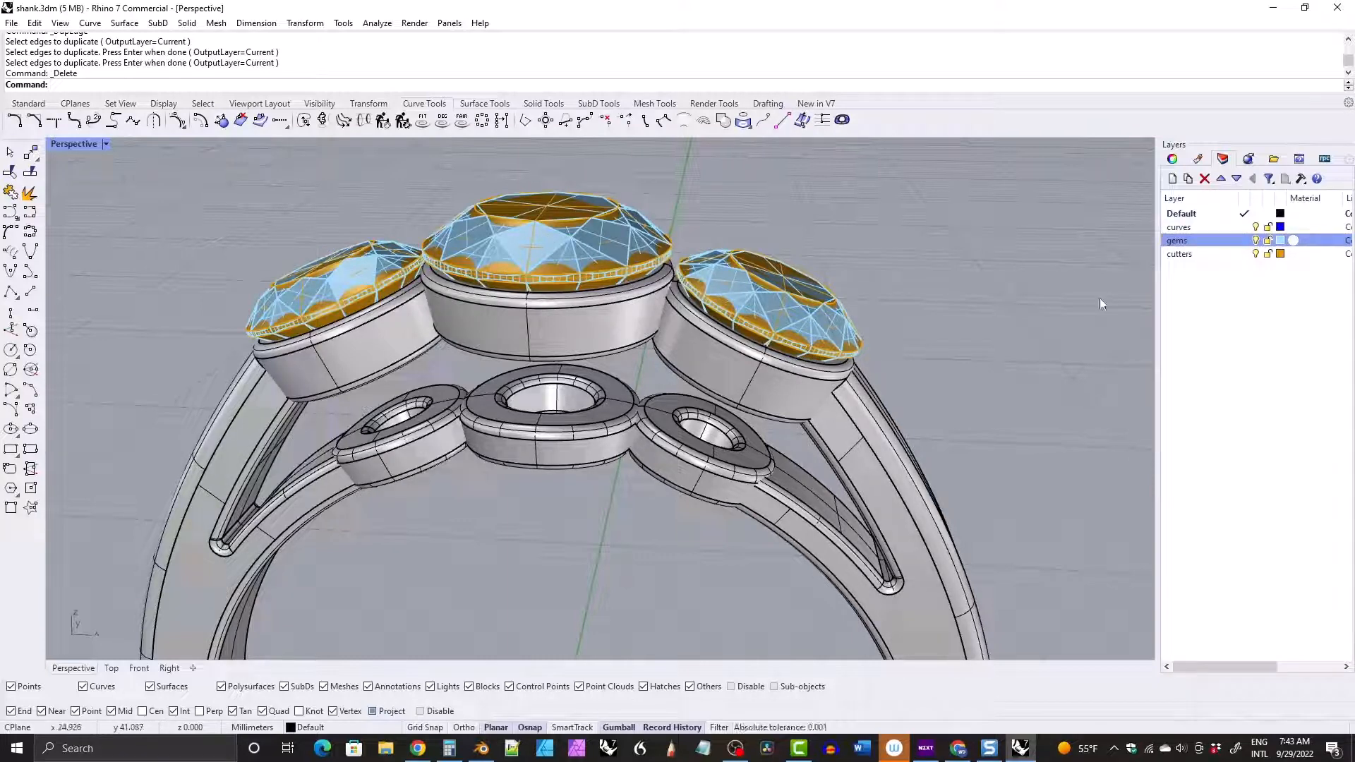
pyautogui.click(1255, 254)
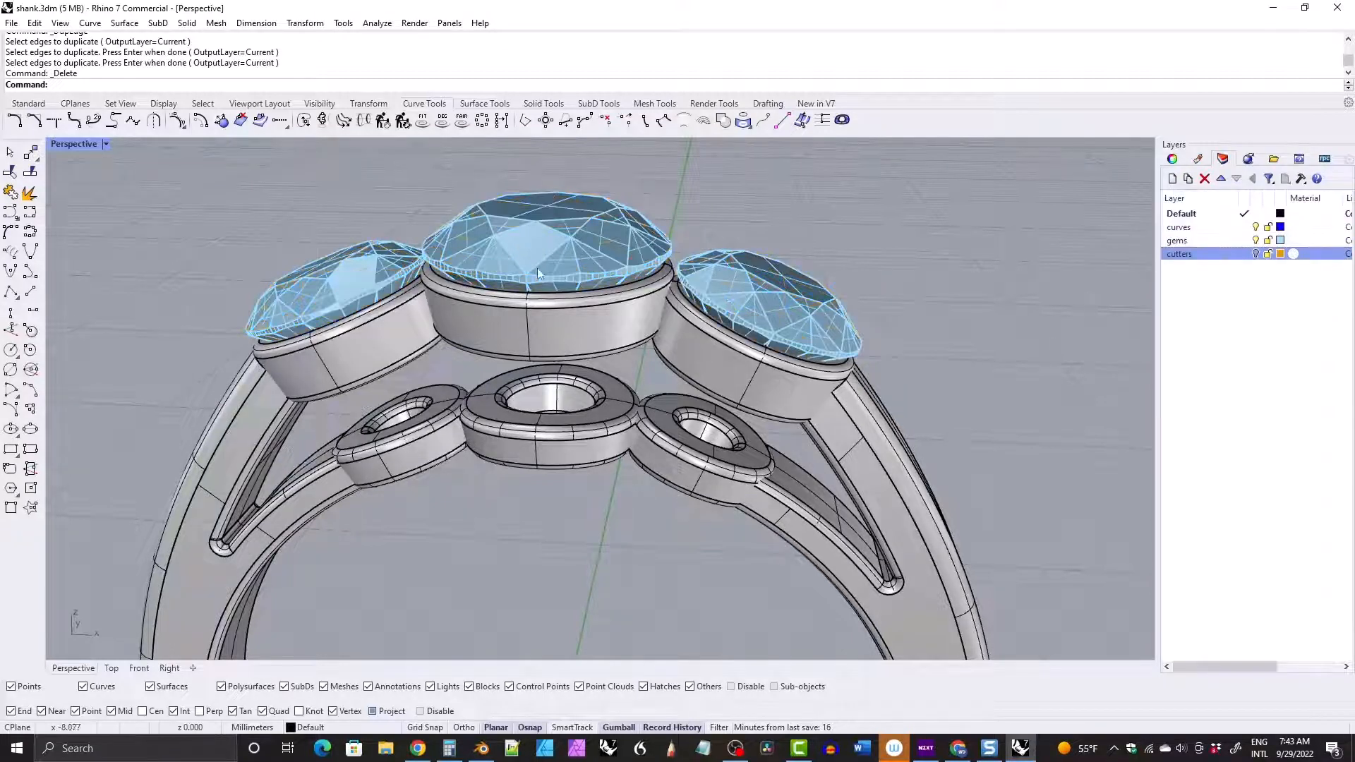
pyautogui.moveTo(533, 279)
pyautogui.mouseDown(button='right')
pyautogui.moveTo(561, 266)
pyautogui.moveTo(548, 277)
pyautogui.mouseUp(button='right')
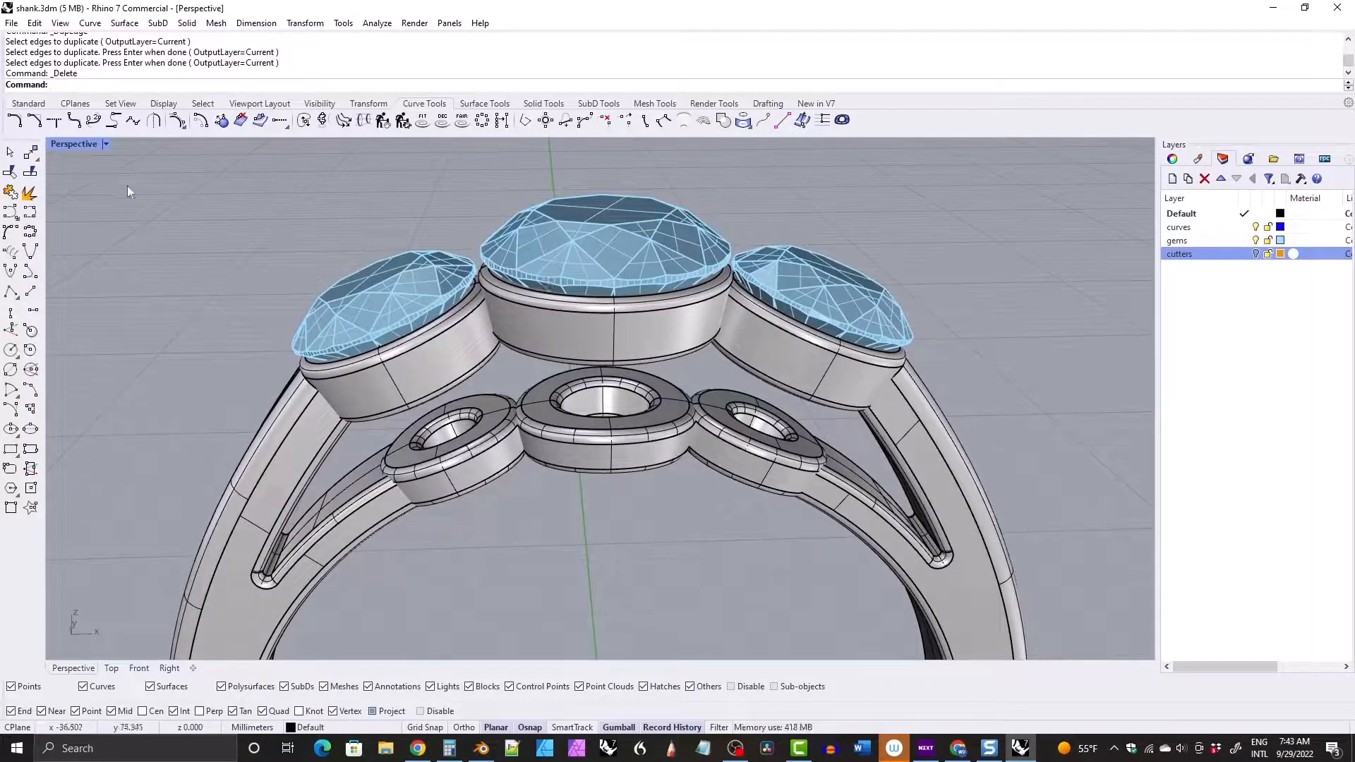
# In the Front view, draw a vertical 2Point circle about 5 mm in diameter across the lower girdle edge of the centre gem.
pyautogui.doubleClick(74, 143)
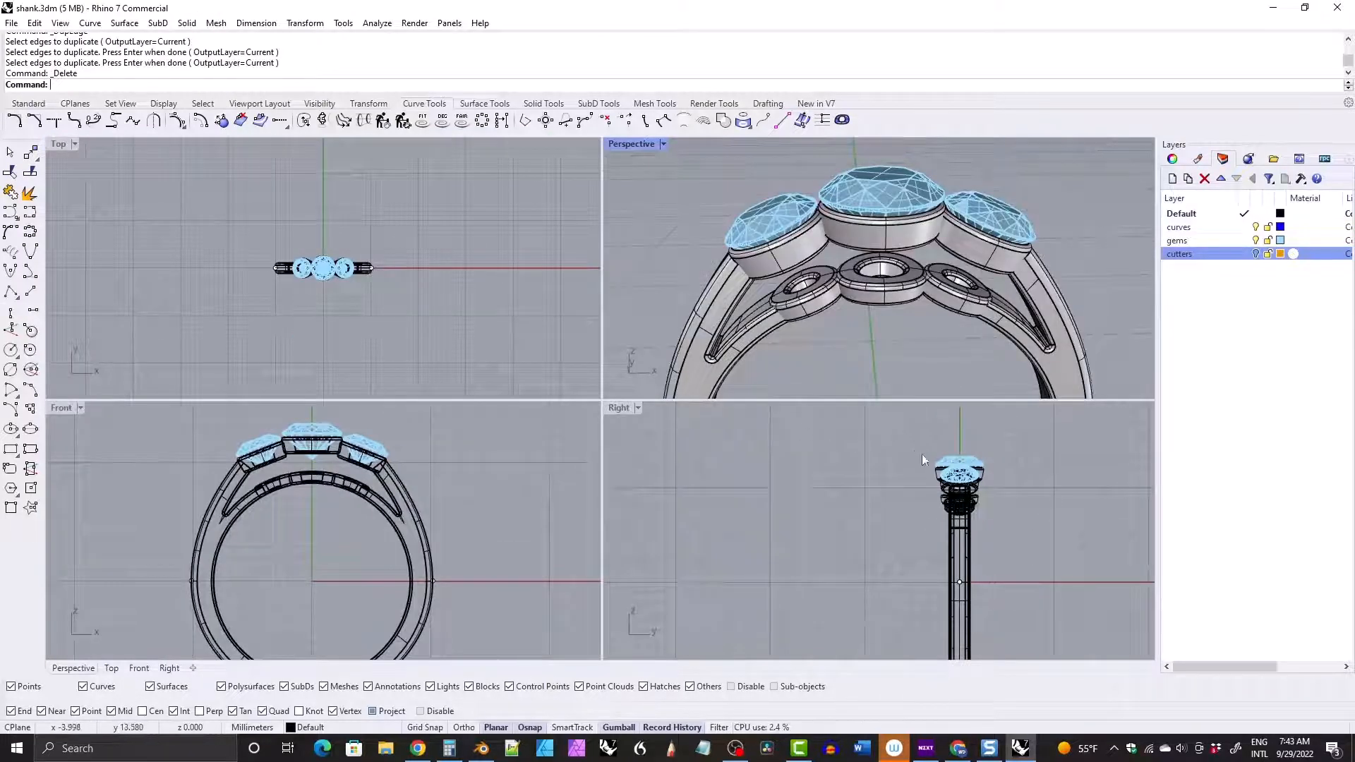
pyautogui.moveTo(920, 446); pyautogui.dragTo(885, 458, button='right')
pyautogui.click(921, 474)
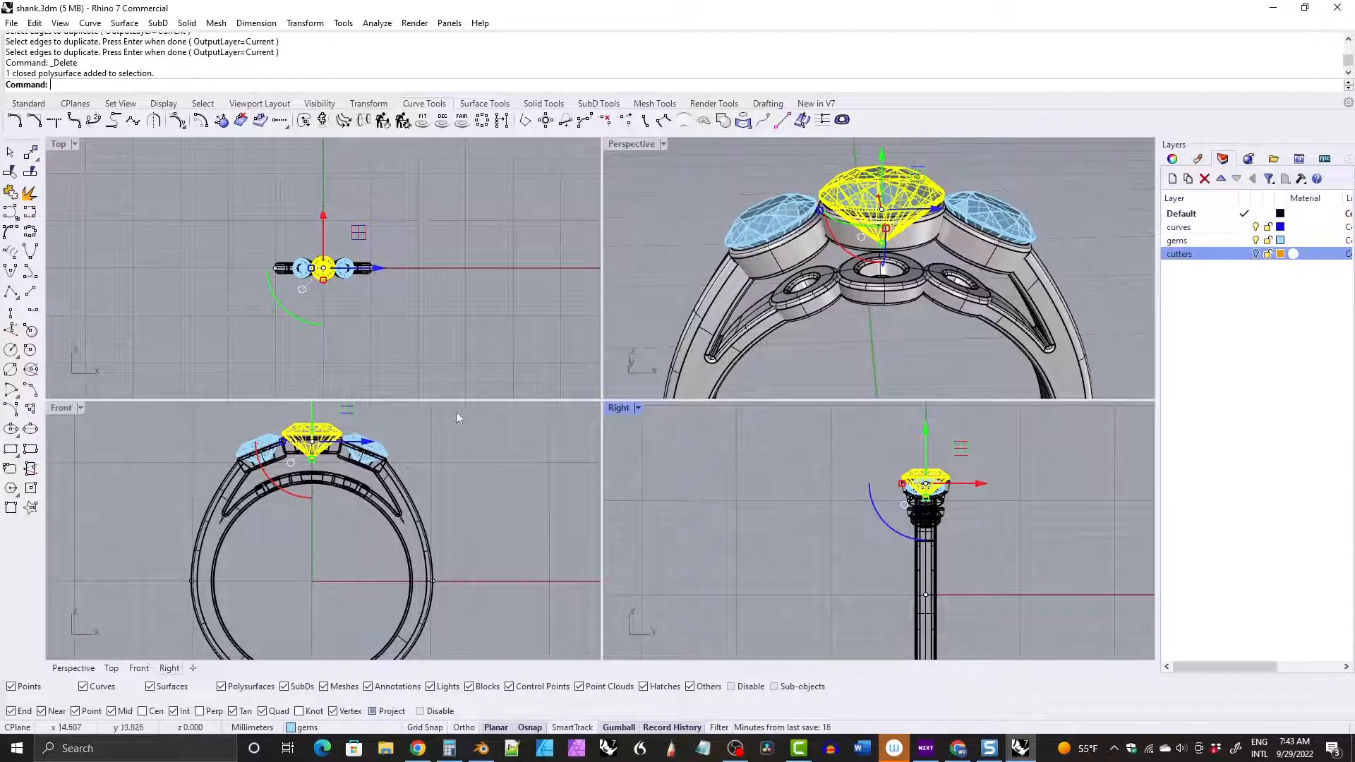
pyautogui.doubleClick(63, 408)
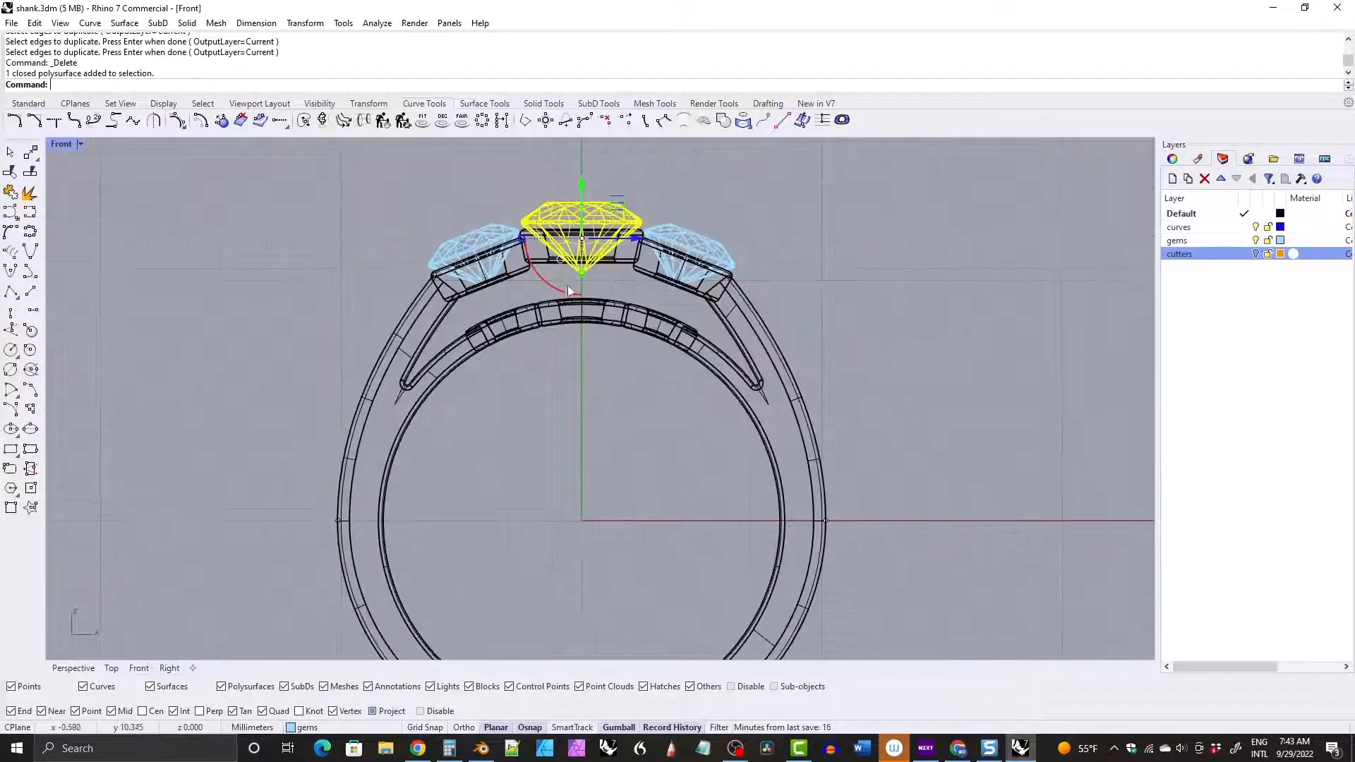
pyautogui.scroll(5, 575, 327)
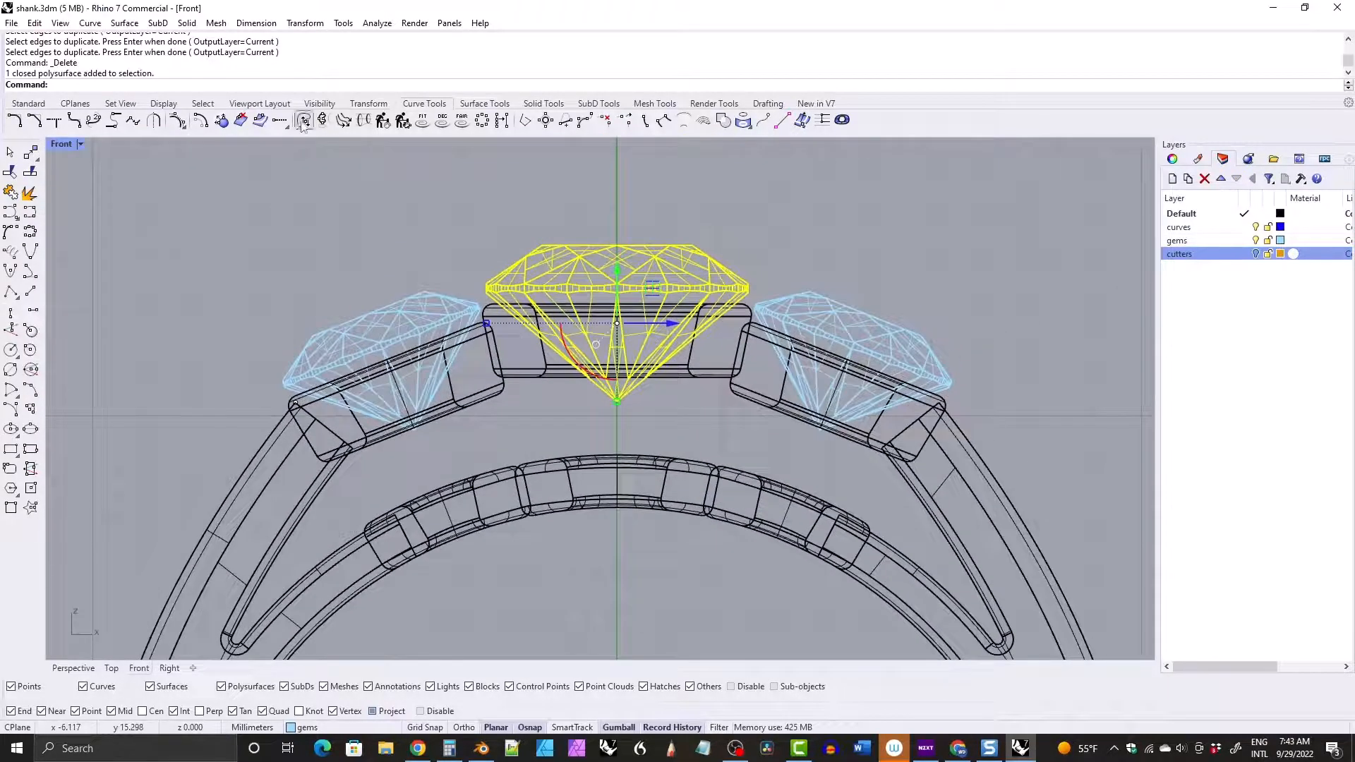
pyautogui.click(185, 197)
pyautogui.click(11, 351)
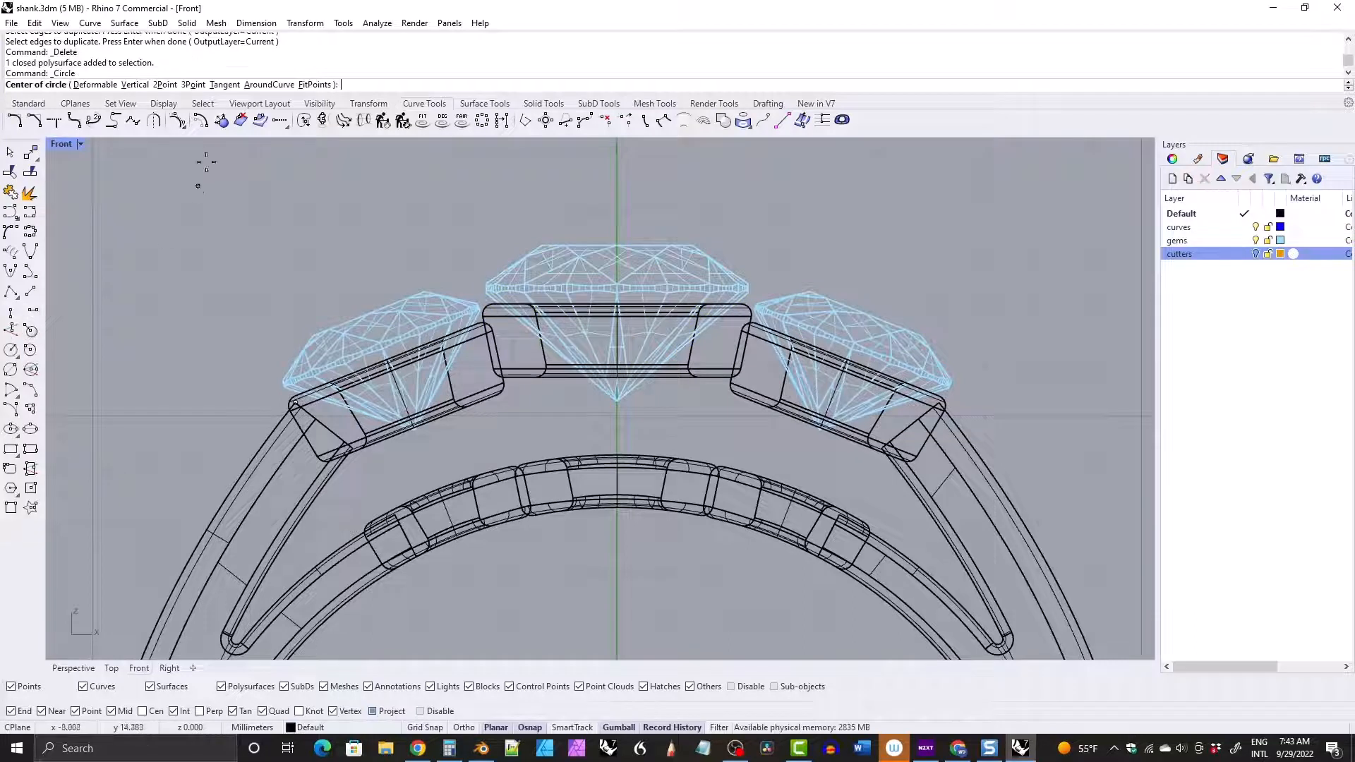
pyautogui.click(164, 85)
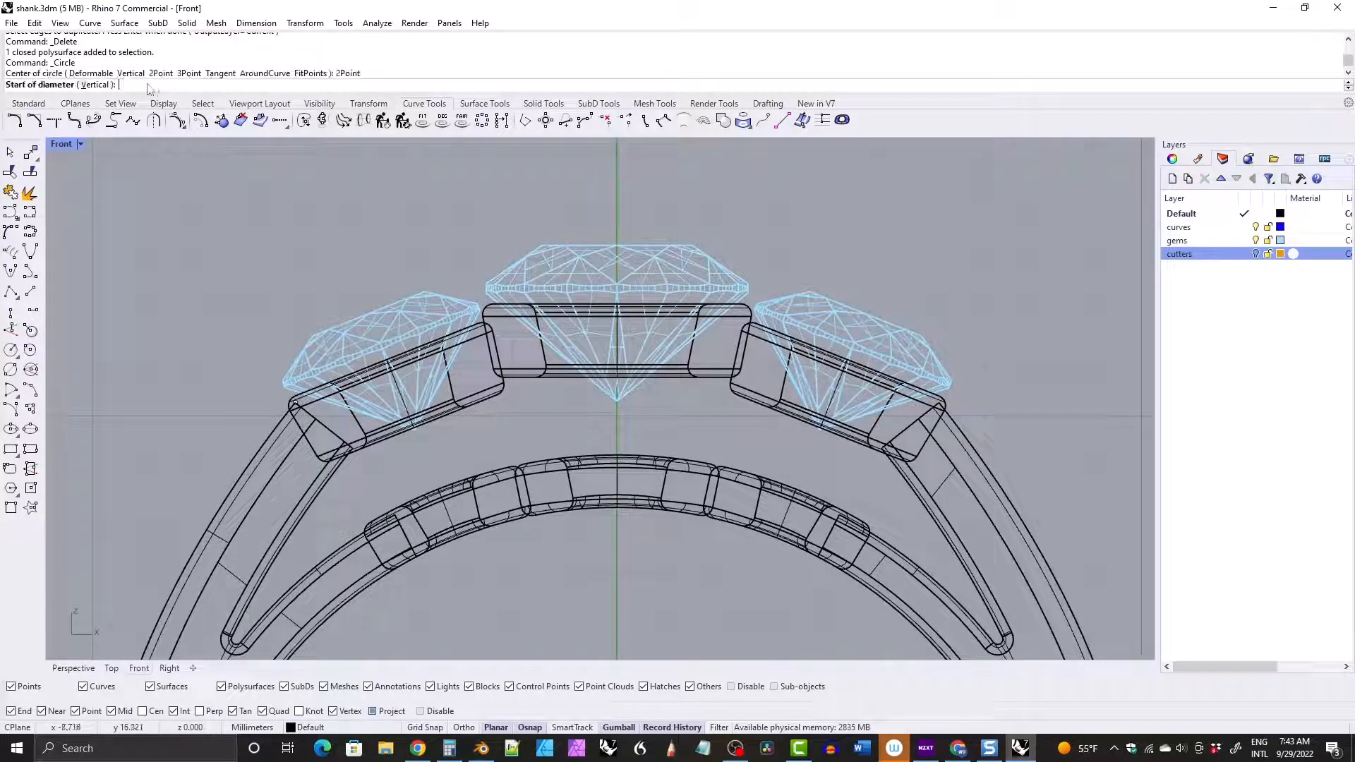
pyautogui.click(97, 84)
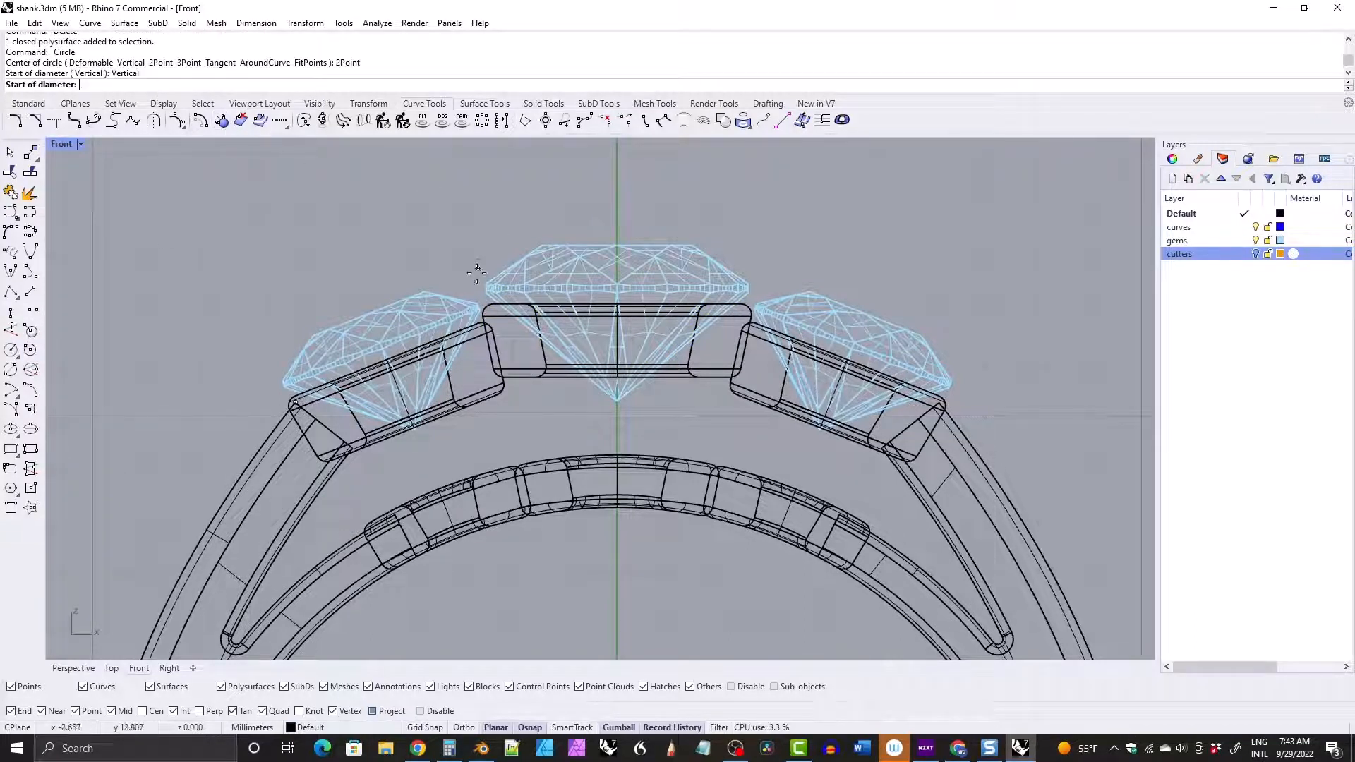
pyautogui.click(487, 292)
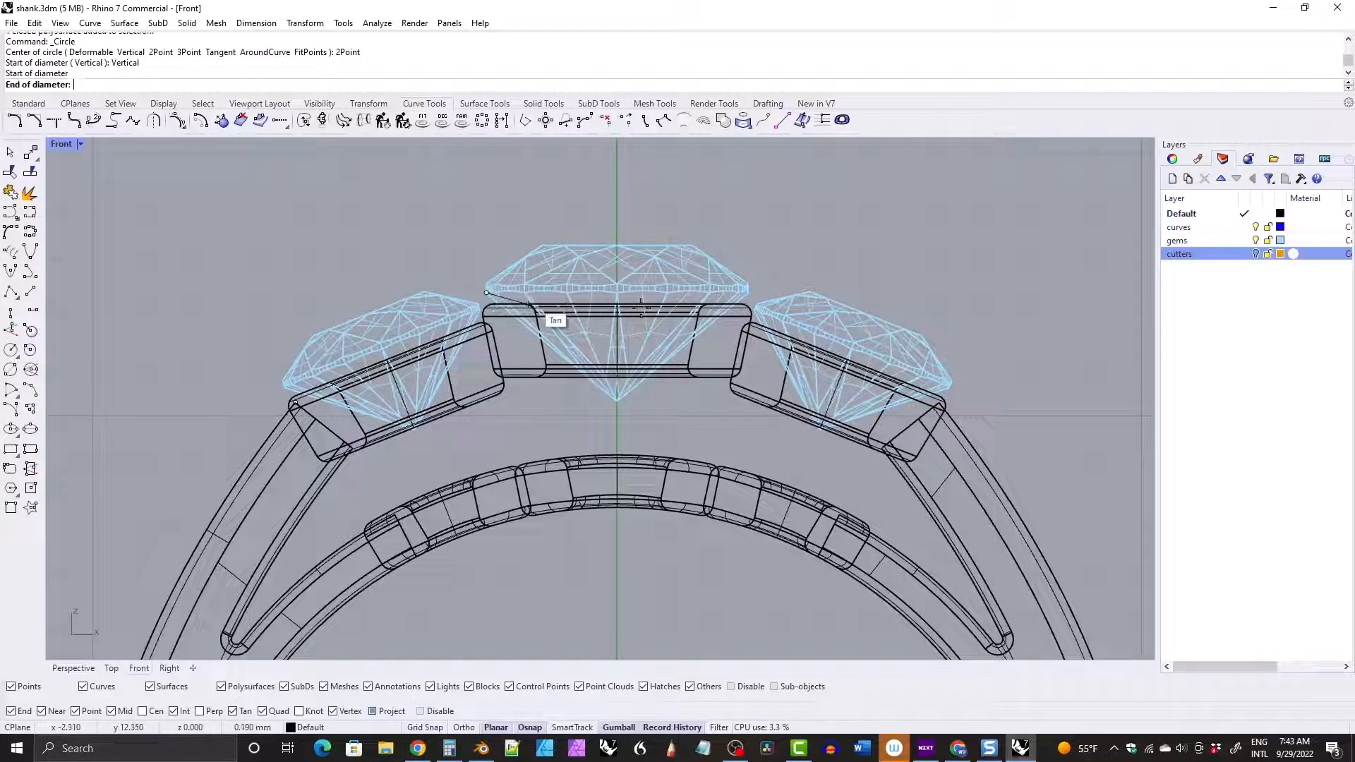
pyautogui.click(750, 293)
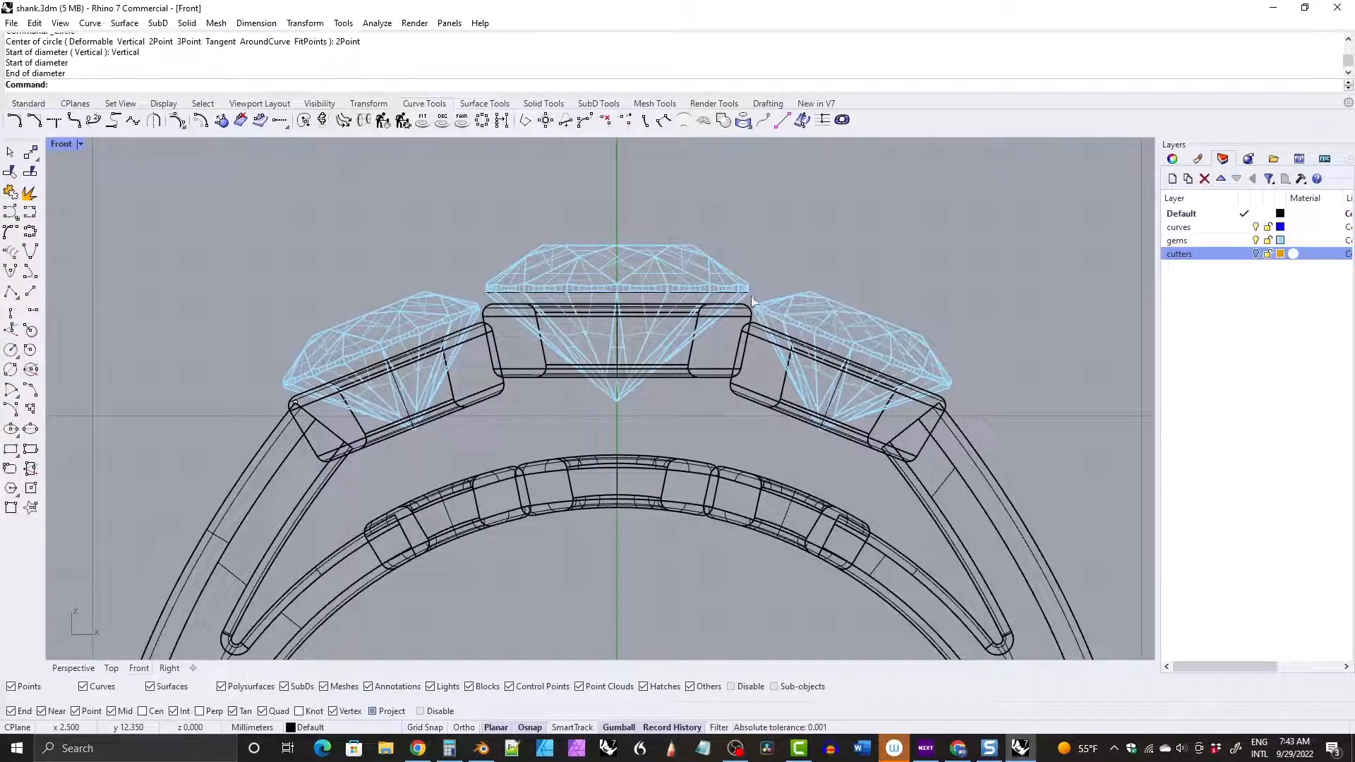
# Draw a second vertical 2Point circle, 4 mm in diameter, across the lower girdle edge of the tilted right-hand gem.
pyautogui.scroll(5, 522, 305)
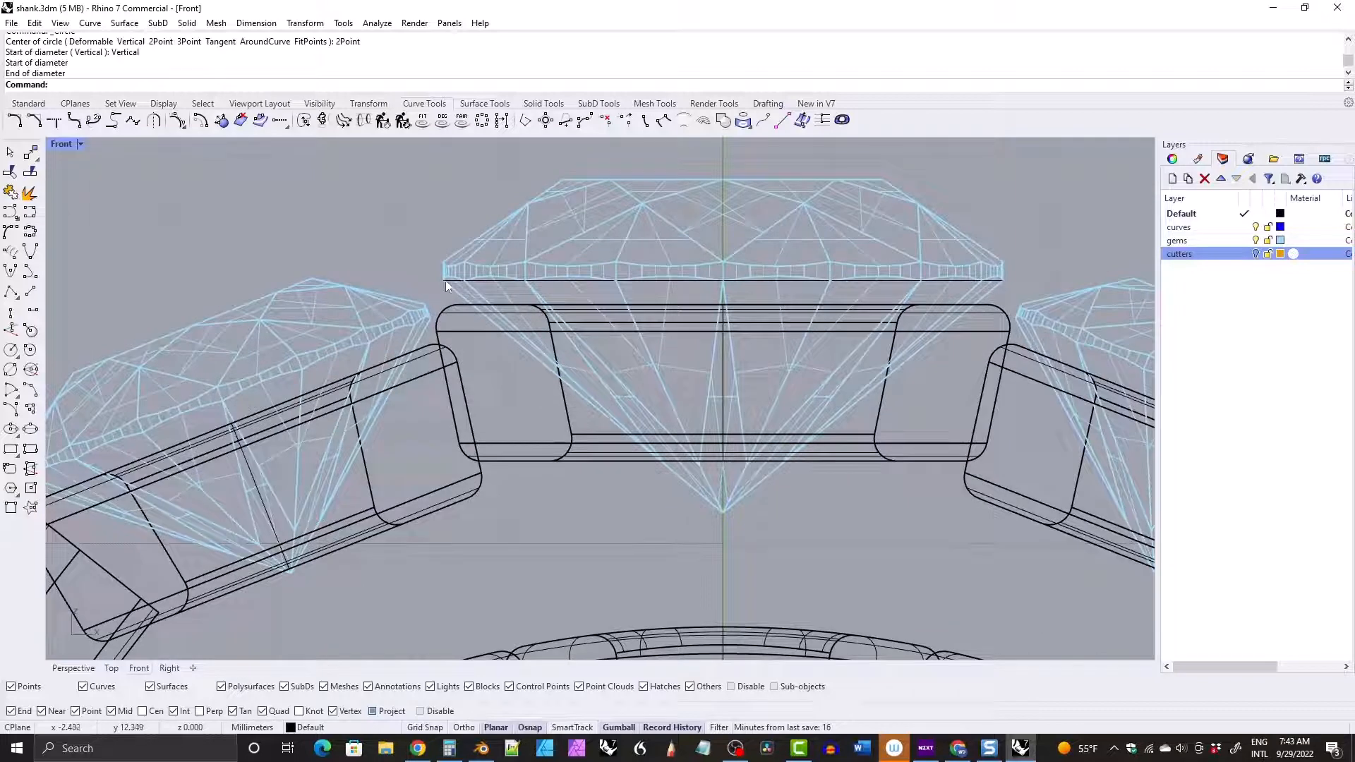
pyautogui.moveTo(571, 299); pyautogui.dragTo(238, 289, button='right')
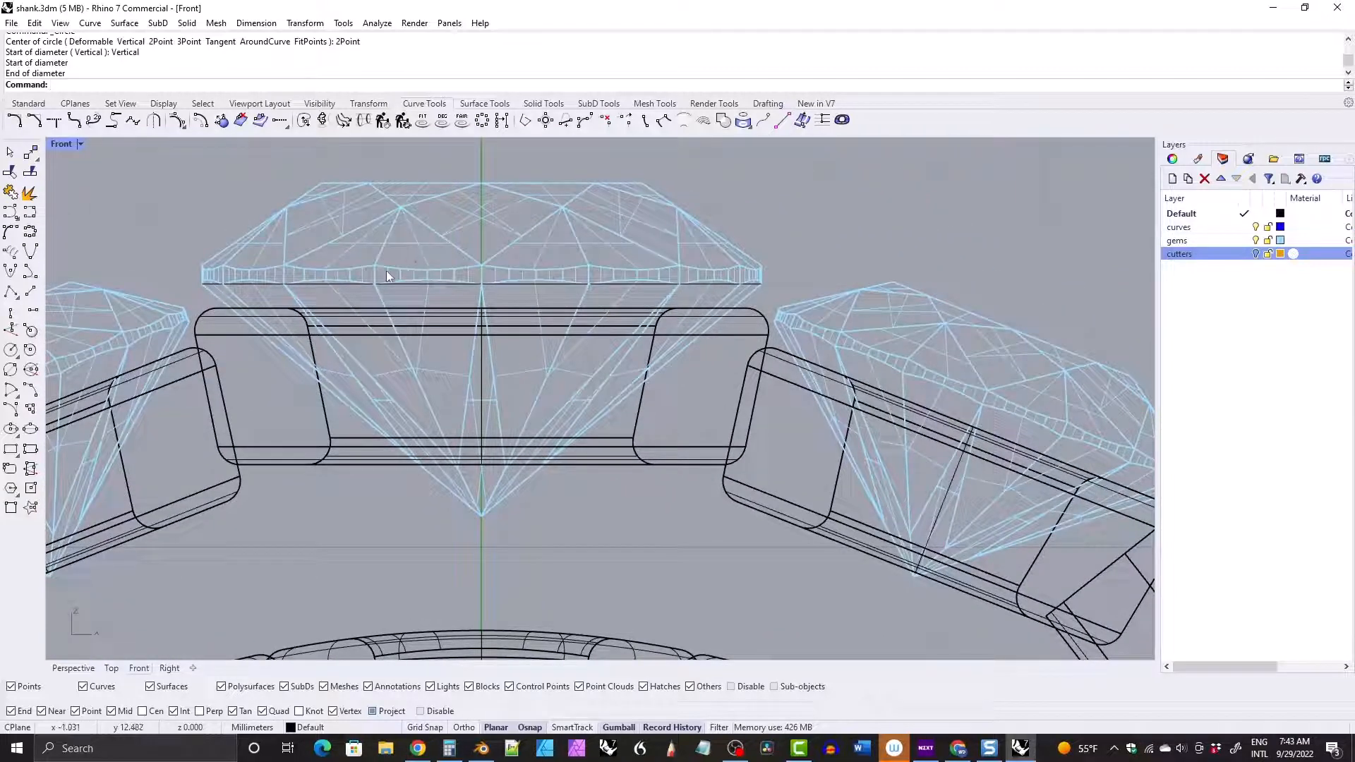
pyautogui.moveTo(569, 274); pyautogui.dragTo(357, 233, button='right')
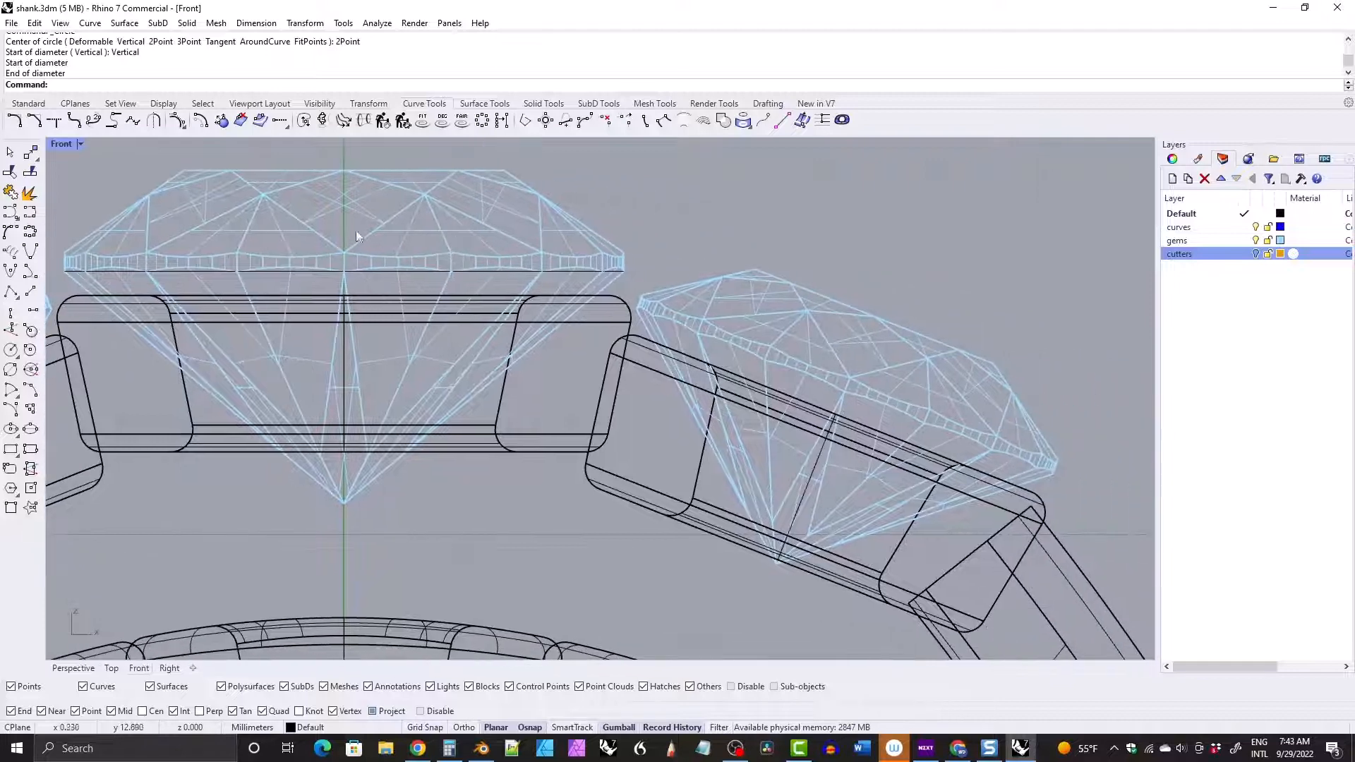
pyautogui.press('Return')
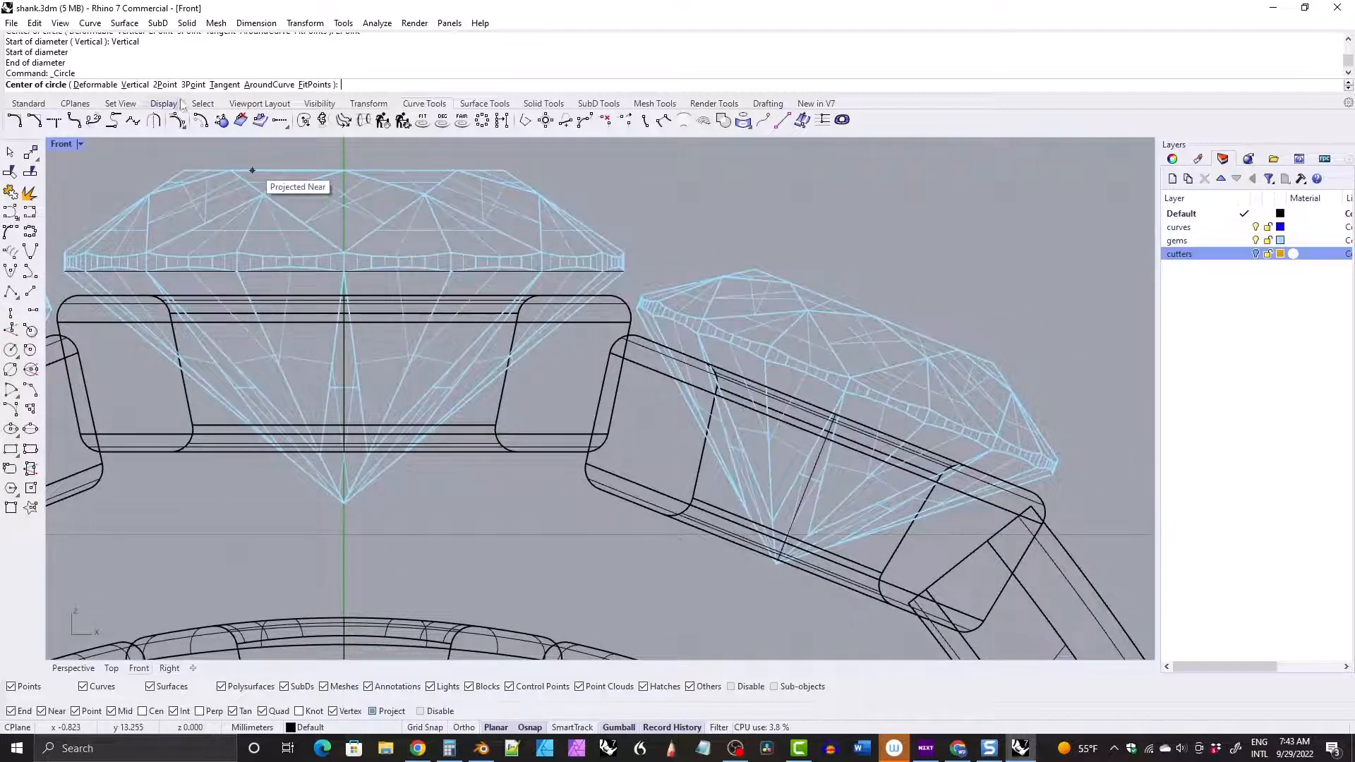
pyautogui.click(165, 86)
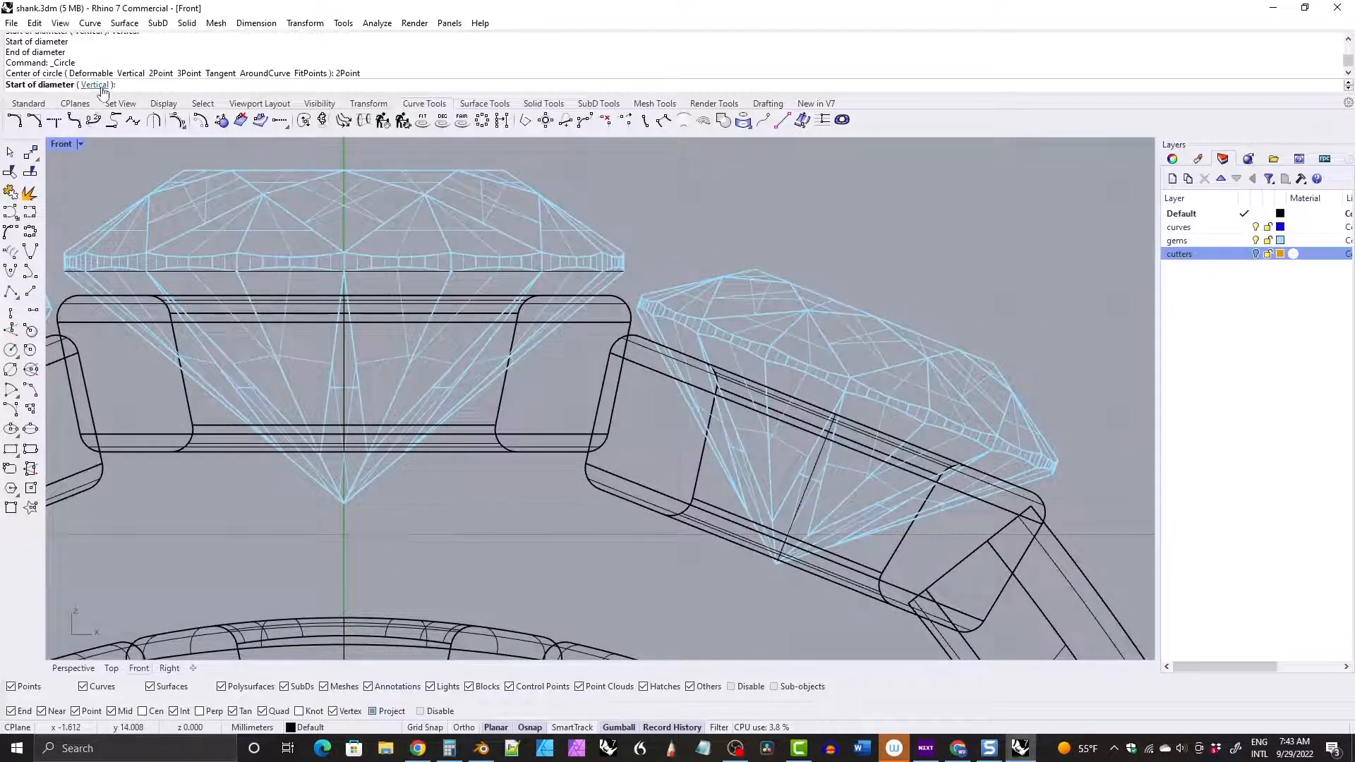
pyautogui.click(642, 309)
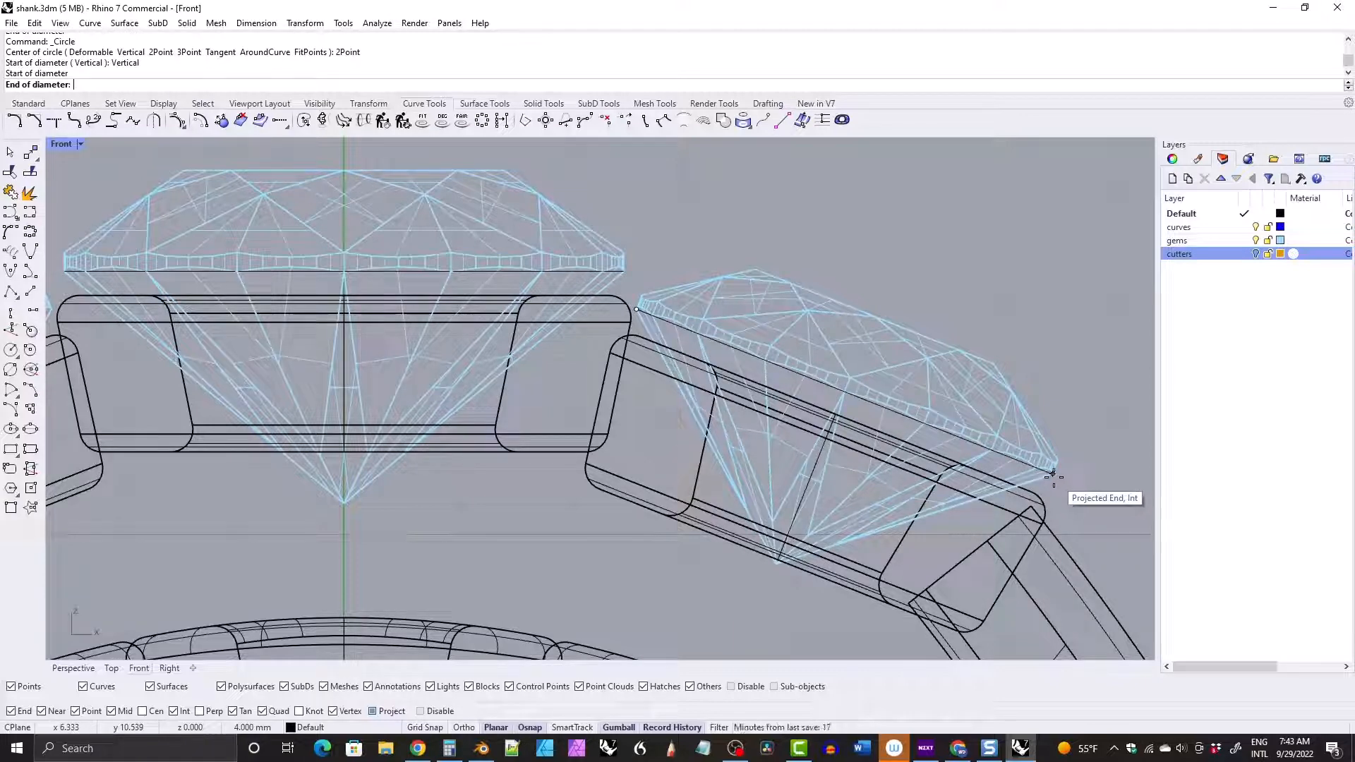
pyautogui.click(1051, 477)
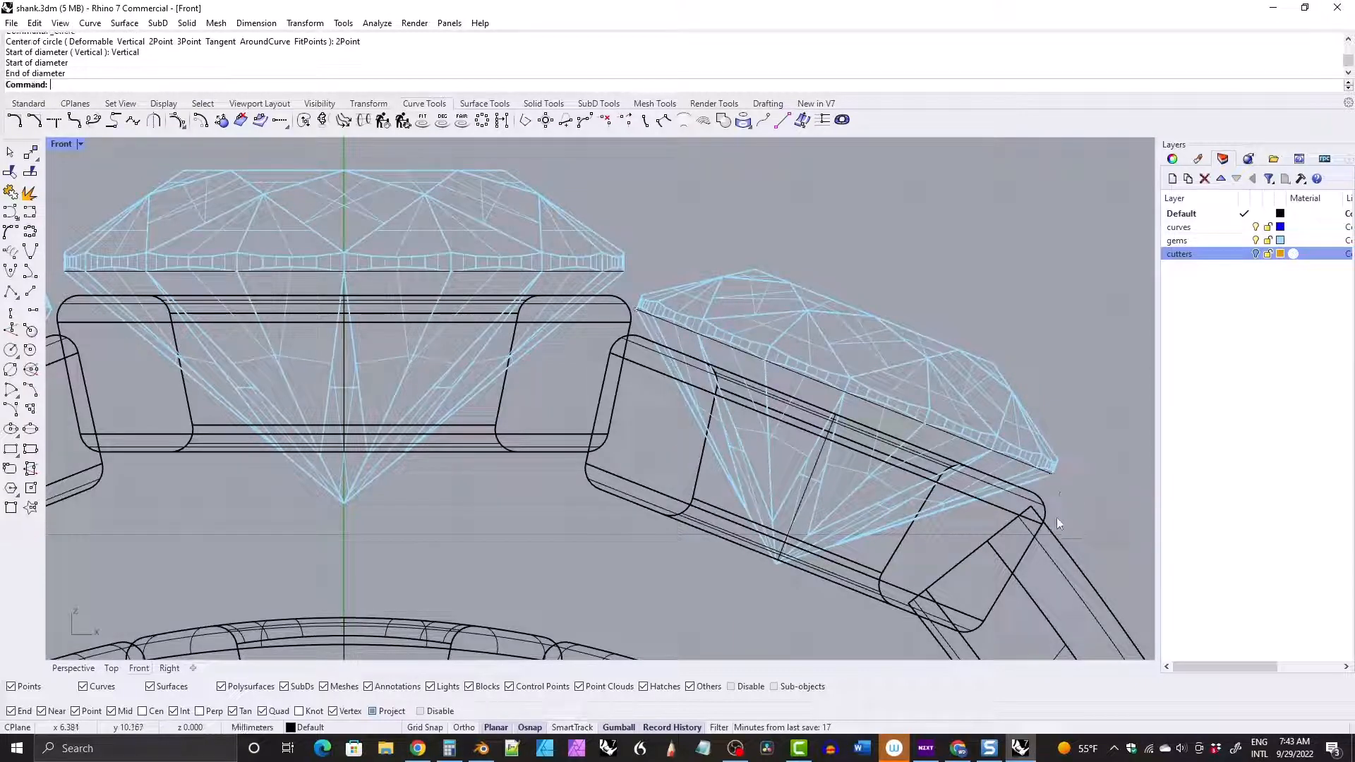
# Return to the four-view layout, hide the gems layer and select each new circle above its bezel to check it.
pyautogui.doubleClick(66, 142)
pyautogui.click(1176, 240)
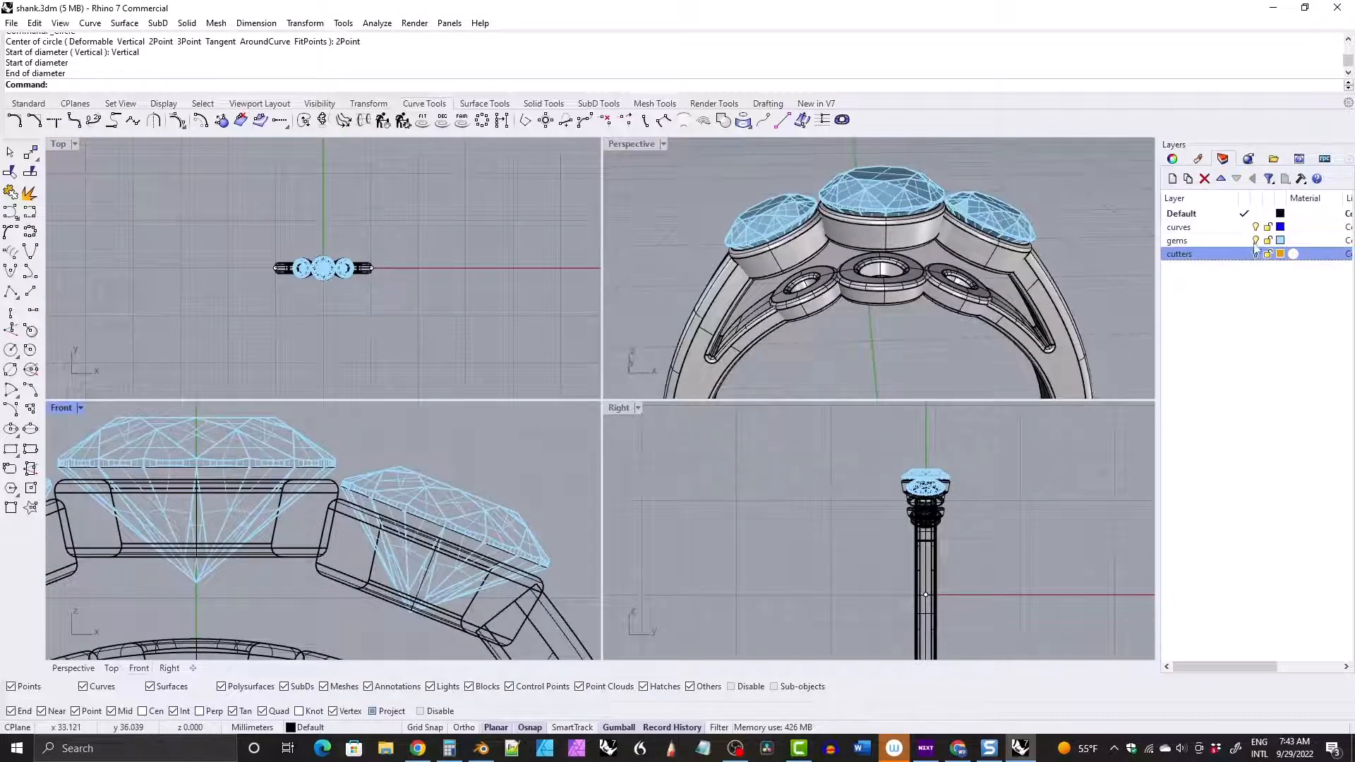
pyautogui.click(1255, 240)
pyautogui.moveTo(953, 211); pyautogui.dragTo(884, 206, button='right')
pyautogui.click(884, 206)
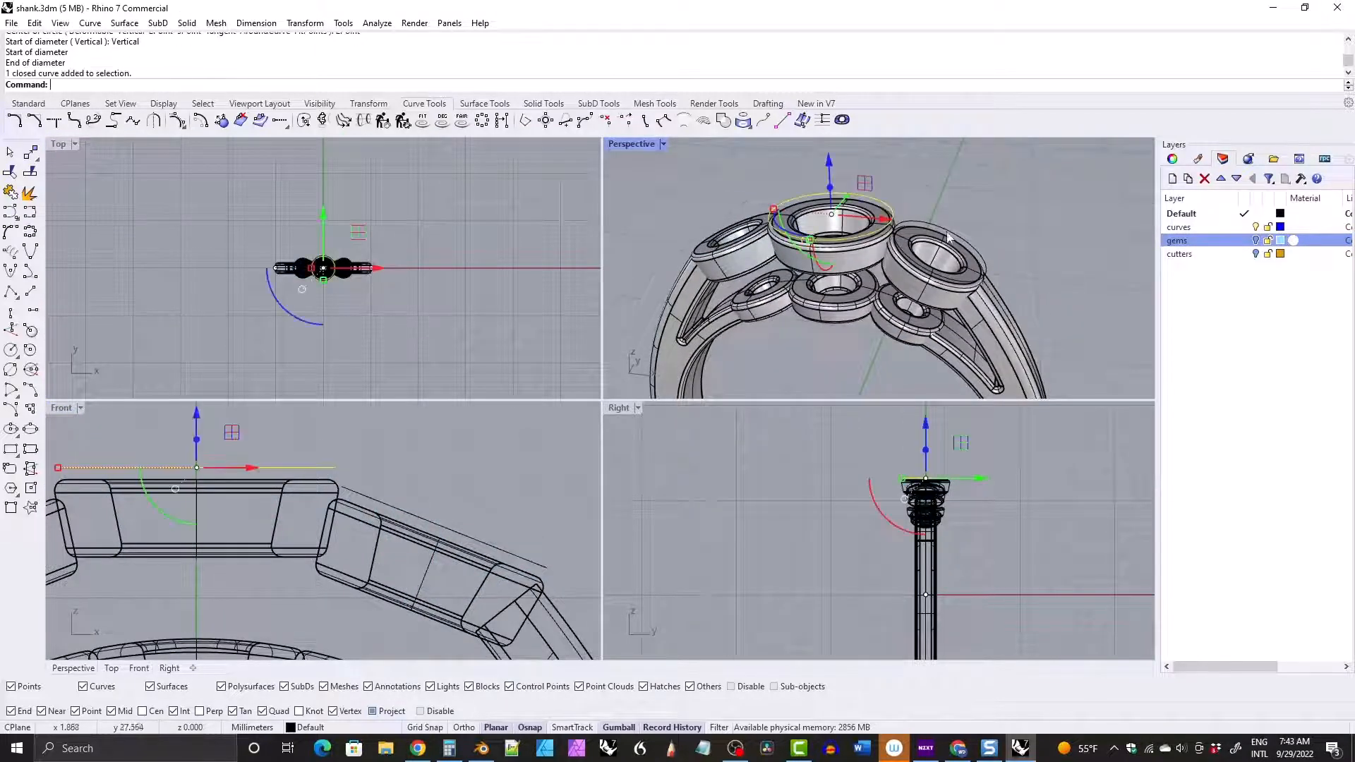
pyautogui.click(892, 217)
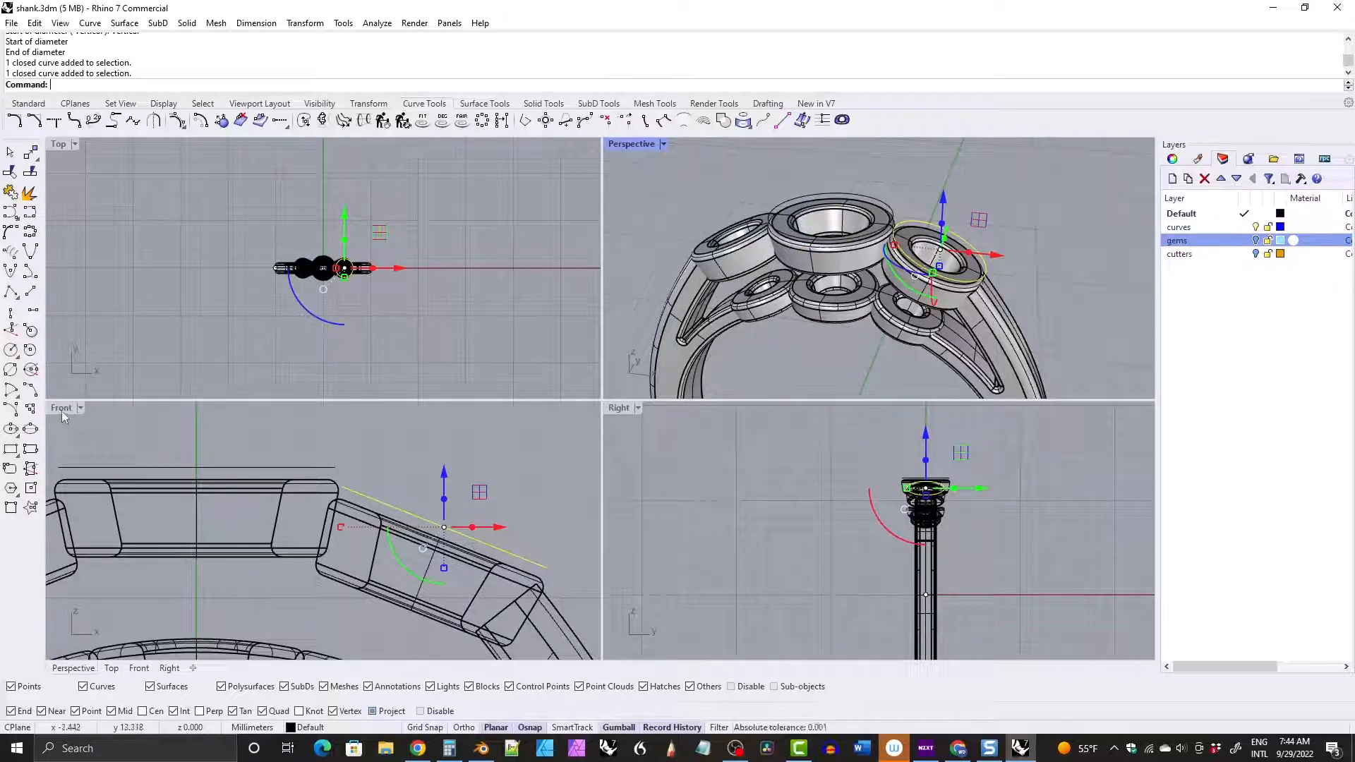
# Isolate the centre and right-hand girdle circles, hiding the rest of the ring model.
pyautogui.click(225, 468)
pyautogui.scroll(5, 345, 266)
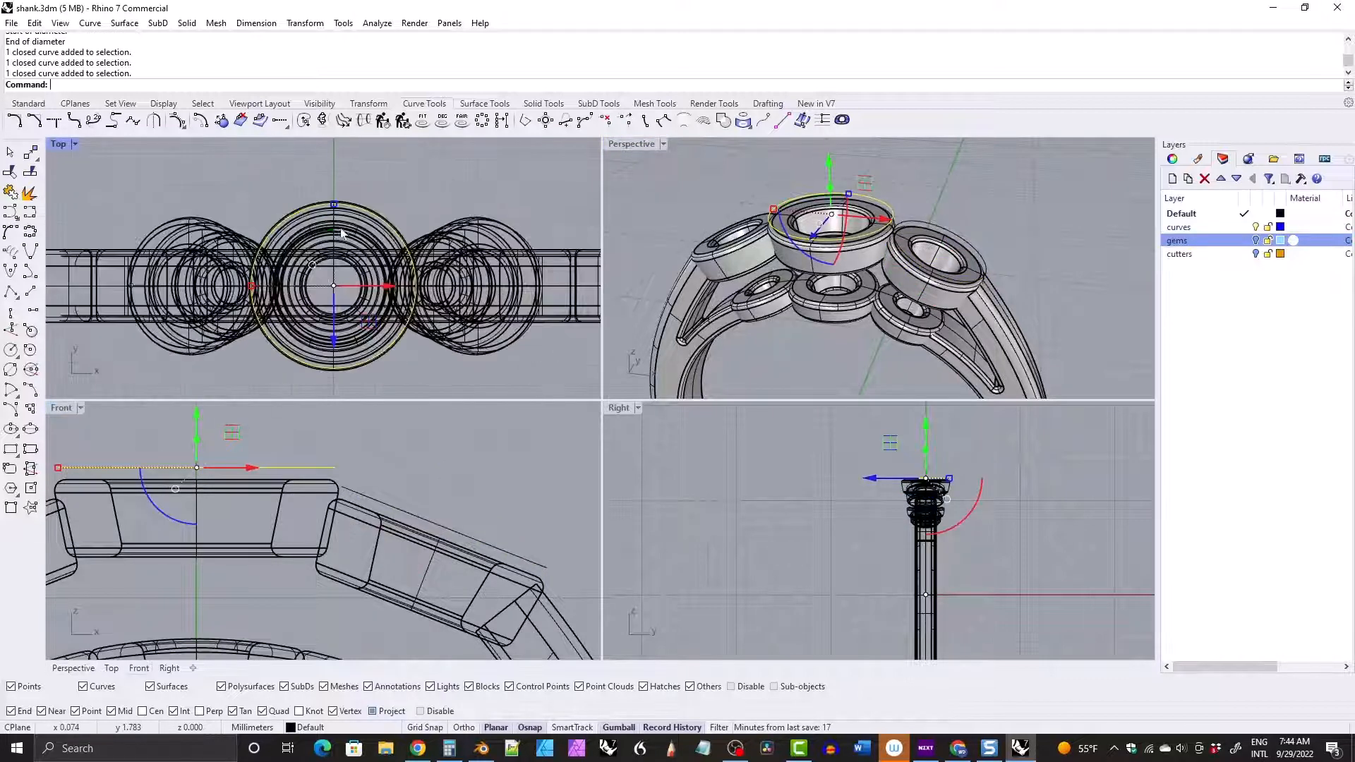
pyautogui.keyDown('shift'); pyautogui.click(400, 521); pyautogui.keyUp('shift')
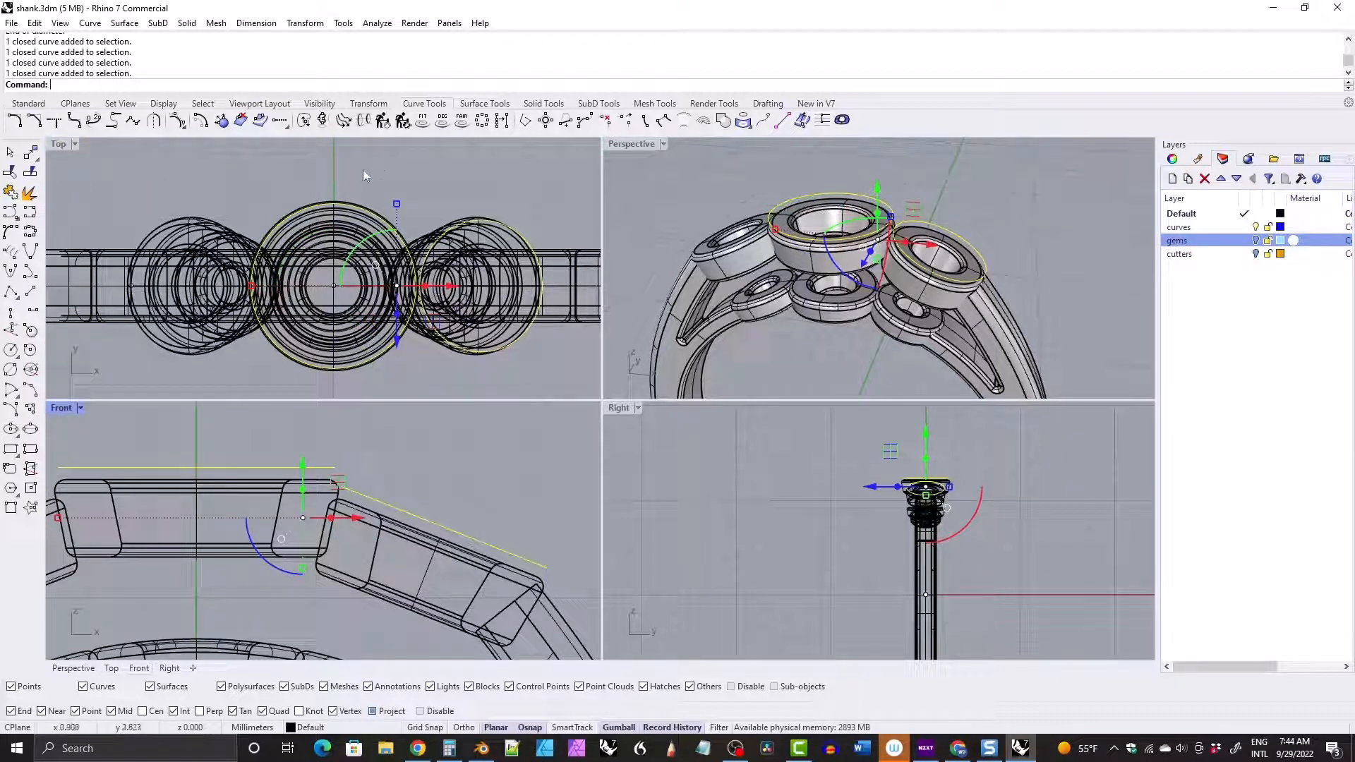
pyautogui.click(319, 103)
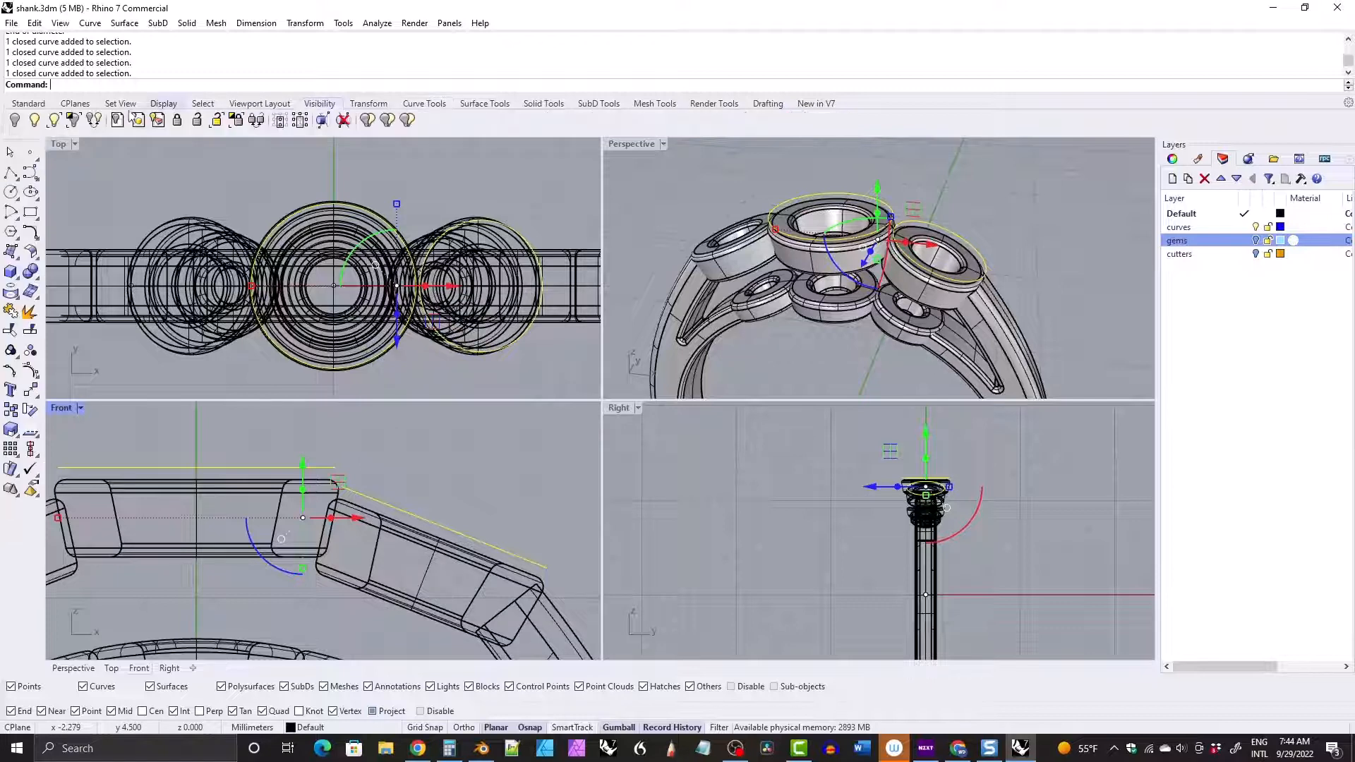
pyautogui.click(73, 120)
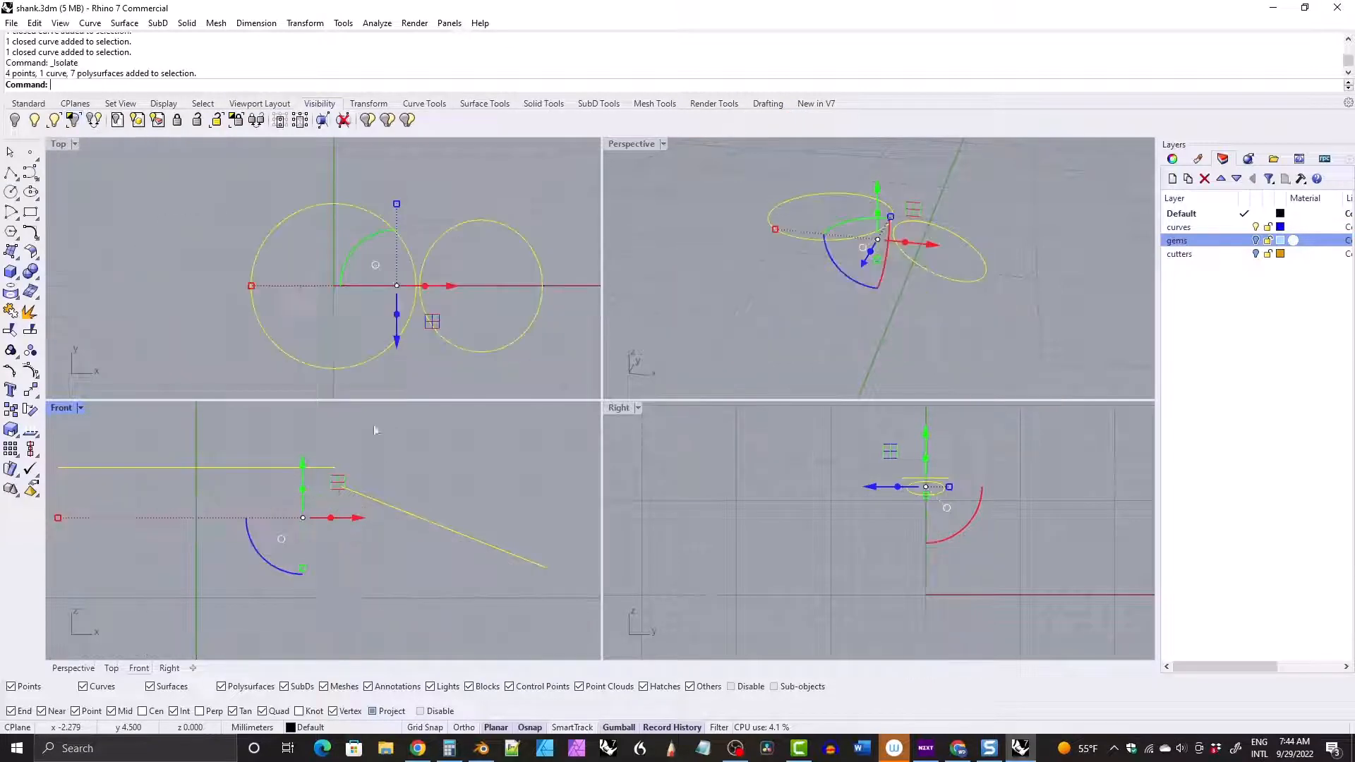
# In the Front view, draw a vertical line about 16 mm long from the origin up through the centre circle.
pyautogui.doubleClick(61, 410)
pyautogui.scroll(-3, 395, 312)
pyautogui.keyDown('ctrl'); pyautogui.moveTo(388, 319); pyautogui.dragTo(372, 296, button='right'); pyautogui.keyUp('ctrl')
pyautogui.moveTo(373, 296); pyautogui.dragTo(523, 325, button='right')
pyautogui.scroll(-6, 510, 331)
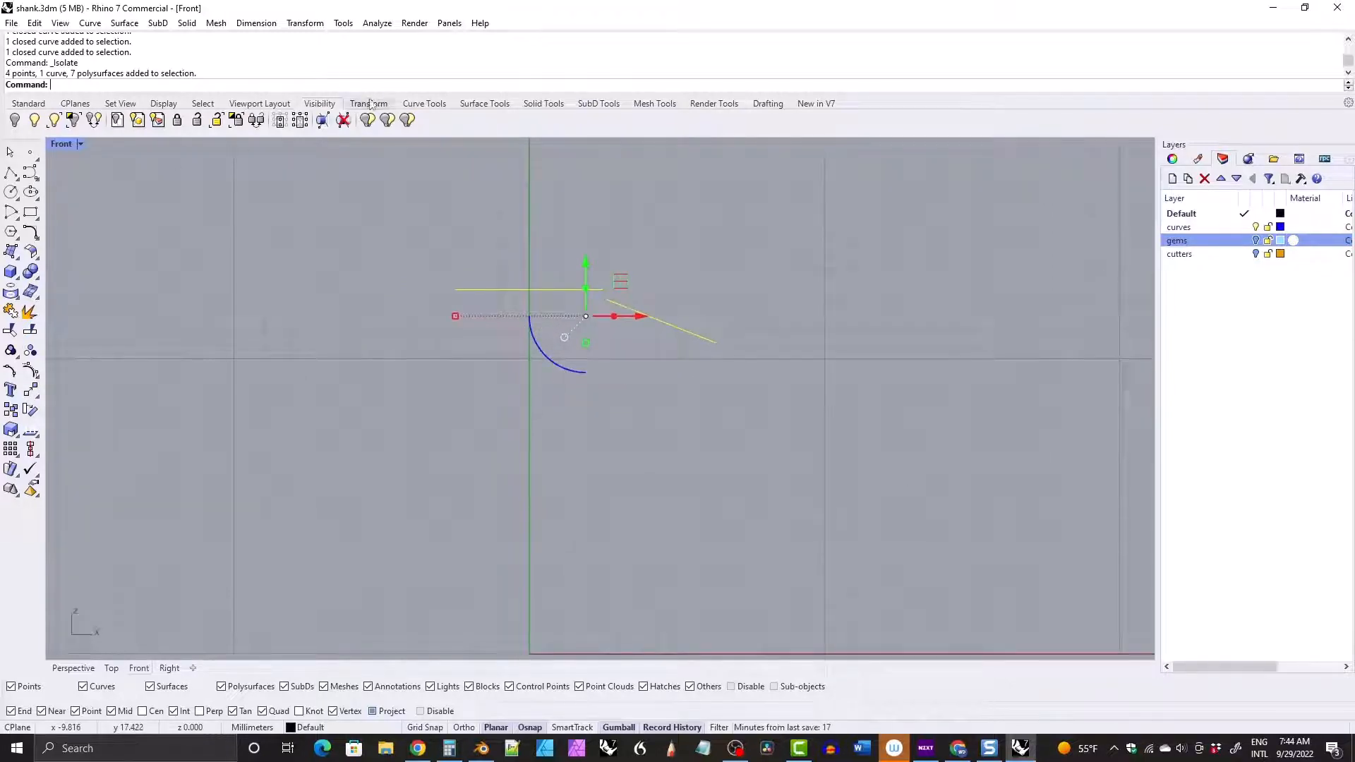
pyautogui.click(424, 104)
pyautogui.click(30, 292)
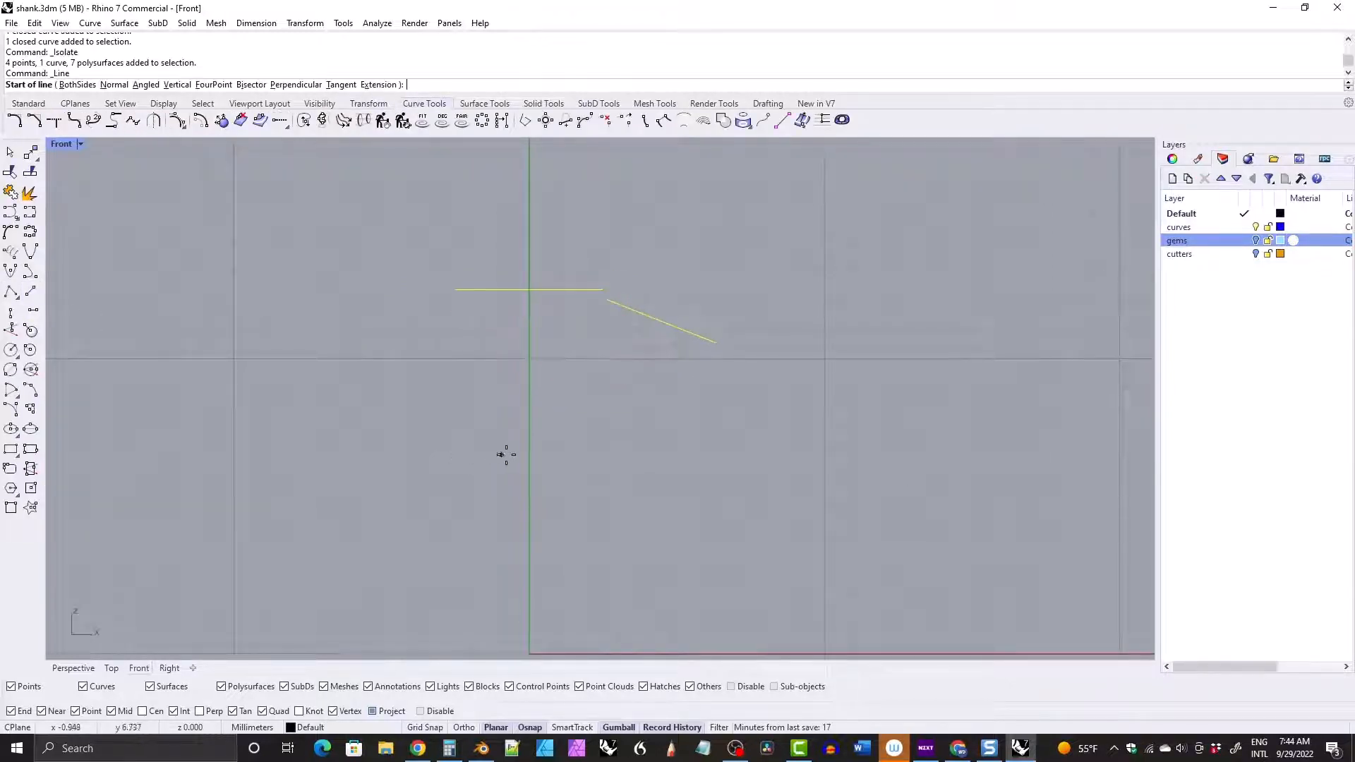
pyautogui.write('0')
pyautogui.press('Return')
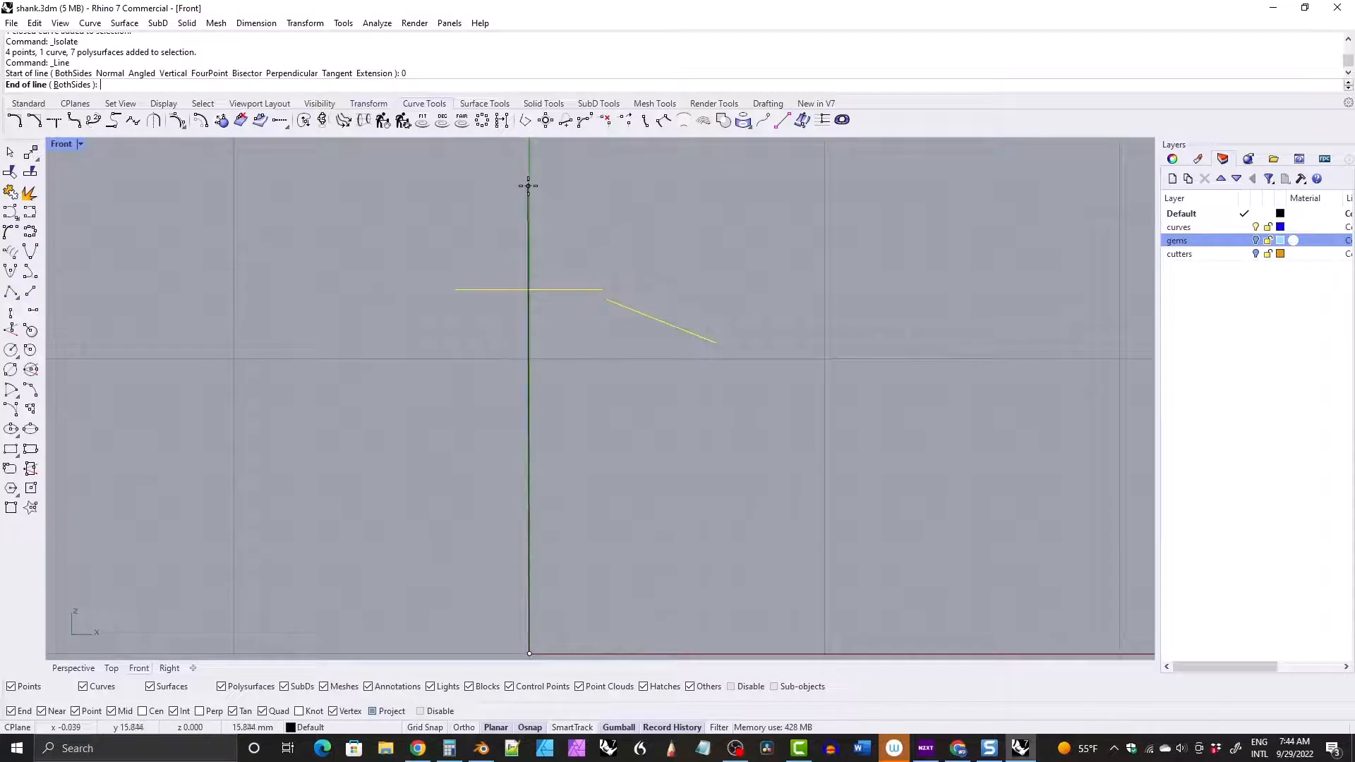
pyautogui.press('F8')
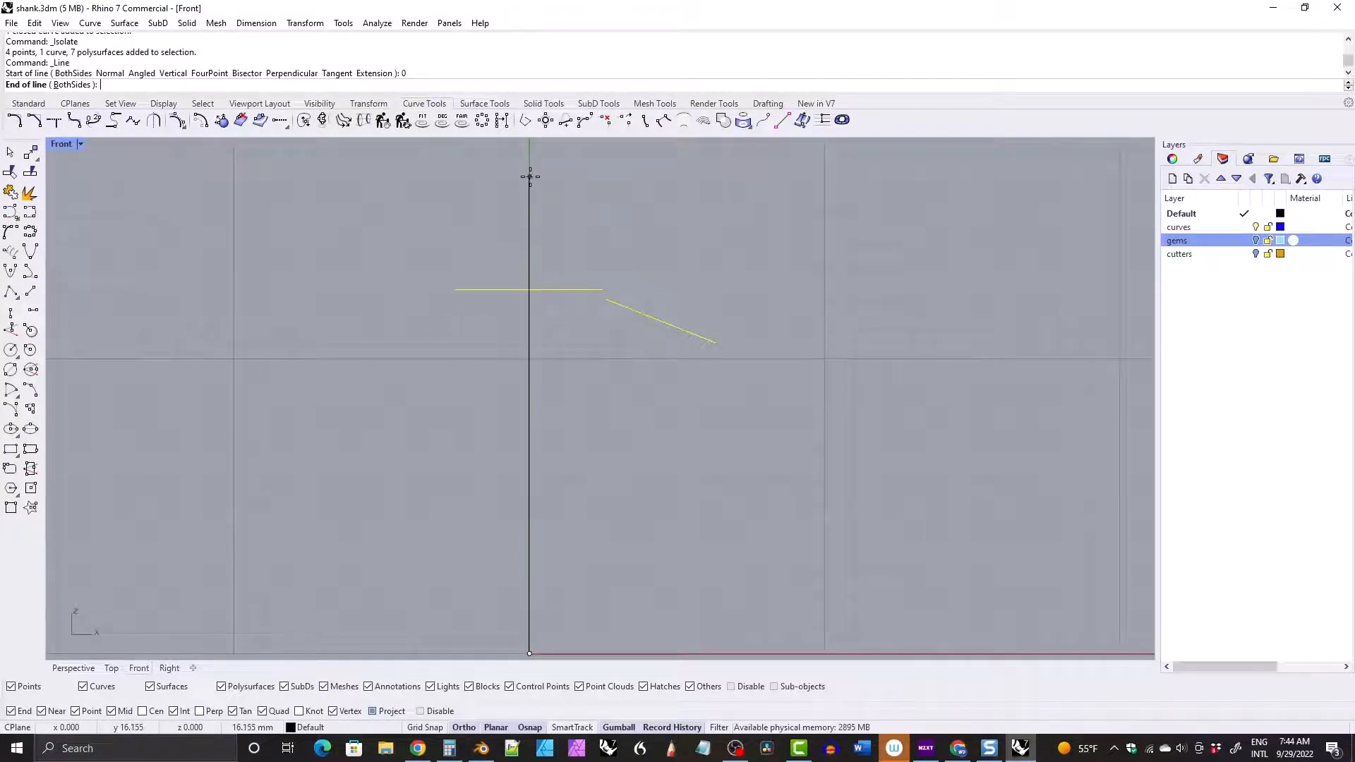
pyautogui.click(530, 177)
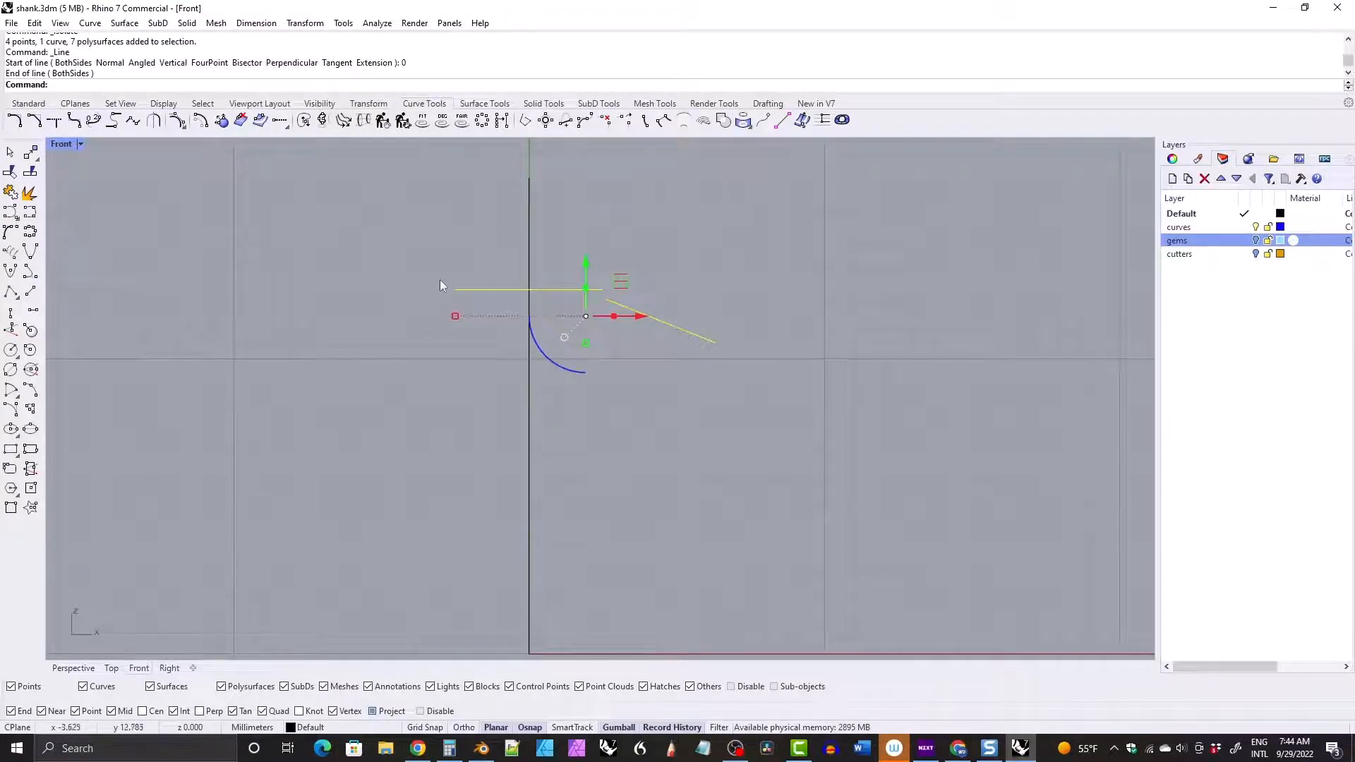
# Using the vertical line as the cutter, trim away the negative-X half of the centre circle in the Front view.
pyautogui.click(530, 449)
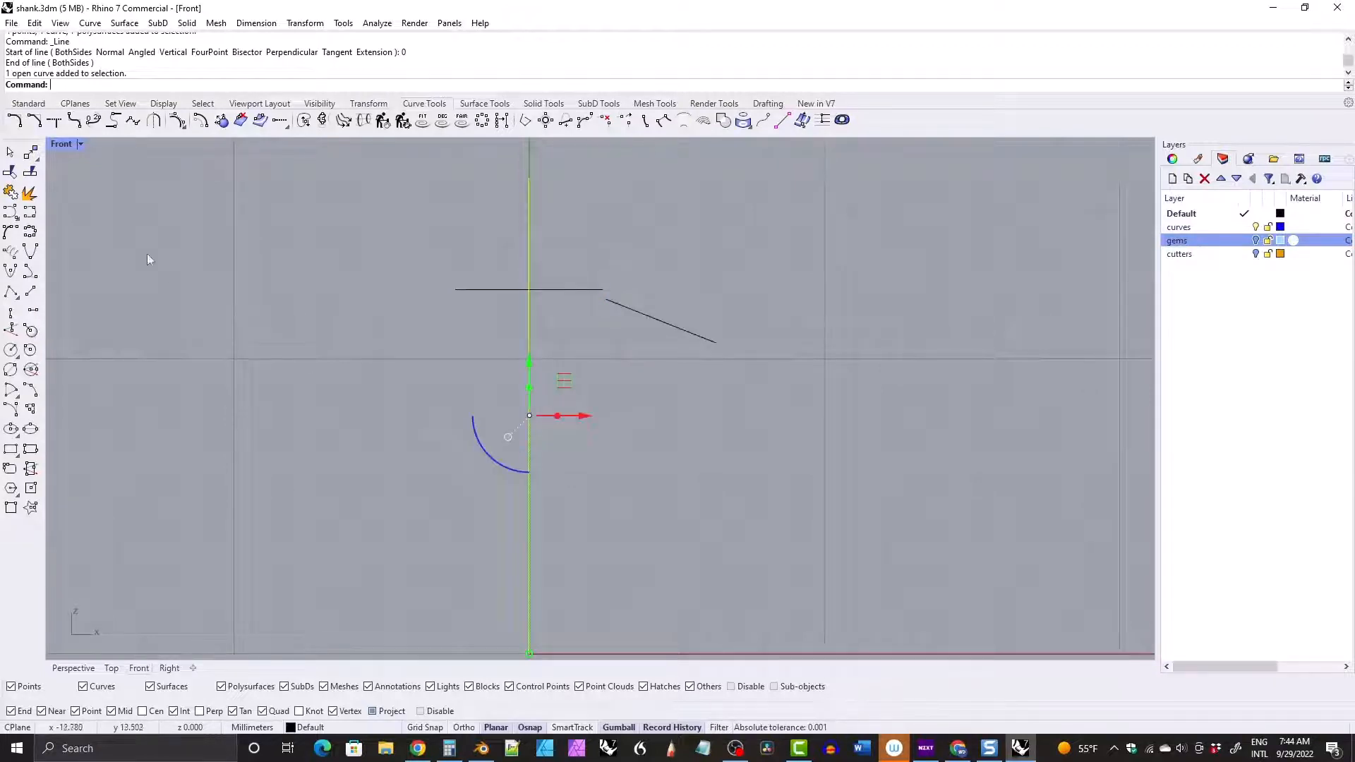
pyautogui.click(11, 172)
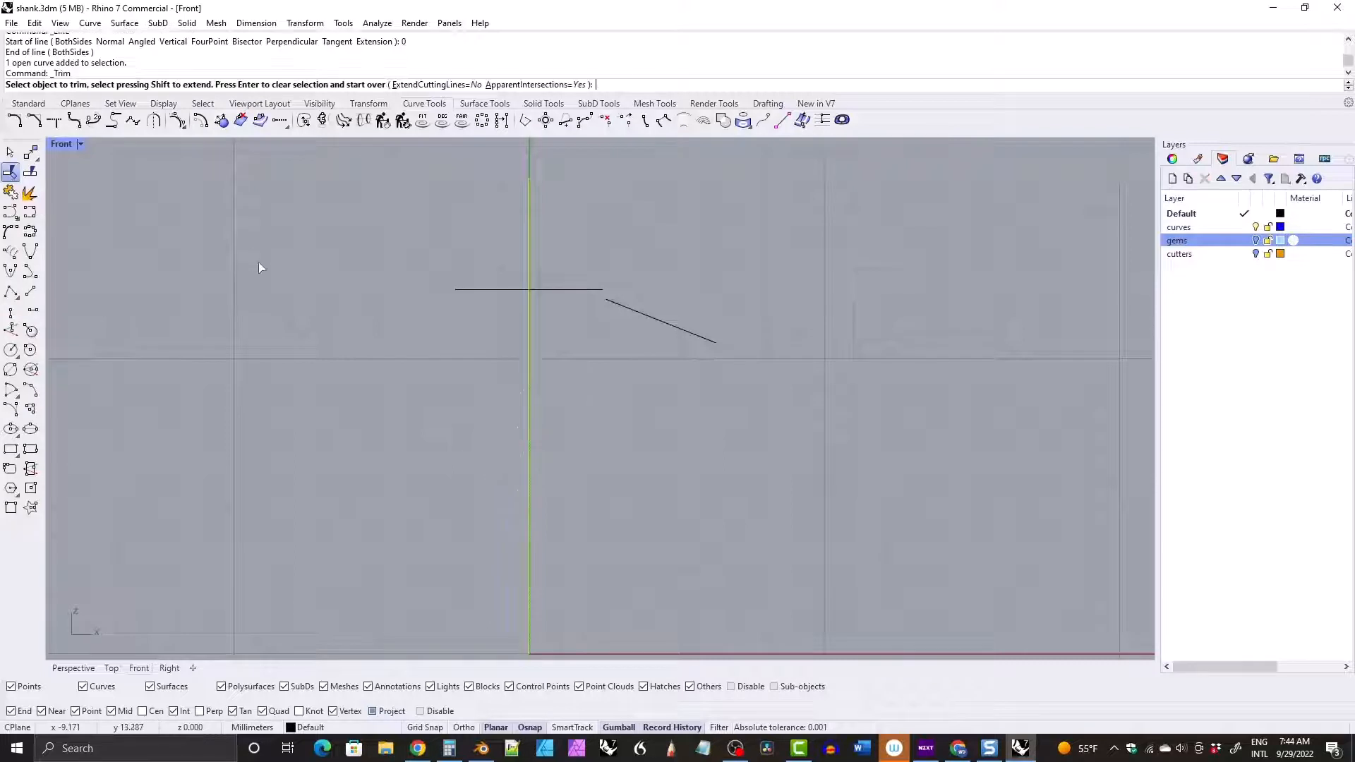
pyautogui.click(476, 290)
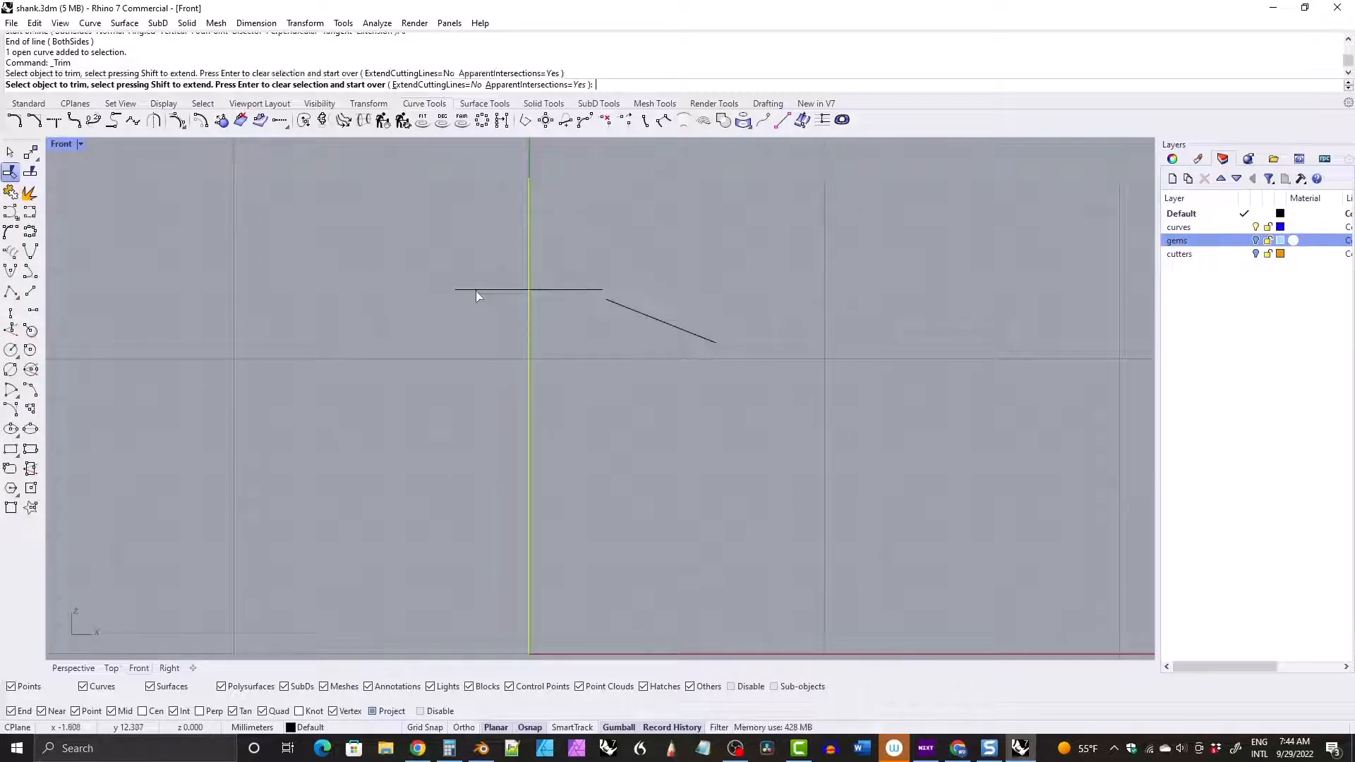
pyautogui.doubleClick(65, 148)
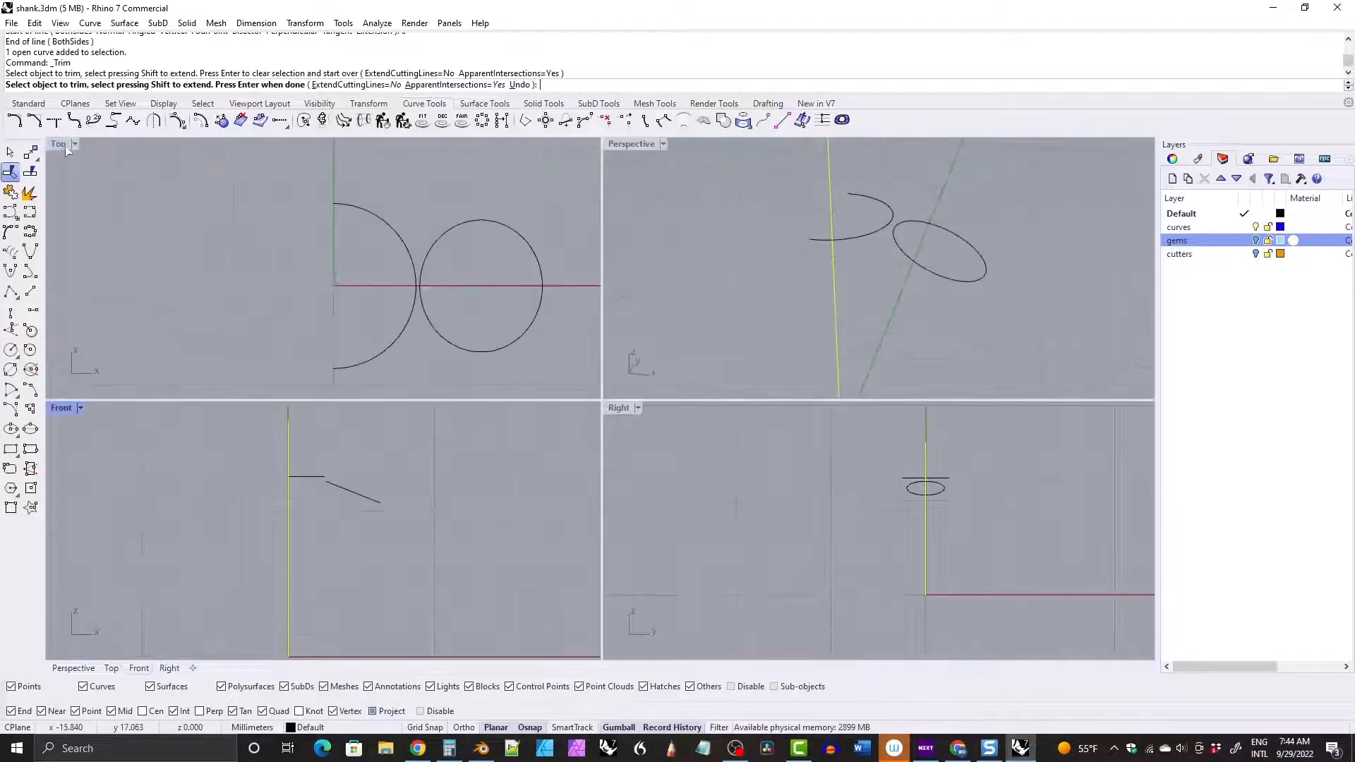
# In the Right view, trim away the negative-Y parts of both girdle curves, and delete the vertical cutting line.
pyautogui.click(621, 421)
pyautogui.doubleClick(618, 408)
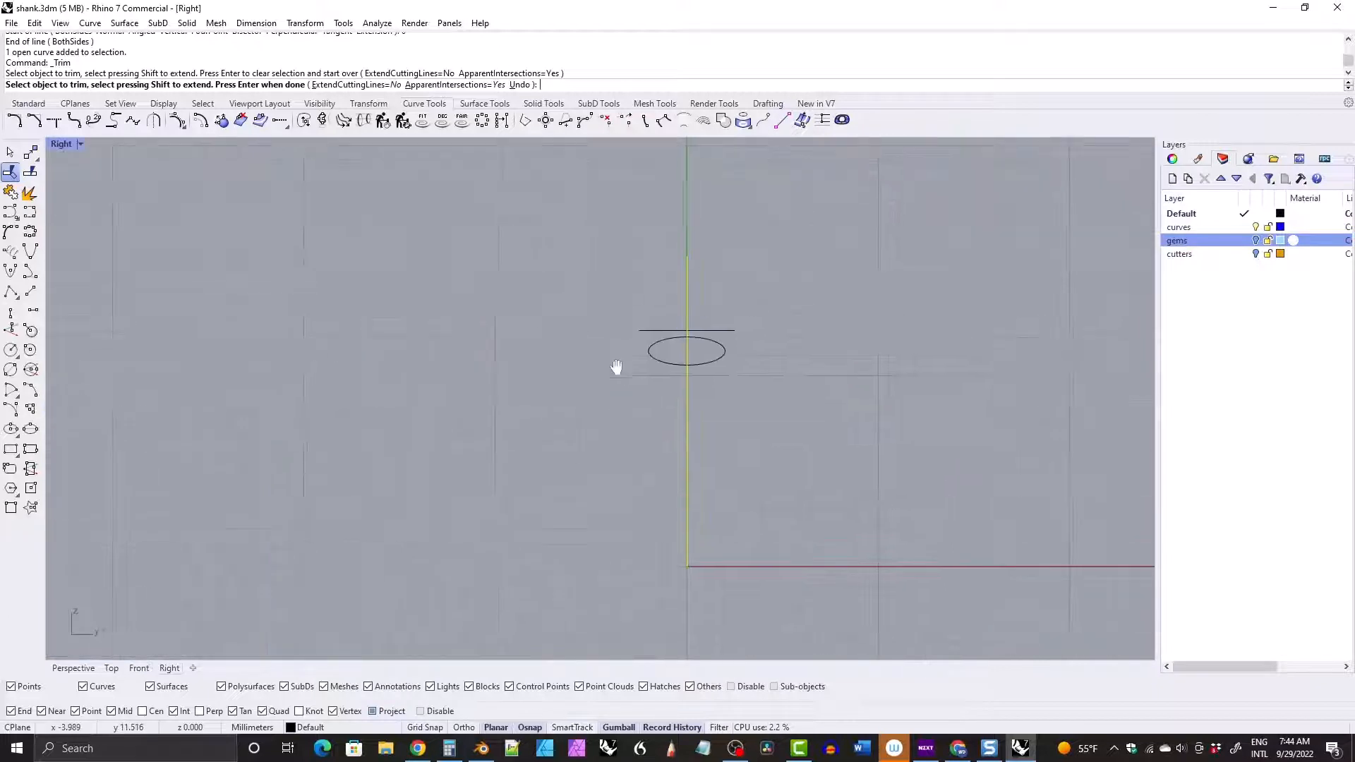
pyautogui.click(652, 401)
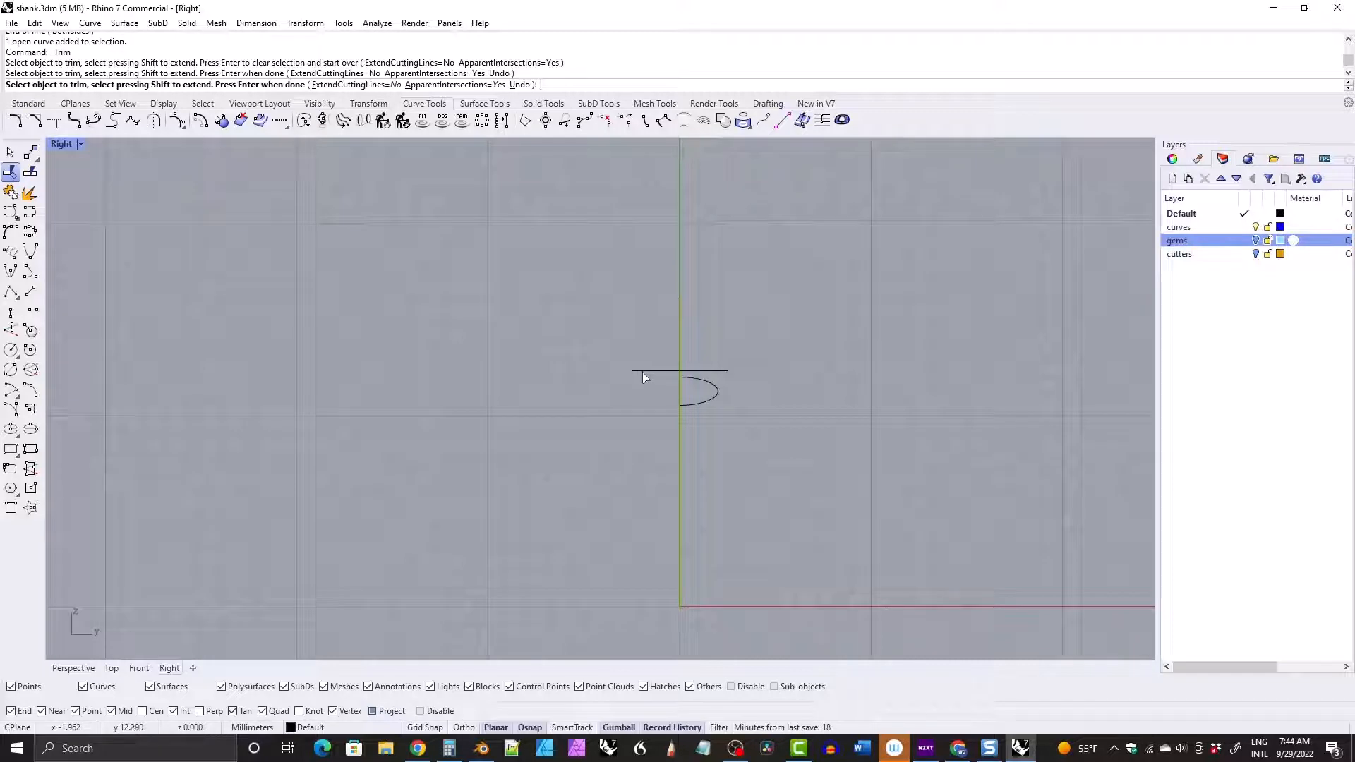
pyautogui.click(642, 371)
pyautogui.doubleClick(60, 144)
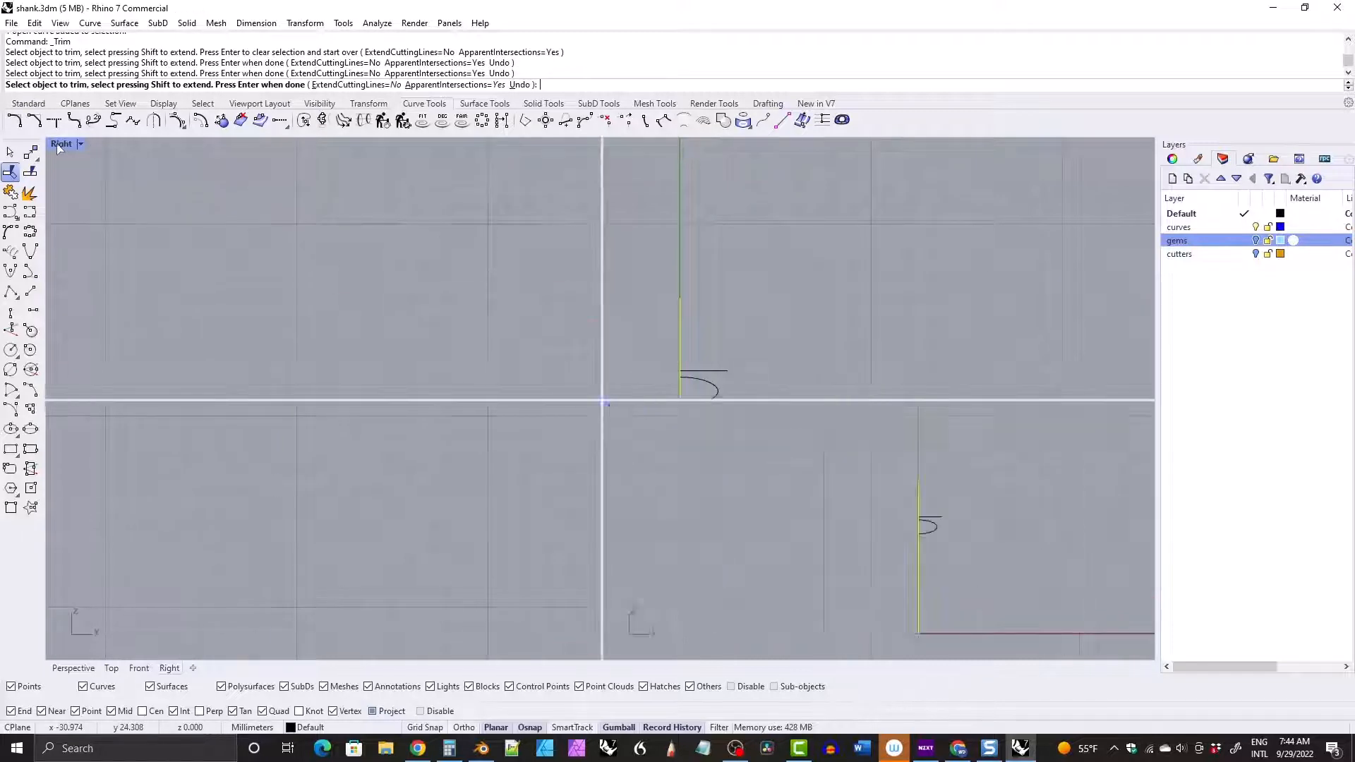
pyautogui.moveTo(793, 226); pyautogui.dragTo(780, 256, button='right')
pyautogui.rightClick(749, 301)
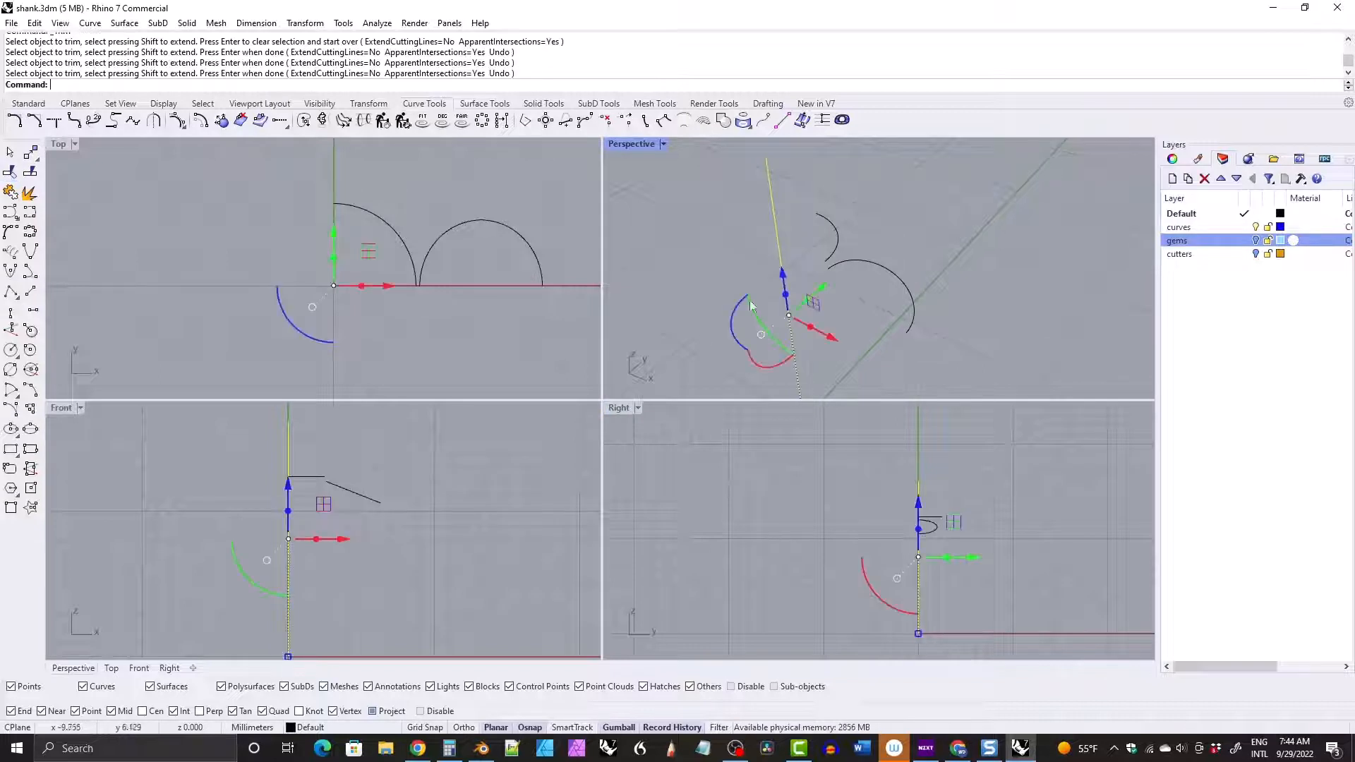
pyautogui.press('Delete')
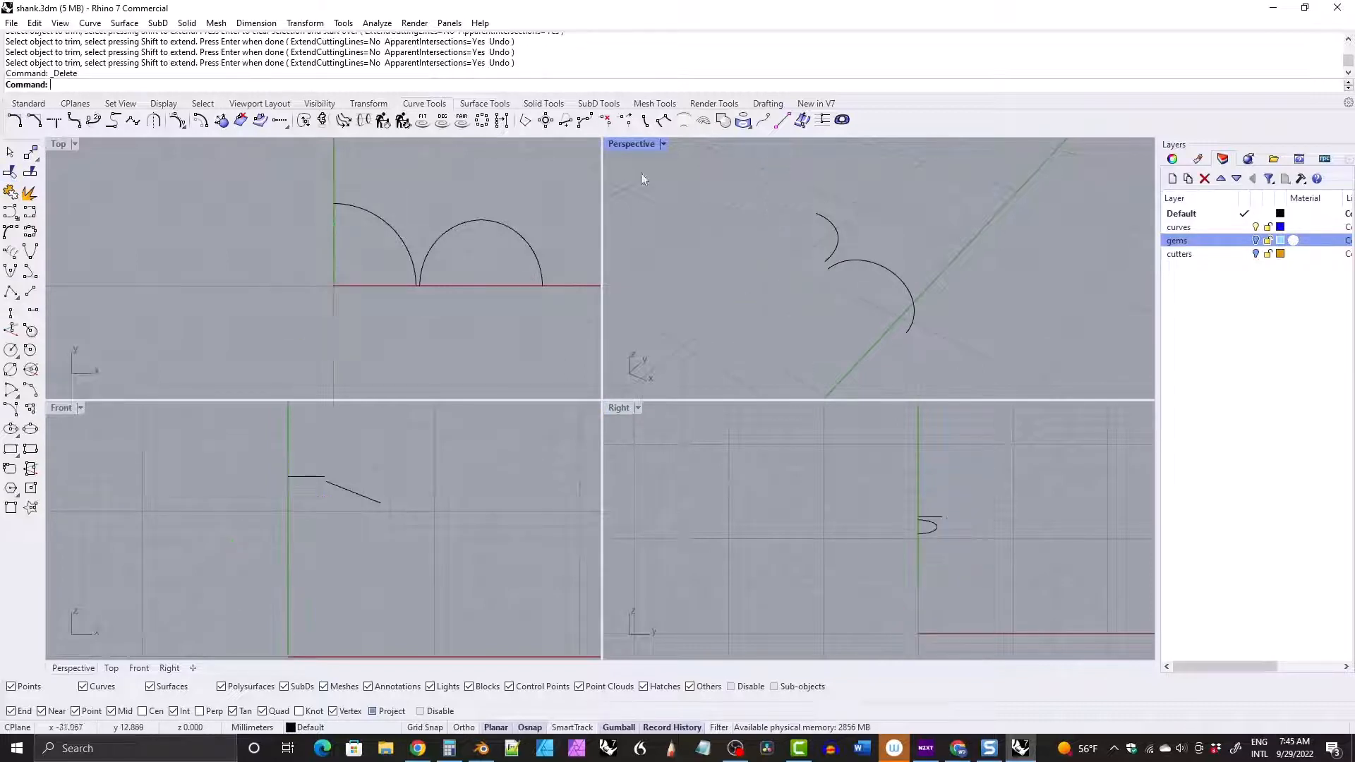
# In the Perspective view, draw a short line from the origin along the X axis and move it away in positive Y.
pyautogui.click(345, 206)
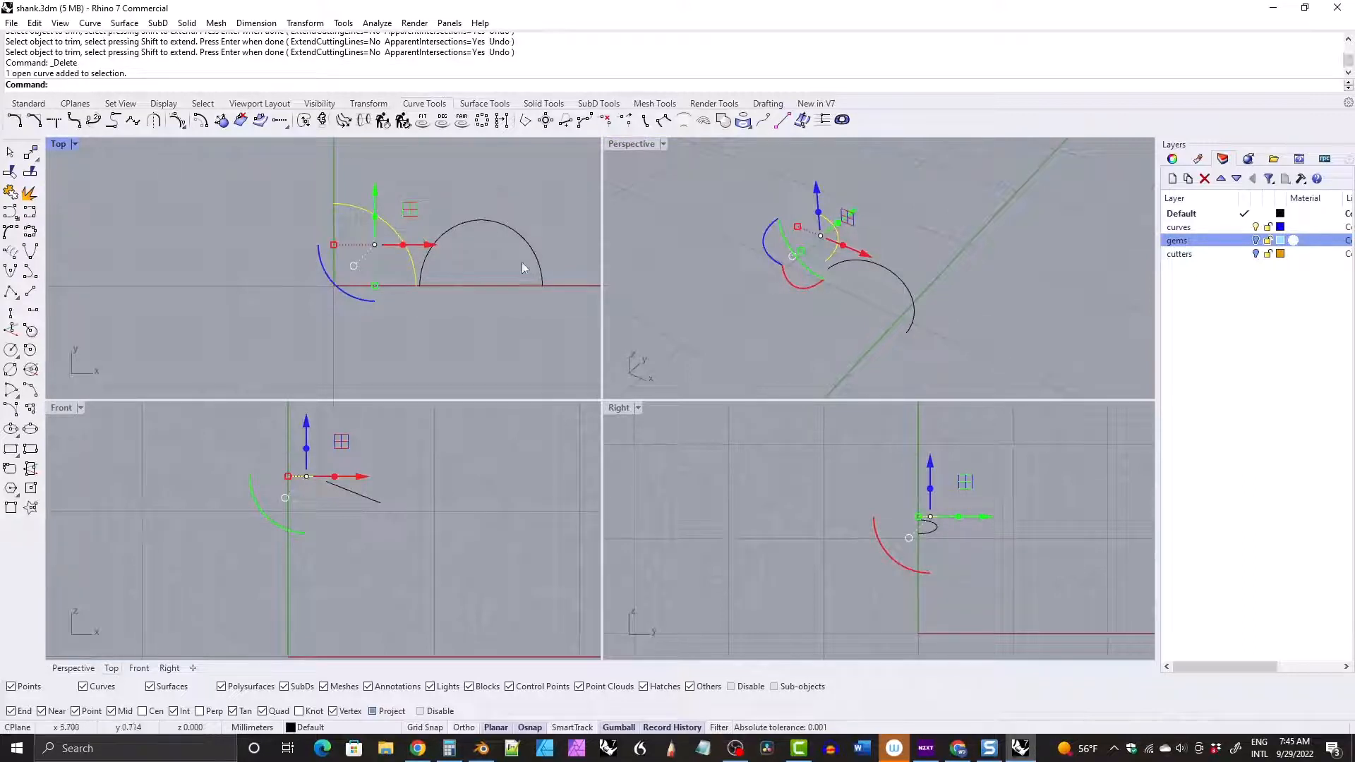
pyautogui.doubleClick(632, 146)
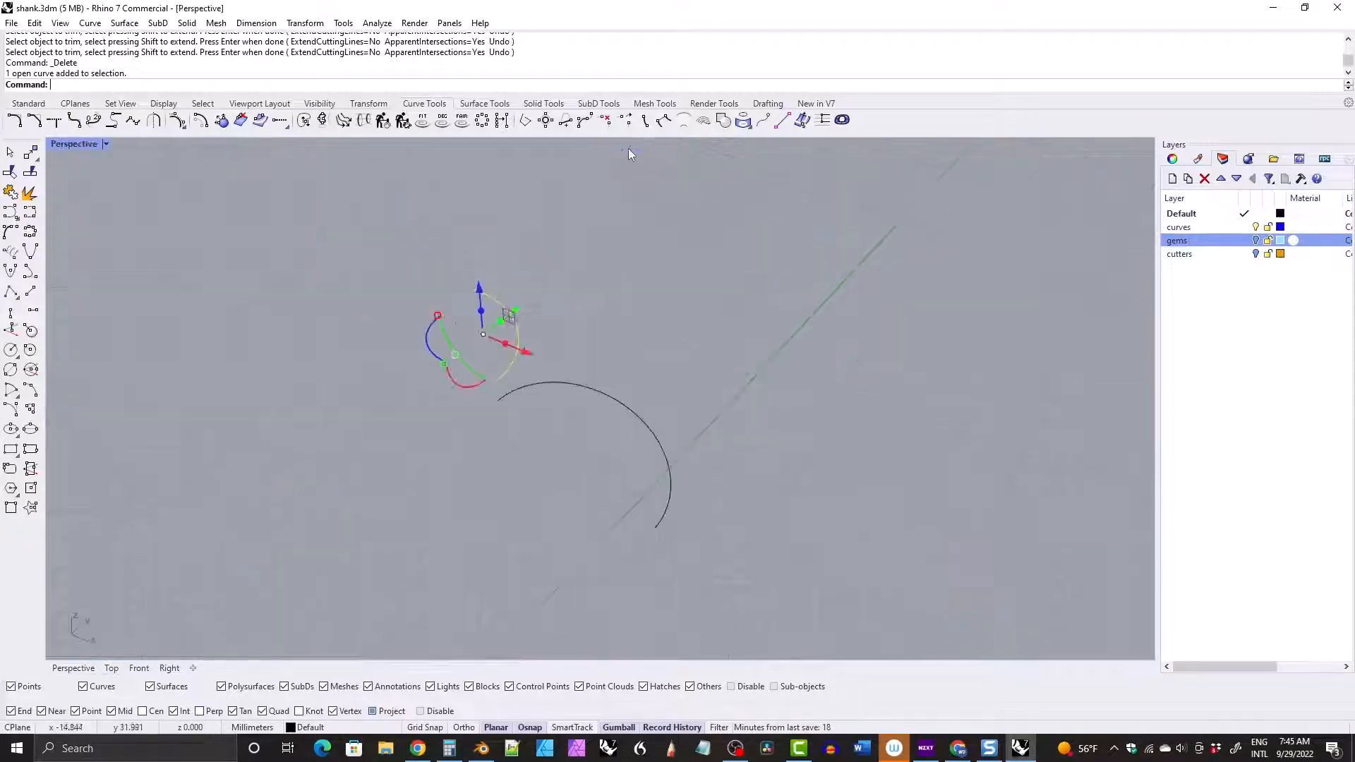
pyautogui.moveTo(507, 301); pyautogui.dragTo(640, 411, button='right')
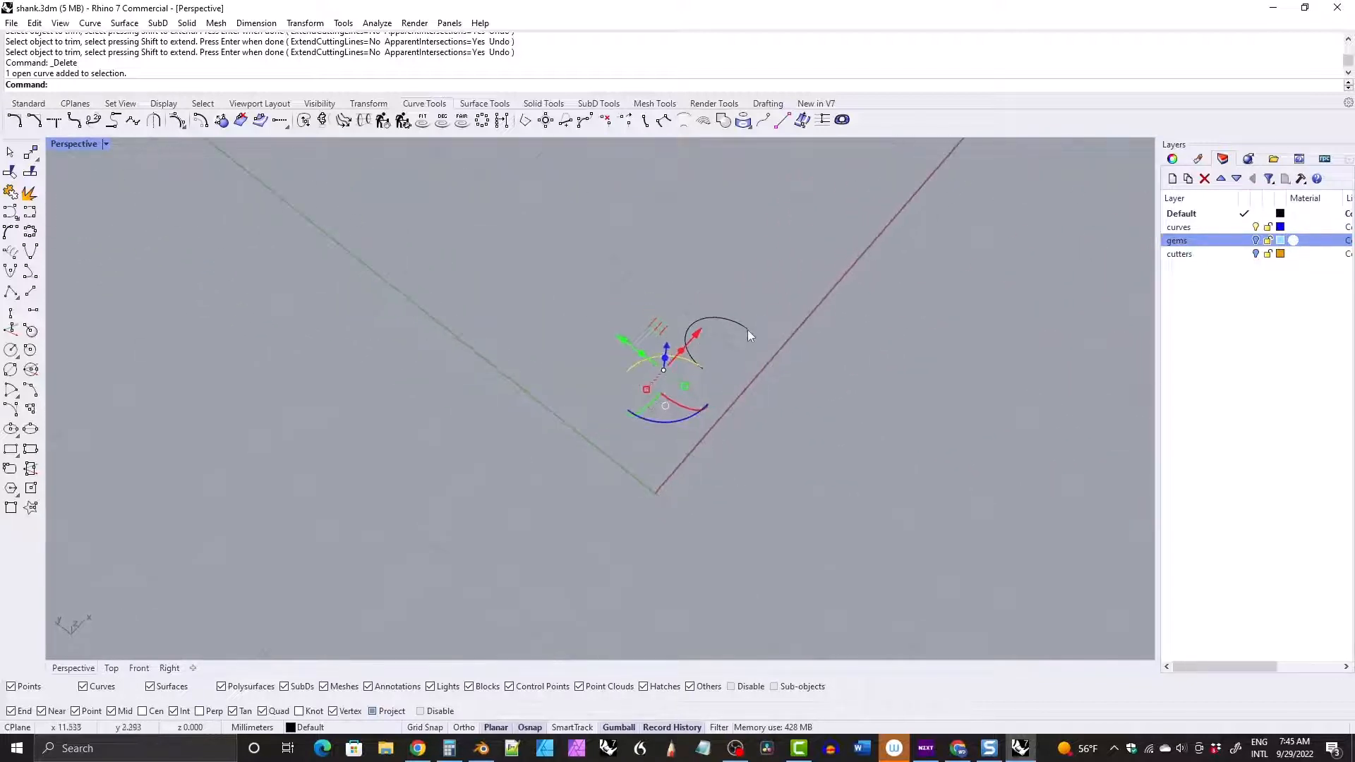
pyautogui.moveTo(562, 345); pyautogui.dragTo(502, 316, button='right')
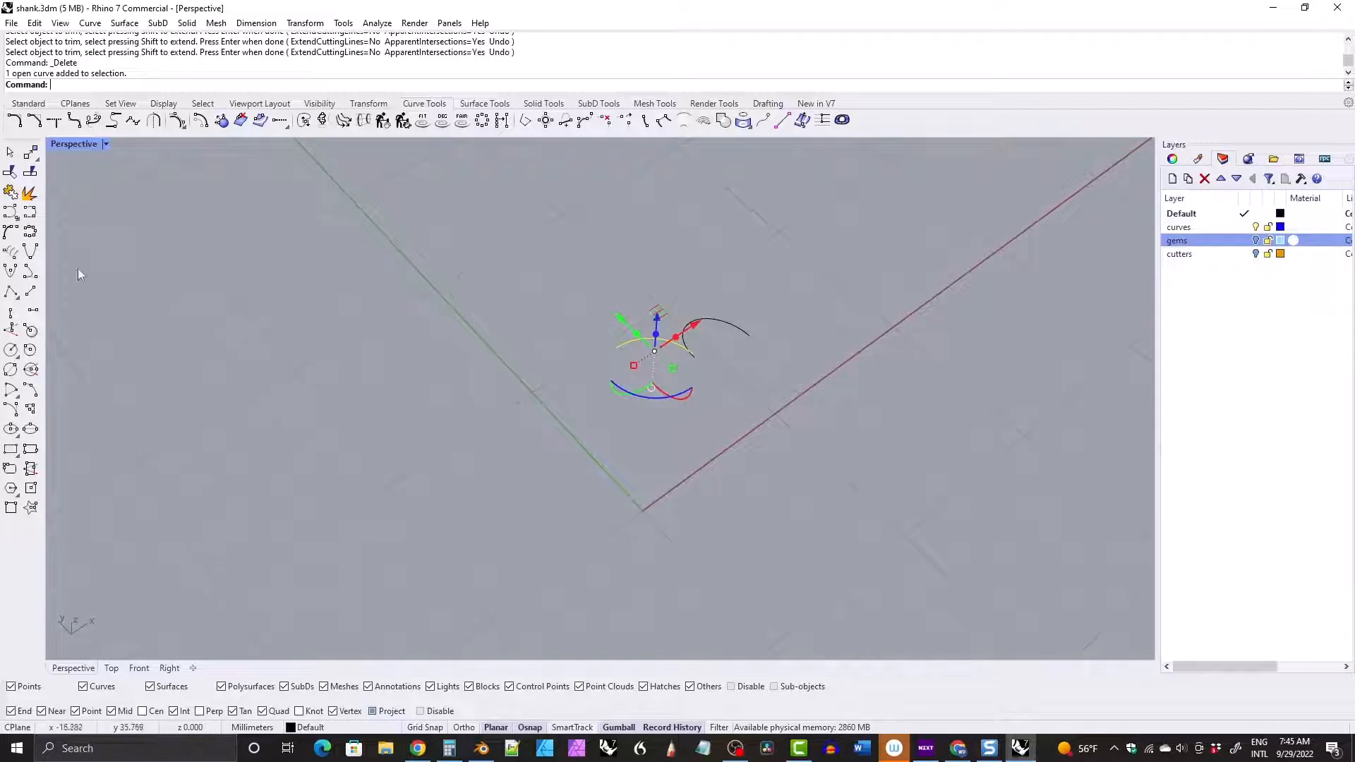
pyautogui.click(30, 292)
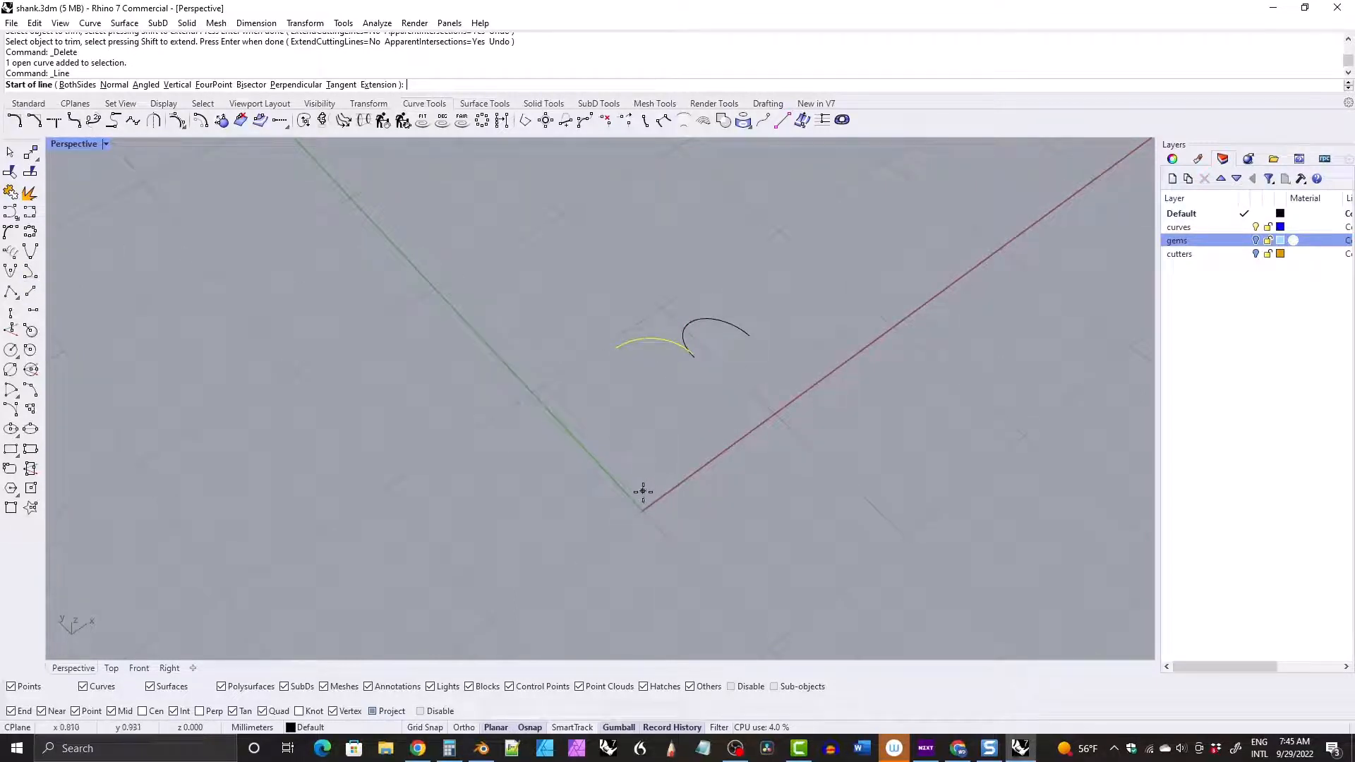
pyautogui.write('0')
pyautogui.press('Return')
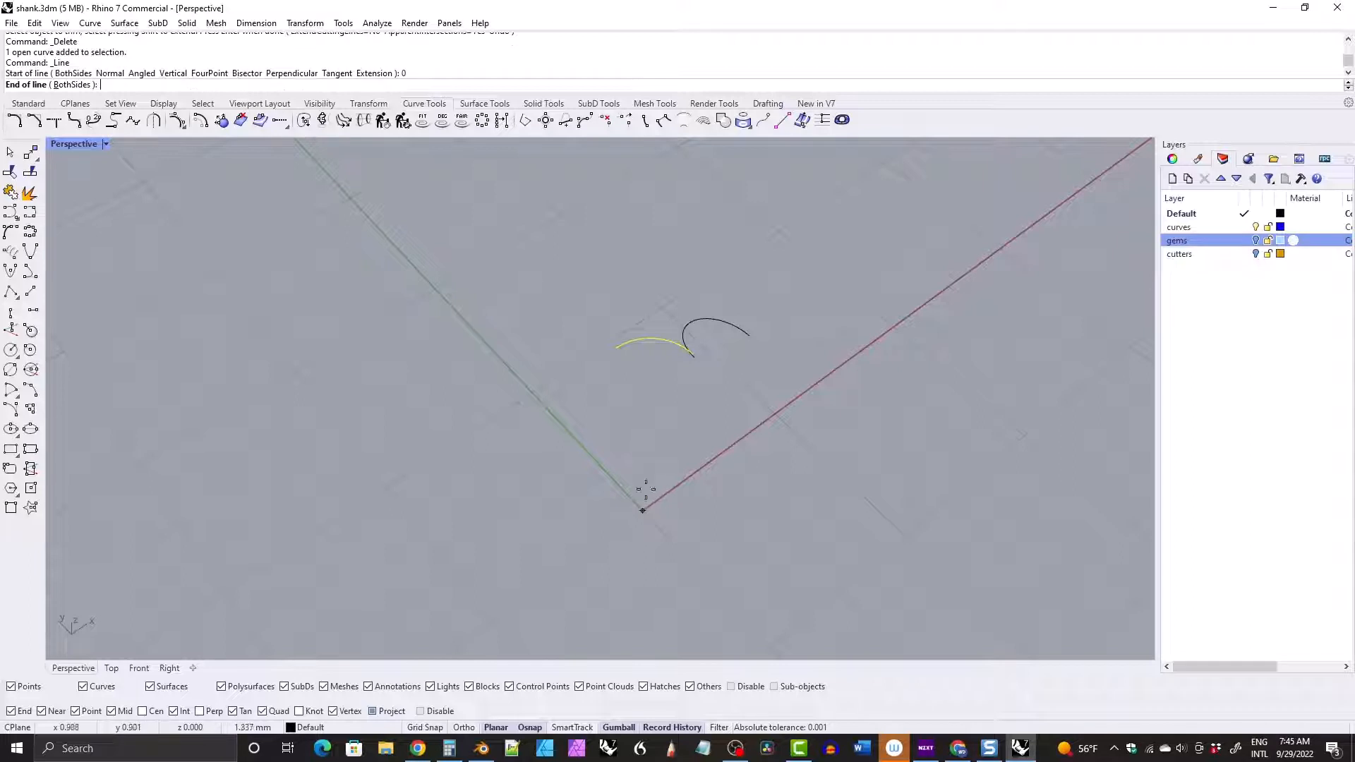
pyautogui.keyDown('shift'); pyautogui.click(702, 467); pyautogui.keyUp('shift')
pyautogui.click(683, 480)
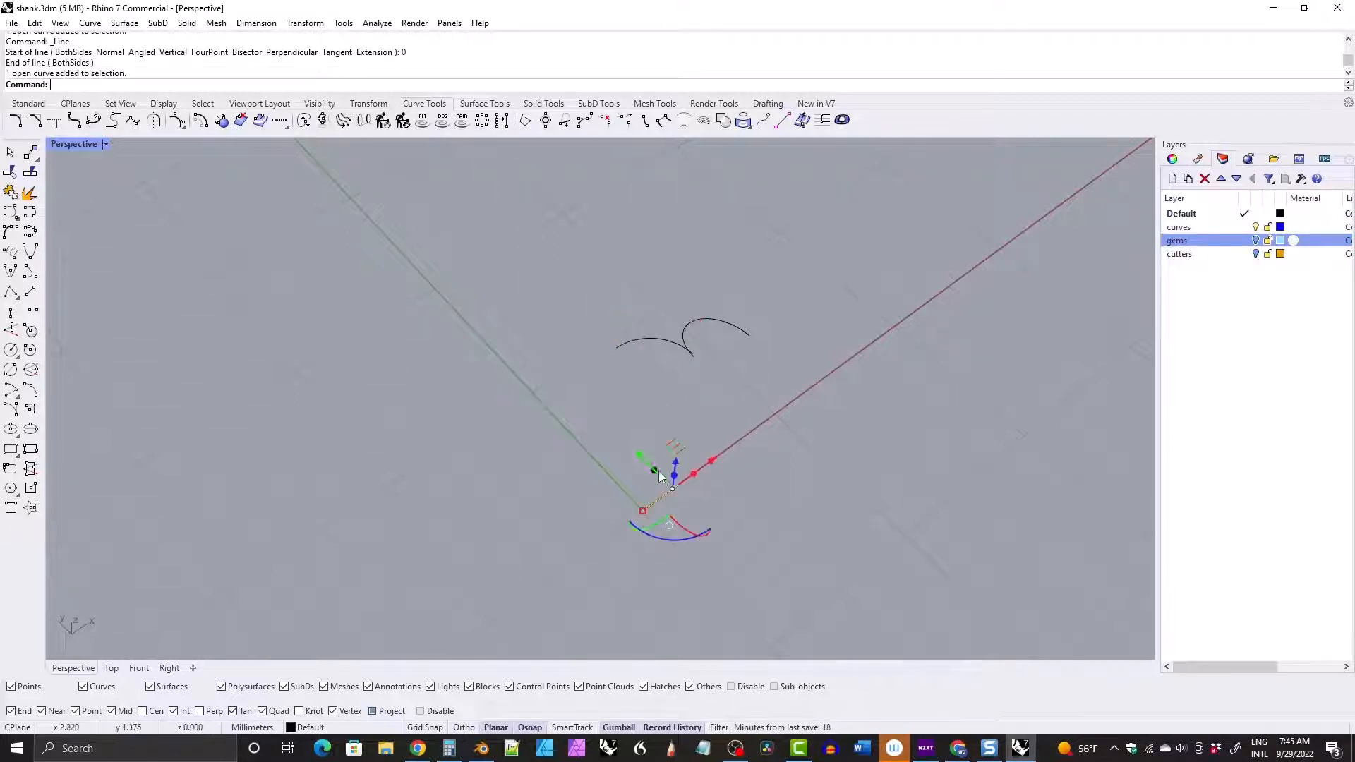
pyautogui.moveTo(642, 456); pyautogui.dragTo(556, 395)
# Draw a longer line from the origin along the X axis and move it along Y beyond the short line.
pyautogui.click(30, 290)
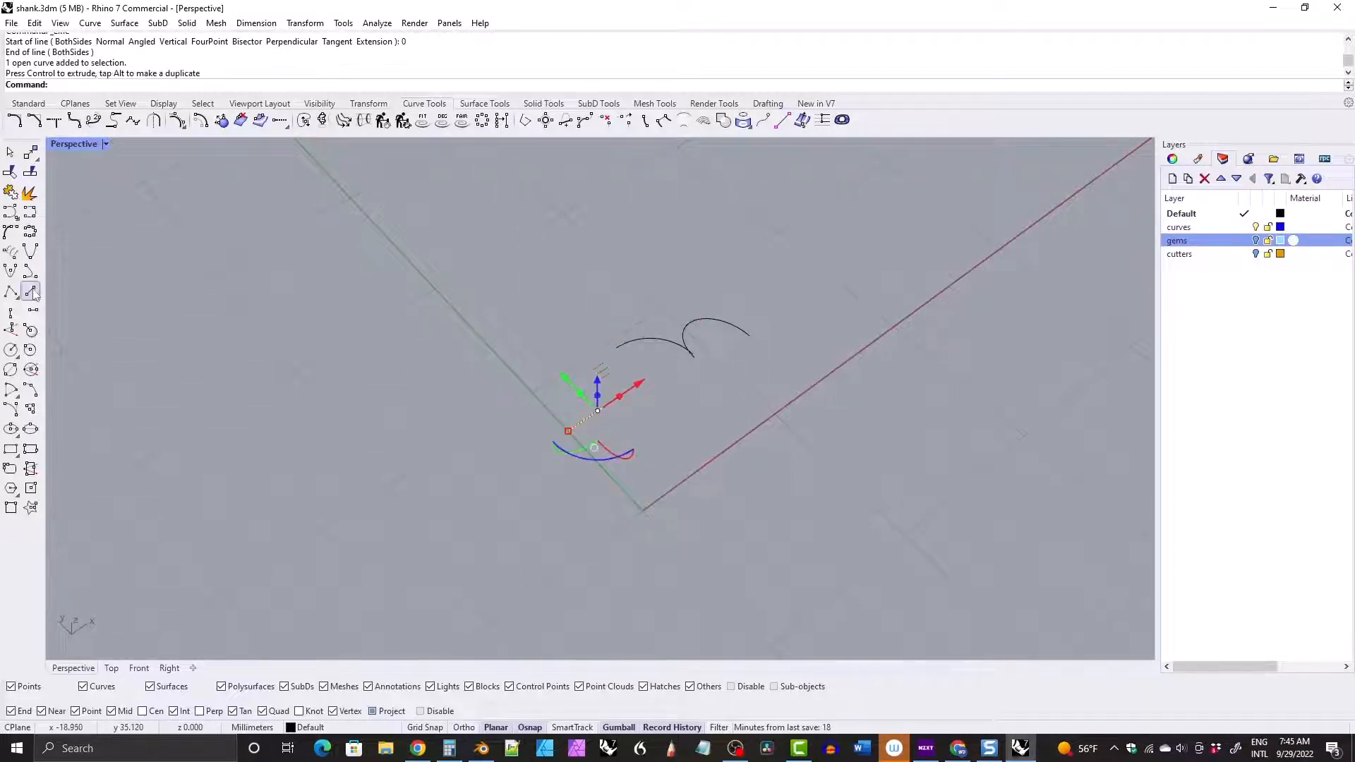
pyautogui.write('0')
pyautogui.press('Return')
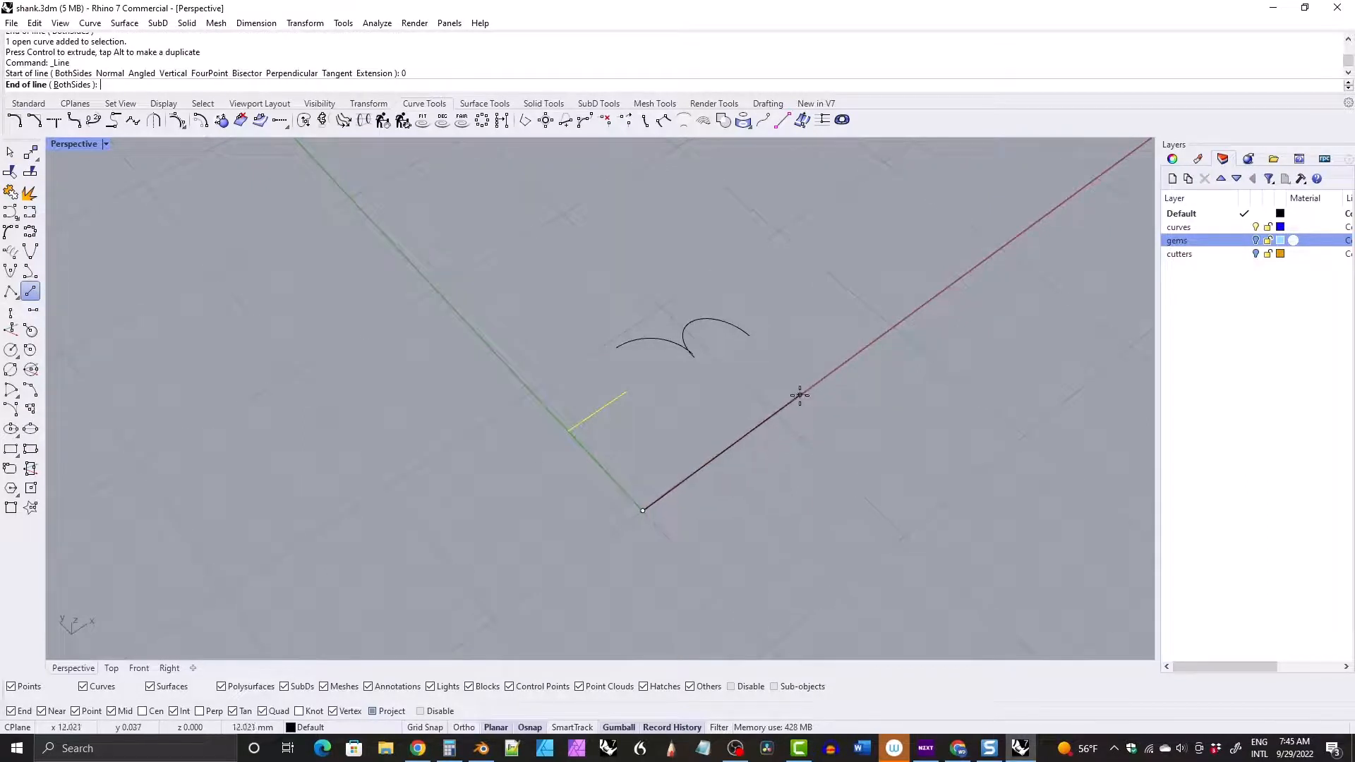
pyautogui.click(785, 403)
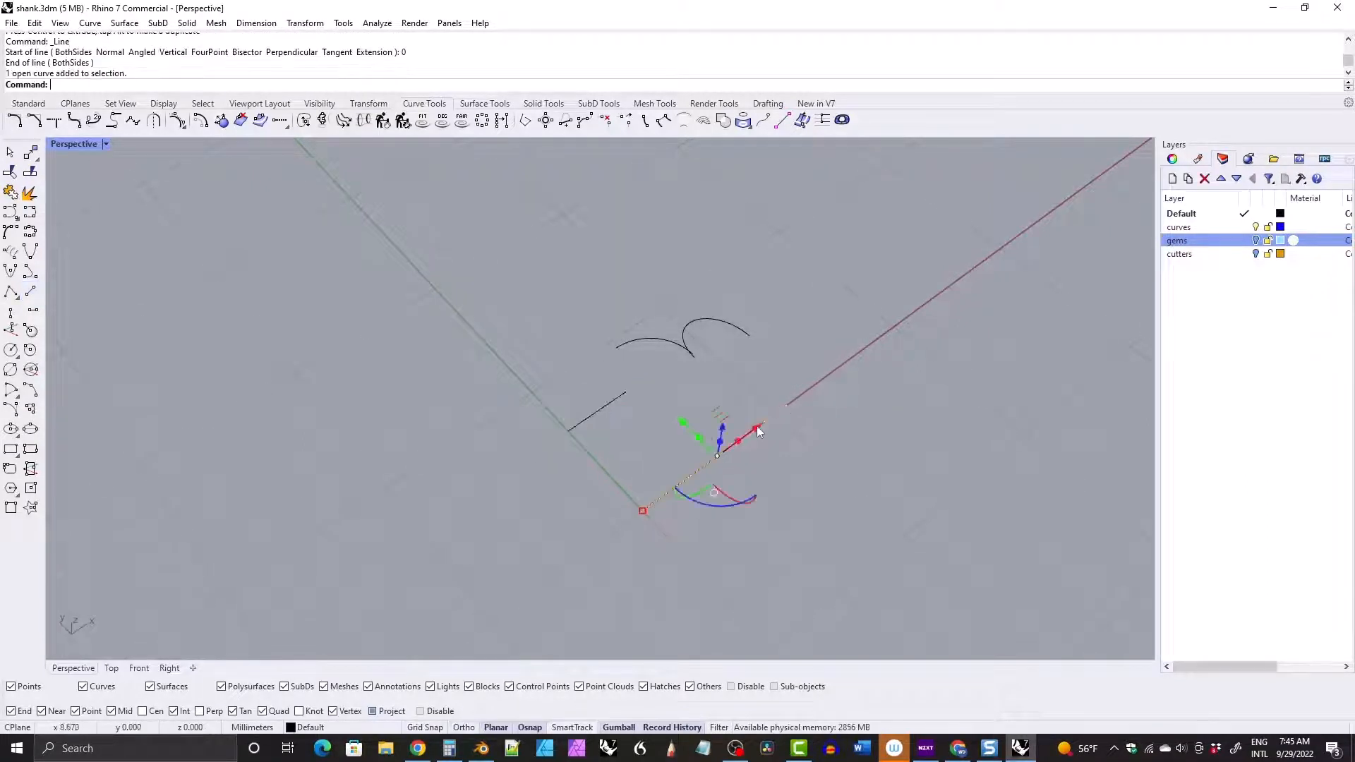
pyautogui.moveTo(681, 425); pyautogui.dragTo(565, 337)
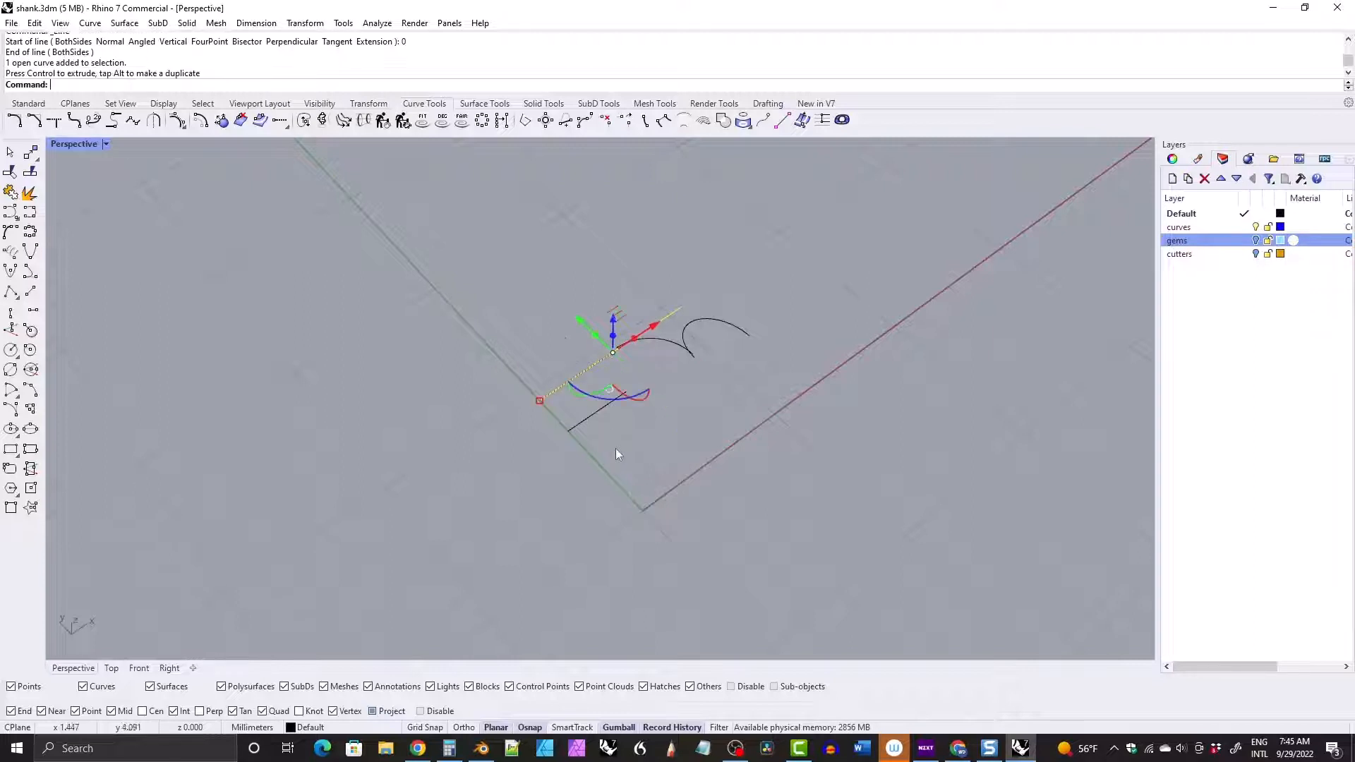
pyautogui.click(616, 447)
# Compare the short and long lines with the centre and side arcs, selecting them in turn and viewing them from several angles.
pyautogui.moveTo(674, 339); pyautogui.dragTo(708, 341, button='right')
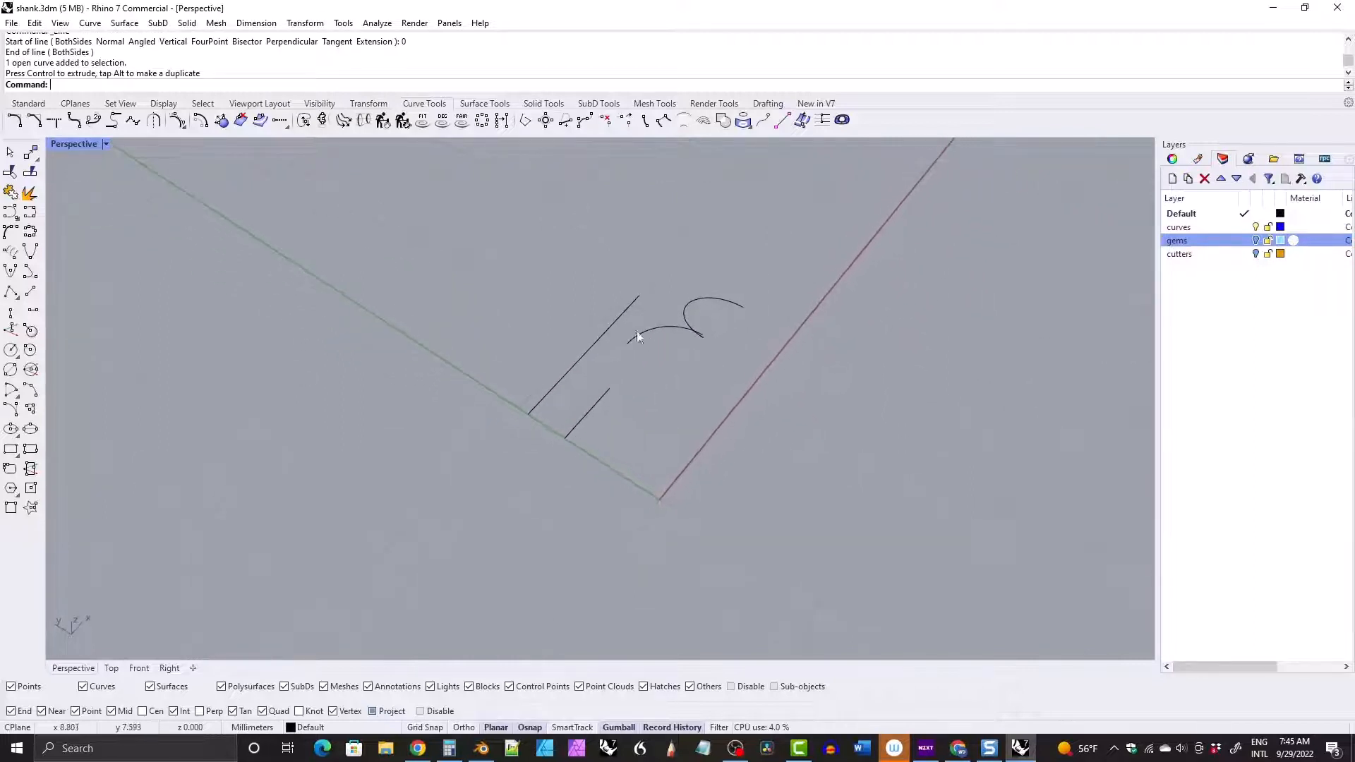
pyautogui.click(591, 408)
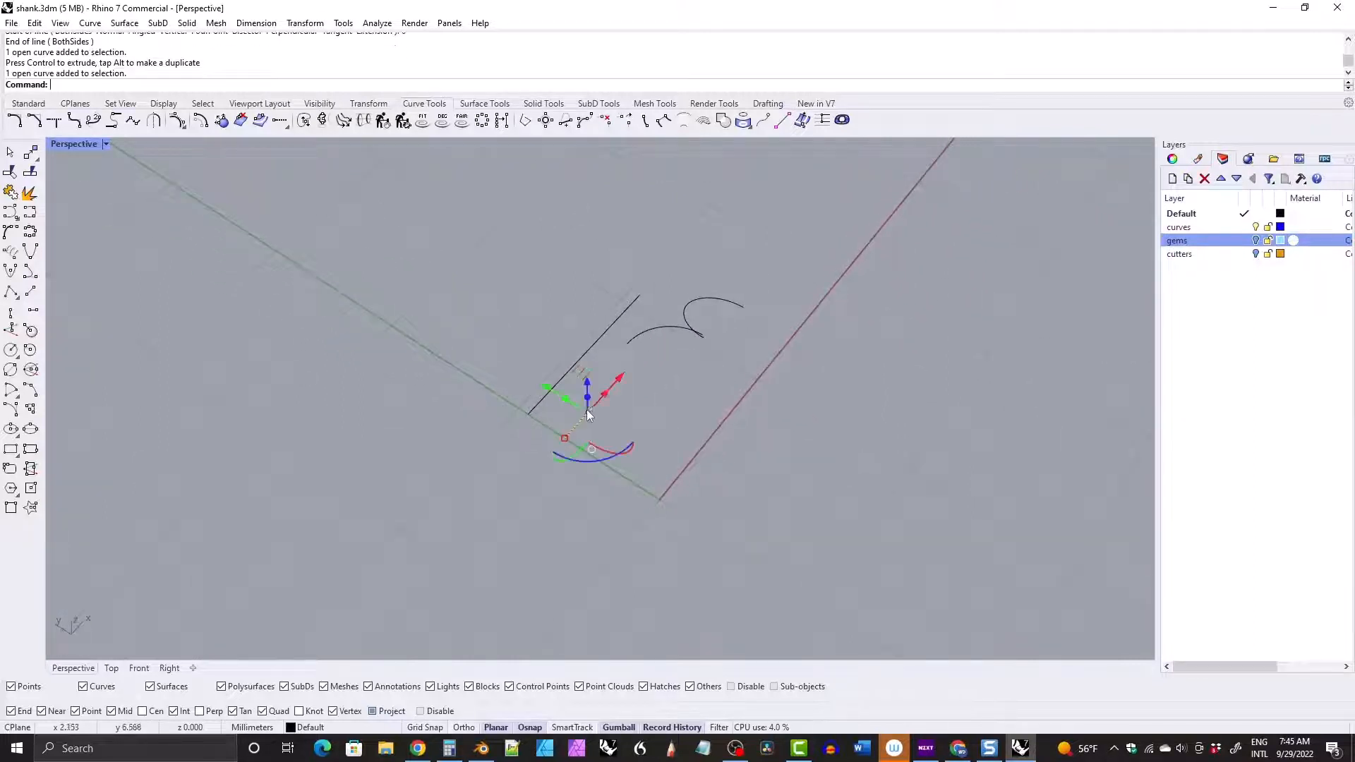
pyautogui.keyDown('shift'); pyautogui.click(655, 328); pyautogui.keyUp('shift')
pyautogui.click(549, 396)
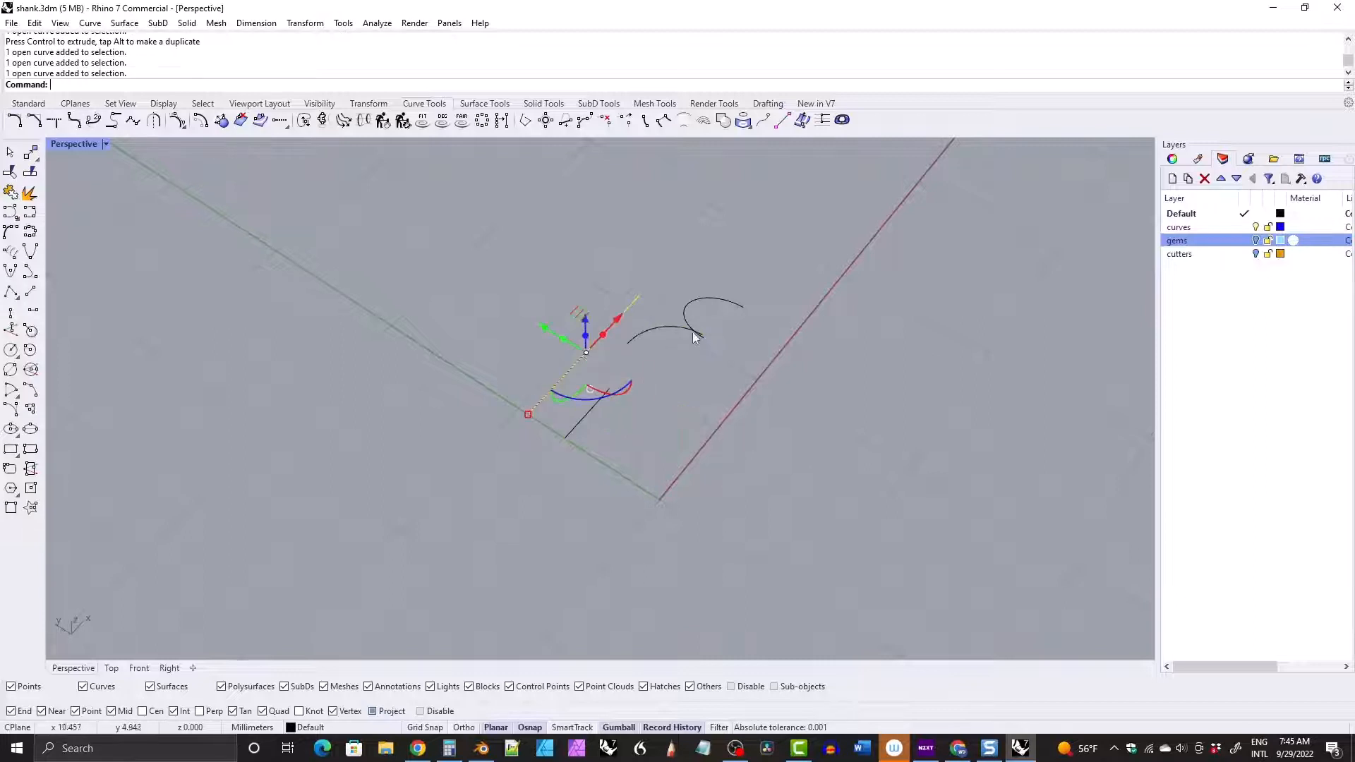
pyautogui.keyDown('shift'); pyautogui.click(689, 316); pyautogui.keyUp('shift')
pyautogui.moveTo(688, 311); pyautogui.dragTo(614, 450, button='right')
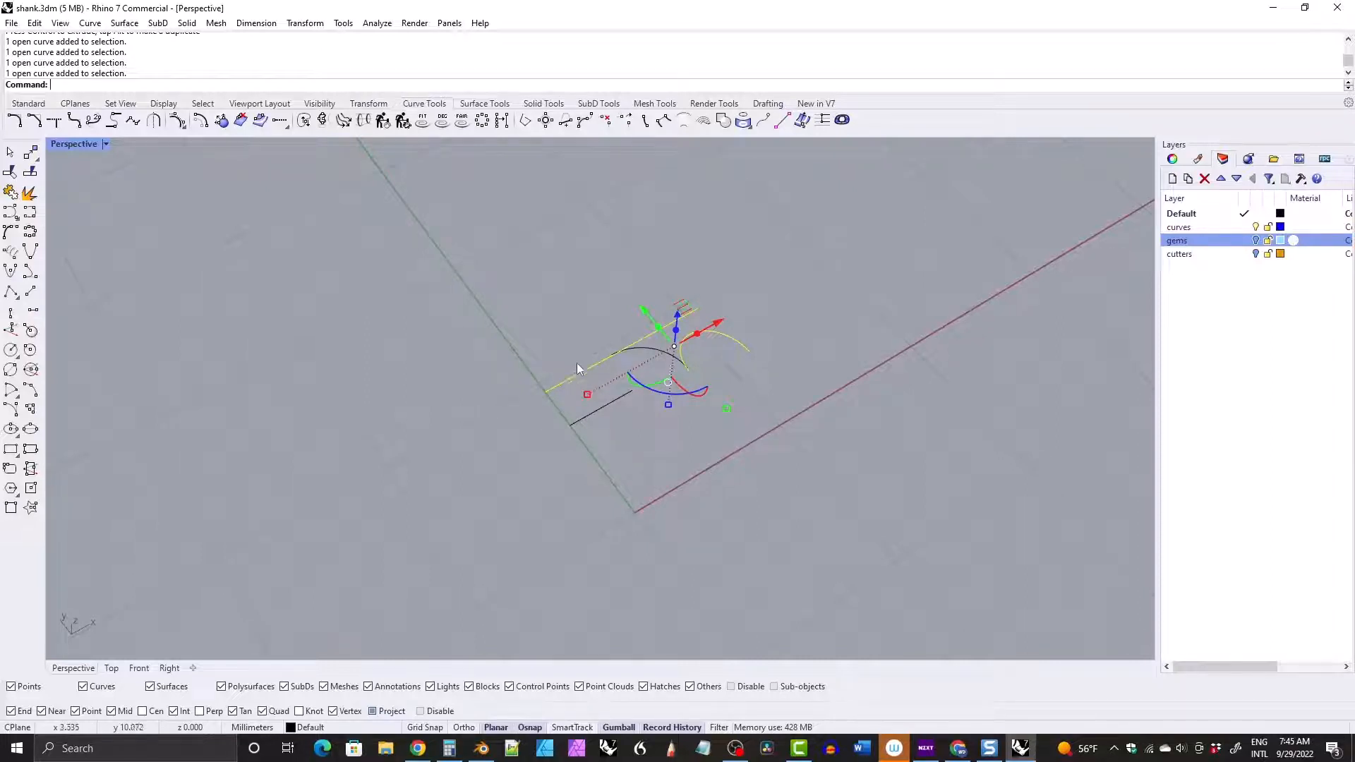
pyautogui.moveTo(577, 366); pyautogui.dragTo(638, 345, button='right')
pyautogui.moveTo(750, 328)
pyautogui.mouseDown(button='right')
pyautogui.moveTo(795, 294)
pyautogui.moveTo(810, 302)
pyautogui.moveTo(776, 305)
pyautogui.moveTo(734, 337)
pyautogui.mouseUp(button='right')
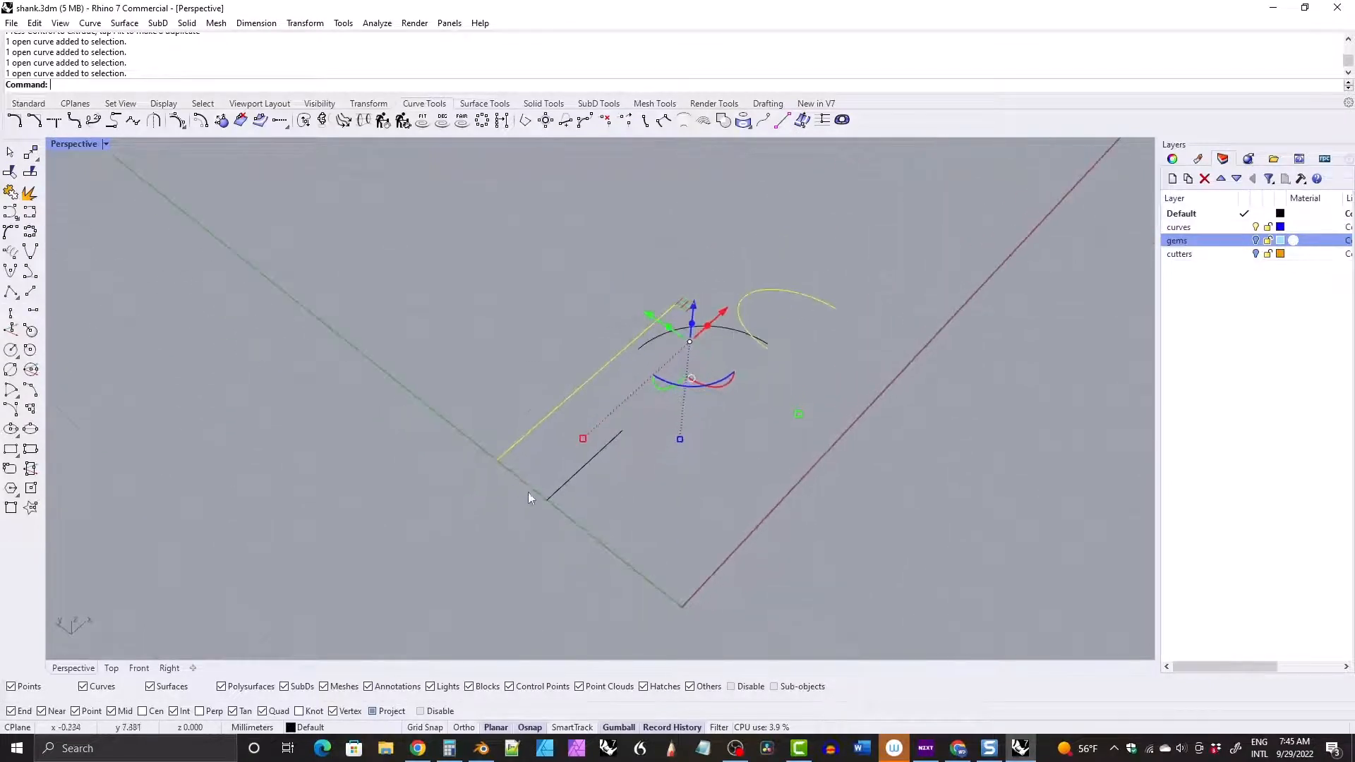
pyautogui.moveTo(528, 498); pyautogui.dragTo(635, 367, button='right')
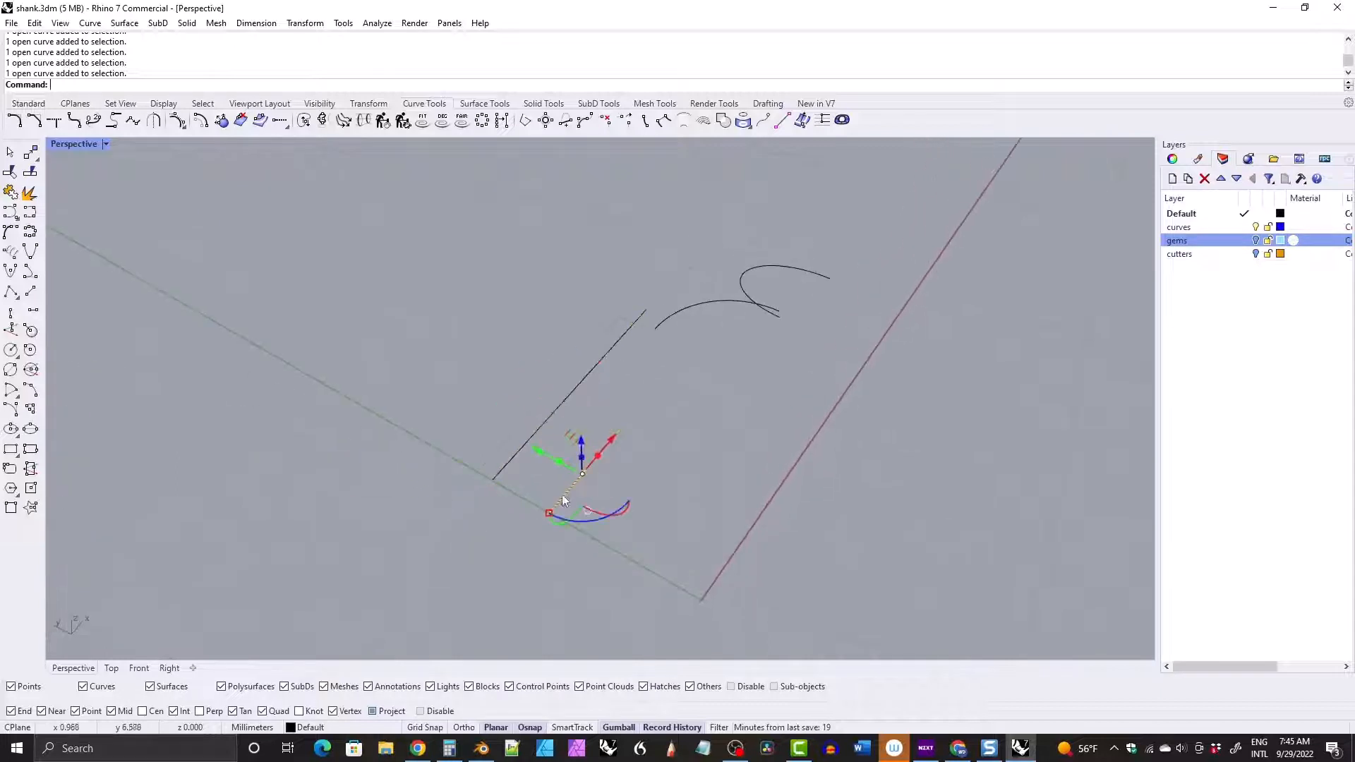
pyautogui.moveTo(562, 498); pyautogui.dragTo(689, 339)
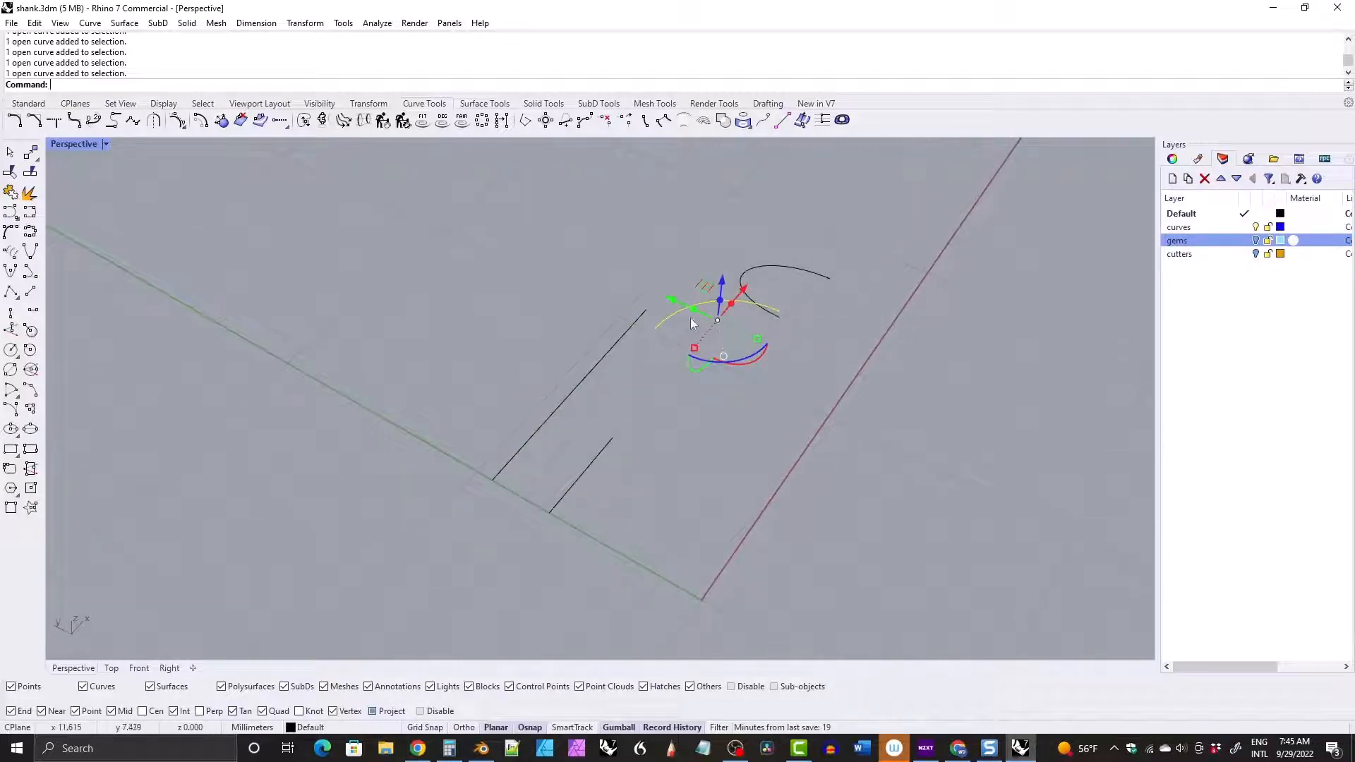
pyautogui.moveTo(630, 356)
pyautogui.mouseDown(button='right')
pyautogui.moveTo(607, 366)
pyautogui.moveTo(640, 369)
pyautogui.mouseUp(button='right')
# Show all hidden ring objects and turn the gems layer back on.
pyautogui.write('Show')
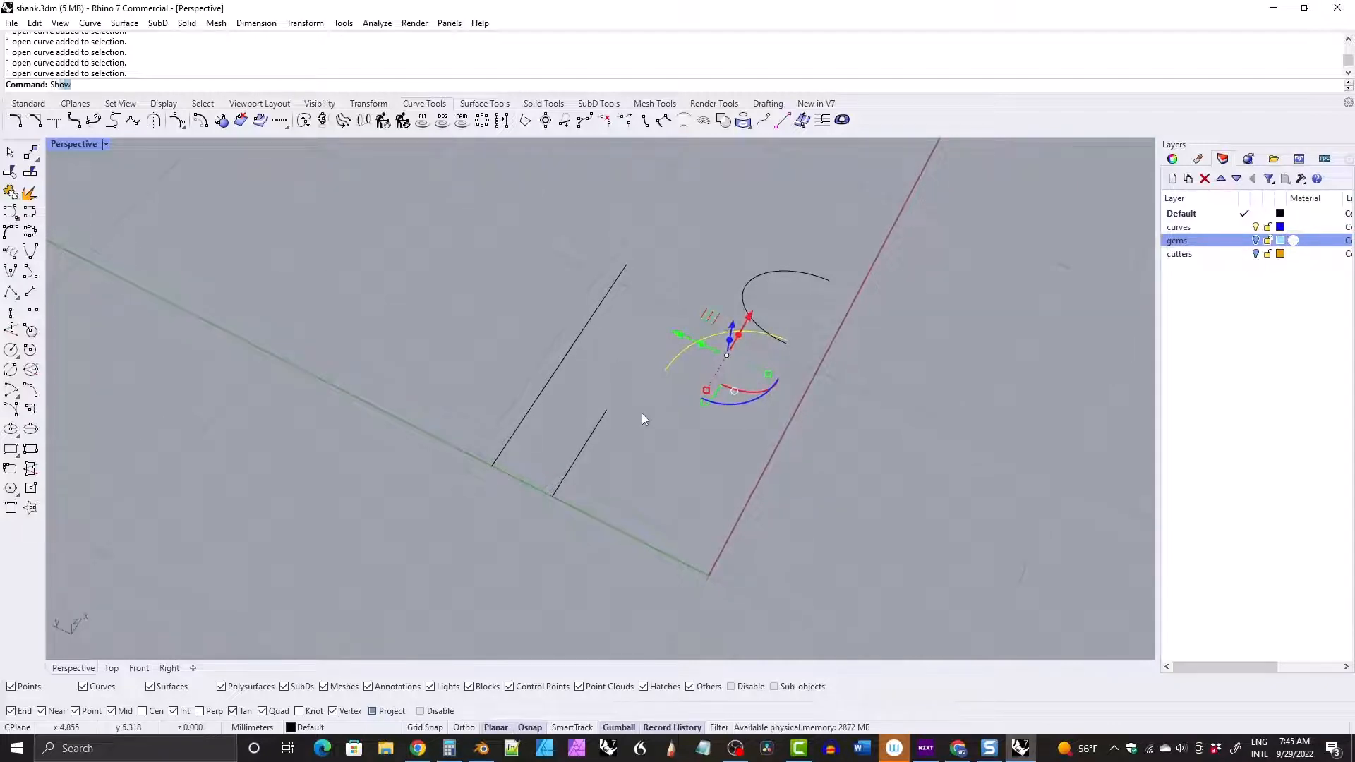
pyautogui.press('Return')
pyautogui.moveTo(813, 369); pyautogui.dragTo(692, 335, button='right')
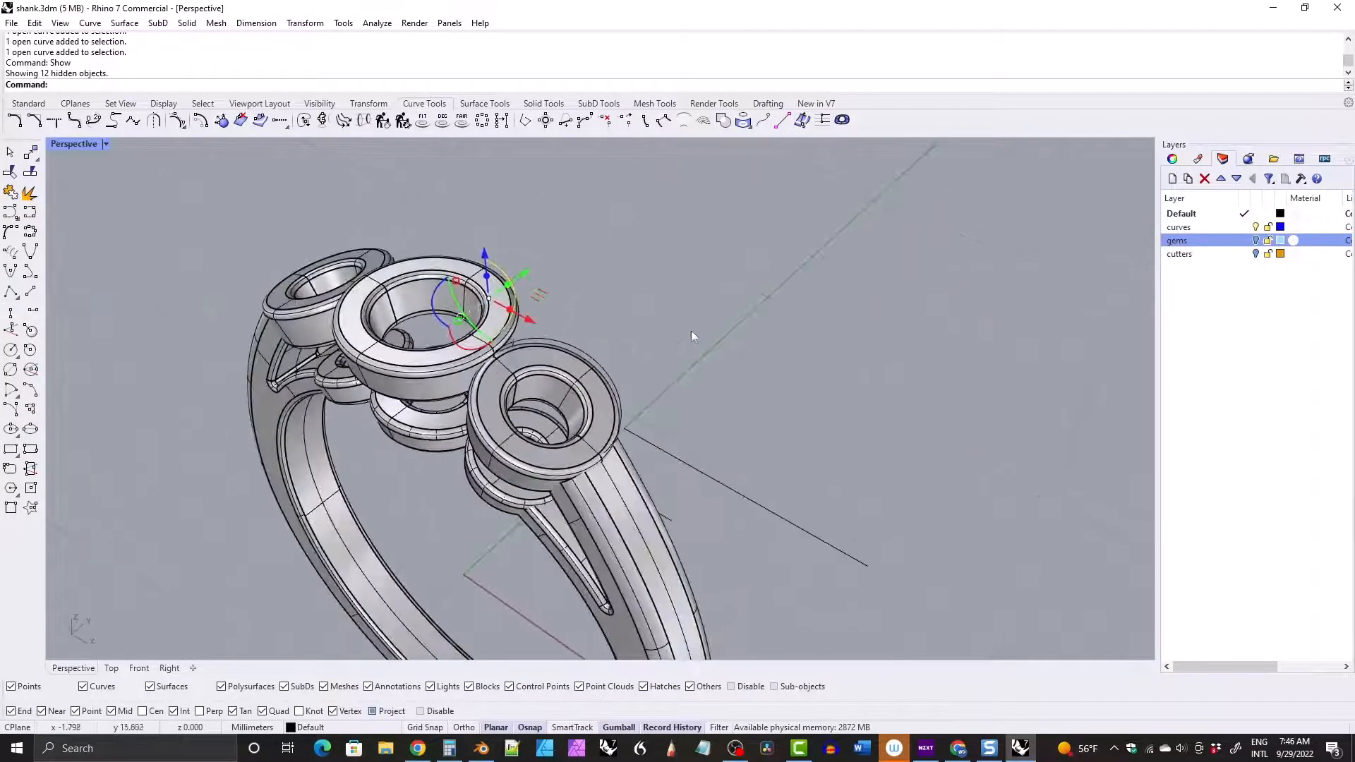
pyautogui.click(1256, 241)
pyautogui.keyDown('shift'); pyautogui.moveTo(460, 292); pyautogui.dragTo(504, 268, button='right'); pyautogui.keyUp('shift')
pyautogui.scroll(5, 513, 263)
pyautogui.click(505, 271)
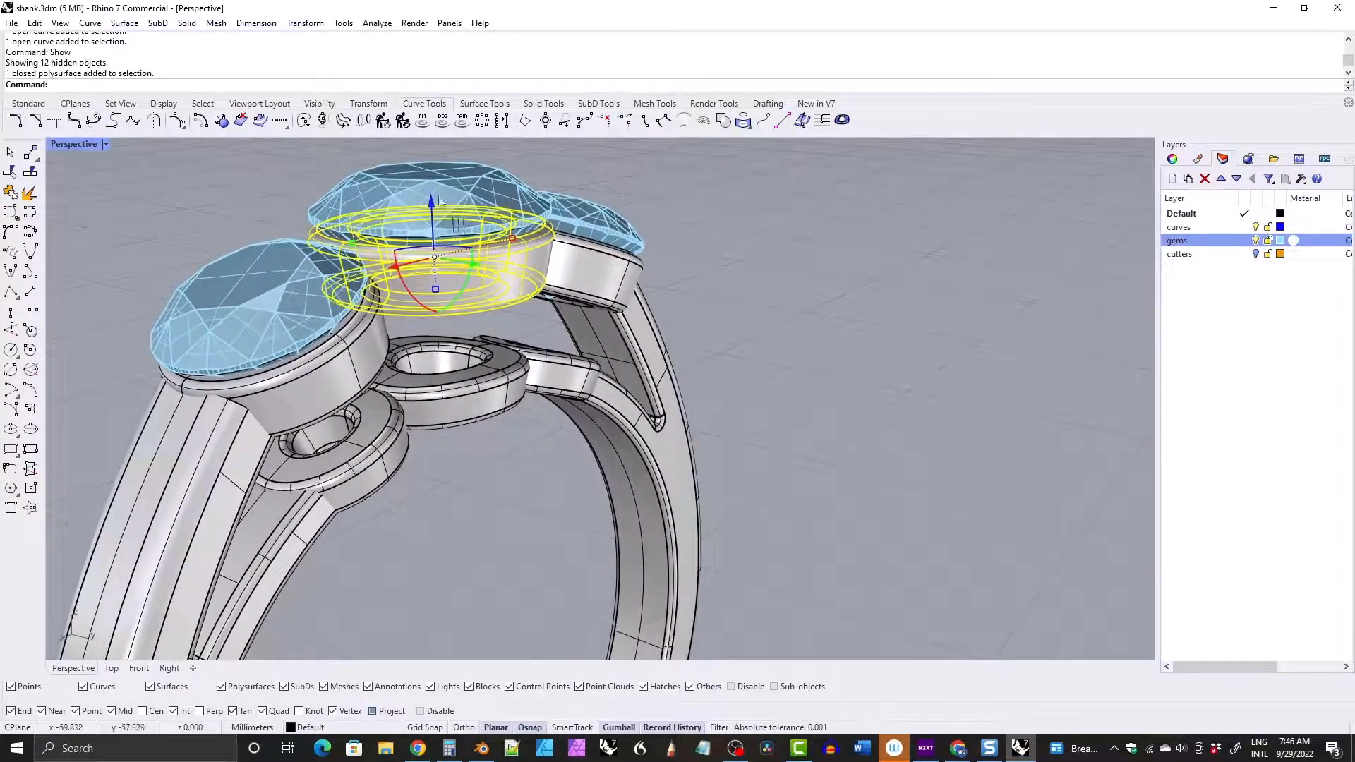
pyautogui.keyDown('shift'); pyautogui.click(415, 245); pyautogui.keyUp('shift')
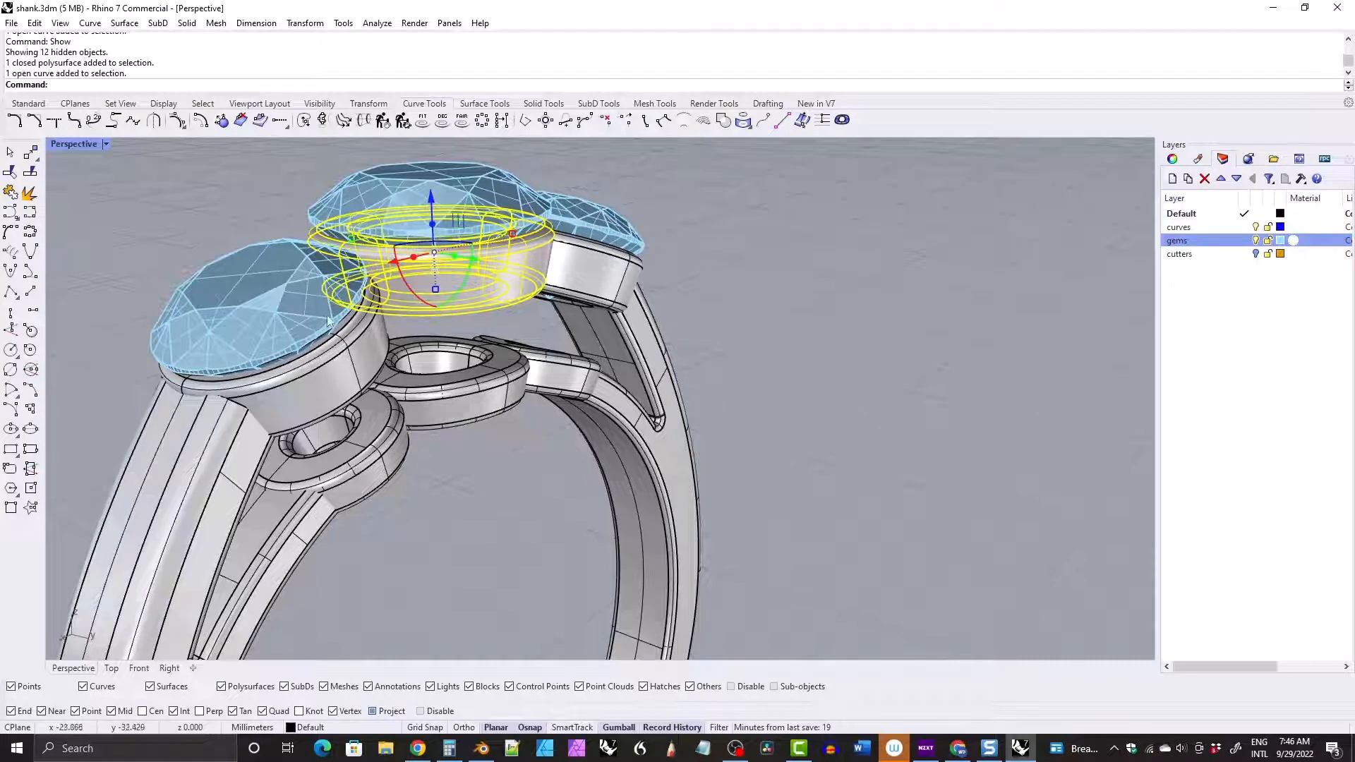
pyautogui.keyDown('shift'); pyautogui.click(287, 359); pyautogui.keyUp('shift')
pyautogui.press('Escape')
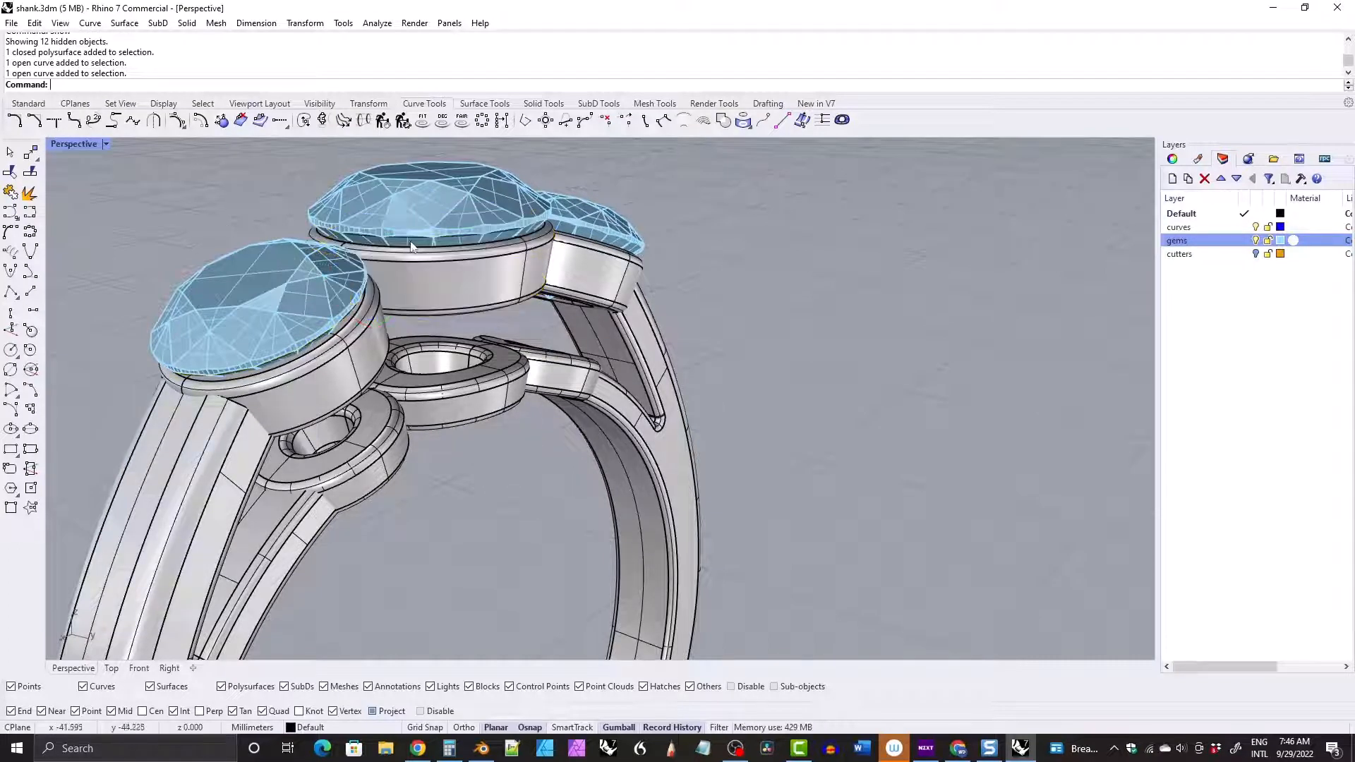
# Isolate the centre gem and one side gem with their bezels, lower rings, girdle arcs and both straight reference lines.
pyautogui.click(413, 245)
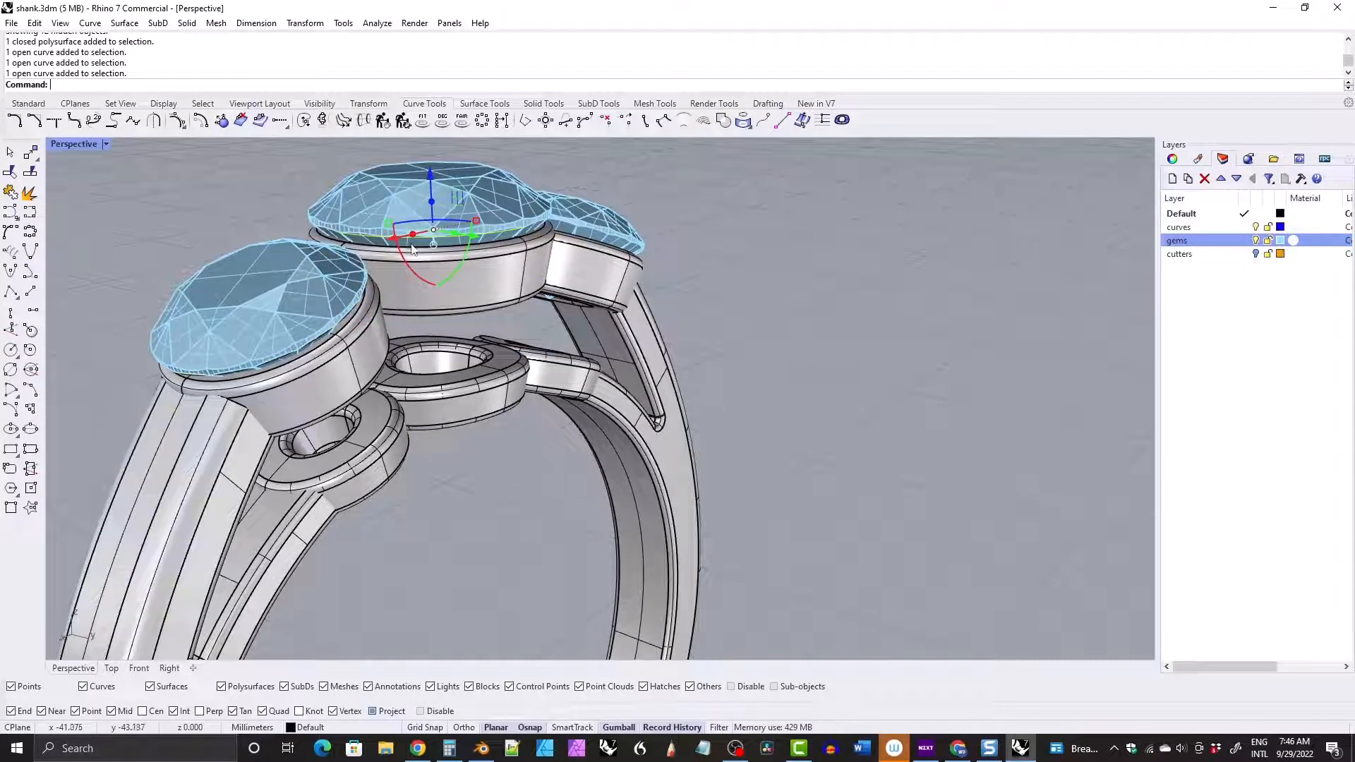
pyautogui.keyDown('shift'); pyautogui.click(281, 362); pyautogui.keyUp('shift')
pyautogui.keyDown('shift'); pyautogui.click(449, 268); pyautogui.keyUp('shift')
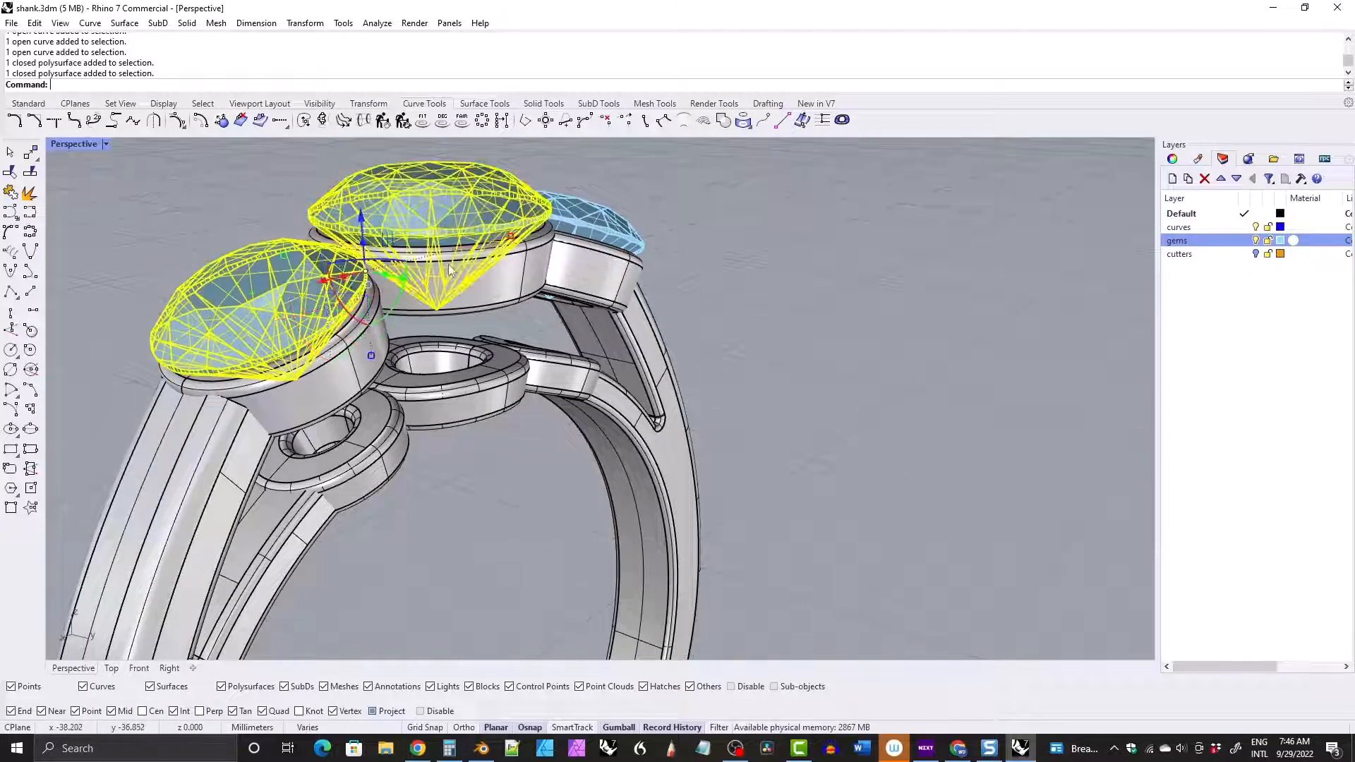
pyautogui.keyDown('shift'); pyautogui.click(474, 300); pyautogui.keyUp('shift')
pyautogui.keyDown('shift'); pyautogui.click(474, 347); pyautogui.keyUp('shift')
pyautogui.keyDown('shift'); pyautogui.click(335, 402); pyautogui.keyUp('shift')
pyautogui.scroll(-5, 533, 379)
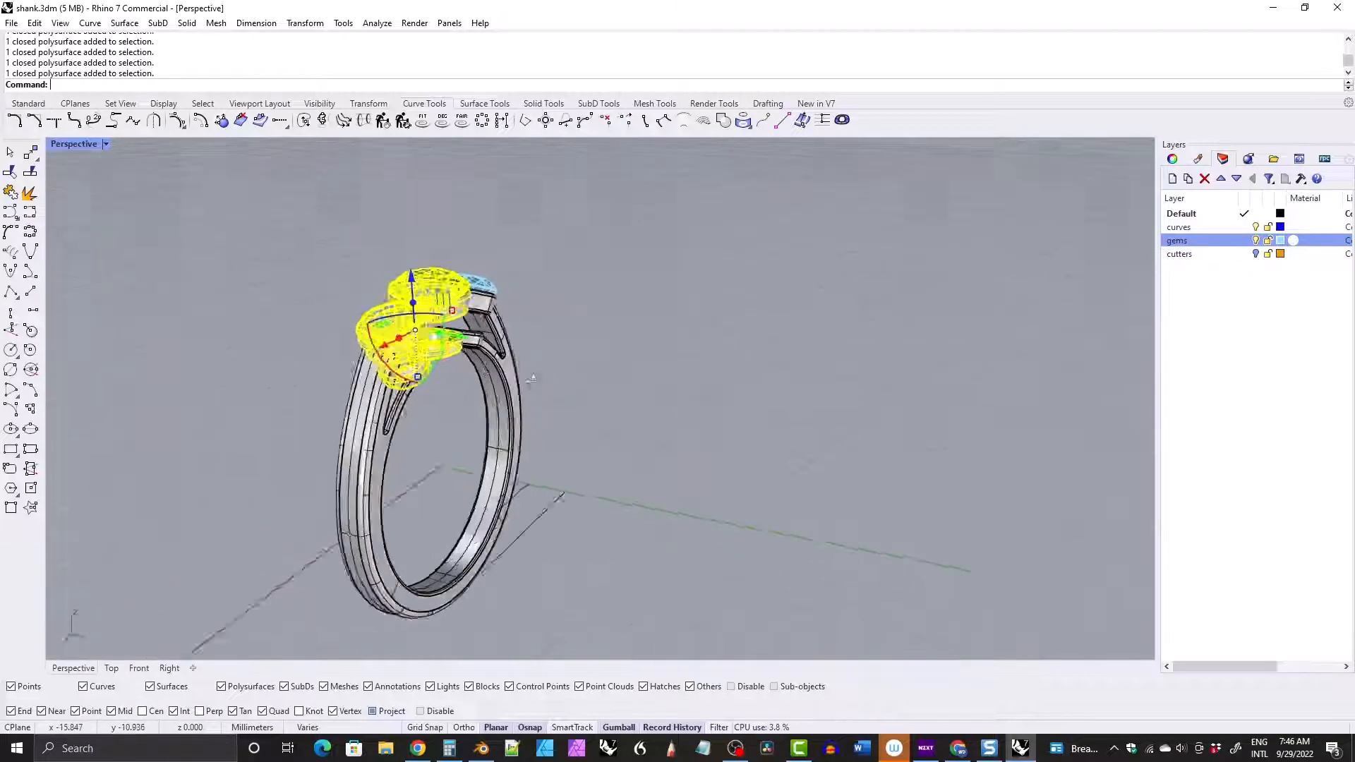
pyautogui.moveTo(533, 379); pyautogui.dragTo(639, 497, button='right')
pyautogui.keyDown('shift'); pyautogui.moveTo(611, 509); pyautogui.dragTo(580, 480); pyautogui.keyUp('shift')
pyautogui.moveTo(581, 466); pyautogui.dragTo(704, 450, button='right')
pyautogui.click(319, 103)
pyautogui.click(73, 120)
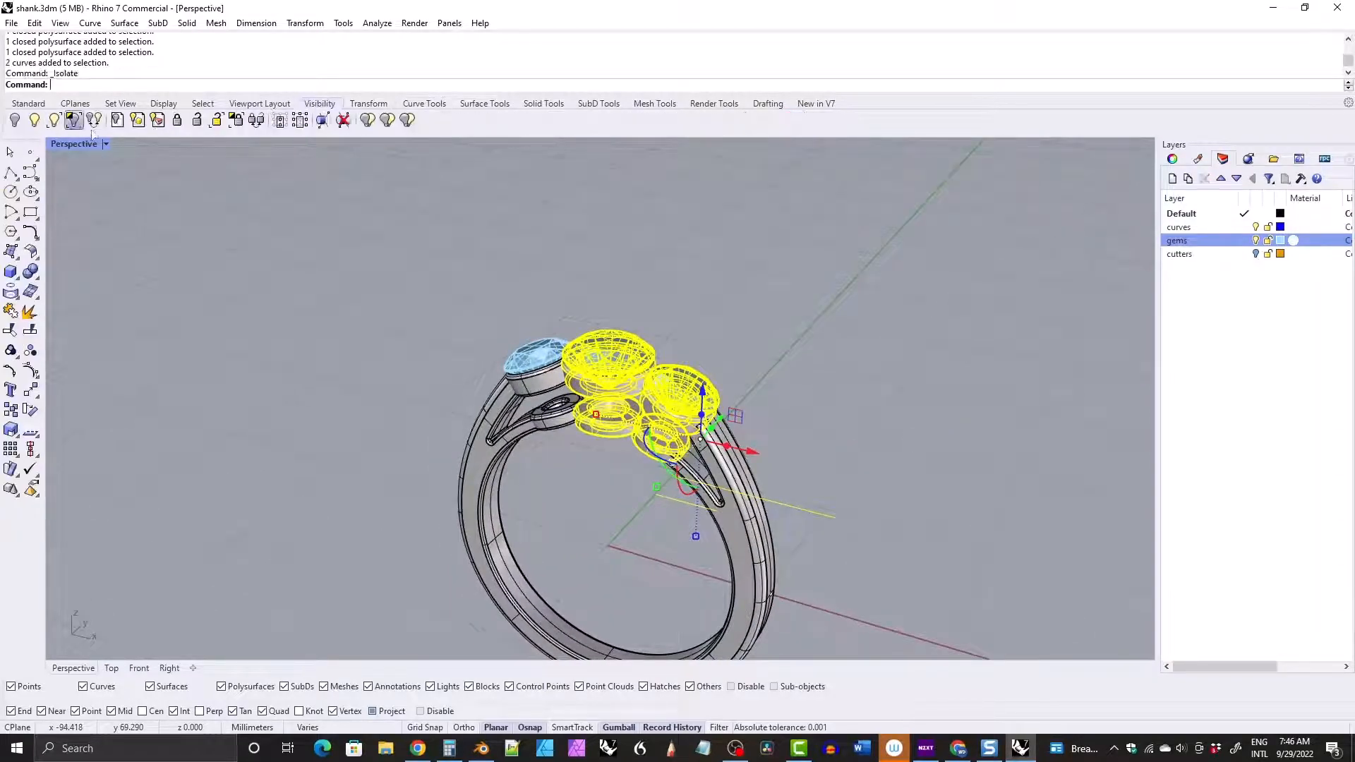
# Turn off projected snapping and place one point on the centre bezel's outer edge and another on the ring below it.
pyautogui.moveTo(543, 342); pyautogui.dragTo(513, 258, button='right')
pyautogui.click(507, 324)
pyautogui.scroll(7, 554, 335)
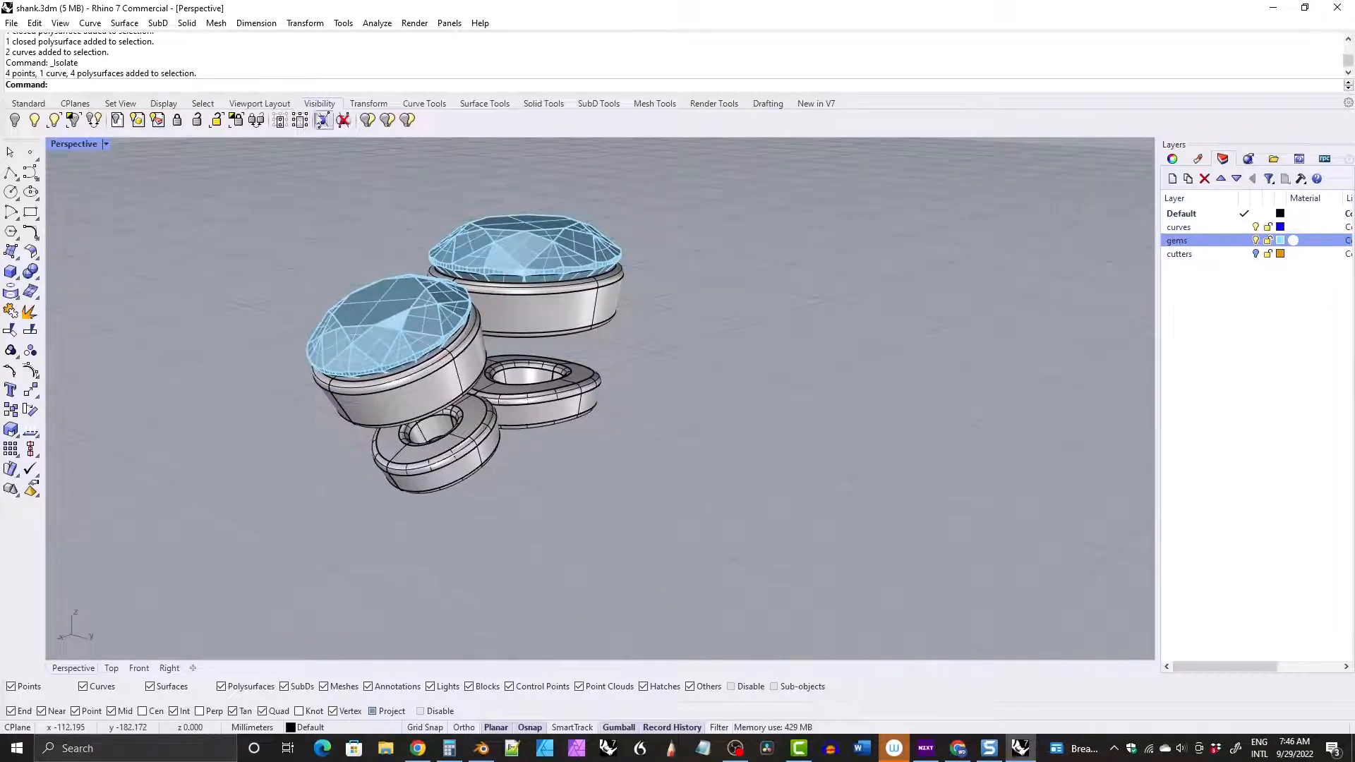
pyautogui.click(28, 104)
pyautogui.click(30, 153)
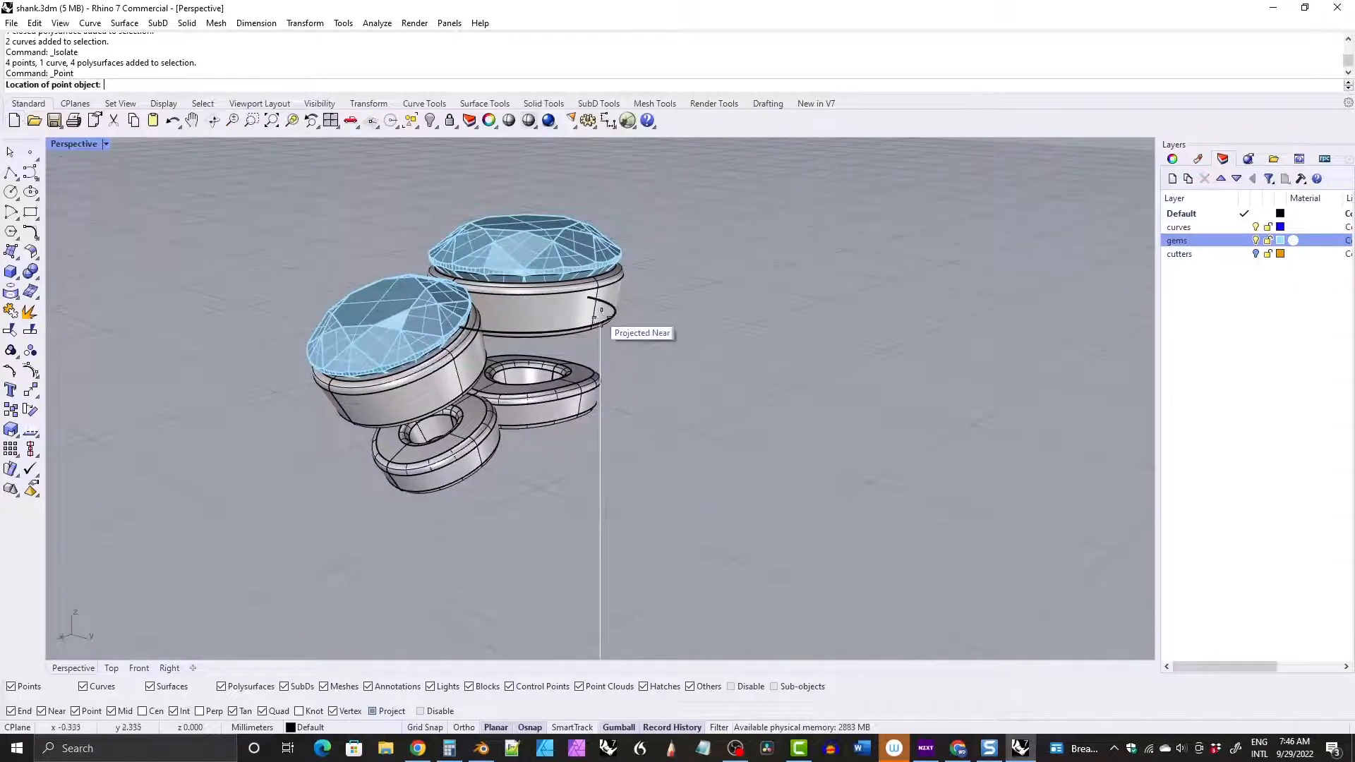
pyautogui.moveTo(548, 635); pyautogui.dragTo(577, 494, button='right')
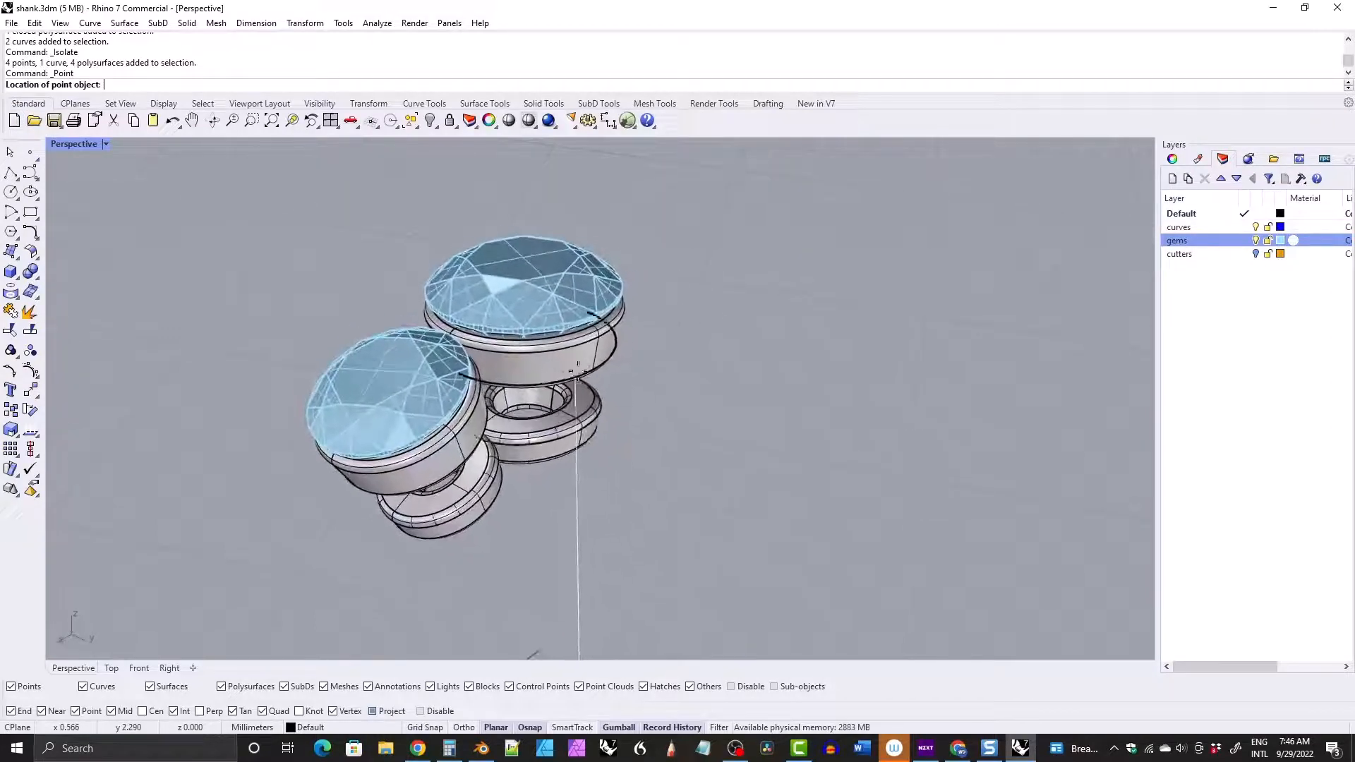
pyautogui.click(372, 711)
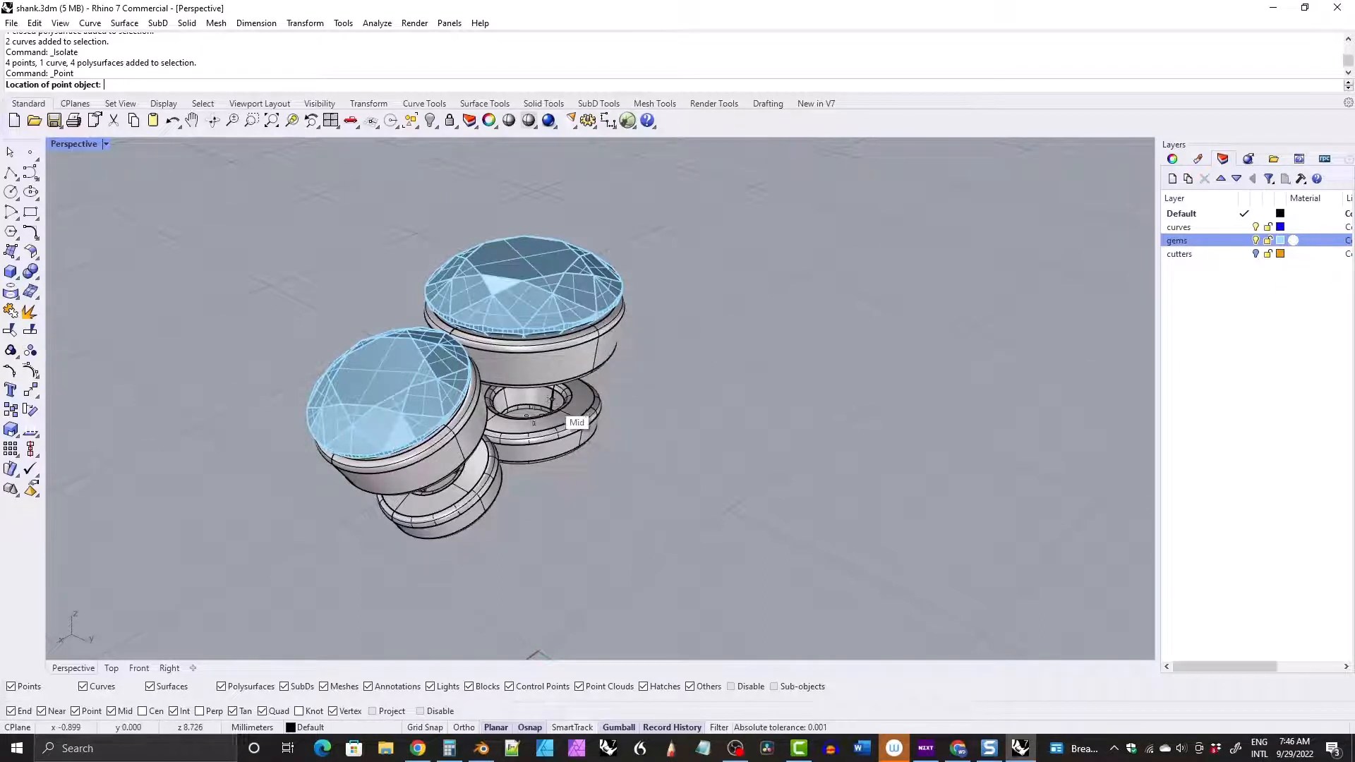
pyautogui.click(598, 337)
pyautogui.moveTo(594, 382); pyautogui.dragTo(596, 357, button='right')
pyautogui.rightClick(583, 419)
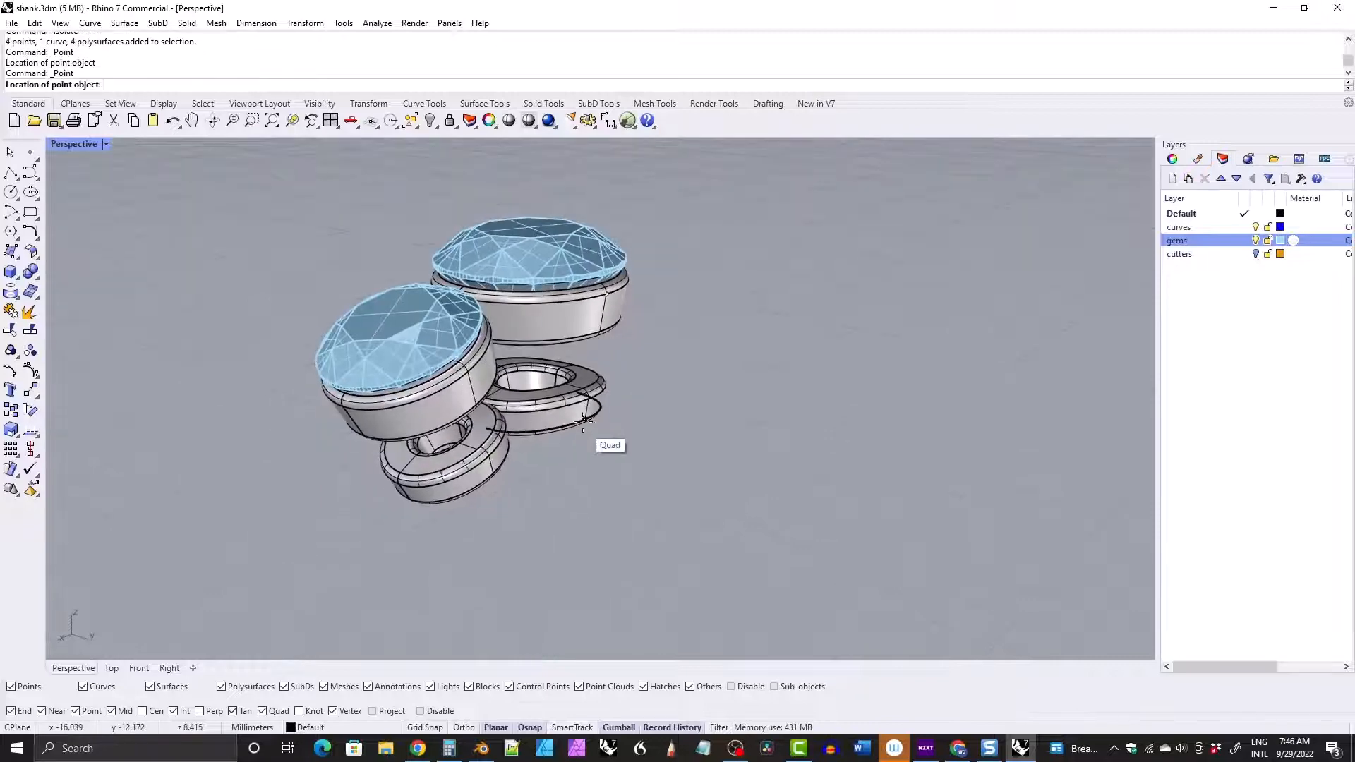
pyautogui.click(583, 419)
pyautogui.moveTo(586, 422); pyautogui.dragTo(570, 282, button='right')
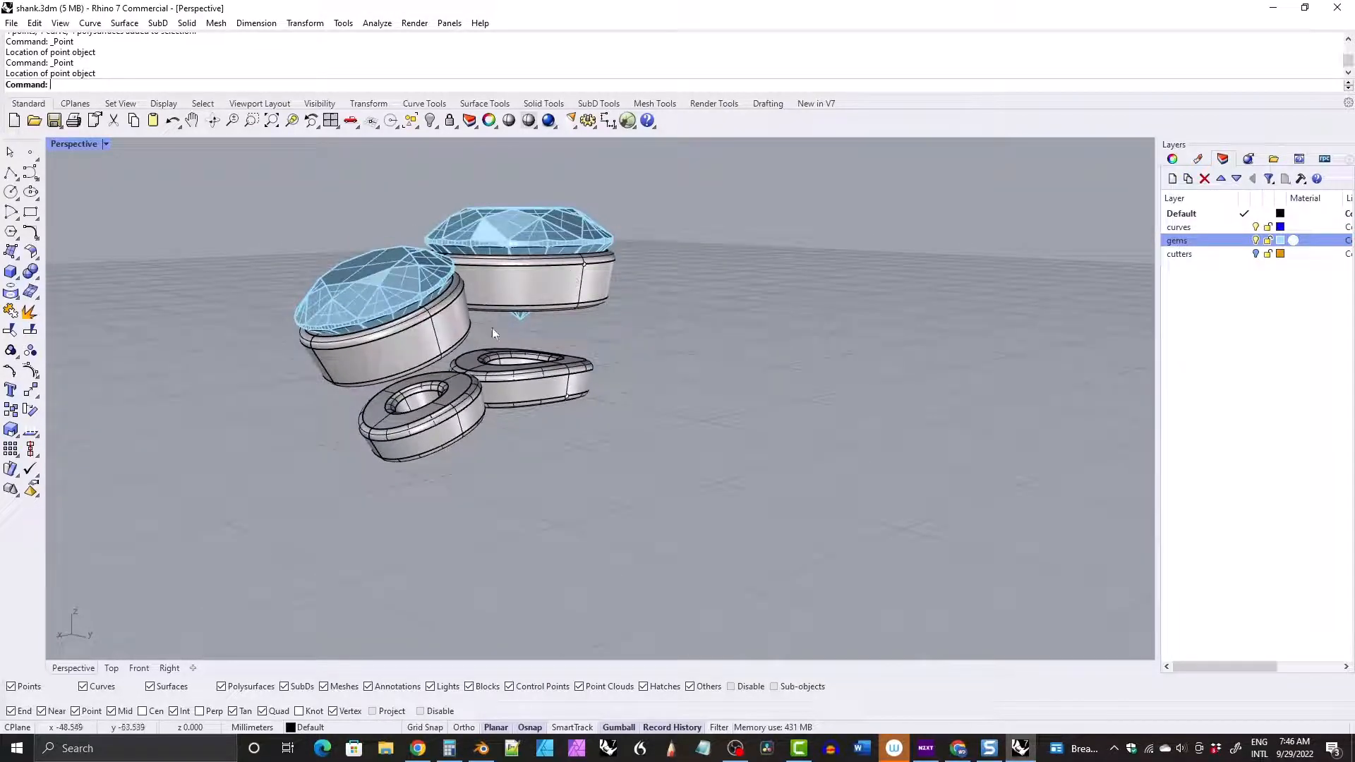
# Place one point on the outer side of the side bezel and another on its lower ring.
pyautogui.rightClick(433, 323)
pyautogui.click(431, 316)
pyautogui.moveTo(485, 448); pyautogui.dragTo(549, 347, button='right')
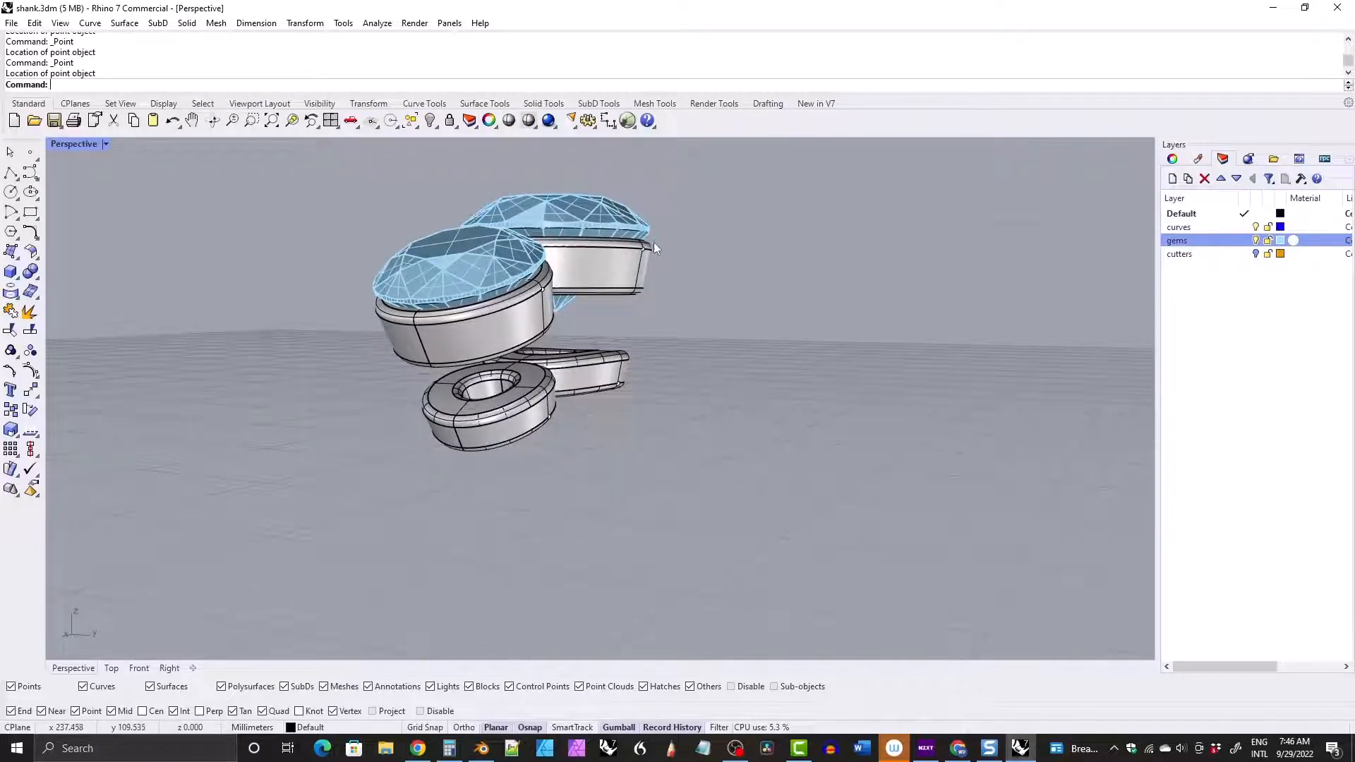
pyautogui.moveTo(652, 243); pyautogui.dragTo(604, 181, button='right')
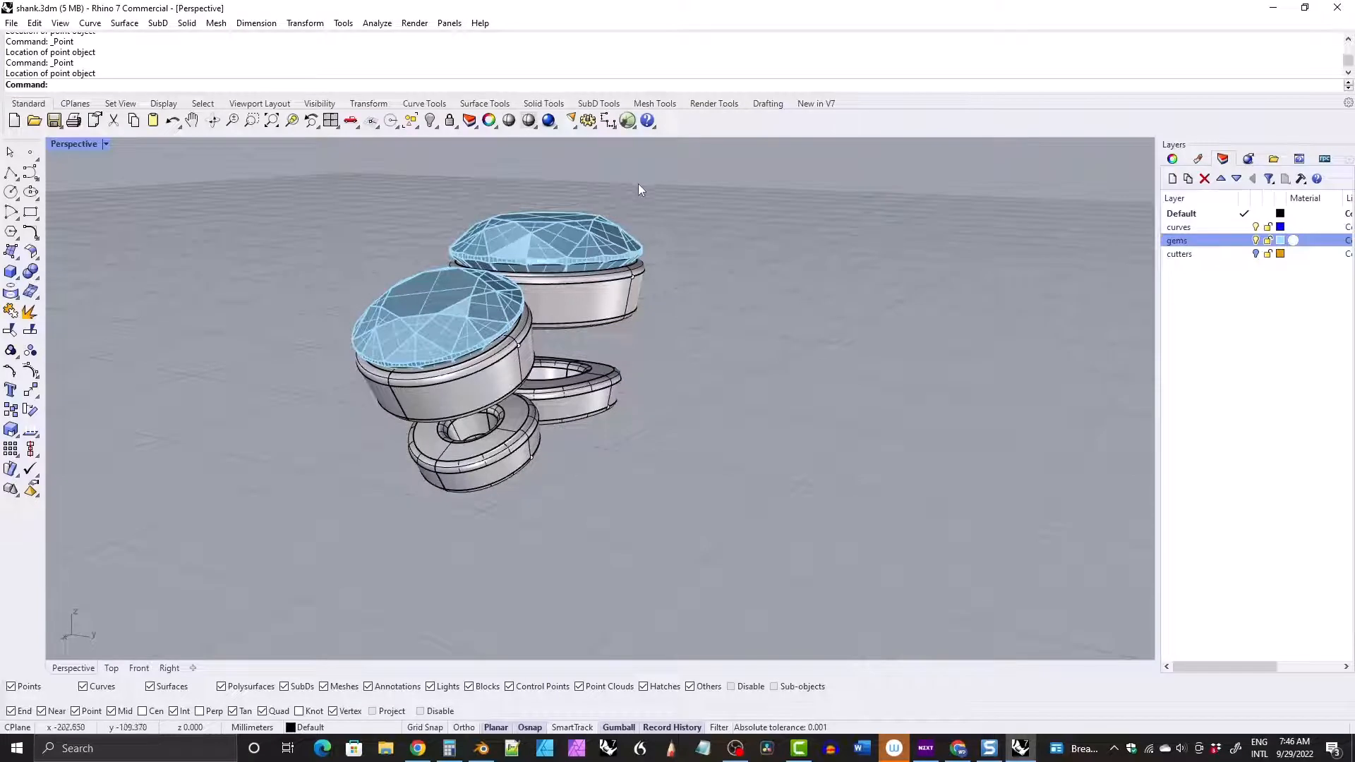
# Hide the gems layer and flow copies of the centre setting's two points from the centre girdle arc to the short line.
pyautogui.click(1255, 241)
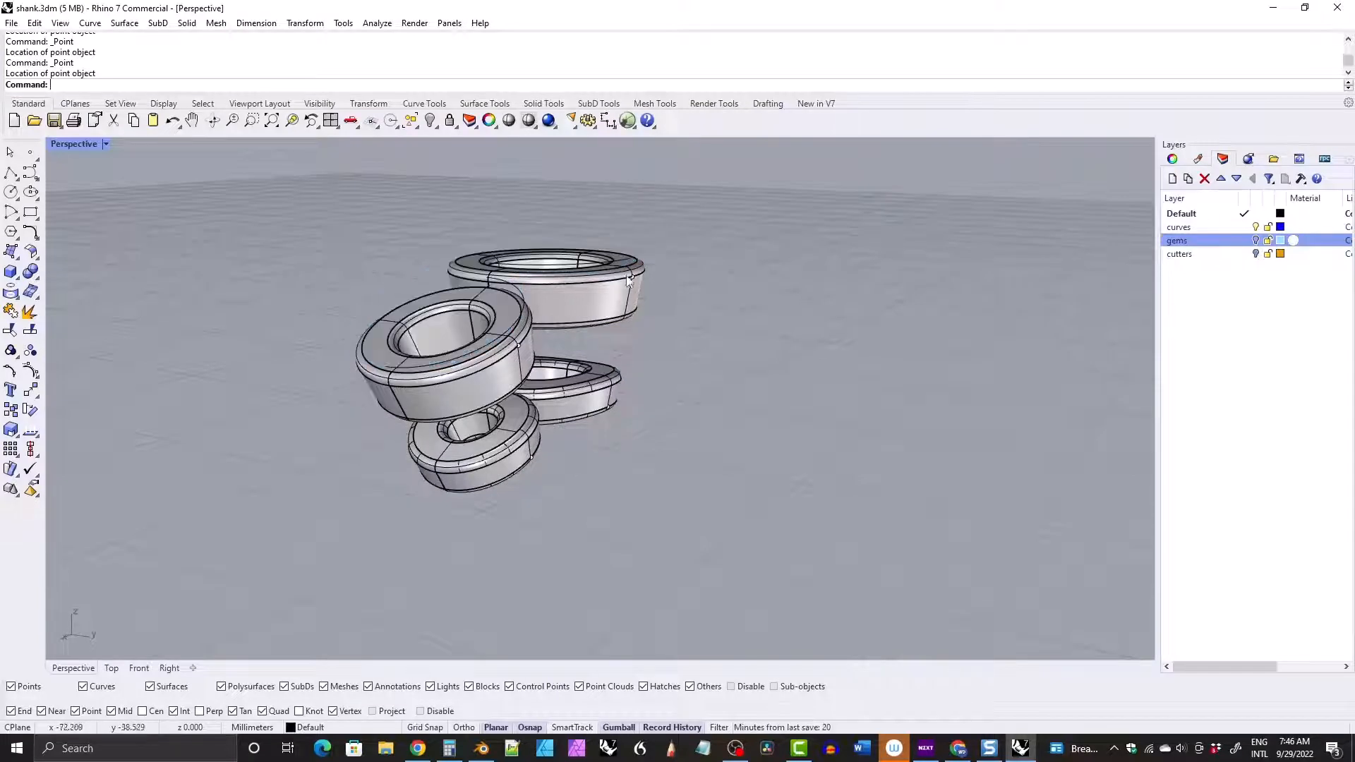
pyautogui.moveTo(594, 197); pyautogui.dragTo(651, 457)
pyautogui.moveTo(469, 270); pyautogui.dragTo(619, 310, button='right')
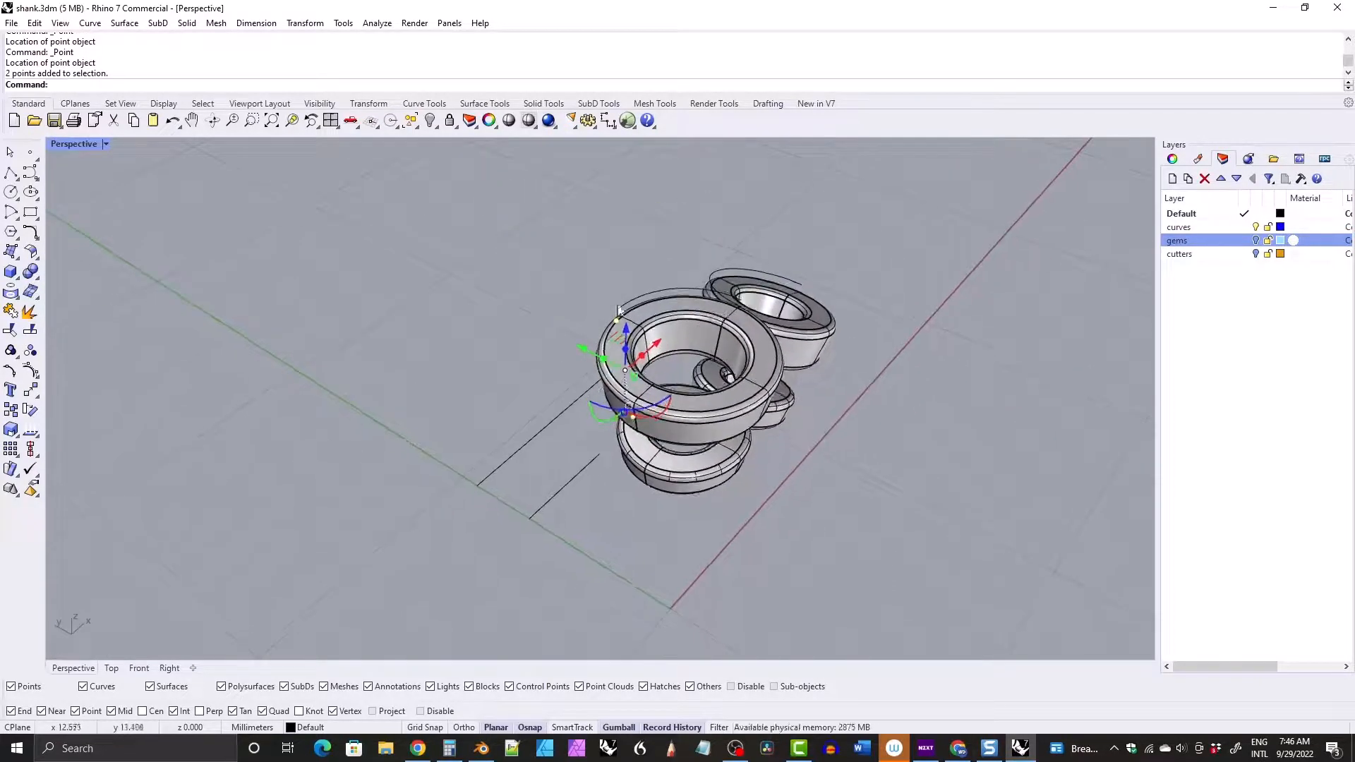
pyautogui.click(369, 103)
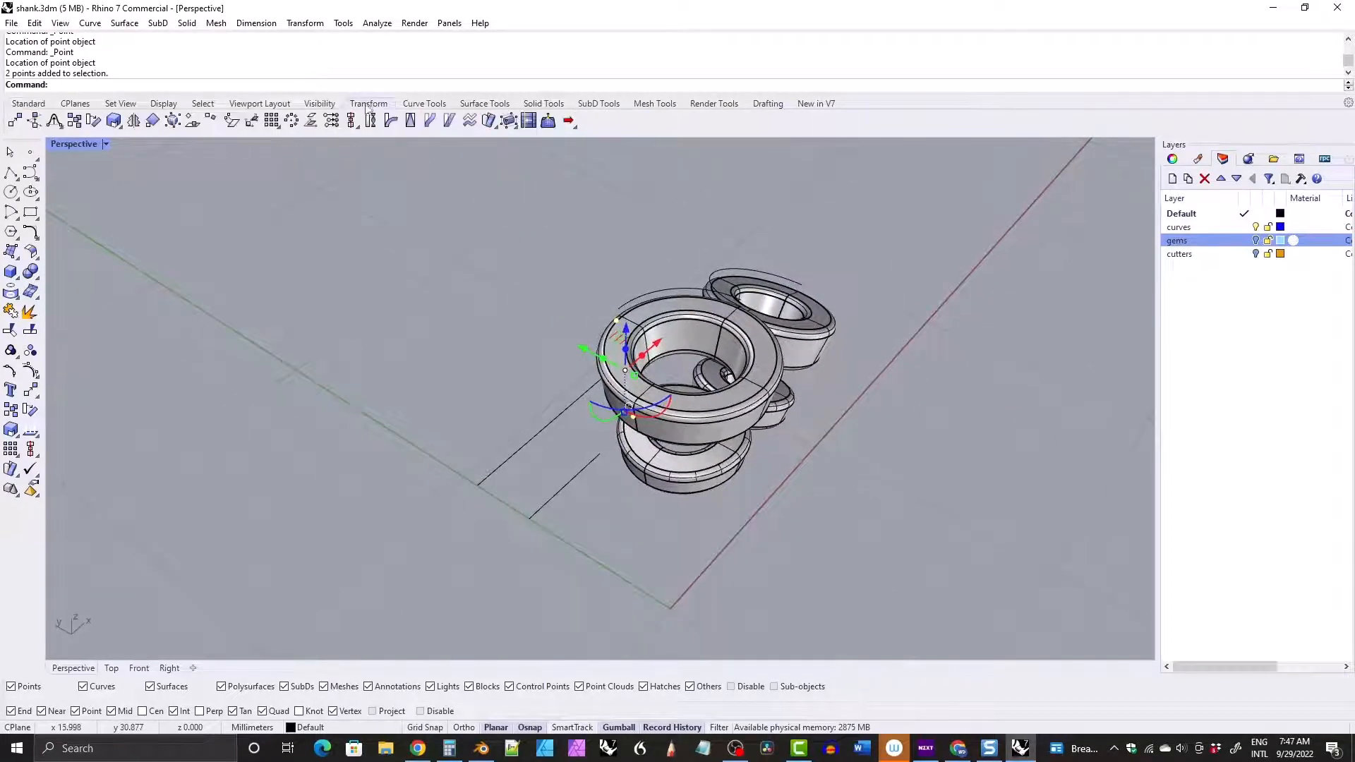
pyautogui.click(390, 122)
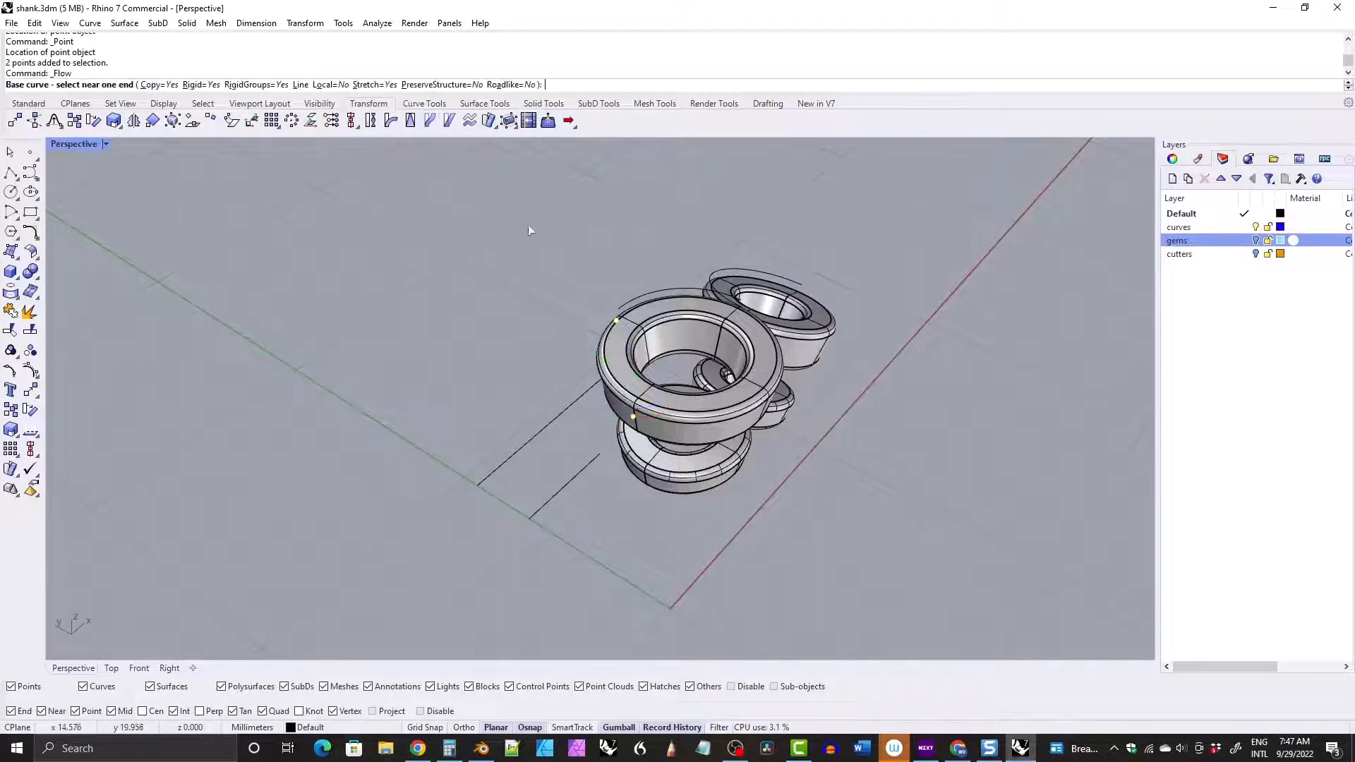
pyautogui.click(624, 304)
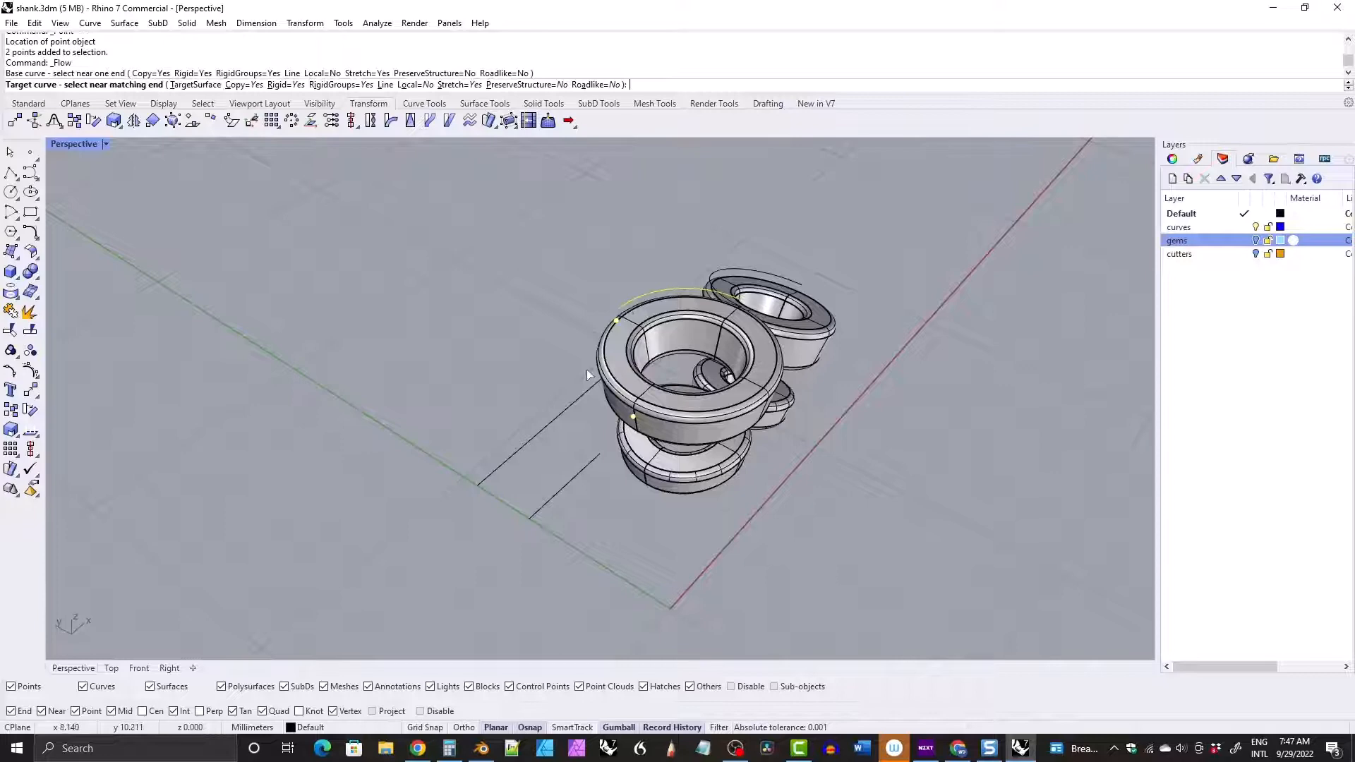
pyautogui.click(535, 517)
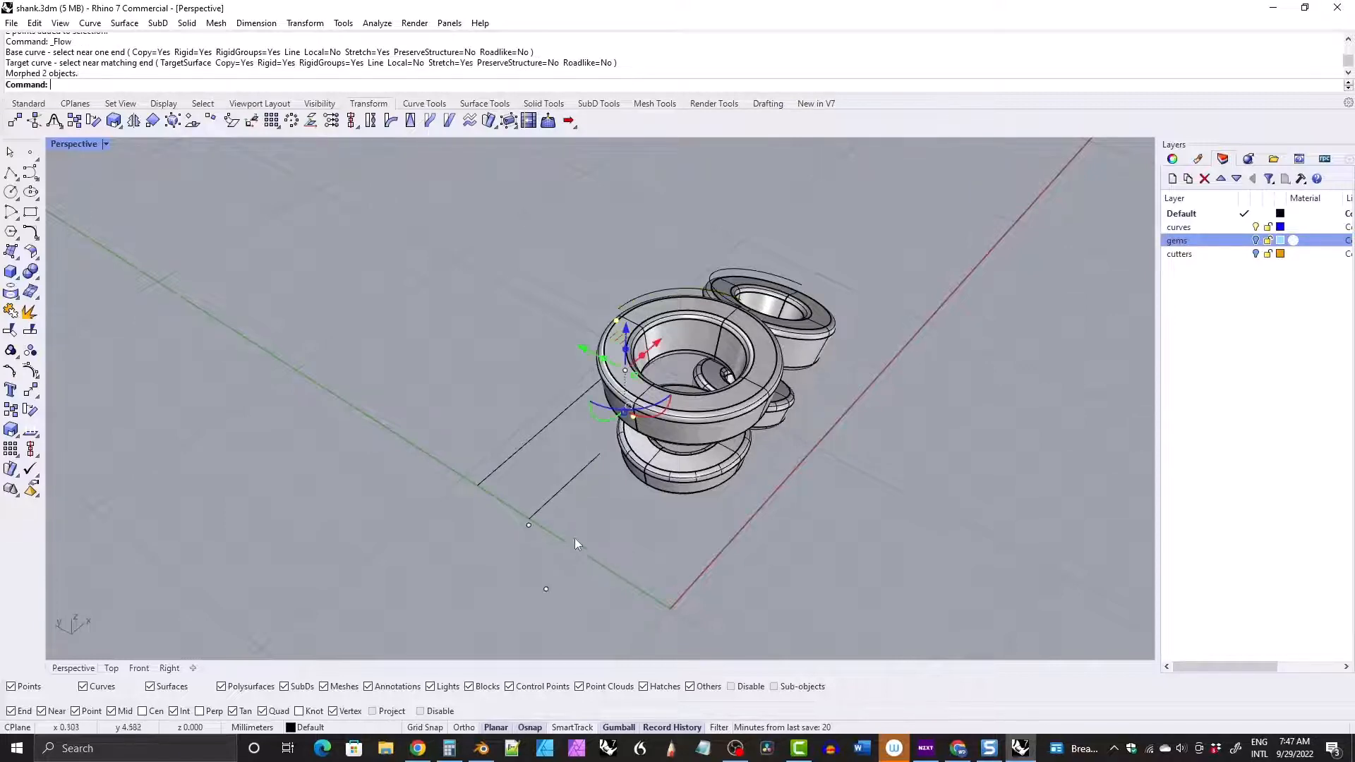
pyautogui.moveTo(574, 538); pyautogui.dragTo(494, 367, button='right')
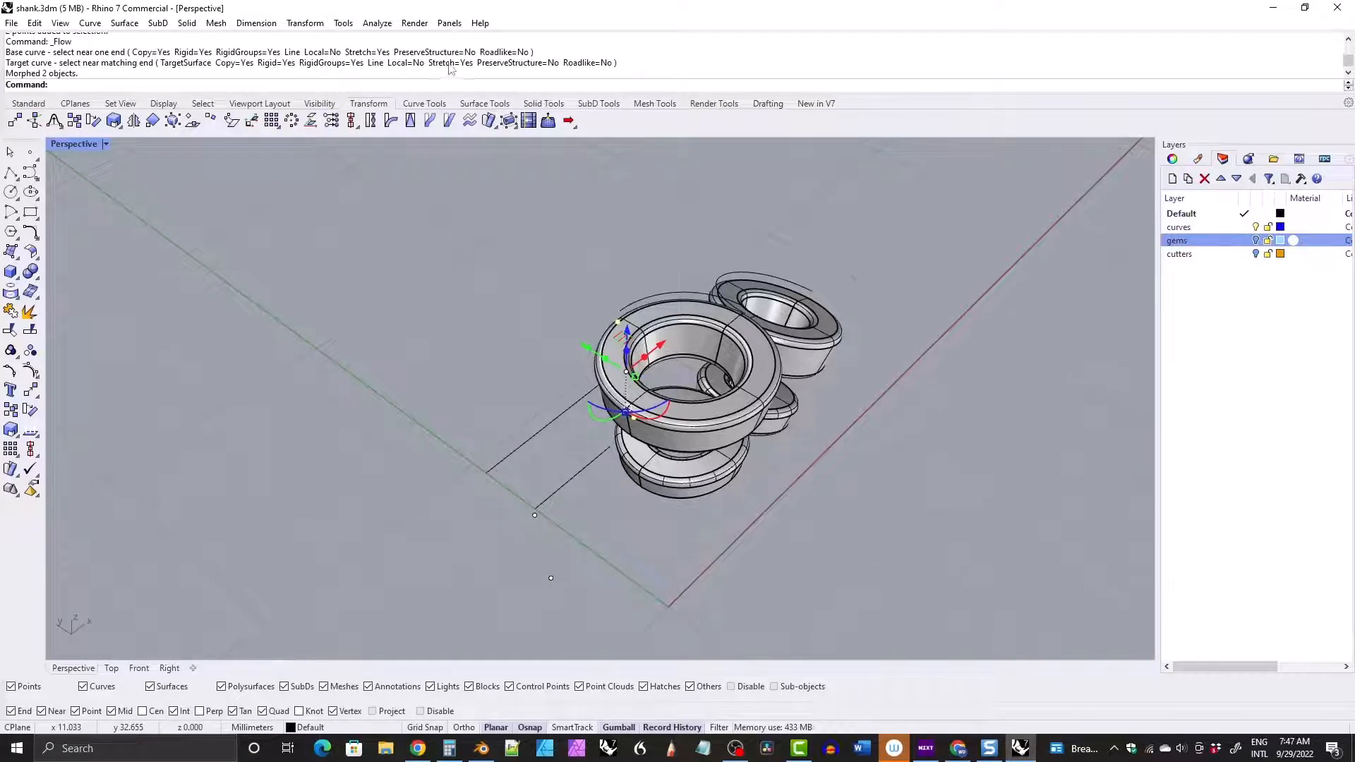
# Select the two points on the side bezel and its lower ring.
pyautogui.moveTo(547, 266); pyautogui.dragTo(395, 360, button='right')
pyautogui.click(285, 333)
pyautogui.moveTo(250, 356); pyautogui.dragTo(474, 492)
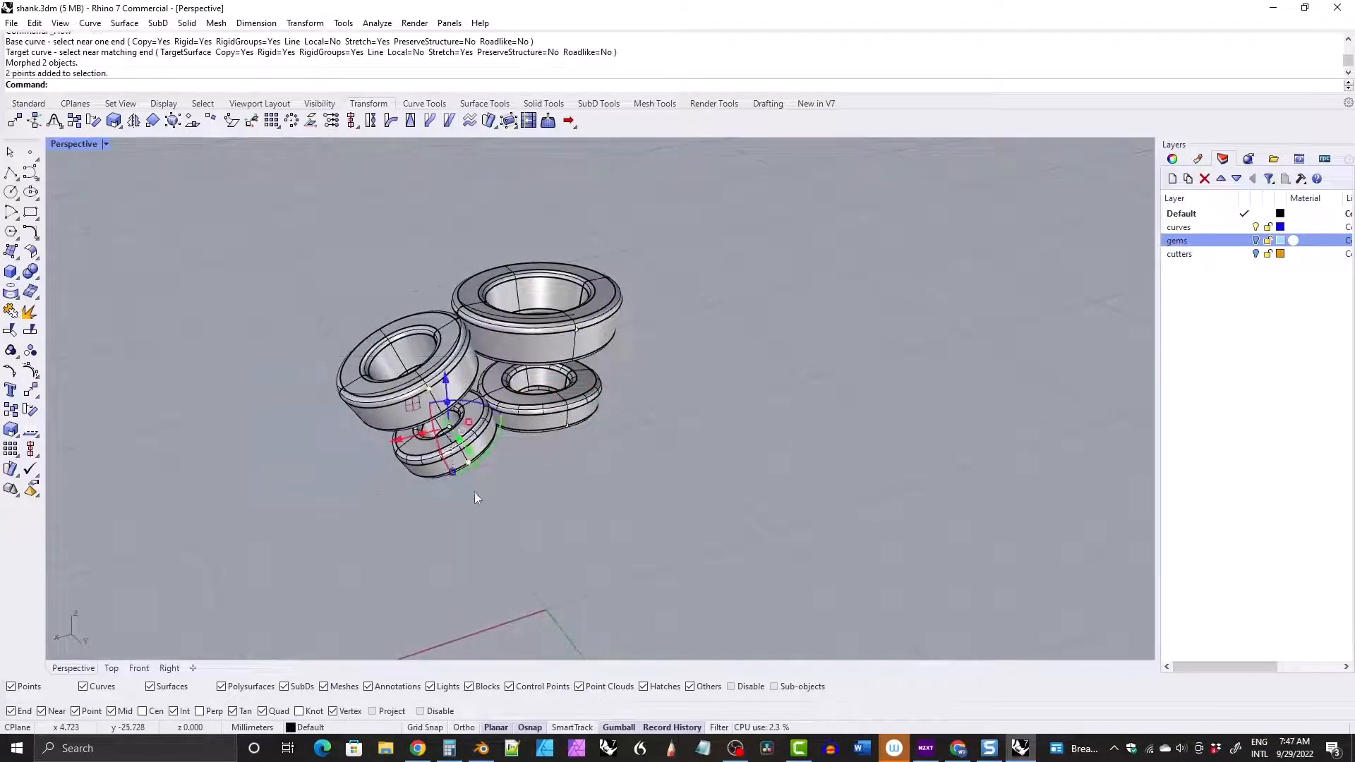
pyautogui.moveTo(304, 412); pyautogui.dragTo(555, 406, button='right')
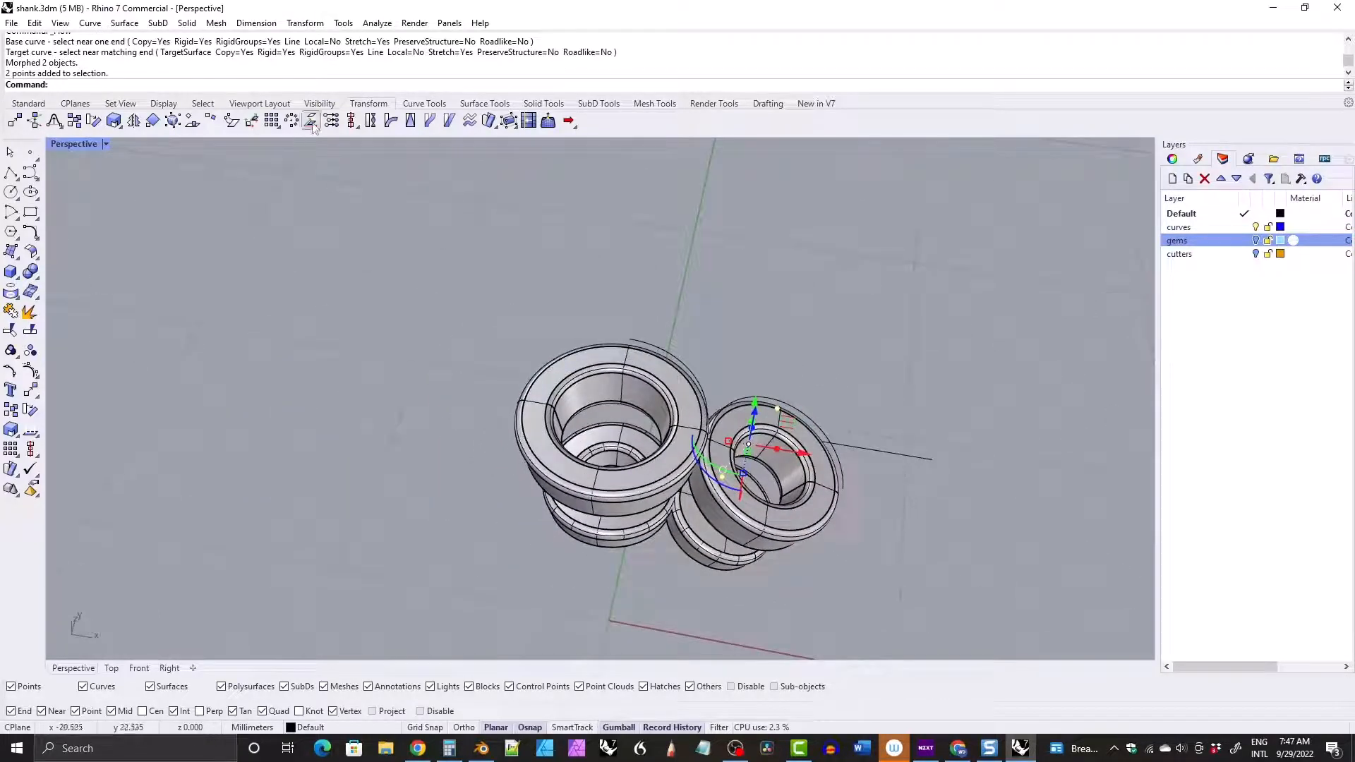
# Try to flow copies of the selected side points from the side girdle arc to the long line.
pyautogui.click(429, 120)
pyautogui.moveTo(746, 401); pyautogui.dragTo(713, 310, button='right')
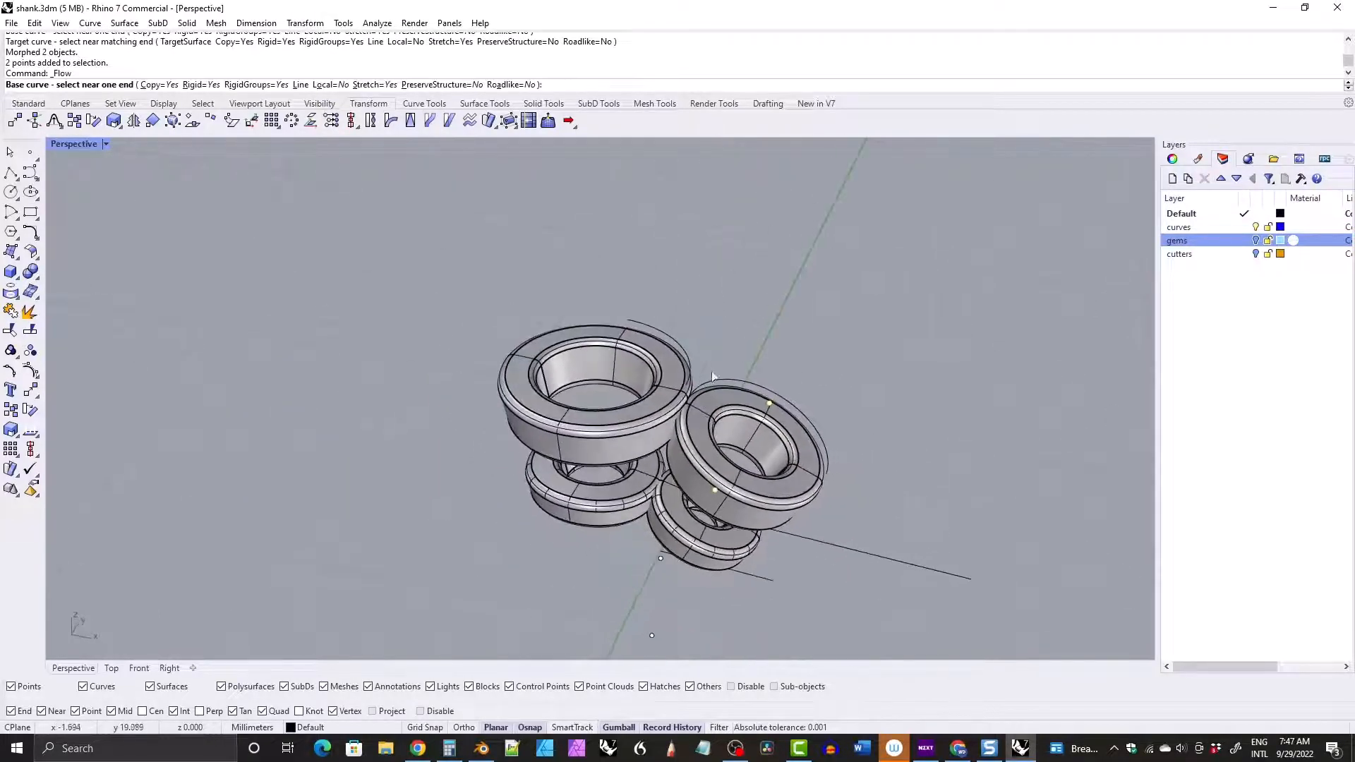
pyautogui.click(708, 387)
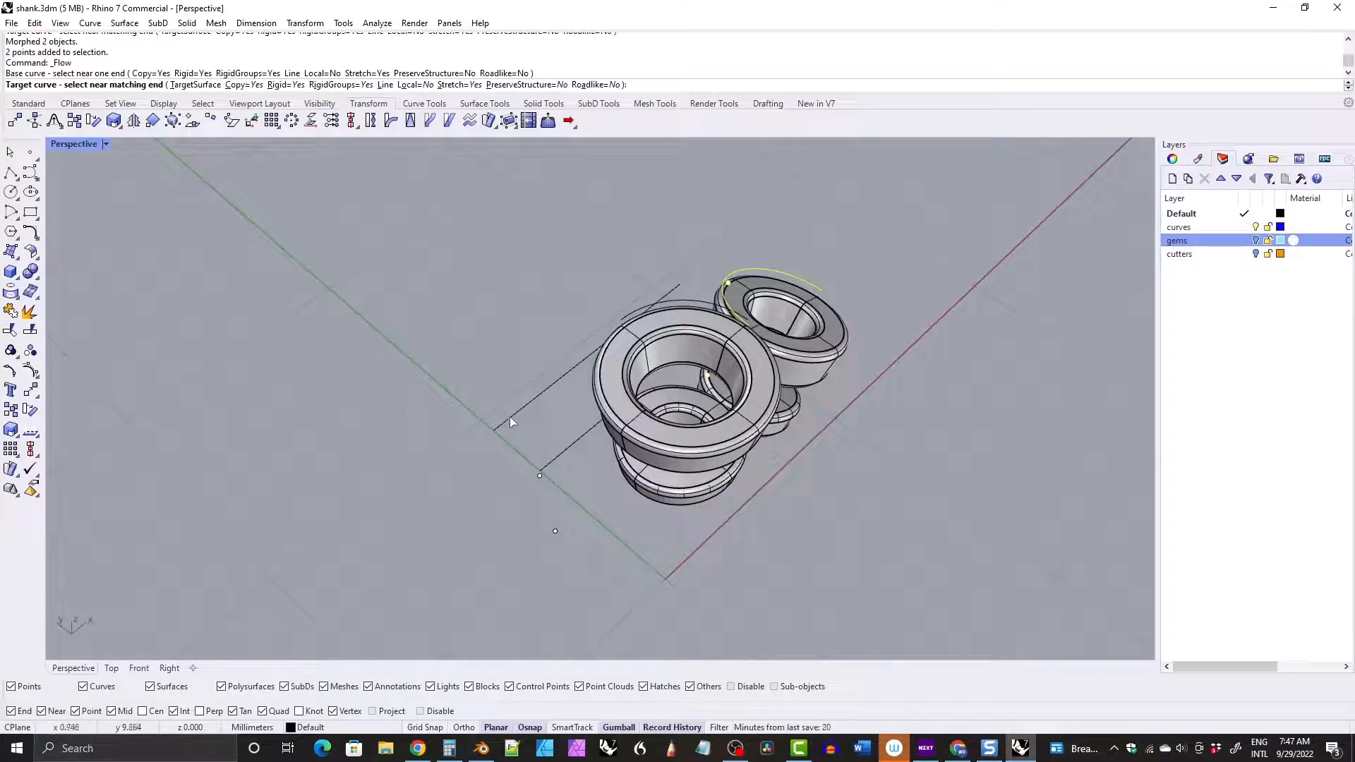
pyautogui.click(522, 469)
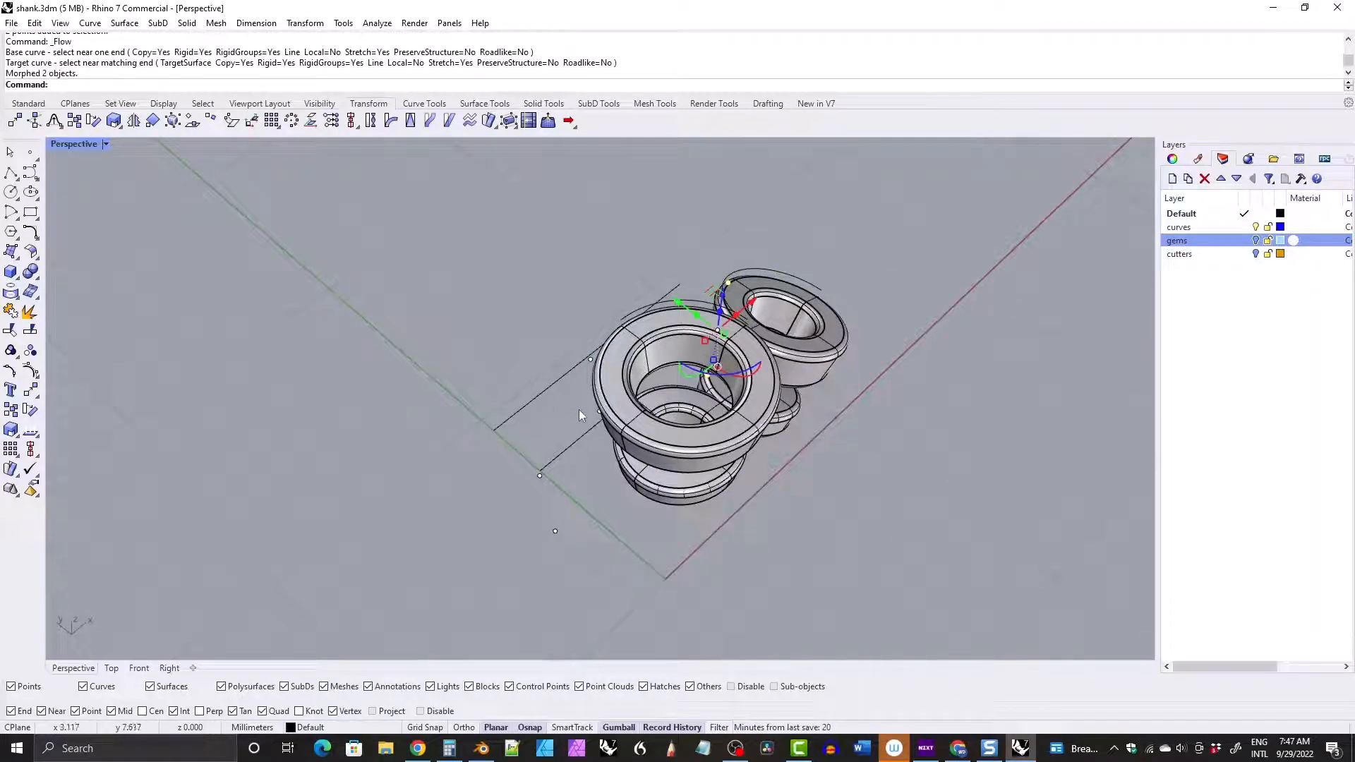
pyautogui.hotkey('ctrl', 'z')
# Flow copies of the two side points from the side girdle arc to the long line, picking matching ends.
pyautogui.moveTo(596, 416); pyautogui.dragTo(355, 238, button='right')
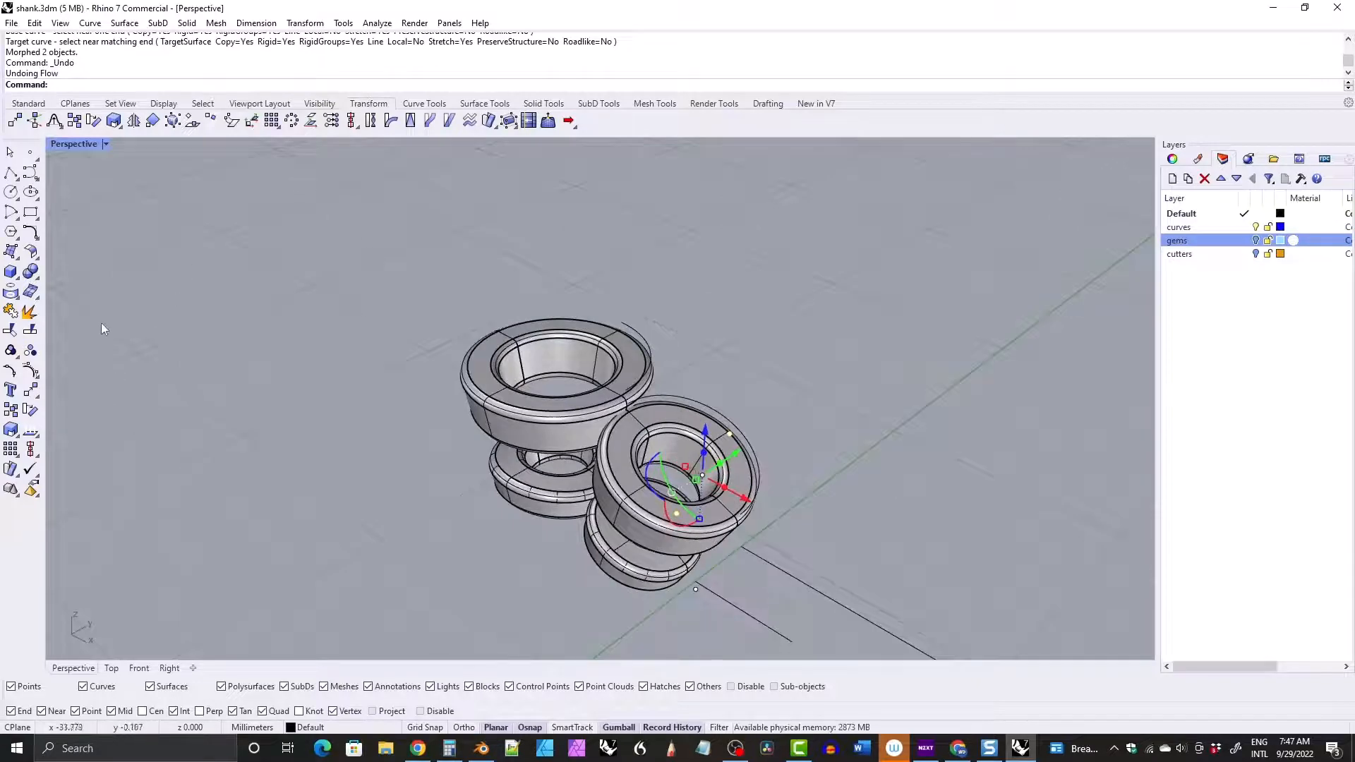
pyautogui.click(429, 122)
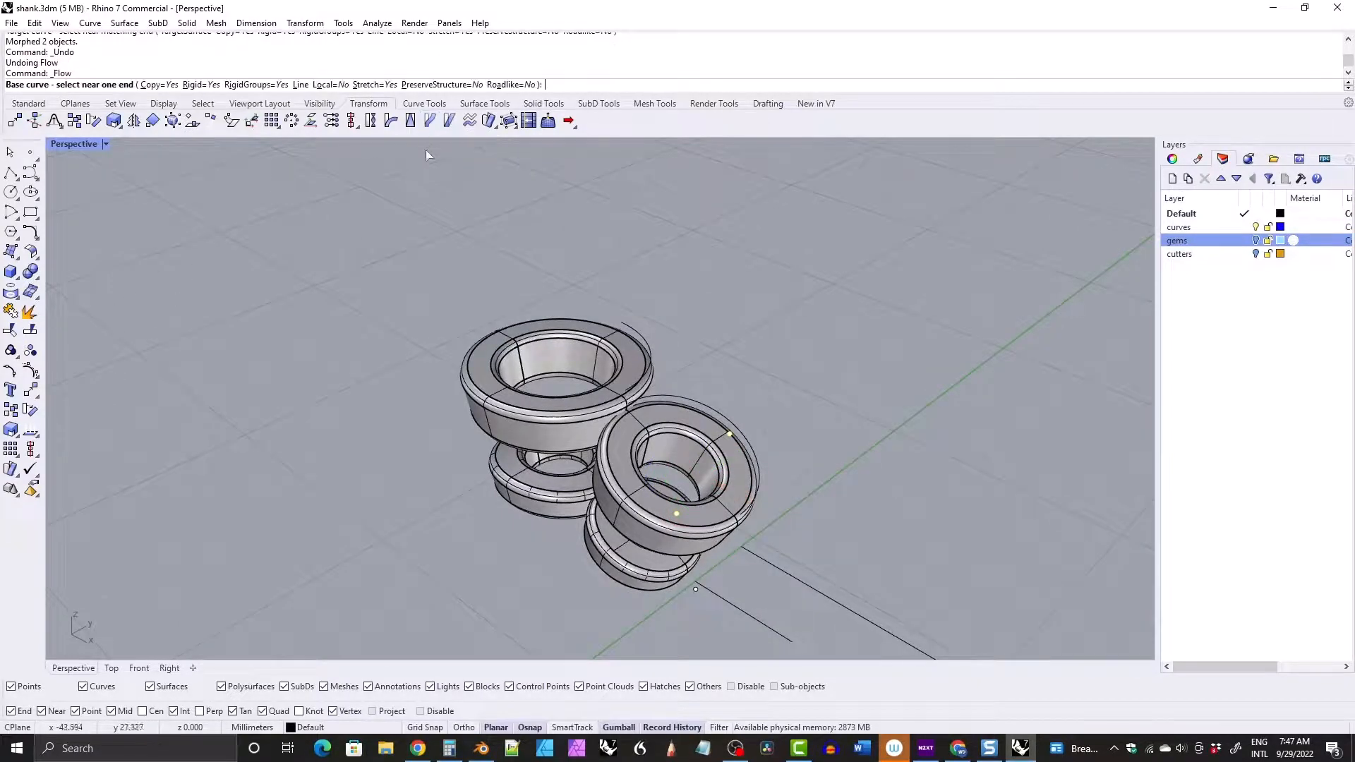
pyautogui.moveTo(337, 305); pyautogui.dragTo(499, 205, button='right')
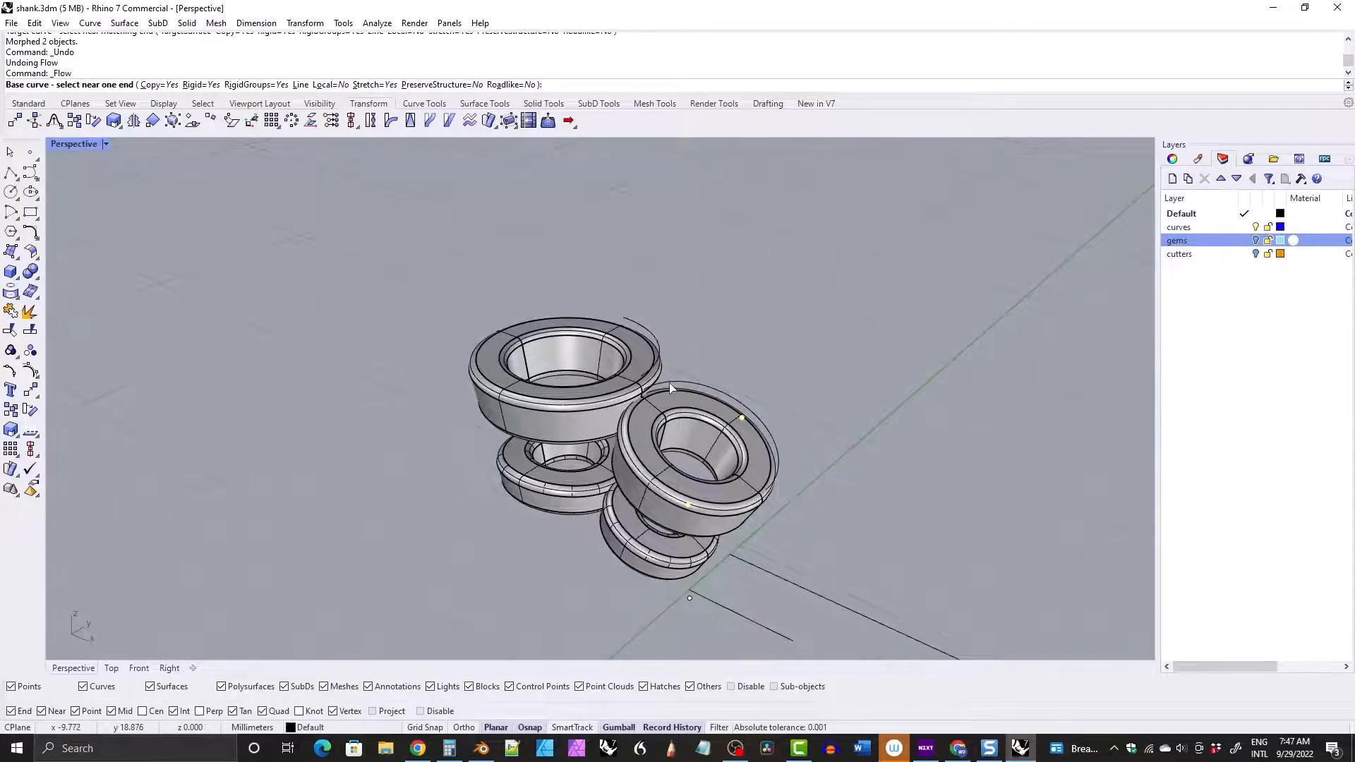
pyautogui.click(669, 386)
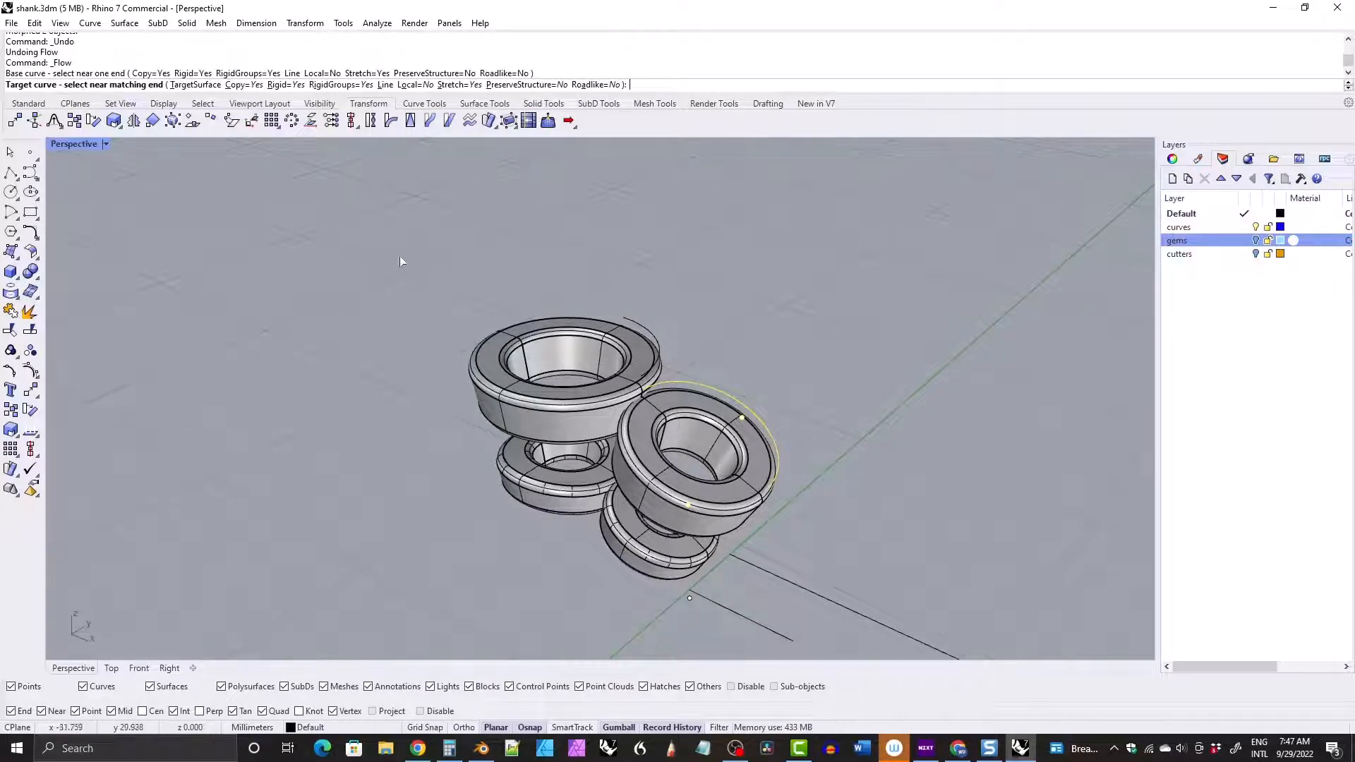
pyautogui.moveTo(487, 395); pyautogui.dragTo(471, 233, button='right')
pyautogui.click(530, 261)
# Compare the flowed points' positions by selecting the long line, side arc, short line and centre arc in turn.
pyautogui.click(541, 351)
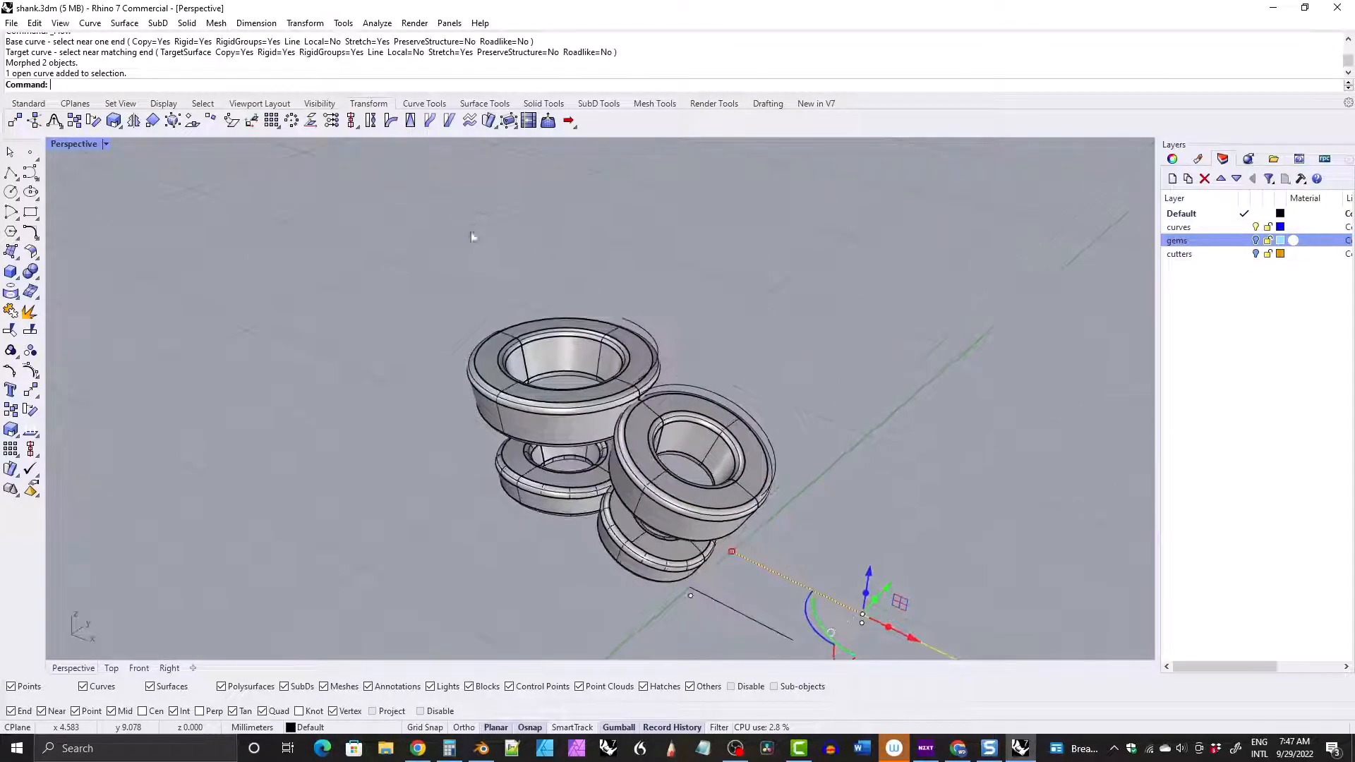
pyautogui.click(663, 390)
pyautogui.moveTo(664, 396); pyautogui.dragTo(674, 508, button='right')
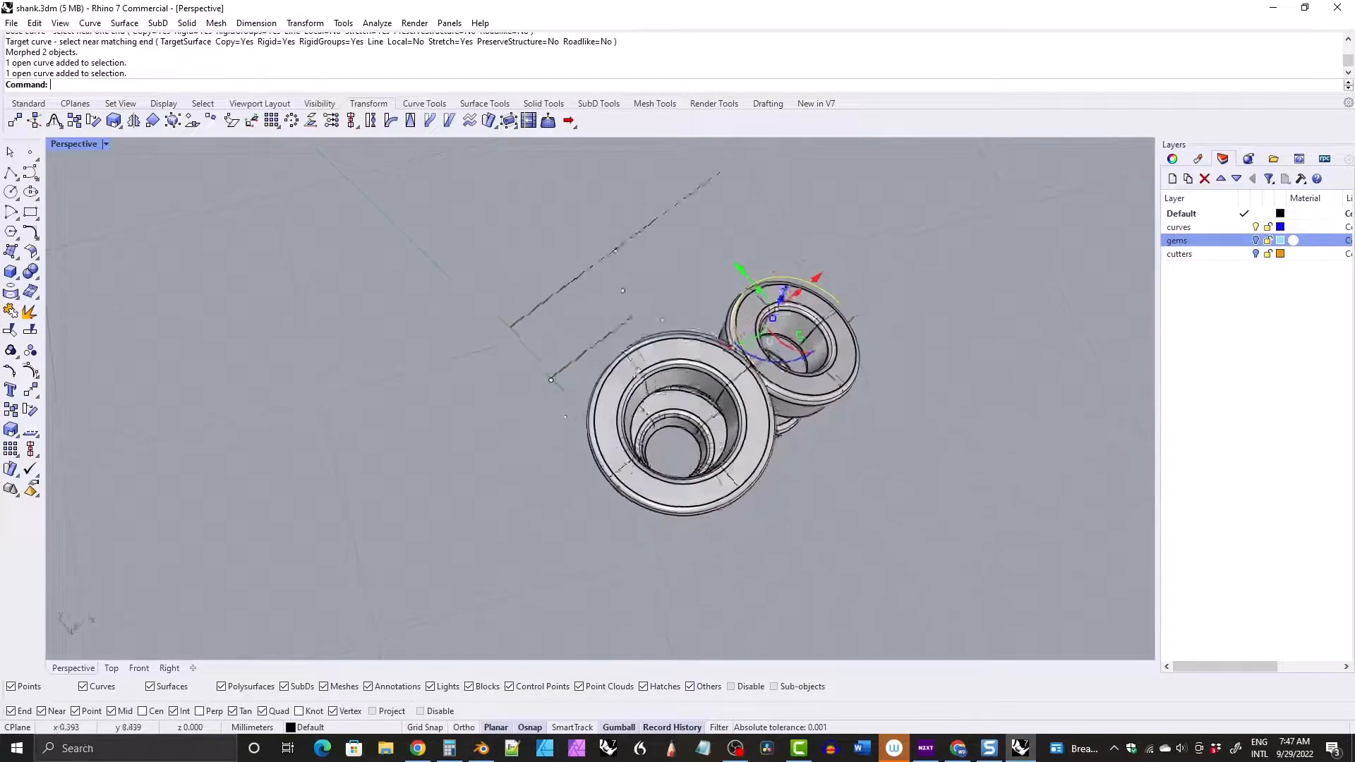
pyautogui.click(555, 374)
pyautogui.moveTo(555, 378); pyautogui.dragTo(430, 176, button='right')
pyautogui.click(633, 312)
pyautogui.moveTo(667, 330); pyautogui.dragTo(602, 332, button='right')
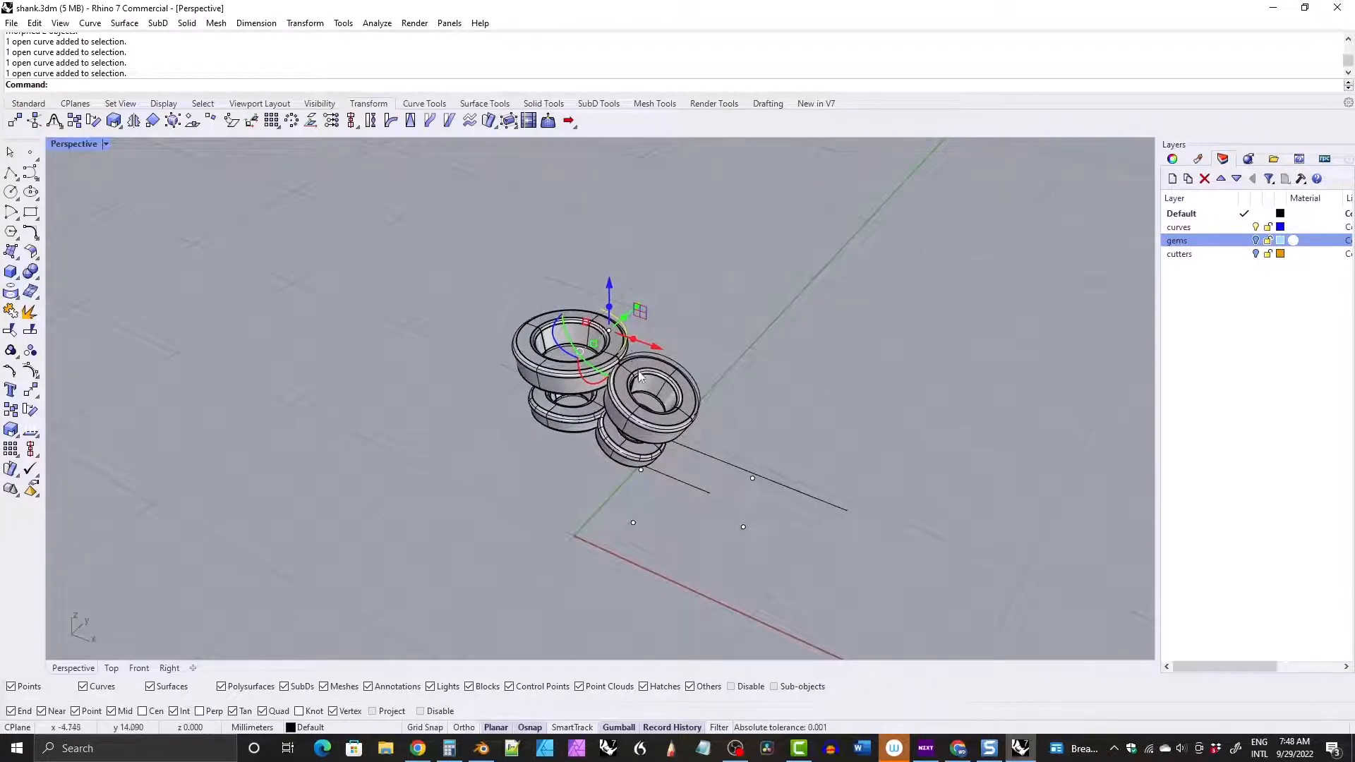
pyautogui.moveTo(729, 424); pyautogui.dragTo(753, 518, button='right')
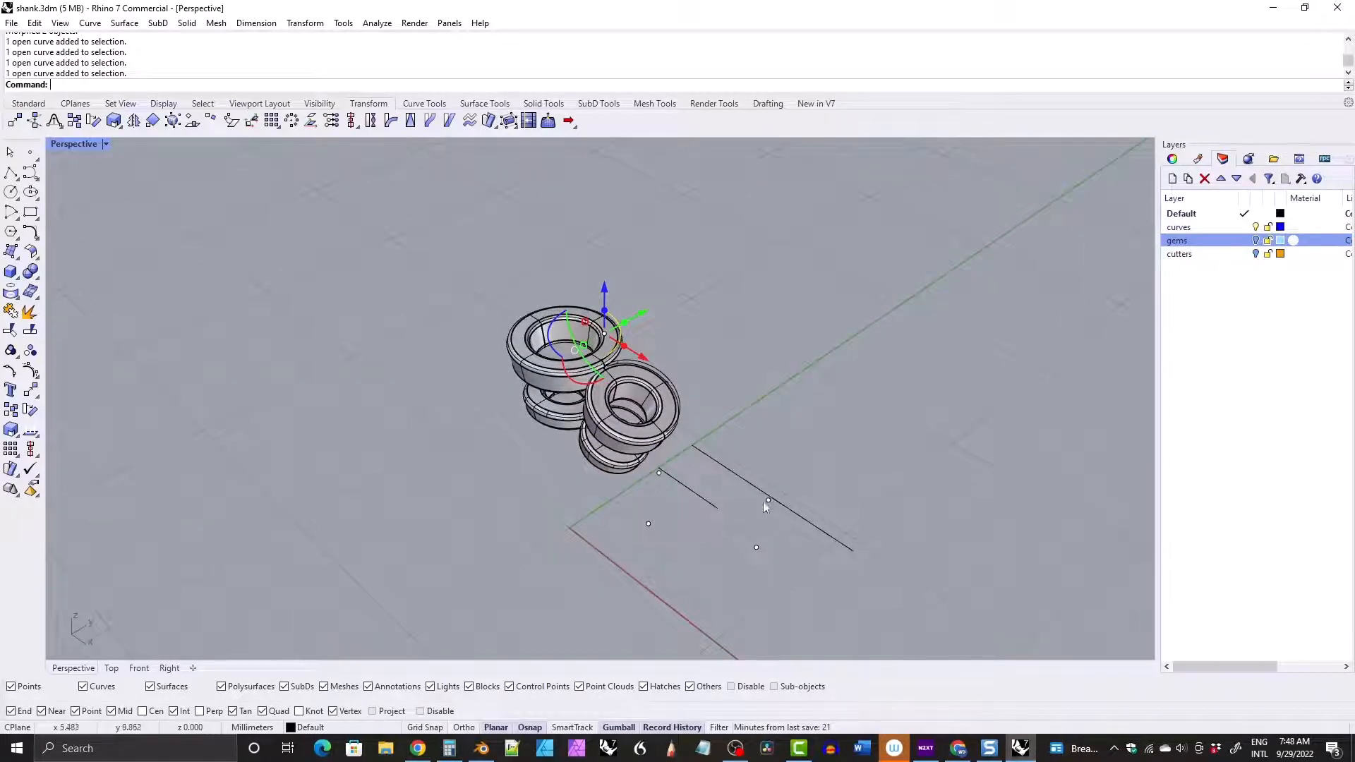
# Delete the reference points on the side and centre bezels and their lower rings.
pyautogui.moveTo(706, 507); pyautogui.dragTo(455, 310, button='right')
pyautogui.moveTo(454, 311); pyautogui.dragTo(561, 416)
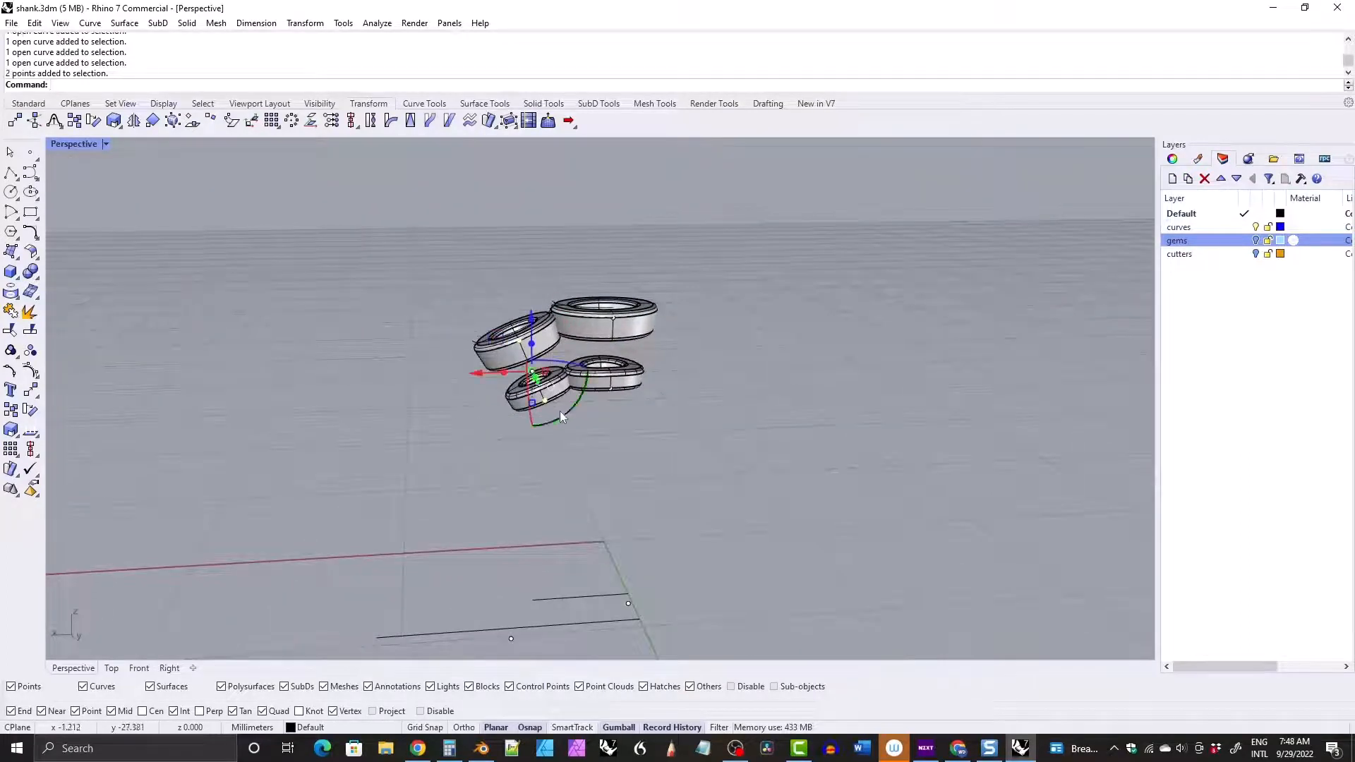
pyautogui.press('Delete')
pyautogui.click(612, 318)
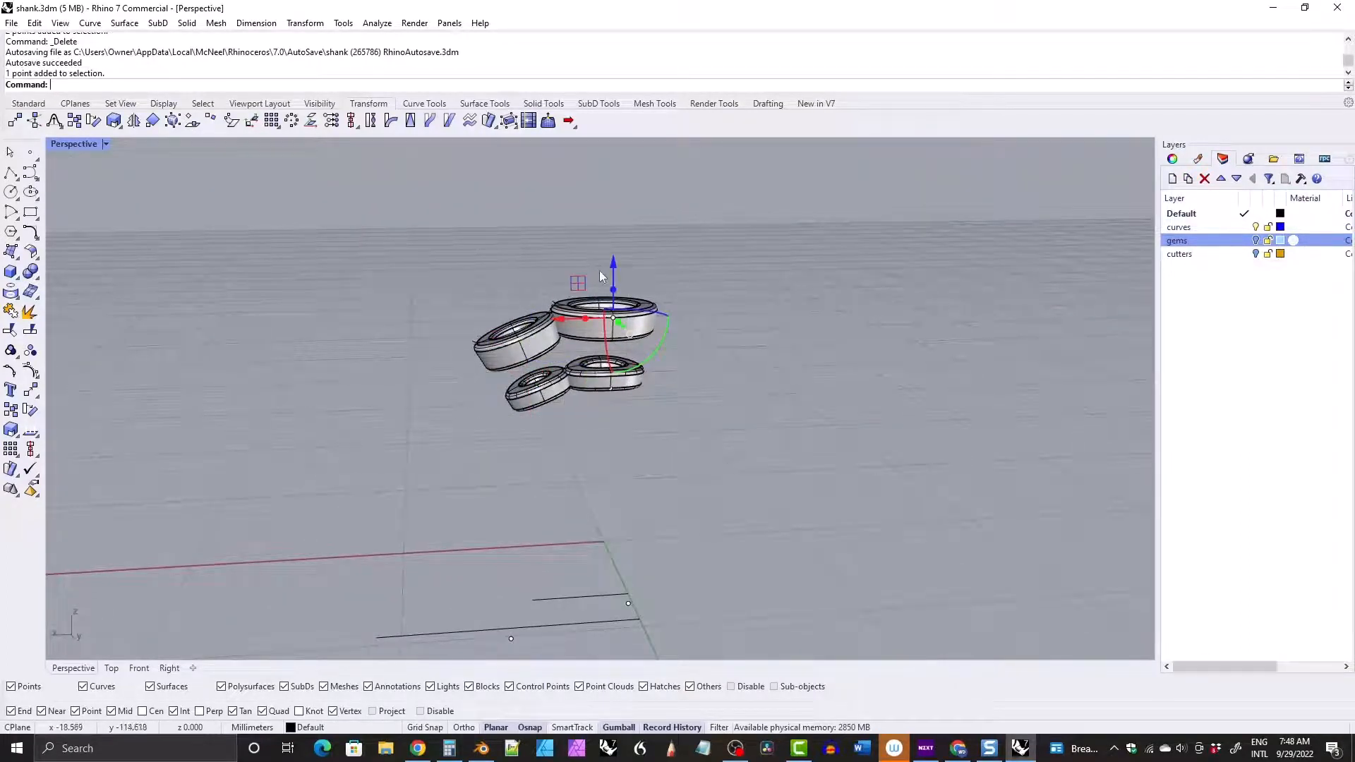
pyautogui.press('Delete')
pyautogui.click(611, 373)
pyautogui.press('Delete')
# Place a point at the green-axis end of both the short and long reference lines.
pyautogui.moveTo(418, 348); pyautogui.dragTo(640, 406, button='right')
pyautogui.moveTo(514, 364); pyautogui.dragTo(639, 443, button='right')
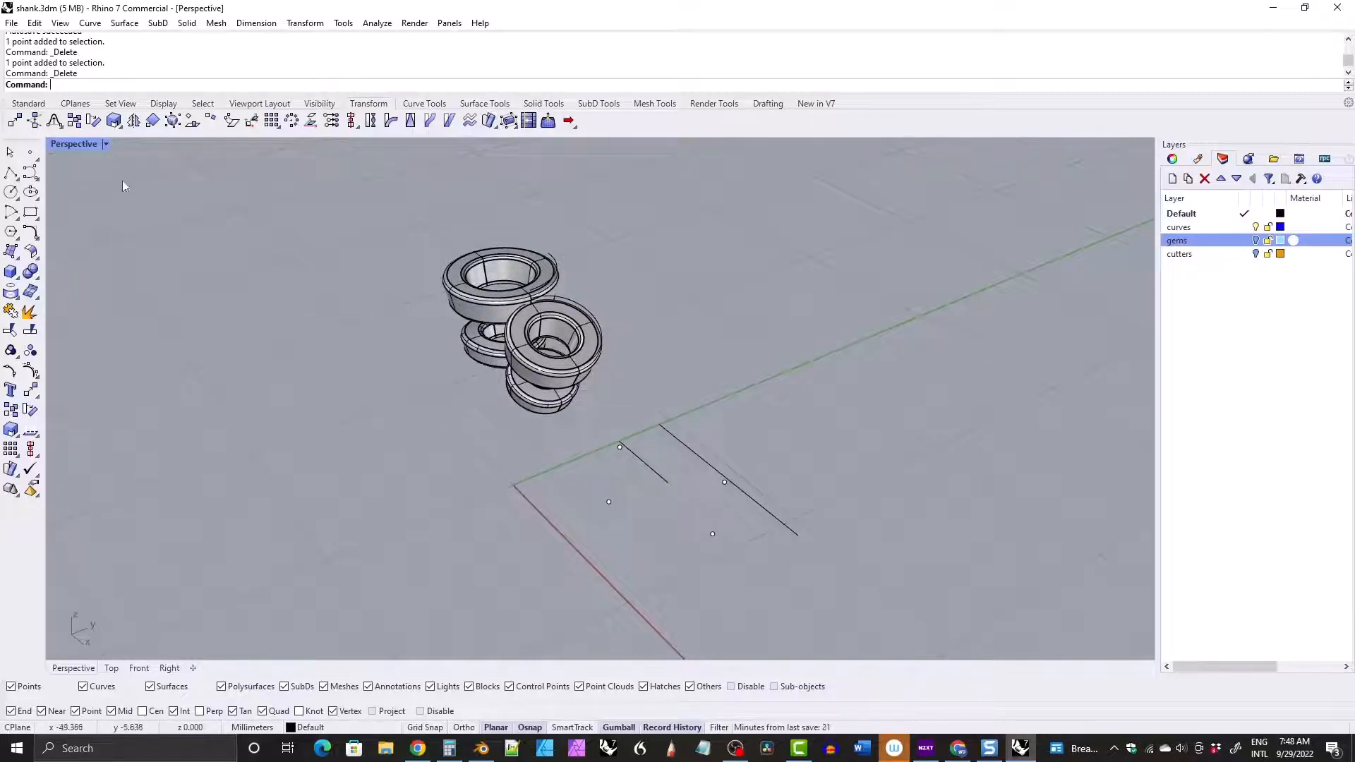
pyautogui.doubleClick(73, 144)
pyautogui.scroll(5, 987, 549)
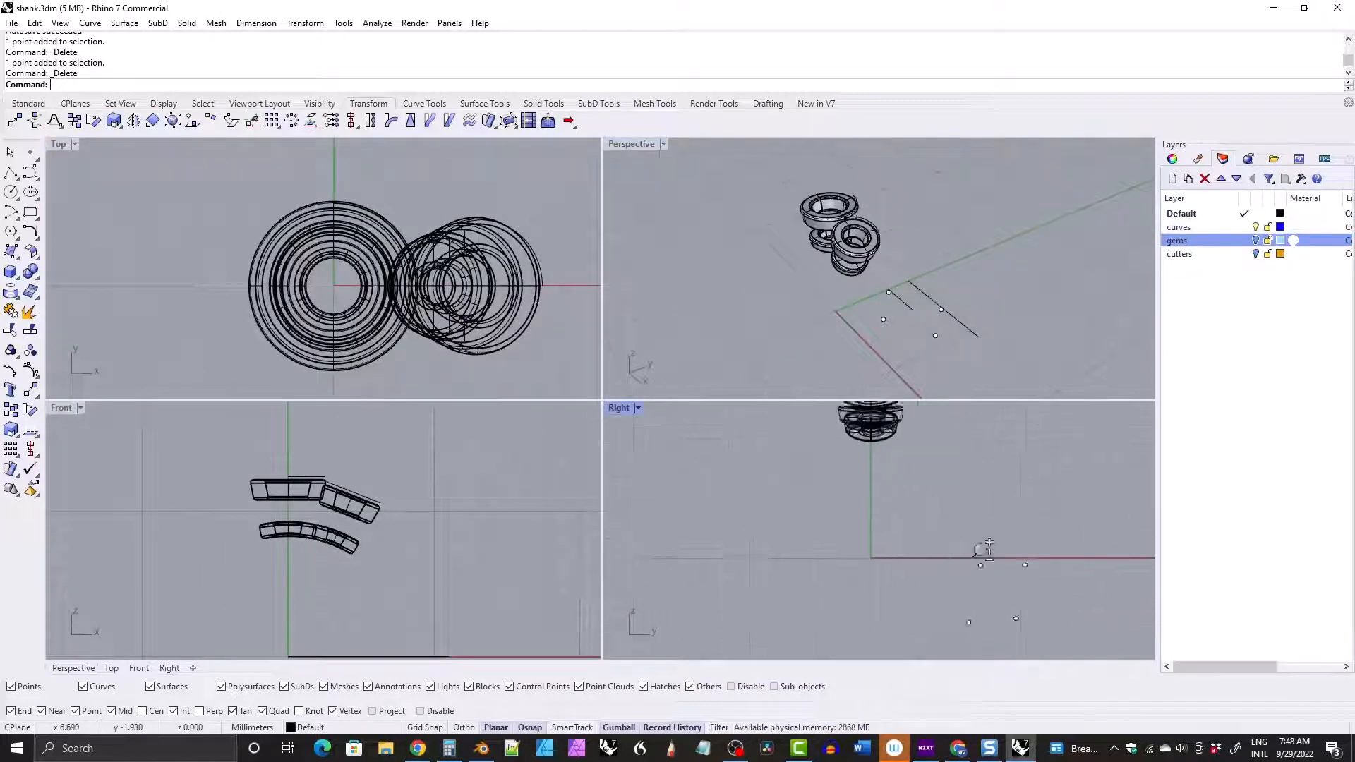
pyautogui.scroll(1, 982, 551)
pyautogui.moveTo(991, 555); pyautogui.dragTo(959, 506, button='right')
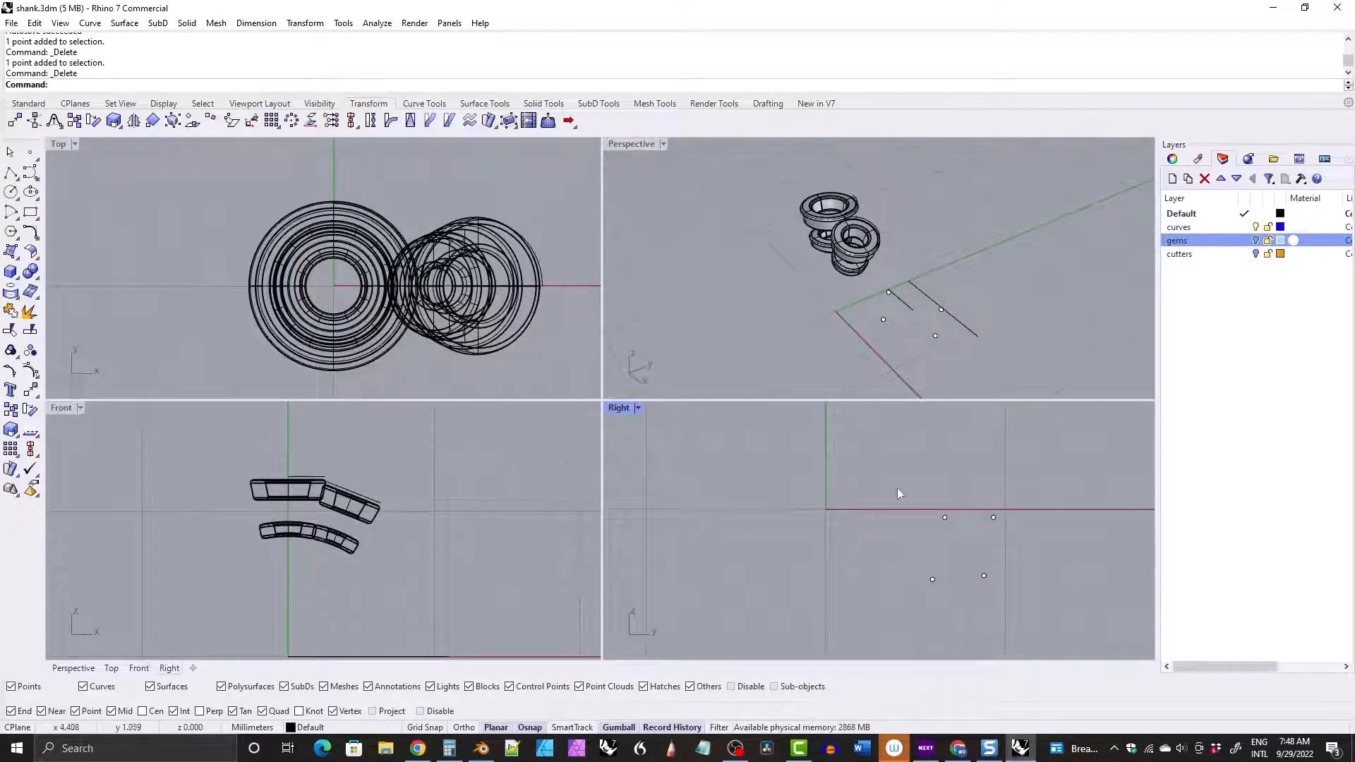
pyautogui.click(29, 152)
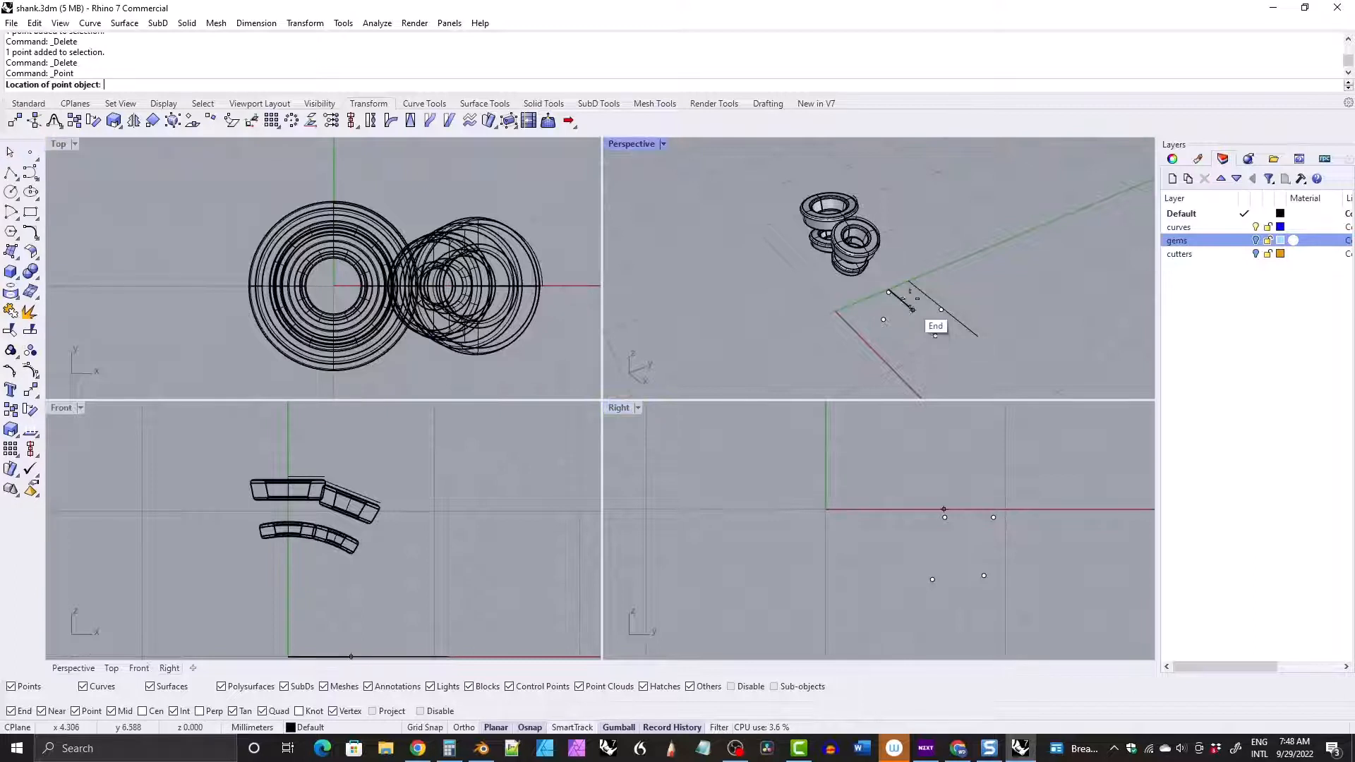
pyautogui.scroll(3, 924, 282)
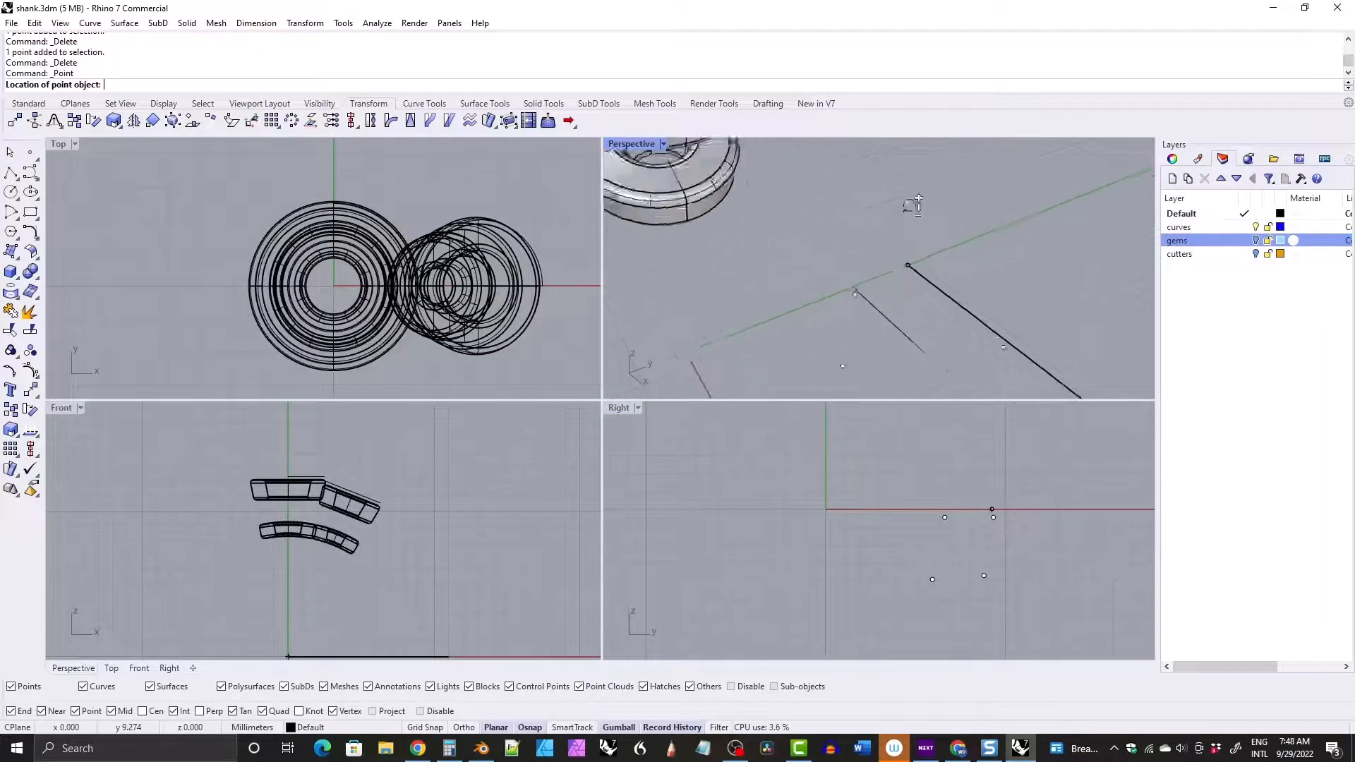
pyautogui.click(903, 263)
pyautogui.click(903, 263)
pyautogui.scroll(3, 946, 526)
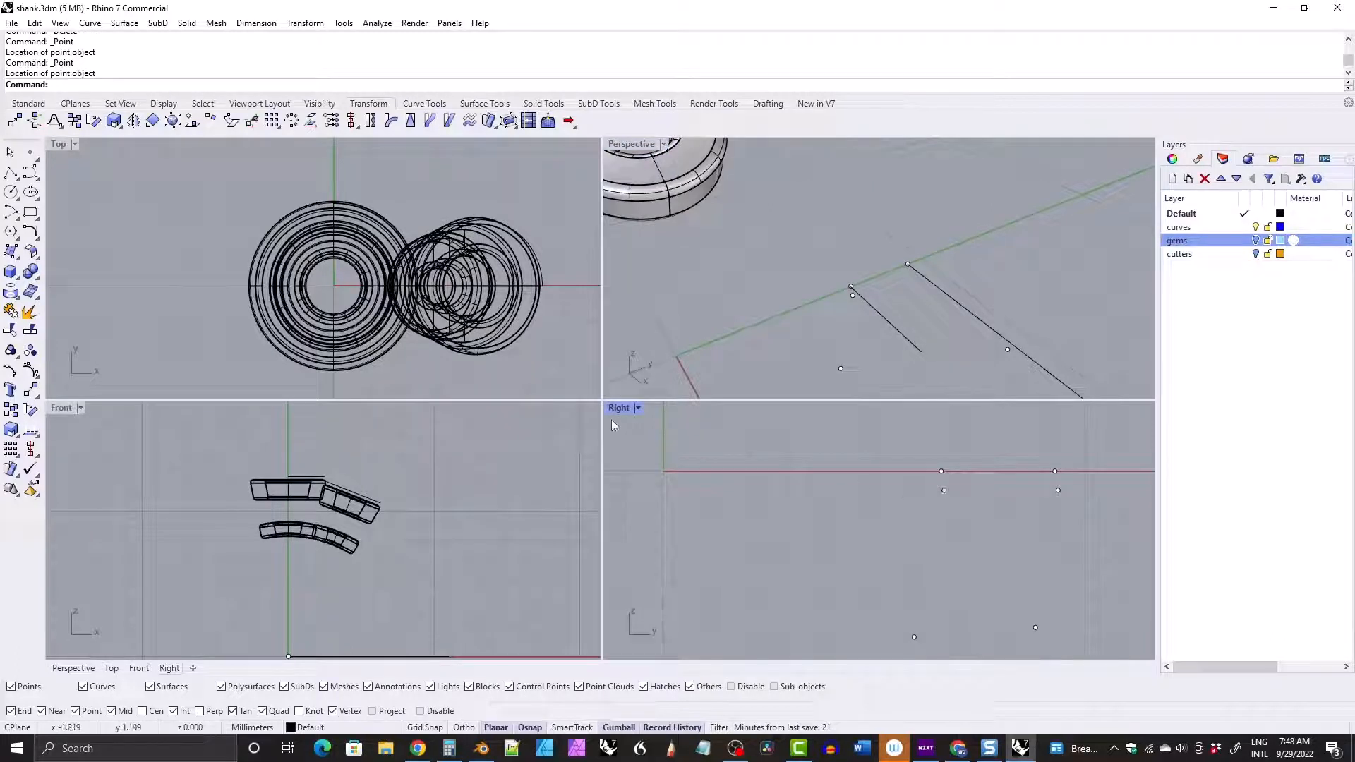
# Enable Project snapping and draw a line in the Right view from the lower to the upper flowed point of the short line.
pyautogui.scroll(-5, 864, 493)
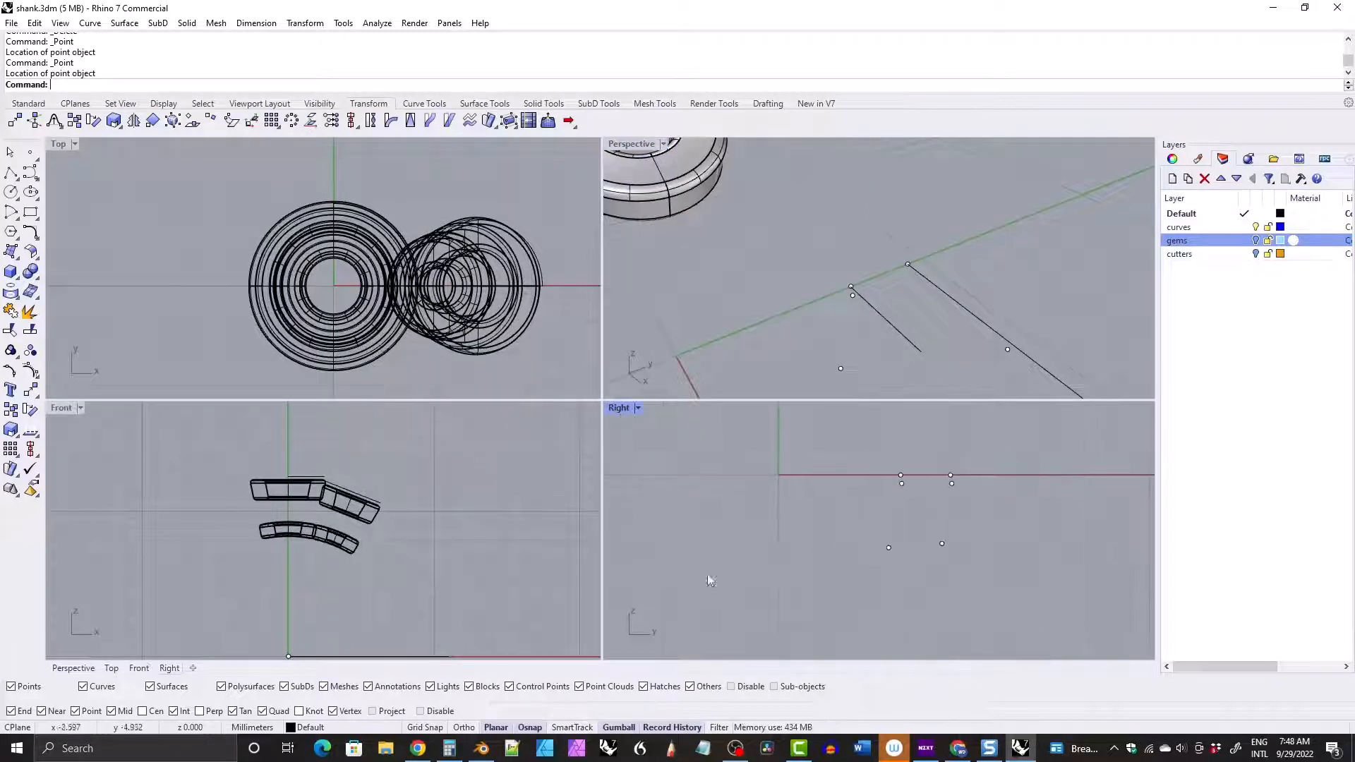
pyautogui.click(372, 711)
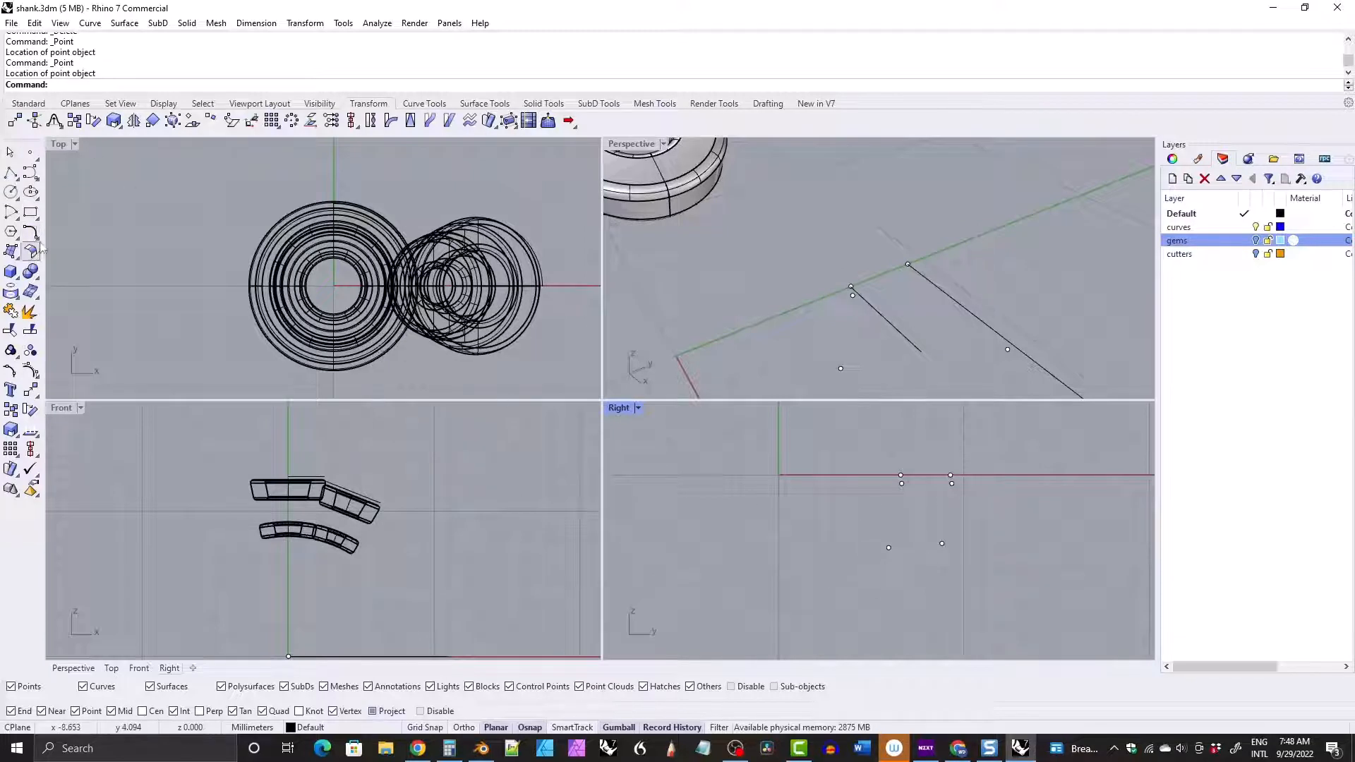
pyautogui.click(424, 103)
pyautogui.click(30, 291)
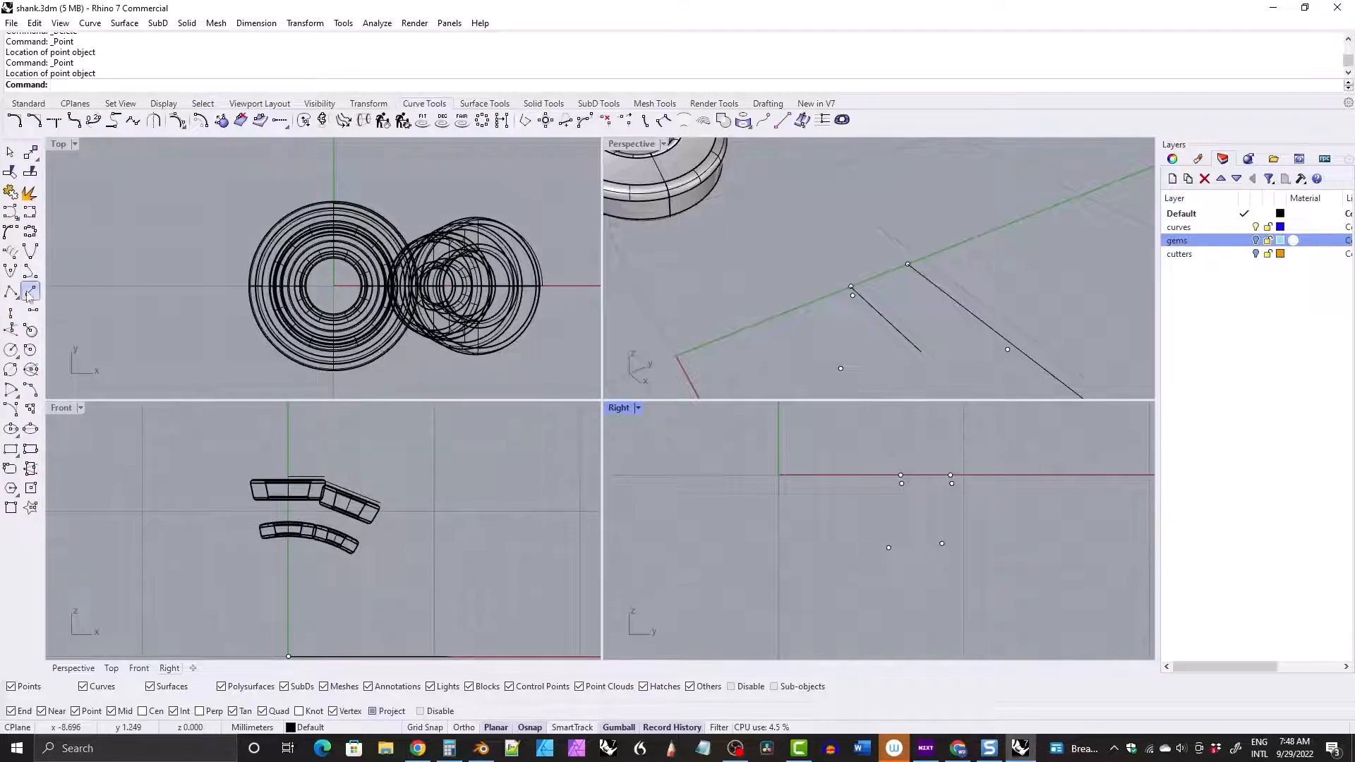
pyautogui.click(888, 548)
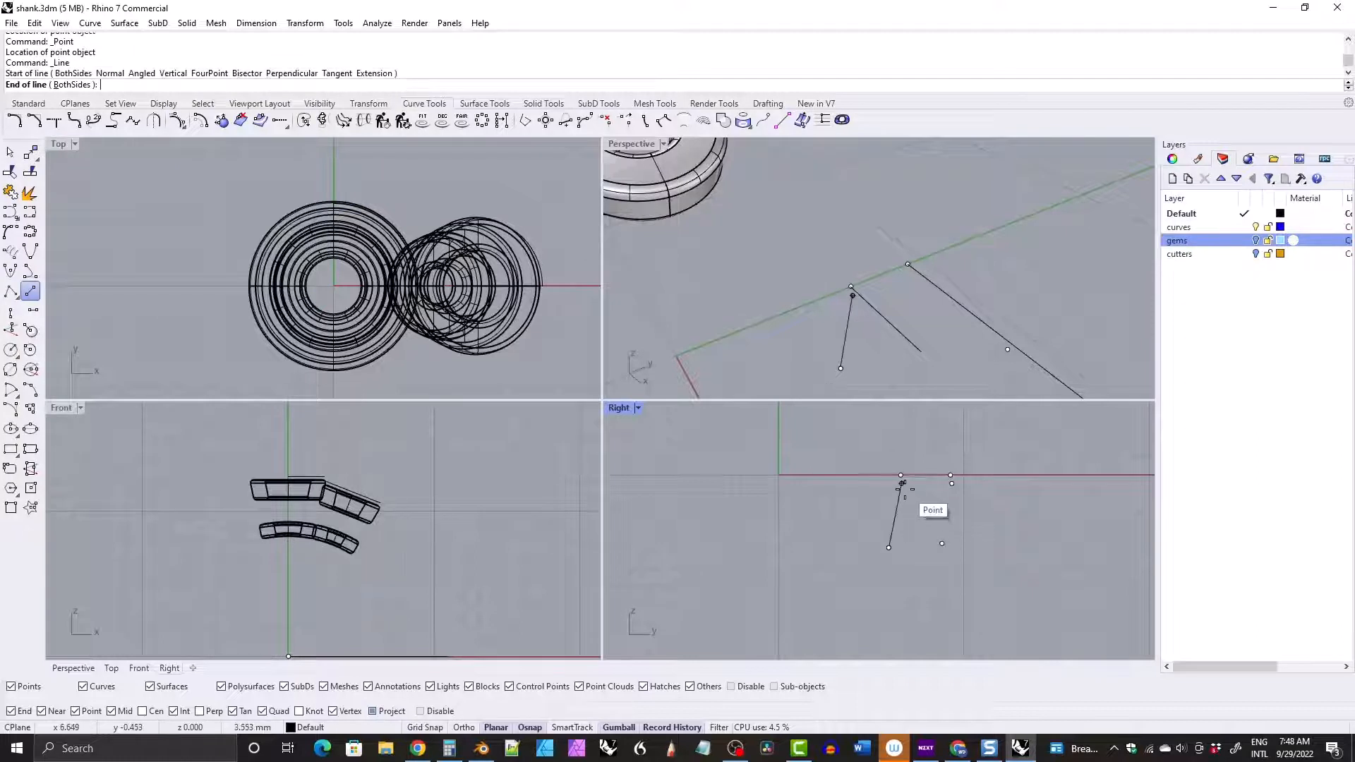
pyautogui.click(901, 483)
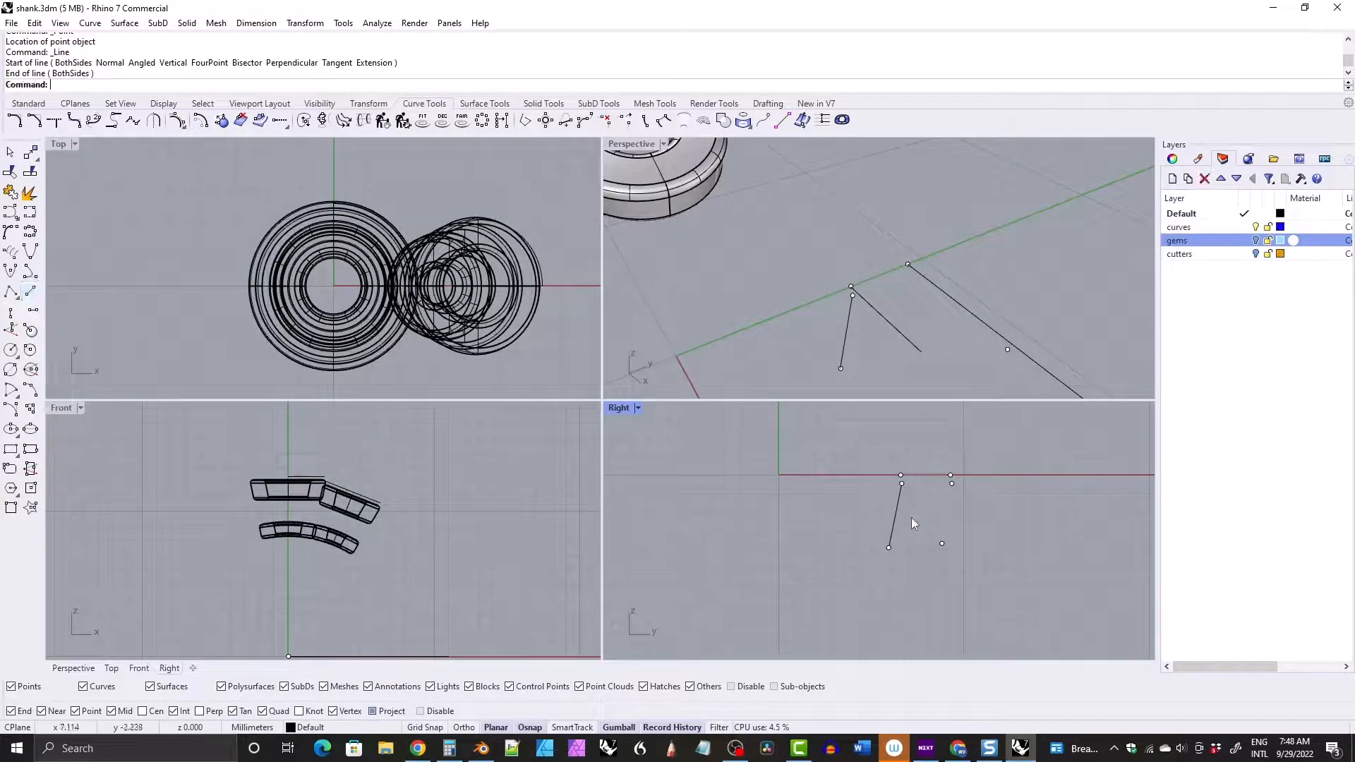
# Draw a second projected line in the Right view between the lower and upper flowed points of the long line.
pyautogui.press('Return')
pyautogui.click(941, 544)
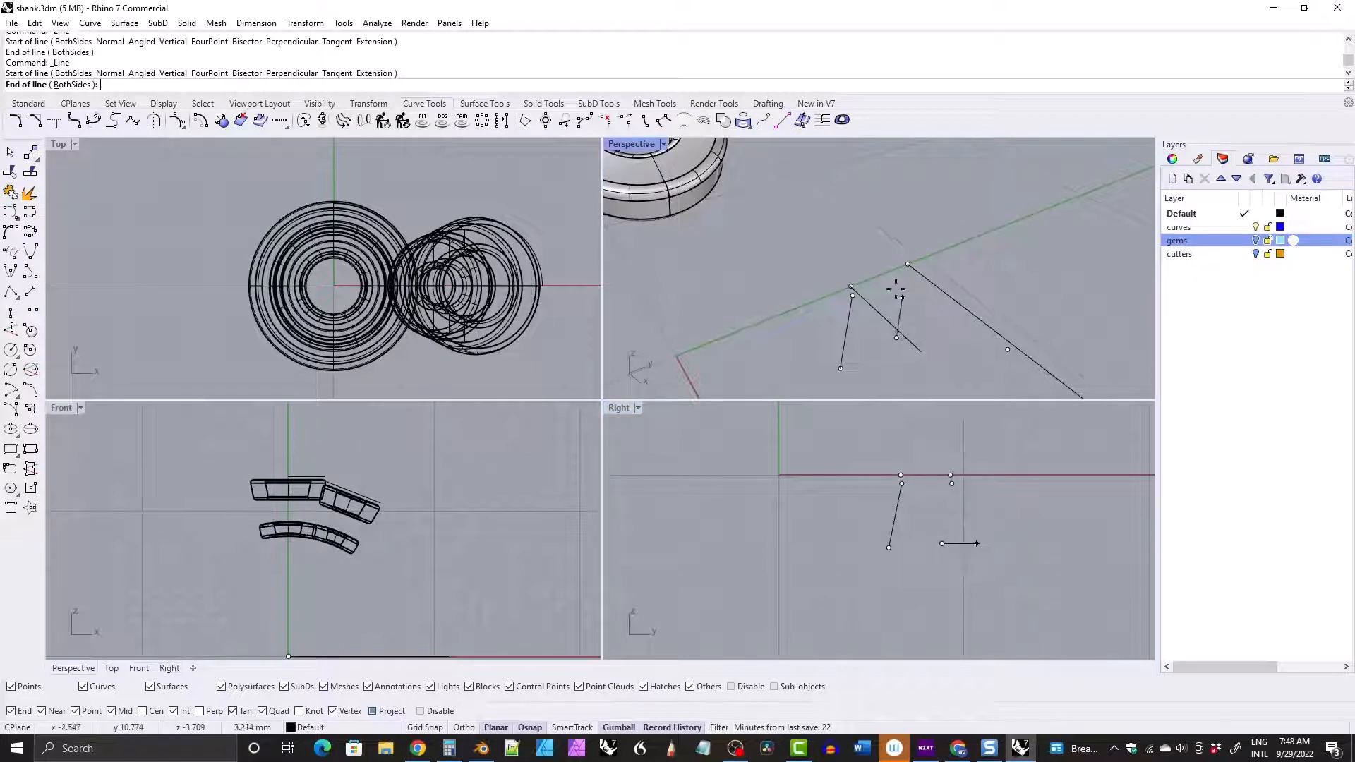
pyautogui.scroll(-2, 841, 241)
pyautogui.keyDown('shift'); pyautogui.moveTo(851, 265); pyautogui.dragTo(818, 232, button='right'); pyautogui.keyUp('shift')
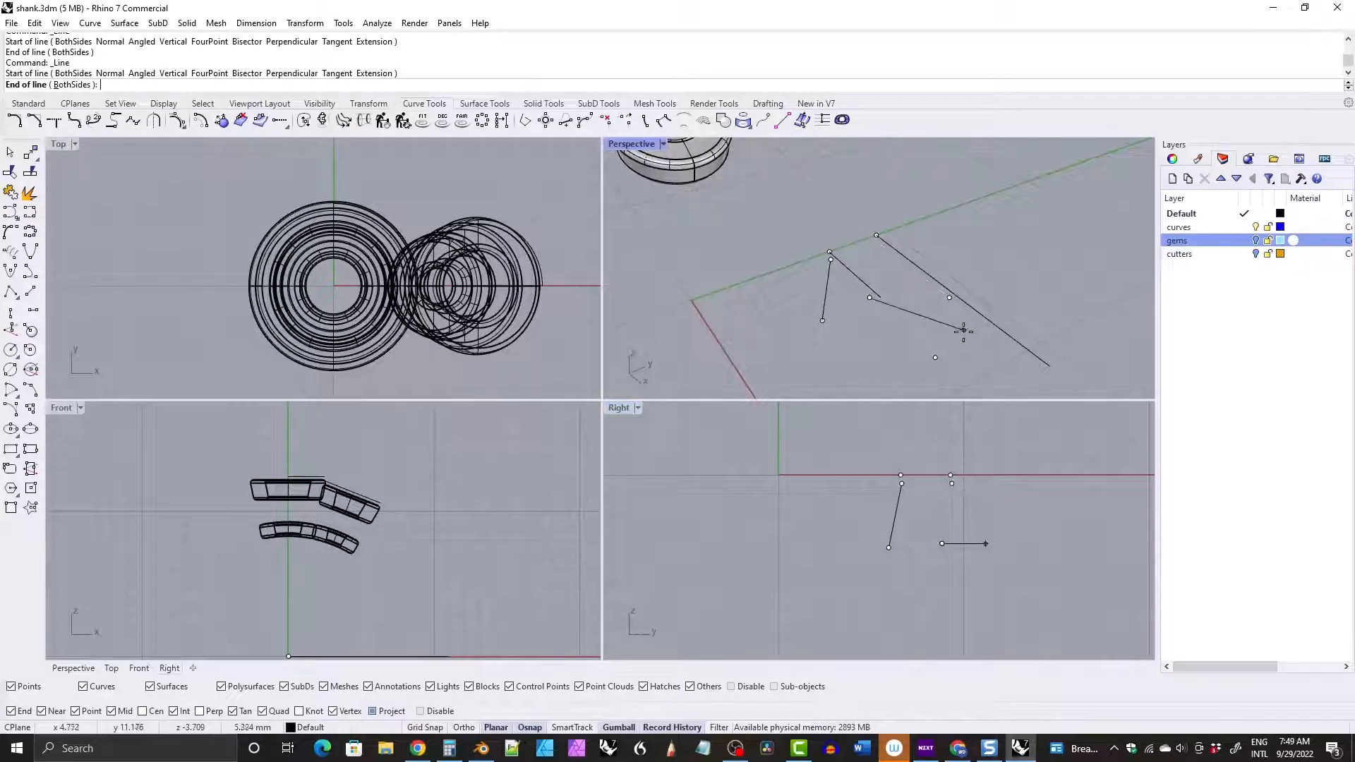
pyautogui.click(951, 485)
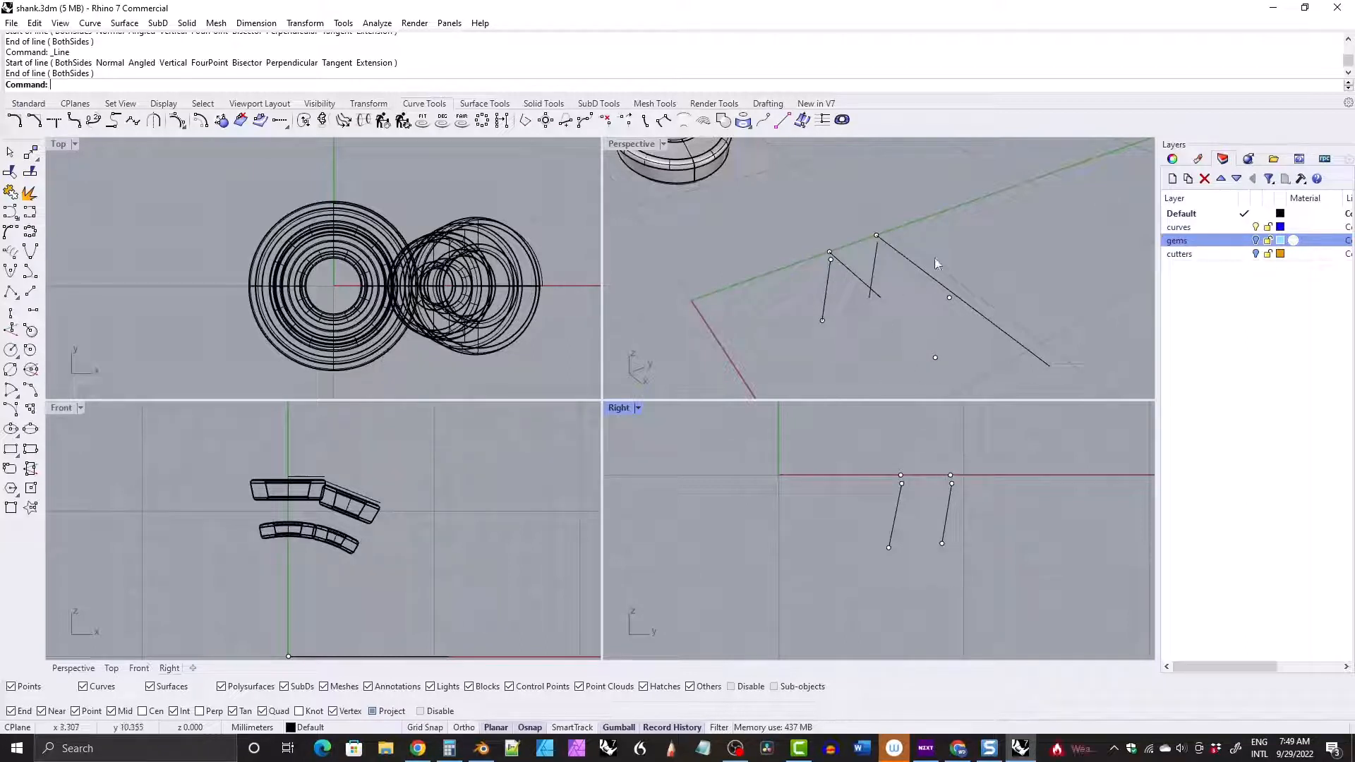
# Delete the four flowed points beneath the reference lines, leaving the two slanted lines.
pyautogui.moveTo(914, 247); pyautogui.dragTo(962, 375)
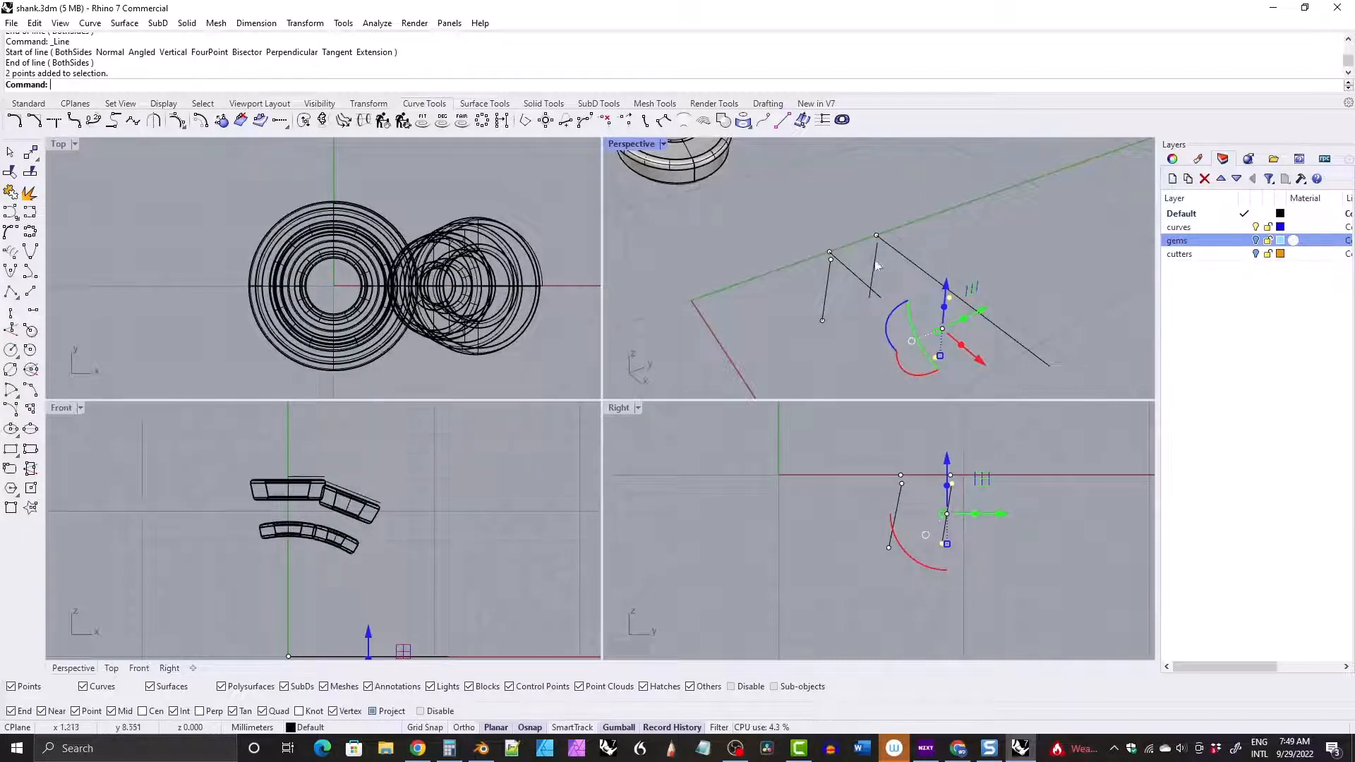
pyautogui.press('Delete')
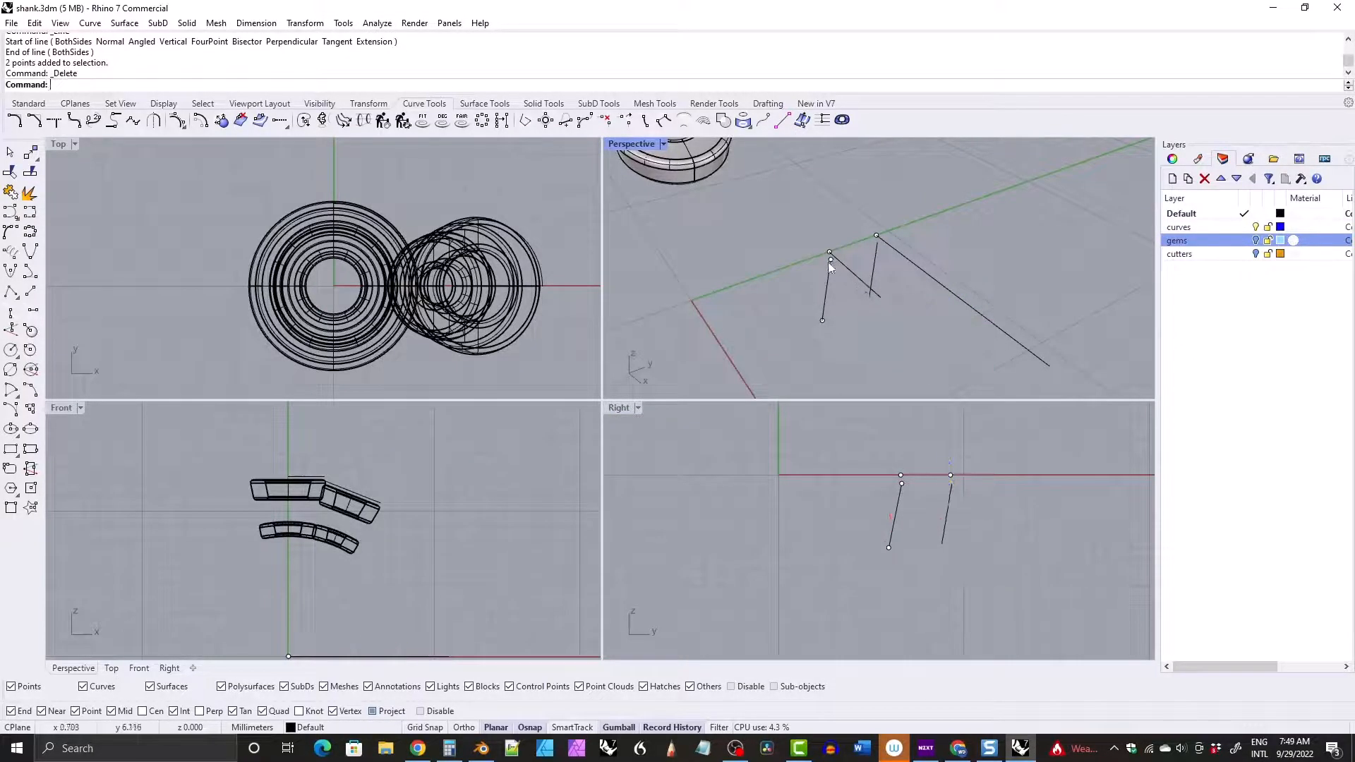
pyautogui.click(830, 260)
pyautogui.click(868, 297)
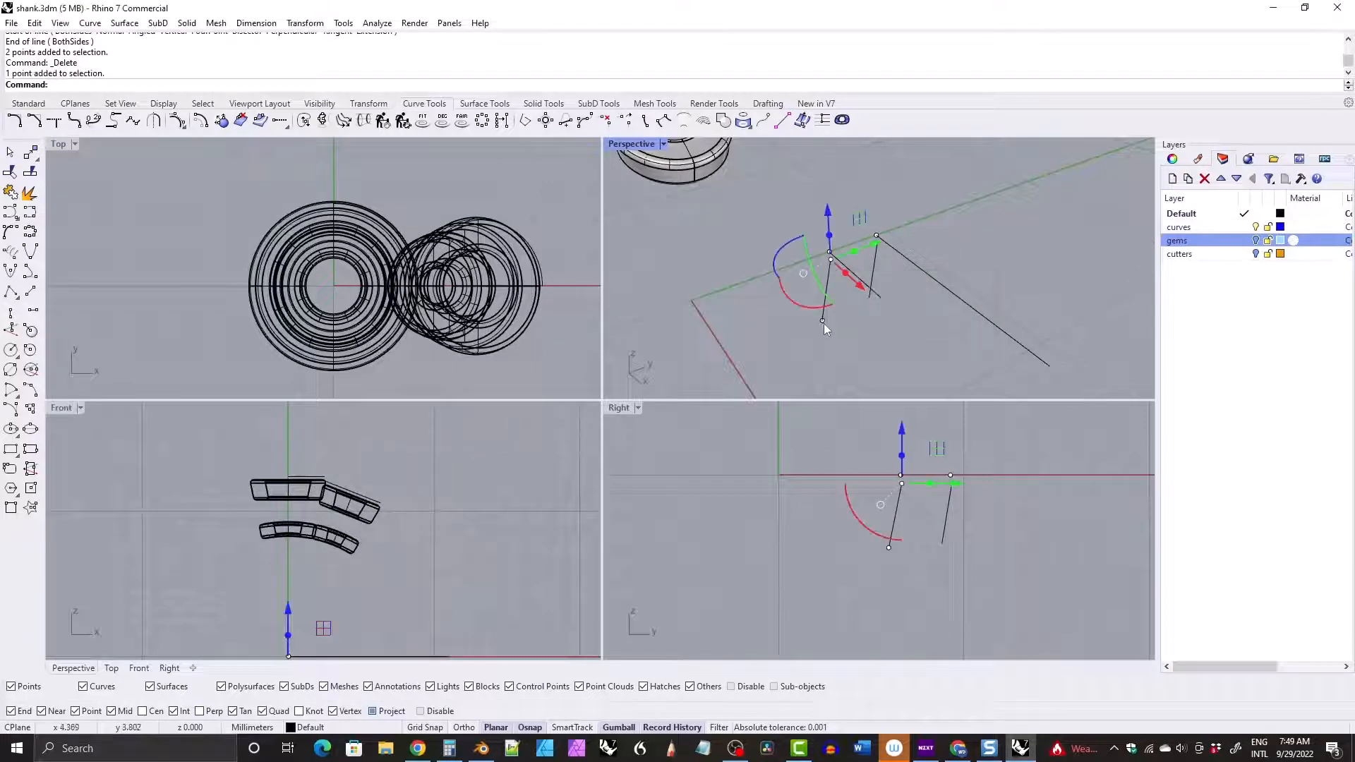
pyautogui.keyDown('shift'); pyautogui.click(823, 323); pyautogui.keyUp('shift')
pyautogui.press('Delete')
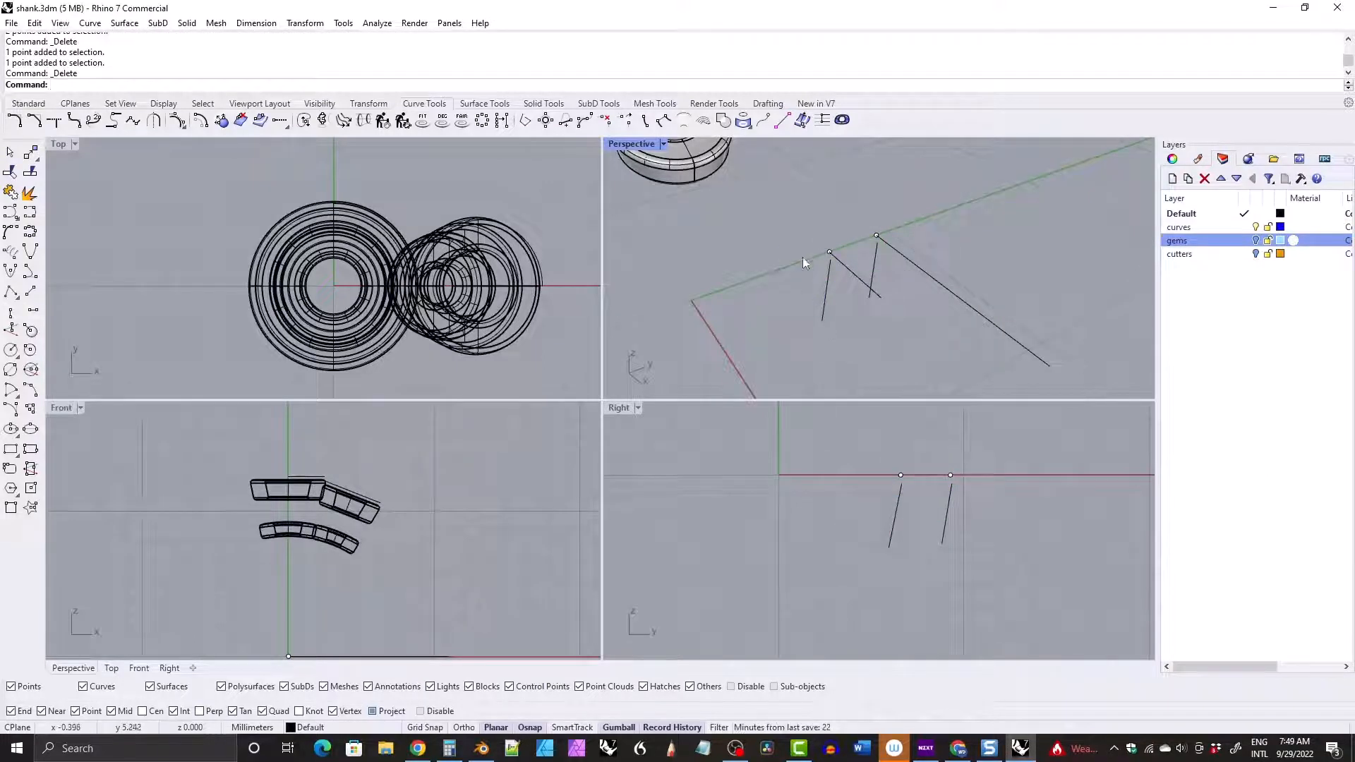
# Flow a copy of the short line's slanted line from the short line to the centre girdle arc, picking matching ends.
pyautogui.moveTo(802, 256)
pyautogui.mouseDown(button='right')
pyautogui.moveTo(817, 242)
pyautogui.moveTo(800, 247)
pyautogui.mouseUp(button='right')
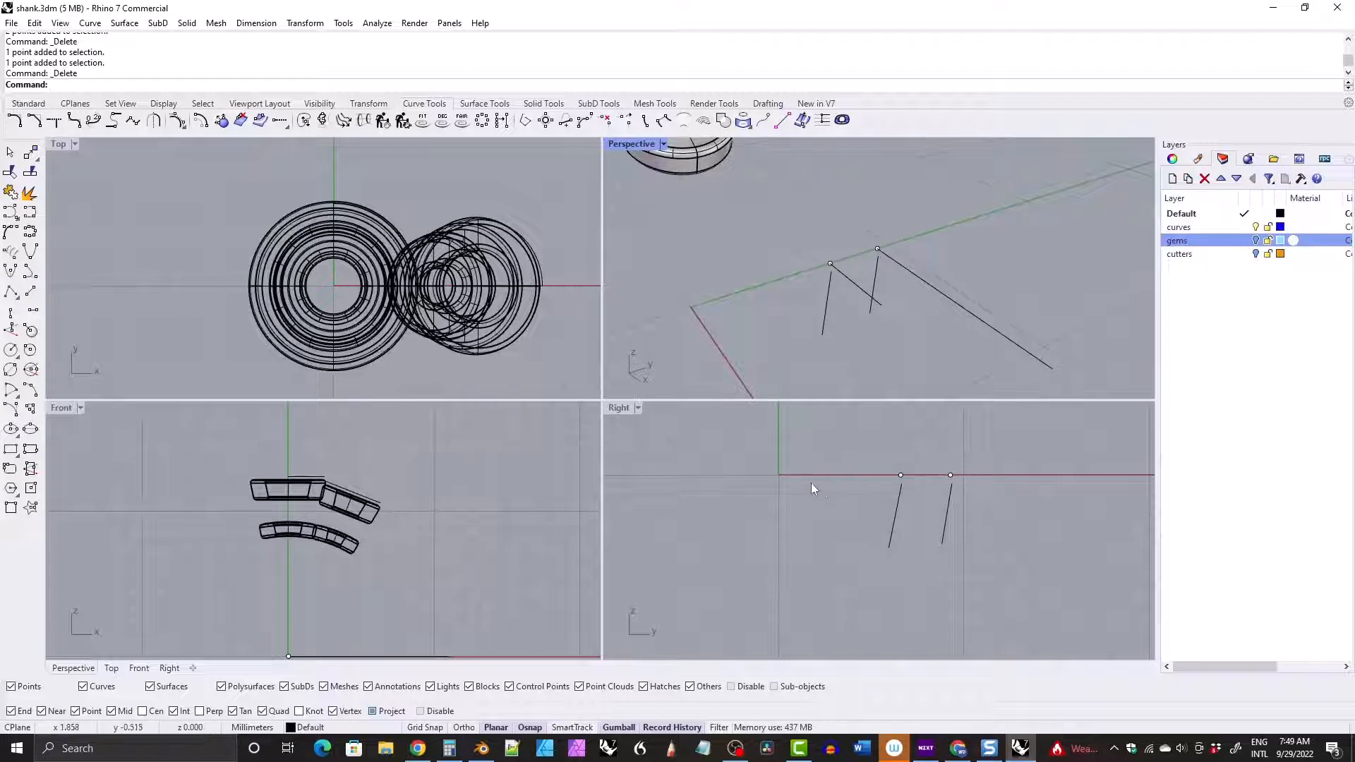
pyautogui.doubleClick(631, 144)
pyautogui.moveTo(556, 315); pyautogui.dragTo(616, 456, button='right')
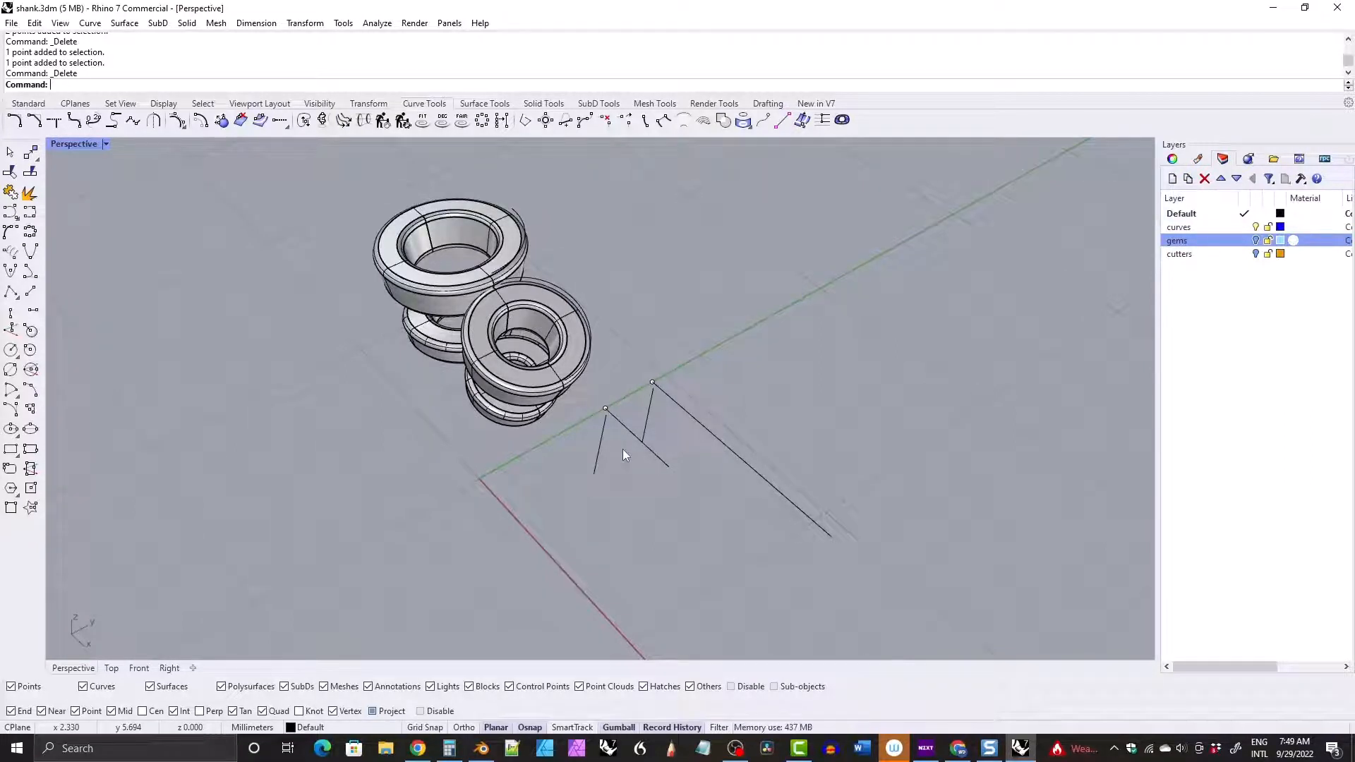
pyautogui.click(597, 451)
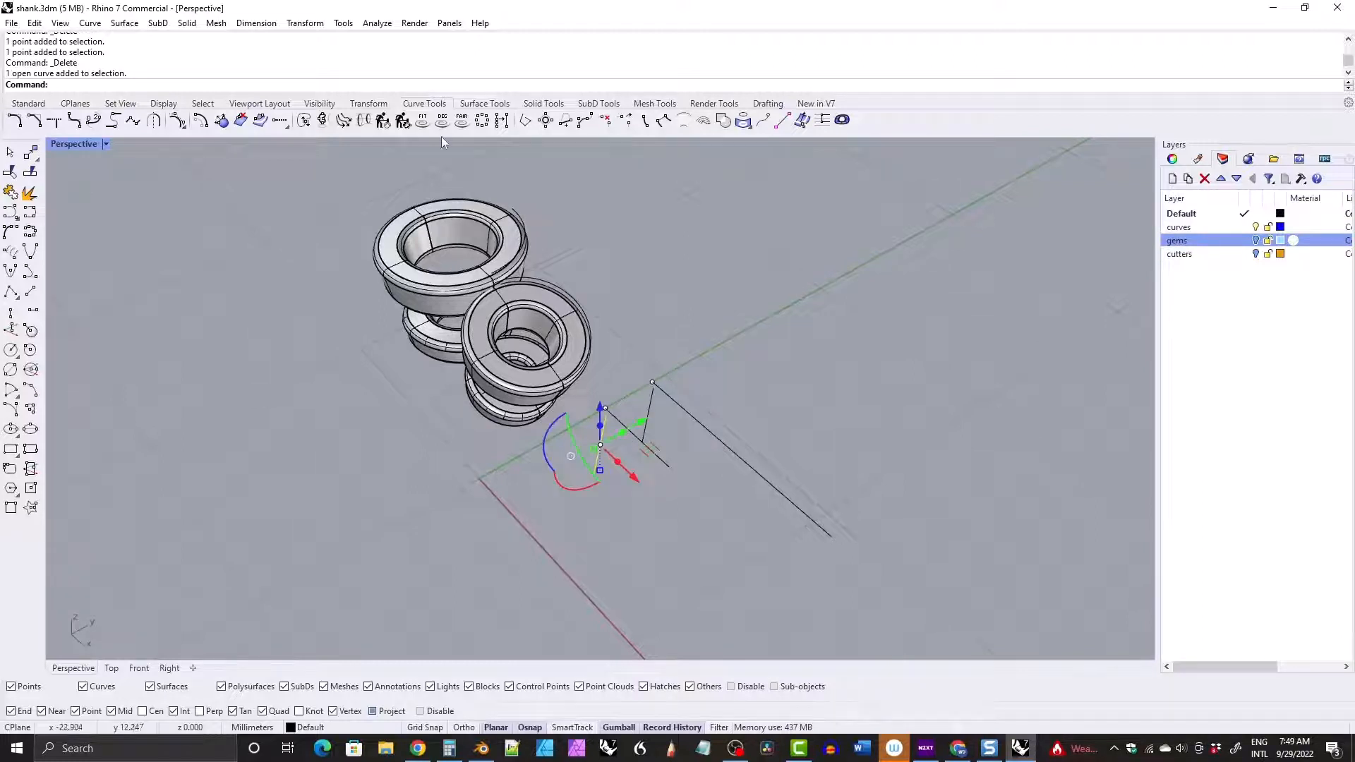
pyautogui.click(368, 104)
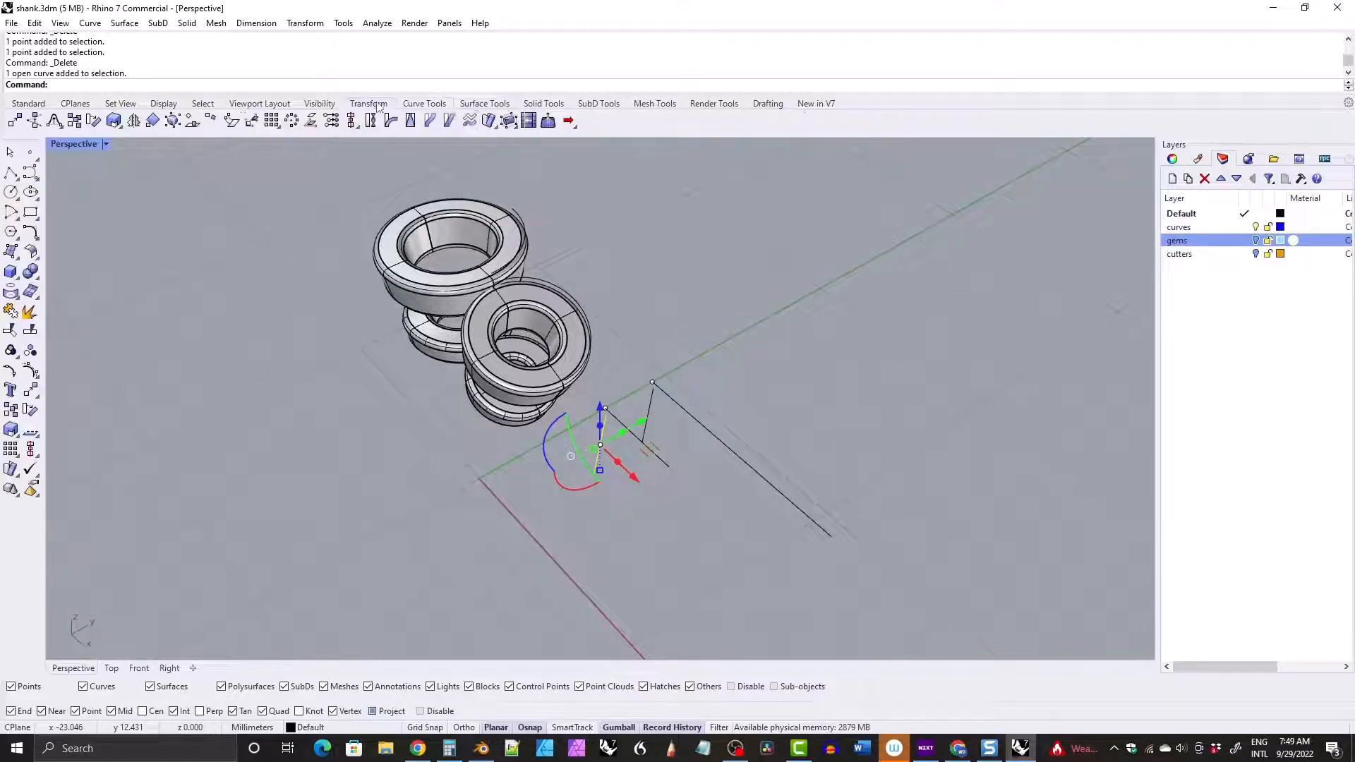
pyautogui.click(431, 120)
pyautogui.click(611, 413)
pyautogui.moveTo(611, 413); pyautogui.dragTo(477, 461, button='right')
pyautogui.click(564, 302)
pyautogui.click(653, 249)
# Copy the long line's slanted line along the X direction to a position partway down the long line.
pyautogui.scroll(1, 557, 248)
pyautogui.scroll(-4, 506, 416)
pyautogui.click(477, 461)
pyautogui.scroll(6, 477, 461)
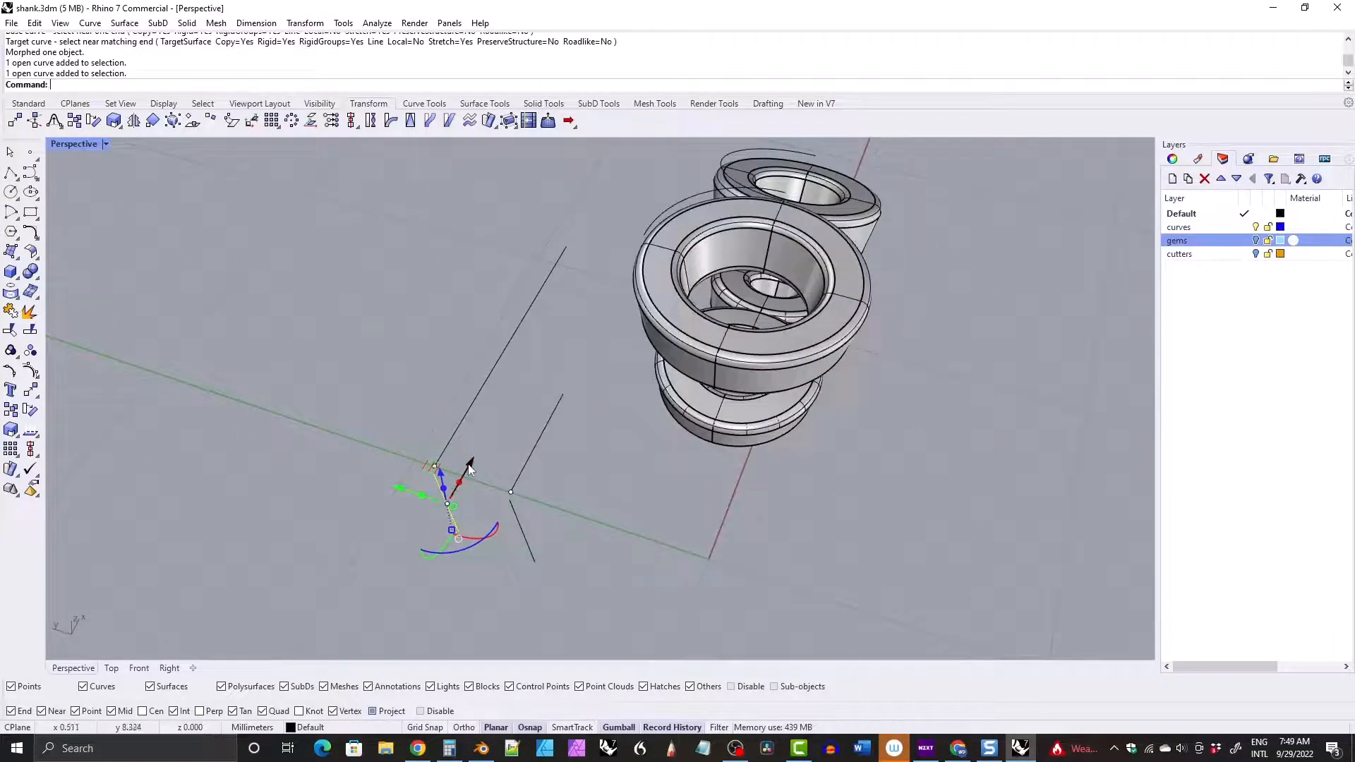
pyautogui.moveTo(470, 469); pyautogui.dragTo(545, 319)
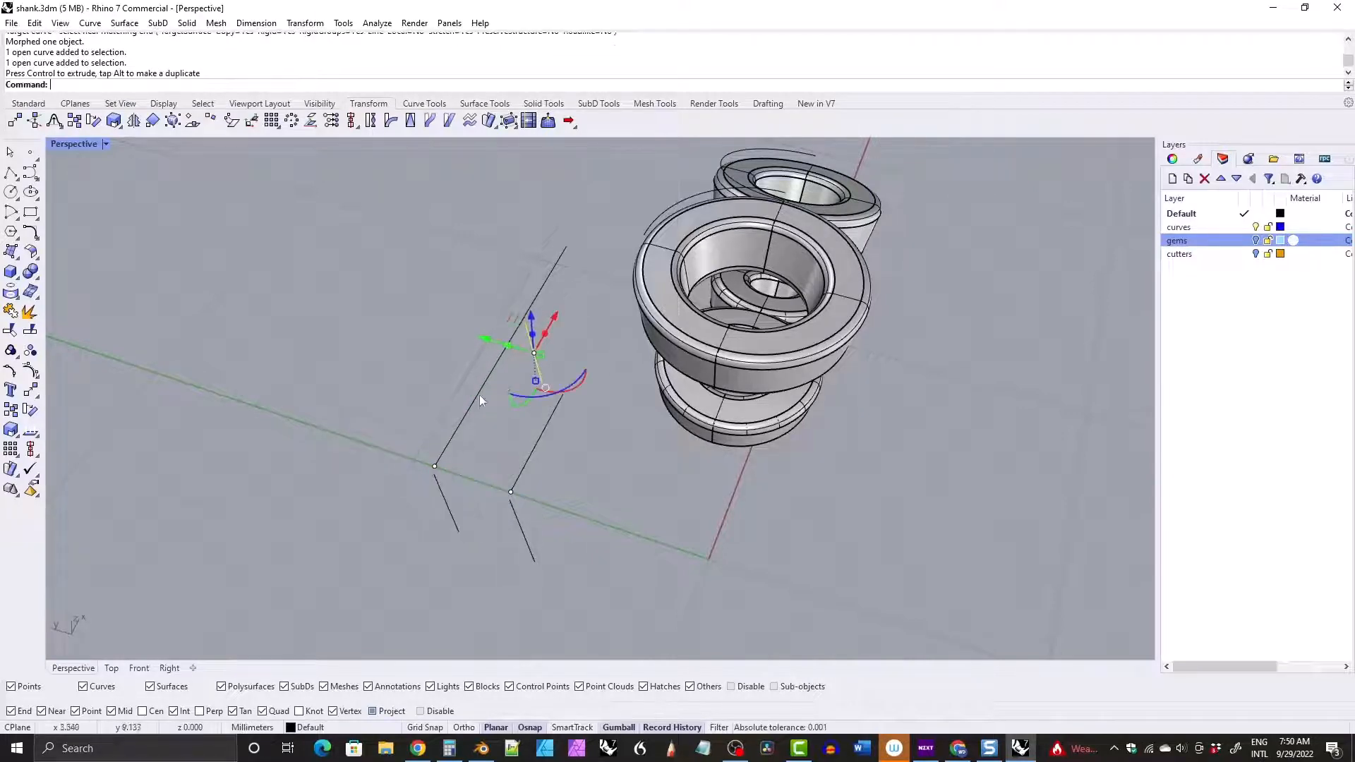
# Flow copies of both slanted lines from the long line to the side girdle arc, picking matching ends.
pyautogui.moveTo(479, 395); pyautogui.dragTo(447, 409, button='right')
pyautogui.keyDown('shift'); pyautogui.click(442, 485); pyautogui.keyUp('shift')
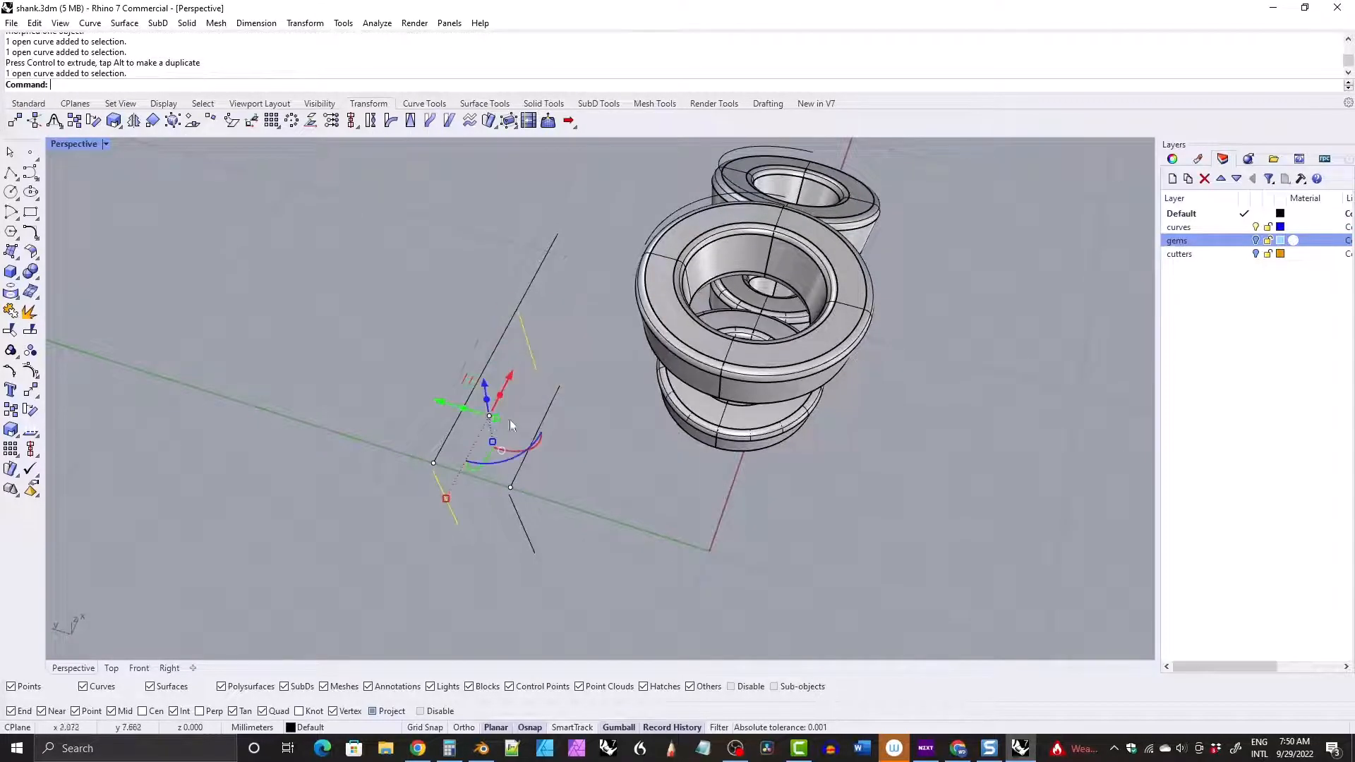
pyautogui.scroll(-2, 529, 327)
pyautogui.moveTo(534, 326); pyautogui.dragTo(388, 244, button='right')
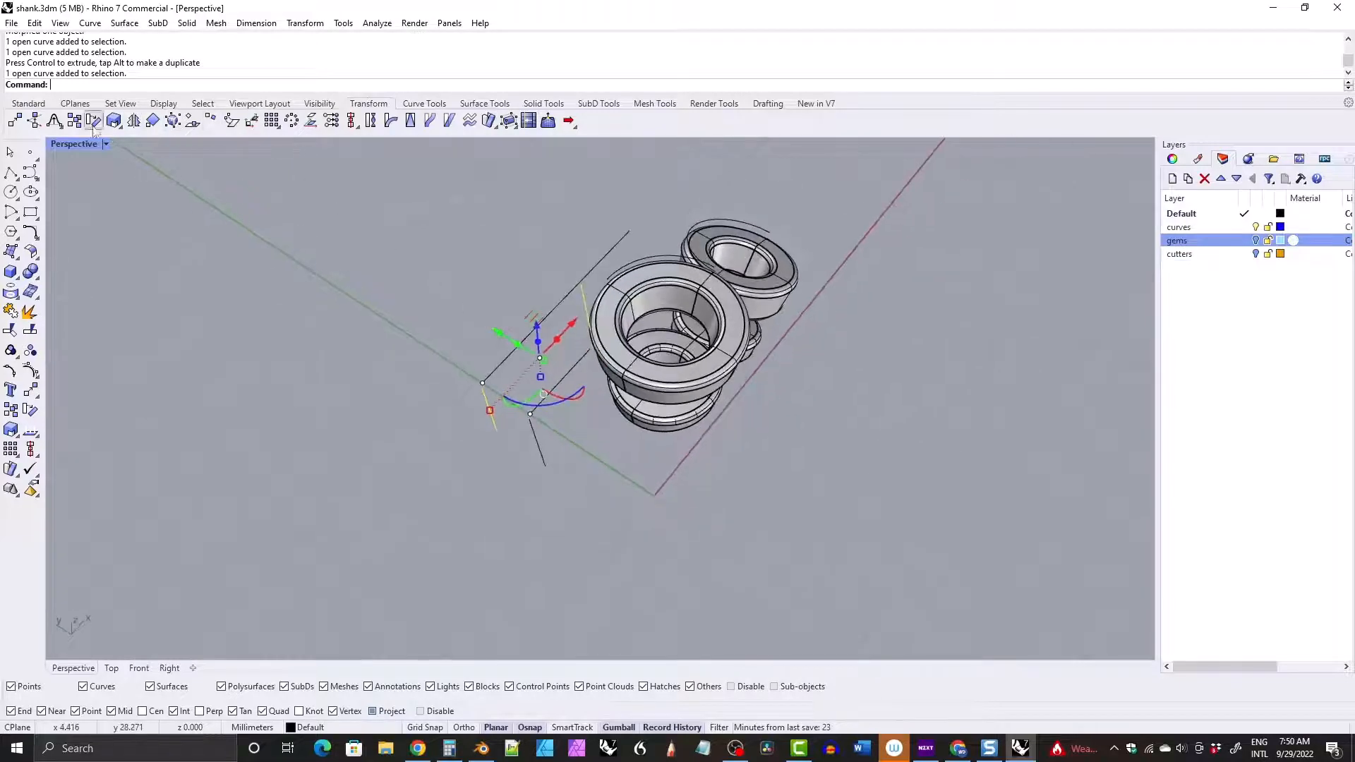
pyautogui.click(427, 122)
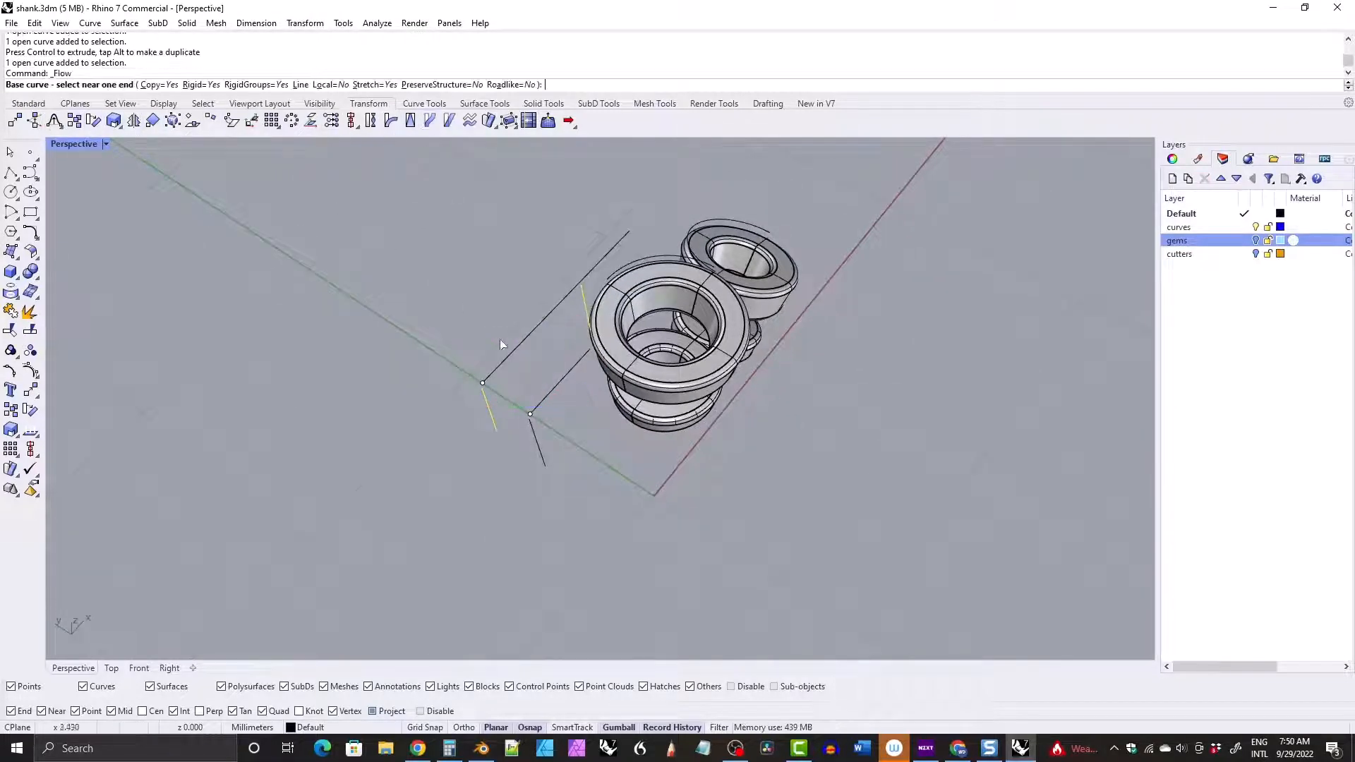
pyautogui.click(496, 371)
pyautogui.moveTo(495, 371); pyautogui.dragTo(310, 304, button='right')
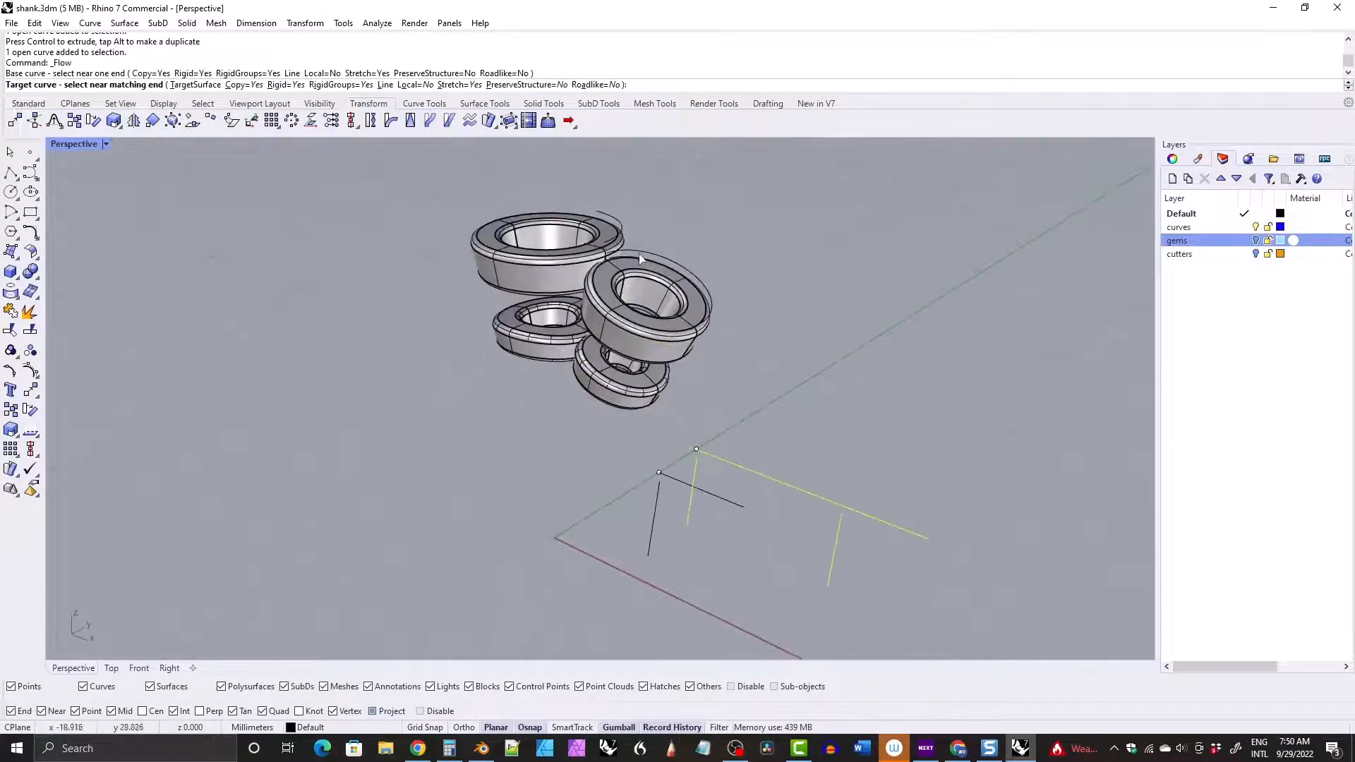
pyautogui.click(633, 252)
pyautogui.moveTo(634, 256); pyautogui.dragTo(429, 270, button='right')
pyautogui.click(598, 264)
pyautogui.click(472, 298)
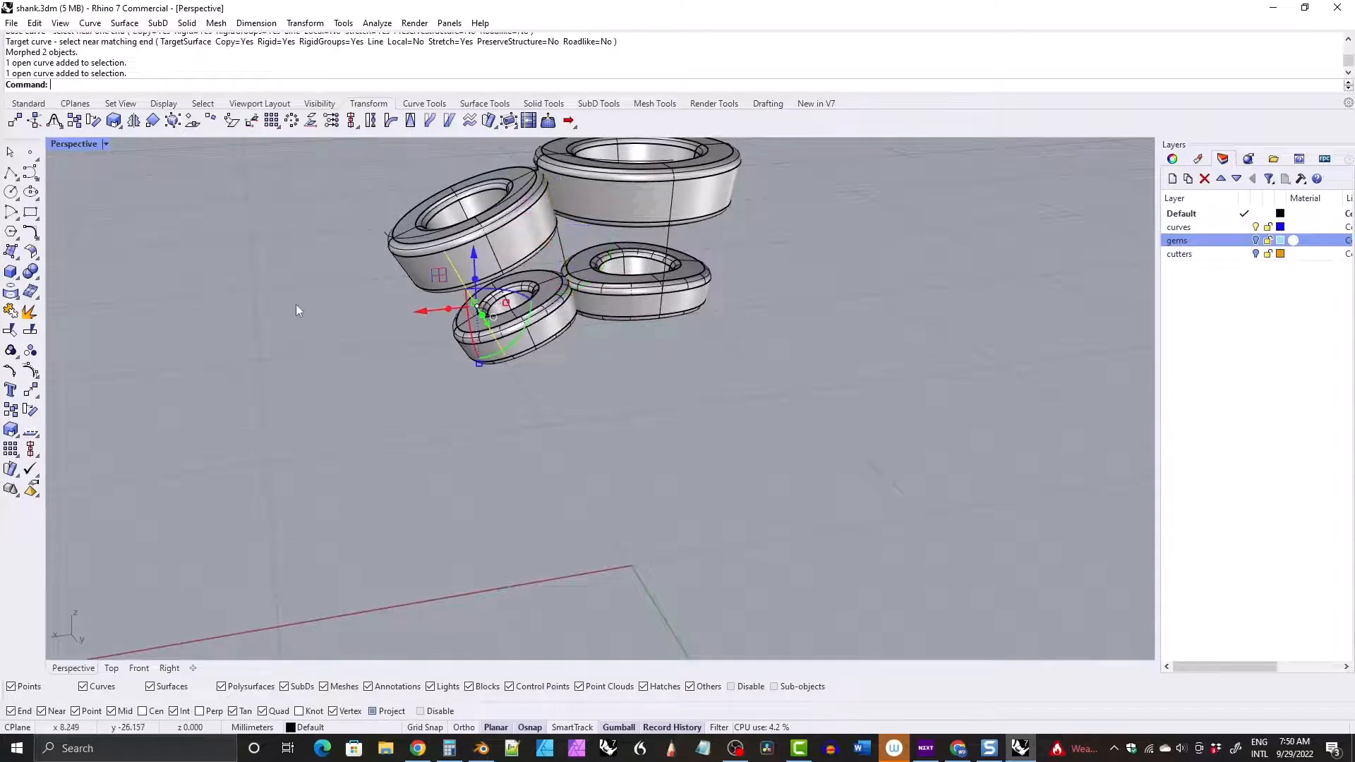
# Pipe the flowed slanted line at the centre stone with round caps and a 0.9 mm diameter at both ends.
pyautogui.moveTo(295, 303); pyautogui.dragTo(681, 323, button='right')
pyautogui.click(657, 289)
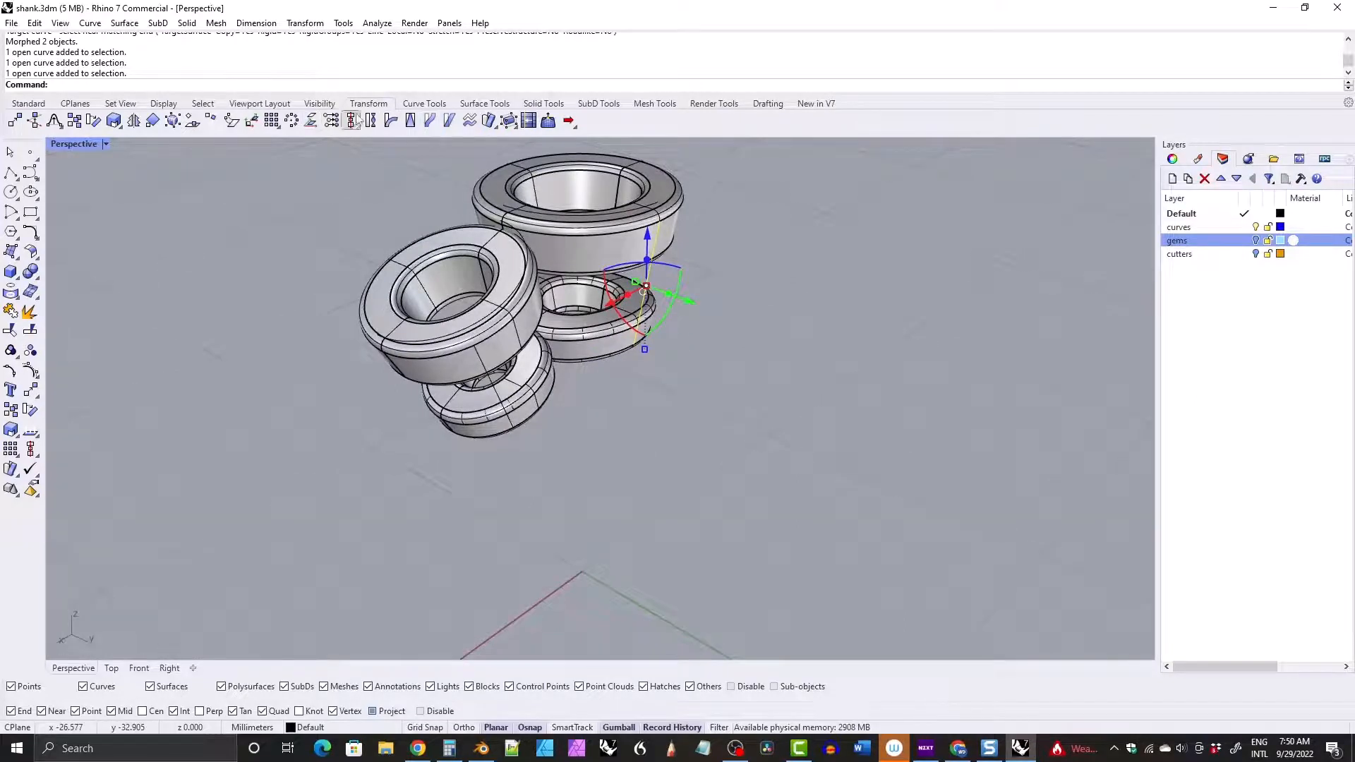
pyautogui.click(539, 104)
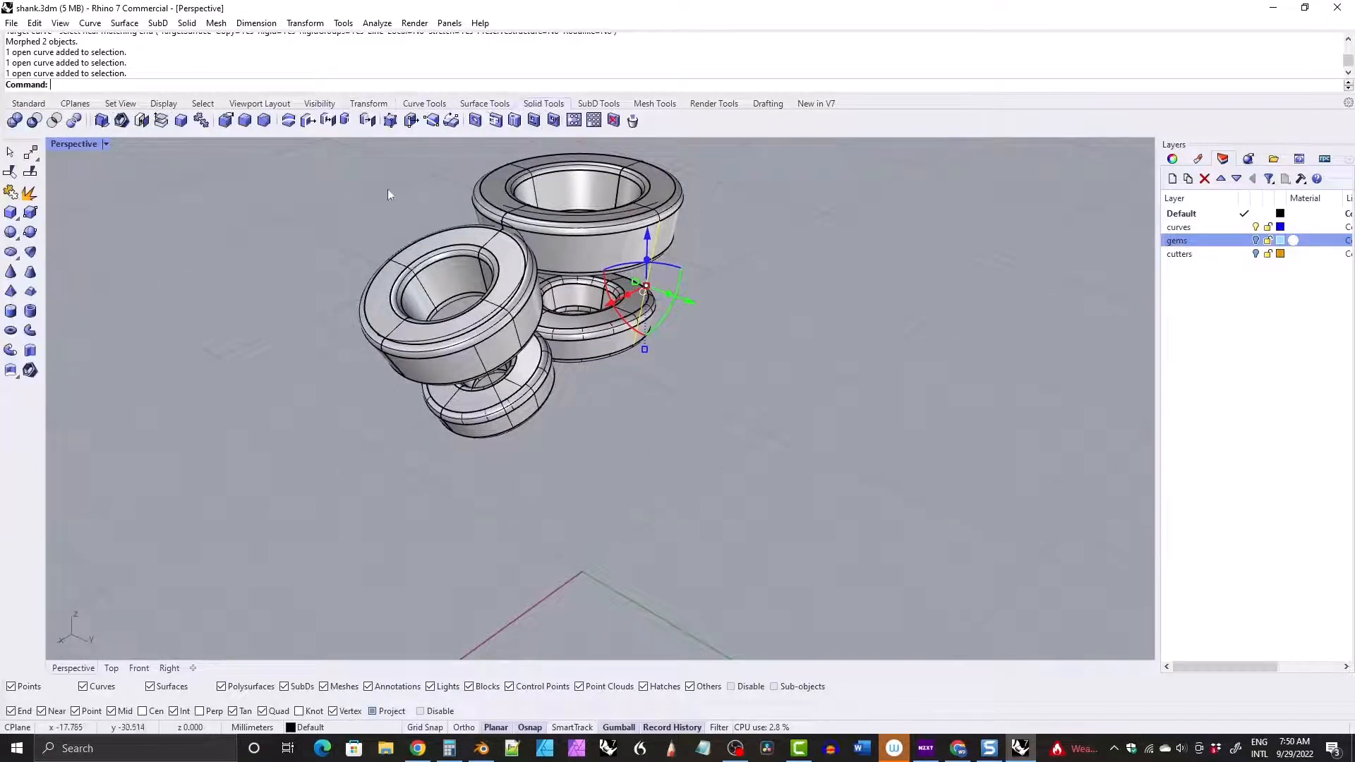
pyautogui.click(9, 350)
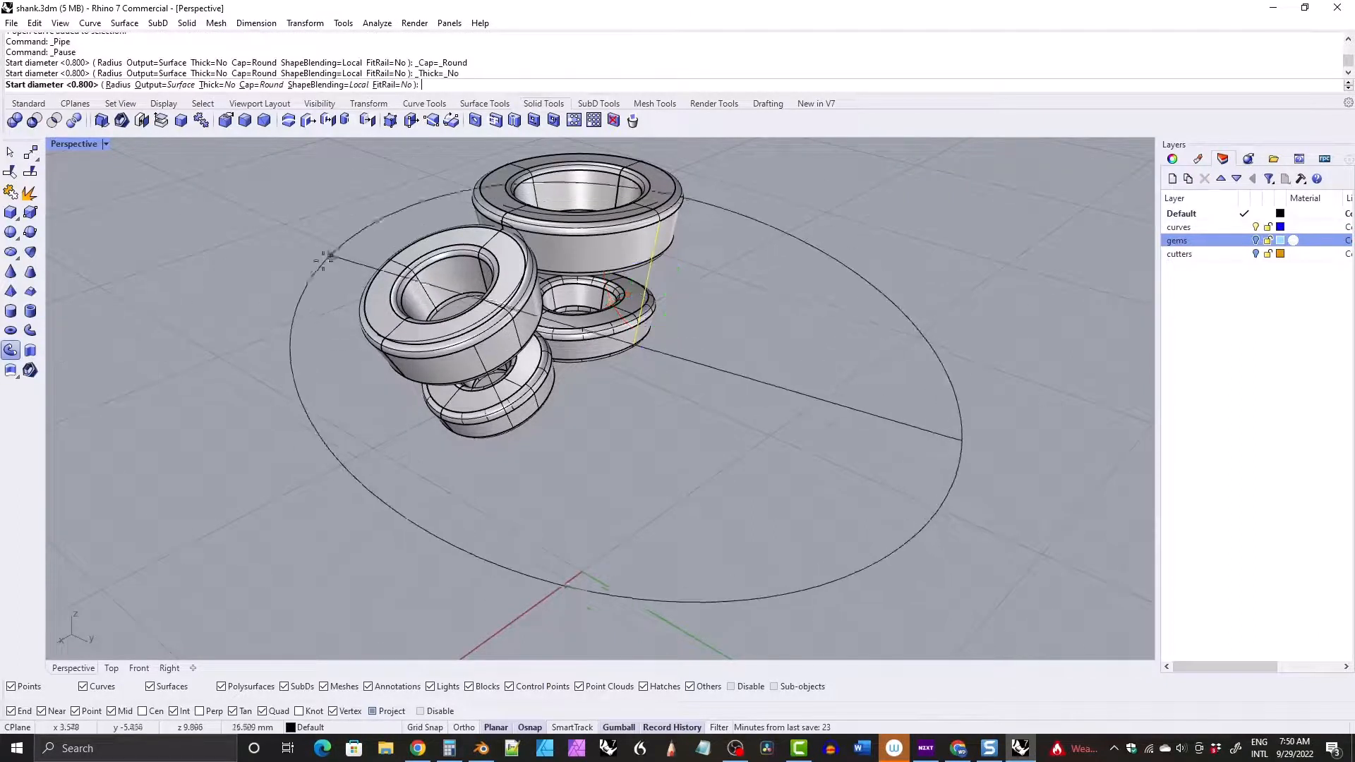
pyautogui.write('0.')
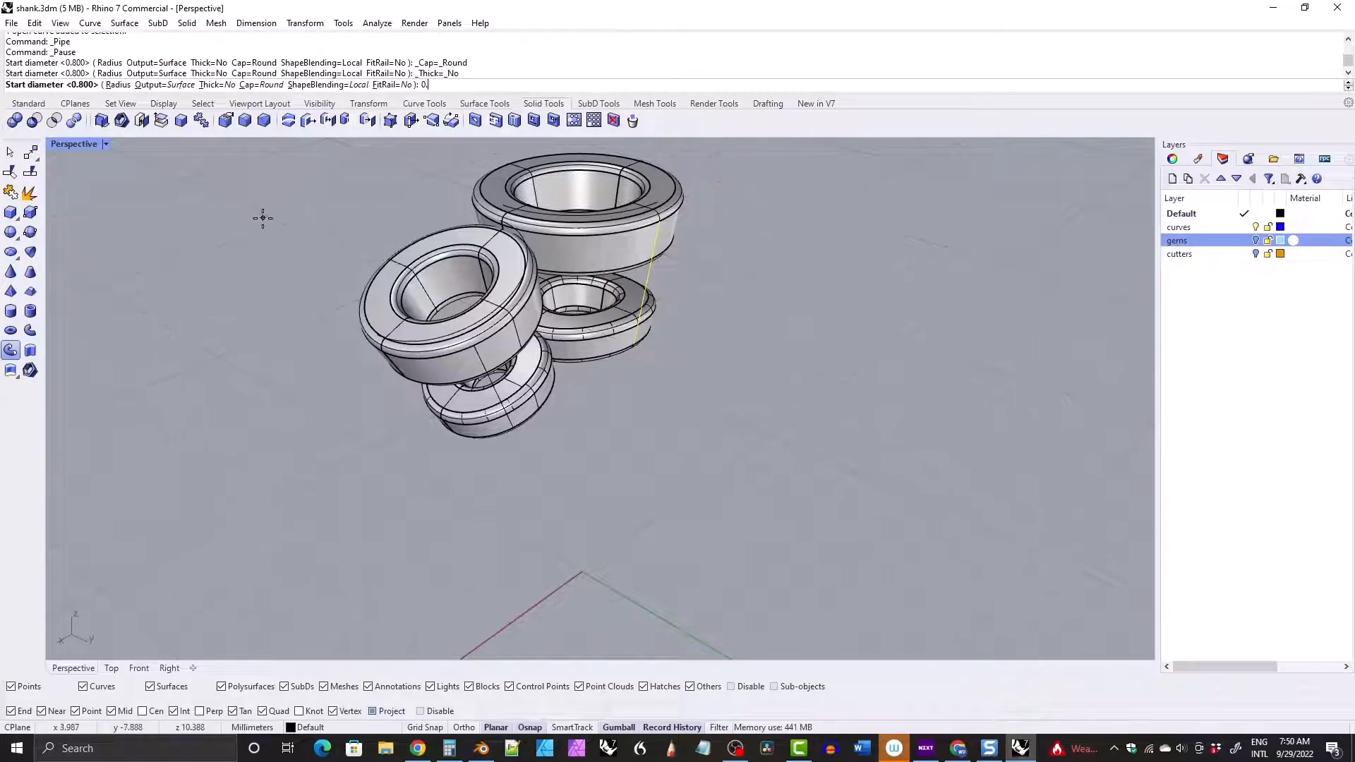
pyautogui.write('9')
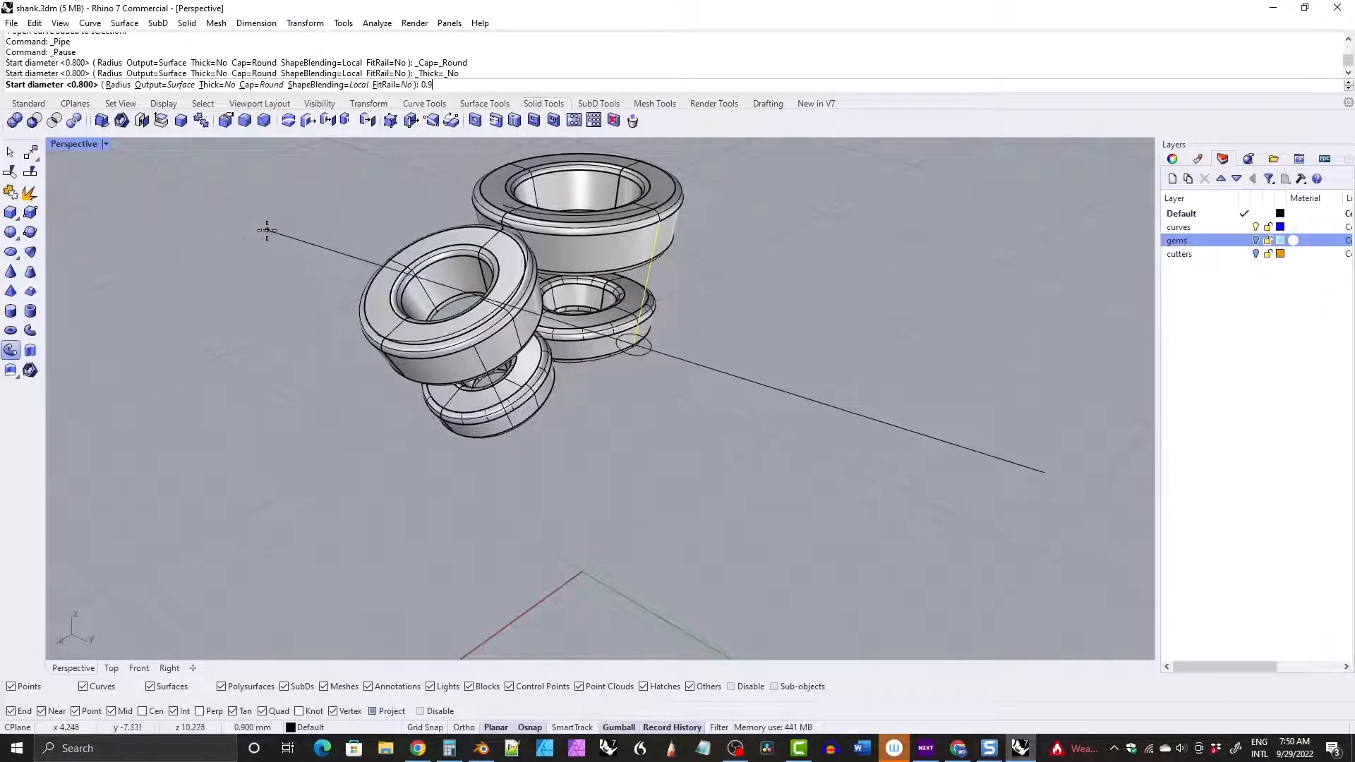
pyautogui.press('Return')
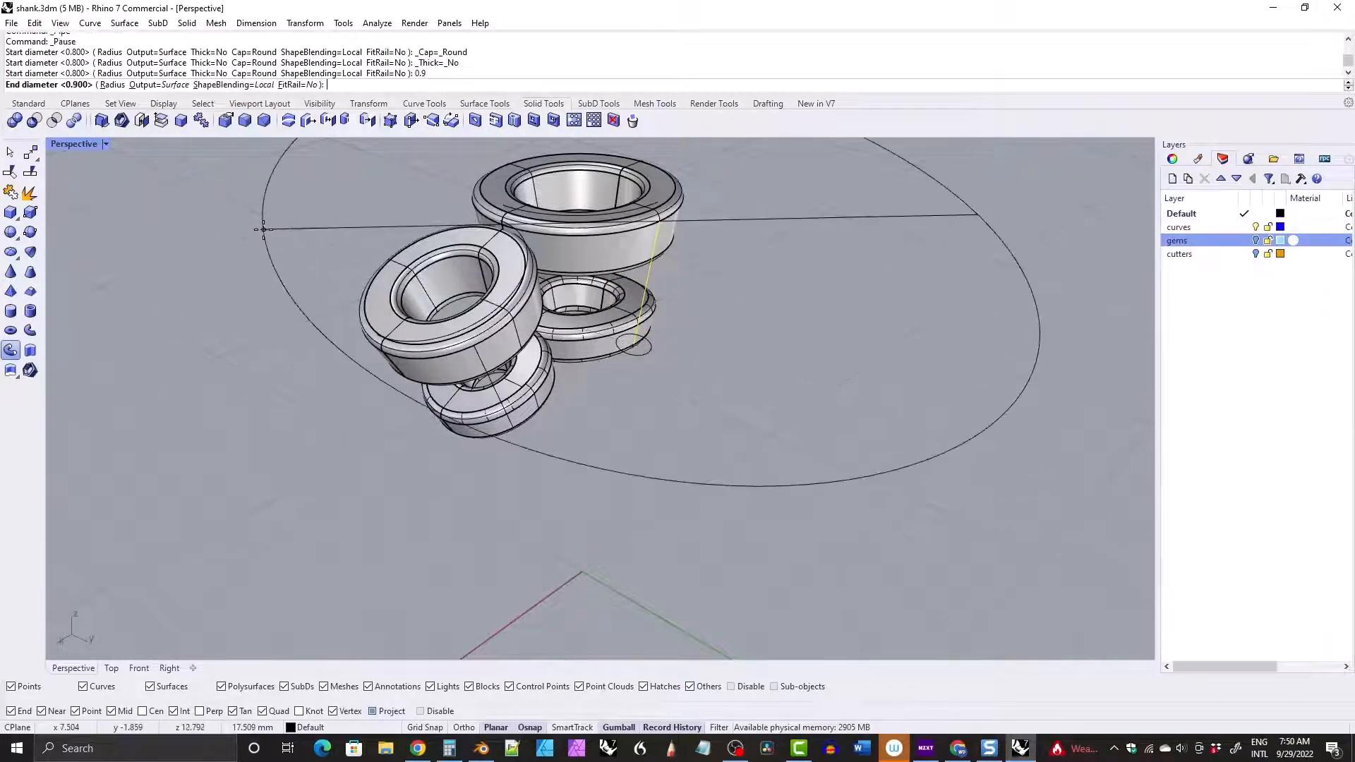
pyautogui.press('Return')
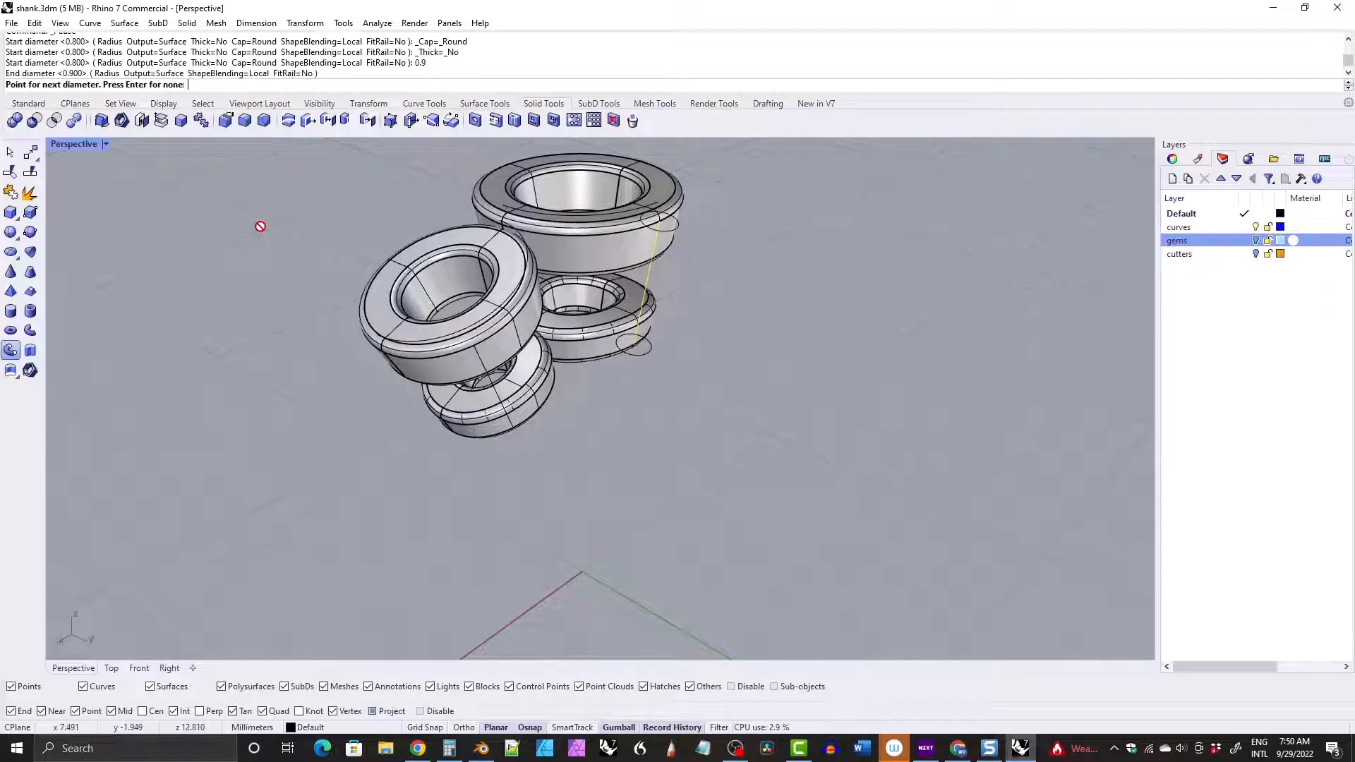
pyautogui.press('Return')
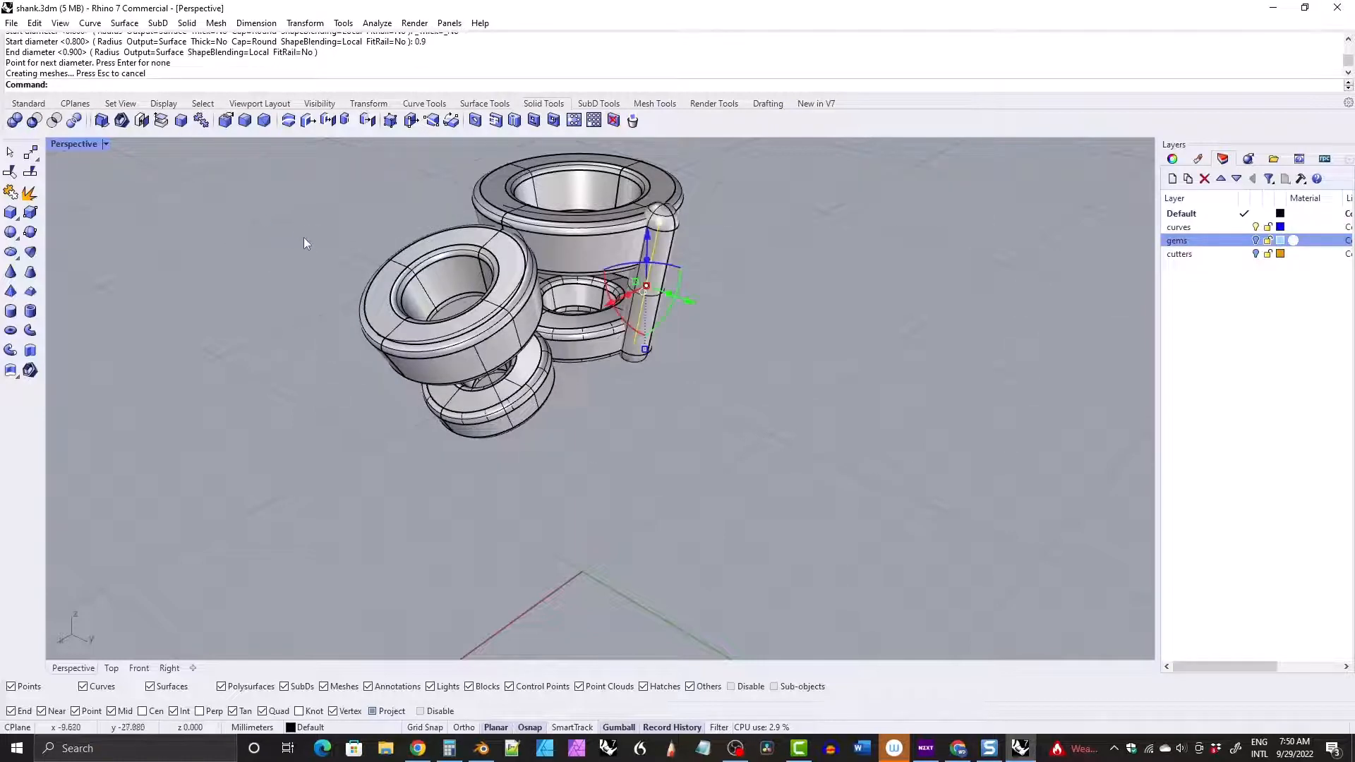
# Pipe the two flowed slanted lines at the side stone together with round caps and a 0.8 mm diameter.
pyautogui.moveTo(404, 297); pyautogui.dragTo(497, 295, button='right')
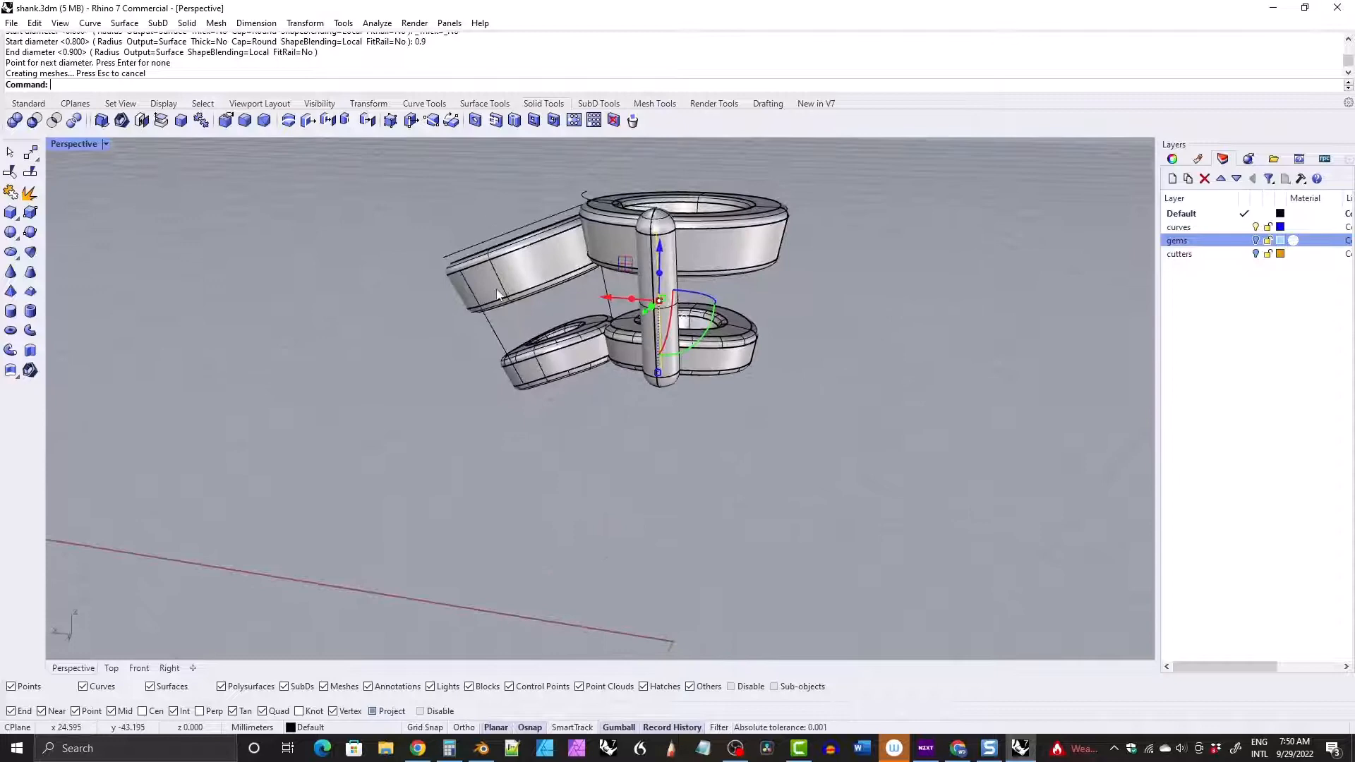
pyautogui.click(603, 281)
pyautogui.keyDown('shift'); pyautogui.click(492, 331); pyautogui.keyUp('shift')
pyautogui.moveTo(391, 323); pyautogui.dragTo(465, 333, button='right')
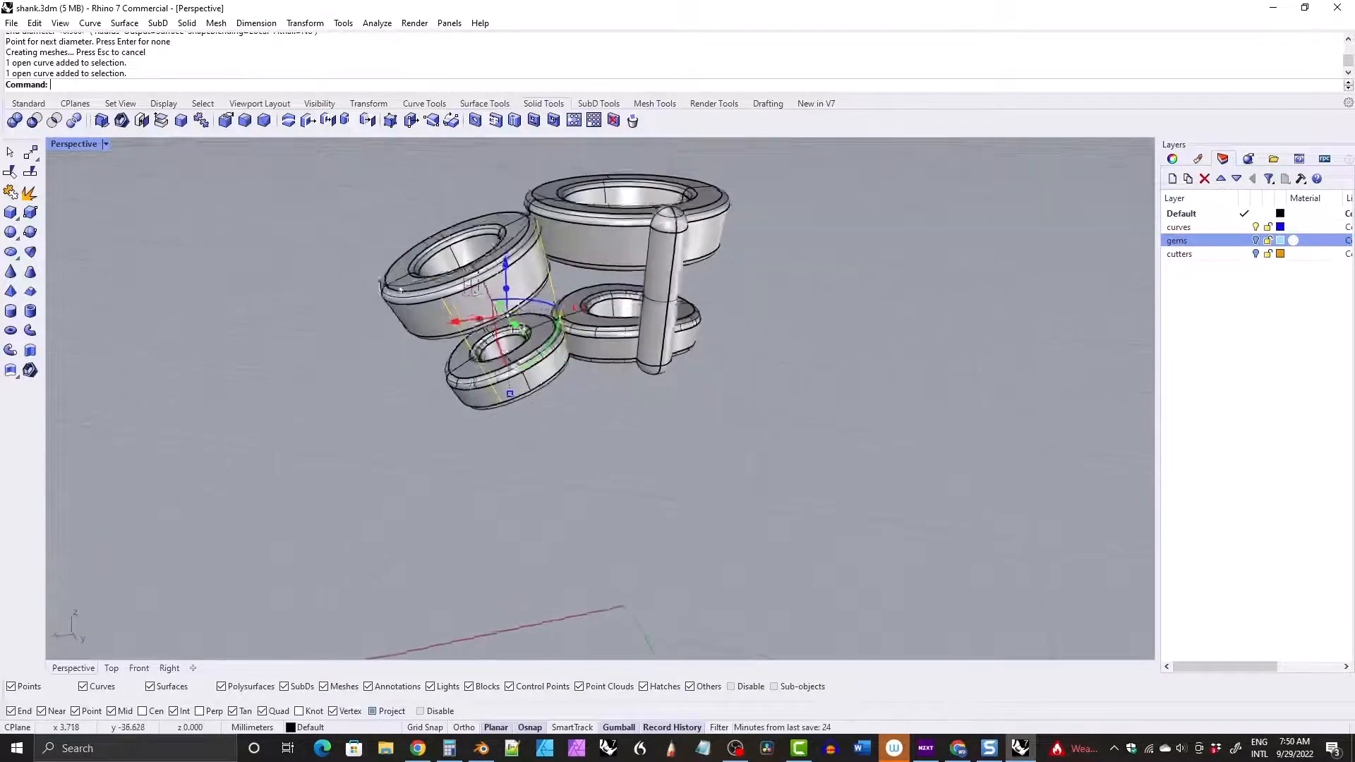
pyautogui.moveTo(473, 285); pyautogui.dragTo(369, 278, button='right')
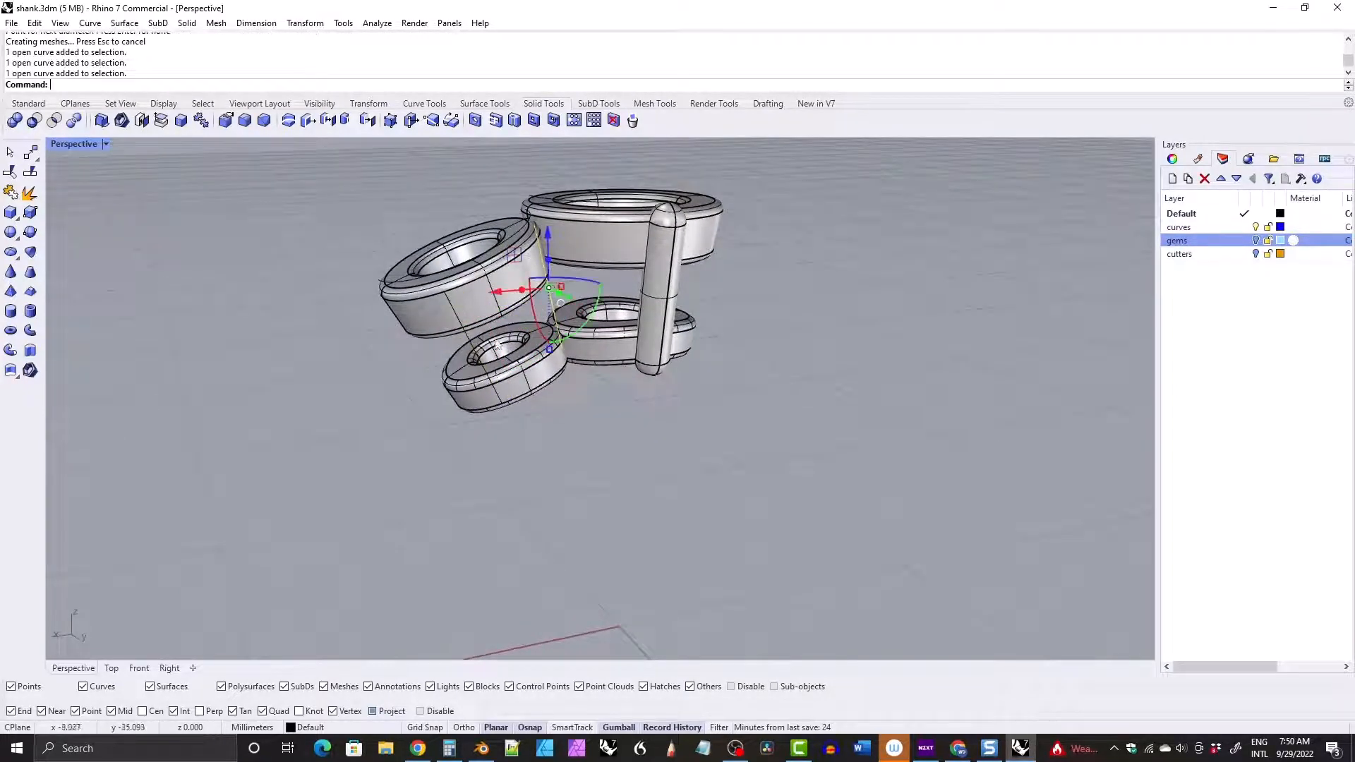
pyautogui.keyDown('shift'); pyautogui.click(465, 343); pyautogui.keyUp('shift')
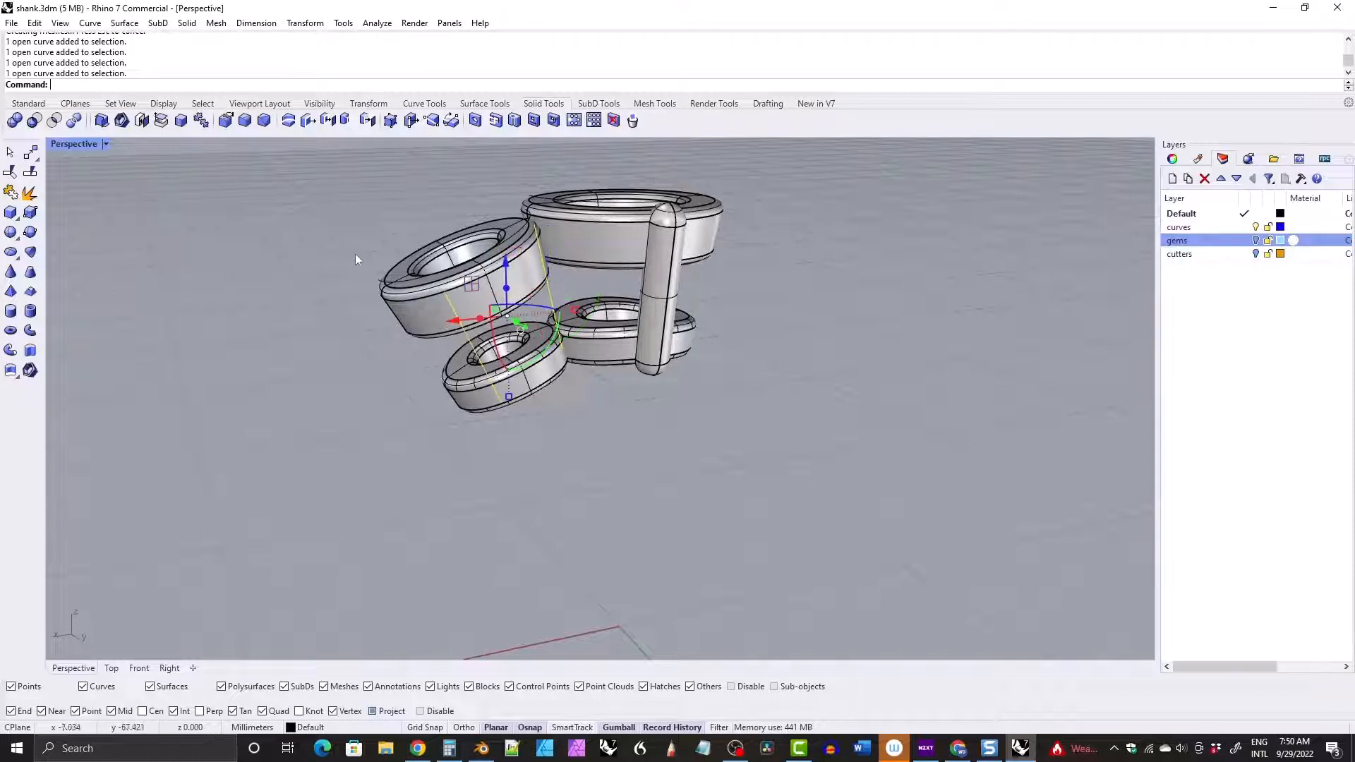
pyautogui.click(13, 350)
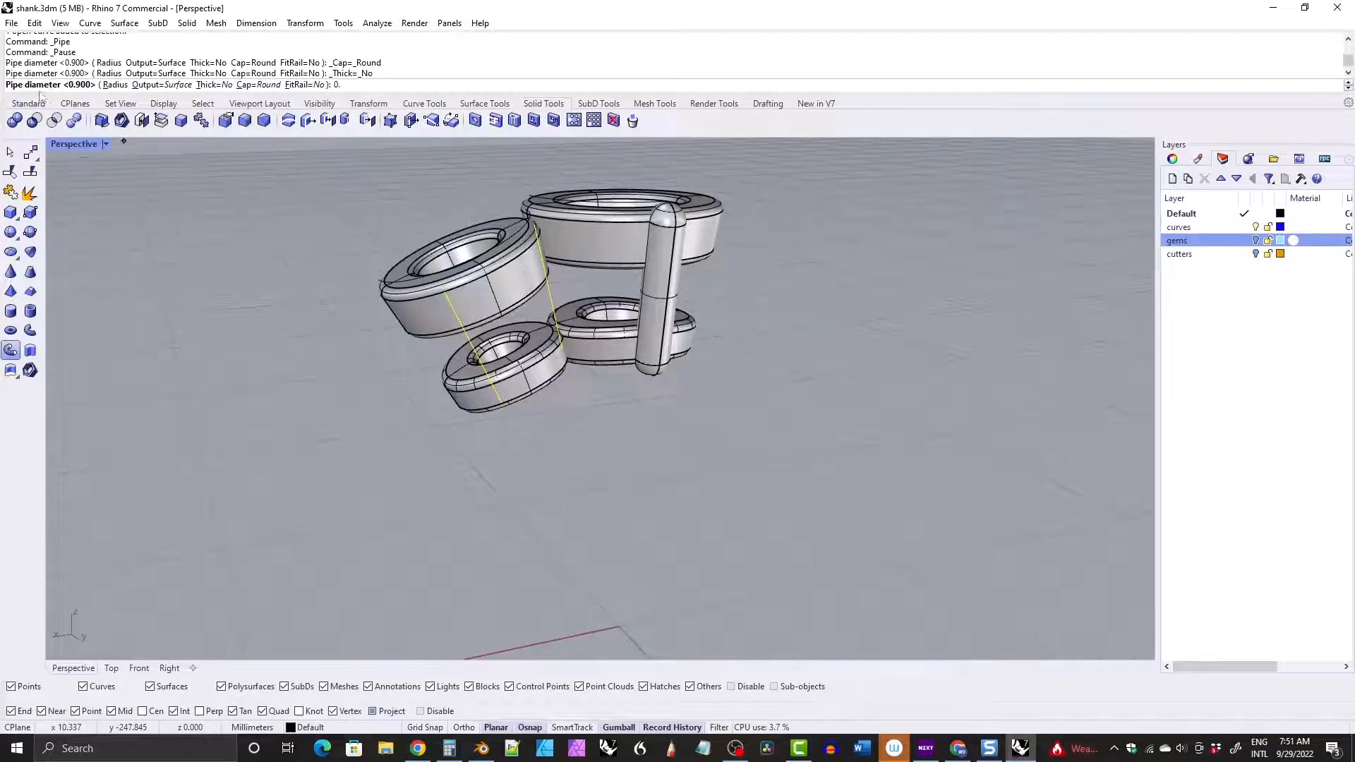
pyautogui.click(113, 85)
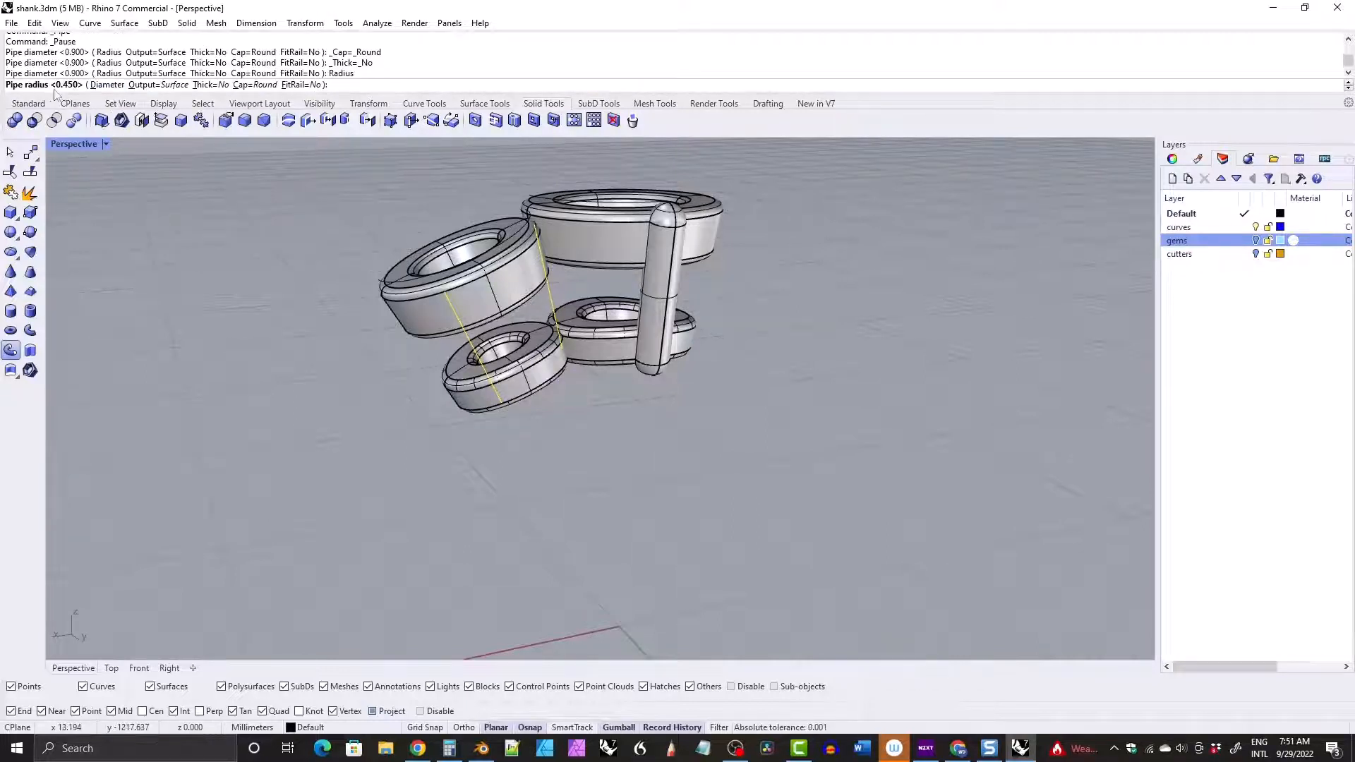
pyautogui.click(106, 85)
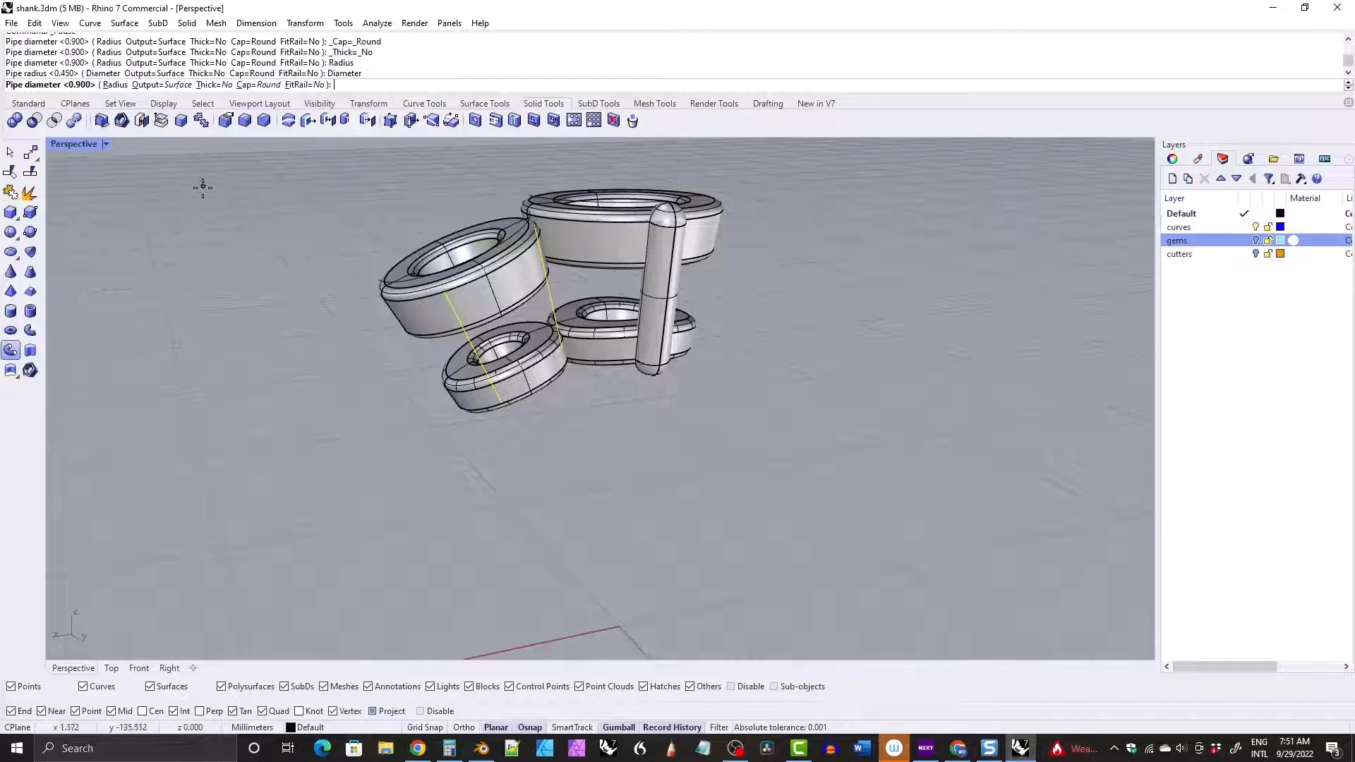
pyautogui.write('0.8')
pyautogui.press('Return')
pyautogui.moveTo(278, 235); pyautogui.dragTo(370, 356, button='right')
pyautogui.click(370, 355)
pyautogui.scroll(8, 568, 281)
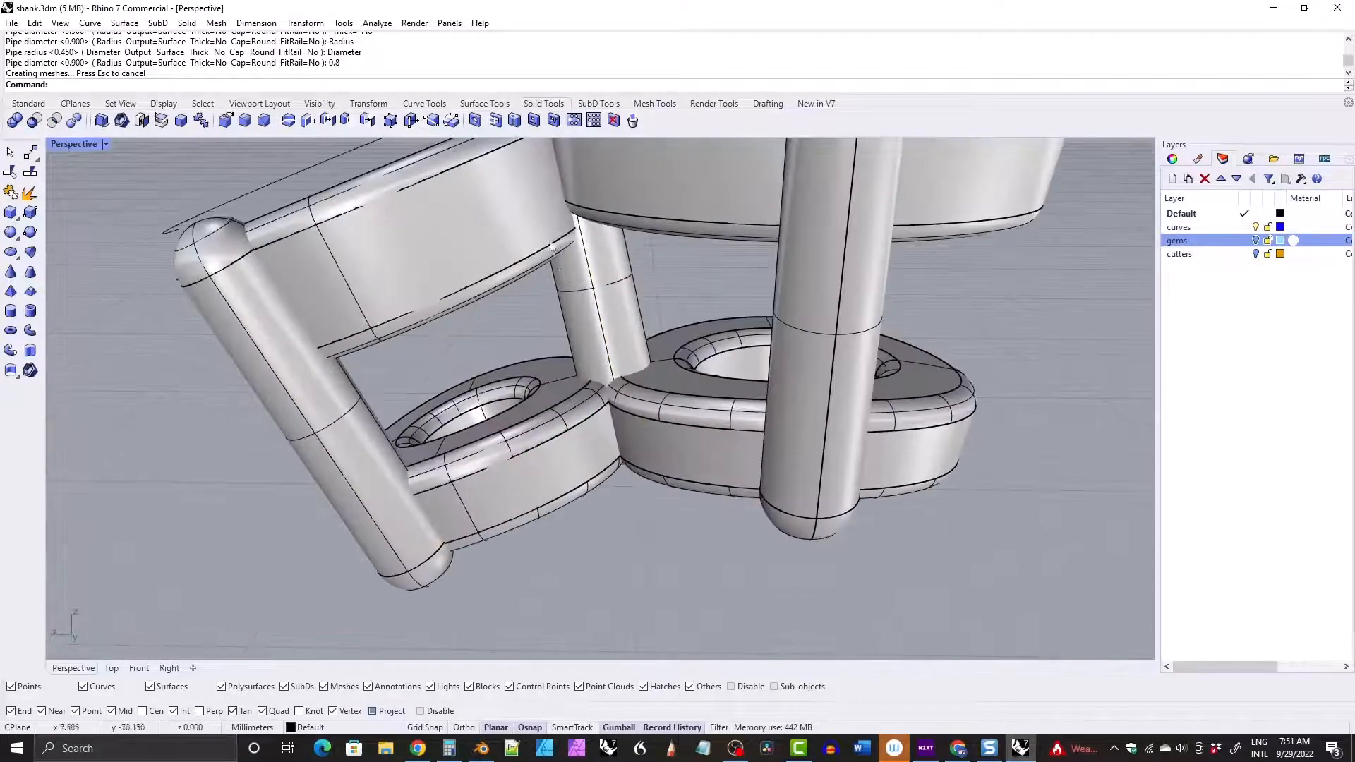
# Move the slanted line near the start of the long reference line farther along the X direction.
pyautogui.scroll(-12, 550, 240)
pyautogui.moveTo(642, 608); pyautogui.dragTo(618, 368, button='right')
pyautogui.moveTo(562, 426); pyautogui.dragTo(556, 408, button='right')
pyautogui.click(726, 422)
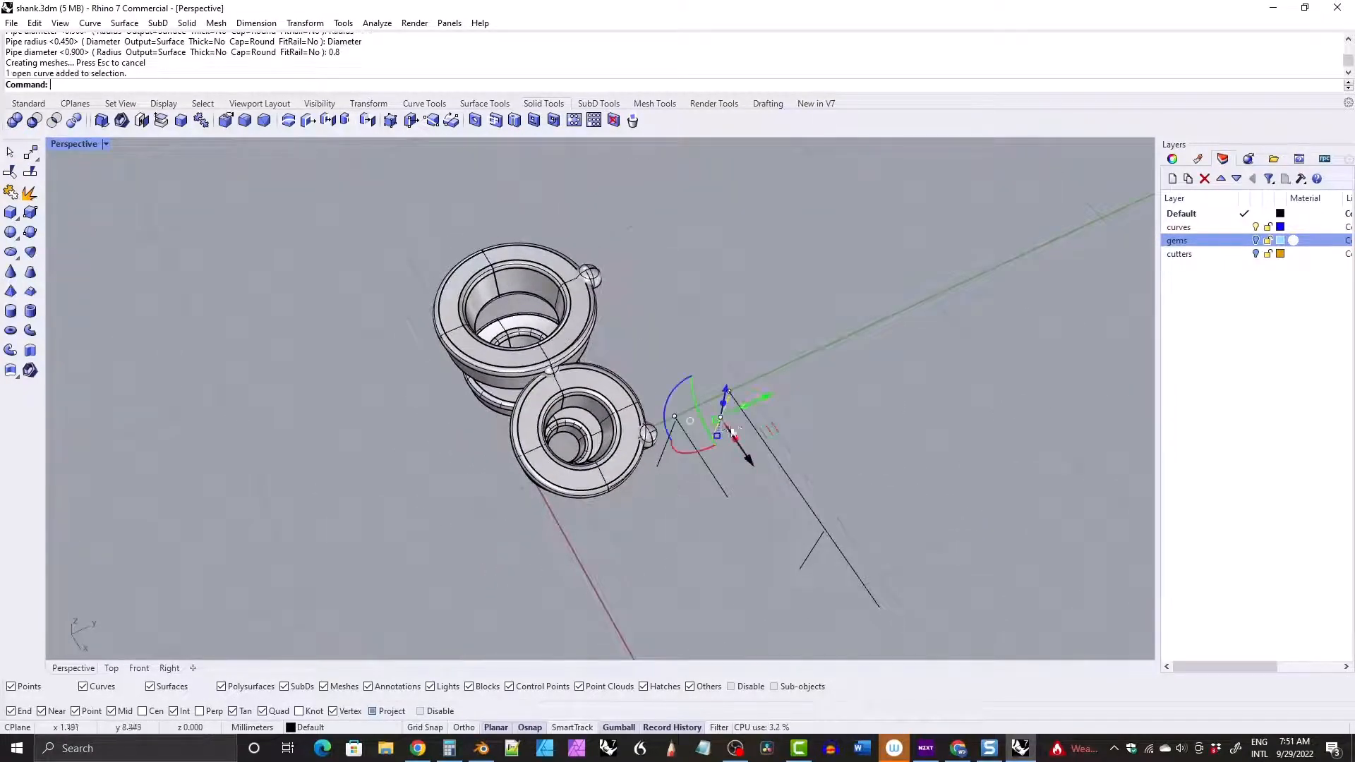
pyautogui.moveTo(748, 454); pyautogui.dragTo(764, 486)
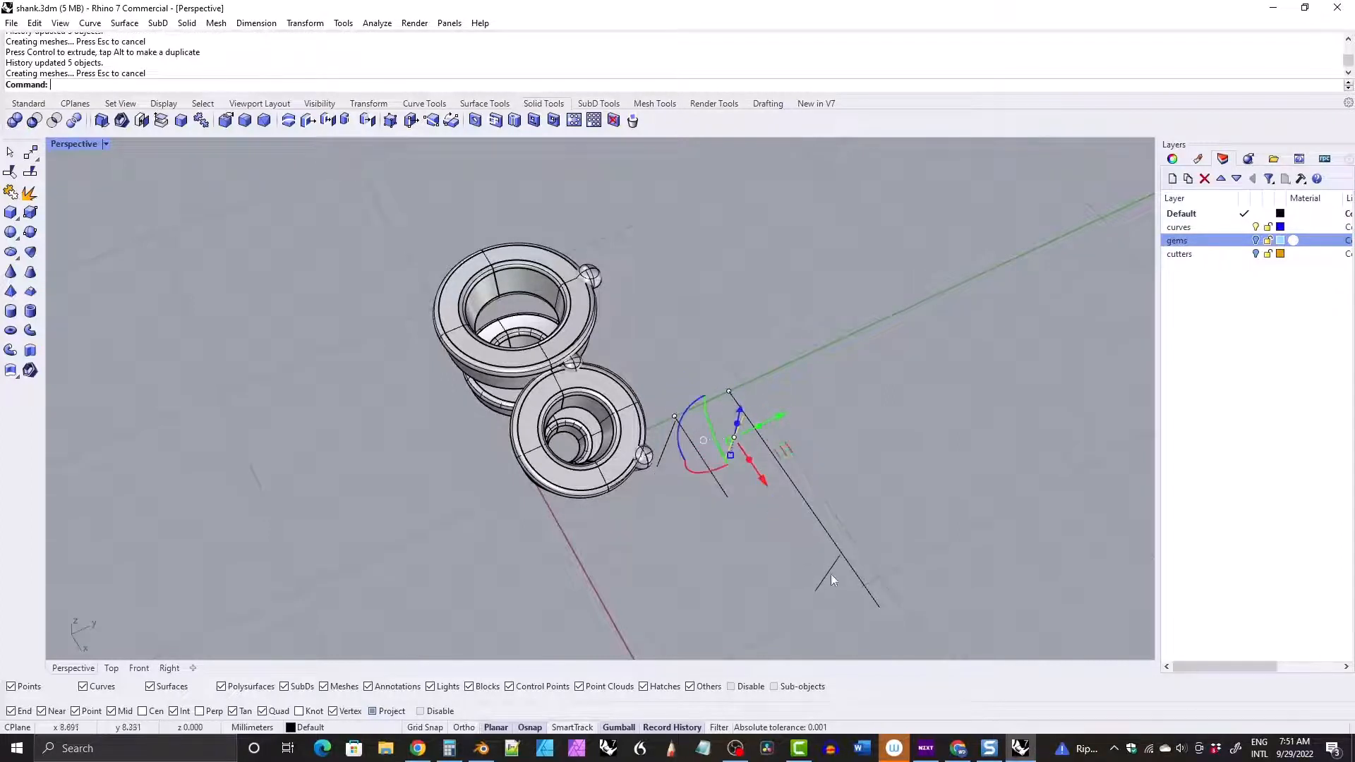
# Fine-tune the X positions of both slanted lines along the long reference line to adjust where the side prongs sit.
pyautogui.moveTo(831, 530); pyautogui.dragTo(841, 539, button='right')
pyautogui.click(832, 534)
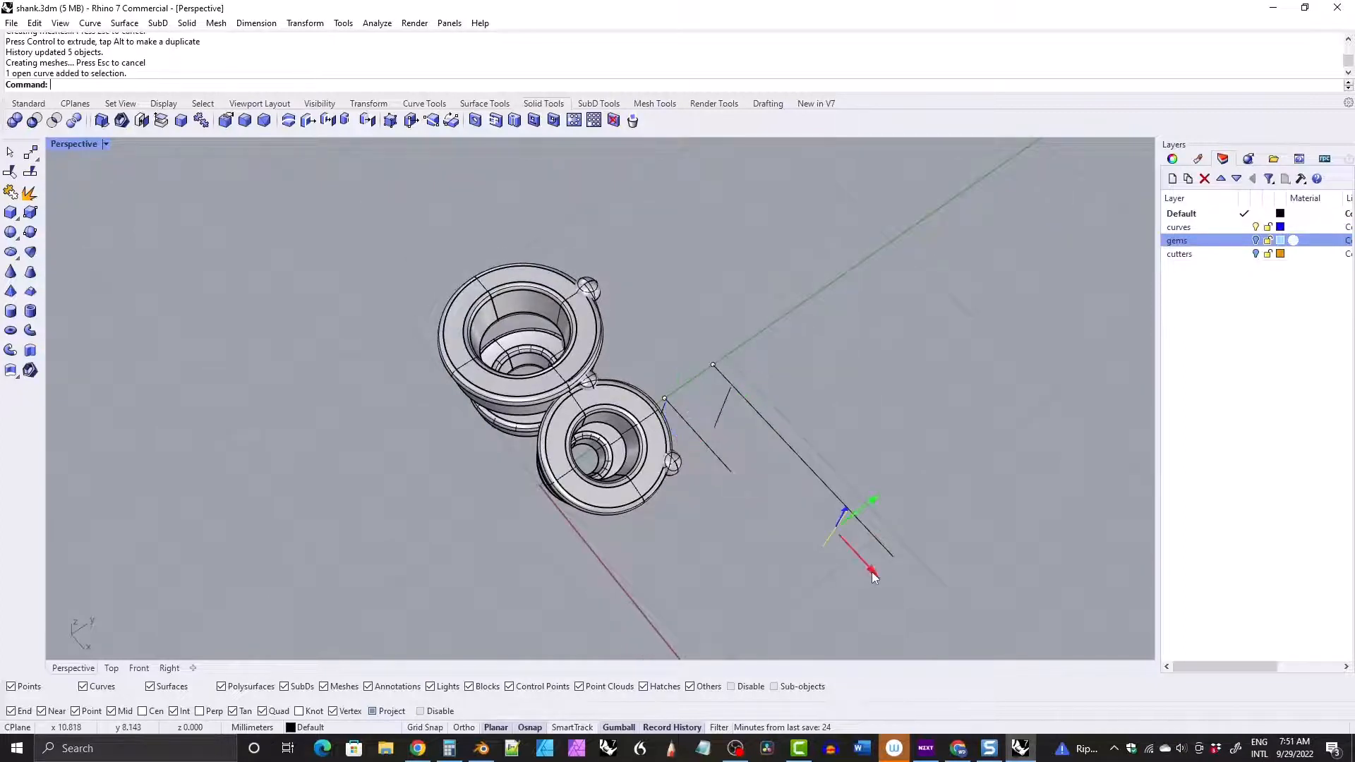
pyautogui.click(872, 573)
pyautogui.click(719, 407)
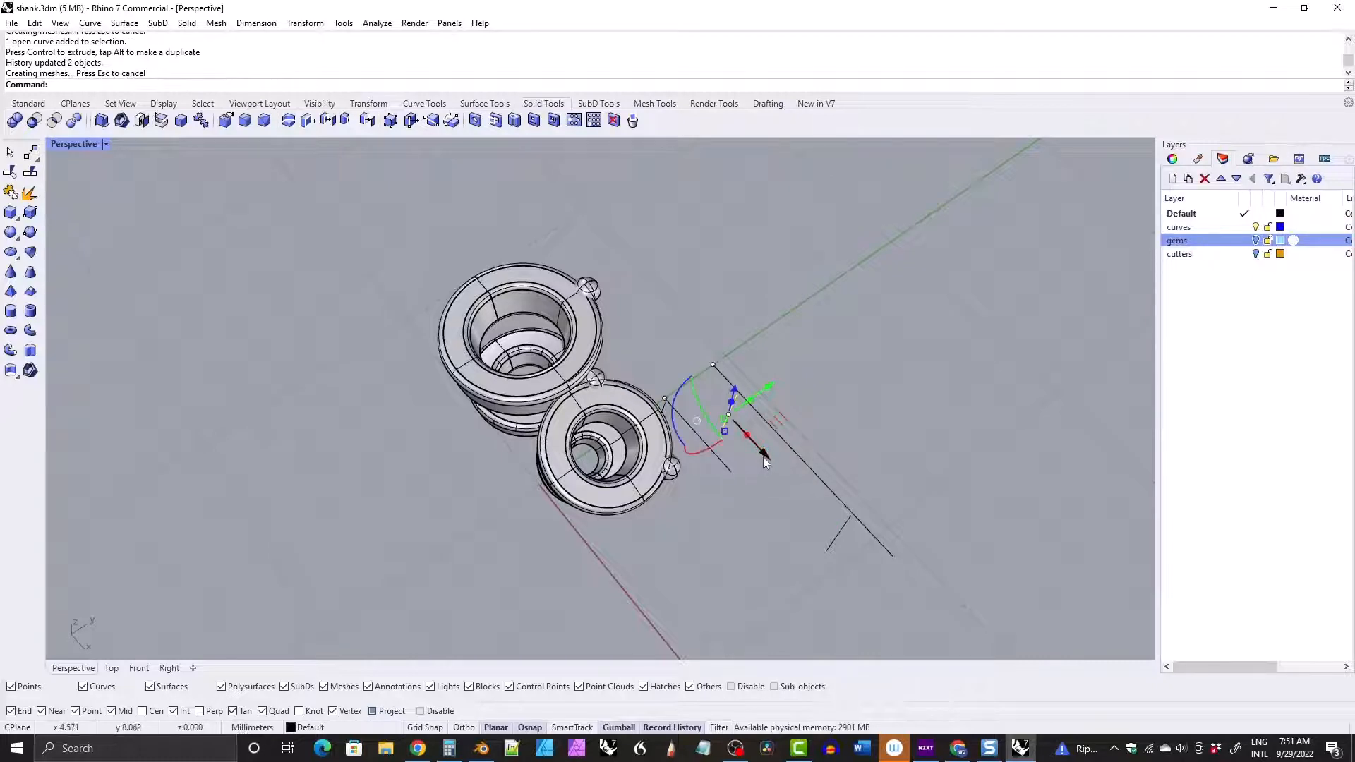
pyautogui.moveTo(763, 456); pyautogui.dragTo(768, 457)
pyautogui.moveTo(649, 416); pyautogui.dragTo(723, 439, button='right')
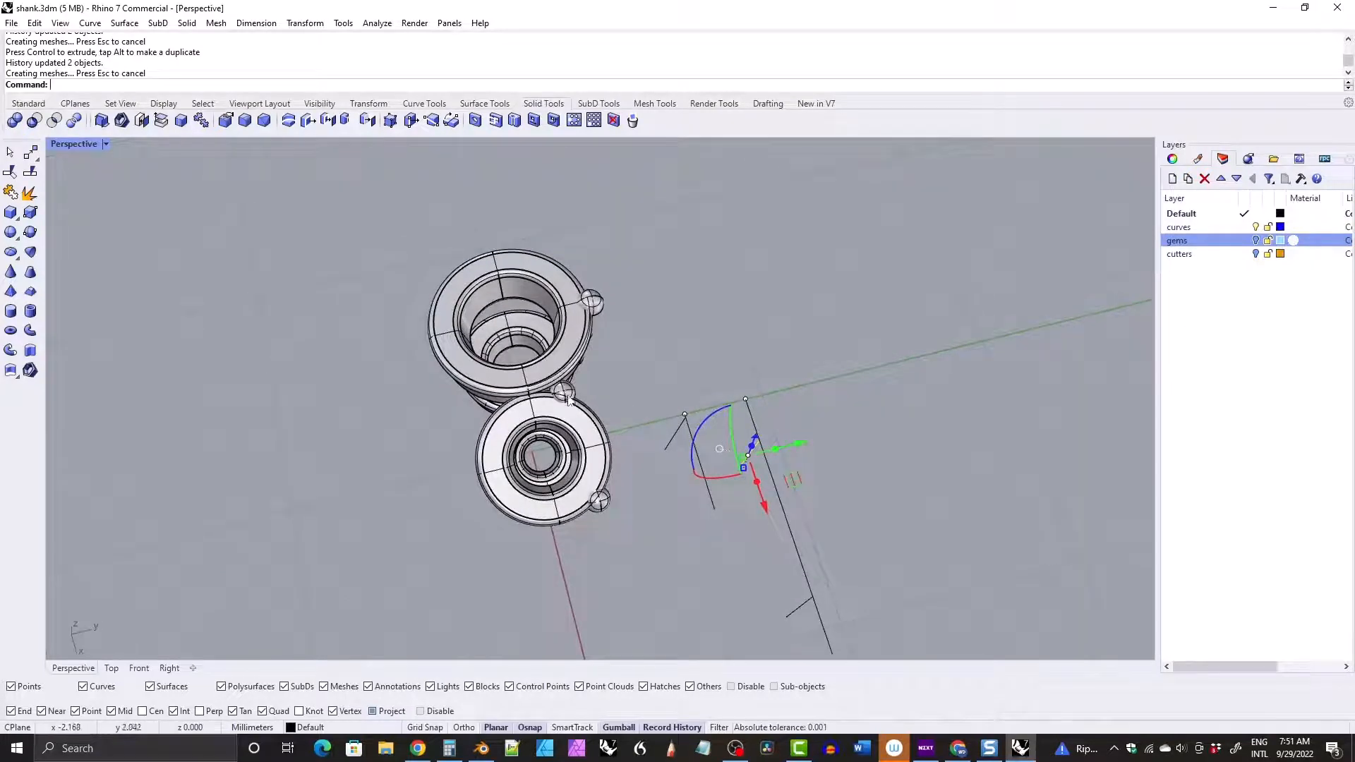
pyautogui.moveTo(568, 388); pyautogui.dragTo(635, 335, button='right')
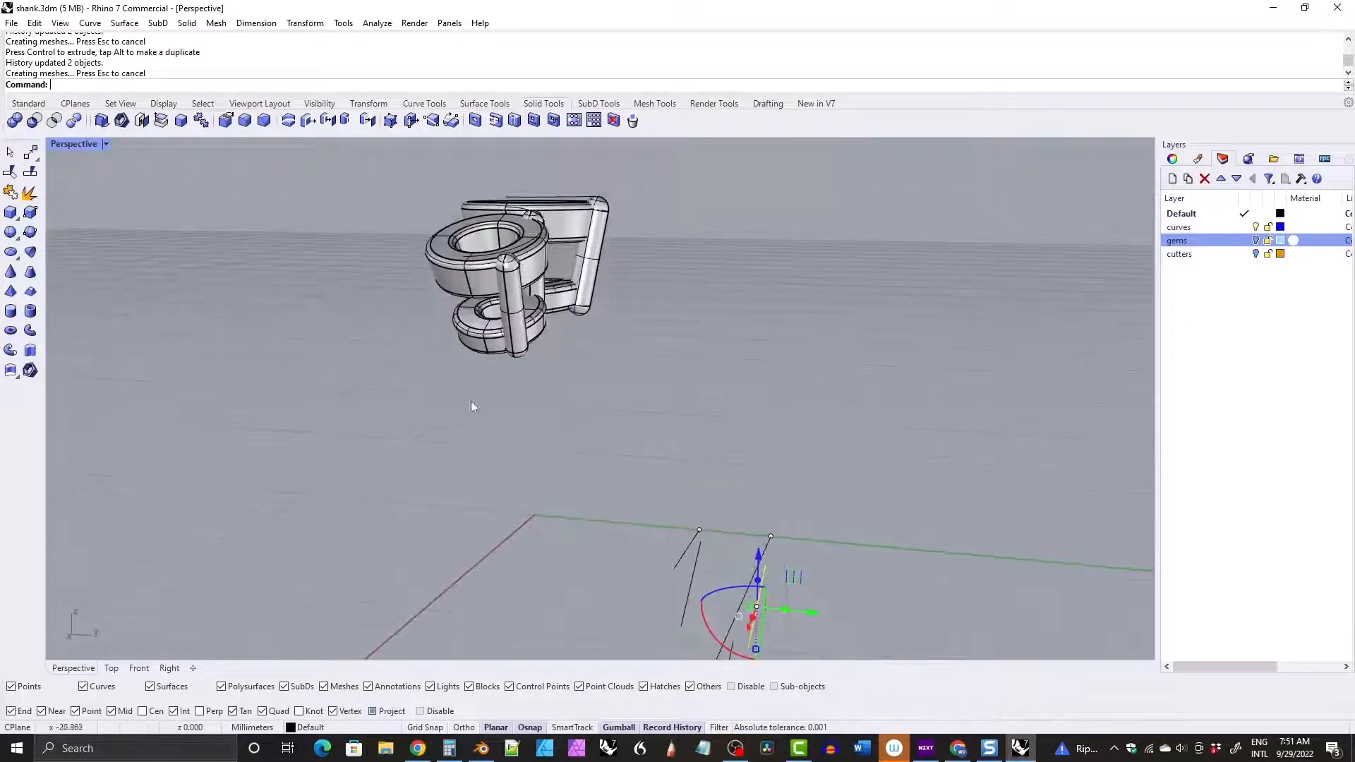
# Show the gems layer and examine the centre prong's height against its gem in the front view.
pyautogui.click(1255, 239)
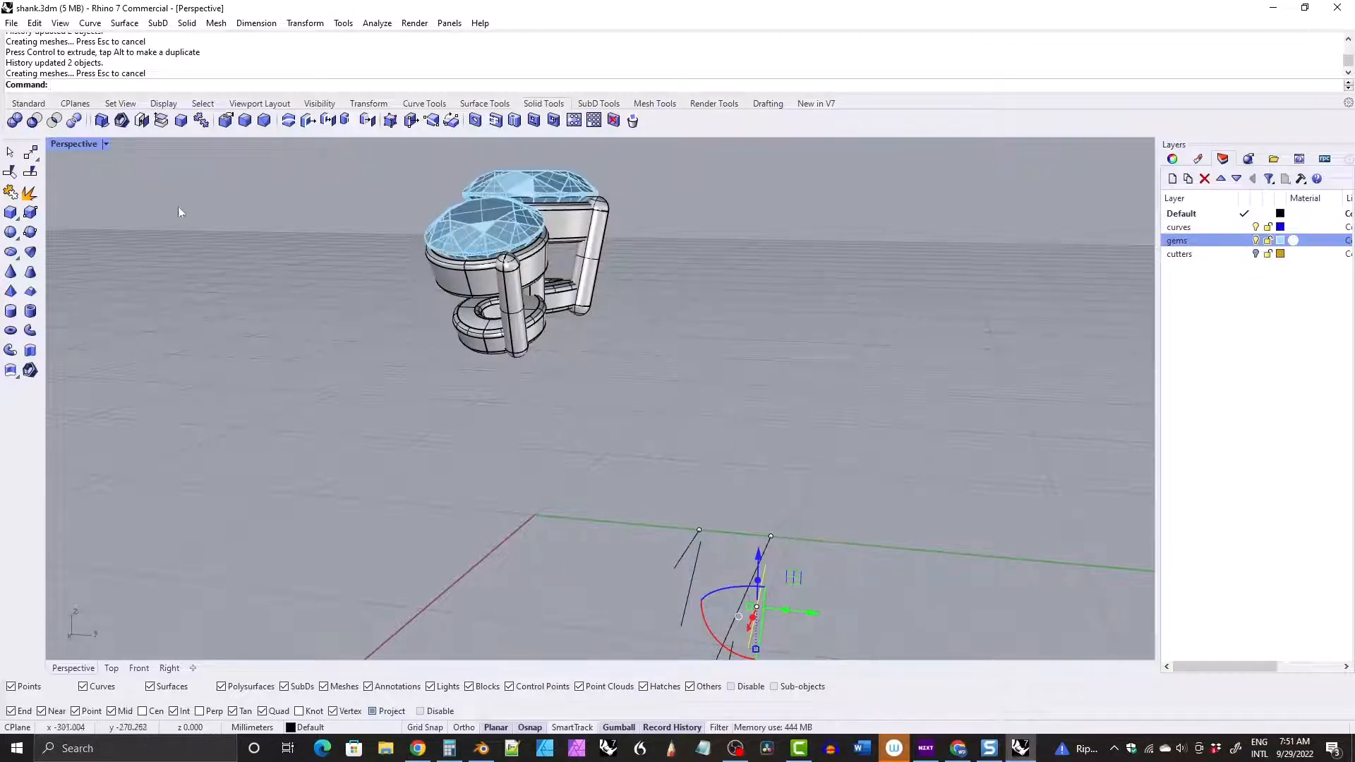
pyautogui.doubleClick(74, 144)
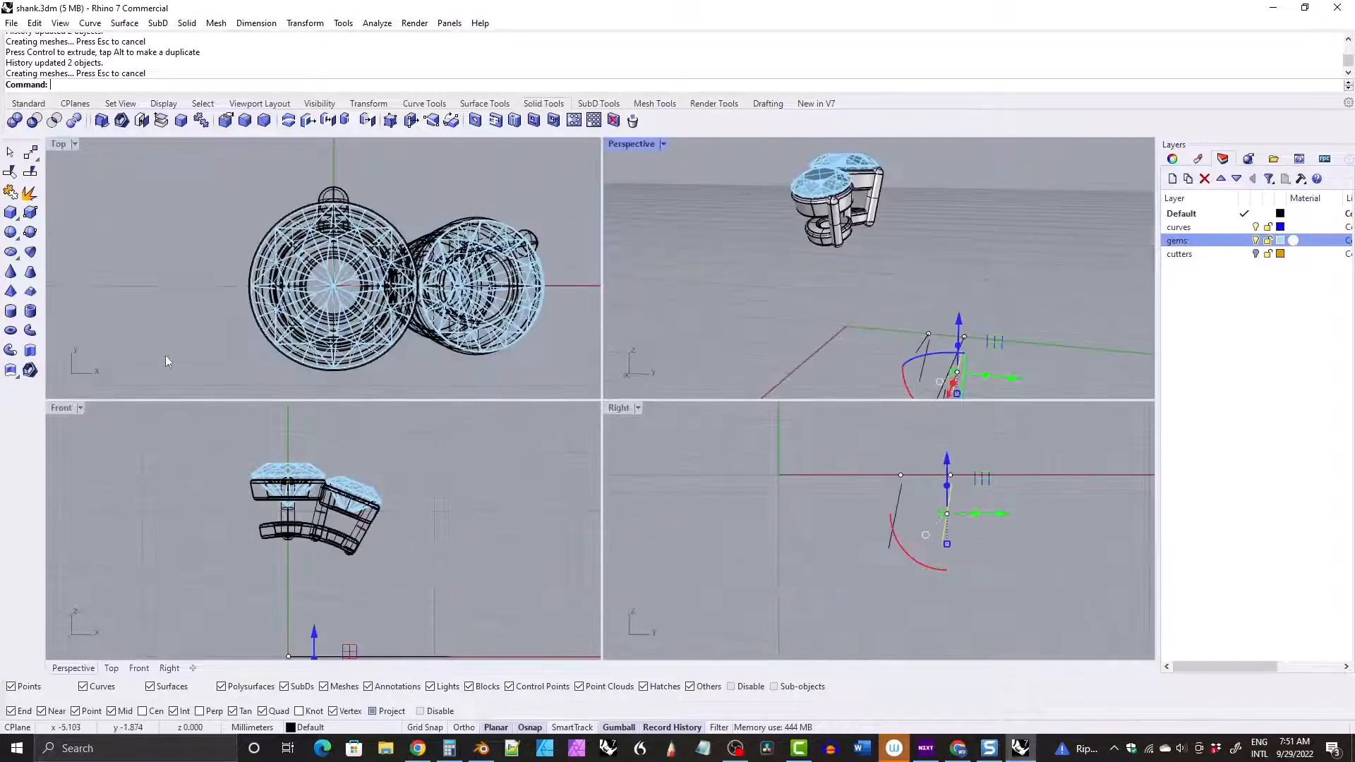
pyautogui.doubleClick(61, 408)
pyautogui.scroll(-5, 515, 344)
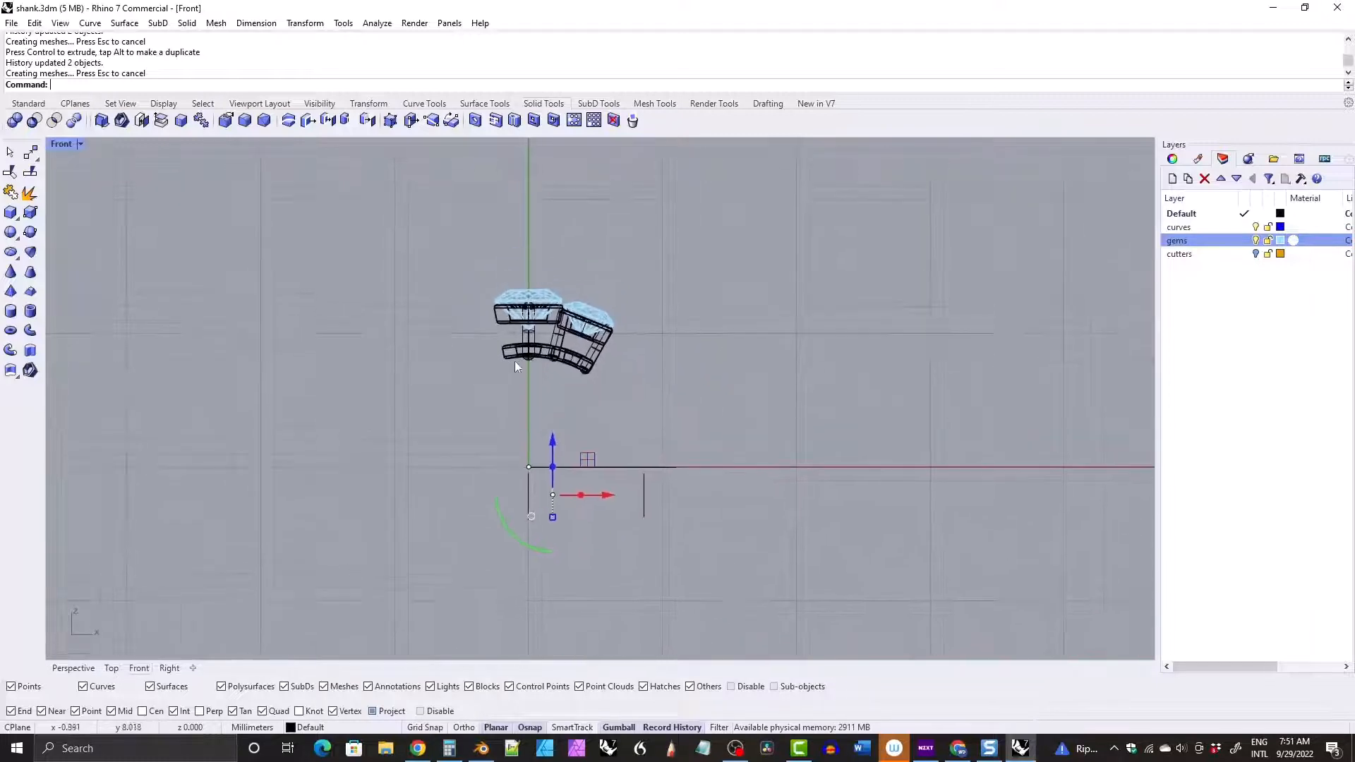
pyautogui.scroll(6, 514, 361)
pyautogui.moveTo(509, 281); pyautogui.dragTo(448, 295, button='right')
pyautogui.doubleClick(62, 144)
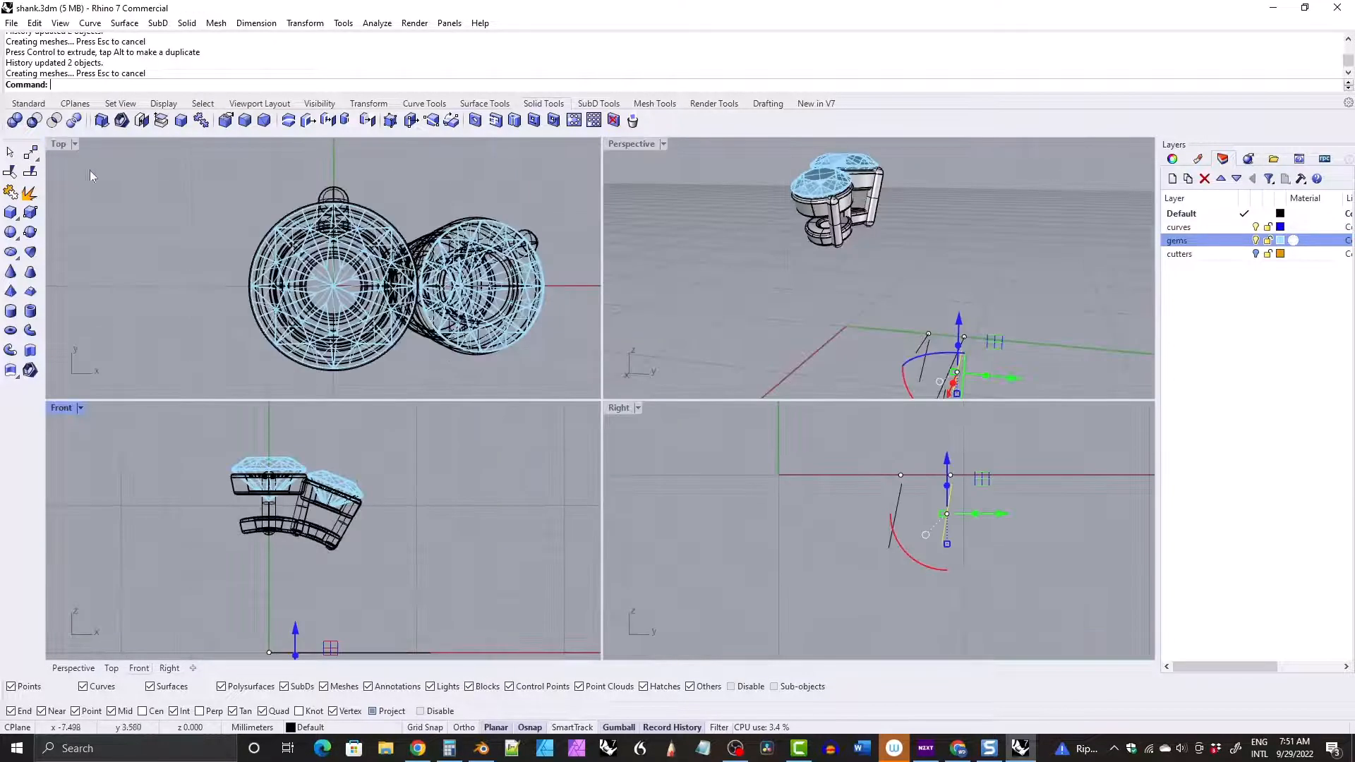
pyautogui.scroll(3, 259, 460)
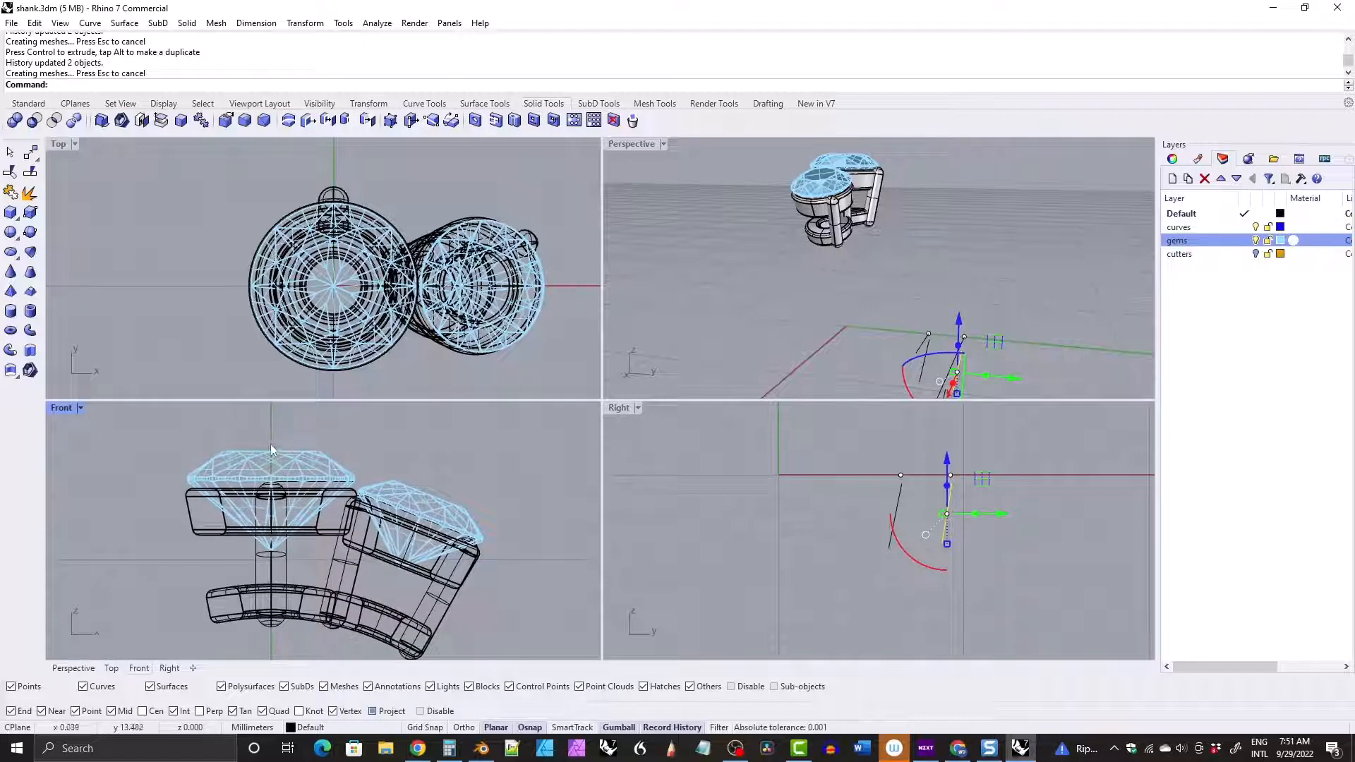
pyautogui.scroll(2, 272, 449)
pyautogui.scroll(2, 280, 531)
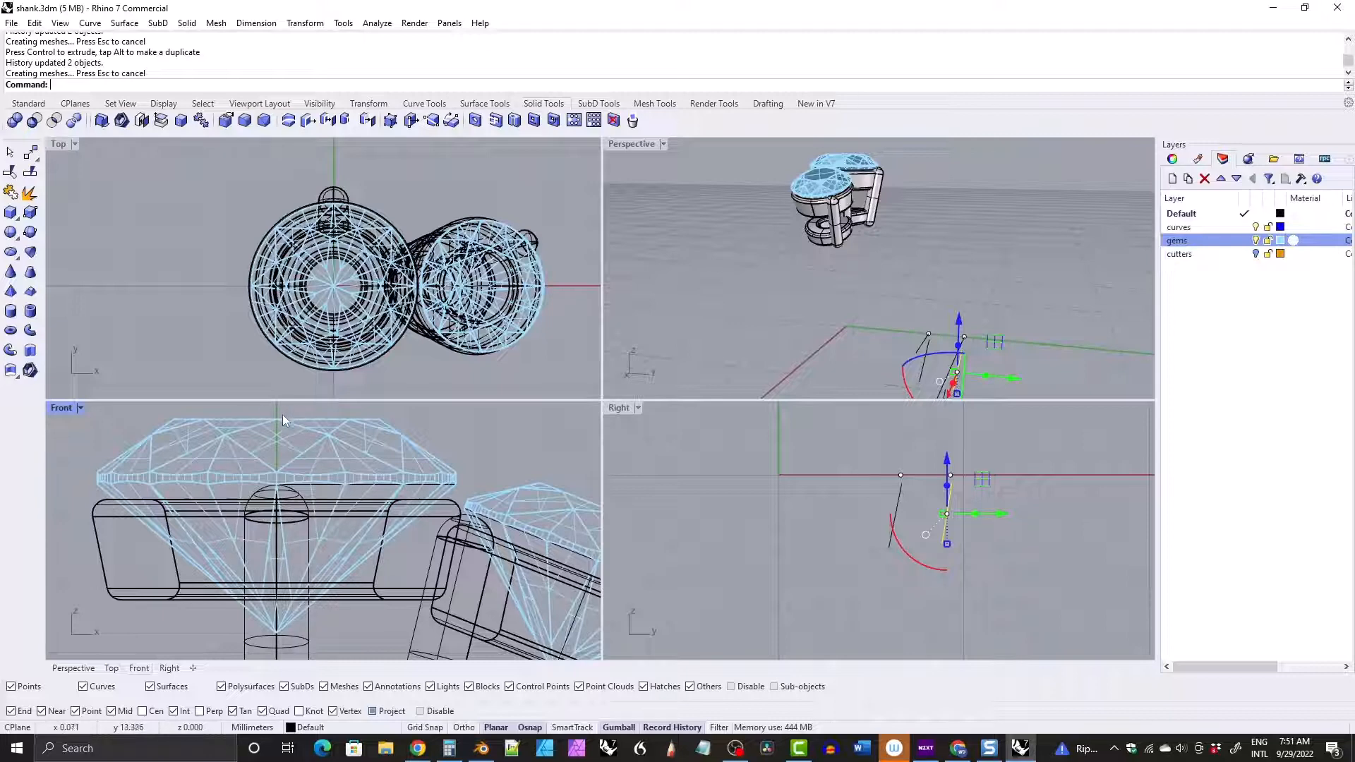
# Turn on control points for the short line's slanted line and extend its upper end about 1.4 mm to raise the centre prong above the gem.
pyautogui.keyDown('shift'); pyautogui.click(899, 506); pyautogui.keyUp('shift')
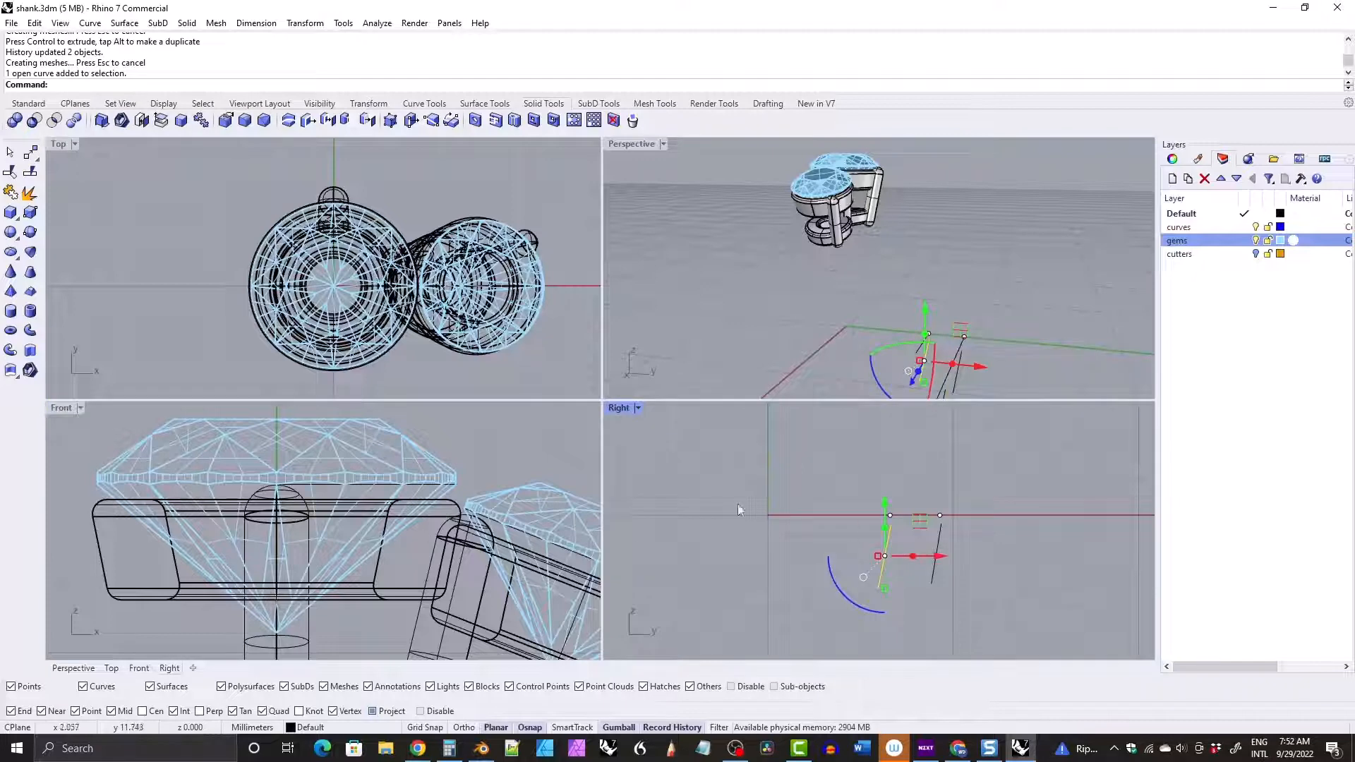
pyautogui.click(426, 105)
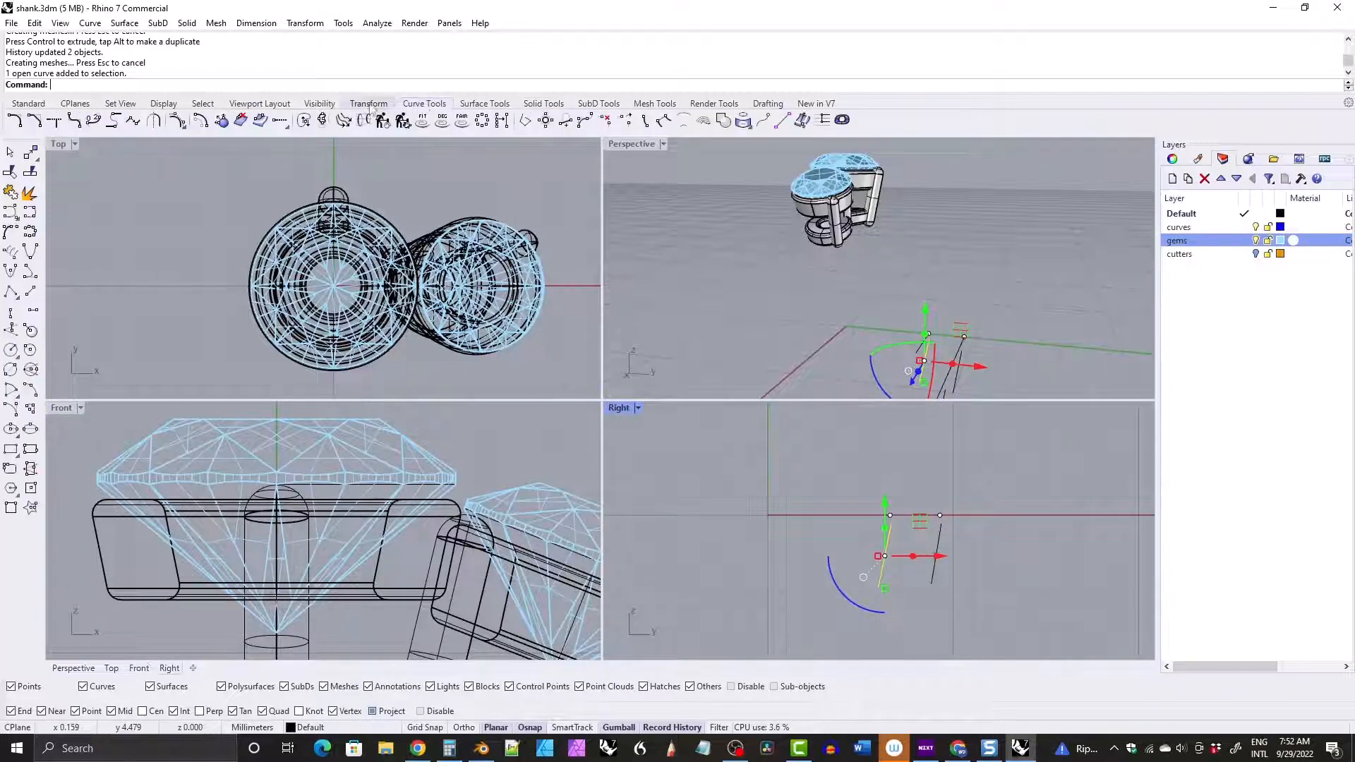
pyautogui.click(176, 122)
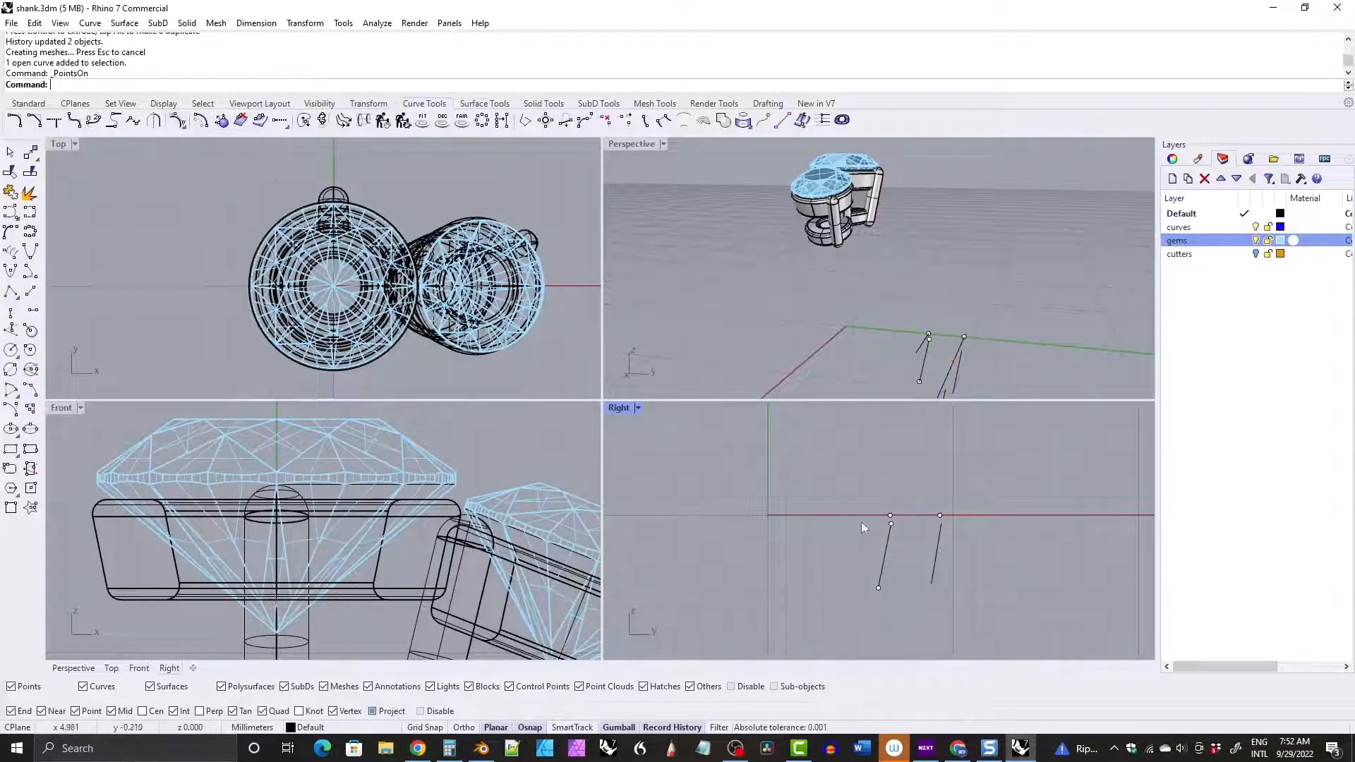
pyautogui.click(891, 523)
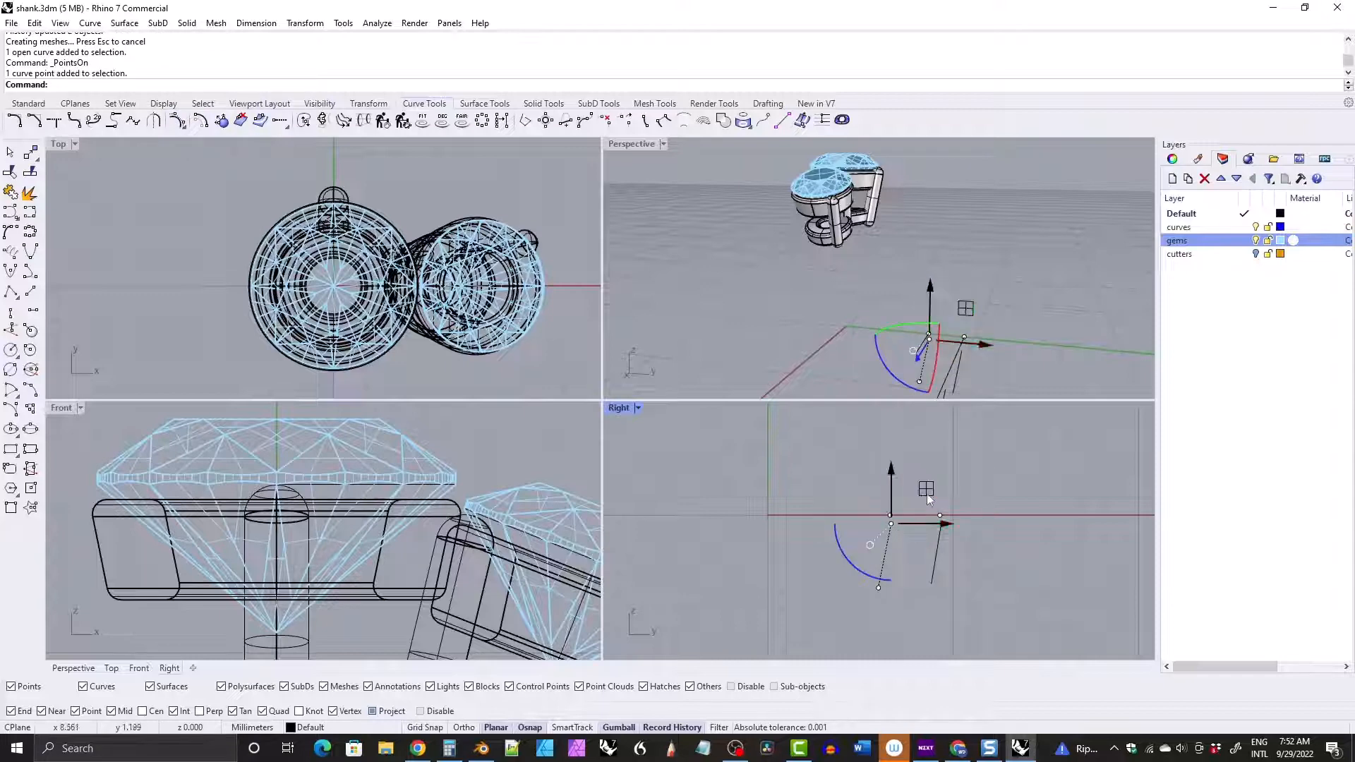
pyautogui.moveTo(925, 488)
pyautogui.mouseDown()
pyautogui.moveTo(884, 474)
pyautogui.moveTo(943, 478)
pyautogui.moveTo(932, 473)
pyautogui.mouseUp()
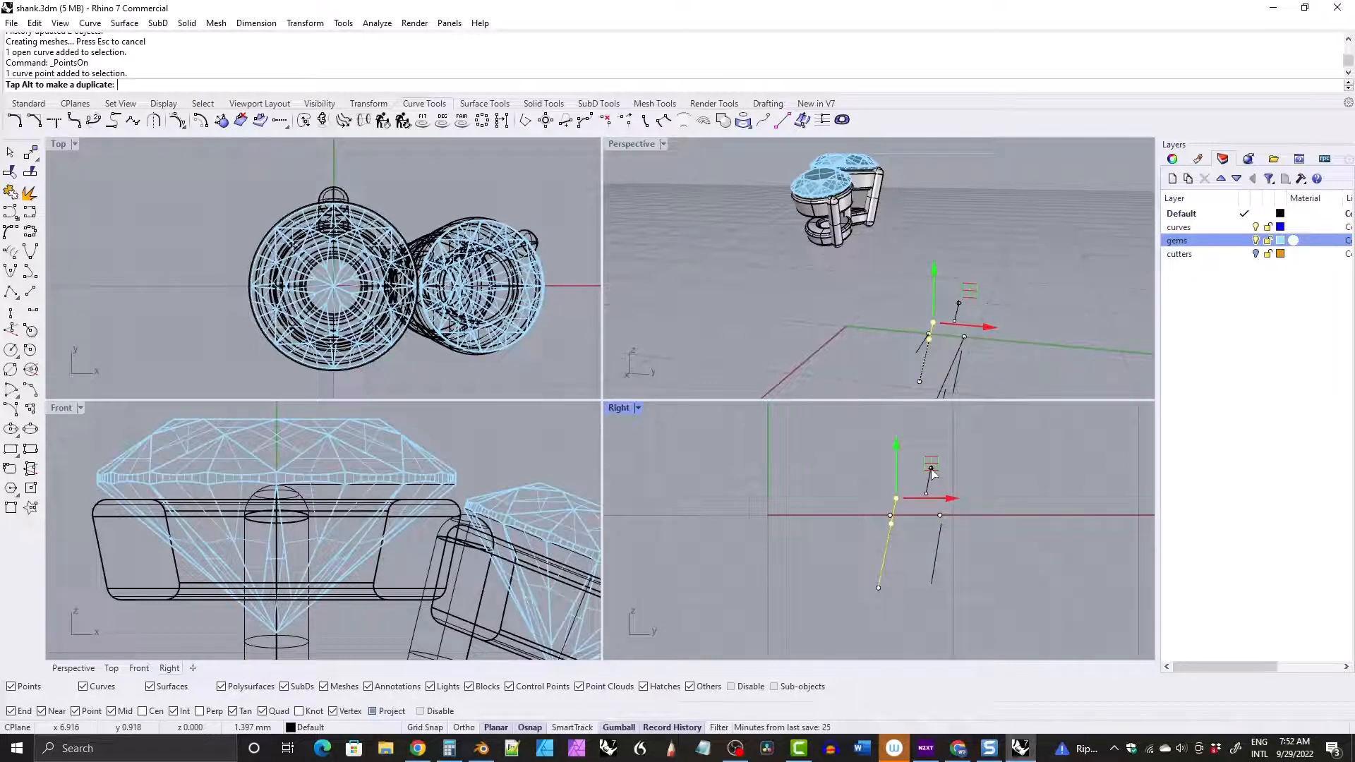
pyautogui.moveTo(932, 474); pyautogui.dragTo(932, 473)
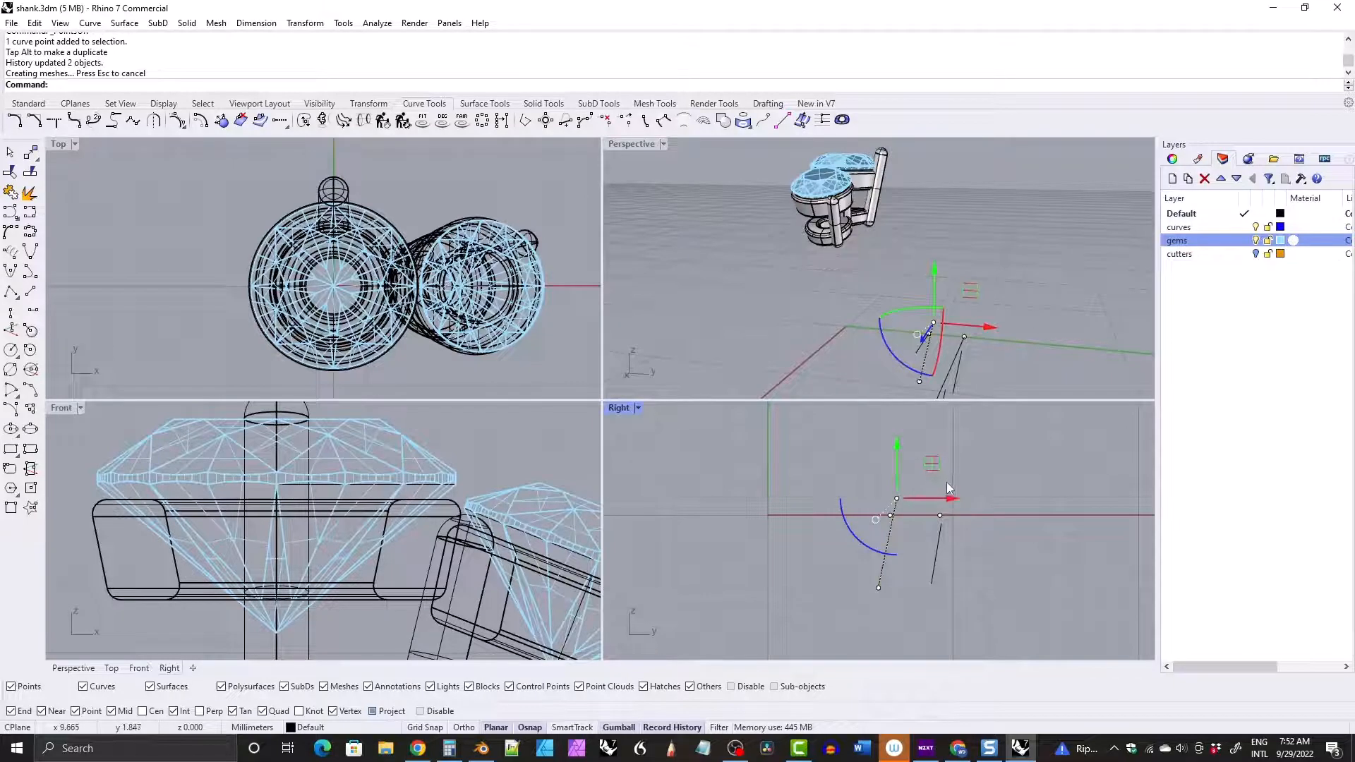
pyautogui.moveTo(267, 438); pyautogui.dragTo(279, 480, button='right')
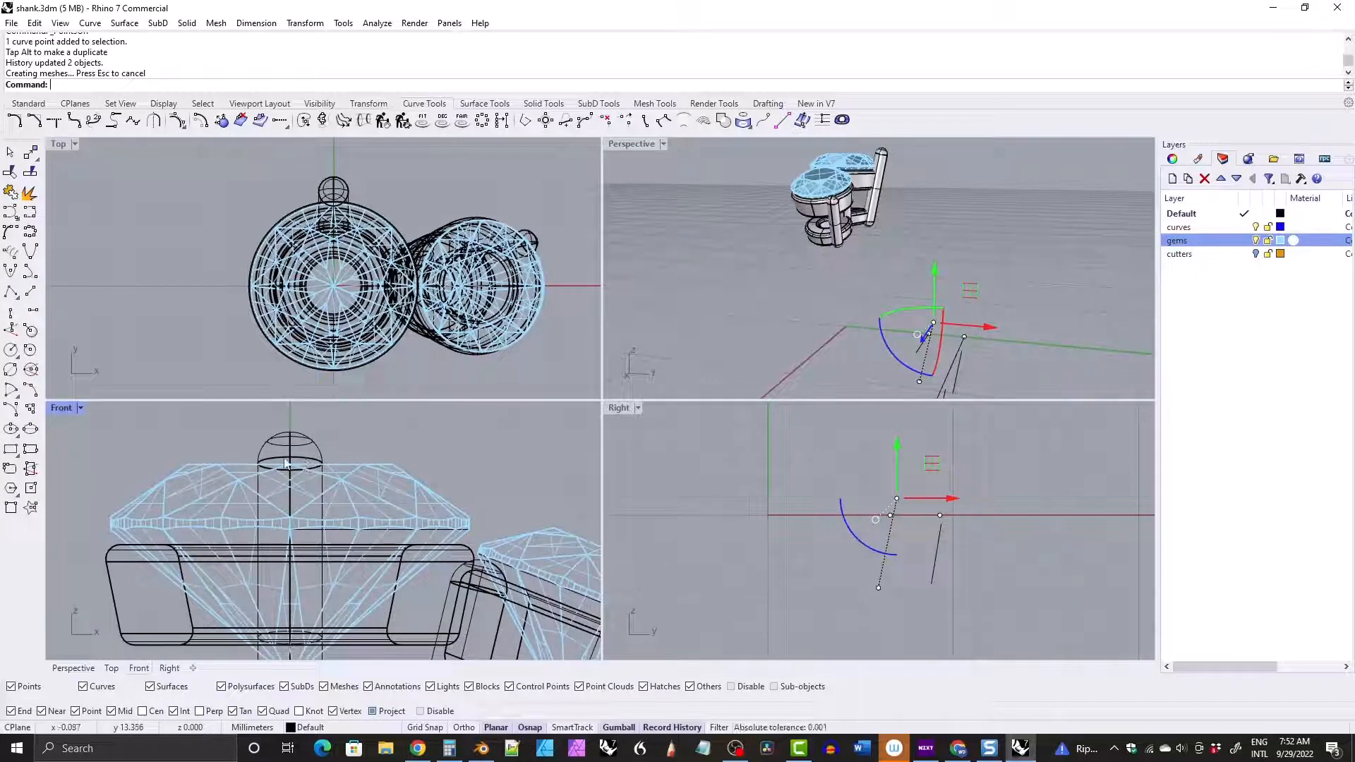
# Raise the upper end of the short line's slanted line further so the centre prong stands taller above its gem.
pyautogui.scroll(3, 289, 473)
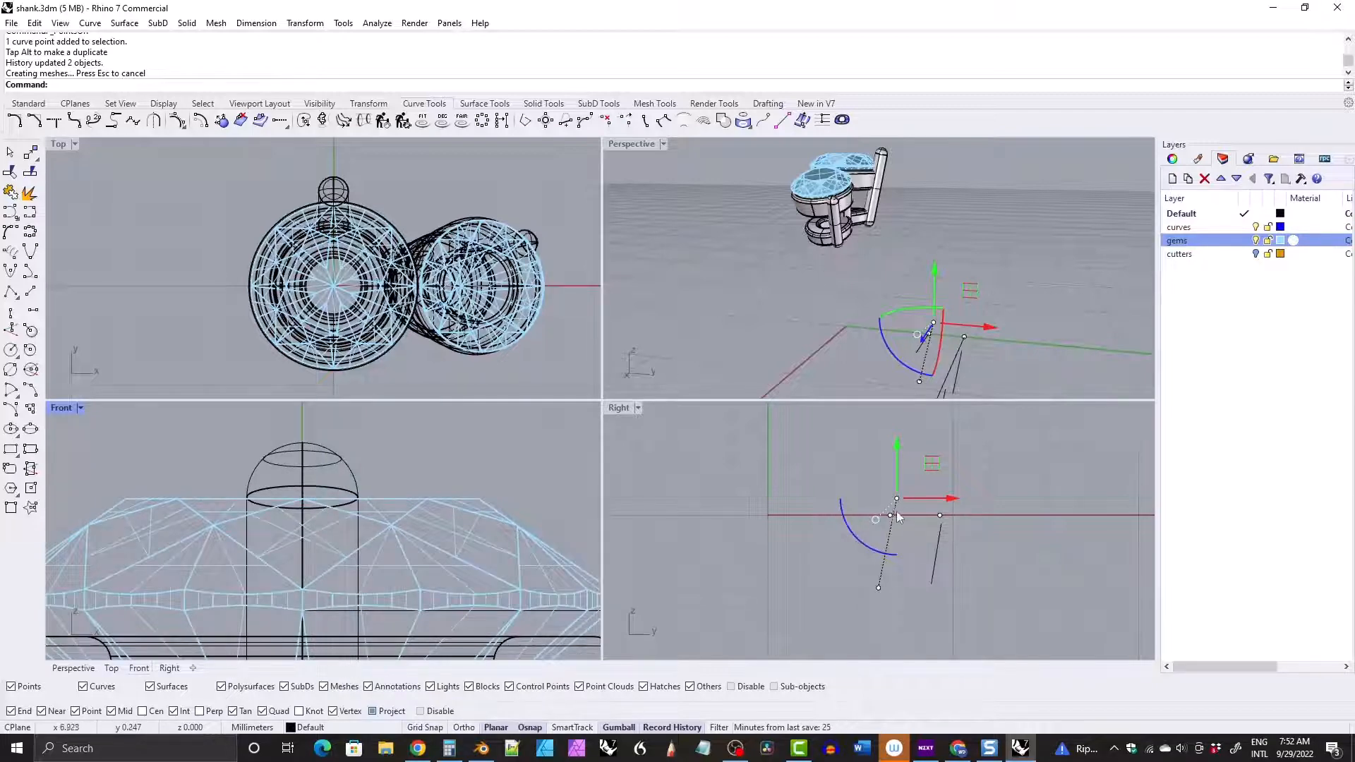
pyautogui.scroll(5, 909, 494)
pyautogui.moveTo(919, 486); pyautogui.dragTo(927, 477)
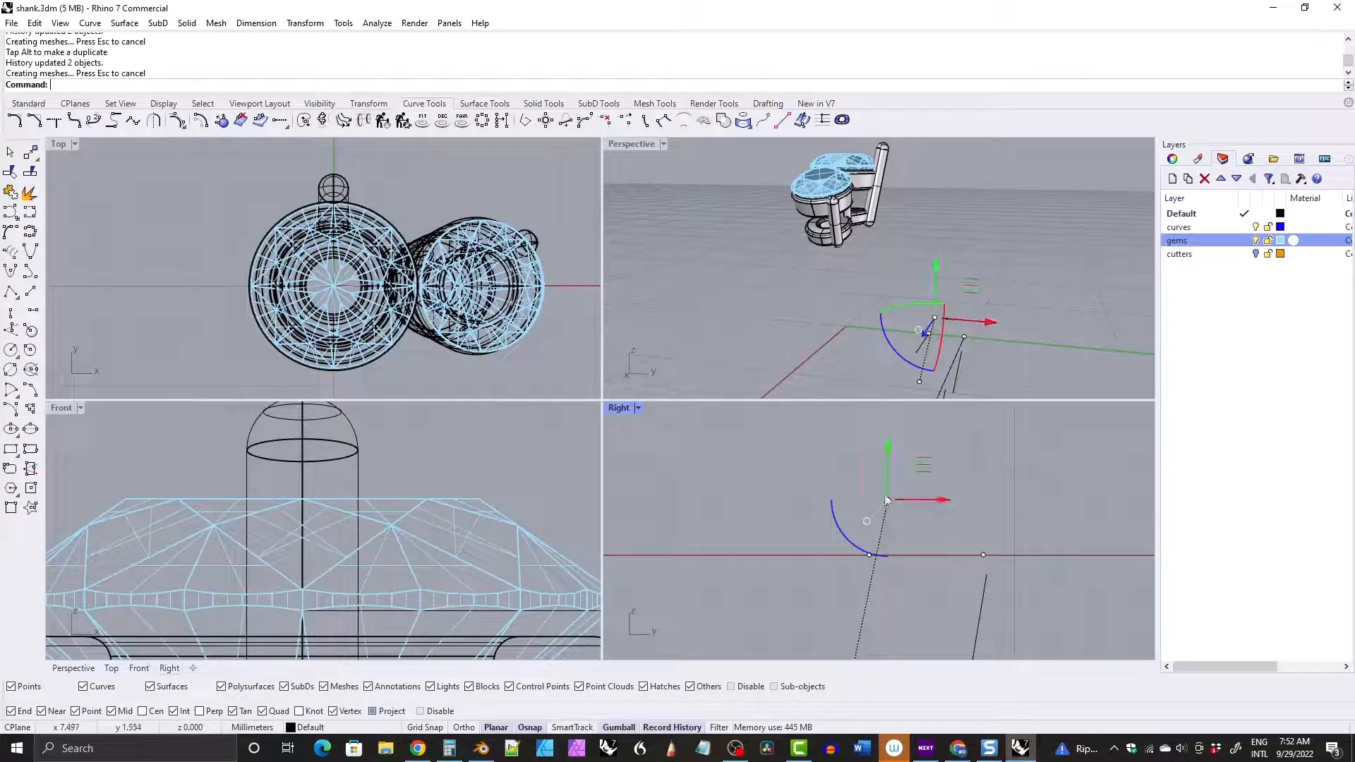
# Lower the bottom control point of the short line's slanted line to extend the centre prong below the lower gallery rail.
pyautogui.scroll(-8, 797, 498)
pyautogui.moveTo(803, 542); pyautogui.dragTo(808, 506, button='right')
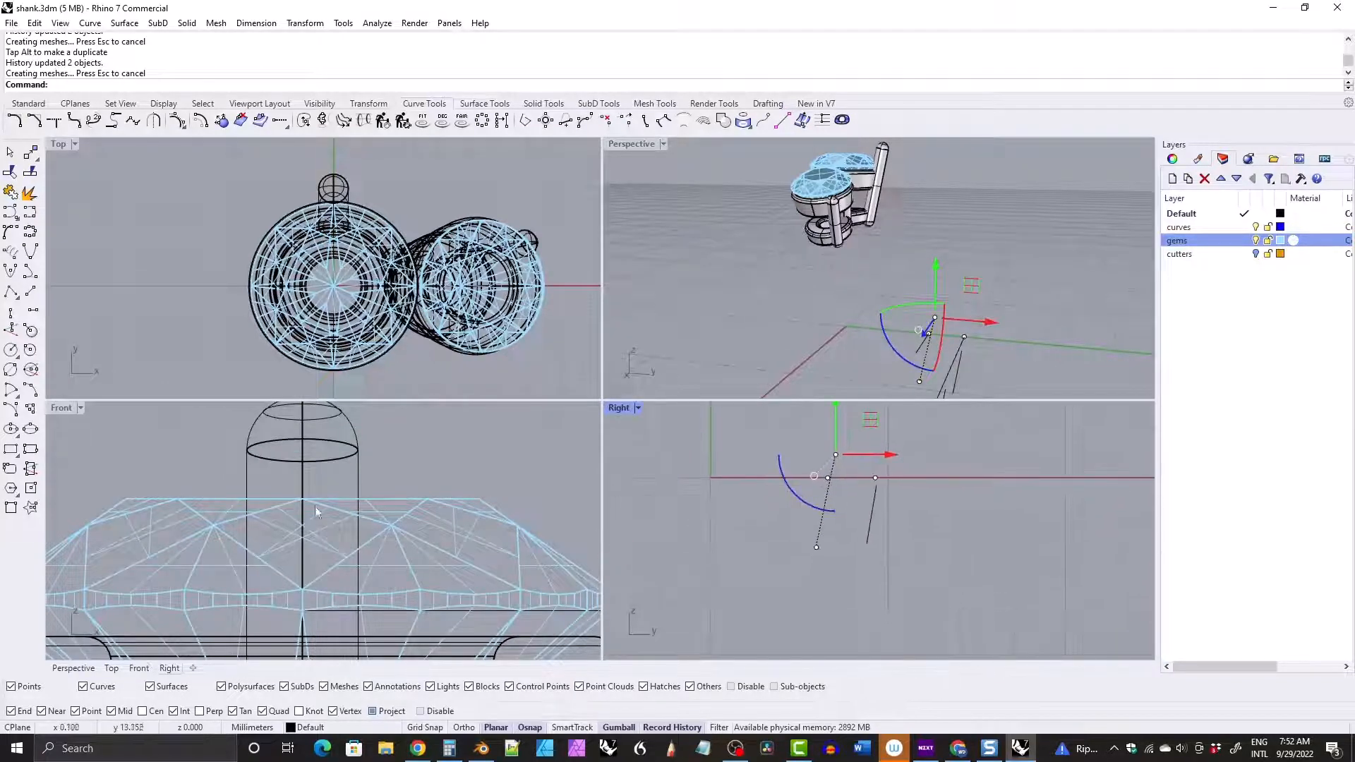
pyautogui.scroll(-6, 311, 557)
pyautogui.scroll(4, 305, 607)
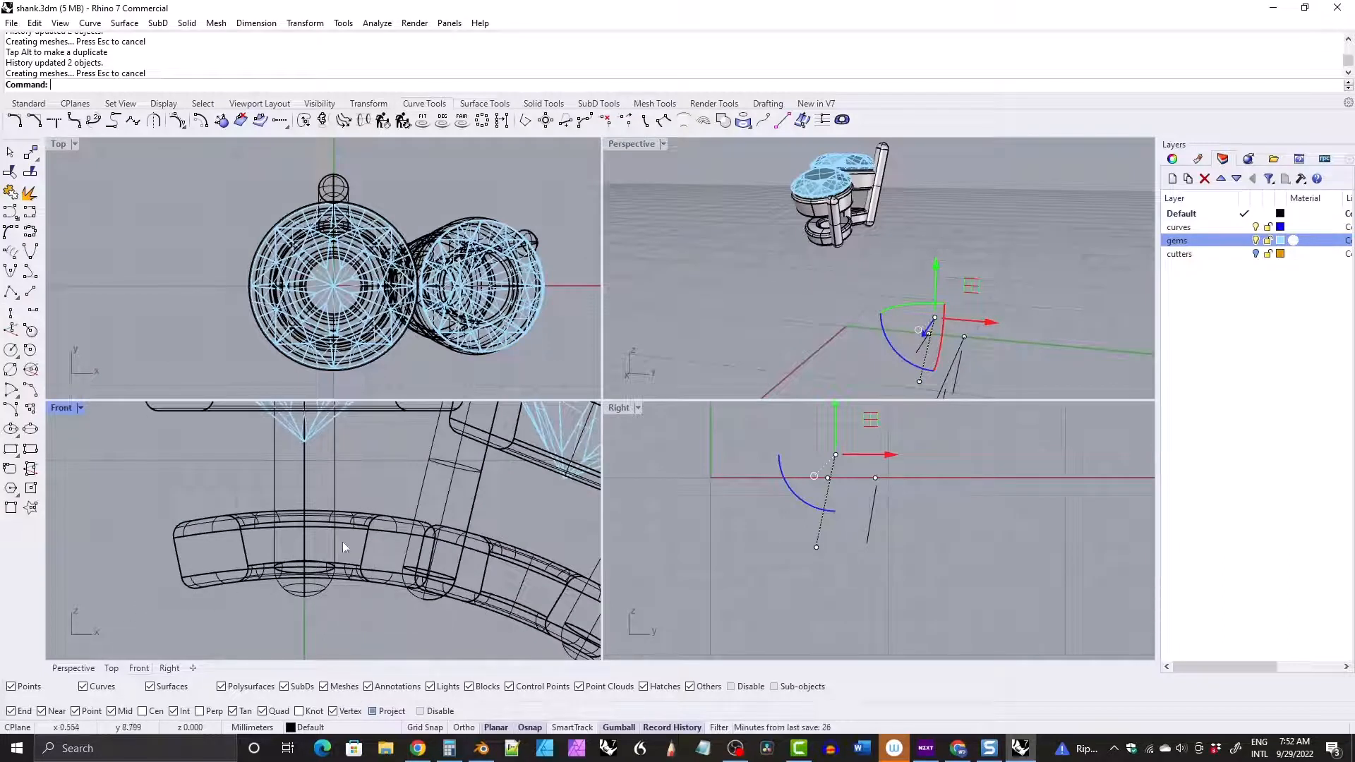
pyautogui.scroll(5, 342, 540)
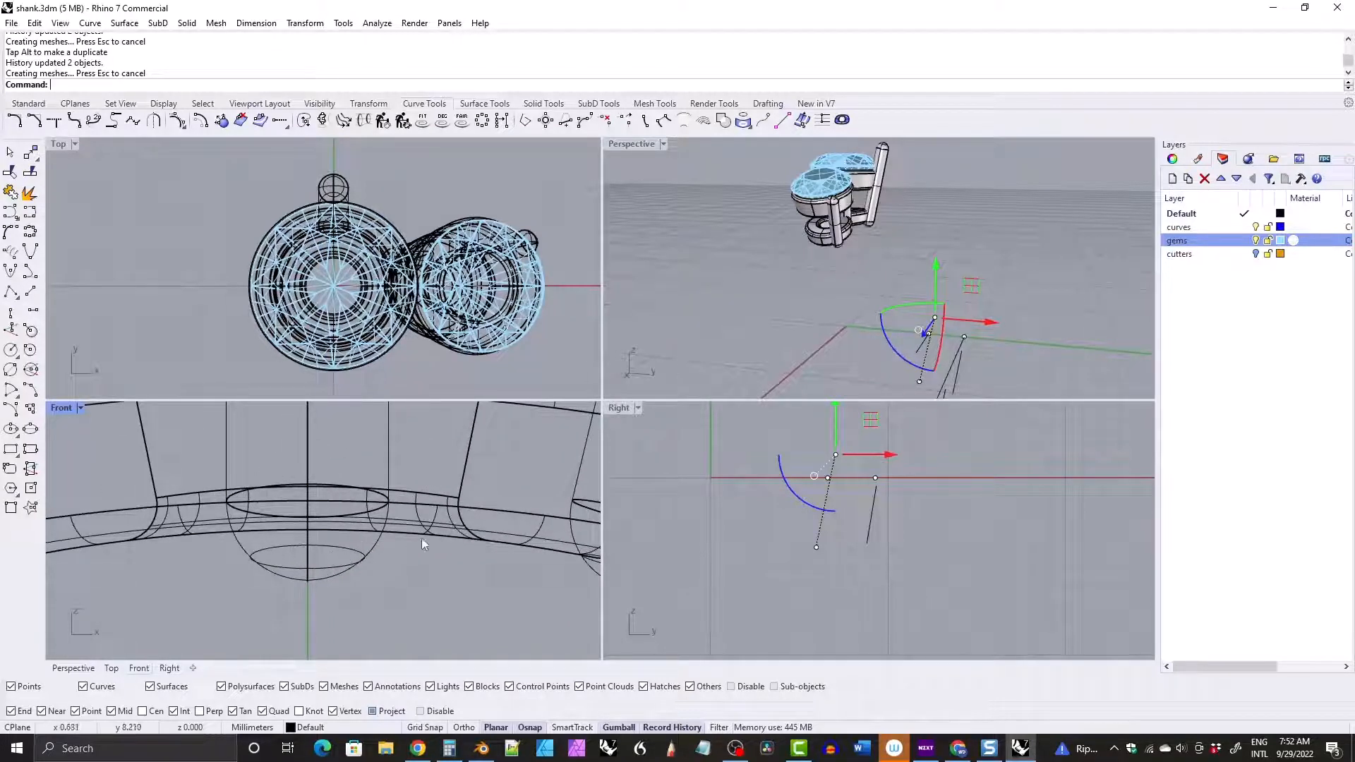
pyautogui.click(817, 547)
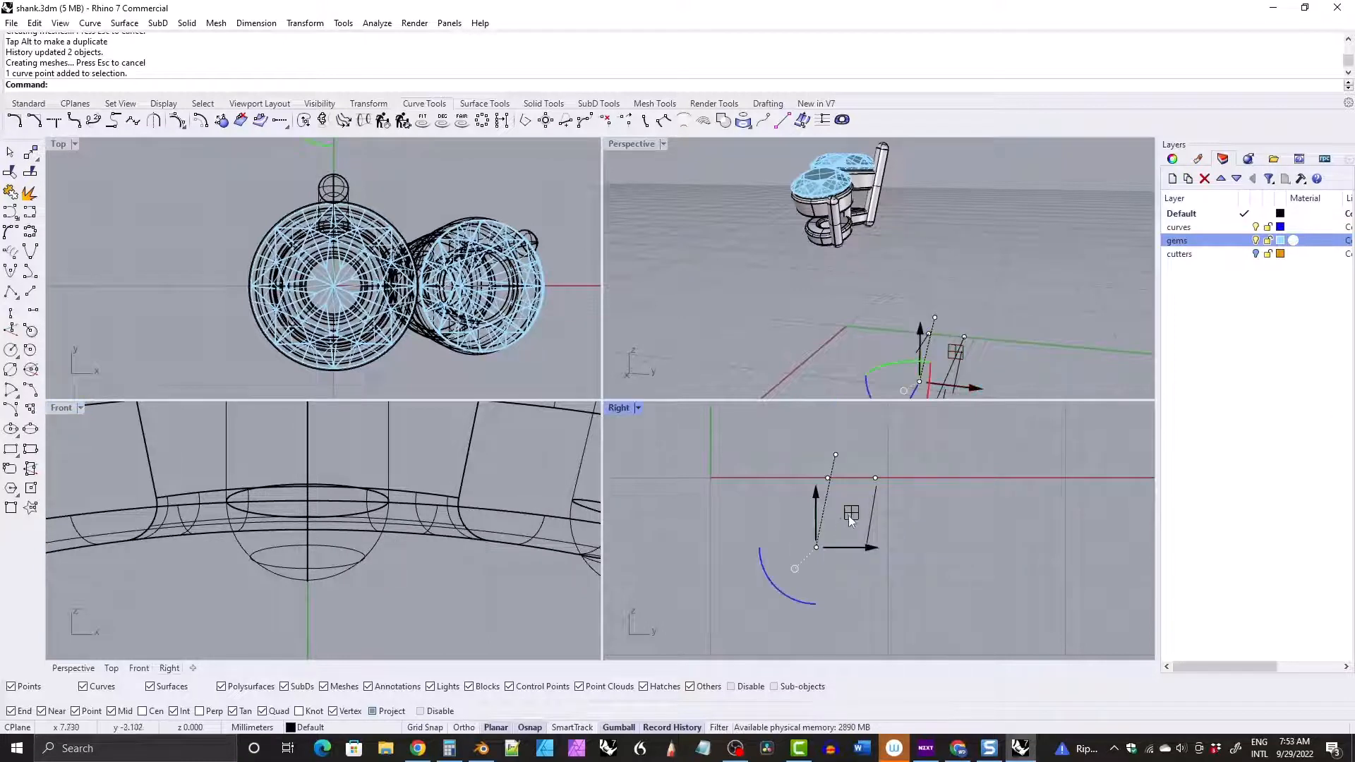
pyautogui.moveTo(850, 514); pyautogui.dragTo(848, 528)
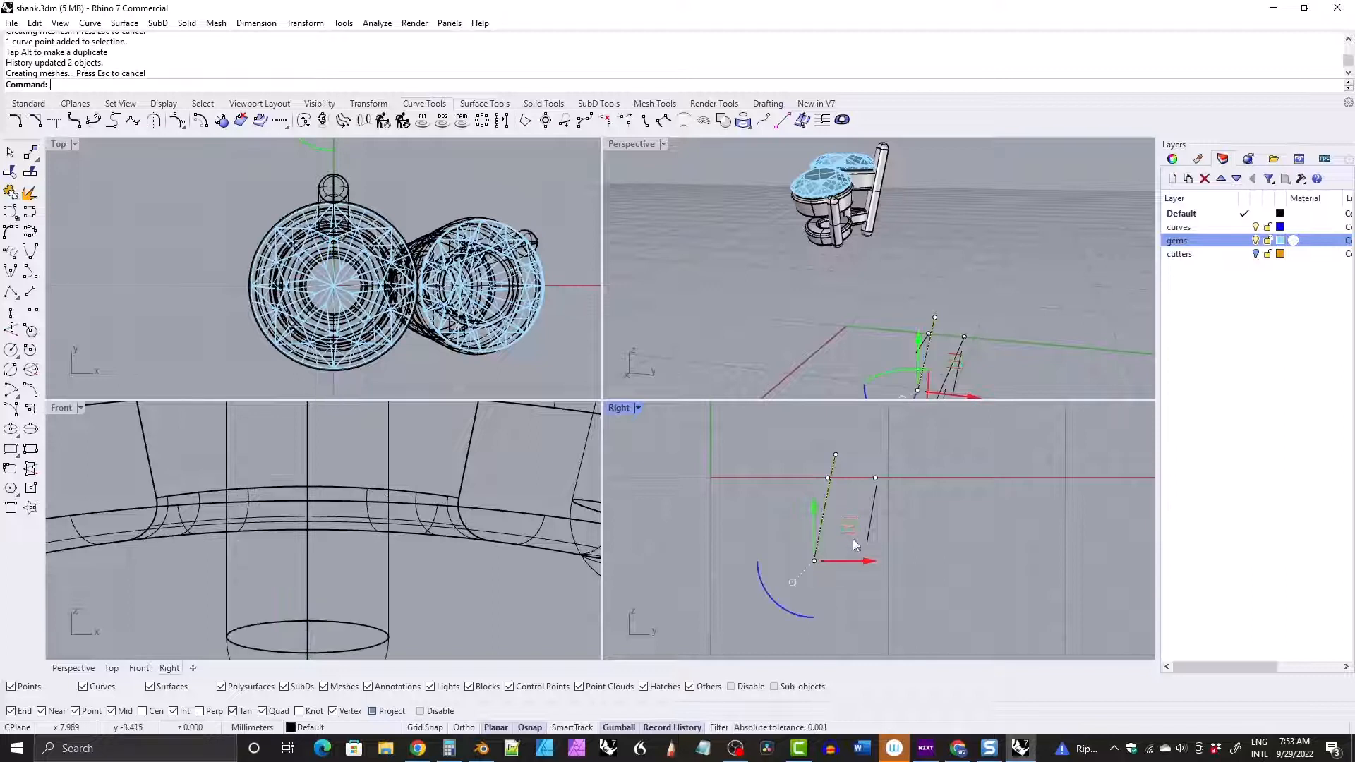
# Turn on control points for both side slanted lines and lower their bottom ends to extend the side prongs below the lower rail.
pyautogui.scroll(-7, 308, 499)
pyautogui.moveTo(352, 530); pyautogui.dragTo(281, 576, button='right')
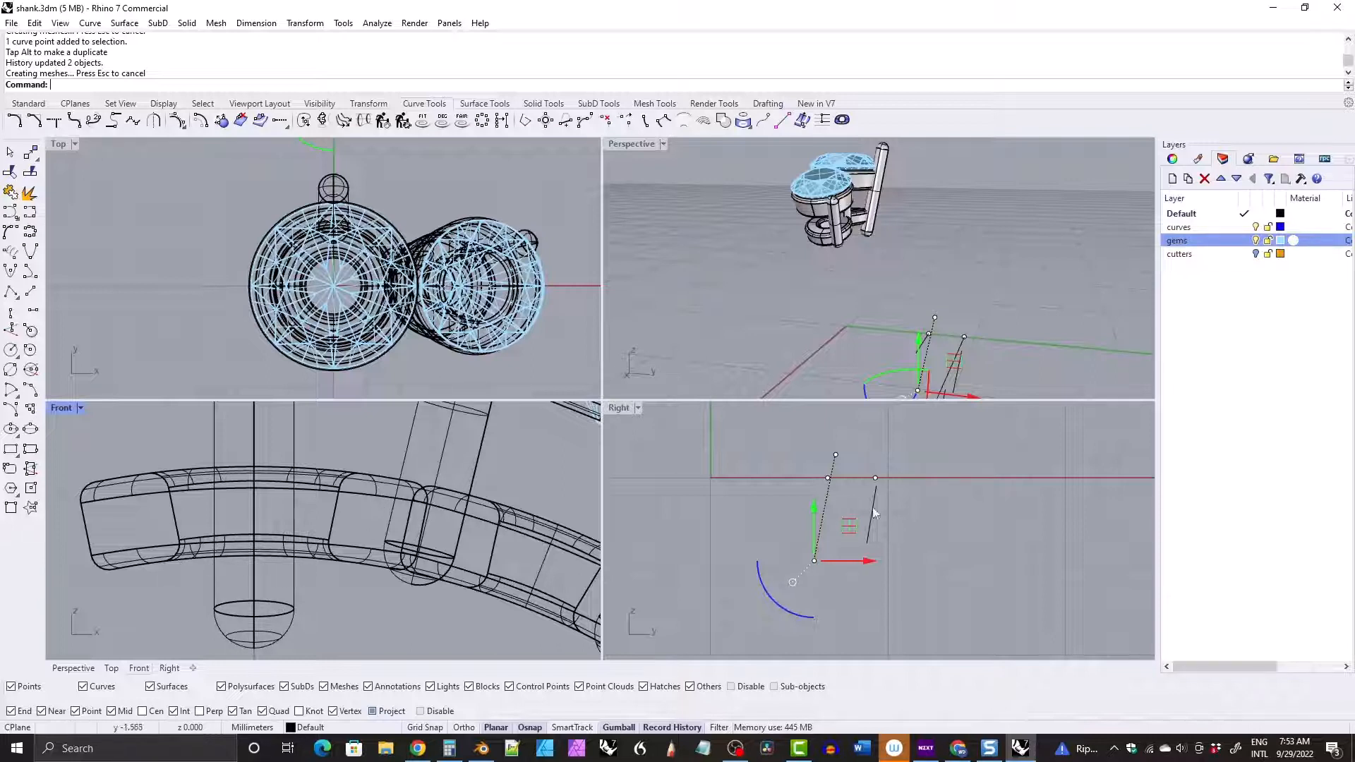
pyautogui.click(896, 527)
pyautogui.moveTo(853, 505); pyautogui.dragTo(851, 507)
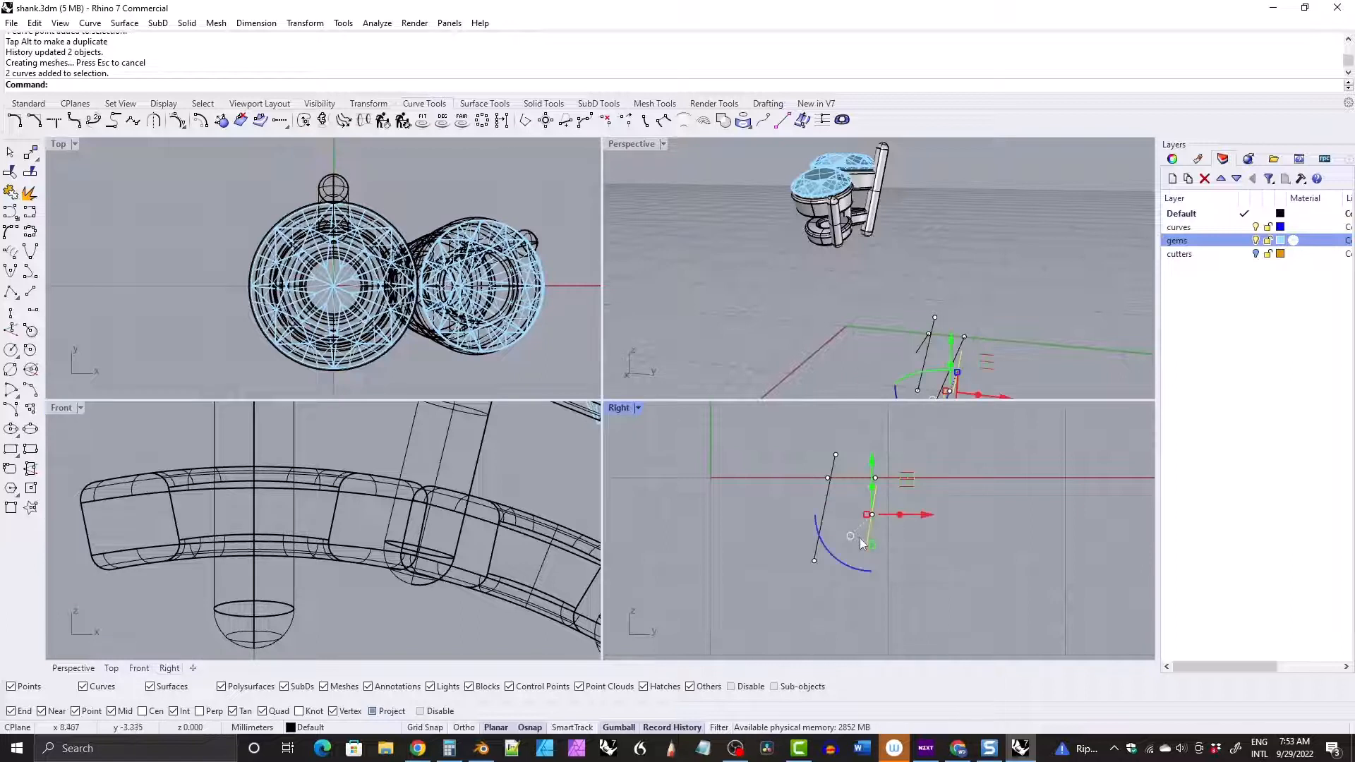
pyautogui.click(178, 120)
pyautogui.moveTo(851, 532); pyautogui.dragTo(874, 557)
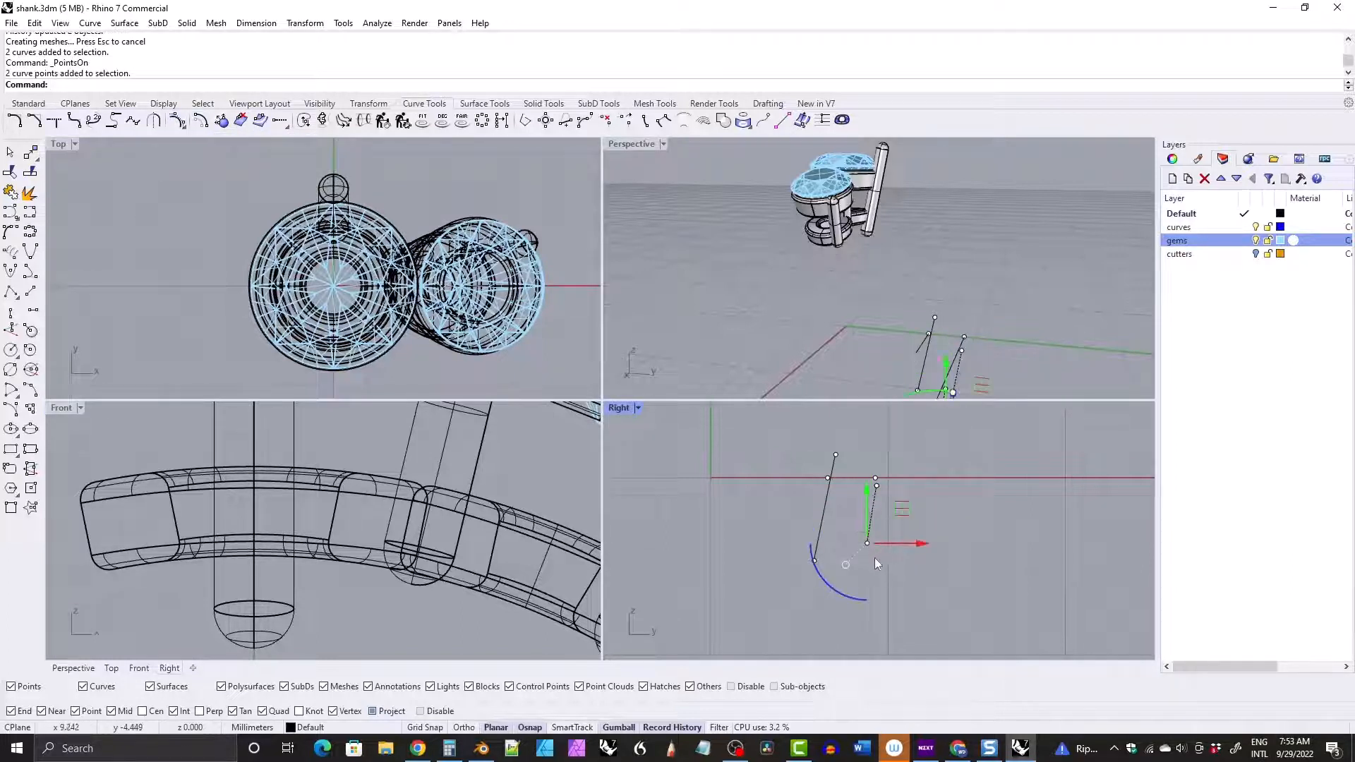
pyautogui.moveTo(902, 508); pyautogui.dragTo(899, 523)
pyautogui.moveTo(365, 582); pyautogui.dragTo(408, 569, button='right')
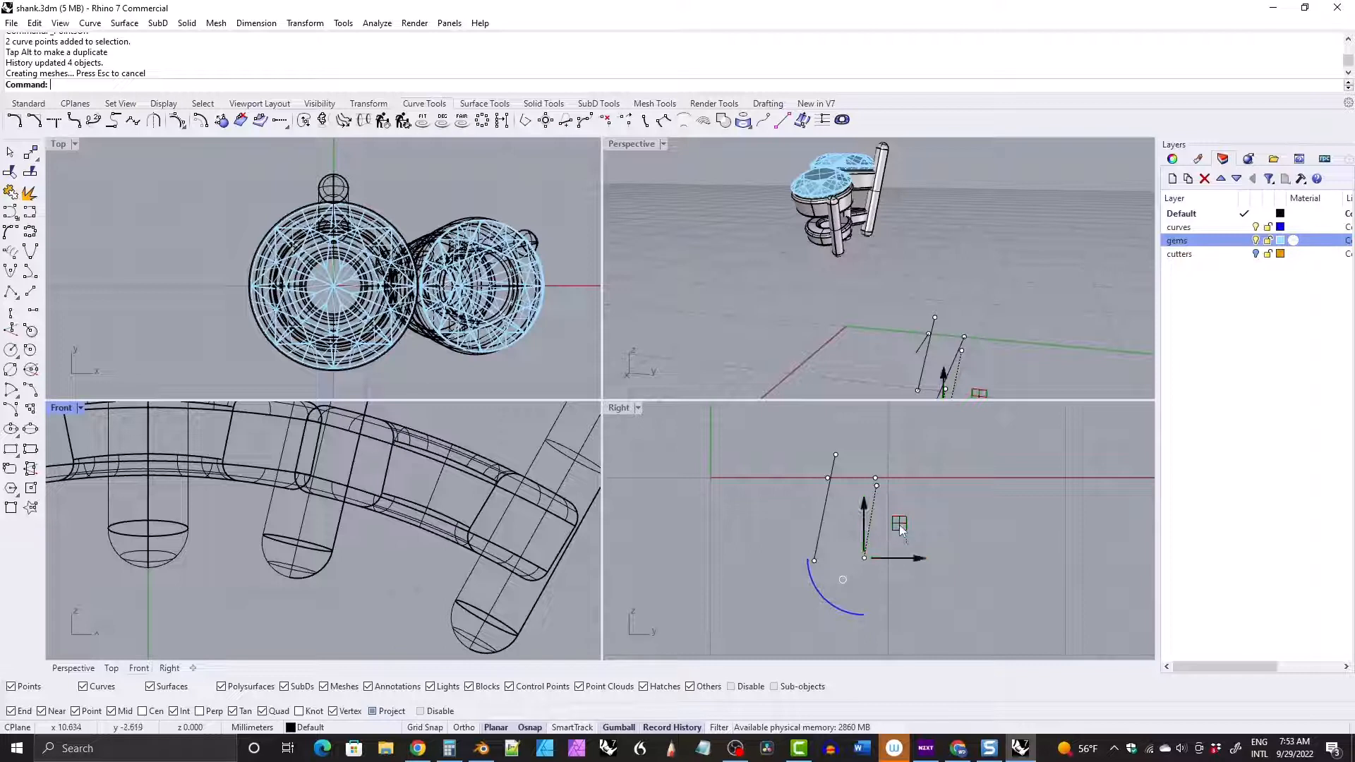
pyautogui.moveTo(898, 521); pyautogui.dragTo(901, 522)
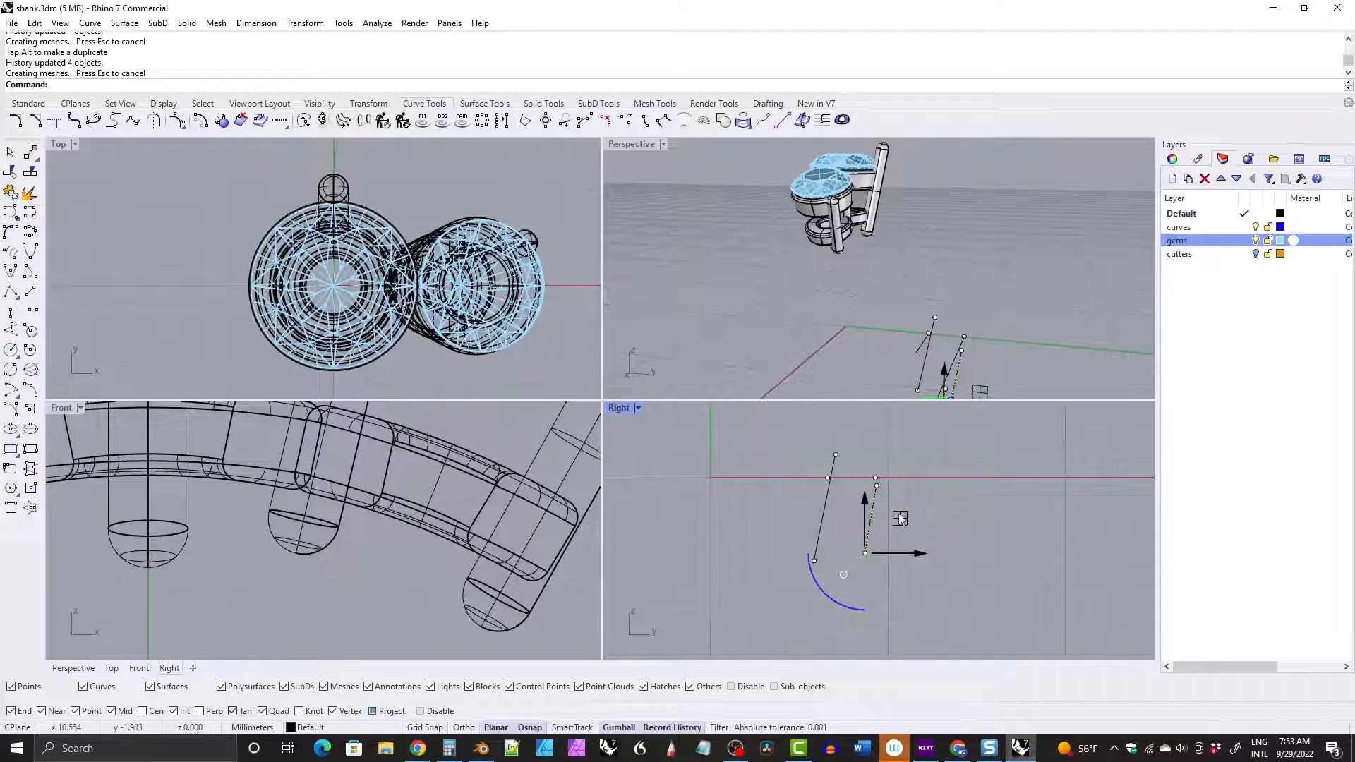
pyautogui.moveTo(899, 526); pyautogui.dragTo(899, 531)
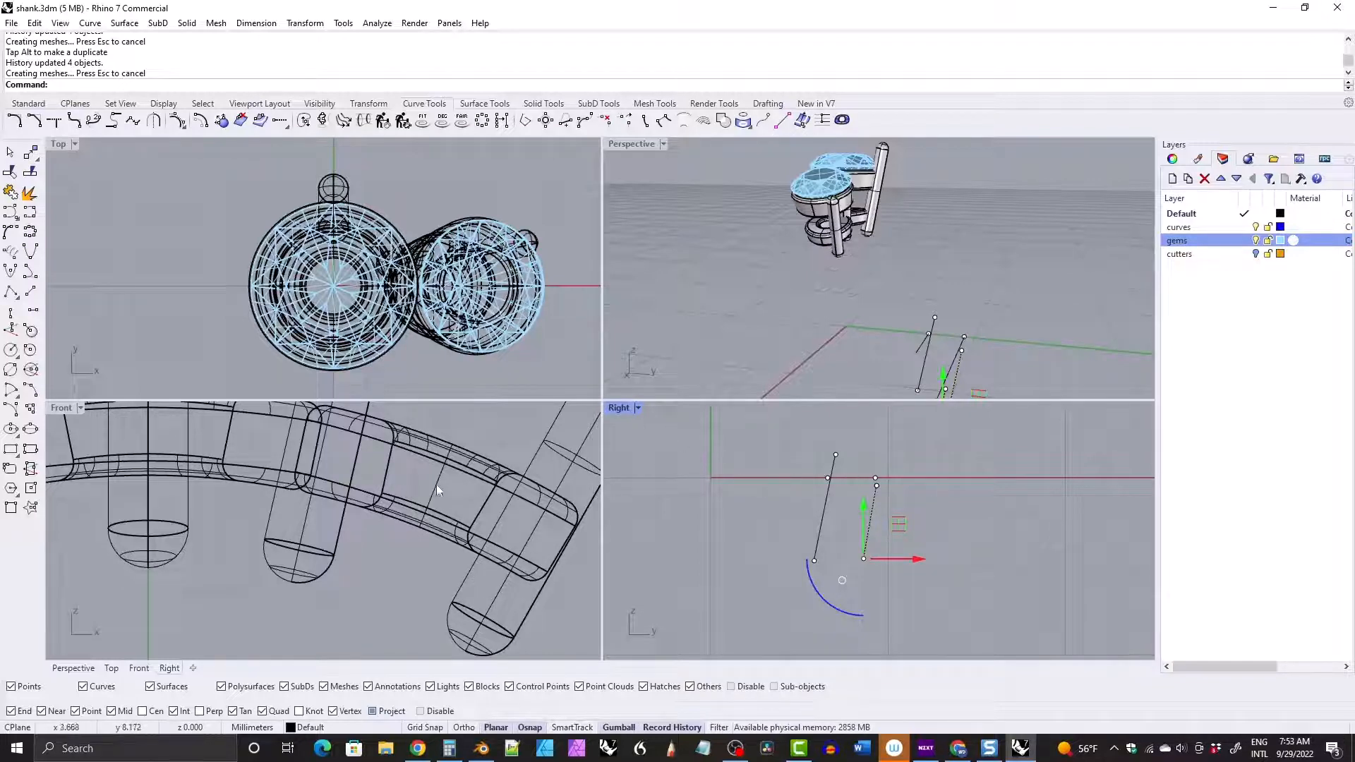
# Examine the heights of the side prongs' tops against the side gem in the front view, then hide the lines' control points.
pyautogui.moveTo(436, 484); pyautogui.dragTo(377, 560, button='right')
pyautogui.scroll(-5, 377, 560)
pyautogui.moveTo(362, 474); pyautogui.dragTo(350, 523, button='right')
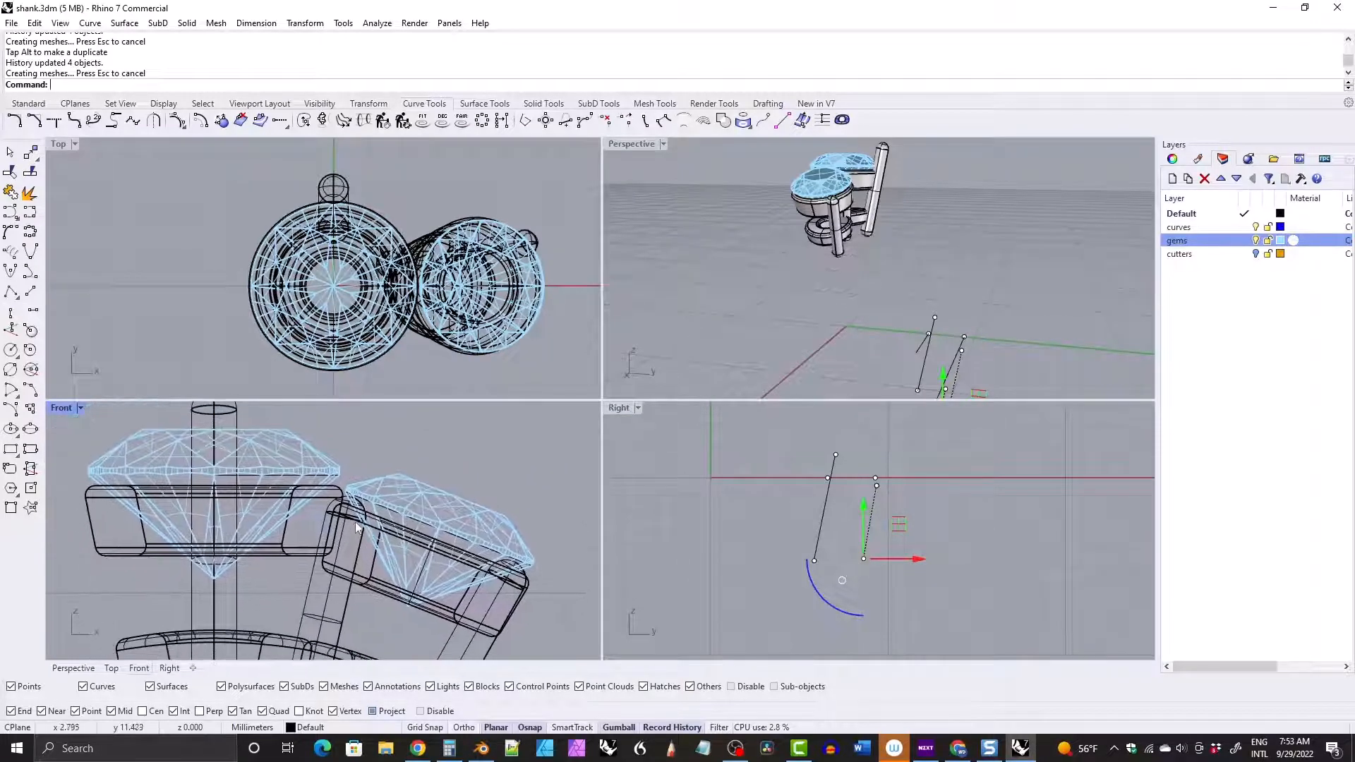
pyautogui.scroll(3, 356, 528)
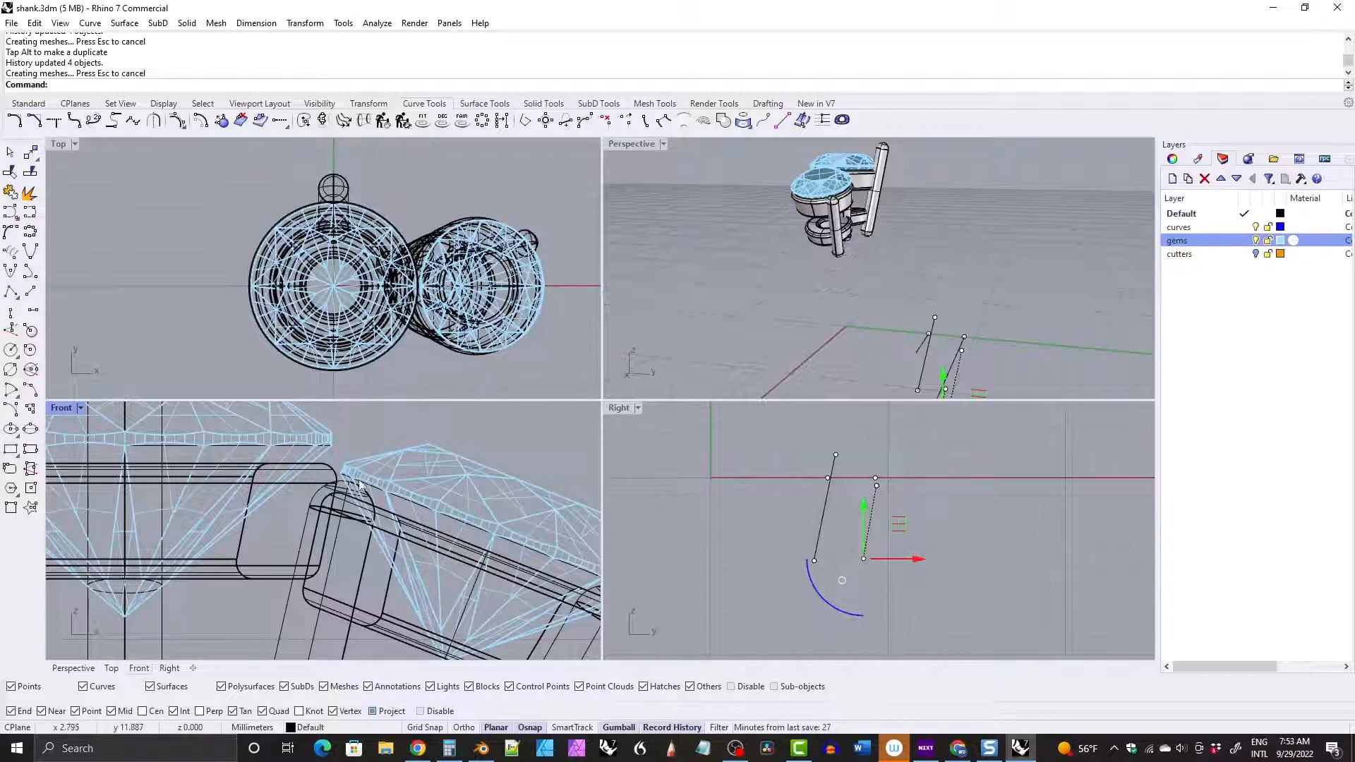
pyautogui.moveTo(406, 445); pyautogui.dragTo(388, 503, button='right')
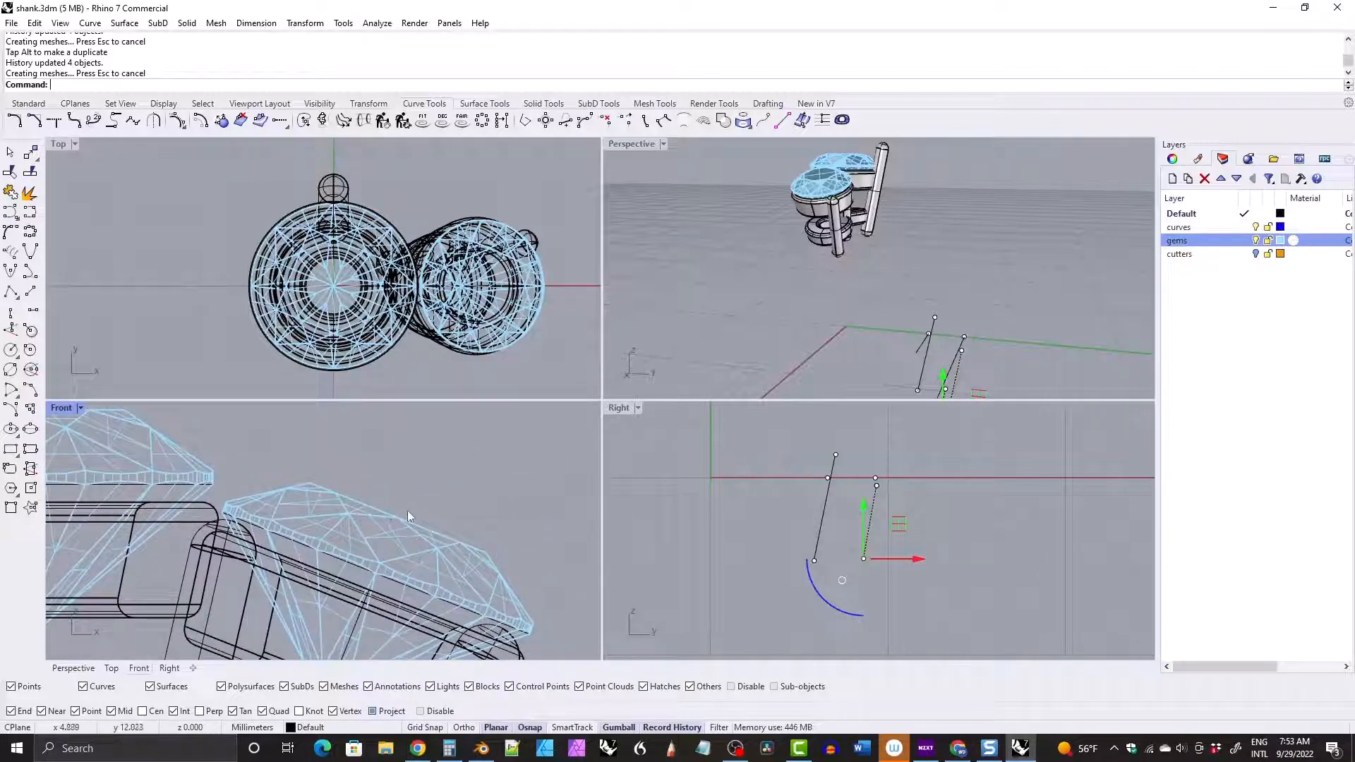
pyautogui.scroll(-4, 369, 483)
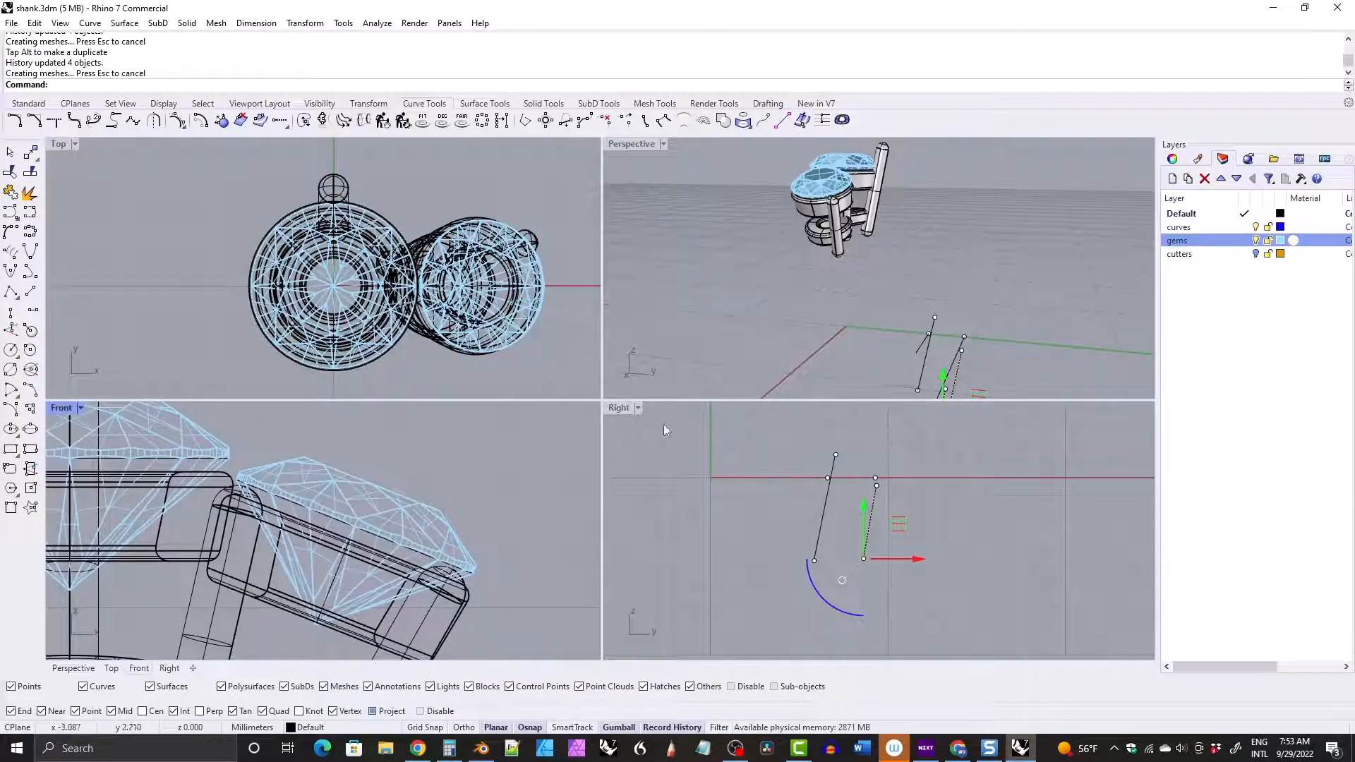
pyautogui.press('Escape')
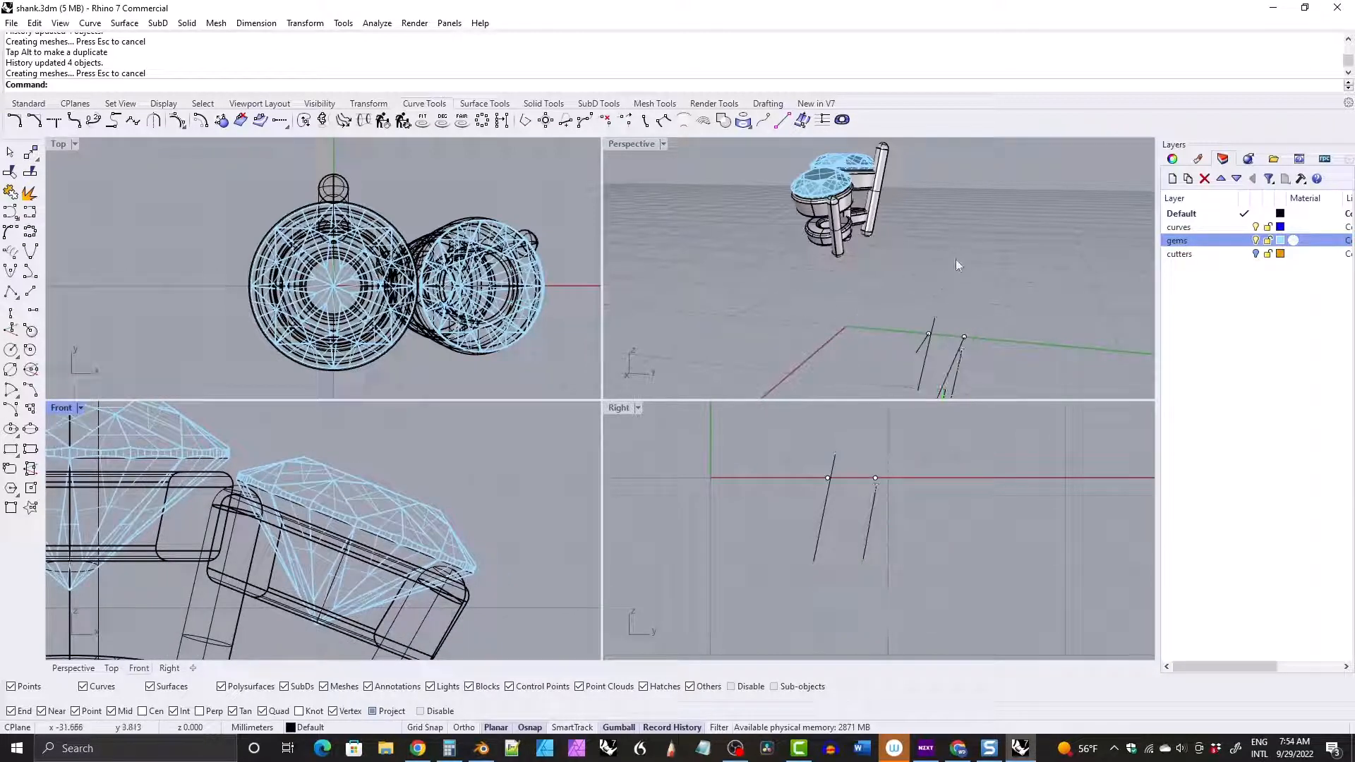
# Try sliding the outer slanted line back and forth along the long reference line in the X direction.
pyautogui.moveTo(958, 265); pyautogui.dragTo(900, 251, button='right')
pyautogui.click(890, 272)
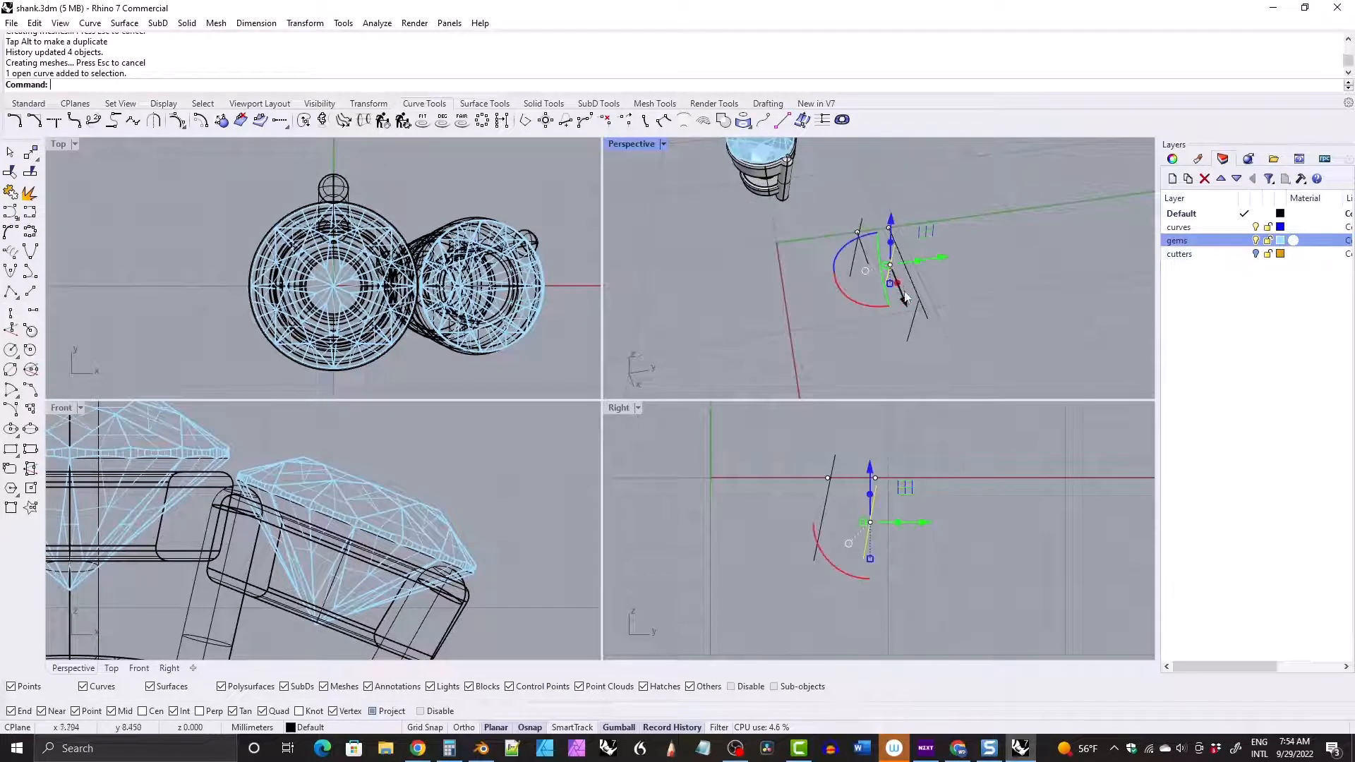
pyautogui.click(911, 319)
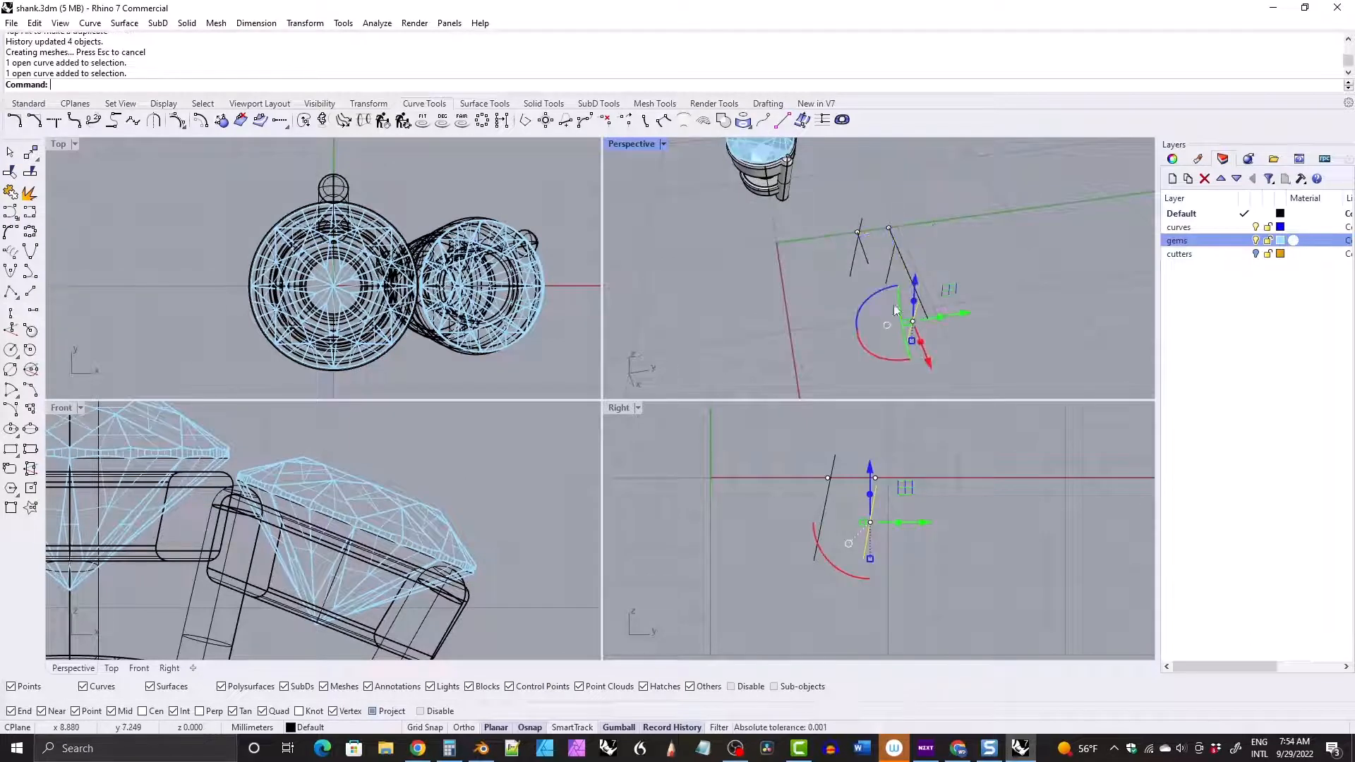
pyautogui.moveTo(930, 366); pyautogui.dragTo(920, 345)
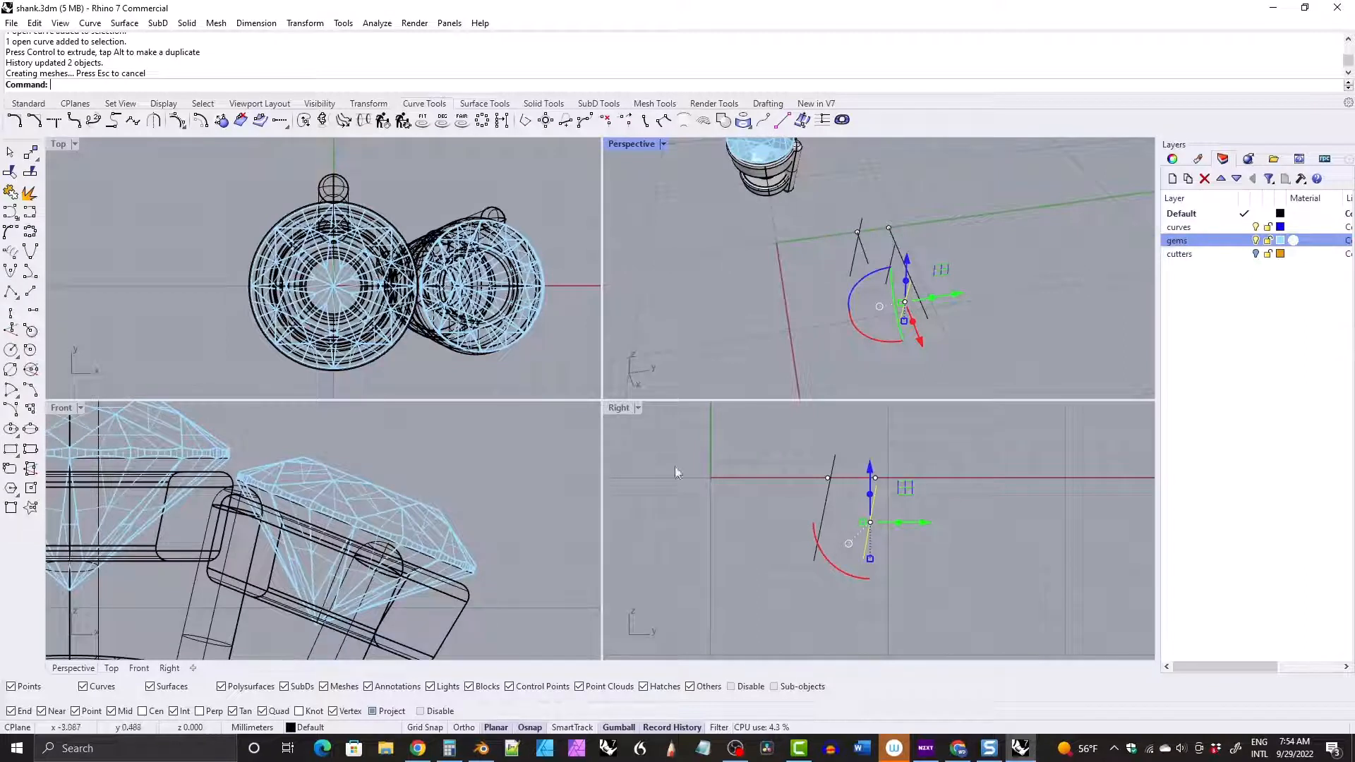
pyautogui.moveTo(923, 344); pyautogui.dragTo(925, 362)
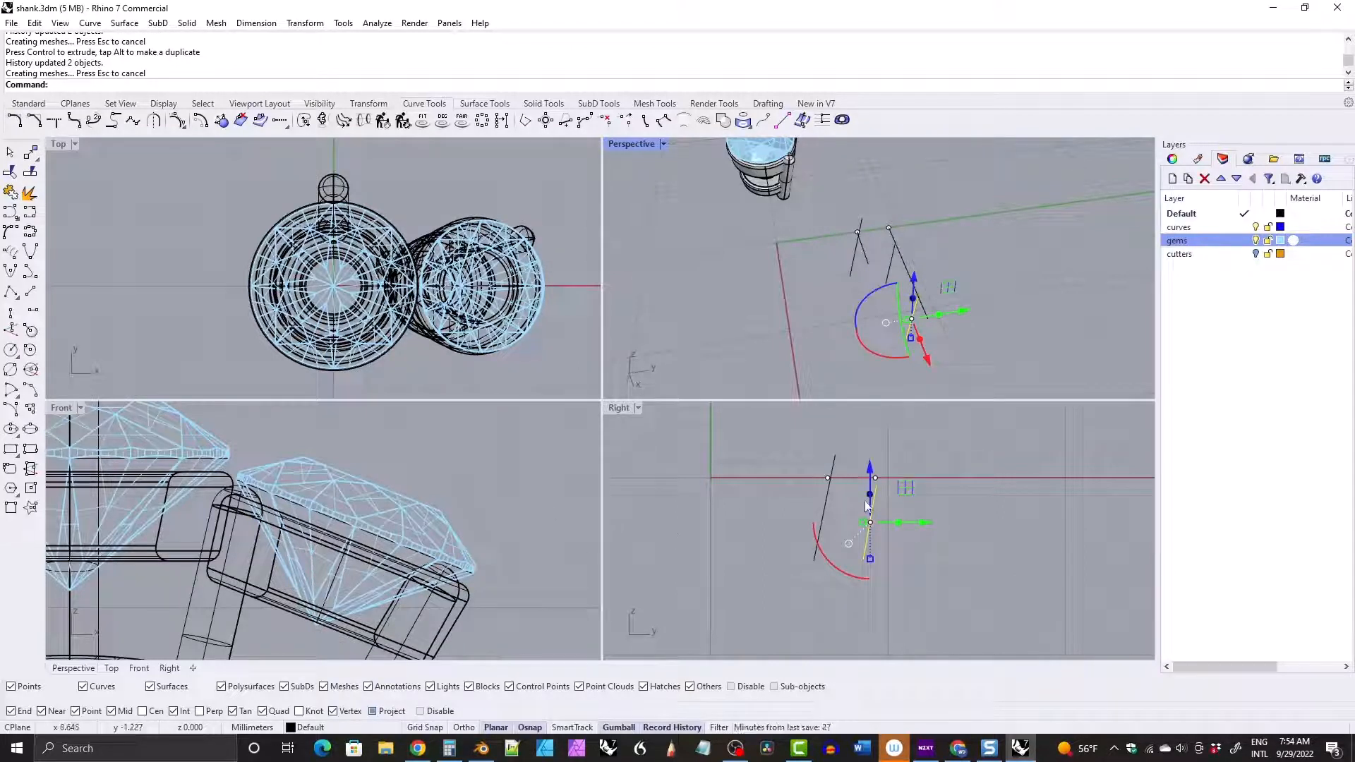
# Turn on control points for both side slanted lines, raise their upper ends above the side gem, and hide the points.
pyautogui.click(887, 542)
pyautogui.moveTo(885, 542); pyautogui.dragTo(840, 535)
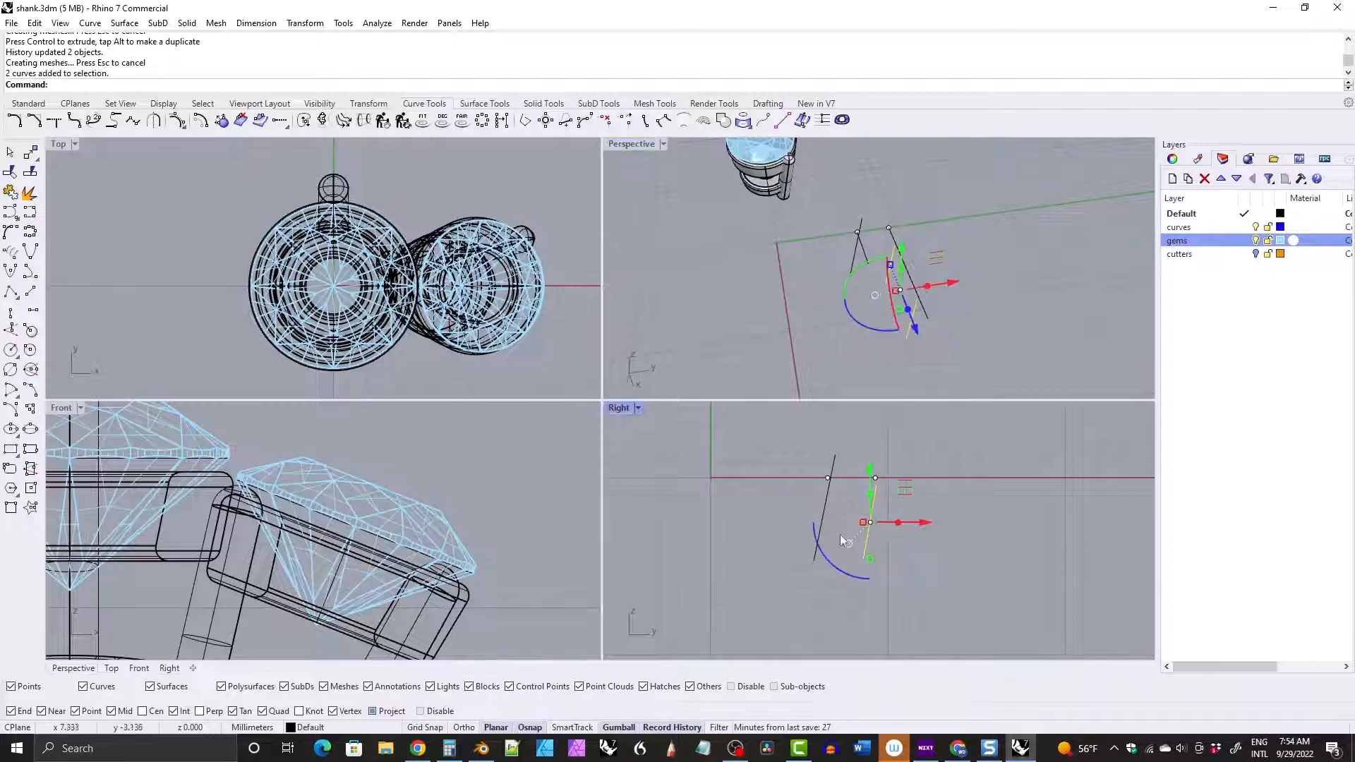
pyautogui.click(178, 120)
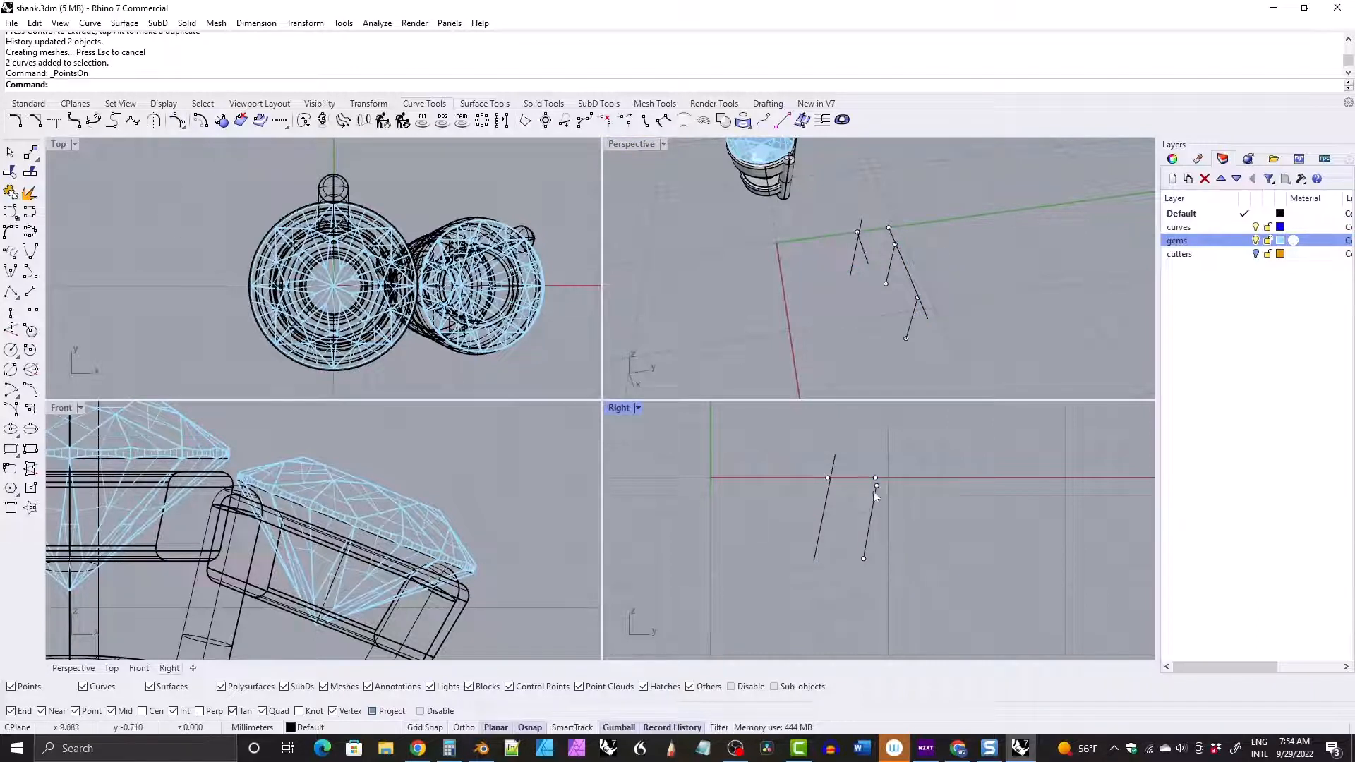
pyautogui.moveTo(884, 489); pyautogui.dragTo(911, 438)
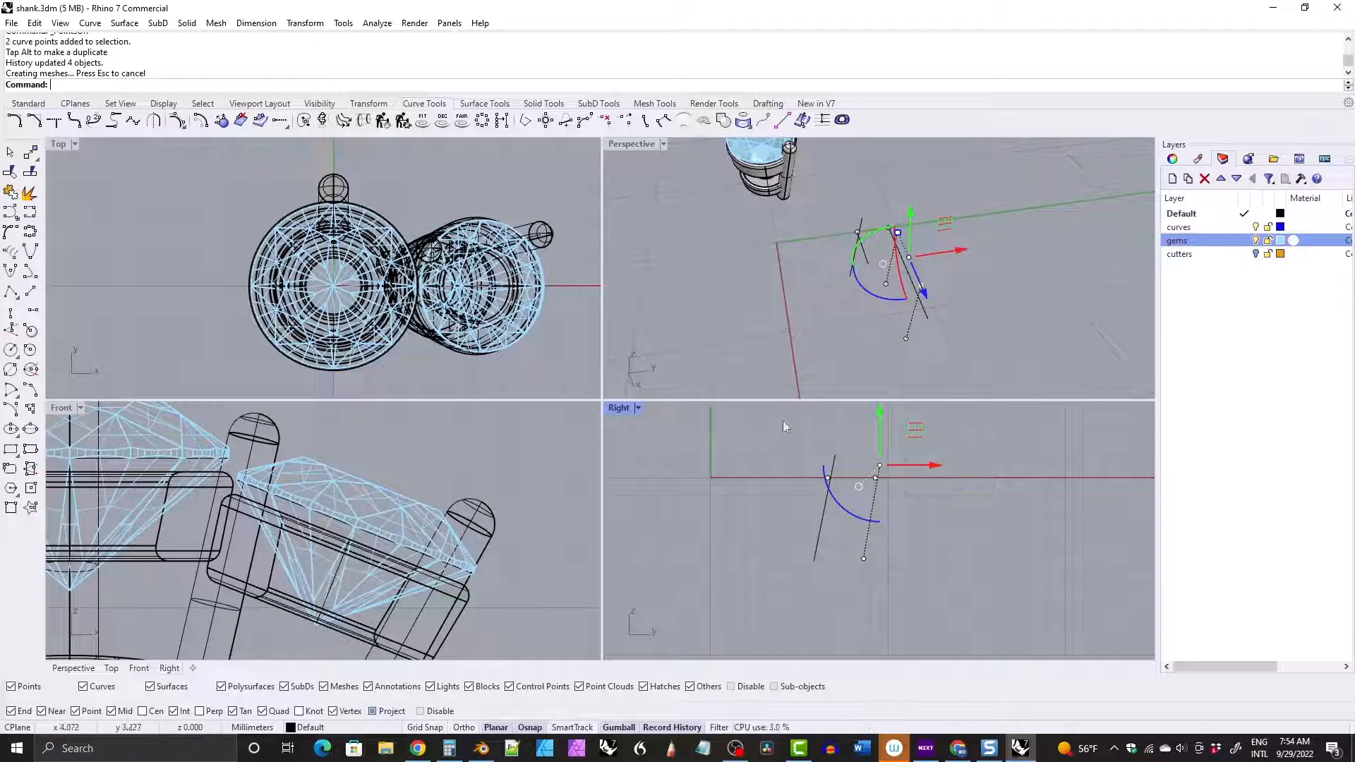
pyautogui.press('Delete')
# Move the outer slanted line back along the X direction to bring the outer side prong closer to the inner one.
pyautogui.click(913, 321)
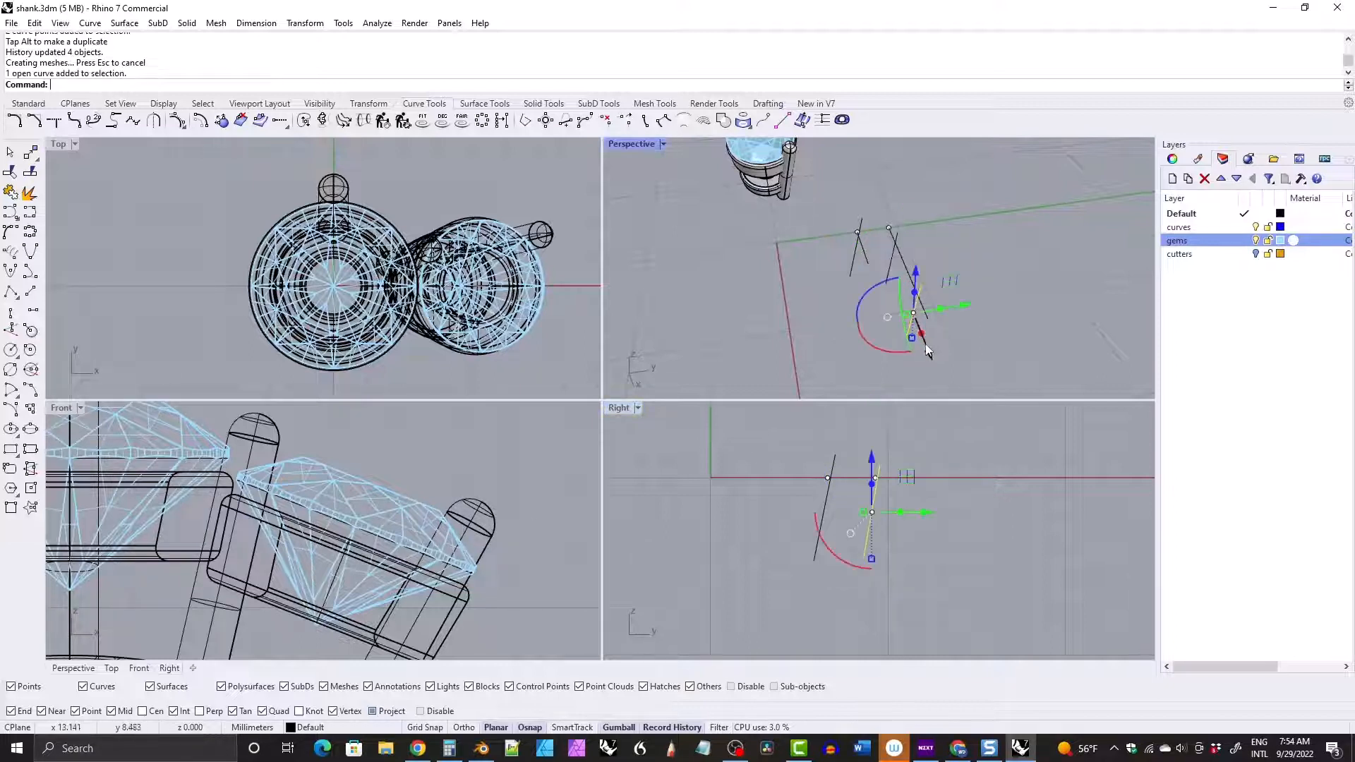
pyautogui.moveTo(924, 343); pyautogui.dragTo(921, 334)
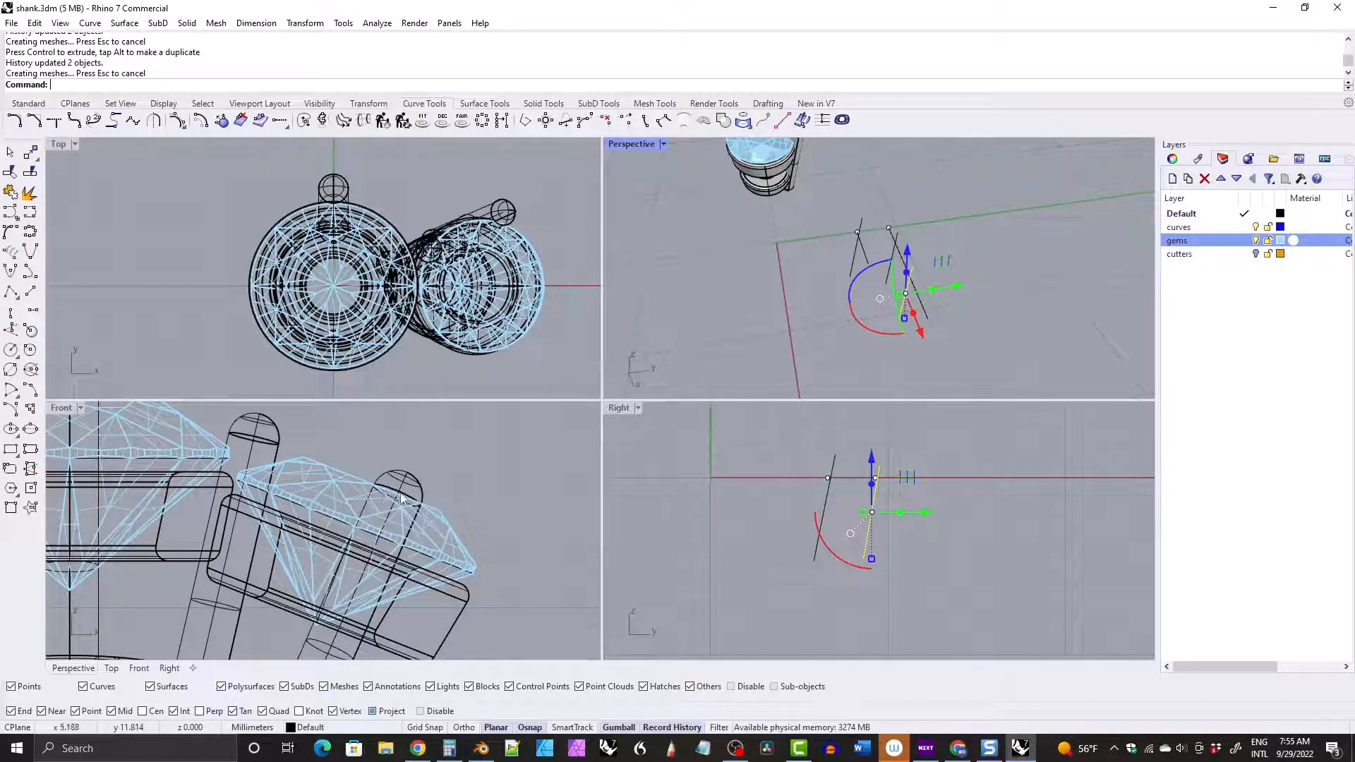
pyautogui.click(938, 570)
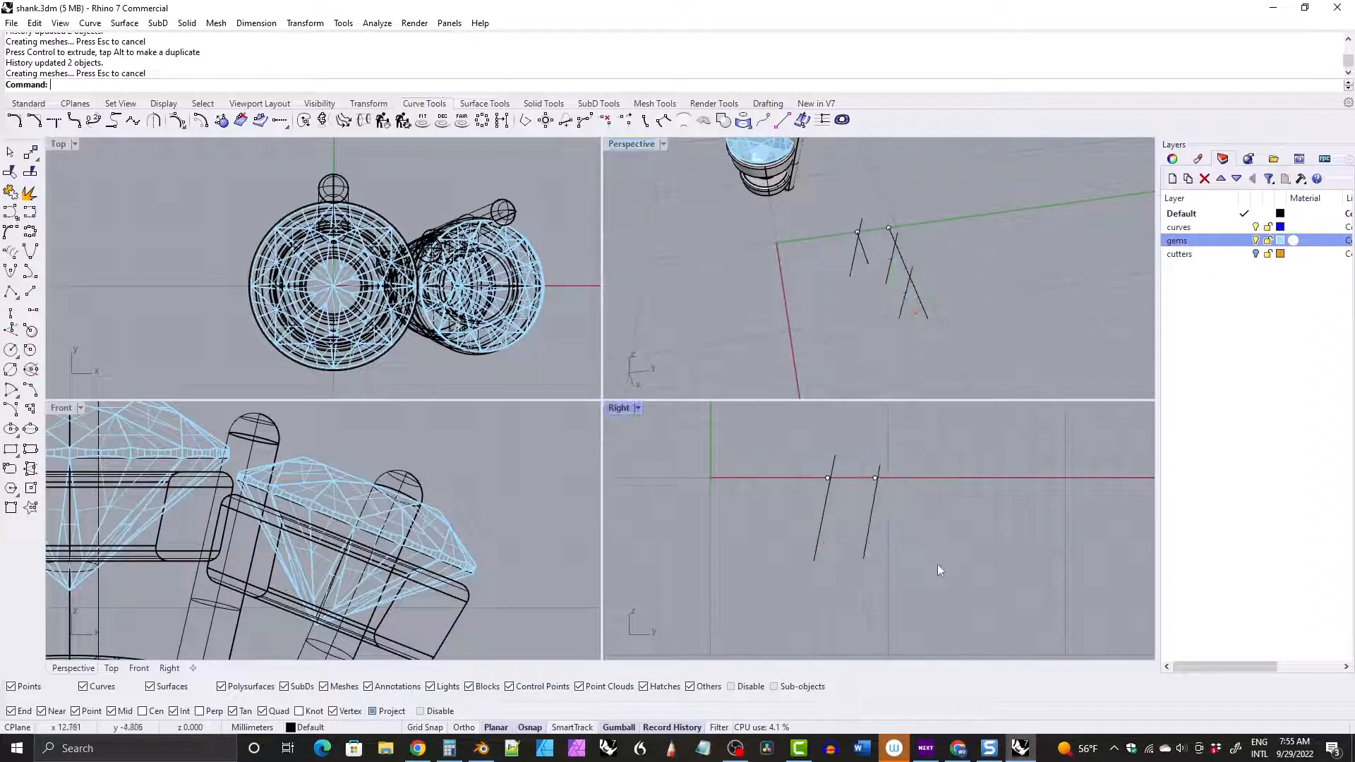
# Turn the control points of both side slanted lines back on and raise their upper ends slightly further.
pyautogui.moveTo(939, 567); pyautogui.dragTo(850, 513)
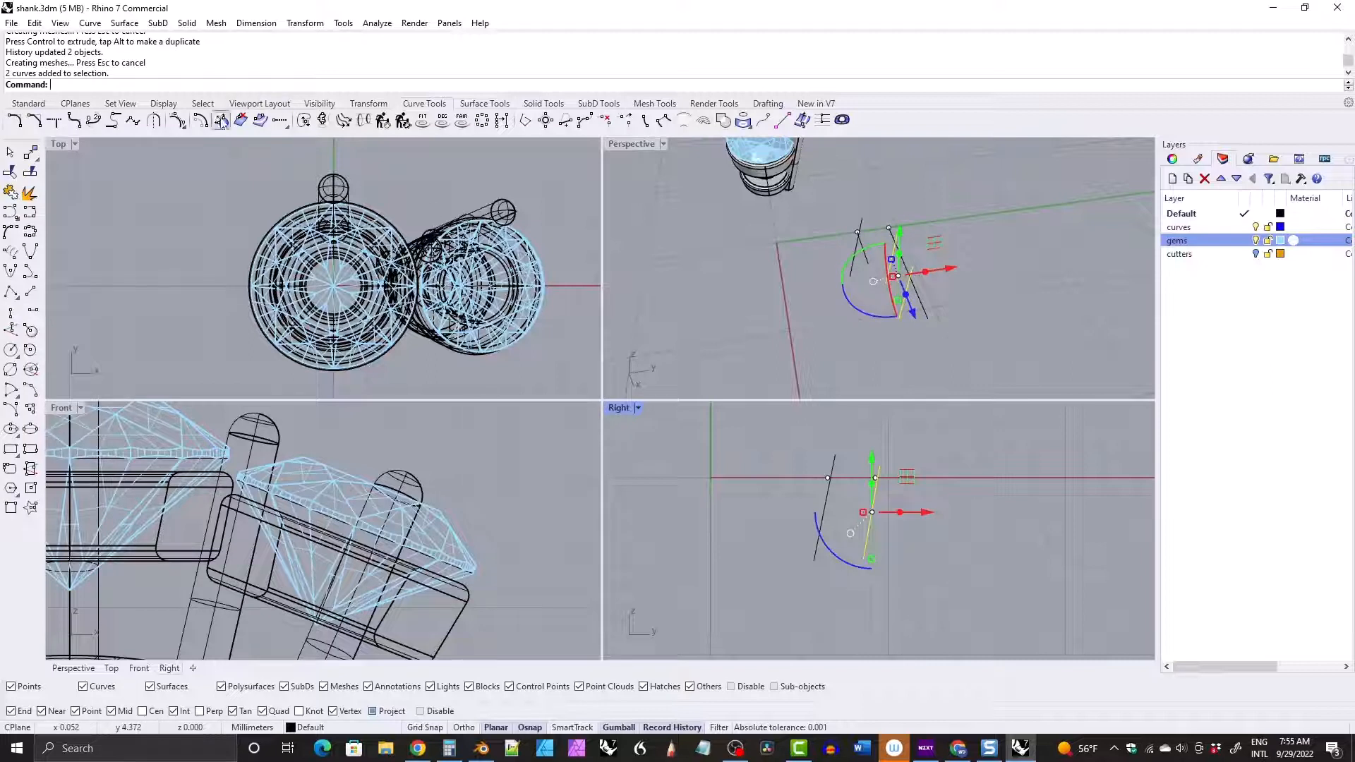
pyautogui.click(178, 120)
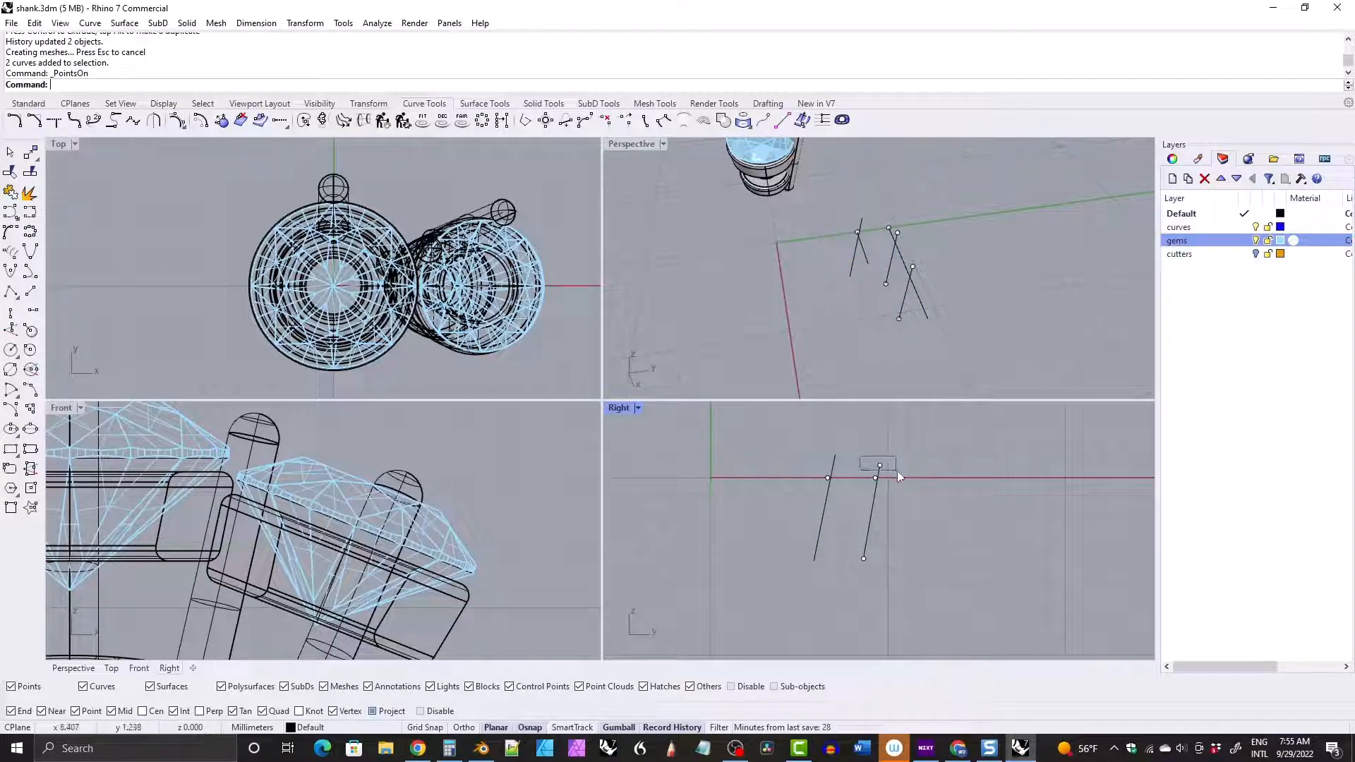
pyautogui.moveTo(859, 457); pyautogui.dragTo(897, 472)
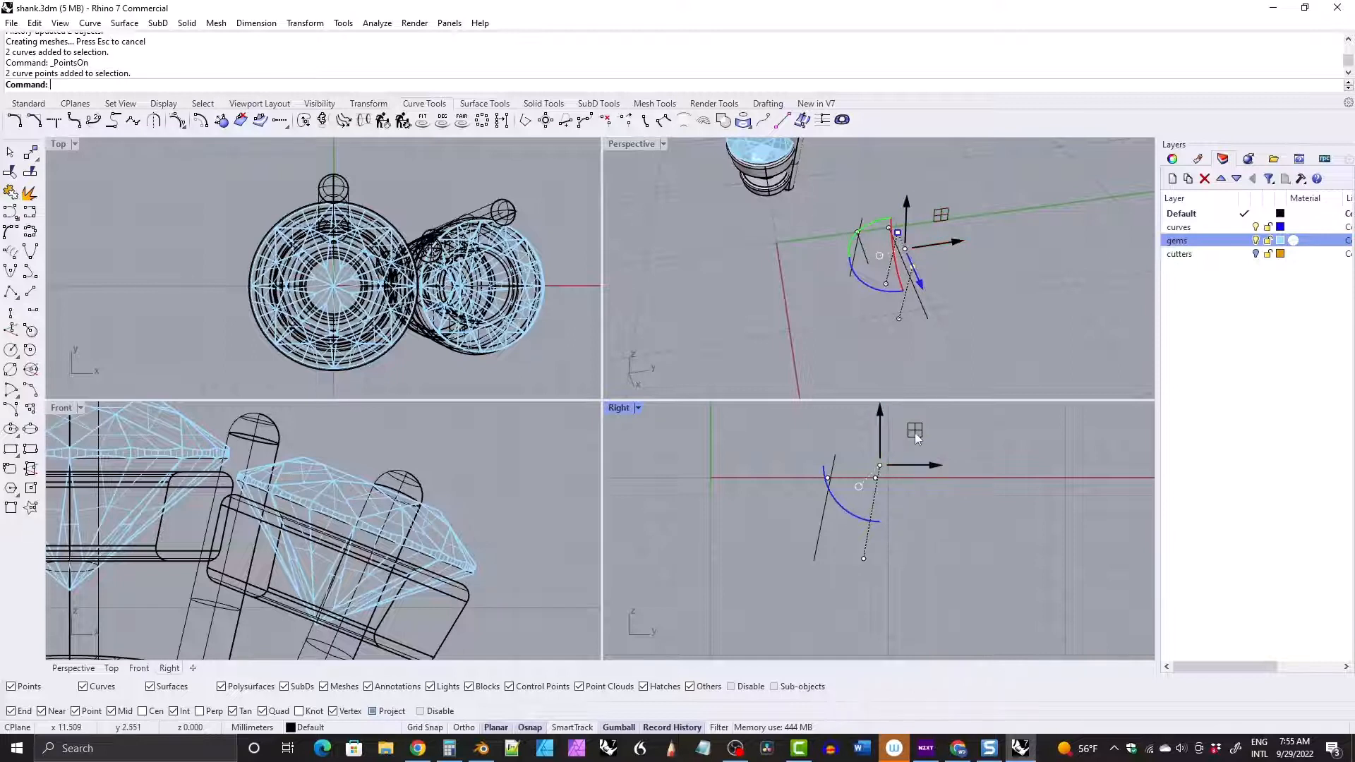
pyautogui.moveTo(916, 437); pyautogui.dragTo(916, 430)
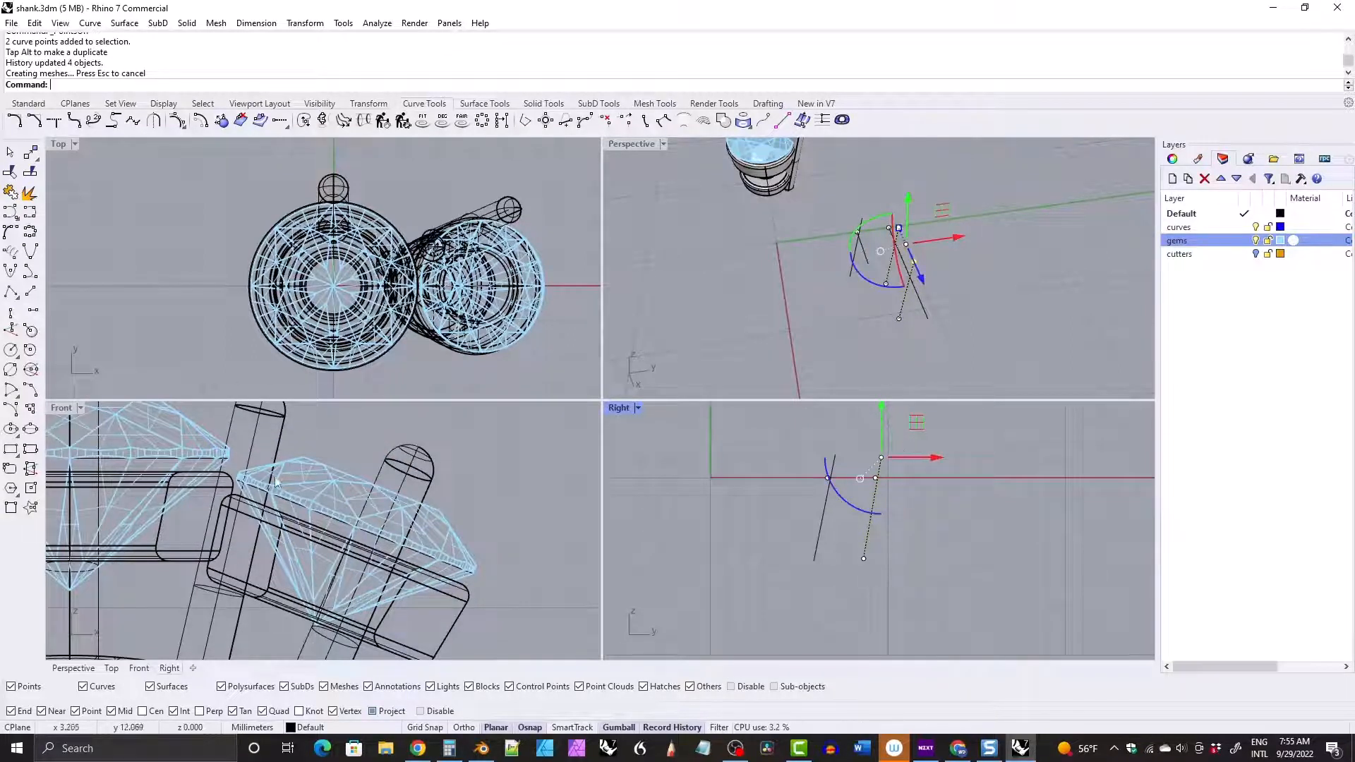
# Compare the prong heights in the front view and lower the upper ends of both side slanted lines slightly.
pyautogui.scroll(-3, 337, 505)
pyautogui.moveTo(338, 505); pyautogui.dragTo(340, 507, button='right')
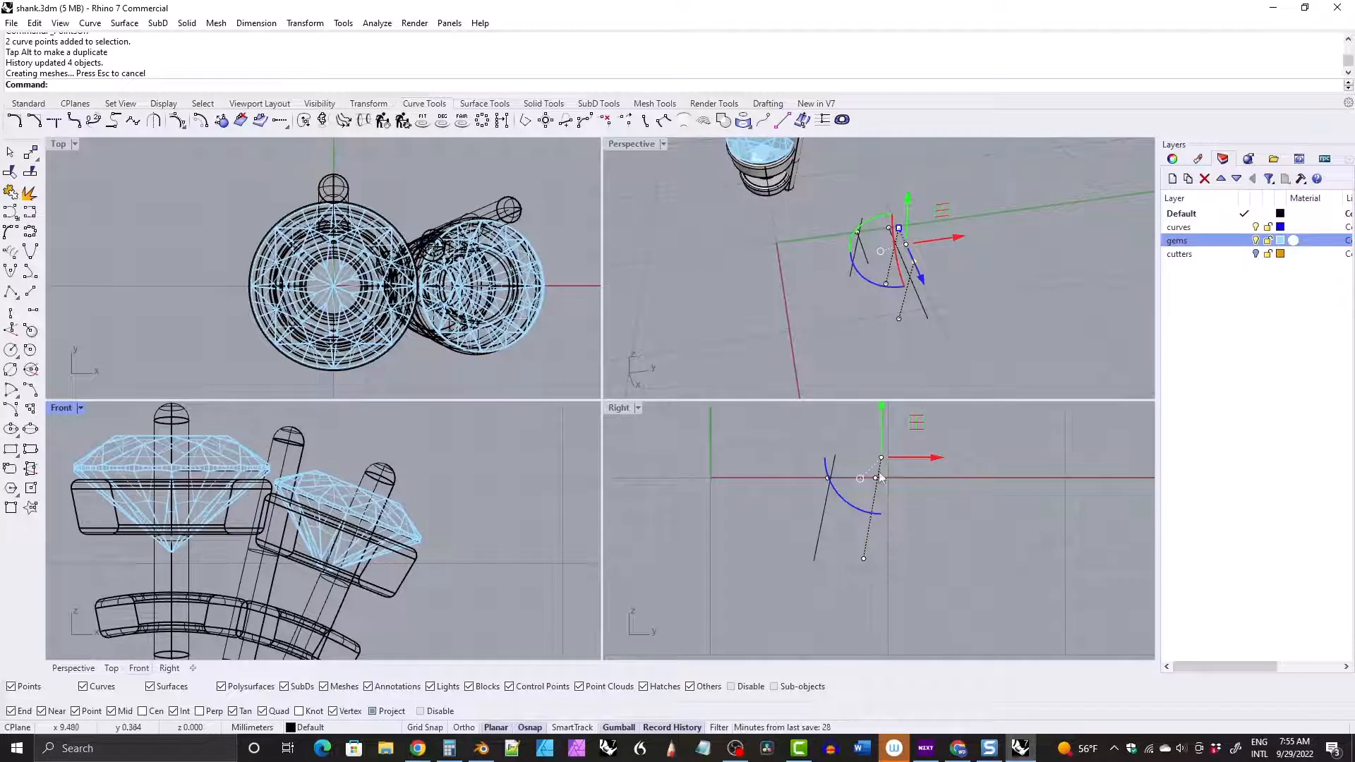
pyautogui.scroll(5, 878, 466)
pyautogui.keyDown('ctrl'); pyautogui.moveTo(865, 481); pyautogui.dragTo(868, 452, button='right'); pyautogui.keyUp('ctrl')
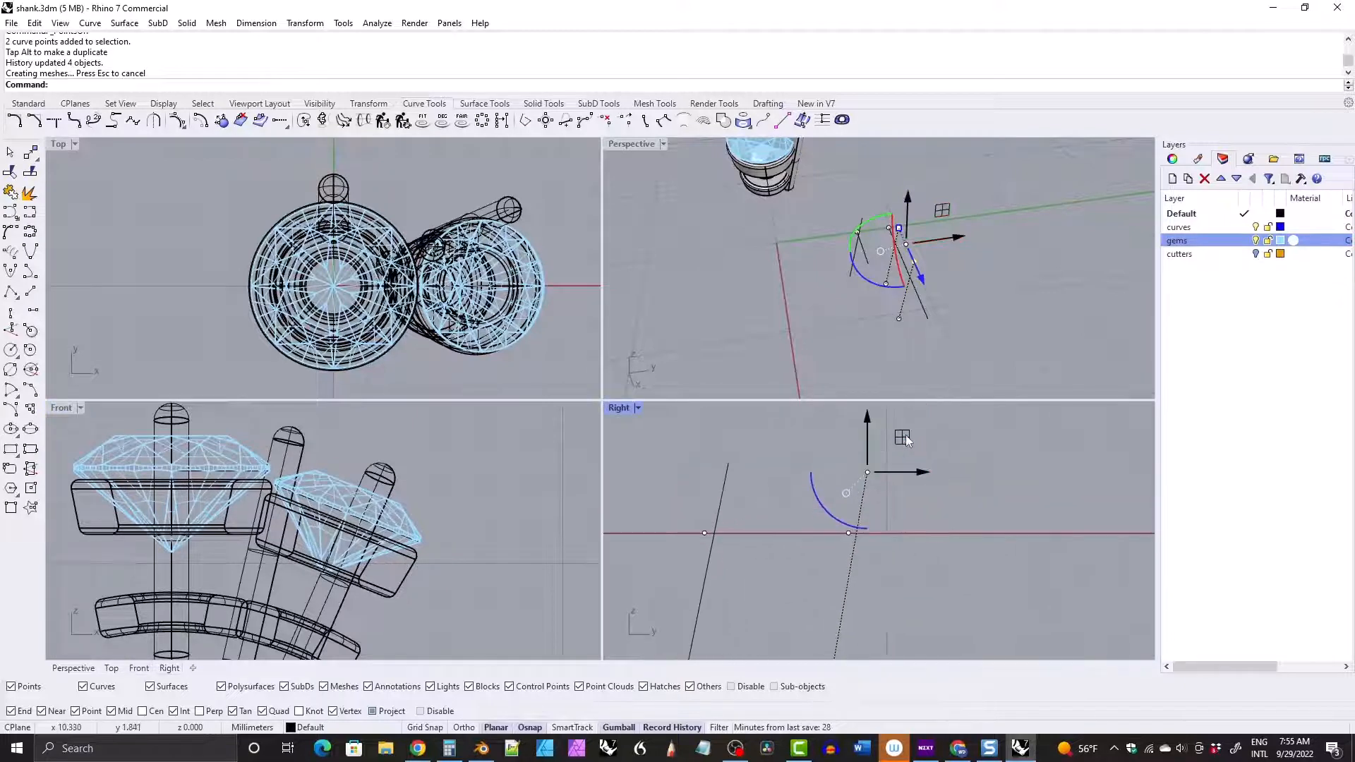
pyautogui.moveTo(903, 439); pyautogui.dragTo(899, 444)
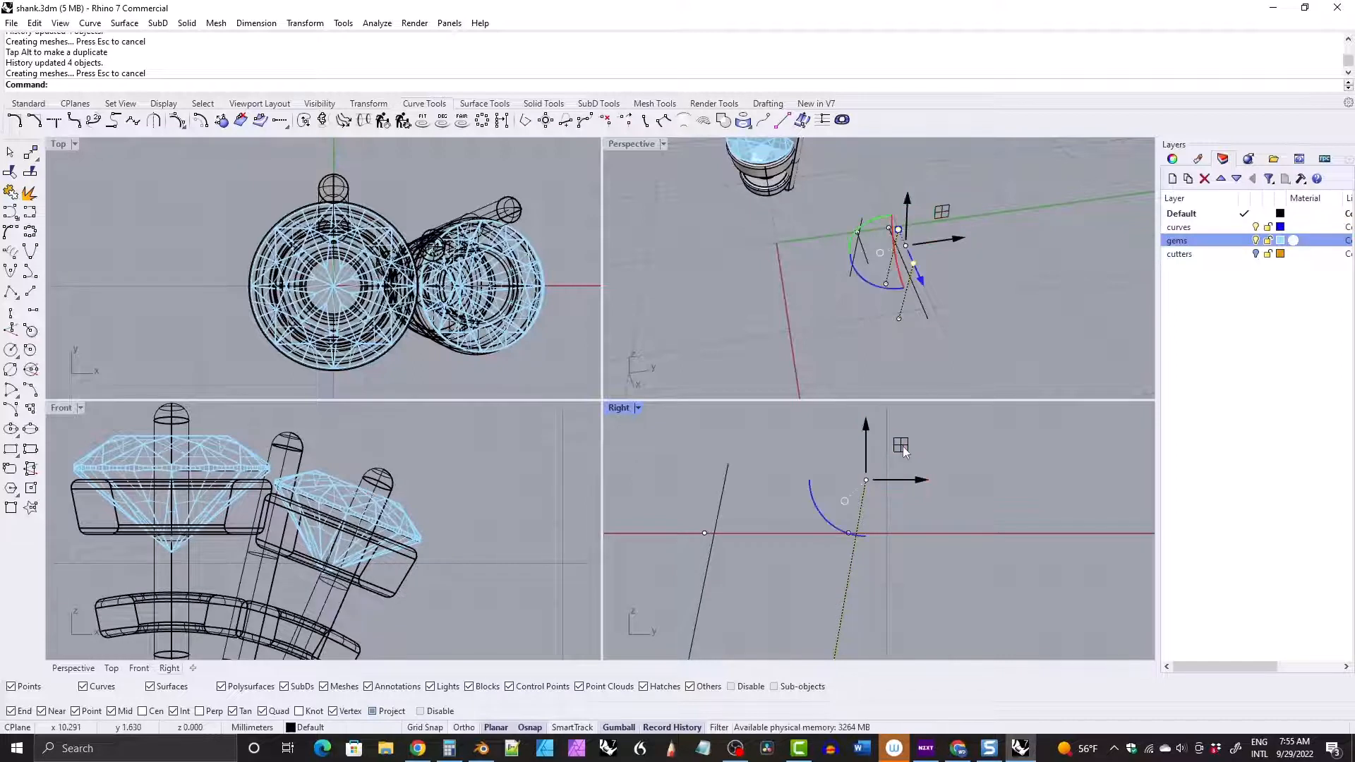
# Try moving the inner side slanted line outward along the X direction, and undo the move.
pyautogui.press('Escape')
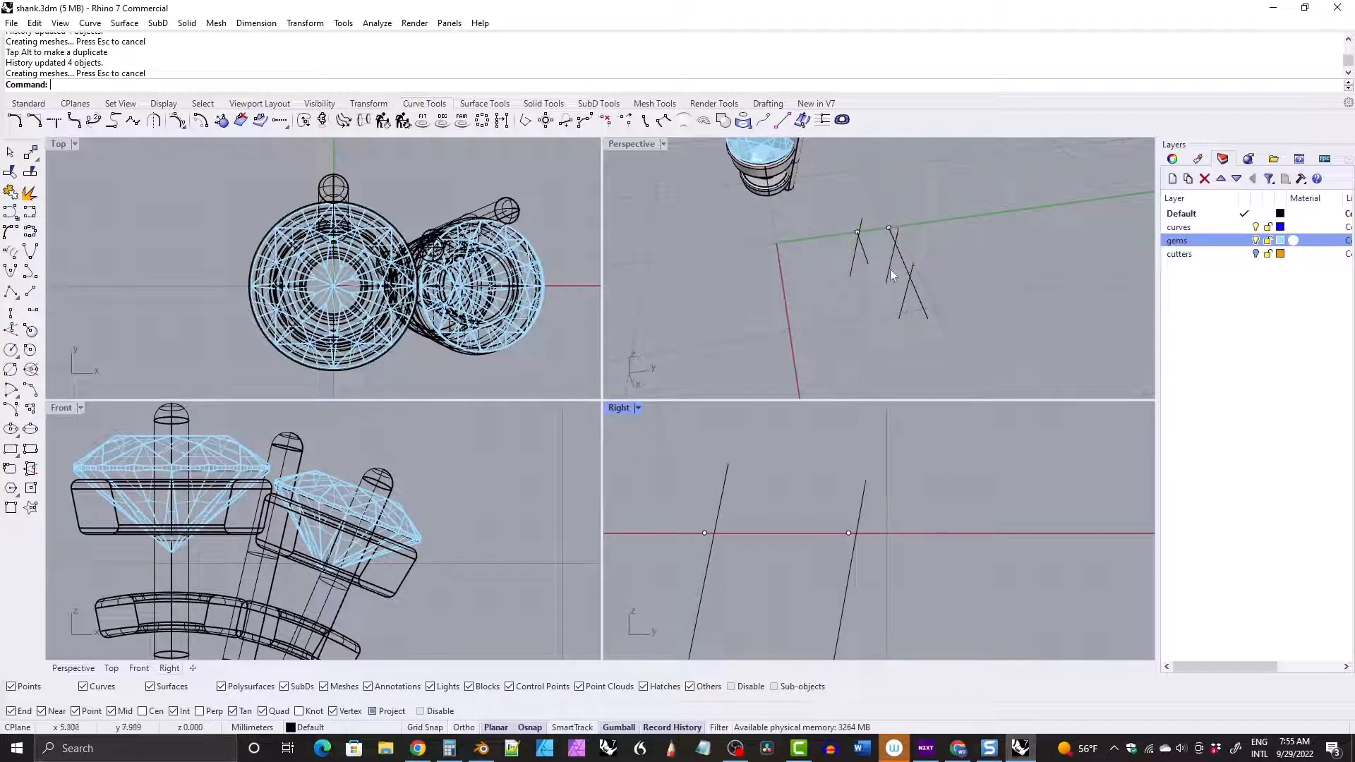
pyautogui.click(888, 266)
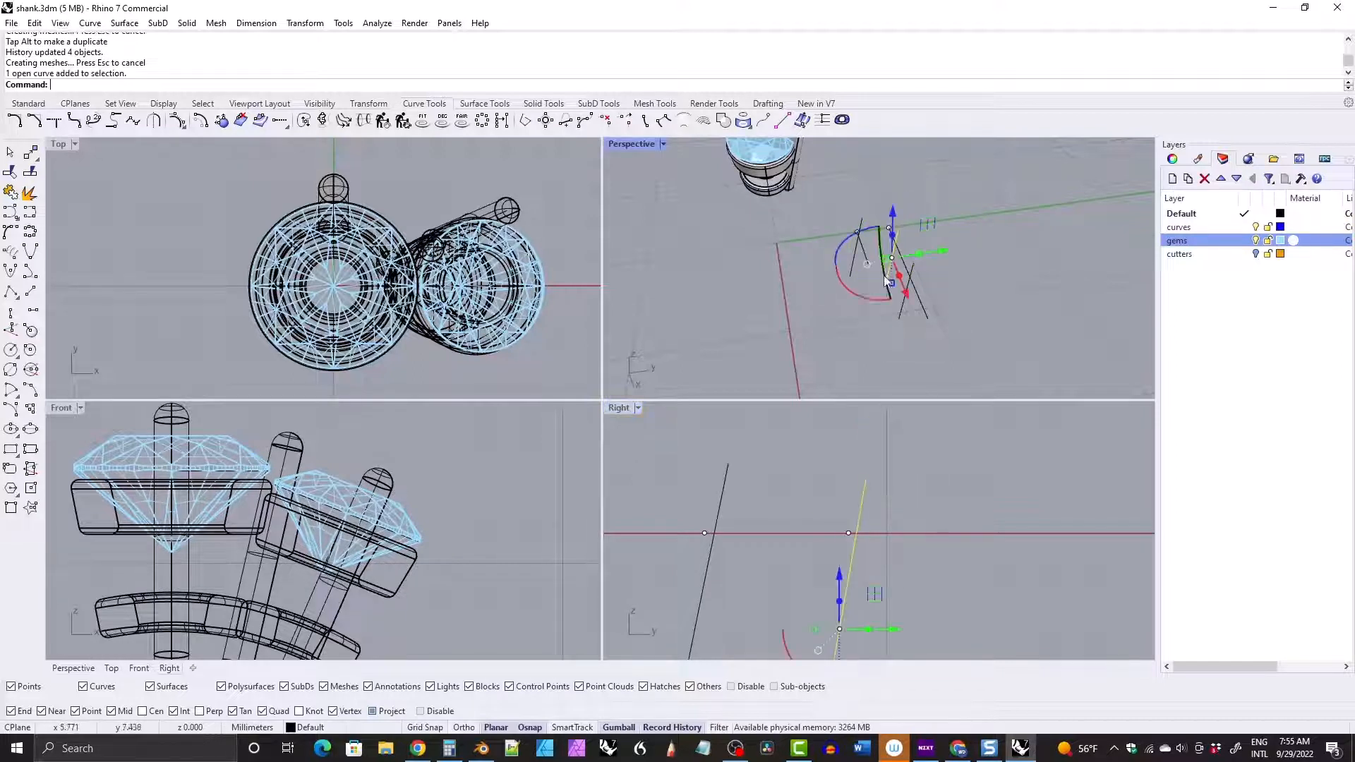
pyautogui.click(177, 121)
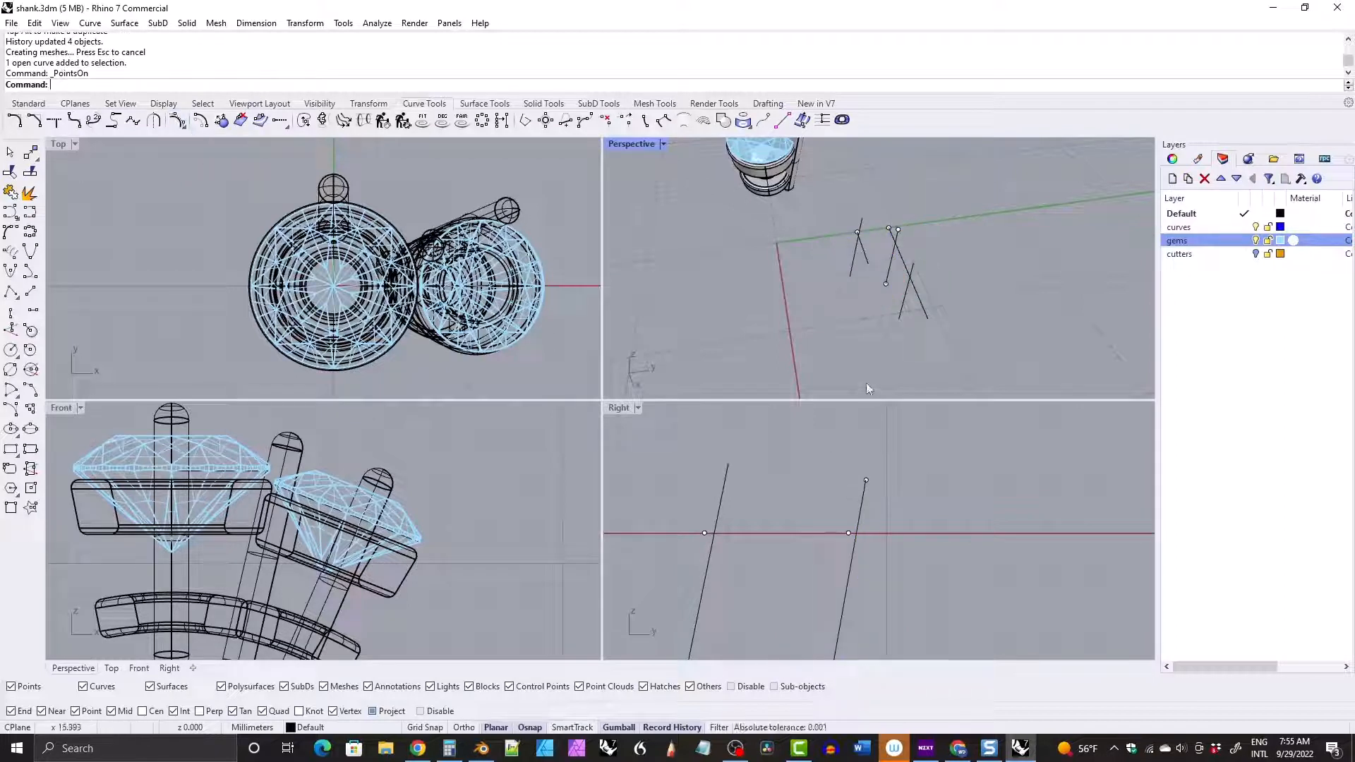
pyautogui.click(889, 270)
pyautogui.moveTo(907, 297); pyautogui.dragTo(918, 318)
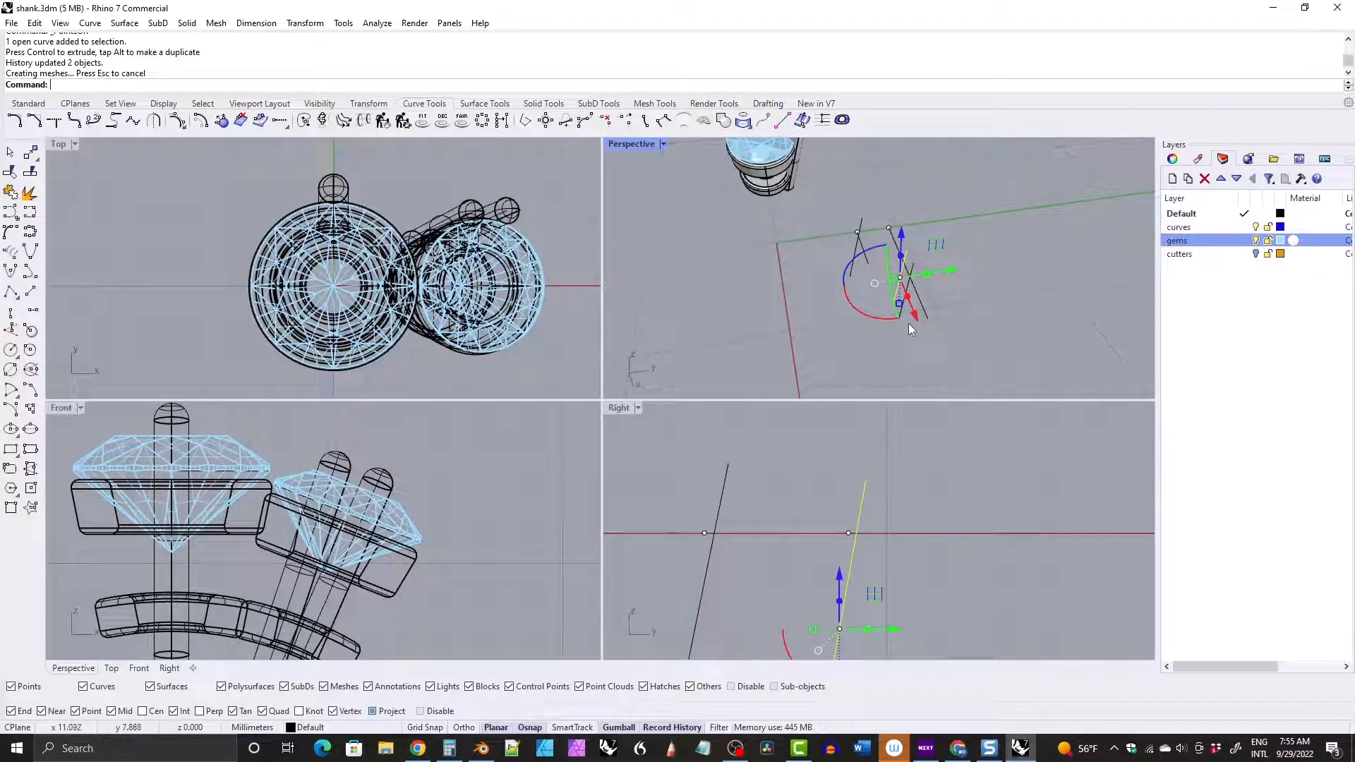
pyautogui.hotkey('ctrl', 'z')
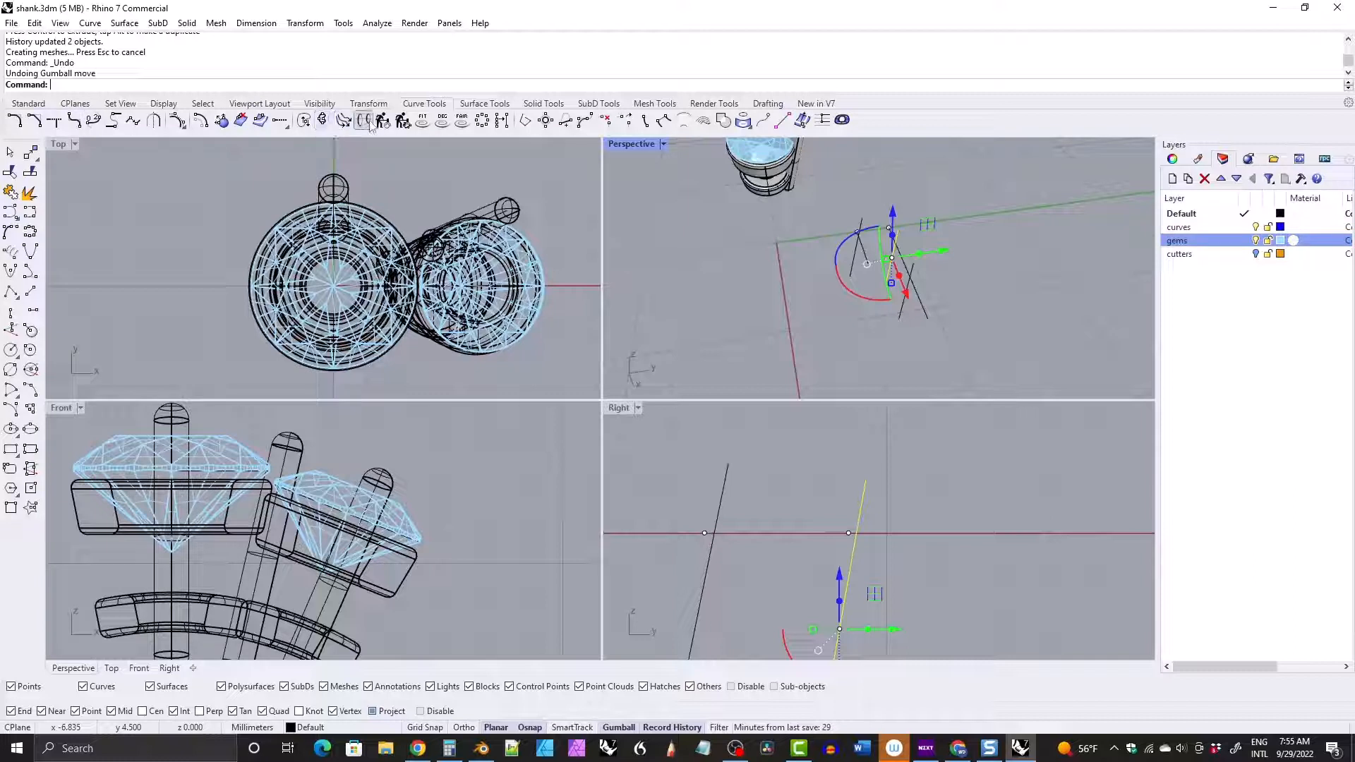
# Turn on the inner side slanted line's control points and lower its upper end slightly along the line's slant.
pyautogui.click(185, 122)
pyautogui.click(898, 230)
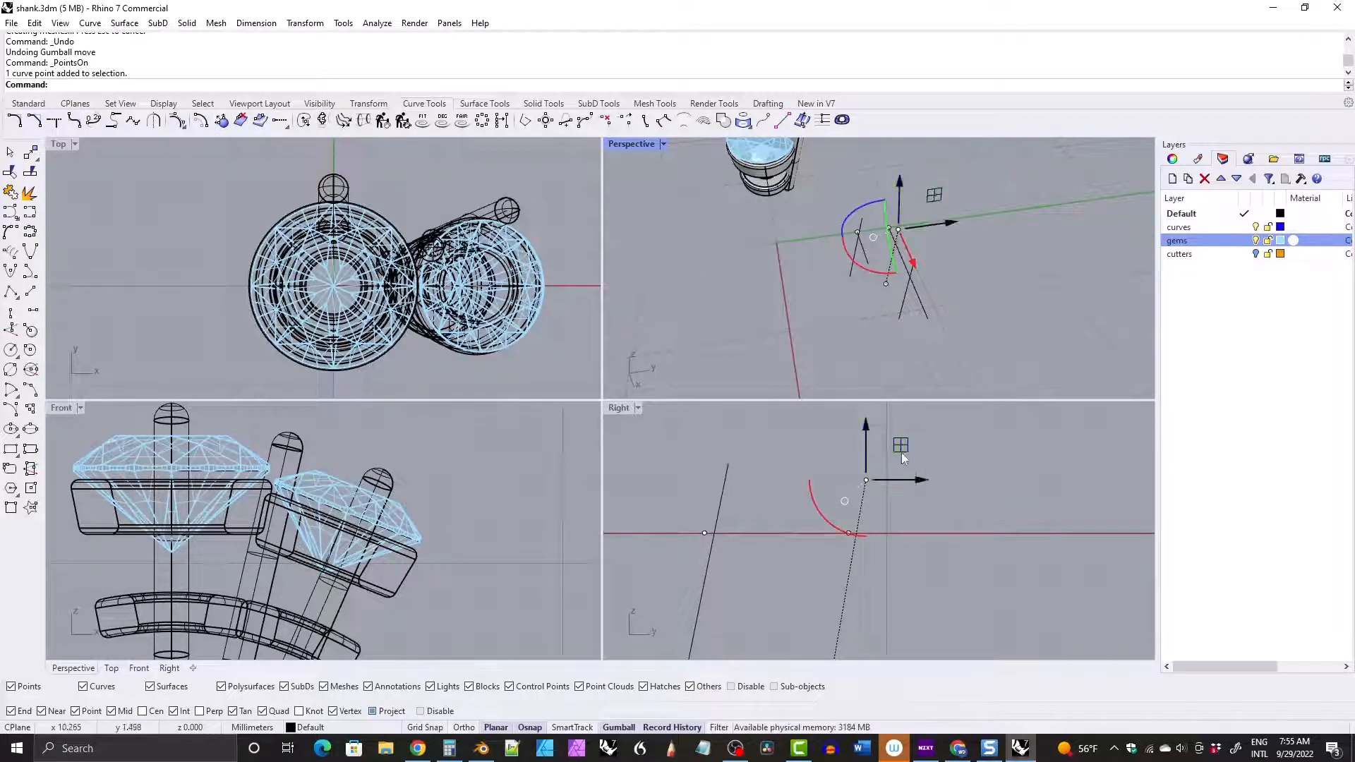
pyautogui.moveTo(900, 448); pyautogui.dragTo(900, 464)
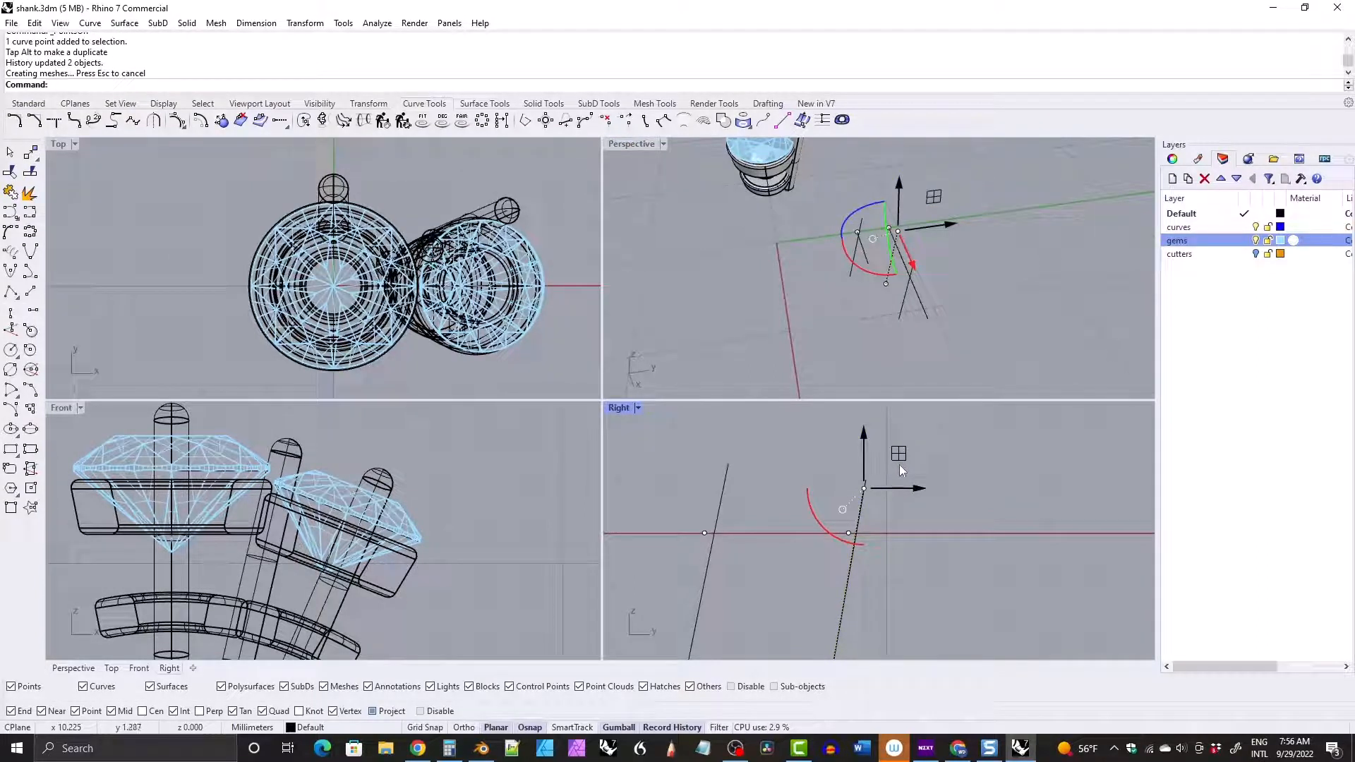
pyautogui.write('`')
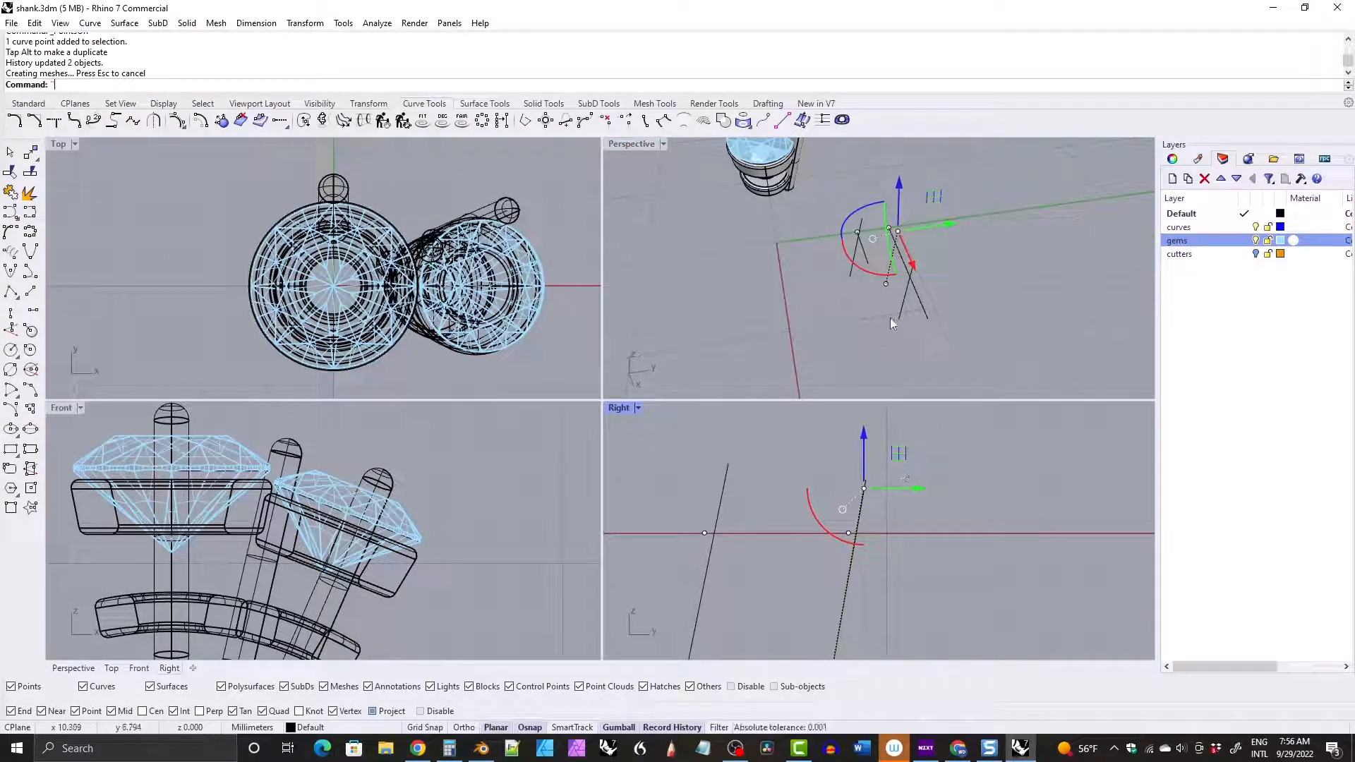
# Move the side gem's outer prong guide line outward, away from the centre gem.
pyautogui.press('Escape')
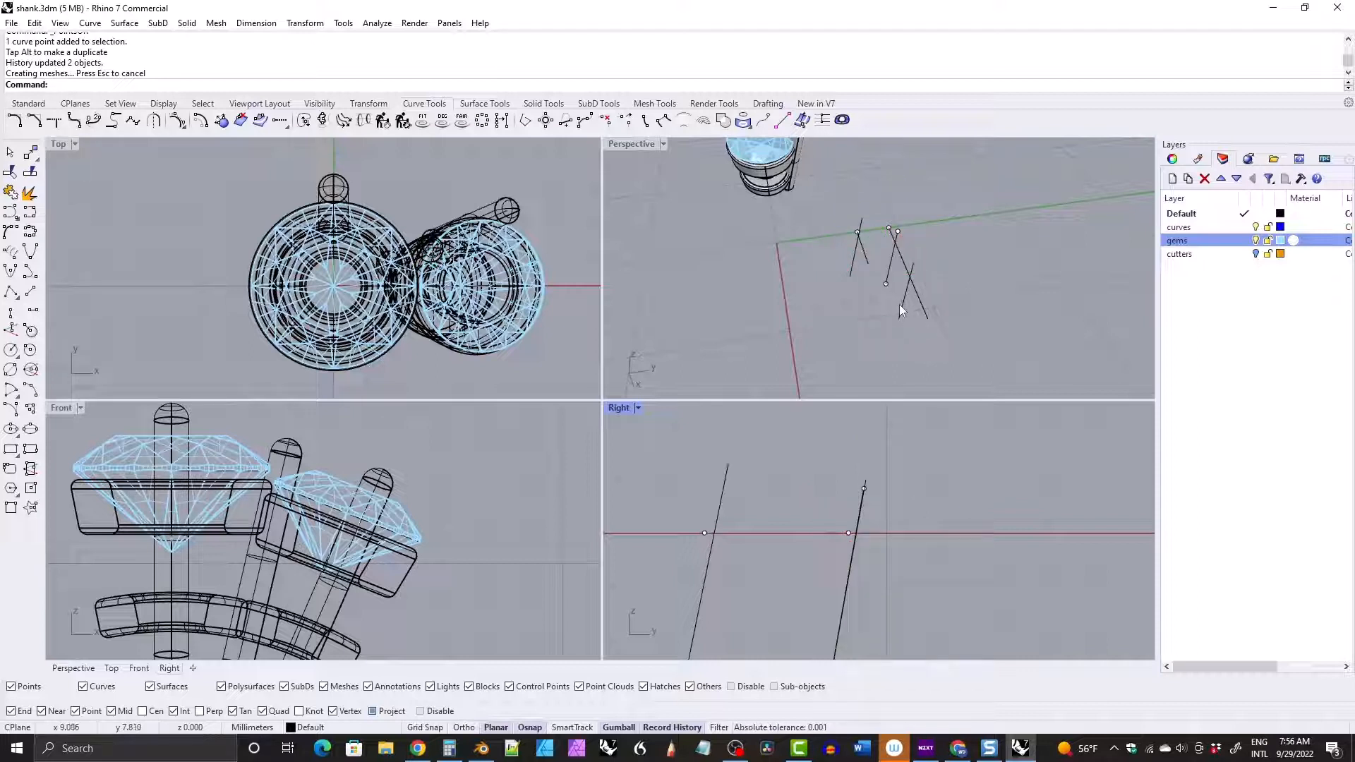
pyautogui.click(902, 309)
pyautogui.moveTo(920, 331); pyautogui.dragTo(930, 352)
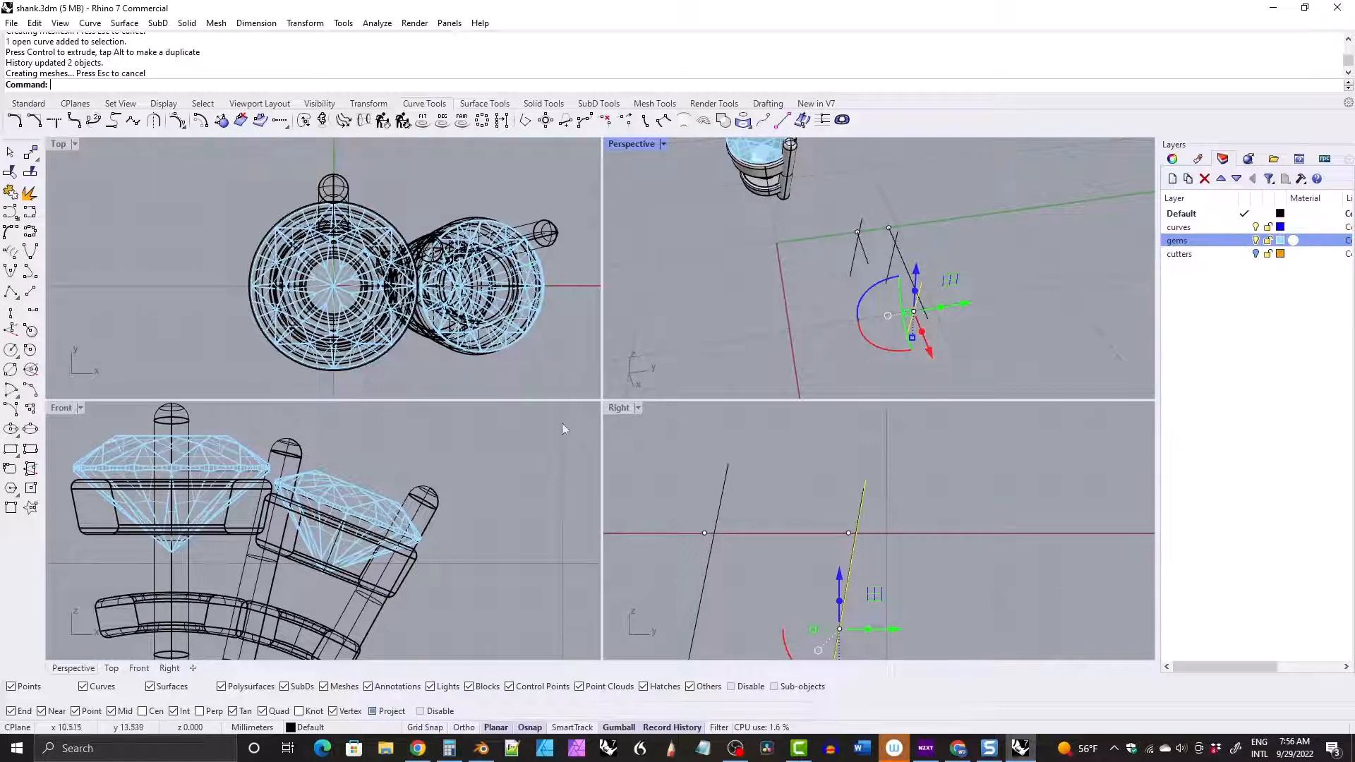
# Draw a reference line across the top of the side gem in the Front view and lengthen it past both sides.
pyautogui.rightClick(319, 477)
pyautogui.click(316, 471)
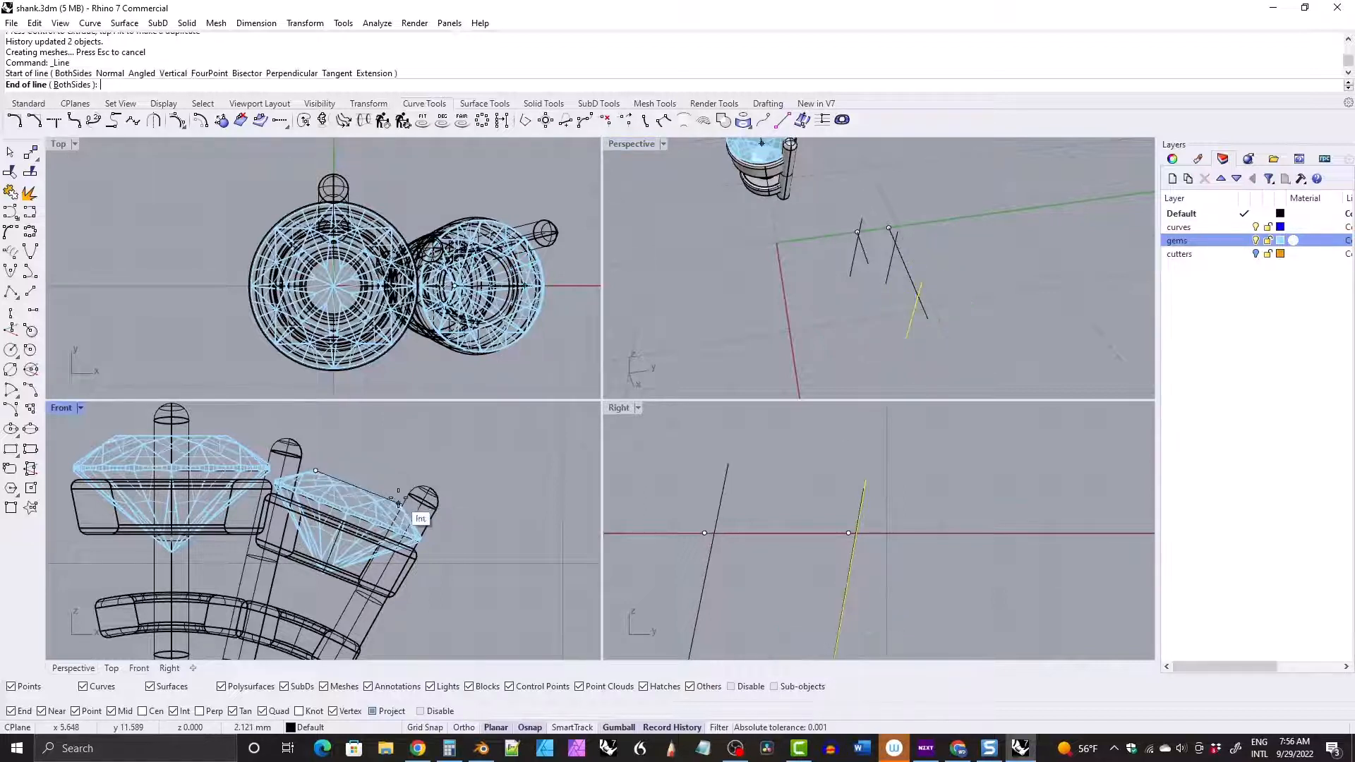
pyautogui.click(399, 502)
pyautogui.click(359, 488)
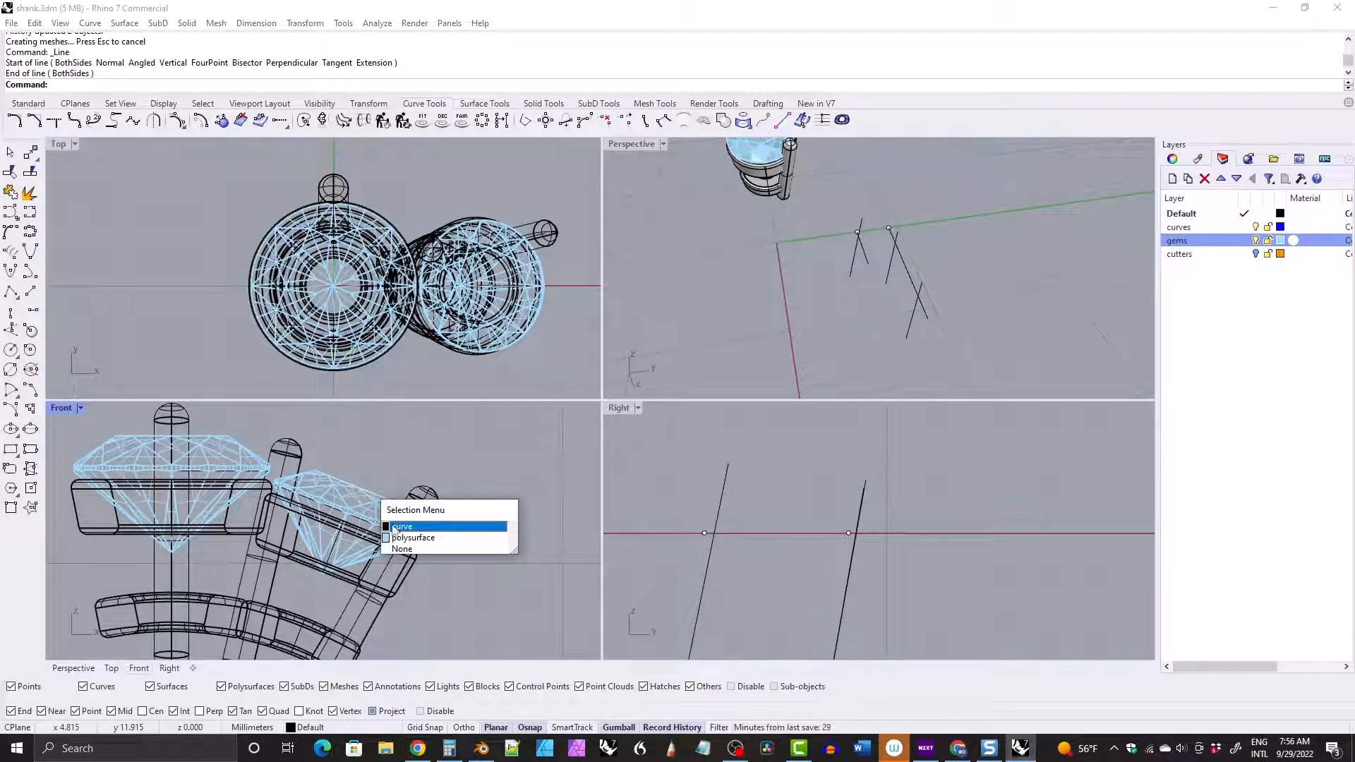
pyautogui.click(393, 525)
pyautogui.moveTo(315, 487); pyautogui.dragTo(257, 492)
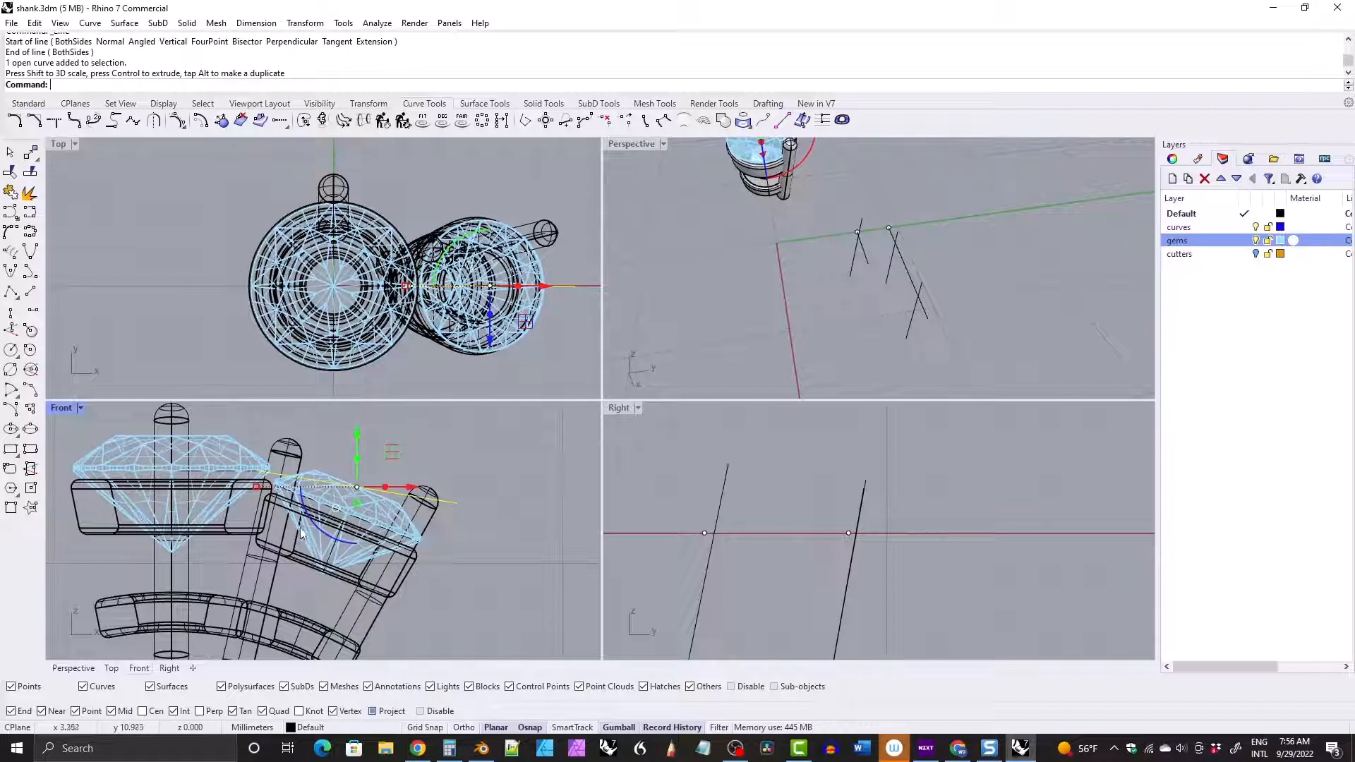
pyautogui.hotkey('ctrl', 'z')
pyautogui.moveTo(315, 488); pyautogui.dragTo(258, 496)
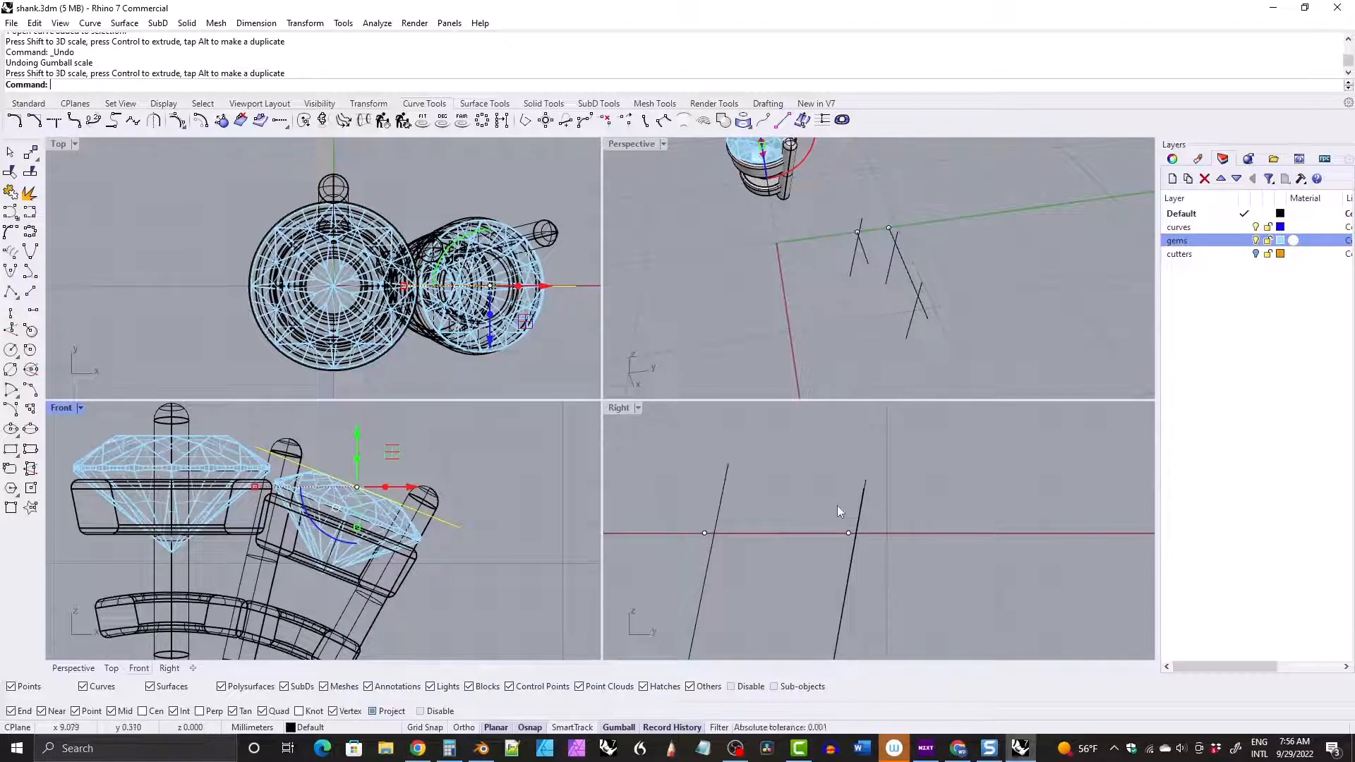
# Undo the reference line, the outer prong guide line's move and the last two guide line point adjustments.
pyautogui.hotkey('ctrl', 'z')
pyautogui.hotkey('ctrl', 'z')
pyautogui.hotkey('ctrl', 'z')
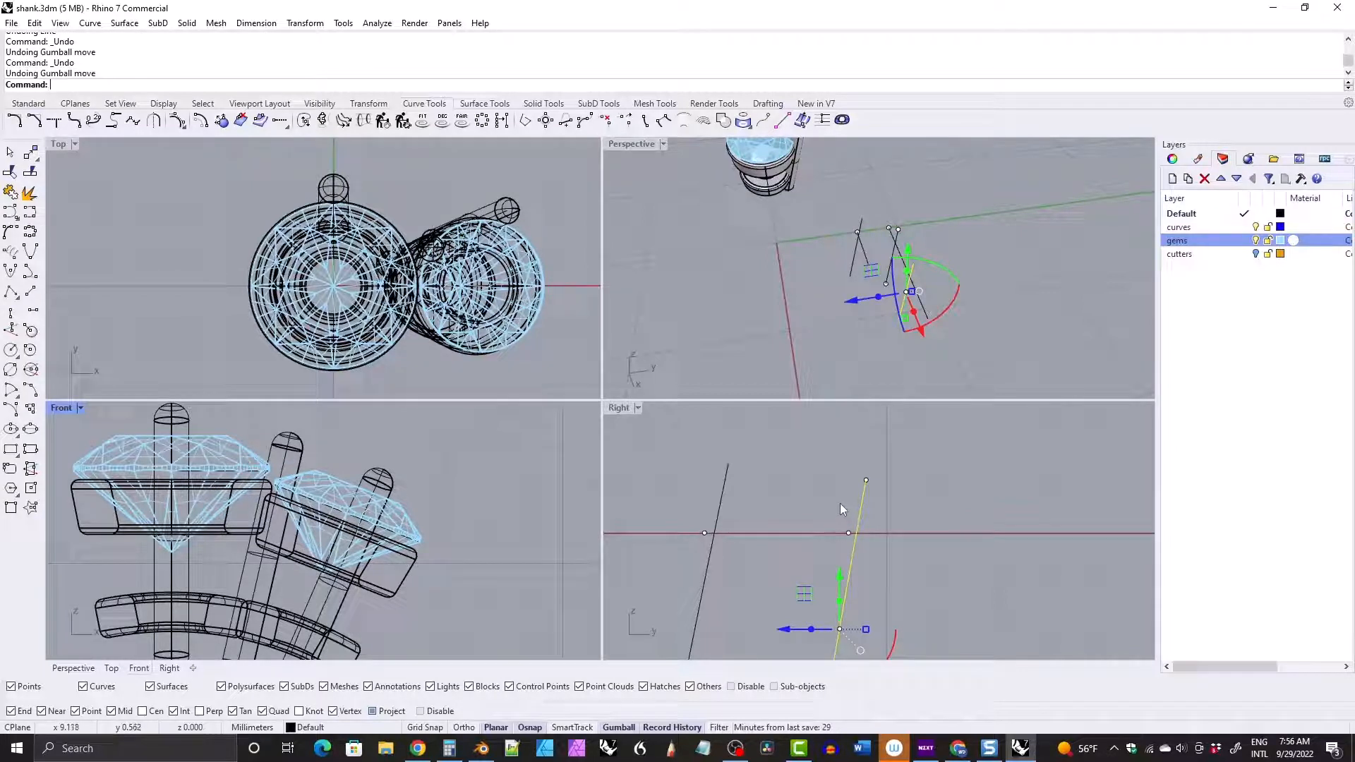
pyautogui.hotkey('ctrl', 'z')
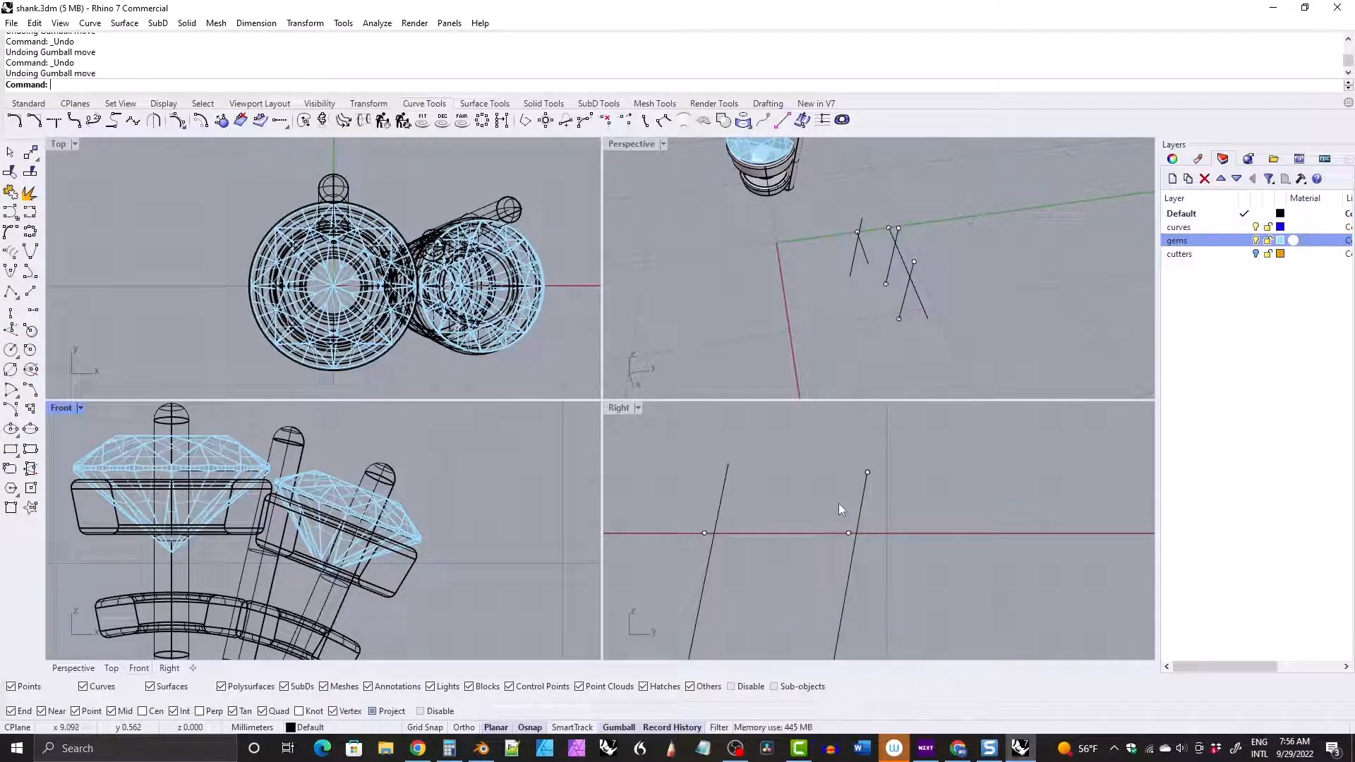
pyautogui.hotkey('ctrl', 'z')
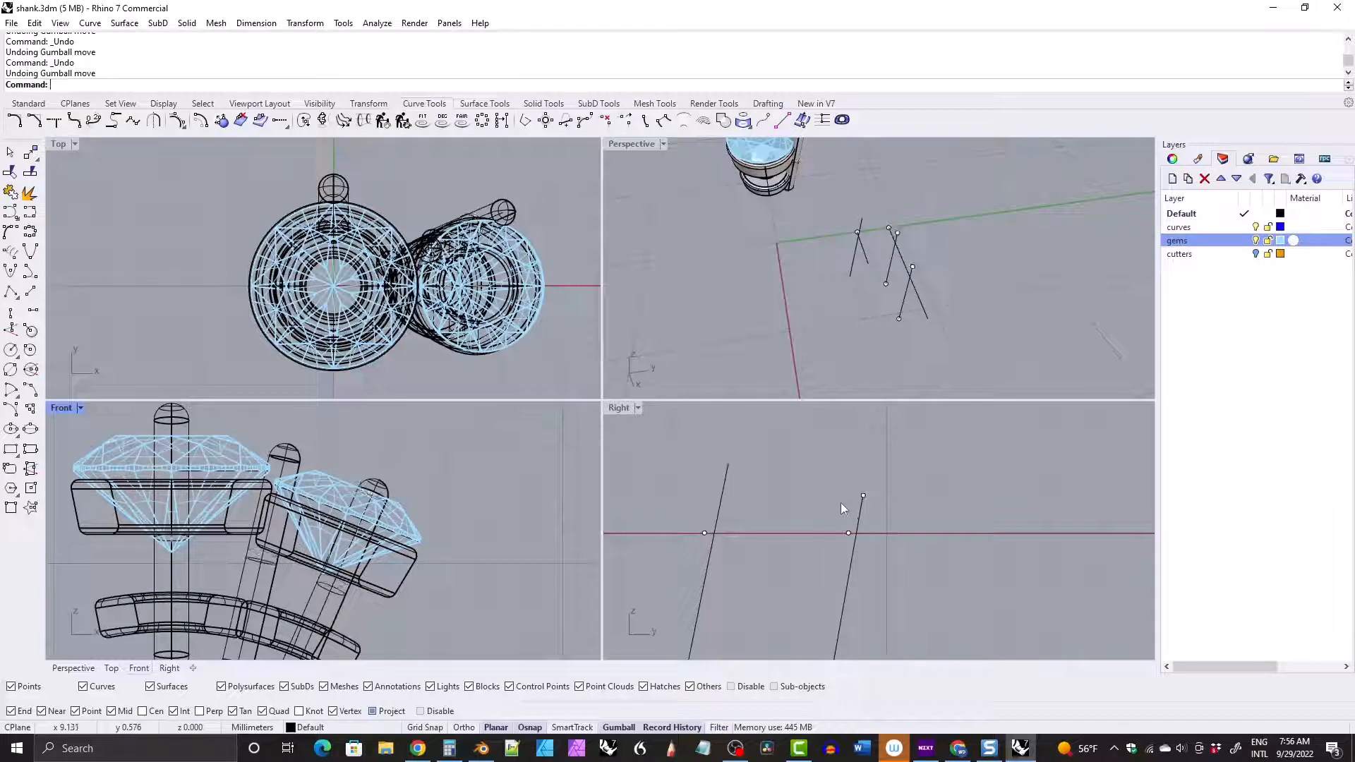
# Raise the upper end points of the side gem's two prong guide lines along their slant in the Right view.
pyautogui.moveTo(858, 481); pyautogui.dragTo(878, 503)
pyautogui.moveTo(900, 452); pyautogui.dragTo(902, 461)
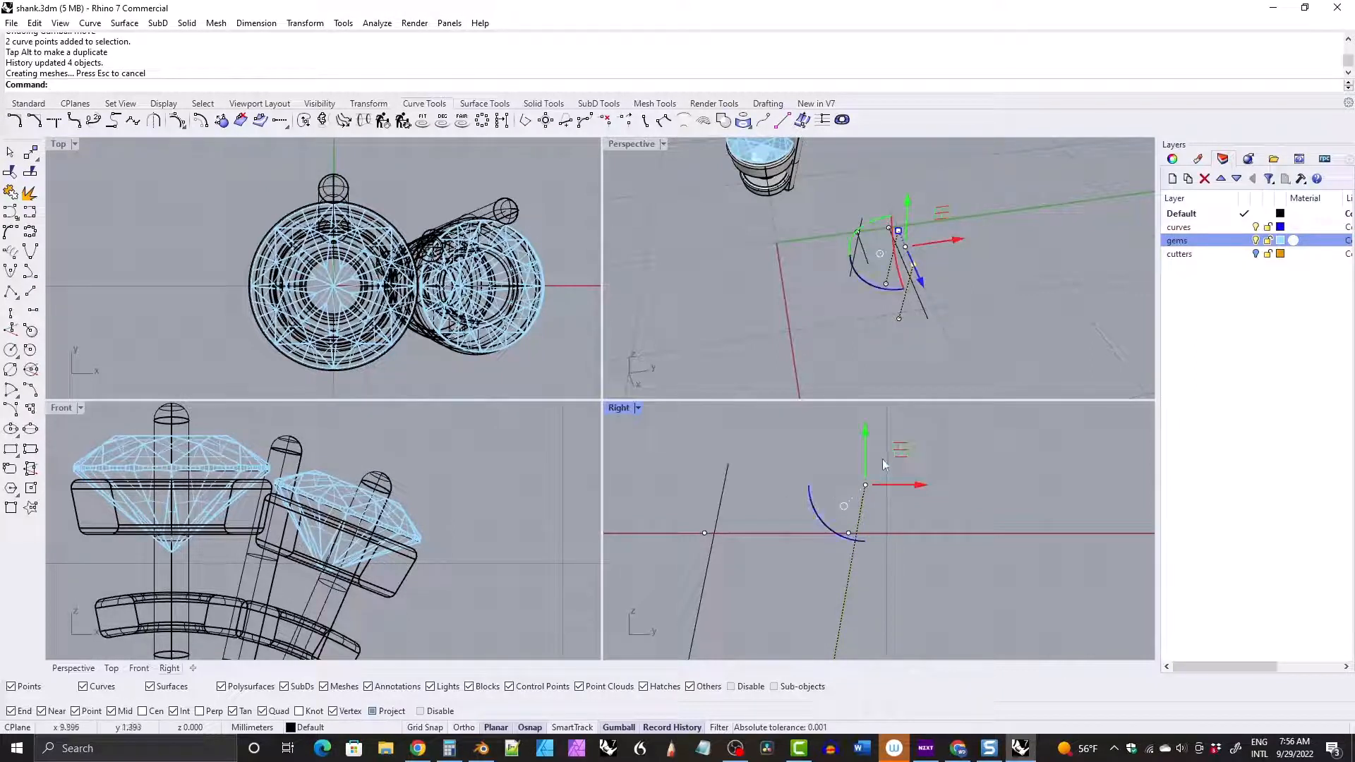
pyautogui.moveTo(899, 450); pyautogui.dragTo(900, 451)
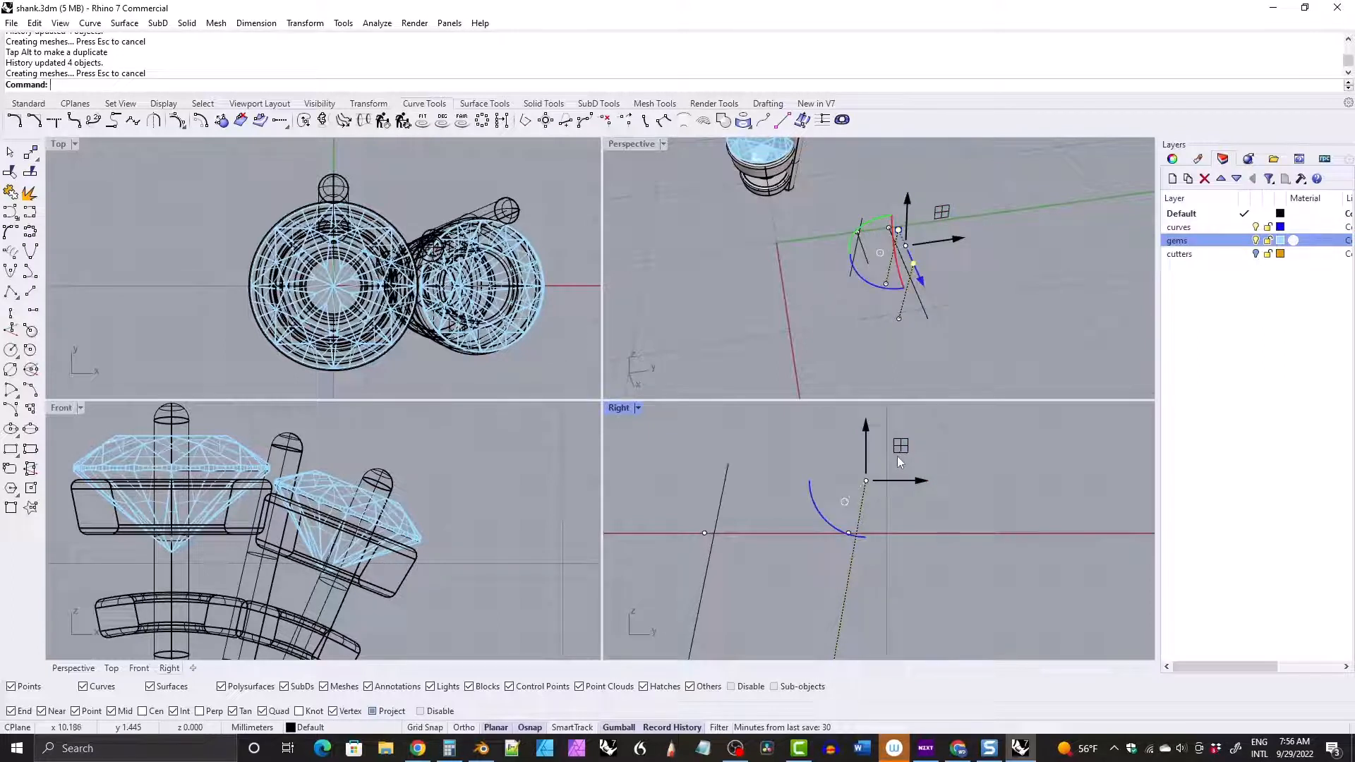
# Select only the side gem's outer prong guide line and move it outward, away from the centre gem.
pyautogui.click(785, 459)
pyautogui.click(903, 302)
pyautogui.moveTo(835, 294); pyautogui.dragTo(916, 299, button='right')
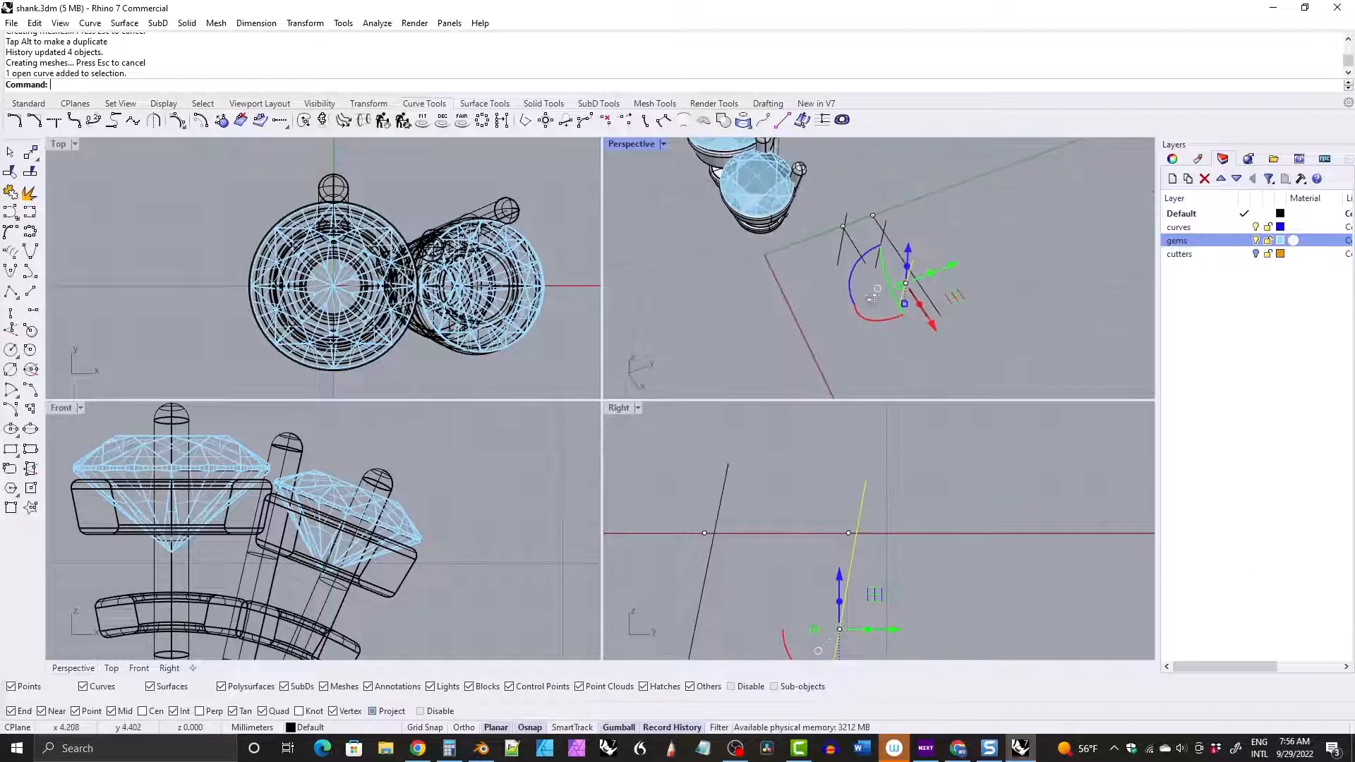
pyautogui.moveTo(931, 325); pyautogui.dragTo(944, 338)
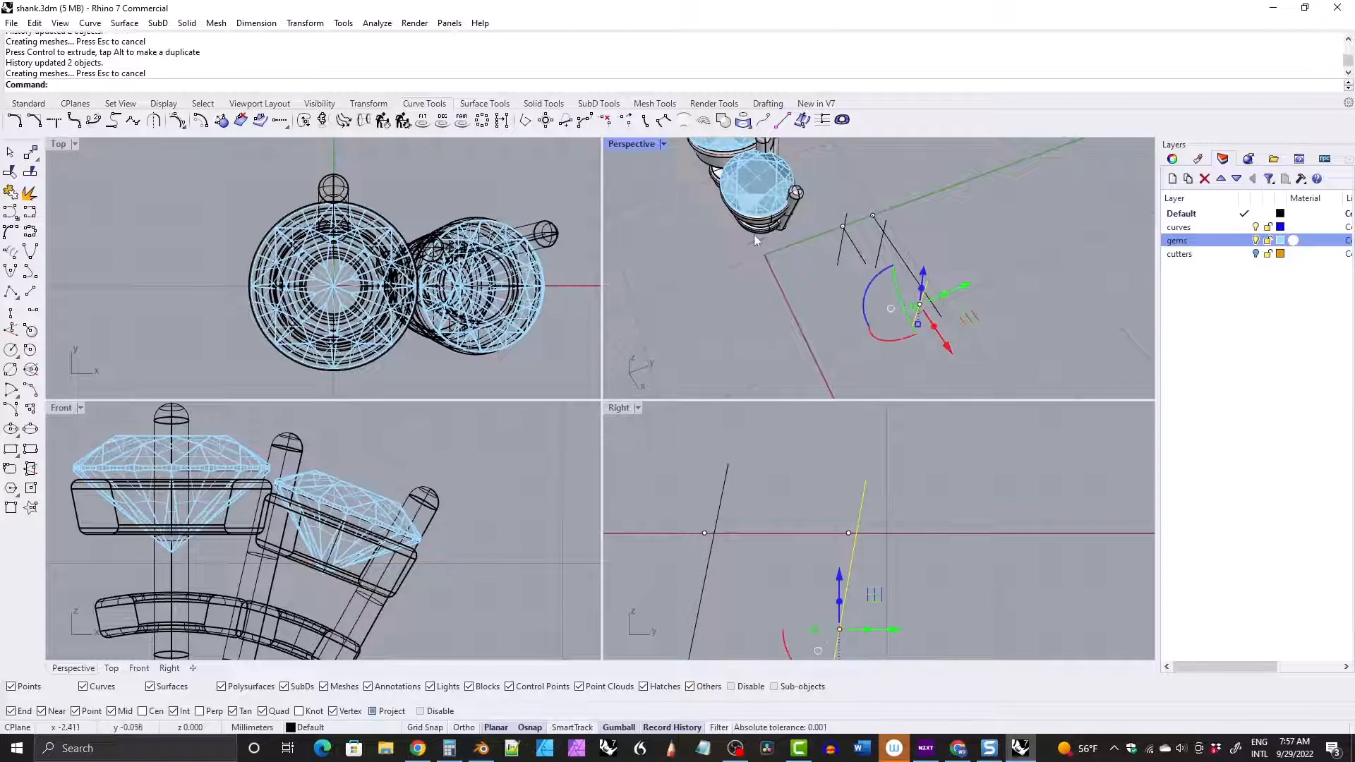
# Examine the heights and positions of the three prongs against both gems from several angles in an enlarged Perspective view.
pyautogui.keyDown('shift'); pyautogui.moveTo(753, 234); pyautogui.dragTo(764, 279, button='right'); pyautogui.keyUp('shift')
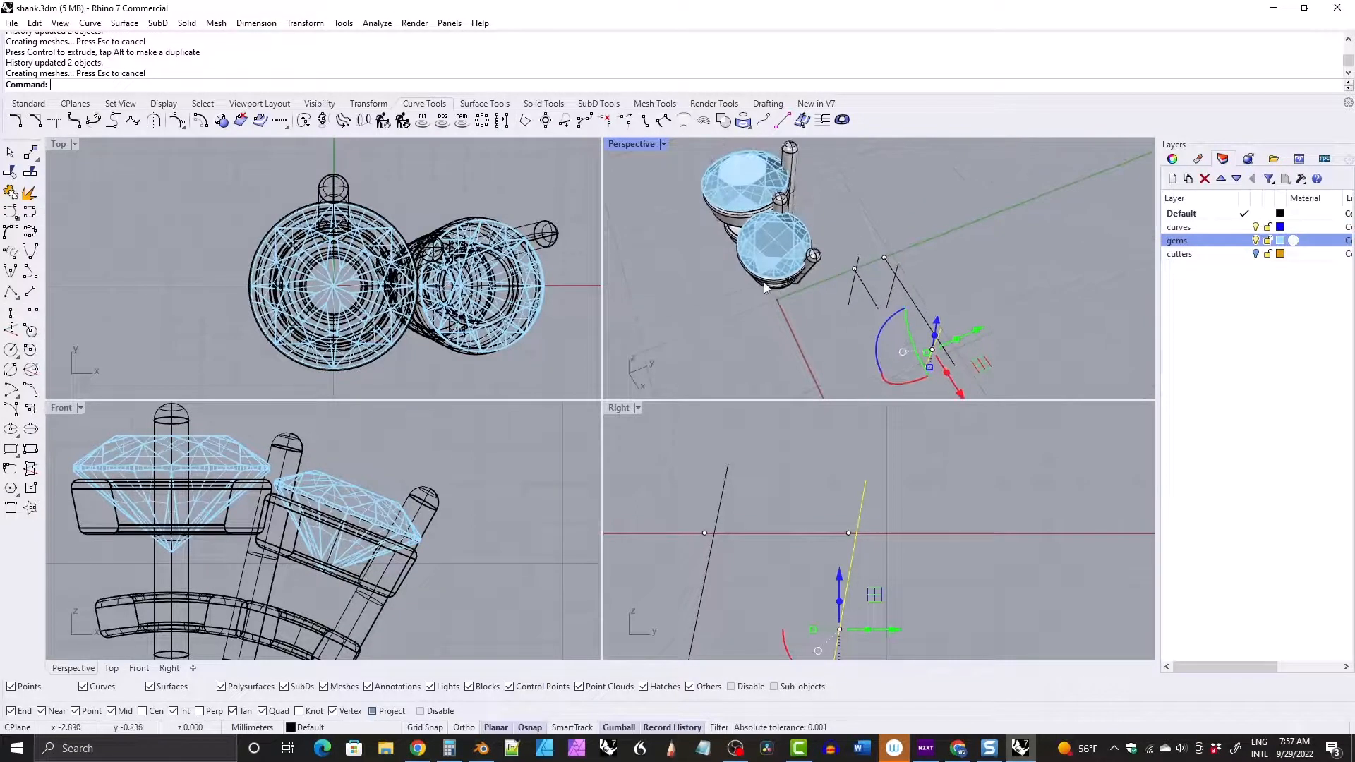
pyautogui.doubleClick(631, 145)
pyautogui.moveTo(629, 168); pyautogui.dragTo(425, 219, button='right')
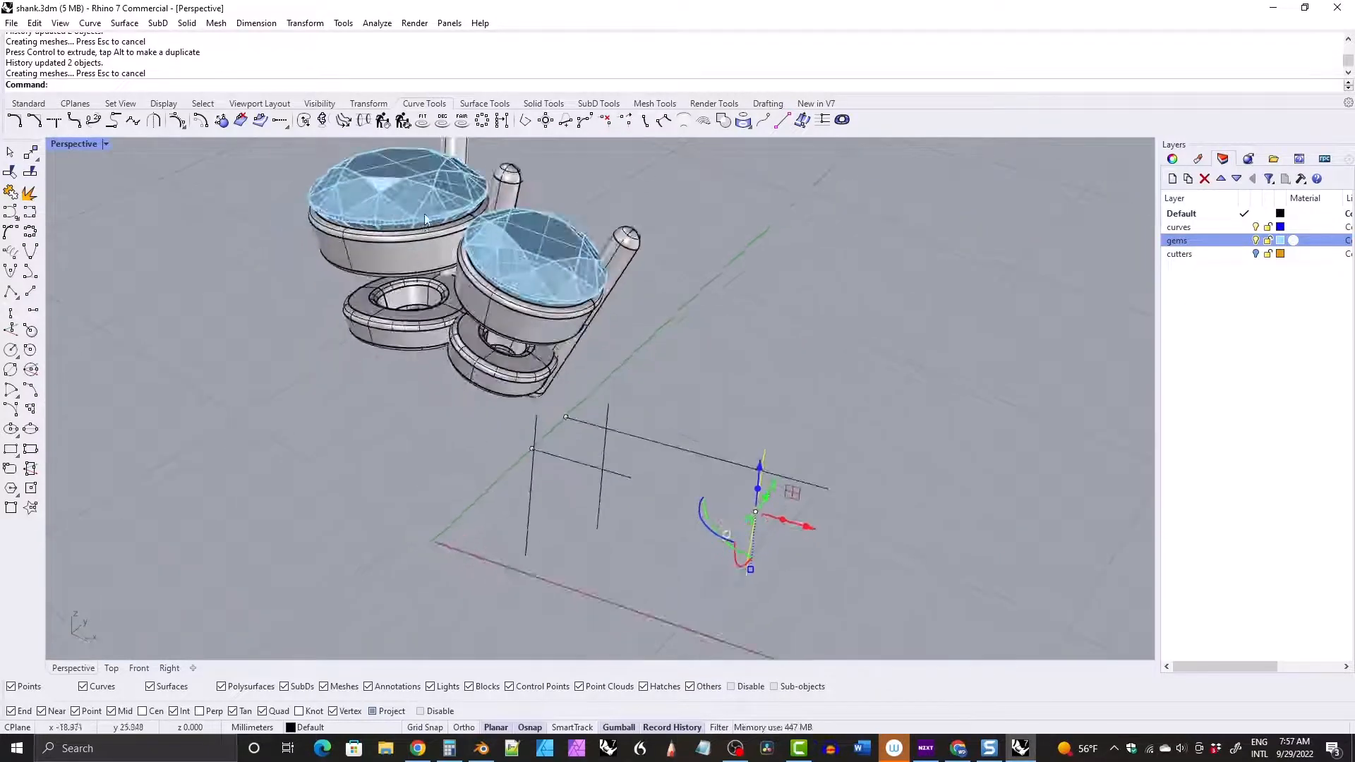
pyautogui.scroll(10, 426, 220)
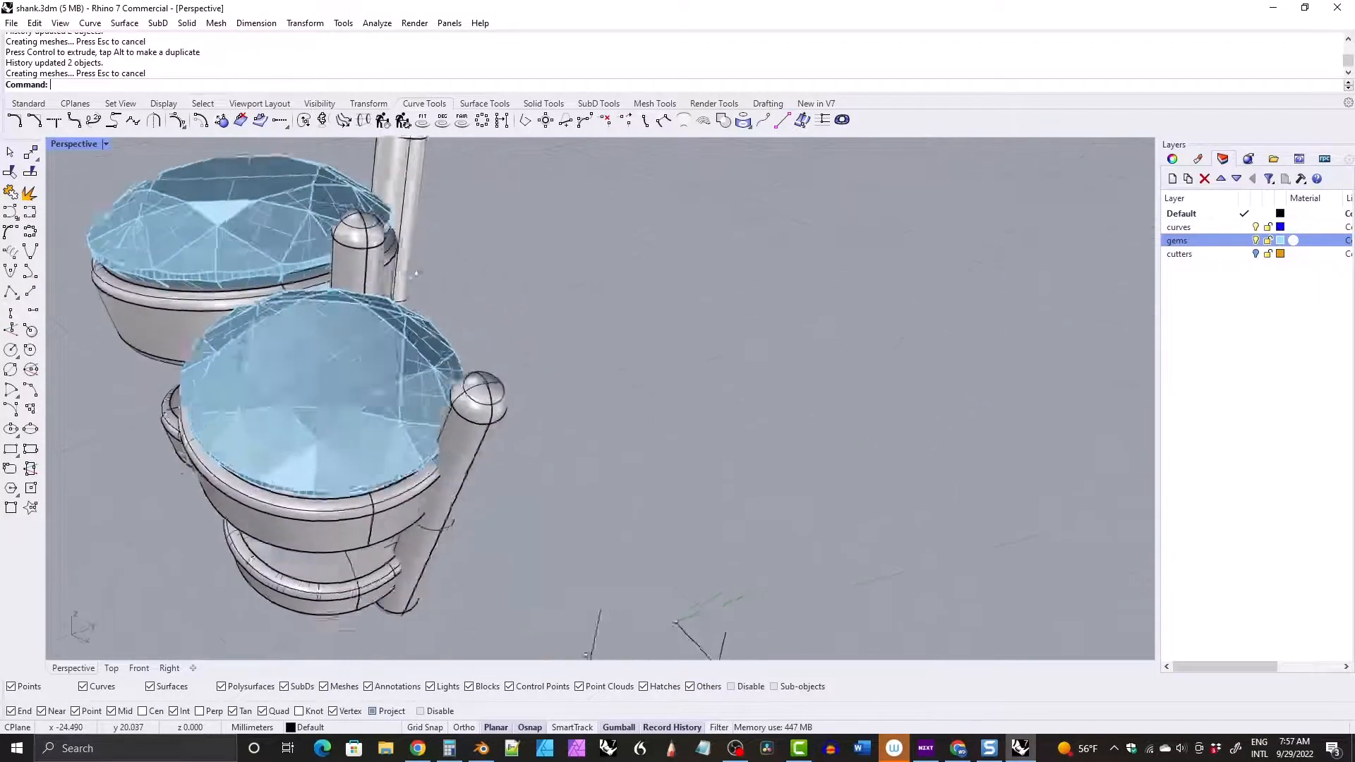
pyautogui.moveTo(415, 274); pyautogui.dragTo(483, 270, button='right')
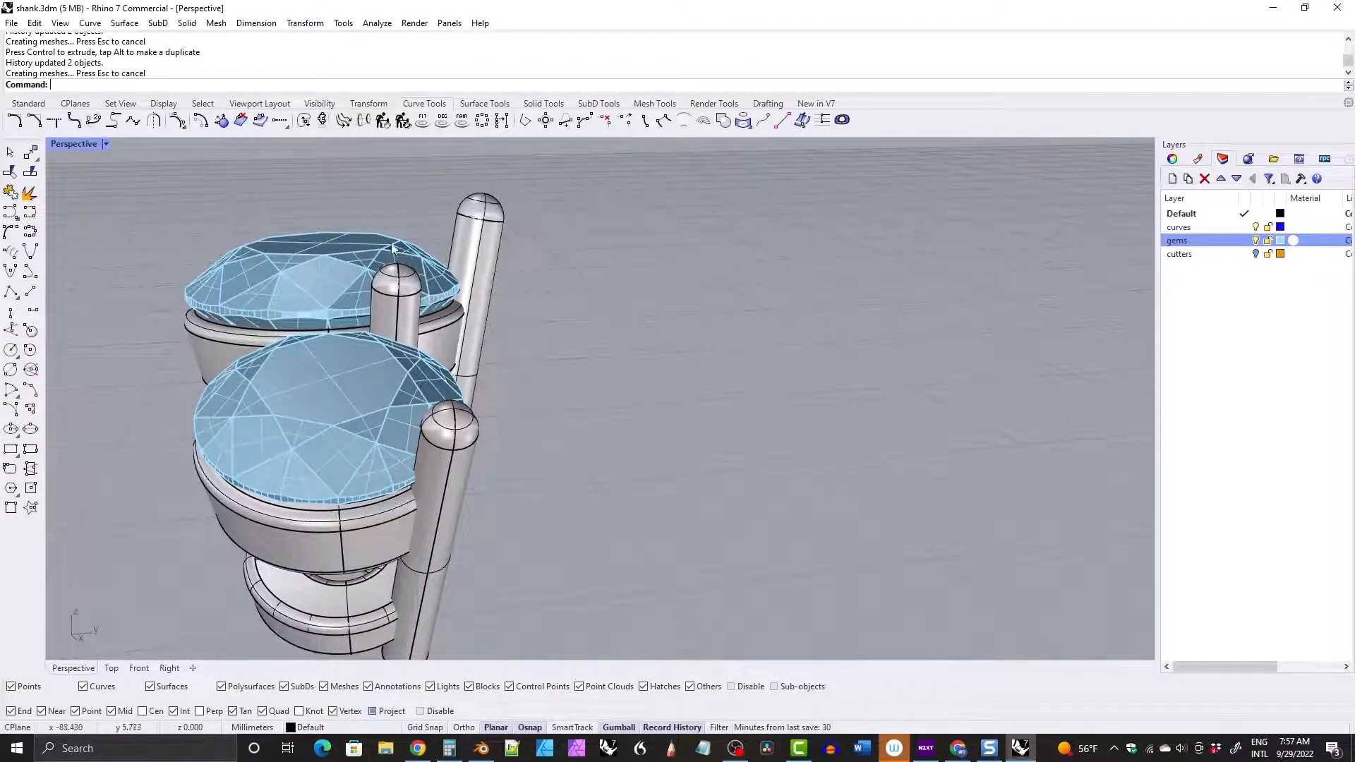
pyautogui.scroll(-6, 392, 247)
pyautogui.moveTo(393, 247); pyautogui.dragTo(492, 348, button='right')
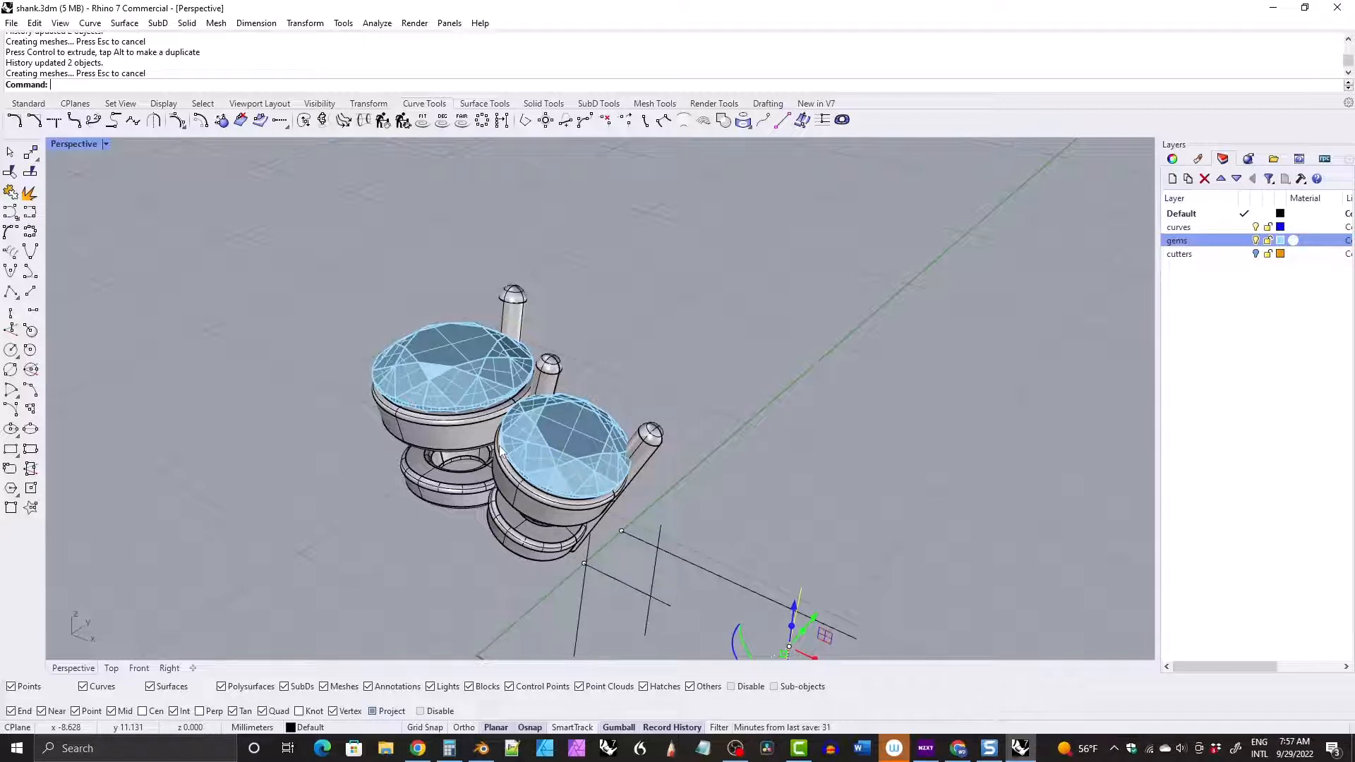
pyautogui.scroll(-3, 623, 433)
pyautogui.moveTo(628, 453)
pyautogui.mouseDown(button='right')
pyautogui.moveTo(666, 489)
pyautogui.moveTo(640, 438)
pyautogui.mouseUp(button='right')
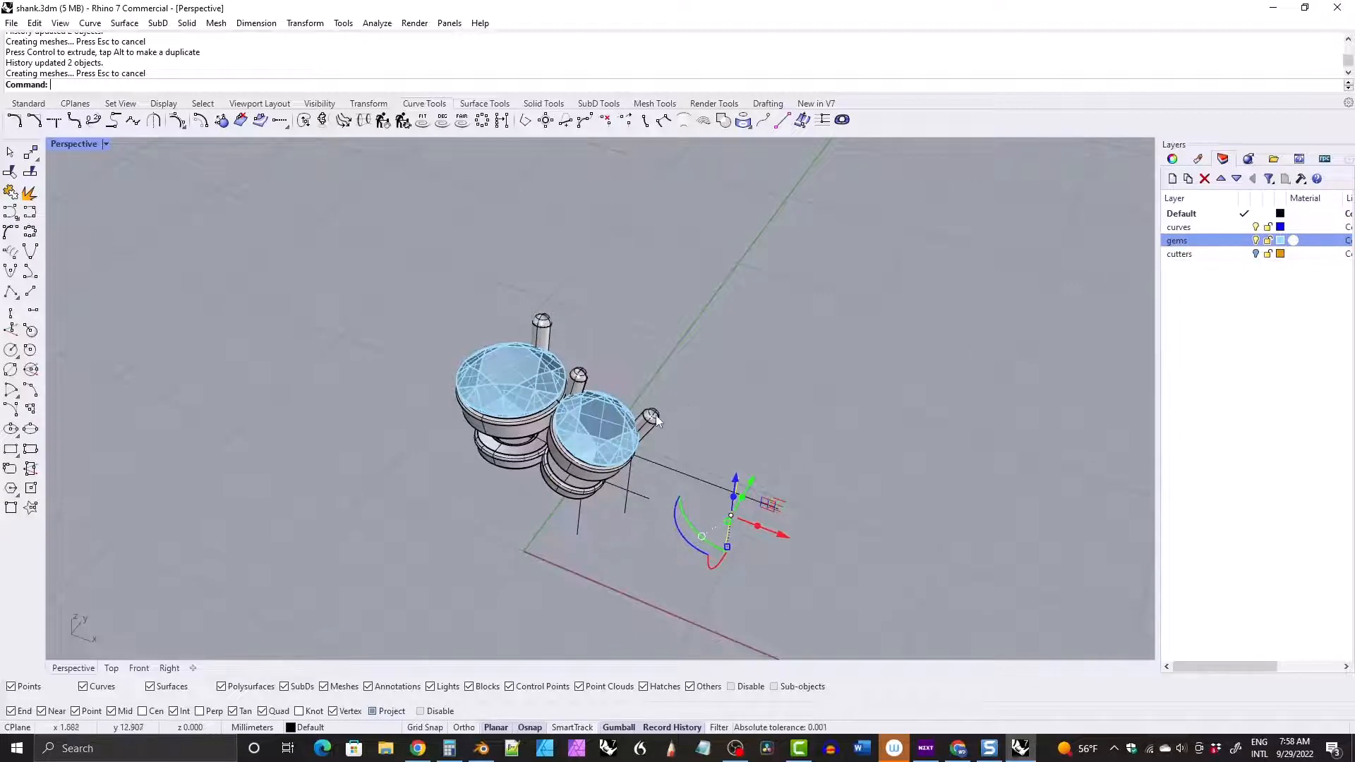
pyautogui.scroll(5, 541, 351)
pyautogui.moveTo(542, 351); pyautogui.dragTo(632, 493, button='right')
pyautogui.scroll(4, 532, 465)
pyautogui.moveTo(533, 465); pyautogui.dragTo(526, 451, button='right')
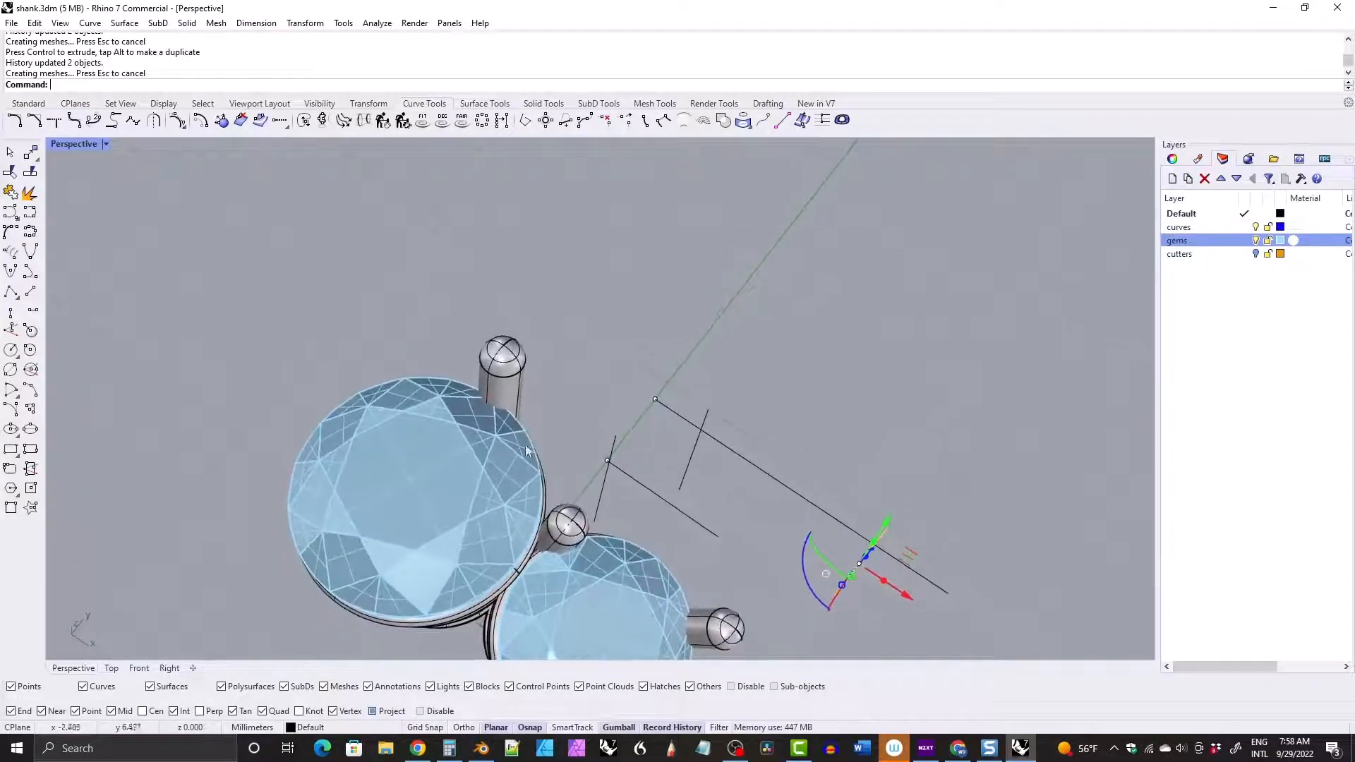
pyautogui.moveTo(519, 333); pyautogui.dragTo(472, 390, button='right')
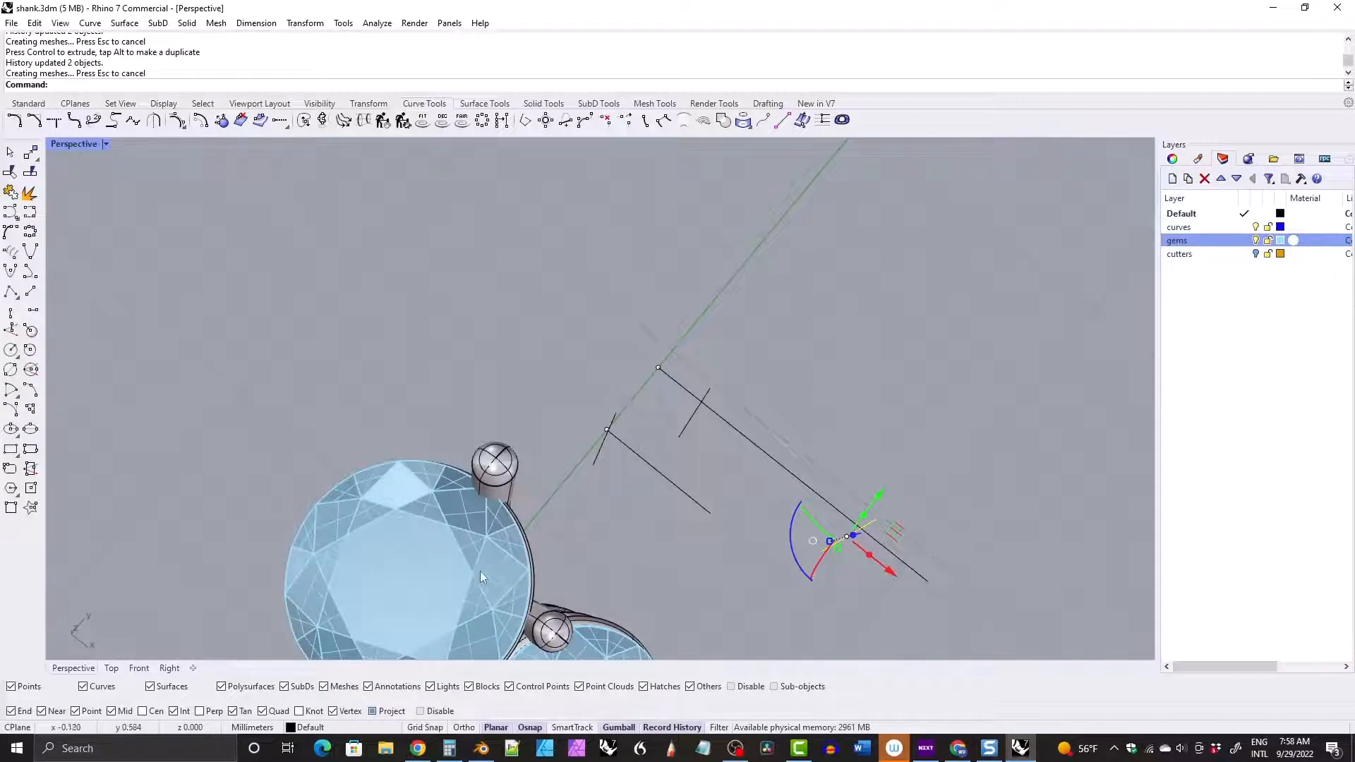
pyautogui.moveTo(480, 570); pyautogui.dragTo(563, 529, button='right')
pyautogui.doubleClick(82, 144)
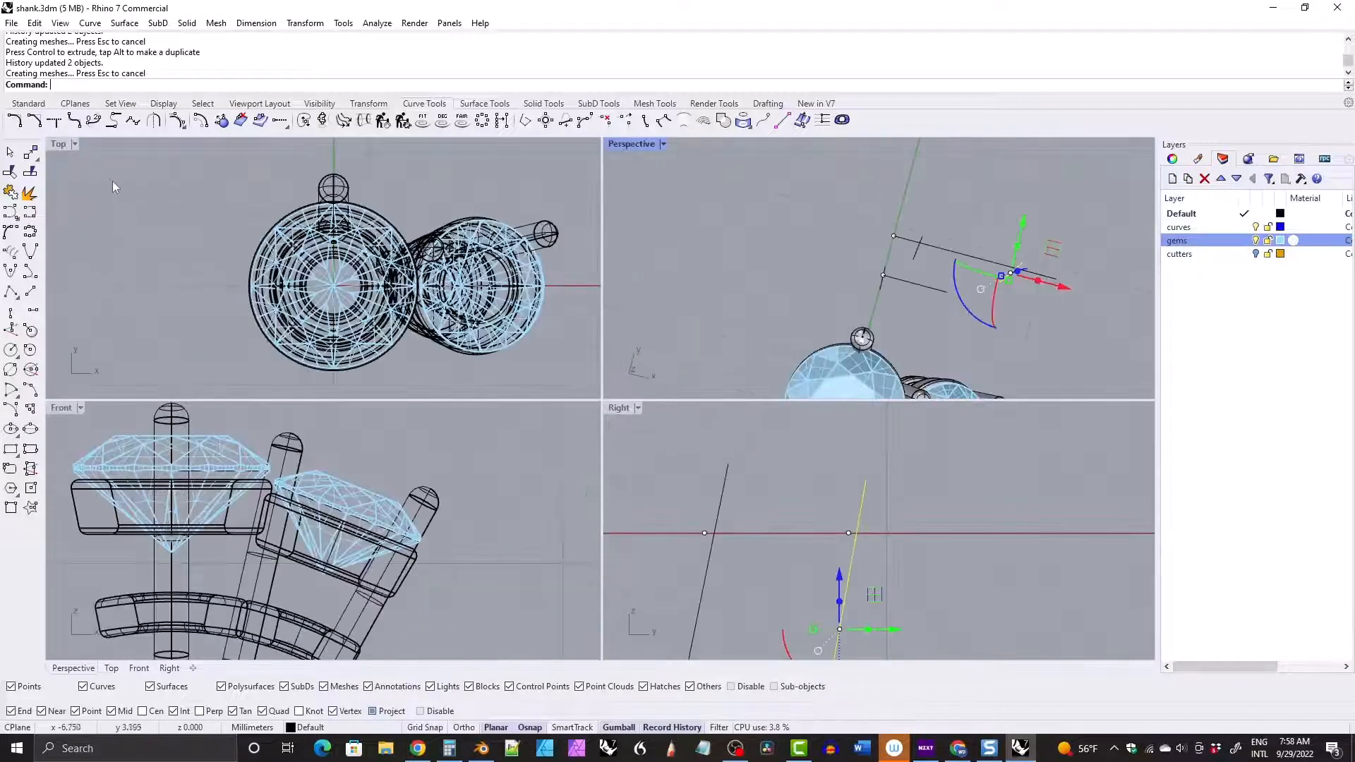
# Draw a line in the Top view from the origin diagonally at about 45 degrees to beyond the centre gem's rim.
pyautogui.doubleClick(61, 144)
pyautogui.scroll(-3, 541, 305)
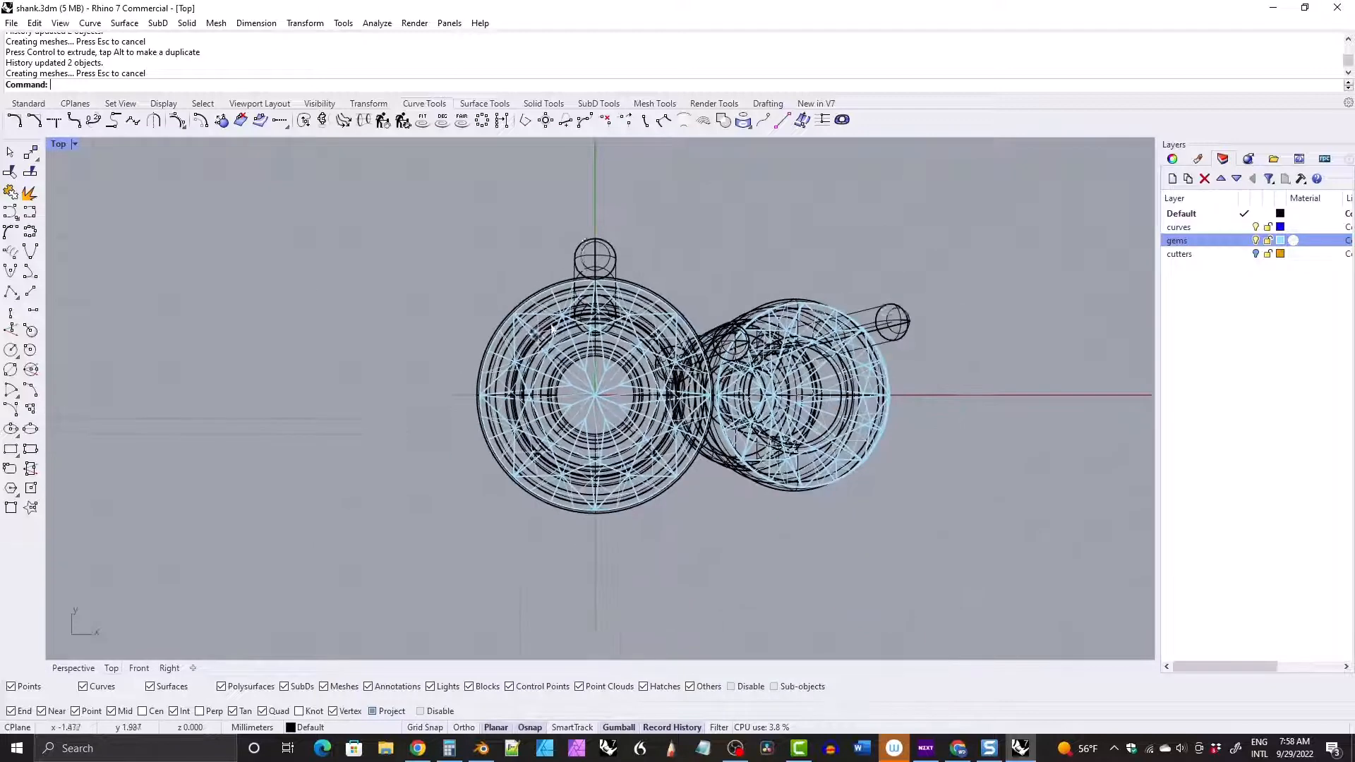
pyautogui.moveTo(547, 315); pyautogui.dragTo(438, 354, button='right')
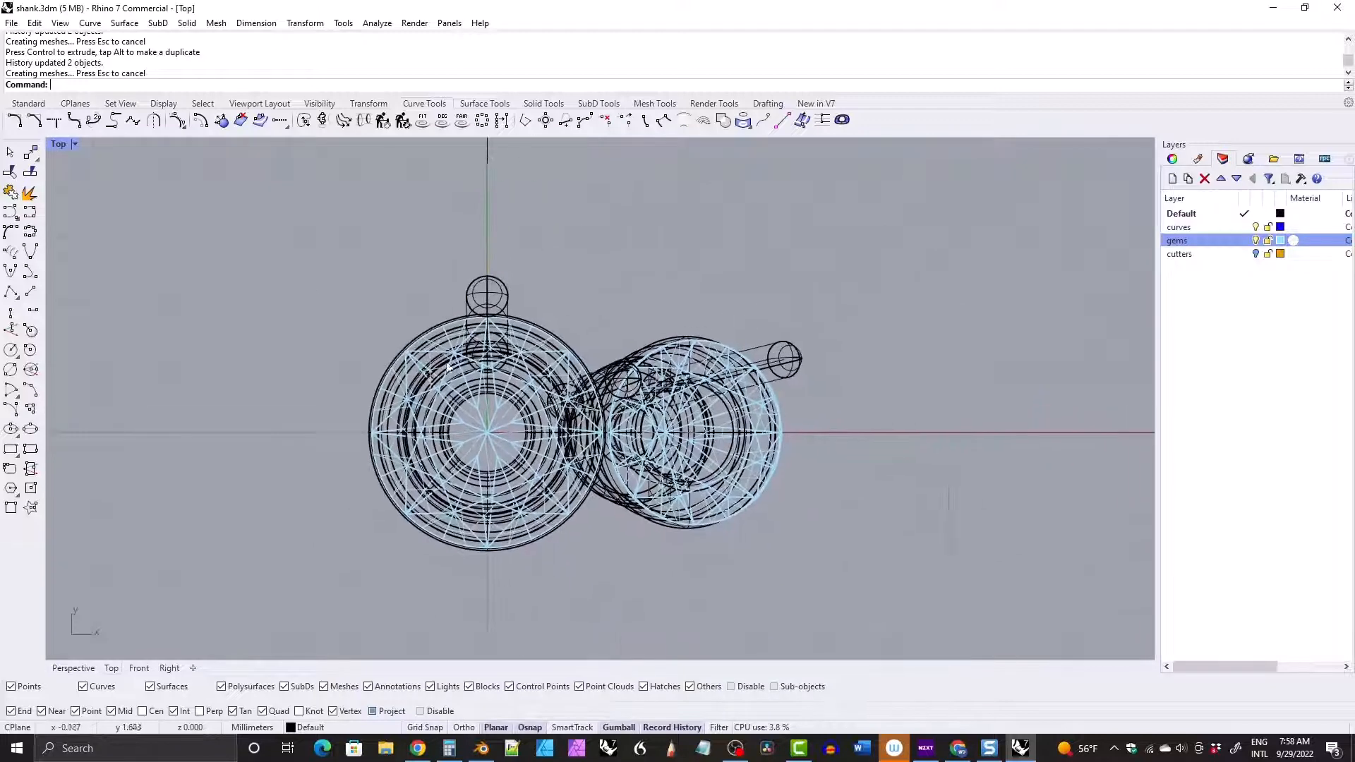
pyautogui.click(30, 290)
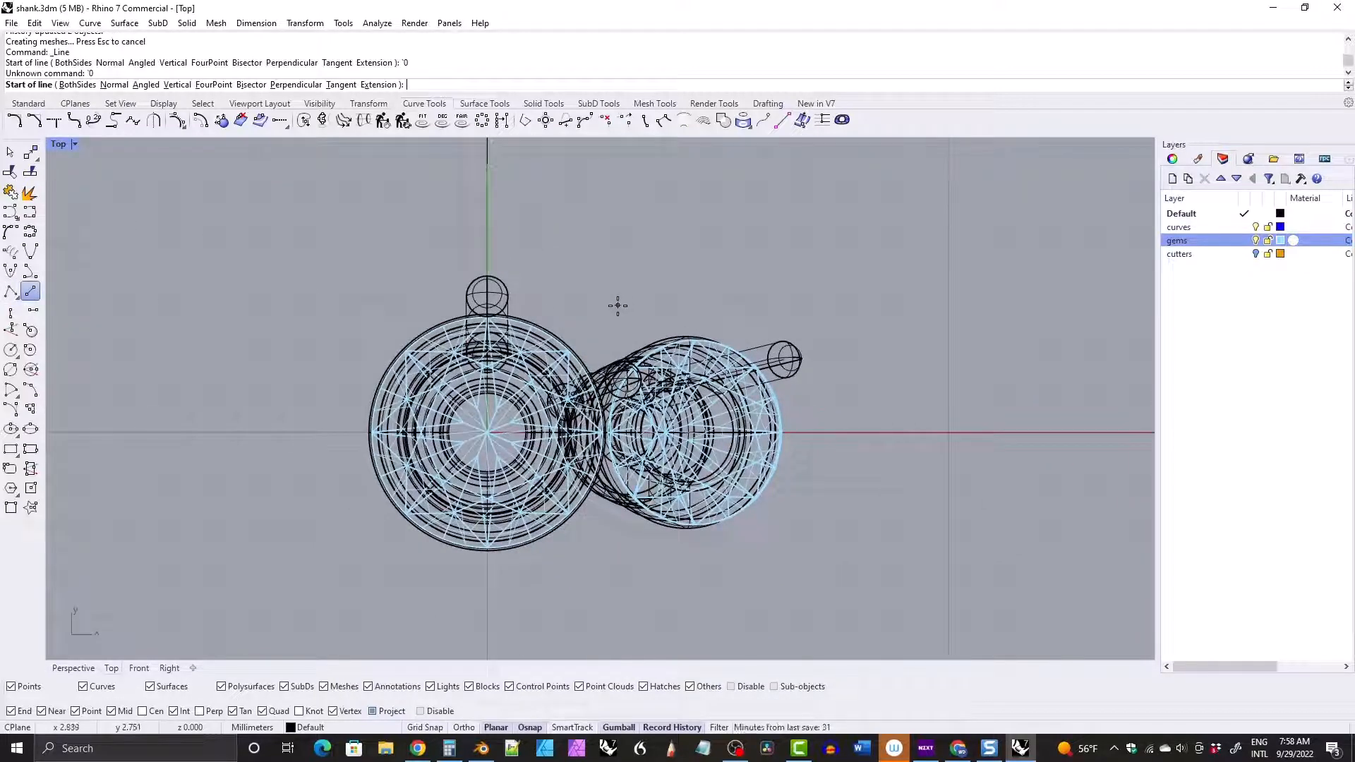
pyautogui.write('0')
pyautogui.press('Return')
pyautogui.click(628, 291)
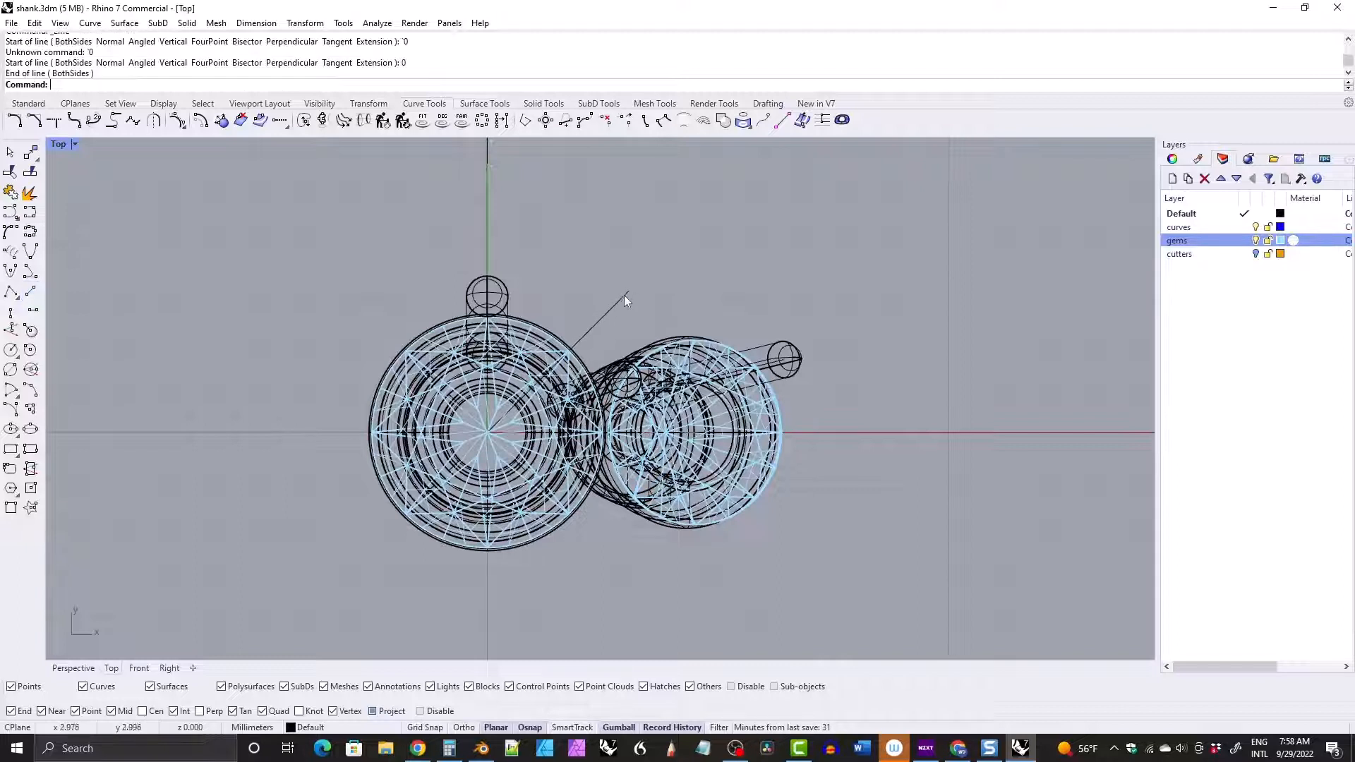
# Examine the centre gem's prong and the curve around the gem in the Top and Perspective views.
pyautogui.click(506, 308)
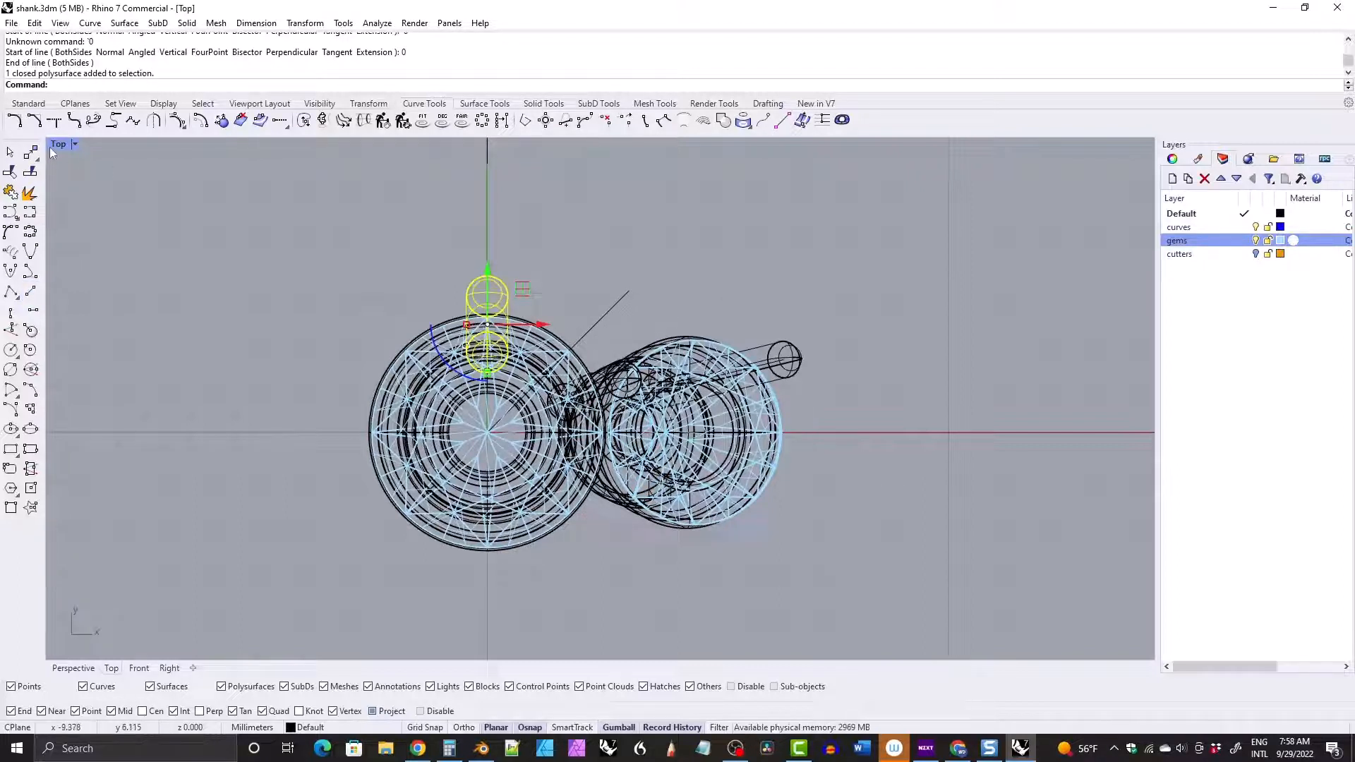
pyautogui.hotkey('ctrl', 'm')
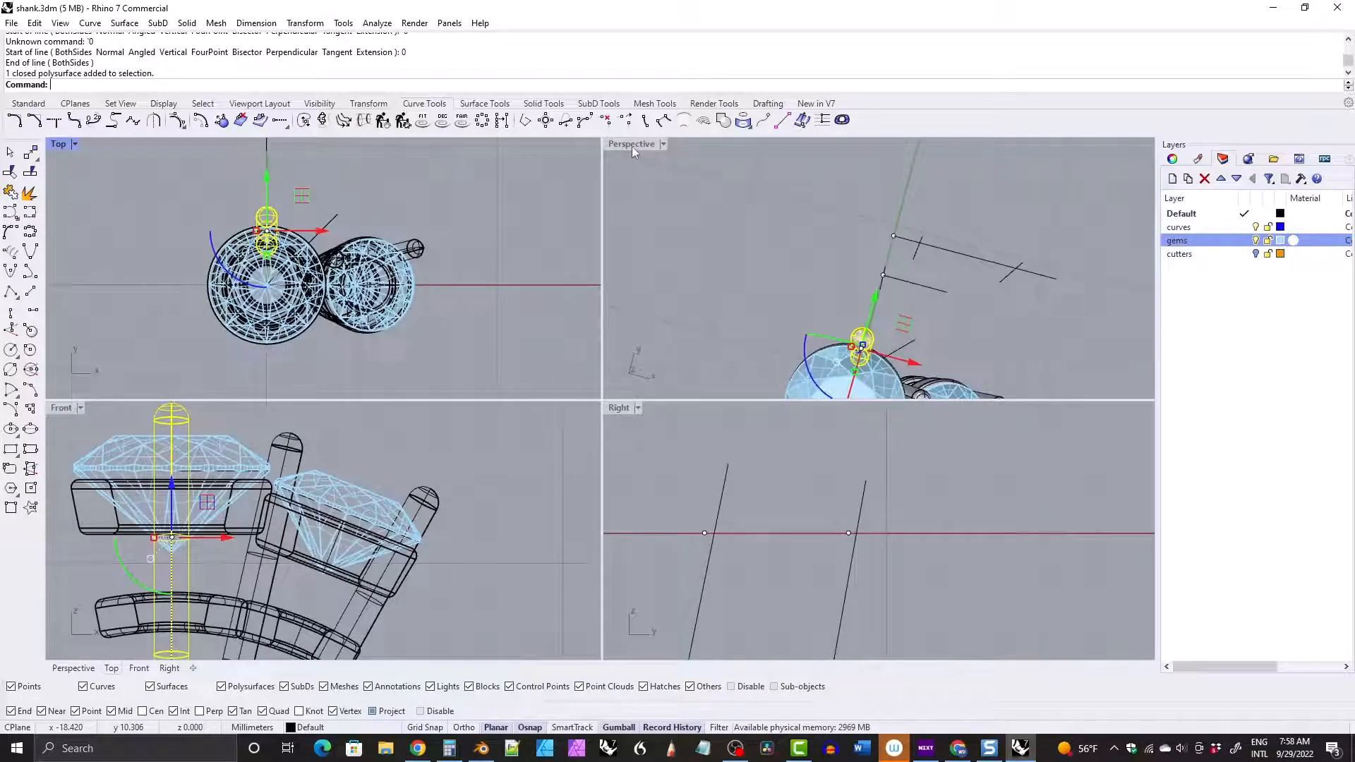
pyautogui.moveTo(811, 266); pyautogui.dragTo(682, 270, button='right')
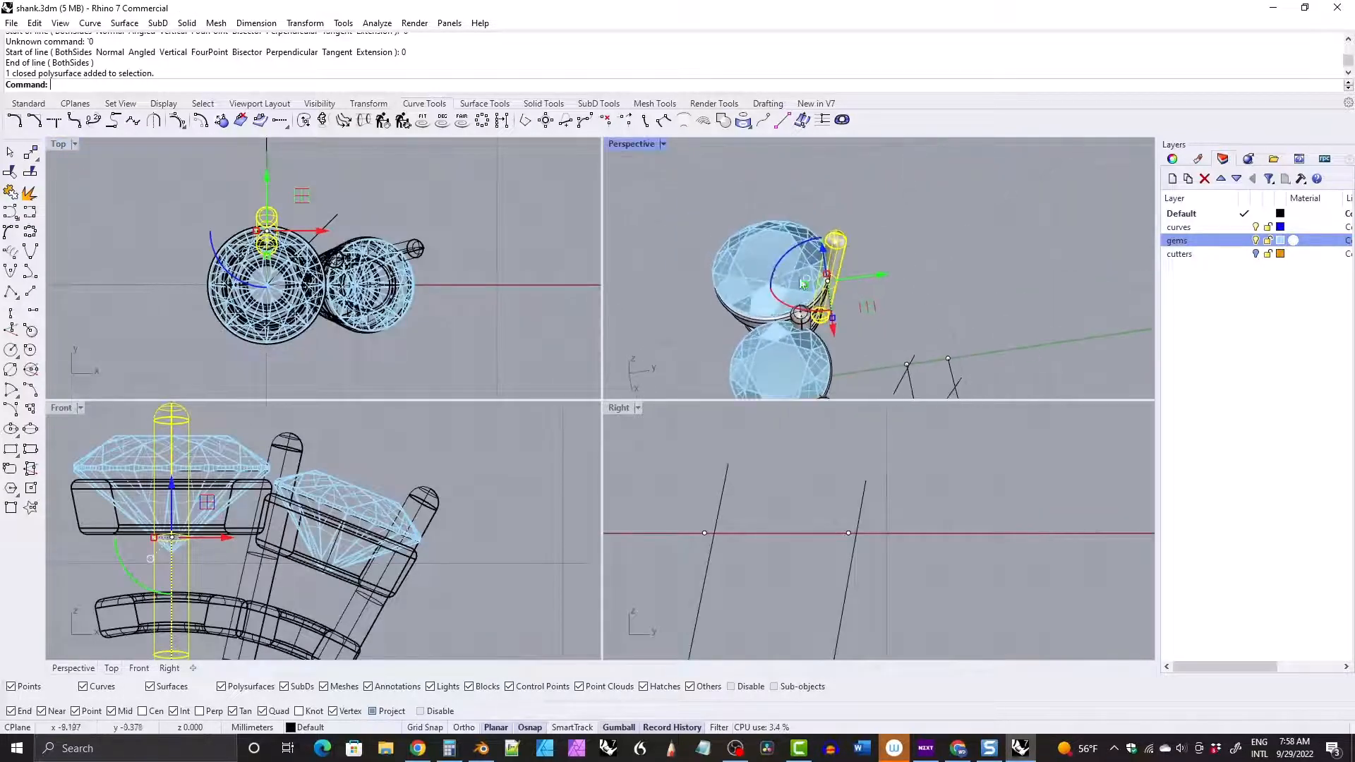
pyautogui.keyDown('ctrl'); pyautogui.moveTo(827, 314); pyautogui.dragTo(698, 263, button='right'); pyautogui.keyUp('ctrl')
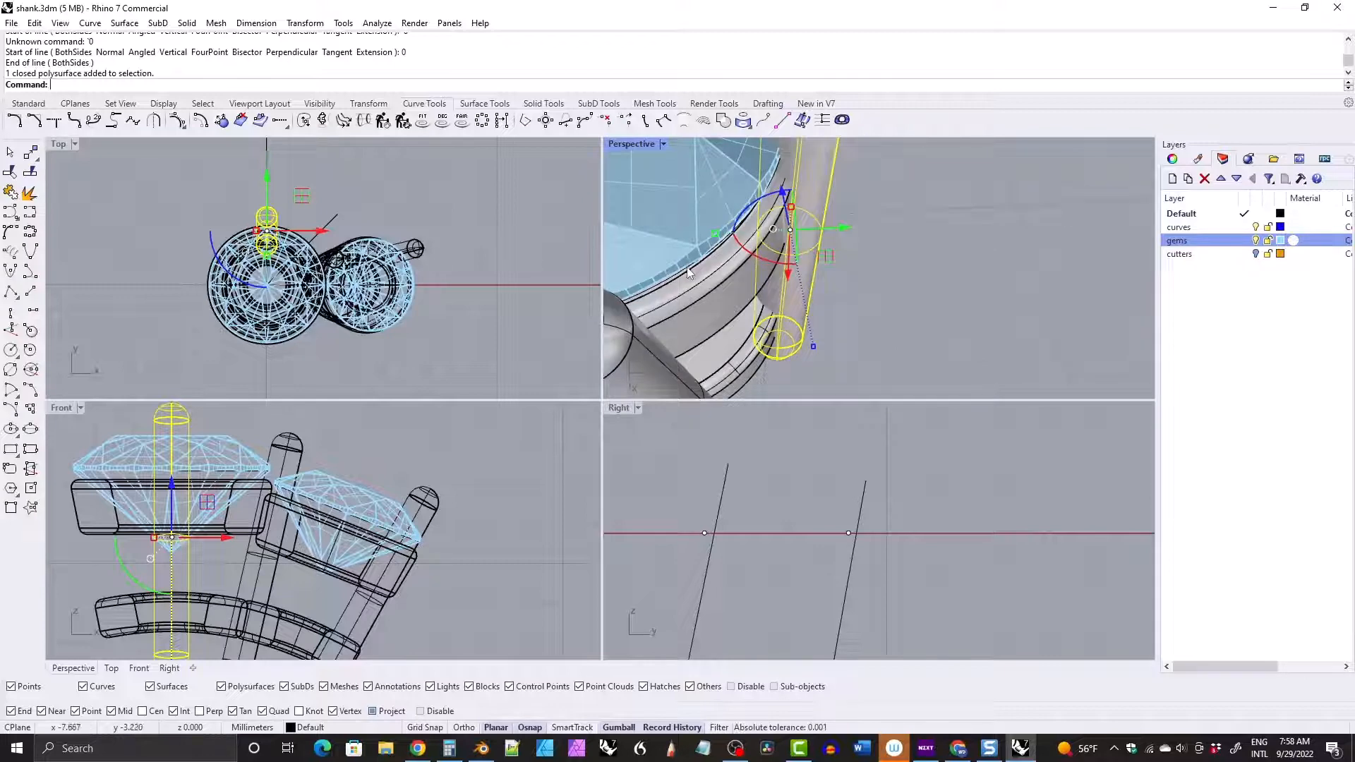
pyautogui.click(705, 281)
pyautogui.scroll(5, 310, 250)
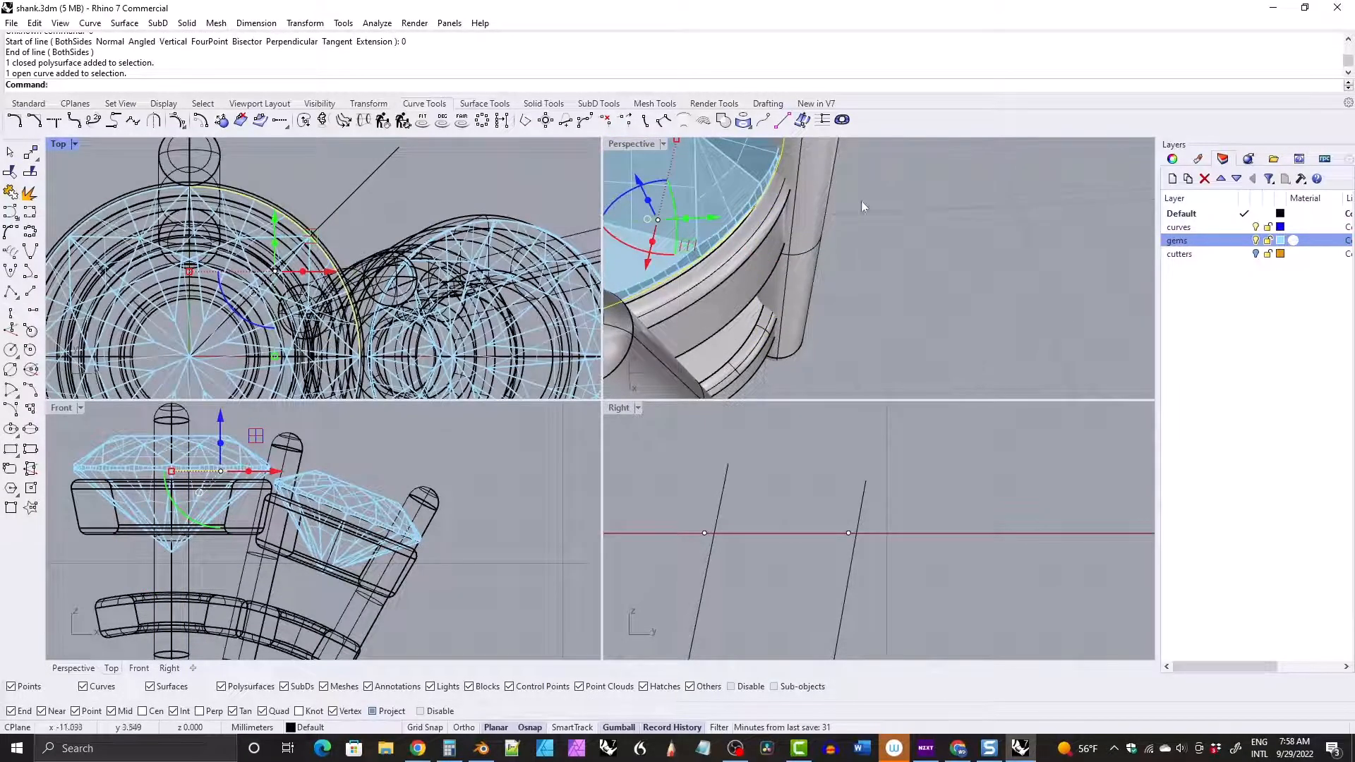
pyautogui.scroll(-10, 861, 200)
pyautogui.scroll(10, 878, 251)
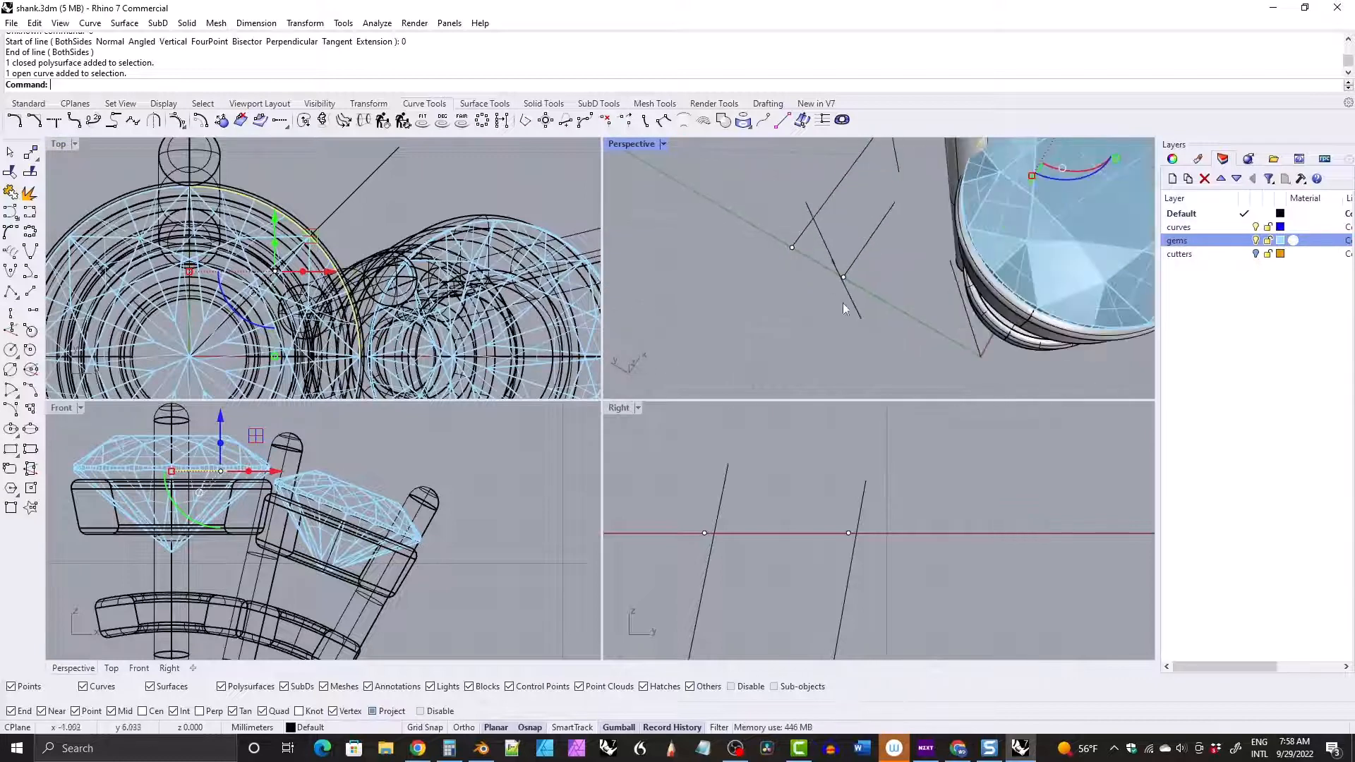
# Move the centre gem's prong guide line from its base line's endpoint to a point farther along that base line.
pyautogui.click(857, 259)
pyautogui.moveTo(857, 259); pyautogui.dragTo(938, 278, button='right')
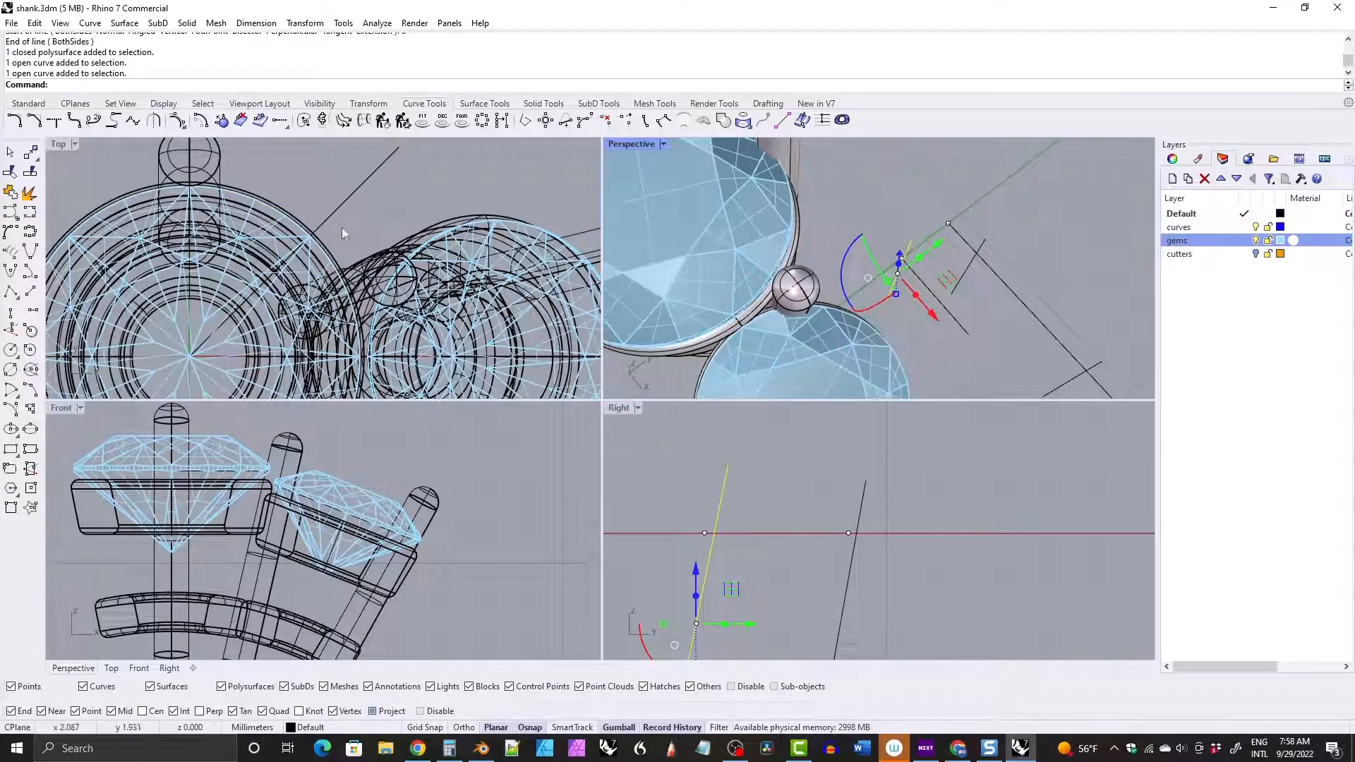
pyautogui.moveTo(897, 308); pyautogui.dragTo(838, 210, button='right')
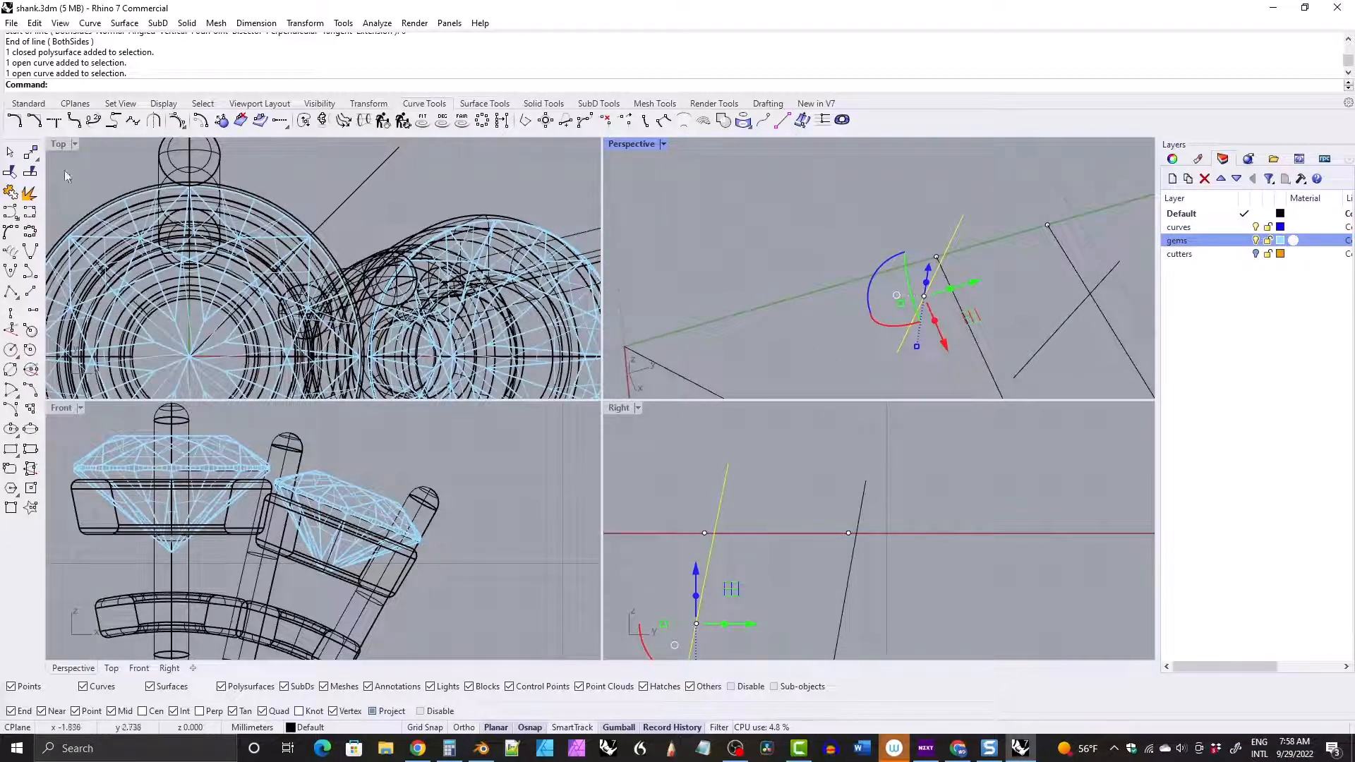
pyautogui.click(30, 153)
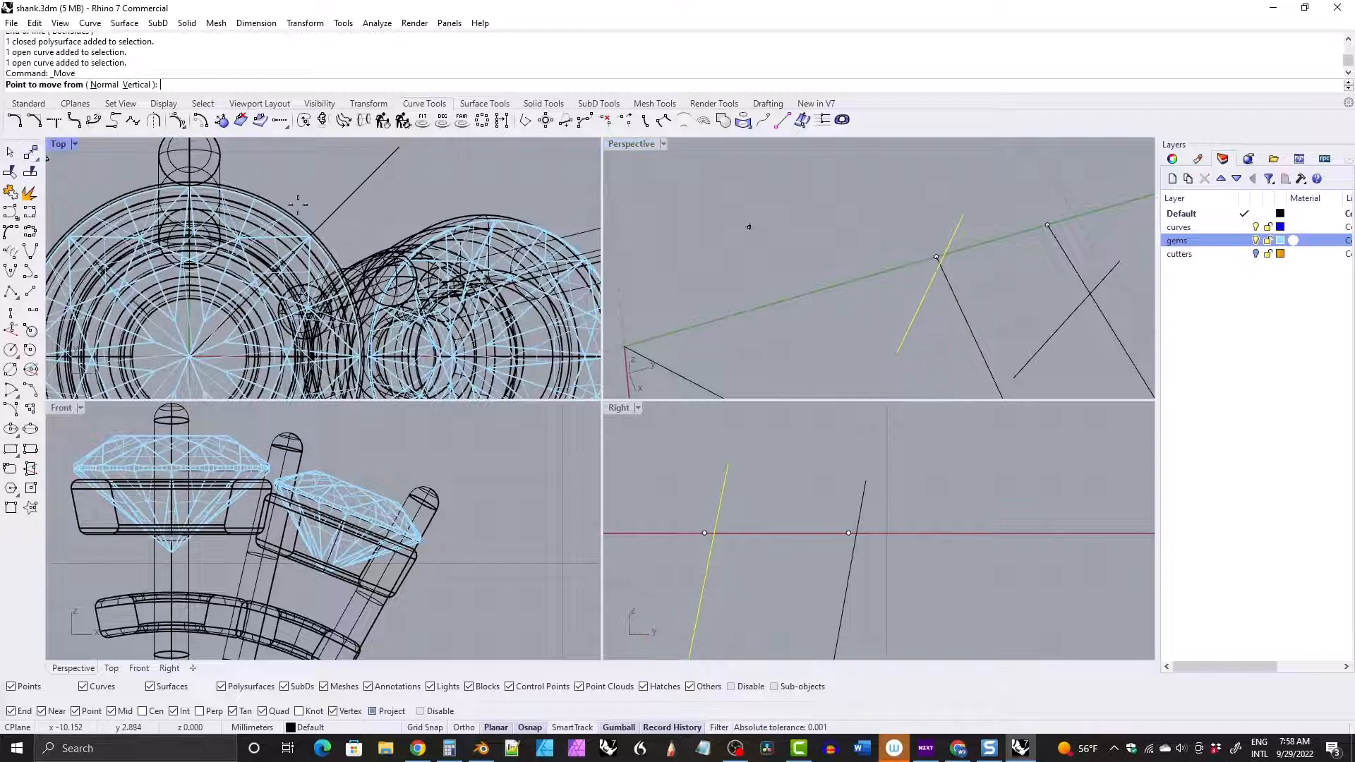
pyautogui.click(937, 257)
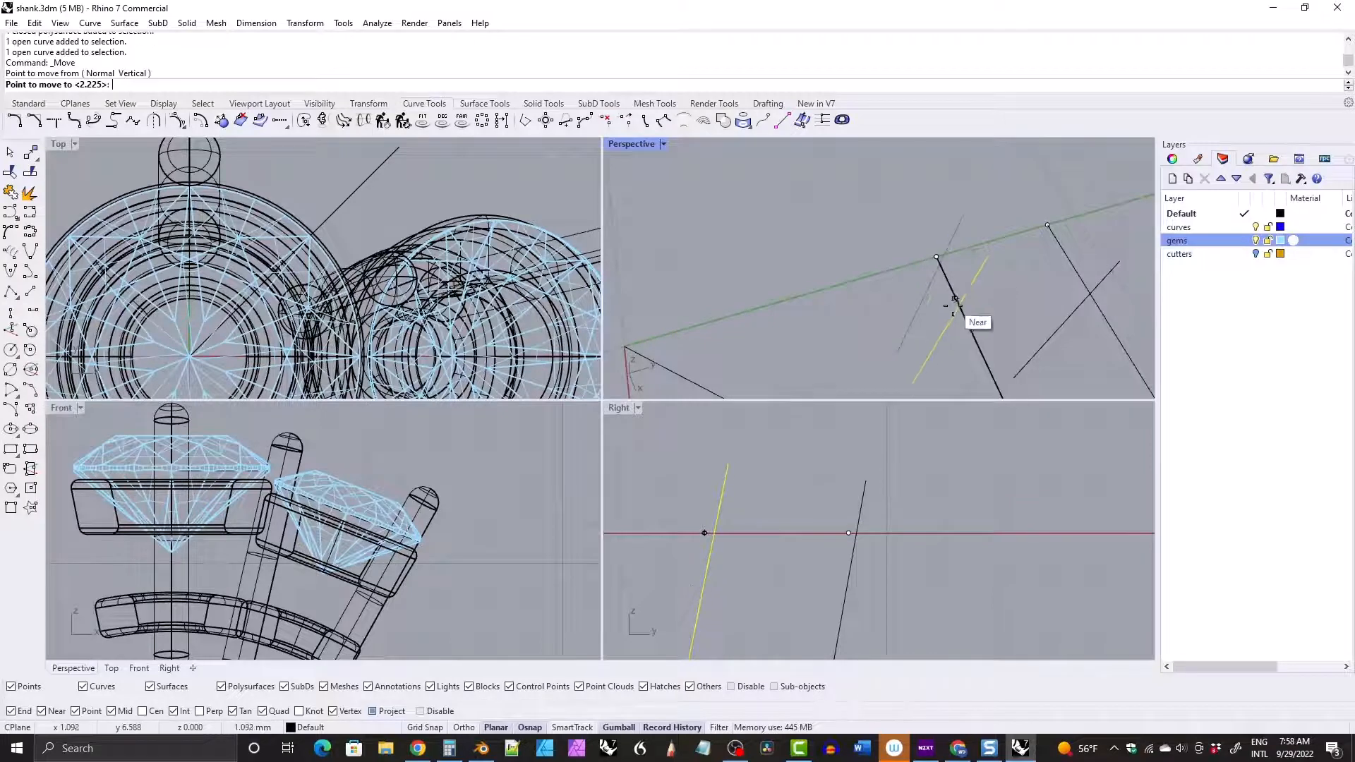
pyautogui.click(972, 344)
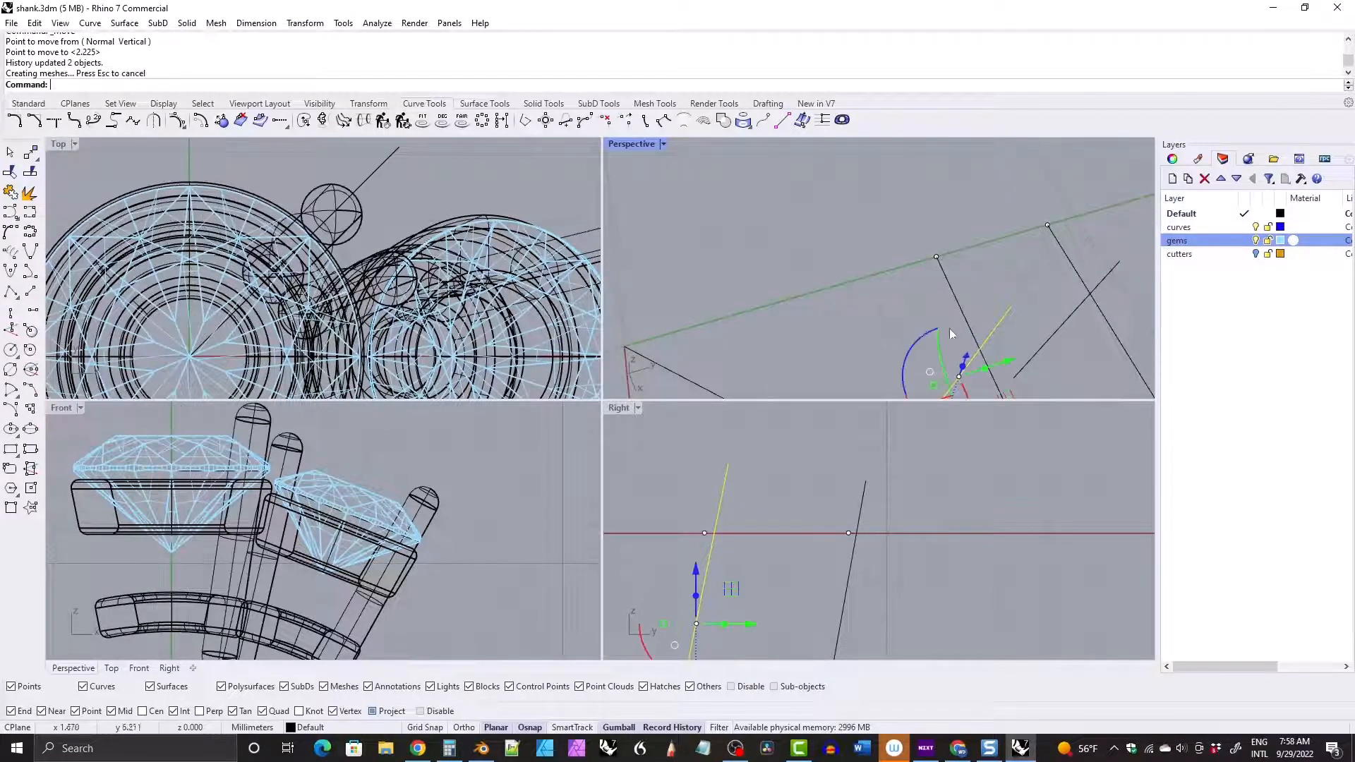
# Delete the diagonal construction line running from the origin past the centre gem in the Top view.
pyautogui.scroll(-3, 326, 203)
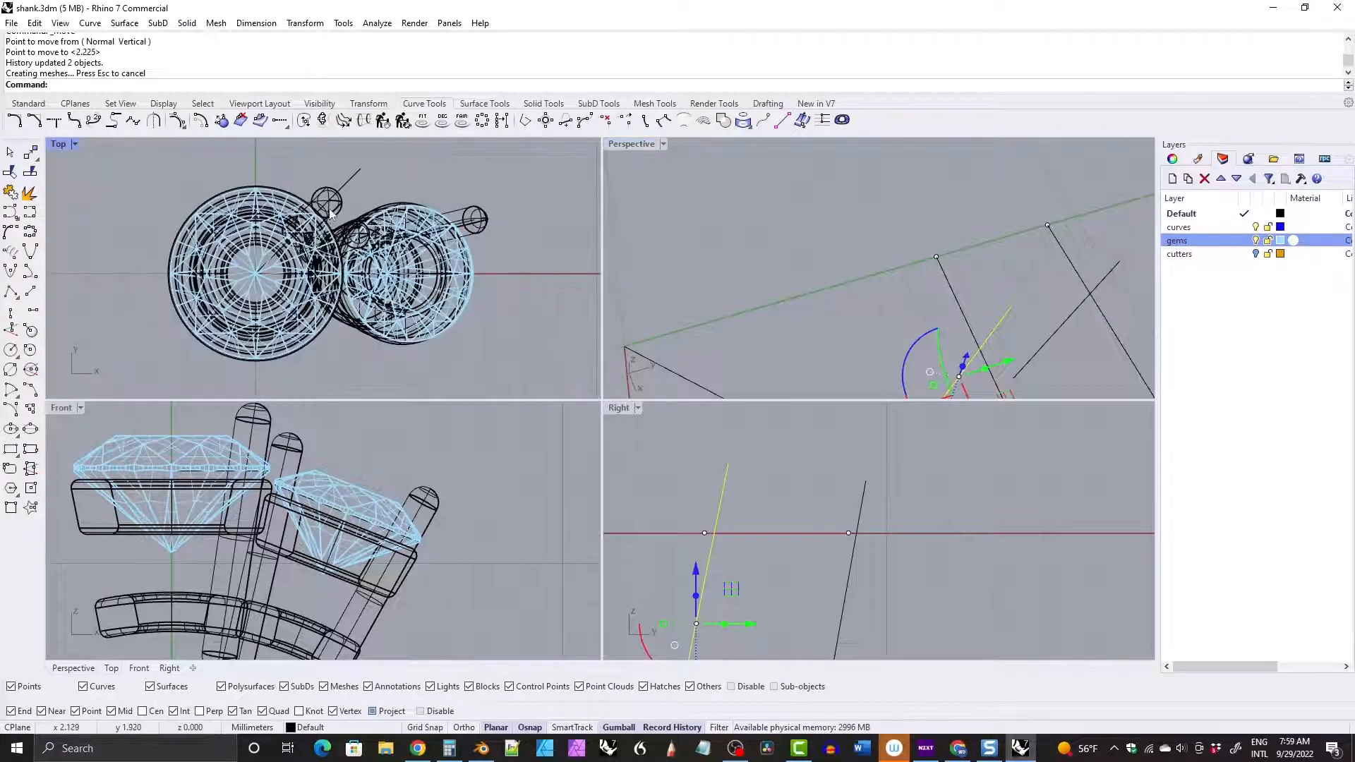
pyautogui.click(350, 180)
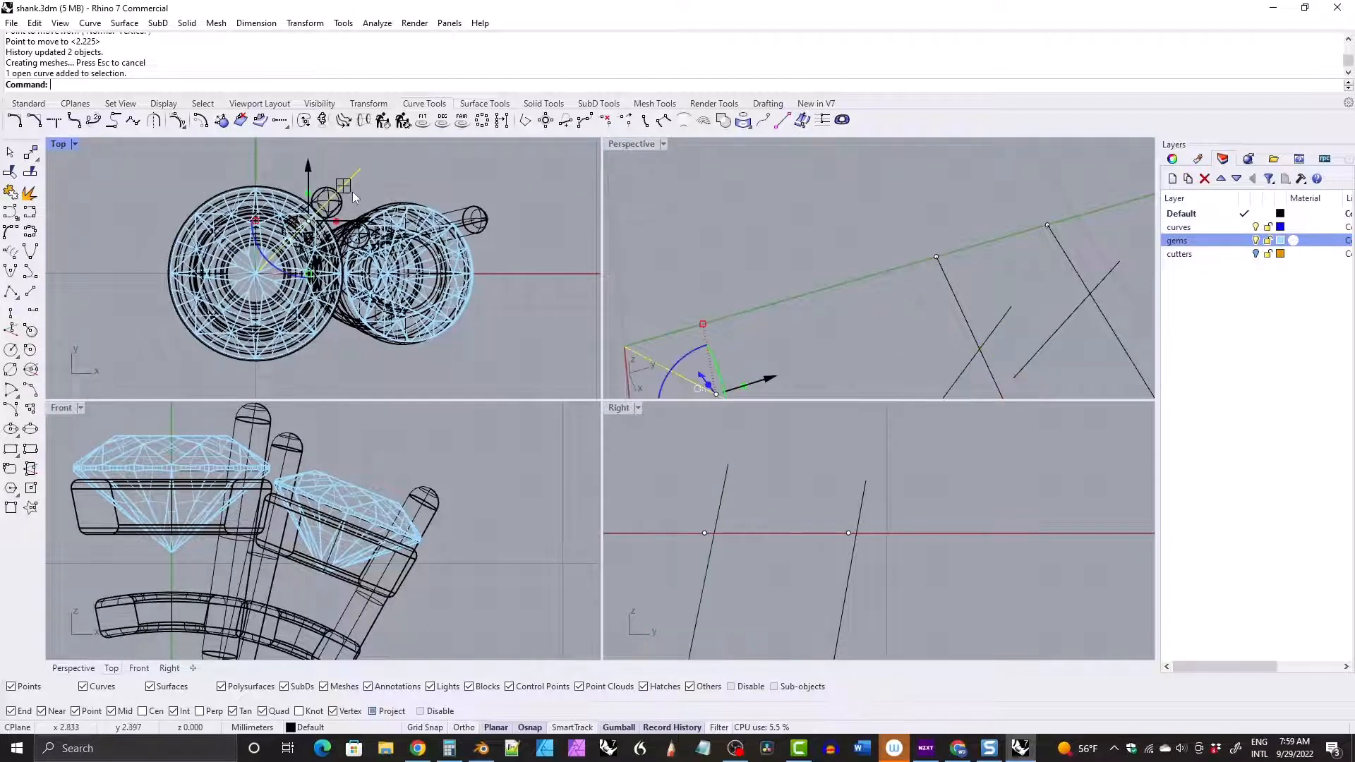
pyautogui.press('Delete')
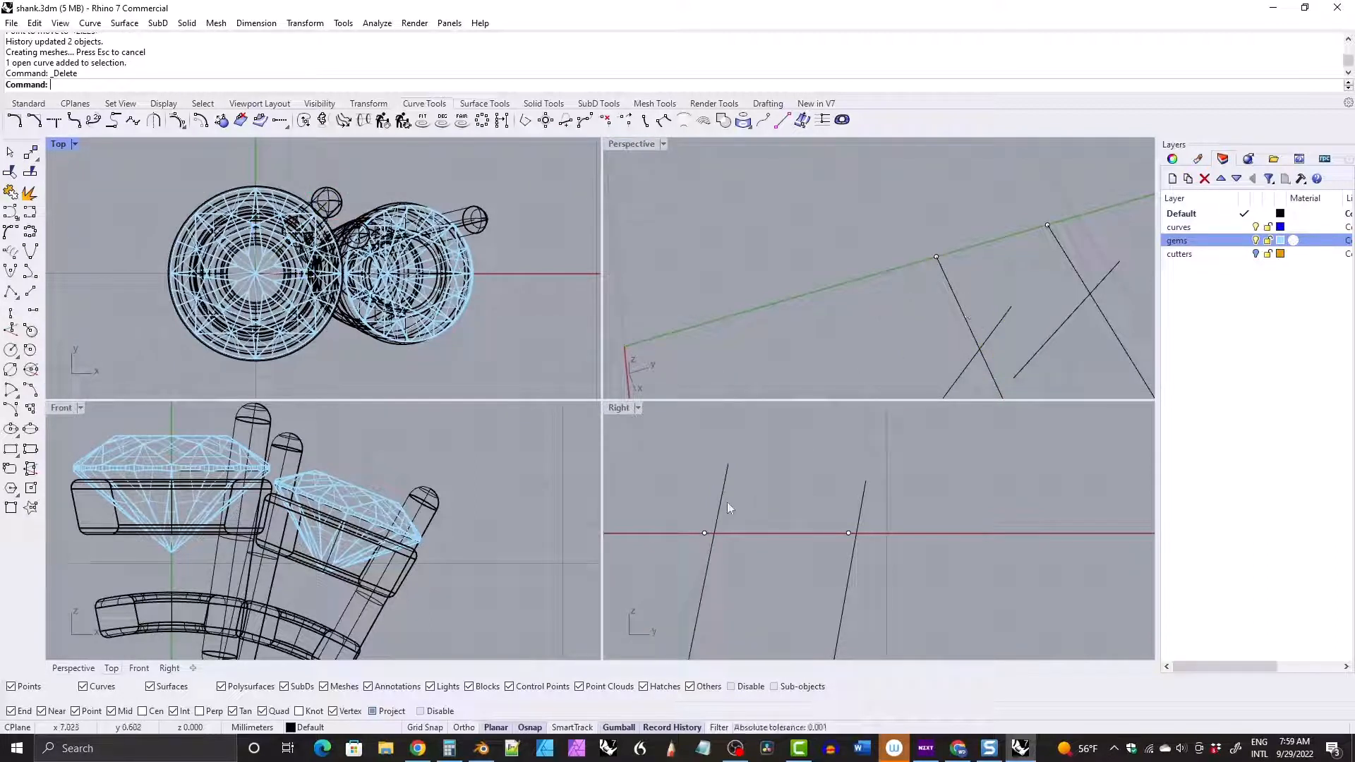
# Examine how the relocated centre prong sits against both gems from several angles in an enlarged Perspective view.
pyautogui.doubleClick(633, 145)
pyautogui.moveTo(499, 242)
pyautogui.mouseDown(button='right')
pyautogui.moveTo(433, 294)
pyautogui.moveTo(564, 357)
pyautogui.moveTo(551, 335)
pyautogui.mouseUp(button='right')
pyautogui.scroll(5, 556, 263)
pyautogui.moveTo(554, 261); pyautogui.dragTo(663, 446, button='right')
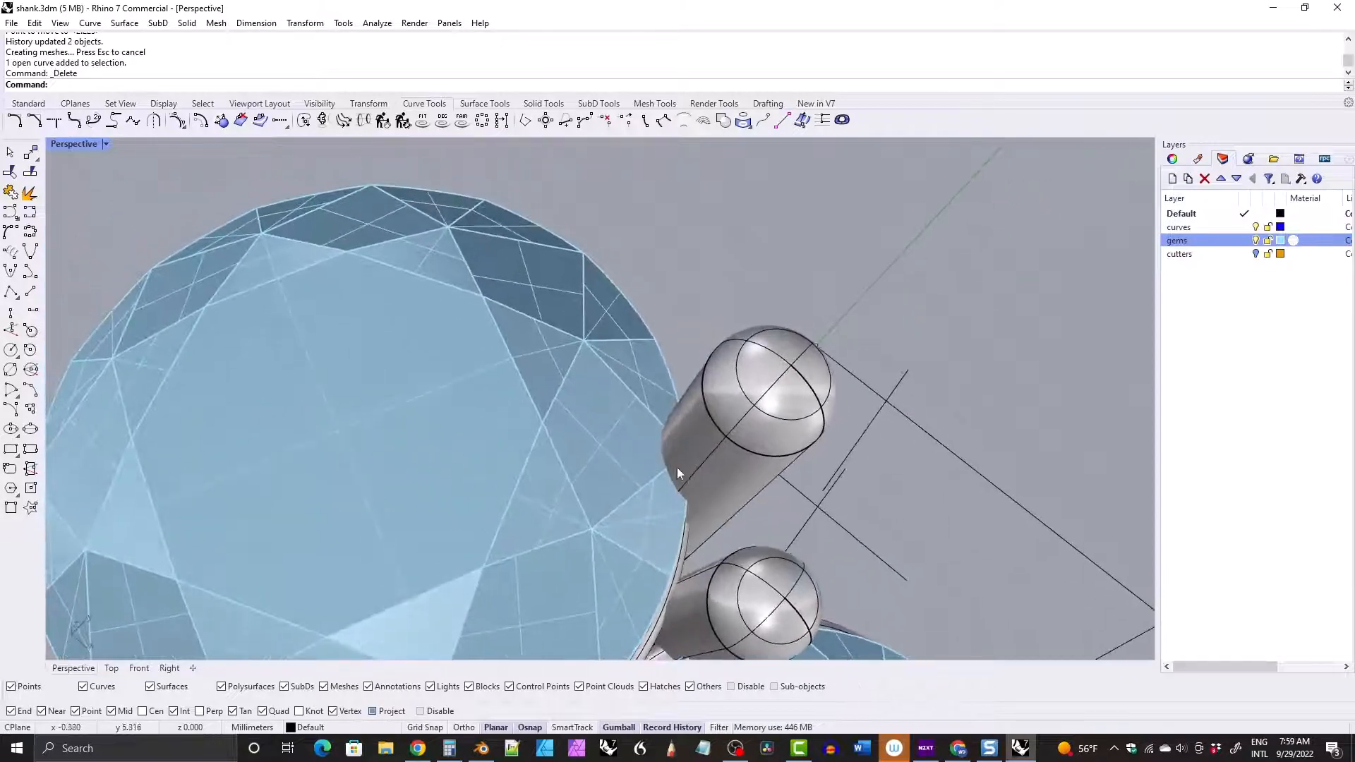
pyautogui.scroll(-5, 685, 395)
pyautogui.moveTo(686, 395); pyautogui.dragTo(598, 340, button='right')
pyautogui.scroll(5, 628, 372)
pyautogui.scroll(-5, 675, 377)
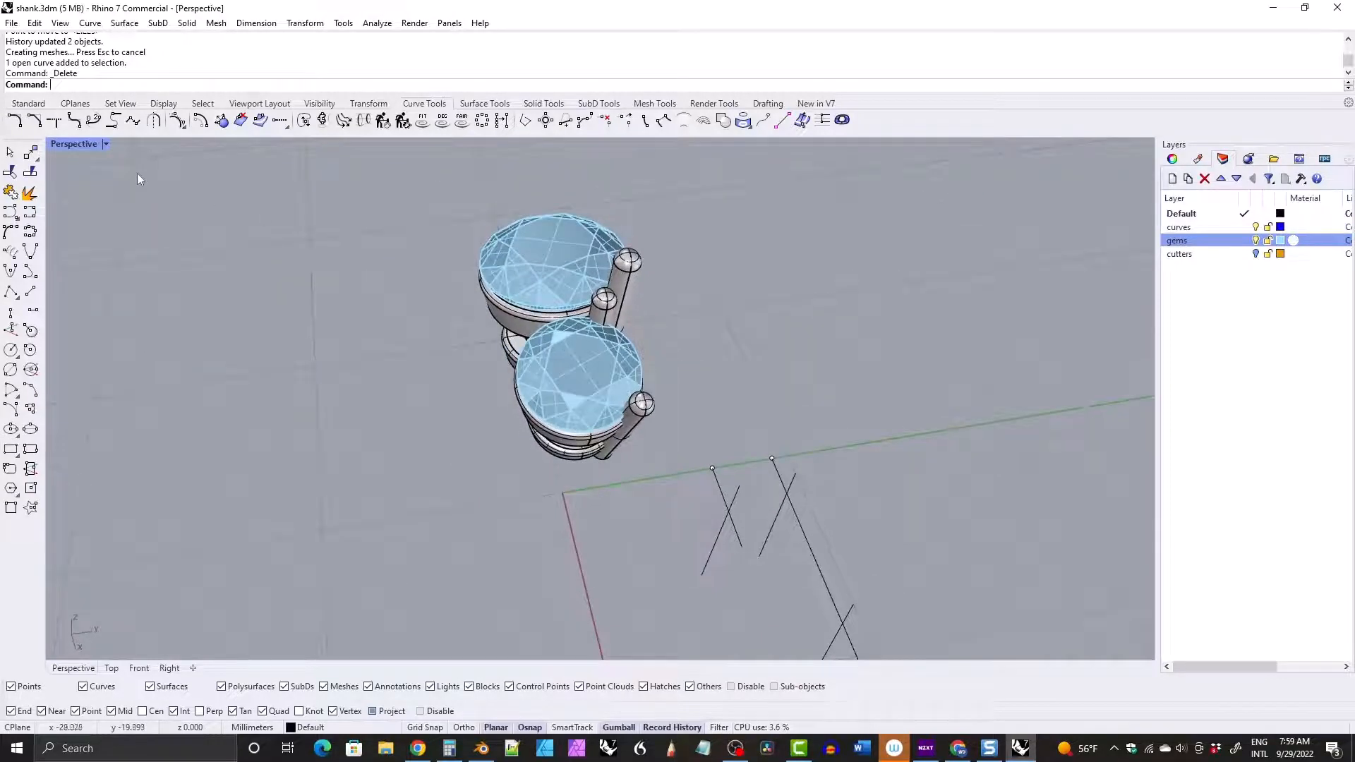
pyautogui.doubleClick(63, 144)
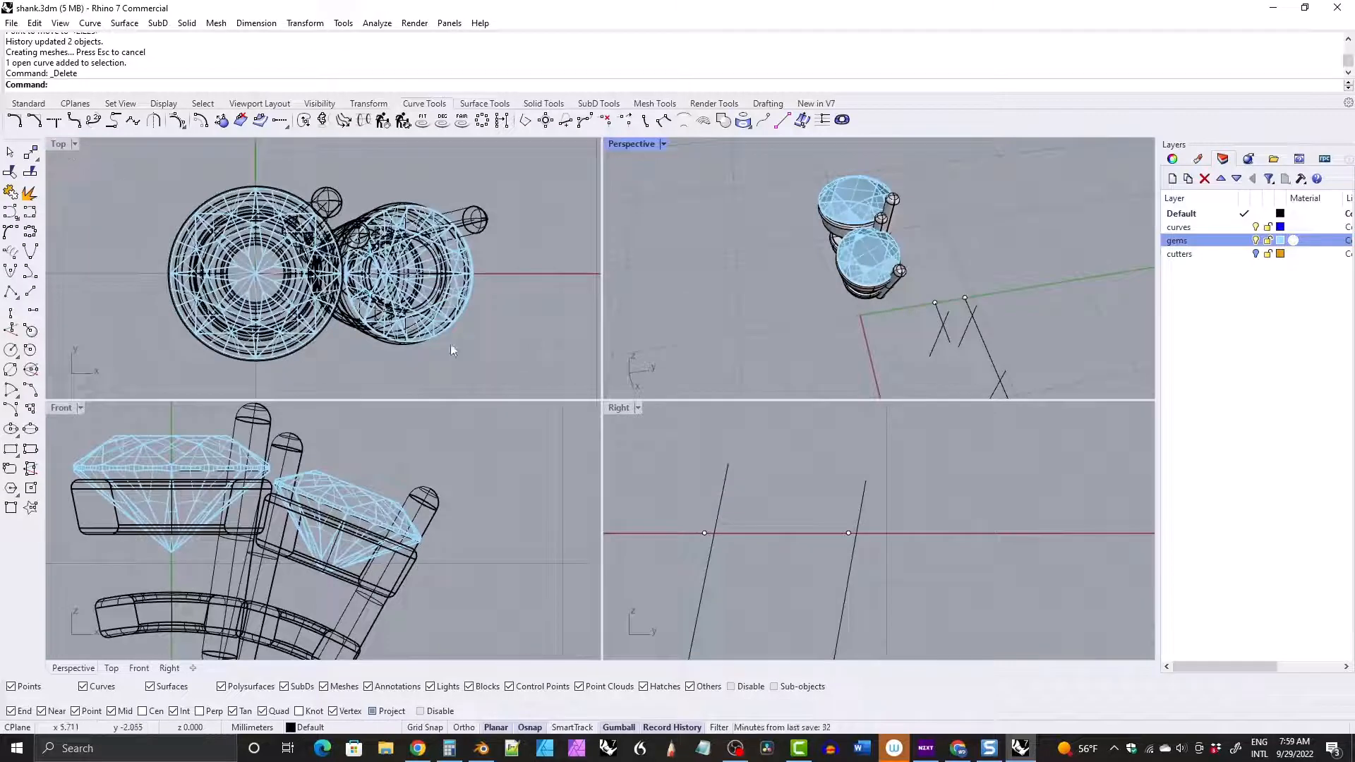
# Move the centre gem's prong guide line slightly inward in the Right view, comparing the prong with and without the change.
pyautogui.doubleClick(618, 408)
pyautogui.scroll(4, 677, 320)
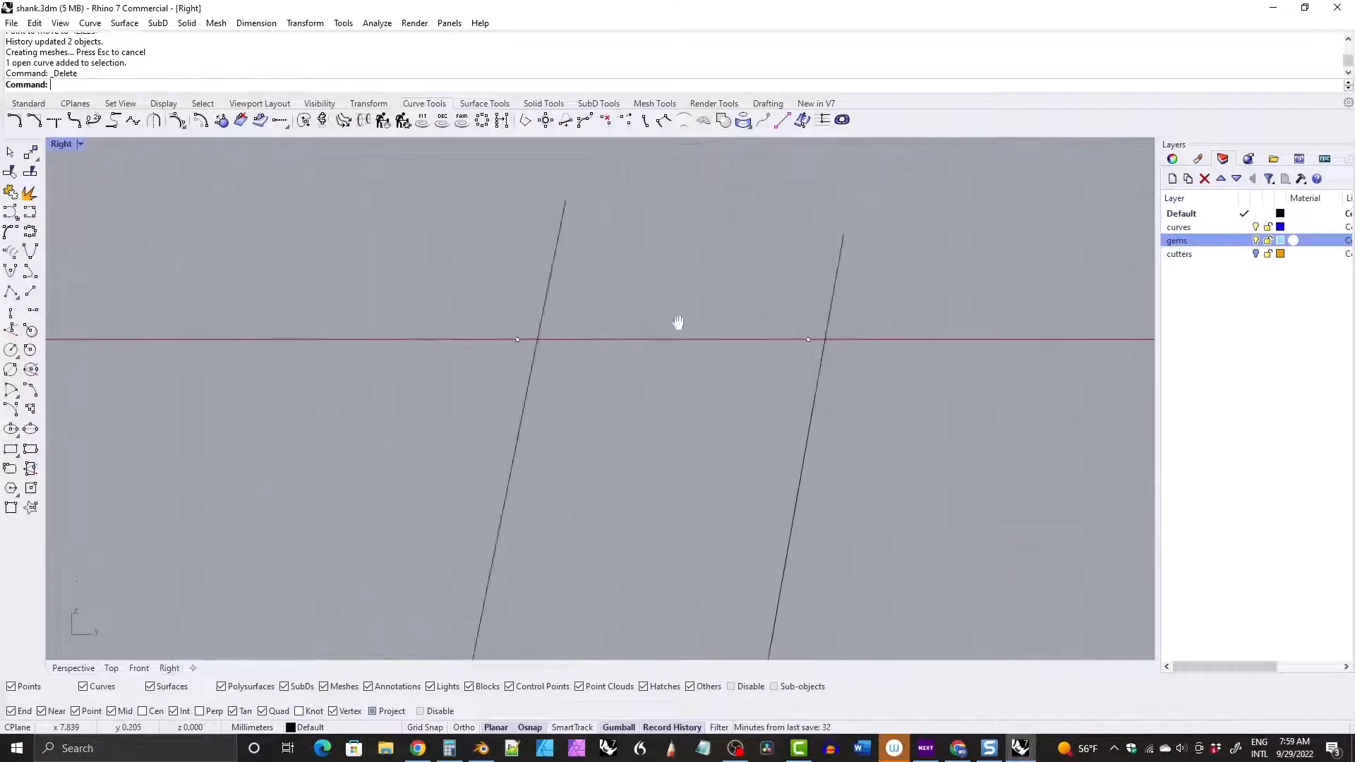
pyautogui.scroll(-2, 725, 344)
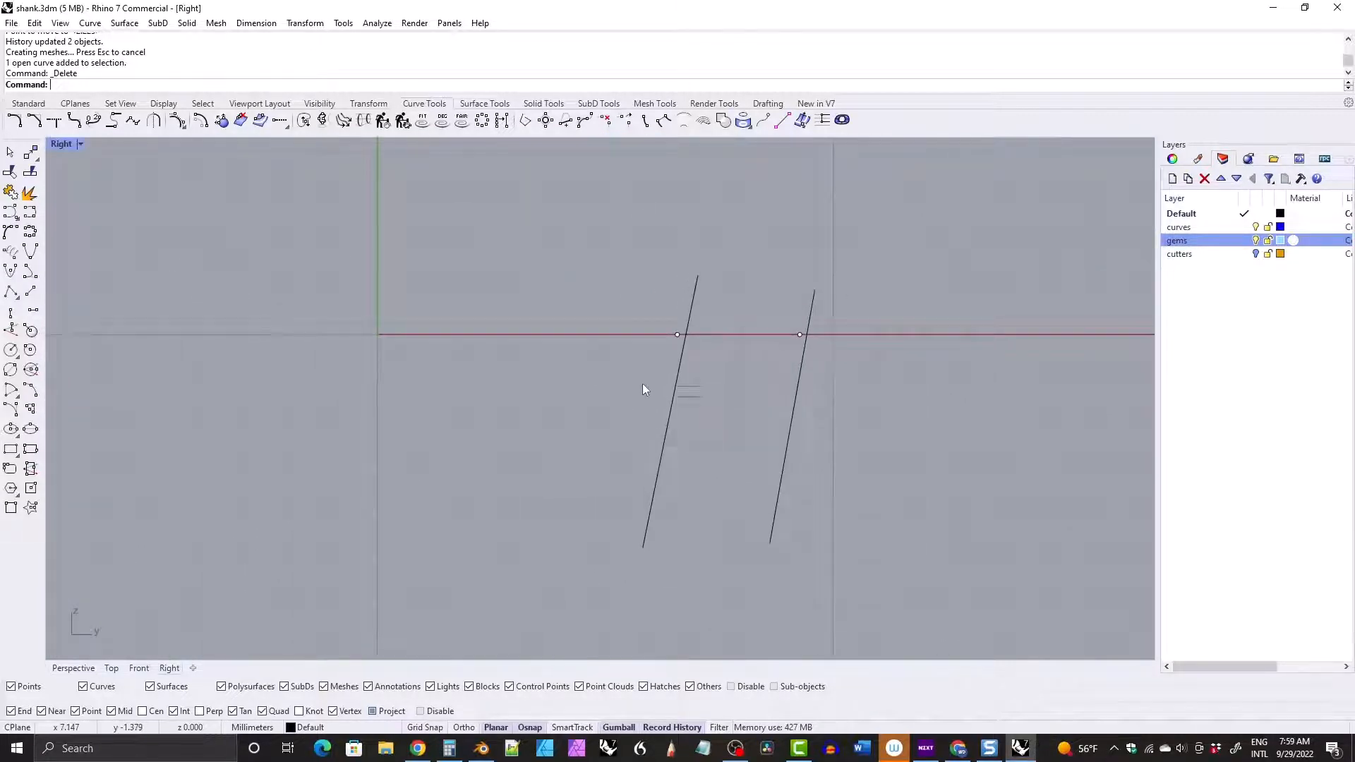
pyautogui.click(685, 378)
pyautogui.scroll(3, 688, 374)
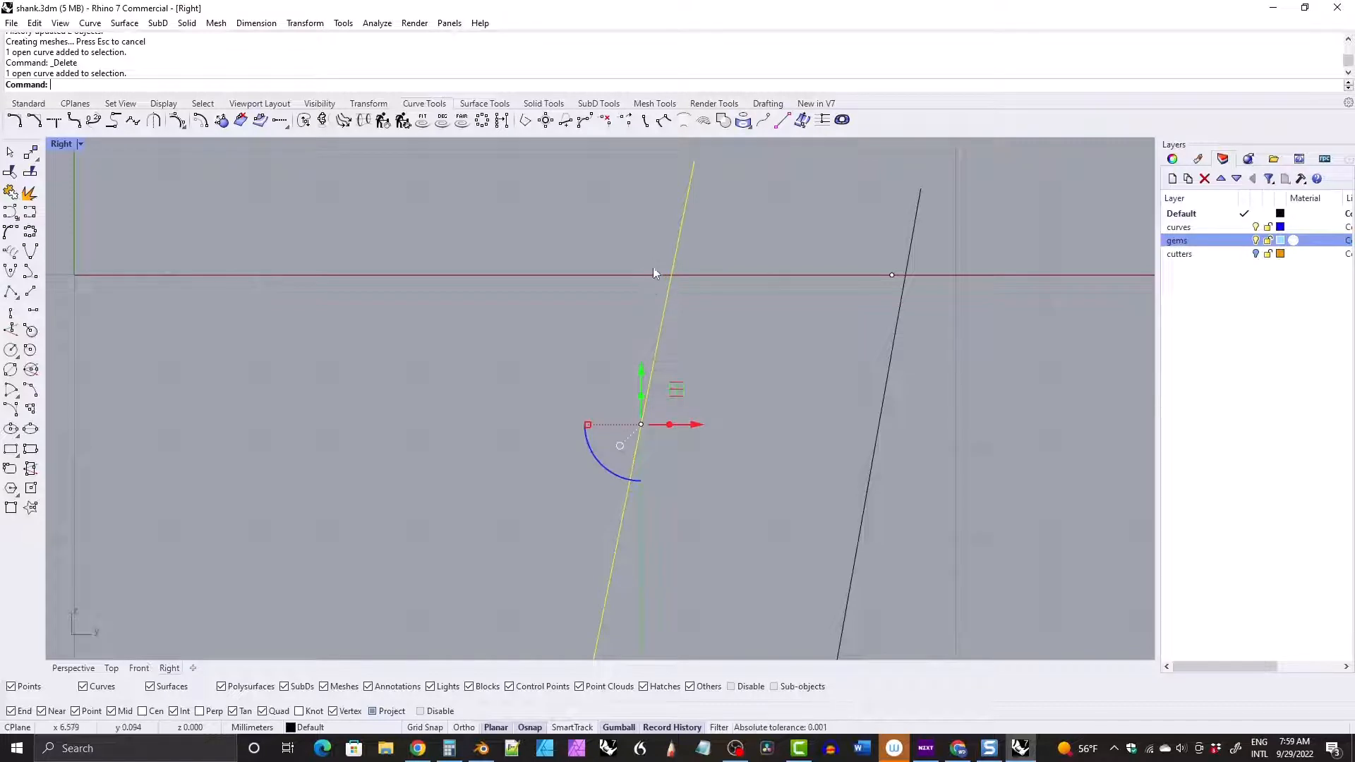
pyautogui.moveTo(692, 425); pyautogui.dragTo(680, 425)
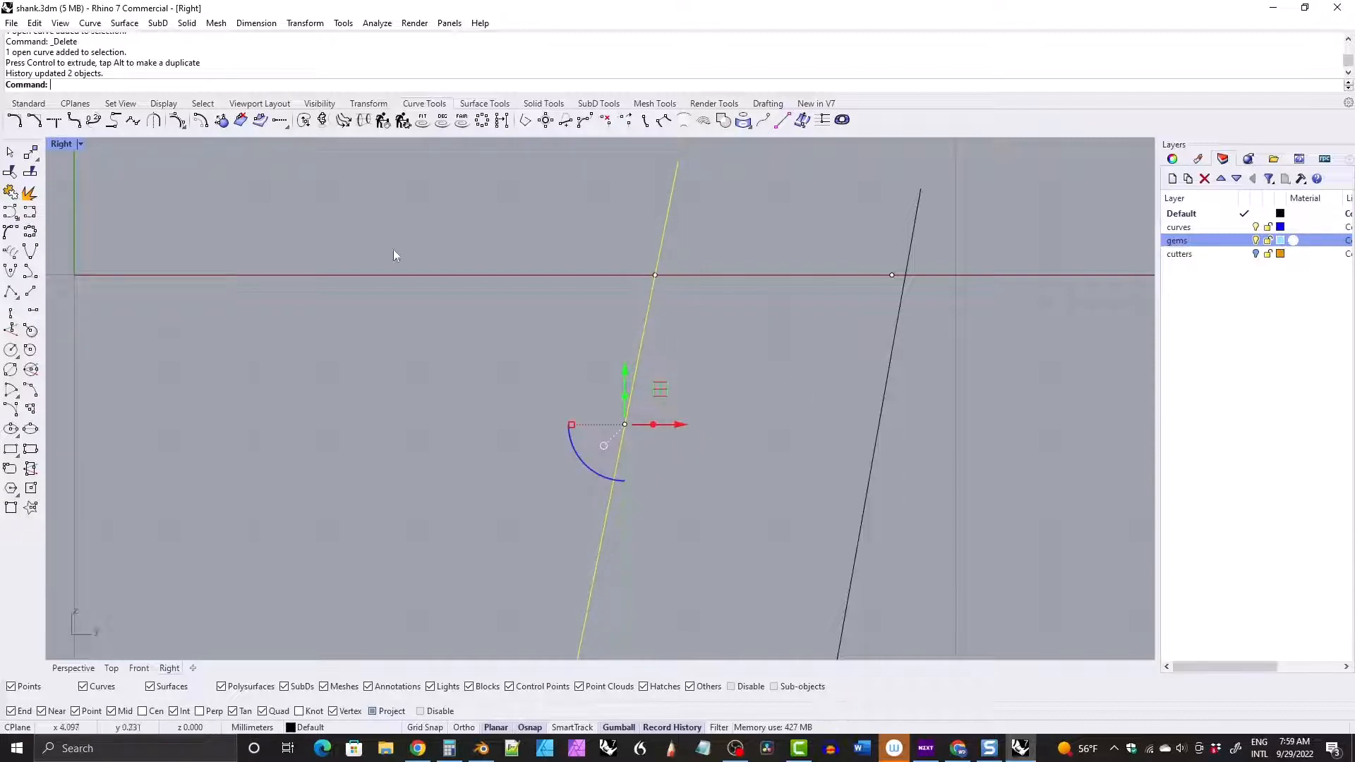
pyautogui.doubleClick(63, 148)
pyautogui.moveTo(729, 182); pyautogui.dragTo(872, 255, button='right')
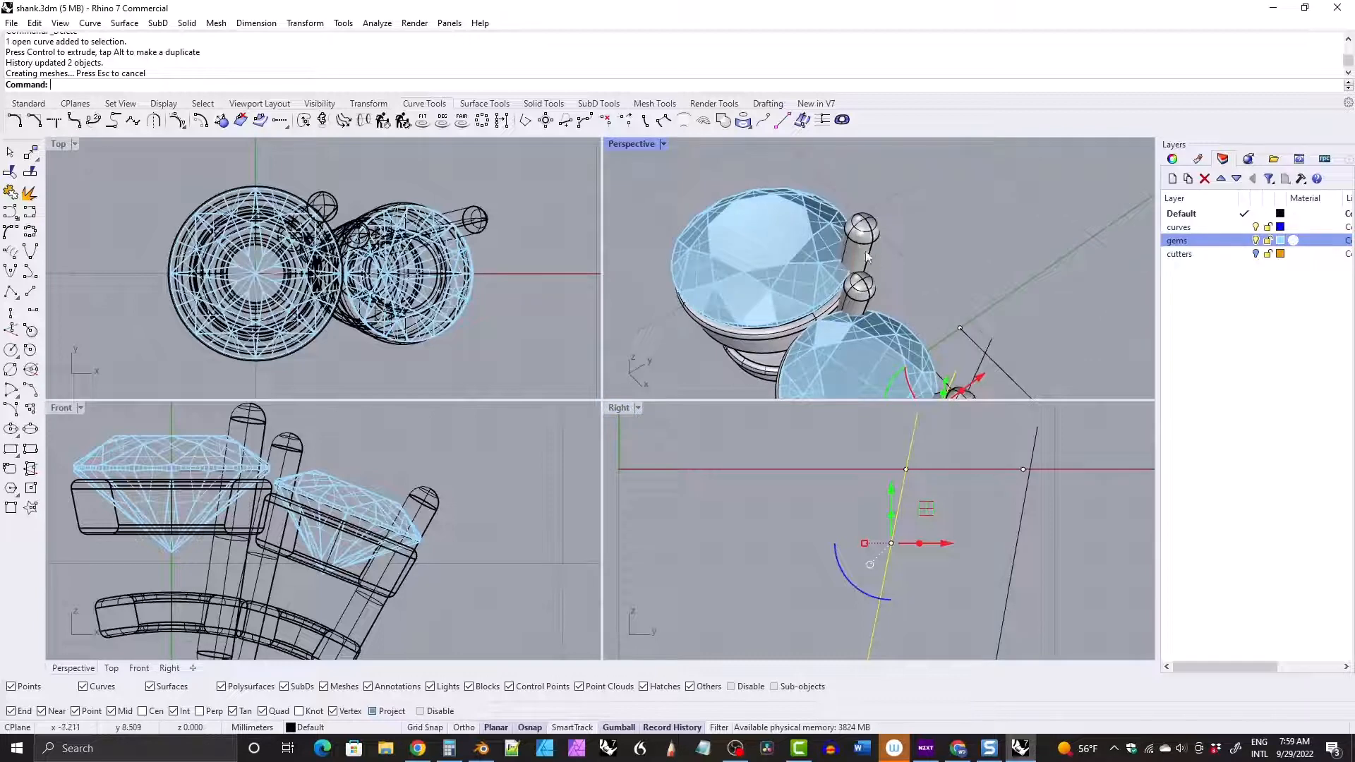
pyautogui.hotkey('ctrl', 'z')
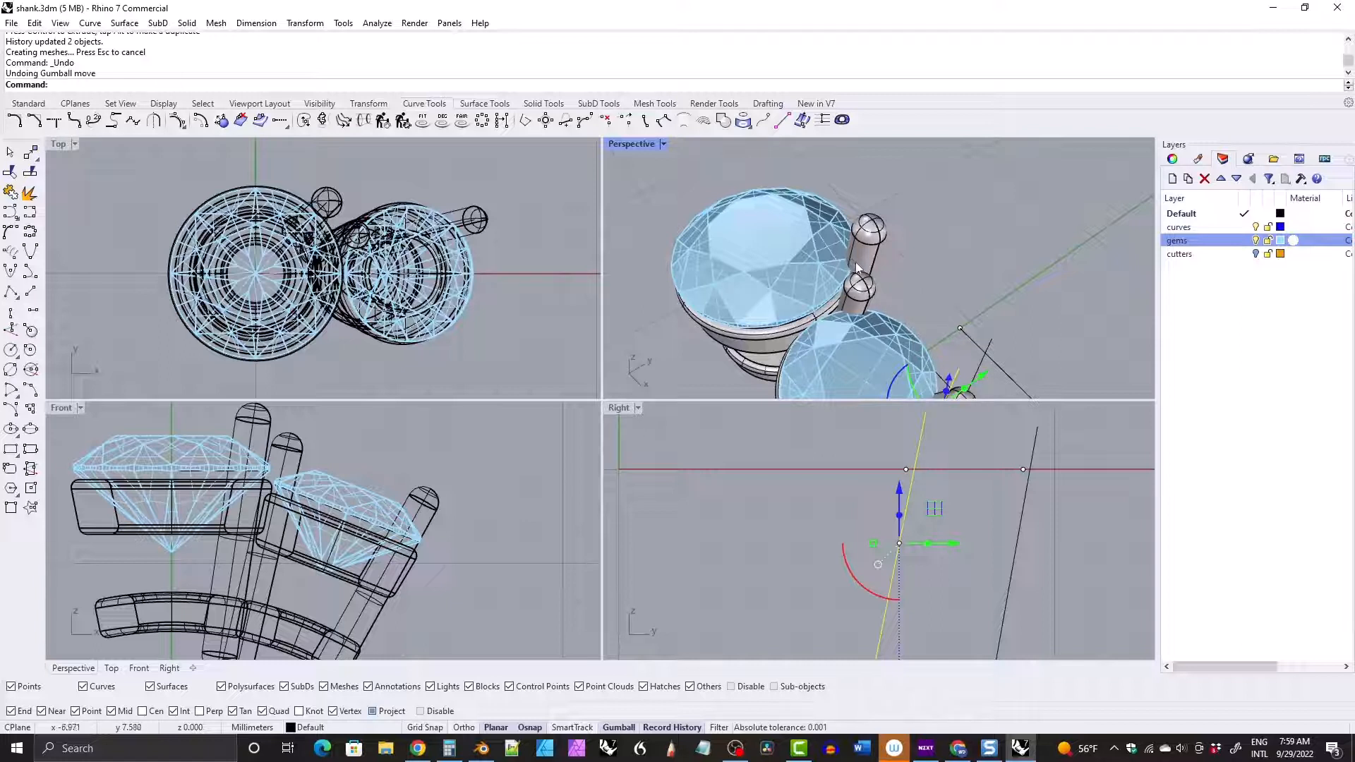
pyautogui.hotkey('ctrl', 'y')
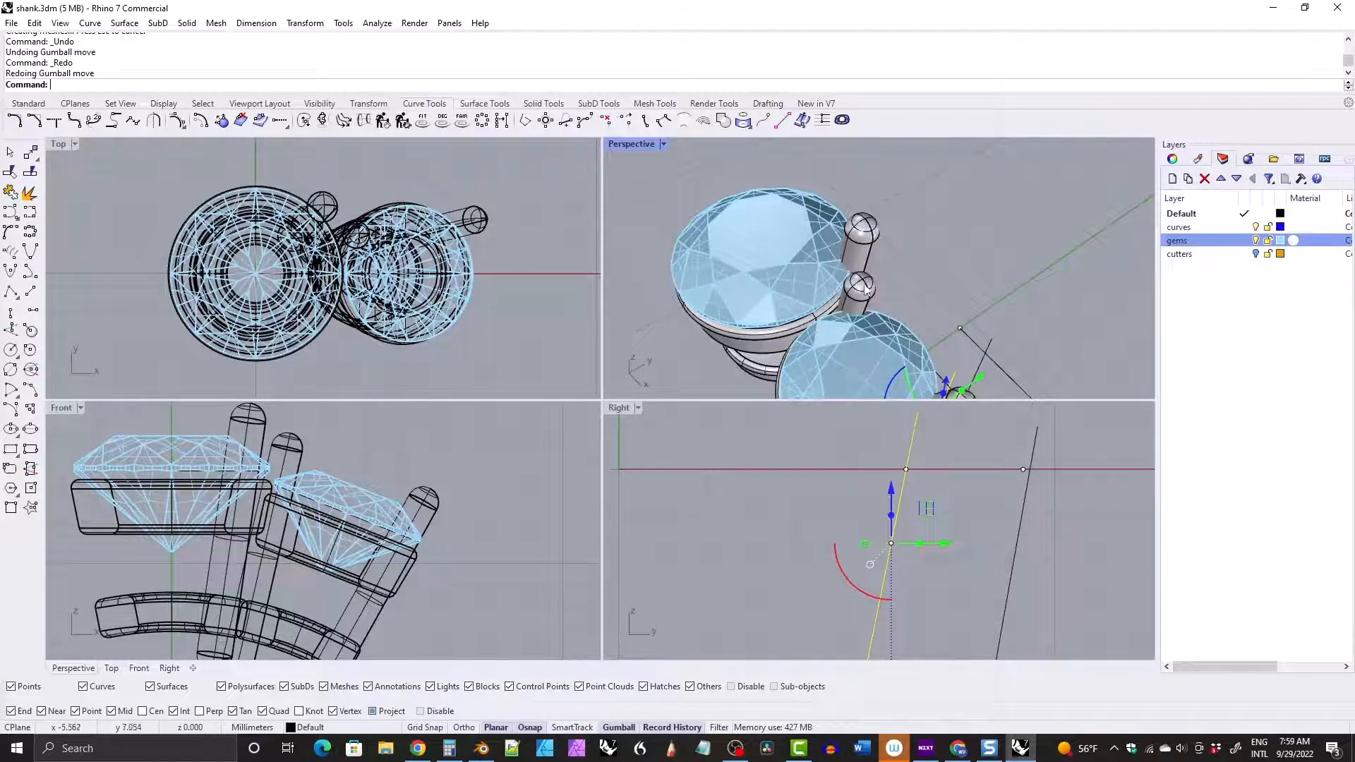
# Select both side gem prong guide lines in the Right view, move them slightly inward and check the prongs against the gem.
pyautogui.click(1038, 563)
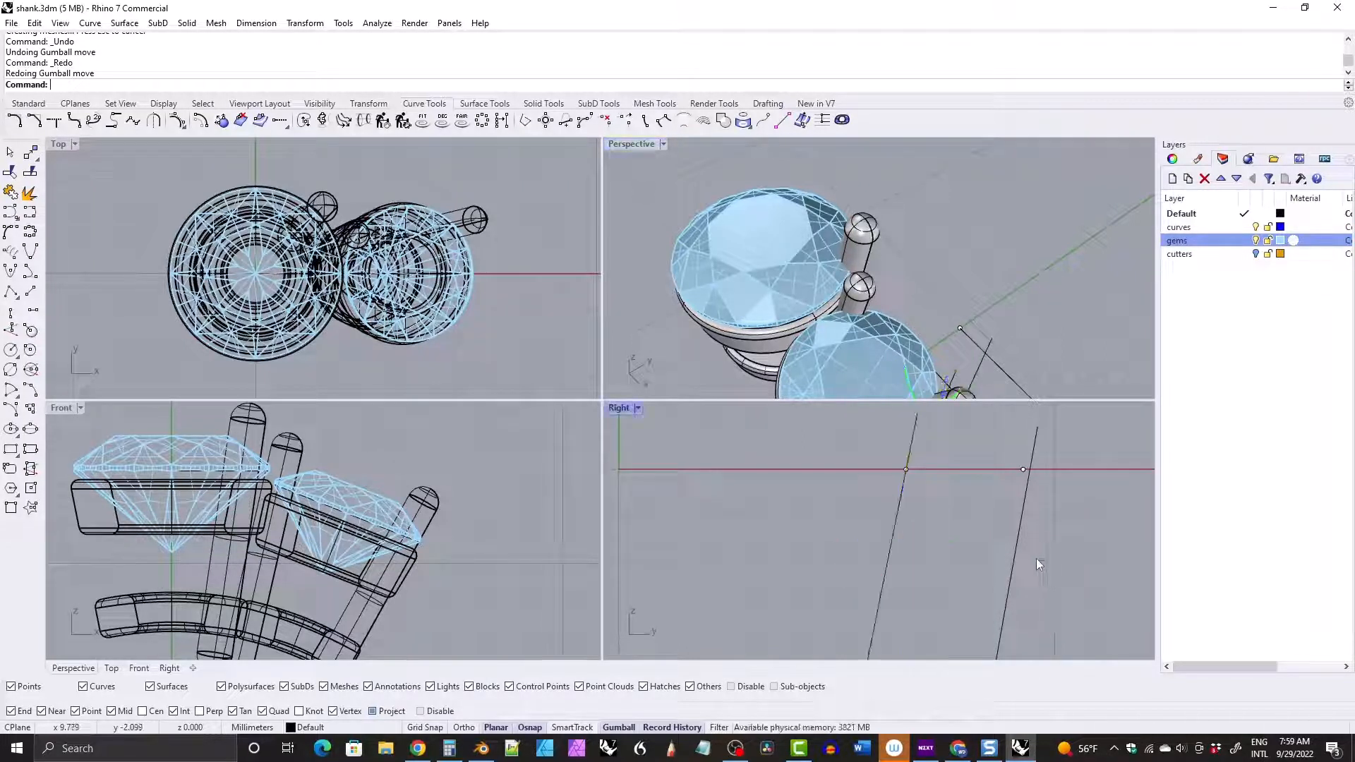
pyautogui.moveTo(984, 533); pyautogui.dragTo(977, 557)
pyautogui.click(1058, 602)
pyautogui.scroll(-5, 977, 258)
pyautogui.moveTo(967, 275); pyautogui.dragTo(920, 245, button='right')
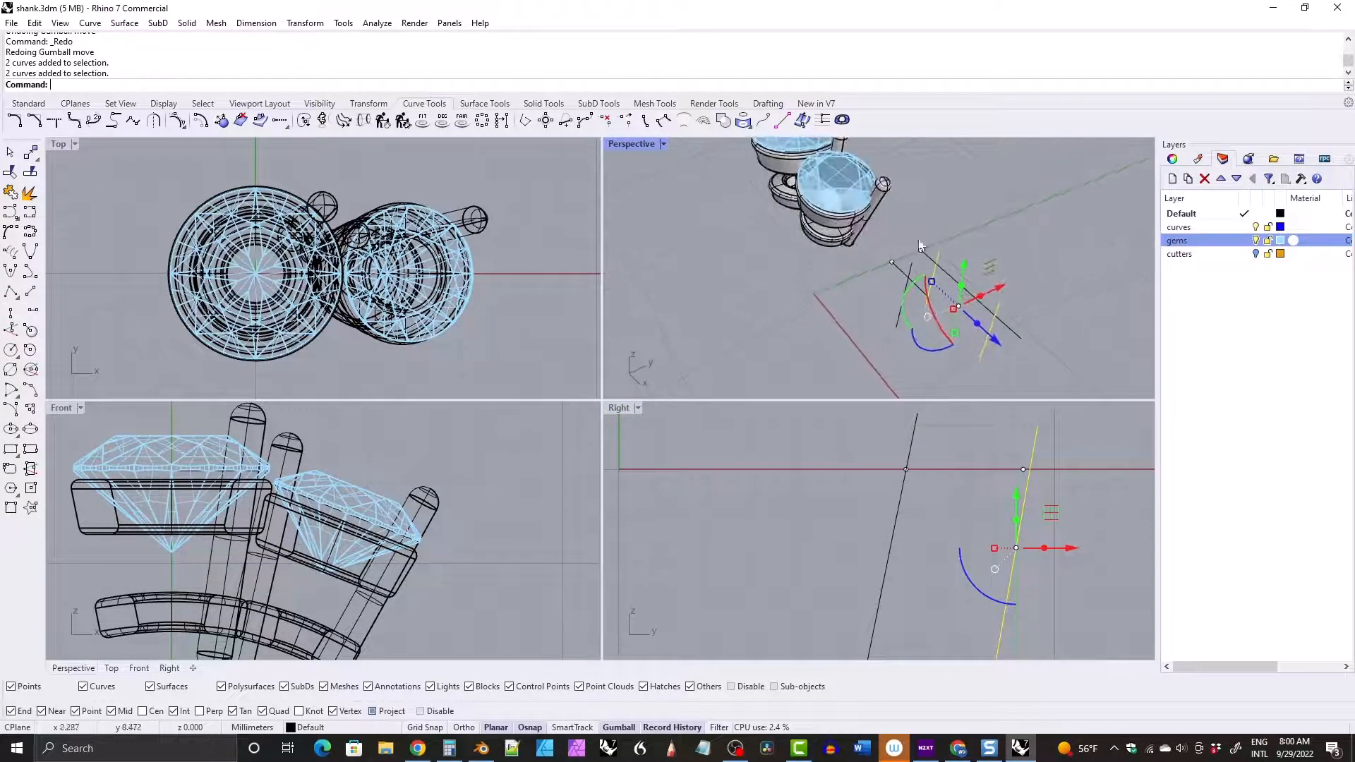
pyautogui.click(1062, 583)
pyautogui.moveTo(1020, 552); pyautogui.dragTo(984, 530)
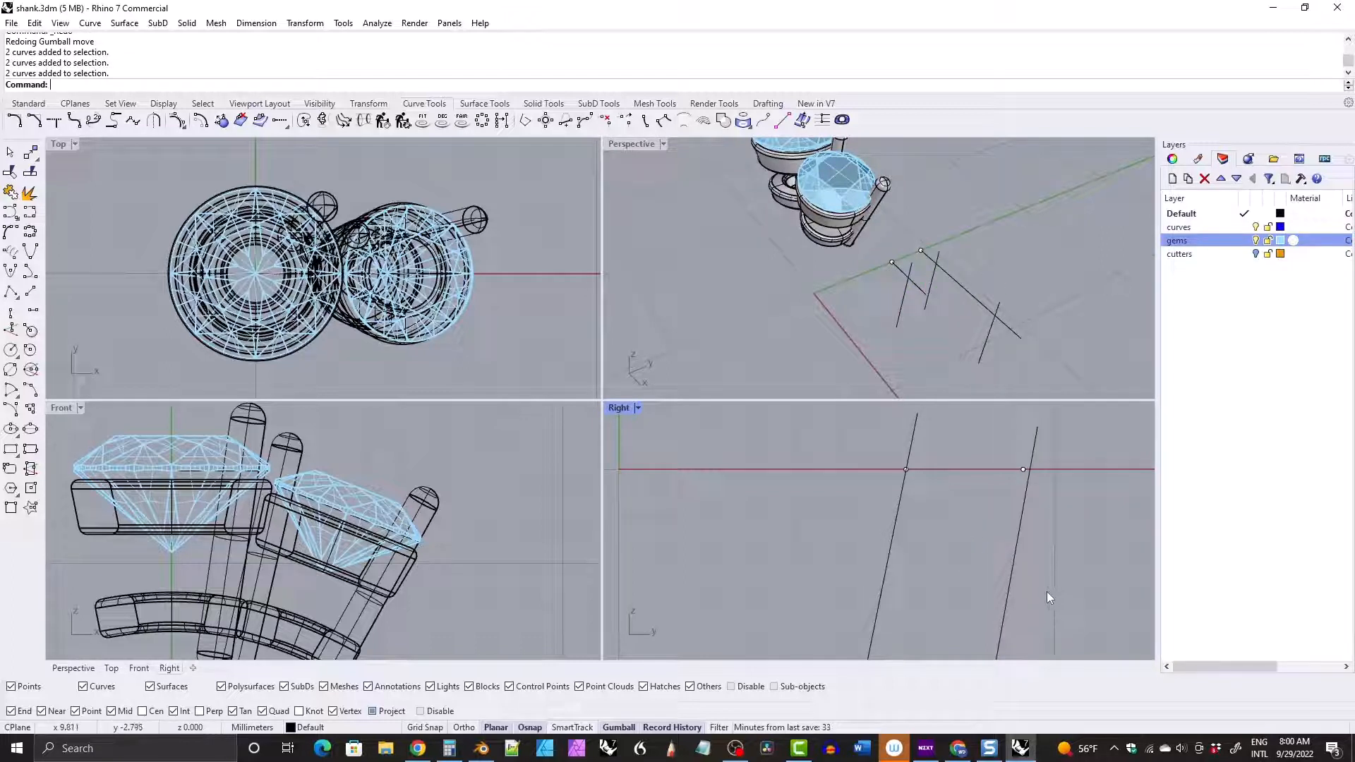
pyautogui.moveTo(1047, 591); pyautogui.dragTo(985, 549)
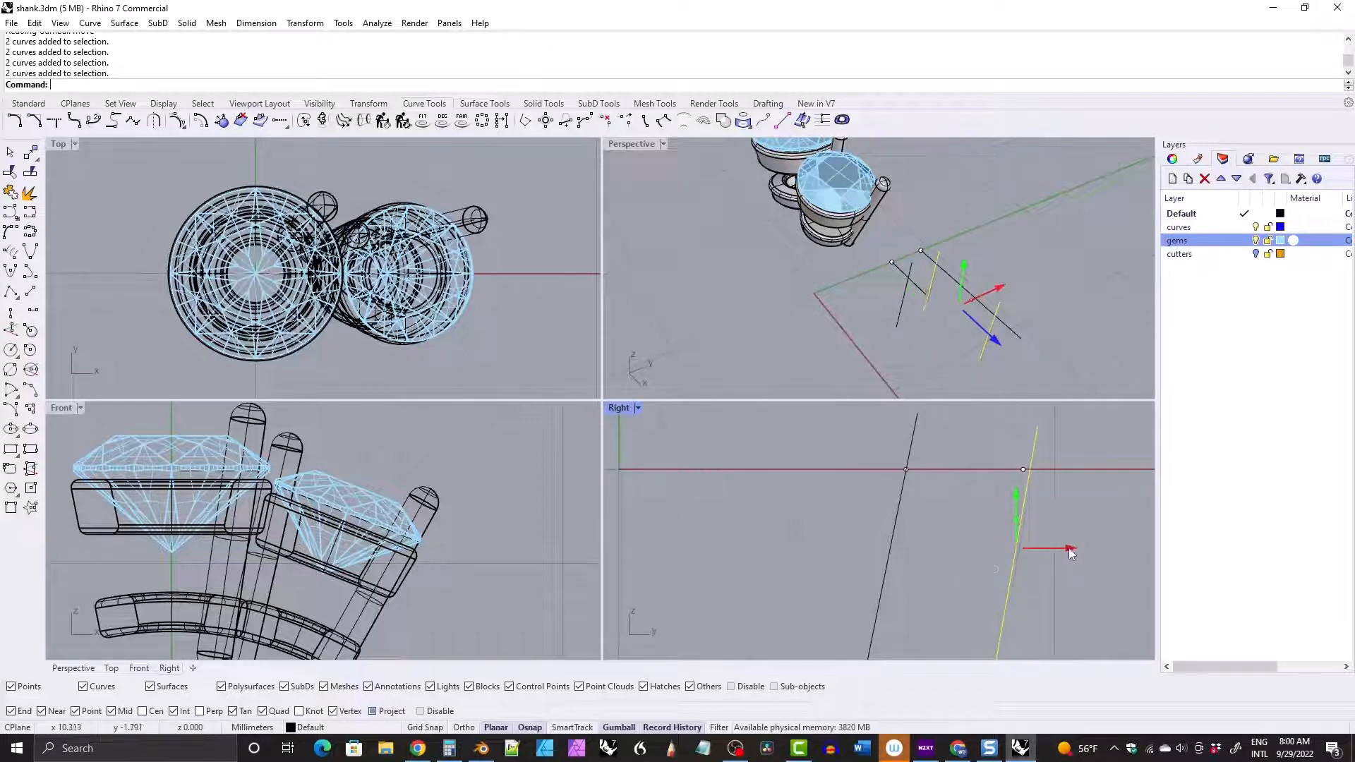
pyautogui.moveTo(1070, 552); pyautogui.dragTo(1064, 548)
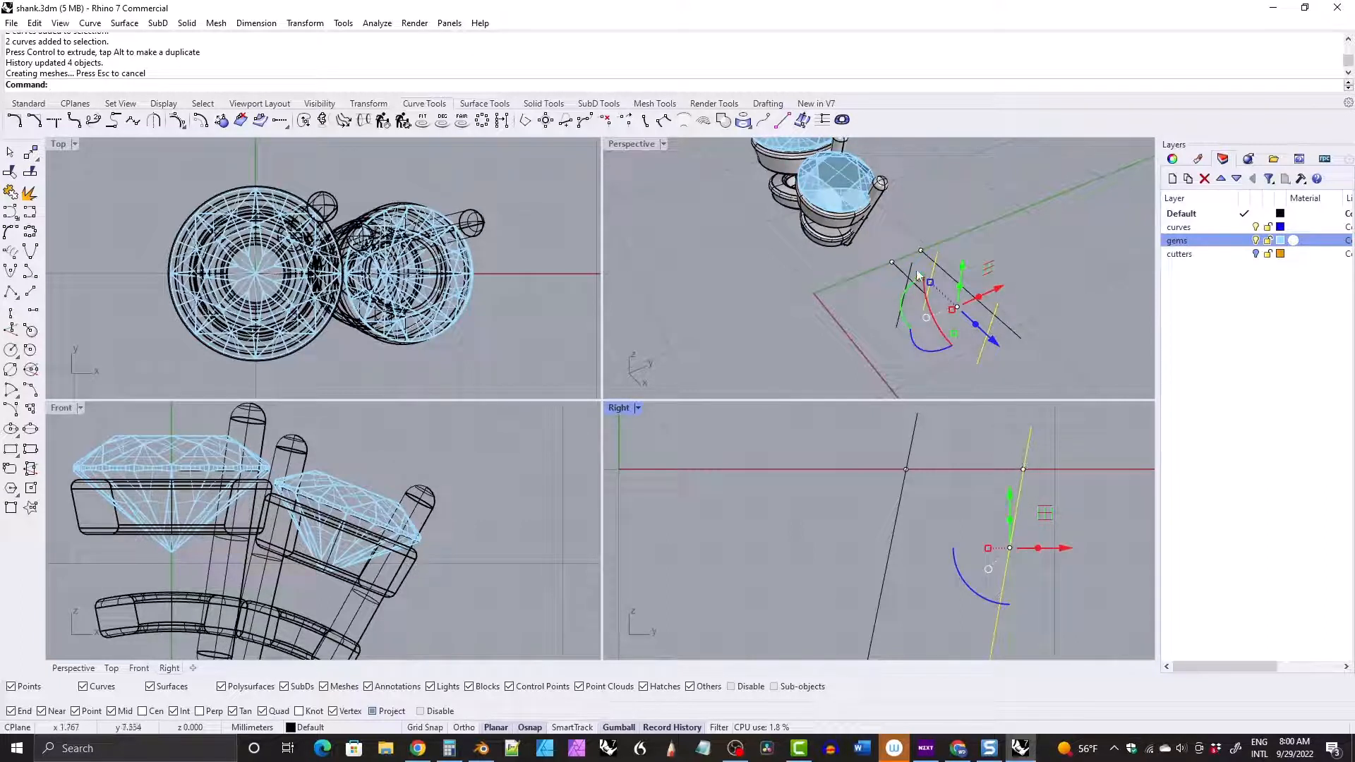
pyautogui.moveTo(925, 263); pyautogui.dragTo(878, 299, button='right')
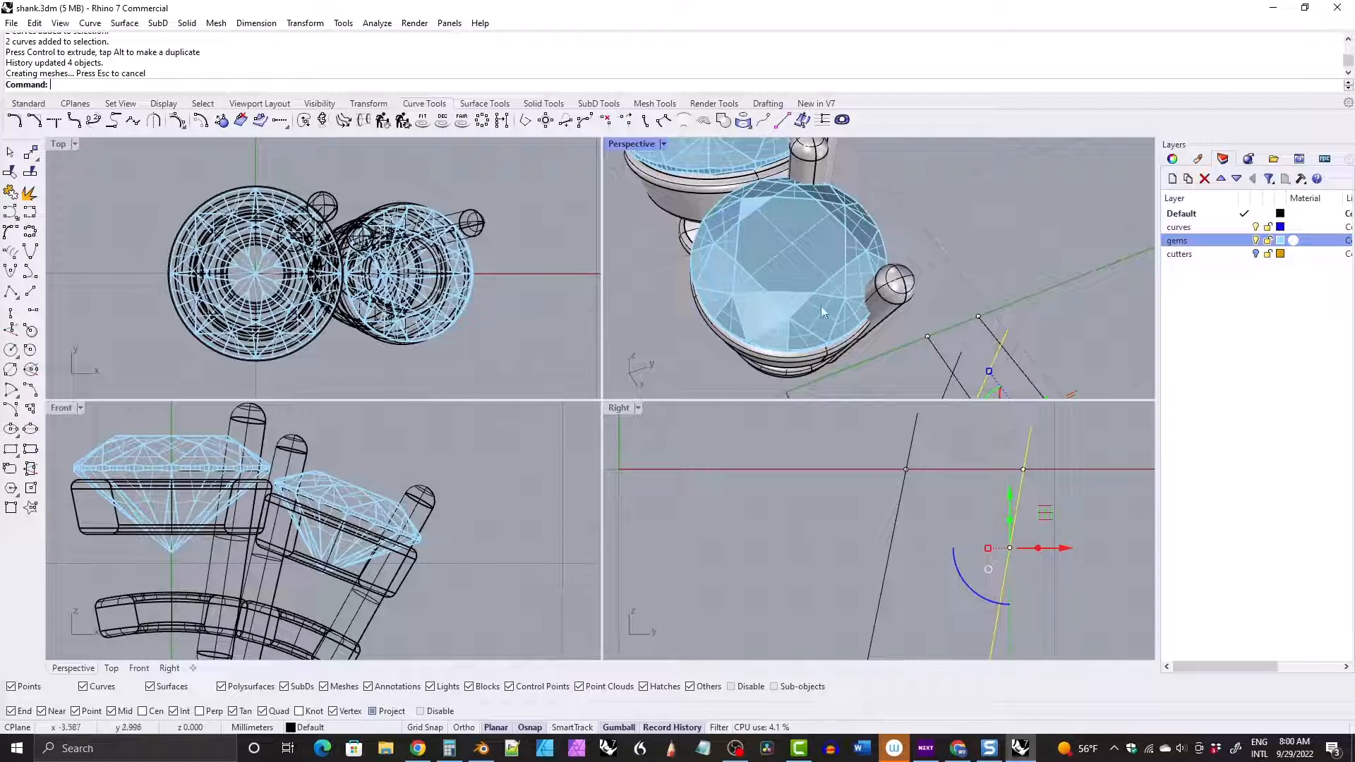
pyautogui.moveTo(844, 265); pyautogui.dragTo(894, 247, button='right')
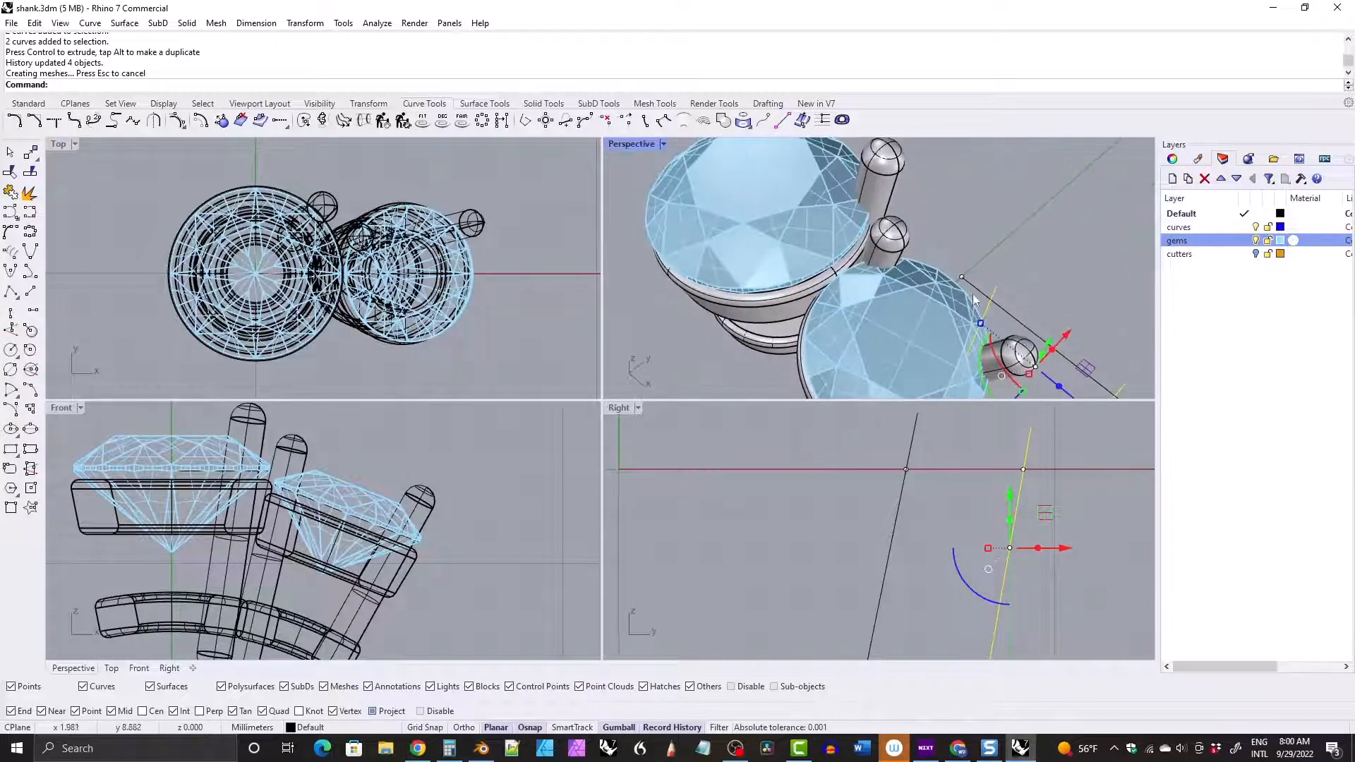
# Move both side gem prong guide lines outward by 0.4 mm and check the prongs' contact with the gem.
pyautogui.click(1064, 555)
pyautogui.write('0.4')
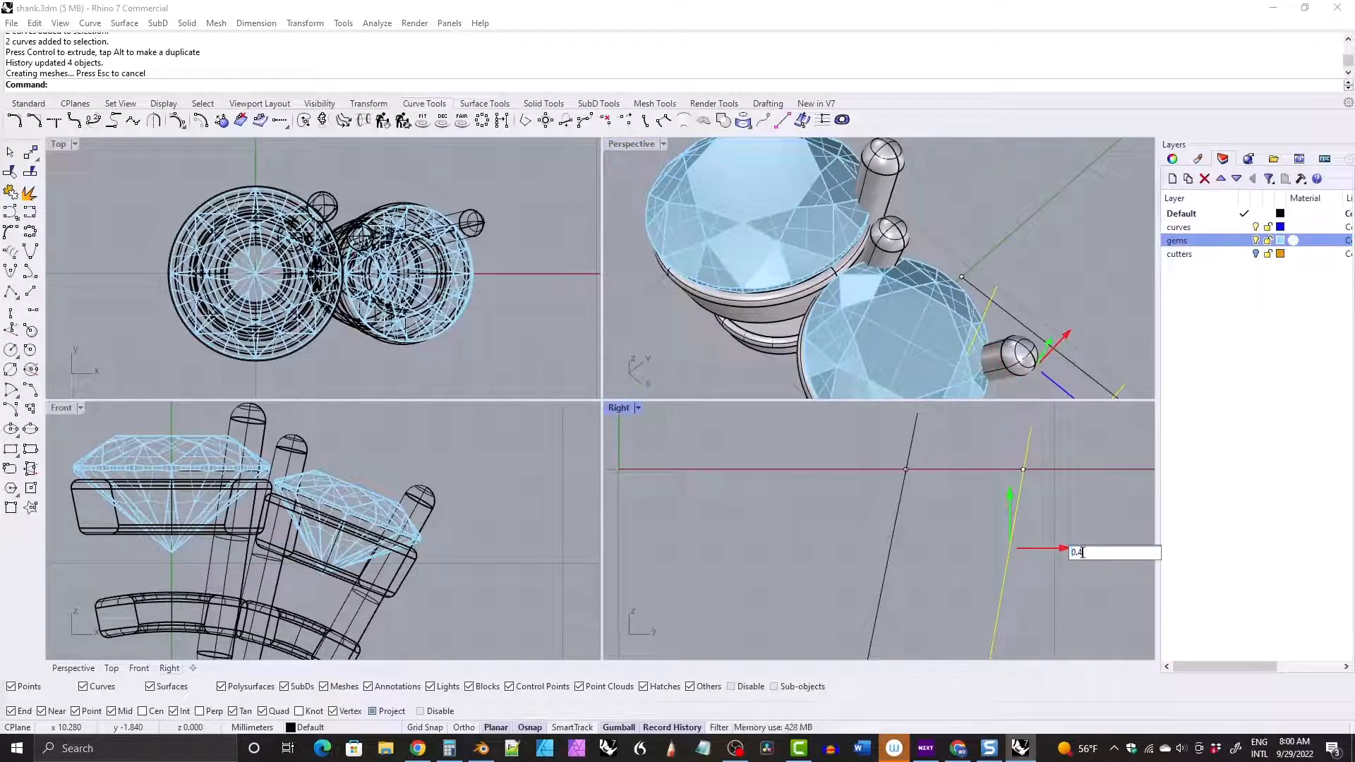
pyautogui.press('Return')
pyautogui.moveTo(874, 322); pyautogui.dragTo(850, 266, button='right')
pyautogui.scroll(3, 725, 211)
pyautogui.scroll(4, 729, 247)
pyautogui.scroll(-8, 727, 257)
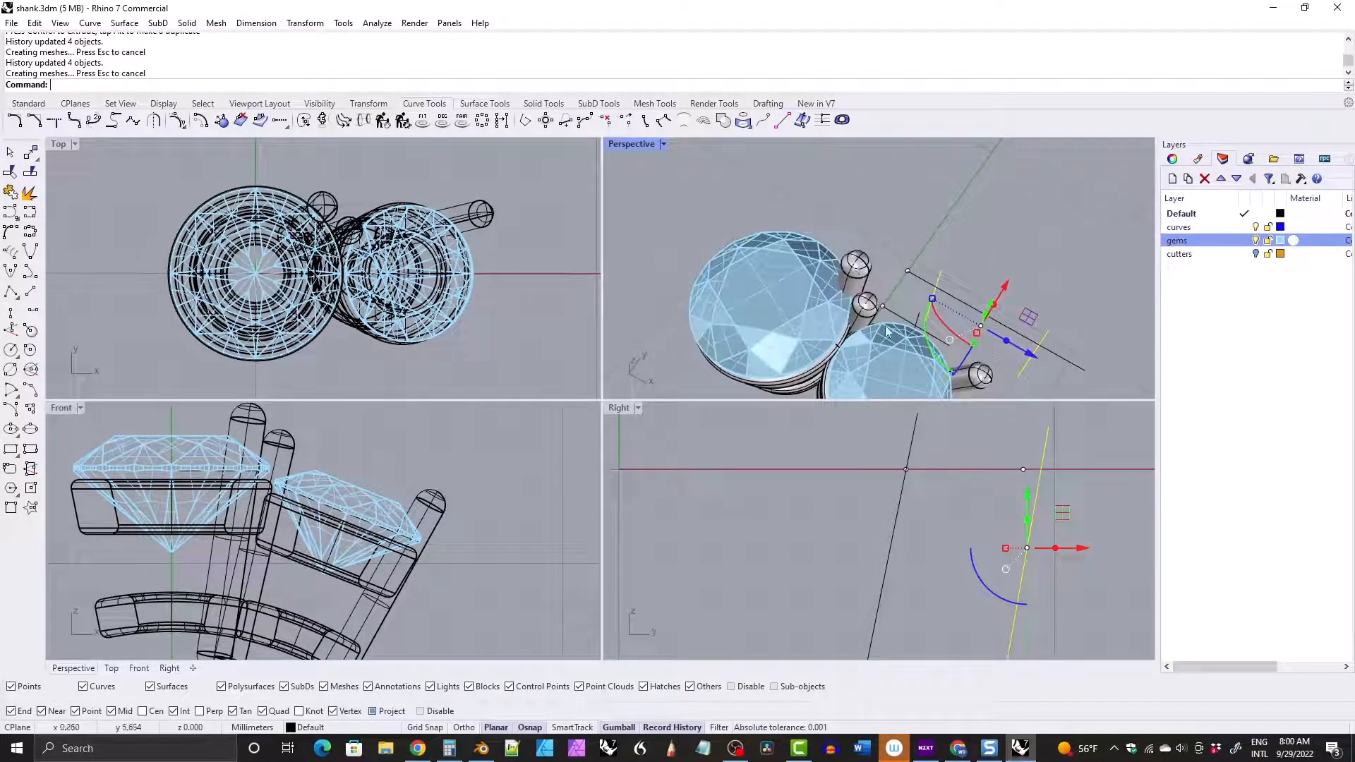
# Move the centre gem's prong guide line outward by .9/2 mm and check the prong against the gem's edge.
pyautogui.click(895, 529)
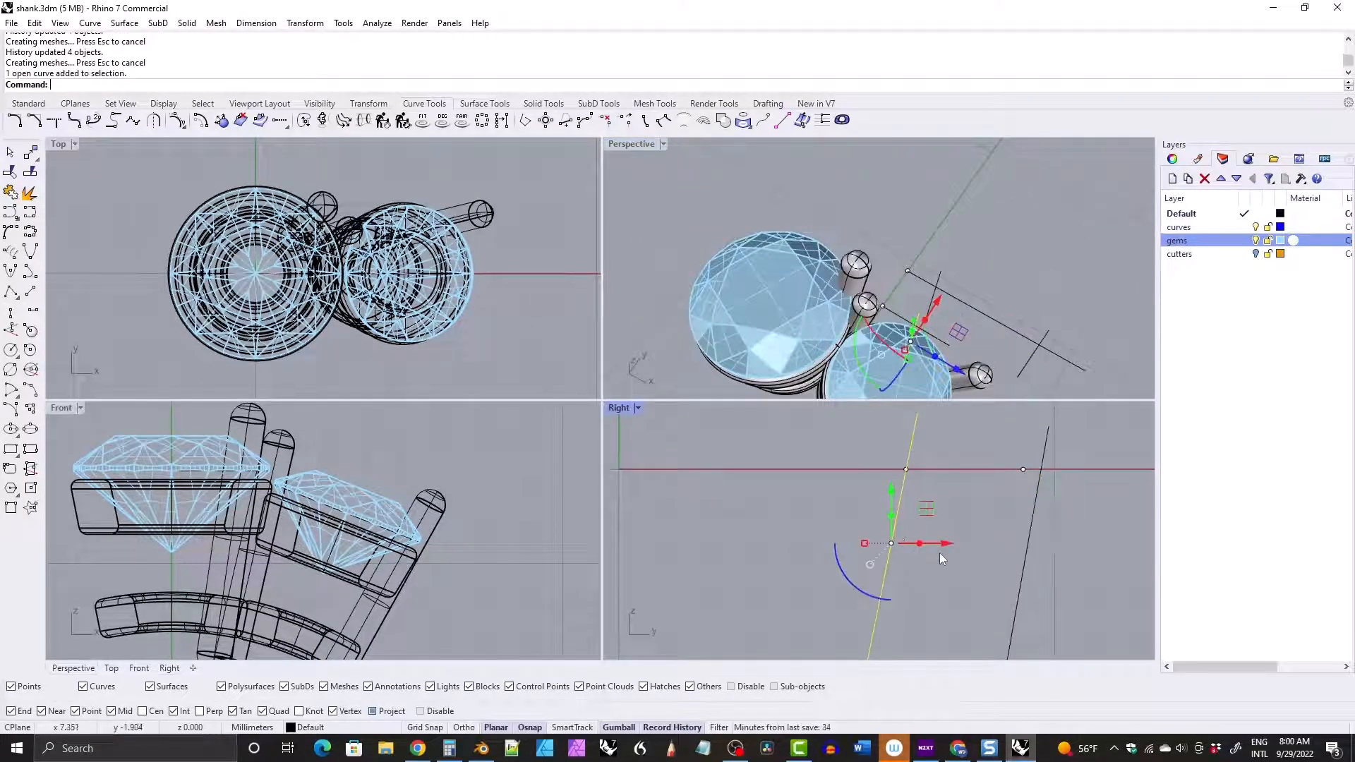
pyautogui.click(946, 545)
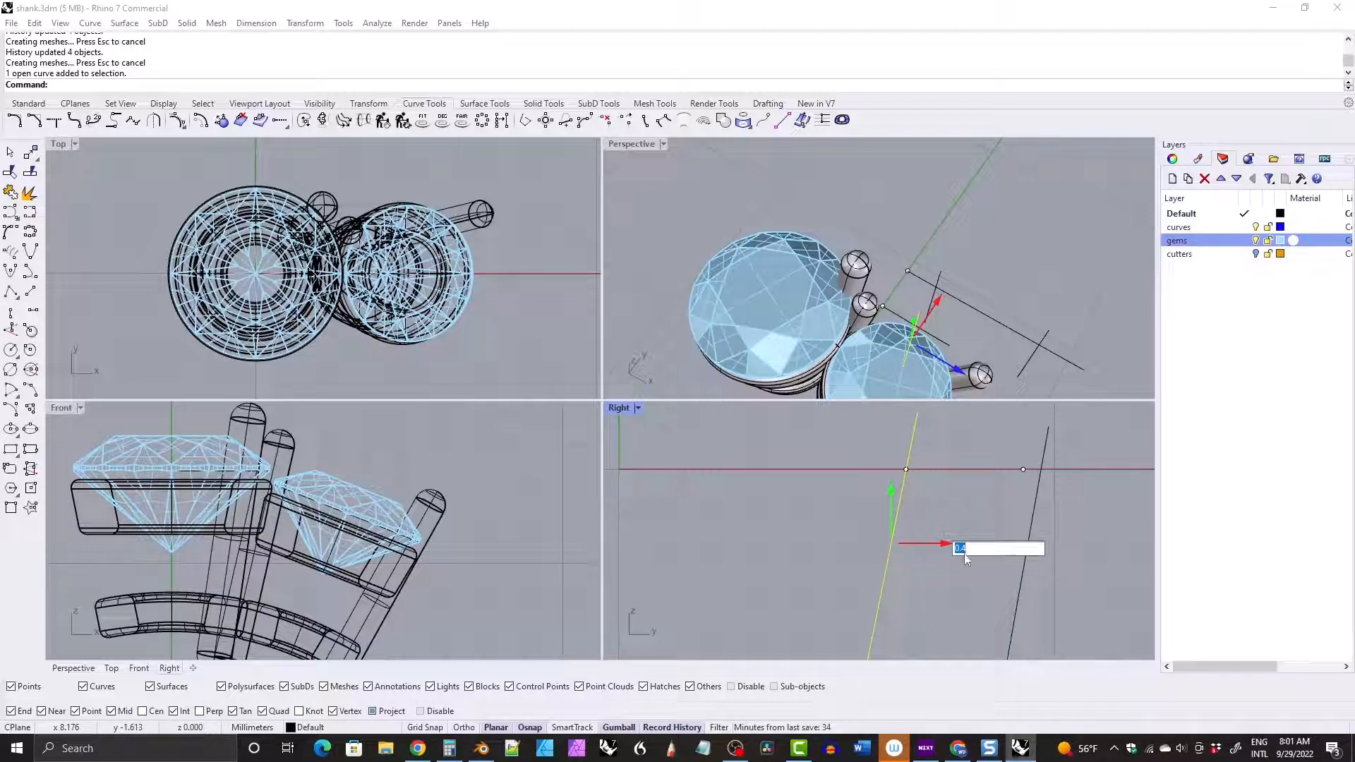
pyautogui.write('.9/2')
pyautogui.press('Return')
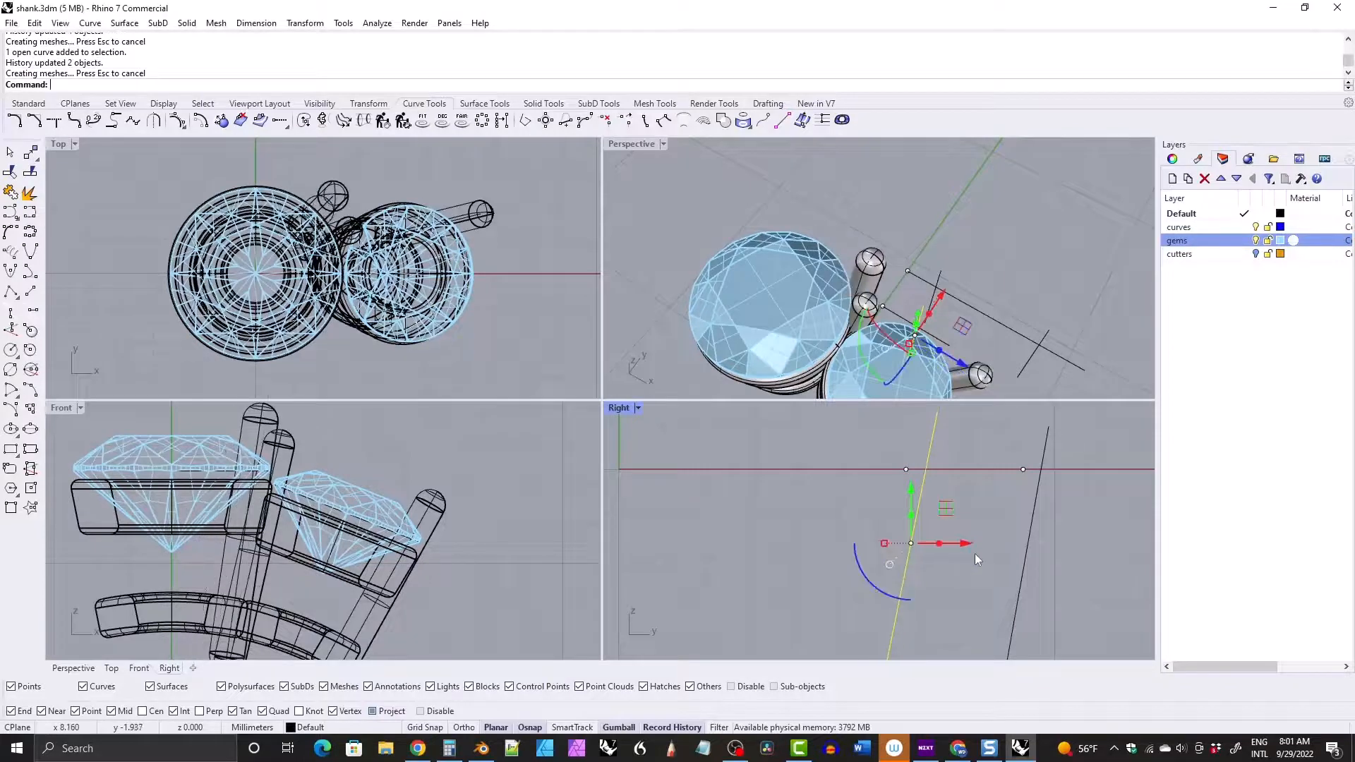
pyautogui.scroll(3, 811, 310)
pyautogui.scroll(3, 811, 311)
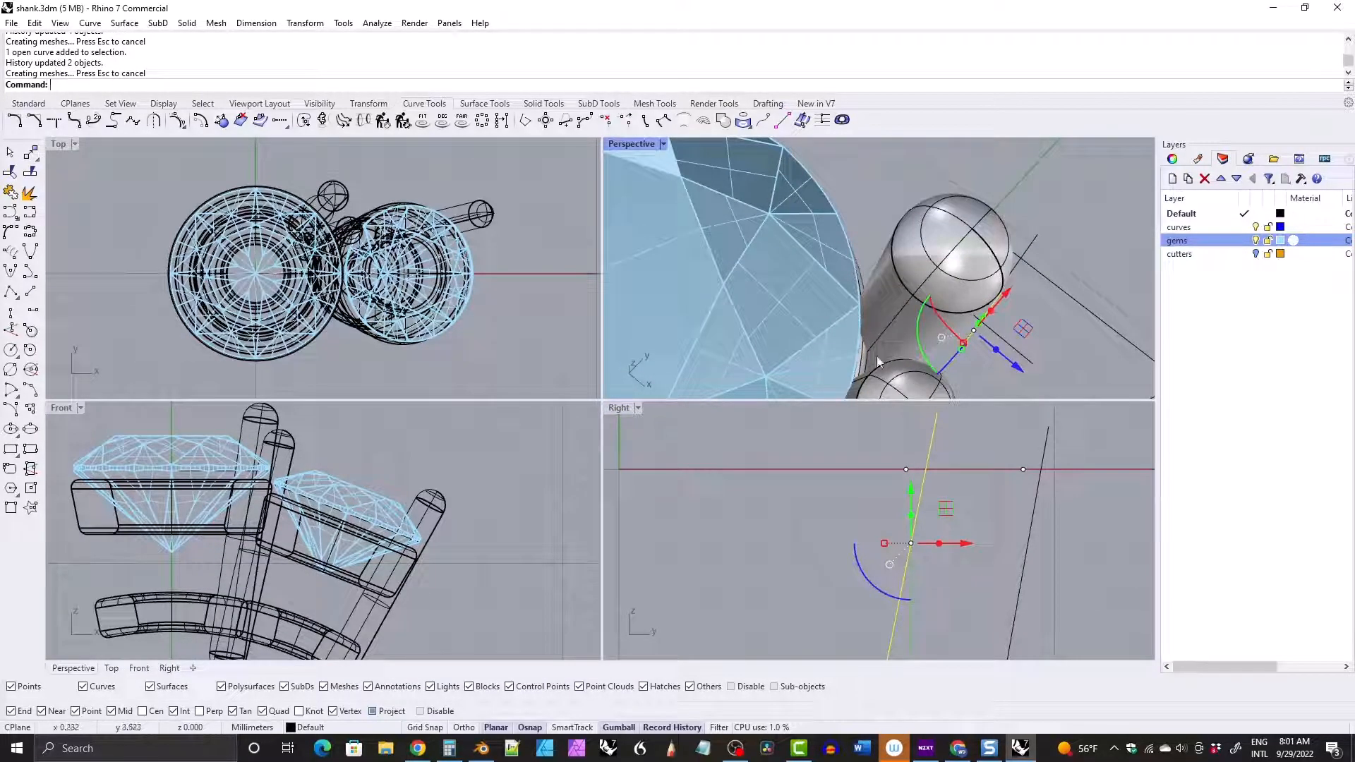
# Try to move all three prong guide lines together by -0.2 mm, check the fit against the gems, and undo the move.
pyautogui.click(1069, 579)
pyautogui.moveTo(1061, 584); pyautogui.dragTo(851, 547)
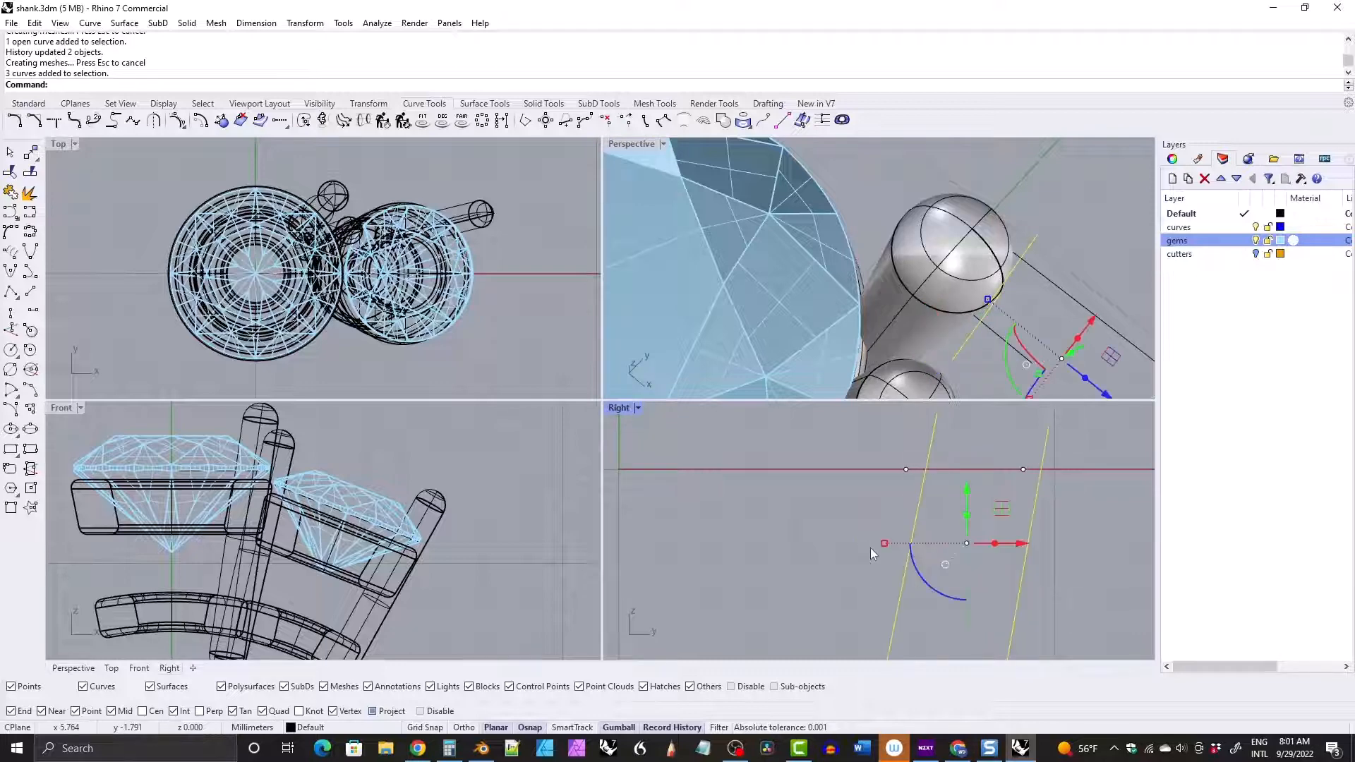
pyautogui.click(1020, 546)
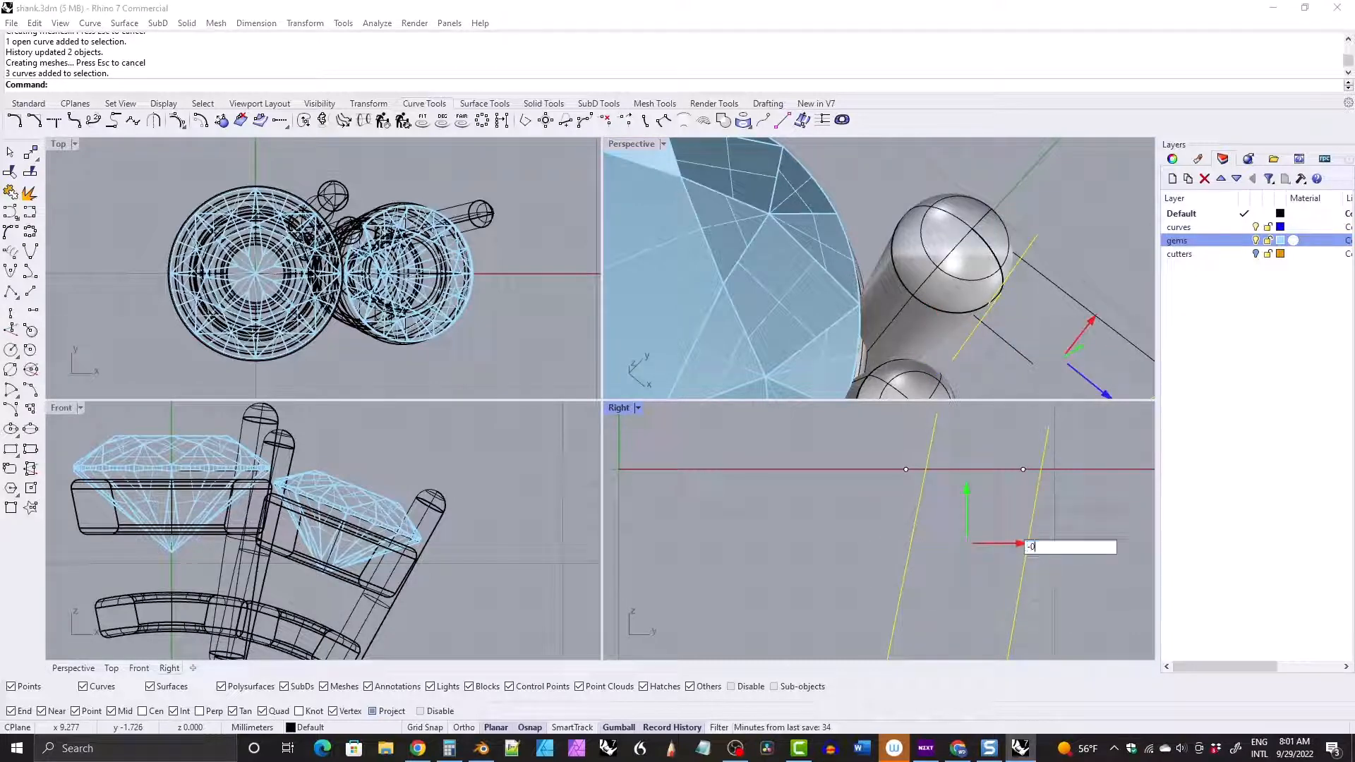
pyautogui.write('-0.2')
pyautogui.press('Return')
pyautogui.scroll(-7, 860, 283)
pyautogui.moveTo(860, 317); pyautogui.dragTo(876, 282, button='right')
pyautogui.scroll(7, 859, 247)
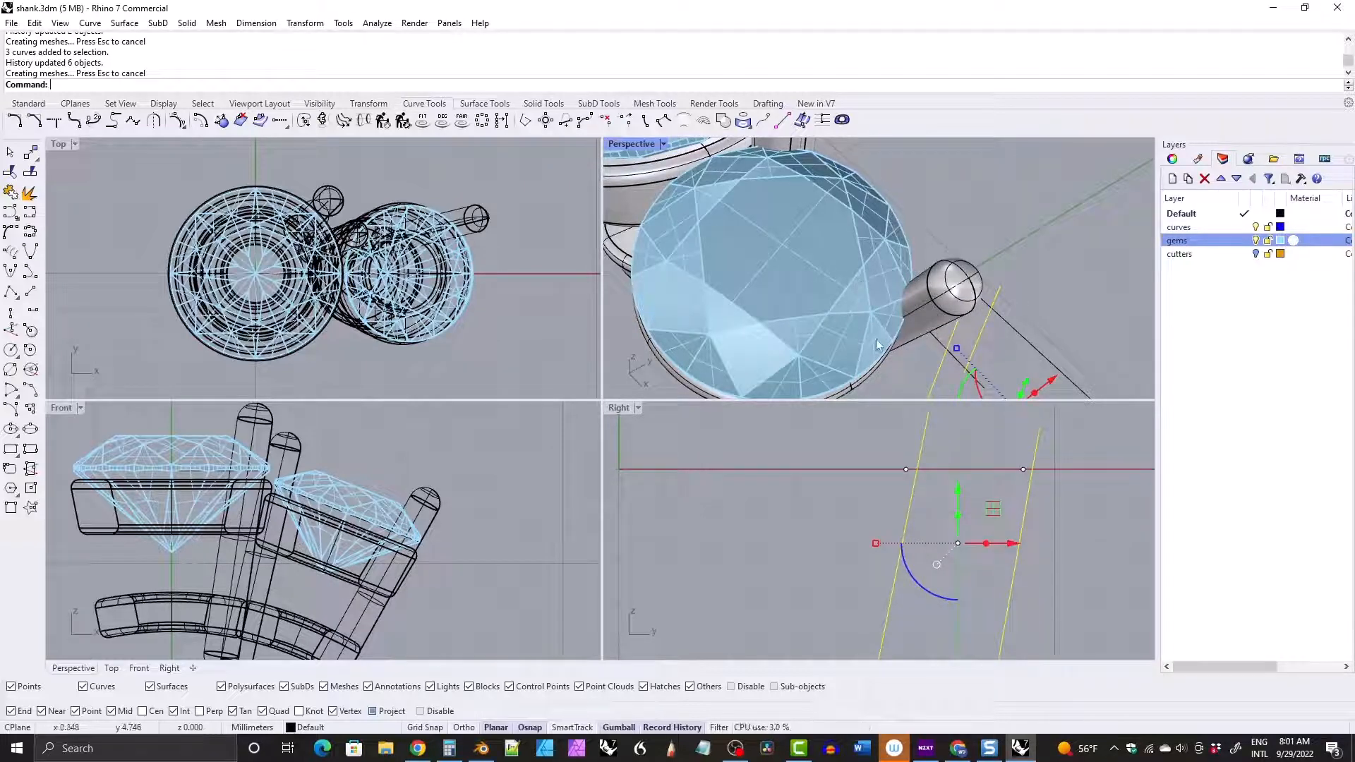
pyautogui.hotkey('ctrl', 'z')
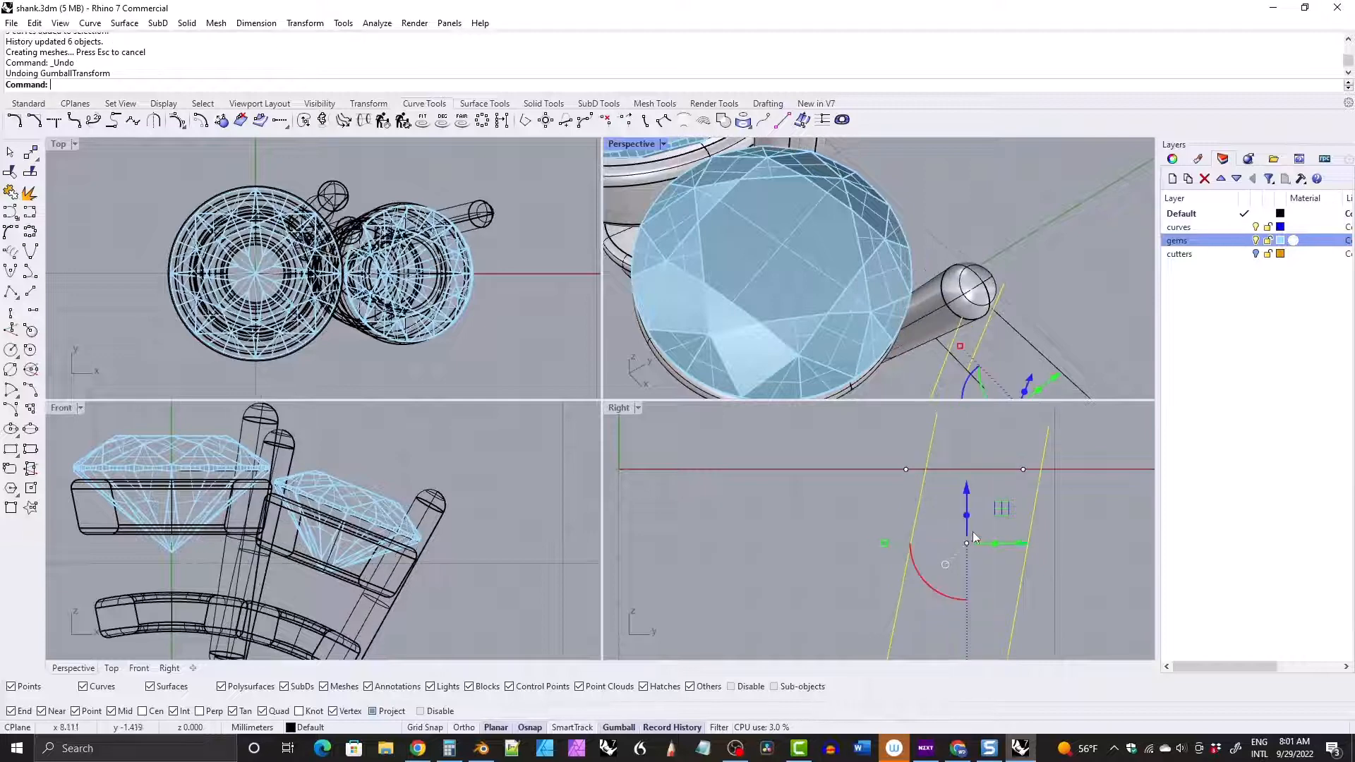
# Try to move all three prong guide lines together by -0.15 mm in the Right view, and undo the move.
pyautogui.click(1018, 543)
pyautogui.write('-')
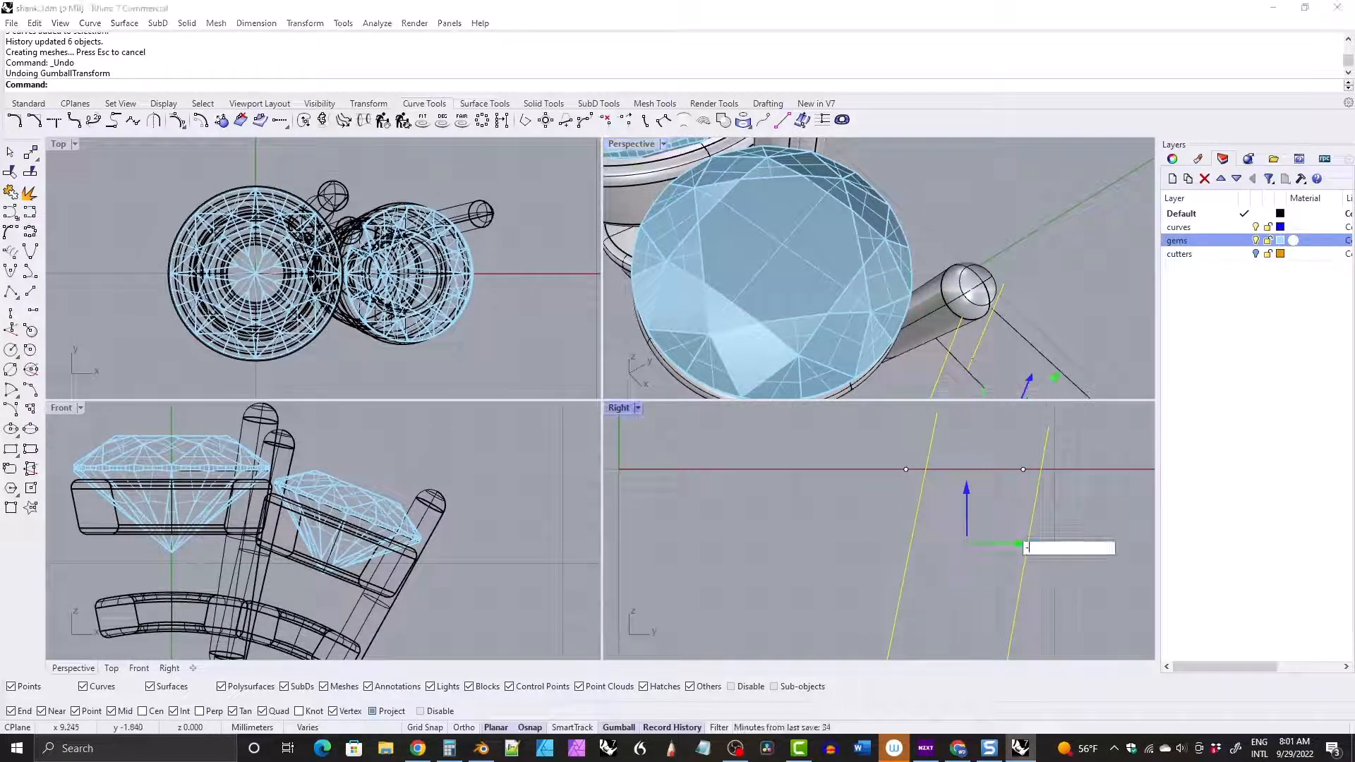
pyautogui.write('0.15')
pyautogui.press('Return')
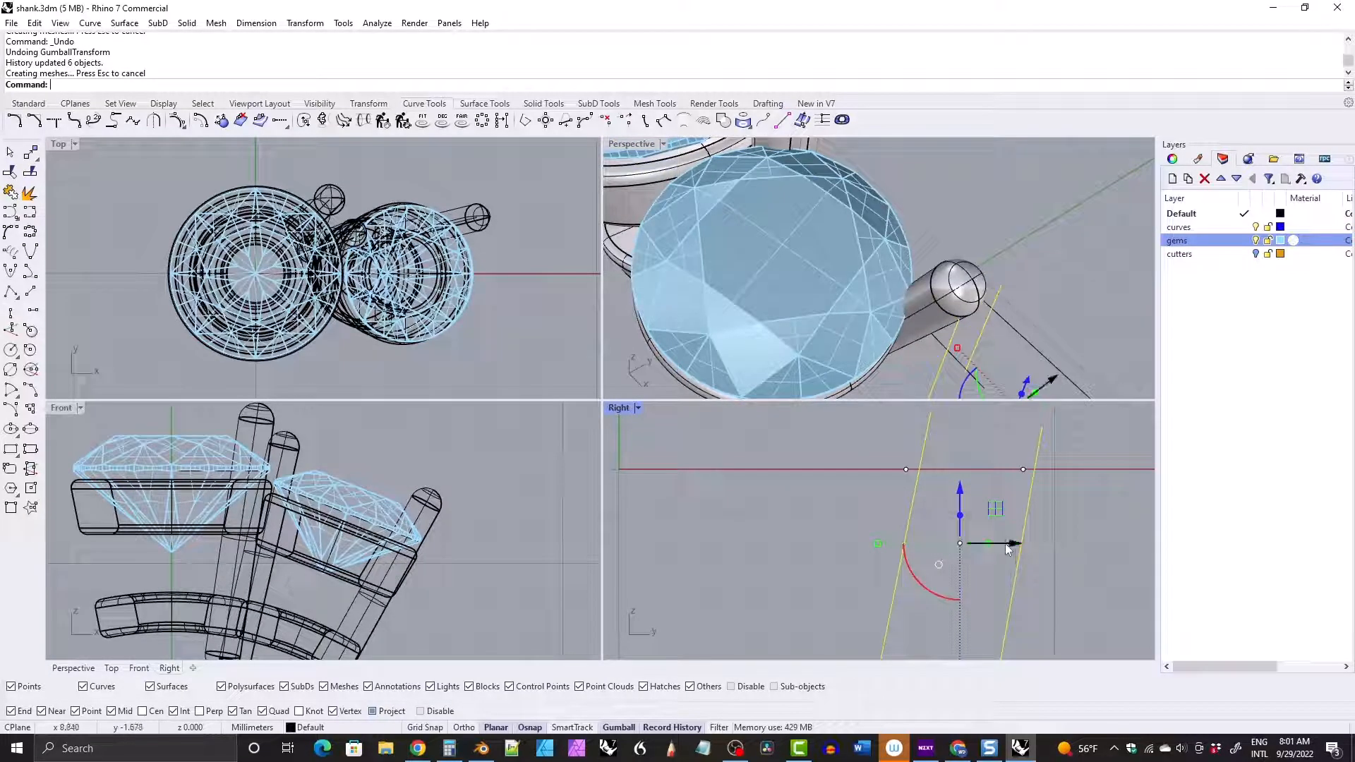
pyautogui.hotkey('ctrl', 'z')
# Move all three prong guide lines together by -0.2 mm and check the prongs against the gems in the Perspective view.
pyautogui.click(1014, 548)
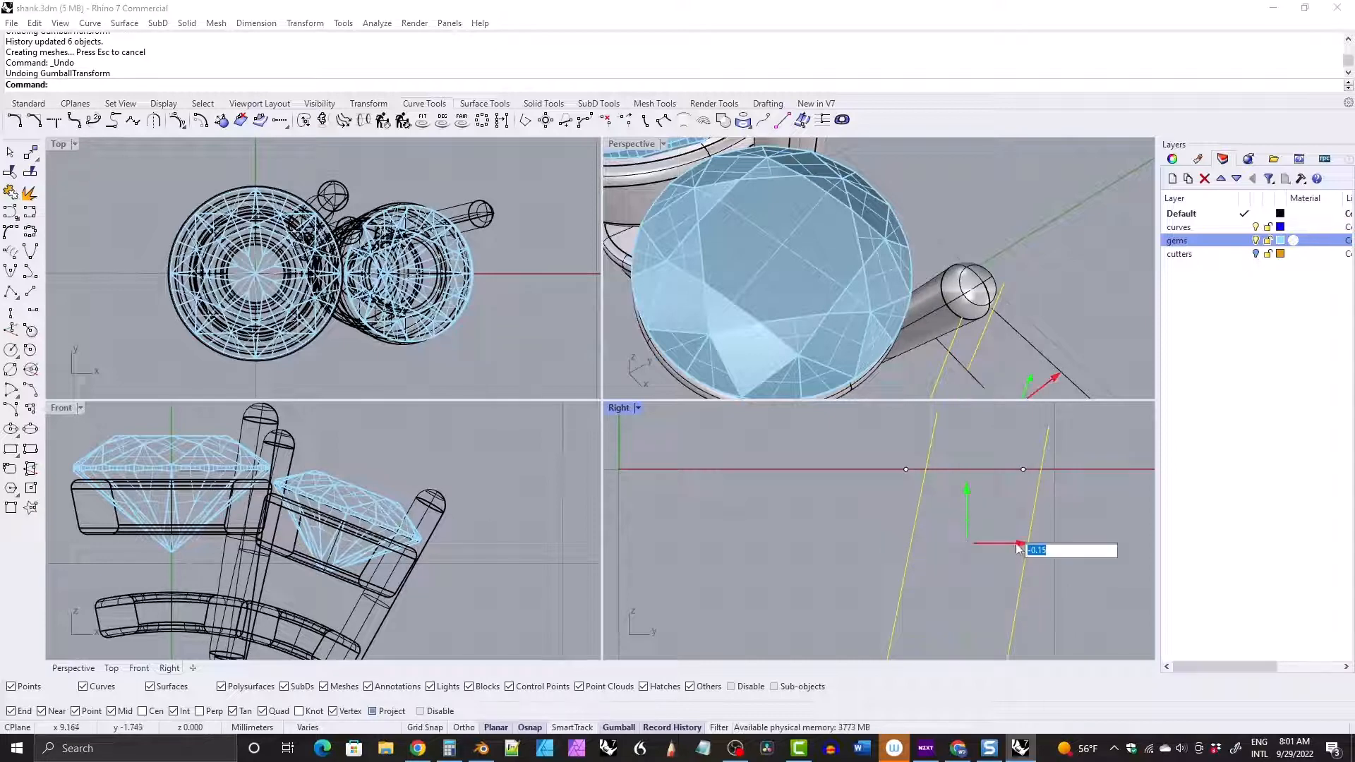
pyautogui.write('-0.2')
pyautogui.press('Return')
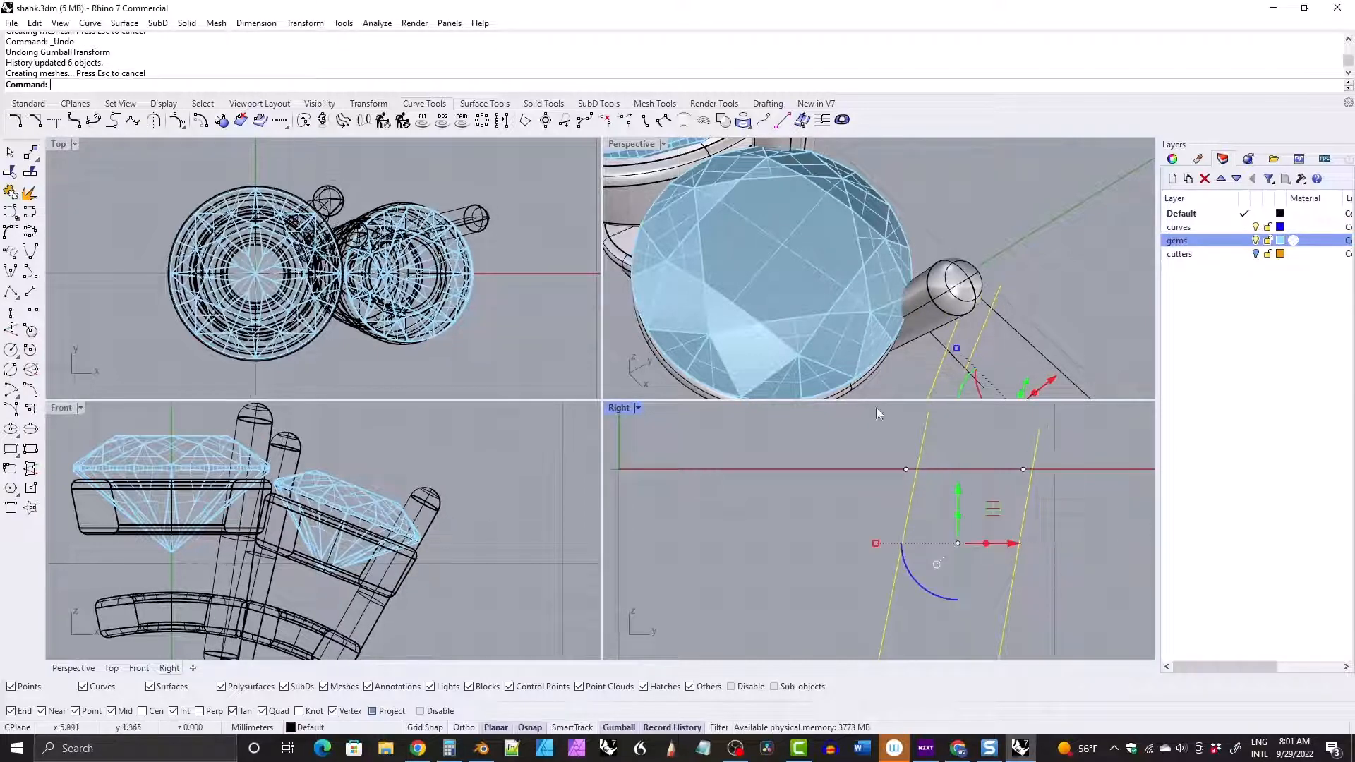
pyautogui.doubleClick(638, 148)
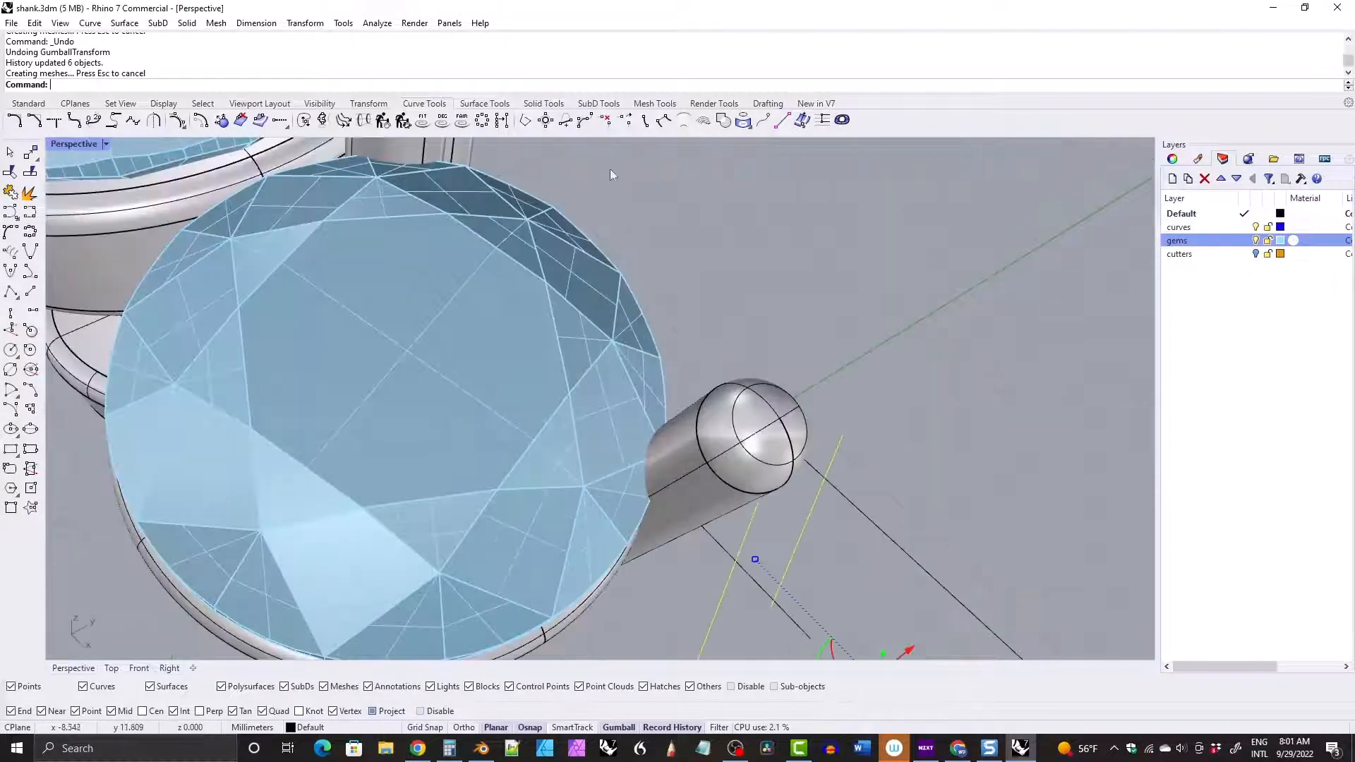
pyautogui.scroll(-12, 610, 168)
pyautogui.moveTo(581, 240); pyautogui.dragTo(663, 342, button='right')
pyautogui.moveTo(663, 342); pyautogui.dragTo(737, 326, button='right')
pyautogui.scroll(7, 637, 349)
# Hide the gems layer and examine how the side gem's inner prong meets the two gem seats.
pyautogui.click(1255, 241)
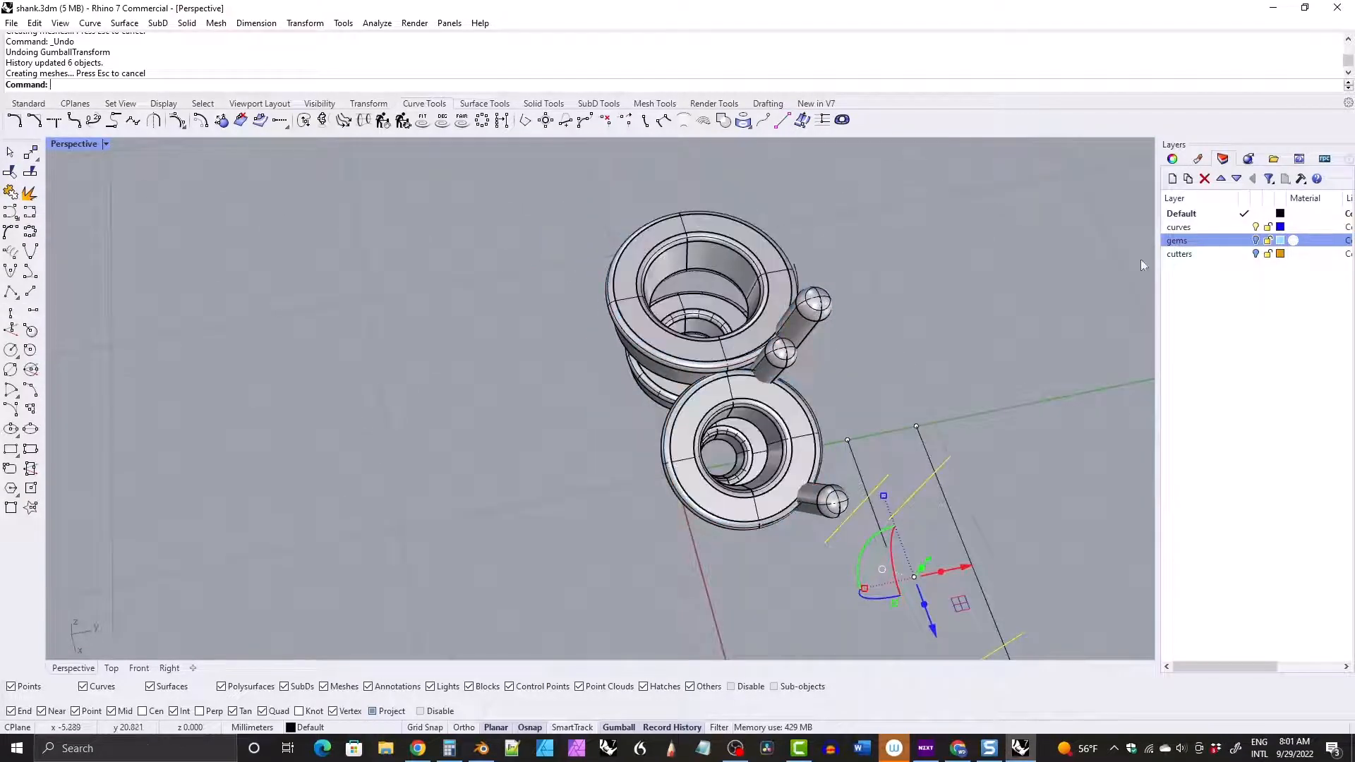
pyautogui.scroll(6, 670, 307)
pyautogui.click(670, 307)
pyautogui.scroll(5, 653, 319)
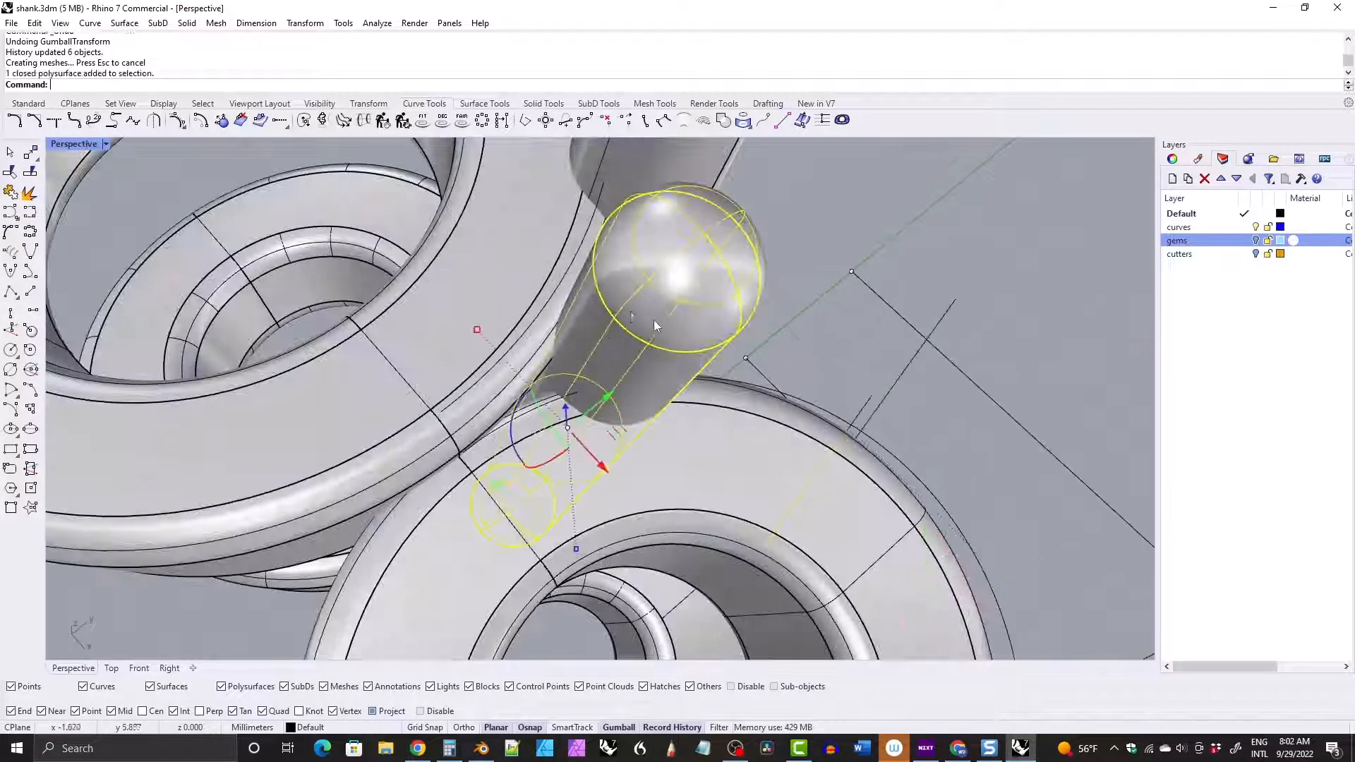
pyautogui.click(646, 322)
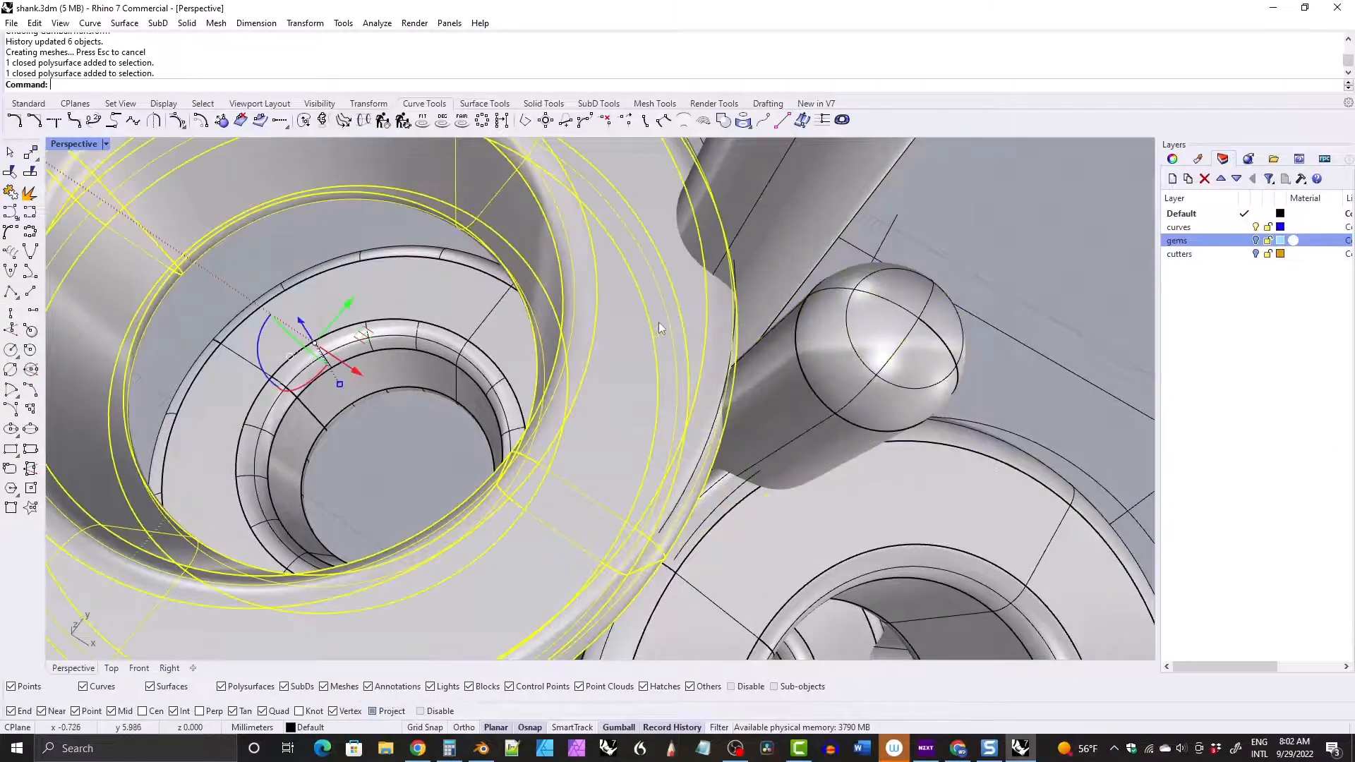
pyautogui.moveTo(658, 322); pyautogui.dragTo(717, 305, button='right')
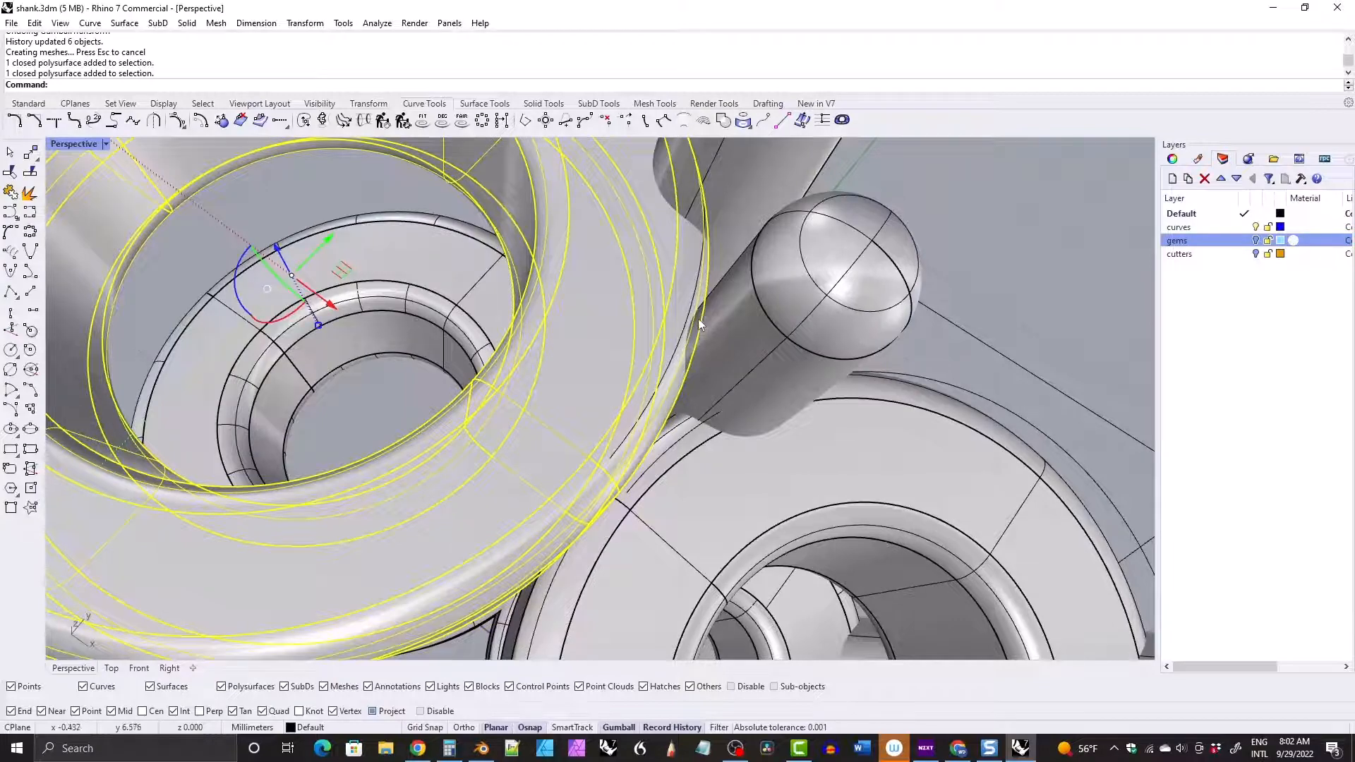
pyautogui.moveTo(697, 319); pyautogui.dragTo(802, 399, button='right')
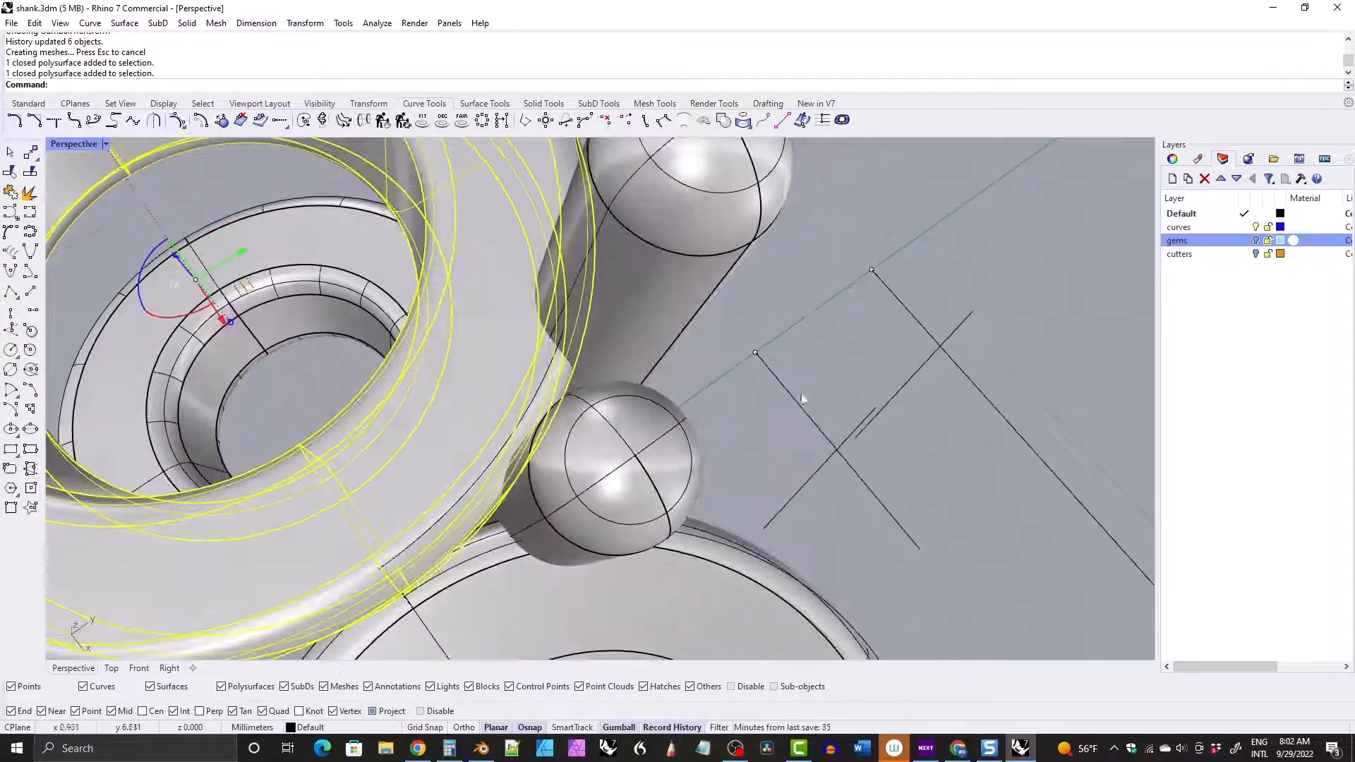
# Select the guide line of the side gem's inner prong and shift it slightly along X toward the centre gem seat.
pyautogui.click(915, 372)
pyautogui.scroll(-10, 916, 374)
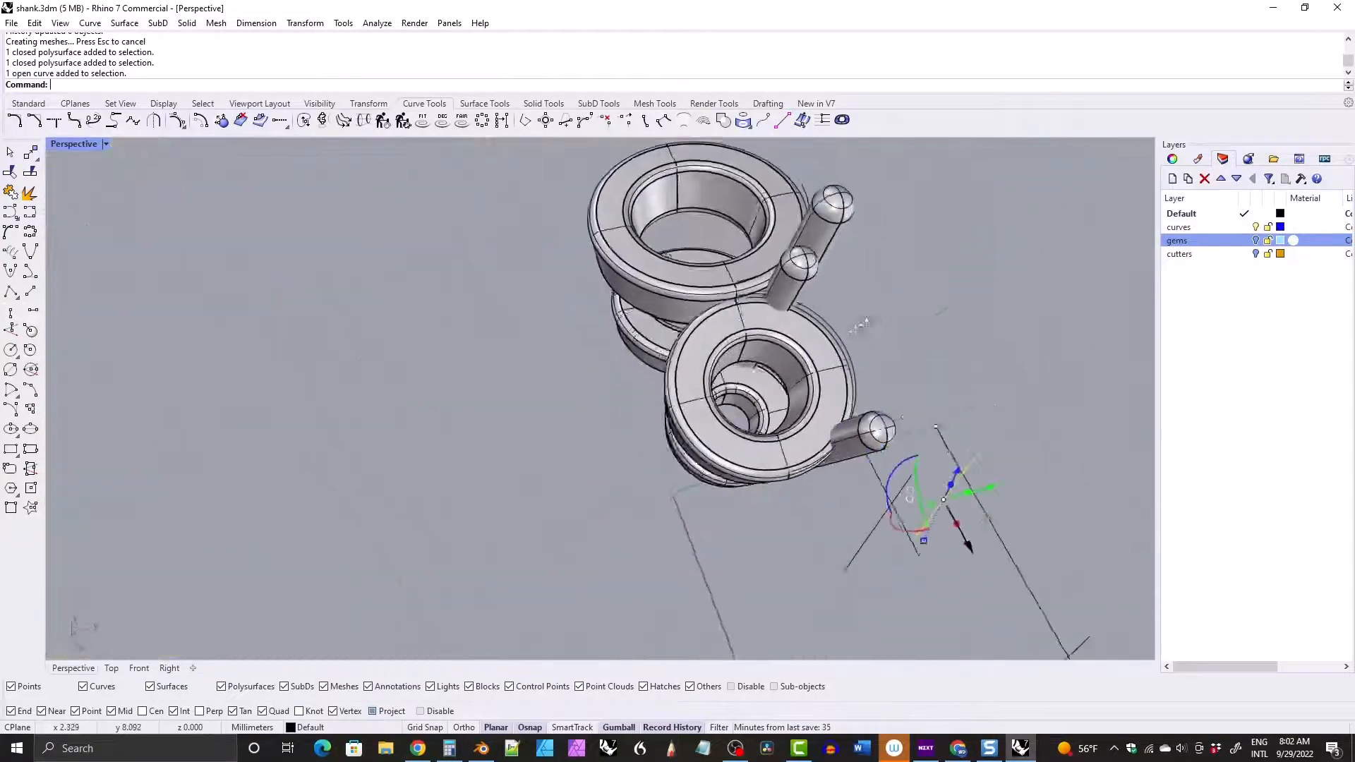
pyautogui.moveTo(964, 555); pyautogui.dragTo(973, 569)
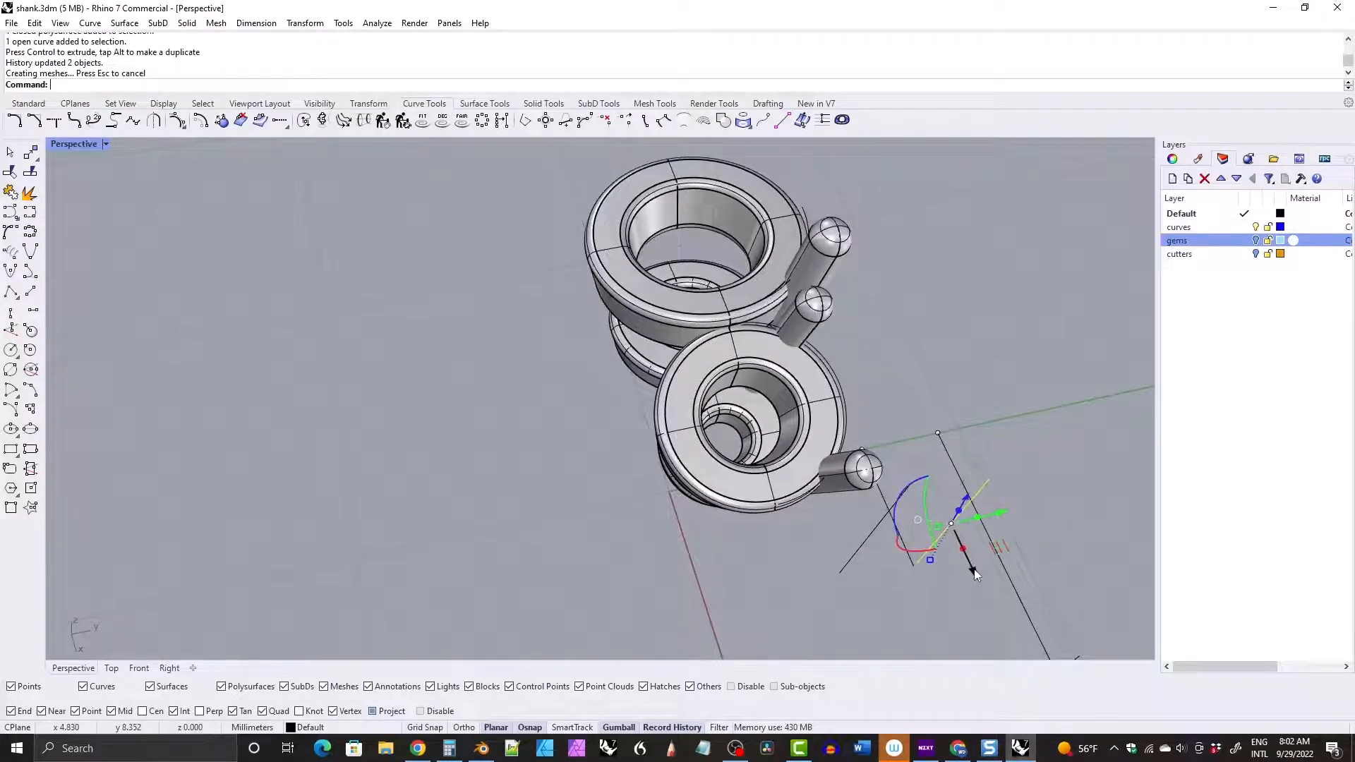
pyautogui.hotkey('ctrl', 'z')
pyautogui.scroll(5, 972, 553)
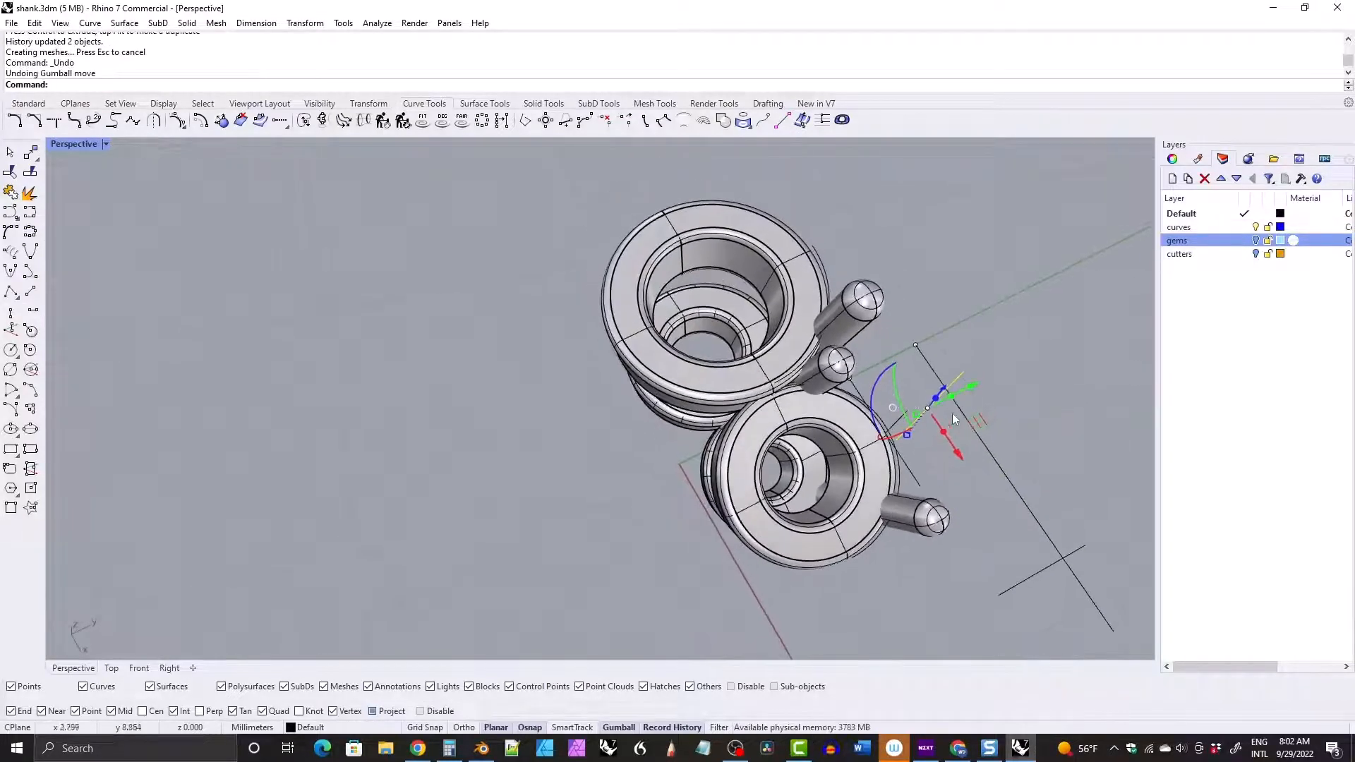
pyautogui.moveTo(951, 457); pyautogui.dragTo(942, 445)
pyautogui.moveTo(713, 383); pyautogui.dragTo(764, 320, button='right')
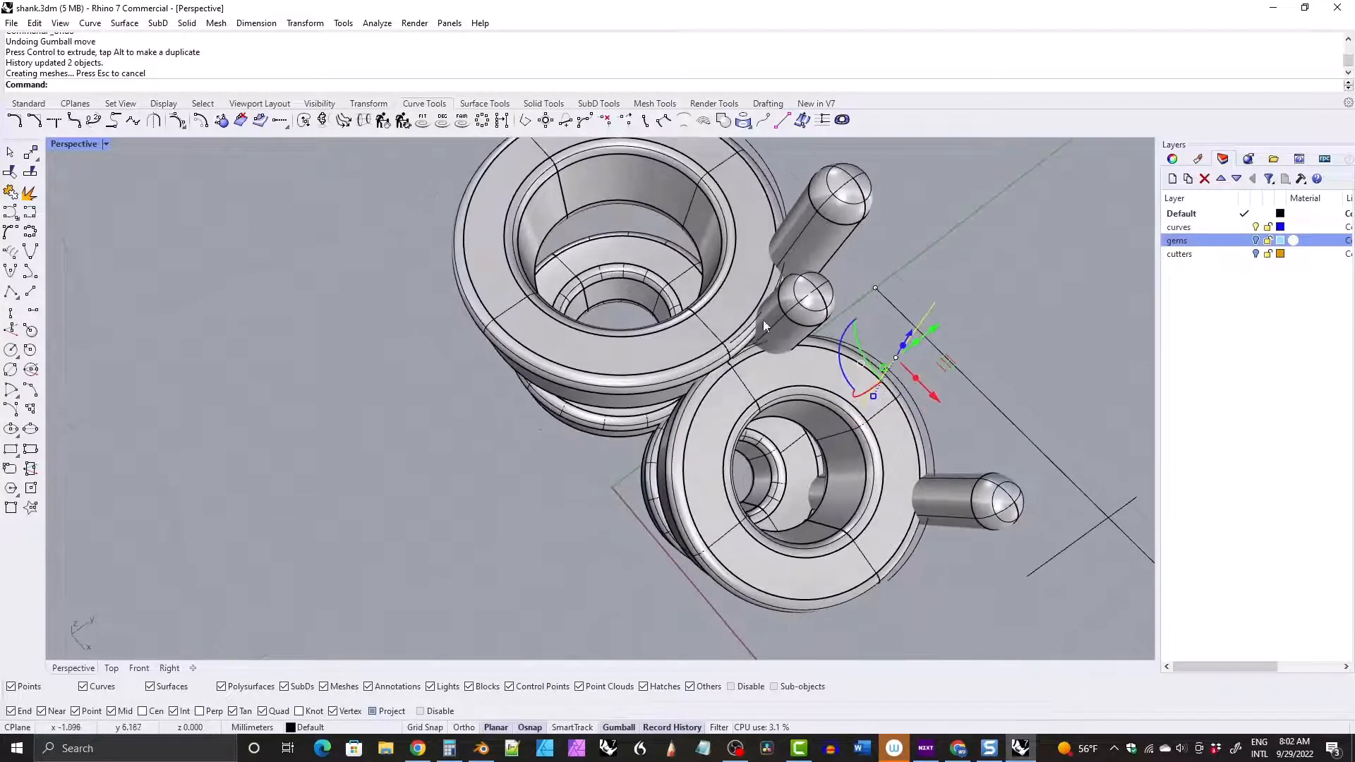
pyautogui.scroll(3, 763, 320)
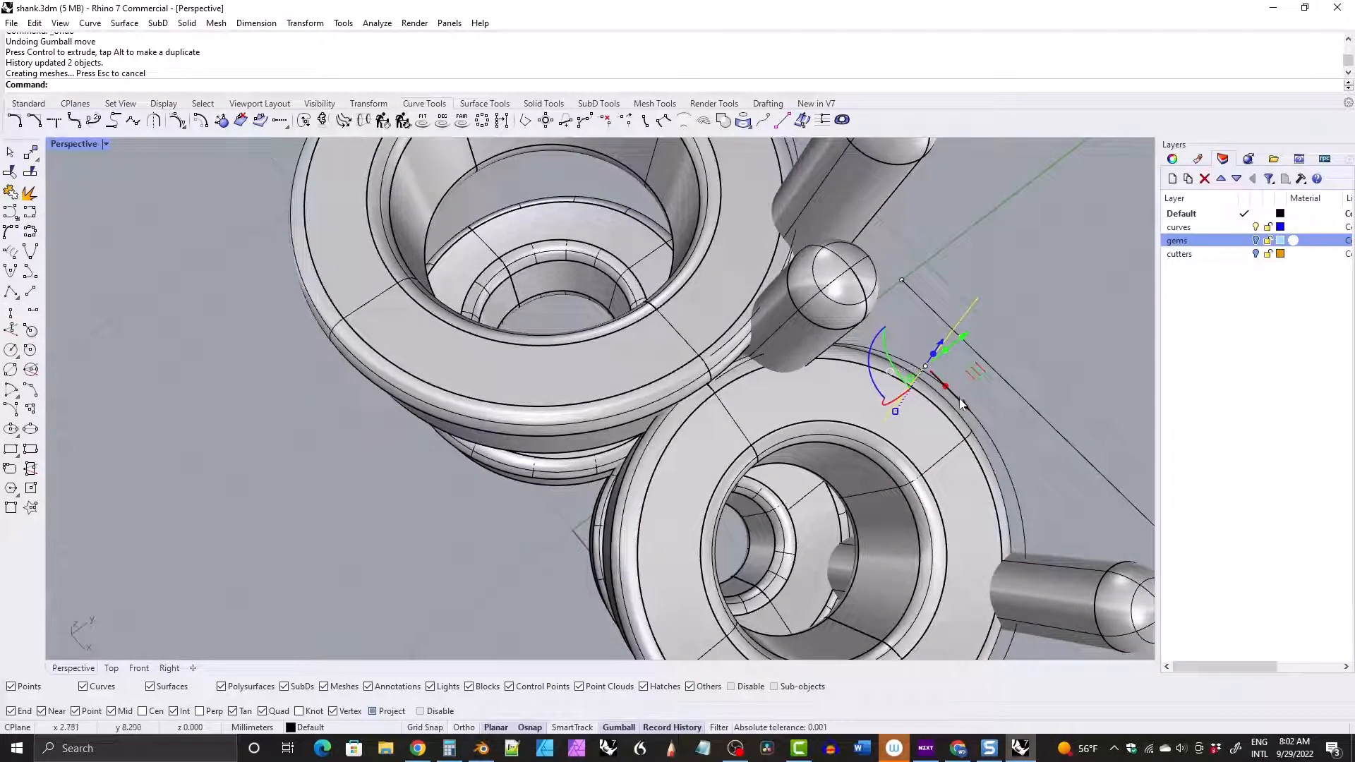
# Nudge the inner prong's guide line back along X, away from the centre gem seat, in small moves while checking the overlap.
pyautogui.moveTo(964, 405); pyautogui.dragTo(972, 416)
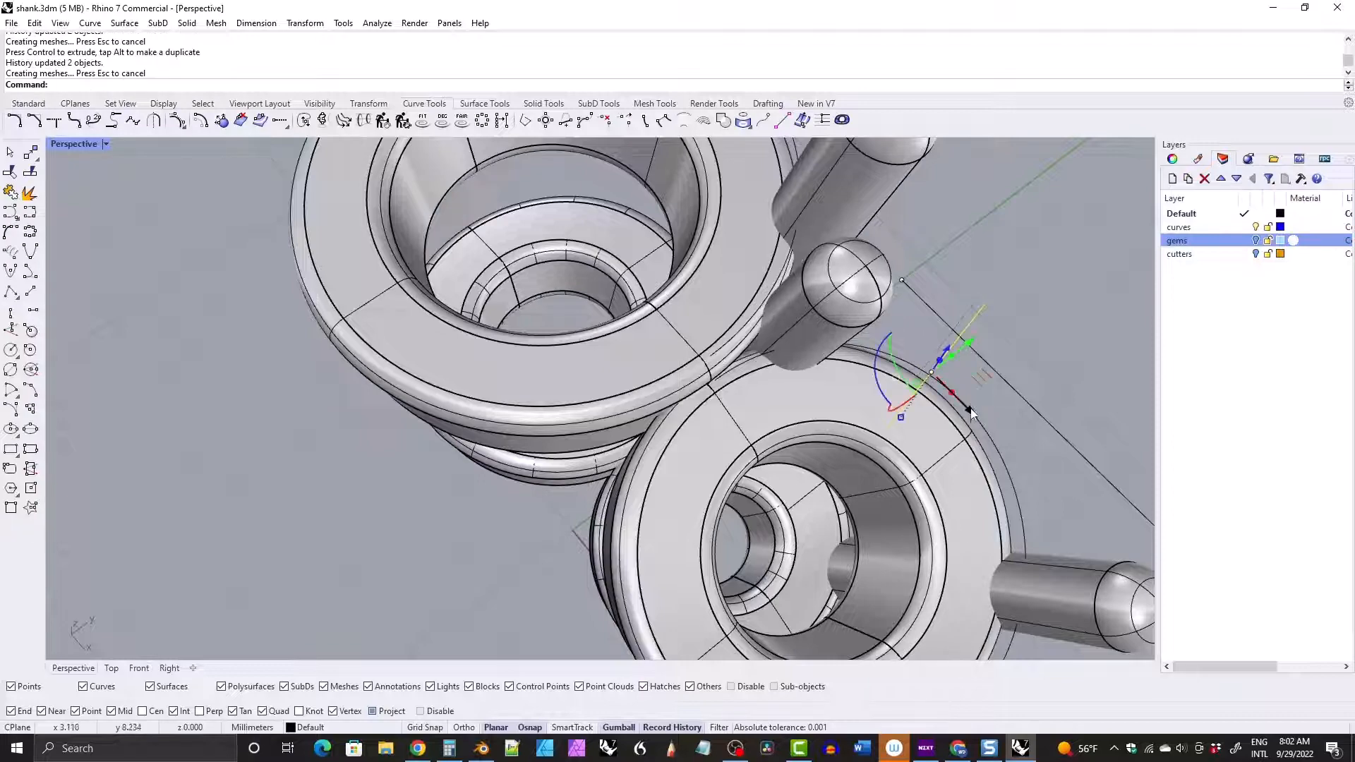
pyautogui.moveTo(976, 370); pyautogui.dragTo(727, 327, button='right')
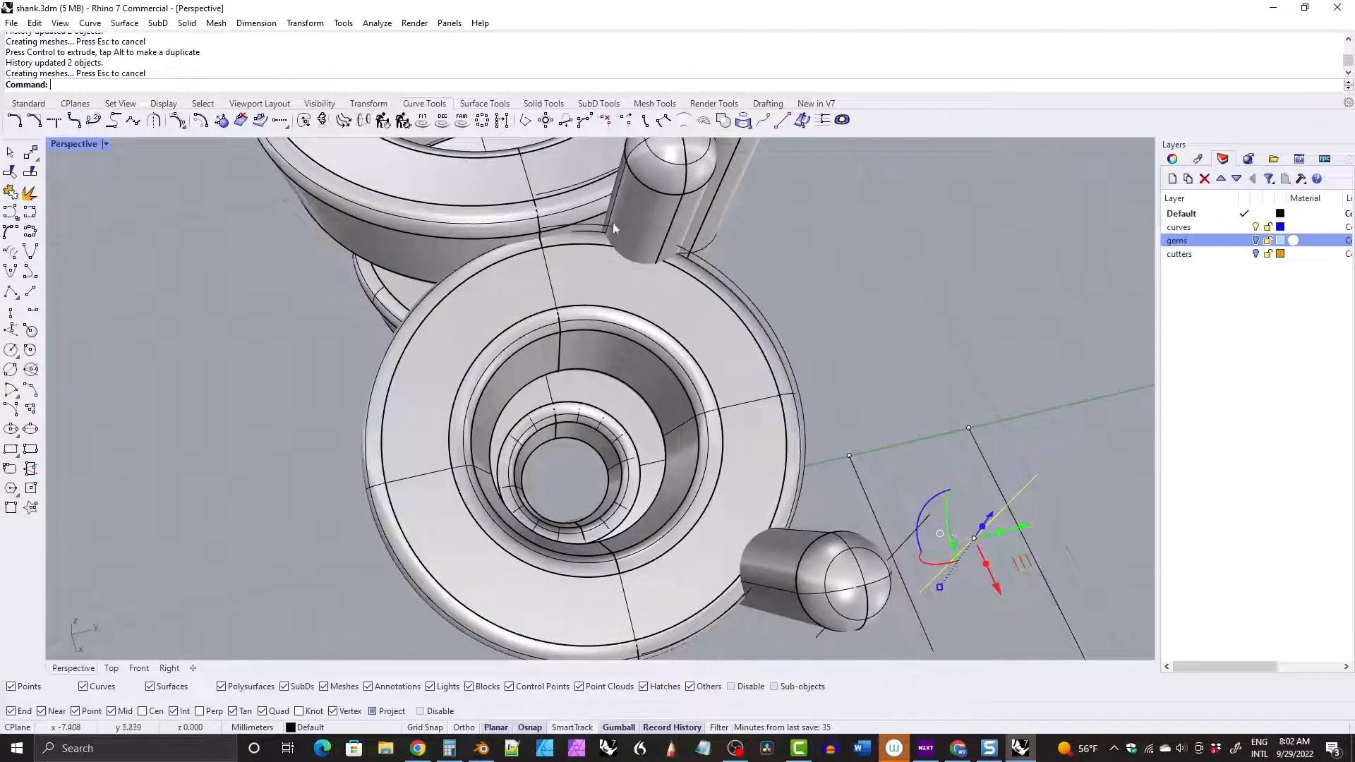
pyautogui.moveTo(814, 337); pyautogui.dragTo(900, 402, button='right')
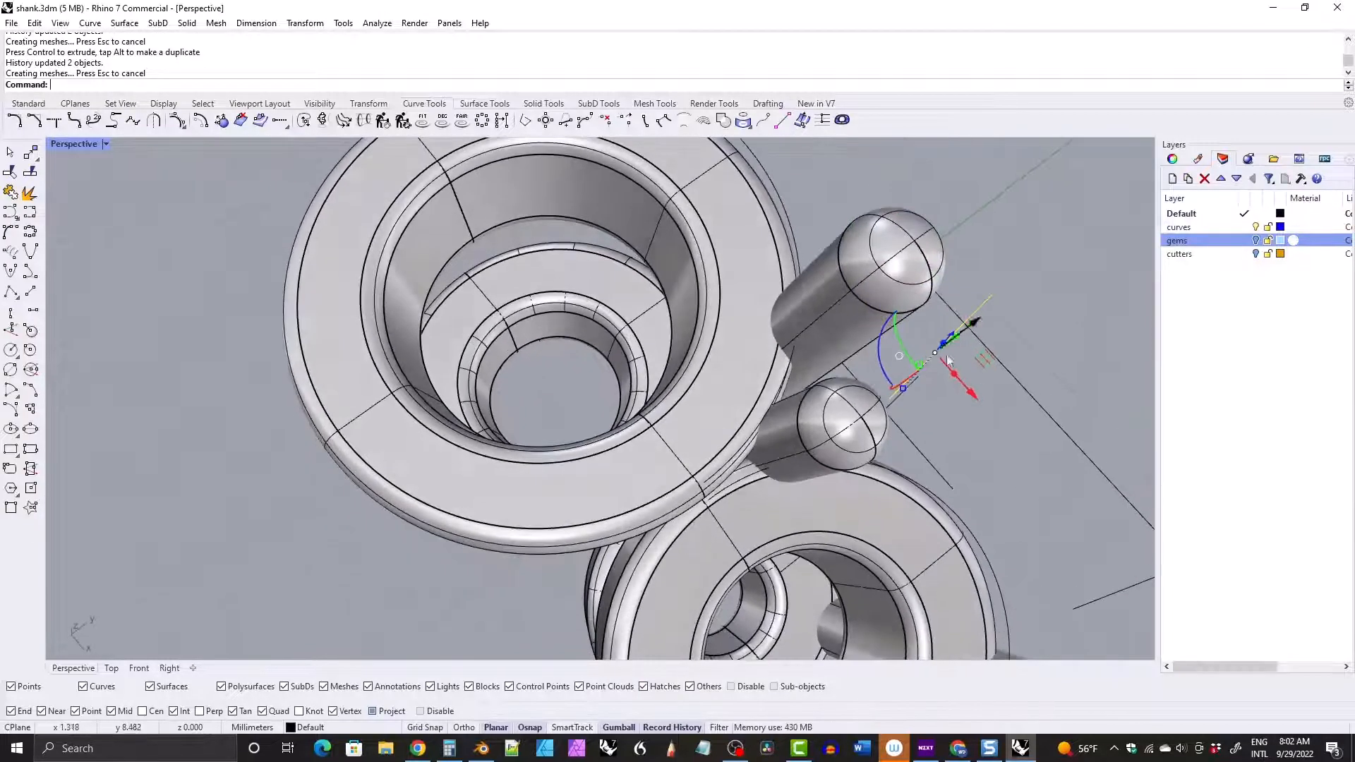
pyautogui.scroll(5, 769, 434)
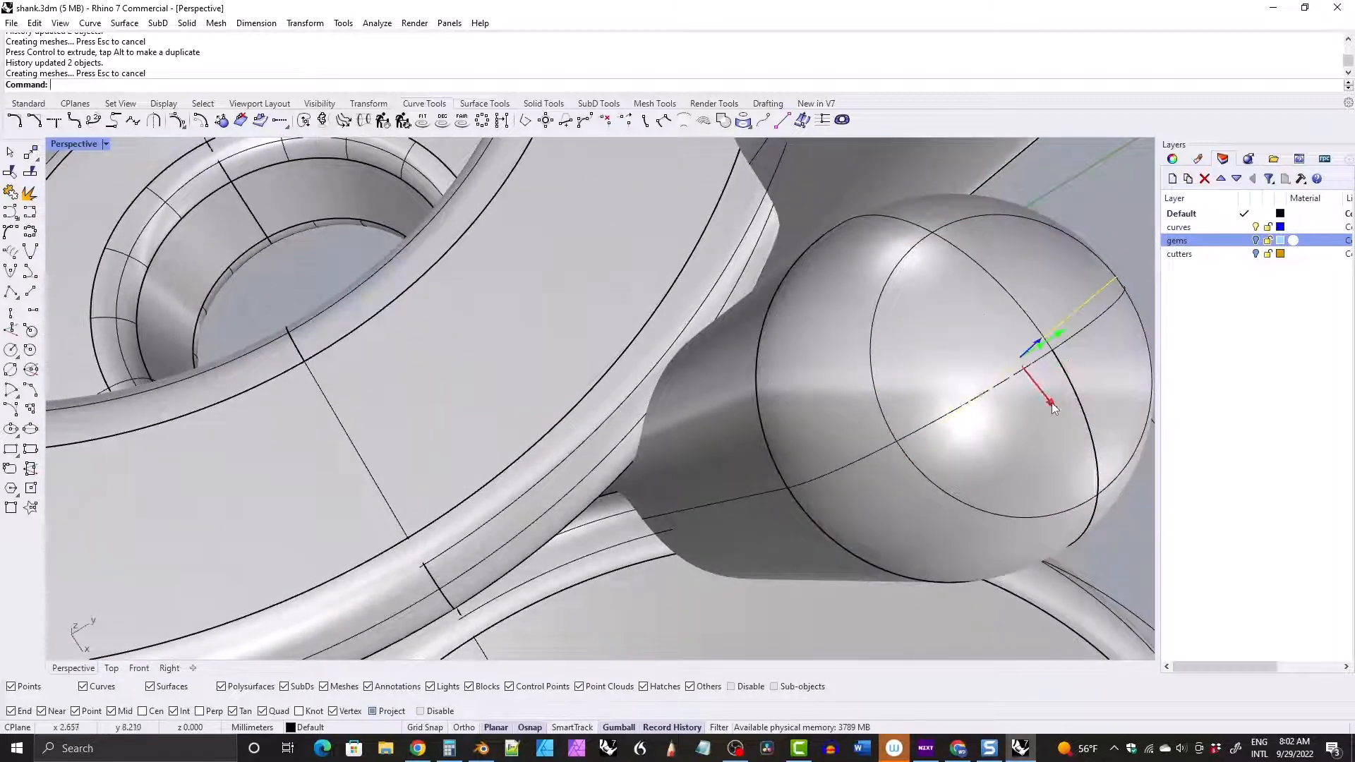
pyautogui.moveTo(1049, 402); pyautogui.dragTo(1053, 410)
pyautogui.scroll(-8, 591, 337)
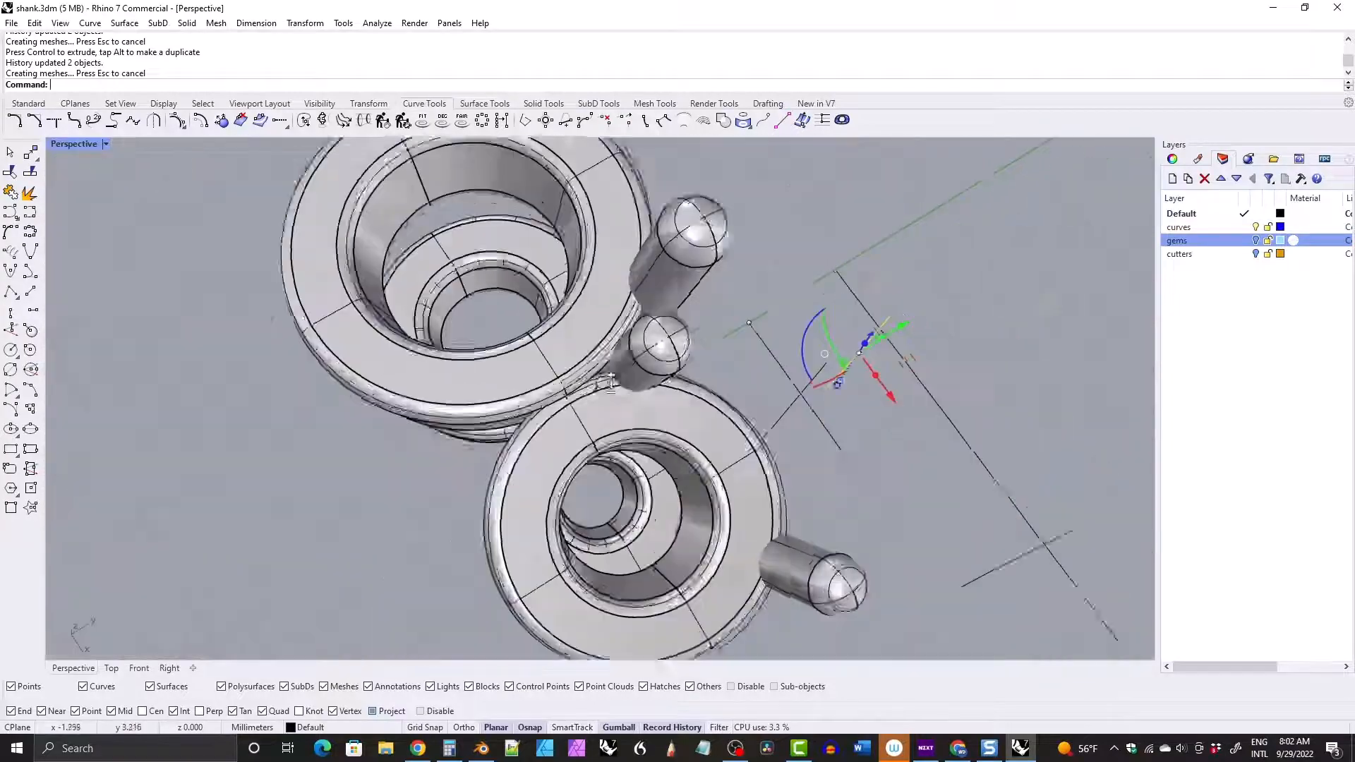
# Examine the contact between the inner prong and both gem seats from above and from the side.
pyautogui.moveTo(621, 331); pyautogui.dragTo(565, 353, button='right')
pyautogui.scroll(5, 591, 337)
pyautogui.click(576, 364)
pyautogui.scroll(-8, 614, 324)
pyautogui.scroll(8, 579, 348)
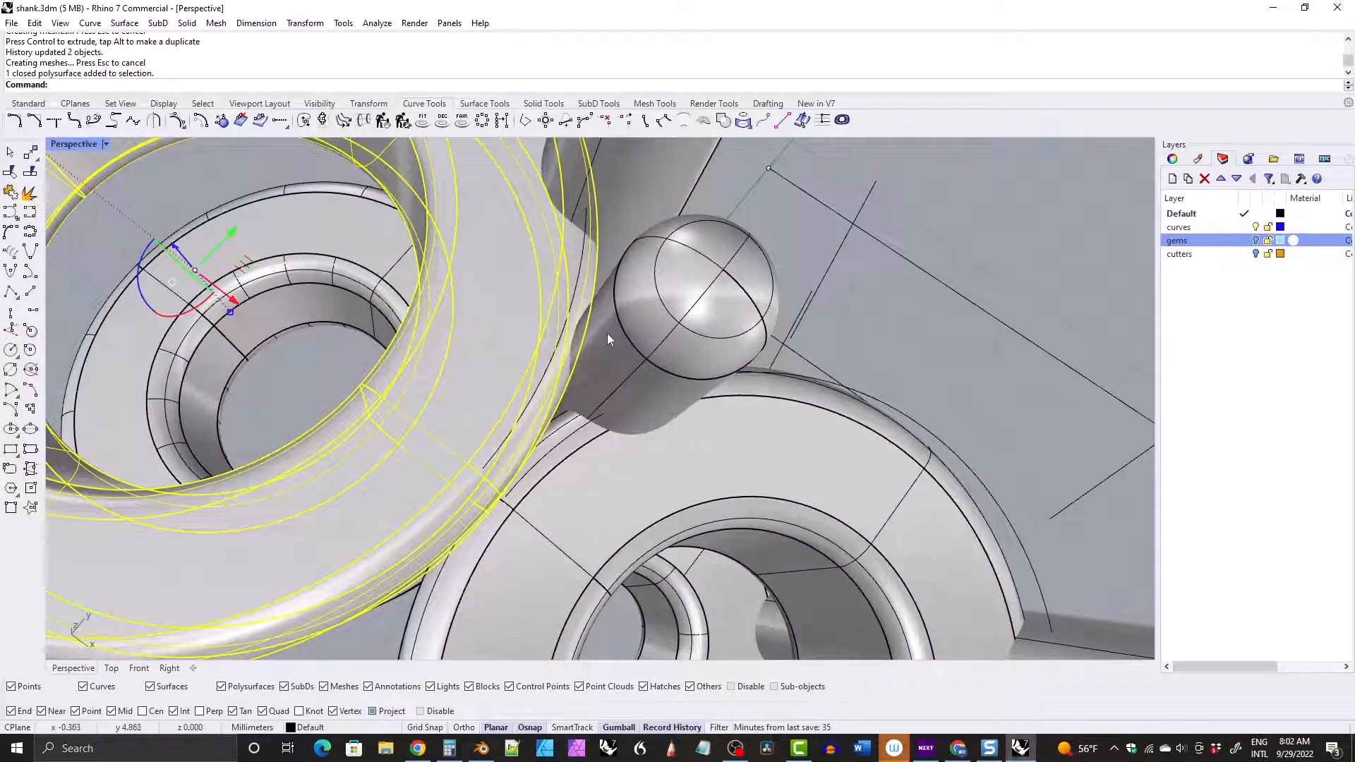
pyautogui.scroll(-9, 604, 273)
pyautogui.moveTo(604, 272); pyautogui.dragTo(458, 297, button='right')
pyautogui.keyDown('shift'); pyautogui.moveTo(458, 296); pyautogui.dragTo(494, 282, button='right'); pyautogui.keyUp('shift')
pyautogui.click(316, 202)
pyautogui.scroll(8, 561, 307)
pyautogui.scroll(-6, 561, 302)
pyautogui.keyDown('shift'); pyautogui.moveTo(563, 308); pyautogui.dragTo(586, 427, button='right'); pyautogui.keyUp('shift')
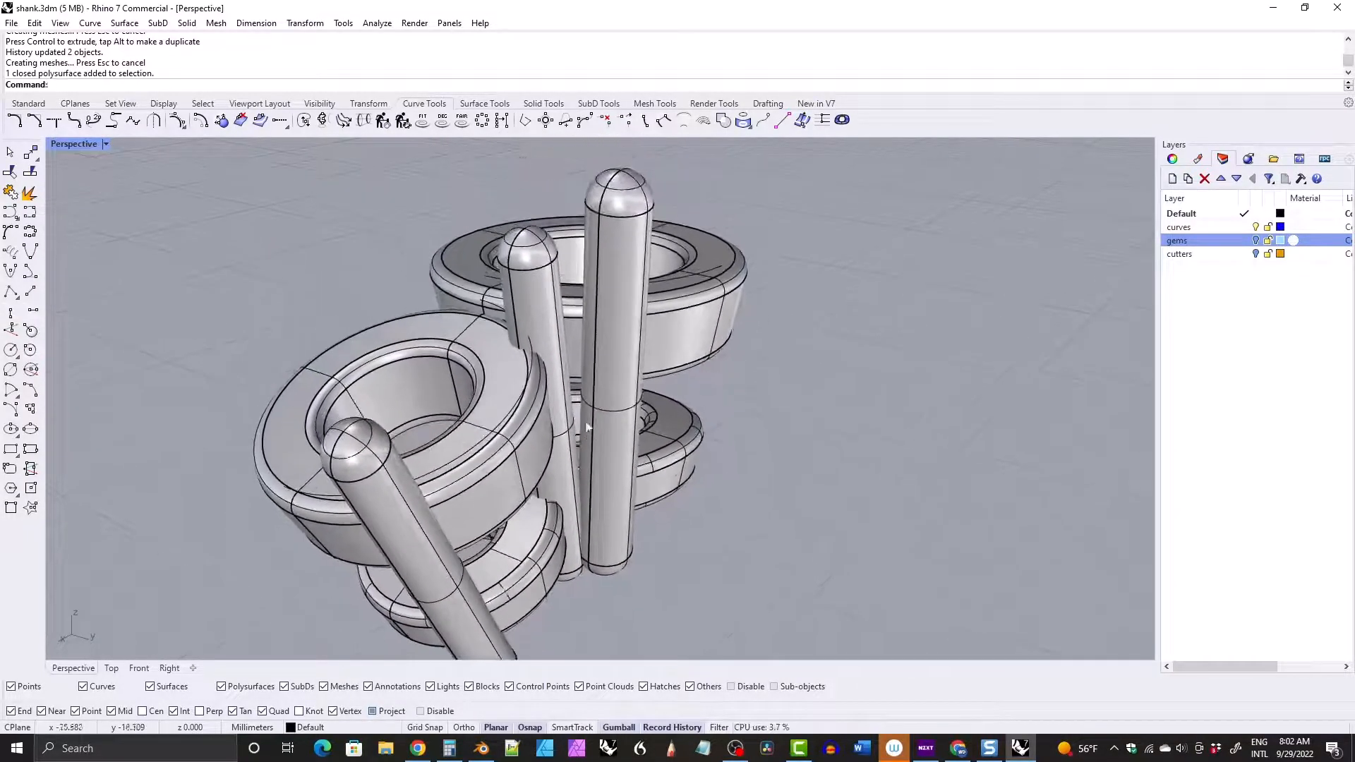
# Shift the centre gem prong's guide line slightly along X toward the side gem and check the gap between the neighbouring prongs.
pyautogui.click(623, 251)
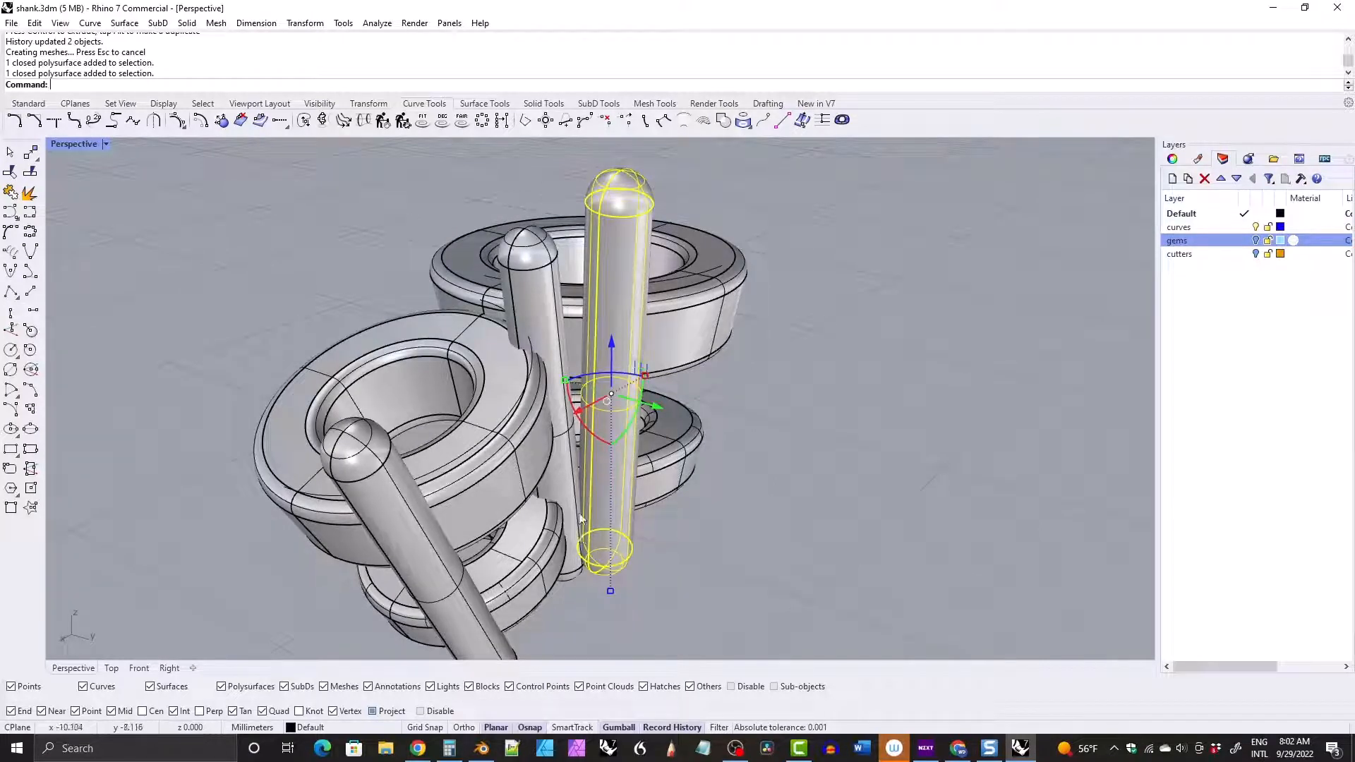
pyautogui.moveTo(577, 545); pyautogui.dragTo(498, 478, button='right')
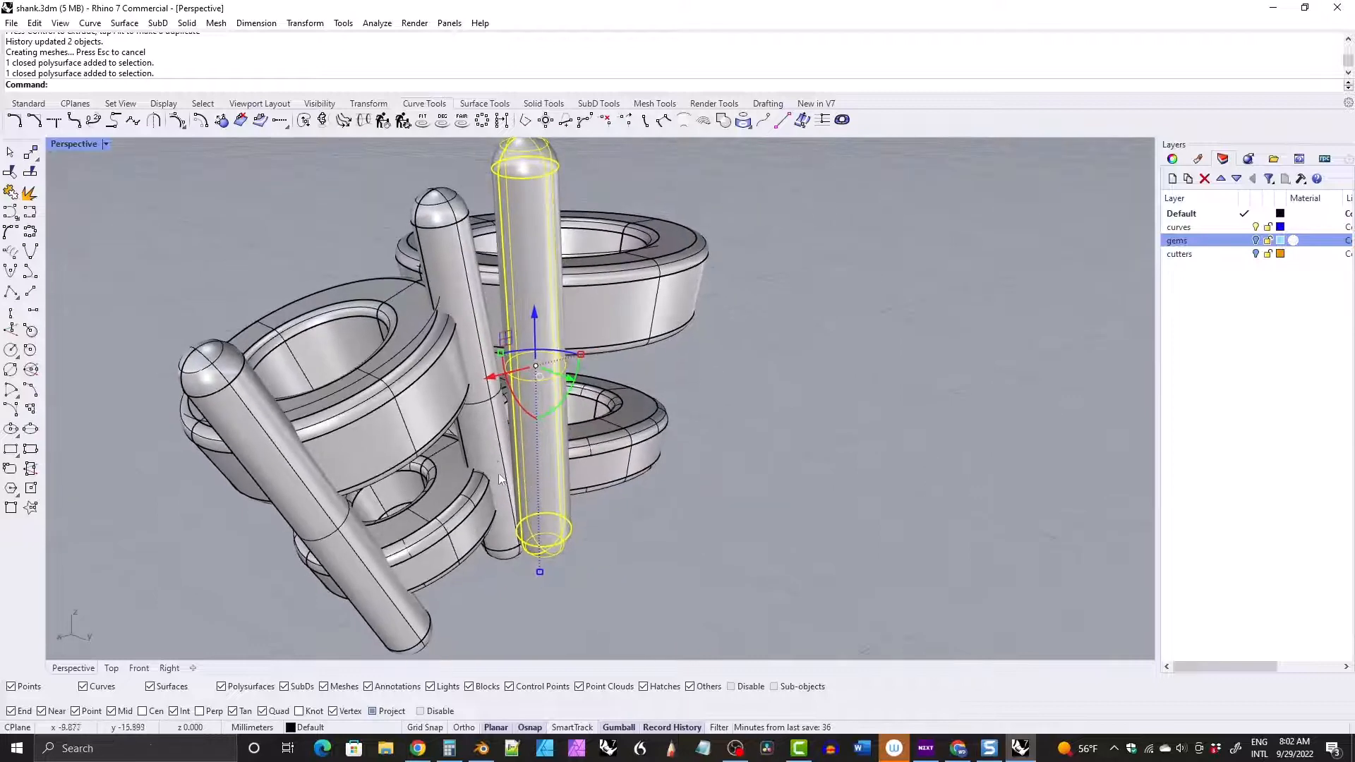
pyautogui.moveTo(520, 536); pyautogui.dragTo(542, 340, button='right')
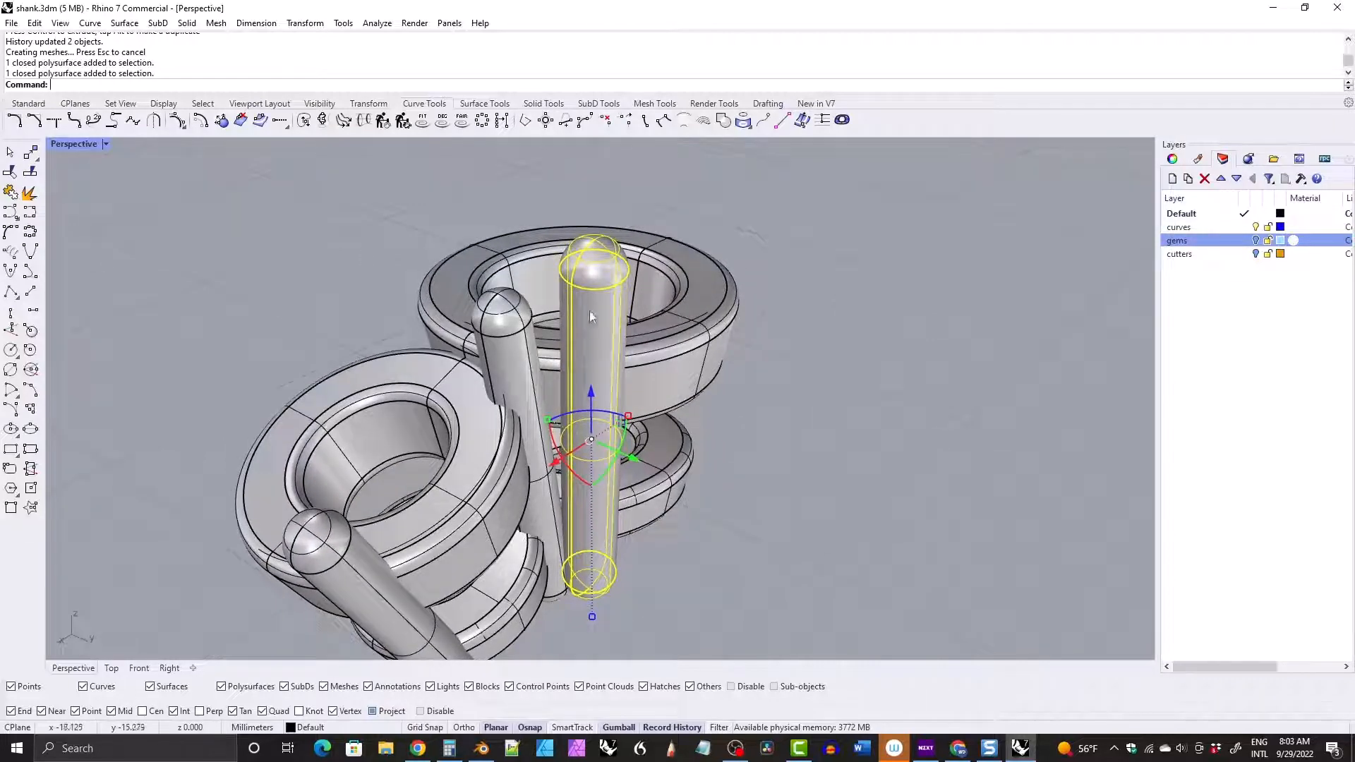
pyautogui.scroll(-8, 592, 317)
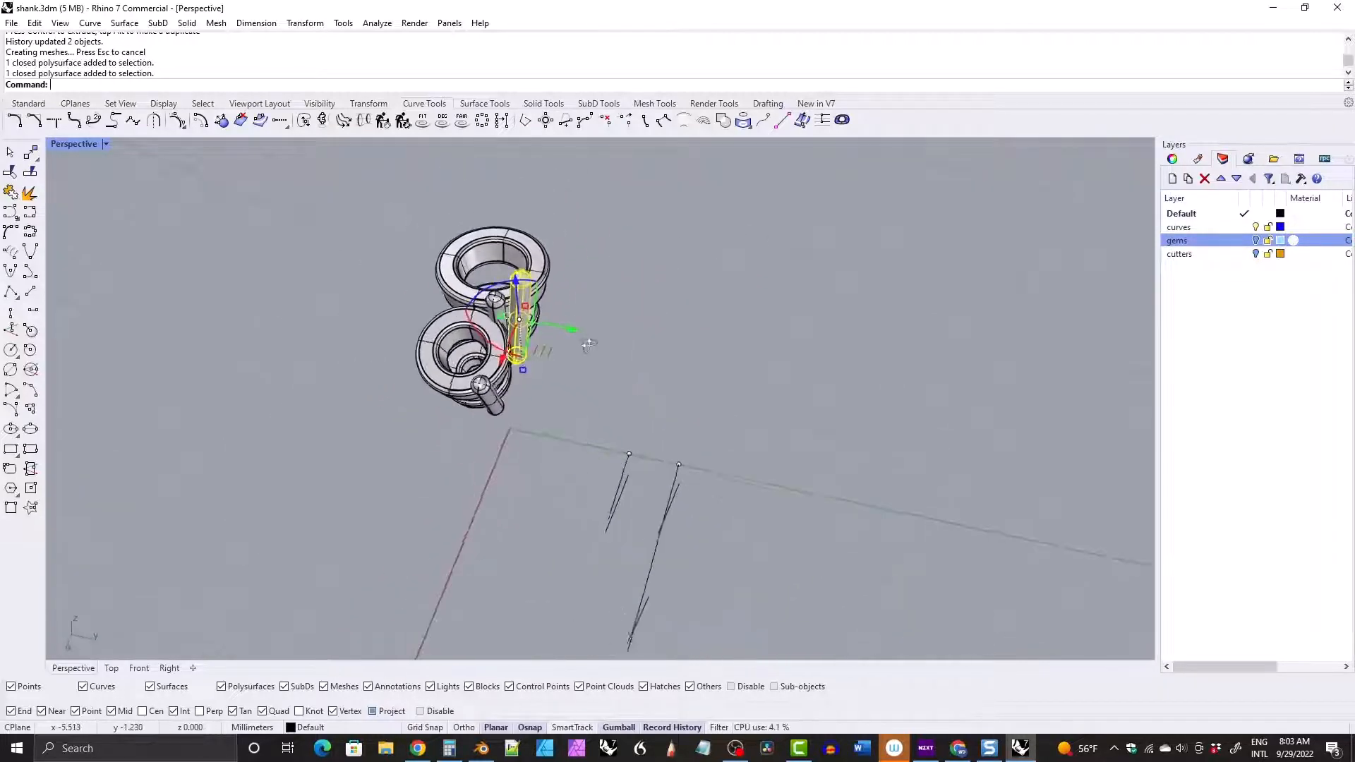
pyautogui.moveTo(589, 345); pyautogui.dragTo(585, 337, button='right')
pyautogui.moveTo(512, 403); pyautogui.dragTo(588, 460, button='right')
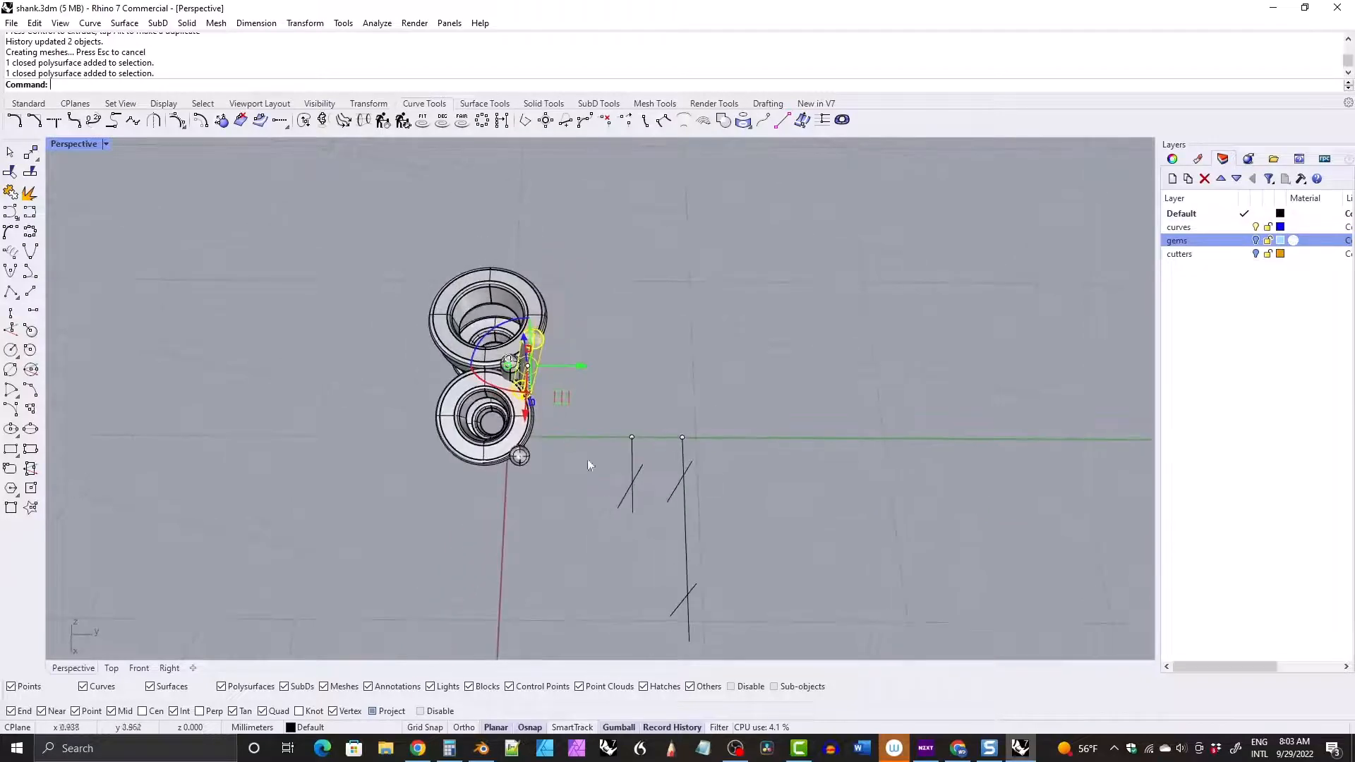
pyautogui.click(621, 505)
pyautogui.scroll(3, 624, 525)
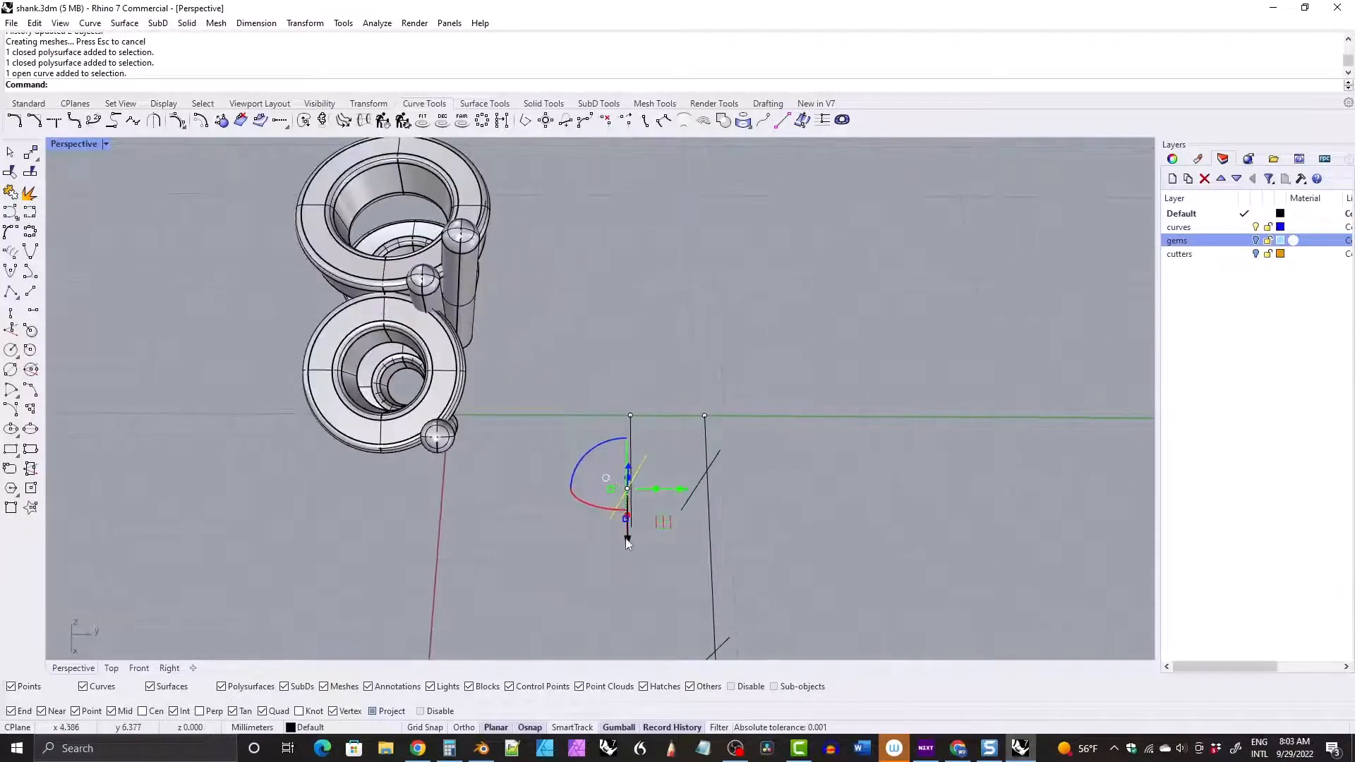
pyautogui.moveTo(626, 542); pyautogui.dragTo(628, 547)
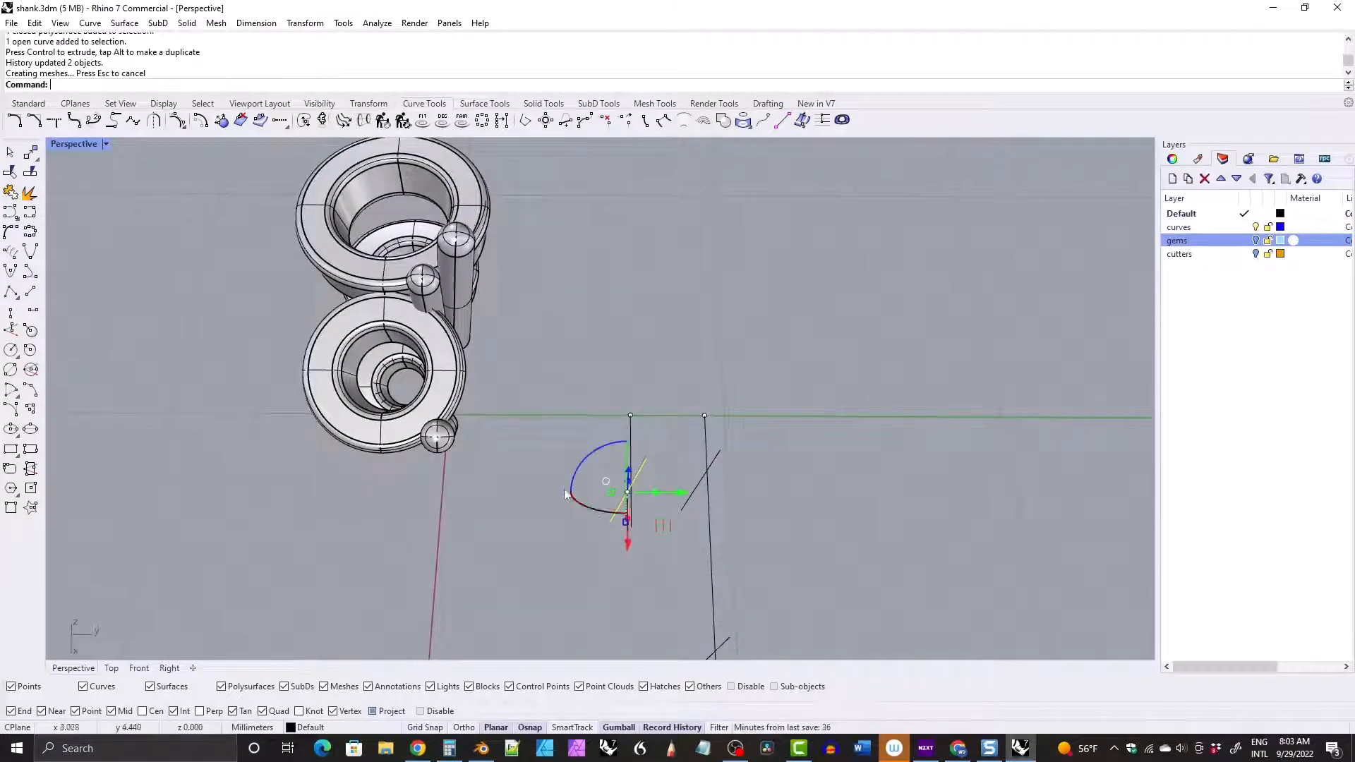
pyautogui.moveTo(568, 492); pyautogui.dragTo(532, 476, button='right')
pyautogui.scroll(5, 492, 305)
pyautogui.scroll(-2, 467, 313)
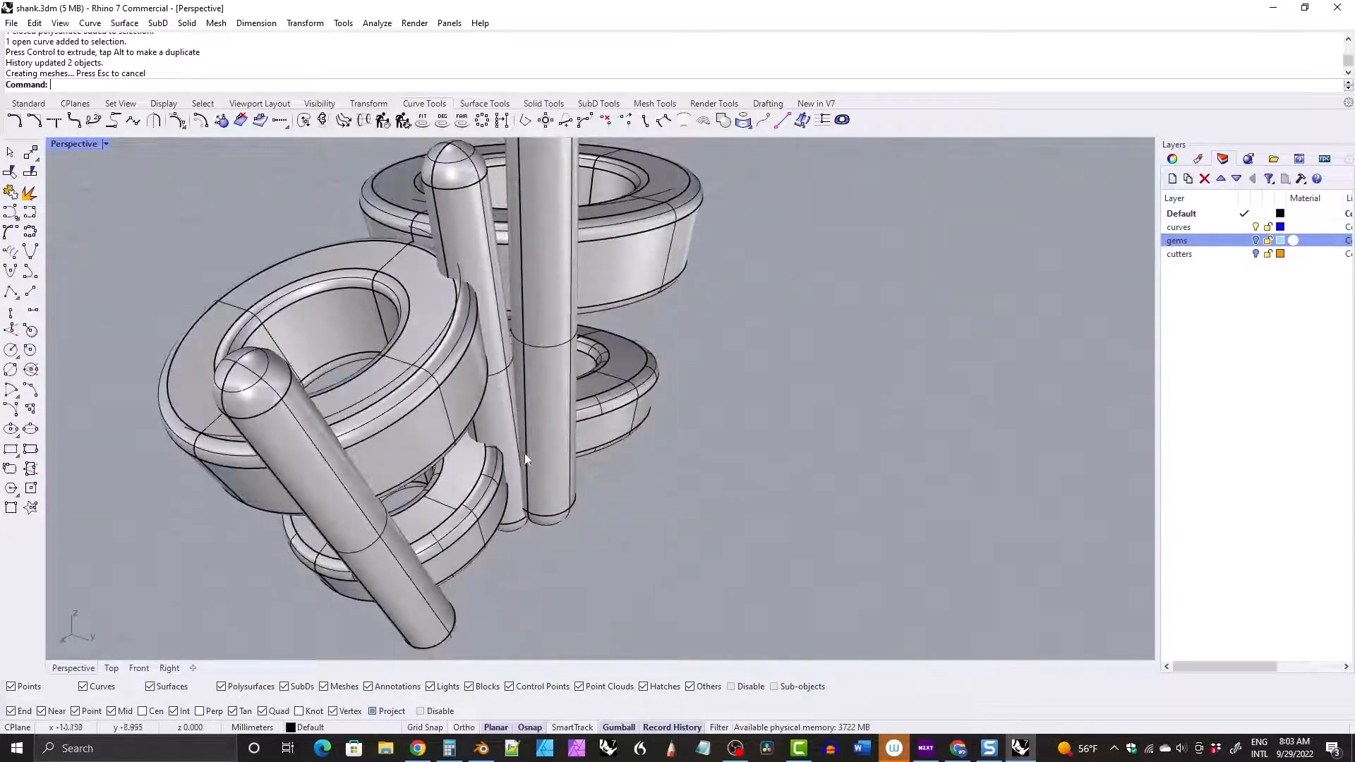
pyautogui.scroll(-3, 523, 455)
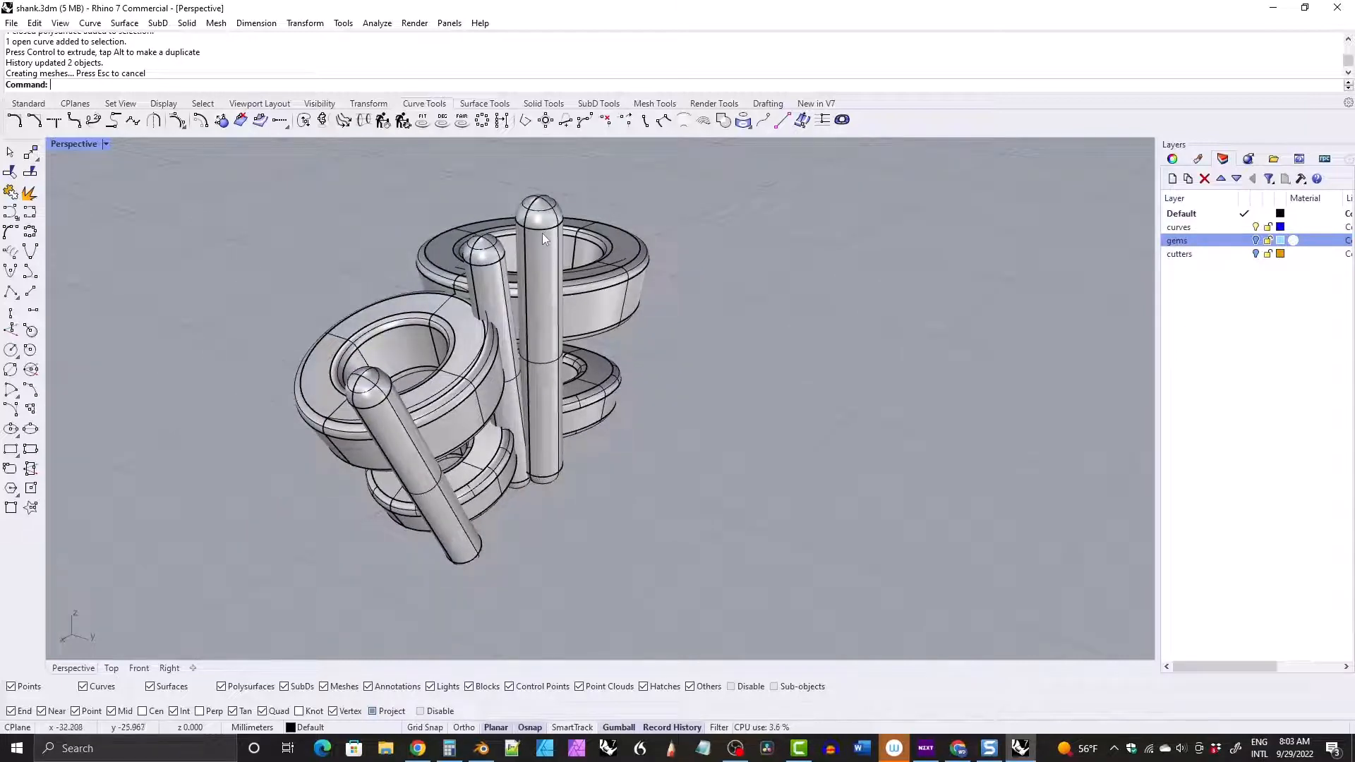
# Try to tilt the centre gem prong by moving its guide line's upper control point slightly along X toward the side gem.
pyautogui.doubleClick(69, 146)
pyautogui.scroll(-5, 183, 467)
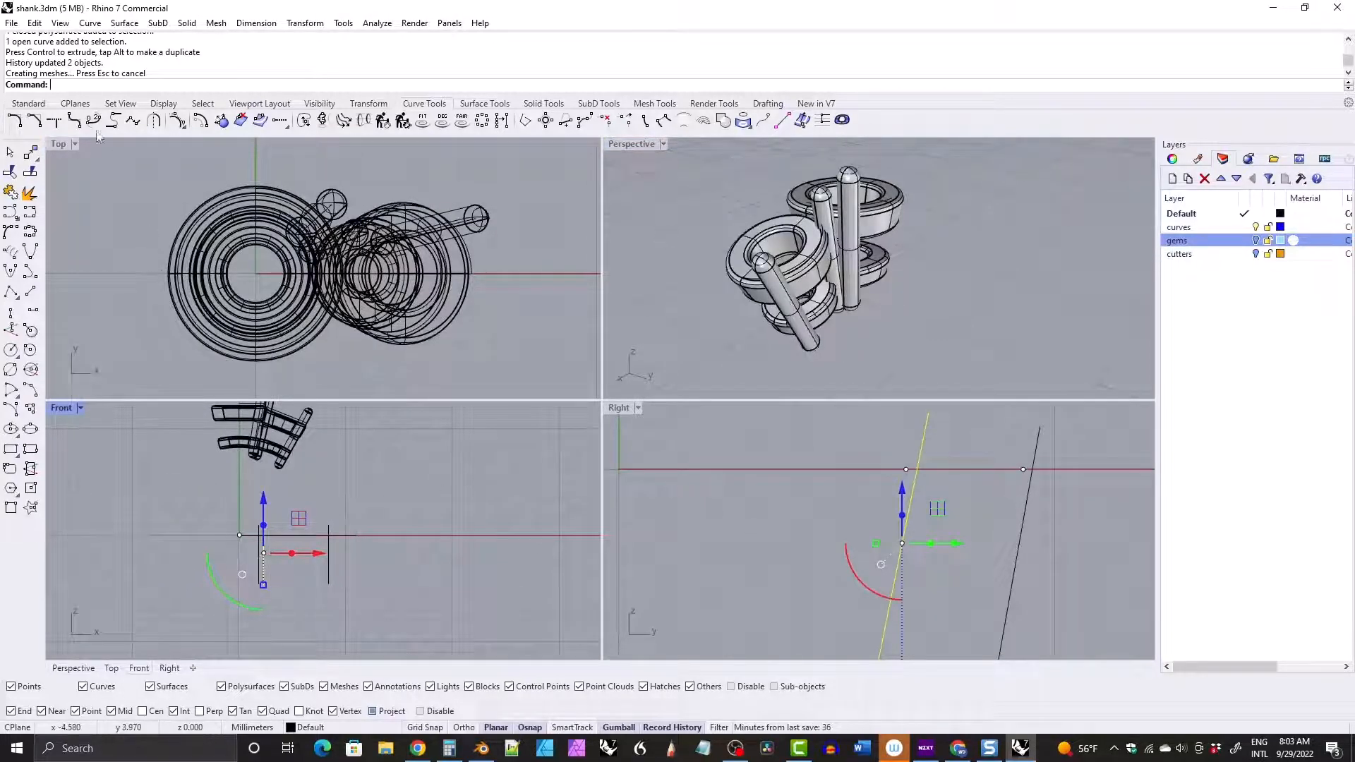
pyautogui.press('F10')
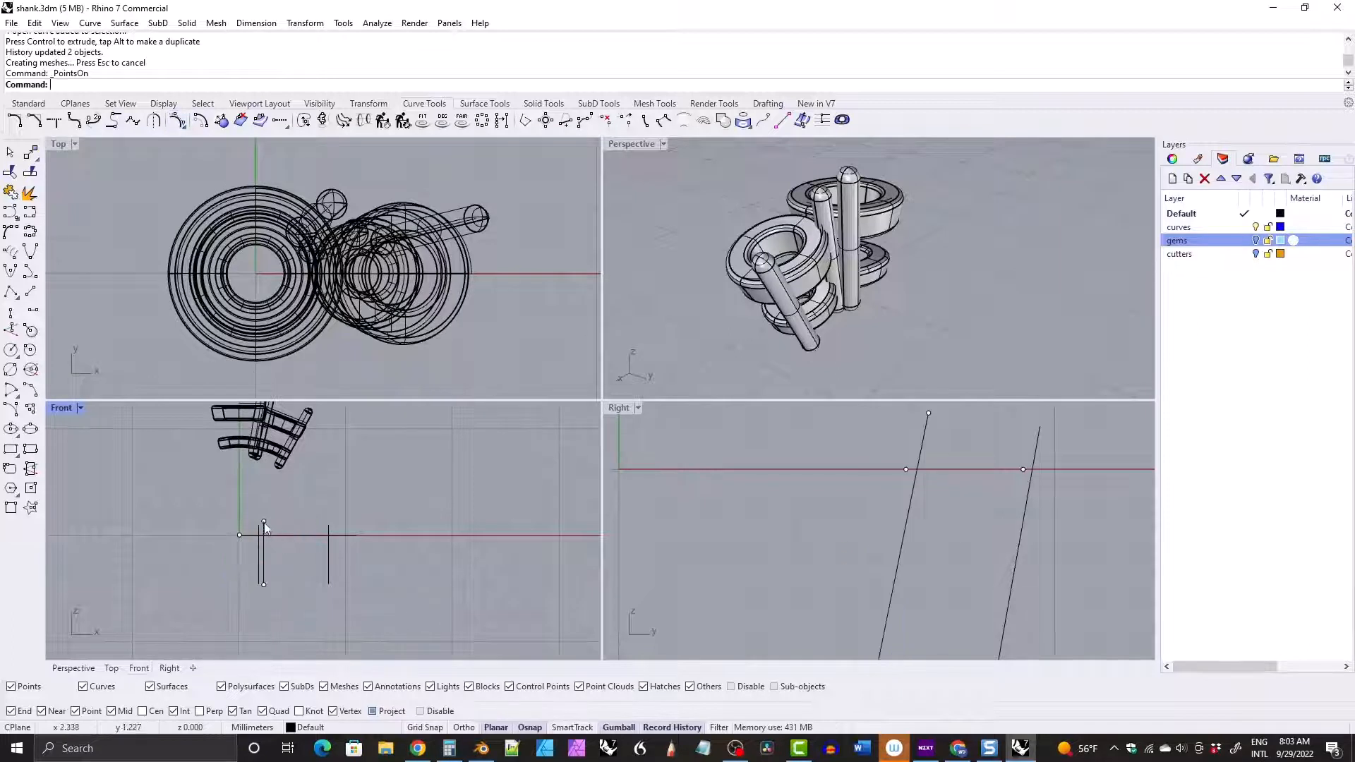
pyautogui.click(268, 527)
pyautogui.scroll(5, 843, 251)
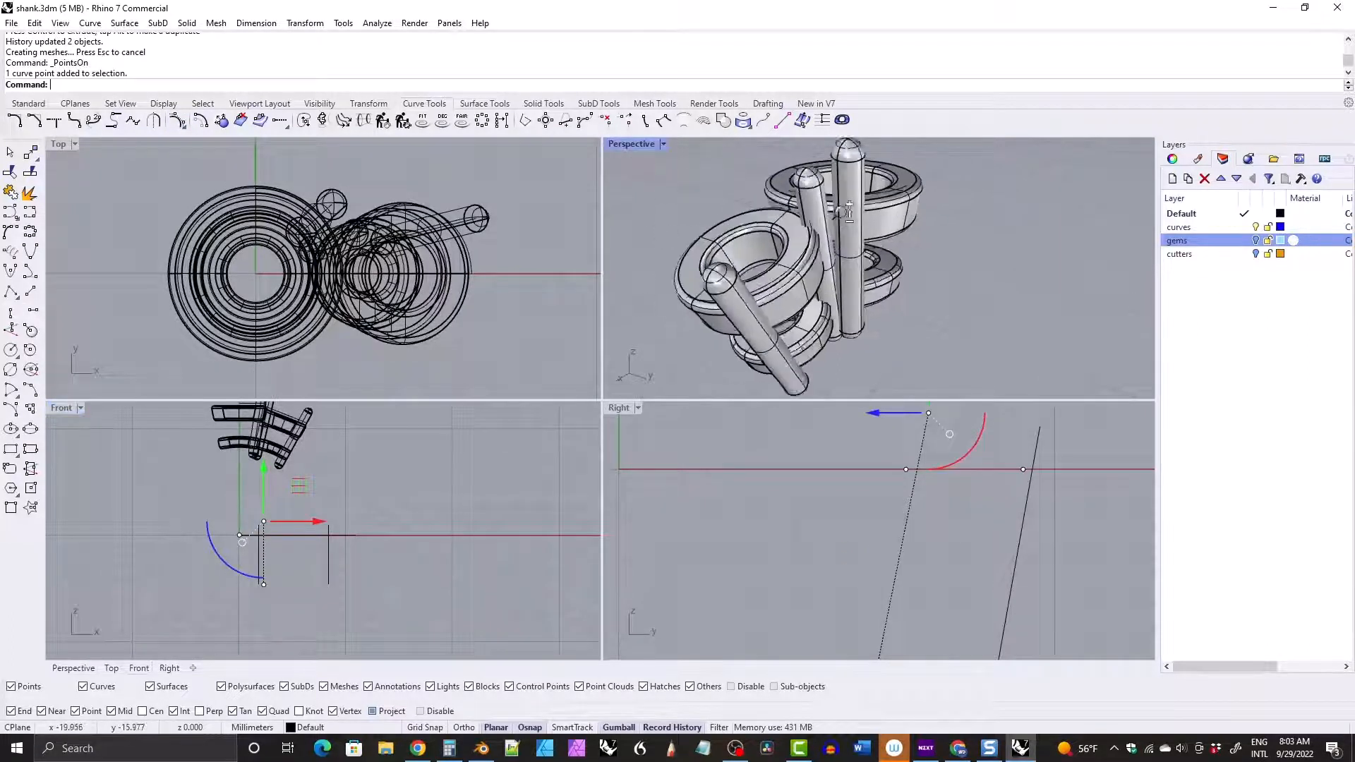
pyautogui.scroll(3, 816, 256)
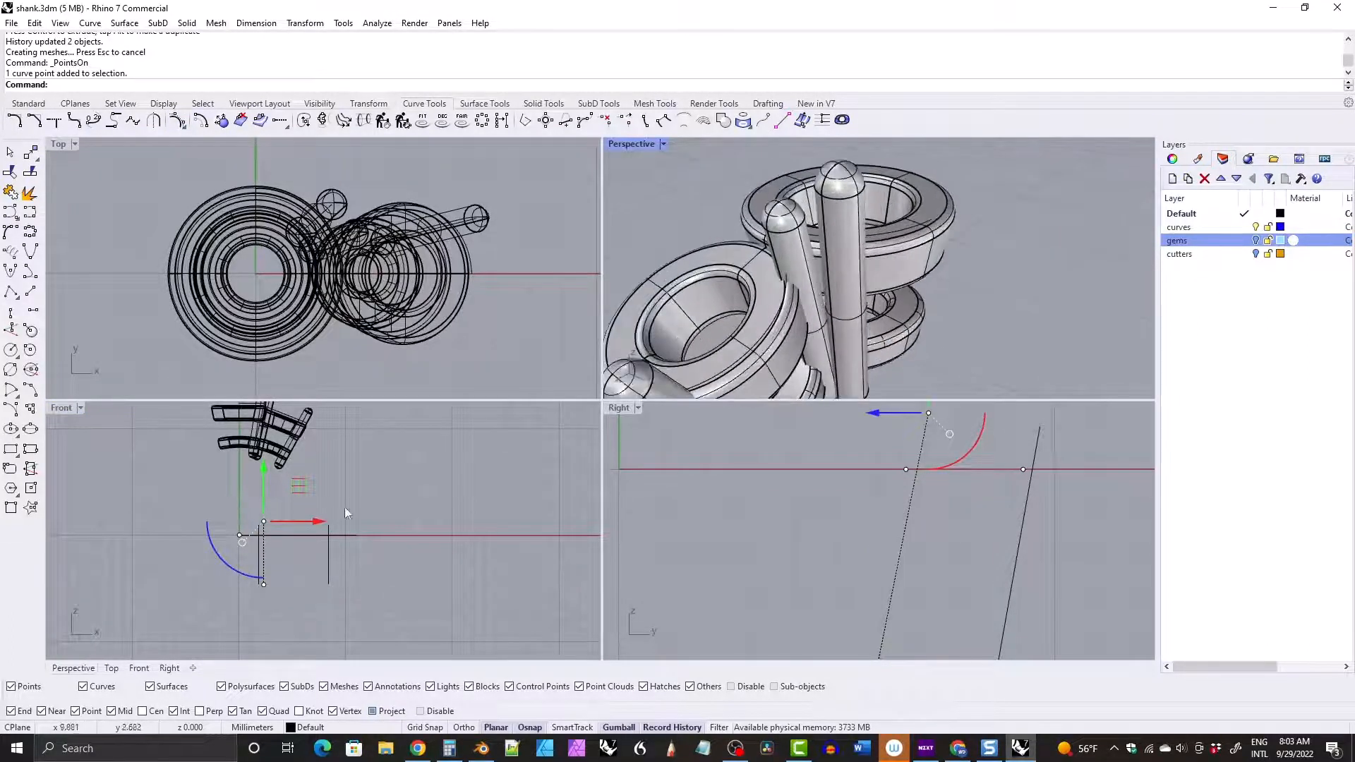
pyautogui.moveTo(312, 523); pyautogui.dragTo(316, 528)
pyautogui.moveTo(807, 259); pyautogui.dragTo(847, 283, button='right')
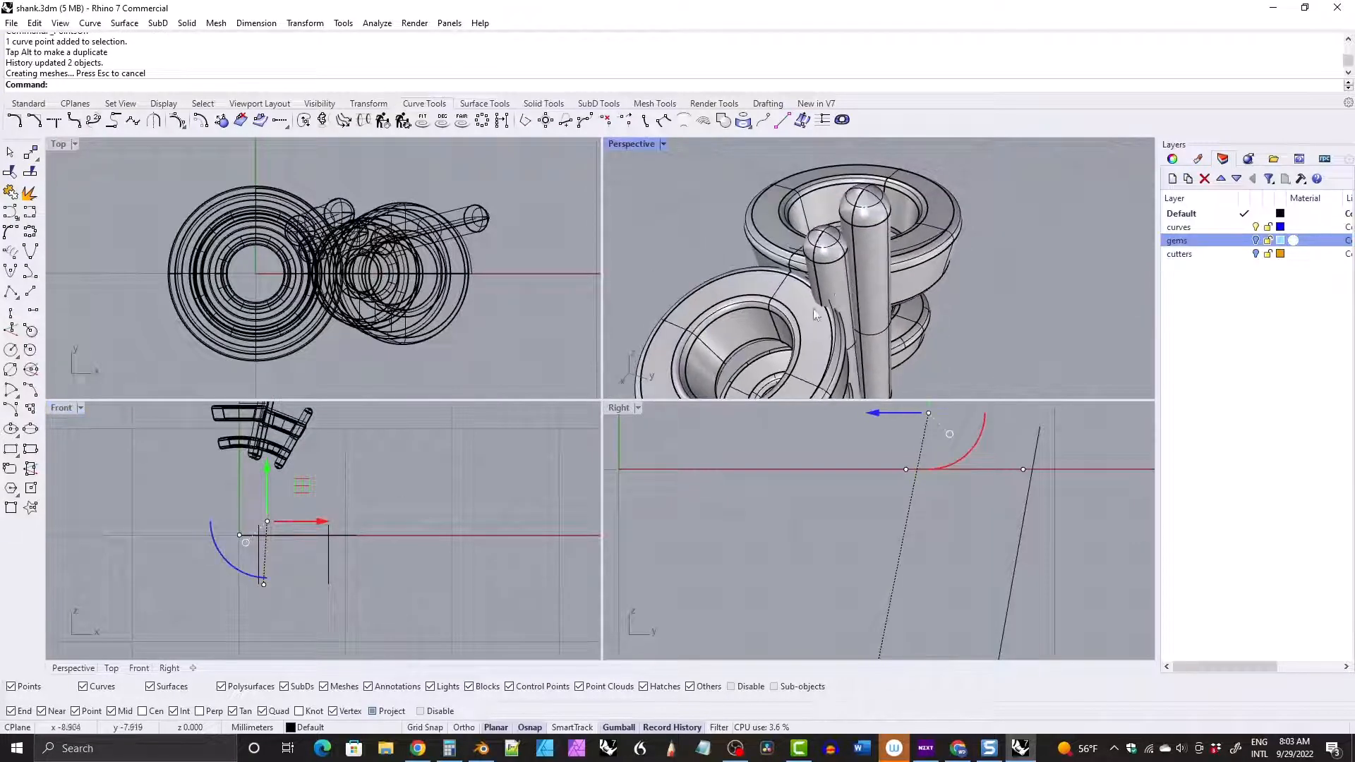
pyautogui.hotkey('ctrl', 'z')
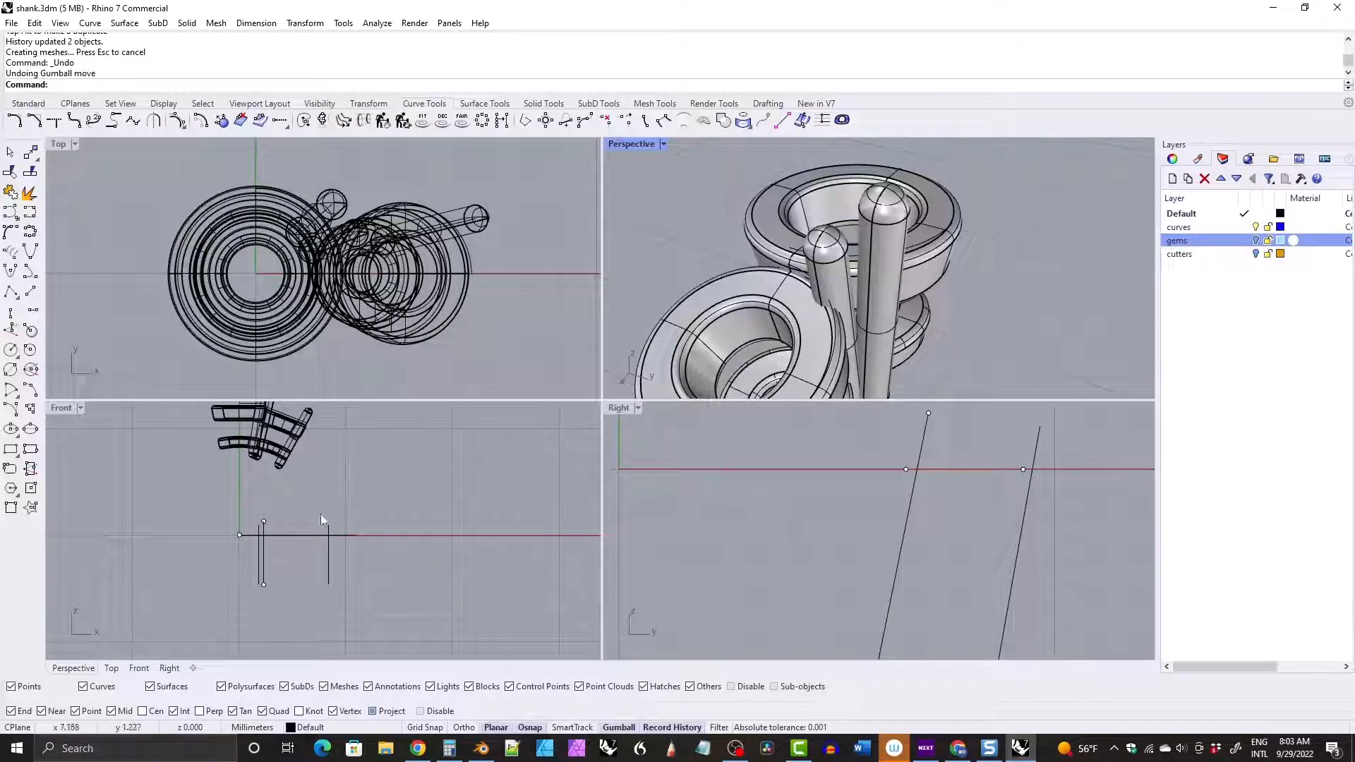
# Try to tilt the centre gem prong the opposite way by moving its guide line's upper control point along X away from the side gem.
pyautogui.moveTo(824, 276); pyautogui.dragTo(810, 266, button='right')
pyautogui.click(264, 524)
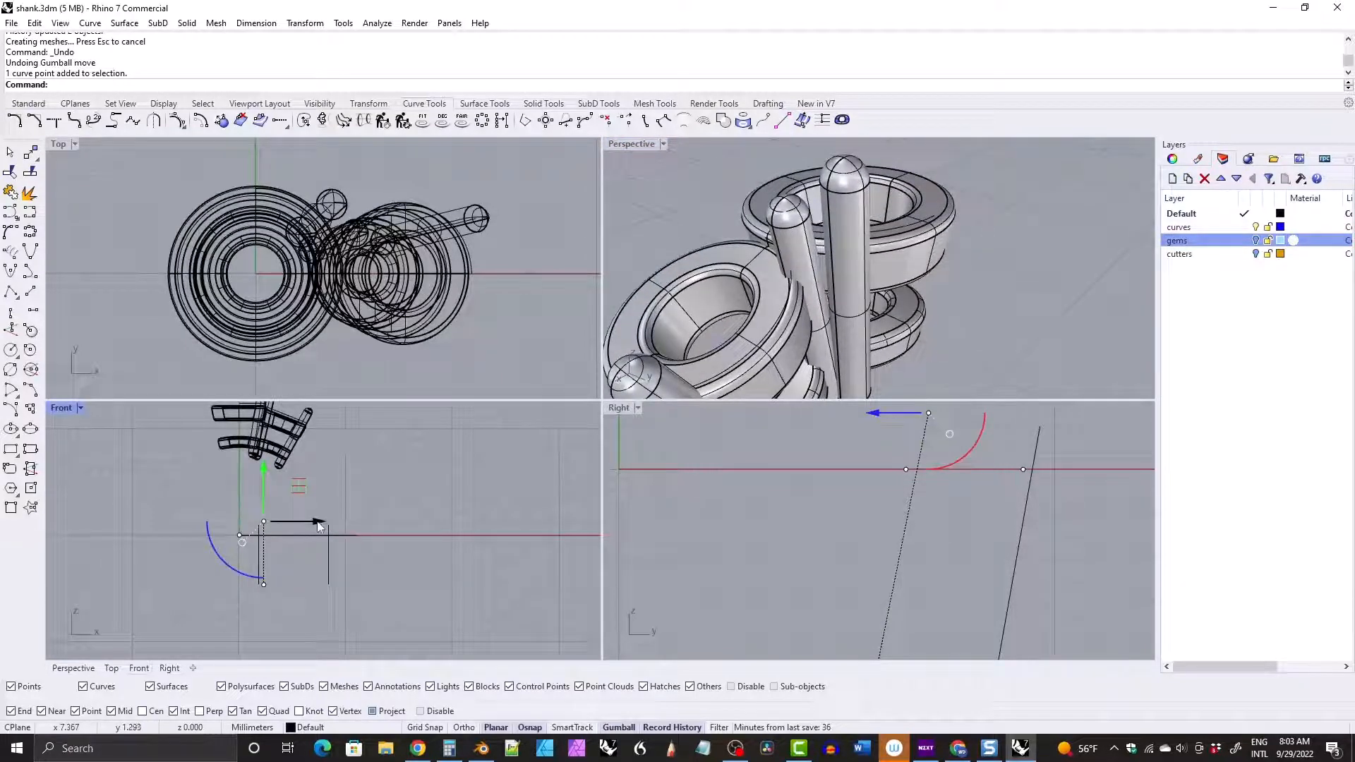
pyautogui.moveTo(322, 528); pyautogui.dragTo(315, 529)
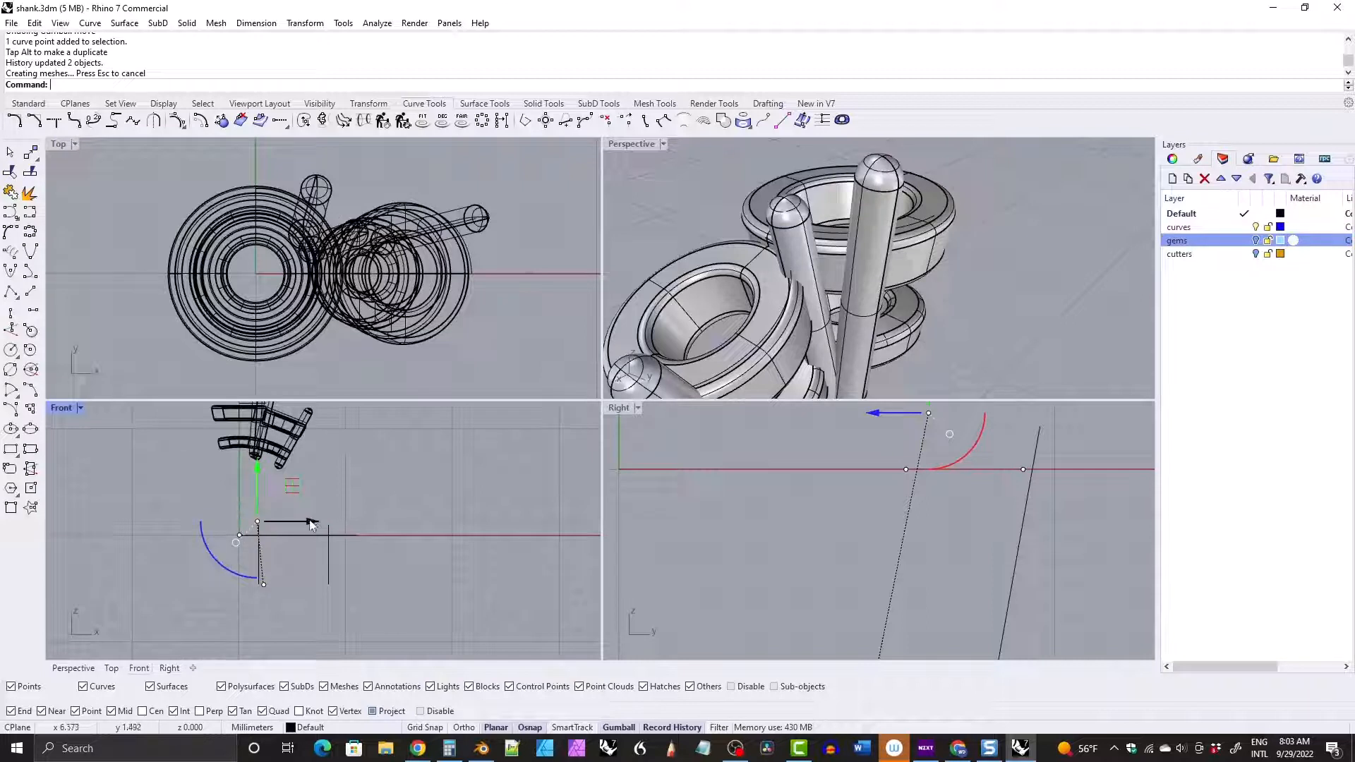
pyautogui.scroll(-6, 829, 272)
pyautogui.moveTo(829, 271)
pyautogui.mouseDown(button='right')
pyautogui.moveTo(803, 248)
pyautogui.moveTo(798, 261)
pyautogui.moveTo(840, 260)
pyautogui.mouseUp(button='right')
pyautogui.hotkey('ctrl', 'z')
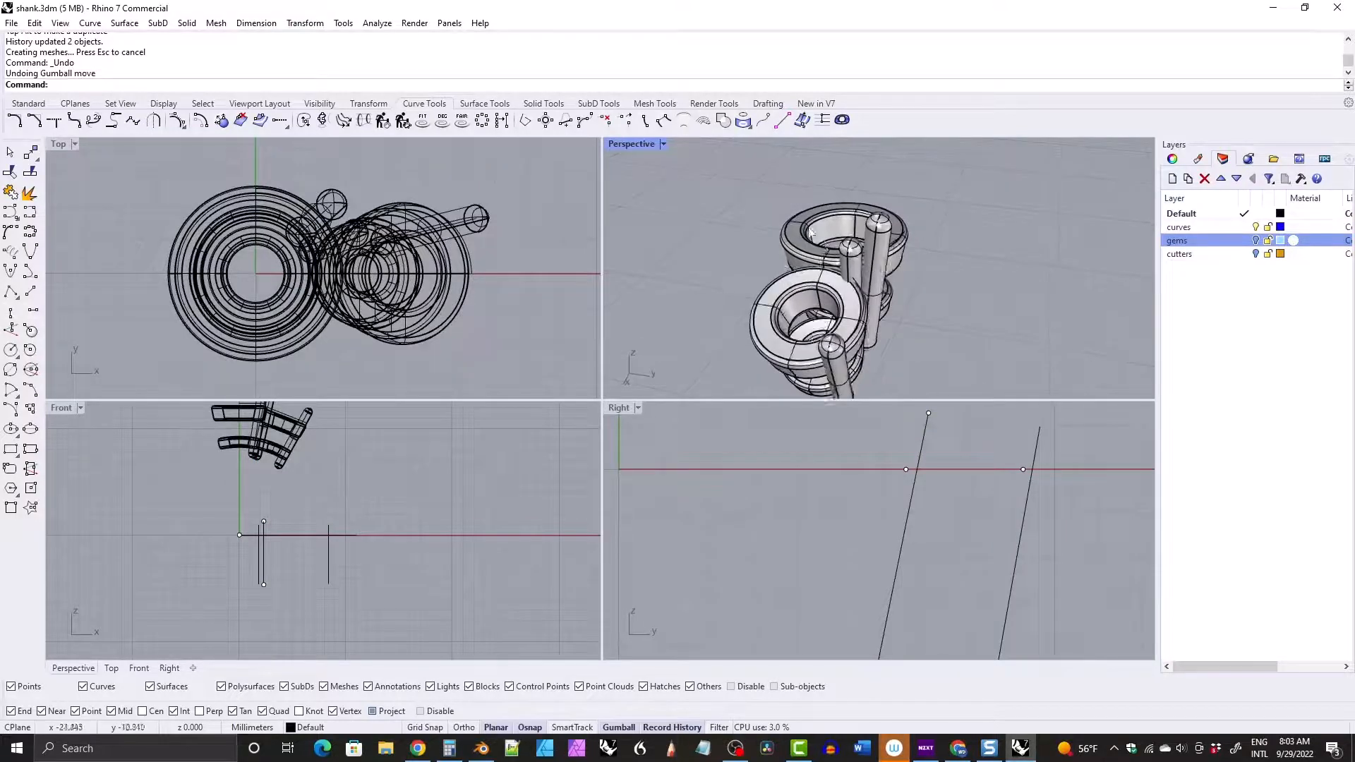
# Turn the gems layer back on and show all the hidden ring parts.
pyautogui.scroll(-4, 813, 233)
pyautogui.click(1256, 241)
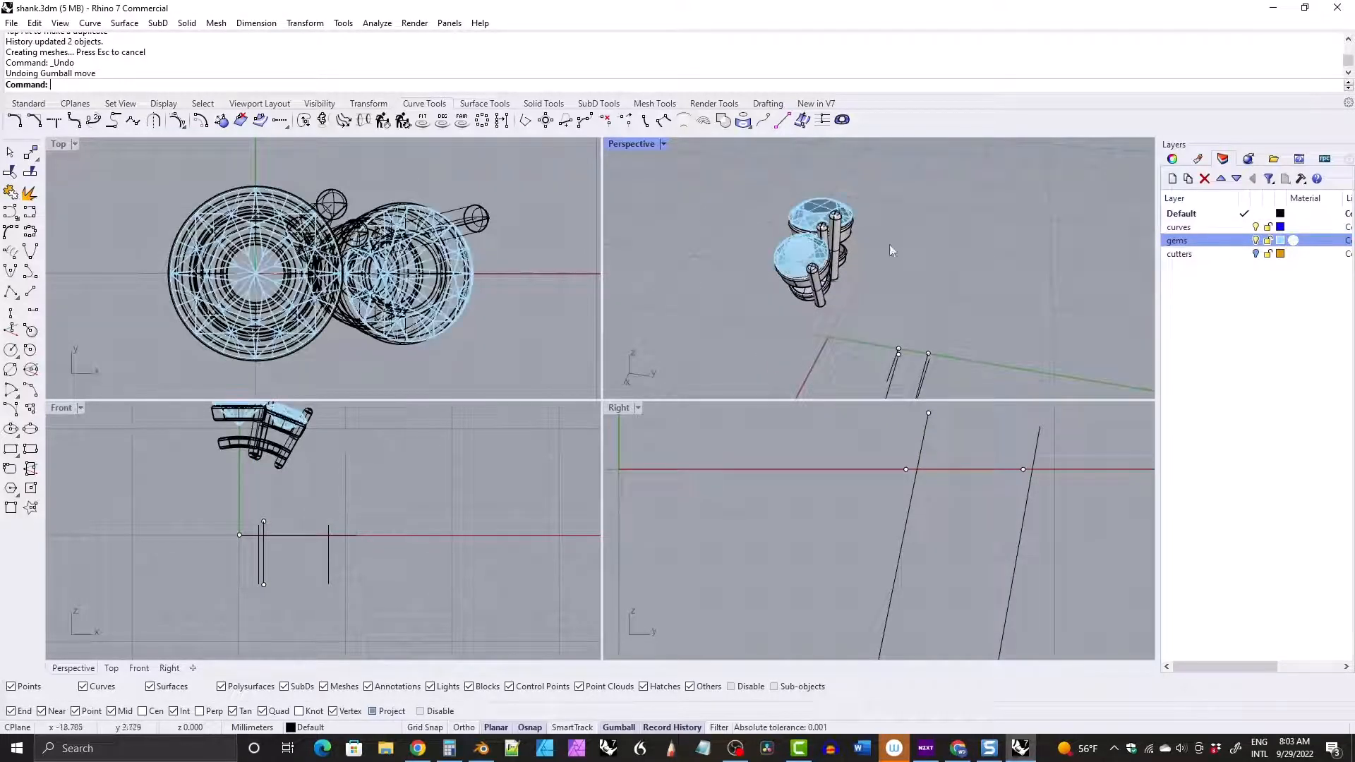
pyautogui.press('Return')
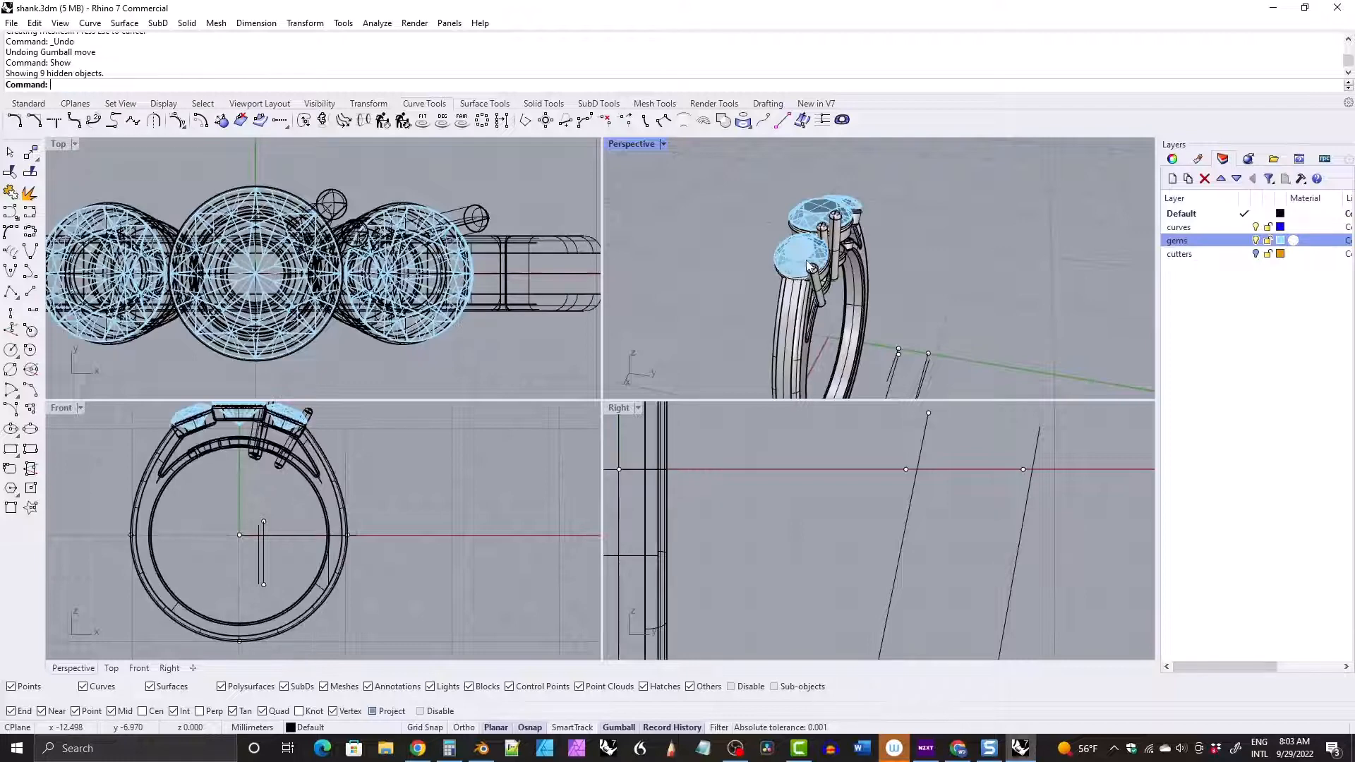
# Examine how the side gem's outer prong meets the shank and the gem seats, highlighting the prong and shank to judge the overlap.
pyautogui.moveTo(934, 239); pyautogui.dragTo(787, 212, button='right')
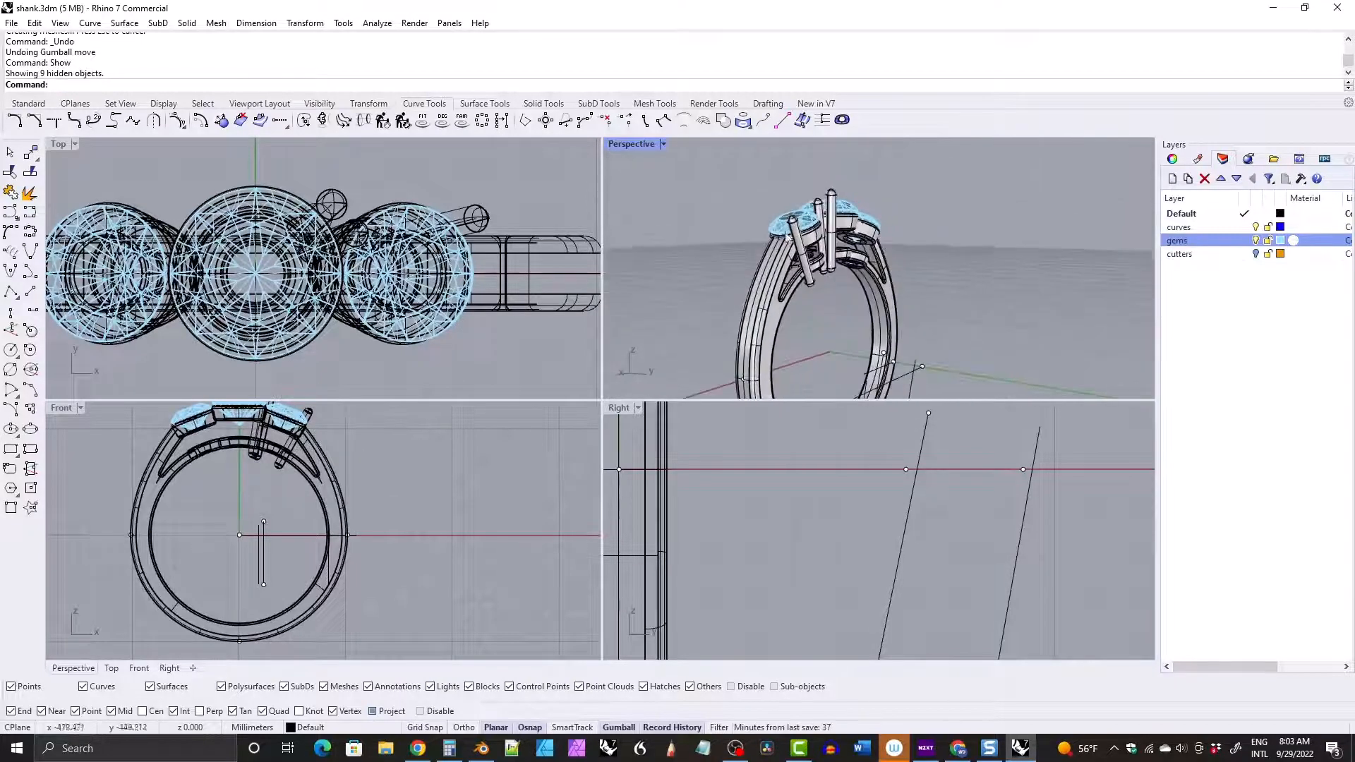
pyautogui.scroll(3, 786, 212)
pyautogui.scroll(4, 786, 211)
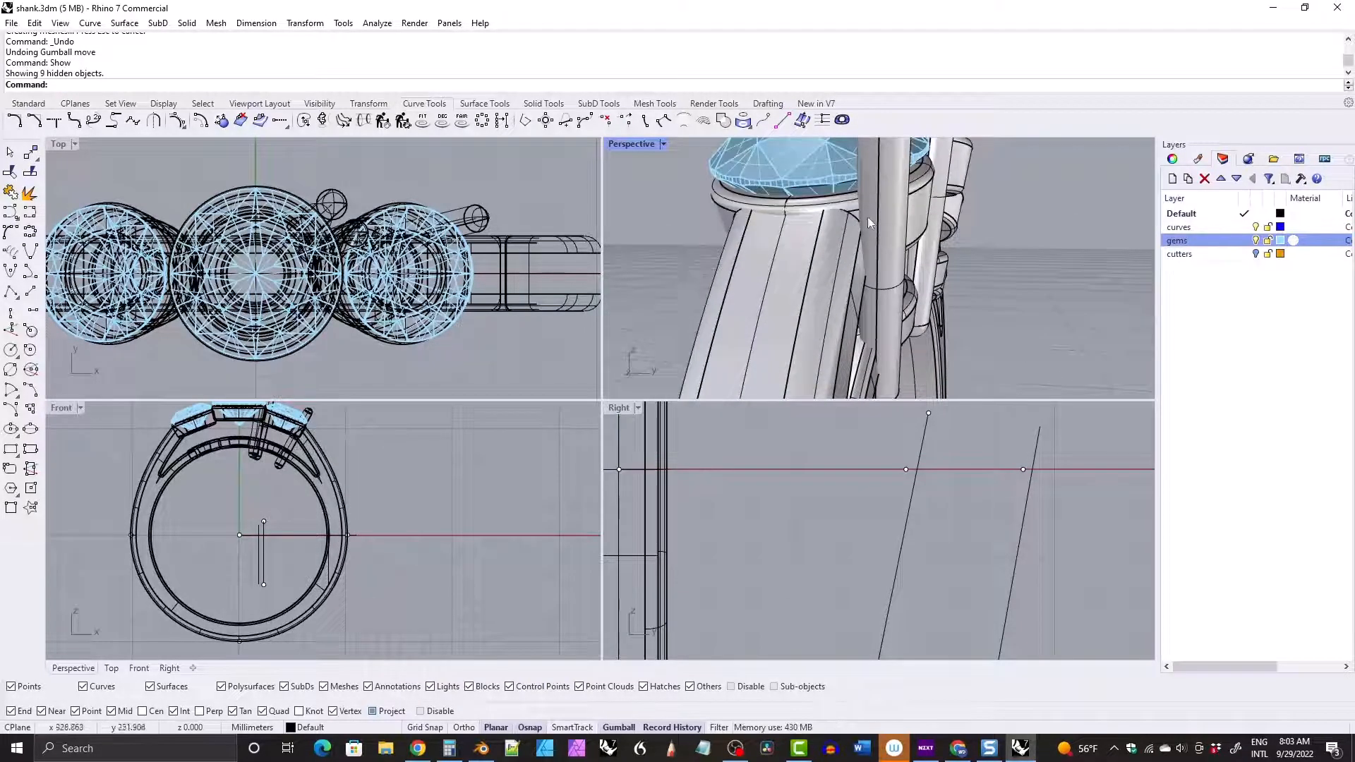
pyautogui.scroll(-5, 876, 219)
pyautogui.moveTo(876, 220)
pyautogui.mouseDown(button='right')
pyautogui.moveTo(871, 209)
pyautogui.moveTo(872, 227)
pyautogui.mouseUp(button='right')
pyautogui.scroll(3, 873, 201)
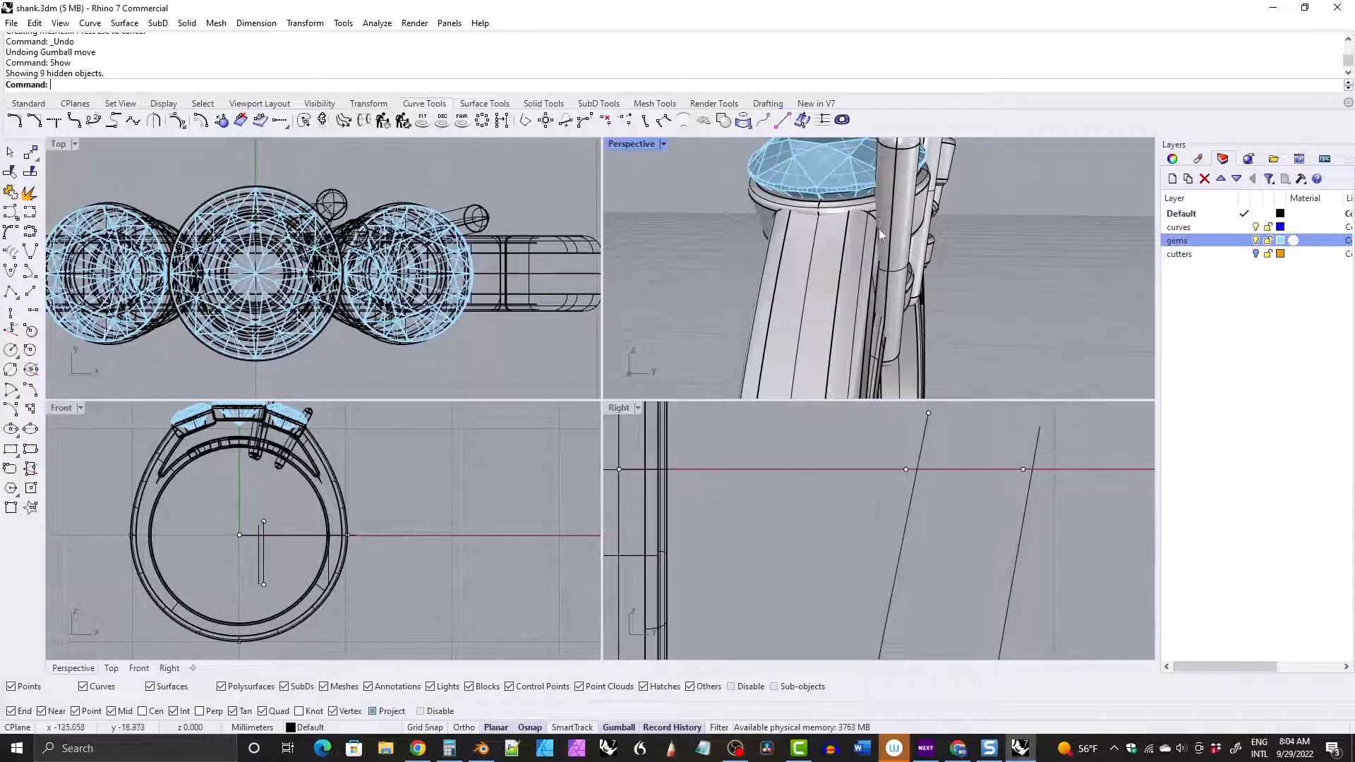
pyautogui.scroll(4, 878, 229)
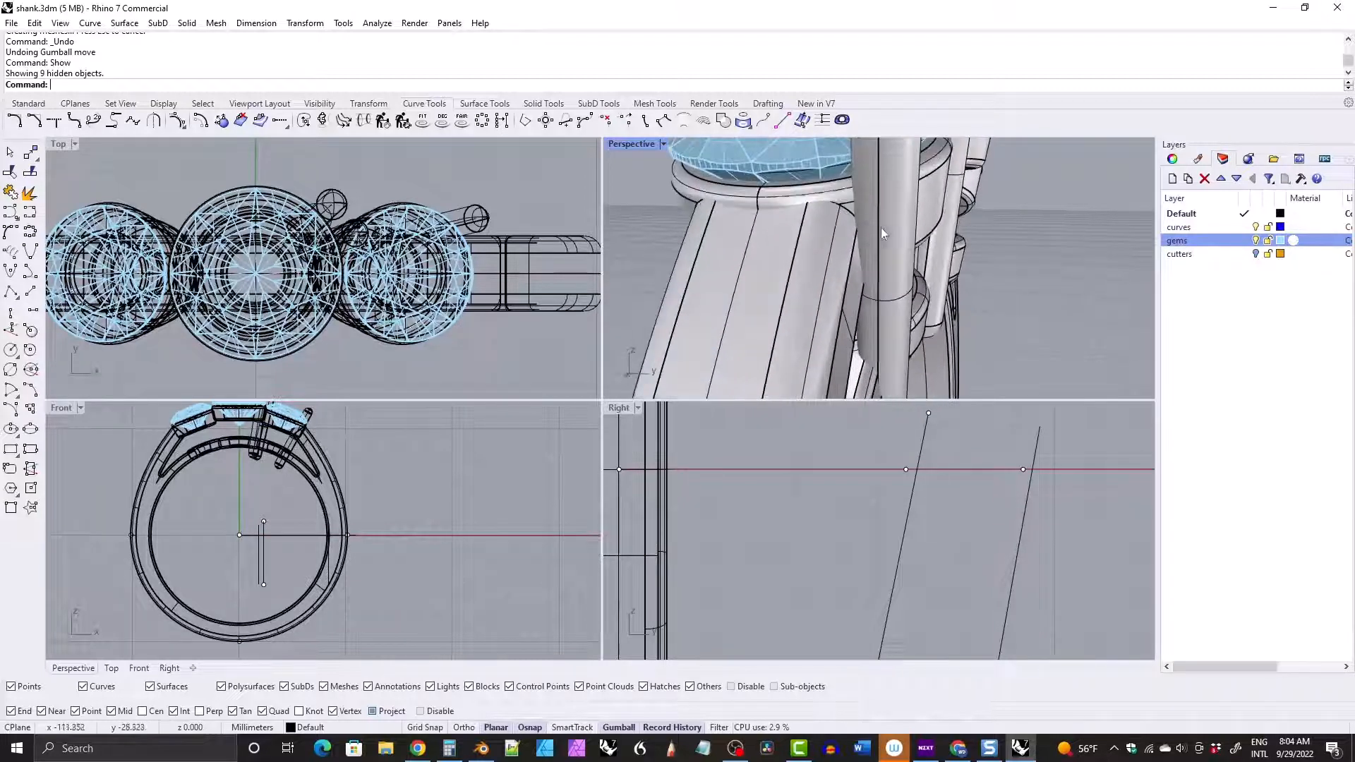
pyautogui.click(868, 236)
pyautogui.keyDown('shift'); pyautogui.click(788, 263); pyautogui.keyUp('shift')
pyautogui.press('Escape')
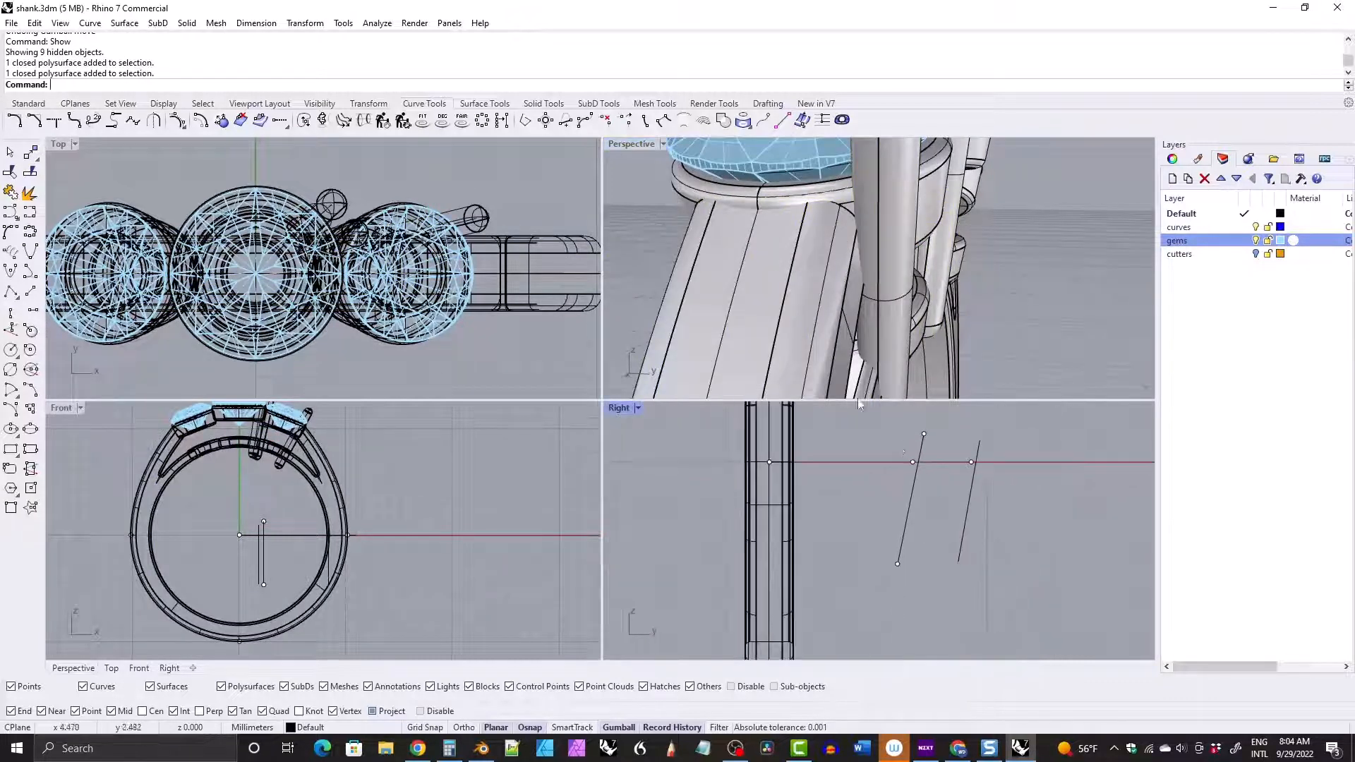
# Select the guide line of the side gem's outer prong and shift it slightly along X away from the centre gem.
pyautogui.doubleClick(630, 144)
pyautogui.keyDown('ctrl'); pyautogui.moveTo(682, 302); pyautogui.dragTo(683, 360, button='right'); pyautogui.keyUp('ctrl')
pyautogui.moveTo(683, 360)
pyautogui.mouseDown(button='right')
pyautogui.moveTo(740, 395)
pyautogui.moveTo(700, 353)
pyautogui.mouseUp(button='right')
pyautogui.click(848, 562)
pyautogui.moveTo(849, 566); pyautogui.dragTo(596, 266, button='right')
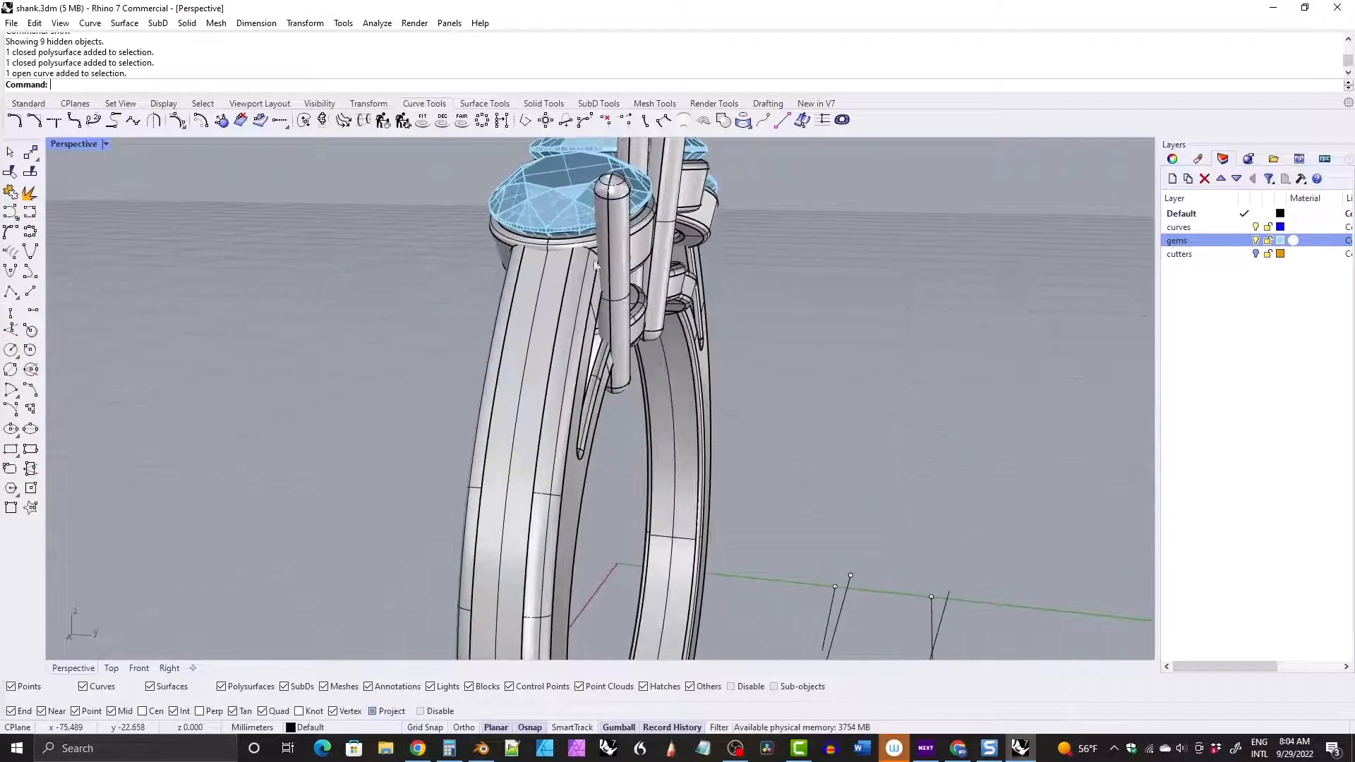
pyautogui.doubleClick(74, 143)
pyautogui.scroll(-6, 399, 186)
pyautogui.moveTo(408, 168); pyautogui.dragTo(364, 317, button='right')
pyautogui.scroll(1, 430, 266)
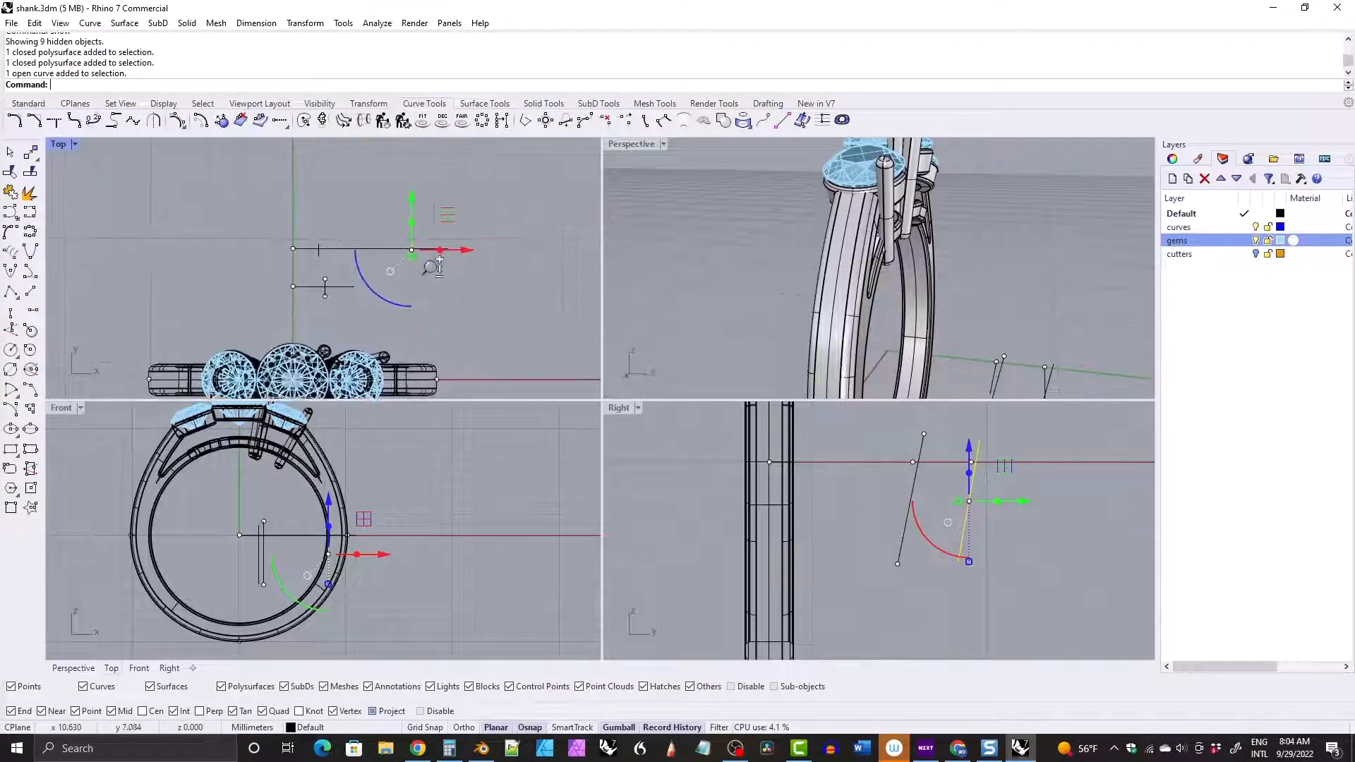
pyautogui.scroll(3, 433, 267)
pyautogui.scroll(2, 877, 226)
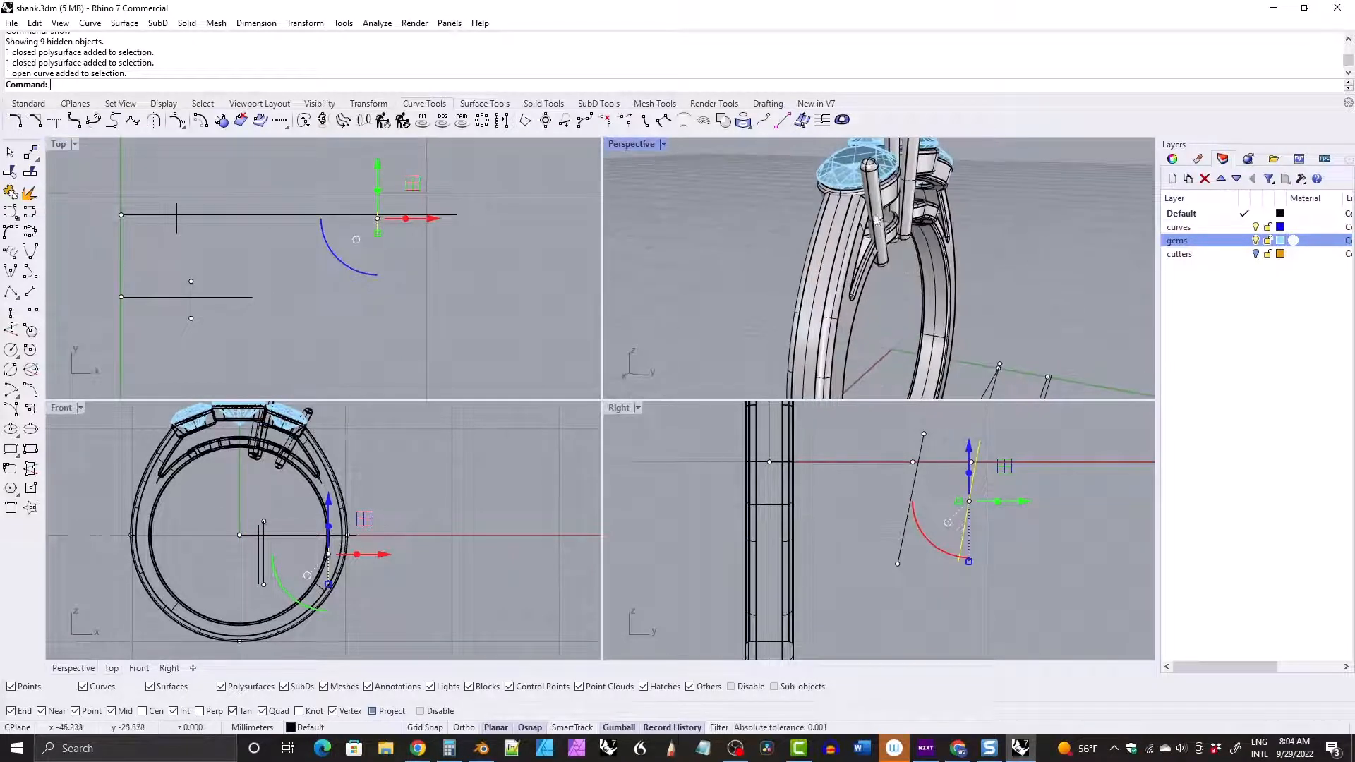
pyautogui.scroll(3, 835, 233)
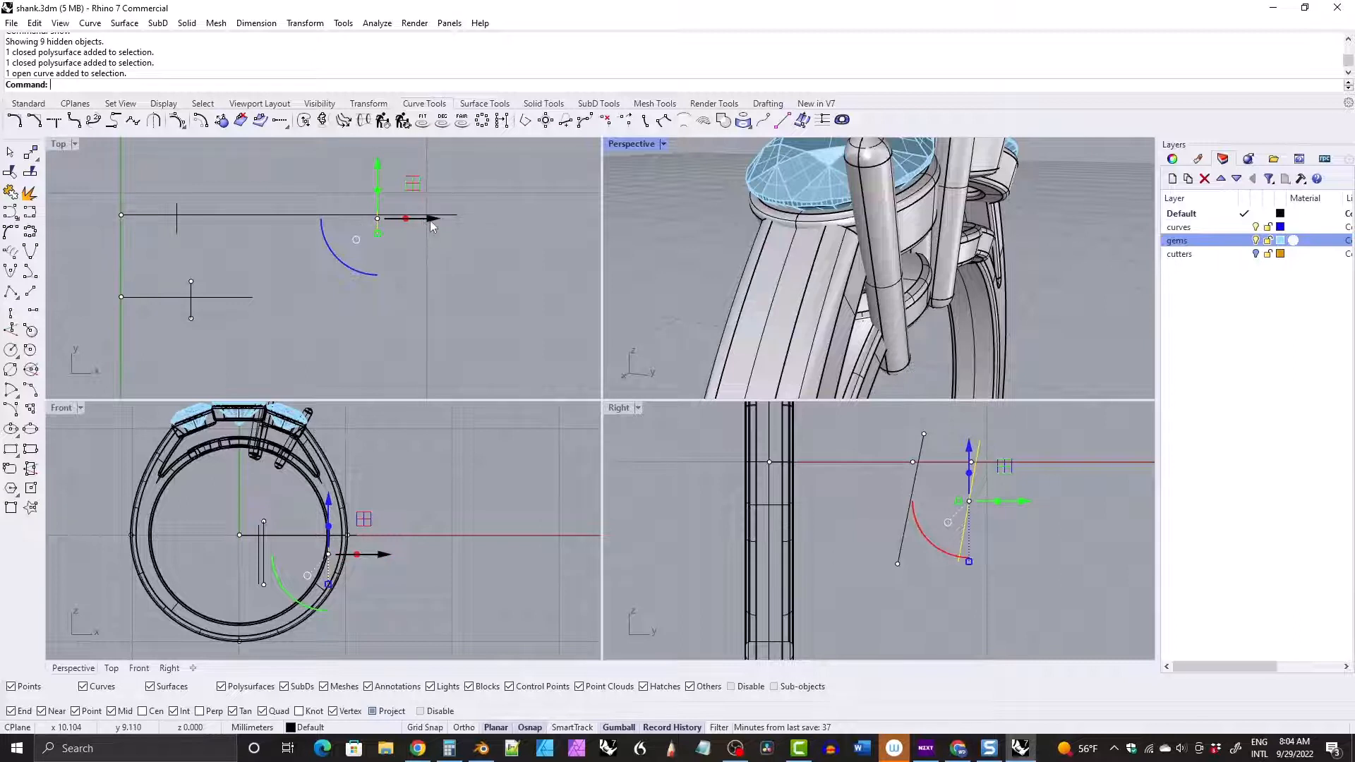
pyautogui.moveTo(433, 225); pyautogui.dragTo(435, 220)
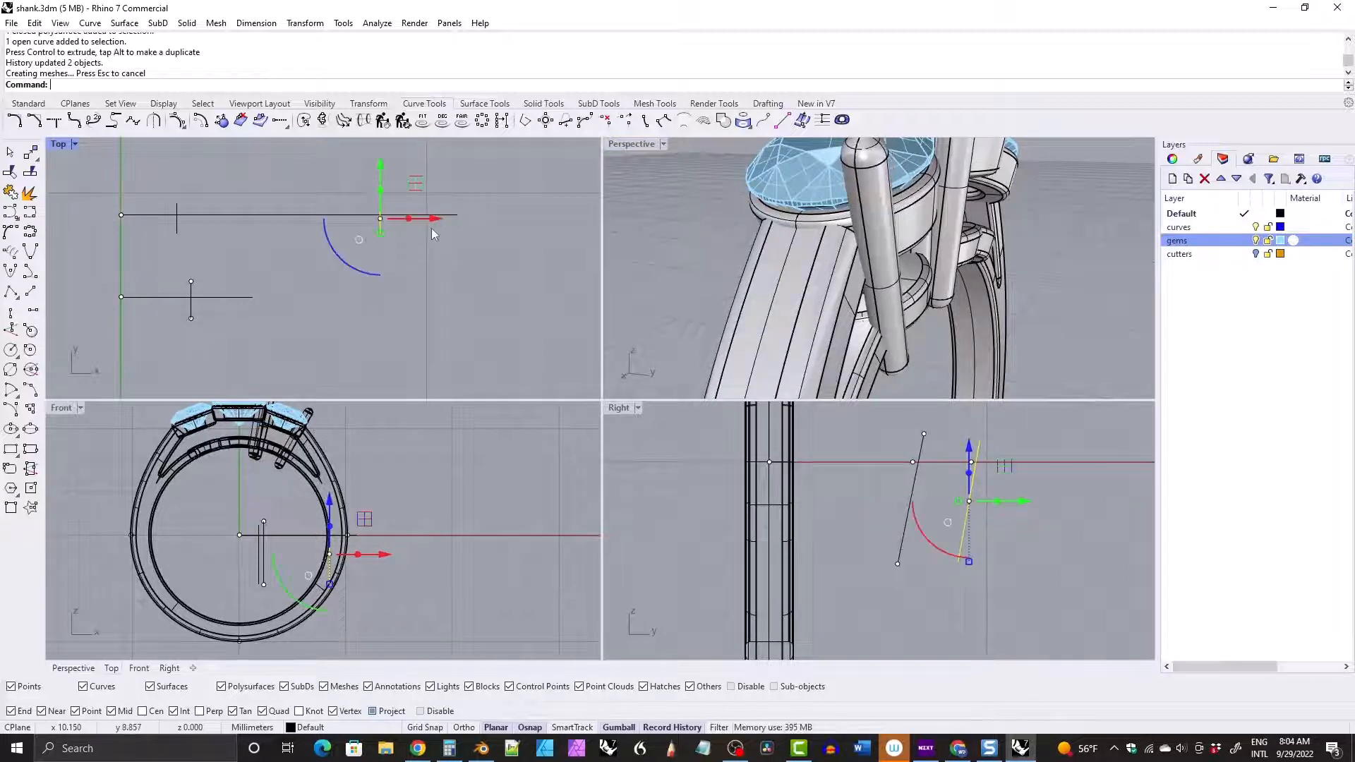
# Shift the outer prong's guide line a little further outward along X and check its fit against the shank.
pyautogui.moveTo(843, 298); pyautogui.dragTo(899, 286, button='right')
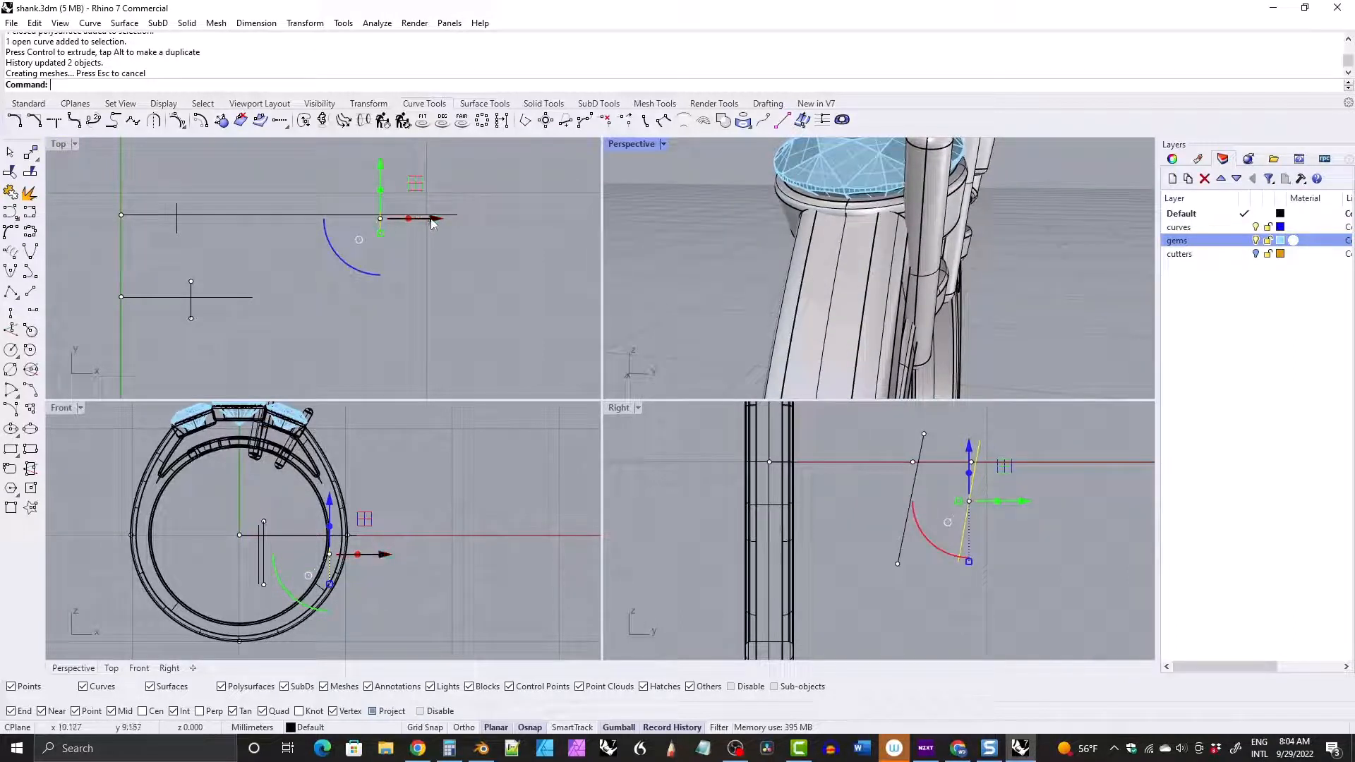
pyautogui.moveTo(432, 223); pyautogui.dragTo(436, 223)
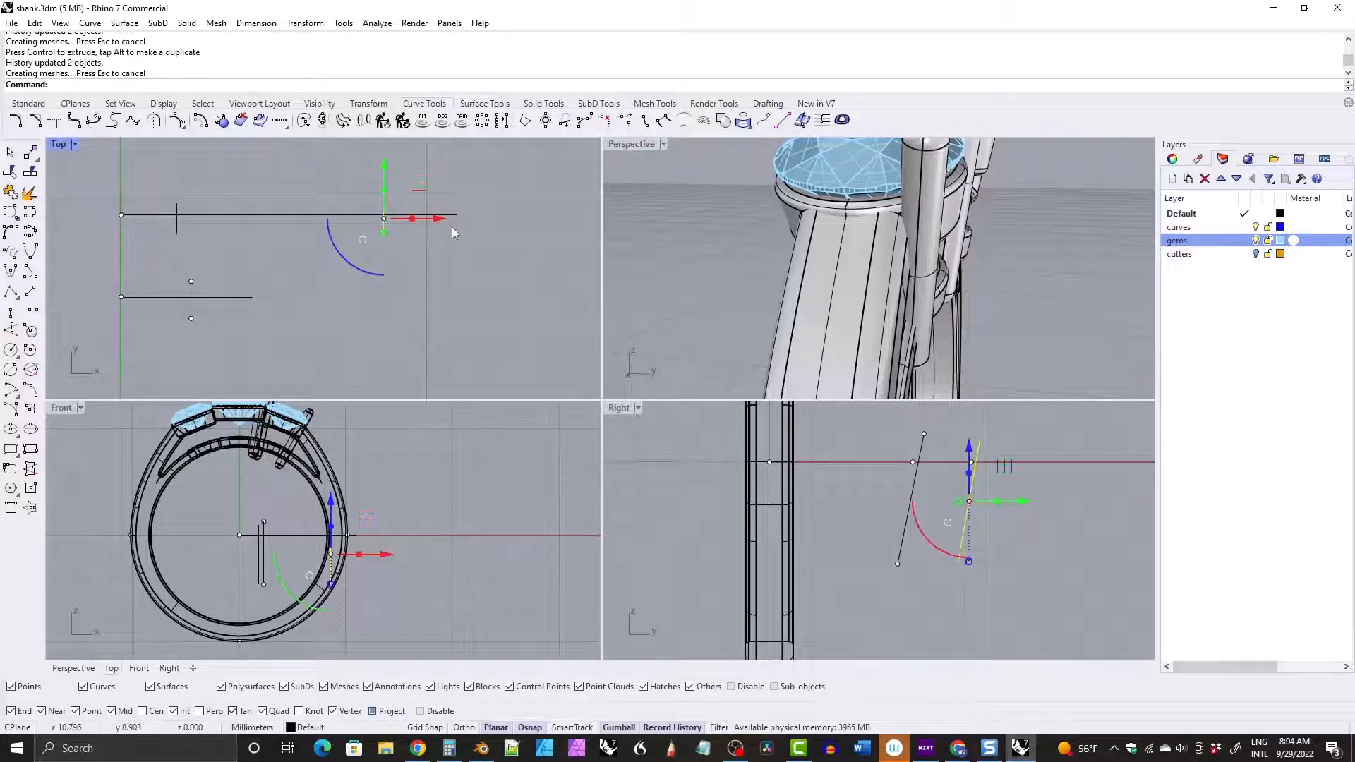
pyautogui.moveTo(896, 233); pyautogui.dragTo(895, 198, button='right')
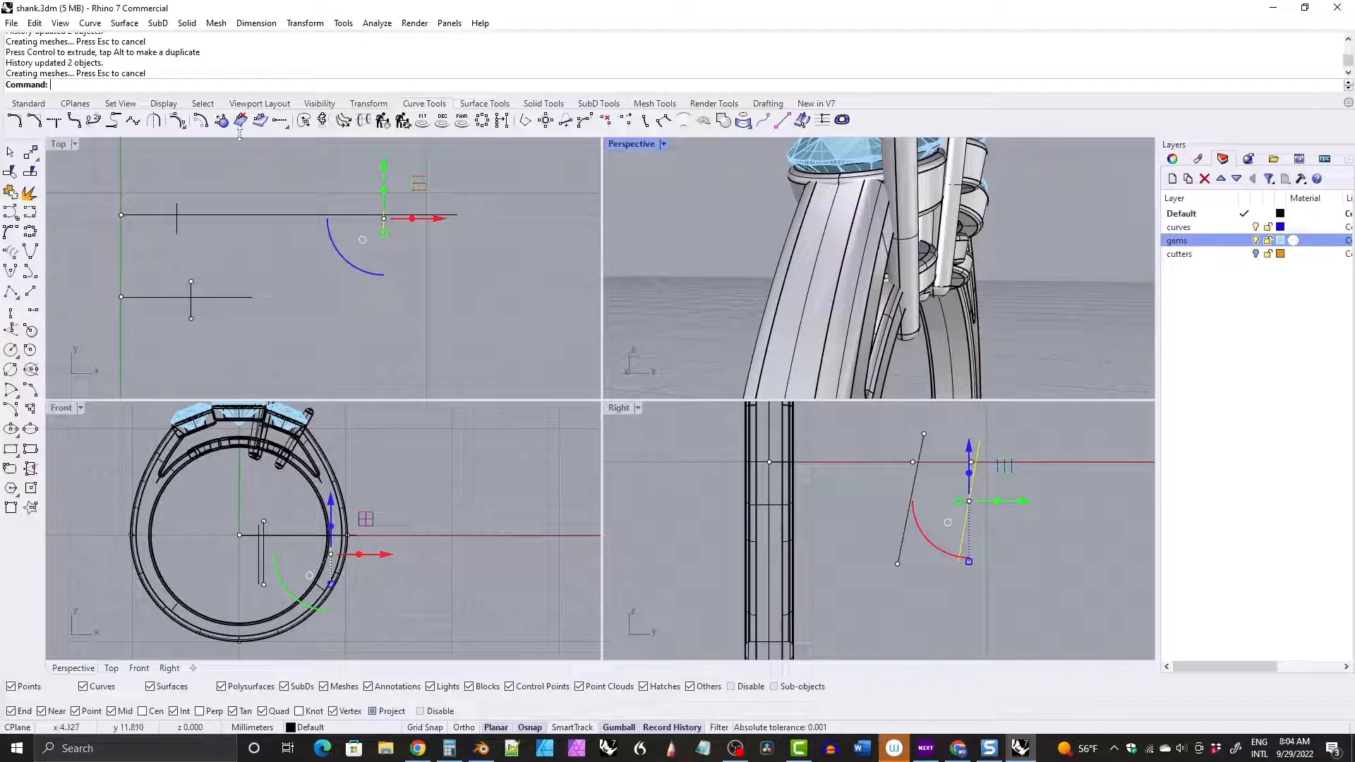
# Turn on the outer prong guide line's control points and move its lower end inward along X and slightly outward along Y.
pyautogui.click(177, 122)
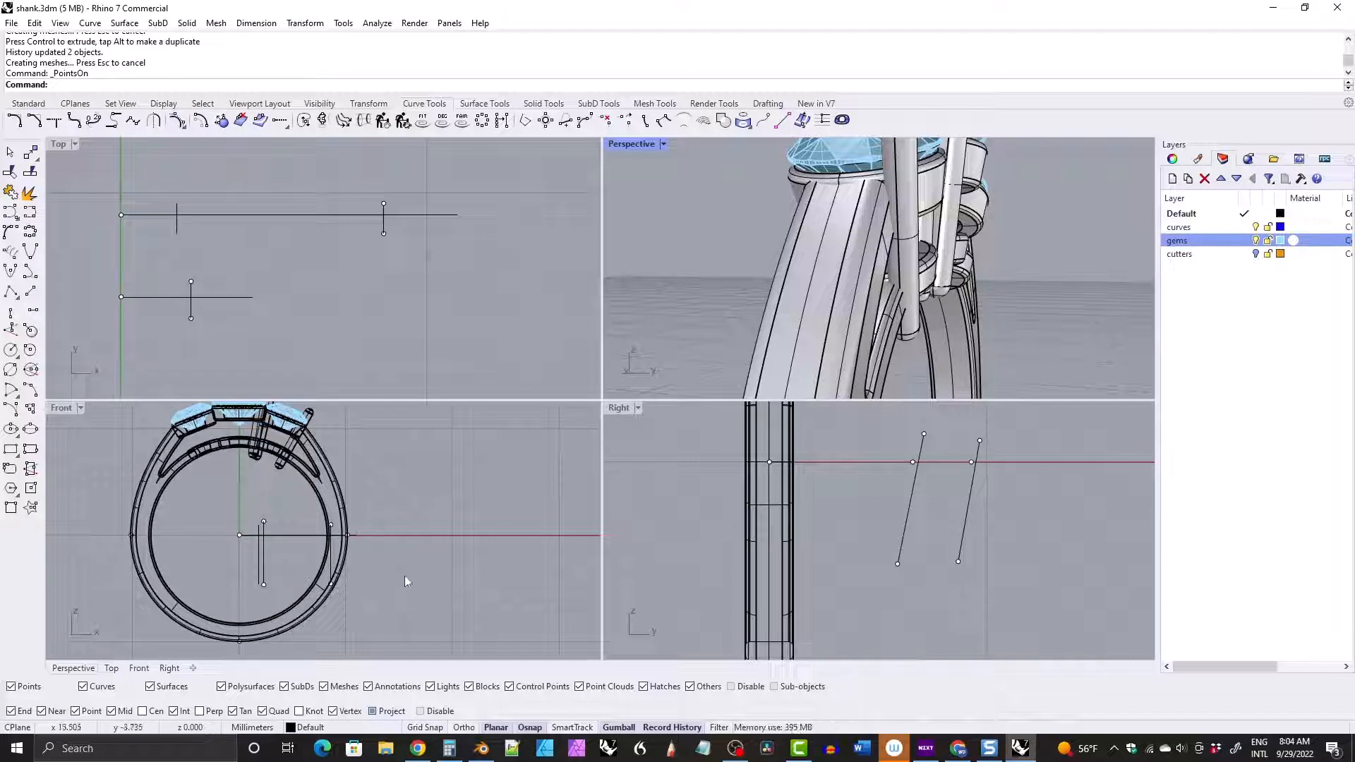
pyautogui.click(331, 586)
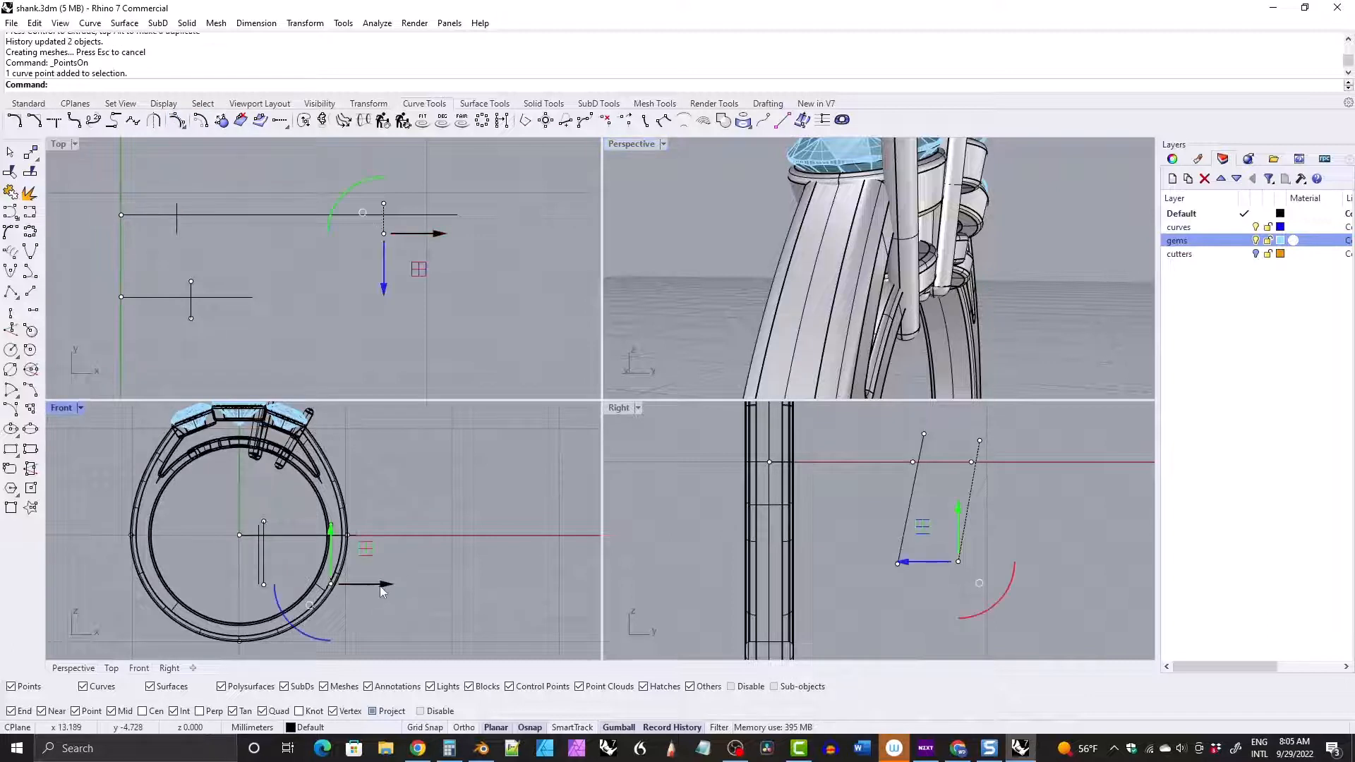
pyautogui.moveTo(382, 592); pyautogui.dragTo(375, 591)
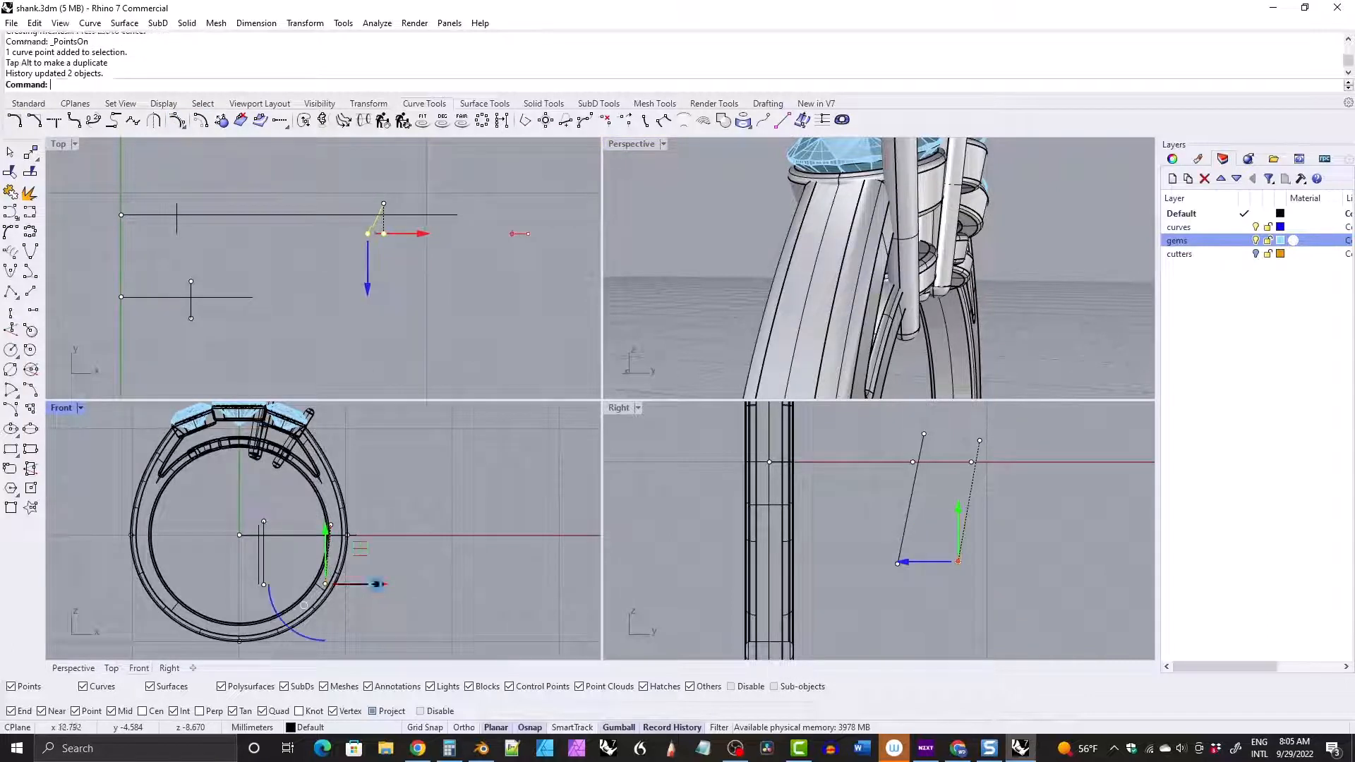
pyautogui.moveTo(905, 302); pyautogui.dragTo(713, 332, button='right')
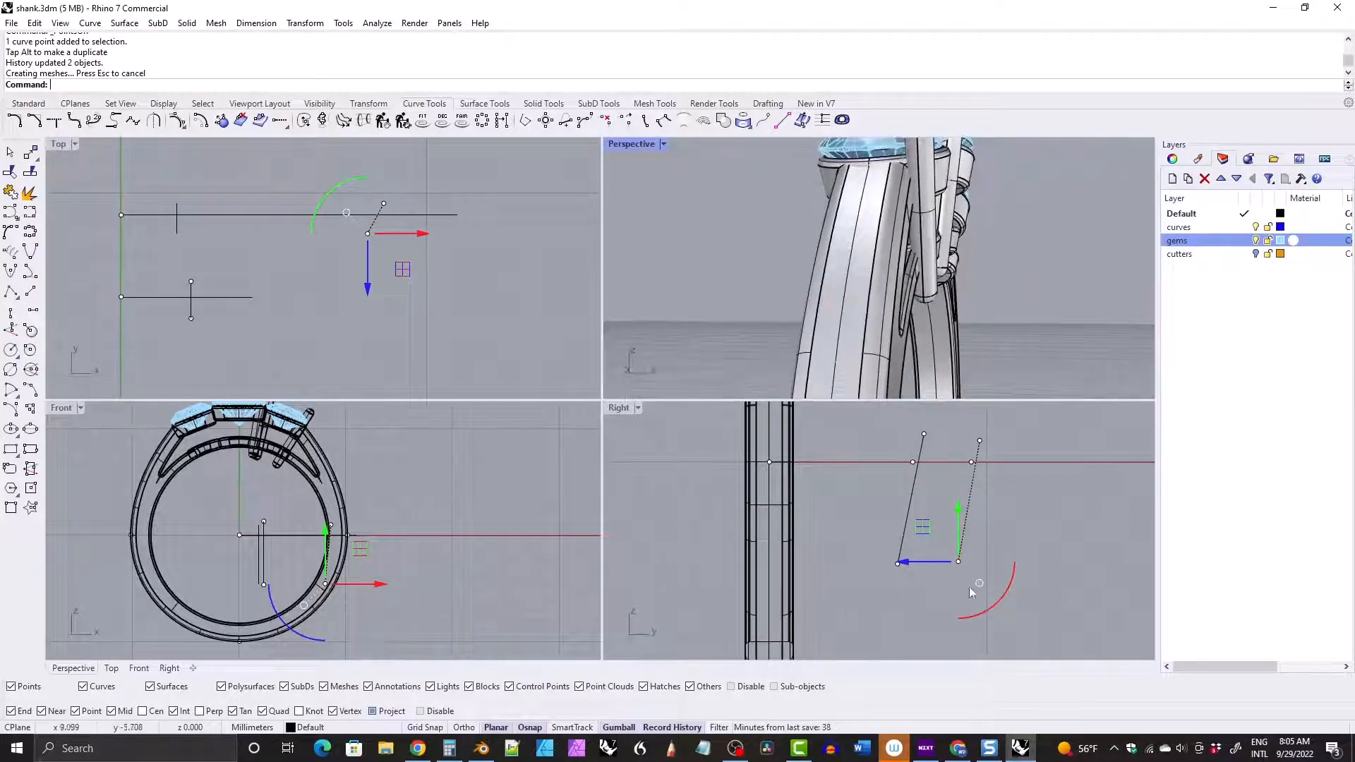
pyautogui.moveTo(913, 561); pyautogui.dragTo(916, 560)
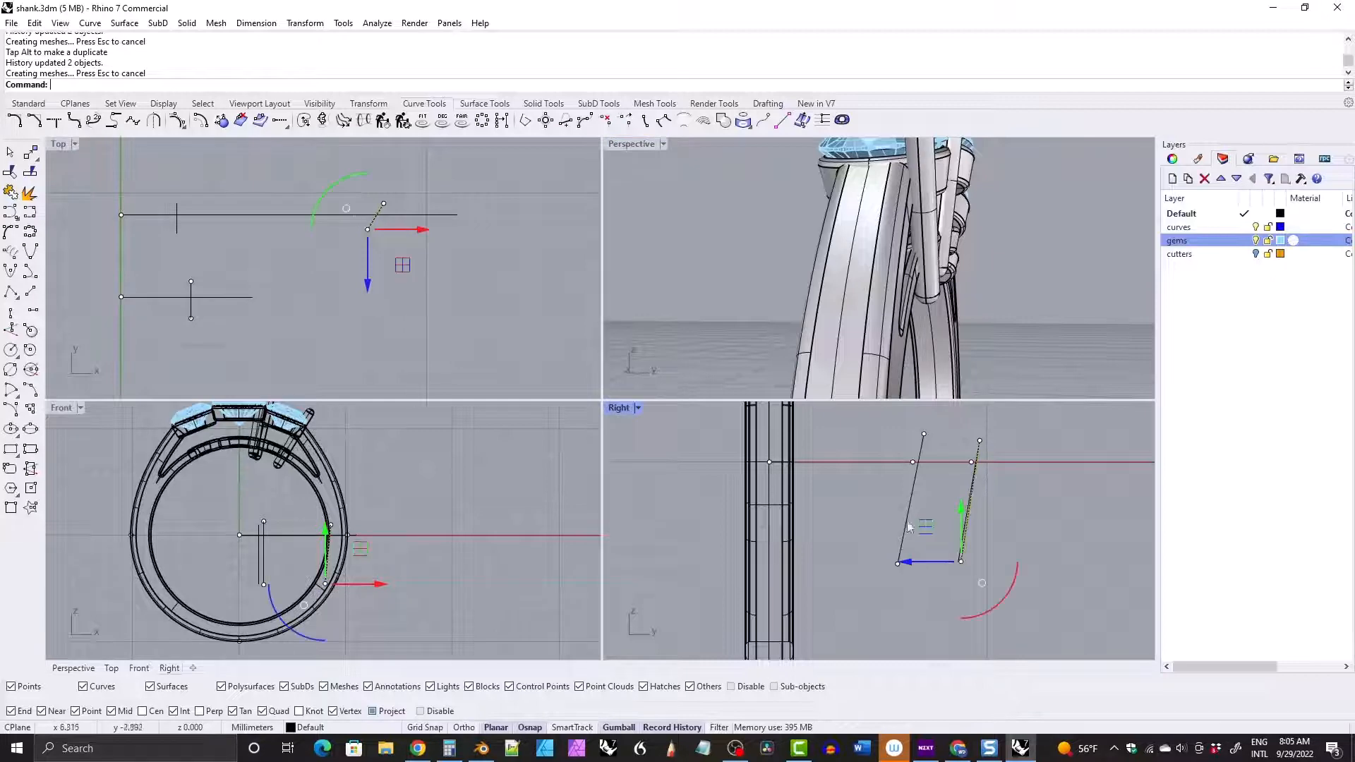
pyautogui.moveTo(933, 266); pyautogui.dragTo(945, 209, button='right')
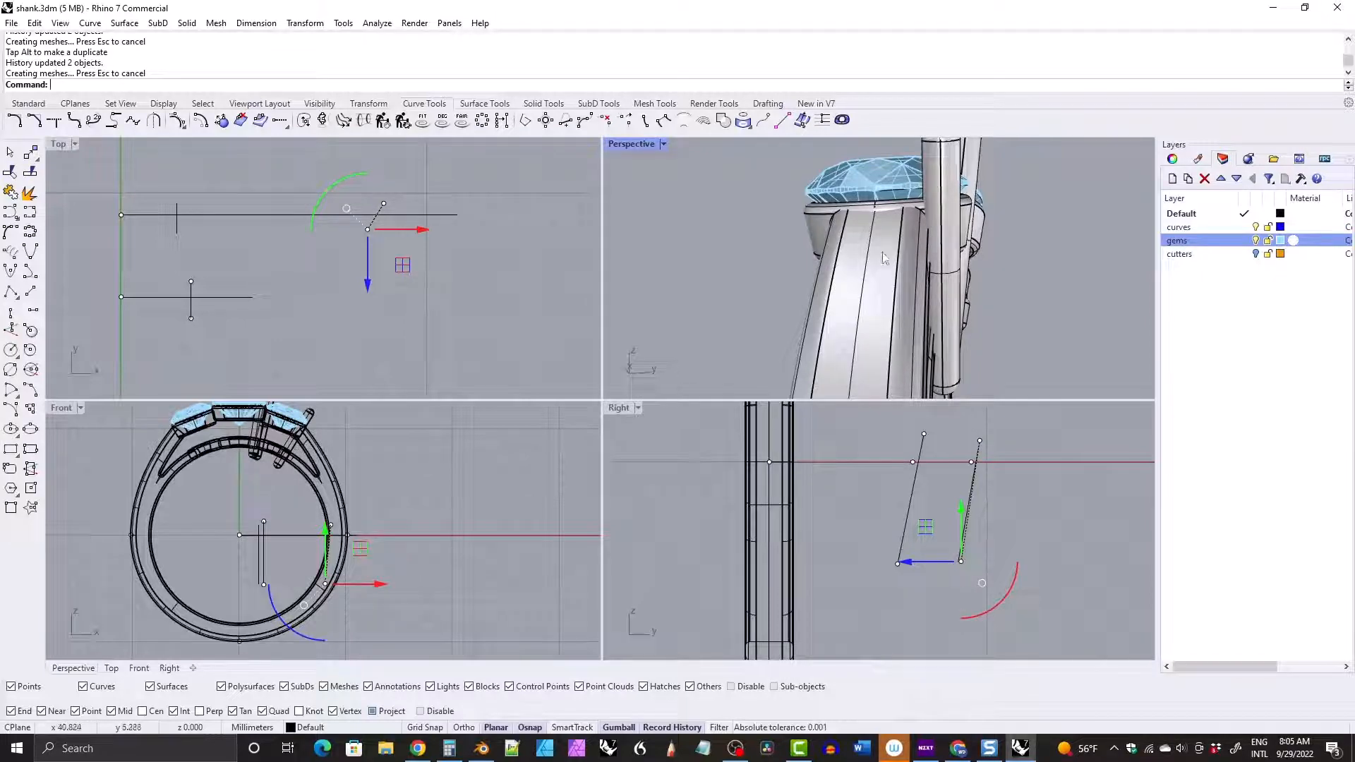
# Examine the tilted outer prong against the gem, its seat and the shank from outside, above and through the finger hole.
pyautogui.moveTo(885, 271); pyautogui.dragTo(702, 331, button='right')
pyautogui.moveTo(776, 296); pyautogui.dragTo(831, 264, button='right')
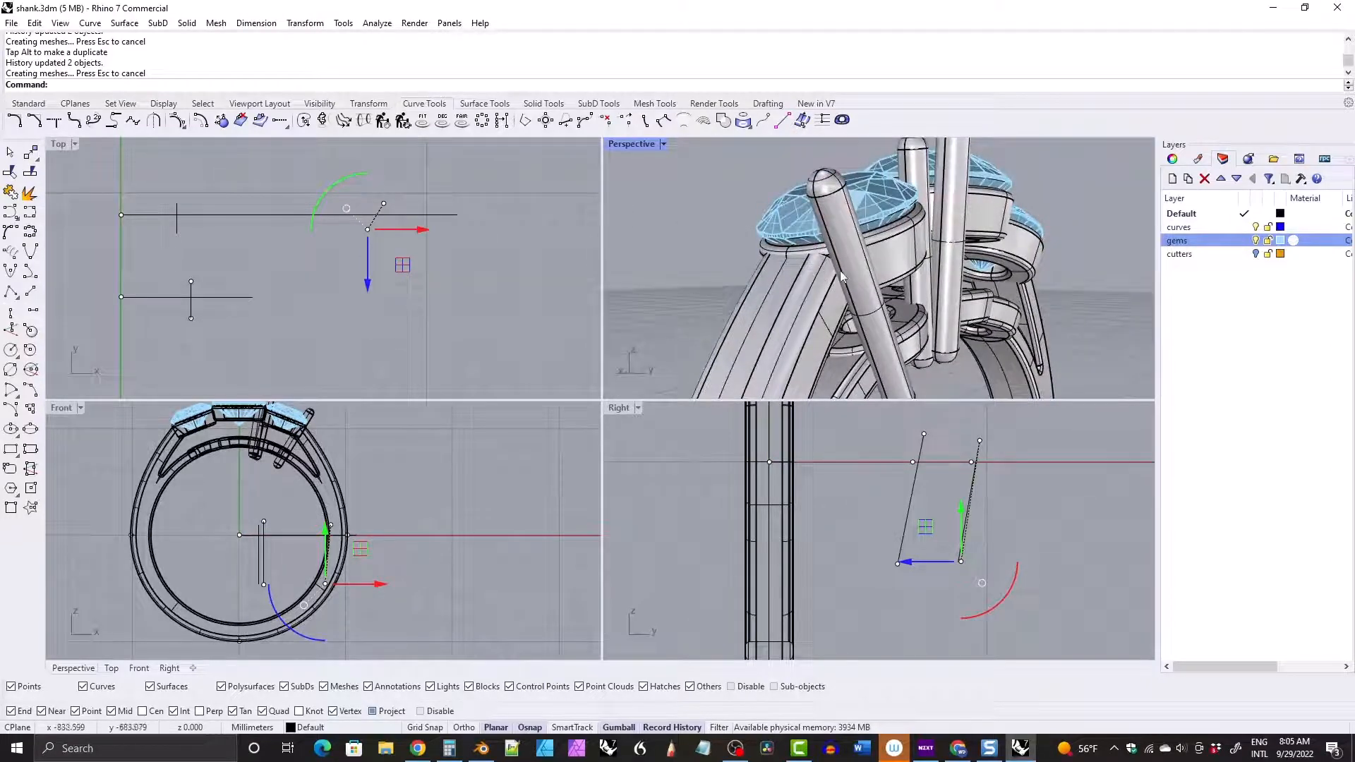
pyautogui.moveTo(840, 251); pyautogui.dragTo(783, 277, button='right')
pyautogui.scroll(2, 810, 302)
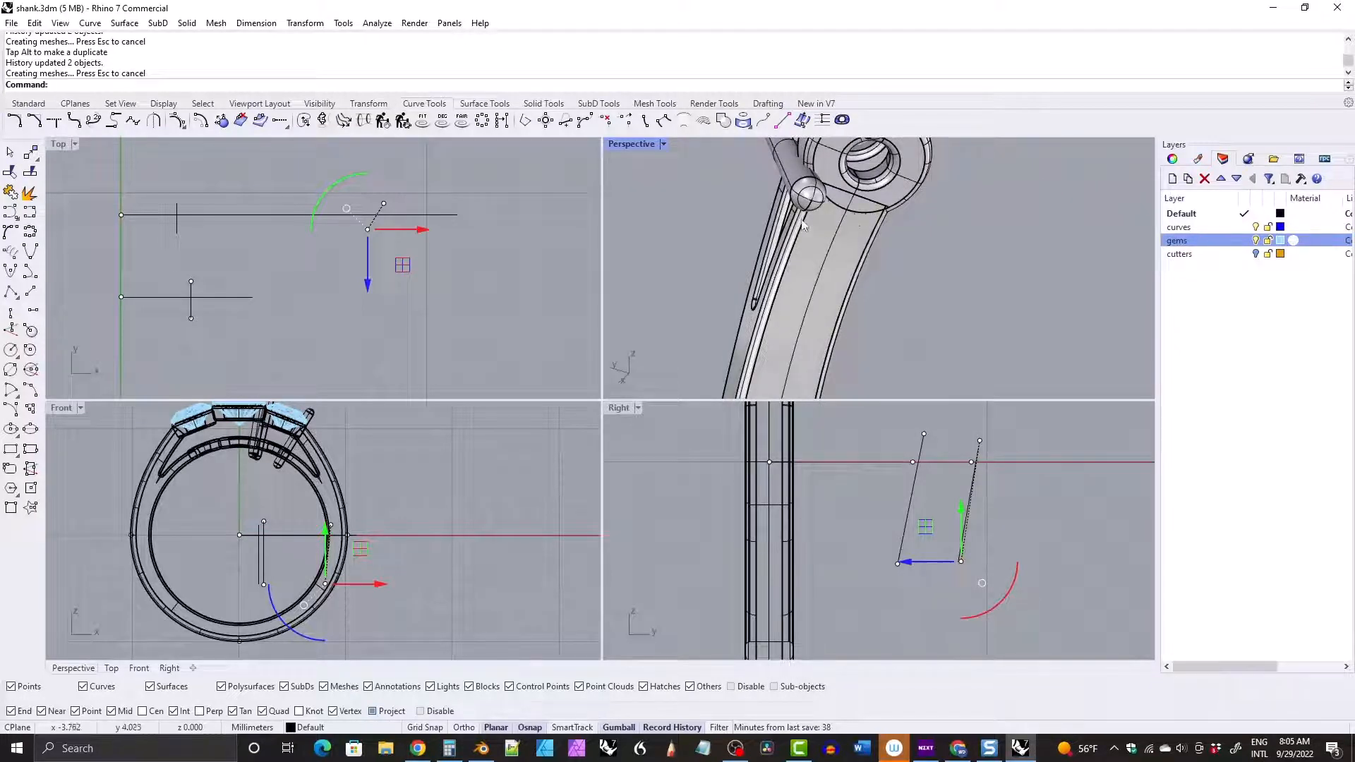
pyautogui.moveTo(802, 225); pyautogui.dragTo(906, 320, button='right')
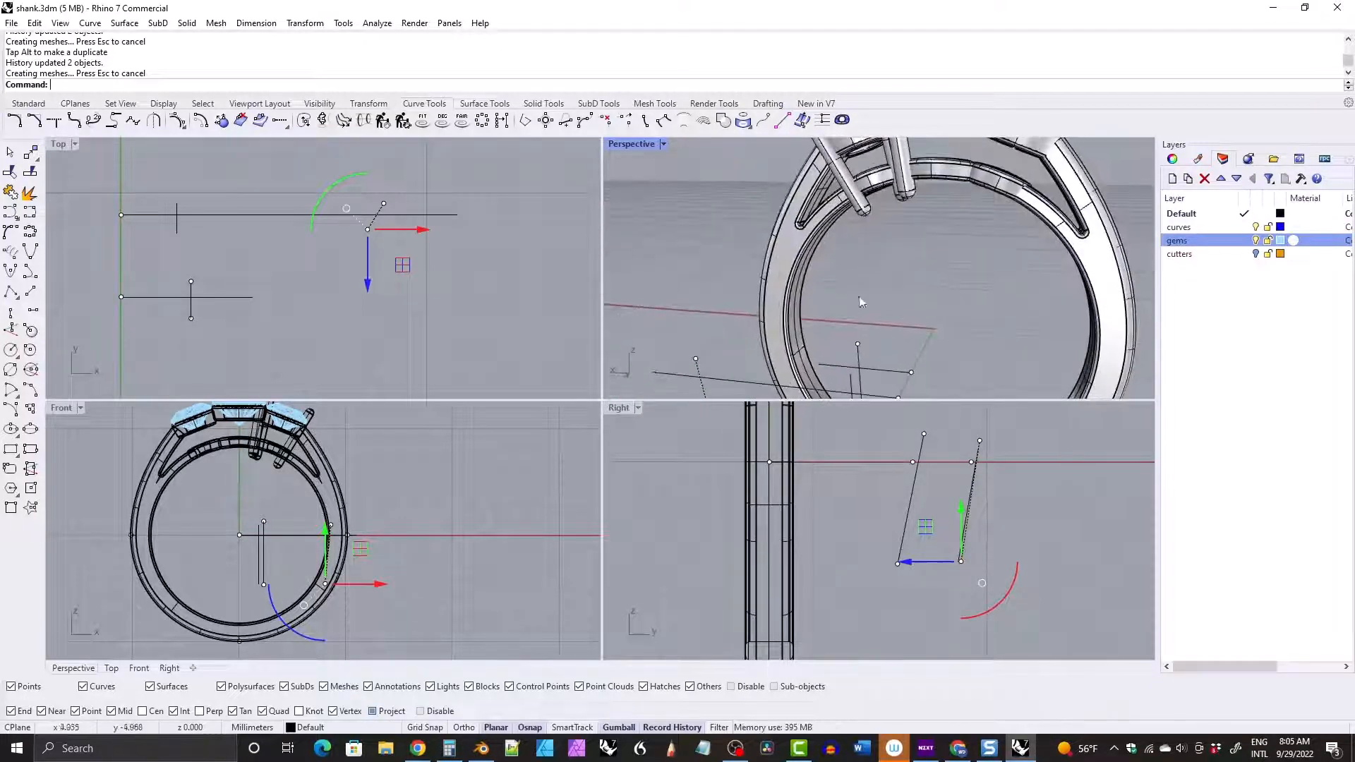
pyautogui.doubleClick(623, 145)
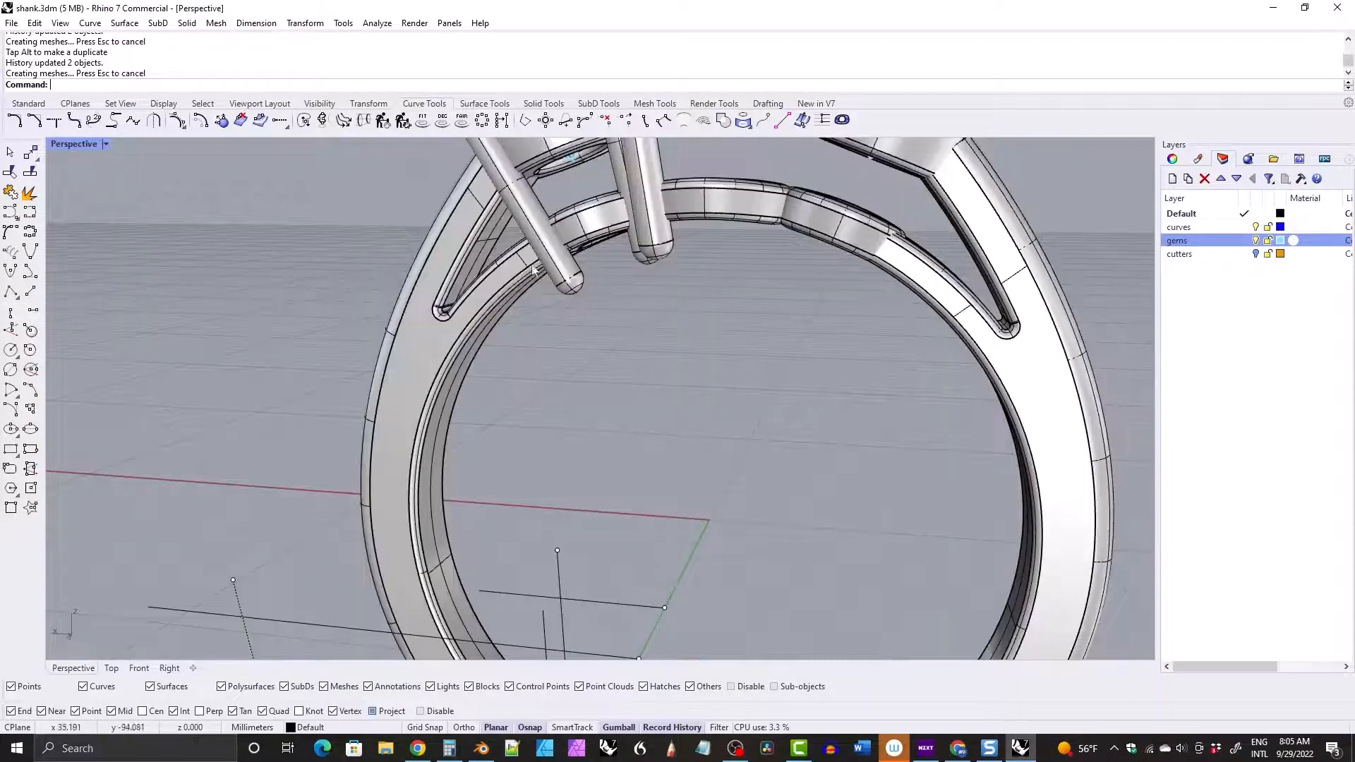
pyautogui.moveTo(619, 406); pyautogui.dragTo(646, 423, button='right')
pyautogui.scroll(-4, 645, 395)
pyautogui.keyDown('shift'); pyautogui.moveTo(649, 353); pyautogui.dragTo(534, 338, button='right'); pyautogui.keyUp('shift')
pyautogui.scroll(5, 570, 297)
pyautogui.click(536, 324)
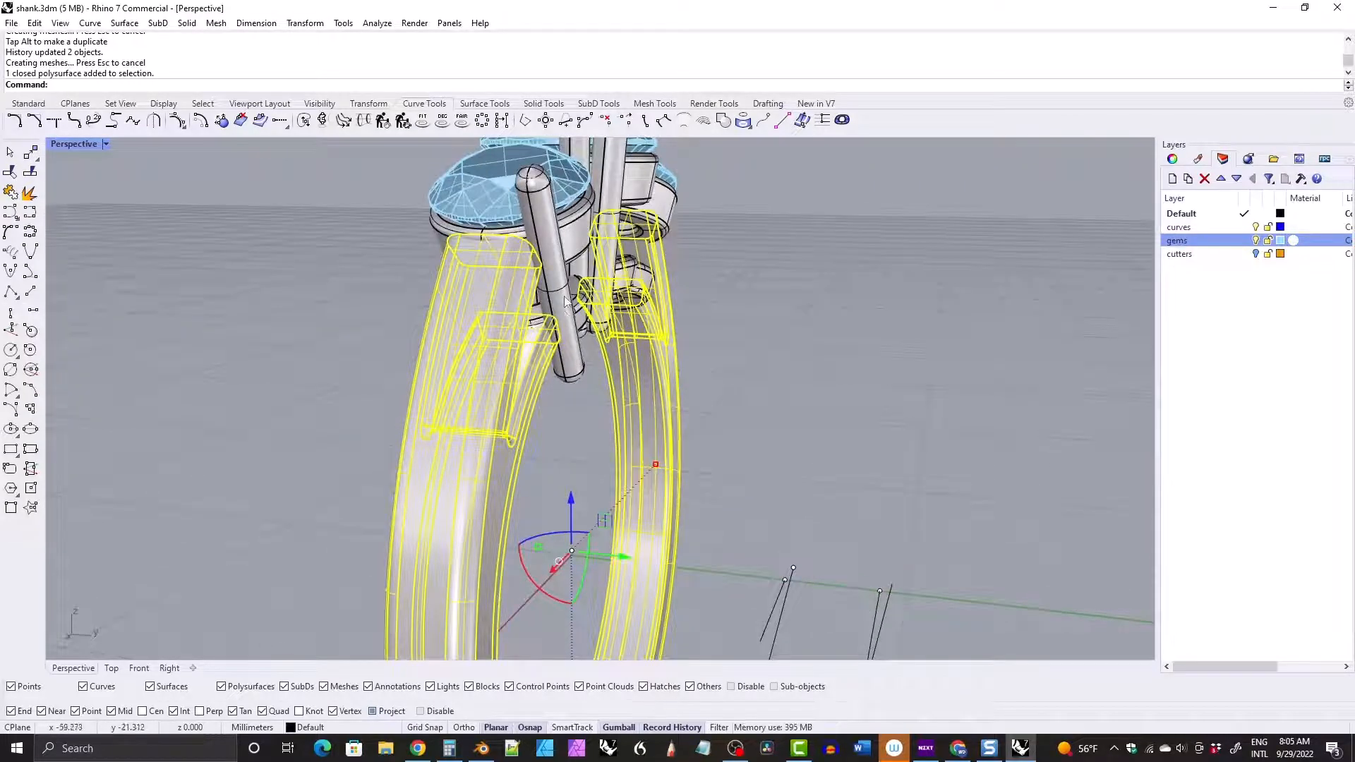
# Examine how the shank shoulder meets the side gem's seat and outer prong from the outside, below and above.
pyautogui.scroll(3, 558, 324)
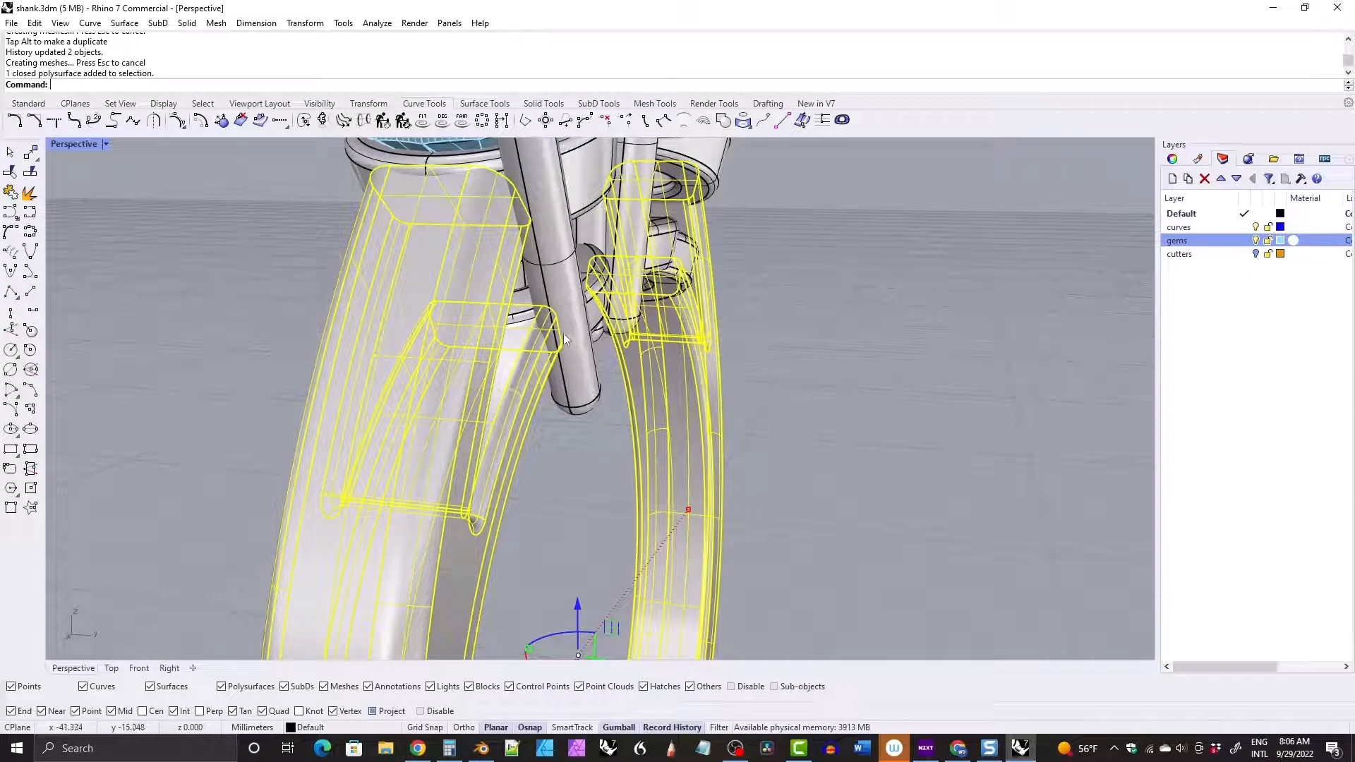
pyautogui.scroll(-6, 558, 303)
pyautogui.moveTo(559, 303); pyautogui.dragTo(607, 361, button='right')
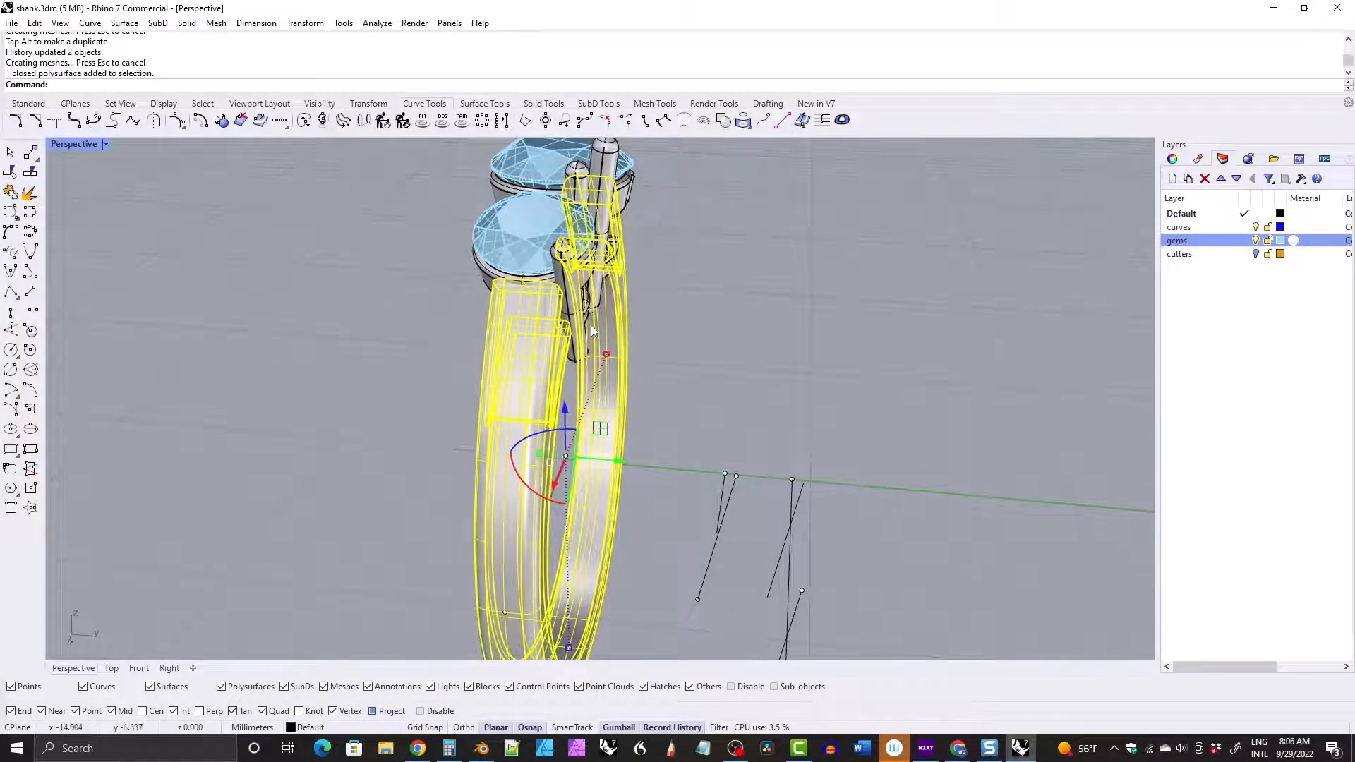
pyautogui.moveTo(530, 319); pyautogui.dragTo(557, 311, button='right')
pyautogui.press('Escape')
pyautogui.scroll(8, 556, 346)
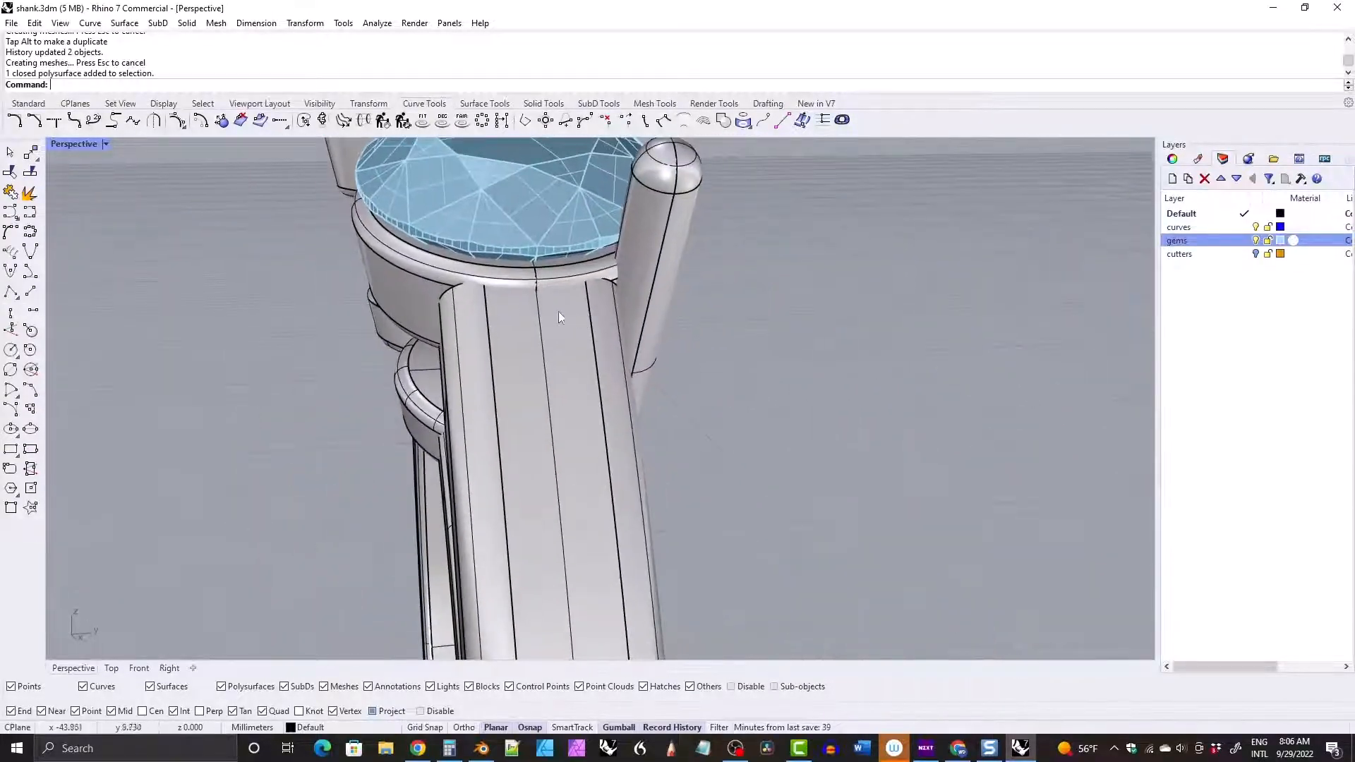
pyautogui.scroll(8, 483, 285)
pyautogui.moveTo(458, 281); pyautogui.dragTo(819, 374, button='right')
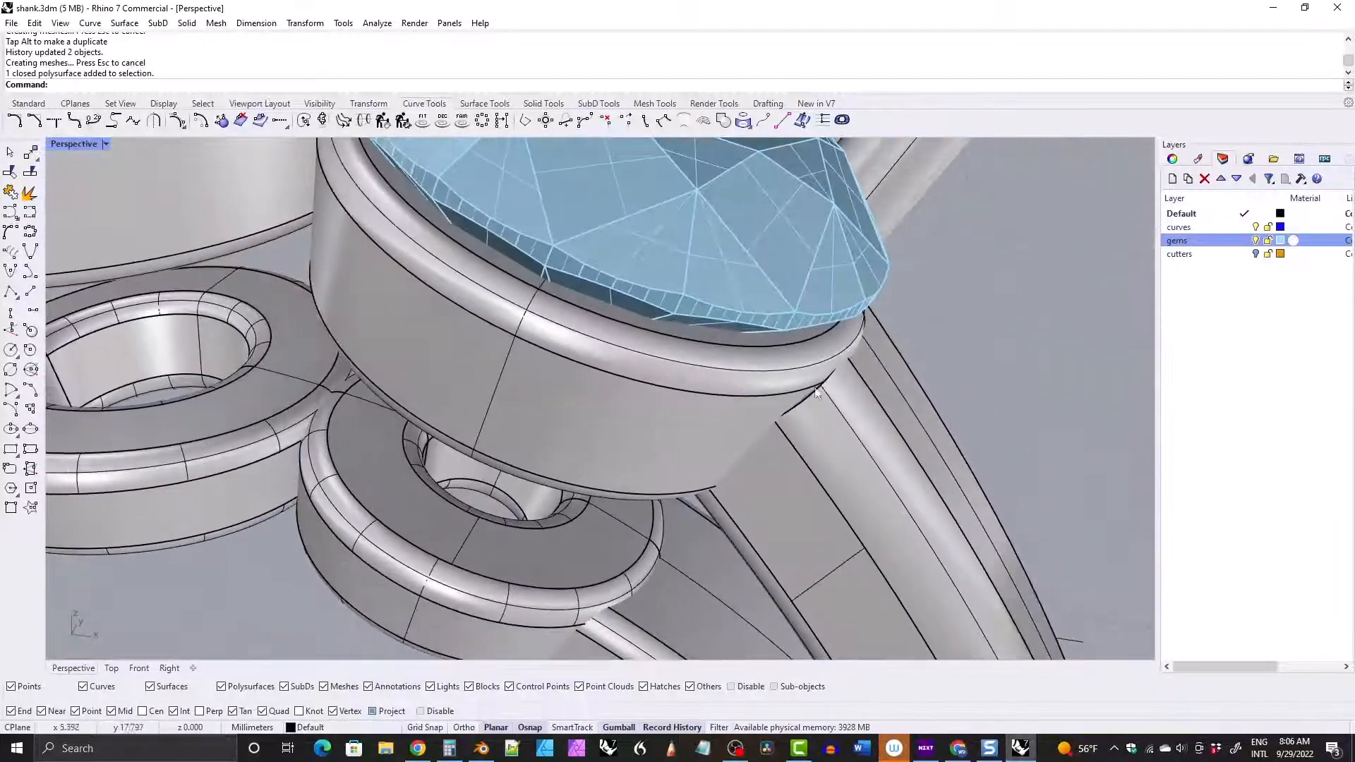
pyautogui.scroll(4, 815, 384)
pyautogui.scroll(2, 811, 382)
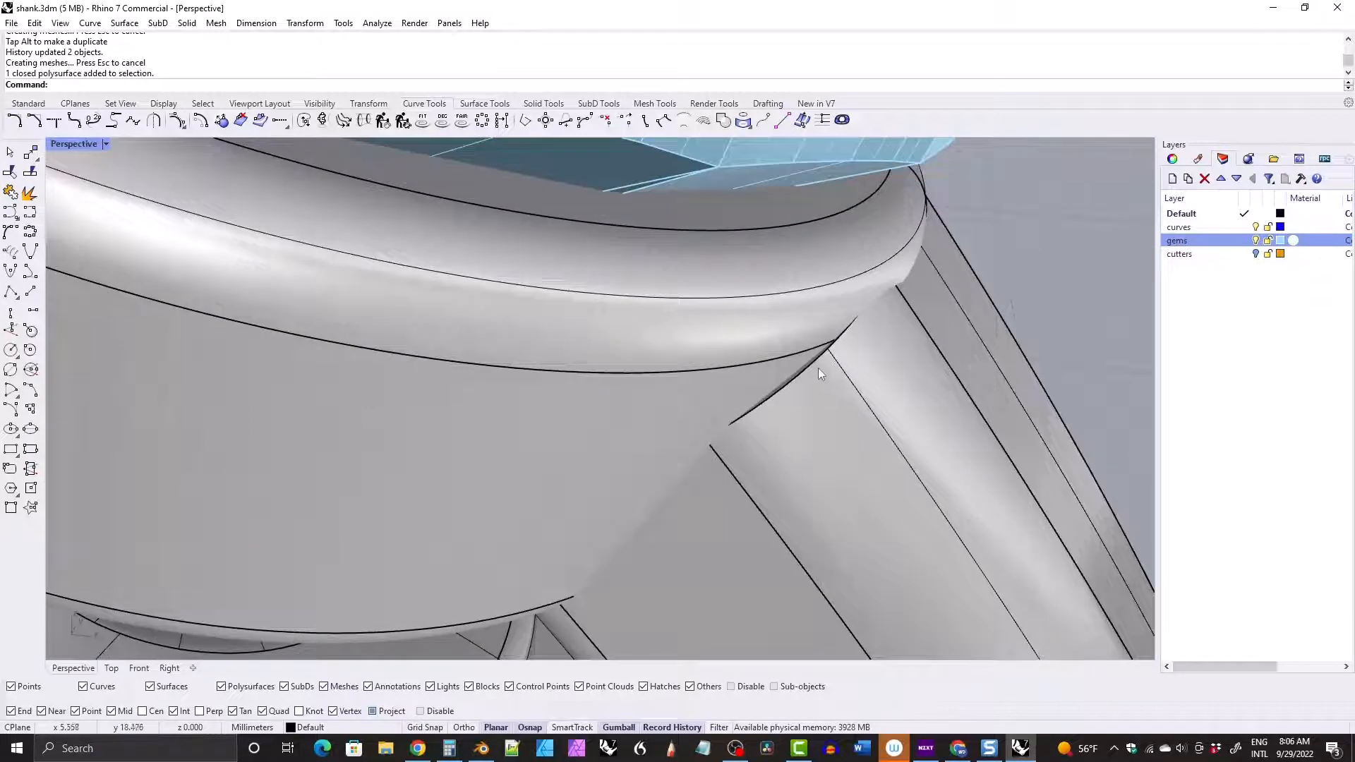
pyautogui.moveTo(813, 378); pyautogui.dragTo(801, 496, button='right')
pyautogui.scroll(-5, 551, 324)
pyautogui.scroll(-2, 605, 337)
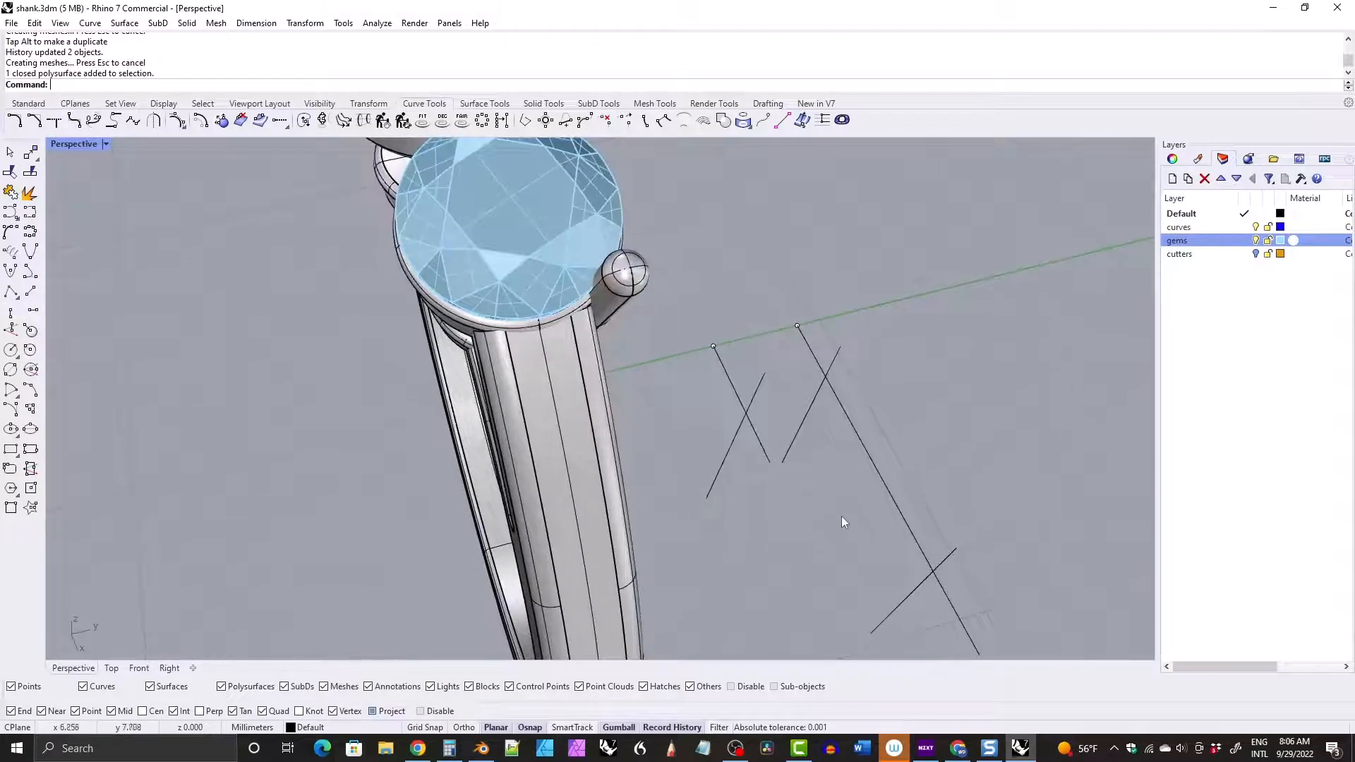
# Select the side gem's outer prong guide line and nudge it slightly along X, checking the prong against the gem and shank.
pyautogui.click(909, 601)
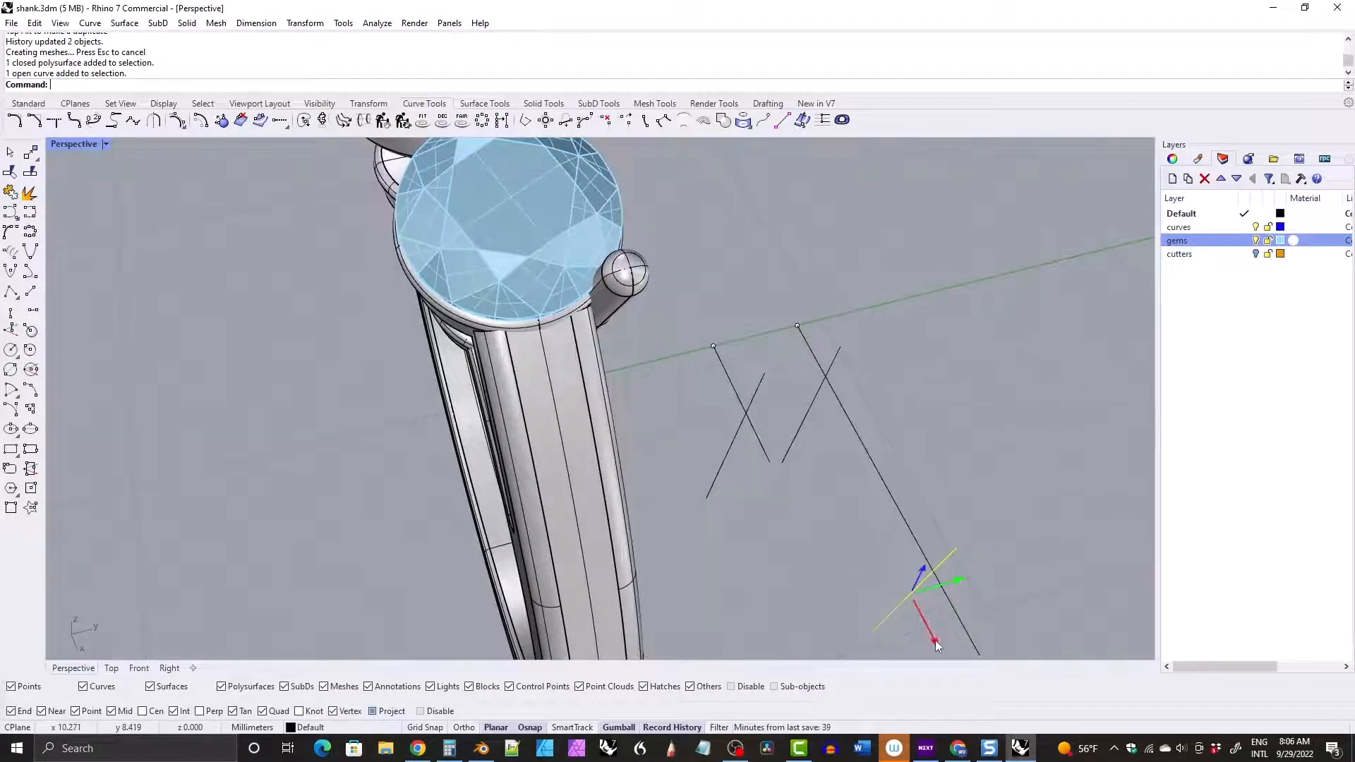
pyautogui.moveTo(936, 643); pyautogui.dragTo(937, 646)
pyautogui.moveTo(736, 426); pyautogui.dragTo(895, 596, button='right')
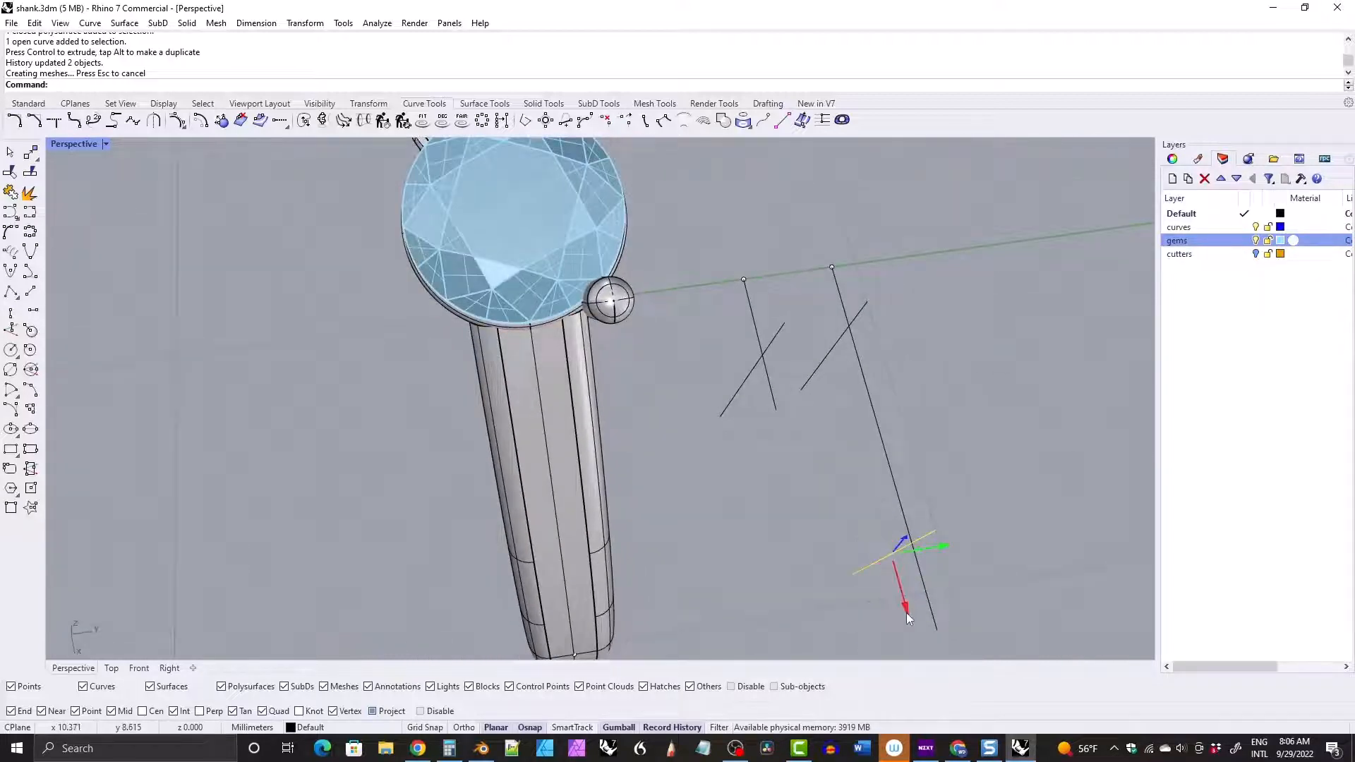
pyautogui.moveTo(908, 617); pyautogui.dragTo(907, 613)
pyautogui.moveTo(633, 400); pyautogui.dragTo(593, 296, button='right')
pyautogui.scroll(4, 550, 233)
pyautogui.moveTo(550, 232); pyautogui.dragTo(740, 417, button='right')
pyautogui.scroll(-6, 741, 417)
pyautogui.click(877, 520)
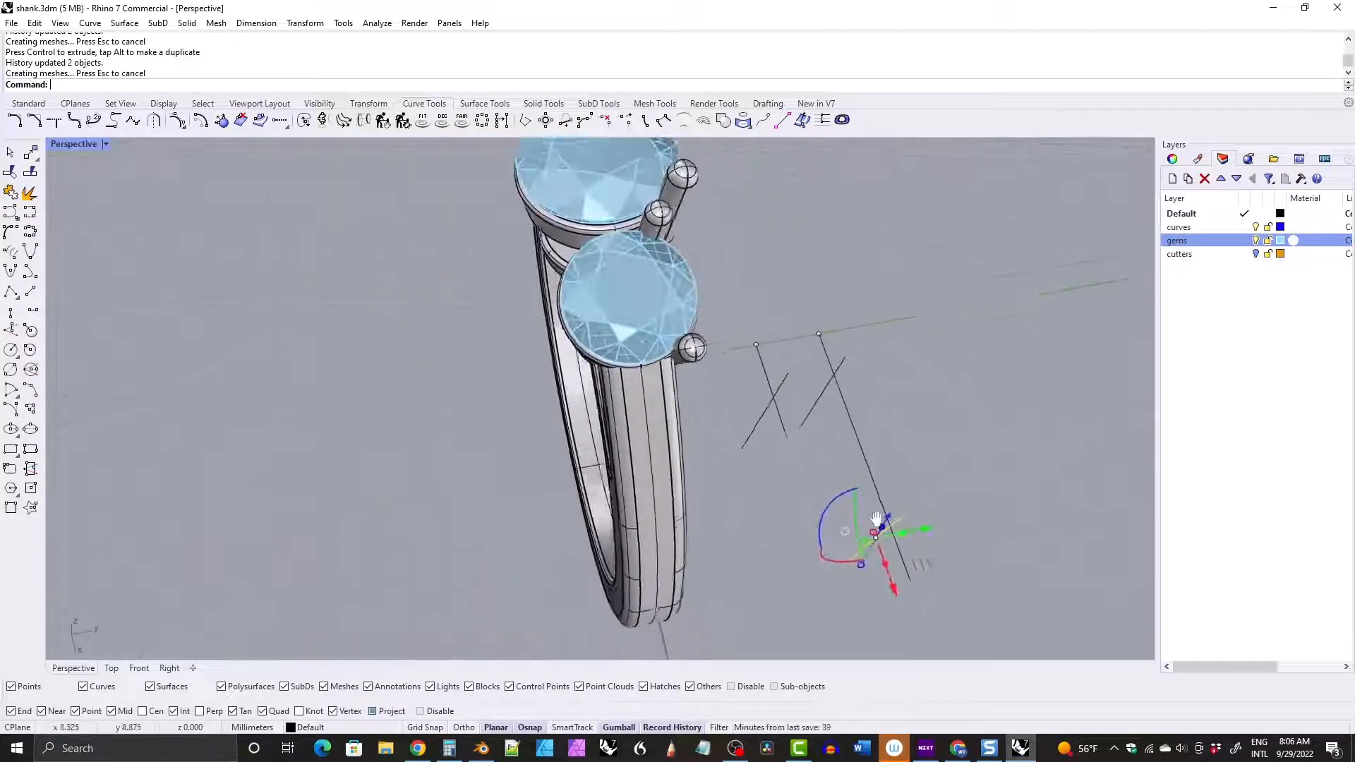
pyautogui.scroll(4, 894, 565)
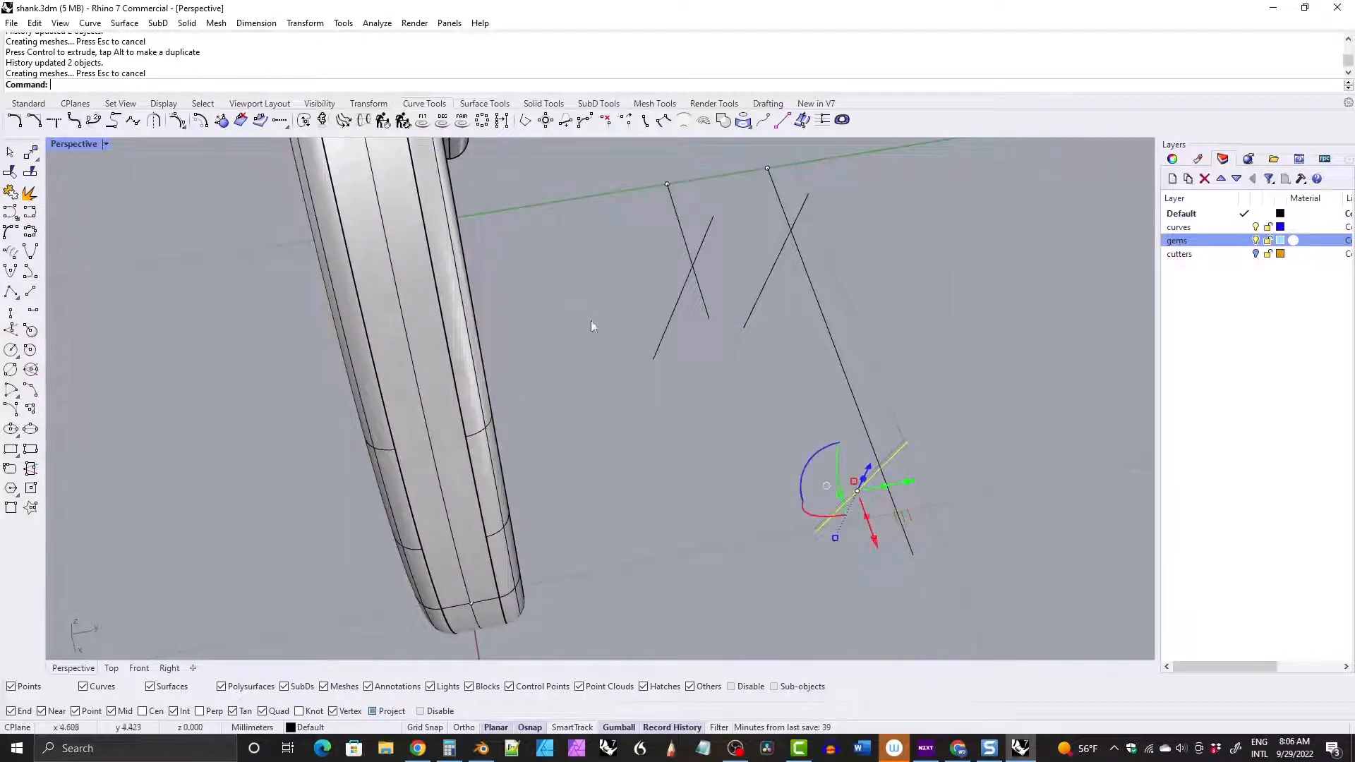
pyautogui.moveTo(595, 323); pyautogui.dragTo(591, 363, button='right')
pyautogui.scroll(8, 547, 276)
pyautogui.scroll(6, 605, 321)
# Inspect the shank solid's ends around the prongs and seats and delete the solid.
pyautogui.click(658, 384)
pyautogui.scroll(-4, 631, 322)
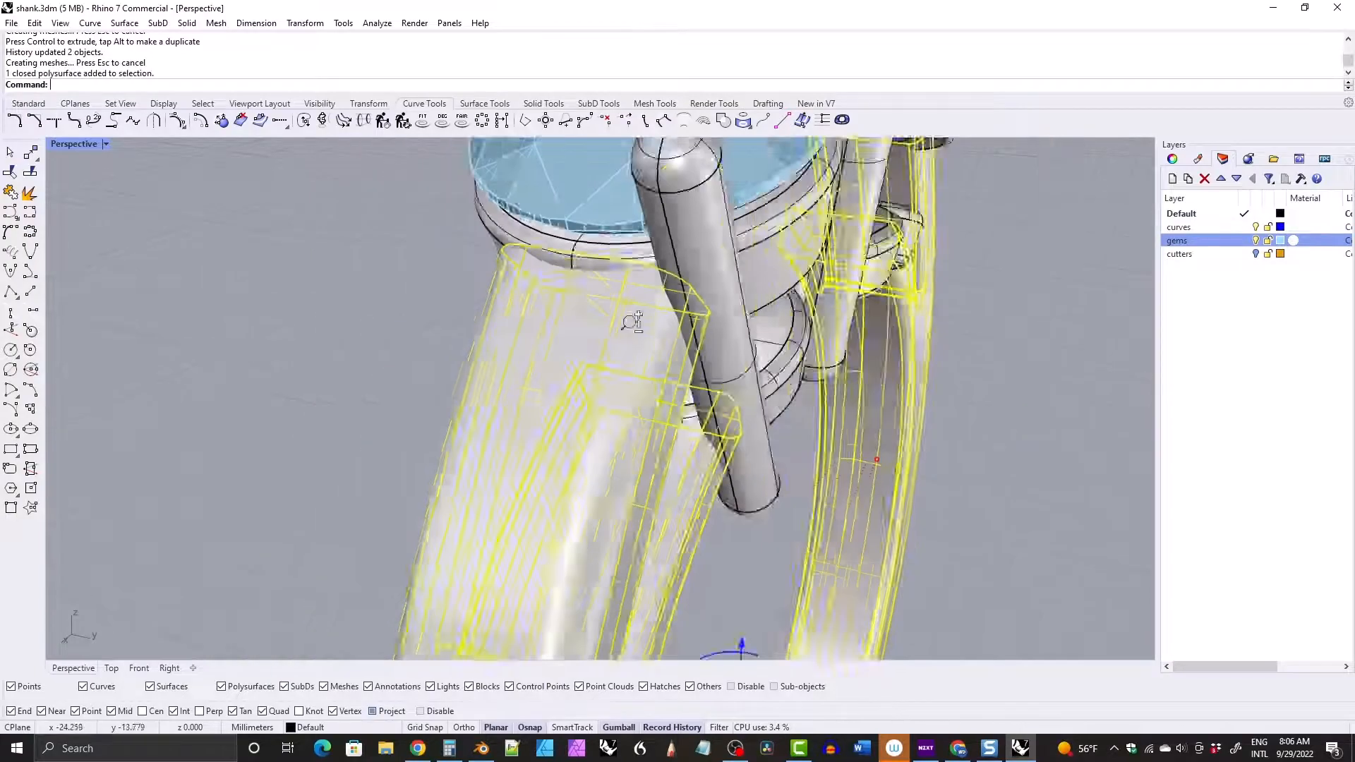
pyautogui.moveTo(631, 322); pyautogui.dragTo(564, 321, button='right')
pyautogui.scroll(4, 539, 319)
pyautogui.scroll(-5, 556, 259)
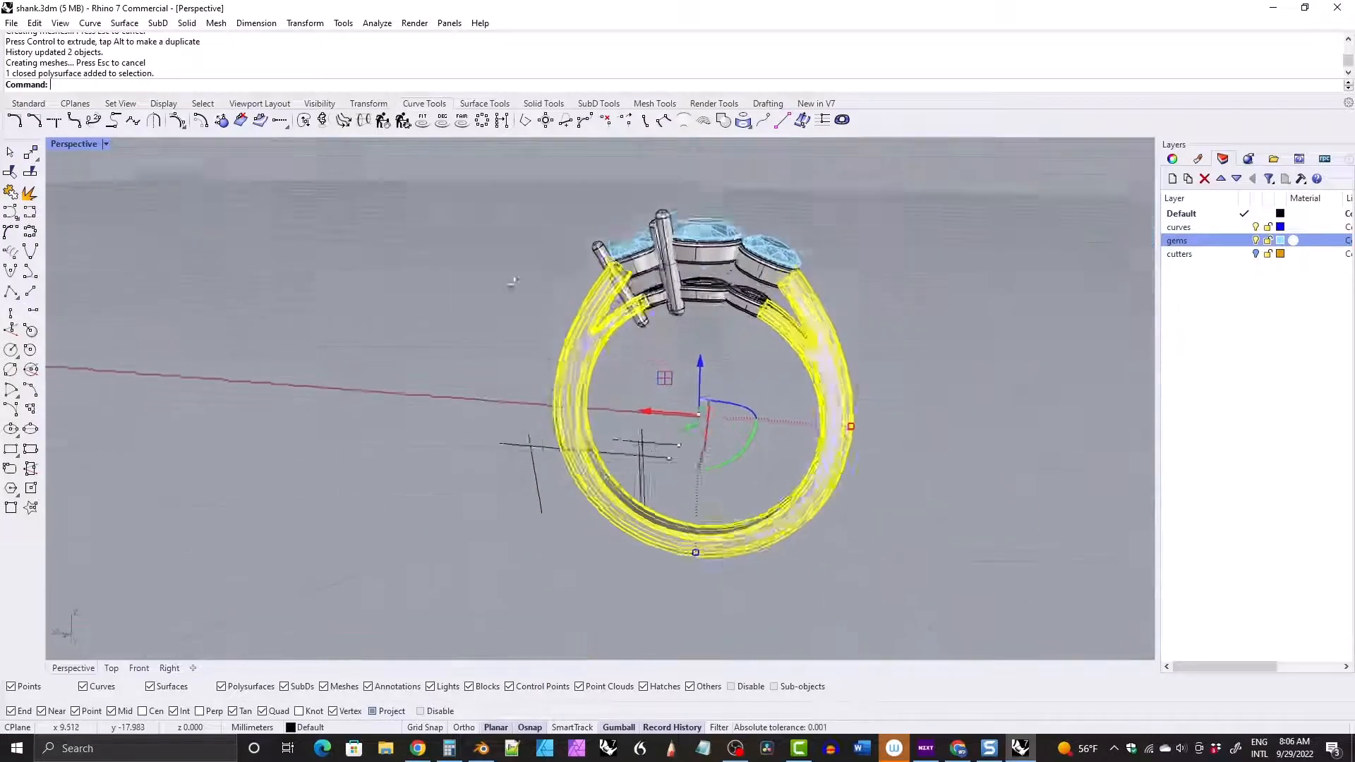
pyautogui.moveTo(556, 258); pyautogui.dragTo(591, 345, button='right')
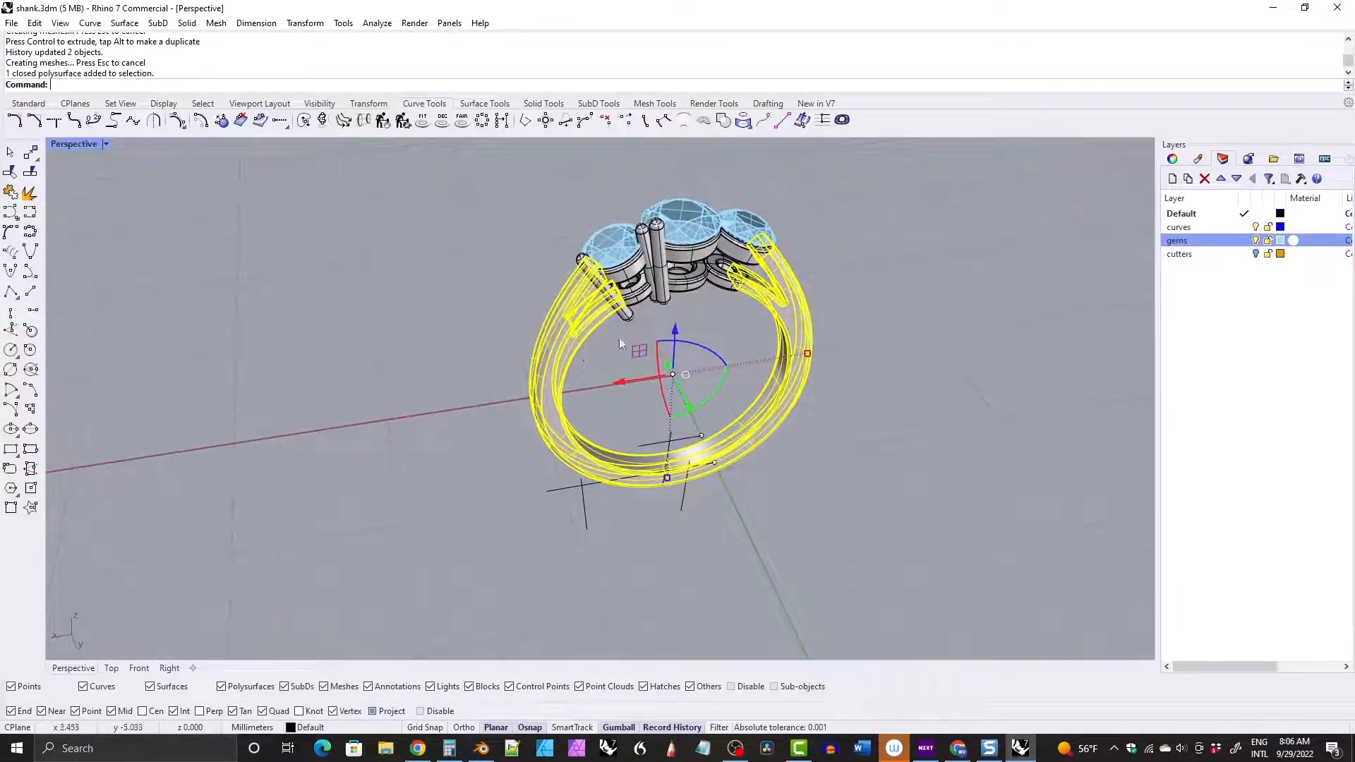
pyautogui.moveTo(498, 316); pyautogui.dragTo(617, 303, button='right')
pyautogui.scroll(8, 560, 316)
pyautogui.moveTo(610, 257); pyautogui.dragTo(625, 252, button='right')
pyautogui.press('Delete')
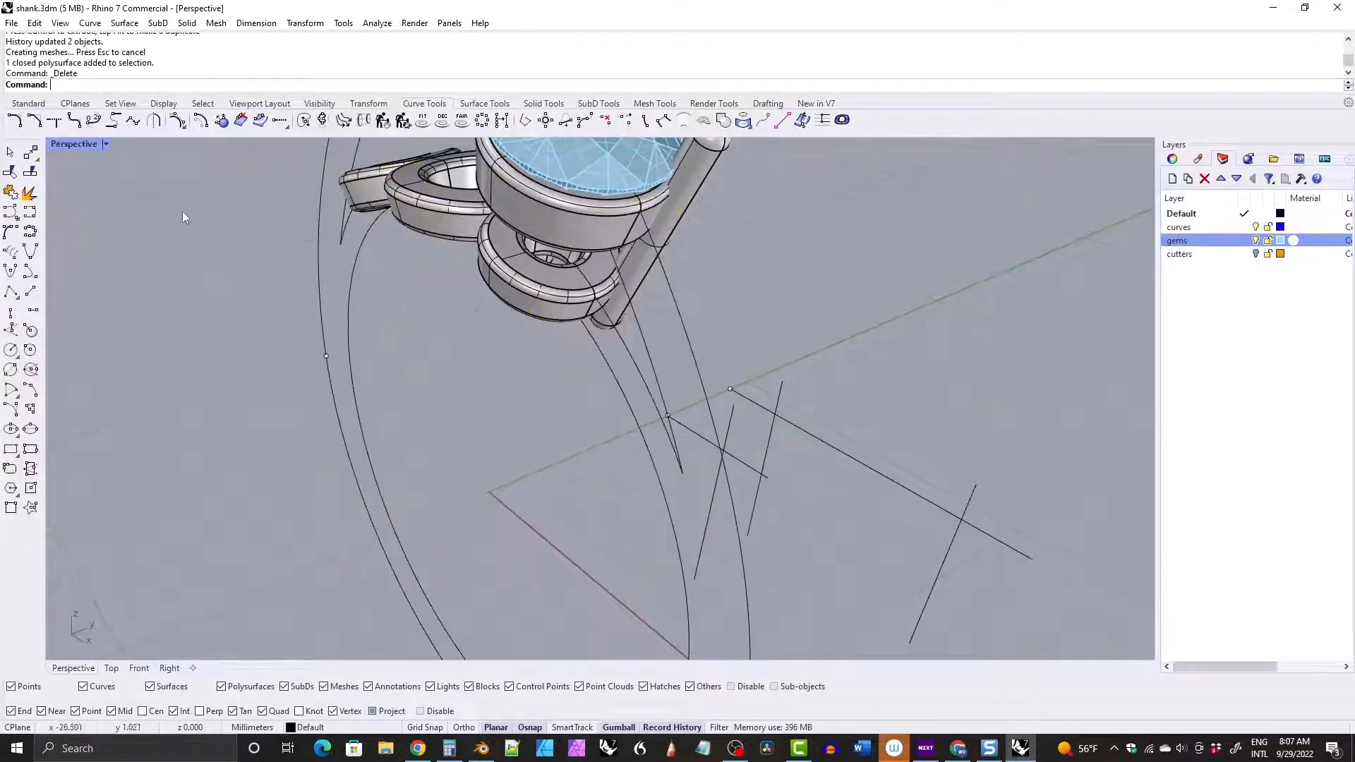
# In the maximized Front view, draw a line across the inner end of the shank profile at the lower gallery's negative-X end.
pyautogui.doubleClick(73, 145)
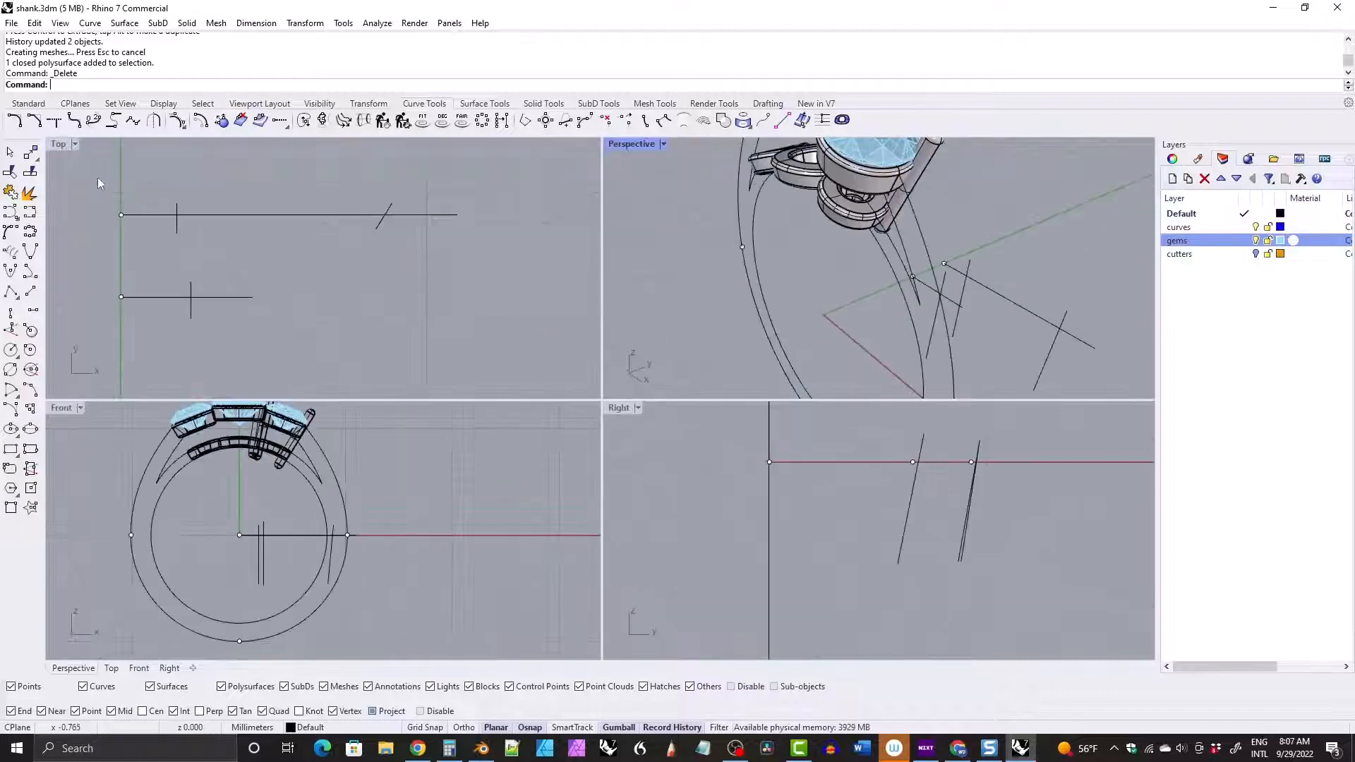
pyautogui.click(64, 413)
pyautogui.doubleClick(64, 412)
pyautogui.moveTo(303, 305); pyautogui.dragTo(416, 346, button='right')
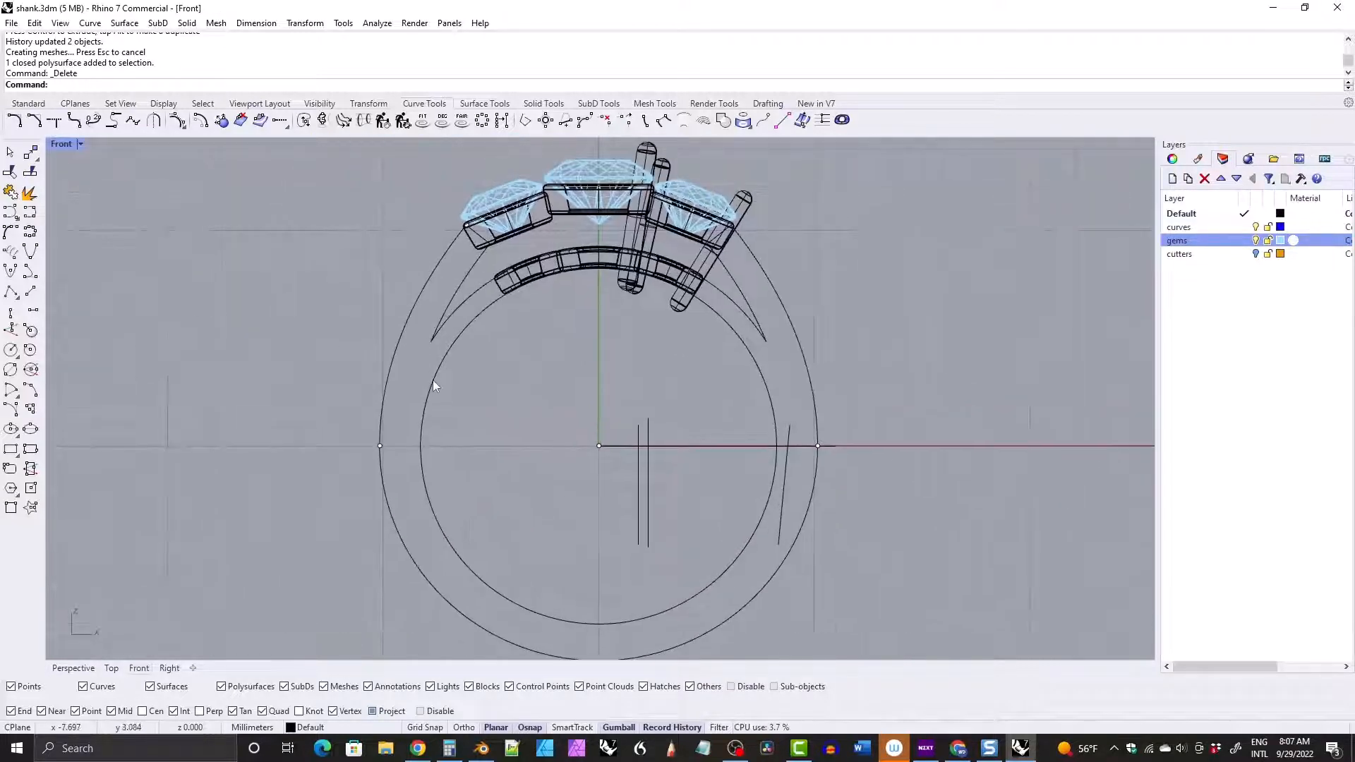
pyautogui.click(443, 367)
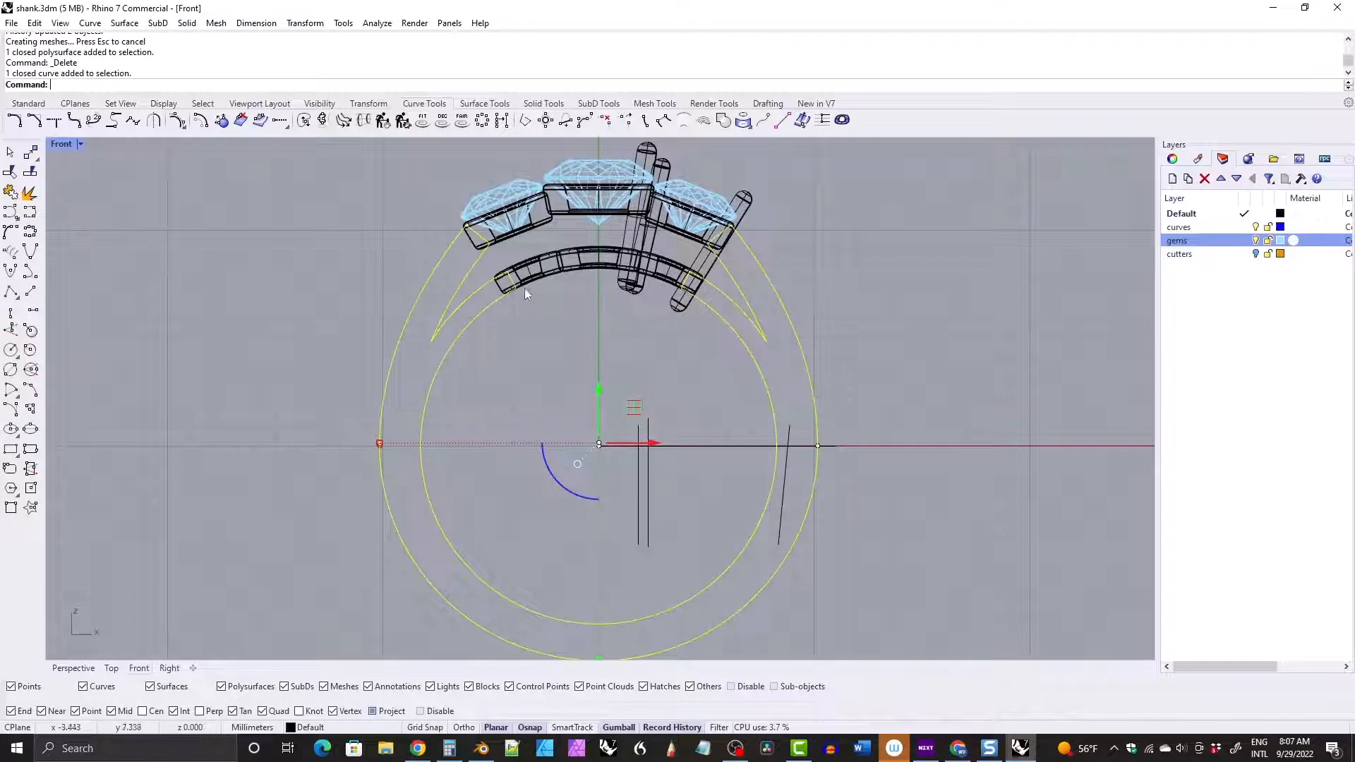
pyautogui.scroll(4, 488, 279)
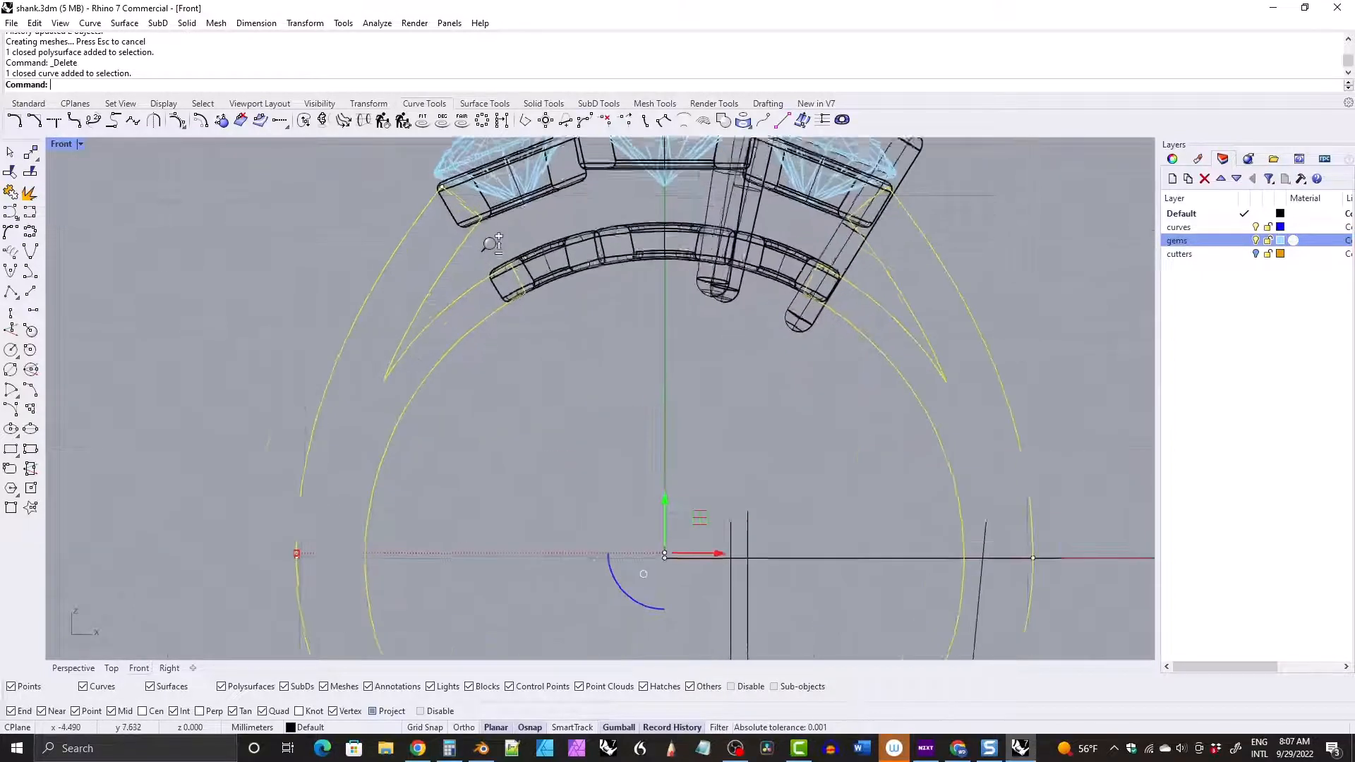
pyautogui.press('l')
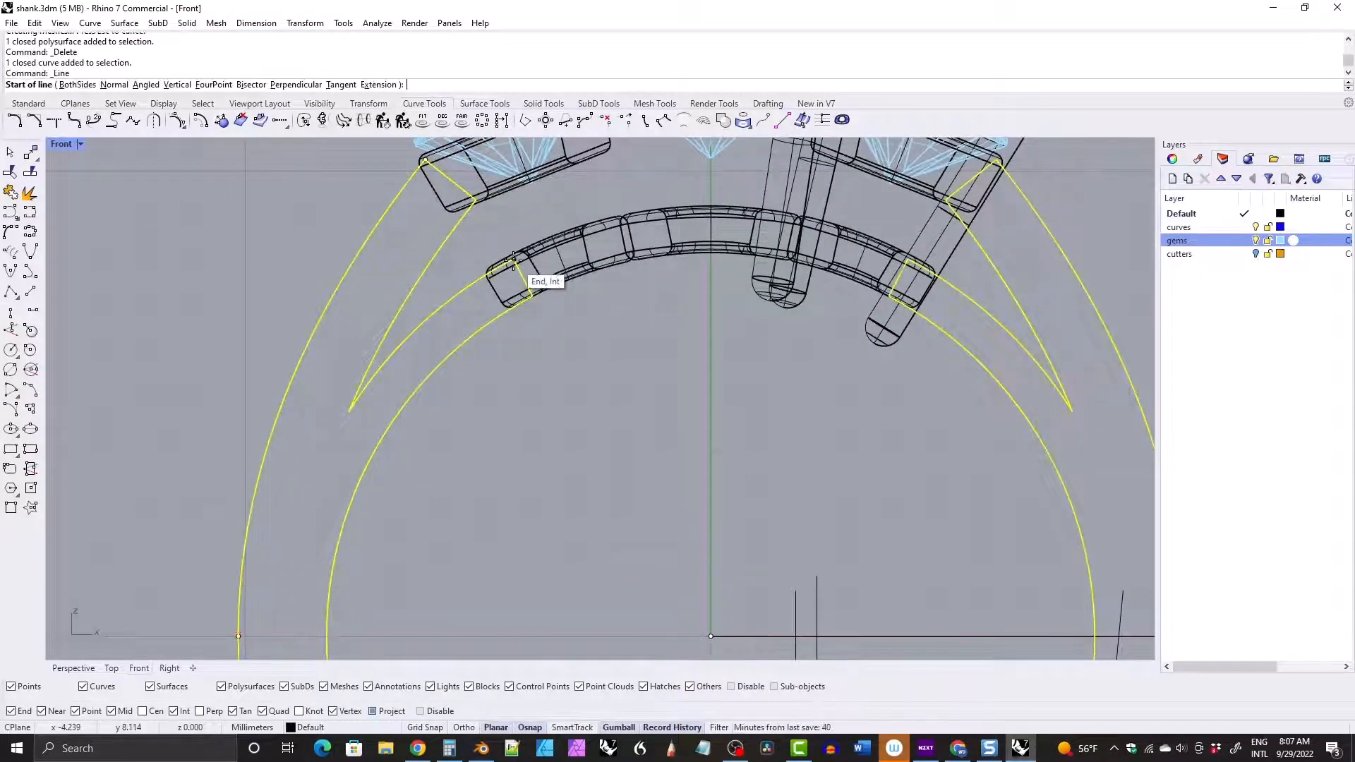
pyautogui.click(514, 261)
pyautogui.click(532, 297)
# Select the new short line and stretch it vertically so it extends past both edges of the lower gallery.
pyautogui.click(523, 278)
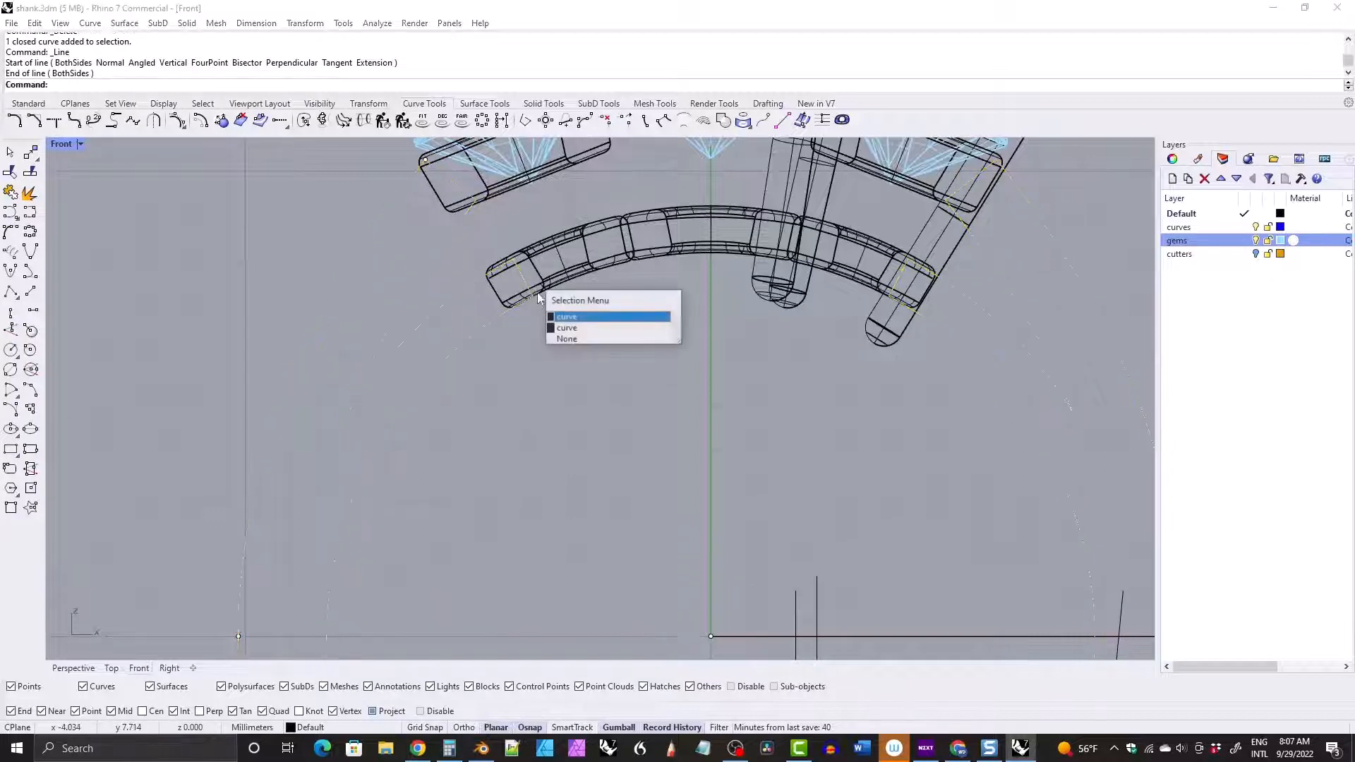
pyautogui.click(586, 327)
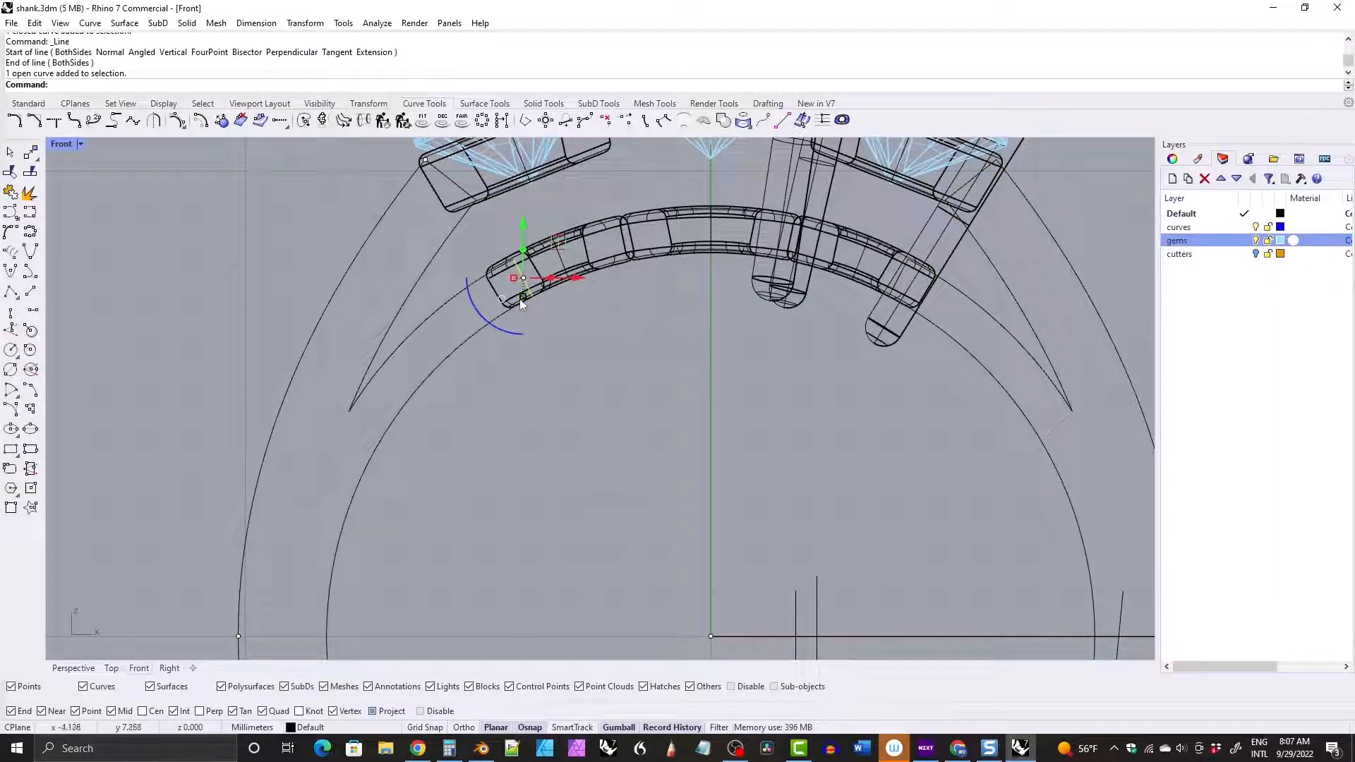
pyautogui.moveTo(522, 304); pyautogui.dragTo(523, 324)
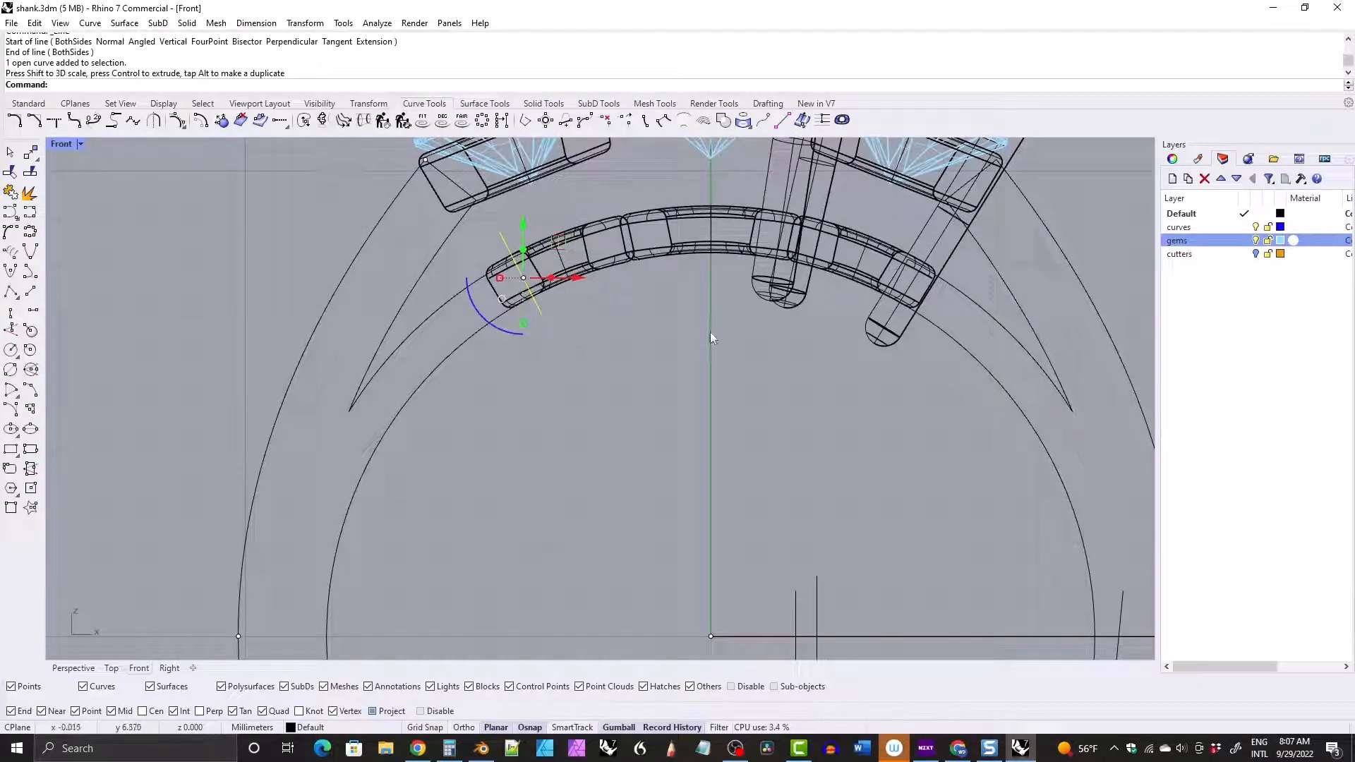
# Mirror a copy of the extended line across the vertical axis through the origin.
pyautogui.click(134, 121)
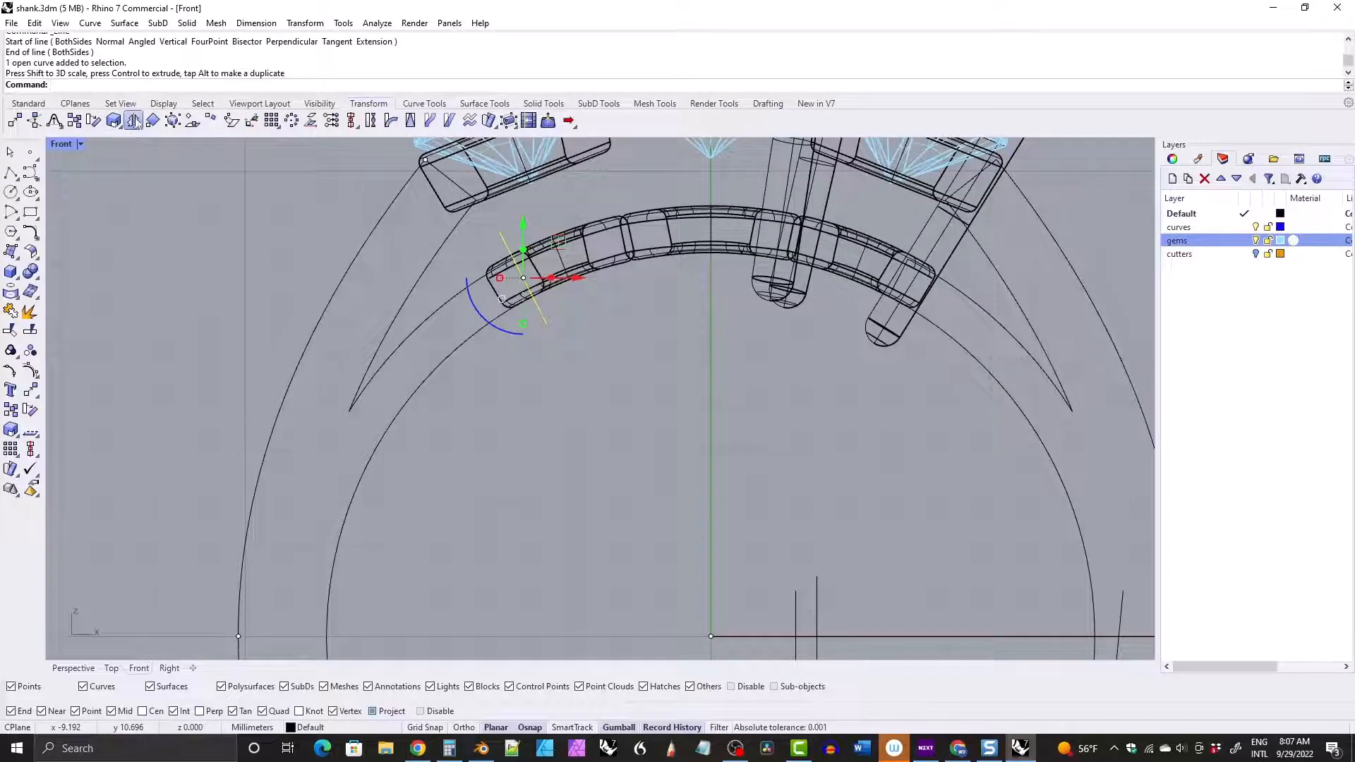
pyautogui.write('0')
pyautogui.press('Return')
pyautogui.click(711, 342)
pyautogui.press('Escape')
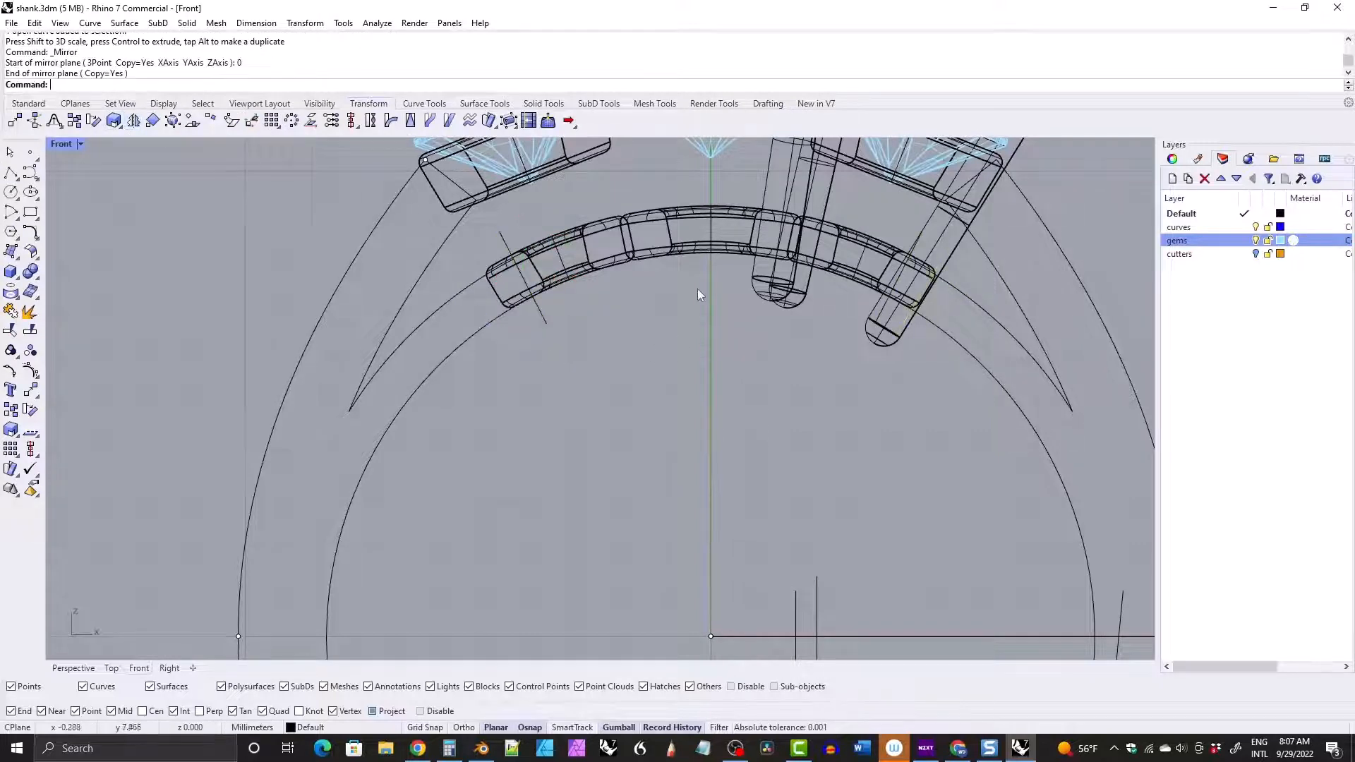
# Delete the closed shank profile curve.
pyautogui.scroll(-6, 697, 289)
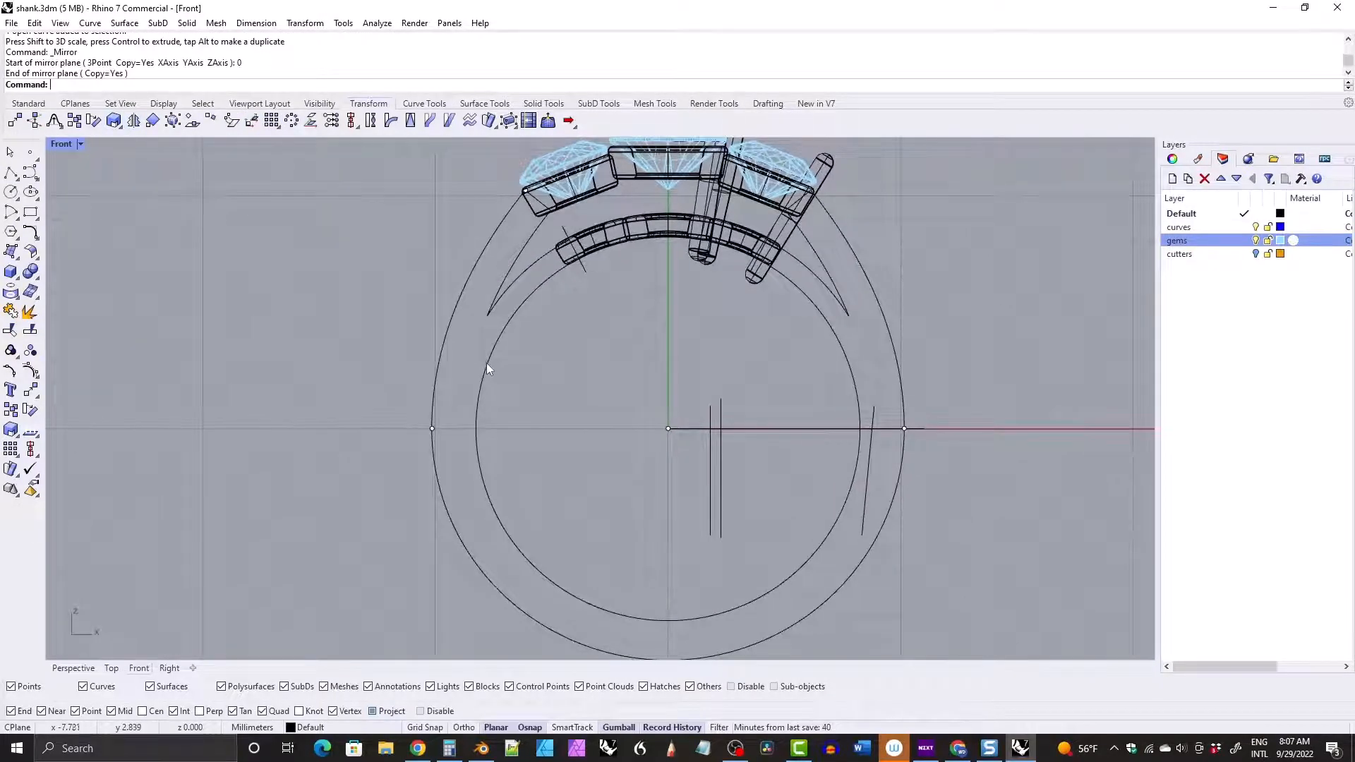
pyautogui.click(485, 365)
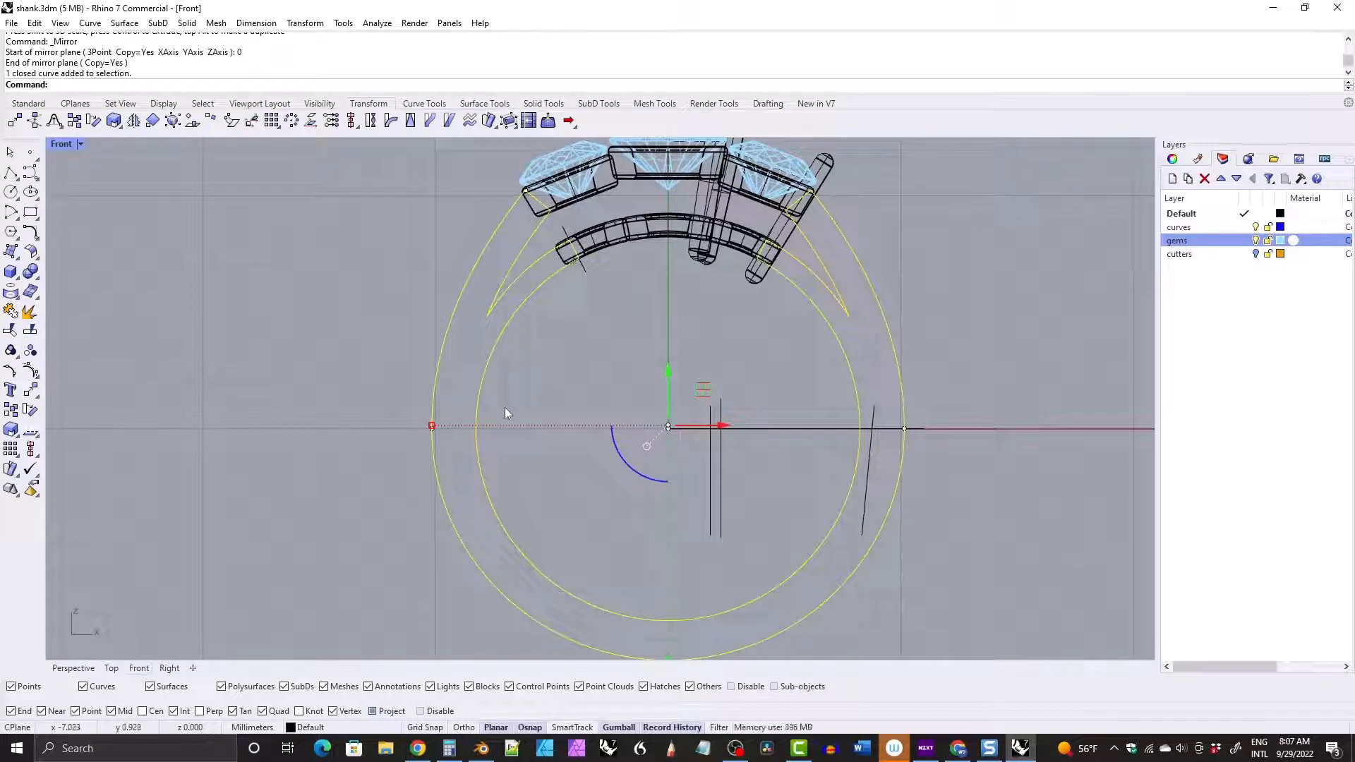
pyautogui.press('Delete')
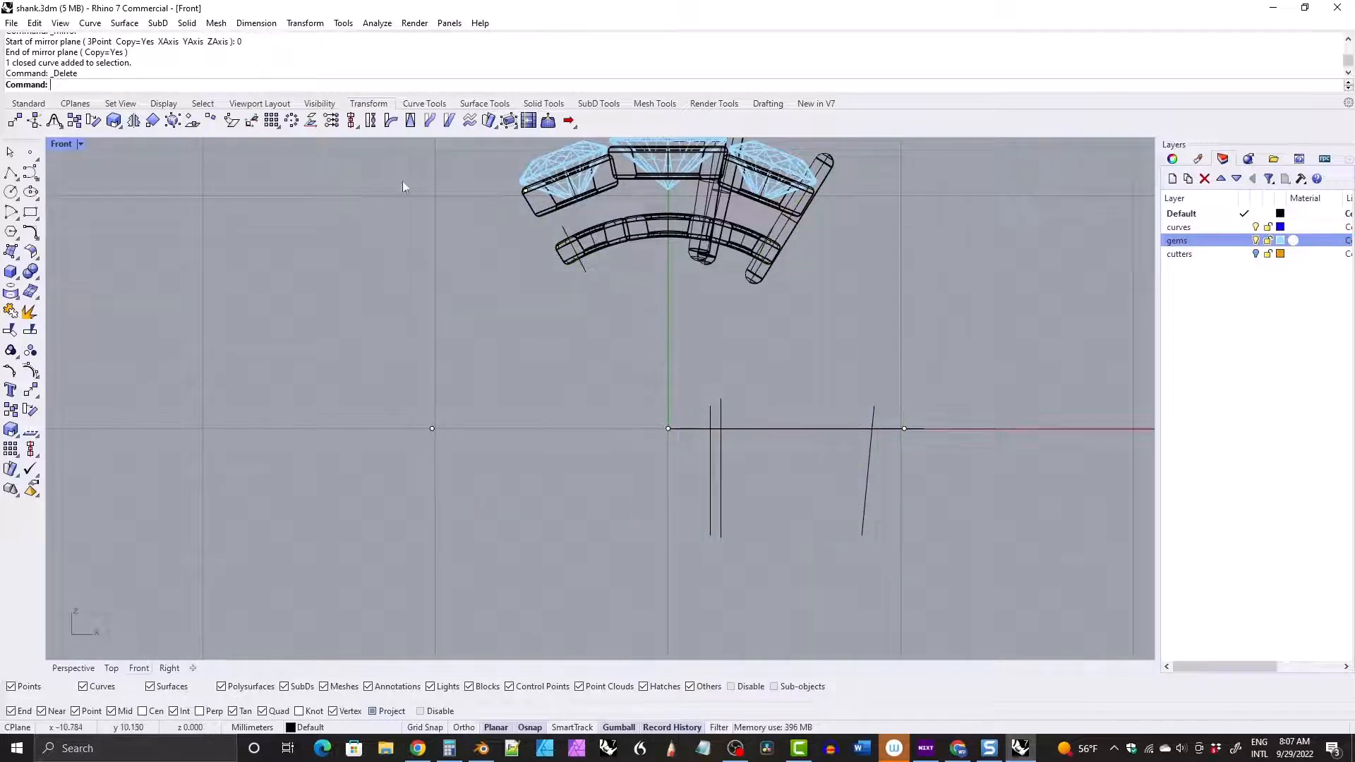
# Draw a finger-hole circle centred at the origin with a diameter of 16.51 mm.
pyautogui.click(10, 192)
pyautogui.write('0')
pyautogui.press('Return')
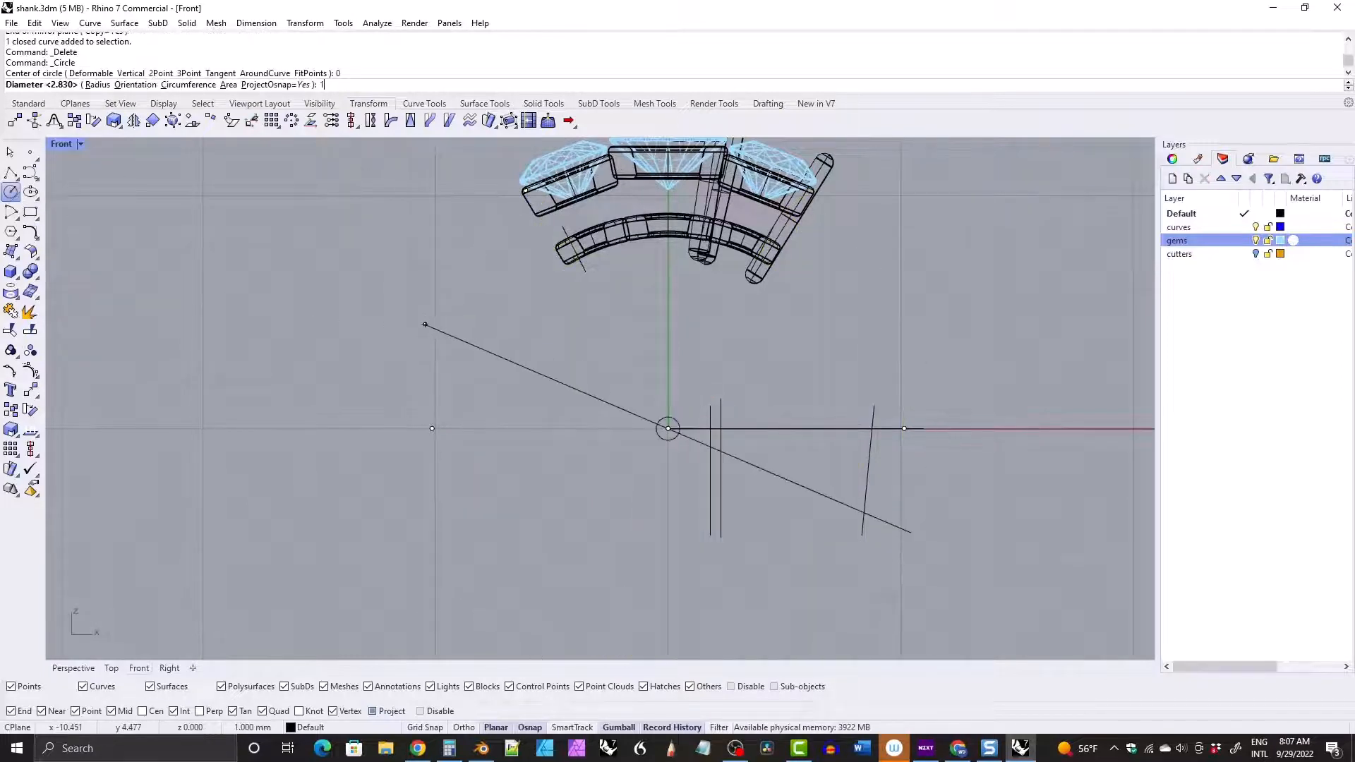
pyautogui.write('16.51')
pyautogui.press('Return')
pyautogui.click(505, 344)
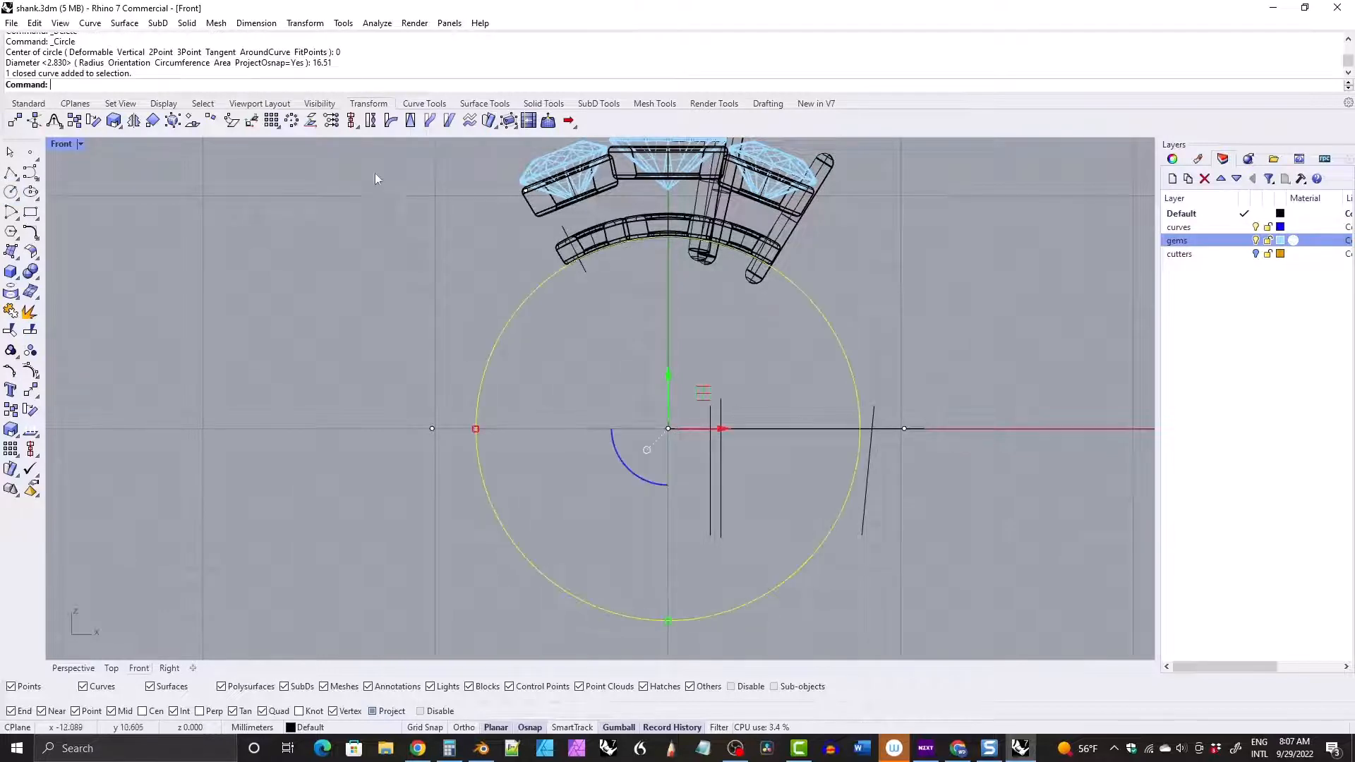
# Move the circle's seam to its lowest quadrant point.
pyautogui.click(416, 103)
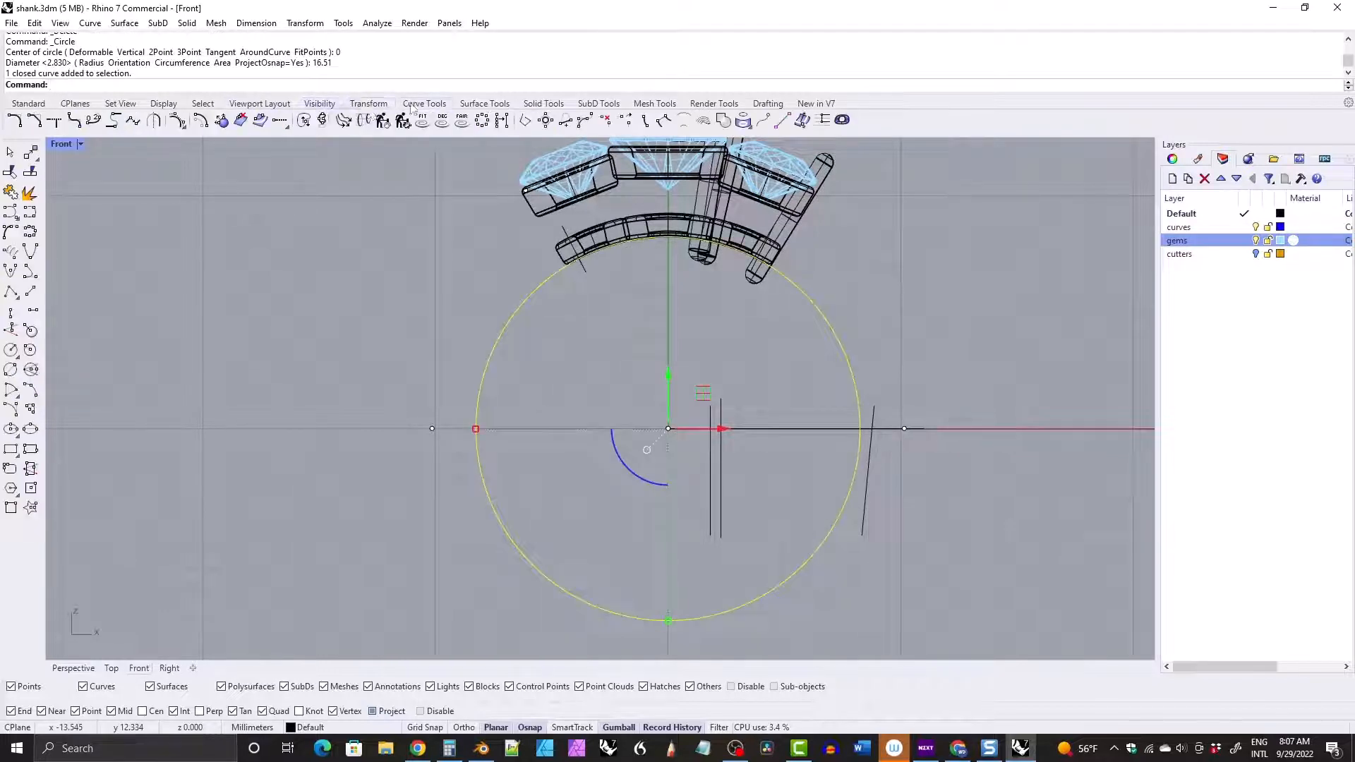
pyautogui.click(303, 119)
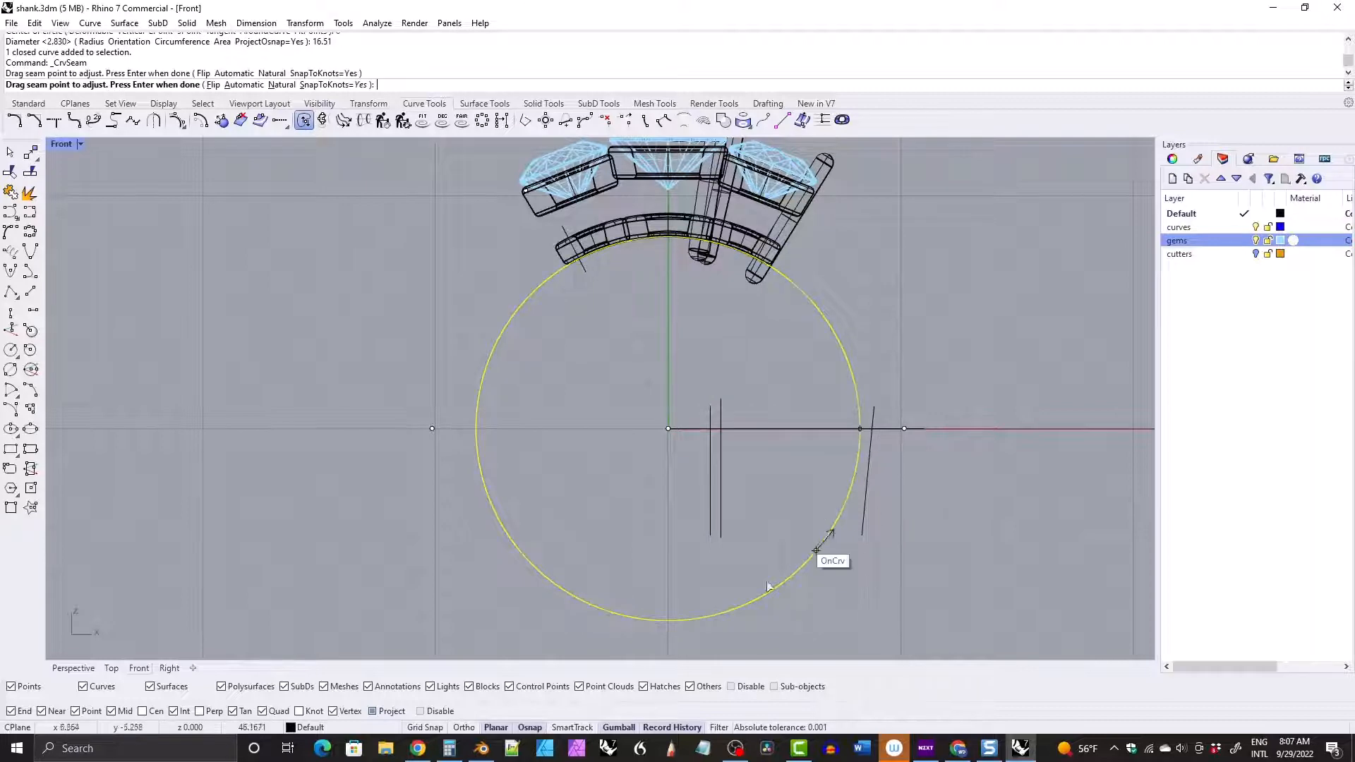
pyautogui.moveTo(769, 586); pyautogui.dragTo(667, 620)
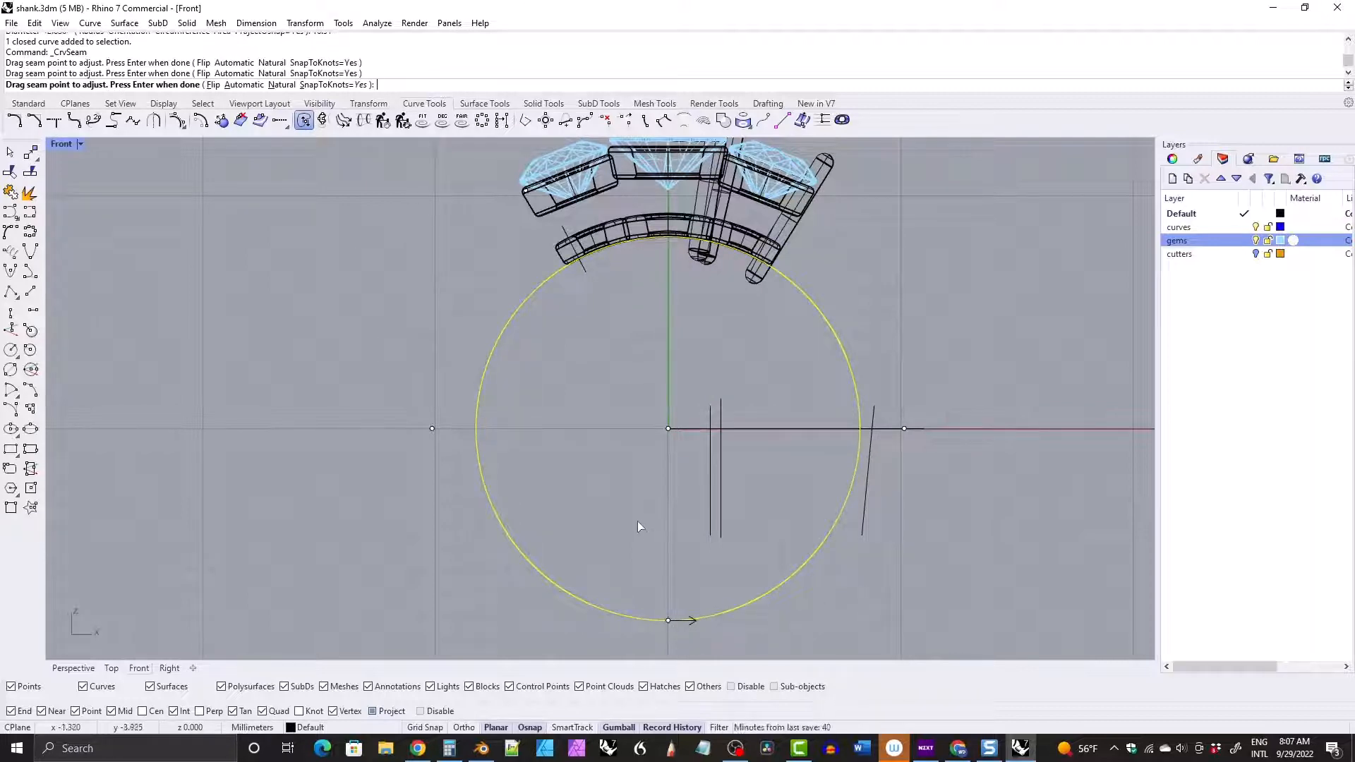
pyautogui.press('Return')
# Inspect the reference point near the upper outer corner of the left gem seat.
pyautogui.scroll(1, 522, 283)
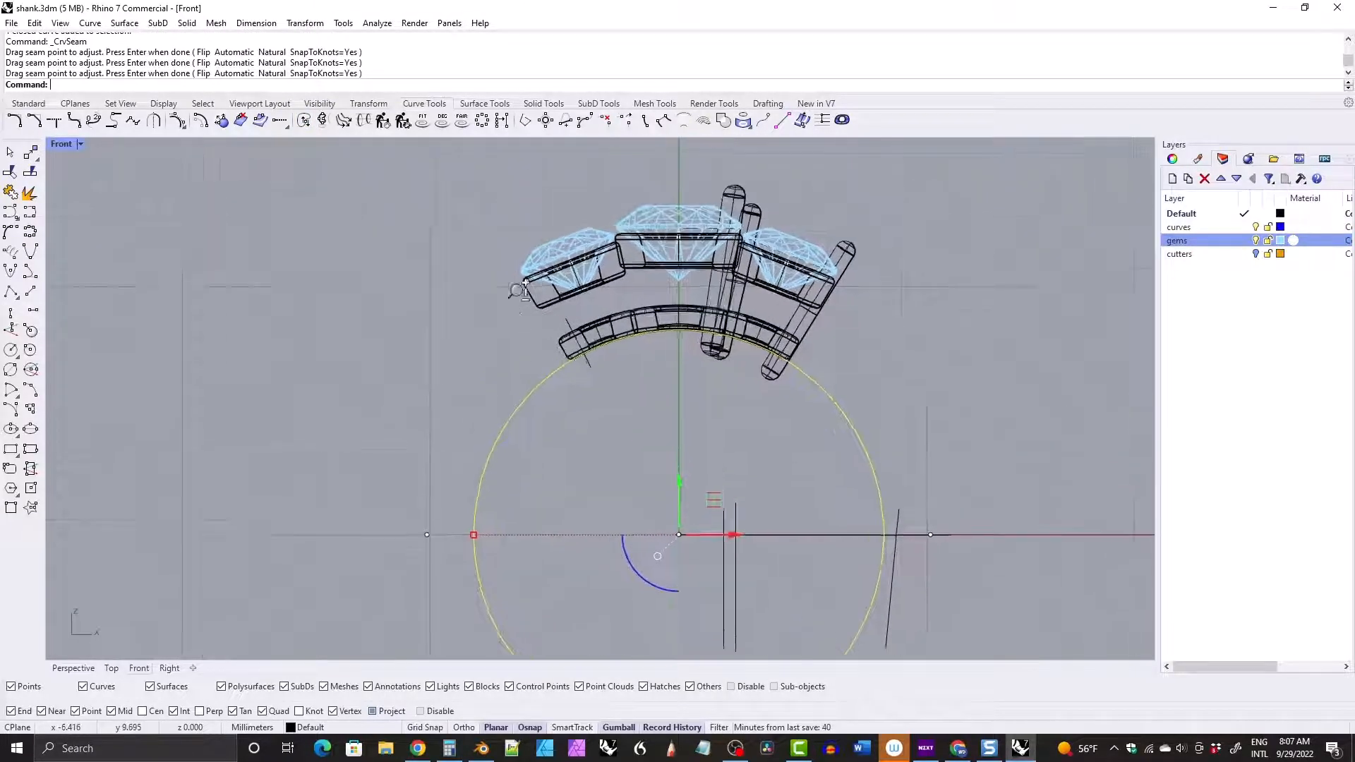
pyautogui.scroll(2, 522, 285)
pyautogui.scroll(2, 543, 256)
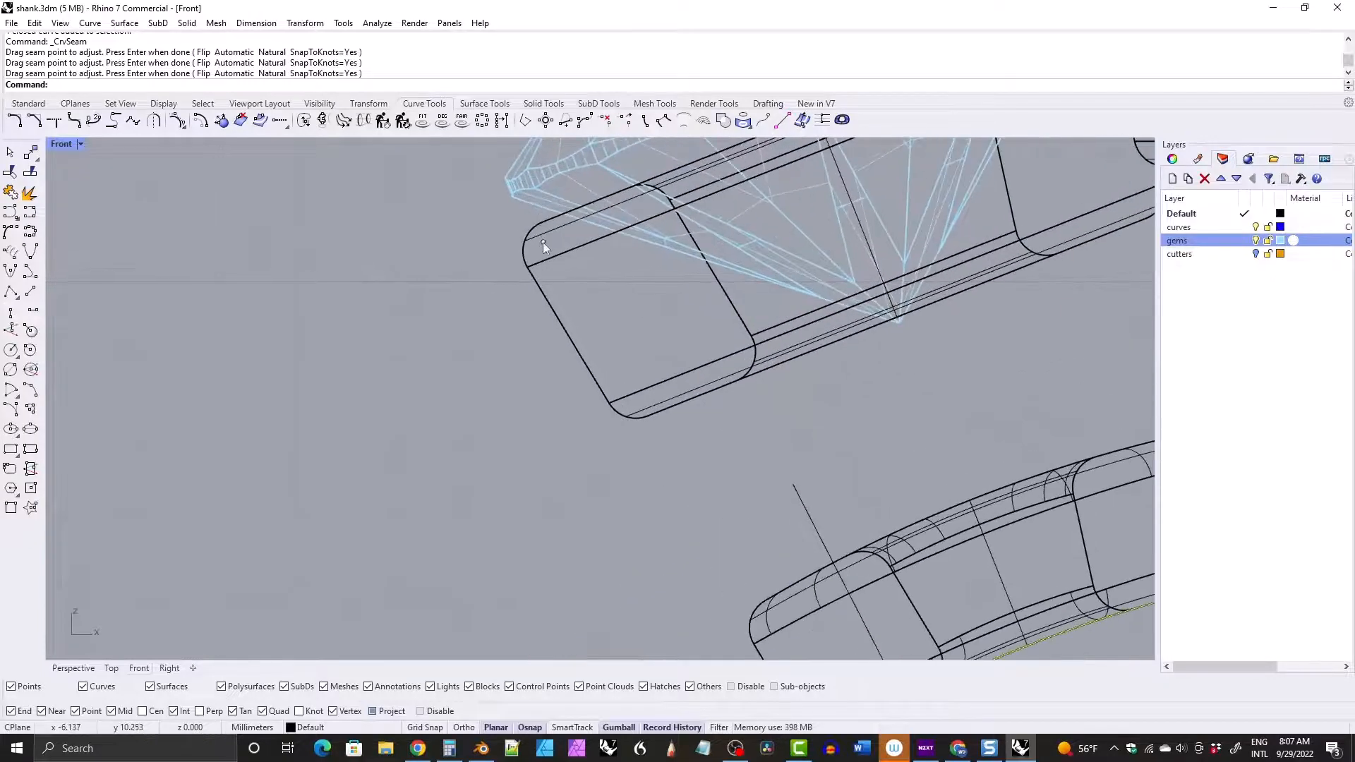
pyautogui.click(543, 243)
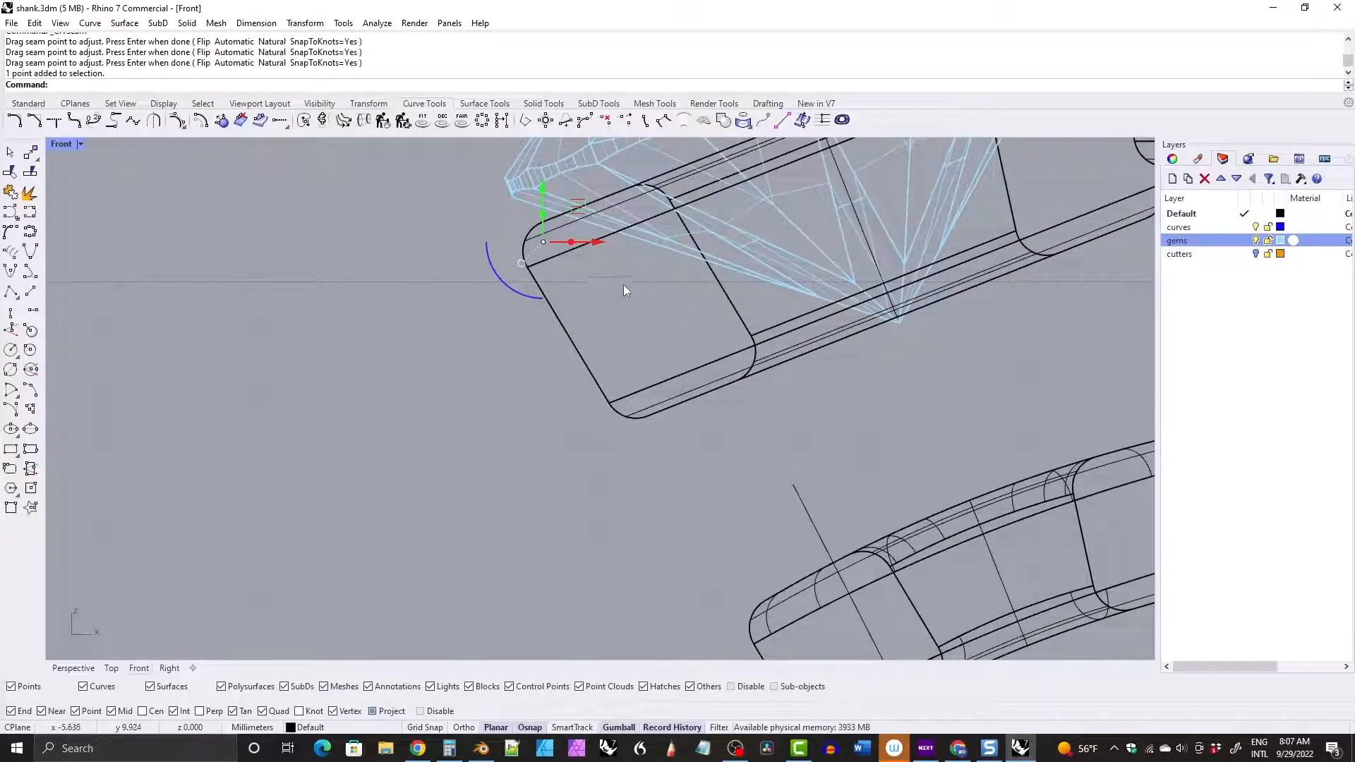
pyautogui.scroll(-5, 617, 255)
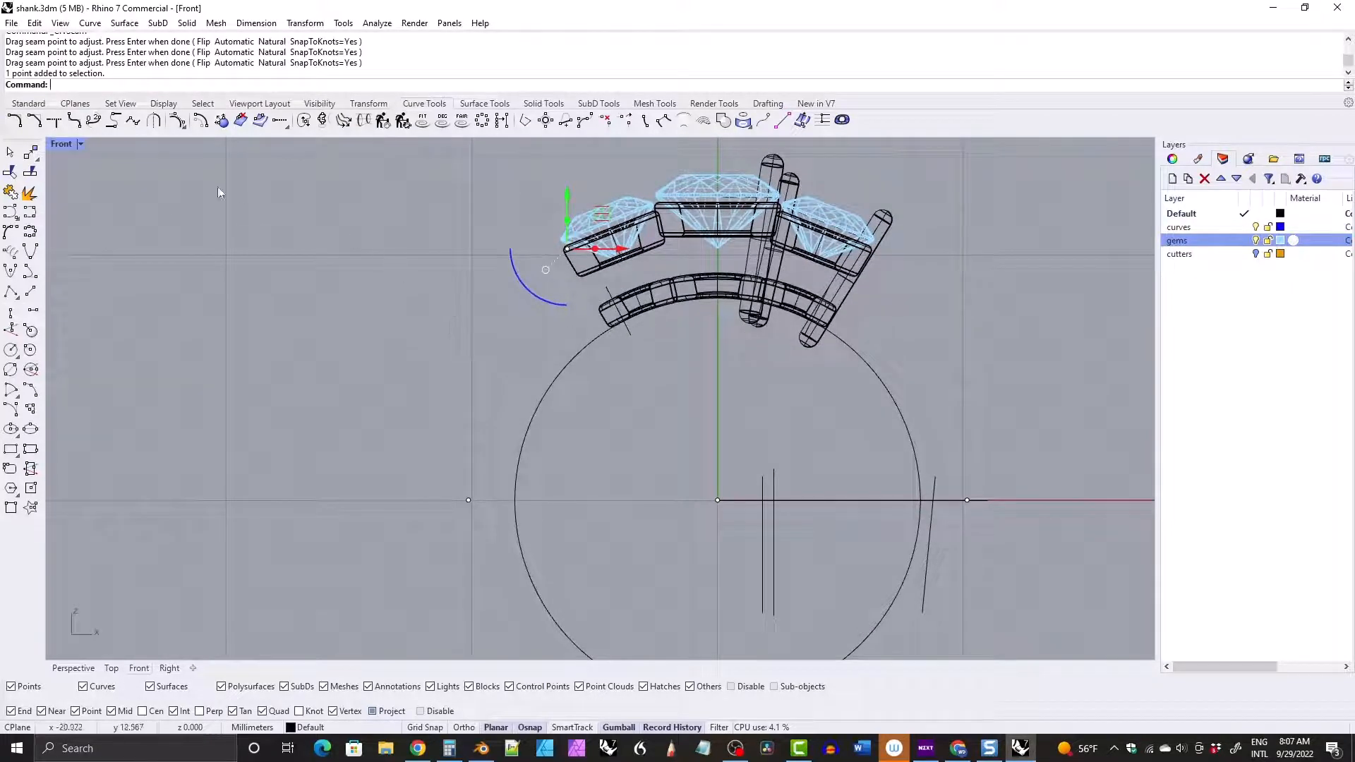
# Undo the recent edits until the original shank model is restored.
pyautogui.hotkey('ctrl', 'z')
pyautogui.hotkey('ctrl', 'z')
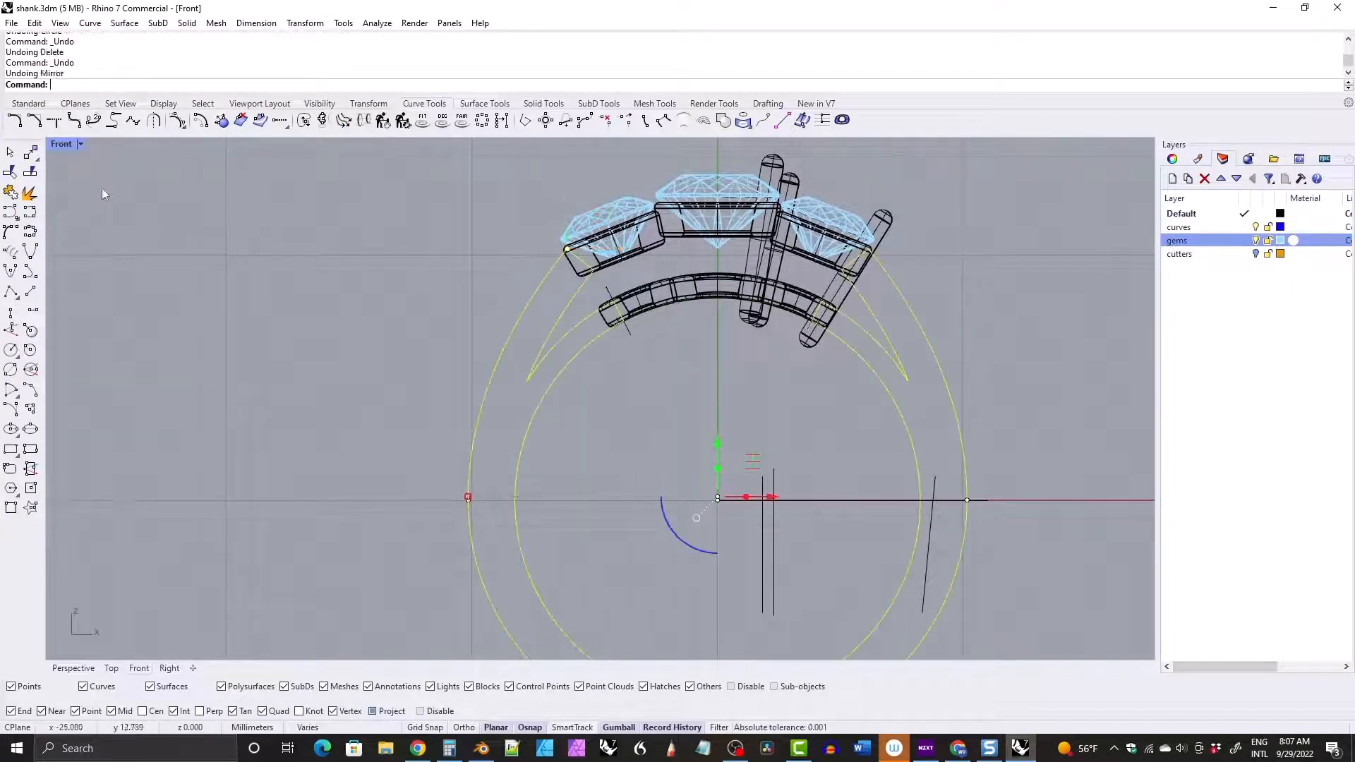
pyautogui.hotkey('ctrl', 'z')
pyautogui.hotkey('ctrl', 'z')
pyautogui.hotkey('ctrl', 'z')
pyautogui.doubleClick(59, 146)
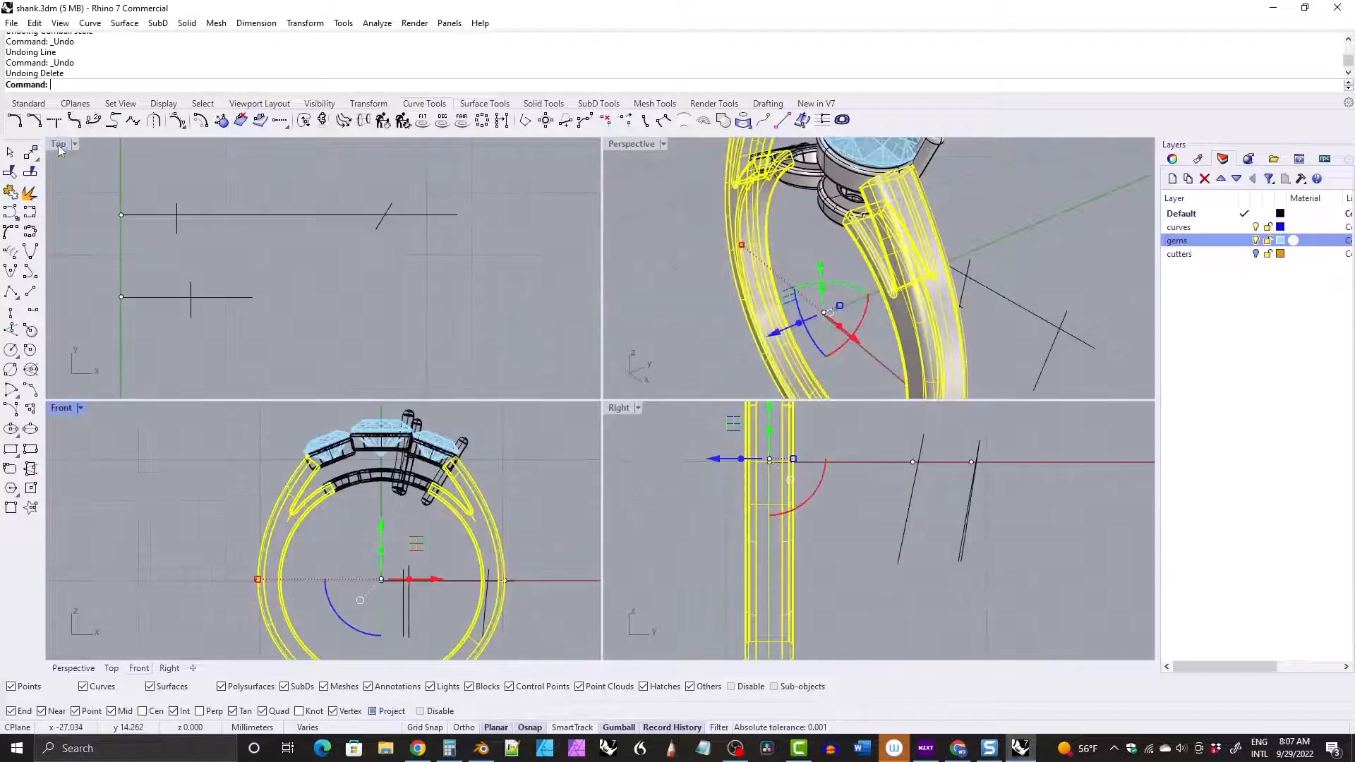
# Examine how the original shank's shoulder and split arm meet the side gem's seat and the gallery.
pyautogui.click(774, 221)
pyautogui.scroll(5, 886, 201)
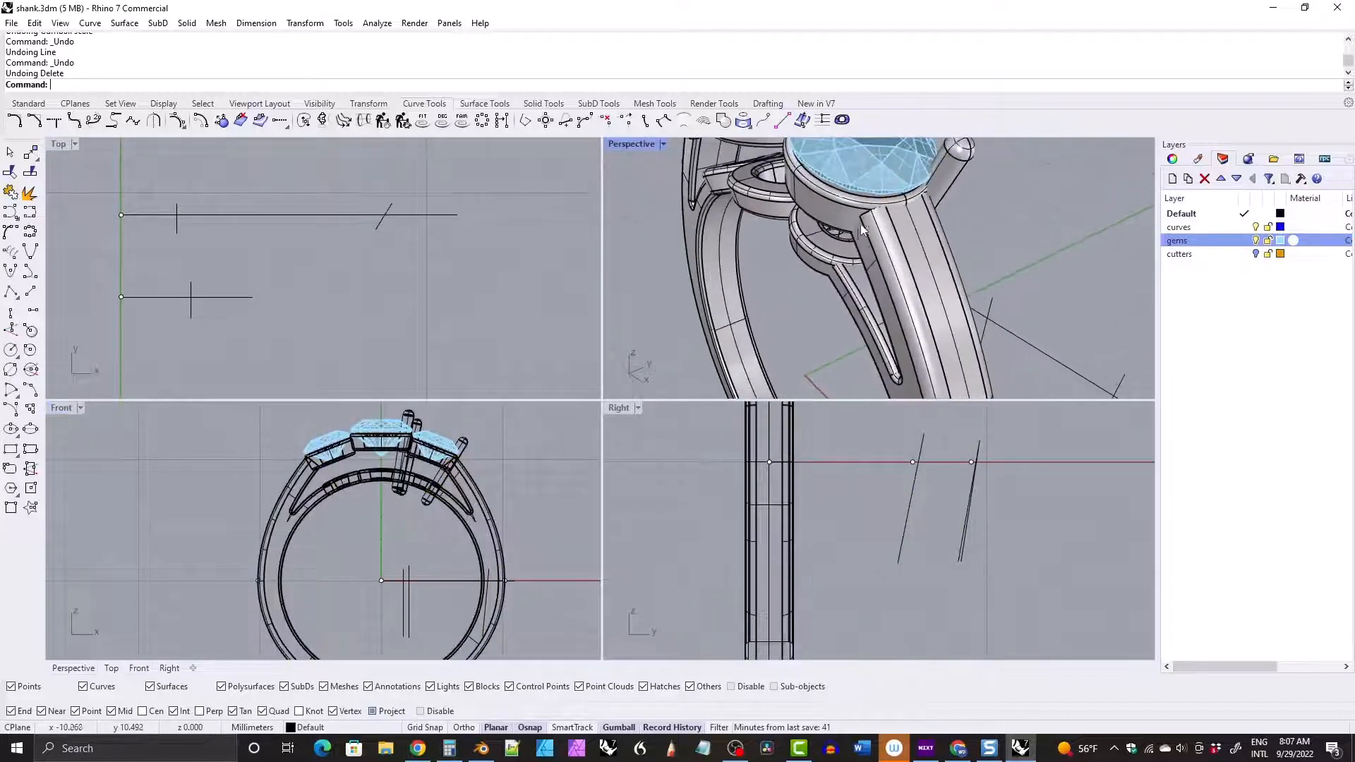
pyautogui.scroll(4, 886, 202)
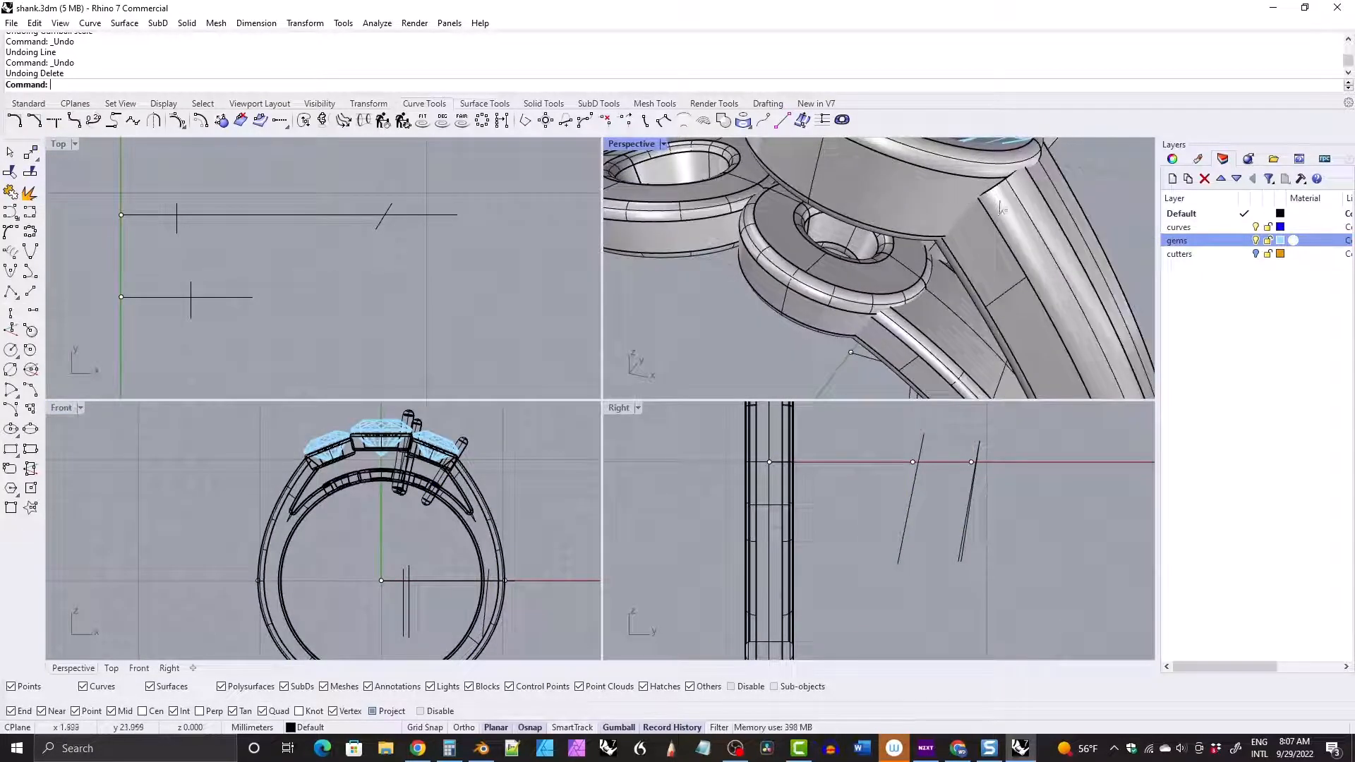
pyautogui.scroll(3, 1006, 205)
pyautogui.moveTo(1009, 185); pyautogui.dragTo(952, 220, button='right')
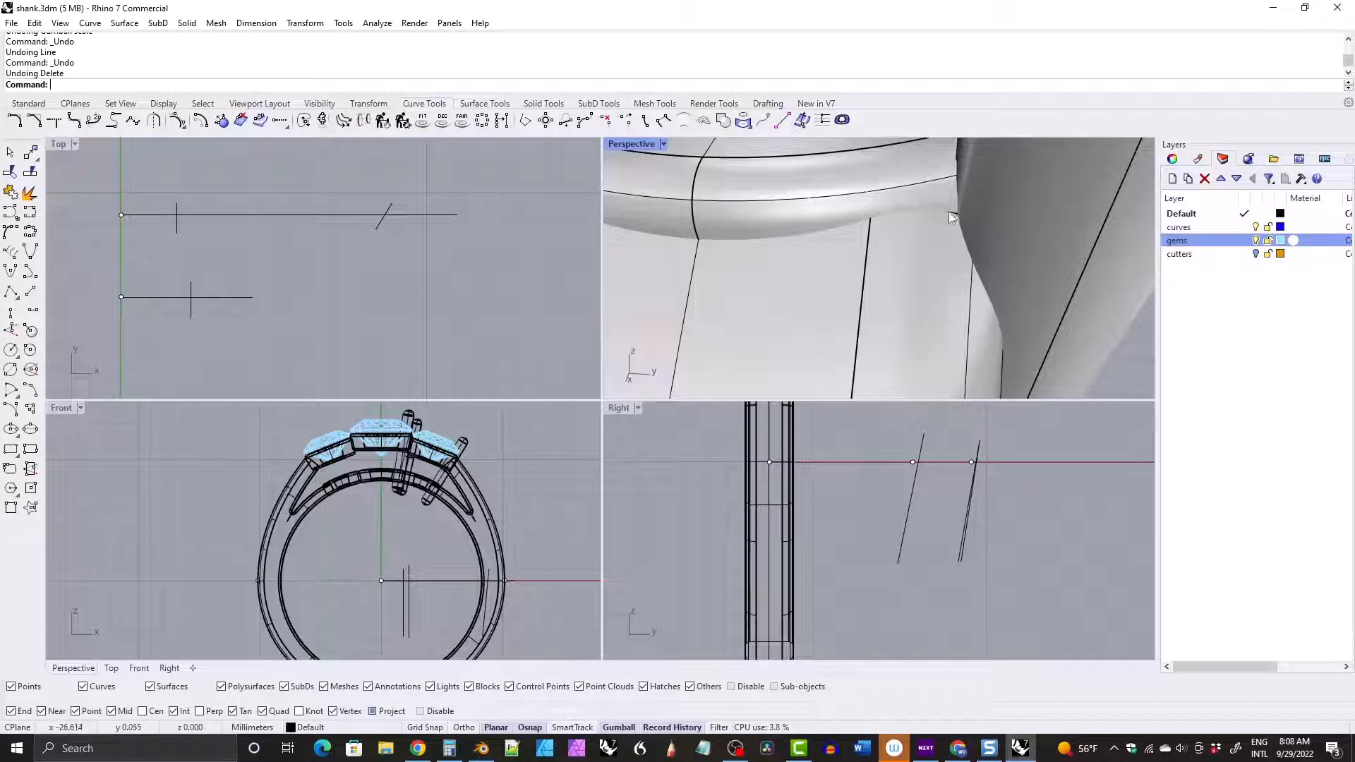
pyautogui.scroll(-6, 846, 202)
pyautogui.moveTo(846, 202); pyautogui.dragTo(902, 255, button='right')
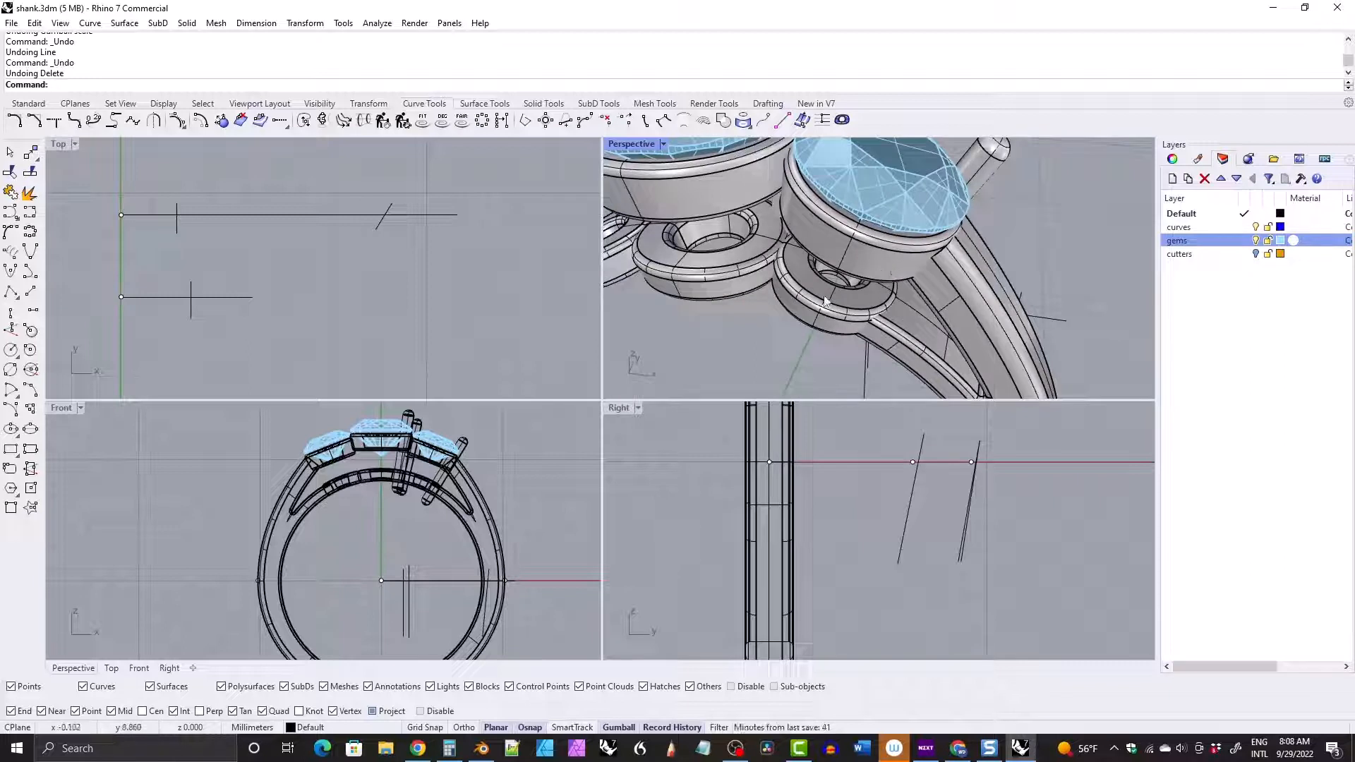
# Redo the undone edits up to the finger-hole circle and return to the full Front view.
pyautogui.hotkey('ctrl', 'z')
pyautogui.hotkey('ctrl', 'z')
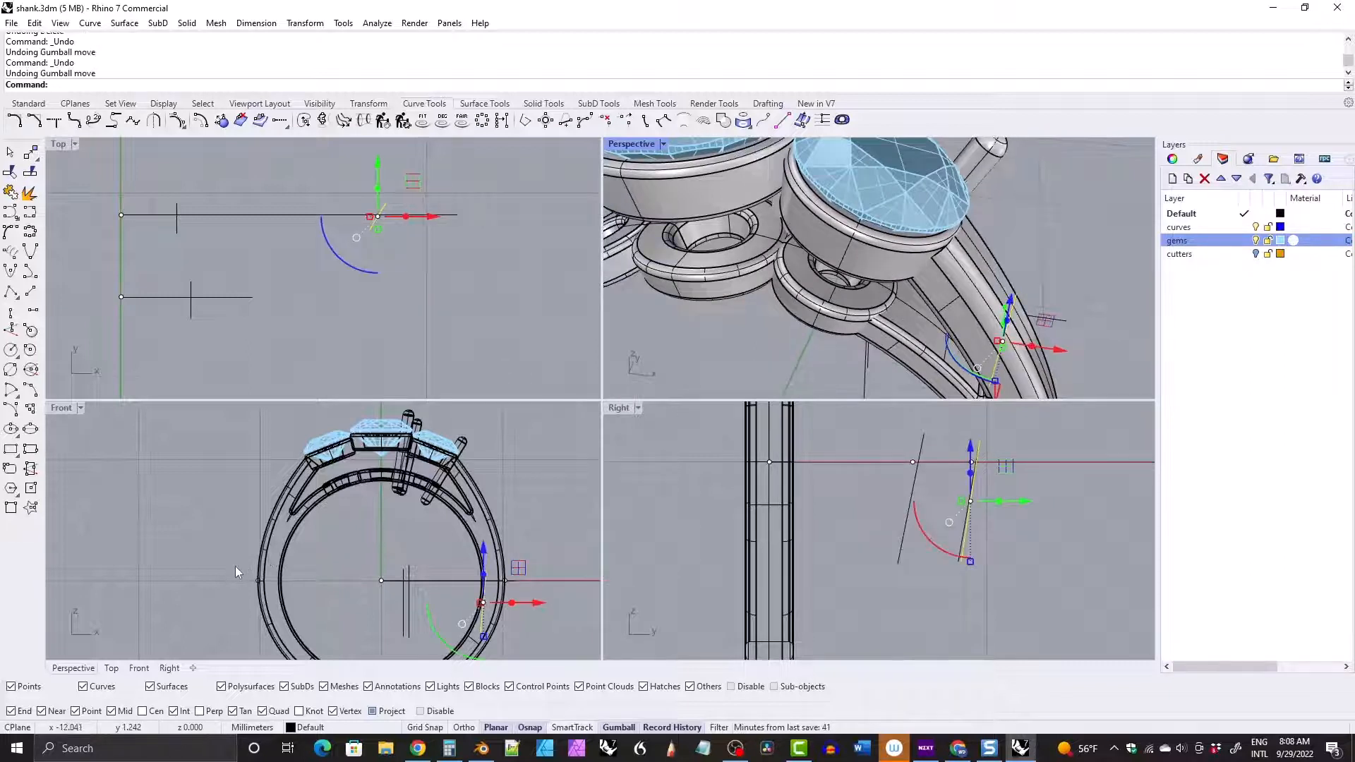
pyautogui.hotkey('ctrl', 'y')
pyautogui.hotkey('ctrl', 'y')
pyautogui.hotkey('ctrl', 'y')
pyautogui.hotkey('ctrl', 'y')
pyautogui.hotkey('ctrl', 'y')
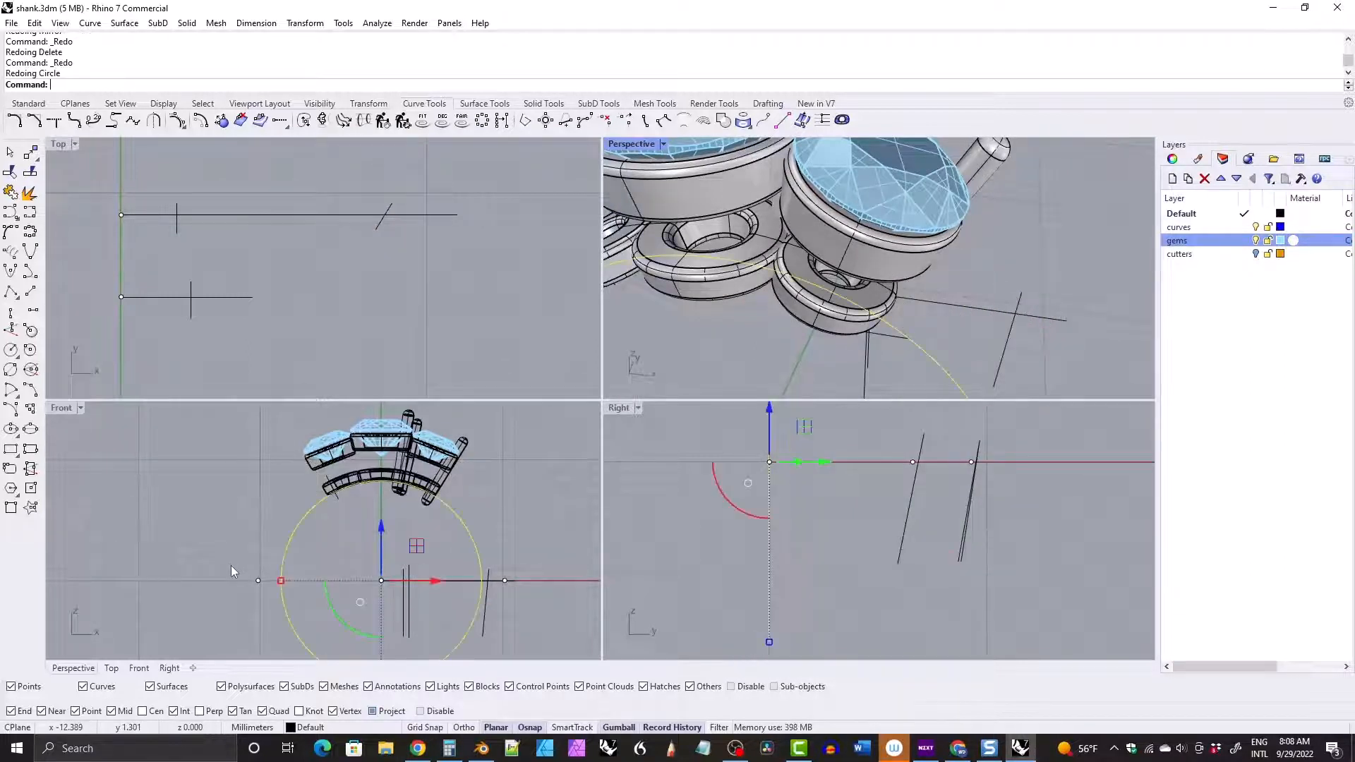
pyautogui.doubleClick(62, 407)
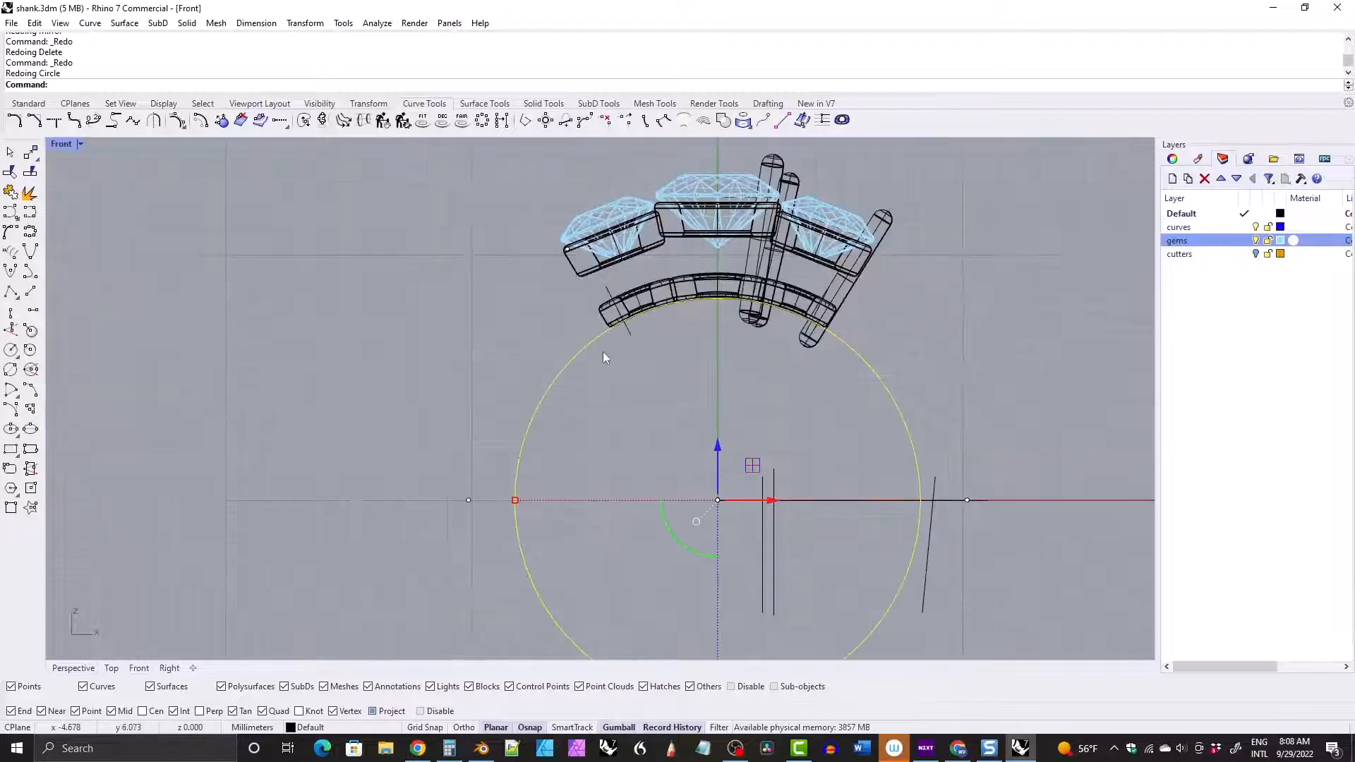
pyautogui.scroll(-3, 603, 351)
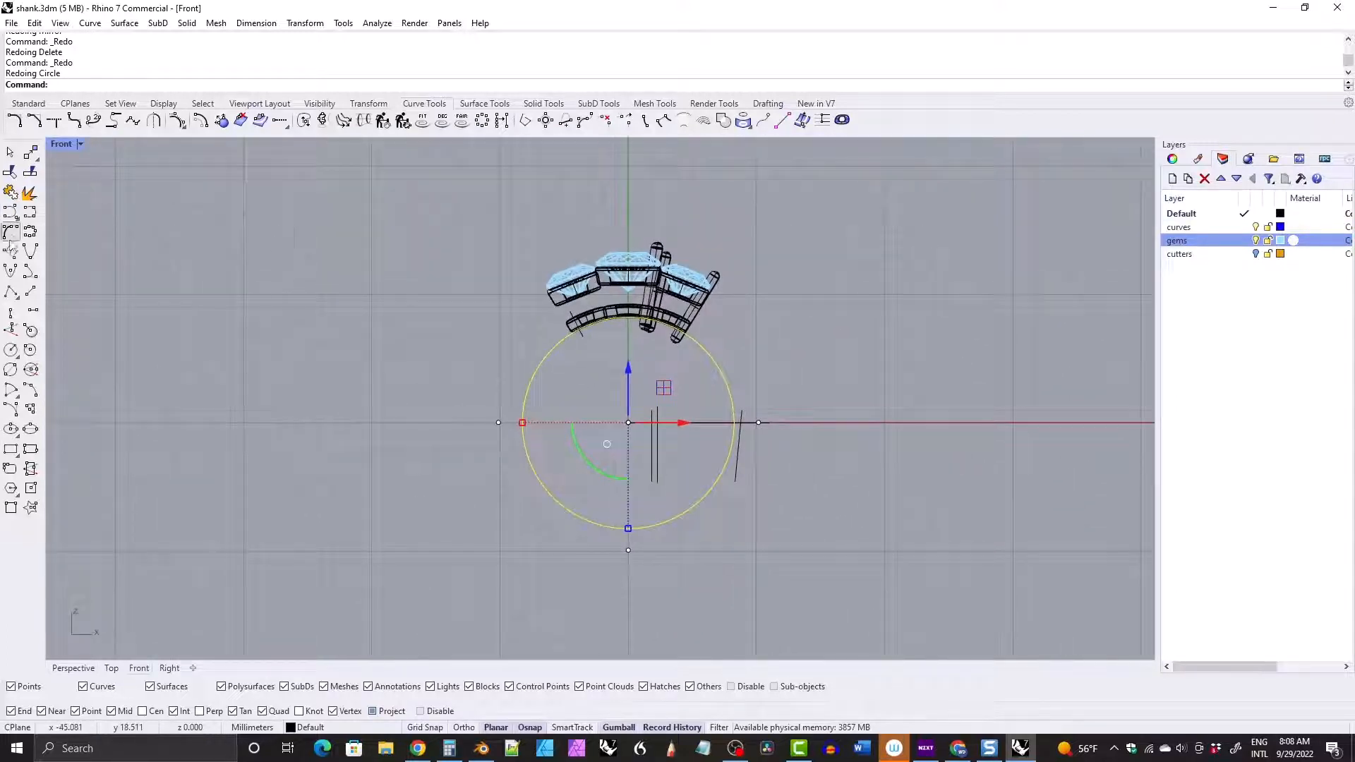
# Try an outer shank circle centred at the origin through the left side point, and delete it.
pyautogui.click(11, 349)
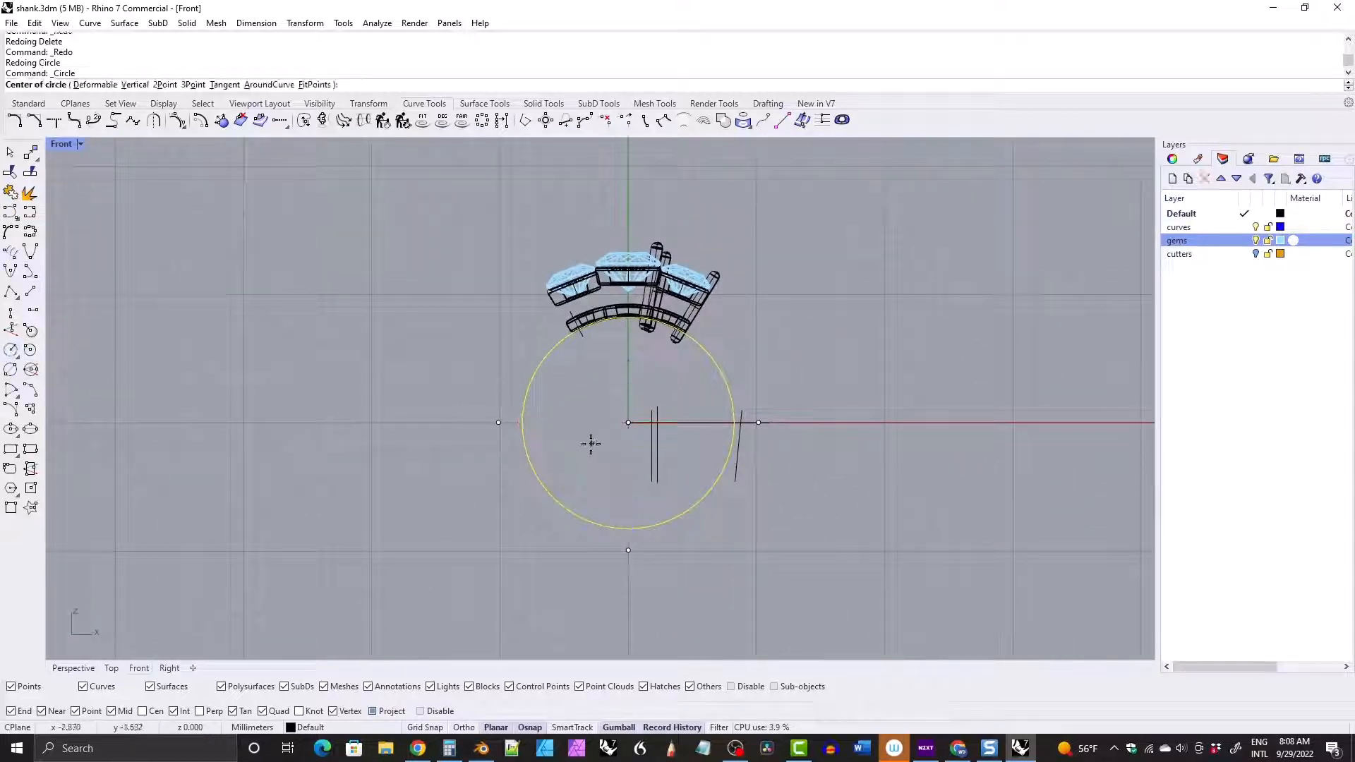
pyautogui.write('0')
pyautogui.press('Return')
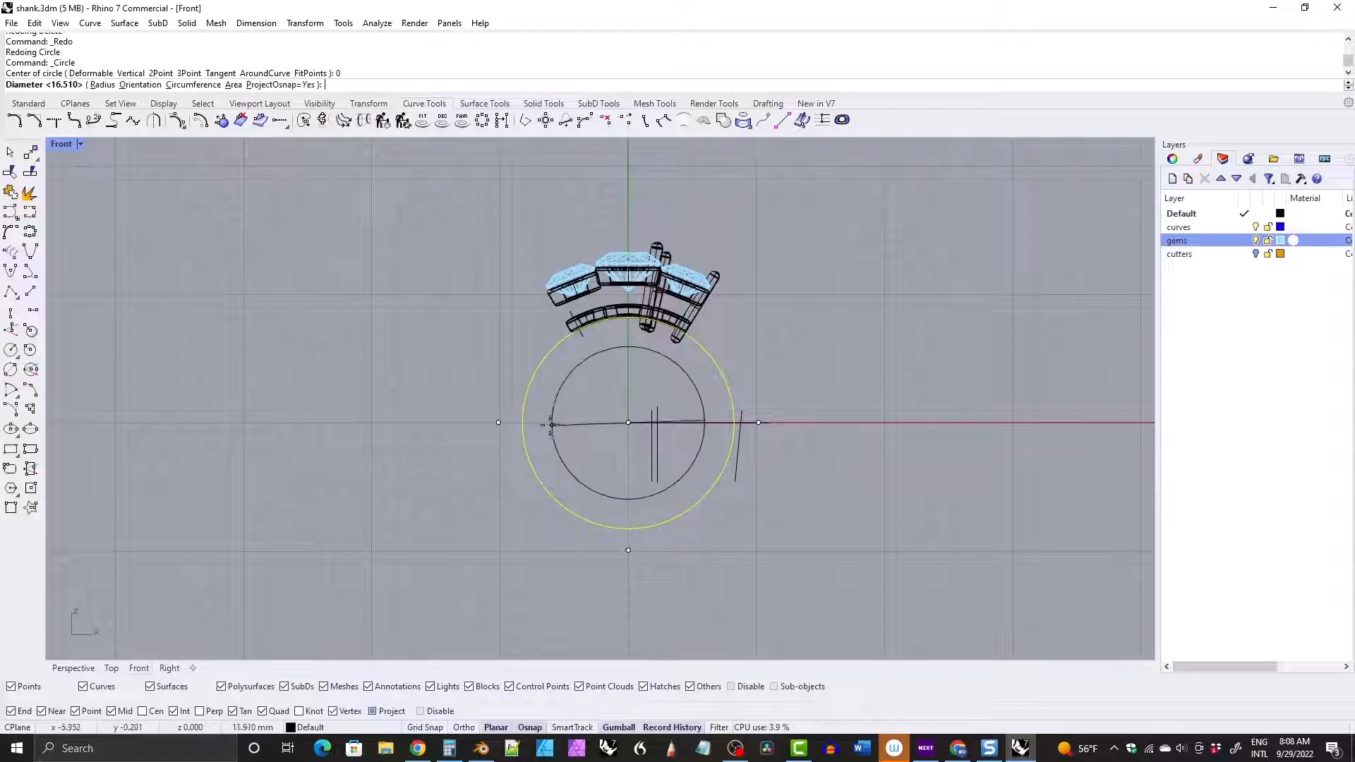
pyautogui.click(498, 423)
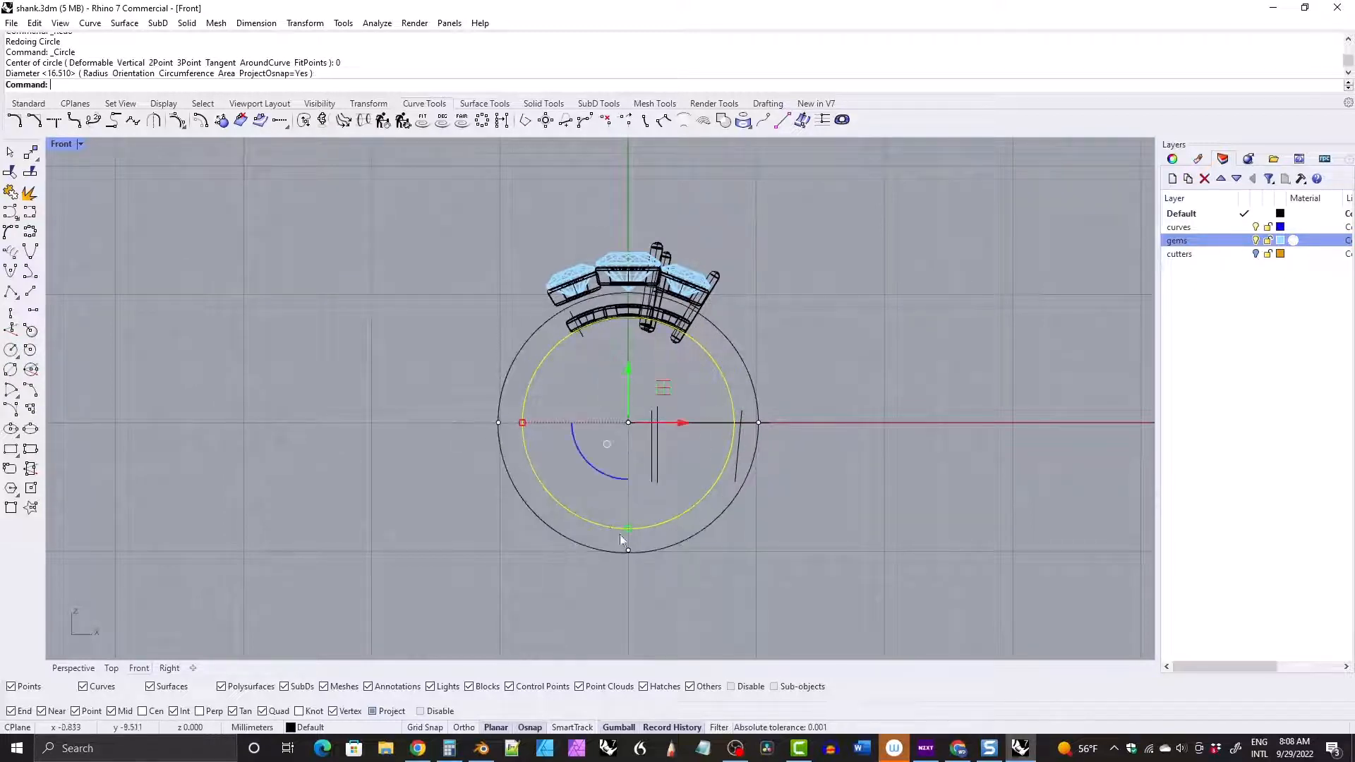
pyautogui.click(591, 544)
pyautogui.press('Delete')
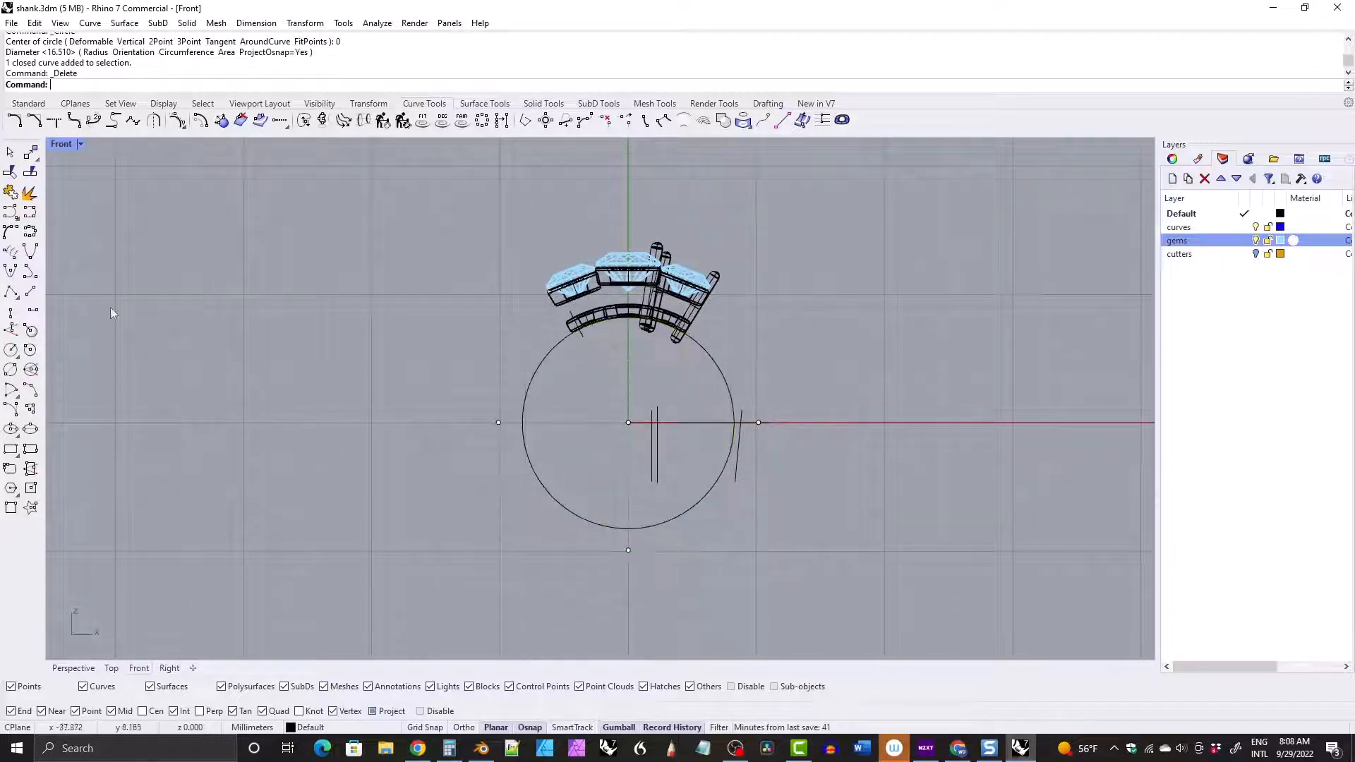
# Draw an outer shank ellipse centred at the origin, with its axes ending at the left side point and the lower point.
pyautogui.click(10, 429)
pyautogui.write('0')
pyautogui.press('Return')
pyautogui.click(498, 423)
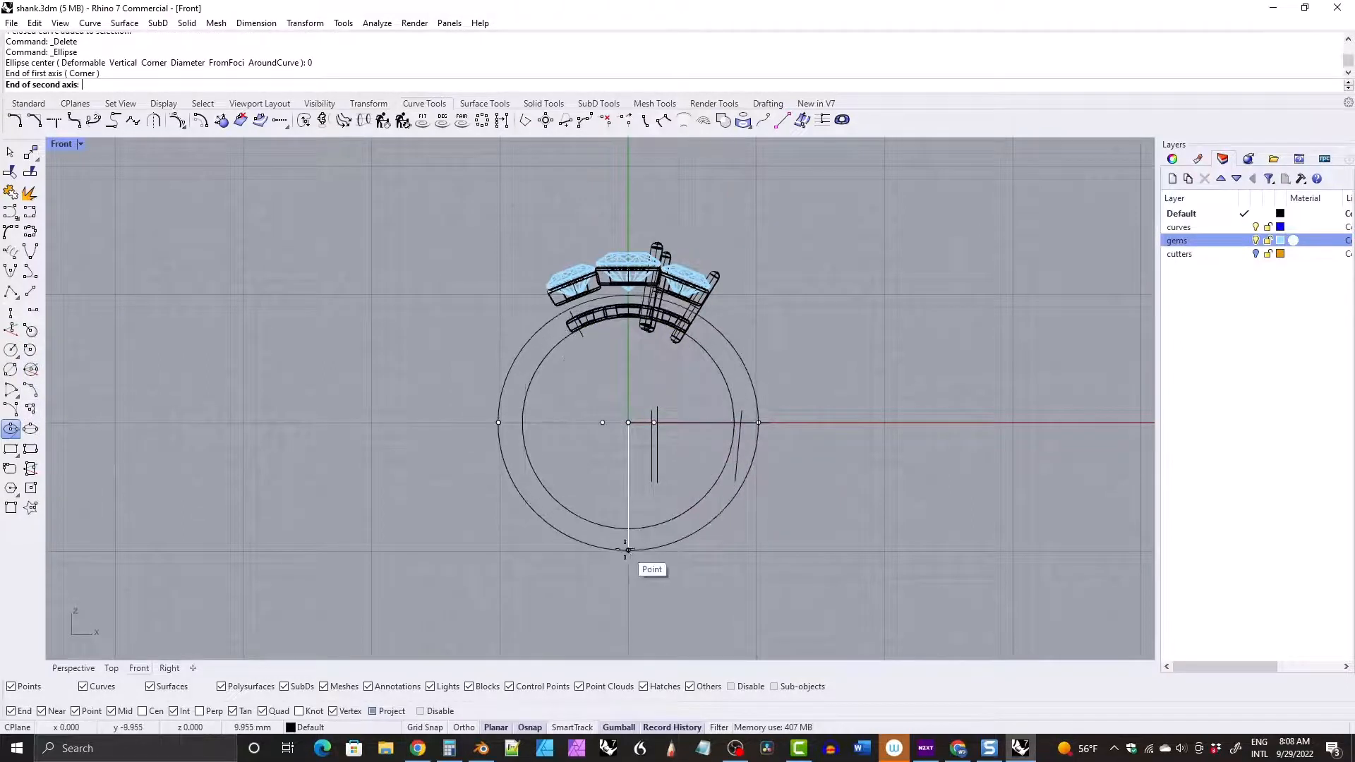
pyautogui.click(628, 549)
# Split the outer ellipse with the horizontal line through its centre and delete the upper half.
pyautogui.click(573, 538)
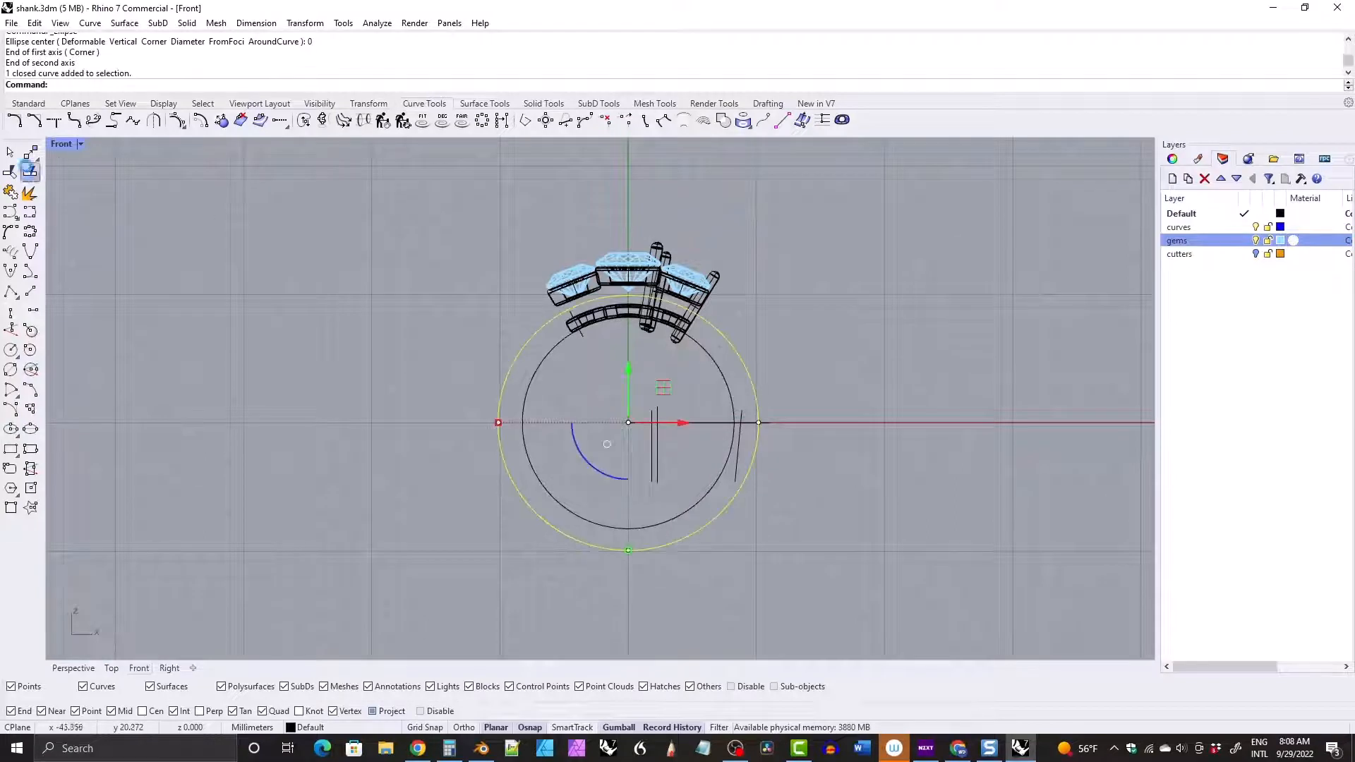
pyautogui.click(30, 171)
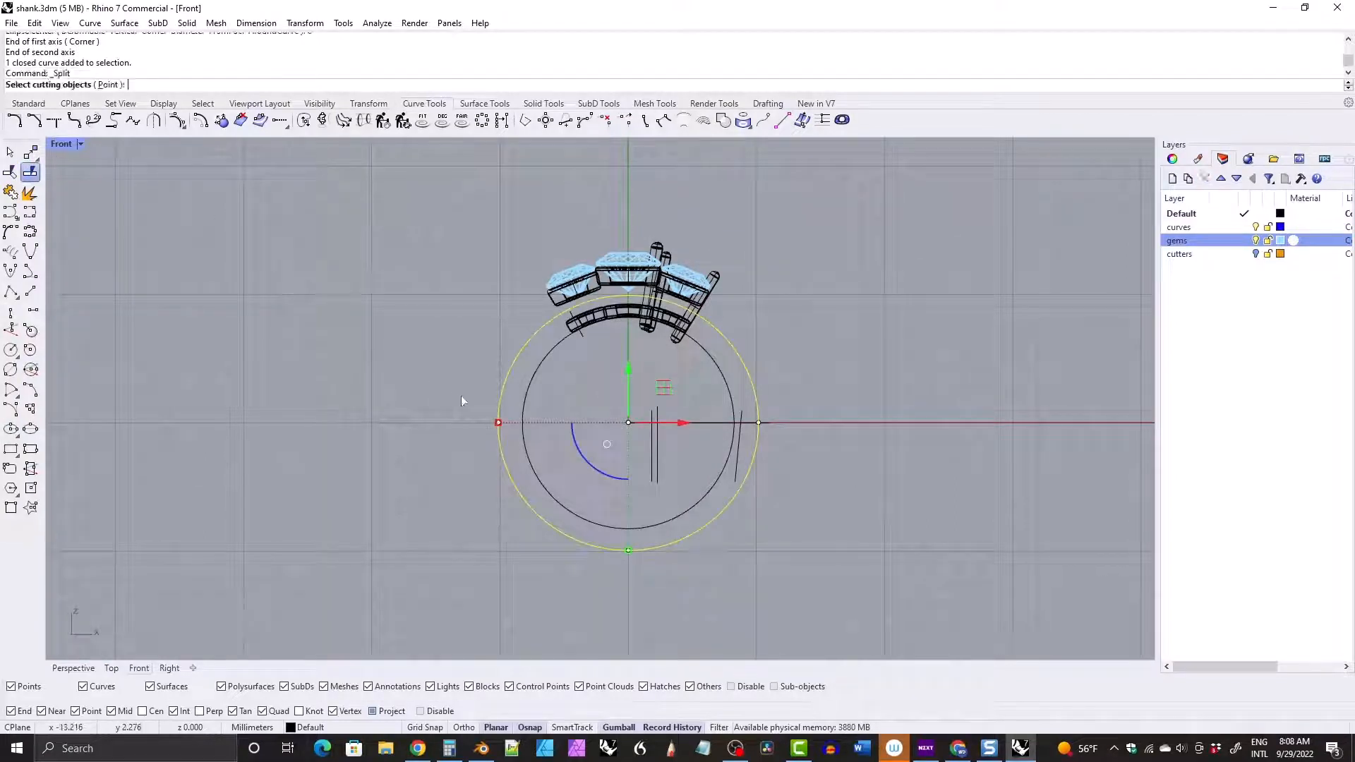
pyautogui.click(753, 415)
pyautogui.press('Return')
pyautogui.click(514, 377)
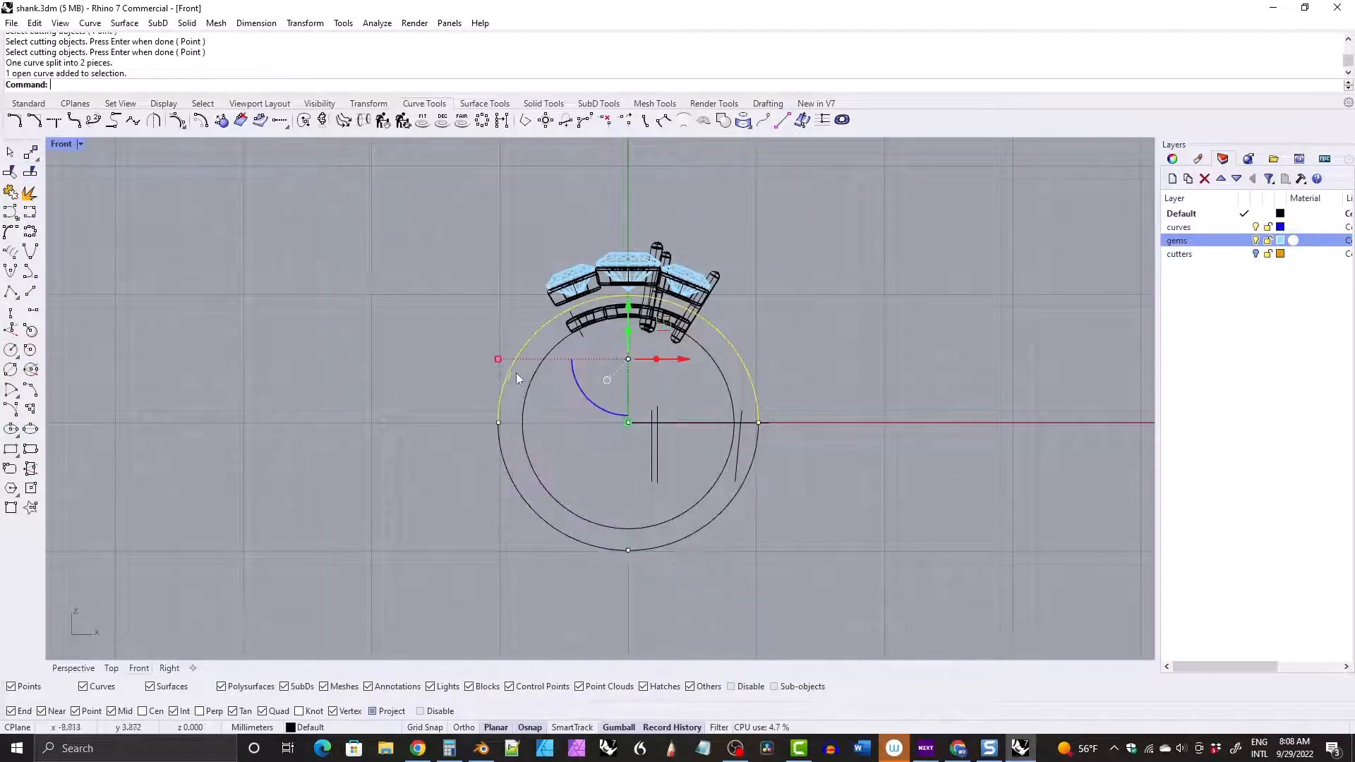
pyautogui.press('Delete')
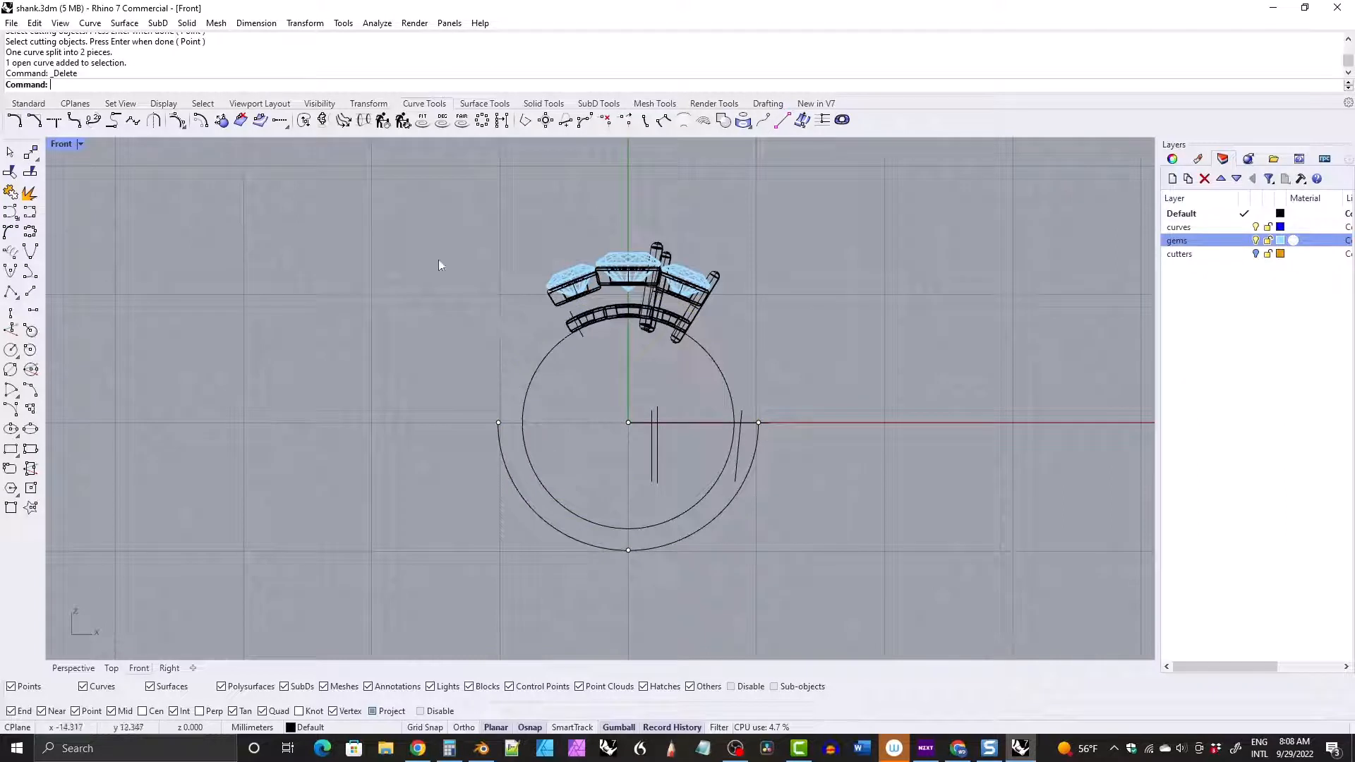
# Blend a curve from the half-ellipse's left end to the reference point on the left gem seat, with Tangency at the ellipse end.
pyautogui.click(93, 121)
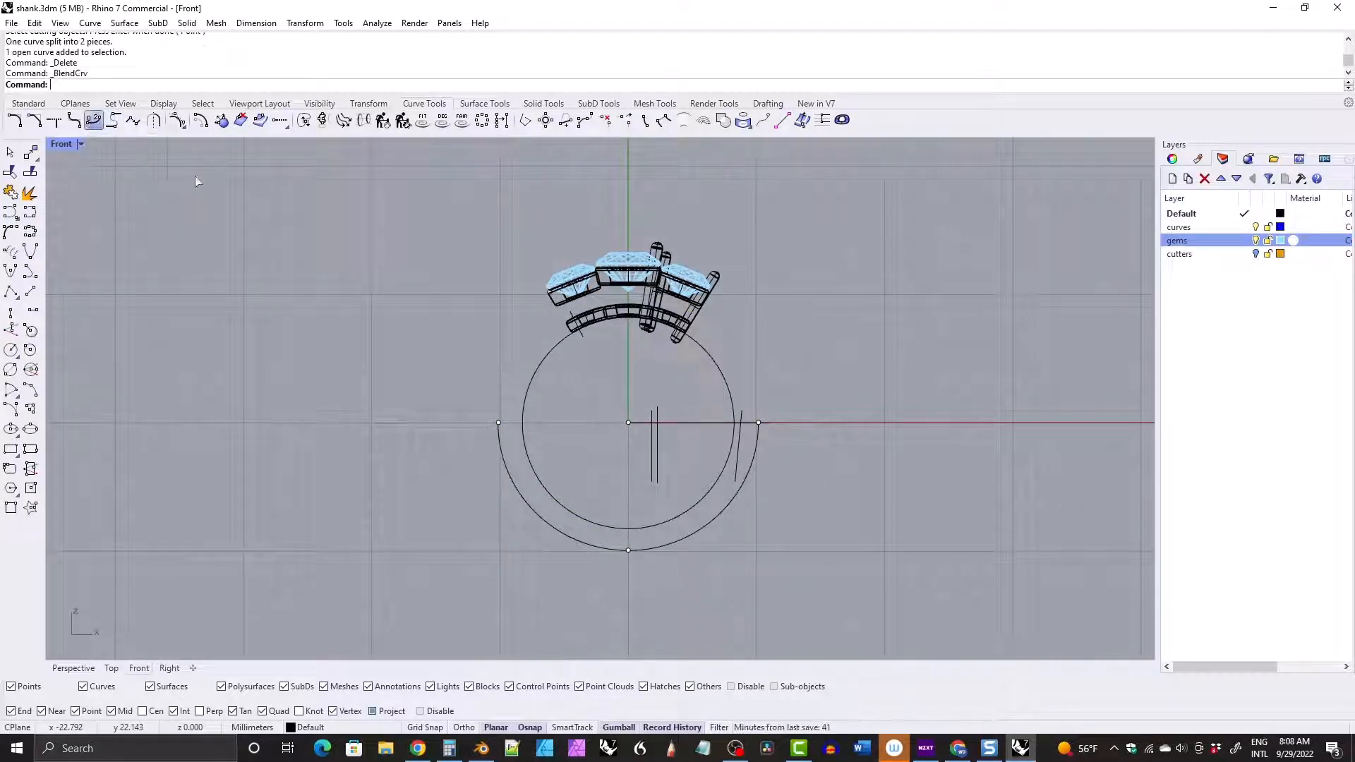
pyautogui.click(216, 85)
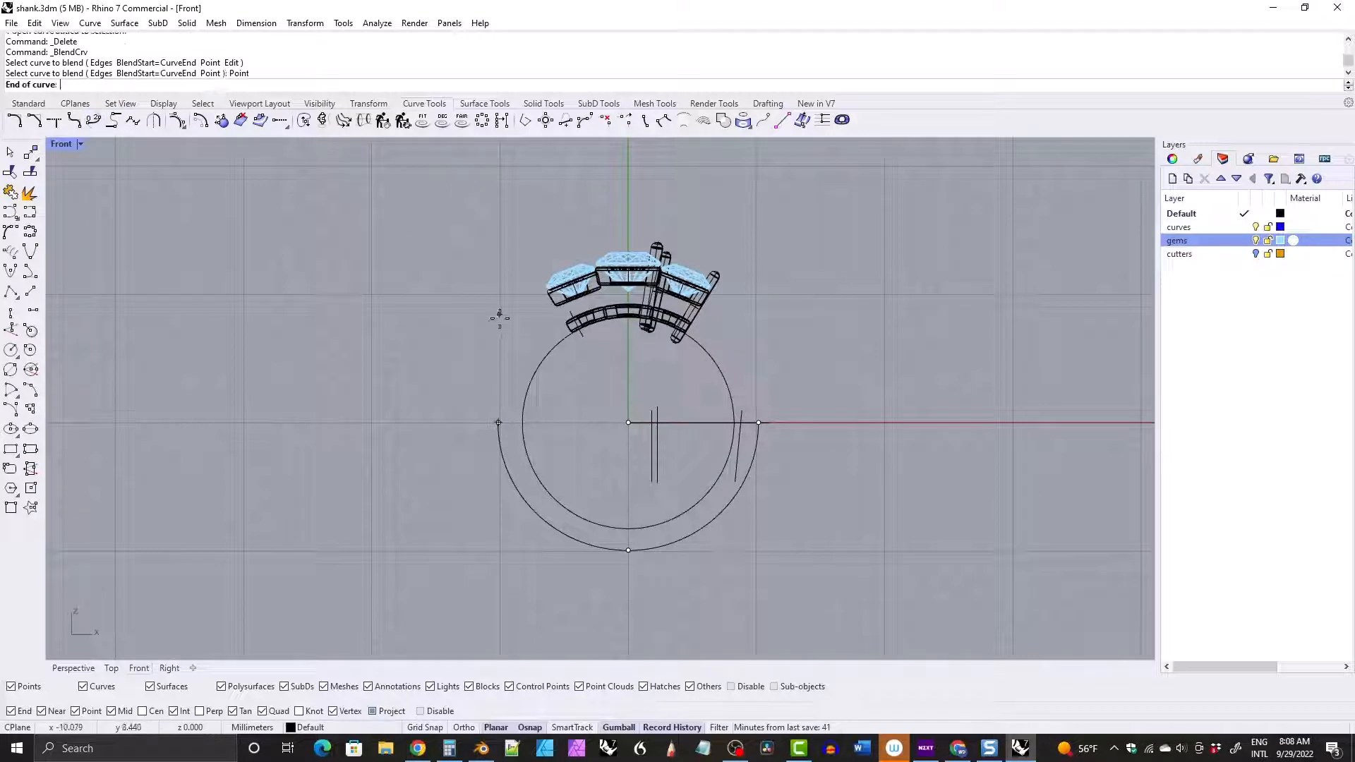
pyautogui.scroll(8, 494, 297)
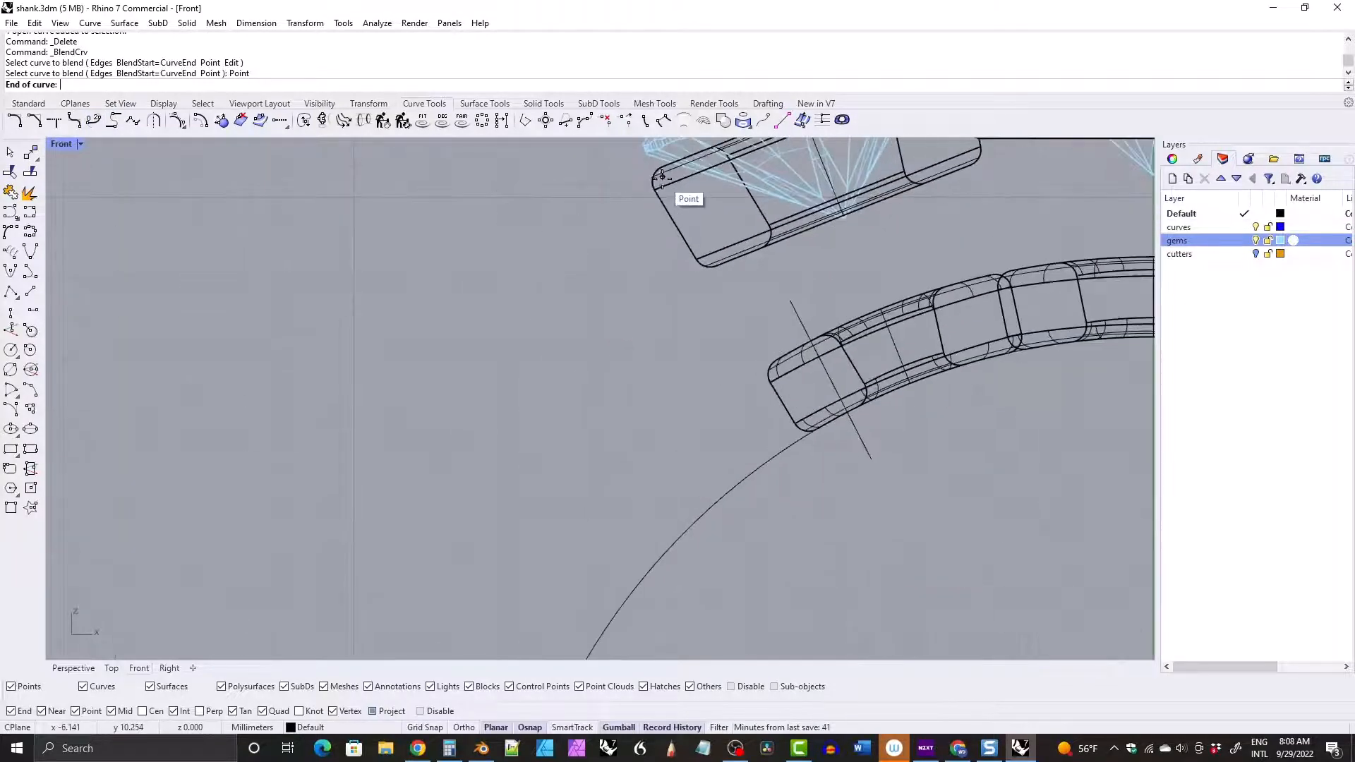
pyautogui.click(661, 176)
pyautogui.scroll(-7, 520, 268)
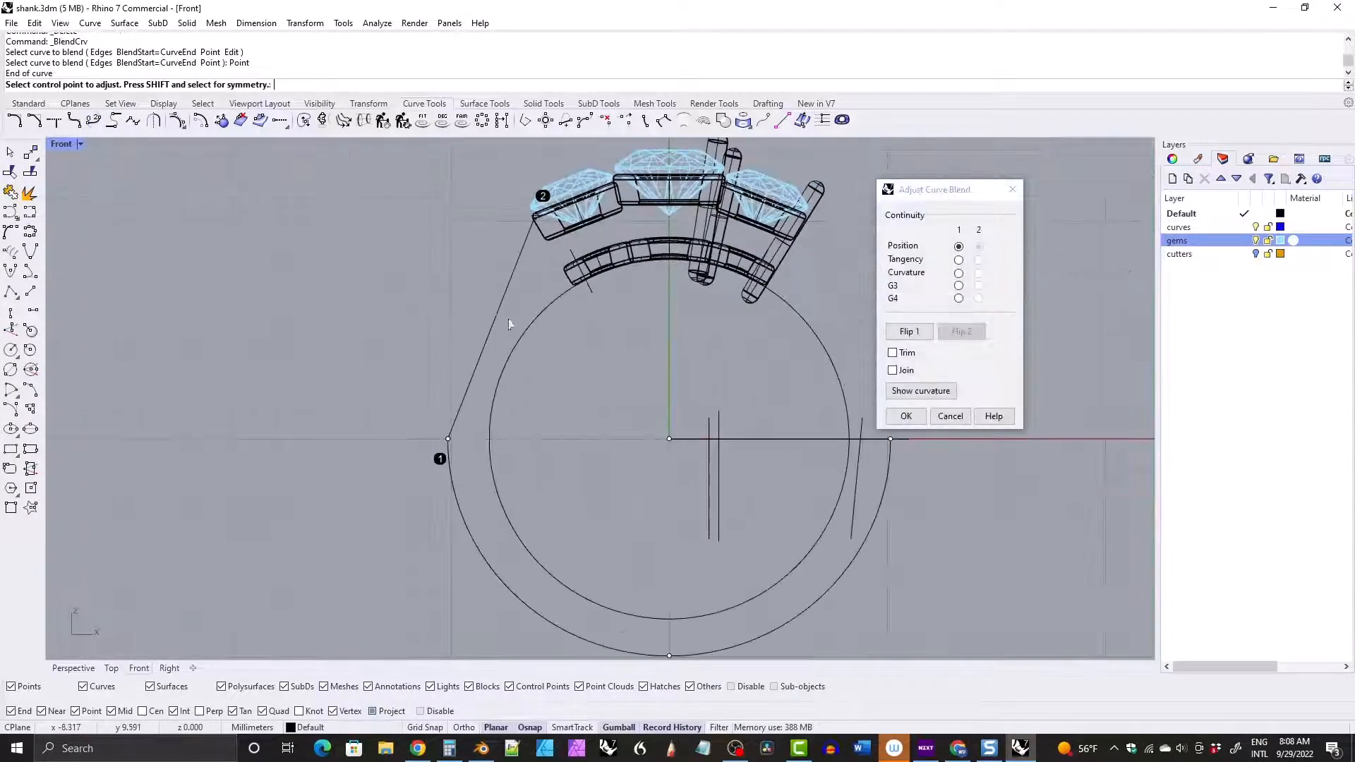
pyautogui.click(958, 259)
pyautogui.click(905, 416)
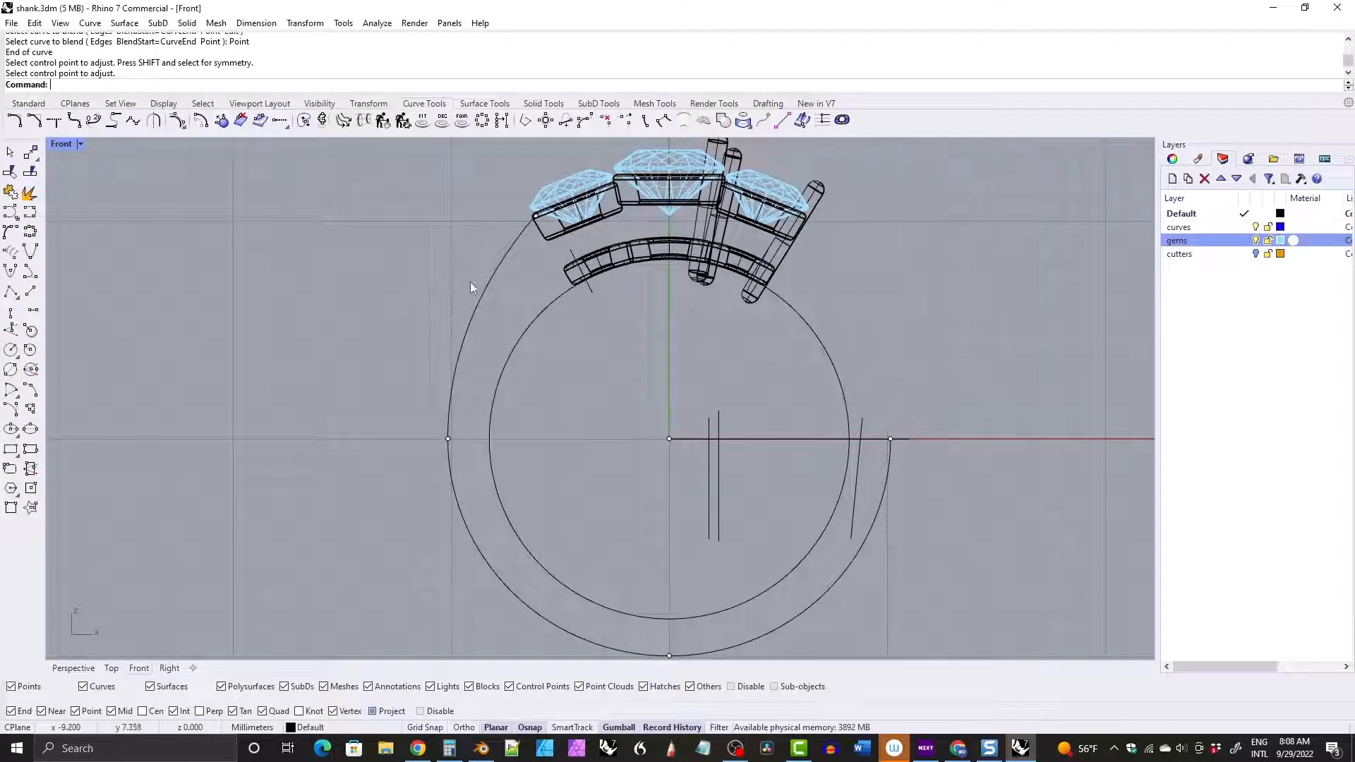
# Mirror a copy of the left blend curve across the vertical axis through the origin.
pyautogui.click(481, 296)
pyautogui.click(367, 104)
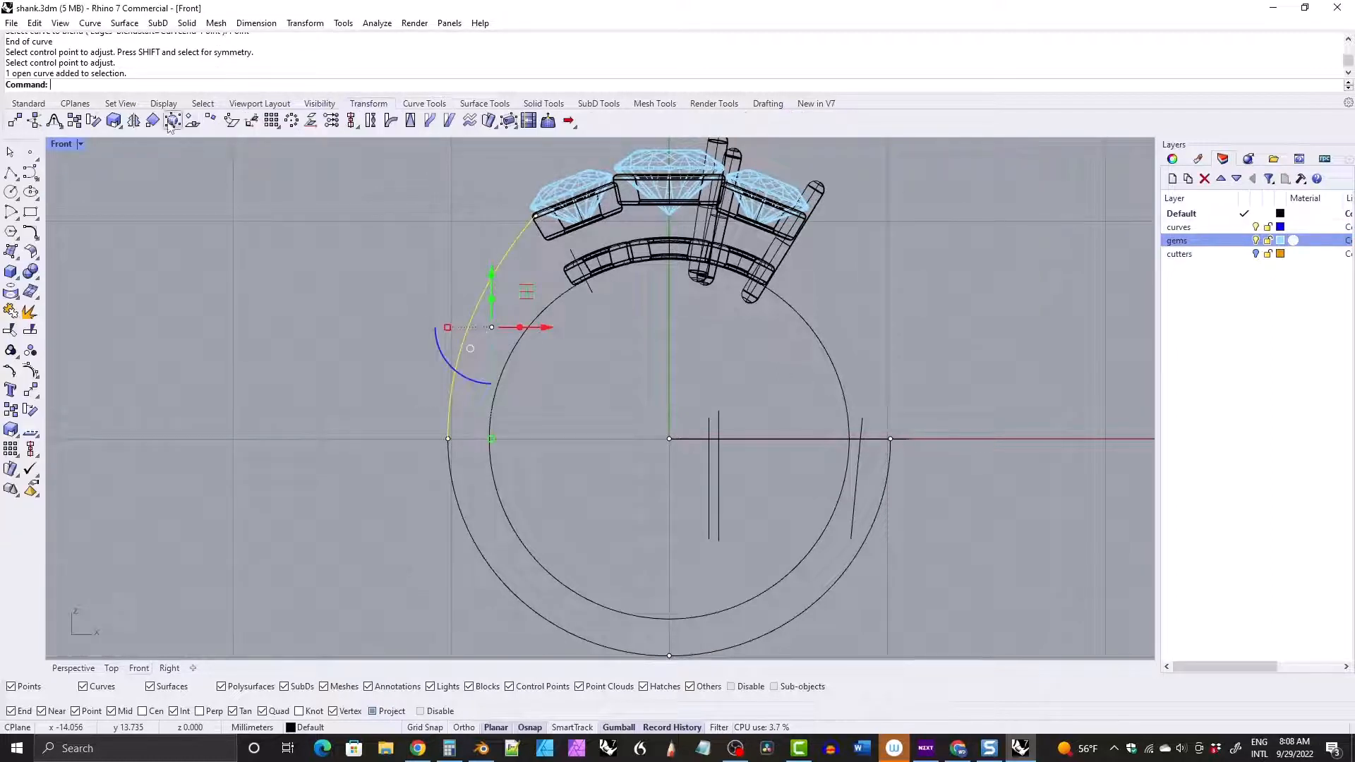
pyautogui.click(133, 120)
pyautogui.write('0')
pyautogui.press('Return')
pyautogui.click(671, 317)
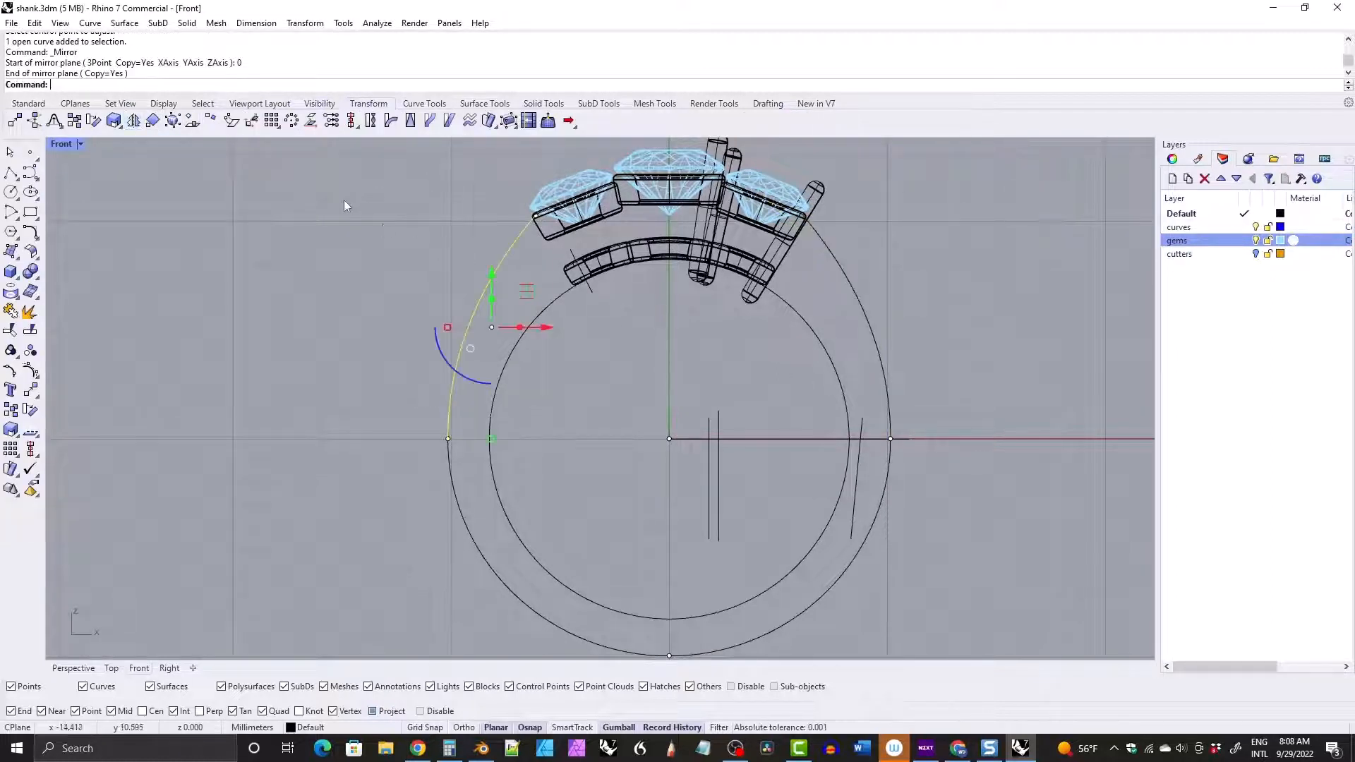
# Offset the left and right blend curves inward by 1.4 mm.
pyautogui.click(424, 104)
pyautogui.click(201, 121)
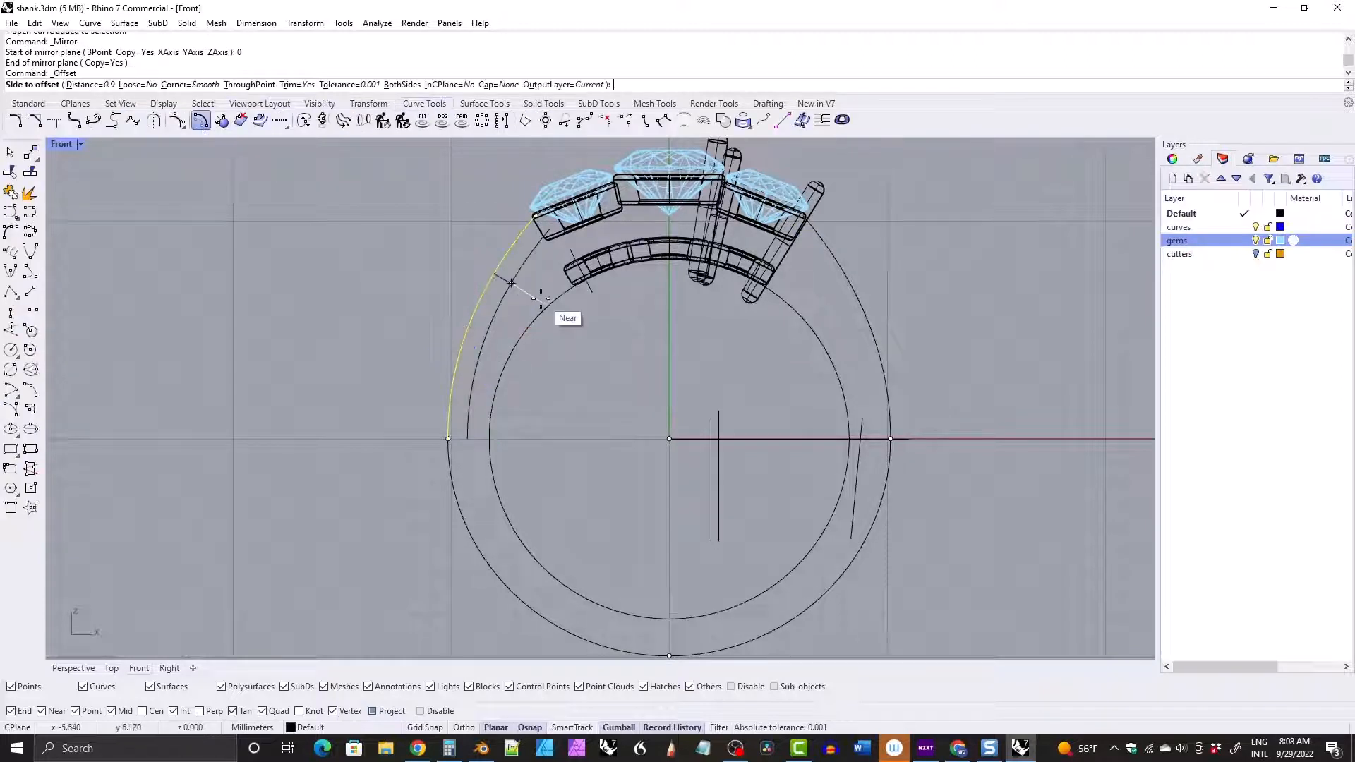
pyautogui.write('1.4')
pyautogui.press('Return')
pyautogui.click(547, 320)
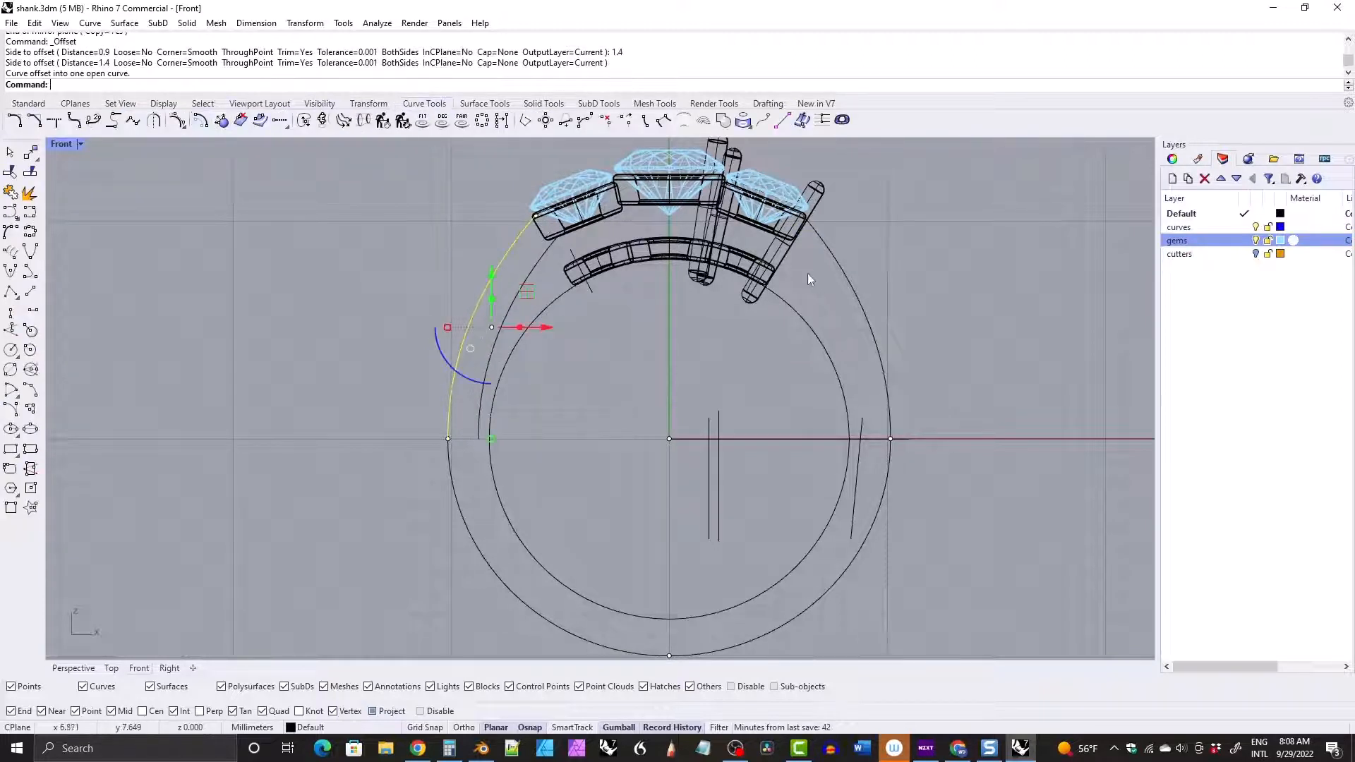
pyautogui.click(845, 263)
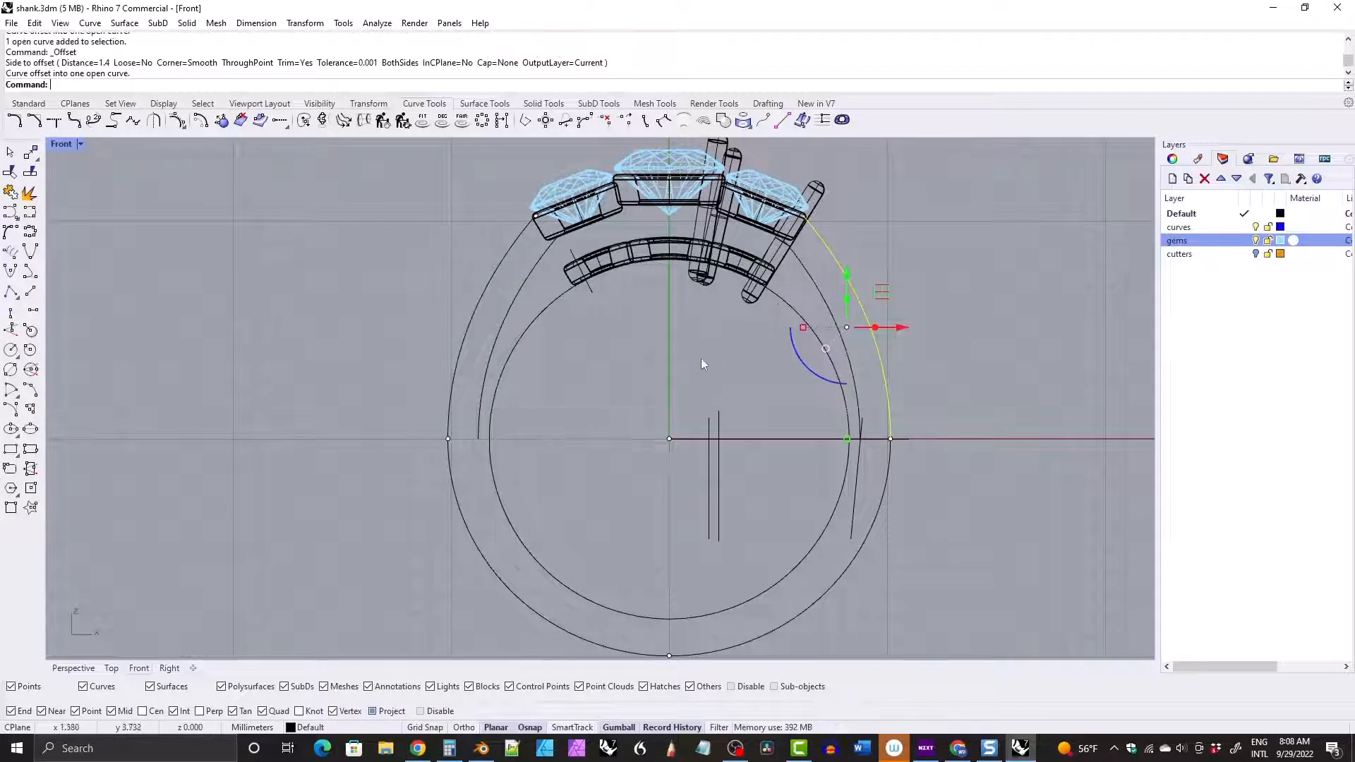
# Offset the finger-hole circle outward by 0.9 mm.
pyautogui.click(524, 336)
pyautogui.press('Return')
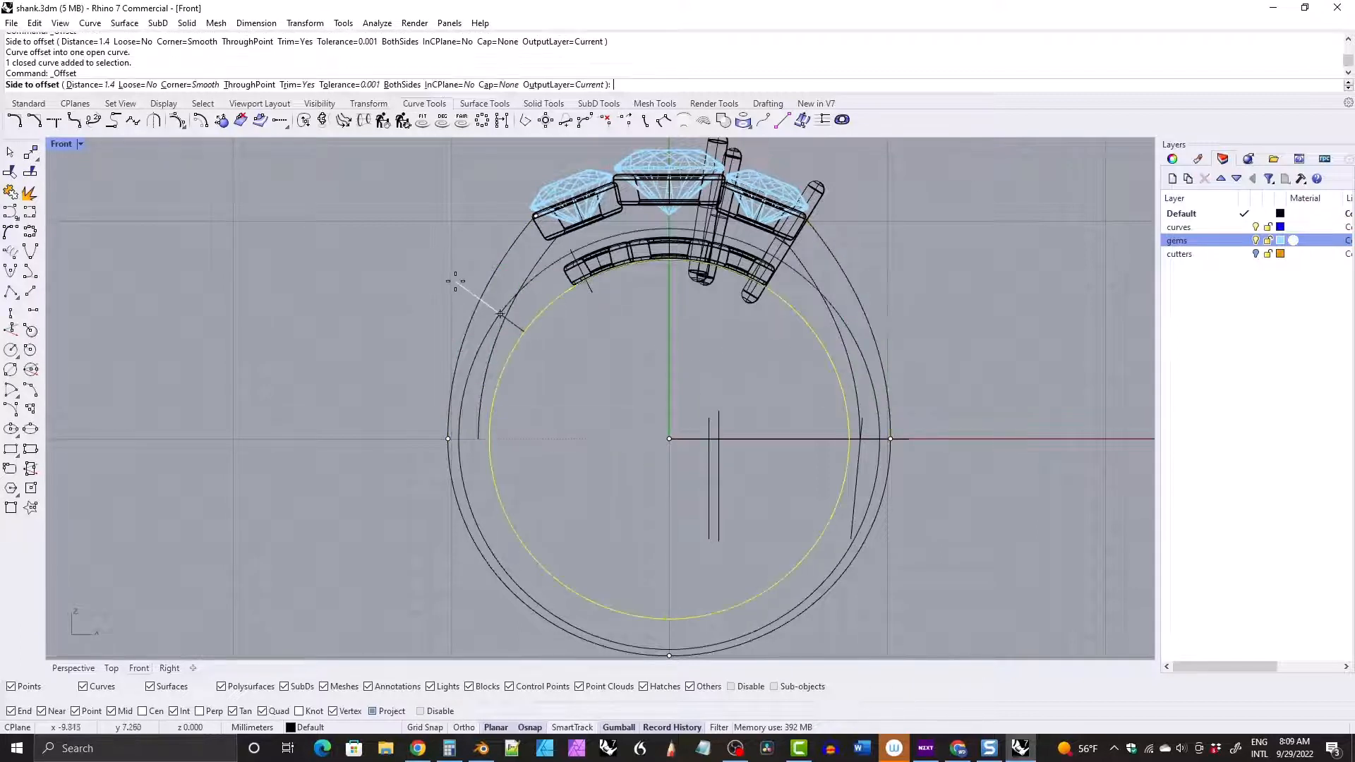
pyautogui.write('0.9')
pyautogui.press('Return')
pyautogui.click(445, 277)
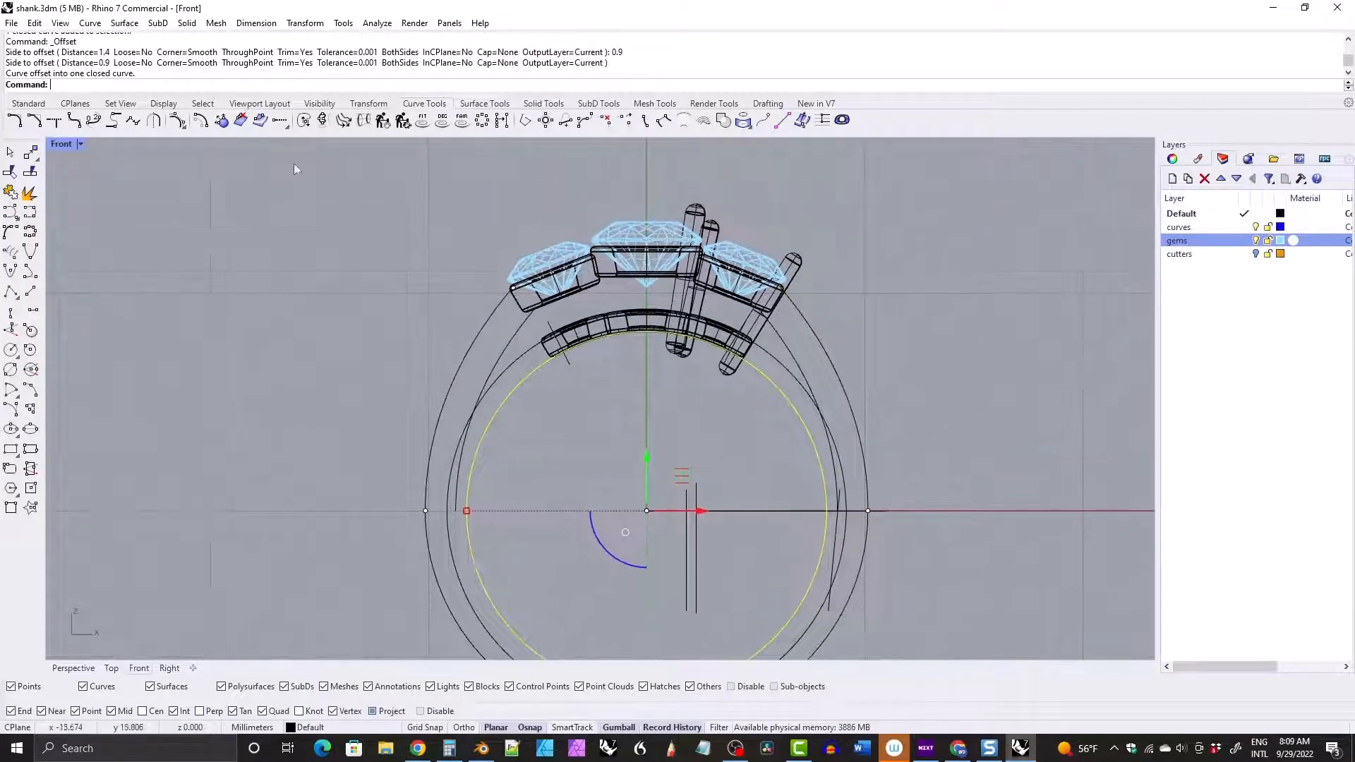
# Close the left and right shank curves at the gem seats by blending each outer curve to its offset with Position continuity.
pyautogui.click(94, 121)
pyautogui.scroll(5, 487, 277)
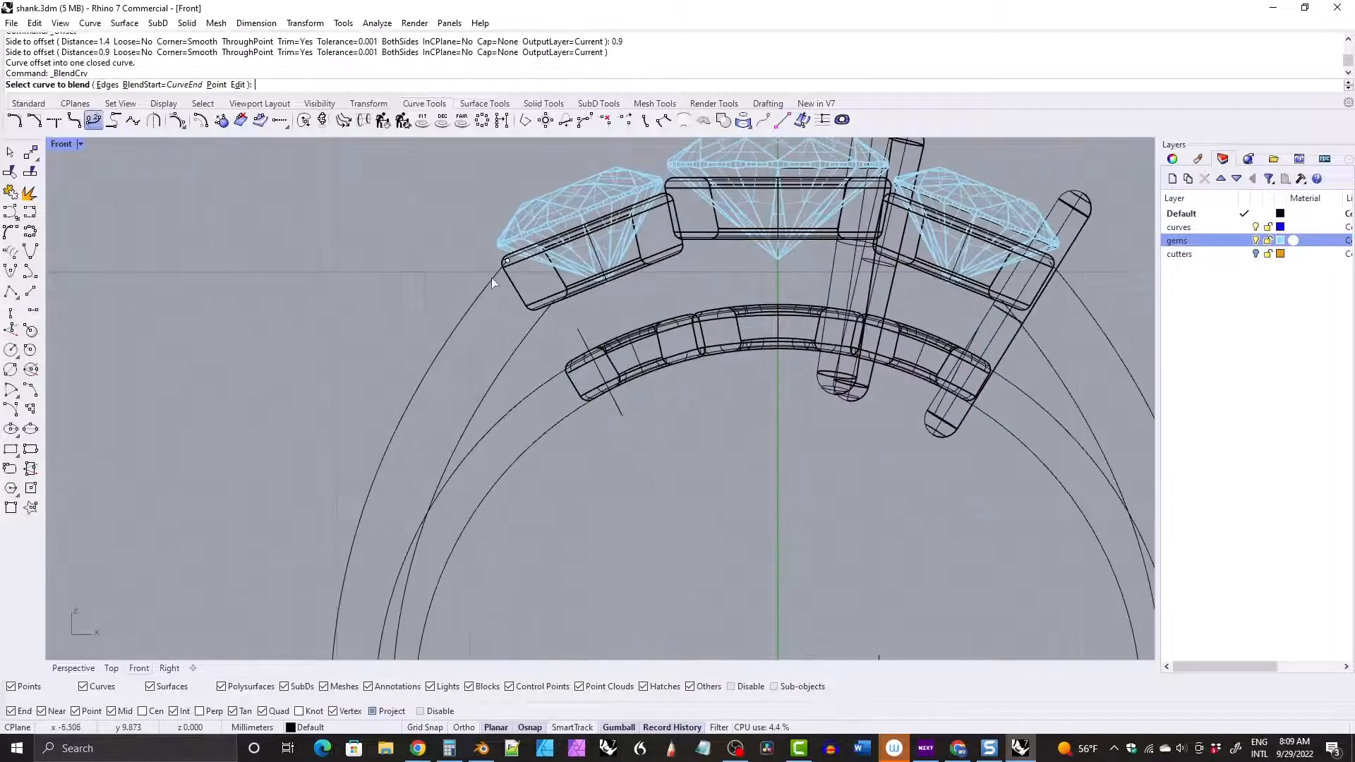
pyautogui.click(536, 324)
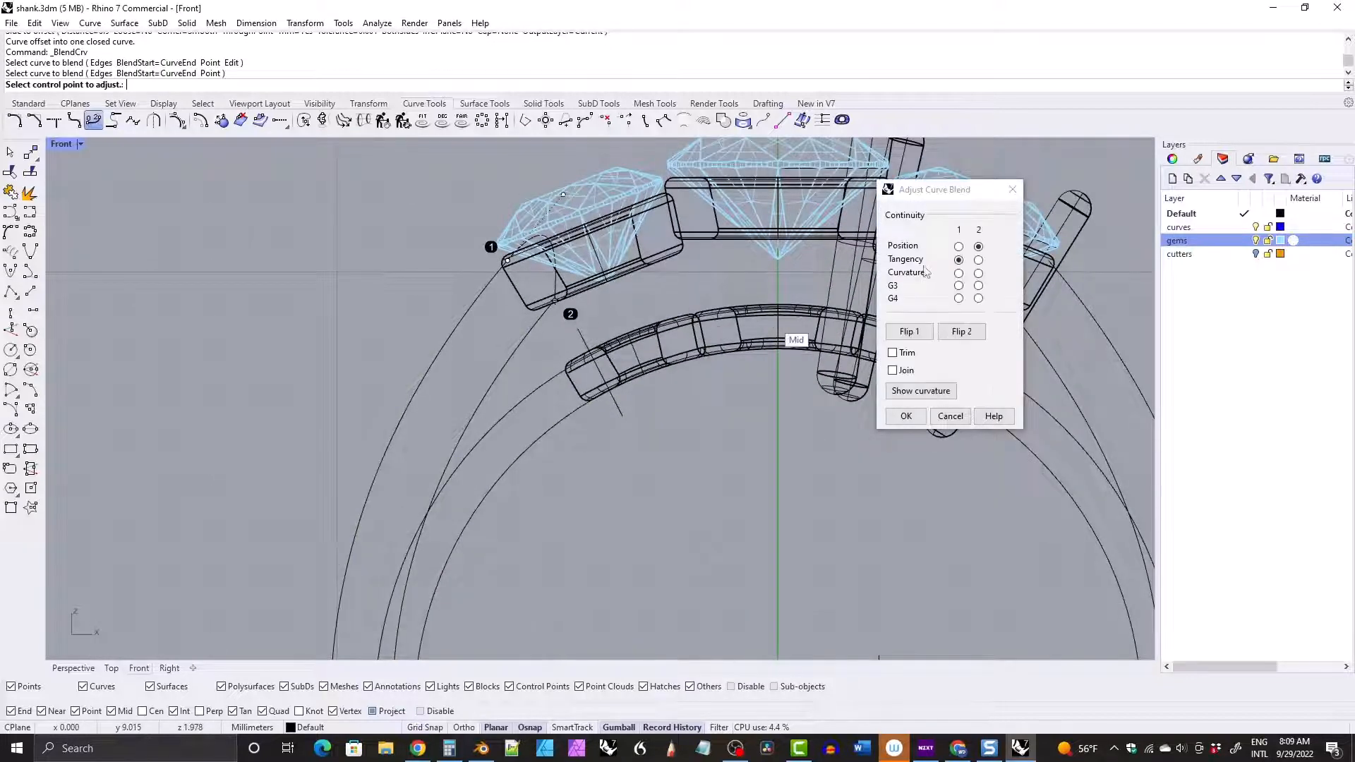
pyautogui.click(958, 247)
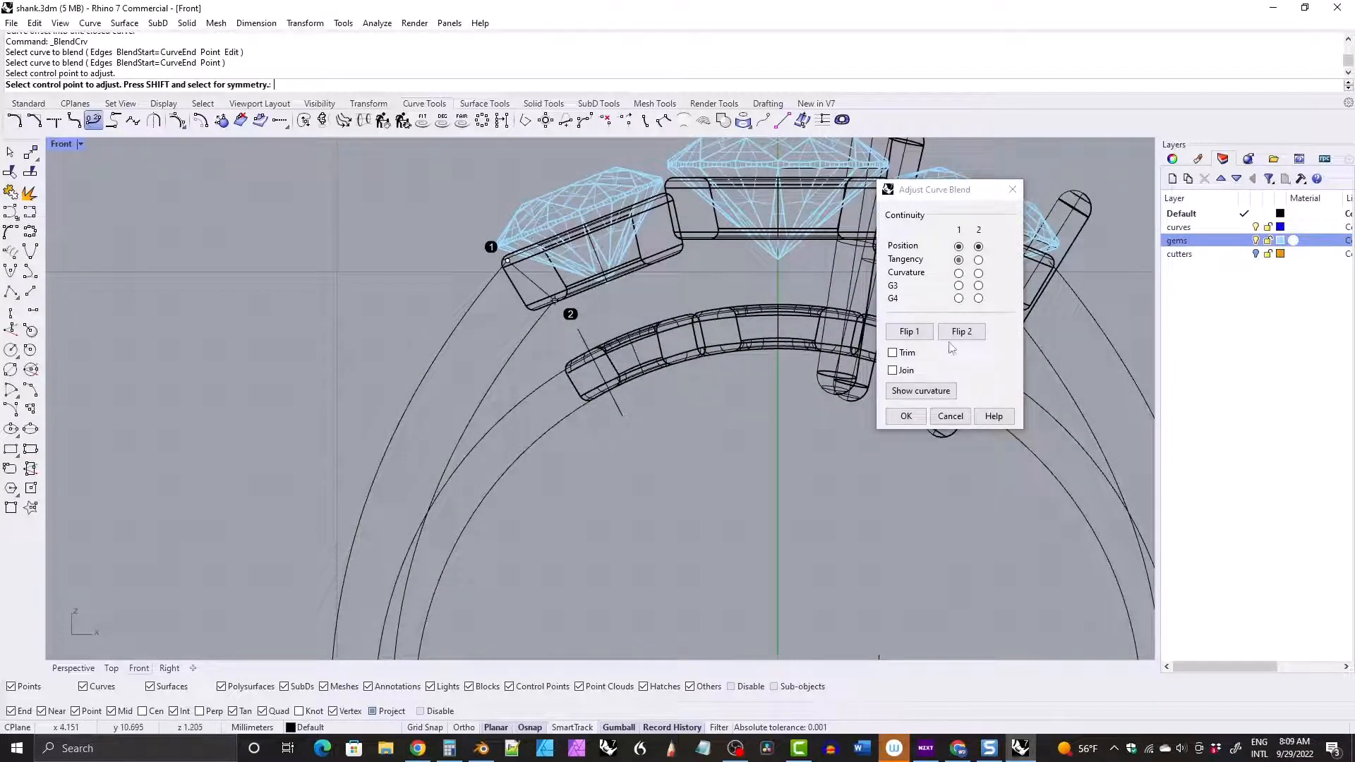
pyautogui.click(905, 417)
pyautogui.rightClick(1048, 278)
pyautogui.click(1055, 283)
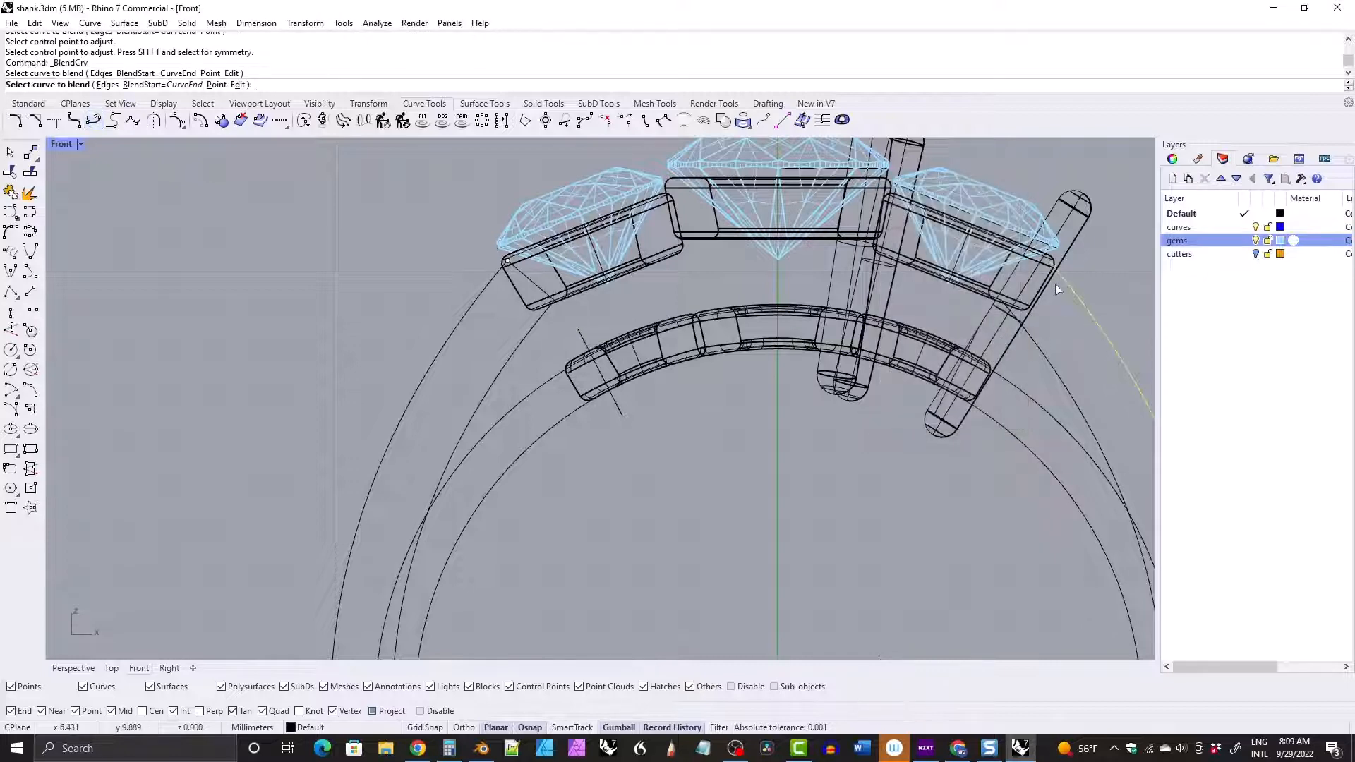
pyautogui.click(1029, 335)
pyautogui.rightClick(1026, 364)
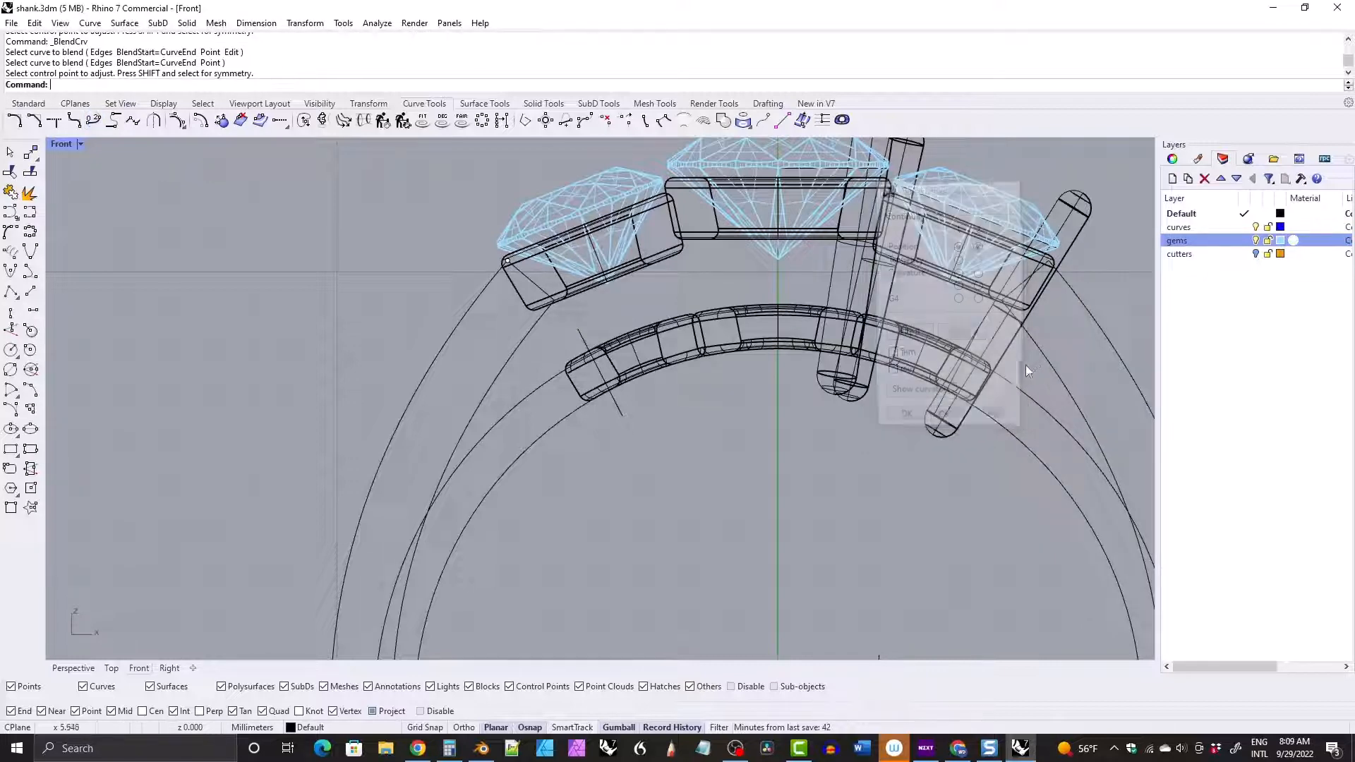
# Try moving the reference point on the left gem seat outward away from the seat, and undo the move.
pyautogui.click(508, 260)
pyautogui.moveTo(518, 269); pyautogui.dragTo(519, 281, button='right')
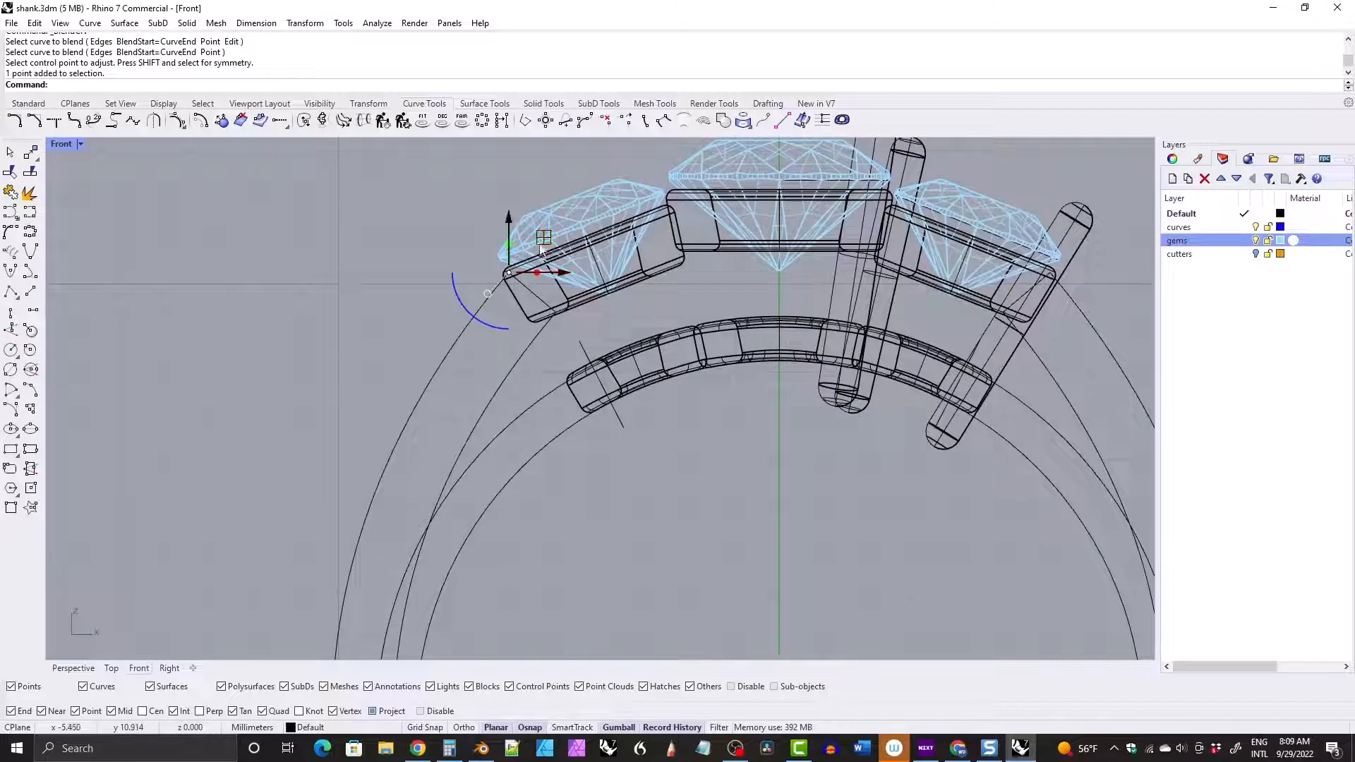
pyautogui.moveTo(542, 239); pyautogui.dragTo(450, 228)
pyautogui.scroll(2, 474, 222)
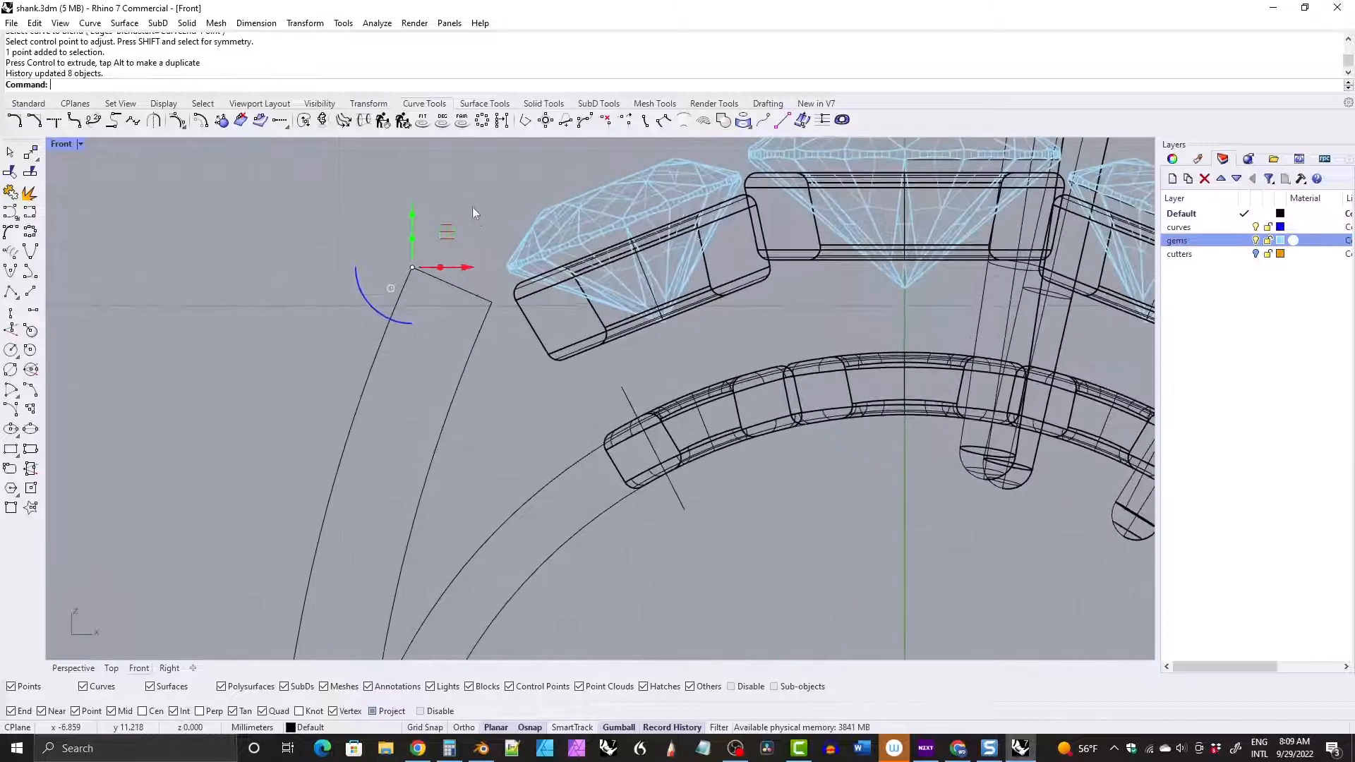
pyautogui.hotkey('ctrl', 'z')
# Move the reference point slightly inward so the shank ends reach further into the gem seats.
pyautogui.scroll(4, 569, 290)
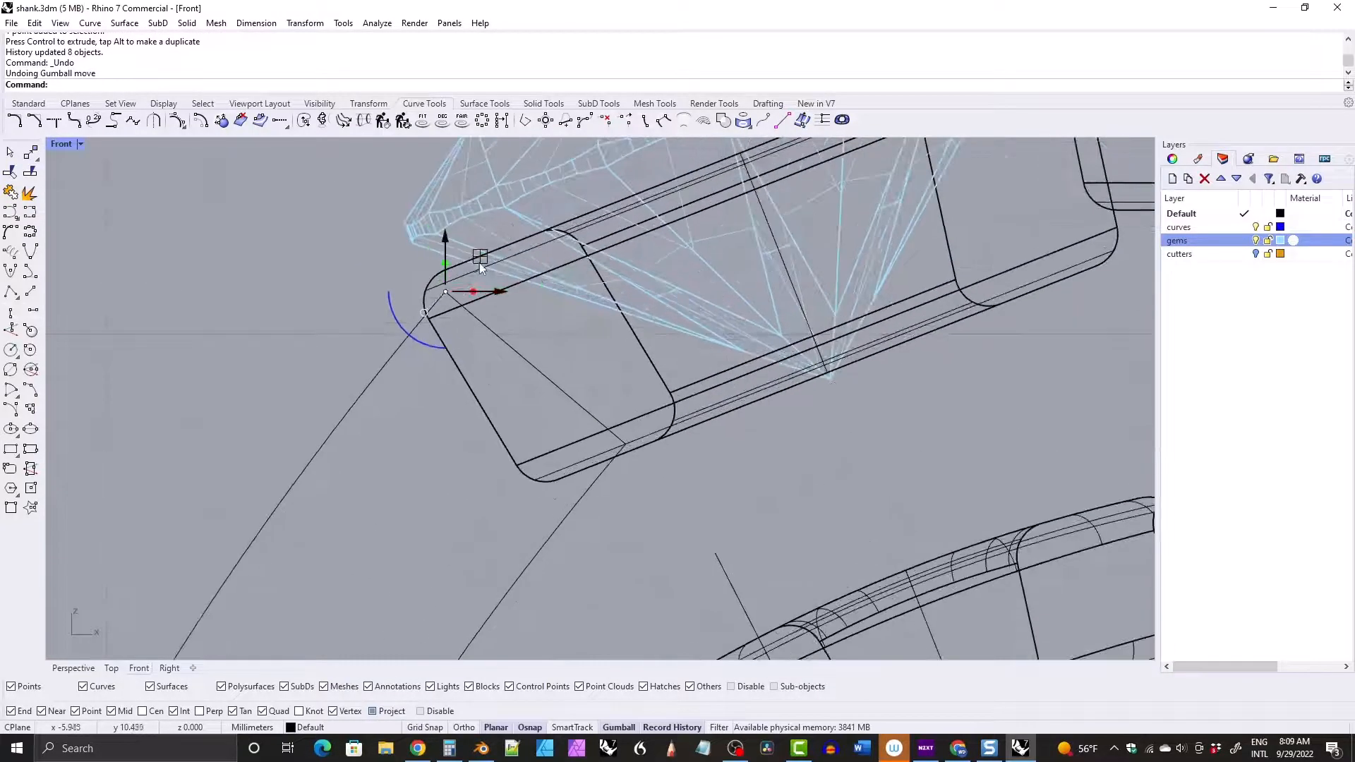
pyautogui.moveTo(482, 263); pyautogui.dragTo(505, 259)
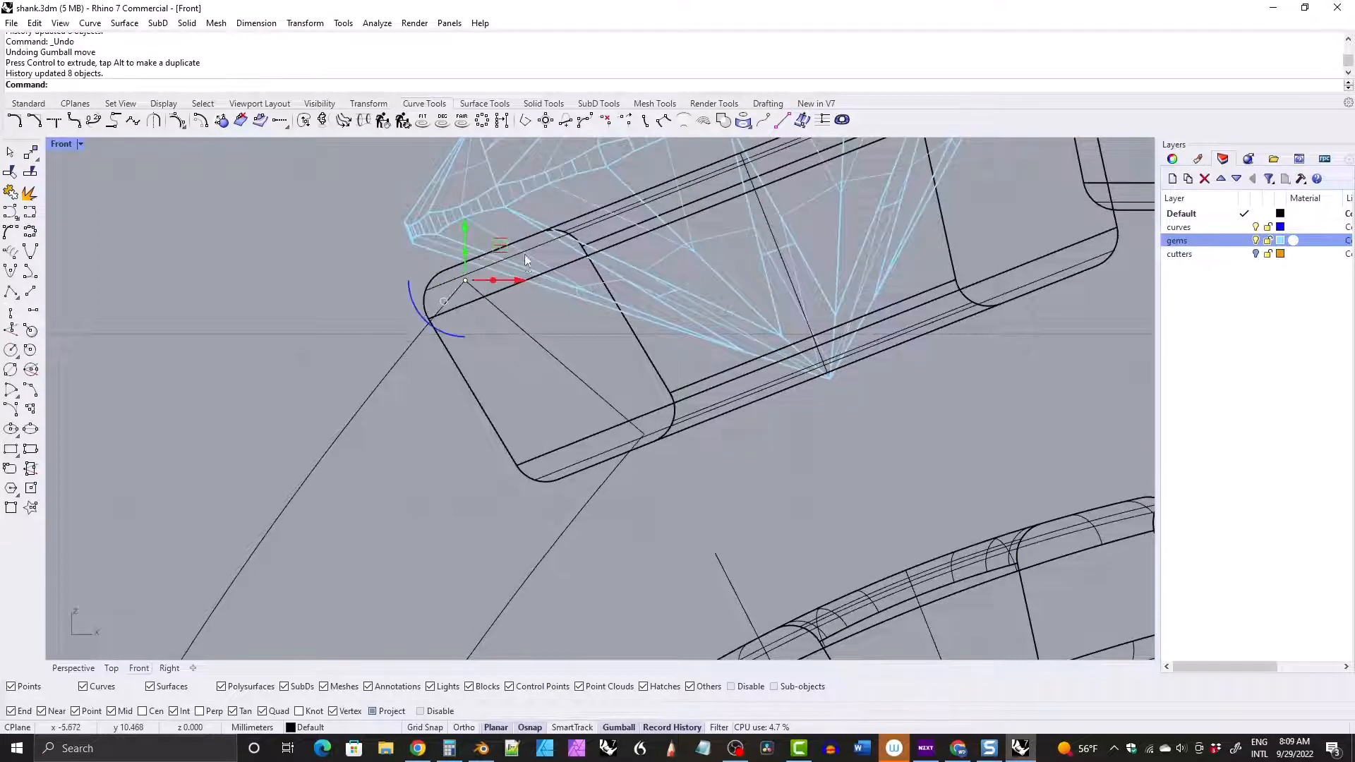
pyautogui.scroll(-3, 551, 223)
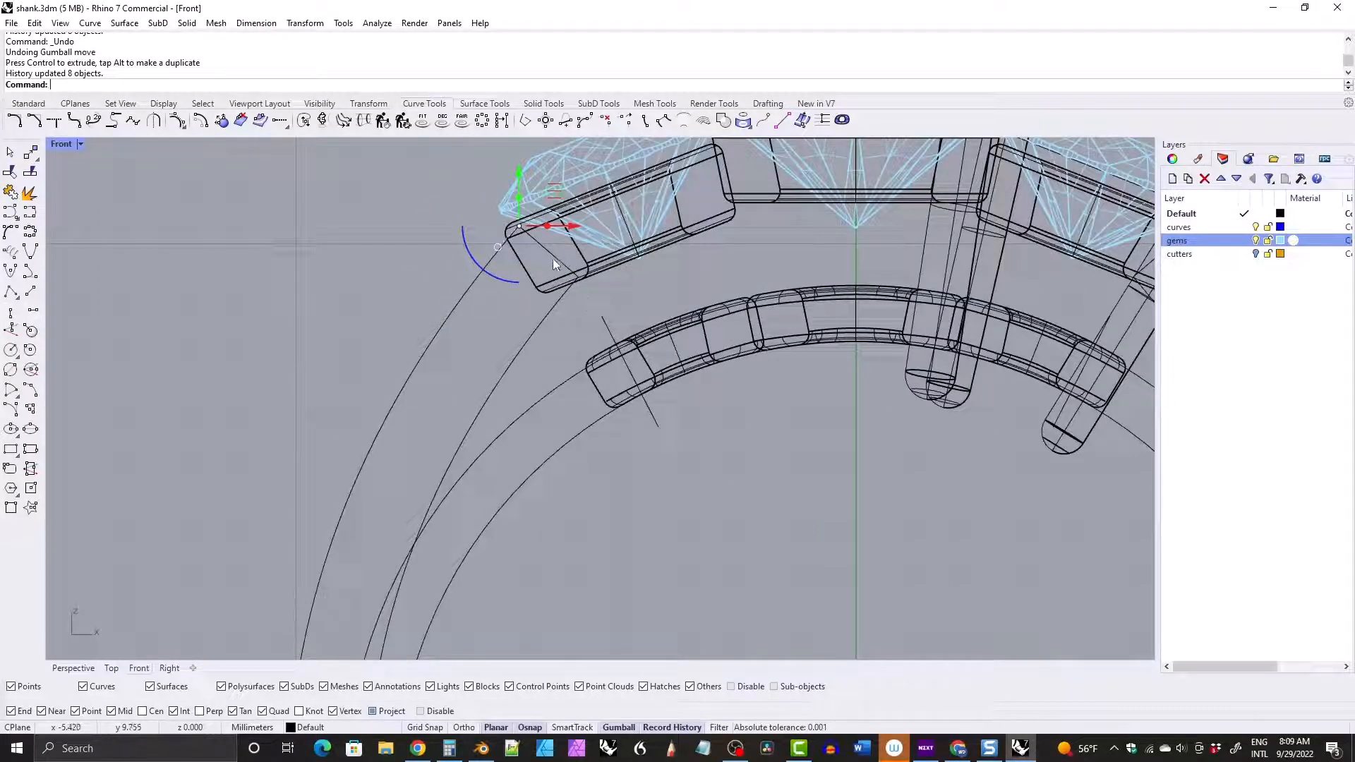
# Combine all shank profile curves with Curve Boolean, keeping the ring band with its split shoulders as one outline and deleting all input curves.
pyautogui.click(552, 256)
pyautogui.keyDown('shift'); pyautogui.click(470, 283); pyautogui.keyUp('shift')
pyautogui.keyDown('shift'); pyautogui.click(531, 336); pyautogui.keyUp('shift')
pyautogui.keyDown('shift'); pyautogui.click(555, 389); pyautogui.keyUp('shift')
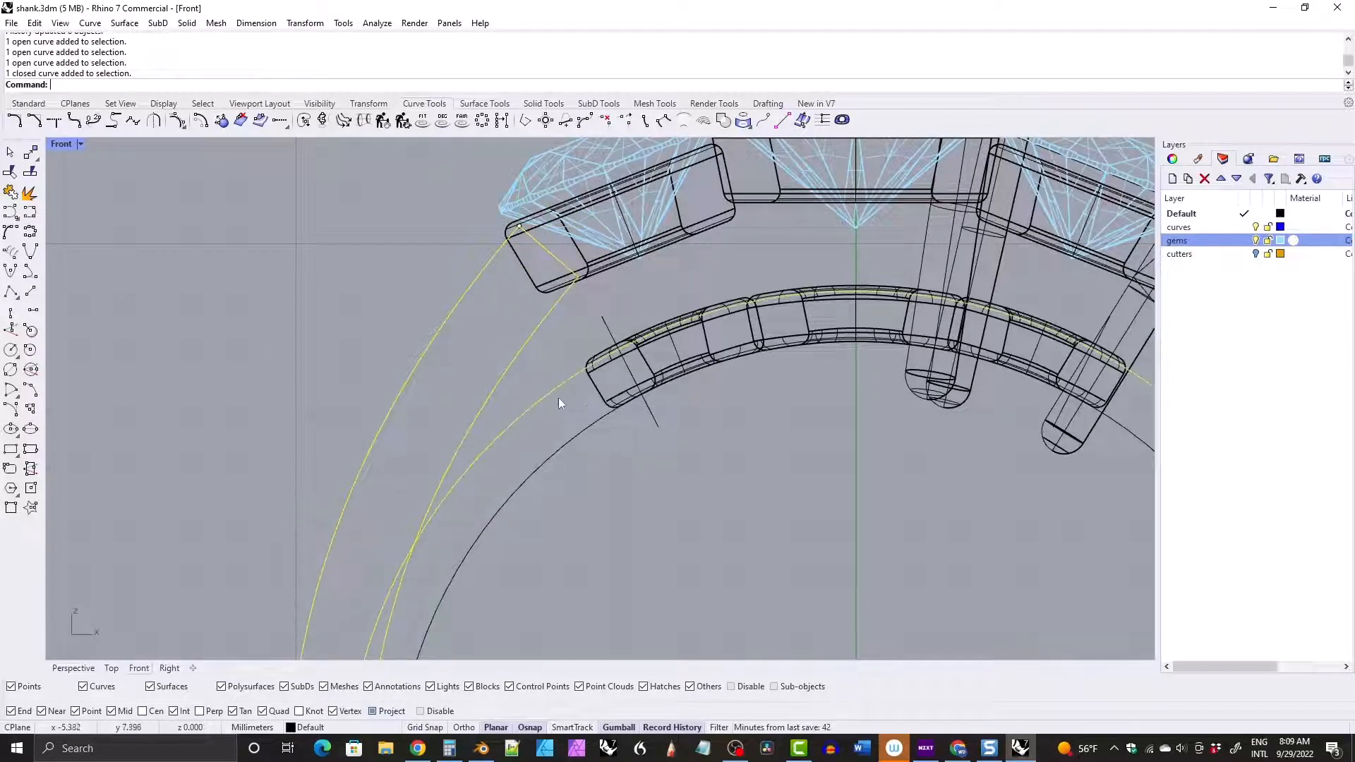
pyautogui.keyDown('shift'); pyautogui.click(580, 434); pyautogui.keyUp('shift')
pyautogui.keyDown('shift'); pyautogui.click(649, 412); pyautogui.keyUp('shift')
pyautogui.scroll(-6, 692, 333)
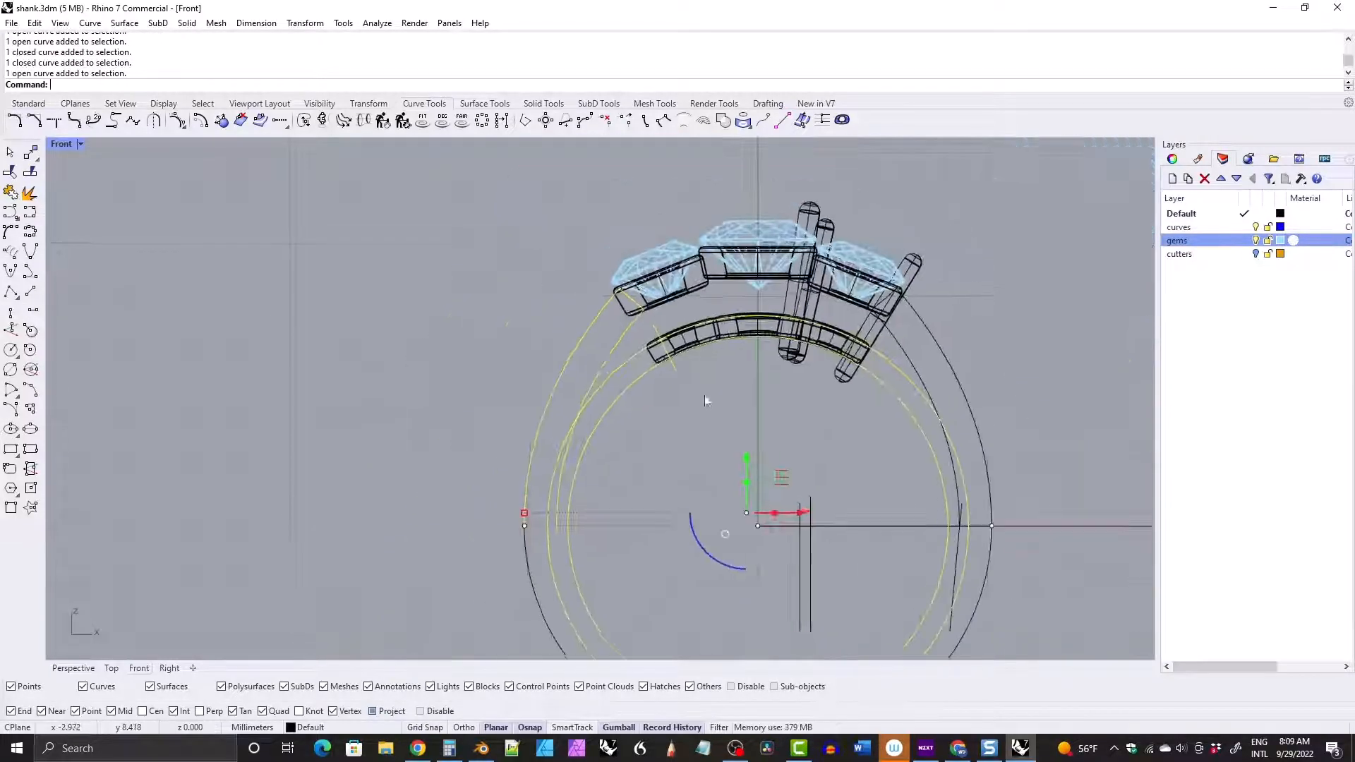
pyautogui.moveTo(704, 396); pyautogui.dragTo(640, 361, button='right')
pyautogui.scroll(6, 704, 348)
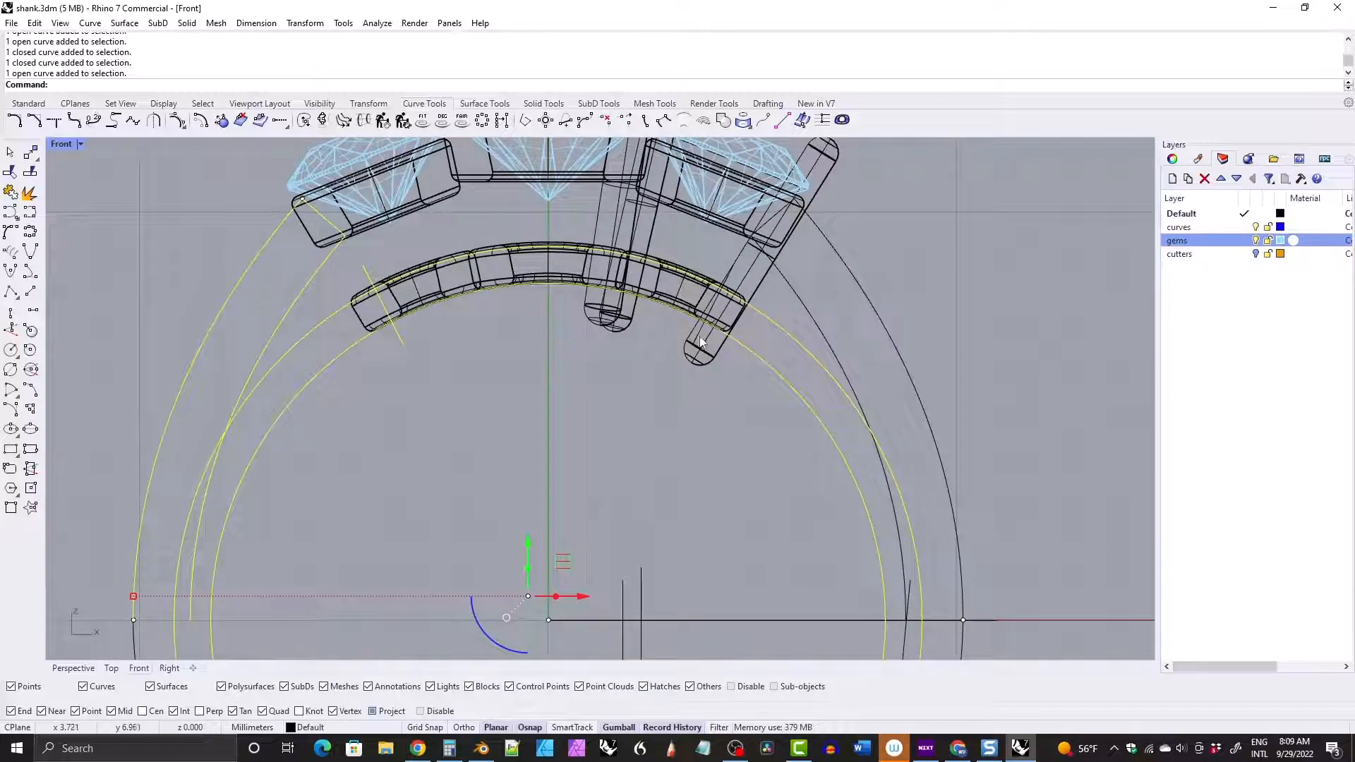
pyautogui.keyDown('shift'); pyautogui.click(833, 349); pyautogui.keyUp('shift')
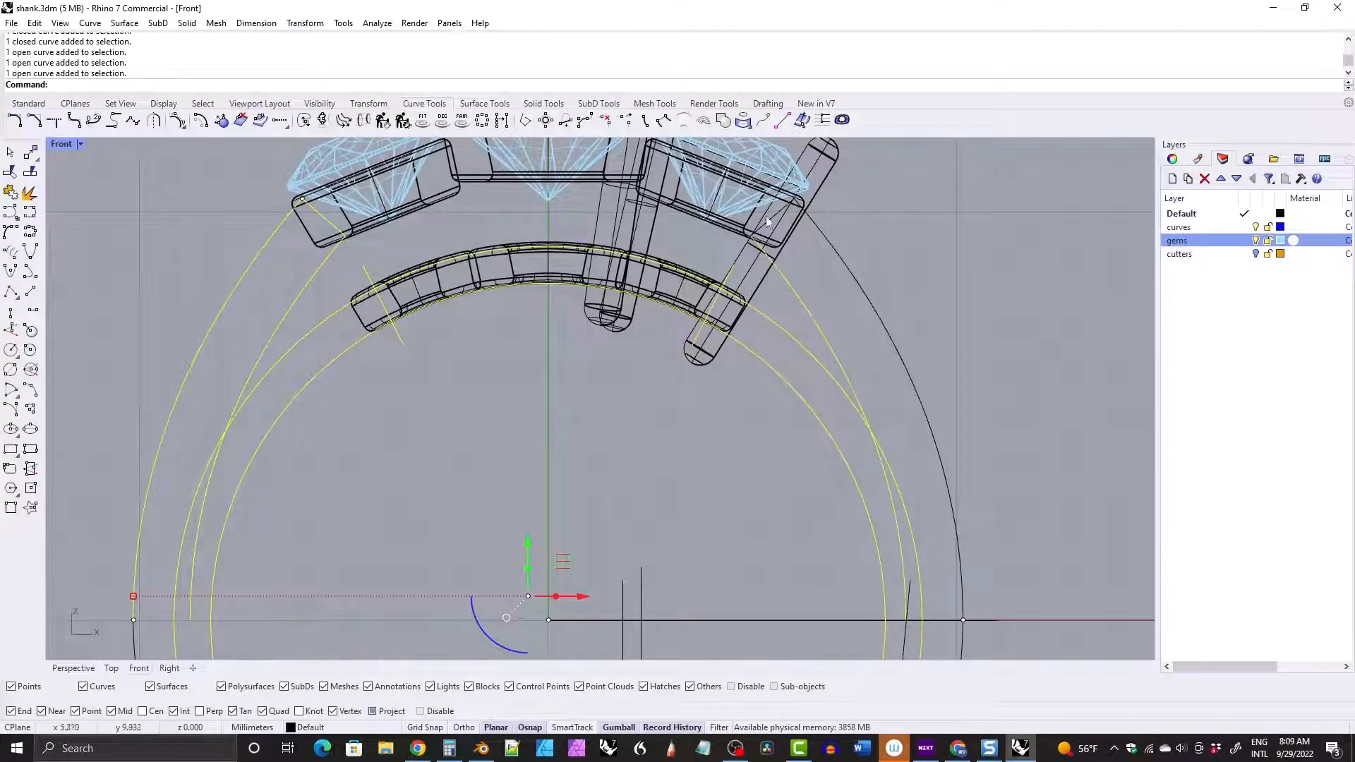
pyautogui.scroll(-5, 816, 239)
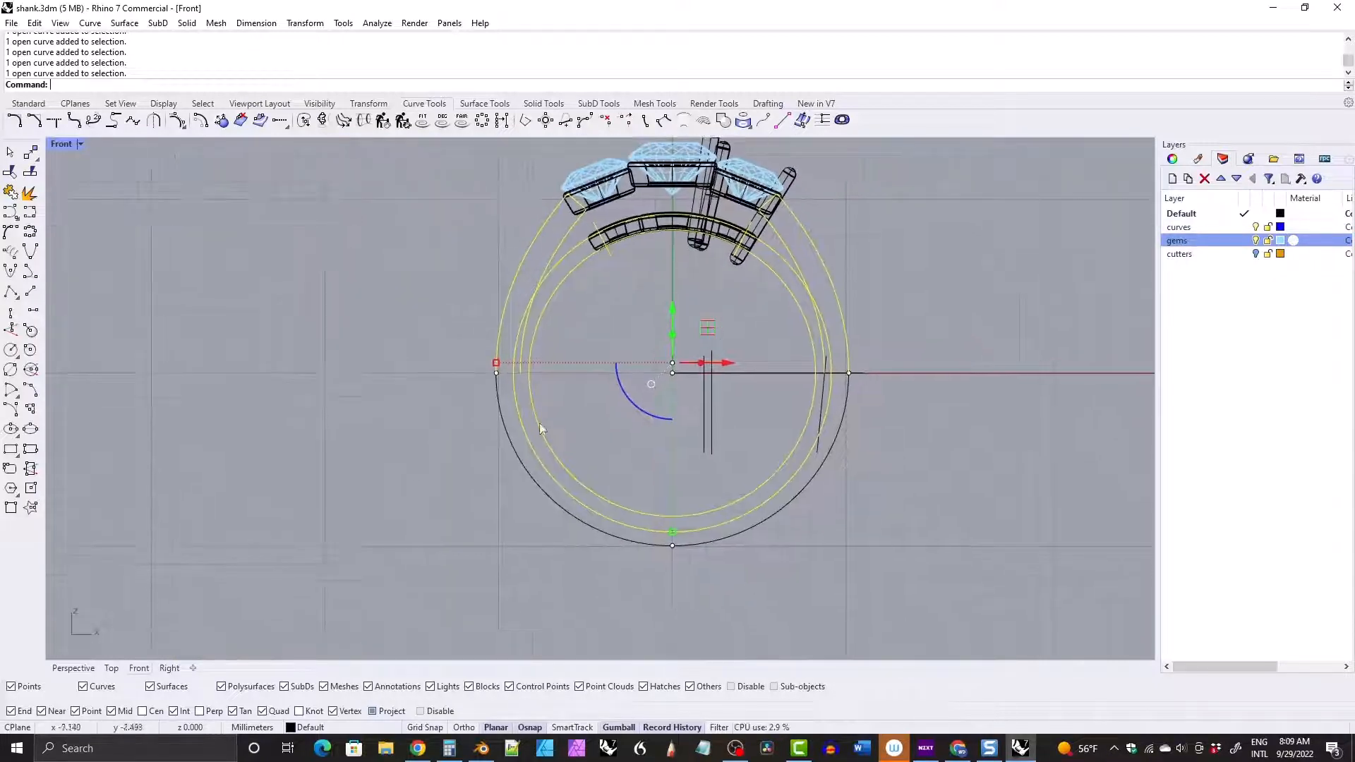
pyautogui.keyDown('shift'); pyautogui.click(515, 453); pyautogui.keyUp('shift')
pyautogui.moveTo(616, 328); pyautogui.dragTo(580, 375, button='right')
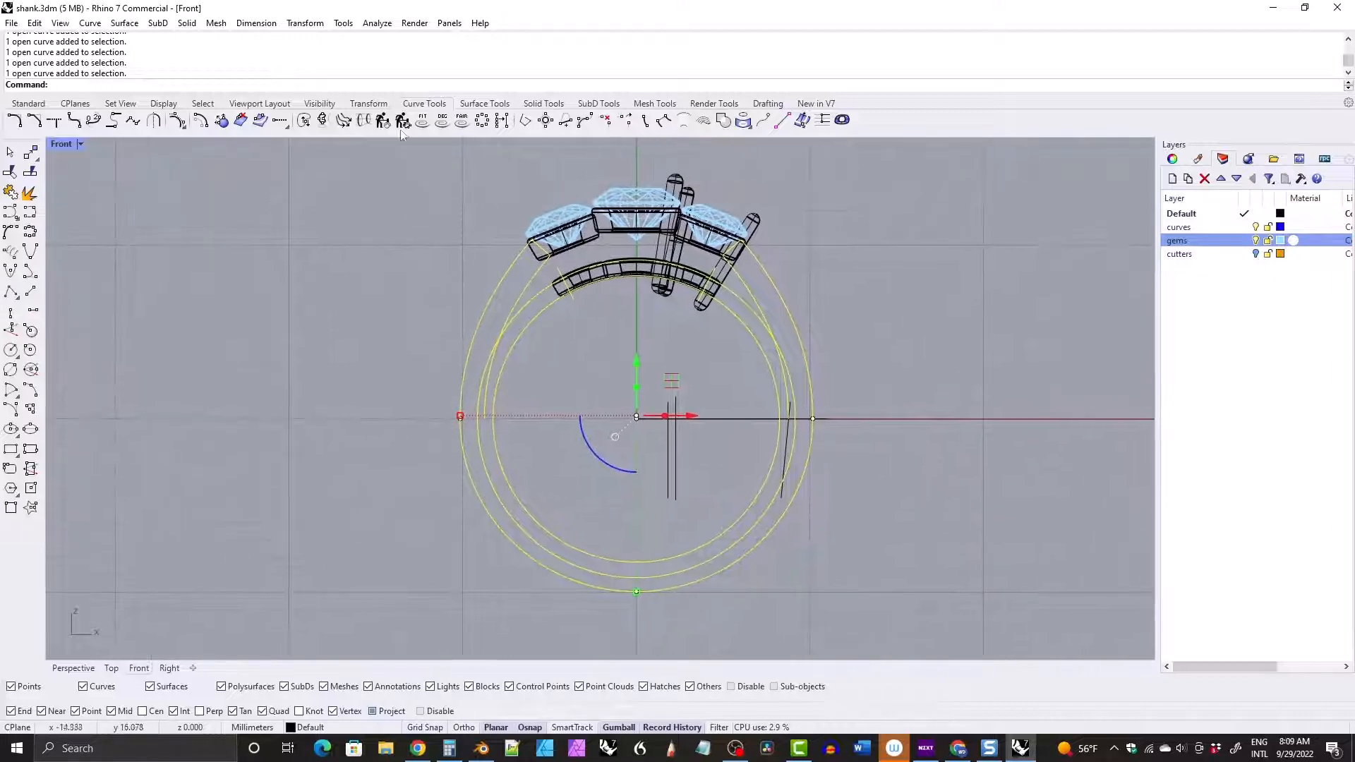
pyautogui.click(723, 120)
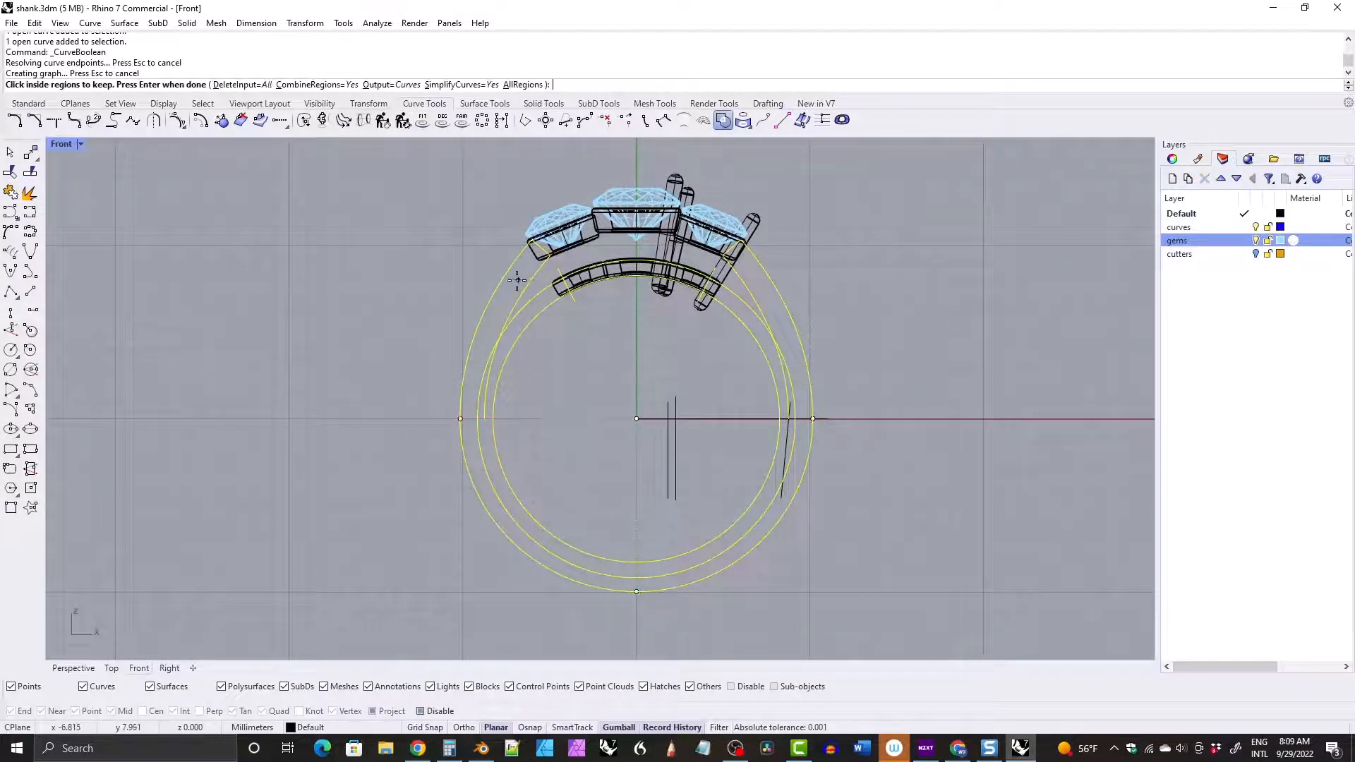
pyautogui.click(521, 321)
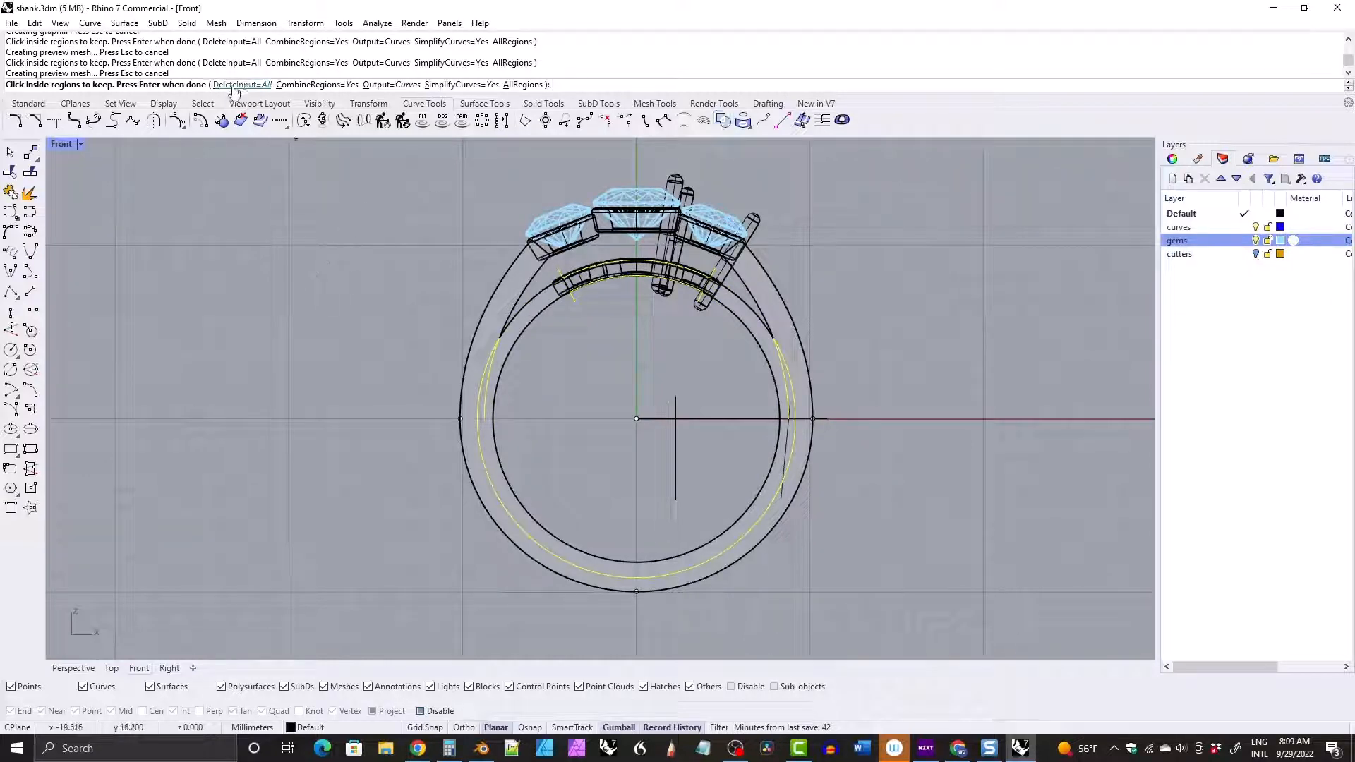
pyautogui.press('Return')
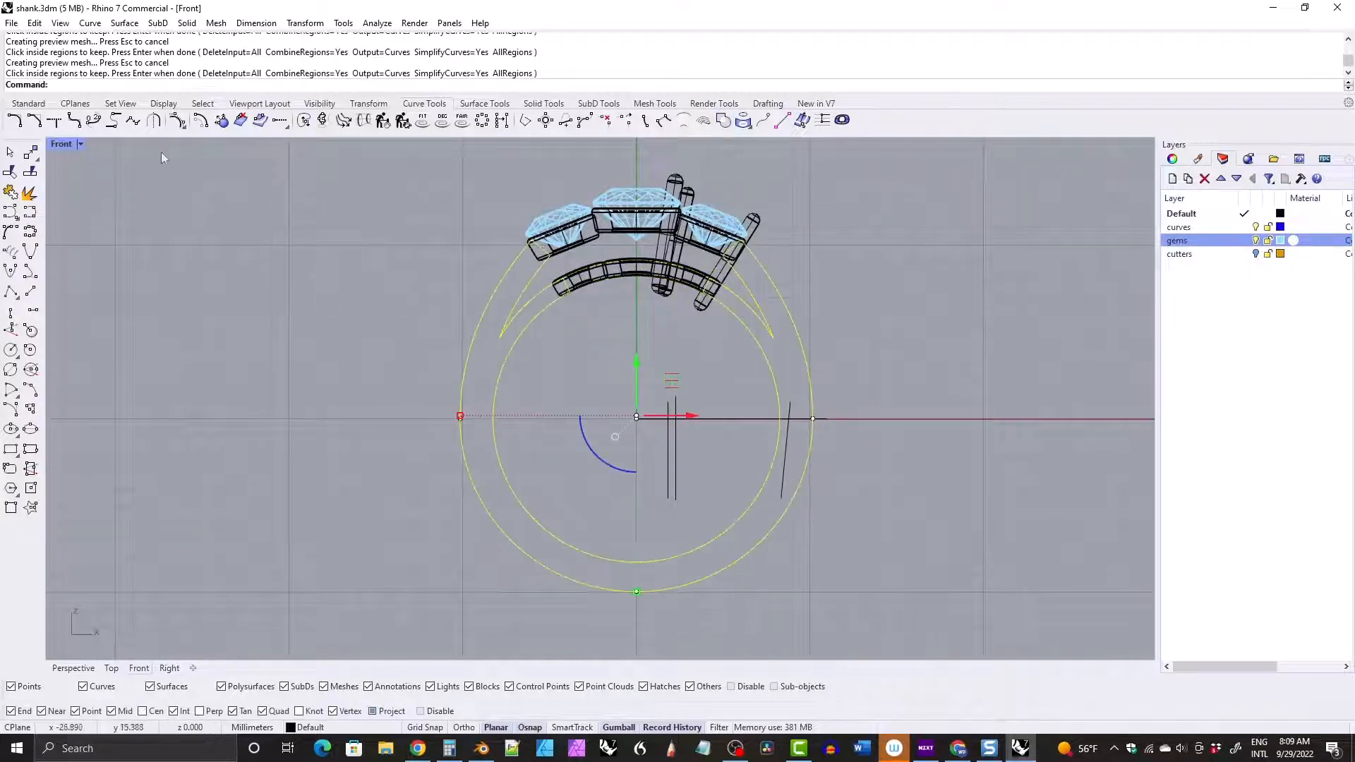
# Extrude the shank outline into a solid 1.1 mm to both sides and isolate the new solid.
pyautogui.doubleClick(60, 146)
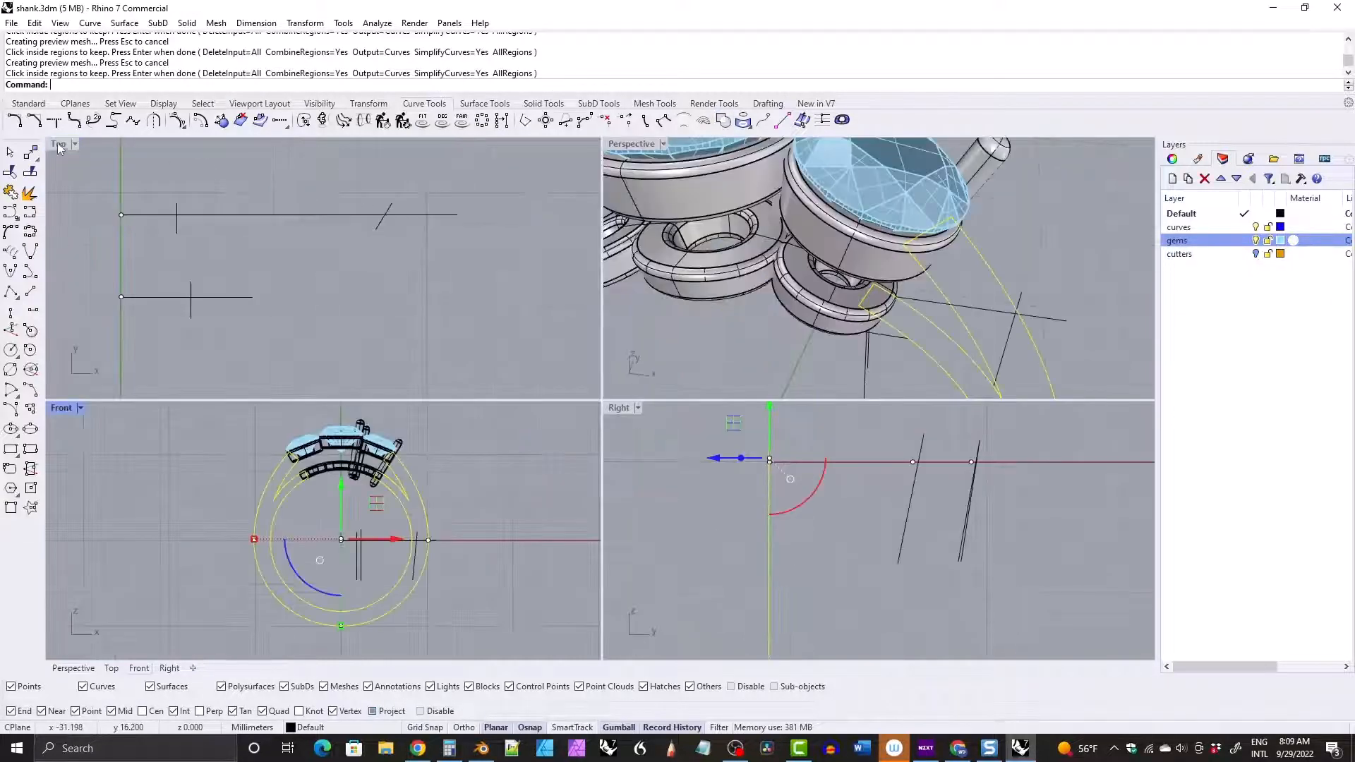
pyautogui.doubleClick(632, 144)
pyautogui.scroll(-5, 659, 197)
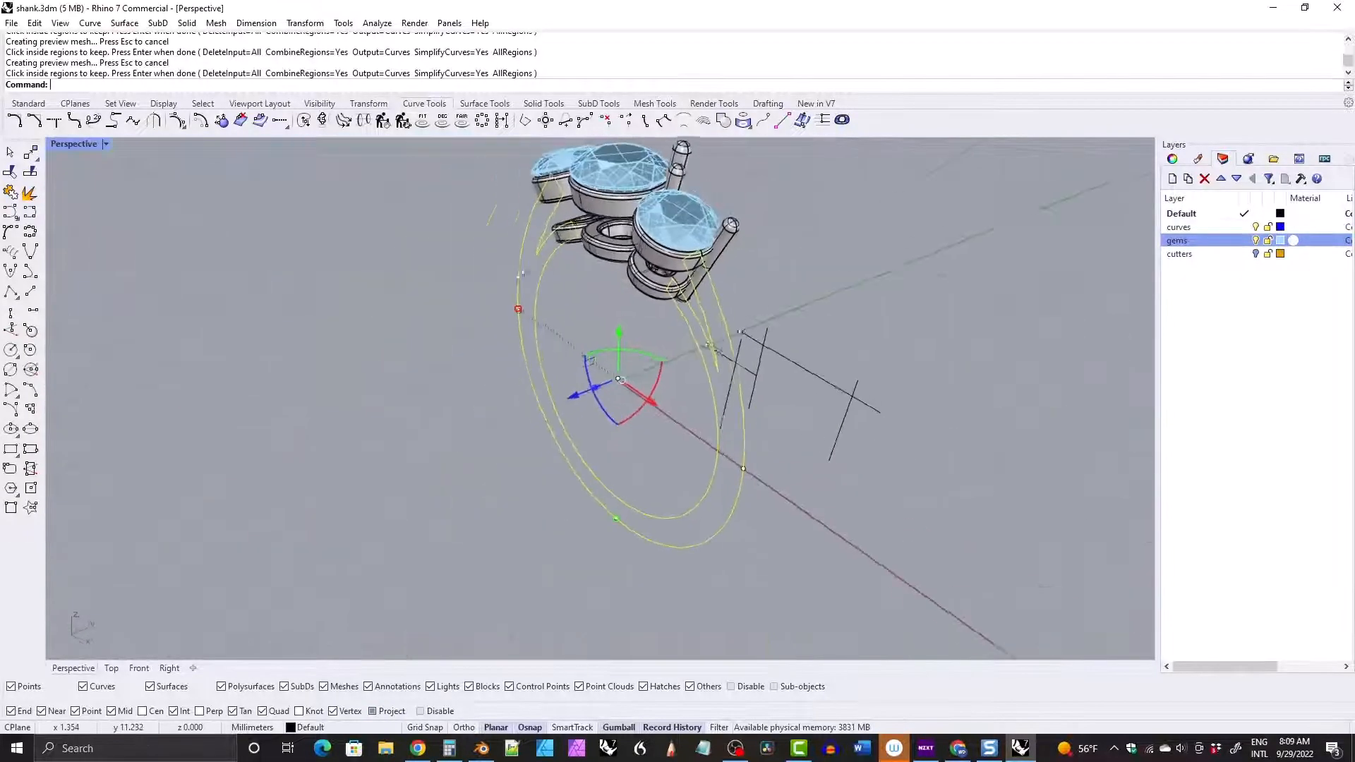
pyautogui.click(543, 103)
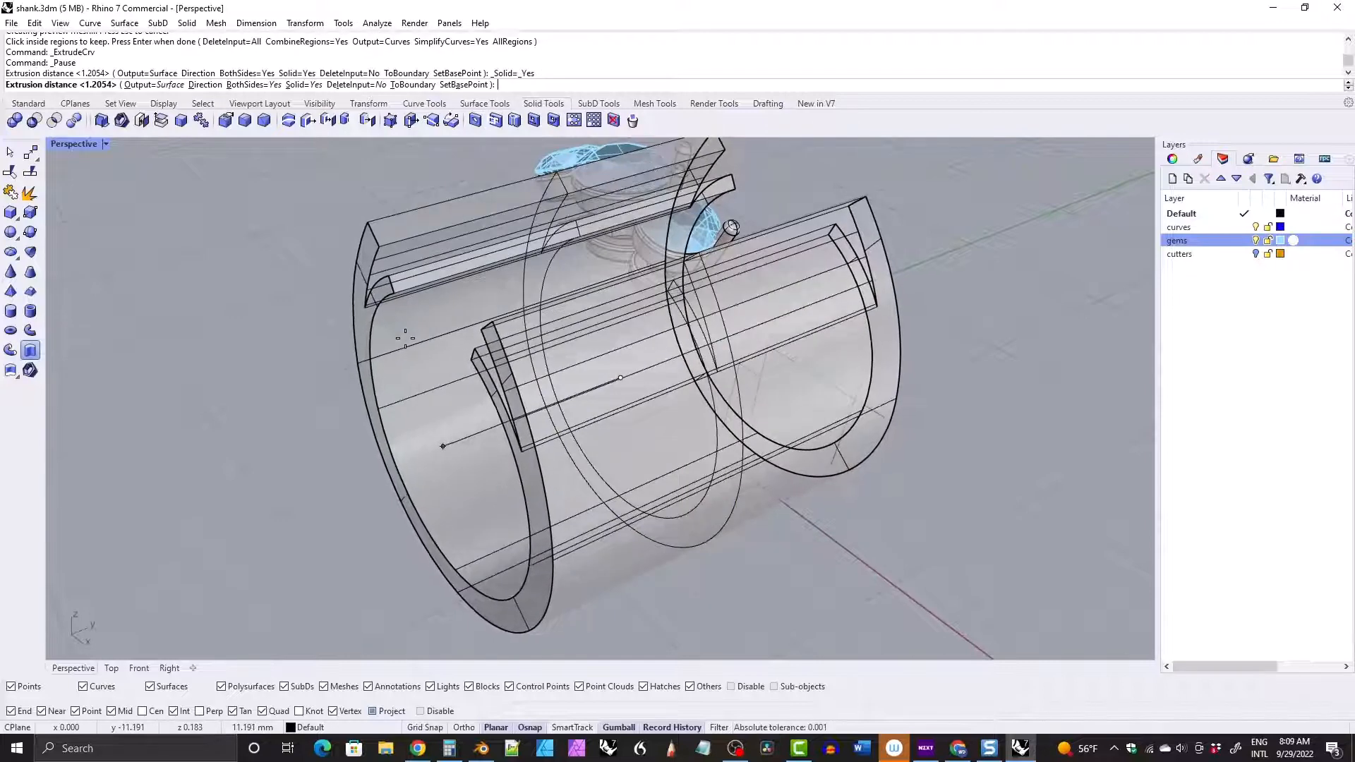
pyautogui.write('1.1')
pyautogui.press('Return')
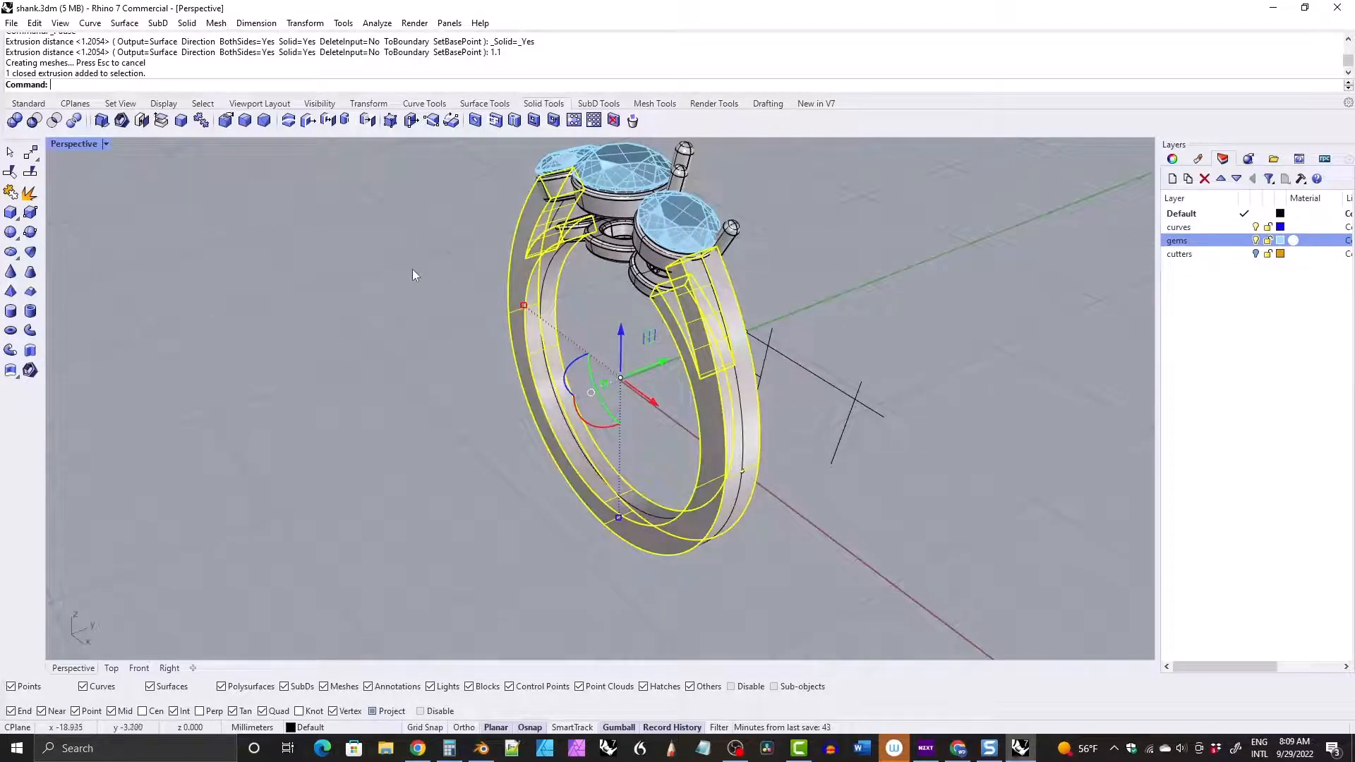
pyautogui.click(319, 104)
pyautogui.click(74, 120)
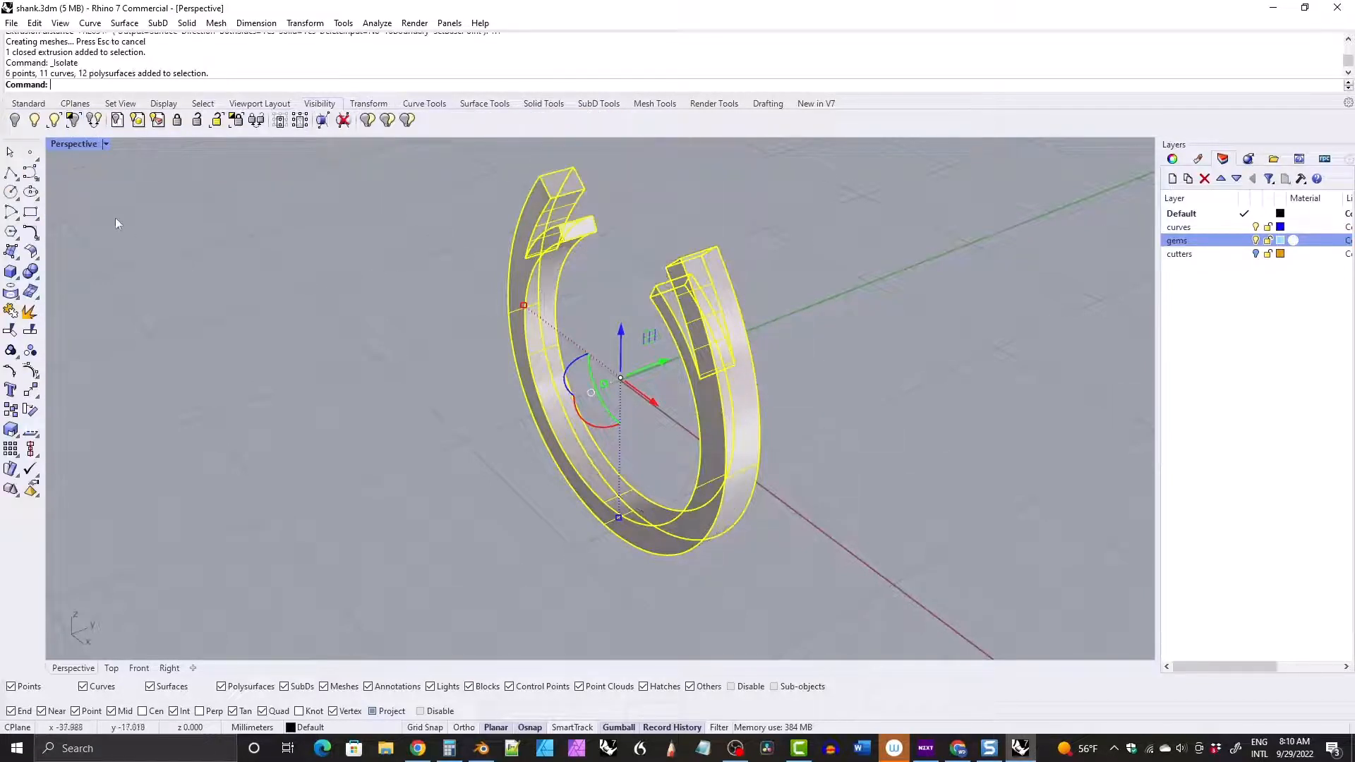
# Fillet the two sharp inner edges where the left and right shoulders split with a 0.1 mm radius.
pyautogui.doubleClick(74, 144)
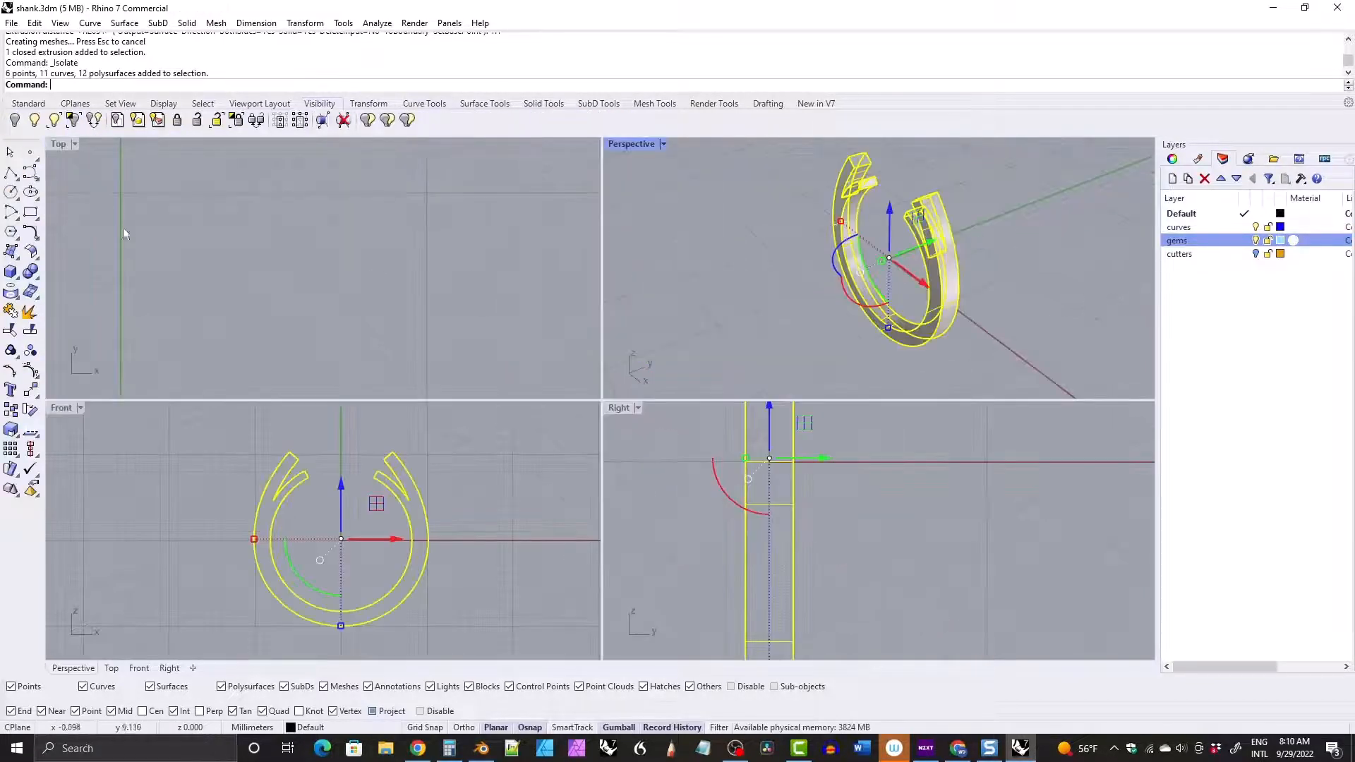
pyautogui.doubleClick(62, 408)
pyautogui.scroll(2, 508, 332)
pyautogui.scroll(1, 508, 331)
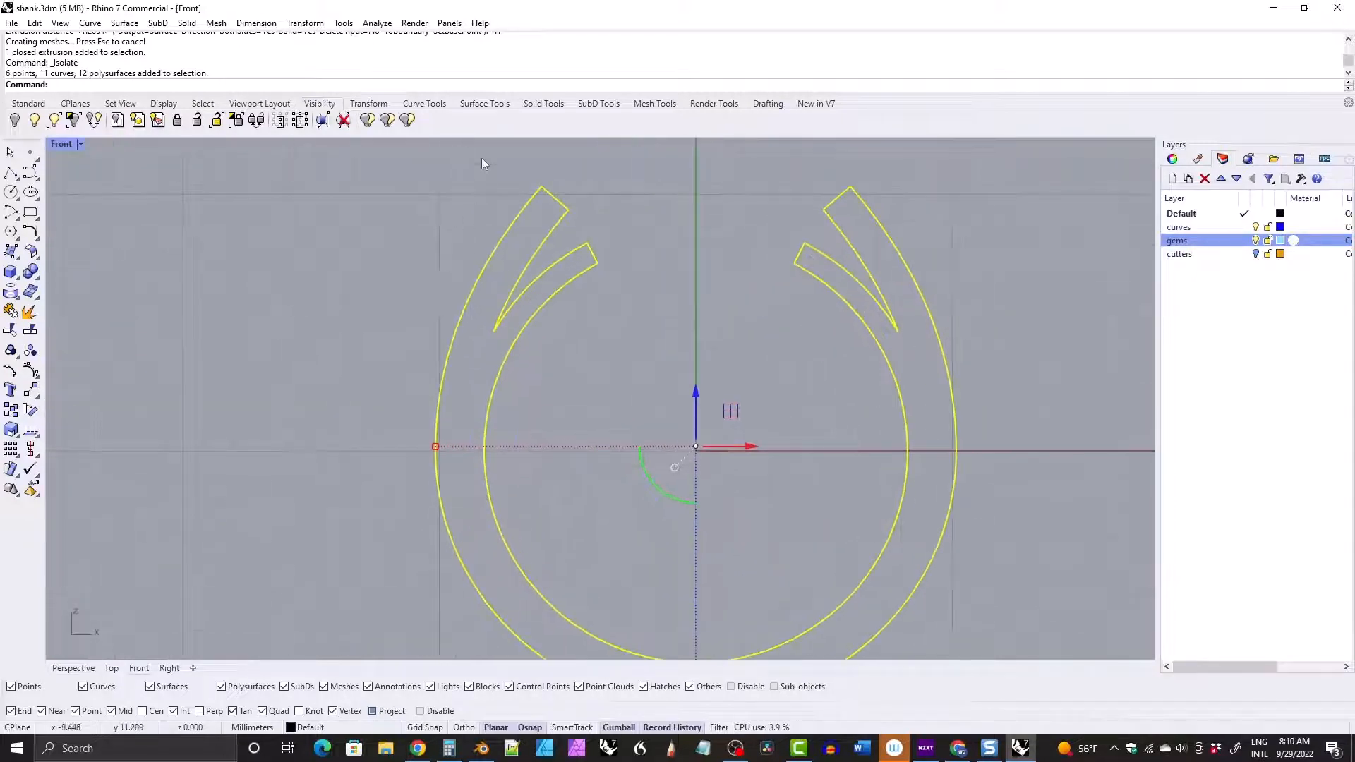
pyautogui.click(535, 106)
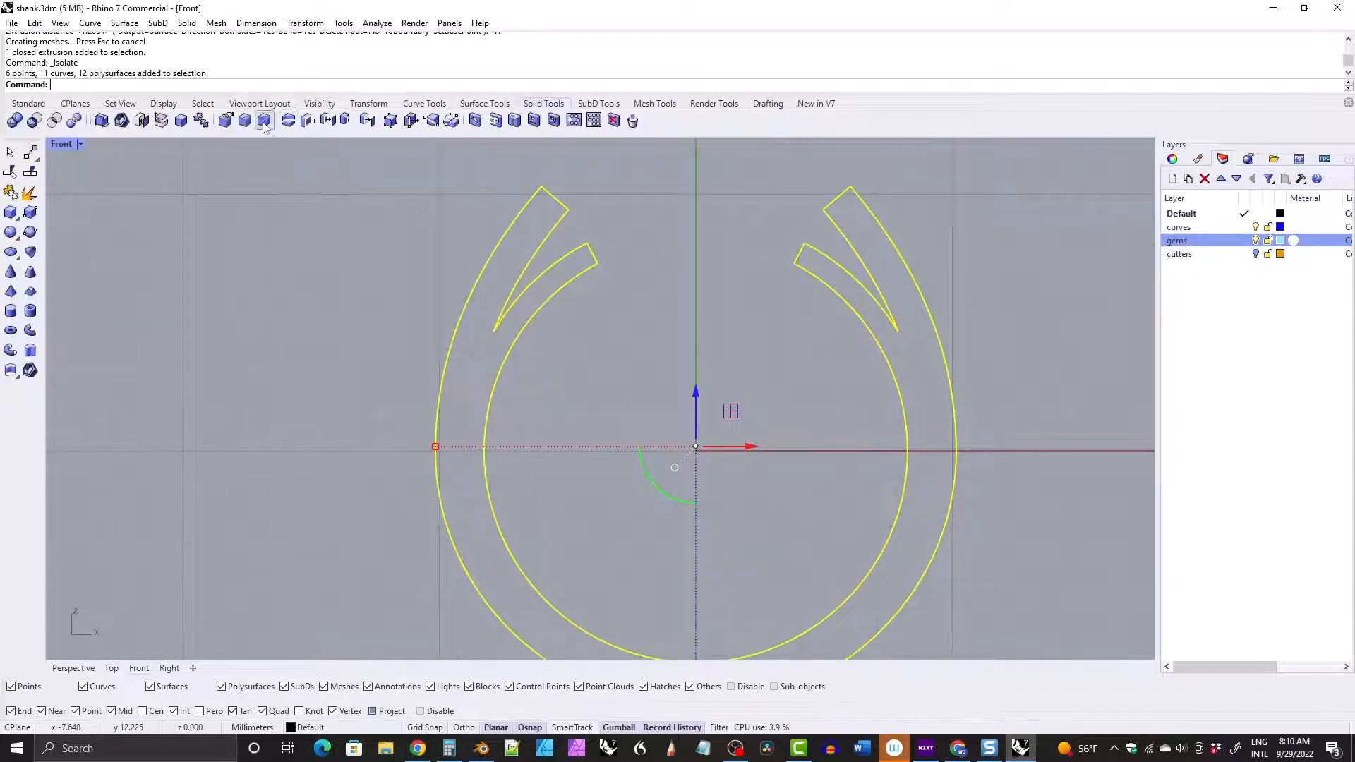
pyautogui.click(244, 120)
pyautogui.press('Return')
pyautogui.click(494, 329)
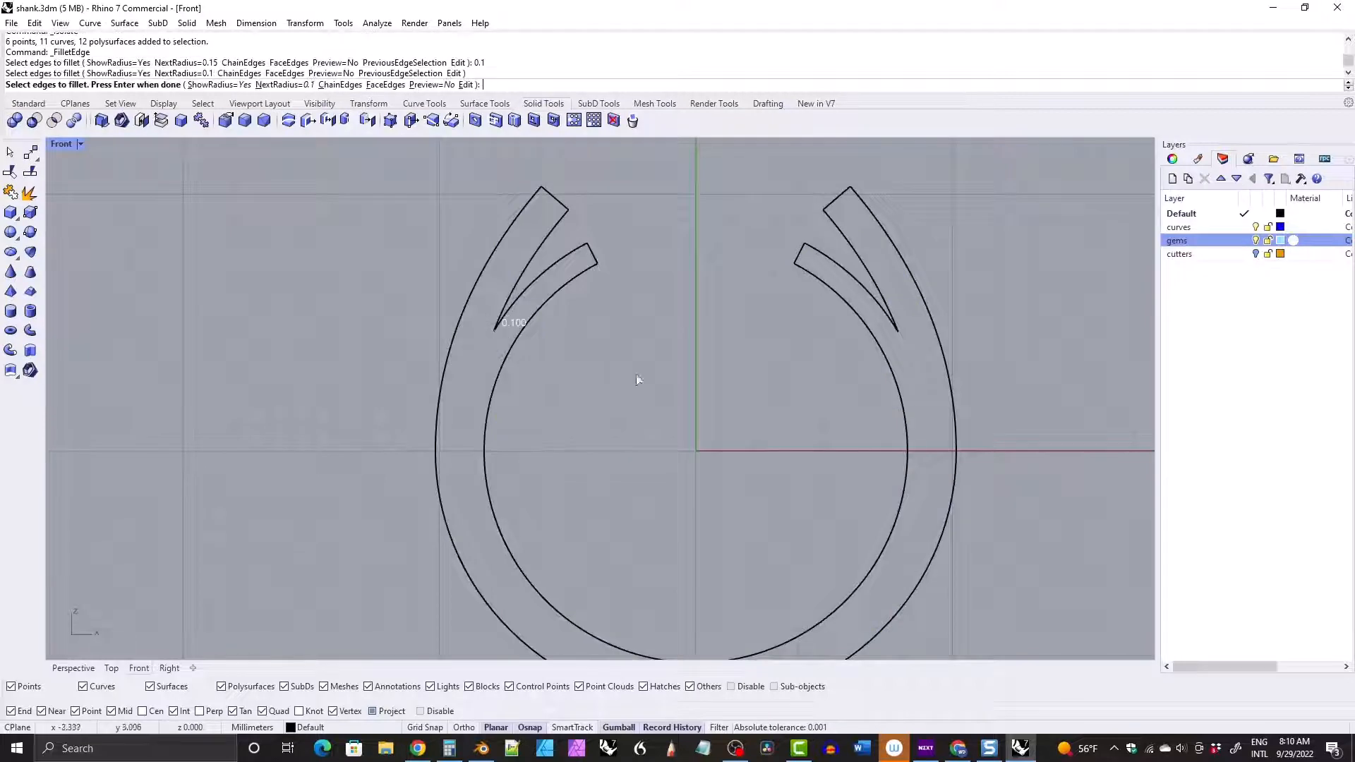
pyautogui.press('Return')
pyautogui.press('Return')
pyautogui.press('Return')
pyautogui.click(942, 335)
pyautogui.press('Escape')
pyautogui.press('Return')
pyautogui.click(897, 330)
# Fillet both long outer edges of the shank with a 0.5 mm radius.
pyautogui.write('0.5')
pyautogui.press('Return')
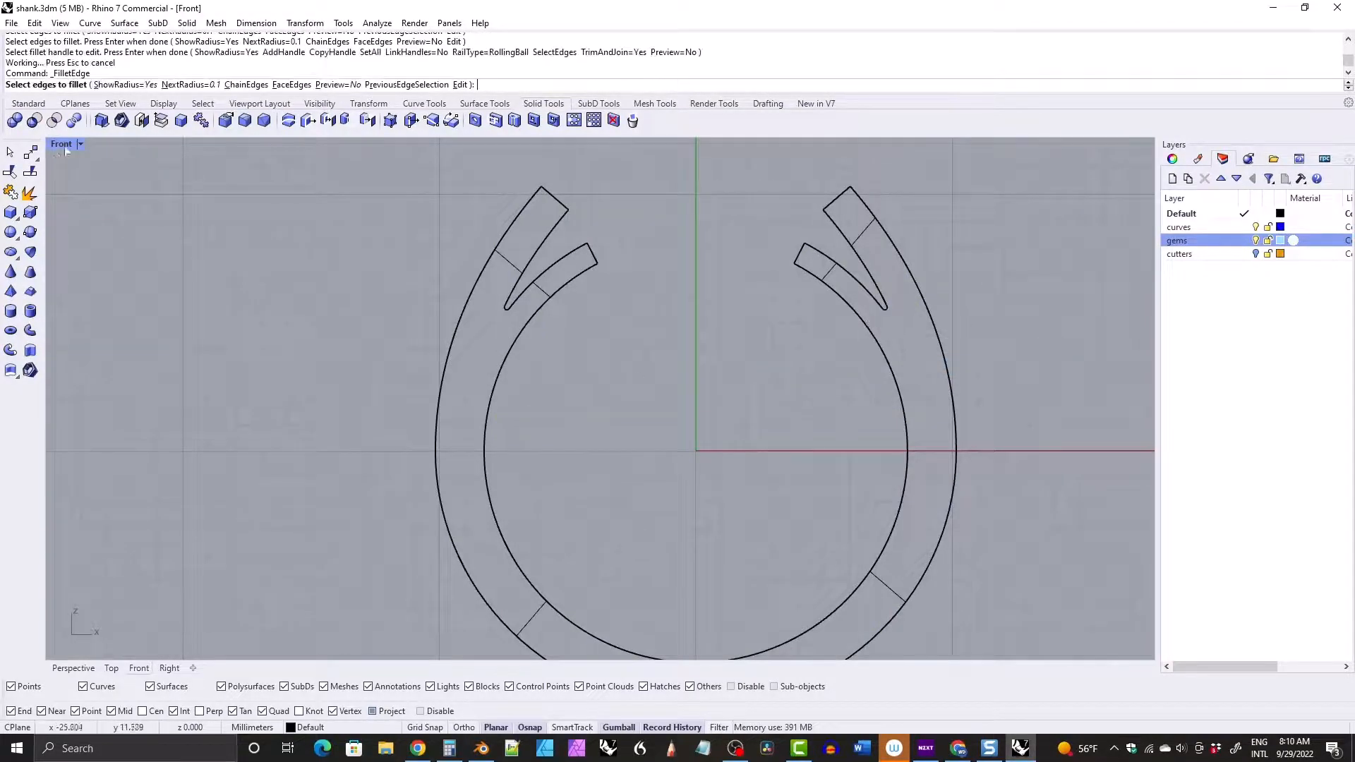
pyautogui.hotkey('ctrl', 'm')
pyautogui.doubleClick(635, 147)
pyautogui.click(510, 266)
pyautogui.click(751, 352)
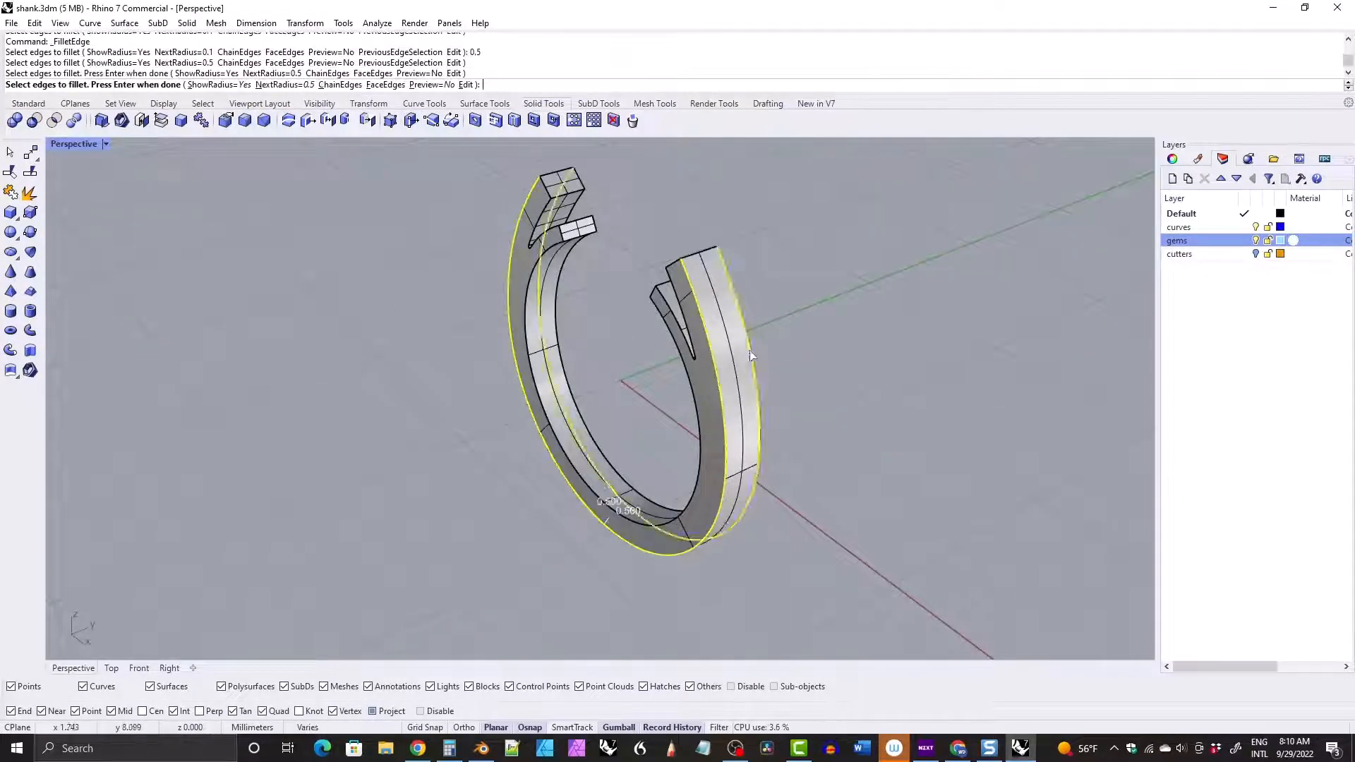
pyautogui.press('Return')
pyautogui.press('Return')
# Fillet the chained edges of both shoulder splits, on the front and back faces, with a 0.2 mm radius.
pyautogui.press('Return')
pyautogui.write('0.2')
pyautogui.press('Return')
pyautogui.click(247, 84)
pyautogui.click(565, 224)
pyautogui.press('Return')
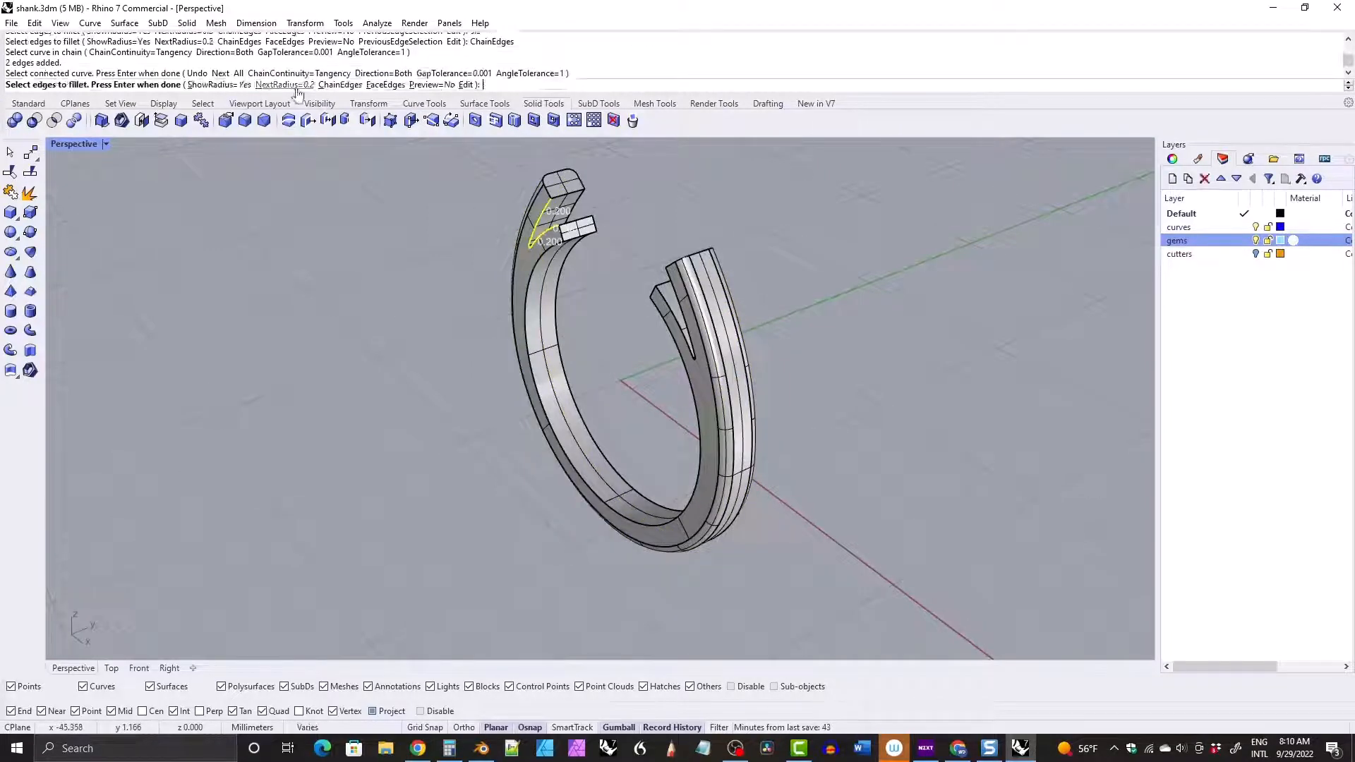
pyautogui.click(326, 84)
pyautogui.click(676, 297)
pyautogui.press('Return')
pyautogui.click(326, 85)
pyautogui.click(568, 219)
pyautogui.press('Return')
pyautogui.click(321, 87)
pyautogui.moveTo(395, 367); pyautogui.dragTo(516, 426, button='right')
pyautogui.click(644, 357)
pyautogui.press('Return')
pyautogui.press('Return')
pyautogui.press('Return')
# Fillet the two inner edges along the finger hole with a 0.2 mm radius.
pyautogui.press('Return')
pyautogui.write('0.2')
pyautogui.press('Return')
pyautogui.click(445, 539)
pyautogui.click(459, 526)
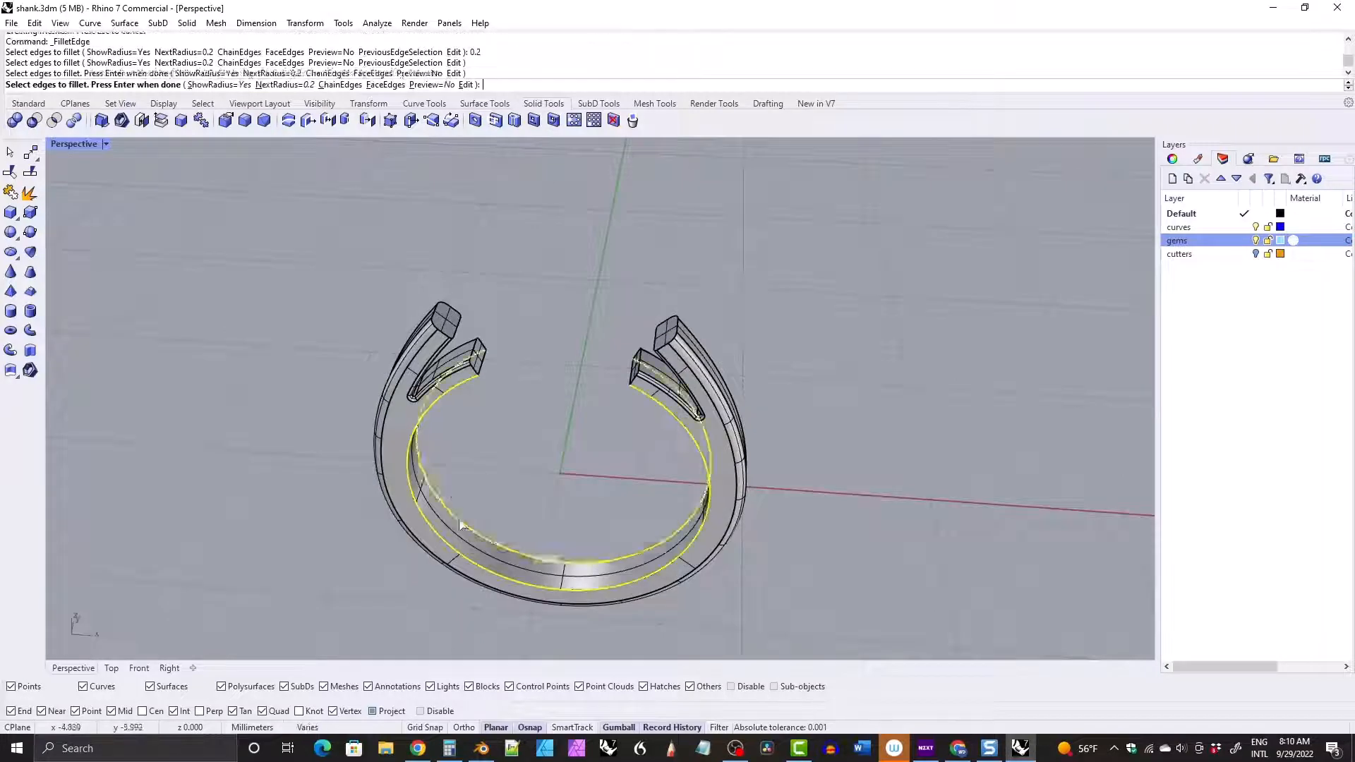
pyautogui.press('Return')
pyautogui.press('Return')
# Show all hidden objects and inspect where the shank's split ends meet the gem seats and gallery.
pyautogui.keyDown('shift'); pyautogui.moveTo(513, 369); pyautogui.dragTo(618, 255, button='right'); pyautogui.keyUp('shift')
pyautogui.write('Show')
pyautogui.press('Return')
pyautogui.scroll(10, 617, 254)
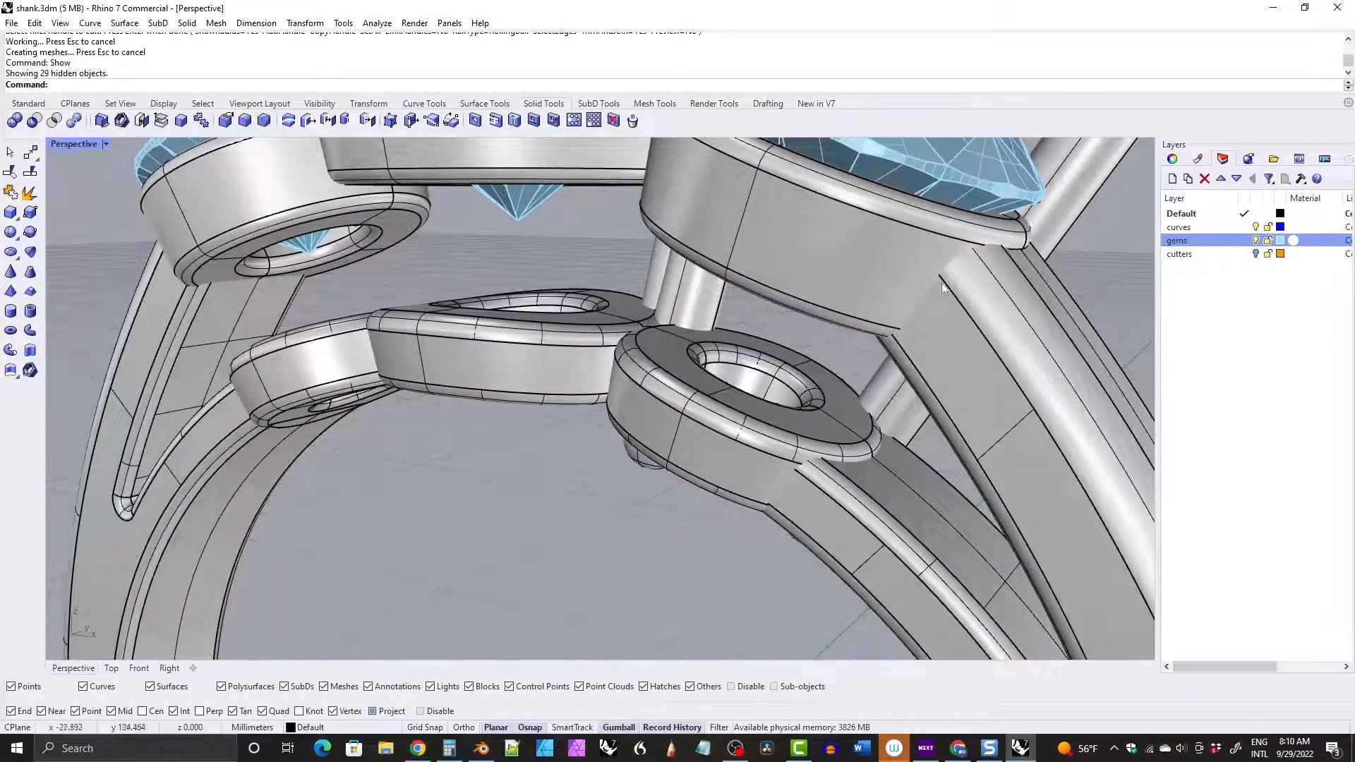
pyautogui.click(956, 305)
pyautogui.scroll(-4, 819, 262)
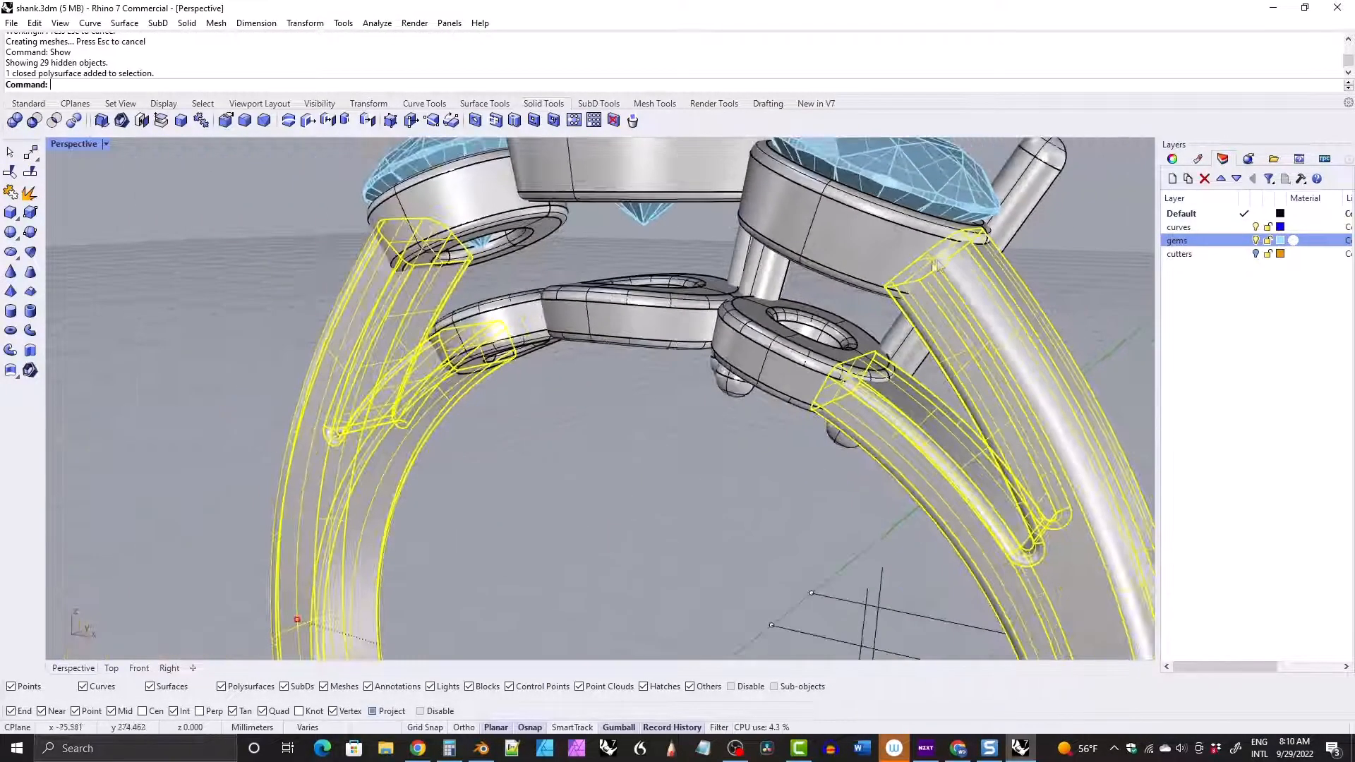
pyautogui.moveTo(938, 261); pyautogui.dragTo(803, 286, button='right')
pyautogui.click(760, 376)
pyautogui.scroll(-5, 760, 383)
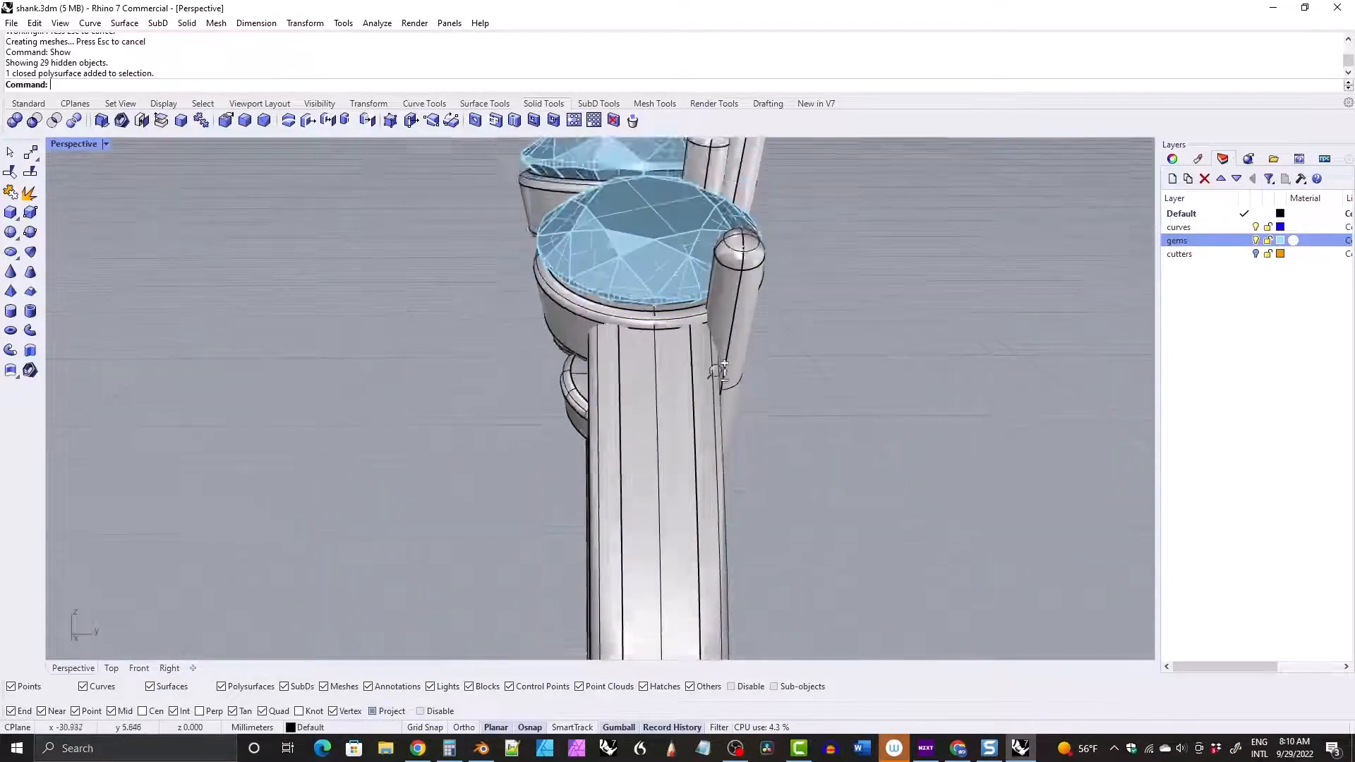
# Inspect in the front view how the shank's upper end overlaps the outer gem seat.
pyautogui.moveTo(760, 383); pyautogui.dragTo(595, 335, button='right')
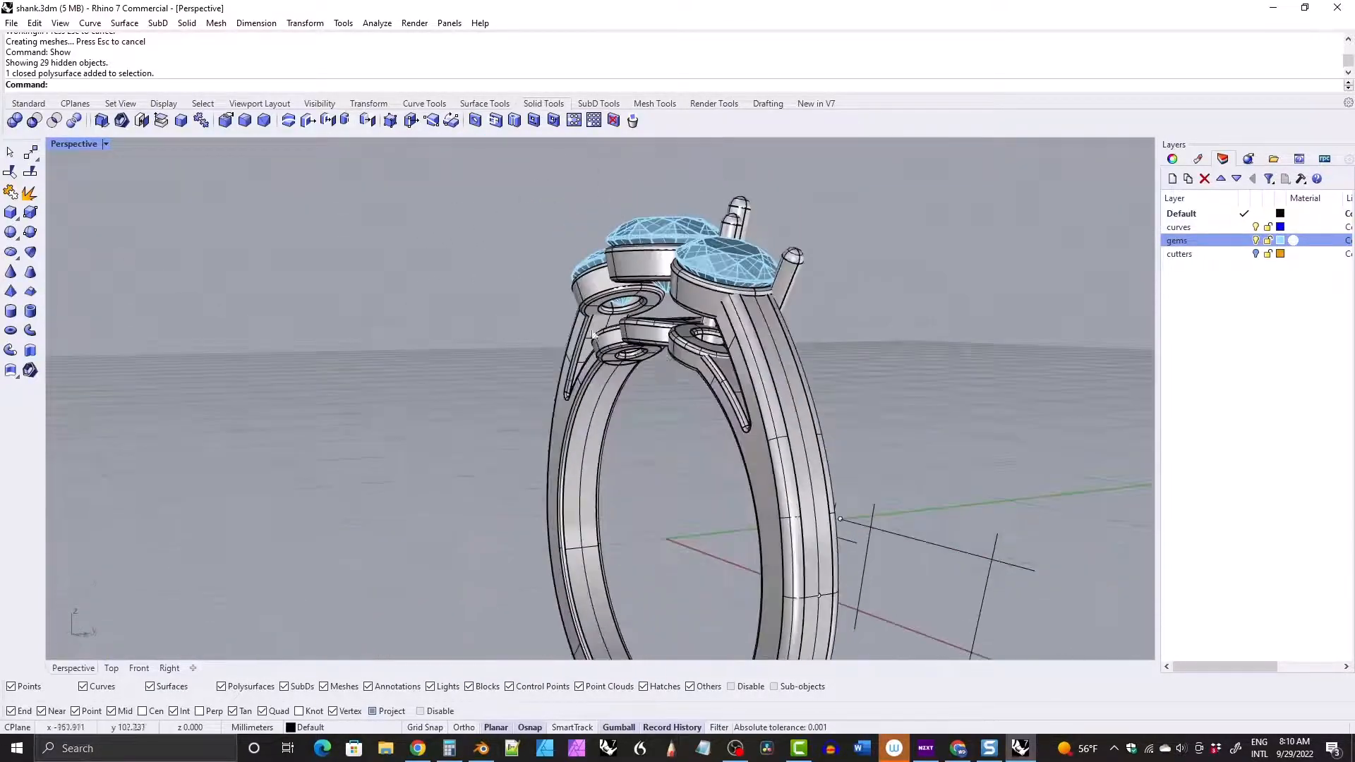
pyautogui.doubleClick(83, 144)
pyautogui.scroll(5, 285, 450)
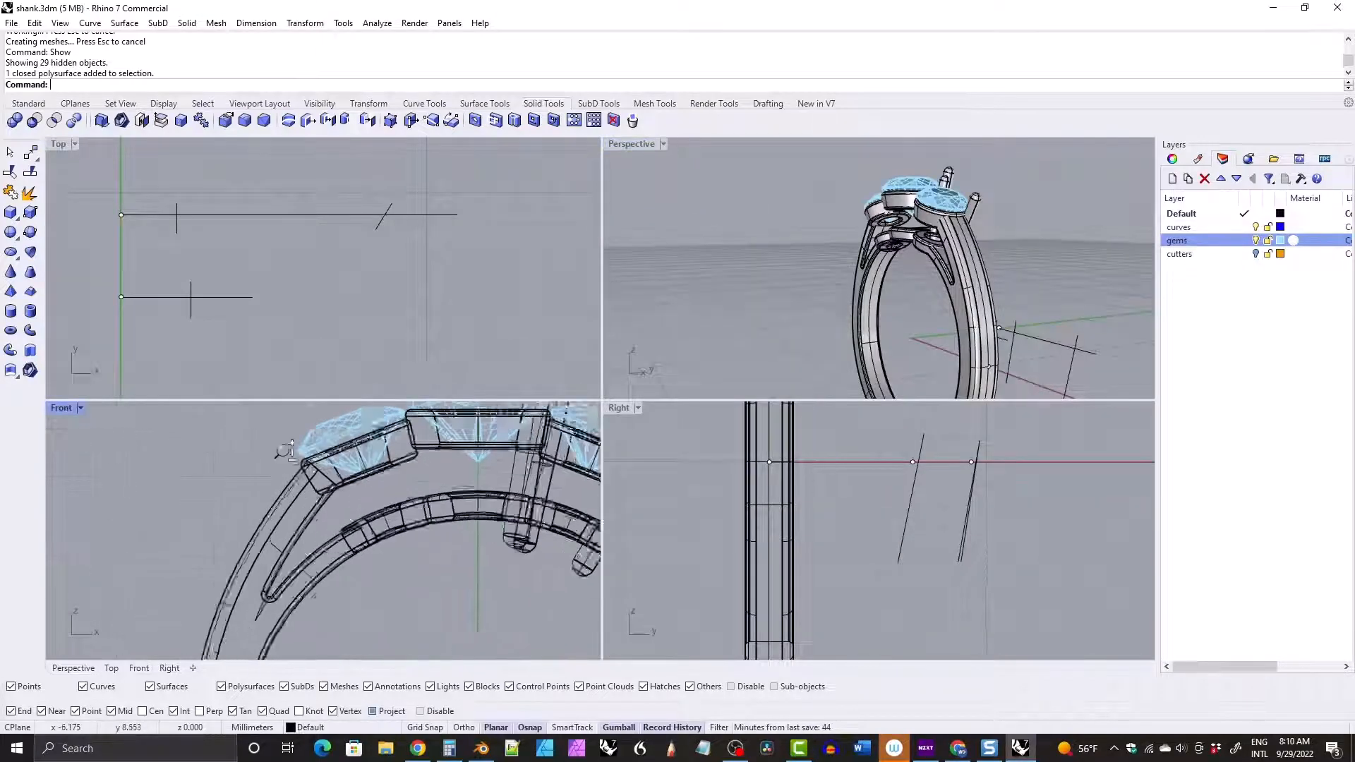
pyautogui.scroll(4, 285, 450)
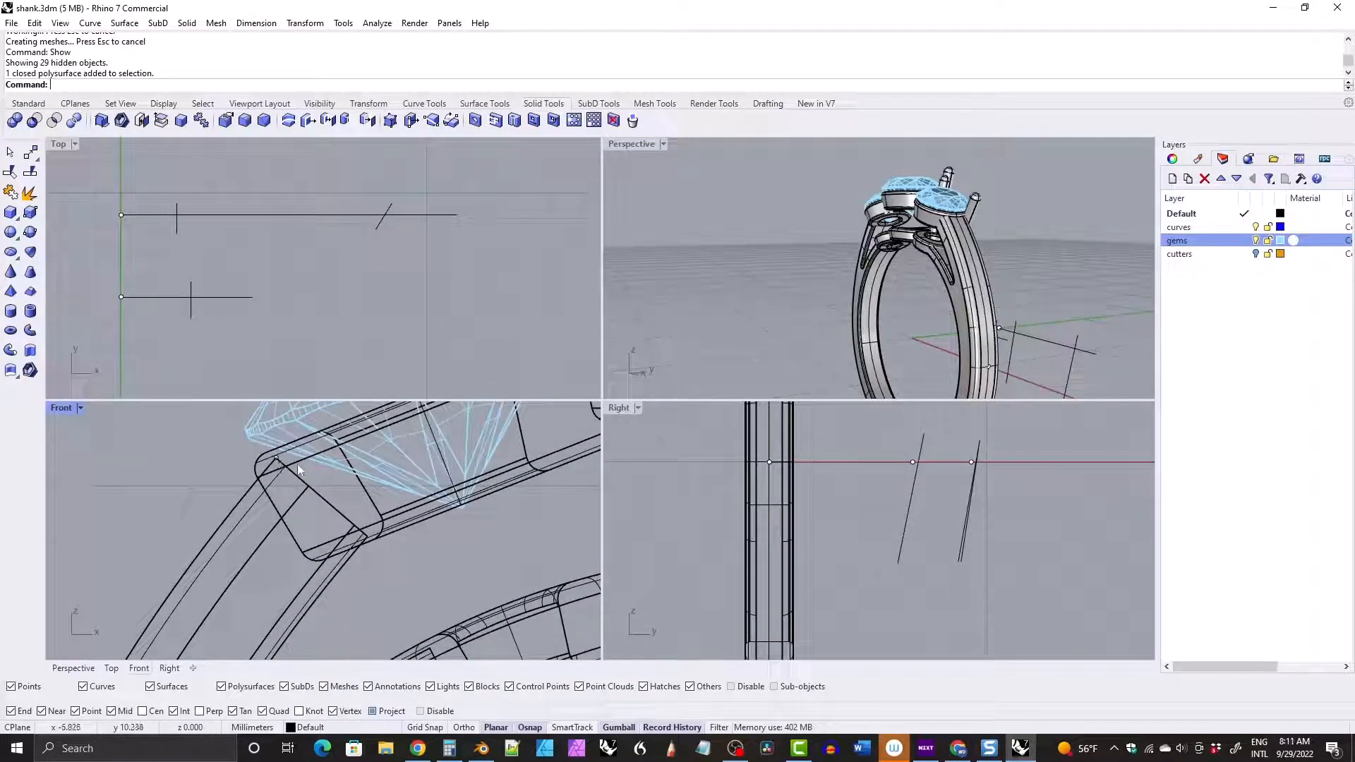
# Select the three prongs beside the gem seats and isolate them from all other objects.
pyautogui.doubleClick(626, 145)
pyautogui.moveTo(507, 282); pyautogui.dragTo(617, 322, button='right')
pyautogui.moveTo(483, 296); pyautogui.dragTo(233, 325, button='right')
pyautogui.click(592, 381)
pyautogui.click(620, 260)
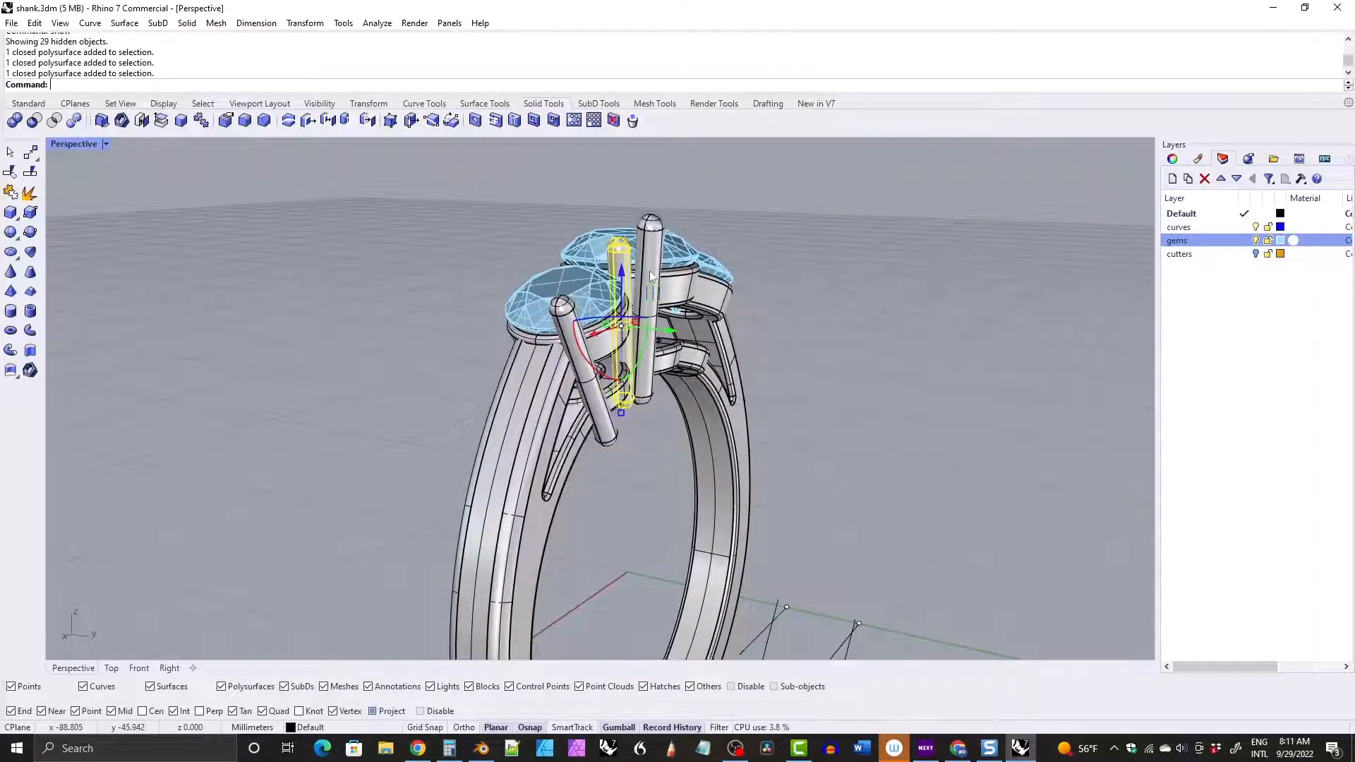
pyautogui.keyDown('shift'); pyautogui.click(646, 275); pyautogui.keyUp('shift')
pyautogui.moveTo(600, 360); pyautogui.dragTo(504, 316, button='right')
pyautogui.keyDown('shift'); pyautogui.click(549, 408); pyautogui.keyUp('shift')
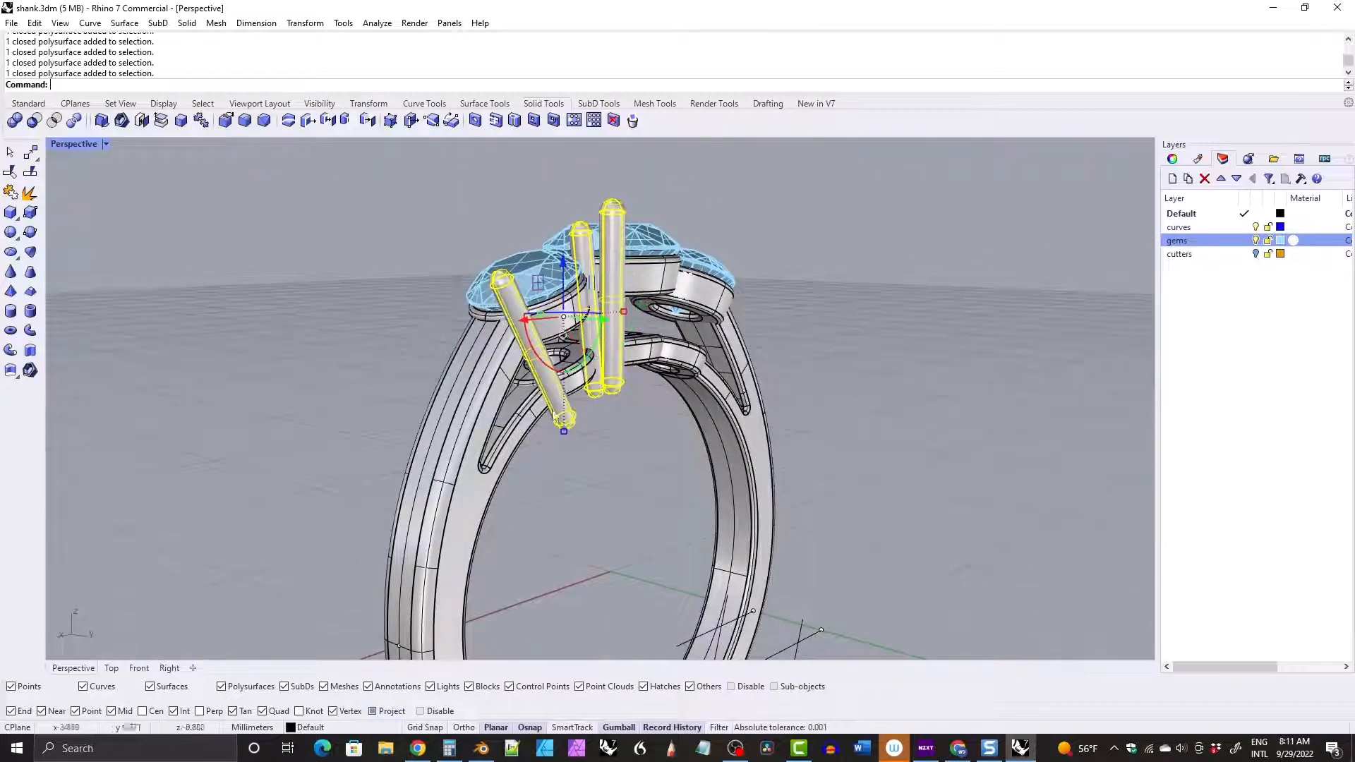
pyautogui.moveTo(549, 407); pyautogui.dragTo(442, 384, button='right')
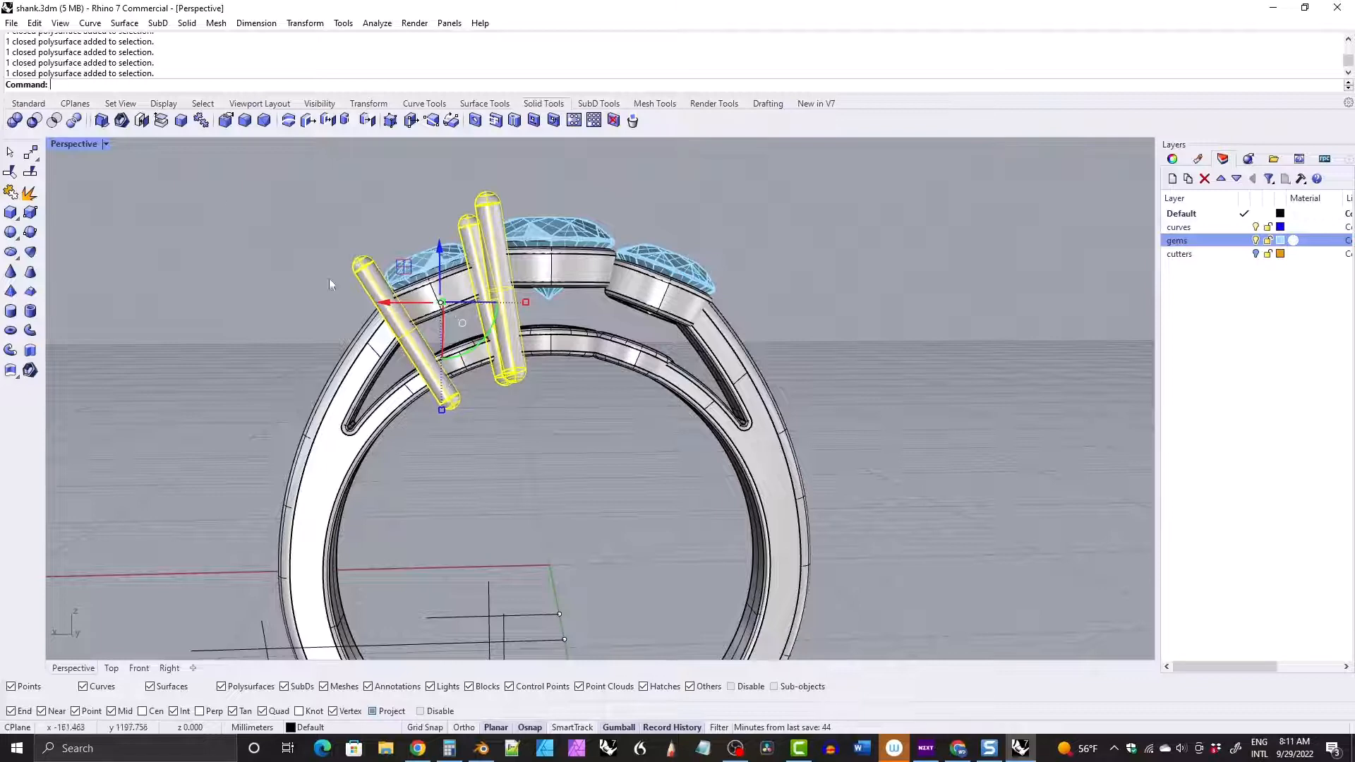
pyautogui.doubleClick(70, 144)
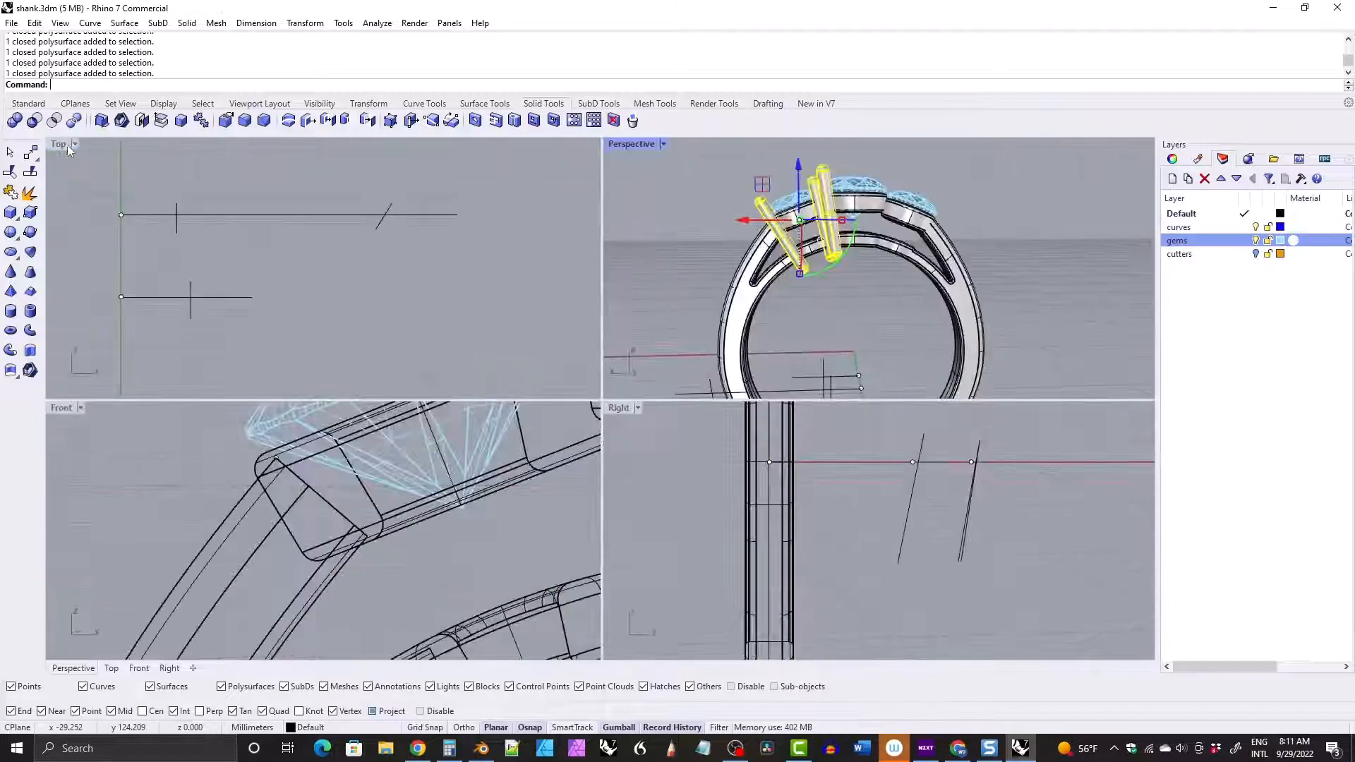
pyautogui.click(319, 104)
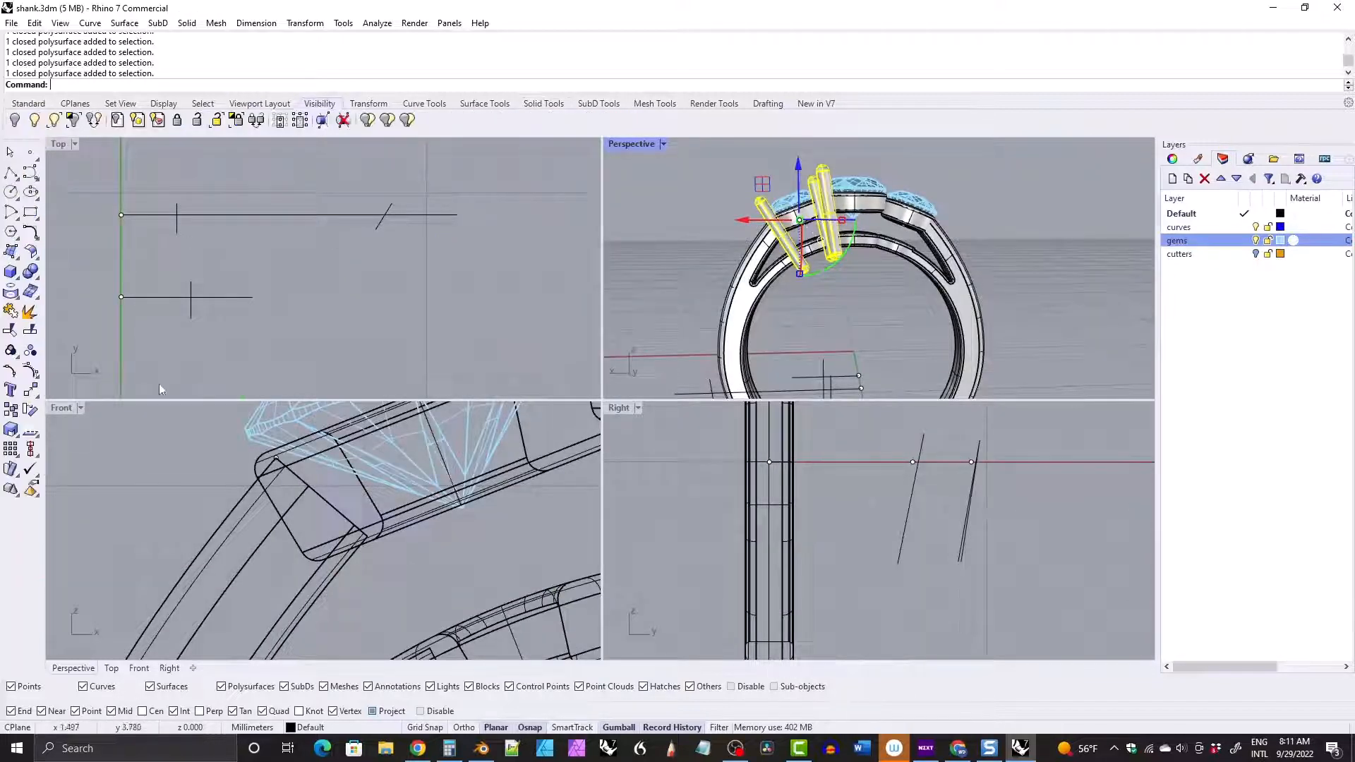
pyautogui.click(74, 120)
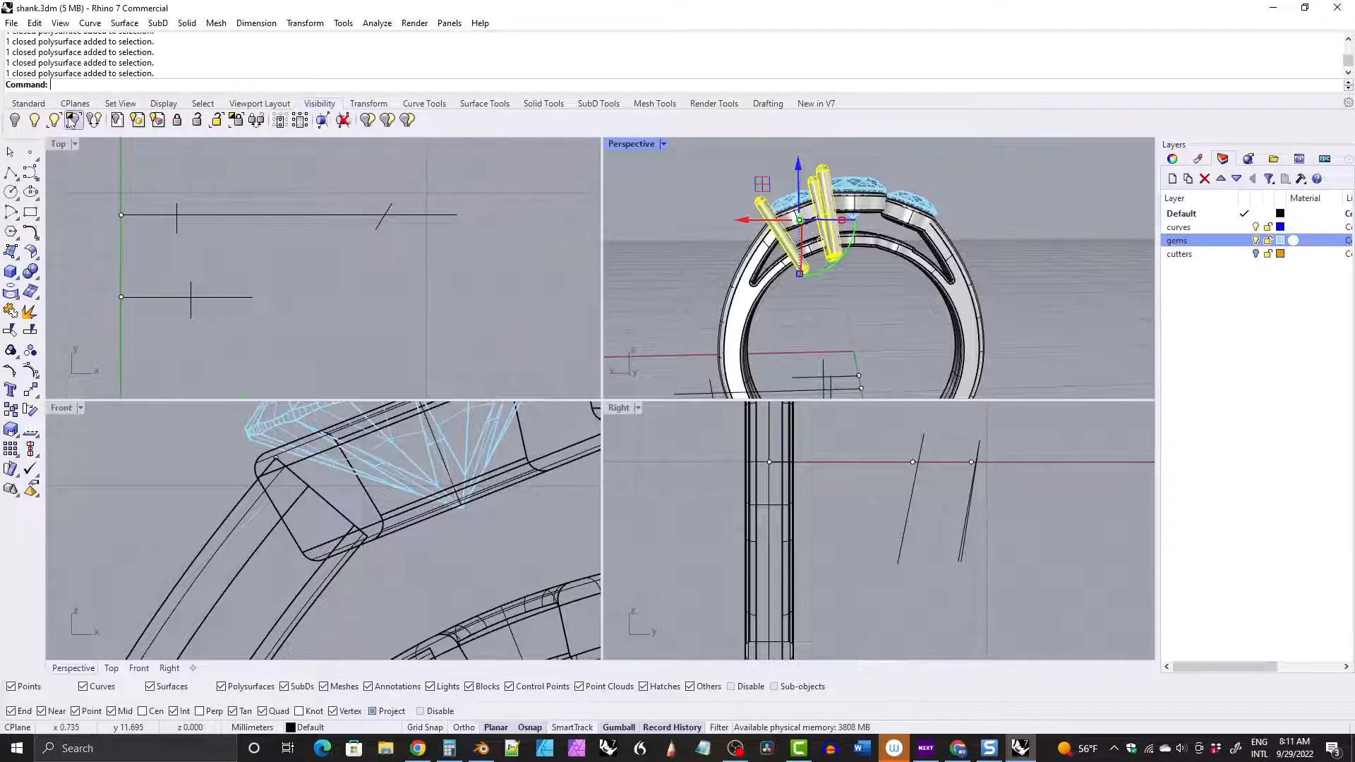
# Draw a 16.51 mm diameter circle centred on the origin in the front view.
pyautogui.doubleClick(63, 409)
pyautogui.scroll(-14, 487, 395)
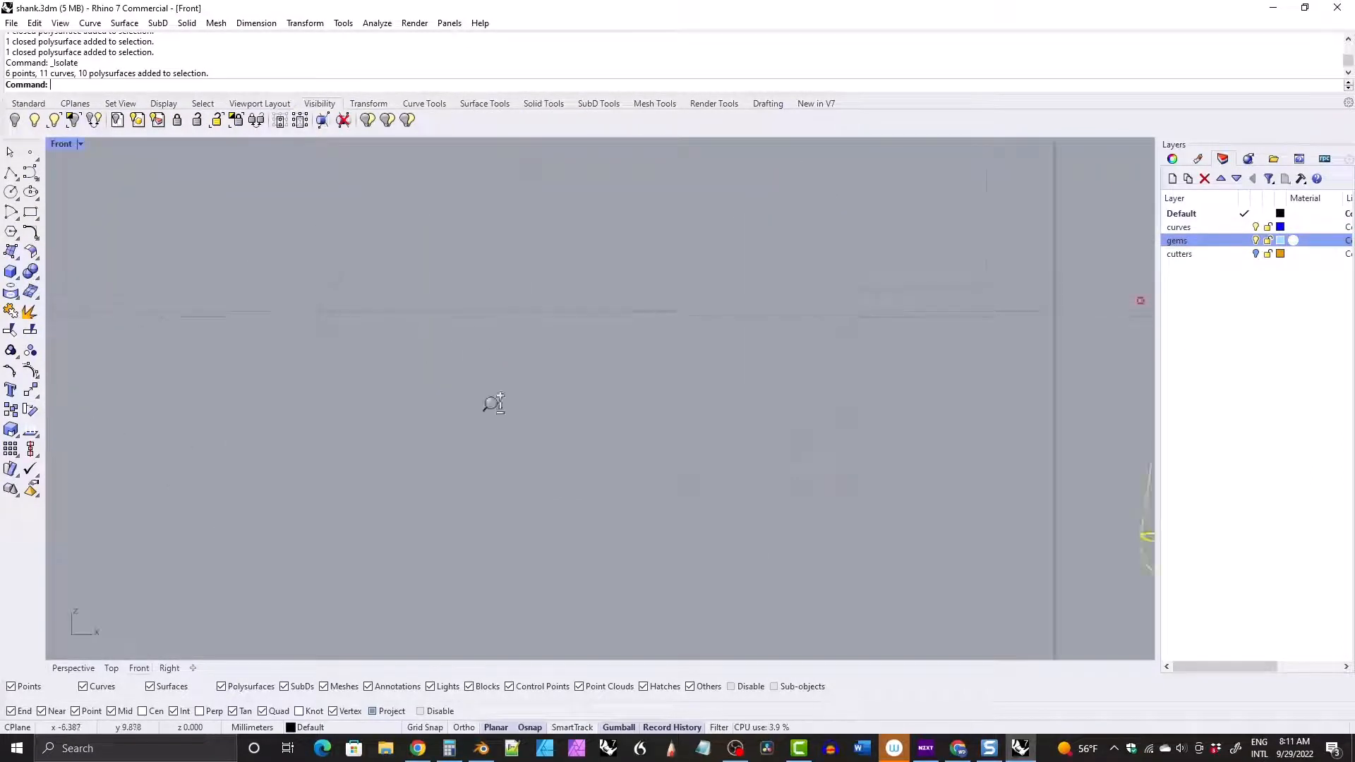
pyautogui.moveTo(480, 388); pyautogui.dragTo(521, 362, button='right')
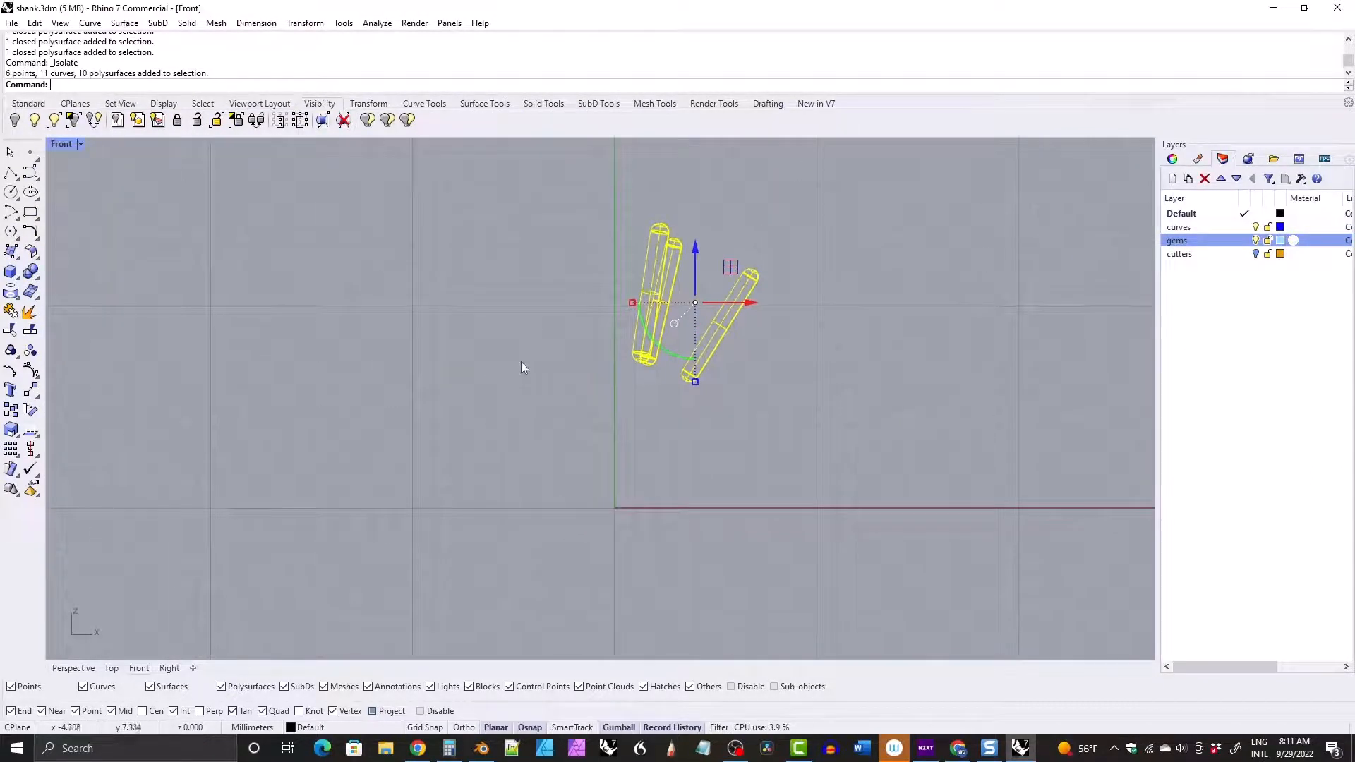
pyautogui.click(202, 221)
pyautogui.click(11, 192)
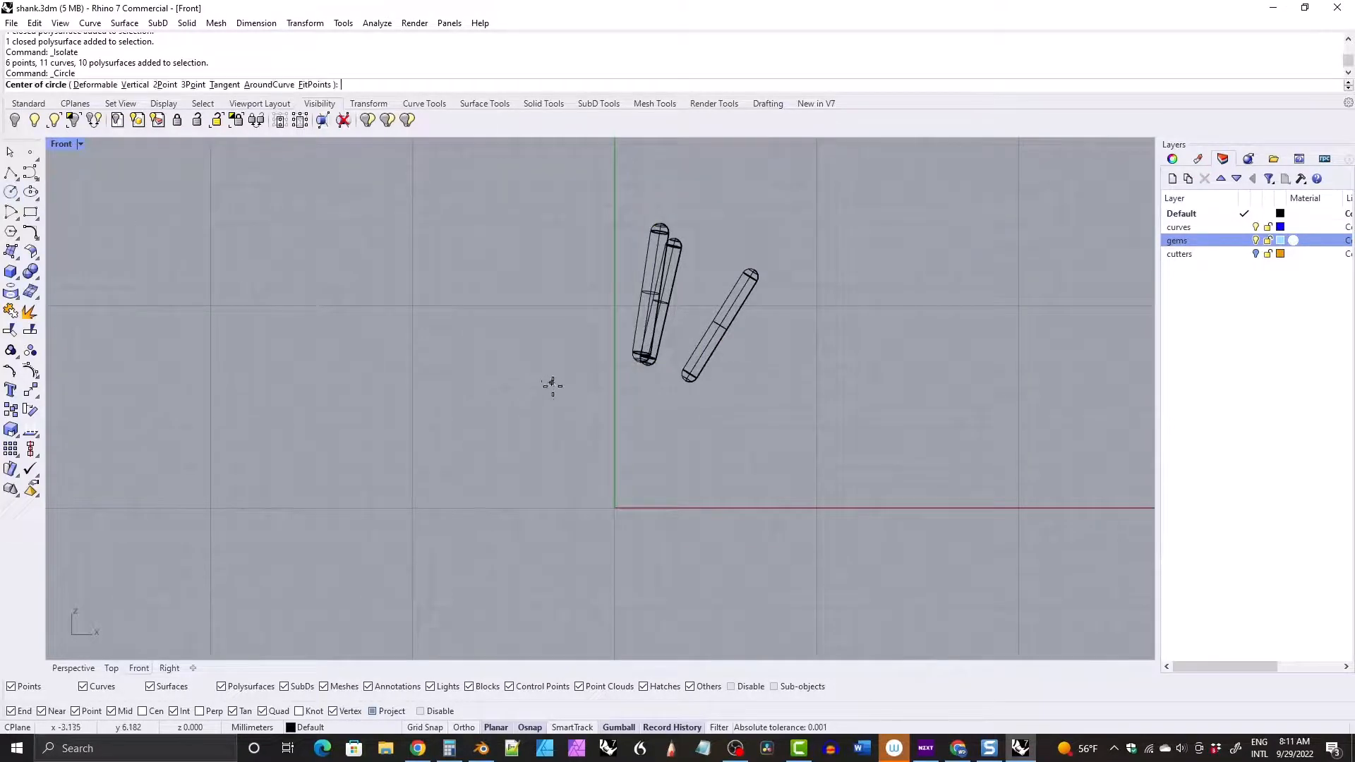
pyautogui.write('0')
pyautogui.press('Return')
pyautogui.write('16.51')
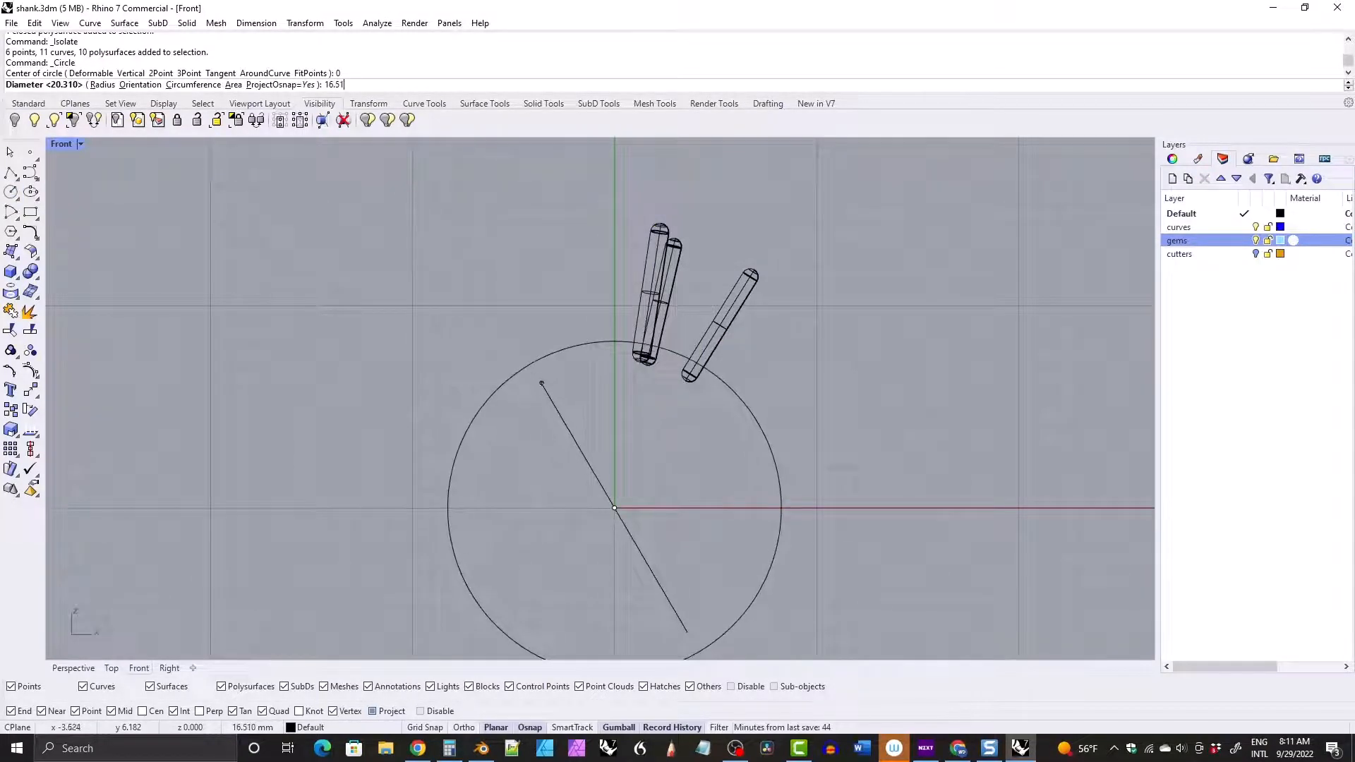
pyautogui.press('Return')
# Move the finger circle's seam point to the bottom of the circle.
pyautogui.scroll(-4, 573, 401)
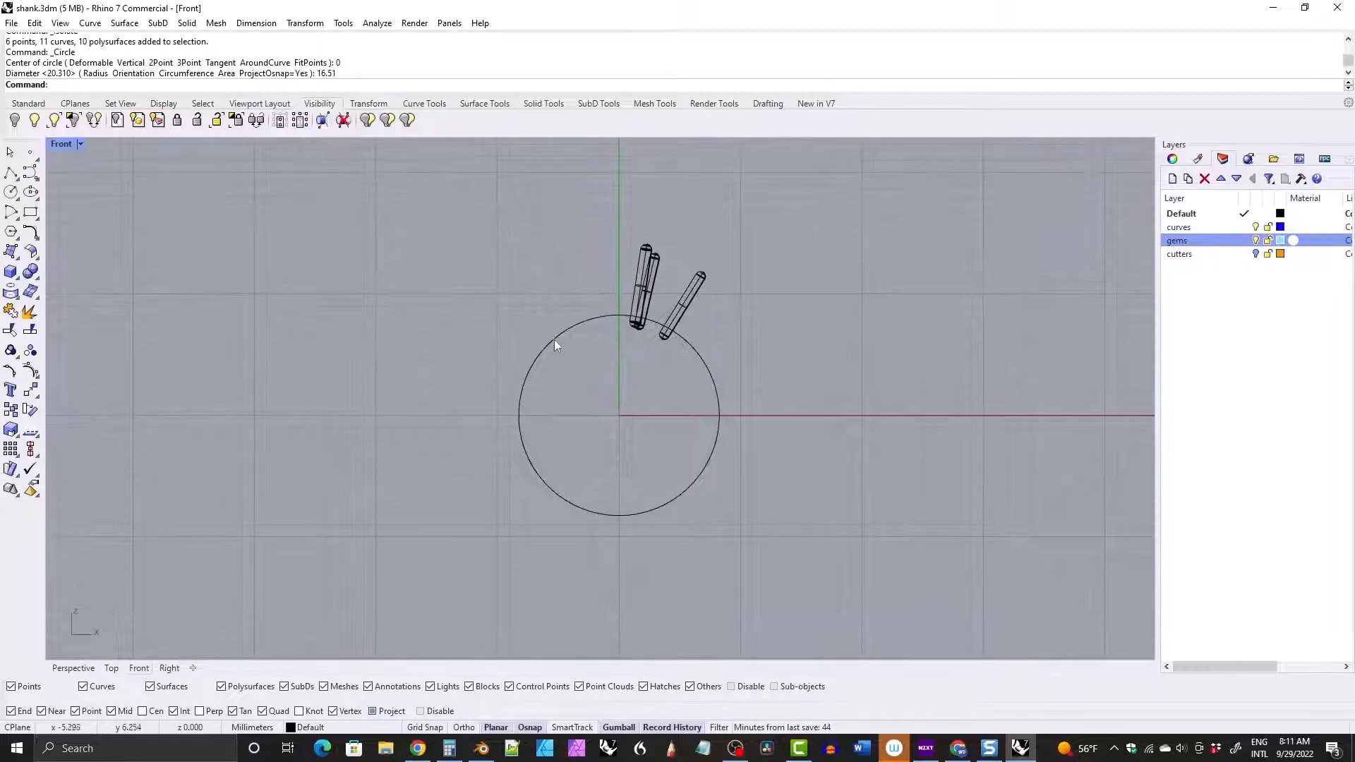
pyautogui.click(552, 339)
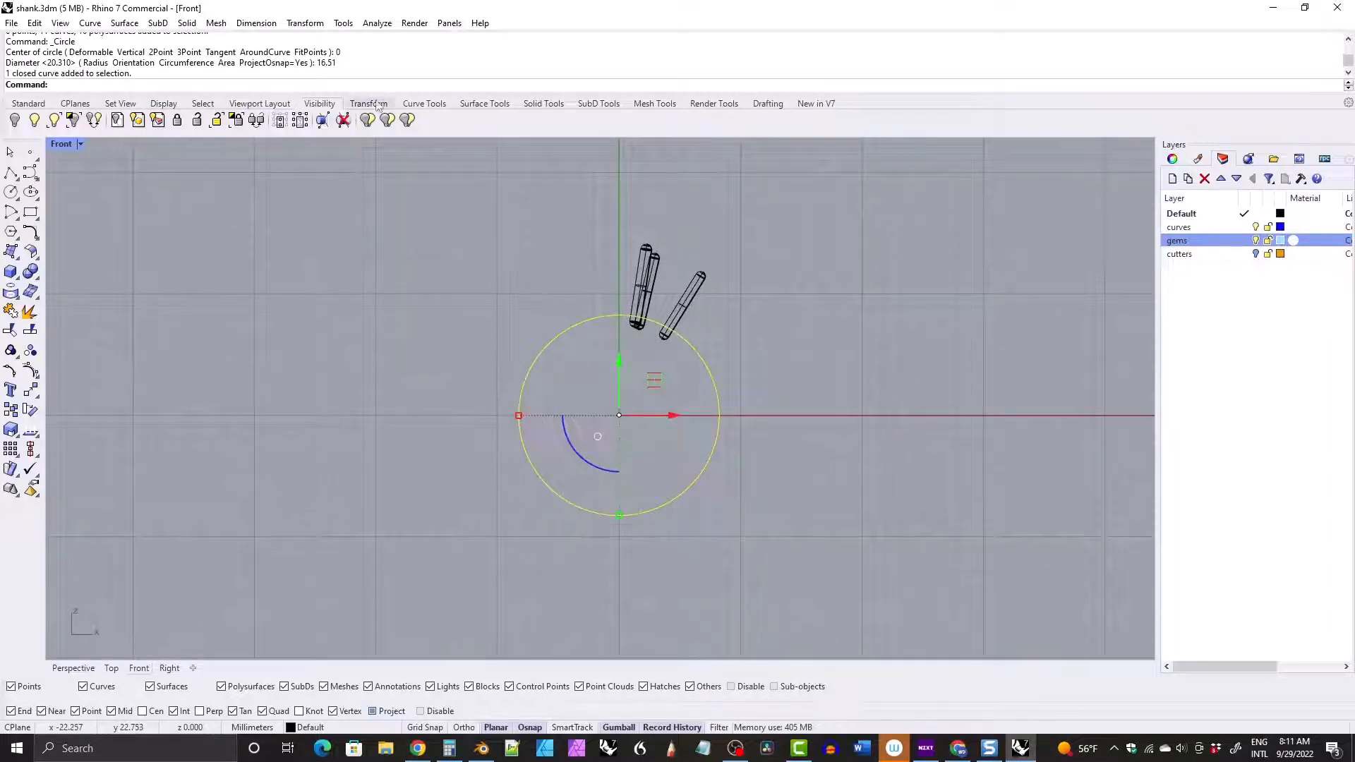
pyautogui.click(424, 103)
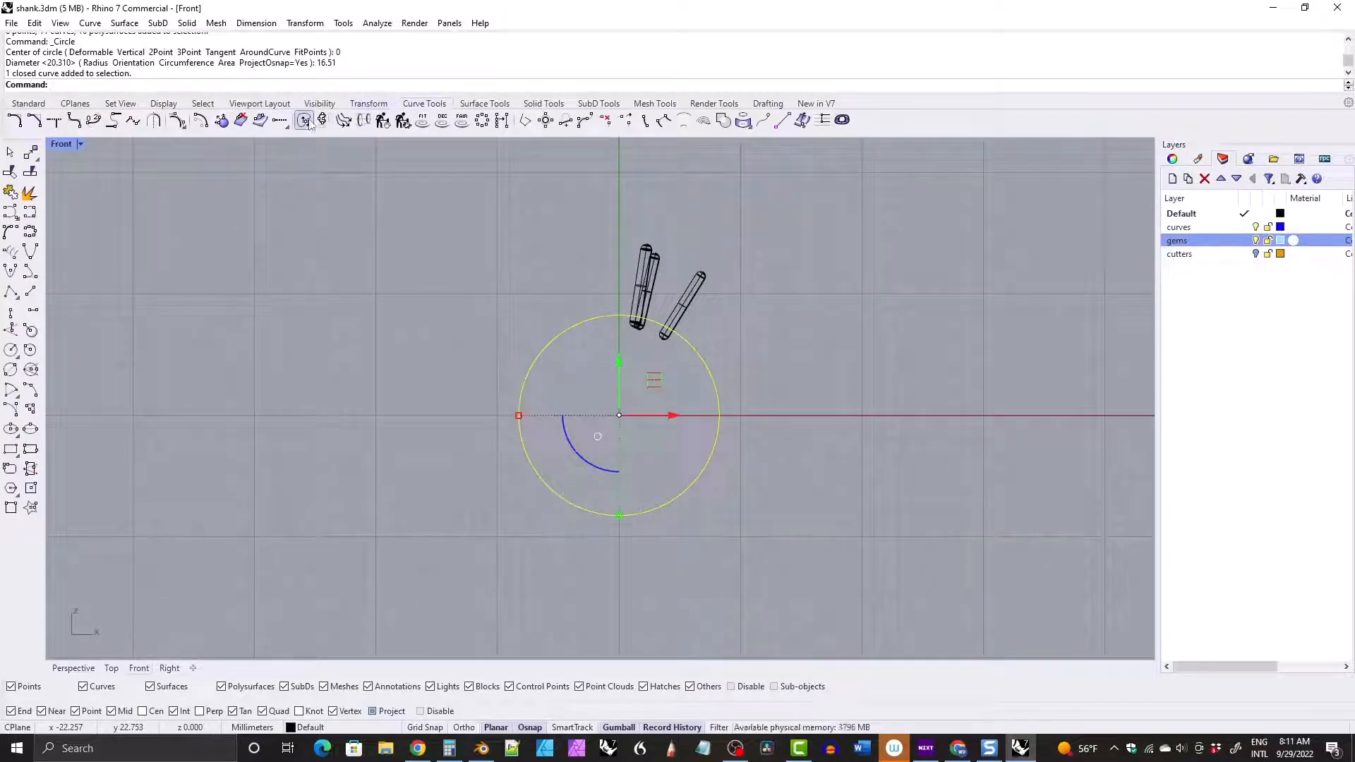
pyautogui.click(303, 120)
pyautogui.moveTo(719, 415); pyautogui.dragTo(621, 521)
pyautogui.press('Return')
# Wire cut the three prongs with the finger circle, cutting all the way through and removing the ends inside it.
pyautogui.scroll(4, 635, 328)
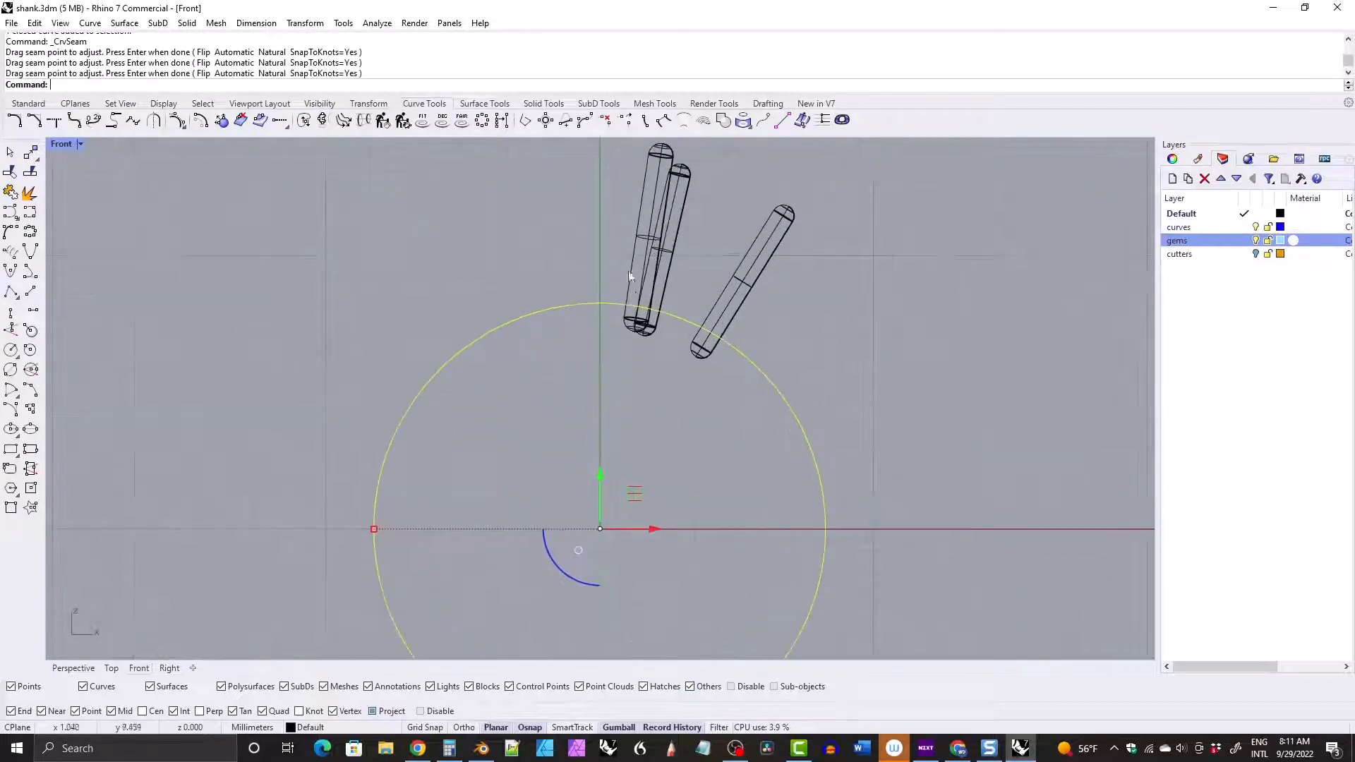
pyautogui.moveTo(807, 265); pyautogui.dragTo(590, 187)
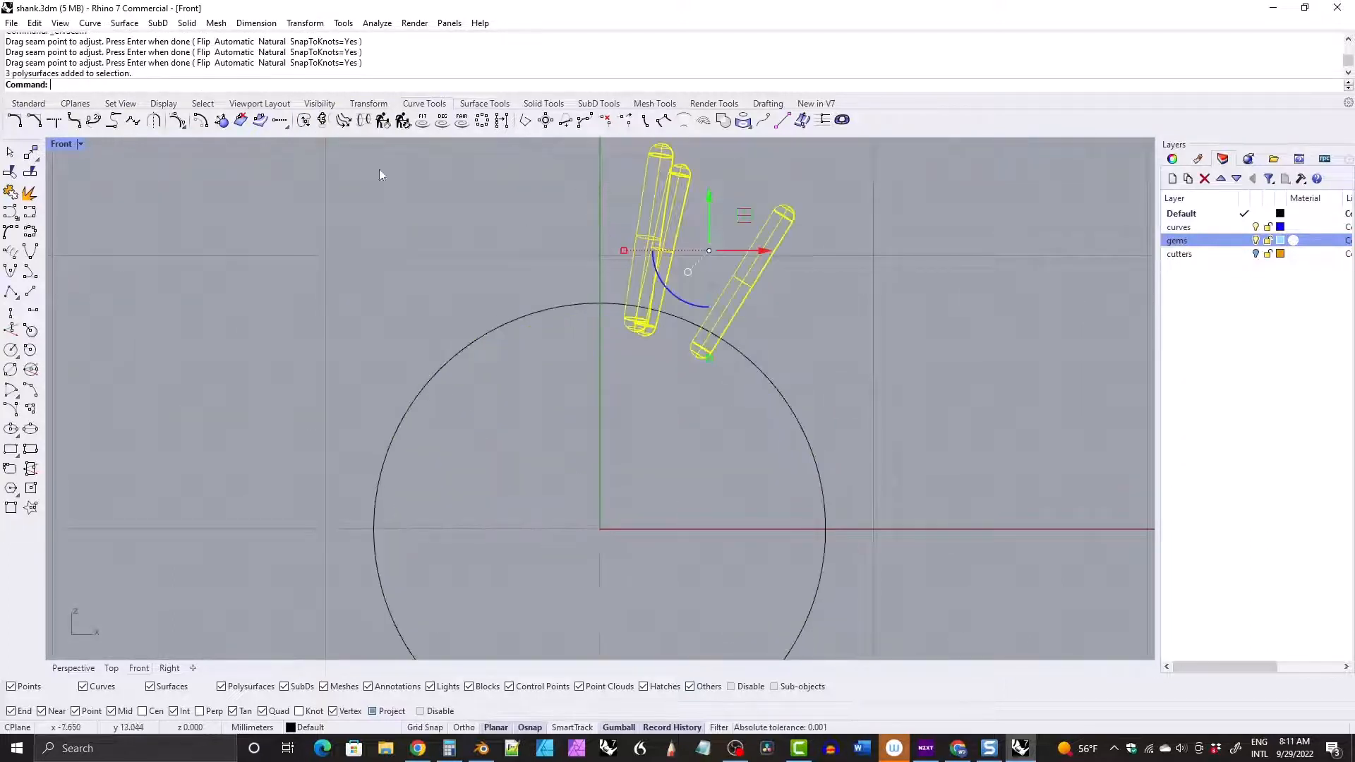
pyautogui.click(543, 104)
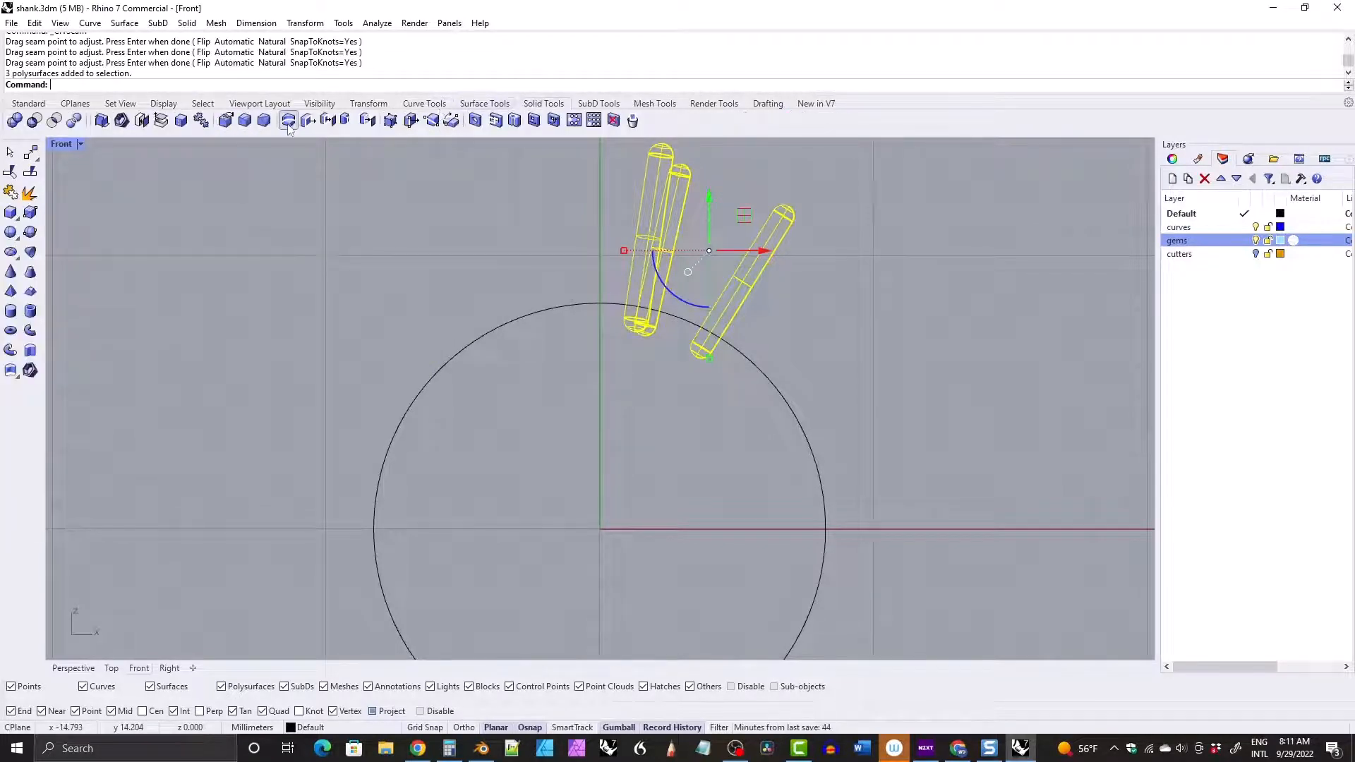
pyautogui.click(539, 317)
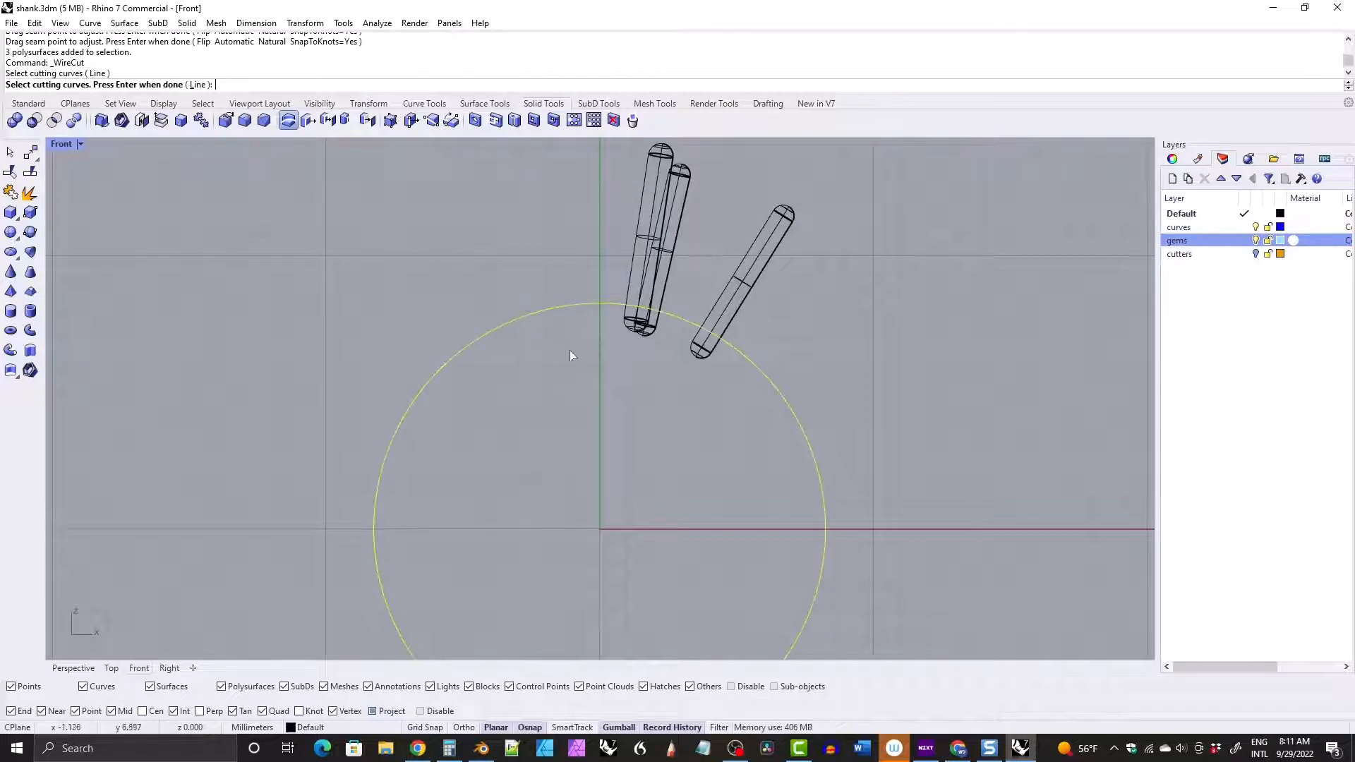
pyautogui.press('Return')
pyautogui.press('Return')
pyautogui.press('Return')
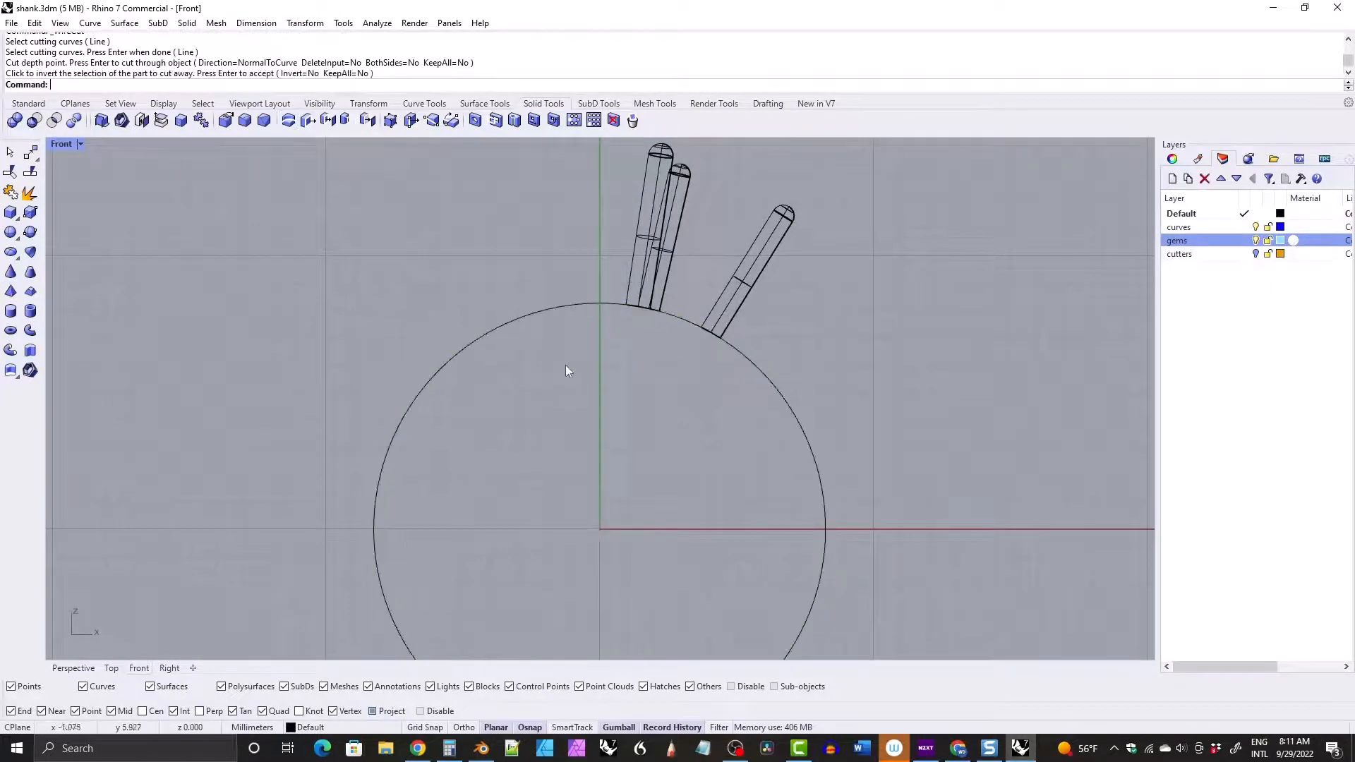
# Fillet the cut bottom edges of the three prongs with a 0.15 mm radius.
pyautogui.click(244, 120)
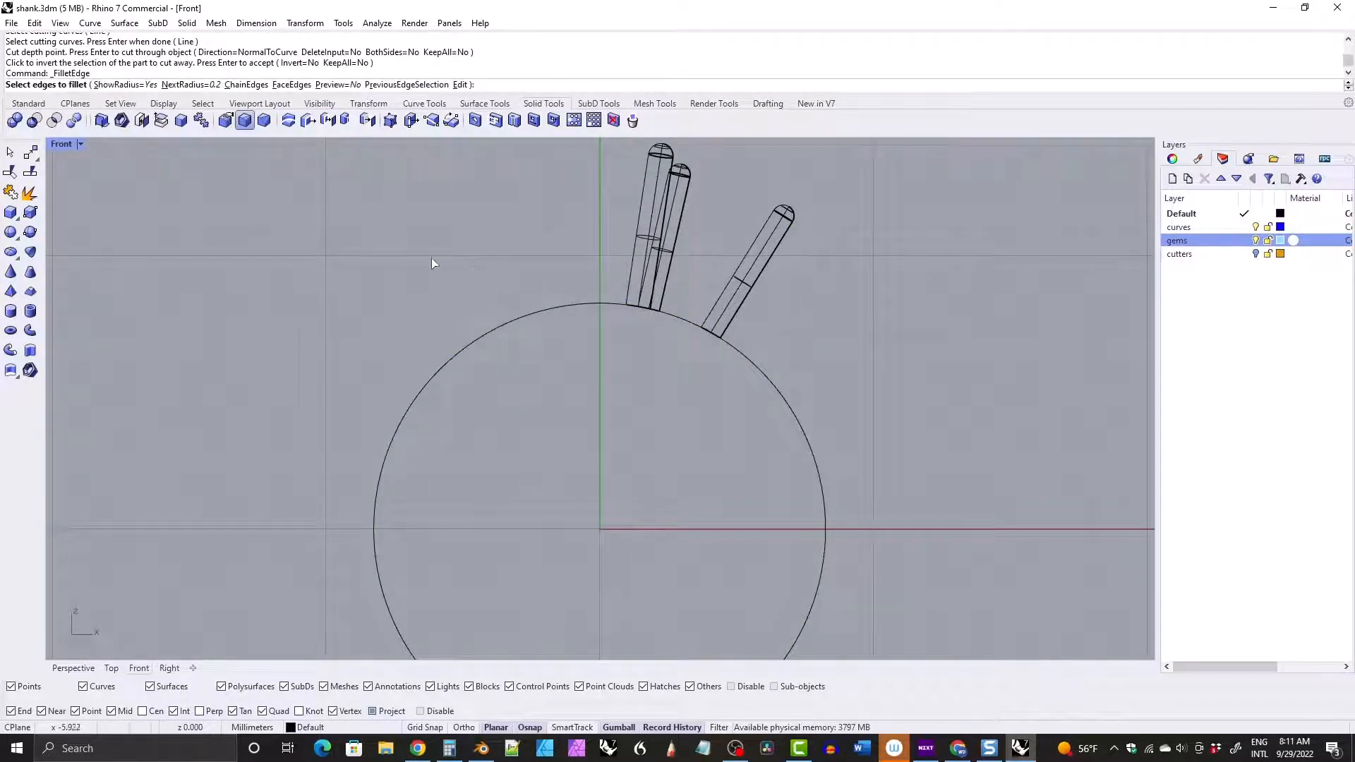
pyautogui.write('0.15')
pyautogui.press('Return')
pyautogui.moveTo(604, 282); pyautogui.dragTo(765, 388)
pyautogui.press('Return')
pyautogui.press('Return')
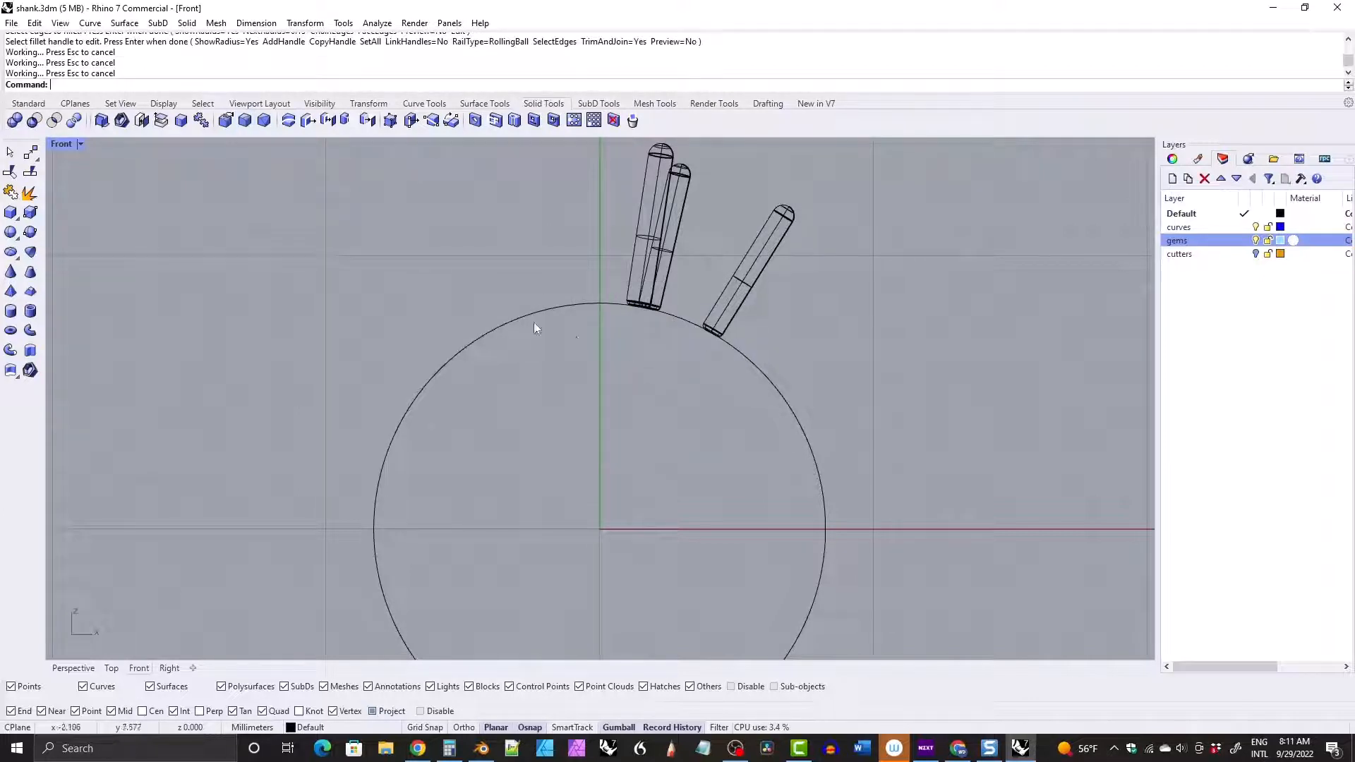
# Show all hidden objects and view the trimmed prongs against the ring from above the gems.
pyautogui.doubleClick(61, 144)
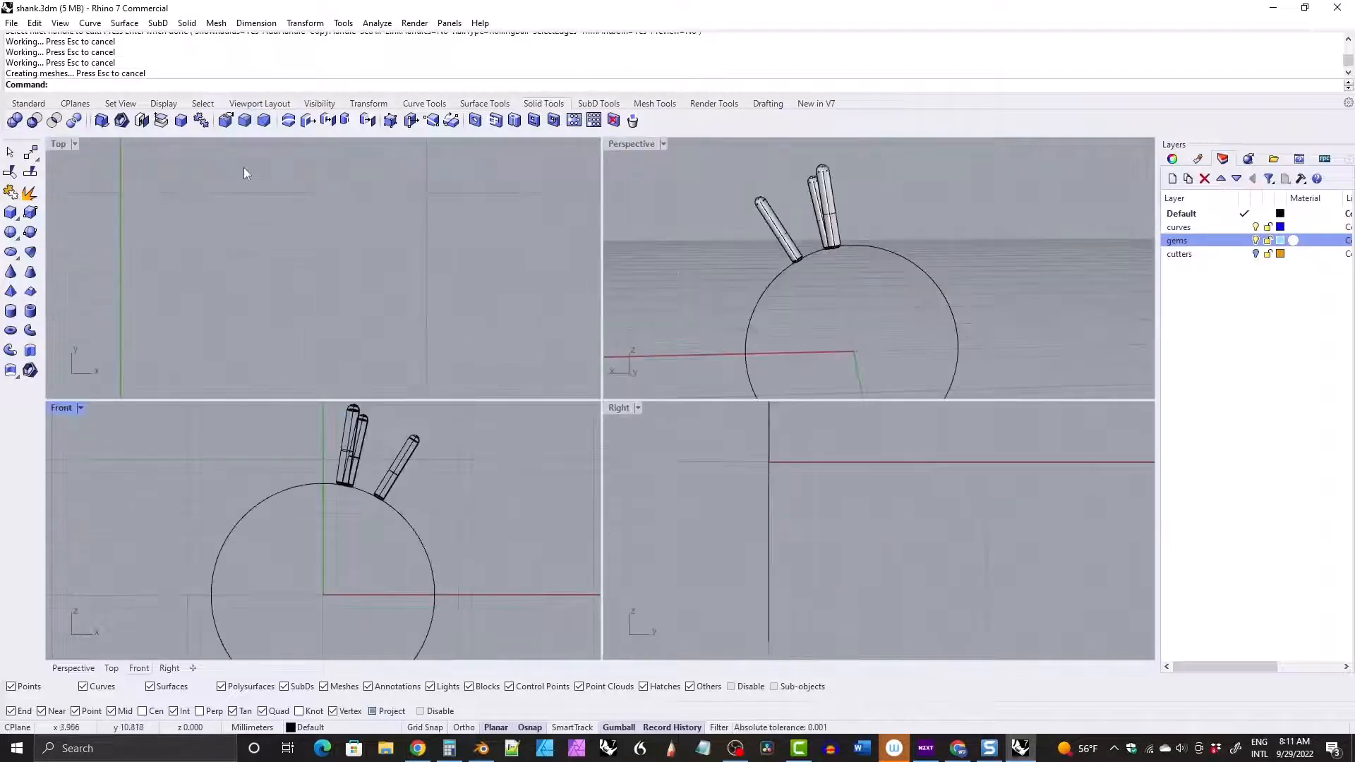
pyautogui.write('Show')
pyautogui.press('Return')
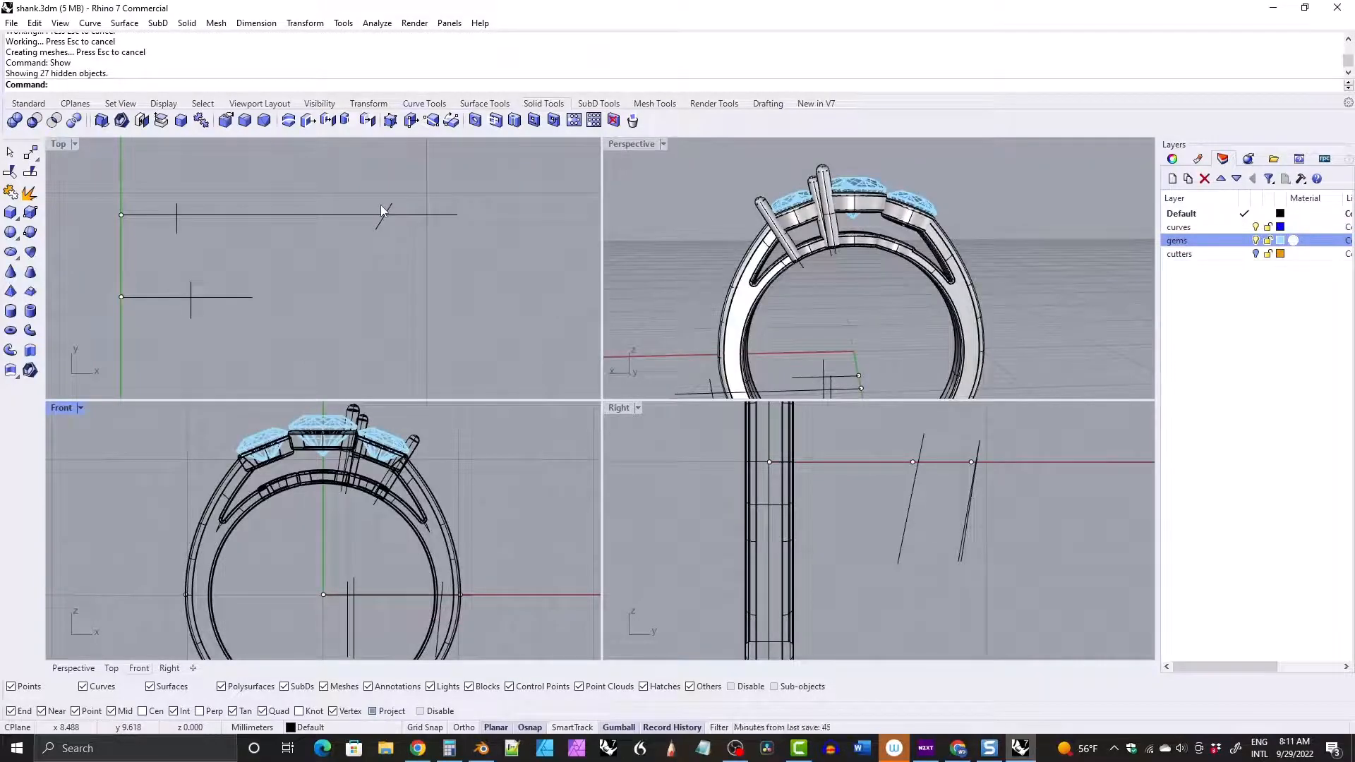
pyautogui.doubleClick(648, 145)
pyautogui.moveTo(646, 145); pyautogui.dragTo(995, 325, button='right')
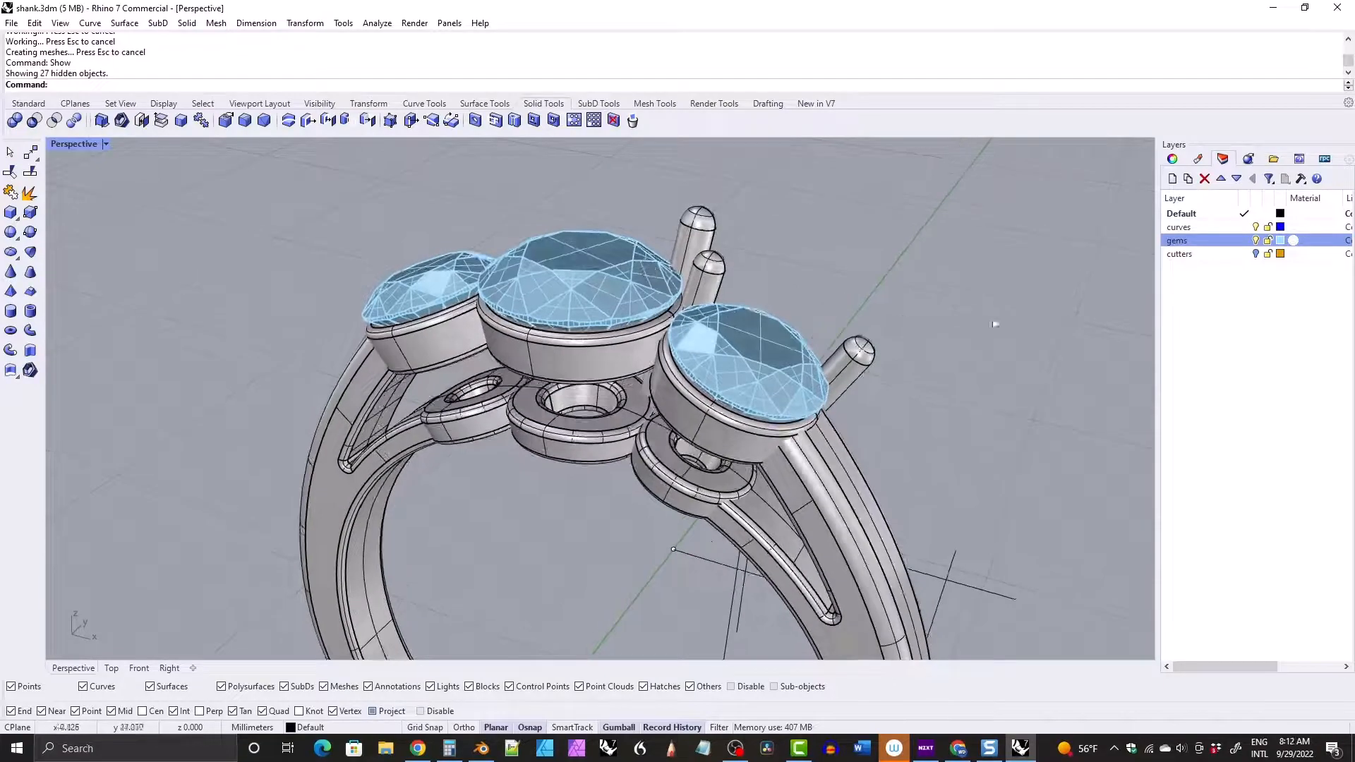
# Hide the gems layer and show the cutters layer.
pyautogui.click(1254, 240)
pyautogui.moveTo(592, 272); pyautogui.dragTo(497, 346, button='right')
pyautogui.click(1255, 253)
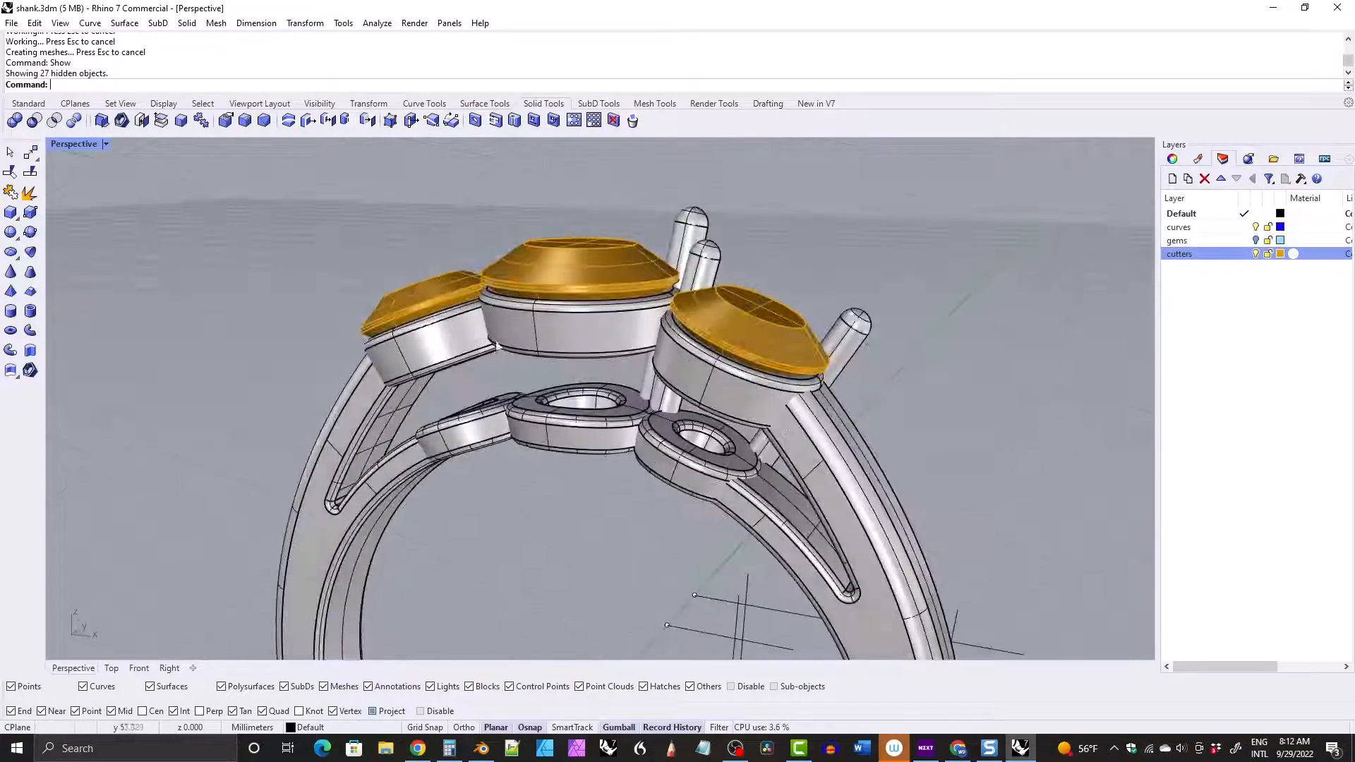
# Boolean-subtract the three gem cutters from the three upper gem seats, keeping the cutters.
pyautogui.click(449, 343)
pyautogui.keyDown('shift'); pyautogui.click(566, 336); pyautogui.keyUp('shift')
pyautogui.keyDown('shift'); pyautogui.click(688, 370); pyautogui.keyUp('shift')
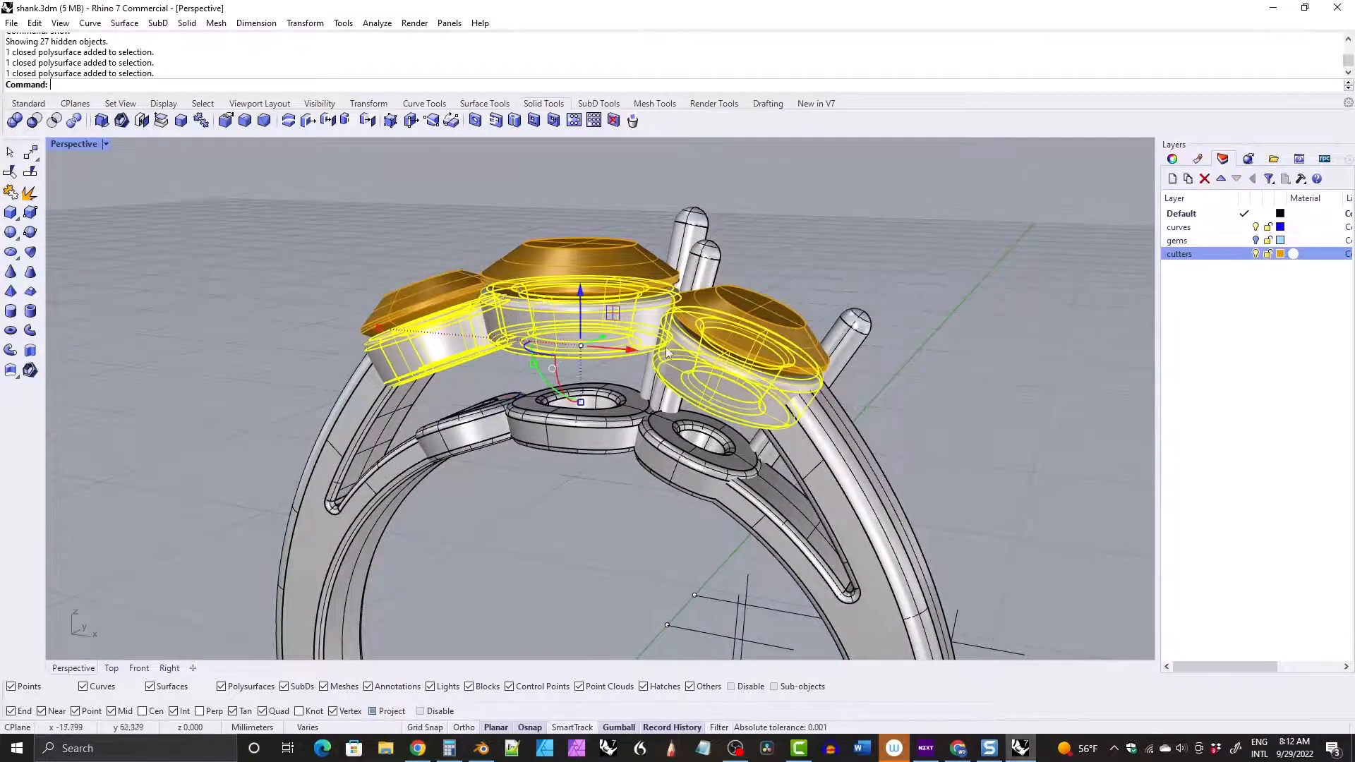
pyautogui.moveTo(688, 370)
pyautogui.mouseDown(button='right')
pyautogui.moveTo(691, 333)
pyautogui.moveTo(688, 362)
pyautogui.mouseUp(button='right')
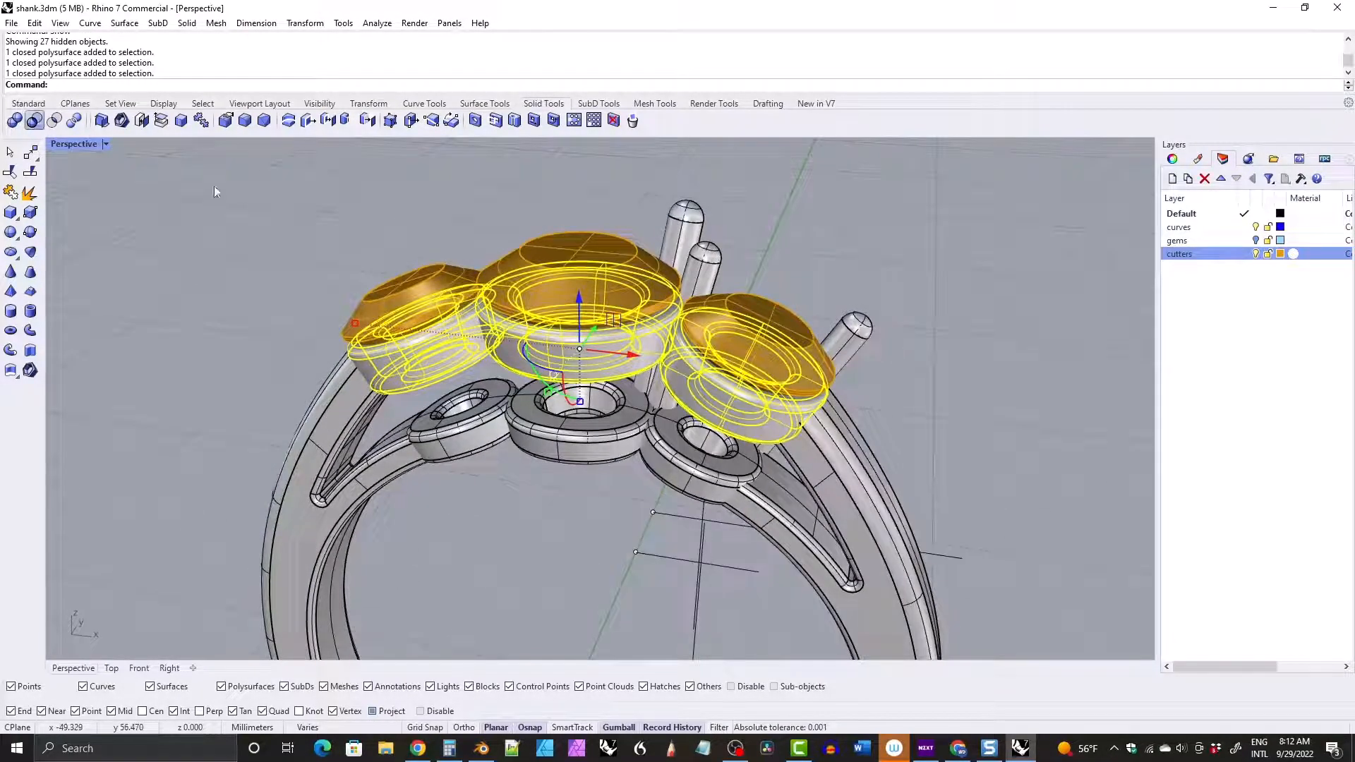
pyautogui.click(452, 296)
pyautogui.click(557, 279)
pyautogui.click(753, 356)
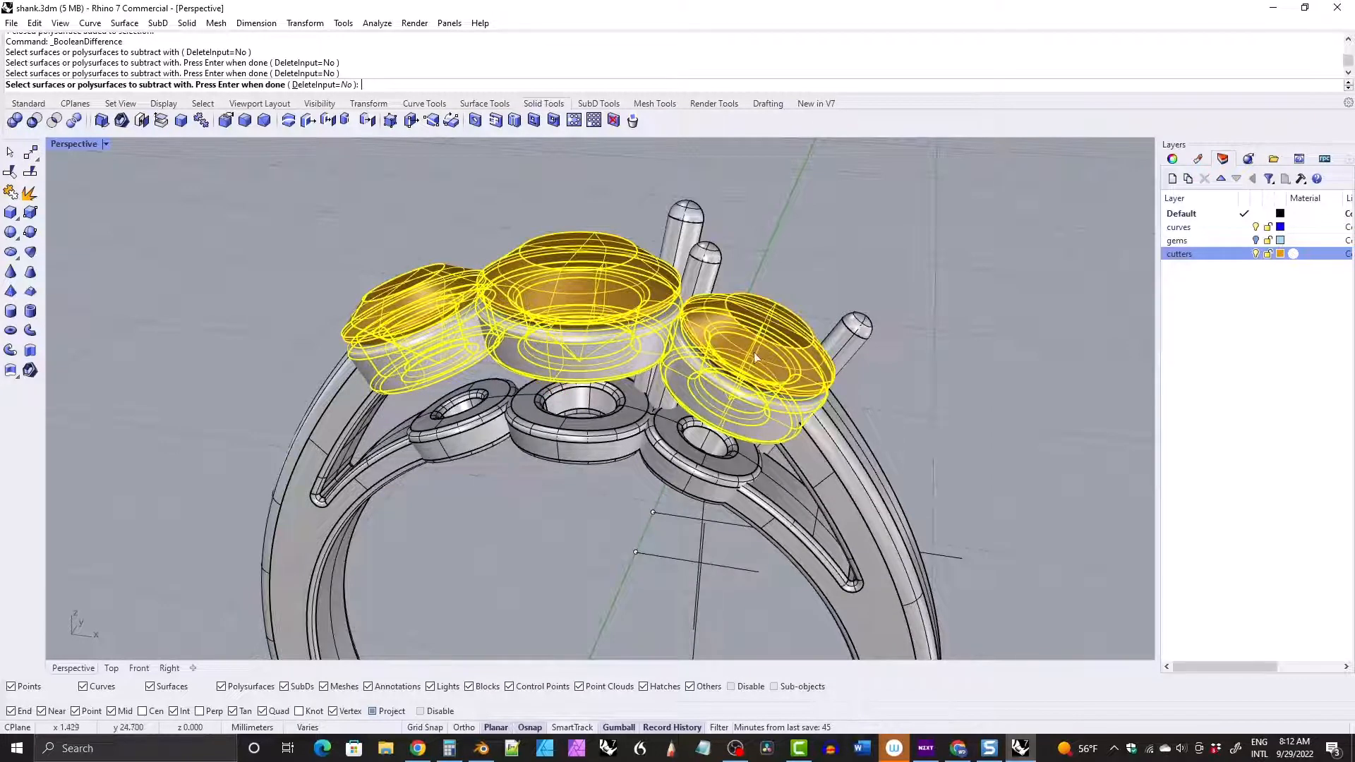
pyautogui.press('Return')
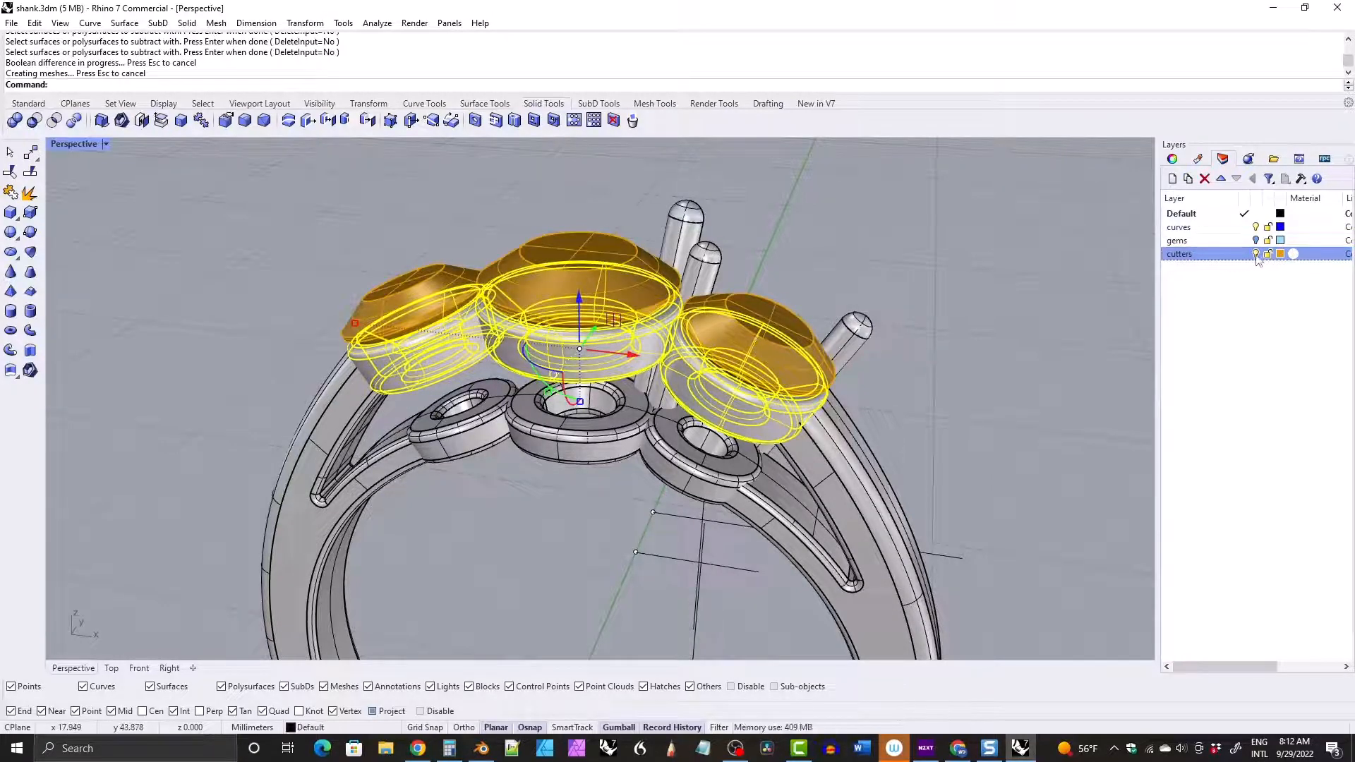
# Hide the cutters layer and inspect the hollowed gem seats.
pyautogui.click(1255, 254)
pyautogui.click(459, 203)
pyautogui.moveTo(459, 203); pyautogui.dragTo(478, 317, button='right')
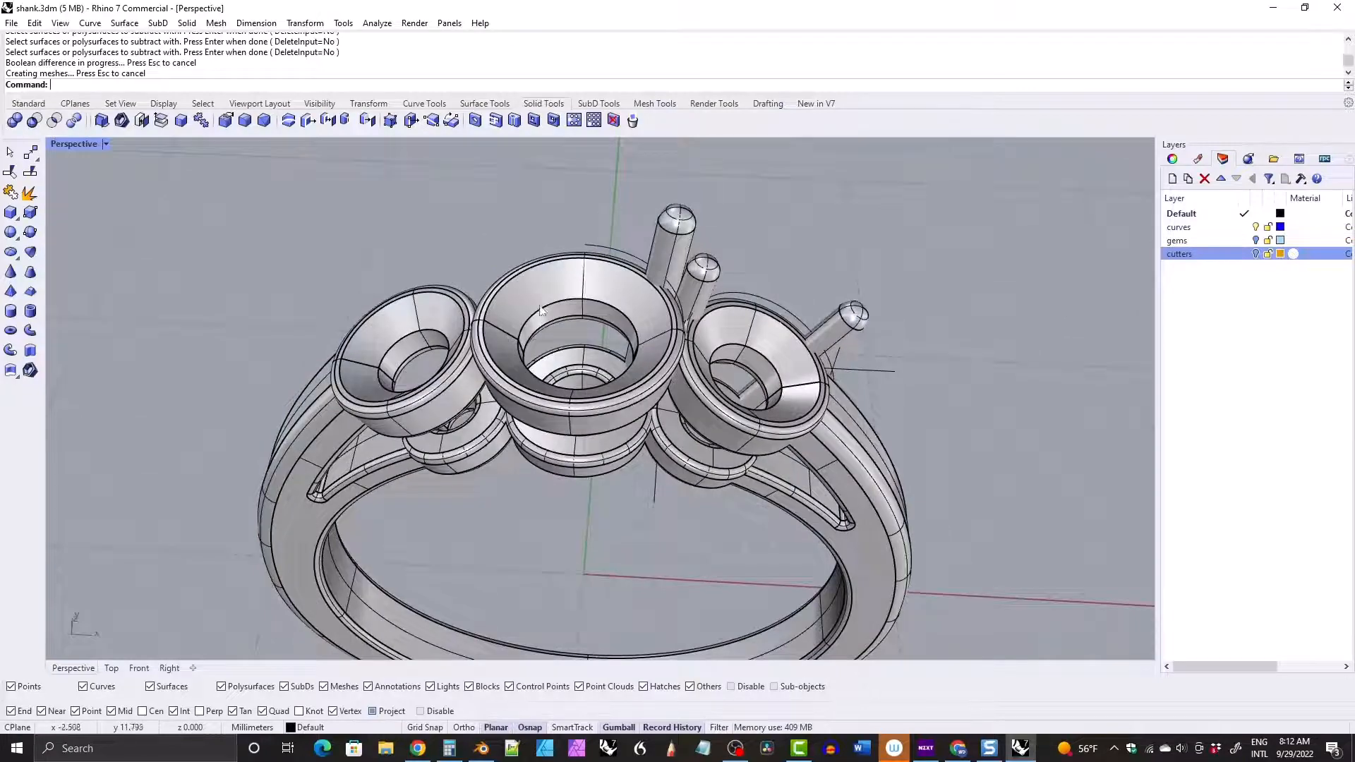
pyautogui.scroll(1, 540, 310)
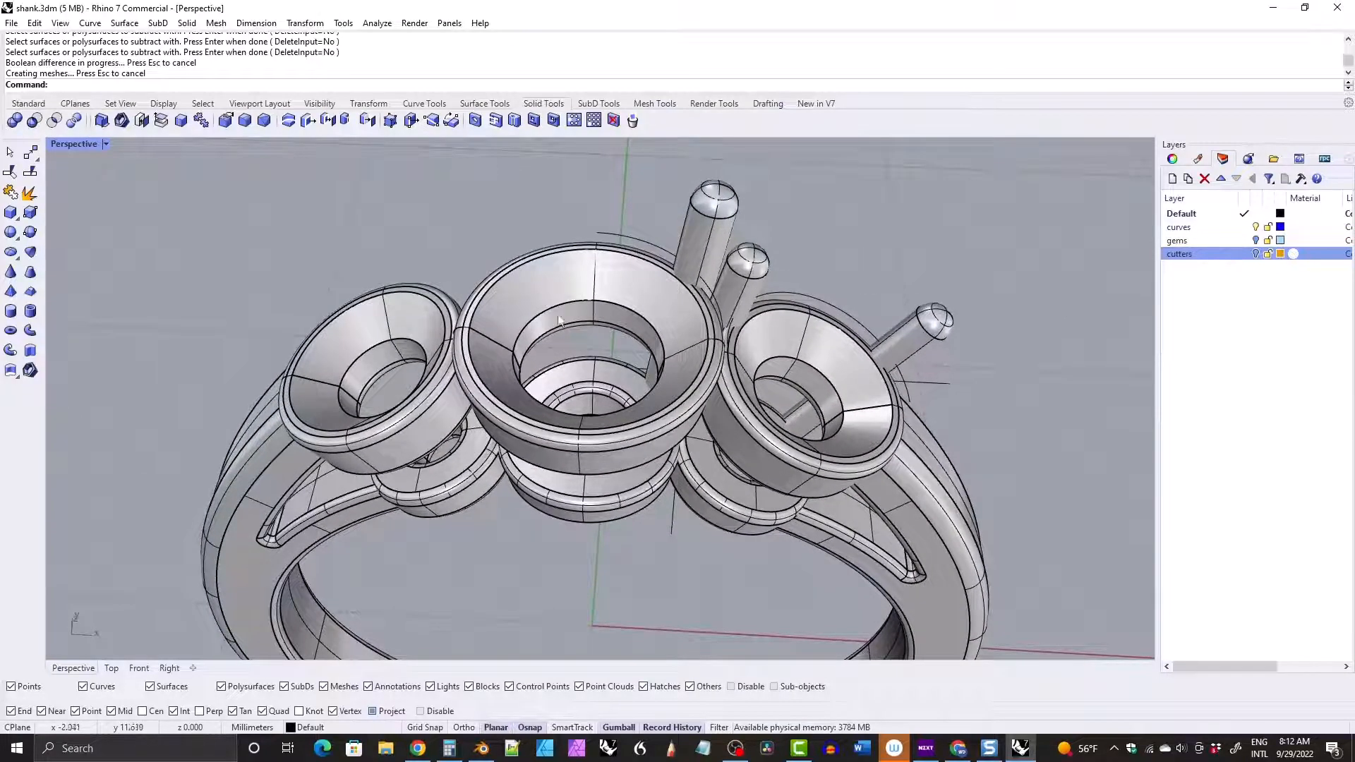
pyautogui.moveTo(558, 321); pyautogui.dragTo(576, 277, button='right')
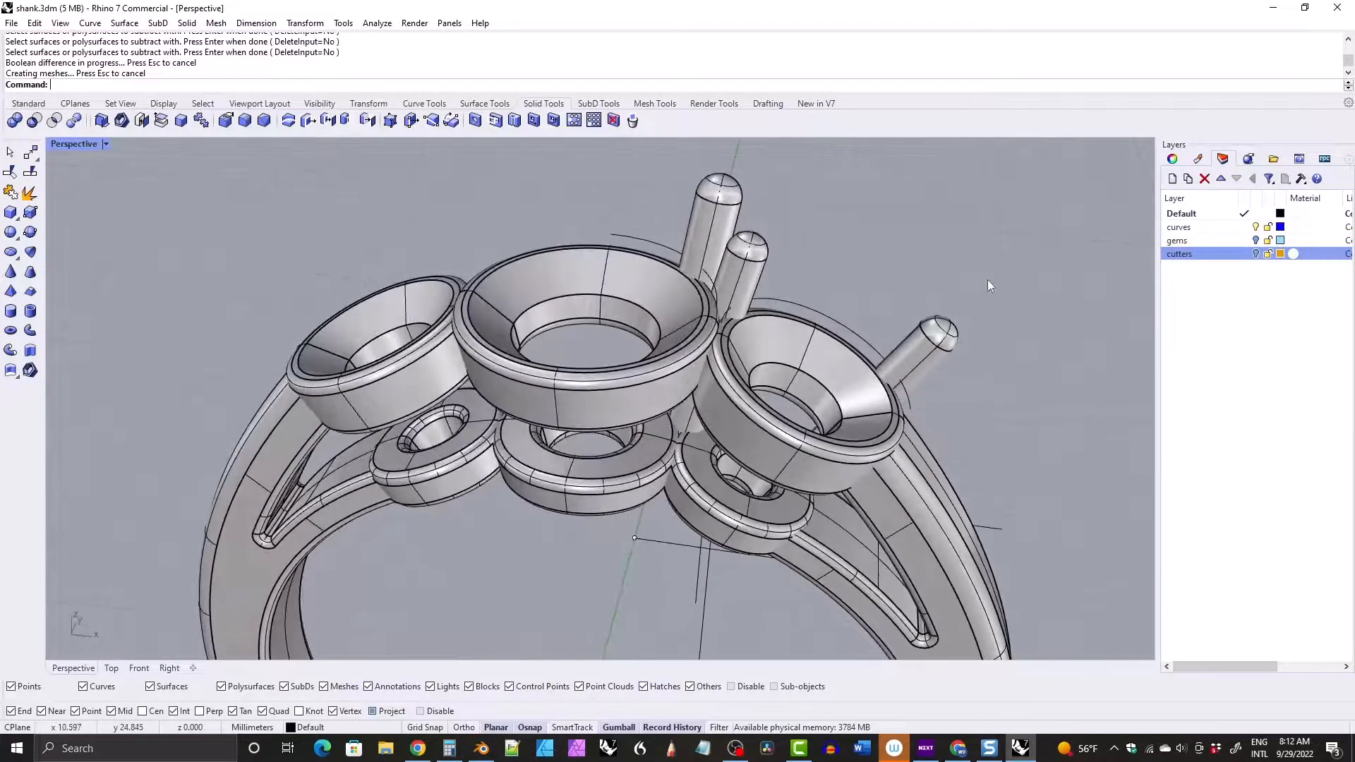
# Boolean-subtract the centre and right gem cutters from the three prongs, keeping the cutters, and hide the cutters layer.
pyautogui.click(1255, 254)
pyautogui.click(702, 220)
pyautogui.keyDown('shift'); pyautogui.click(758, 274); pyautogui.keyUp('shift')
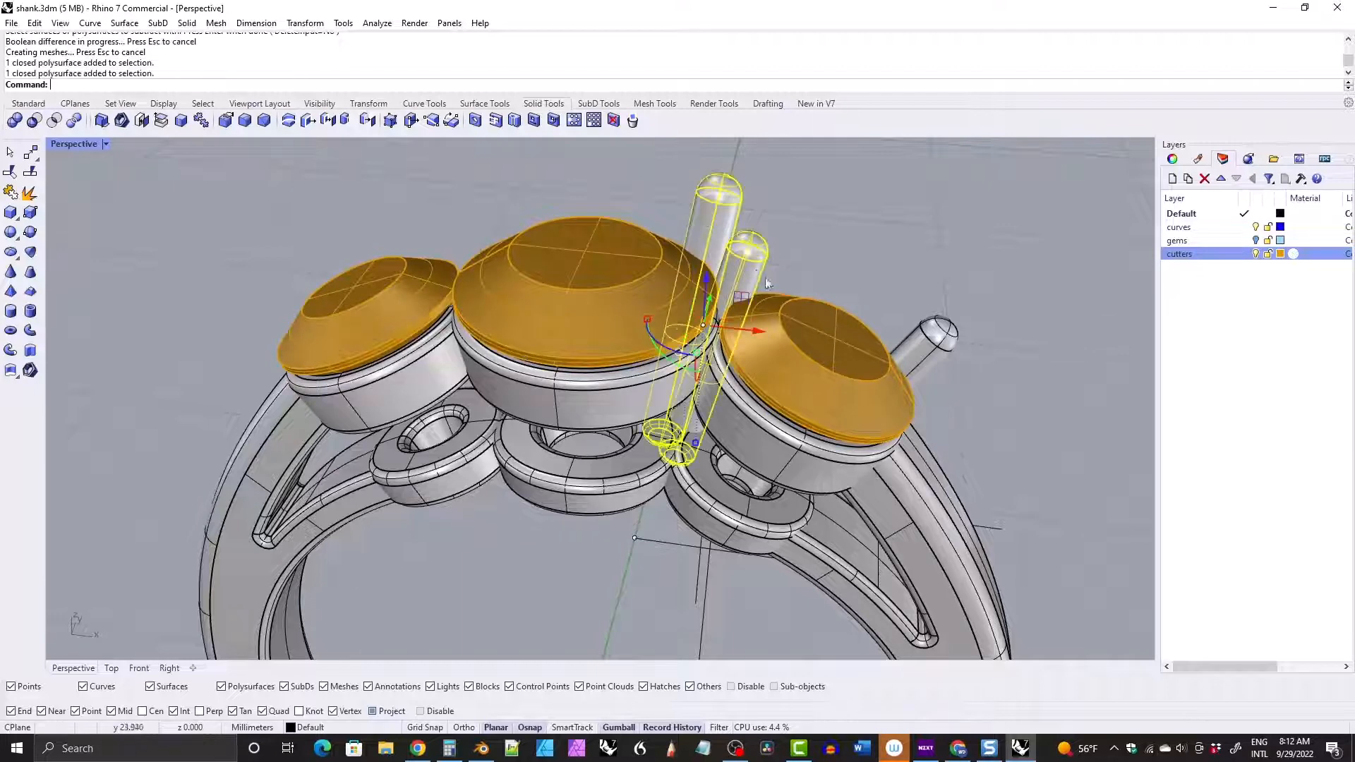
pyautogui.keyDown('shift'); pyautogui.click(935, 355); pyautogui.keyUp('shift')
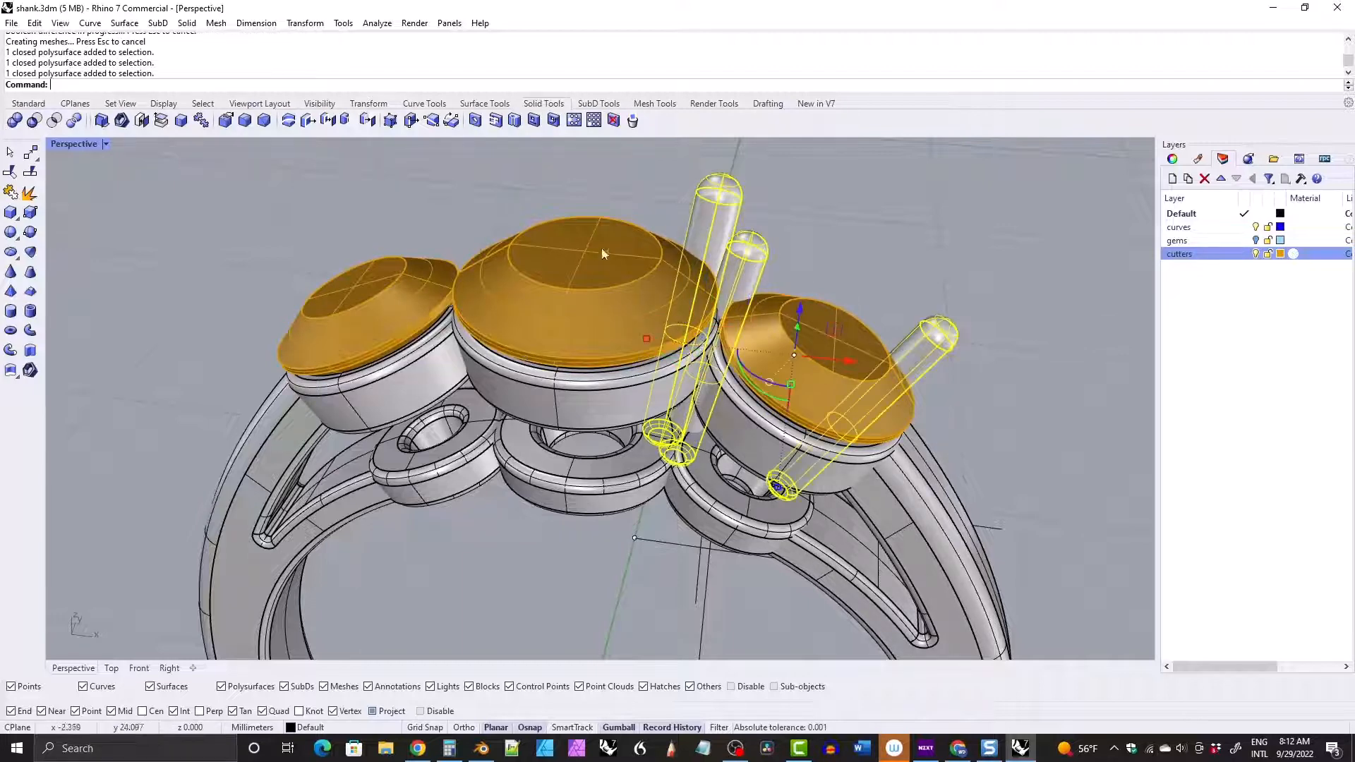
pyautogui.click(34, 120)
pyautogui.click(681, 326)
pyautogui.click(802, 353)
pyautogui.moveTo(802, 353); pyautogui.dragTo(743, 332, button='right')
pyautogui.press('Return')
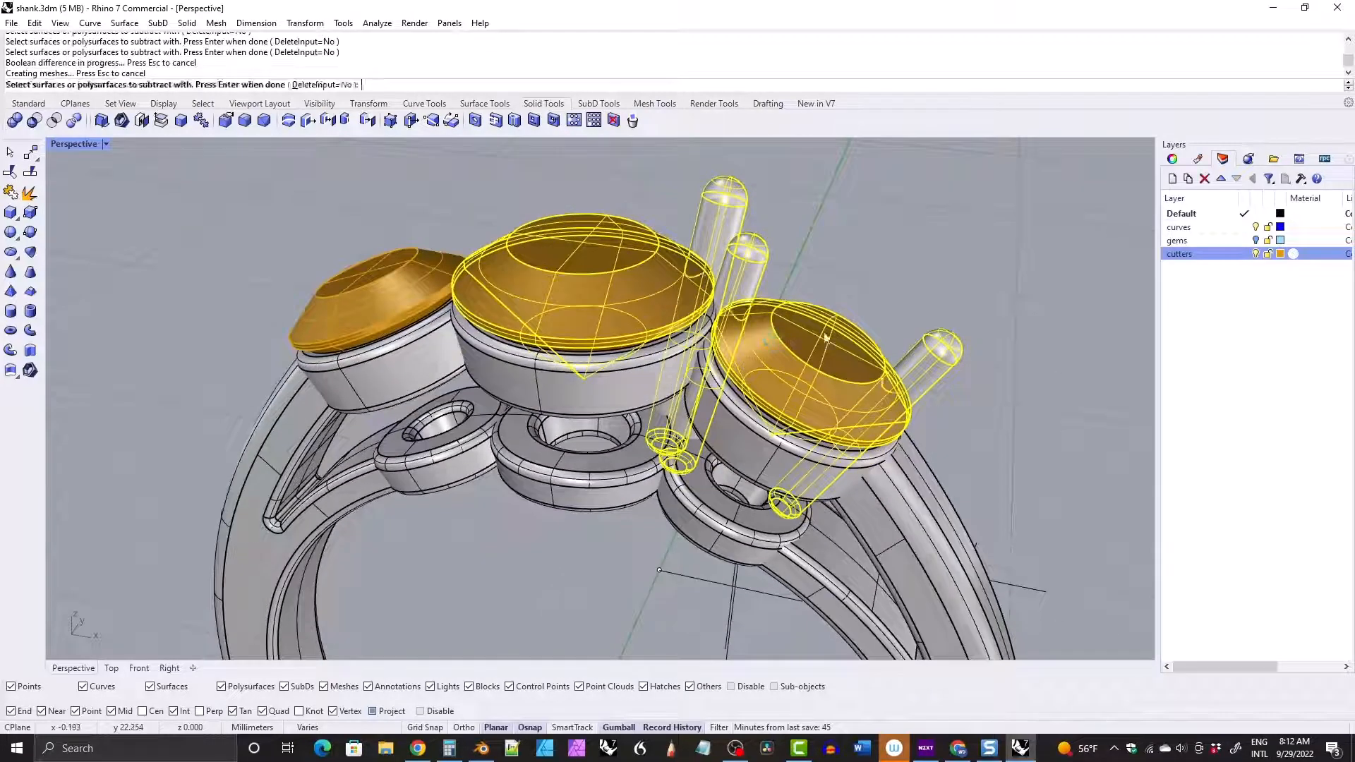
pyautogui.click(1256, 254)
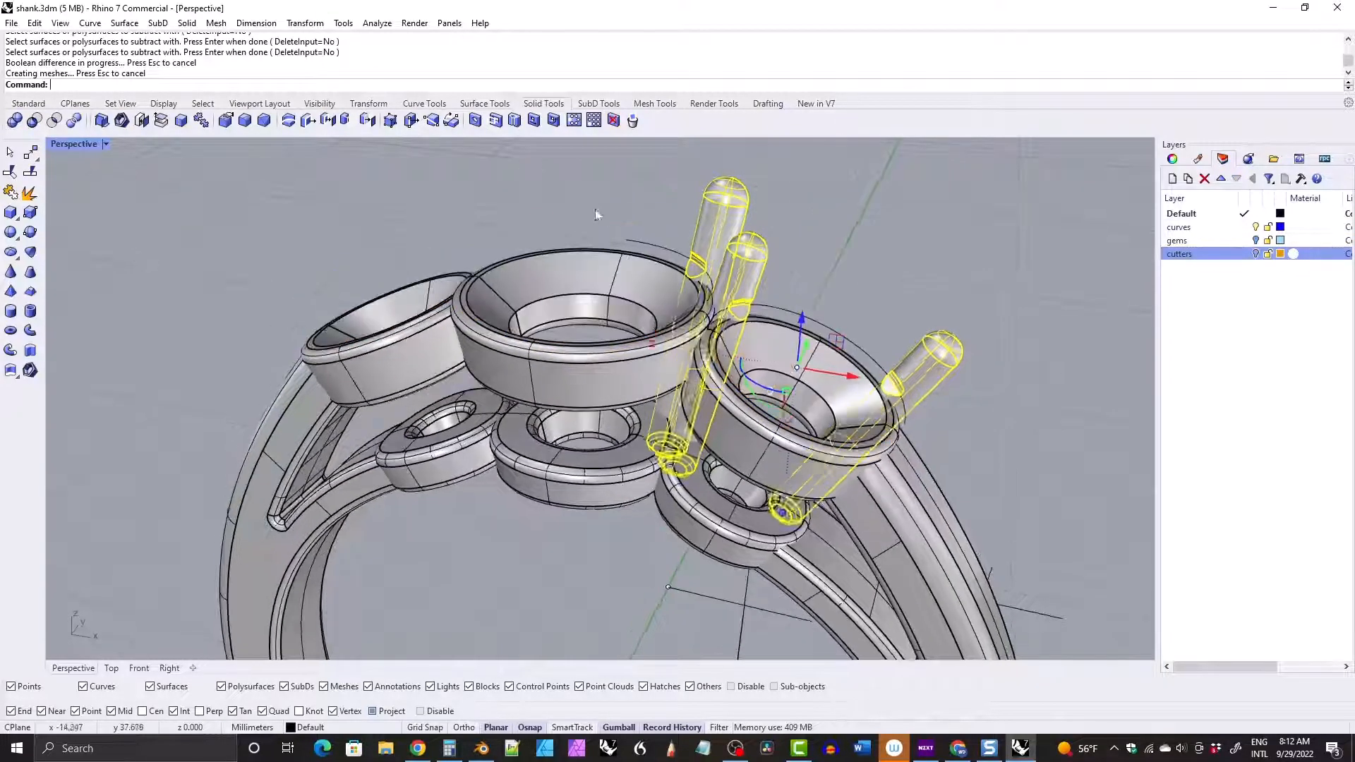
pyautogui.click(594, 209)
# Mirror the three notched prongs to the opposite side of the ring across the Y axis, starting the mirror plane at 0.
pyautogui.moveTo(709, 298); pyautogui.dragTo(695, 223, button='right')
pyautogui.click(708, 231)
pyautogui.keyDown('shift'); pyautogui.click(735, 251); pyautogui.keyUp('shift')
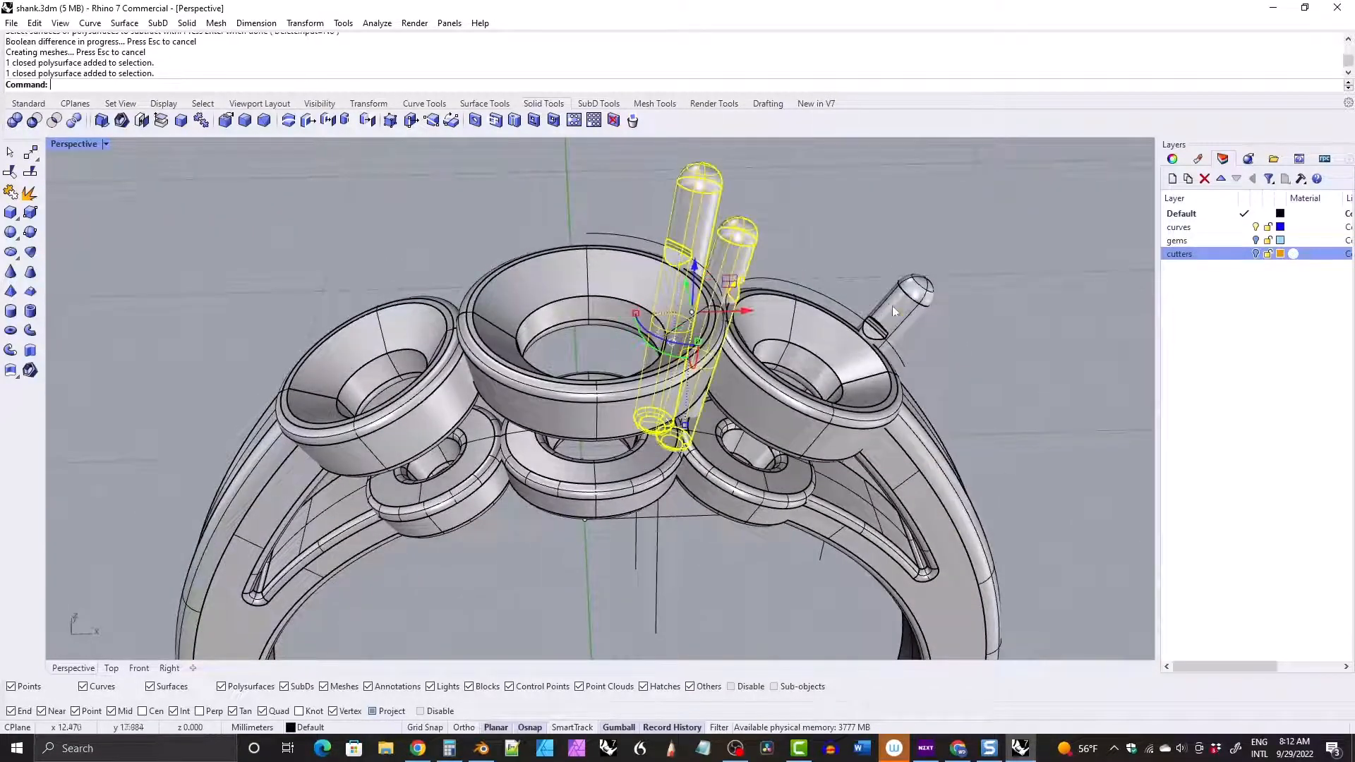
pyautogui.keyDown('shift'); pyautogui.click(890, 305); pyautogui.keyUp('shift')
pyautogui.scroll(-9, 888, 301)
pyautogui.moveTo(888, 302); pyautogui.dragTo(938, 331, button='right')
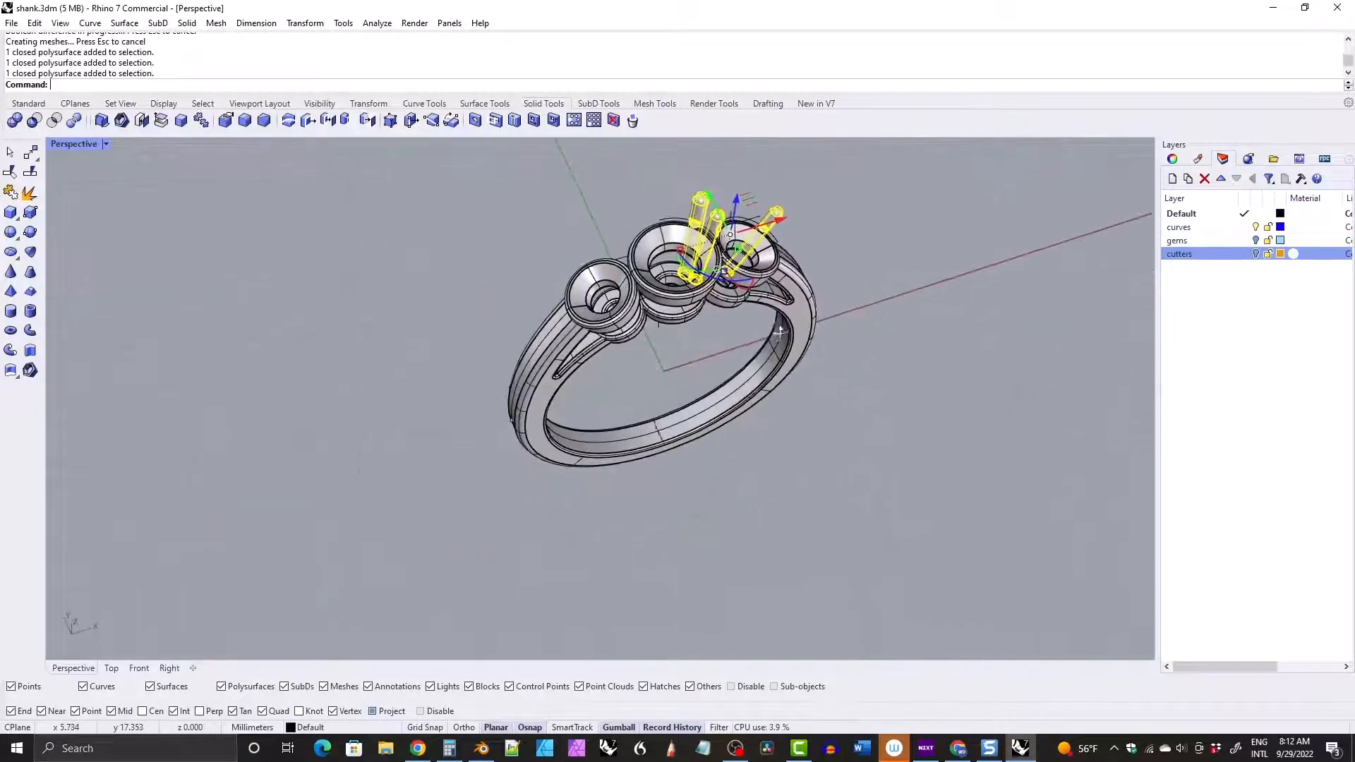
pyautogui.click(369, 103)
pyautogui.click(132, 120)
pyautogui.write('0')
pyautogui.press('Return')
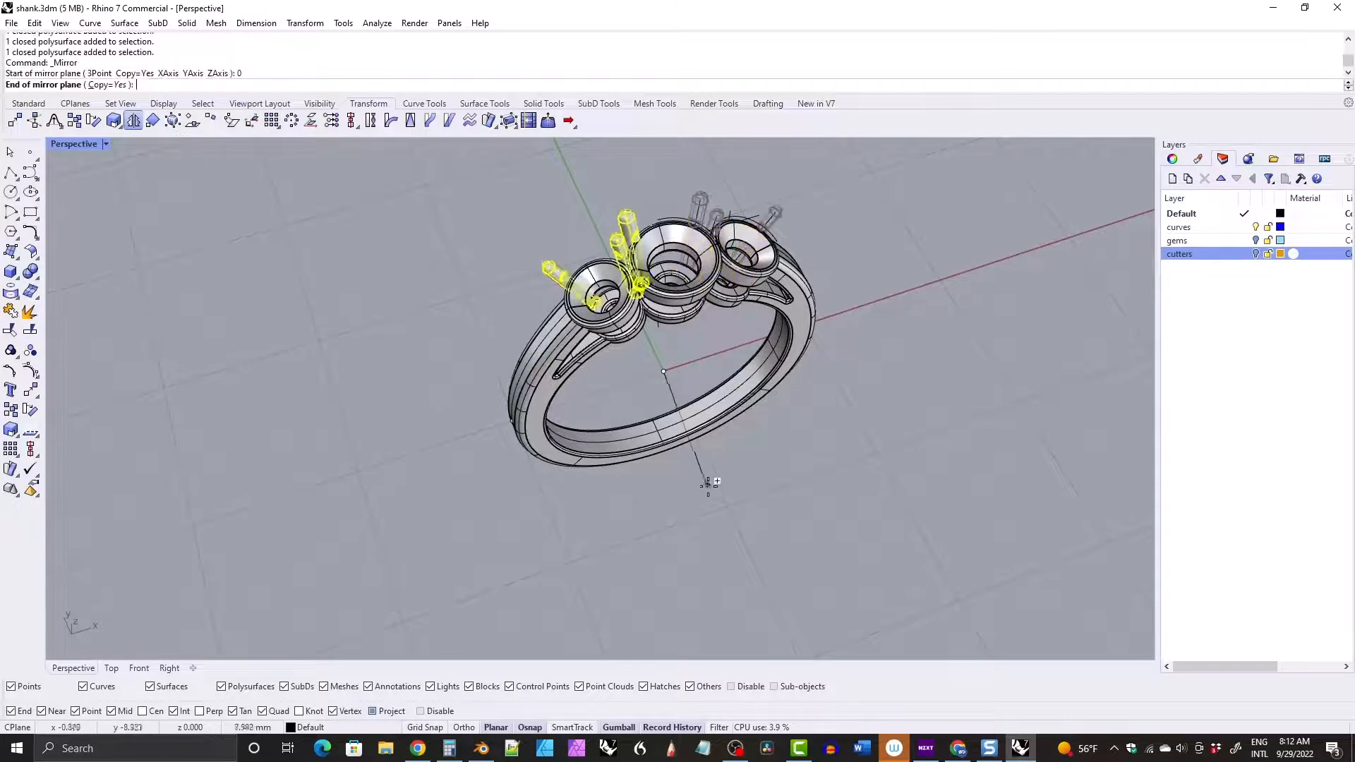
pyautogui.keyDown('shift'); pyautogui.click(714, 503); pyautogui.keyUp('shift')
# Mirror all six prongs to the other face of the ring across the X axis, starting the mirror plane at 0.
pyautogui.keyDown('shift'); pyautogui.click(599, 277); pyautogui.keyUp('shift')
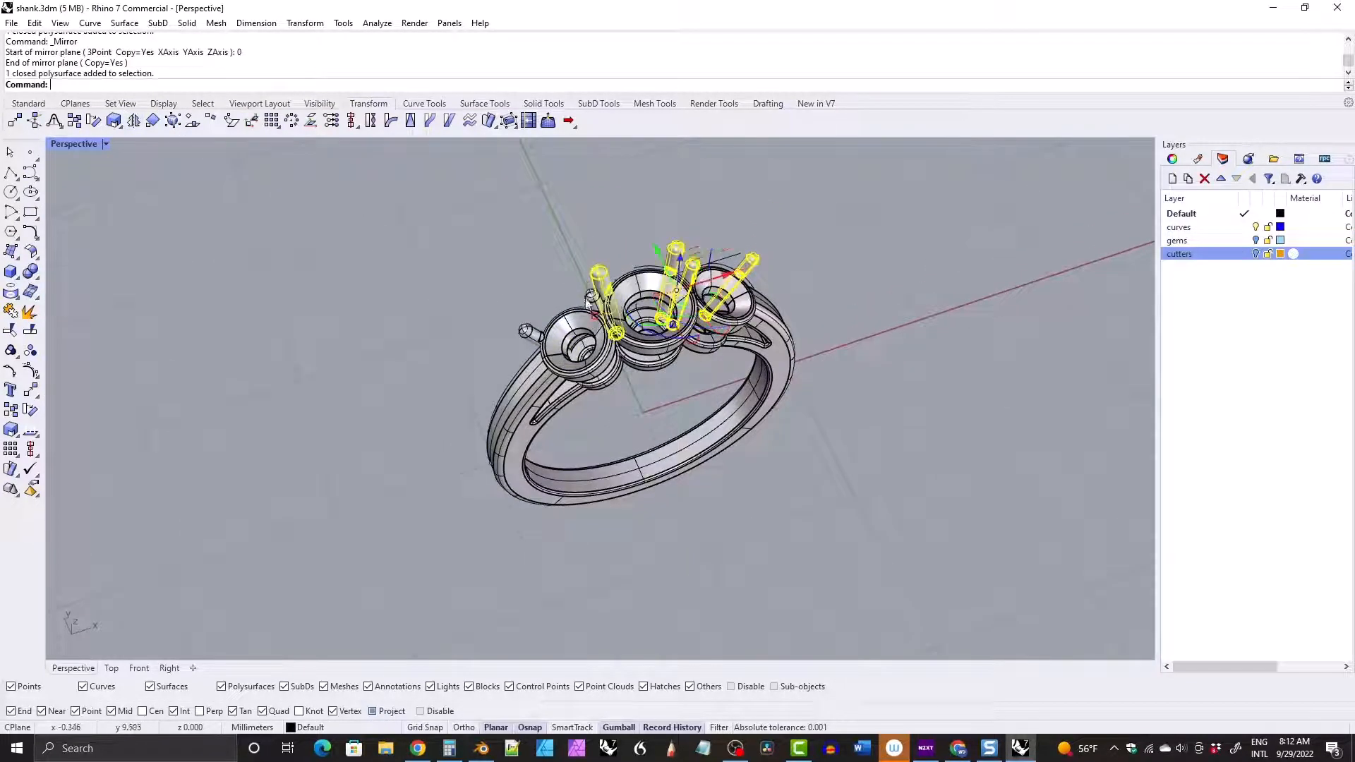
pyautogui.keyDown('shift'); pyautogui.click(592, 300); pyautogui.keyUp('shift')
pyautogui.keyDown('shift'); pyautogui.click(526, 332); pyautogui.keyUp('shift')
pyautogui.press('Return')
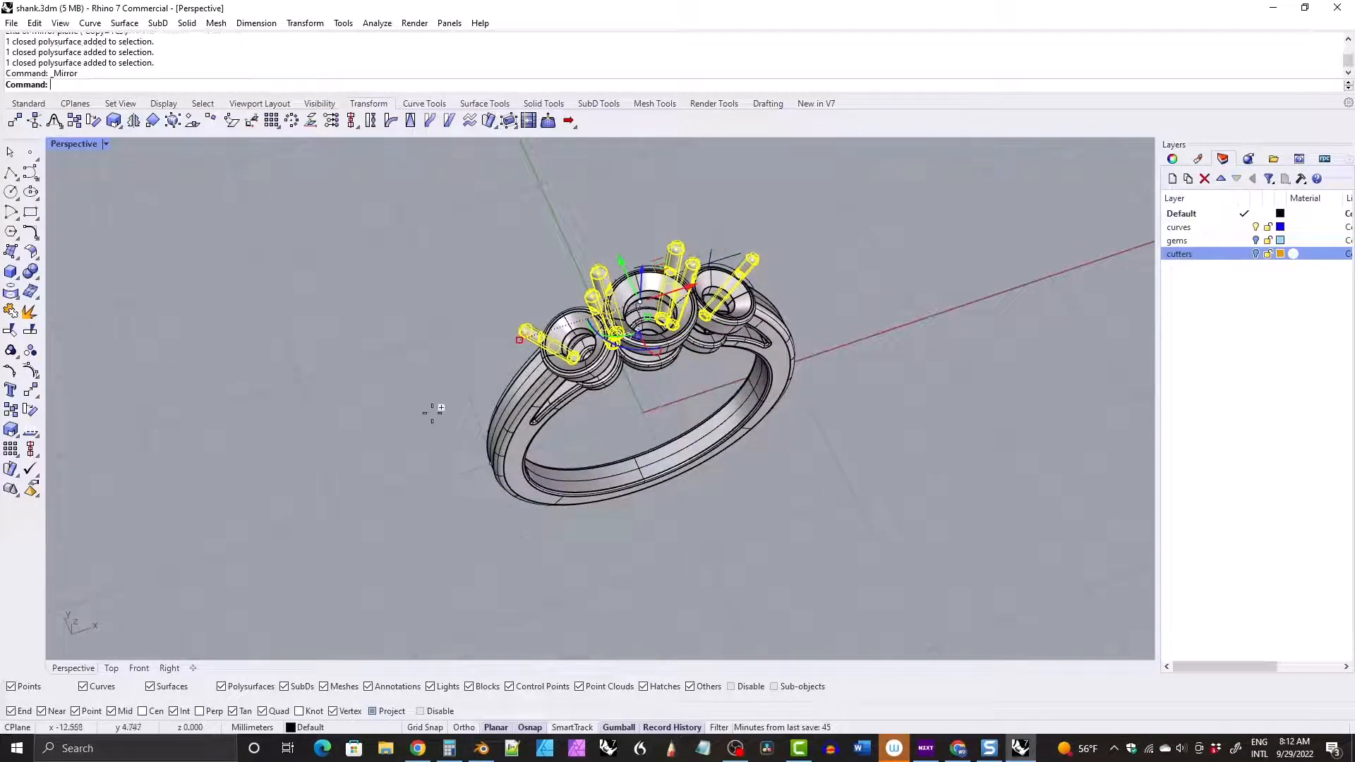
pyautogui.write('0')
pyautogui.press('Return')
pyautogui.keyDown('shift'); pyautogui.click(410, 468); pyautogui.keyUp('shift')
pyautogui.click(408, 467)
# Show the gems layer and inspect the prongs around the three stones.
pyautogui.moveTo(467, 357); pyautogui.dragTo(421, 295, button='right')
pyautogui.click(1219, 255)
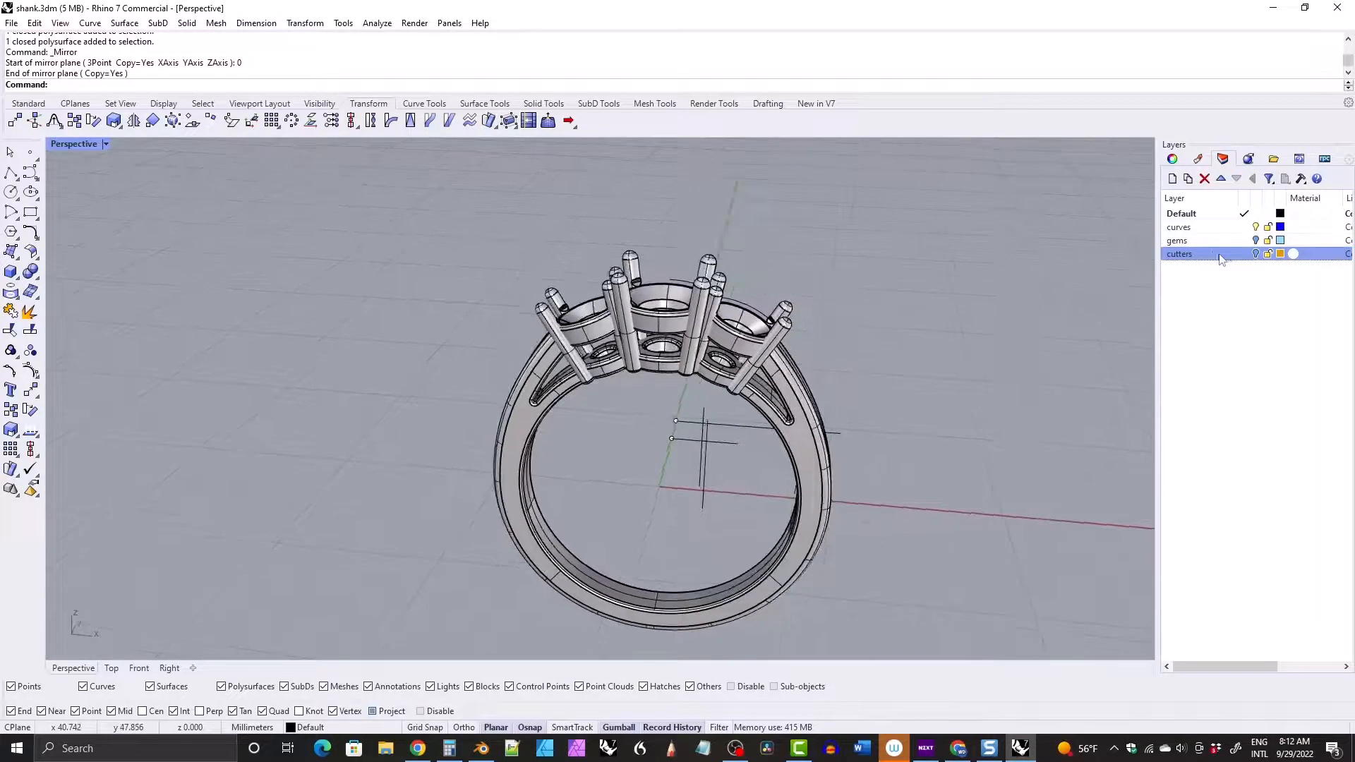
pyautogui.click(1254, 240)
pyautogui.moveTo(522, 332); pyautogui.dragTo(800, 423, button='right')
pyautogui.moveTo(636, 362); pyautogui.dragTo(676, 355, button='right')
pyautogui.scroll(-2, 649, 361)
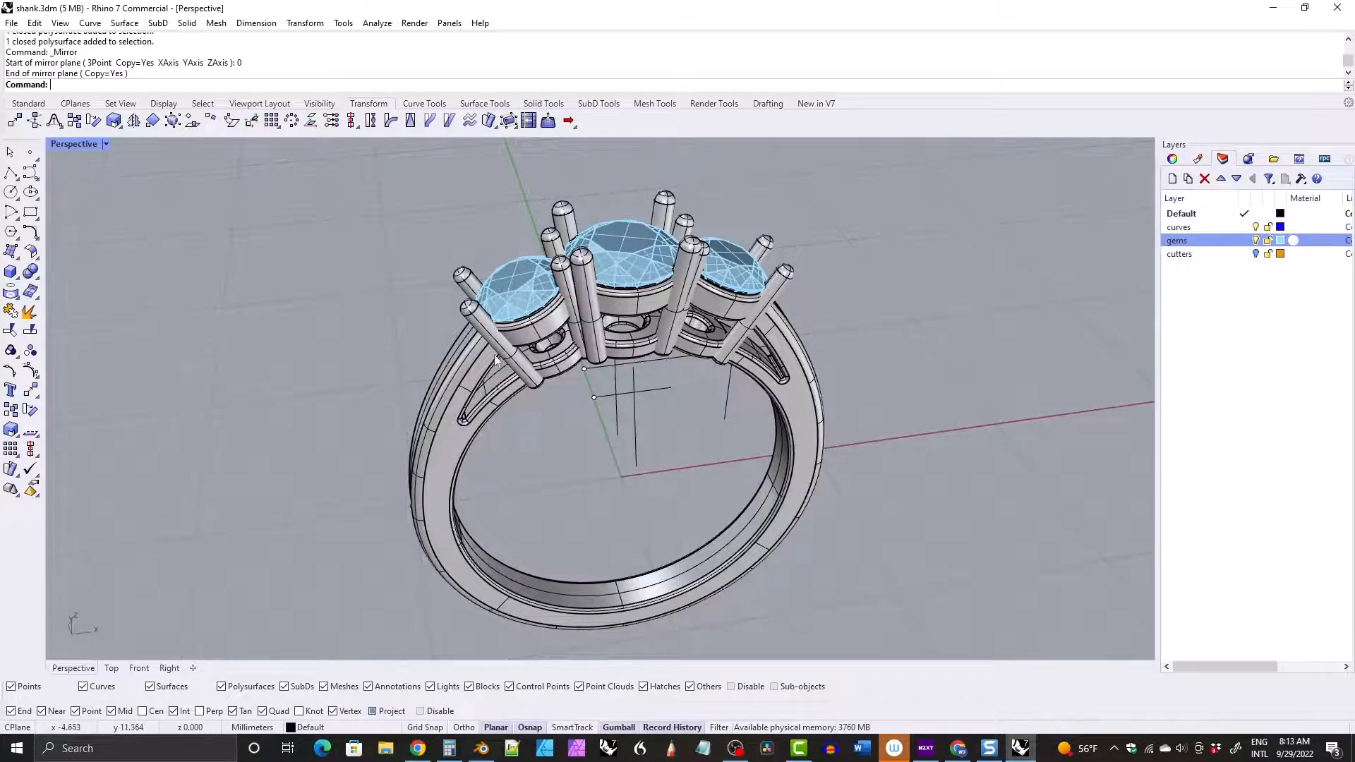
pyautogui.moveTo(497, 360); pyautogui.dragTo(403, 336, button='right')
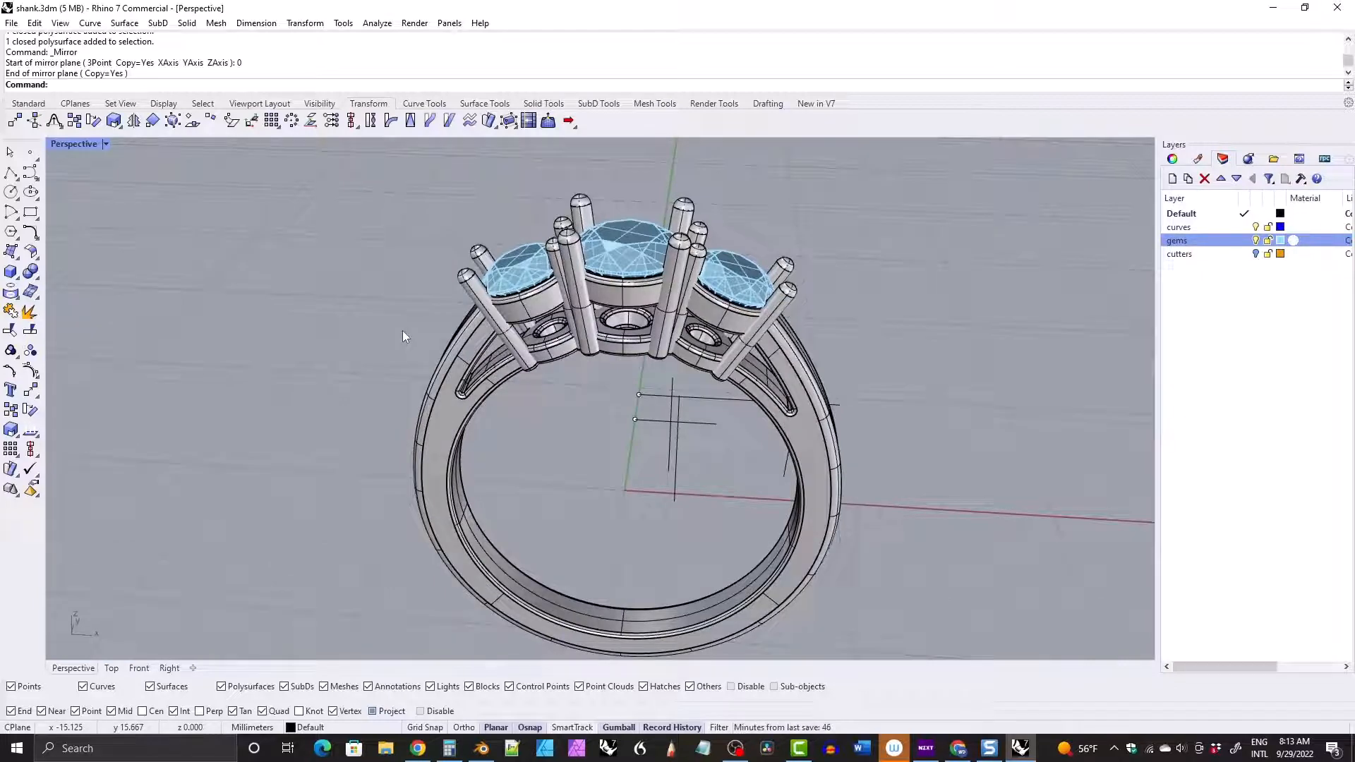
pyautogui.moveTo(624, 391); pyautogui.dragTo(633, 415, button='right')
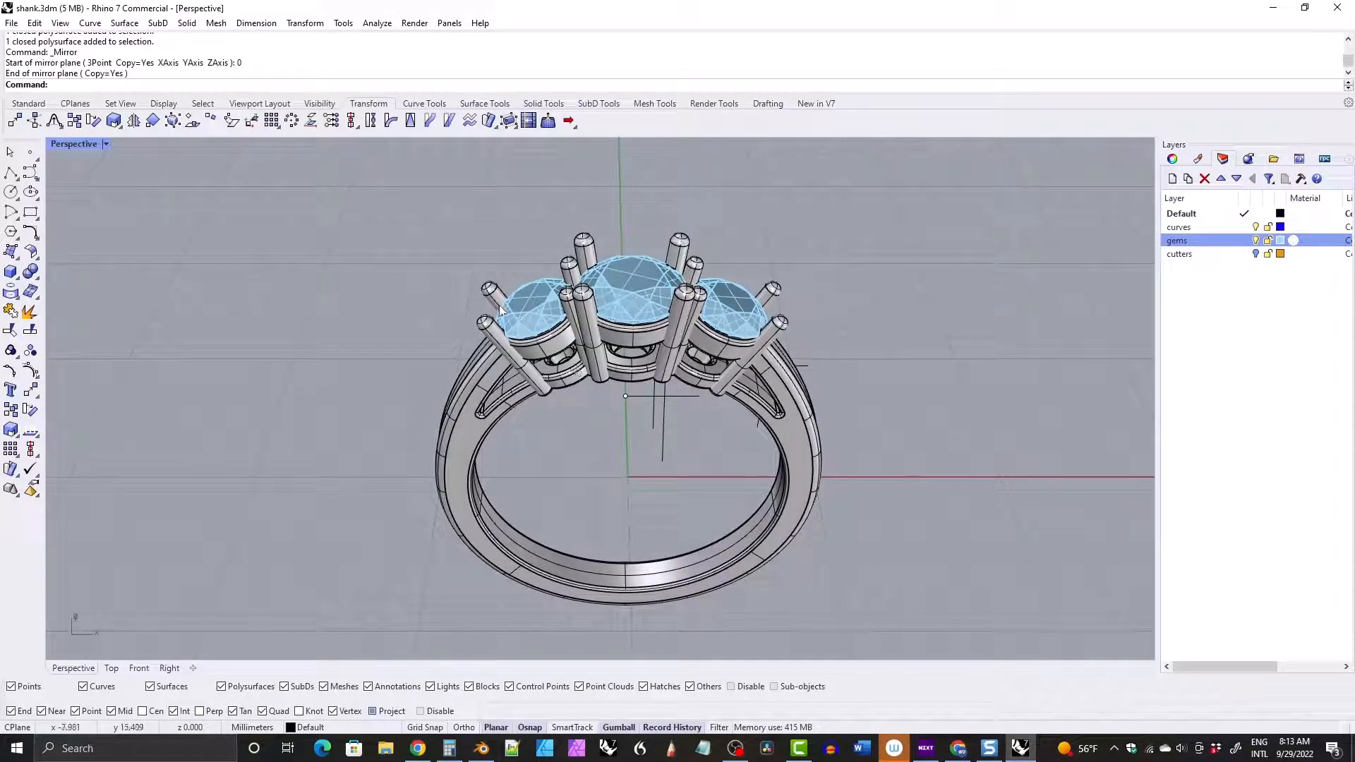
# Delete all twelve prongs around the three gems.
pyautogui.click(497, 342)
pyautogui.keyDown('shift'); pyautogui.click(496, 303); pyautogui.keyUp('shift')
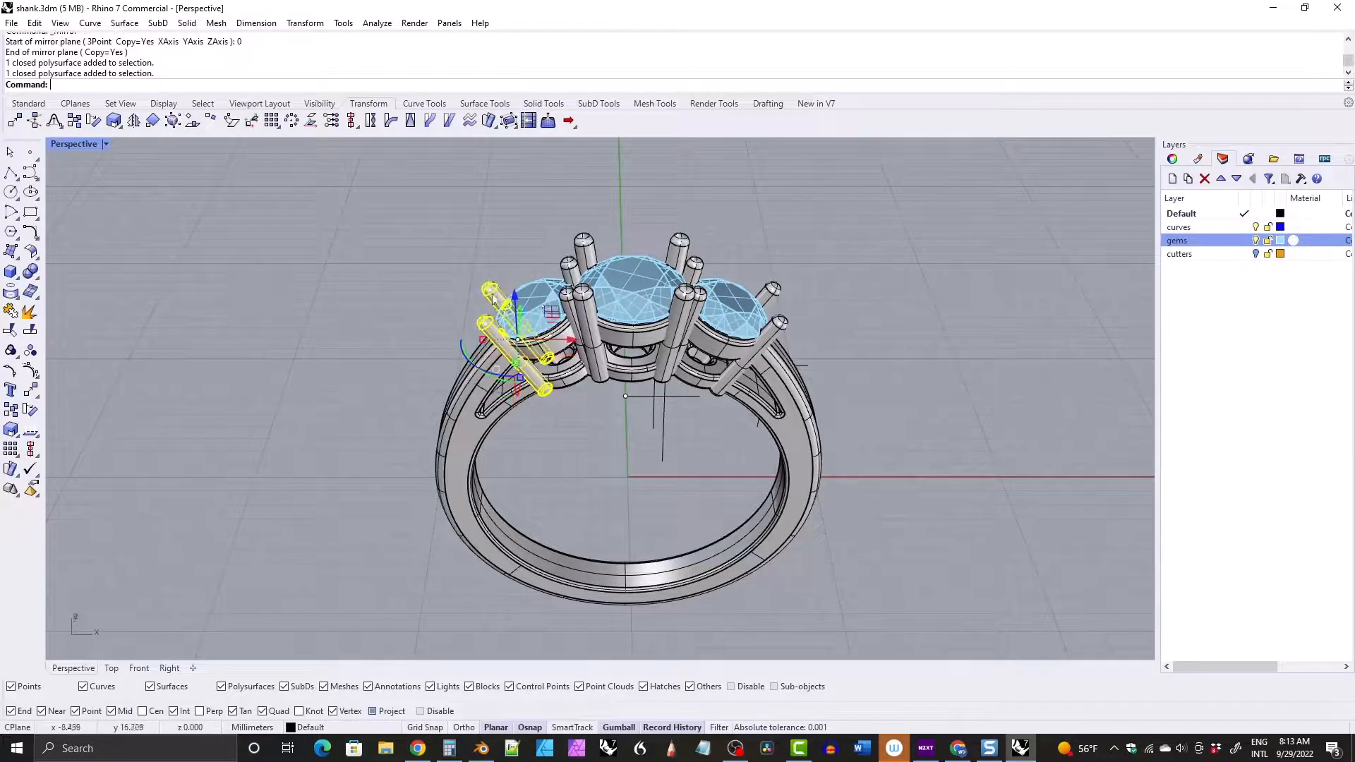
pyautogui.keyDown('shift'); pyautogui.click(573, 309); pyautogui.keyUp('shift')
pyautogui.keyDown('shift'); pyautogui.click(569, 273); pyautogui.keyUp('shift')
pyautogui.keyDown('shift'); pyautogui.click(585, 248); pyautogui.keyUp('shift')
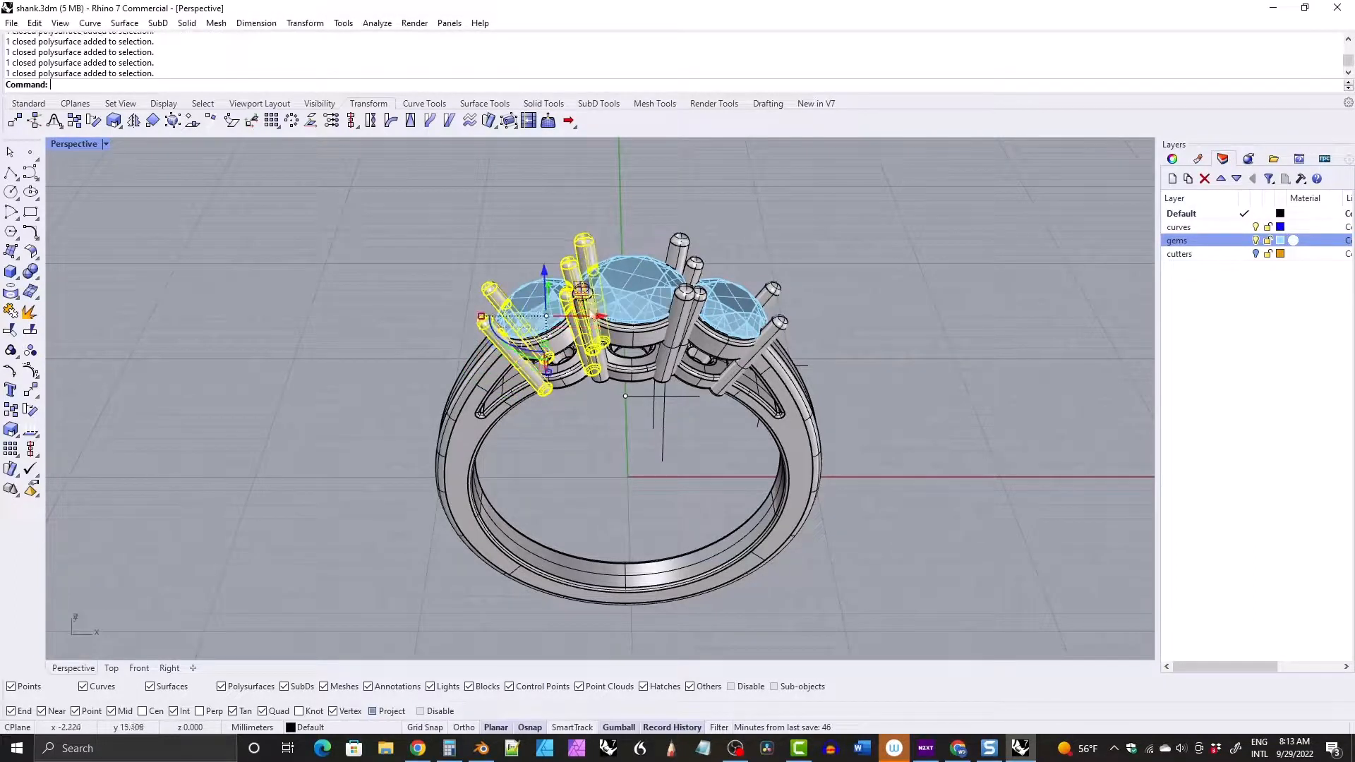
pyautogui.keyDown('shift'); pyautogui.click(603, 376); pyautogui.keyUp('shift')
pyautogui.keyDown('shift'); pyautogui.click(669, 370); pyautogui.keyUp('shift')
pyautogui.keyDown('shift'); pyautogui.click(692, 305); pyautogui.keyUp('shift')
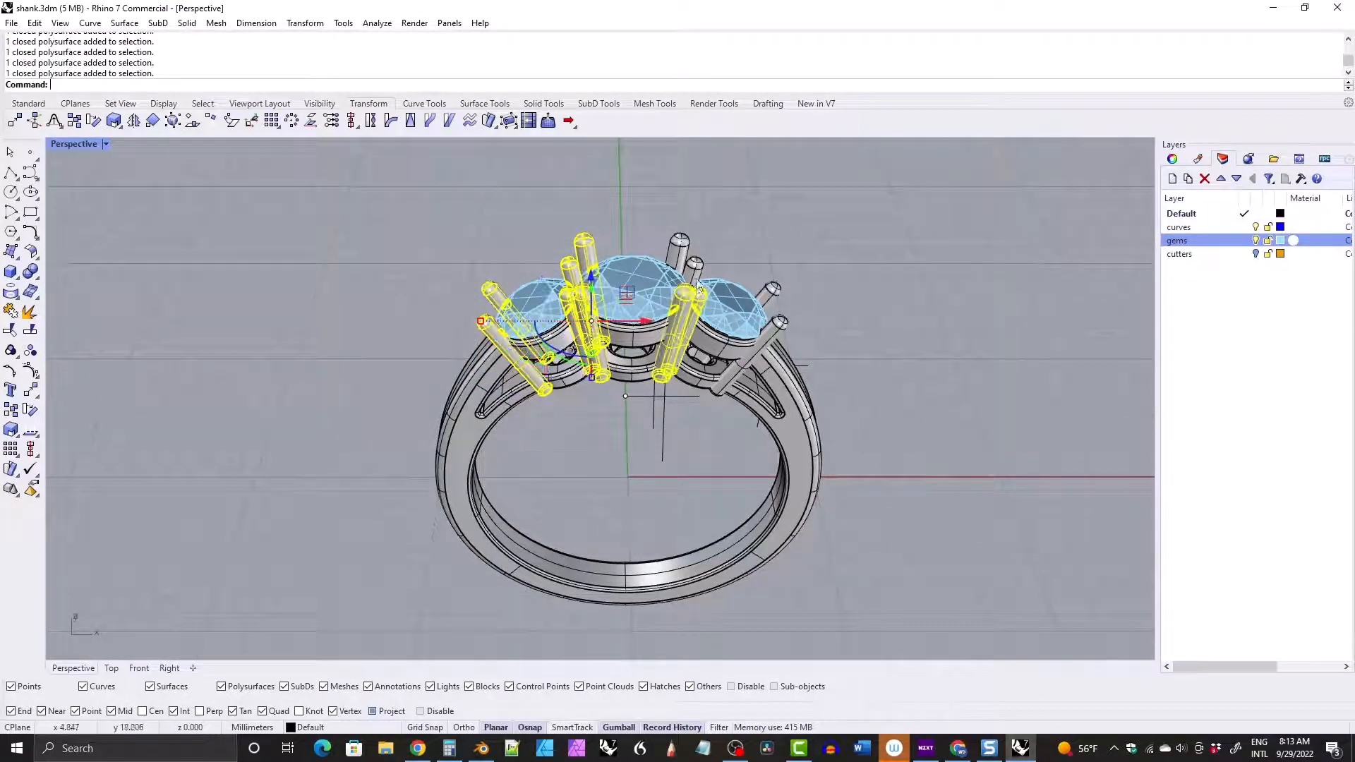
pyautogui.keyDown('shift'); pyautogui.click(694, 270); pyautogui.keyUp('shift')
pyautogui.keyDown('shift'); pyautogui.click(680, 255); pyautogui.keyUp('shift')
pyautogui.keyDown('shift'); pyautogui.click(774, 294); pyautogui.keyUp('shift')
pyautogui.keyDown('shift'); pyautogui.click(779, 326); pyautogui.keyUp('shift')
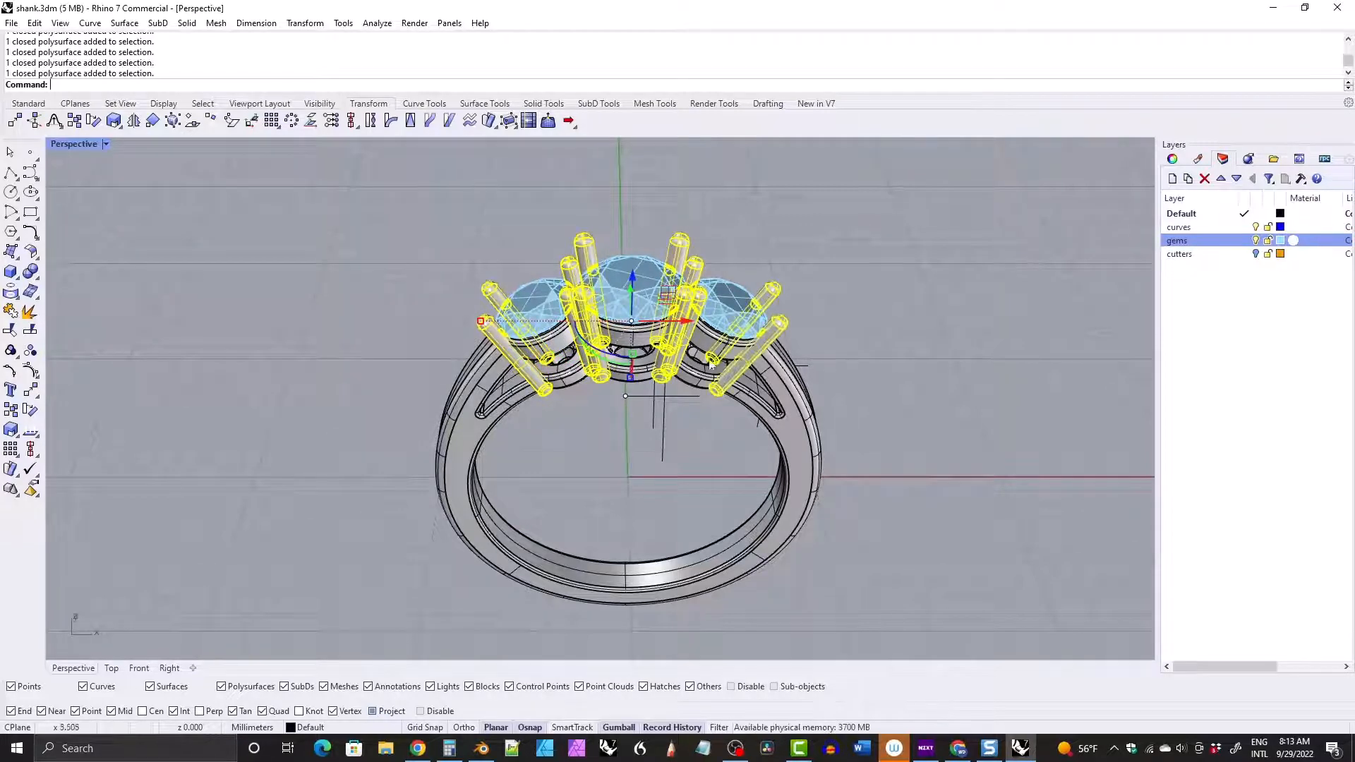
pyautogui.press('Delete')
pyautogui.moveTo(687, 357); pyautogui.dragTo(711, 312, button='right')
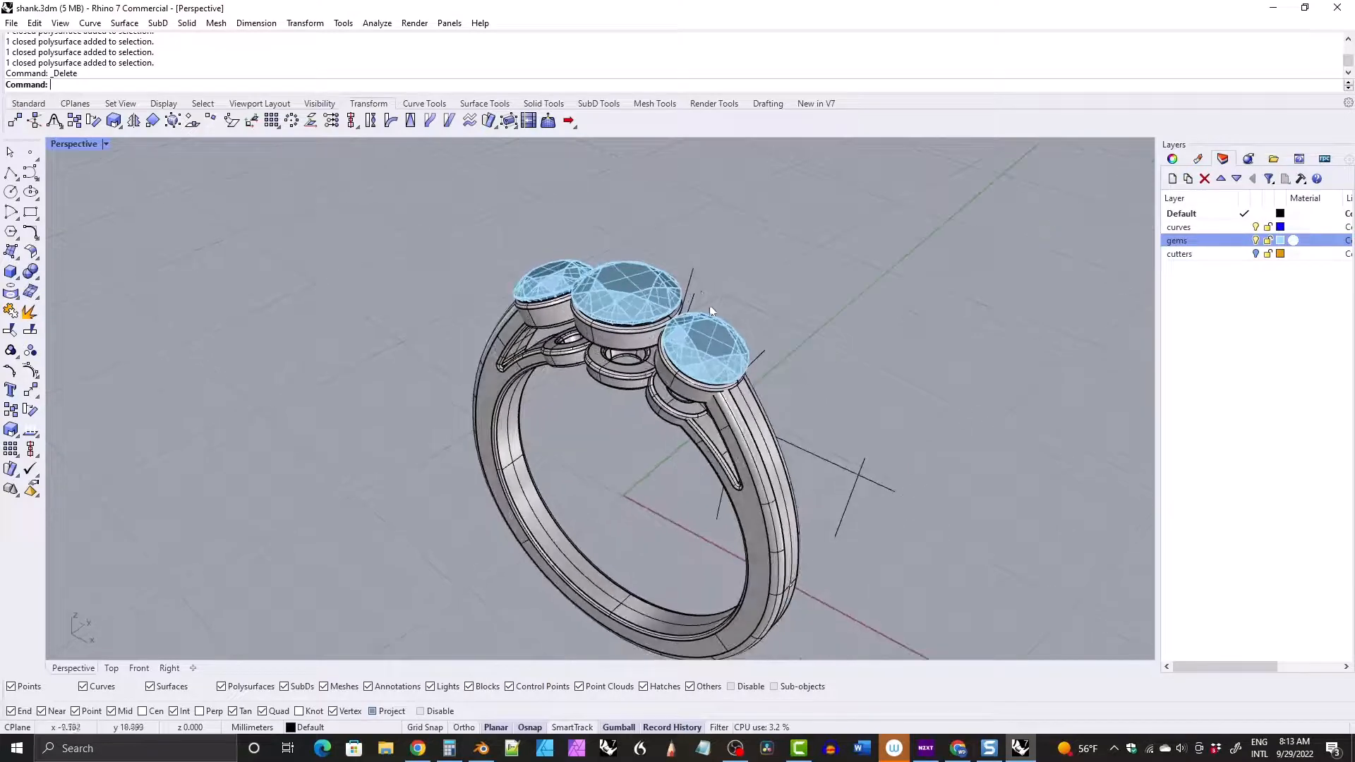
pyautogui.moveTo(728, 364); pyautogui.dragTo(731, 472, button='right')
pyautogui.moveTo(741, 538); pyautogui.dragTo(532, 277, button='right')
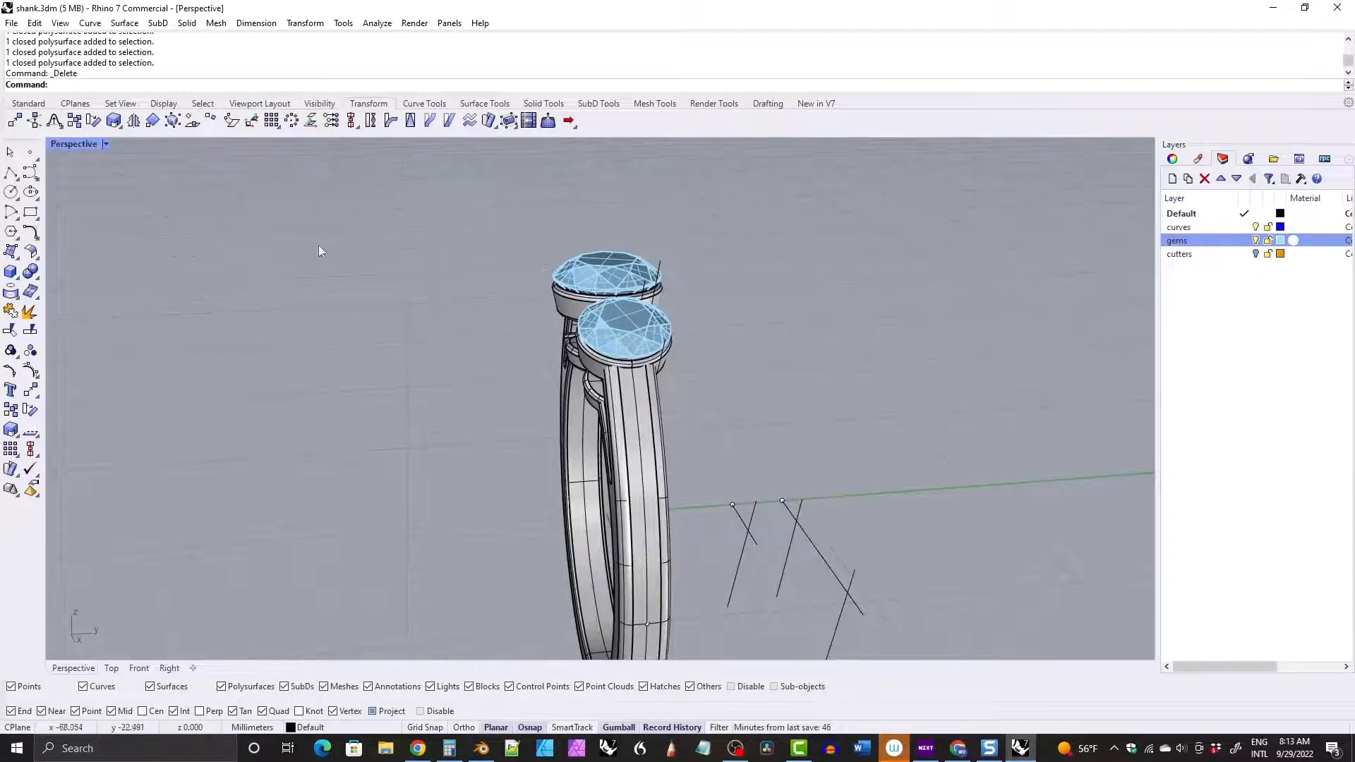
pyautogui.moveTo(318, 247); pyautogui.dragTo(474, 313, button='right')
pyautogui.scroll(5, 605, 326)
pyautogui.click(598, 451)
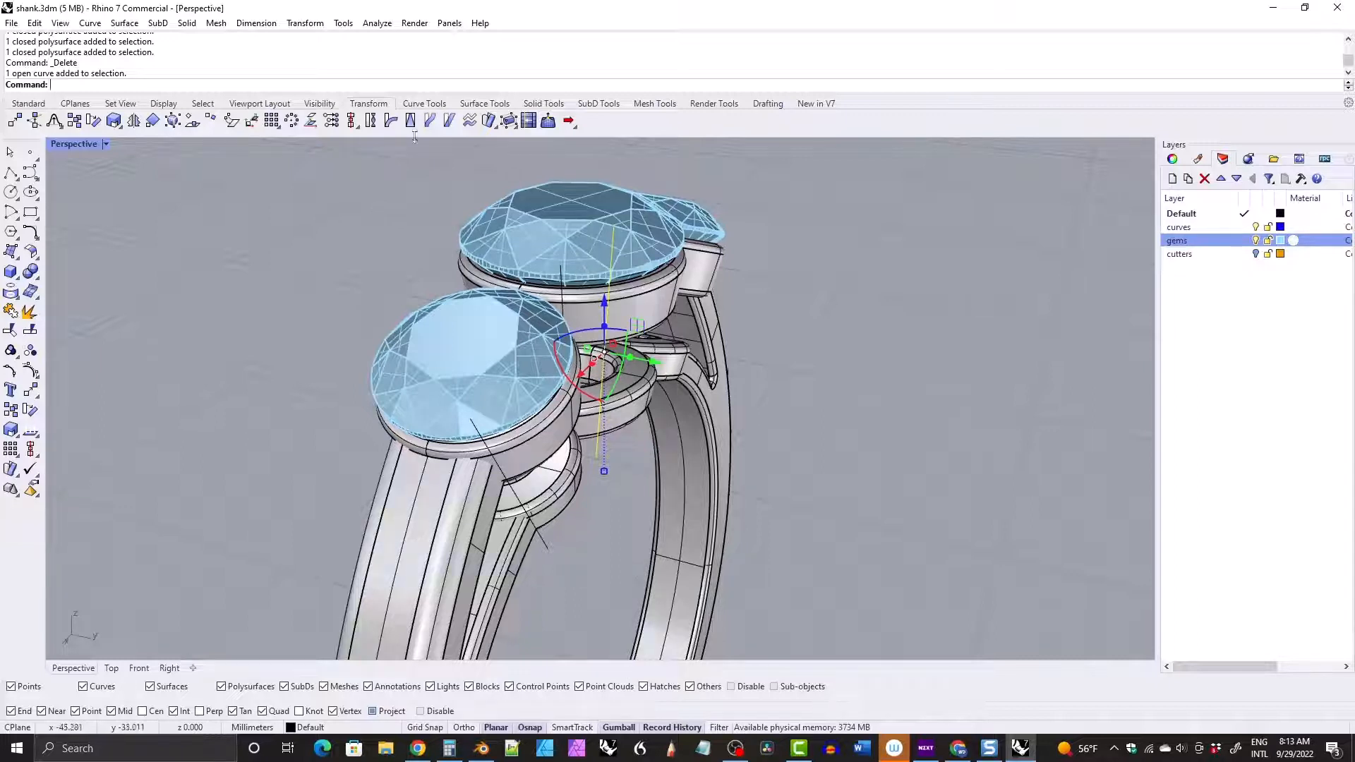
pyautogui.click(543, 104)
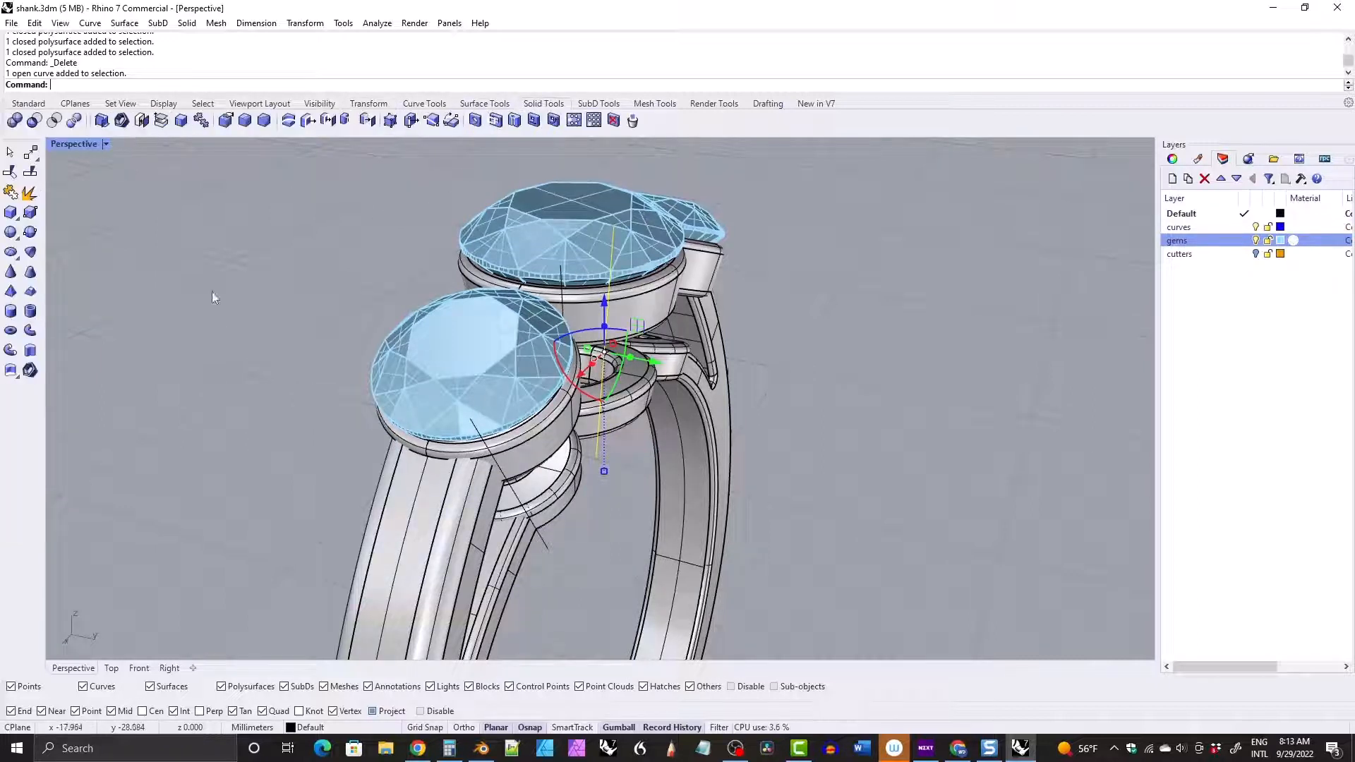
pyautogui.press('Escape')
pyautogui.scroll(-5, 704, 458)
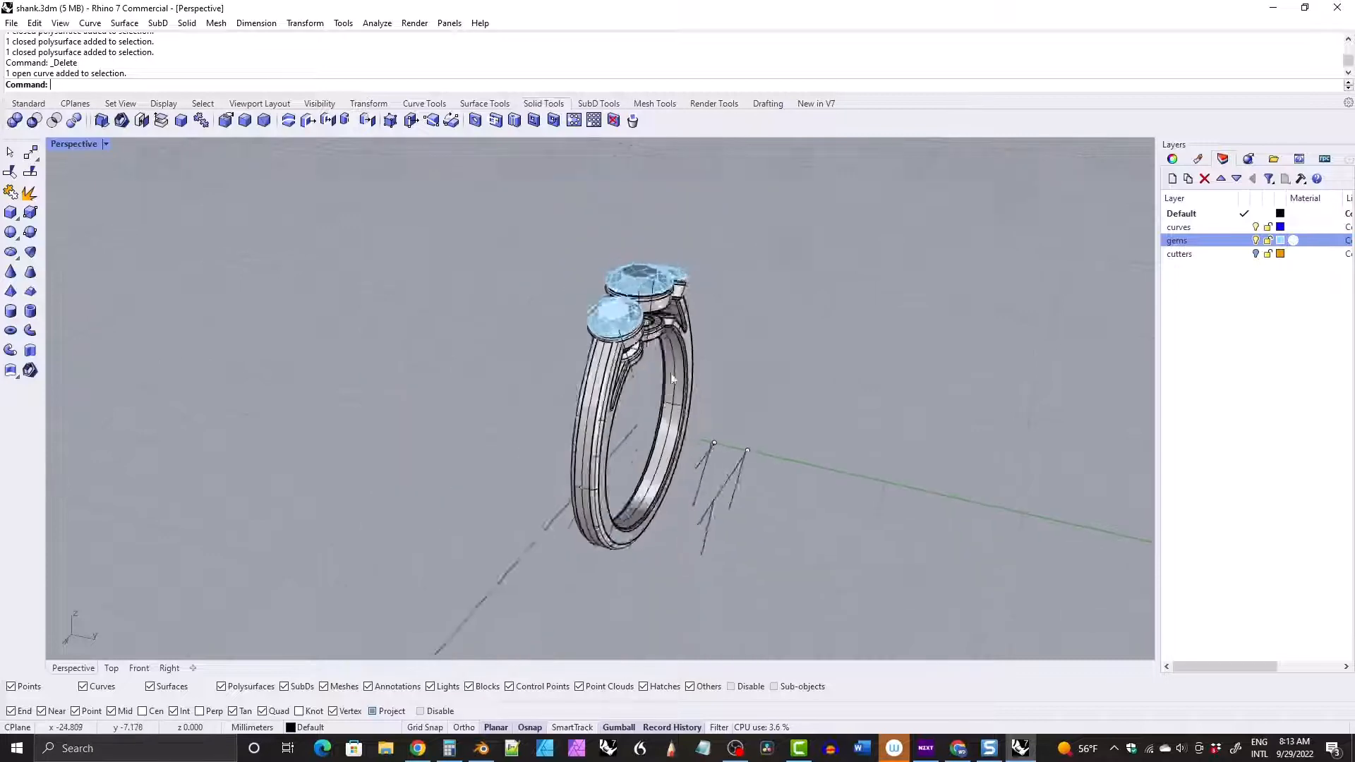
# Try moving one of the flat prong layout lines slightly, and undo the move.
pyautogui.click(701, 477)
pyautogui.moveTo(701, 477); pyautogui.dragTo(594, 515, button='right')
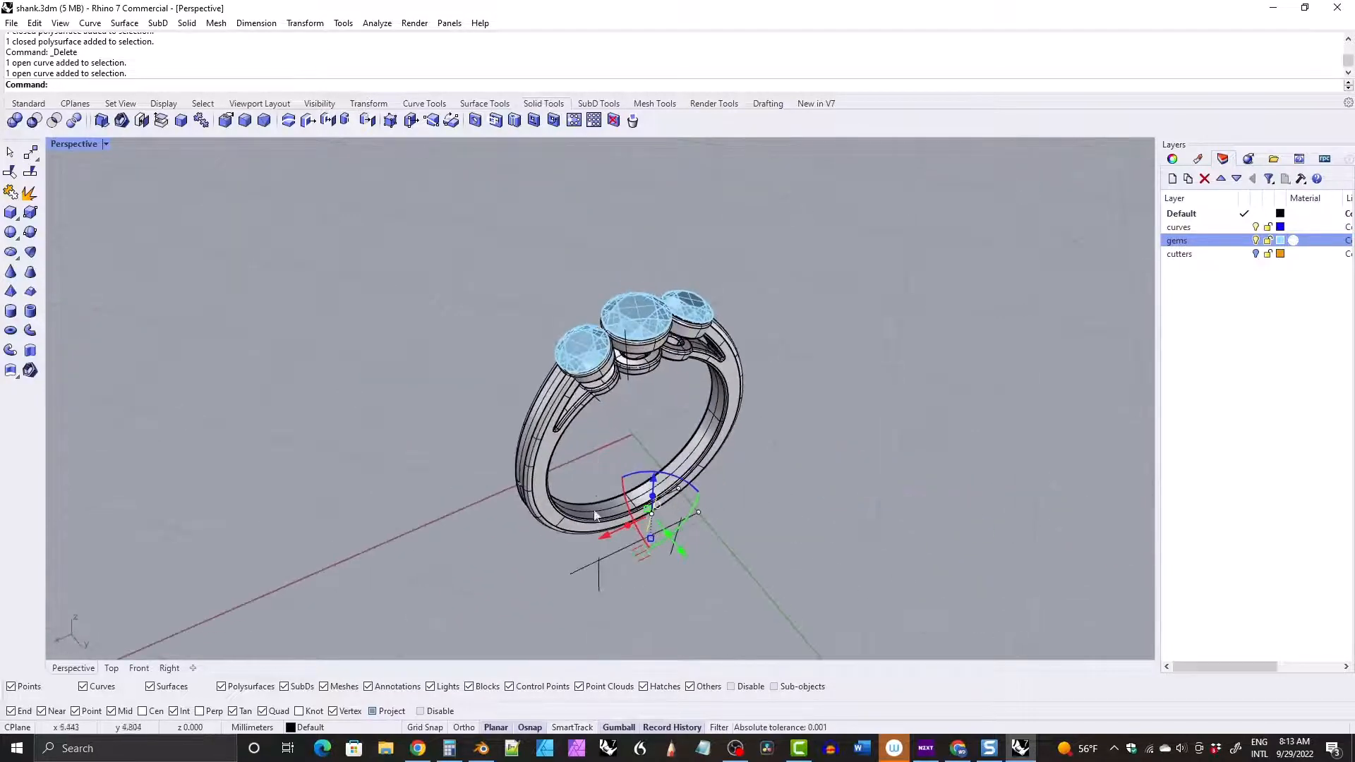
pyautogui.moveTo(603, 542); pyautogui.dragTo(598, 530)
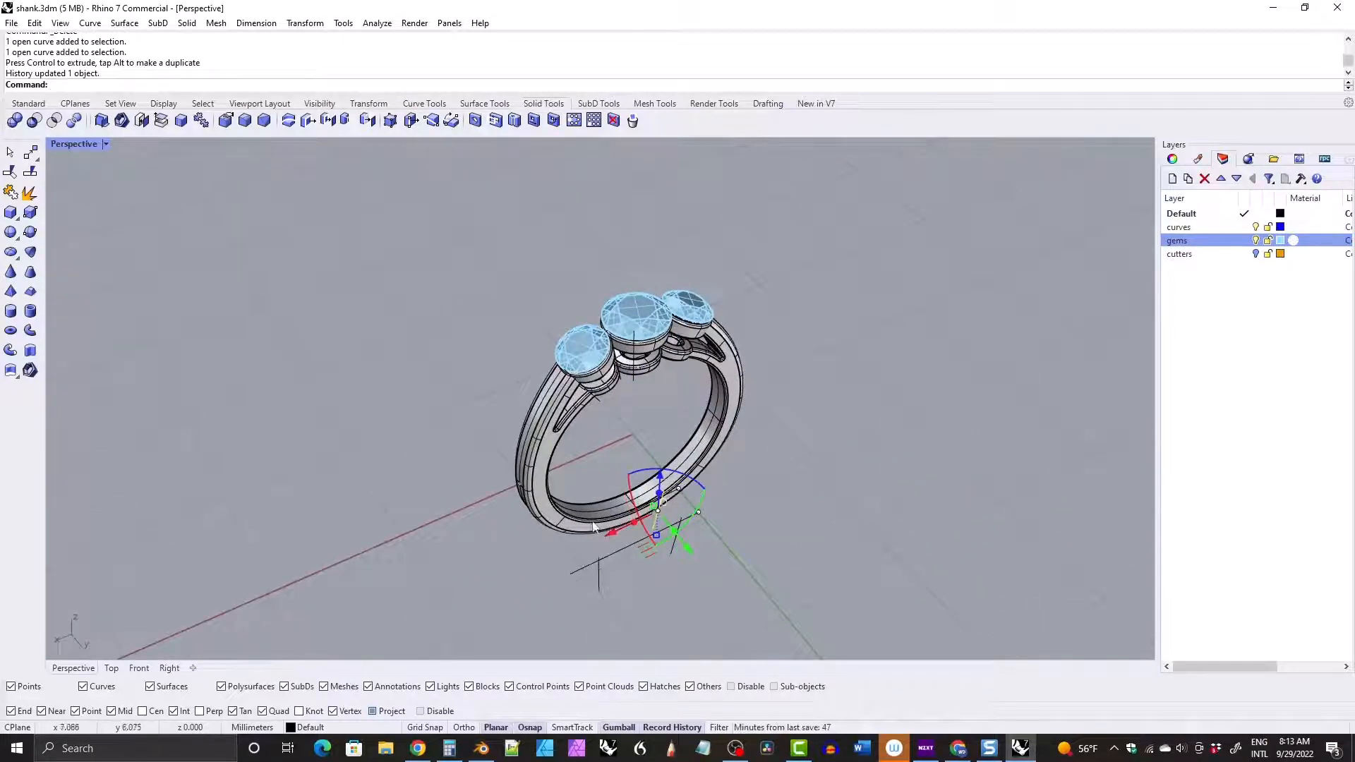
pyautogui.hotkey('ctrl', 'z')
# Pipe the prong line beside the centre gem with round caps and a 0.9 mm diameter at both ends.
pyautogui.moveTo(631, 405); pyautogui.dragTo(603, 388, button='right')
pyautogui.click(596, 388)
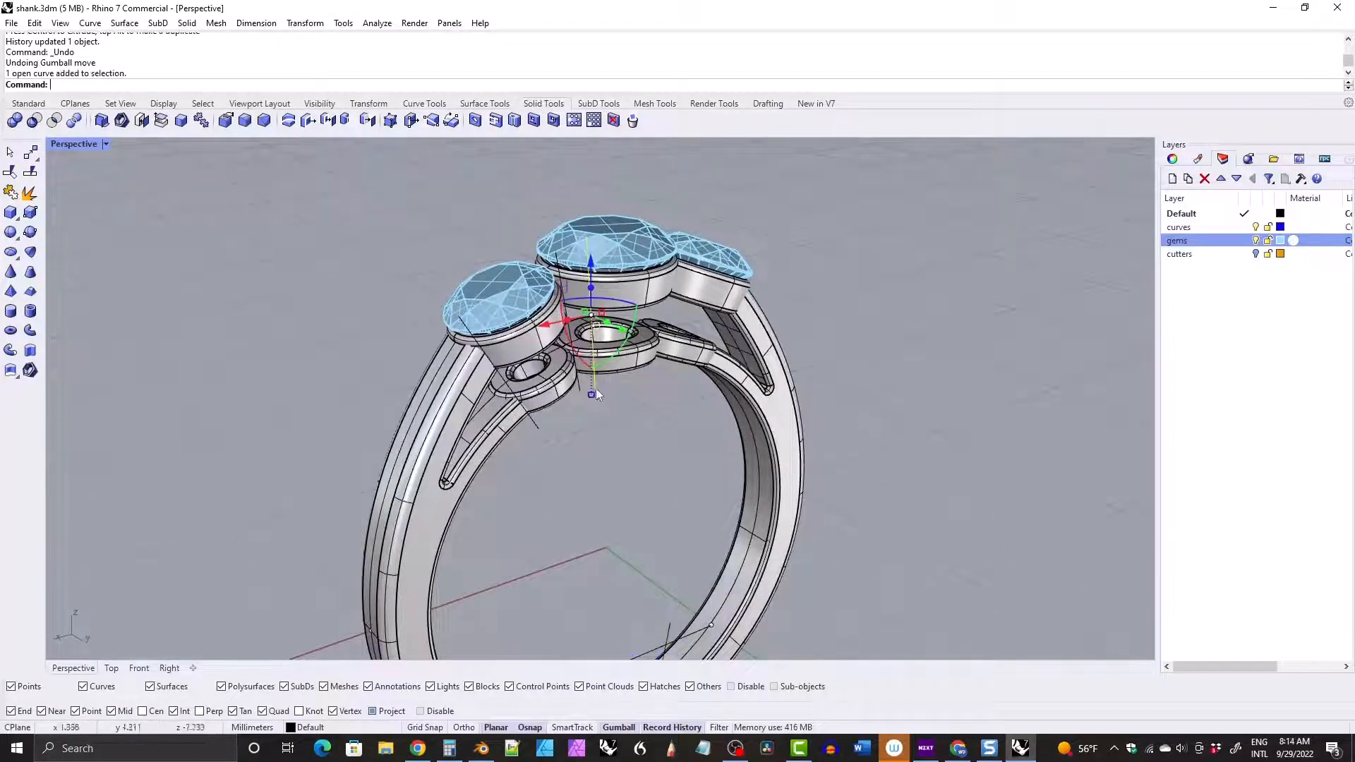
pyautogui.click(11, 350)
pyautogui.write('0.9')
pyautogui.press('Return')
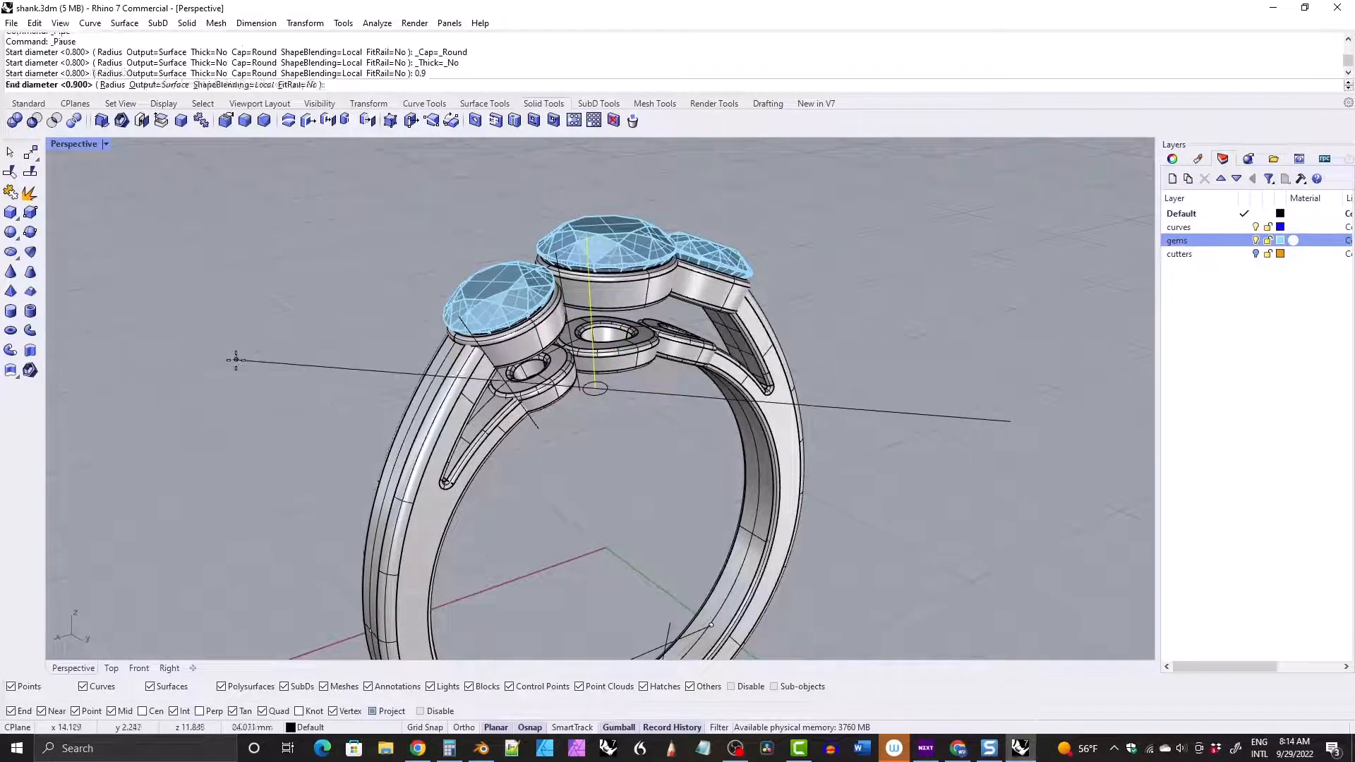
pyautogui.press('Return')
pyautogui.press('Return')
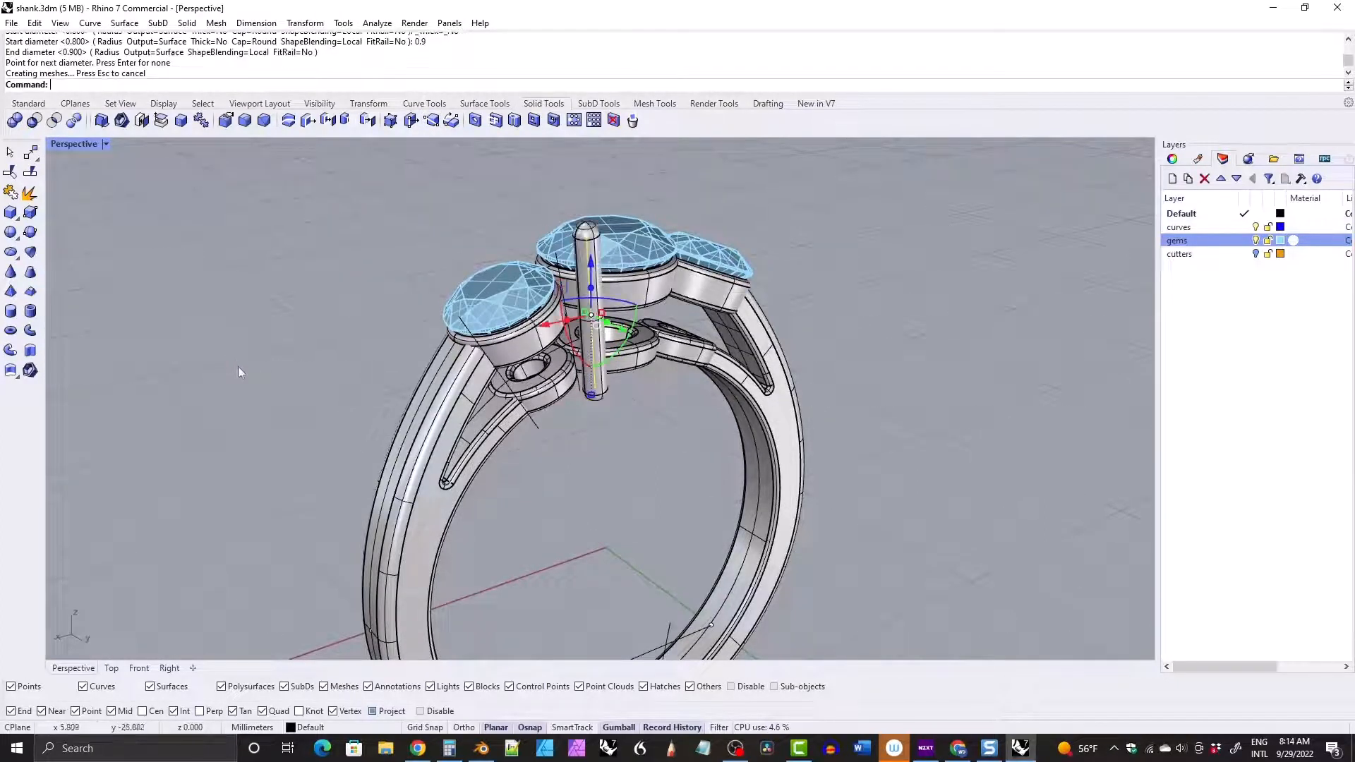
# Pipe the two prong lines beside the side gem with round caps and a 0.8 mm diameter.
pyautogui.click(566, 384)
pyautogui.click(540, 477)
pyautogui.scroll(7, 577, 389)
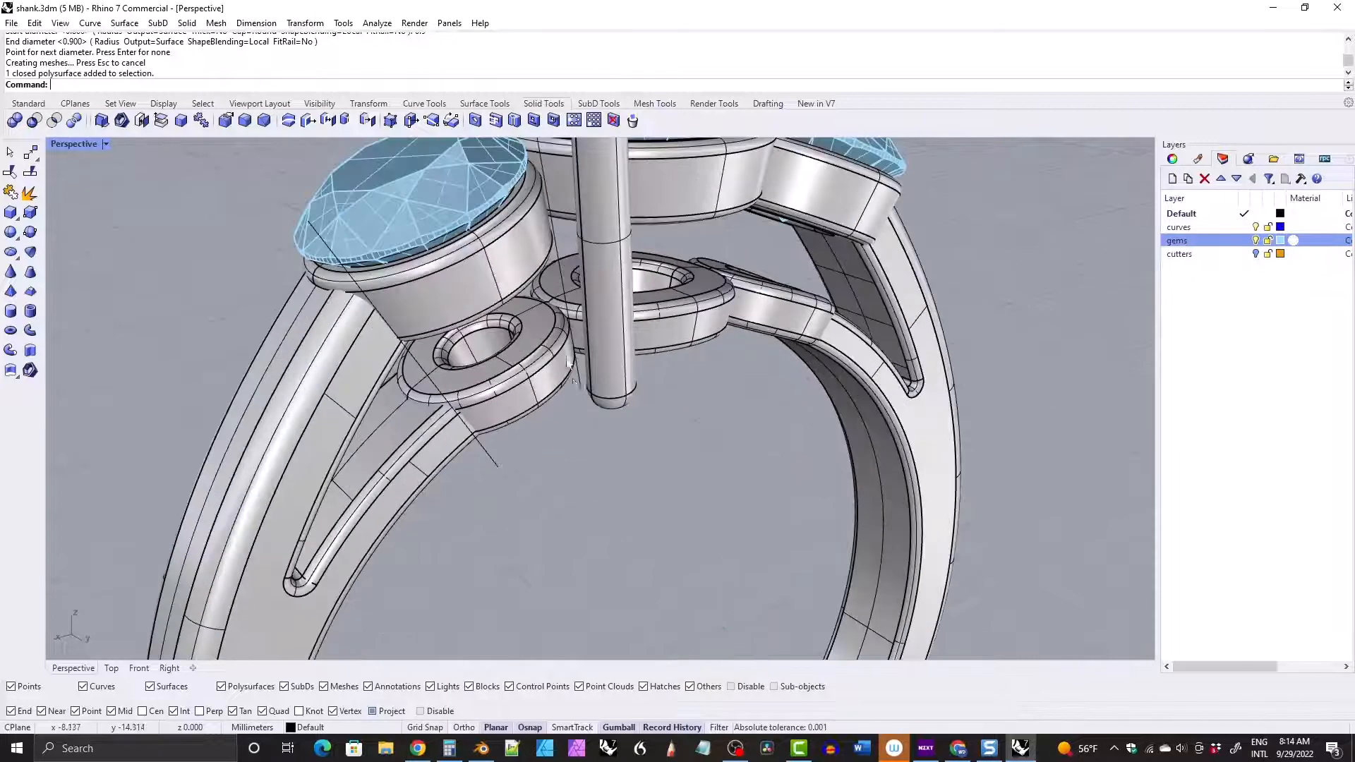
pyautogui.click(575, 391)
pyautogui.keyDown('shift'); pyautogui.click(492, 459); pyautogui.keyUp('shift')
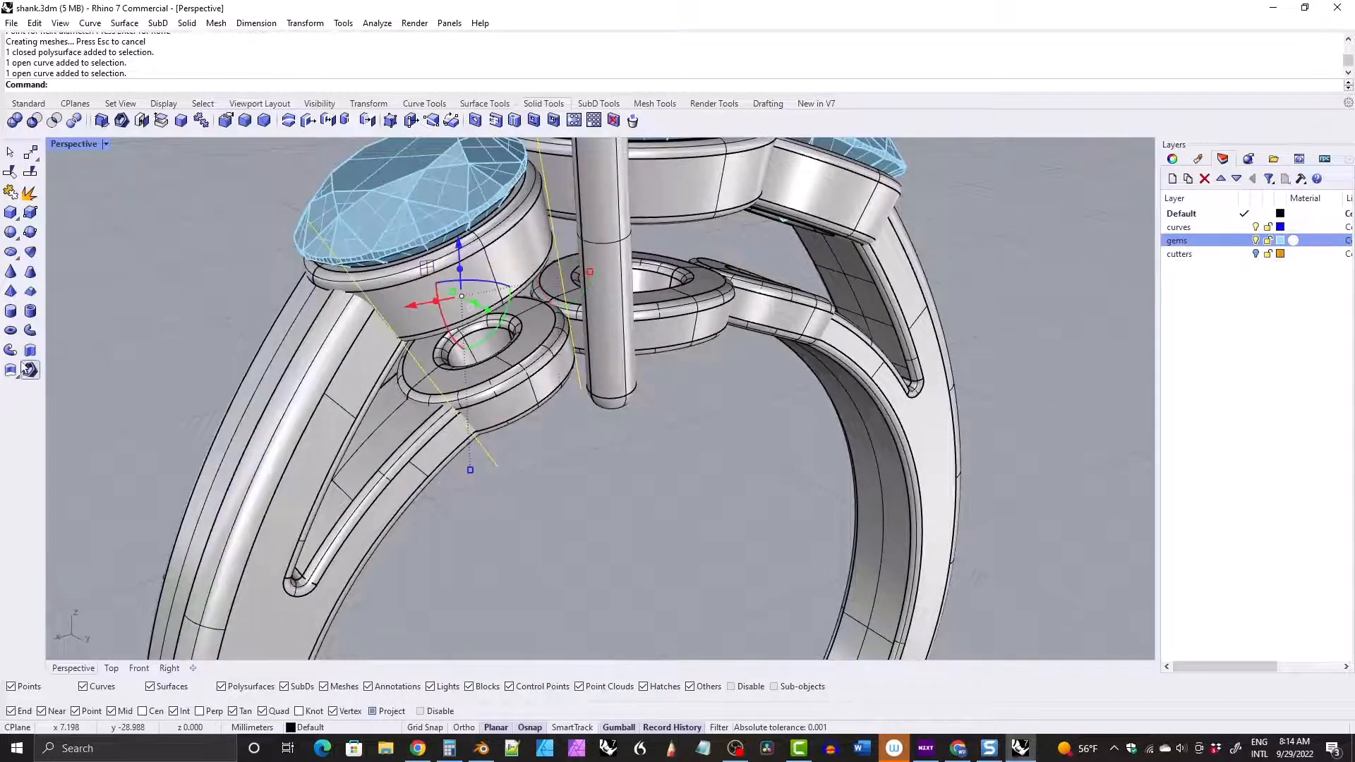
pyautogui.click(10, 350)
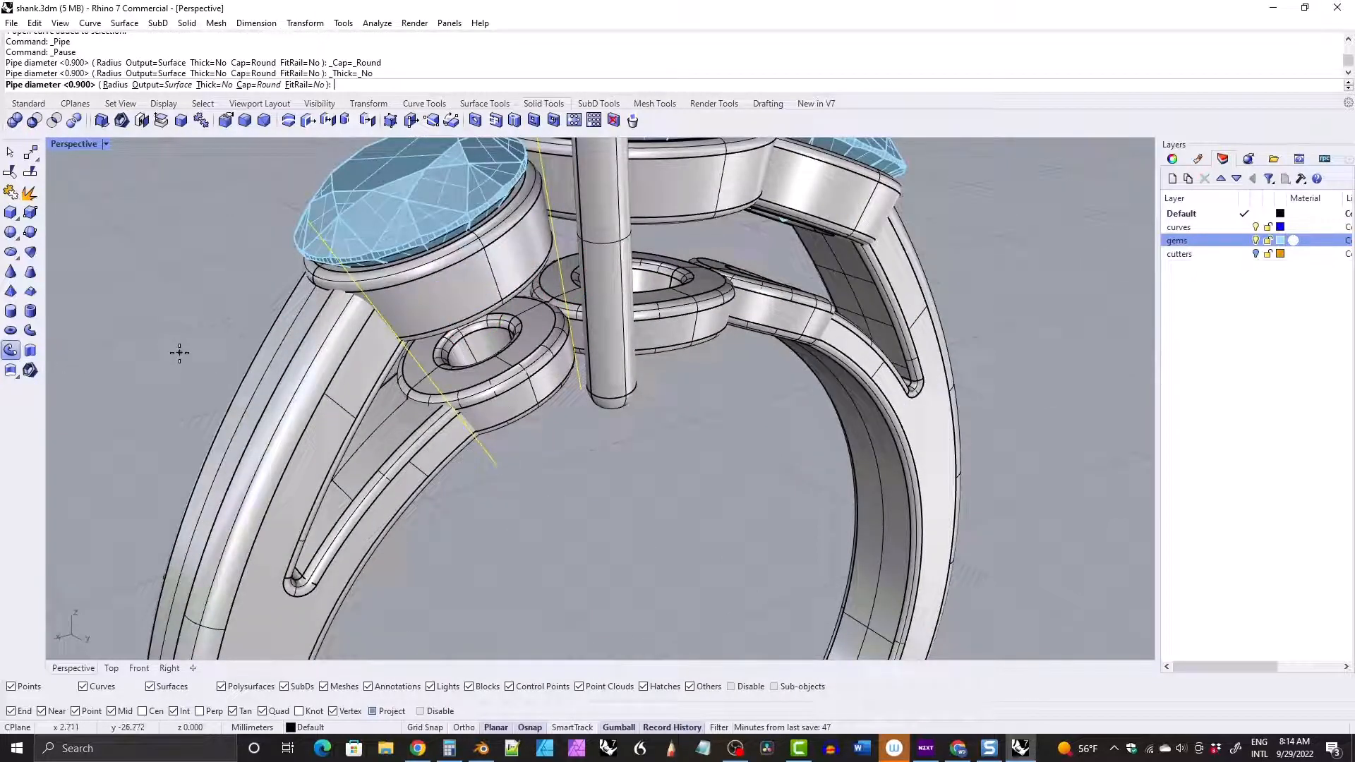
pyautogui.write('0.8')
pyautogui.press('Return')
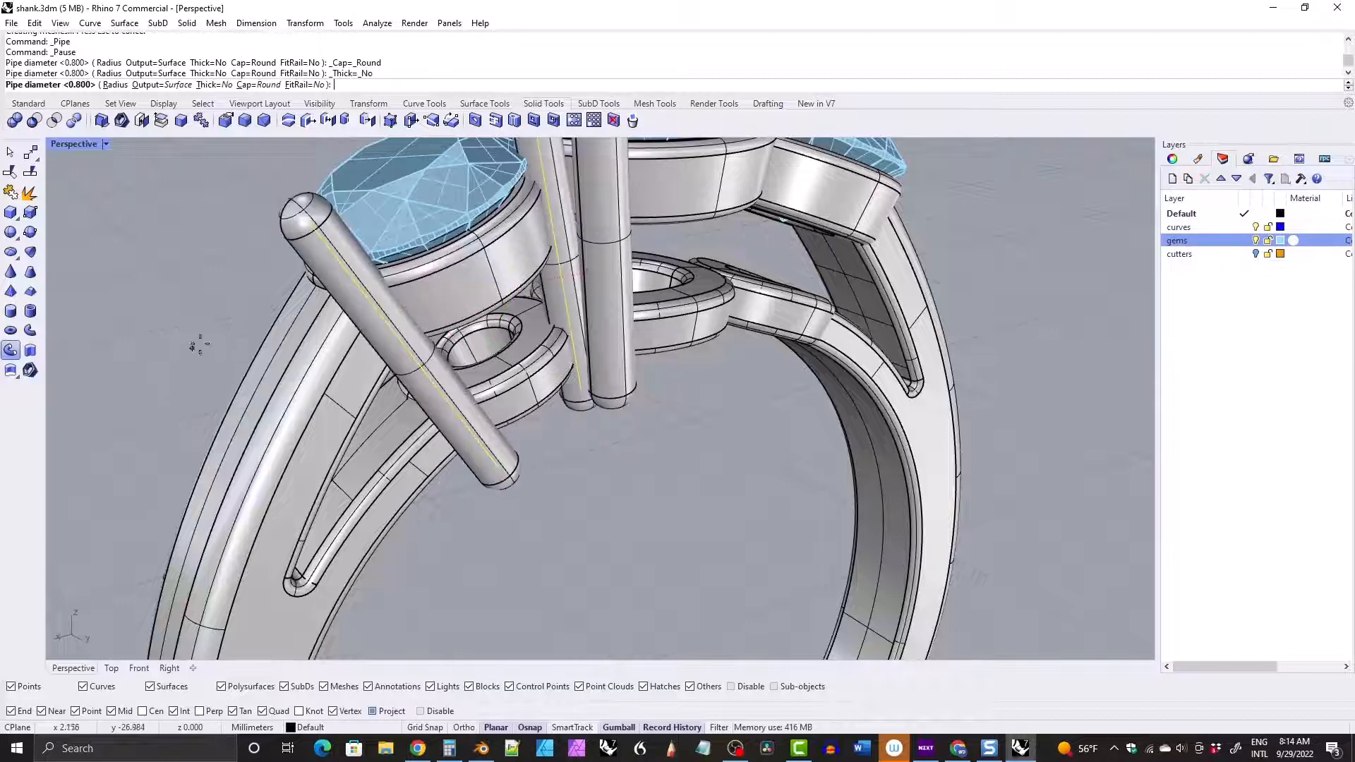
pyautogui.press('Return')
pyautogui.scroll(-10, 566, 280)
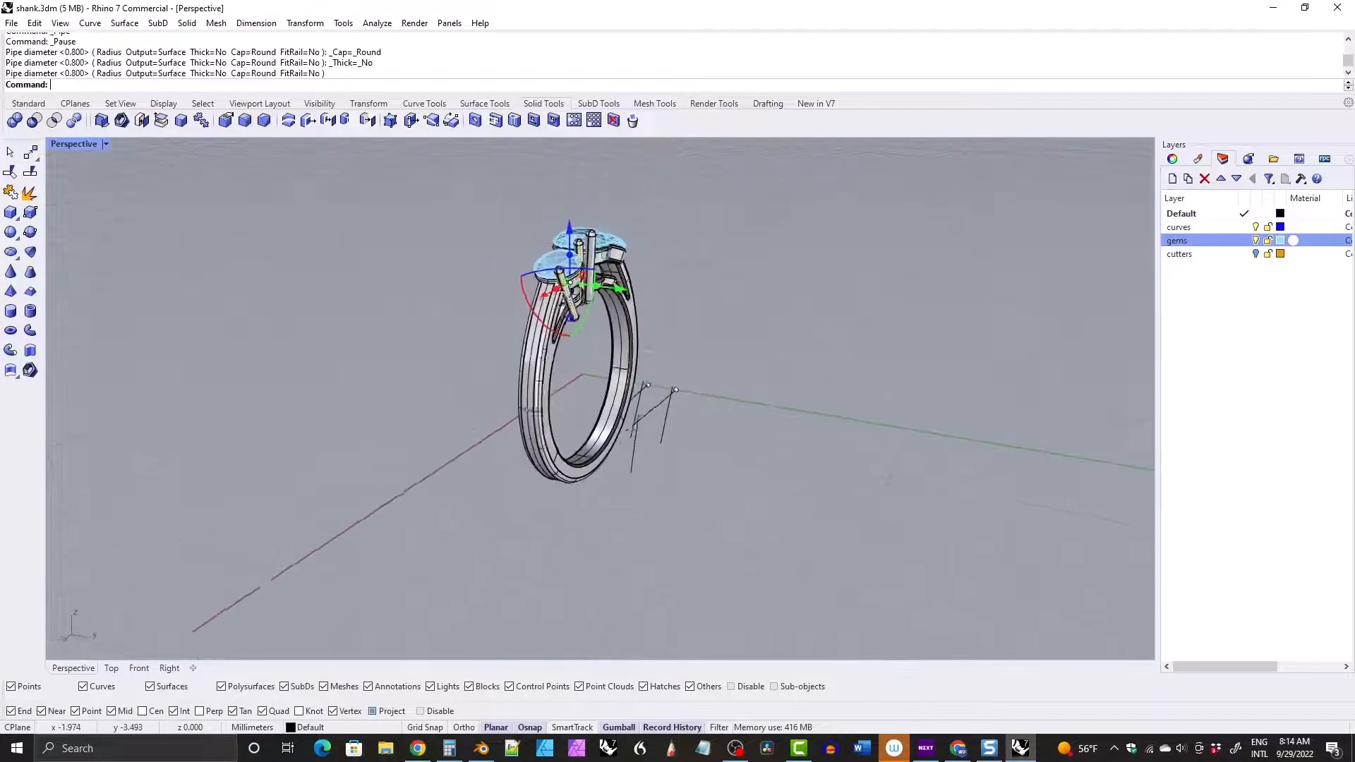
# Rebuild the three flat prong layout lines with the current rebuild settings and show their control points.
pyautogui.doubleClick(71, 144)
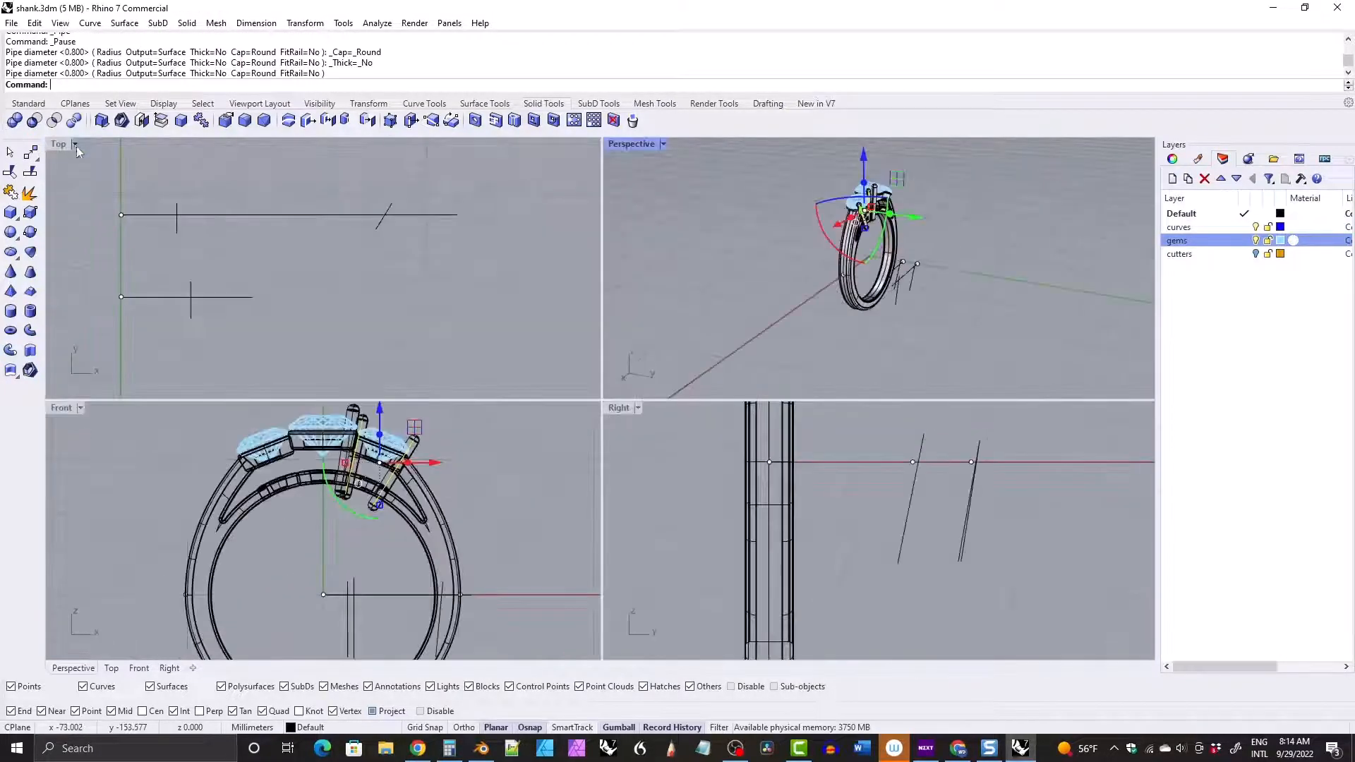
pyautogui.click(945, 541)
pyautogui.moveTo(996, 561); pyautogui.dragTo(837, 513)
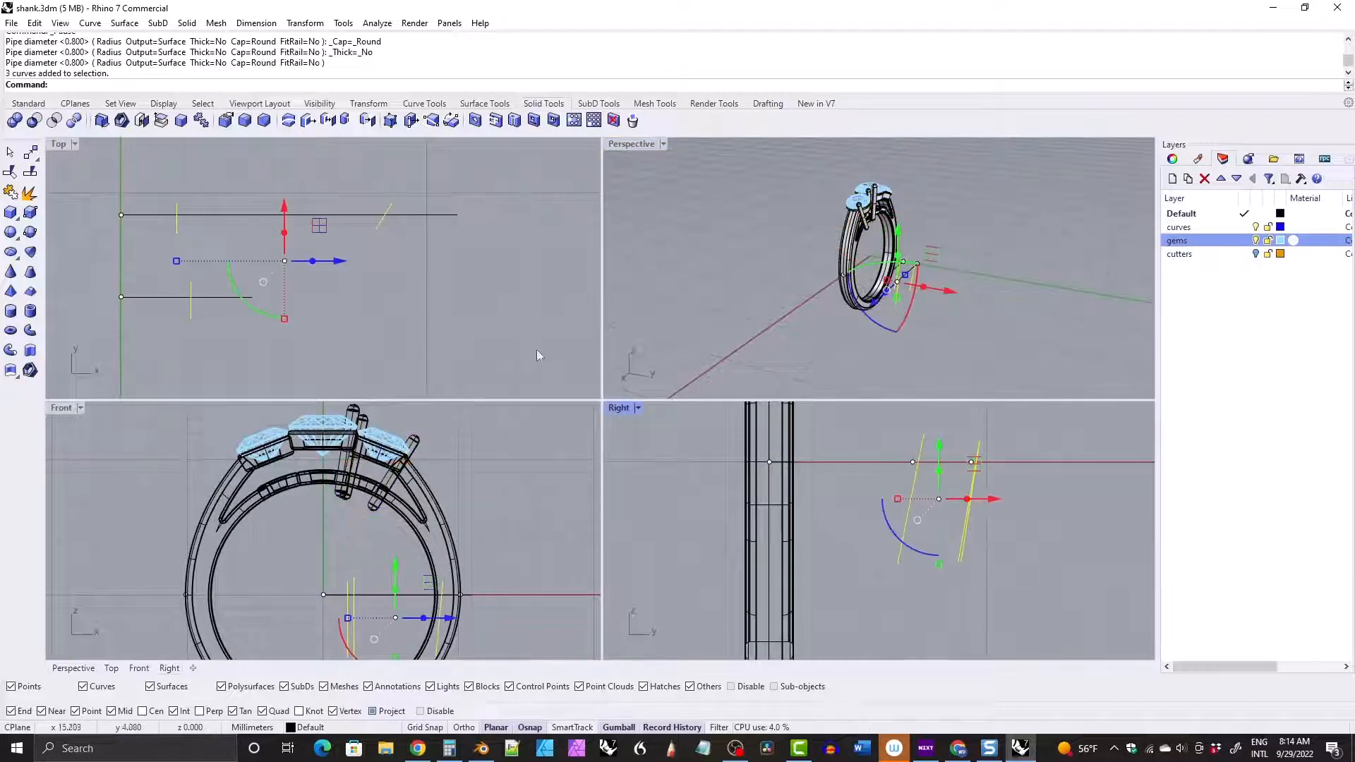
pyautogui.click(421, 107)
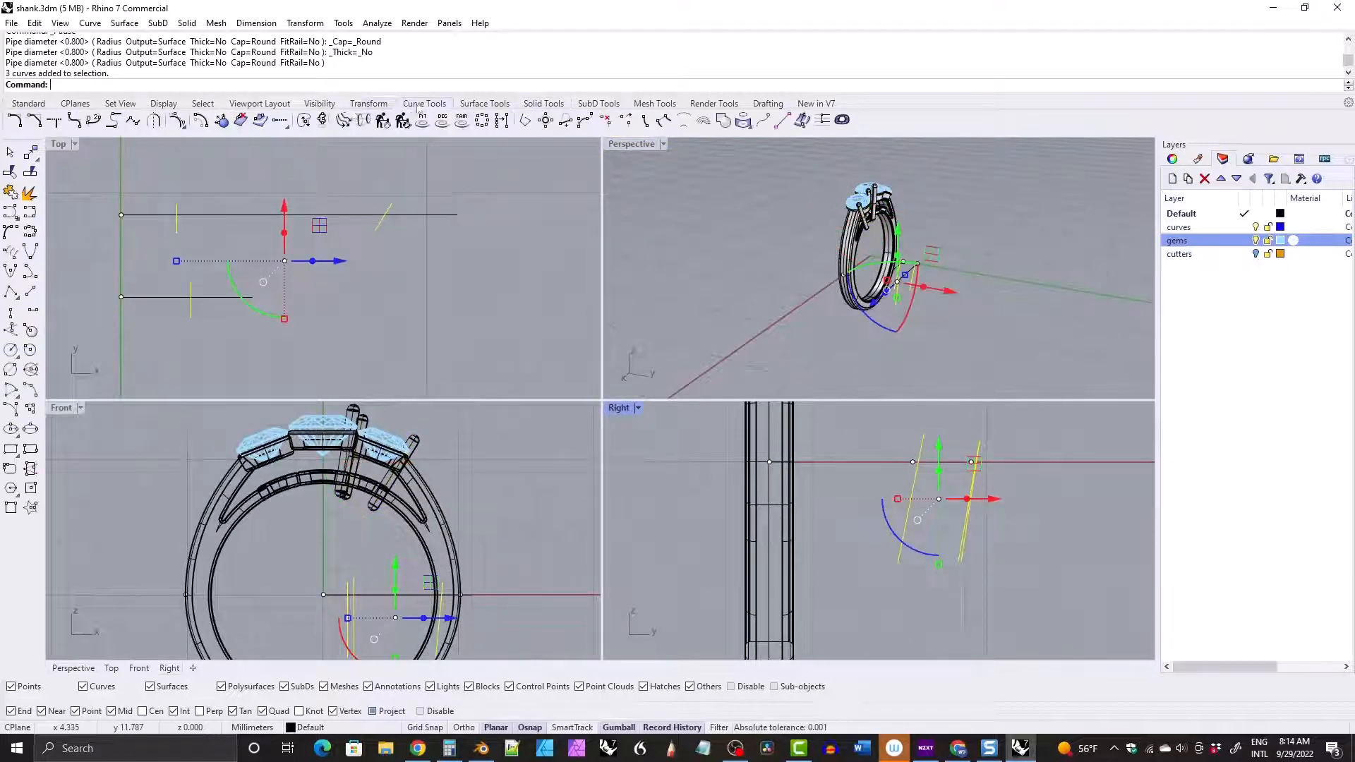
pyautogui.click(381, 122)
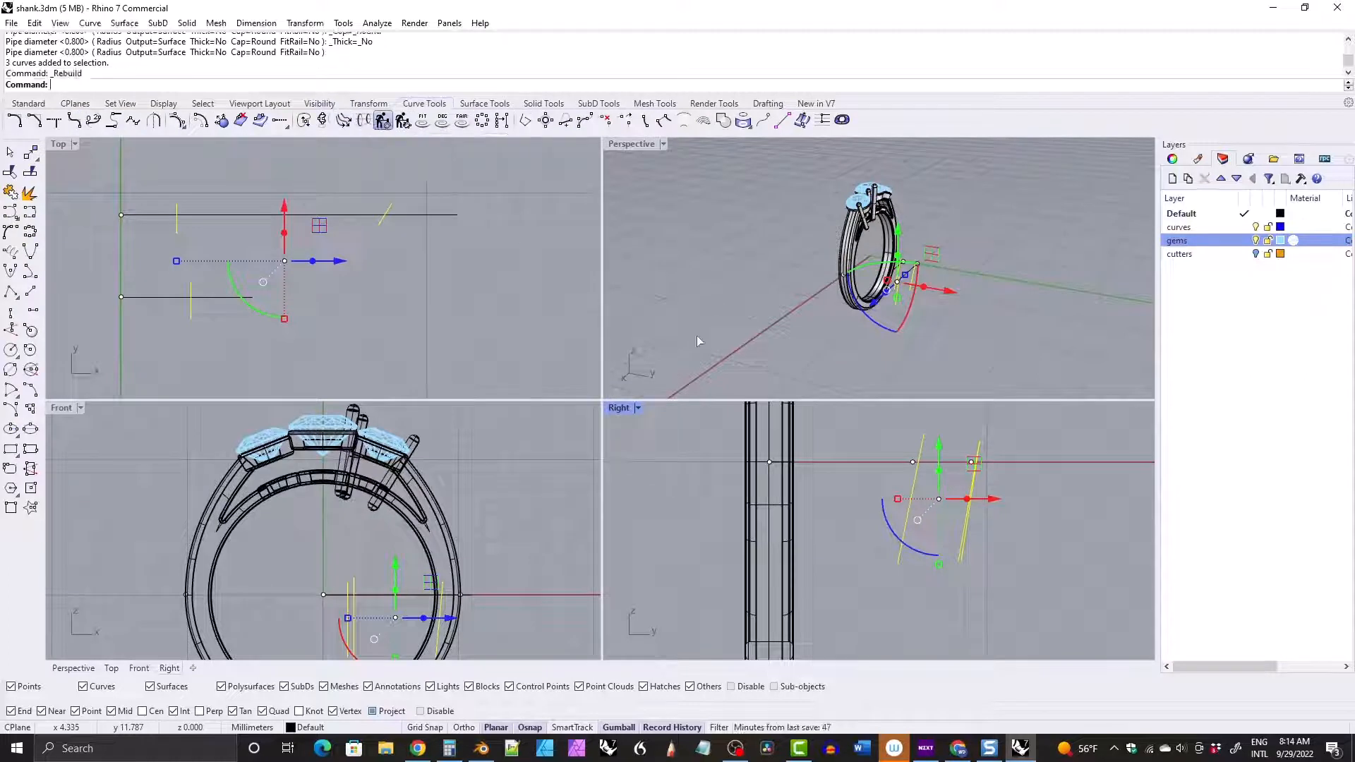
pyautogui.click(729, 469)
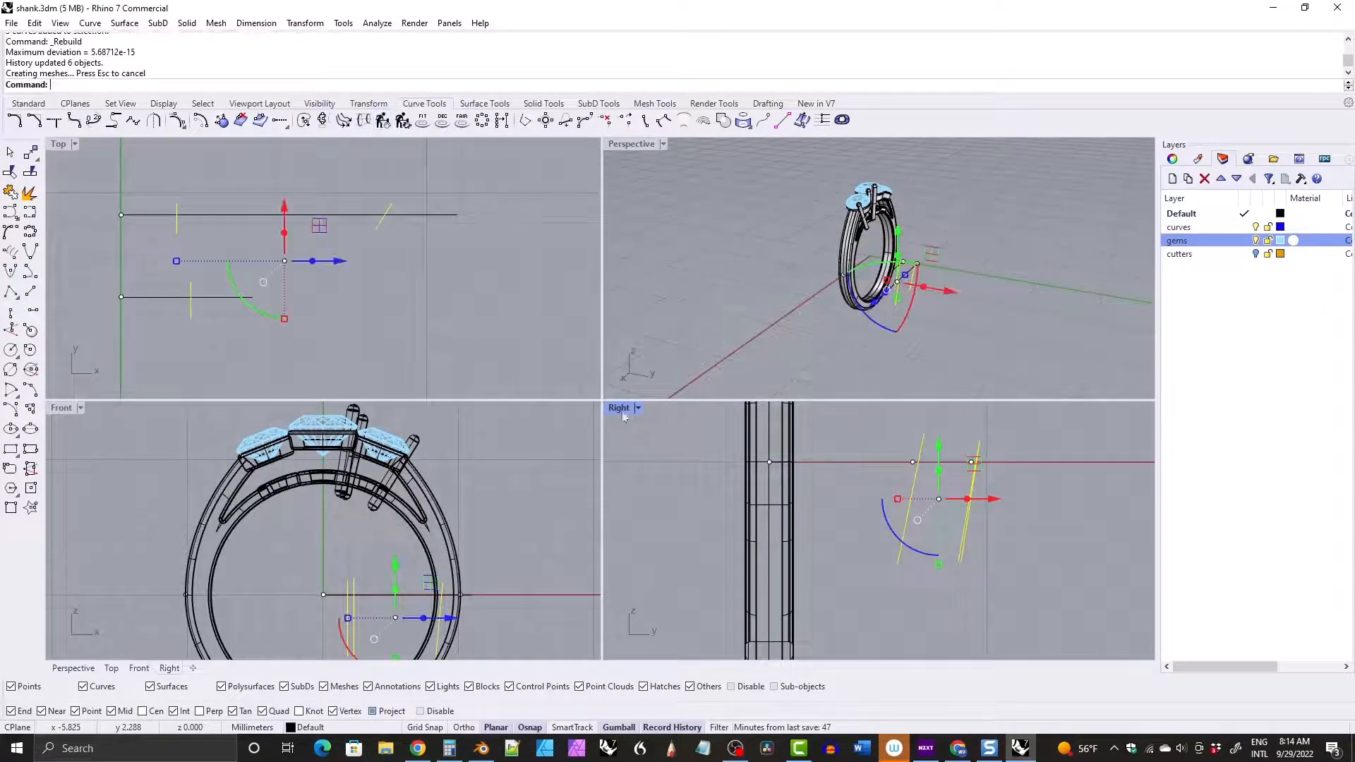
pyautogui.scroll(5, 888, 470)
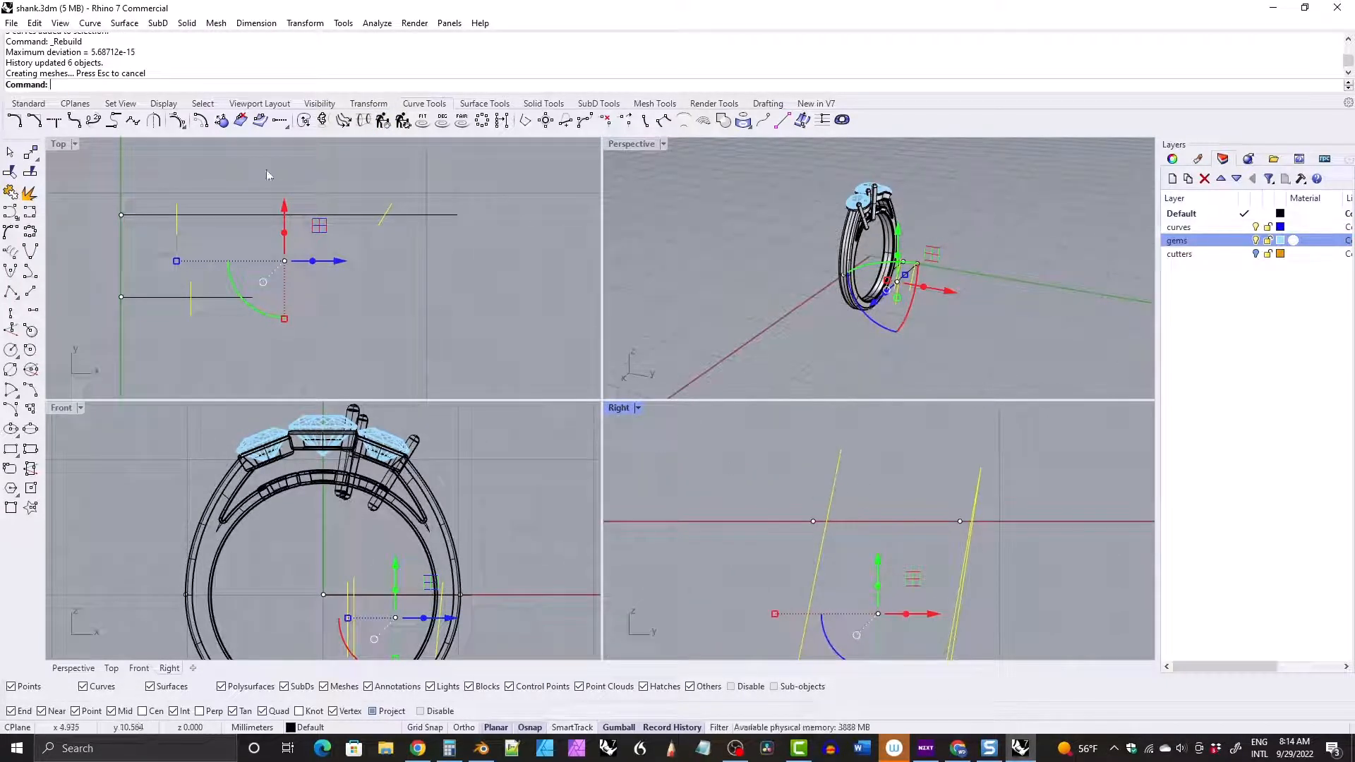
pyautogui.click(177, 121)
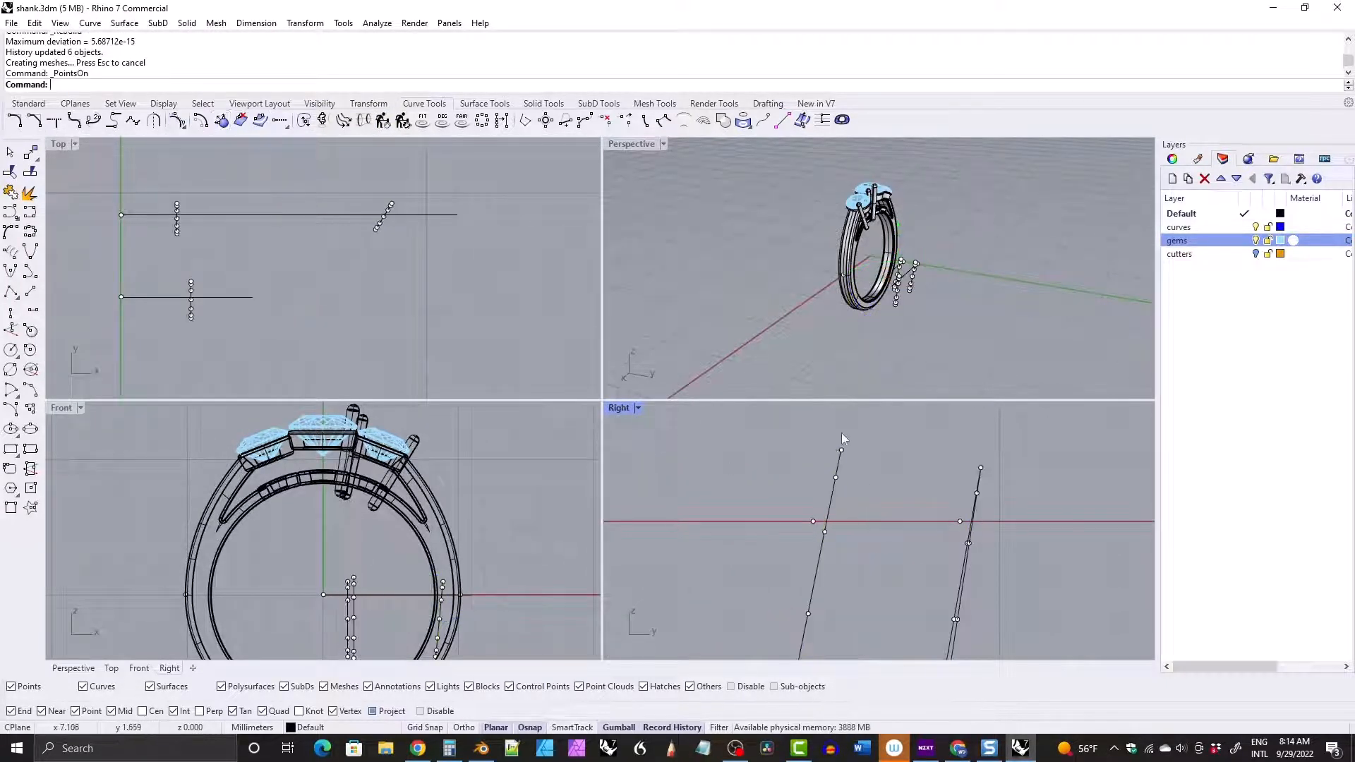
# Bend the upper end of the centre gem's layout line inward, and lower its two top control points.
pyautogui.moveTo(814, 434); pyautogui.dragTo(845, 463)
pyautogui.moveTo(885, 218); pyautogui.dragTo(889, 291, button='right')
pyautogui.scroll(10, 887, 212)
pyautogui.scroll(6, 978, 197)
pyautogui.moveTo(773, 468); pyautogui.dragTo(865, 531)
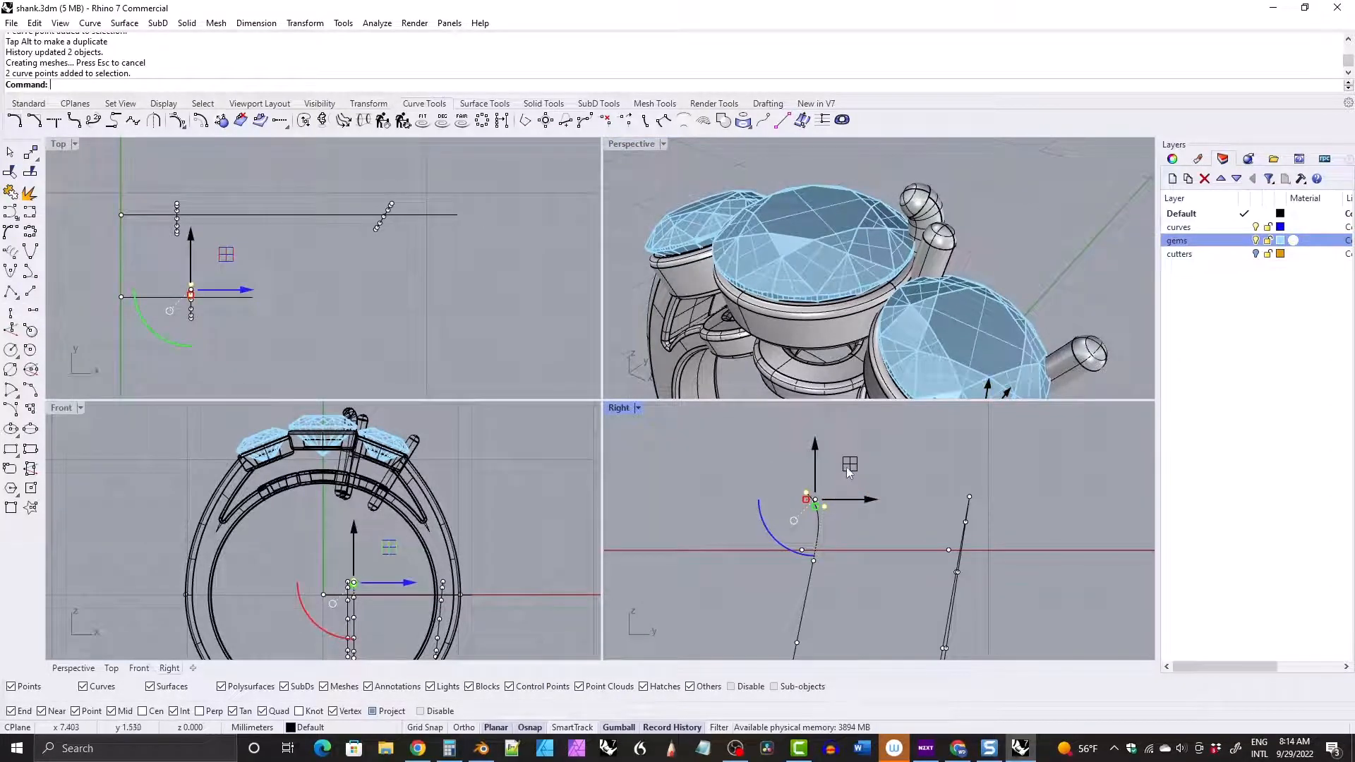
pyautogui.moveTo(849, 471); pyautogui.dragTo(850, 499)
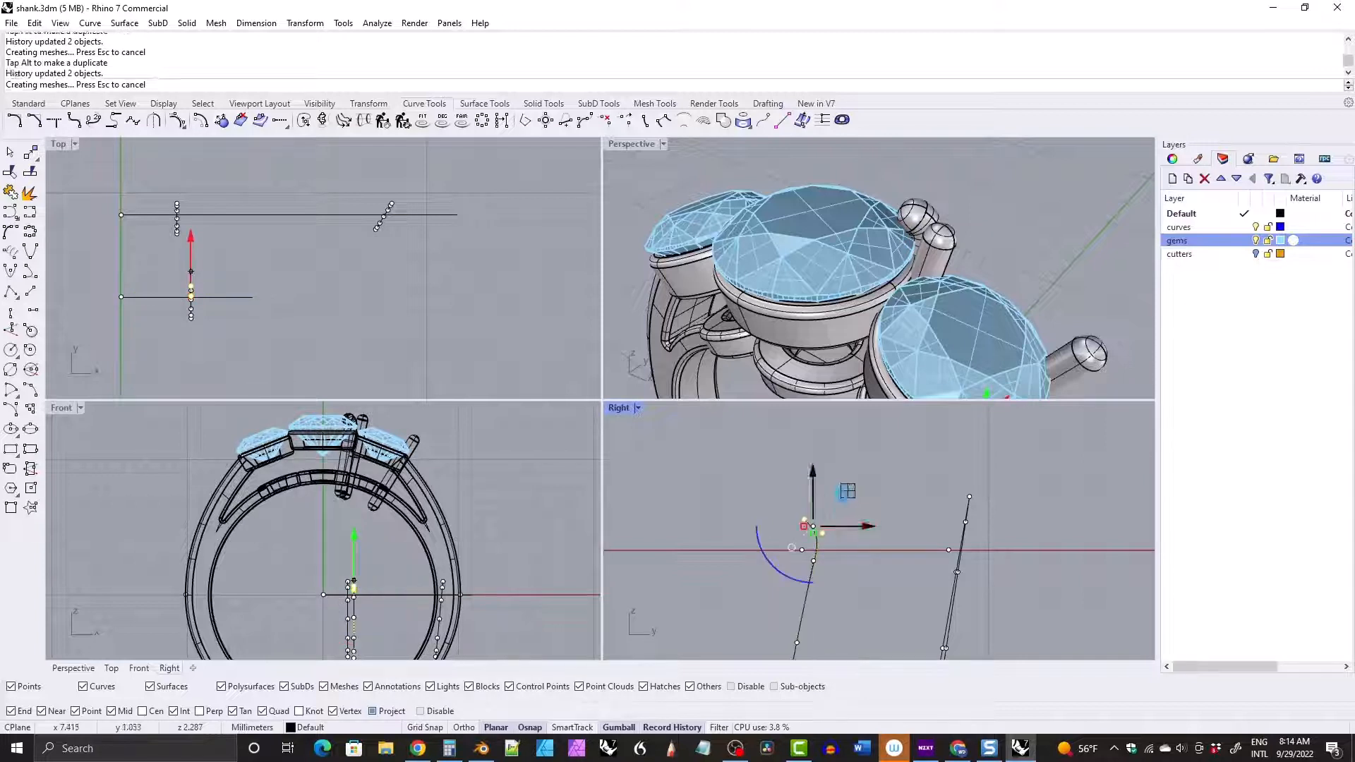
# Add the third control point to the selection and lower the centre prong's bent tip onto the gem.
pyautogui.keyDown('shift'); pyautogui.click(815, 562); pyautogui.keyUp('shift')
pyautogui.moveTo(851, 505); pyautogui.dragTo(848, 517)
pyautogui.moveTo(892, 213); pyautogui.dragTo(904, 182, button='right')
pyautogui.scroll(6, 1077, 281)
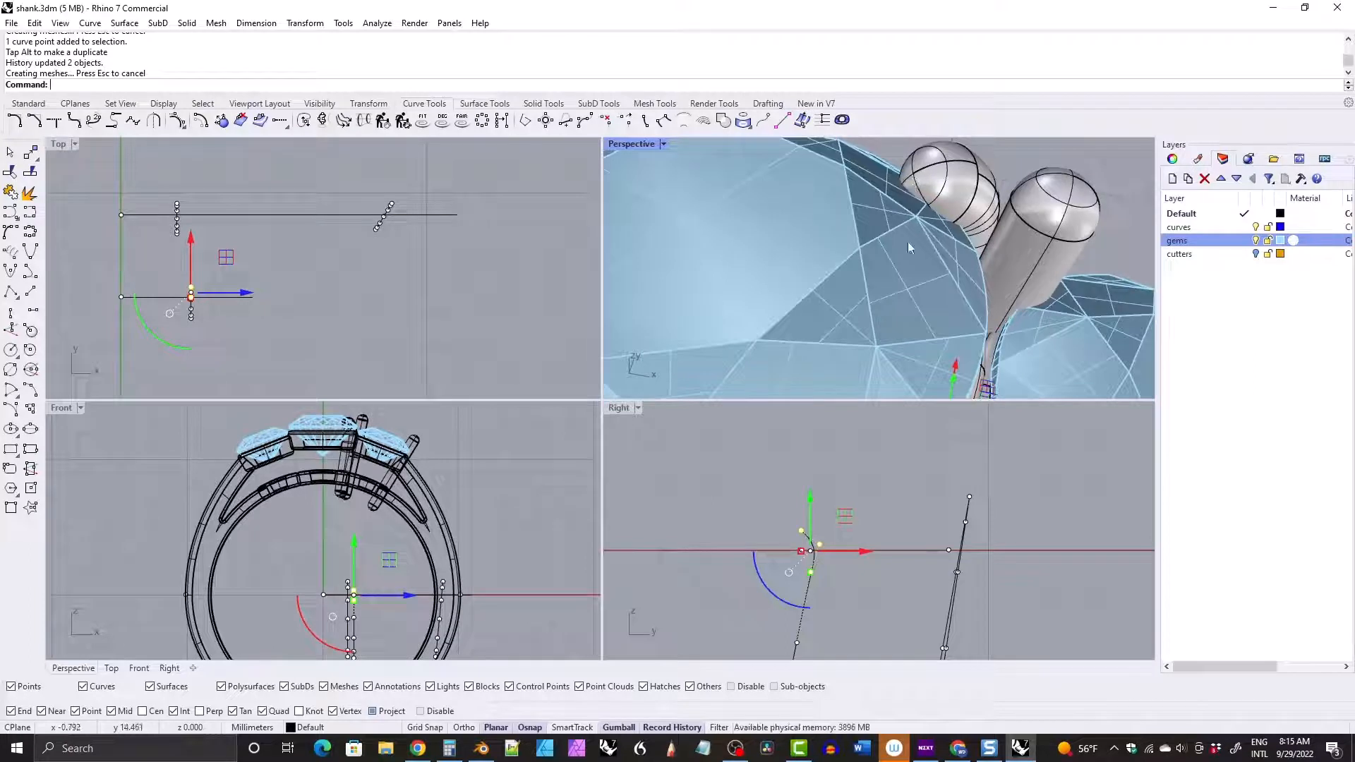
pyautogui.moveTo(844, 518); pyautogui.dragTo(843, 522)
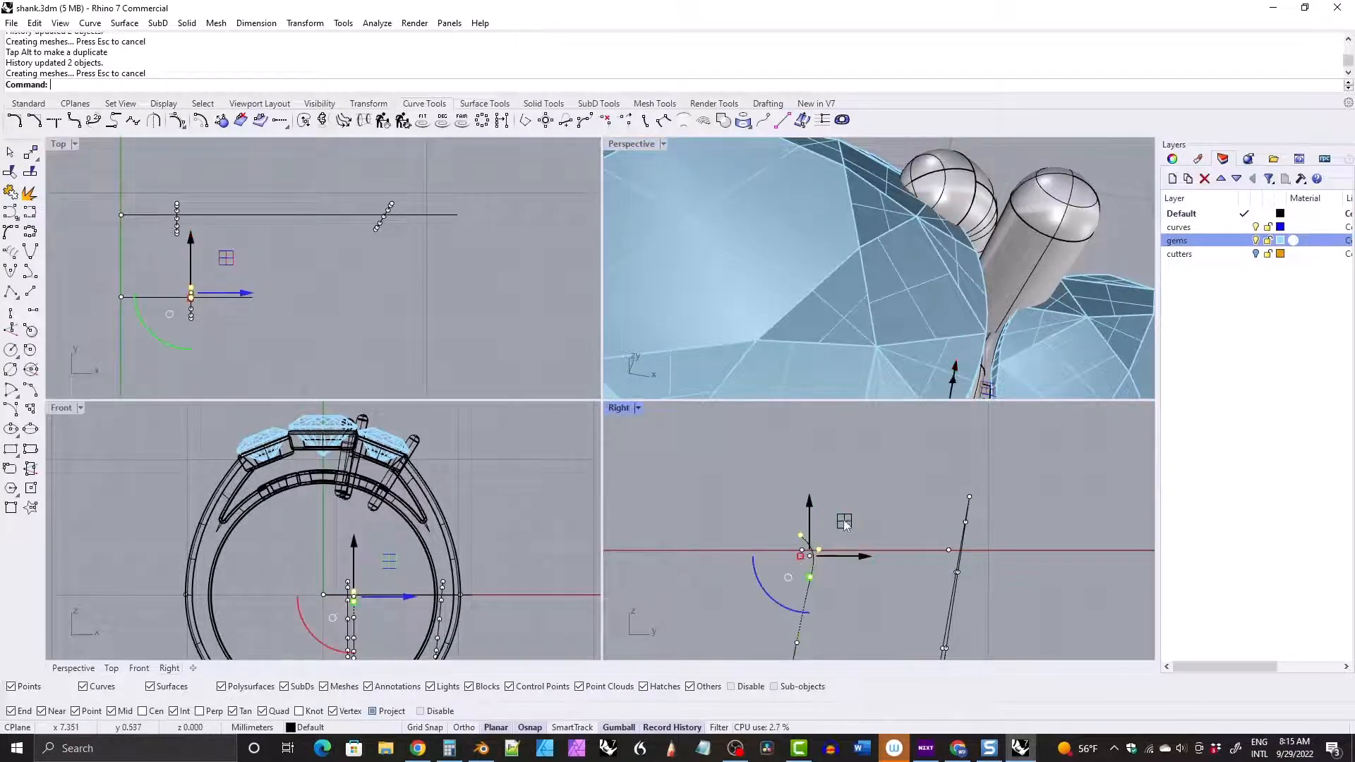
pyautogui.scroll(8, 967, 217)
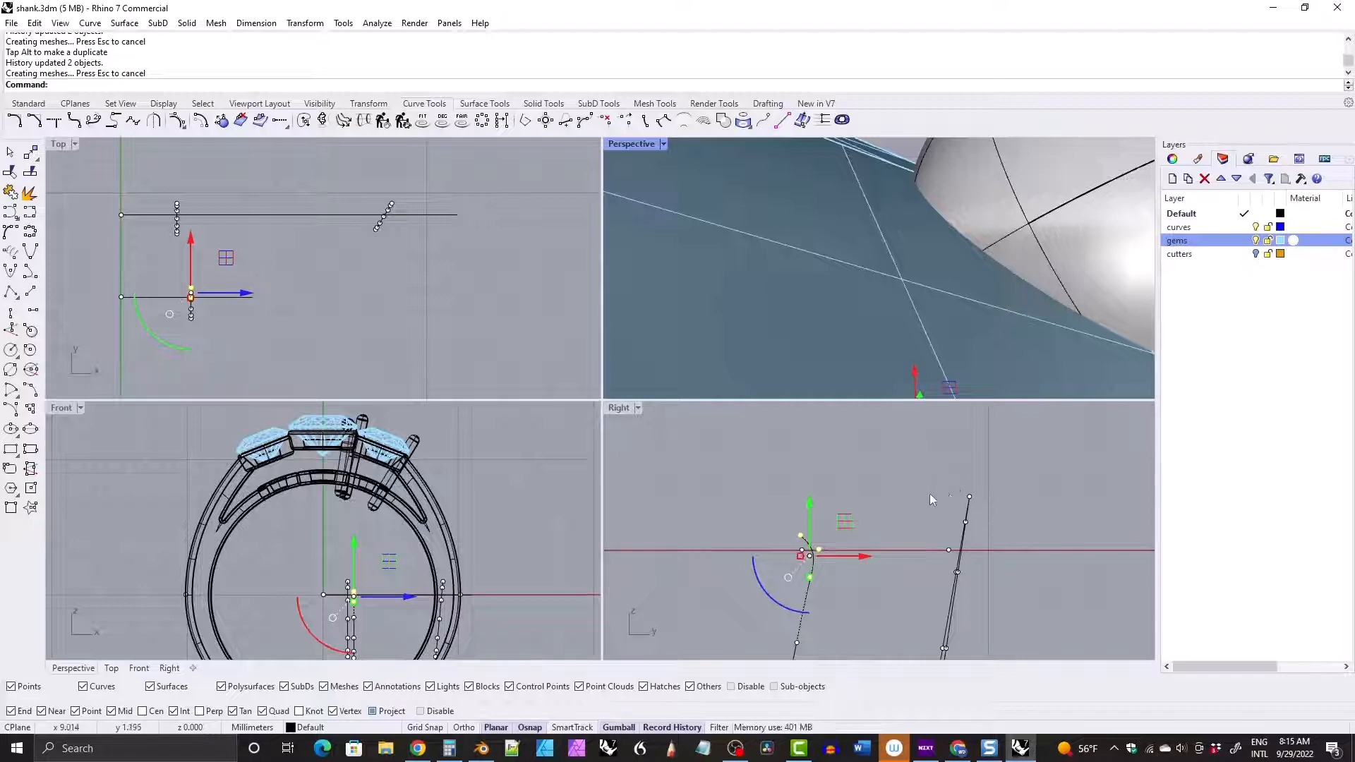
# Move the top end points of the two side-gem layout lines inward and down so their prongs bend over the gem.
pyautogui.scroll(-1, 929, 493)
pyautogui.scroll(-6, 849, 222)
pyautogui.moveTo(809, 222); pyautogui.dragTo(928, 284, button='right')
pyautogui.moveTo(946, 473); pyautogui.dragTo(978, 503)
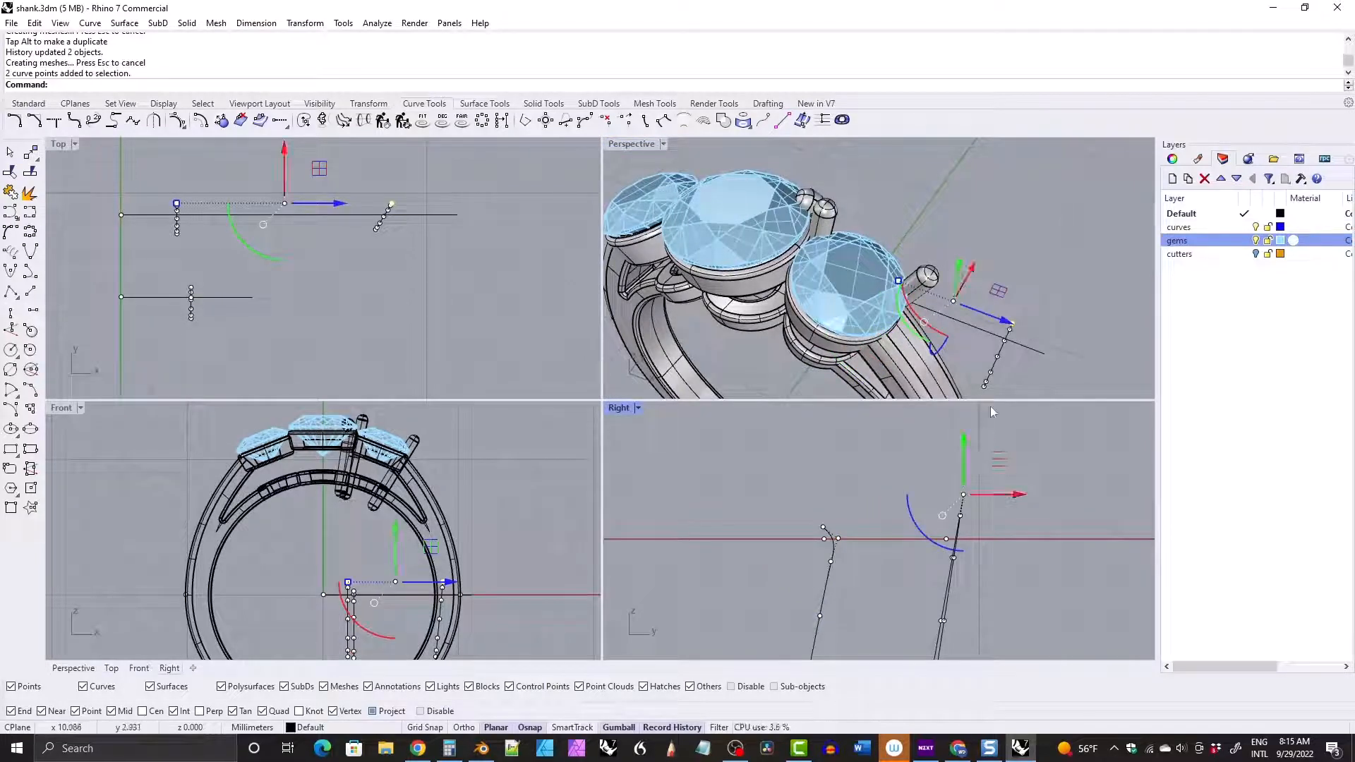
pyautogui.moveTo(1002, 281); pyautogui.dragTo(945, 305, button='right')
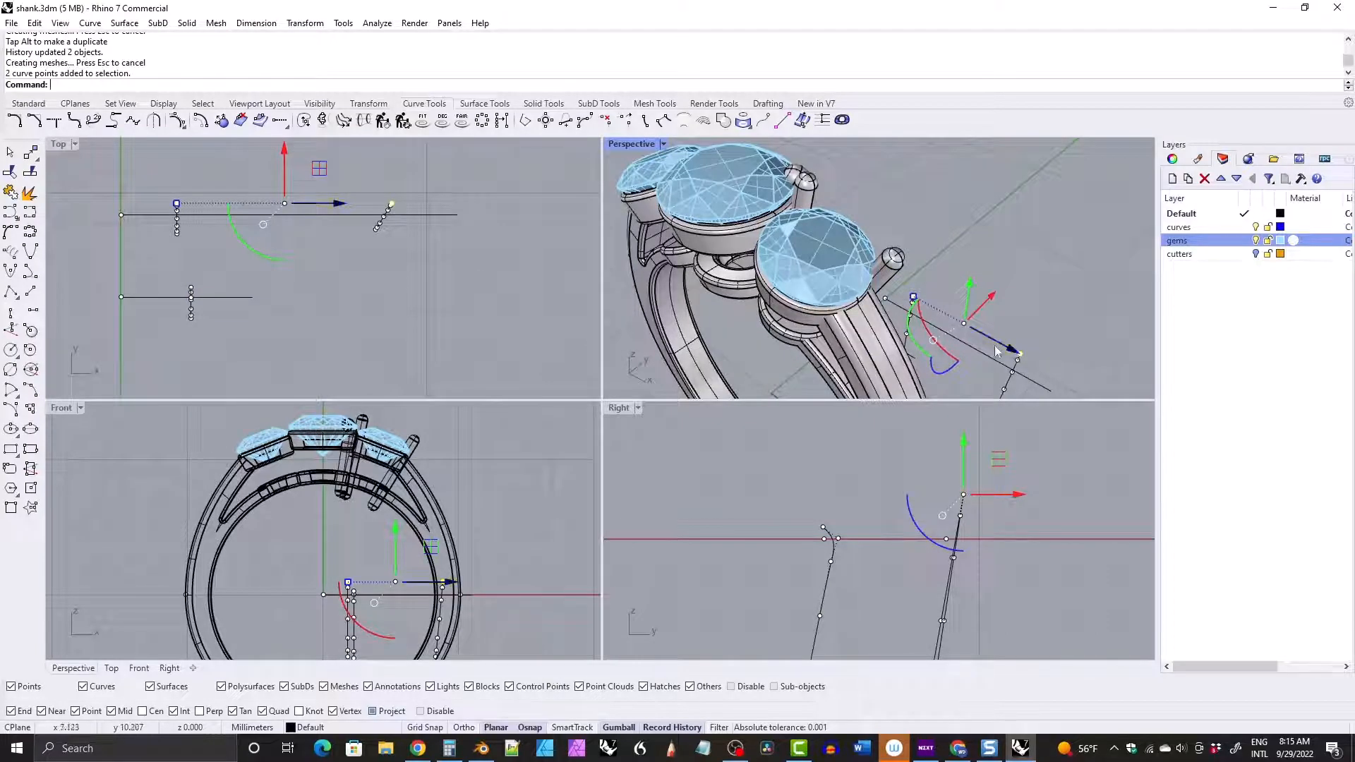
pyautogui.moveTo(988, 304); pyautogui.dragTo(952, 274, button='right')
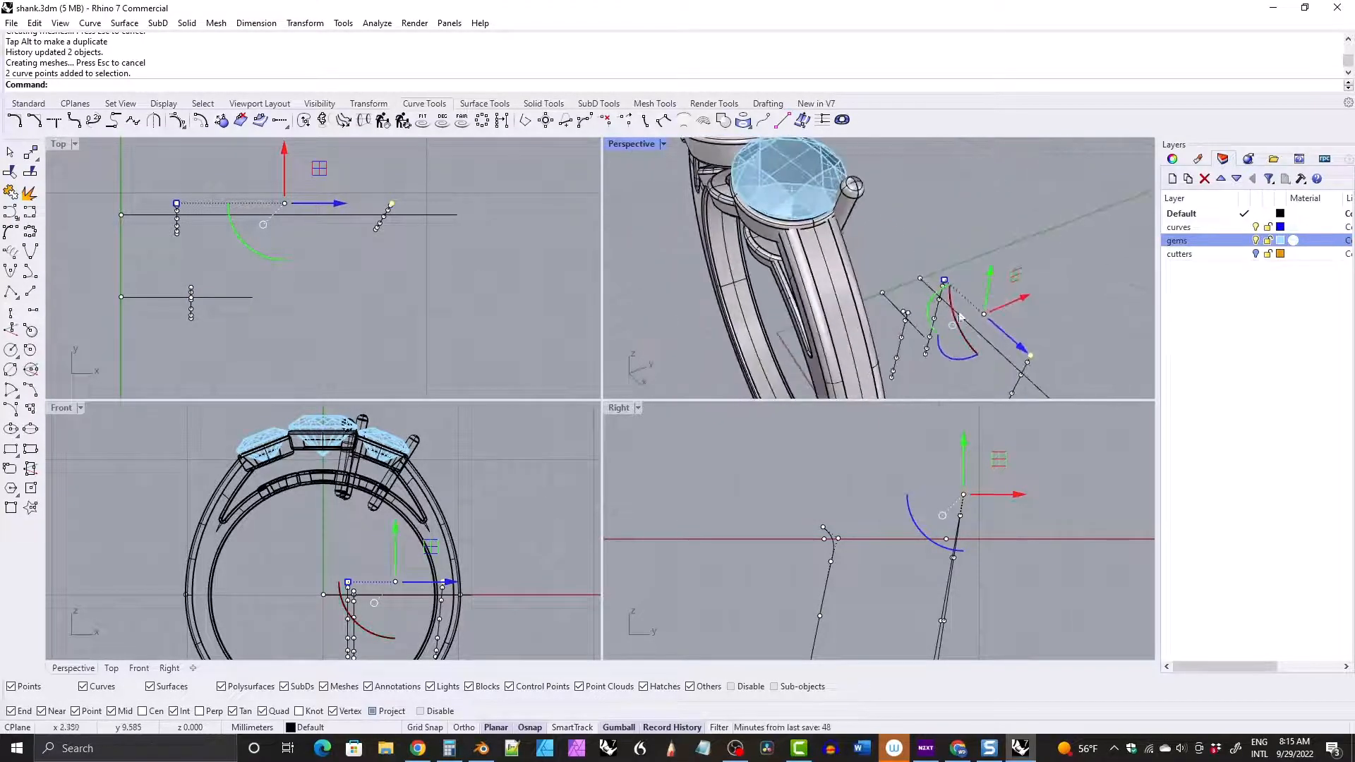
pyautogui.click(950, 482)
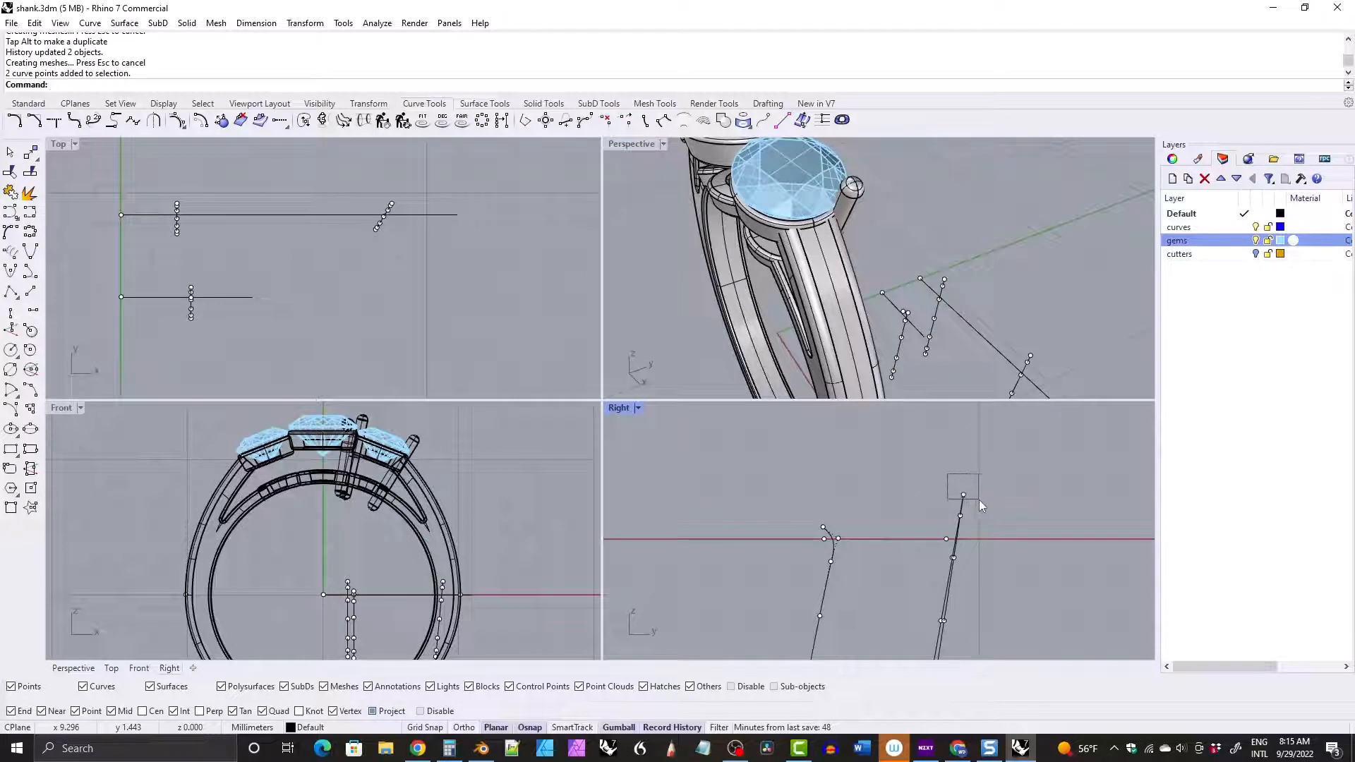
pyautogui.moveTo(983, 502); pyautogui.dragTo(983, 502)
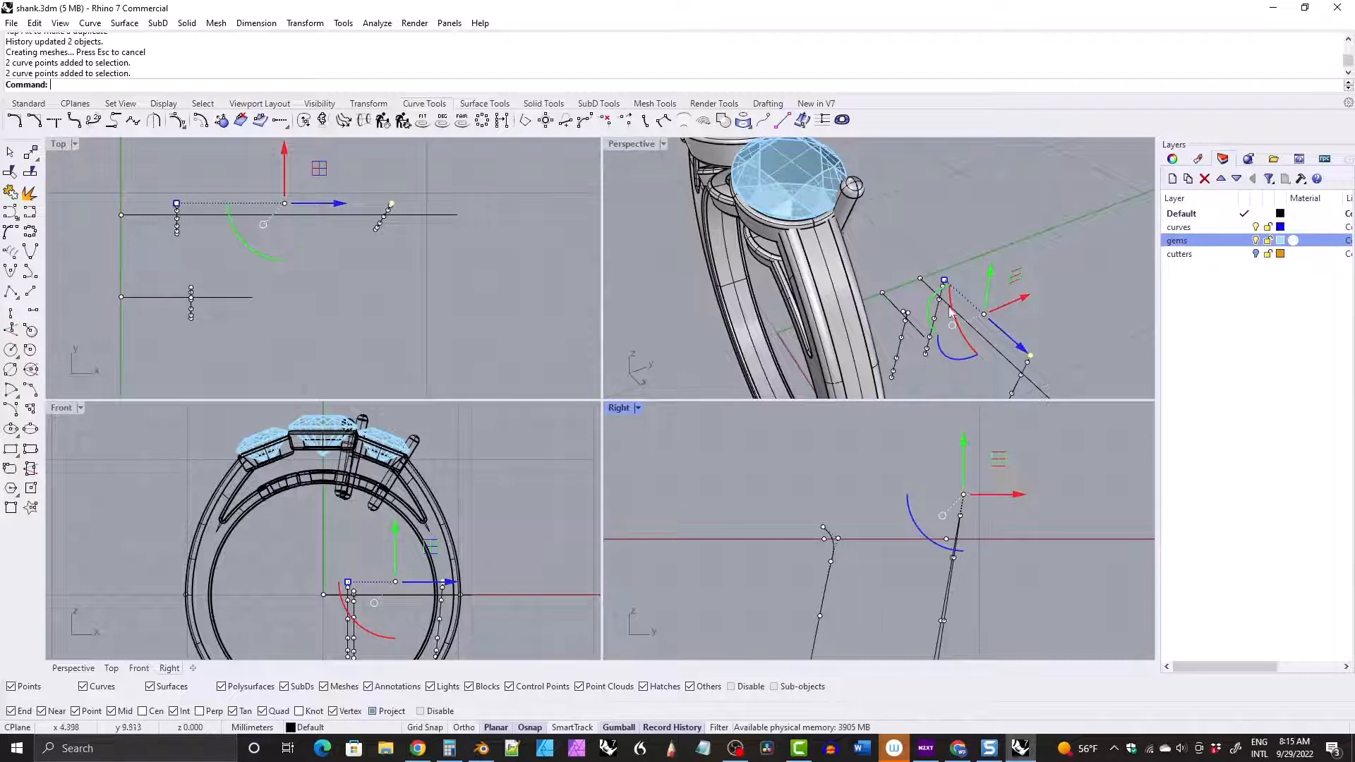
pyautogui.moveTo(774, 226); pyautogui.dragTo(850, 243, button='right')
pyautogui.moveTo(999, 461); pyautogui.dragTo(980, 476)
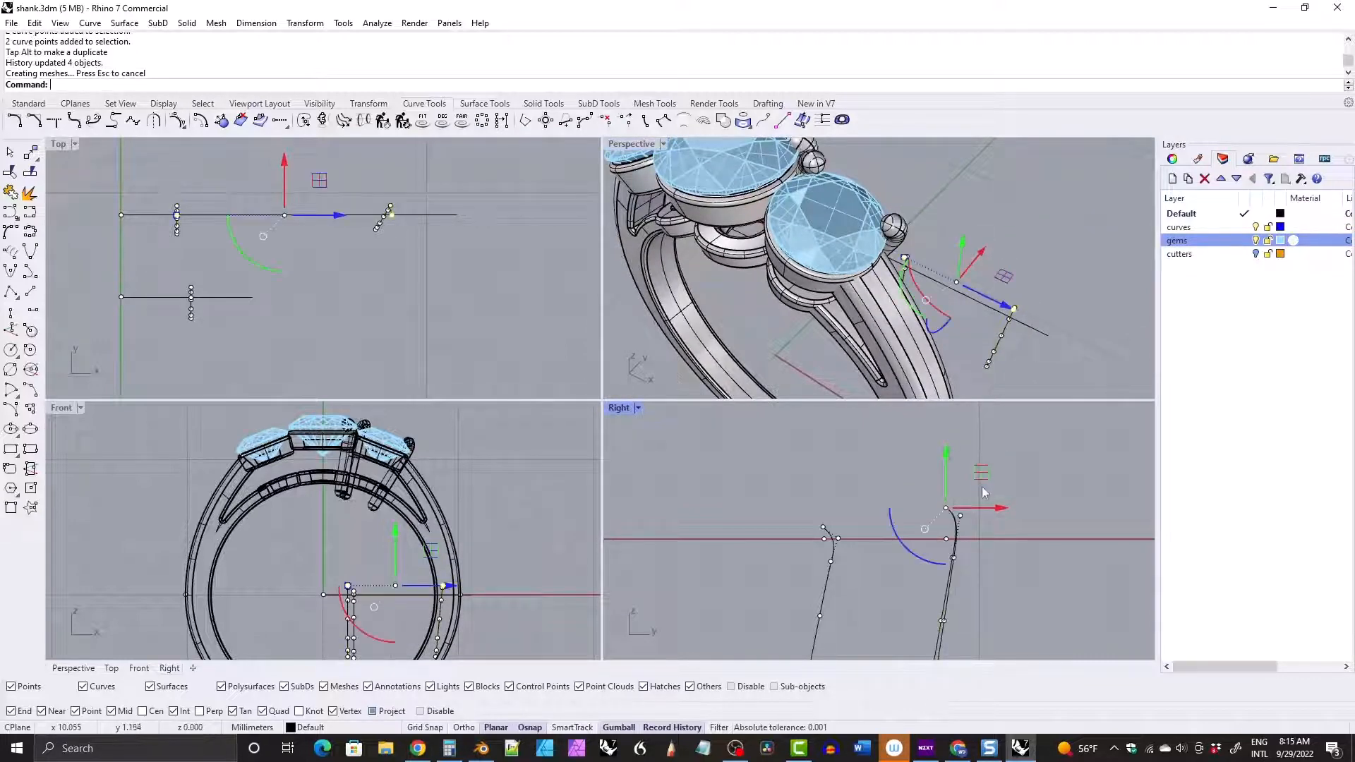
pyautogui.moveTo(796, 234); pyautogui.dragTo(864, 229, button='right')
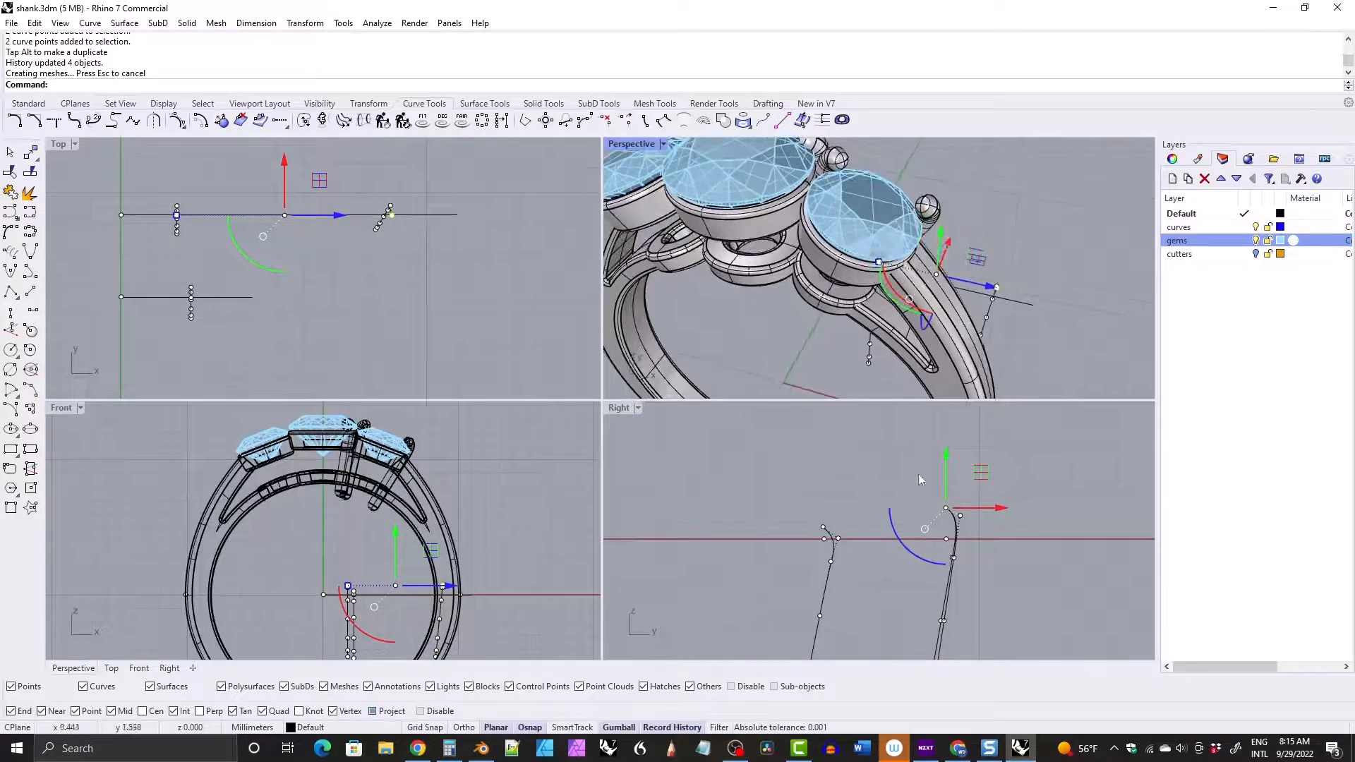
# Lower the two uppermost control points of both side-gem layout lines to seat the prong tips on the gem.
pyautogui.moveTo(917, 487); pyautogui.dragTo(986, 493)
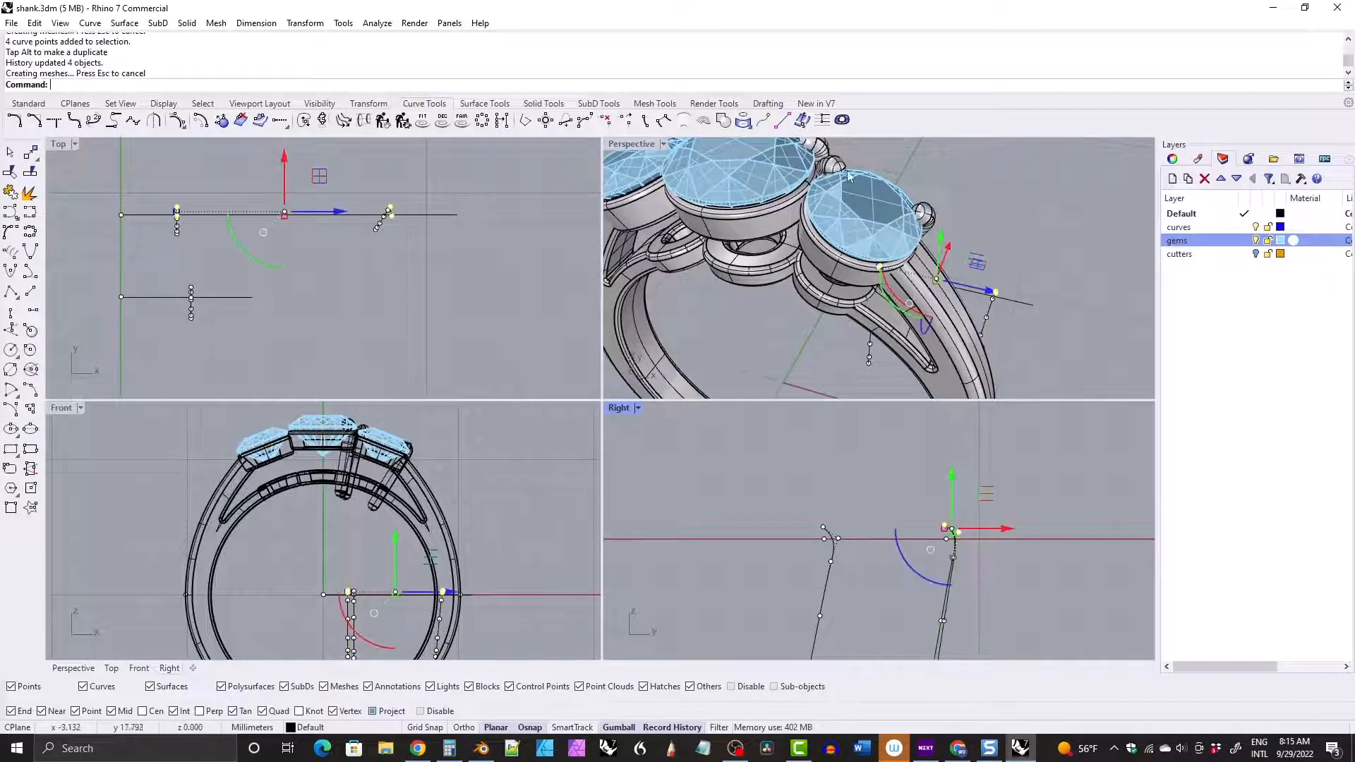
pyautogui.scroll(8, 850, 176)
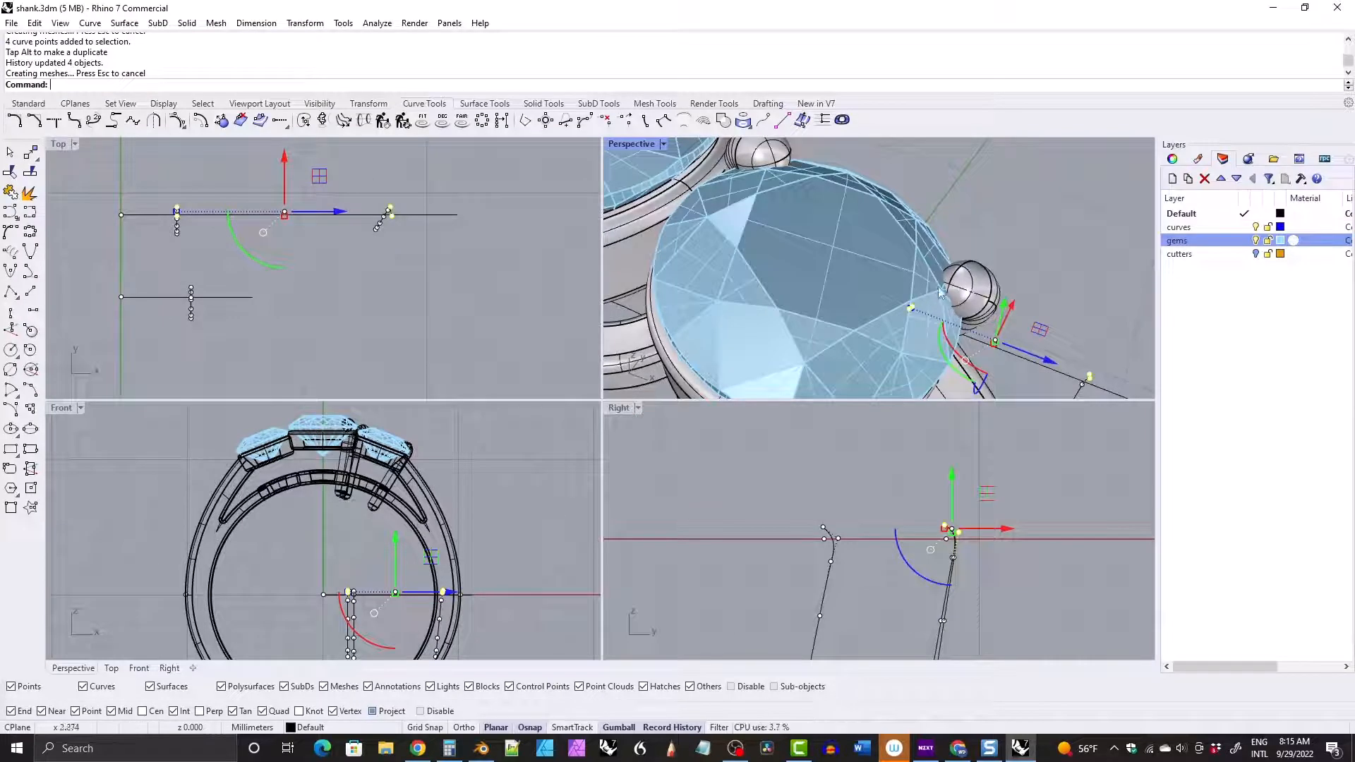
pyautogui.moveTo(957, 314); pyautogui.dragTo(762, 200, button='right')
pyautogui.scroll(-4, 776, 219)
pyautogui.moveTo(804, 257); pyautogui.dragTo(830, 229, button='right')
pyautogui.scroll(8, 831, 229)
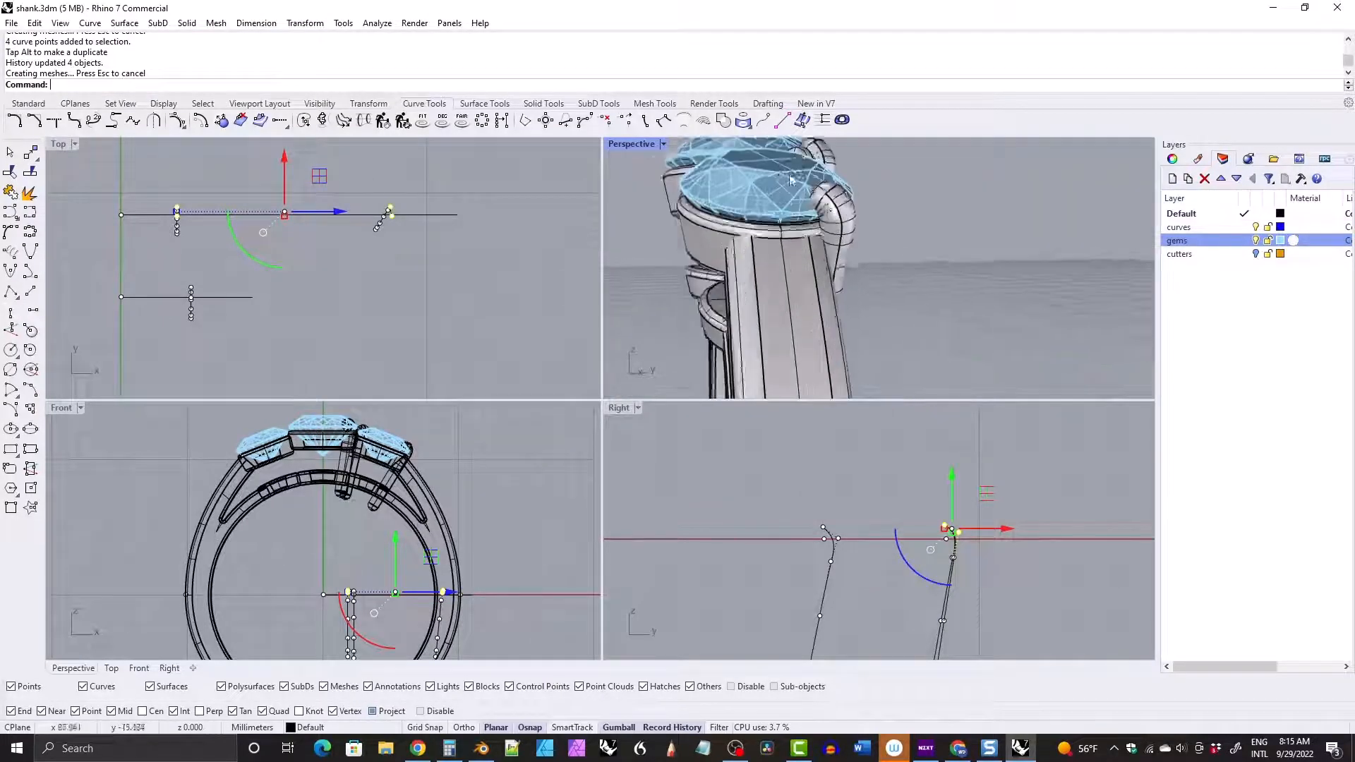
pyautogui.scroll(-1, 794, 200)
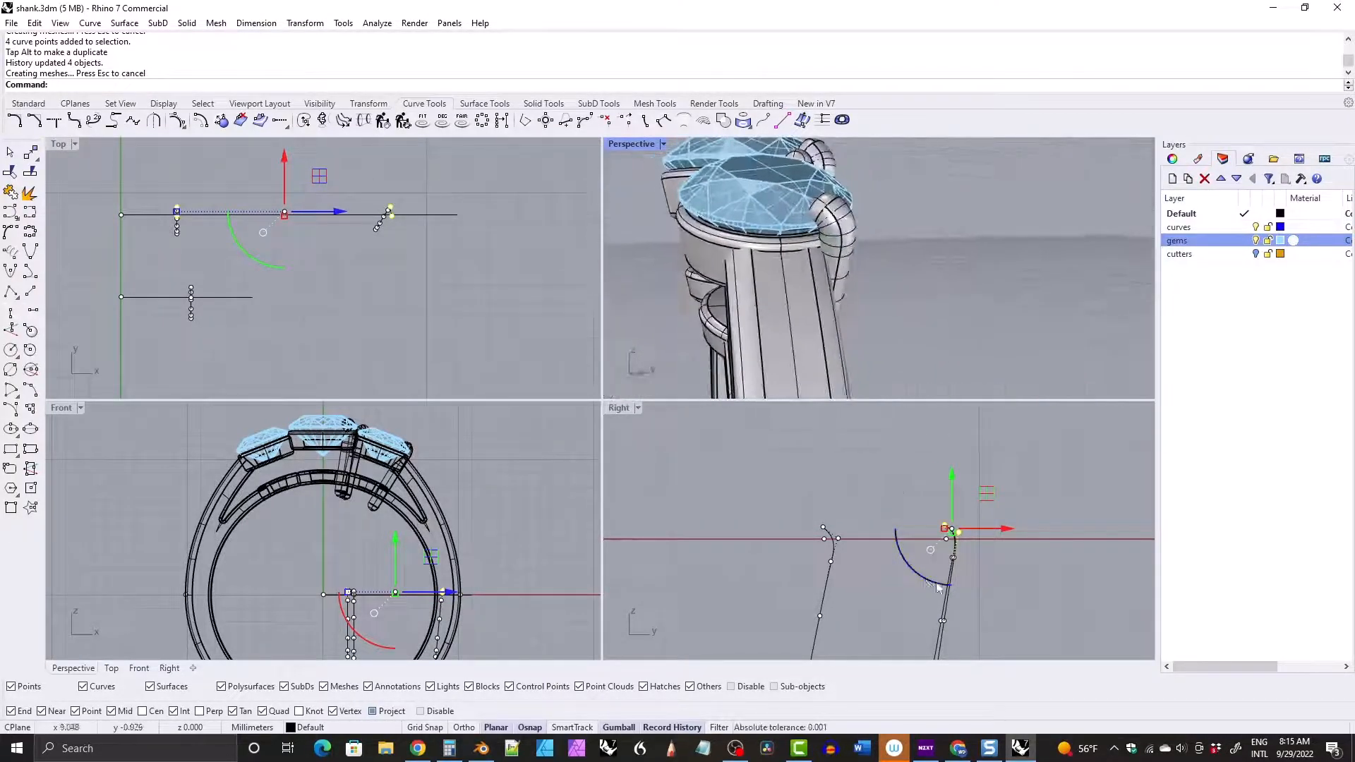
# Isolate the three bent prongs together with the inner finger-size circle.
pyautogui.moveTo(813, 242); pyautogui.dragTo(711, 217, button='right')
pyautogui.scroll(5, 788, 328)
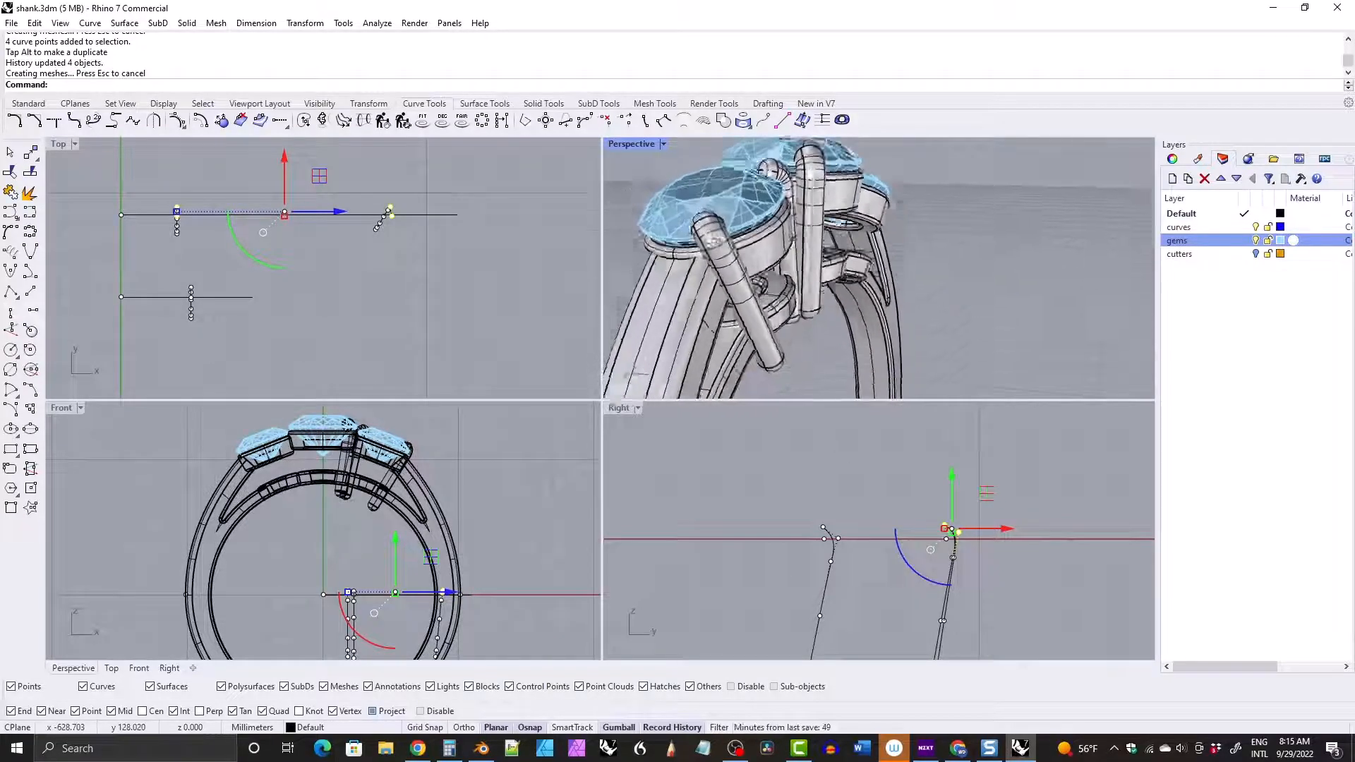
pyautogui.click(789, 328)
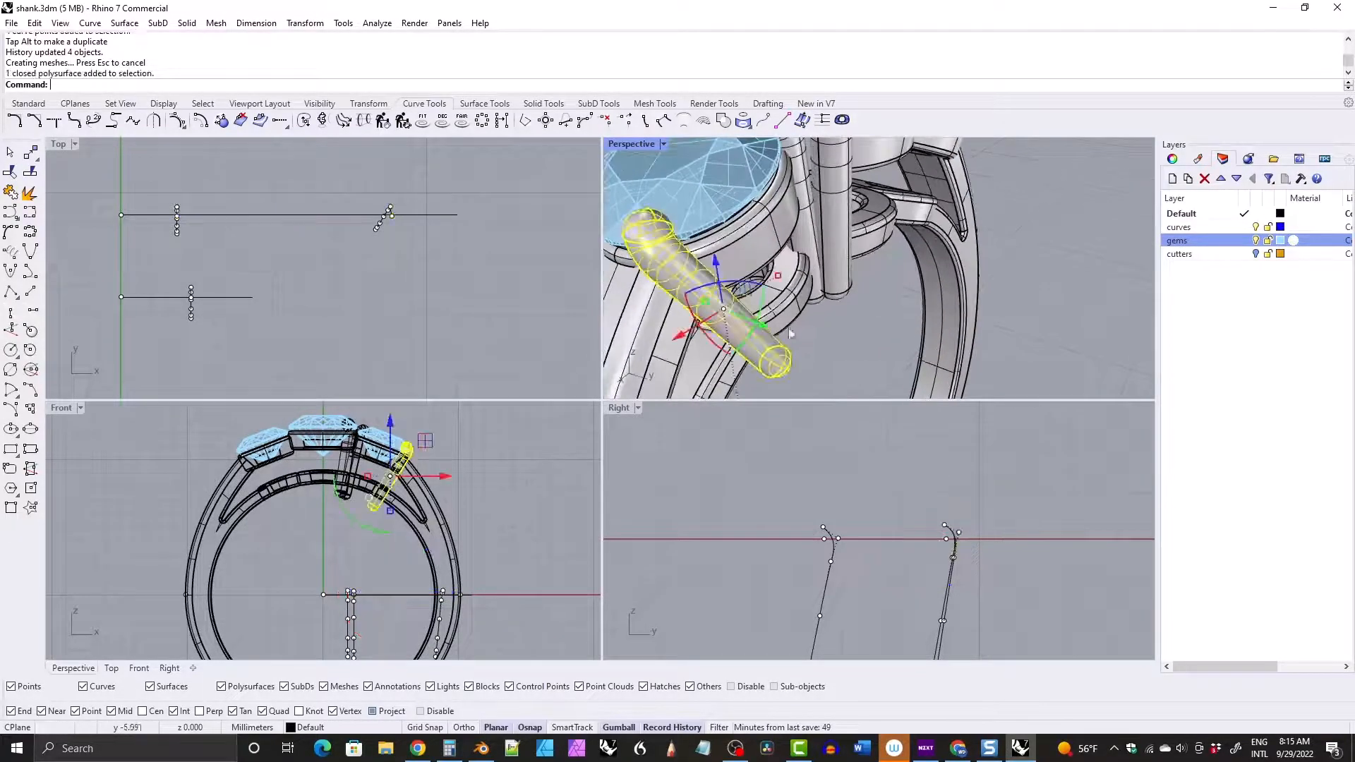
pyautogui.keyDown('shift'); pyautogui.click(806, 236); pyautogui.keyUp('shift')
pyautogui.keyDown('shift'); pyautogui.click(838, 261); pyautogui.keyUp('shift')
pyautogui.click(258, 506)
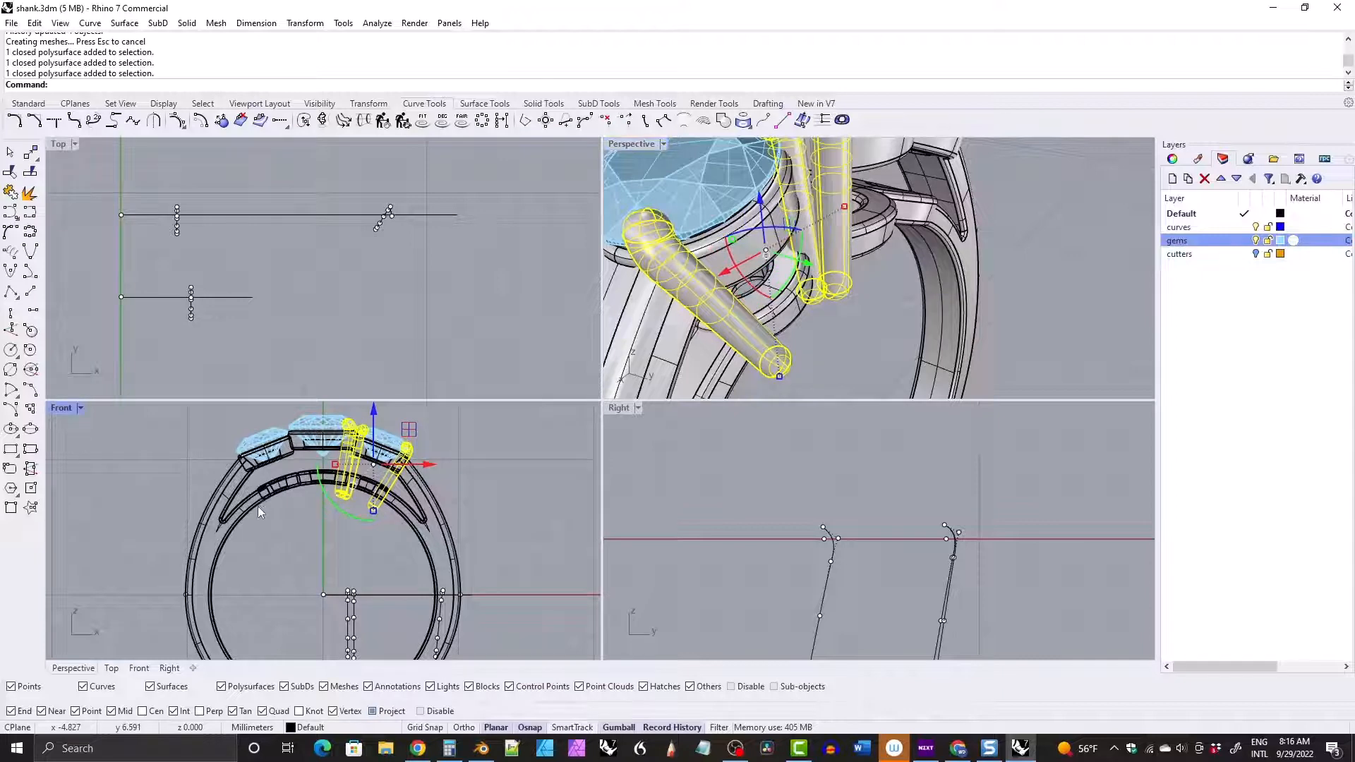
pyautogui.click(279, 521)
pyautogui.click(310, 555)
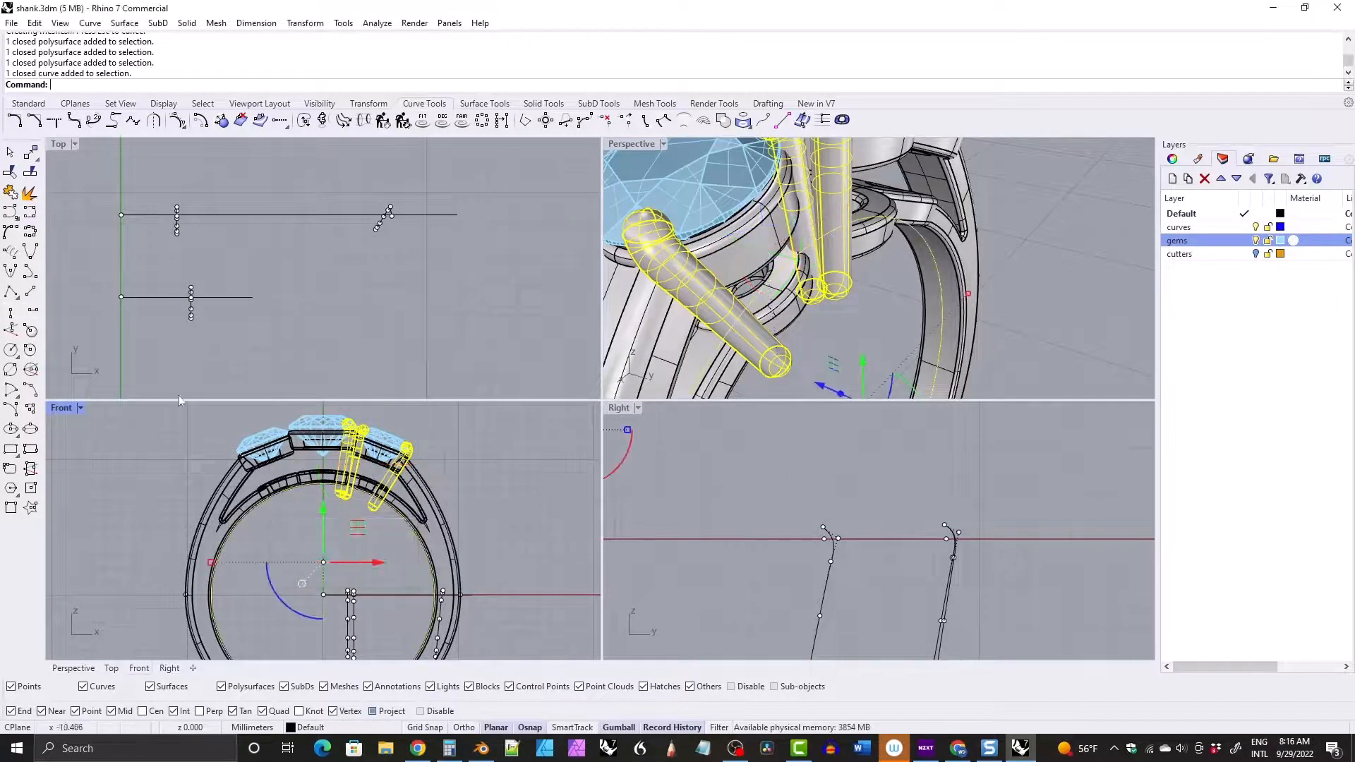
pyautogui.click(320, 103)
pyautogui.click(94, 120)
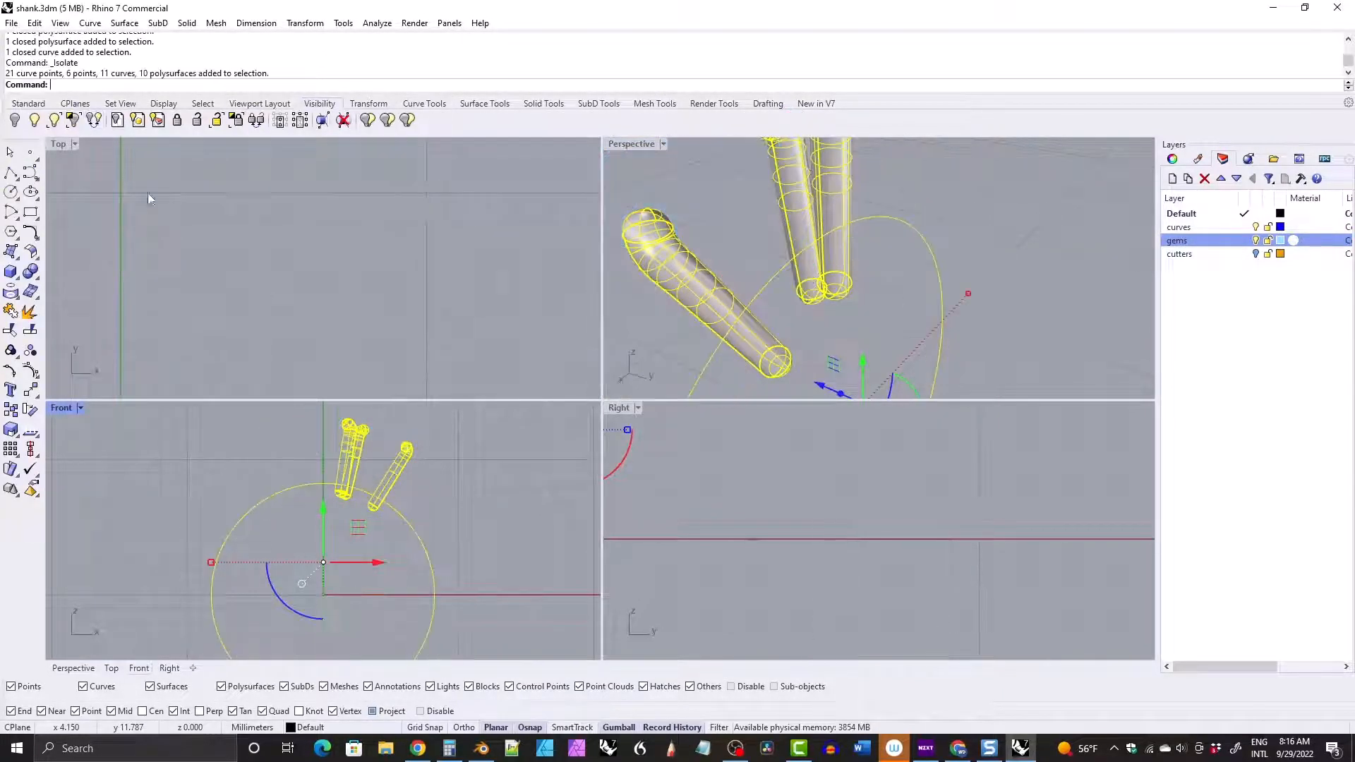
# Wire-cut the three prongs completely through with the finger-size circle, removing the ends inside it.
pyautogui.click(260, 451)
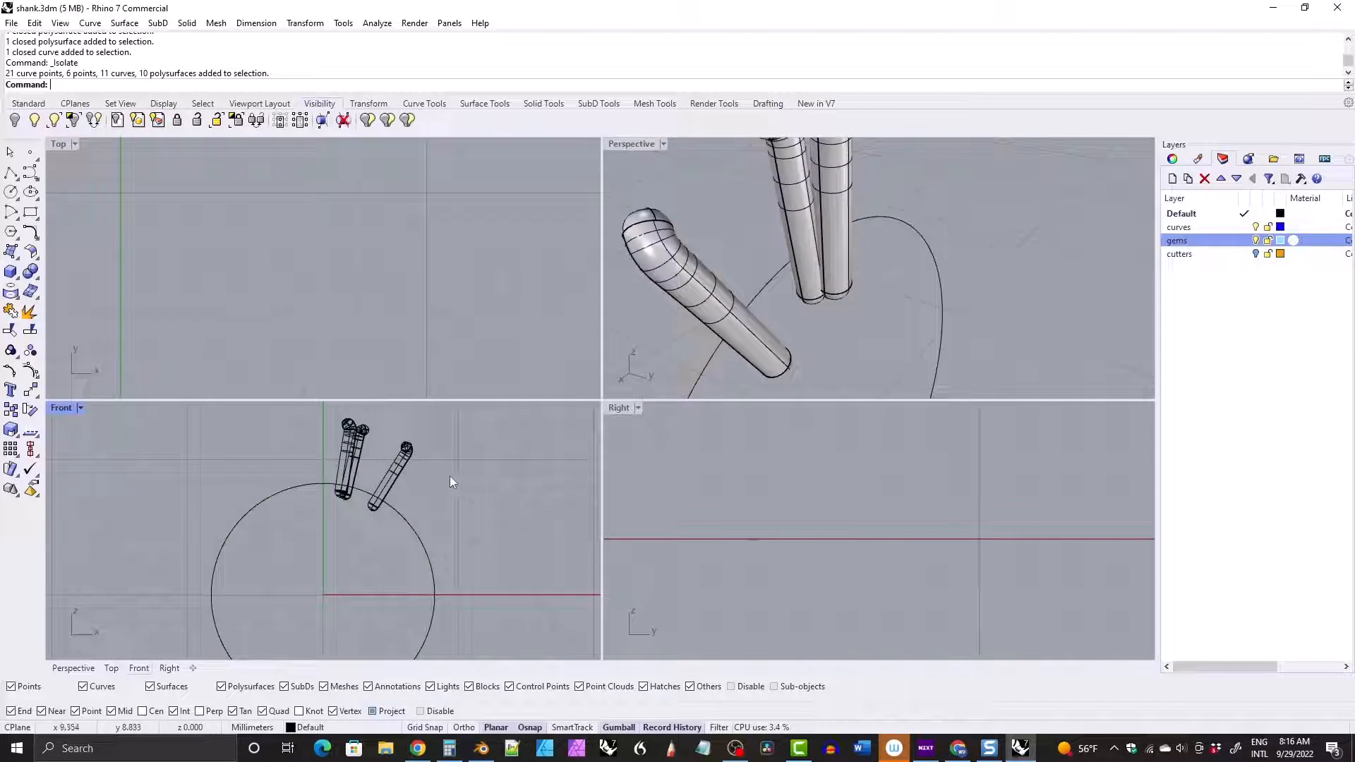
pyautogui.click(406, 462)
pyautogui.keyDown('shift'); pyautogui.moveTo(371, 455); pyautogui.dragTo(307, 434); pyautogui.keyUp('shift')
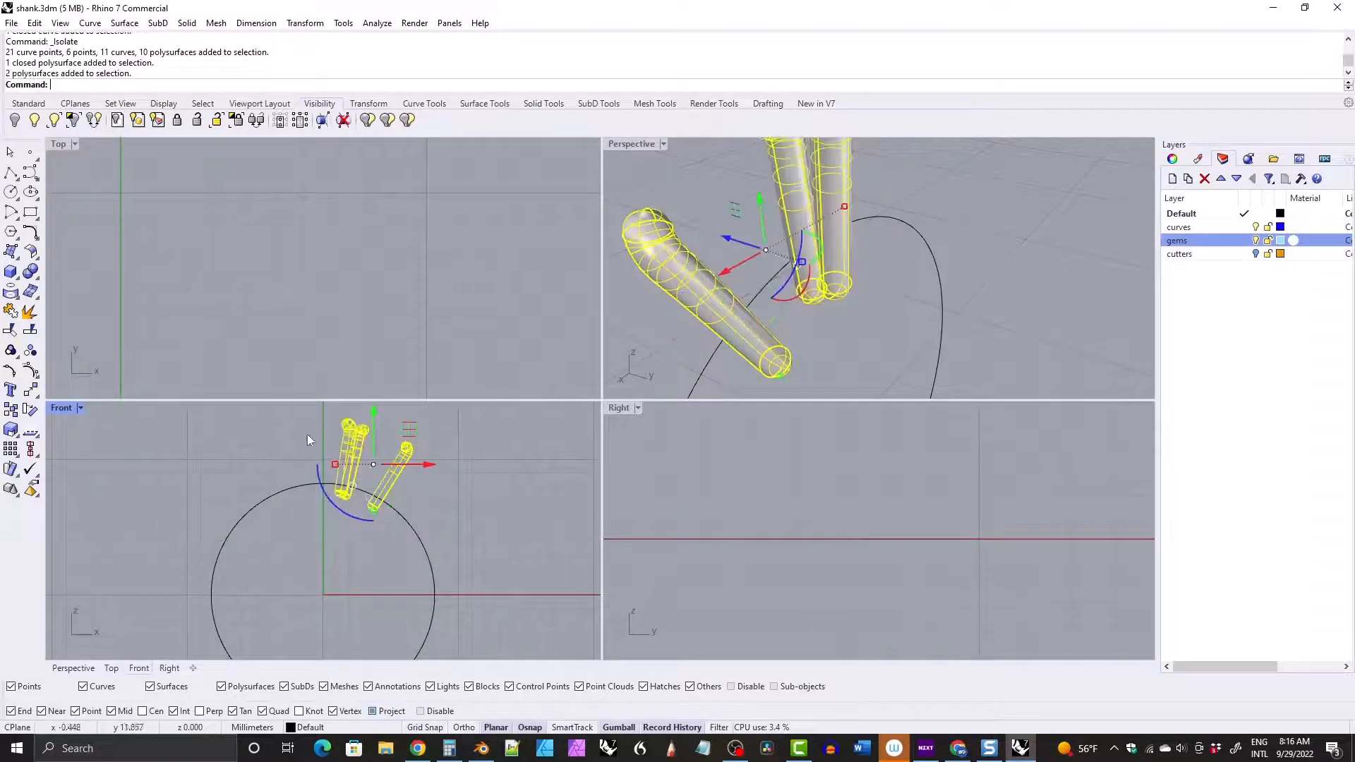
pyautogui.click(542, 104)
pyautogui.click(289, 120)
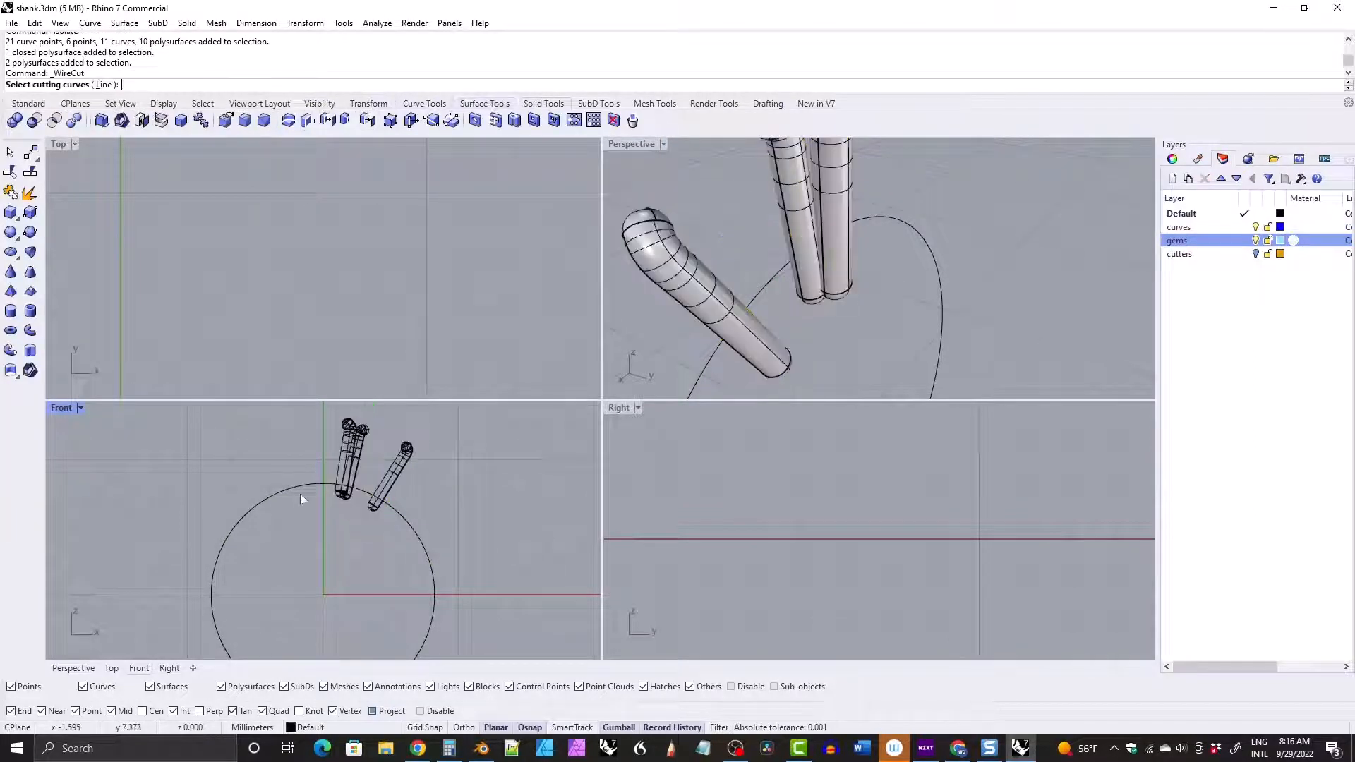
pyautogui.click(300, 497)
pyautogui.press('Return')
pyautogui.press('Return')
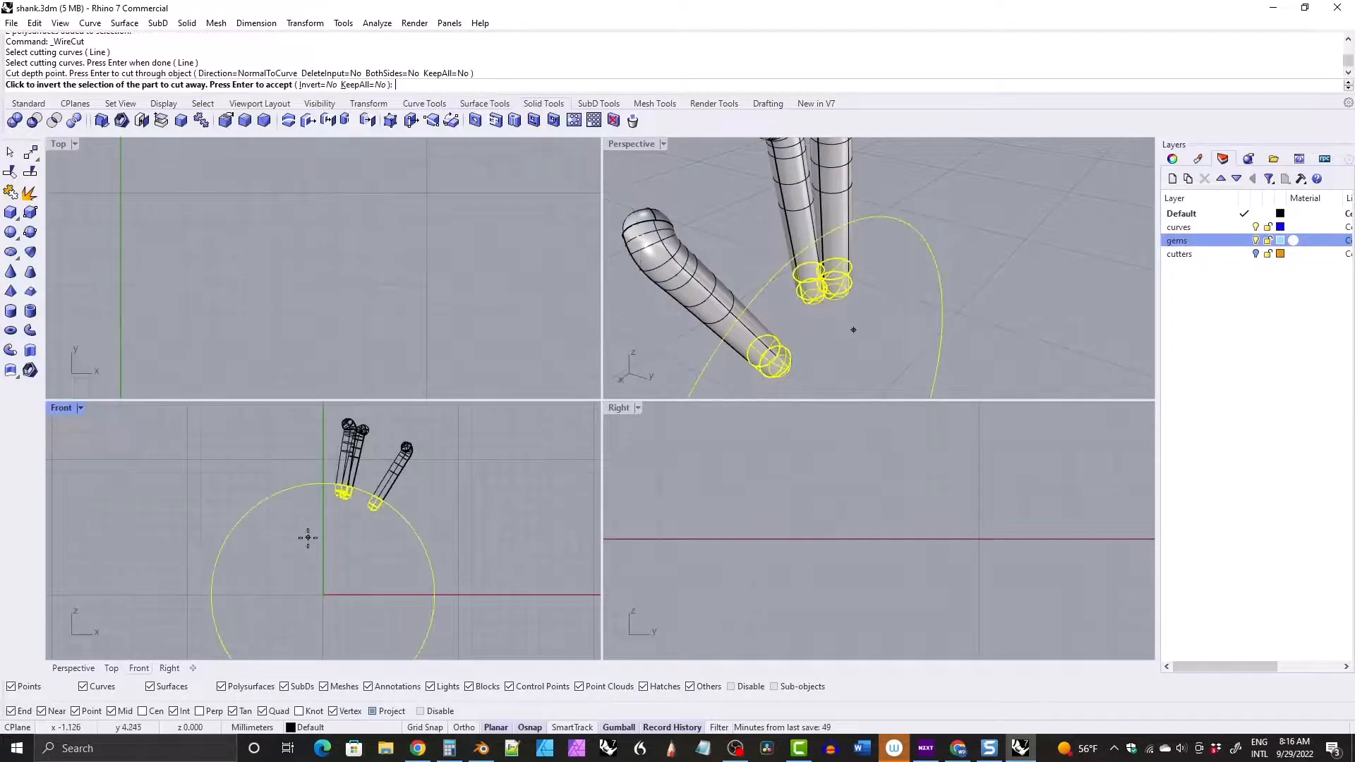
pyautogui.press('Return')
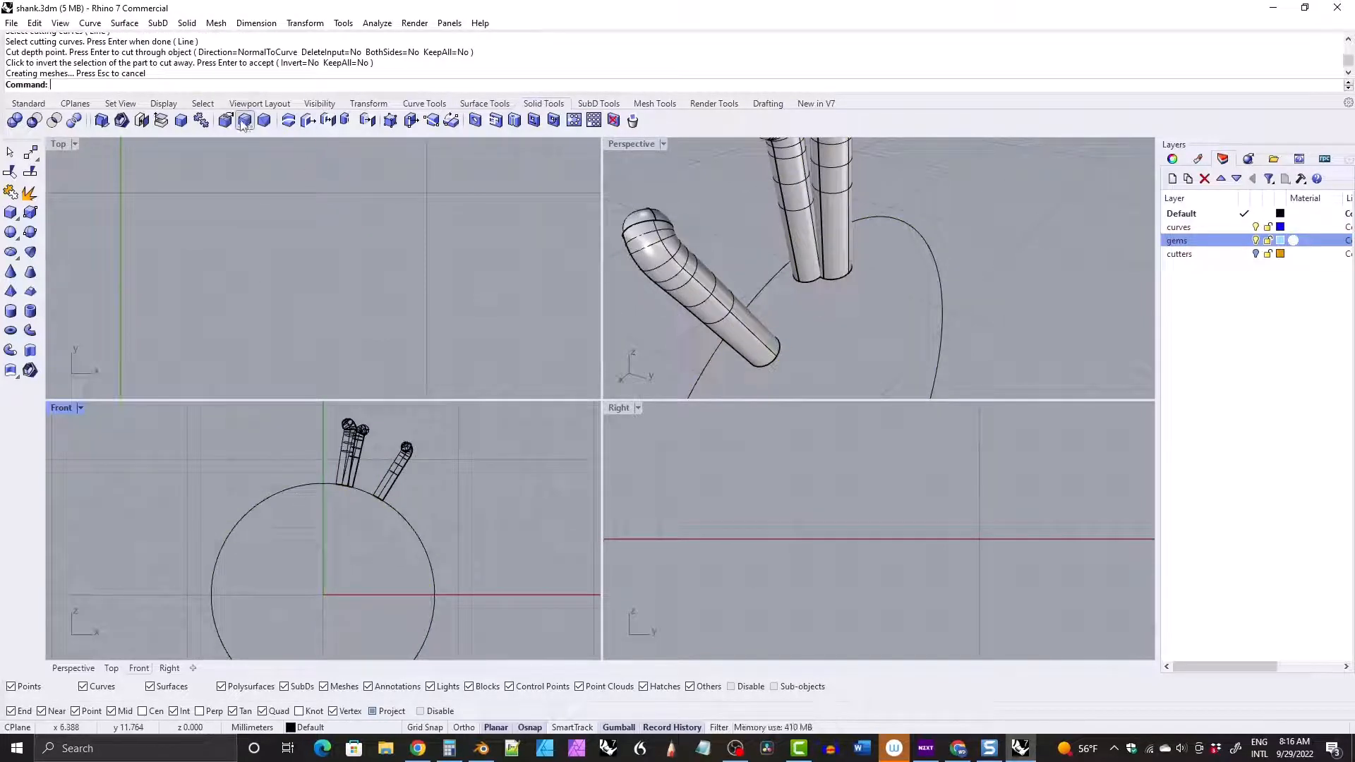
# Fillet the cut bottom edges of the three prongs with a 0.15 radius.
pyautogui.click(244, 120)
pyautogui.write('0.15 ChainEdges FaceEdges Preview=No PreviousEdgeSelection Edit )')
pyautogui.press('Return')
pyautogui.moveTo(310, 462); pyautogui.dragTo(411, 532)
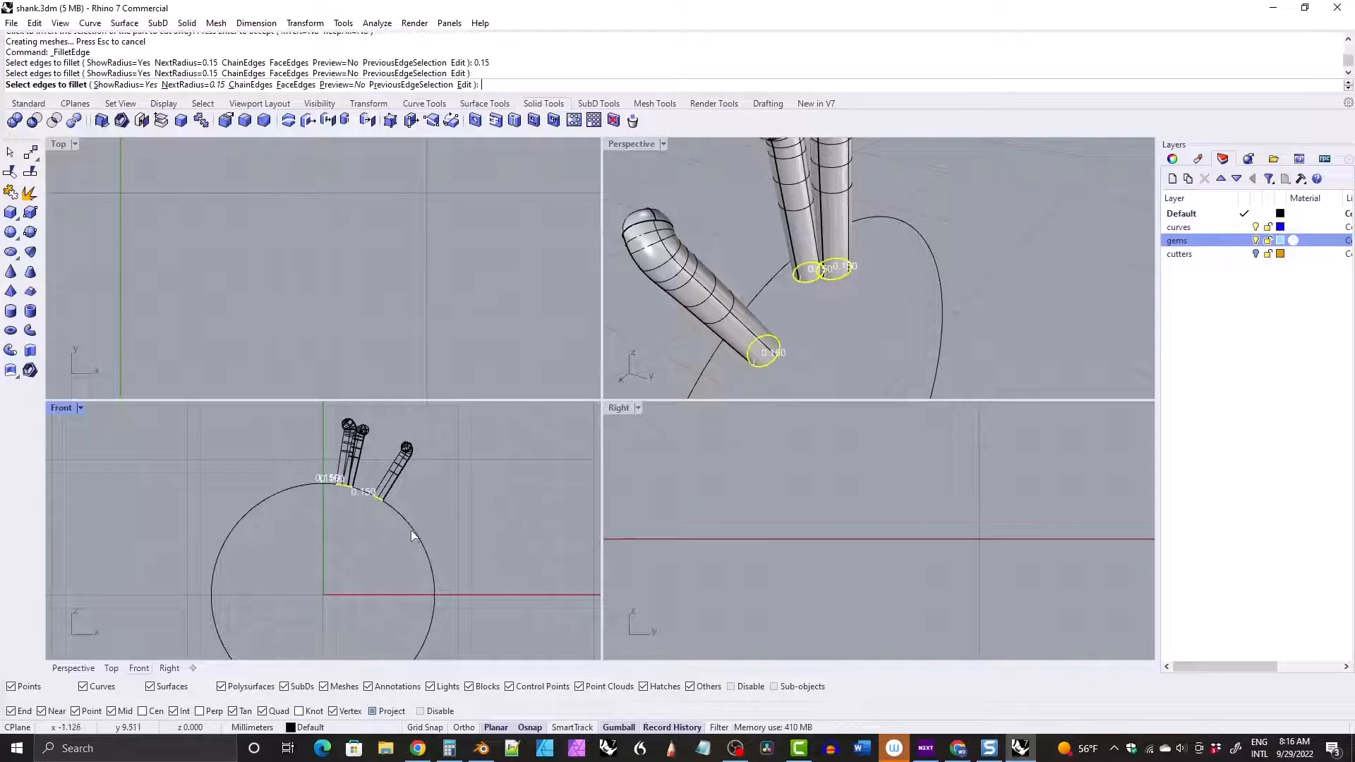
pyautogui.press('Return')
pyautogui.press('Return')
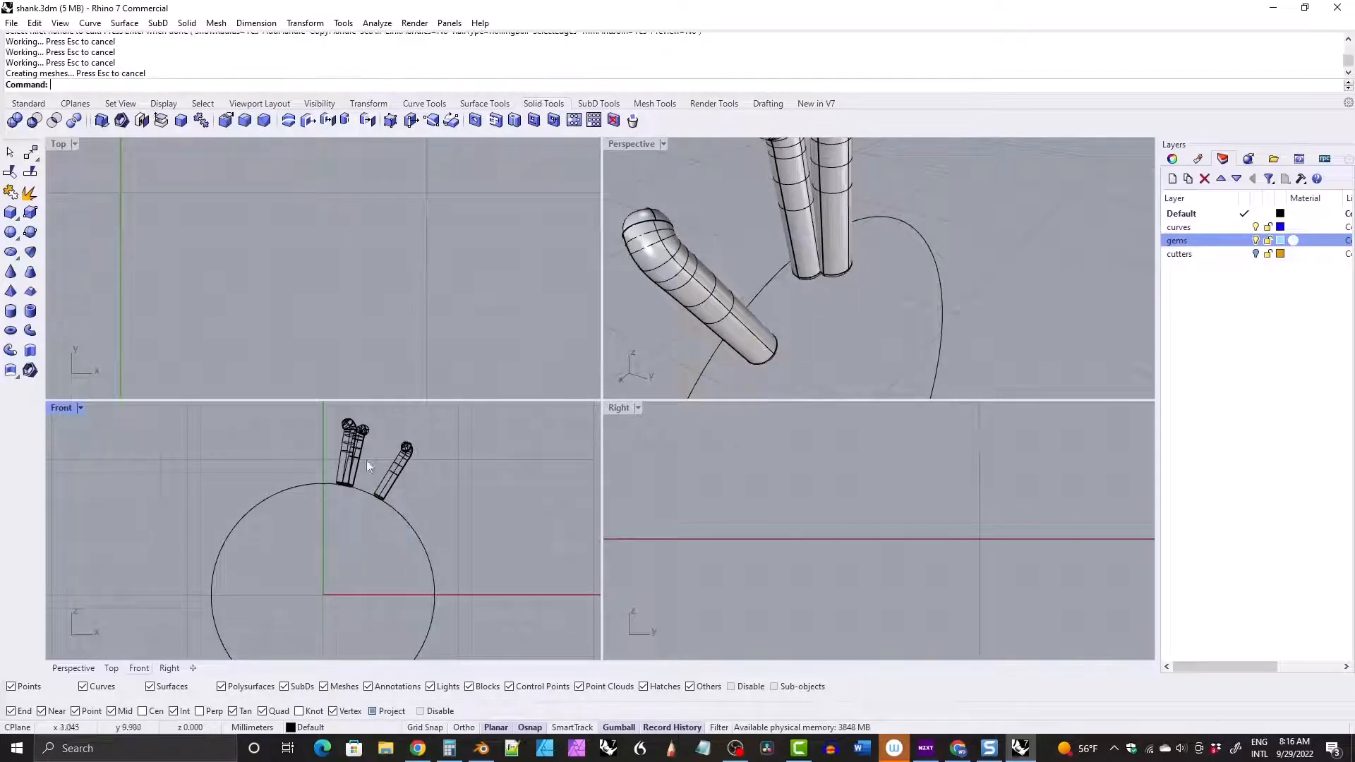
# Mirror the three bent prongs across the Y axis through the origin, keeping the originals.
pyautogui.moveTo(335, 430); pyautogui.dragTo(327, 421)
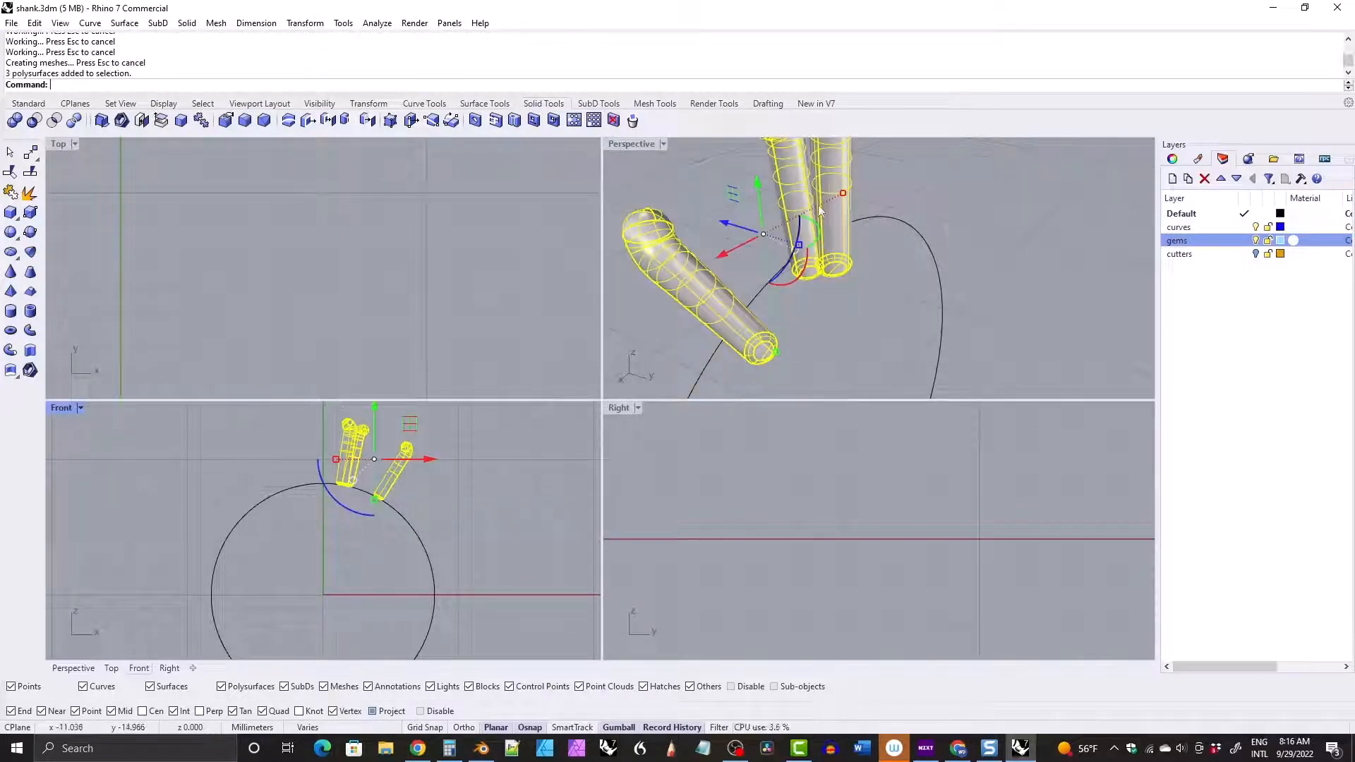
pyautogui.scroll(-8, 809, 194)
pyautogui.moveTo(811, 198); pyautogui.dragTo(1044, 240, button='right')
pyautogui.scroll(-4, 879, 254)
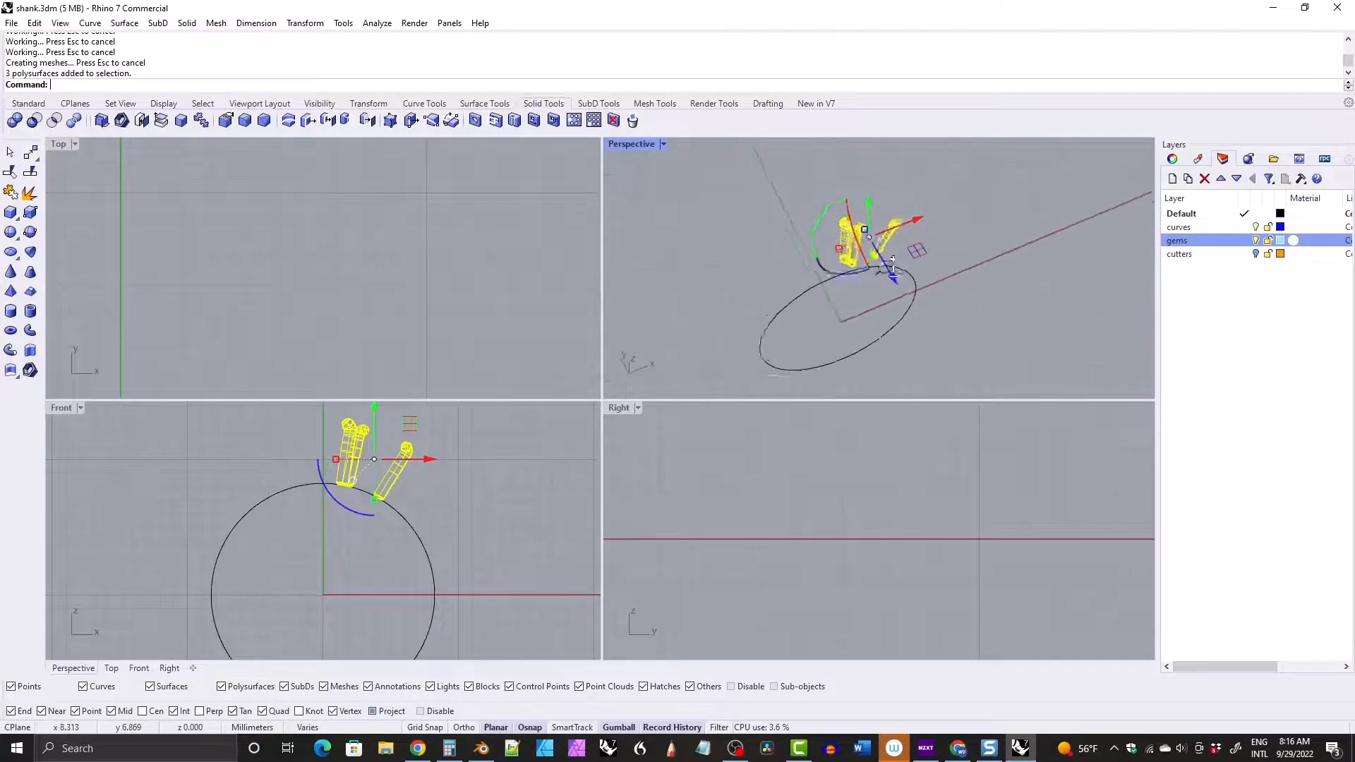
pyautogui.click(369, 103)
pyautogui.click(133, 120)
pyautogui.write('0')
pyautogui.press('Return')
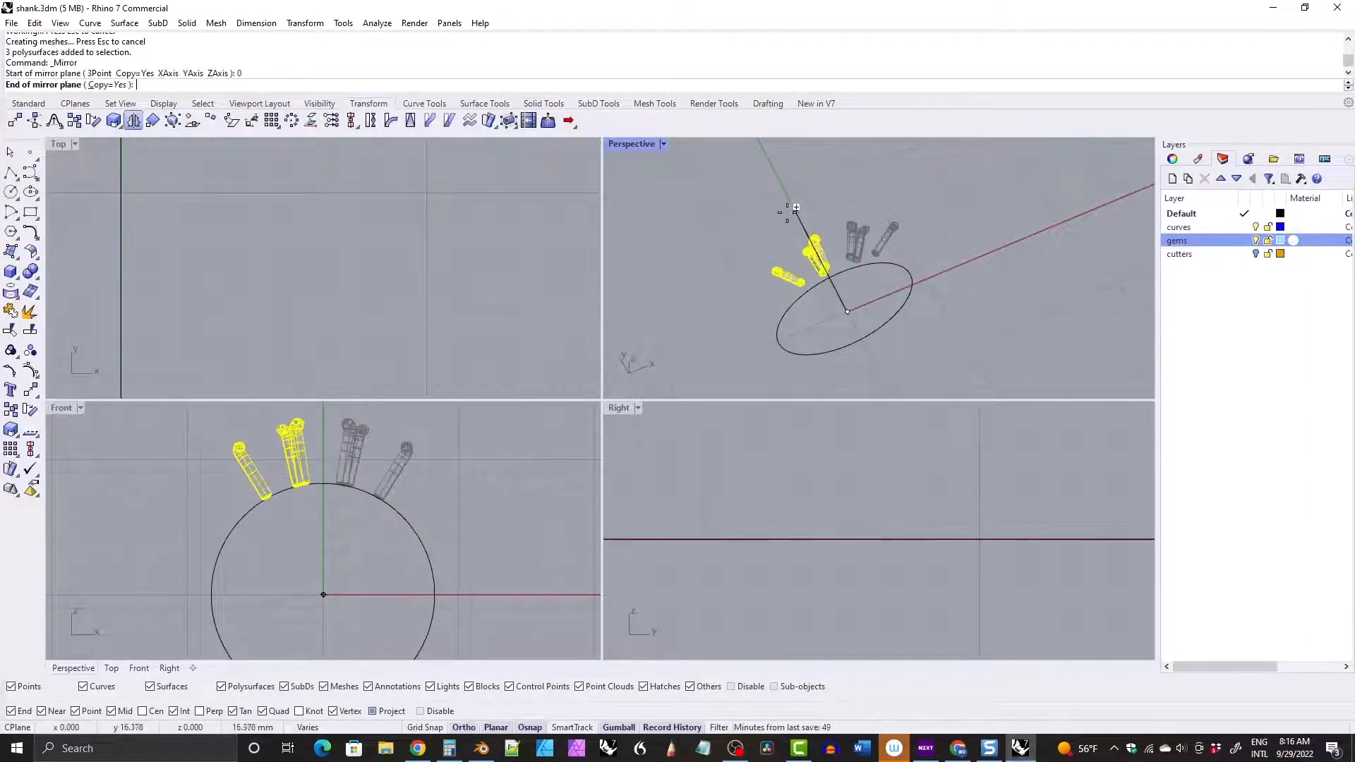
pyautogui.click(788, 209)
# Mirror all six prongs across the X axis through the origin to complete the set on the other side of the ring.
pyautogui.keyDown('shift'); pyautogui.moveTo(318, 443); pyautogui.dragTo(212, 446); pyautogui.keyUp('shift')
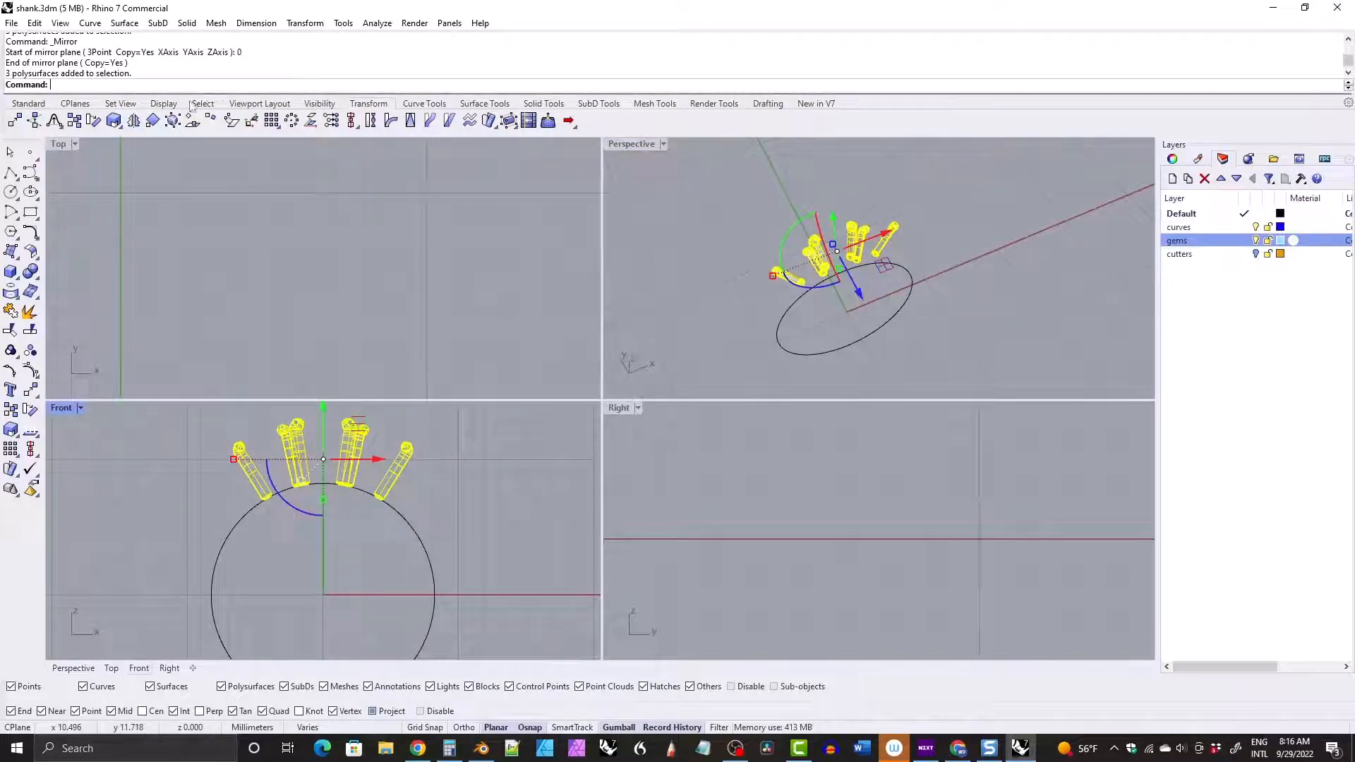
pyautogui.click(133, 120)
pyautogui.write('0')
pyautogui.press('Return')
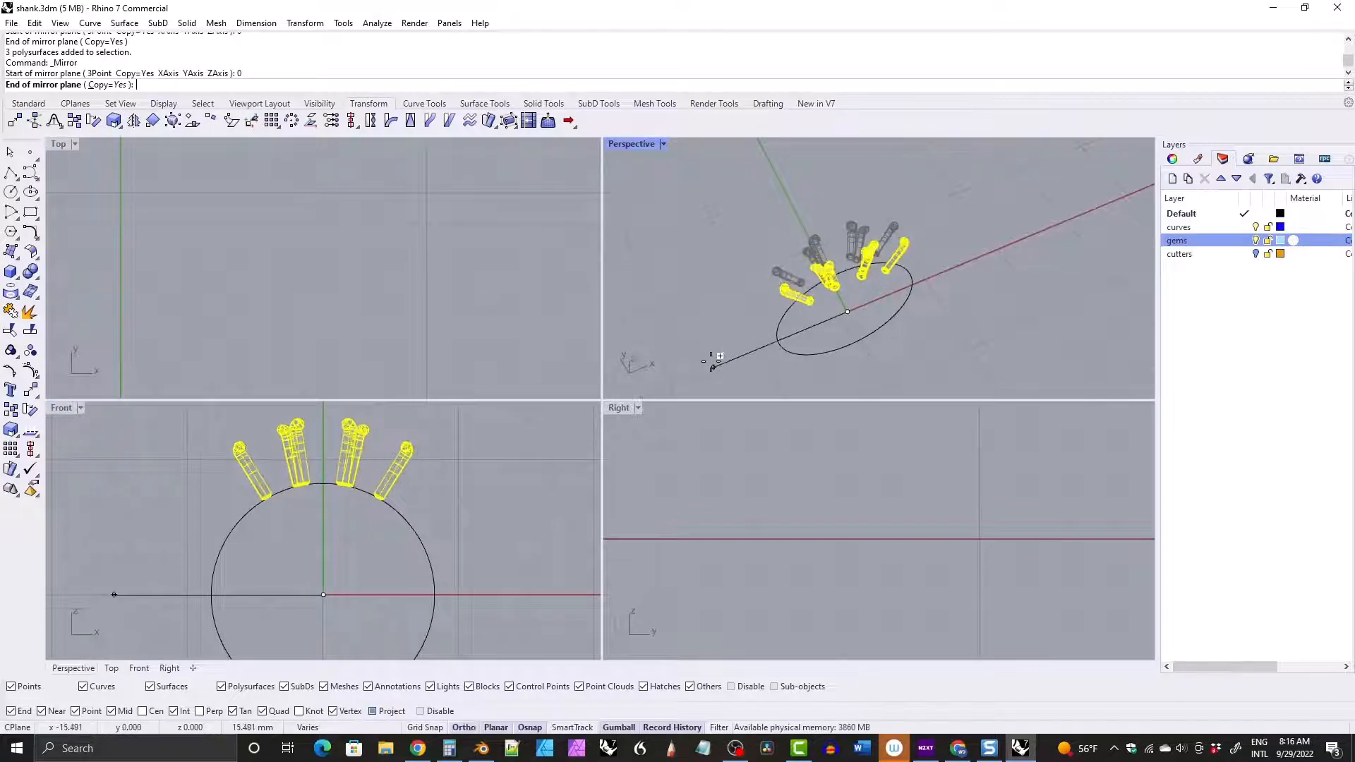
pyautogui.click(711, 358)
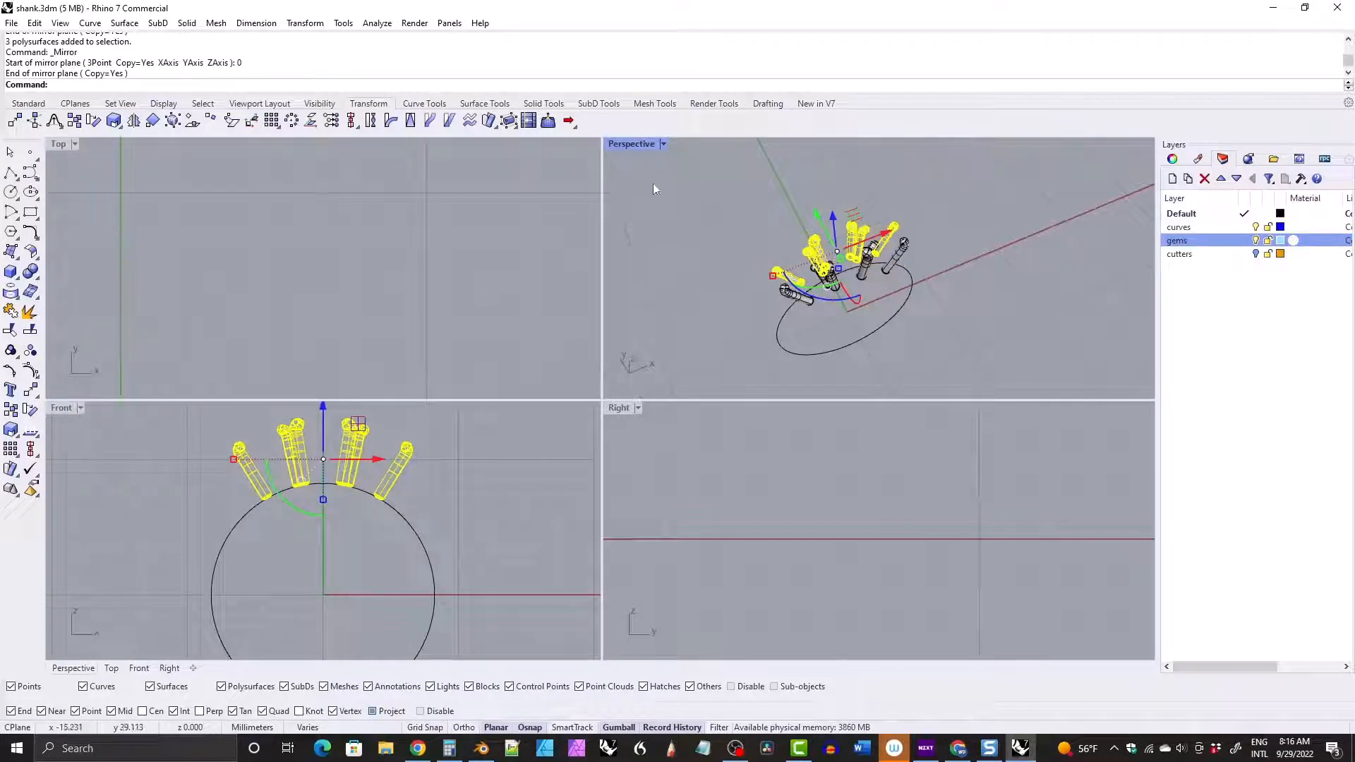
# Show all hidden objects and review the complete three-stone ring in the maximized Perspective view.
pyautogui.write('show')
pyautogui.press('Return')
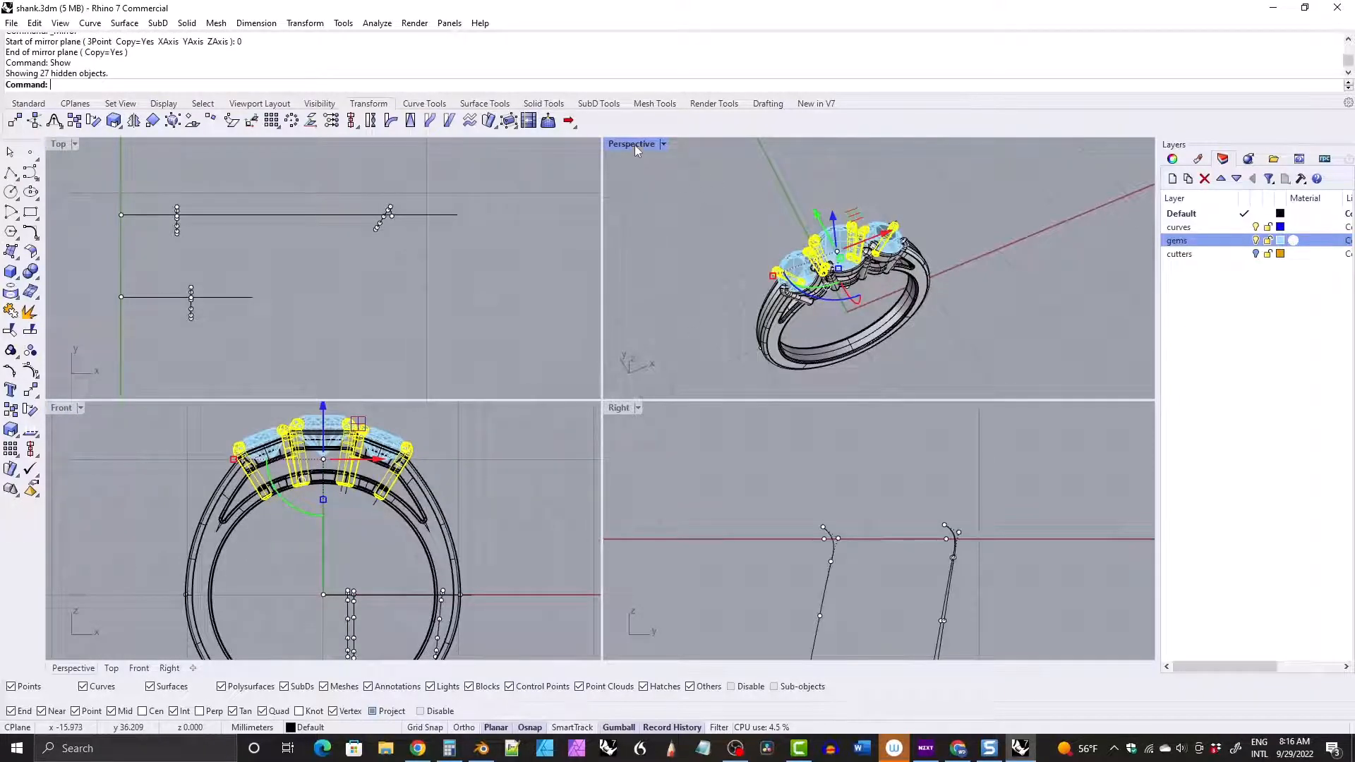
pyautogui.doubleClick(633, 145)
pyautogui.moveTo(621, 233); pyautogui.dragTo(276, 251, button='right')
pyautogui.click(318, 239)
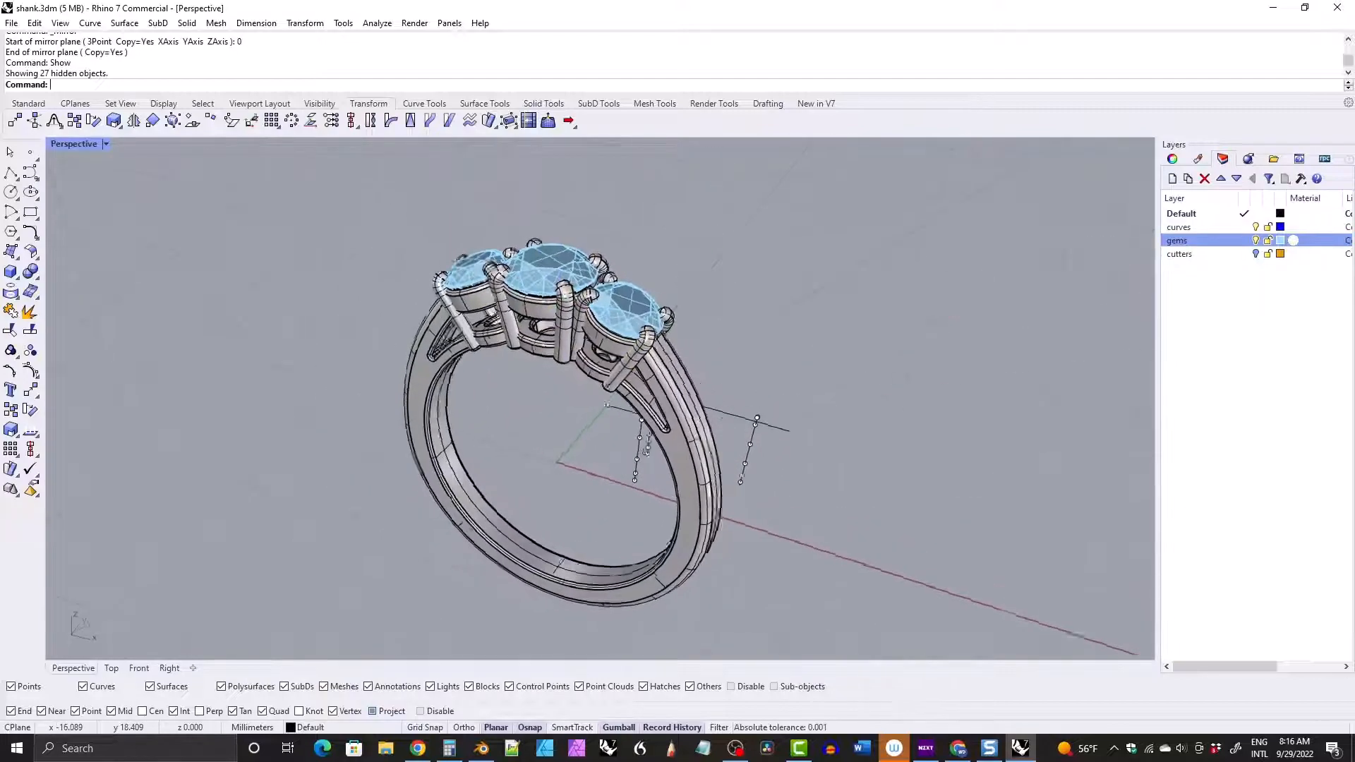
pyautogui.moveTo(451, 264); pyautogui.dragTo(590, 371, button='right')
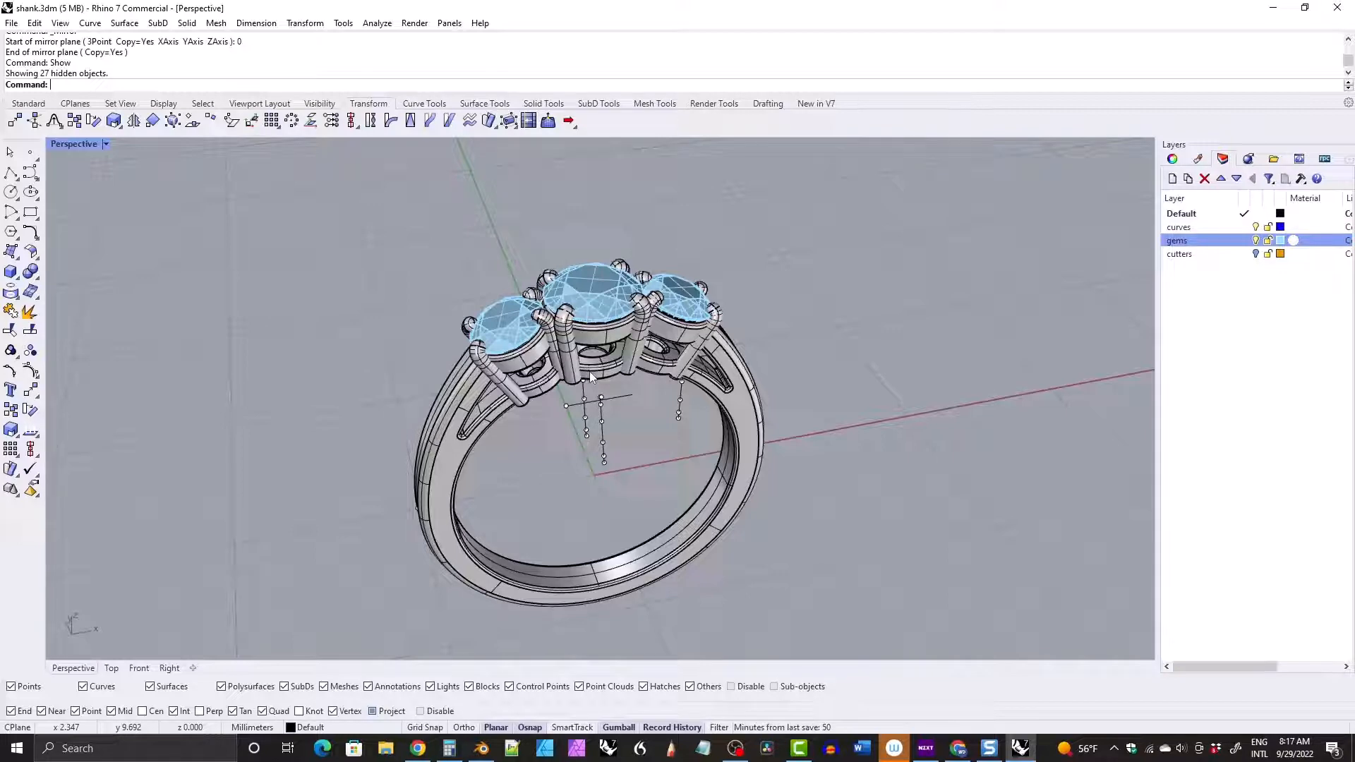
pyautogui.moveTo(768, 405); pyautogui.dragTo(616, 413, button='right')
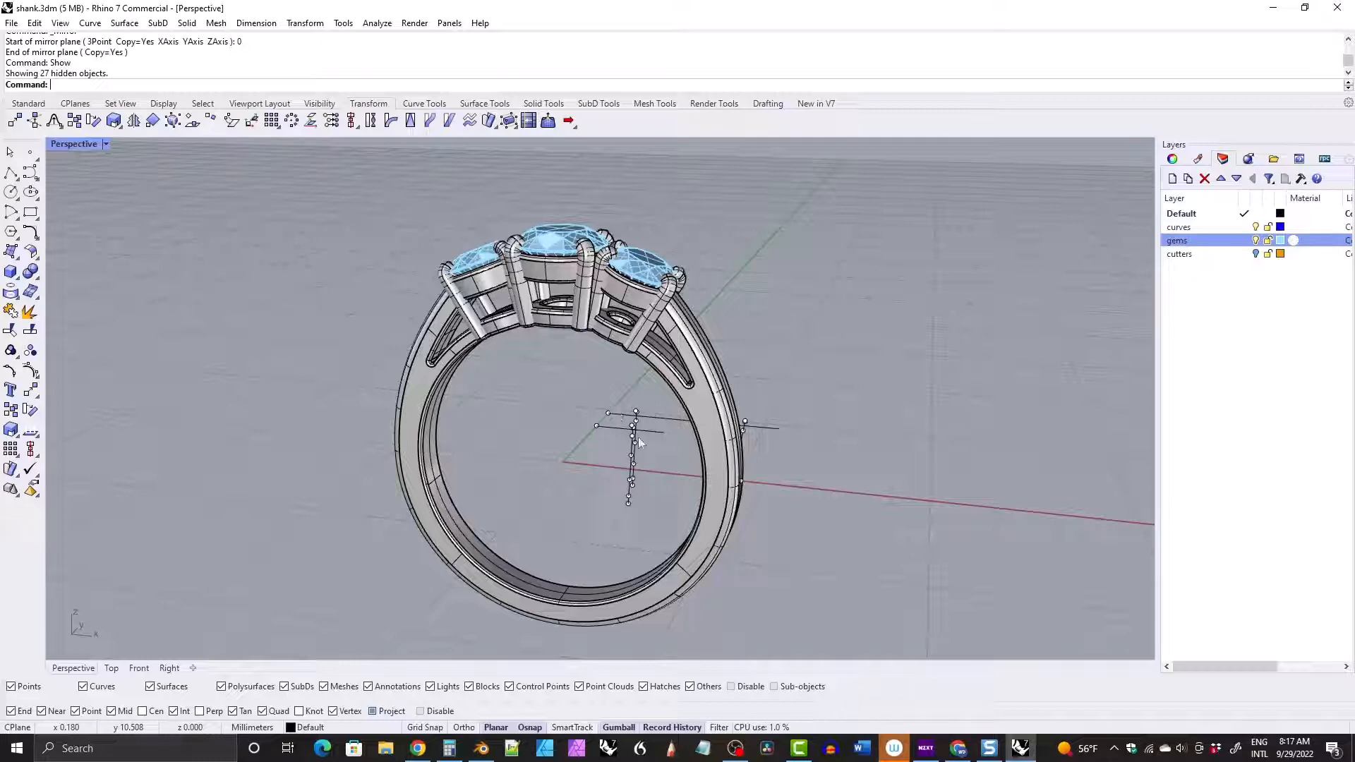
pyautogui.moveTo(609, 438); pyautogui.dragTo(581, 403, button='right')
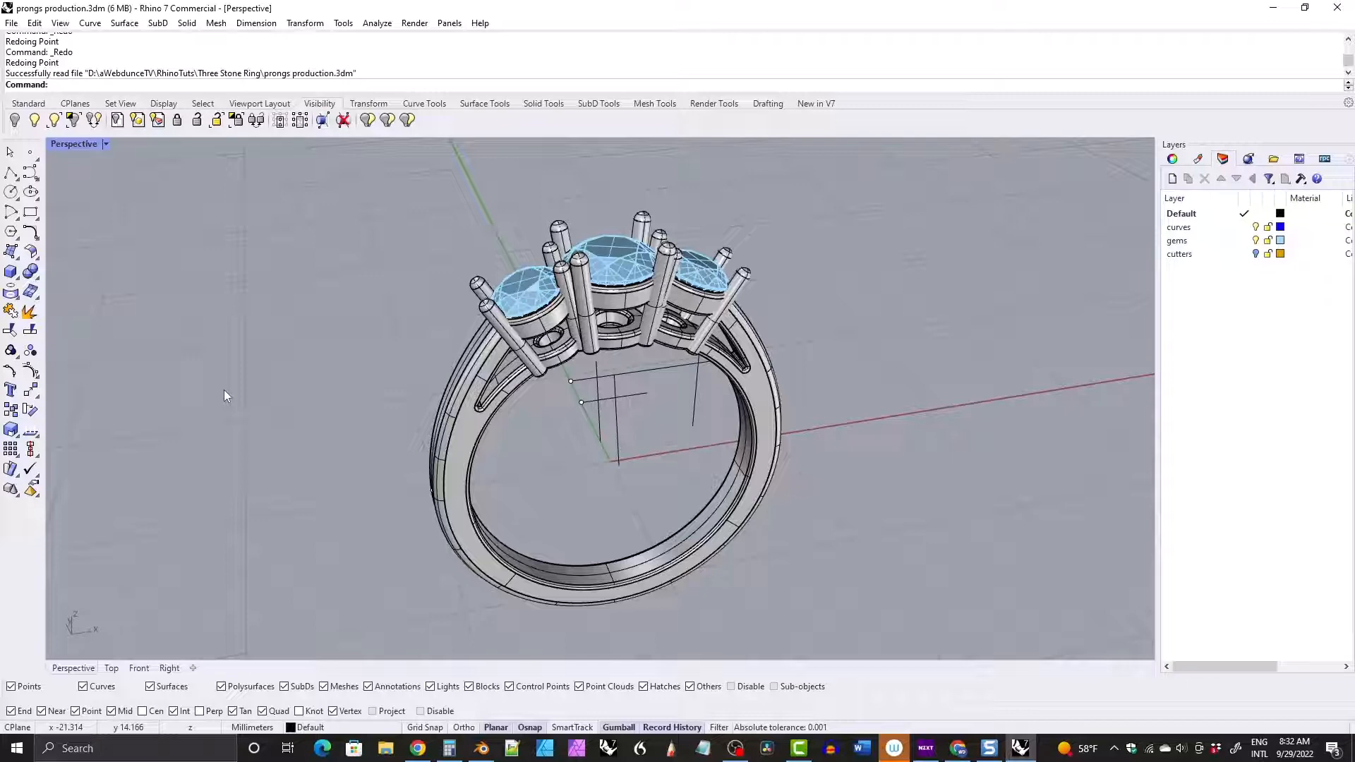
# Examine the straight-prong ring in prongs production.3dm from several sides, especially where the side prongs and settings meet the shank.
pyautogui.scroll(2, 606, 370)
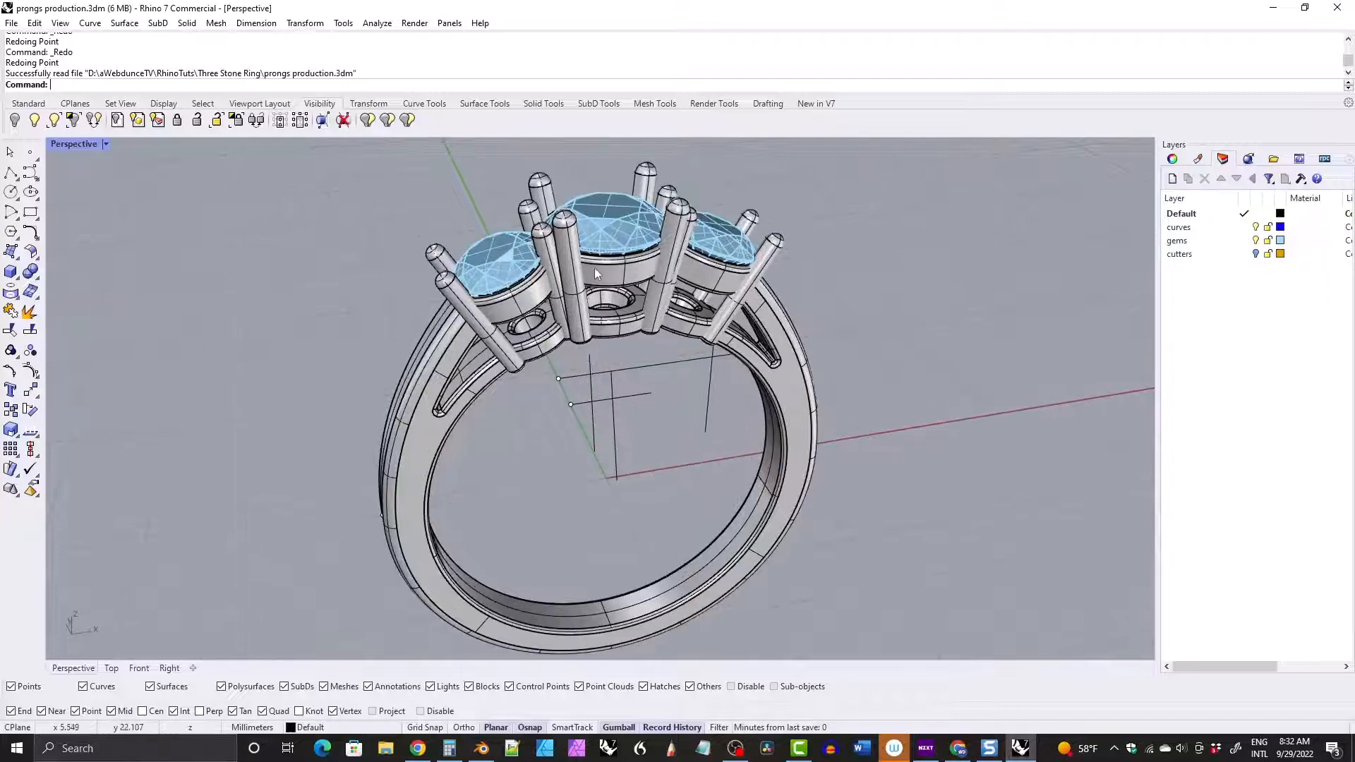
pyautogui.moveTo(594, 268); pyautogui.dragTo(594, 230, button='right')
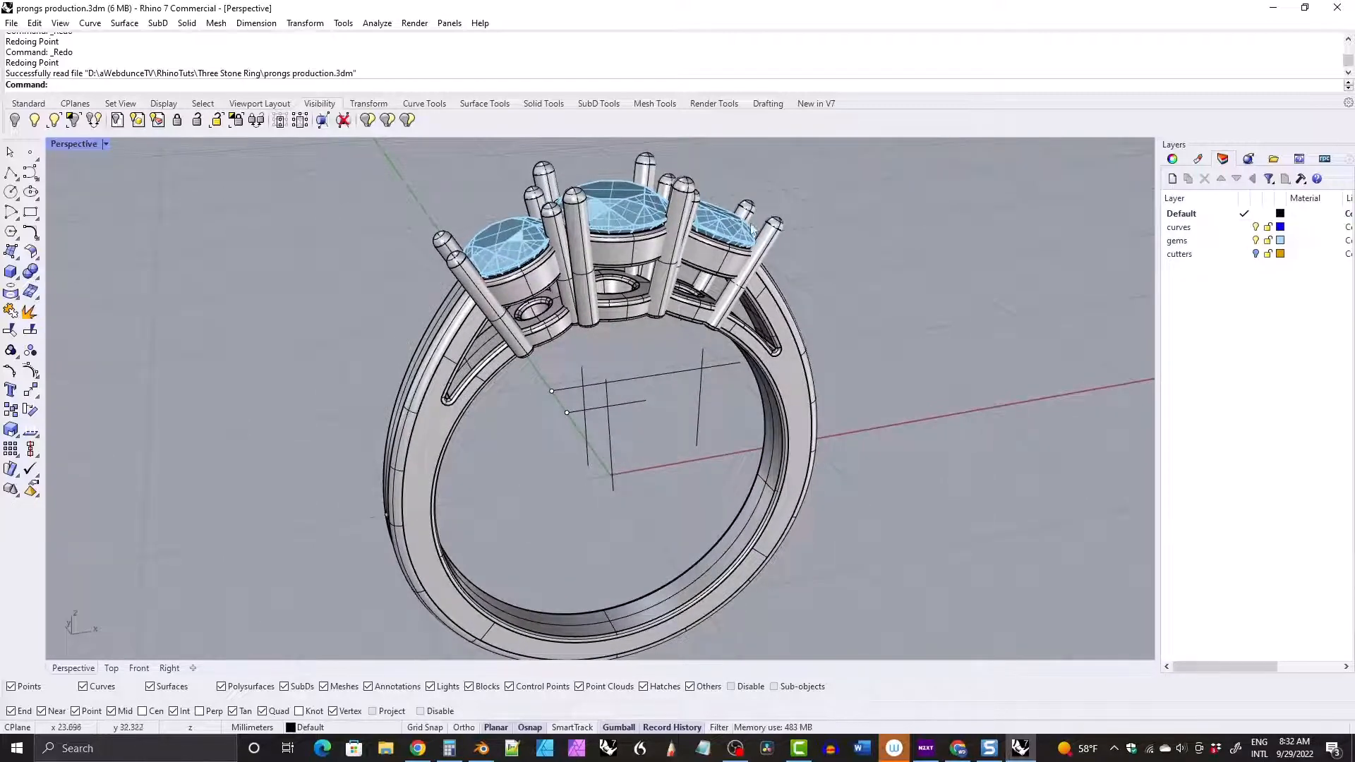
pyautogui.moveTo(754, 230); pyautogui.dragTo(552, 318, button='right')
pyautogui.scroll(-5, 536, 310)
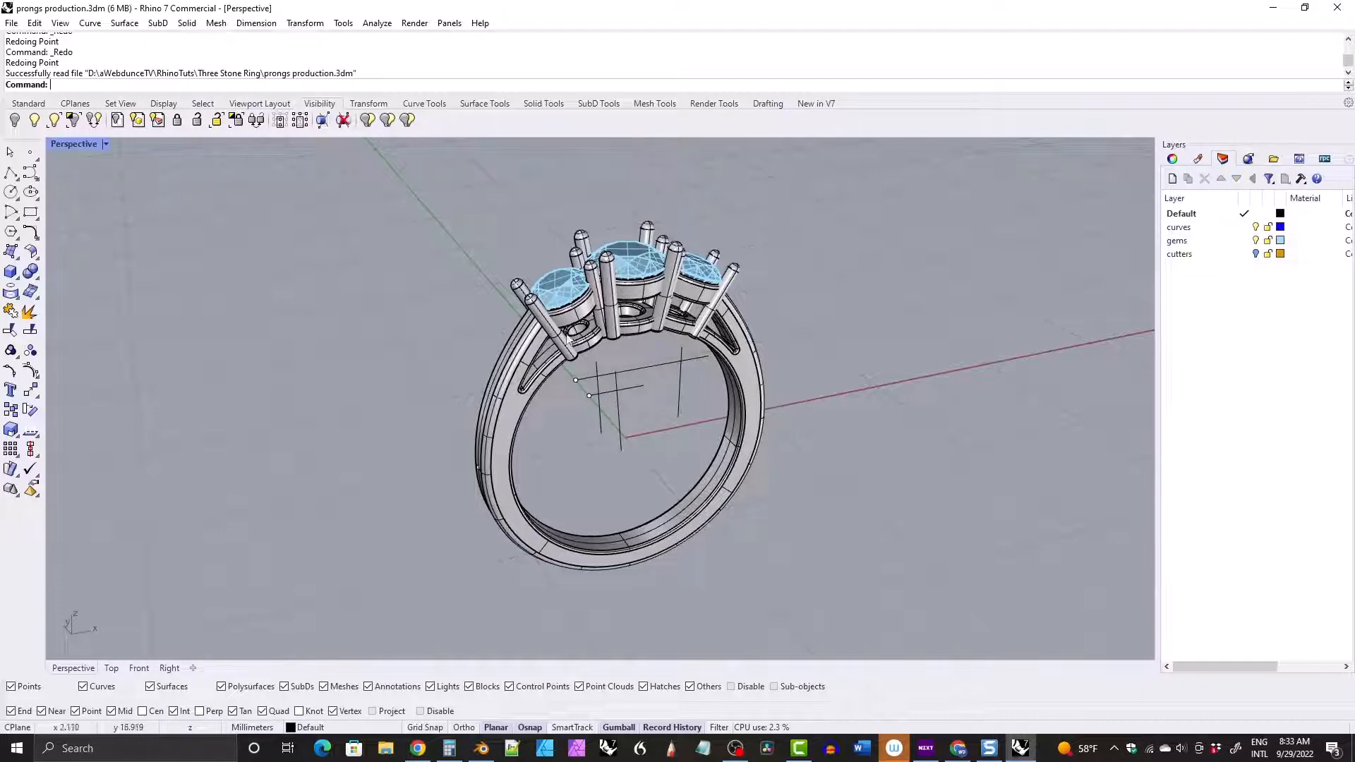
pyautogui.moveTo(567, 340); pyautogui.dragTo(559, 332, button='right')
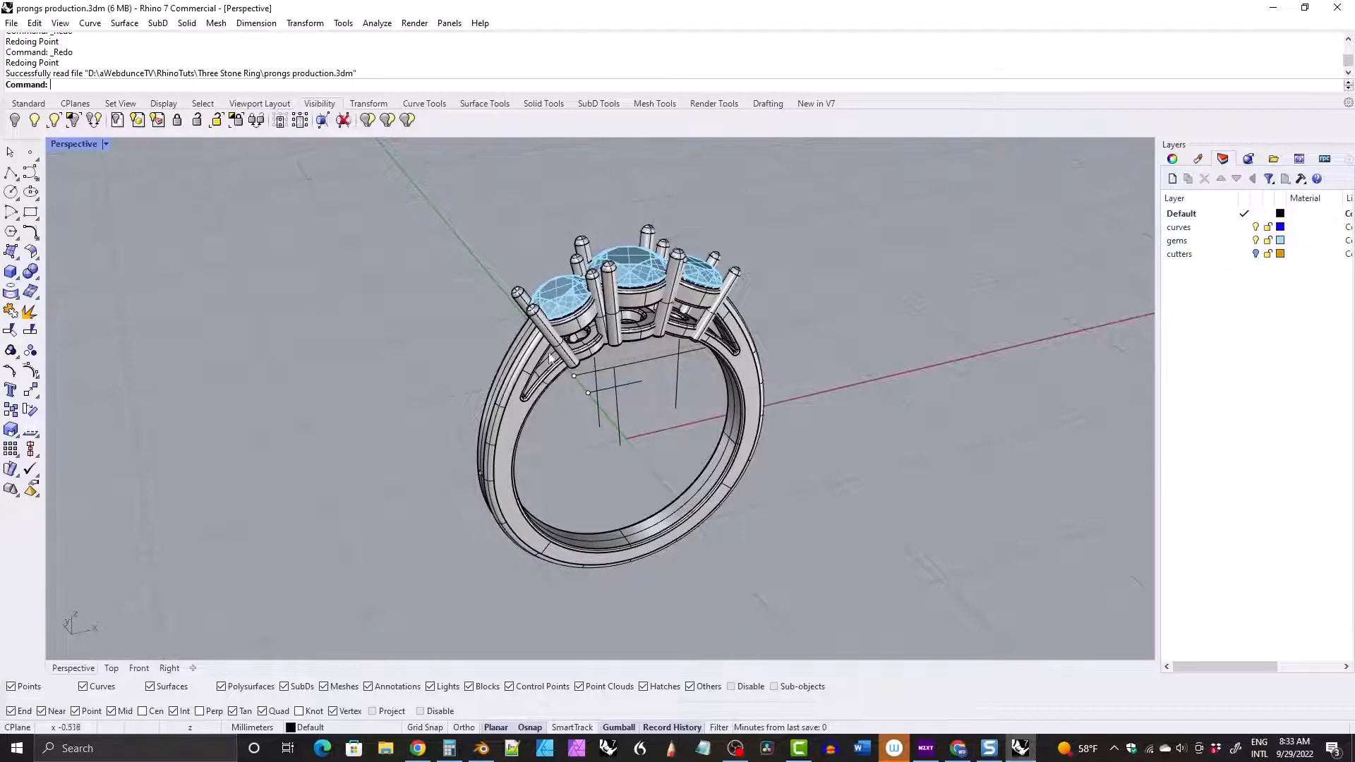
pyautogui.moveTo(553, 380); pyautogui.dragTo(671, 238, button='right')
pyautogui.scroll(4, 623, 329)
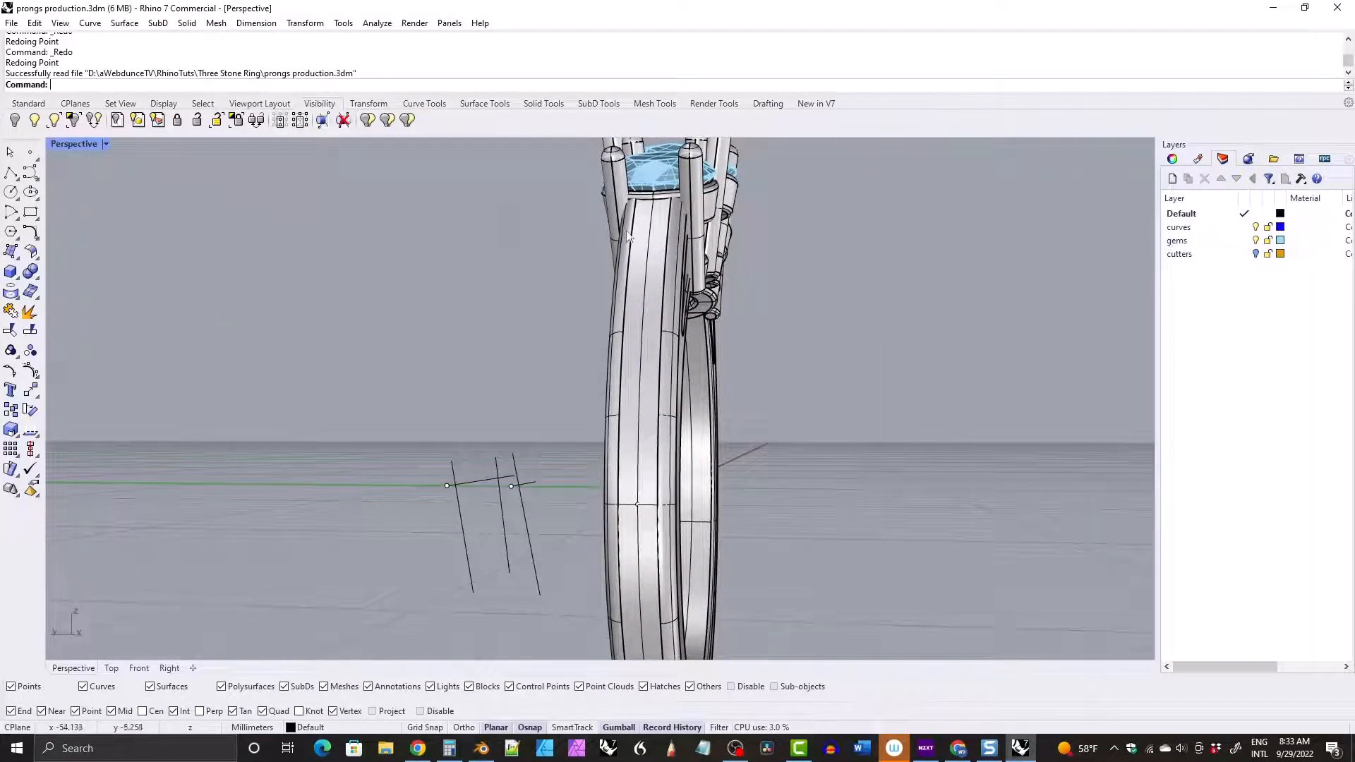
pyautogui.scroll(-5, 616, 234)
pyautogui.moveTo(615, 234); pyautogui.dragTo(524, 300, button='right')
pyautogui.scroll(4, 524, 299)
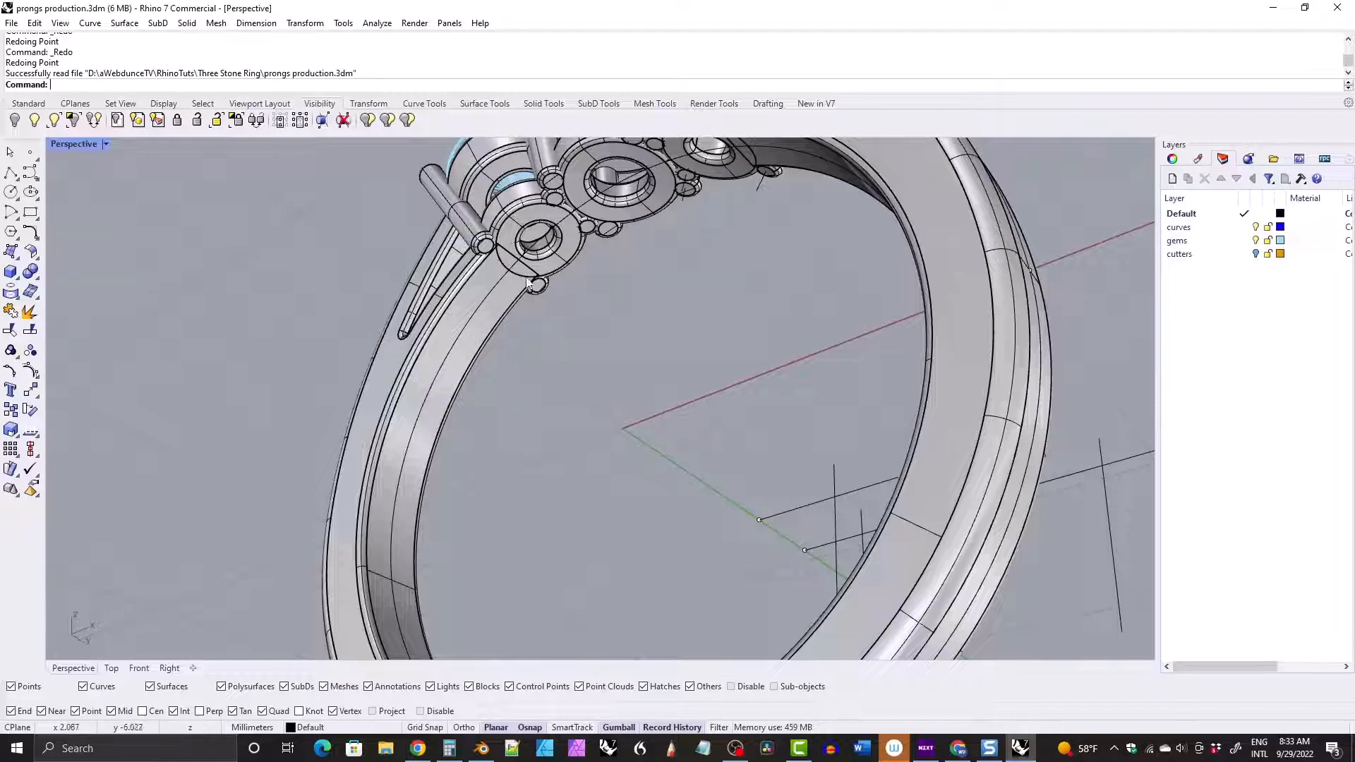
pyautogui.scroll(-3, 522, 266)
pyautogui.moveTo(505, 236); pyautogui.dragTo(515, 300, button='right')
pyautogui.moveTo(793, 498); pyautogui.dragTo(783, 506, button='right')
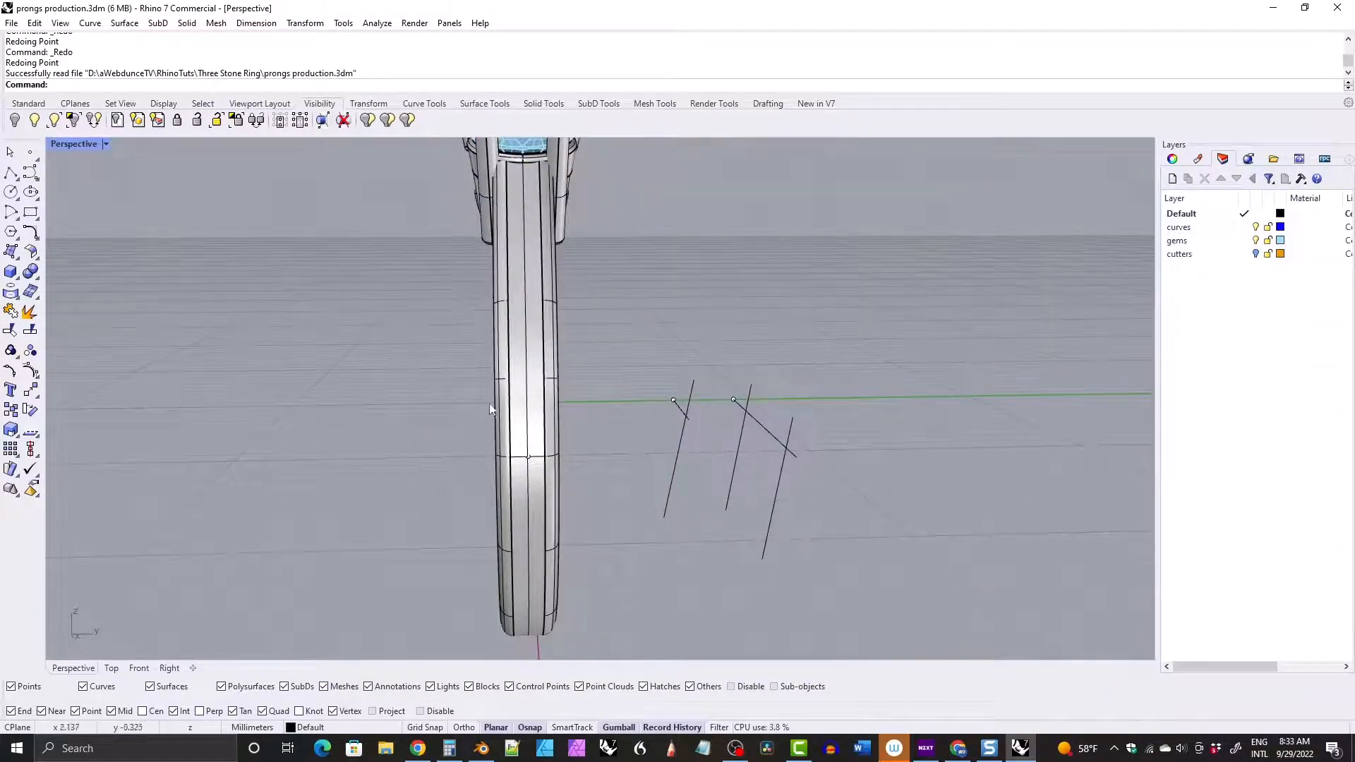
pyautogui.moveTo(490, 408); pyautogui.dragTo(547, 333, button='right')
pyautogui.scroll(5, 496, 258)
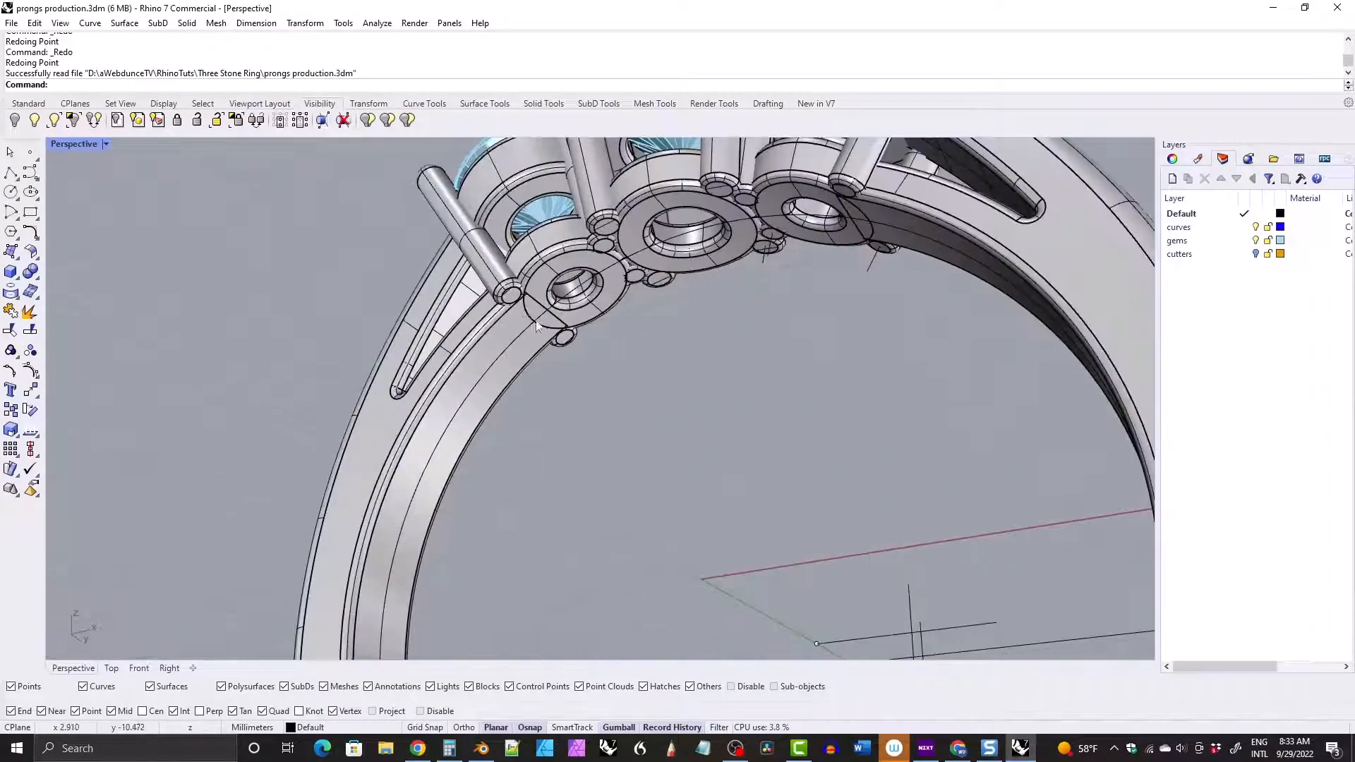
pyautogui.scroll(-6, 514, 275)
pyautogui.moveTo(522, 282); pyautogui.dragTo(657, 426, button='right')
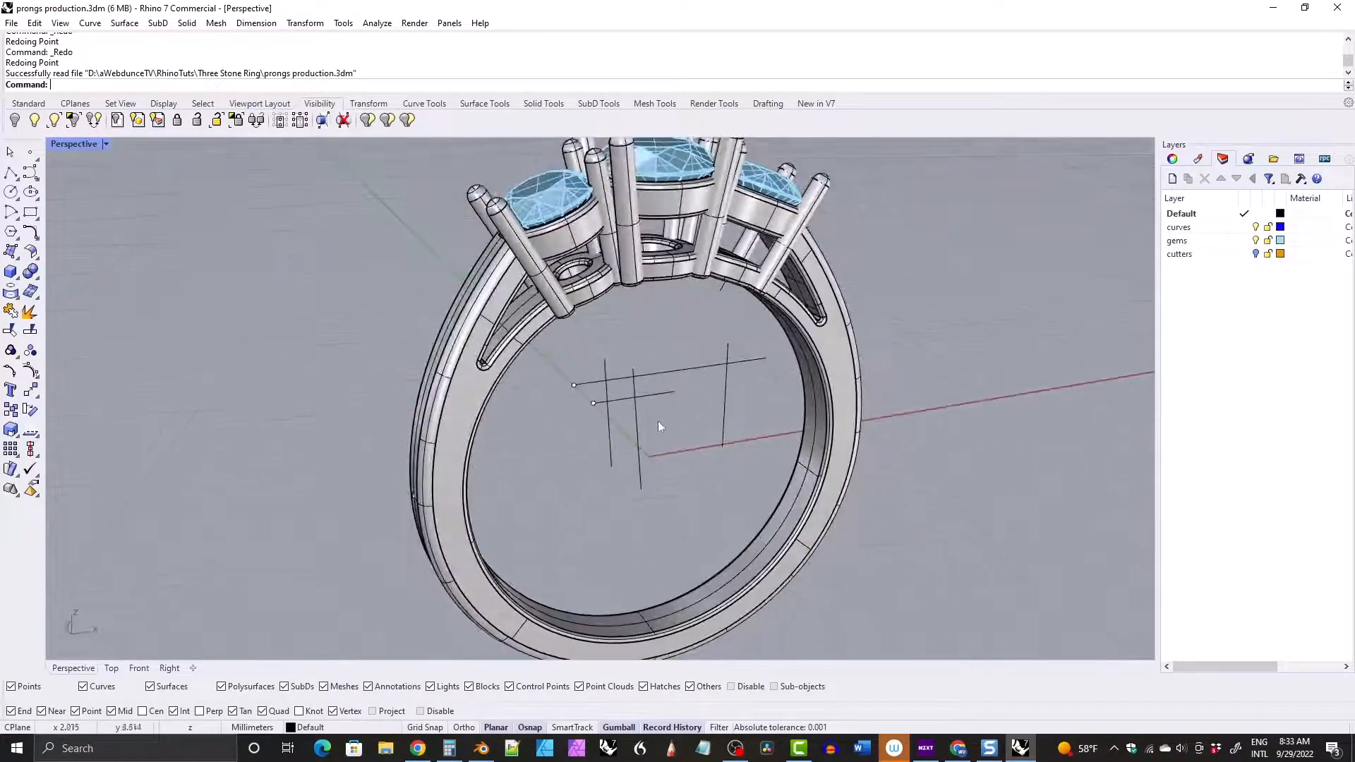
pyautogui.moveTo(520, 349); pyautogui.dragTo(525, 300, button='right')
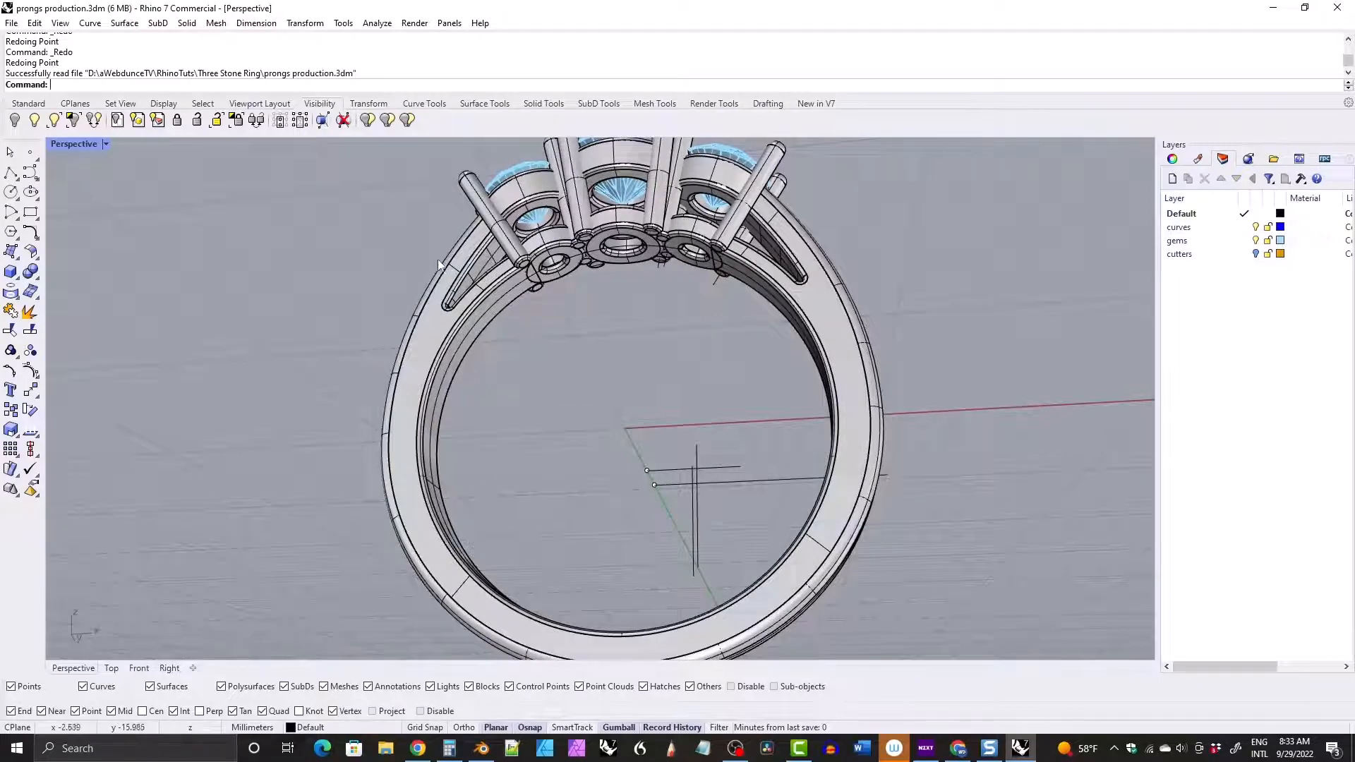
pyautogui.moveTo(438, 264); pyautogui.dragTo(525, 363, button='right')
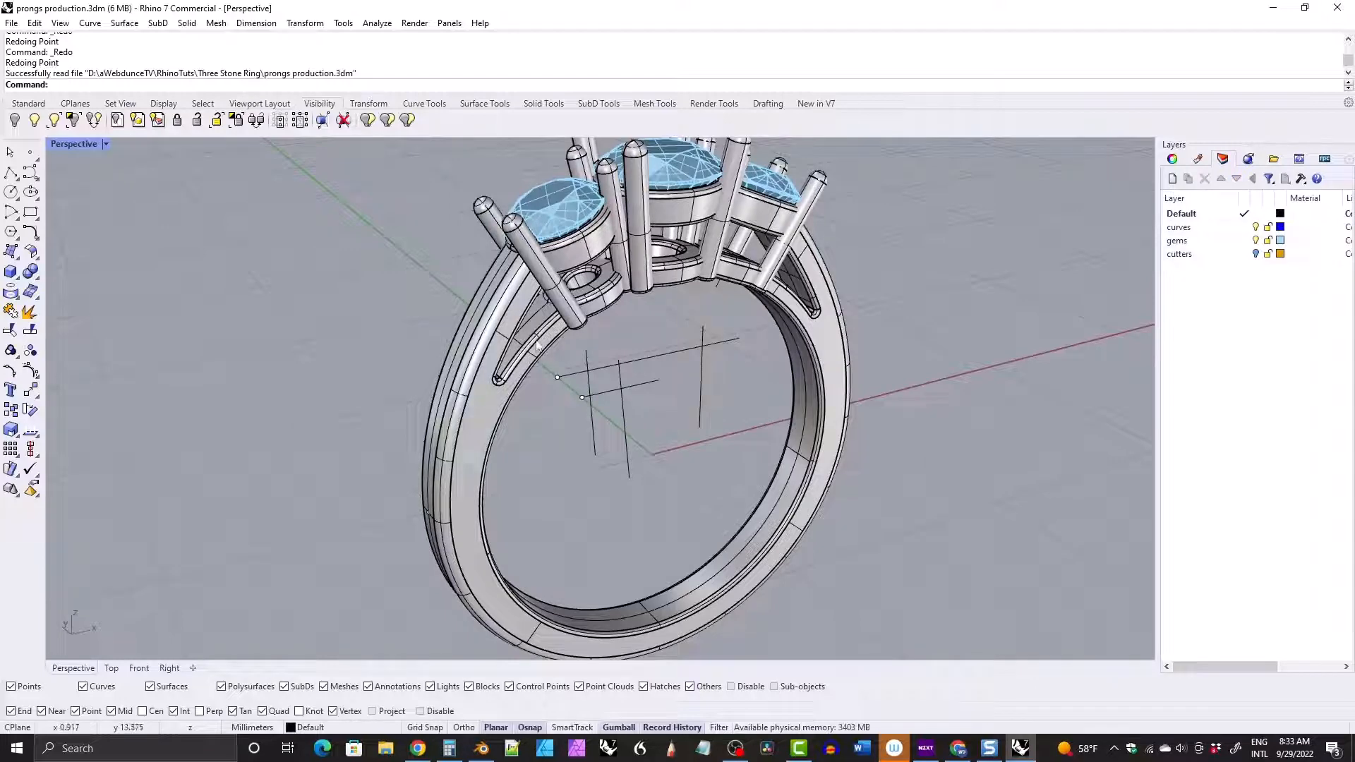
pyautogui.scroll(-5, 535, 310)
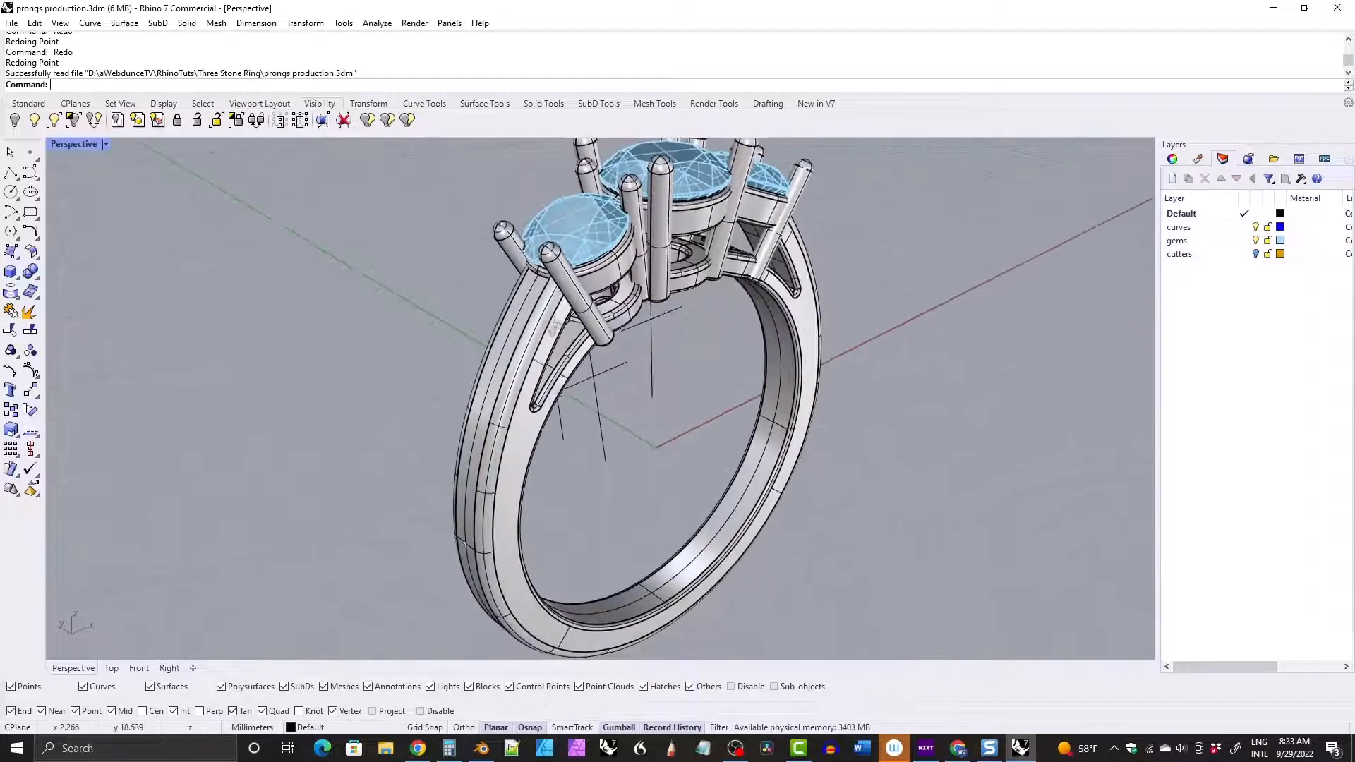
pyautogui.moveTo(591, 340); pyautogui.dragTo(553, 370, button='right')
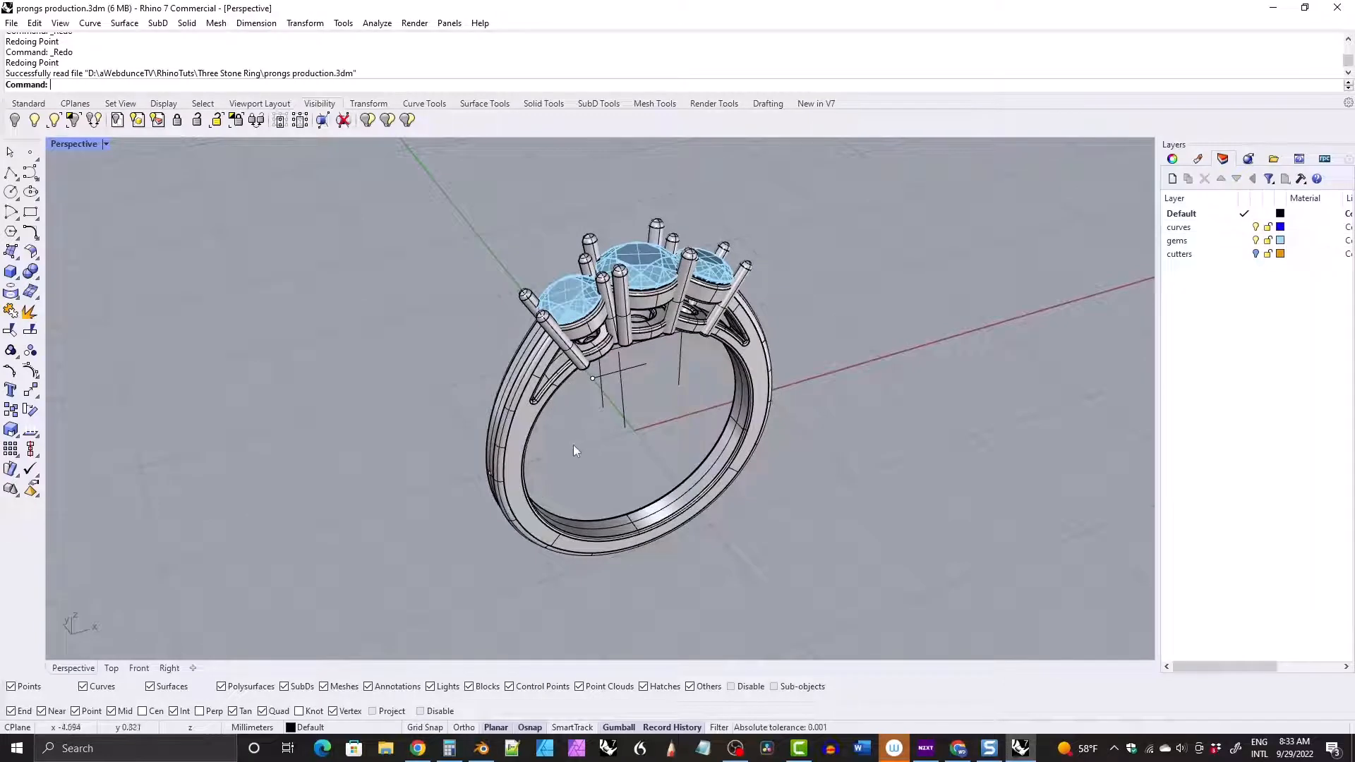
# Isolate the ring shank and display it alone in the maximized Front view.
pyautogui.click(519, 443)
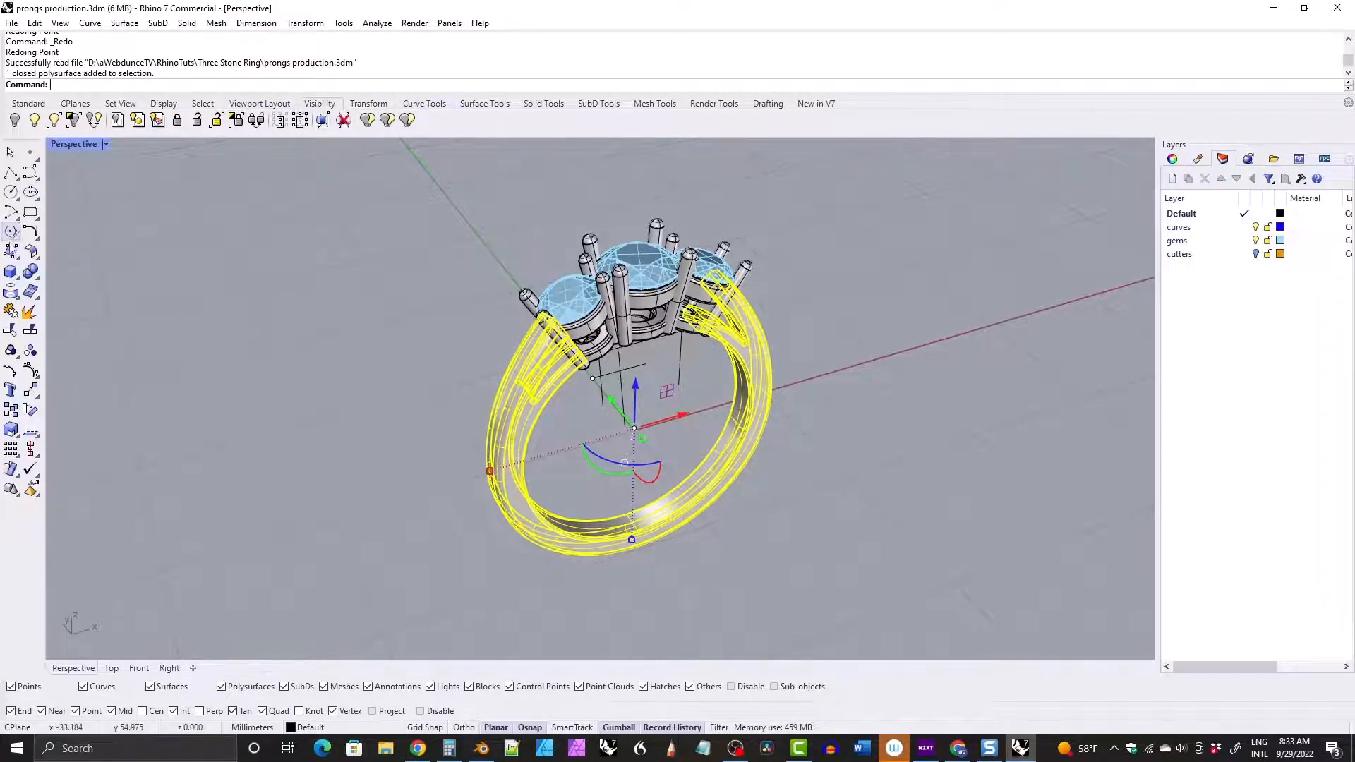
pyautogui.click(72, 120)
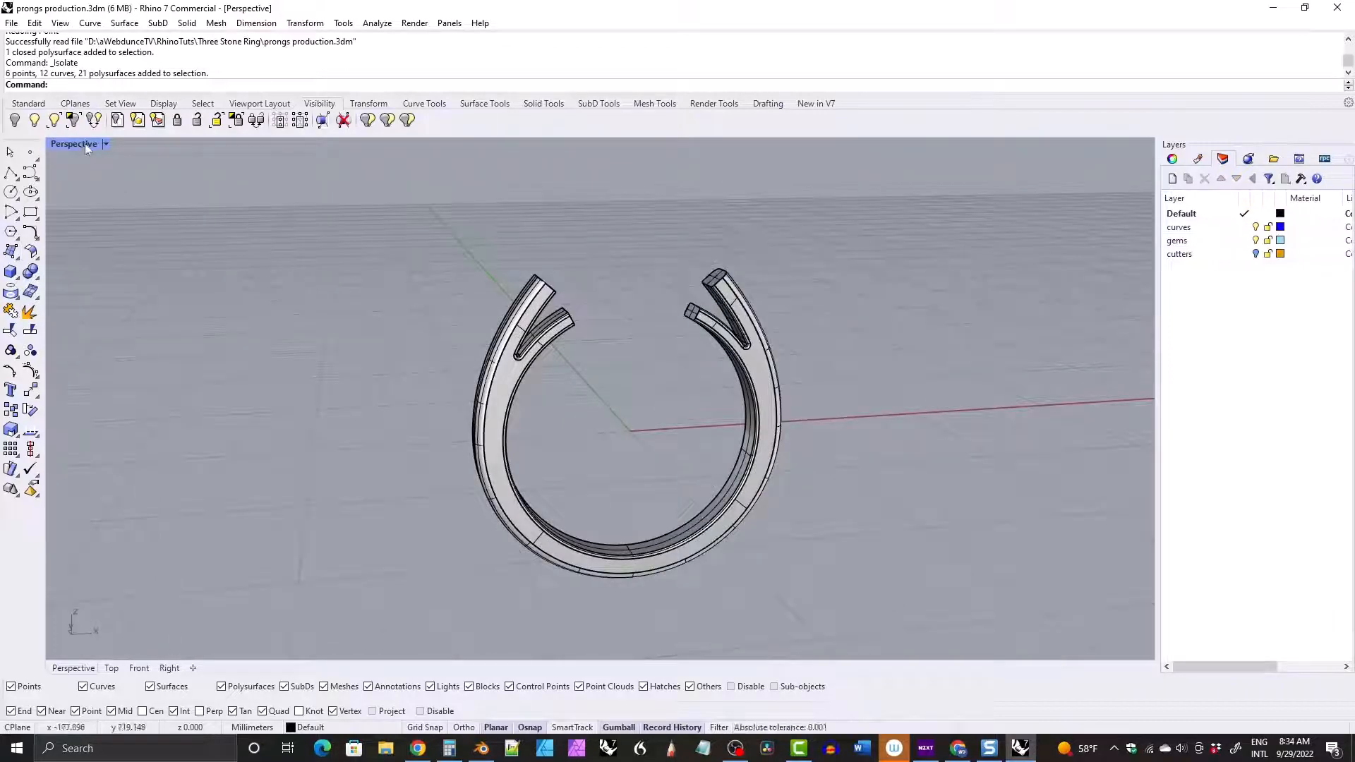
pyautogui.doubleClick(84, 143)
pyautogui.doubleClick(61, 409)
pyautogui.scroll(-5, 547, 339)
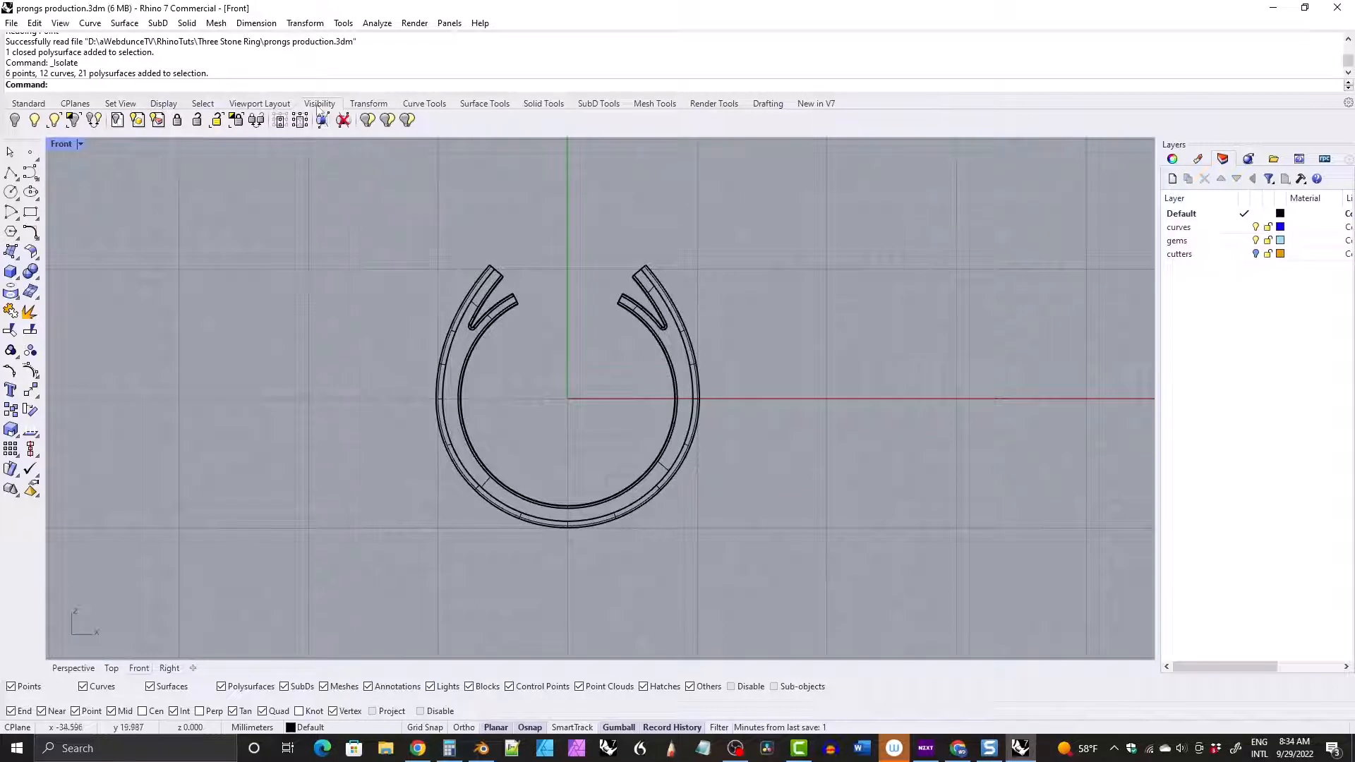
# Draw a vertical line about 14 mm long from the origin down past the bottom of the shank.
pyautogui.click(424, 103)
pyautogui.click(30, 291)
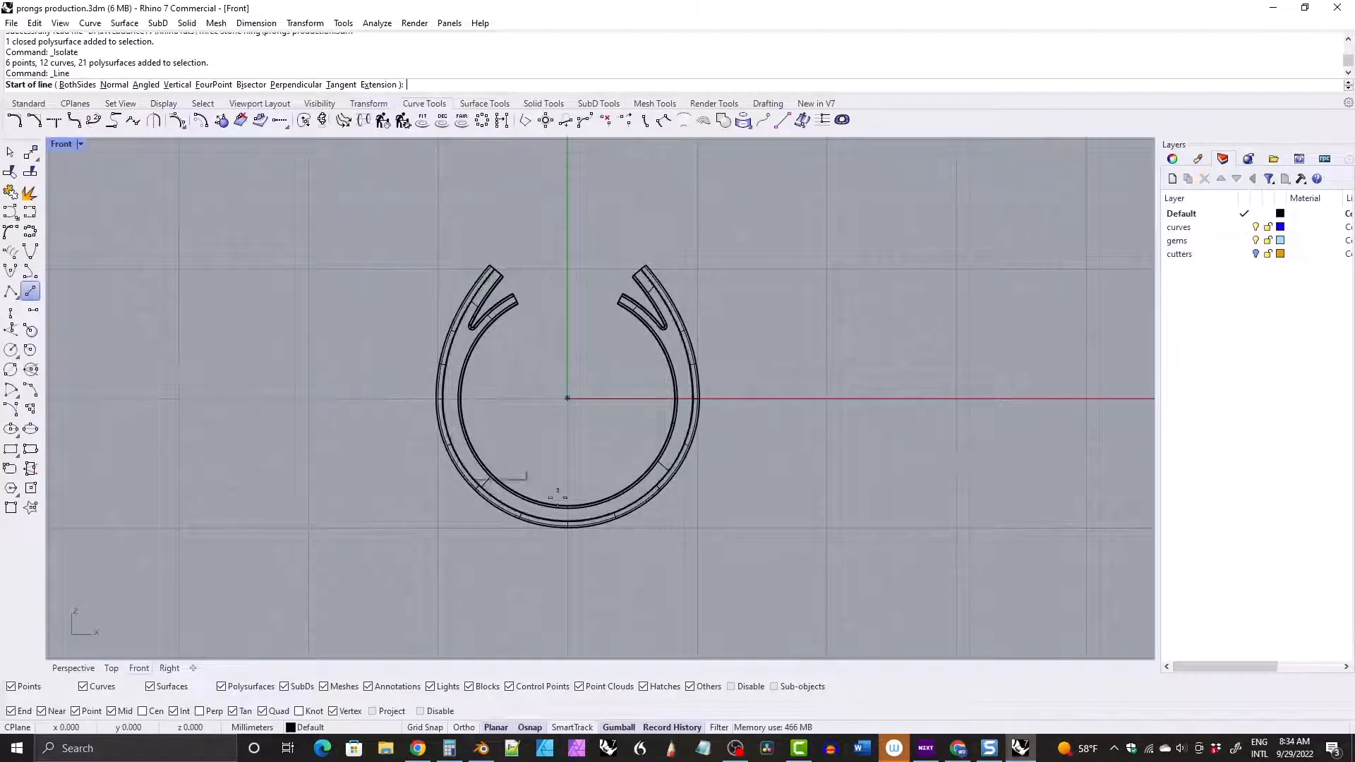
pyautogui.write('0')
pyautogui.press('Return')
pyautogui.press('shift')
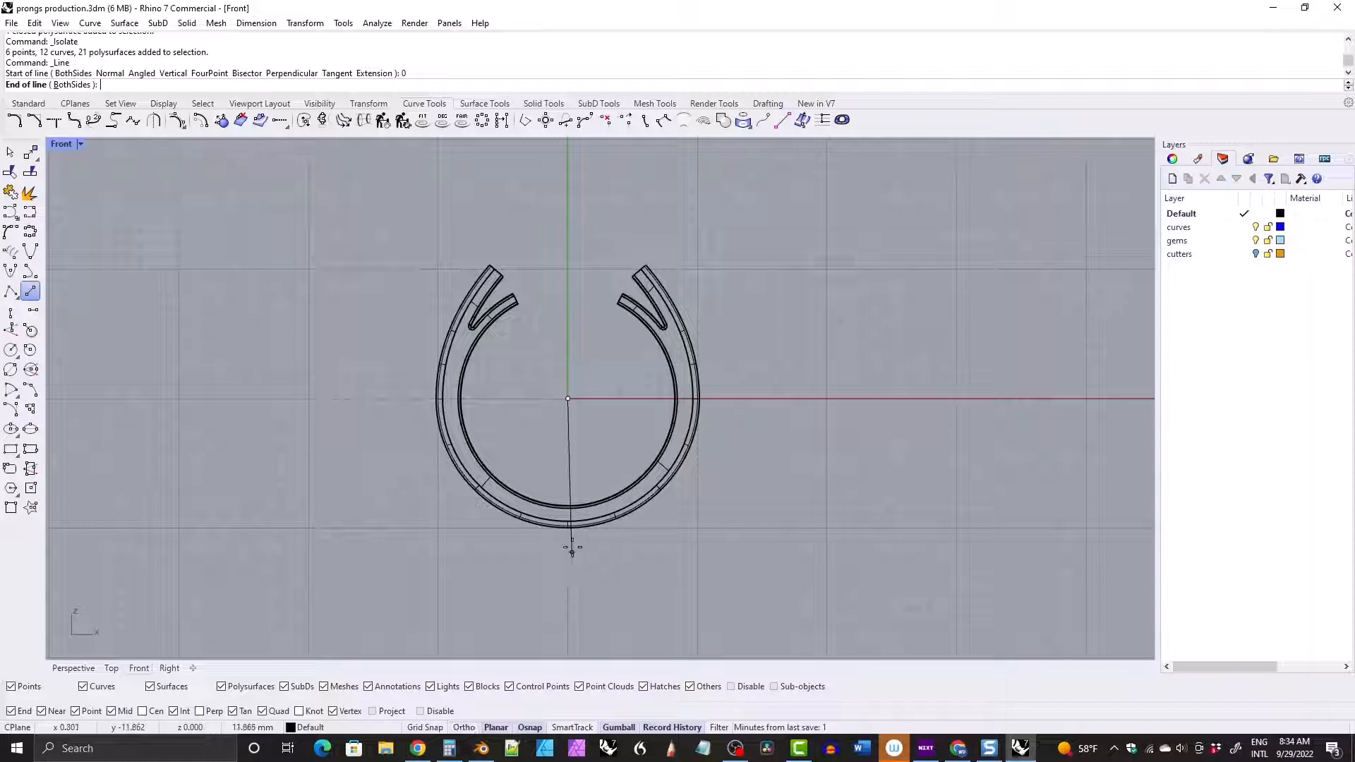
pyautogui.click(568, 581)
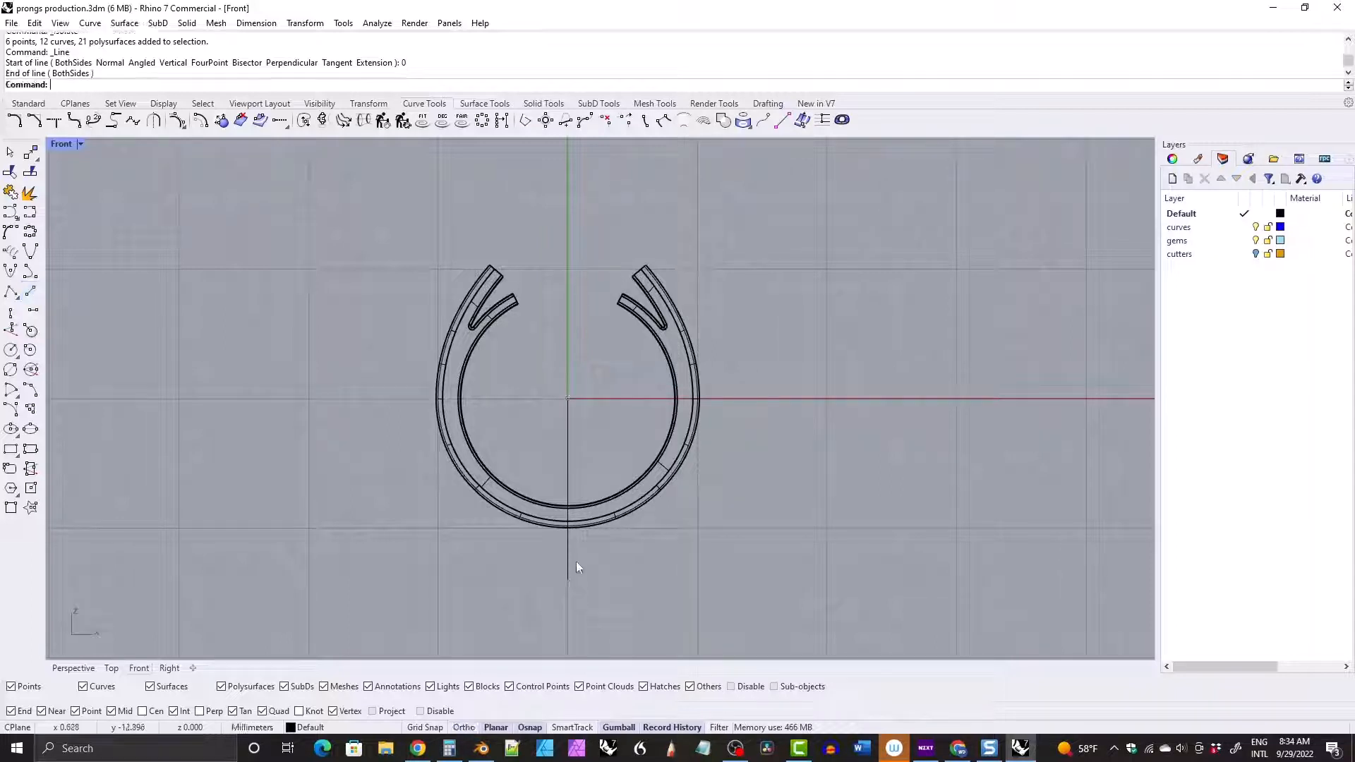
# Split the shank with the vertical line and delete the half on the positive X side.
pyautogui.click(528, 524)
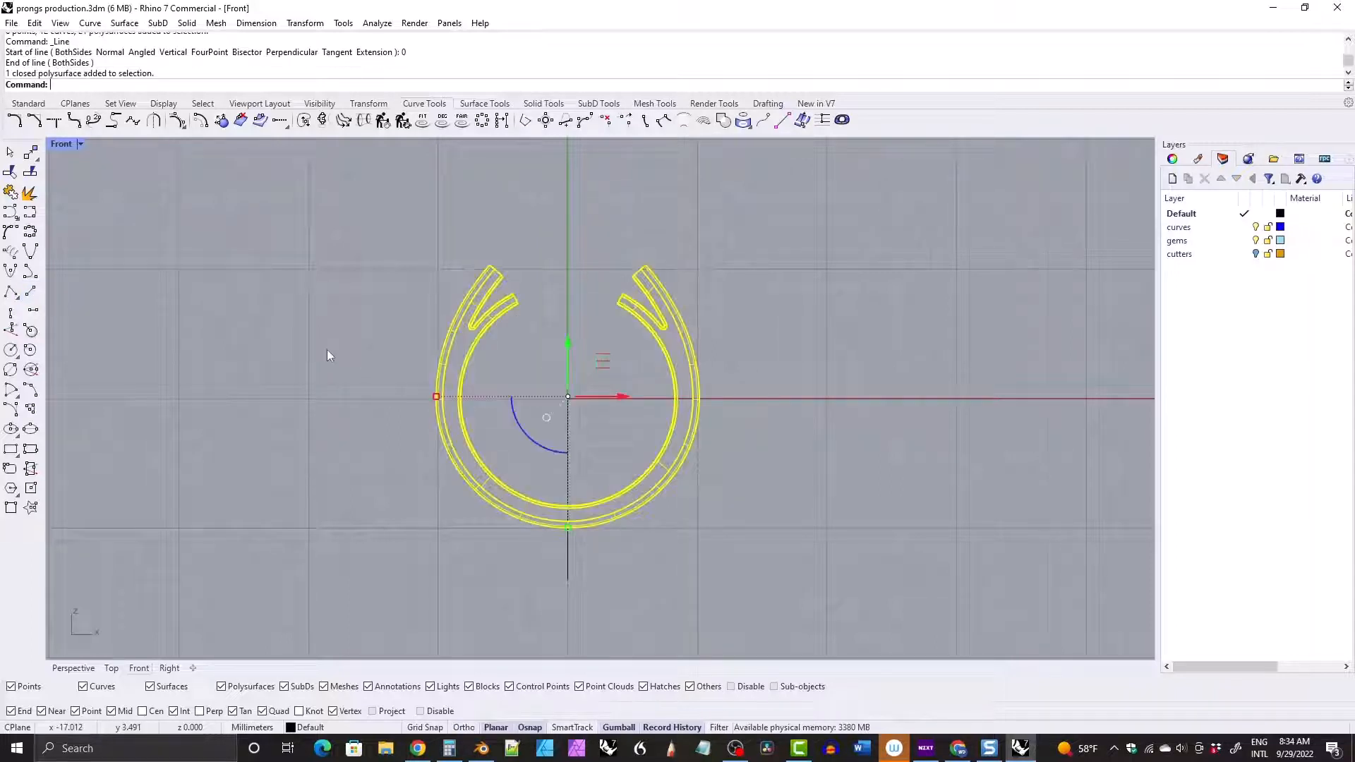
pyautogui.click(30, 172)
pyautogui.click(569, 495)
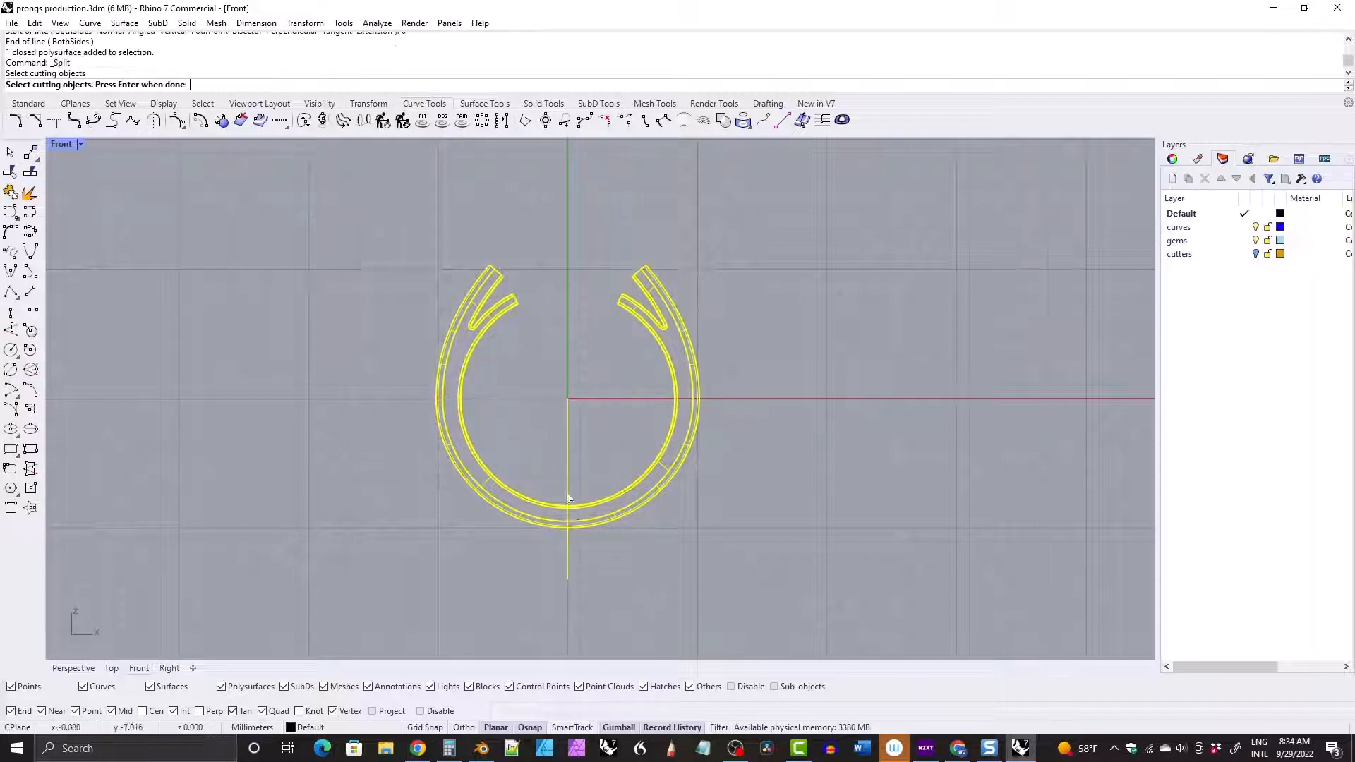
pyautogui.press('Return')
pyautogui.press('Delete')
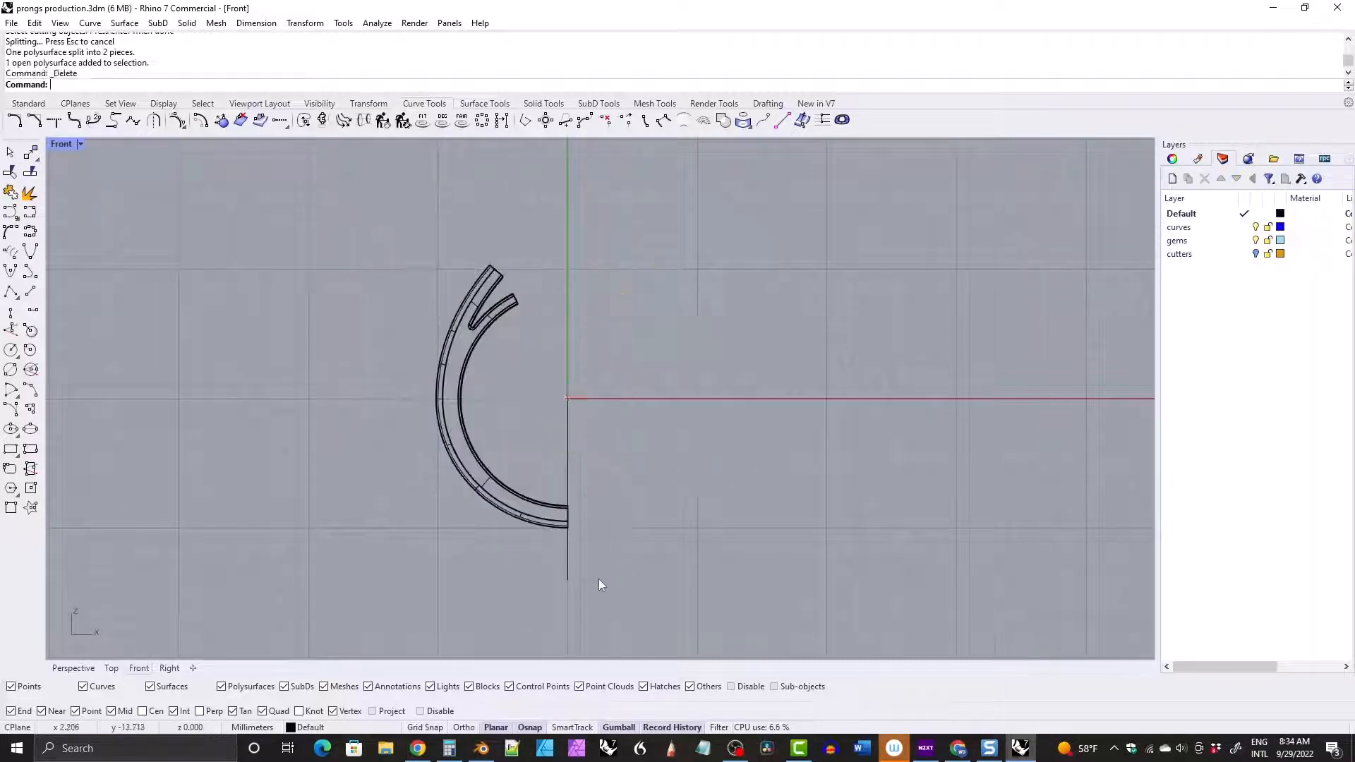
# Delete the vertical cutting line and return to the maximized Perspective view.
pyautogui.click(568, 568)
pyautogui.press('Delete')
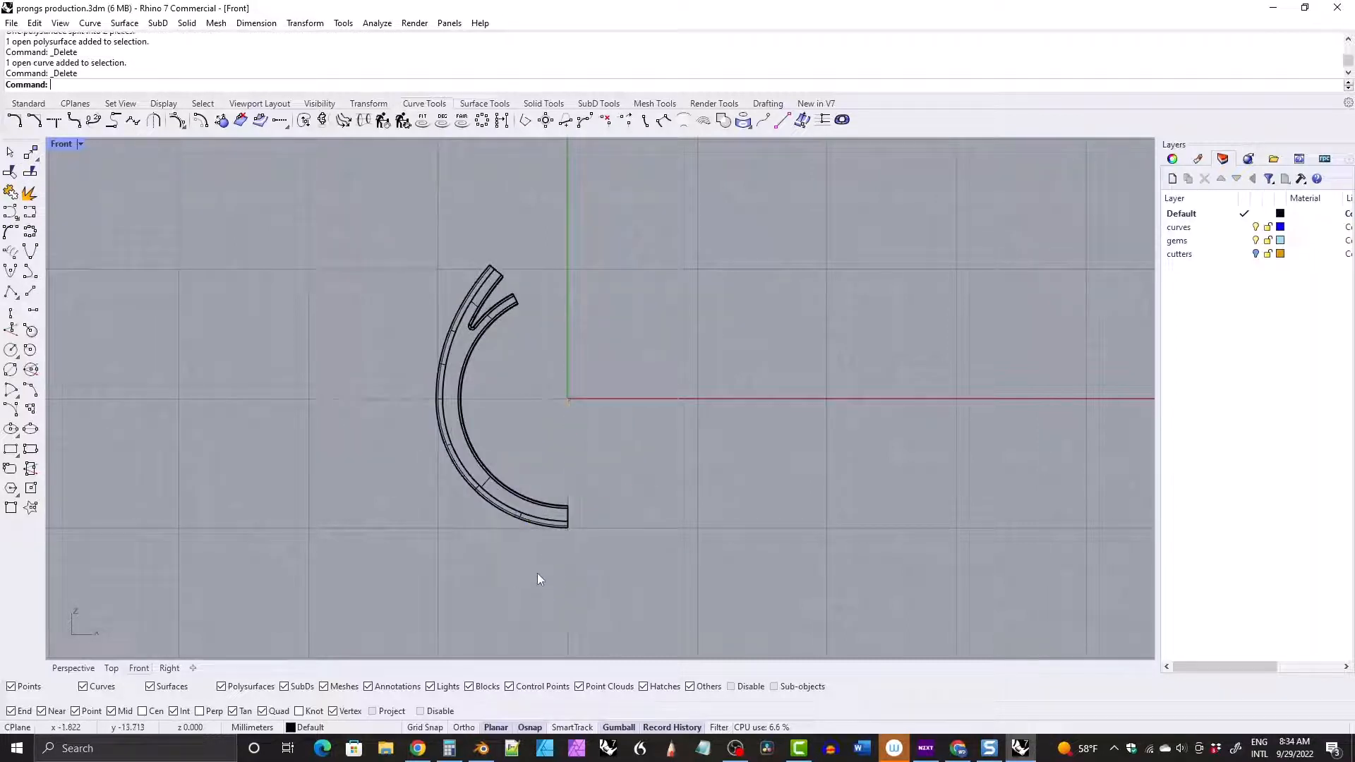
pyautogui.doubleClick(61, 145)
pyautogui.doubleClick(637, 144)
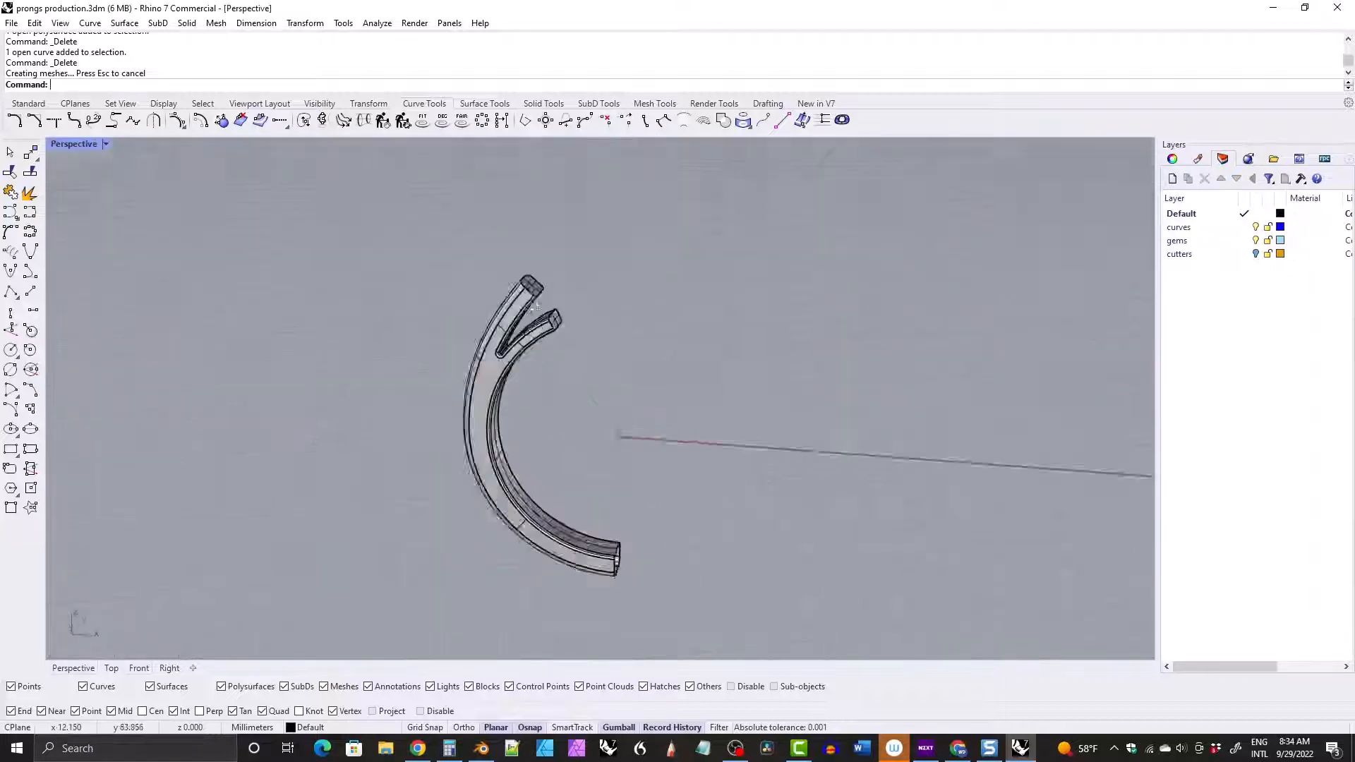
# Extract the flat end-cap surface from the upper branch of the half shank and delete it.
pyautogui.scroll(5, 498, 268)
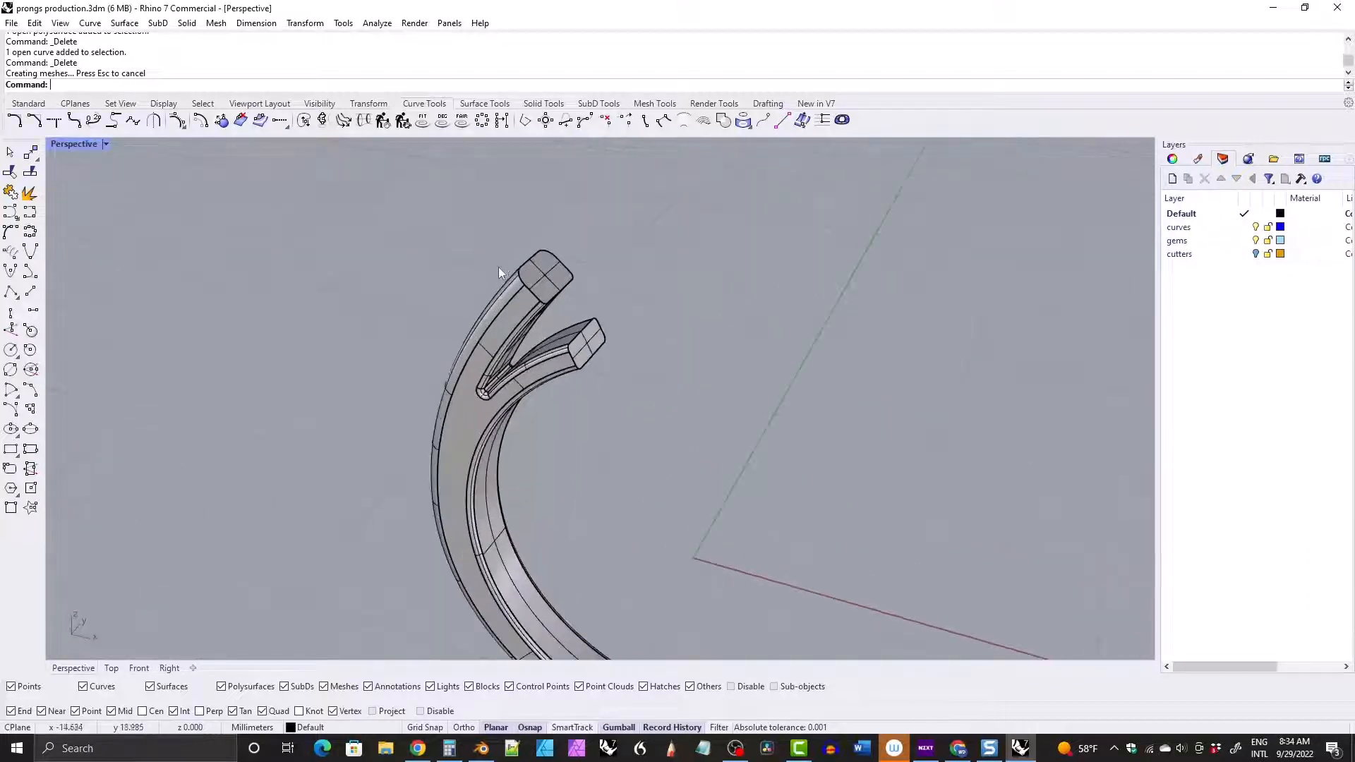
pyautogui.click(544, 103)
pyautogui.click(161, 120)
pyautogui.click(544, 287)
pyautogui.press('Return')
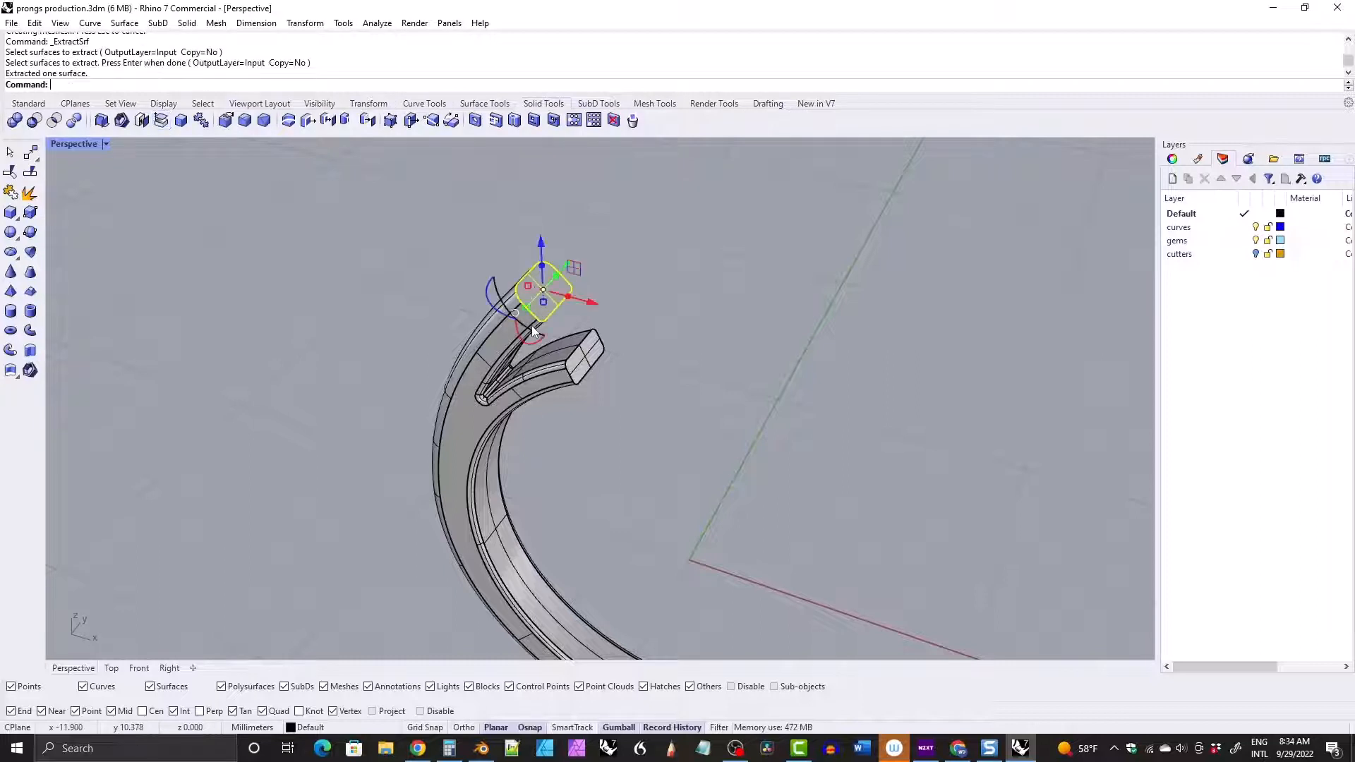
pyautogui.press('Delete')
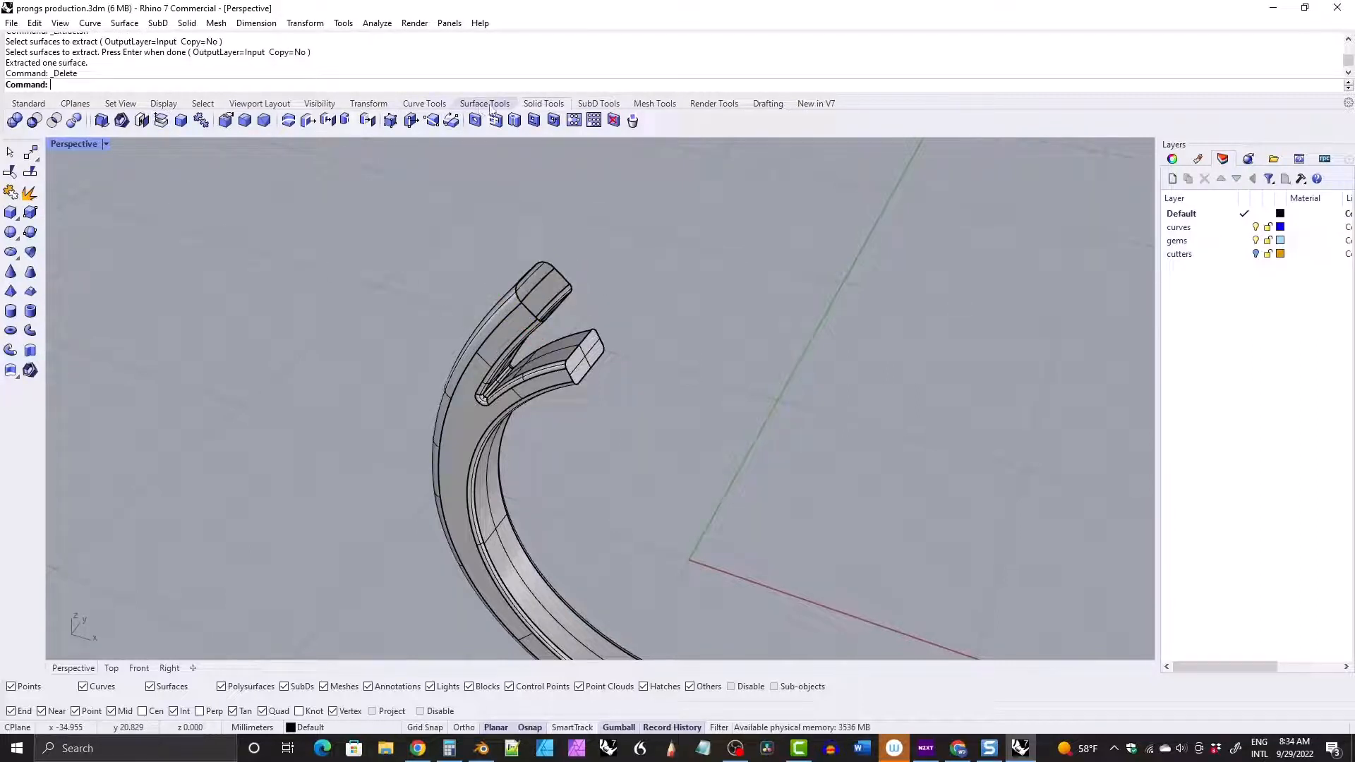
pyautogui.click(424, 104)
pyautogui.click(11, 389)
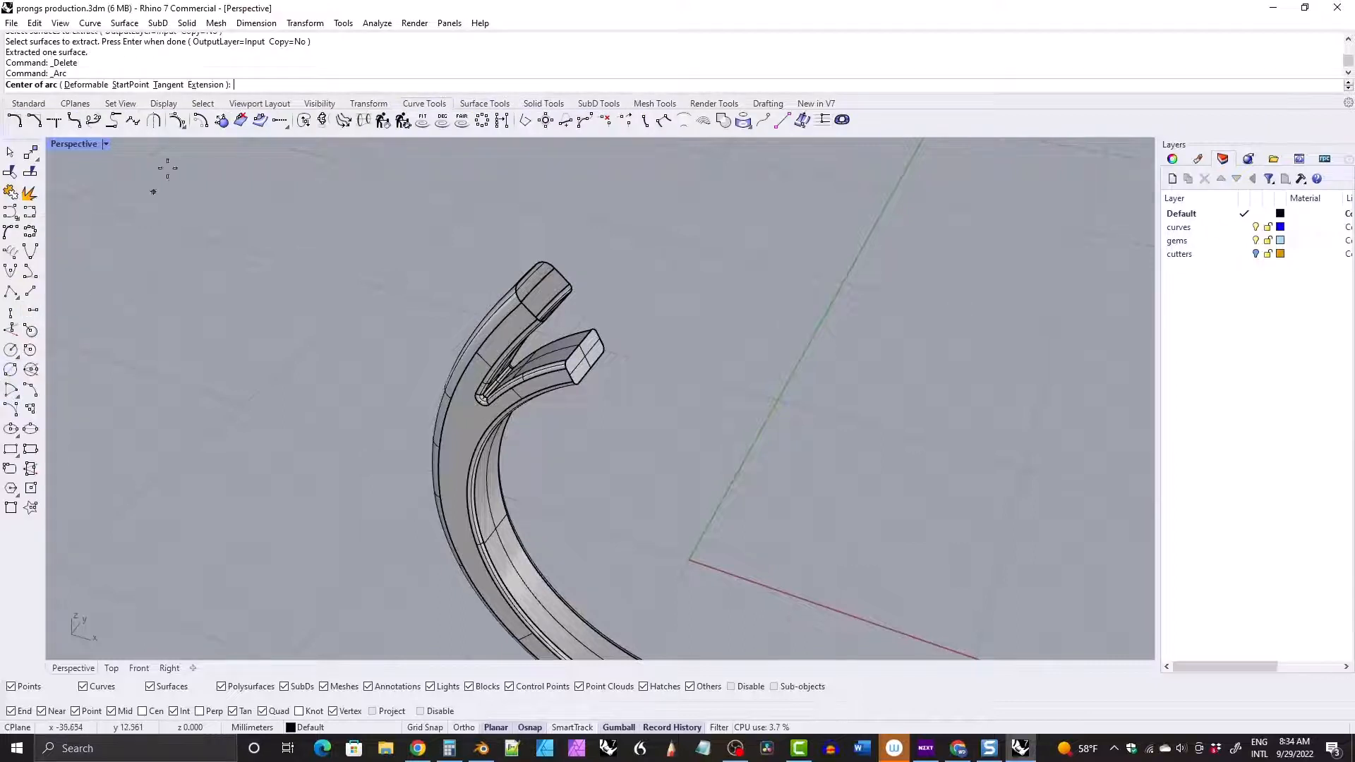
pyautogui.click(131, 84)
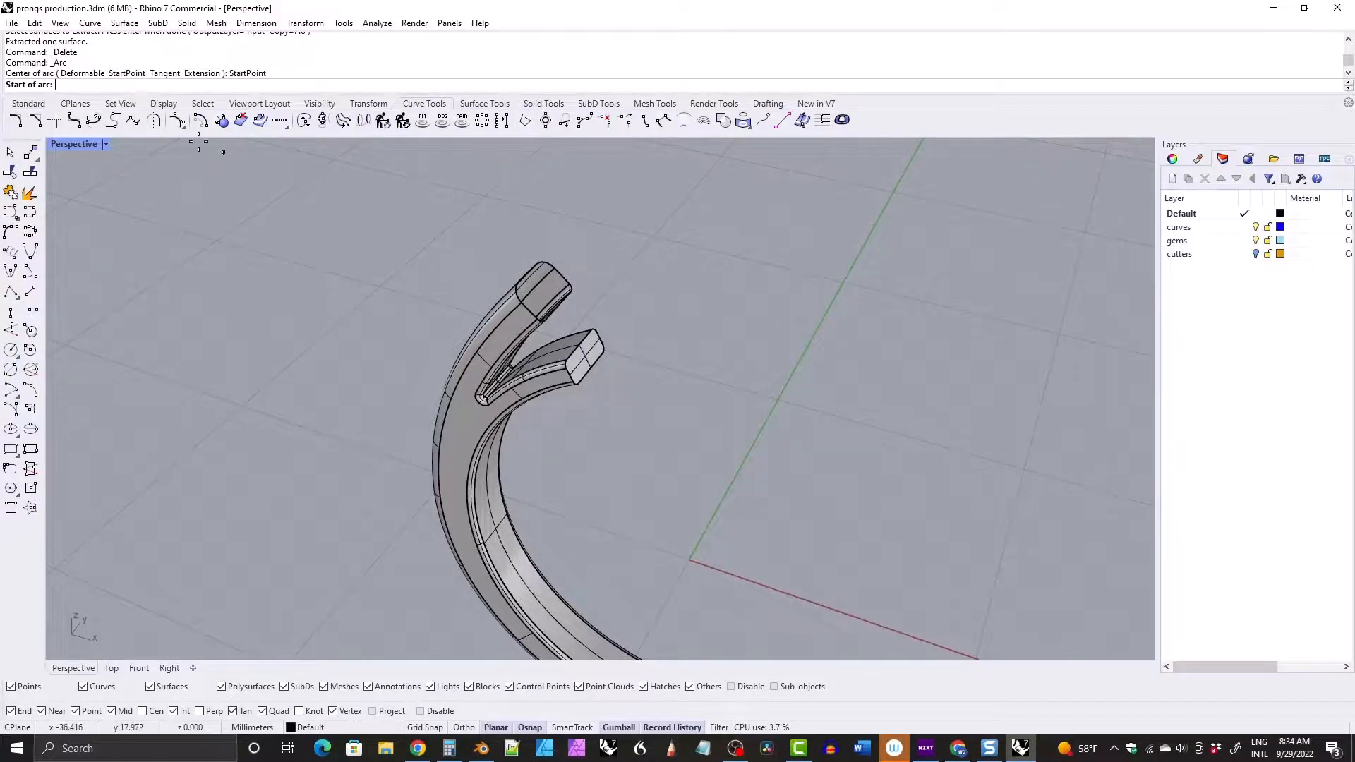
pyautogui.press('Escape')
# Draw an arc by start, end and through point, spanning the outer side of the upper branch's open end between its two side edges.
pyautogui.click(10, 389)
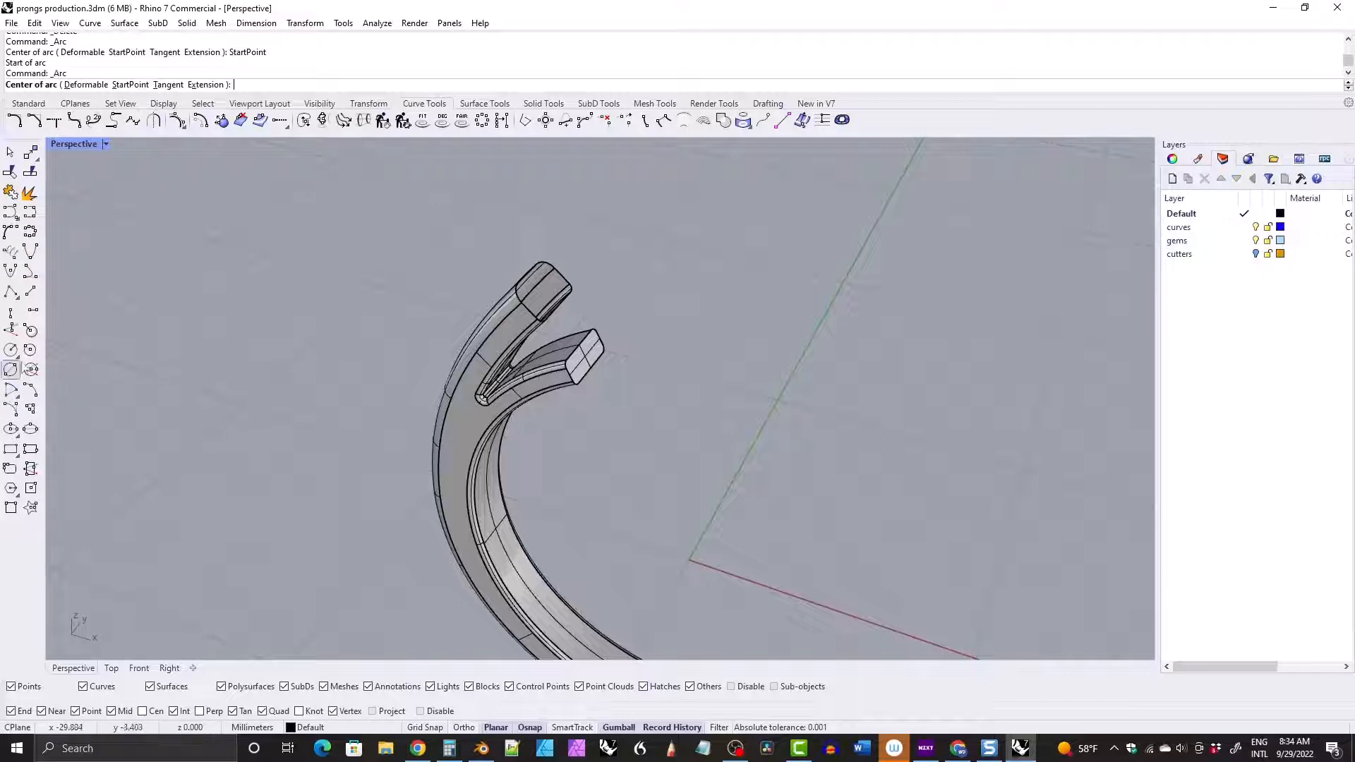
pyautogui.click(131, 85)
pyautogui.scroll(6, 430, 229)
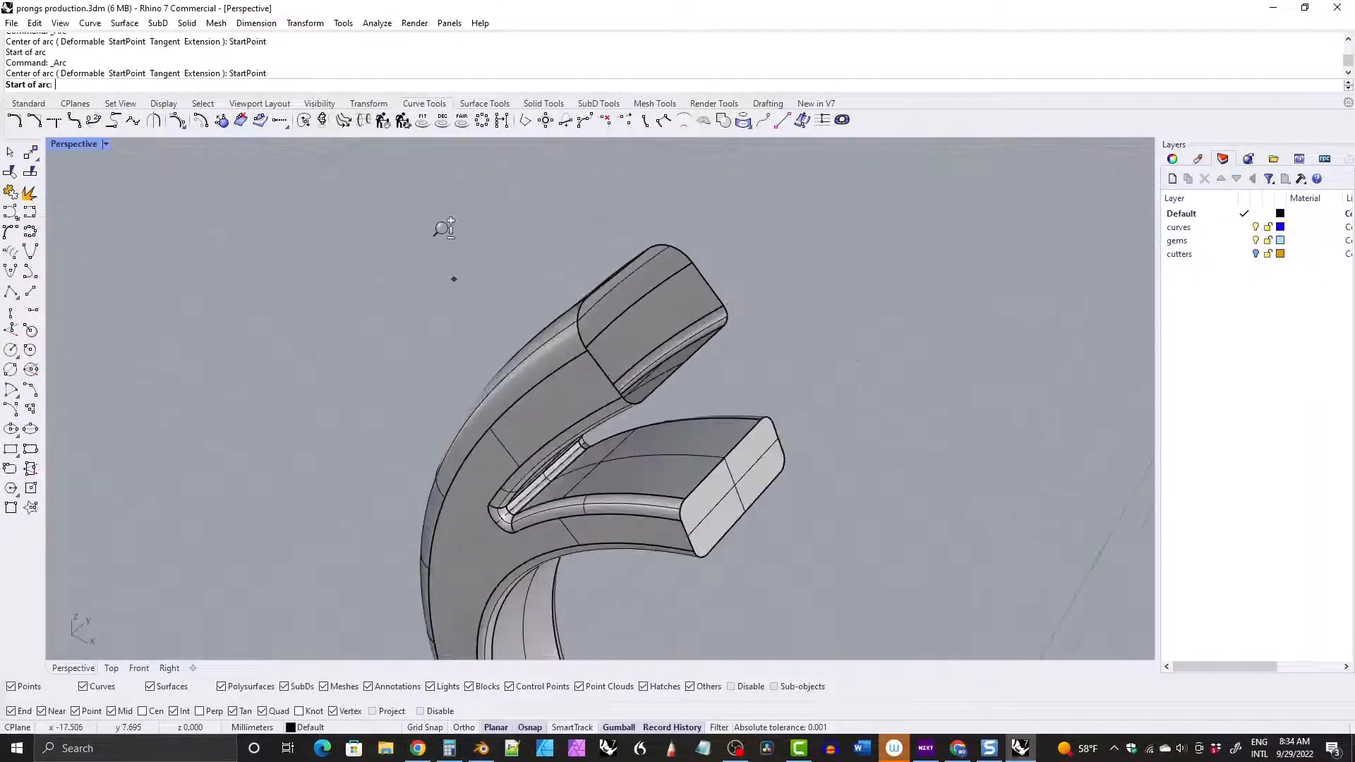
pyautogui.click(527, 337)
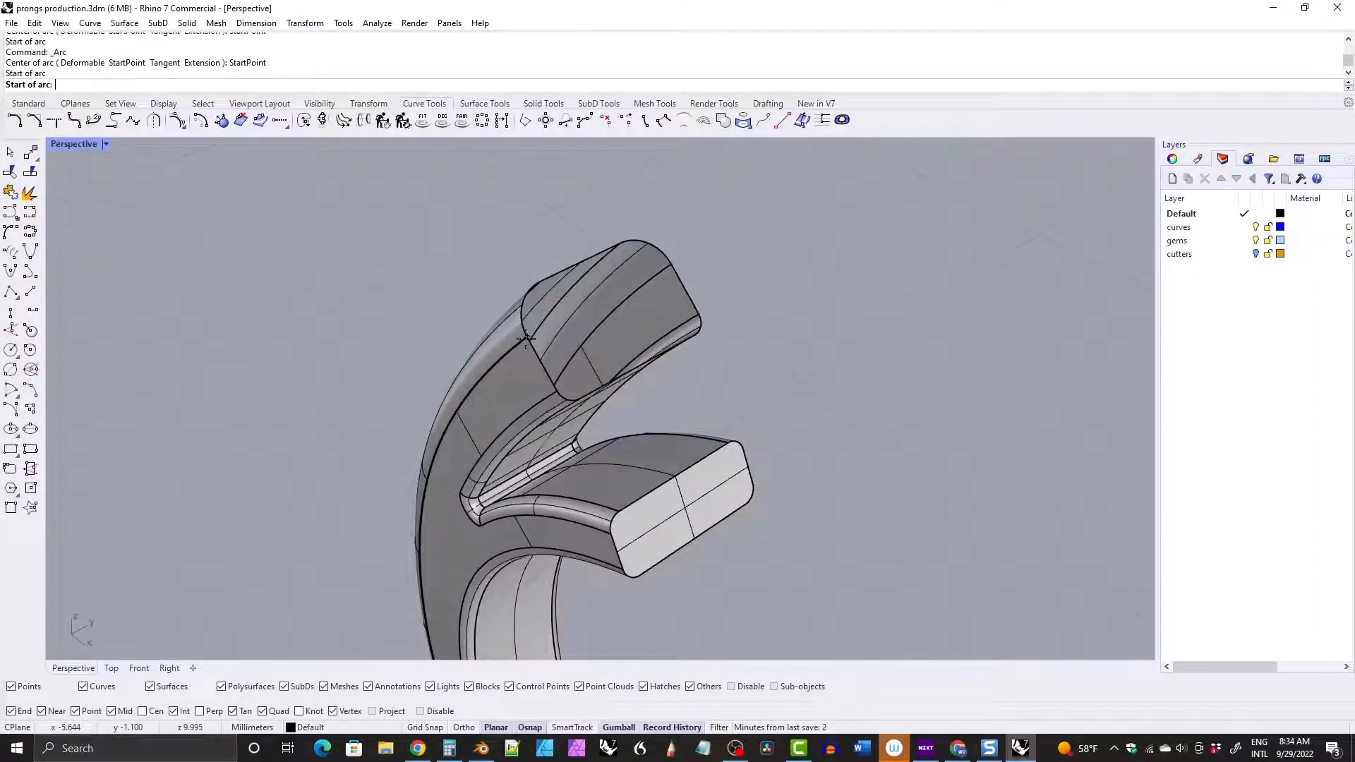
pyautogui.click(669, 266)
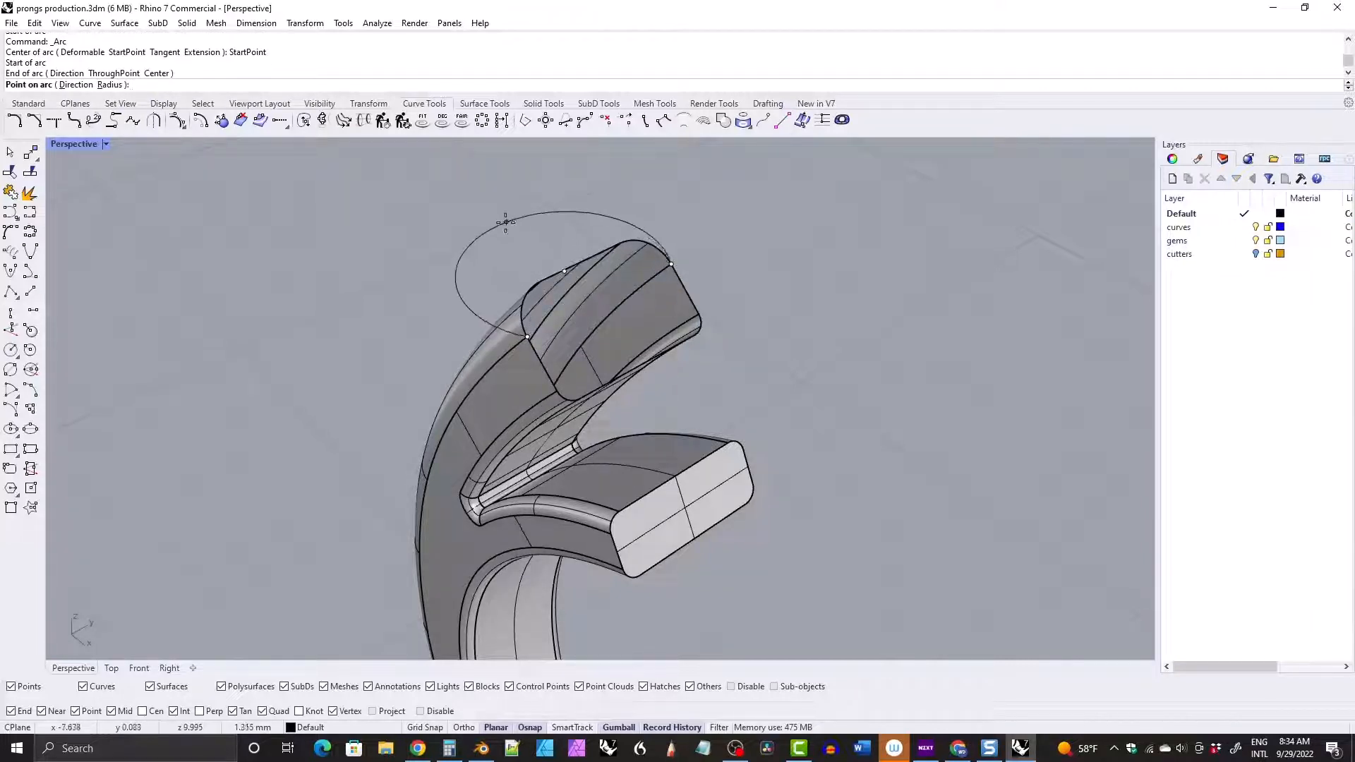
# Finish the arc across the outer split arm's open end through the midpoint of its outer edge.
pyautogui.moveTo(499, 218); pyautogui.dragTo(509, 210, button='right')
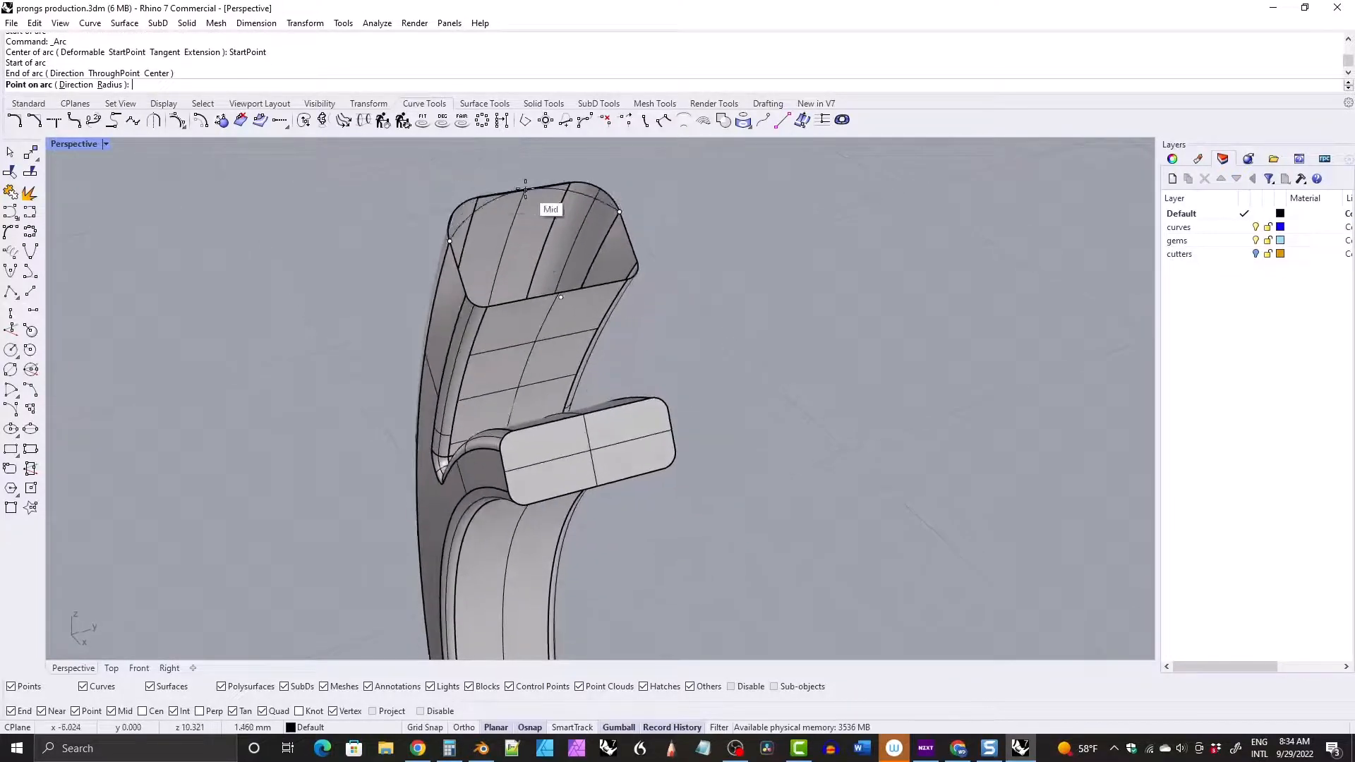
pyautogui.click(524, 189)
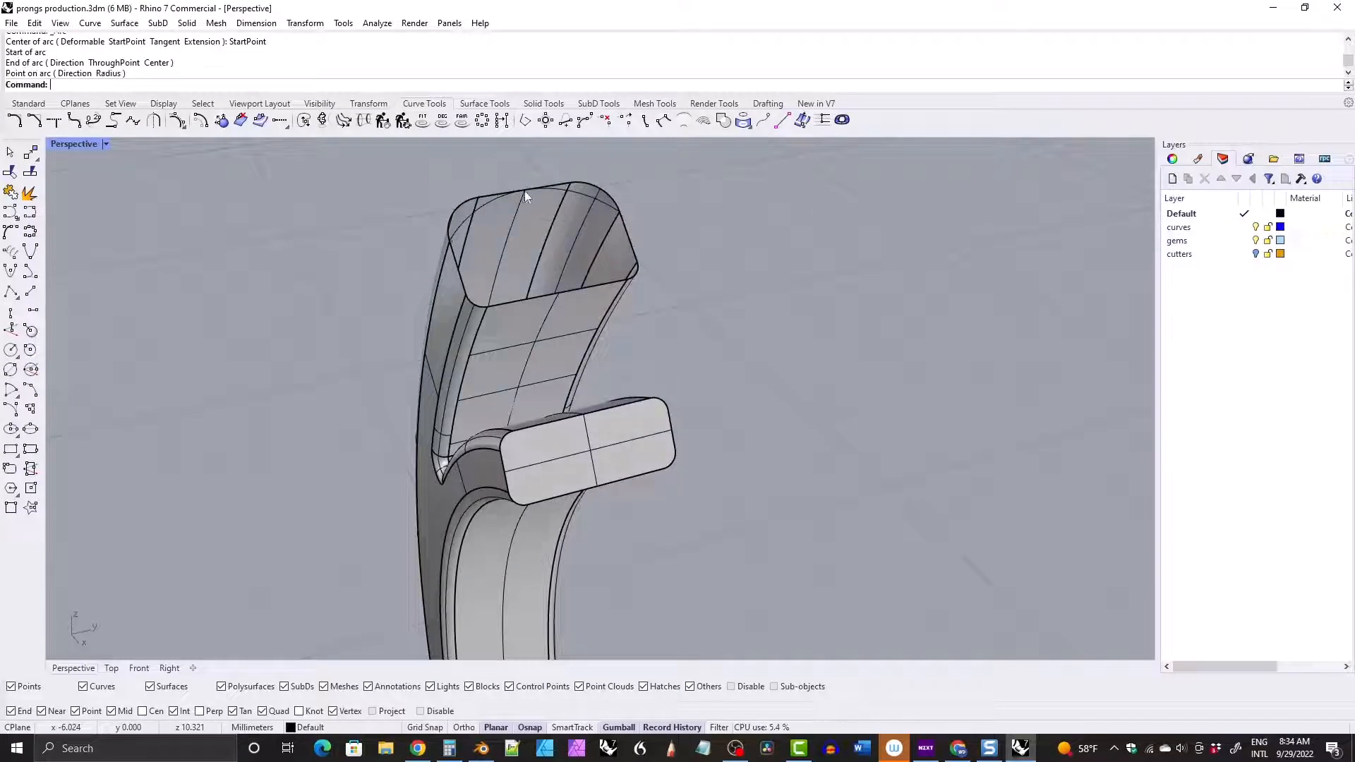
pyautogui.moveTo(524, 189); pyautogui.dragTo(553, 465, button='right')
pyautogui.click(544, 265)
pyautogui.scroll(8, 556, 505)
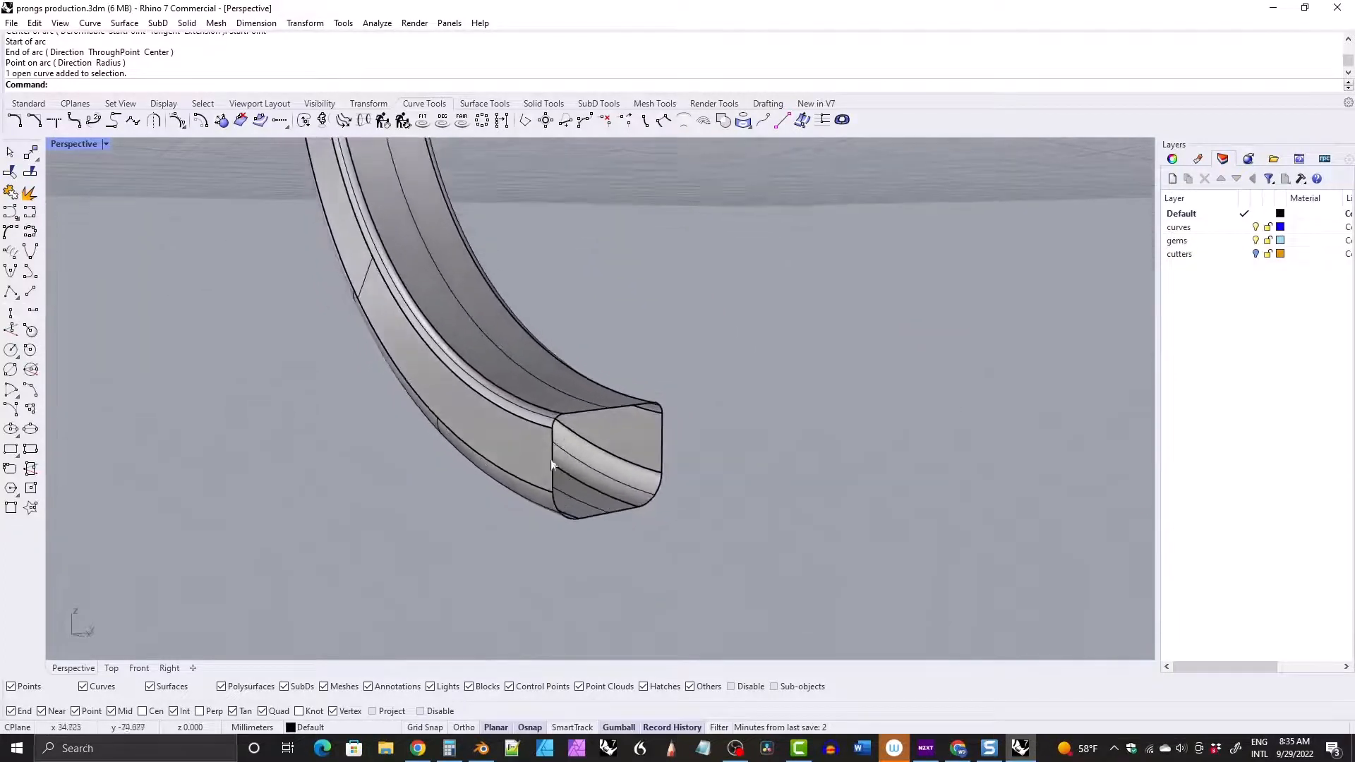
# Draw an arc across the half shank's bottom end, from one outer side to the other through the outer edge's midpoint.
pyautogui.click(30, 413)
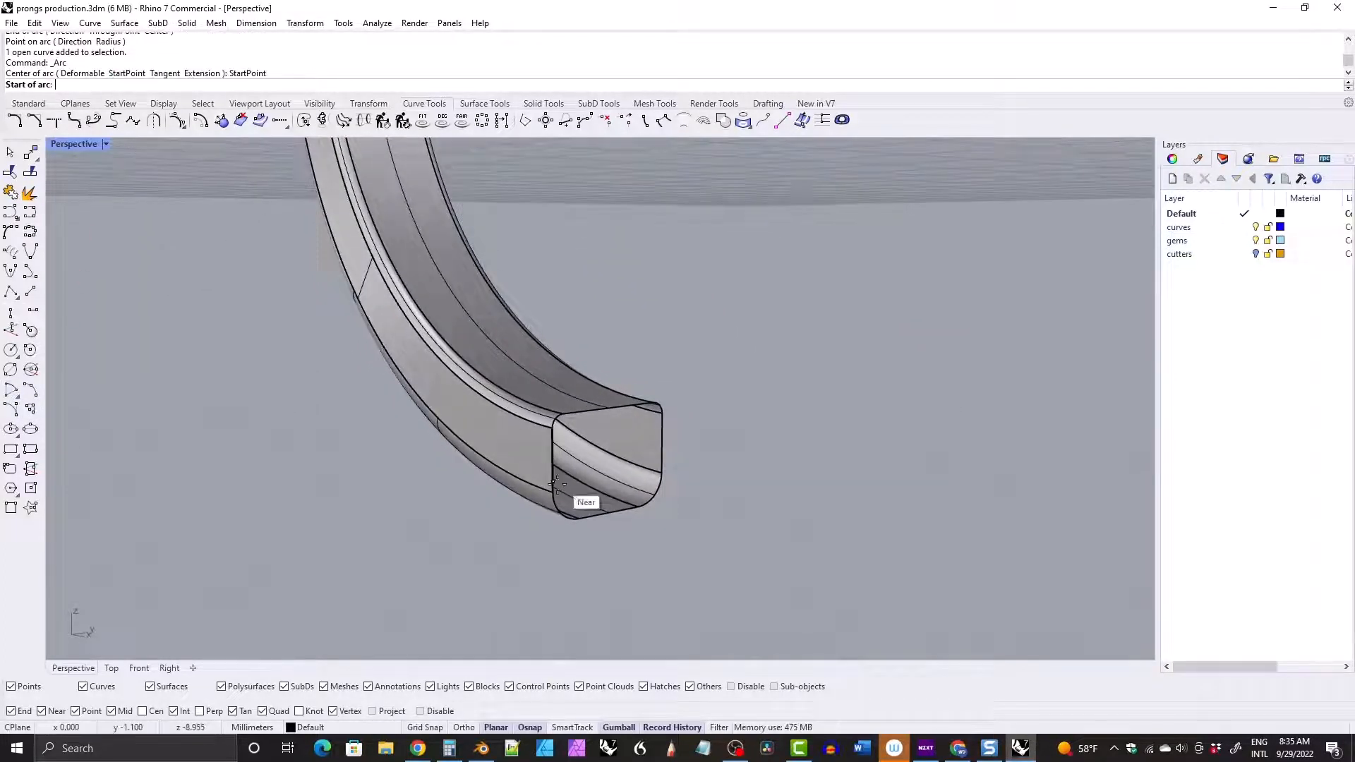
pyautogui.click(553, 492)
pyautogui.click(662, 473)
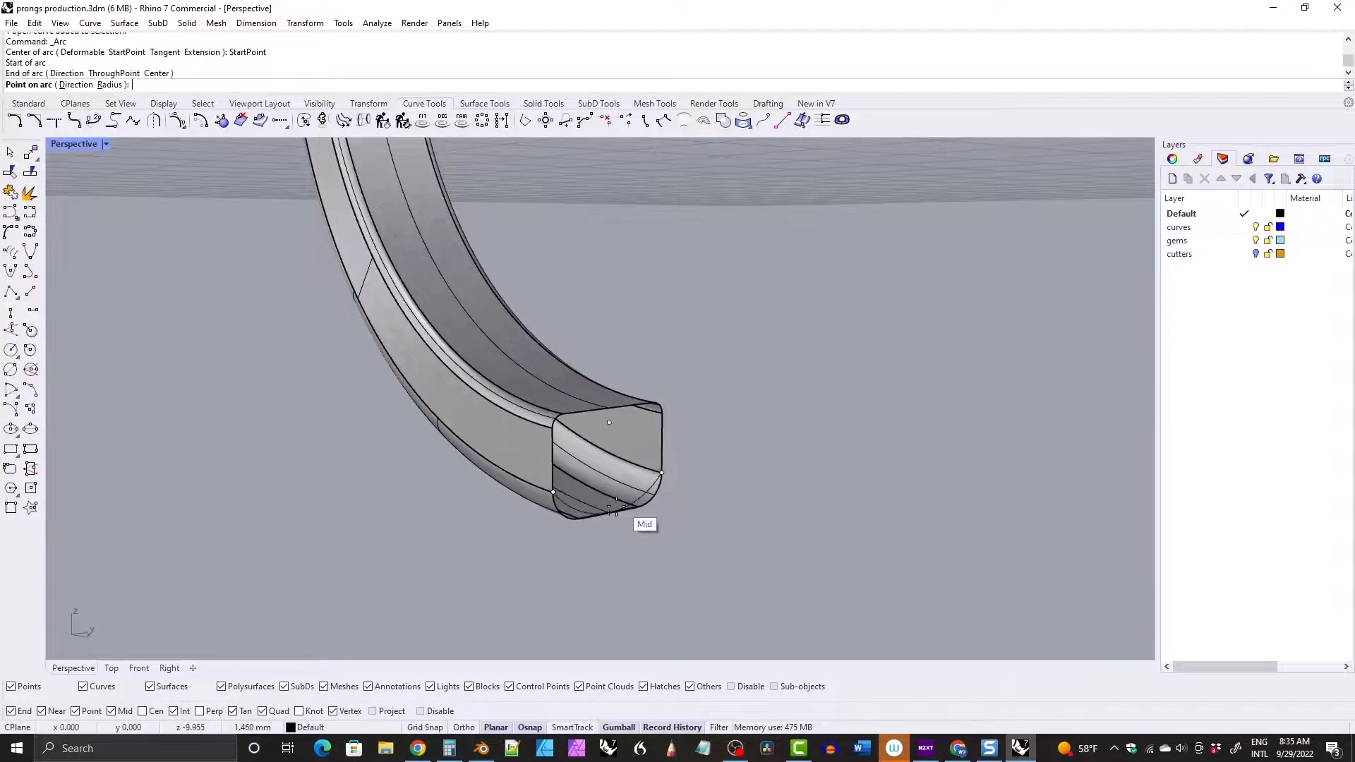
pyautogui.click(611, 508)
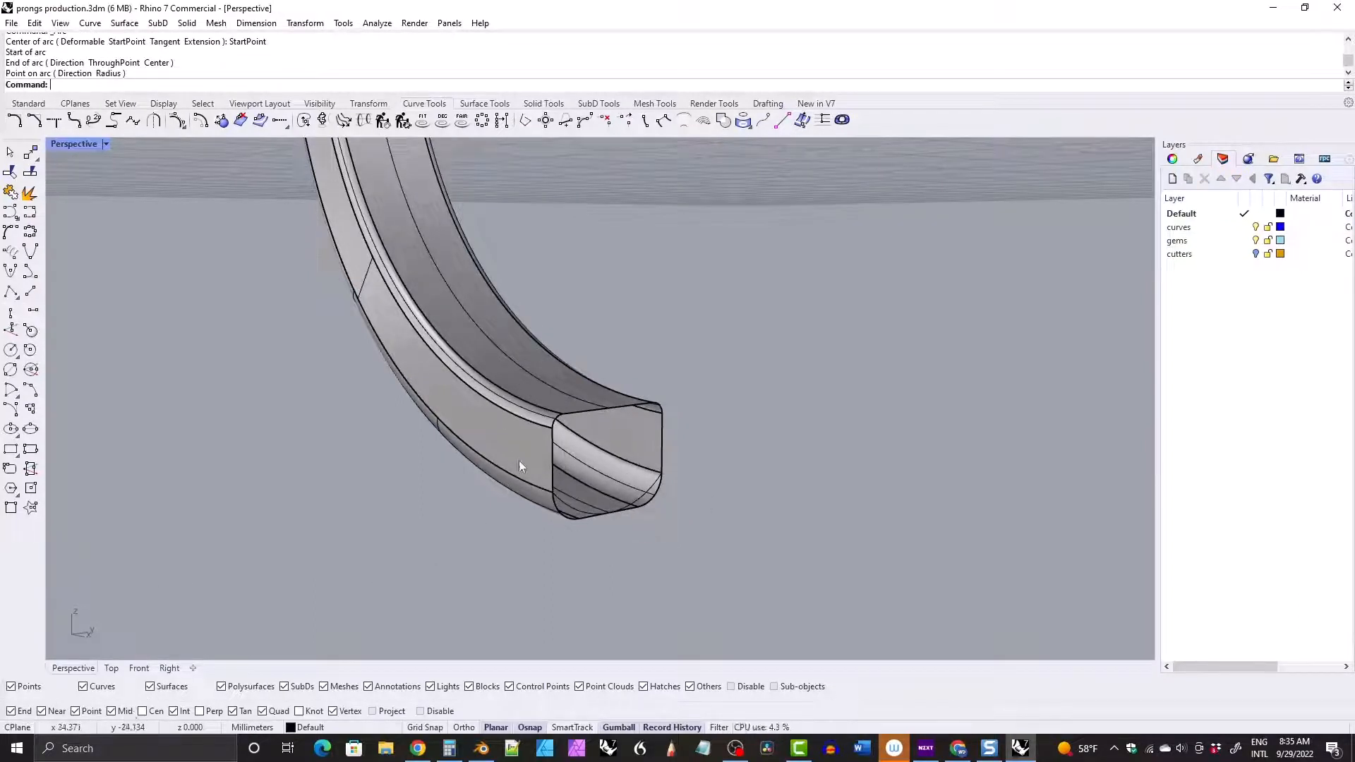
# Extract the half shank's outer face and its two rounded edge surfaces from the polysurface and delete them.
pyautogui.click(543, 103)
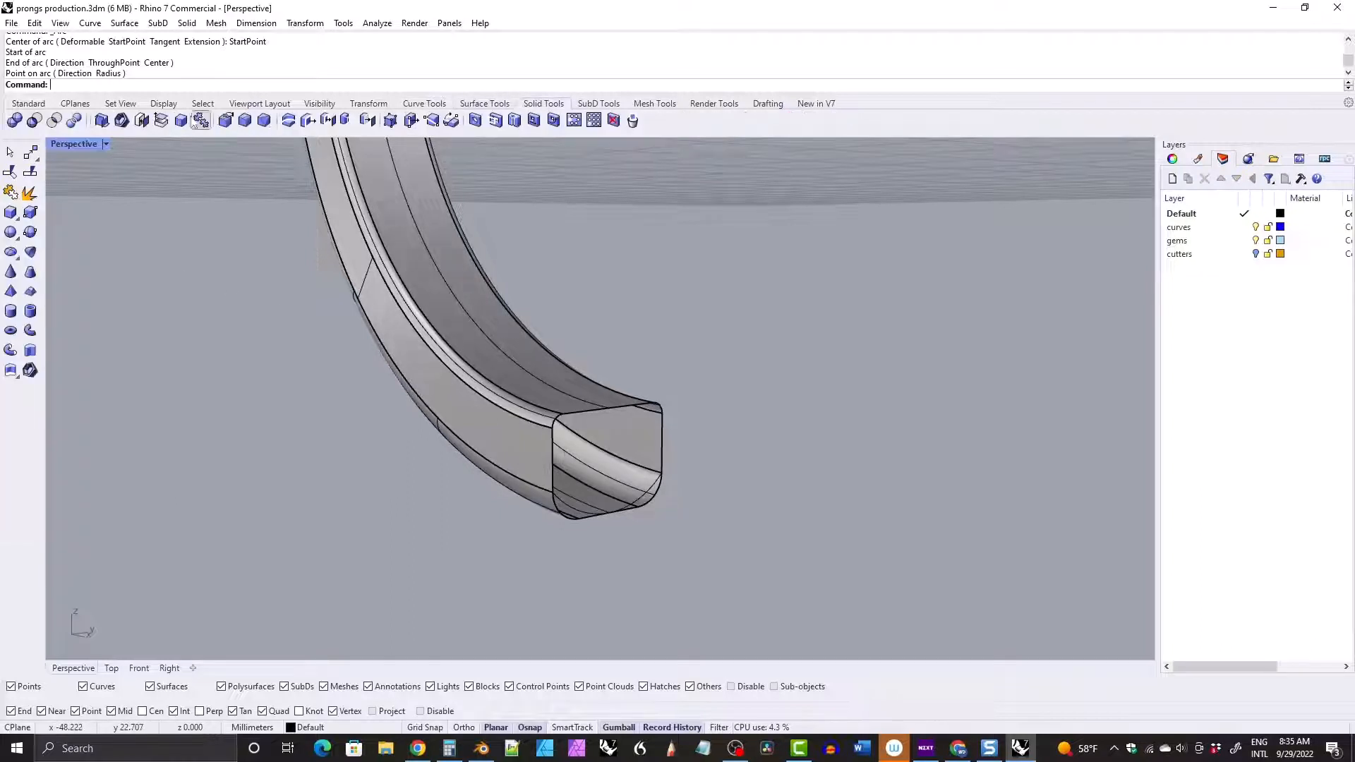
pyautogui.click(161, 121)
pyautogui.click(611, 480)
pyautogui.click(585, 501)
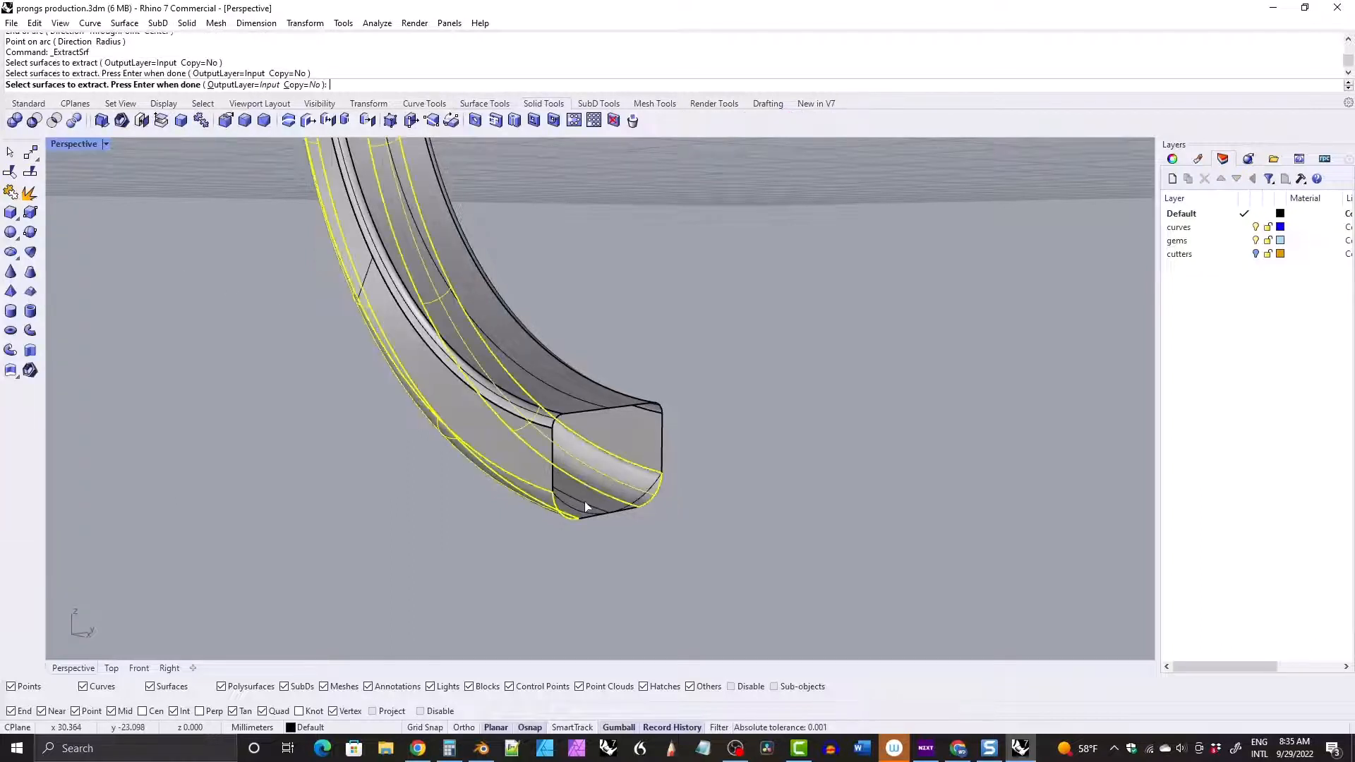
pyautogui.click(586, 501)
pyautogui.scroll(-9, 496, 365)
pyautogui.moveTo(494, 212); pyautogui.dragTo(533, 259, button='right')
pyautogui.press('Return')
pyautogui.press('Delete')
# Set up a two-rail sweep along the shank's two open outer edges, using the two end arcs as cross sections.
pyautogui.click(484, 104)
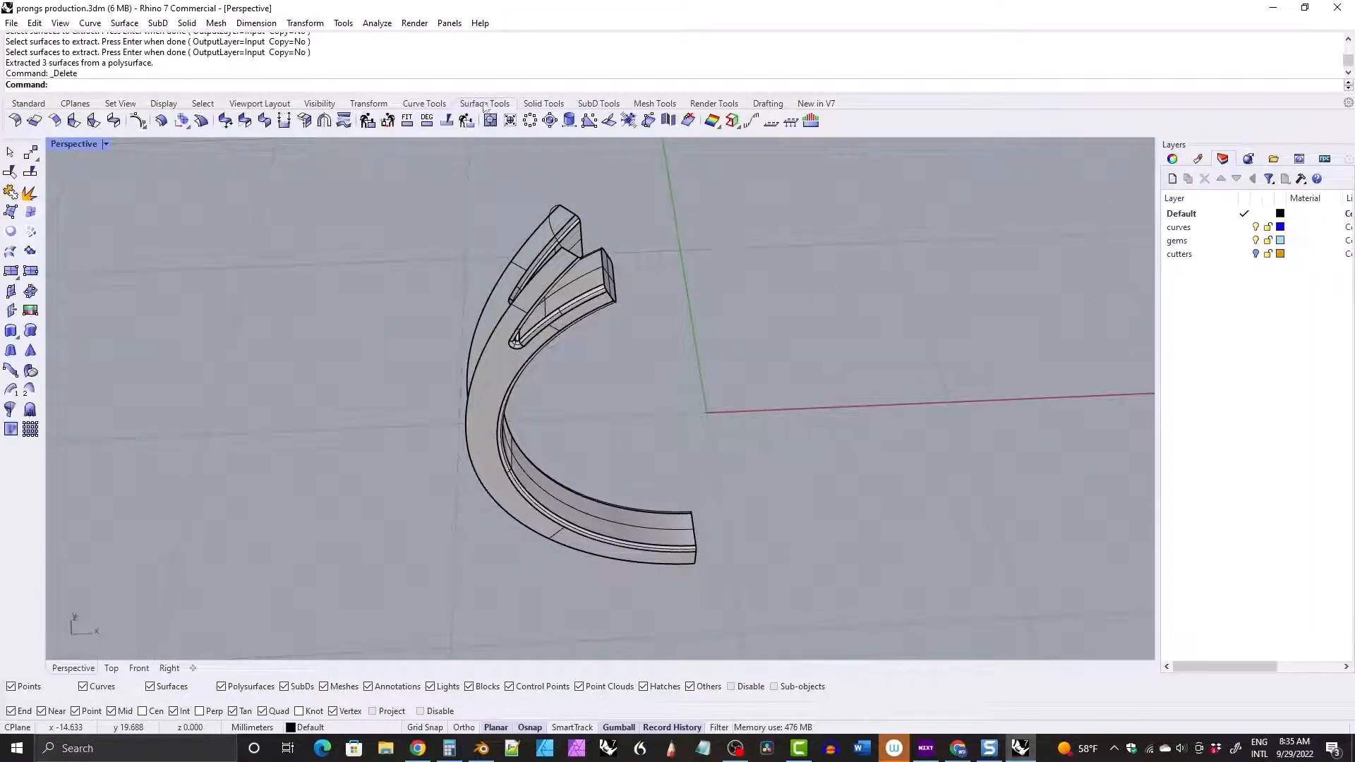
pyautogui.click(31, 390)
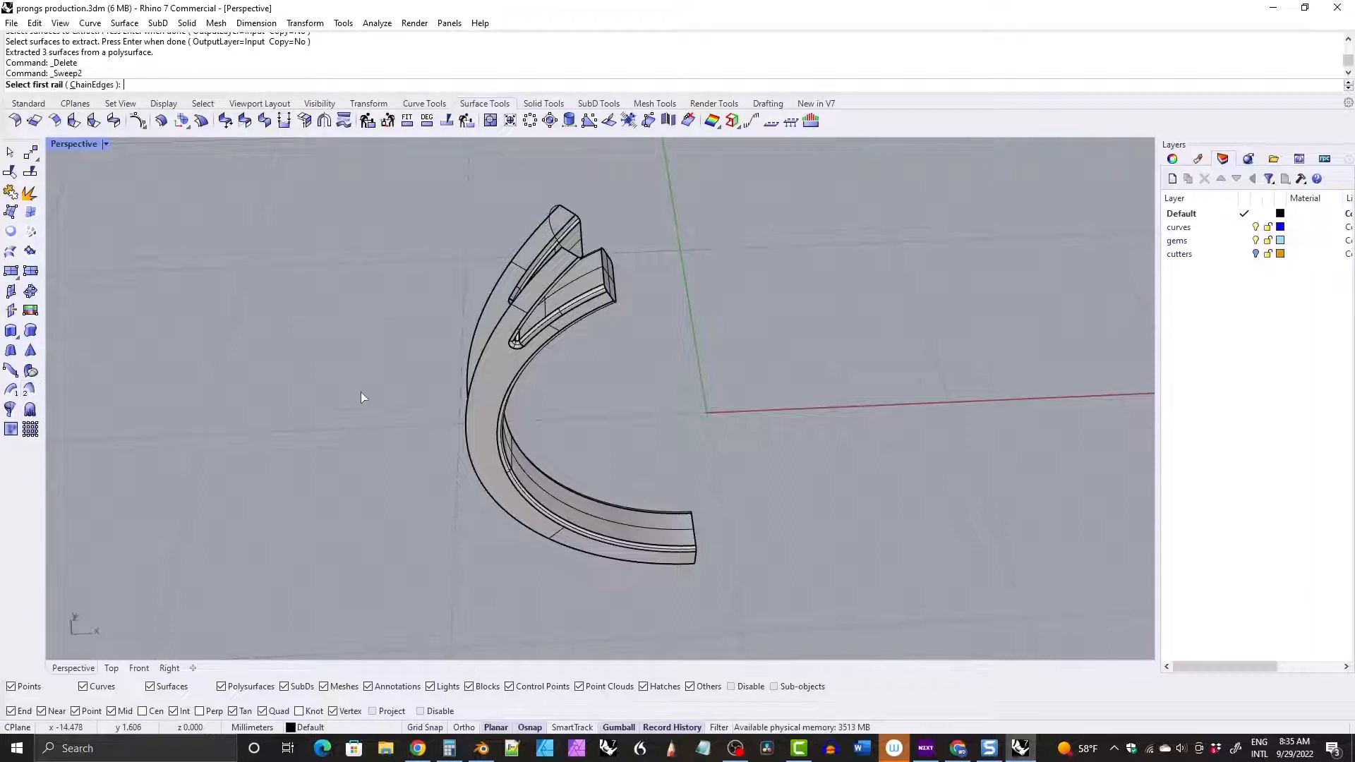
pyautogui.moveTo(357, 393); pyautogui.dragTo(472, 522, button='right')
pyautogui.click(645, 287)
pyautogui.click(608, 265)
pyautogui.click(481, 228)
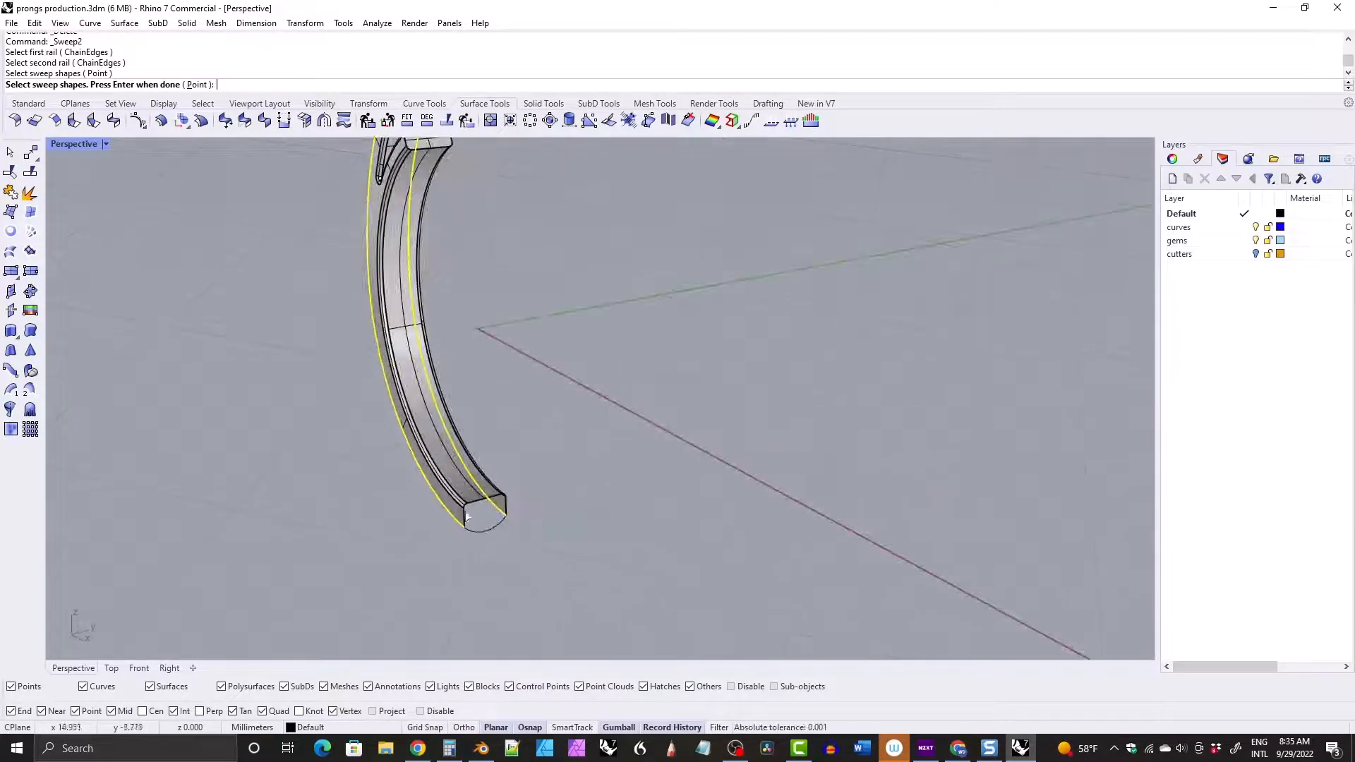
pyautogui.click(471, 537)
pyautogui.rightClick(299, 375)
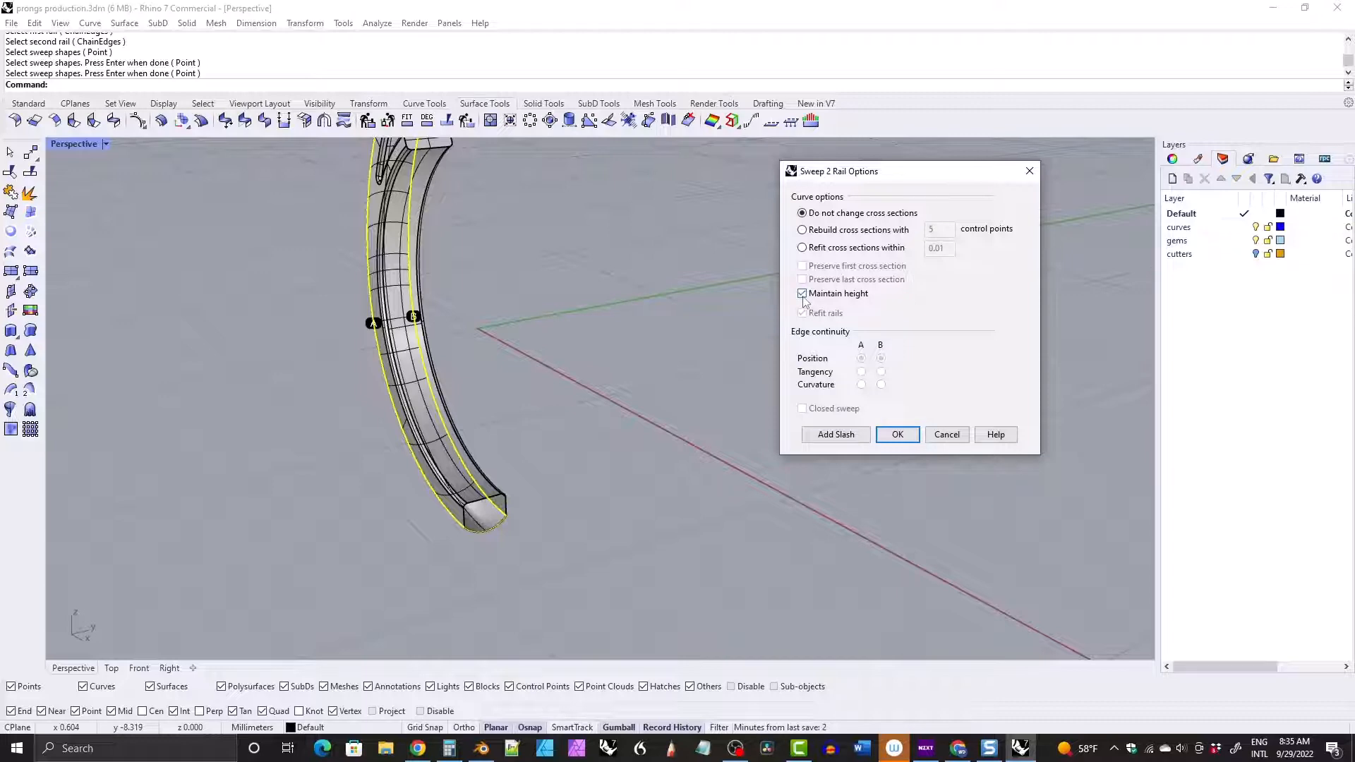
# Compare the sweep preview with and without Maintain height, and create the surface with Maintain height on and the cross sections unchanged.
pyautogui.moveTo(352, 294); pyautogui.dragTo(445, 366, button='right')
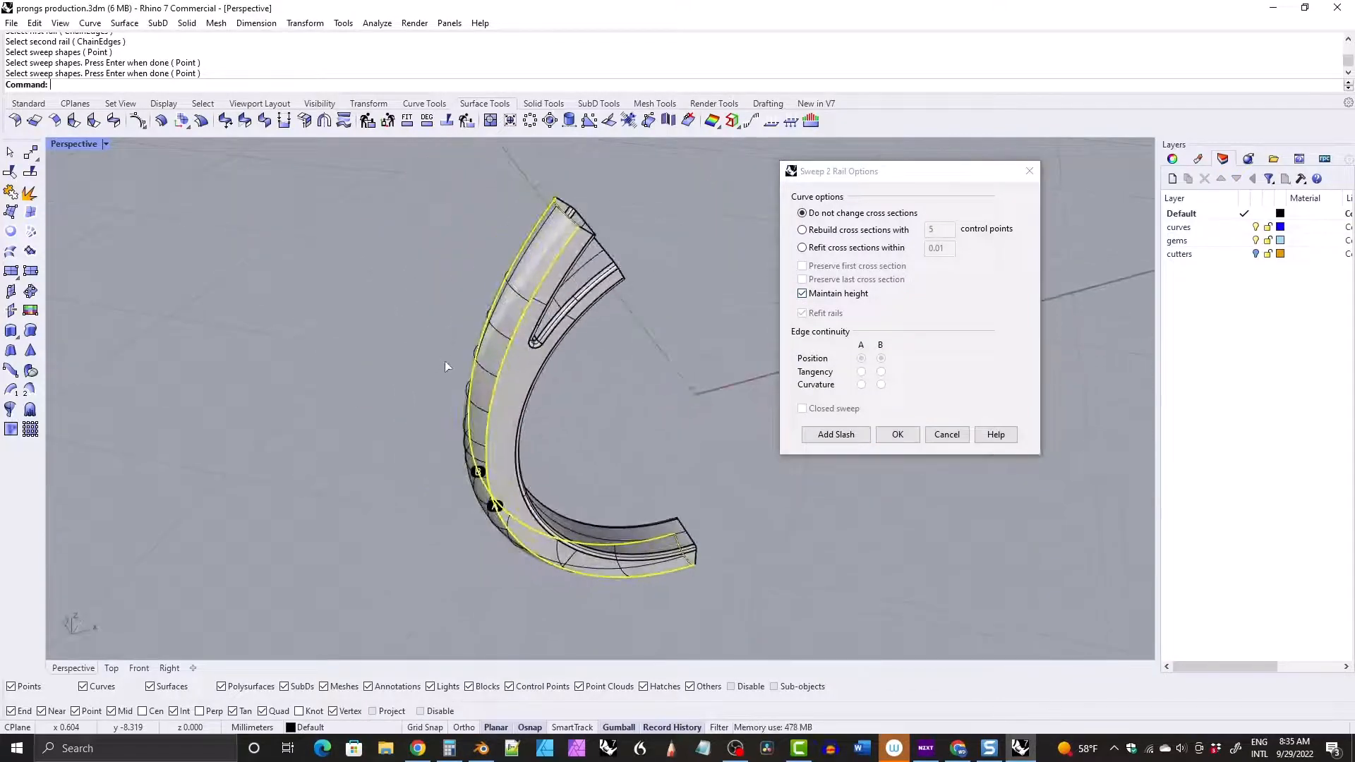
pyautogui.click(802, 295)
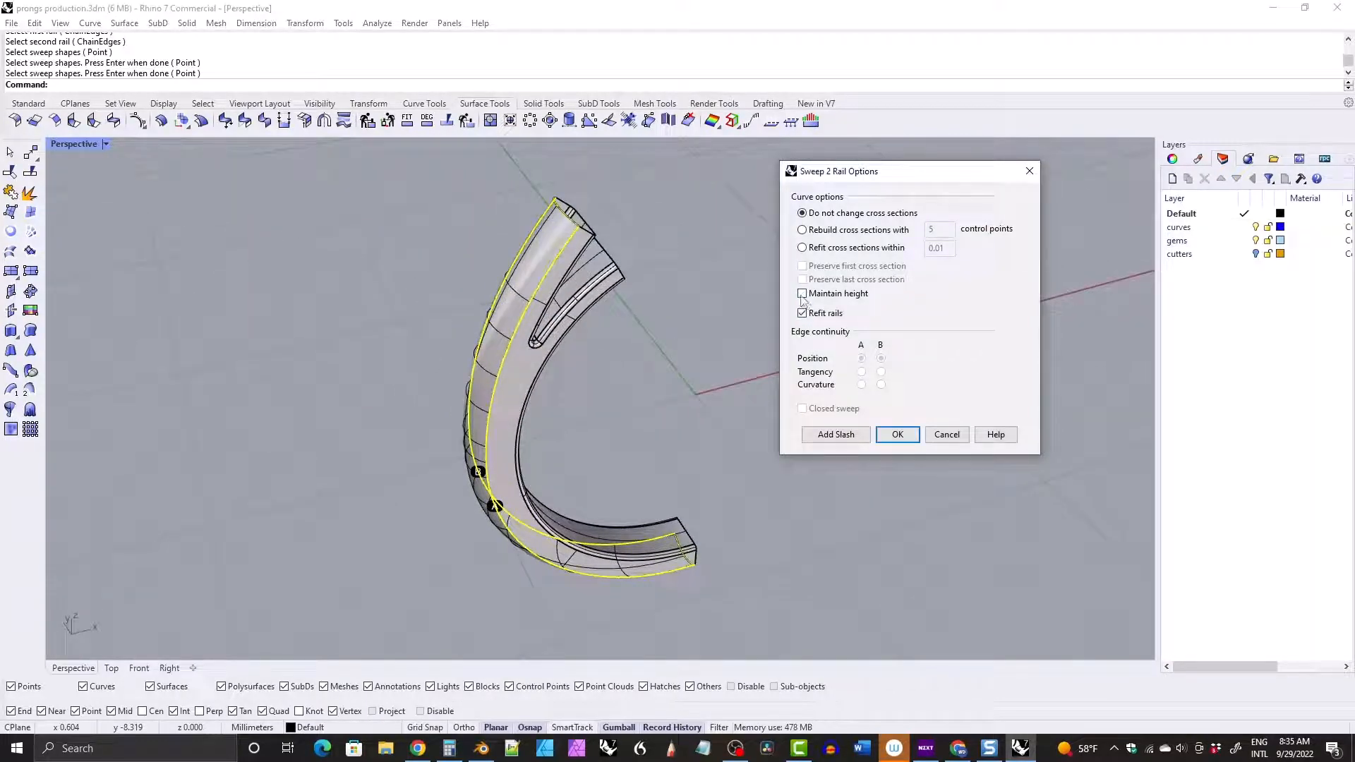
pyautogui.click(802, 294)
pyautogui.moveTo(485, 348); pyautogui.dragTo(655, 295, button='right')
pyautogui.moveTo(449, 353); pyautogui.dragTo(593, 280, button='right')
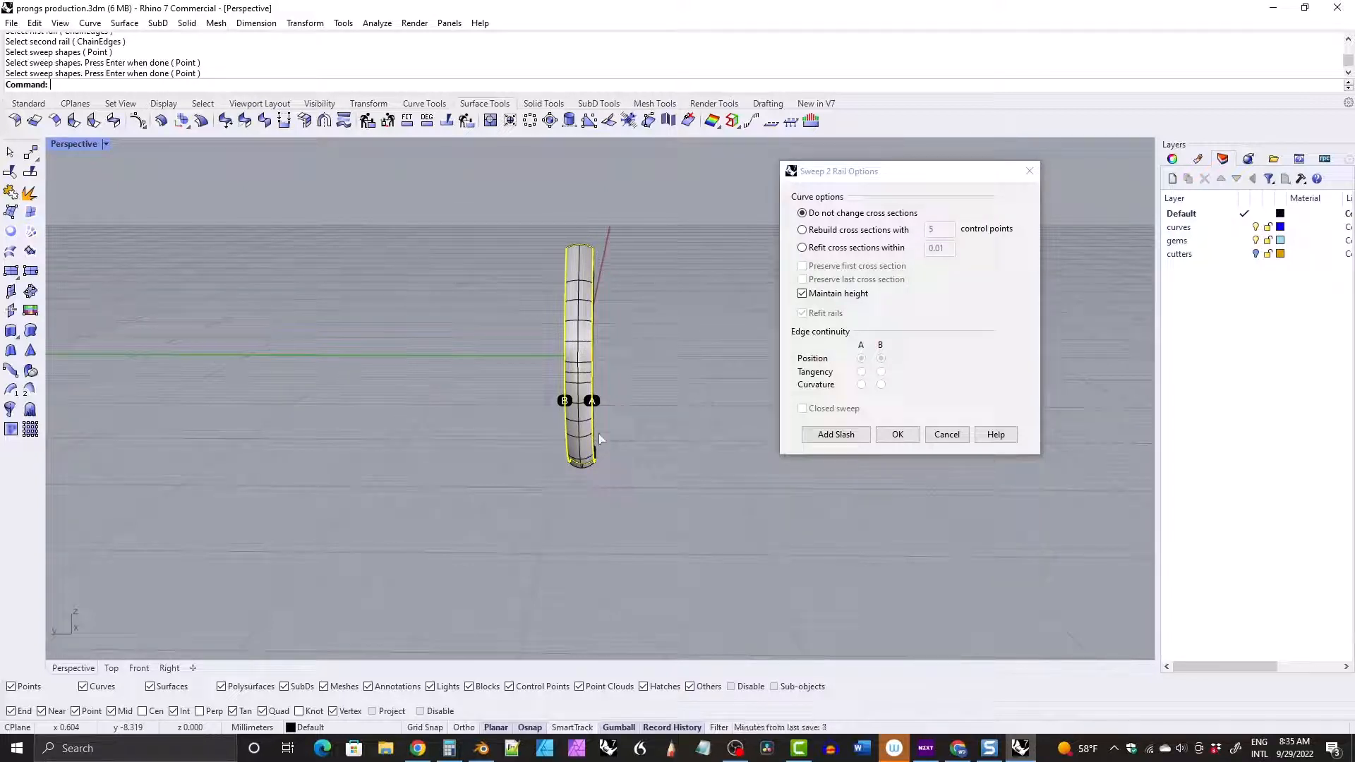
pyautogui.moveTo(601, 278); pyautogui.dragTo(579, 260, button='right')
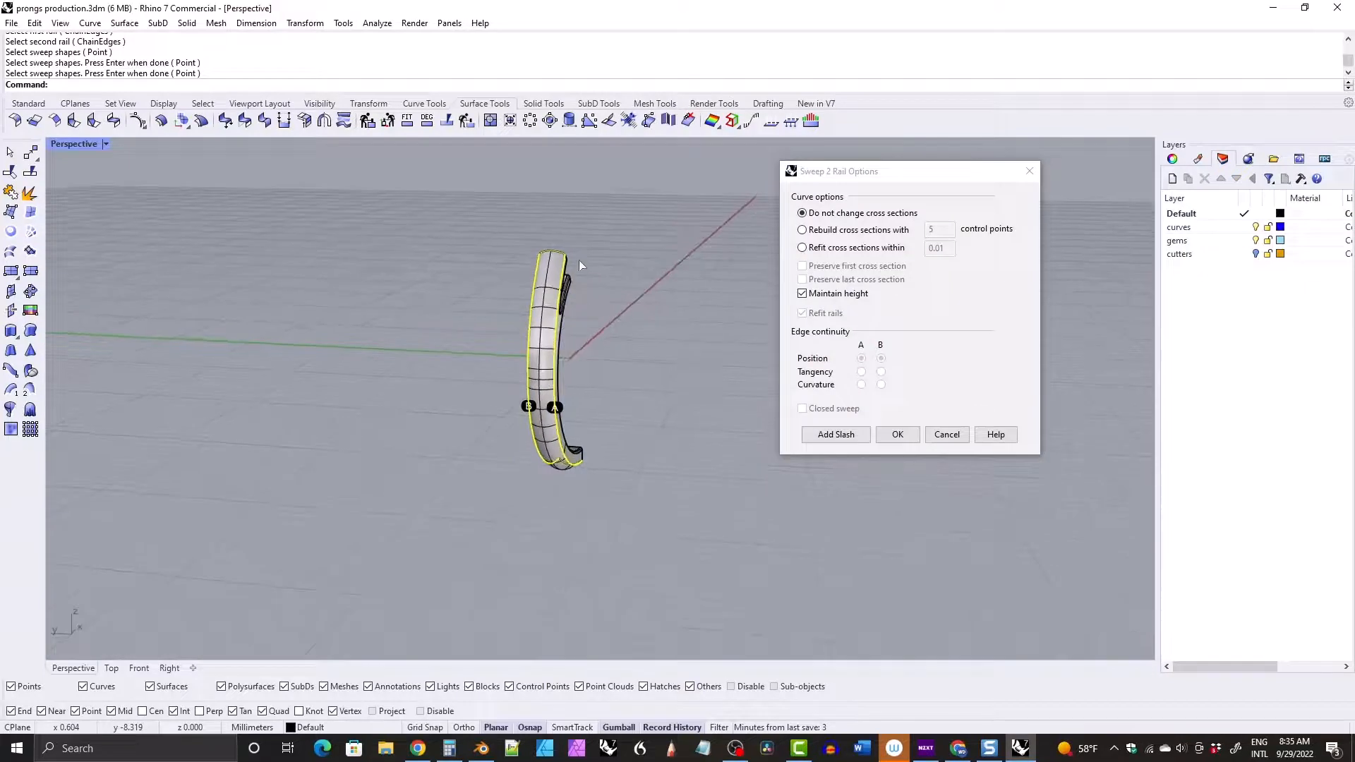
pyautogui.moveTo(605, 324); pyautogui.dragTo(662, 358, button='right')
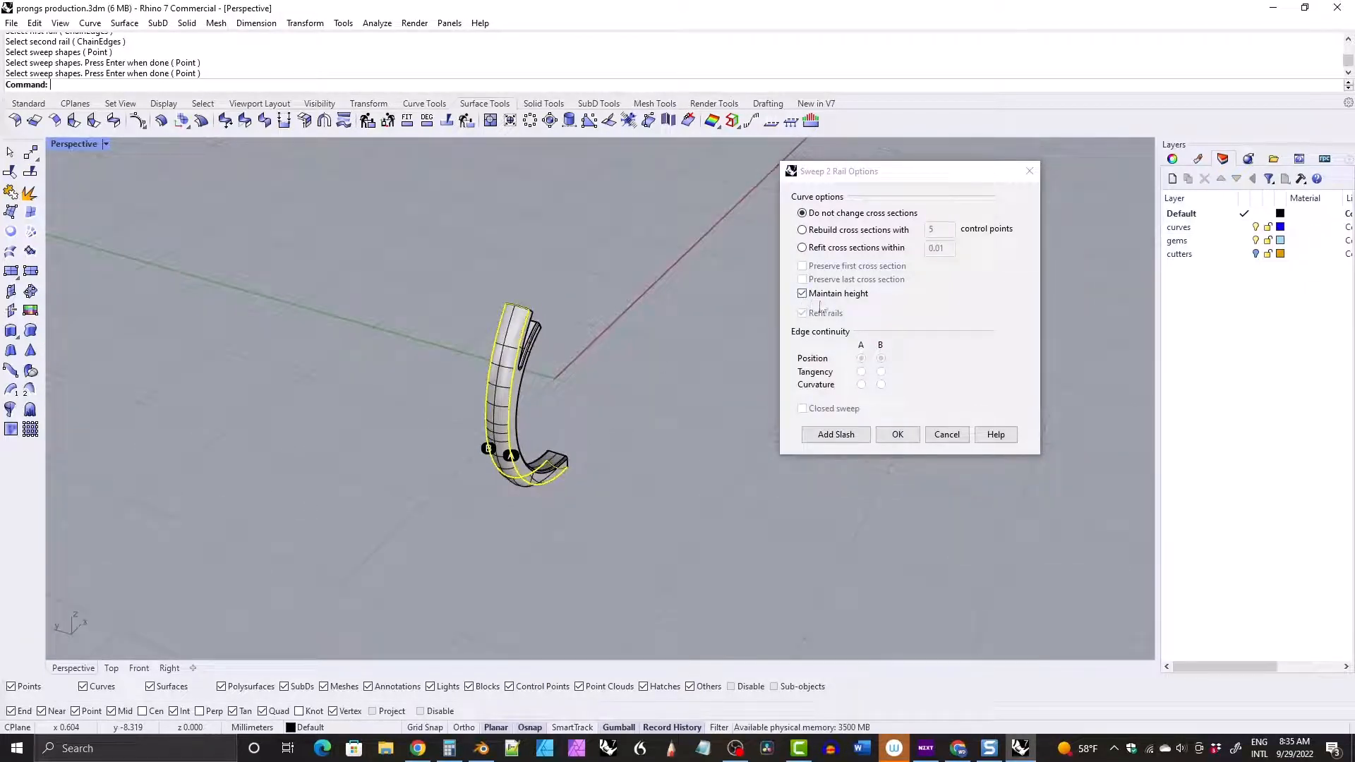
pyautogui.moveTo(579, 381); pyautogui.dragTo(496, 397, button='right')
pyautogui.scroll(3, 524, 411)
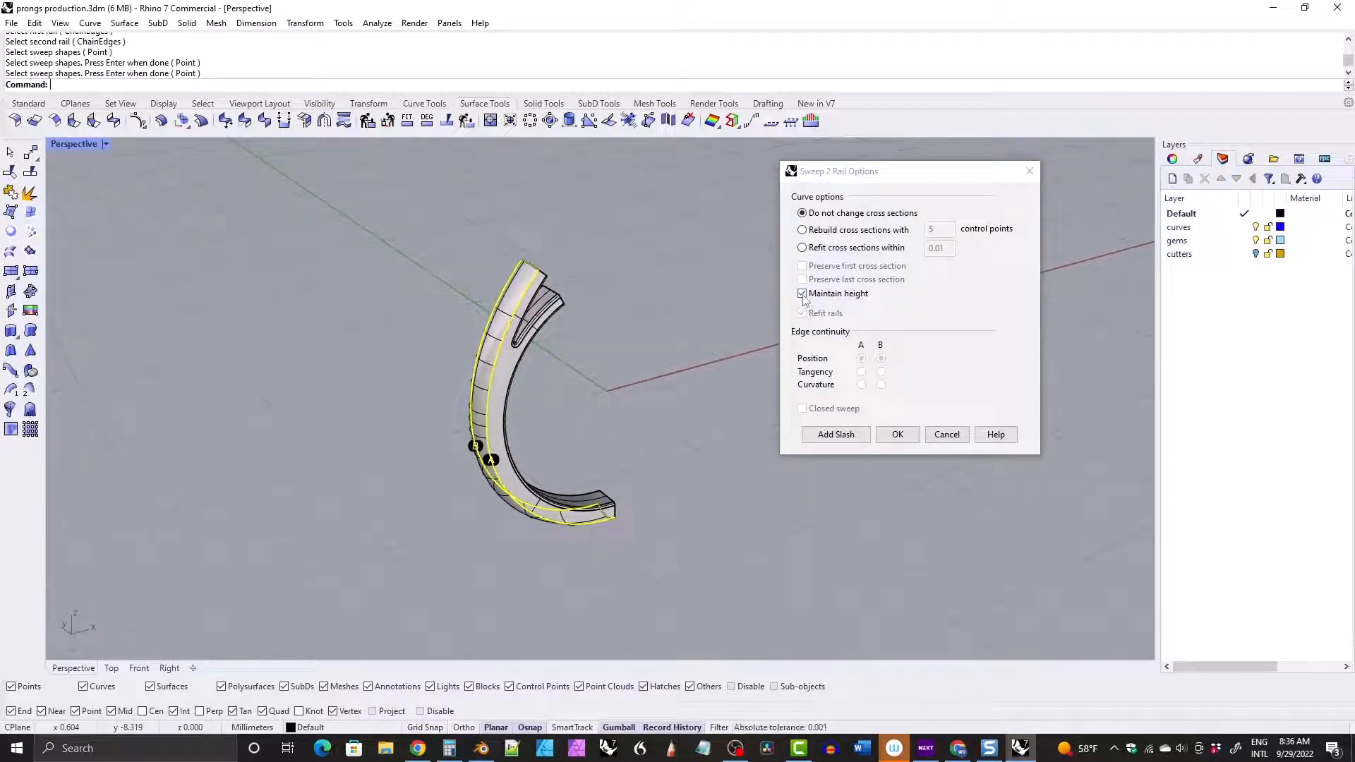
pyautogui.click(899, 437)
# Join the swept outer surface to the rest of the half shank.
pyautogui.moveTo(563, 316); pyautogui.dragTo(503, 345, button='right')
pyautogui.scroll(4, 503, 345)
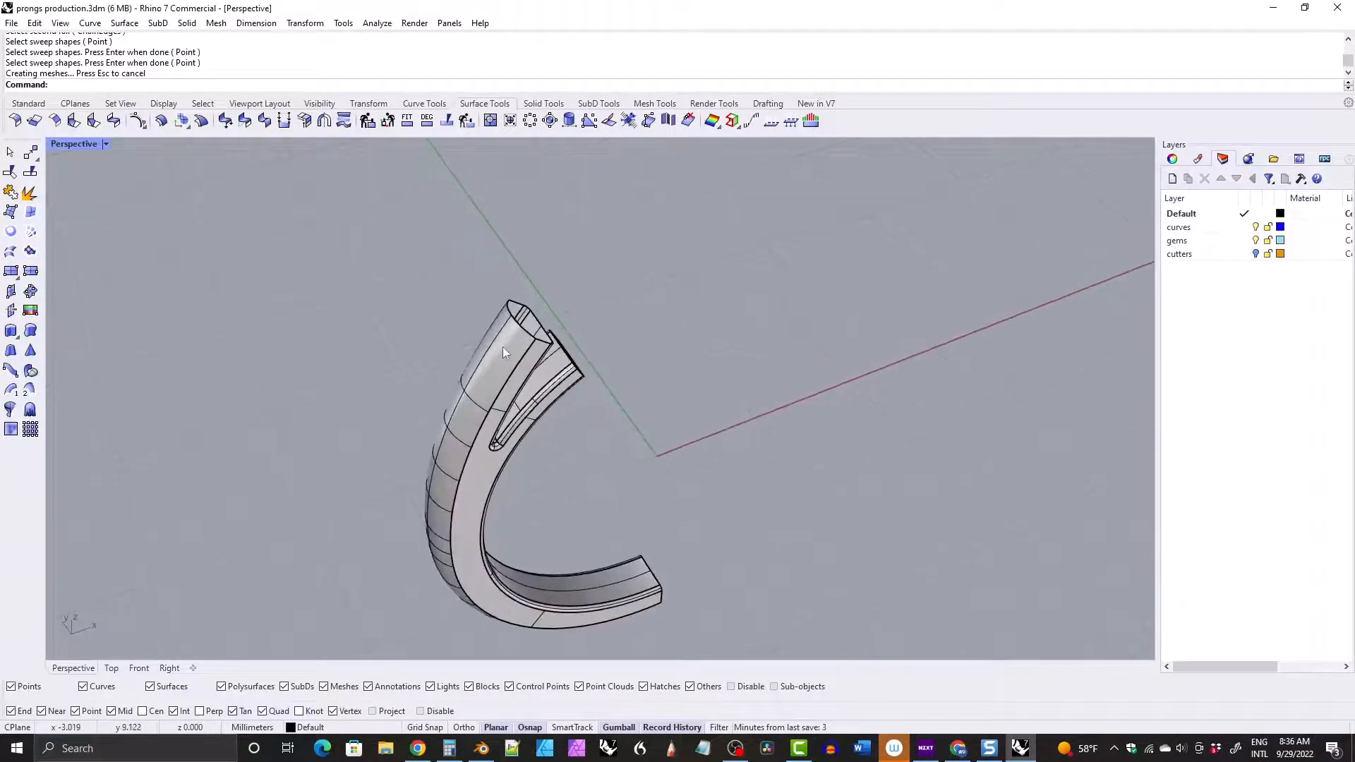
pyautogui.click(503, 351)
pyautogui.keyDown('shift'); pyautogui.click(492, 452); pyautogui.keyUp('shift')
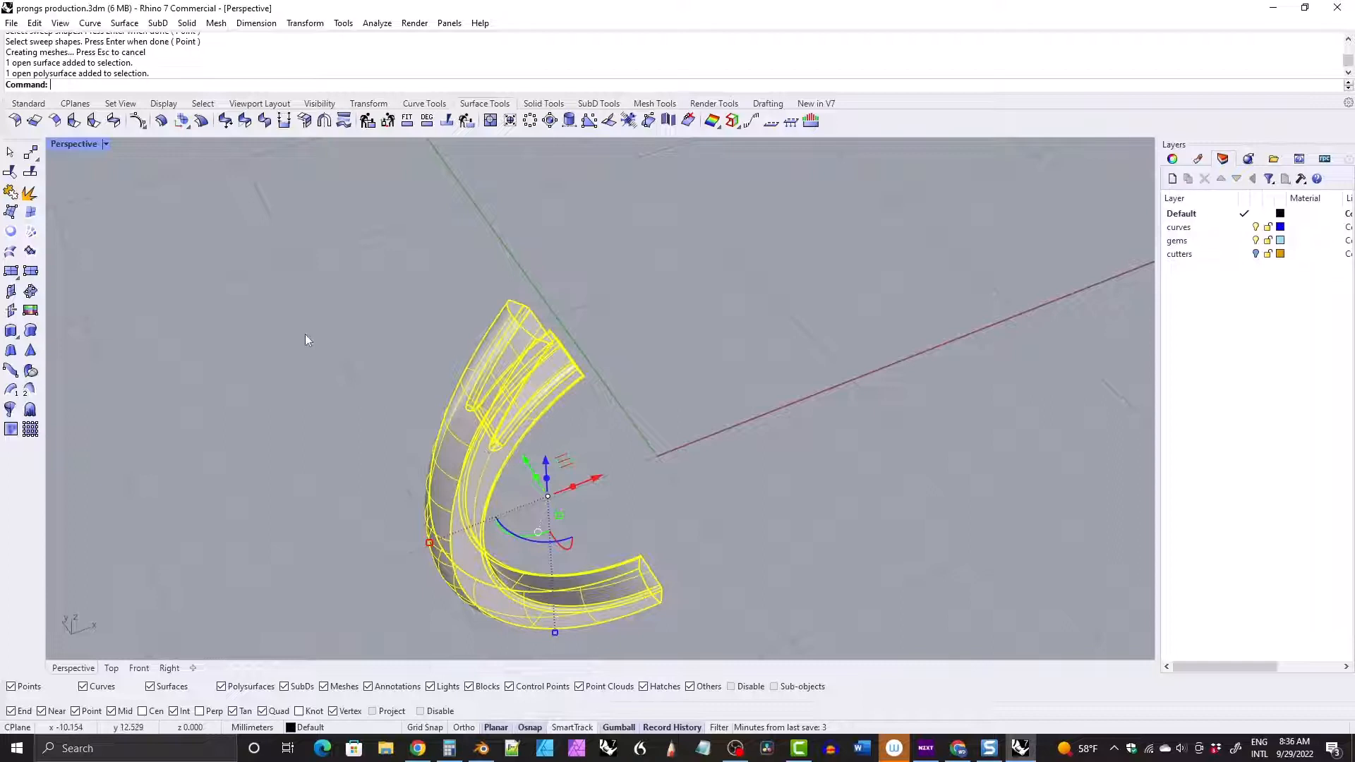
pyautogui.click(10, 191)
pyautogui.scroll(-5, 596, 305)
pyautogui.moveTo(596, 305); pyautogui.dragTo(550, 332, button='right')
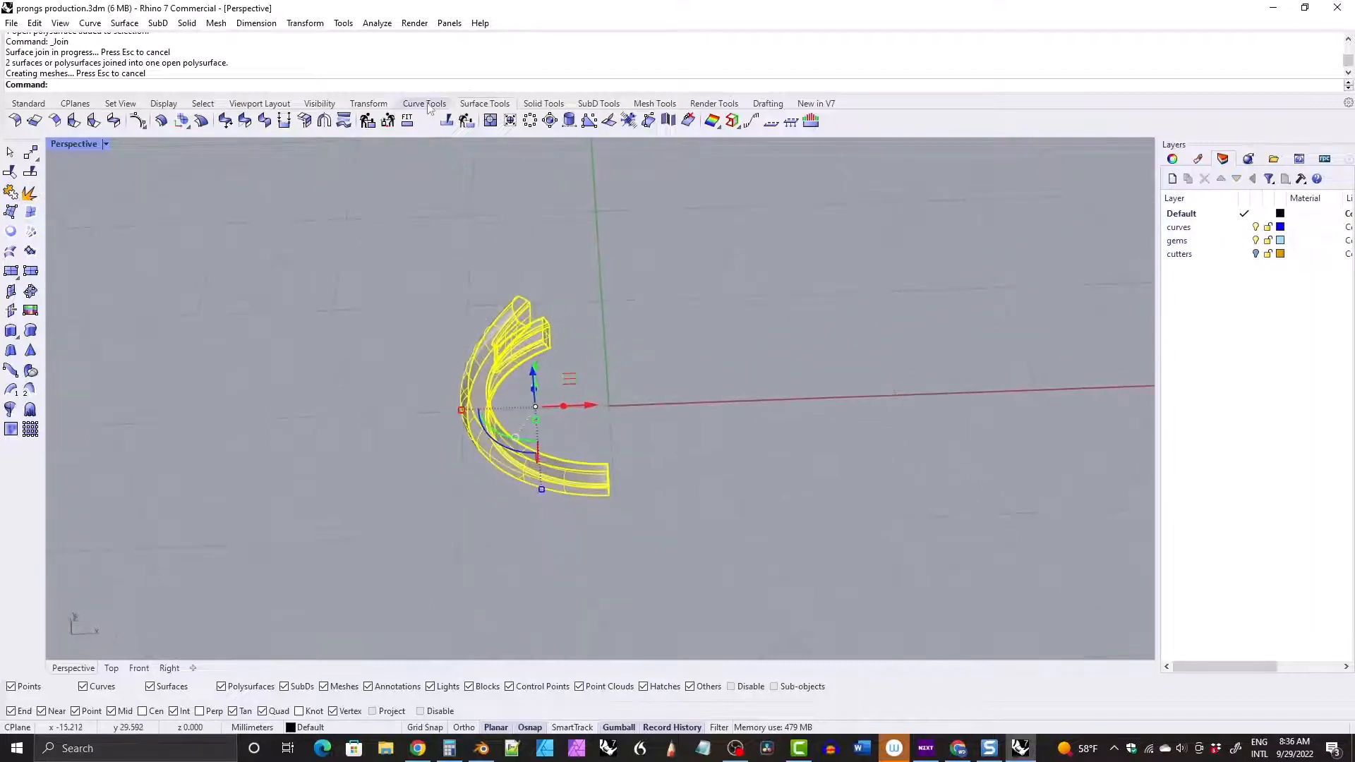
# Mirror a copy of the half shank through the origin to complete the ring and join the two halves.
pyautogui.click(364, 105)
pyautogui.click(134, 120)
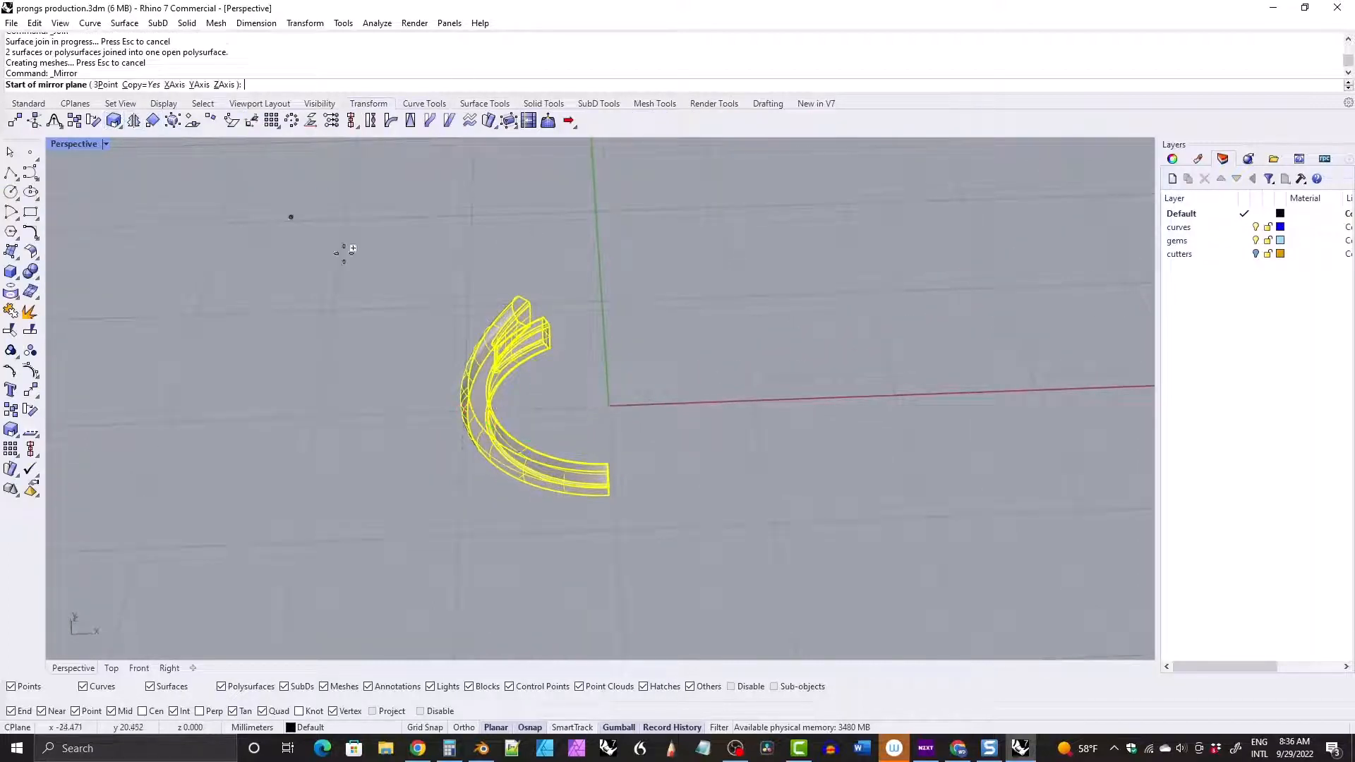
pyautogui.write('0')
pyautogui.press('Return')
pyautogui.click(625, 579)
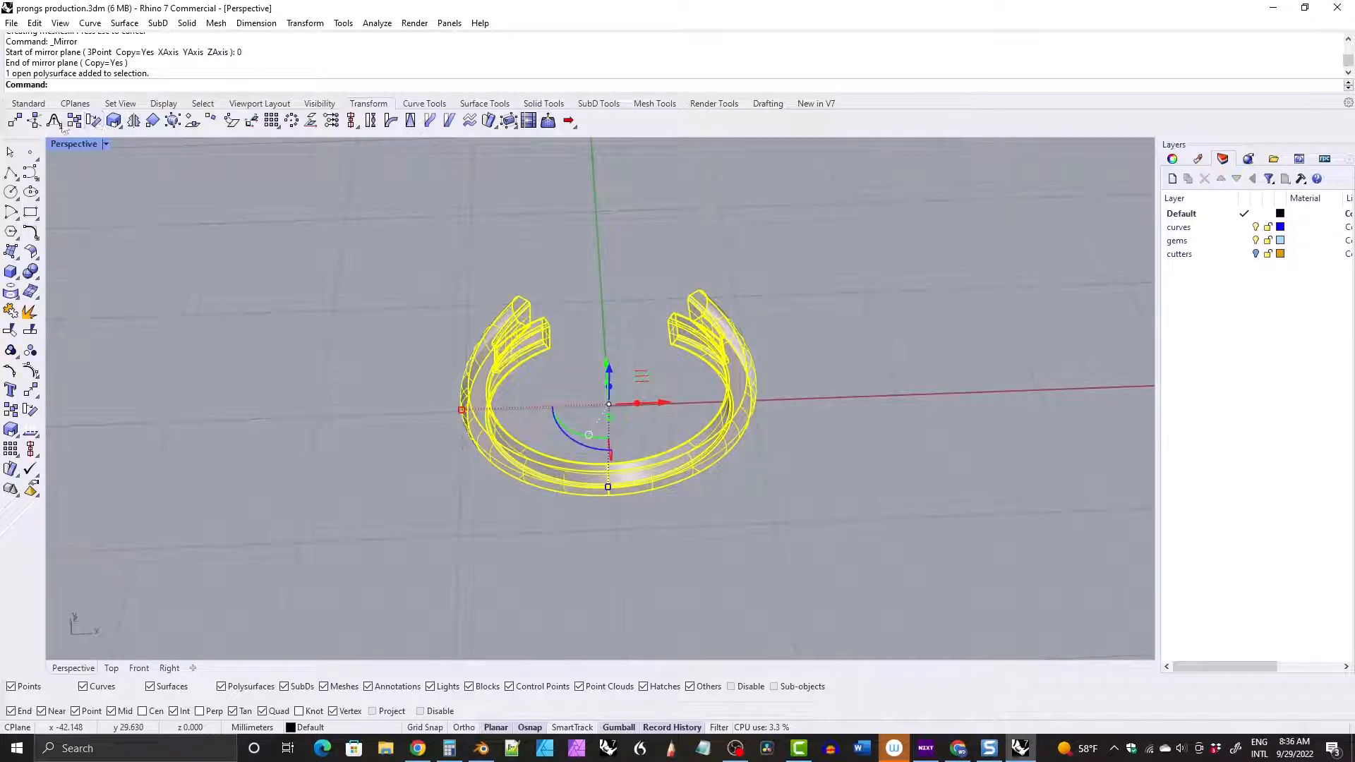
pyautogui.click(11, 312)
pyautogui.moveTo(494, 282); pyautogui.dragTo(530, 257, button='right')
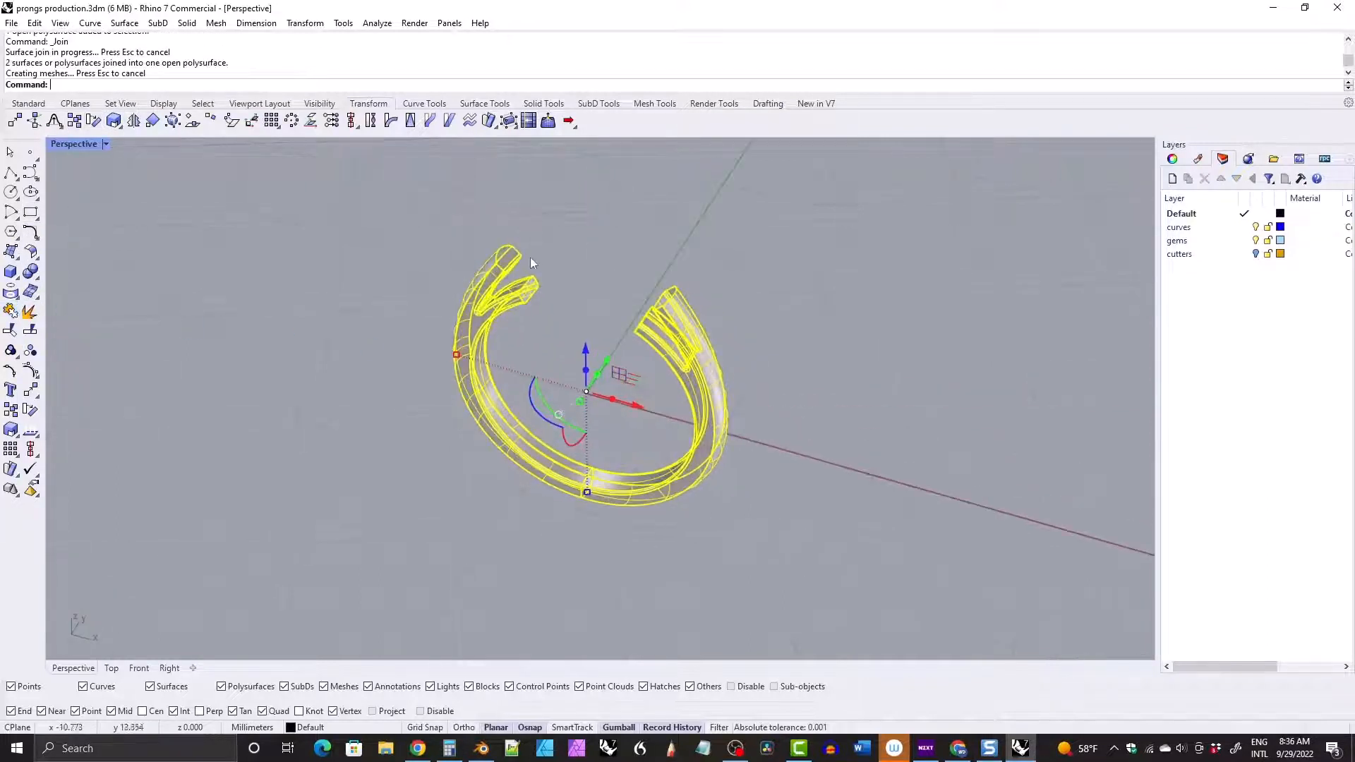
pyautogui.scroll(5, 530, 256)
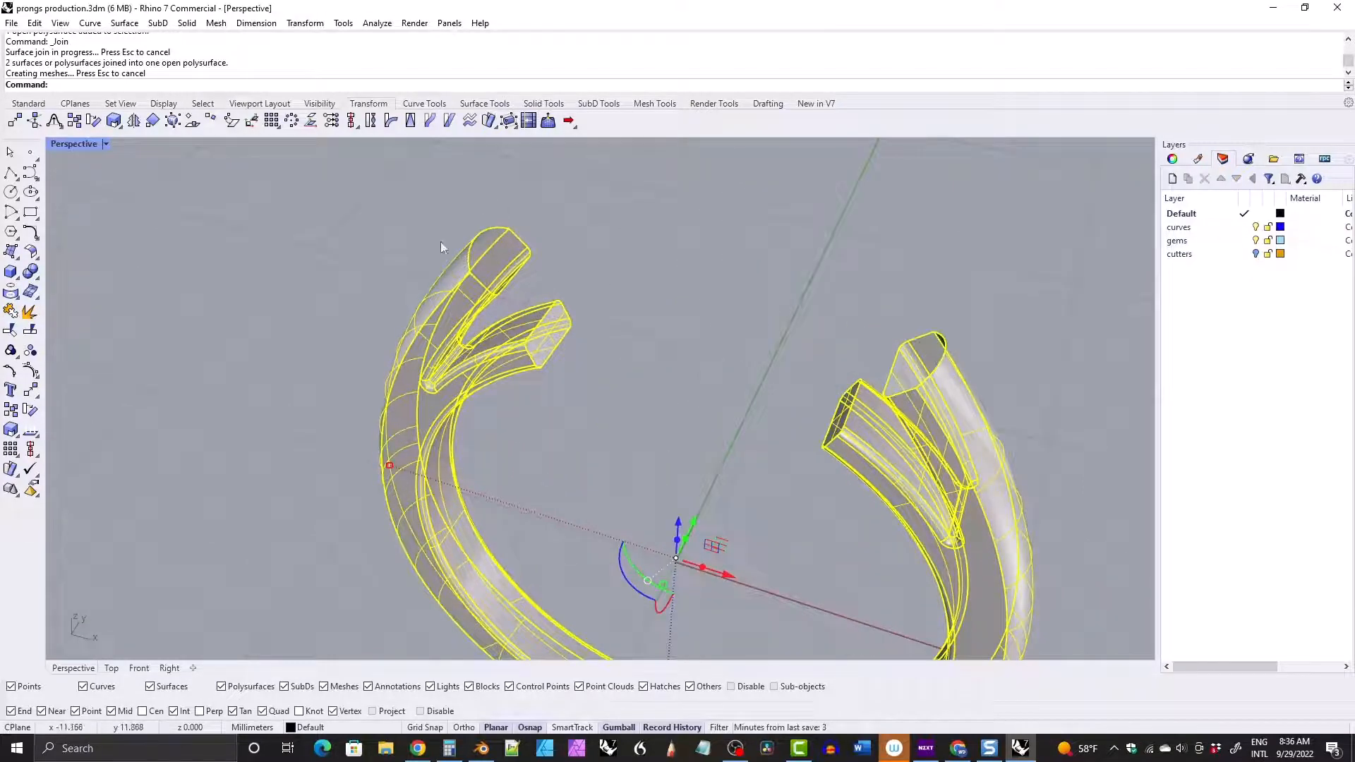
# Cap the open ends of the joined ring shank.
pyautogui.click(543, 103)
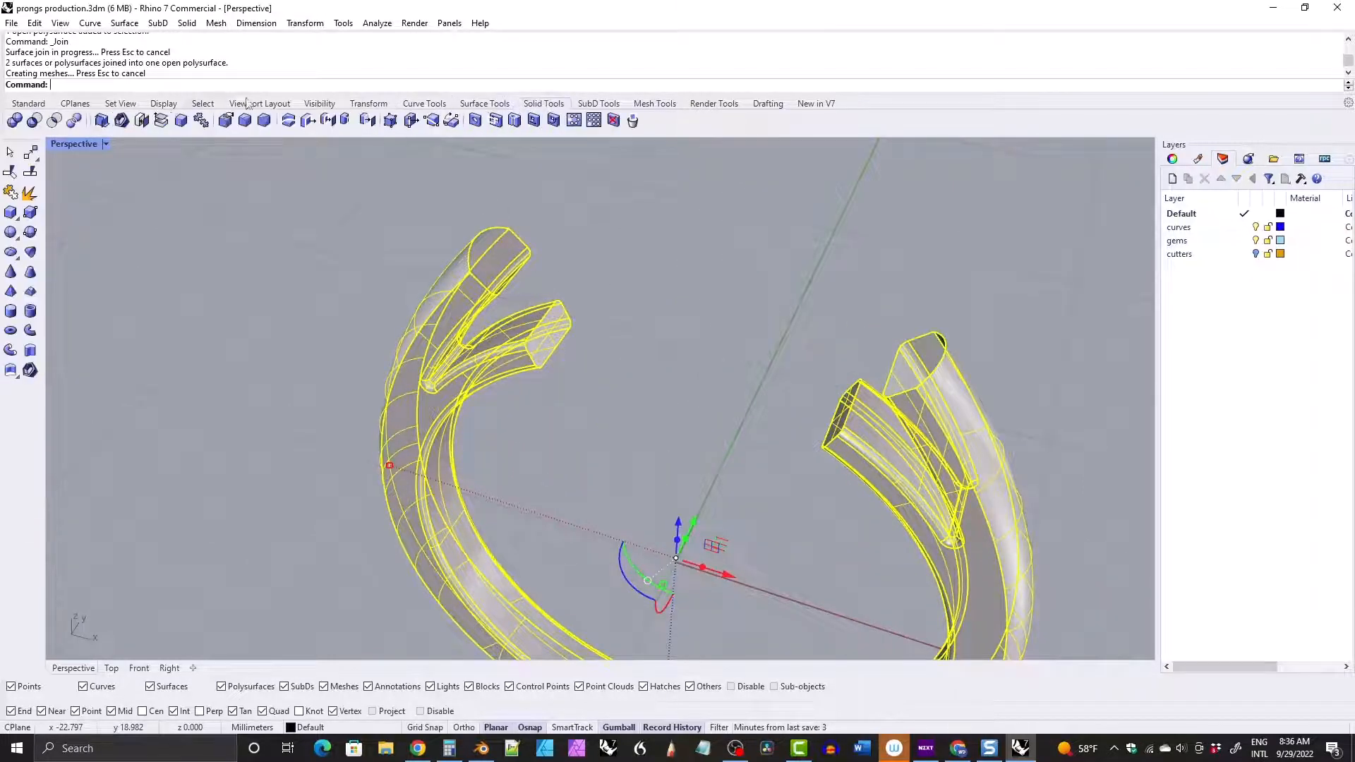
pyautogui.click(142, 121)
pyautogui.moveTo(303, 272); pyautogui.dragTo(469, 347, button='right')
pyautogui.moveTo(571, 335); pyautogui.dragTo(536, 325, button='right')
pyautogui.scroll(-6, 620, 283)
pyautogui.rightClick(593, 350)
pyautogui.keyDown('shift'); pyautogui.moveTo(631, 307); pyautogui.dragTo(638, 265, button='right'); pyautogui.keyUp('shift')
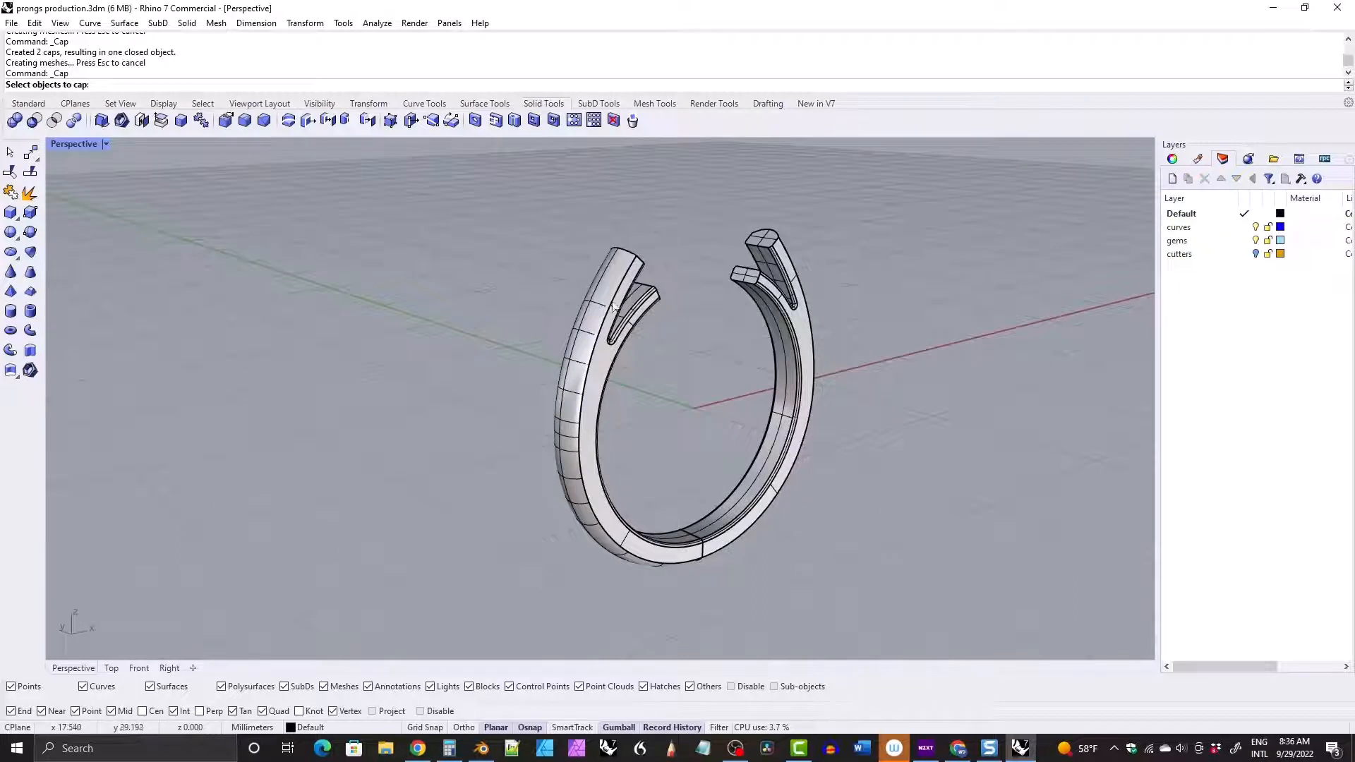
# Fillet the long outer edges on both sides of the ring shank with a 0.2 mm radius.
pyautogui.click(264, 121)
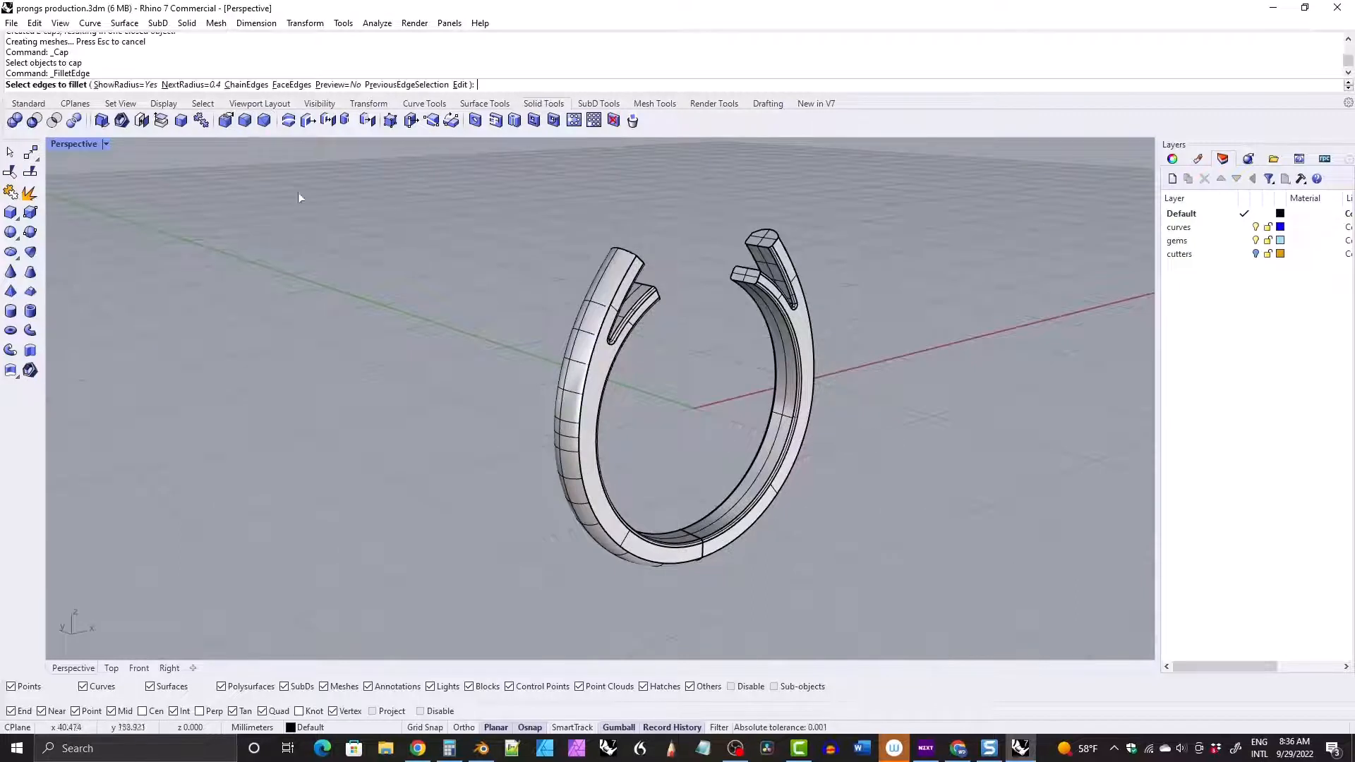
pyautogui.write('0.2')
pyautogui.press('Return')
pyautogui.click(583, 363)
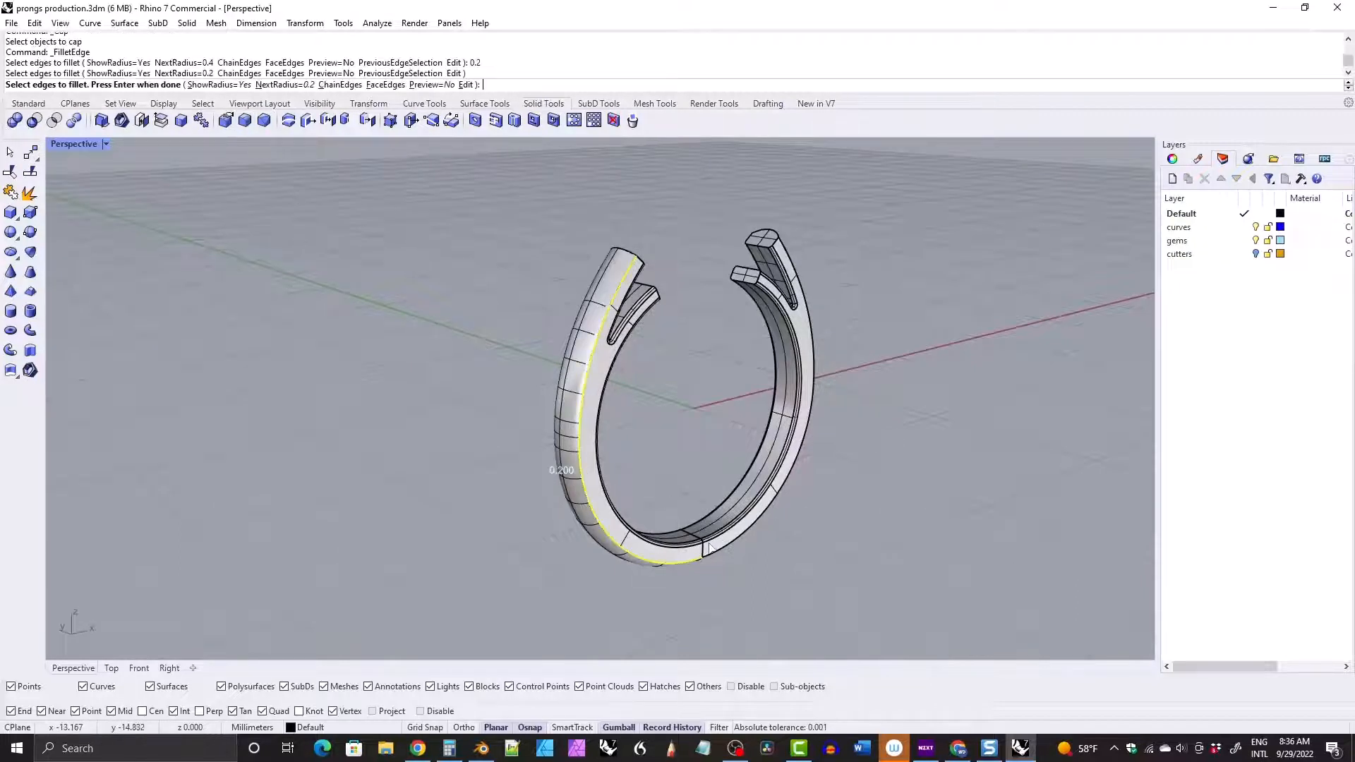
pyautogui.click(721, 543)
pyautogui.moveTo(723, 545); pyautogui.dragTo(398, 323, button='right')
pyautogui.click(426, 338)
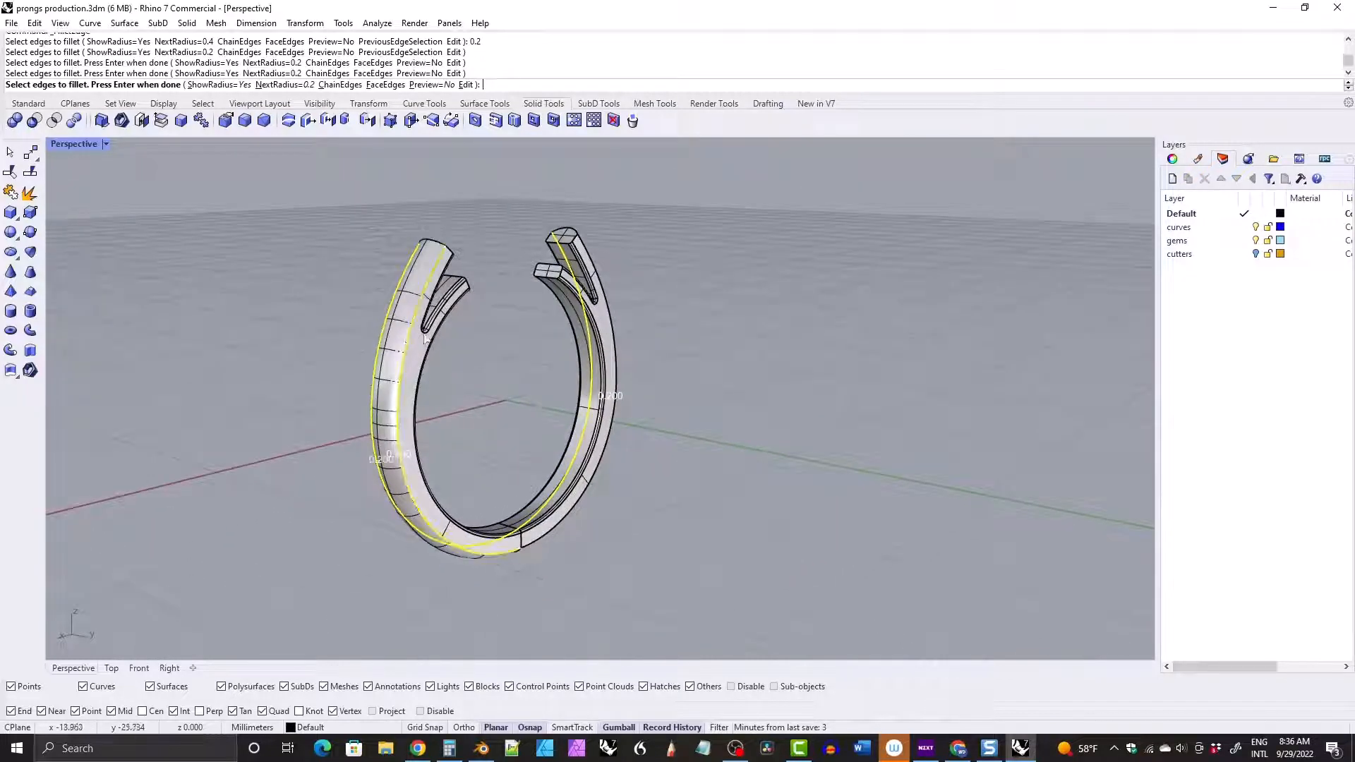
pyautogui.press('Return')
pyautogui.press('Return')
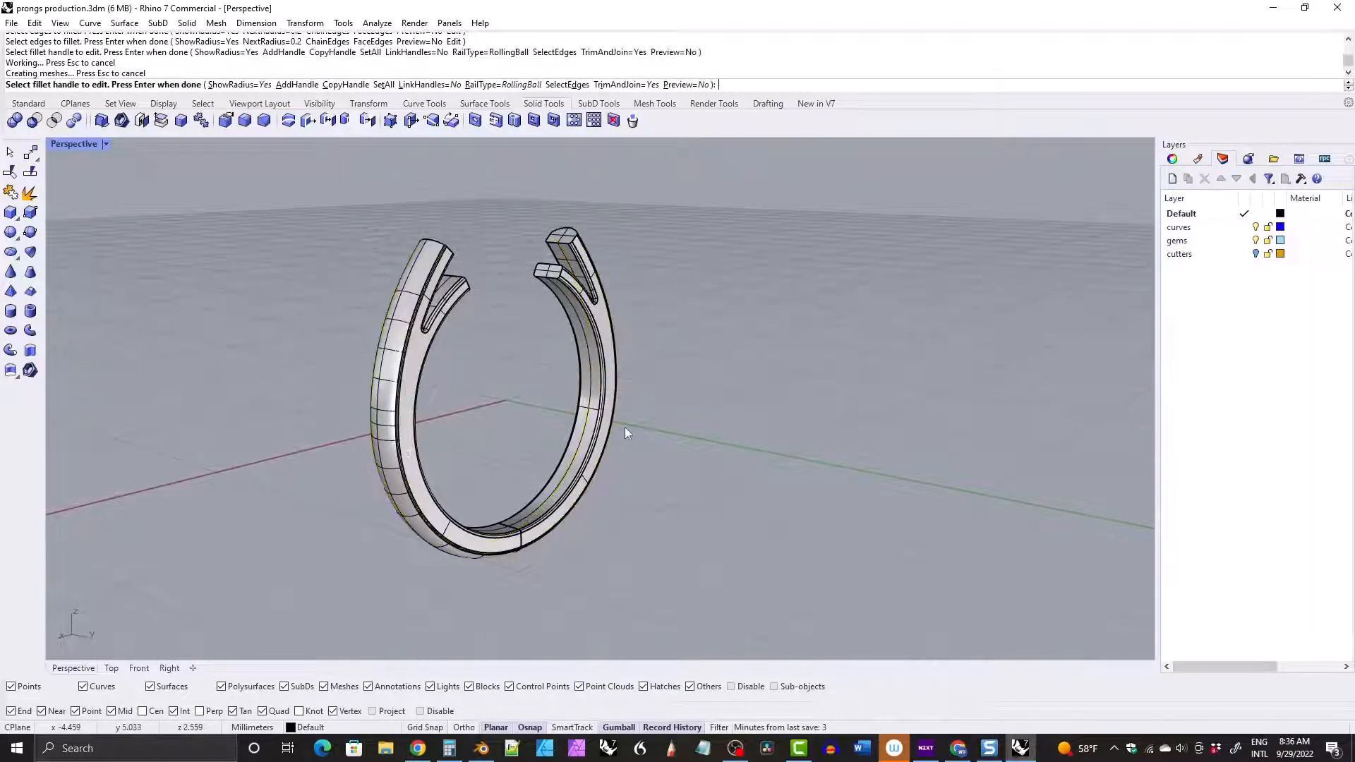
# Show all hidden objects to check the finished shank together with the prongs and gems.
pyautogui.write('Show')
pyautogui.press('Return')
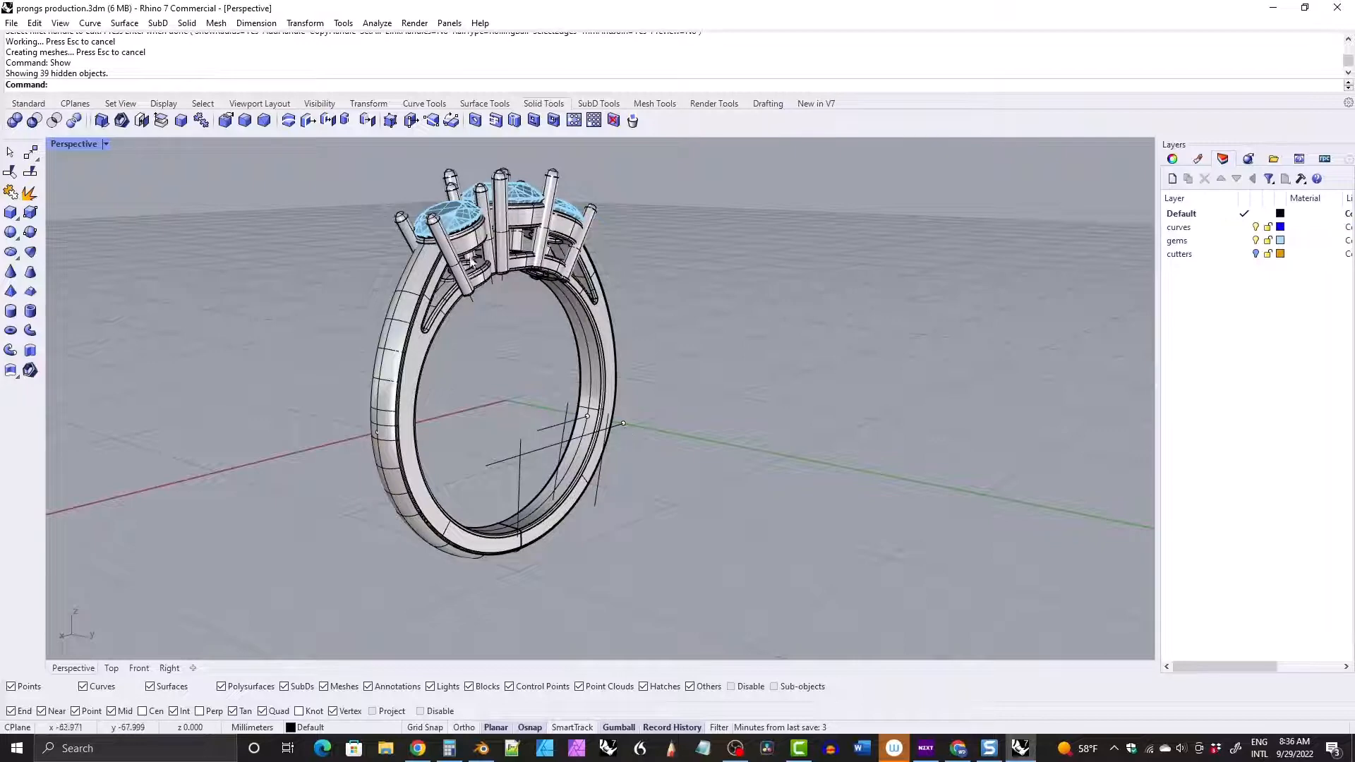
pyautogui.moveTo(624, 427); pyautogui.dragTo(531, 351, button='right')
# Undo the rounded-shank operations back past the end arcs and the preceding deletions, restoring the plain half shank.
pyautogui.hotkey('ctrl', 'z')
pyautogui.hotkey('ctrl', 'z')
pyautogui.hotkey('ctrl', 'z')
pyautogui.hotkey('ctrl', 'z')
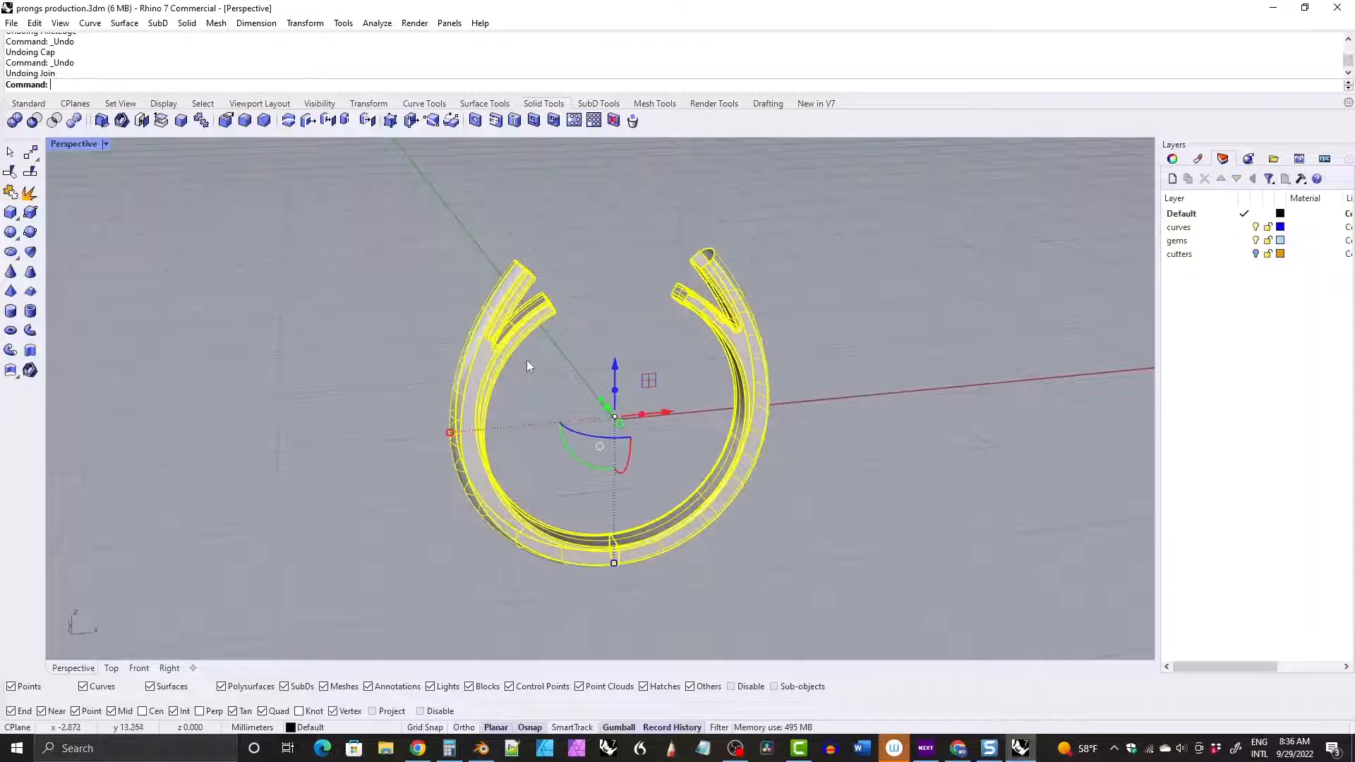
pyautogui.hotkey('ctrl', 'z')
pyautogui.hotkey('ctrl', 'z')
pyautogui.hotkey('ctrl', 'z')
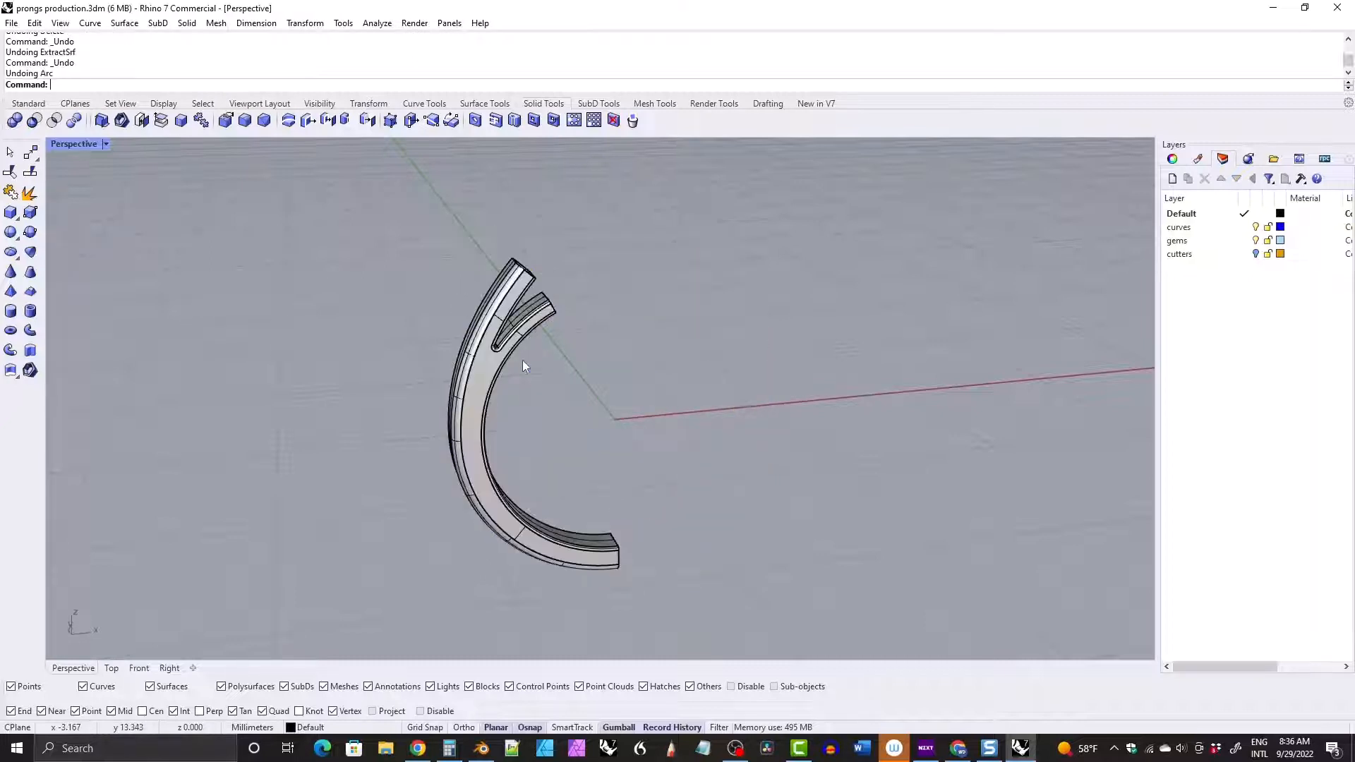
pyautogui.hotkey('ctrl', 'z')
pyautogui.hotkey('ctrl', 'z')
pyautogui.hotkey('ctrl', 'z')
pyautogui.hotkey('ctrl', 'z')
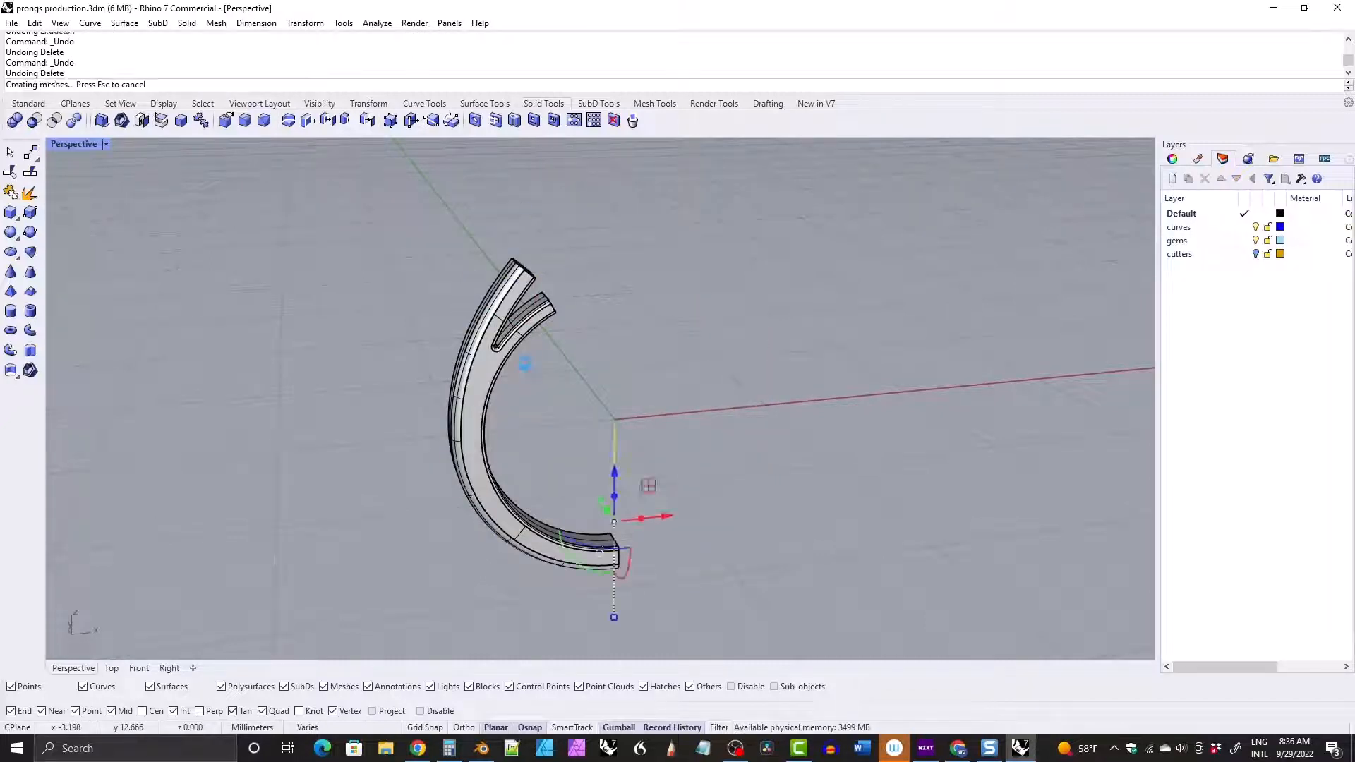
# Delete the leftover open curve beside the ring shank.
pyautogui.click(348, 321)
pyautogui.moveTo(654, 408); pyautogui.dragTo(622, 408, button='right')
pyautogui.moveTo(599, 405); pyautogui.dragTo(601, 405)
pyautogui.press('Delete')
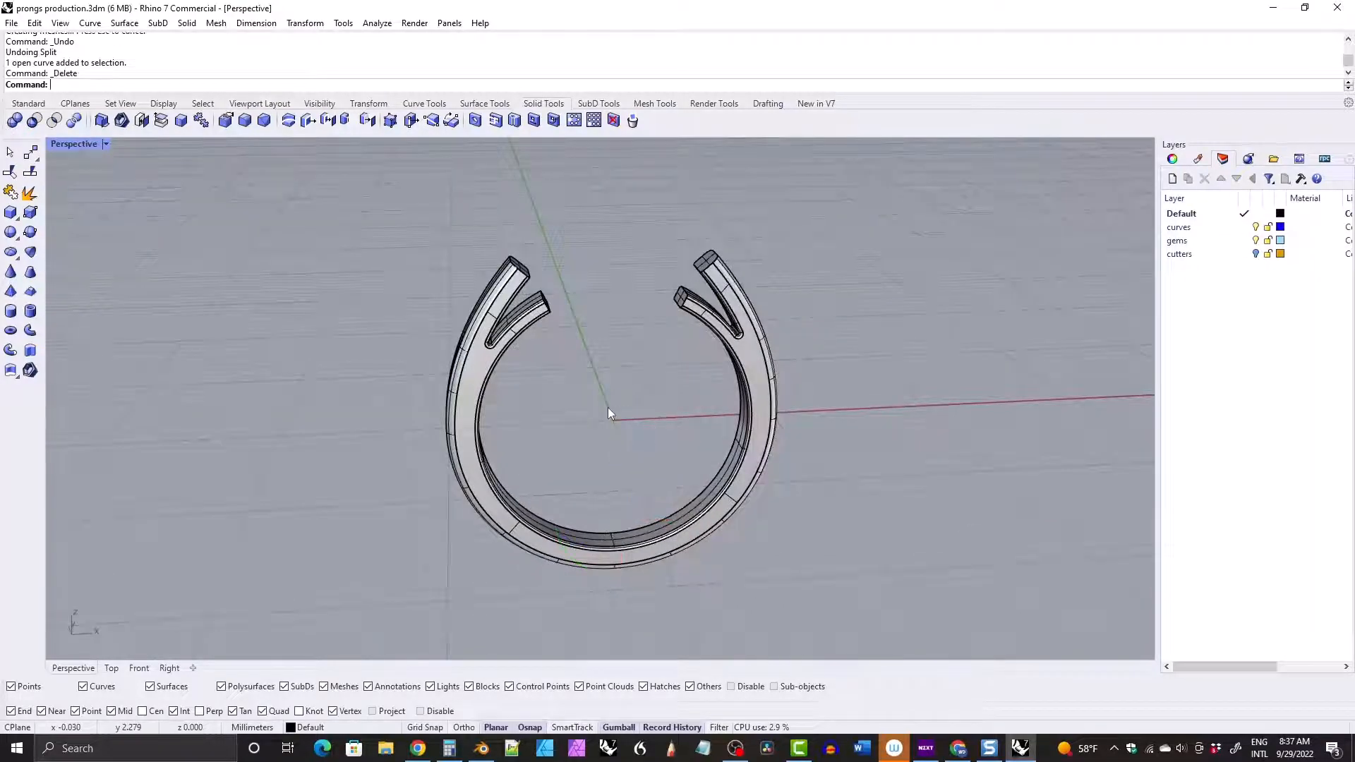
# Show the hidden prongs, gems and construction lines, and examine how the split shank meets the setting.
pyautogui.write('Show')
pyautogui.press('Return')
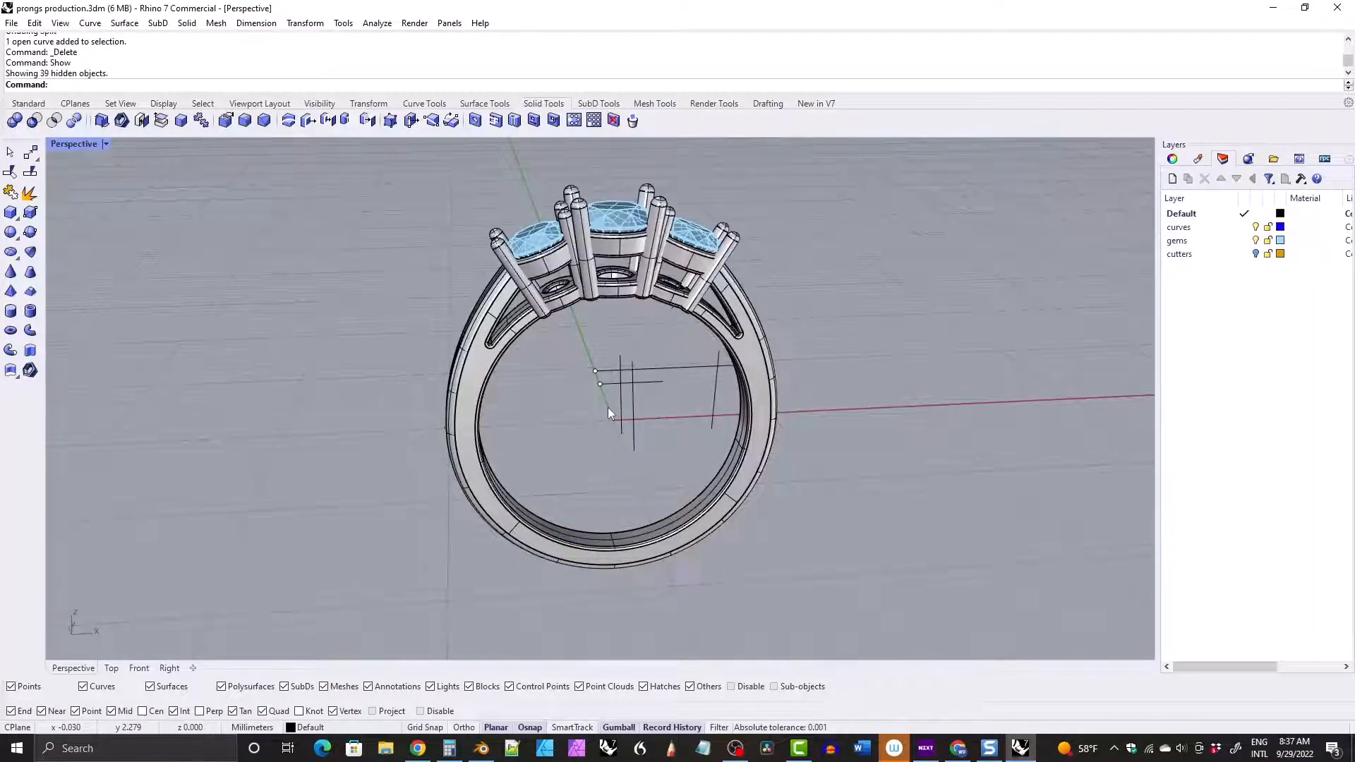
pyautogui.moveTo(608, 408); pyautogui.dragTo(536, 300, button='right')
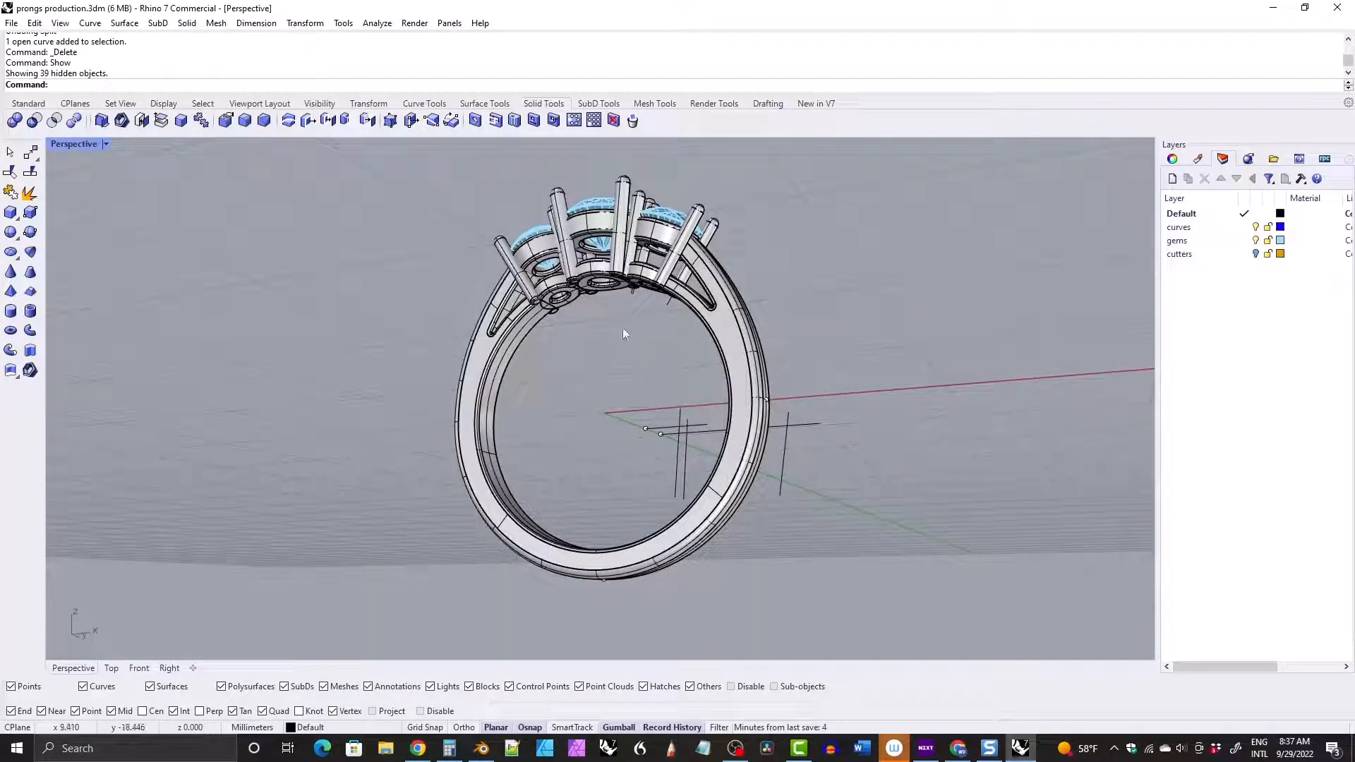
pyautogui.scroll(5, 534, 308)
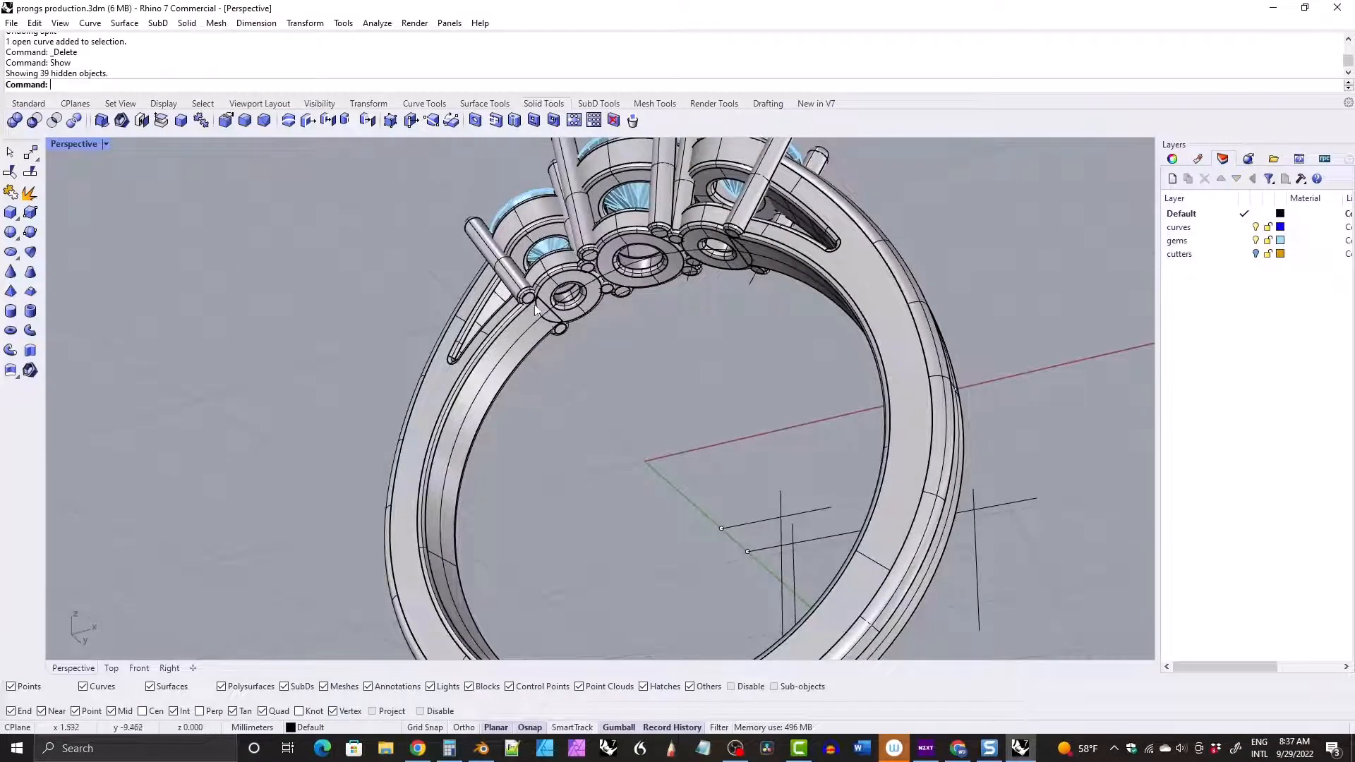
pyautogui.scroll(-5, 492, 254)
pyautogui.moveTo(492, 254); pyautogui.dragTo(582, 379, button='right')
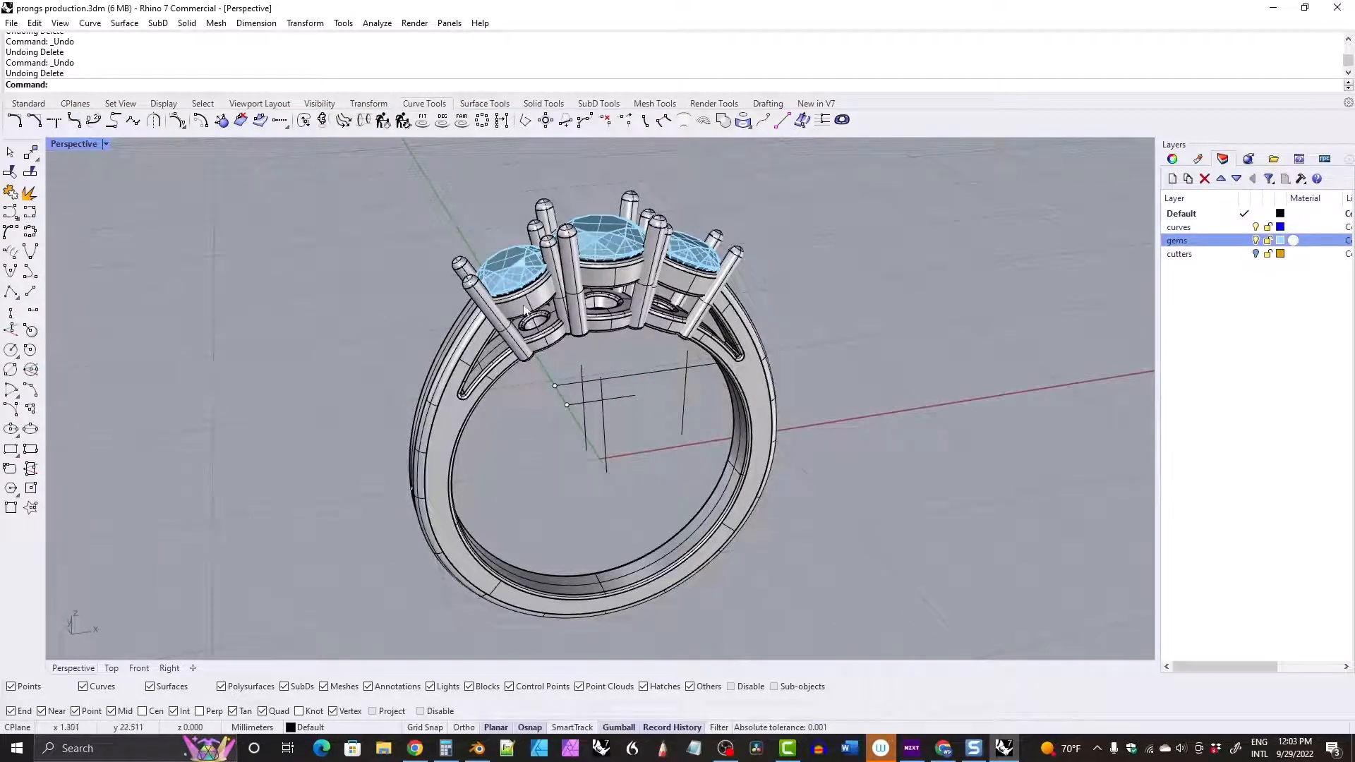
# Delete the solid split-shank ring band, keeping its outline curves and the stone setting.
pyautogui.moveTo(526, 313); pyautogui.dragTo(499, 296, button='right')
pyautogui.click(415, 408)
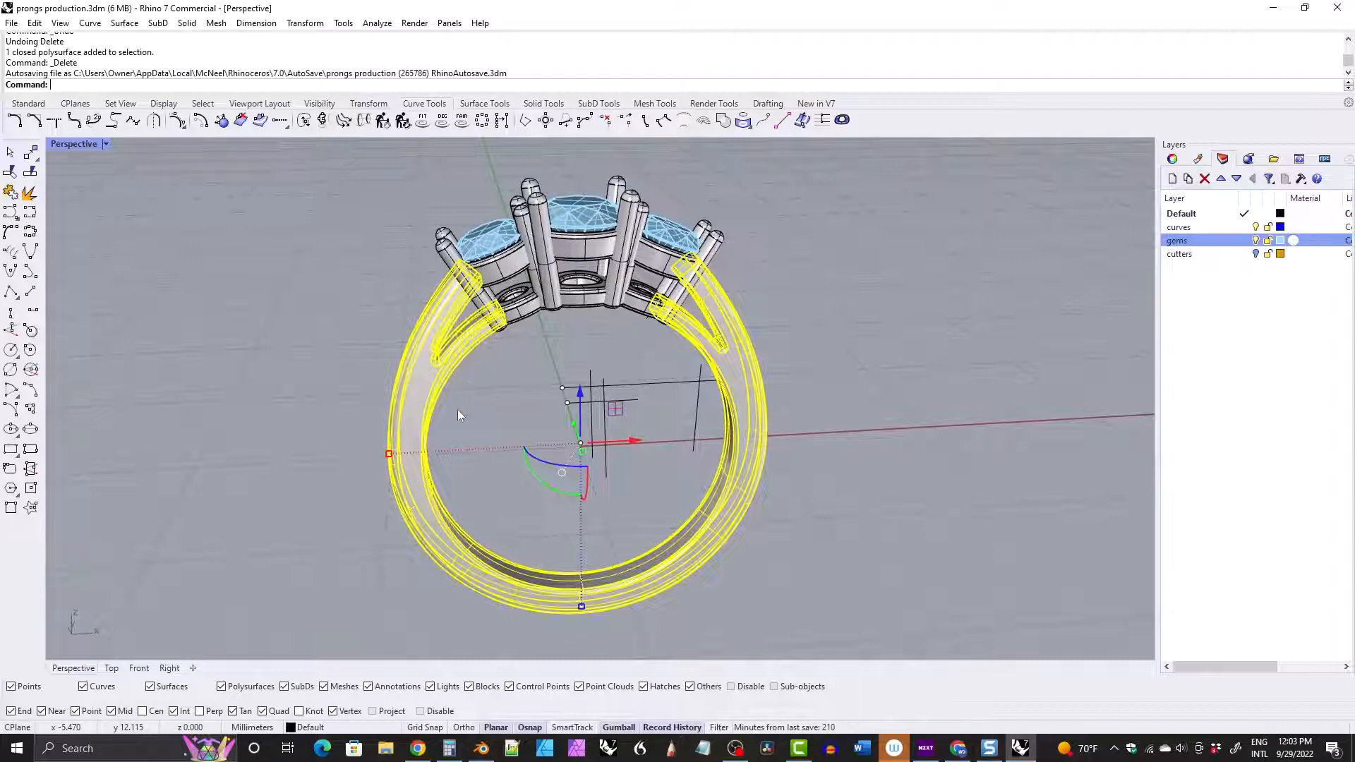
pyautogui.press('Delete')
# Delete the two ring outline curves in the Front view, keeping the guide points and lines.
pyautogui.doubleClick(69, 143)
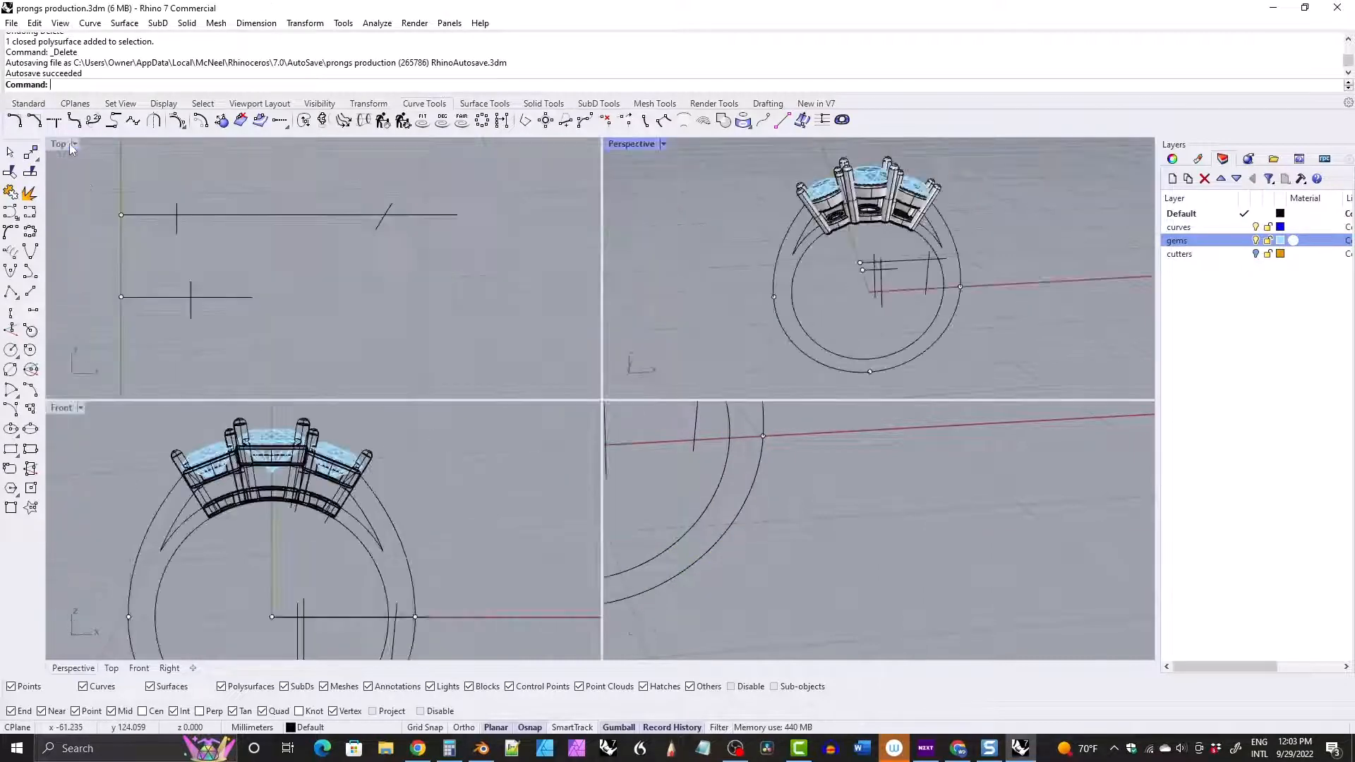
pyautogui.doubleClick(61, 408)
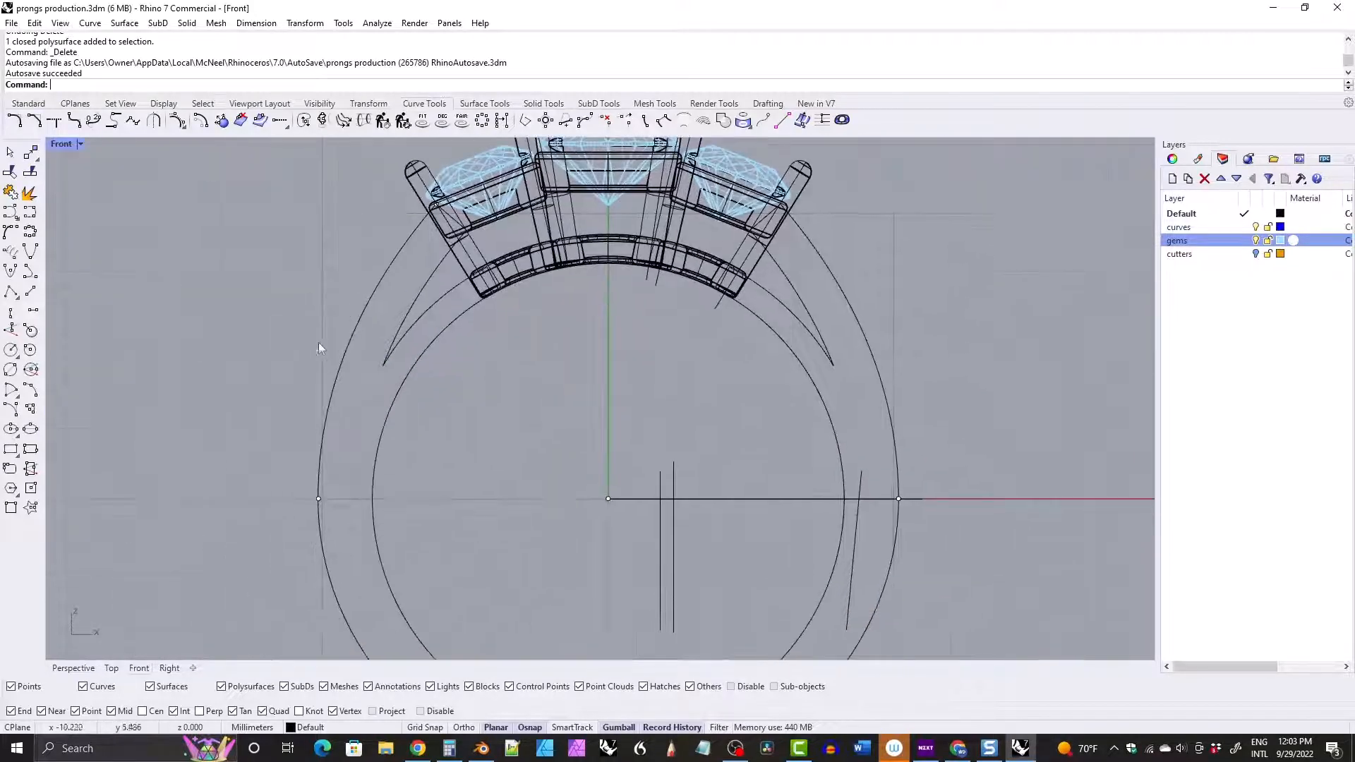
pyautogui.scroll(-4, 367, 352)
pyautogui.moveTo(645, 367); pyautogui.dragTo(556, 353)
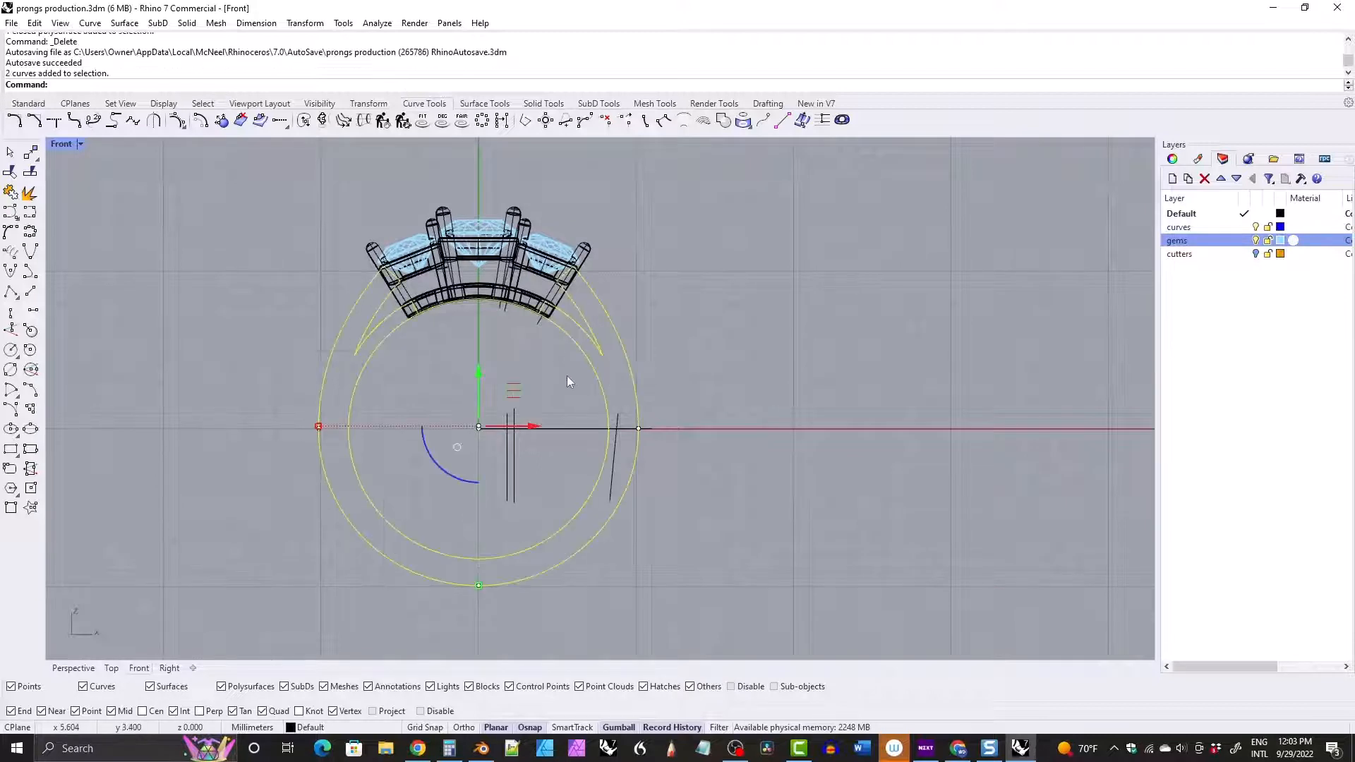
pyautogui.press('Delete')
# Draw a circle centred at the origin with a diameter of 16.51 mm in the Front view.
pyautogui.moveTo(343, 367); pyautogui.dragTo(427, 325, button='right')
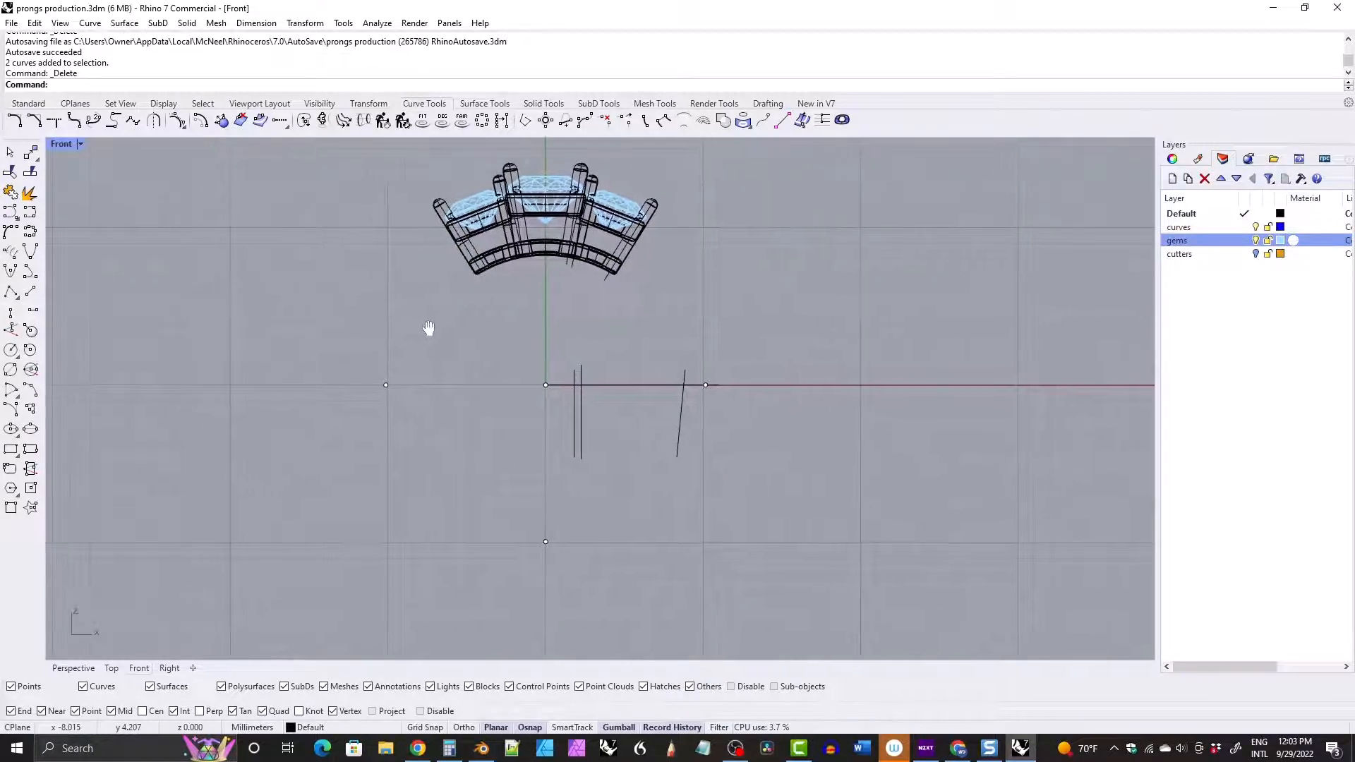
pyautogui.click(12, 351)
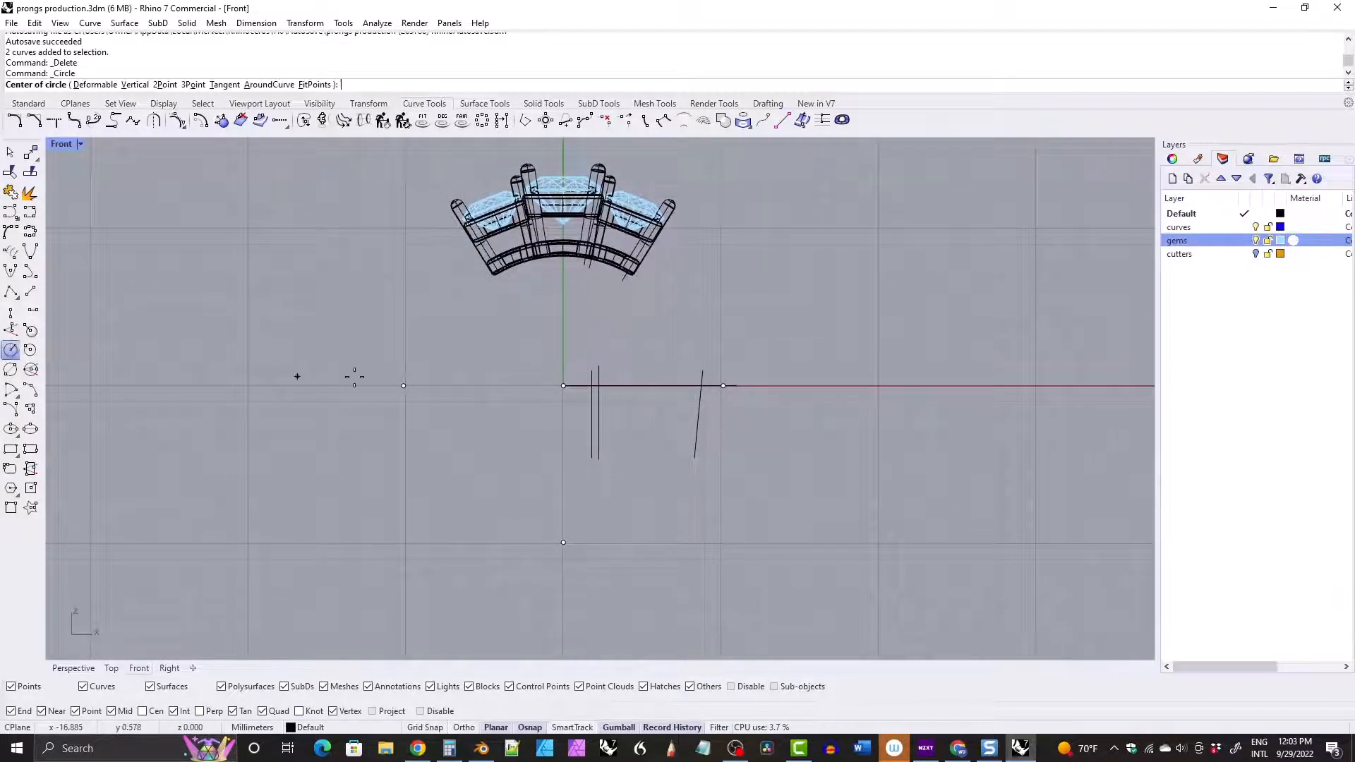
pyautogui.write('0')
pyautogui.press('Return')
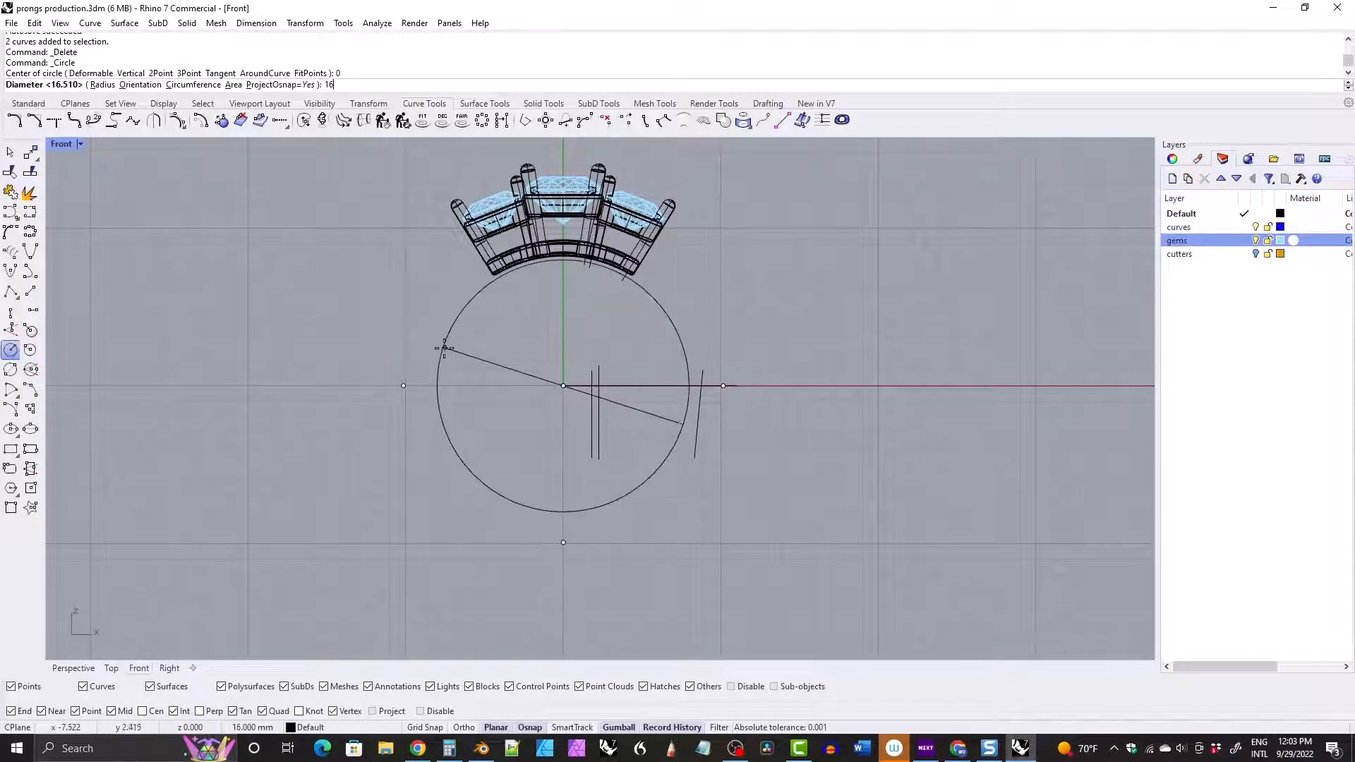
pyautogui.write('16.51')
pyautogui.press('Return')
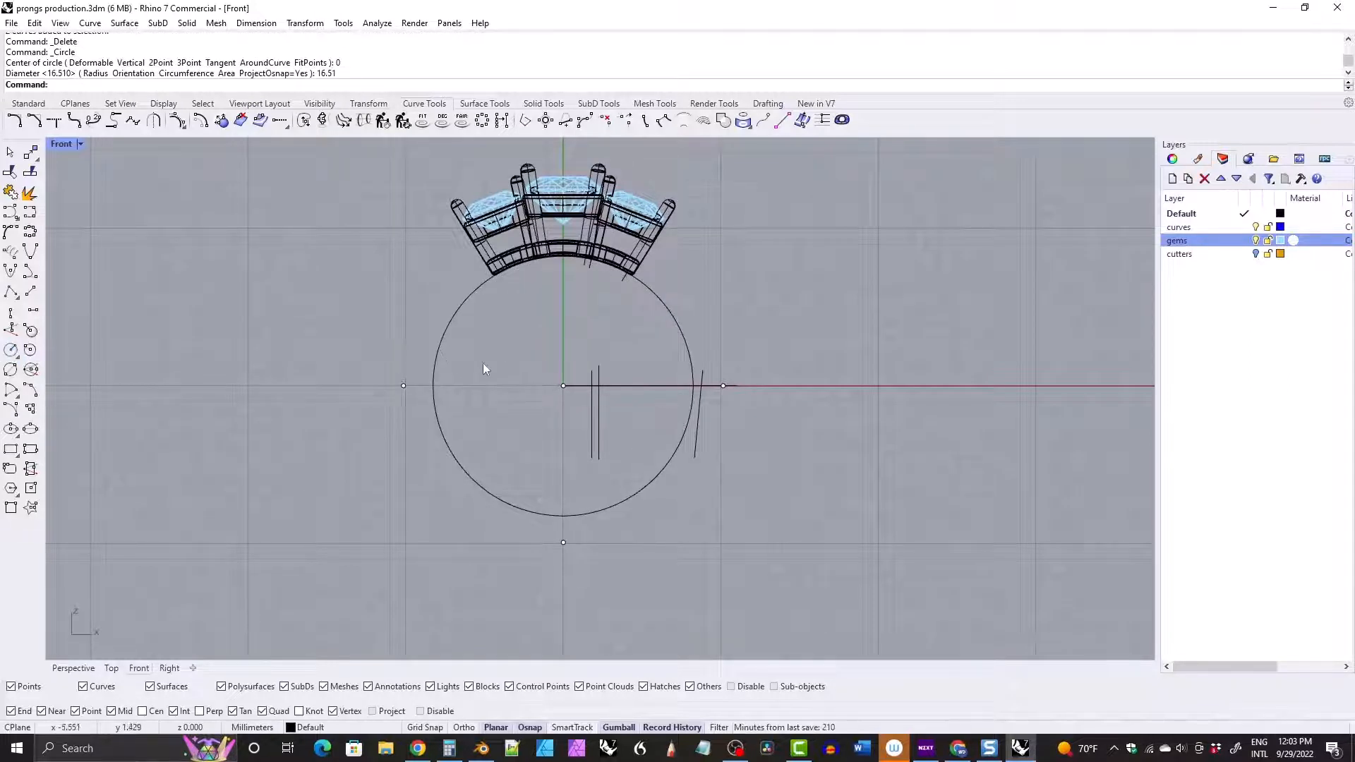
# Move the inner circle's seam point to its bottom quadrant.
pyautogui.click(674, 330)
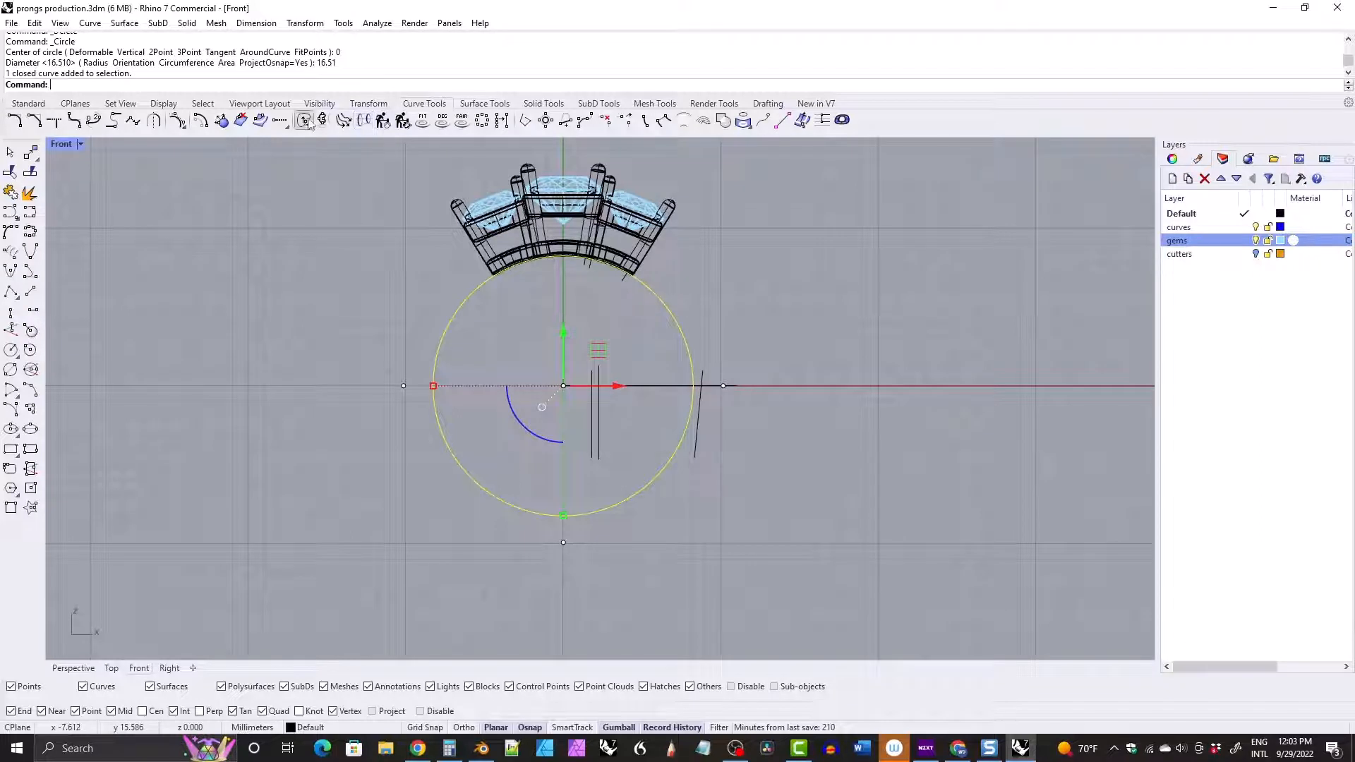
pyautogui.click(304, 120)
pyautogui.moveTo(694, 388)
pyautogui.mouseDown()
pyautogui.moveTo(659, 447)
pyautogui.moveTo(563, 519)
pyautogui.mouseUp()
pyautogui.press('Return')
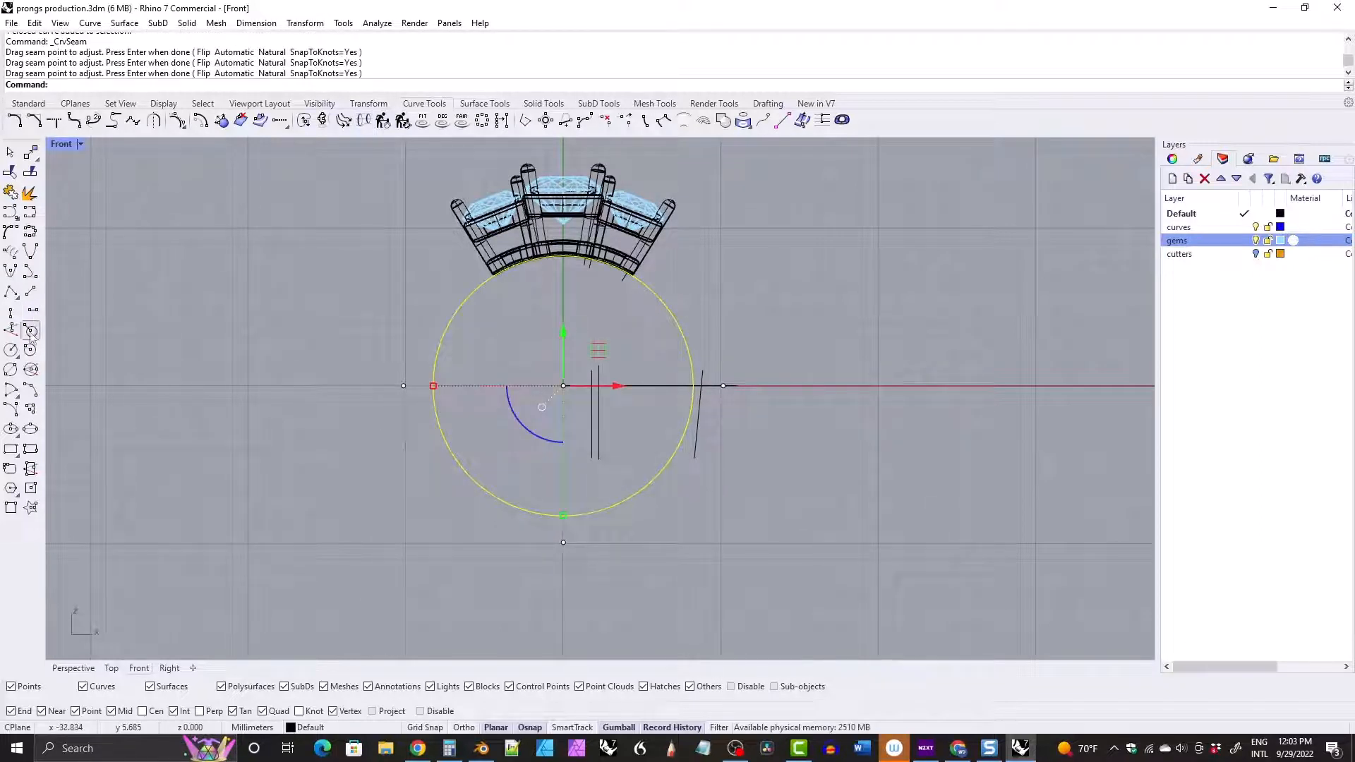
# Draw an outer ellipse centred at the origin, with its axes ending at the left and bottom guide points.
pyautogui.click(10, 428)
pyautogui.write('0')
pyautogui.press('Return')
pyautogui.click(403, 385)
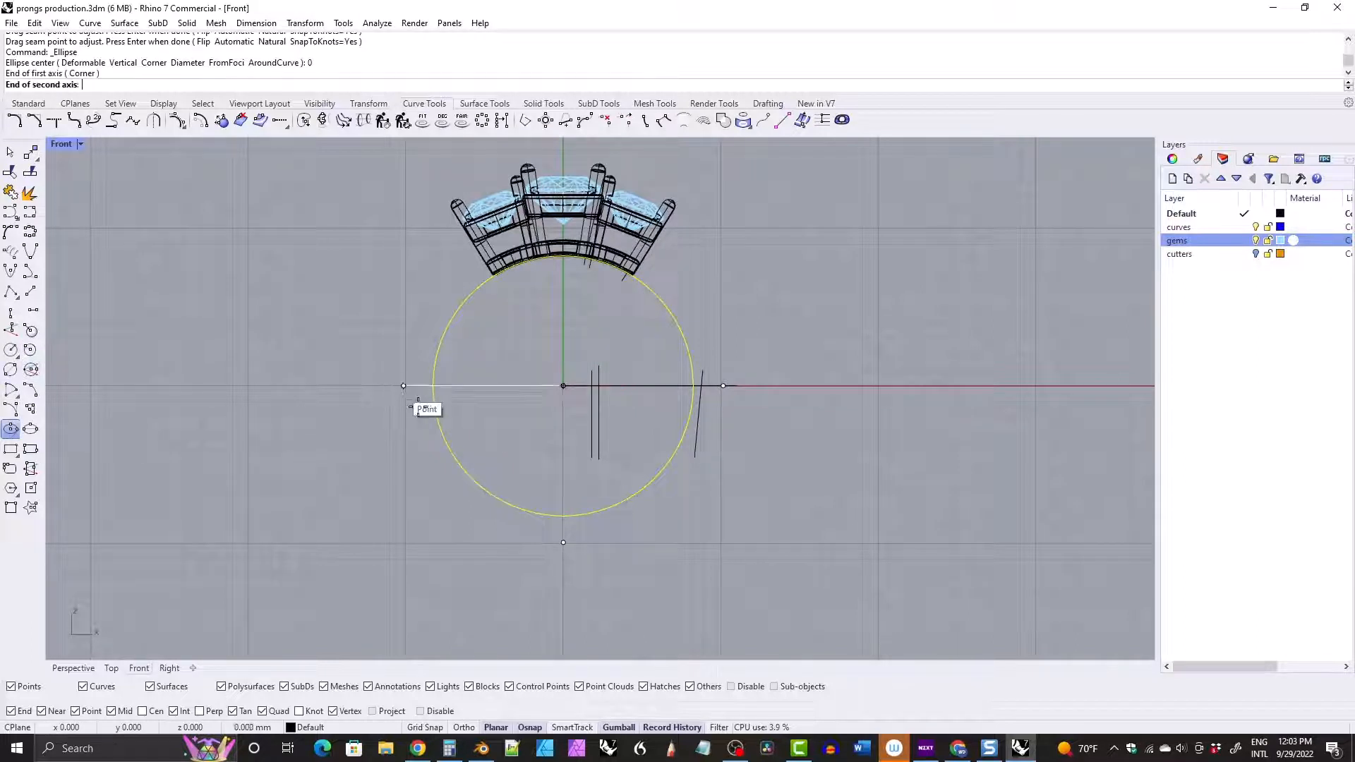
pyautogui.click(563, 541)
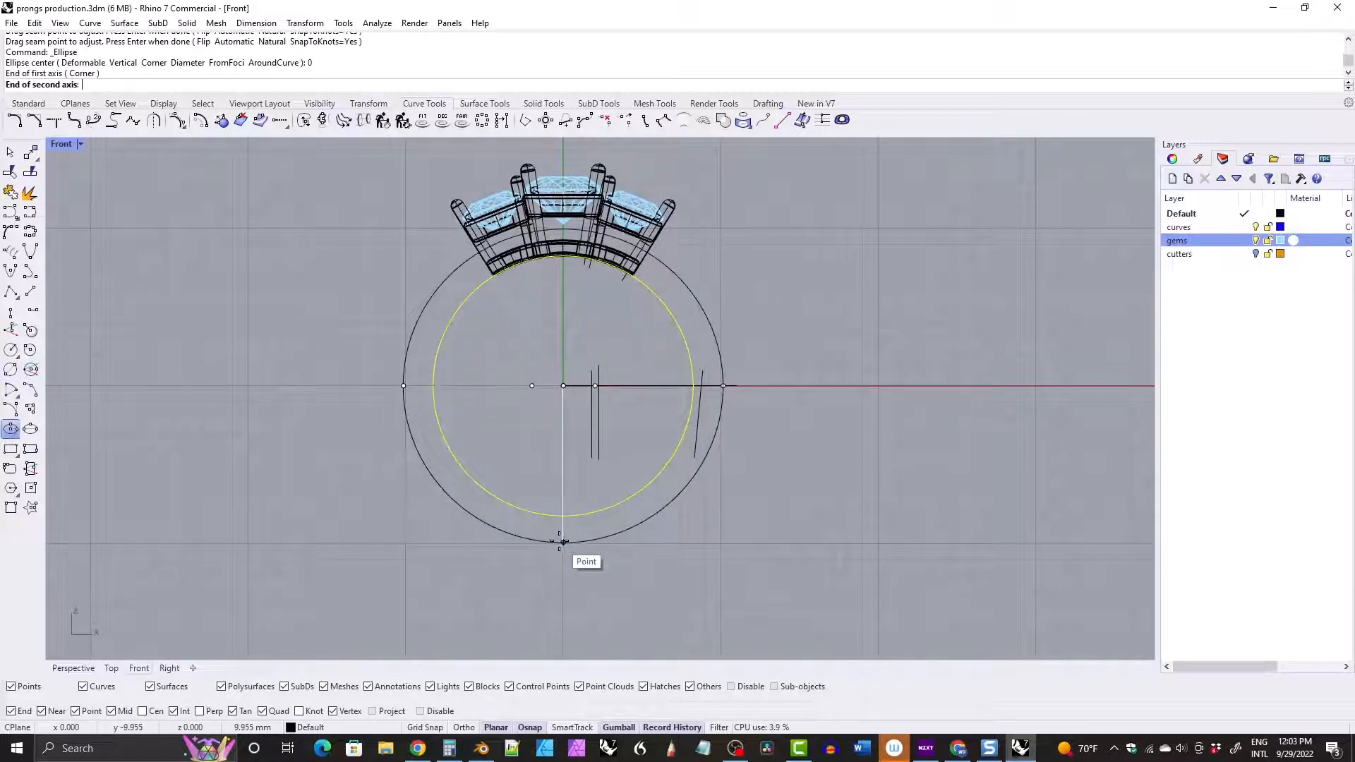
# Split the outer ellipse at the left and bottom guide points, and delete everything except the lower-left quarter.
pyautogui.click(442, 489)
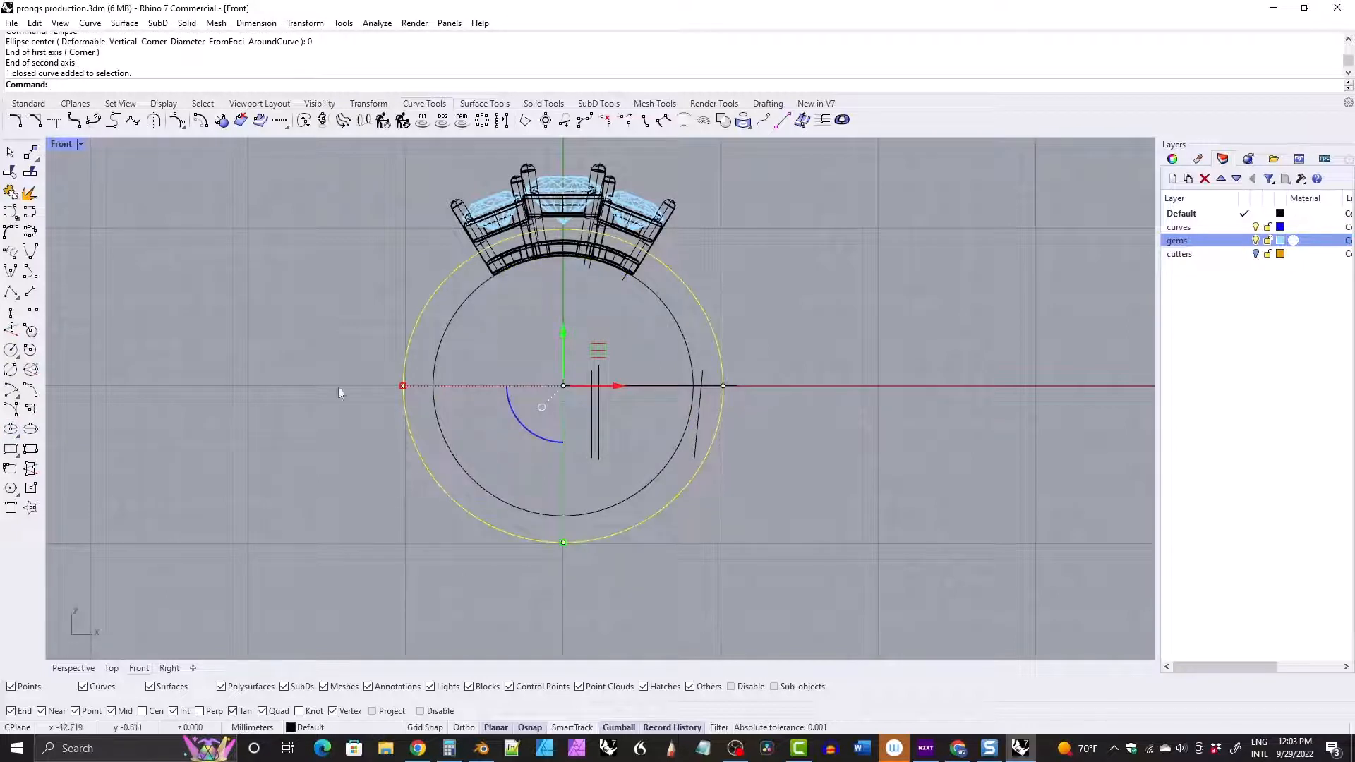
pyautogui.click(30, 172)
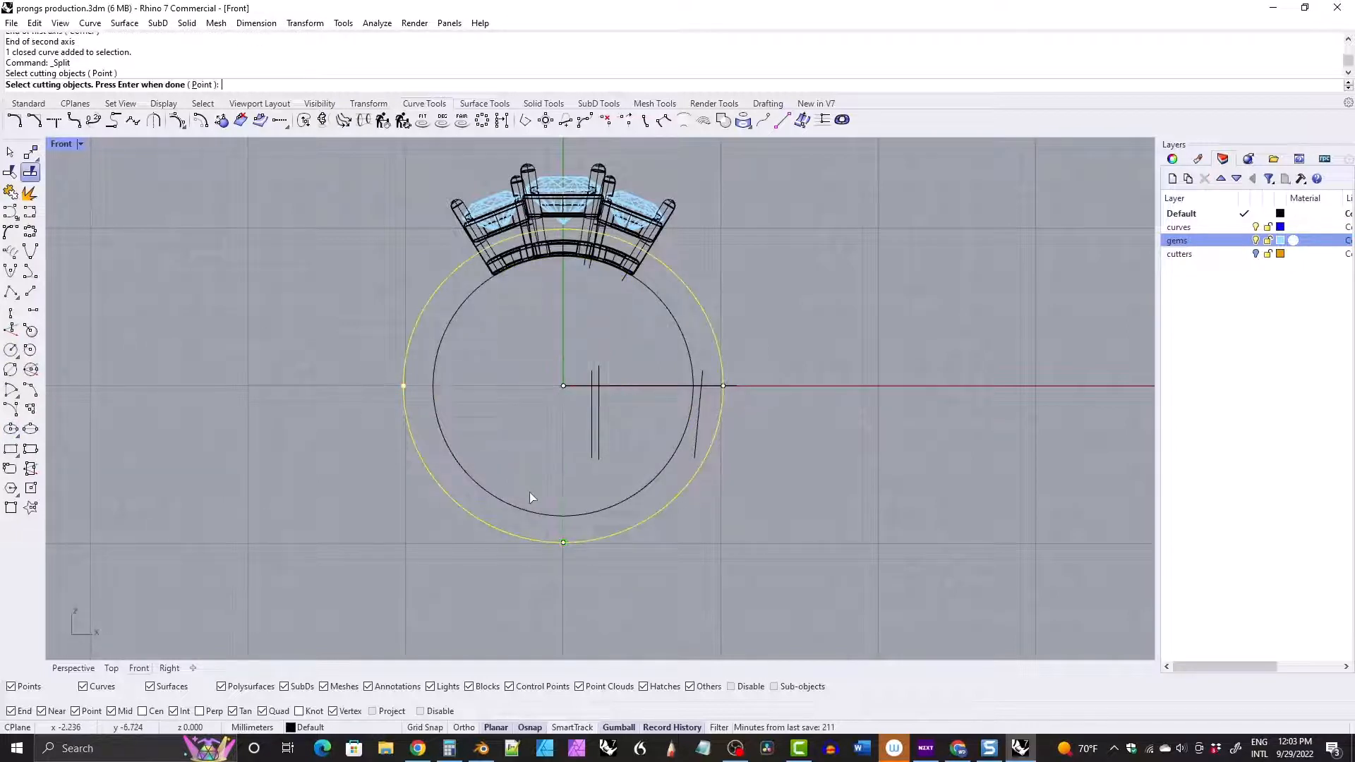
pyautogui.click(572, 541)
pyautogui.press('Return')
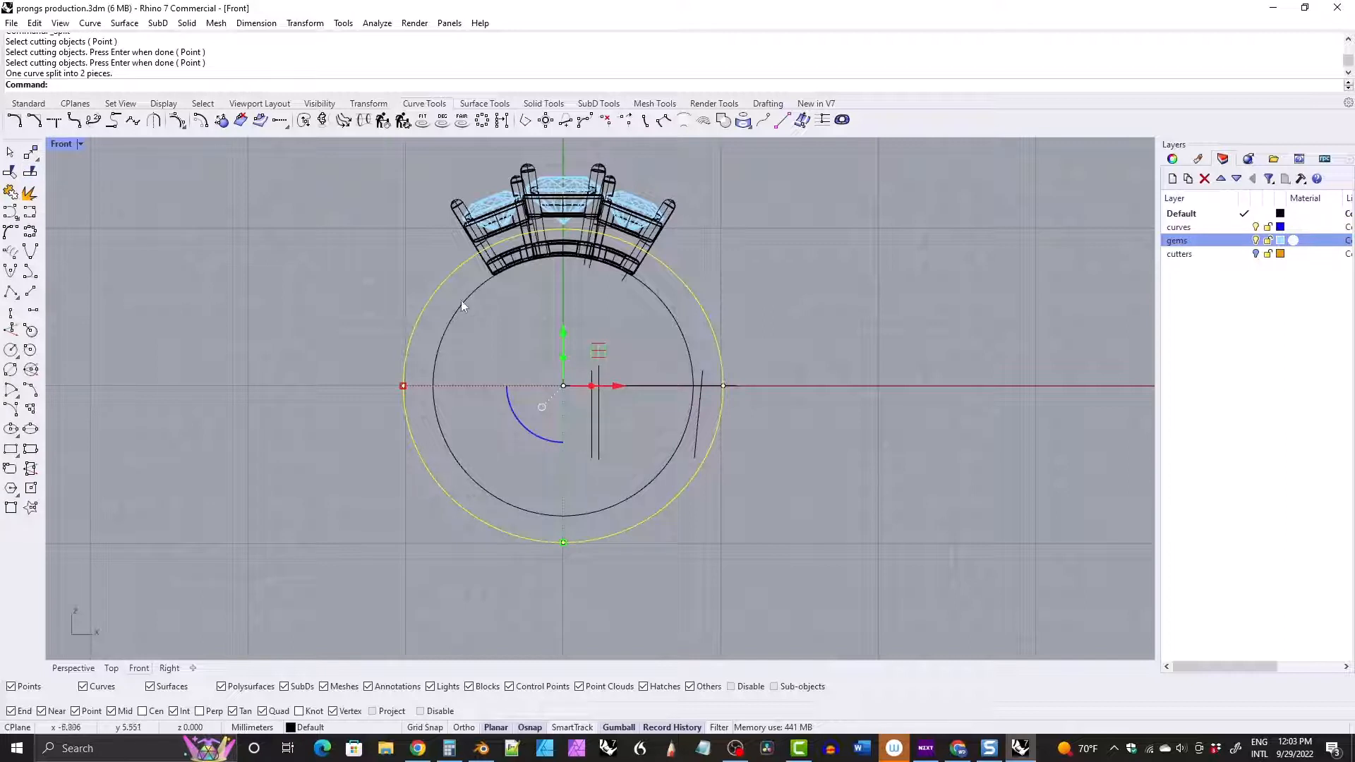
pyautogui.click(693, 319)
pyautogui.press('Delete')
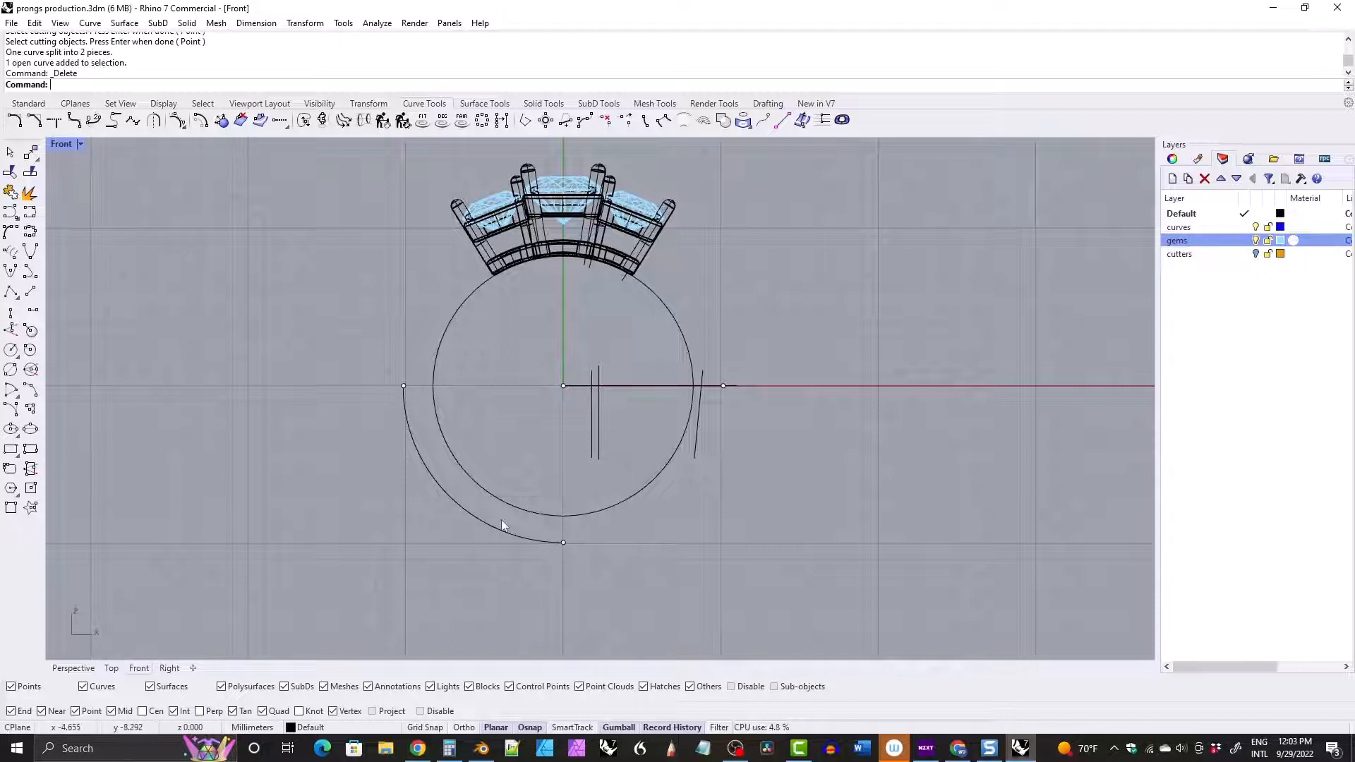
# Blend a curve with tangency from the quarter ellipse's upper end to a point inside the left outer prong.
pyautogui.moveTo(424, 295); pyautogui.dragTo(433, 325, button='right')
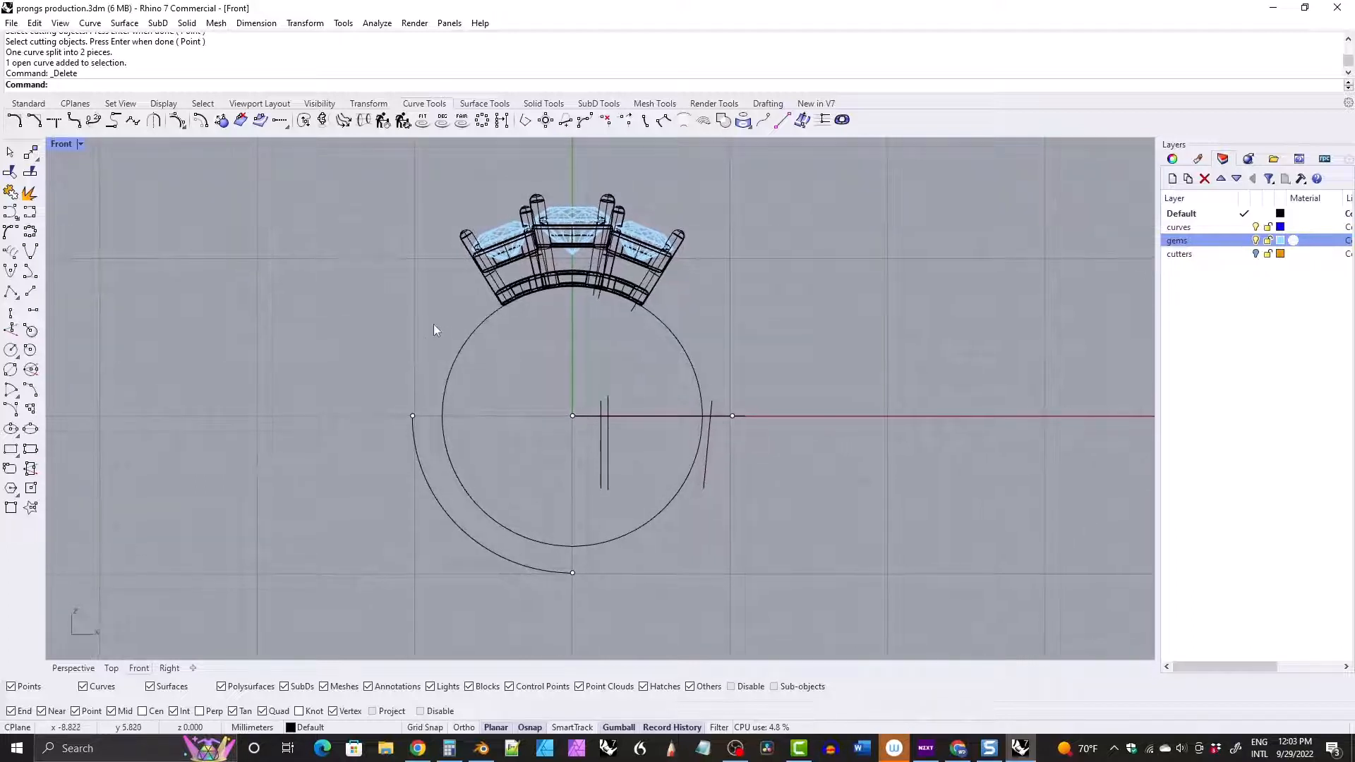
pyautogui.click(131, 124)
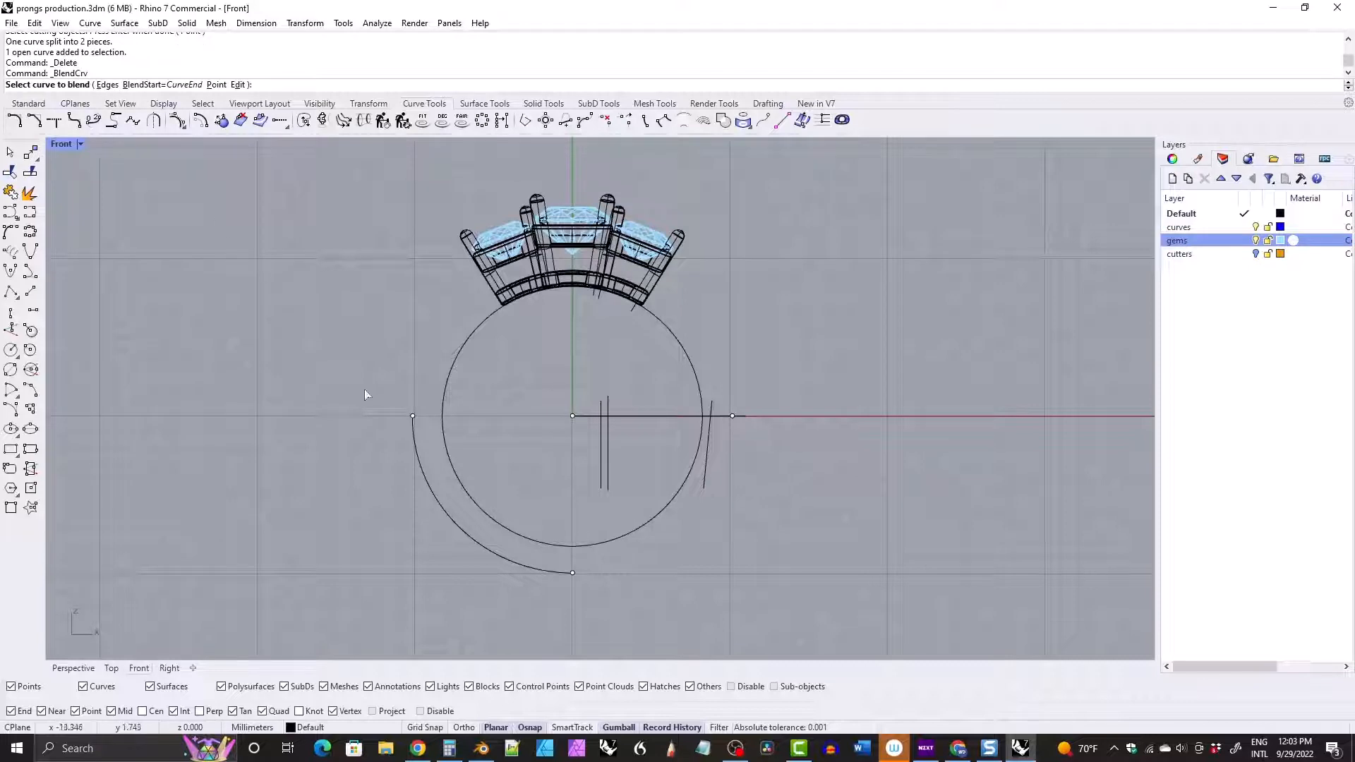
pyautogui.click(413, 426)
pyautogui.scroll(8, 461, 290)
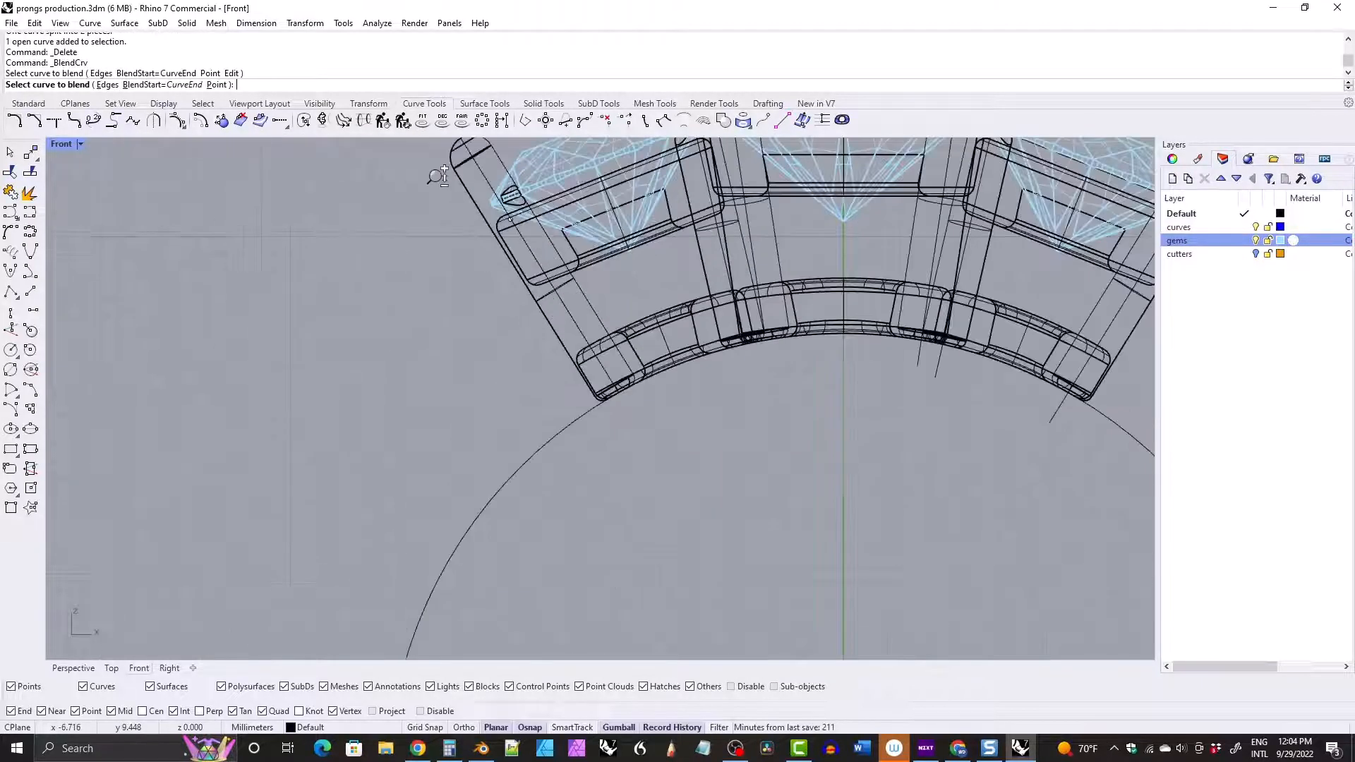
pyautogui.click(217, 86)
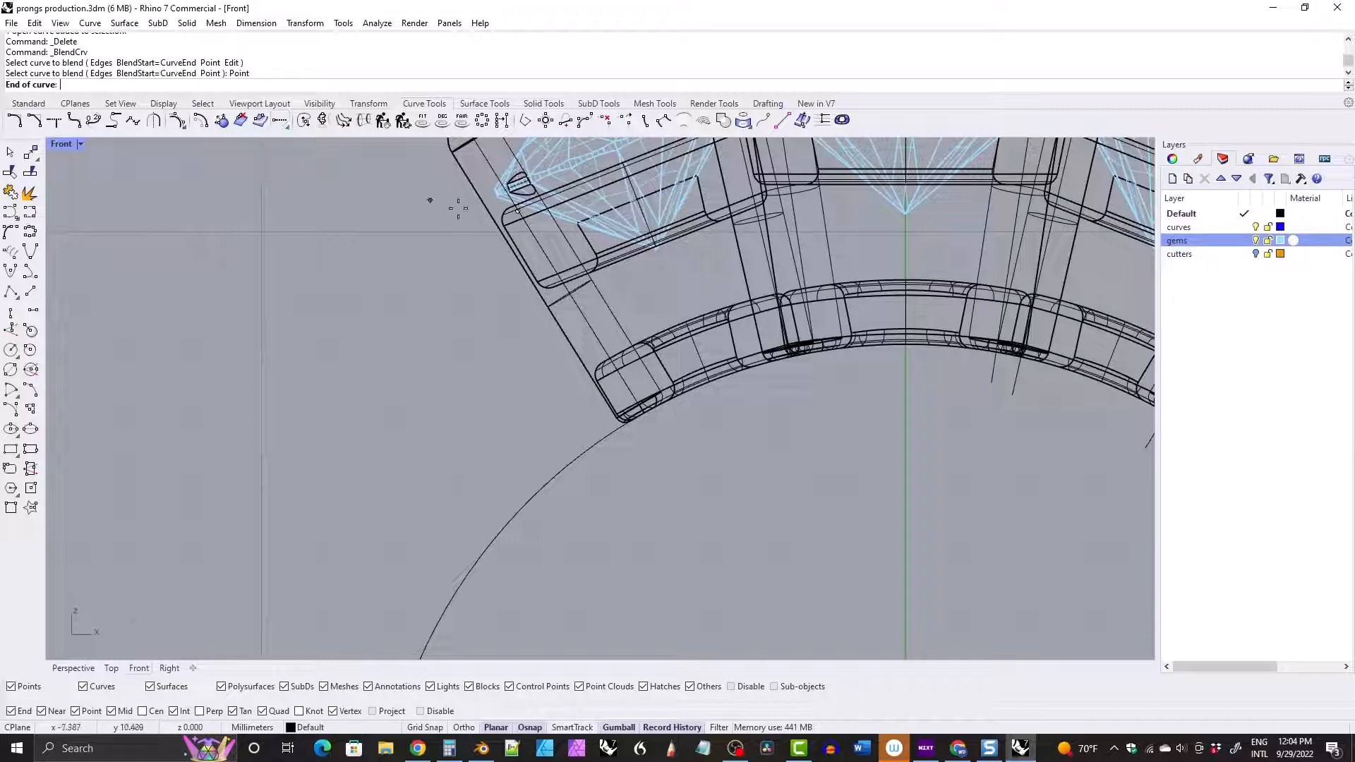
pyautogui.click(516, 212)
pyautogui.scroll(-5, 408, 219)
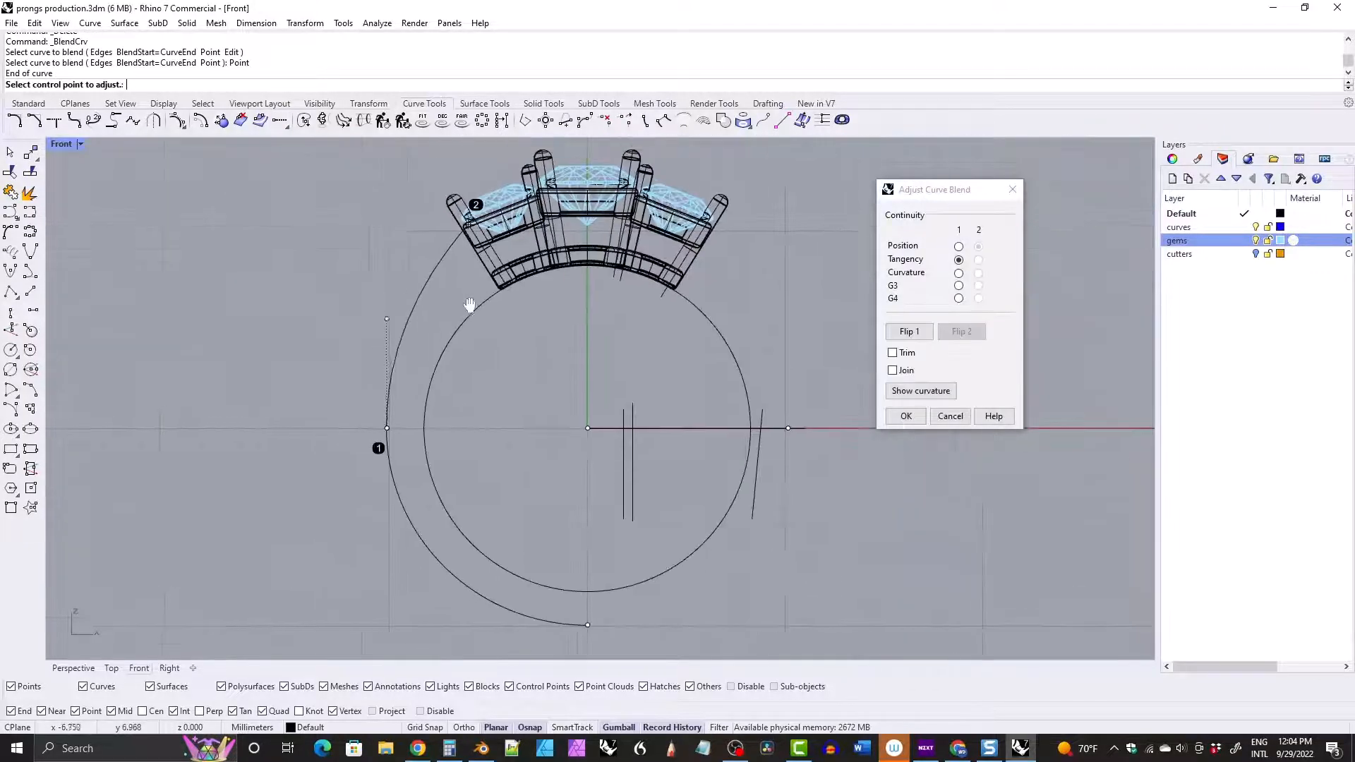
pyautogui.click(906, 417)
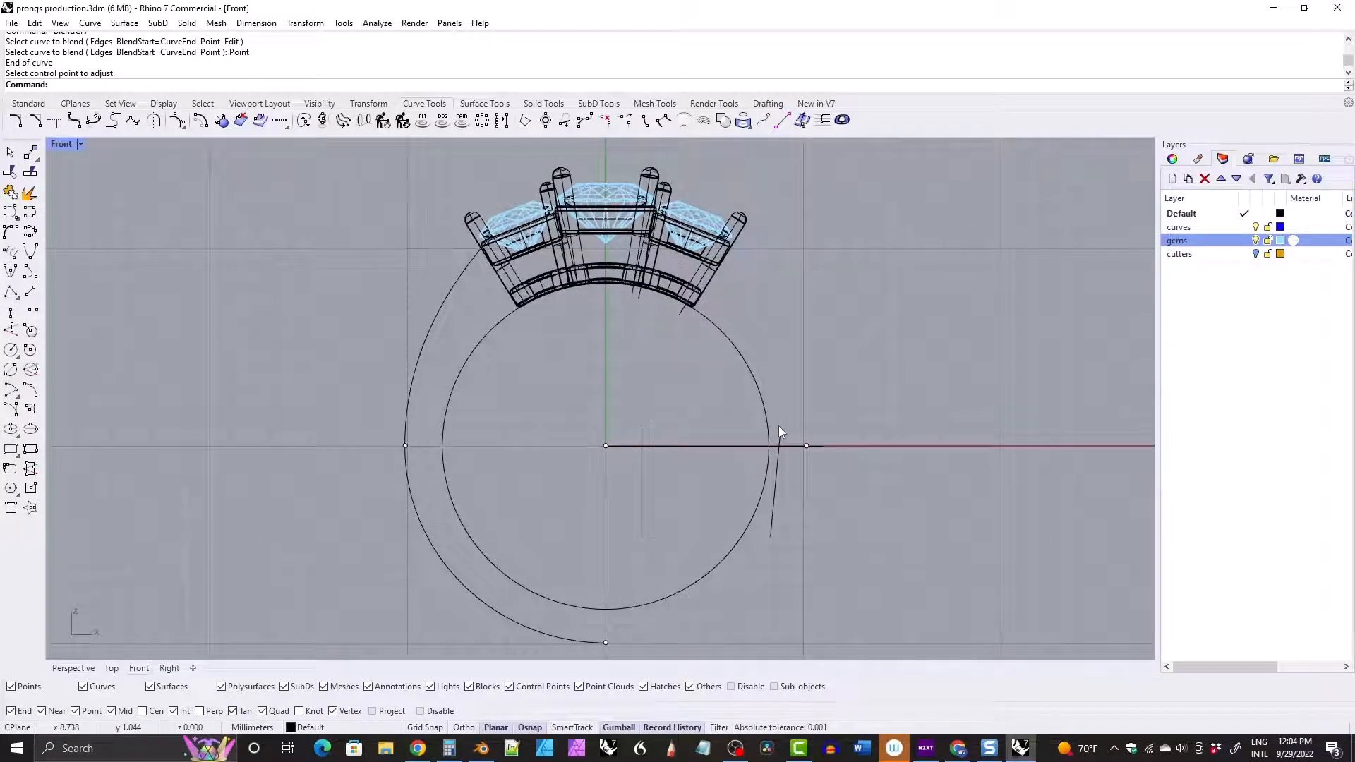
# Draw a straight line about 9 mm long down the left outer prong past the inner circle, and adjust its position.
pyautogui.scroll(2, 494, 282)
pyautogui.scroll(1, 501, 293)
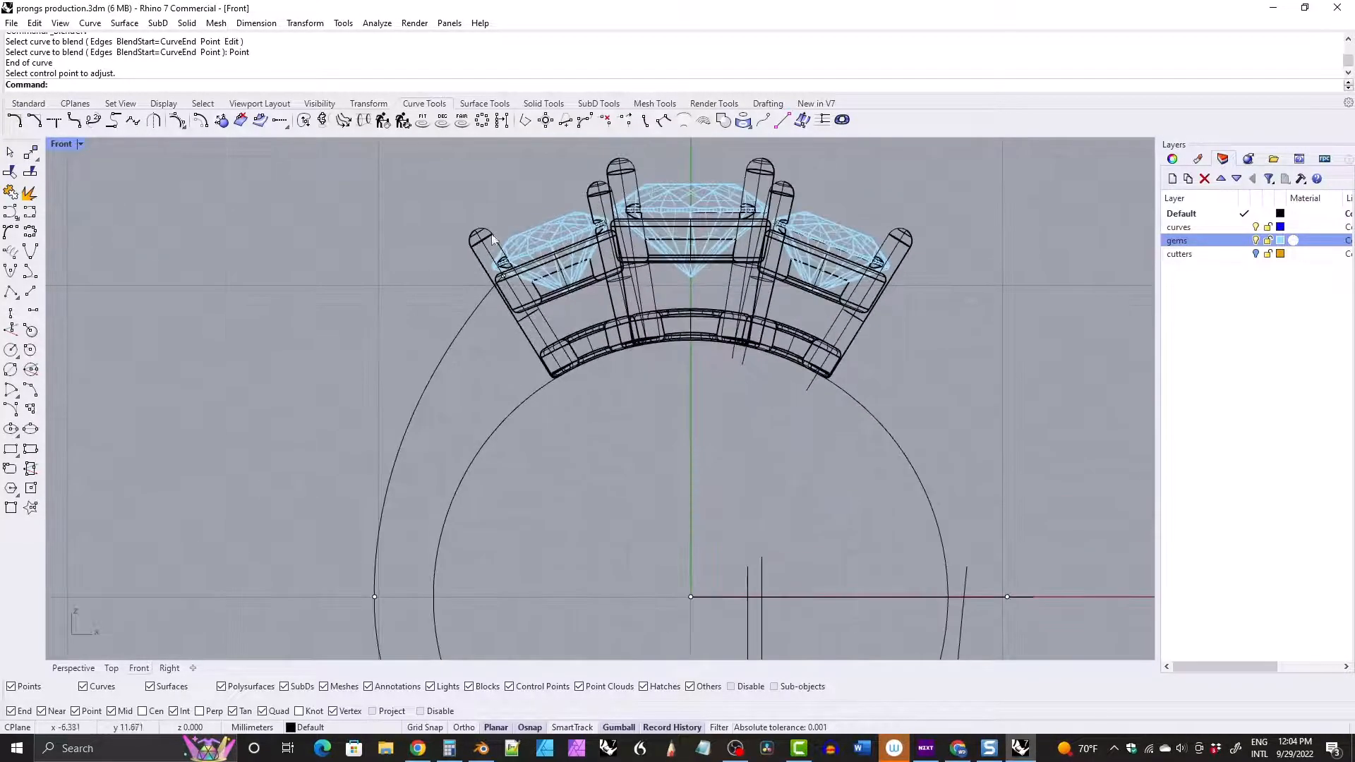
pyautogui.click(29, 291)
pyautogui.click(461, 203)
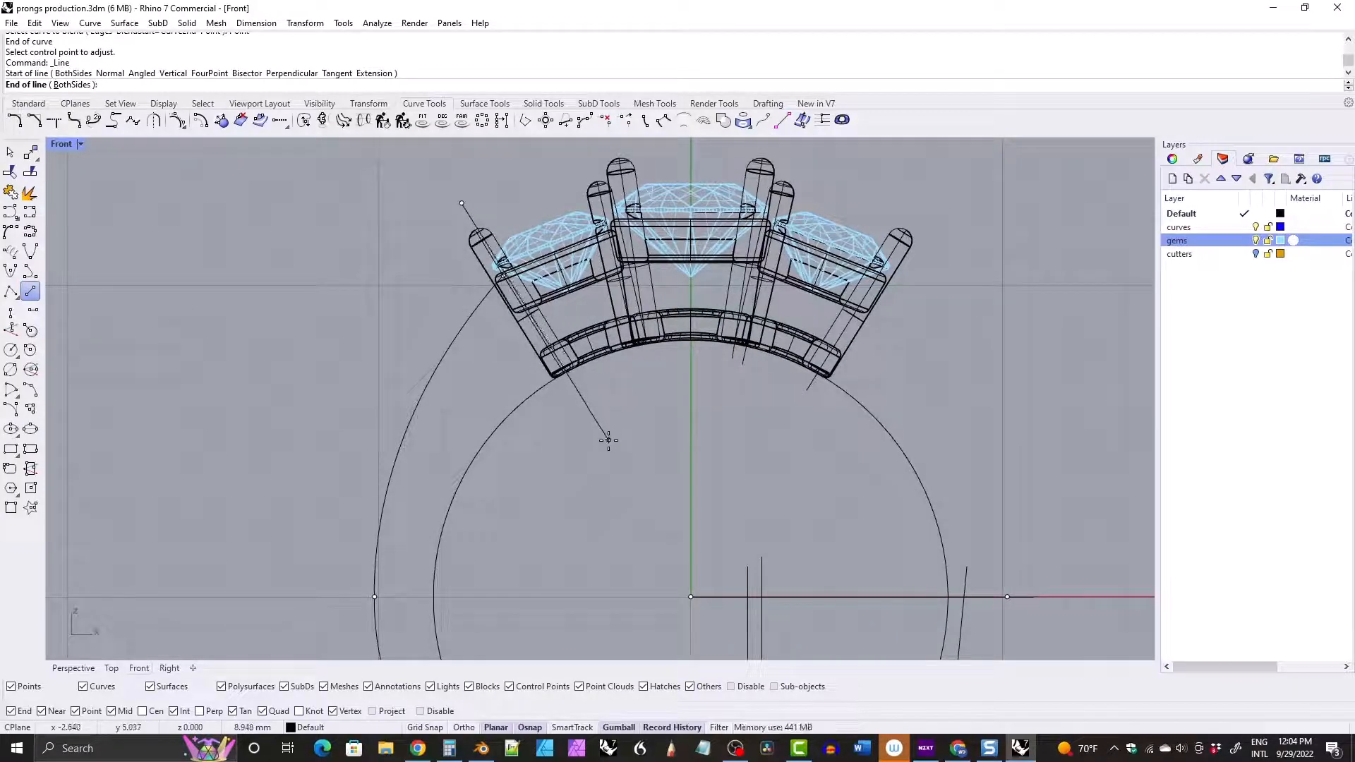
pyautogui.click(608, 440)
pyautogui.click(568, 372)
pyautogui.scroll(4, 536, 303)
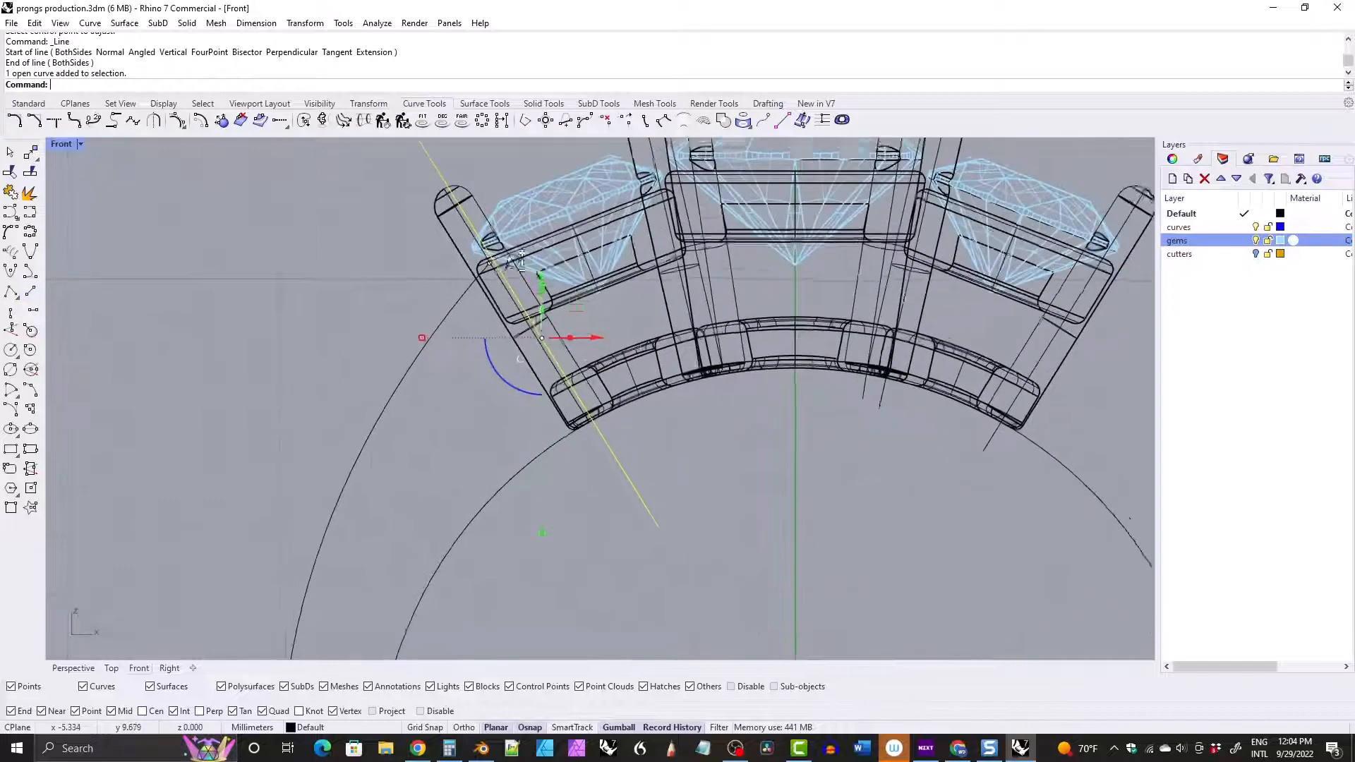
pyautogui.click(577, 308)
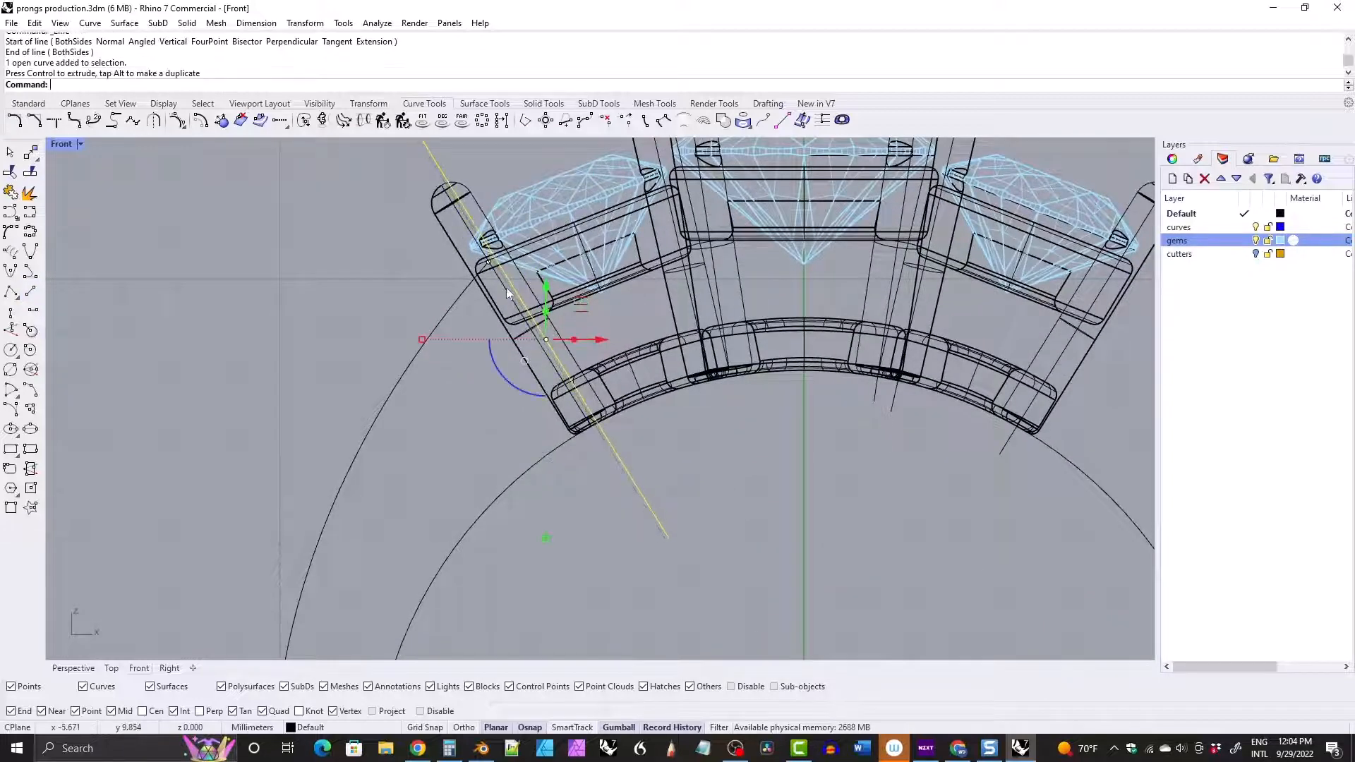
# Move the blend curve's end point slightly up and inward at the left outer prong.
pyautogui.scroll(3, 522, 310)
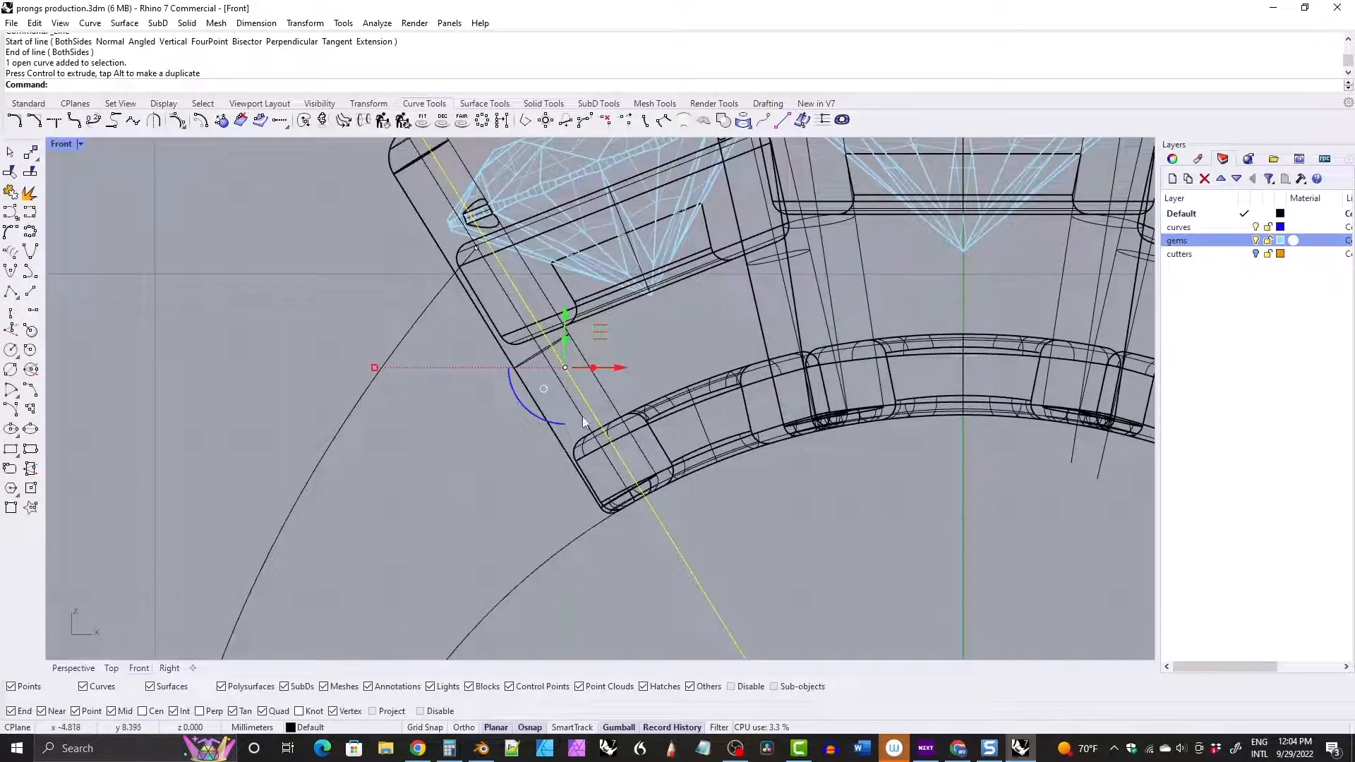
pyautogui.scroll(2, 477, 242)
pyautogui.click(494, 310)
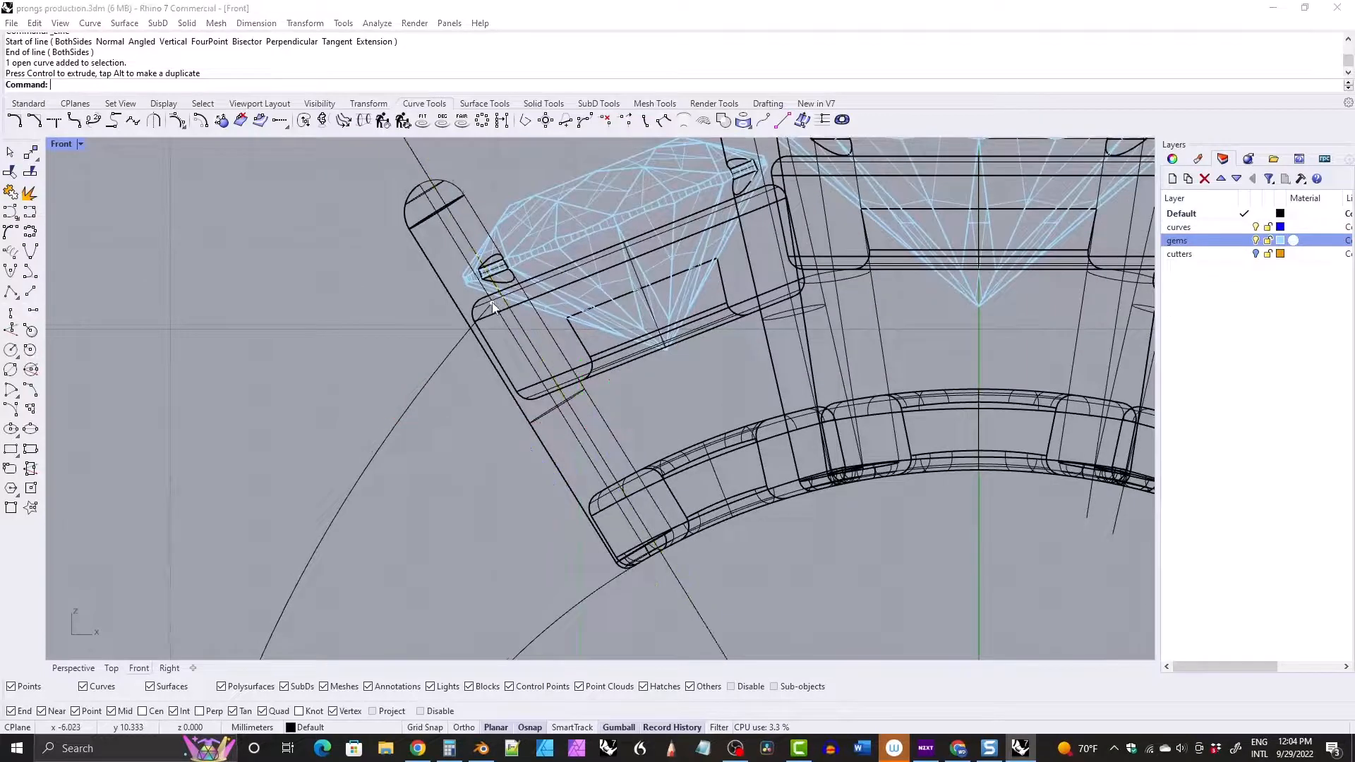
pyautogui.click(526, 341)
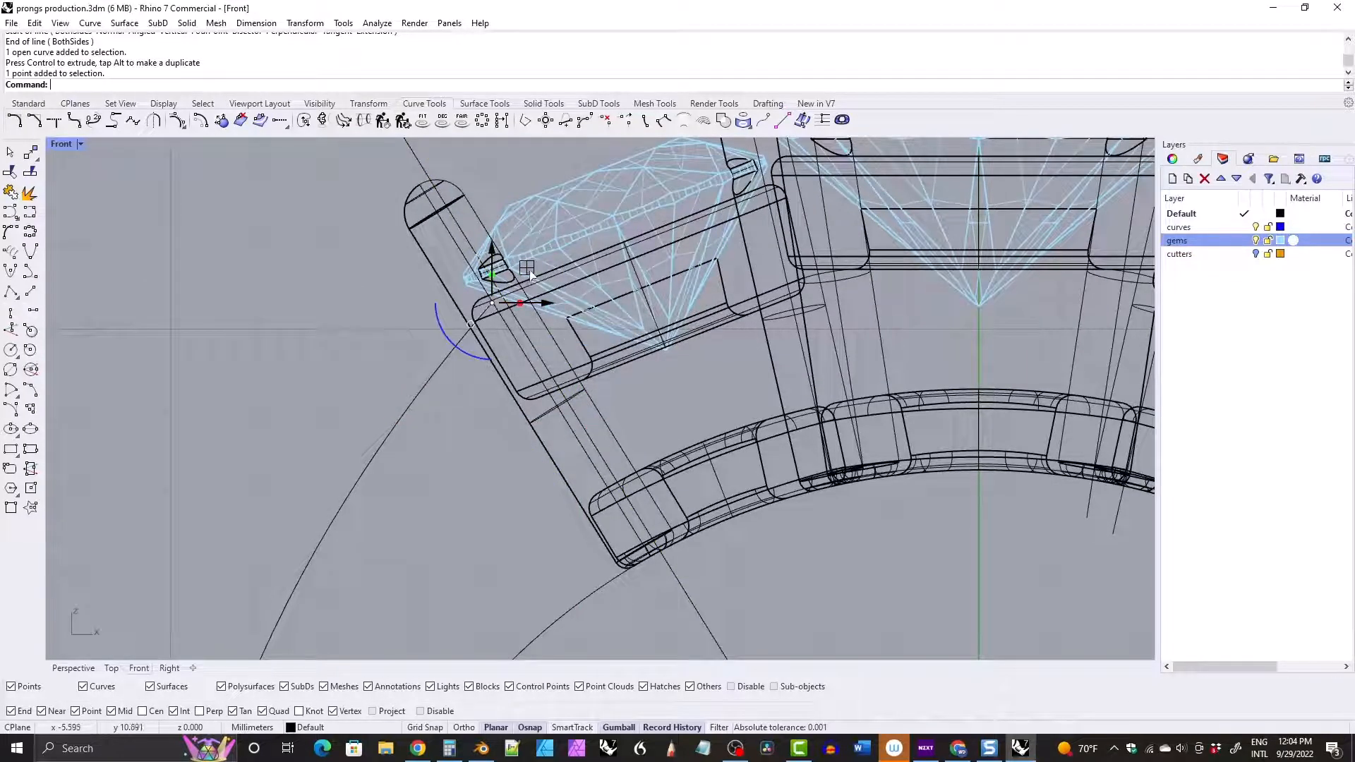
pyautogui.moveTo(527, 268); pyautogui.dragTo(534, 277)
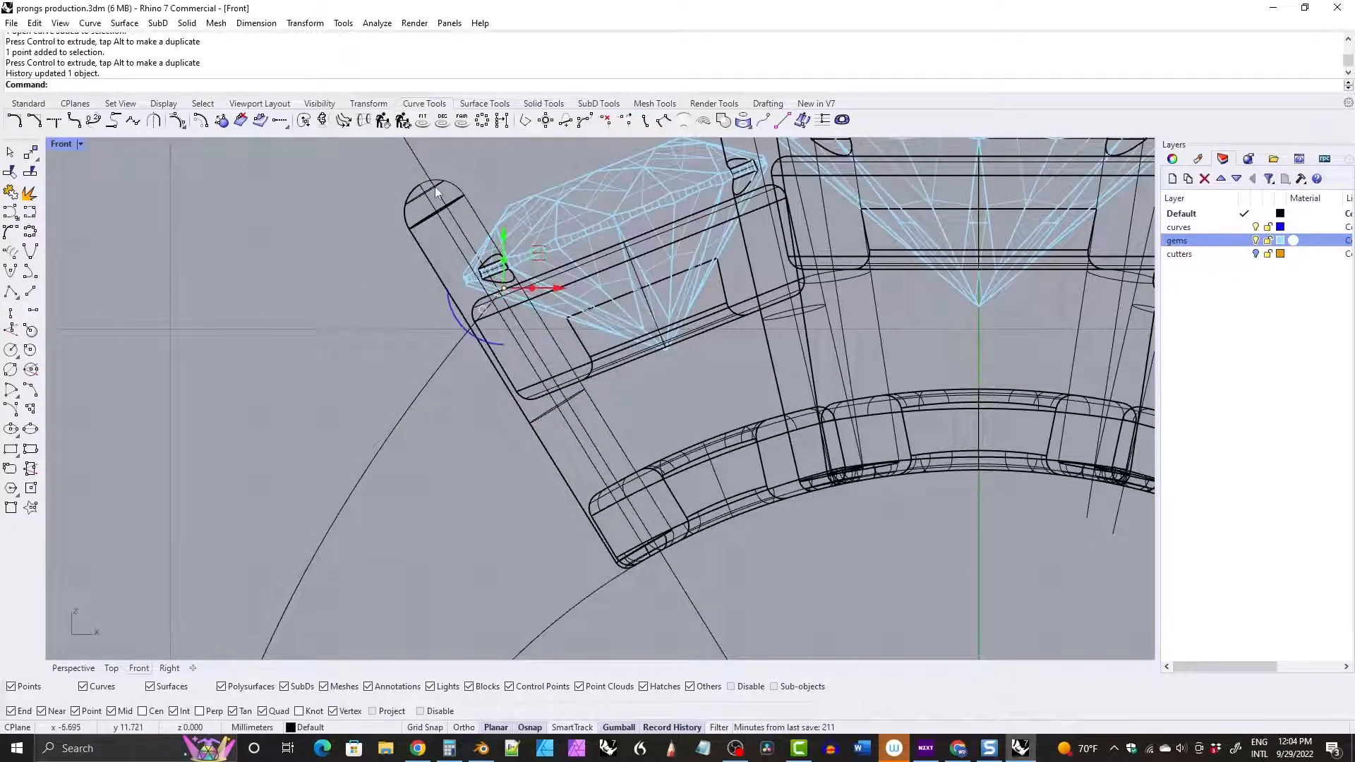
# Offset the upper-left blend curve inward by 1.4 mm.
pyautogui.click(518, 312)
pyautogui.scroll(-5, 522, 310)
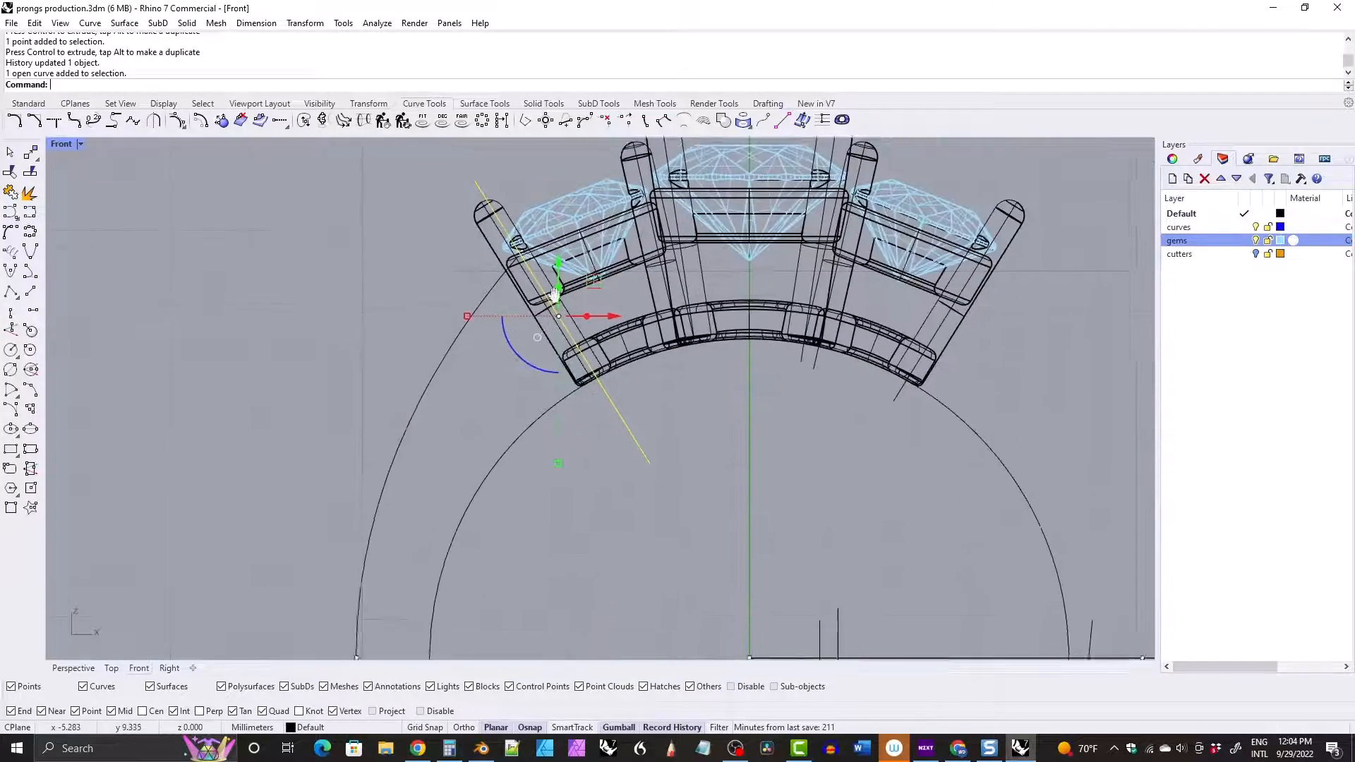
pyautogui.click(439, 334)
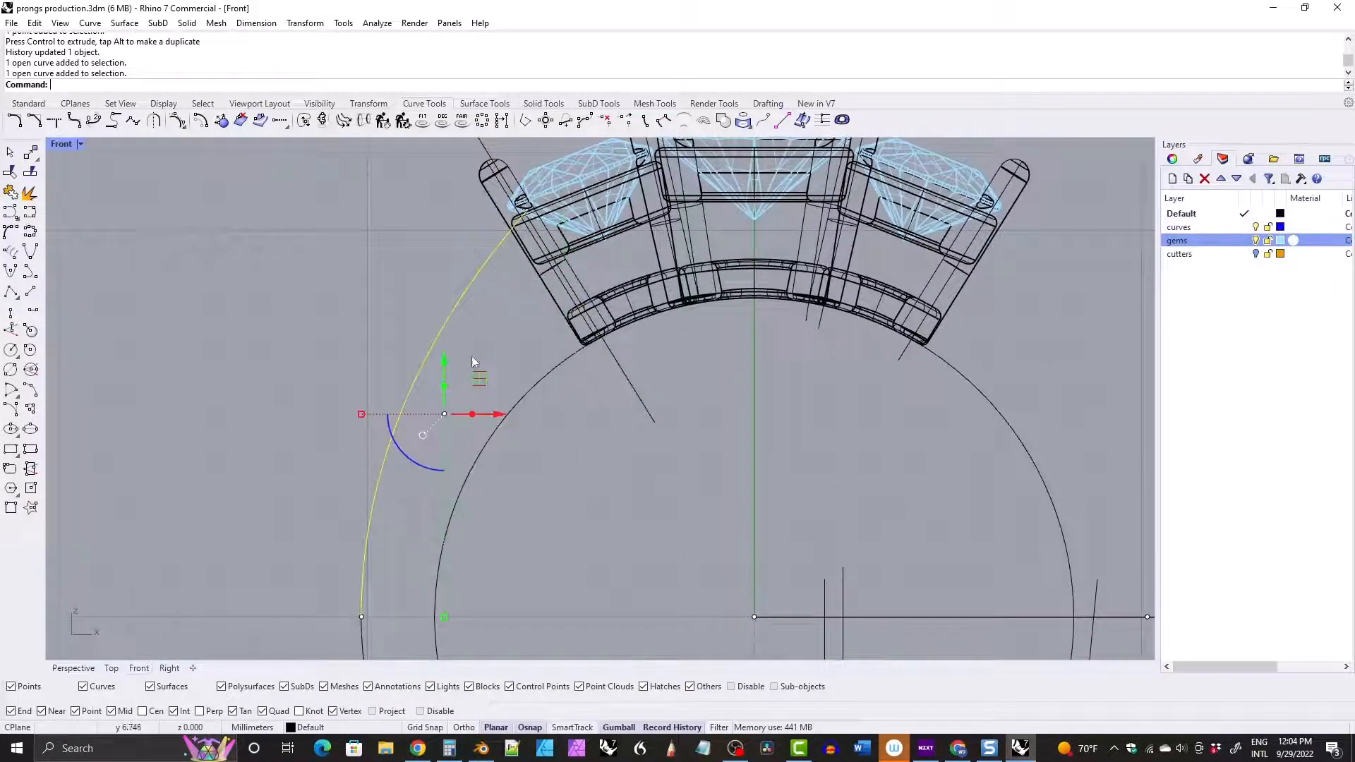
pyautogui.click(201, 121)
pyautogui.write('1.4')
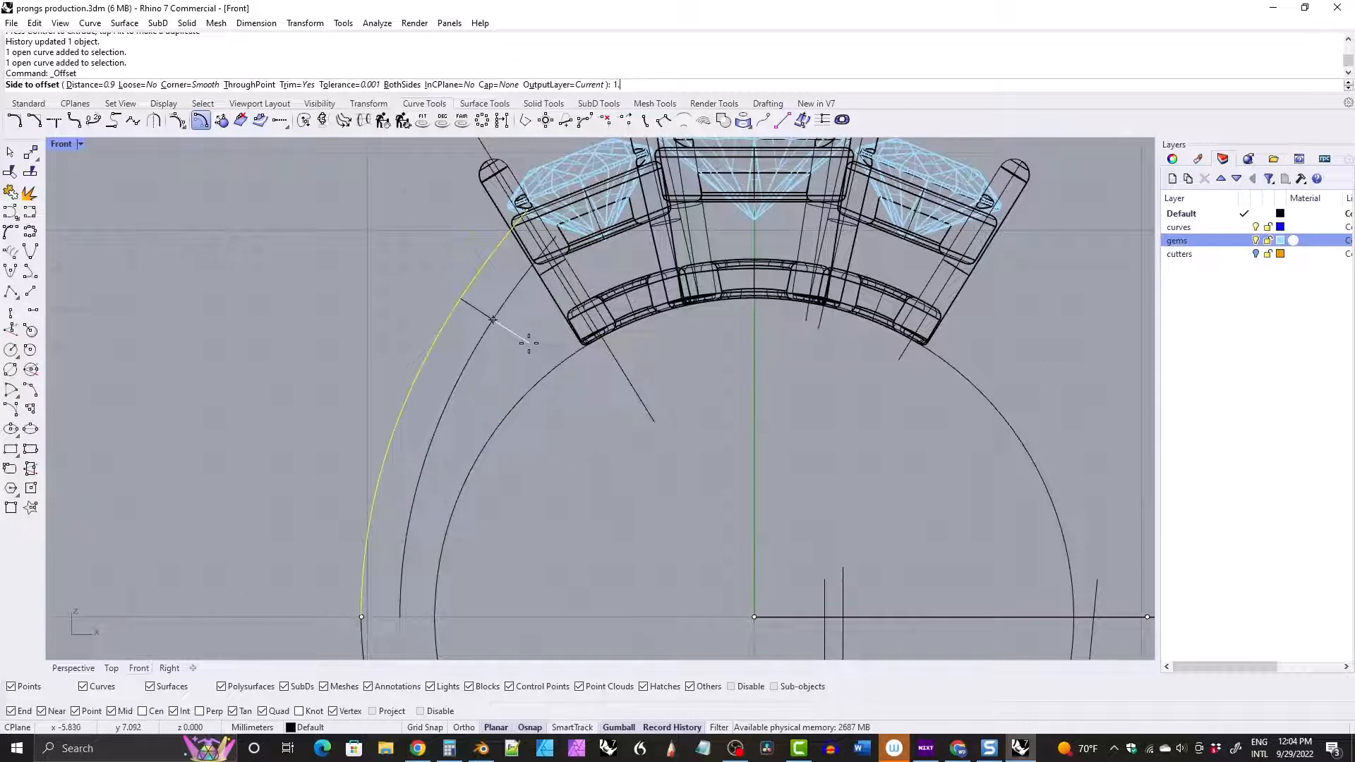
pyautogui.press('Return')
pyautogui.click(522, 341)
# Offset the inner finger circle outward by 0.9 mm.
pyautogui.click(540, 379)
pyautogui.press('Return')
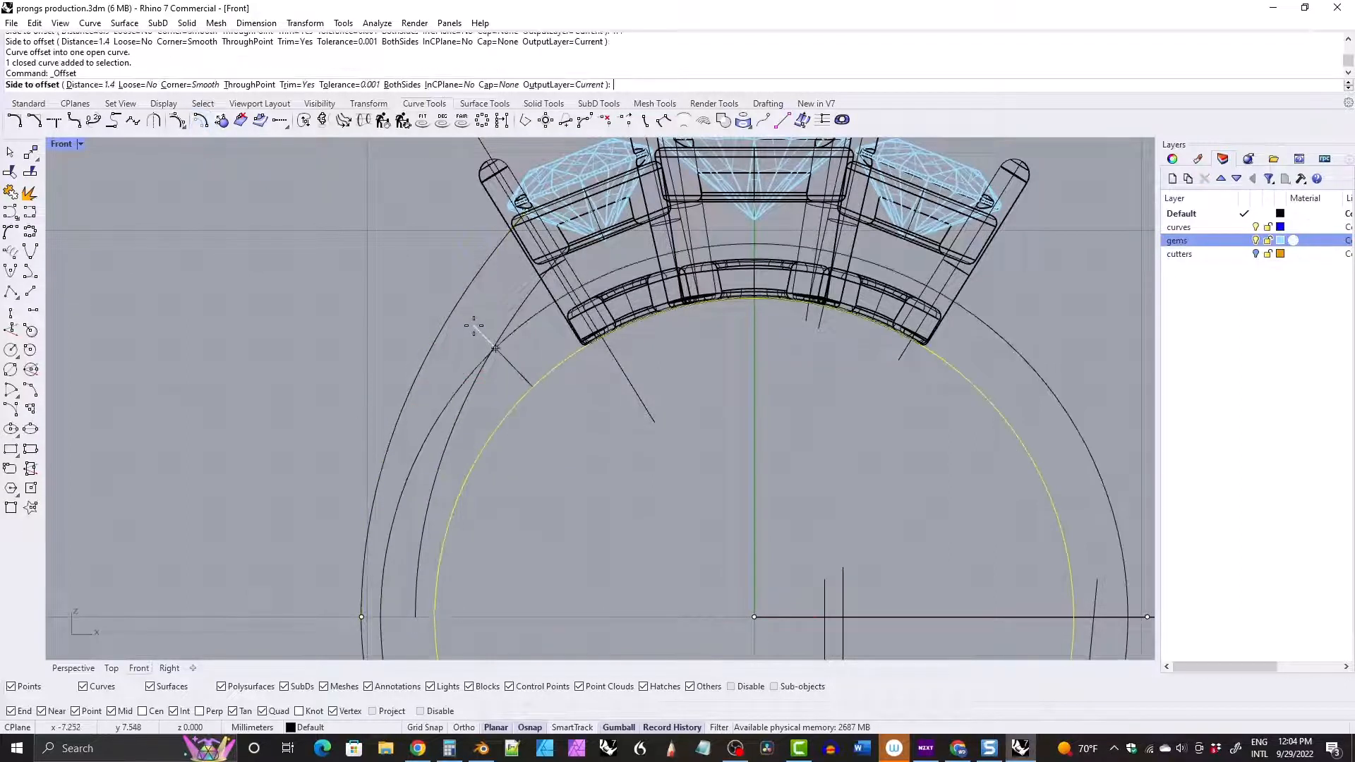
pyautogui.write('0.8')
pyautogui.press('BackSpace')
pyautogui.write('9')
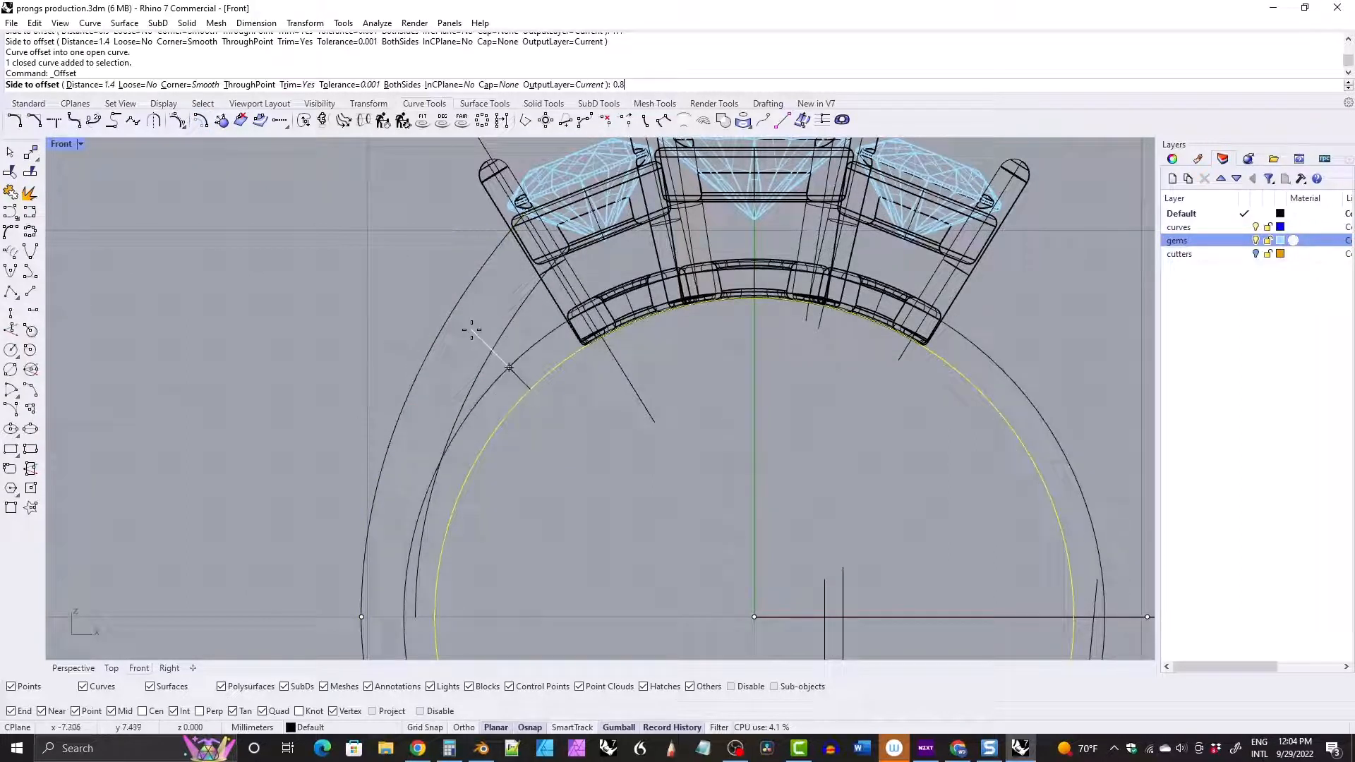
pyautogui.press('Return')
pyautogui.click(470, 324)
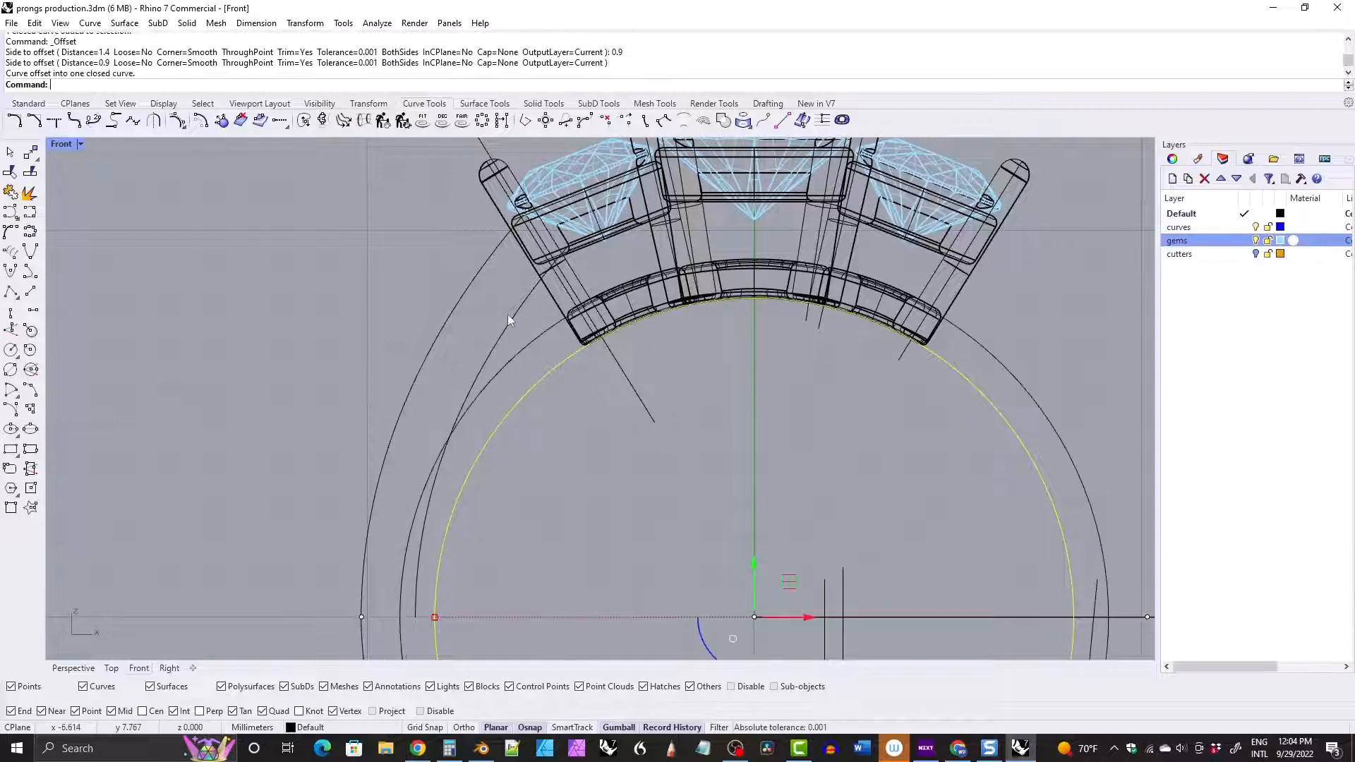
# Draw a line about 1.9 mm long from the offset blend curve's upper end down the left outer prong, past the offset circle.
pyautogui.scroll(5, 507, 314)
pyautogui.moveTo(492, 399); pyautogui.dragTo(494, 464, button='right')
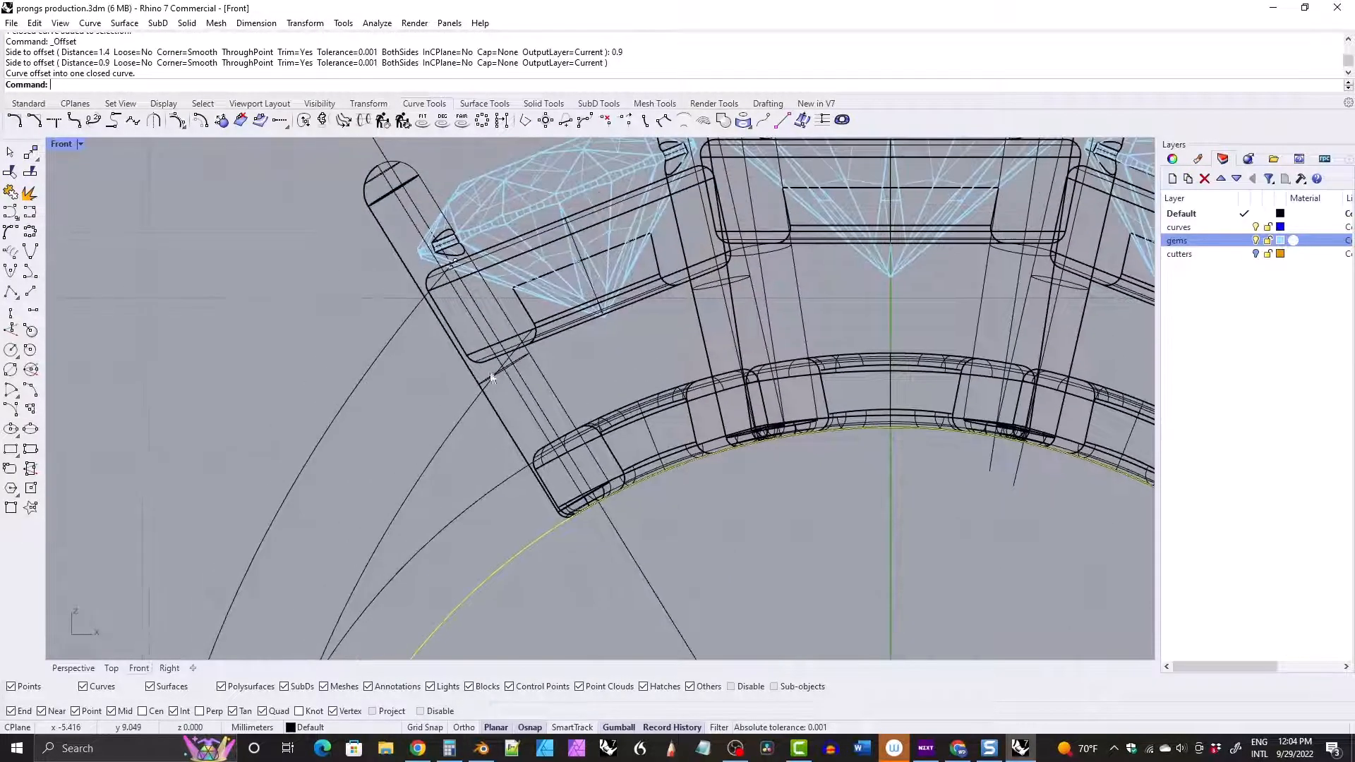
pyautogui.scroll(3, 531, 338)
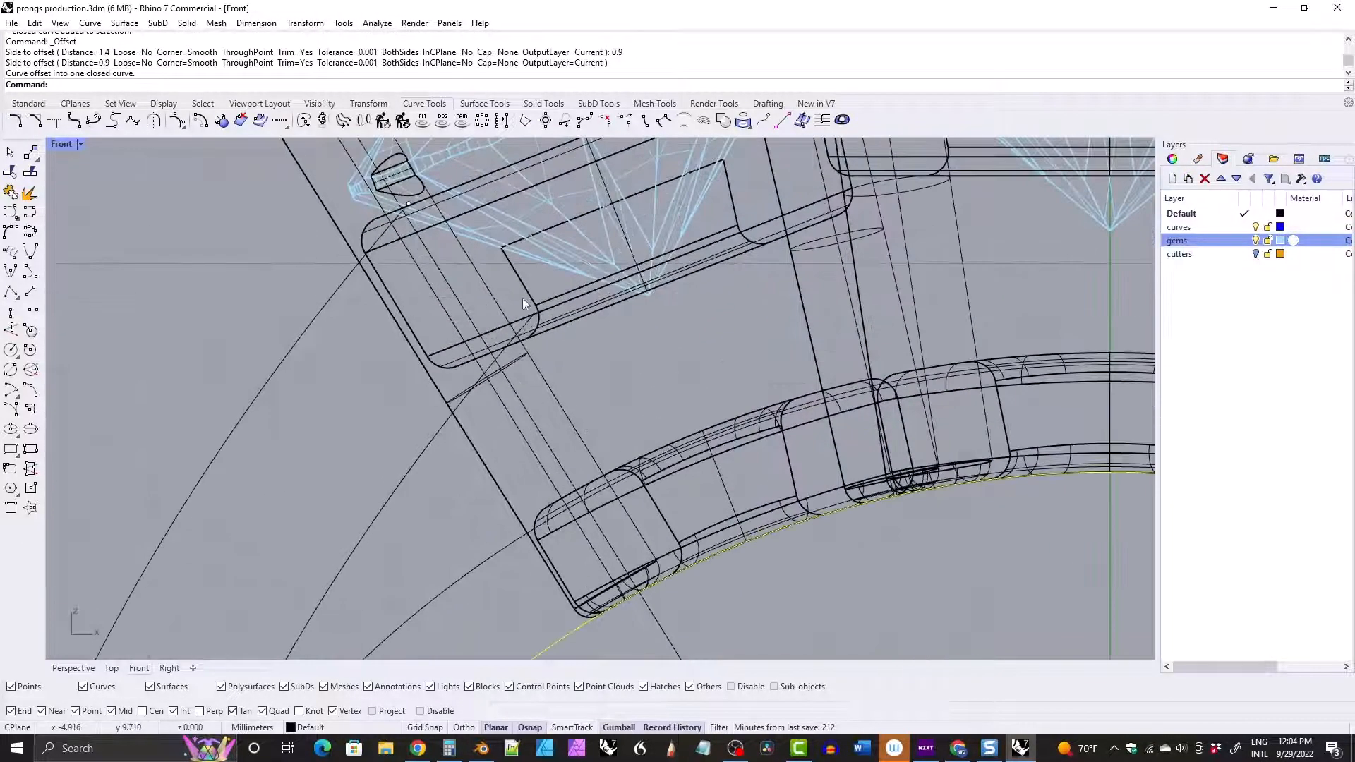
pyautogui.click(528, 326)
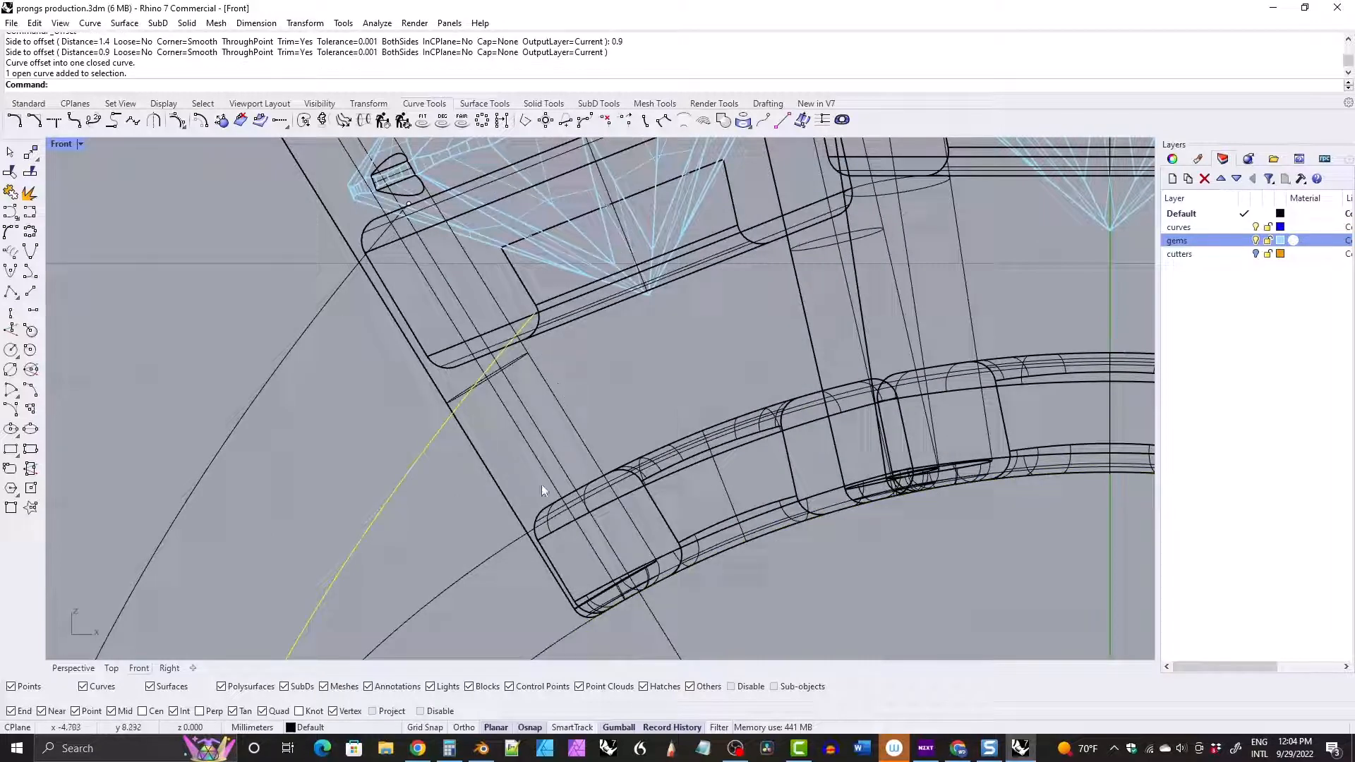
pyautogui.keyDown('shift'); pyautogui.click(498, 548); pyautogui.keyUp('shift')
pyautogui.press('l')
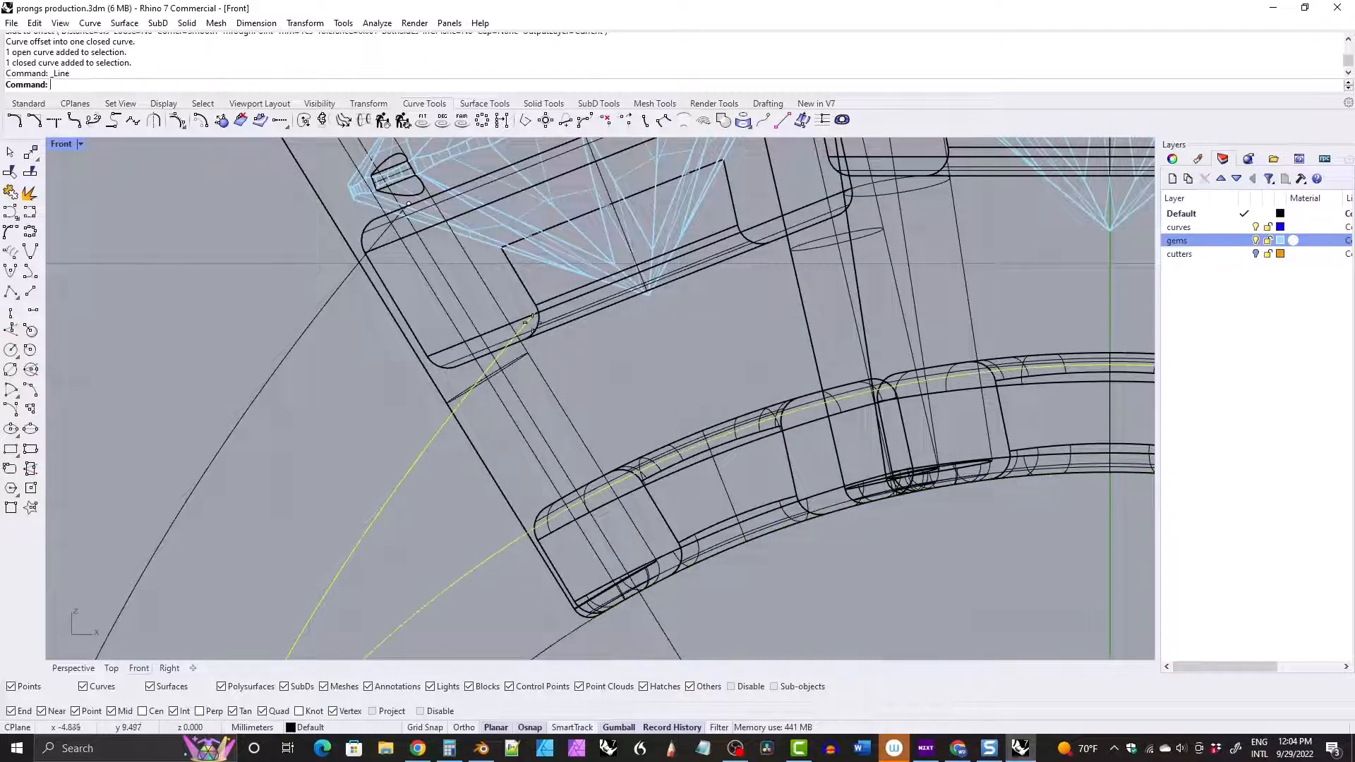
pyautogui.press('Escape')
pyautogui.click(30, 290)
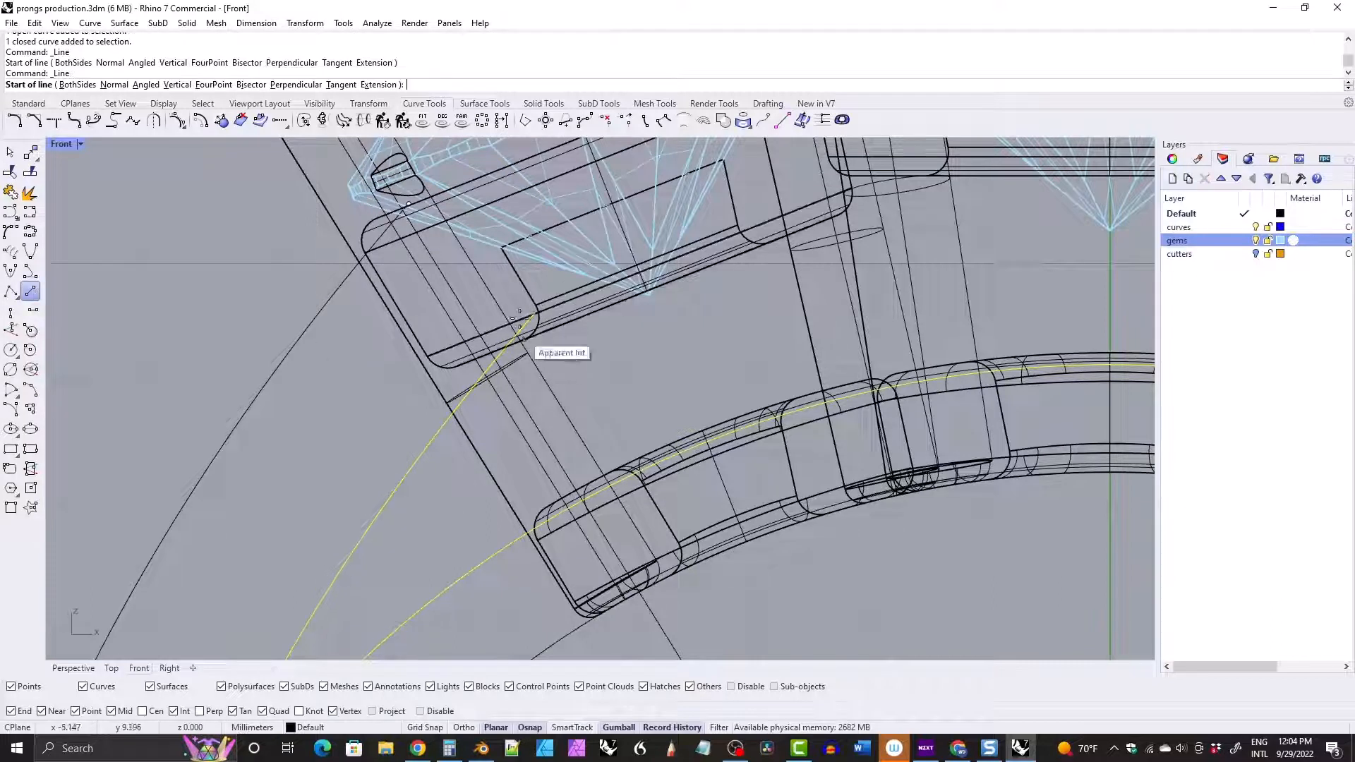
pyautogui.click(534, 316)
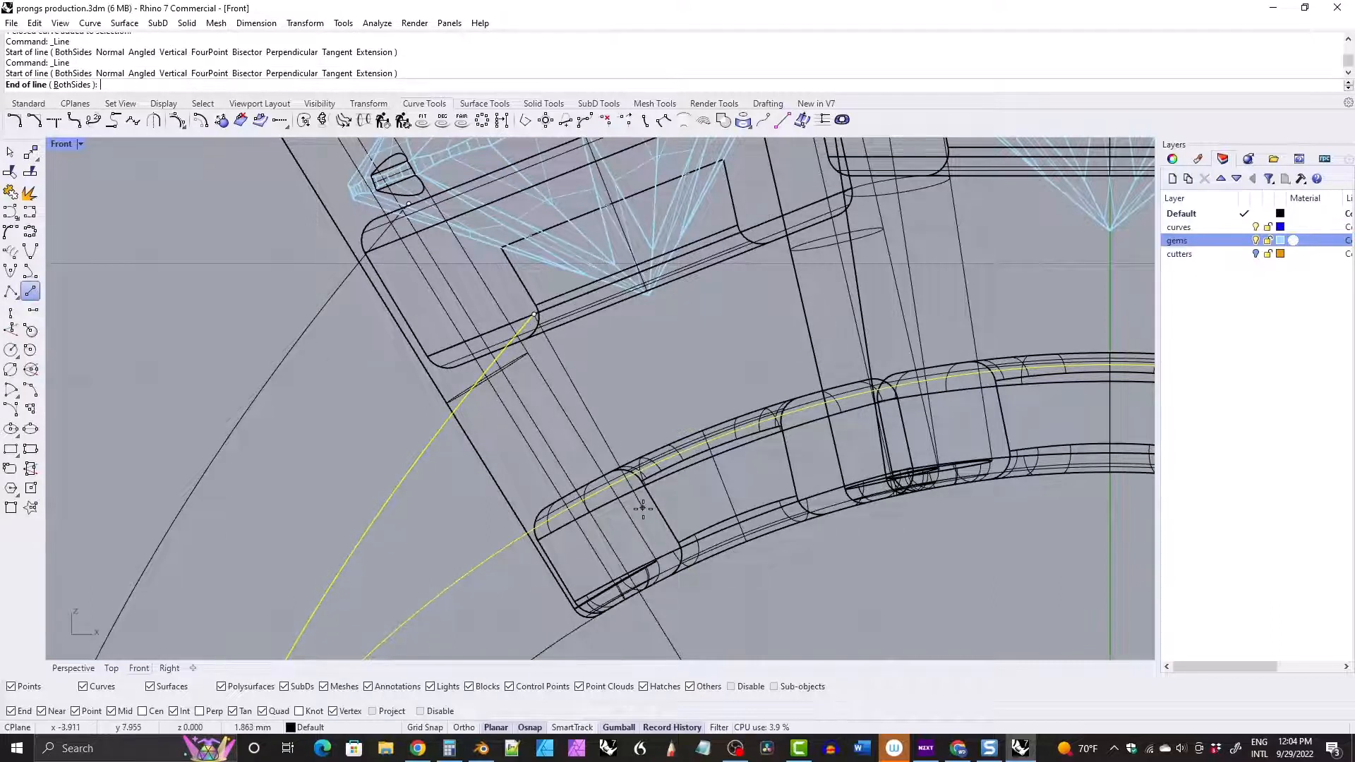
pyautogui.click(635, 497)
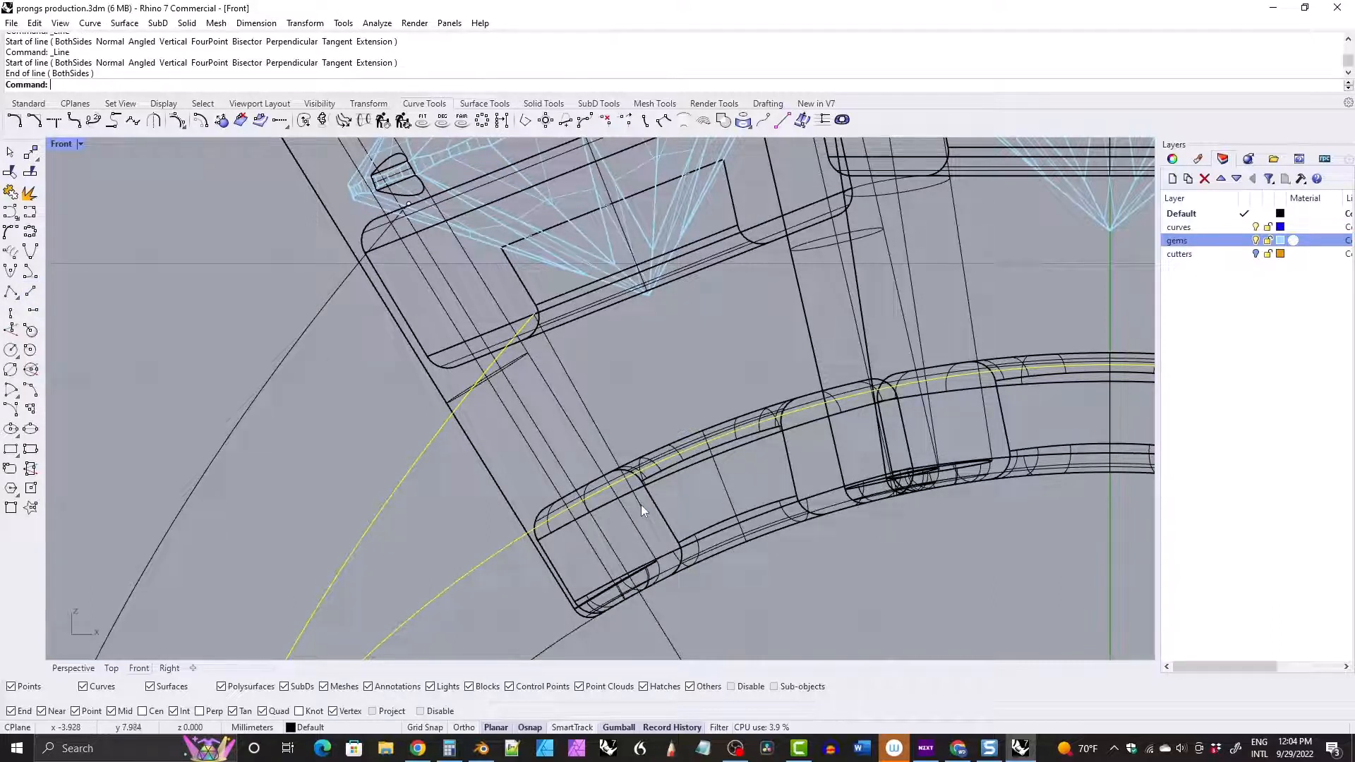
# Use Curve Boolean on the short prong line, offset blend curve and offset circle, keeping the pointed region between them.
pyautogui.click(641, 506)
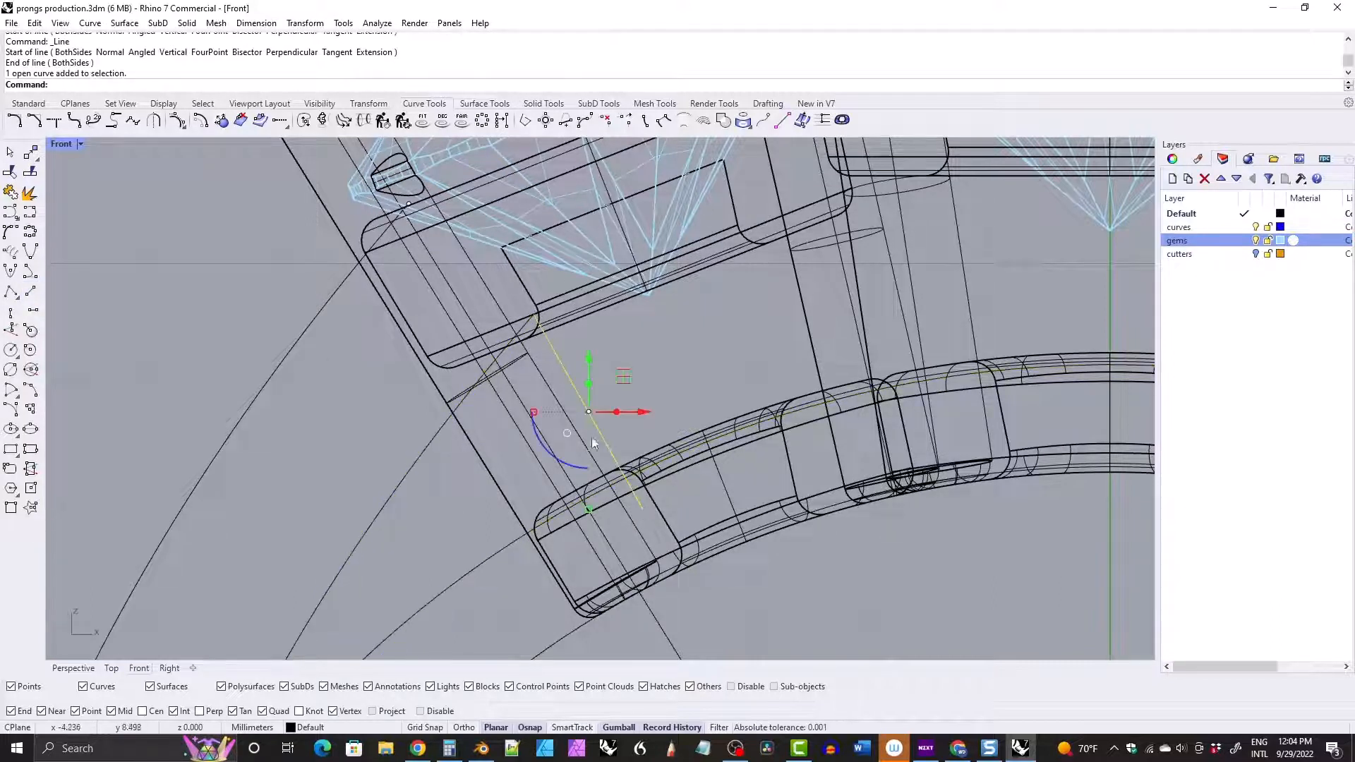
pyautogui.keyDown('shift'); pyautogui.click(528, 326); pyautogui.keyUp('shift')
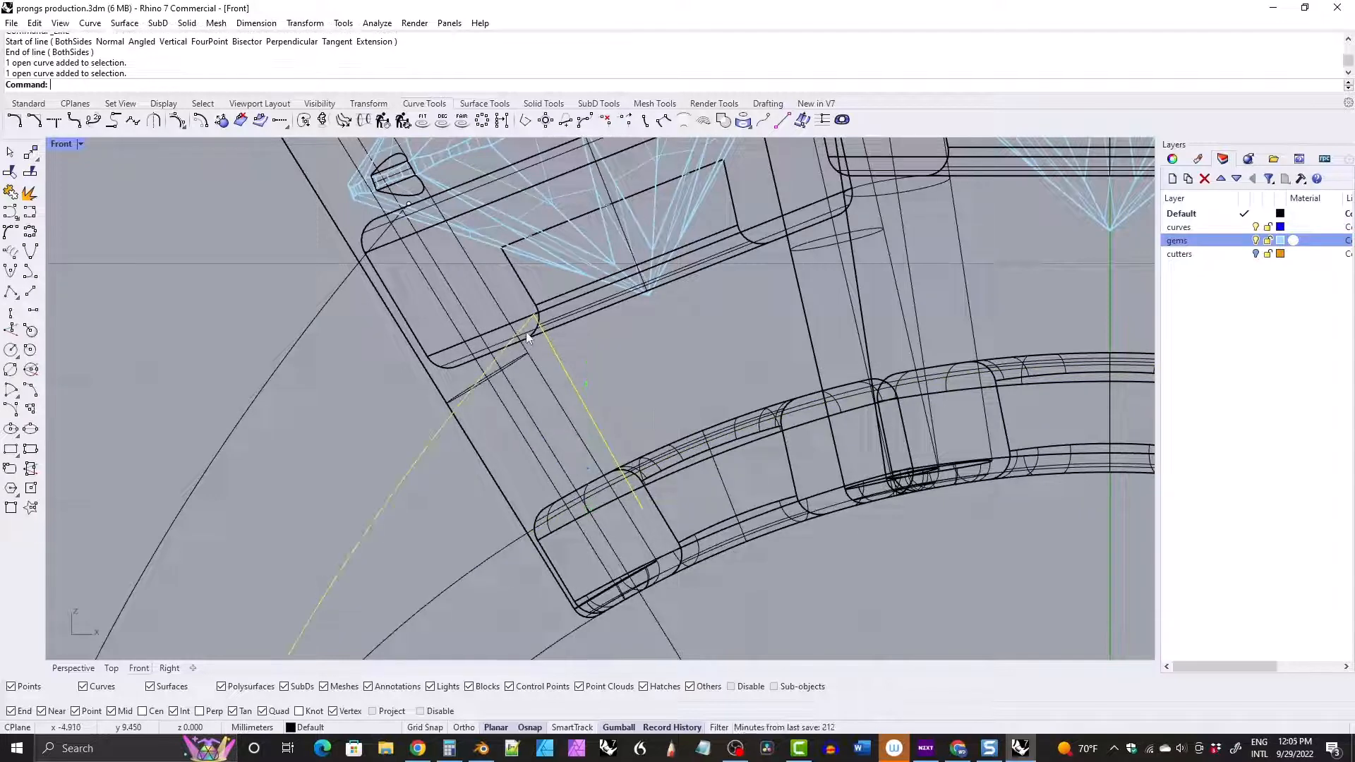
pyautogui.keyDown('shift'); pyautogui.click(521, 535); pyautogui.keyUp('shift')
pyautogui.scroll(-4, 509, 536)
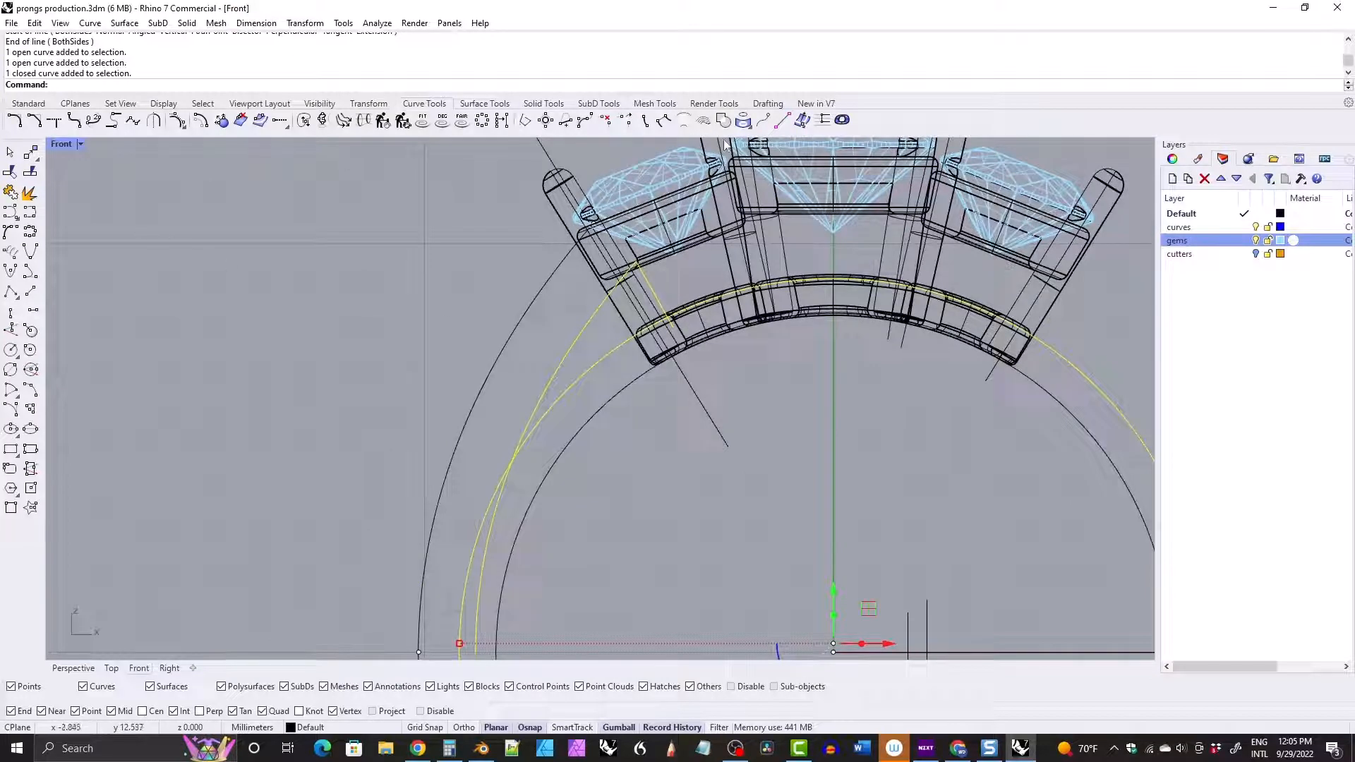
pyautogui.click(723, 119)
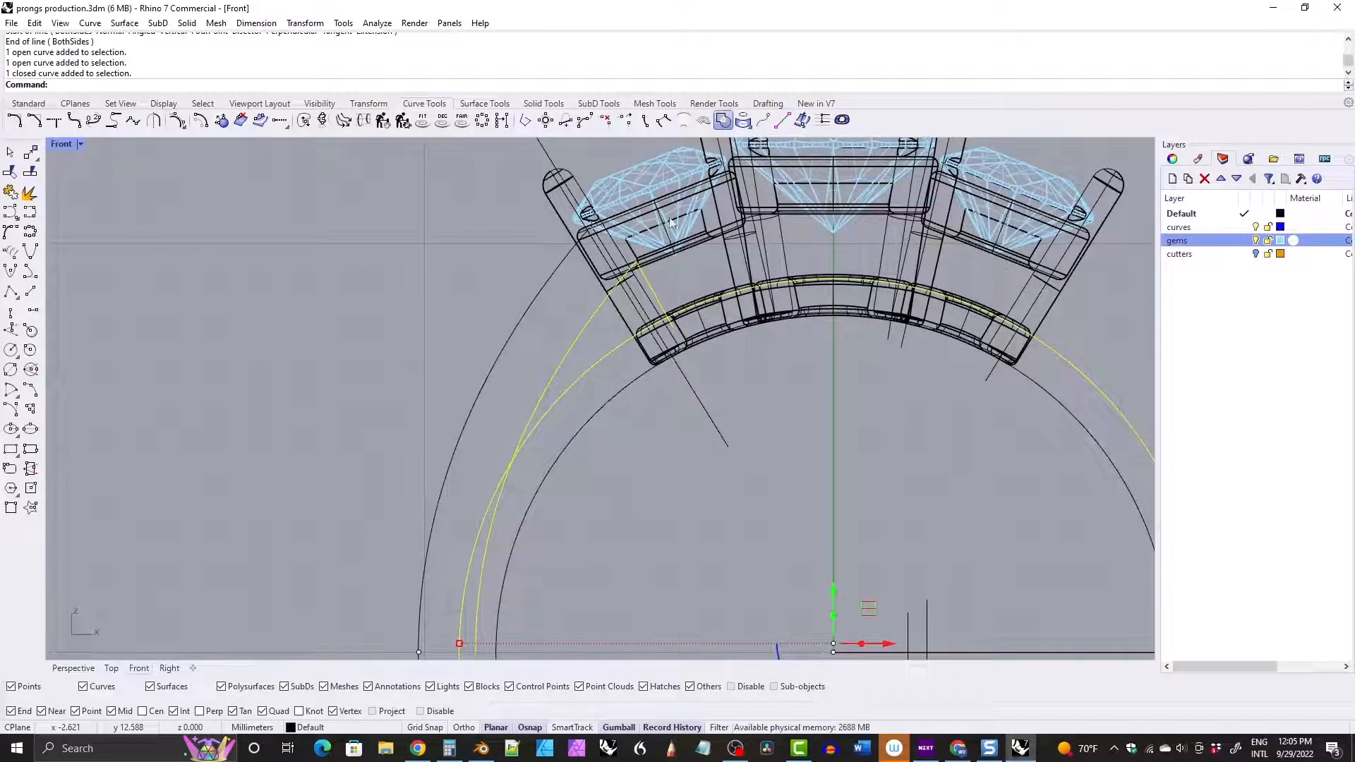
pyautogui.click(605, 321)
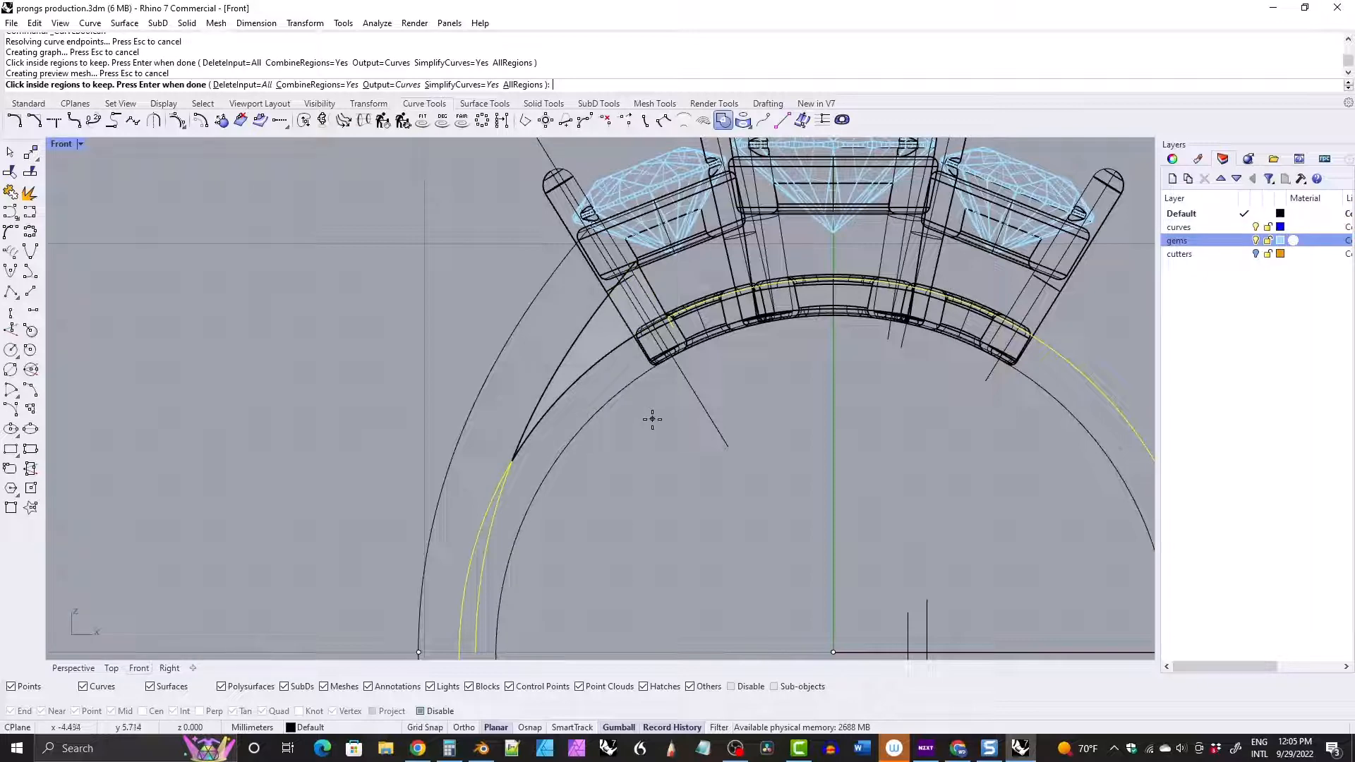
pyautogui.press('Return')
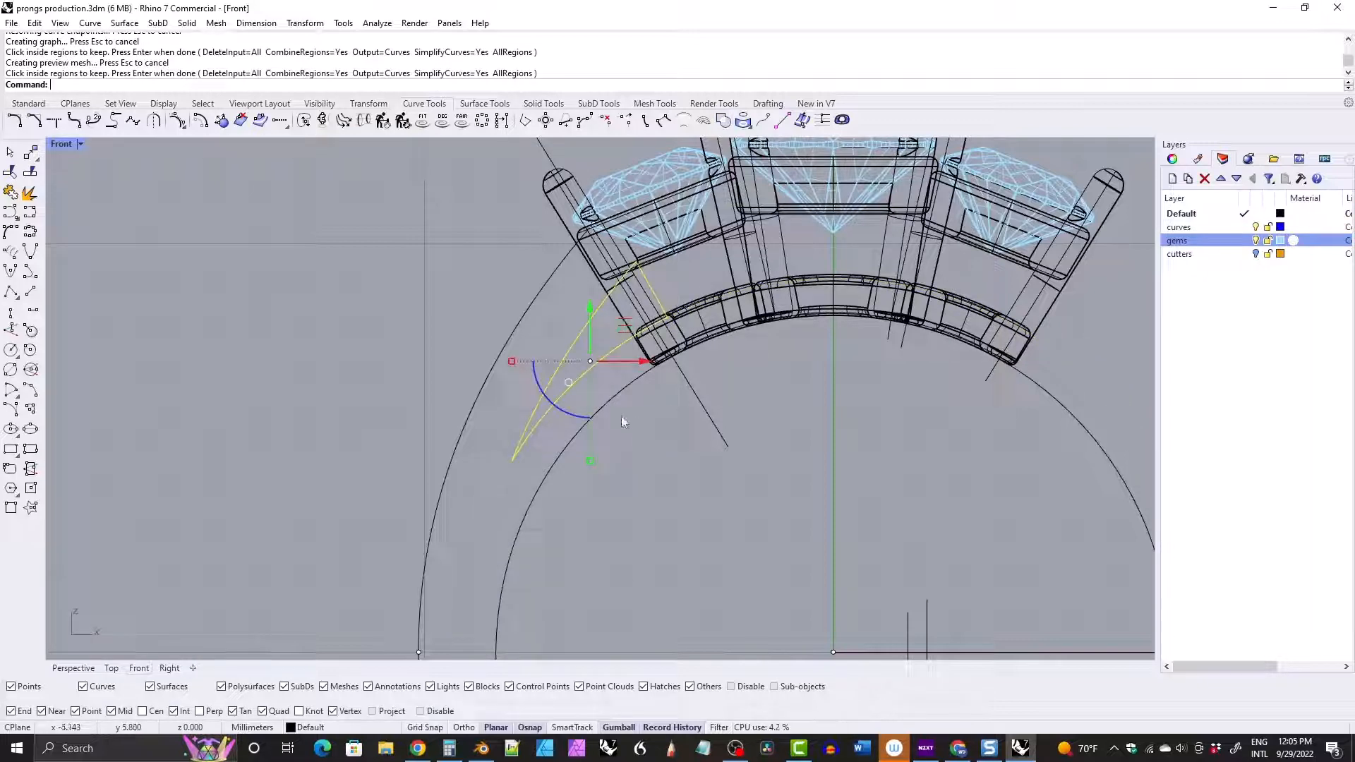
# Draw a line about 12 mm long from the origin straight down past the outer shank curve.
pyautogui.click(558, 457)
pyautogui.scroll(-6, 565, 451)
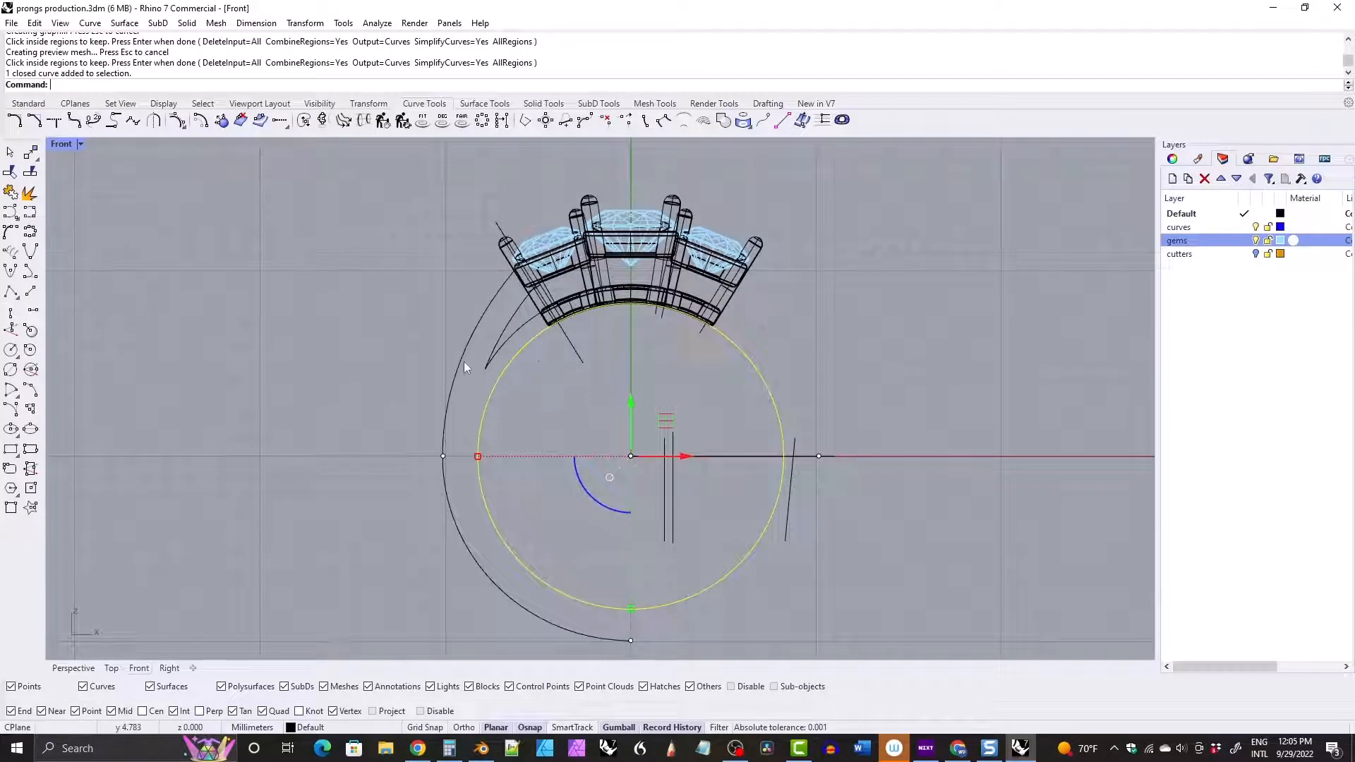
pyautogui.click(474, 330)
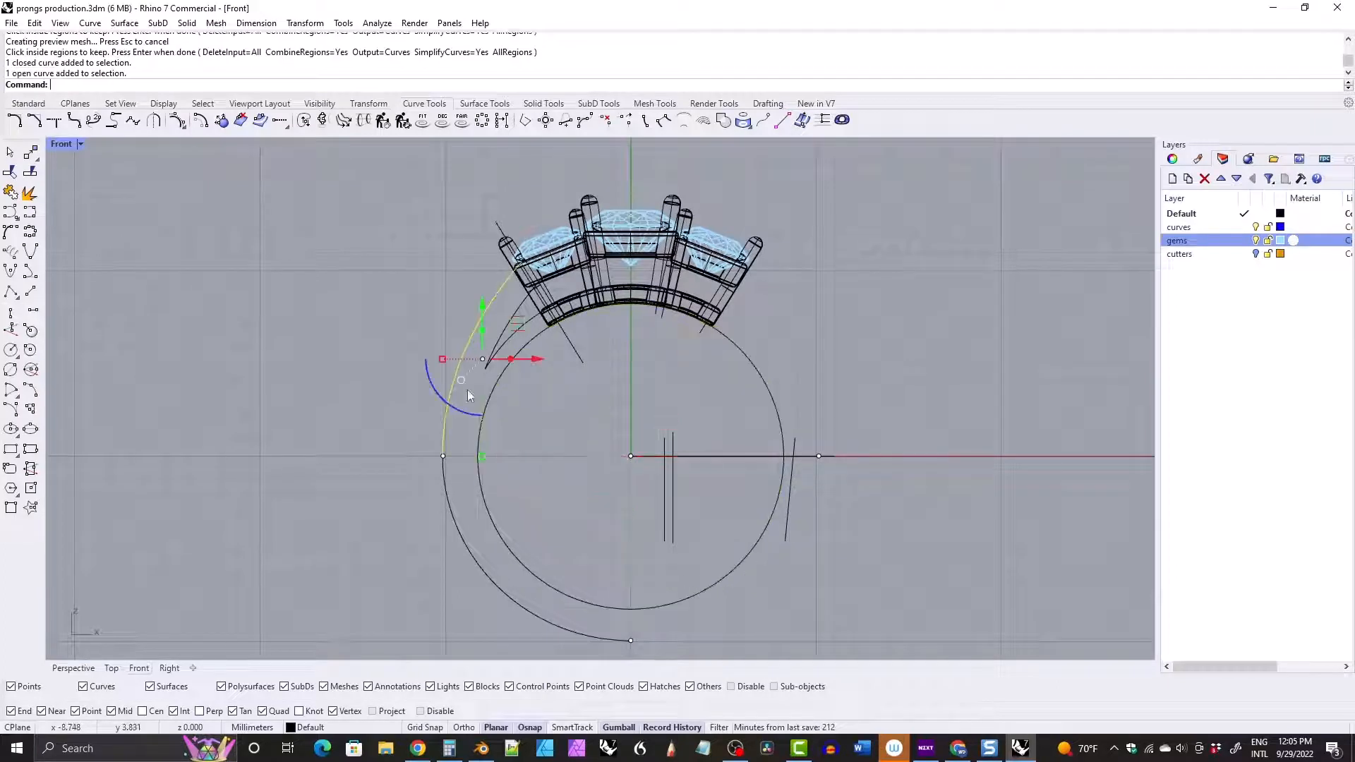
pyautogui.keyDown('shift'); pyautogui.click(446, 499); pyautogui.keyUp('shift')
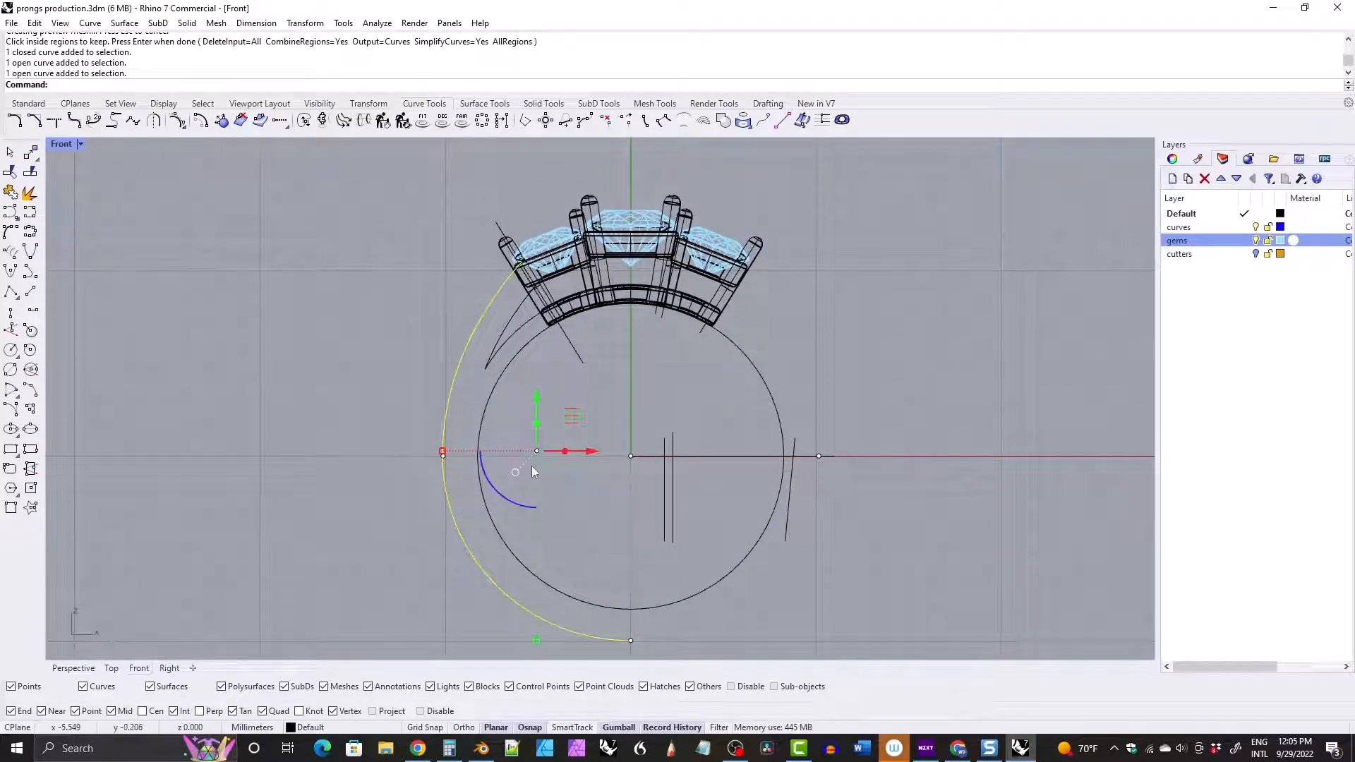
pyautogui.moveTo(607, 569); pyautogui.dragTo(578, 504, button='right')
pyautogui.click(256, 371)
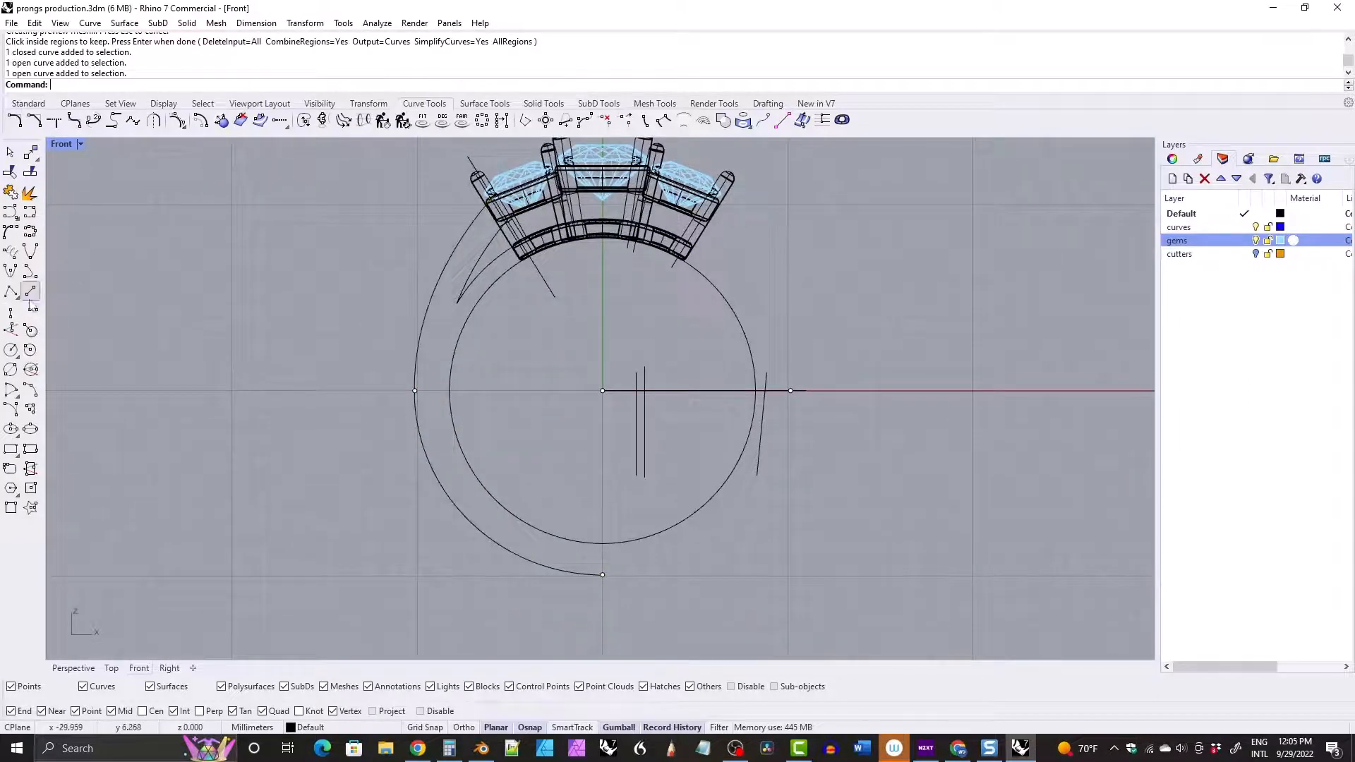
pyautogui.click(33, 311)
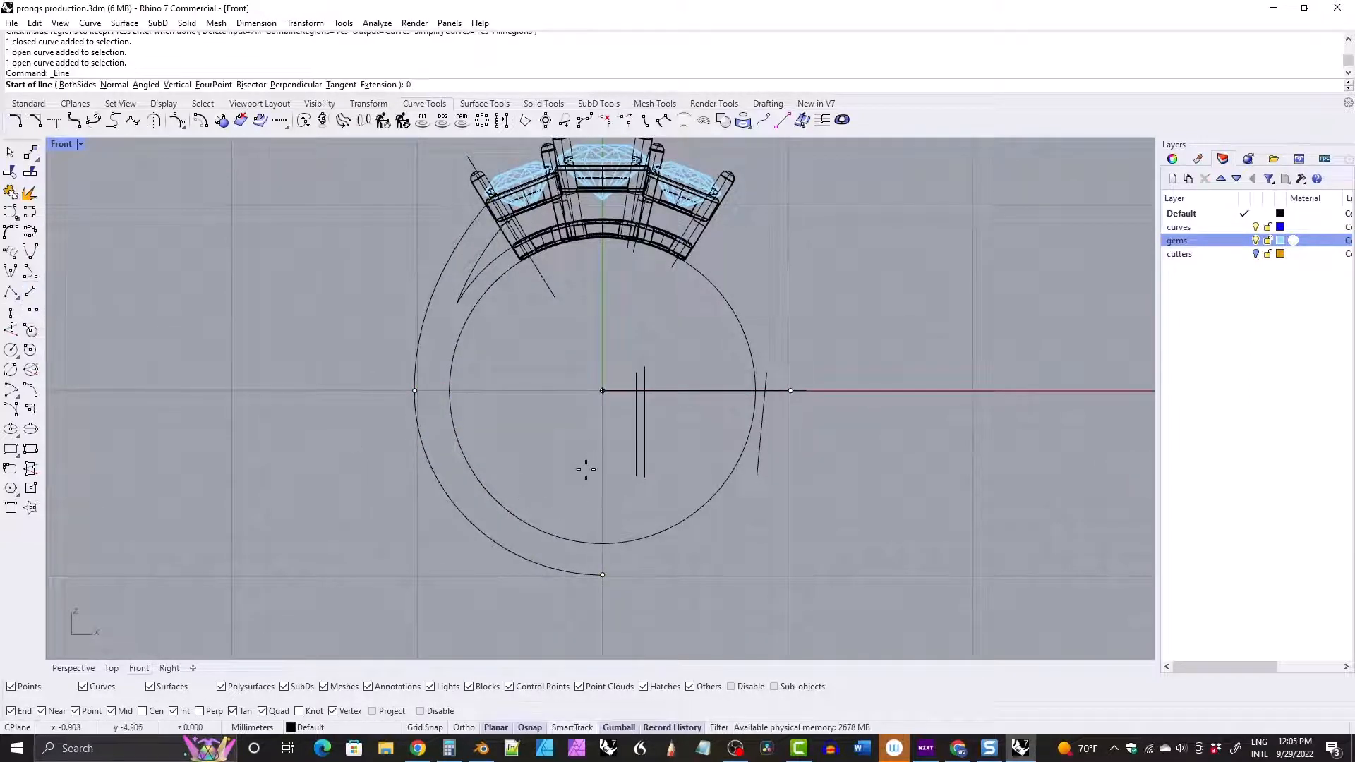
pyautogui.write('0')
pyautogui.press('Return')
pyautogui.click(601, 614)
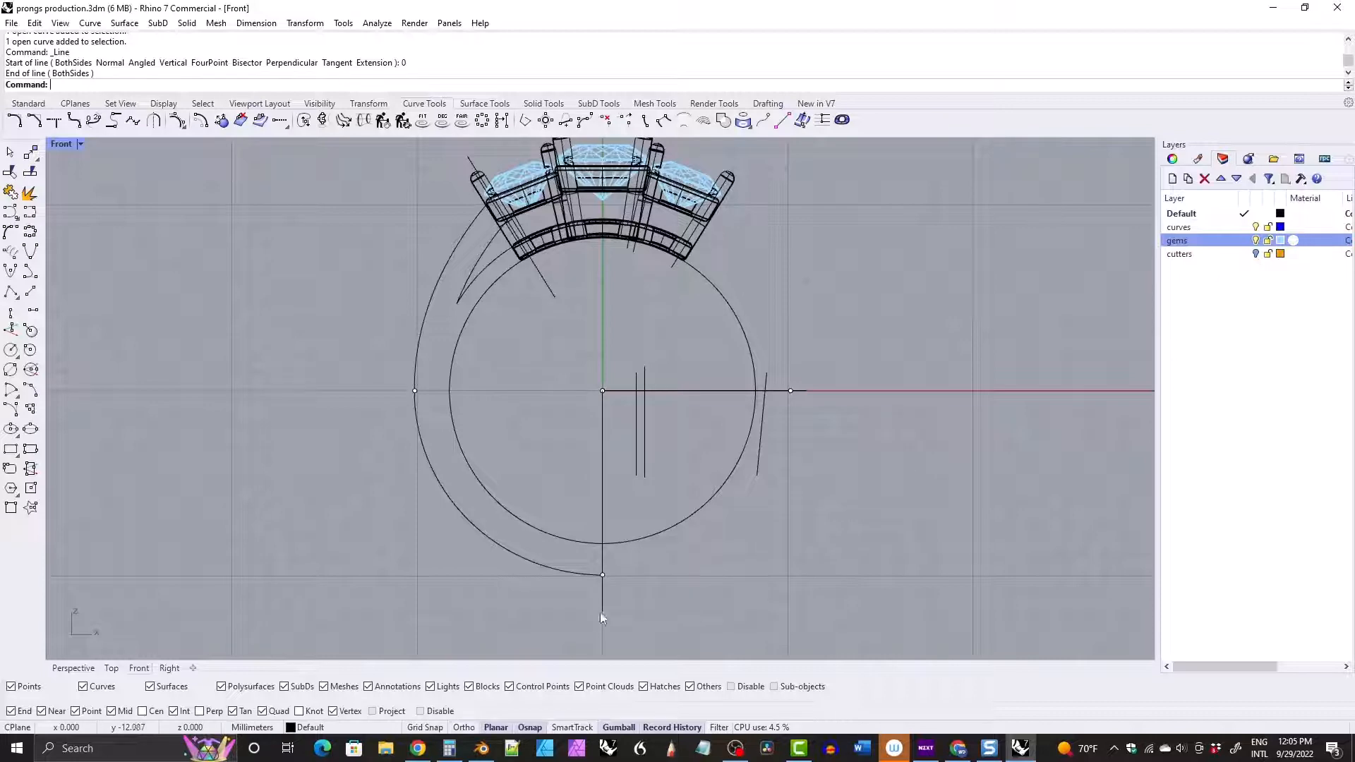
# Use Curve Boolean on the vertical line, inner circle, outer shank curves and long prong line, keeping the left half-band region.
pyautogui.click(601, 544)
pyautogui.keyDown('shift'); pyautogui.click(535, 529); pyautogui.keyUp('shift')
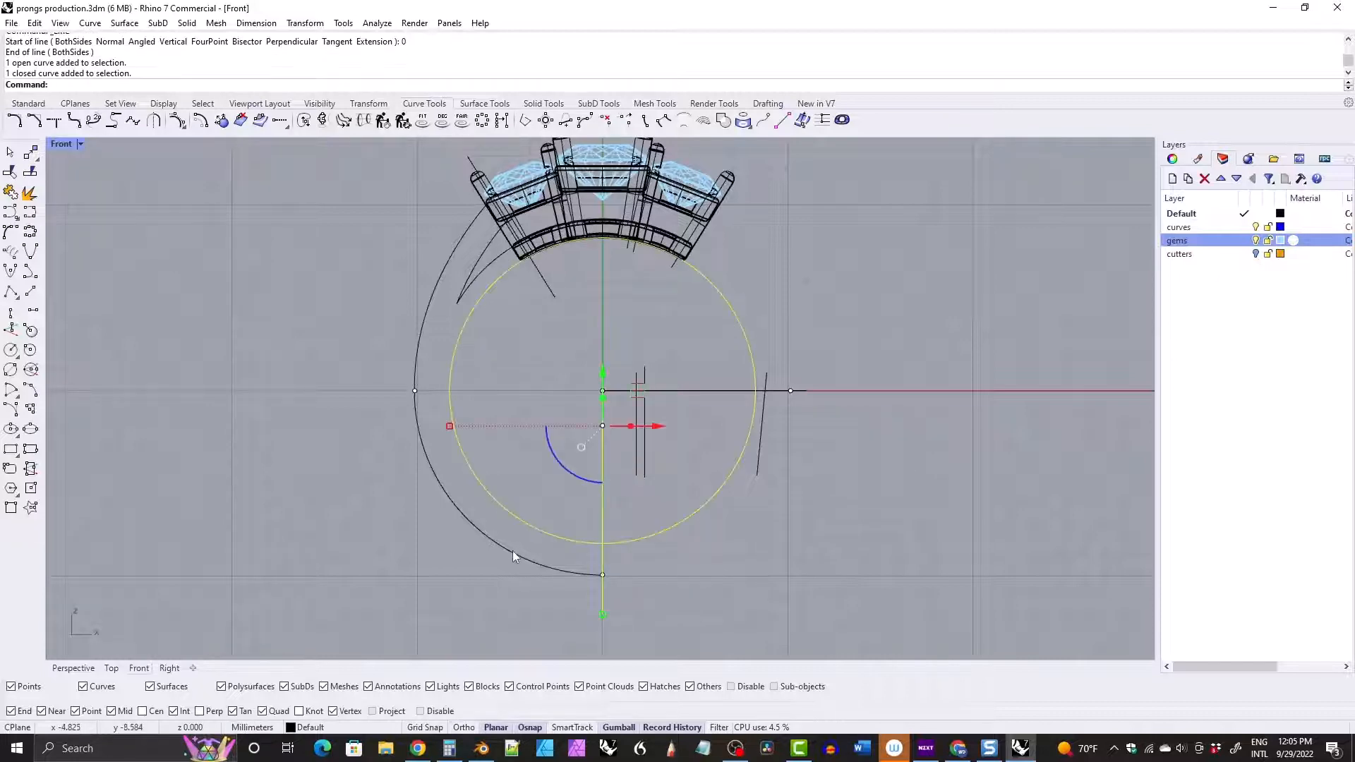
pyautogui.keyDown('shift'); pyautogui.click(513, 550); pyautogui.keyUp('shift')
pyautogui.keyDown('shift'); pyautogui.click(424, 381); pyautogui.keyUp('shift')
pyautogui.scroll(2, 432, 383)
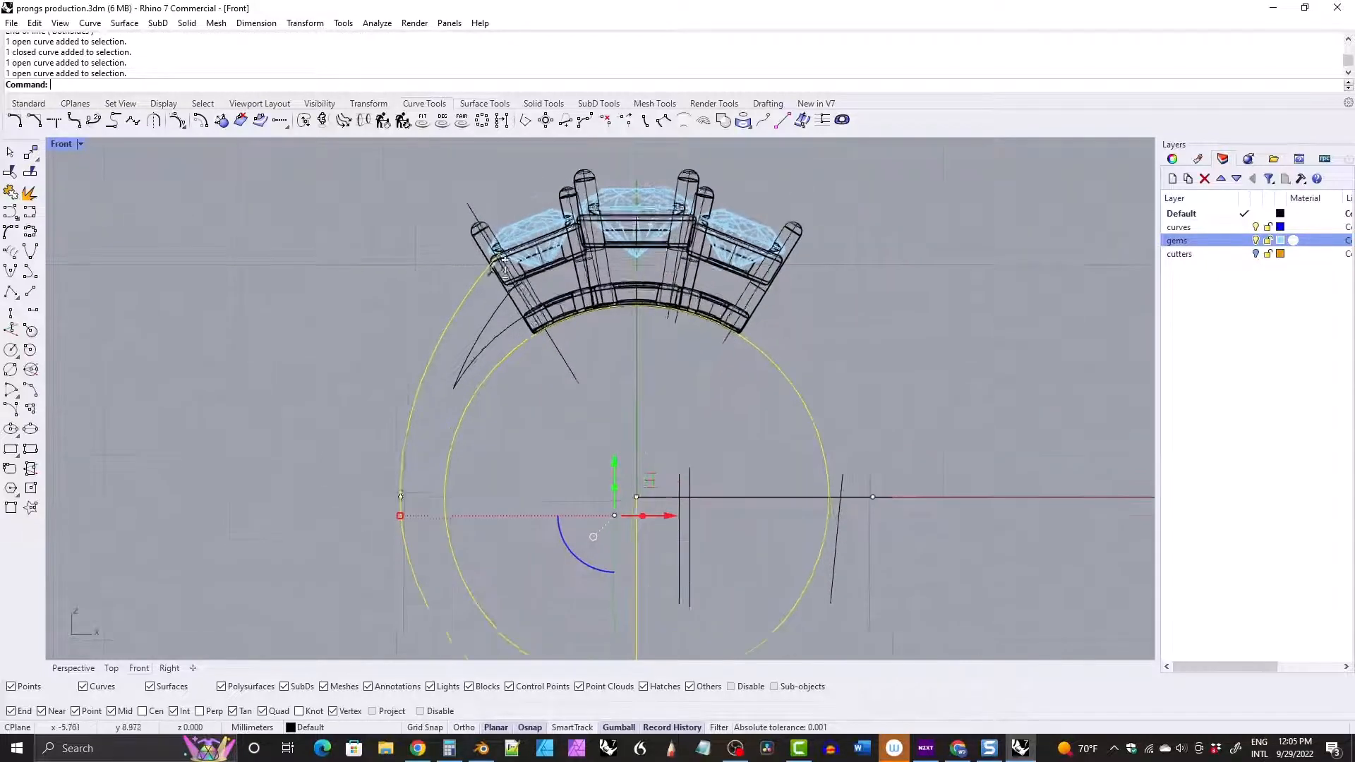
pyautogui.keyDown('shift'); pyautogui.click(566, 367); pyautogui.keyUp('shift')
pyautogui.scroll(-3, 557, 360)
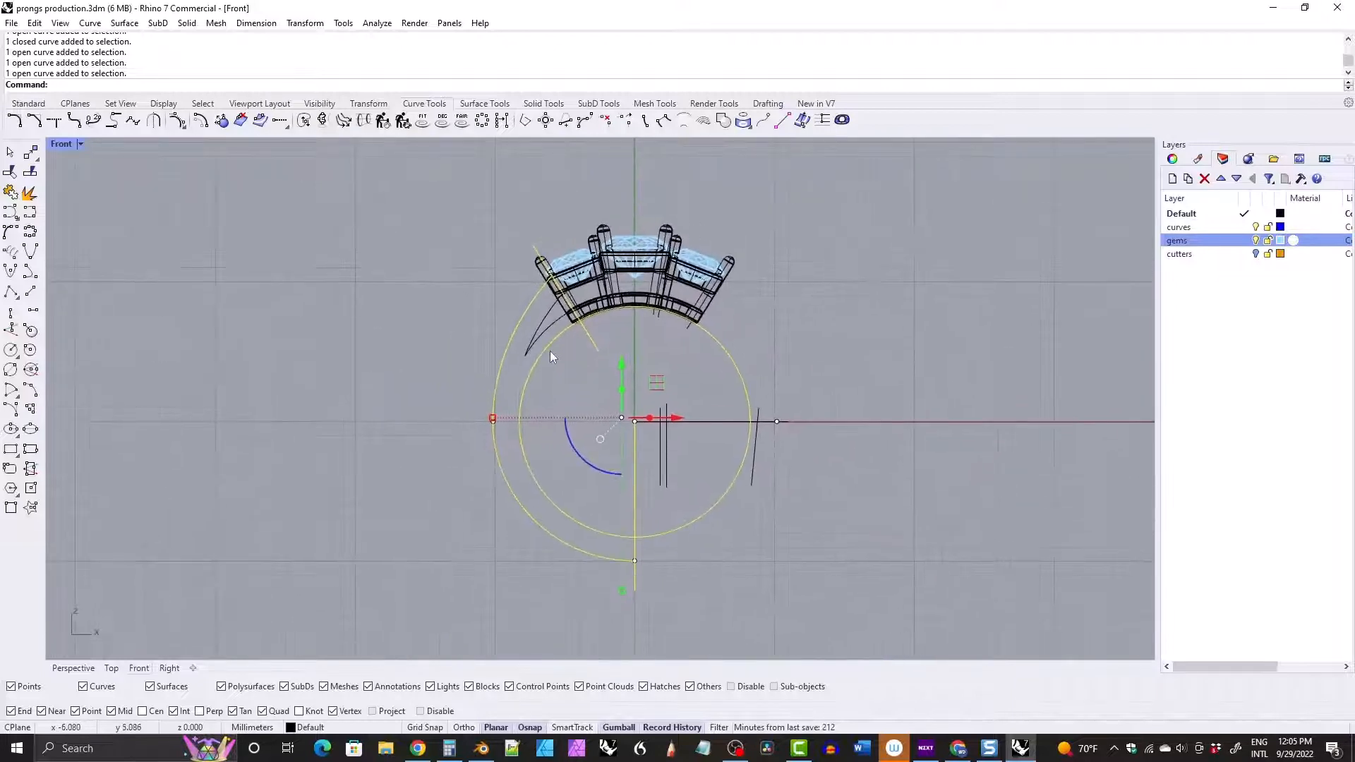
pyautogui.click(720, 122)
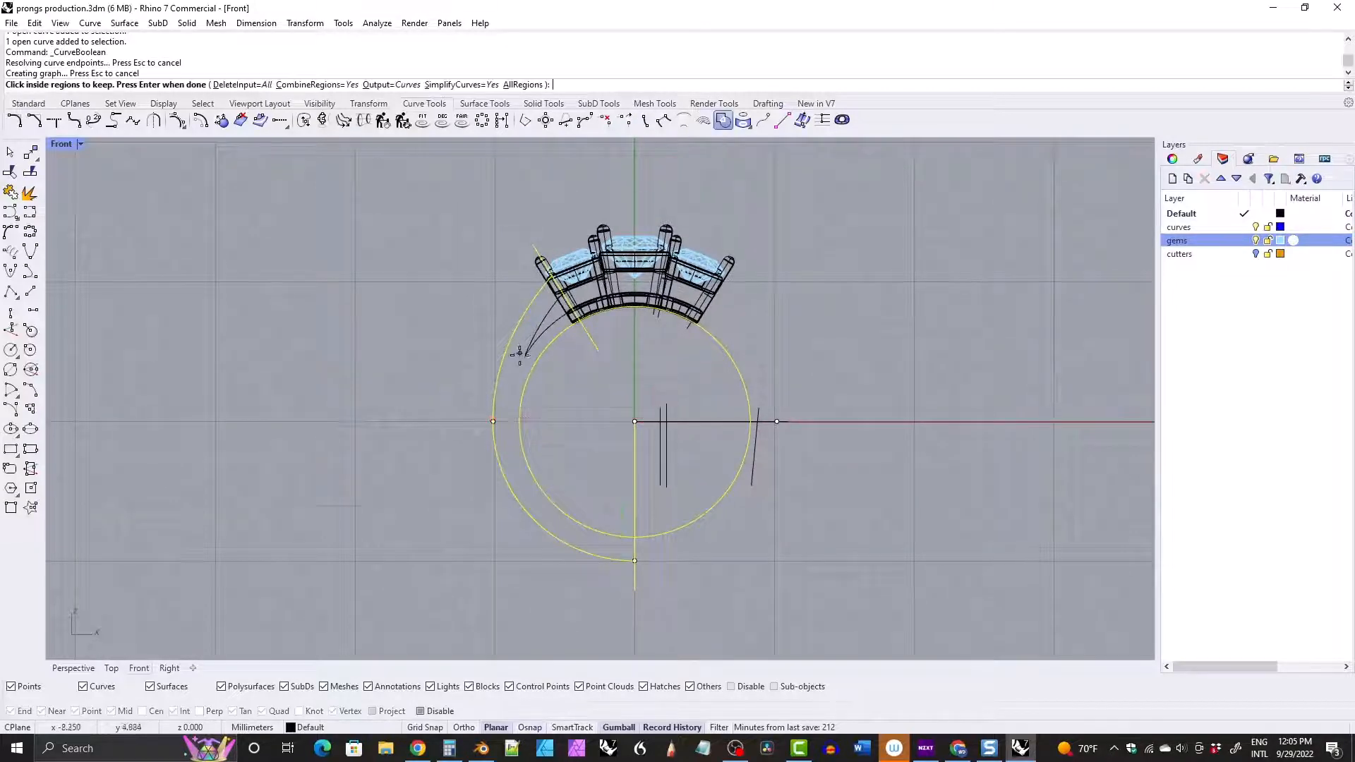
pyautogui.click(512, 369)
pyautogui.press('Return')
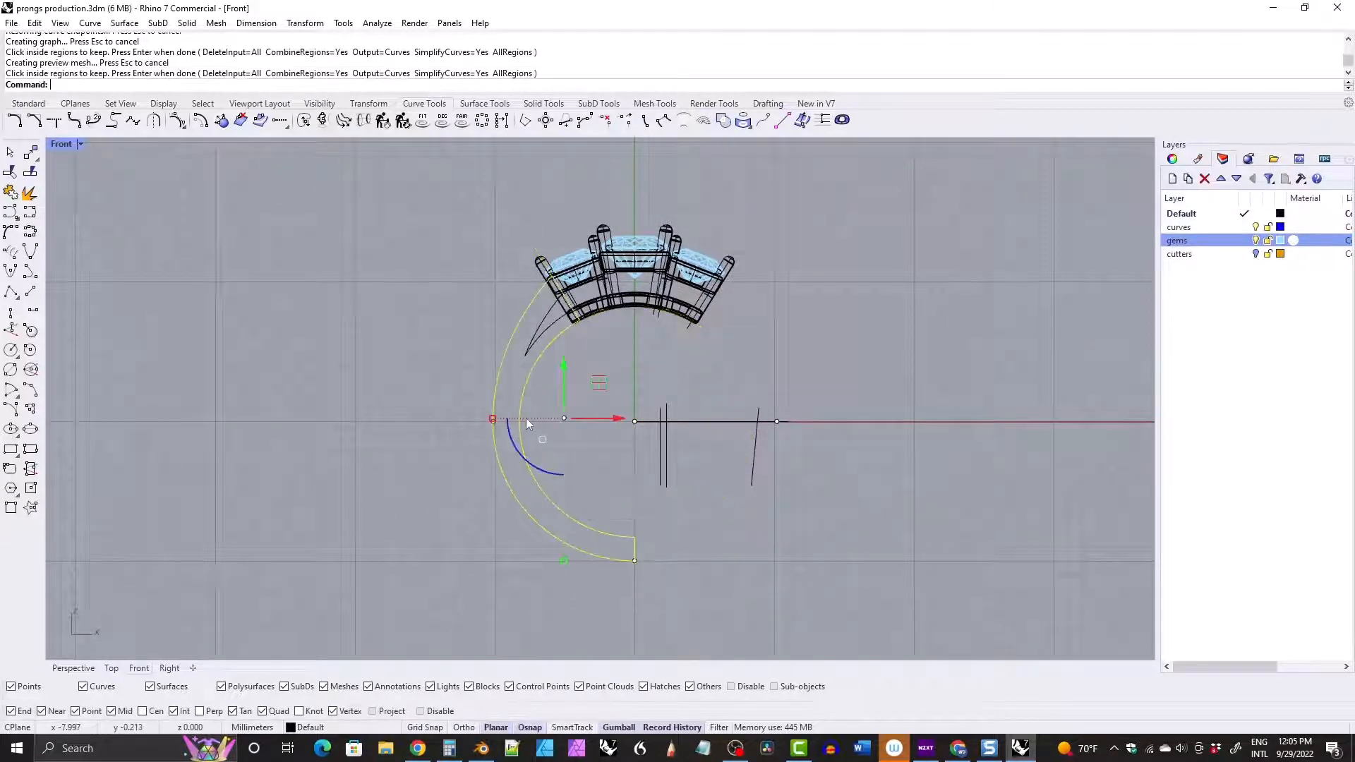
# Extrude the closed half-band profile 1.1 mm to both sides as a capped solid.
pyautogui.scroll(5, 605, 419)
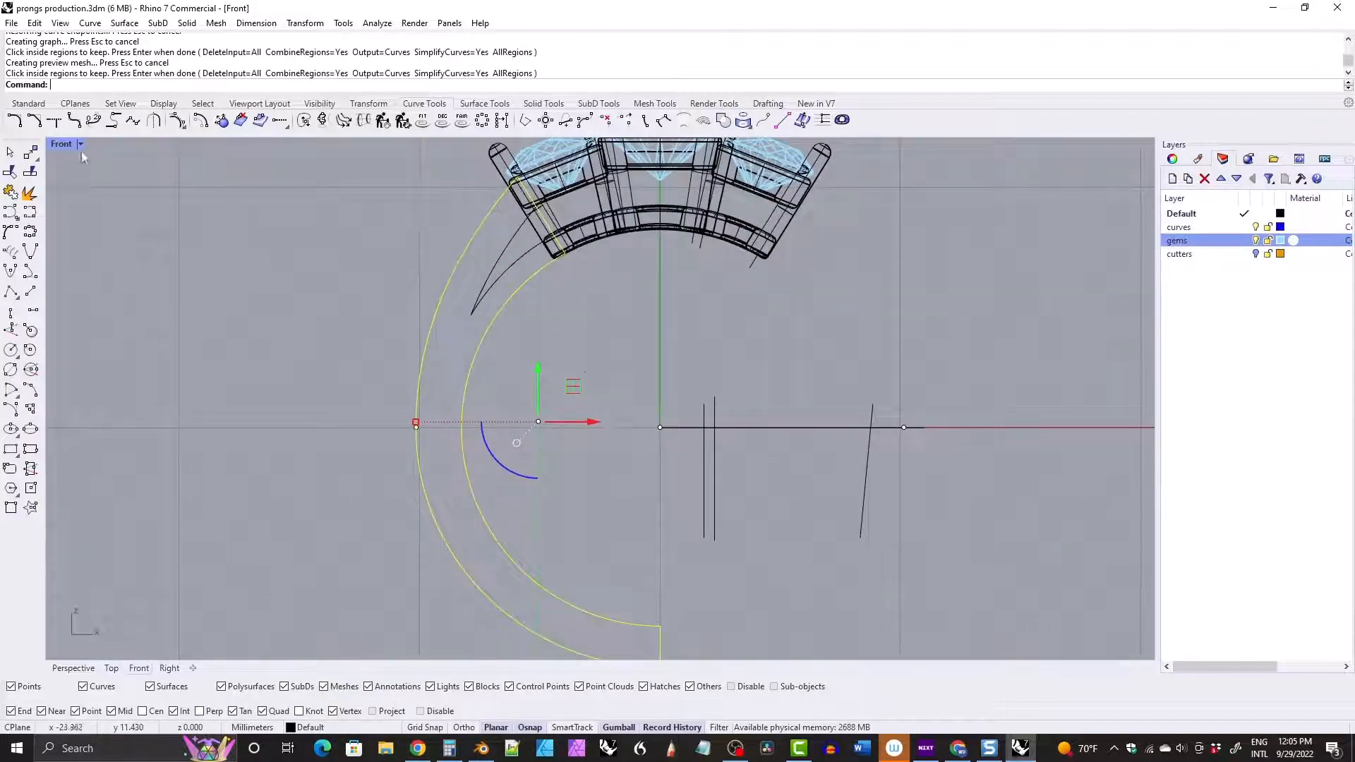
pyautogui.doubleClick(62, 144)
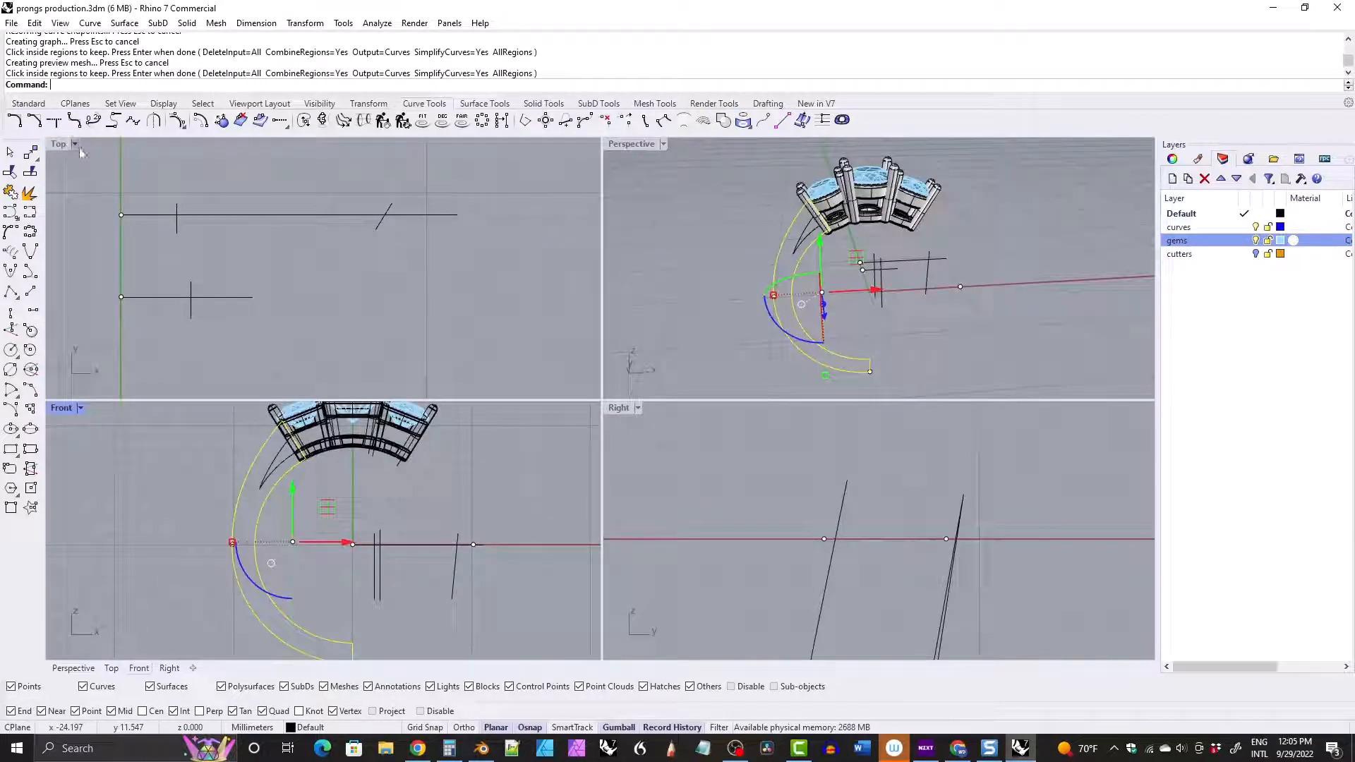
pyautogui.doubleClick(632, 146)
pyautogui.moveTo(626, 163); pyautogui.dragTo(518, 142, button='right')
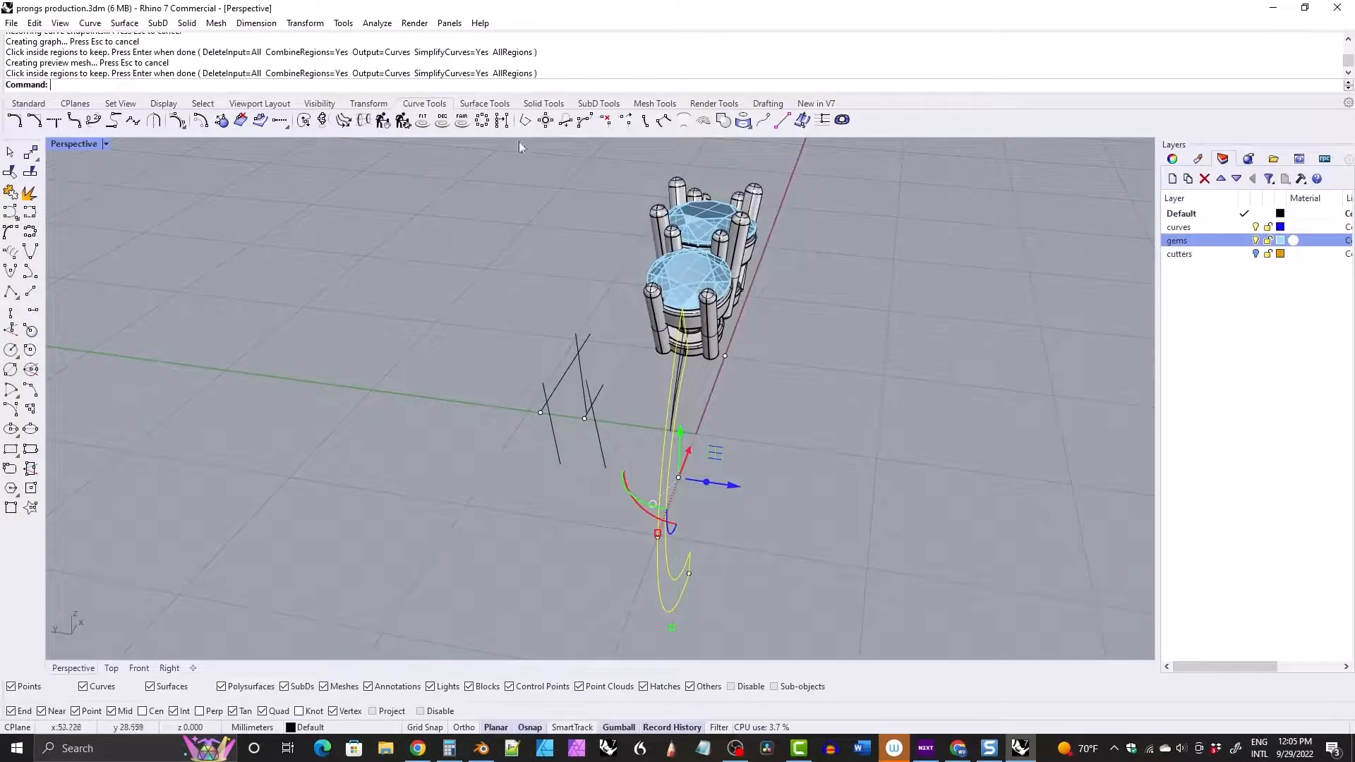
pyautogui.click(543, 103)
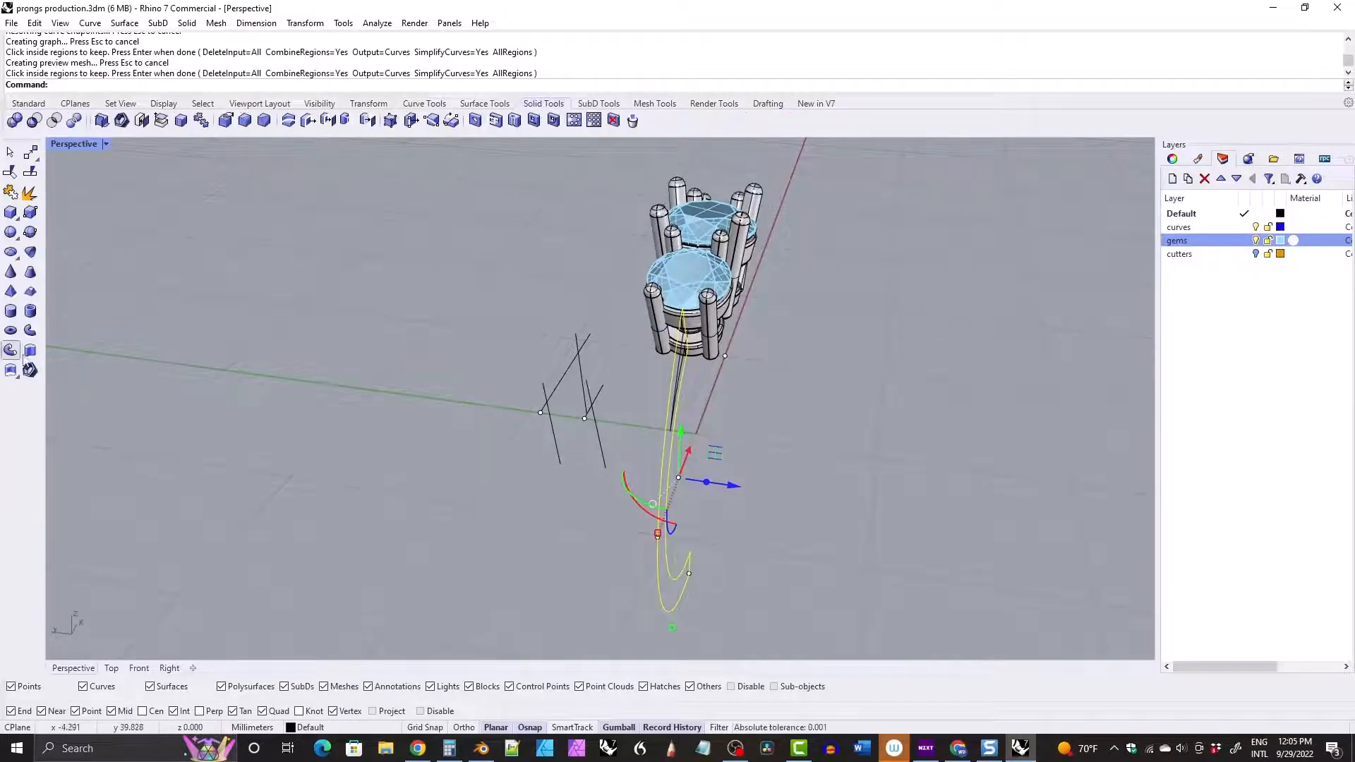
pyautogui.click(29, 350)
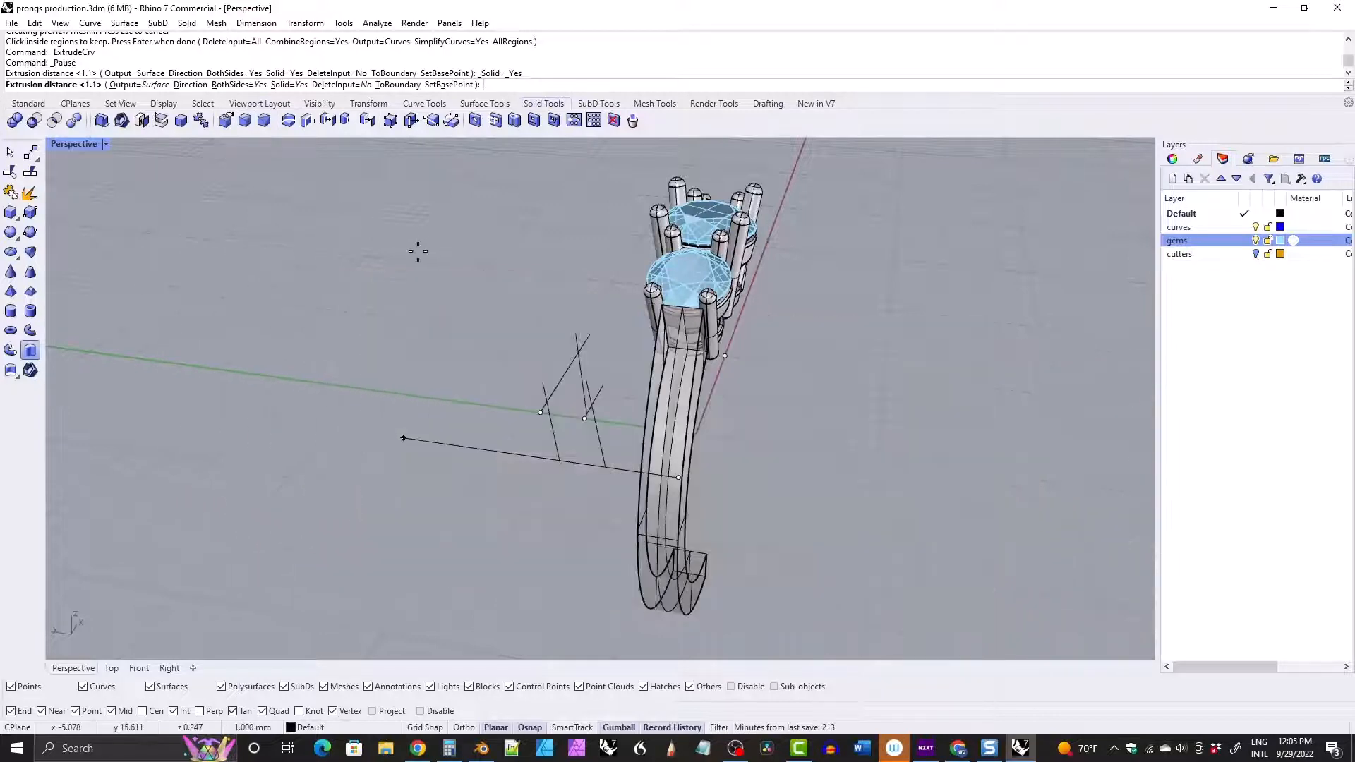
pyautogui.write('1.1')
pyautogui.press('Return')
pyautogui.click(557, 340)
pyautogui.moveTo(688, 338); pyautogui.dragTo(561, 346, button='right')
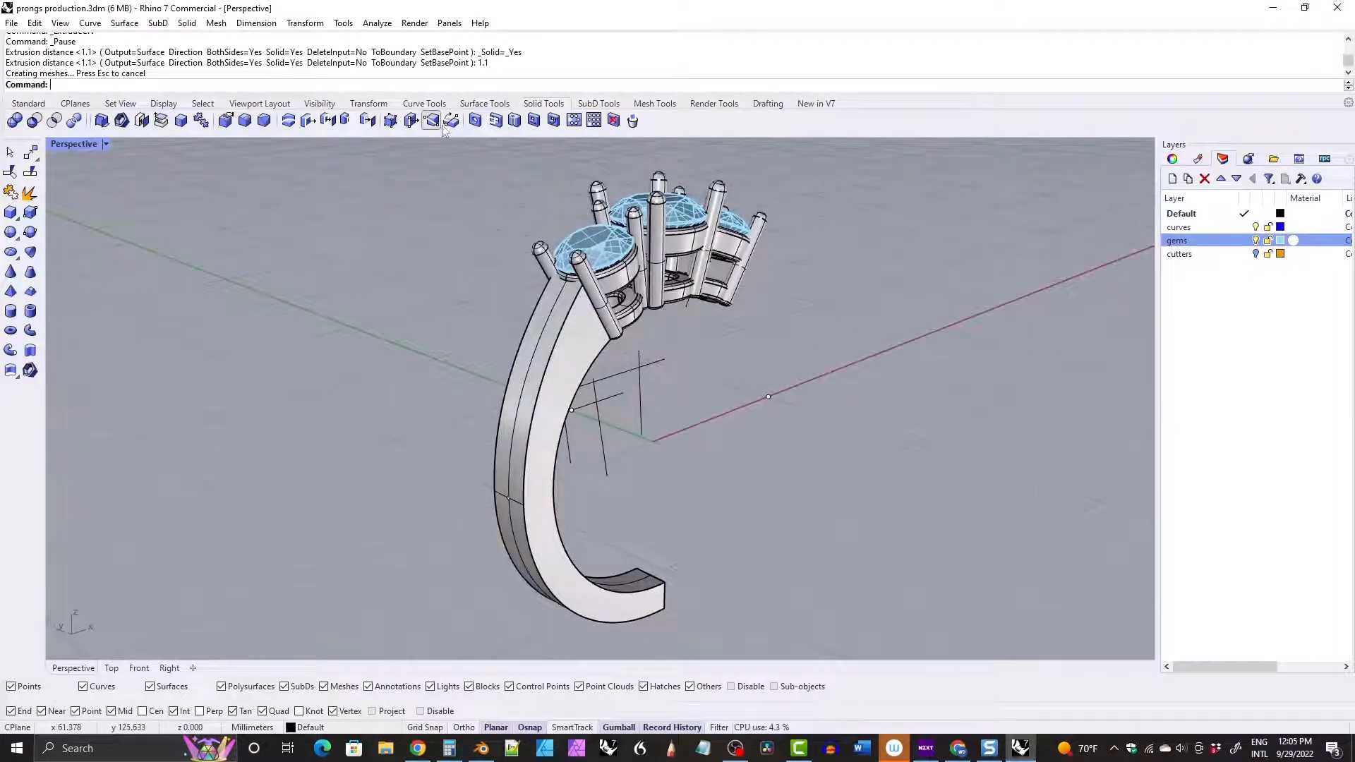
# Duplicate the four long curved edges of the half-band solid, the outer and inner ones on both faces.
pyautogui.click(411, 106)
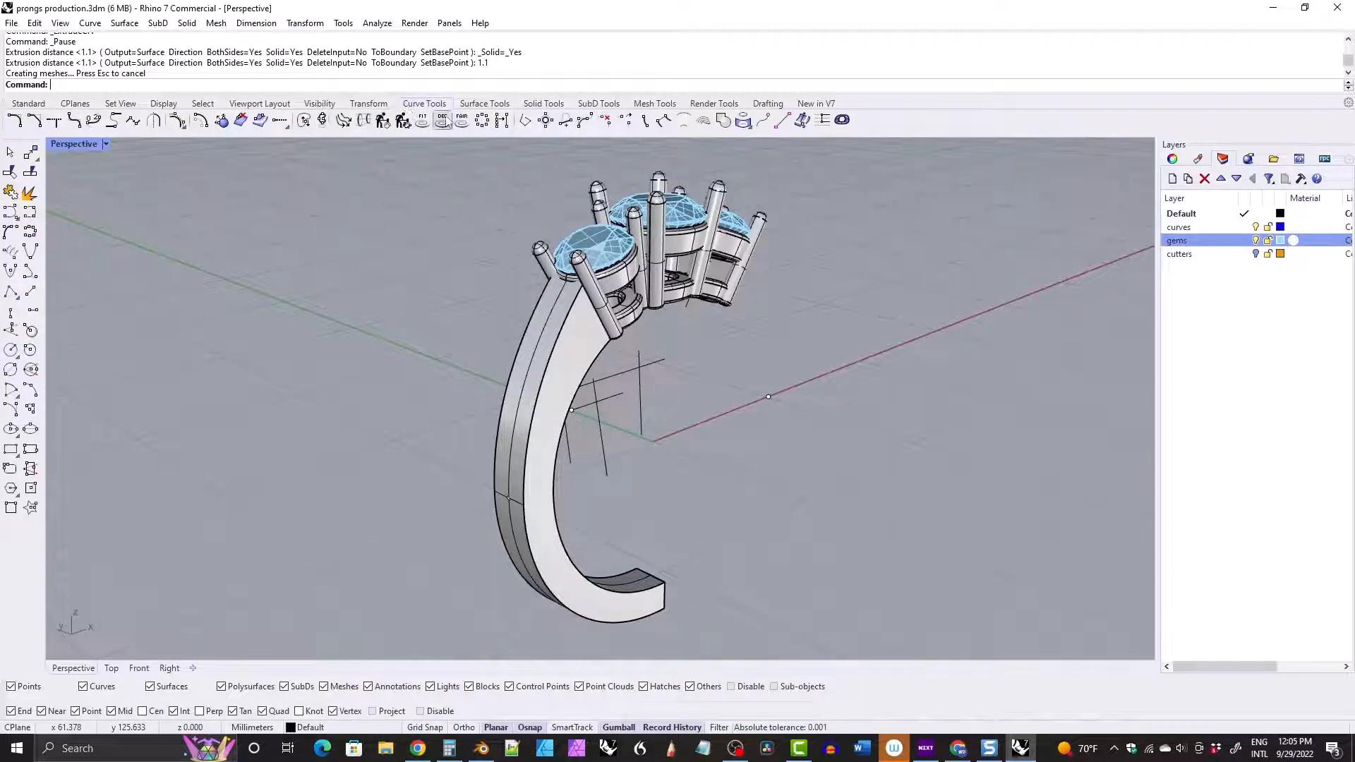
pyautogui.click(746, 124)
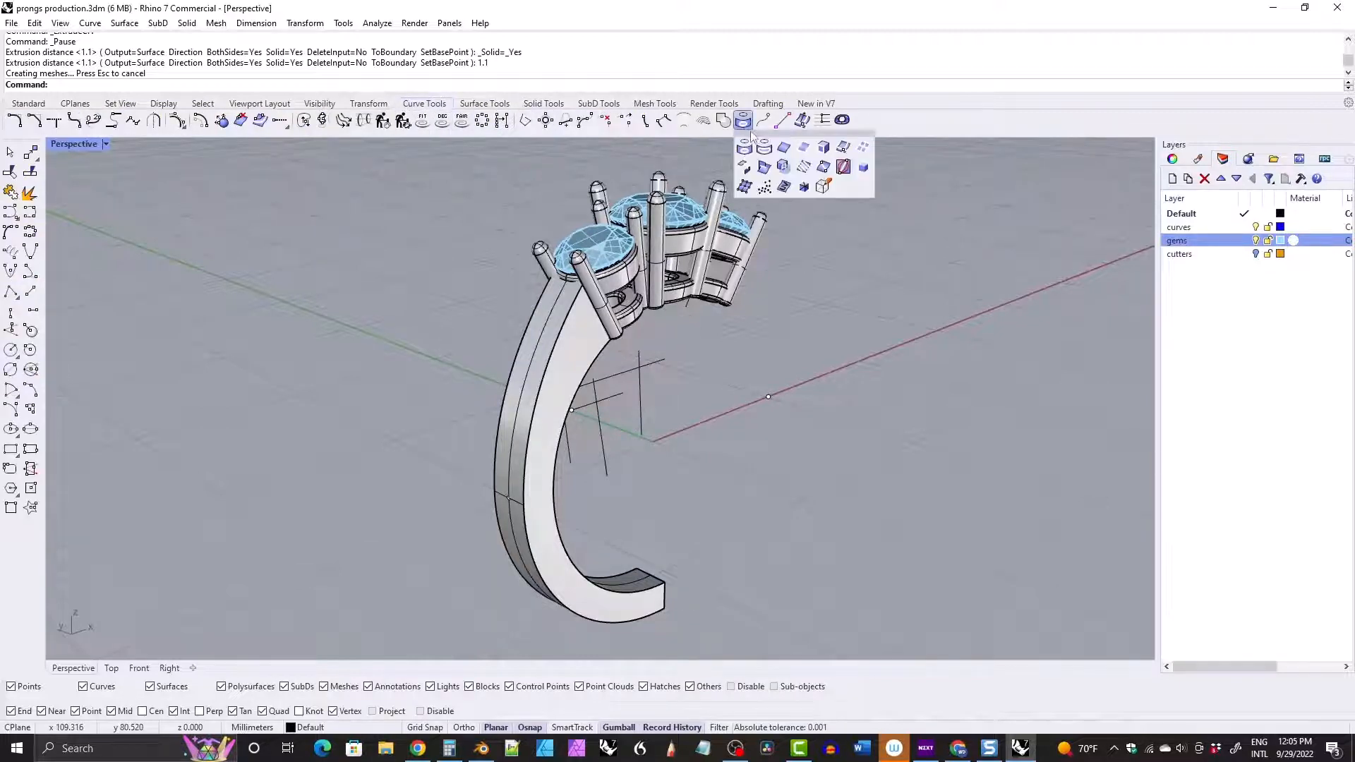
pyautogui.click(783, 149)
pyautogui.click(578, 389)
pyautogui.click(534, 356)
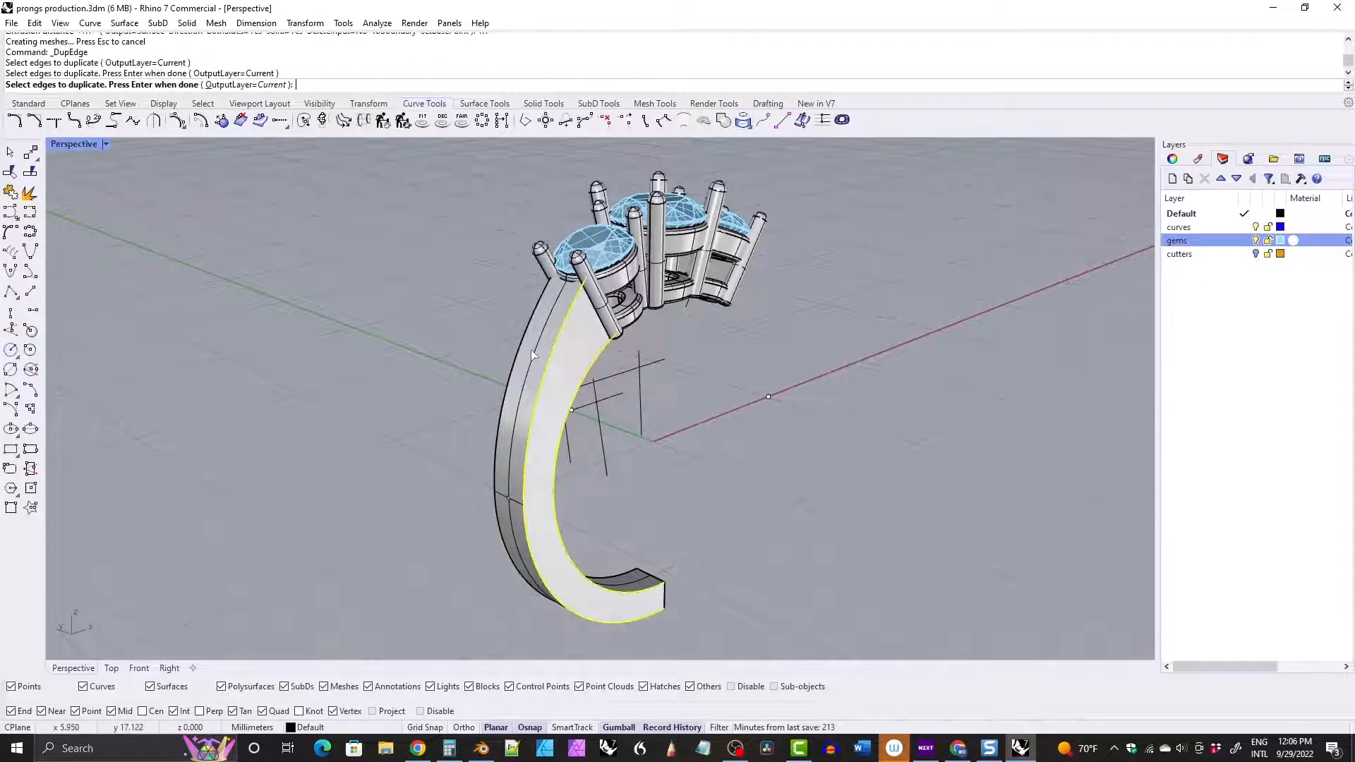
pyautogui.click(534, 356)
pyautogui.moveTo(534, 355); pyautogui.dragTo(434, 298, button='right')
pyautogui.rightClick(475, 375)
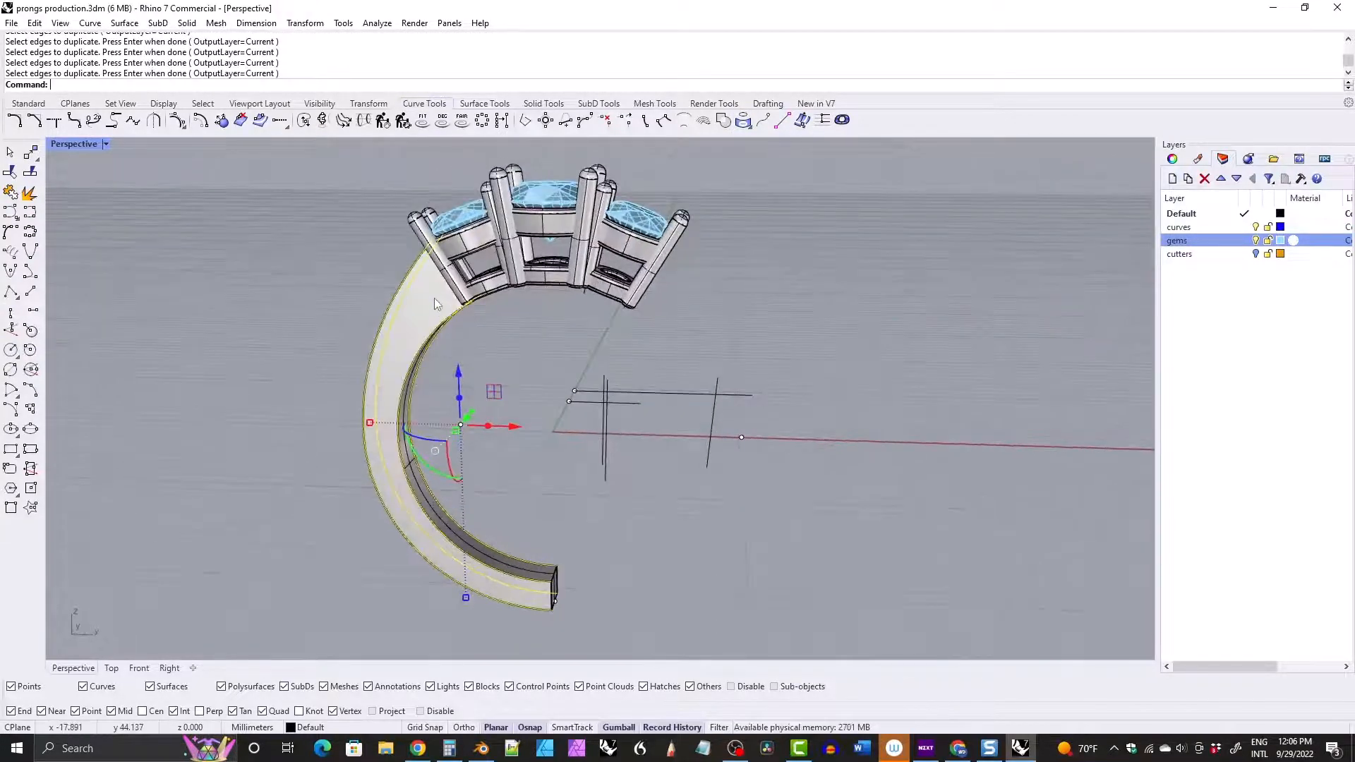
# Delete the extruded half-band solid and its central profile curve, keeping the duplicated edge curves.
pyautogui.click(396, 344)
pyautogui.press('Delete')
pyautogui.moveTo(392, 353); pyautogui.dragTo(499, 297, button='right')
pyautogui.click(534, 356)
pyautogui.press('Delete')
pyautogui.click(571, 365)
pyautogui.keyDown('shift'); pyautogui.click(452, 362); pyautogui.keyUp('shift')
pyautogui.keyDown('shift'); pyautogui.click(422, 347); pyautogui.keyUp('shift')
pyautogui.keyDown('shift'); pyautogui.click(417, 343); pyautogui.keyUp('shift')
pyautogui.scroll(4, 498, 242)
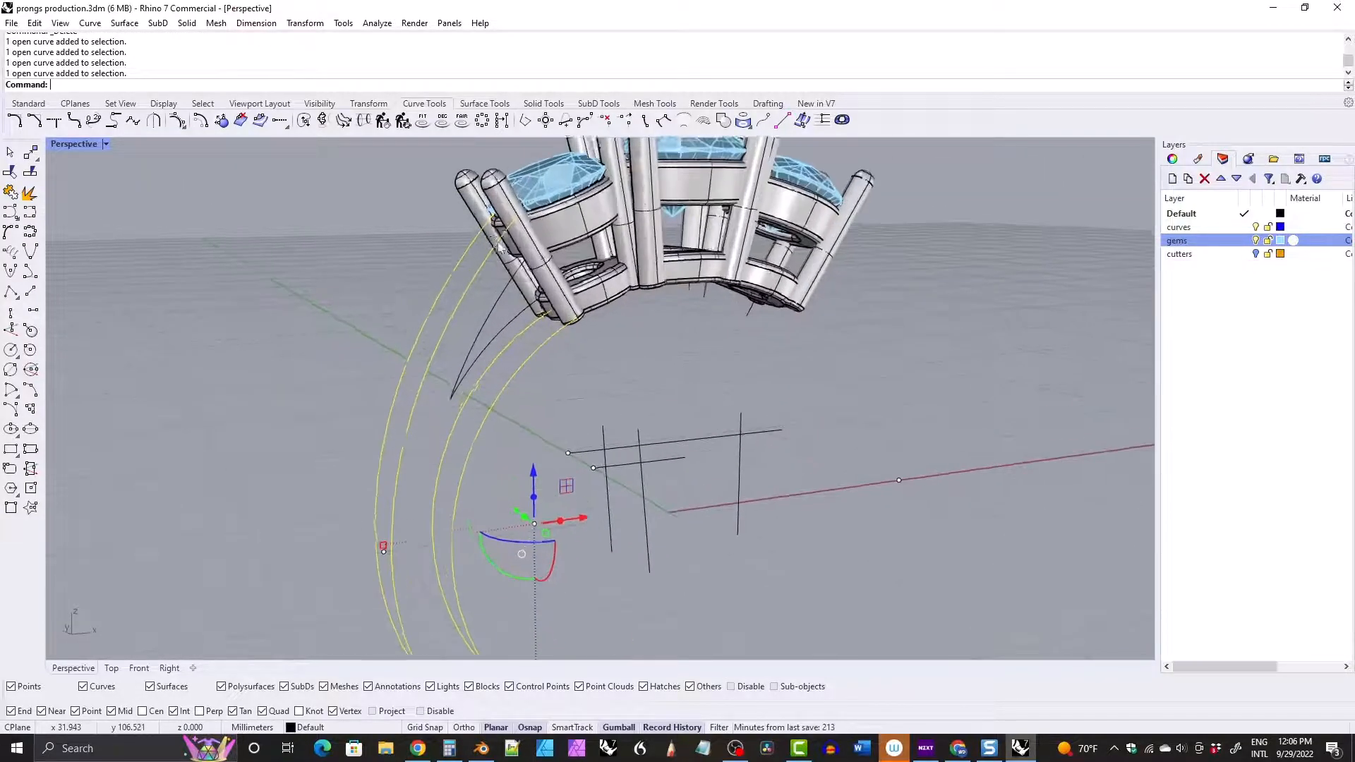
pyautogui.moveTo(500, 247); pyautogui.dragTo(472, 317, button='right')
pyautogui.keyDown('shift'); pyautogui.click(443, 322); pyautogui.keyUp('shift')
pyautogui.scroll(6, 484, 346)
pyautogui.keyDown('shift'); pyautogui.click(487, 347); pyautogui.keyUp('shift')
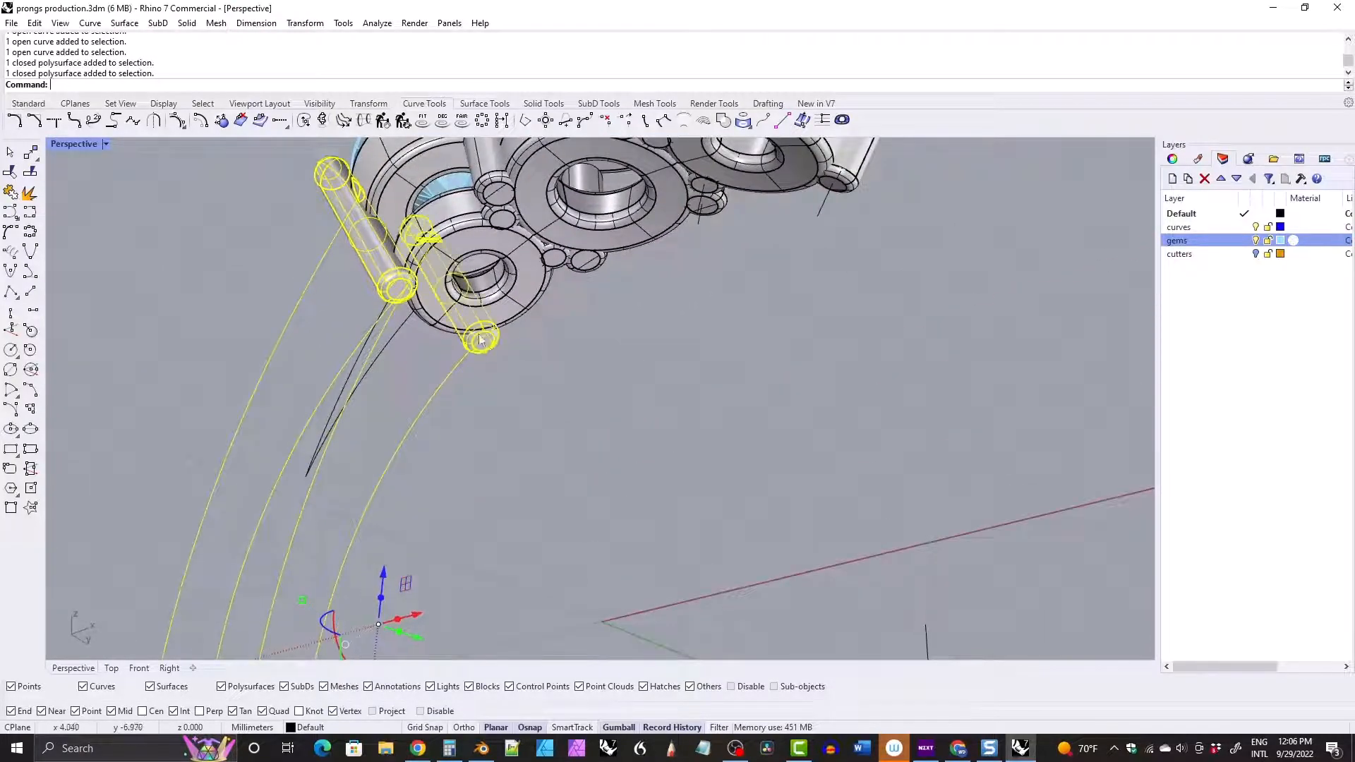
pyautogui.keyDown('shift'); pyautogui.click(430, 308); pyautogui.keyUp('shift')
pyautogui.moveTo(397, 226); pyautogui.dragTo(464, 289, button='right')
pyautogui.keyDown('shift'); pyautogui.click(462, 290); pyautogui.keyUp('shift')
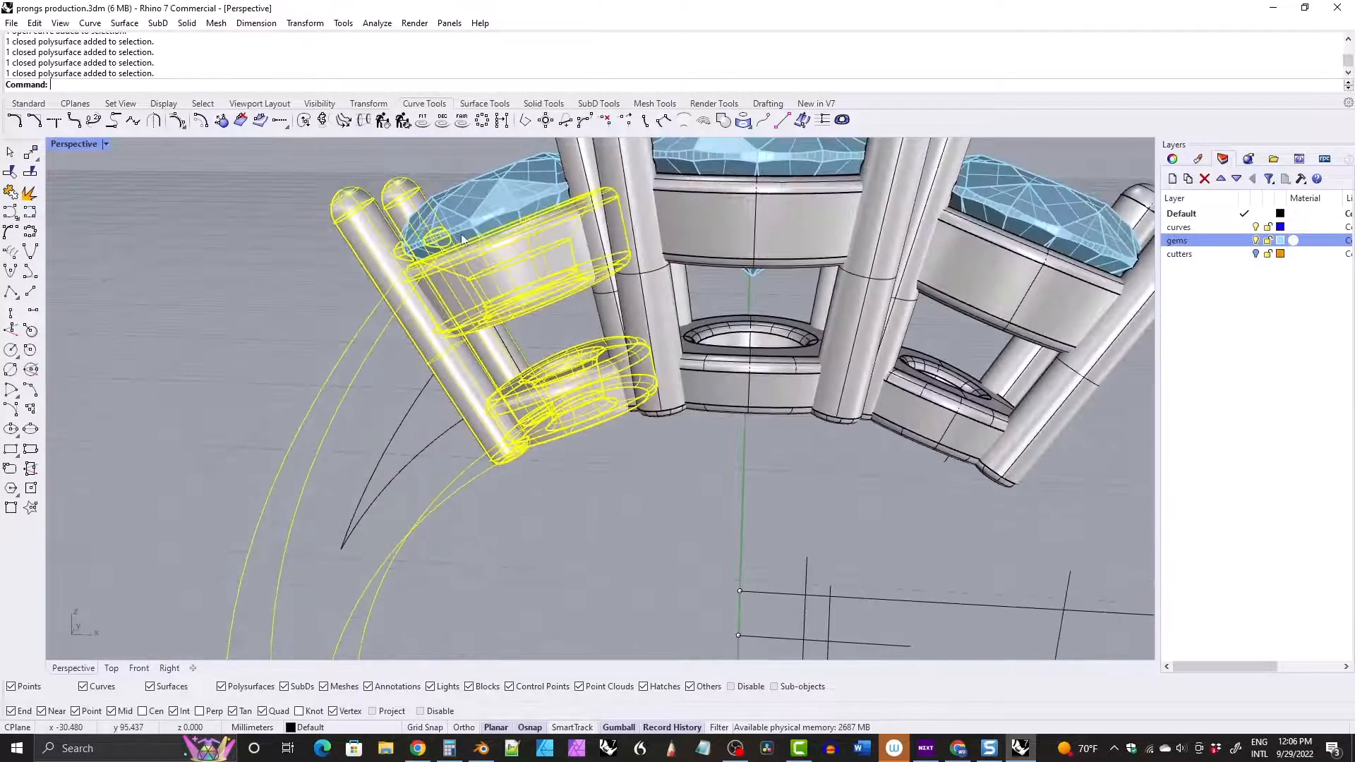
pyautogui.keyDown('shift'); pyautogui.click(459, 222); pyautogui.keyUp('shift')
pyautogui.scroll(-7, 391, 215)
pyautogui.moveTo(392, 215); pyautogui.dragTo(452, 340, button='right')
pyautogui.click(316, 305)
# Delete the outermost slanted prong line and the four outer prongs of the two side settings.
pyautogui.click(684, 430)
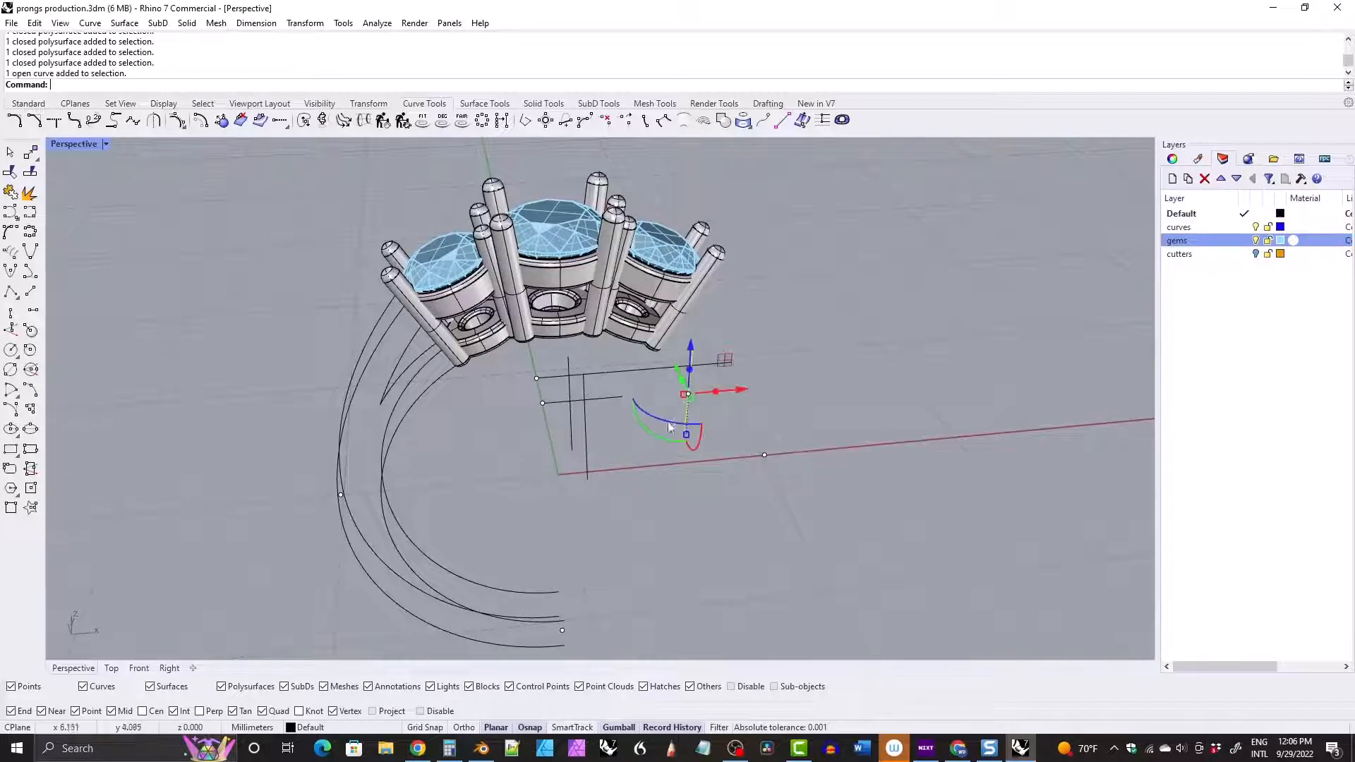
pyautogui.press('Delete')
pyautogui.click(709, 273)
pyautogui.keyDown('shift'); pyautogui.click(703, 232); pyautogui.keyUp('shift')
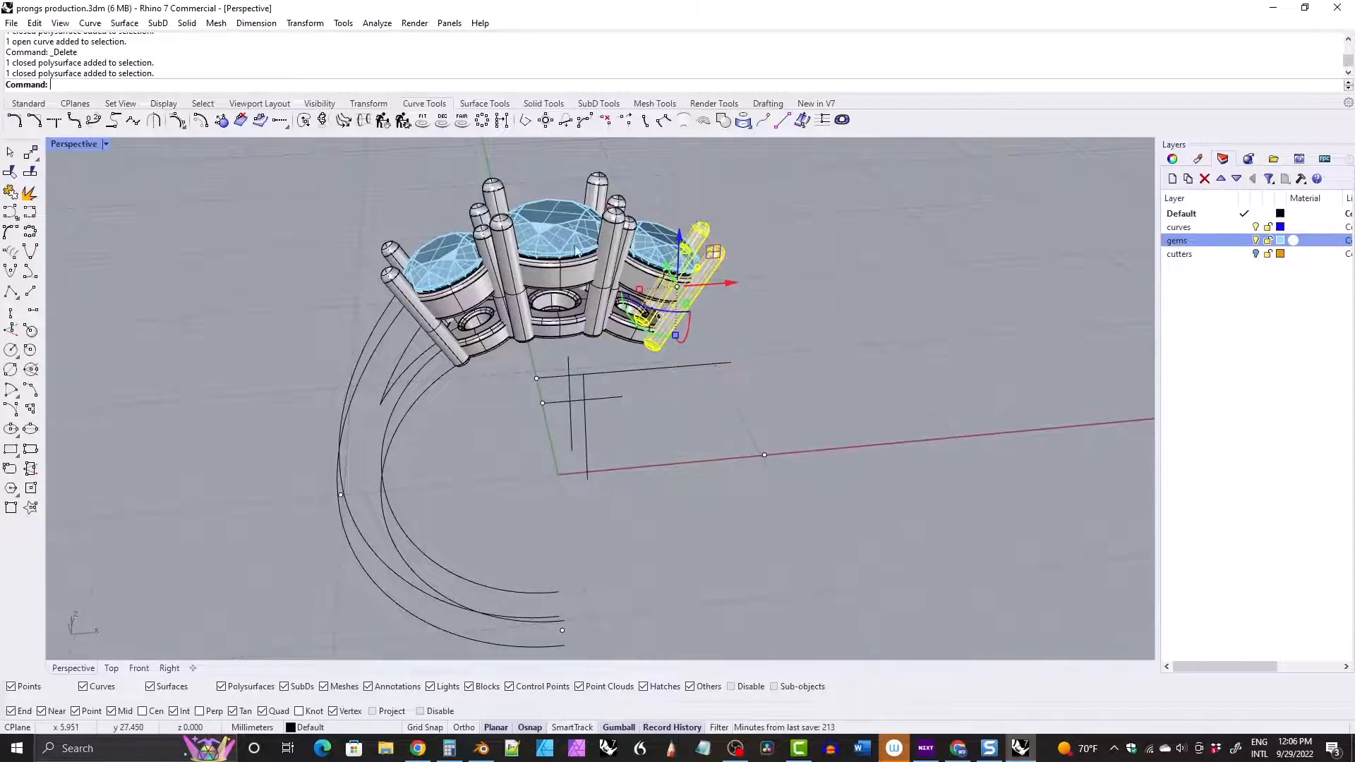
pyautogui.keyDown('shift'); pyautogui.click(407, 299); pyautogui.keyUp('shift')
pyautogui.keyDown('shift'); pyautogui.click(436, 321); pyautogui.keyUp('shift')
pyautogui.press('Delete')
# Delete another slanted prong line, and undo the recent deletions of lines and outer prongs.
pyautogui.moveTo(323, 320); pyautogui.dragTo(659, 464, button='right')
pyautogui.click(669, 414)
pyautogui.click(531, 310)
pyautogui.press('Delete')
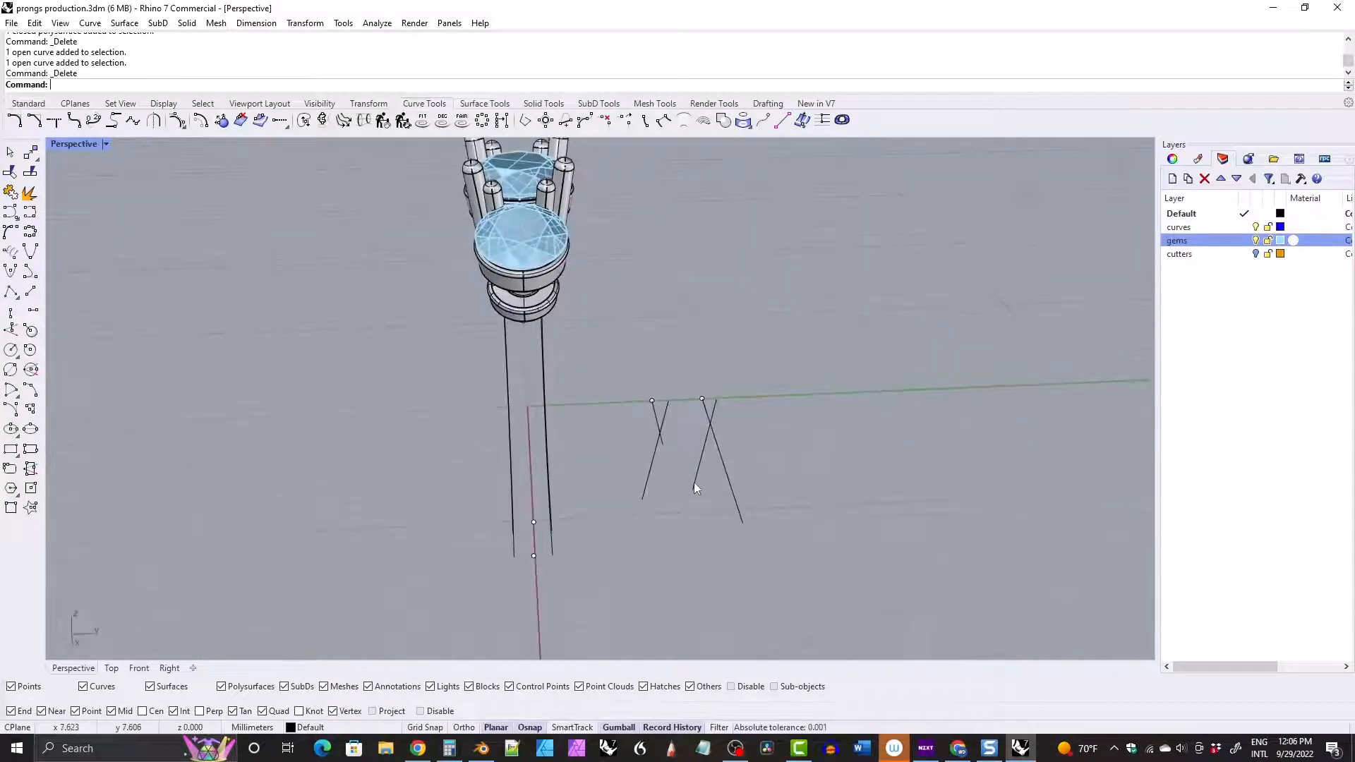
pyautogui.hotkey('ctrl', 'z')
pyautogui.hotkey('ctrl', 'z')
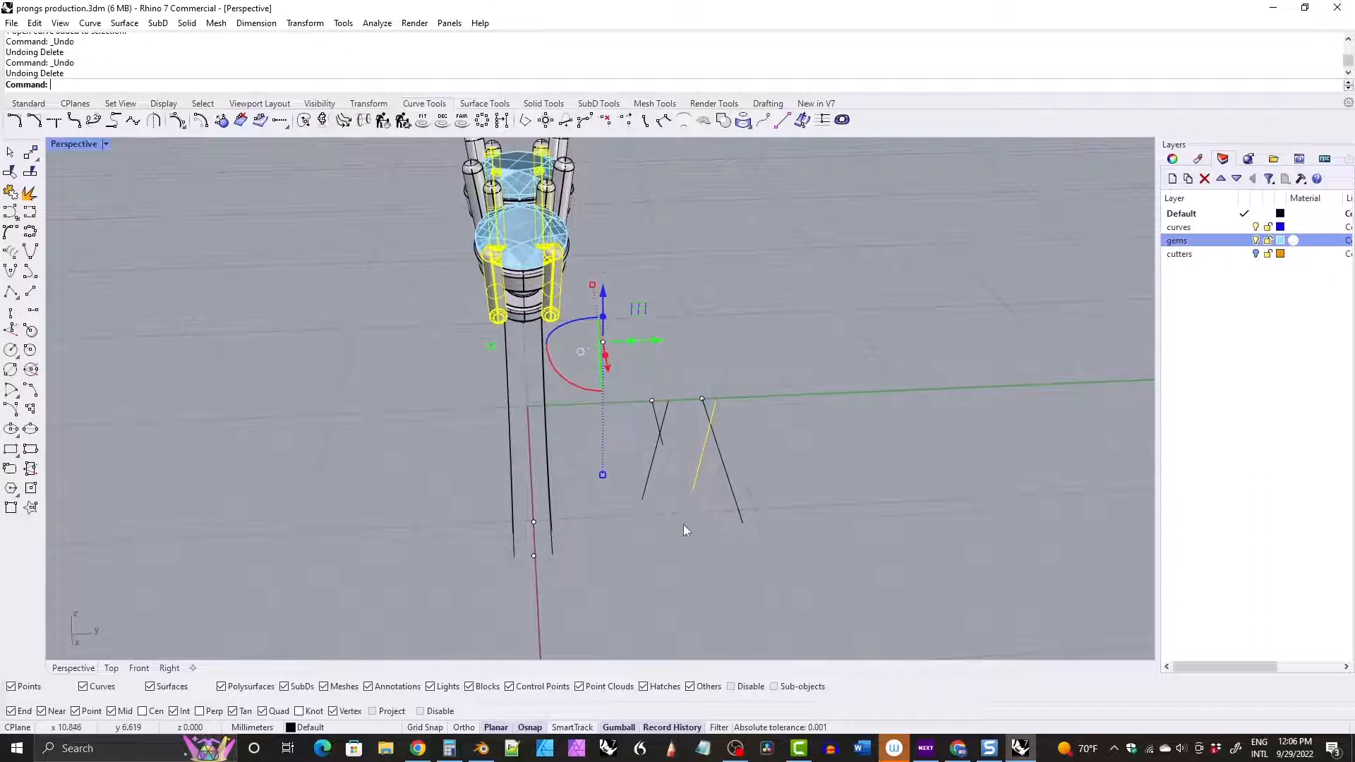
# Examine the slanted prong lines in the Perspective and Right views to tell the outermost one from its neighbours.
pyautogui.click(717, 548)
pyautogui.click(721, 536)
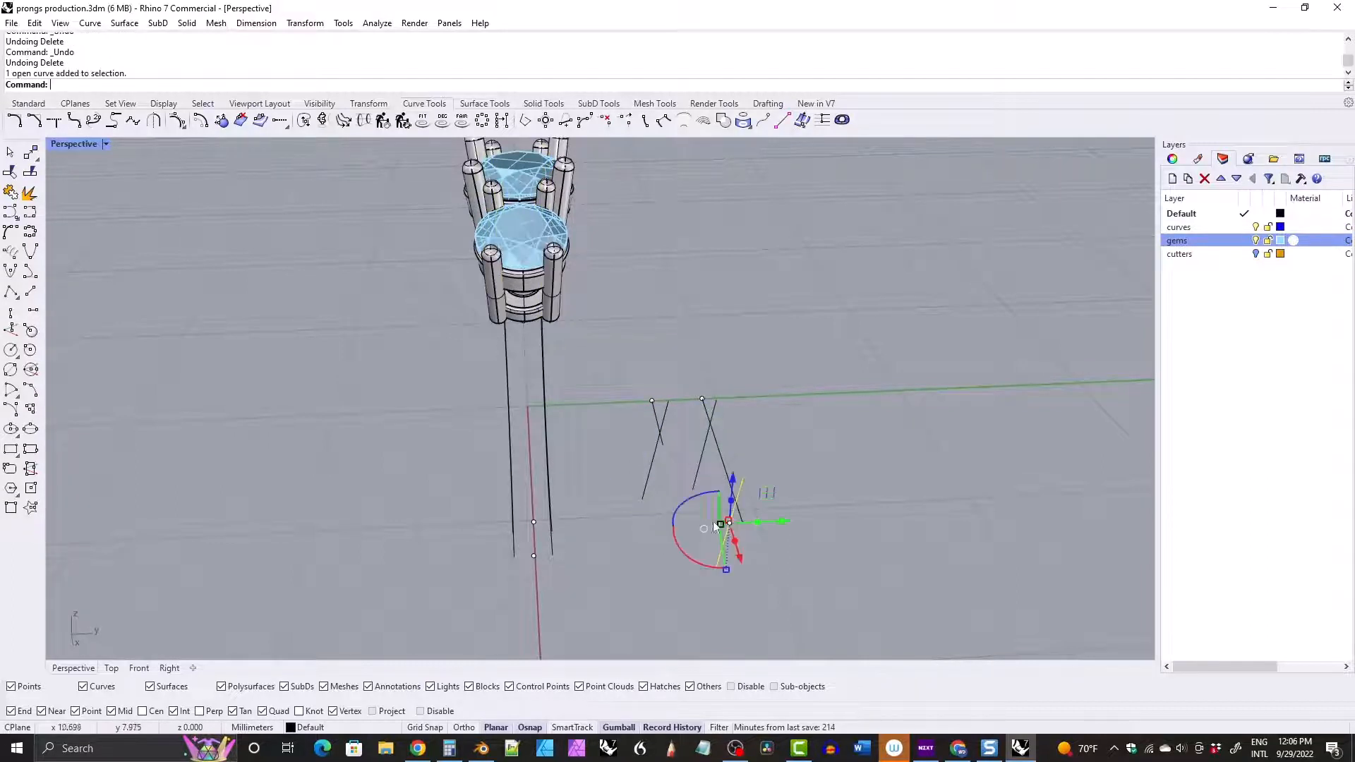
pyautogui.keyDown('shift'); pyautogui.click(702, 459); pyautogui.keyUp('shift')
pyautogui.press('Escape')
pyautogui.doubleClick(75, 146)
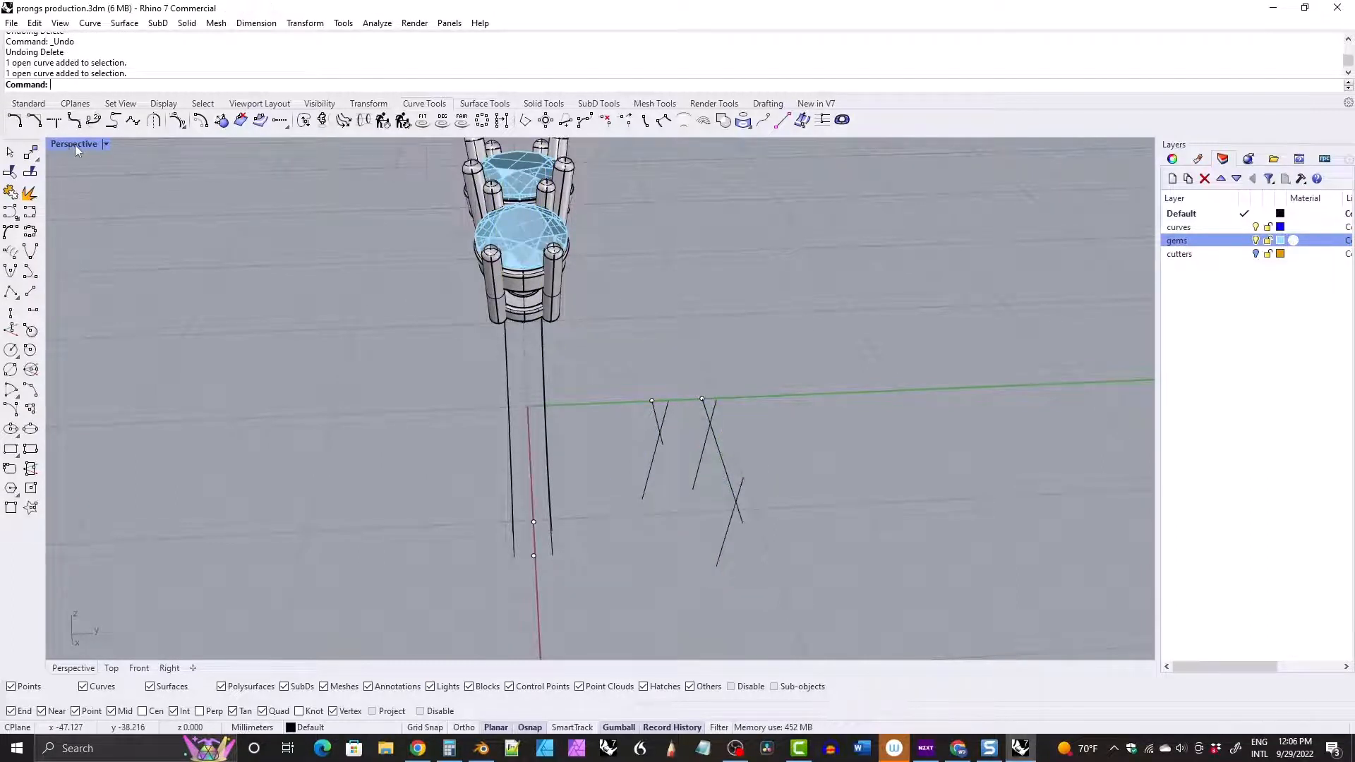
pyautogui.doubleClick(615, 409)
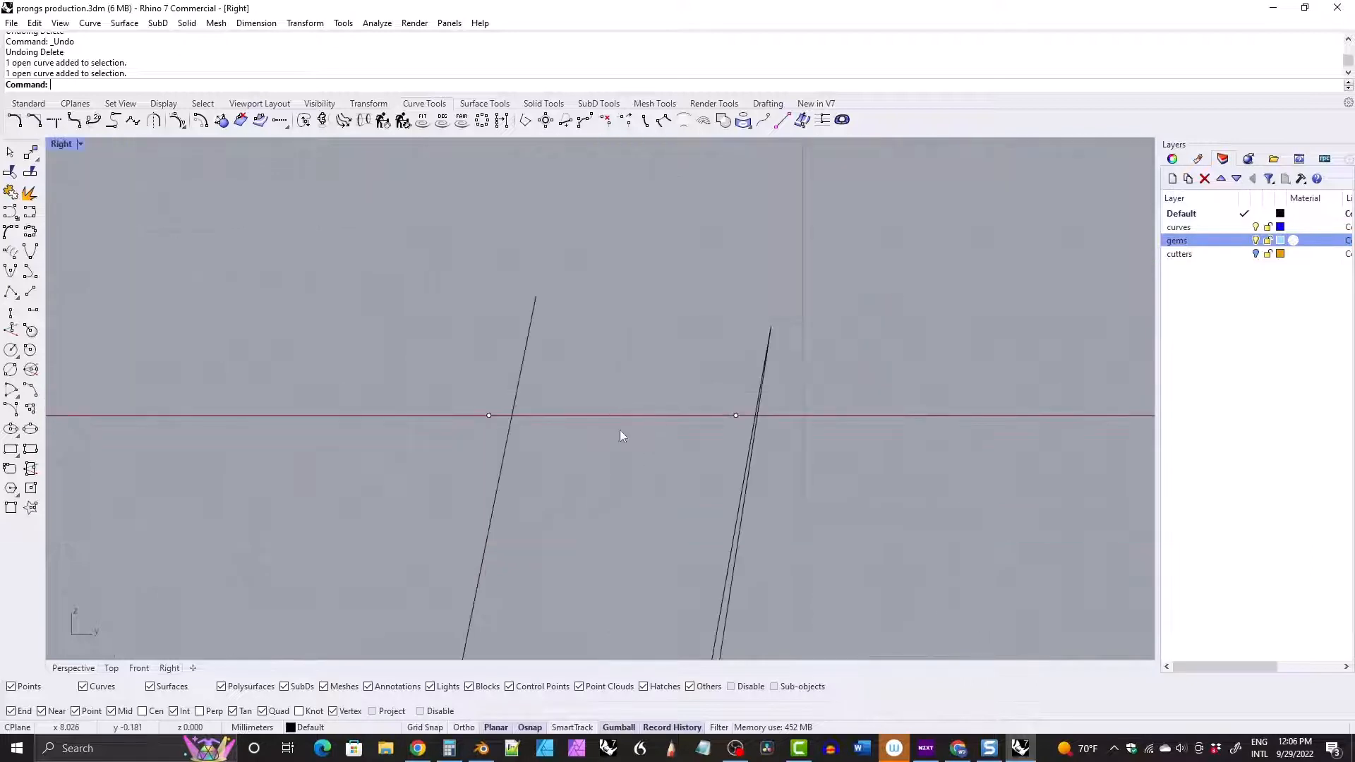
pyautogui.scroll(-5, 635, 451)
pyautogui.click(647, 549)
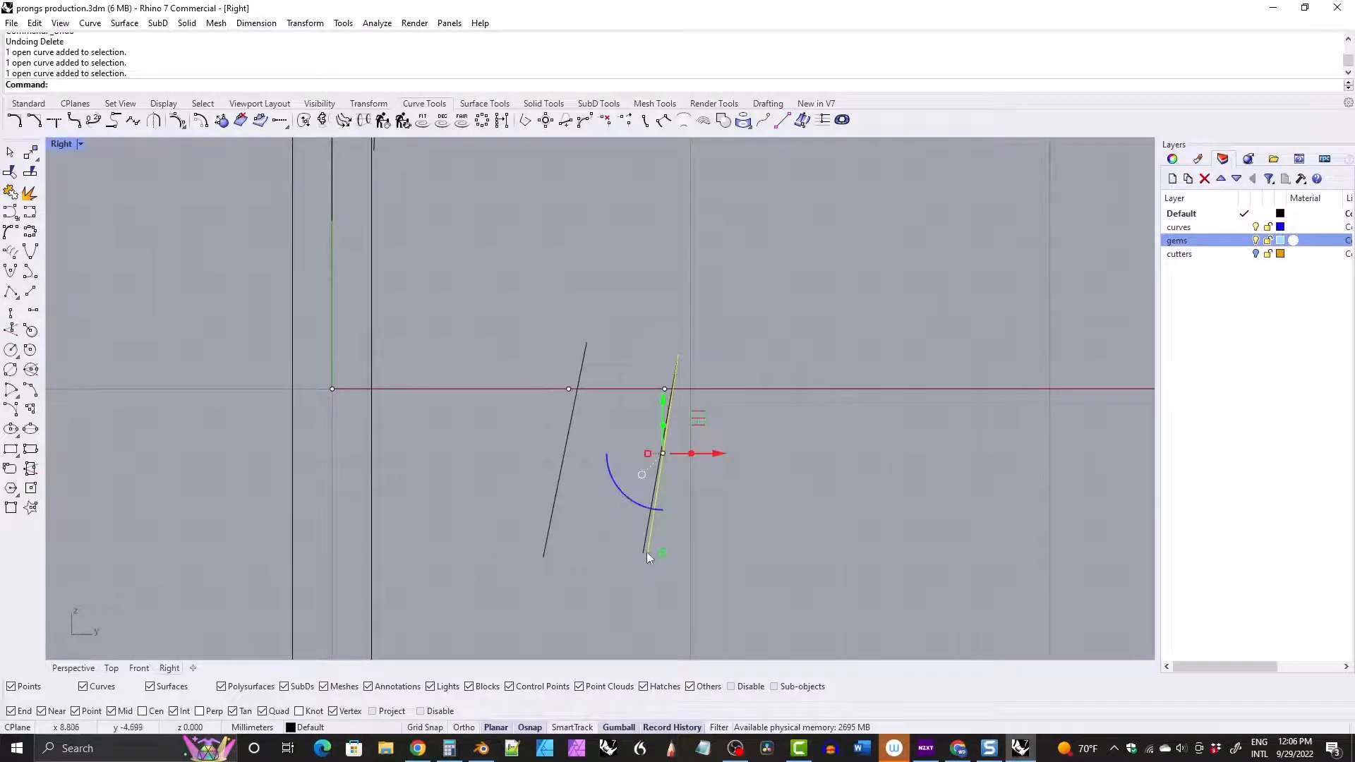
pyautogui.doubleClick(58, 146)
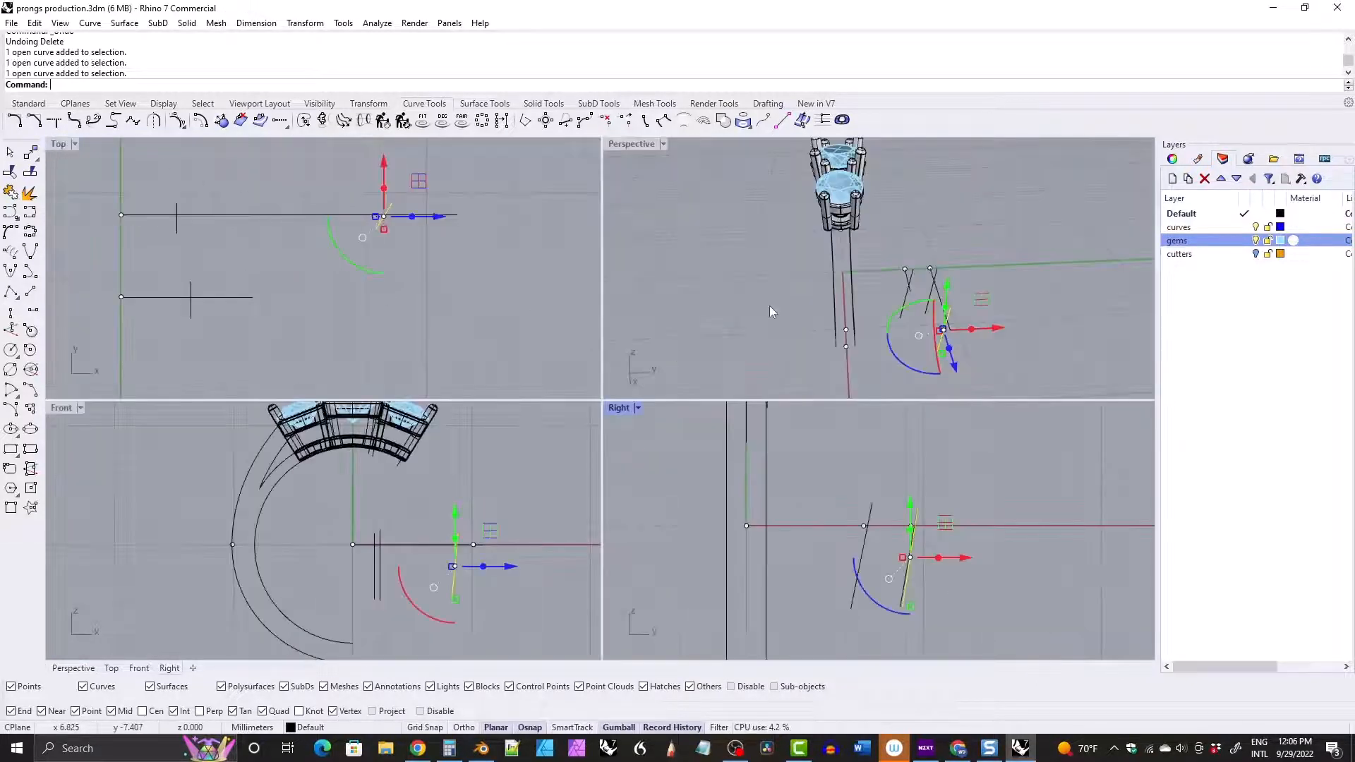
# Delete the four outer prongs of the two side settings.
pyautogui.scroll(4, 824, 222)
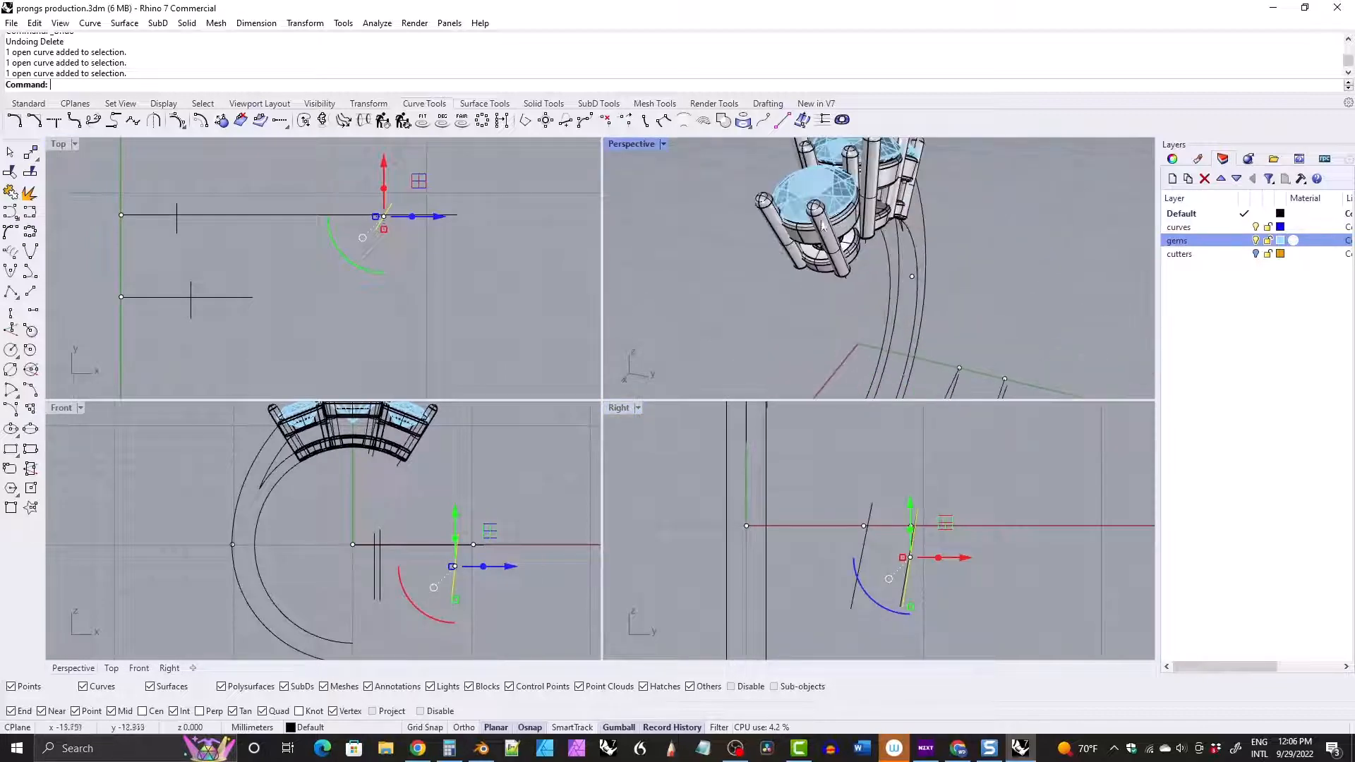
pyautogui.click(830, 244)
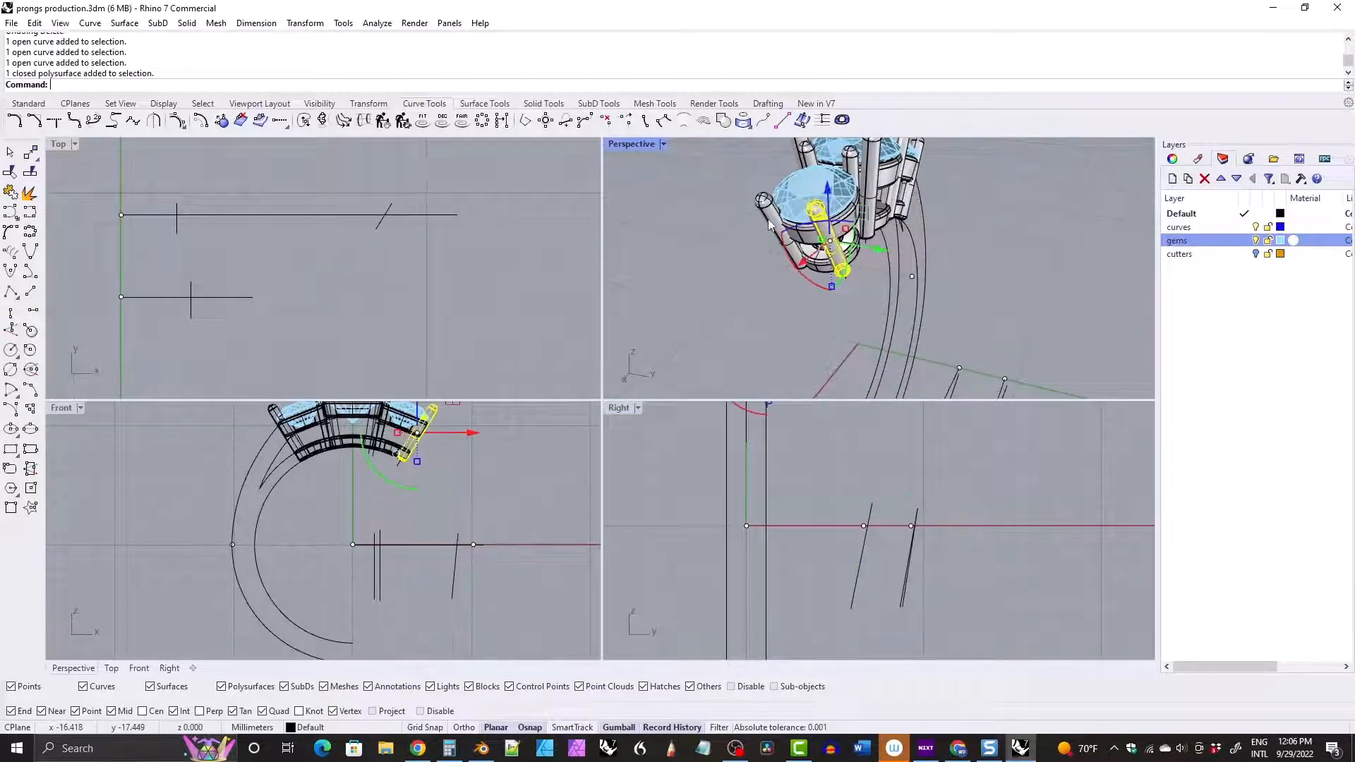
pyautogui.keyDown('shift'); pyautogui.click(771, 220); pyautogui.keyUp('shift')
pyautogui.moveTo(810, 205); pyautogui.dragTo(774, 260, button='right')
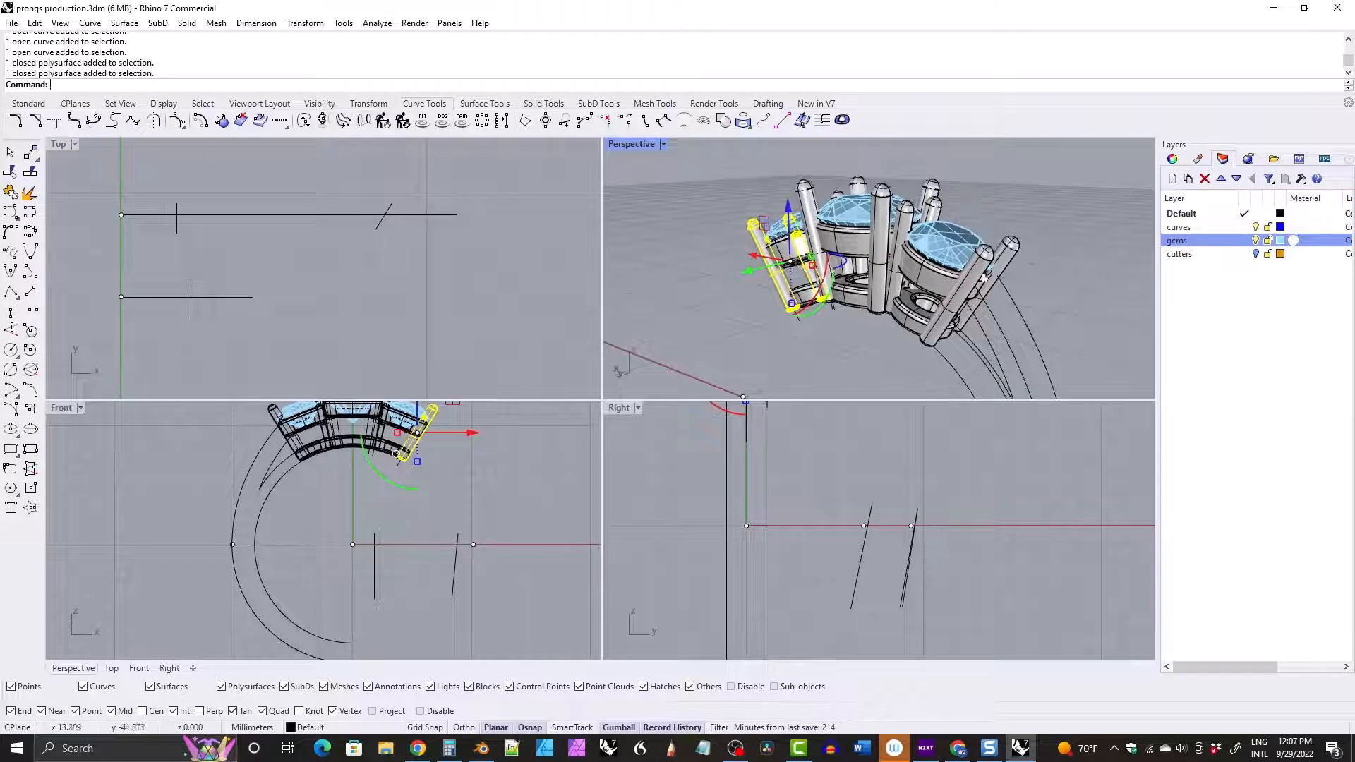
pyautogui.keyDown('shift'); pyautogui.click(985, 277); pyautogui.keyUp('shift')
pyautogui.keyDown('shift'); pyautogui.click(1007, 260); pyautogui.keyUp('shift')
pyautogui.press('Delete')
# Delete the leftover outer prong axis line at the side setting and the matching slanted line on the long straight base line.
pyautogui.moveTo(1002, 262); pyautogui.dragTo(804, 300, button='right')
pyautogui.click(804, 302)
pyautogui.press('Delete')
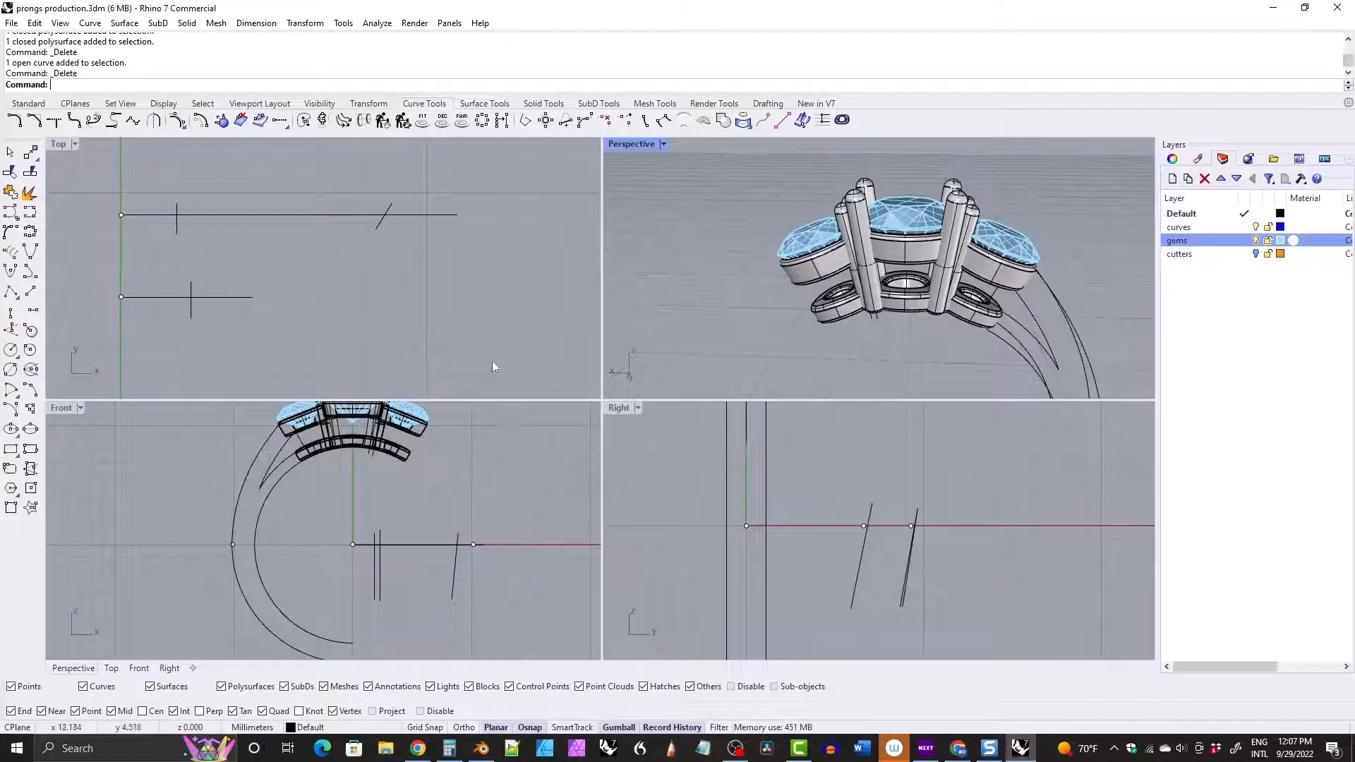
pyautogui.click(379, 226)
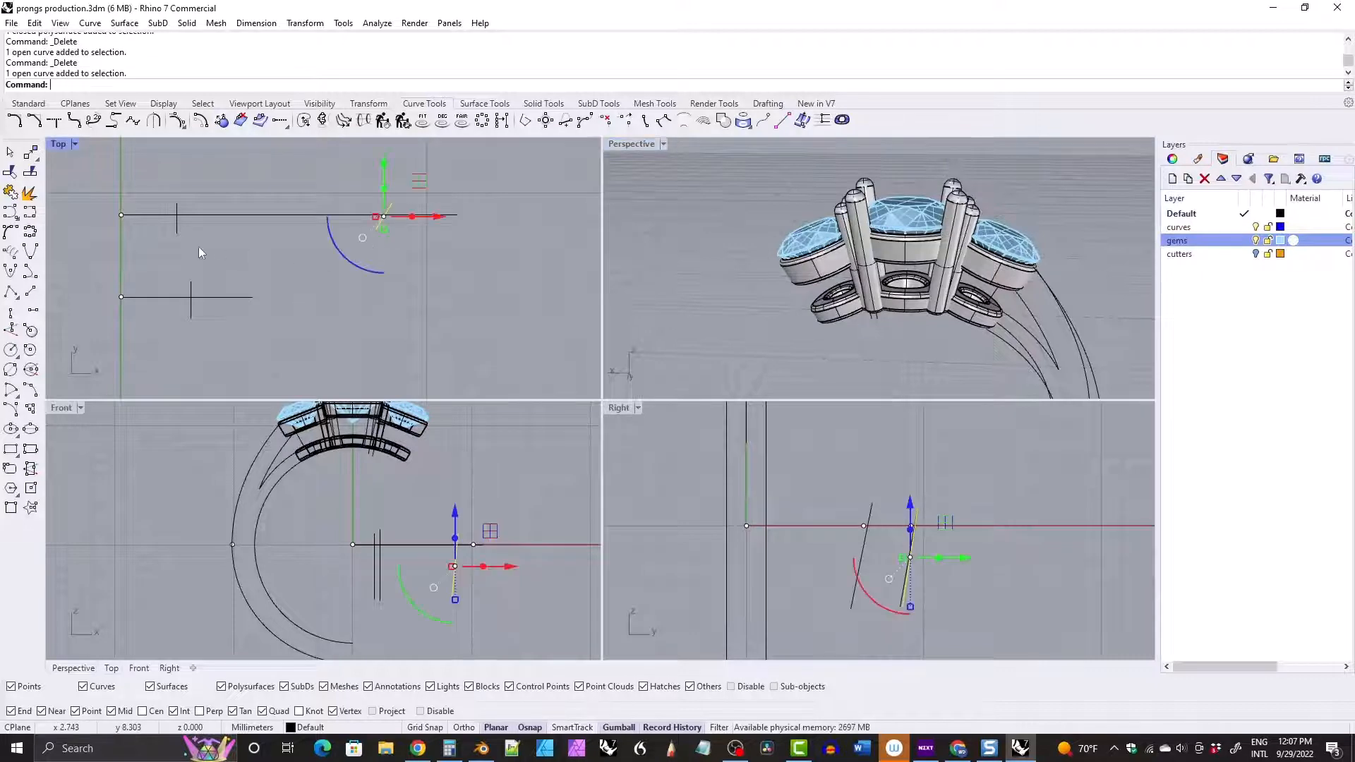
pyautogui.press('Delete')
# Copy the short inner prong line along X to near the outer end of the long straight base line.
pyautogui.click(175, 227)
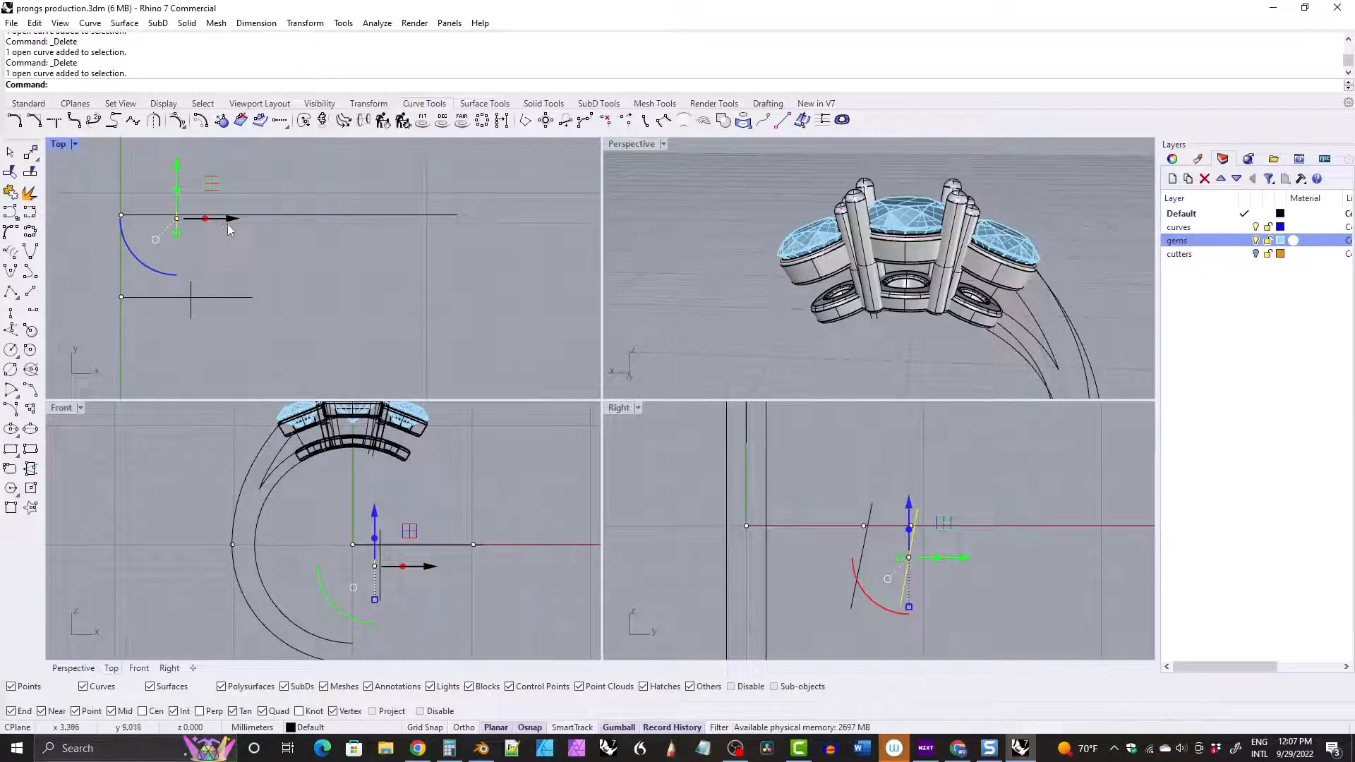
pyautogui.moveTo(840, 258); pyautogui.dragTo(882, 280, button='right')
pyautogui.scroll(2, 909, 269)
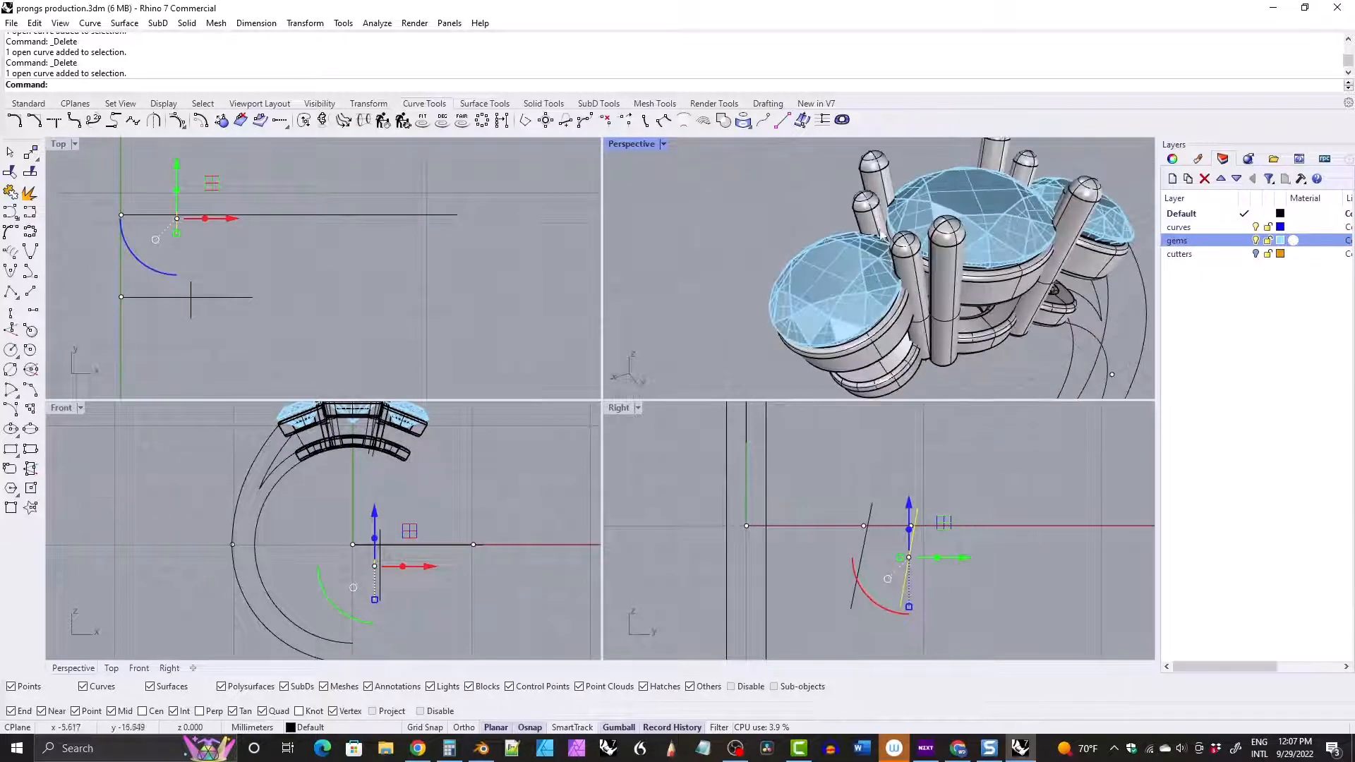
pyautogui.moveTo(233, 220); pyautogui.dragTo(423, 236)
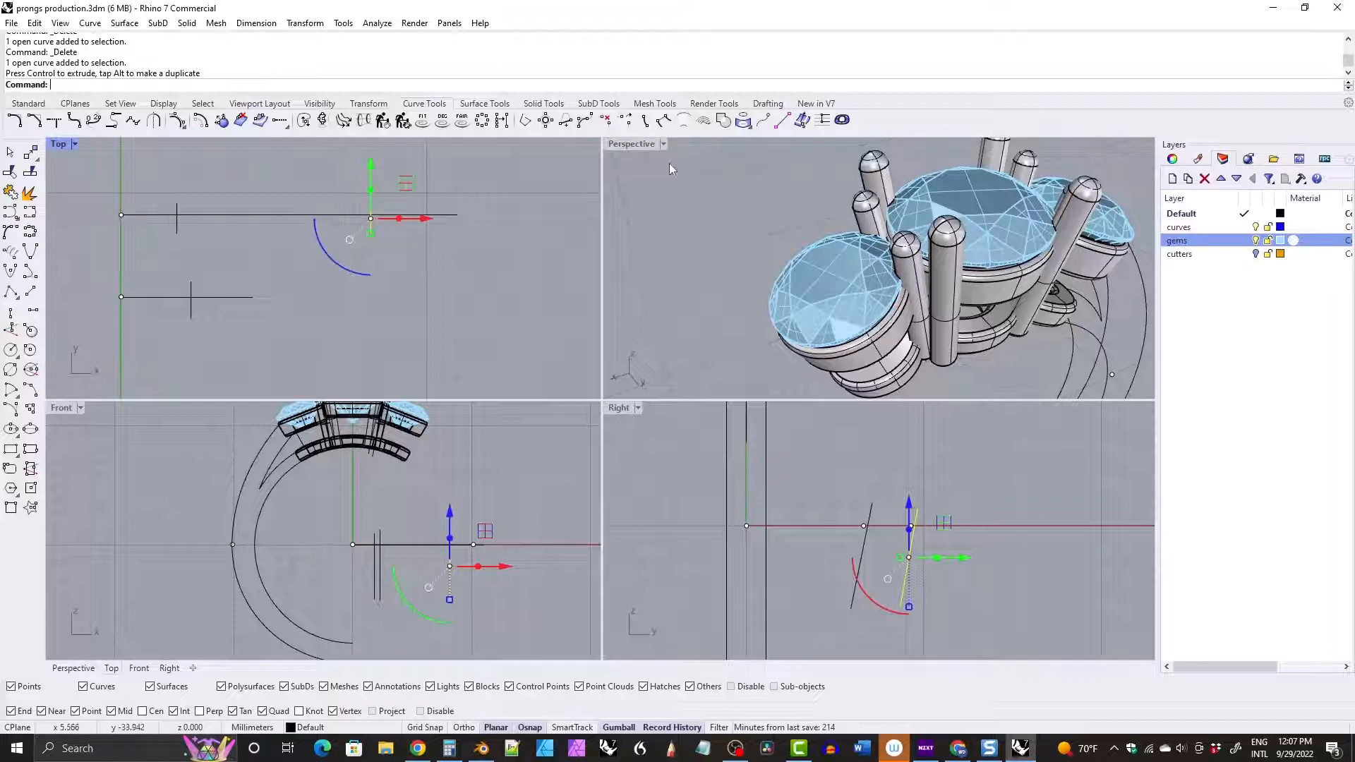
# Hide the gems layer, showing the whole ring in the maximized Perspective view.
pyautogui.doubleClick(635, 145)
pyautogui.moveTo(536, 282); pyautogui.dragTo(707, 297, button='right')
pyautogui.scroll(-7, 715, 321)
pyautogui.click(1255, 240)
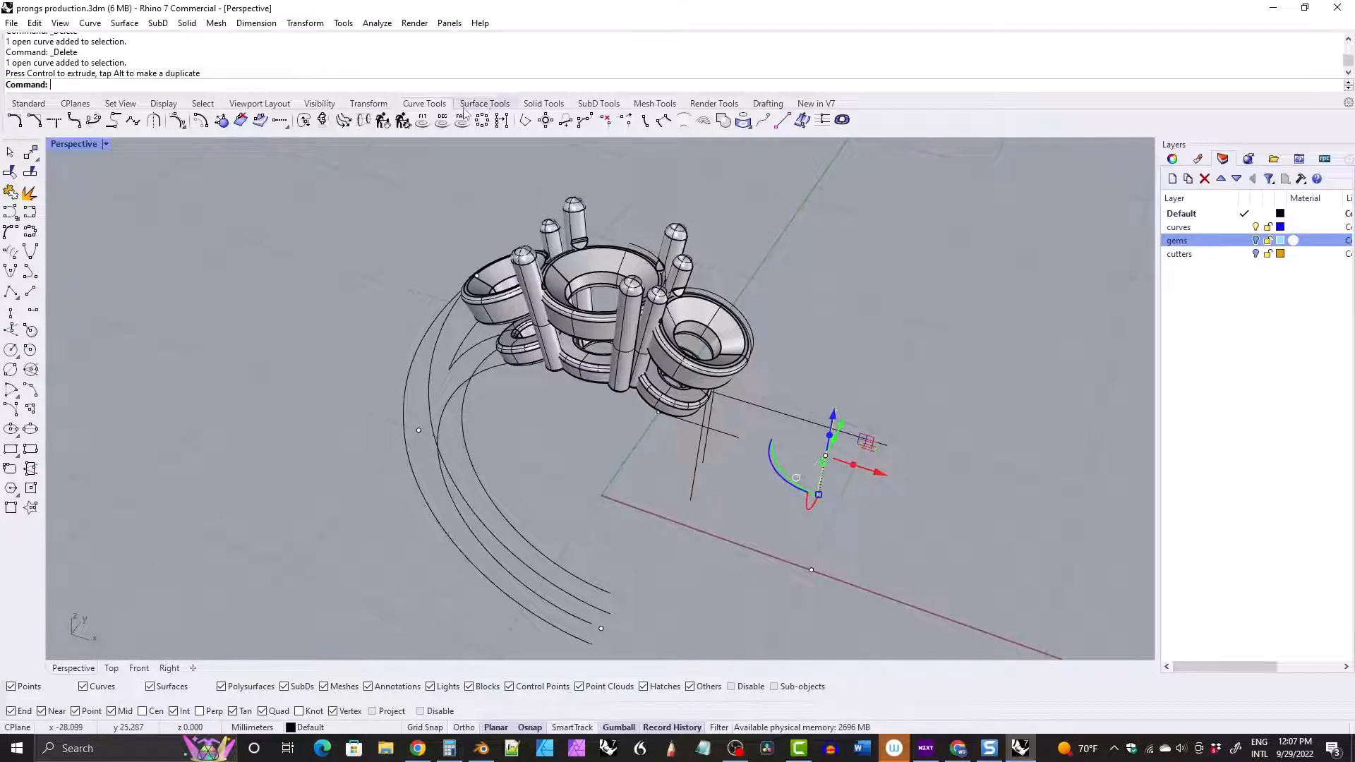
# Flow a rigid copy of the copied prong line from the long straight base line onto the matching arc above the settings.
pyautogui.click(369, 103)
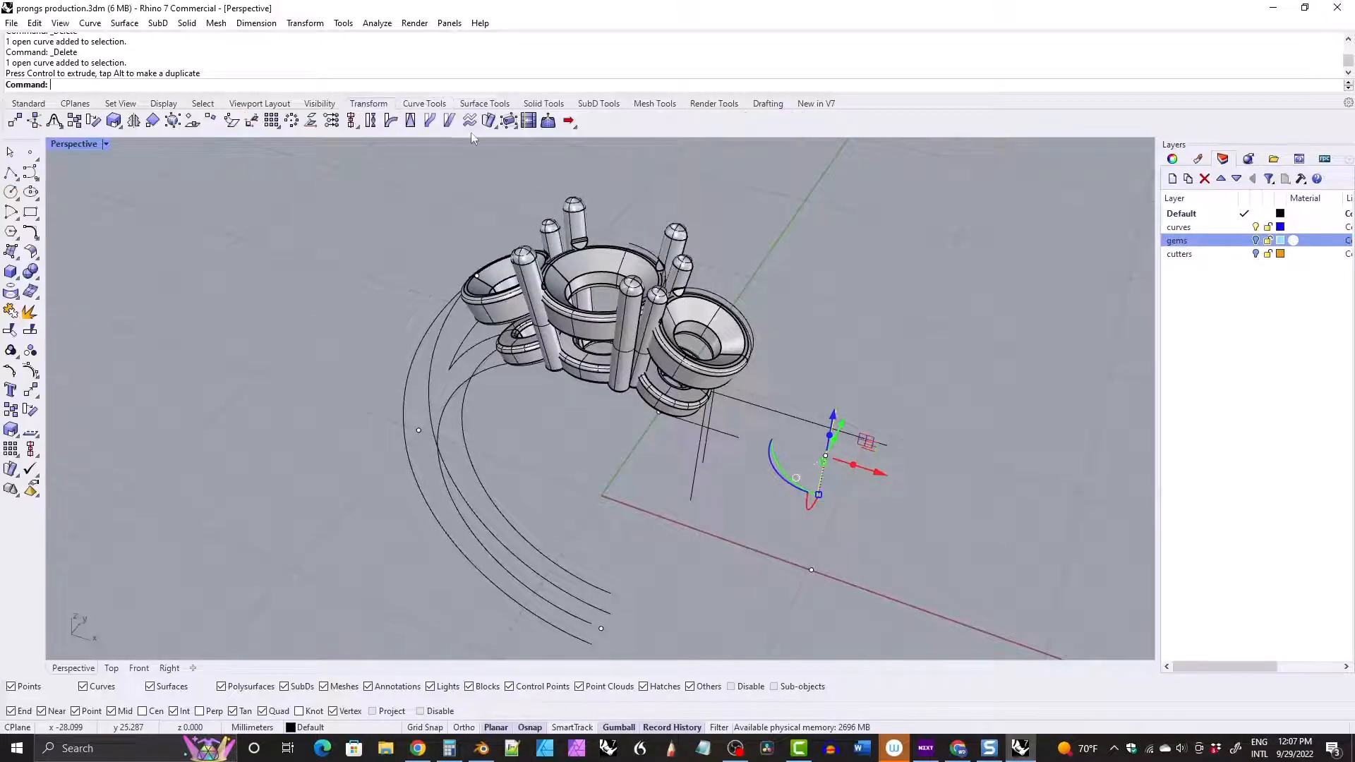
pyautogui.click(429, 121)
pyautogui.moveTo(769, 388); pyautogui.dragTo(860, 421, button='right')
pyautogui.click(884, 407)
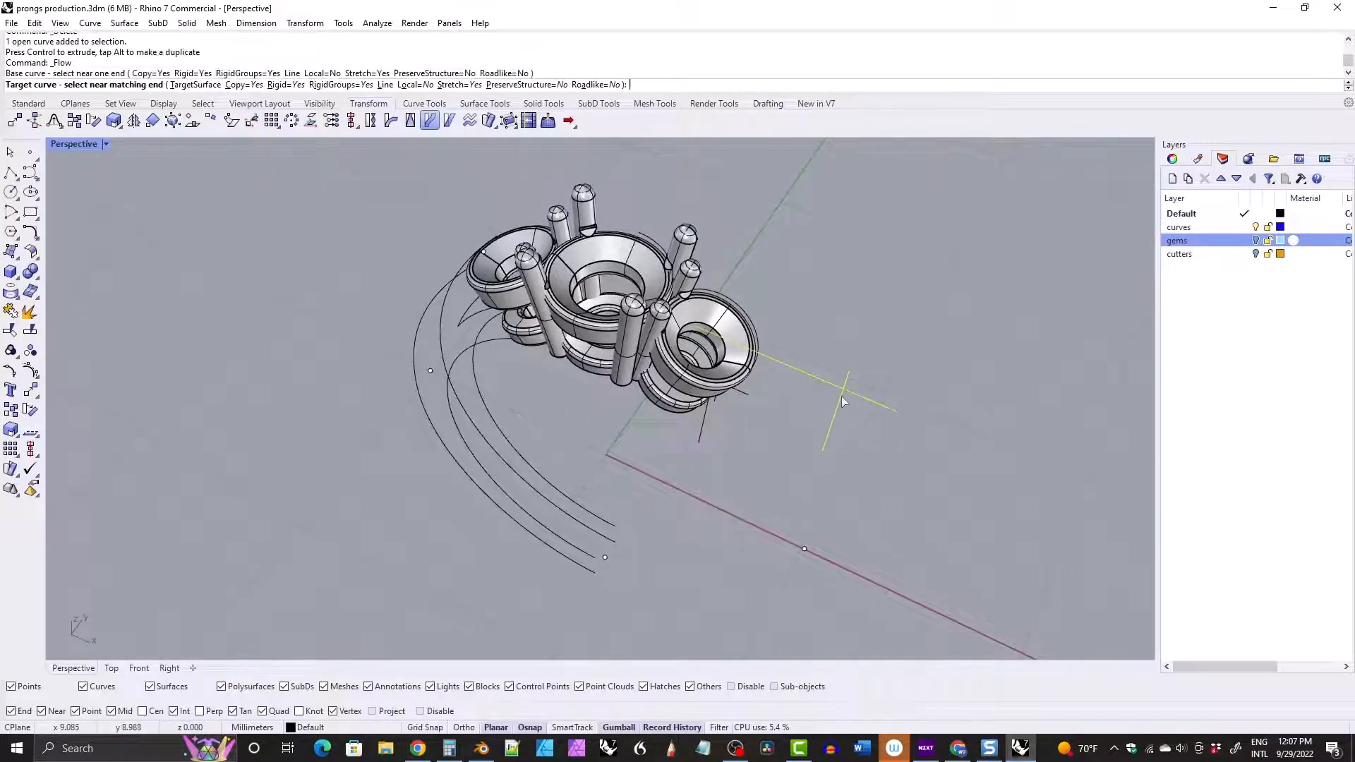
pyautogui.moveTo(741, 356); pyautogui.dragTo(873, 349, button='right')
pyautogui.scroll(4, 662, 238)
pyautogui.click(700, 306)
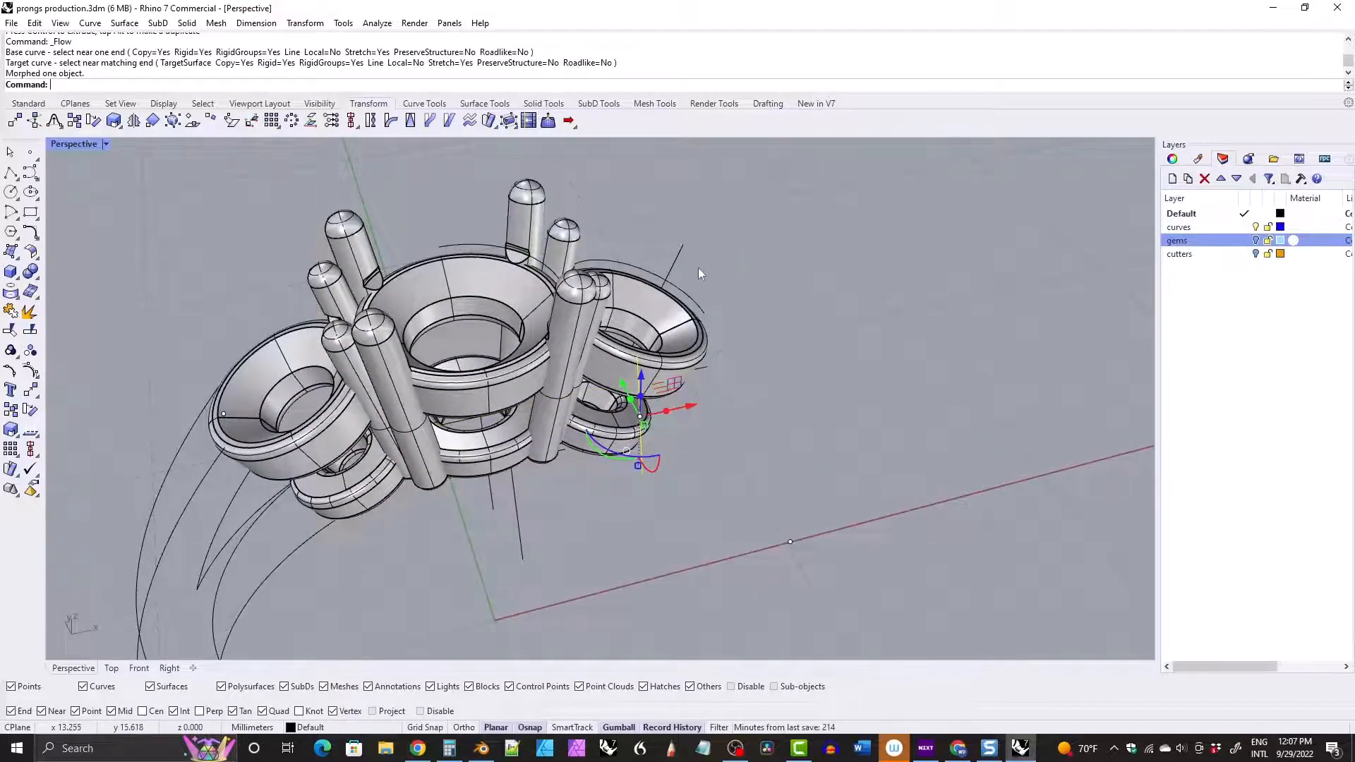
pyautogui.moveTo(697, 268); pyautogui.dragTo(457, 266, button='right')
pyautogui.moveTo(752, 400); pyautogui.dragTo(537, 341, button='right')
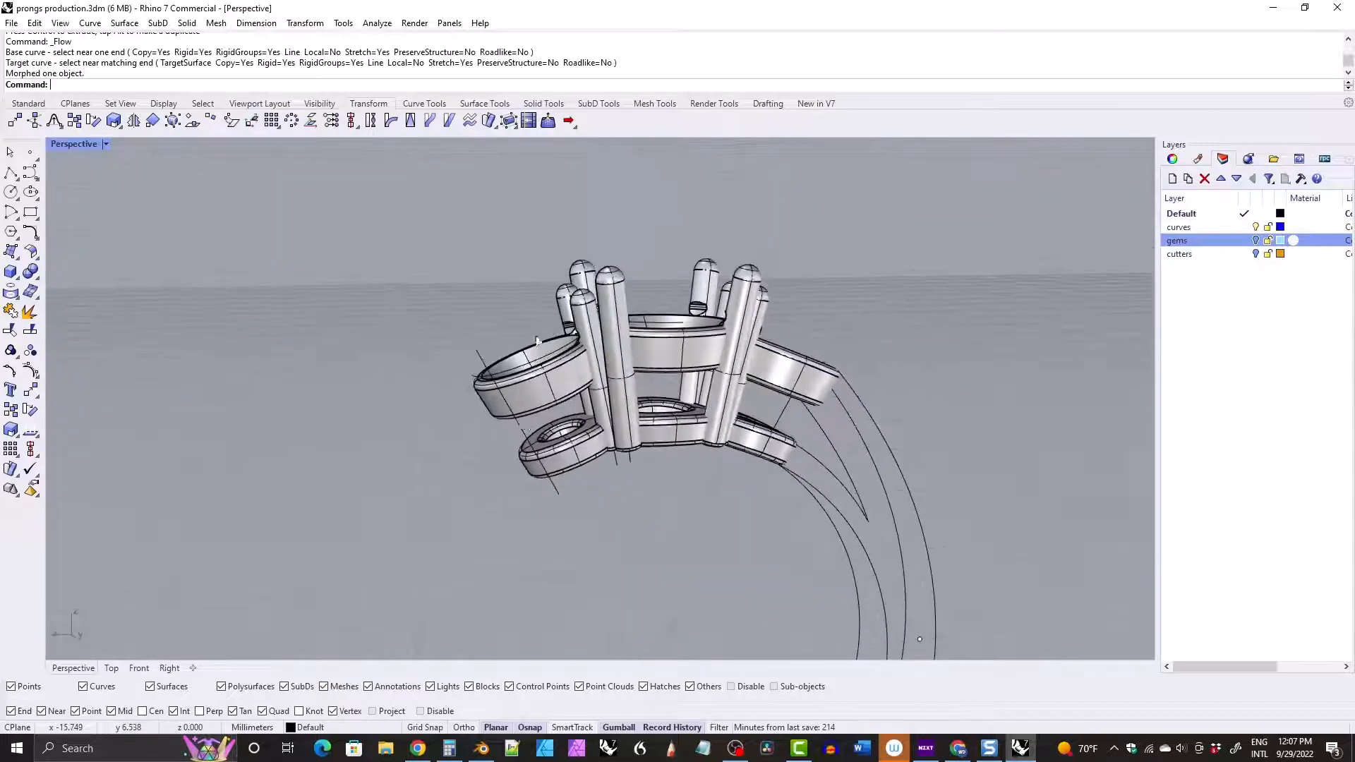
# Create a round-capped pipe, 0.8 mm in diameter at both ends, along the flowed outer prong line.
pyautogui.click(554, 486)
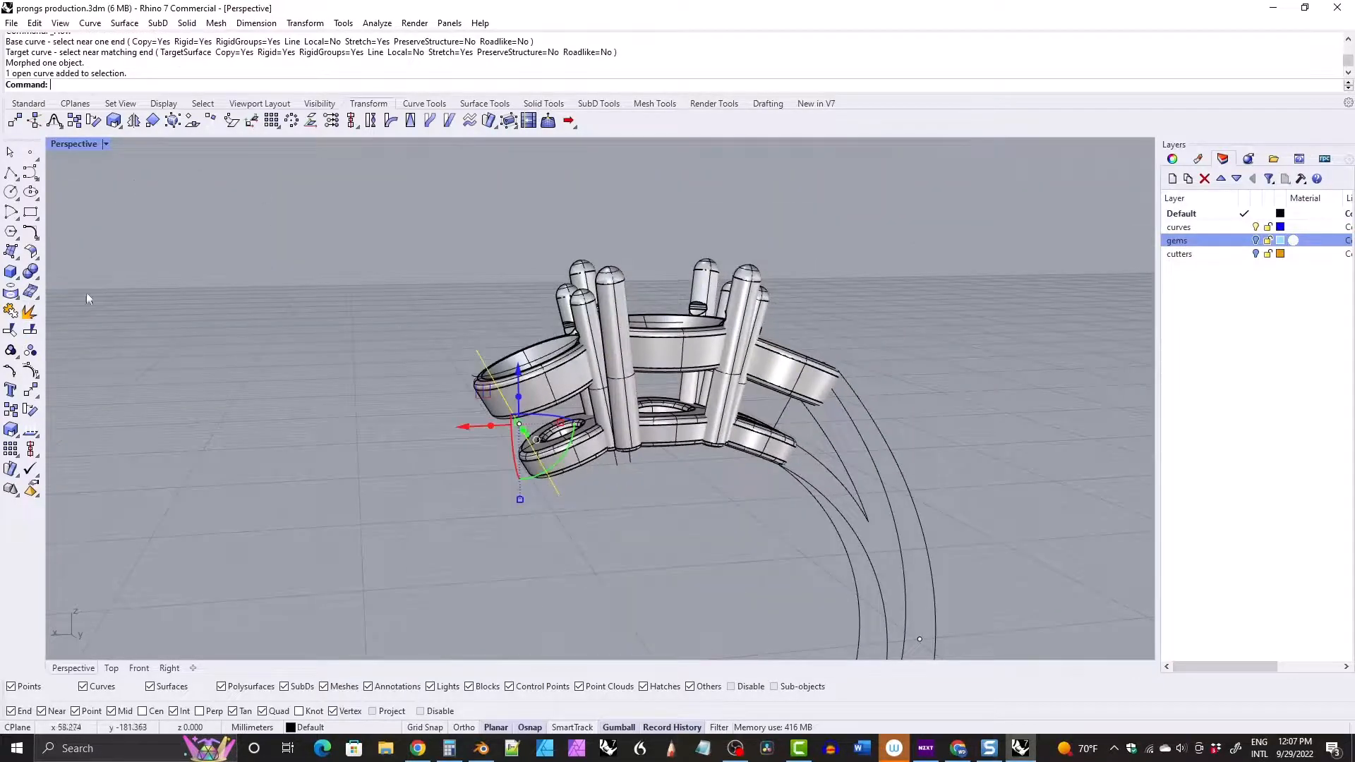
pyautogui.click(543, 103)
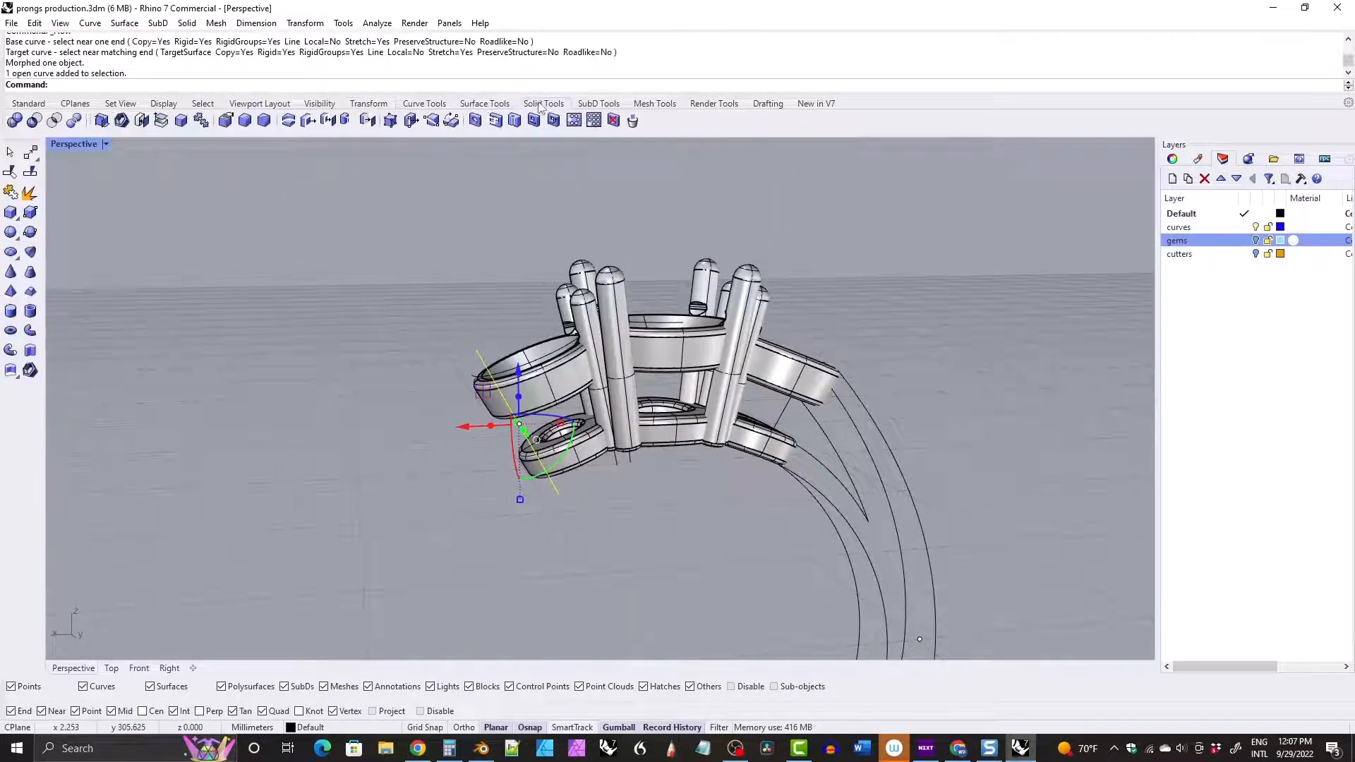
pyautogui.click(10, 351)
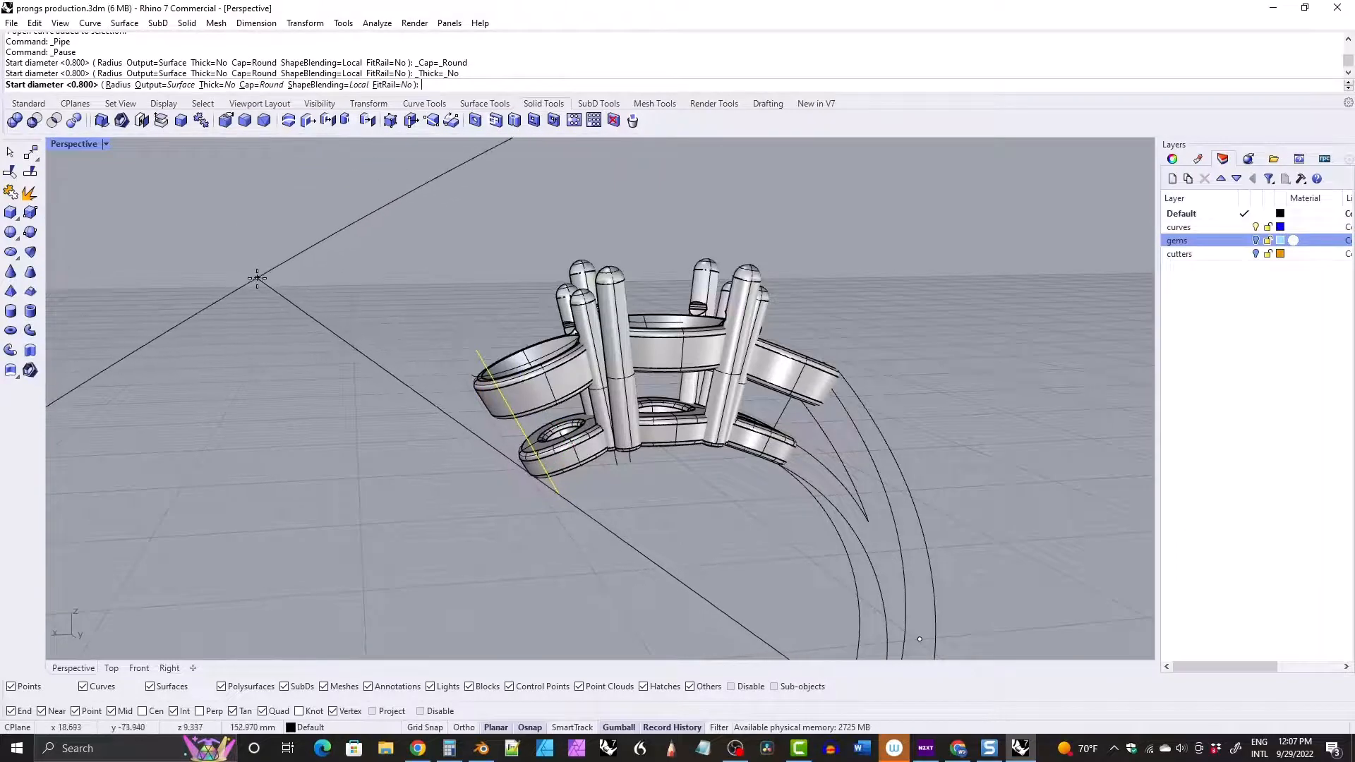
pyautogui.write('0.8')
pyautogui.press('Return')
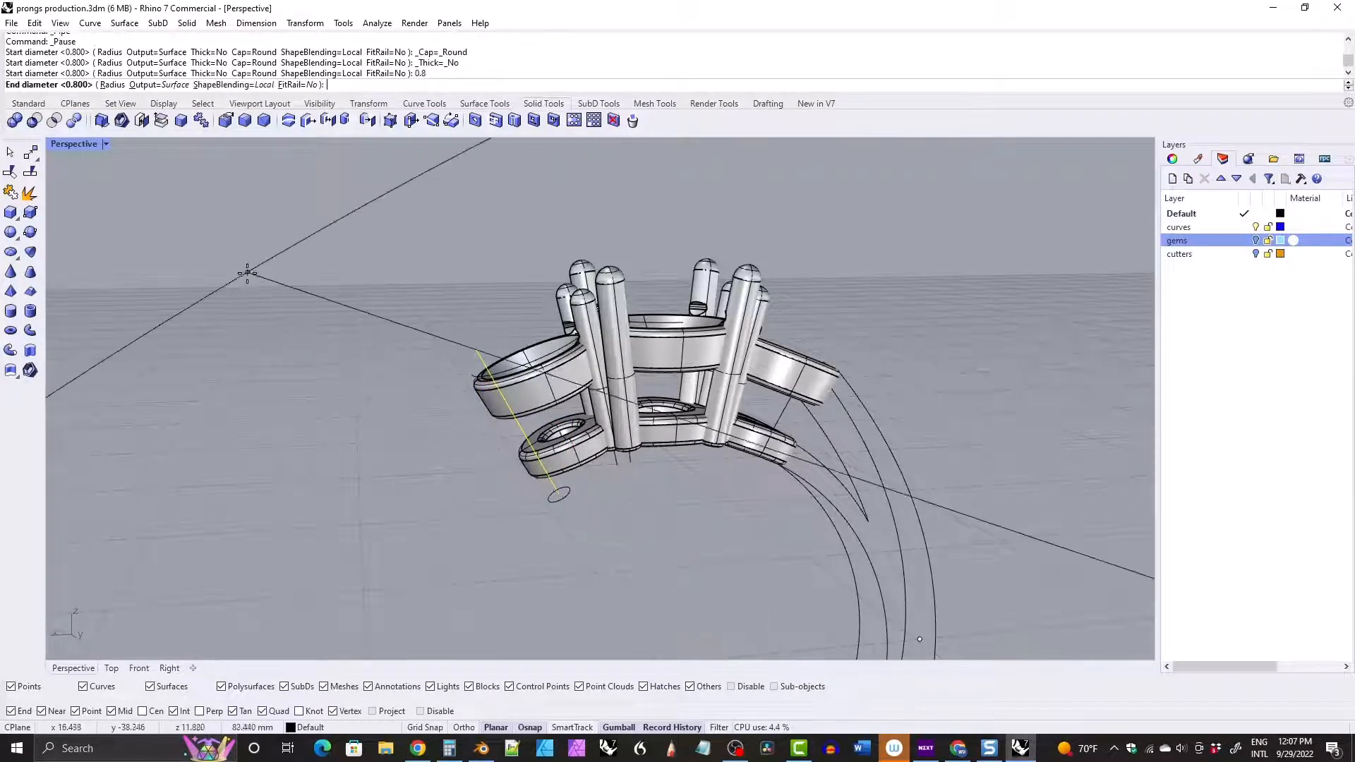
pyautogui.press('Return')
pyautogui.press('Return')
pyautogui.moveTo(258, 296); pyautogui.dragTo(553, 441, button='right')
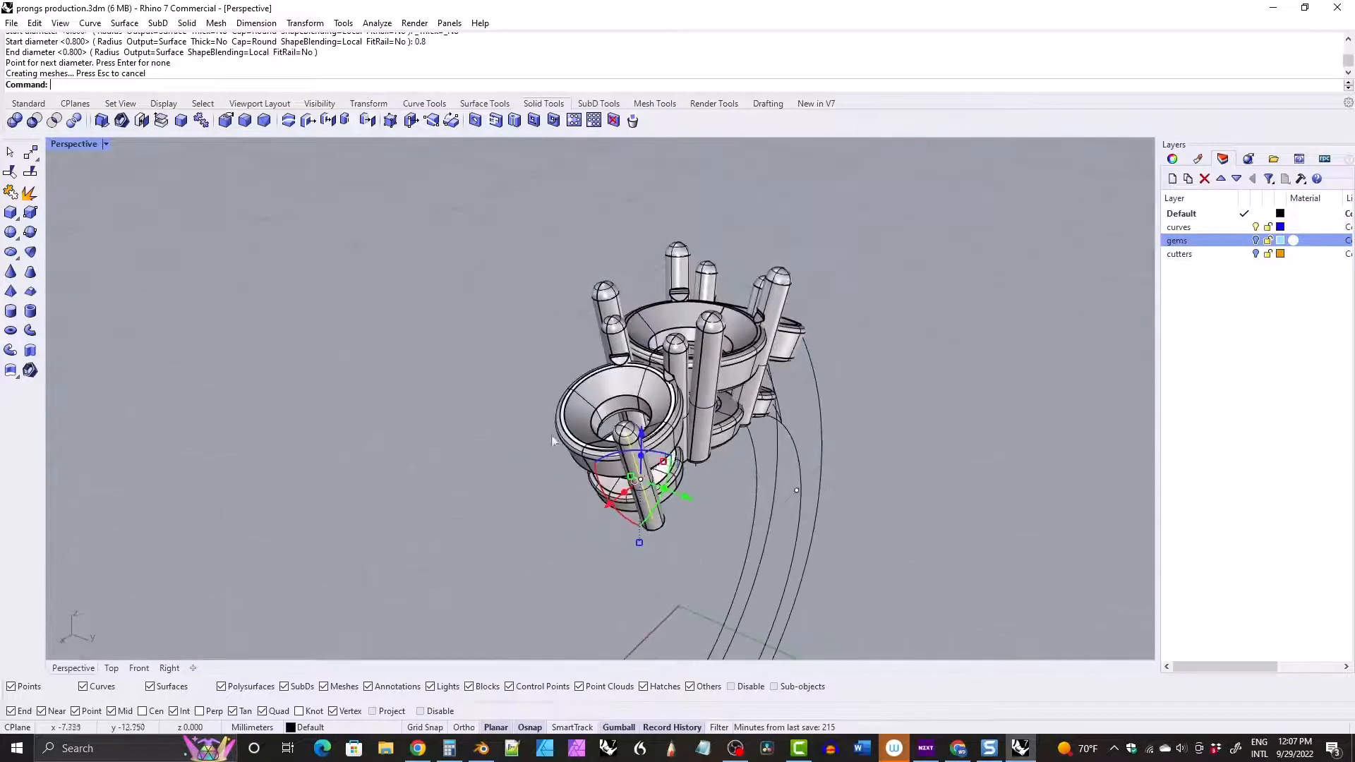
# Mirror a copy of the new outer prong through the origin onto the opposite side setting.
pyautogui.click(663, 533)
pyautogui.moveTo(663, 533); pyautogui.dragTo(558, 478, button='right')
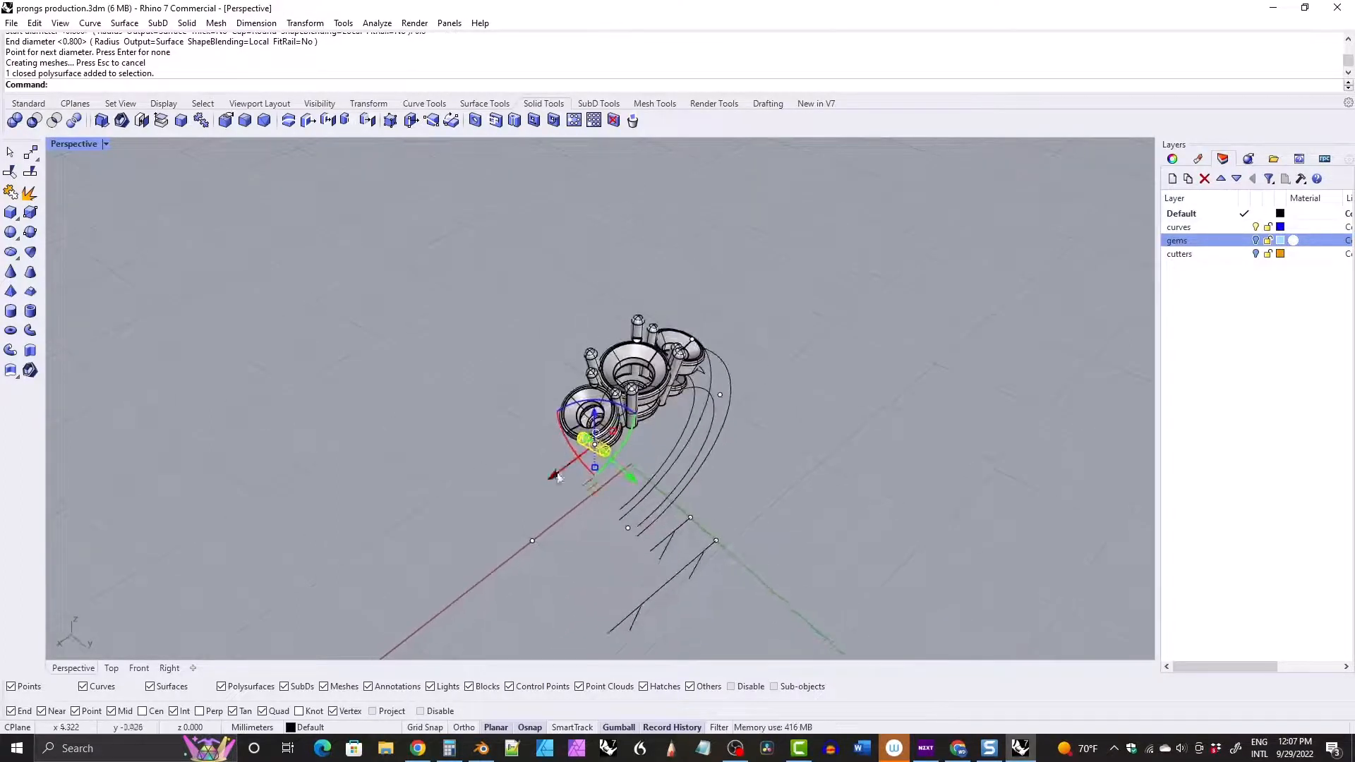
pyautogui.moveTo(546, 411); pyautogui.dragTo(534, 469, button='right')
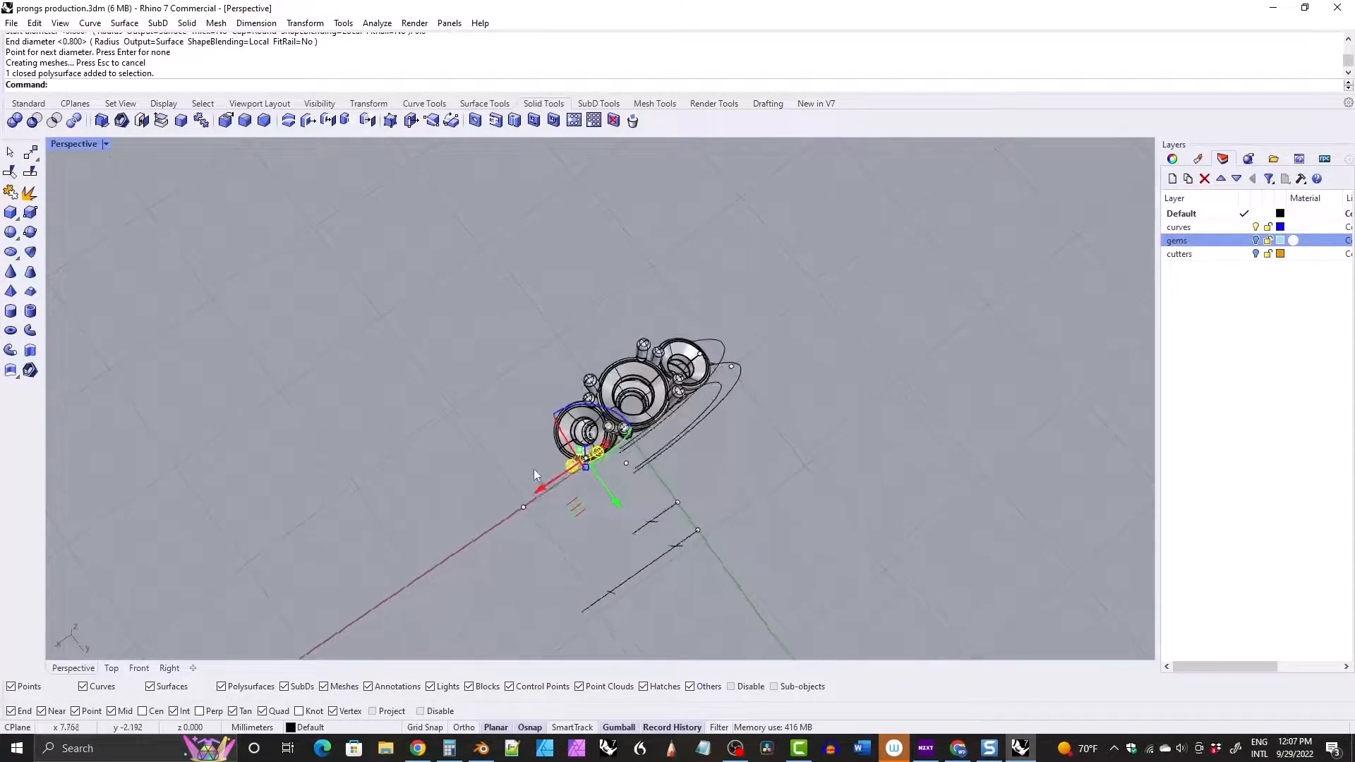
pyautogui.click(369, 103)
pyautogui.click(134, 120)
pyautogui.write('0')
pyautogui.press('Return')
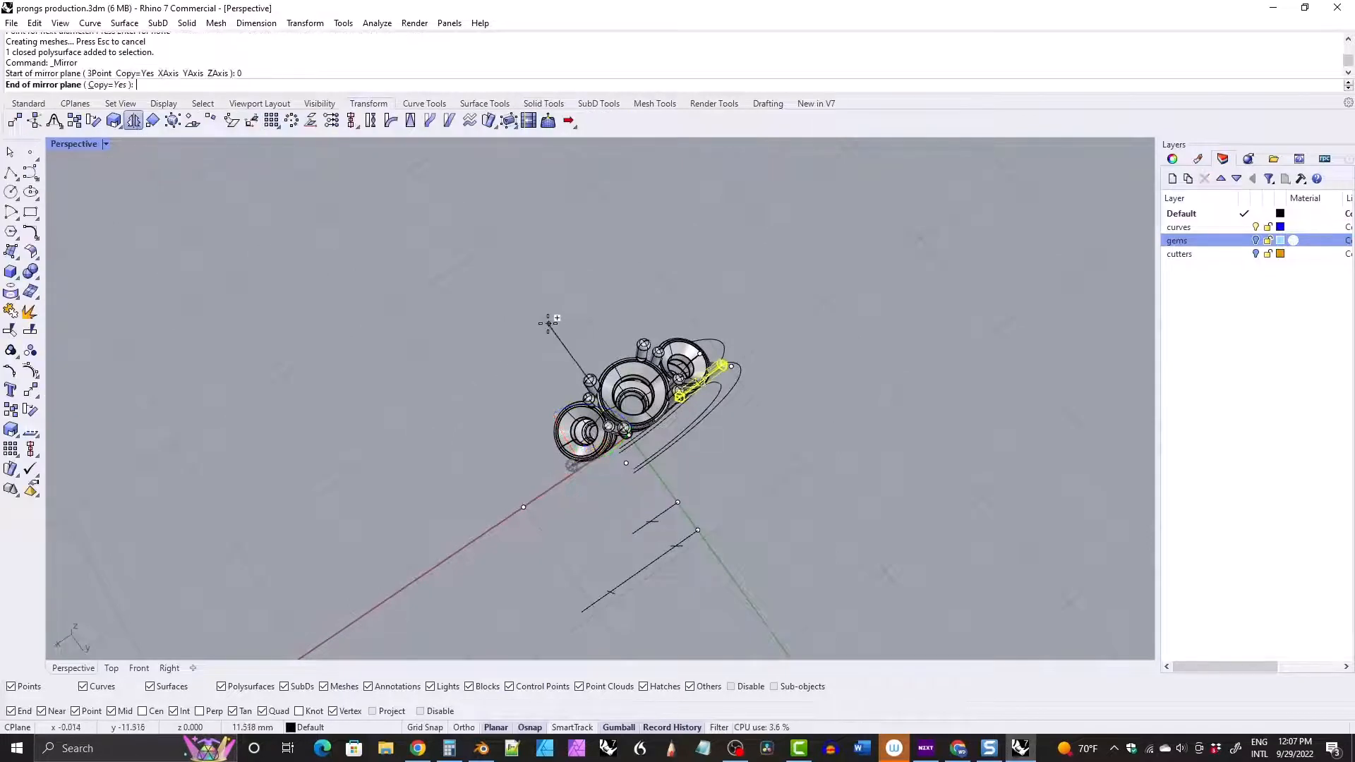
pyautogui.click(720, 366)
# Mirror the copied prong front to back through the origin, giving that side setting its second outer prong.
pyautogui.click(718, 372)
pyautogui.moveTo(718, 372); pyautogui.dragTo(659, 365, button='right')
pyautogui.press('Return')
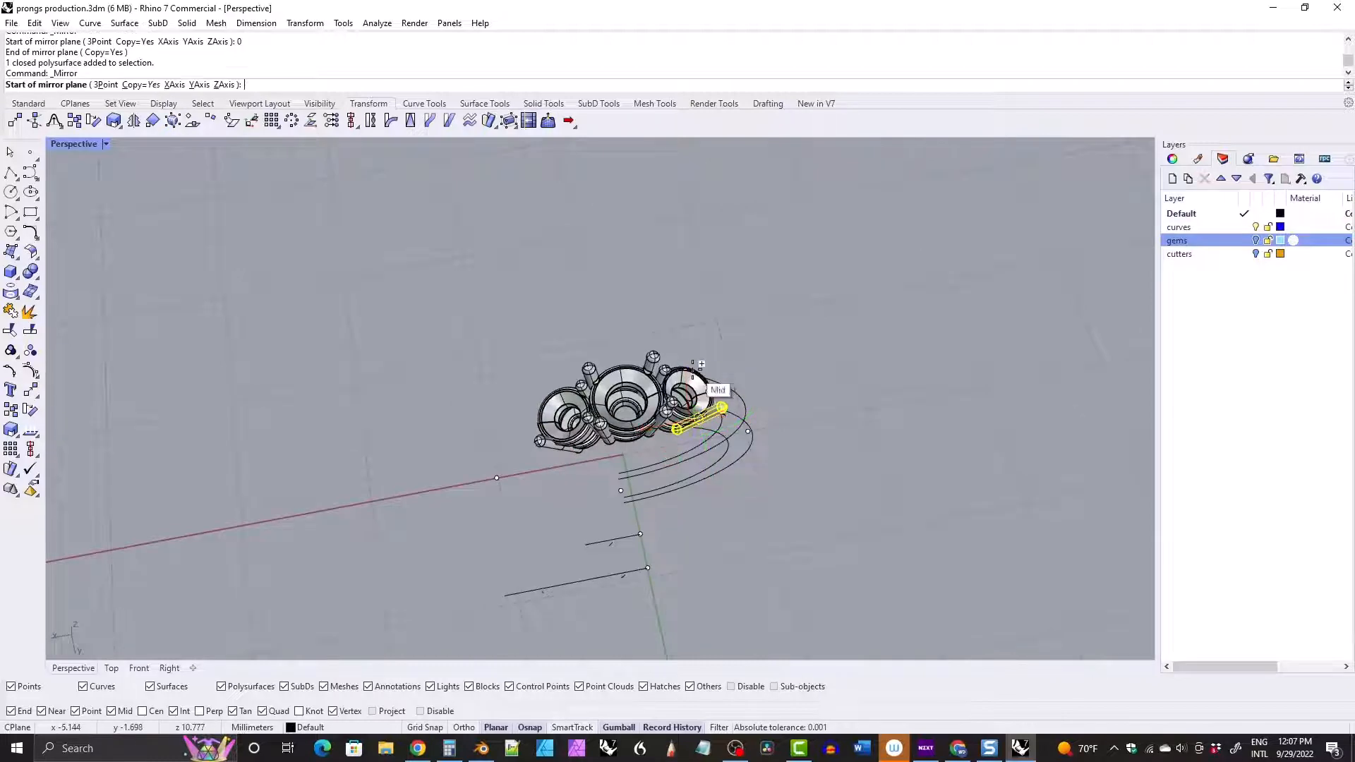
pyautogui.write('0')
pyautogui.press('Return')
pyautogui.click(810, 372)
# Isolate the side setting with its two outer prongs, the four shank edge curves, and the long base line with its prong line.
pyautogui.moveTo(810, 377); pyautogui.dragTo(561, 240, button='right')
pyautogui.click(633, 353)
pyautogui.keyDown('shift'); pyautogui.click(561, 240); pyautogui.keyUp('shift')
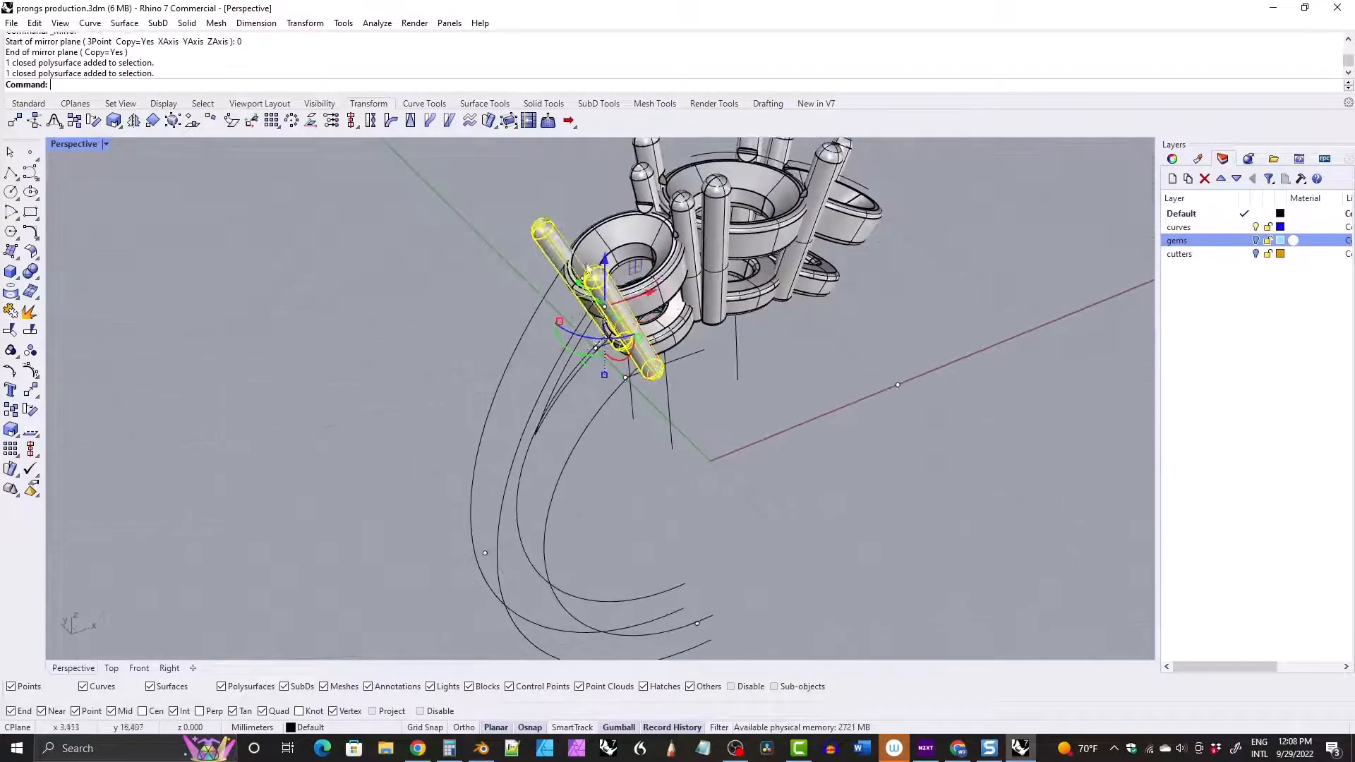
pyautogui.keyDown('shift'); pyautogui.click(595, 256); pyautogui.keyUp('shift')
pyautogui.keyDown('shift'); pyautogui.click(667, 336); pyautogui.keyUp('shift')
pyautogui.moveTo(667, 336); pyautogui.dragTo(544, 388, button='right')
pyautogui.keyDown('shift'); pyautogui.click(532, 397); pyautogui.keyUp('shift')
pyautogui.keyDown('shift'); pyautogui.click(496, 370); pyautogui.keyUp('shift')
pyautogui.keyDown('shift'); pyautogui.click(485, 364); pyautogui.keyUp('shift')
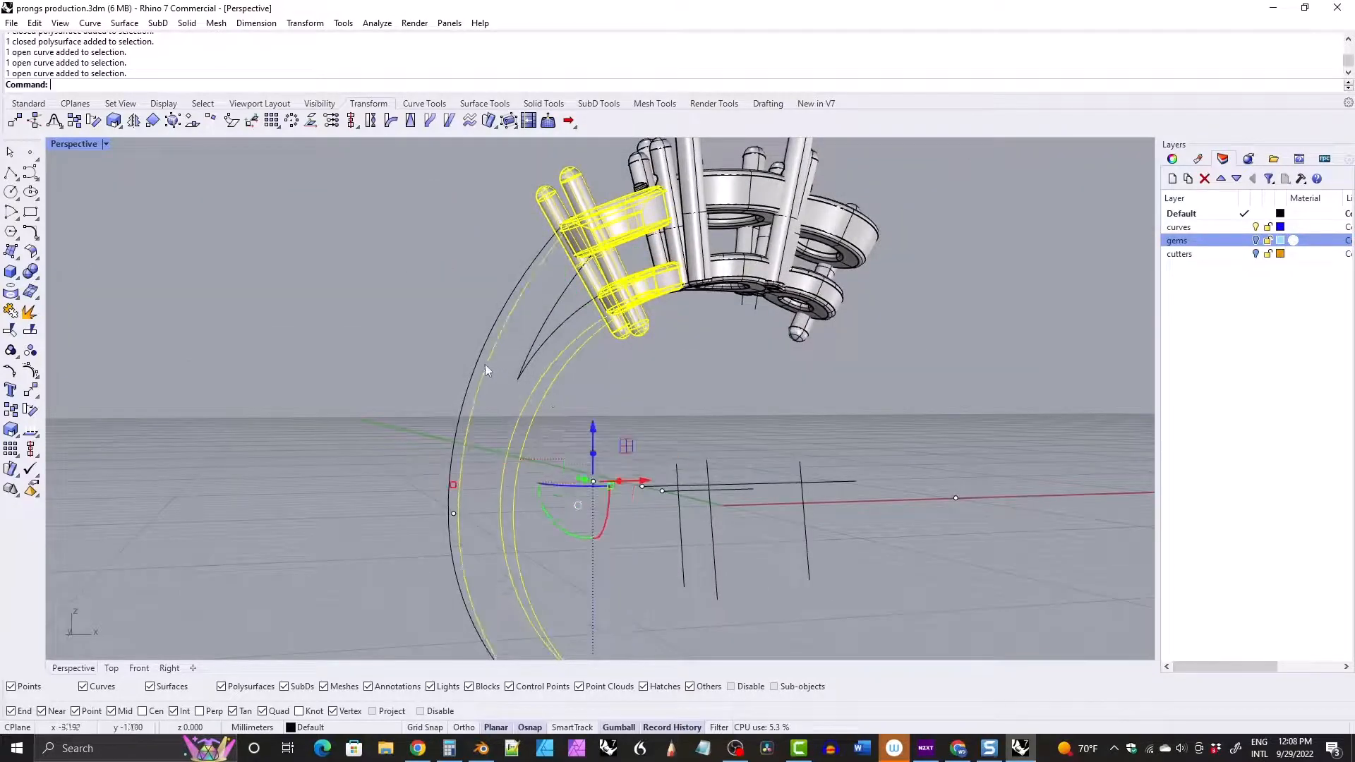
pyautogui.keyDown('shift'); pyautogui.click(480, 356); pyautogui.keyUp('shift')
pyautogui.moveTo(415, 318); pyautogui.dragTo(515, 355, button='right')
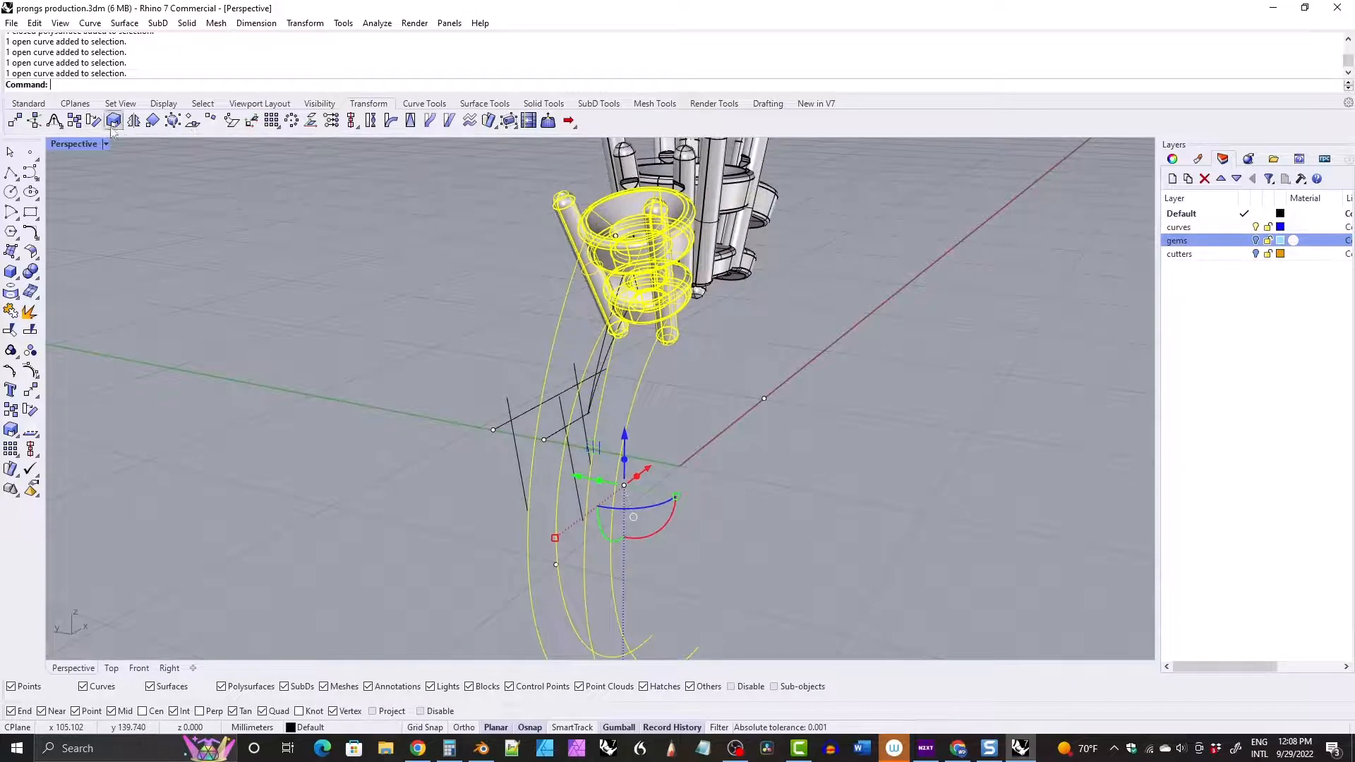
pyautogui.moveTo(562, 238); pyautogui.dragTo(311, 220, button='right')
pyautogui.keyDown('shift'); pyautogui.click(479, 304); pyautogui.keyUp('shift')
pyautogui.keyDown('shift'); pyautogui.click(468, 322); pyautogui.keyUp('shift')
pyautogui.click(320, 103)
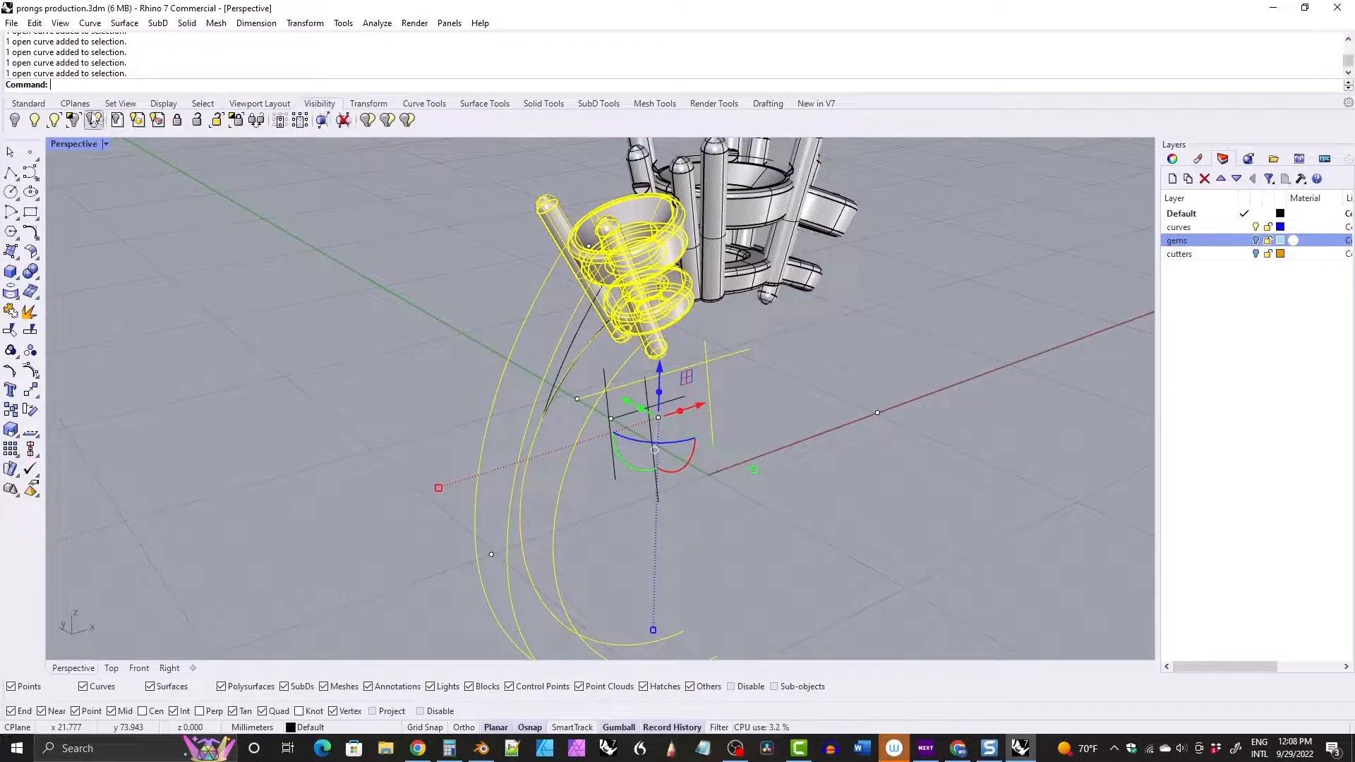
pyautogui.click(93, 120)
pyautogui.click(399, 324)
# Rebuild the four shank edge curves with 7 points and degree 3, preserving end tangent directions and deleting the input.
pyautogui.moveTo(399, 324); pyautogui.dragTo(489, 380, button='right')
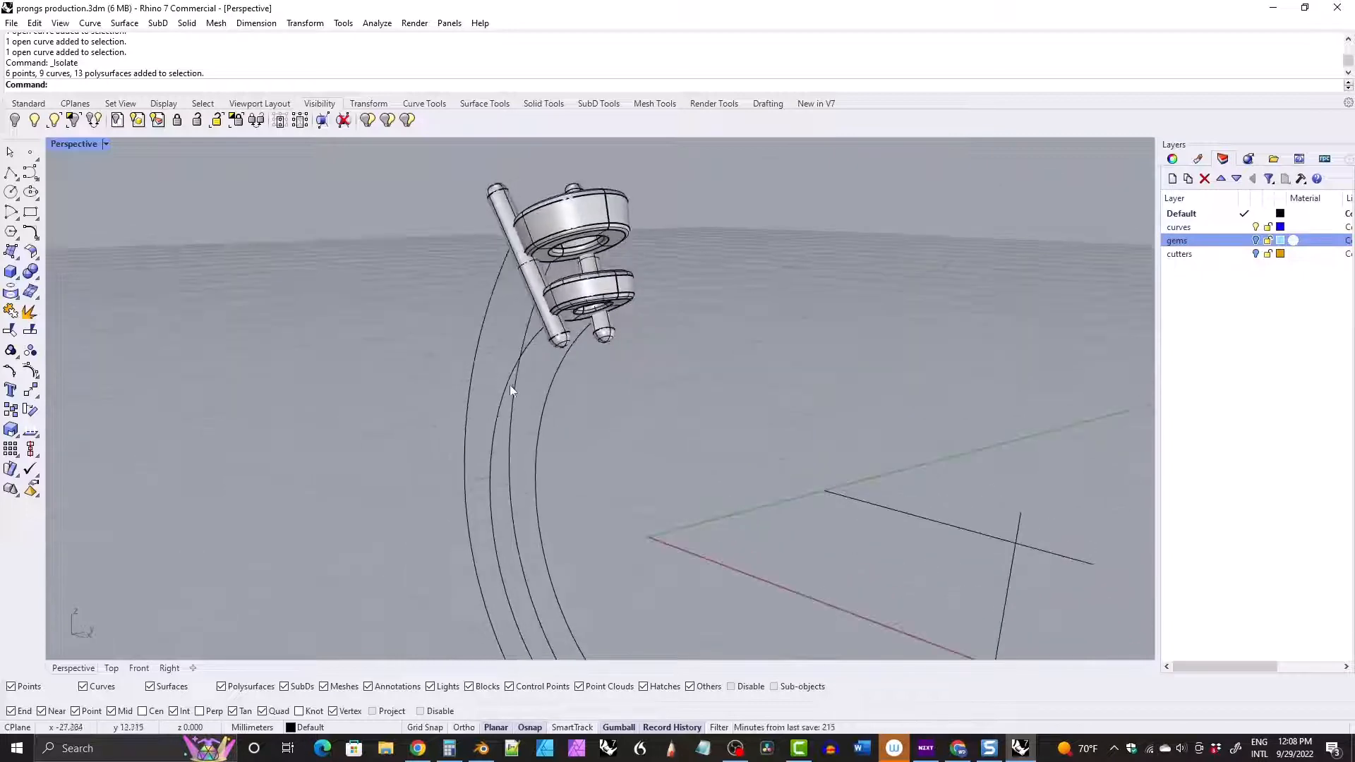
pyautogui.click(511, 384)
pyautogui.keyDown('shift'); pyautogui.click(547, 399); pyautogui.keyUp('shift')
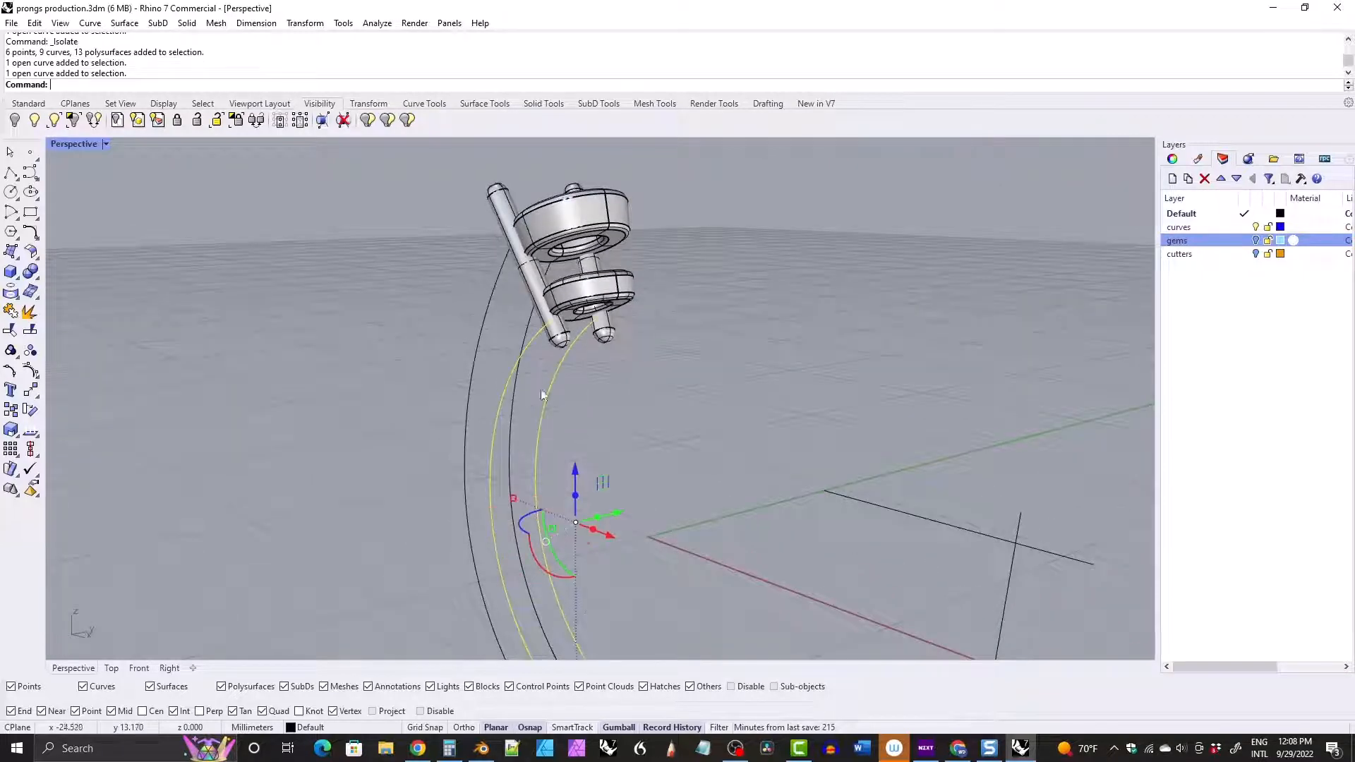
pyautogui.keyDown('shift'); pyautogui.click(516, 386); pyautogui.keyUp('shift')
pyautogui.keyDown('shift'); pyautogui.click(477, 365); pyautogui.keyUp('shift')
pyautogui.moveTo(478, 365); pyautogui.dragTo(497, 328, button='right')
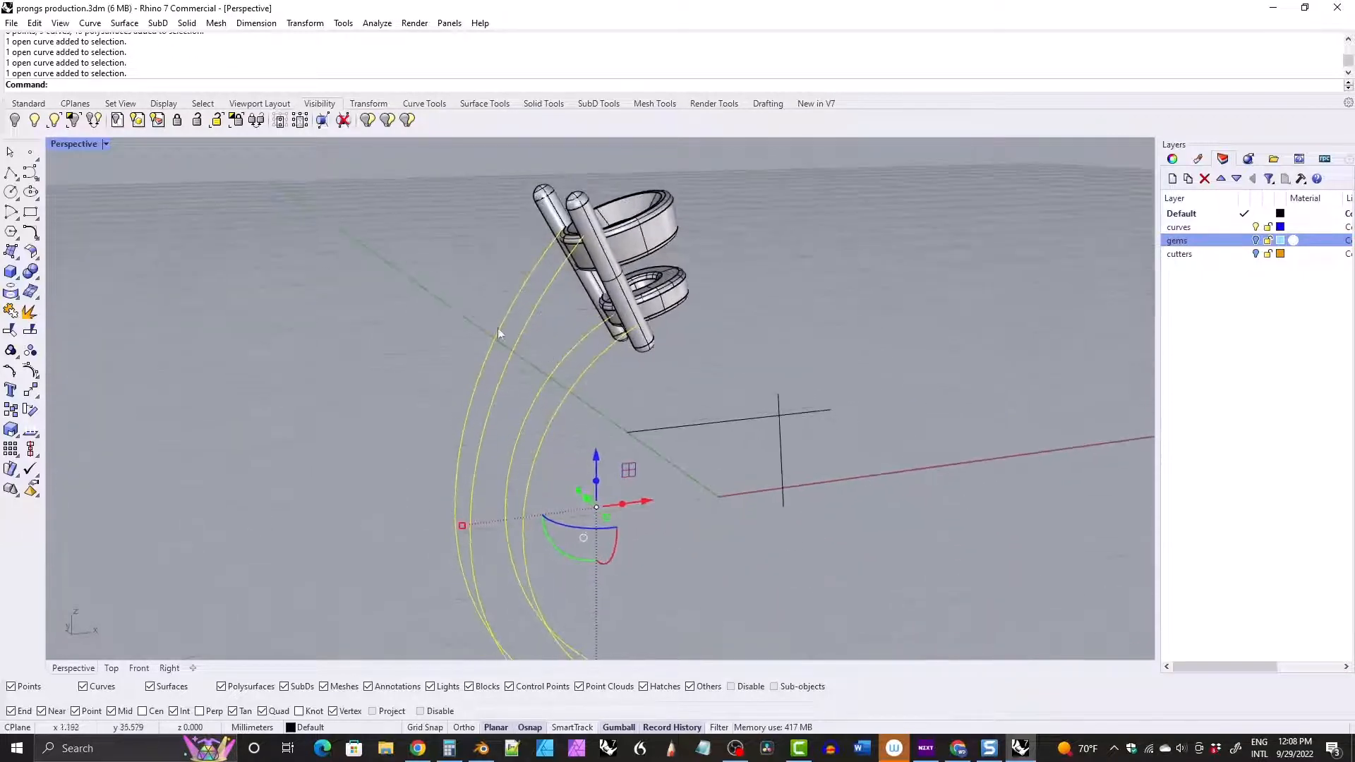
pyautogui.doubleClick(77, 145)
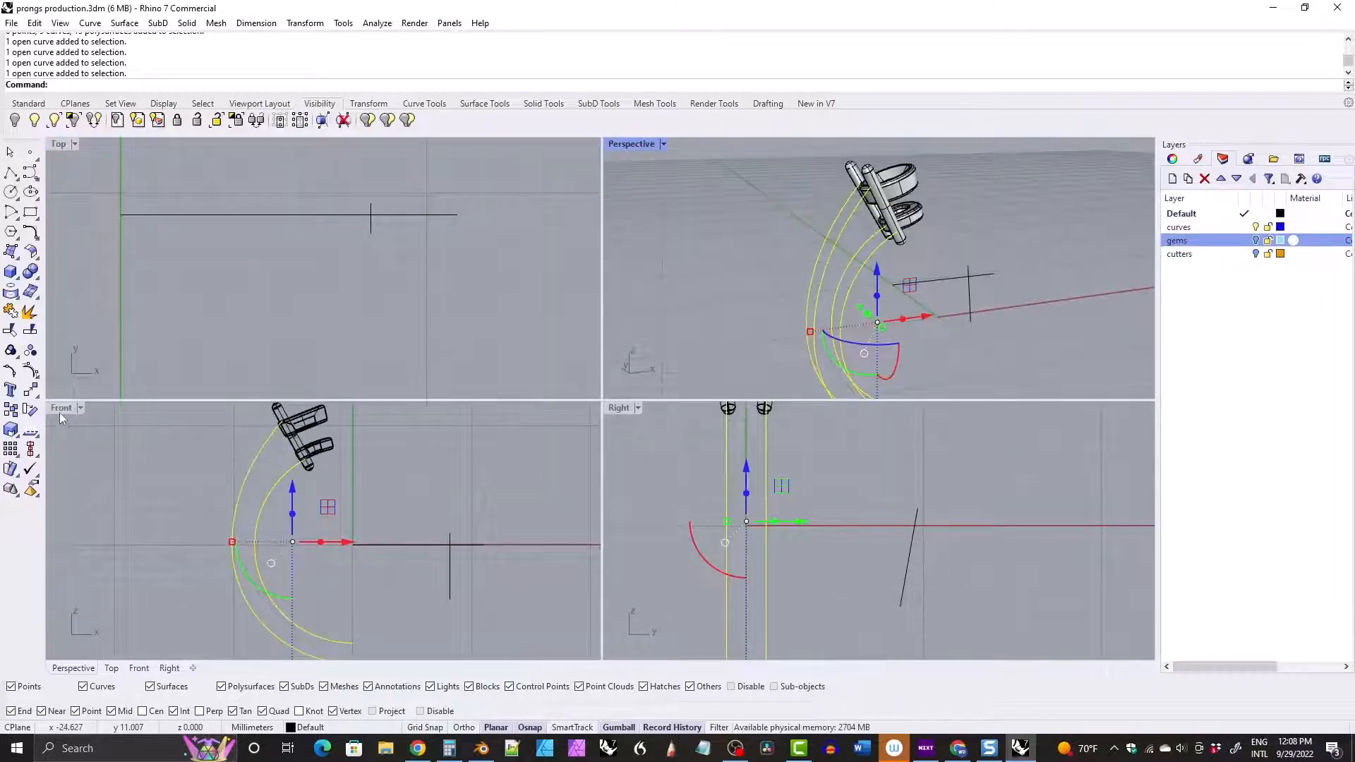
pyautogui.doubleClick(61, 407)
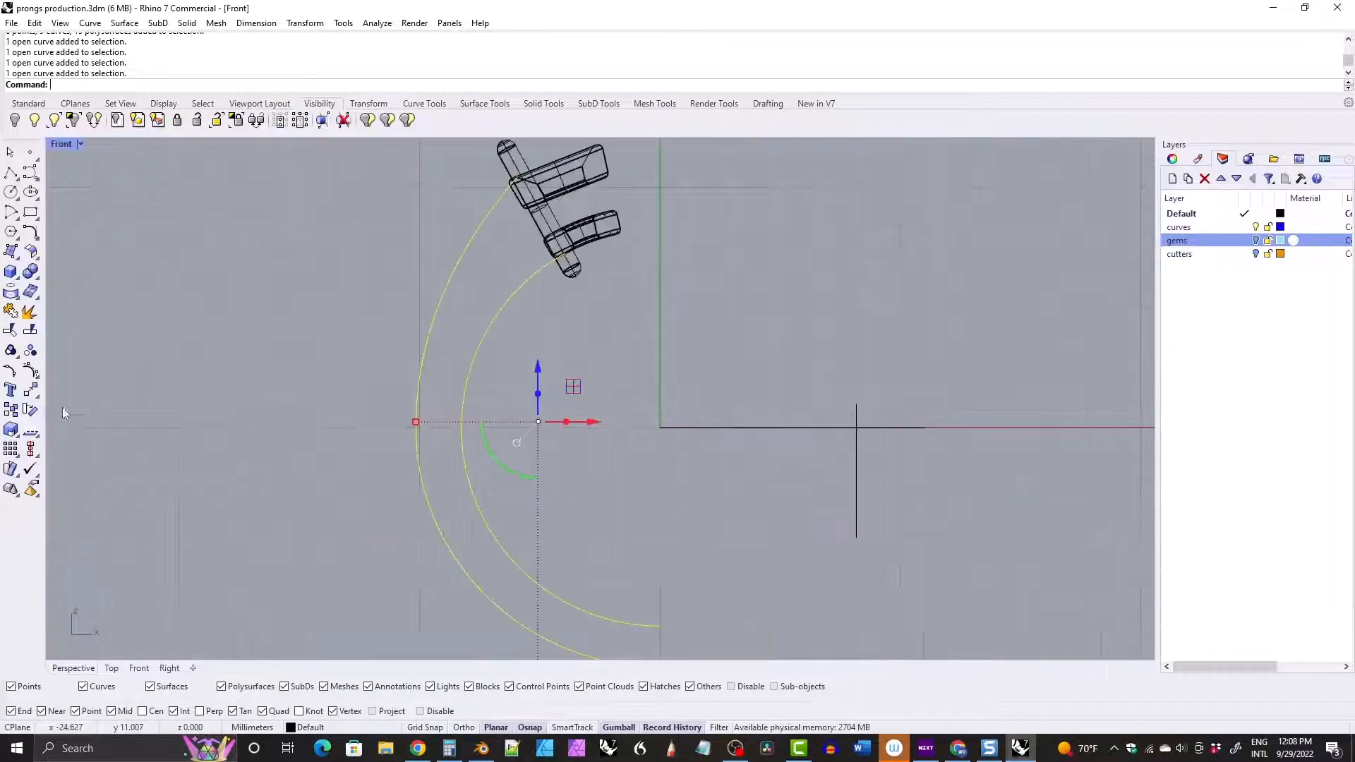
pyautogui.click(417, 104)
pyautogui.click(383, 120)
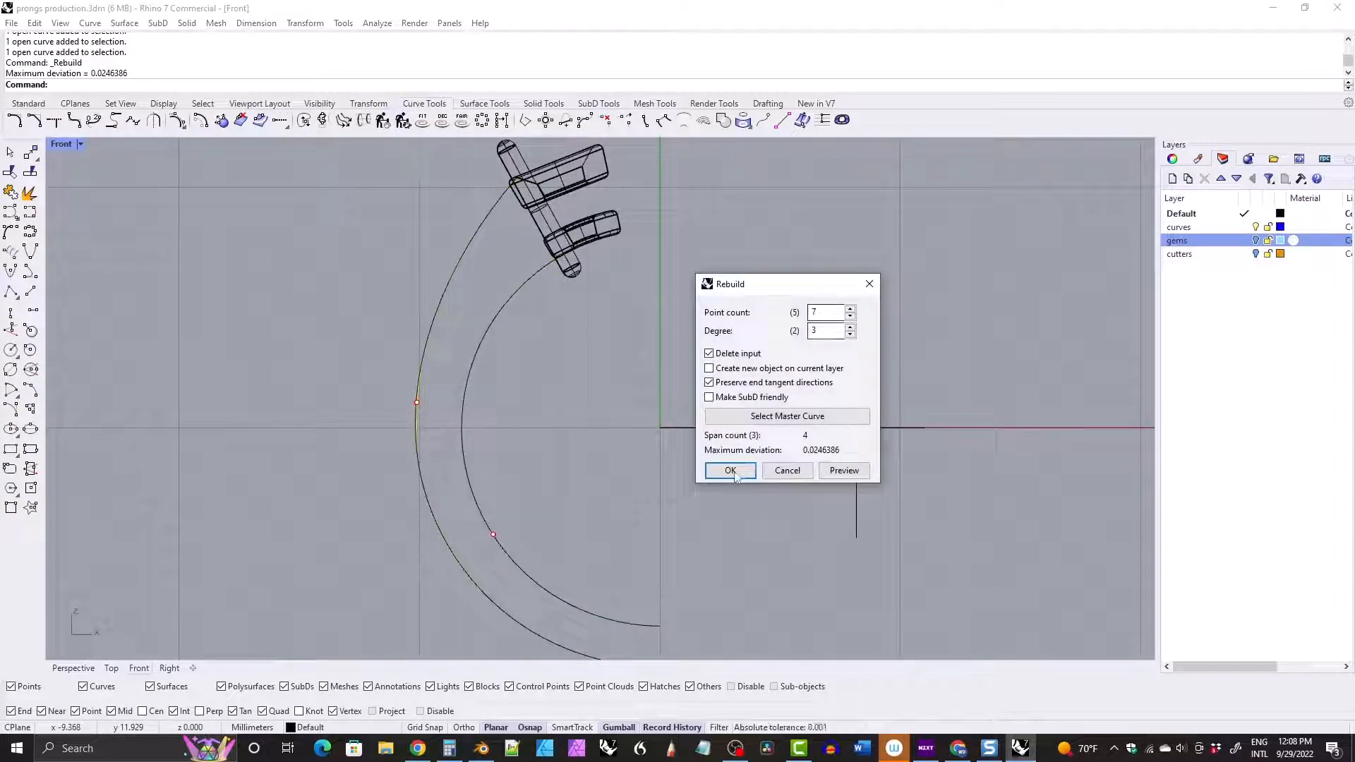
pyautogui.scroll(5, 424, 458)
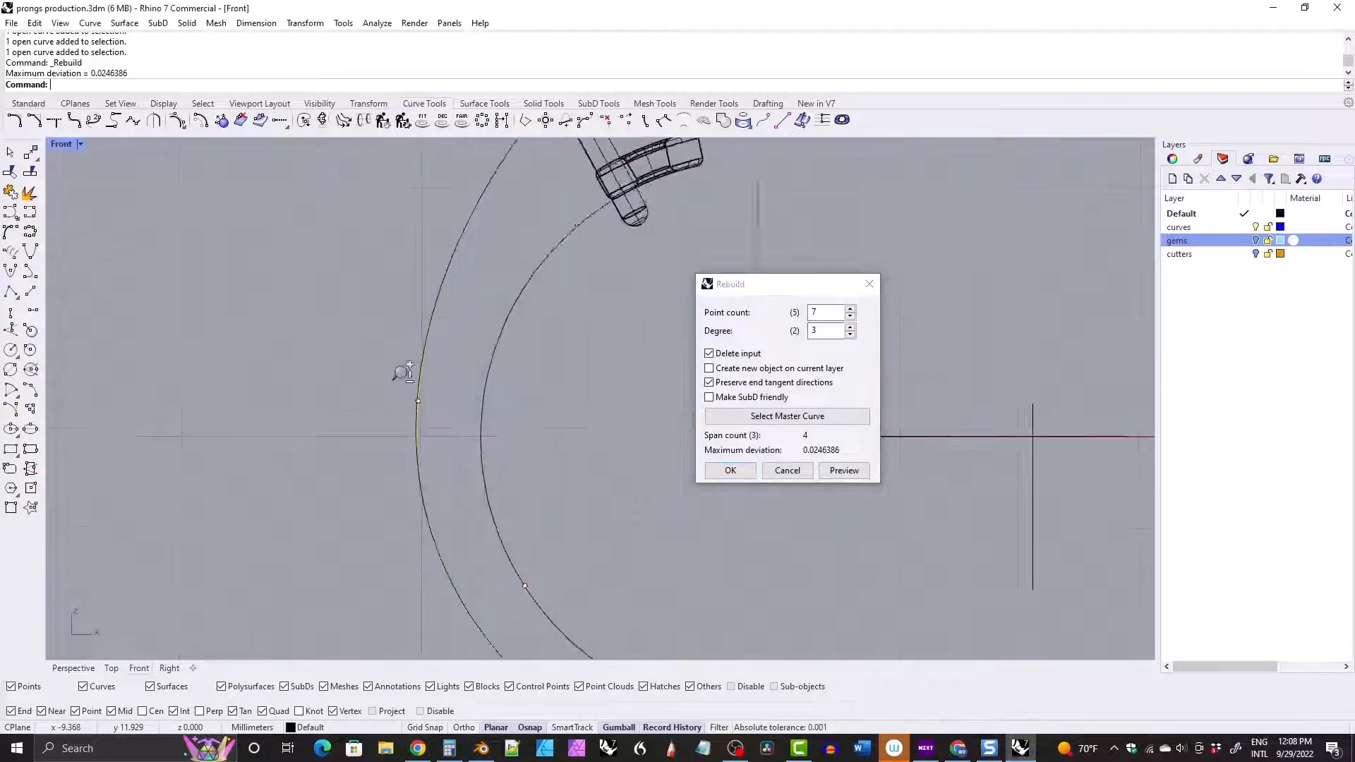
pyautogui.scroll(3, 438, 383)
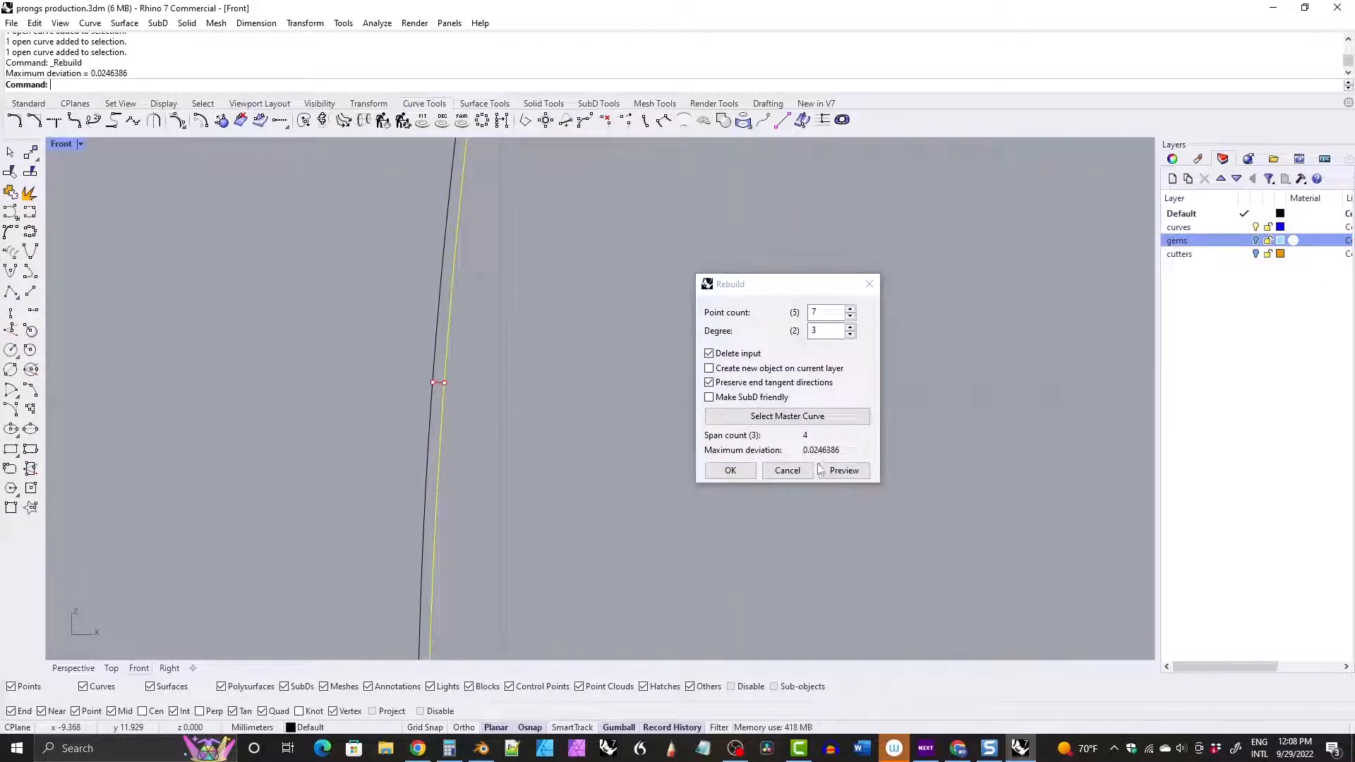
pyautogui.scroll(-10, 464, 399)
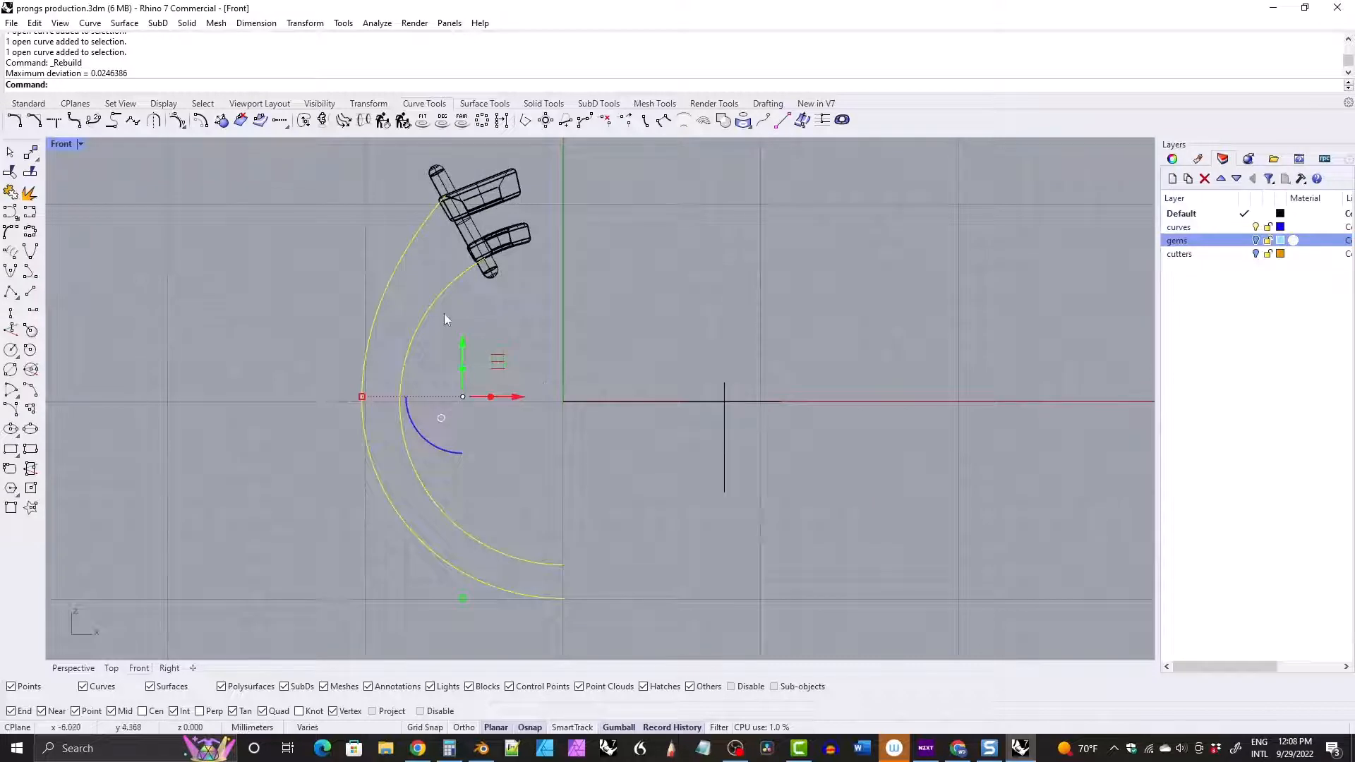
# Return to the maximized Perspective view and deselect the rebuilt shank curves.
pyautogui.moveTo(444, 314); pyautogui.dragTo(467, 339, button='right')
pyautogui.doubleClick(62, 145)
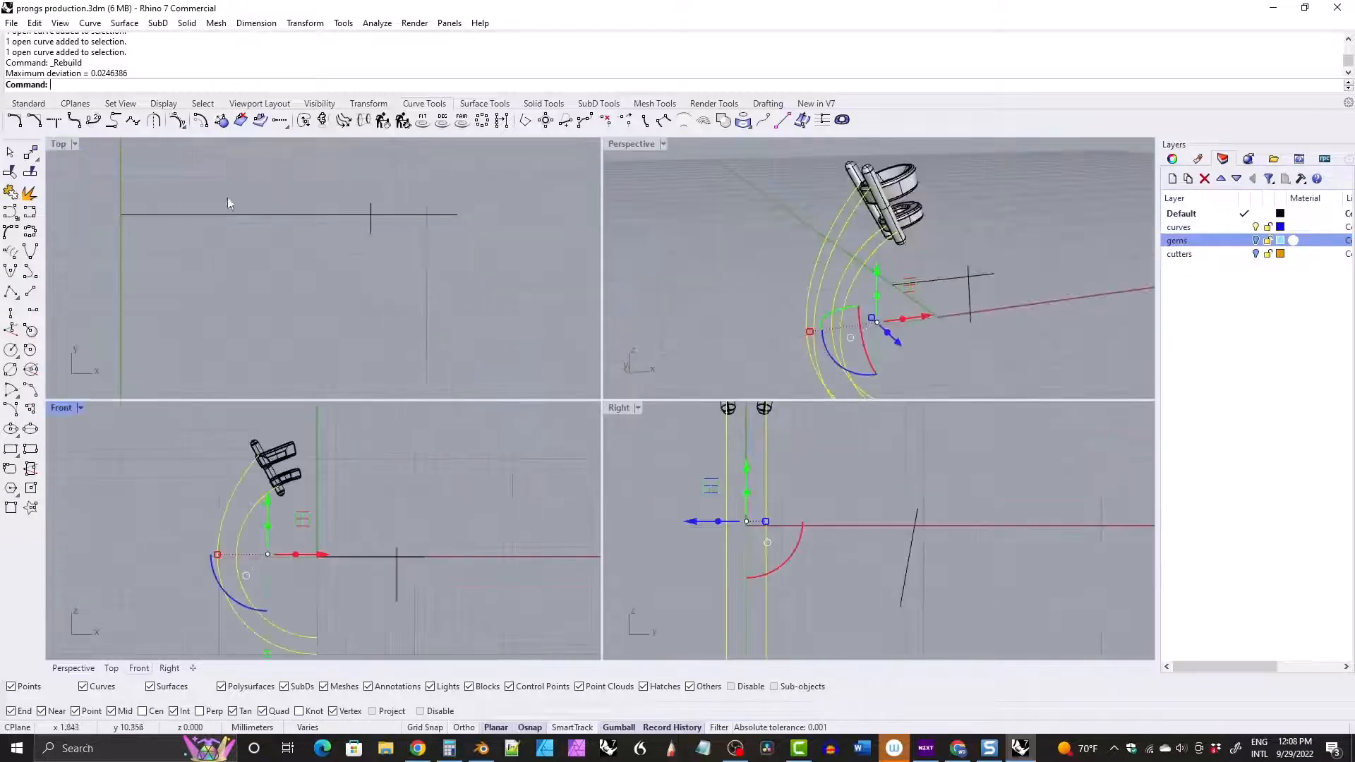
pyautogui.doubleClick(631, 145)
pyautogui.moveTo(677, 353); pyautogui.dragTo(508, 313, button='right')
pyautogui.moveTo(424, 223); pyautogui.dragTo(441, 248, button='right')
pyautogui.press('Escape')
# Loft the four shank edge curves in order around the band as a closed loft with straight sections.
pyautogui.click(484, 105)
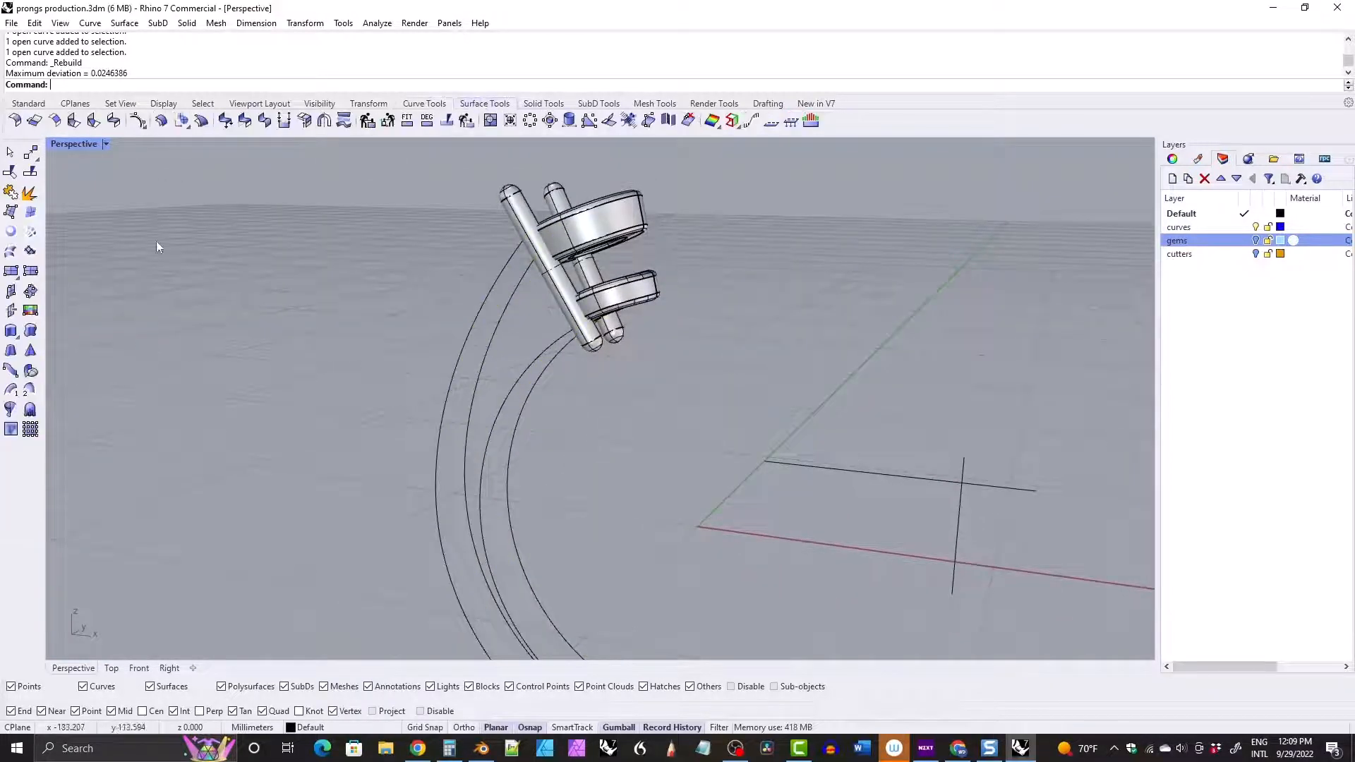
pyautogui.click(7, 253)
pyautogui.moveTo(505, 362)
pyautogui.mouseDown(button='right')
pyautogui.moveTo(478, 326)
pyautogui.moveTo(518, 353)
pyautogui.mouseUp(button='right')
pyautogui.click(518, 366)
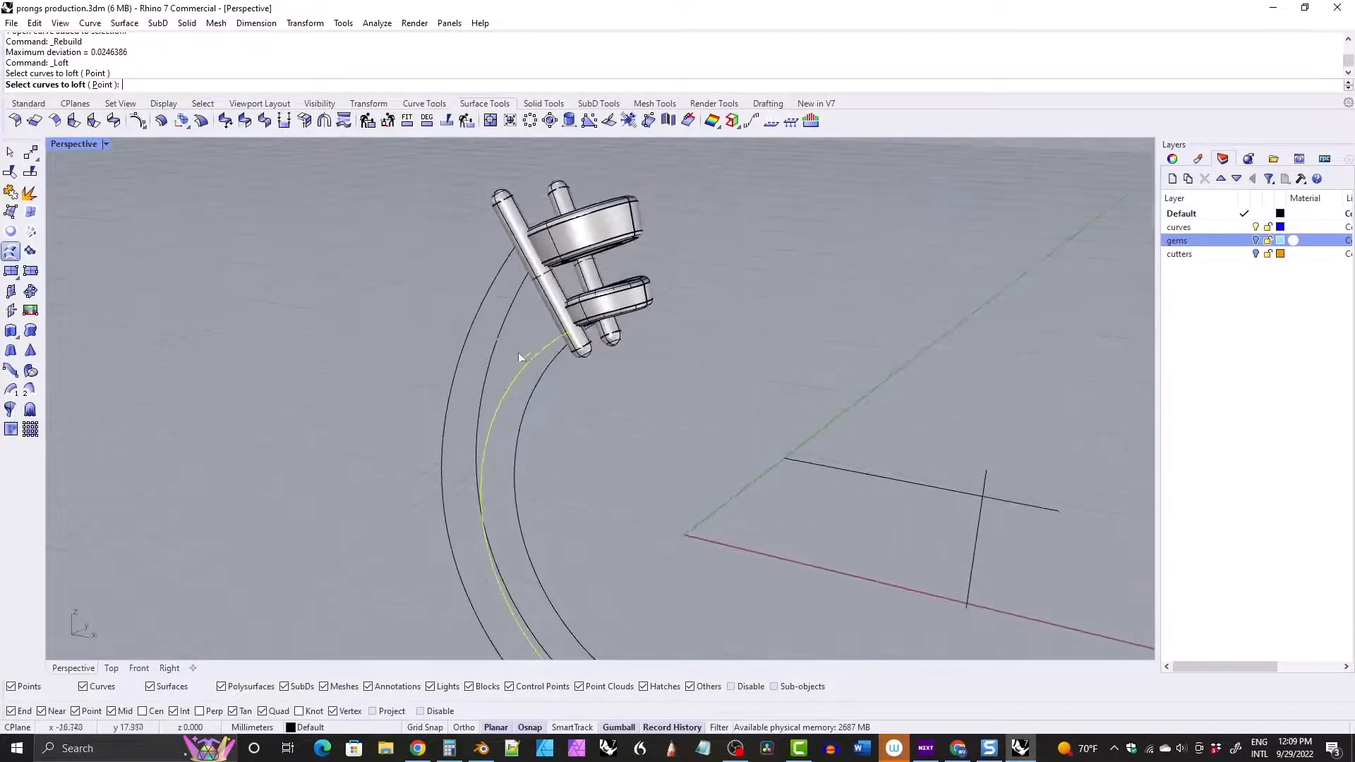
pyautogui.click(490, 287)
pyautogui.moveTo(507, 293); pyautogui.dragTo(513, 298, button='right')
pyautogui.click(517, 303)
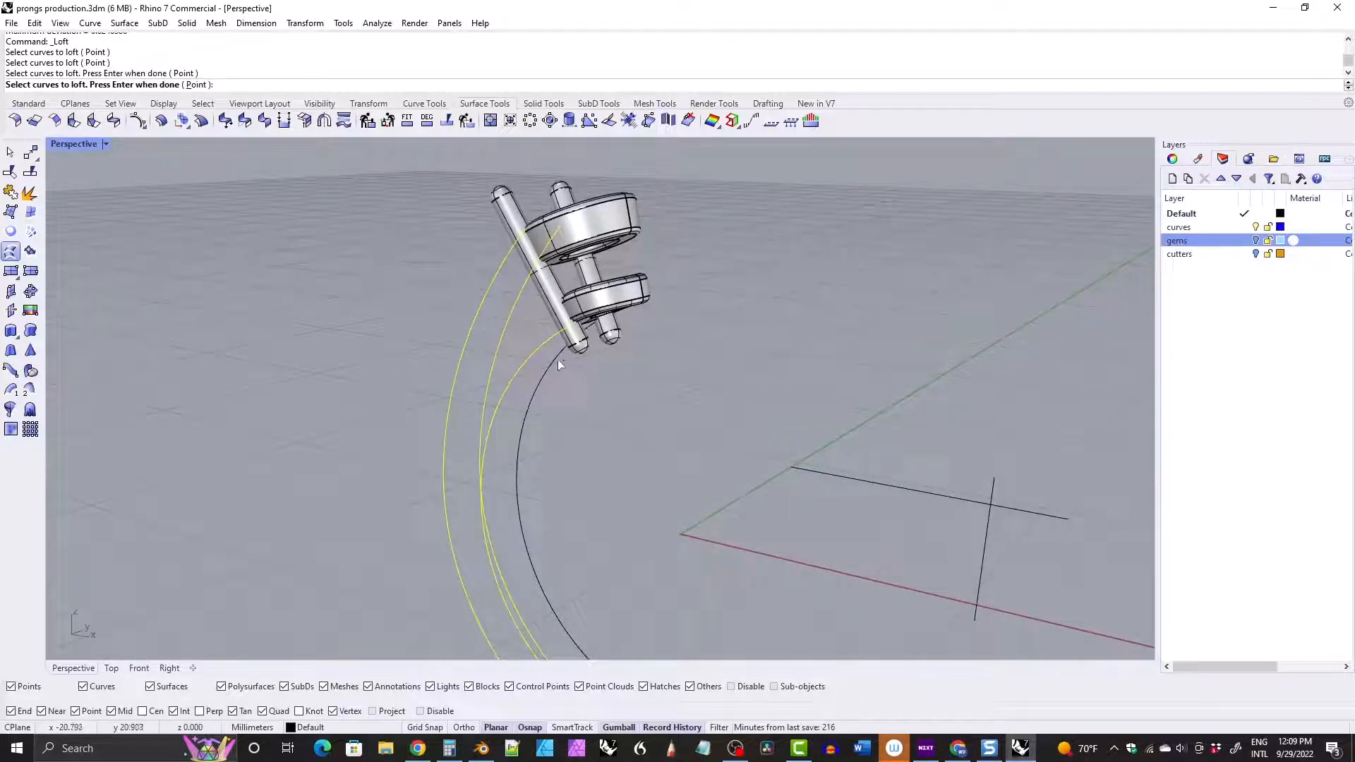
pyautogui.click(554, 363)
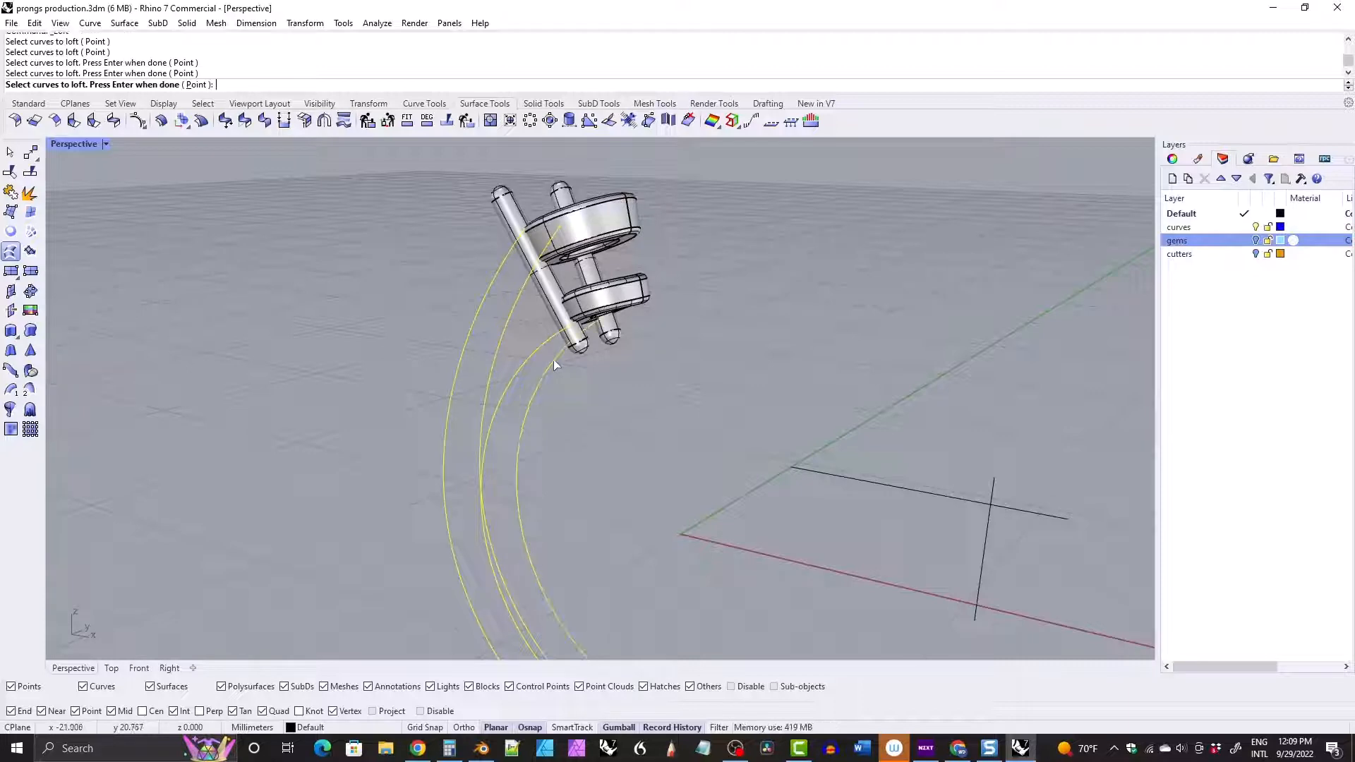
pyautogui.moveTo(554, 364); pyautogui.dragTo(605, 374, button='right')
pyautogui.press('Return')
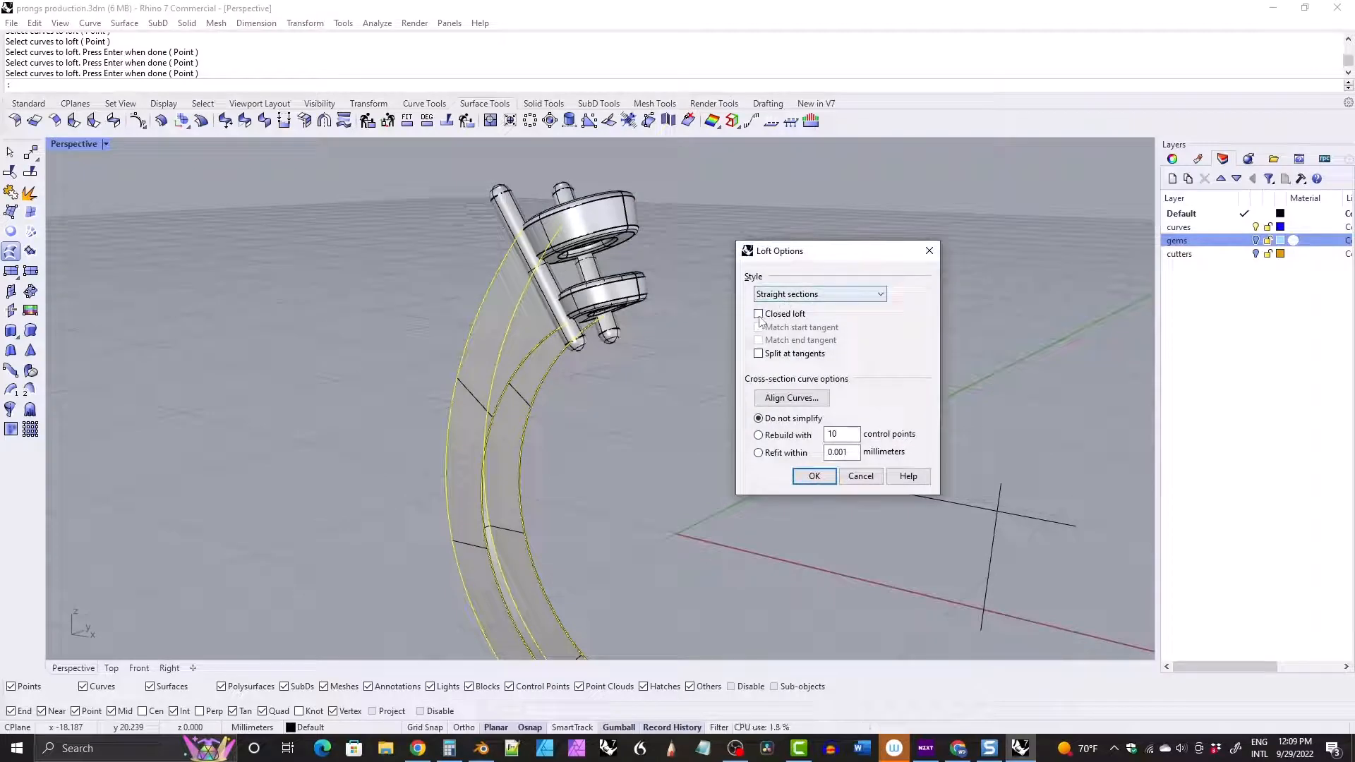
pyautogui.click(813, 475)
# Turn on the control points of the two inner shank edge curves.
pyautogui.moveTo(378, 409); pyautogui.dragTo(525, 349, button='right')
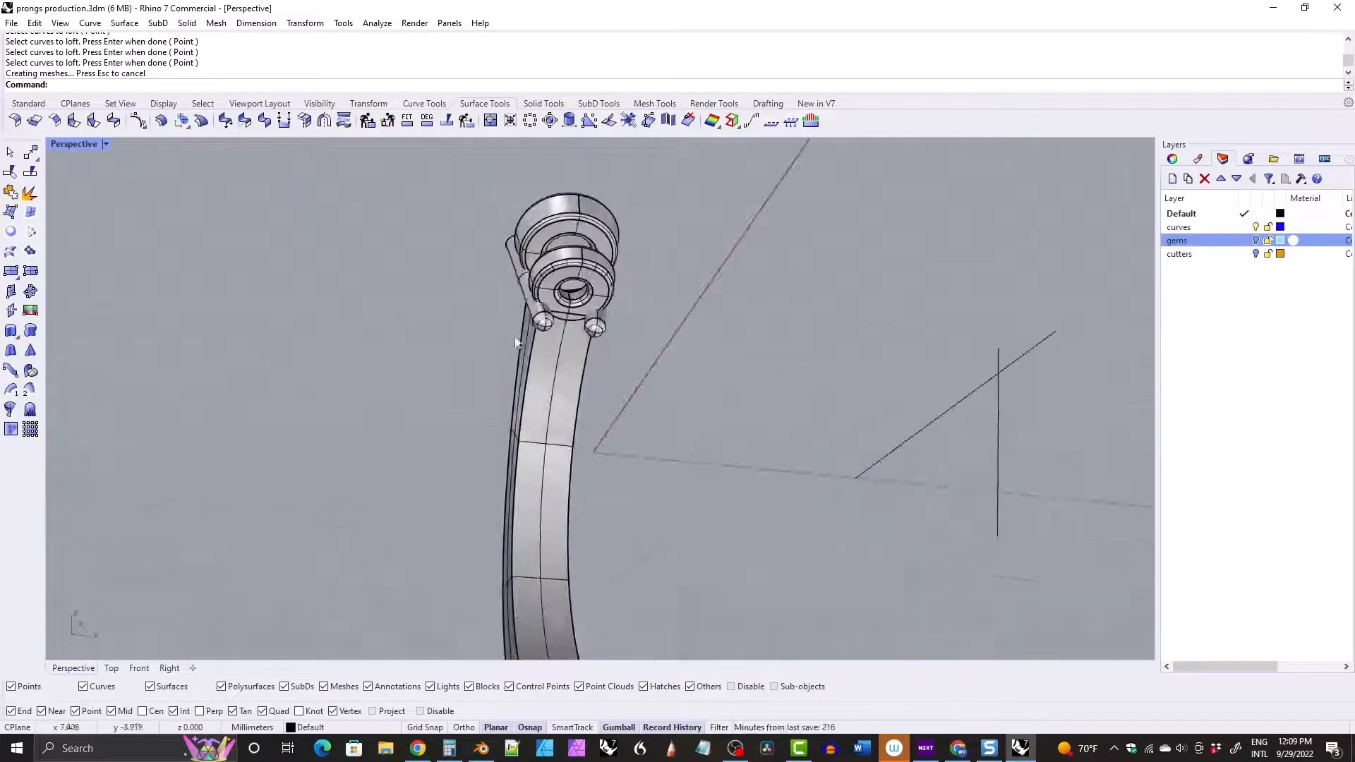
pyautogui.click(532, 353)
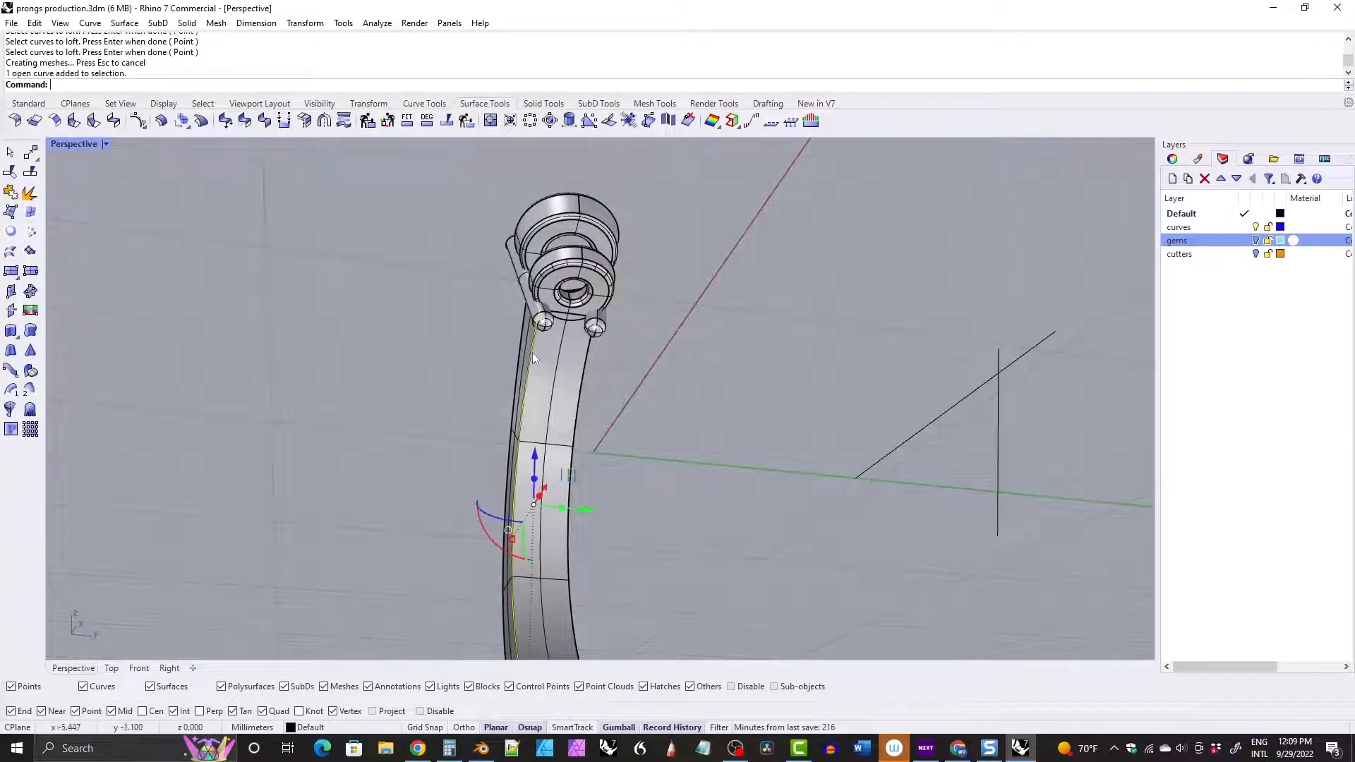
pyautogui.keyDown('shift'); pyautogui.click(583, 380); pyautogui.keyUp('shift')
pyautogui.click(638, 415)
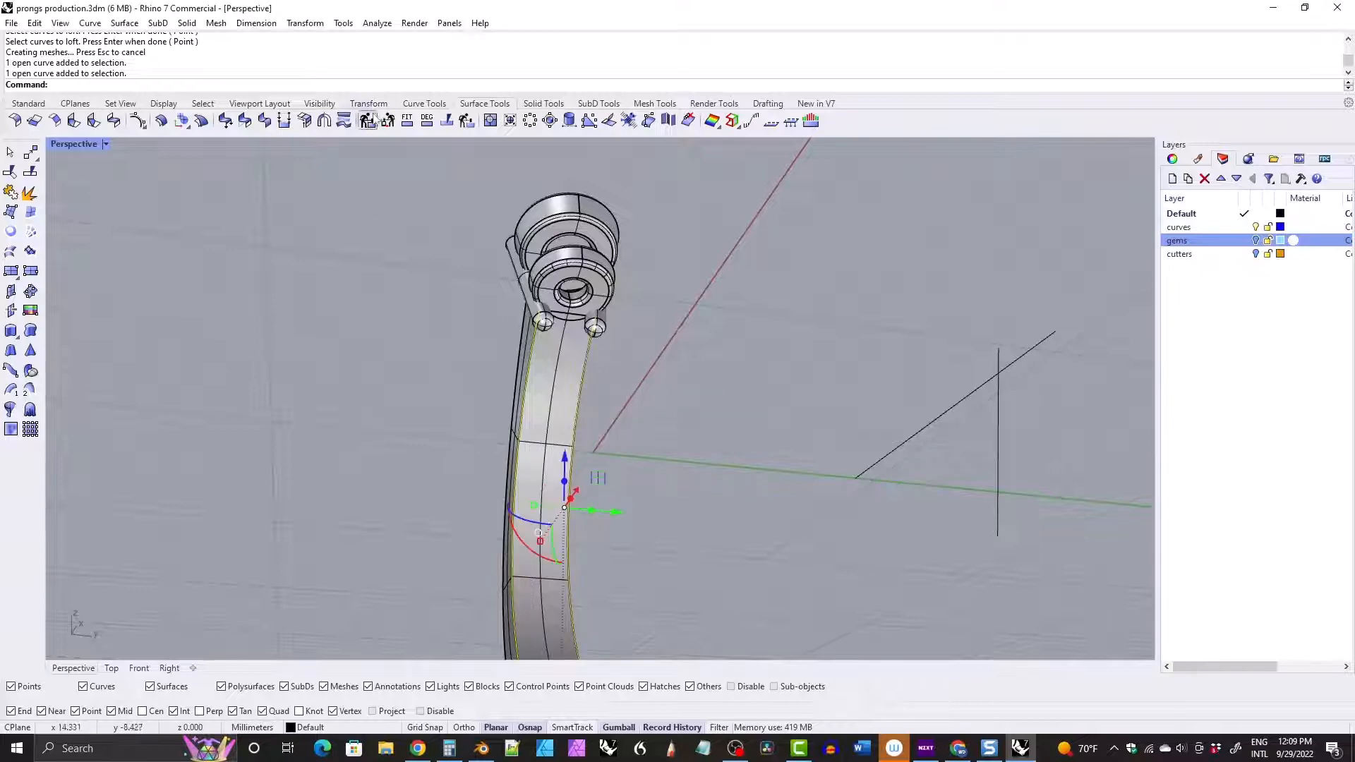
pyautogui.click(424, 103)
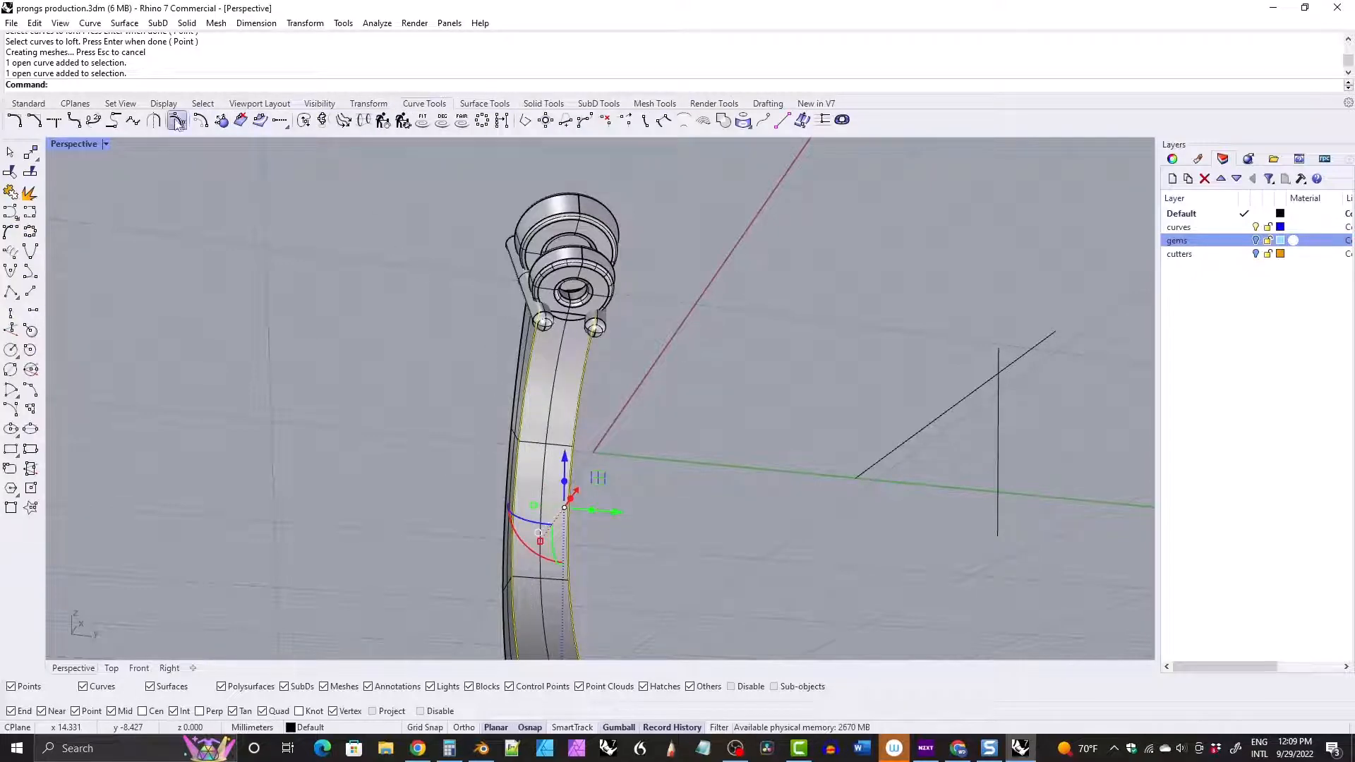
pyautogui.press('F10')
# Scale the upper end control points of the two inner shank curves toward each other across the band's width.
pyautogui.moveTo(296, 269); pyautogui.dragTo(74, 151, button='right')
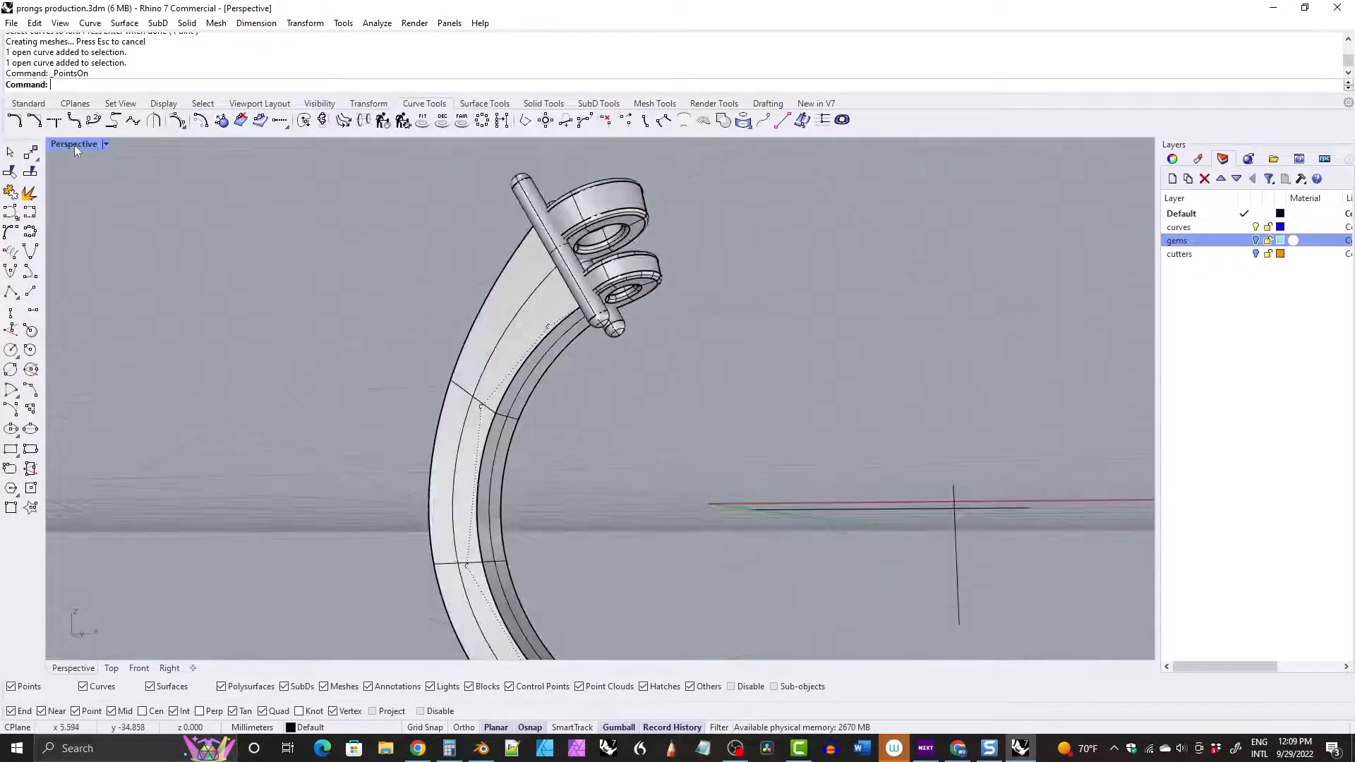
pyautogui.doubleClick(74, 144)
pyautogui.scroll(5, 271, 486)
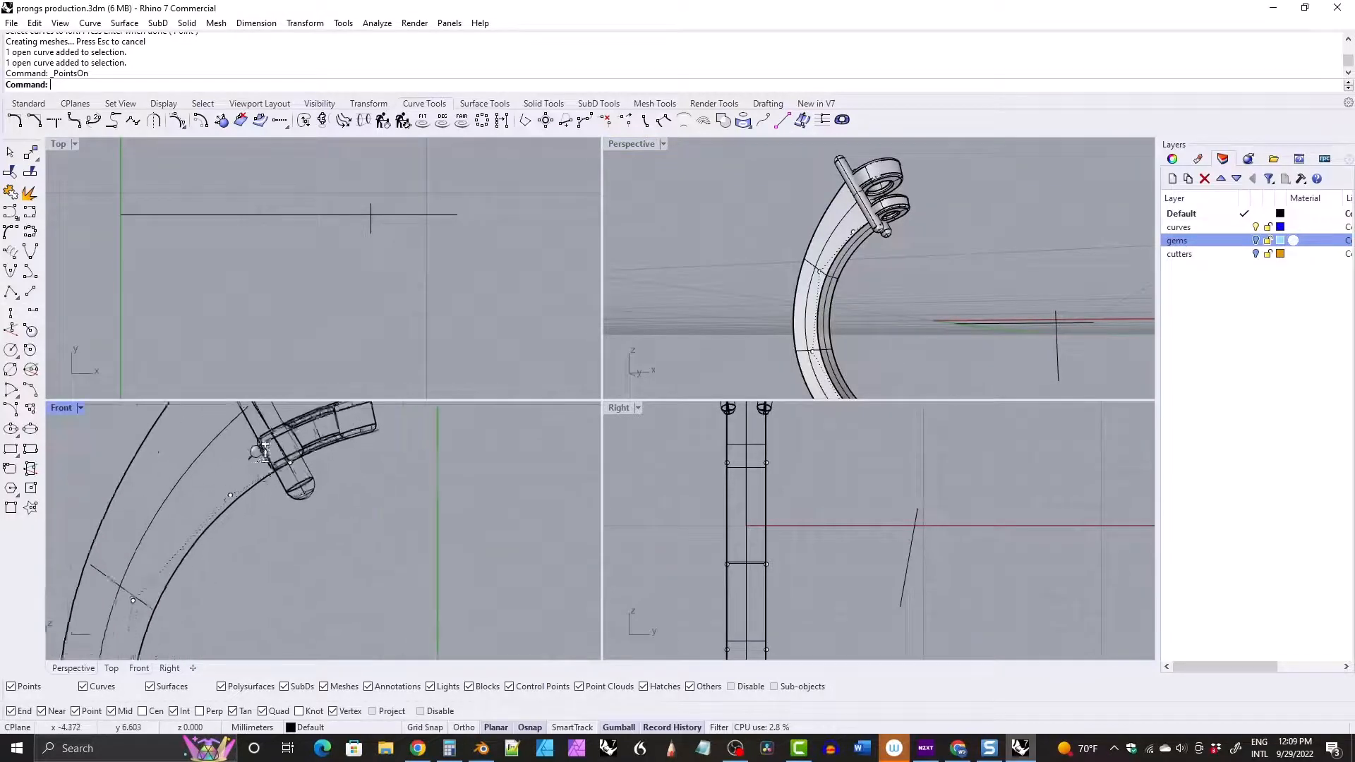
pyautogui.scroll(2, 237, 483)
pyautogui.moveTo(221, 472); pyautogui.dragTo(290, 494)
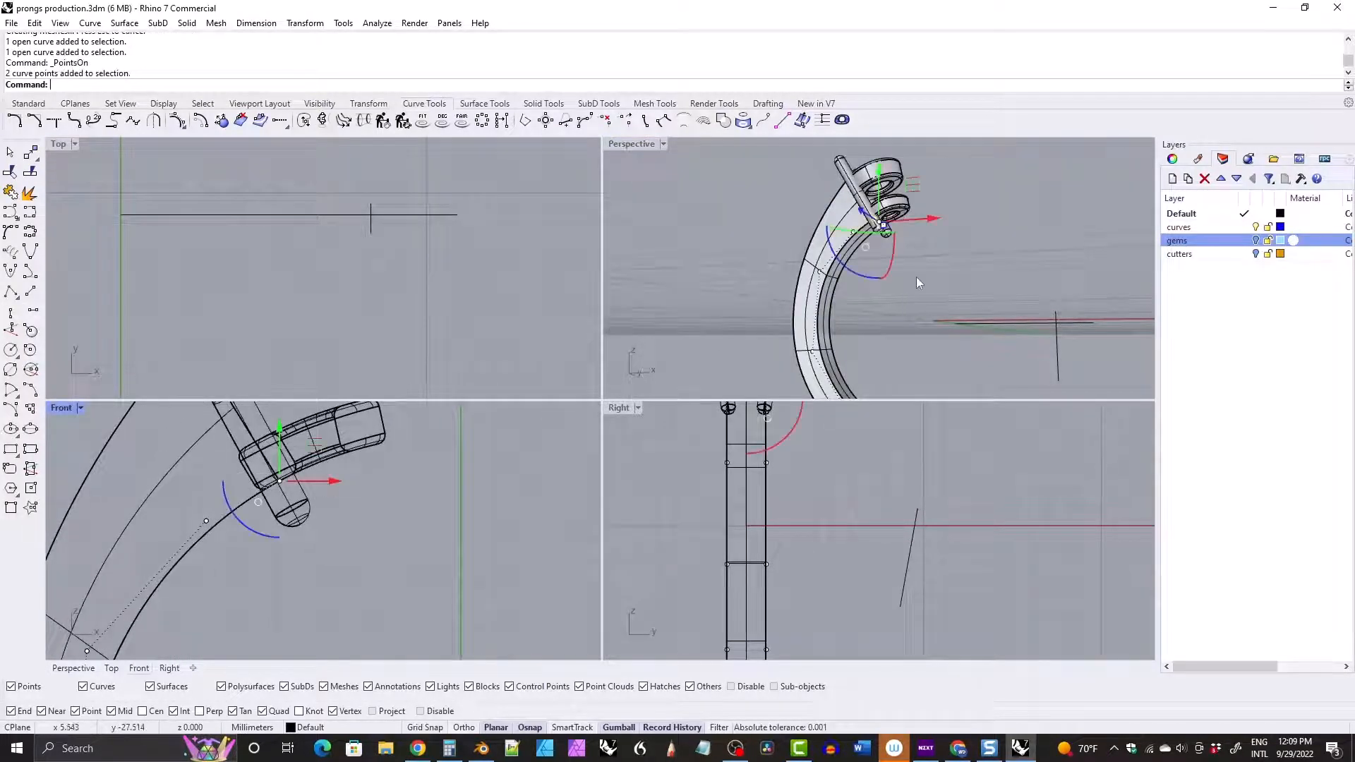
pyautogui.moveTo(916, 282); pyautogui.dragTo(917, 208, button='right')
pyautogui.moveTo(909, 210); pyautogui.dragTo(893, 209)
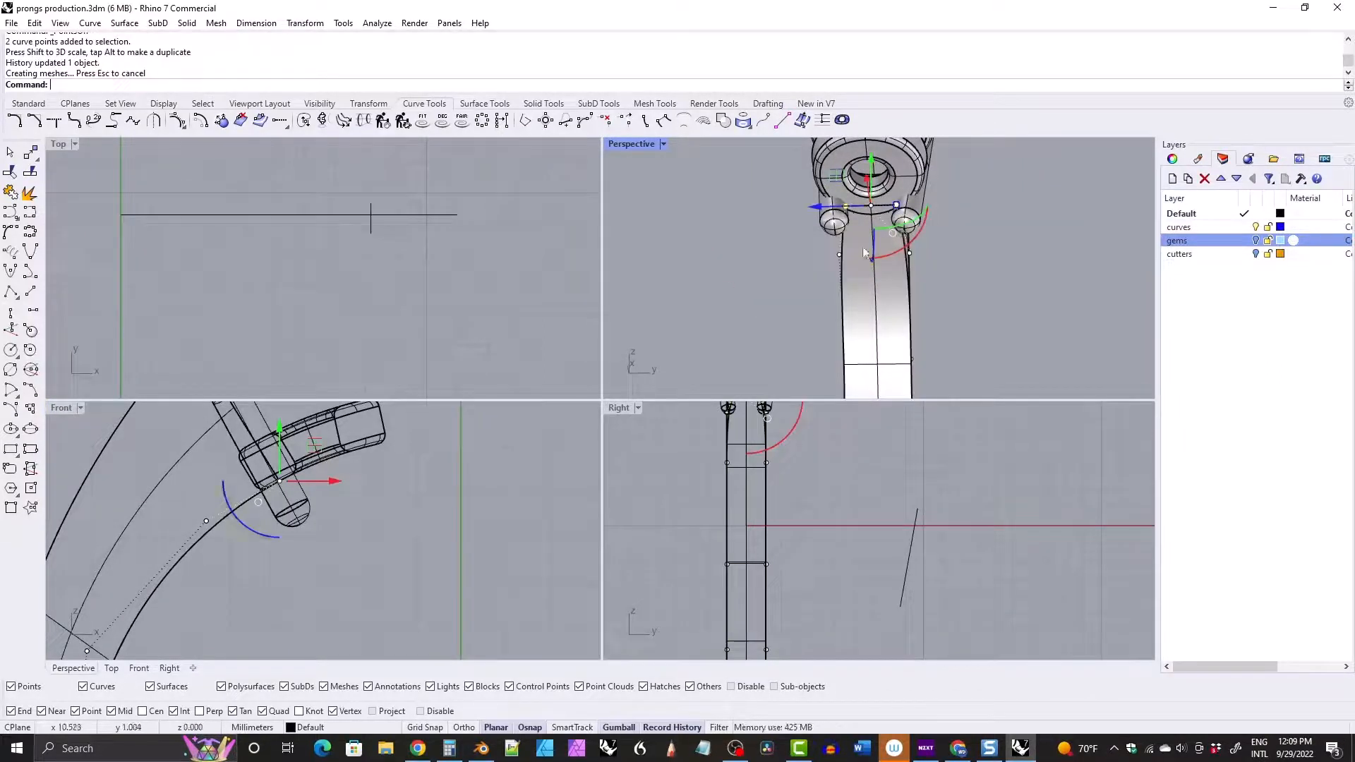
# Try scaling the next pair of inner-curve control points closer together, and undo both control-point scalings.
pyautogui.moveTo(904, 244); pyautogui.dragTo(869, 212, button='right')
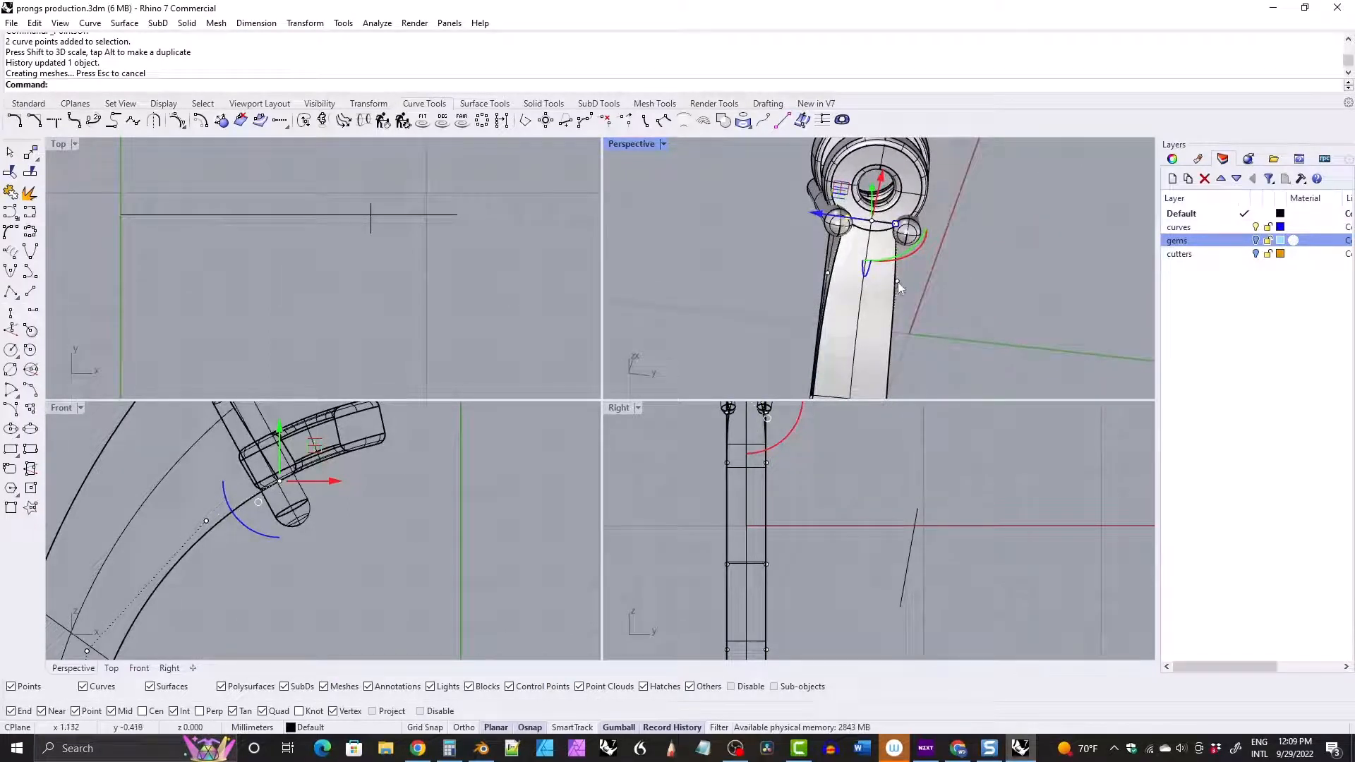
pyautogui.click(898, 282)
pyautogui.keyDown('shift'); pyautogui.click(827, 273); pyautogui.keyUp('shift')
pyautogui.moveTo(828, 274); pyautogui.dragTo(832, 275)
pyautogui.moveTo(854, 307); pyautogui.dragTo(822, 290, button='right')
pyautogui.hotkey('ctrl', 'z')
pyautogui.hotkey('ctrl', 'z')
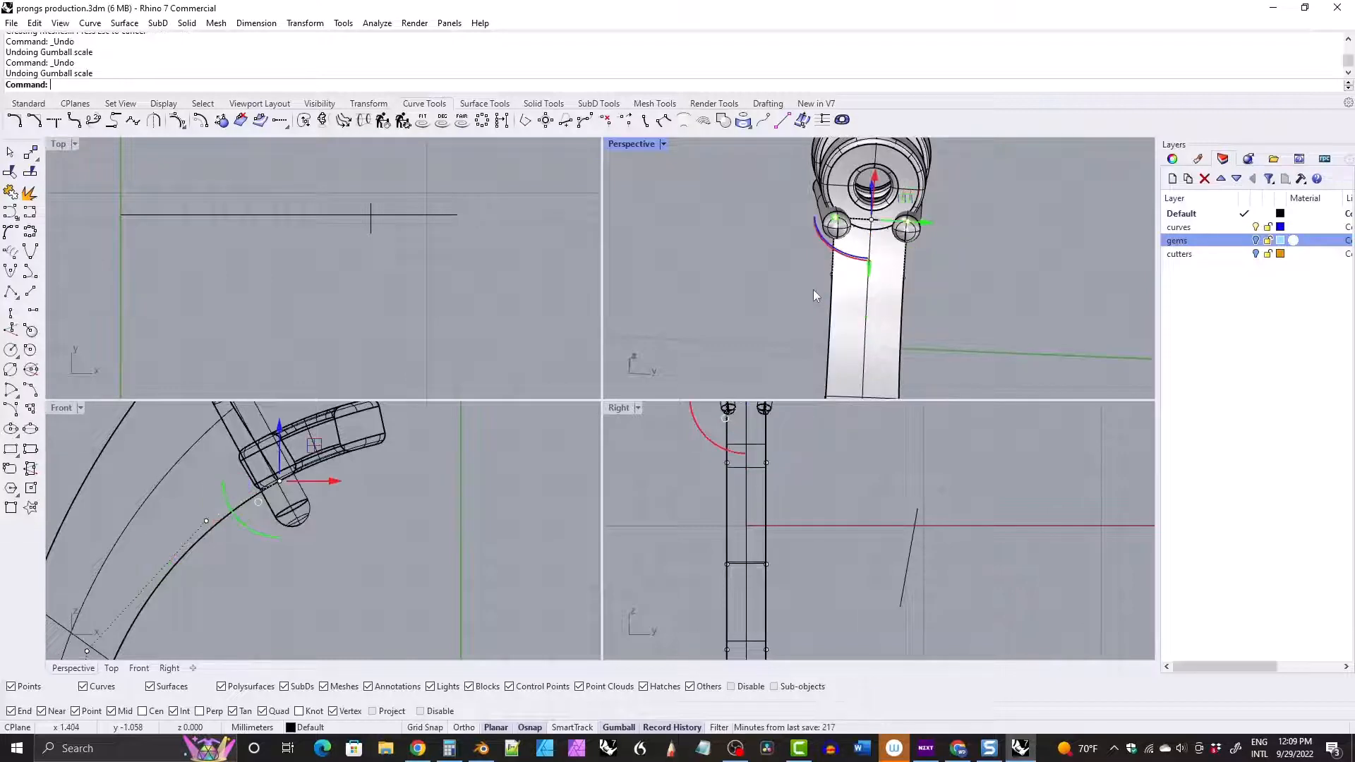
# Delete the lofted shank and the two edge curves on one side of the band in the maximized Perspective view.
pyautogui.doubleClick(629, 146)
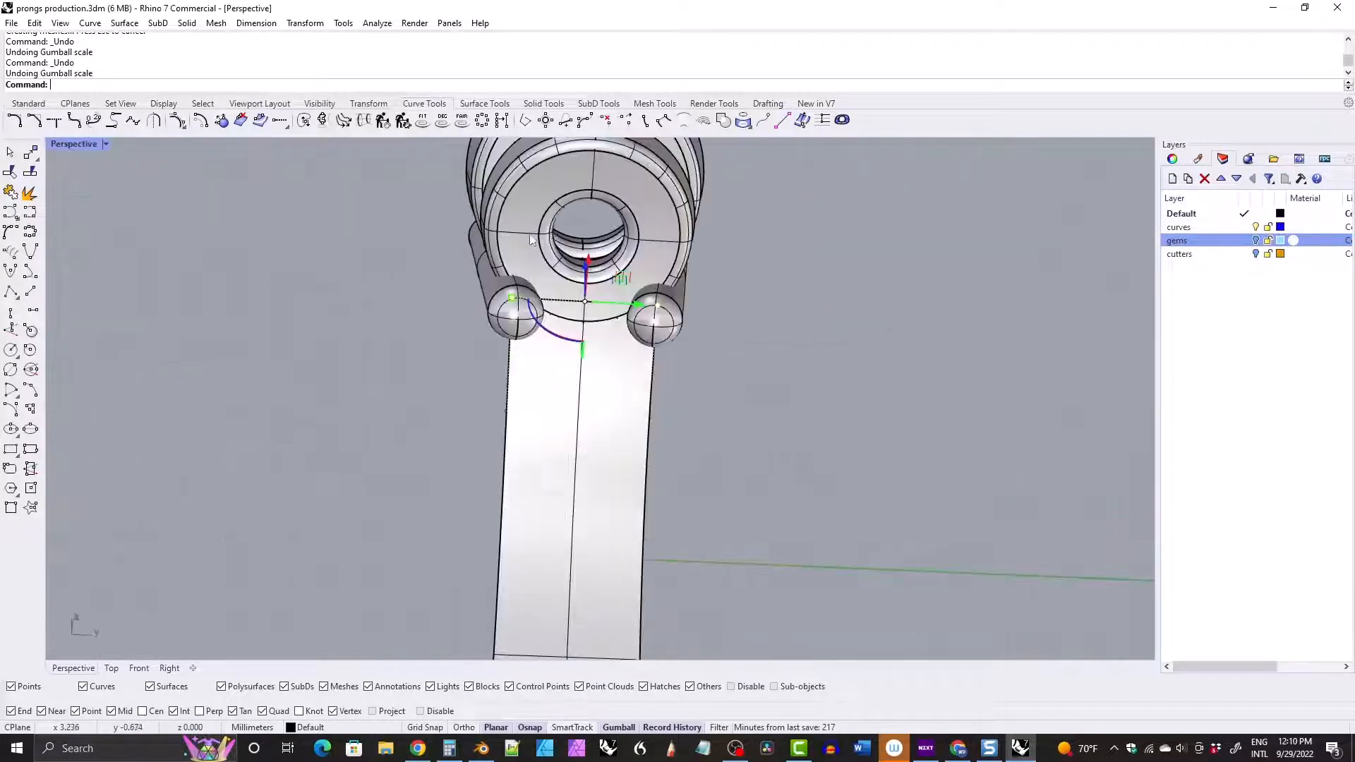
pyautogui.moveTo(614, 374)
pyautogui.mouseDown(button='right')
pyautogui.moveTo(582, 391)
pyautogui.moveTo(553, 374)
pyautogui.moveTo(624, 350)
pyautogui.mouseUp(button='right')
pyautogui.click(553, 374)
pyautogui.press('Delete')
pyautogui.click(615, 364)
pyautogui.keyDown('shift'); pyautogui.click(644, 358); pyautogui.keyUp('shift')
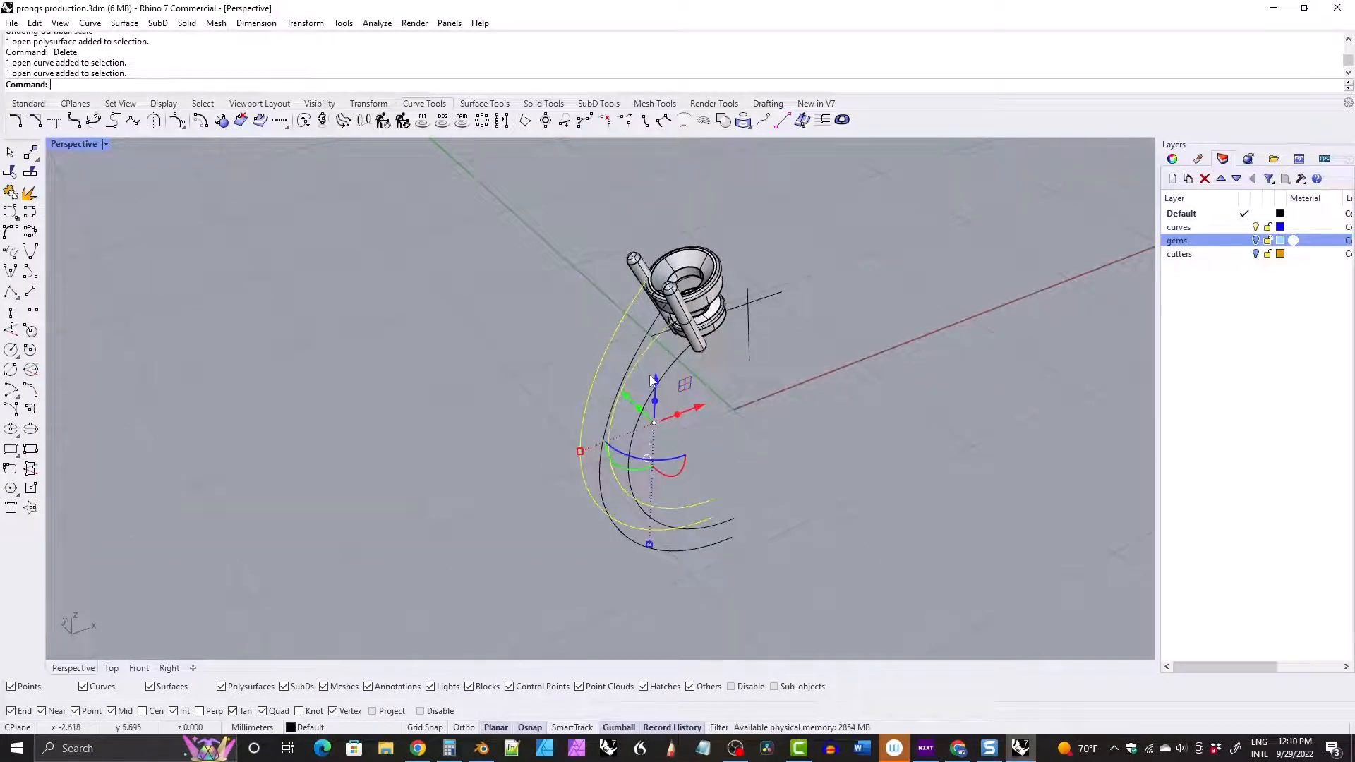
pyautogui.press('Delete')
# Mirror the two remaining shank edge curves across the X axis, starting the mirror plane at the origin (0).
pyautogui.click(659, 376)
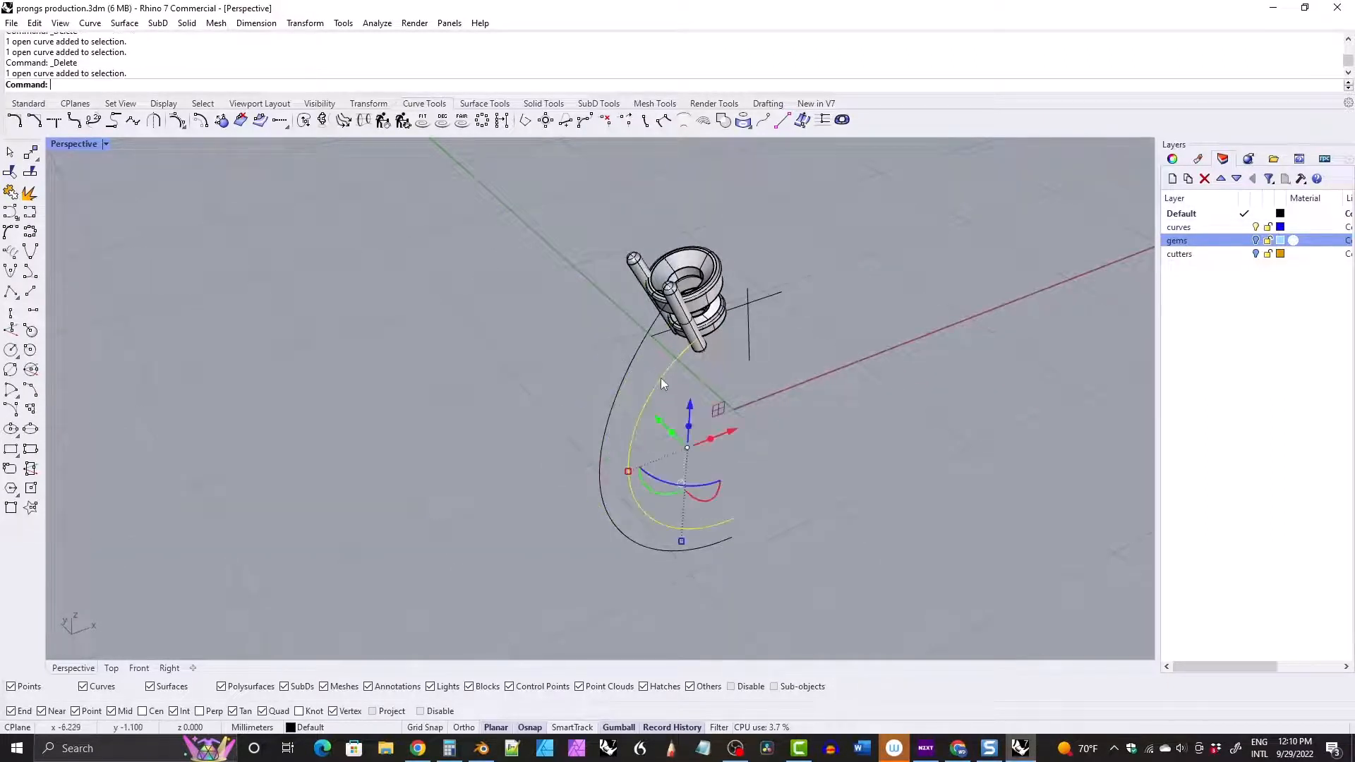
pyautogui.keyDown('shift'); pyautogui.click(634, 362); pyautogui.keyUp('shift')
pyautogui.moveTo(652, 359); pyautogui.dragTo(697, 378, button='right')
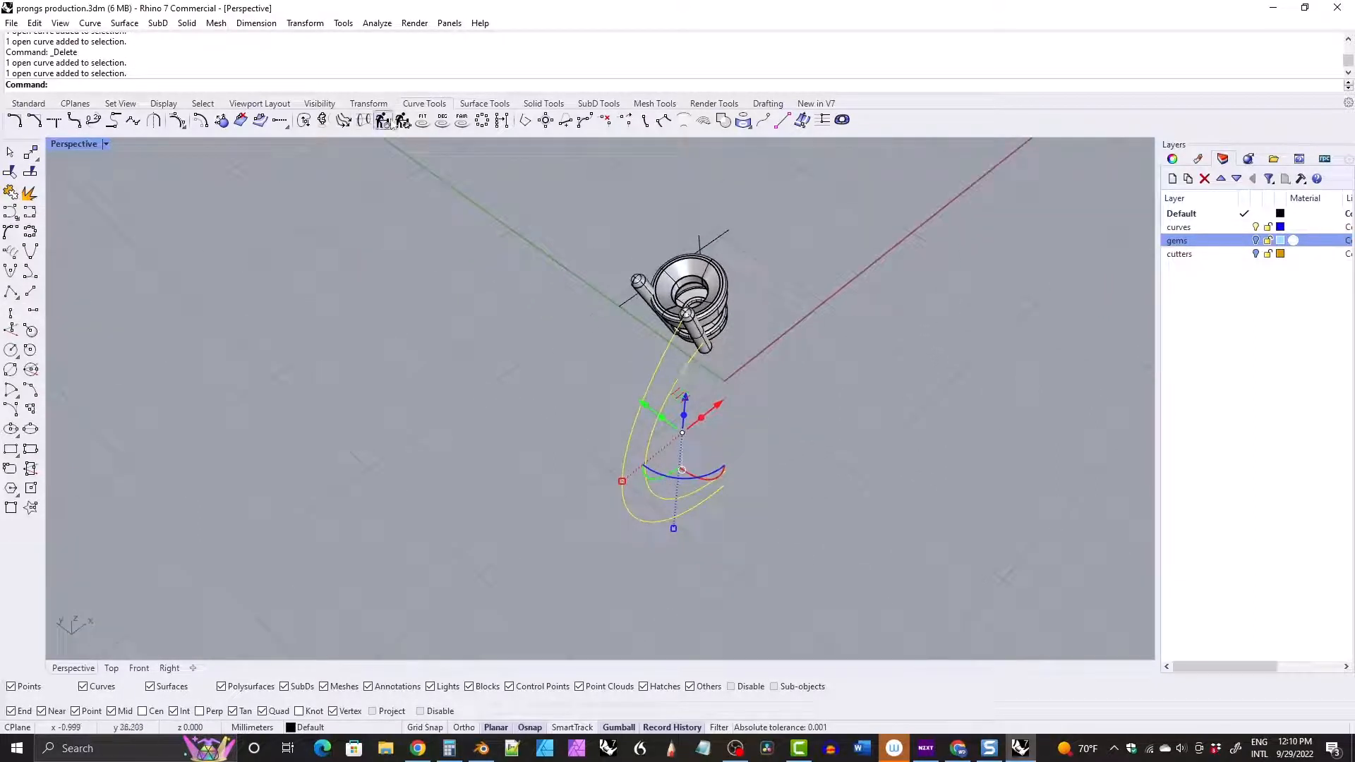
pyautogui.click(368, 104)
pyautogui.click(133, 120)
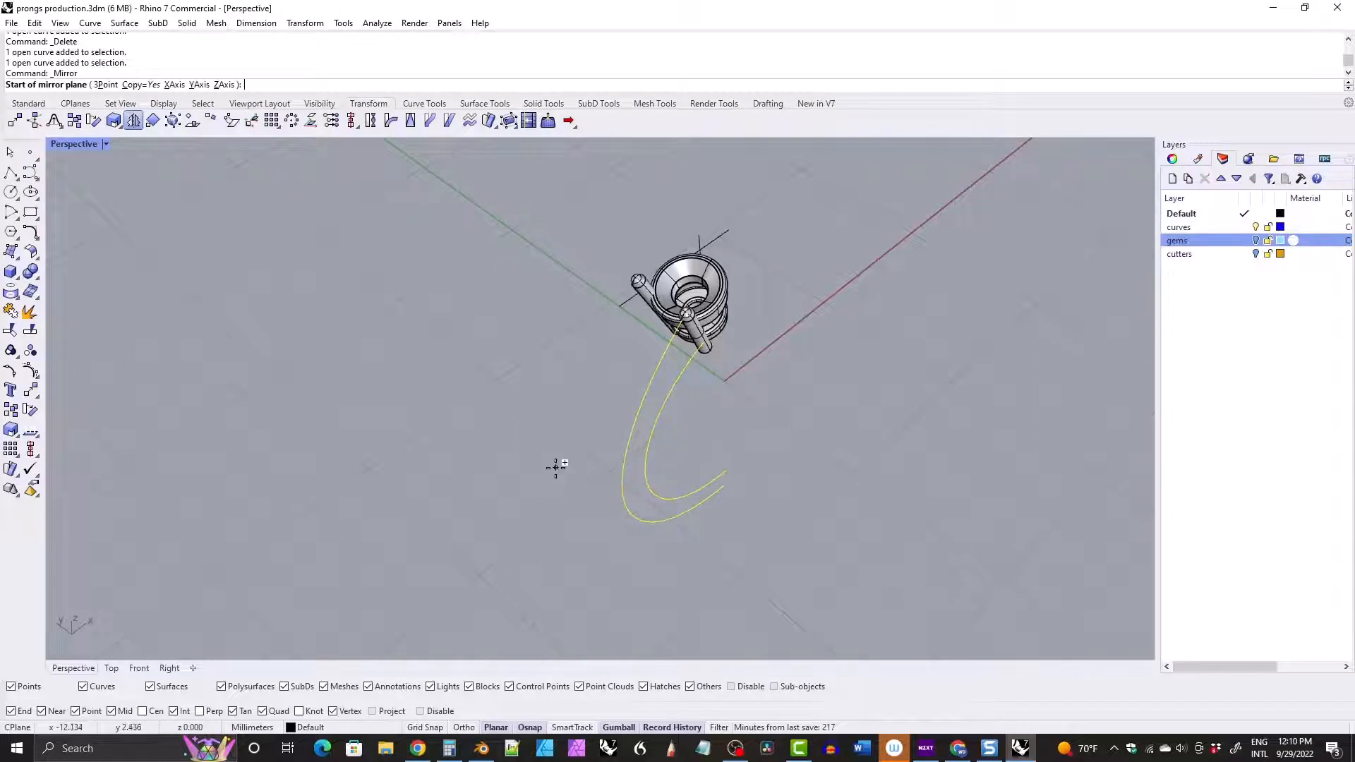
pyautogui.write('0')
pyautogui.press('Return')
pyautogui.click(555, 503)
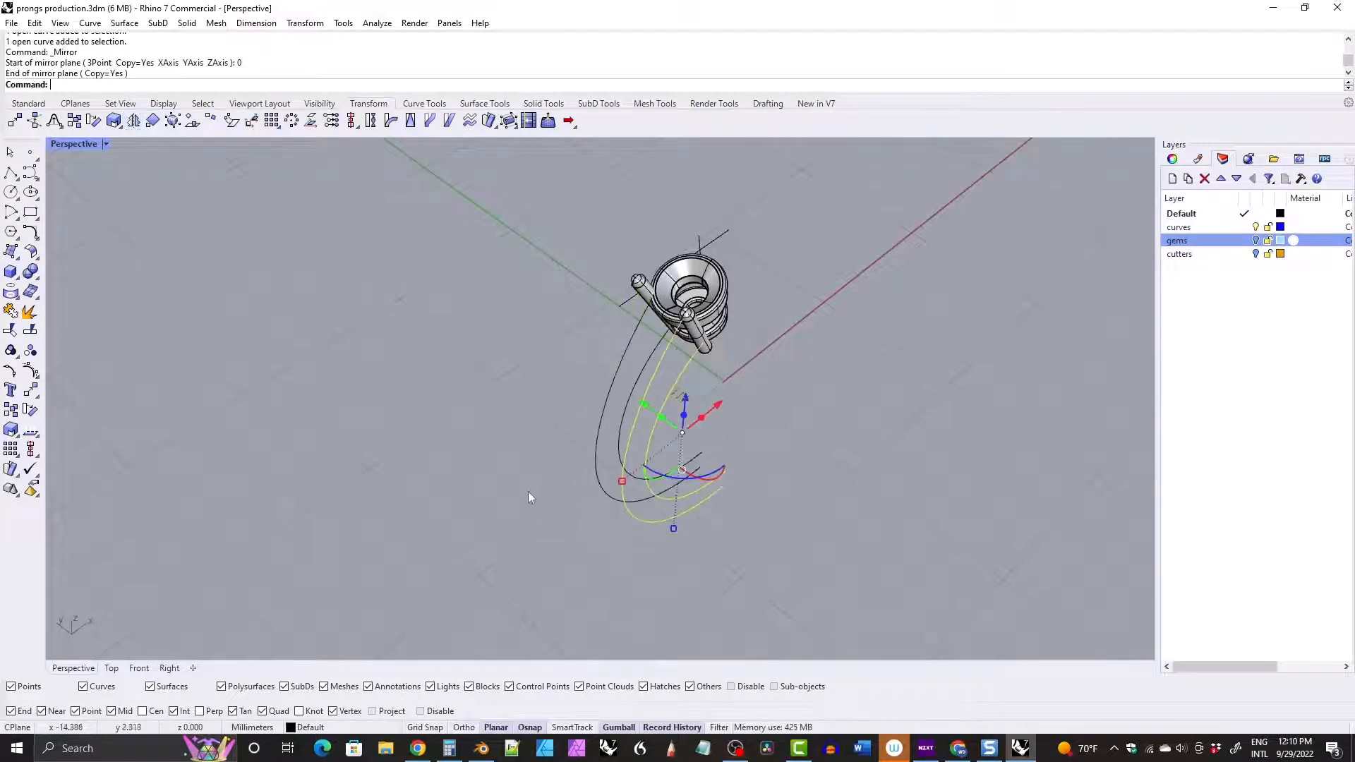
# Test the mirror history by moving the two source shank curves outward along the Y axis, and undo the move.
pyautogui.moveTo(529, 492); pyautogui.dragTo(690, 383, button='right')
pyautogui.moveTo(705, 391); pyautogui.dragTo(656, 372)
pyautogui.moveTo(656, 372); pyautogui.dragTo(632, 396, button='right')
pyautogui.moveTo(635, 399); pyautogui.dragTo(665, 413)
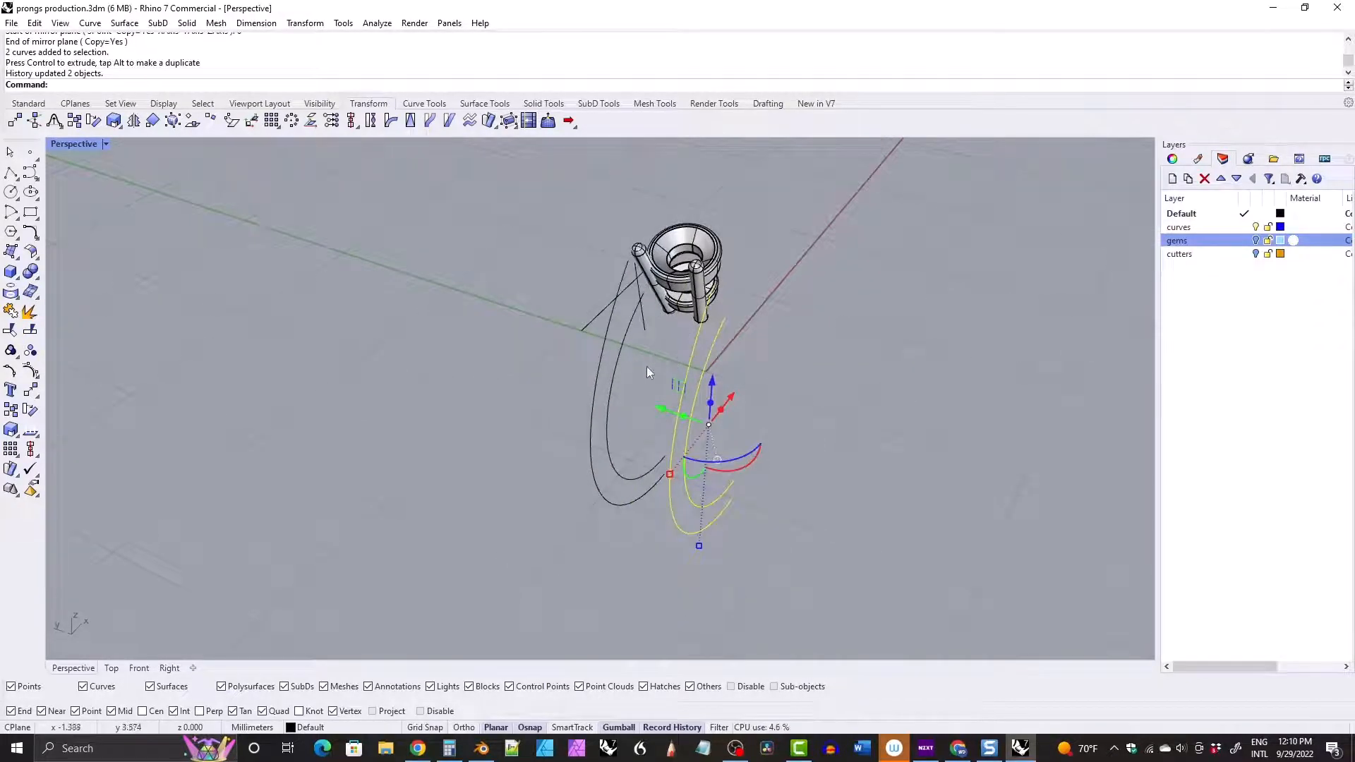
pyautogui.hotkey('ctrl', 'z')
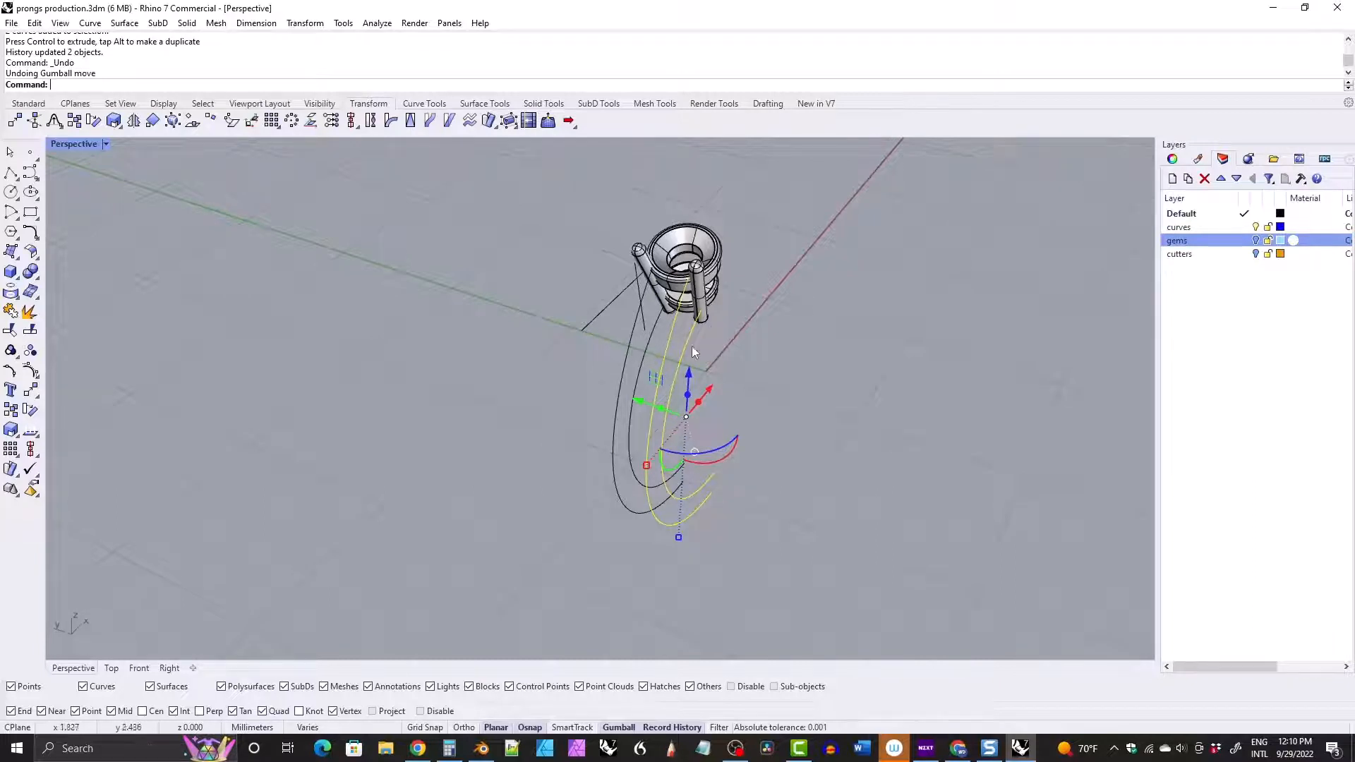
# Move the two selected source shank curves to the "curves" layer.
pyautogui.rightClick(1178, 229)
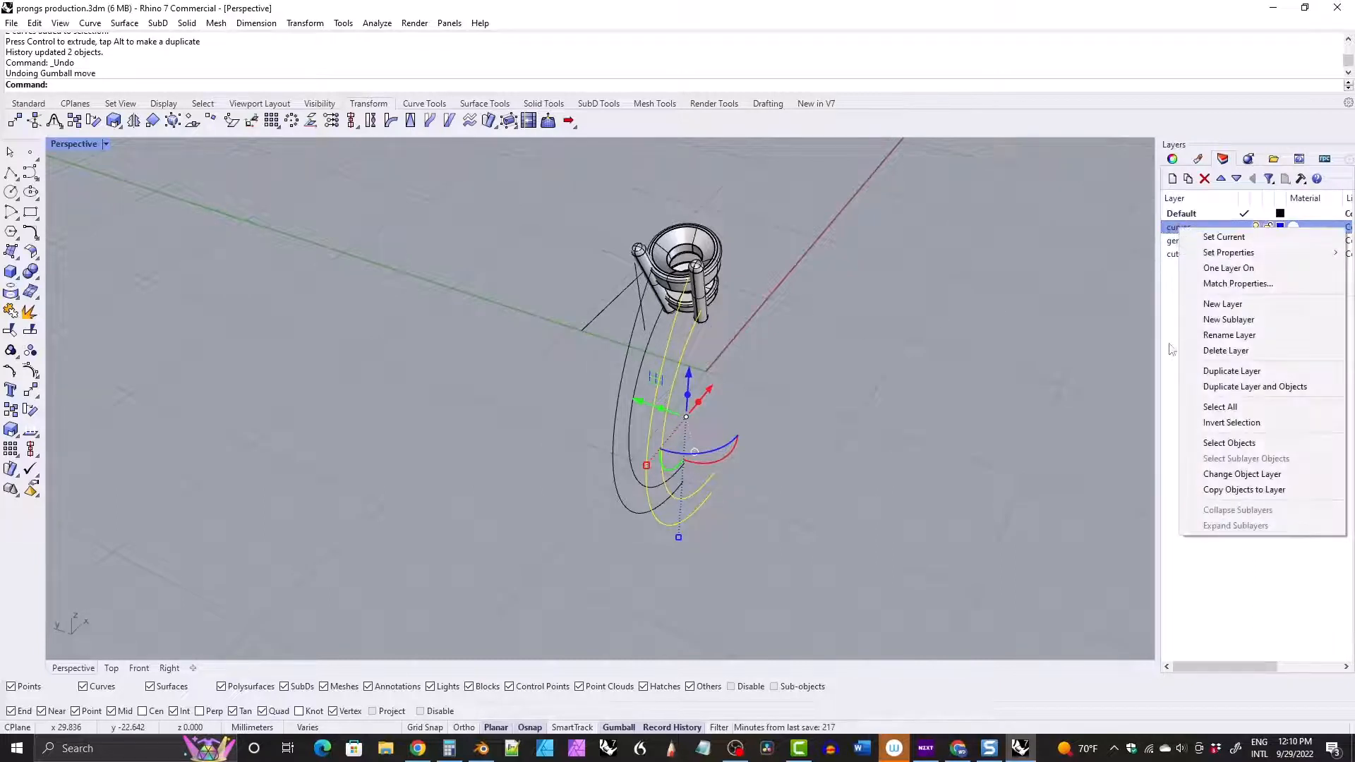
pyautogui.click(1221, 483)
pyautogui.moveTo(886, 425); pyautogui.dragTo(675, 384, button='right')
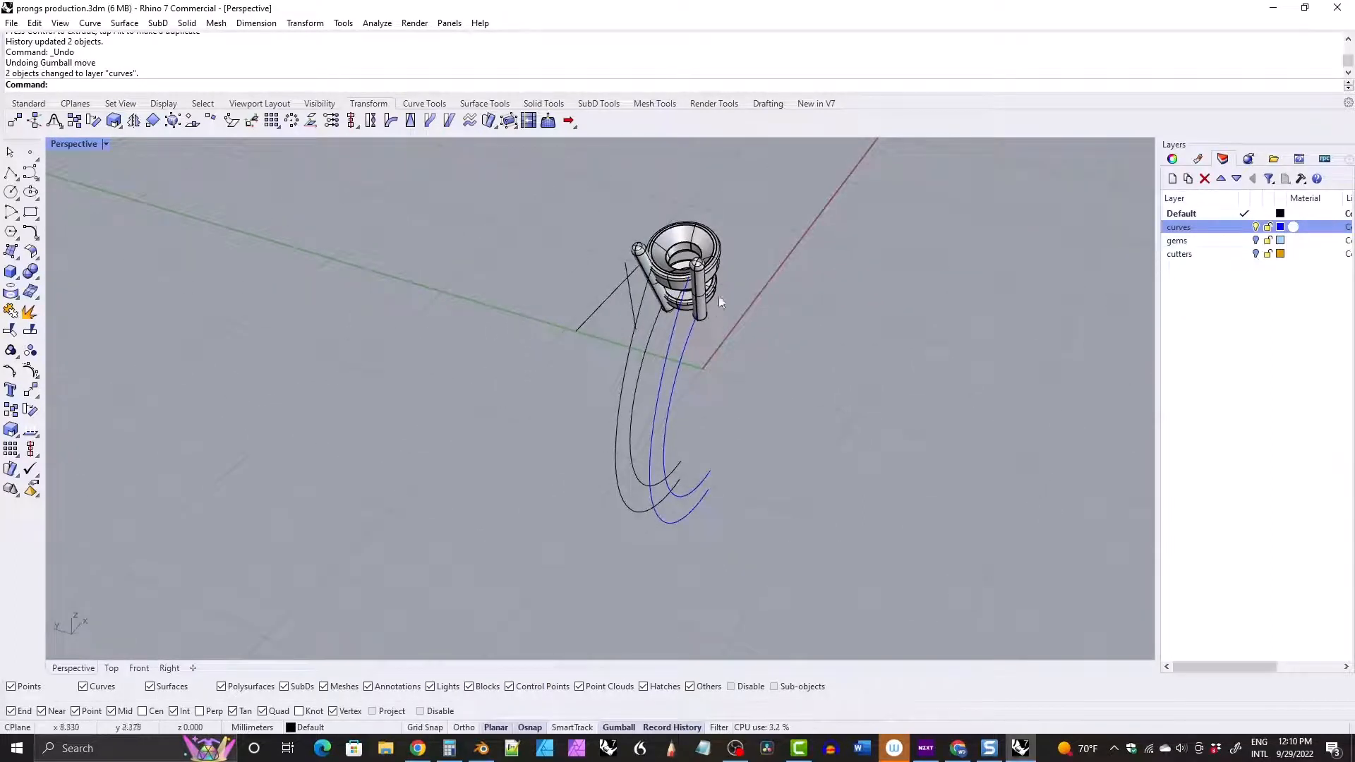
pyautogui.moveTo(720, 302); pyautogui.dragTo(663, 317, button='right')
# Loft the four shank edge curves in order around the band as a closed loft with straight sections.
pyautogui.click(484, 103)
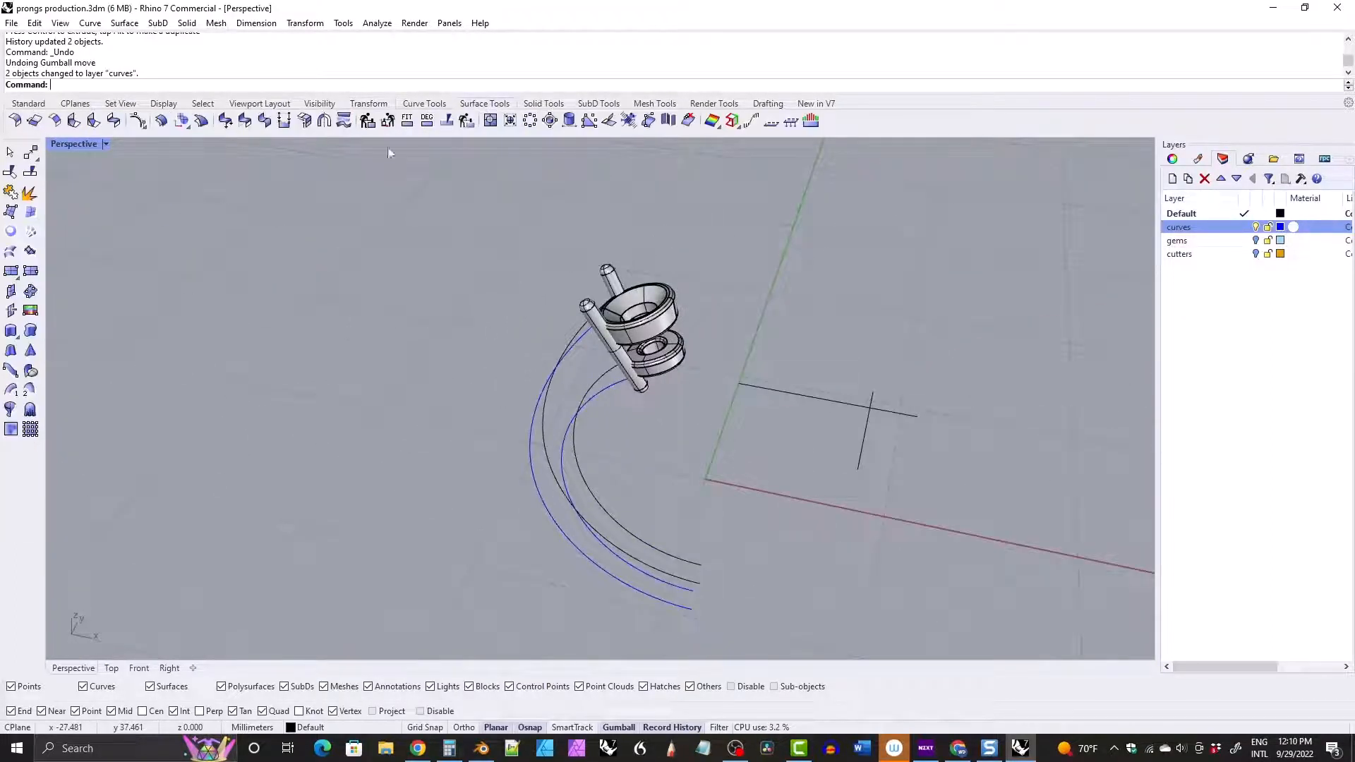
pyautogui.click(30, 250)
pyautogui.moveTo(557, 404); pyautogui.dragTo(563, 371, button='right')
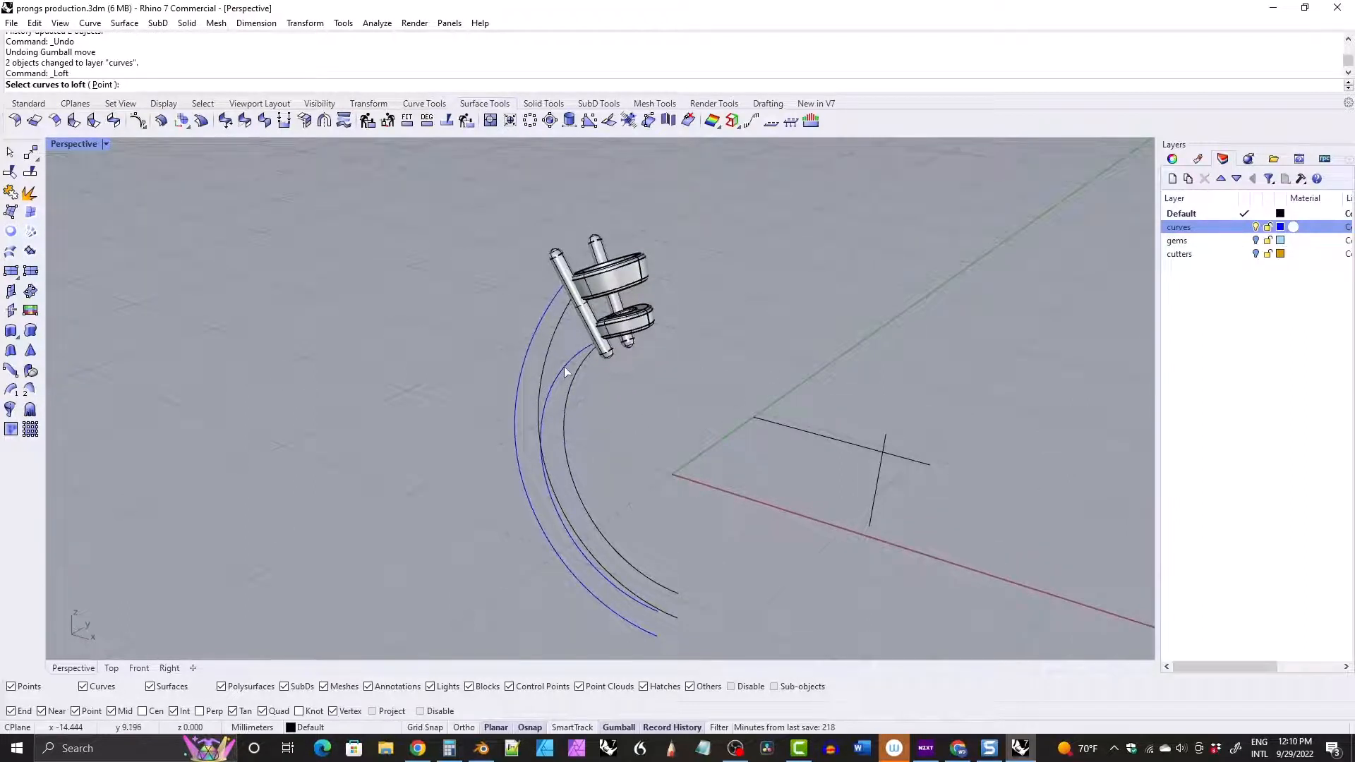
pyautogui.click(565, 367)
pyautogui.click(539, 333)
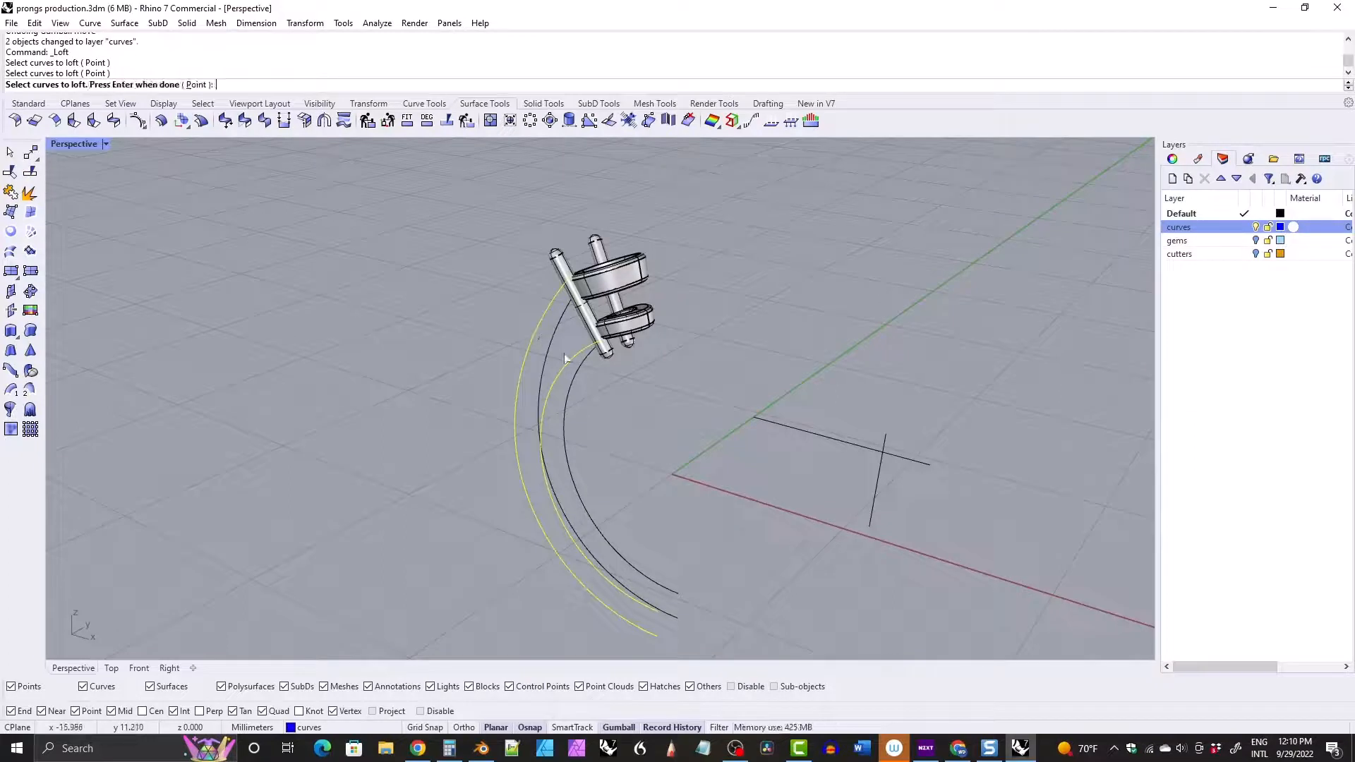
pyautogui.click(565, 322)
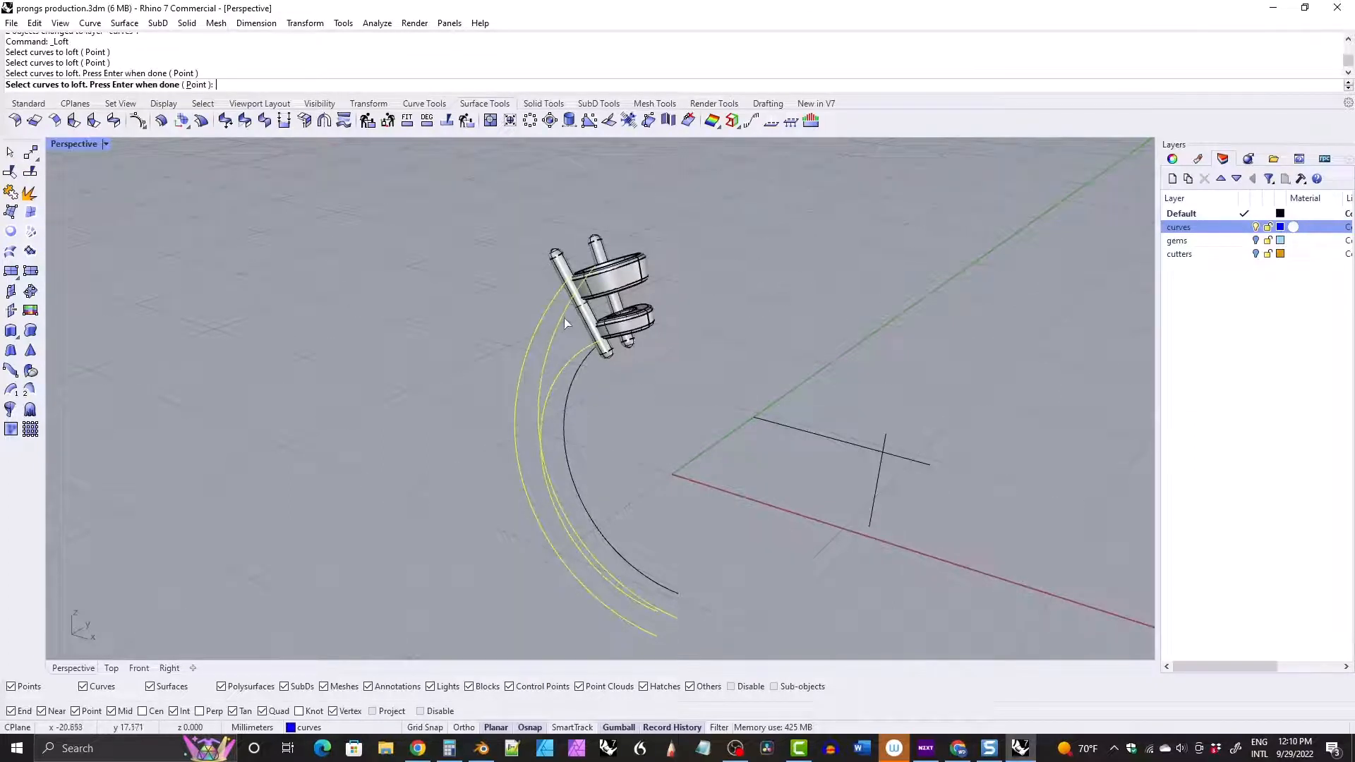
pyautogui.click(584, 363)
pyautogui.moveTo(584, 364)
pyautogui.mouseDown(button='right')
pyautogui.moveTo(546, 297)
pyautogui.moveTo(590, 341)
pyautogui.mouseUp(button='right')
pyautogui.rightClick(594, 358)
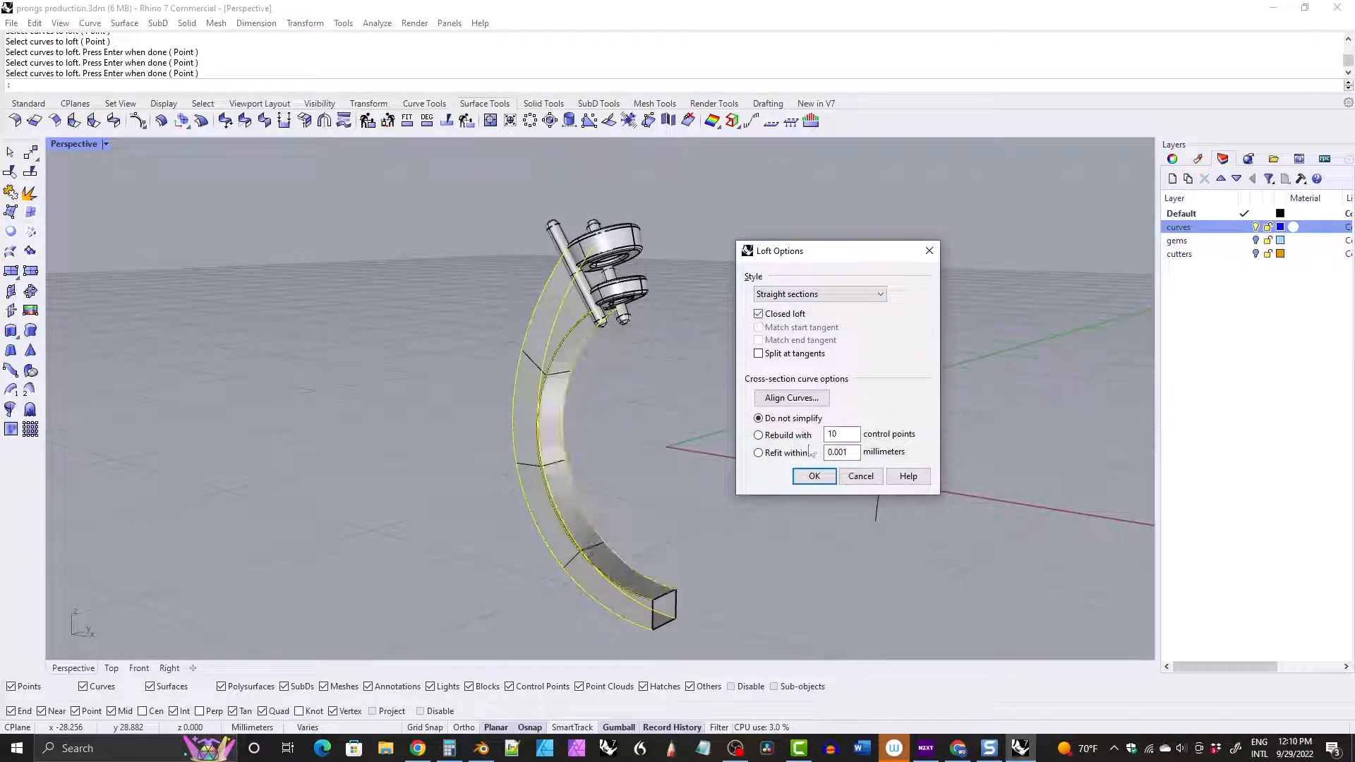
pyautogui.click(798, 296)
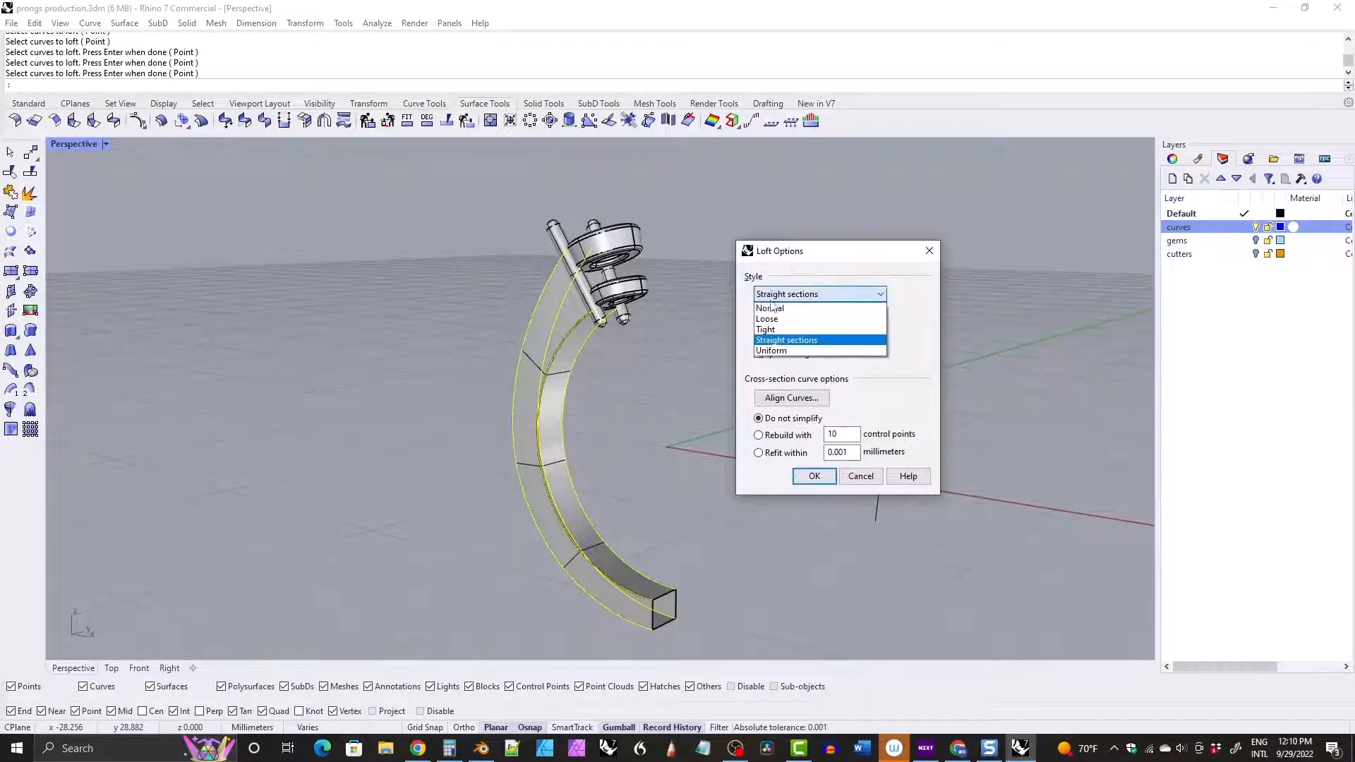
pyautogui.click(783, 332)
pyautogui.click(811, 477)
pyautogui.moveTo(777, 470); pyautogui.dragTo(877, 363, button='right')
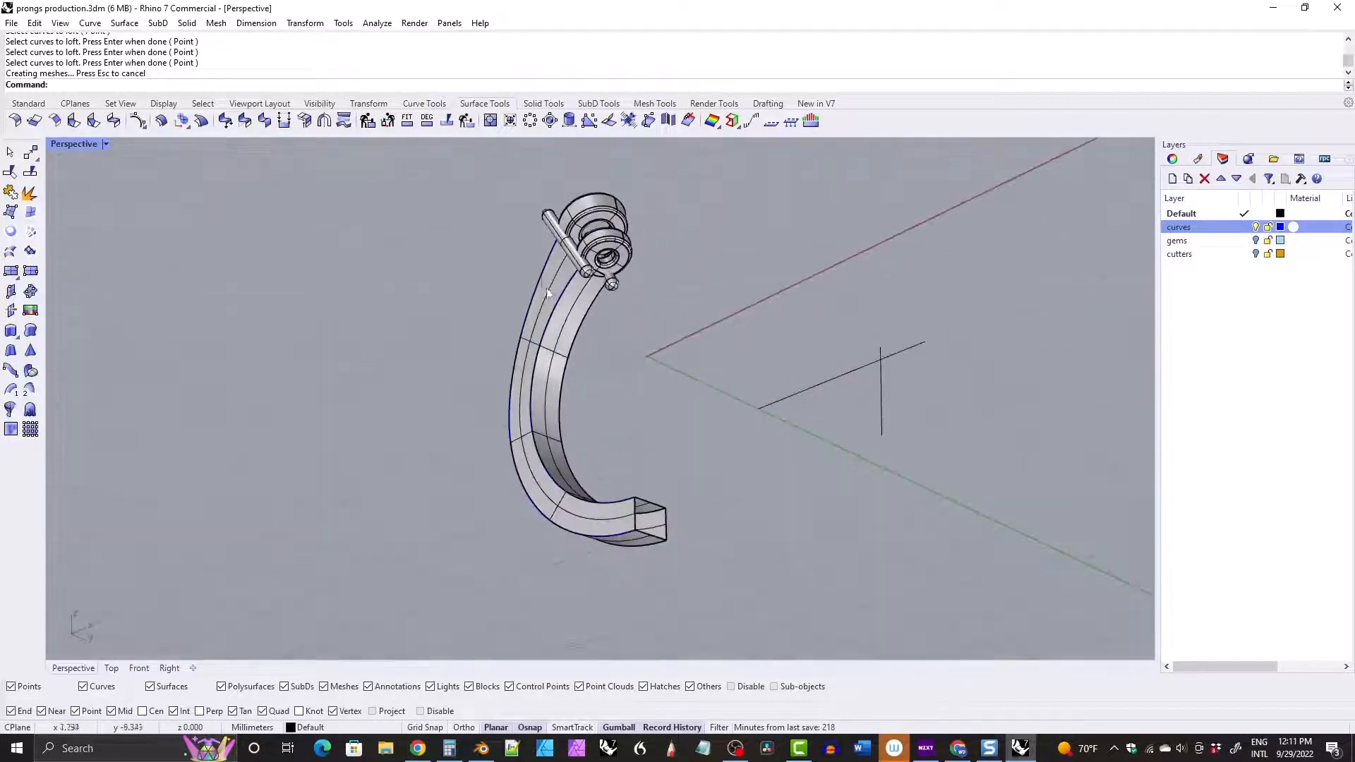
# Turn on the control points of the blue inner shank edge curve below the prong.
pyautogui.scroll(2, 548, 260)
pyautogui.click(573, 279)
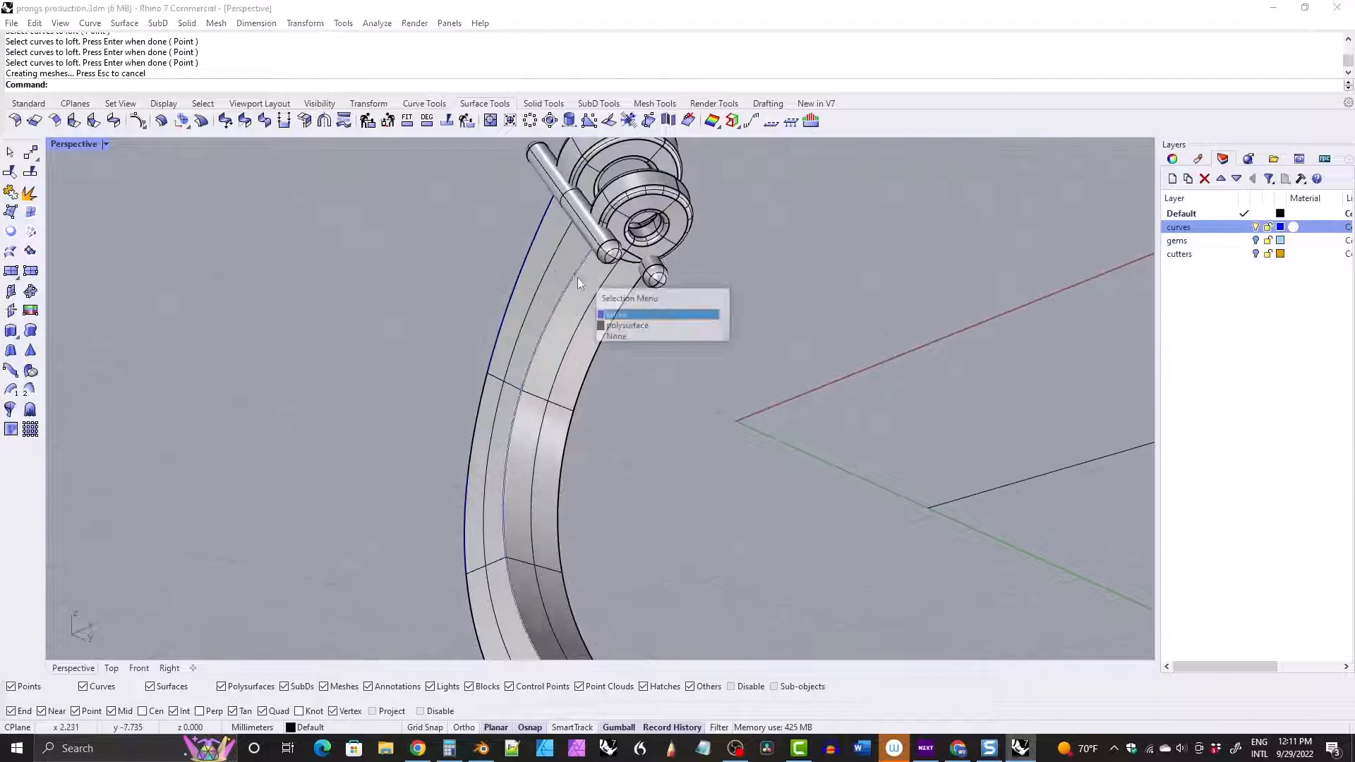
pyautogui.click(611, 315)
pyautogui.keyDown('shift'); pyautogui.moveTo(591, 283); pyautogui.dragTo(545, 317, button='right'); pyautogui.keyUp('shift')
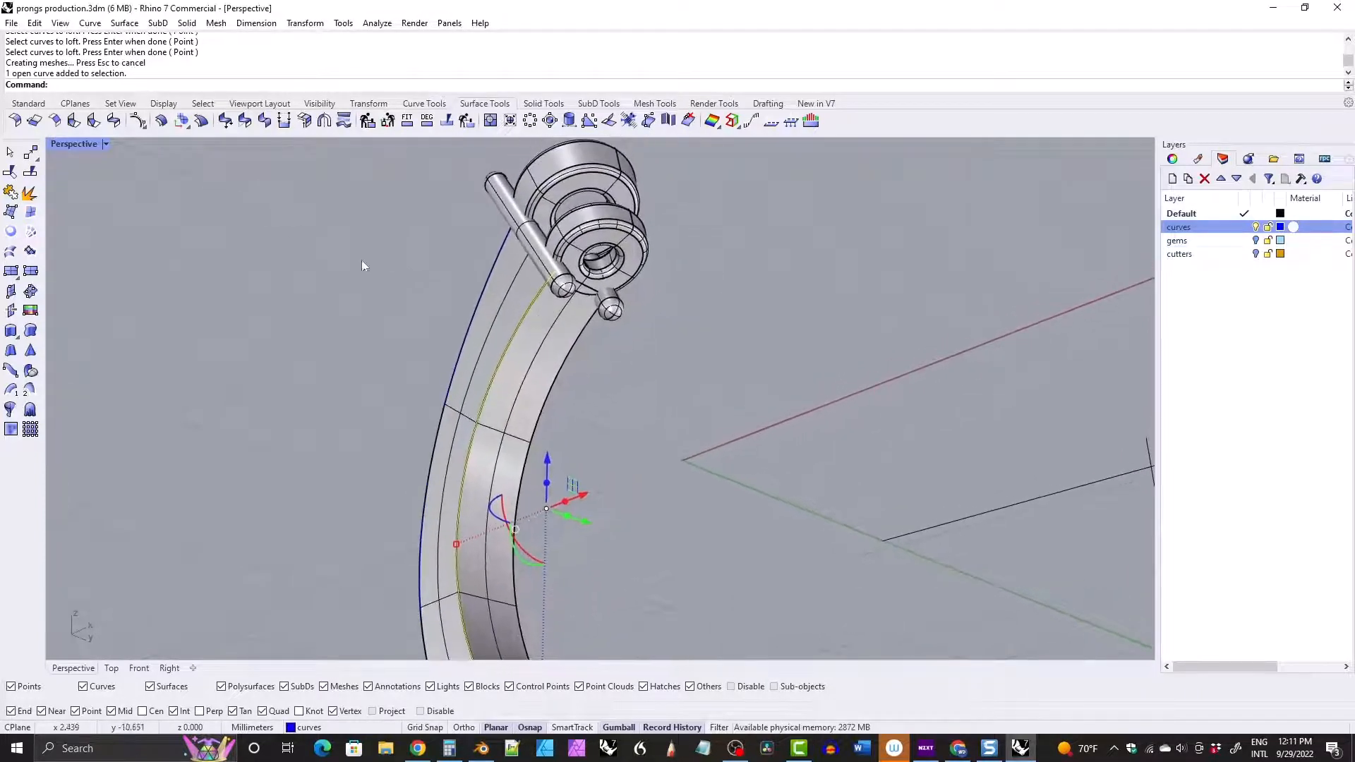
pyautogui.click(424, 104)
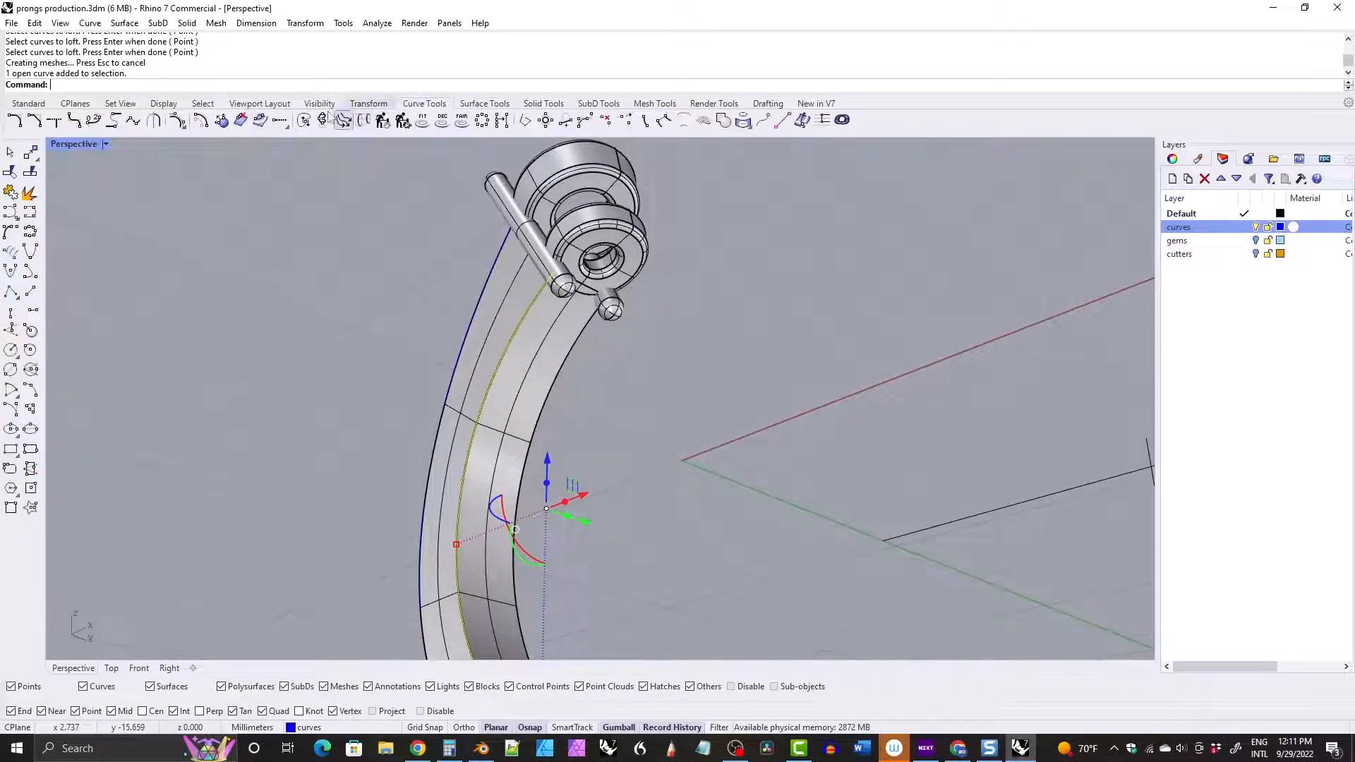
pyautogui.click(154, 120)
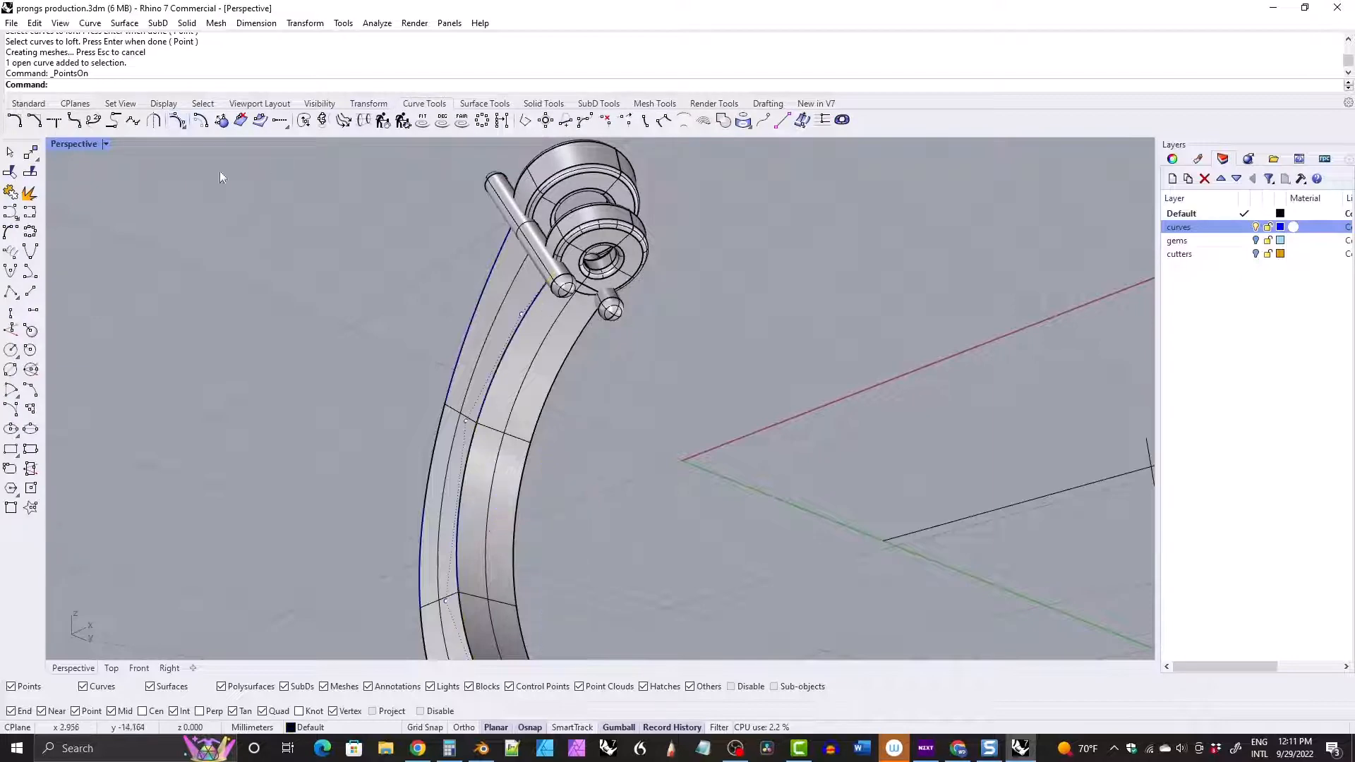
pyautogui.moveTo(581, 278); pyautogui.dragTo(535, 303, button='right')
pyautogui.scroll(6, 462, 282)
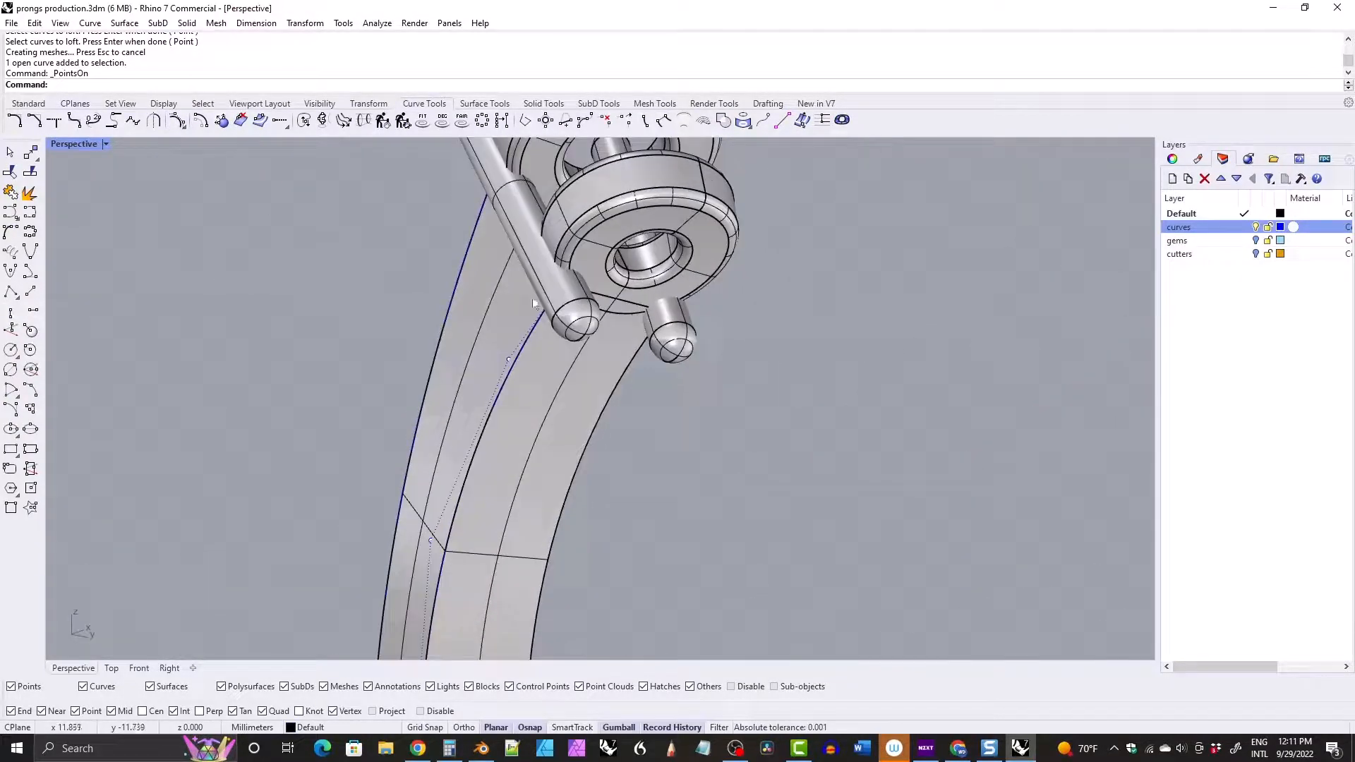
# Pick the upper end control point of the blue inner curve in Wireframe display, return to Shaded display, and clear the selection.
pyautogui.click(105, 144)
pyautogui.click(141, 172)
pyautogui.moveTo(522, 286); pyautogui.dragTo(482, 288, button='right')
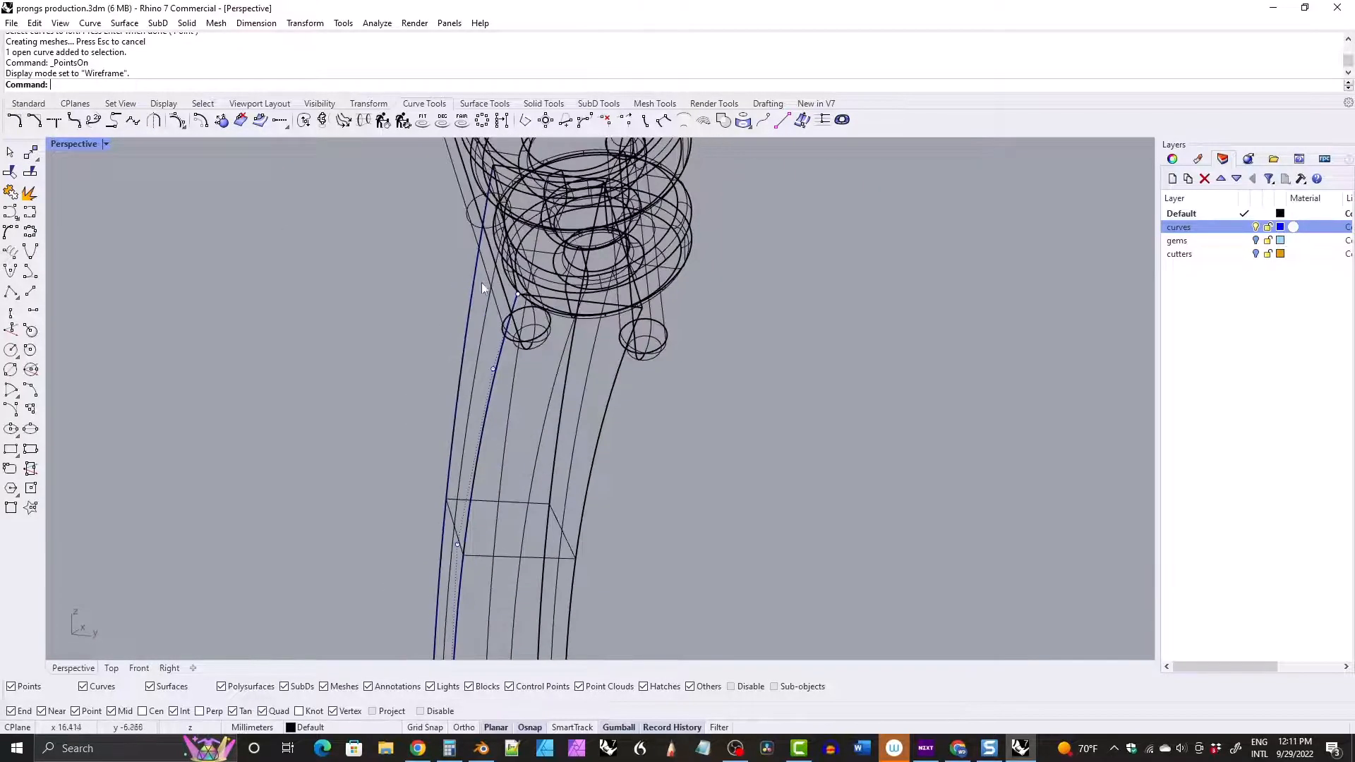
pyautogui.click(520, 295)
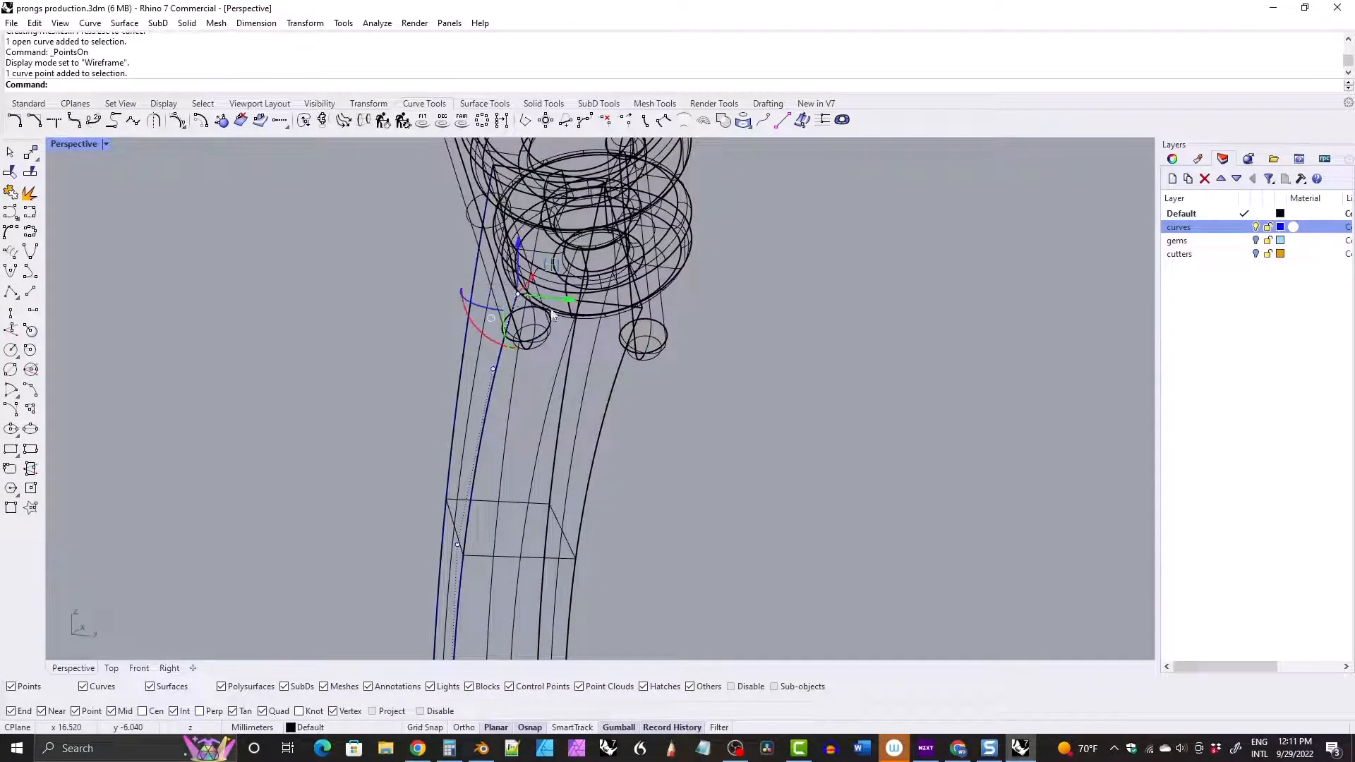
pyautogui.click(105, 144)
pyautogui.click(144, 187)
pyautogui.moveTo(564, 297)
pyautogui.mouseDown(button='right')
pyautogui.moveTo(597, 289)
pyautogui.moveTo(523, 290)
pyautogui.moveTo(551, 276)
pyautogui.moveTo(769, 289)
pyautogui.moveTo(714, 341)
pyautogui.moveTo(734, 299)
pyautogui.moveTo(749, 319)
pyautogui.moveTo(706, 259)
pyautogui.moveTo(753, 286)
pyautogui.mouseUp(button='right')
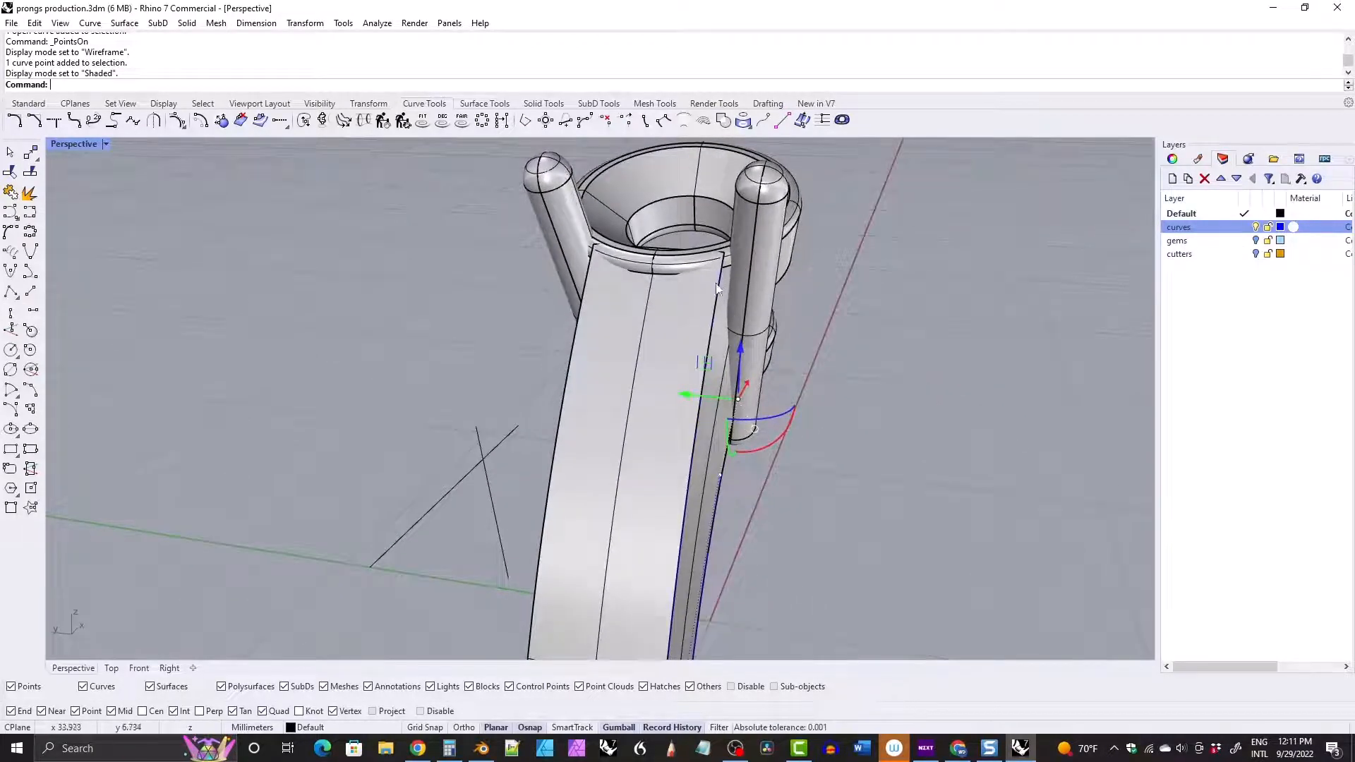
pyautogui.moveTo(761, 261); pyautogui.dragTo(779, 388, button='right')
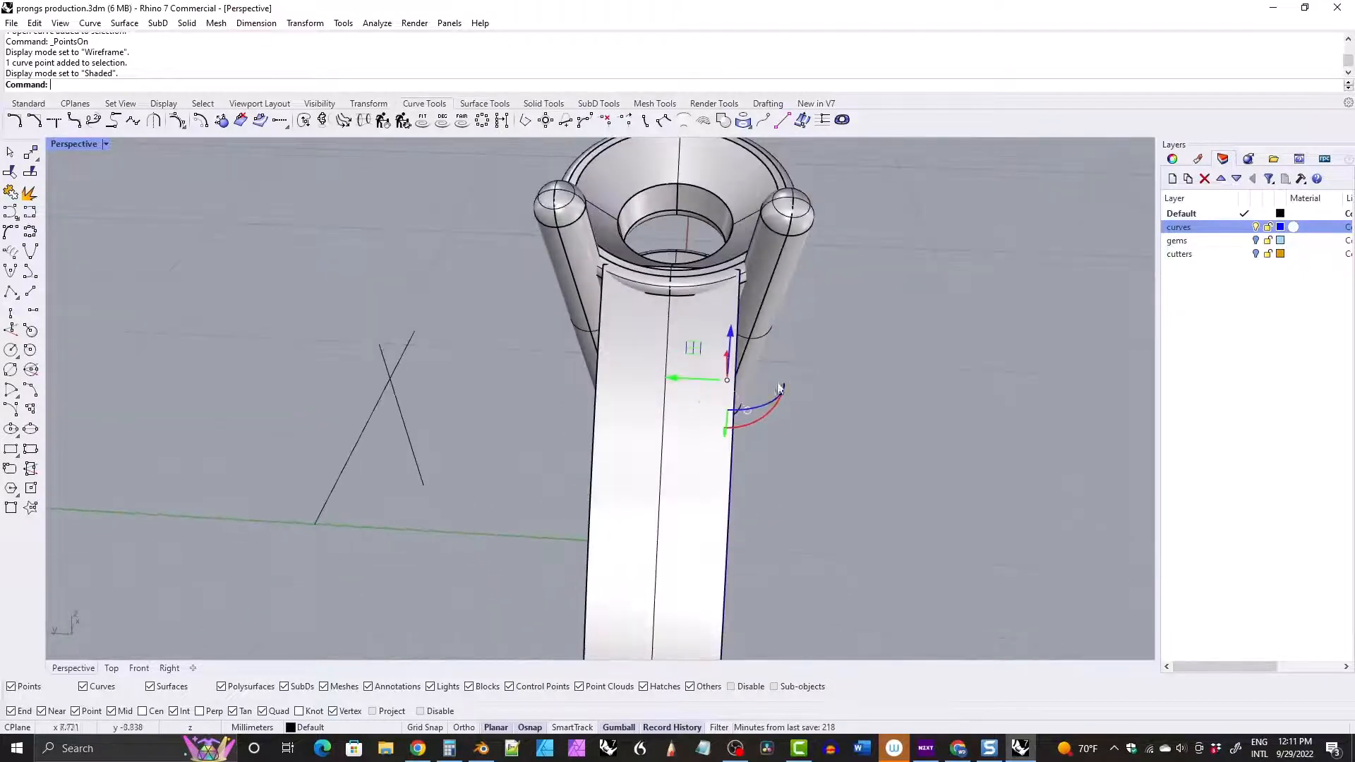
pyautogui.click(474, 407)
pyautogui.moveTo(494, 420); pyautogui.dragTo(513, 441, button='right')
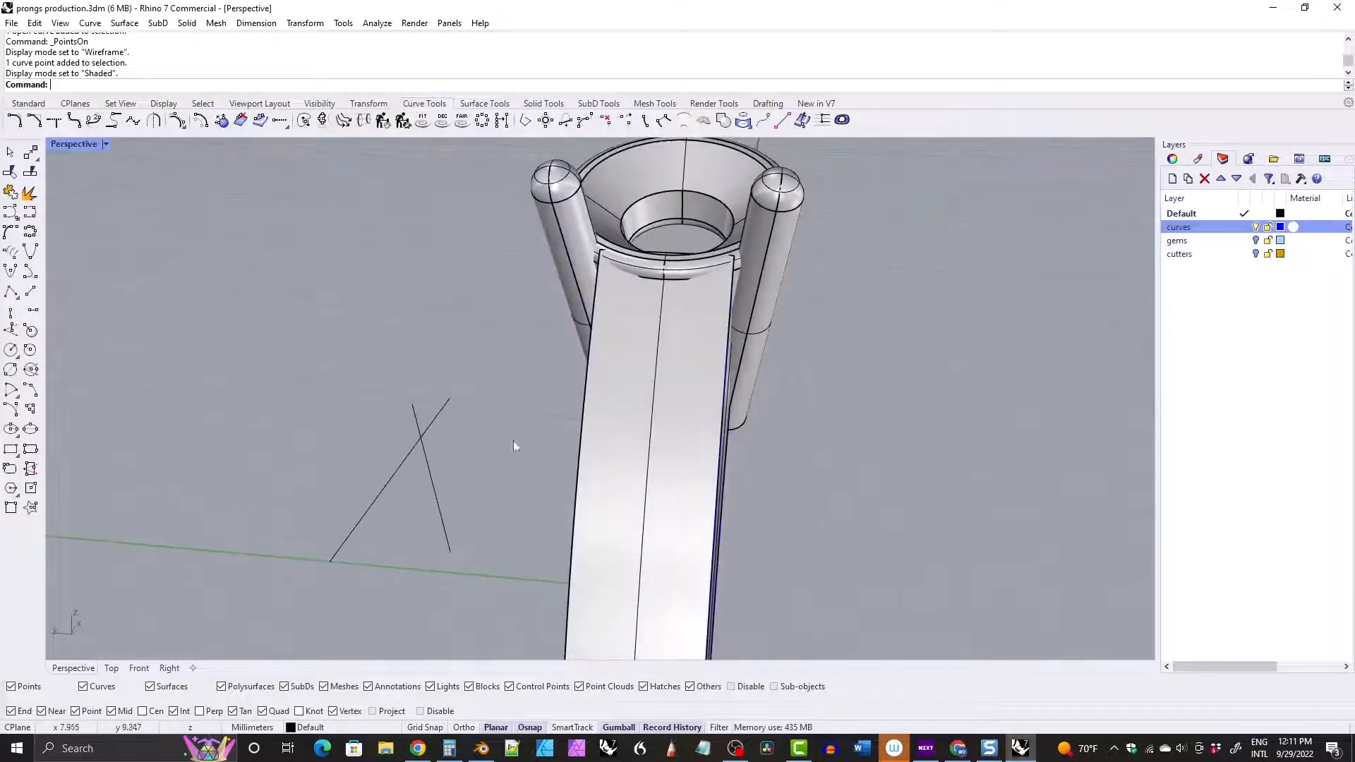
# Move the short construction line beside the ring slightly along the X axis to shift the history-linked outer prongs.
pyautogui.click(429, 466)
pyautogui.moveTo(425, 378); pyautogui.dragTo(433, 383, button='right')
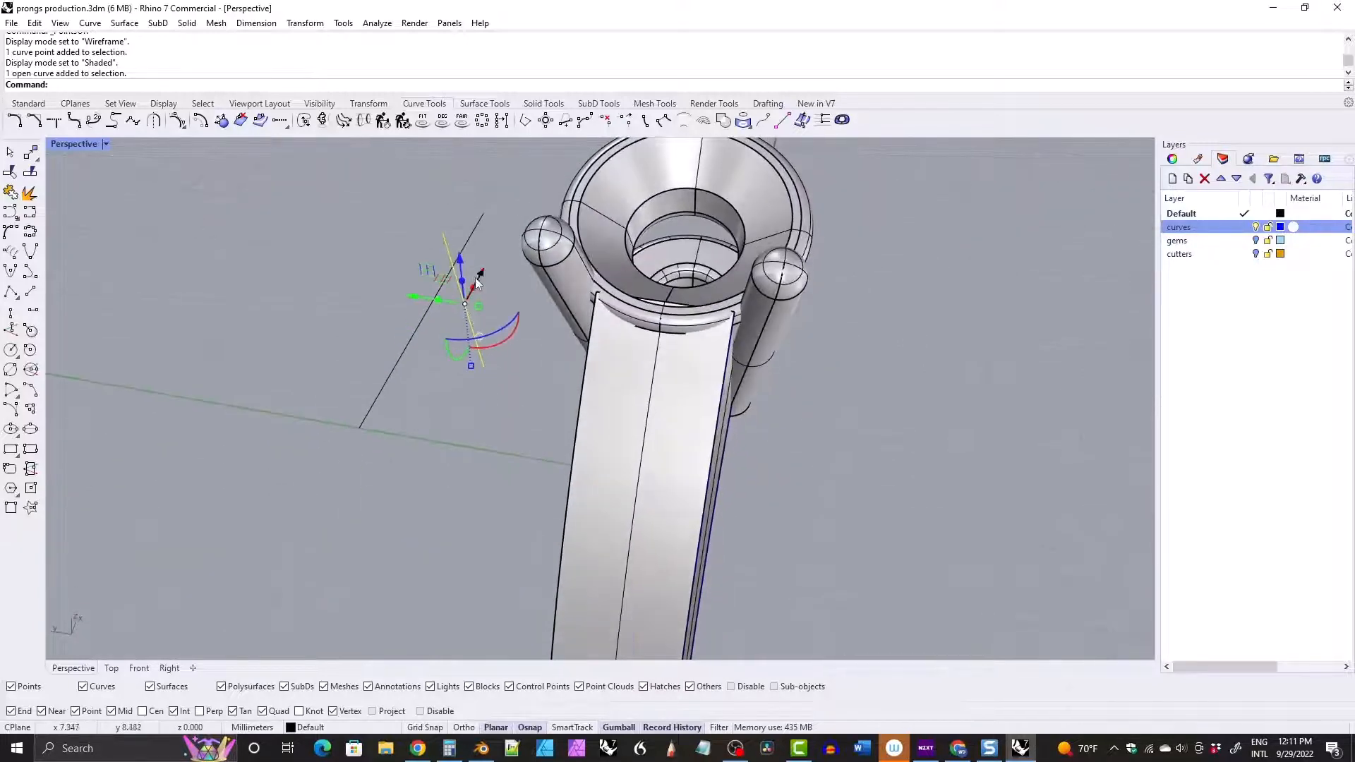
pyautogui.moveTo(477, 282); pyautogui.dragTo(490, 279)
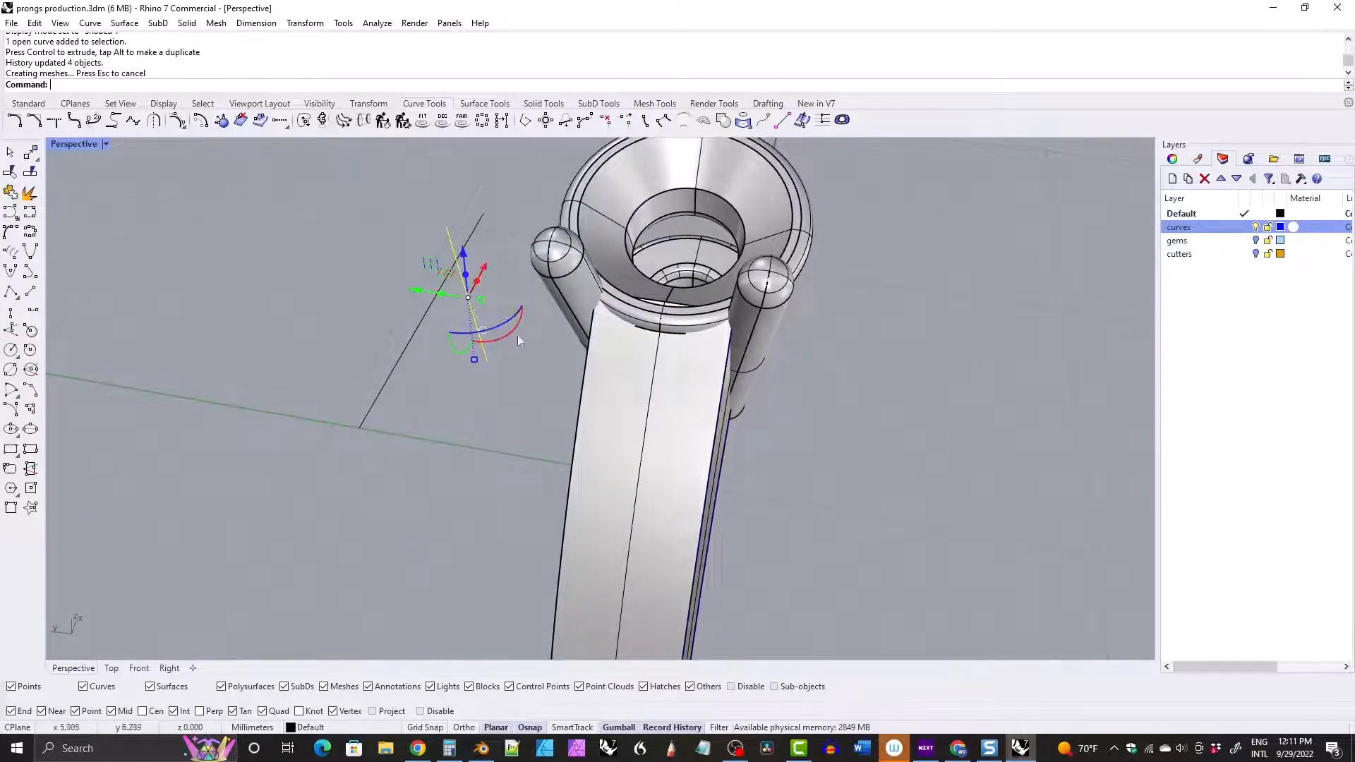
# Nudge the short construction line twice more along the X axis to refine how the outer prongs meet the shank end.
pyautogui.moveTo(519, 341); pyautogui.dragTo(586, 318, button='right')
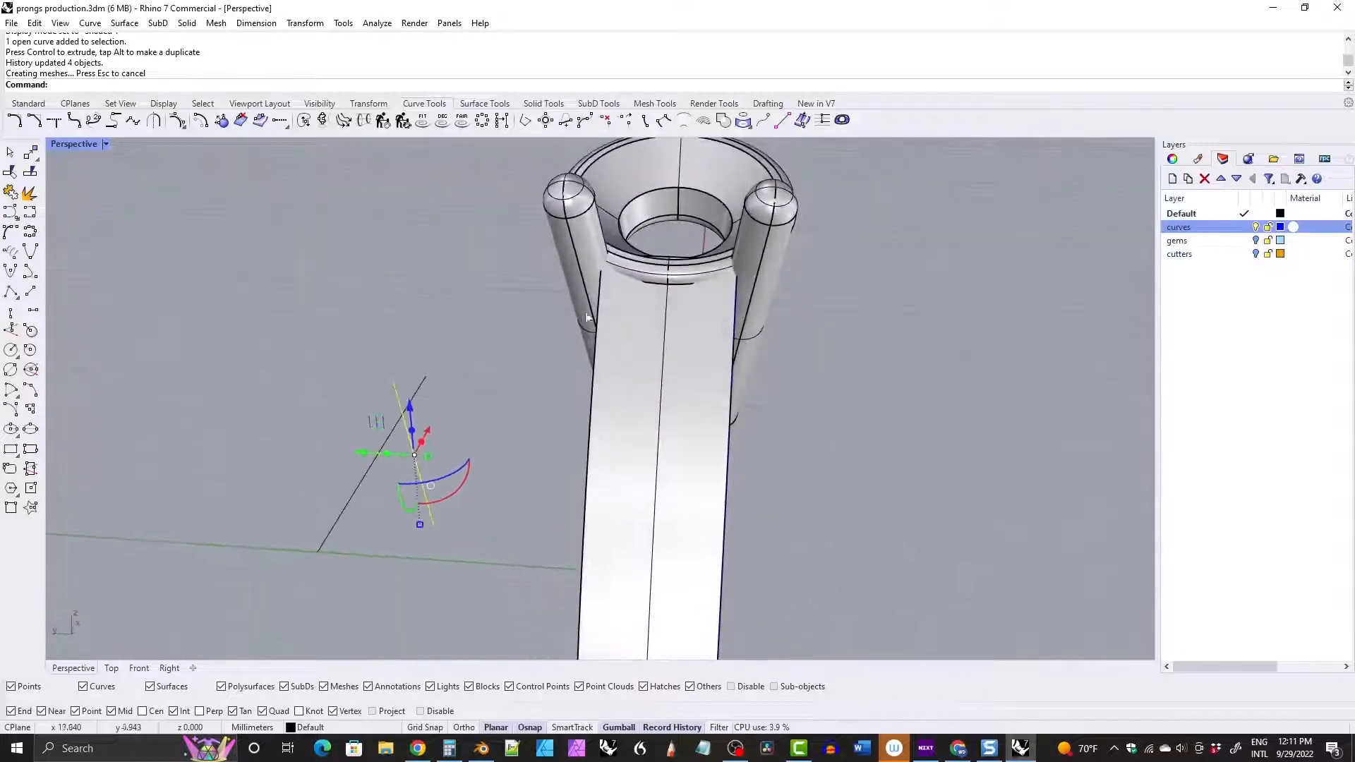
pyautogui.moveTo(738, 274); pyautogui.dragTo(706, 243, button='right')
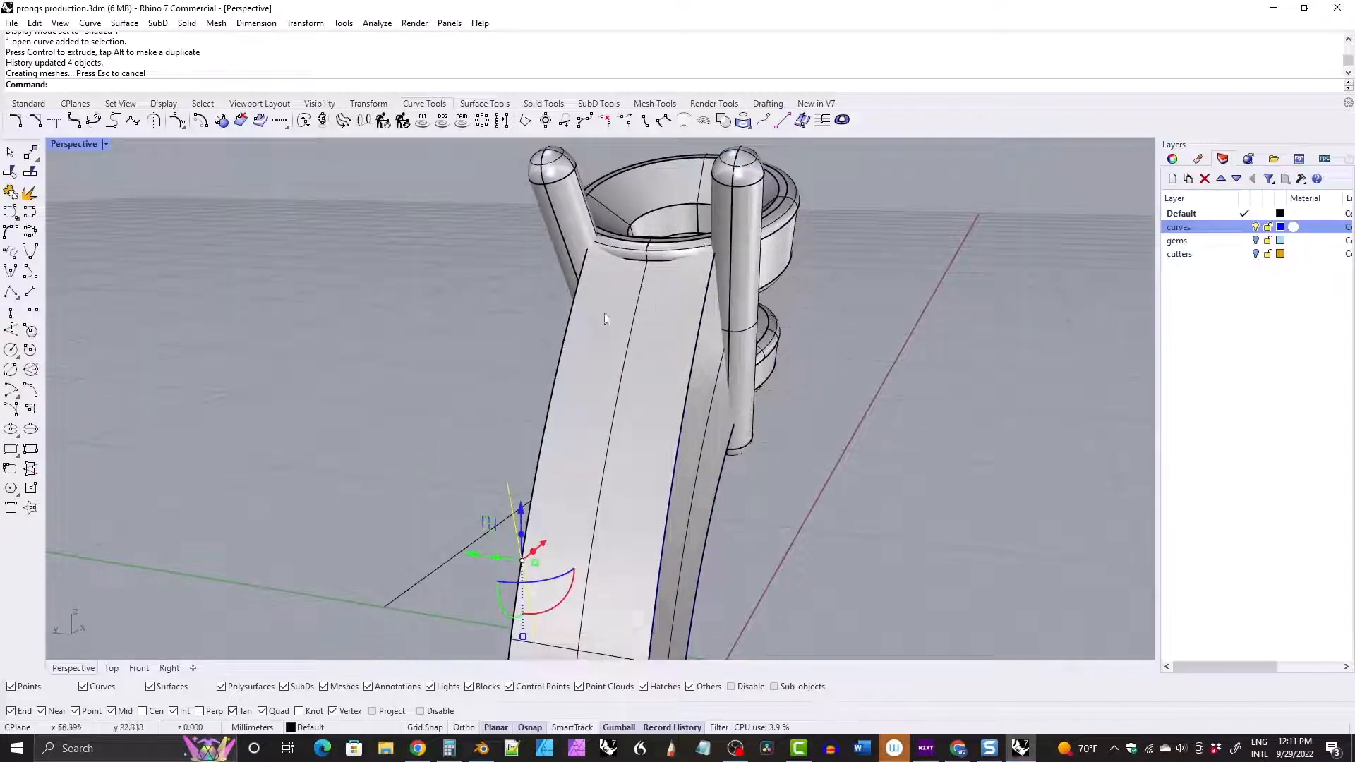
pyautogui.moveTo(604, 319); pyautogui.dragTo(551, 467, button='right')
pyautogui.moveTo(351, 452); pyautogui.dragTo(344, 455)
pyautogui.moveTo(349, 455); pyautogui.dragTo(494, 335, button='right')
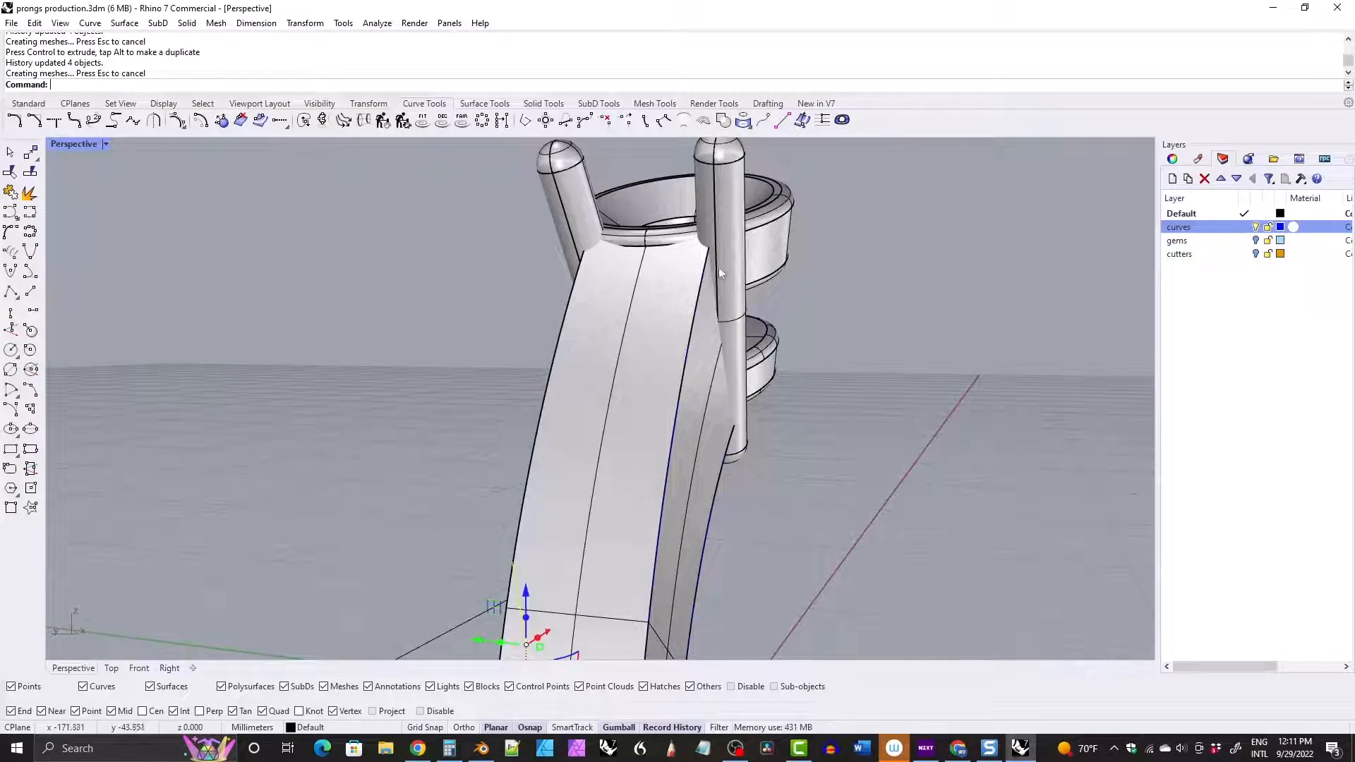
pyautogui.moveTo(716, 268)
pyautogui.mouseDown(button='right')
pyautogui.moveTo(720, 288)
pyautogui.moveTo(714, 256)
pyautogui.mouseUp(button='right')
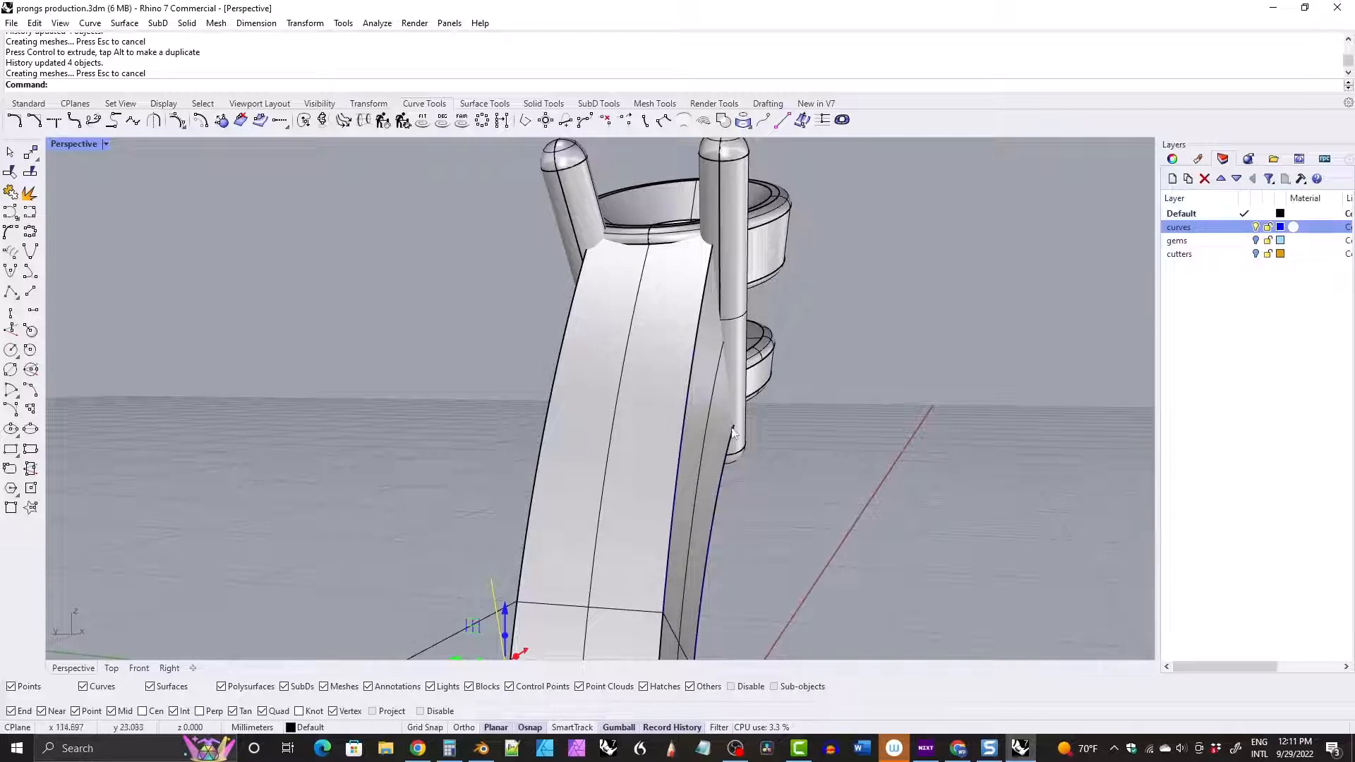
pyautogui.moveTo(733, 431); pyautogui.dragTo(596, 472, button='right')
pyautogui.scroll(3, 481, 339)
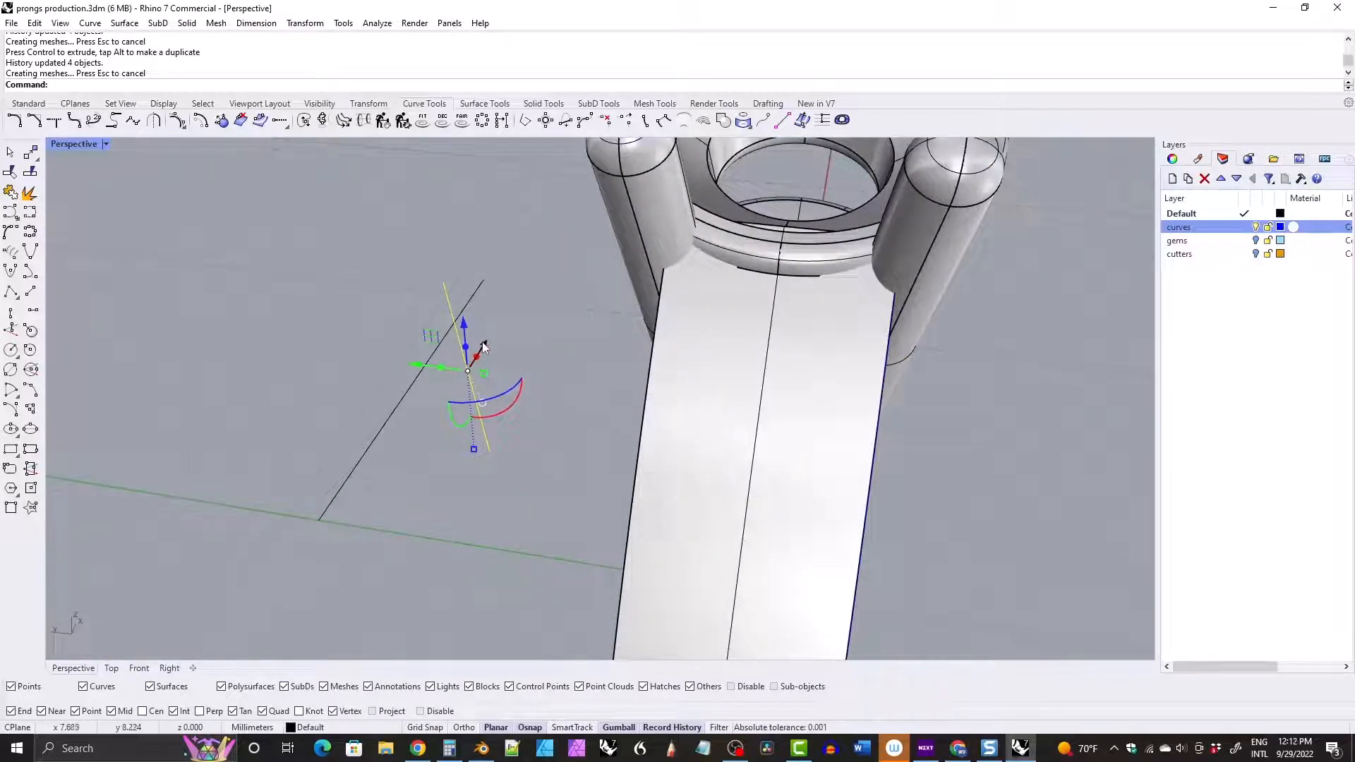
pyautogui.moveTo(484, 347); pyautogui.dragTo(482, 348)
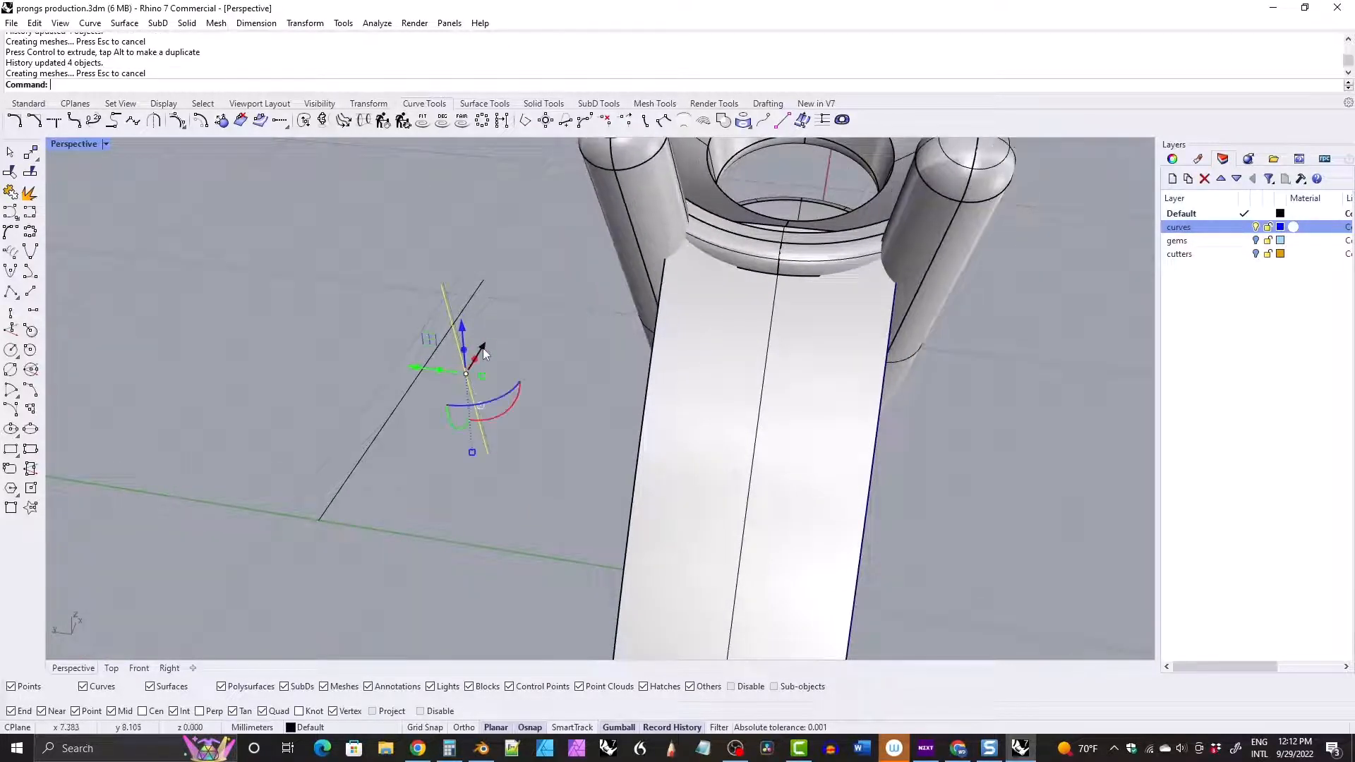
# Turn on the control points of the blue inner shank edge curve that ends at the lower part of the prong.
pyautogui.moveTo(824, 311); pyautogui.dragTo(785, 307, button='right')
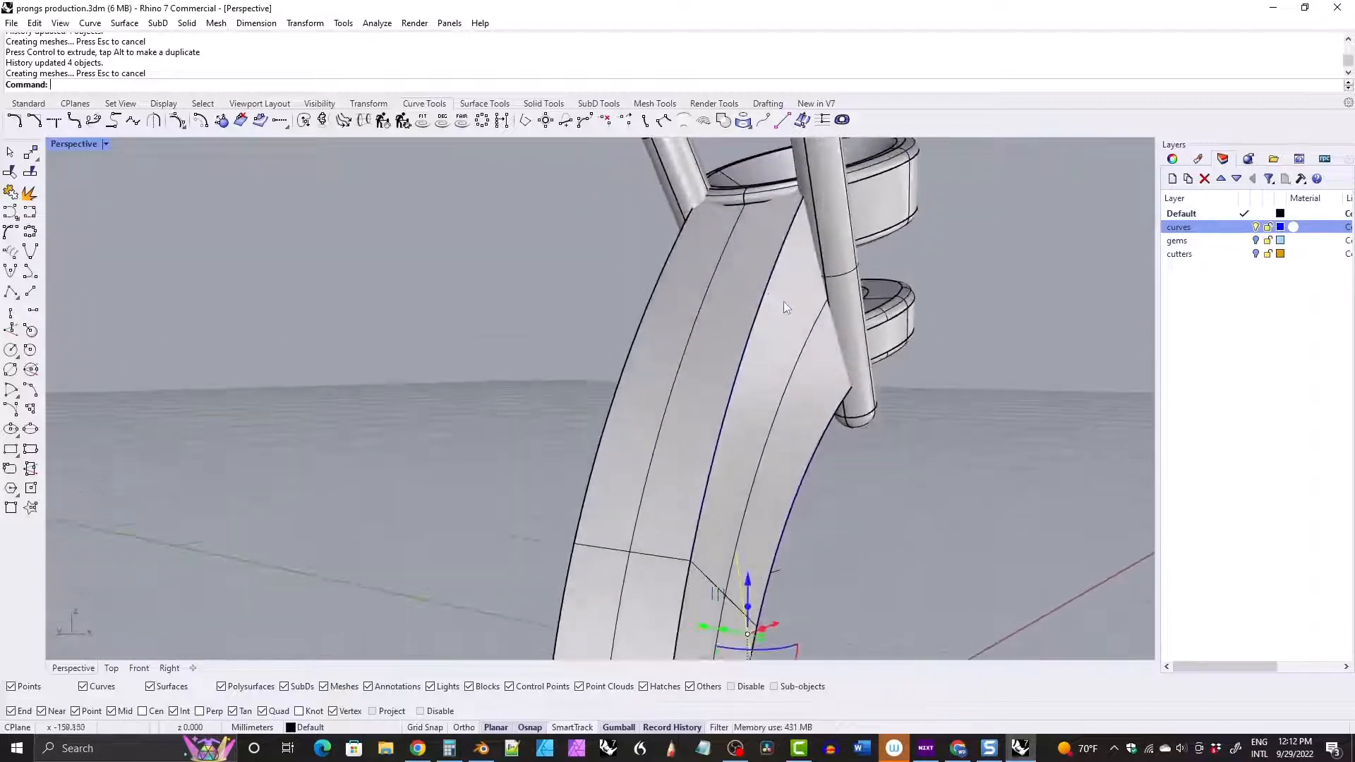
pyautogui.moveTo(834, 350); pyautogui.dragTo(590, 204, button='right')
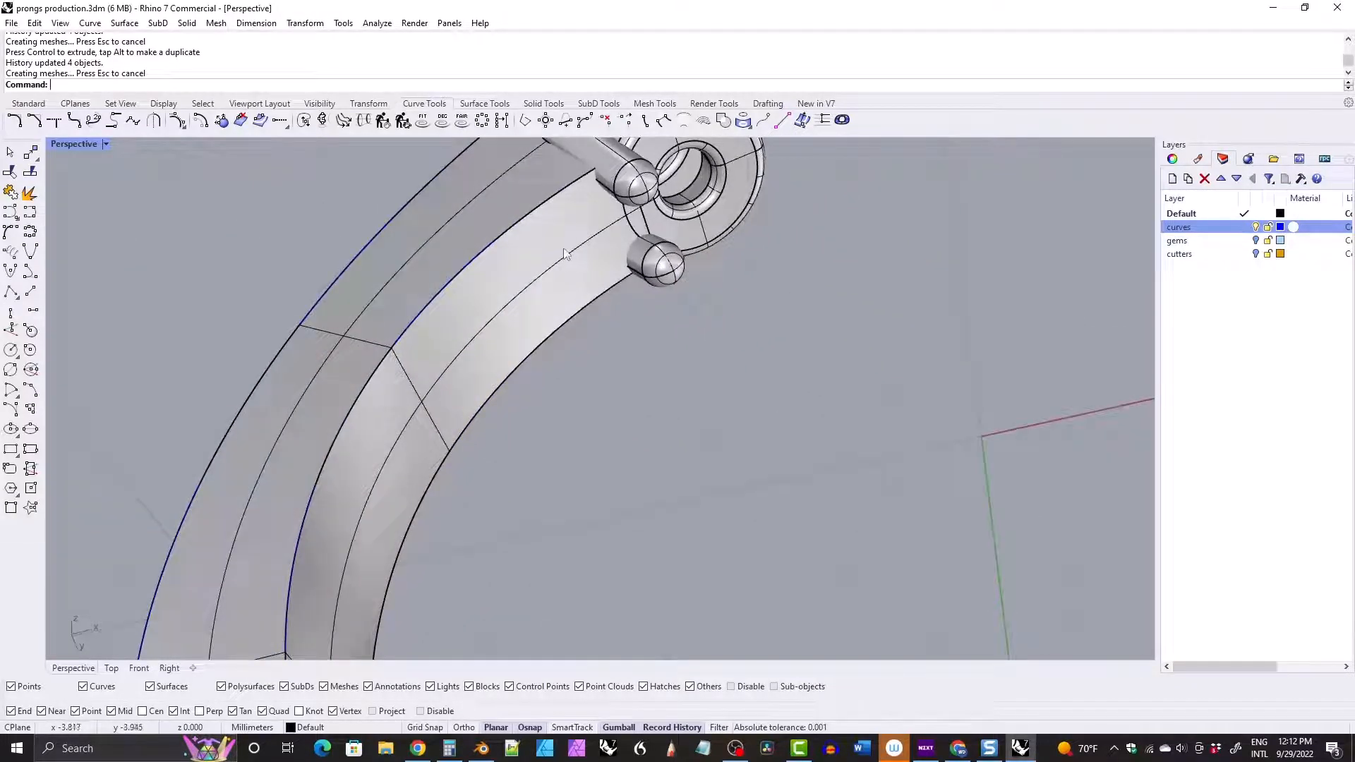
pyautogui.scroll(3, 509, 234)
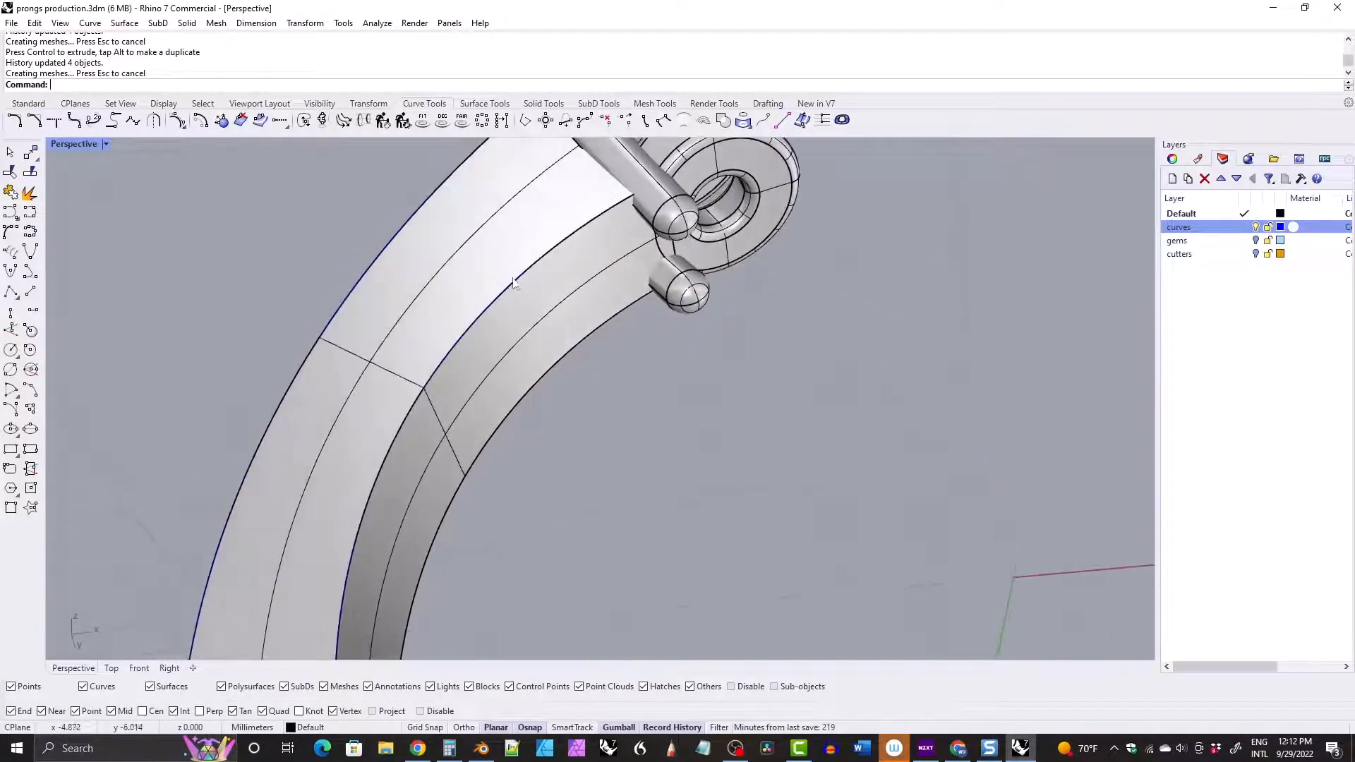
pyautogui.click(515, 286)
pyautogui.click(562, 321)
pyautogui.moveTo(539, 303); pyautogui.dragTo(392, 268, button='right')
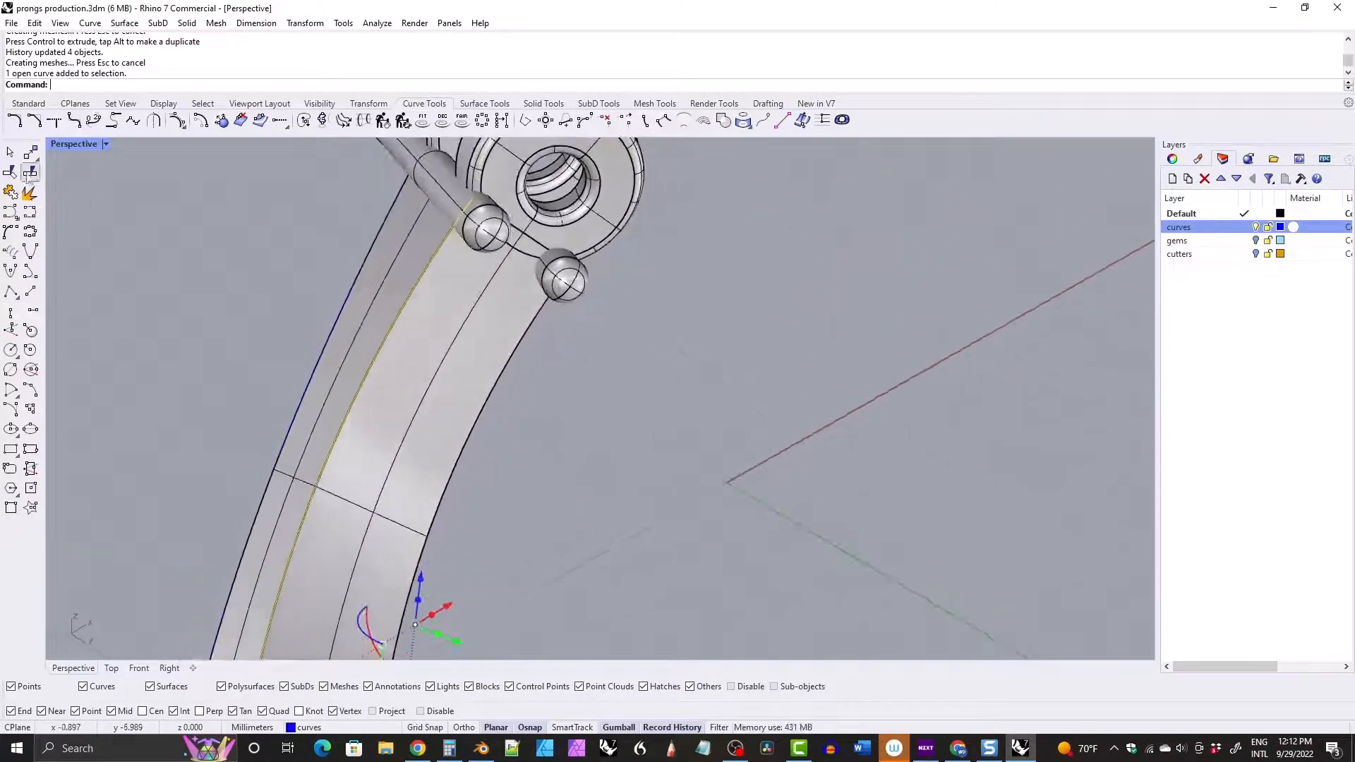
pyautogui.click(158, 121)
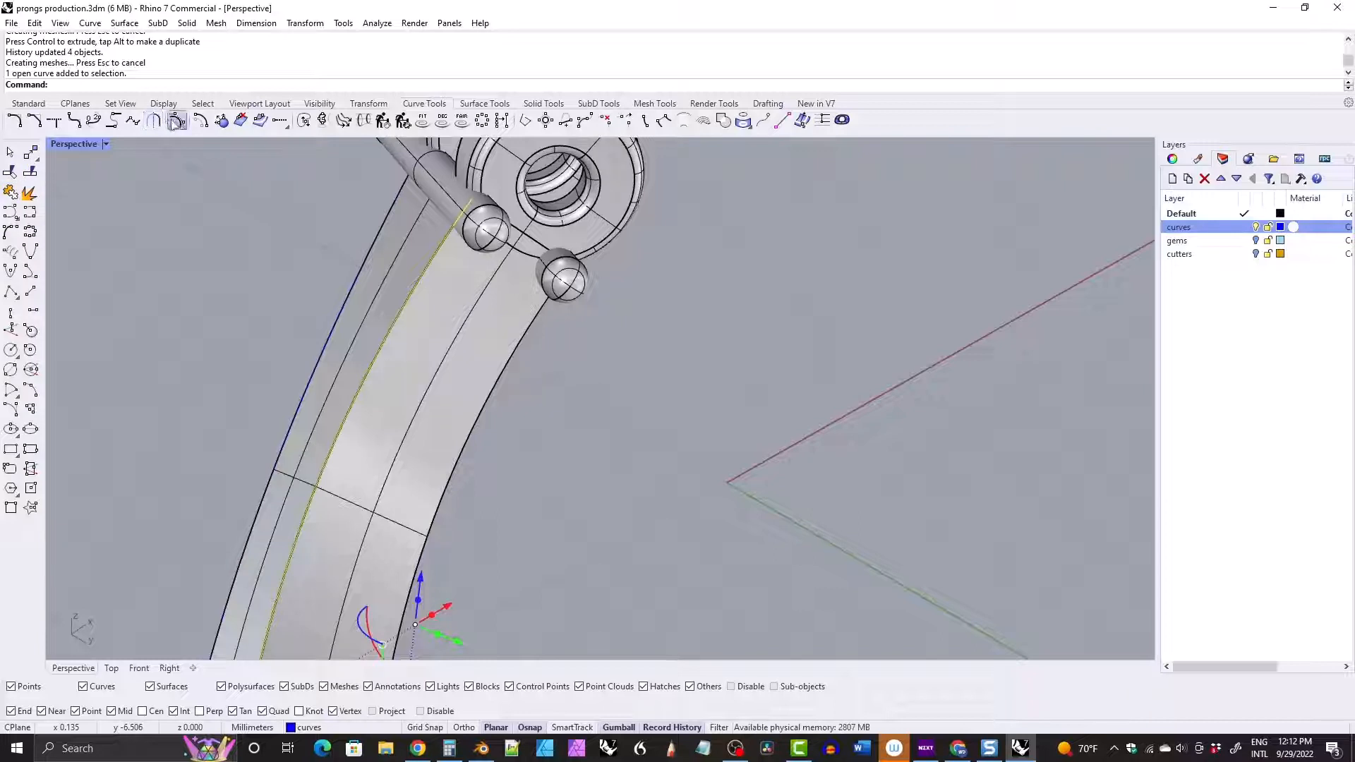
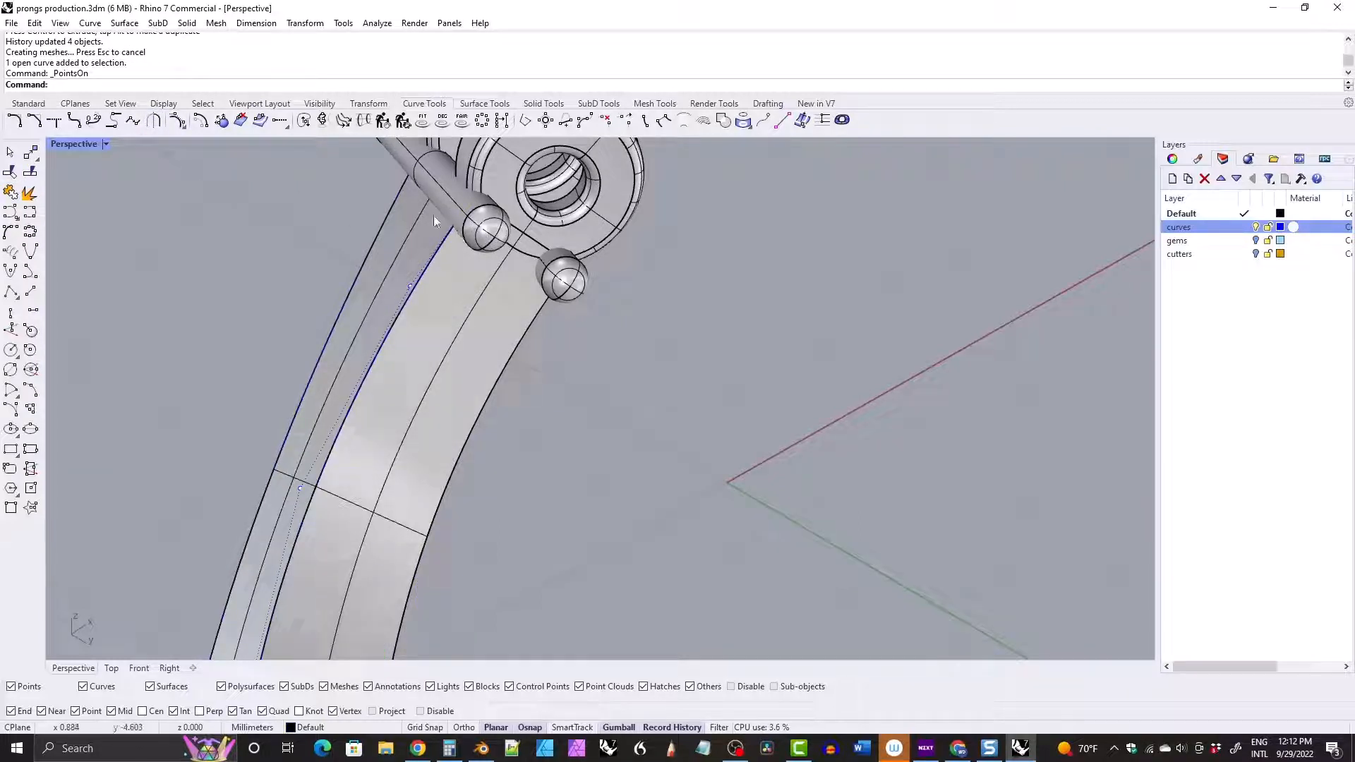
# Move the upper end control point of the inner shank curve inward along the Y axis, fine-tuning it until the shank corner meets the prong.
pyautogui.moveTo(433, 215); pyautogui.dragTo(300, 217, button='right')
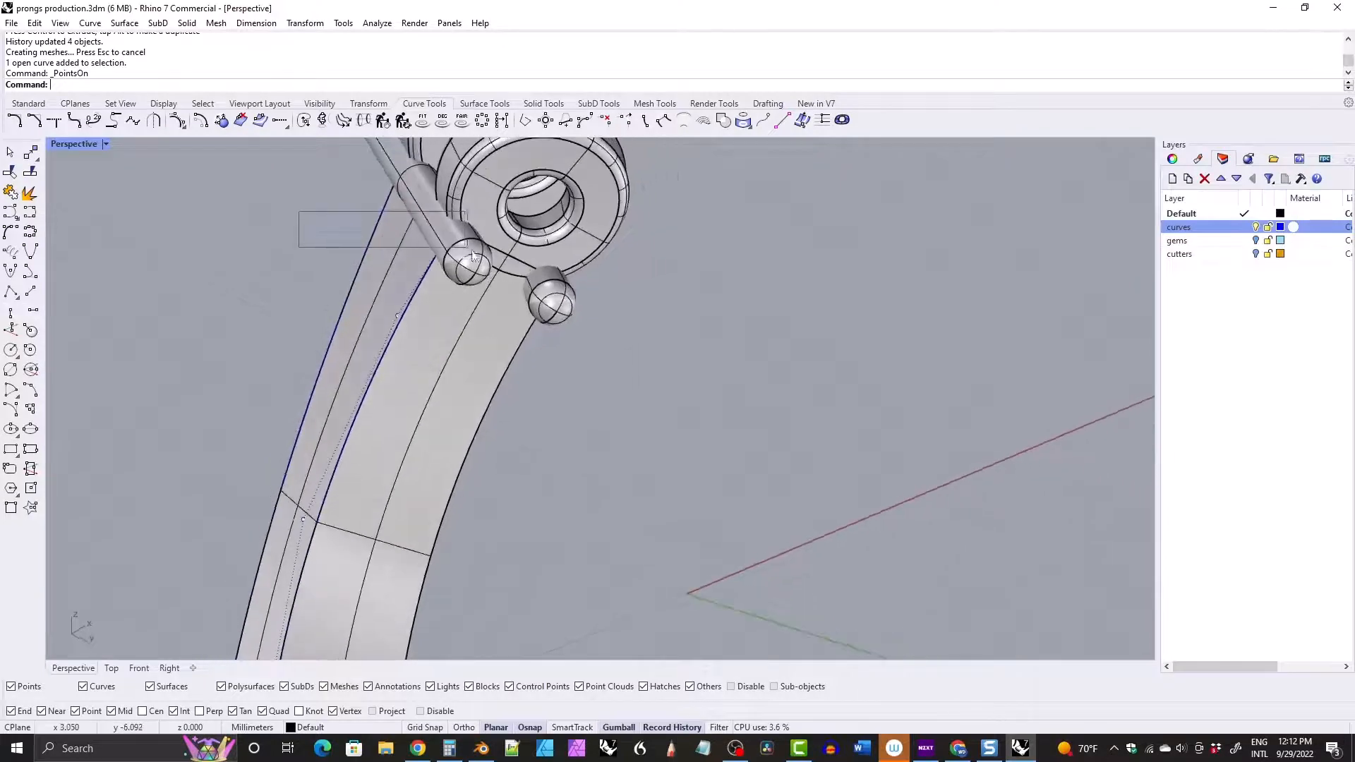
pyautogui.moveTo(469, 248); pyautogui.dragTo(494, 259)
pyautogui.moveTo(501, 285); pyautogui.dragTo(767, 368, button='right')
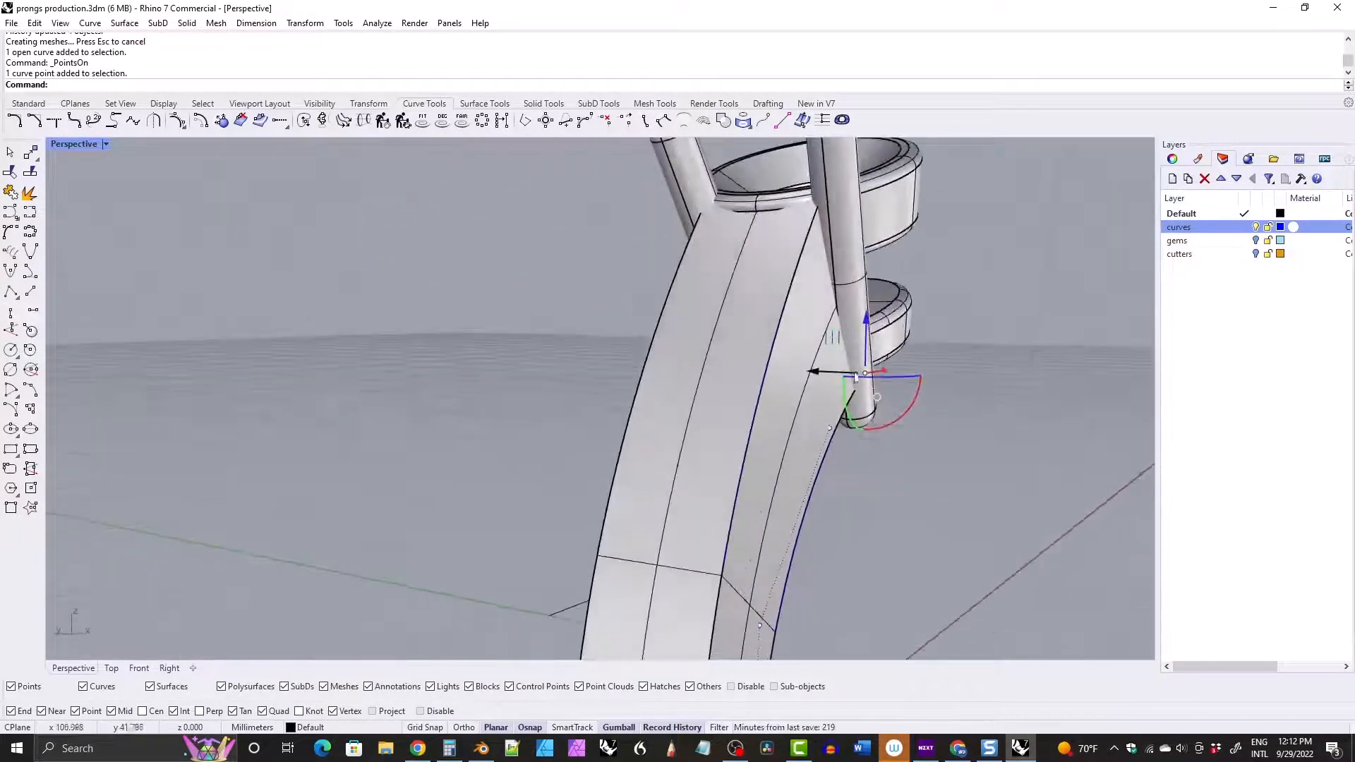
pyautogui.moveTo(814, 376); pyautogui.dragTo(795, 372)
pyautogui.moveTo(801, 378); pyautogui.dragTo(801, 317, button='right')
pyautogui.moveTo(788, 374); pyautogui.dragTo(784, 374)
pyautogui.moveTo(780, 374); pyautogui.dragTo(811, 267, button='right')
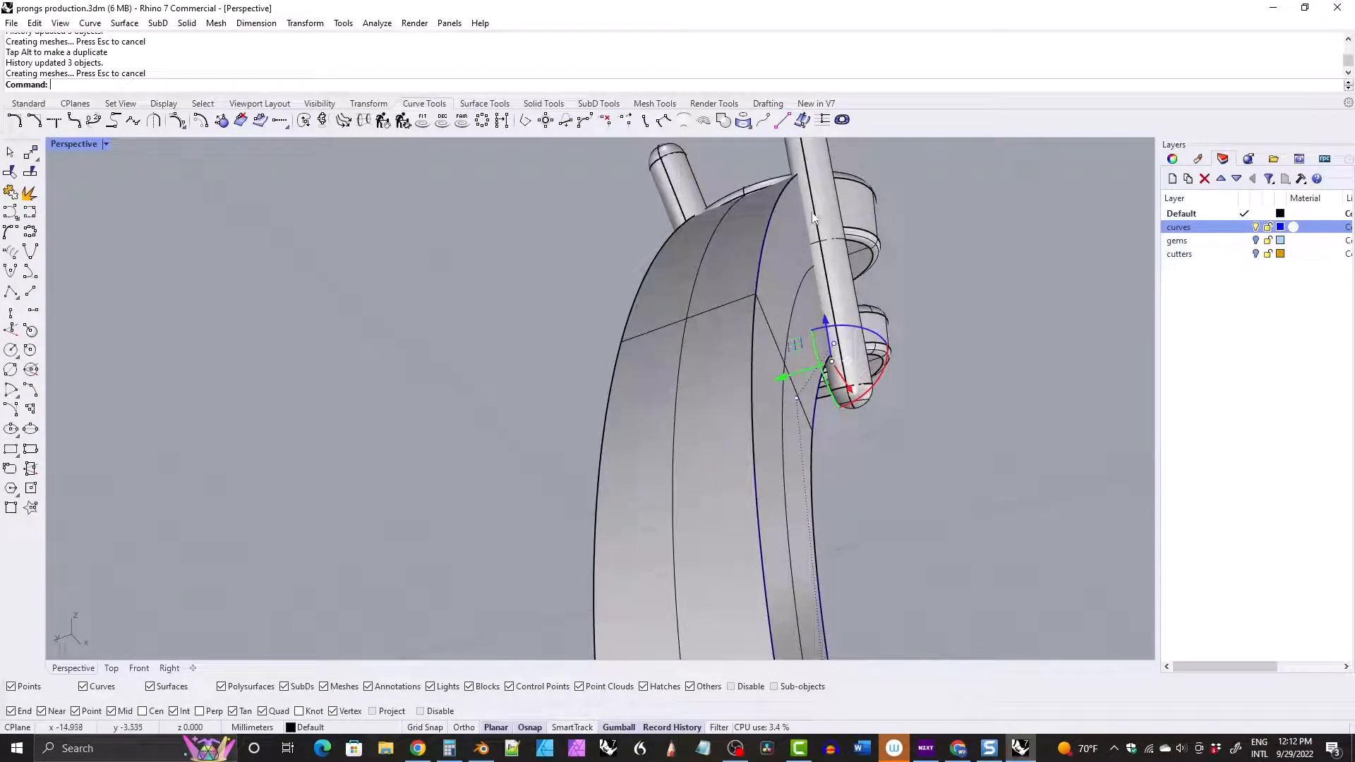
pyautogui.moveTo(831, 337); pyautogui.dragTo(795, 353, button='right')
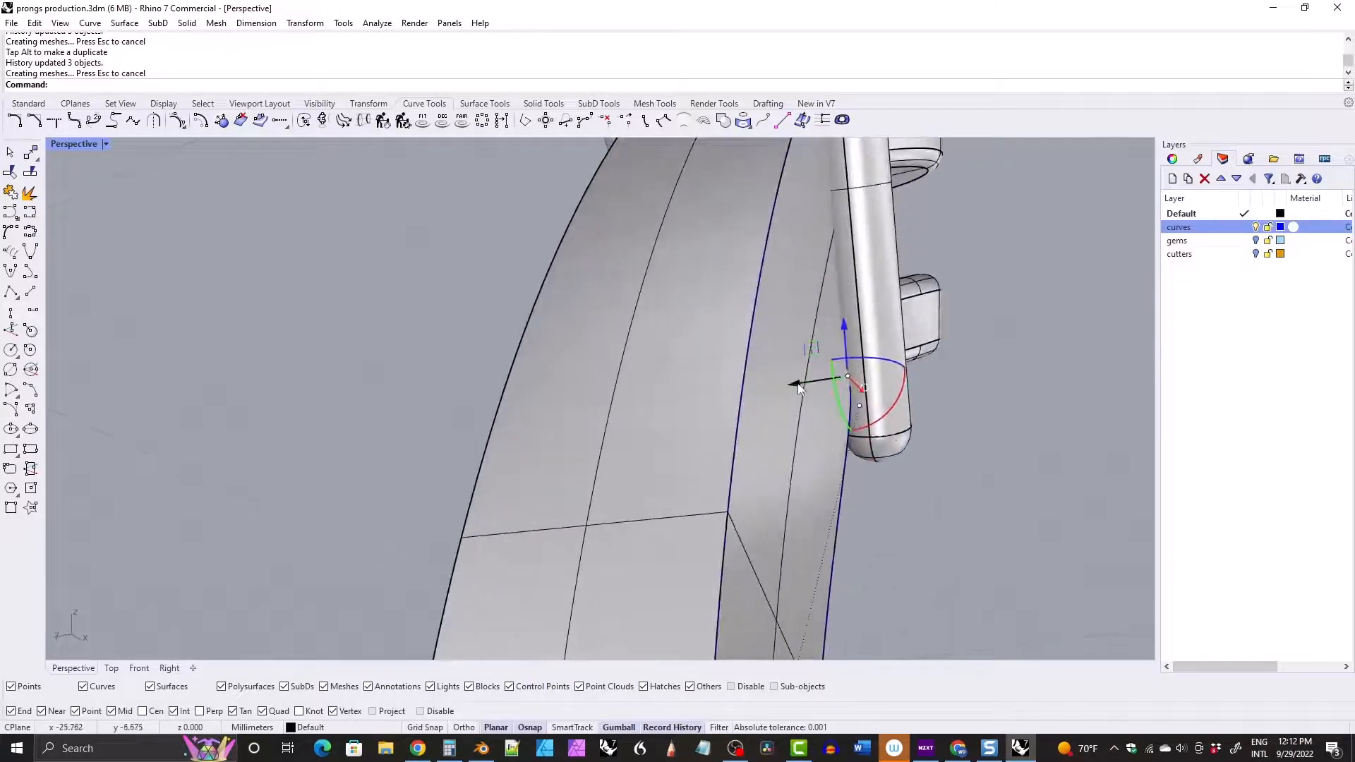
pyautogui.moveTo(800, 389); pyautogui.dragTo(806, 387)
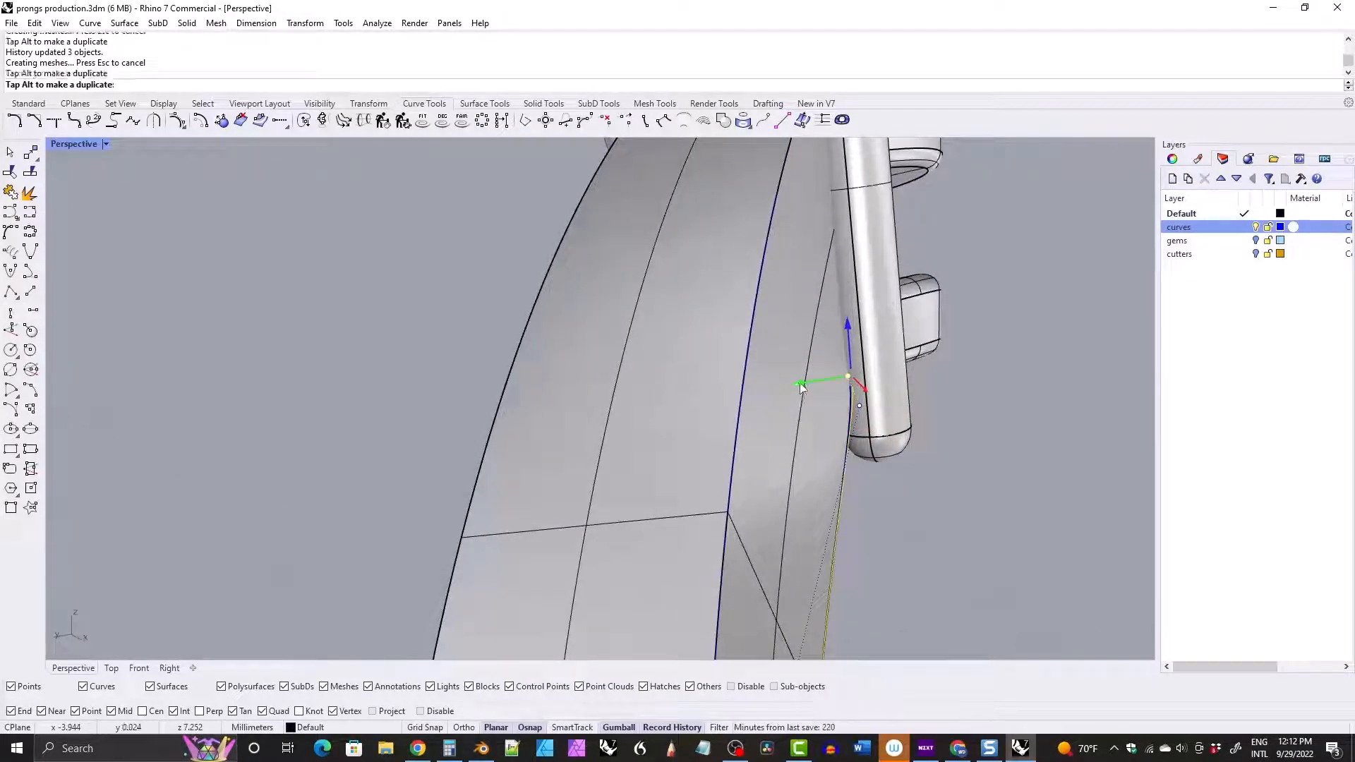
# Move the second control point from the prong end of the inner shank curve inward along the Y axis.
pyautogui.scroll(-5, 828, 282)
pyautogui.moveTo(837, 312); pyautogui.dragTo(653, 405, button='right')
pyautogui.click(630, 378)
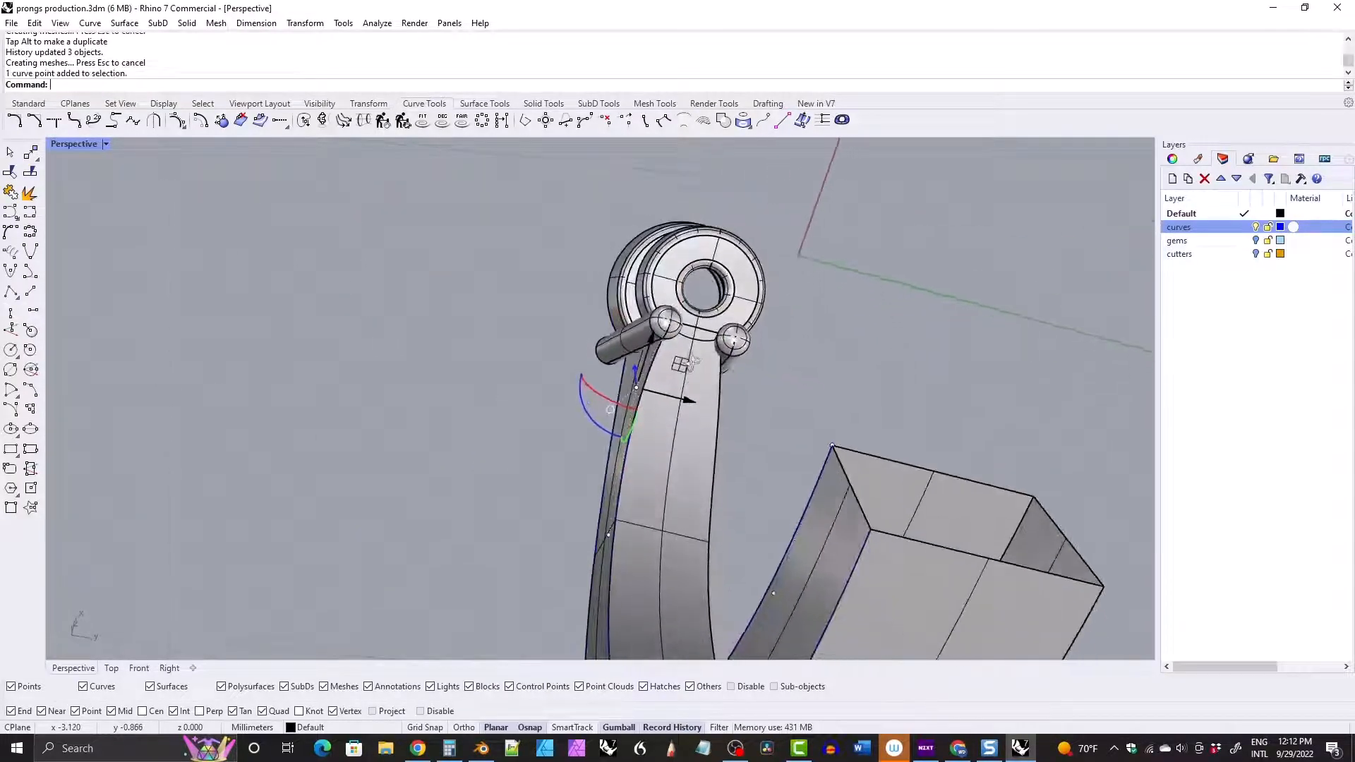
pyautogui.scroll(6, 632, 377)
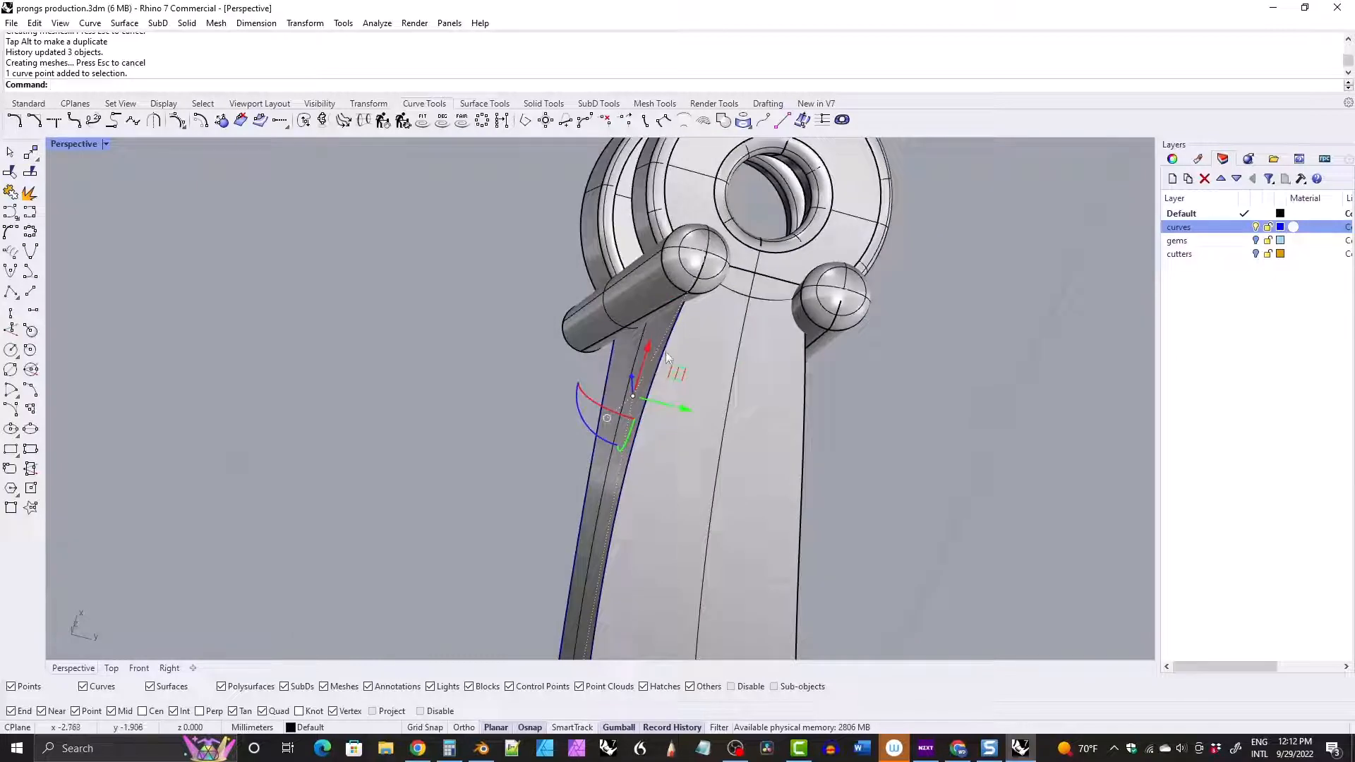
pyautogui.moveTo(678, 412); pyautogui.dragTo(702, 419)
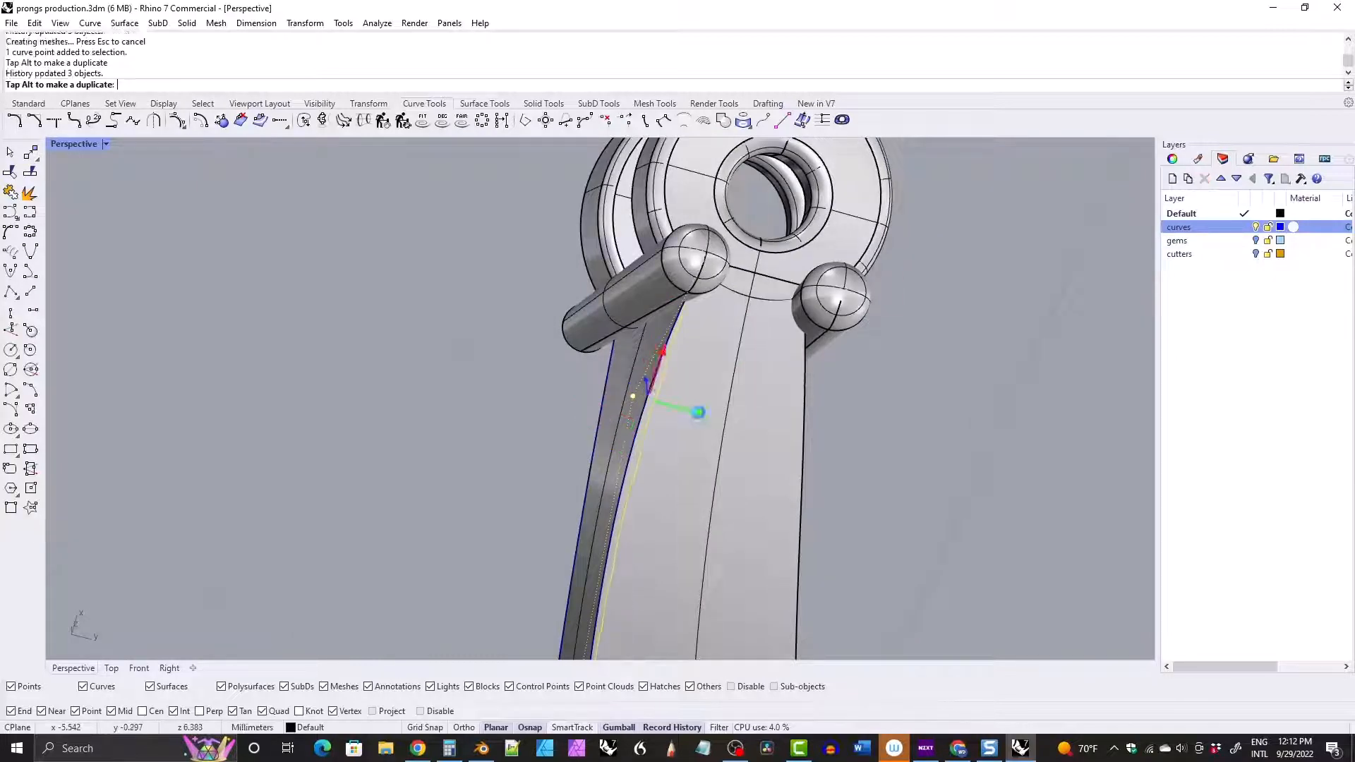
pyautogui.scroll(-5, 701, 396)
pyautogui.moveTo(701, 397); pyautogui.dragTo(679, 404, button='right')
pyautogui.scroll(6, 679, 403)
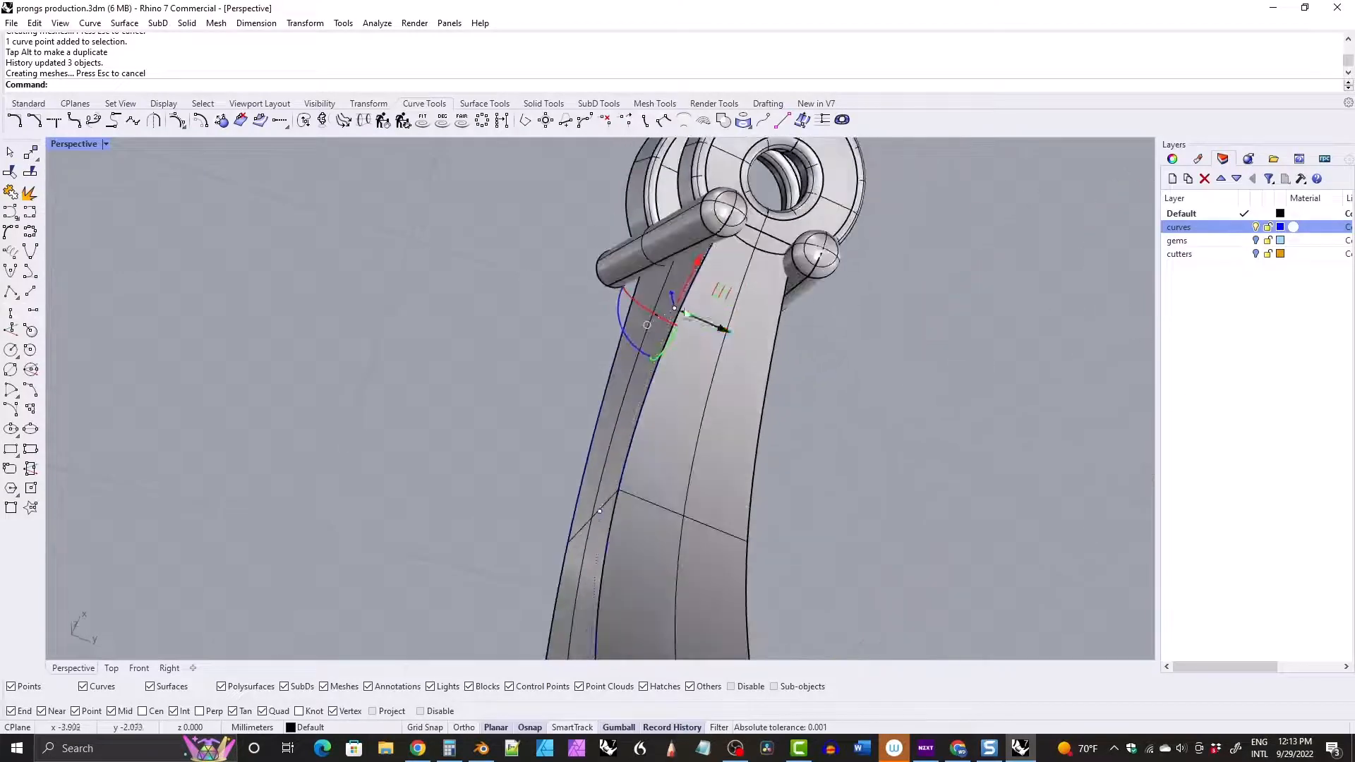
# Try to move the third control point of the inner shank curve outward along the Y axis.
pyautogui.moveTo(606, 341); pyautogui.dragTo(577, 370, button='right')
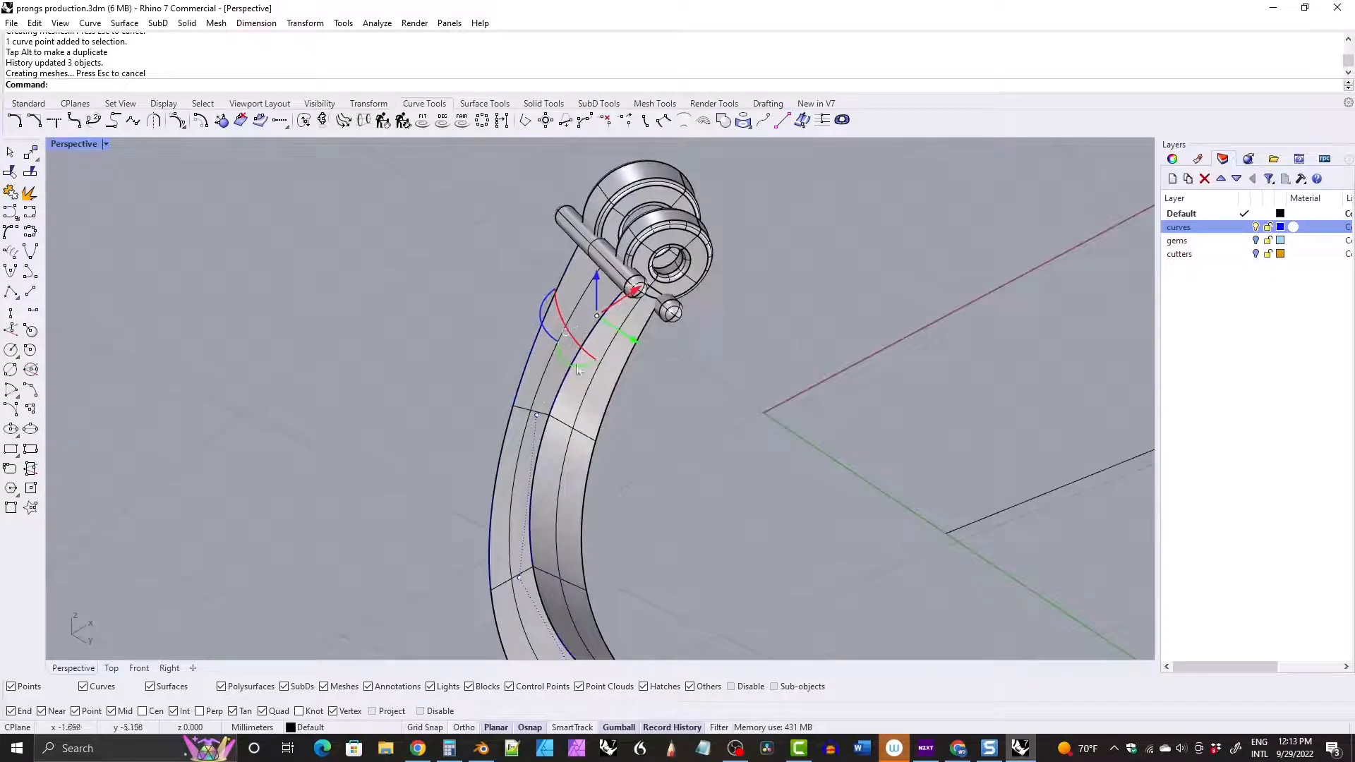
pyautogui.click(536, 416)
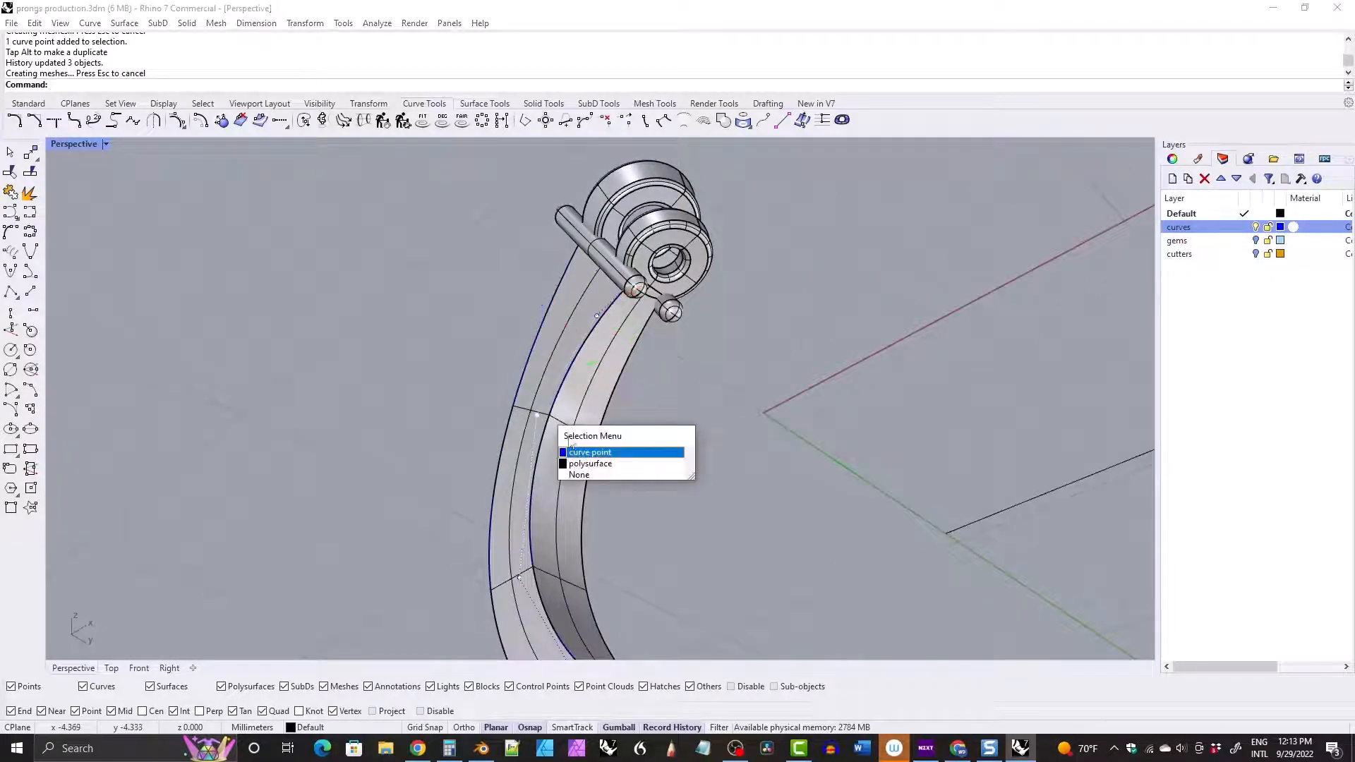
pyautogui.click(578, 450)
pyautogui.moveTo(575, 441); pyautogui.dragTo(536, 400, button='right')
pyautogui.moveTo(569, 430); pyautogui.dragTo(486, 395)
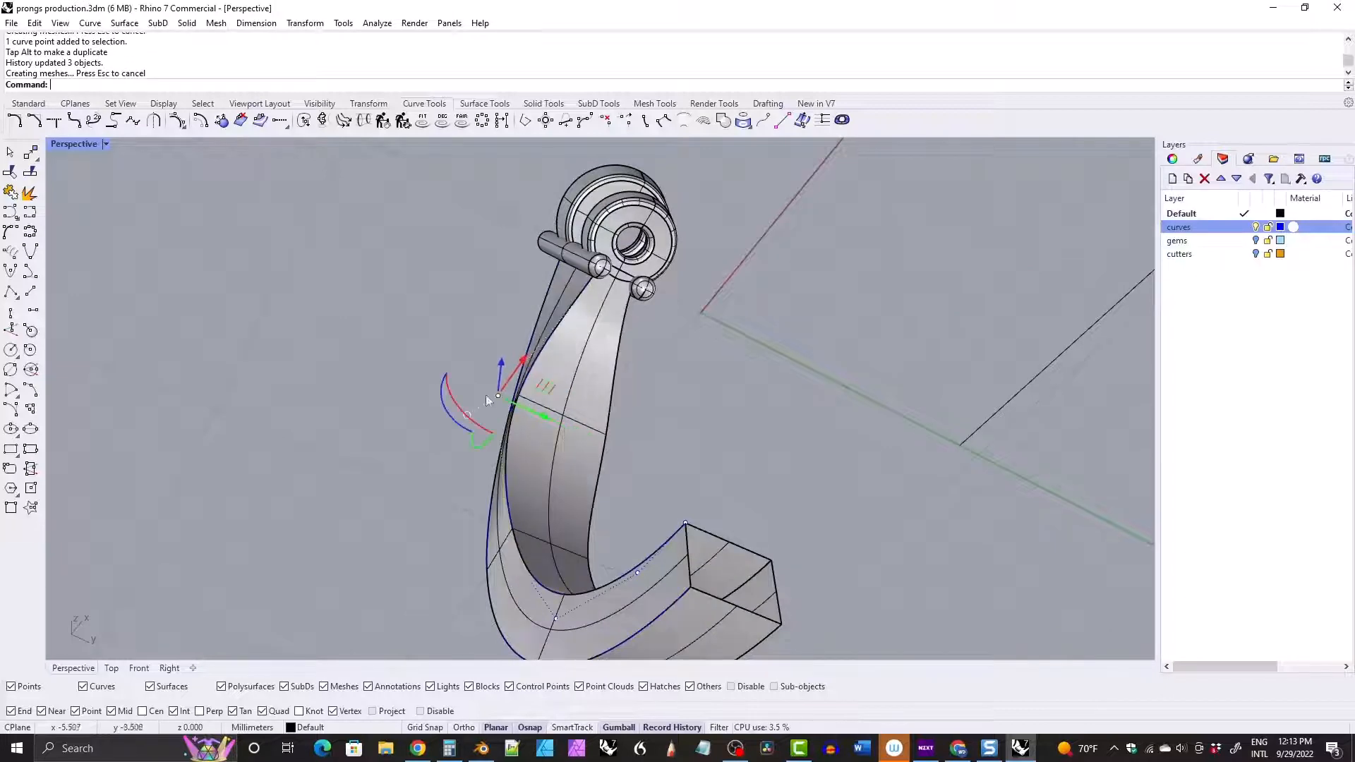
# Show the outer shank curve's control points, try moving its third point outward along the Y axis, and undo both third-point moves.
pyautogui.moveTo(343, 334); pyautogui.dragTo(635, 430, button='right')
pyautogui.click(666, 446)
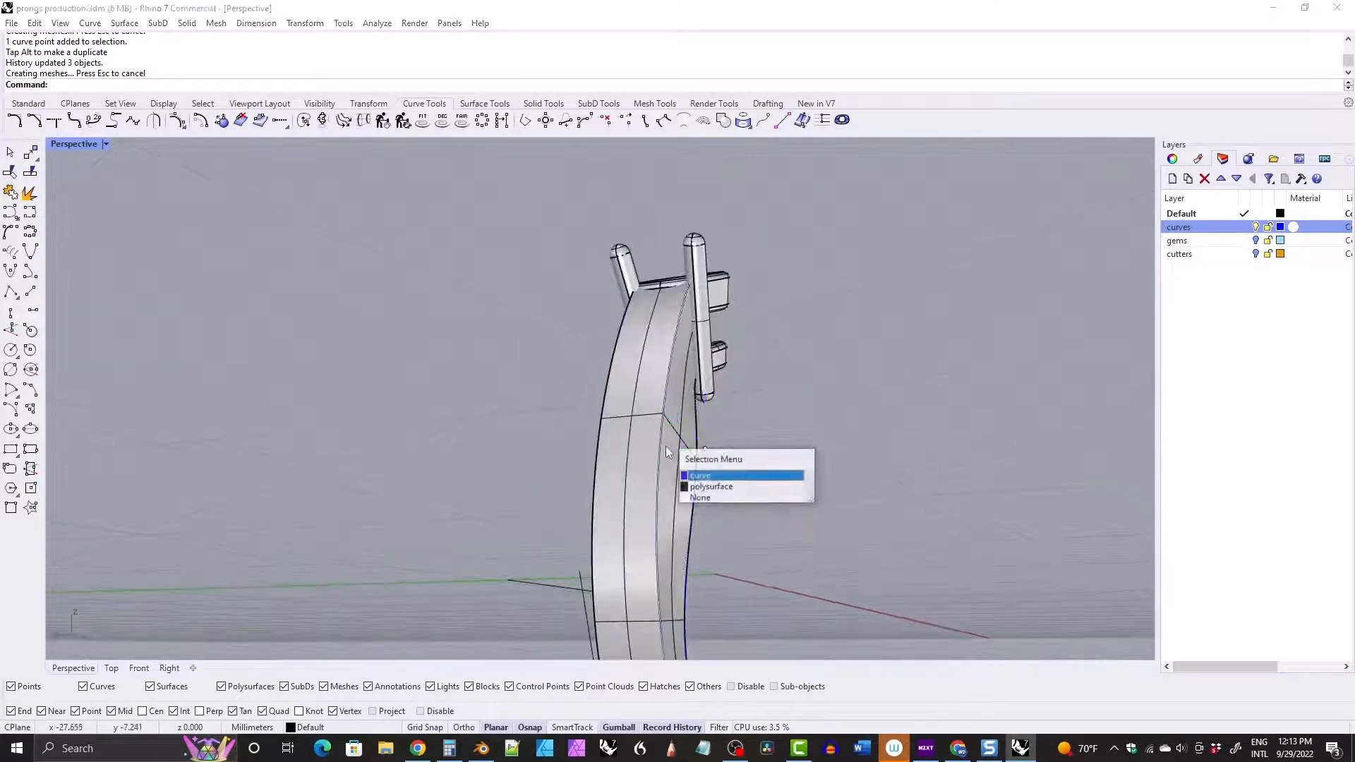
pyautogui.click(699, 475)
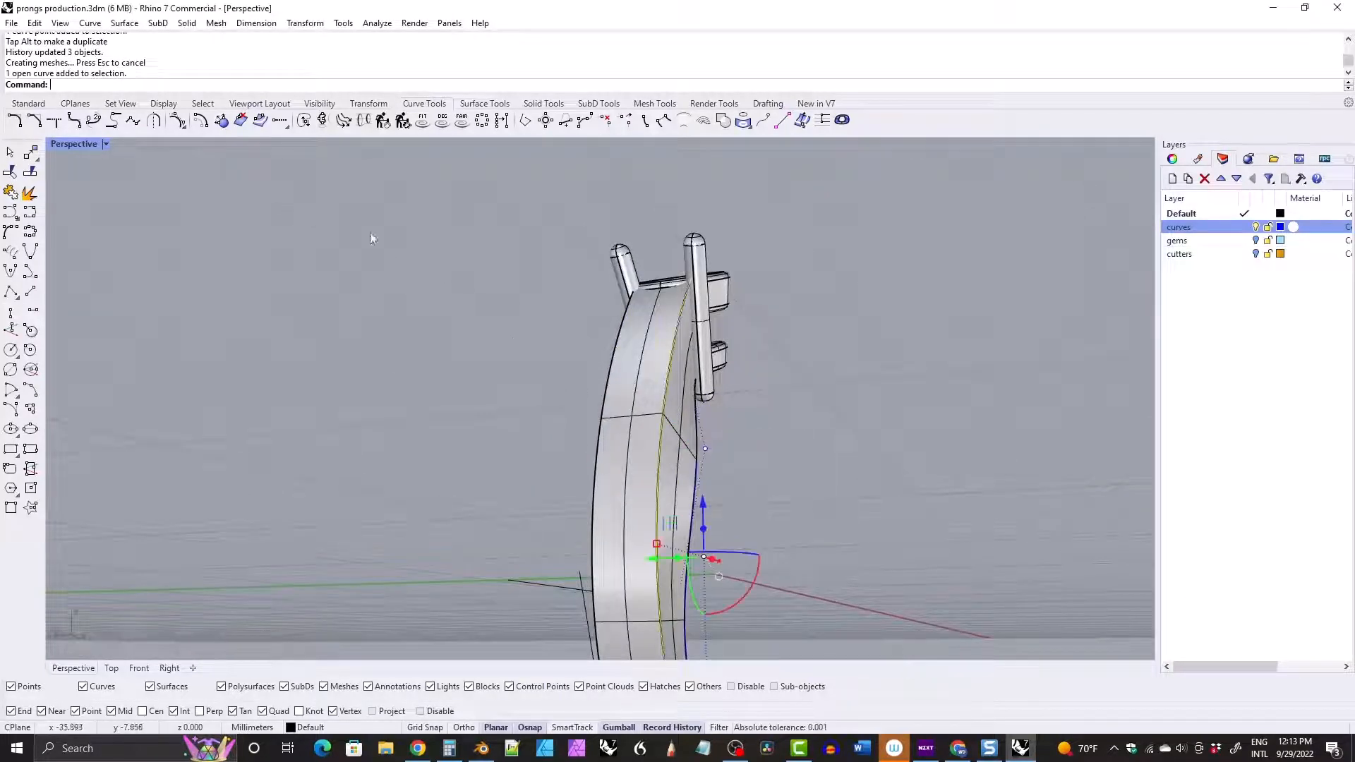
pyautogui.click(185, 122)
pyautogui.click(658, 405)
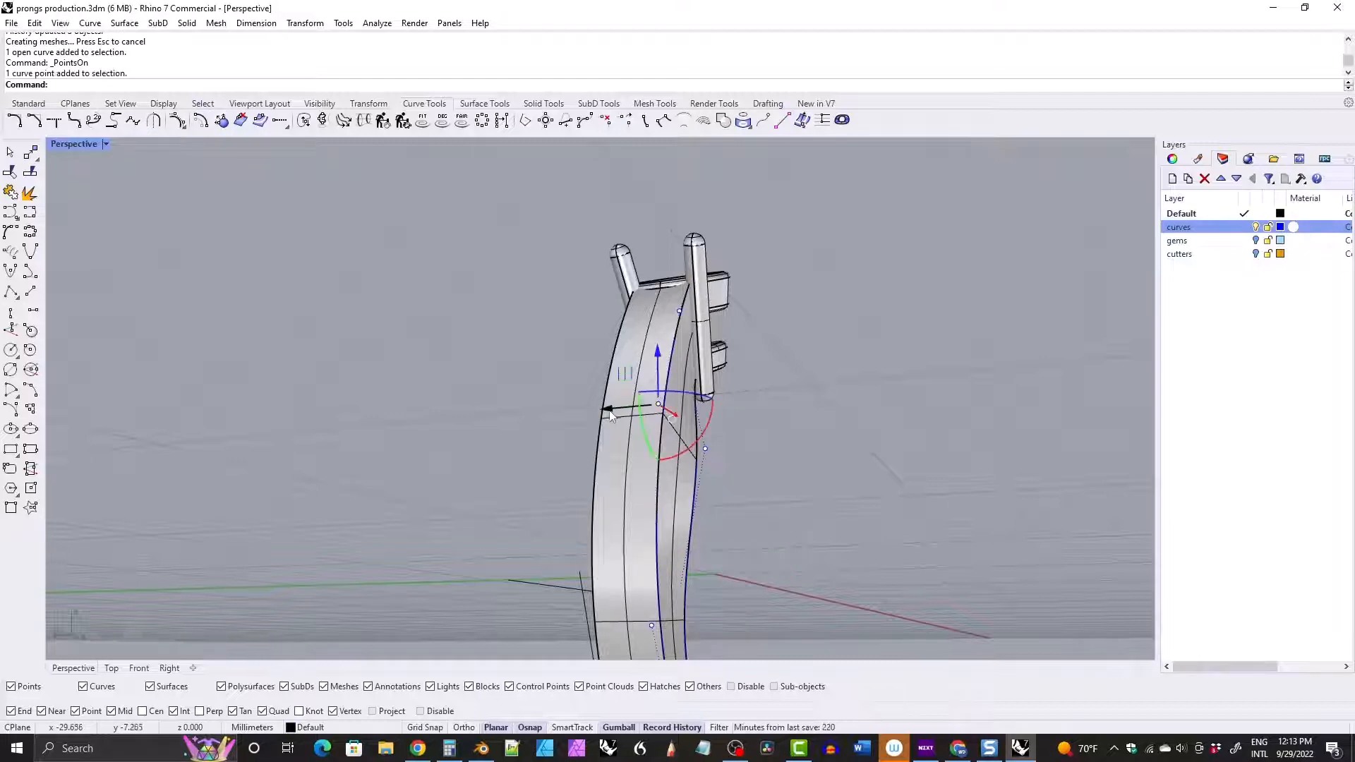
pyautogui.moveTo(610, 411); pyautogui.dragTo(628, 413)
pyautogui.moveTo(627, 413); pyautogui.dragTo(505, 376, button='right')
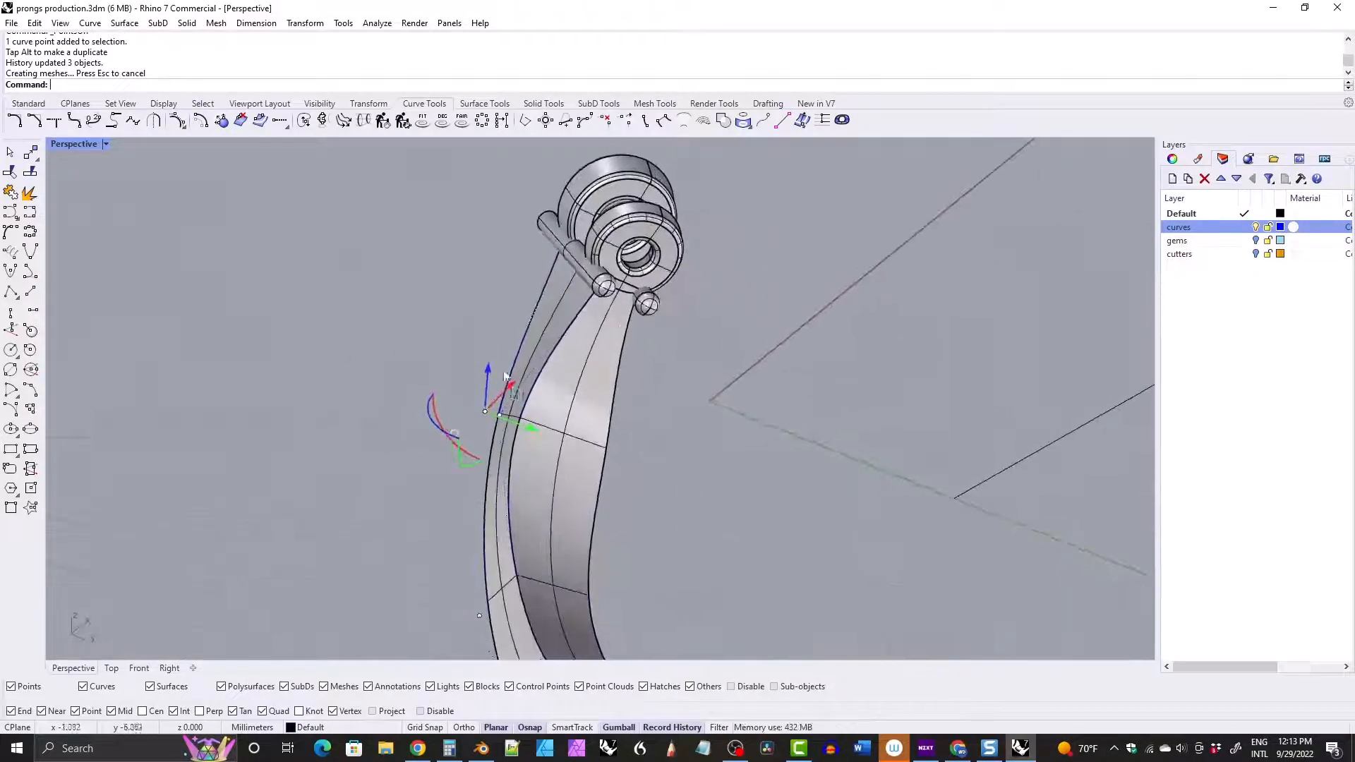
pyautogui.hotkey('ctrl', 'z')
pyautogui.hotkey('ctrl', 'z')
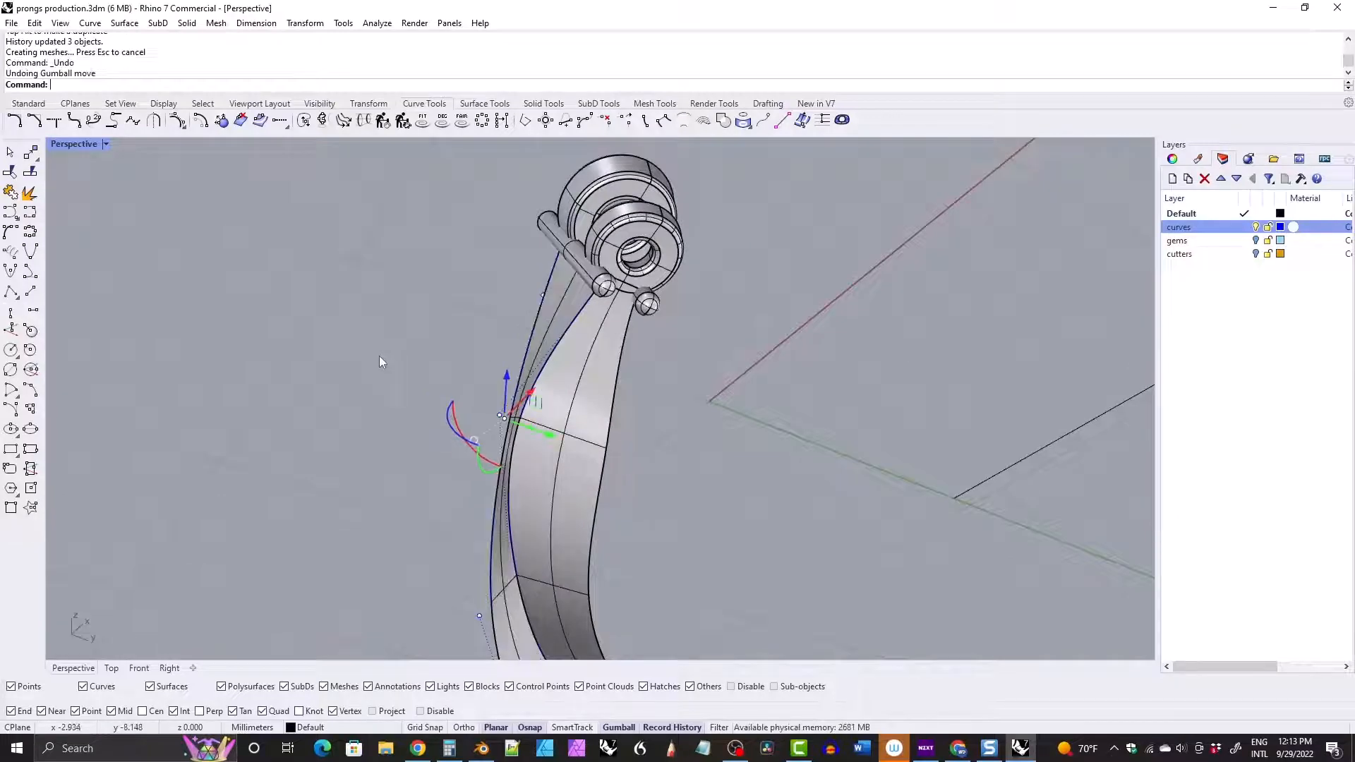
# Clear the control point selection and examine the upper shank's taper and its fit against the outer prongs from several angles.
pyautogui.moveTo(362, 348); pyautogui.dragTo(603, 384, button='right')
pyautogui.scroll(8, 596, 356)
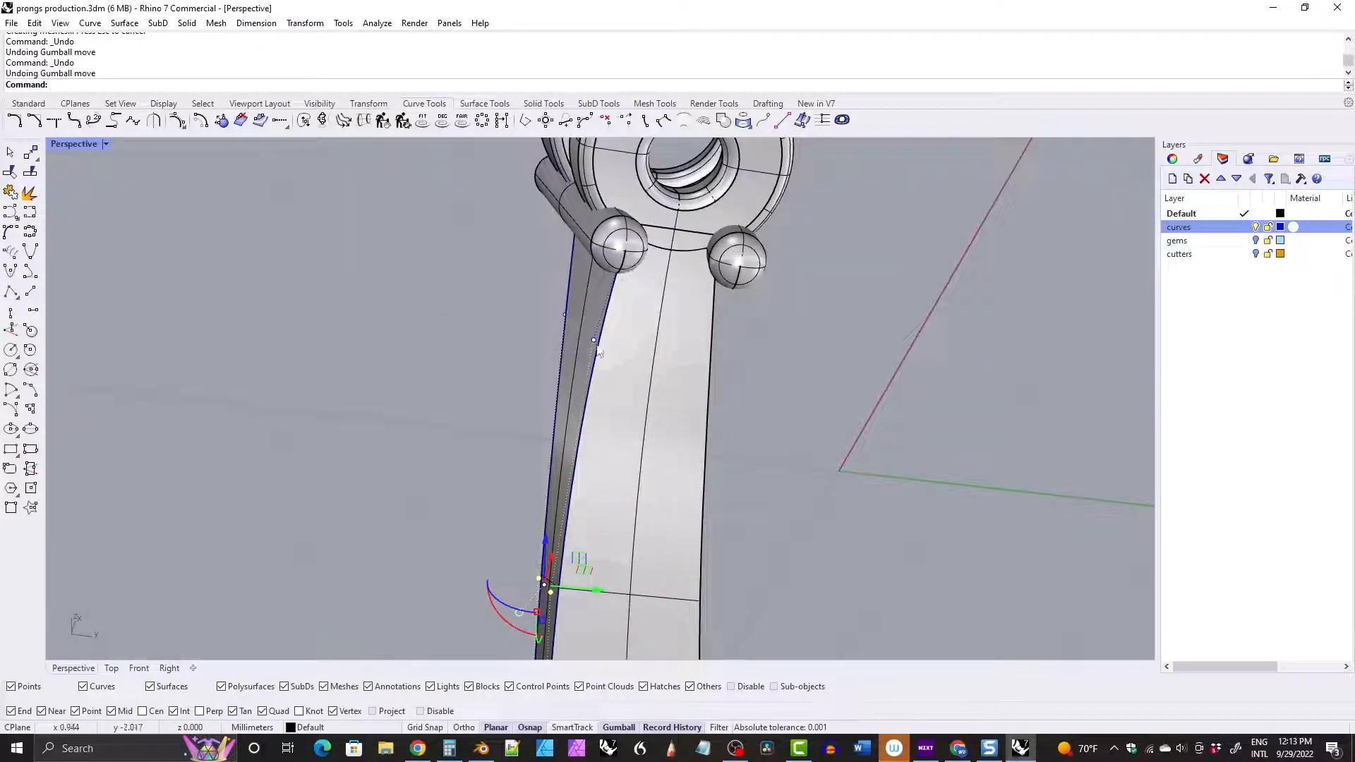
pyautogui.moveTo(597, 352); pyautogui.dragTo(603, 390, button='right')
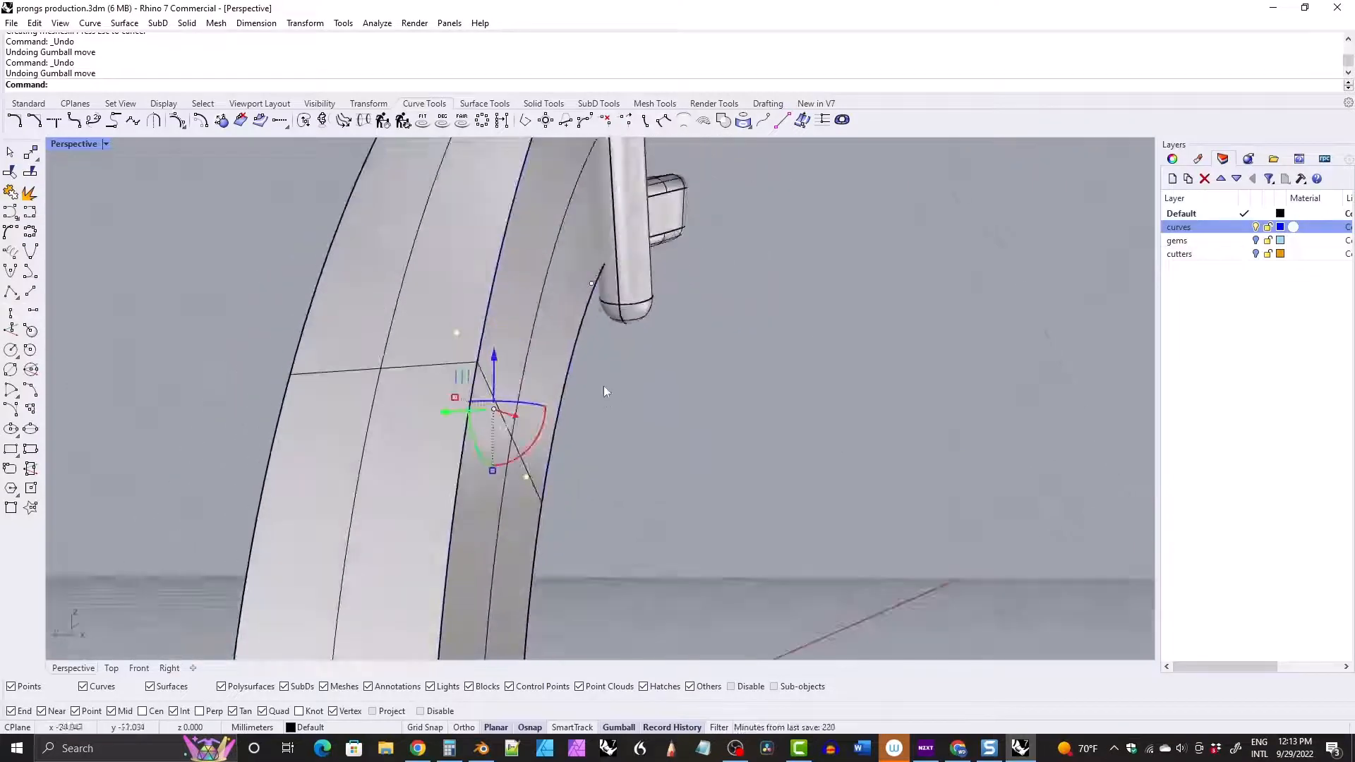
pyautogui.scroll(-7, 575, 283)
pyautogui.keyDown('shift'); pyautogui.moveTo(575, 283); pyautogui.dragTo(540, 410, button='right'); pyautogui.keyUp('shift')
pyautogui.press('Escape')
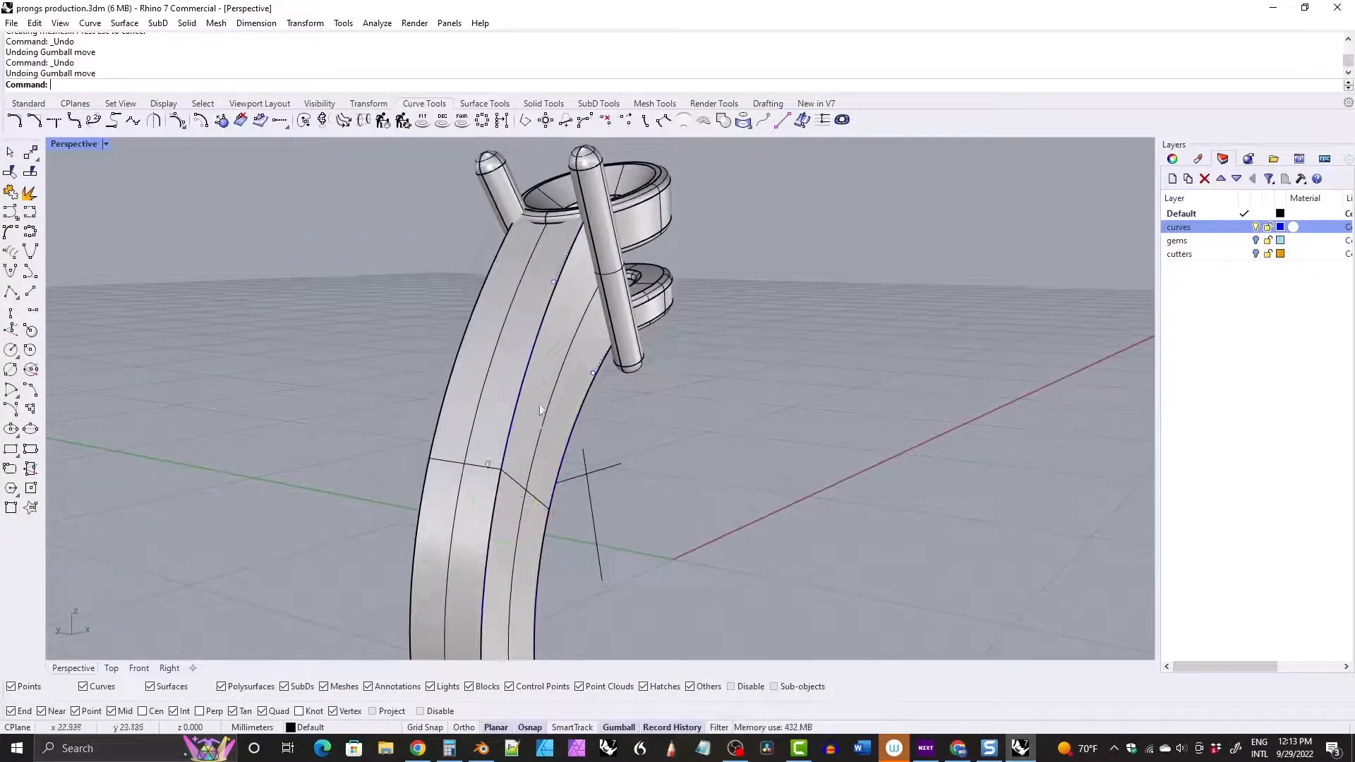
pyautogui.moveTo(545, 348); pyautogui.dragTo(472, 380, button='right')
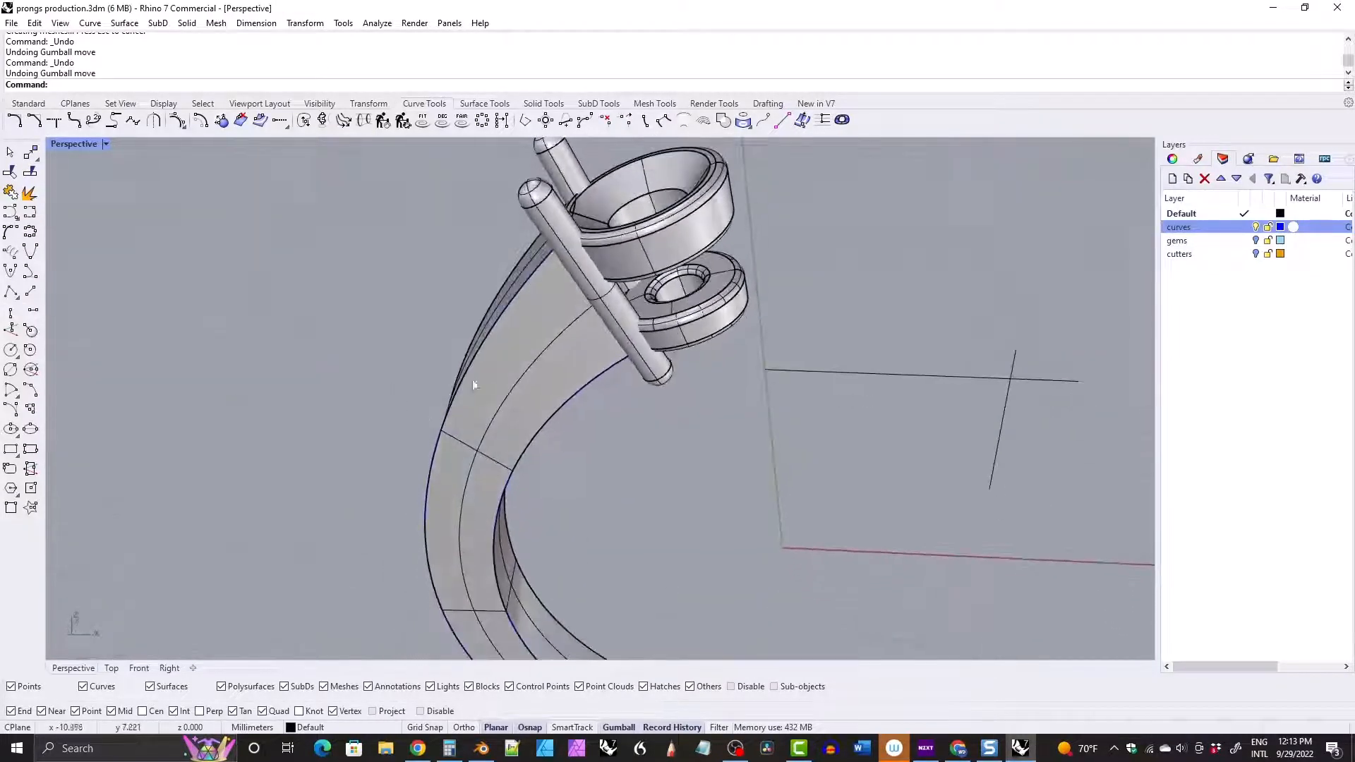
# Cap the open ends of the half shank to make it a closed solid.
pyautogui.doubleClick(78, 145)
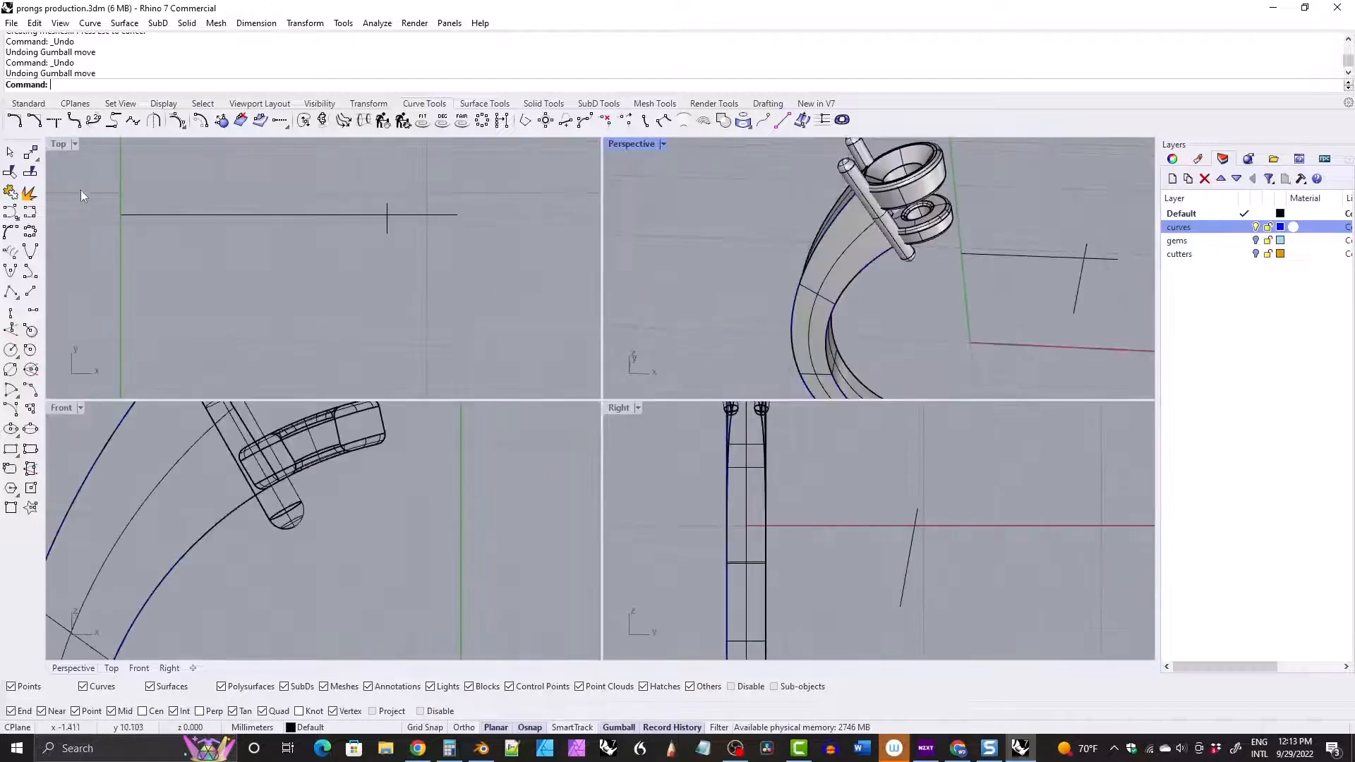
pyautogui.doubleClick(61, 409)
pyautogui.click(227, 353)
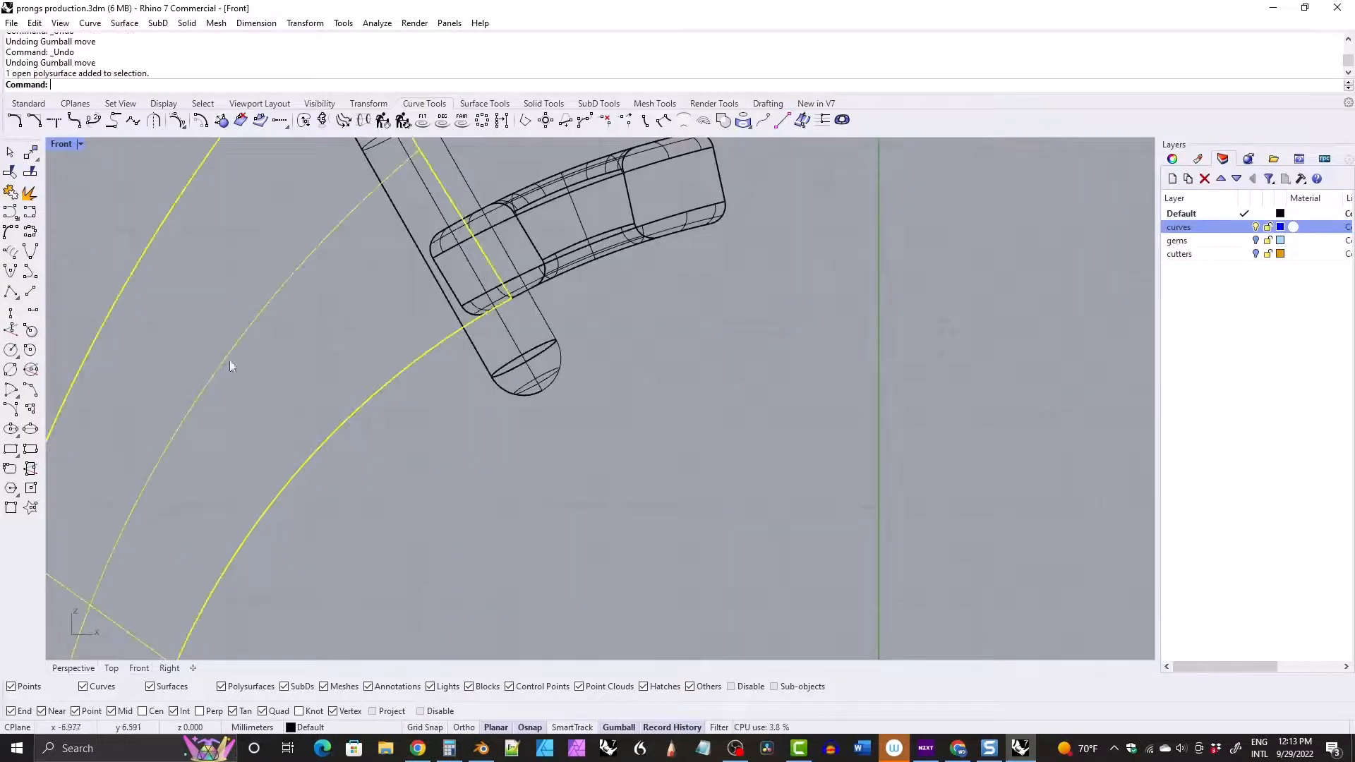
pyautogui.scroll(-5, 230, 362)
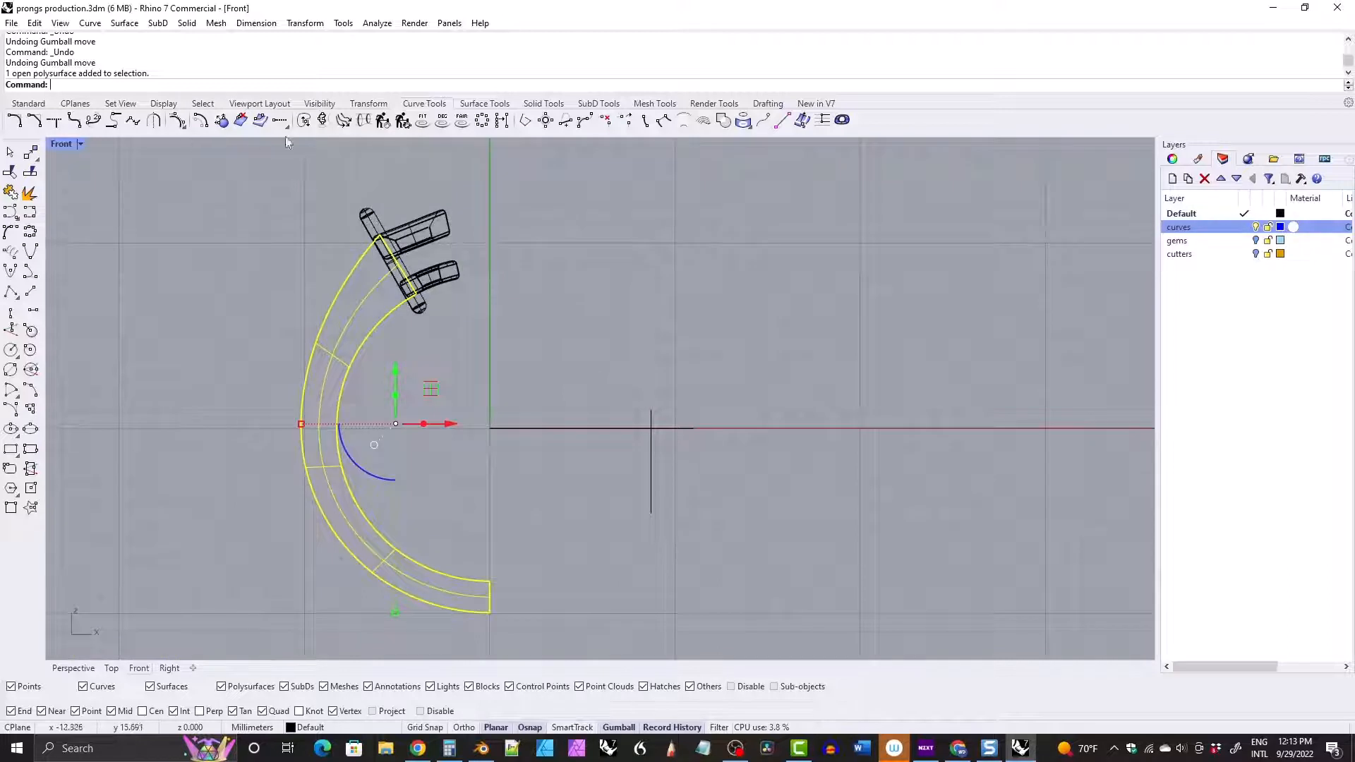
pyautogui.click(543, 103)
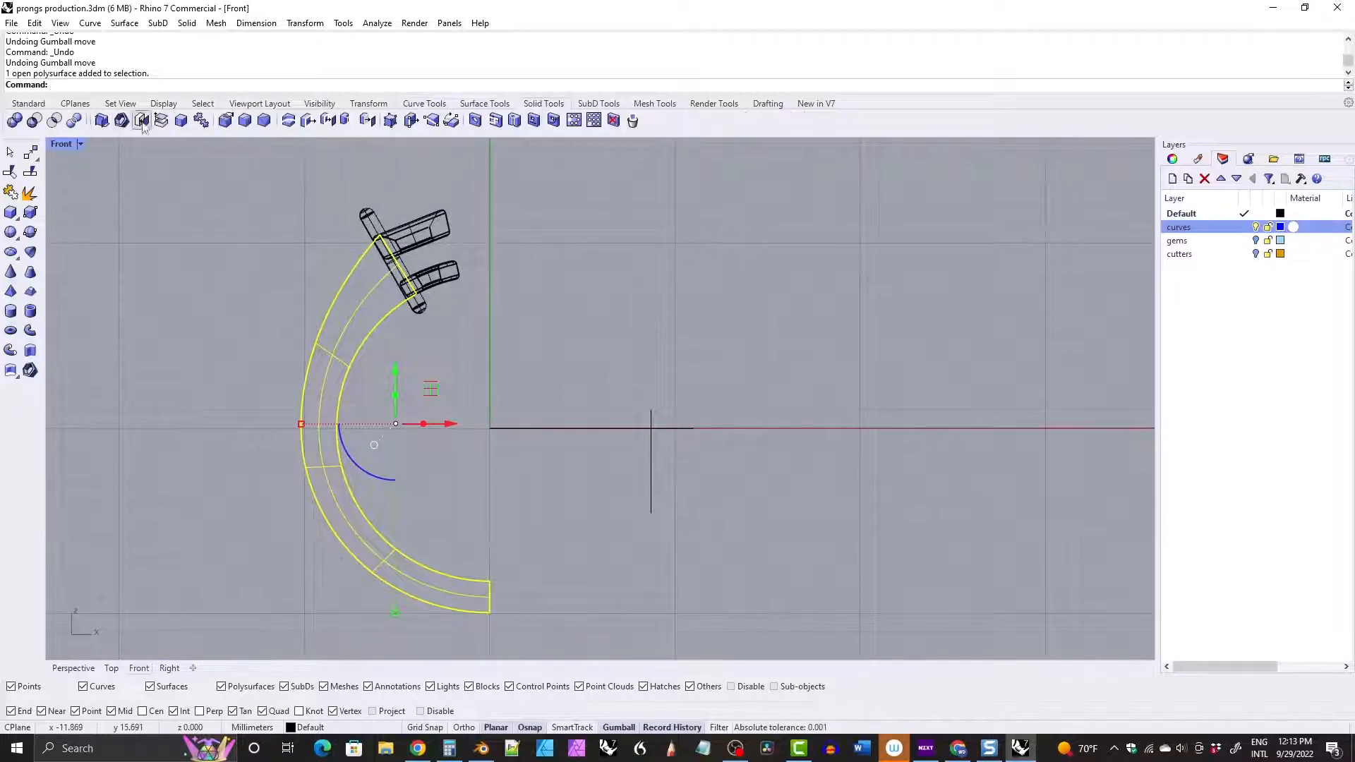
pyautogui.moveTo(414, 262); pyautogui.dragTo(529, 306, button='right')
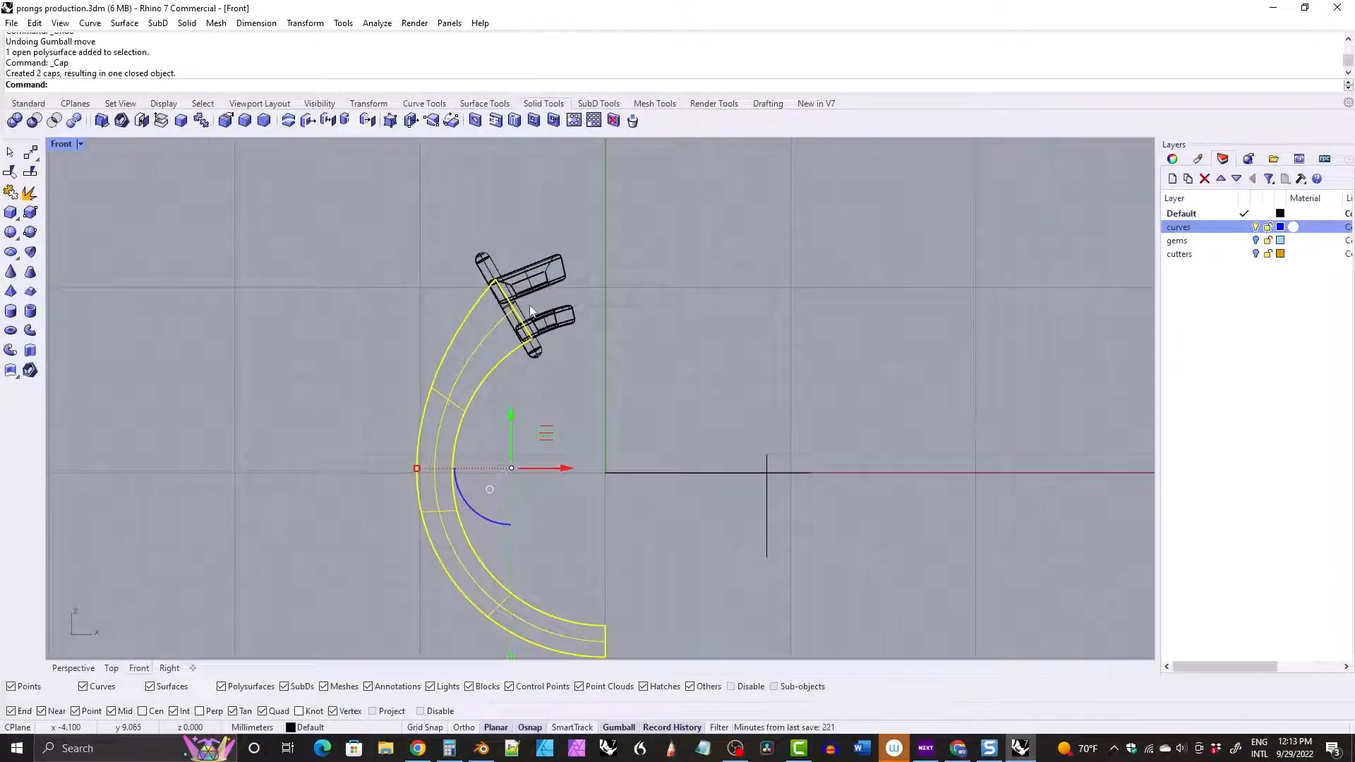
# Show all hidden objects and isolate the half shank together with the closed tapered curve near its prong end.
pyautogui.press('Return')
pyautogui.scroll(3, 496, 327)
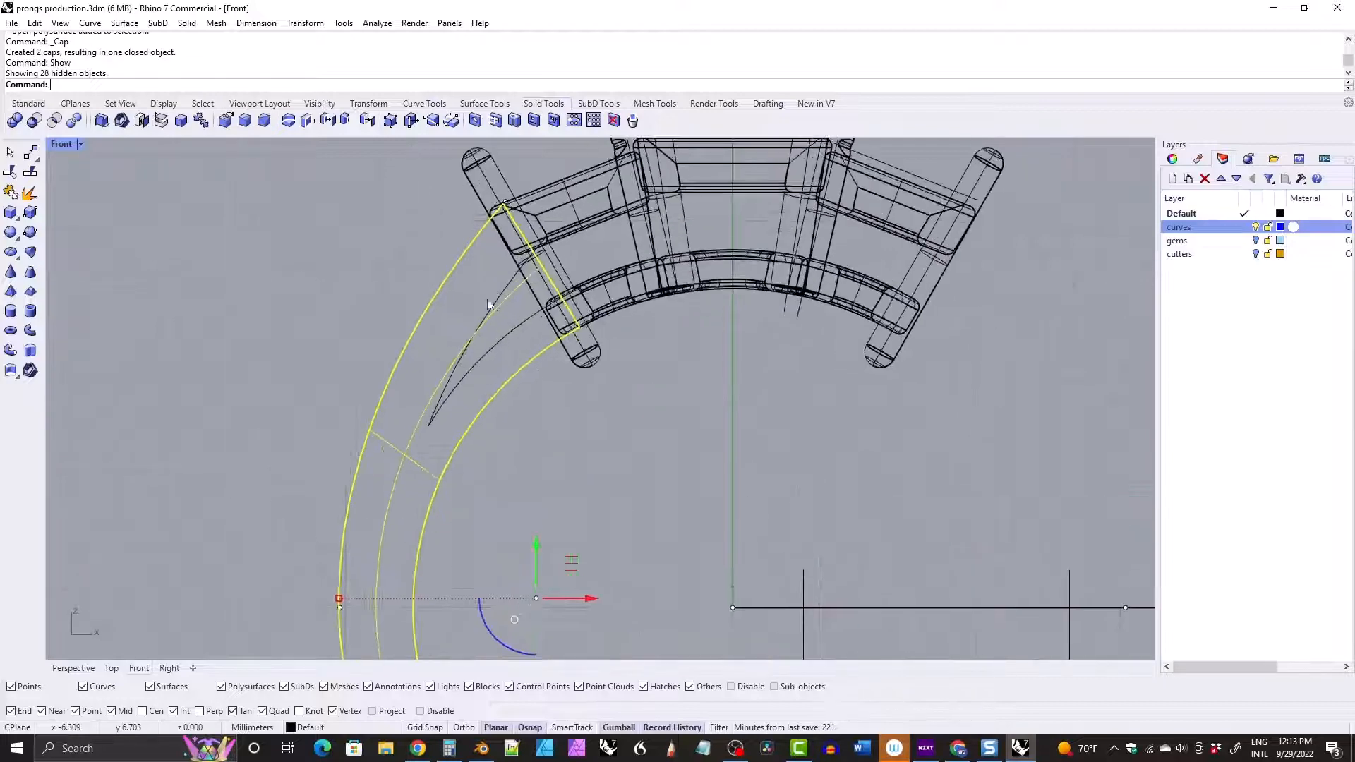
pyautogui.click(511, 334)
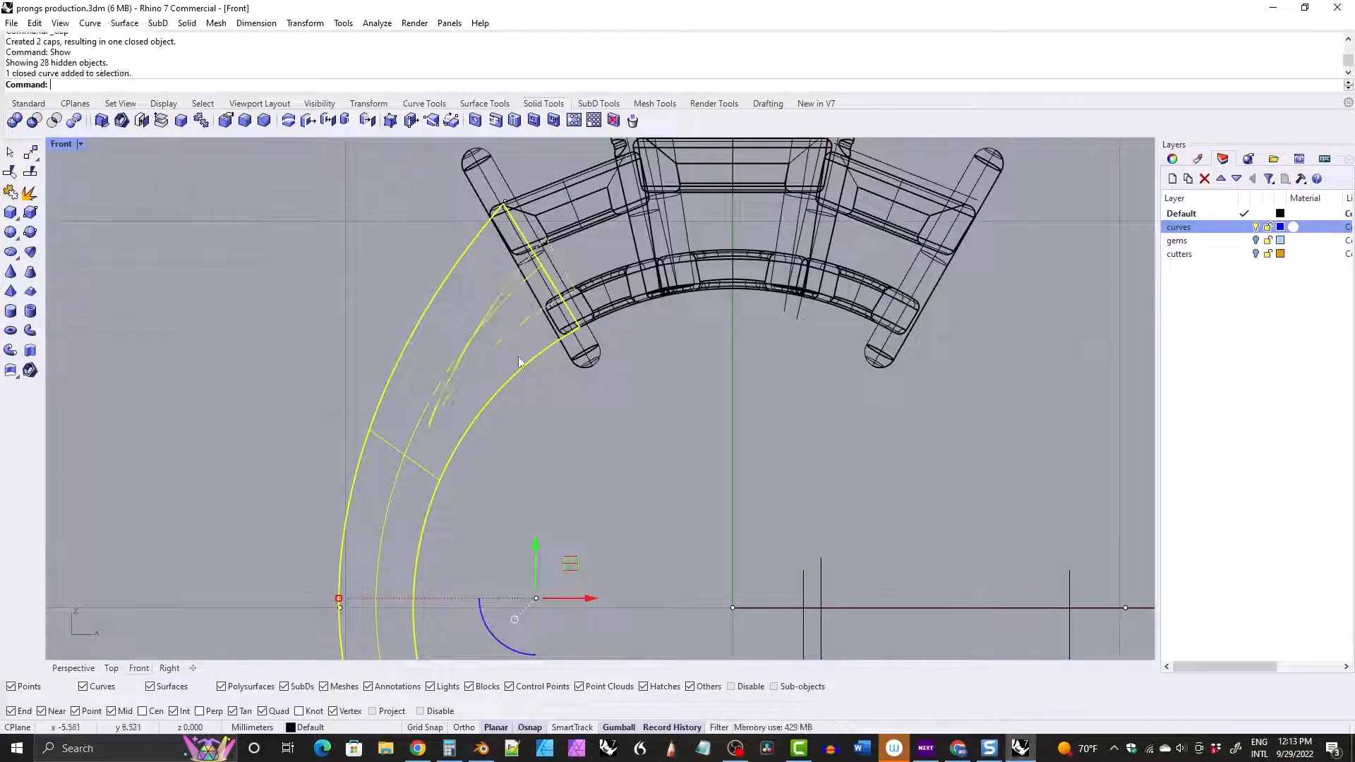
pyautogui.click(319, 103)
pyautogui.click(117, 120)
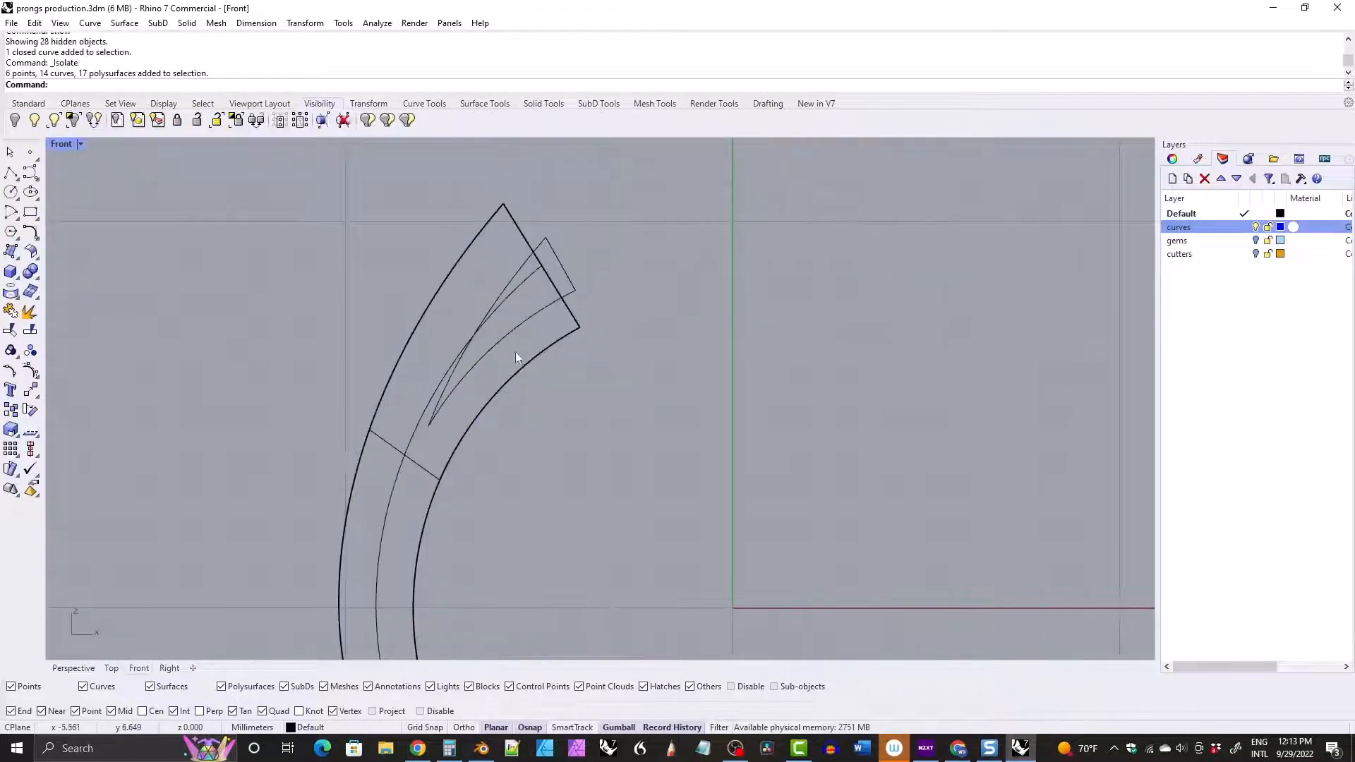
# Wire Cut the closed tapered curve all the way through the prong end of the half shank to form a split notch.
pyautogui.click(411, 465)
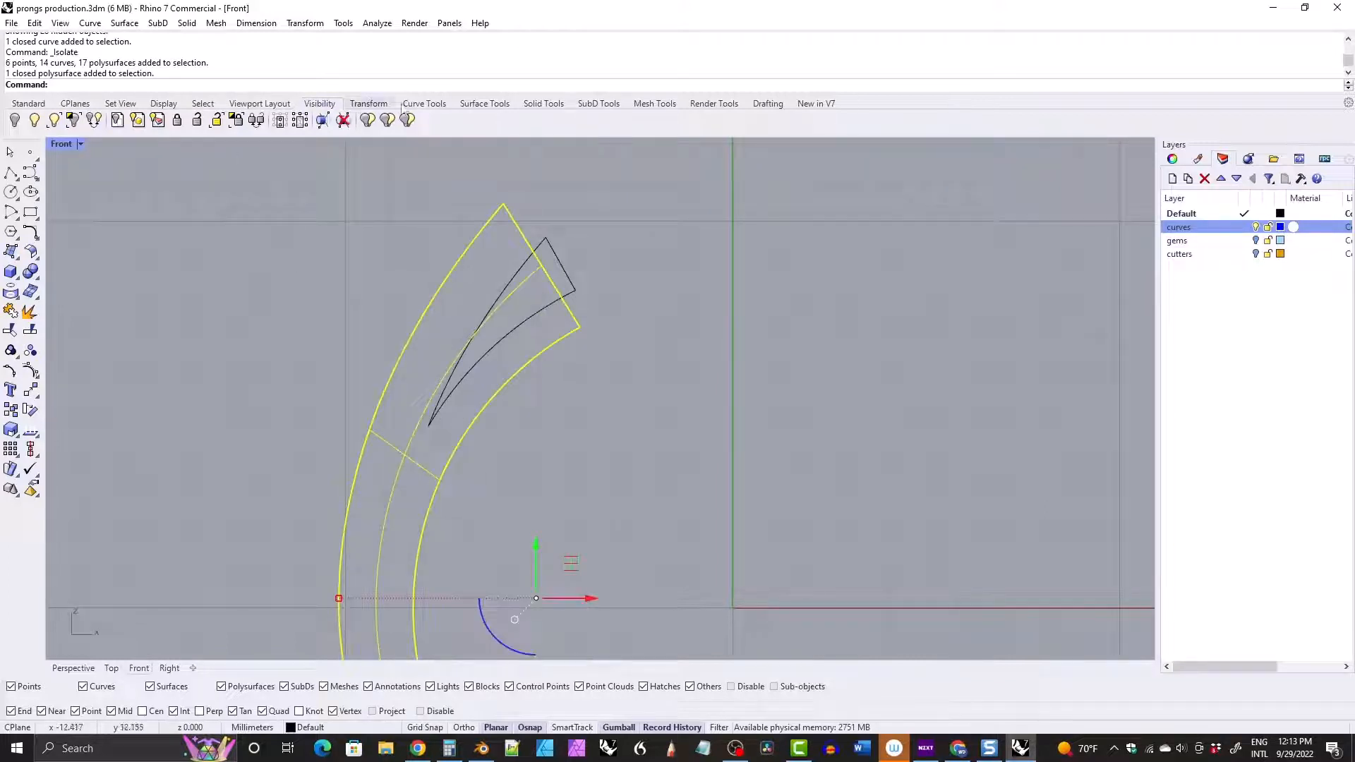
pyautogui.click(544, 104)
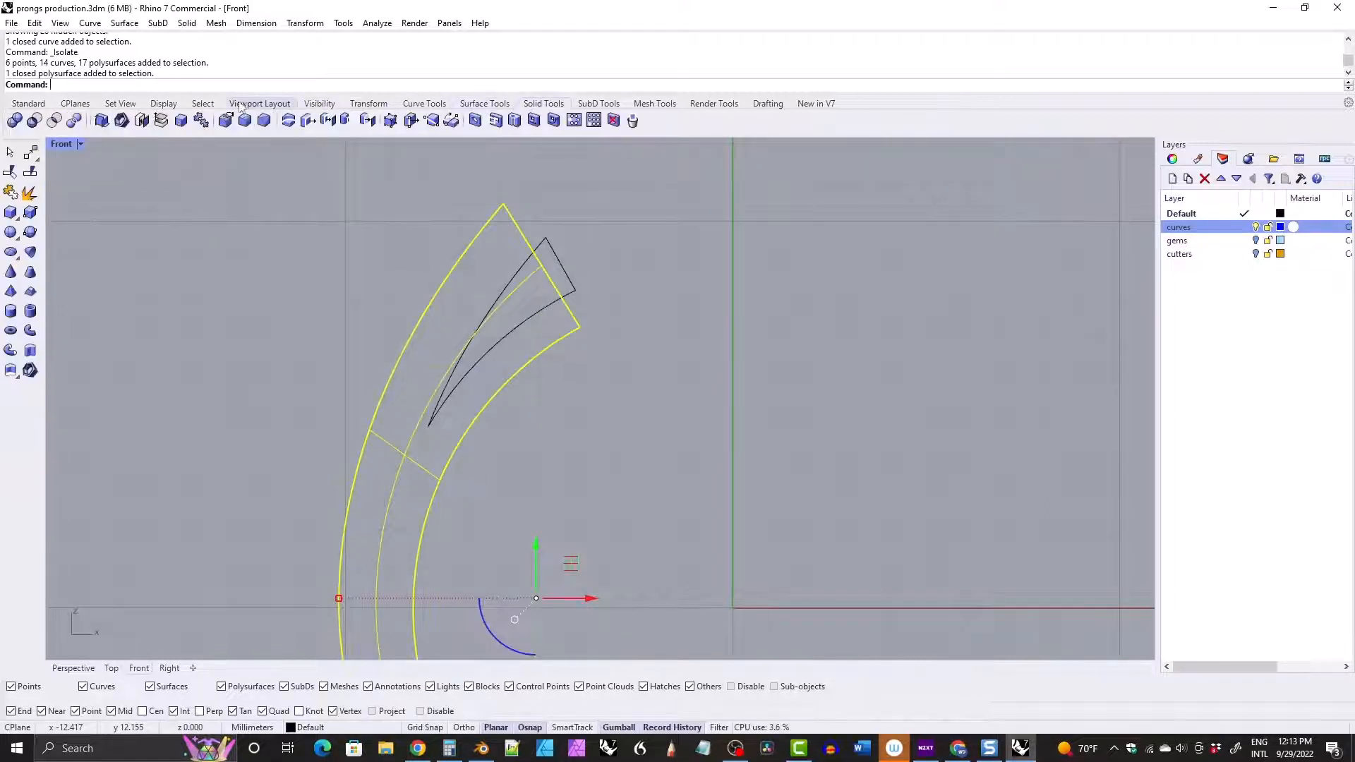
pyautogui.click(288, 120)
pyautogui.click(523, 273)
pyautogui.press('Return')
pyautogui.press('Return')
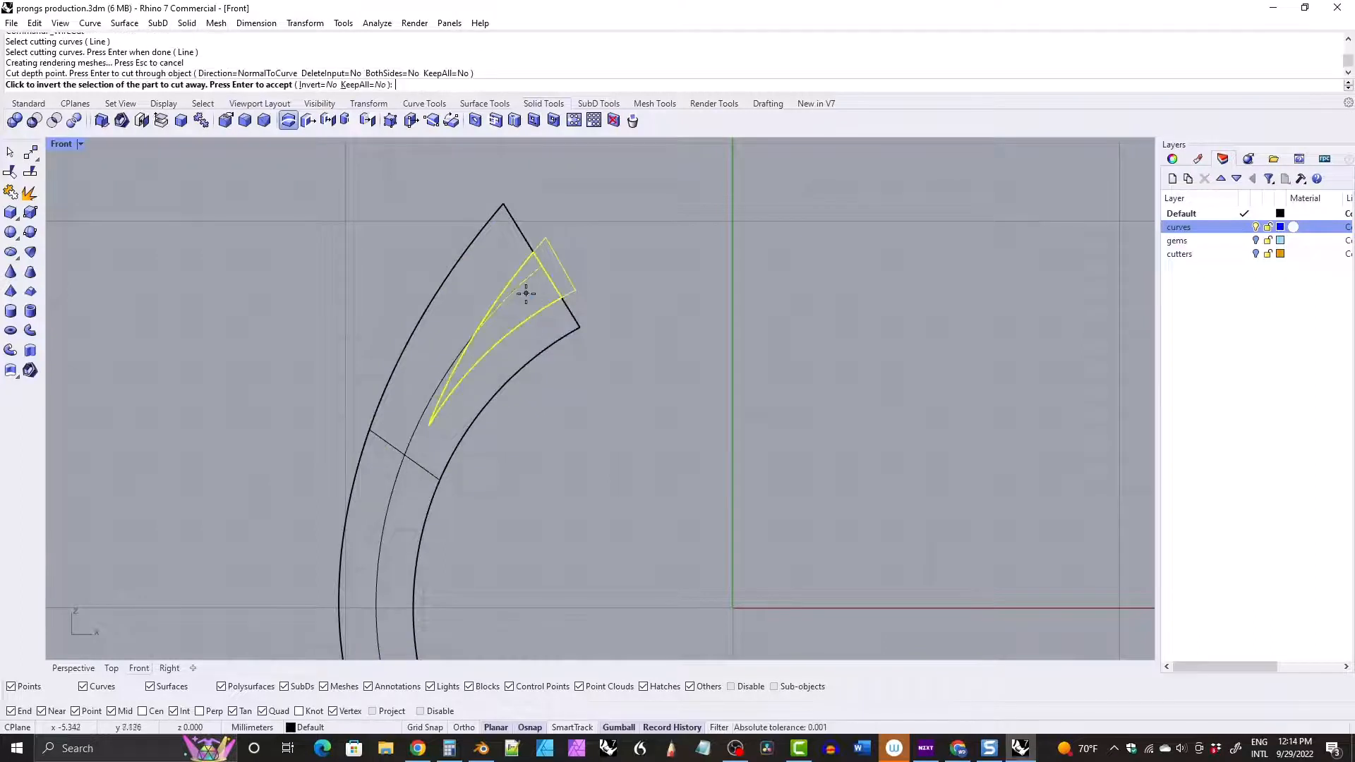
pyautogui.press('Return')
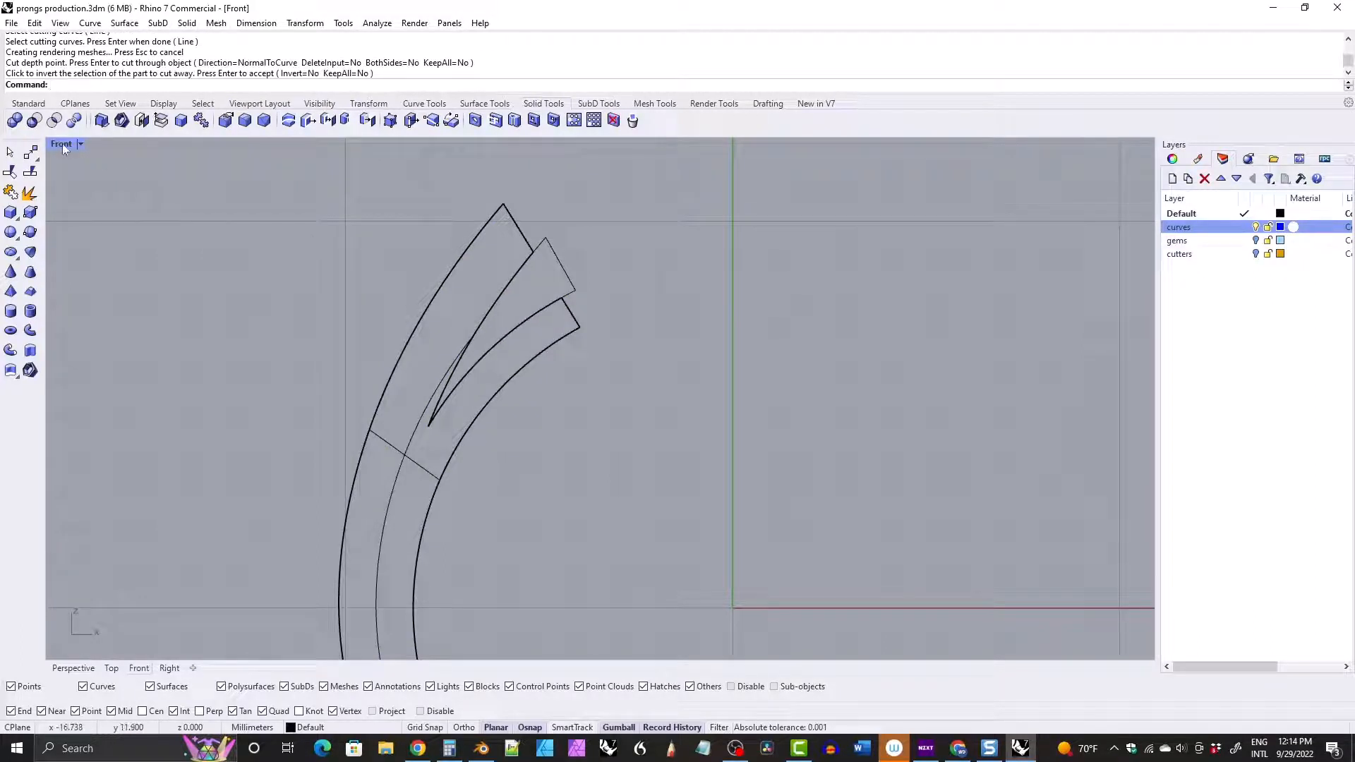
# Fillet the sharp inner edge at the tip of the split notch with a 0.1 mm radius.
pyautogui.click(244, 120)
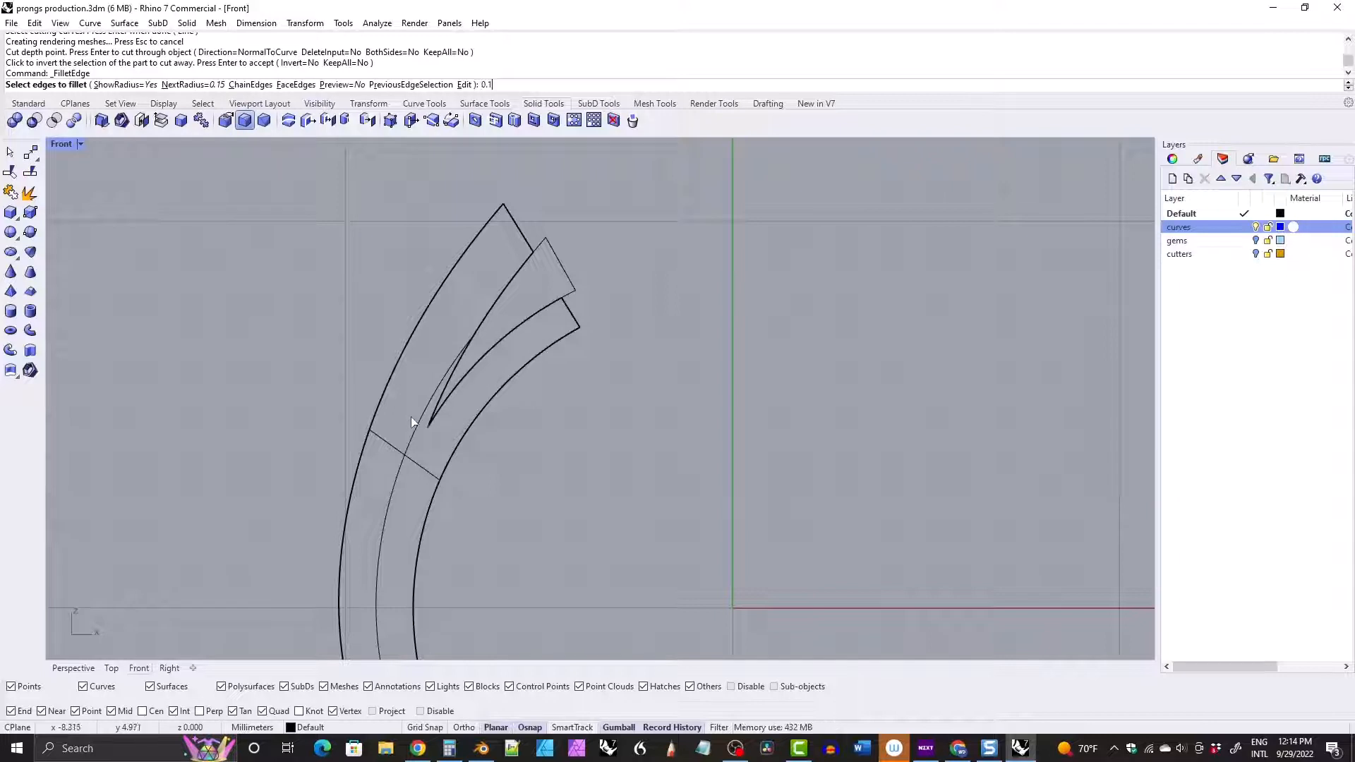
pyautogui.press('Return')
pyautogui.click(432, 437)
pyautogui.press('Return')
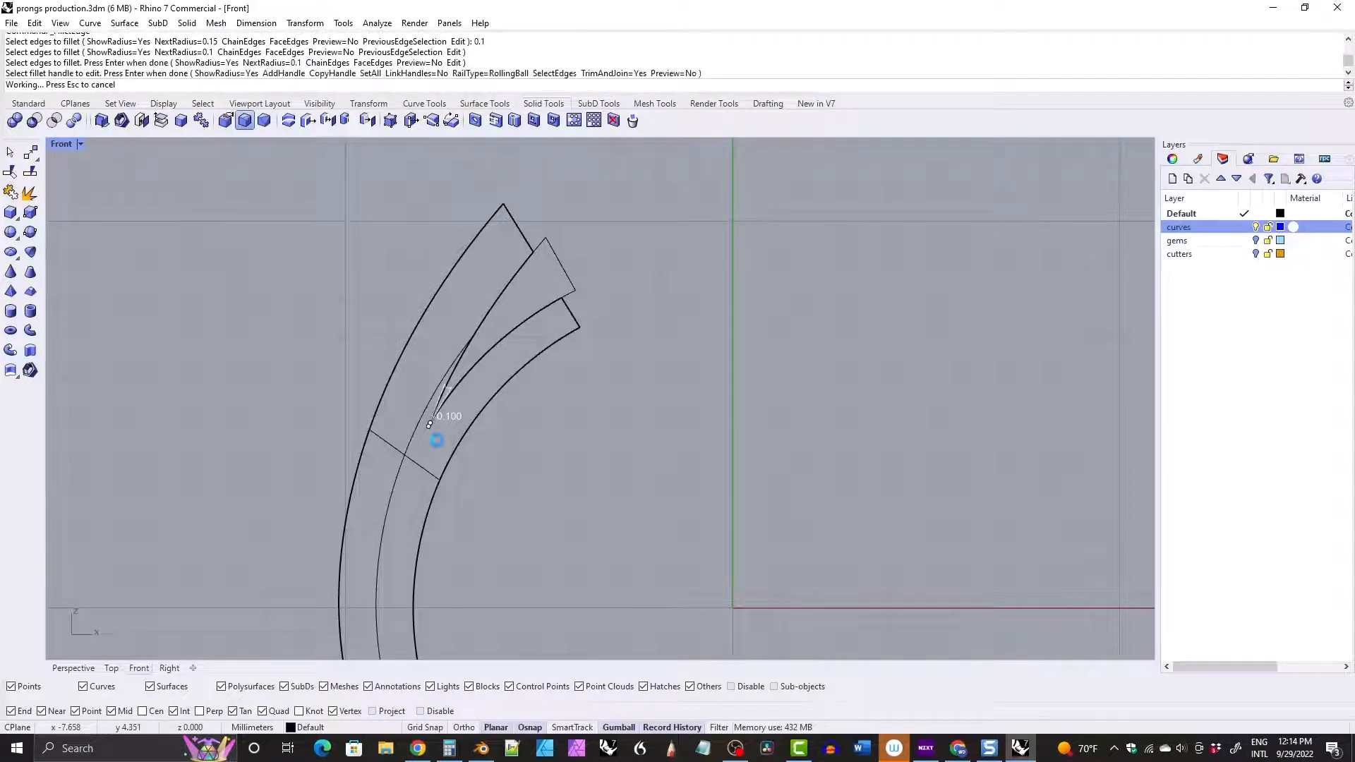
pyautogui.press('Return')
# Set up a 0.2 mm edge fillet and select the two long inner edges of the half shank.
pyautogui.doubleClick(64, 145)
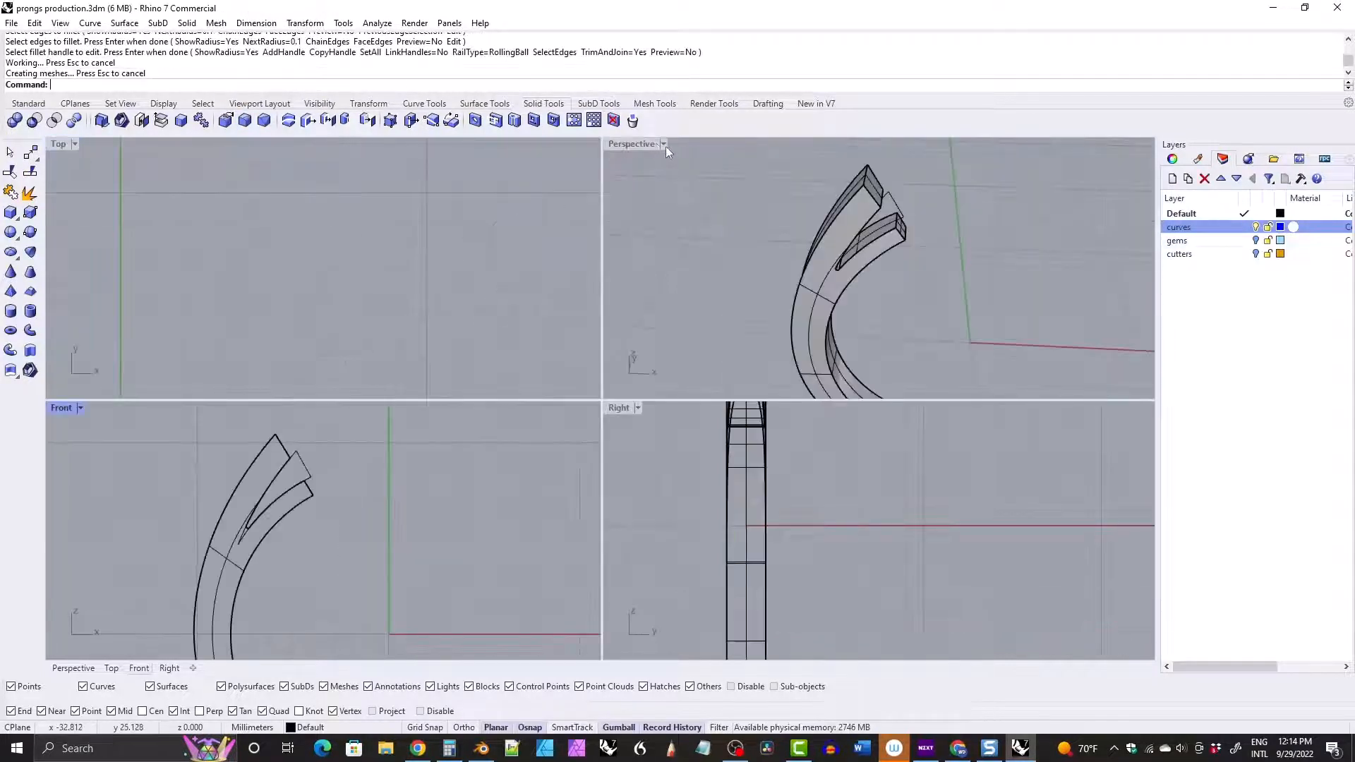
pyautogui.doubleClick(637, 145)
pyautogui.scroll(-10, 594, 241)
pyautogui.moveTo(595, 241); pyautogui.dragTo(532, 303, button='right')
pyautogui.click(248, 123)
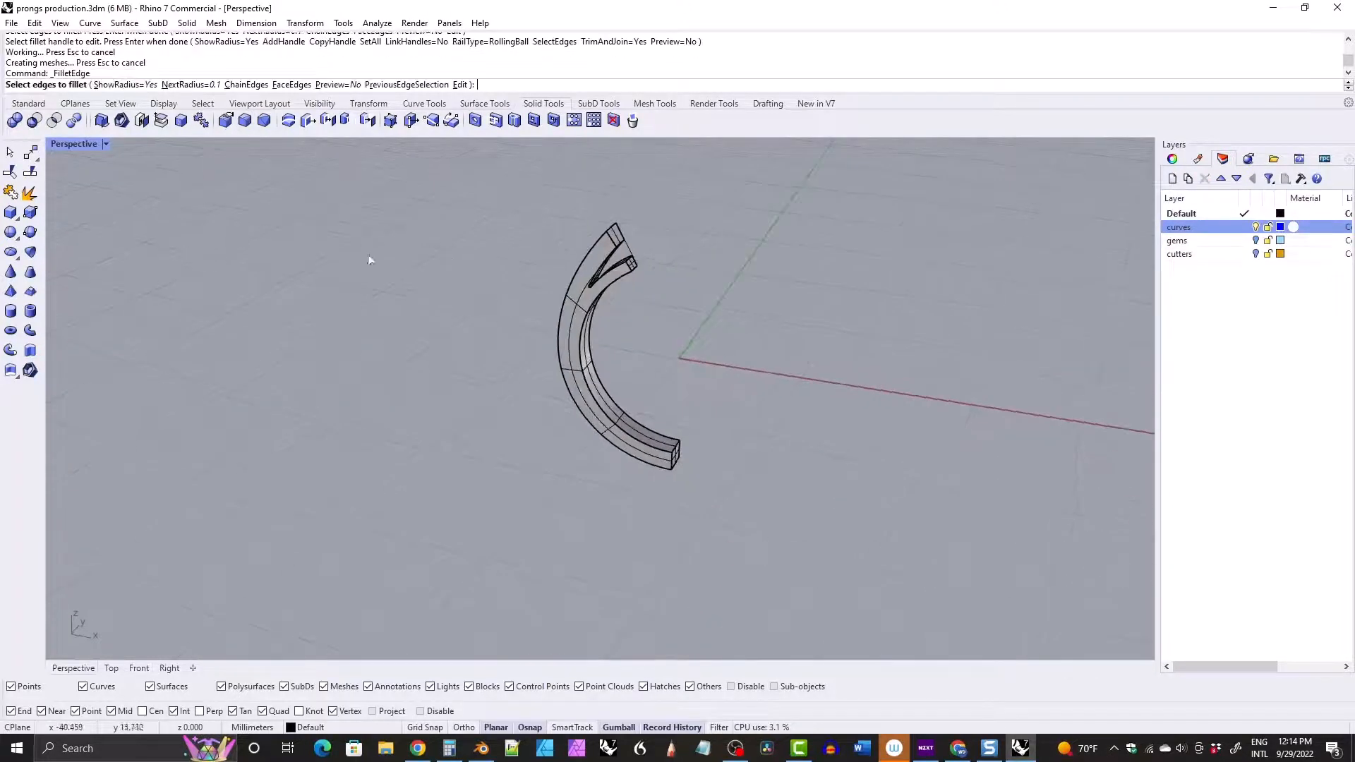
pyautogui.press('Return')
pyautogui.moveTo(621, 318); pyautogui.dragTo(595, 323, button='right')
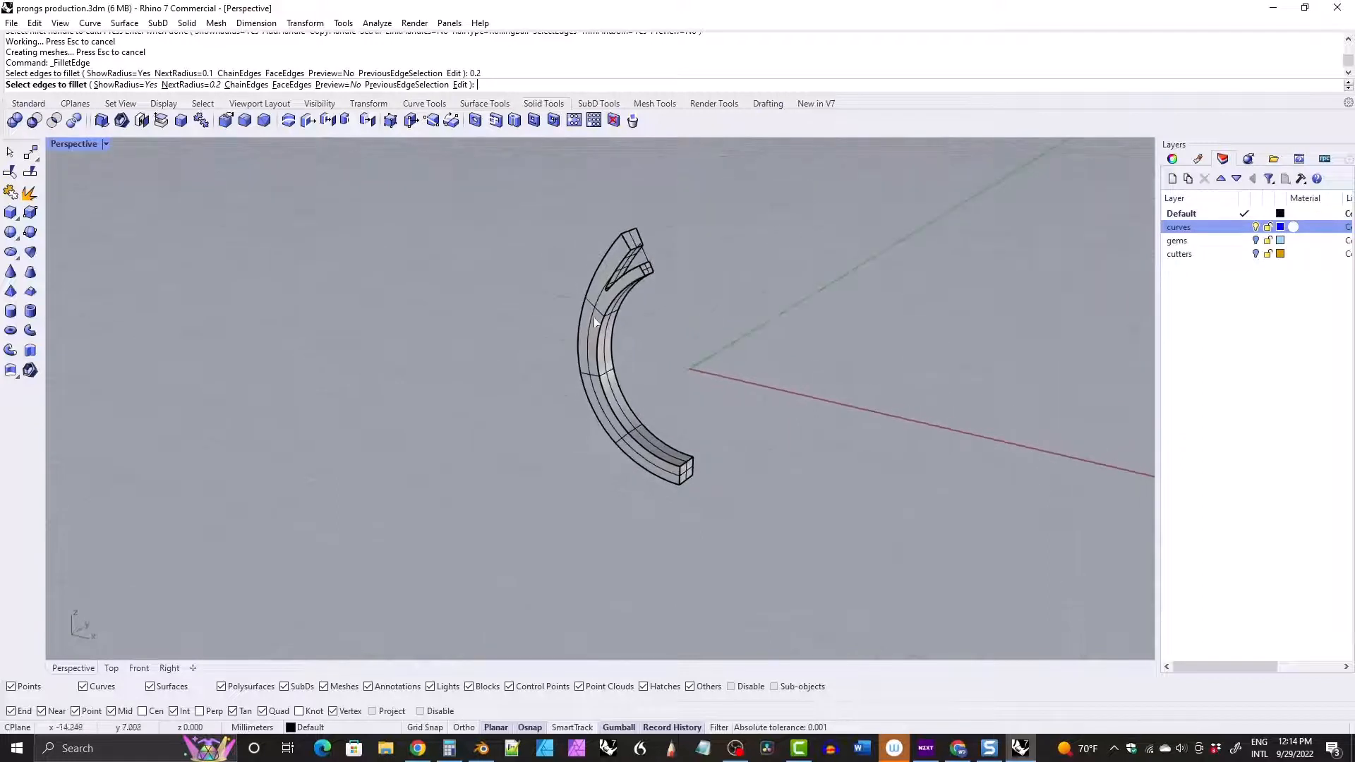
pyautogui.scroll(3, 608, 372)
pyautogui.click(595, 352)
pyautogui.click(614, 347)
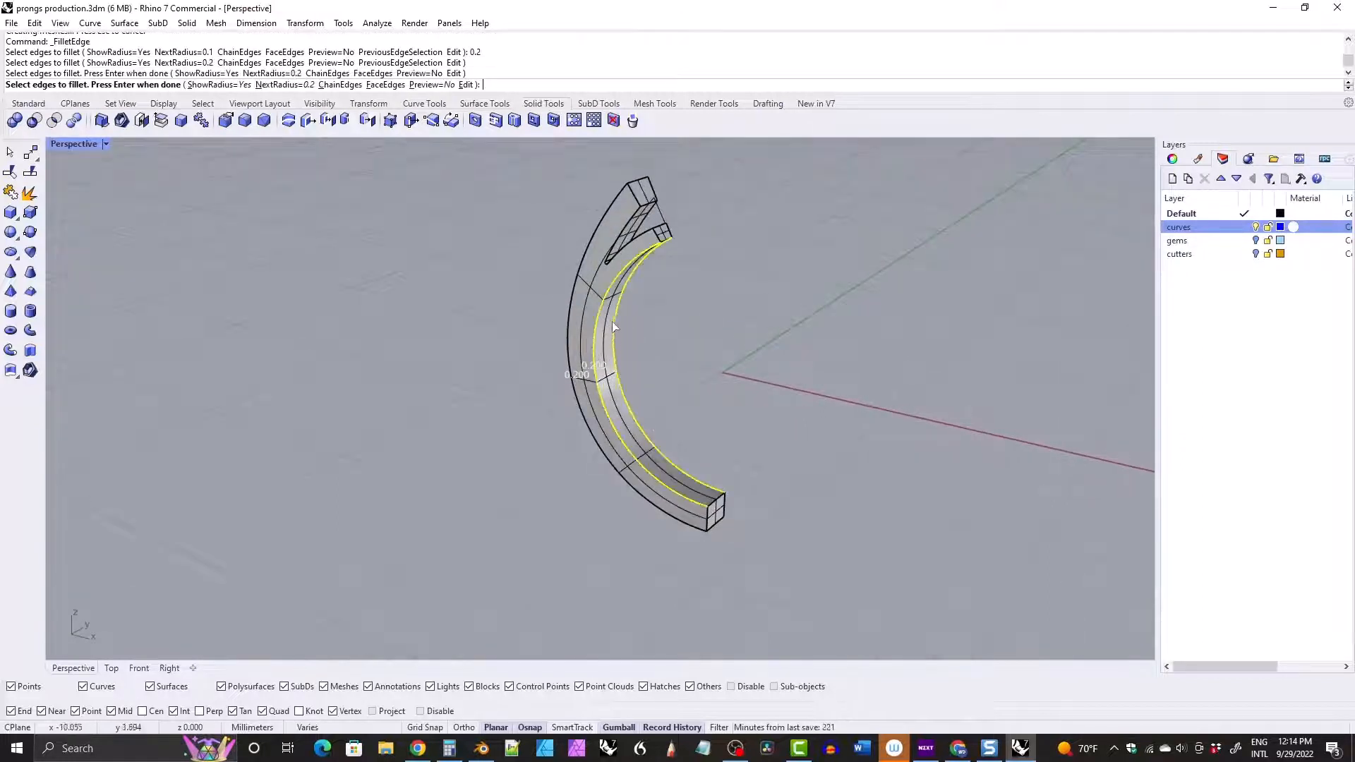
pyautogui.keyDown('shift'); pyautogui.moveTo(621, 250); pyautogui.dragTo(524, 293, button='right'); pyautogui.keyUp('shift')
# Add the edge chains on both sides of the split notch to the selection and apply the 0.2 mm fillet.
pyautogui.click(339, 85)
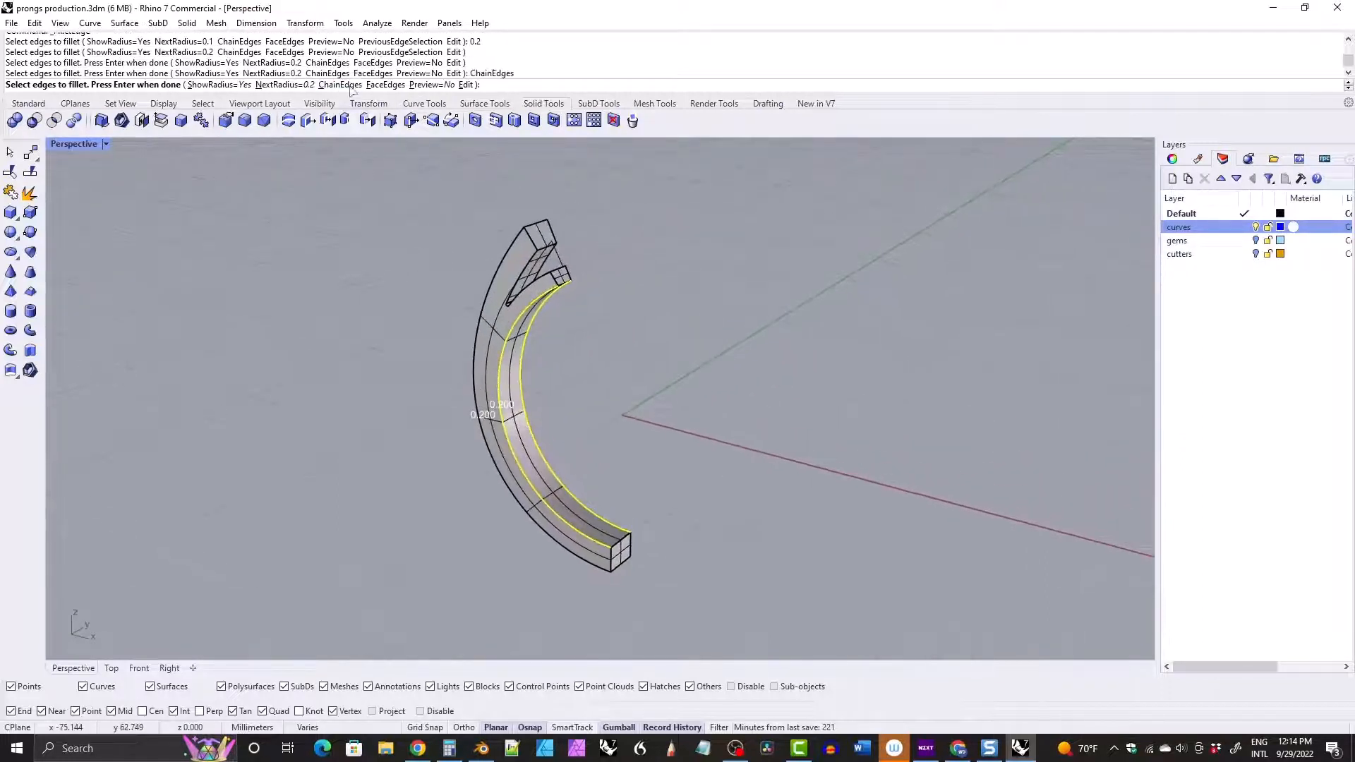
pyautogui.click(530, 290)
pyautogui.press('Return')
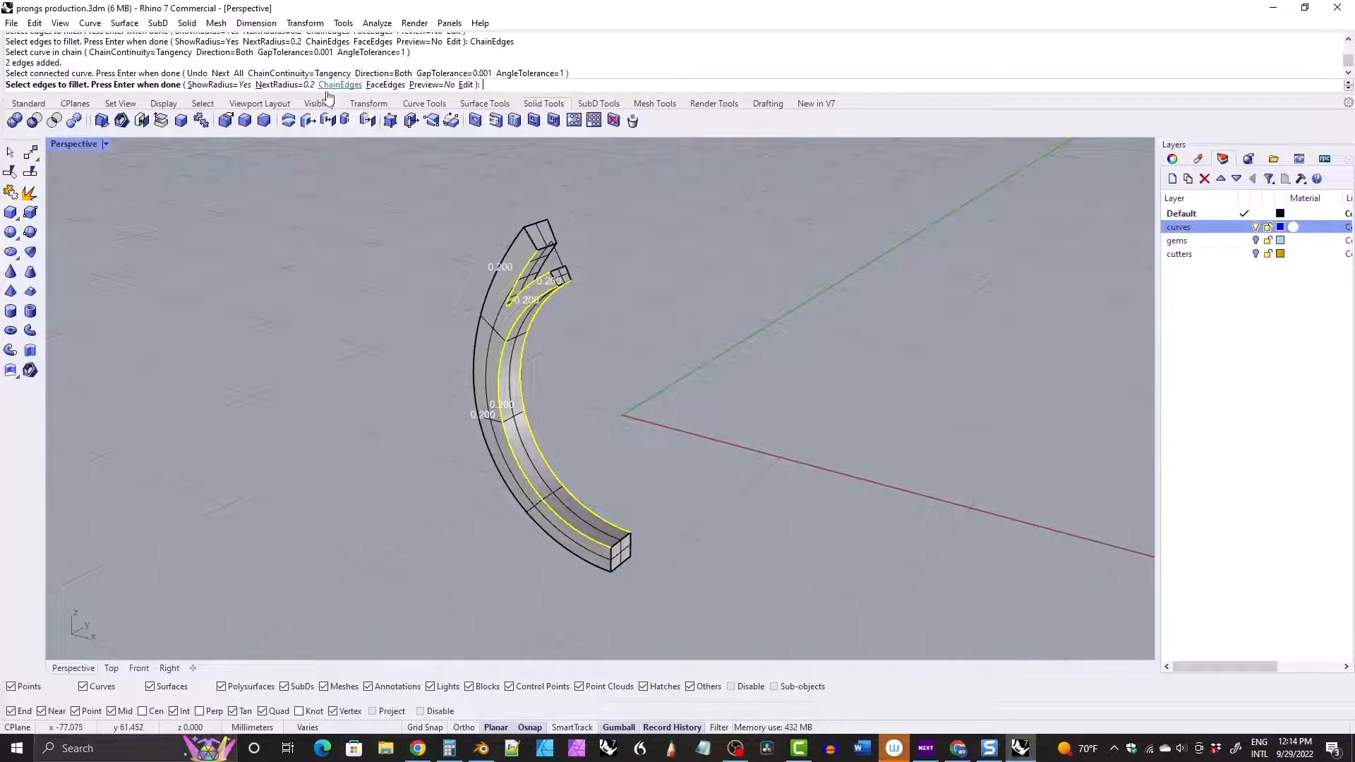
pyautogui.click(329, 85)
pyautogui.scroll(3, 529, 210)
pyautogui.click(546, 251)
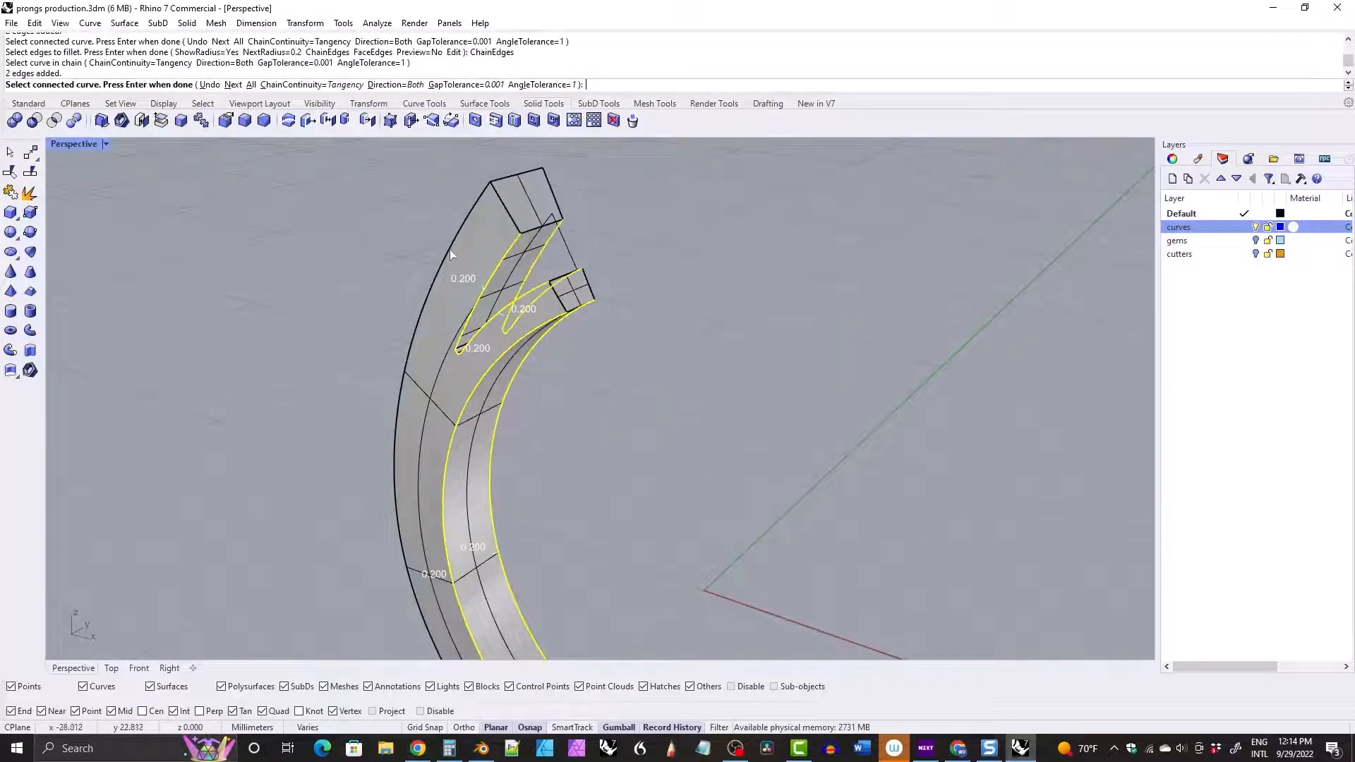
pyautogui.press('Return')
pyautogui.press('Return')
pyautogui.press('Return')
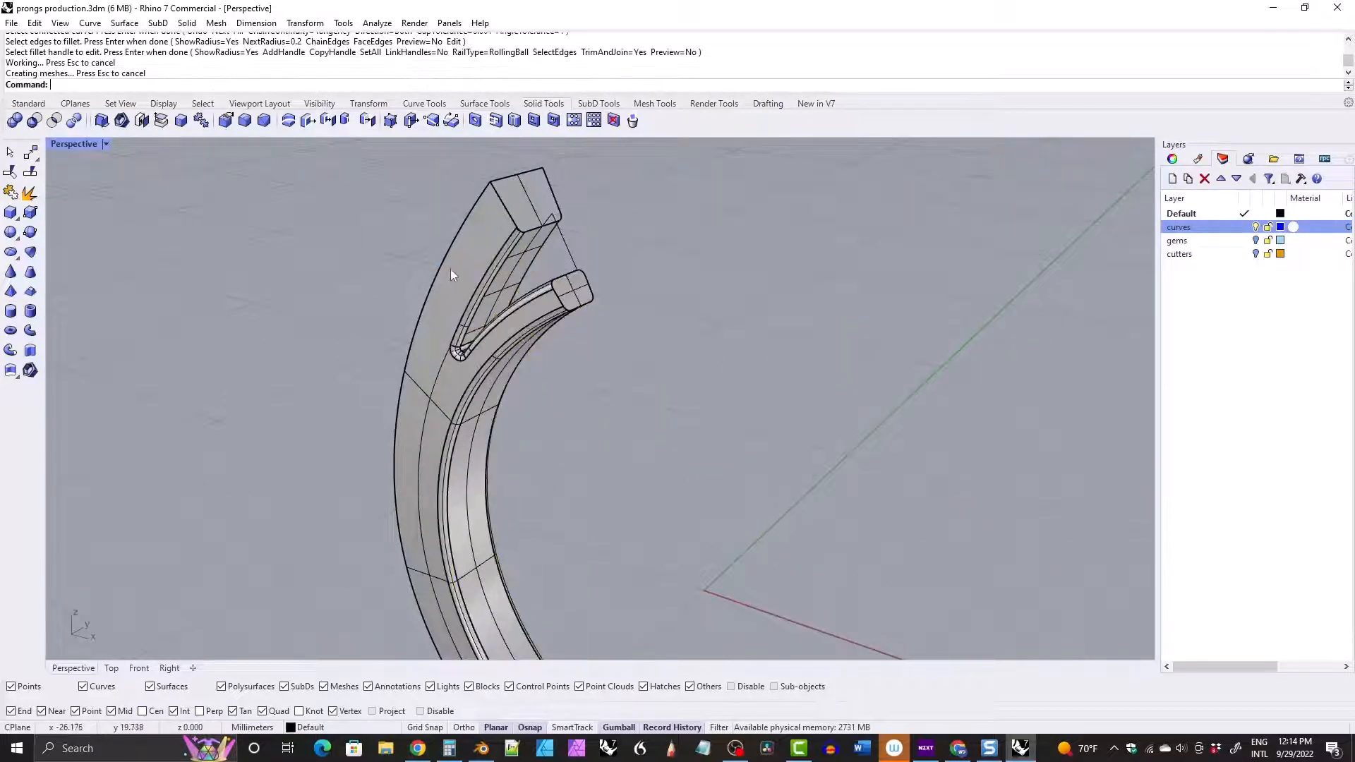
# Fillet the two long outer edges of the half shank with a 0.5 mm radius.
pyautogui.press('Return')
pyautogui.write('0.5')
pyautogui.press('Return')
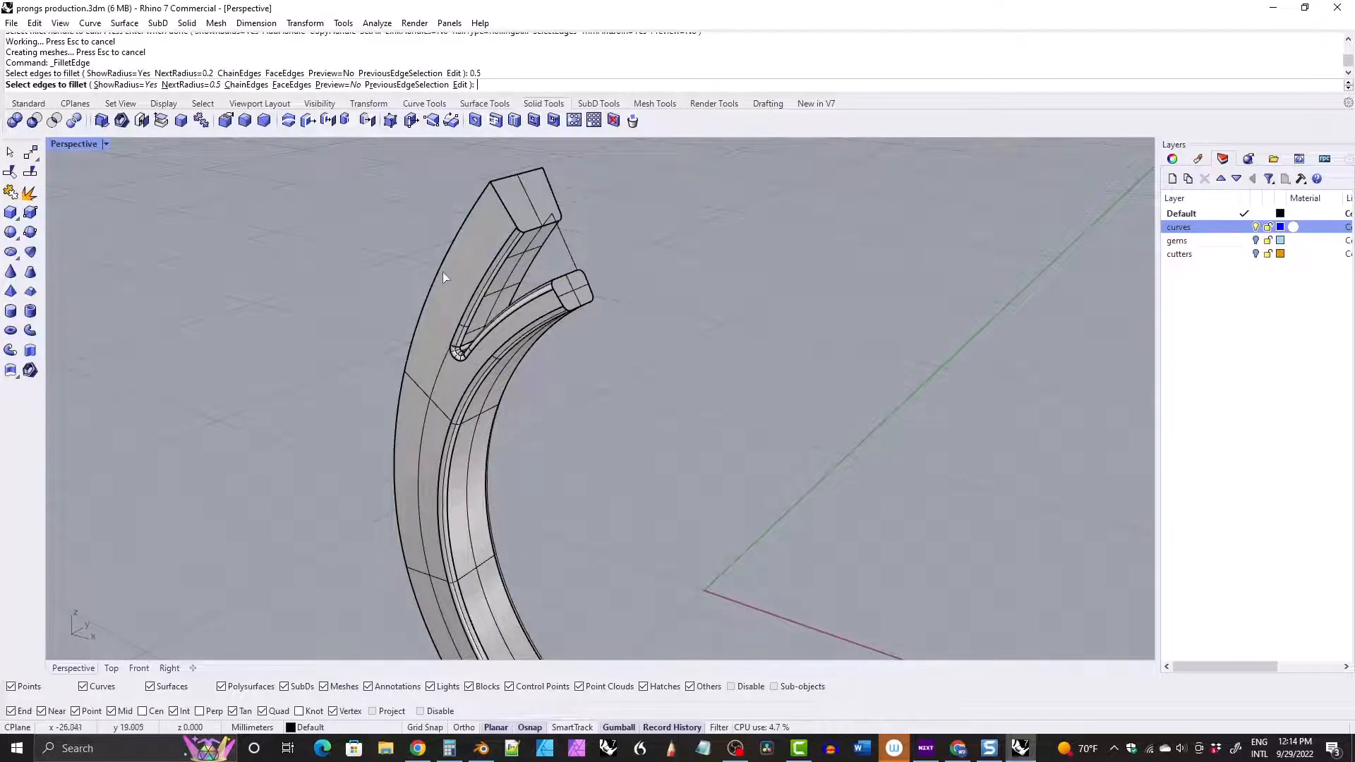
pyautogui.click(442, 273)
pyautogui.moveTo(442, 272); pyautogui.dragTo(526, 316, button='right')
pyautogui.press('Return')
pyautogui.press('Return')
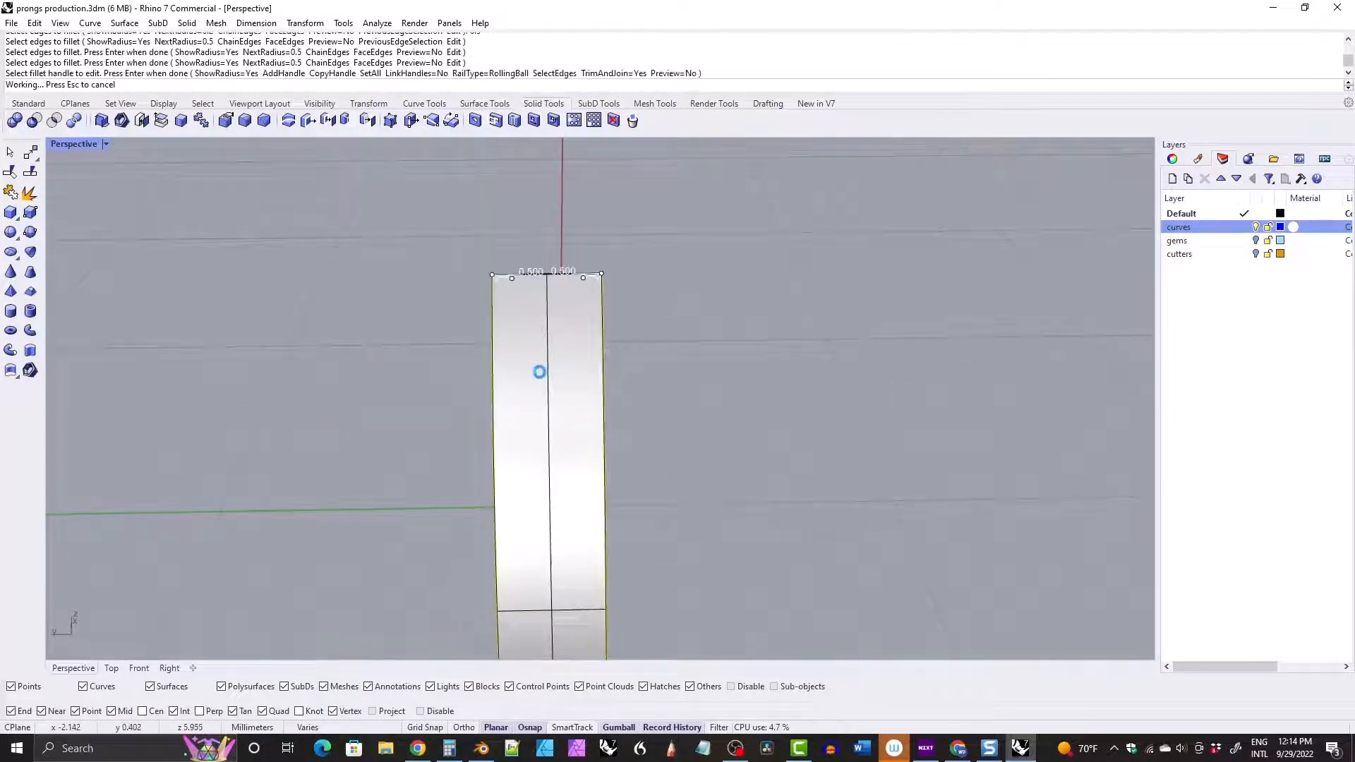
# Try drawing a start-point arc across the end face of the upper shank branch, and delete it.
pyautogui.moveTo(647, 320); pyautogui.dragTo(372, 315, button='right')
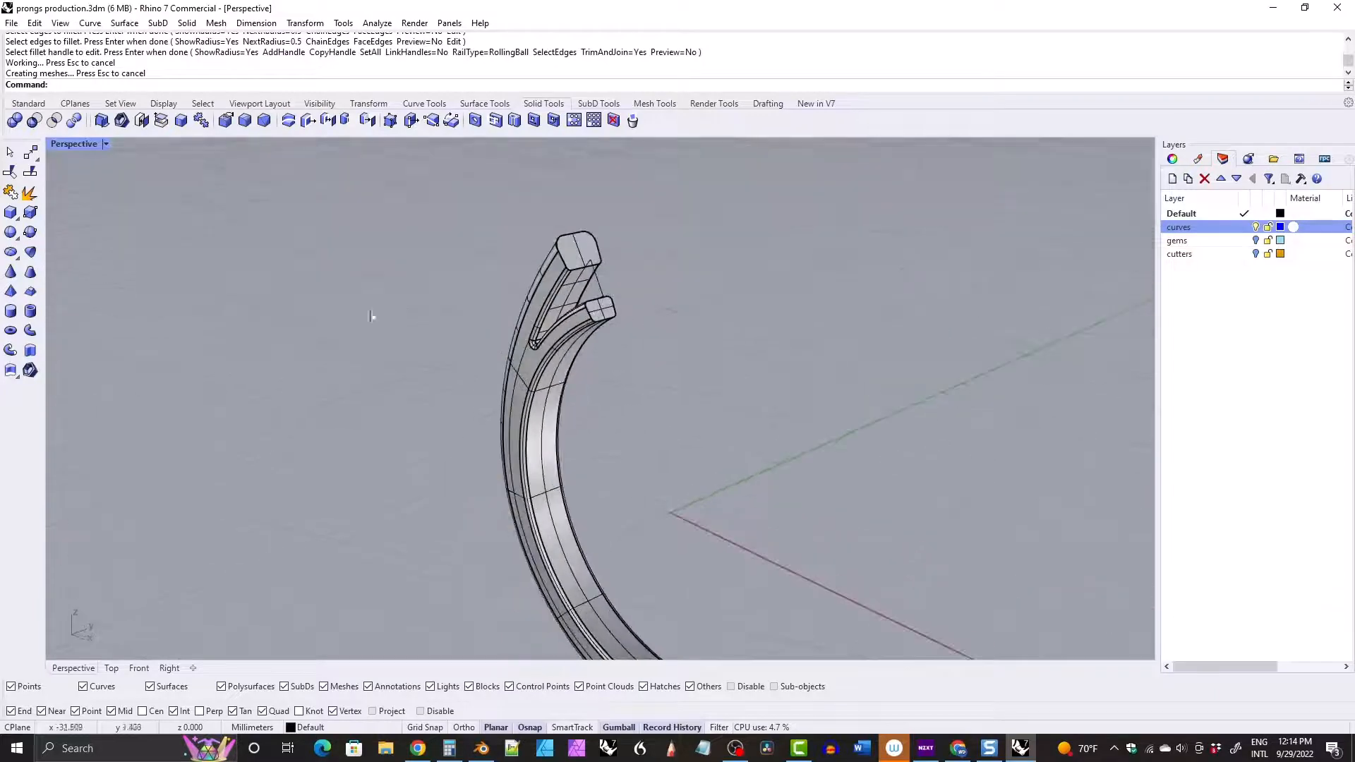
pyautogui.scroll(4, 557, 226)
pyautogui.keyDown('shift'); pyautogui.moveTo(545, 219); pyautogui.dragTo(490, 356, button='right'); pyautogui.keyUp('shift')
pyautogui.scroll(5, 485, 278)
pyautogui.click(424, 103)
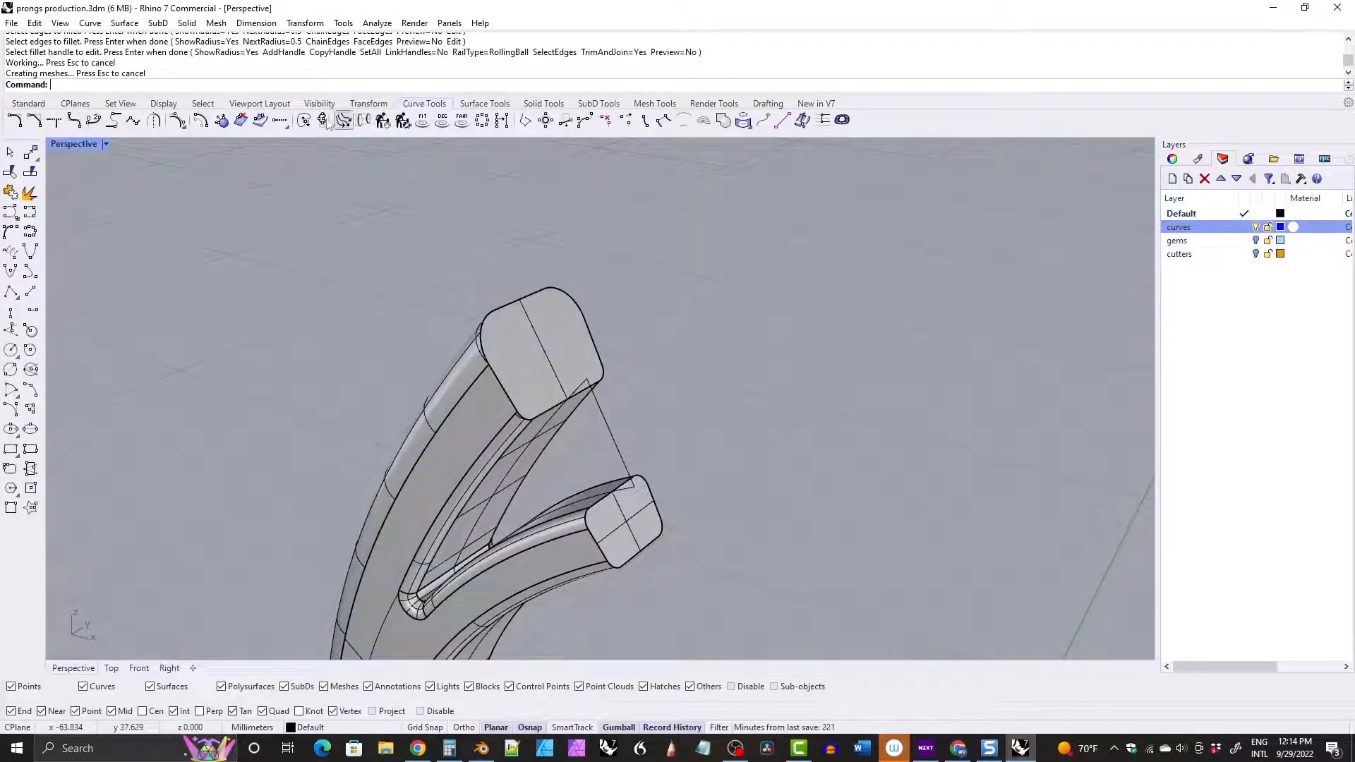
pyautogui.click(11, 390)
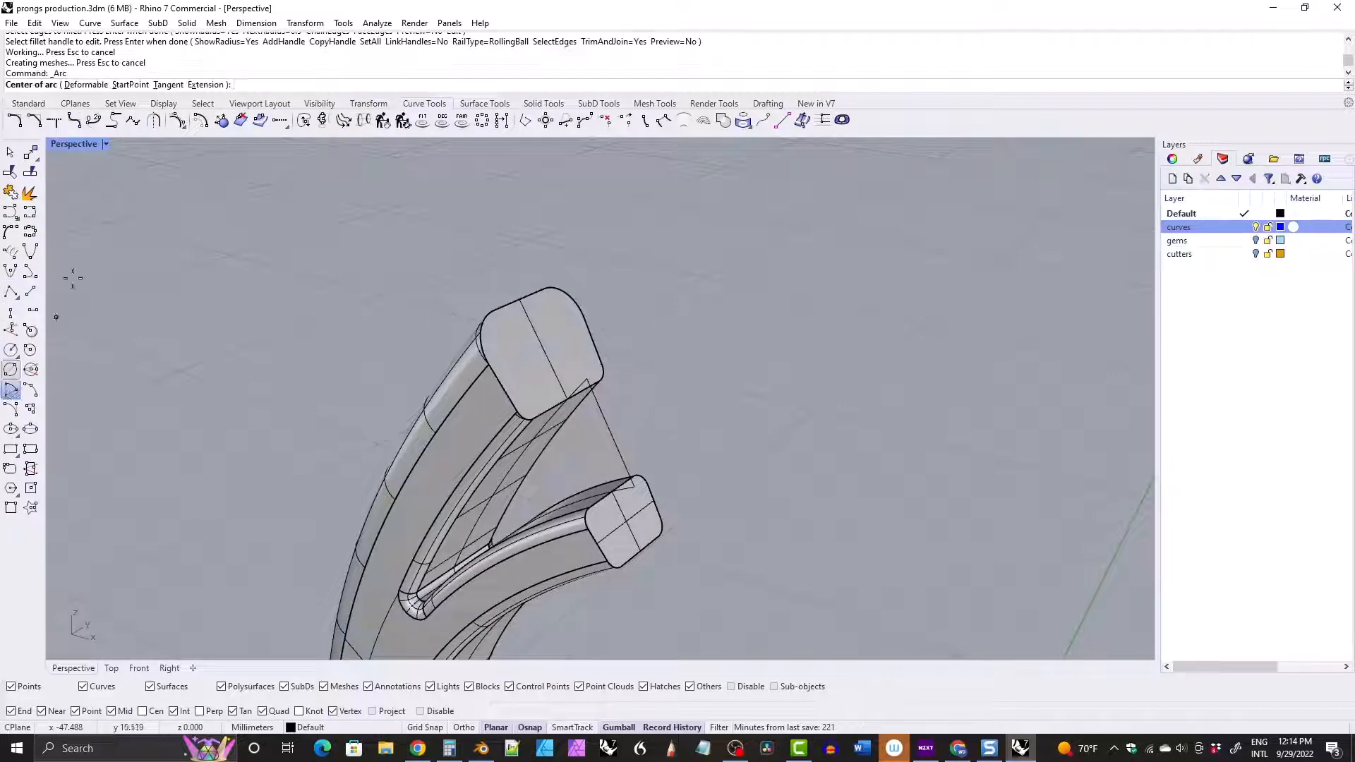
pyautogui.click(132, 85)
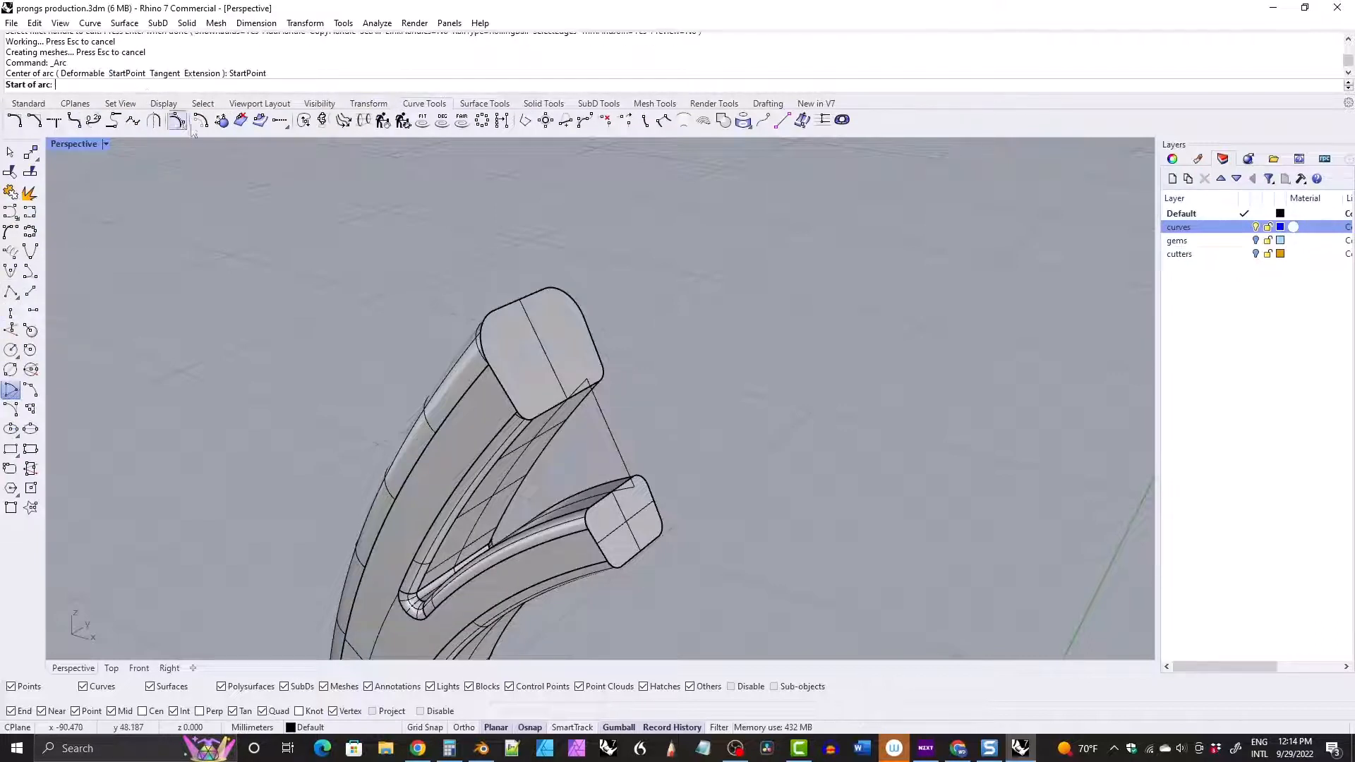
pyautogui.click(489, 364)
pyautogui.click(577, 319)
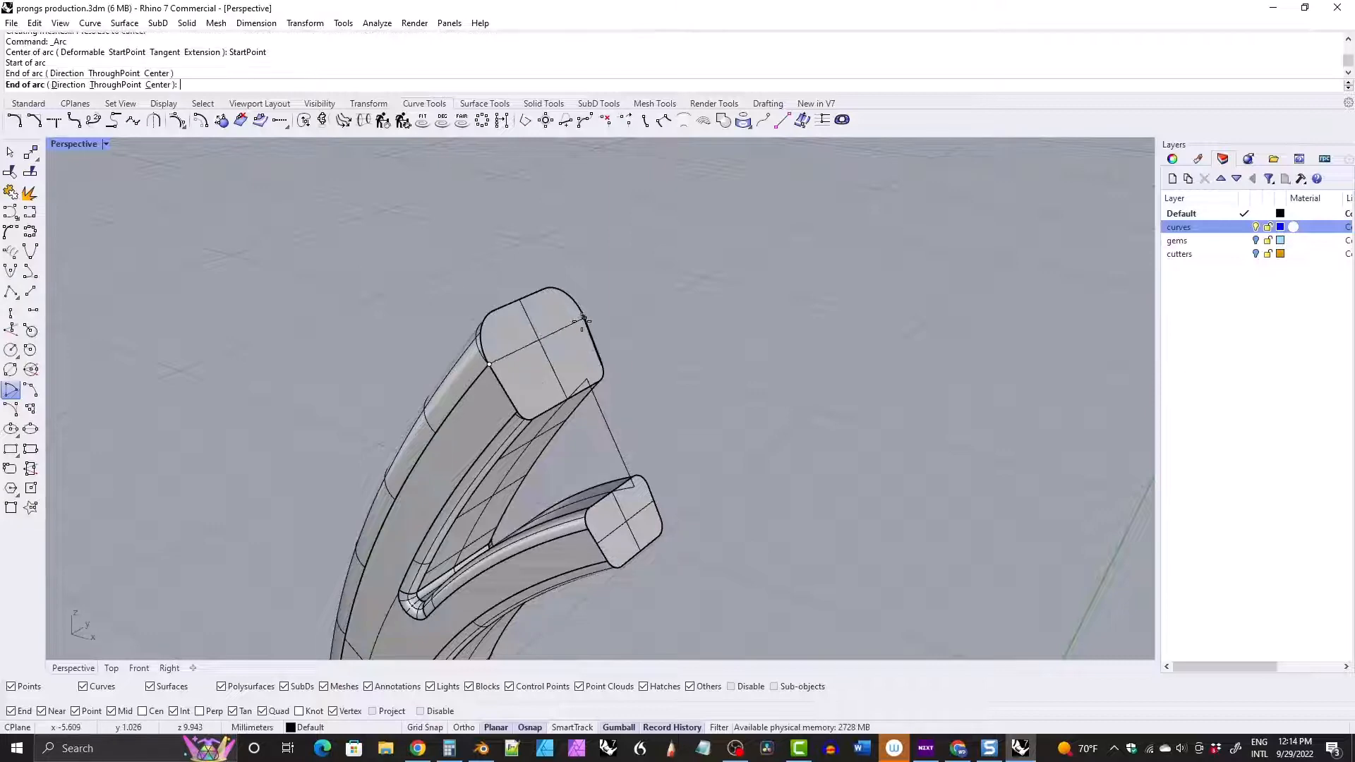
pyautogui.click(517, 300)
pyautogui.moveTo(497, 328); pyautogui.dragTo(538, 284, button='right')
pyautogui.click(539, 286)
pyautogui.click(568, 321)
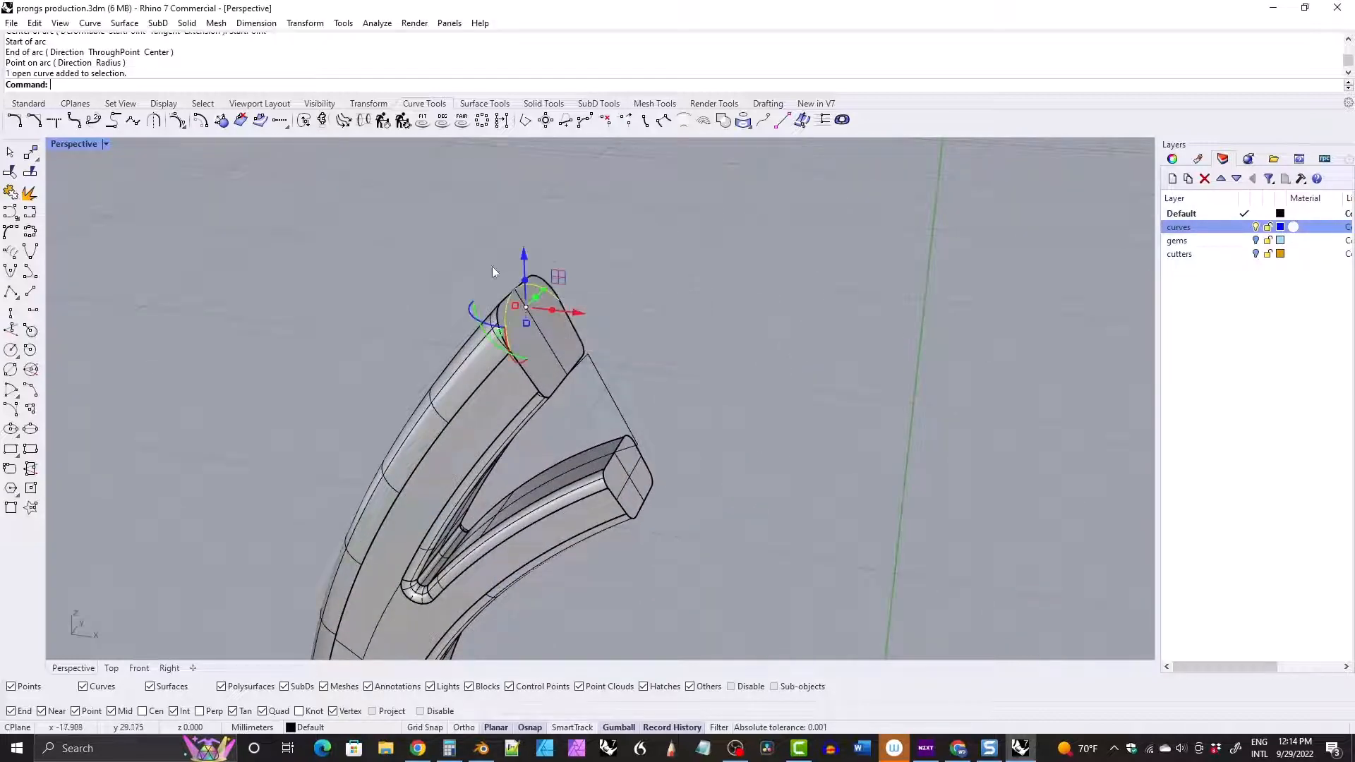
pyautogui.press('Delete')
# Extract the flat end face at the bottom of the half shank and delete it.
pyautogui.moveTo(477, 270); pyautogui.dragTo(611, 528, button='right')
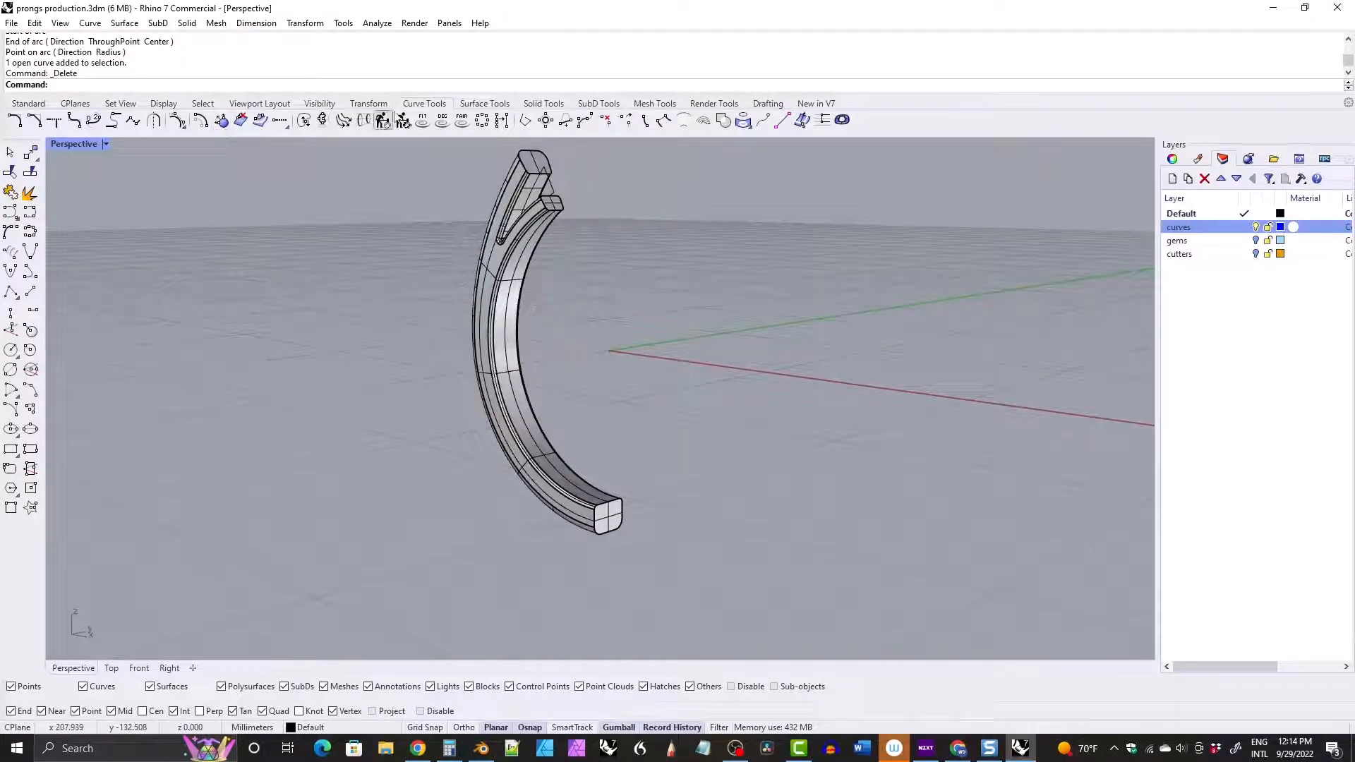
pyautogui.click(543, 103)
pyautogui.click(161, 120)
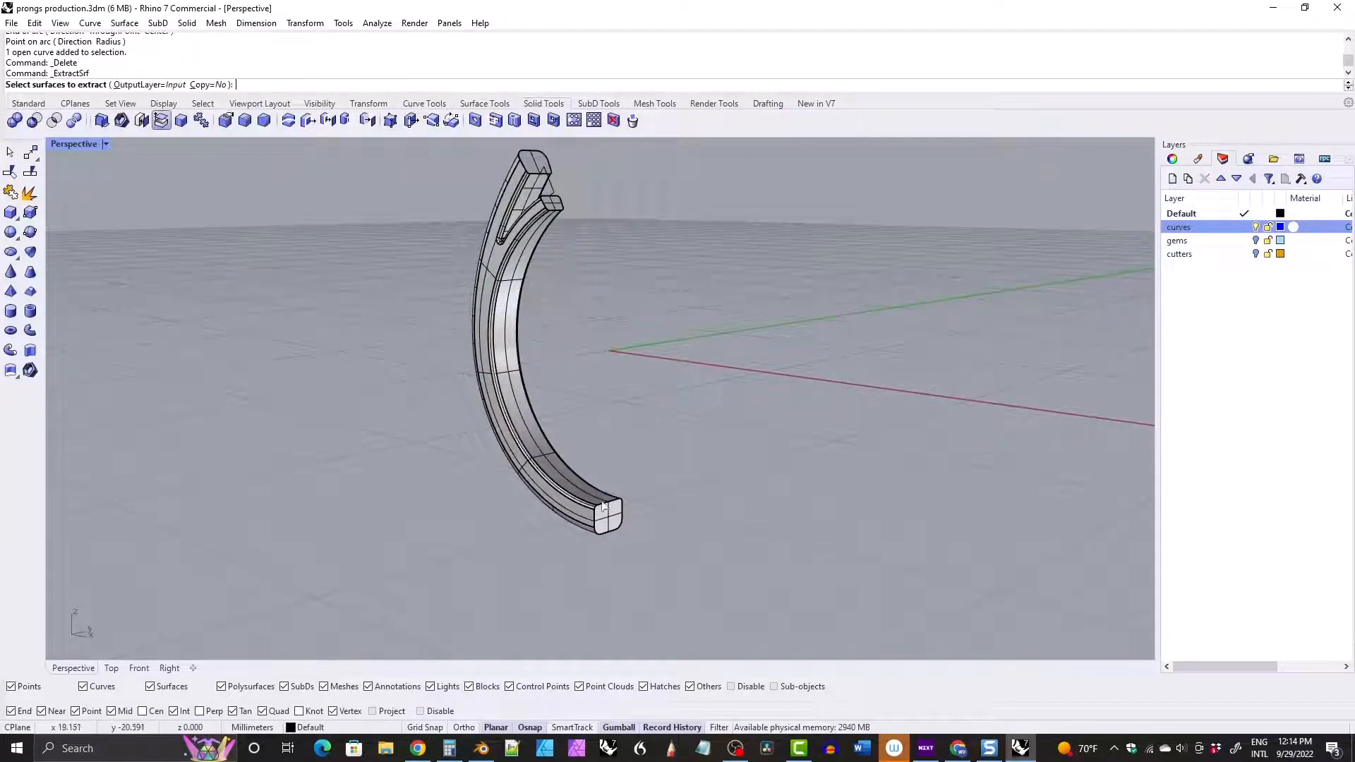
pyautogui.click(610, 518)
pyautogui.rightClick(610, 520)
pyautogui.press('Delete')
# Mirror the open half shank across the Y axis from origin 0 and join both halves into one band.
pyautogui.click(553, 494)
pyautogui.moveTo(553, 493); pyautogui.dragTo(542, 400, button='right')
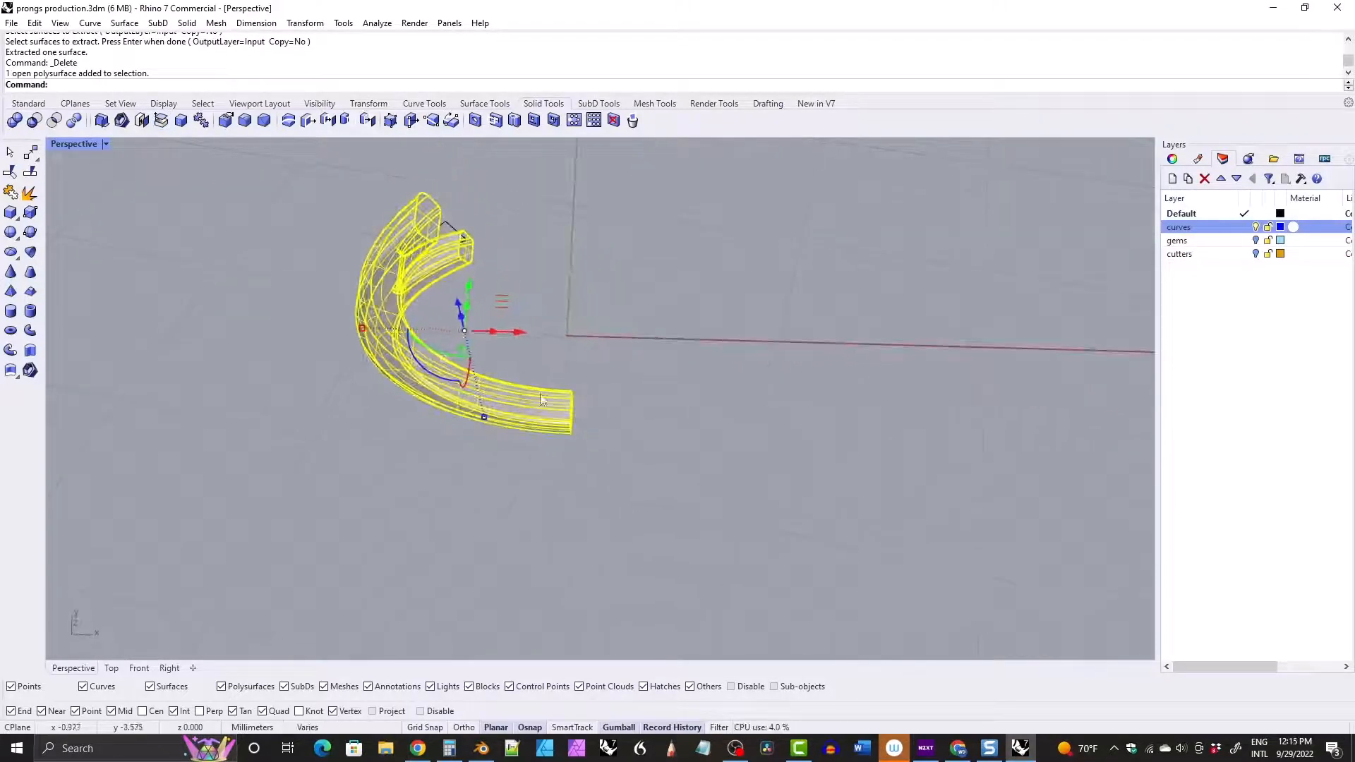
pyautogui.click(368, 104)
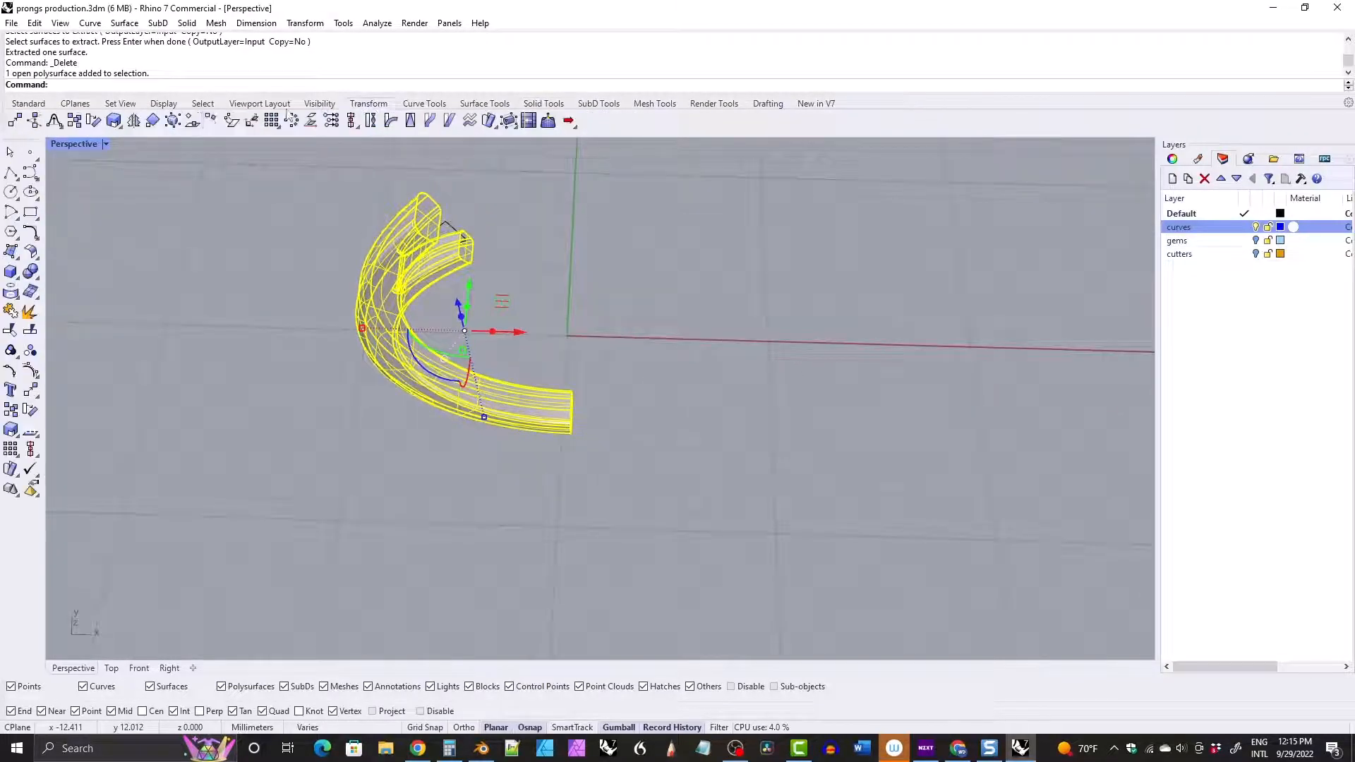
pyautogui.click(127, 121)
pyautogui.write('0')
pyautogui.press('Return')
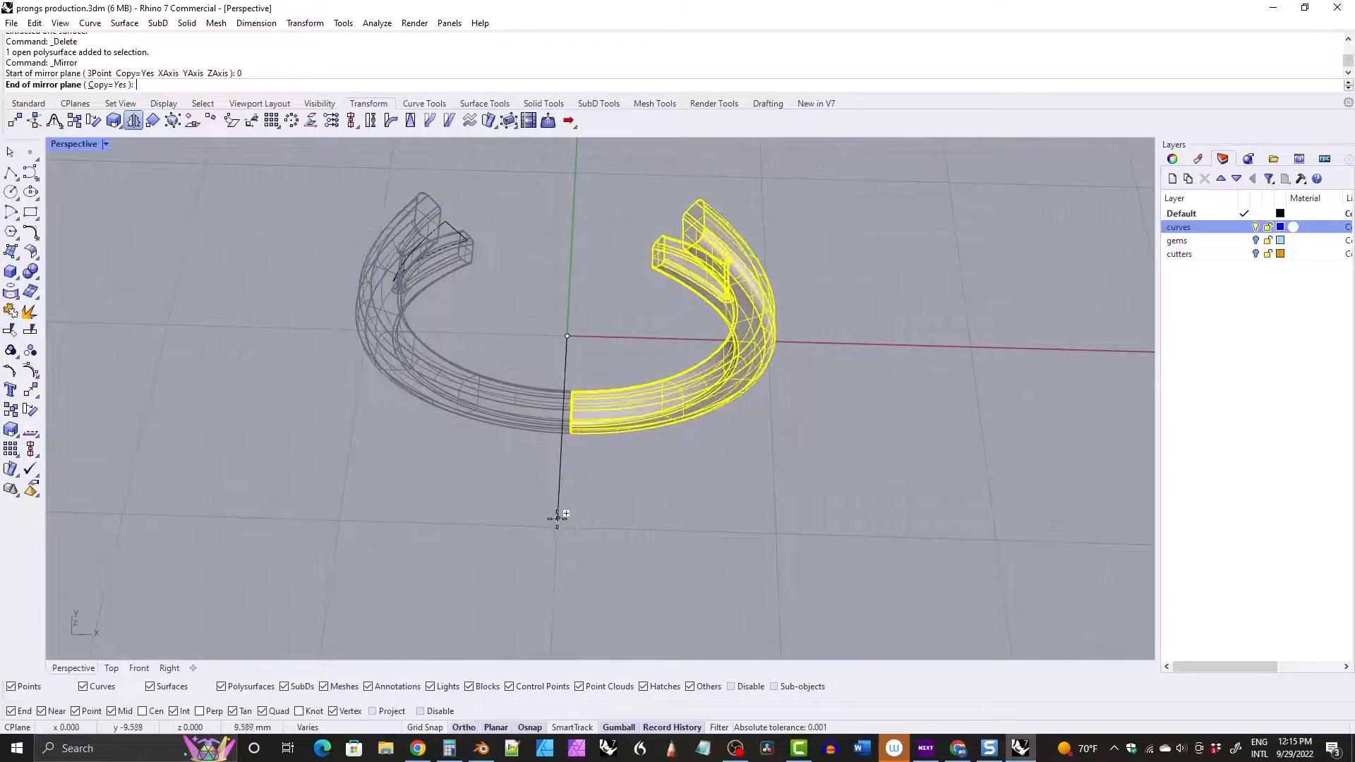
pyautogui.click(556, 518)
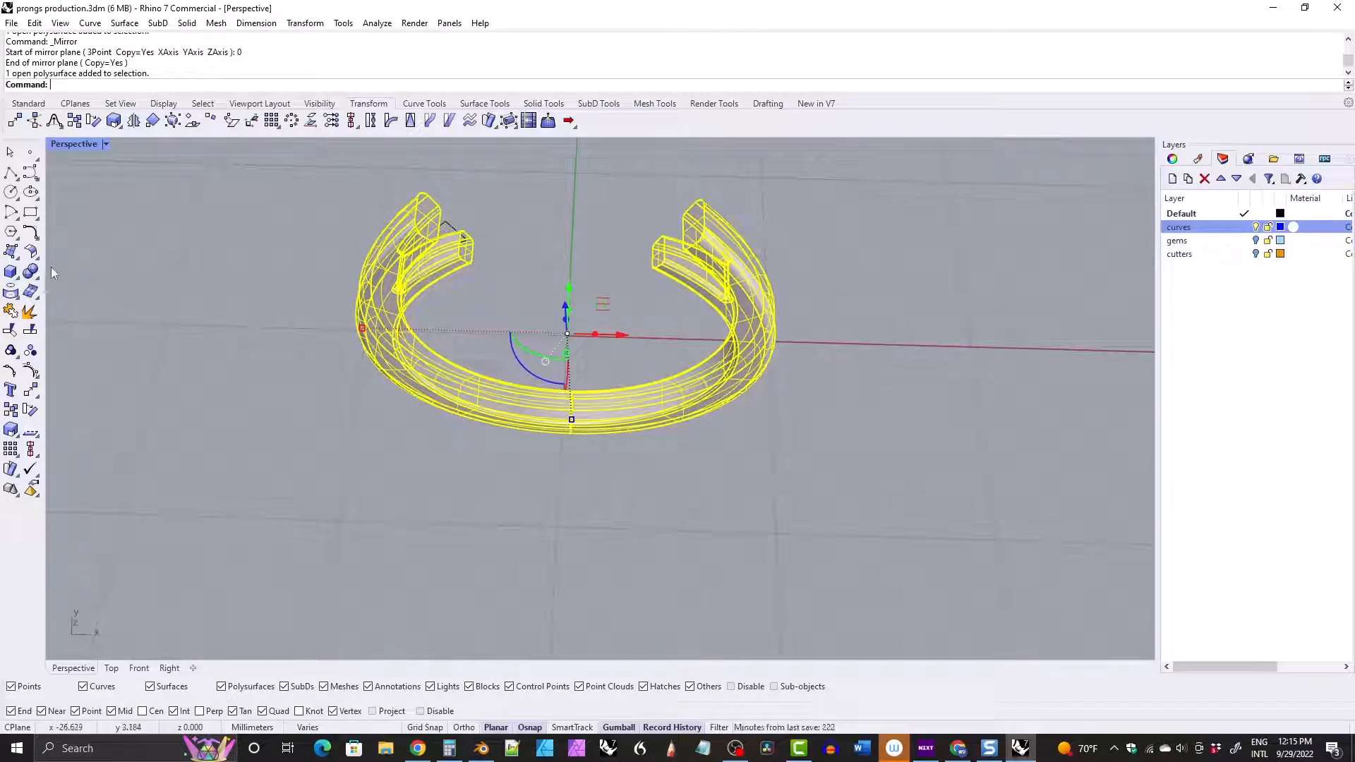
pyautogui.click(11, 311)
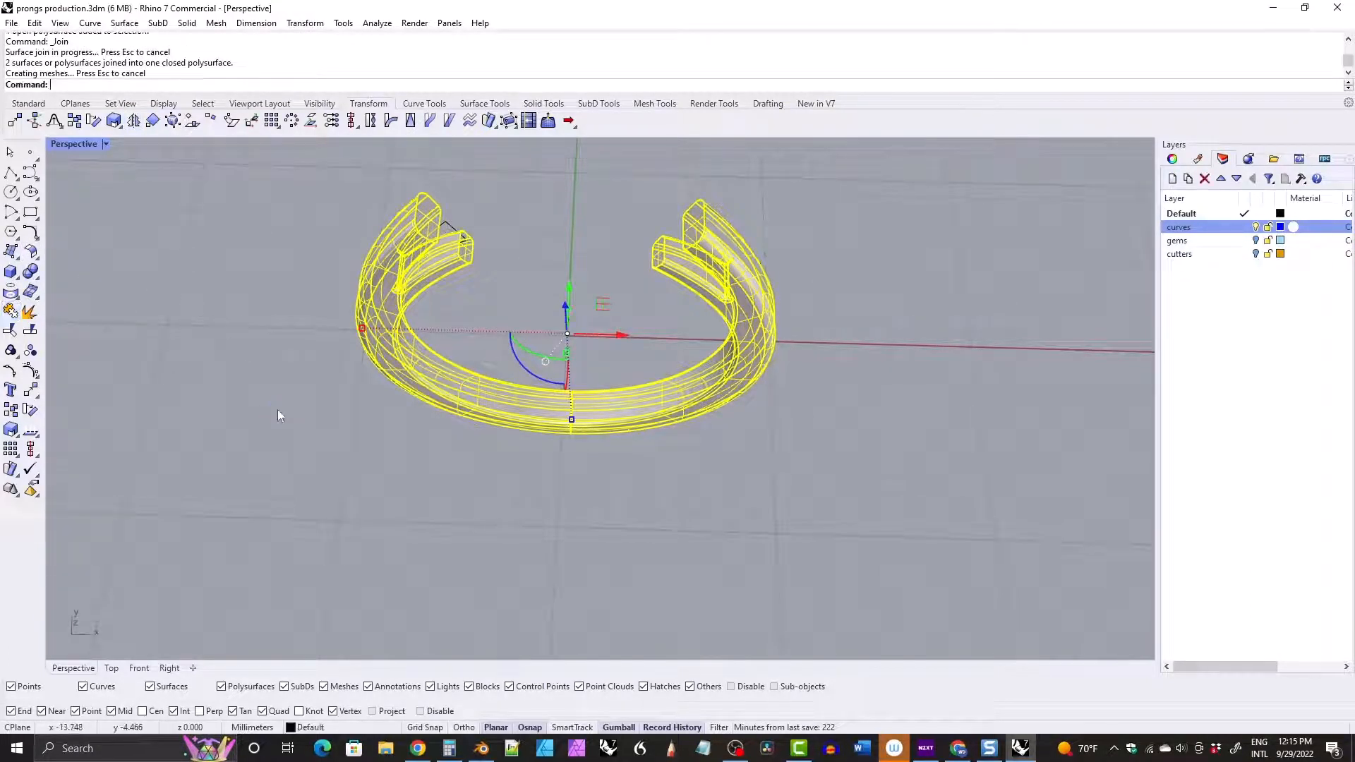
# Show all hidden objects and delete the extra outer prongs, keeping only one outer prong on one side stone.
pyautogui.press('Return')
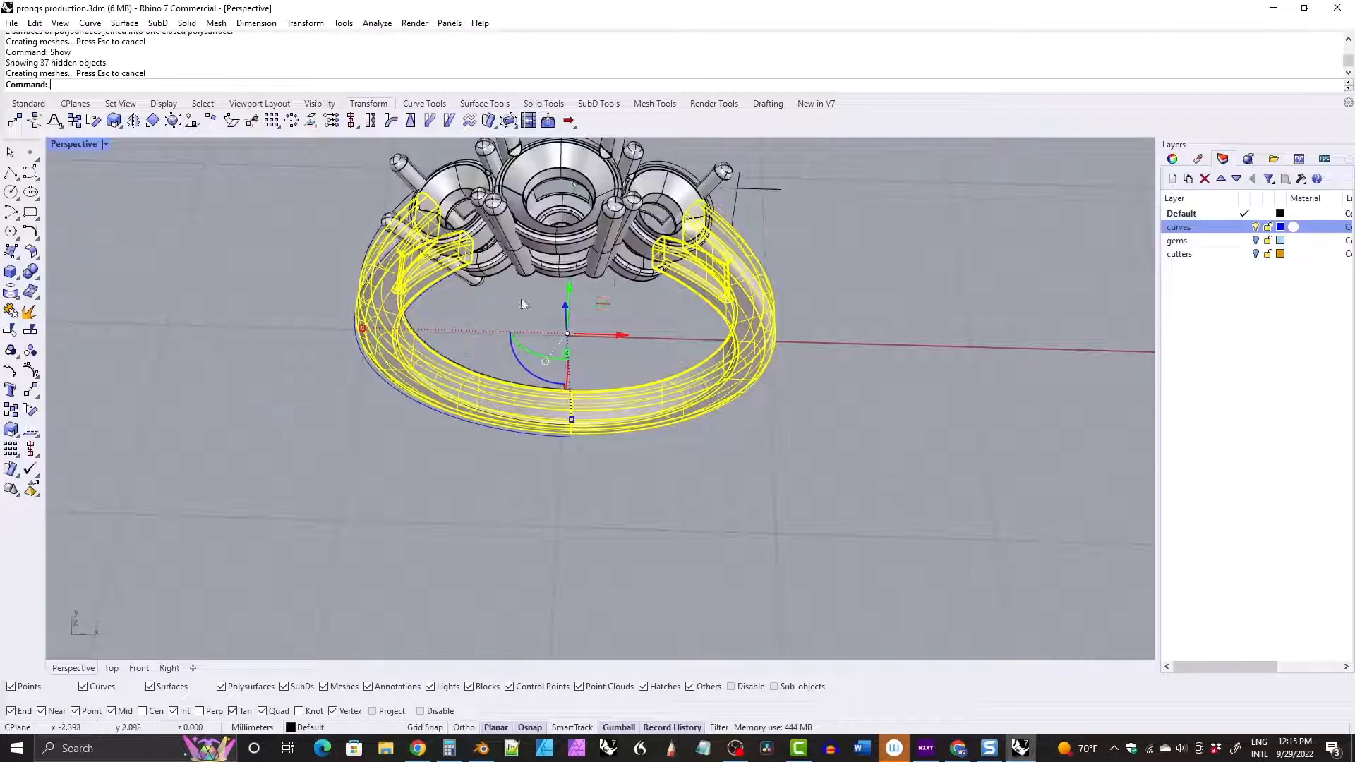
pyautogui.moveTo(520, 304); pyautogui.dragTo(515, 261, button='right')
pyautogui.click(526, 373)
pyautogui.keyDown('shift'); pyautogui.click(470, 282); pyautogui.keyUp('shift')
pyautogui.press('Delete')
# Turn on the cutters layer and Boolean-subtract the adjacent side stone's cutter from the remaining outer prong, with DeleteInput=No.
pyautogui.scroll(5, 473, 289)
pyautogui.moveTo(614, 282); pyautogui.dragTo(728, 358, button='right')
pyautogui.click(667, 314)
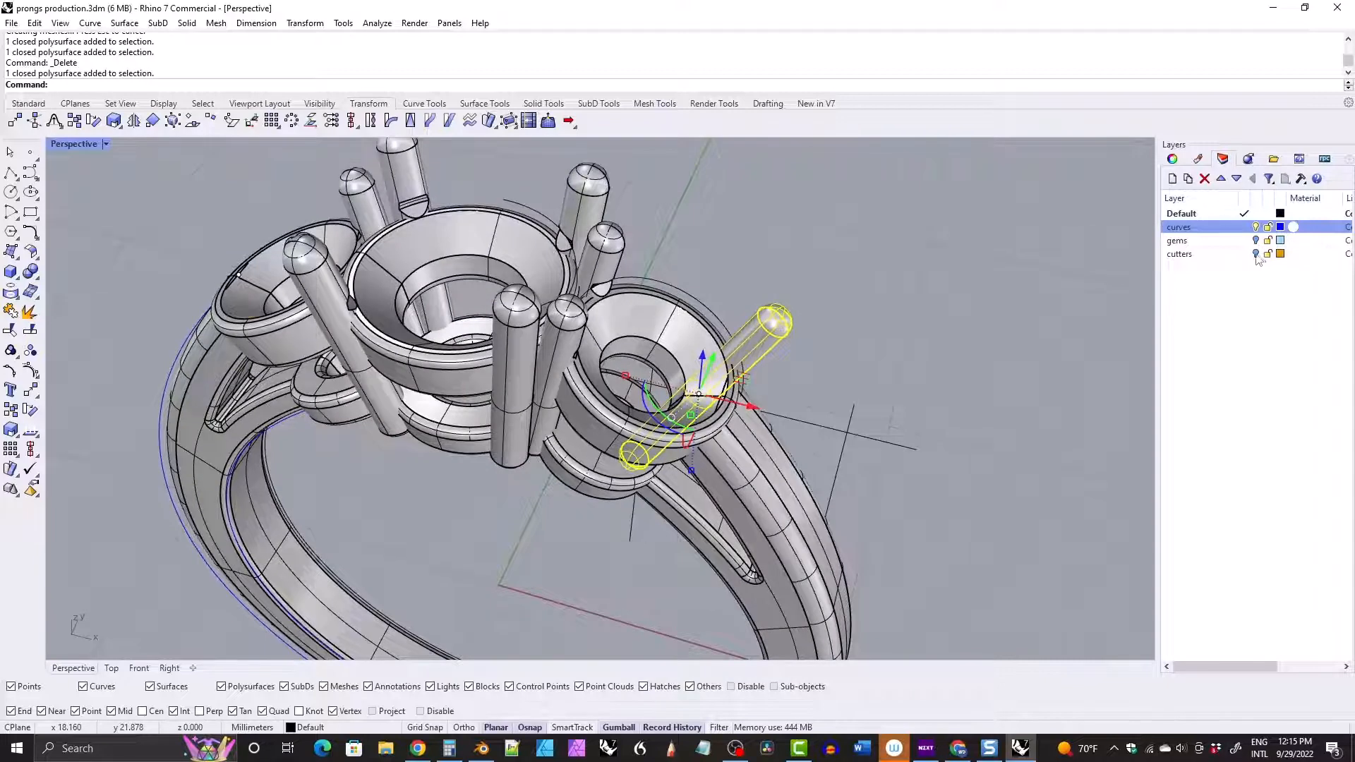
pyautogui.click(1256, 255)
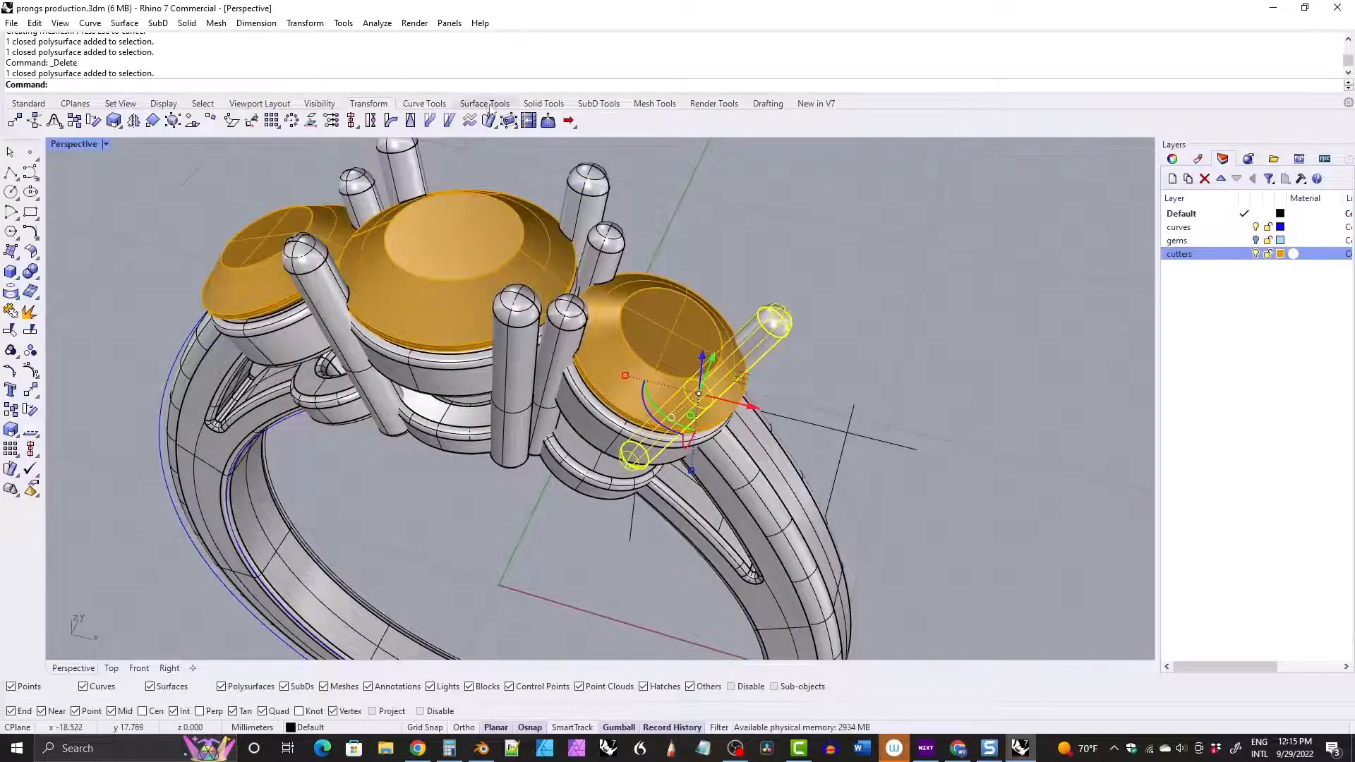
pyautogui.click(543, 104)
pyautogui.click(75, 120)
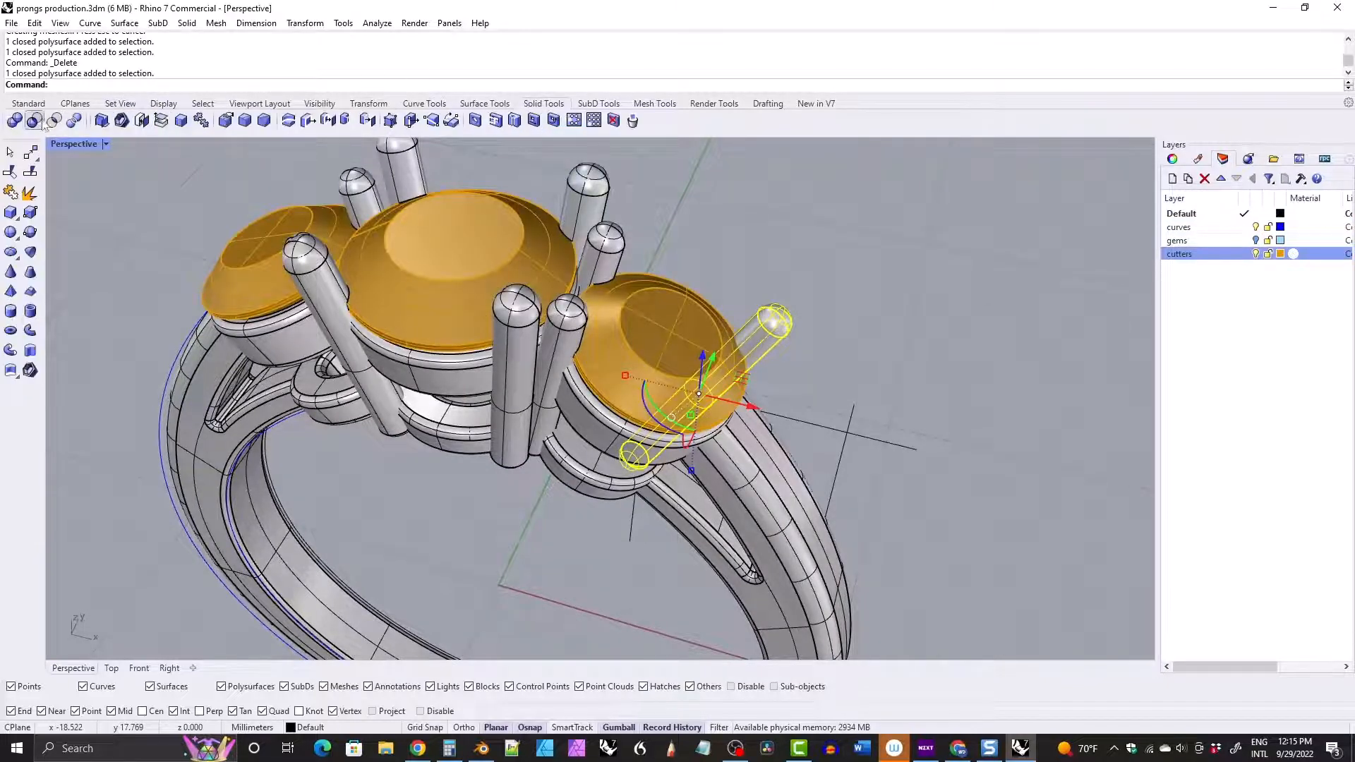
pyautogui.click(644, 335)
pyautogui.press('Return')
# Isolate the notched outer prong and maximize the Front view.
pyautogui.moveTo(752, 370); pyautogui.dragTo(561, 273, button='right')
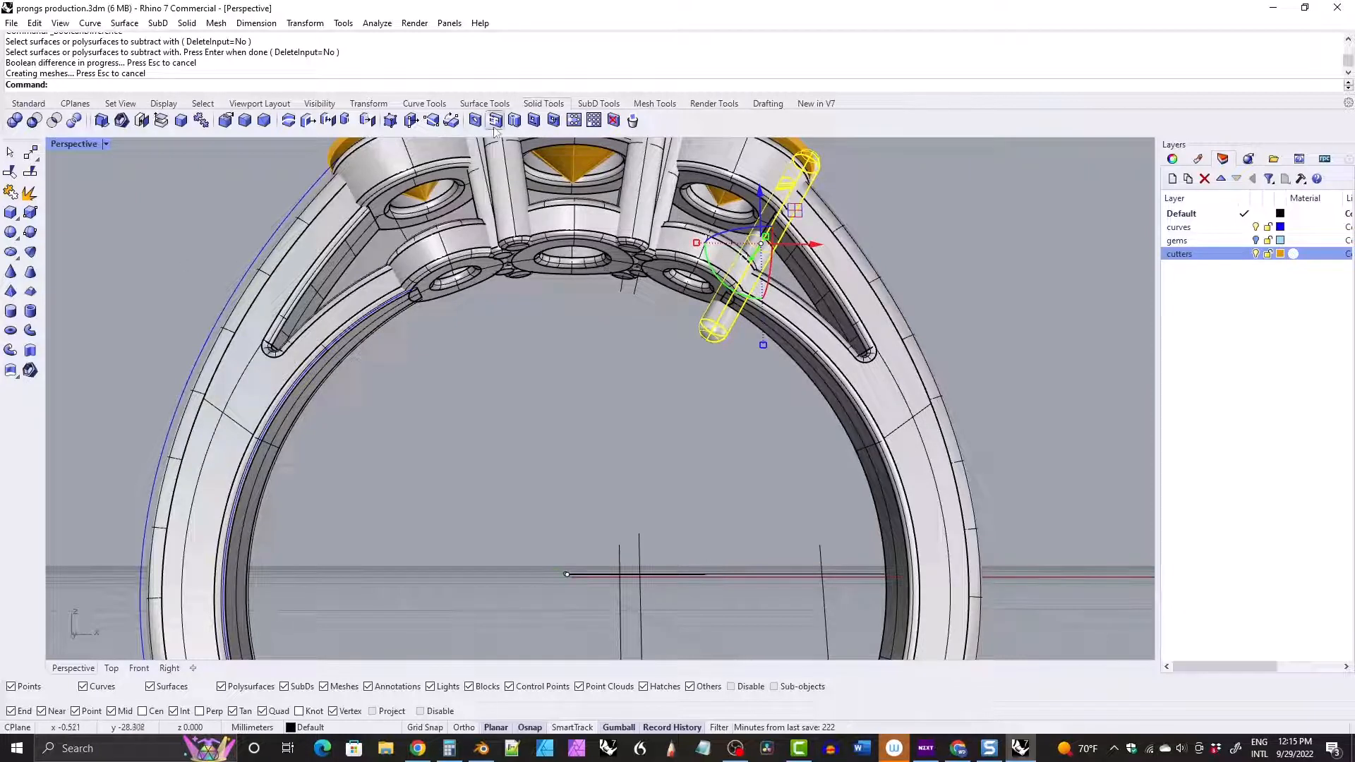
pyautogui.click(319, 103)
pyautogui.click(73, 120)
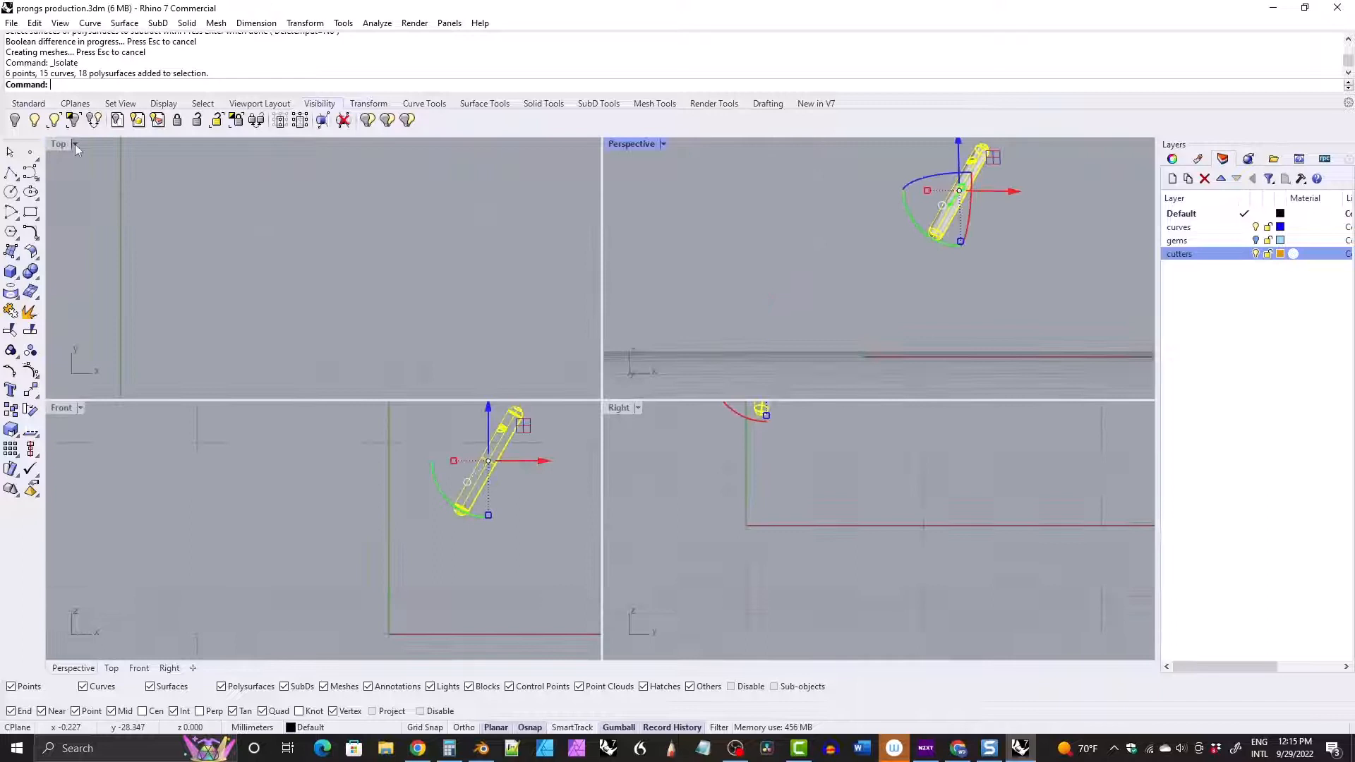
pyautogui.doubleClick(60, 408)
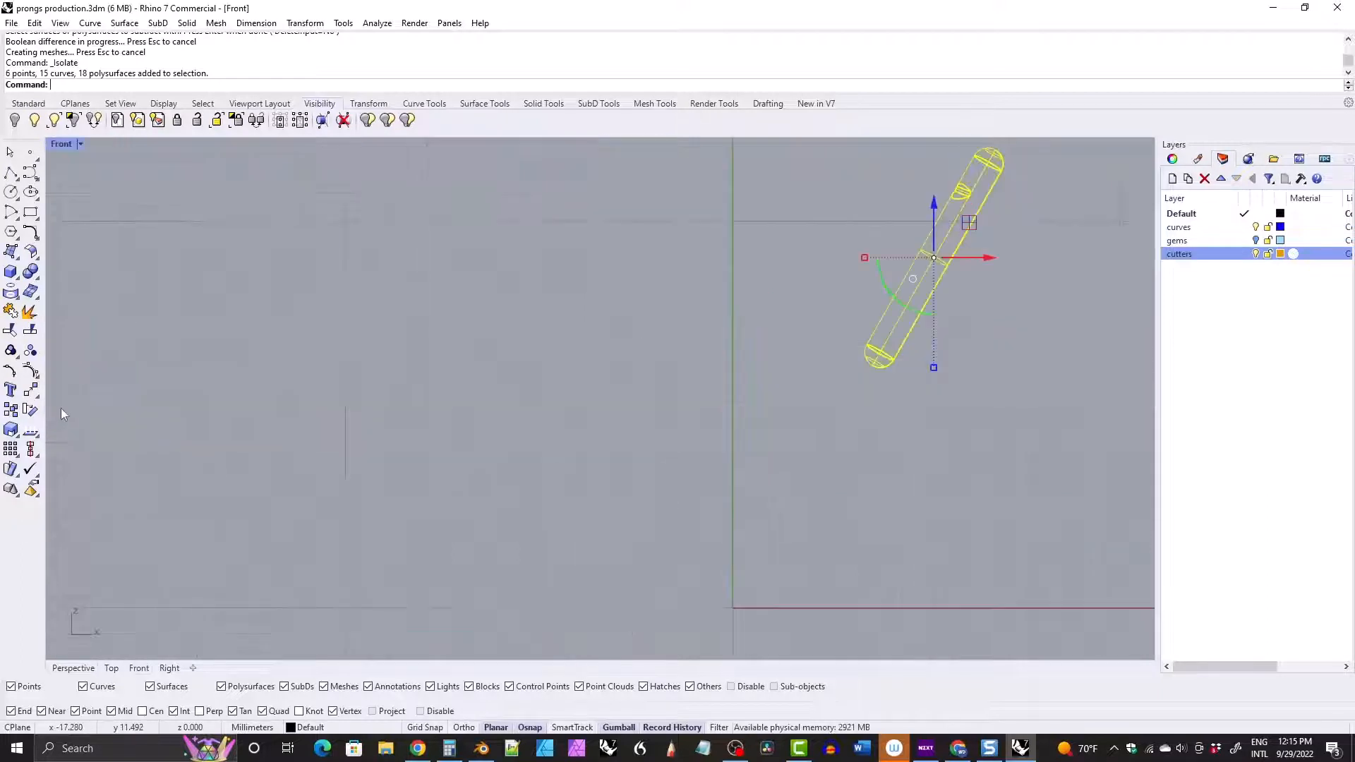
pyautogui.doubleClick(59, 148)
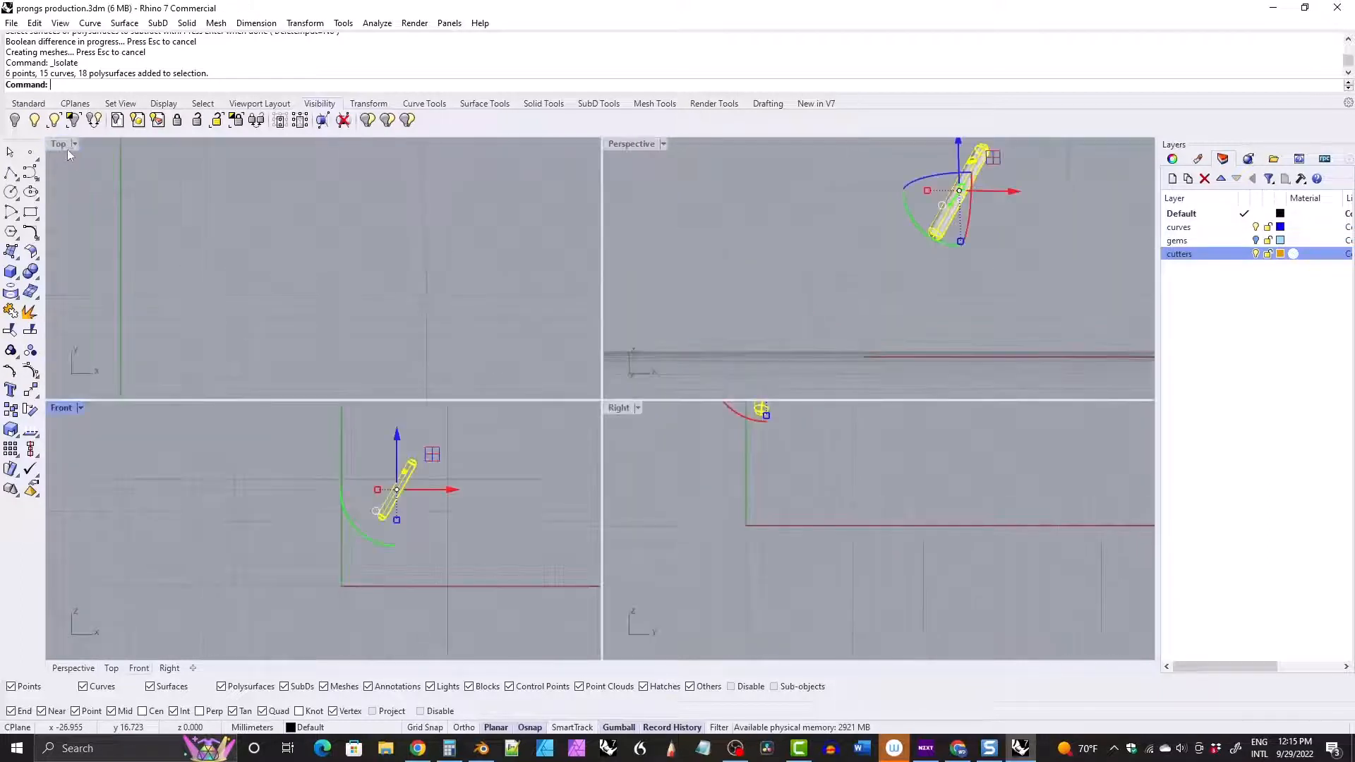
pyautogui.doubleClick(61, 407)
# Draw a circle centred on origin 0 with a diameter of 16.51 mm in the Front view.
pyautogui.click(11, 191)
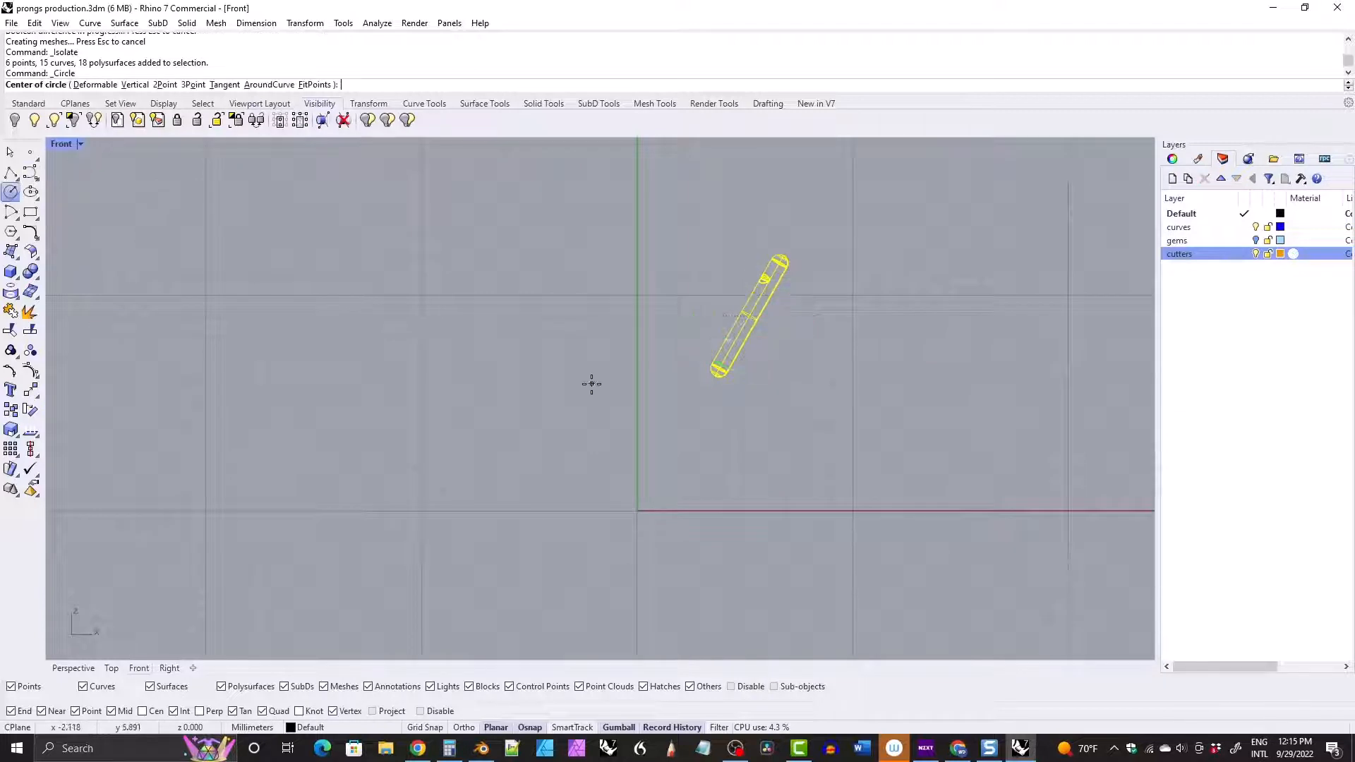
pyautogui.write('0')
pyautogui.press('Return')
pyautogui.write('16.51')
pyautogui.press('Return')
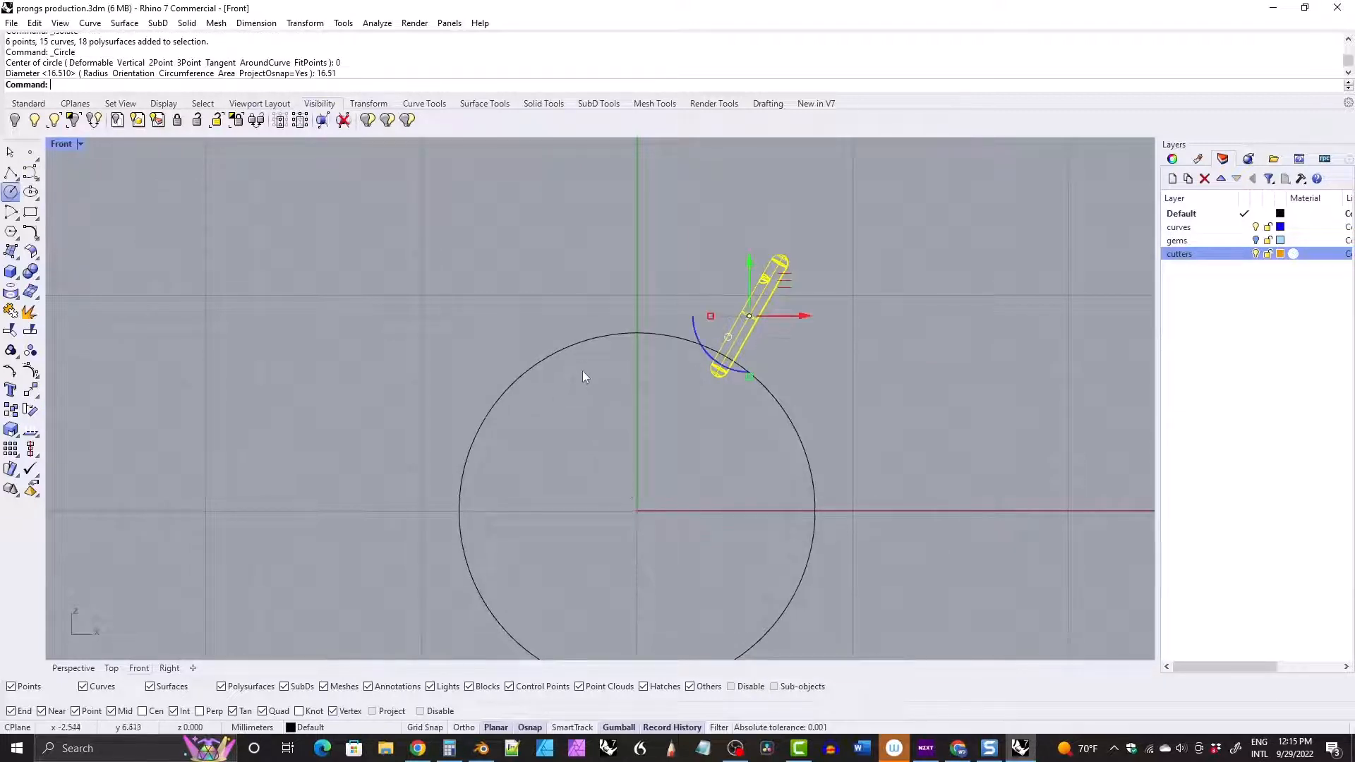
# Move the circle's seam point to its bottom quadrant.
pyautogui.click(424, 103)
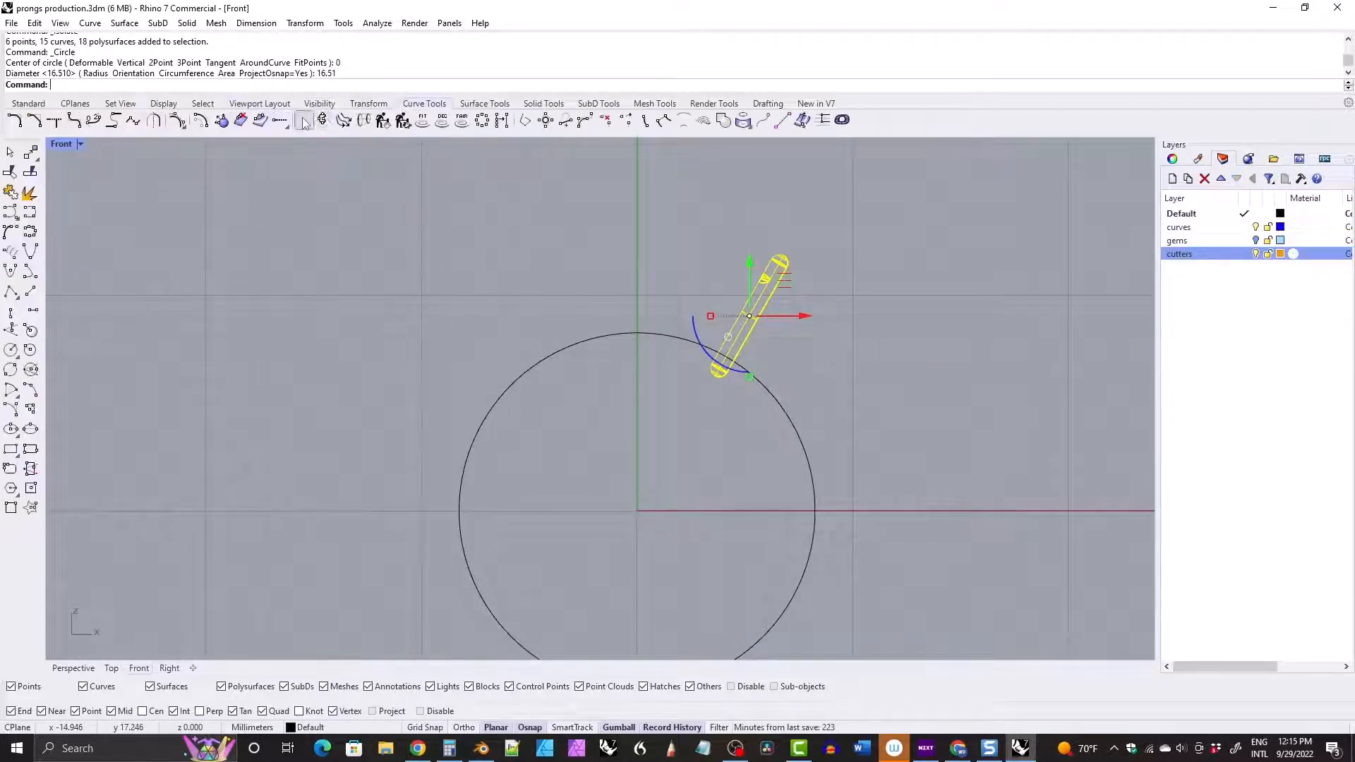
pyautogui.click(814, 523)
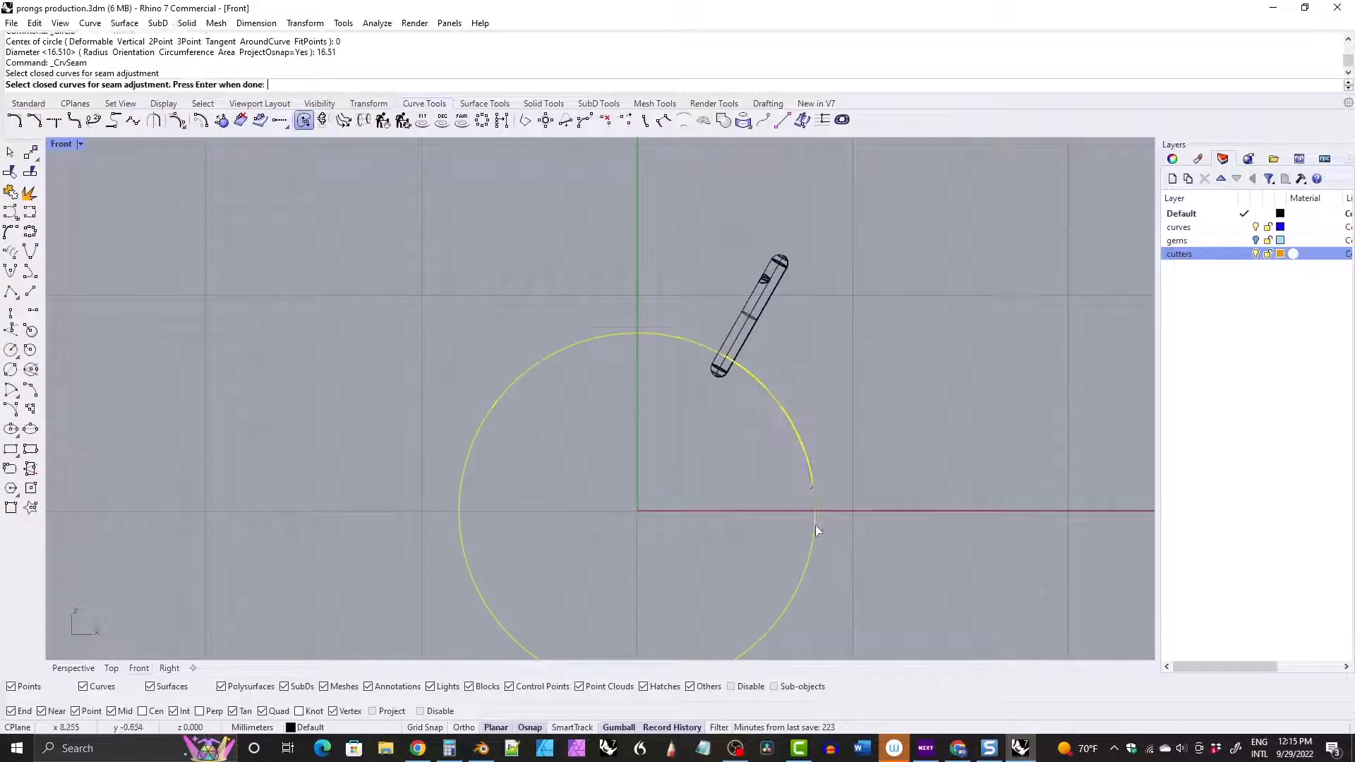
pyautogui.press('Return')
pyautogui.click(815, 511)
pyautogui.moveTo(669, 546); pyautogui.dragTo(644, 422, button='right')
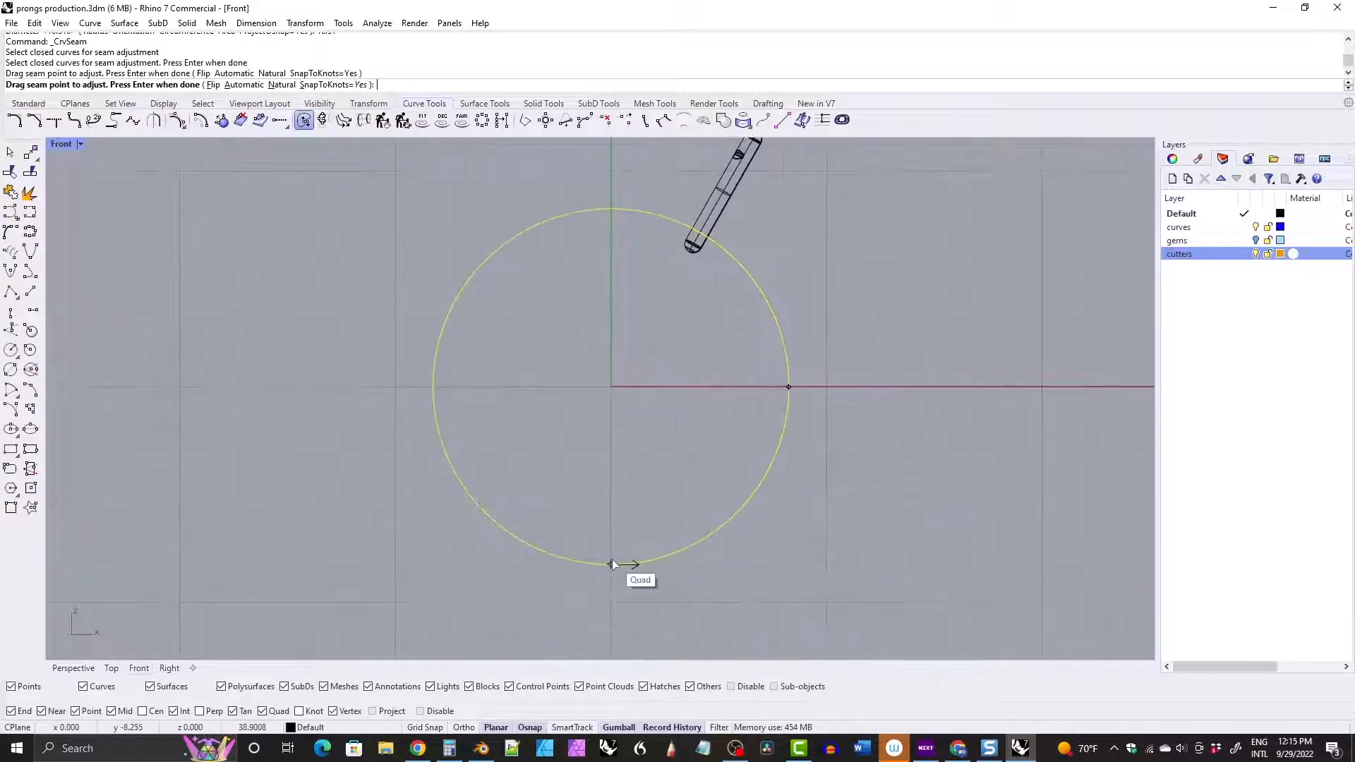
pyautogui.click(612, 563)
pyautogui.press('Return')
# Wire-cut the prong all the way through with the circle, removing the end that extends inside it.
pyautogui.moveTo(657, 278); pyautogui.dragTo(658, 371, button='right')
pyautogui.scroll(3, 713, 314)
pyautogui.click(697, 310)
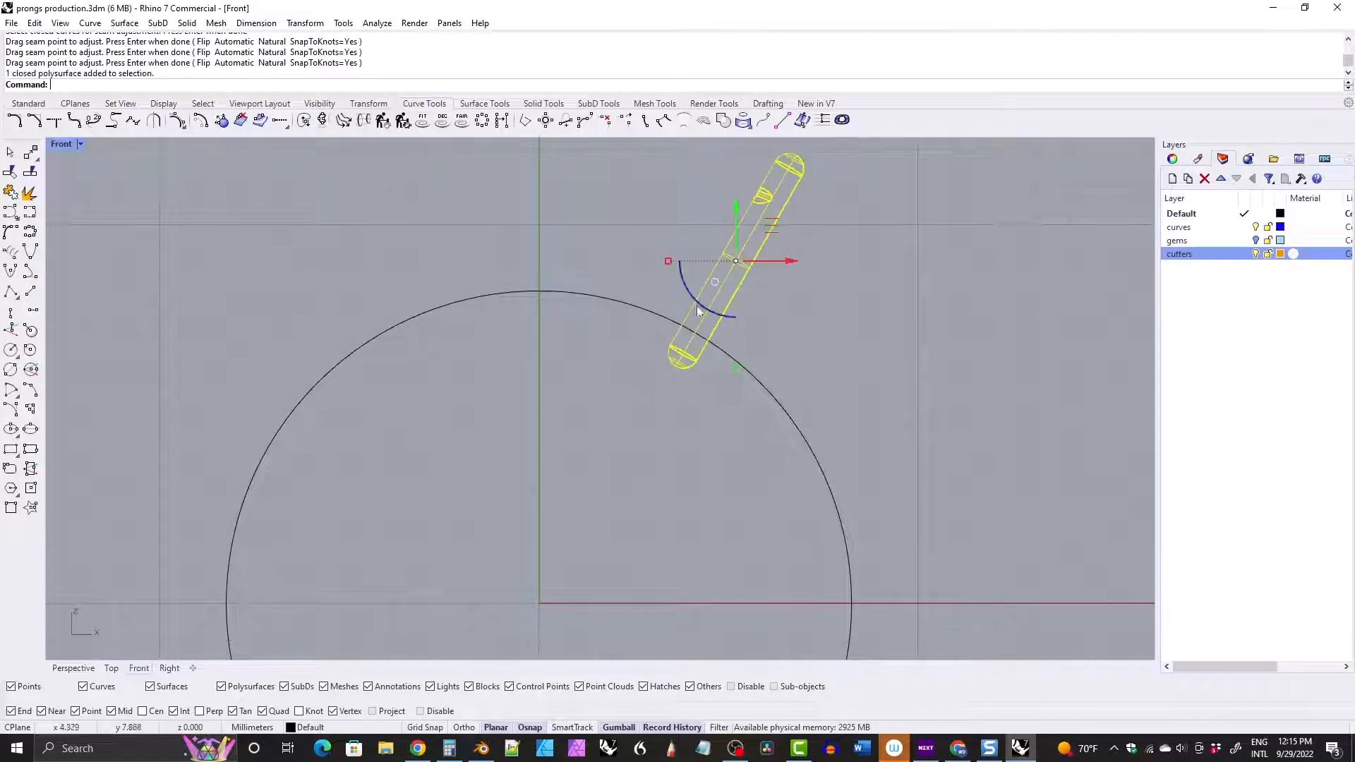
pyautogui.click(543, 103)
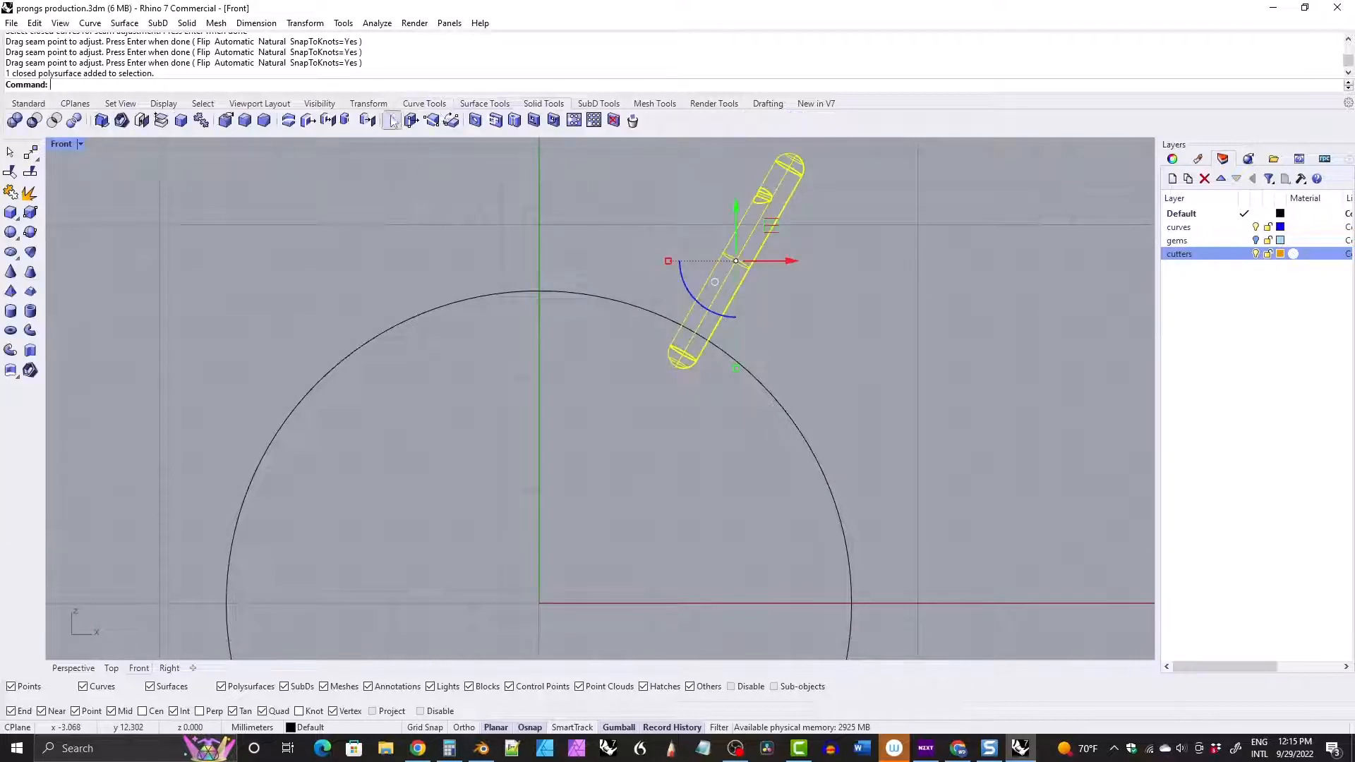
pyautogui.click(288, 121)
pyautogui.click(608, 298)
pyautogui.press('Return')
pyautogui.press('Return')
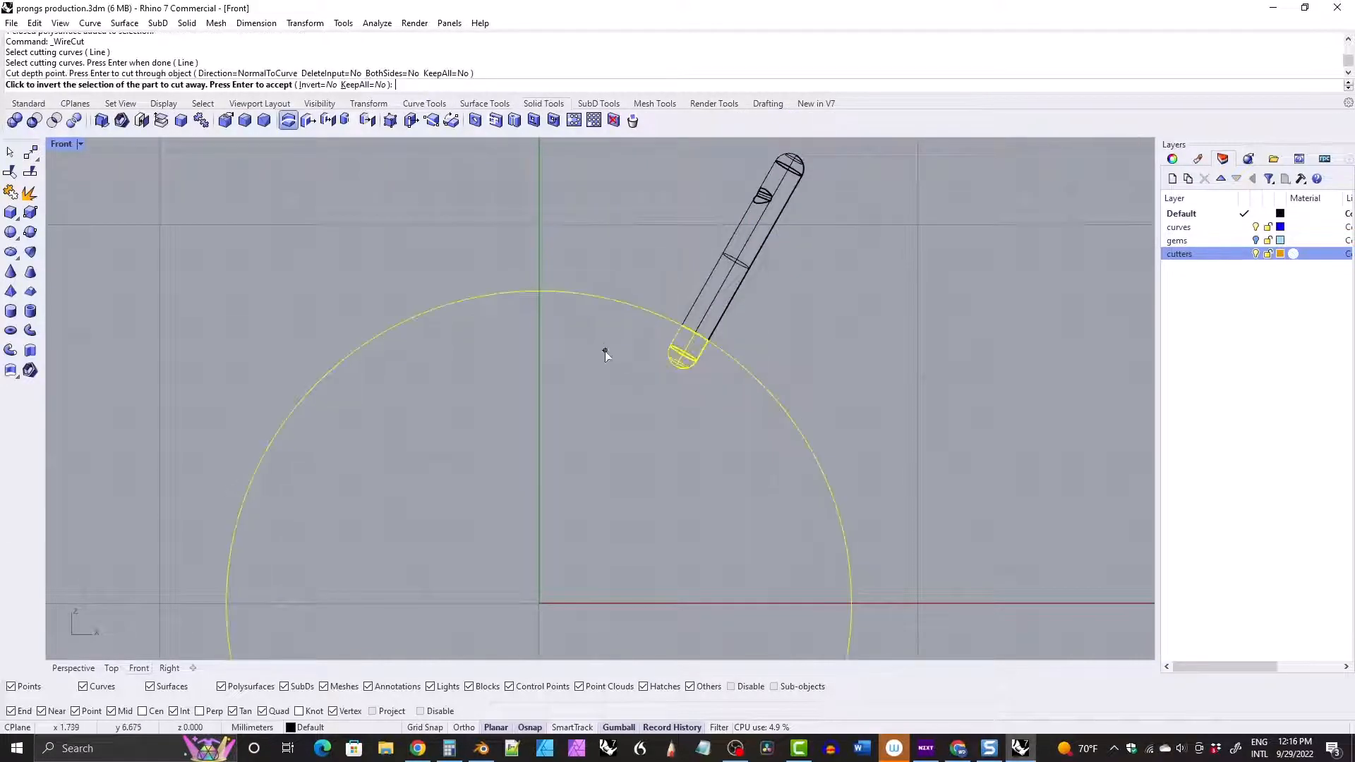
pyautogui.press('Return')
# Fillet the freshly cut bottom edge of the prong with a 0.15 mm radius.
pyautogui.click(245, 121)
pyautogui.write('0.')
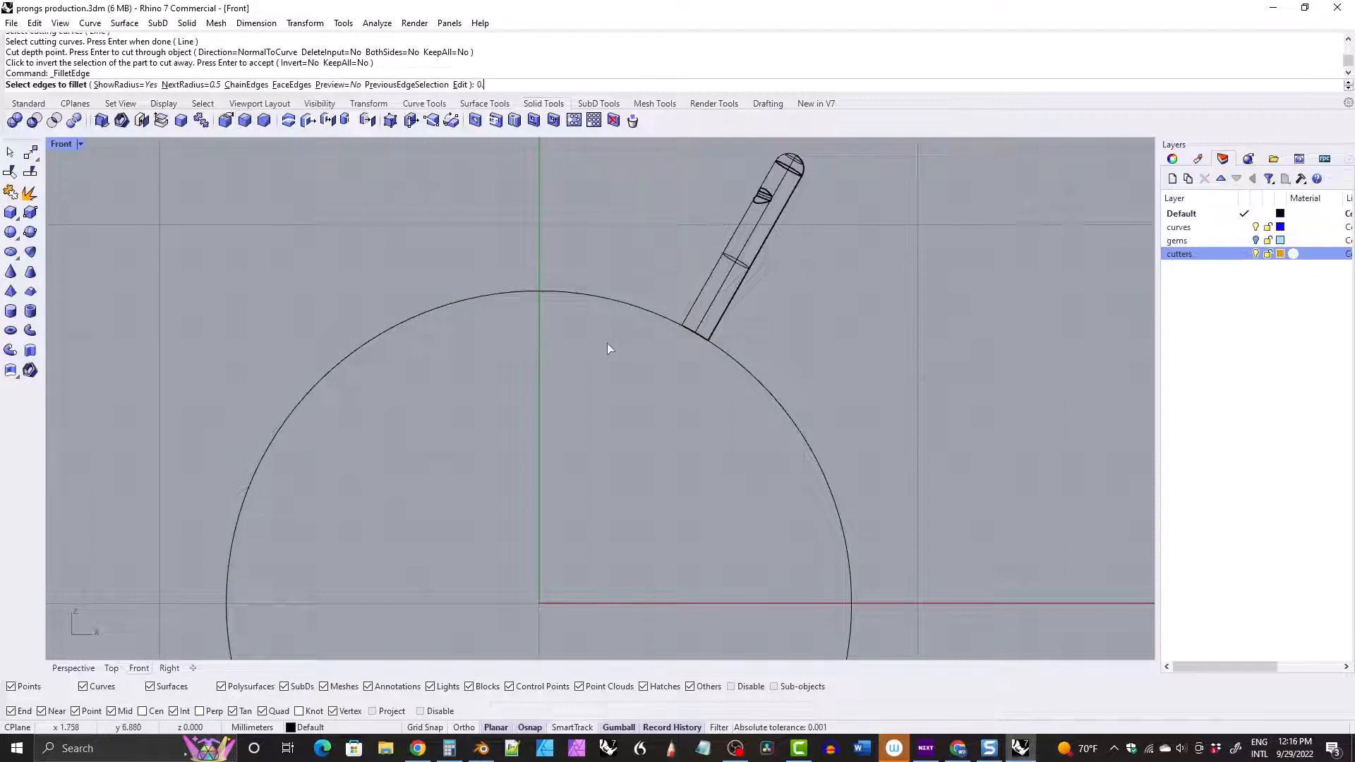
pyautogui.write('15')
pyautogui.press('Return')
pyautogui.click(695, 332)
pyautogui.press('Return')
pyautogui.press('Return')
pyautogui.press('Return')
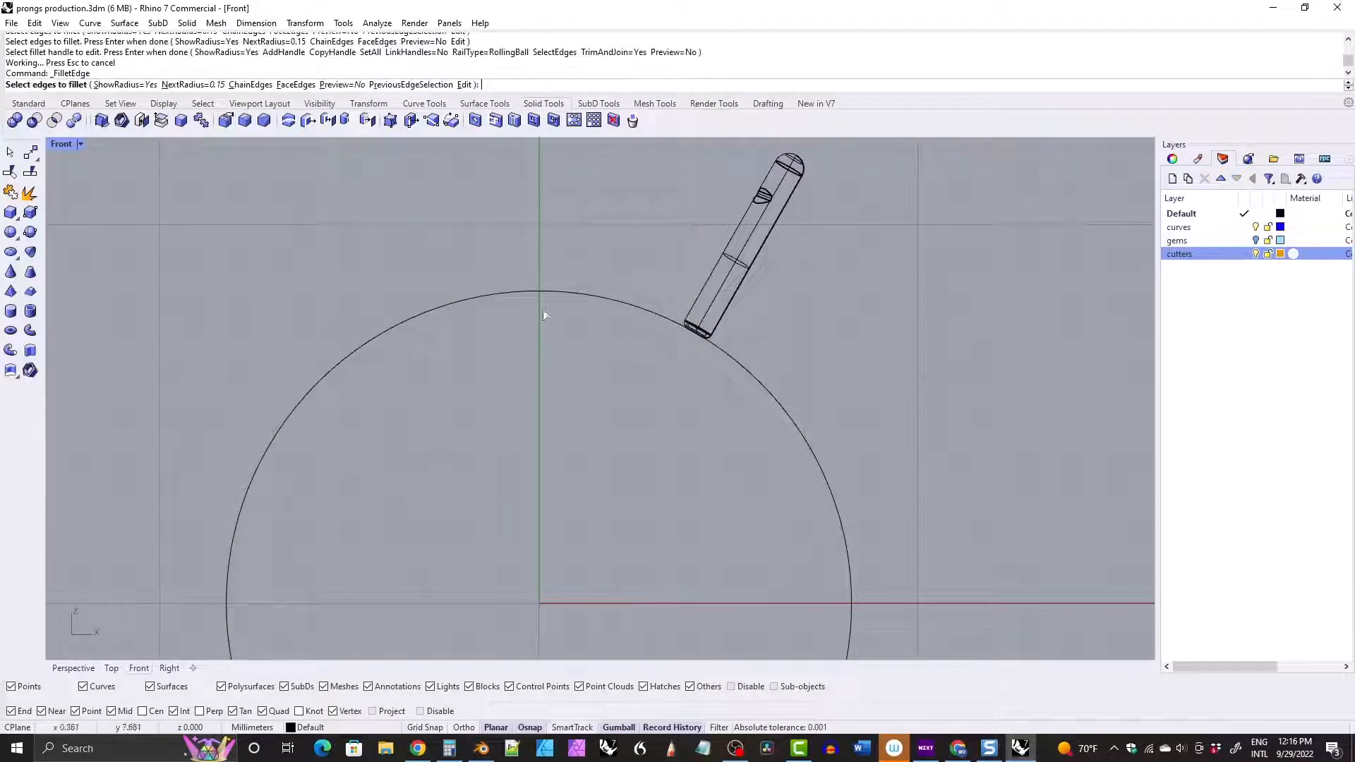
pyautogui.write('show')
pyautogui.press('Return')
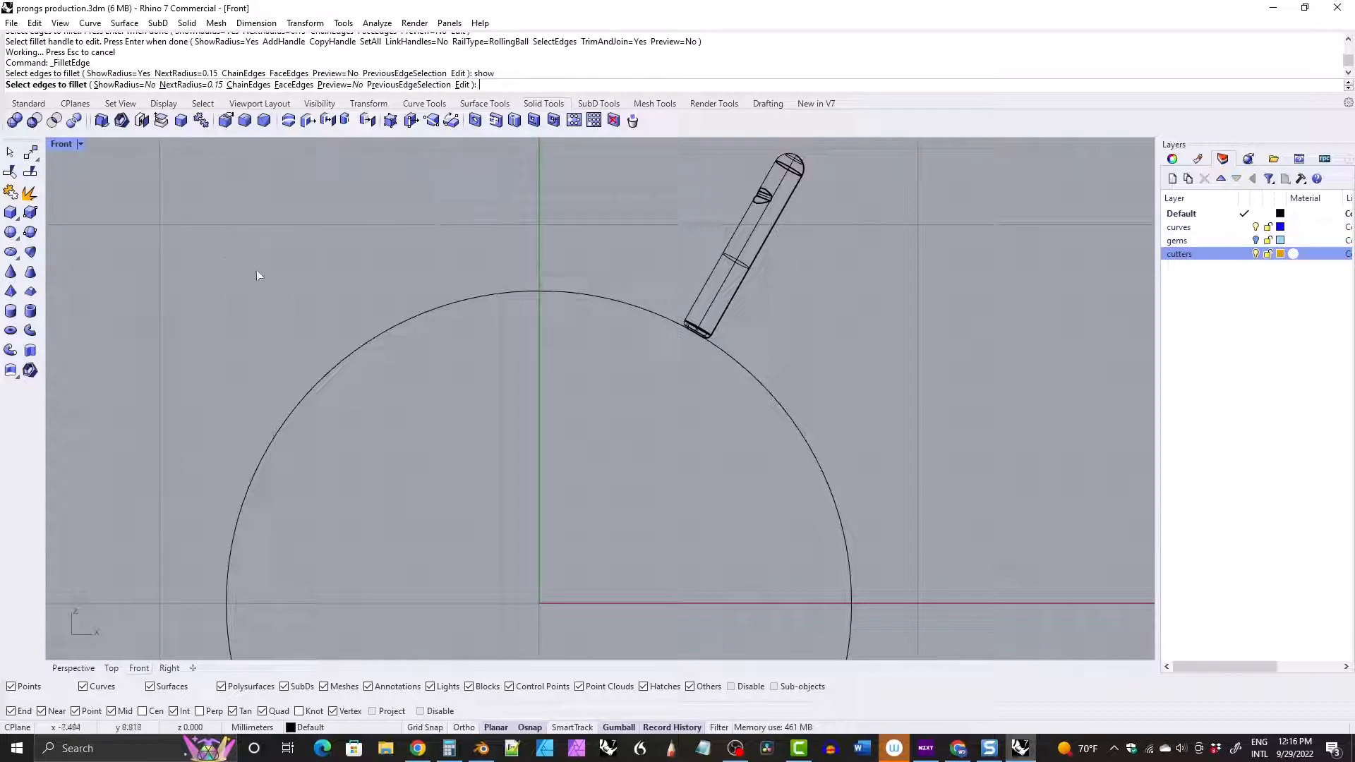
pyautogui.press('Escape')
# Show all hidden objects and return to the maximized Perspective view.
pyautogui.write('show')
pyautogui.press('Return')
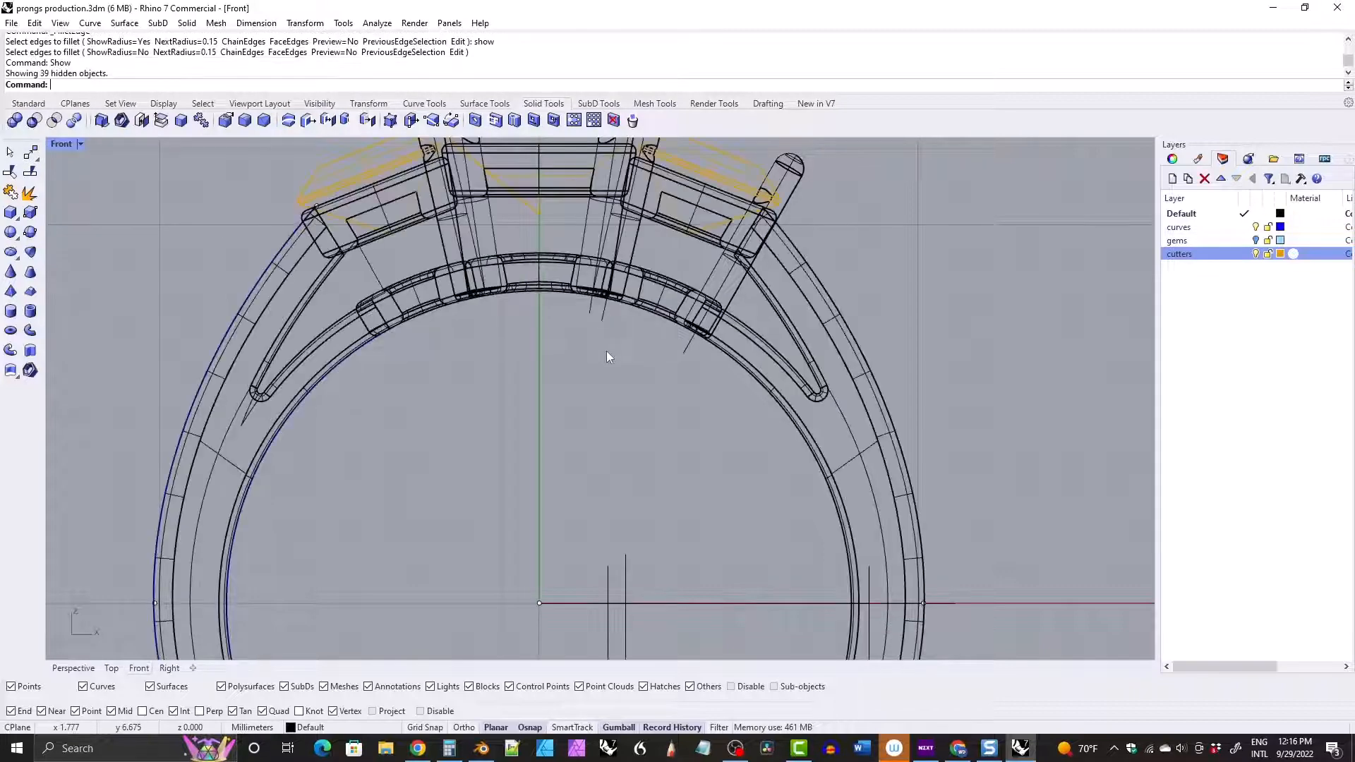
pyautogui.doubleClick(65, 144)
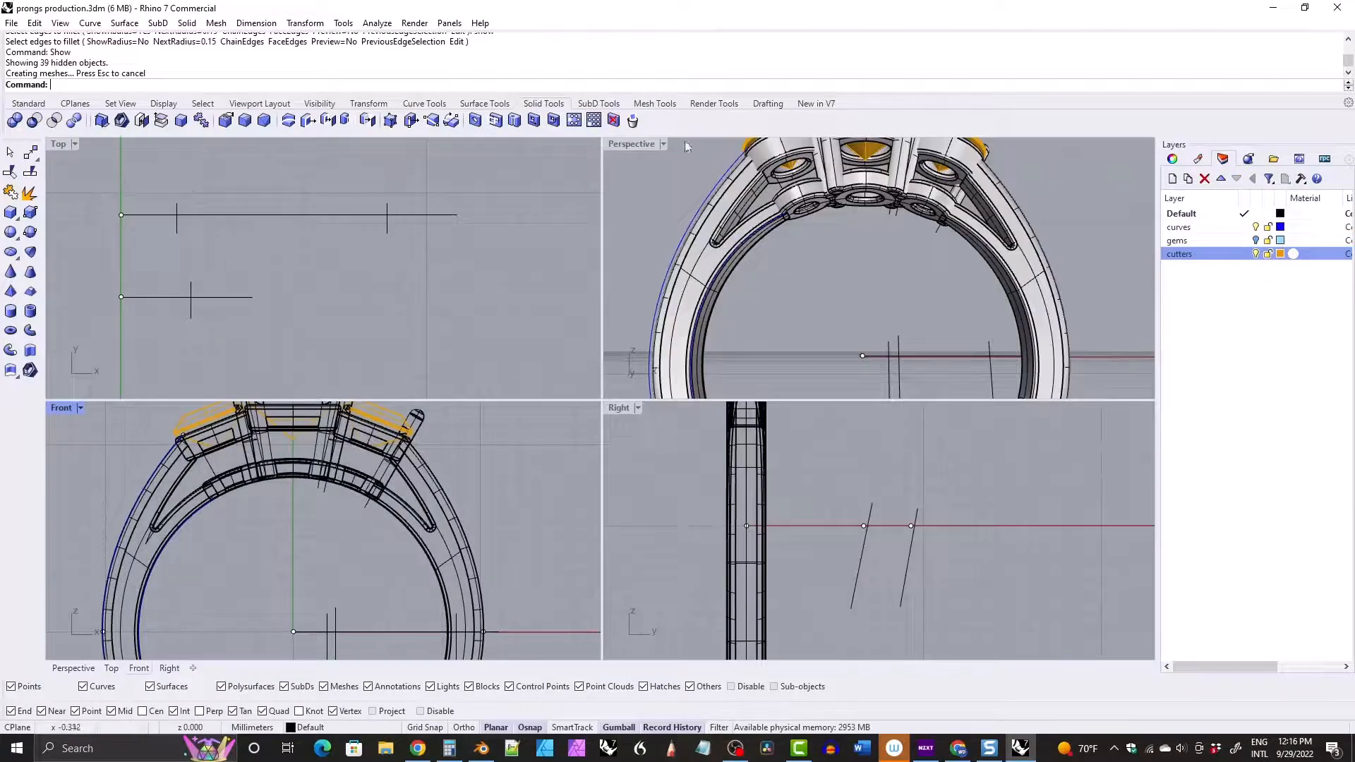
pyautogui.doubleClick(635, 143)
# Mirror the finished outer prong across the X axis from origin 0 to the other side of its stone.
pyautogui.moveTo(607, 353); pyautogui.dragTo(666, 303, button='right')
pyautogui.click(690, 336)
pyautogui.click(368, 104)
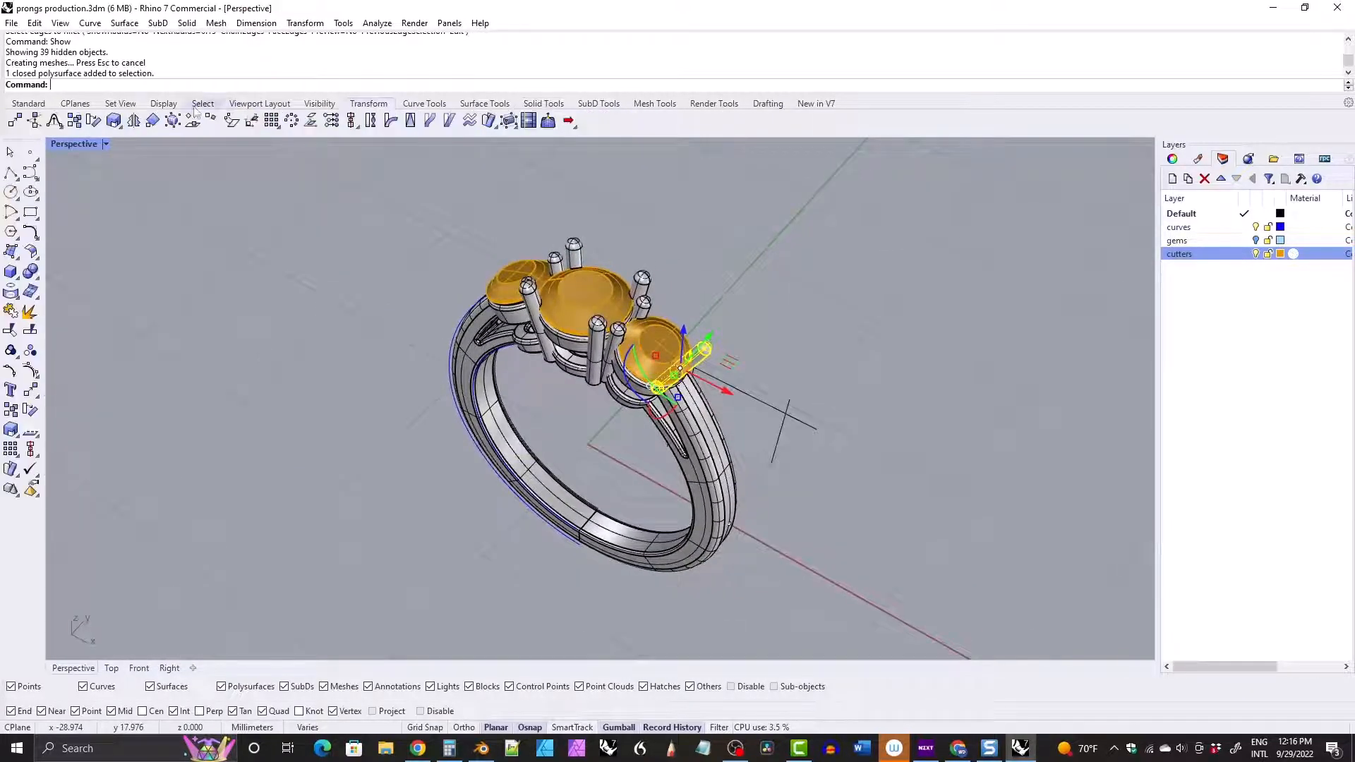
pyautogui.click(133, 120)
pyautogui.write('0')
pyautogui.press('Return')
pyautogui.click(795, 545)
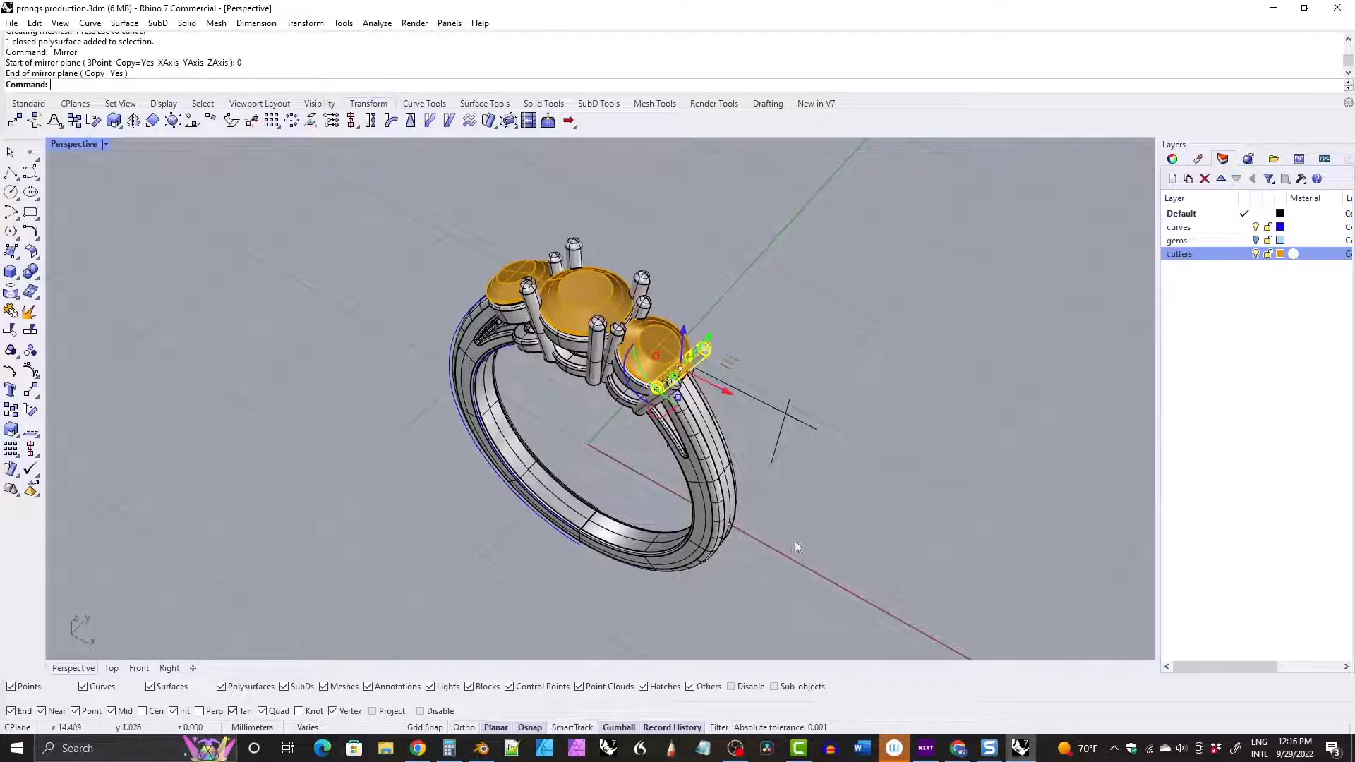
# Mirror both outer prongs across the Y axis from origin 0 to the opposite side stone.
pyautogui.keyDown('shift'); pyautogui.click(637, 412); pyautogui.keyUp('shift')
pyautogui.moveTo(600, 417); pyautogui.dragTo(657, 466, button='right')
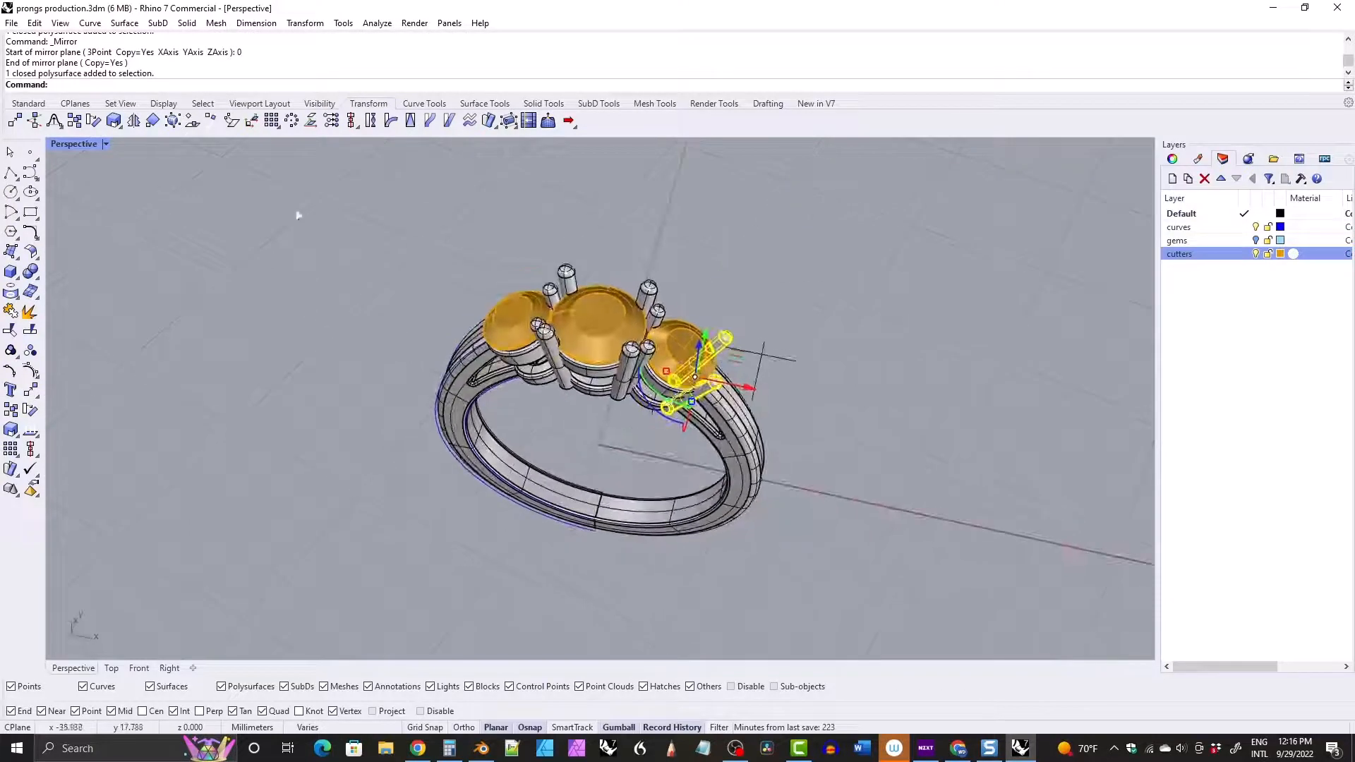
pyautogui.click(133, 121)
pyautogui.write('0')
pyautogui.press('Return')
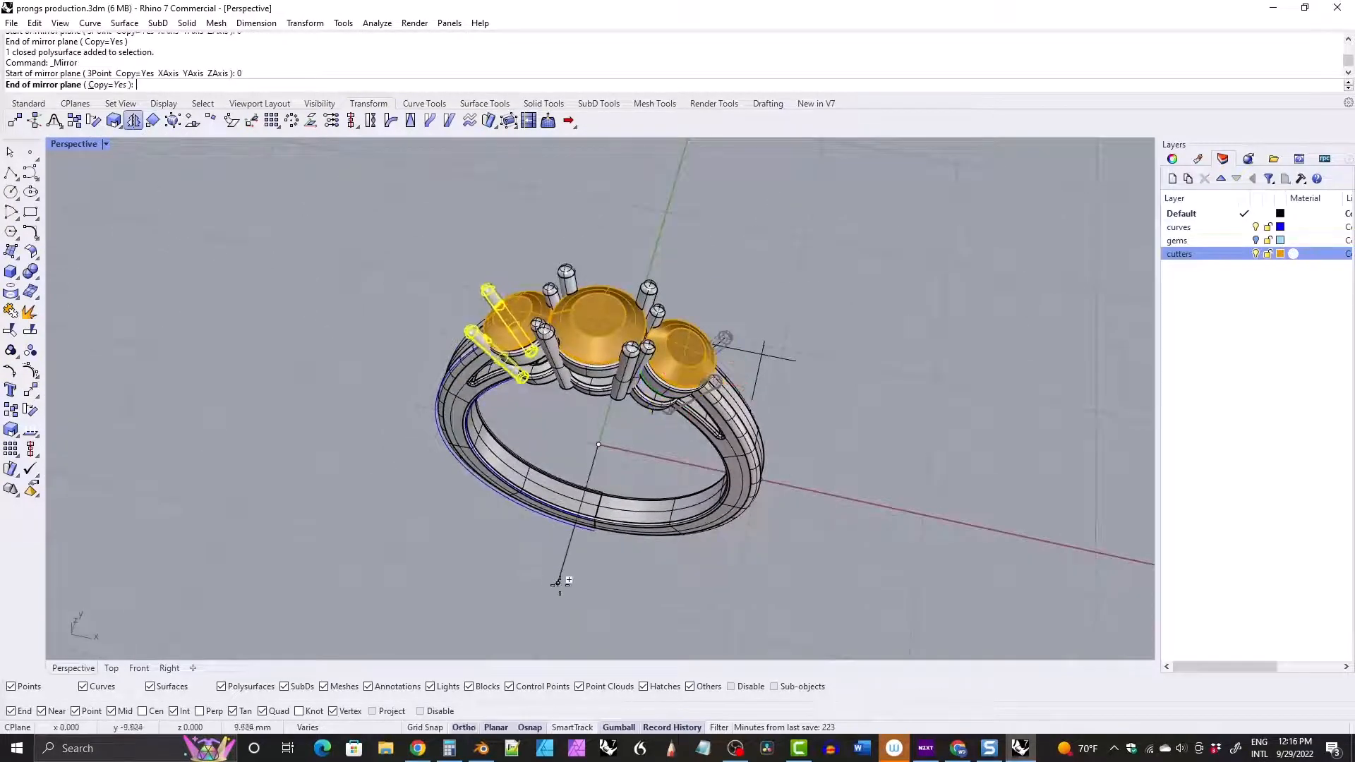
pyautogui.click(534, 585)
# Select the four leftover construction curves along the shank and hide them.
pyautogui.moveTo(534, 584); pyautogui.dragTo(577, 476, button='right')
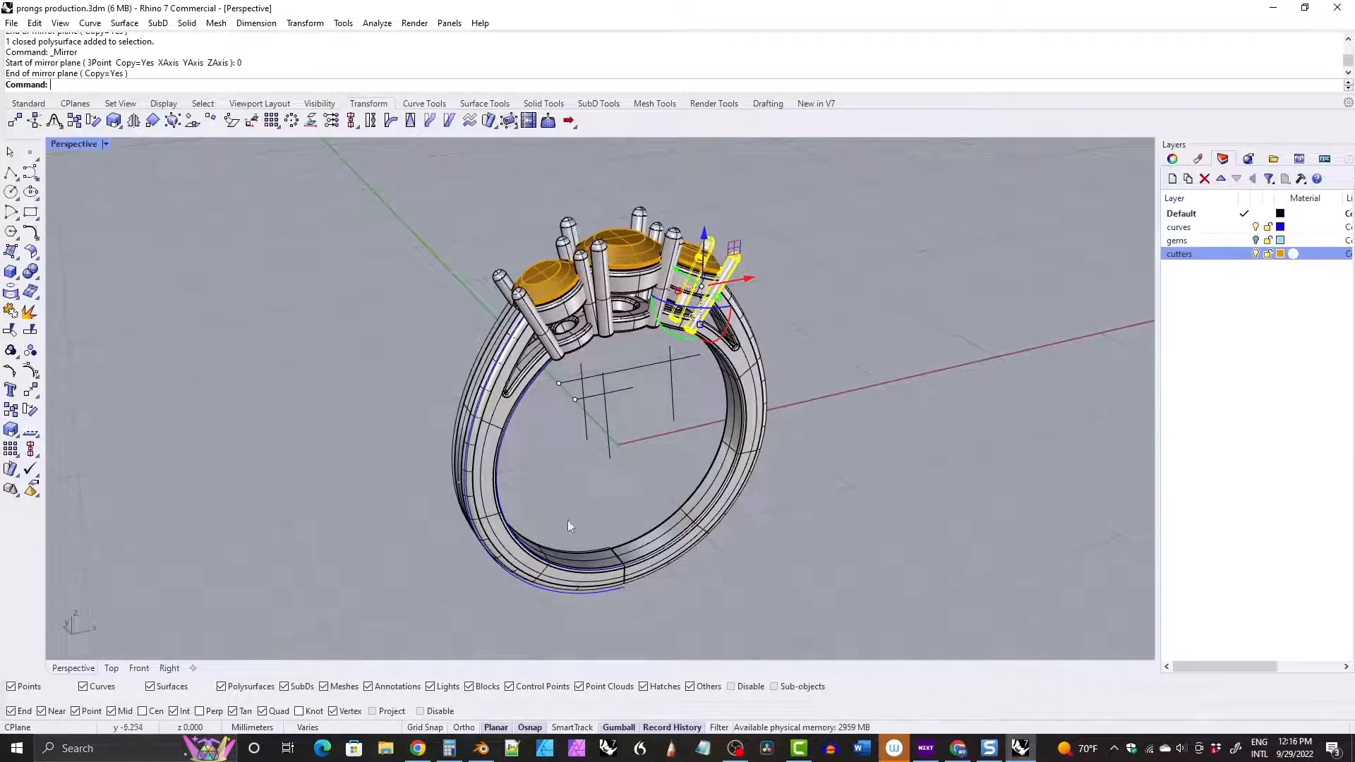
pyautogui.click(544, 591)
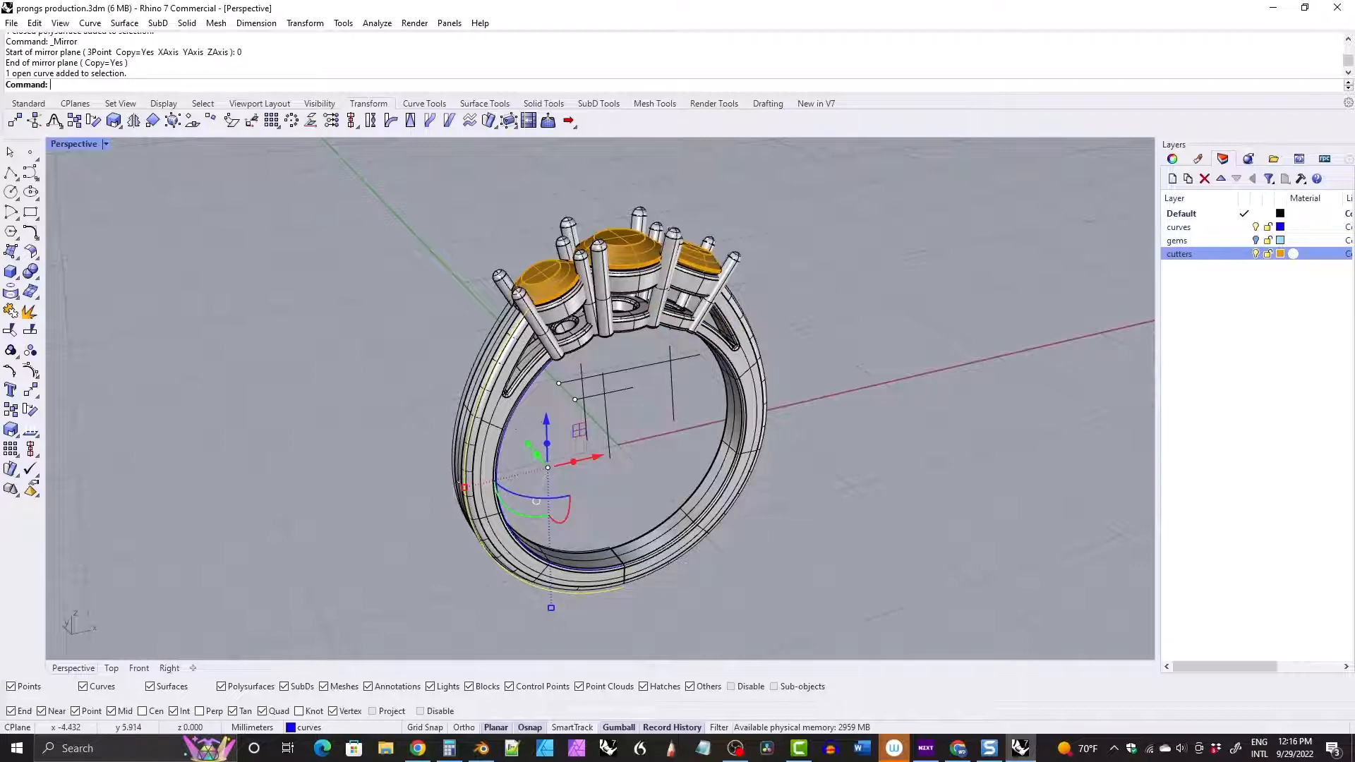
pyautogui.keyDown('shift'); pyautogui.click(504, 425); pyautogui.keyUp('shift')
pyautogui.moveTo(505, 426); pyautogui.dragTo(554, 443, button='right')
pyautogui.scroll(6, 554, 444)
pyautogui.keyDown('shift'); pyautogui.click(510, 396); pyautogui.keyUp('shift')
pyautogui.moveTo(510, 396); pyautogui.dragTo(684, 353, button='right')
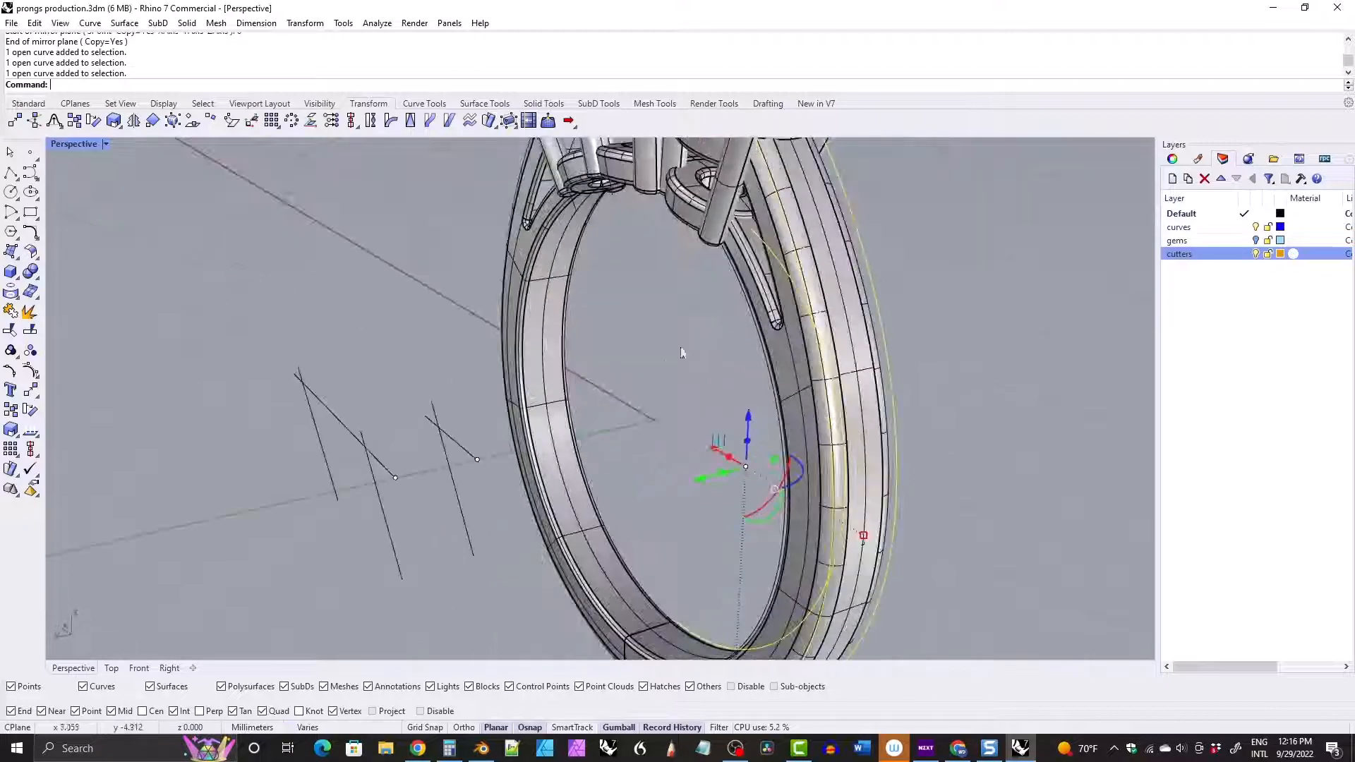
pyautogui.keyDown('shift'); pyautogui.click(747, 324); pyautogui.keyUp('shift')
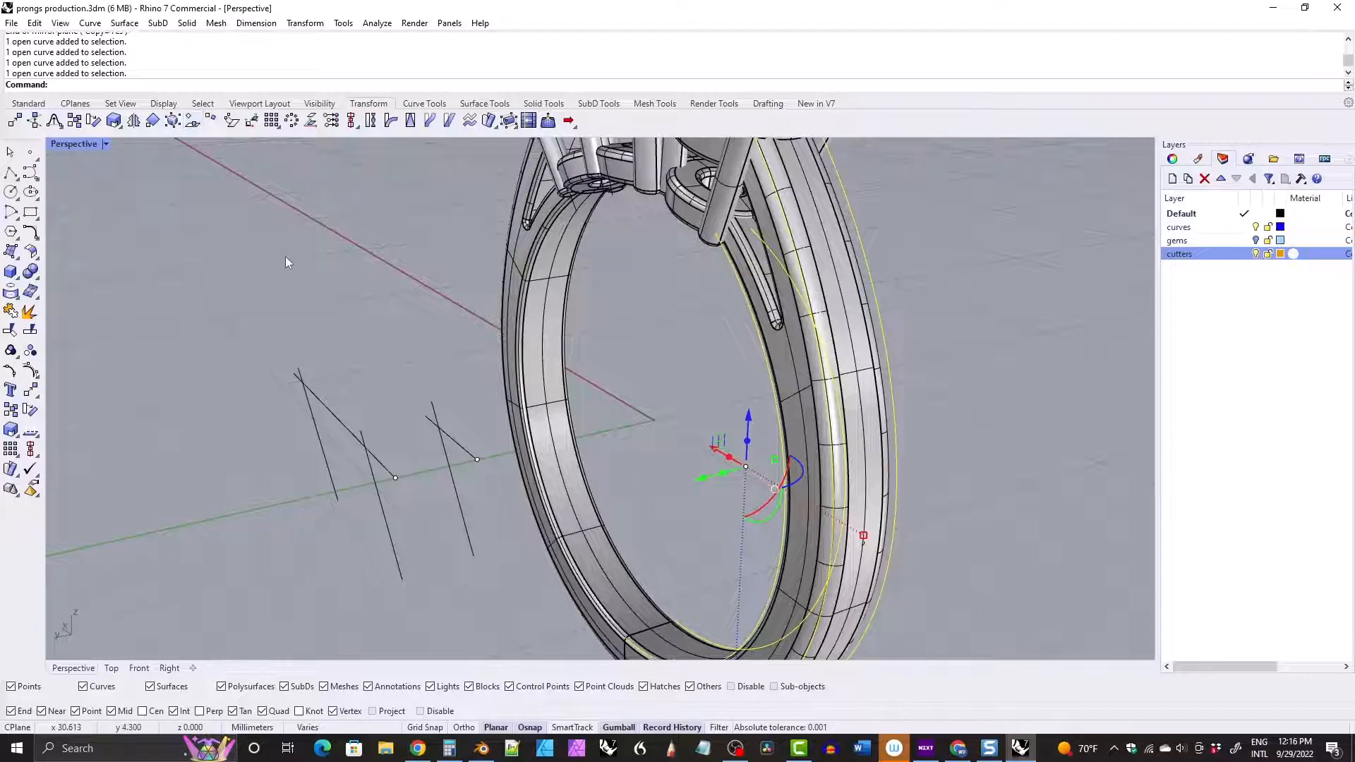
pyautogui.hotkey('ctrl', 'h')
pyautogui.moveTo(282, 264); pyautogui.dragTo(1099, 314, button='right')
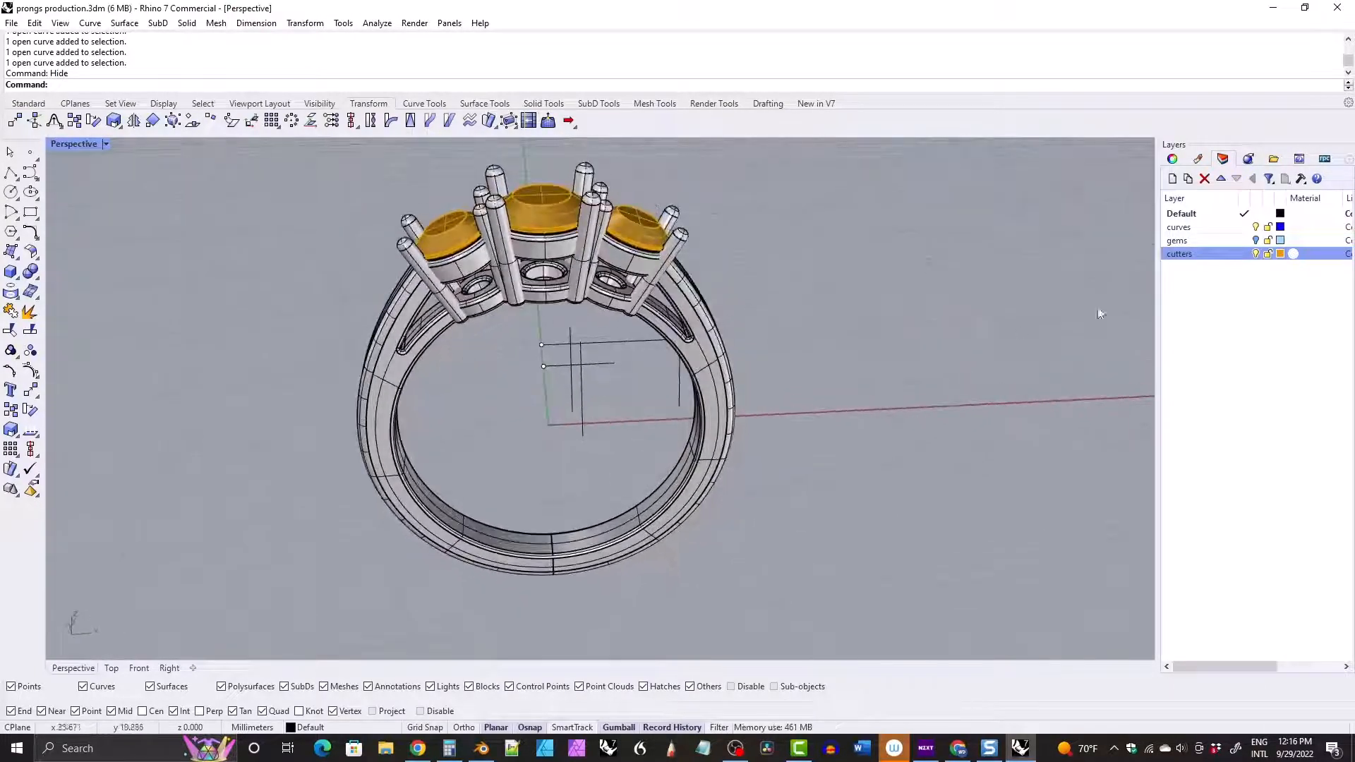
# Hide the cutters layer and show the gems layer.
pyautogui.click(1254, 254)
pyautogui.click(1254, 241)
pyautogui.moveTo(532, 329); pyautogui.dragTo(360, 198, button='right')
pyautogui.scroll(7, 458, 285)
pyautogui.moveTo(459, 285); pyautogui.dragTo(536, 257, button='right')
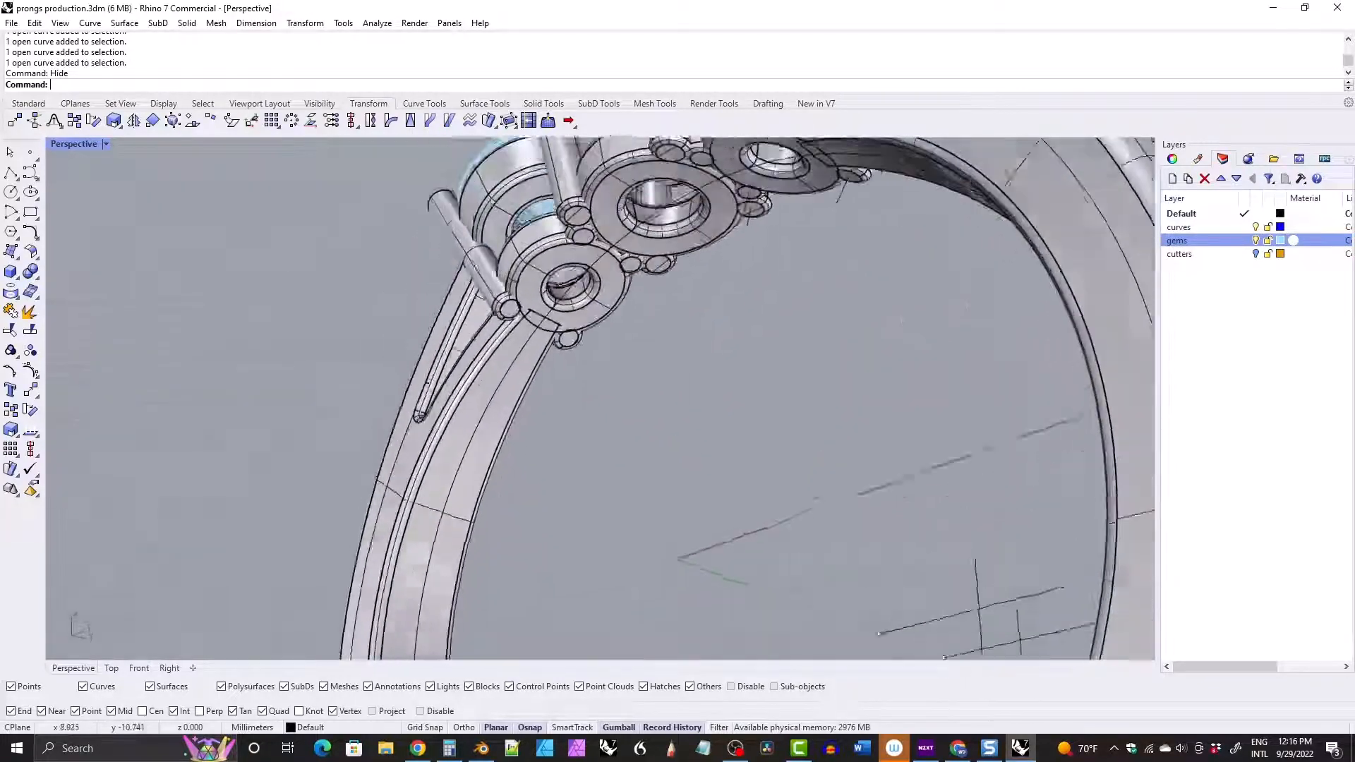
# Examine the ring with its stones from the side, underneath and above, checking the prongs, rails and split shank.
pyautogui.moveTo(498, 302); pyautogui.dragTo(497, 273, button='right')
pyautogui.moveTo(477, 353); pyautogui.dragTo(688, 247, button='right')
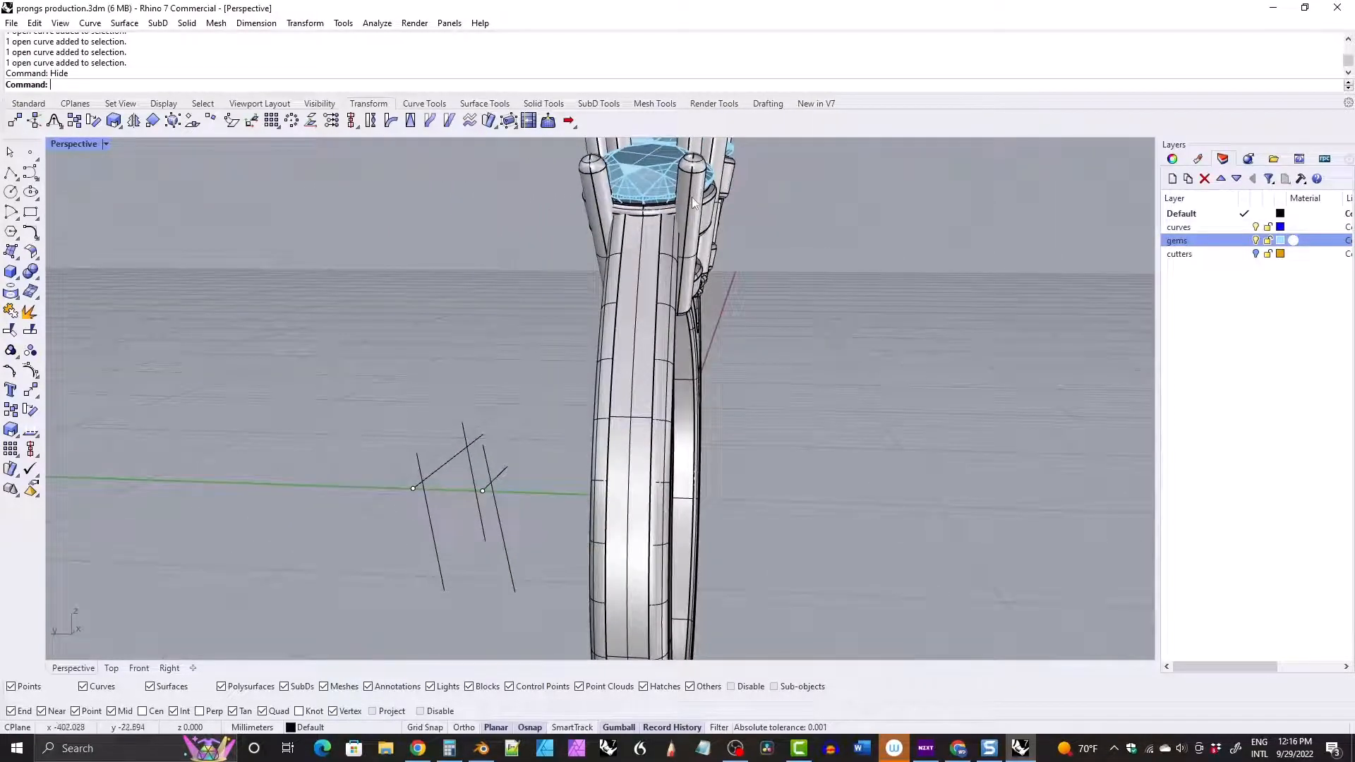
pyautogui.moveTo(685, 193); pyautogui.dragTo(620, 409, button='right')
pyautogui.scroll(-7, 487, 332)
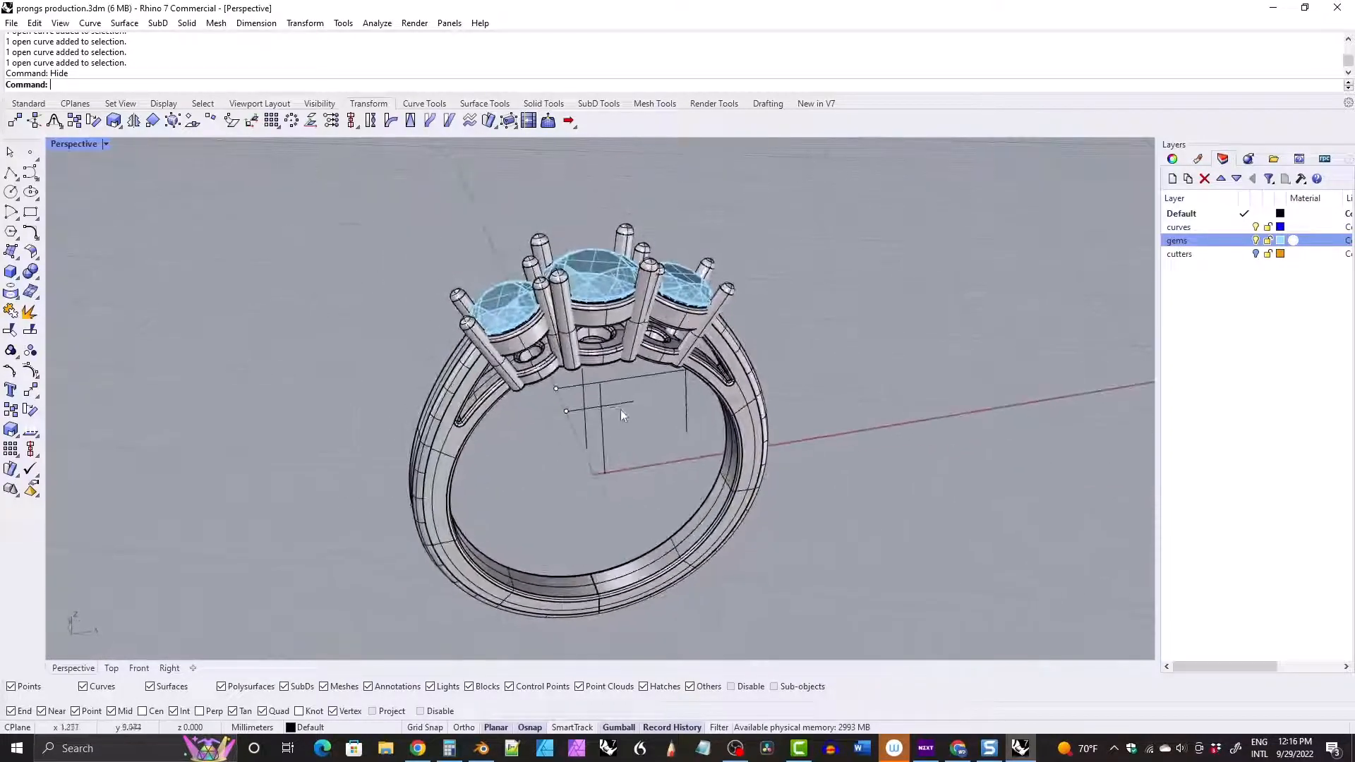
pyautogui.moveTo(527, 419); pyautogui.dragTo(574, 425, button='right')
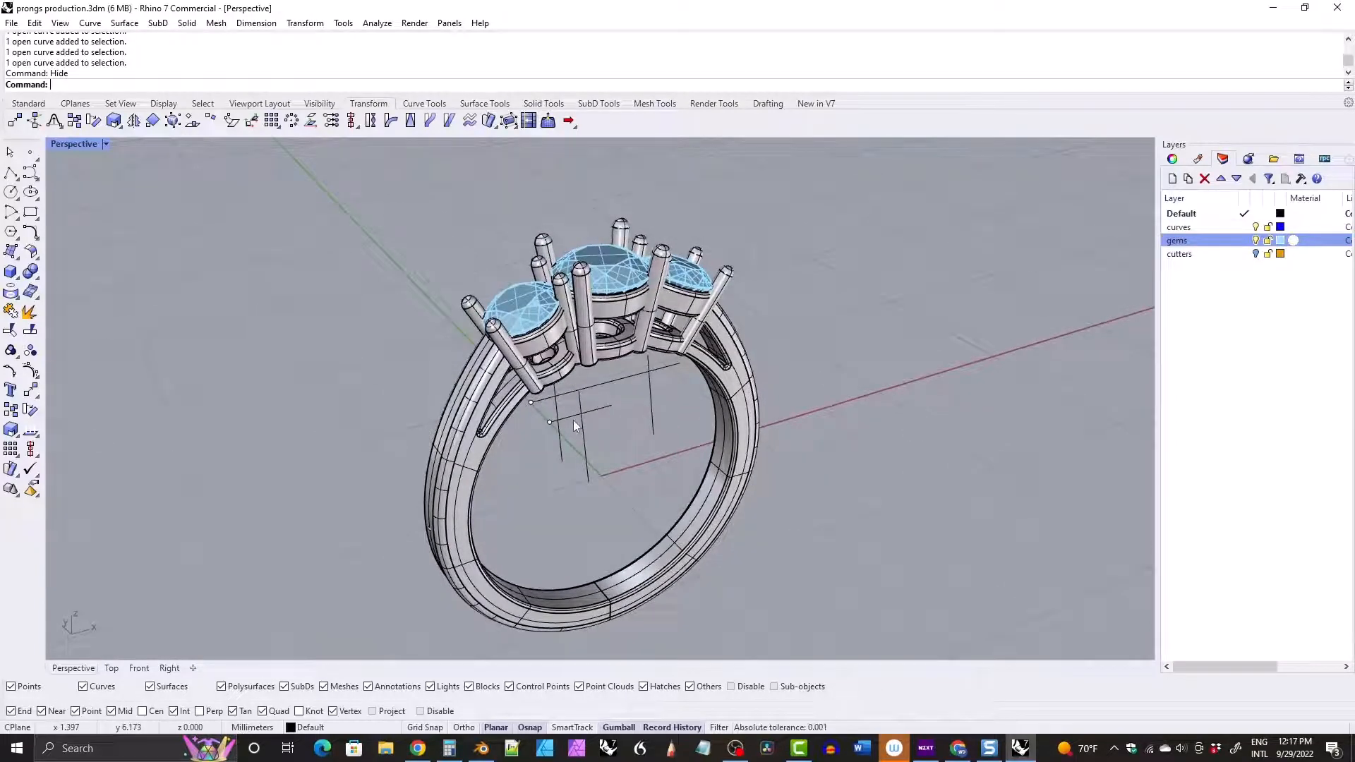
pyautogui.moveTo(573, 421); pyautogui.dragTo(532, 388, button='right')
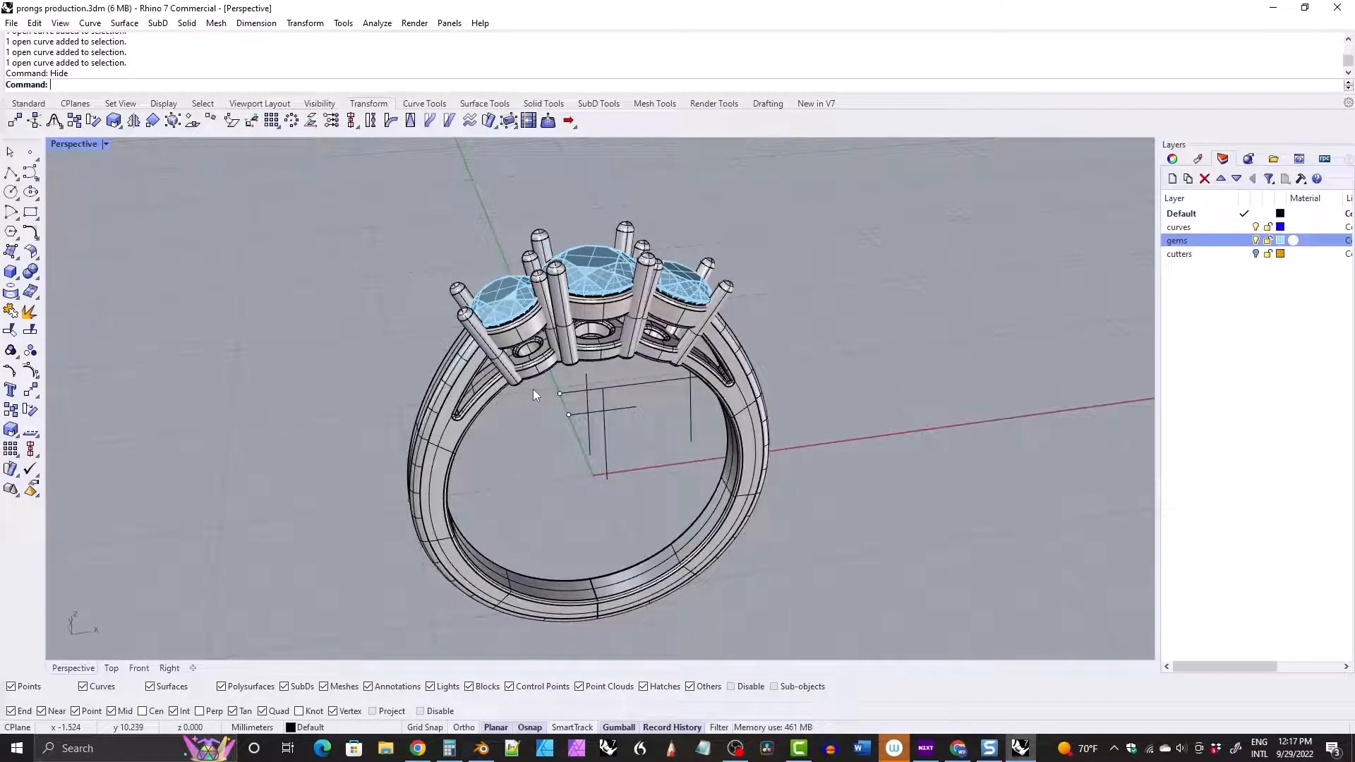
pyautogui.moveTo(451, 372); pyautogui.dragTo(565, 369, button='right')
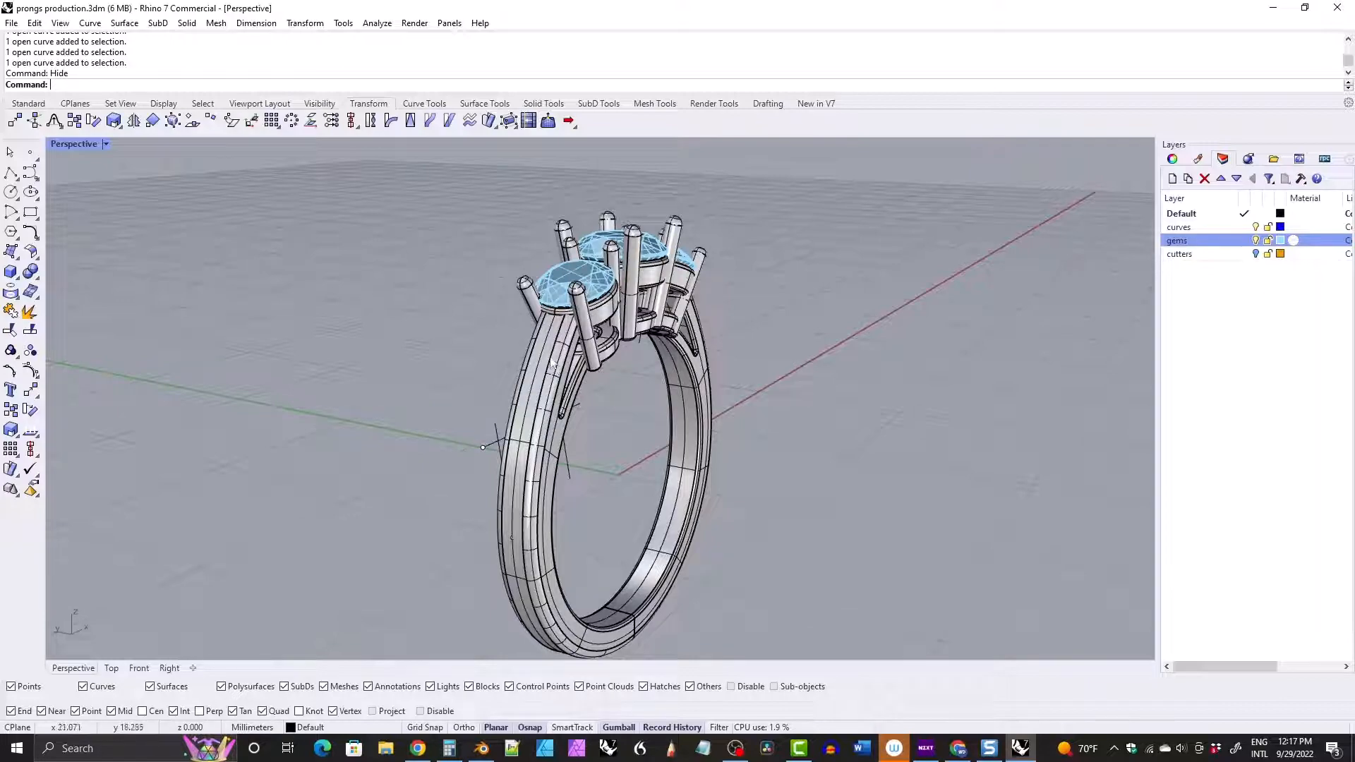
pyautogui.moveTo(553, 363); pyautogui.dragTo(379, 264, button='right')
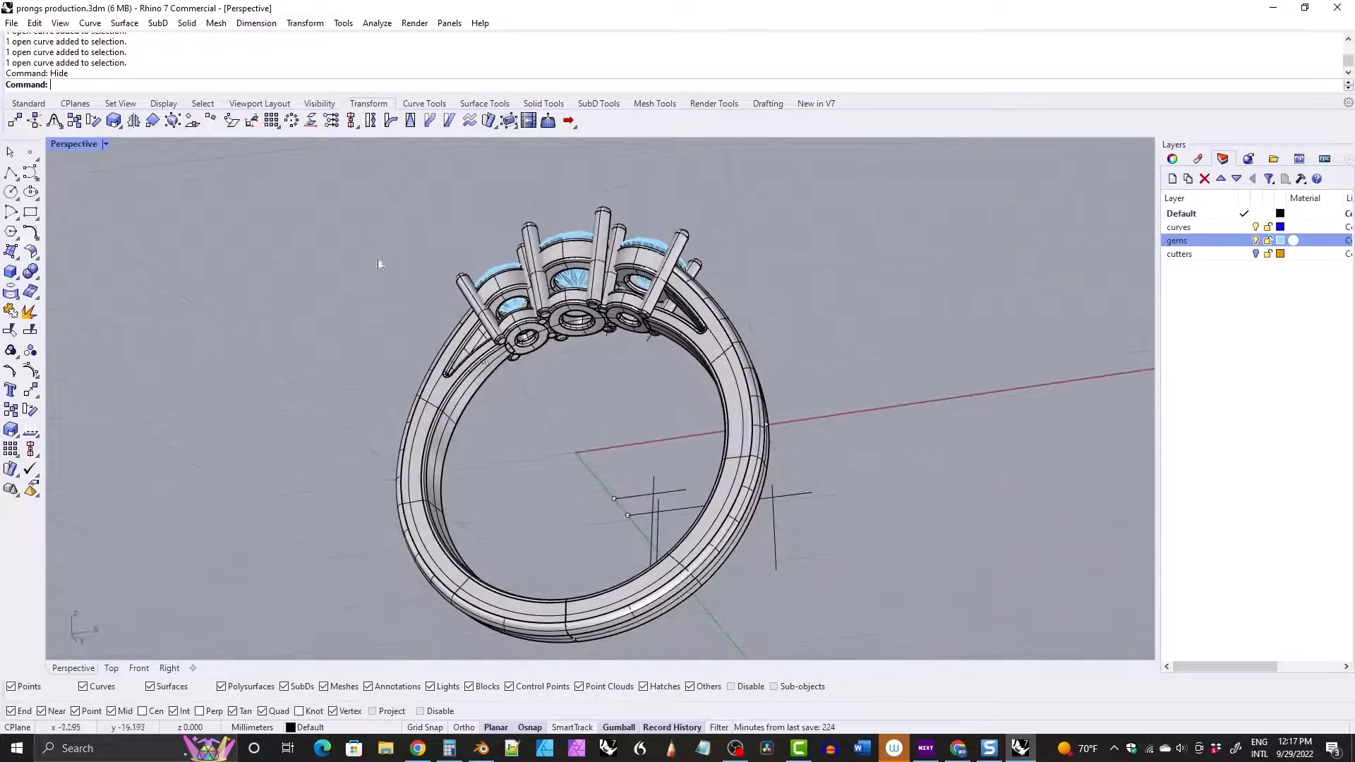
pyautogui.scroll(5, 491, 363)
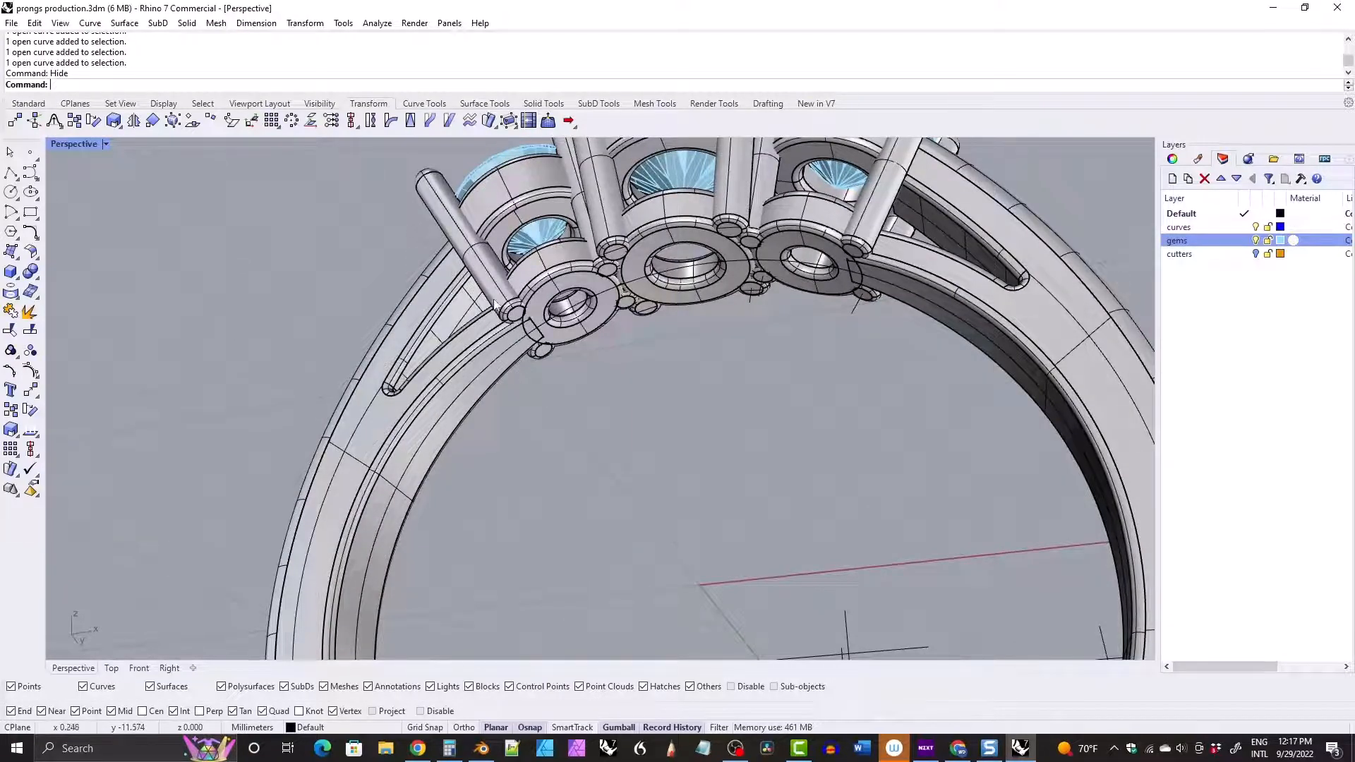
pyautogui.scroll(-7, 496, 305)
pyautogui.moveTo(496, 305); pyautogui.dragTo(564, 387, button='right')
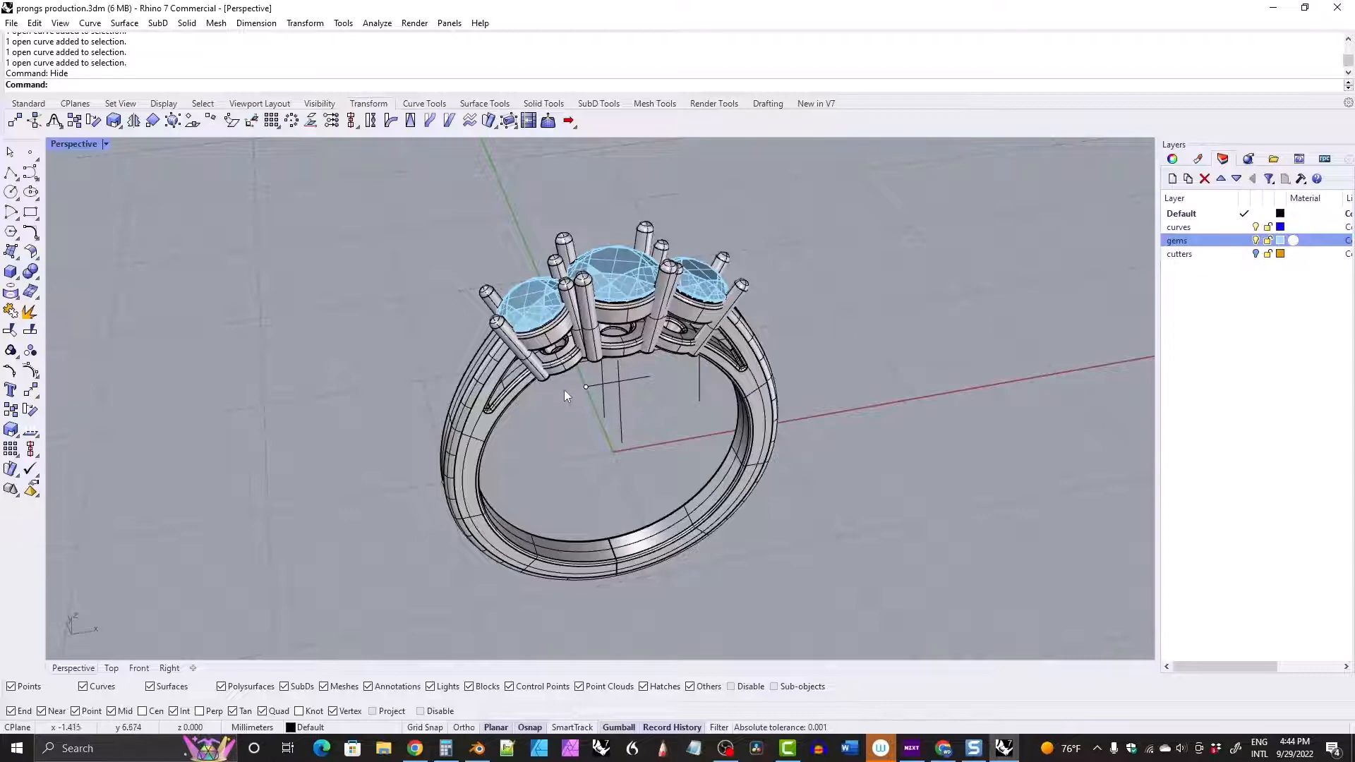
pyautogui.moveTo(564, 389)
pyautogui.mouseDown(button='right')
pyautogui.moveTo(594, 342)
pyautogui.moveTo(581, 370)
pyautogui.mouseUp(button='right')
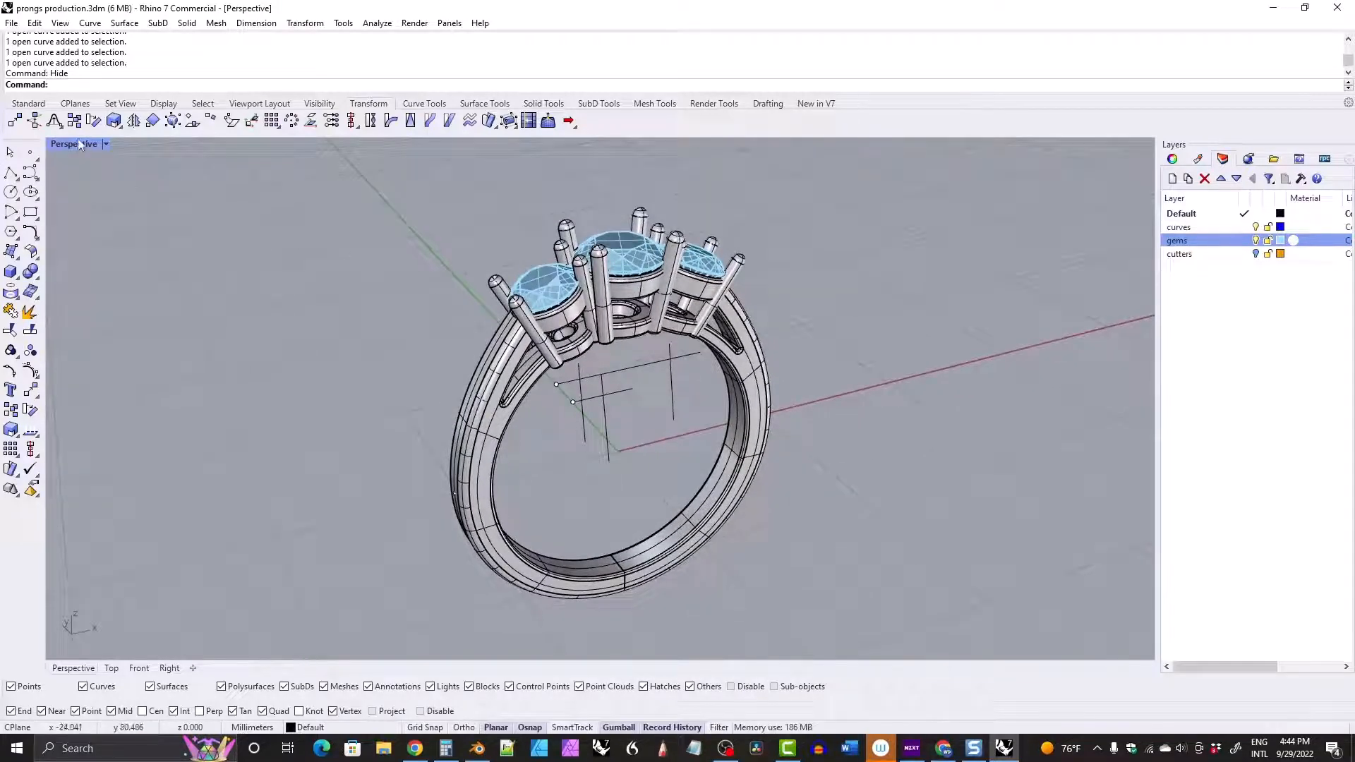
# Inspect the gap between the side stone's and centre stone's upper rails behind the prongs.
pyautogui.scroll(10, 560, 309)
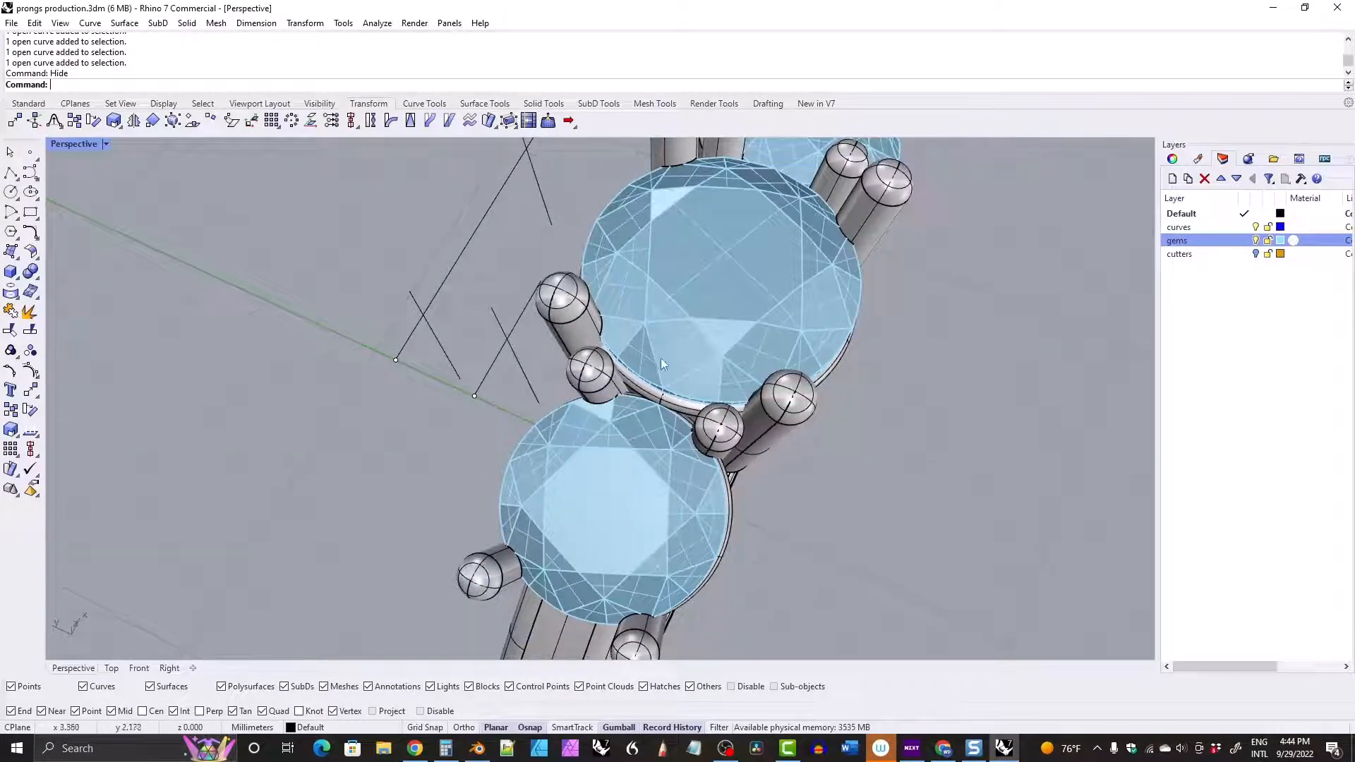
pyautogui.scroll(8, 663, 372)
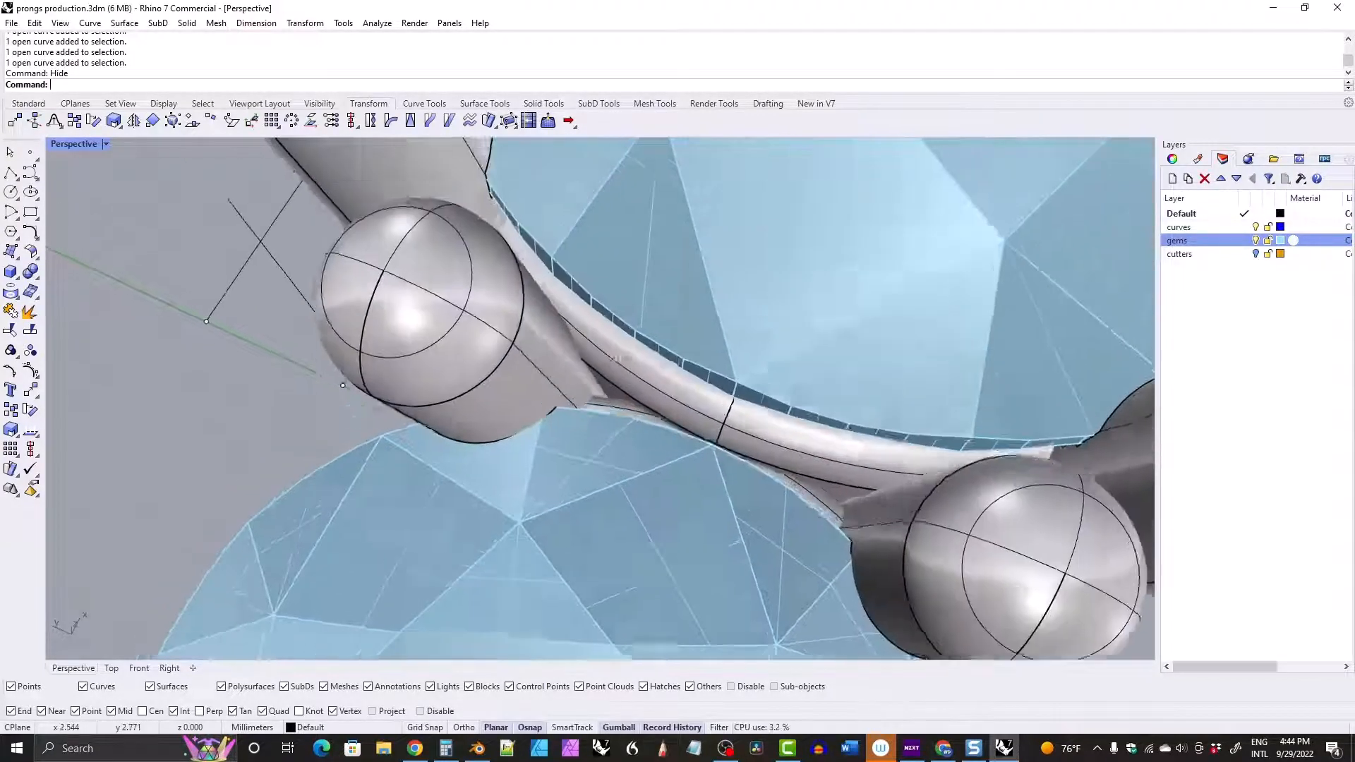
pyautogui.scroll(5, 624, 424)
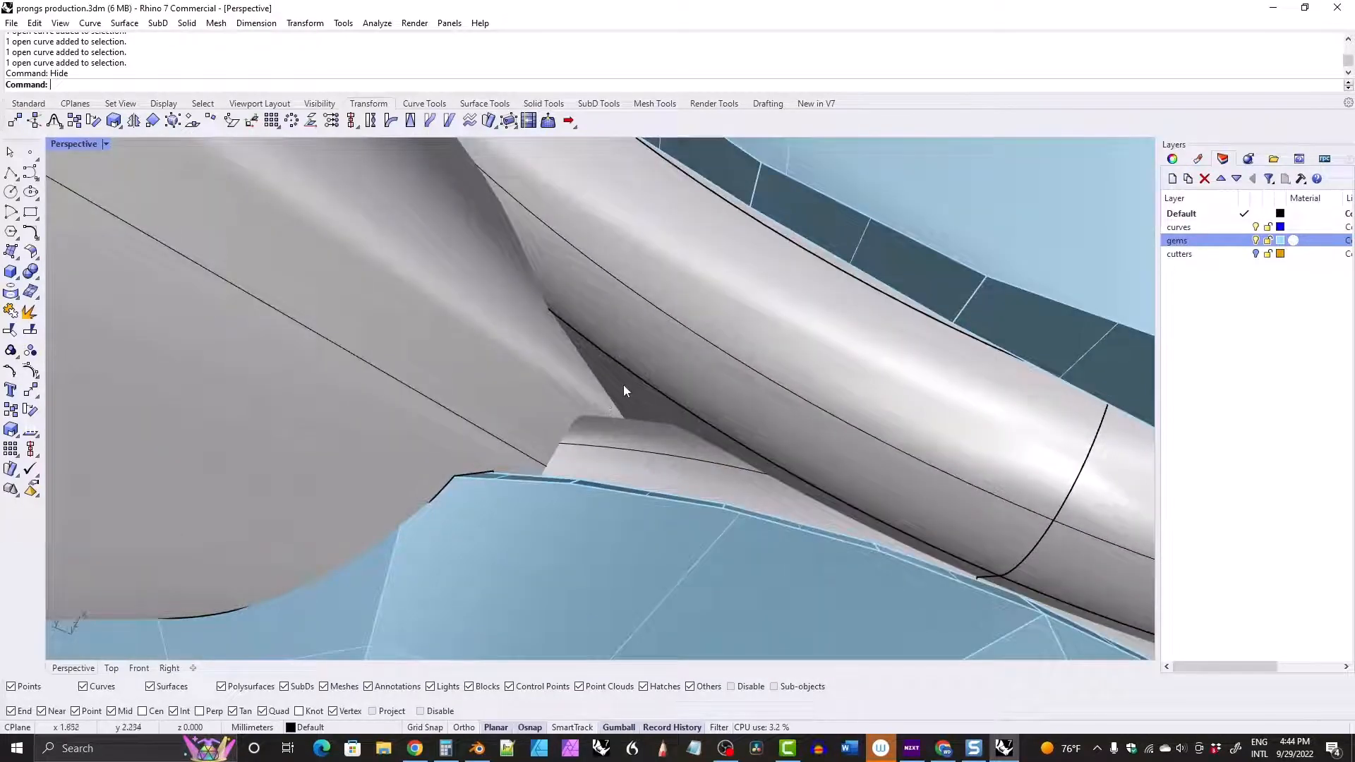
pyautogui.moveTo(631, 390)
pyautogui.mouseDown(button='right')
pyautogui.moveTo(693, 435)
pyautogui.moveTo(650, 410)
pyautogui.mouseUp(button='right')
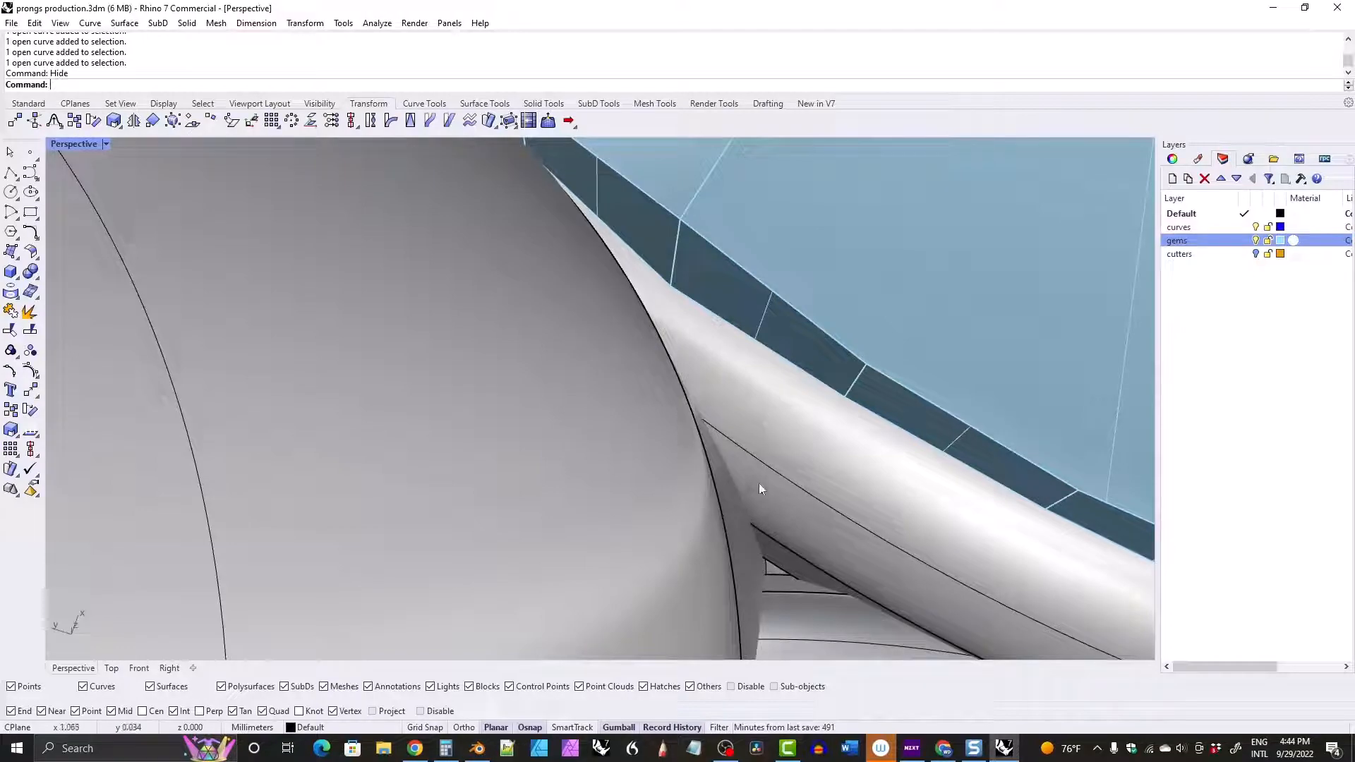
pyautogui.moveTo(776, 529); pyautogui.dragTo(680, 443, button='right')
pyautogui.scroll(-2, 676, 379)
pyautogui.scroll(-8, 676, 380)
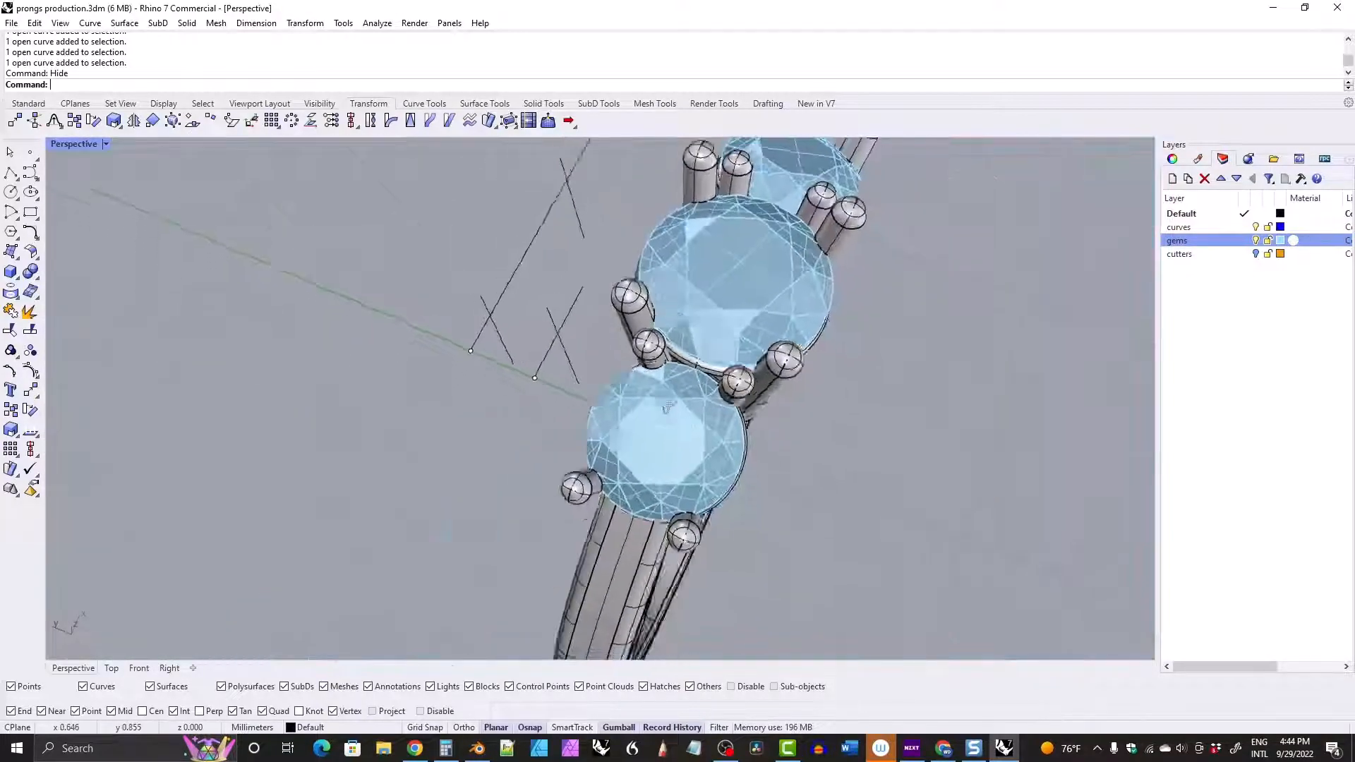
pyautogui.moveTo(675, 379); pyautogui.dragTo(553, 329, button='right')
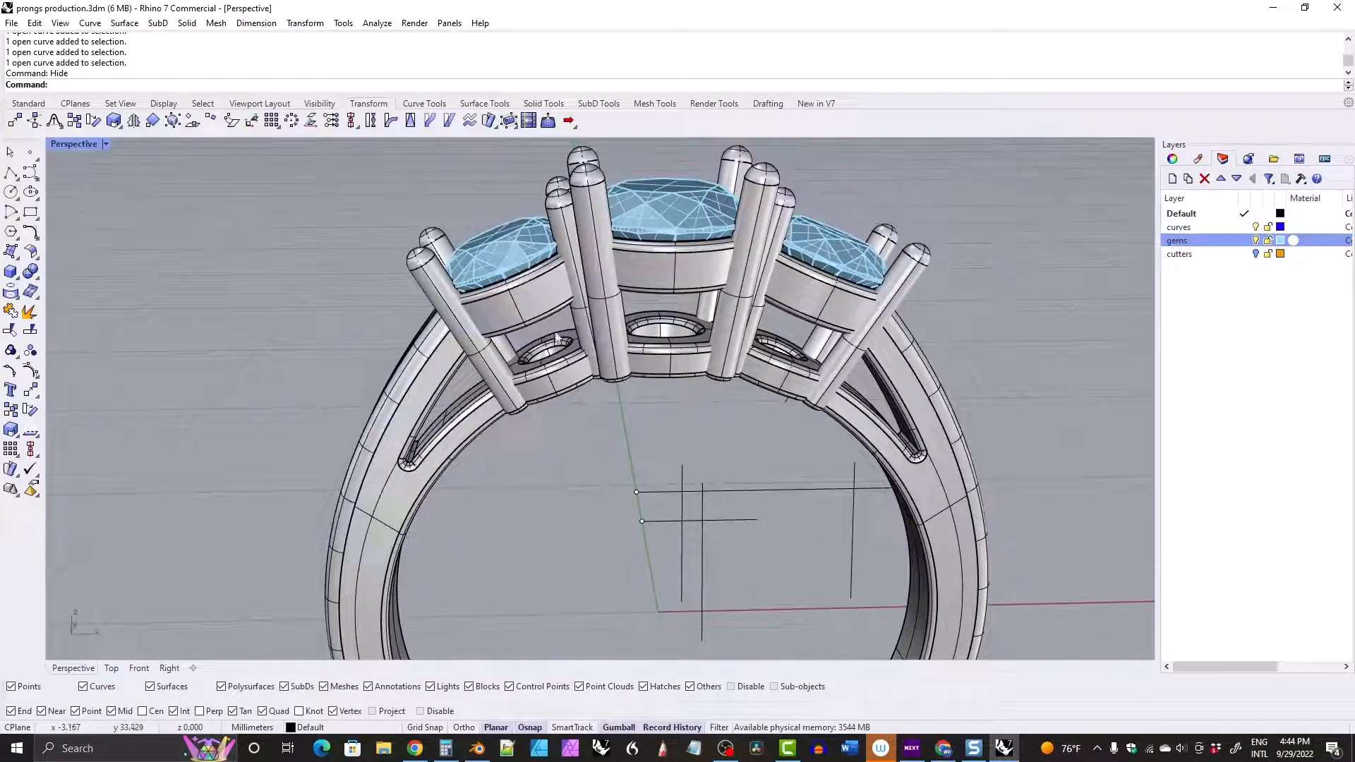
# Select the upper rails of one side stone and the centre stone and show their junction in a maximized Front view.
pyautogui.doubleClick(74, 144)
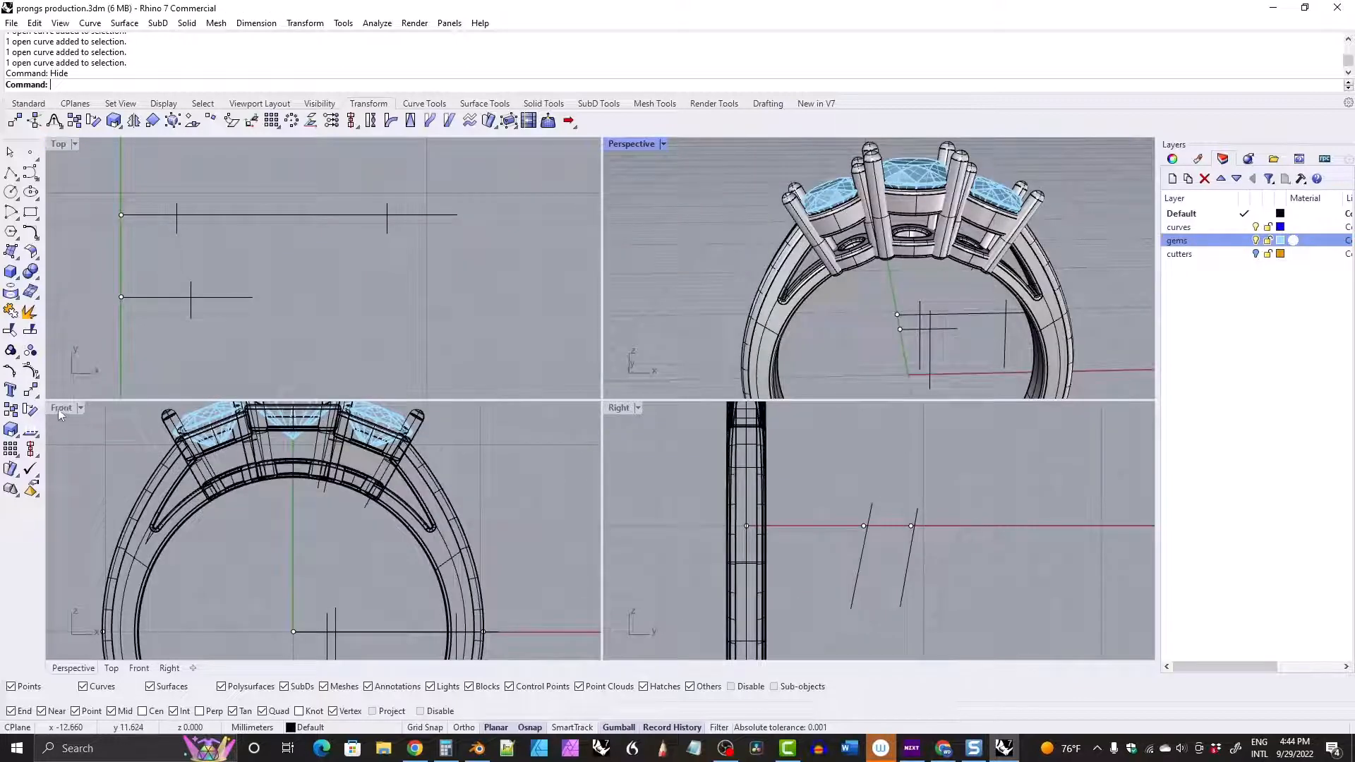
pyautogui.moveTo(761, 221); pyautogui.dragTo(886, 351, button='right')
pyautogui.scroll(10, 930, 334)
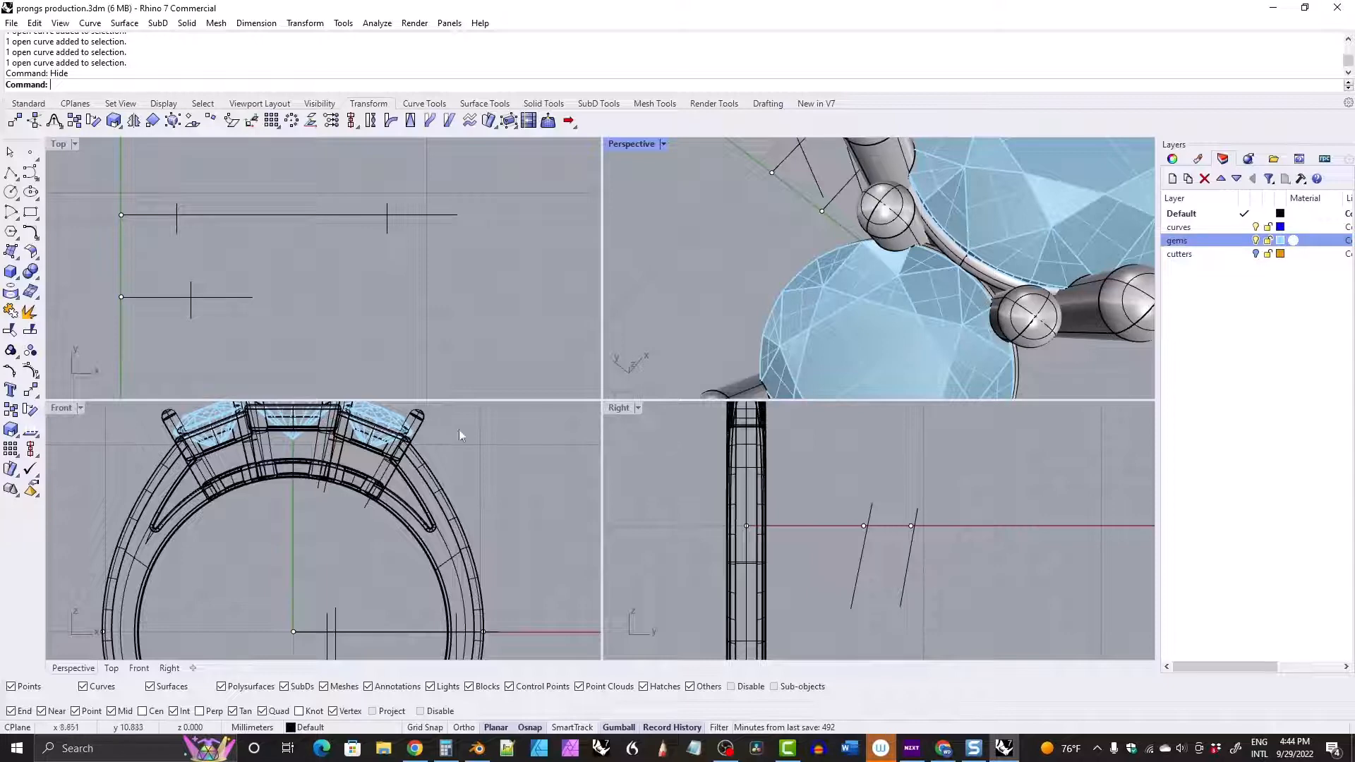
pyautogui.moveTo(938, 324); pyautogui.dragTo(974, 330, button='right')
pyautogui.click(974, 330)
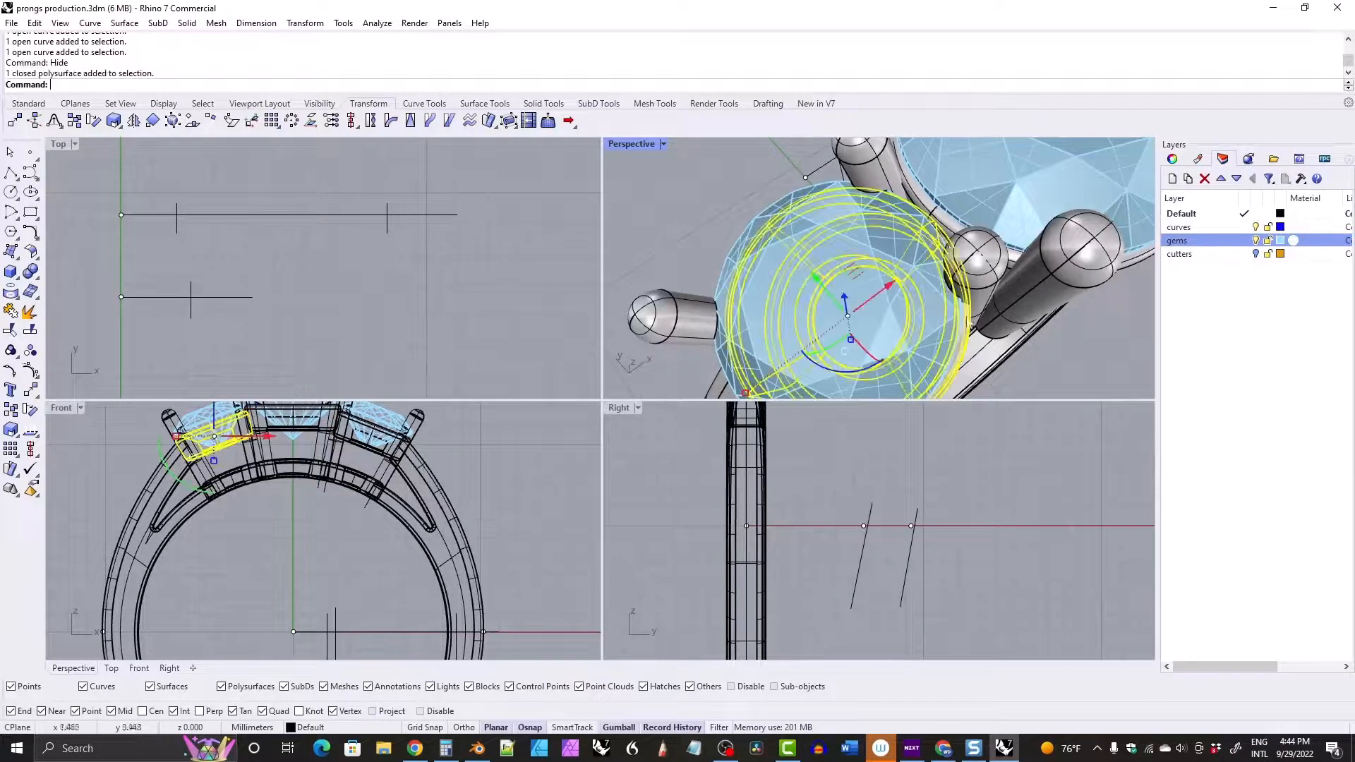
pyautogui.keyDown('shift'); pyautogui.click(942, 234); pyautogui.keyUp('shift')
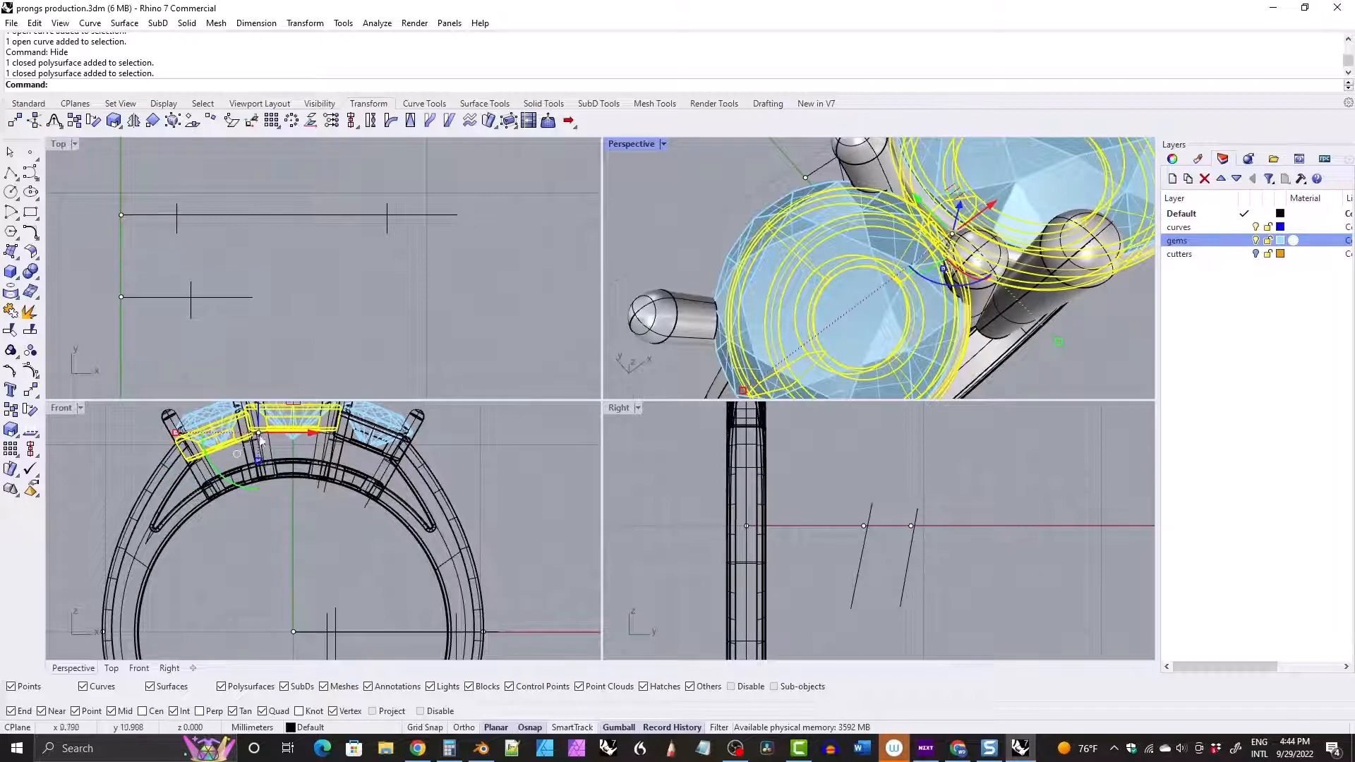
pyautogui.doubleClick(61, 408)
pyautogui.scroll(2, 595, 390)
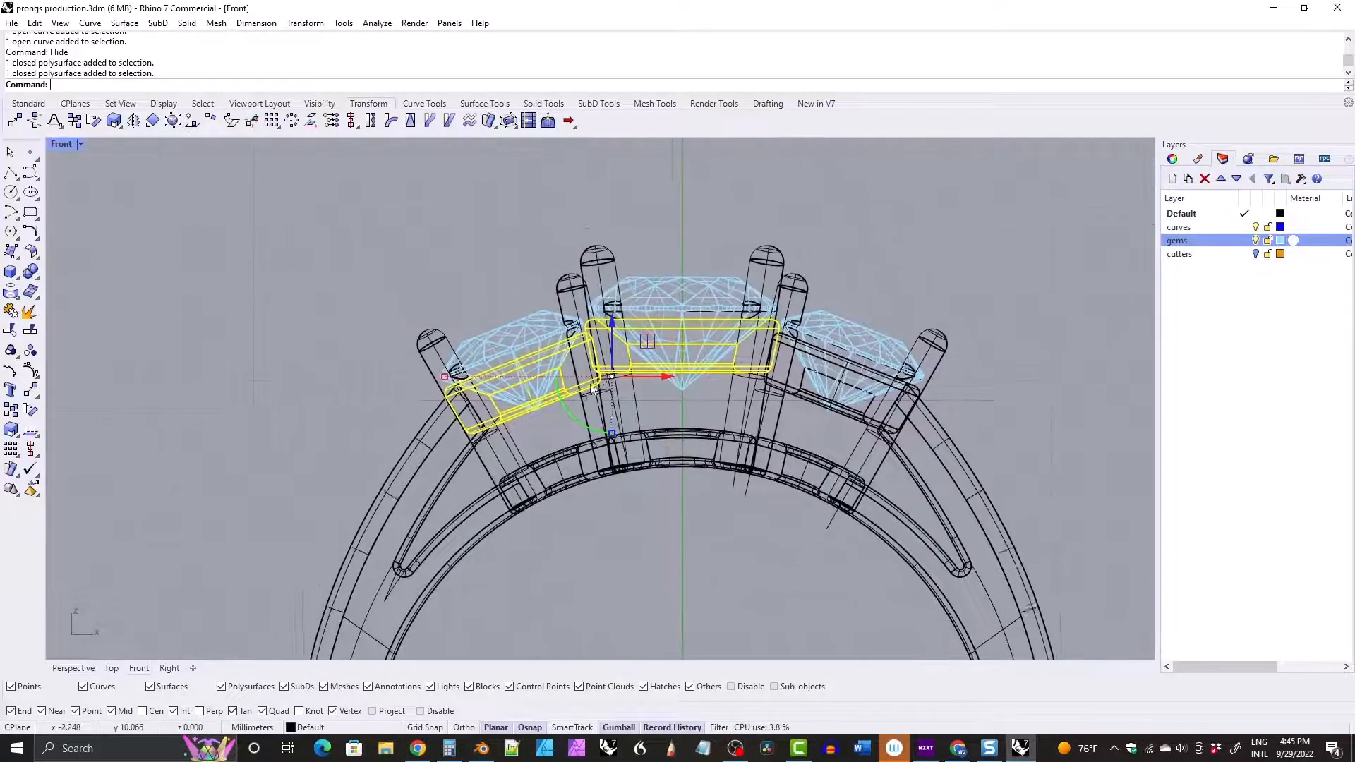
pyautogui.scroll(3, 595, 390)
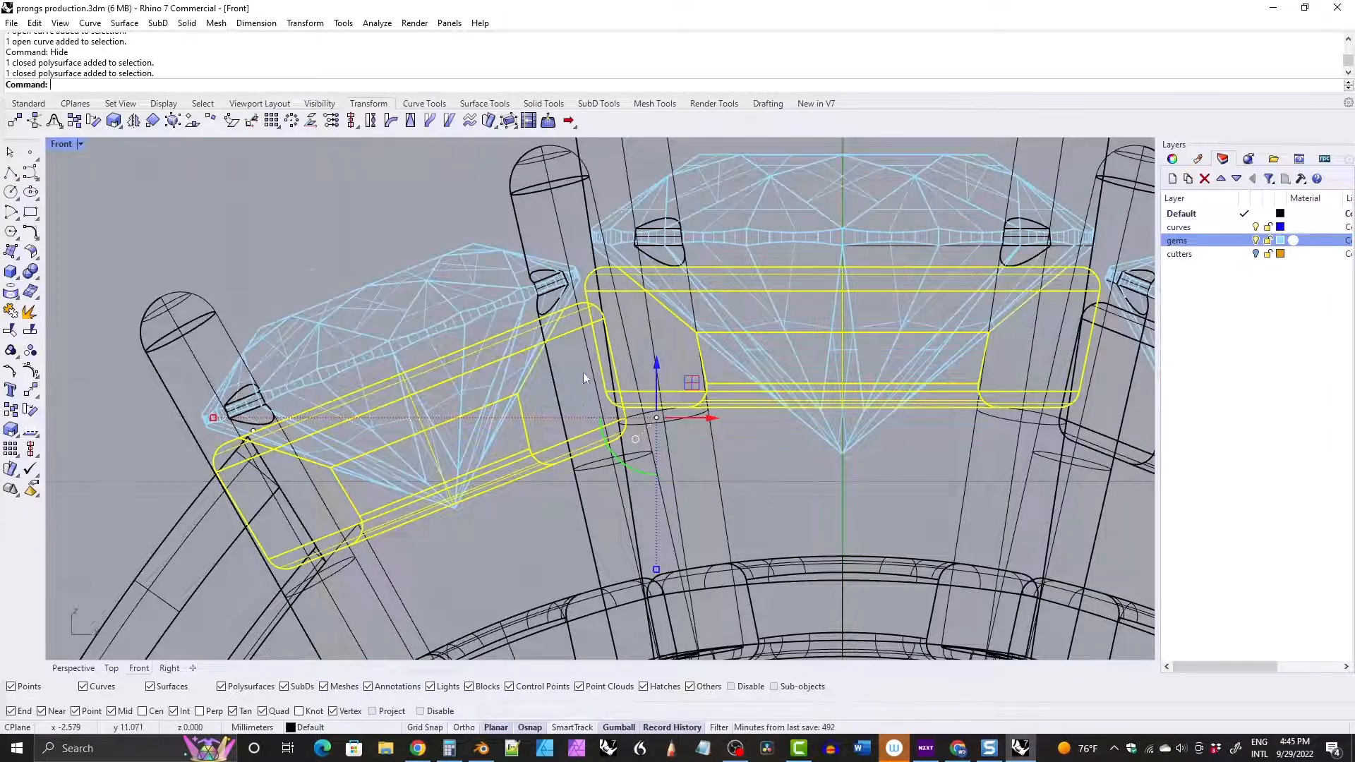
pyautogui.moveTo(583, 371); pyautogui.dragTo(578, 329, button='right')
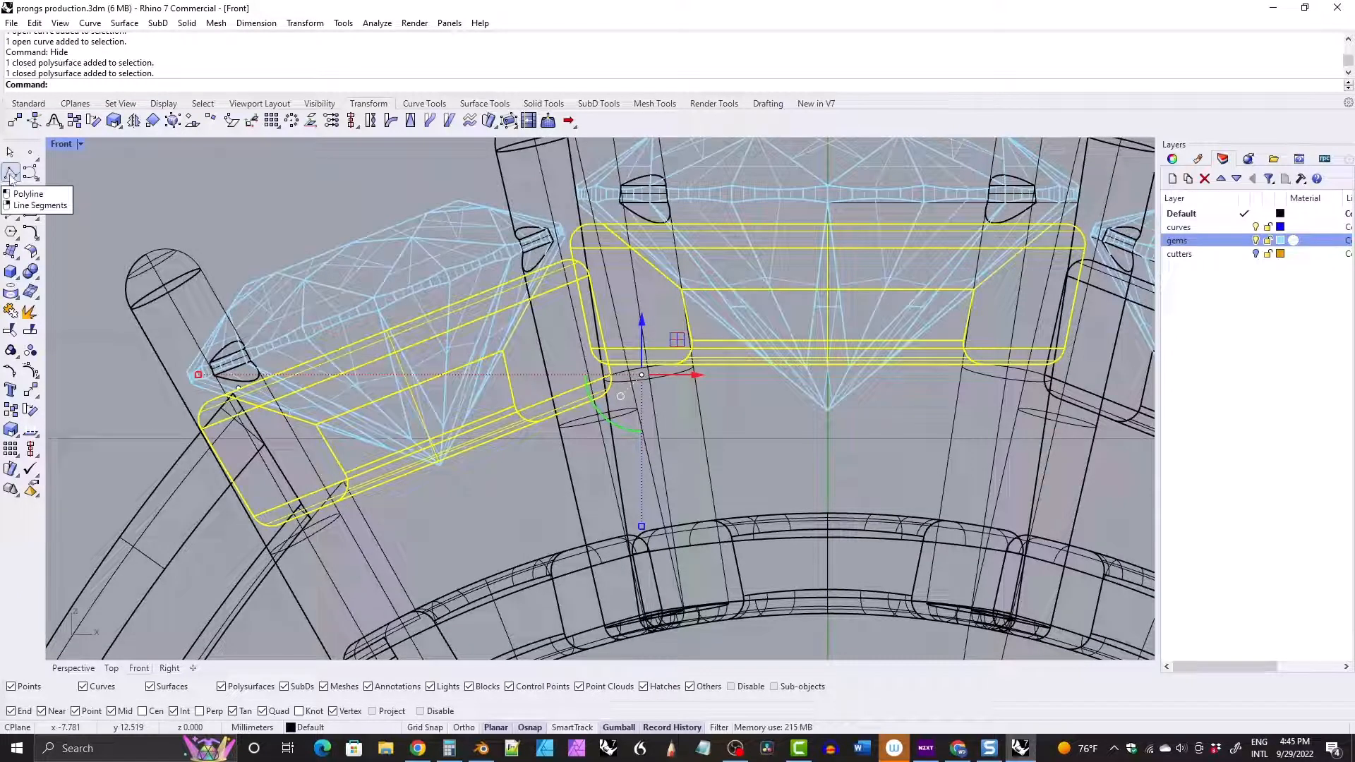
# Draw a closed four-sided polyline bridging the two selected rails in the Front view, with object snaps disabled while placing its free corners.
pyautogui.click(10, 174)
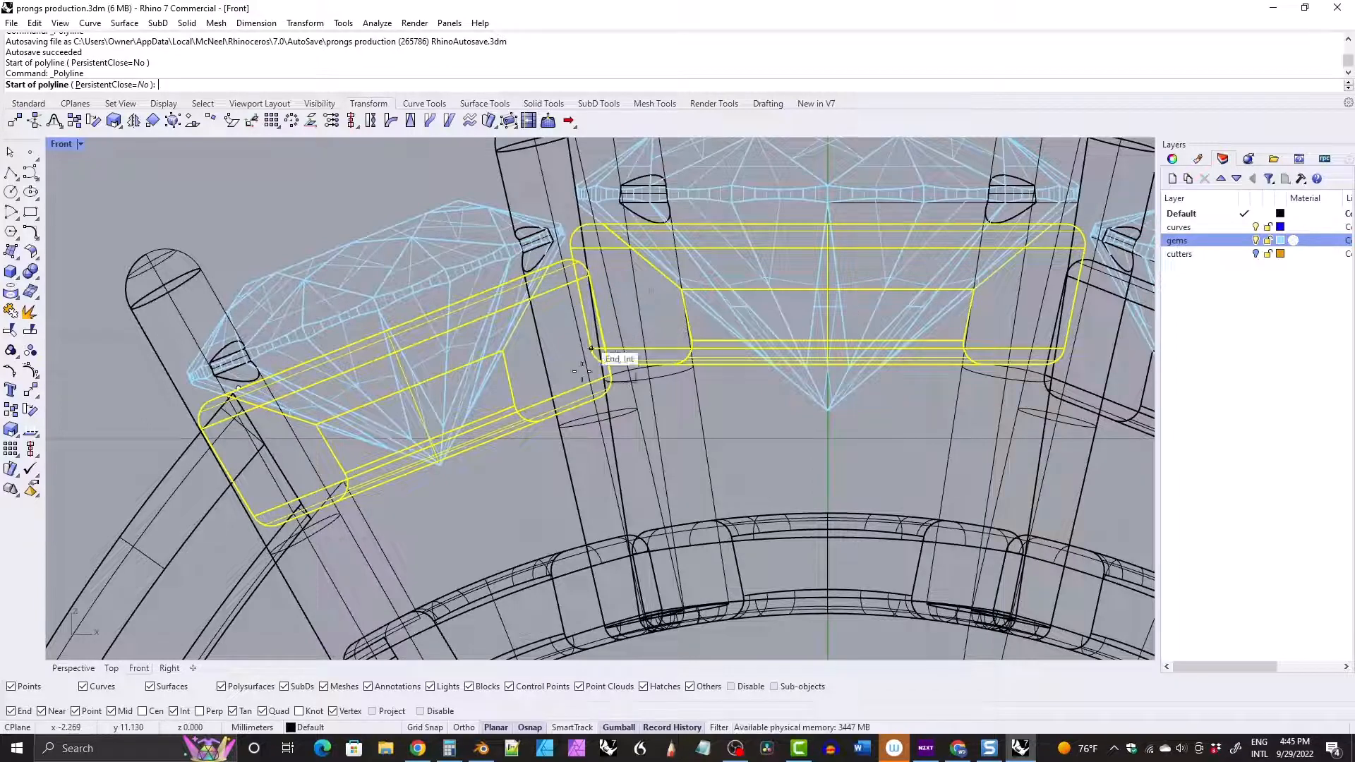
pyautogui.click(527, 728)
pyautogui.scroll(3, 613, 262)
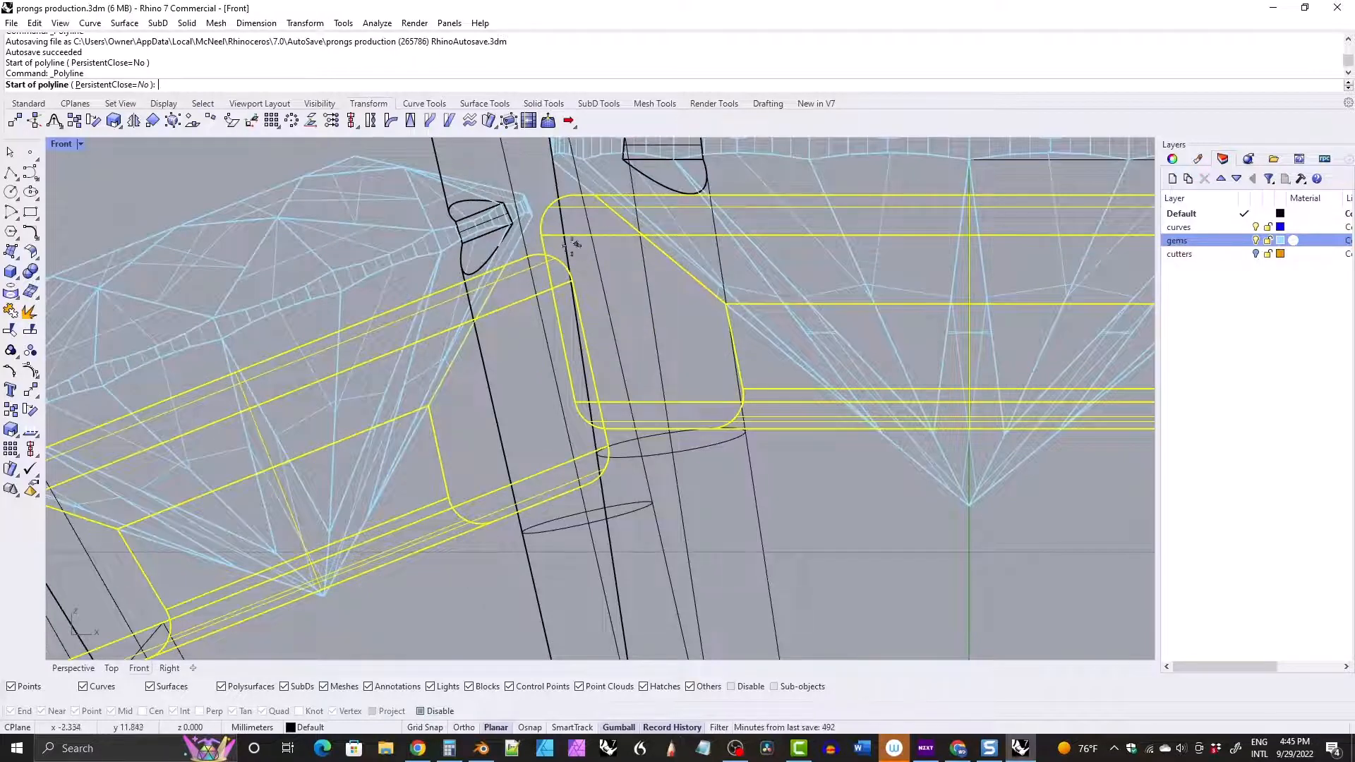
pyautogui.click(497, 304)
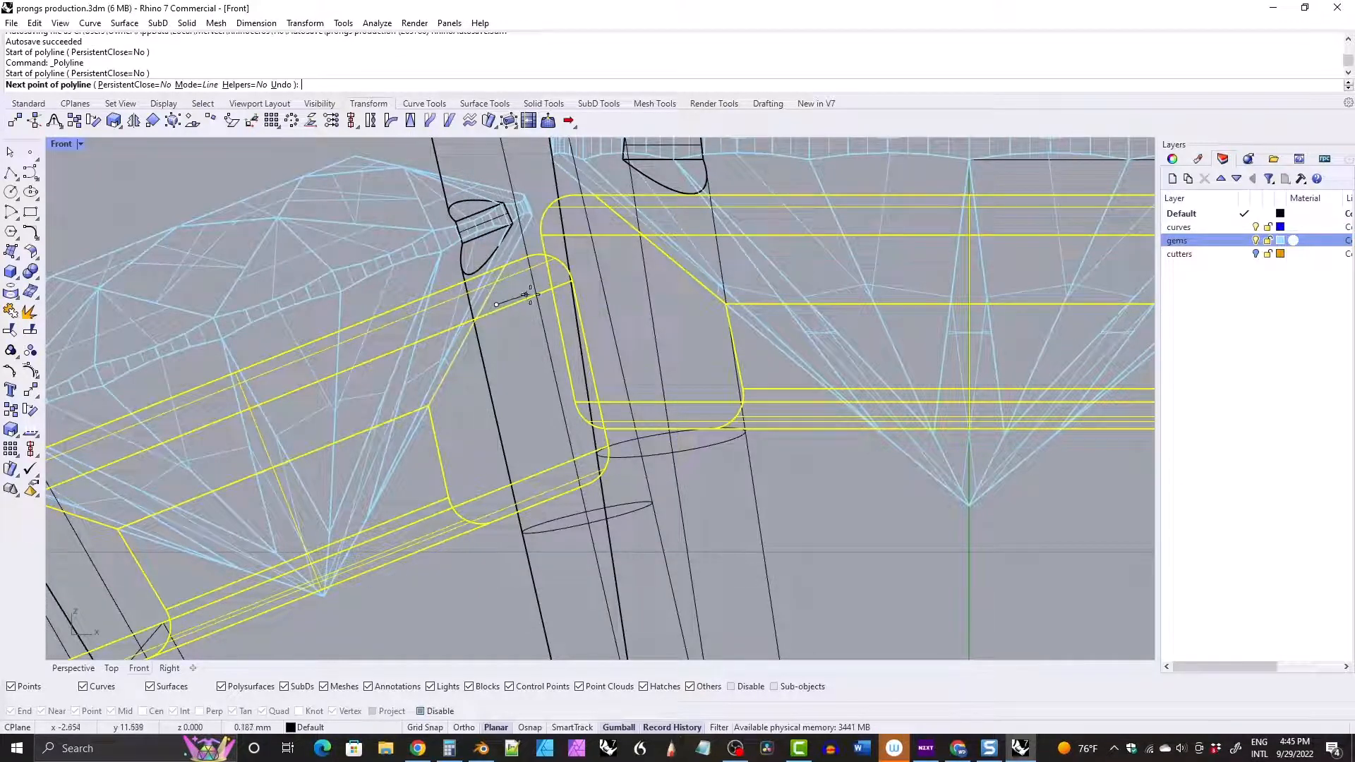
pyautogui.click(624, 254)
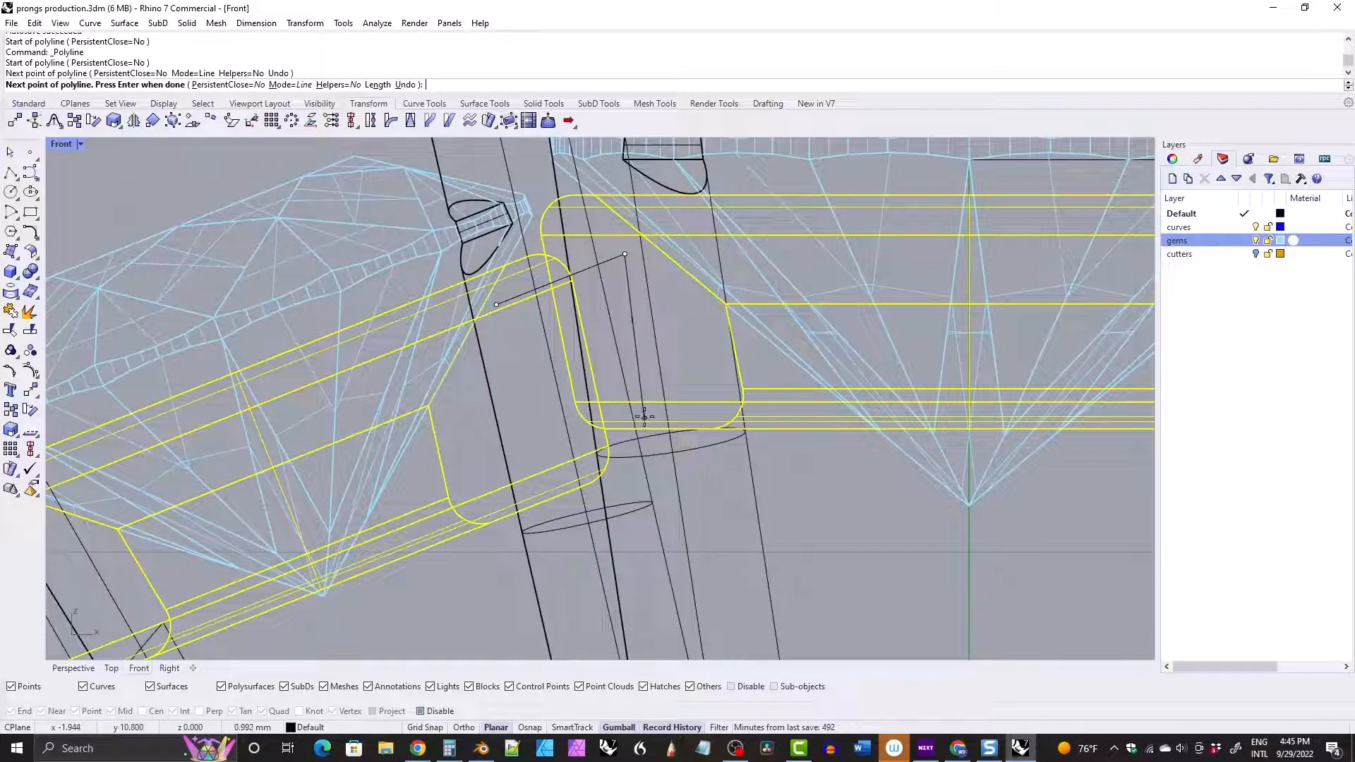
pyautogui.click(646, 418)
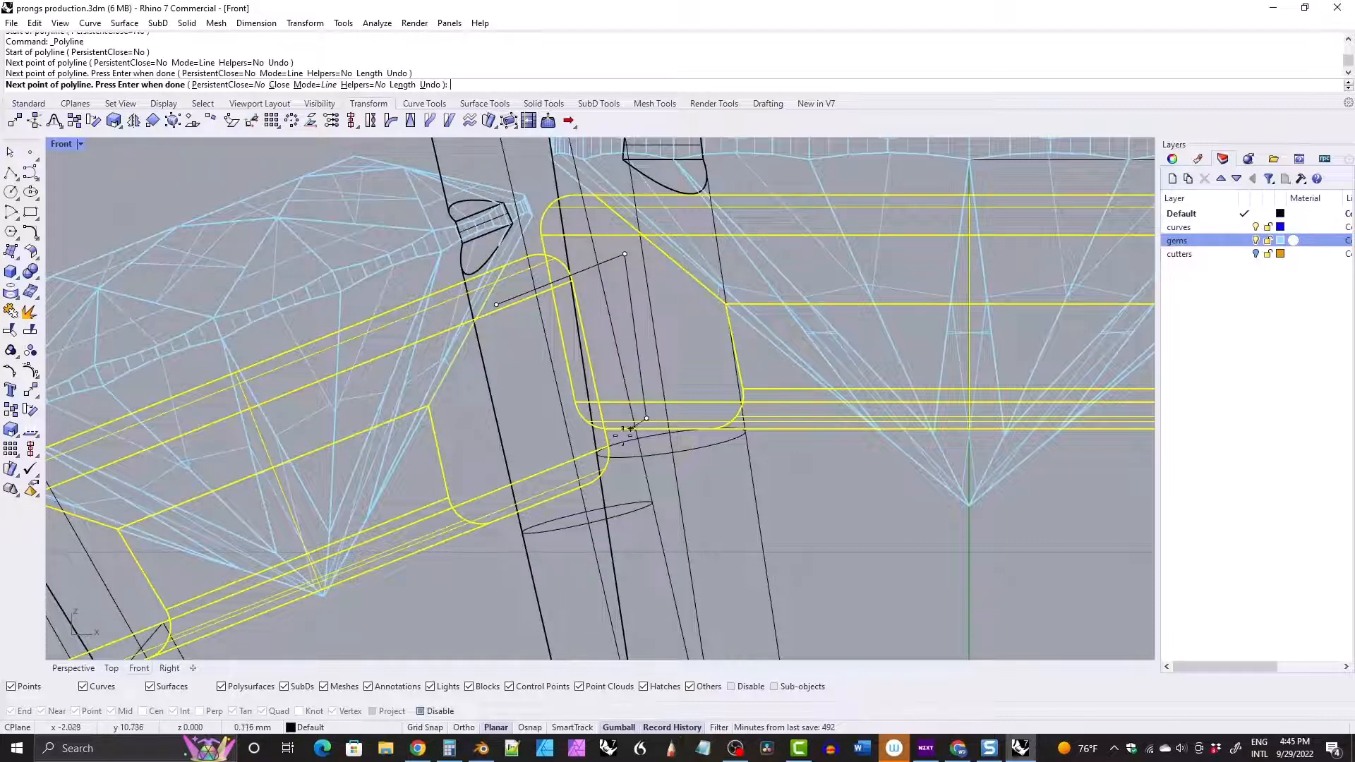
pyautogui.click(558, 487)
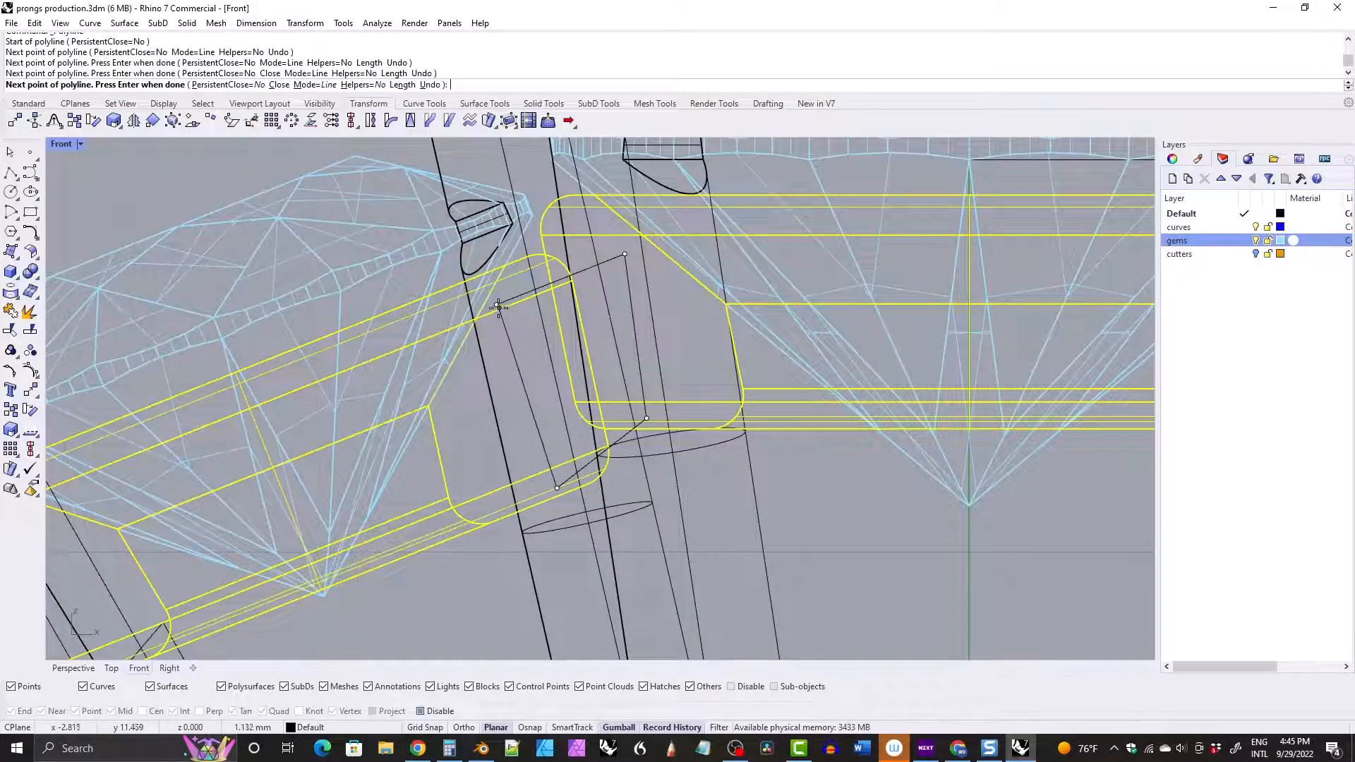
pyautogui.click(526, 727)
pyautogui.click(497, 305)
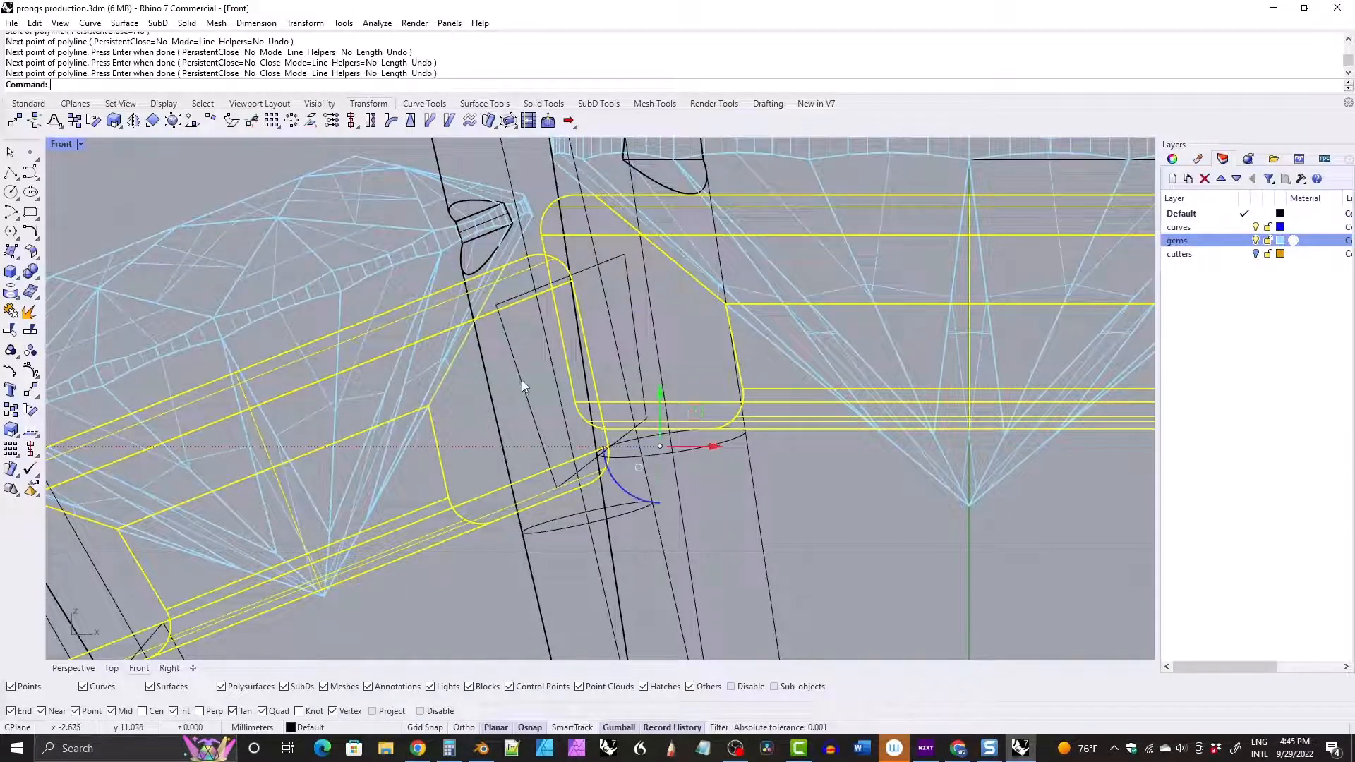
# Extrude the closed four-sided outline as a solid to both sides by about 1.2 mm, picking the distance at the small prong.
pyautogui.click(522, 388)
pyautogui.scroll(8, 622, 457)
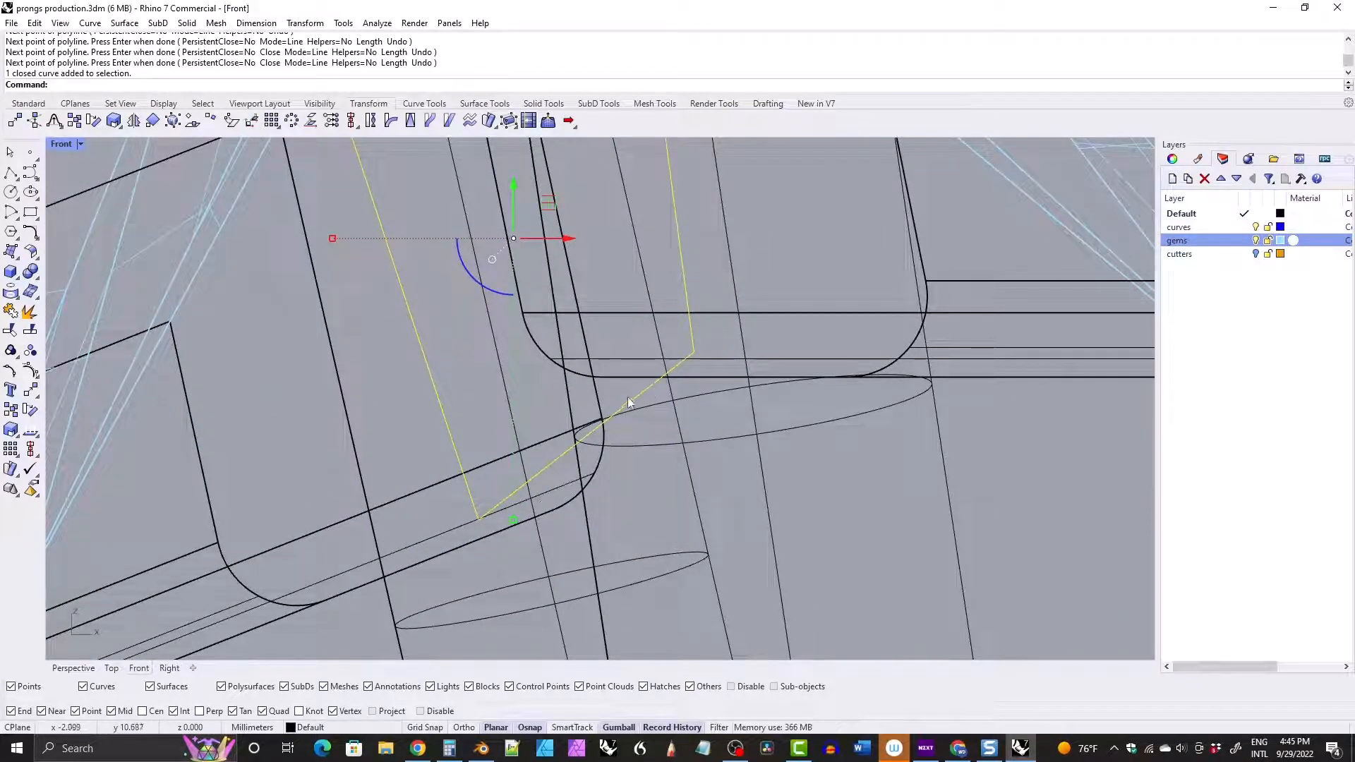
pyautogui.scroll(-13, 564, 360)
pyautogui.moveTo(557, 293); pyautogui.dragTo(576, 422, button='right')
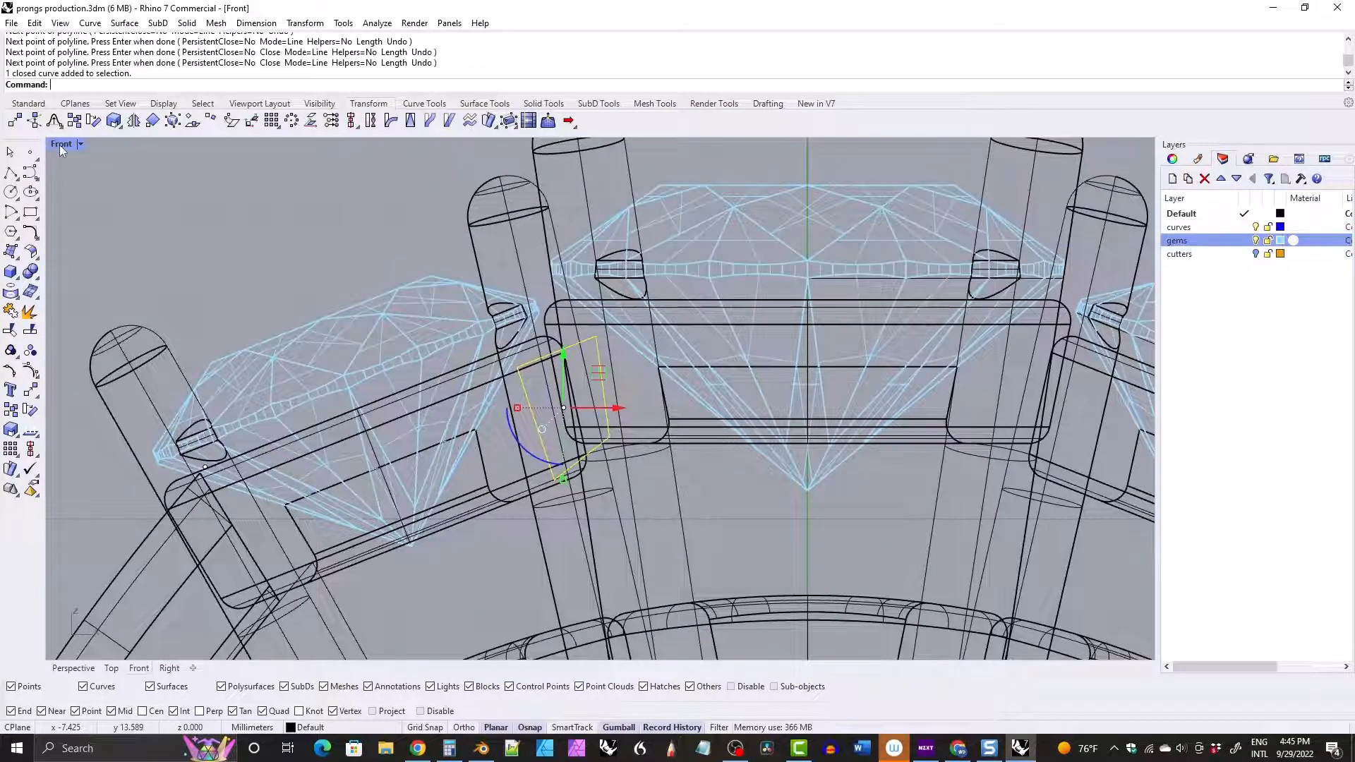
pyautogui.doubleClick(59, 145)
pyautogui.doubleClick(635, 144)
pyautogui.moveTo(639, 151); pyautogui.dragTo(632, 286, button='right')
pyautogui.keyDown('shift'); pyautogui.moveTo(660, 185); pyautogui.dragTo(649, 320, button='right'); pyautogui.keyUp('shift')
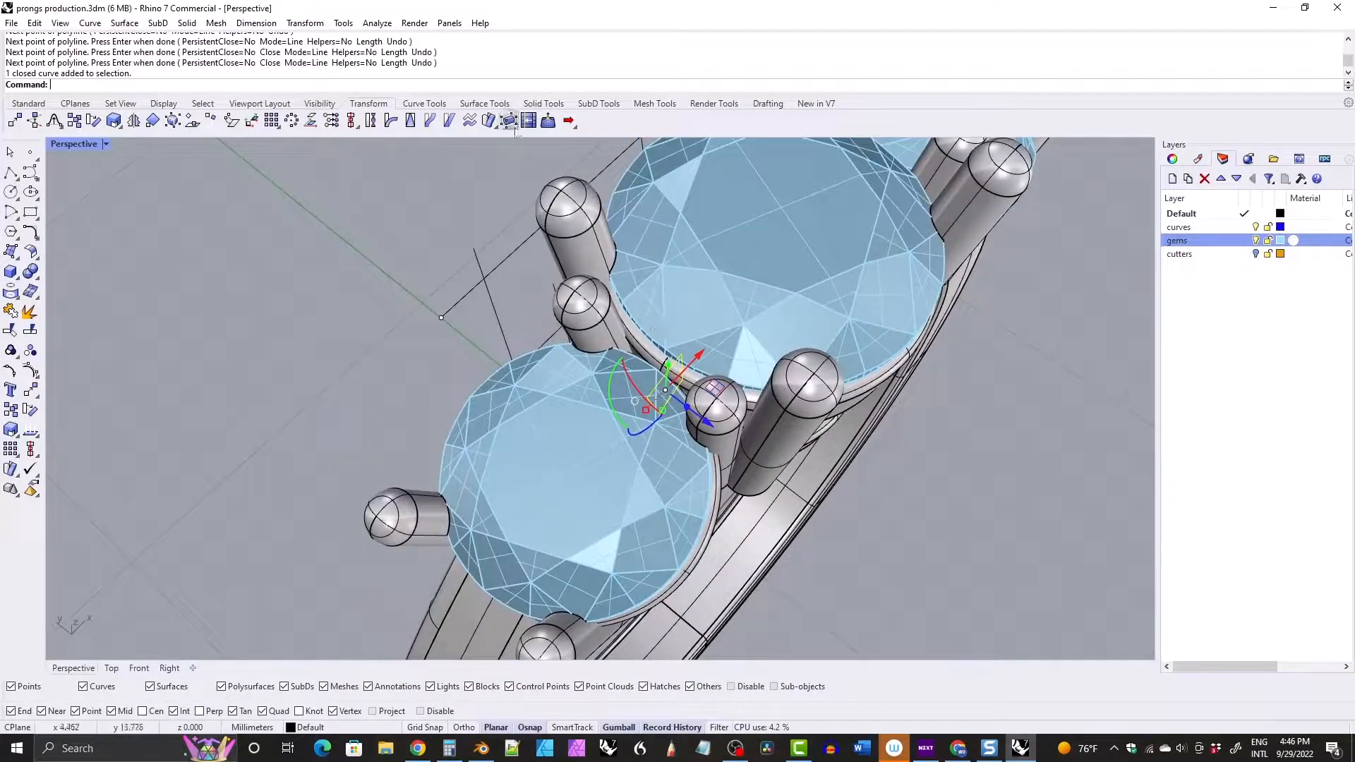
pyautogui.click(543, 104)
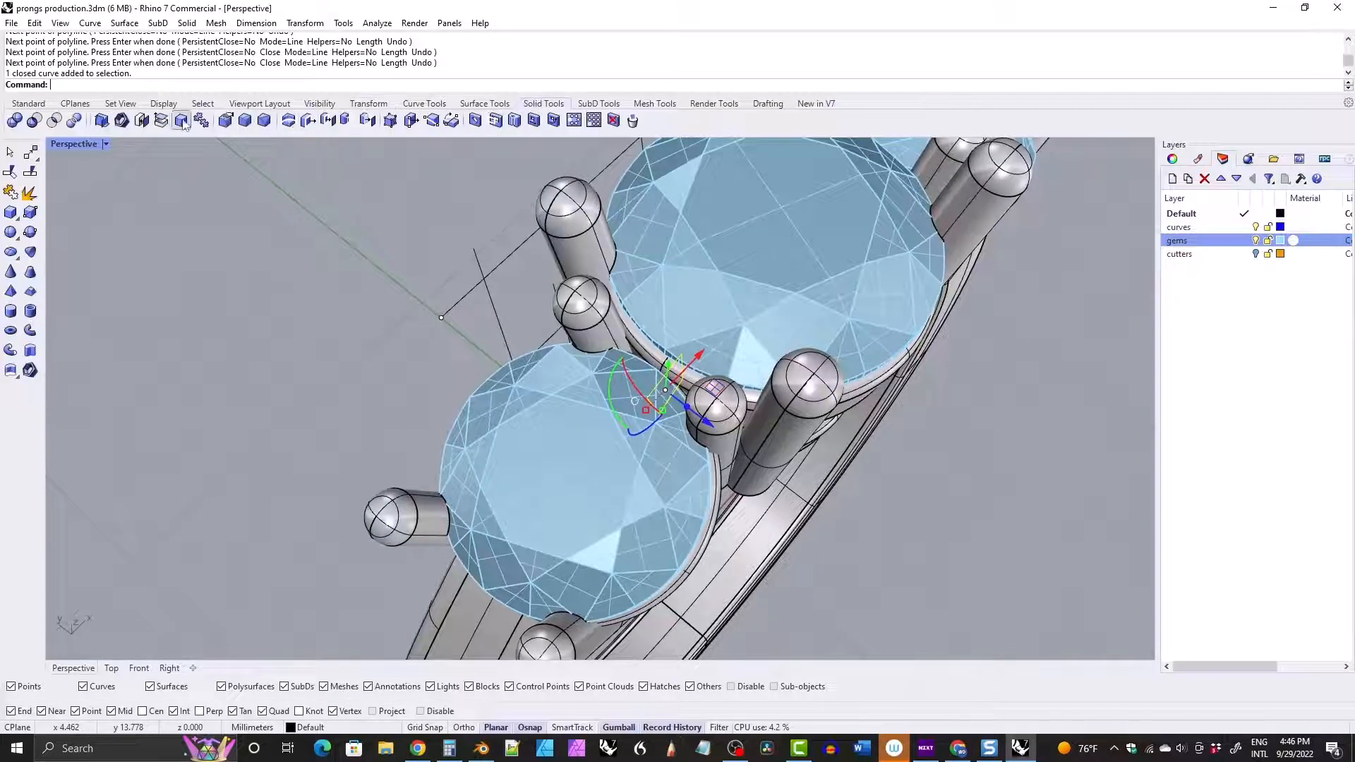
pyautogui.click(29, 350)
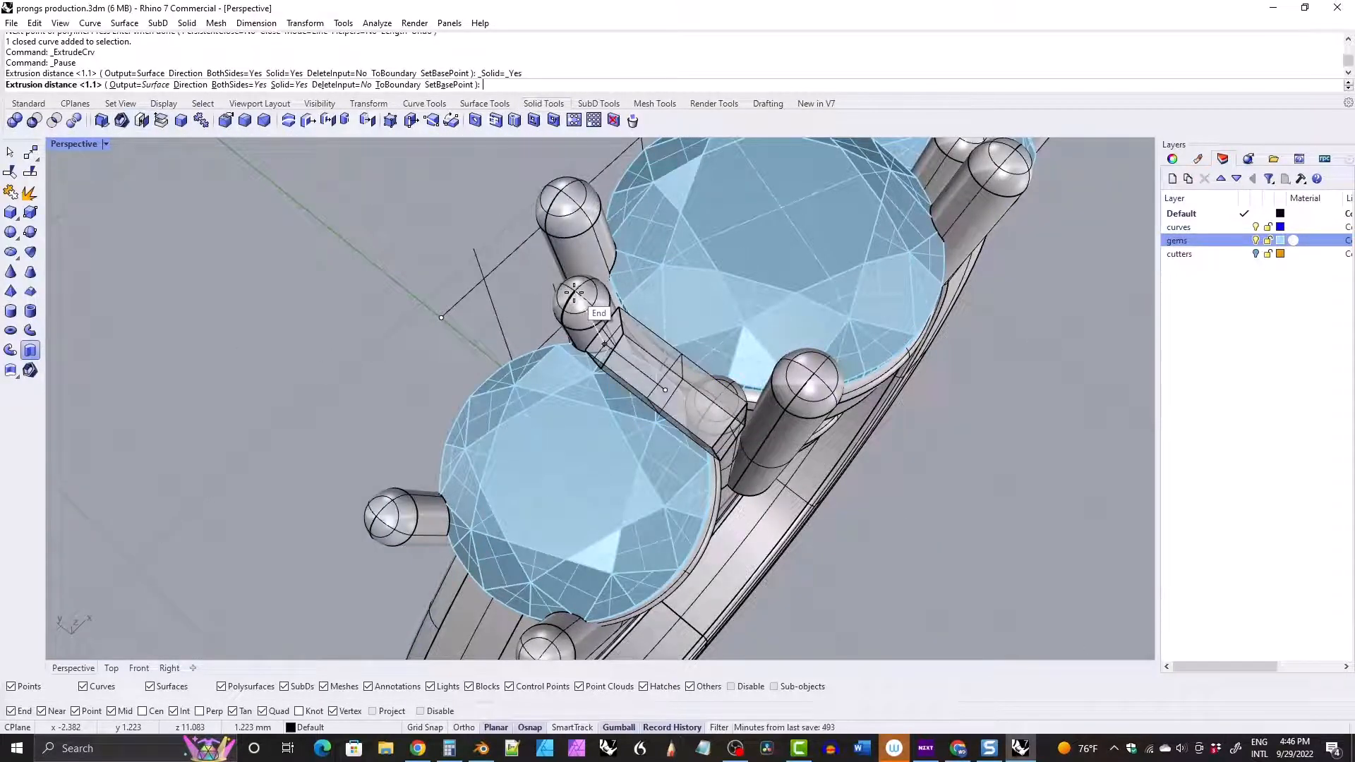
pyautogui.click(573, 292)
pyautogui.scroll(6, 639, 352)
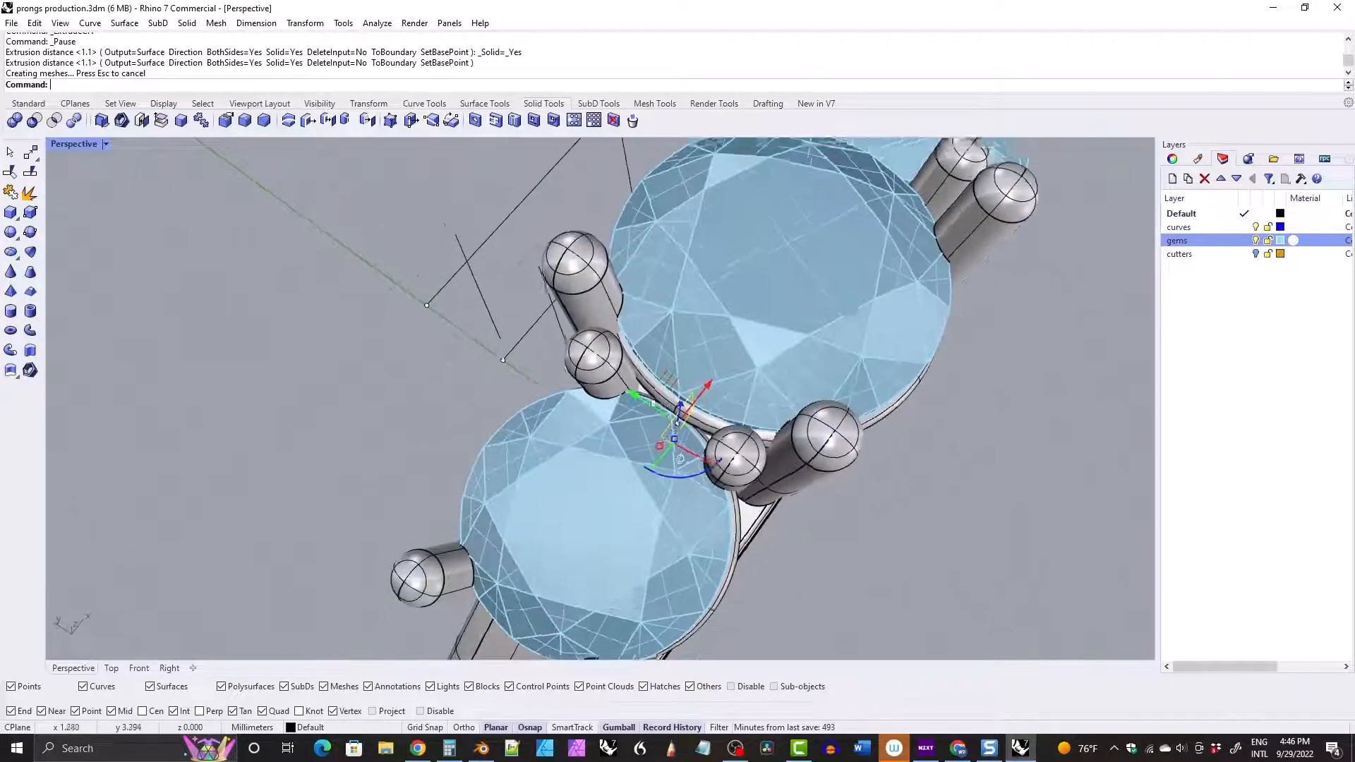
# Select the extruded connector and examine from the side and underneath how it sits between the side and centre stone rails.
pyautogui.click(667, 388)
pyautogui.scroll(-7, 669, 386)
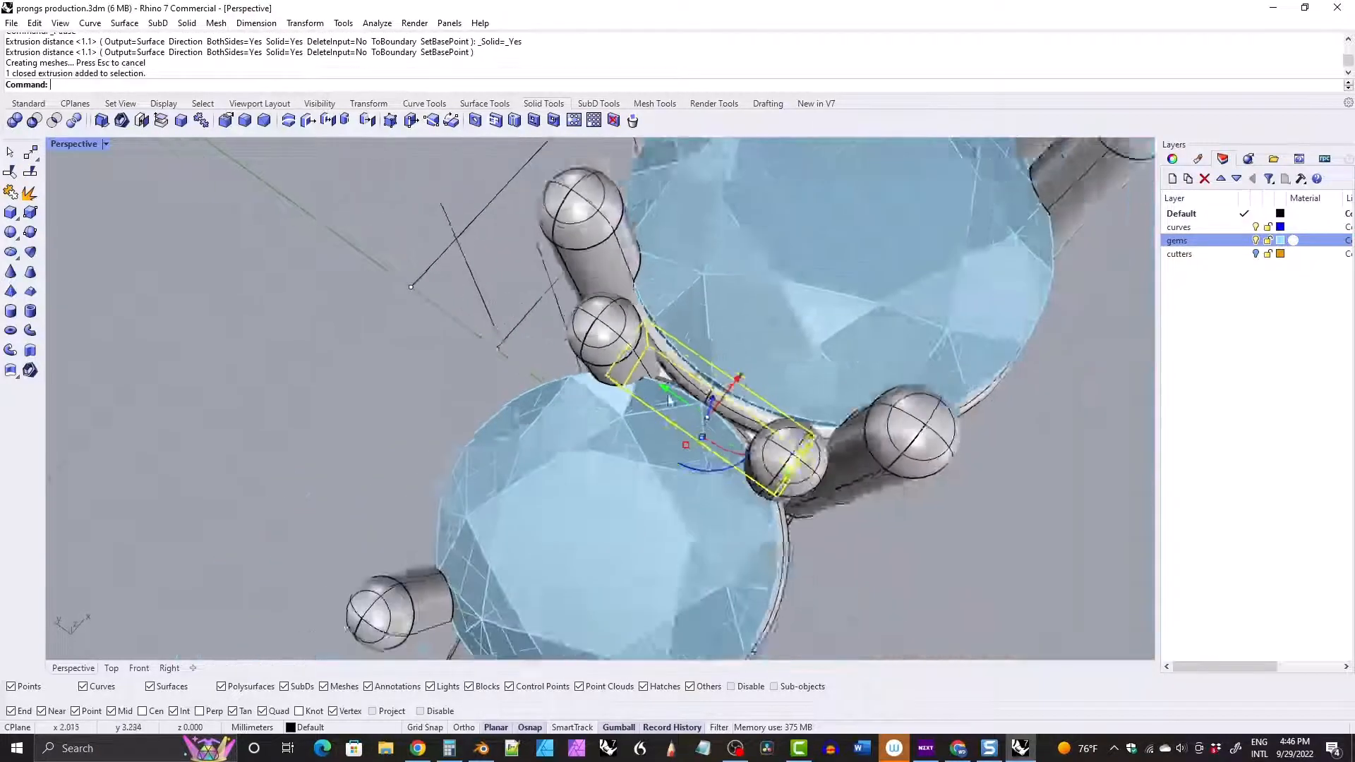
pyautogui.moveTo(669, 388); pyautogui.dragTo(528, 361, button='right')
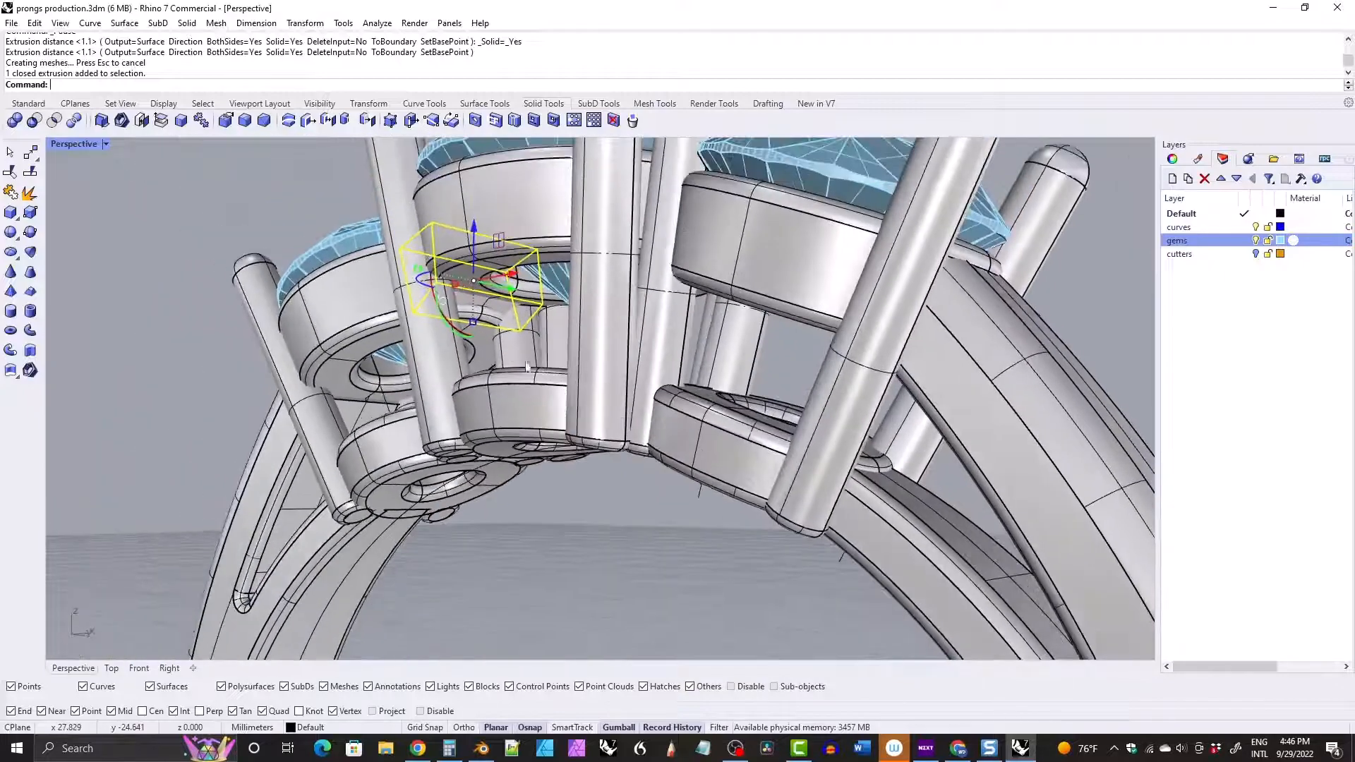
pyautogui.scroll(7, 451, 287)
pyautogui.moveTo(451, 288); pyautogui.dragTo(603, 290, button='right')
pyautogui.scroll(6, 468, 272)
pyautogui.moveTo(872, 309); pyautogui.dragTo(728, 293, button='right')
pyautogui.scroll(-7, 798, 285)
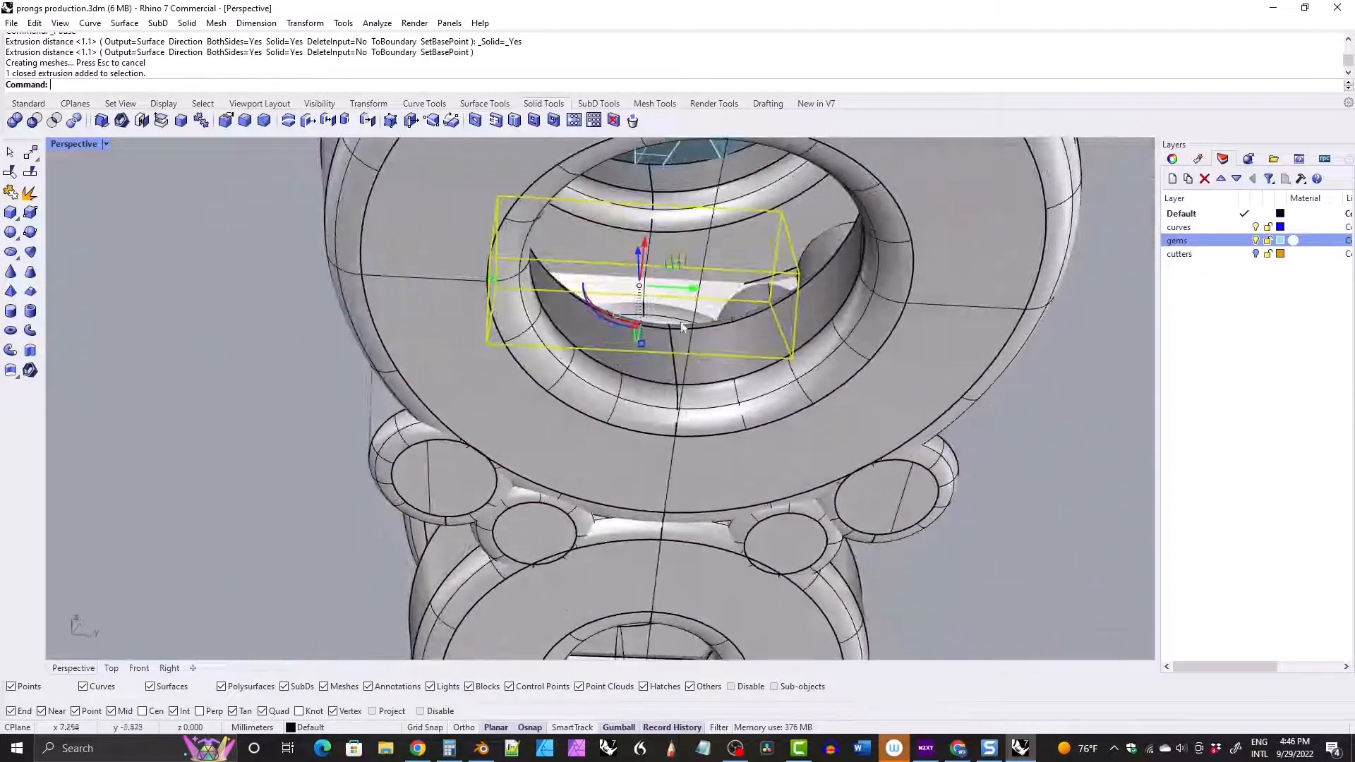
# Isolate the connector and fillet the two short end edges of its underside with a 0.3 mm radius.
pyautogui.click(319, 103)
pyautogui.click(72, 120)
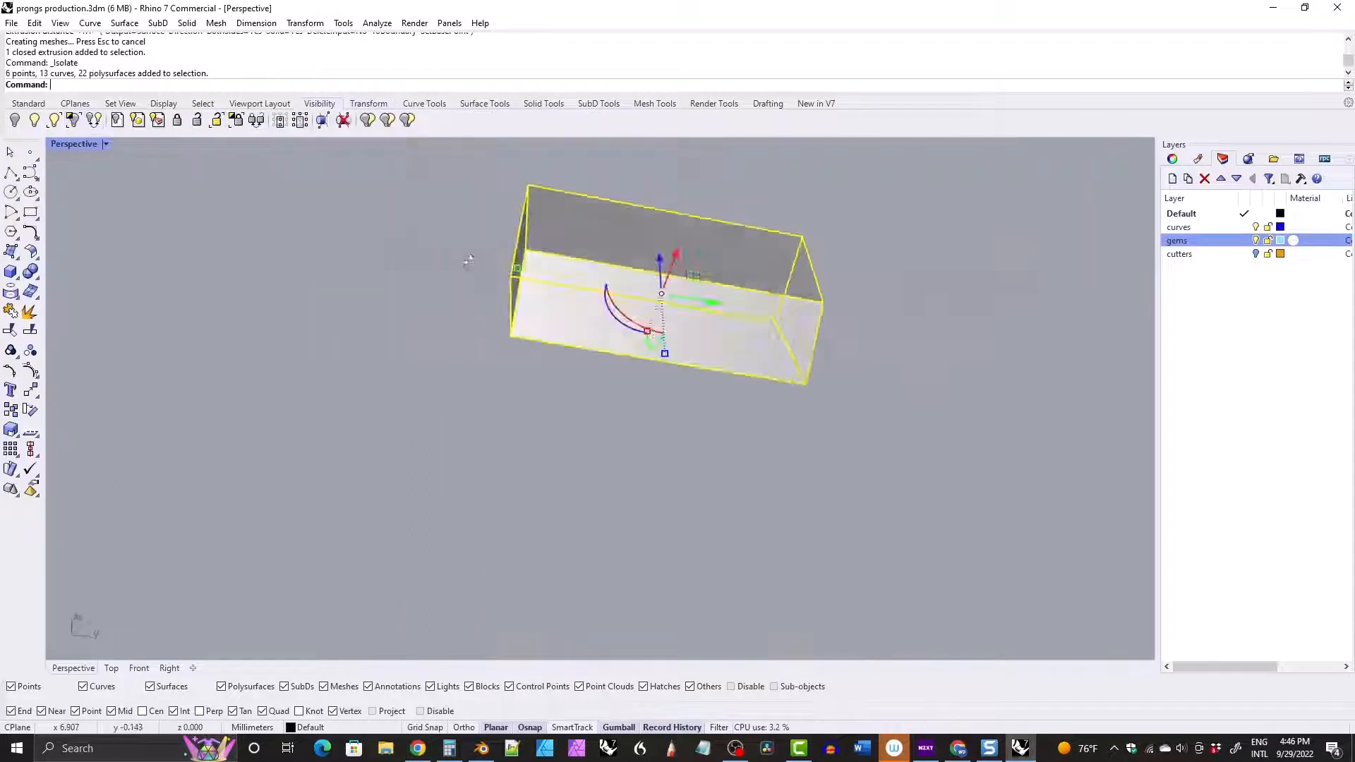
pyautogui.click(543, 103)
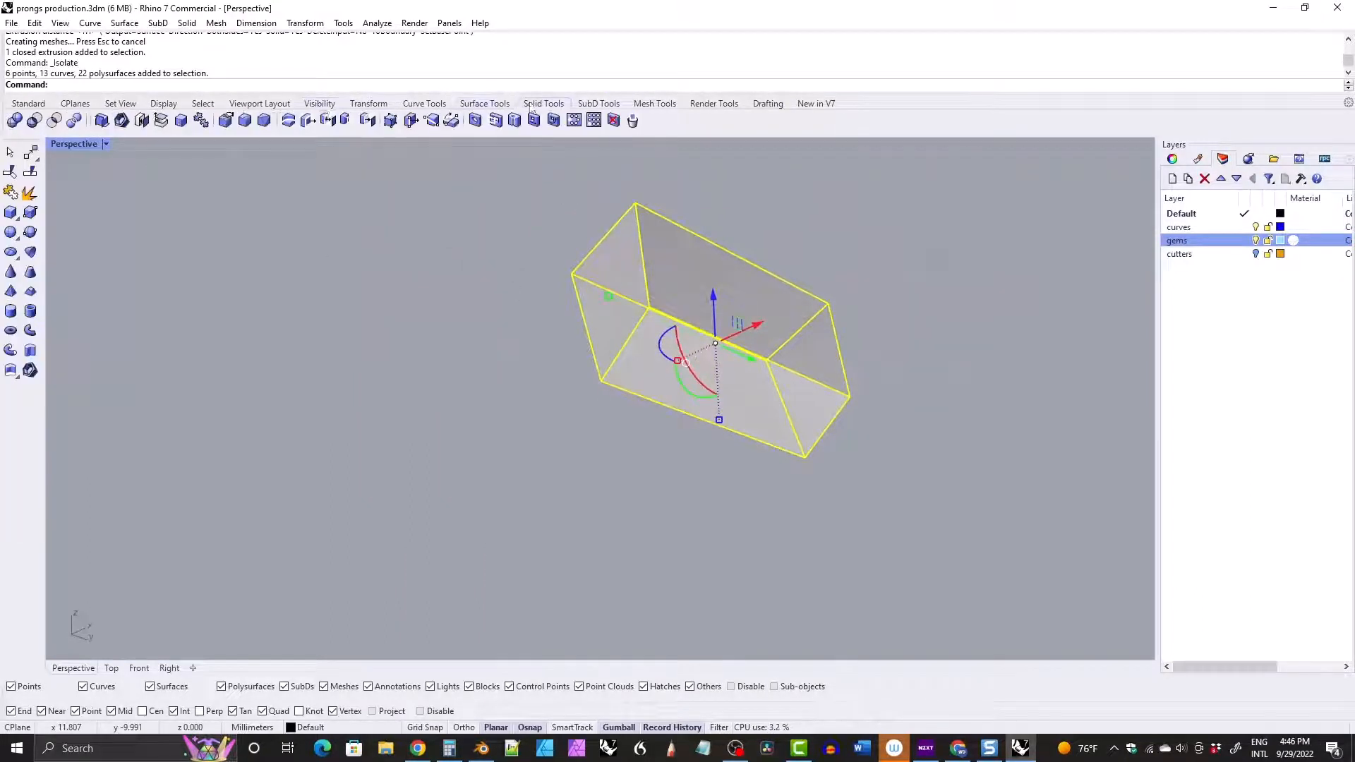
pyautogui.click(244, 120)
pyautogui.write('0.')
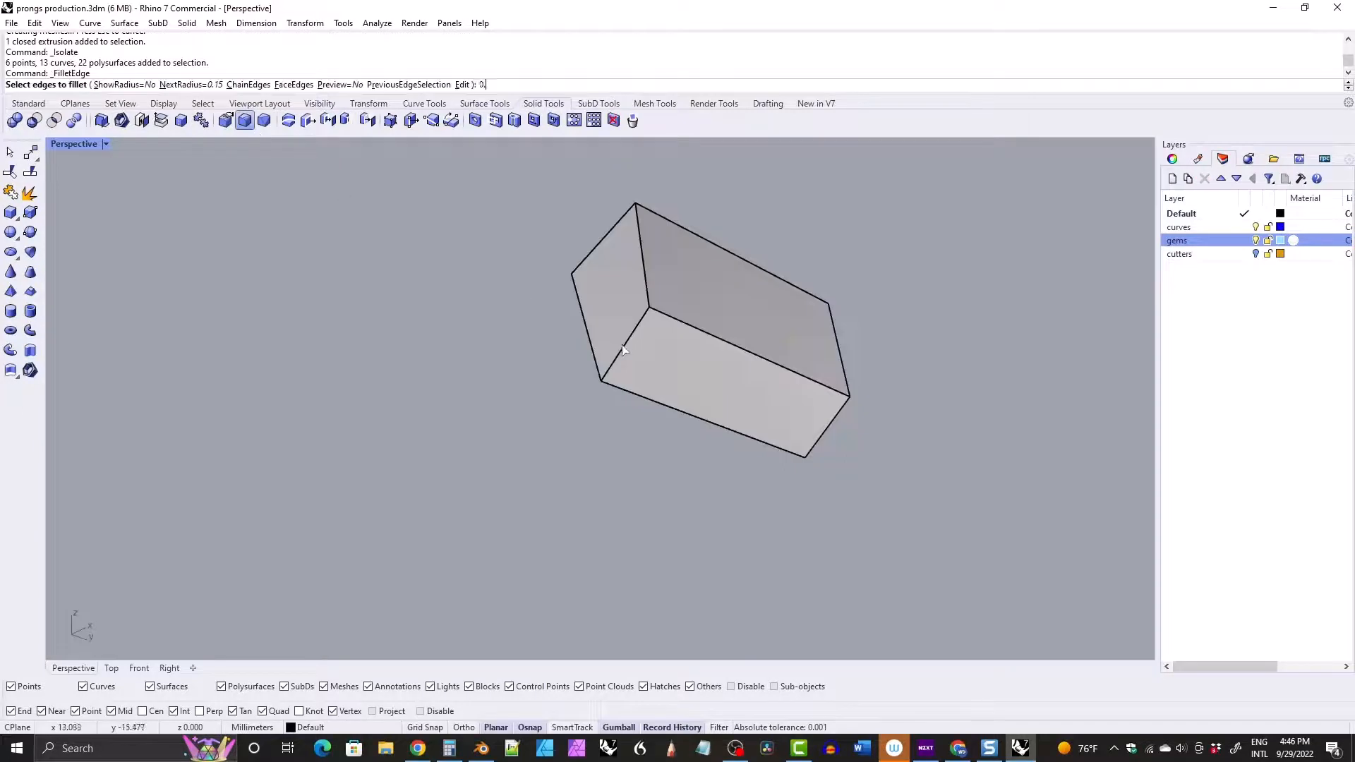
pyautogui.write('3')
pyautogui.press('Return')
pyautogui.click(623, 348)
pyautogui.click(821, 443)
pyautogui.press('Return')
pyautogui.press('Return')
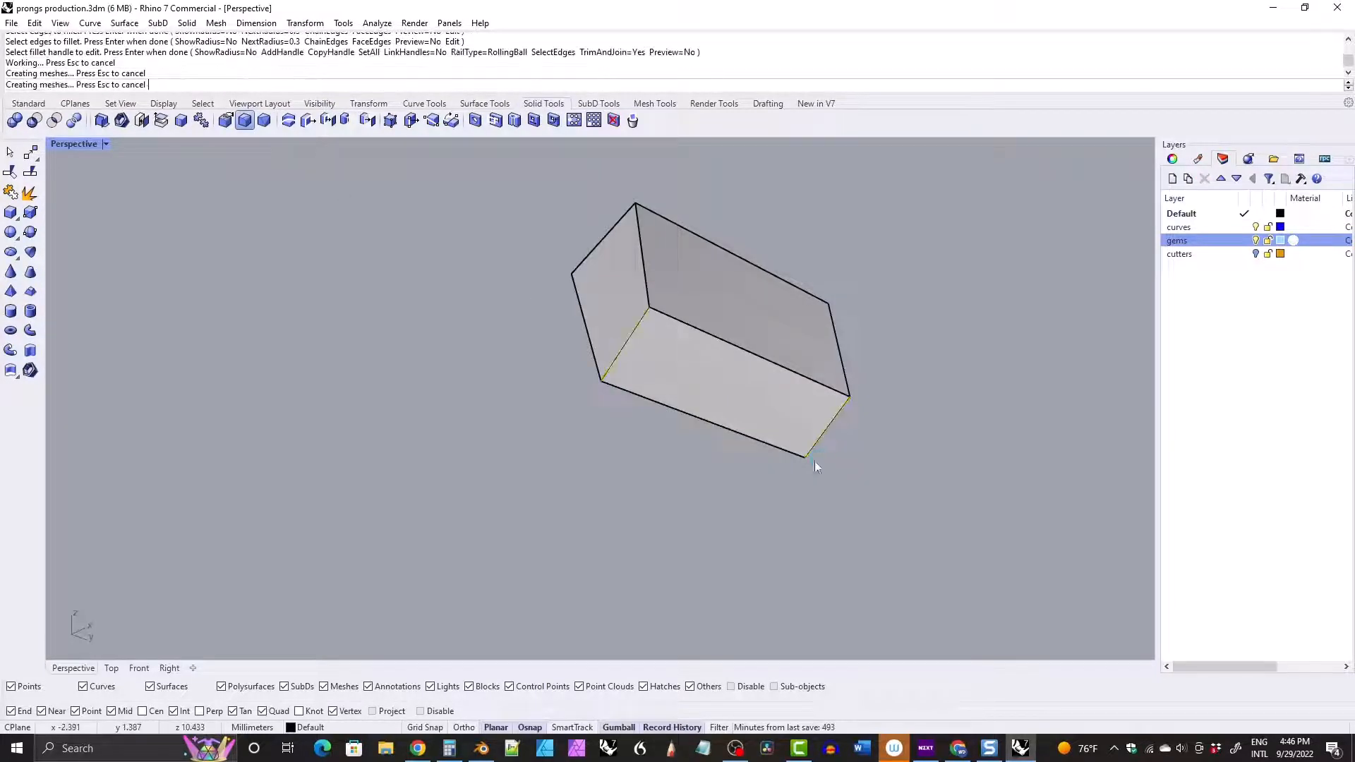
# Unhide all objects and inspect the filleted connector between the upper rails from underneath.
pyautogui.moveTo(814, 460); pyautogui.dragTo(591, 342, button='right')
pyautogui.write('show')
pyautogui.press('Return')
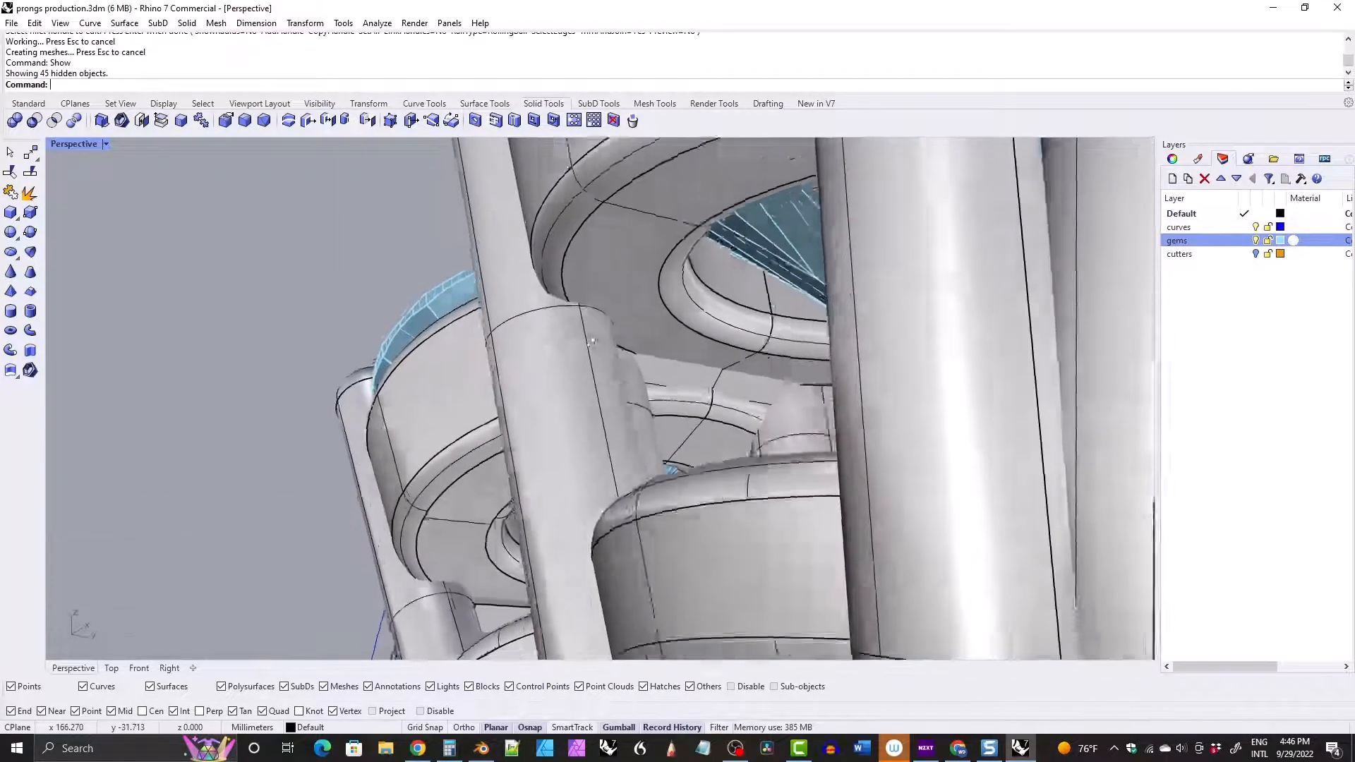
pyautogui.scroll(6, 591, 342)
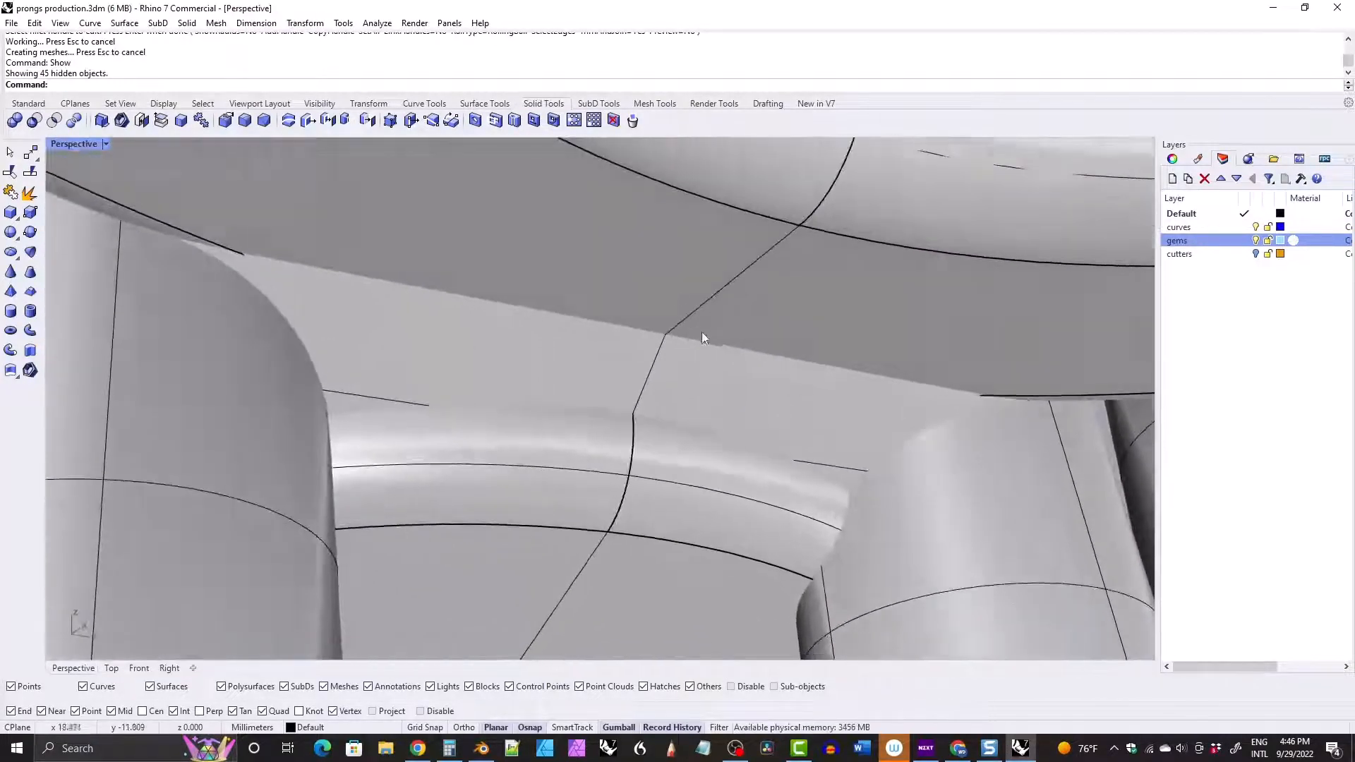
pyautogui.moveTo(701, 332); pyautogui.dragTo(635, 321, button='right')
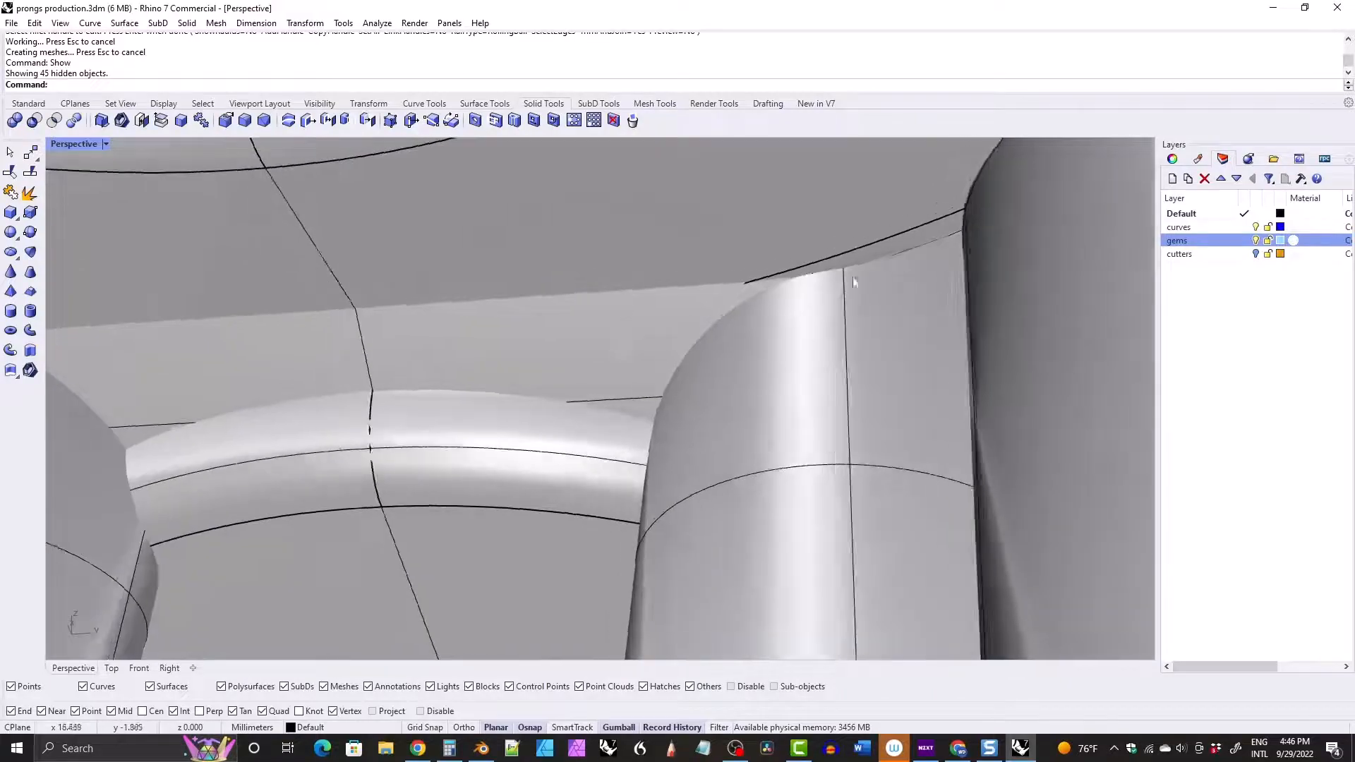
# Isolate the connector together with the upper rails of the centre stone and the adjoining side stone.
pyautogui.click(630, 324)
pyautogui.scroll(-6, 497, 242)
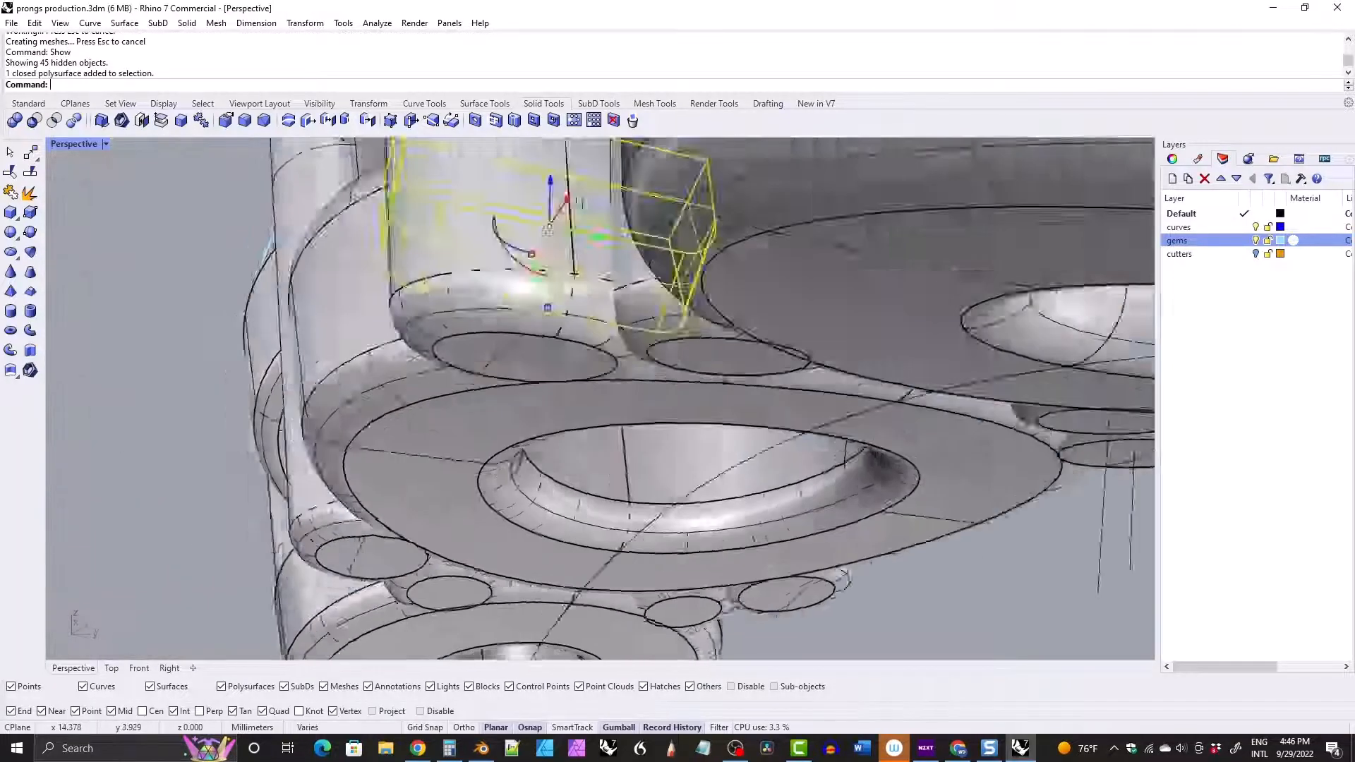
pyautogui.moveTo(497, 241); pyautogui.dragTo(664, 303, button='right')
pyautogui.keyDown('shift'); pyautogui.click(798, 287); pyautogui.keyUp('shift')
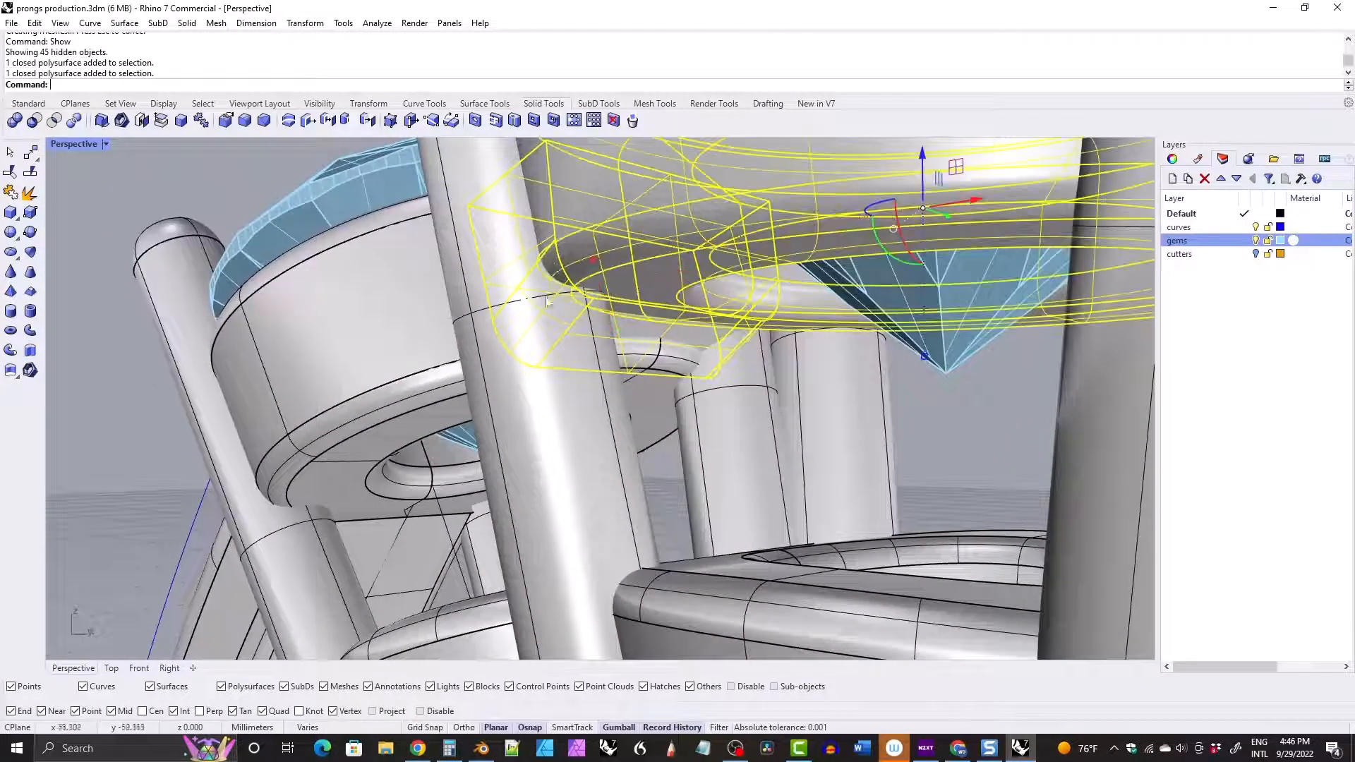
pyautogui.keyDown('shift'); pyautogui.click(413, 294); pyautogui.keyUp('shift')
pyautogui.scroll(-3, 412, 293)
pyautogui.moveTo(413, 293); pyautogui.dragTo(583, 344, button='right')
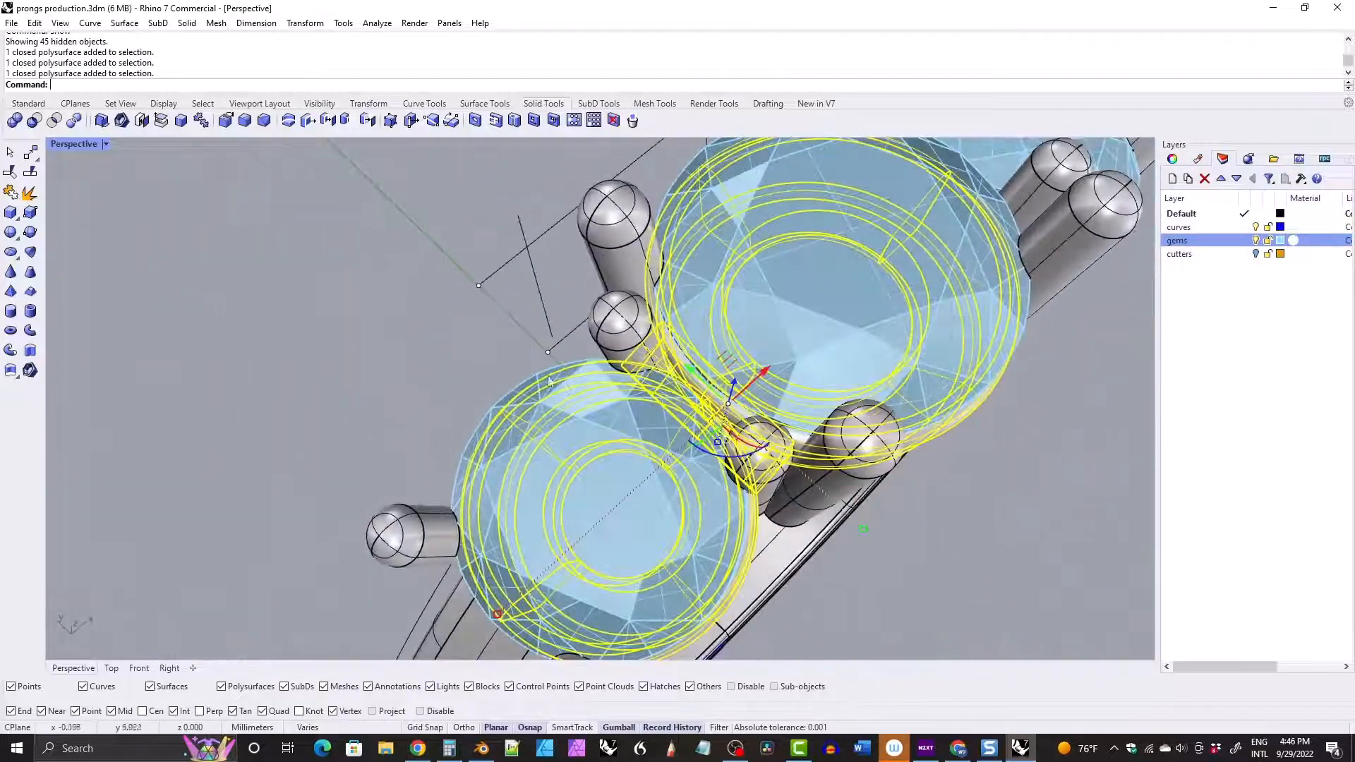
pyautogui.click(320, 103)
pyautogui.click(74, 122)
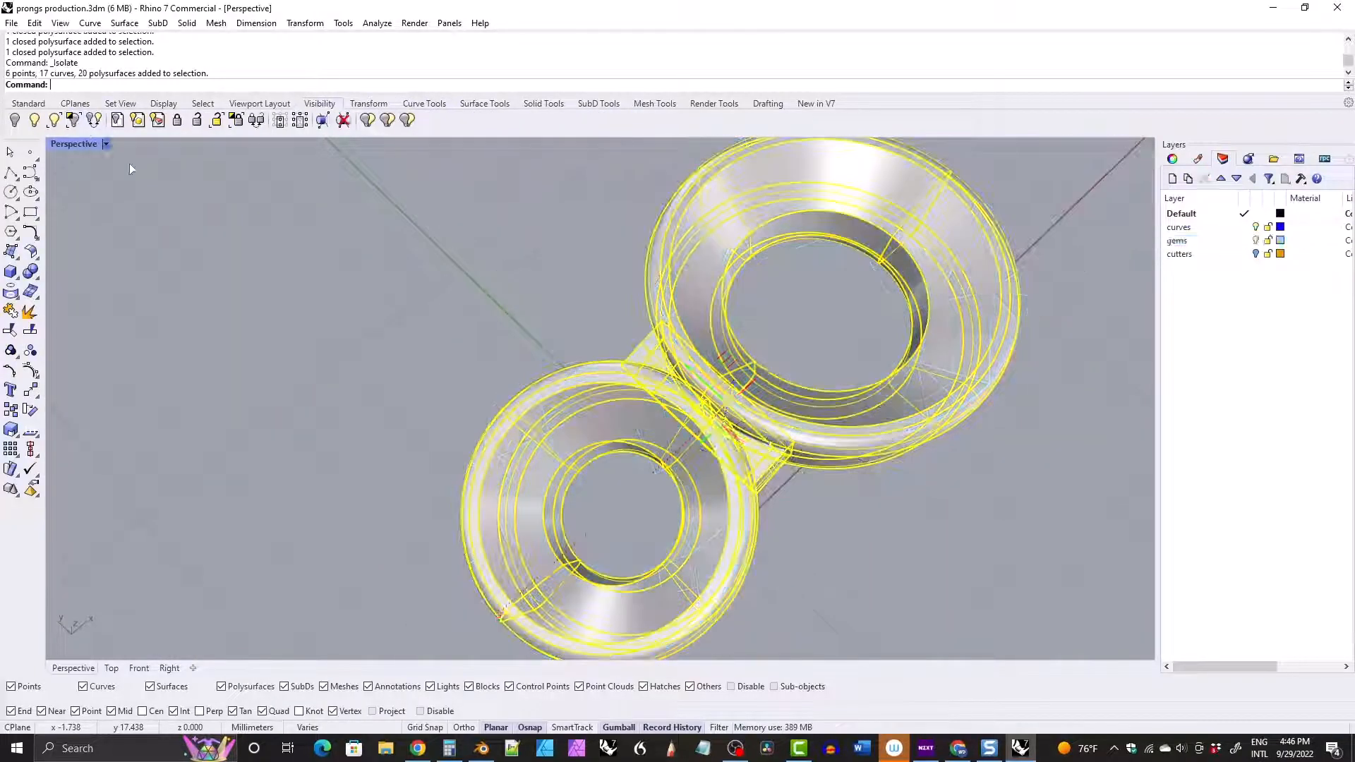
pyautogui.click(474, 337)
# Mirror a copy of the connector across the Y axis from origin 0 to the other side stone, and unhide all objects.
pyautogui.moveTo(474, 338); pyautogui.dragTo(649, 324, button='right')
pyautogui.click(638, 416)
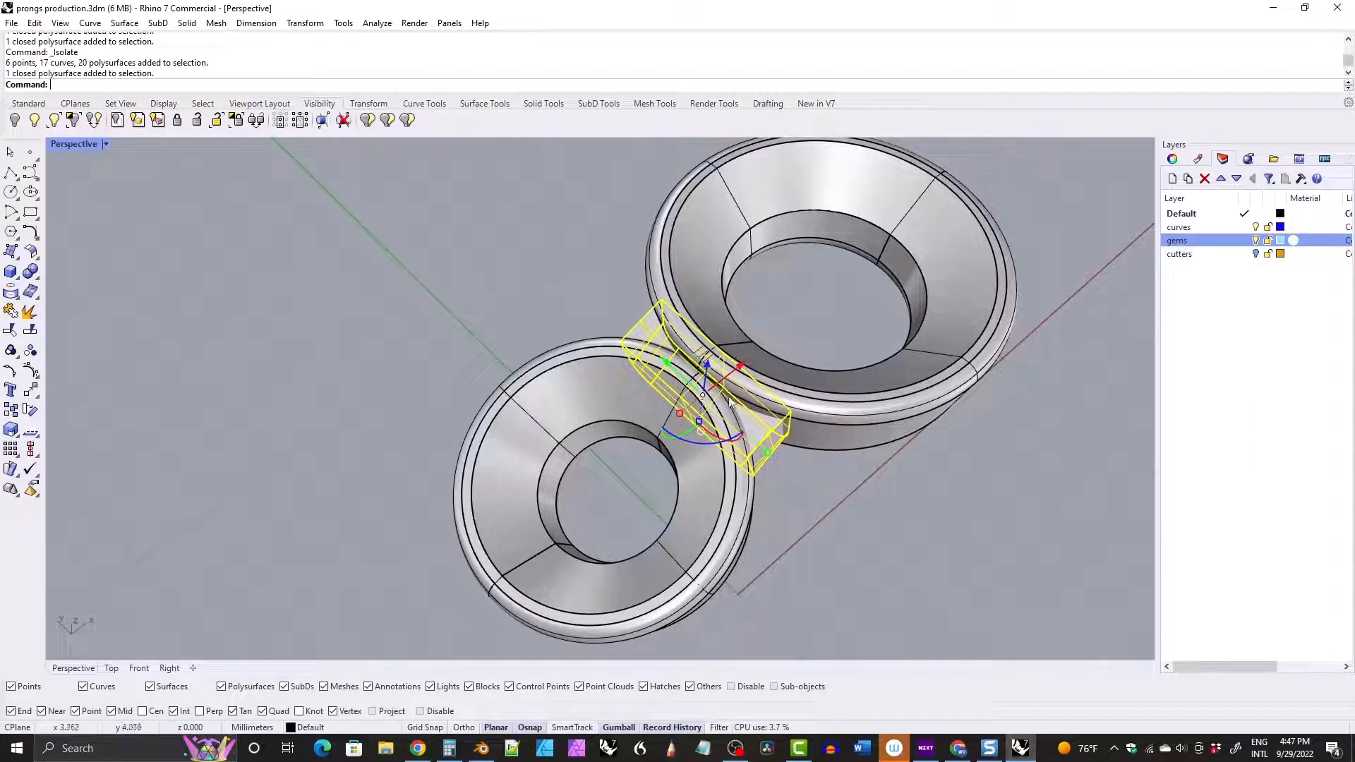
pyautogui.click(368, 103)
pyautogui.click(134, 121)
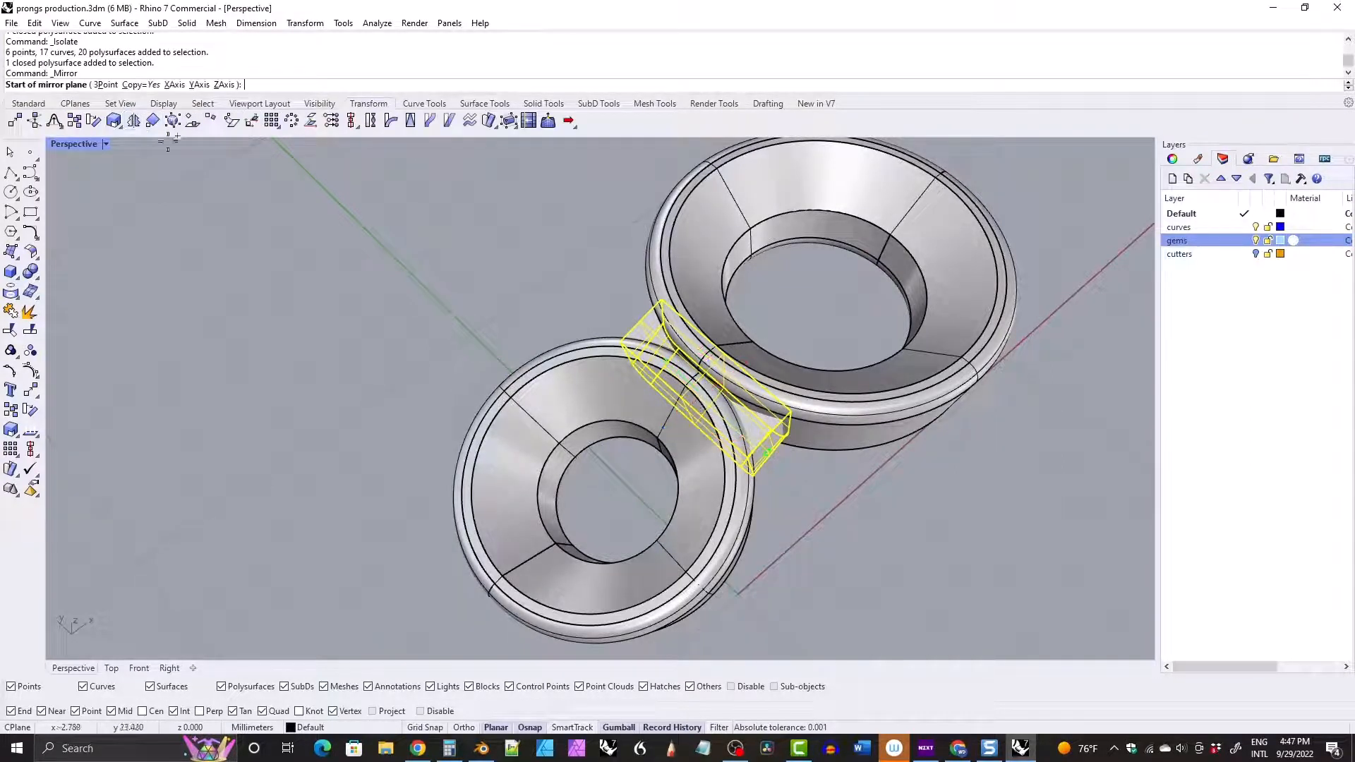
pyautogui.write('0')
pyautogui.press('Return')
pyautogui.click(466, 319)
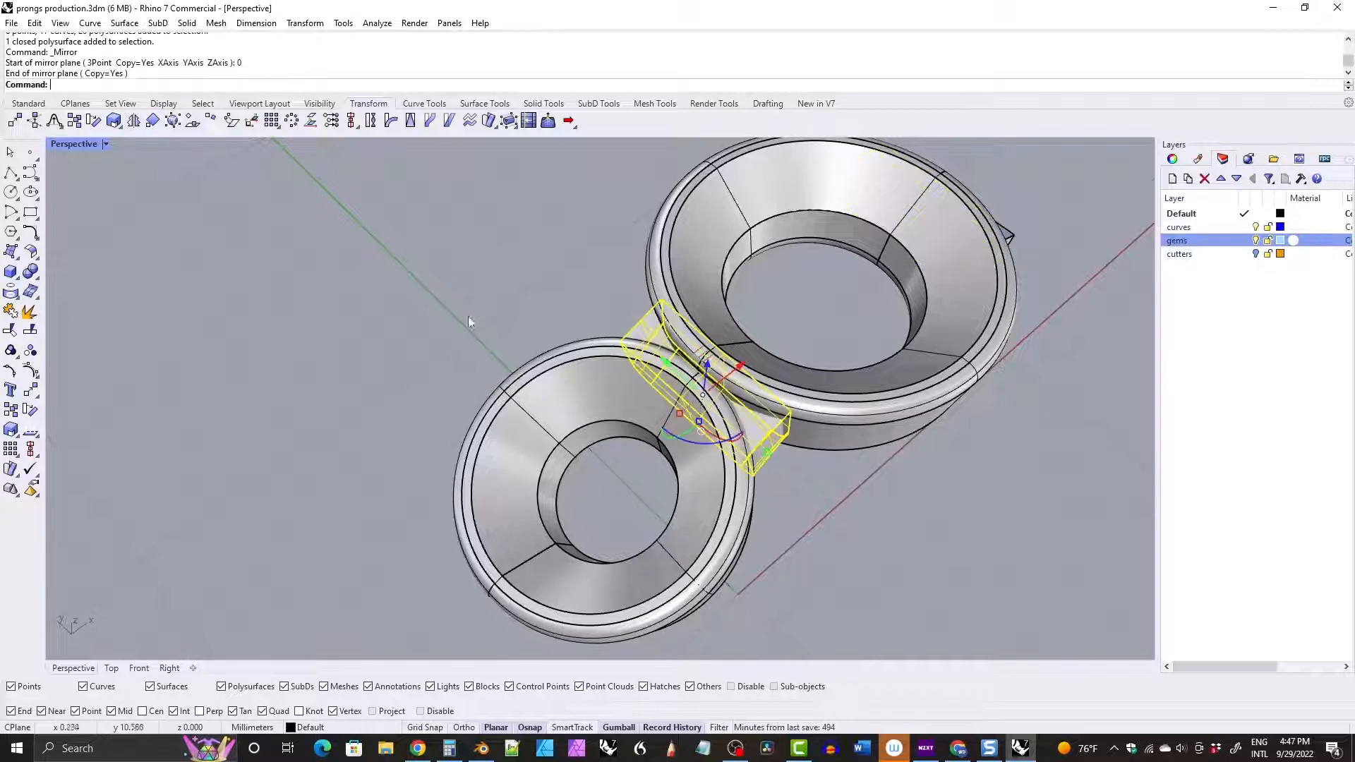
pyautogui.scroll(-5, 468, 316)
pyautogui.moveTo(468, 316); pyautogui.dragTo(388, 261, button='right')
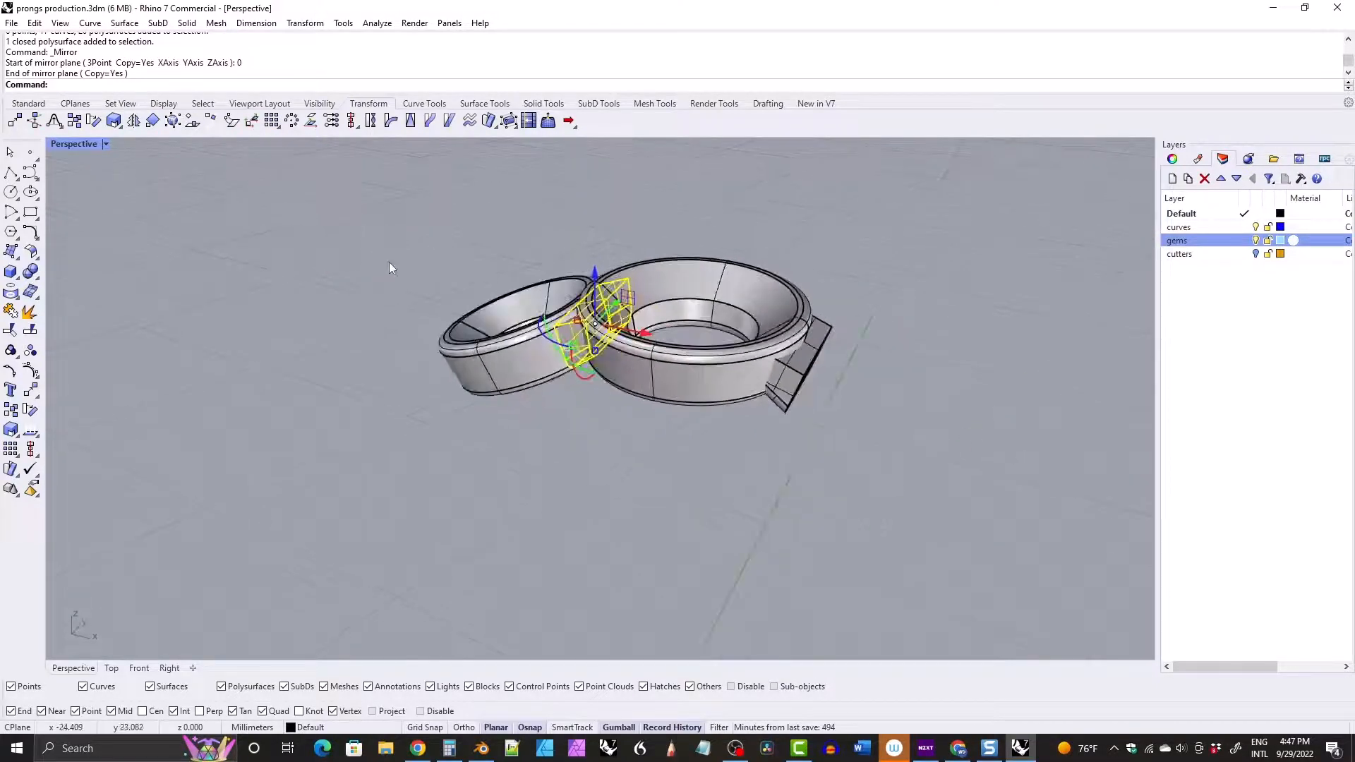
pyautogui.write('Show')
pyautogui.press('Return')
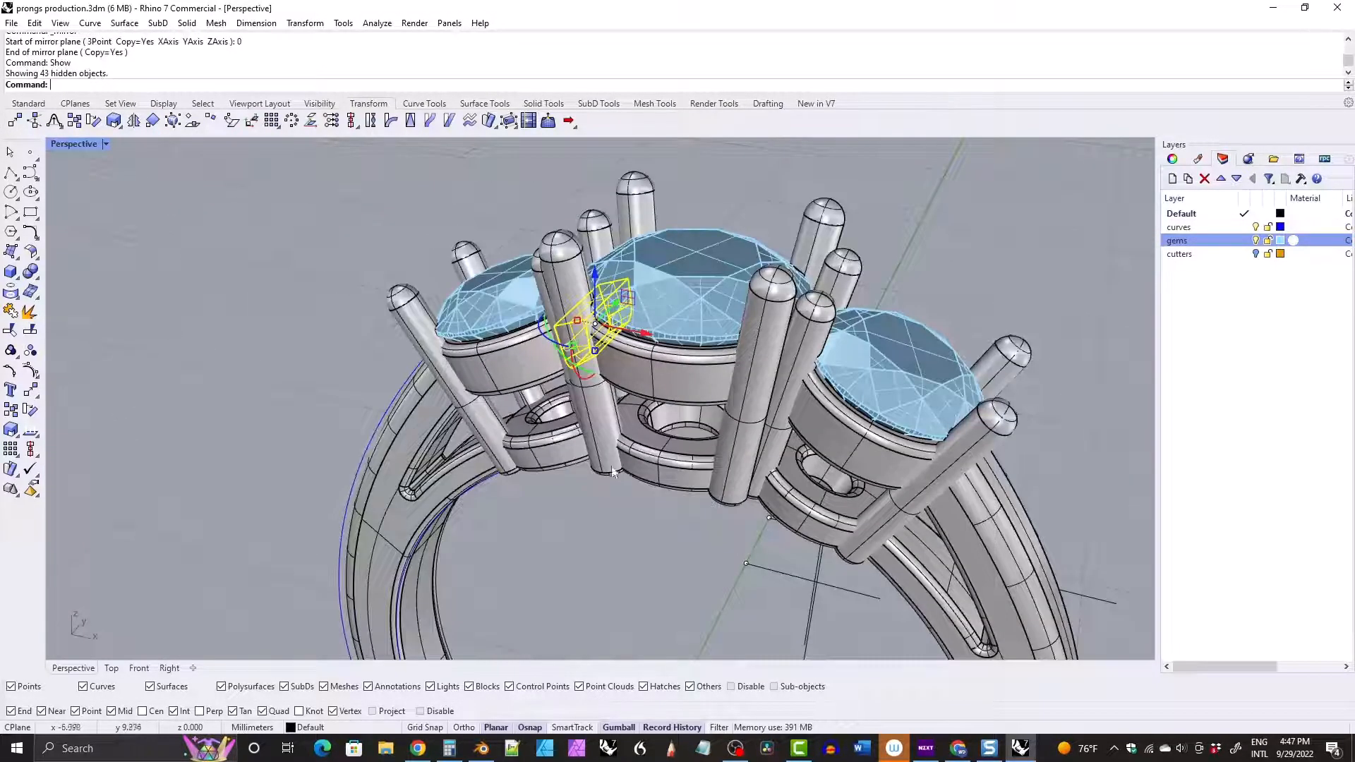
# Examine the junctions between the side and centre stones' lower rails from underneath and from the side.
pyautogui.moveTo(612, 467); pyautogui.dragTo(681, 409, button='right')
pyautogui.scroll(5, 572, 367)
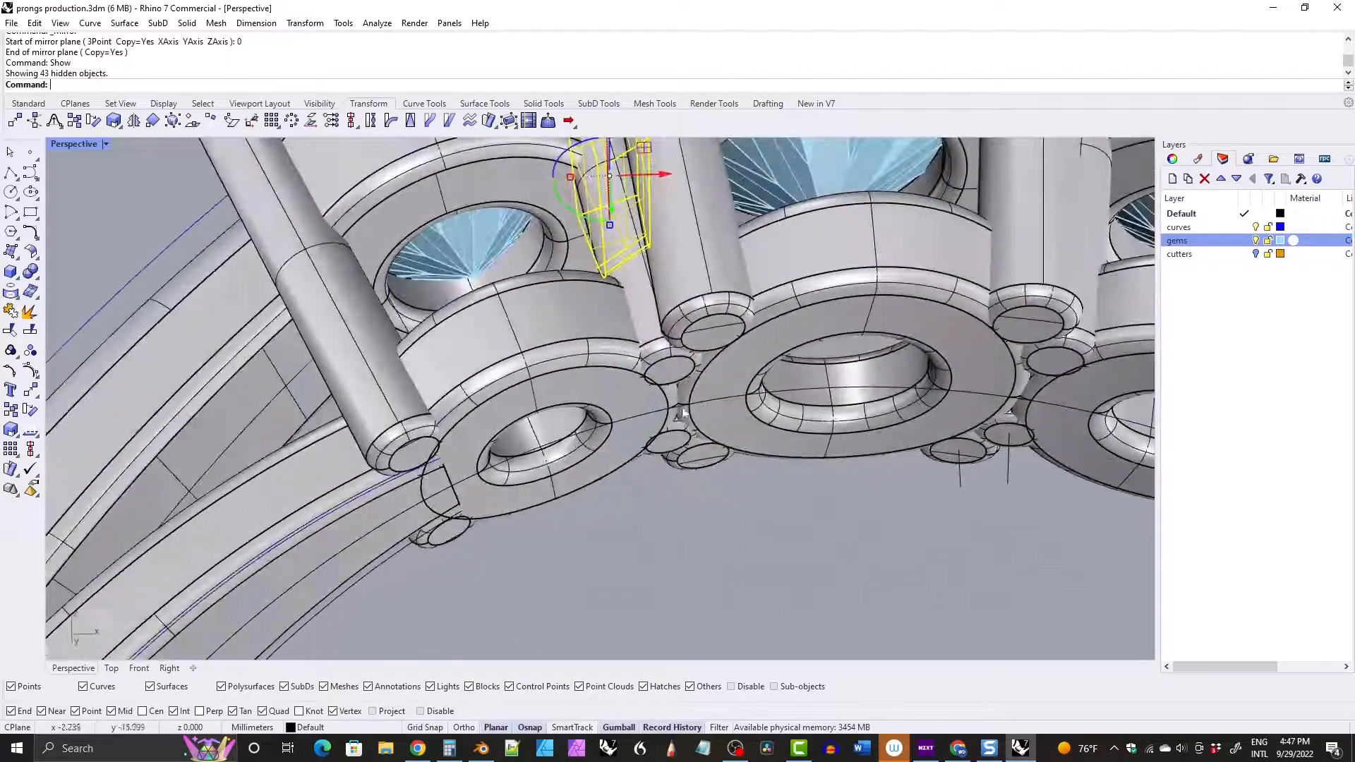
pyautogui.scroll(6, 683, 413)
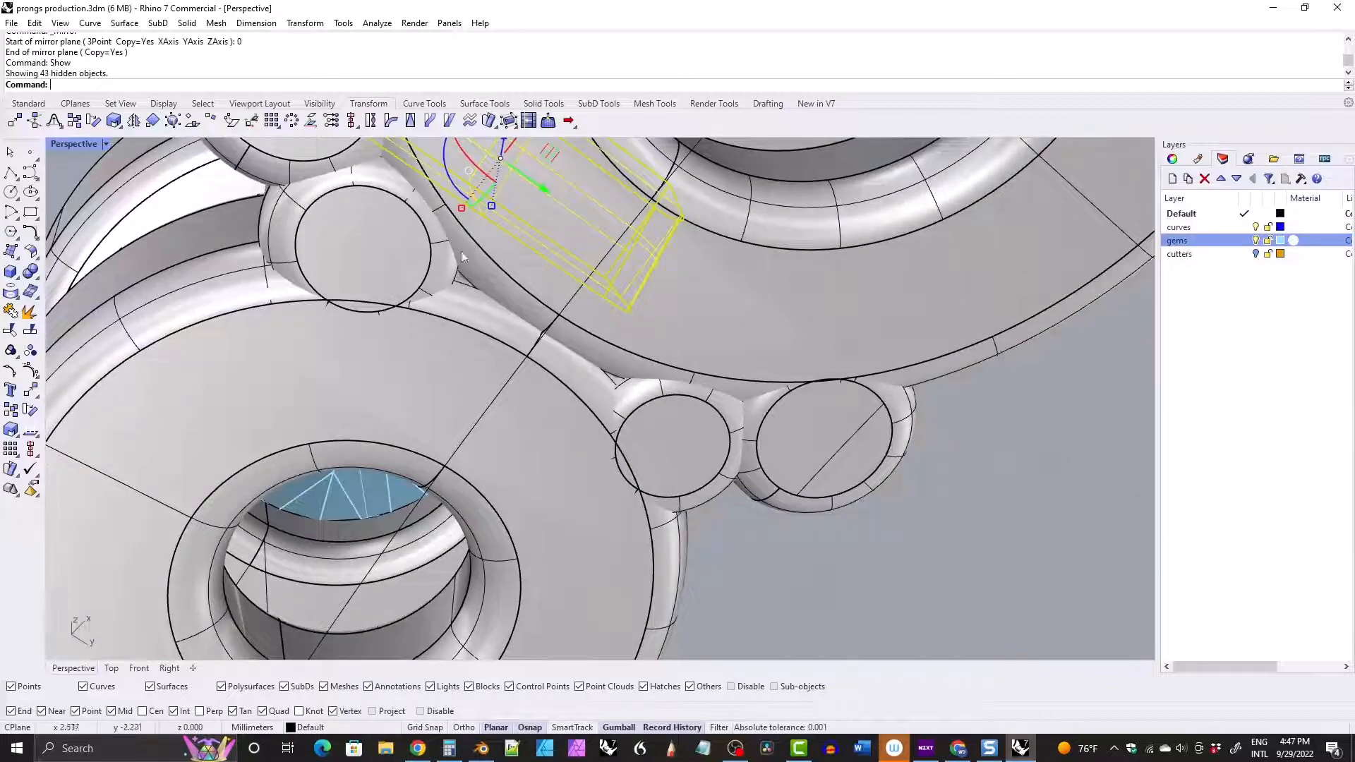
pyautogui.moveTo(571, 335); pyautogui.dragTo(717, 426, button='right')
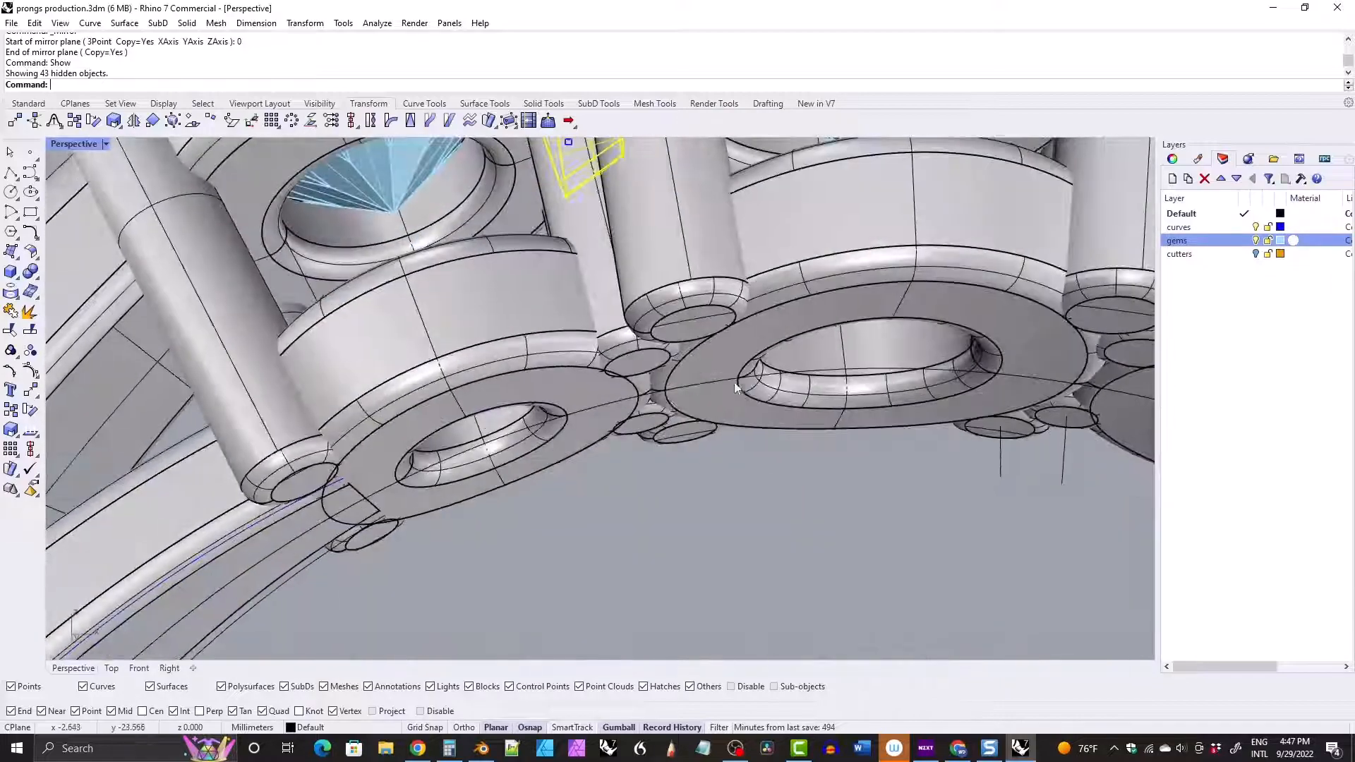
pyautogui.click(798, 381)
pyautogui.click(847, 420)
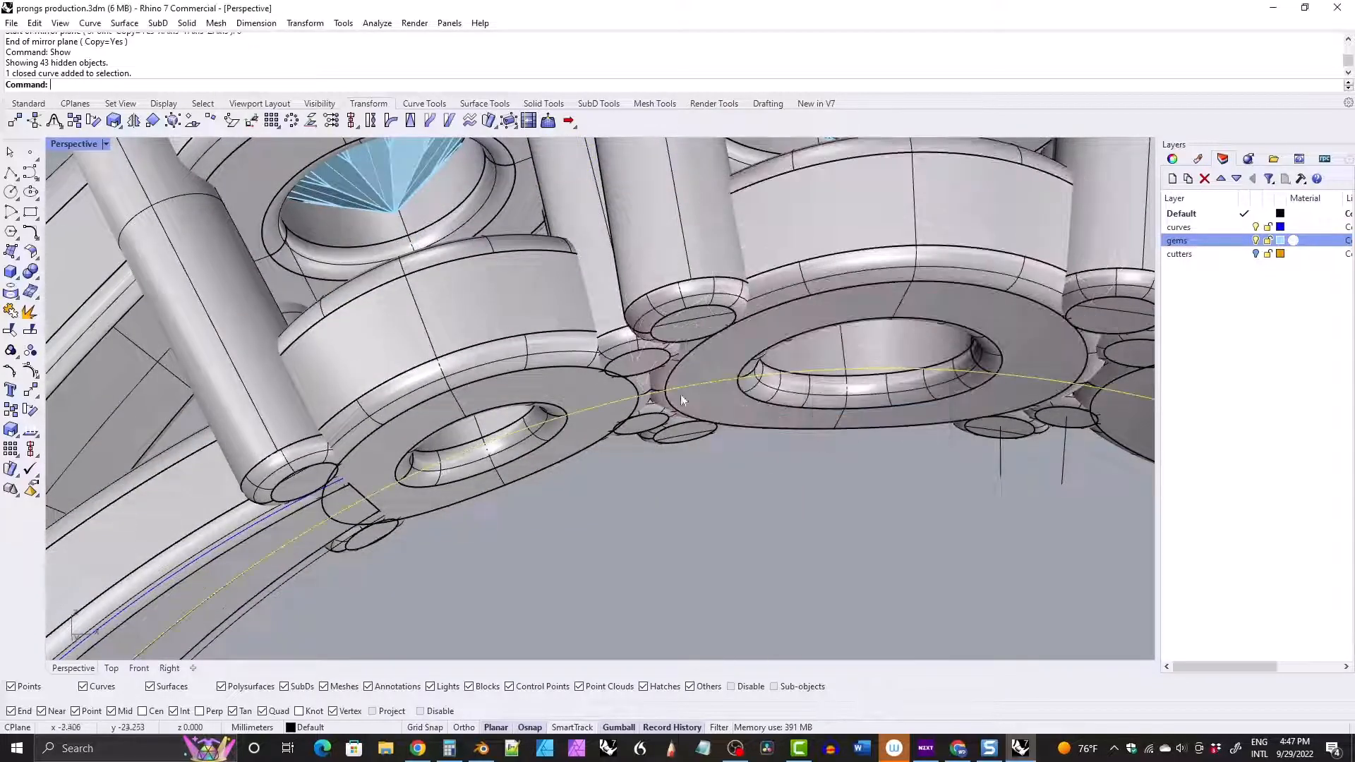
pyautogui.moveTo(682, 400)
pyautogui.mouseDown(button='right')
pyautogui.moveTo(695, 367)
pyautogui.moveTo(715, 458)
pyautogui.moveTo(676, 404)
pyautogui.mouseUp(button='right')
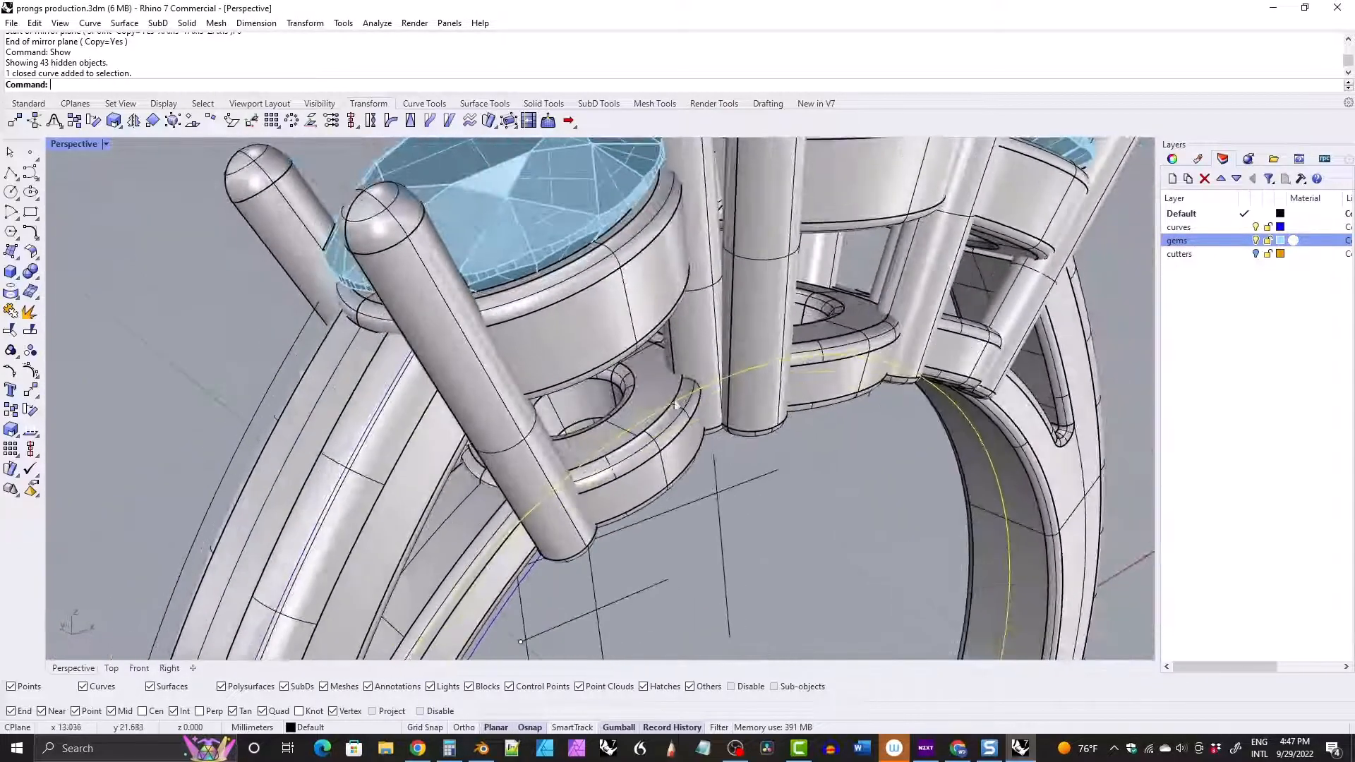
pyautogui.scroll(4, 675, 404)
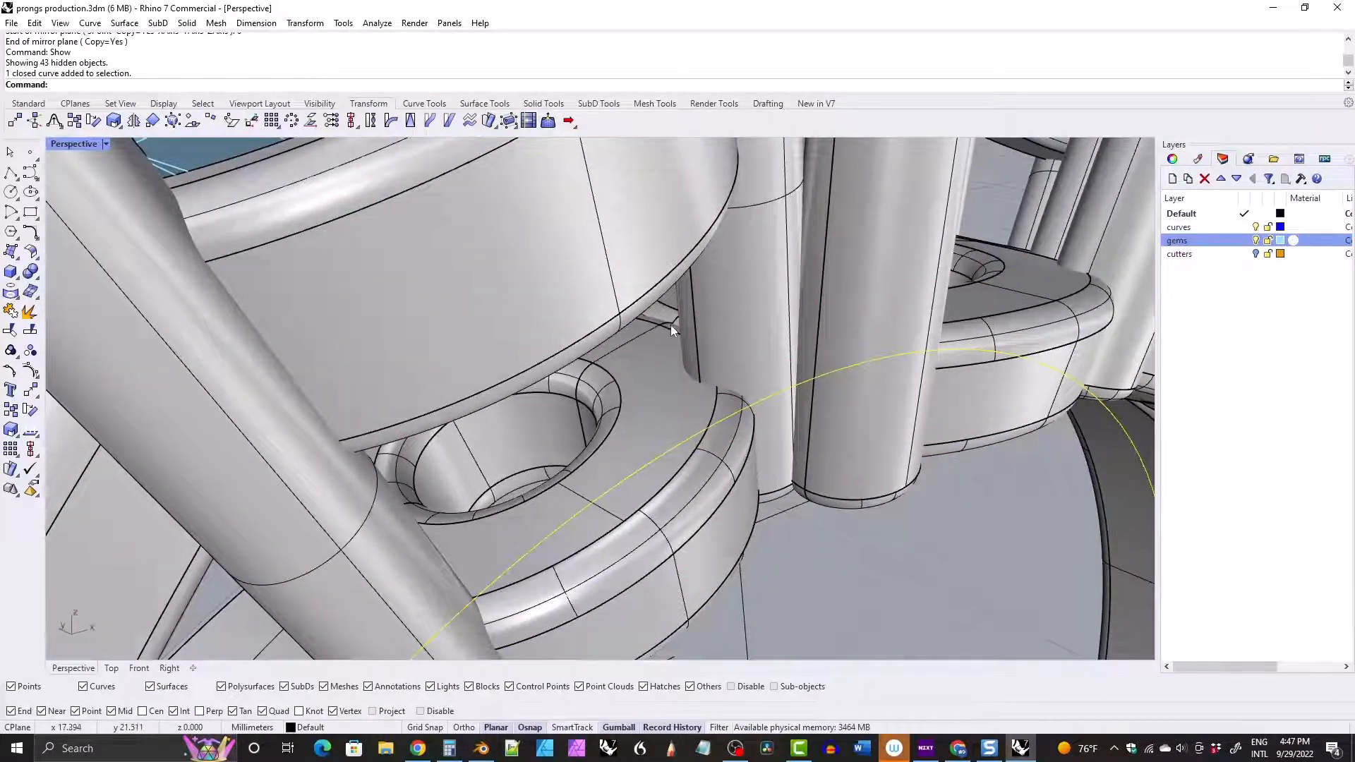
pyautogui.moveTo(670, 327); pyautogui.dragTo(609, 308, button='right')
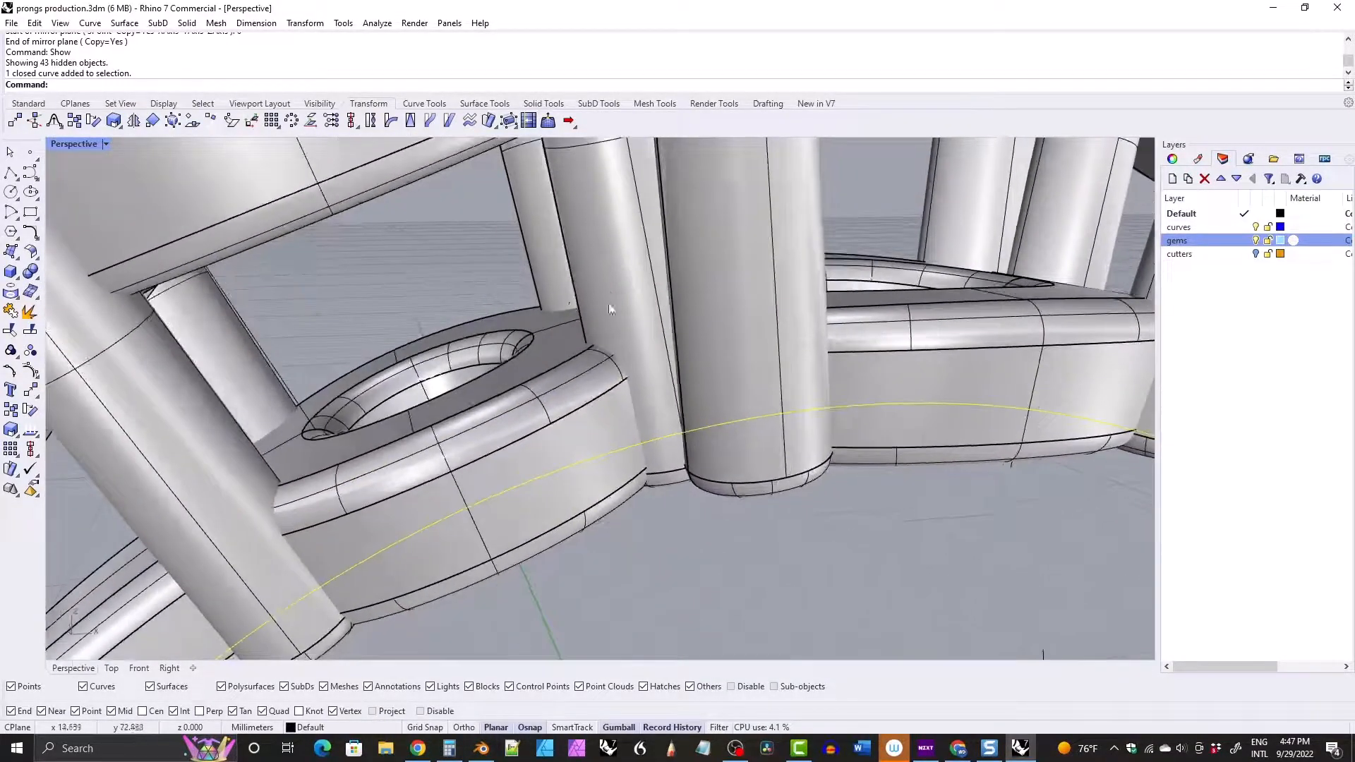
# Check how the connector between the side and centre stones' upper rails sits in the Front view.
pyautogui.doubleClick(79, 144)
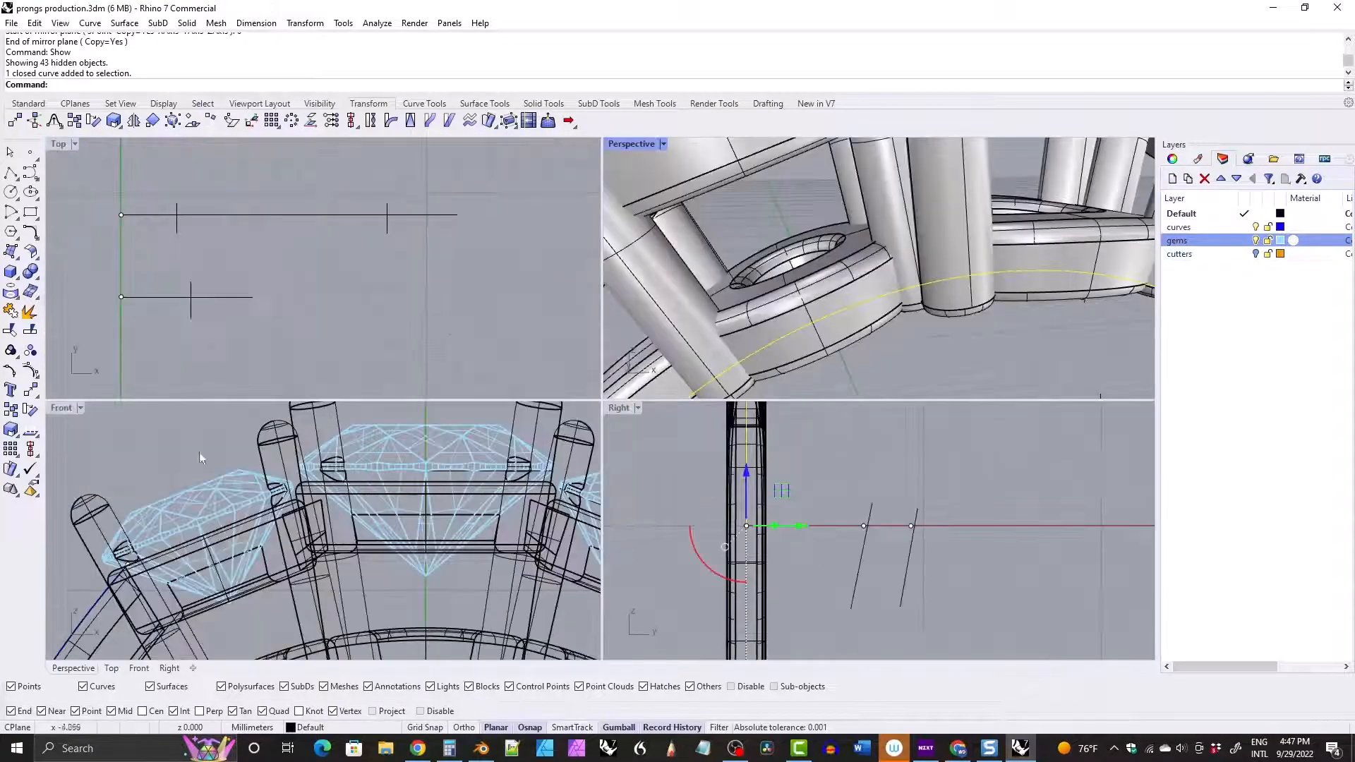
pyautogui.doubleClick(59, 408)
pyautogui.scroll(-2, 519, 363)
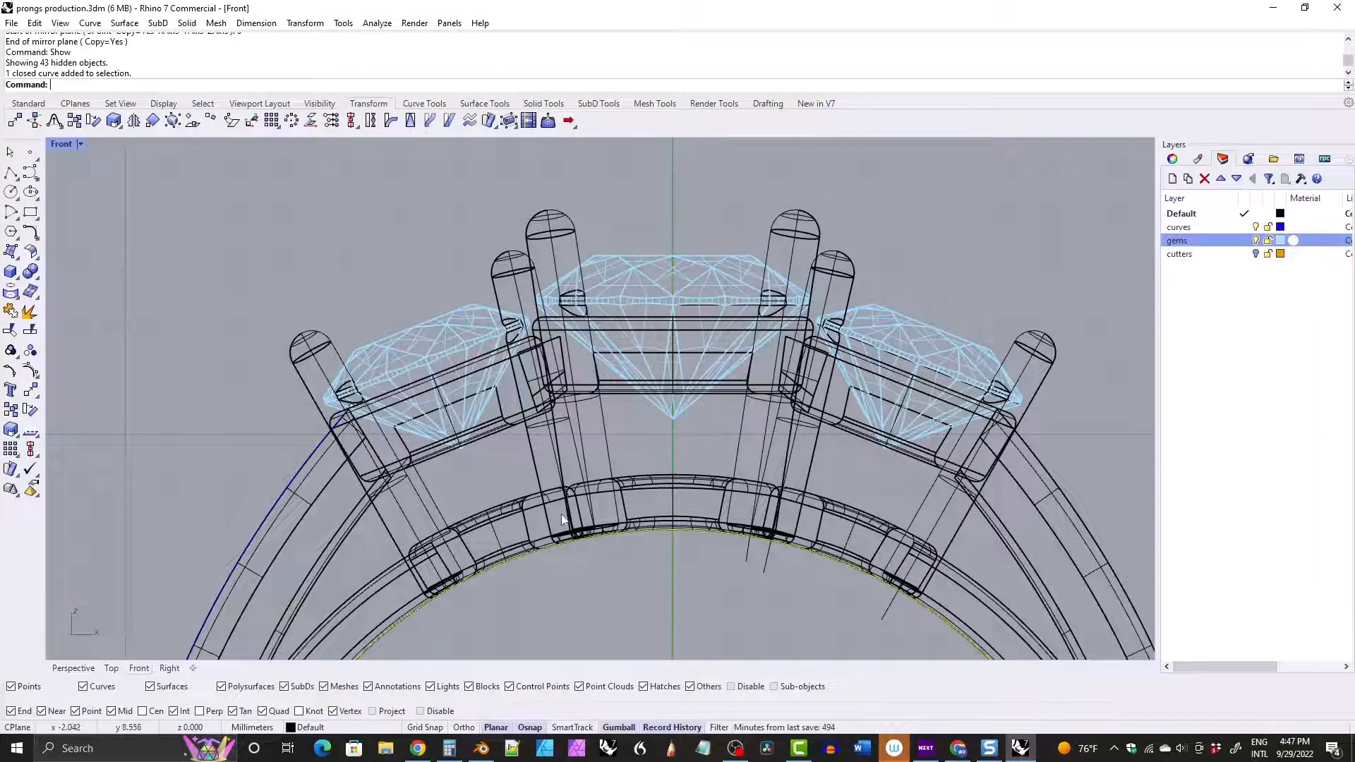
pyautogui.click(567, 371)
pyautogui.click(607, 387)
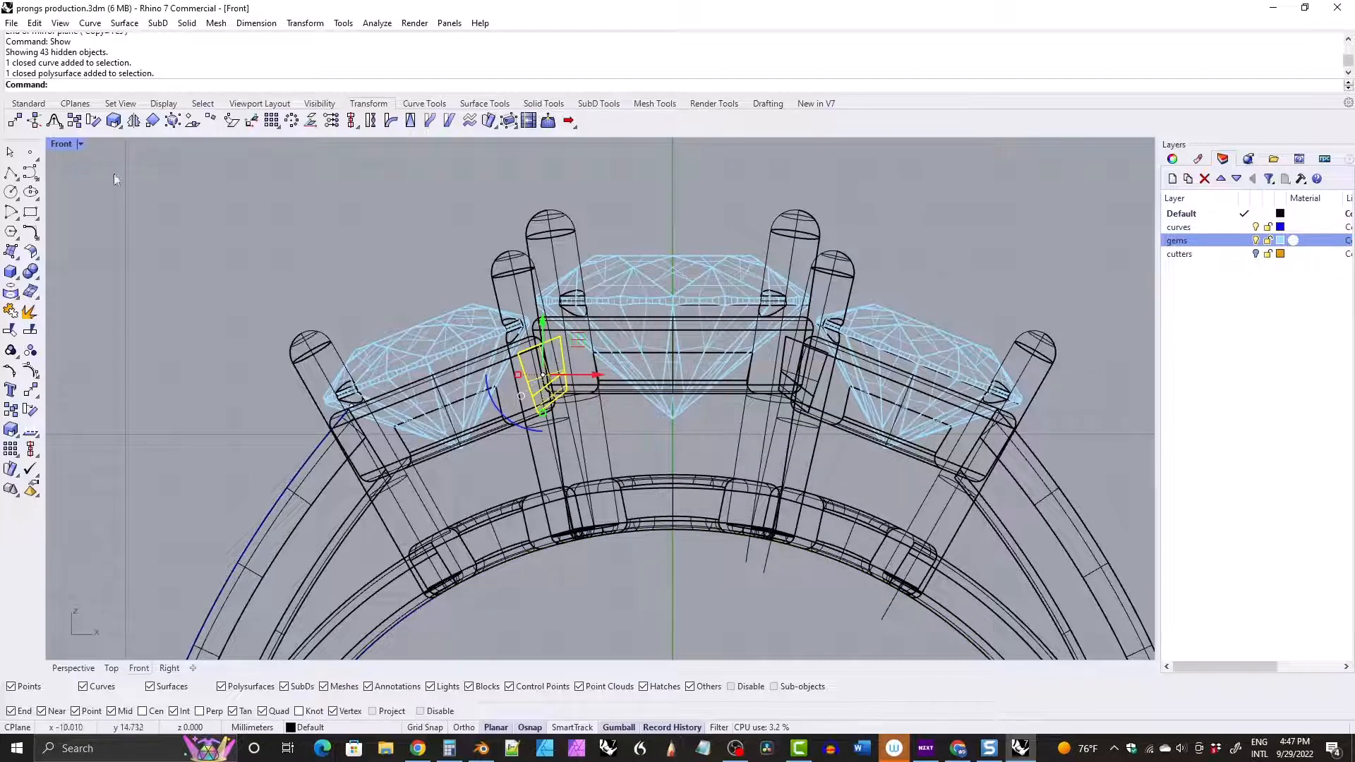
pyautogui.doubleClick(60, 145)
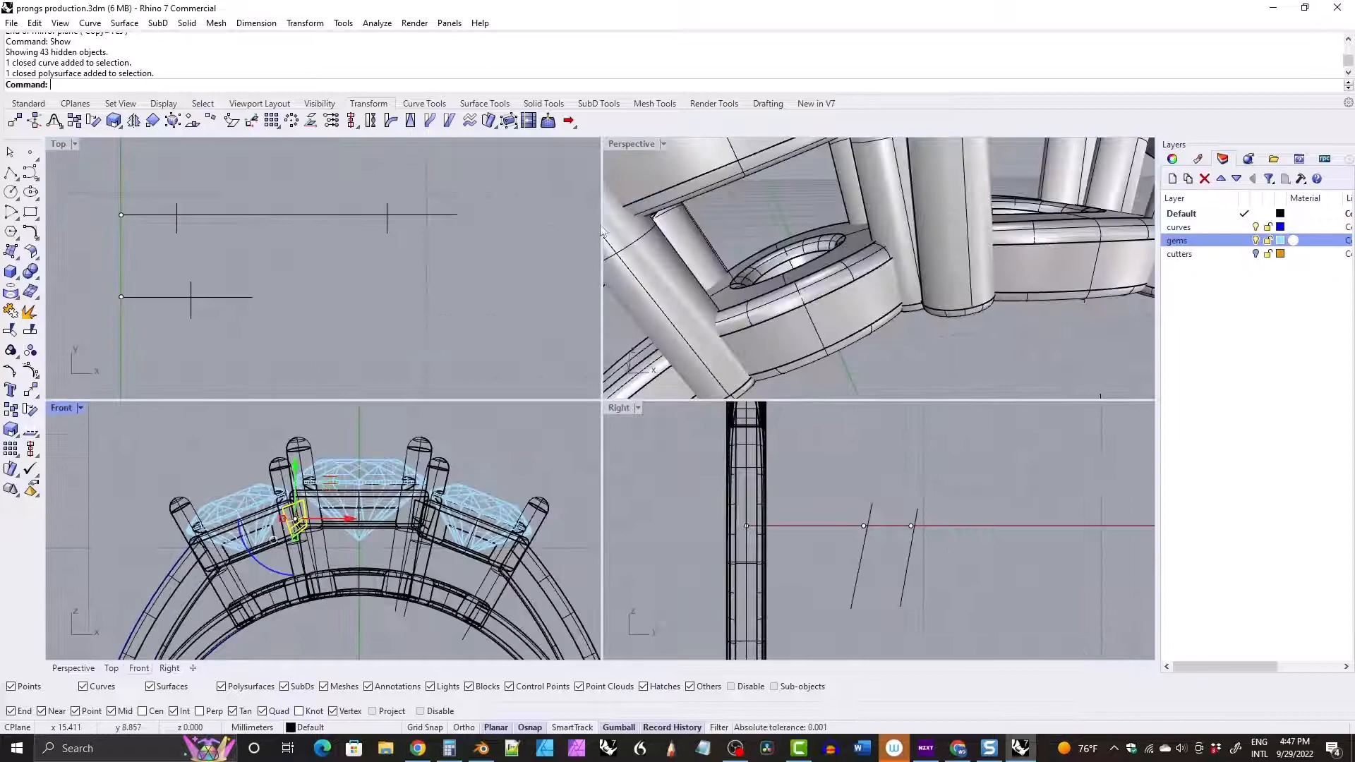
# Examine the junction between the side and centre stones and their prongs from above in the Perspective view.
pyautogui.doubleClick(627, 143)
pyautogui.moveTo(605, 257); pyautogui.dragTo(568, 289, button='right')
pyautogui.click(331, 302)
pyautogui.scroll(4, 591, 249)
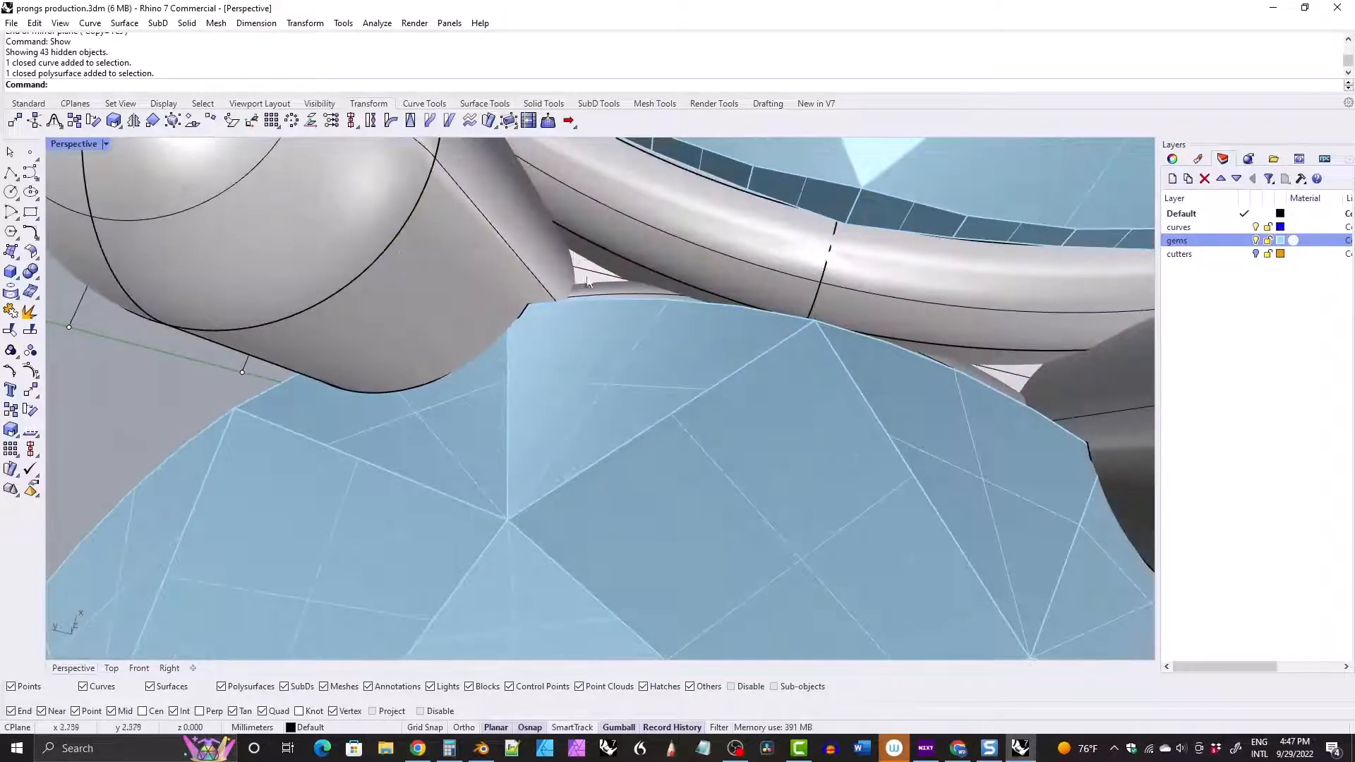
pyautogui.scroll(-5, 612, 244)
pyautogui.moveTo(613, 244); pyautogui.dragTo(650, 280, button='right')
pyautogui.scroll(6, 650, 282)
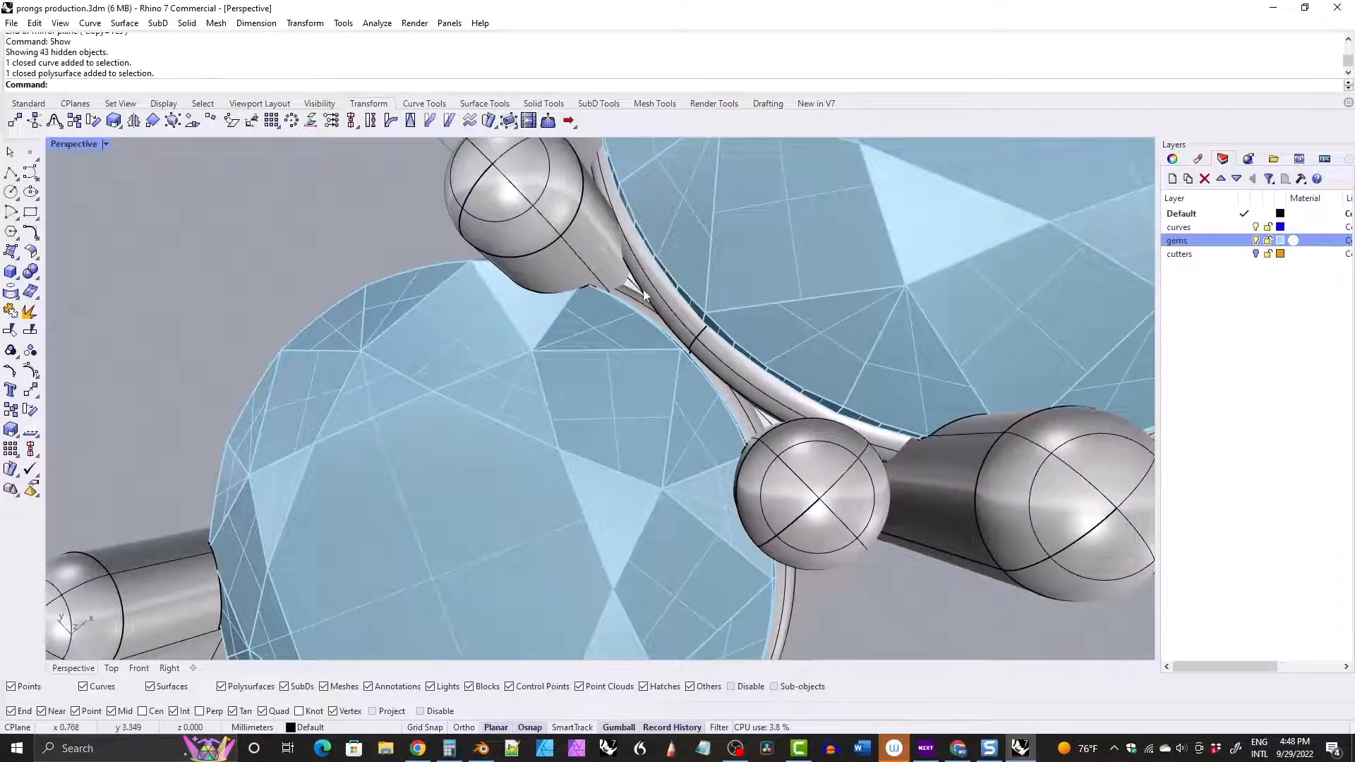
pyautogui.scroll(-6, 642, 289)
pyautogui.moveTo(642, 290); pyautogui.dragTo(591, 307, button='right')
pyautogui.scroll(-6, 525, 176)
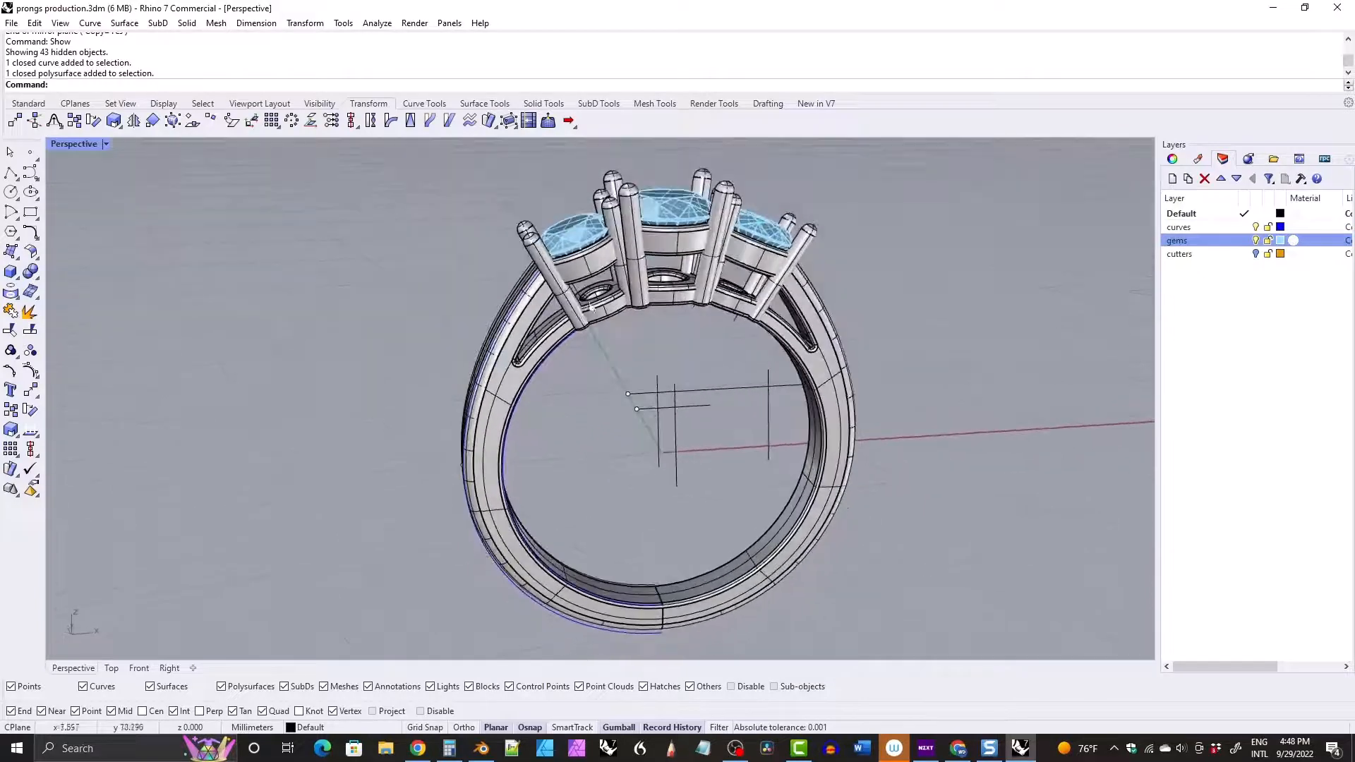
# Hide the leftover construction curves along the inner and outer edges of the shank, keeping the shank itself visible.
pyautogui.click(527, 390)
pyautogui.moveTo(527, 390); pyautogui.dragTo(563, 405, button='right')
pyautogui.click(572, 400)
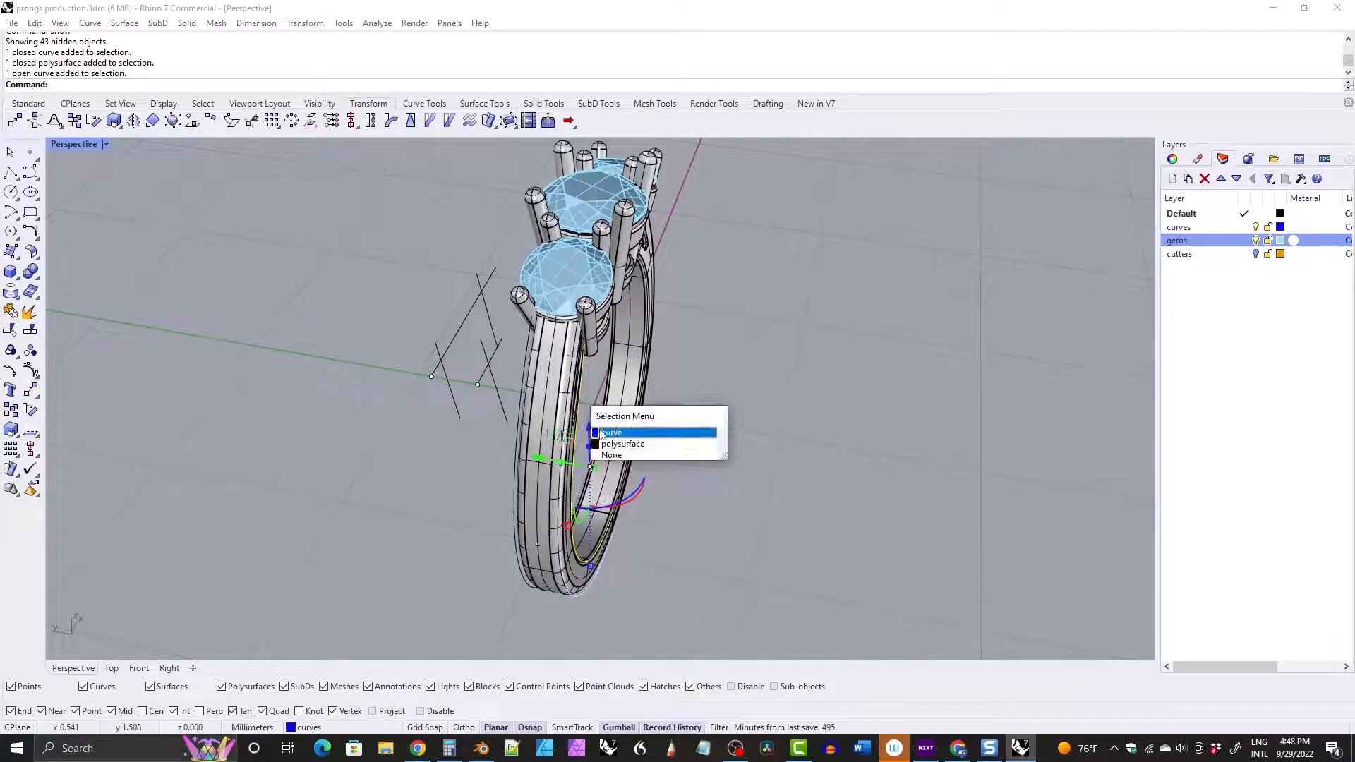
pyautogui.click(635, 433)
pyautogui.keyDown('shift'); pyautogui.click(522, 404); pyautogui.keyUp('shift')
pyautogui.moveTo(509, 418); pyautogui.dragTo(589, 364, button='right')
pyautogui.scroll(6, 590, 363)
pyautogui.keyDown('shift'); pyautogui.click(591, 411); pyautogui.keyUp('shift')
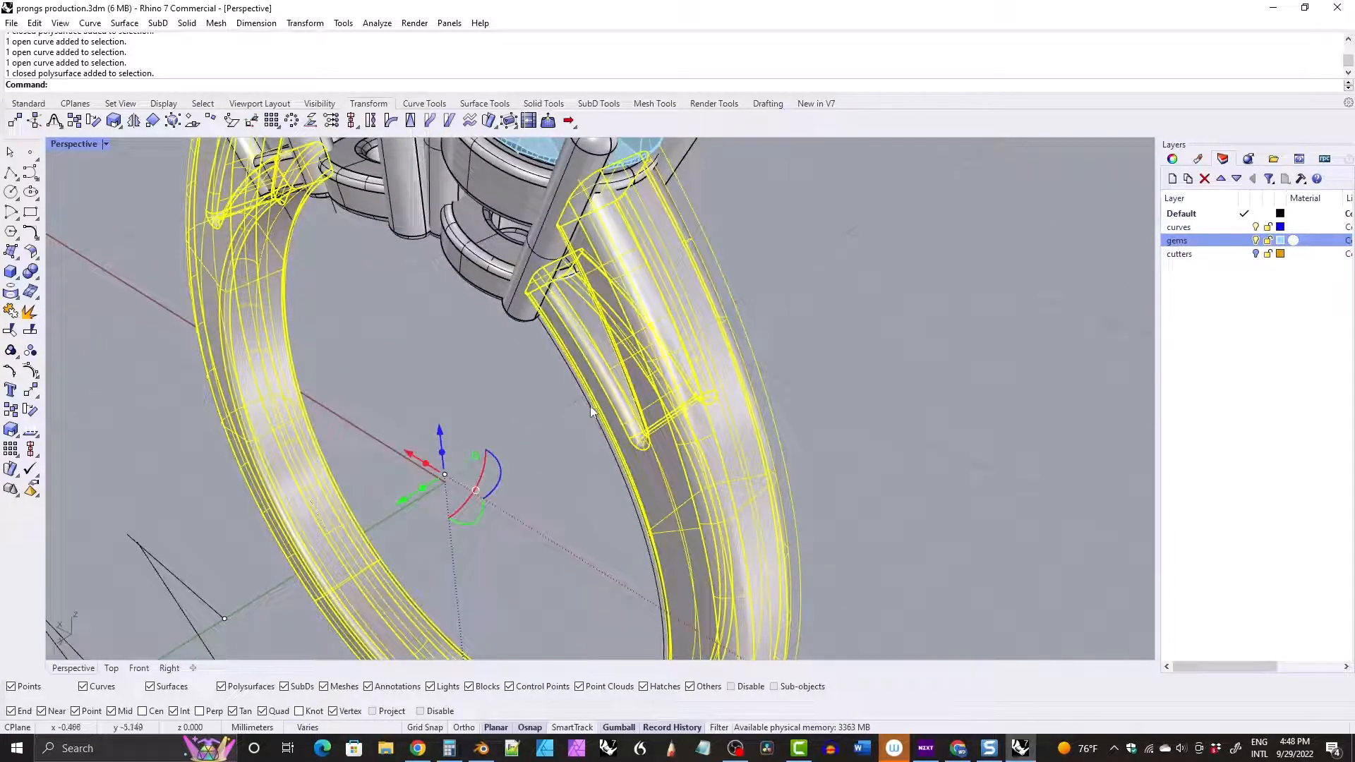
pyautogui.keyDown('shift'); pyautogui.click(590, 410); pyautogui.keyUp('shift')
pyautogui.keyDown('ctrl'); pyautogui.click(638, 438); pyautogui.keyUp('ctrl')
pyautogui.scroll(-8, 638, 437)
pyautogui.moveTo(638, 437); pyautogui.dragTo(345, 378, button='right')
pyautogui.write('Hide')
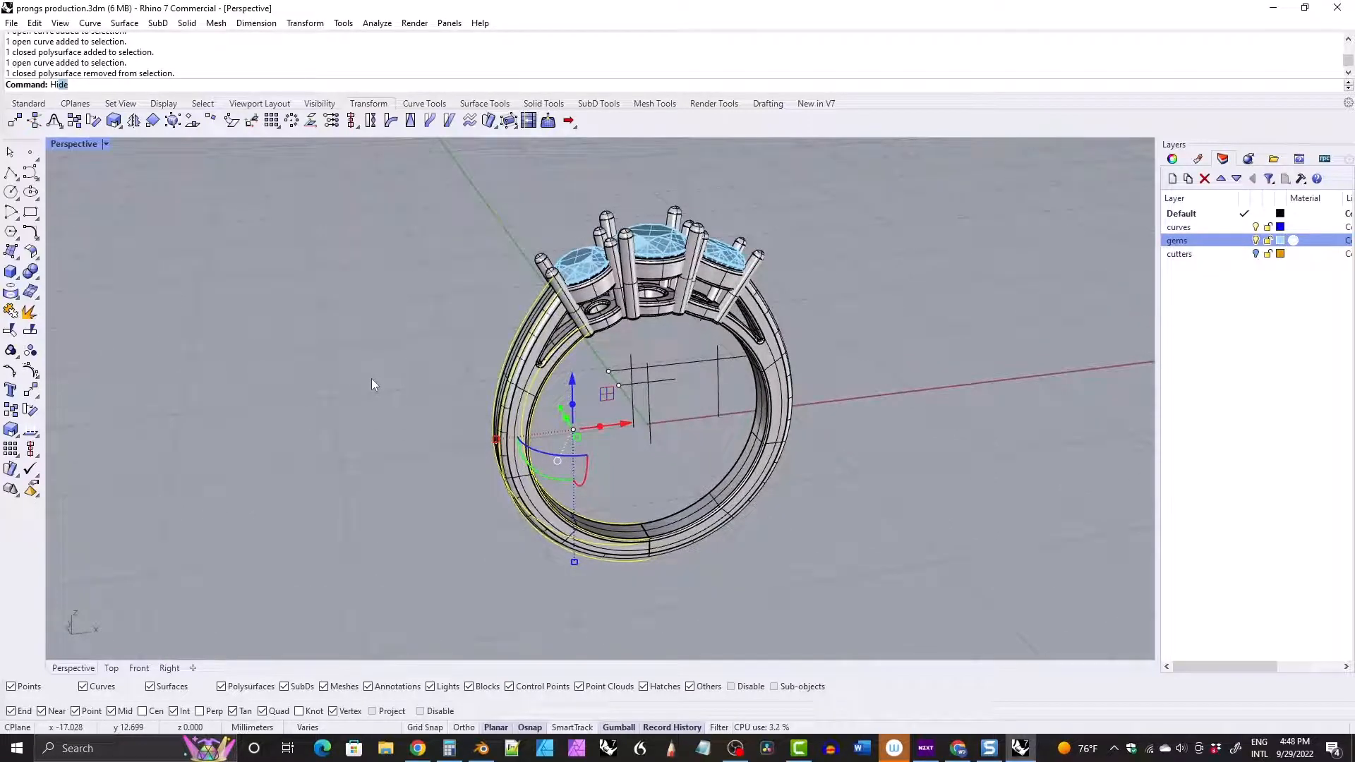
pyautogui.press('Return')
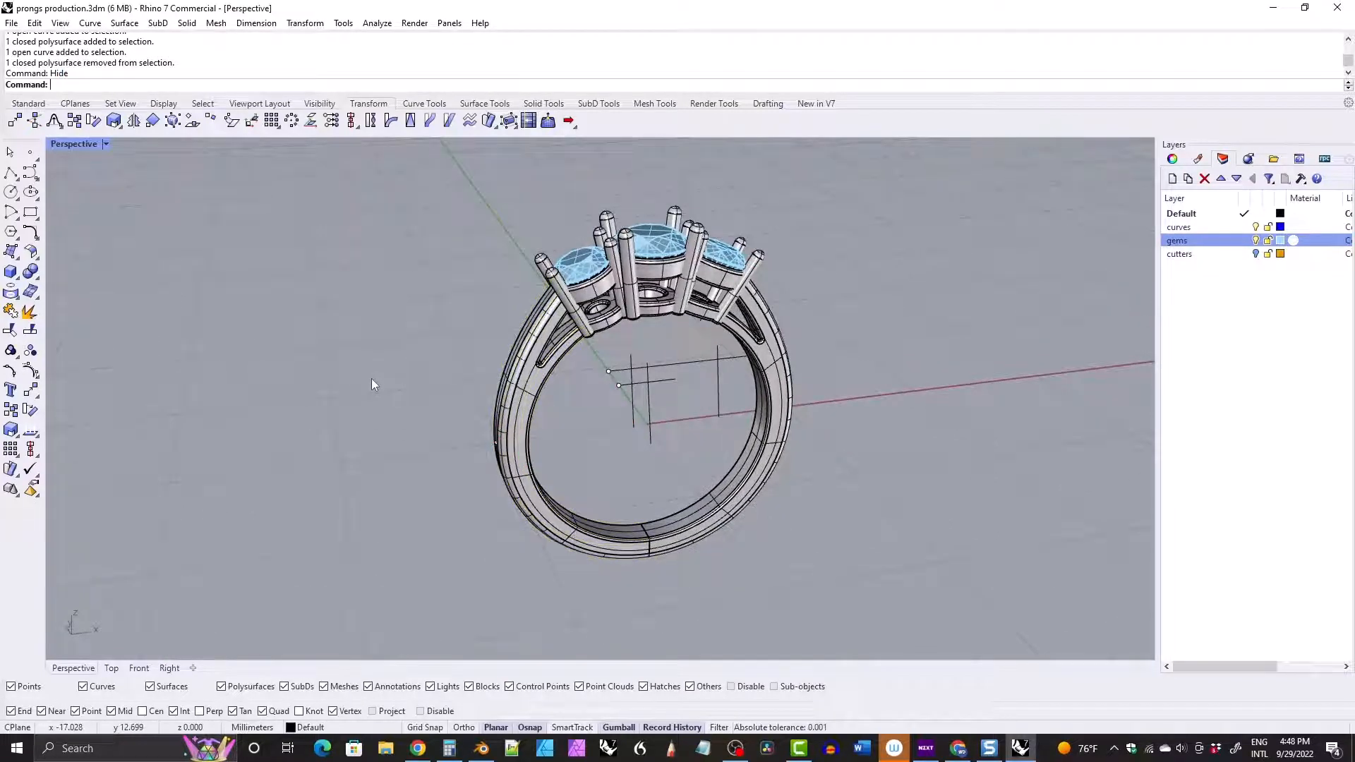
pyautogui.scroll(5, 587, 308)
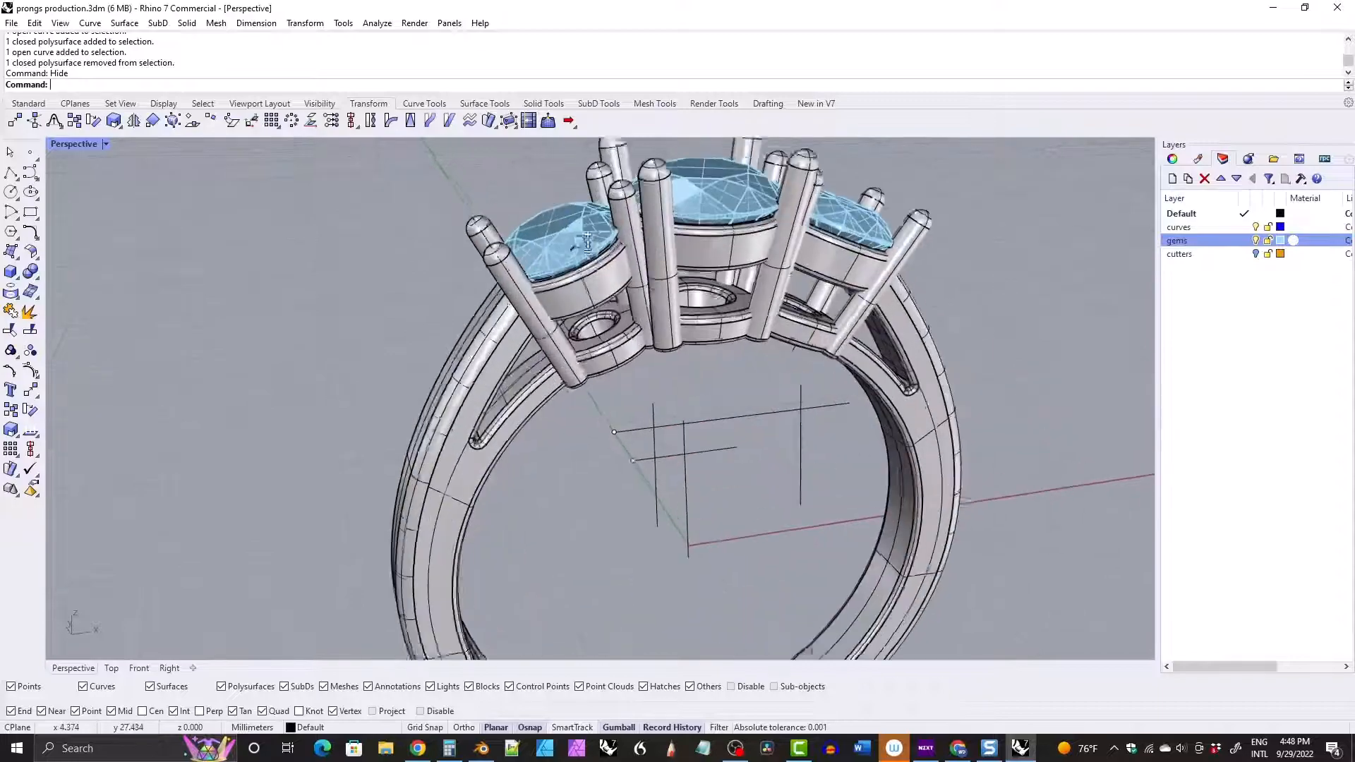
pyautogui.moveTo(496, 326); pyautogui.dragTo(543, 340, button='right')
pyautogui.scroll(-2, 557, 328)
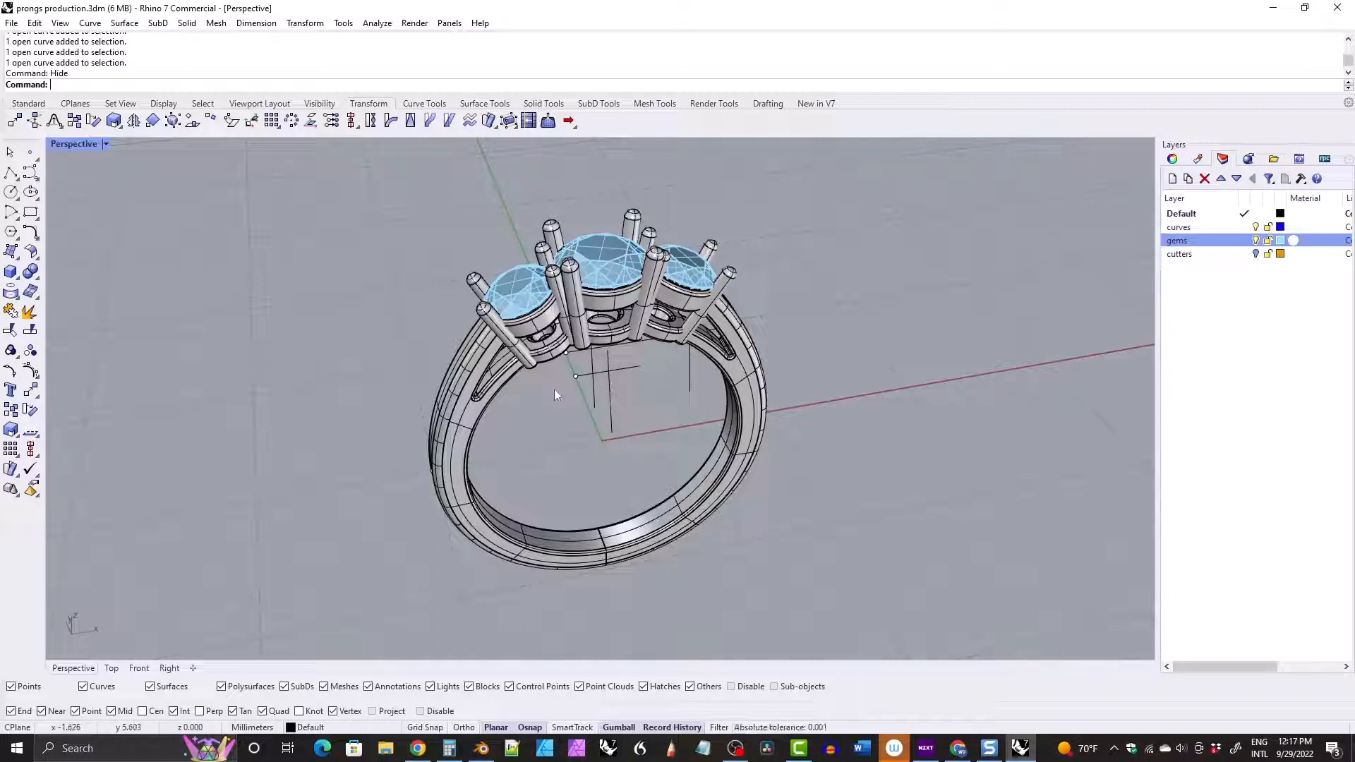
pyautogui.keyDown('shift'); pyautogui.moveTo(561, 379); pyautogui.dragTo(580, 400, button='right'); pyautogui.keyUp('shift')
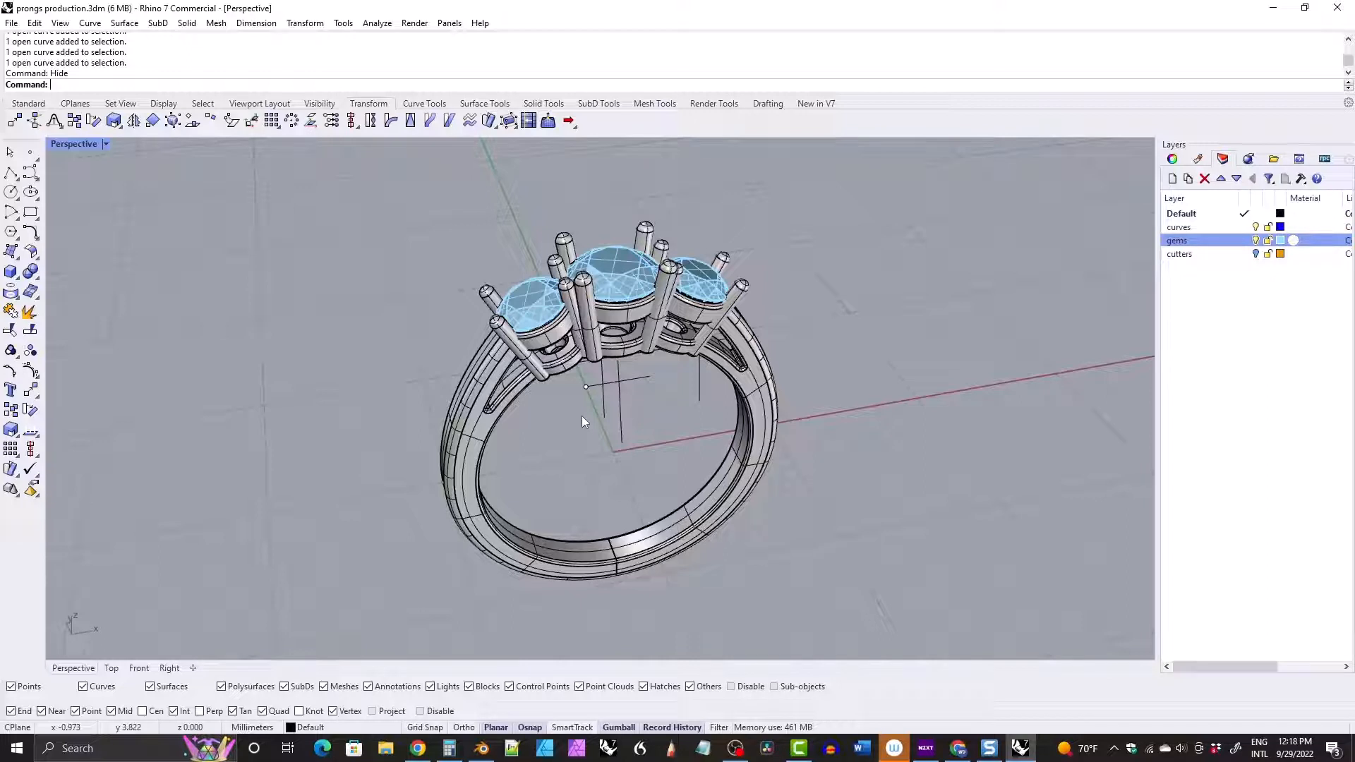
# Switch to the browser to view the channel's Twitter profile and return to Rhino.
pyautogui.click(958, 748)
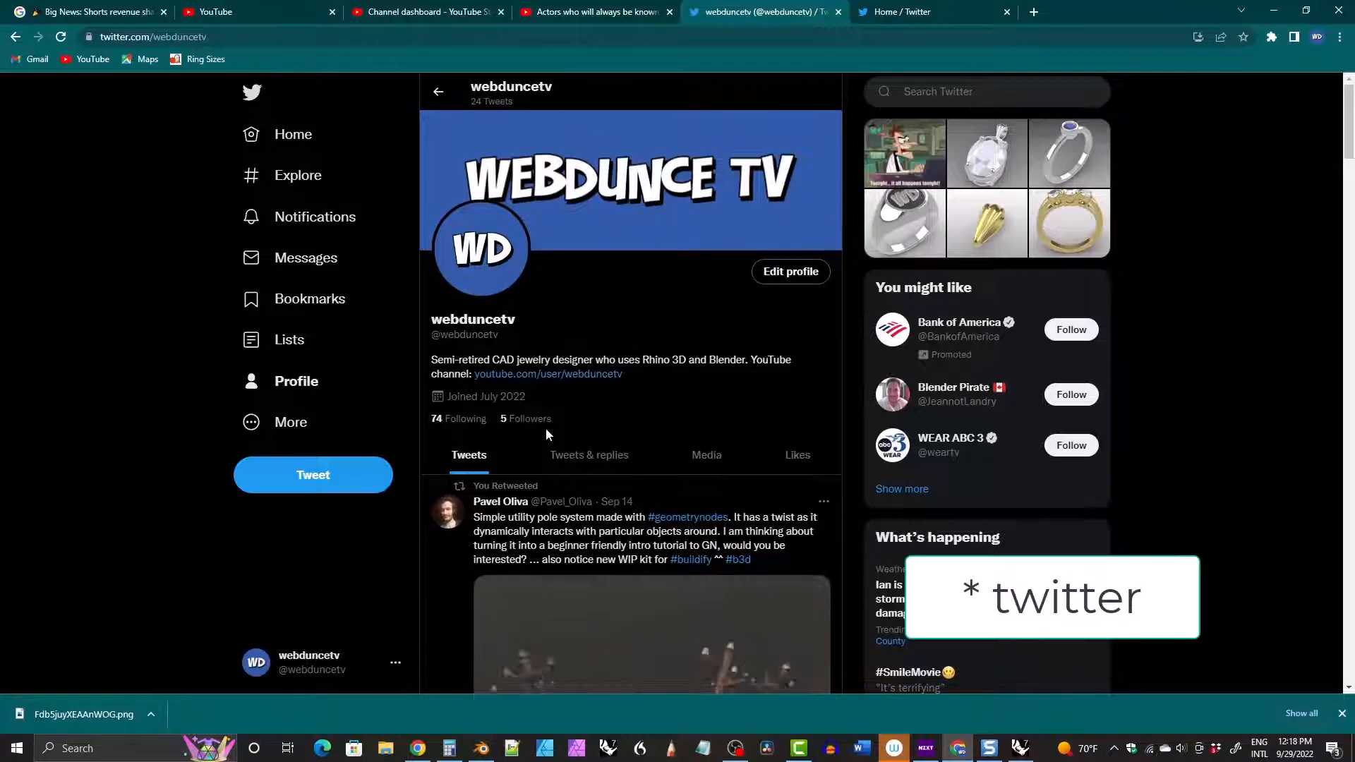
pyautogui.hotkey('alt', 'Tab')
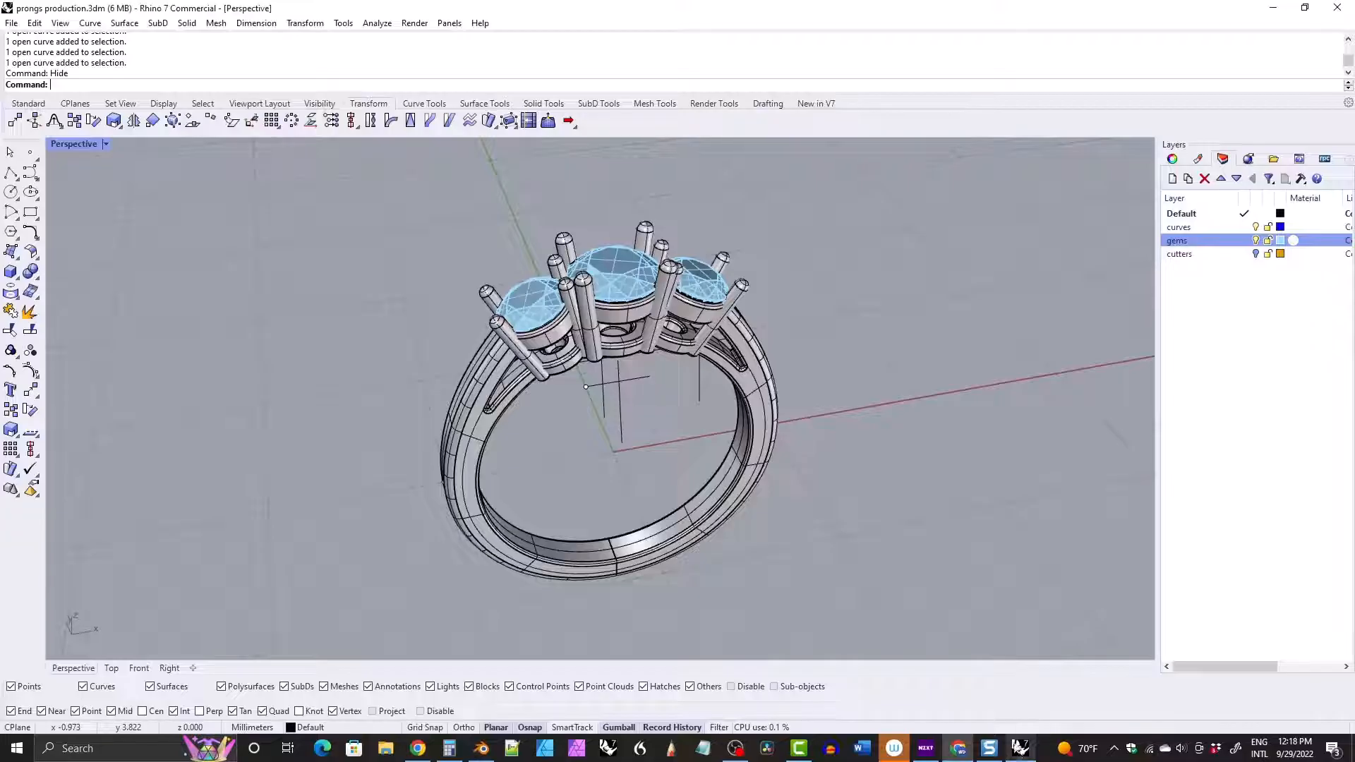